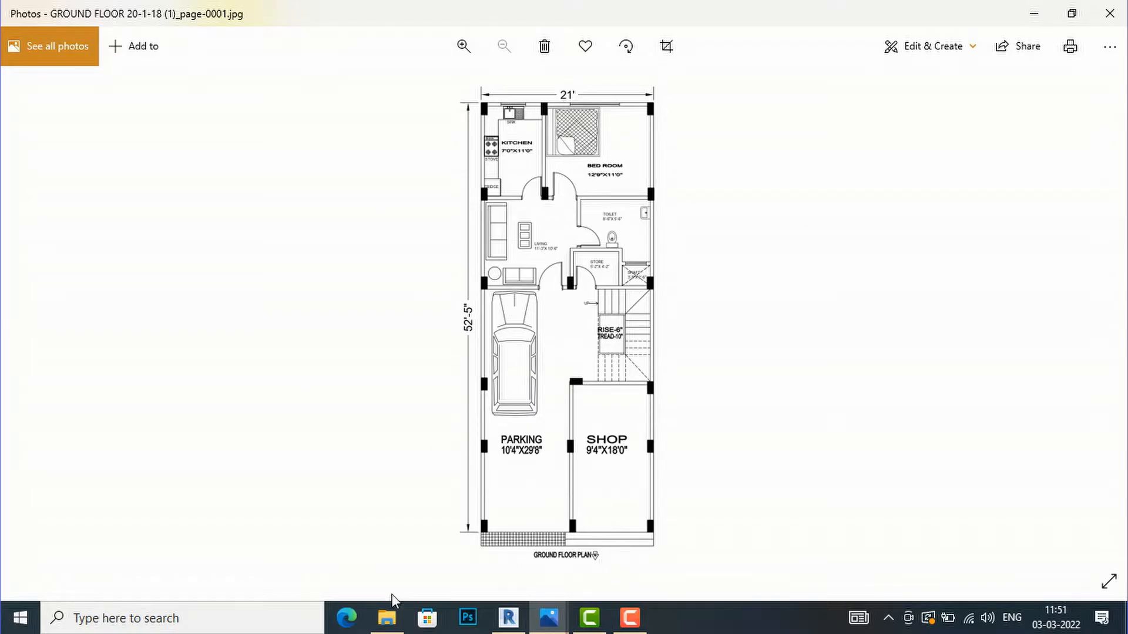
Review the first floor, second floor and ground floor plan images stored in the plans folder.
{"action": "left_click", "coordinate": [386, 618]}
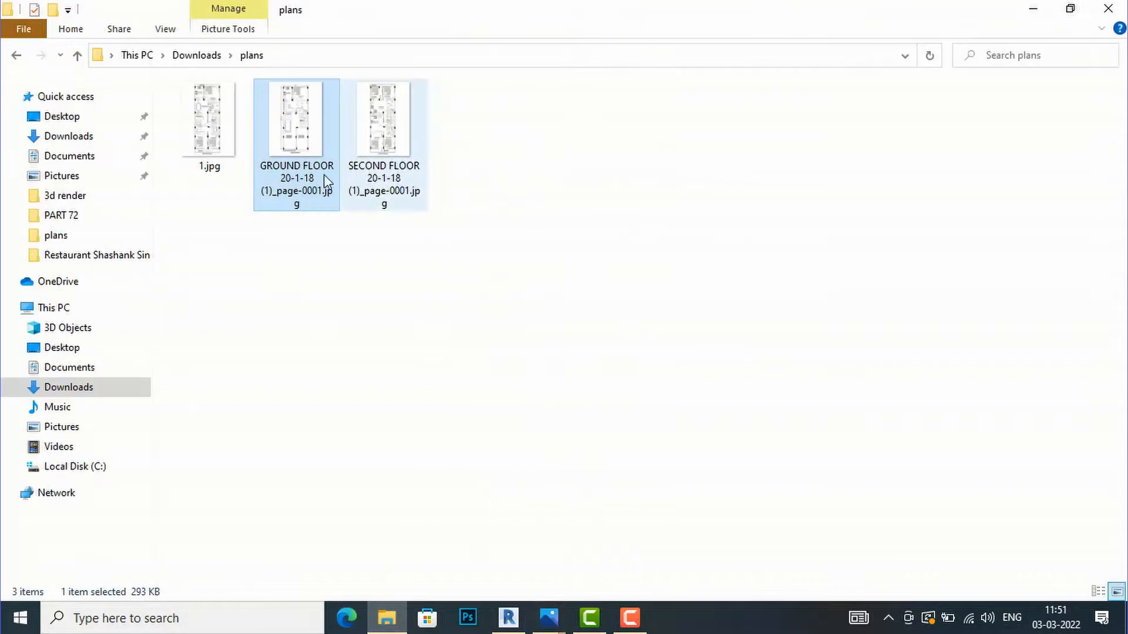
{"action": "double_click", "coordinate": [212, 152]}
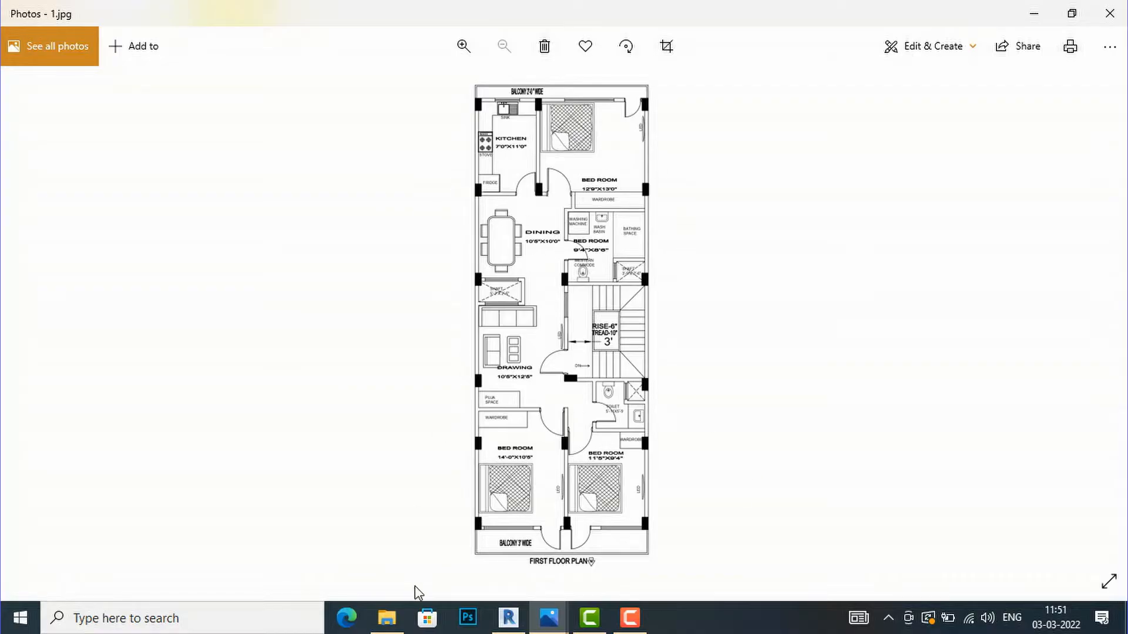
{"action": "left_click", "coordinate": [405, 626]}
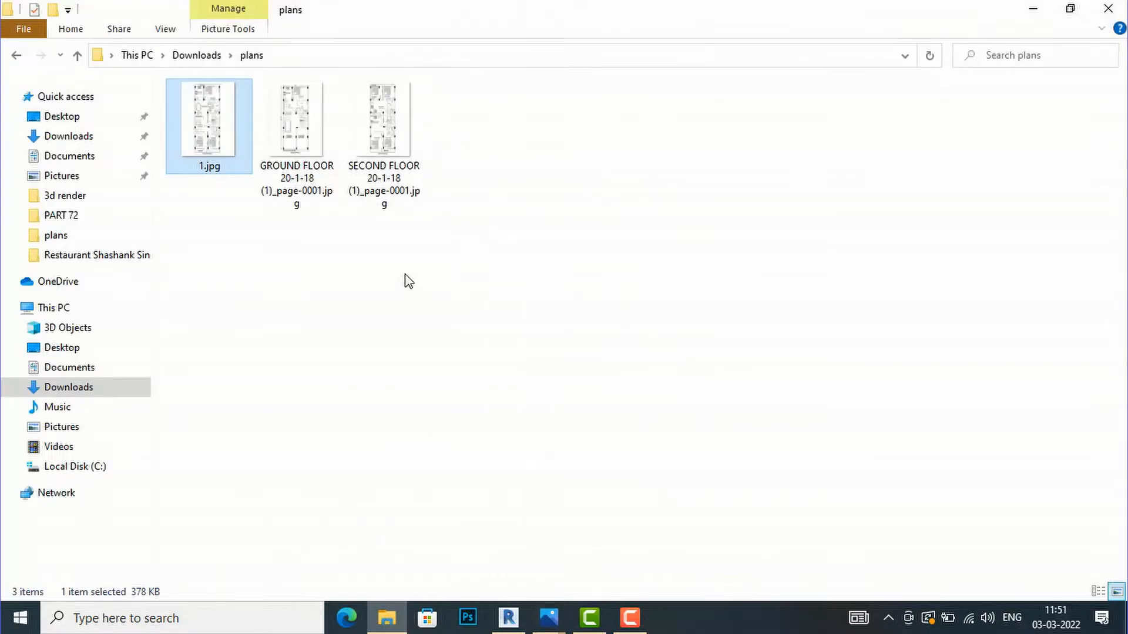
{"action": "double_click", "coordinate": [387, 194]}
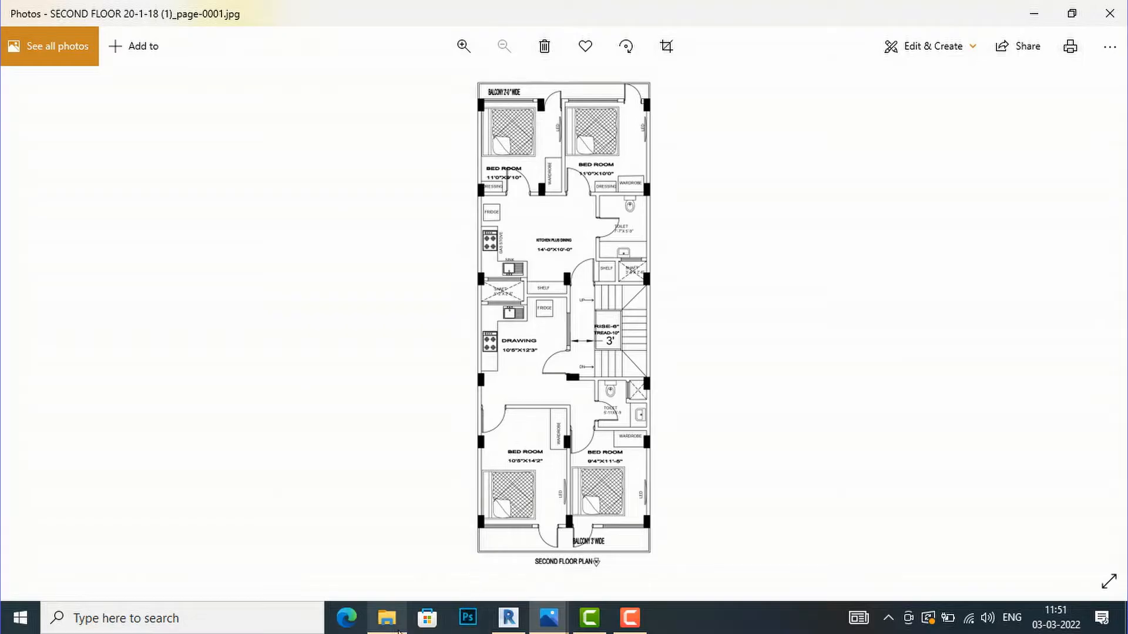
{"action": "mouse_move", "coordinate": [388, 618]}
{"action": "left_click", "coordinate": [371, 559]}
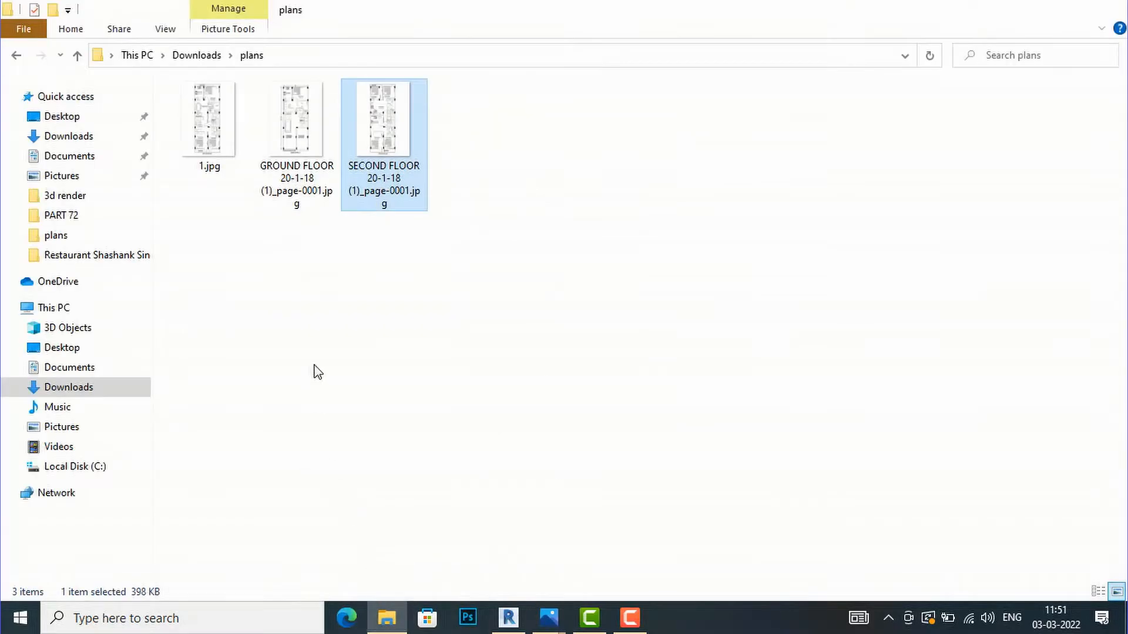
{"action": "left_click", "coordinate": [284, 167]}
{"action": "double_click", "coordinate": [284, 167]}
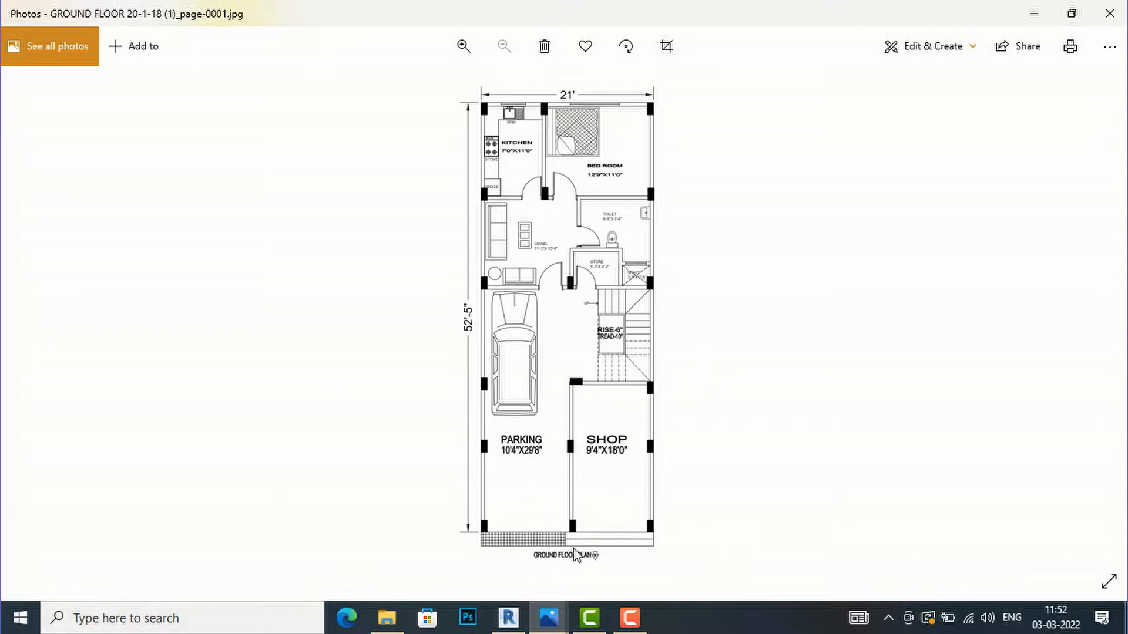
Switch to Revit and create a new project from the Architectural Template.
{"action": "mouse_move", "coordinate": [508, 627]}
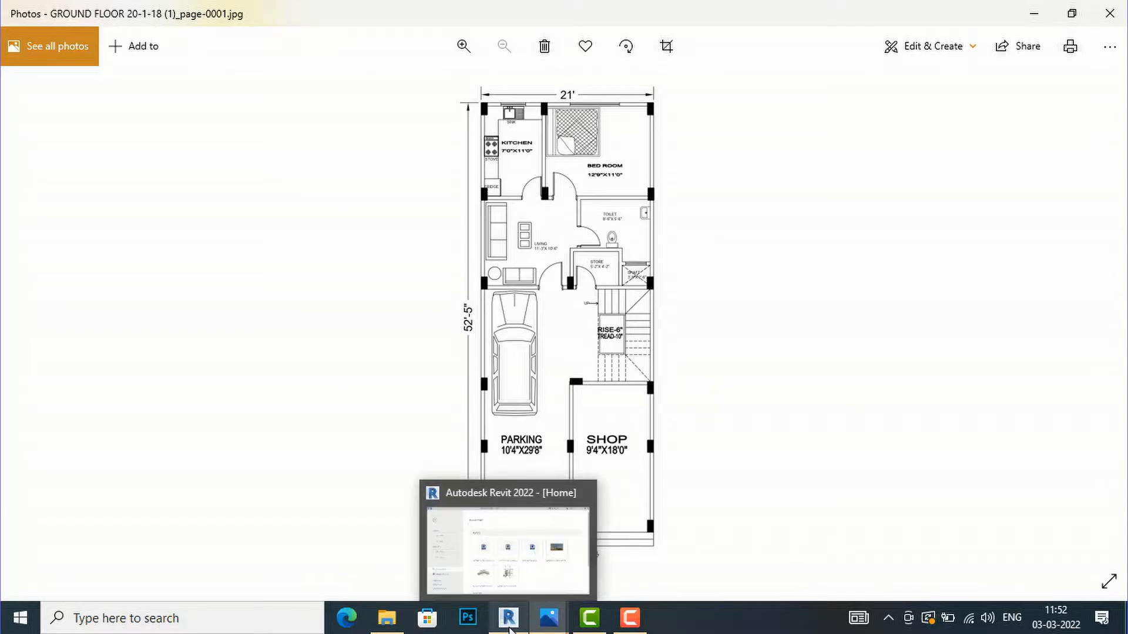
{"action": "left_click", "coordinate": [508, 573]}
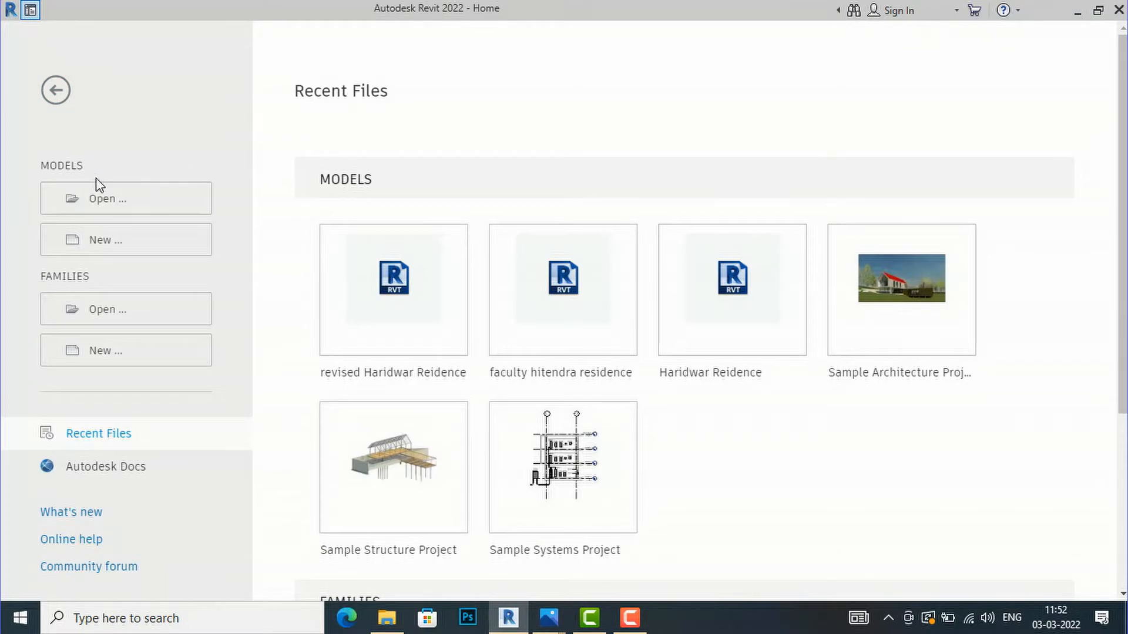
{"action": "left_click", "coordinate": [95, 253]}
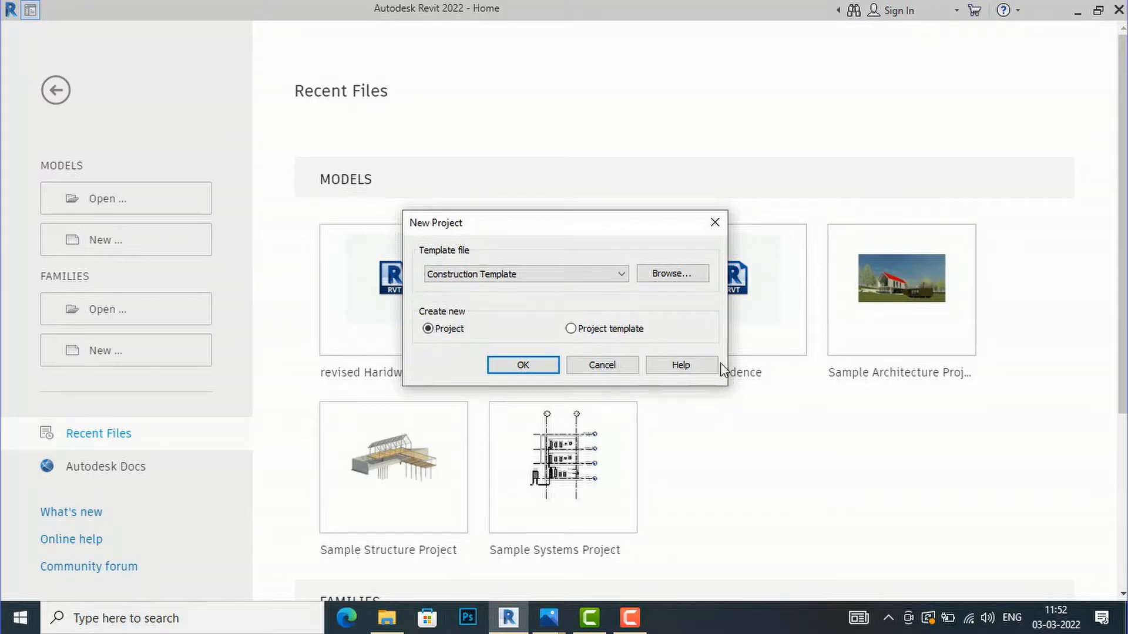
{"action": "left_click", "coordinate": [495, 280]}
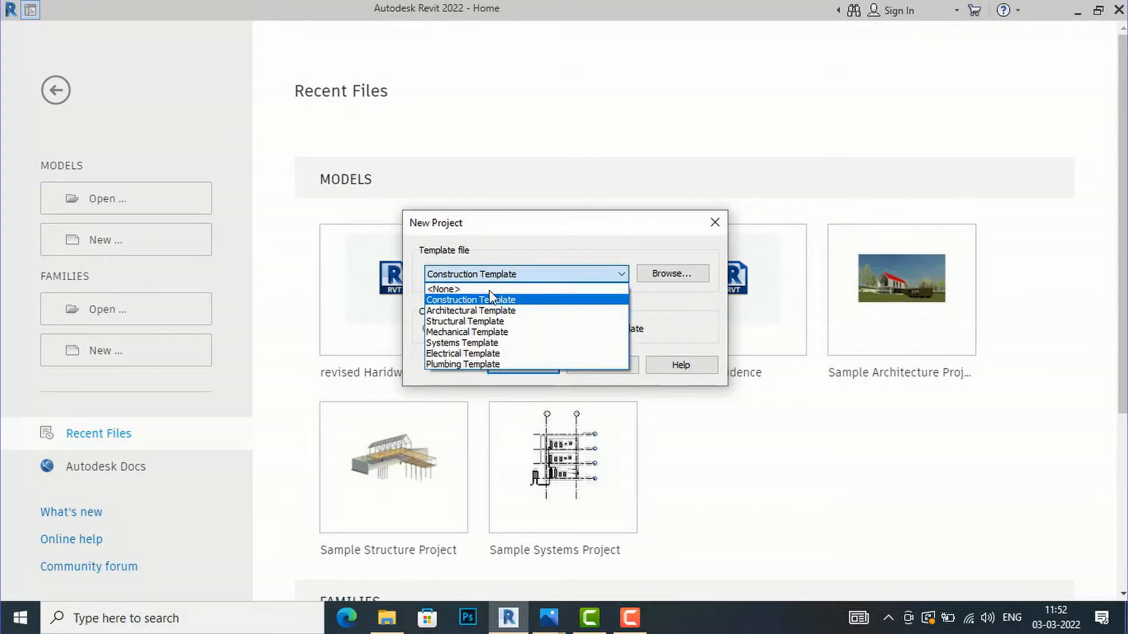
{"action": "left_click", "coordinate": [484, 309]}
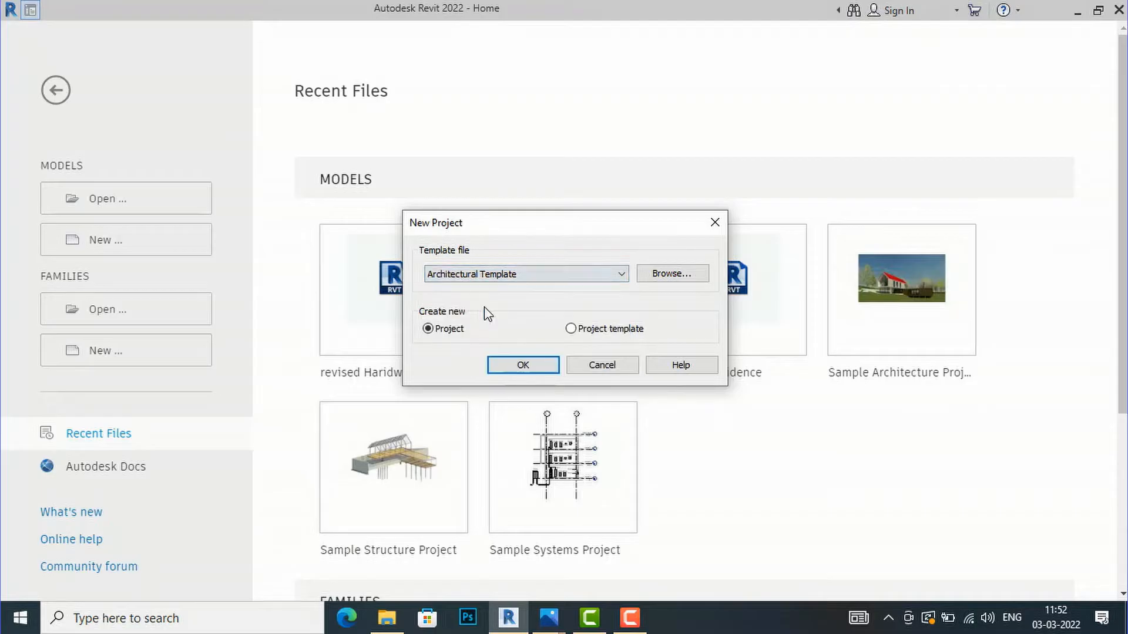
{"action": "left_click", "coordinate": [538, 363]}
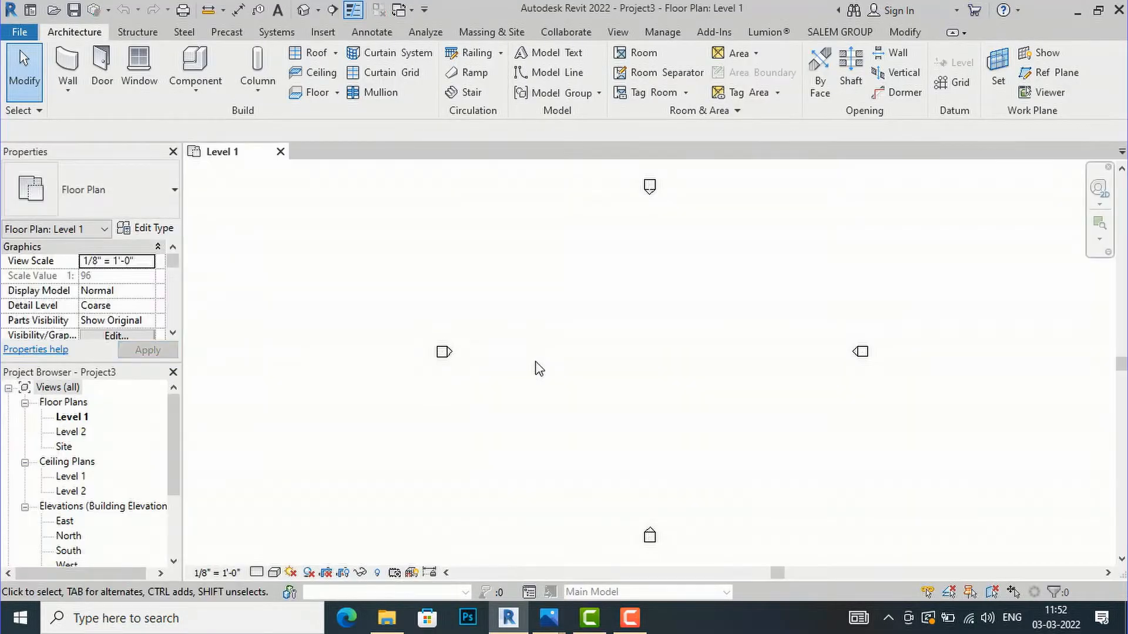
Open the East elevation, comparing it with the Level 1 floor plan.
{"action": "scroll", "coordinate": [362, 474], "scroll_direction": "down", "scroll_amount": 2}
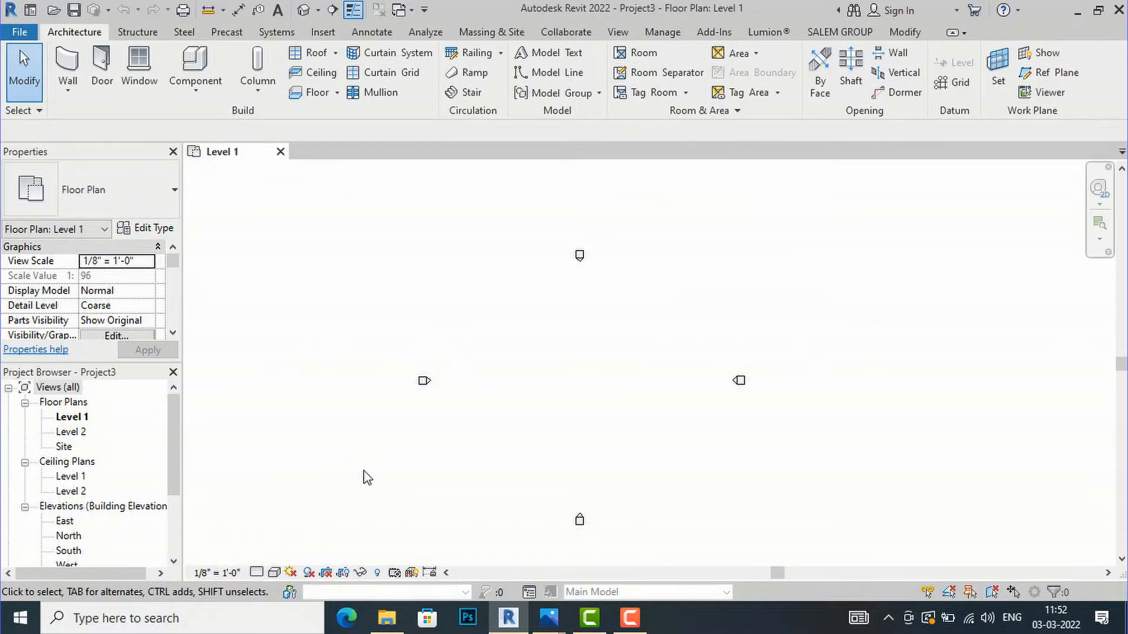
{"action": "scroll", "coordinate": [751, 476], "scroll_direction": "up", "scroll_amount": 1}
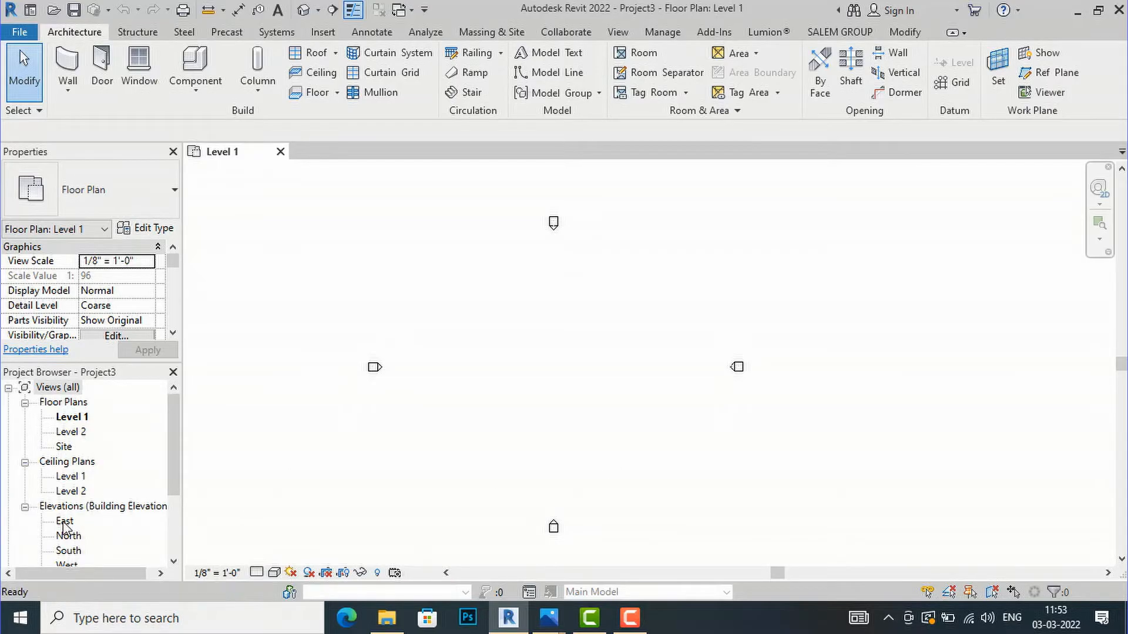
{"action": "double_click", "coordinate": [65, 522]}
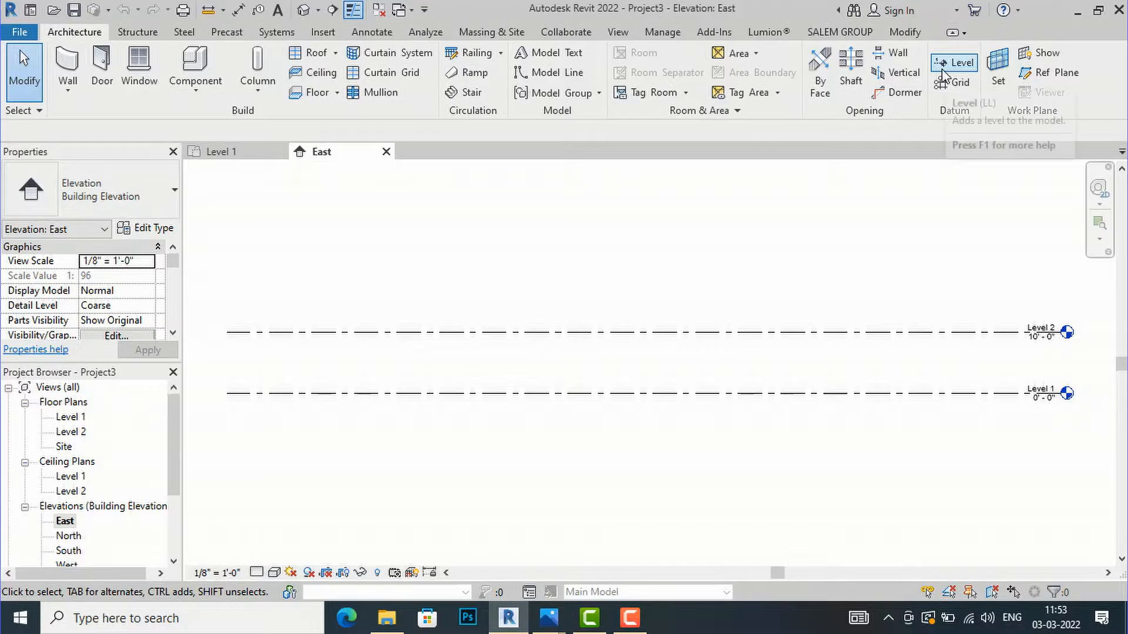
{"action": "left_click", "coordinate": [70, 419]}
{"action": "double_click", "coordinate": [70, 418]}
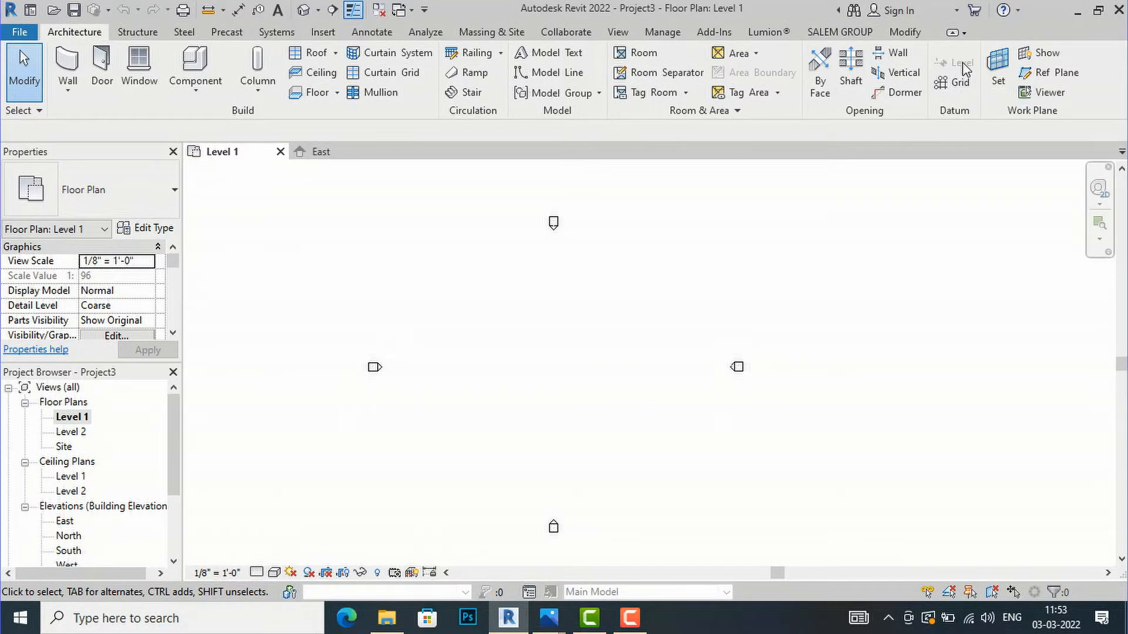
{"action": "double_click", "coordinate": [65, 521]}
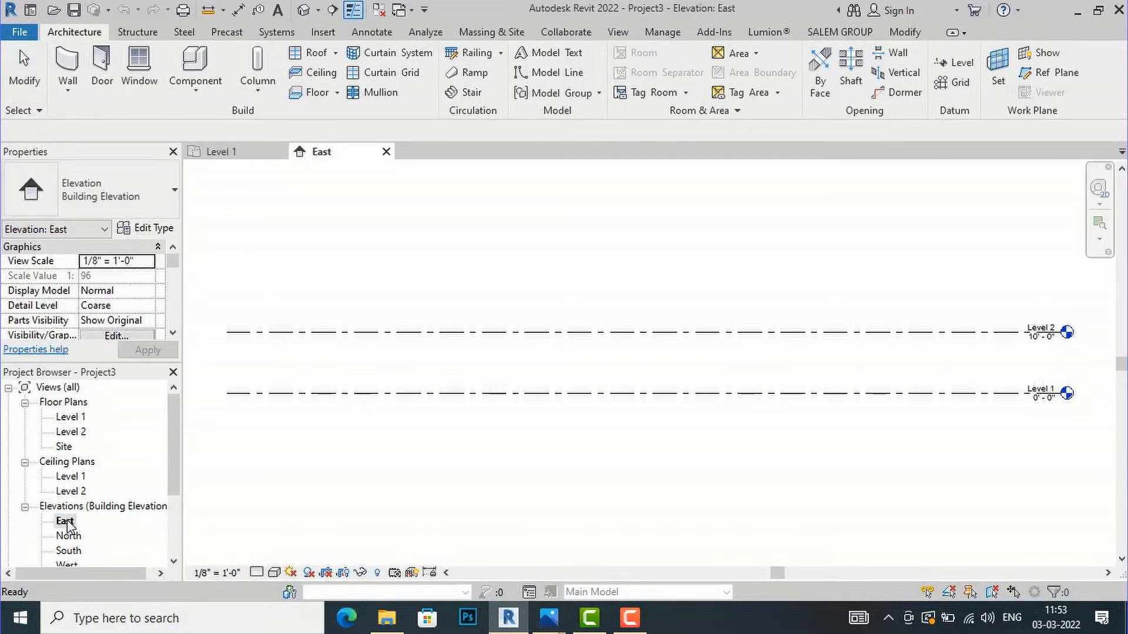
Add a new level 2' 0" above Level 1 by picking the Level 1 line with an offset.
{"action": "left_click", "coordinate": [955, 74]}
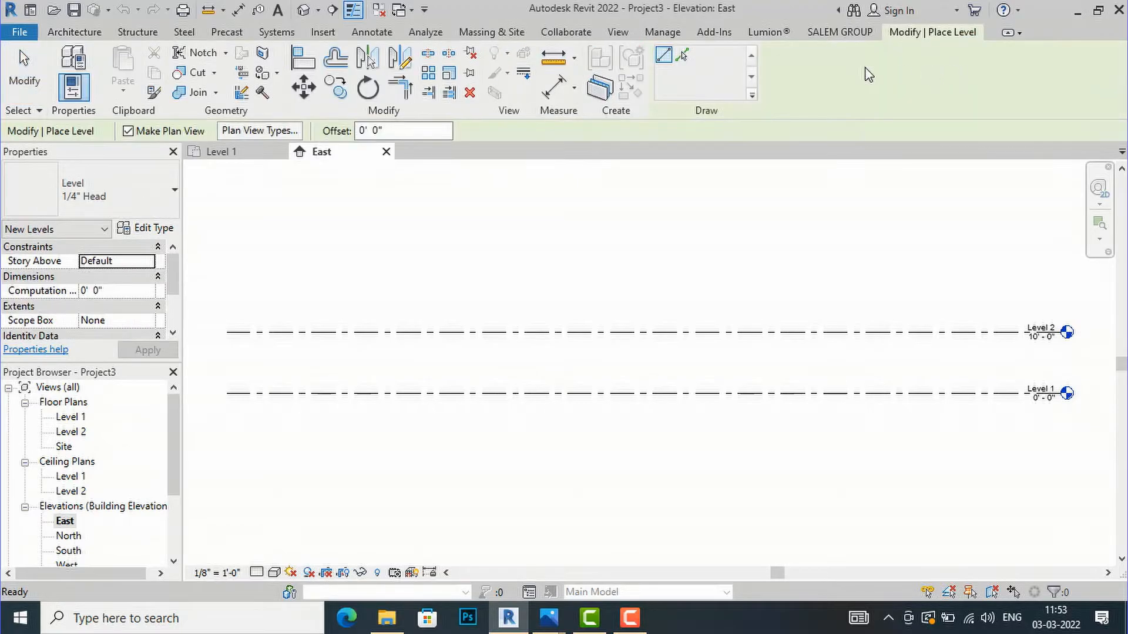
{"action": "left_click", "coordinate": [683, 57]}
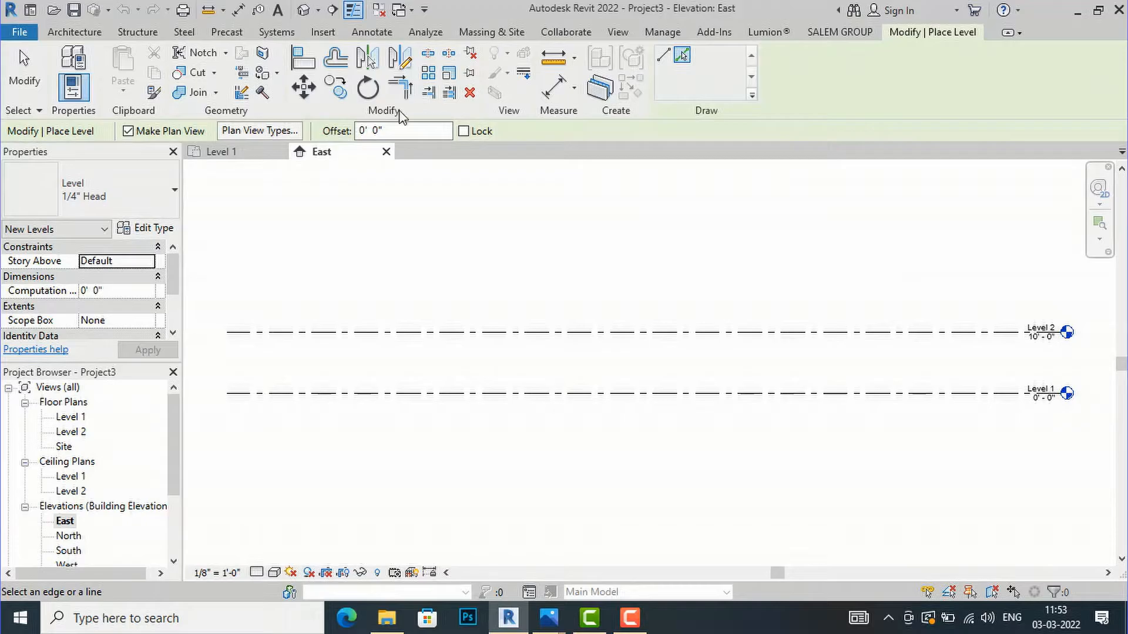
{"action": "left_click_drag", "start_coordinate": [389, 135], "coordinate": [323, 134]}
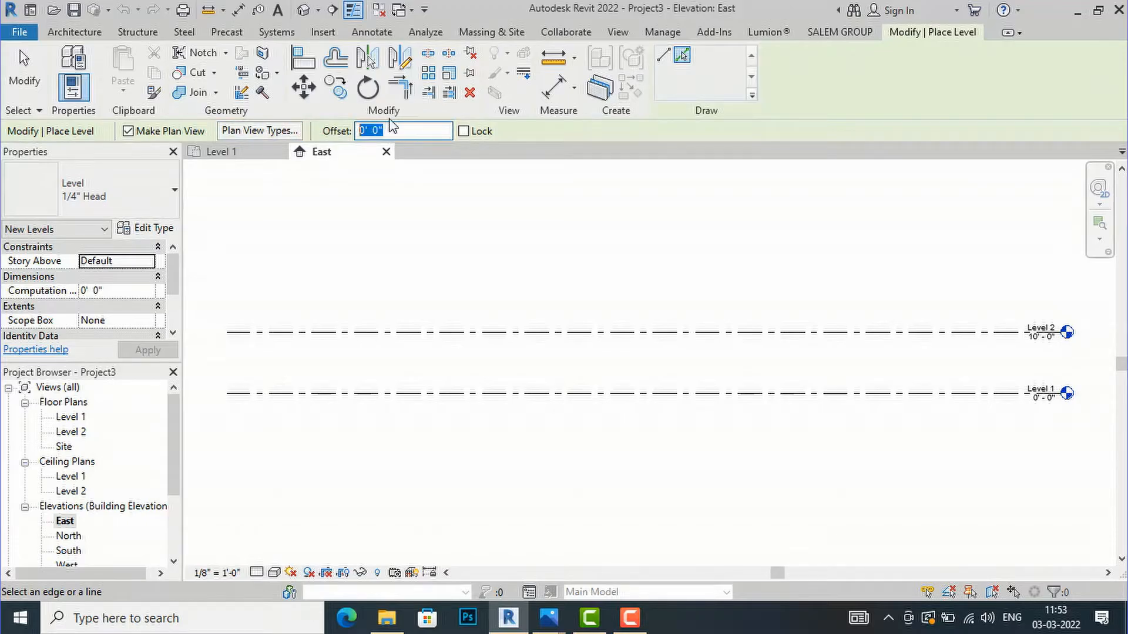
{"action": "type", "text": "2'"}
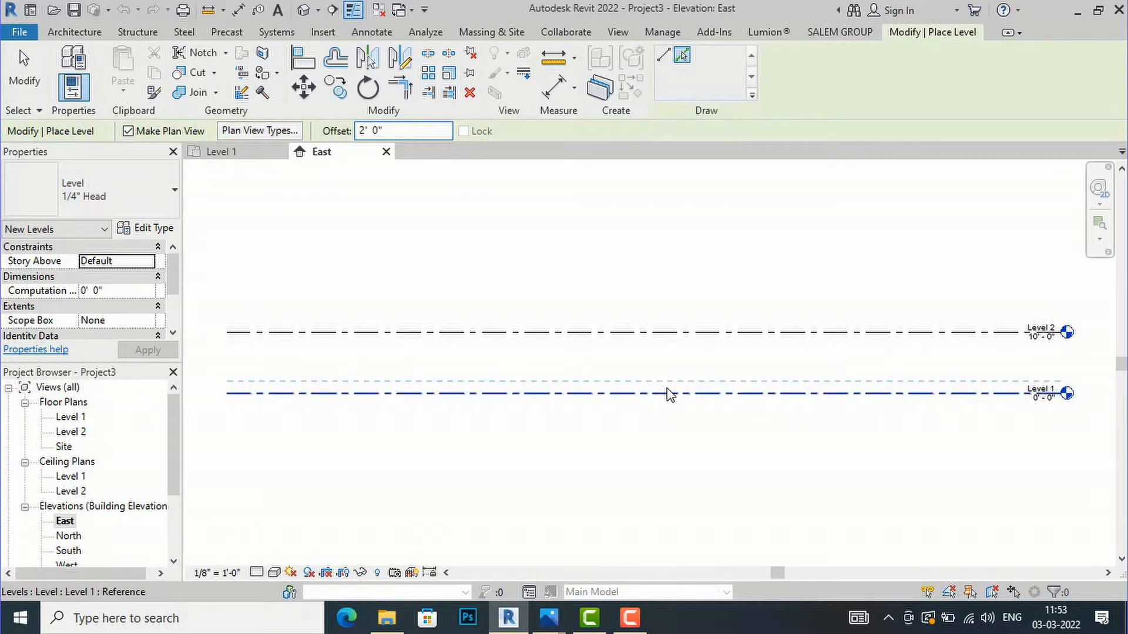
{"action": "left_click", "coordinate": [670, 393]}
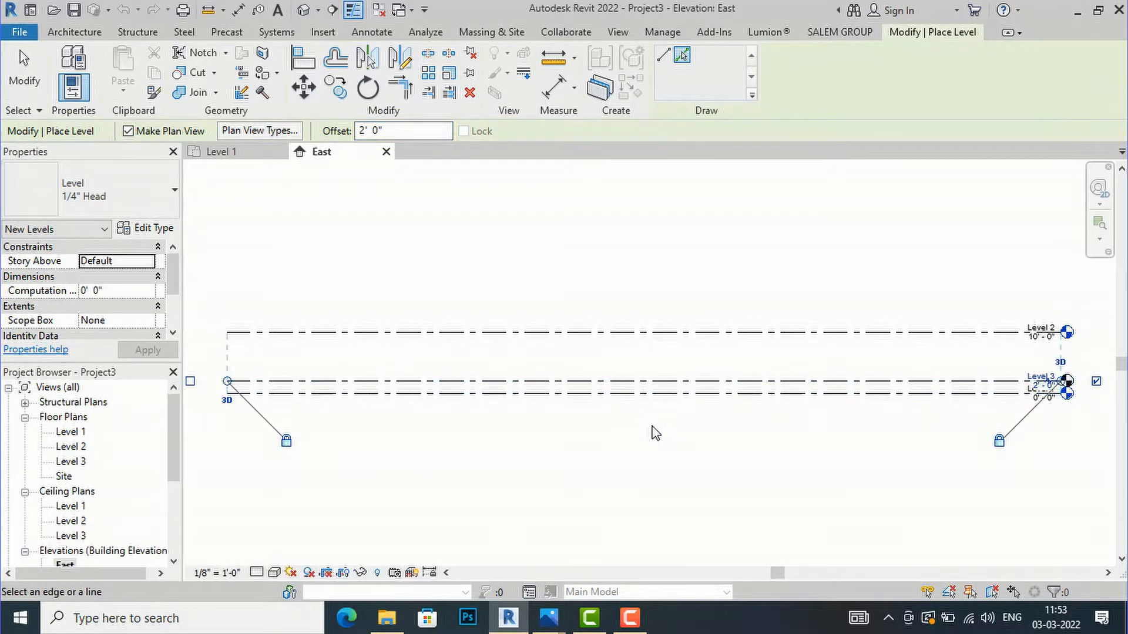
{"action": "scroll", "coordinate": [1086, 456], "scroll_direction": "up", "scroll_amount": 1}
{"action": "scroll", "coordinate": [1057, 417], "scroll_direction": "up", "scroll_amount": 3}
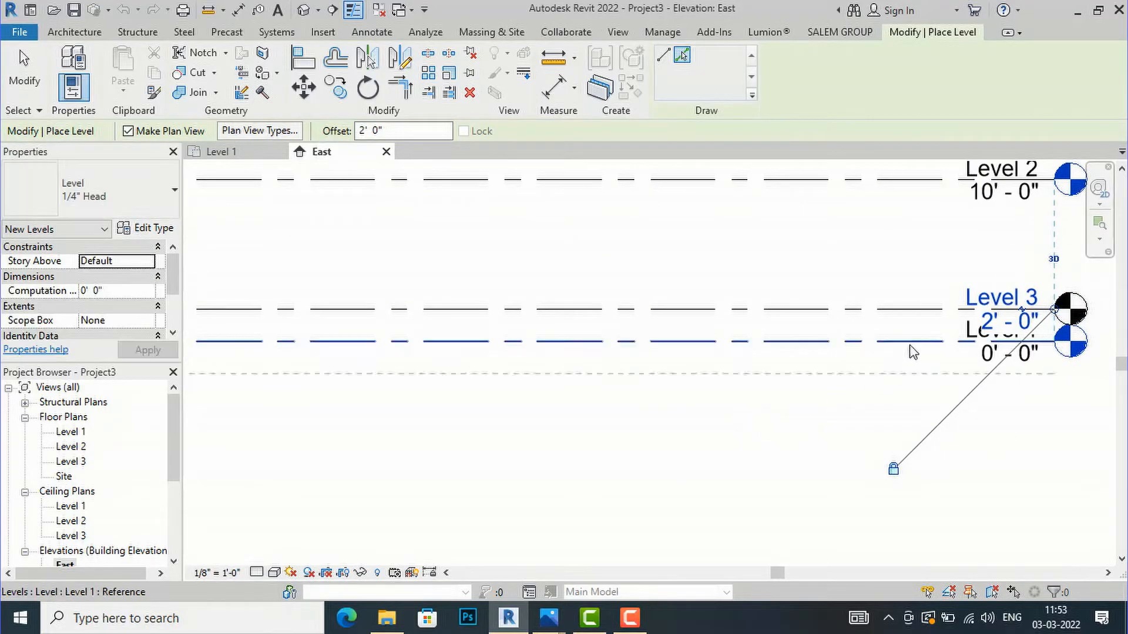
{"action": "key", "text": "Escape"}
{"action": "key", "text": "Escape"}
{"action": "scroll", "coordinate": [579, 398], "scroll_direction": "down", "scroll_amount": 2}
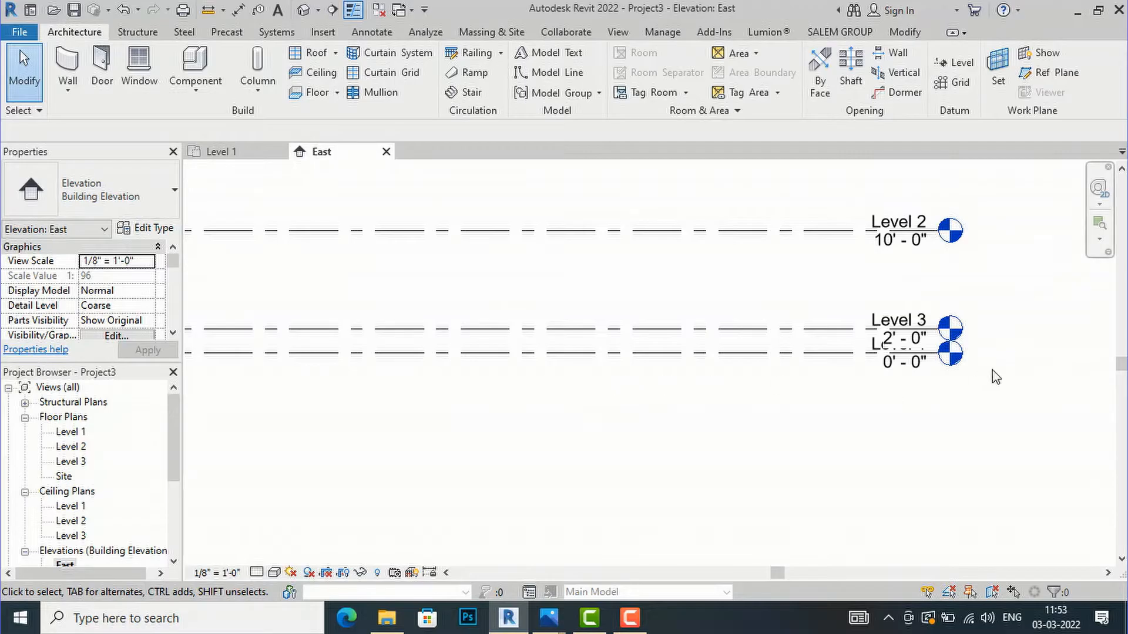
Rename Level 1 as "road lvl" and rename its corresponding views too.
{"action": "scroll", "coordinate": [978, 370], "scroll_direction": "up", "scroll_amount": 3}
{"action": "scroll", "coordinate": [963, 367], "scroll_direction": "up", "scroll_amount": 2}
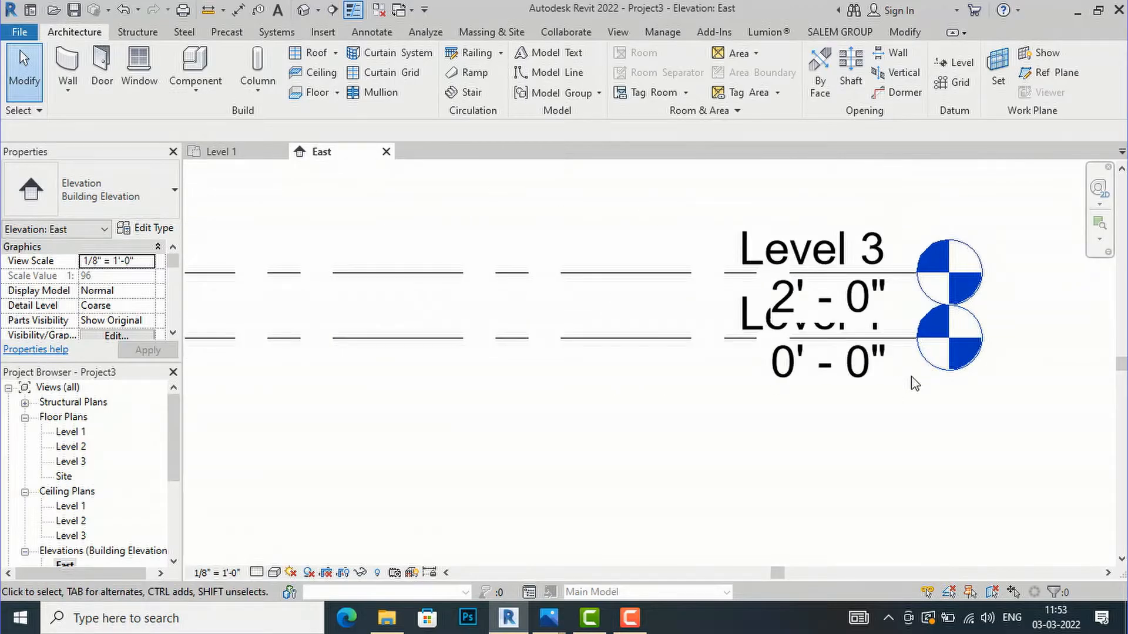
{"action": "double_click", "coordinate": [751, 328]}
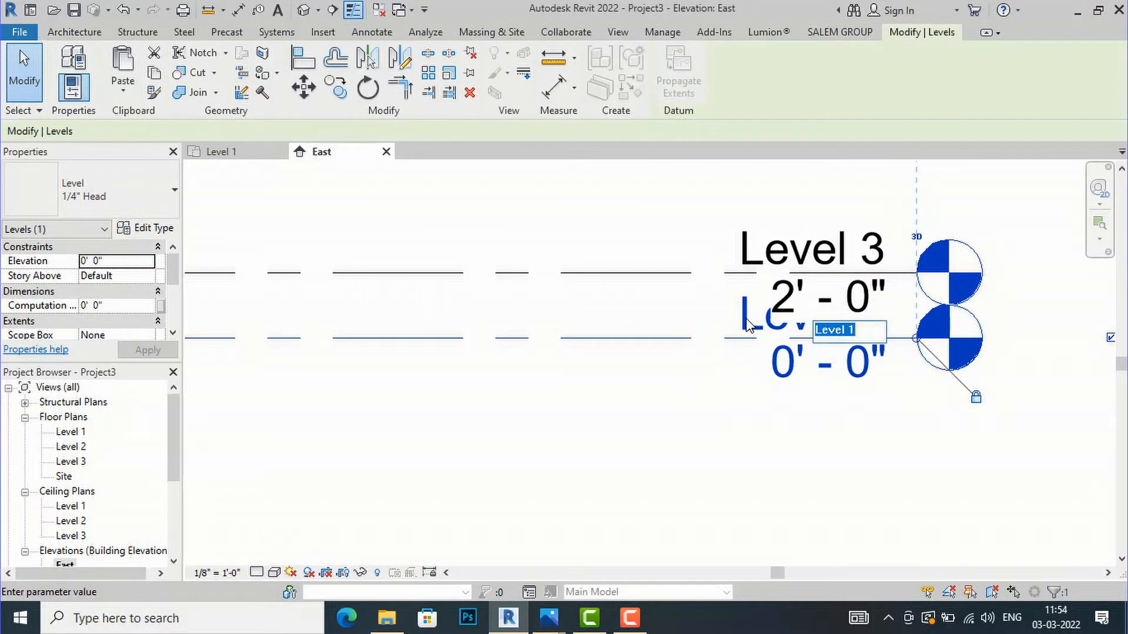
{"action": "type", "text": "road lvl"}
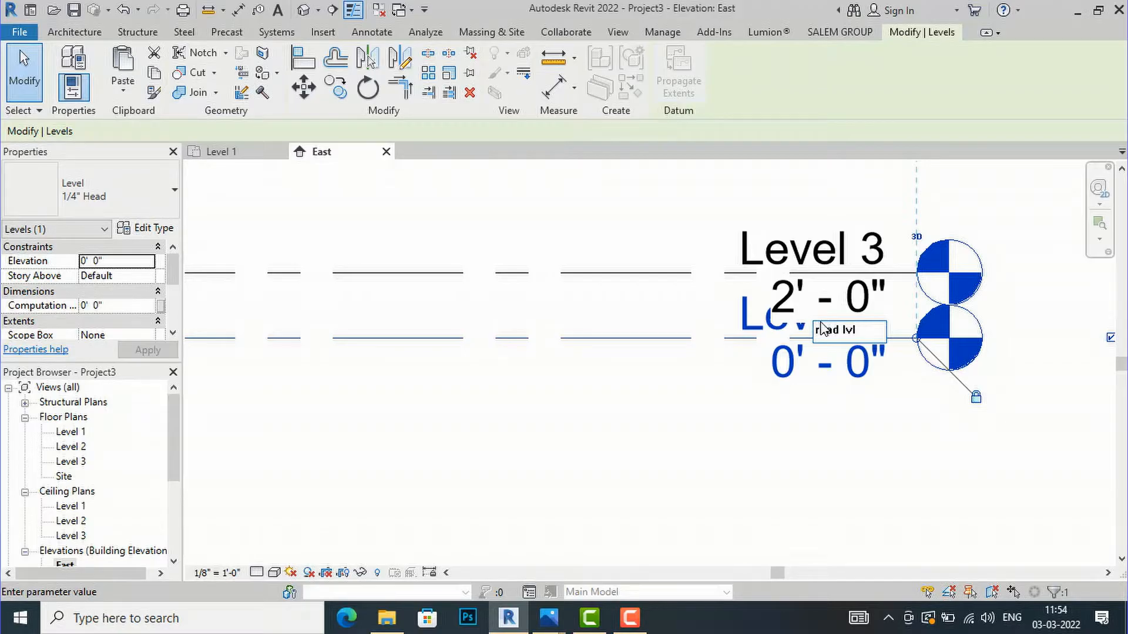
{"action": "key", "text": "Return"}
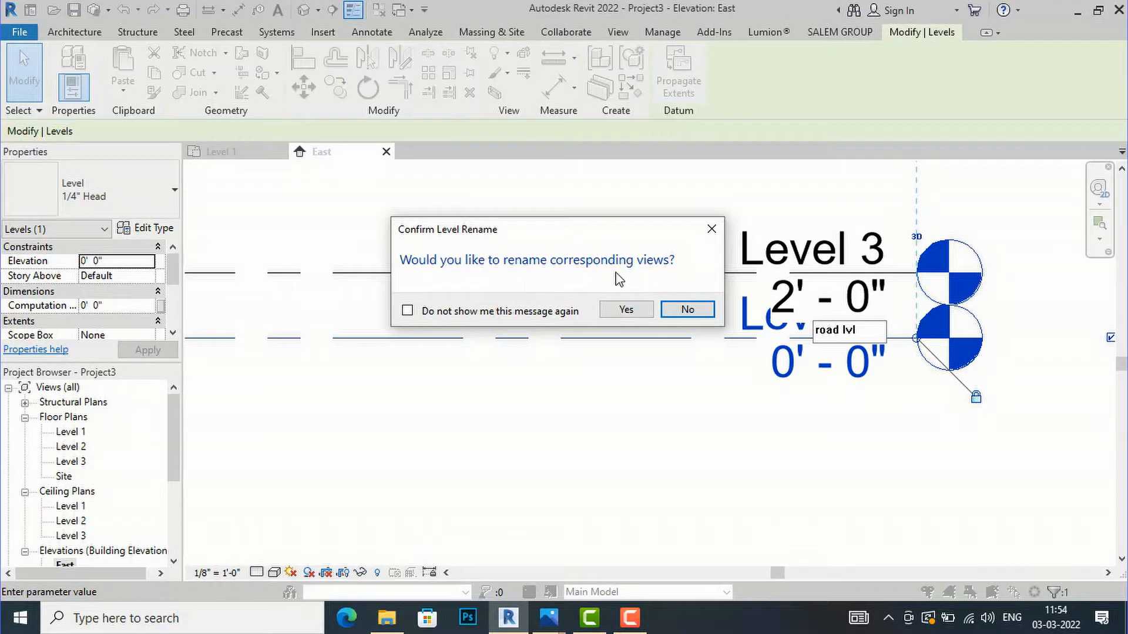
{"action": "left_click", "coordinate": [640, 310]}
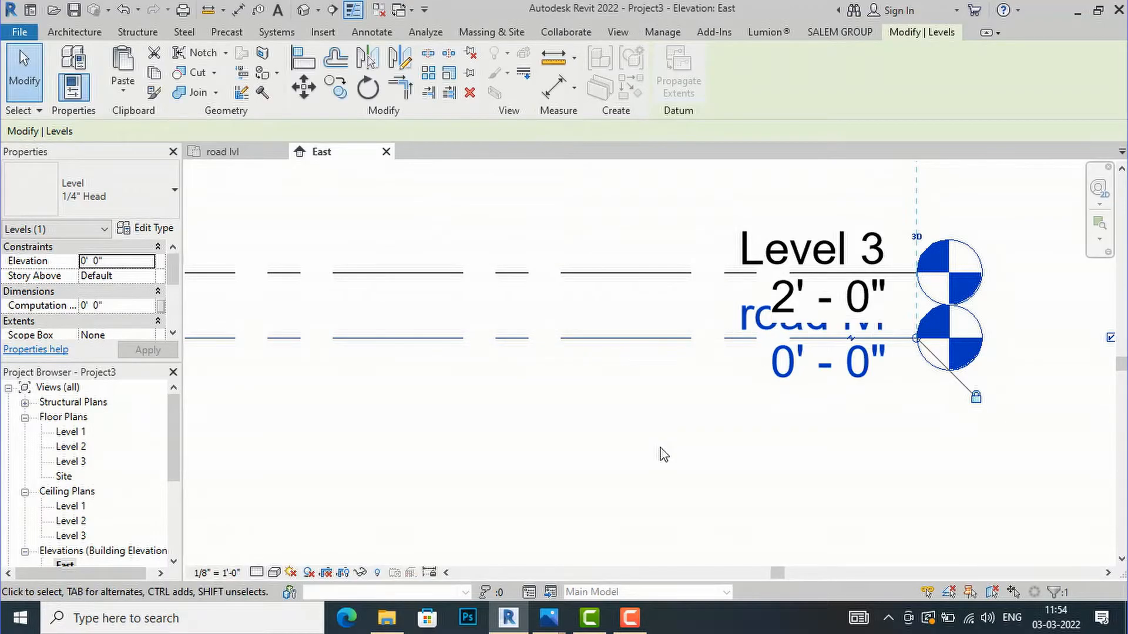
{"action": "left_click", "coordinate": [663, 455]}
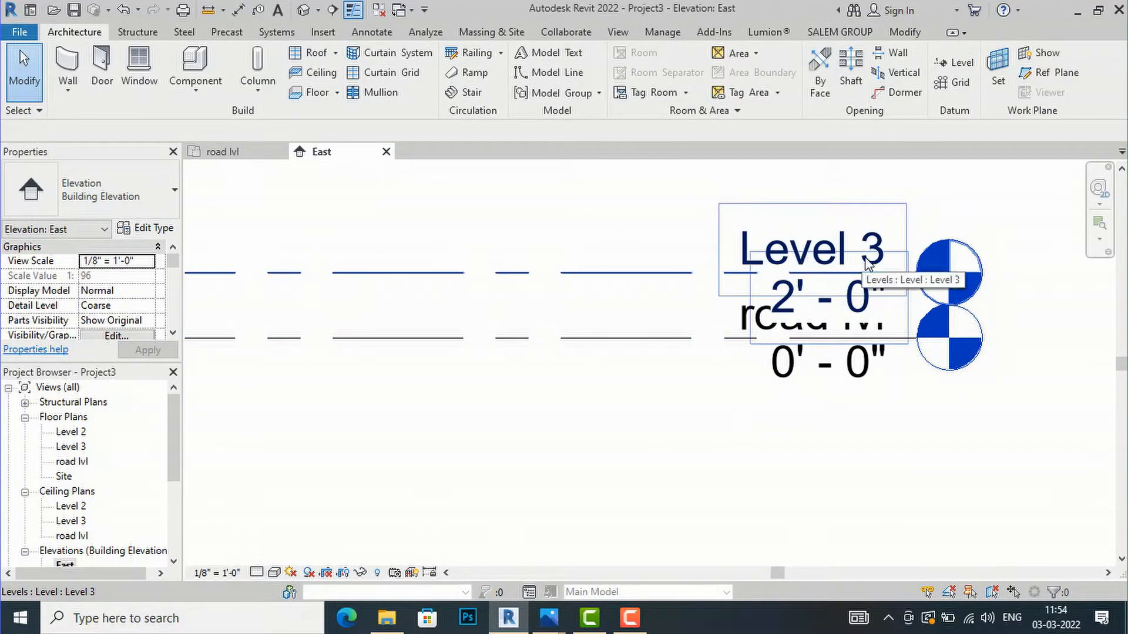
Rename Level 3 as "plinth level" together with its corresponding views.
{"action": "double_click", "coordinate": [849, 266]}
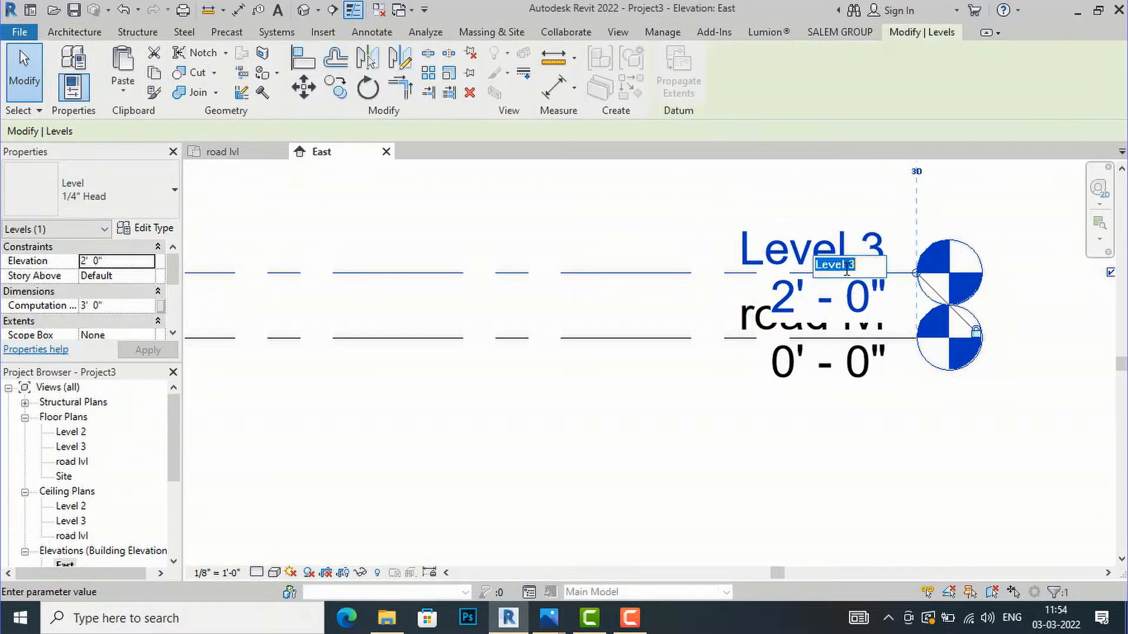
{"action": "type", "text": "plinth l"}
{"action": "left_click", "coordinate": [672, 456]}
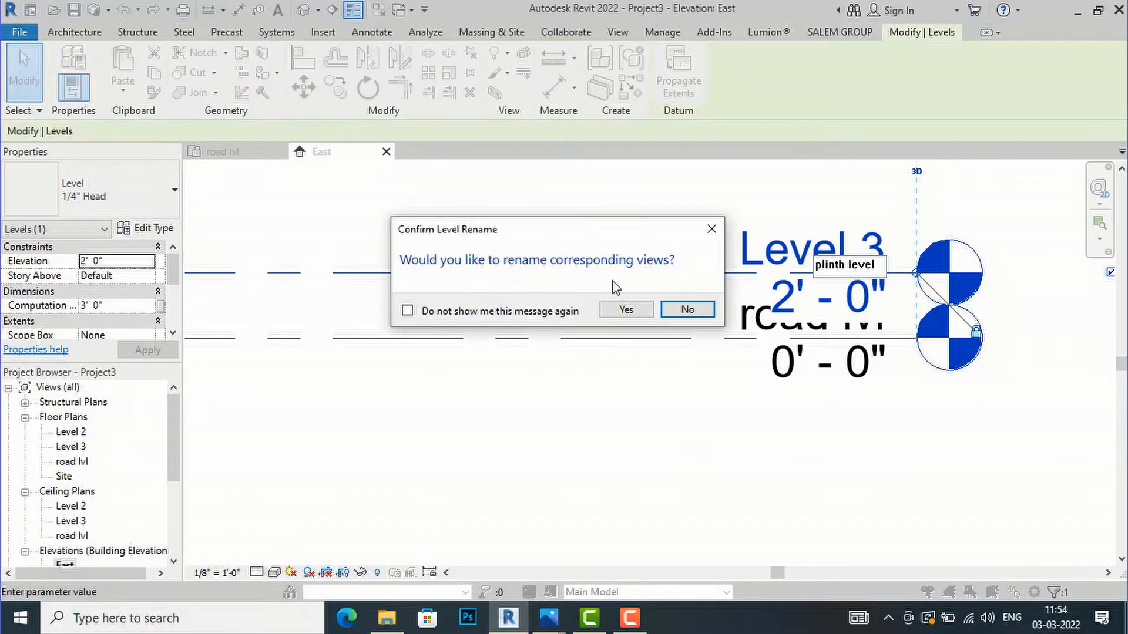
{"action": "left_click", "coordinate": [626, 310]}
{"action": "left_click", "coordinate": [554, 473]}
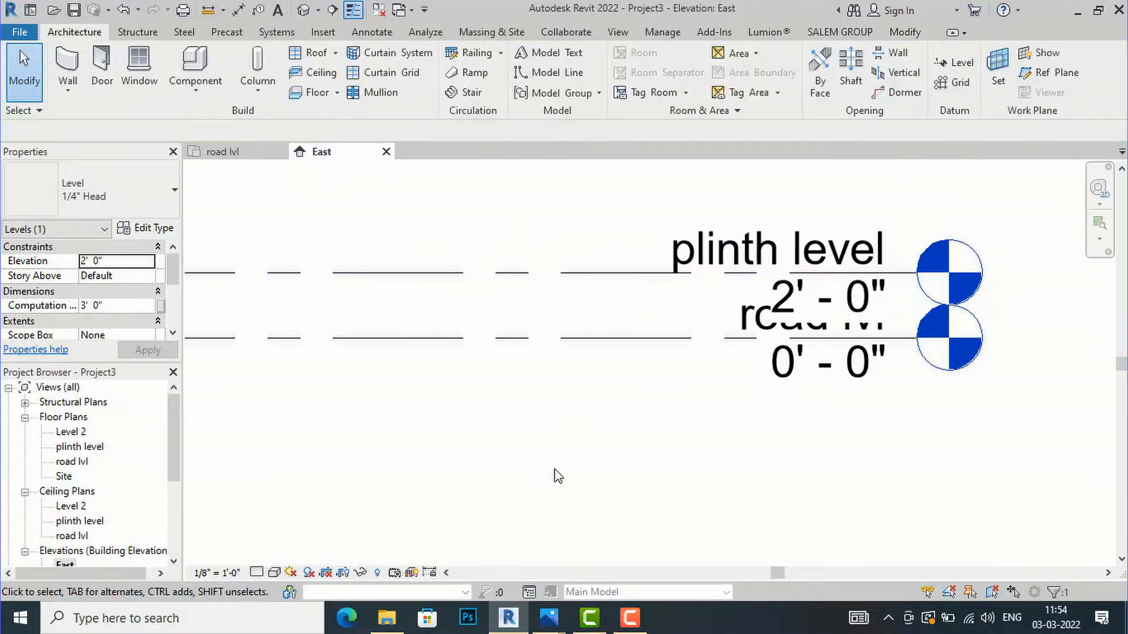
Rename Level 2 as "first floor lvl" together with its corresponding views.
{"action": "scroll", "coordinate": [625, 552], "scroll_direction": "down", "scroll_amount": 3}
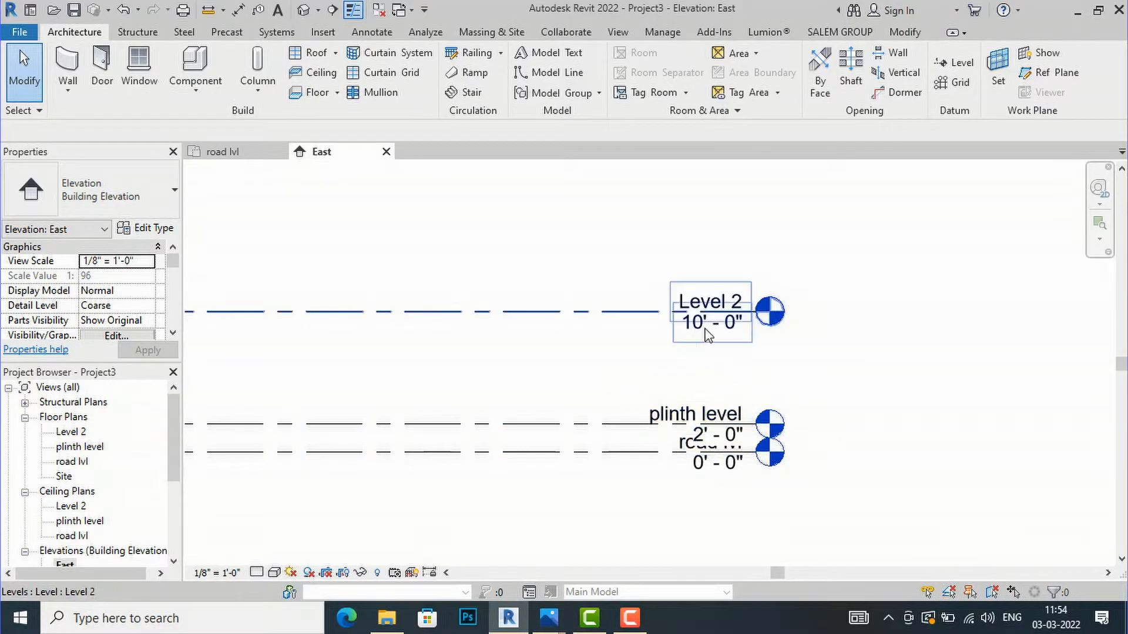
{"action": "double_click", "coordinate": [713, 305]}
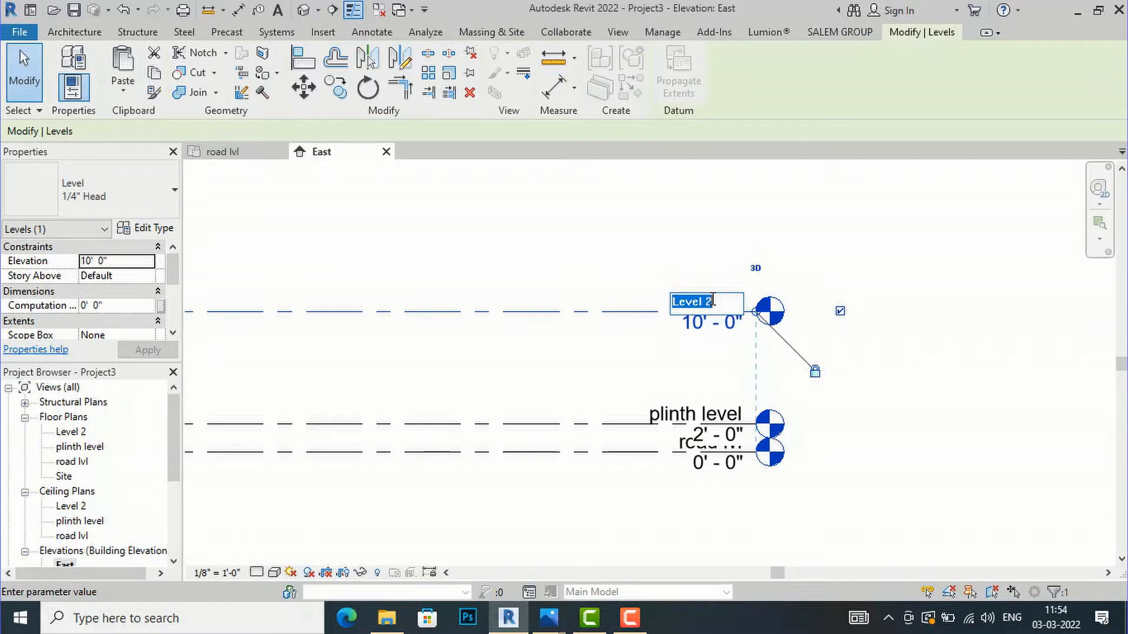
{"action": "type", "text": "fir"}
{"action": "type", "text": "st floor lvl"}
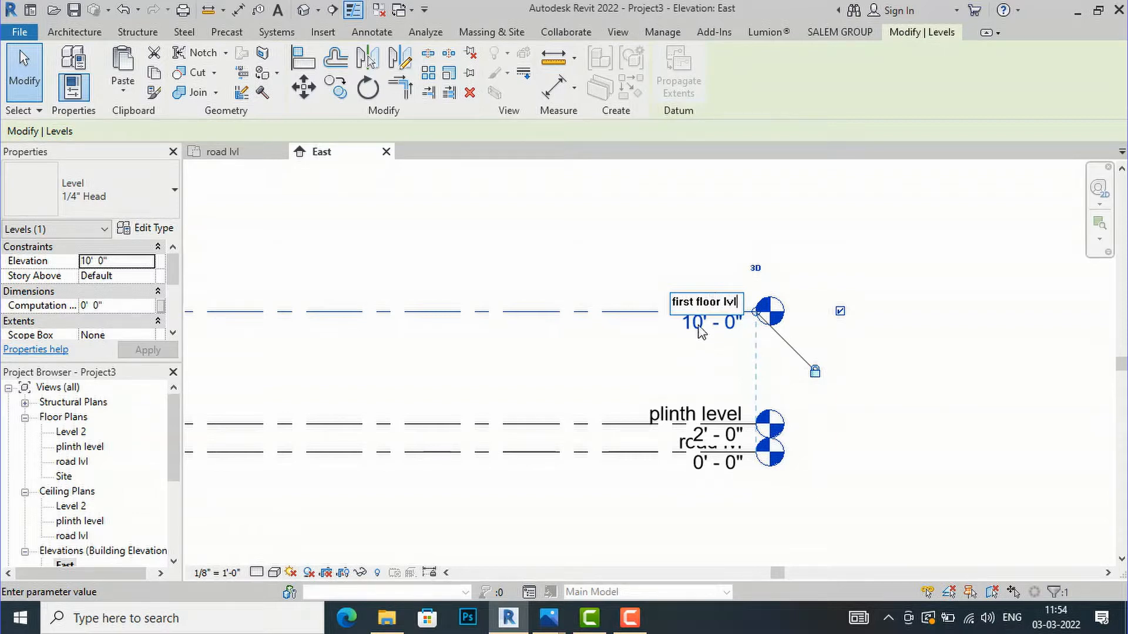
{"action": "key", "text": "Return"}
{"action": "left_click", "coordinate": [632, 314]}
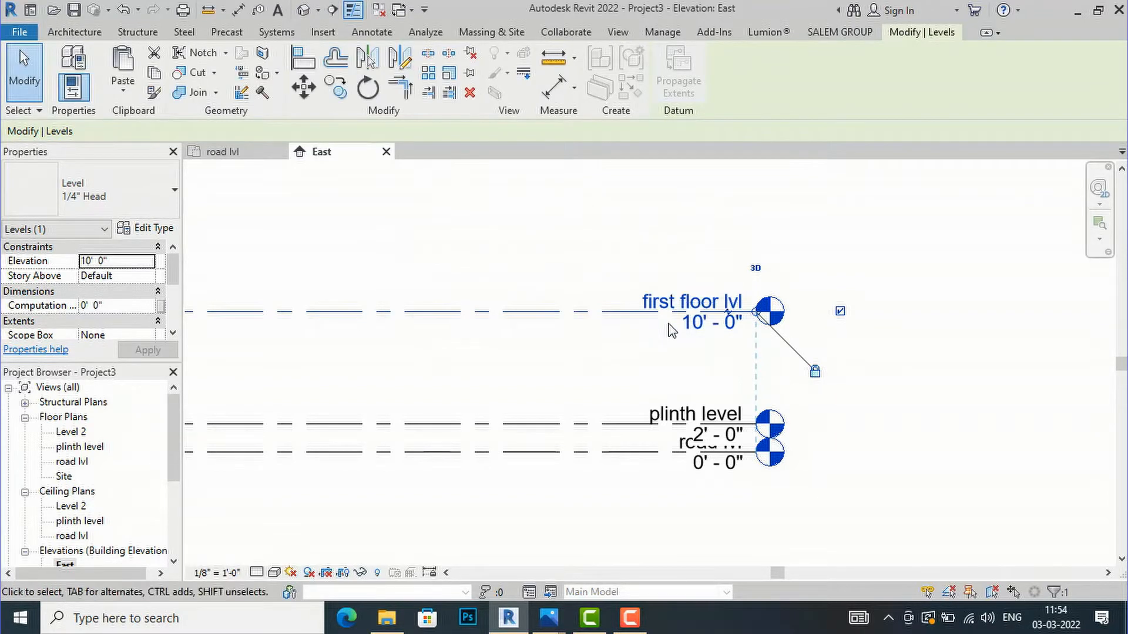
Set the elevation of the first floor level to 12' 0".
{"action": "left_click", "coordinate": [701, 329]}
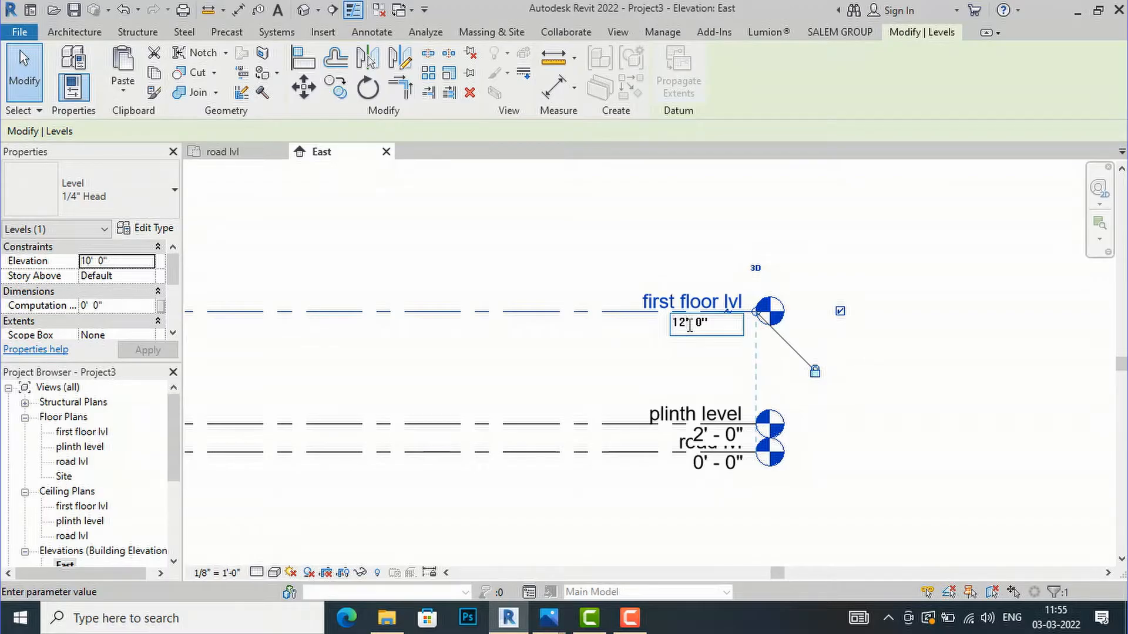
{"action": "key", "text": "Return"}
{"action": "left_click", "coordinate": [916, 393]}
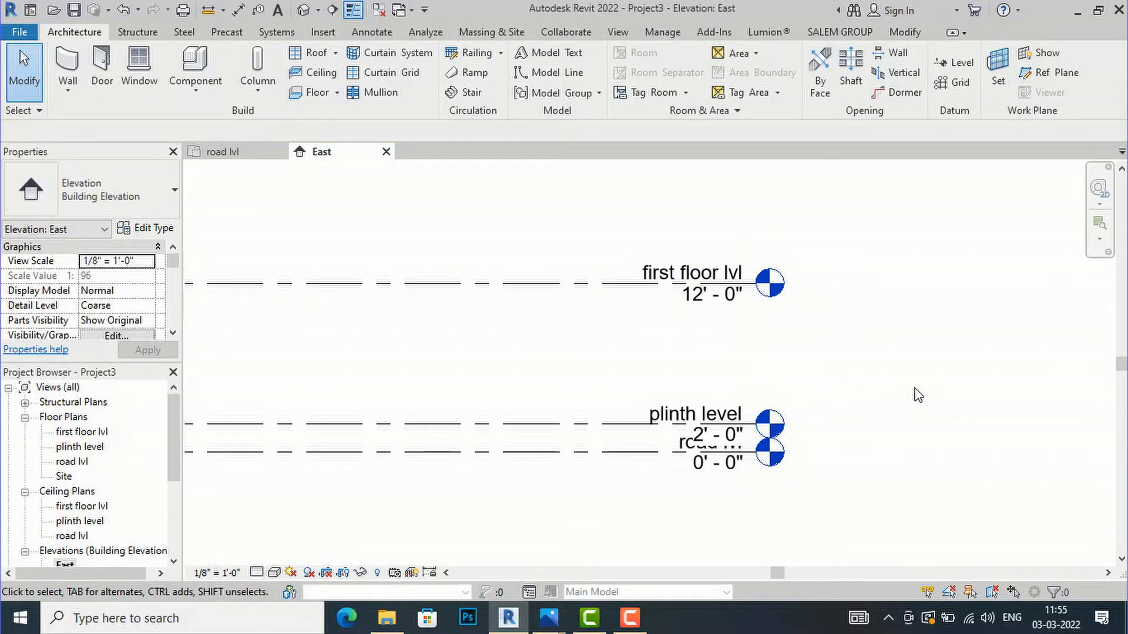
Add a new level 10' 0" above the first floor level by picking its line with an offset.
{"action": "scroll", "coordinate": [717, 475], "scroll_direction": "down", "scroll_amount": 3}
{"action": "scroll", "coordinate": [828, 433], "scroll_direction": "down", "scroll_amount": 2}
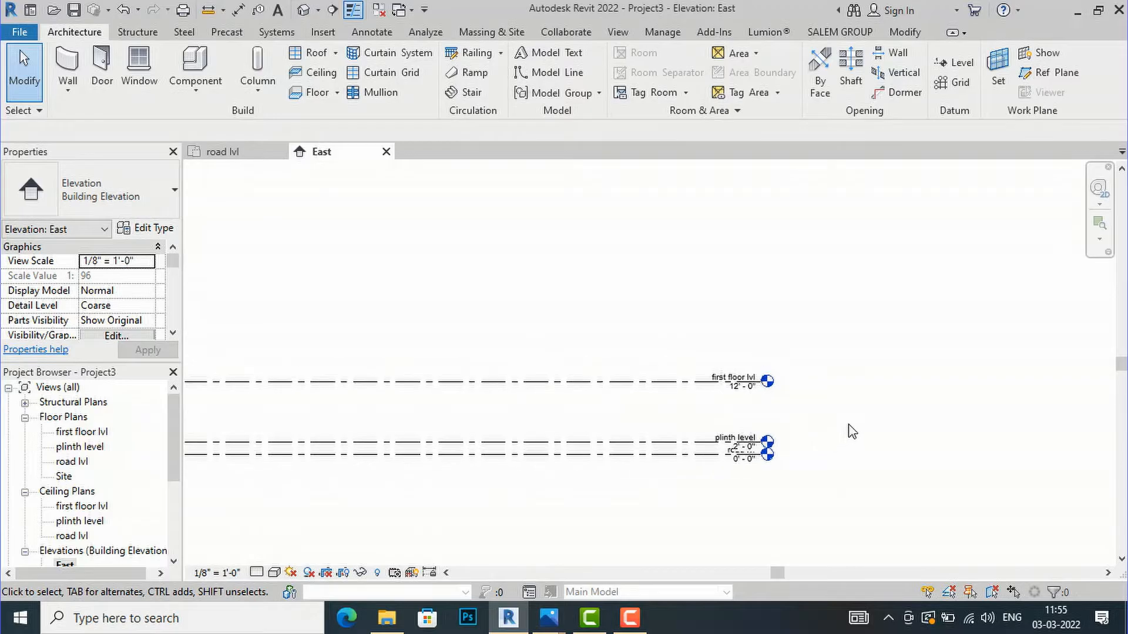
{"action": "scroll", "coordinate": [630, 401], "scroll_direction": "up", "scroll_amount": 1}
{"action": "scroll", "coordinate": [634, 408], "scroll_direction": "up", "scroll_amount": 1}
{"action": "scroll", "coordinate": [887, 380], "scroll_direction": "down", "scroll_amount": 1}
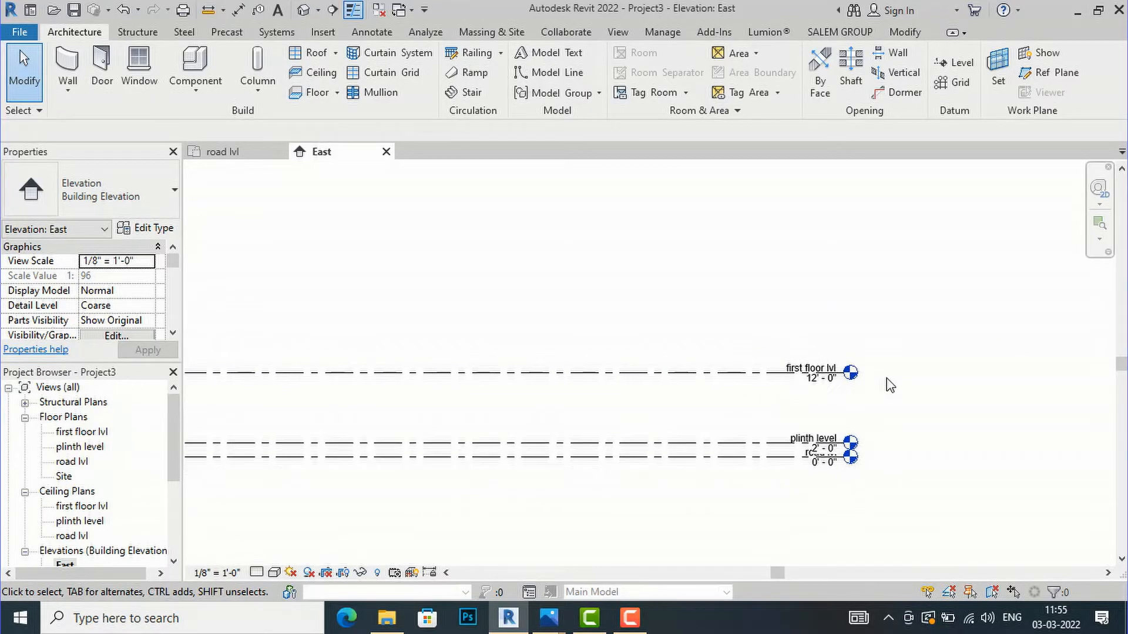
{"action": "left_click", "coordinate": [950, 63]}
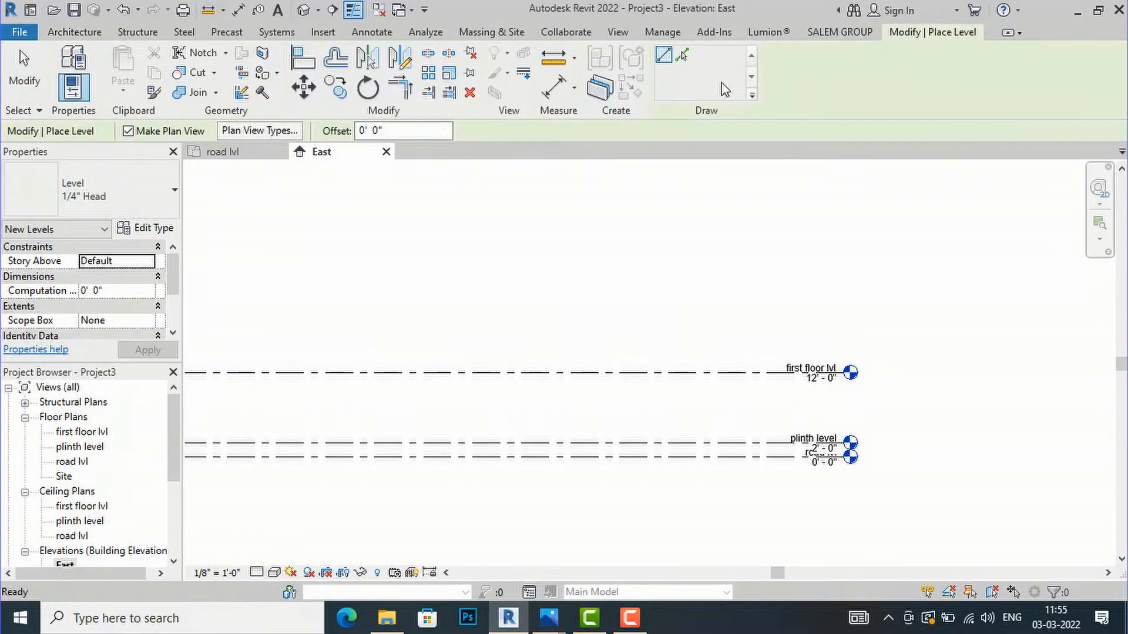
{"action": "left_click", "coordinate": [682, 57]}
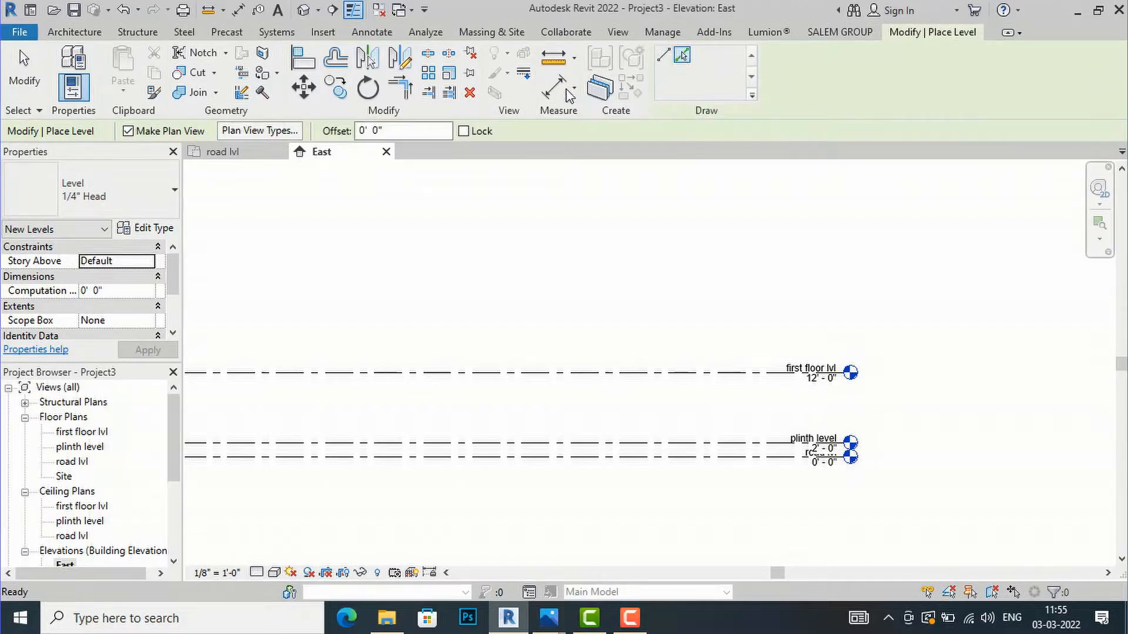
{"action": "left_click", "coordinate": [396, 131]}
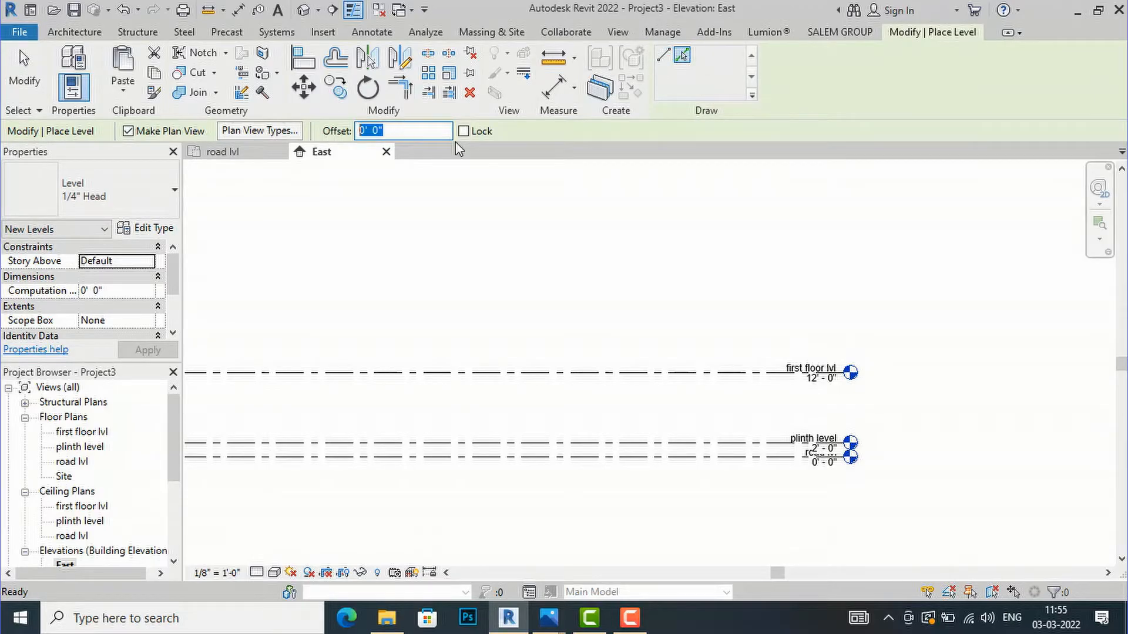
{"action": "type", "text": "10"}
{"action": "key", "text": "Return"}
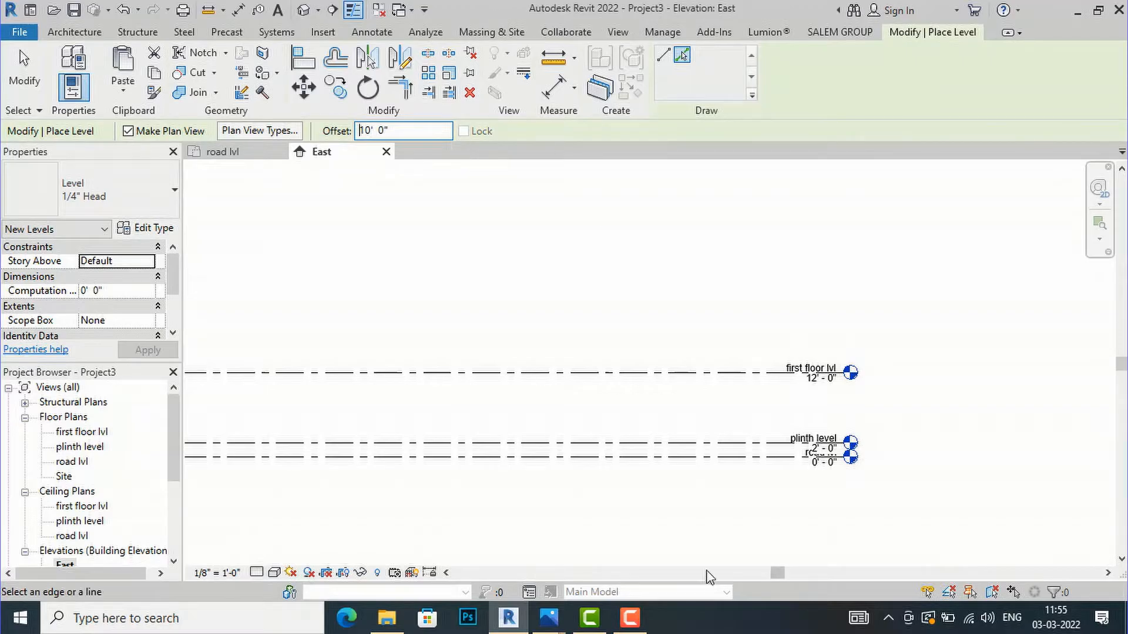
{"action": "left_click", "coordinate": [692, 373]}
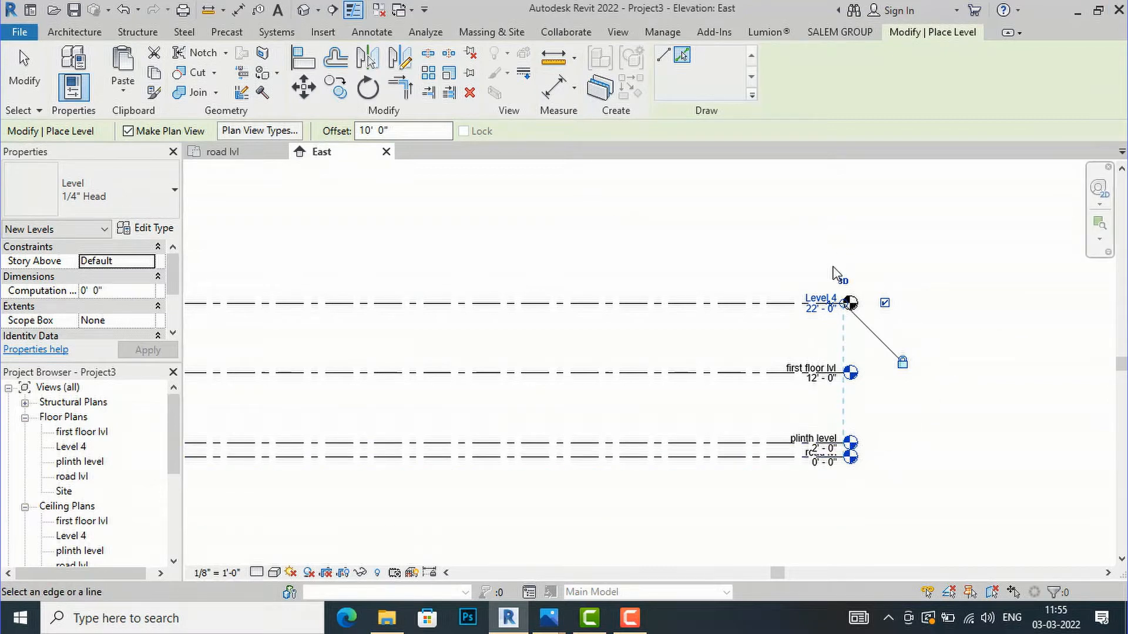
{"action": "key", "text": "Escape"}
{"action": "key", "text": "Escape"}
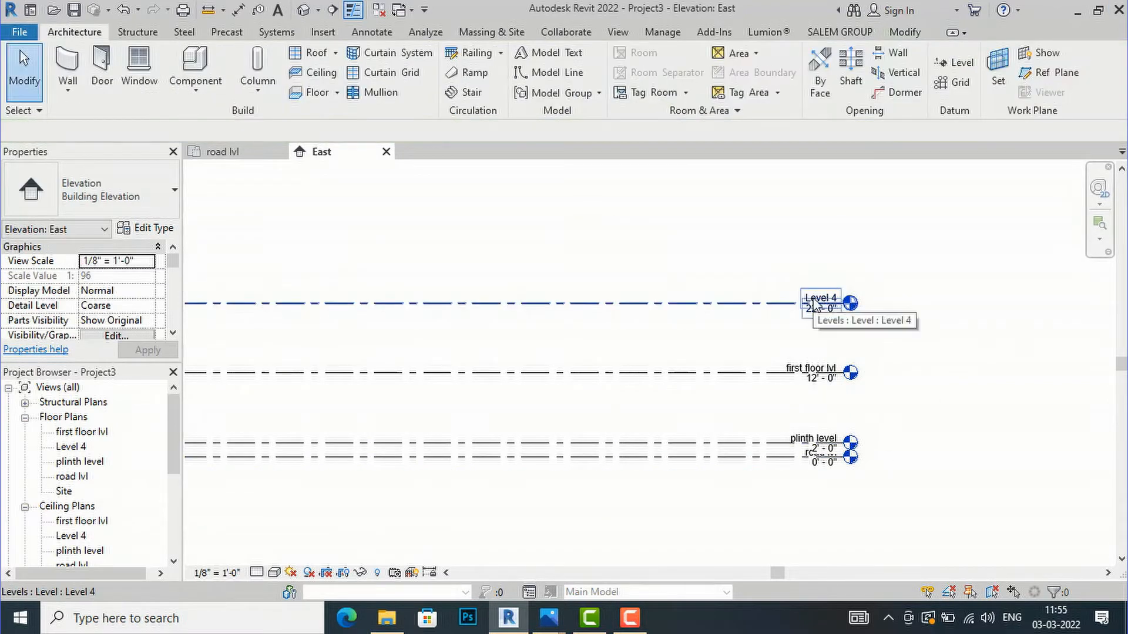
Rename Level 4 as "second floor lvl" and rename its corresponding views too.
{"action": "left_click", "coordinate": [815, 305]}
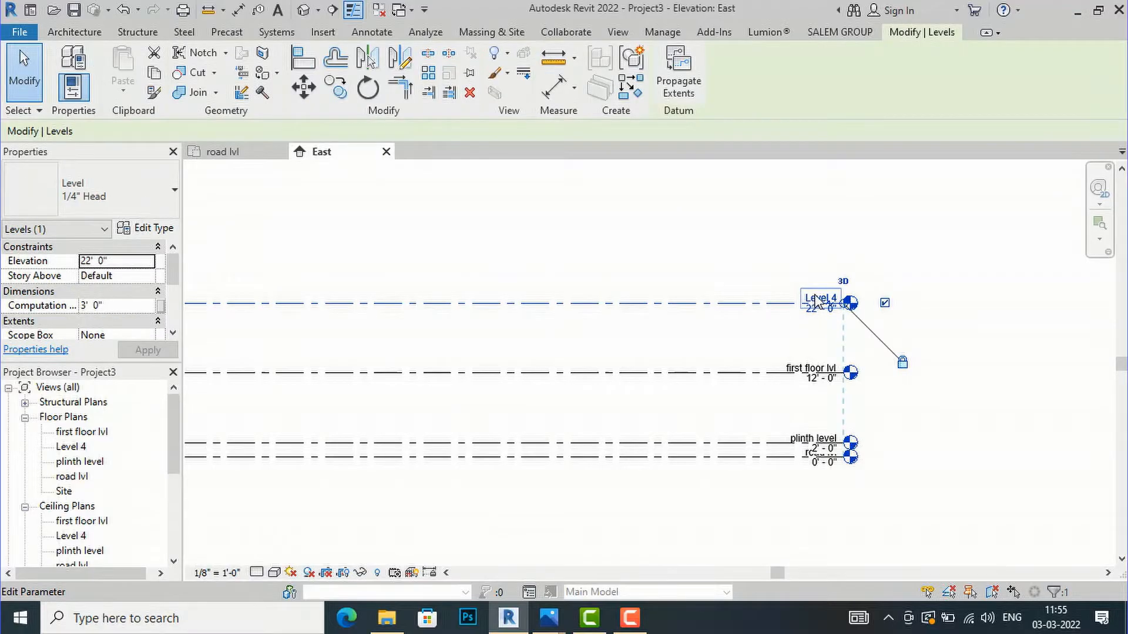
{"action": "left_click_drag", "start_coordinate": [817, 299], "coordinate": [813, 325]}
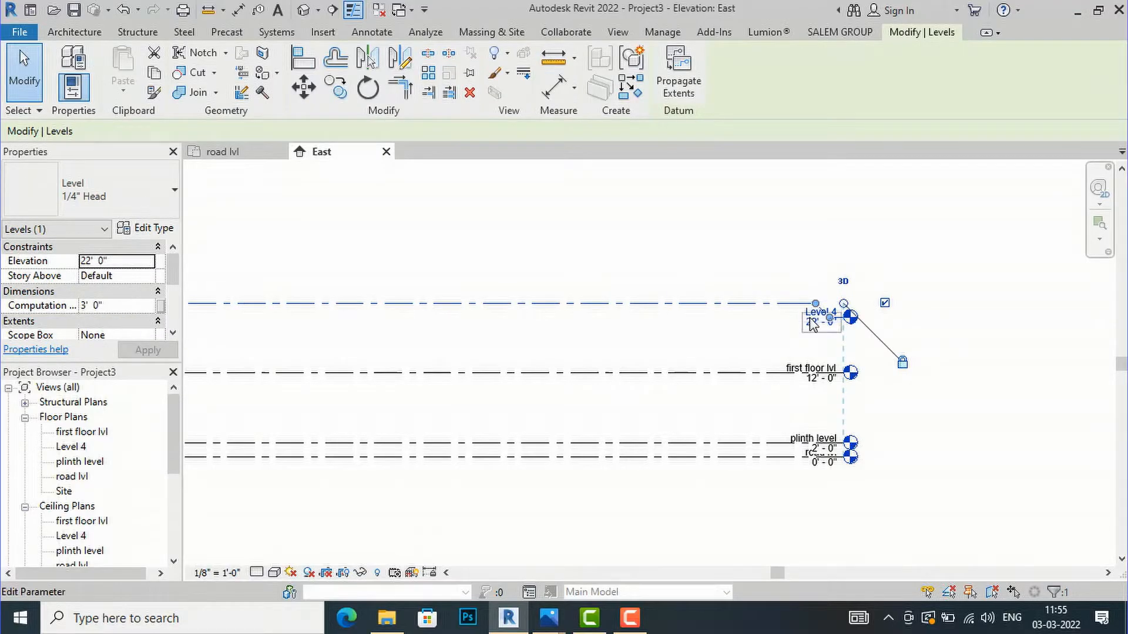
{"action": "left_click", "coordinate": [820, 322]}
{"action": "left_click", "coordinate": [811, 314]}
{"action": "left_click", "coordinate": [809, 313]}
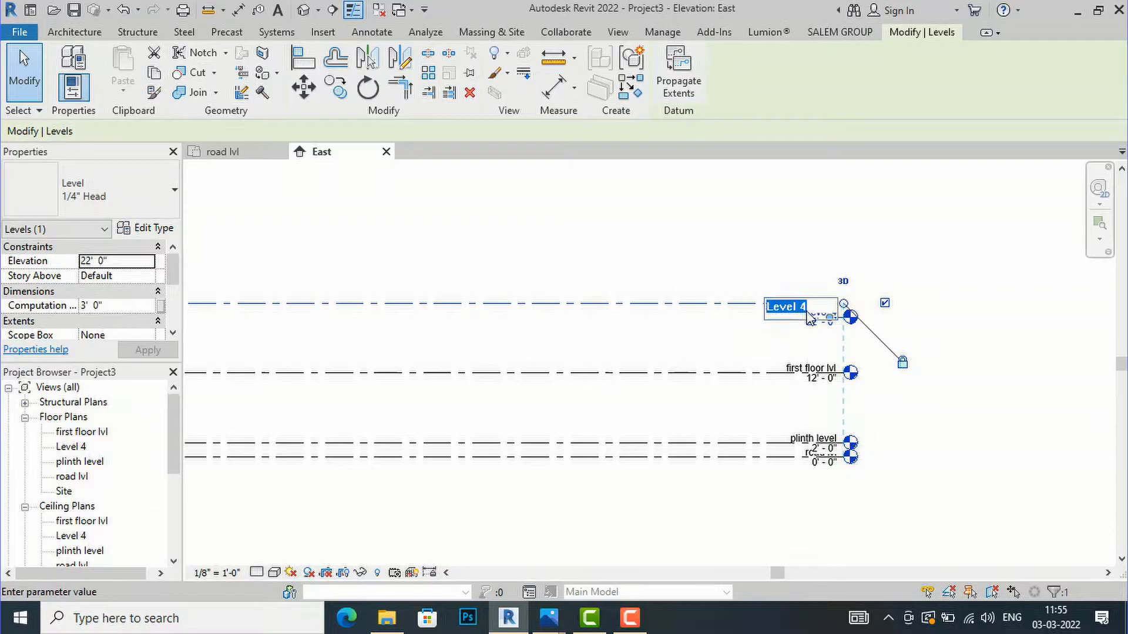
{"action": "type", "text": "ss"}
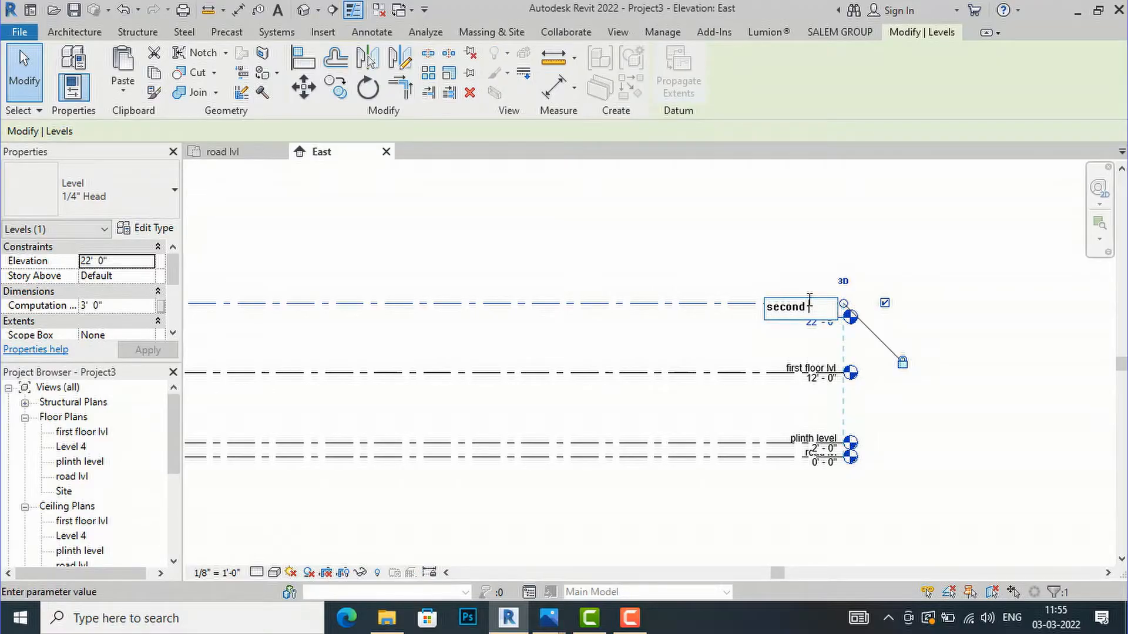
{"action": "type", "text": "cond floor lvl"}
{"action": "key", "text": "Return"}
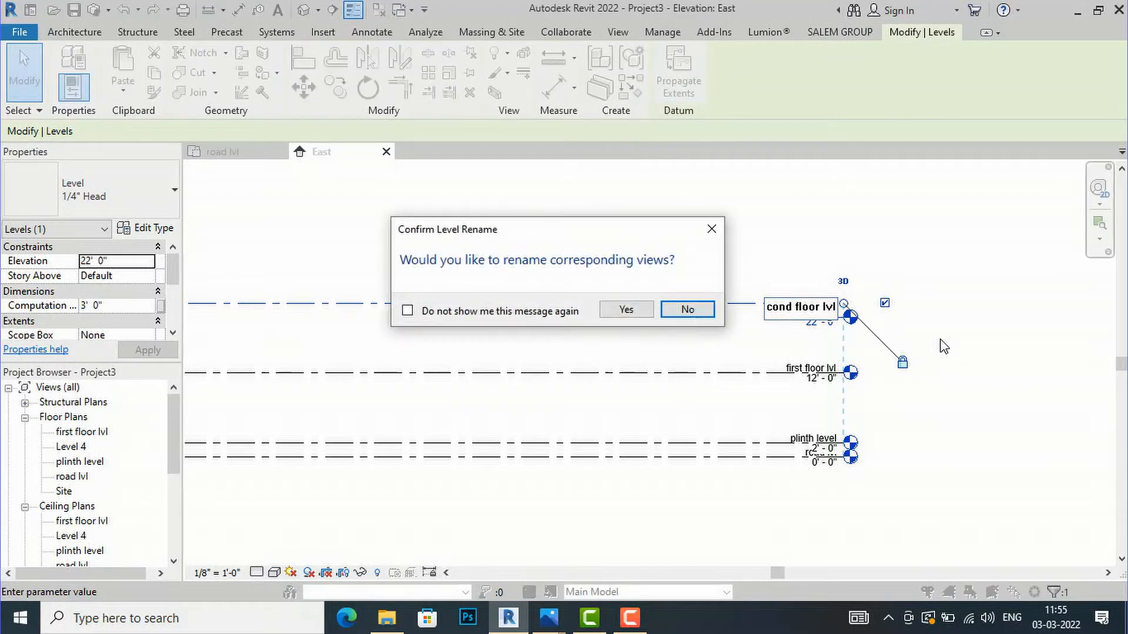
{"action": "left_click", "coordinate": [626, 308]}
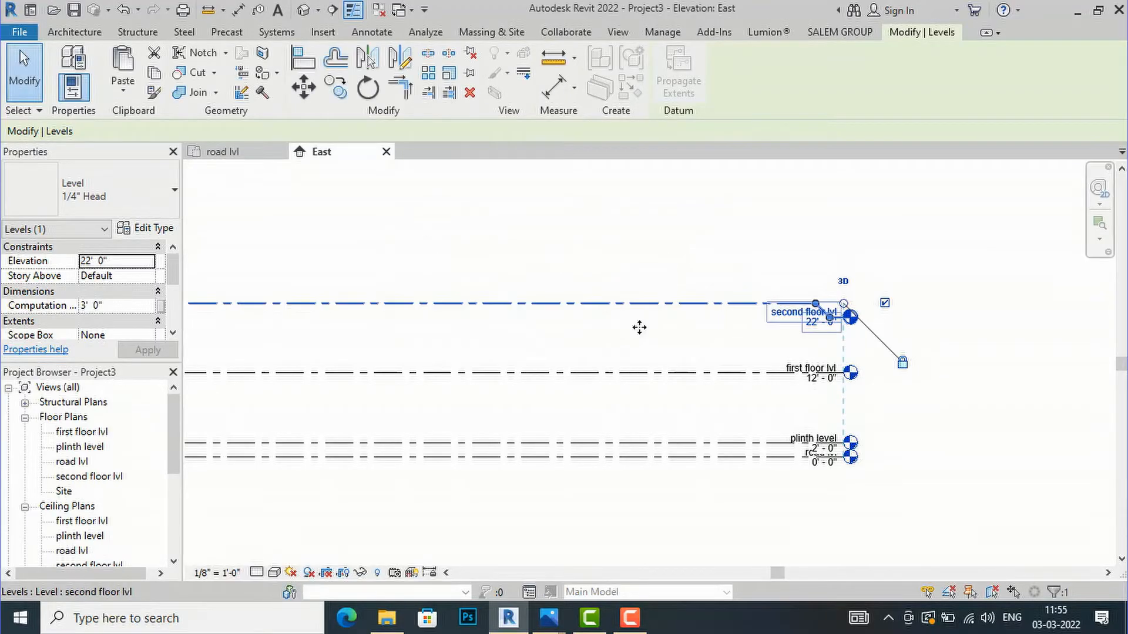
{"action": "left_click", "coordinate": [969, 382]}
Add another level by picking the second floor level line with a 10' 0" upward offset.
{"action": "scroll", "coordinate": [960, 343], "scroll_direction": "down", "scroll_amount": 2}
{"action": "scroll", "coordinate": [929, 333], "scroll_direction": "down", "scroll_amount": 2}
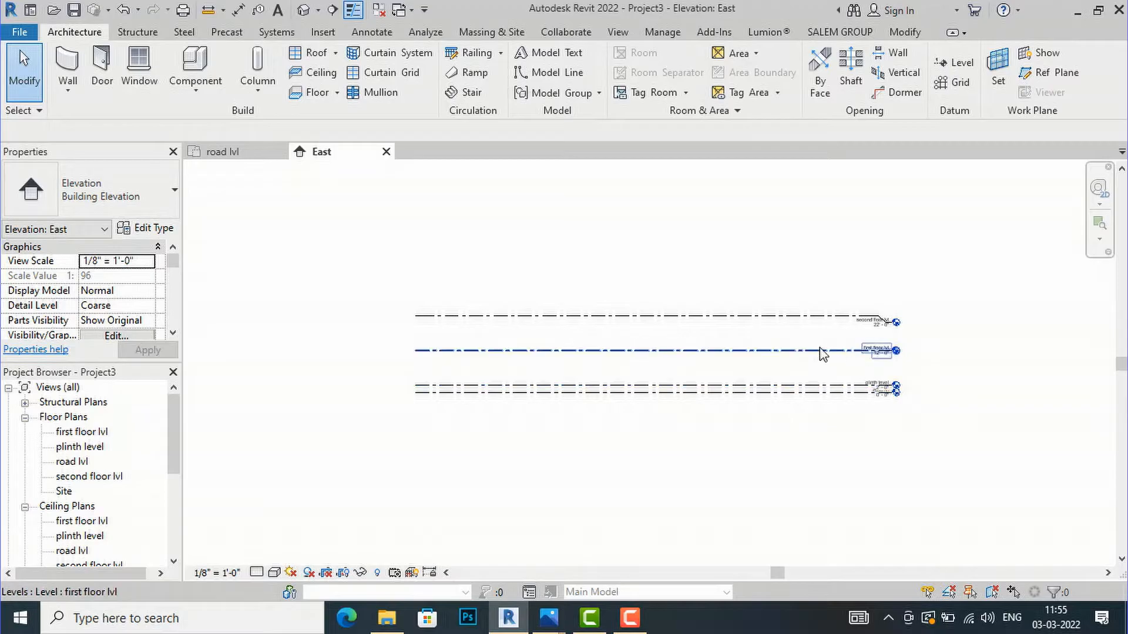
{"action": "scroll", "coordinate": [940, 317], "scroll_direction": "up", "scroll_amount": 2}
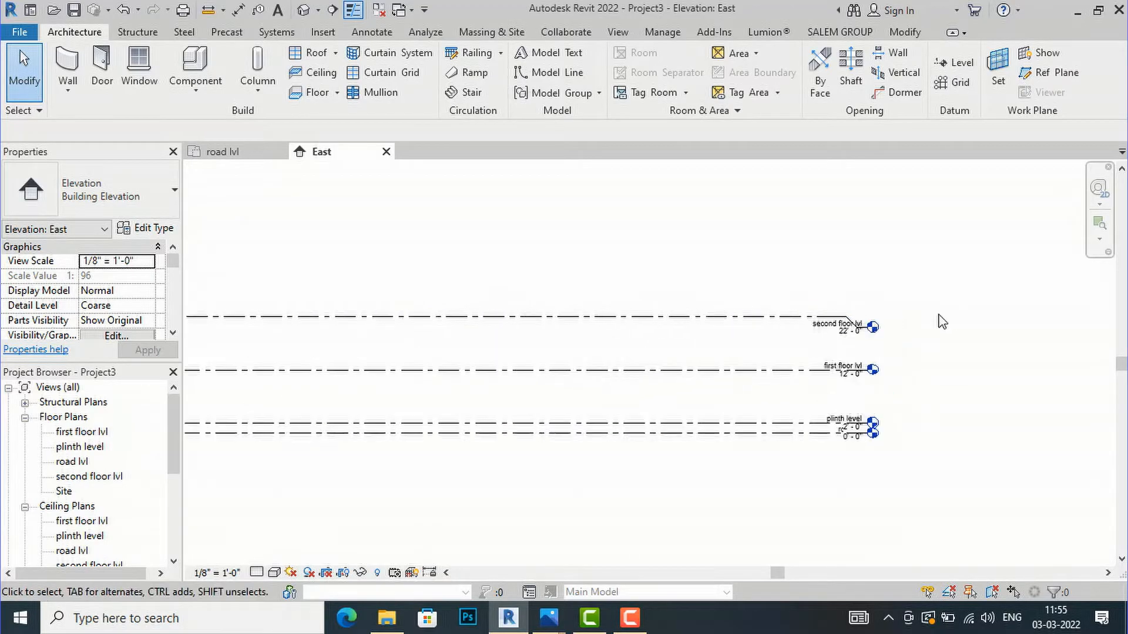
{"action": "left_click", "coordinate": [953, 64]}
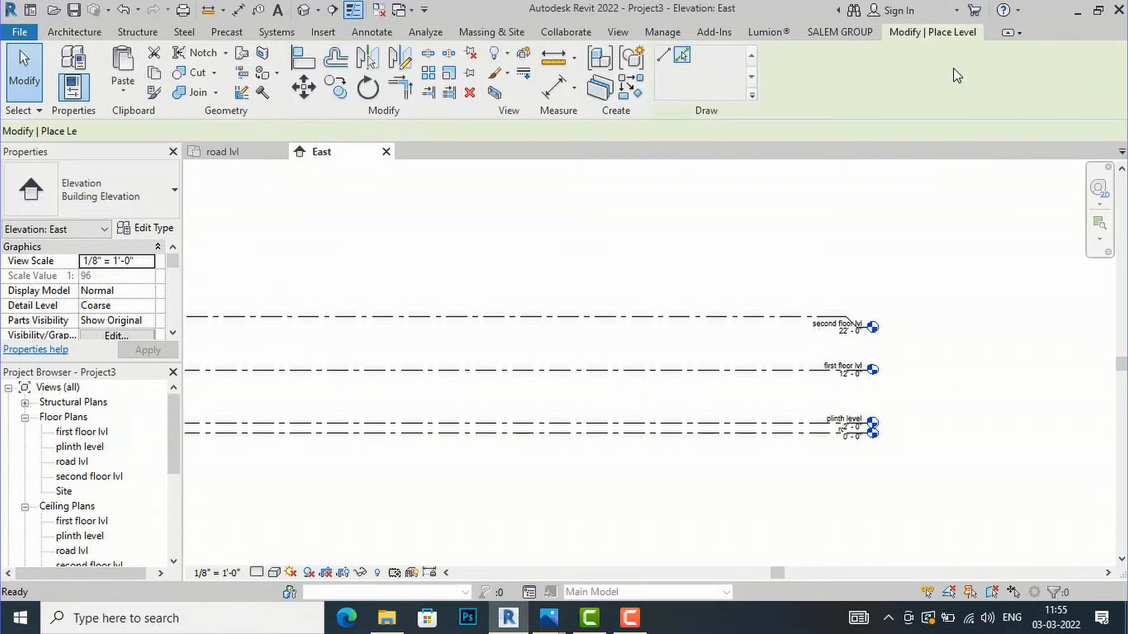
{"action": "left_click", "coordinate": [682, 57]}
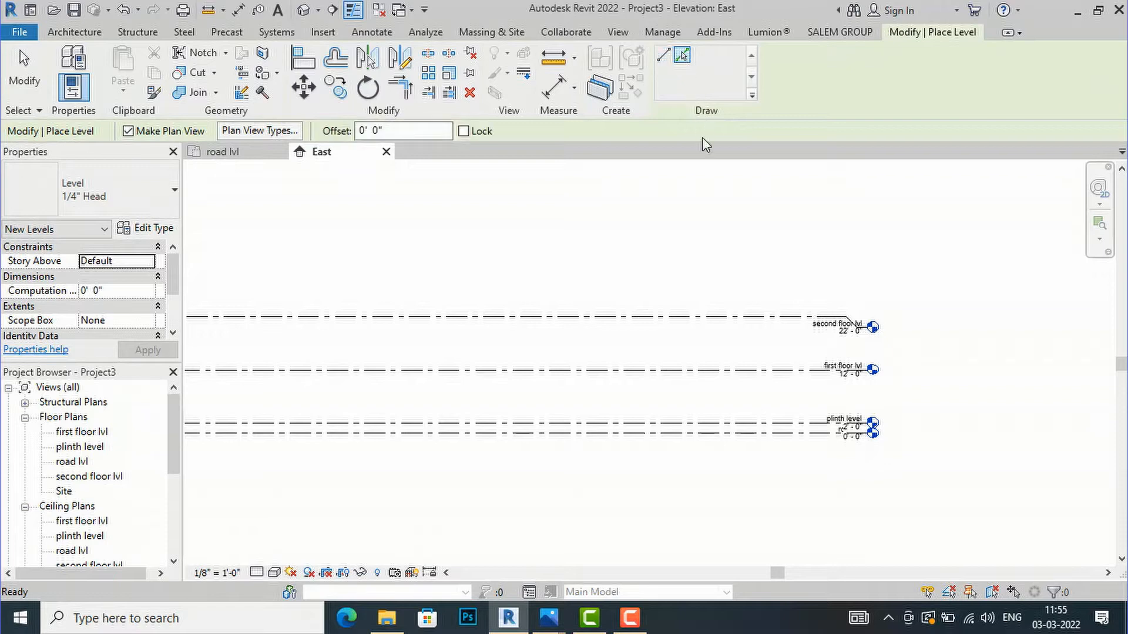
{"action": "left_click", "coordinate": [400, 131]}
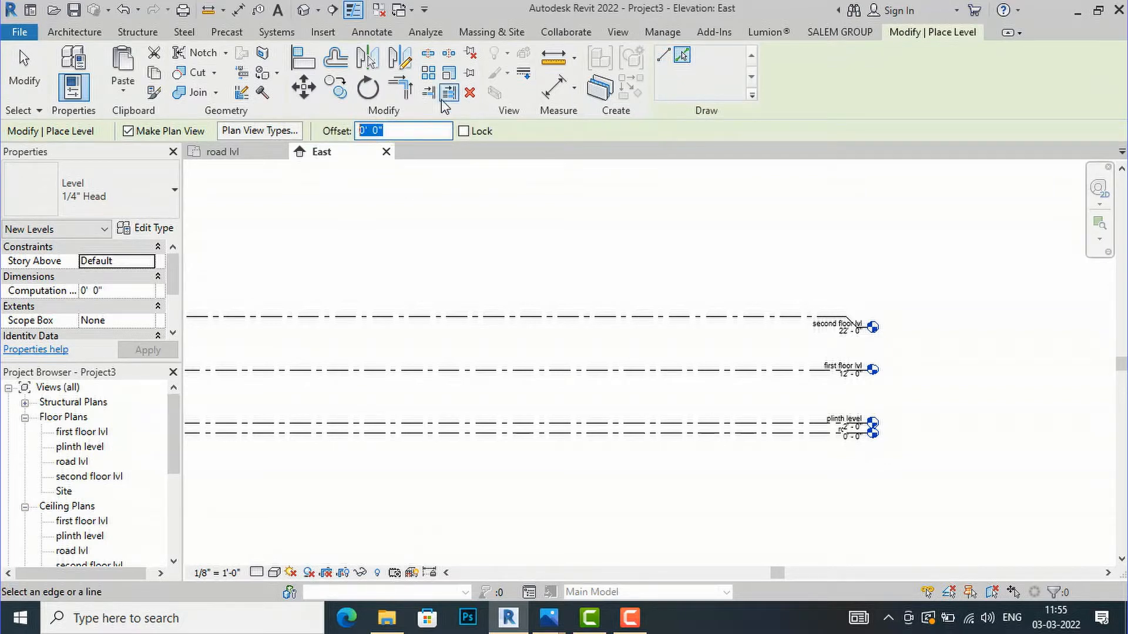
{"action": "type", "text": "10"}
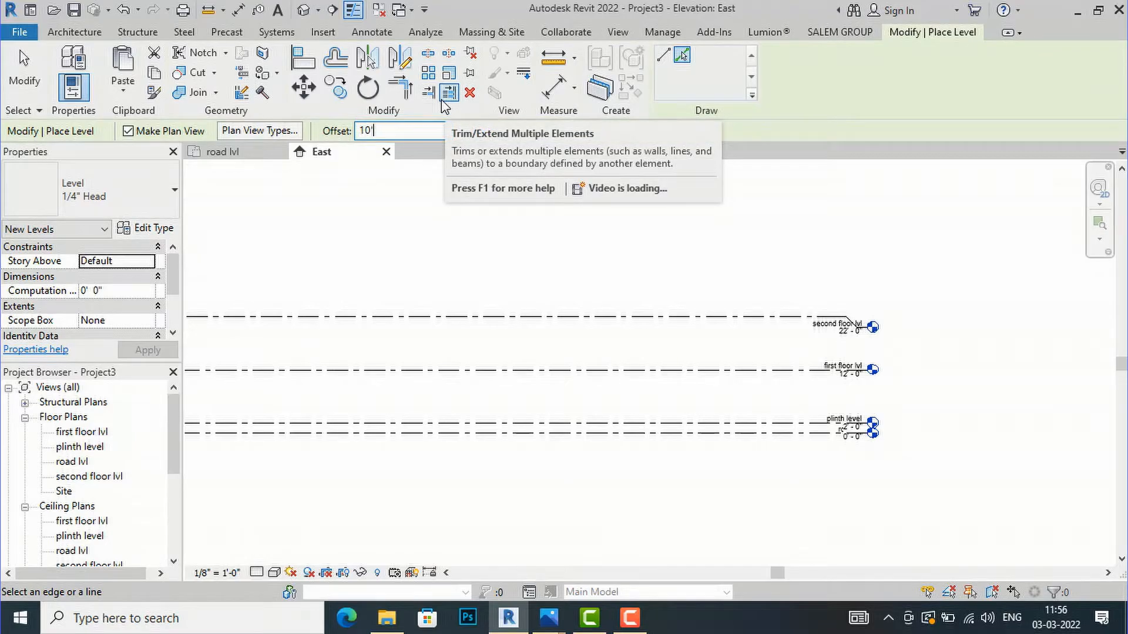
{"action": "key", "text": "Return"}
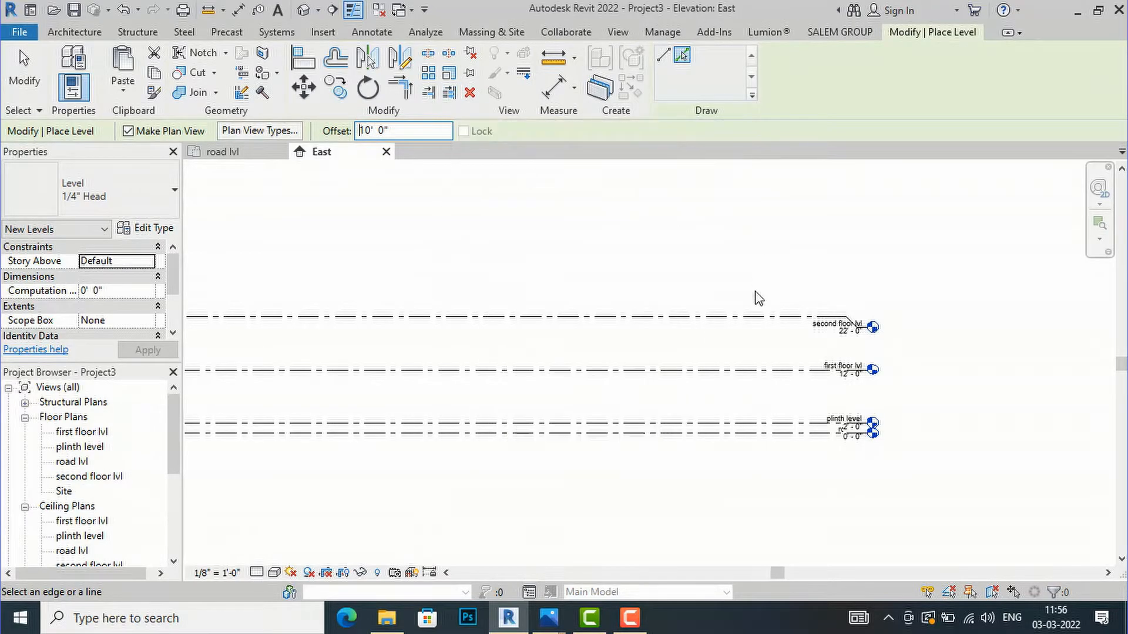
{"action": "left_click", "coordinate": [763, 316]}
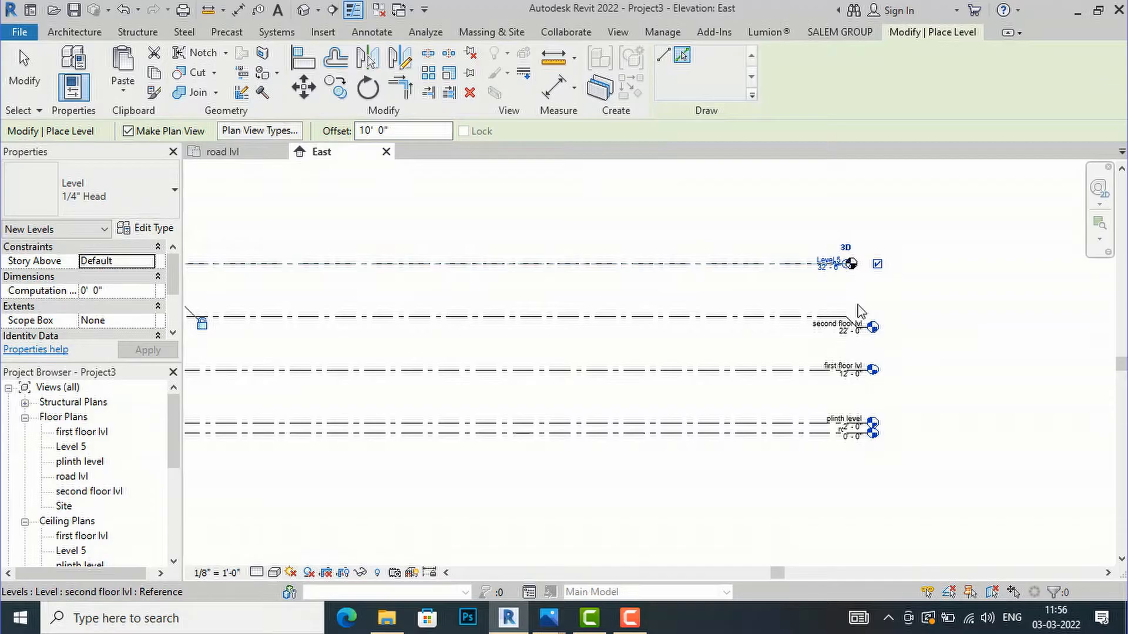
{"action": "scroll", "coordinate": [800, 308], "scroll_direction": "up", "scroll_amount": 1}
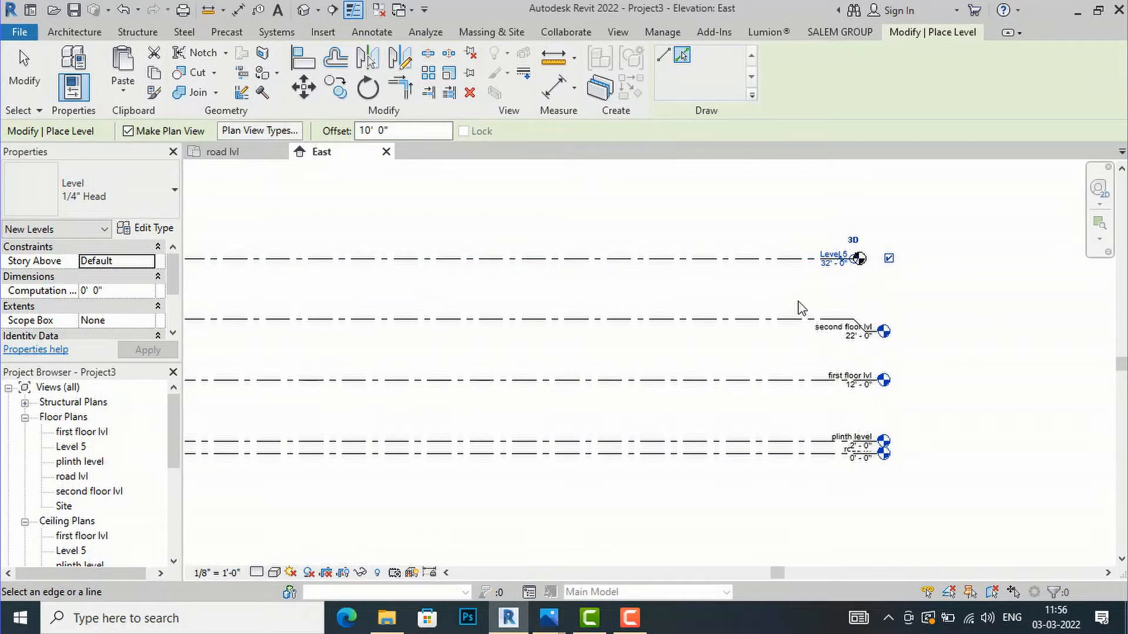
{"action": "key", "text": "Escape"}
{"action": "key", "text": "Escape"}
Rename Level 5 as "third floor lvl" along with its corresponding views.
{"action": "scroll", "coordinate": [837, 260], "scroll_direction": "up", "scroll_amount": 2}
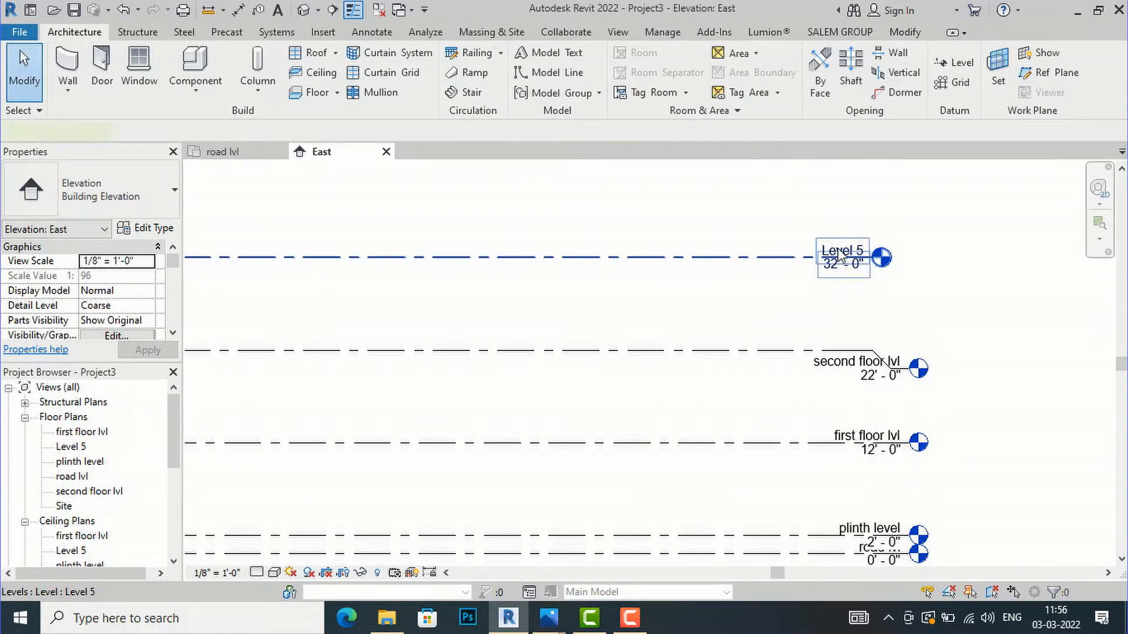
{"action": "double_click", "coordinate": [839, 257]}
{"action": "type", "text": "third floor lvl"}
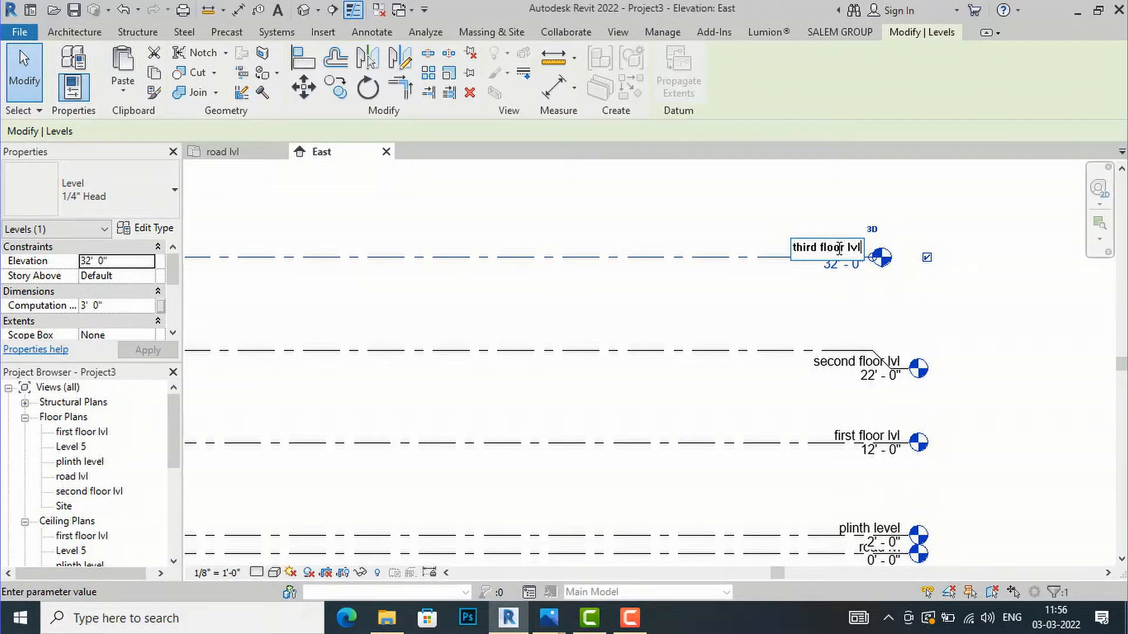
{"action": "left_click", "coordinate": [987, 329]}
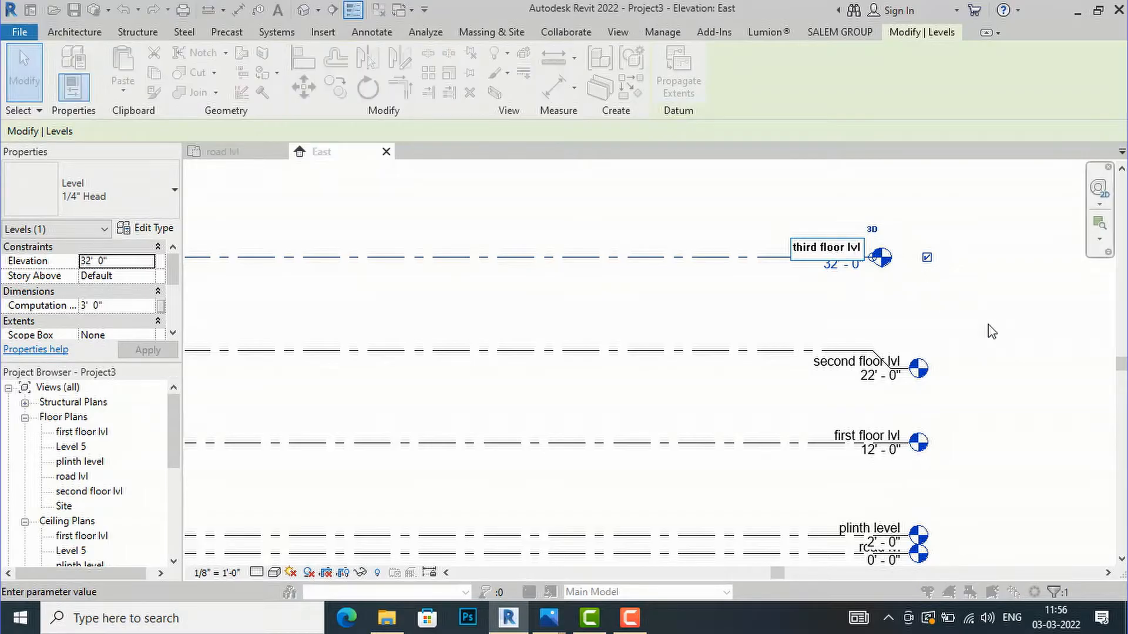
{"action": "left_click", "coordinate": [627, 309]}
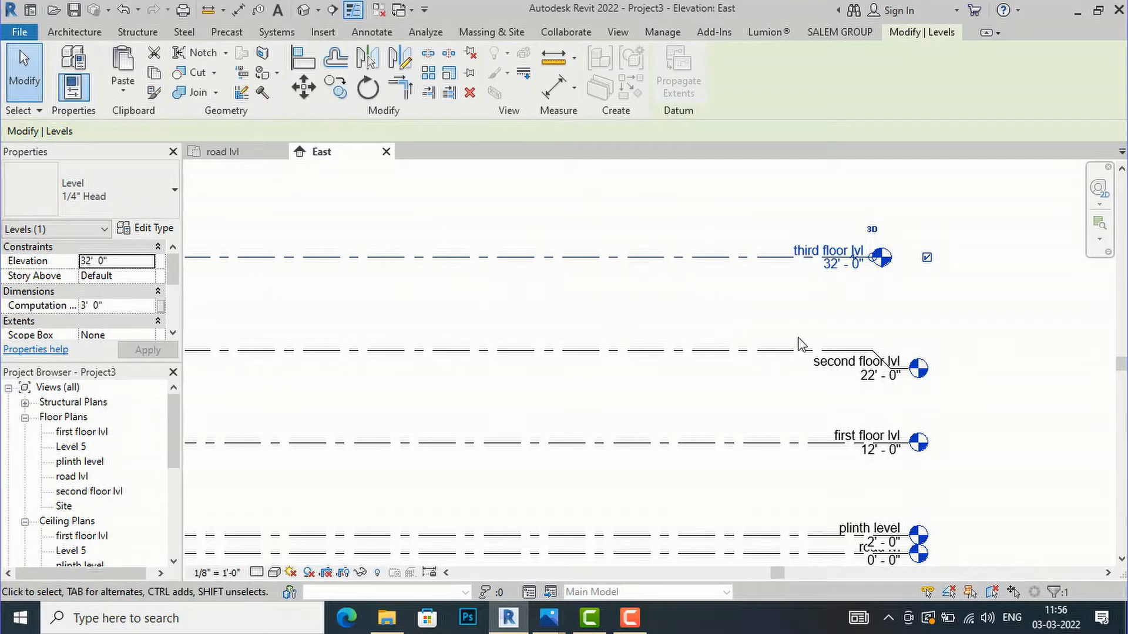
{"action": "left_click", "coordinate": [1049, 367]}
{"action": "scroll", "coordinate": [1049, 368], "scroll_direction": "down", "scroll_amount": 2}
{"action": "scroll", "coordinate": [840, 320], "scroll_direction": "down", "scroll_amount": 1}
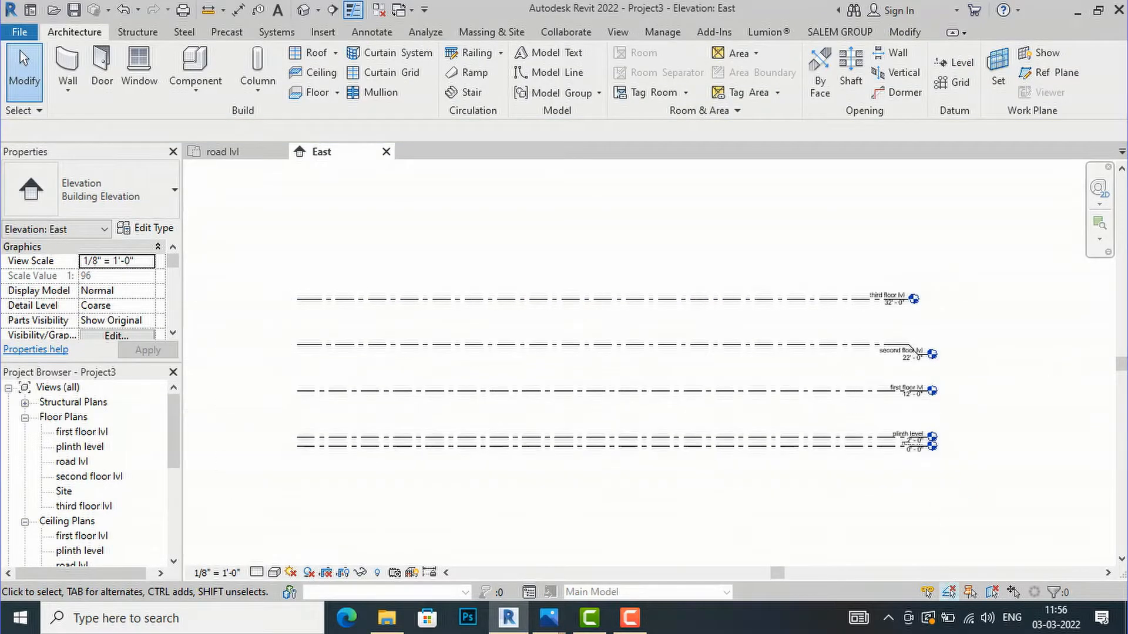
{"action": "scroll", "coordinate": [990, 302], "scroll_direction": "up", "scroll_amount": 1}
{"action": "scroll", "coordinate": [697, 328], "scroll_direction": "up", "scroll_amount": 1}
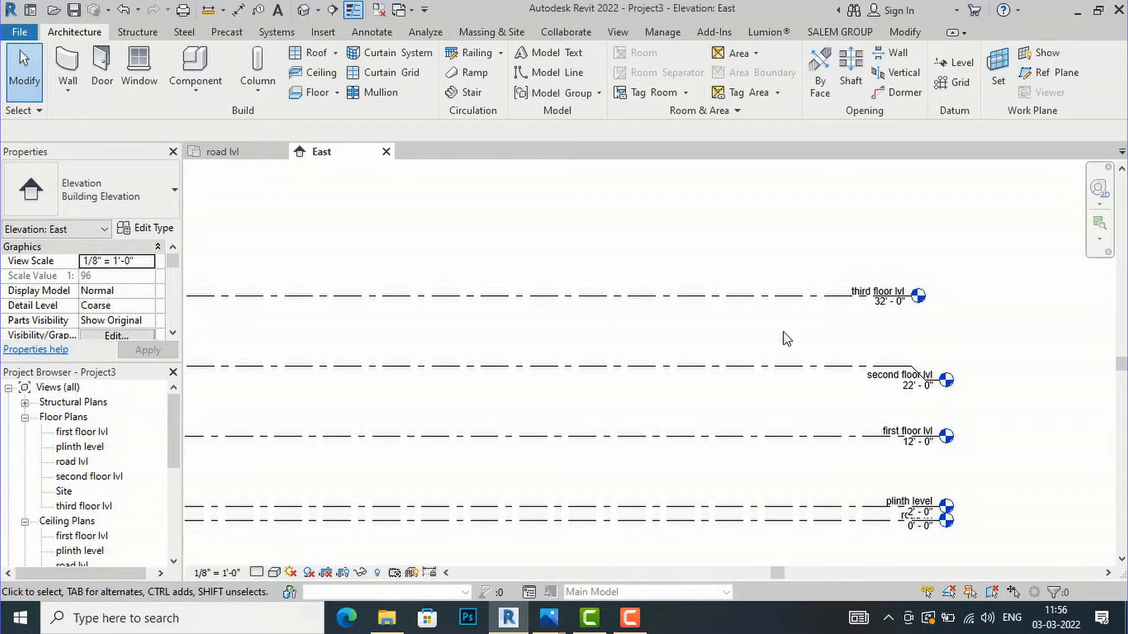
Add a new level 3' 0" above the third floor level by picking its line with an offset.
{"action": "scroll", "coordinate": [783, 334], "scroll_direction": "down", "scroll_amount": 1}
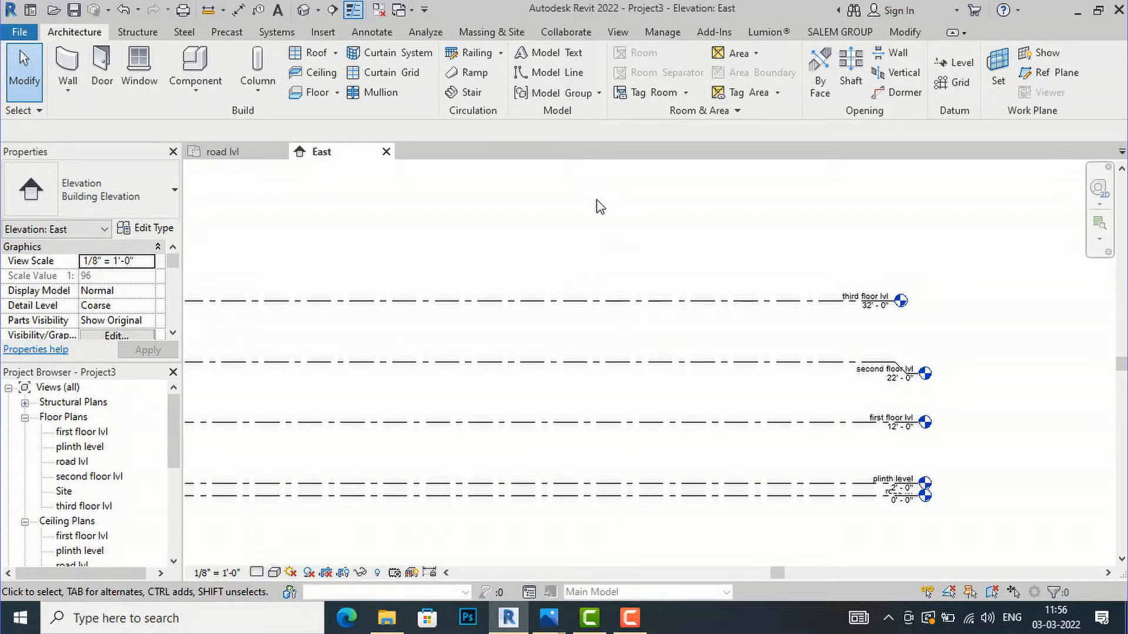
{"action": "left_click", "coordinate": [955, 62]}
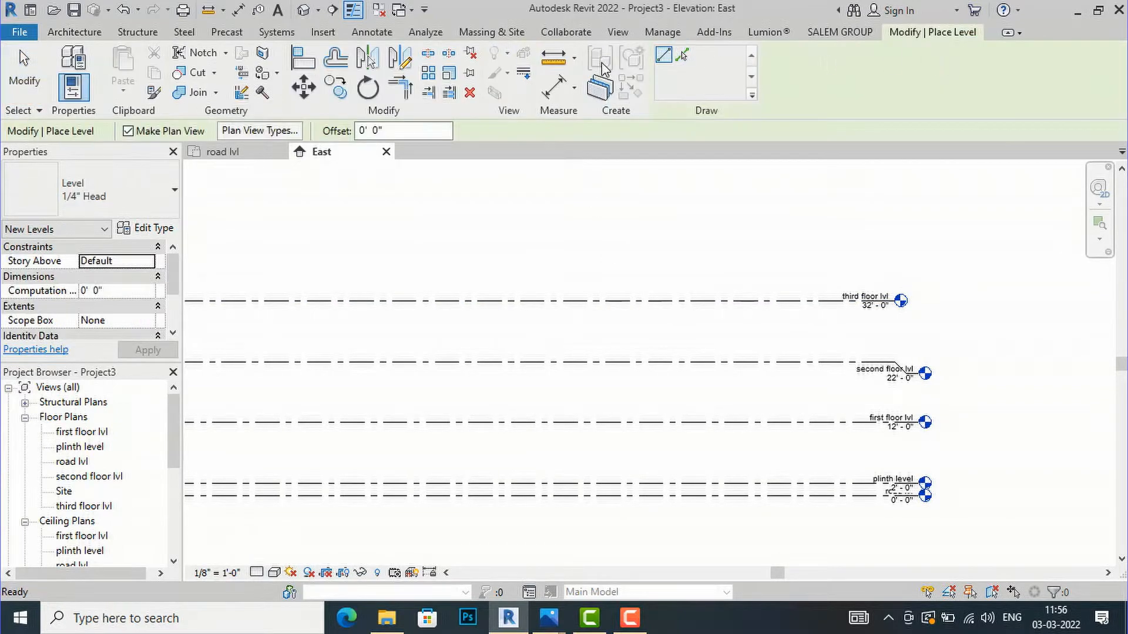
{"action": "left_click", "coordinate": [682, 57]}
{"action": "left_click", "coordinate": [389, 131]}
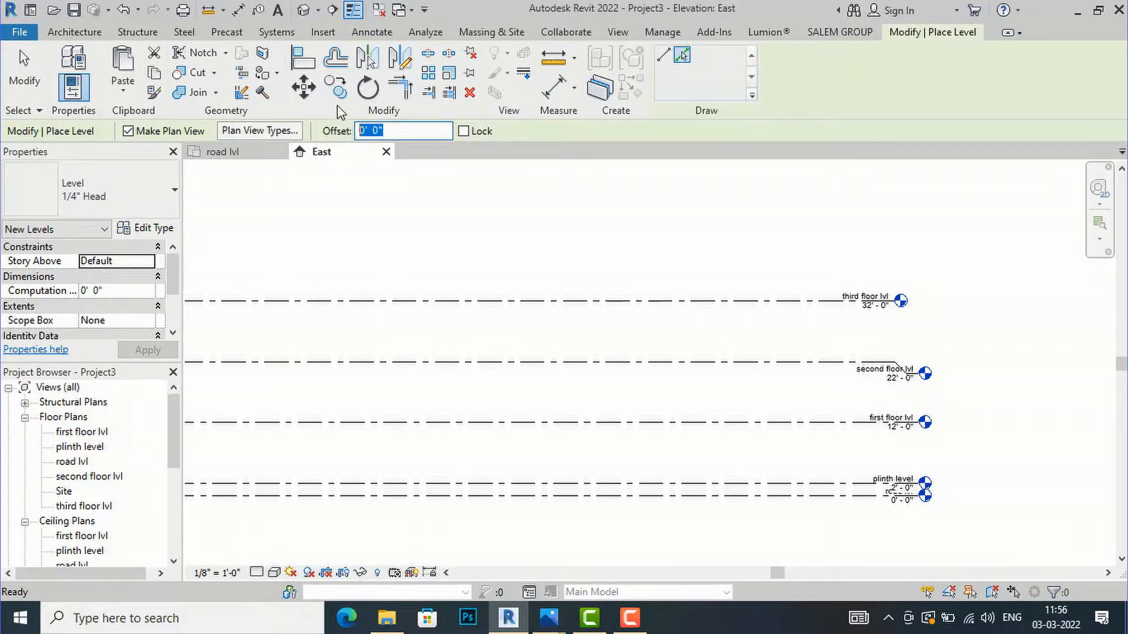
{"action": "type", "text": "3"}
{"action": "key", "text": "Return"}
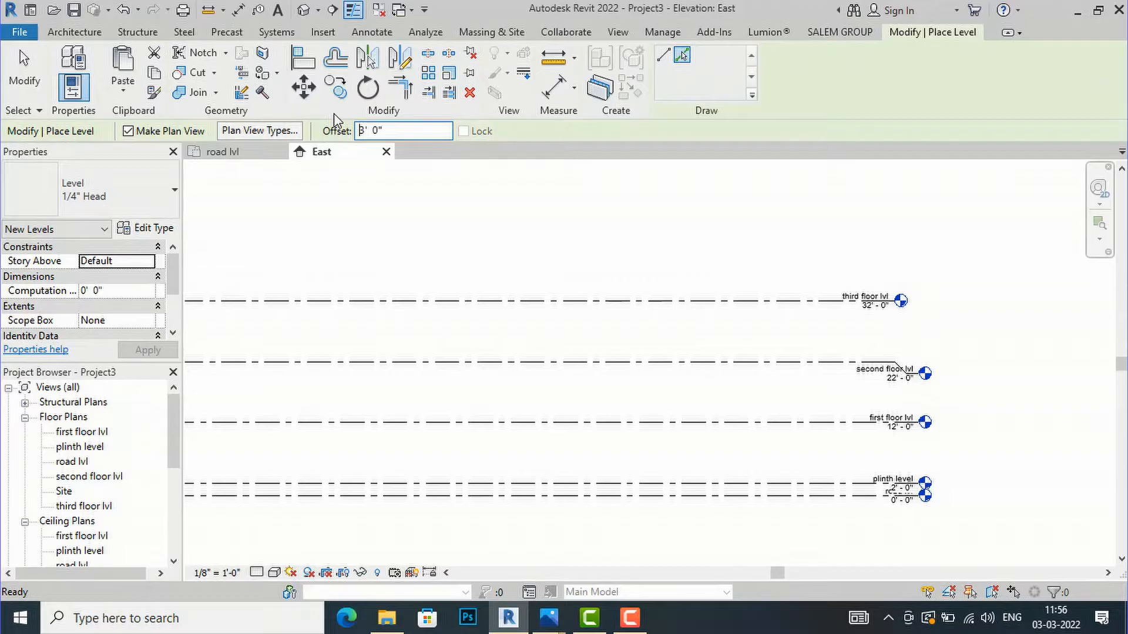
{"action": "left_click", "coordinate": [650, 302]}
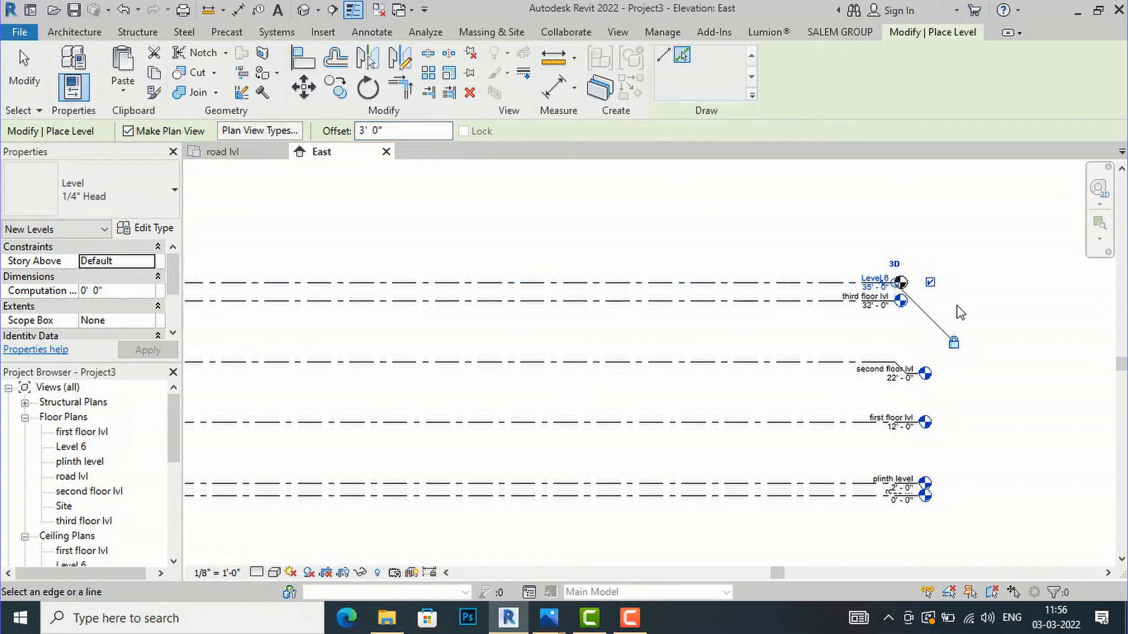
{"action": "key", "text": "Escape"}
{"action": "key", "text": "Escape"}
Rename Level 6 as "parapet" along with its corresponding views.
{"action": "scroll", "coordinate": [869, 283], "scroll_direction": "up", "scroll_amount": 3}
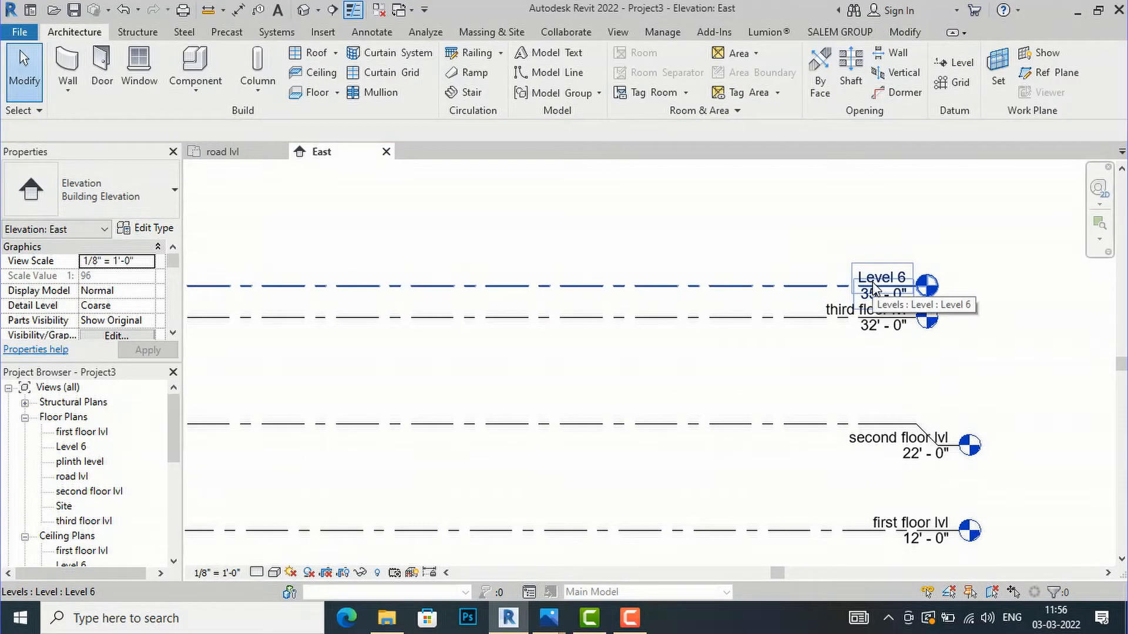
{"action": "left_click", "coordinate": [881, 277]}
{"action": "left_click", "coordinate": [881, 277]}
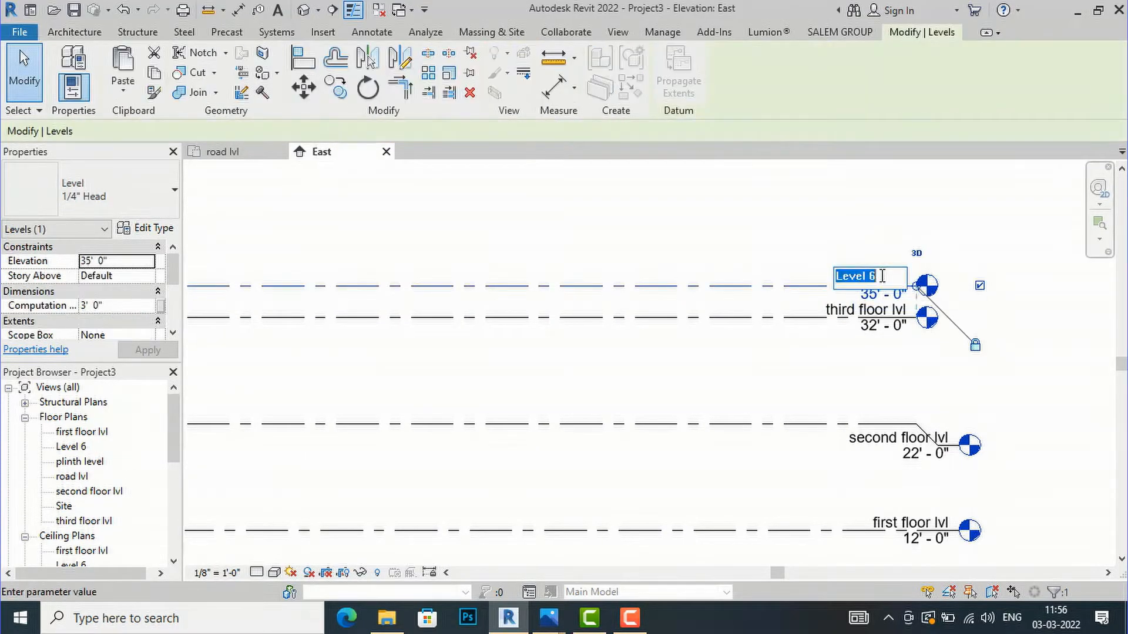
{"action": "type", "text": "parapet"}
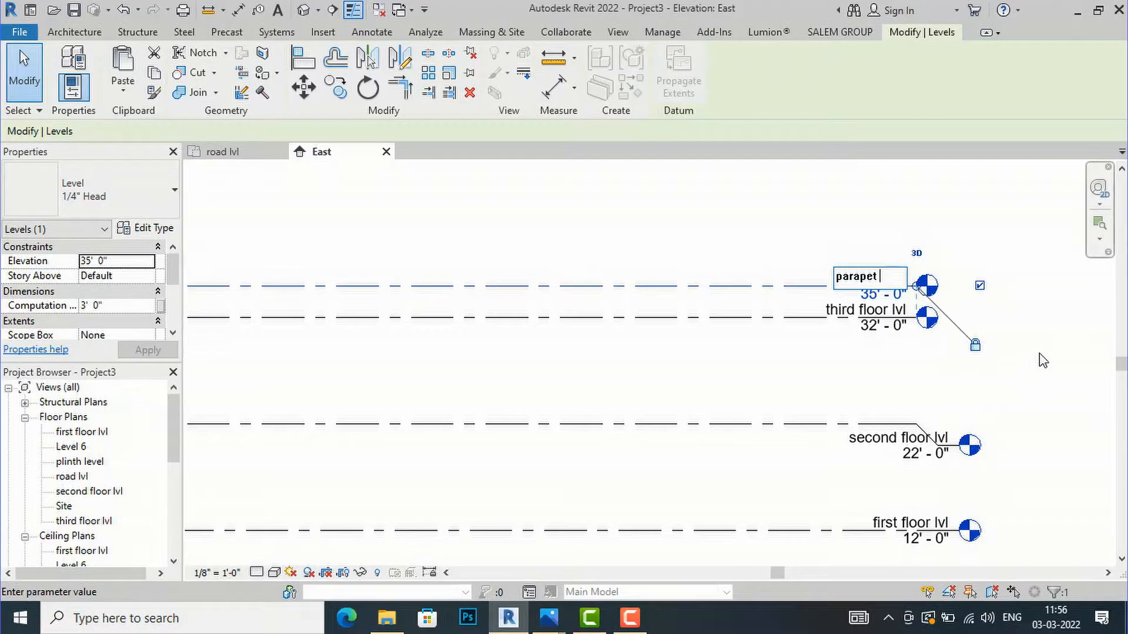
{"action": "key", "text": "Return"}
{"action": "left_click", "coordinate": [624, 309]}
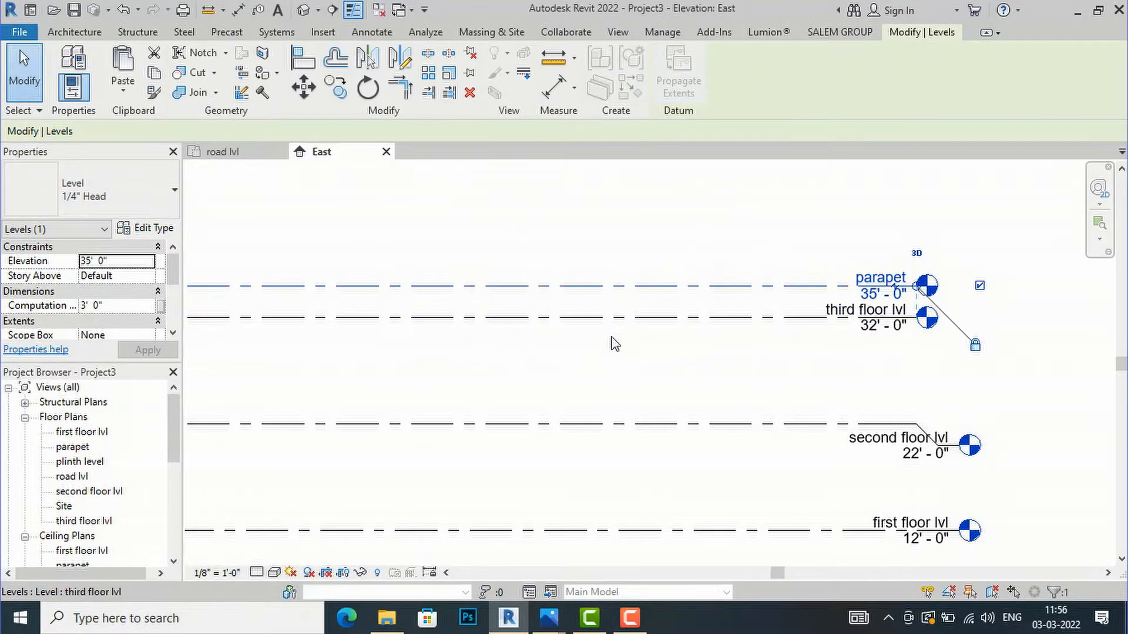
{"action": "left_click", "coordinate": [730, 251]}
{"action": "scroll", "coordinate": [889, 411], "scroll_direction": "down", "scroll_amount": 6}
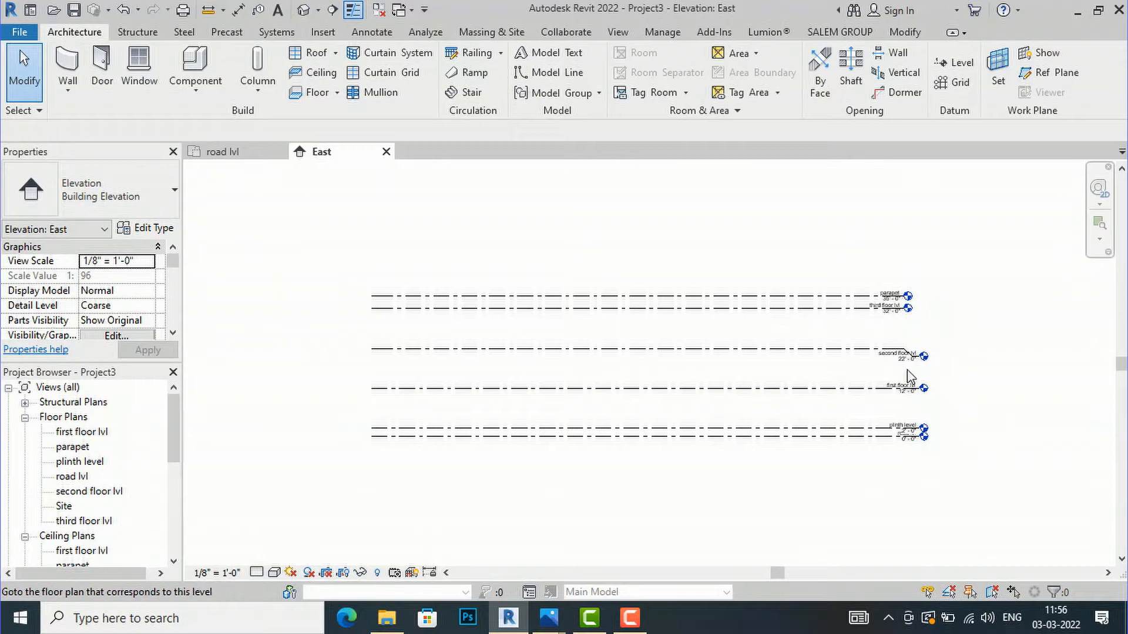
Add another level by picking the third floor level line with an 8' 0" upward offset.
{"action": "scroll", "coordinate": [868, 303], "scroll_direction": "up", "scroll_amount": 2}
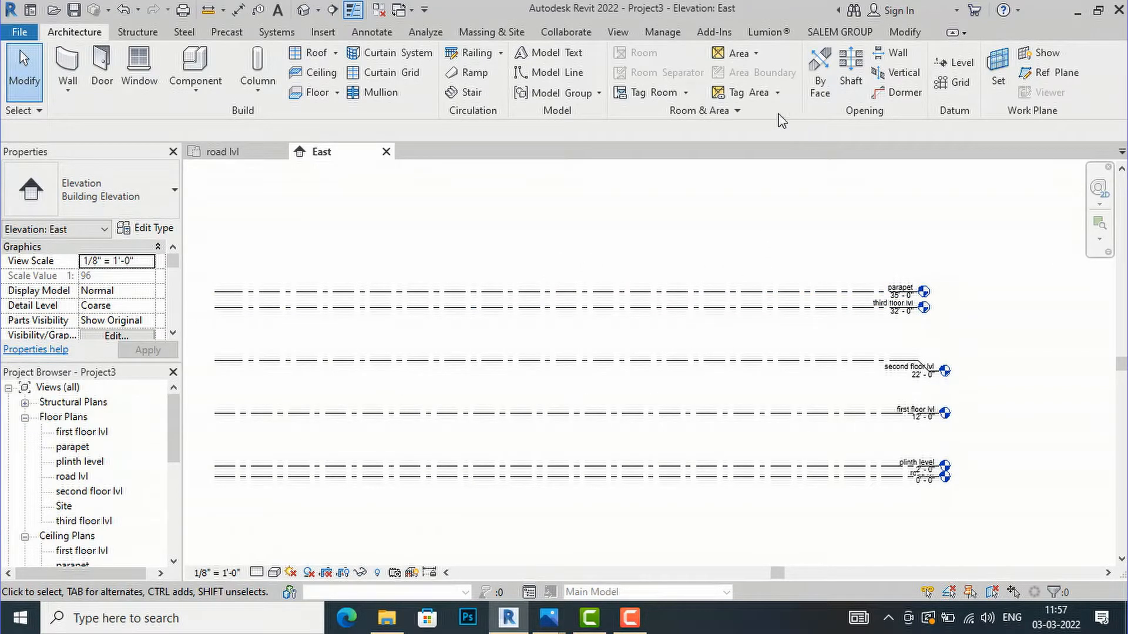
{"action": "left_click", "coordinate": [942, 65]}
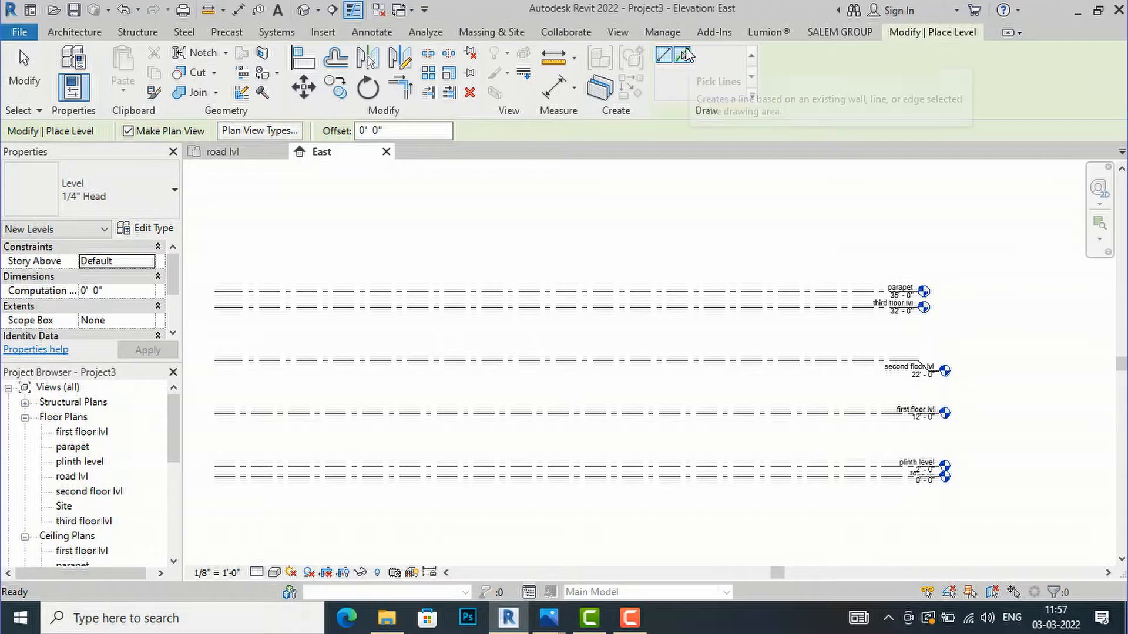
{"action": "left_click", "coordinate": [684, 55]}
{"action": "left_click", "coordinate": [395, 130]}
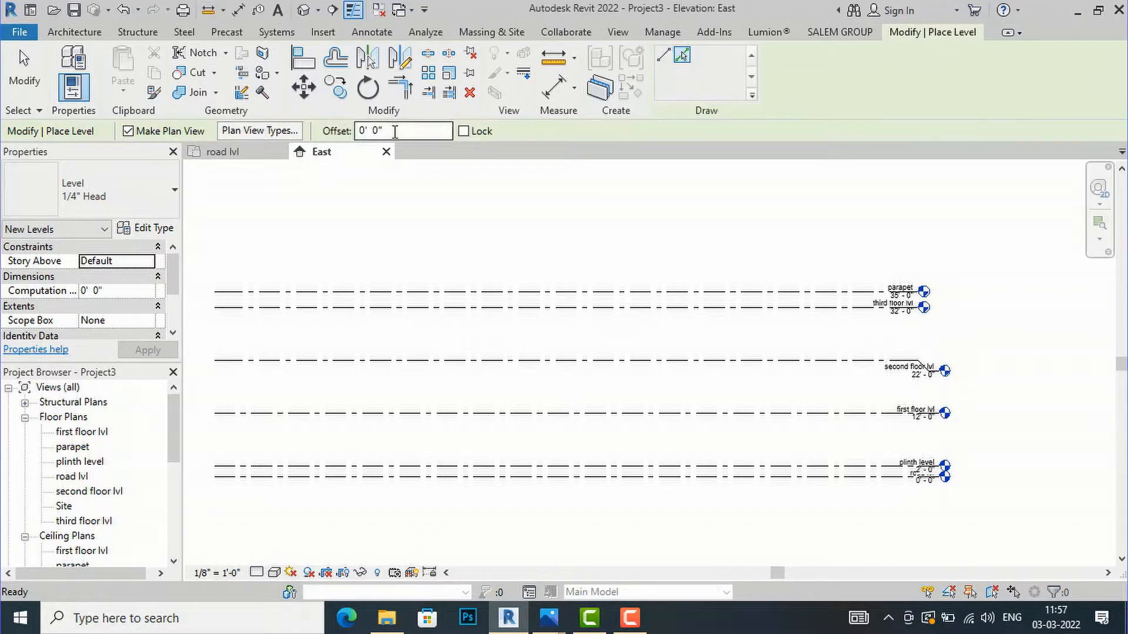
{"action": "type", "text": "8"}
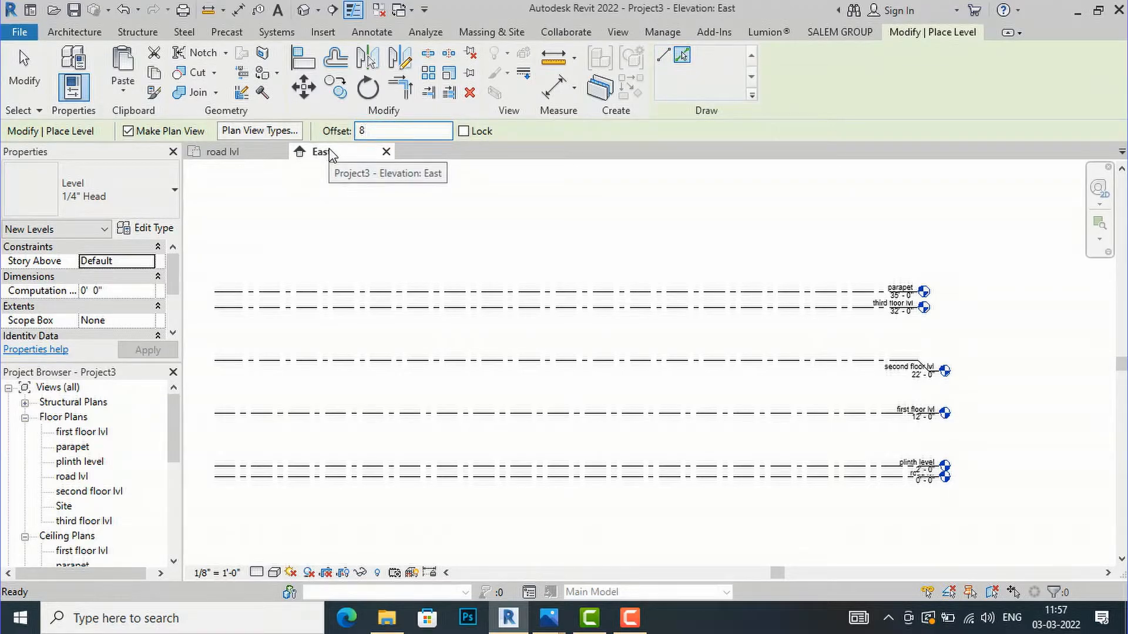
{"action": "type", "text": "'"}
{"action": "key", "text": "Return"}
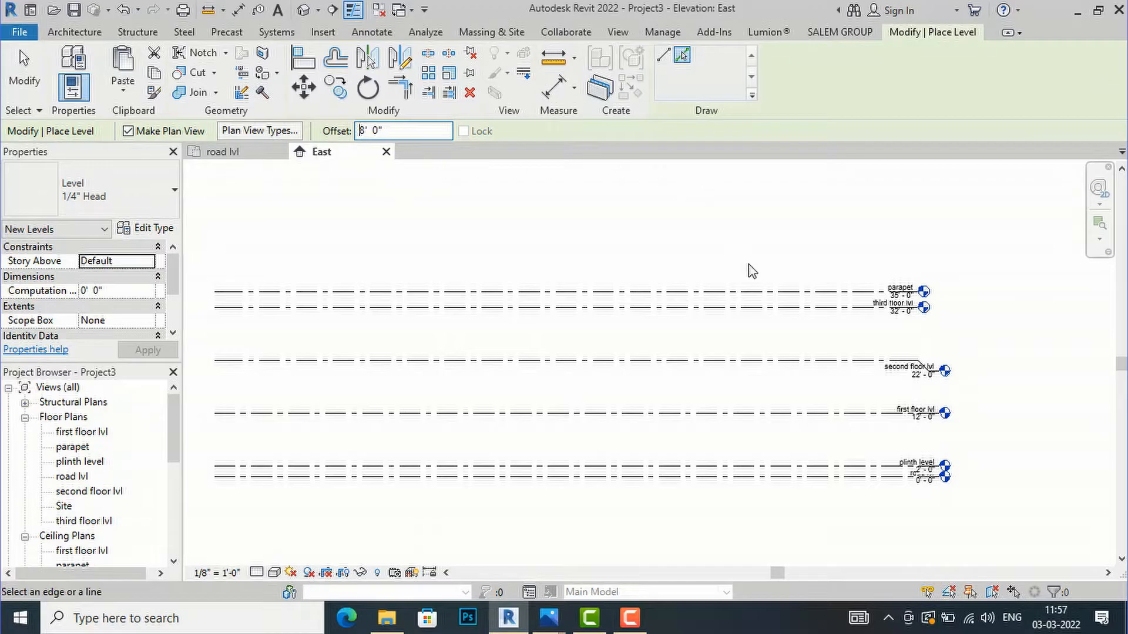
{"action": "left_click", "coordinate": [783, 308]}
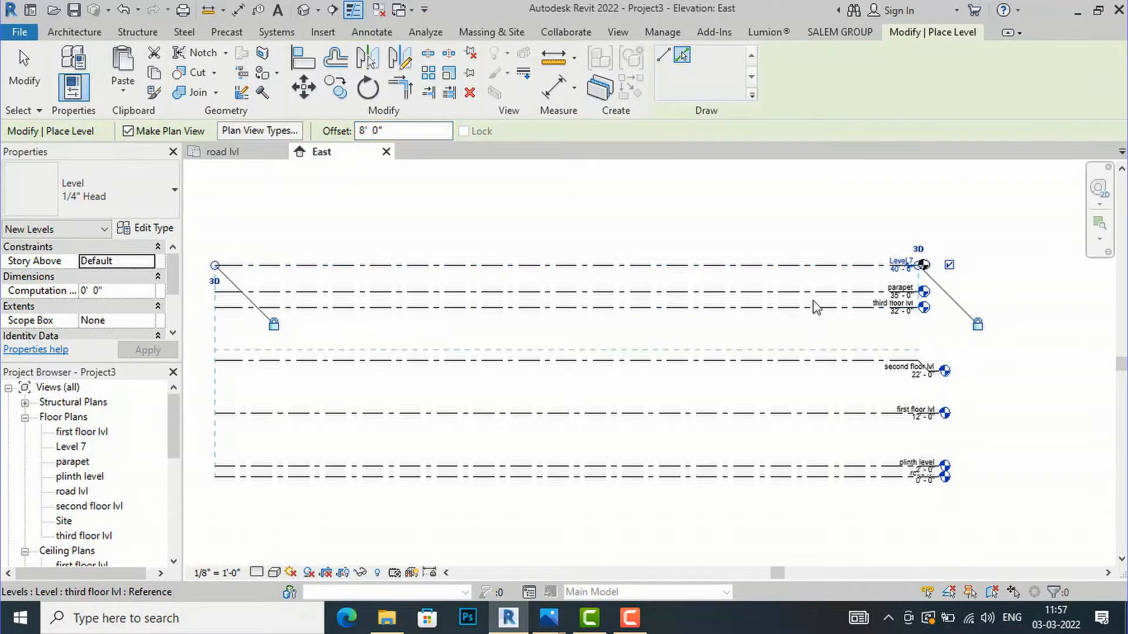
{"action": "scroll", "coordinate": [983, 275], "scroll_direction": "up", "scroll_amount": 2}
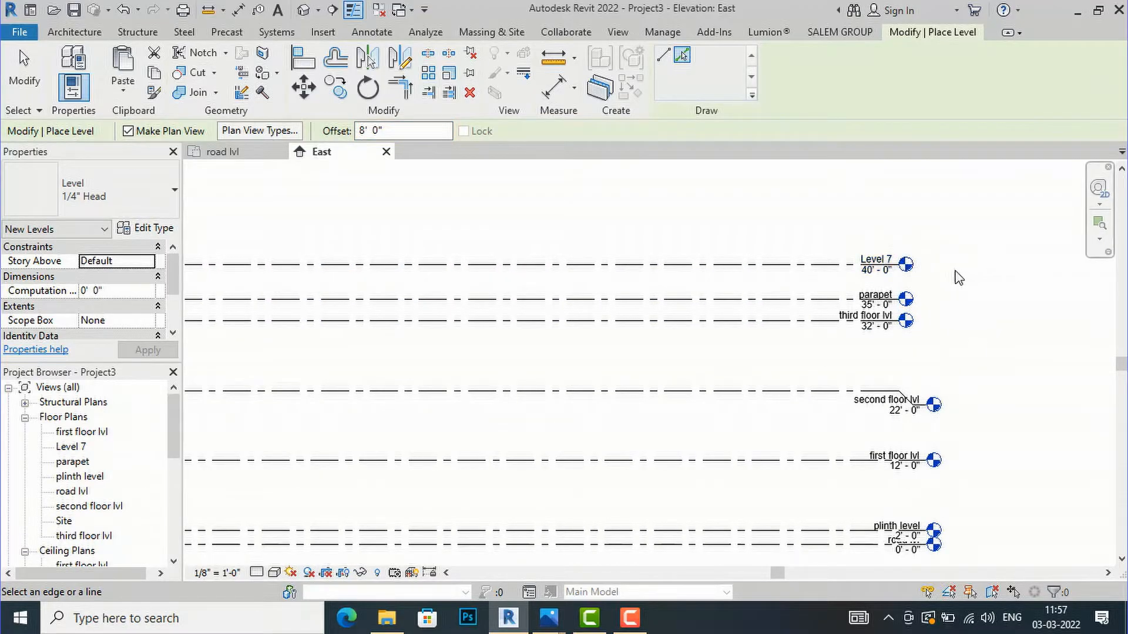
{"action": "key", "text": "Escape"}
Rename Level 7 as "mumty" and rename its corresponding views too.
{"action": "scroll", "coordinate": [899, 267], "scroll_direction": "up", "scroll_amount": 3}
{"action": "left_click", "coordinate": [842, 259]}
{"action": "left_click", "coordinate": [843, 258]}
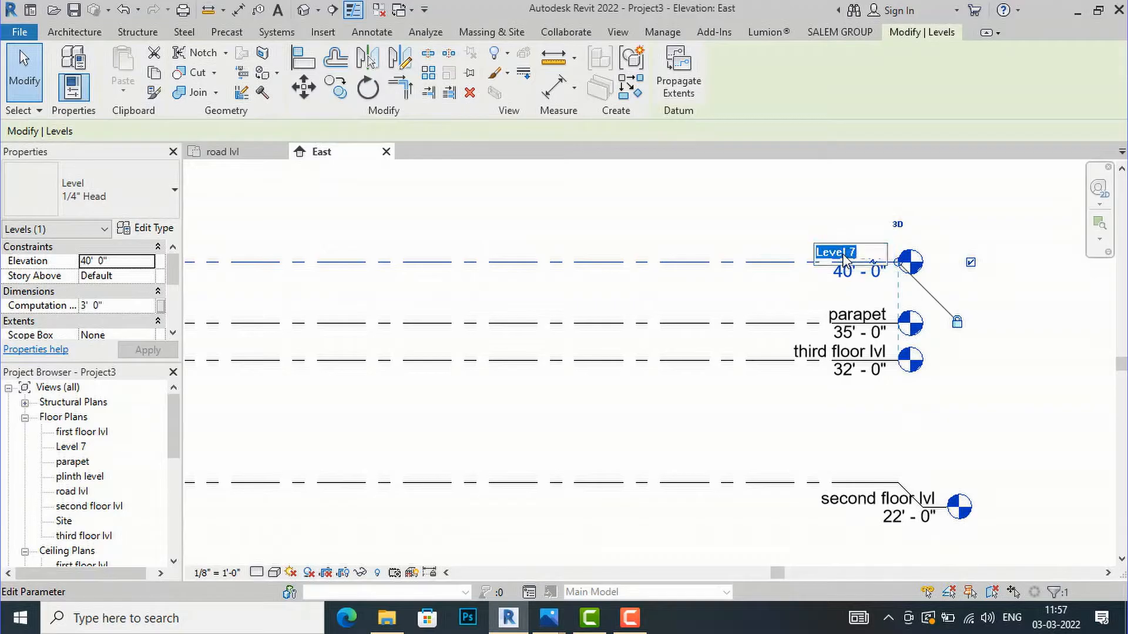
{"action": "left_click", "coordinate": [847, 254]}
{"action": "type", "text": "mumt"}
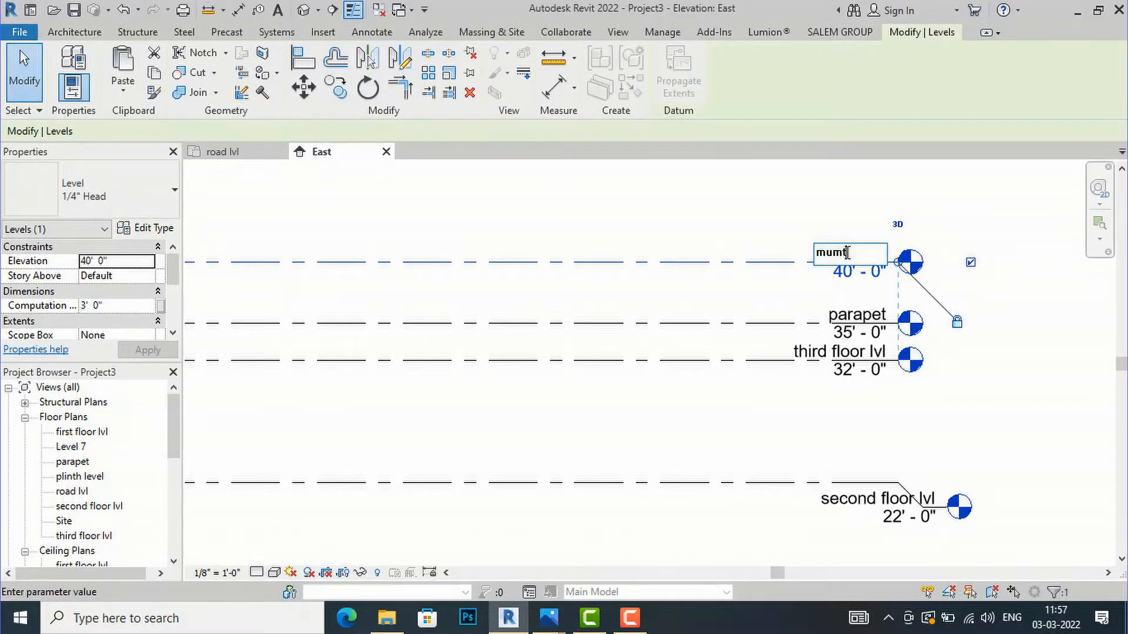
{"action": "type", "text": "y"}
{"action": "key", "text": "Return"}
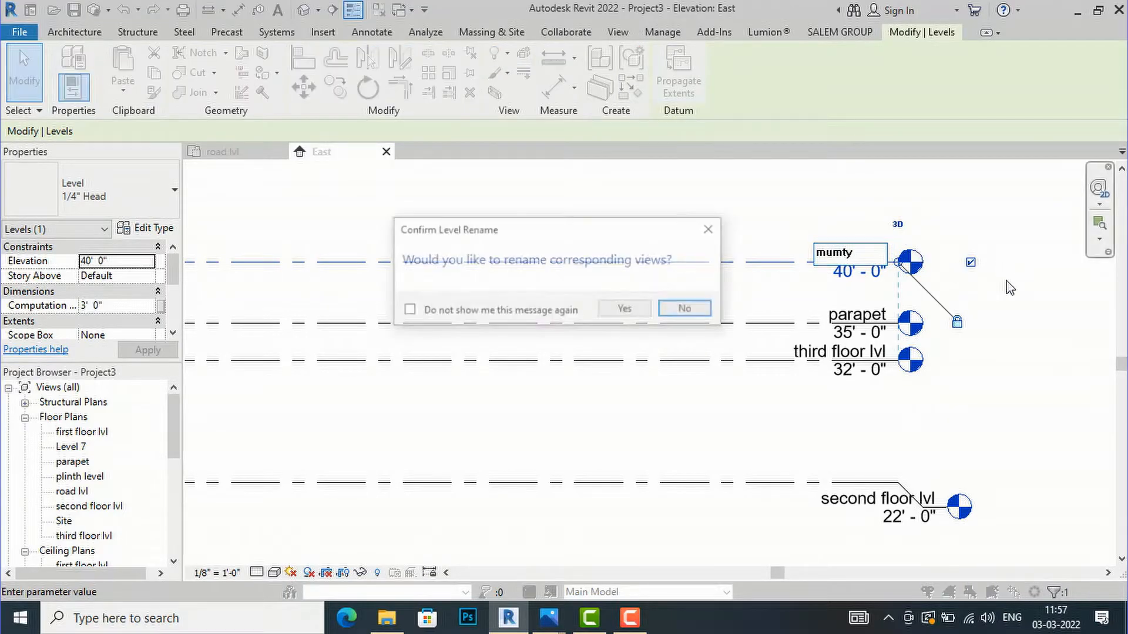
{"action": "left_click", "coordinate": [625, 309]}
{"action": "scroll", "coordinate": [726, 296], "scroll_direction": "down", "scroll_amount": 5}
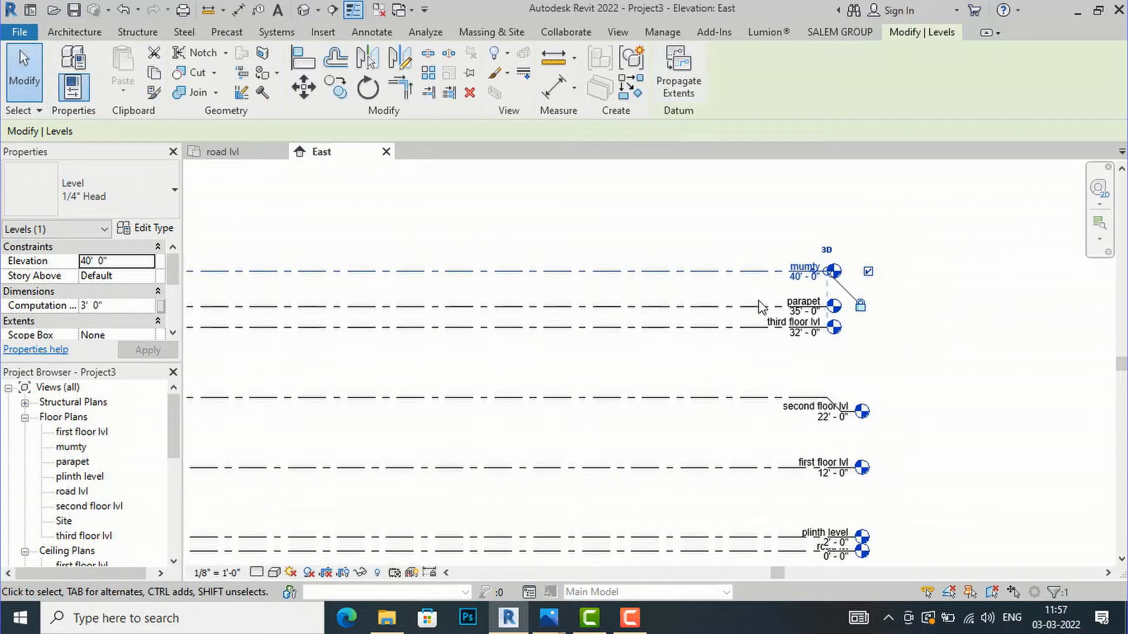
{"action": "left_click", "coordinate": [998, 340]}
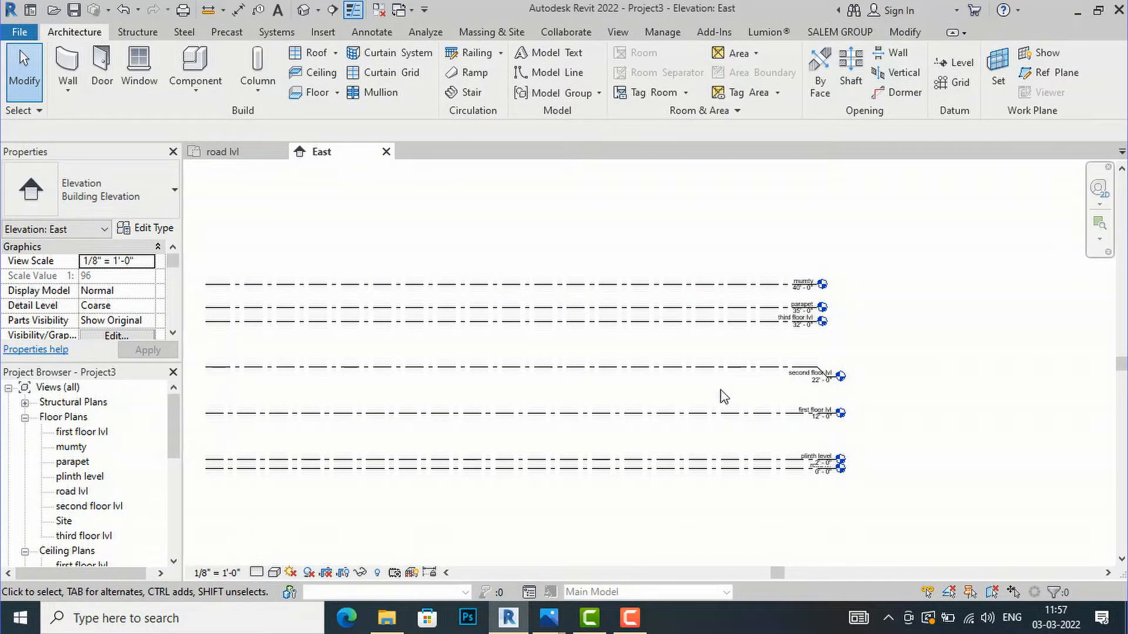
Open the plinth level floor plan view.
{"action": "scroll", "coordinate": [725, 411], "scroll_direction": "up", "scroll_amount": 2}
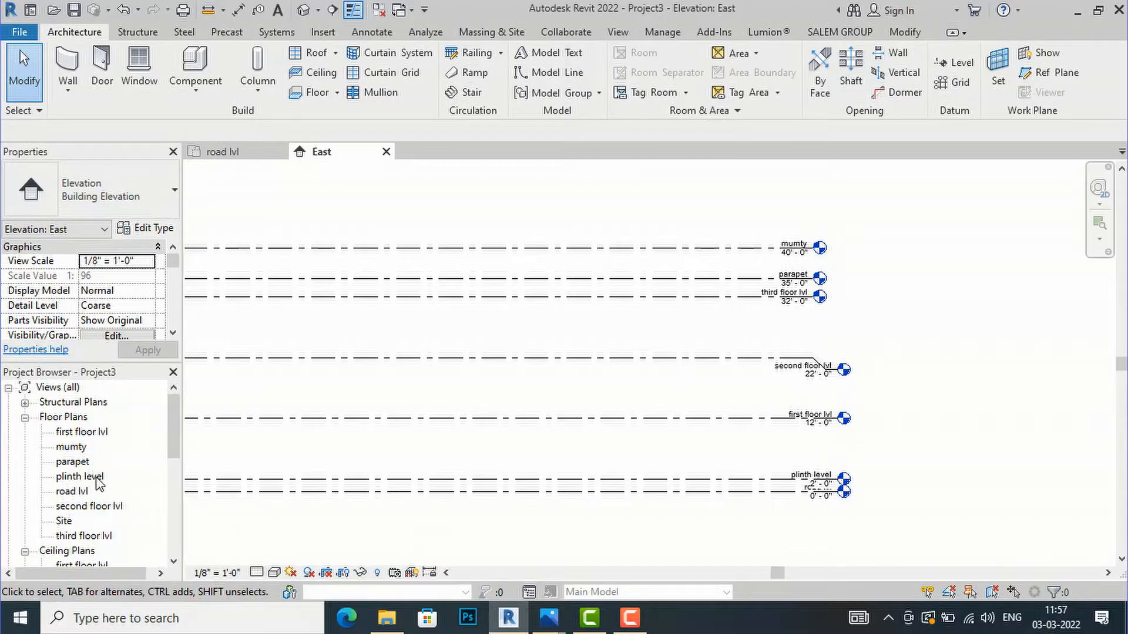
{"action": "double_click", "coordinate": [88, 476]}
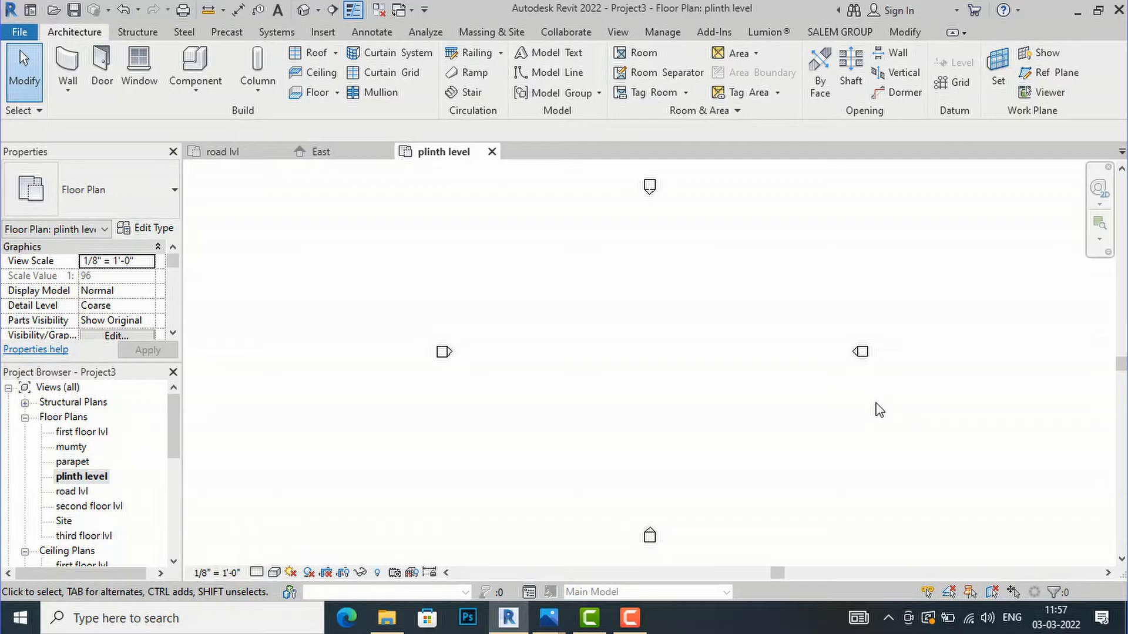
{"action": "scroll", "coordinate": [927, 344], "scroll_direction": "up", "scroll_amount": 1}
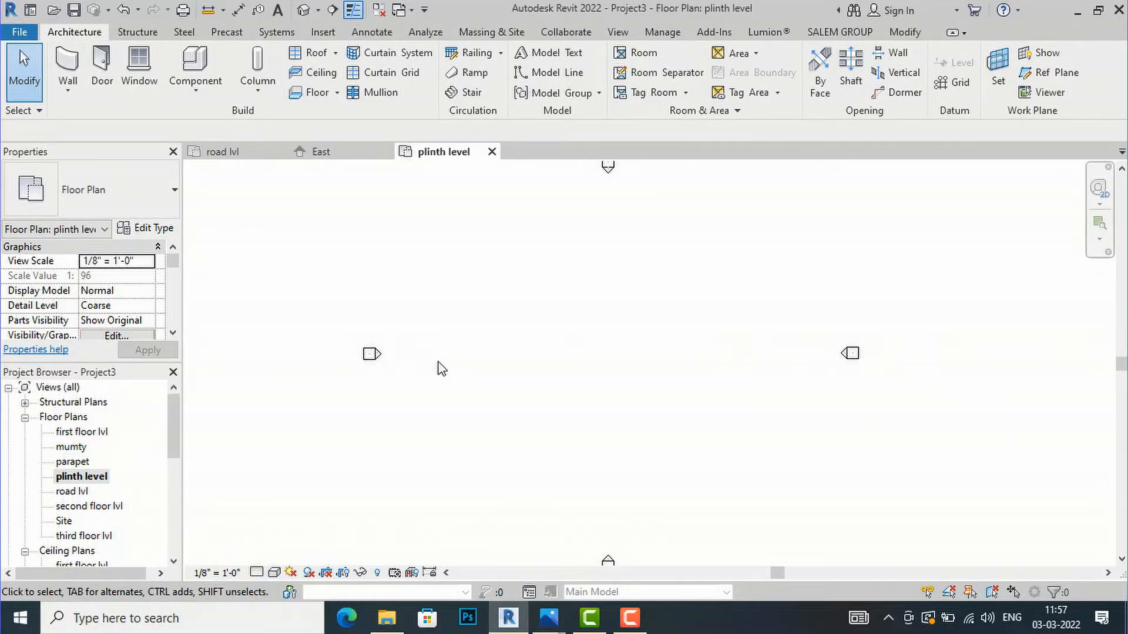
{"action": "scroll", "coordinate": [444, 464], "scroll_direction": "down", "scroll_amount": 1}
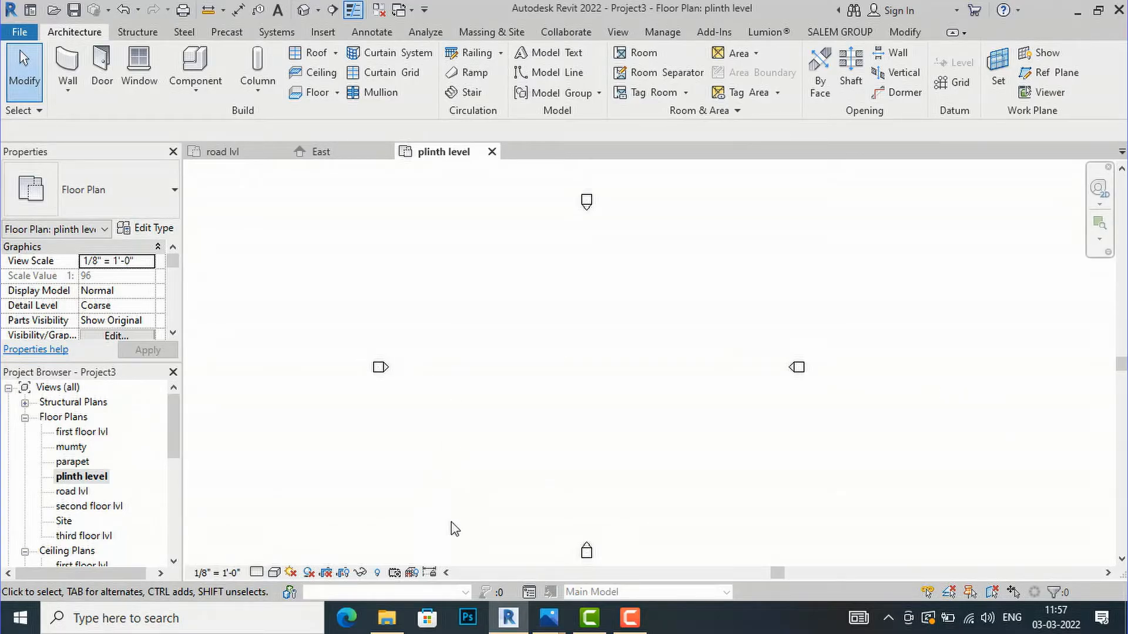
Switch to Photos to examine the ground floor plan image, and return to the plinth level plan in Revit.
{"action": "mouse_move", "coordinate": [549, 624]}
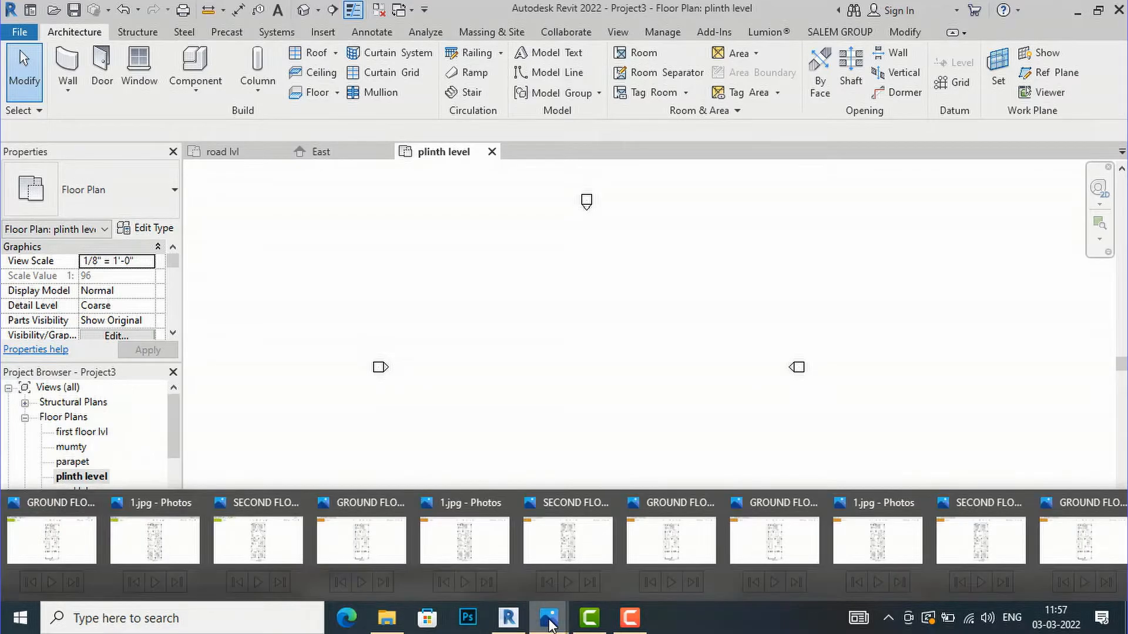
{"action": "left_click", "coordinate": [50, 544]}
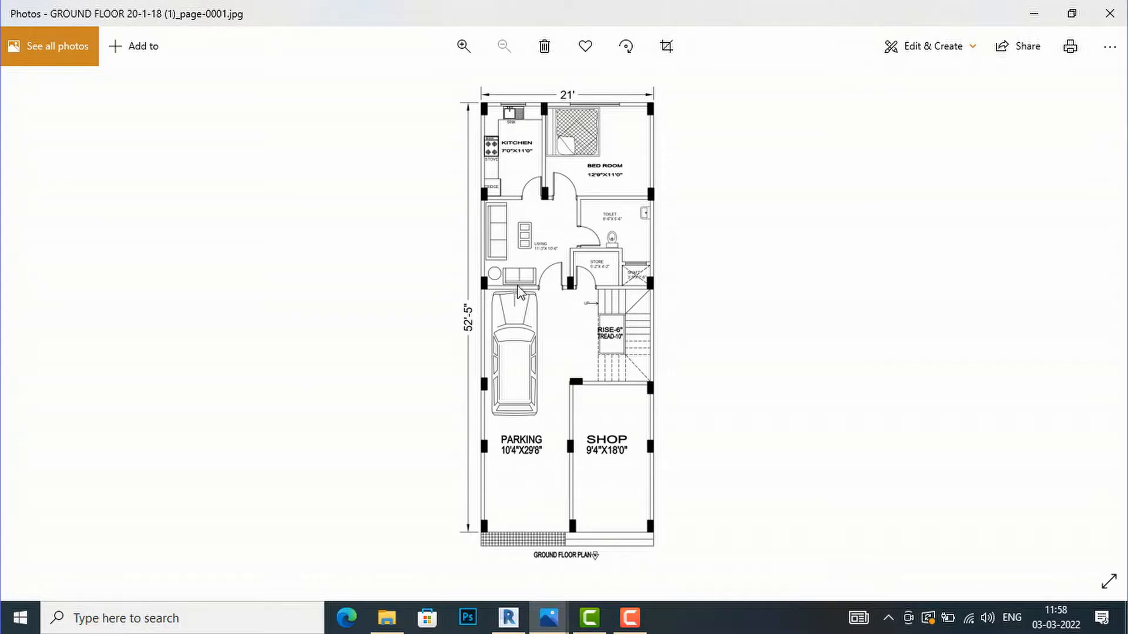
{"action": "mouse_move", "coordinate": [509, 627]}
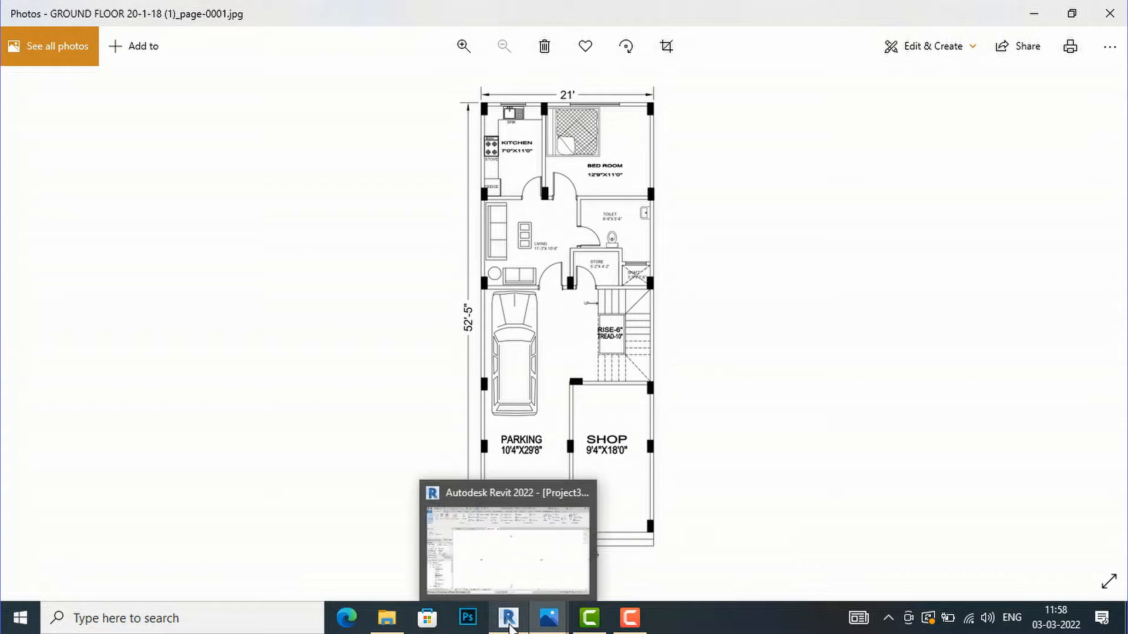
{"action": "left_click", "coordinate": [508, 546]}
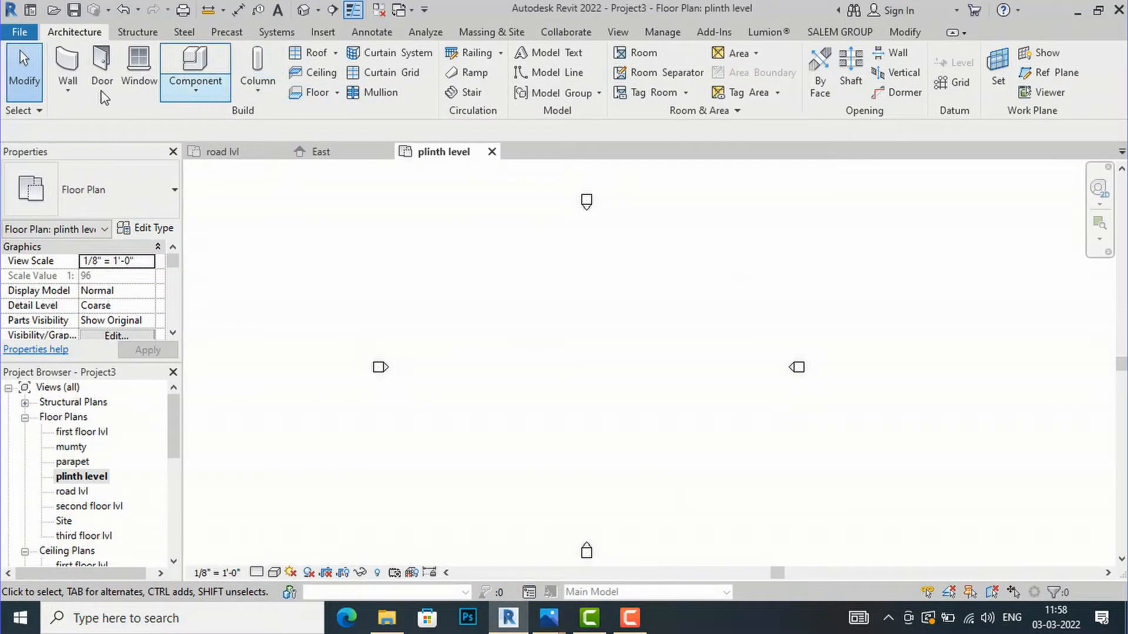
Start a wall and duplicate the Generic - 8" basic wall type as 9"wall.
{"action": "left_click", "coordinate": [68, 62]}
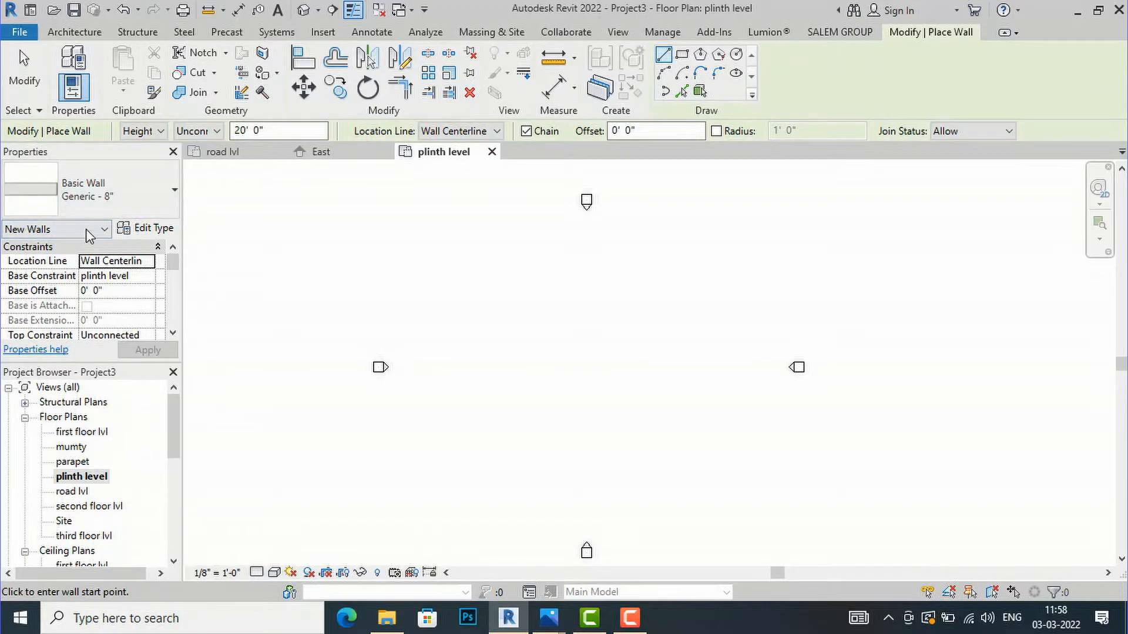
{"action": "left_click", "coordinate": [143, 228]}
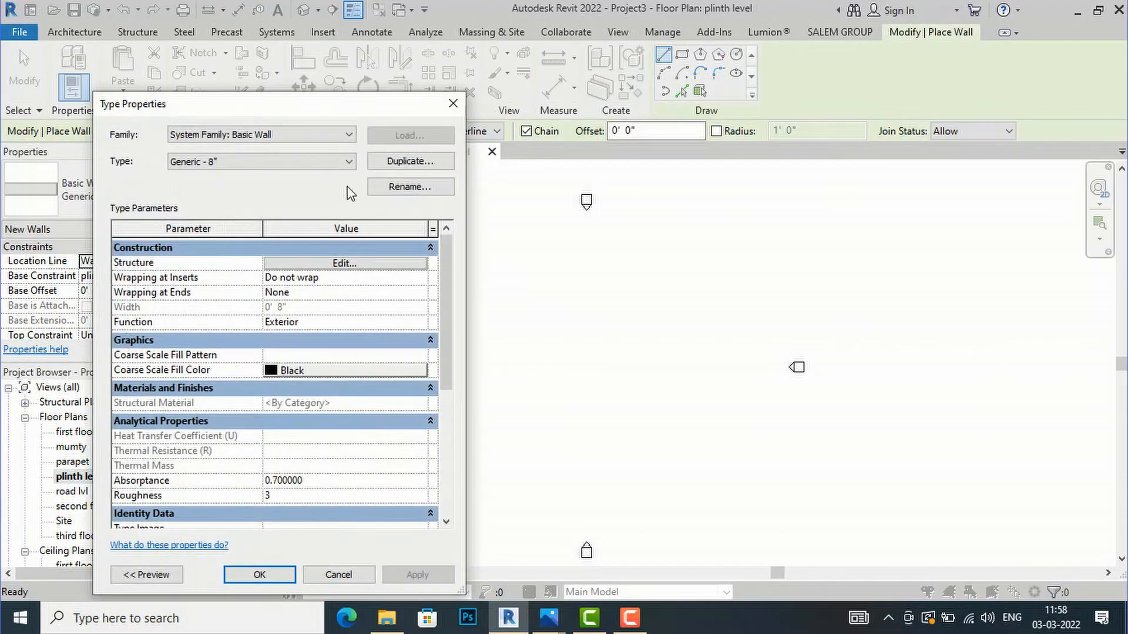
{"action": "left_click", "coordinate": [385, 164]}
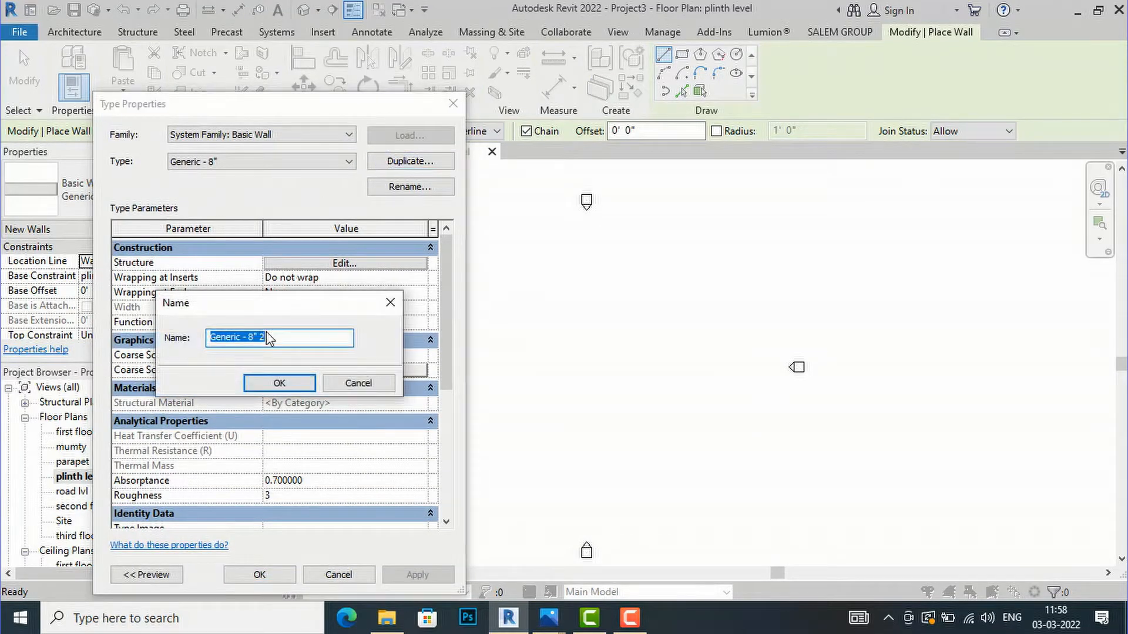
{"action": "type", "text": "9"}
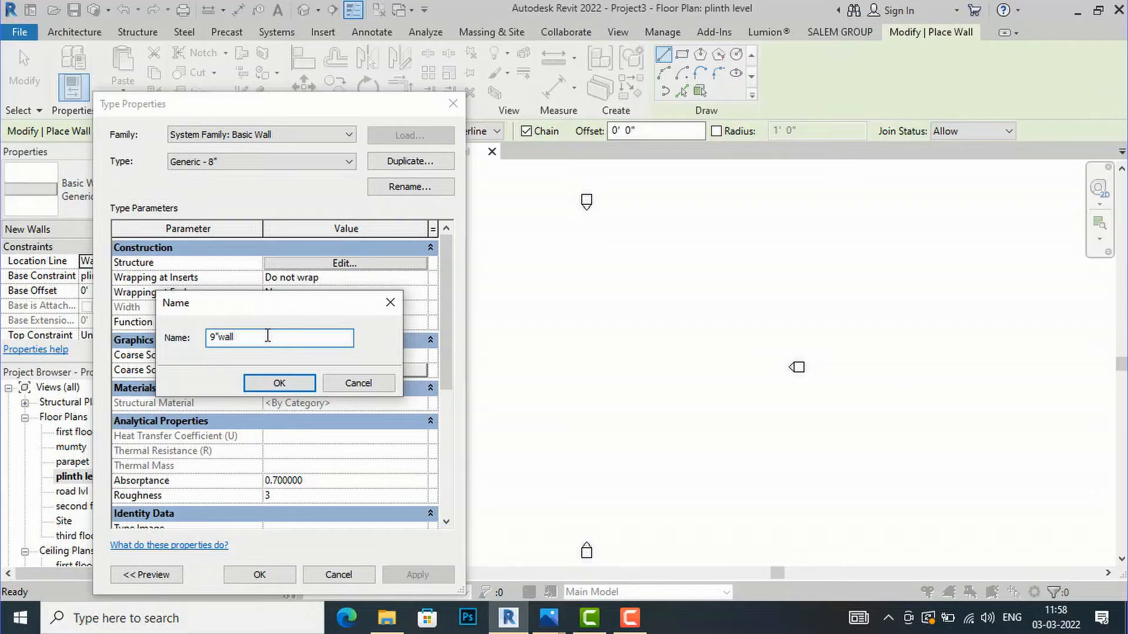
{"action": "type", "text": "\"wall"}
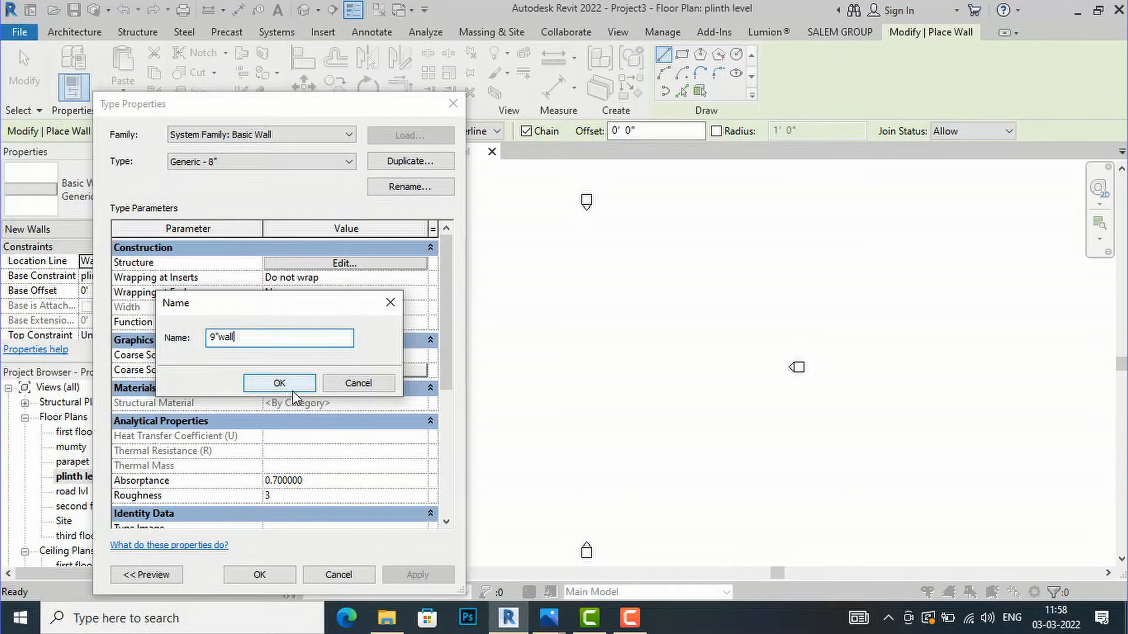
{"action": "left_click", "coordinate": [289, 389]}
Create a new material with the 1in Square - Ivory appearance and assign it to the structure layer of the 9"wall type.
{"action": "left_click", "coordinate": [320, 264]}
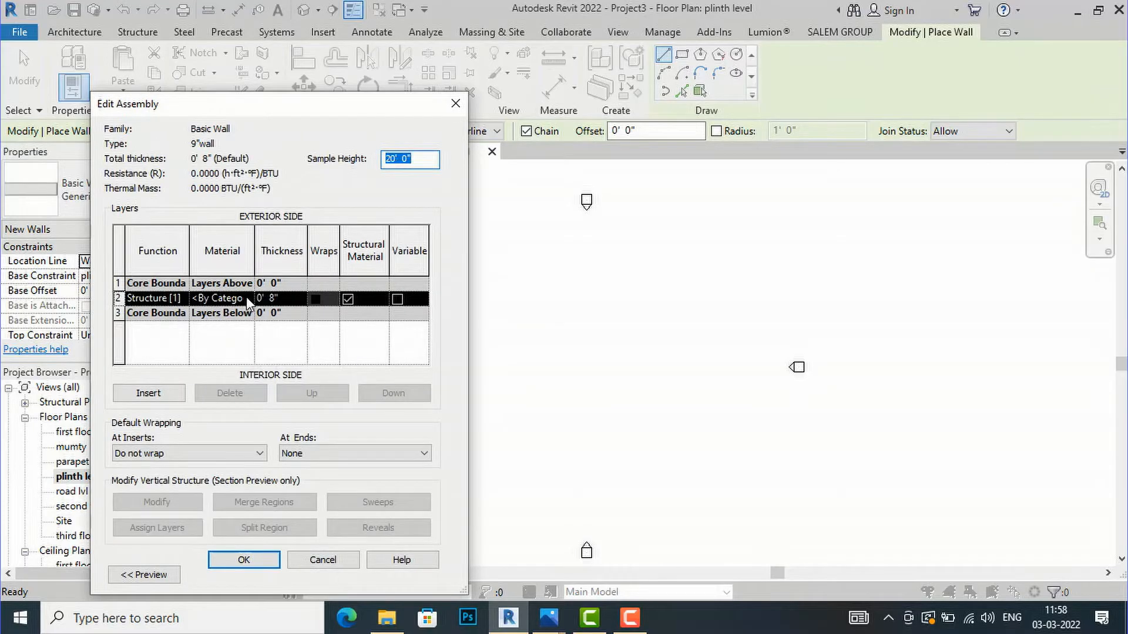
{"action": "left_click", "coordinate": [246, 297]}
{"action": "left_click", "coordinate": [246, 298]}
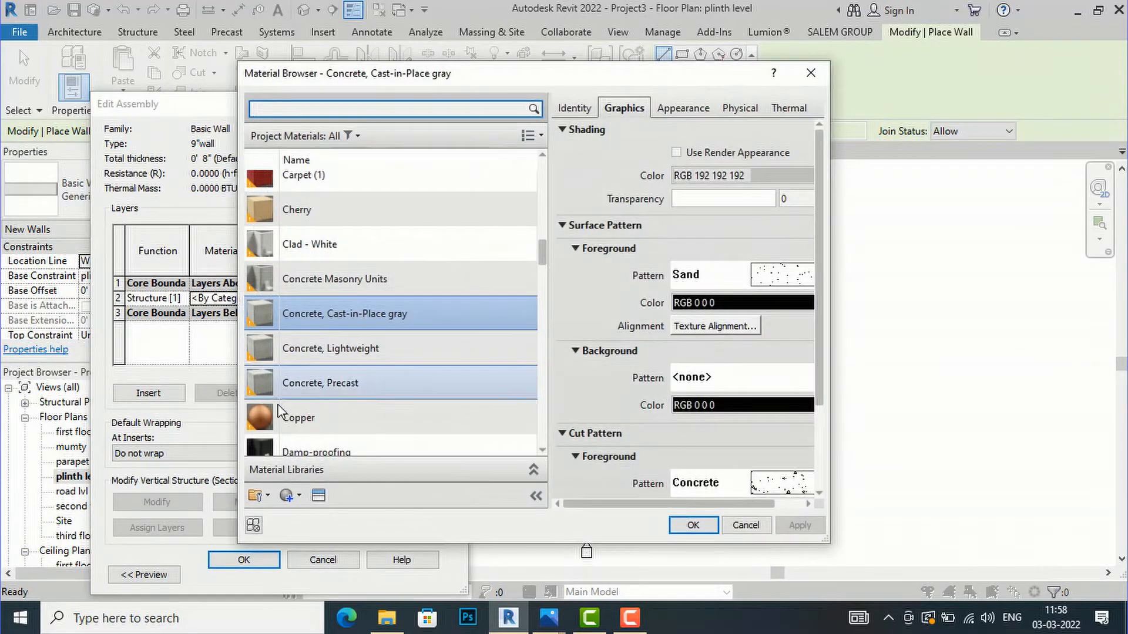
{"action": "left_click", "coordinate": [300, 497]}
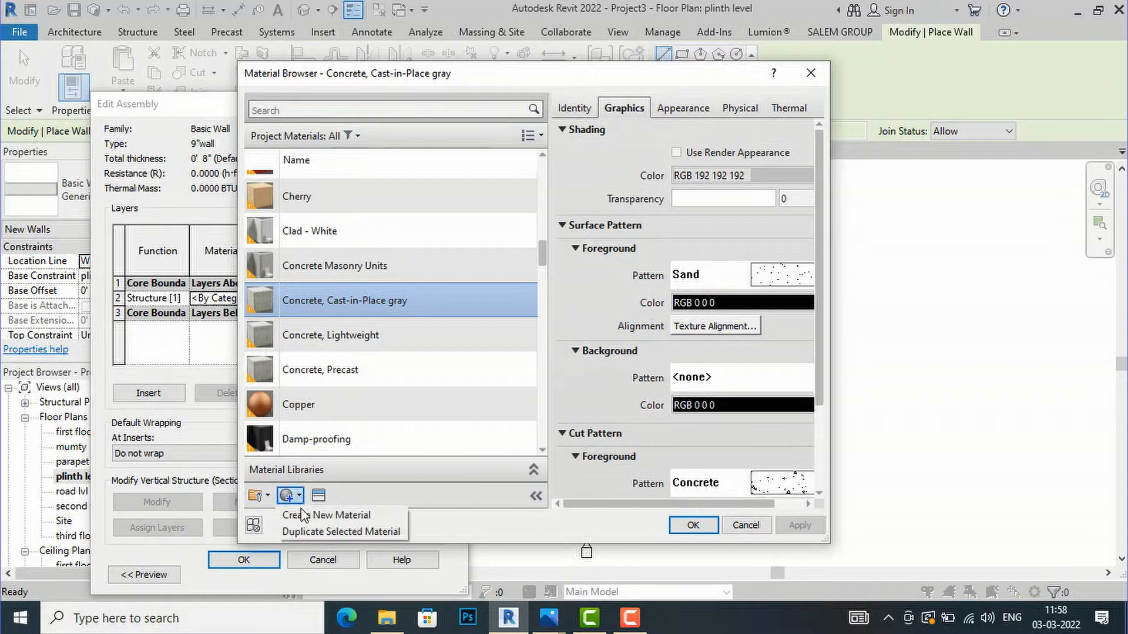
{"action": "left_click", "coordinate": [302, 516]}
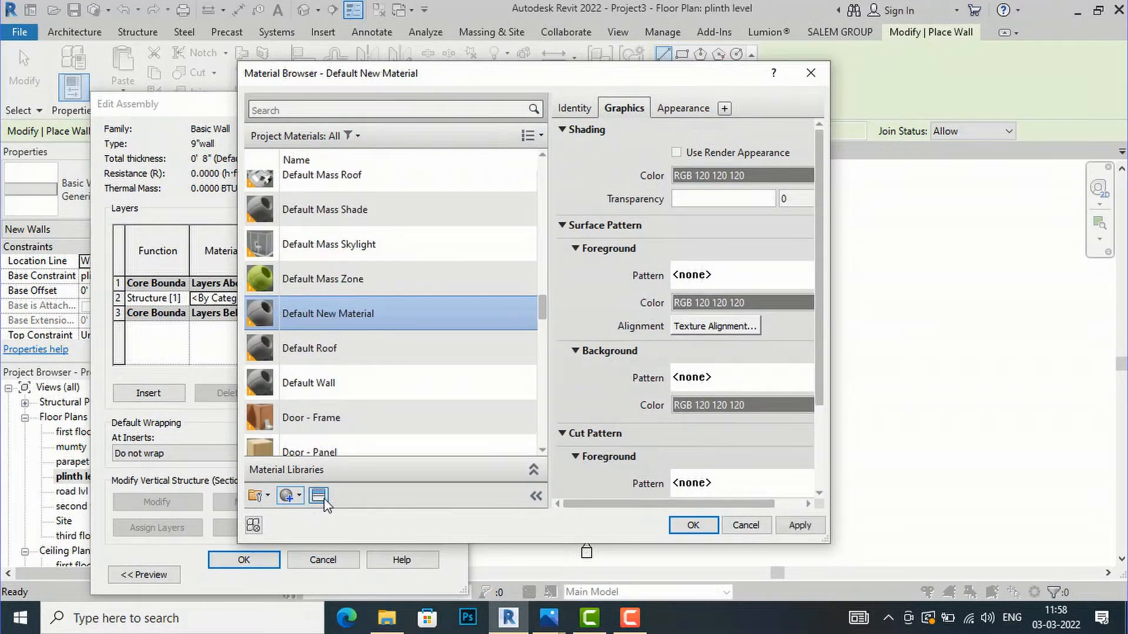
{"action": "left_click", "coordinate": [318, 495]}
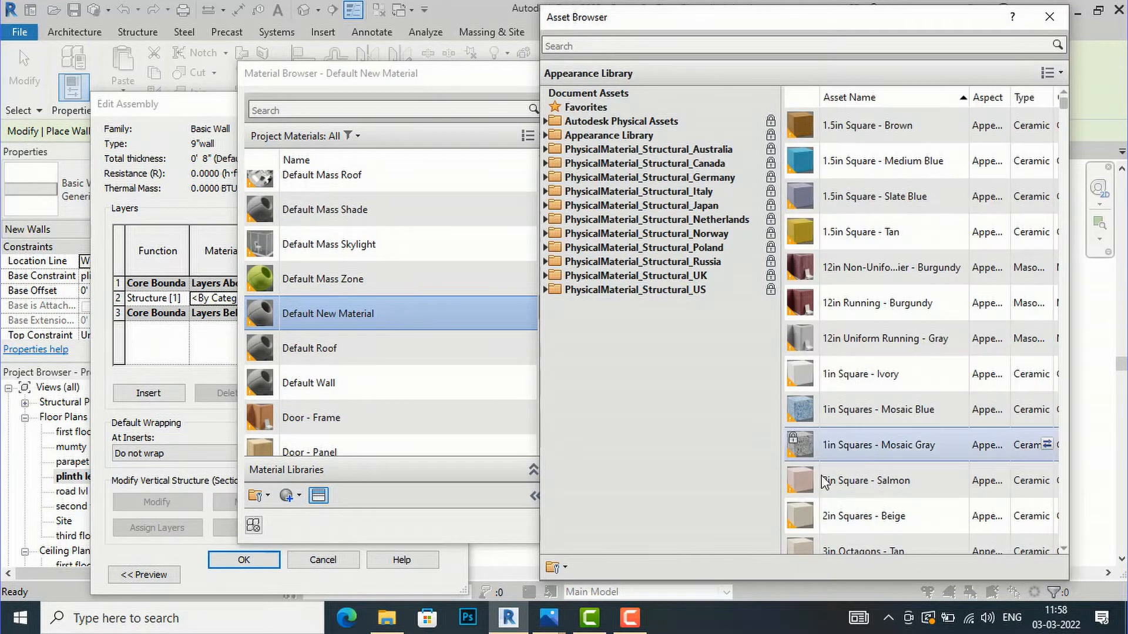
{"action": "double_click", "coordinate": [868, 392]}
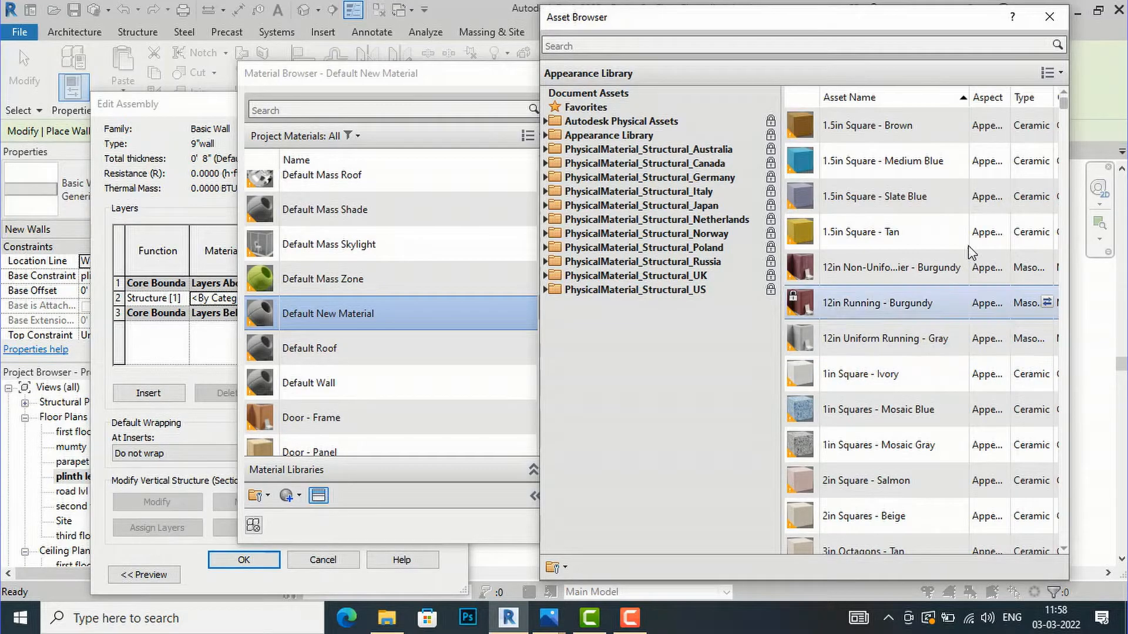
{"action": "left_click", "coordinate": [1049, 16]}
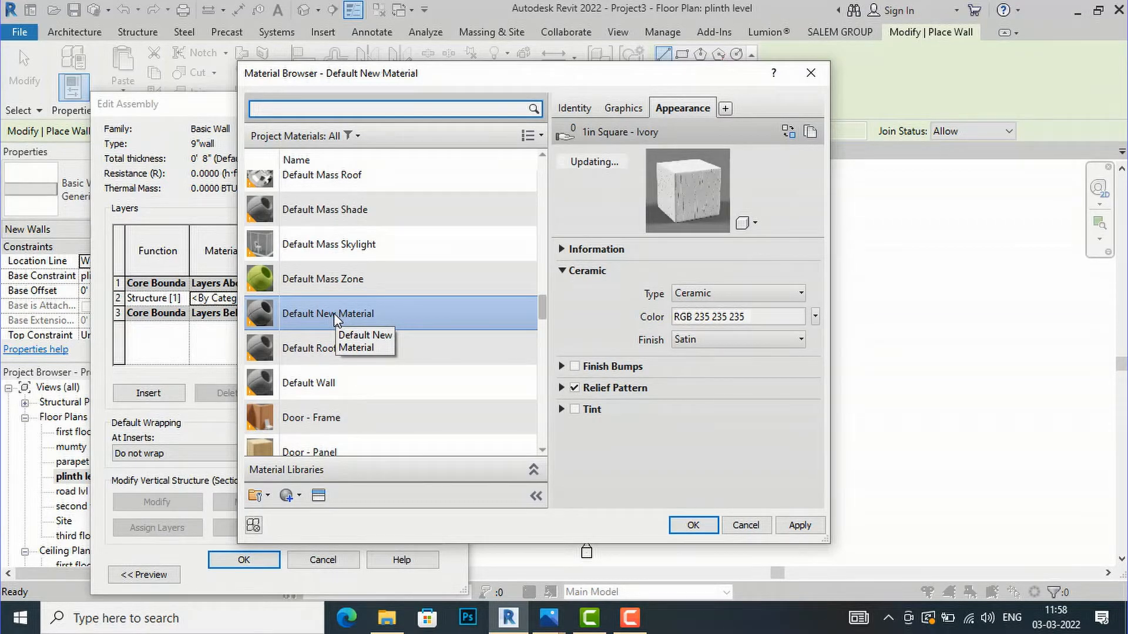
{"action": "left_click", "coordinate": [799, 525]}
{"action": "left_click", "coordinate": [693, 525]}
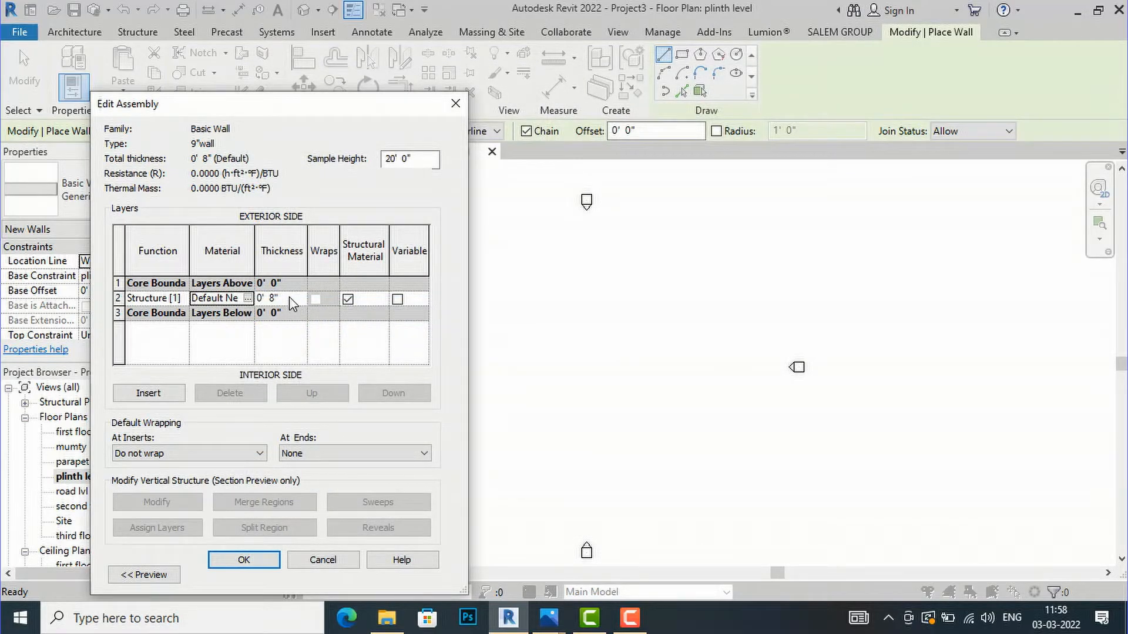
Set the structure layer's thickness to 9" and accept the 9"wall type's properties.
{"action": "left_click", "coordinate": [288, 302]}
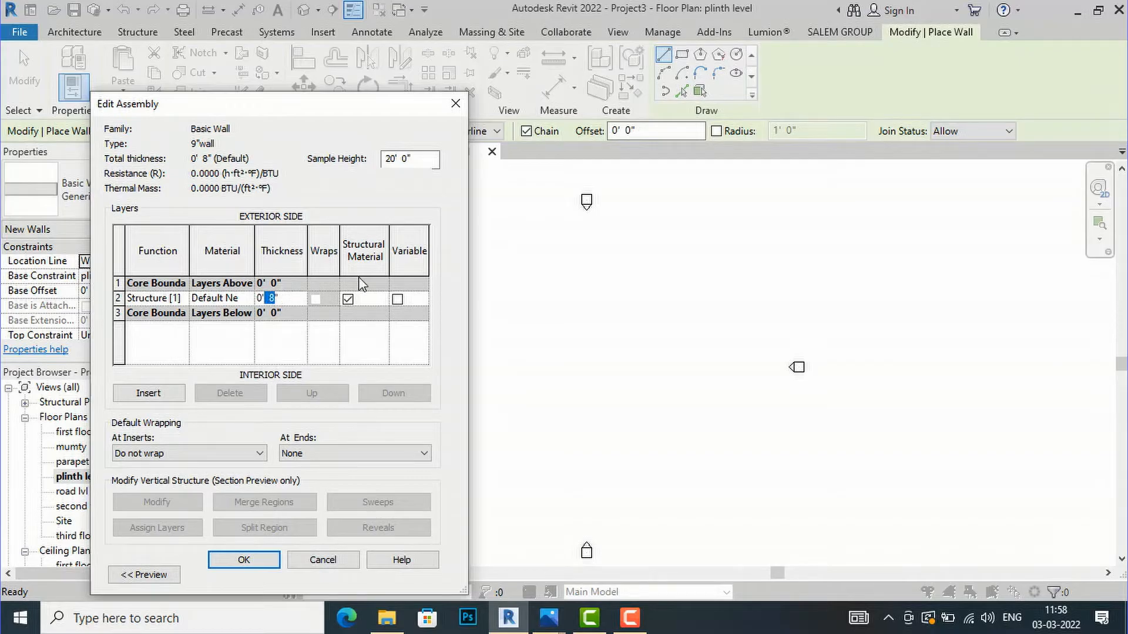
{"action": "type", "text": "9"}
{"action": "left_click", "coordinate": [317, 349]}
{"action": "left_click", "coordinate": [244, 560]}
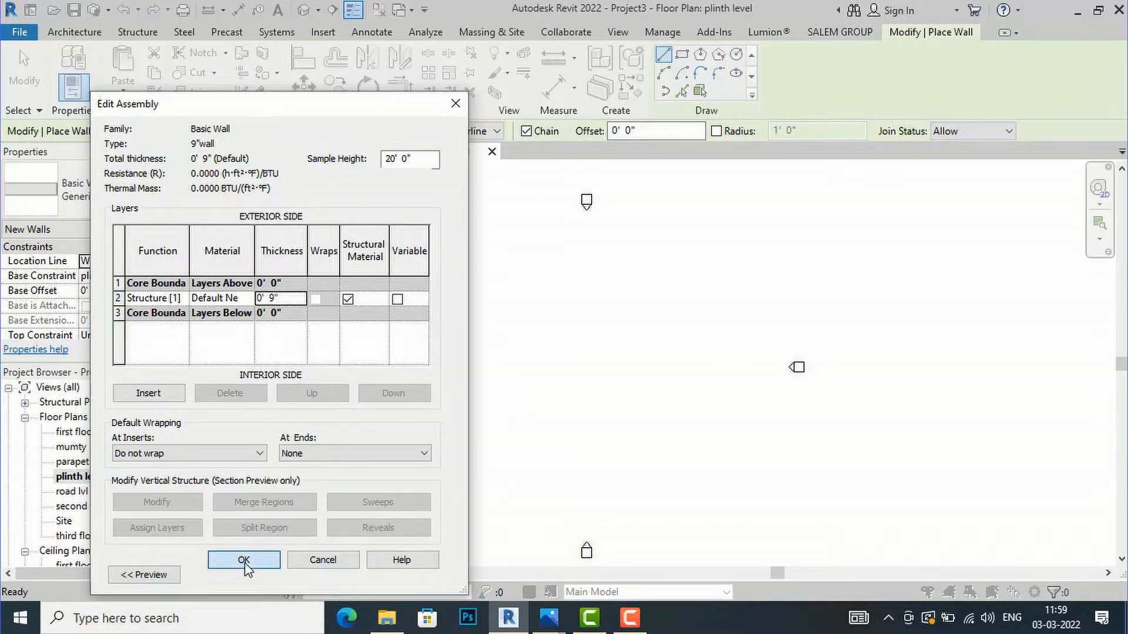
{"action": "left_click", "coordinate": [259, 575]}
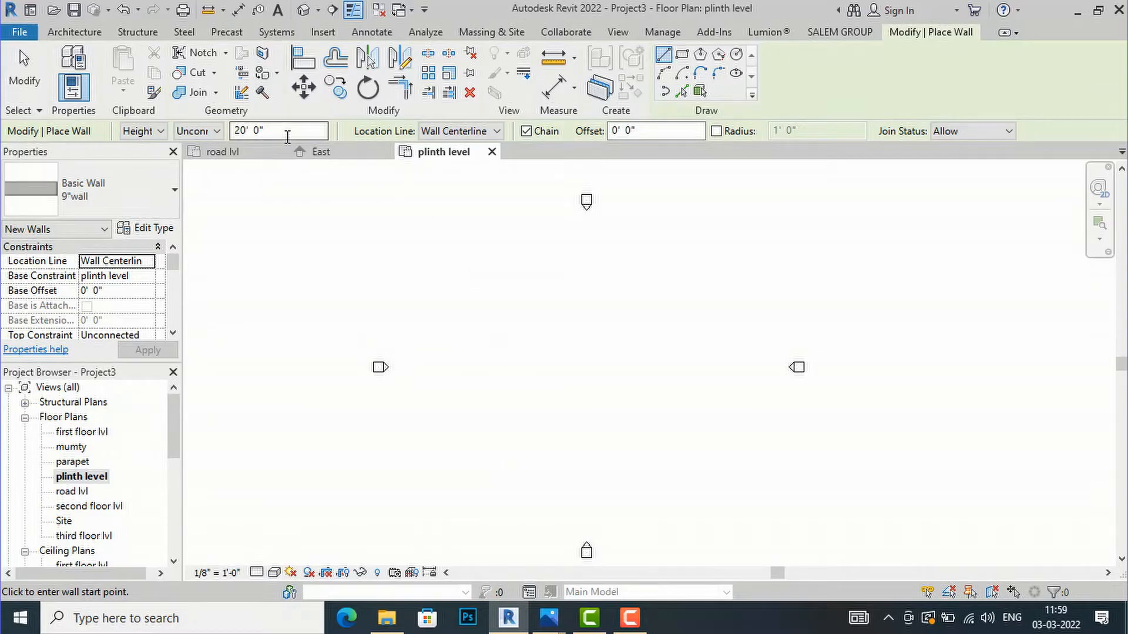
Keep the new walls' top unconnected and set their height to 10' 0".
{"action": "left_click", "coordinate": [200, 131]}
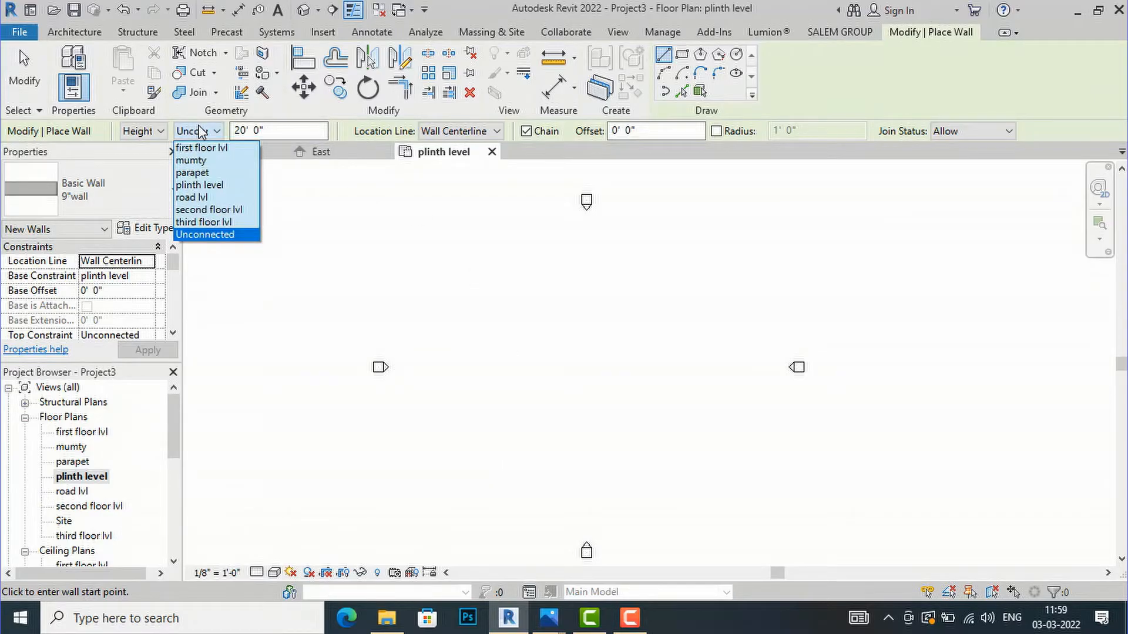
{"action": "left_click", "coordinate": [279, 130]}
{"action": "left_click_drag", "start_coordinate": [278, 127], "coordinate": [210, 122]}
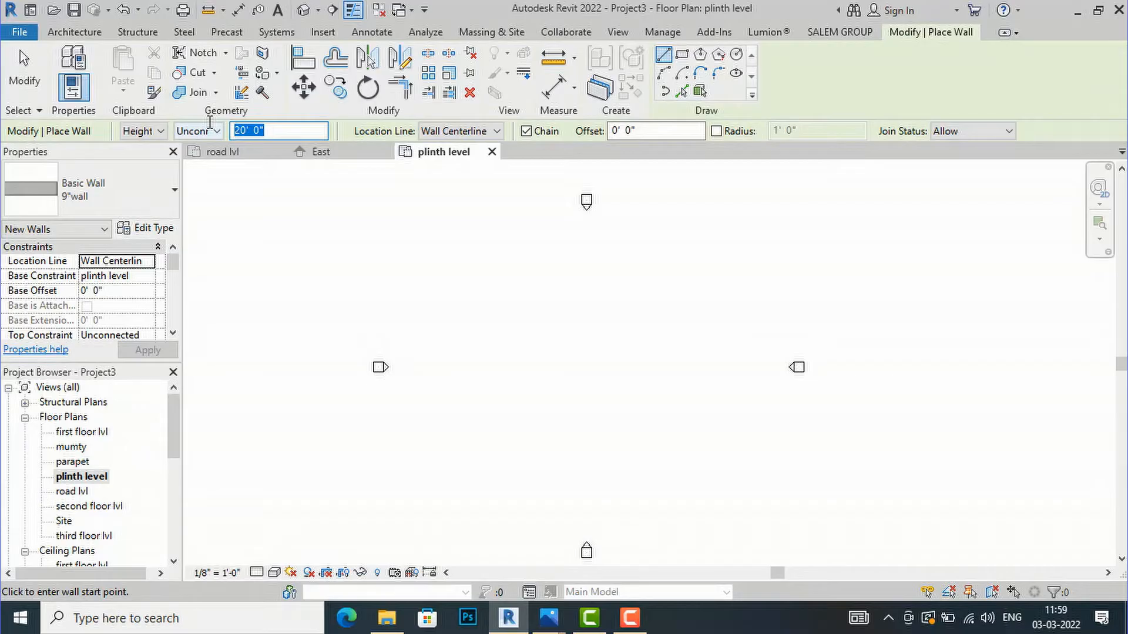
{"action": "type", "text": "10"}
{"action": "left_click", "coordinate": [203, 130]}
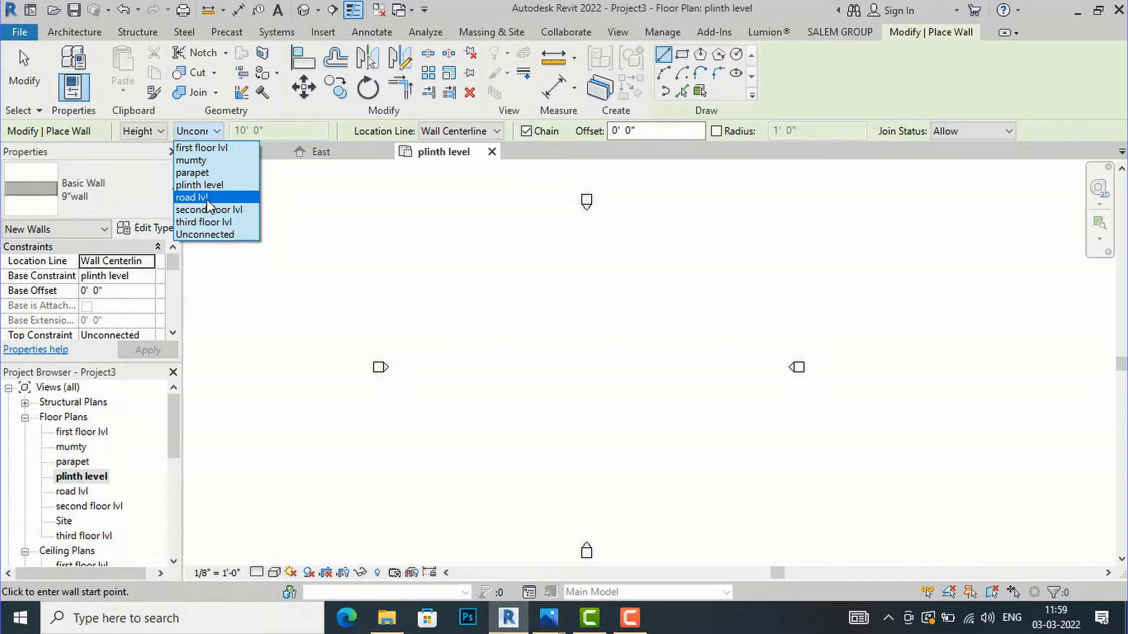
{"action": "left_click", "coordinate": [424, 243]}
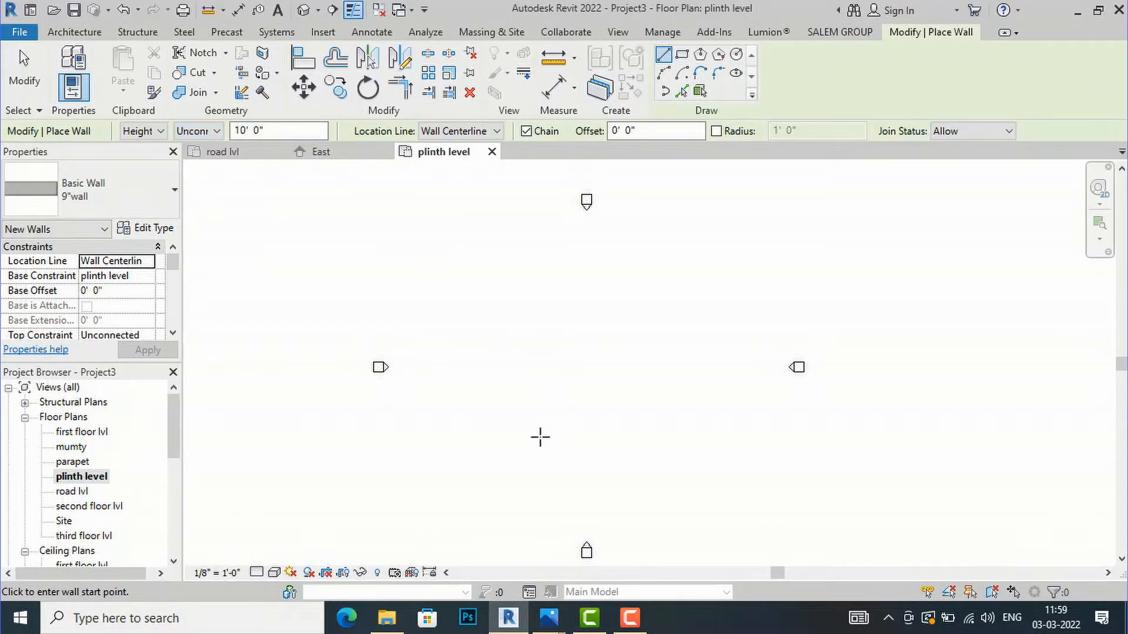
Draw the house's left outer wall 52'-5" long upward, continuing with a 21' wall to the right.
{"action": "left_click", "coordinate": [500, 494]}
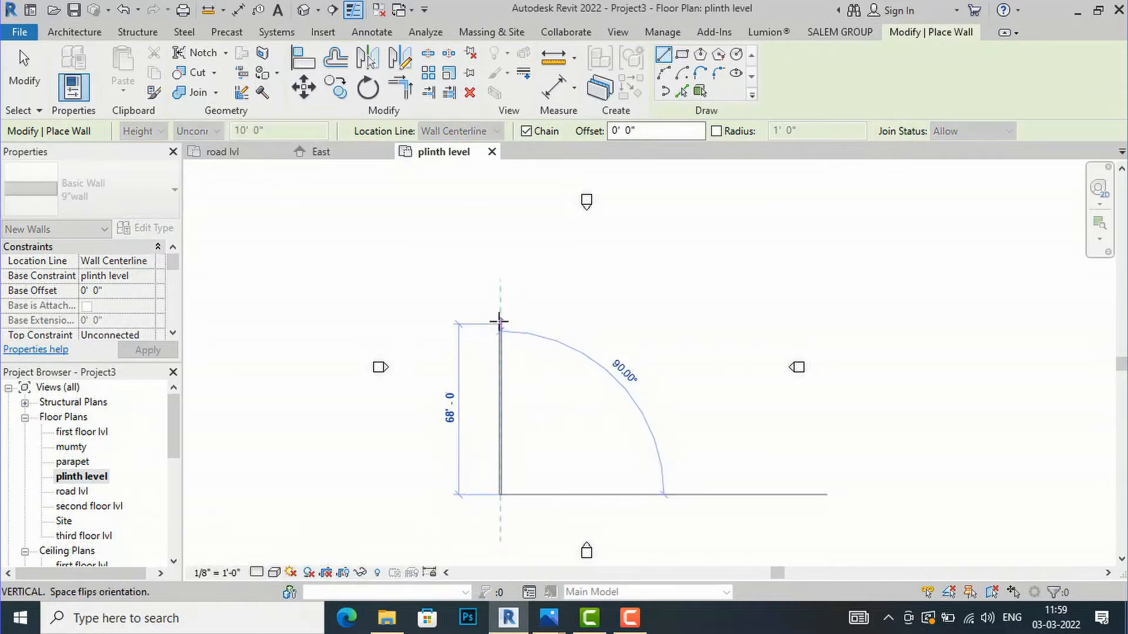
{"action": "type", "text": "5"}
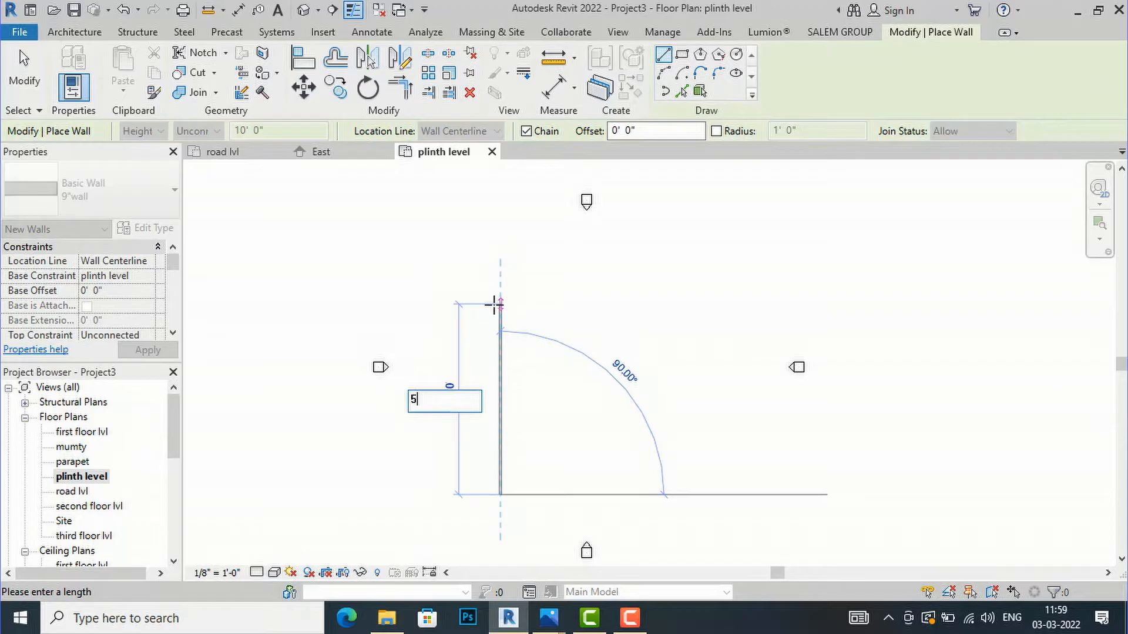
{"action": "type", "text": "2'-5"}
{"action": "key", "text": "Return"}
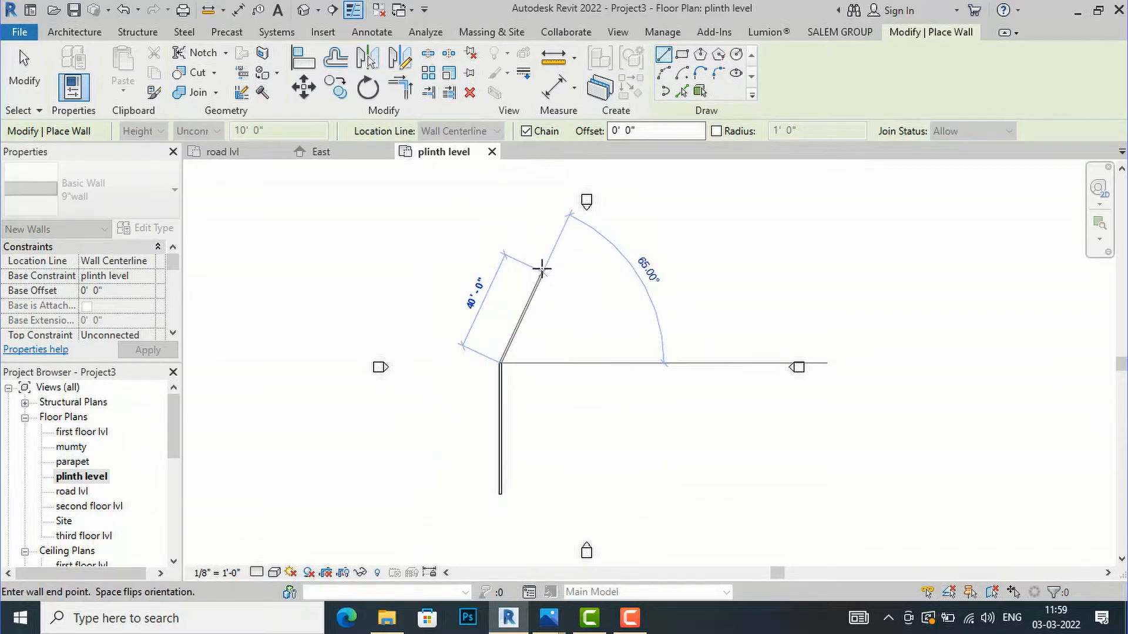
{"action": "scroll", "coordinate": [580, 362], "scroll_direction": "up", "scroll_amount": 2}
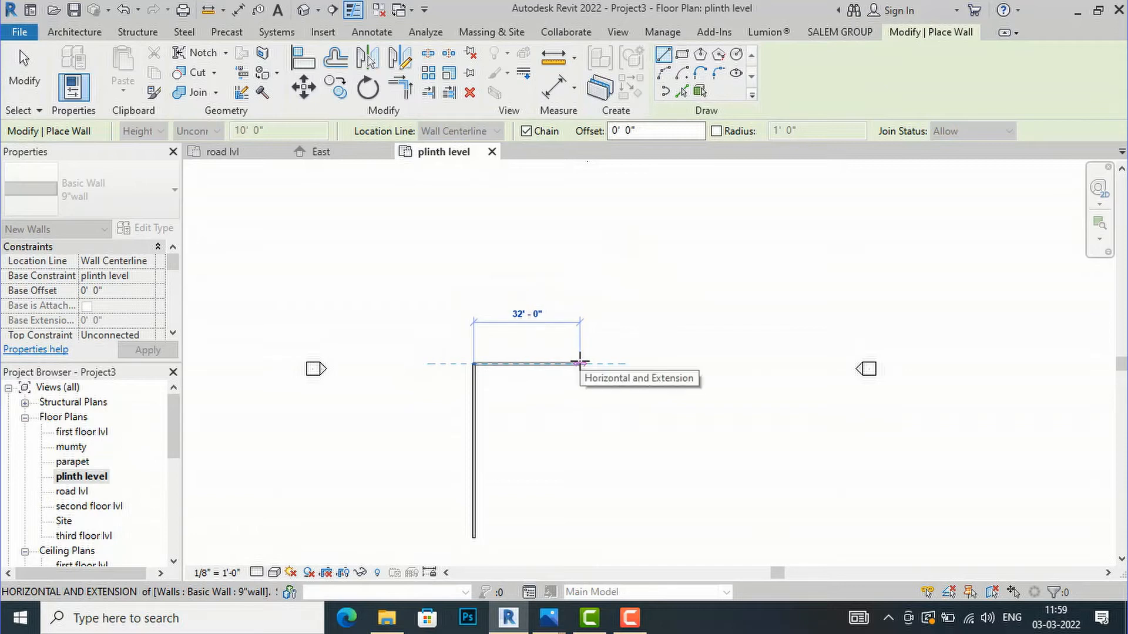
{"action": "type", "text": "21"}
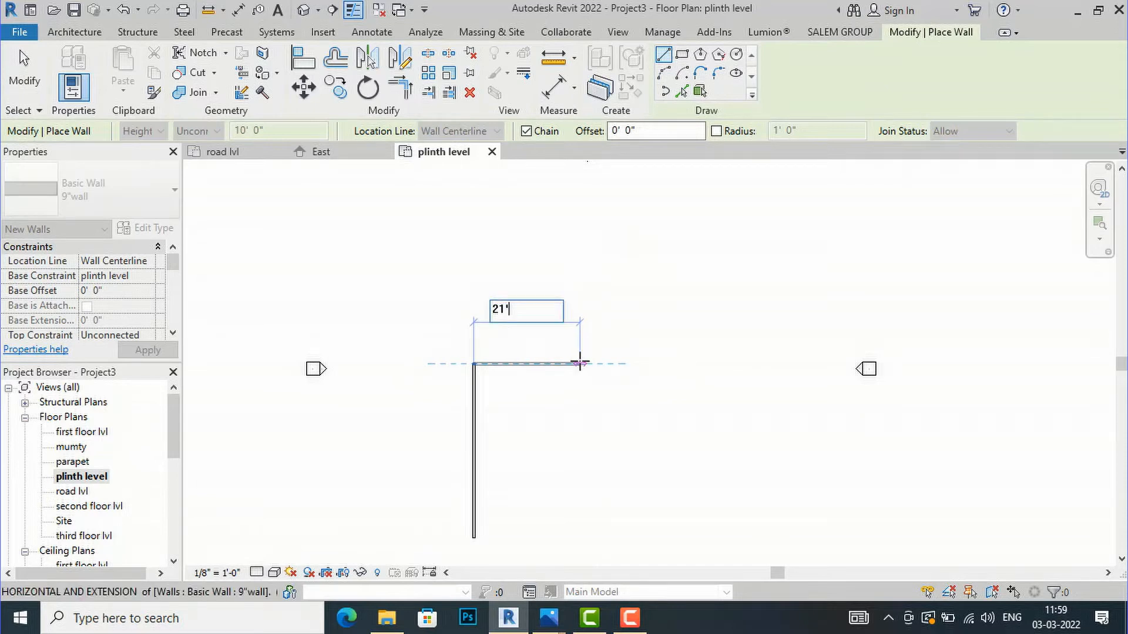
{"action": "key", "text": "Return"}
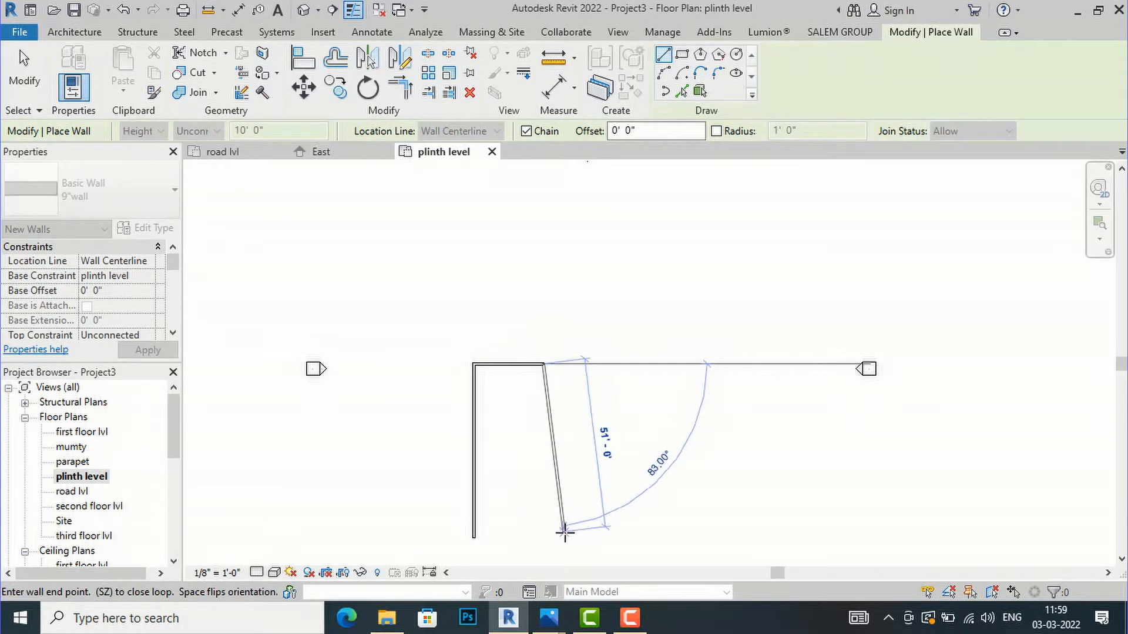
Close the rectangular outline with the right and bottom outer walls, ending at the first wall's start point.
{"action": "left_click", "coordinate": [542, 538]}
{"action": "left_click", "coordinate": [474, 537]}
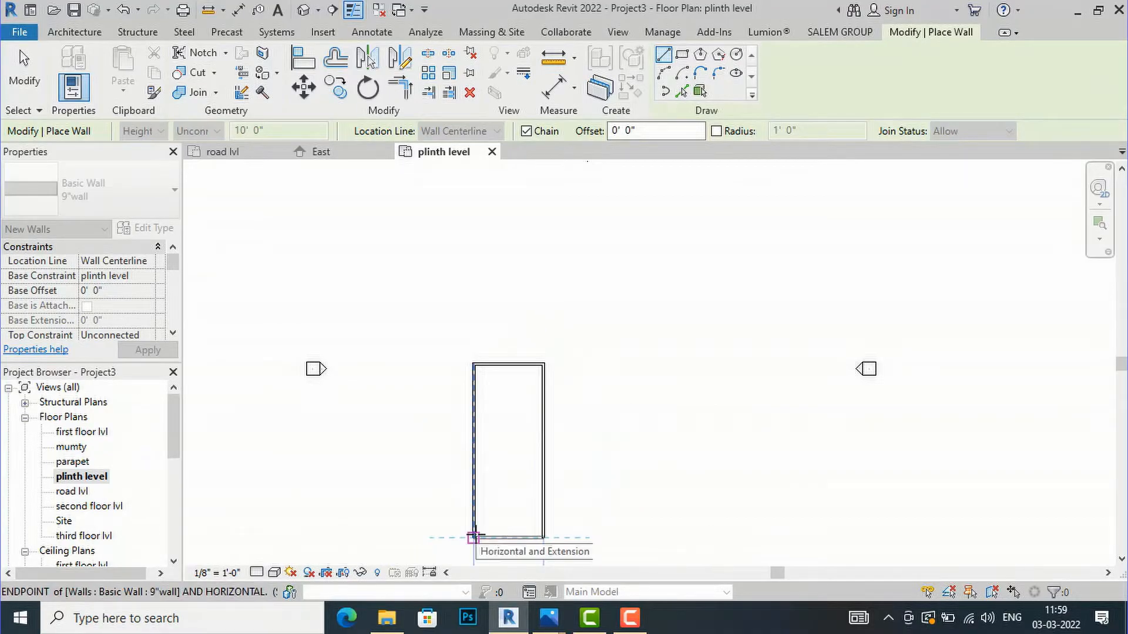
{"action": "left_click", "coordinate": [473, 537]}
{"action": "key", "text": "Escape"}
{"action": "key", "text": "Escape"}
Open the ground floor plan image from the plans folder in Photos to examine its room layout, and return to Revit.
{"action": "scroll", "coordinate": [442, 448], "scroll_direction": "up", "scroll_amount": 2}
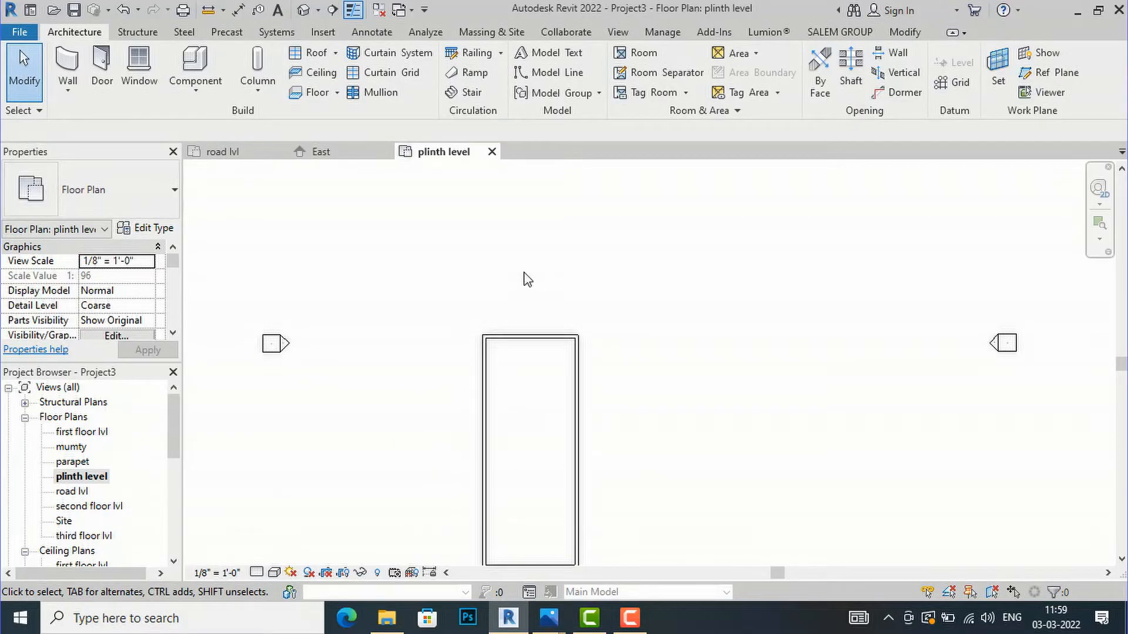
{"action": "scroll", "coordinate": [524, 273], "scroll_direction": "down", "scroll_amount": 2}
{"action": "scroll", "coordinate": [552, 551], "scroll_direction": "up", "scroll_amount": 2}
{"action": "mouse_move", "coordinate": [414, 617]}
{"action": "left_click", "coordinate": [387, 540]}
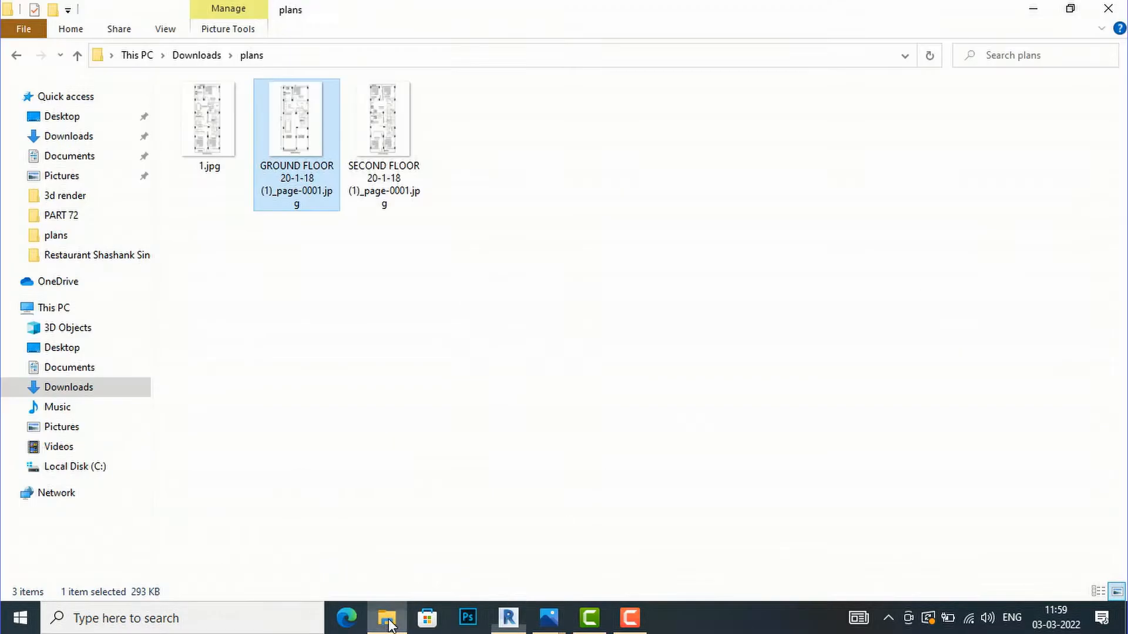
{"action": "double_click", "coordinate": [290, 134]}
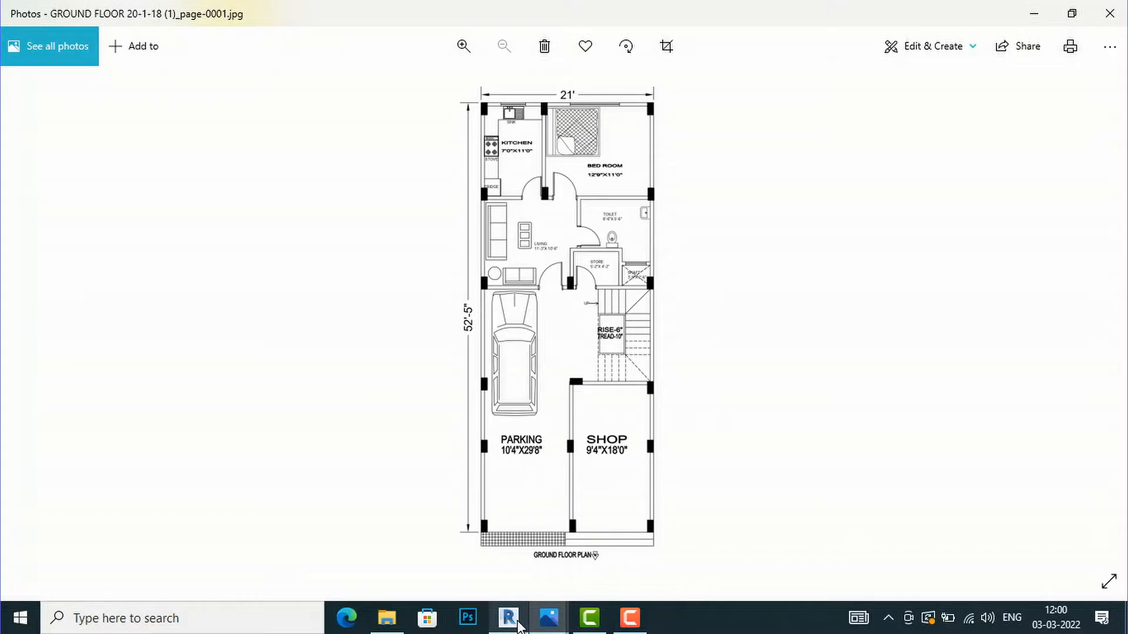
{"action": "mouse_move", "coordinate": [519, 626]}
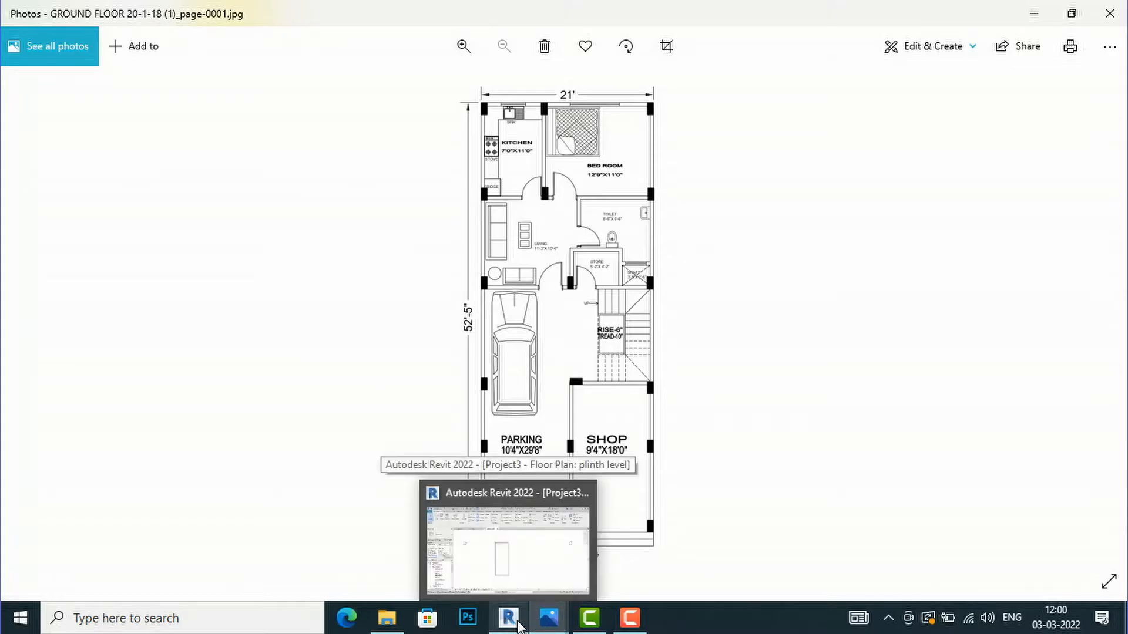
{"action": "left_click", "coordinate": [519, 626]}
Start another wall inside the outline using the Generic - 5" basic wall type.
{"action": "scroll", "coordinate": [549, 307], "scroll_direction": "up", "scroll_amount": 3}
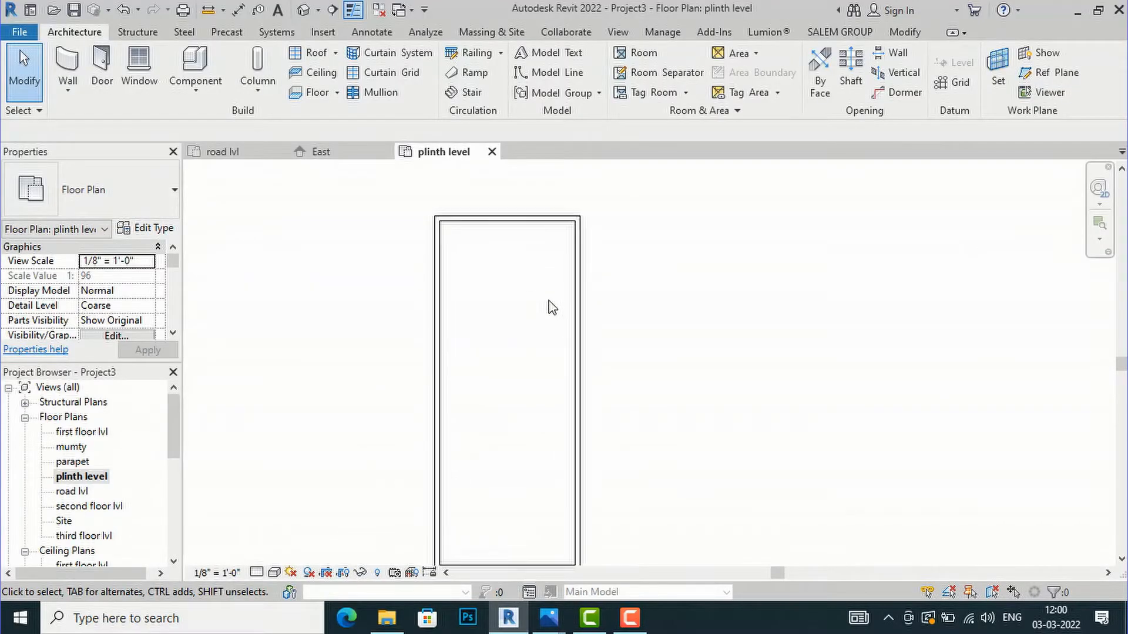
{"action": "left_click", "coordinate": [68, 64]}
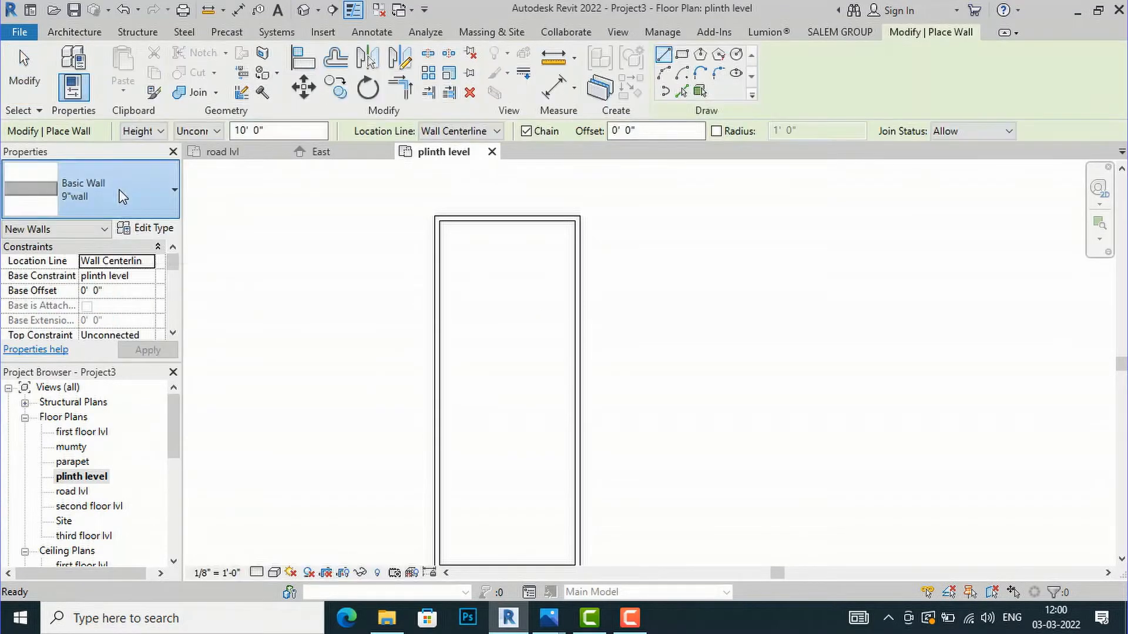
{"action": "left_click", "coordinate": [118, 185]}
{"action": "scroll", "coordinate": [128, 365], "scroll_direction": "down", "scroll_amount": 3}
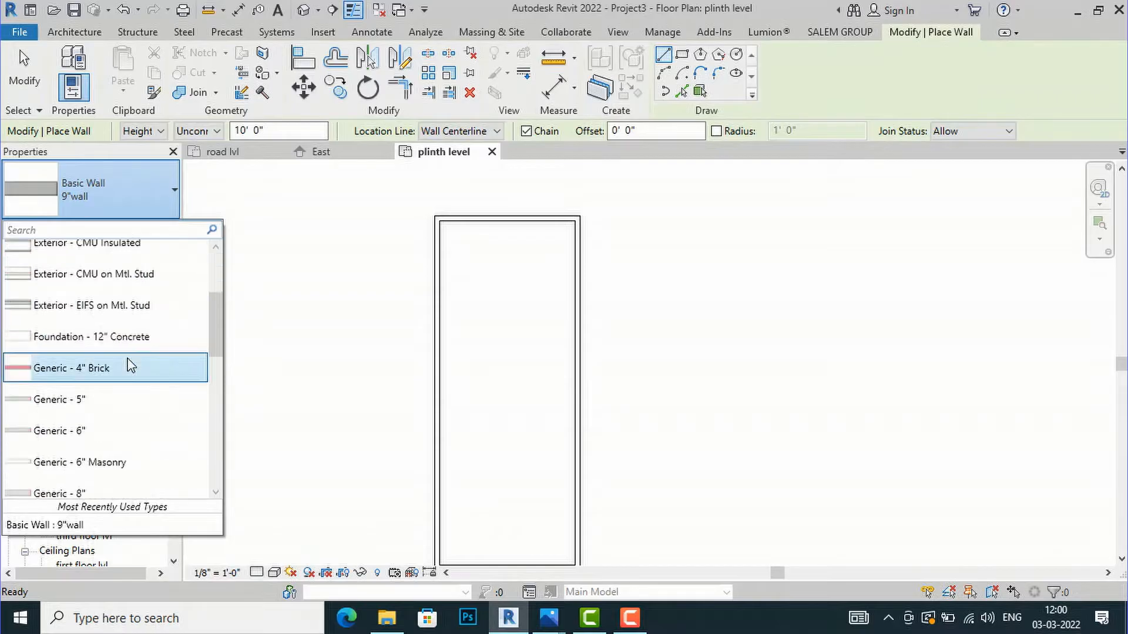
{"action": "left_click", "coordinate": [83, 403]}
{"action": "scroll", "coordinate": [488, 264], "scroll_direction": "up", "scroll_amount": 1}
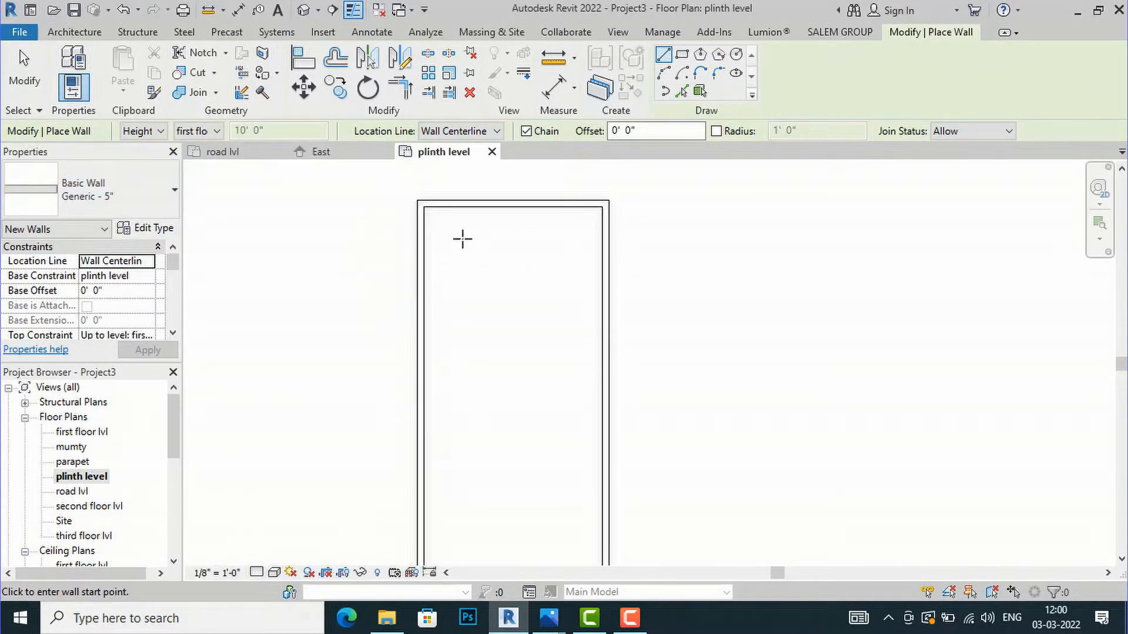
Draw an 11' inner wall straight down from the upper outer wall, about 7' from the left outer wall's centerline.
{"action": "left_click", "coordinate": [482, 207]}
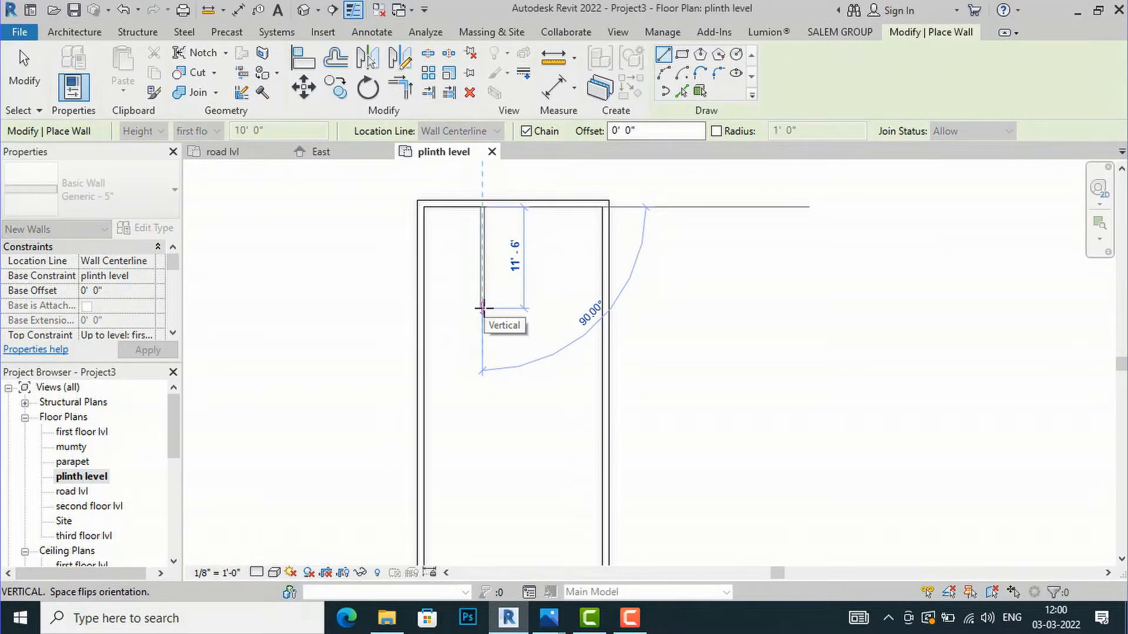
{"action": "type", "text": "11'"}
{"action": "key", "text": "Return"}
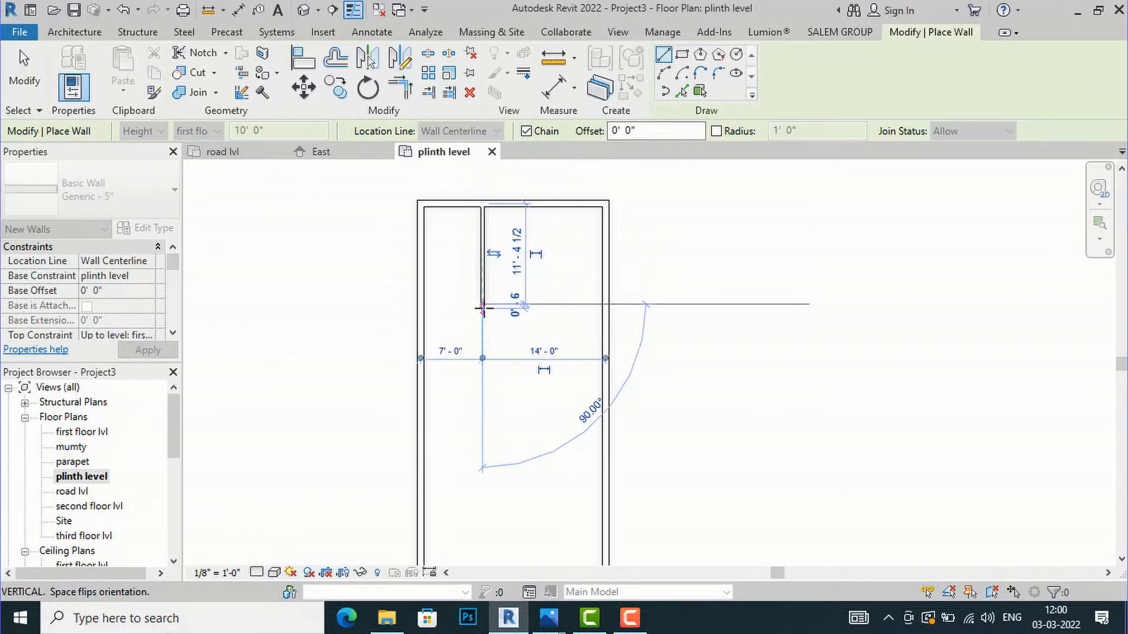
{"action": "key", "text": "Escape"}
{"action": "key", "text": "Escape"}
{"action": "key", "text": "Escape"}
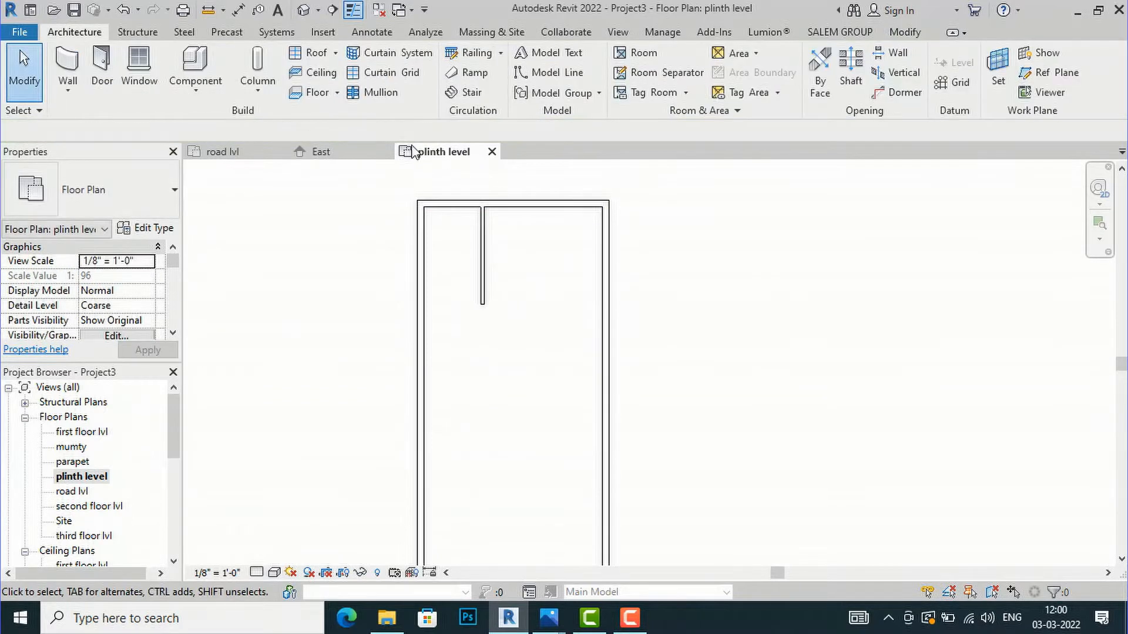
Check the clear distance between the left outer wall and the inner wall with an aligned dimension referencing wall faces, without placing it.
{"action": "left_click", "coordinate": [361, 33]}
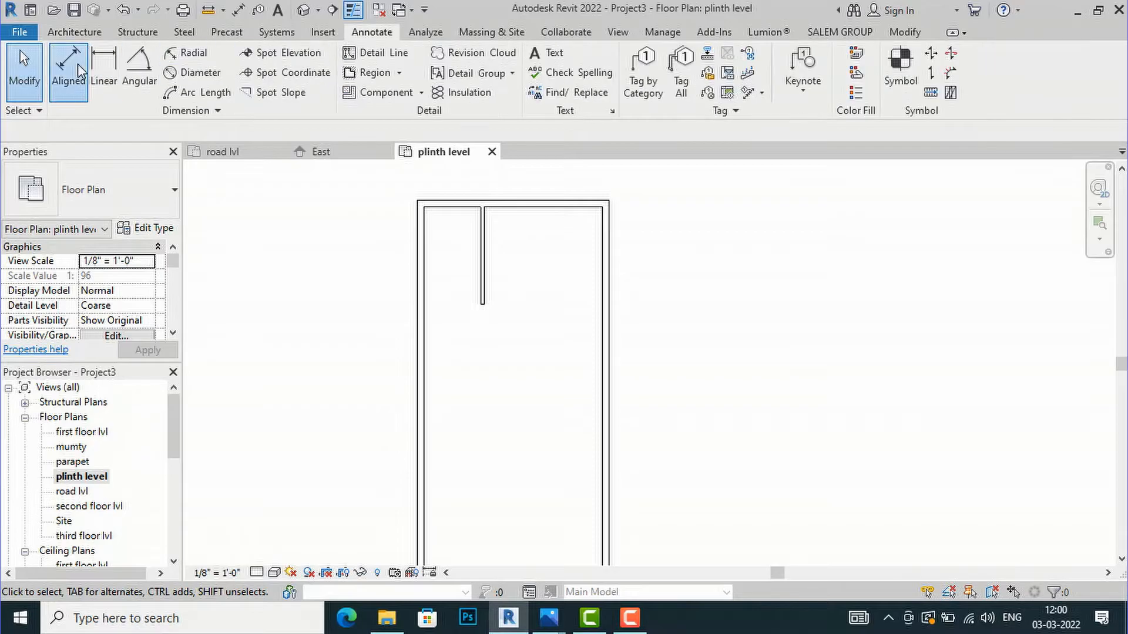
{"action": "left_click", "coordinate": [99, 65]}
{"action": "scroll", "coordinate": [421, 273], "scroll_direction": "up", "scroll_amount": 2}
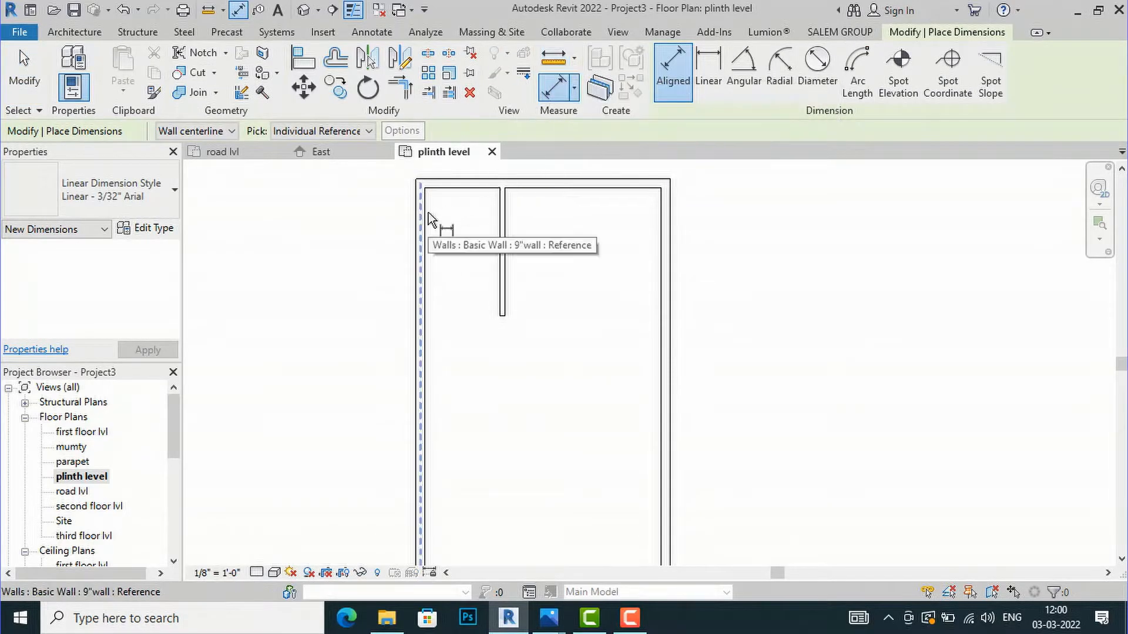
{"action": "left_click", "coordinate": [209, 135]}
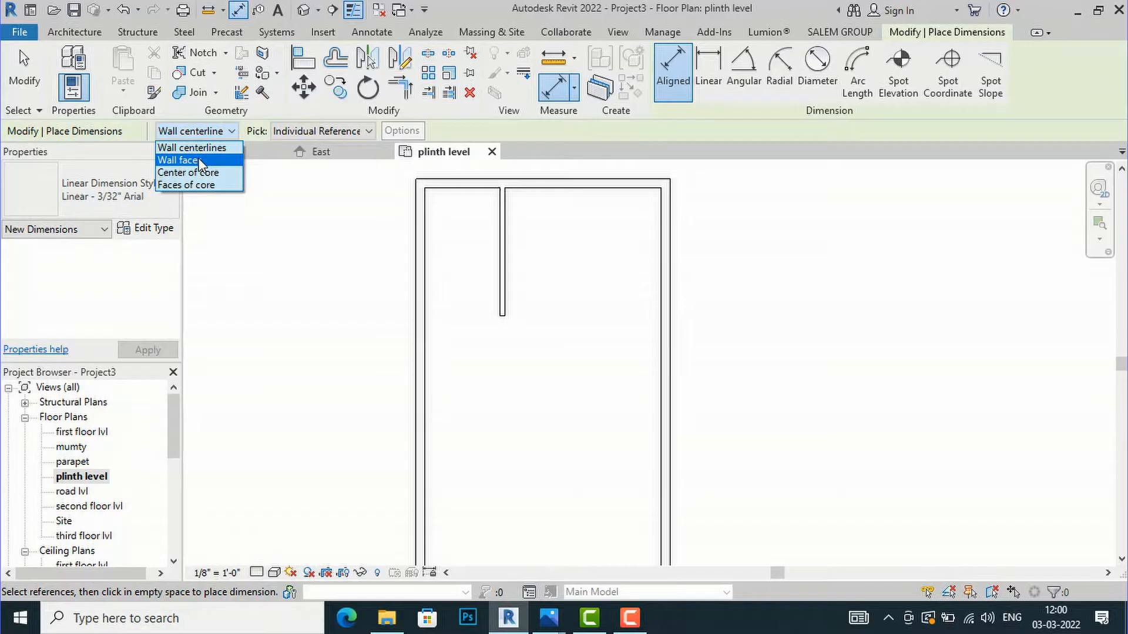
{"action": "left_click", "coordinate": [200, 161]}
{"action": "scroll", "coordinate": [468, 250], "scroll_direction": "up", "scroll_amount": 2}
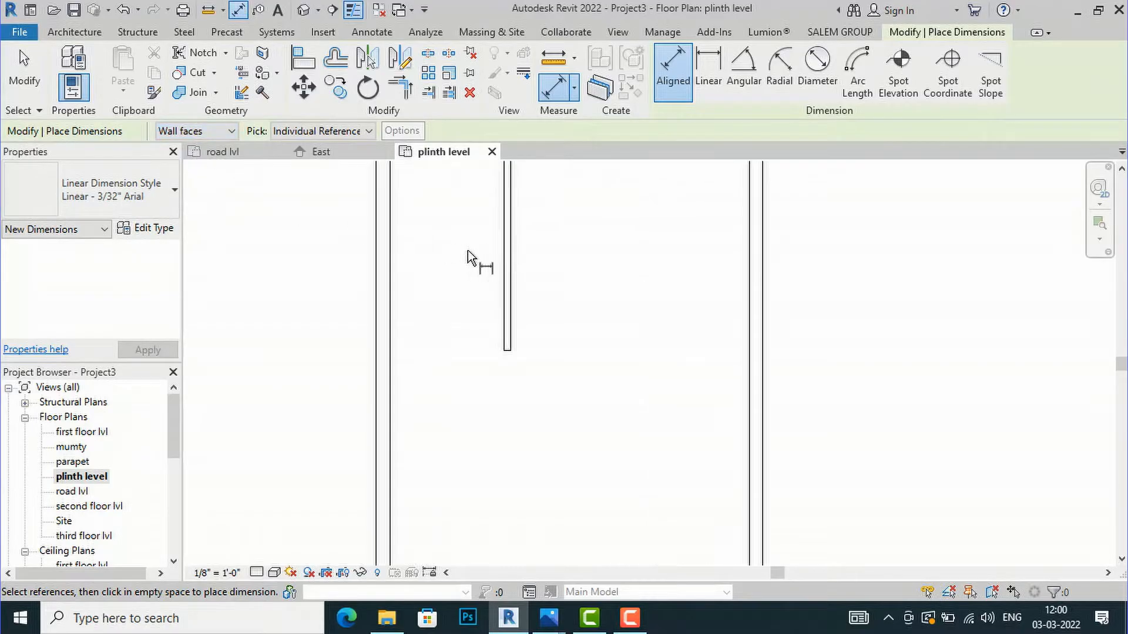
{"action": "left_click", "coordinate": [391, 221]}
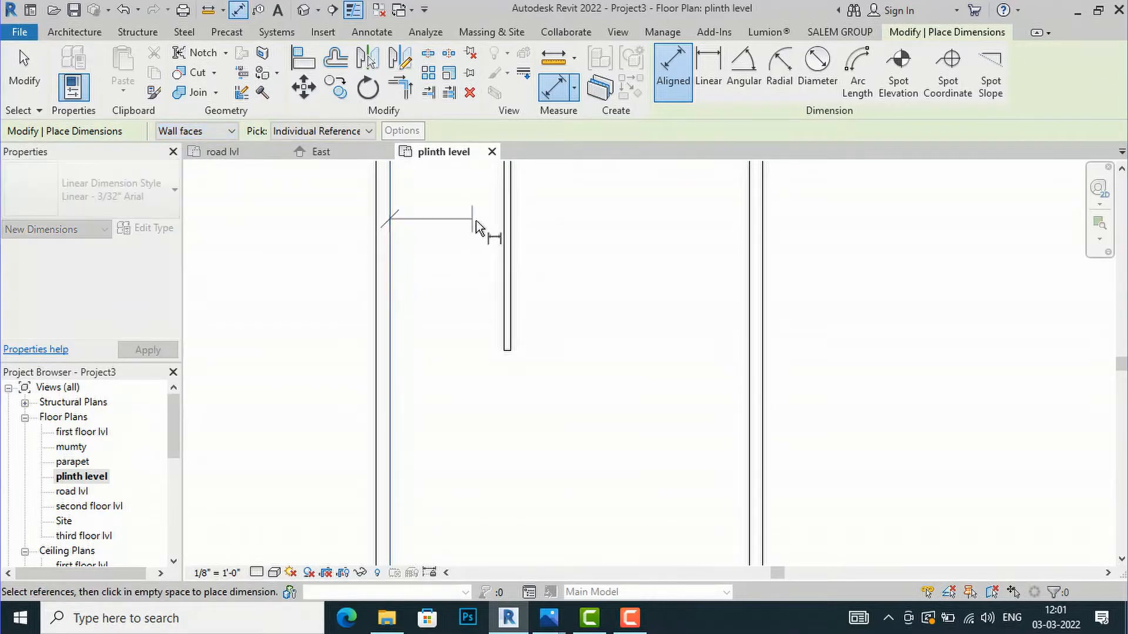
{"action": "left_click", "coordinate": [506, 224]}
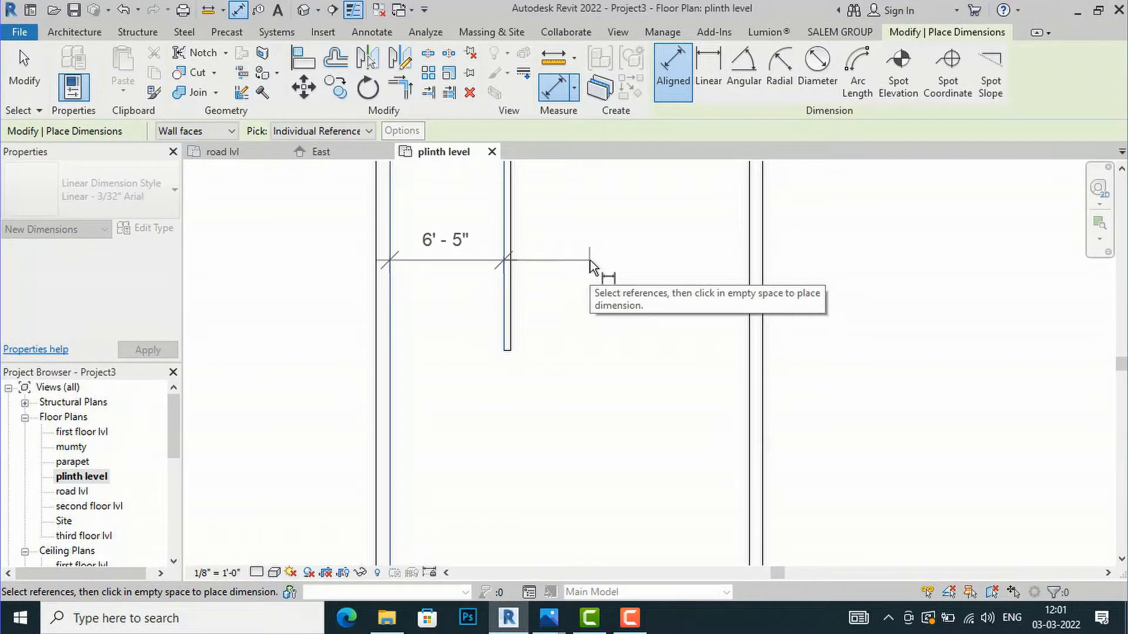
{"action": "key", "text": "Escape"}
{"action": "key", "text": "Escape"}
{"action": "scroll", "coordinate": [461, 426], "scroll_direction": "down", "scroll_amount": 3}
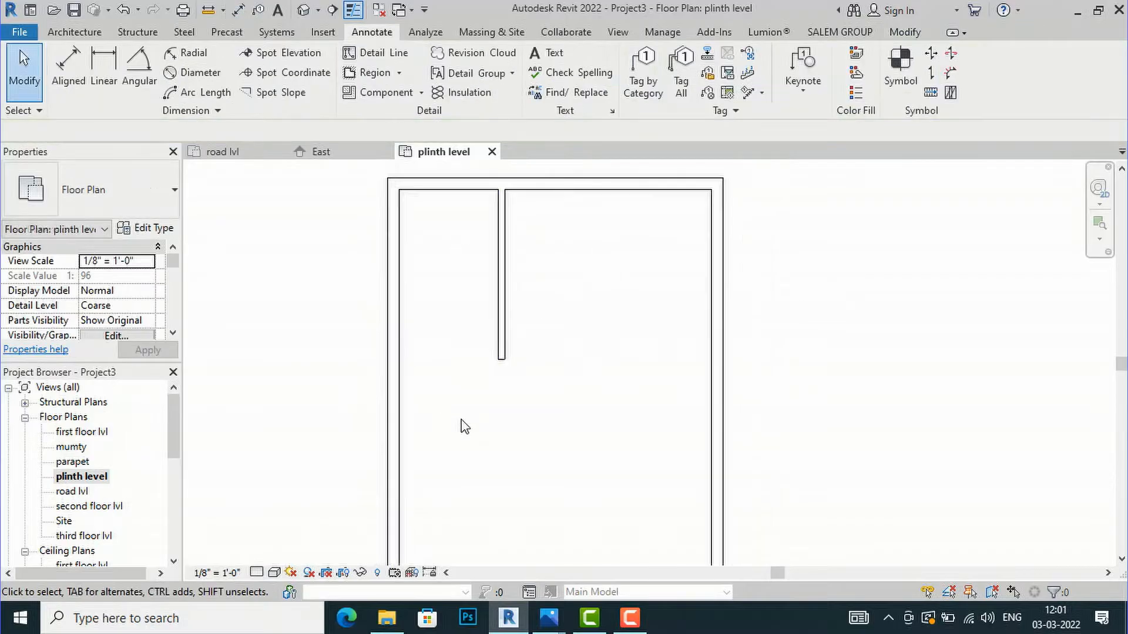
Move the vertical inner wall 7" to the right, away from the left outer wall.
{"action": "left_click", "coordinate": [493, 306]}
{"action": "left_click", "coordinate": [303, 87]}
{"action": "scroll", "coordinate": [499, 250], "scroll_direction": "up", "scroll_amount": 2}
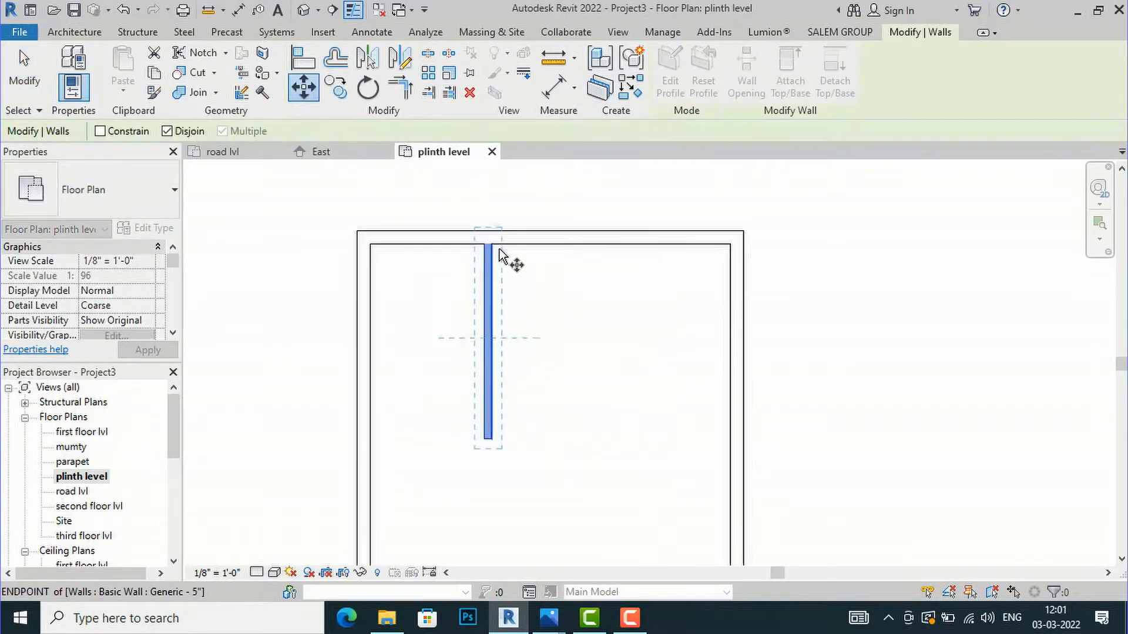
{"action": "scroll", "coordinate": [499, 254], "scroll_direction": "up", "scroll_amount": 2}
{"action": "left_click", "coordinate": [482, 240]}
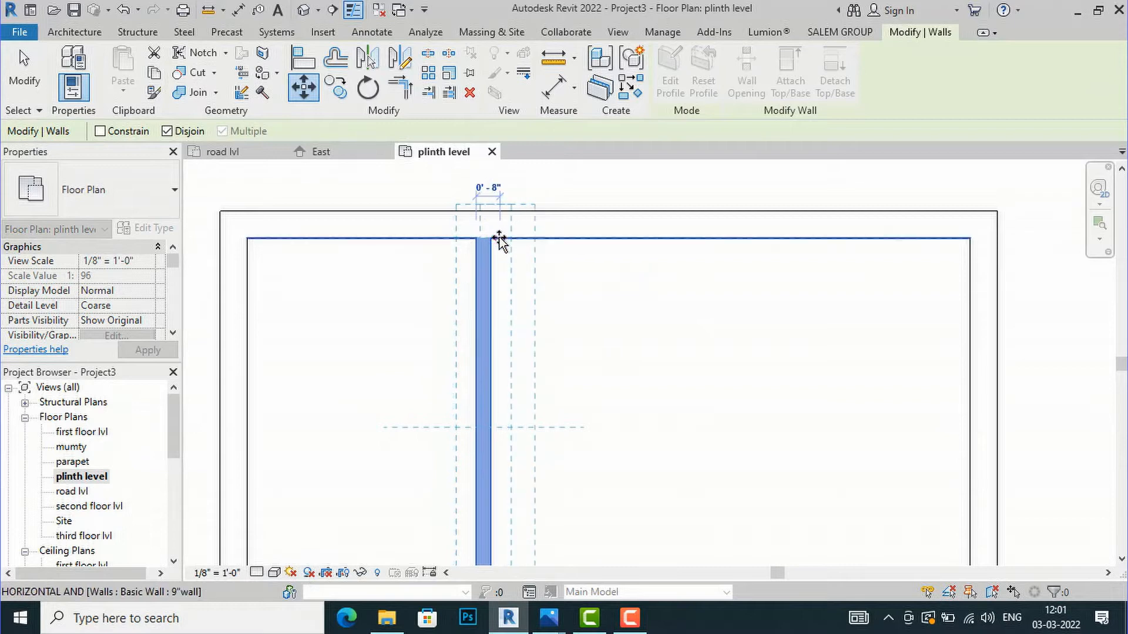
{"action": "type", "text": "7"}
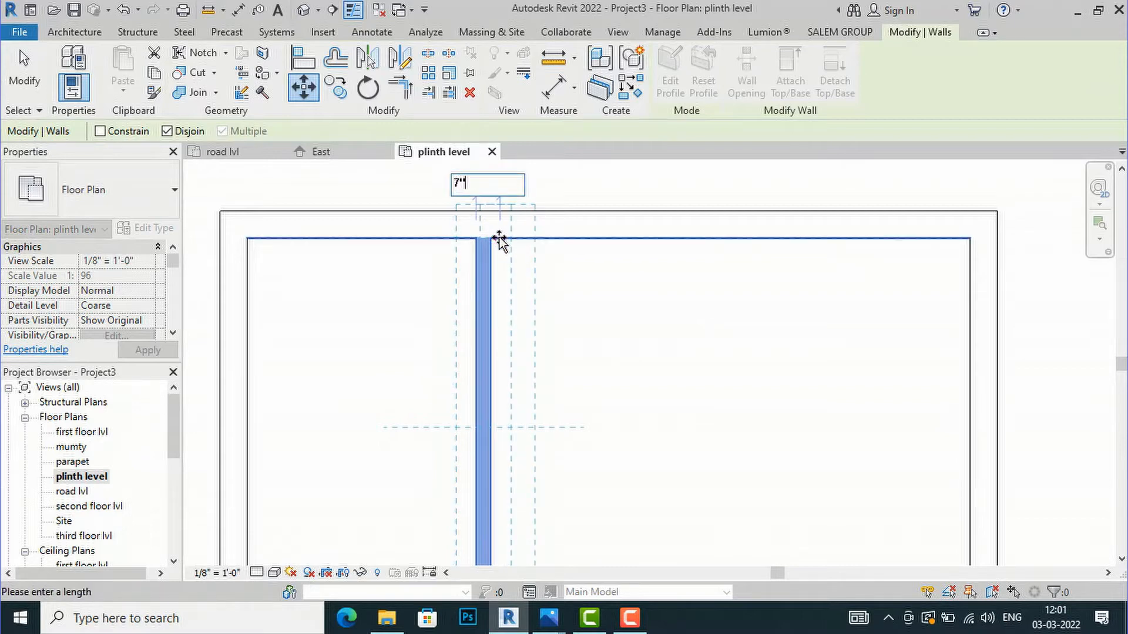
{"action": "key", "text": "Return"}
{"action": "left_click", "coordinate": [631, 301]}
{"action": "scroll", "coordinate": [504, 217], "scroll_direction": "down", "scroll_amount": 4}
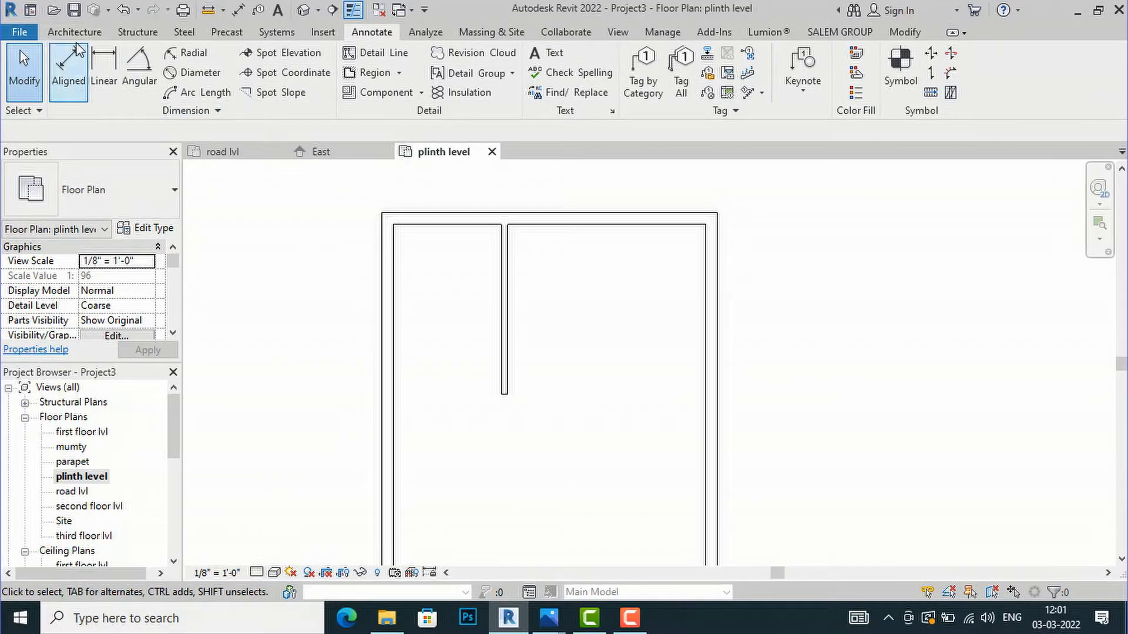
Draw a horizontal Generic - 5" wall from the left to the right outer wall, along the vertical inner wall's lower end.
{"action": "left_click", "coordinate": [74, 32]}
{"action": "left_click", "coordinate": [70, 66]}
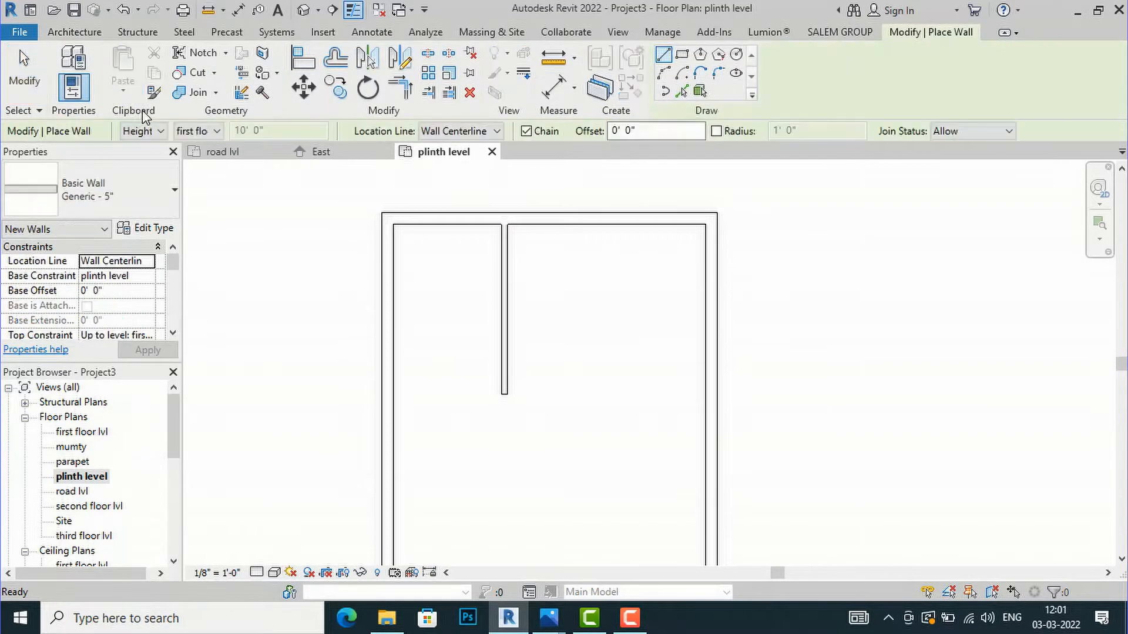
{"action": "scroll", "coordinate": [548, 427], "scroll_direction": "up", "scroll_amount": 1}
{"action": "scroll", "coordinate": [548, 427], "scroll_direction": "up", "scroll_amount": 1}
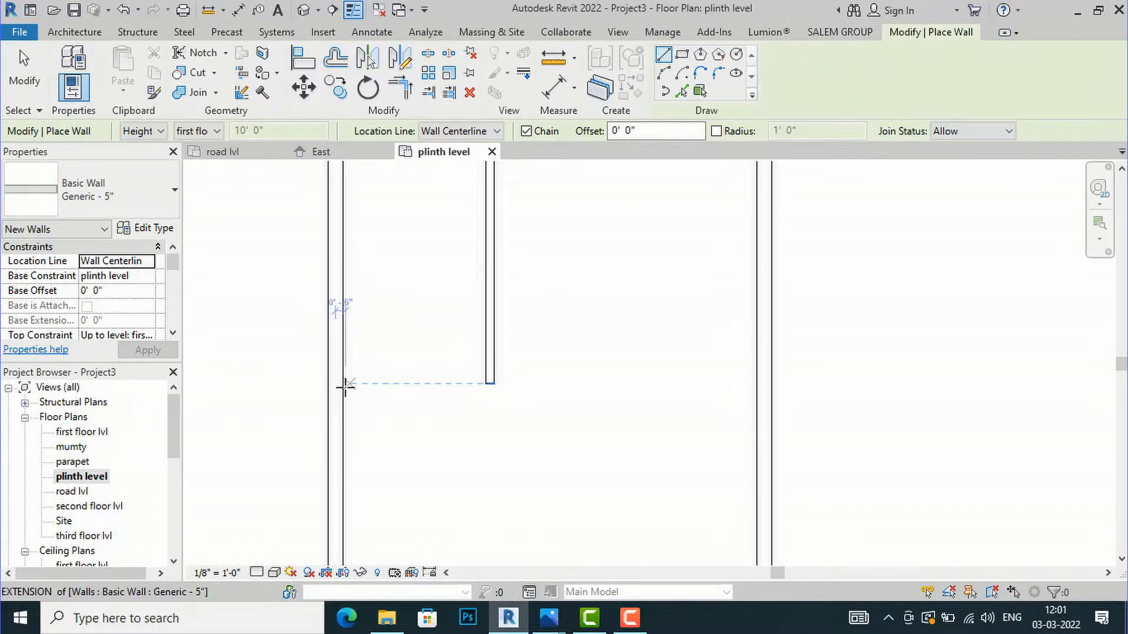
{"action": "left_click", "coordinate": [342, 383]}
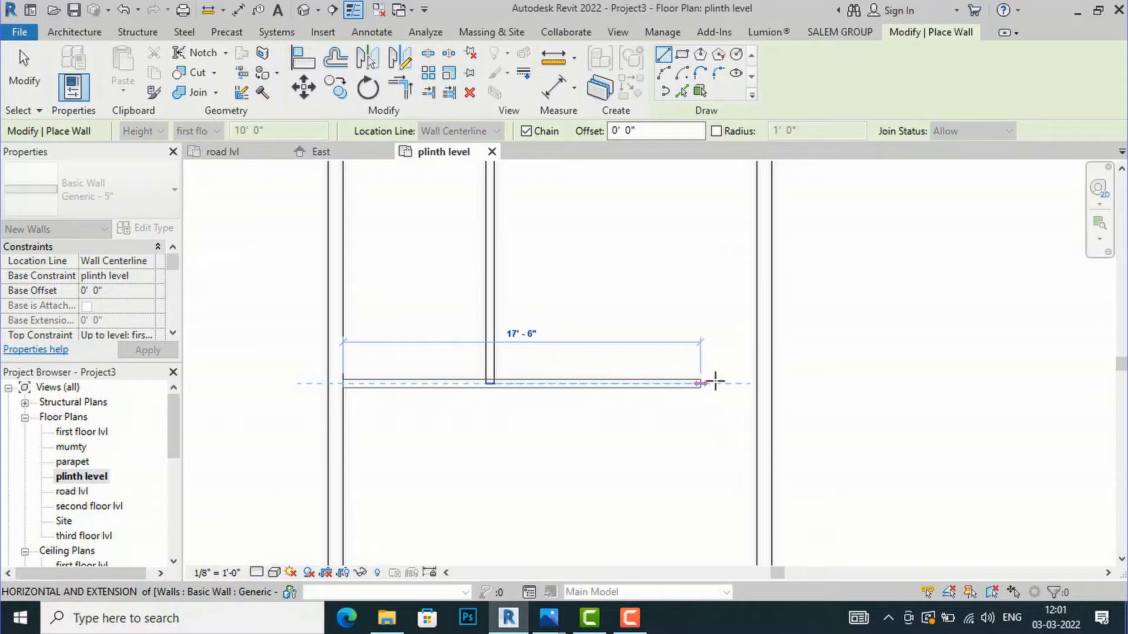
{"action": "left_click", "coordinate": [764, 383]}
{"action": "key", "text": "Escape"}
{"action": "key", "text": "Escape"}
{"action": "scroll", "coordinate": [438, 478], "scroll_direction": "down", "scroll_amount": 2}
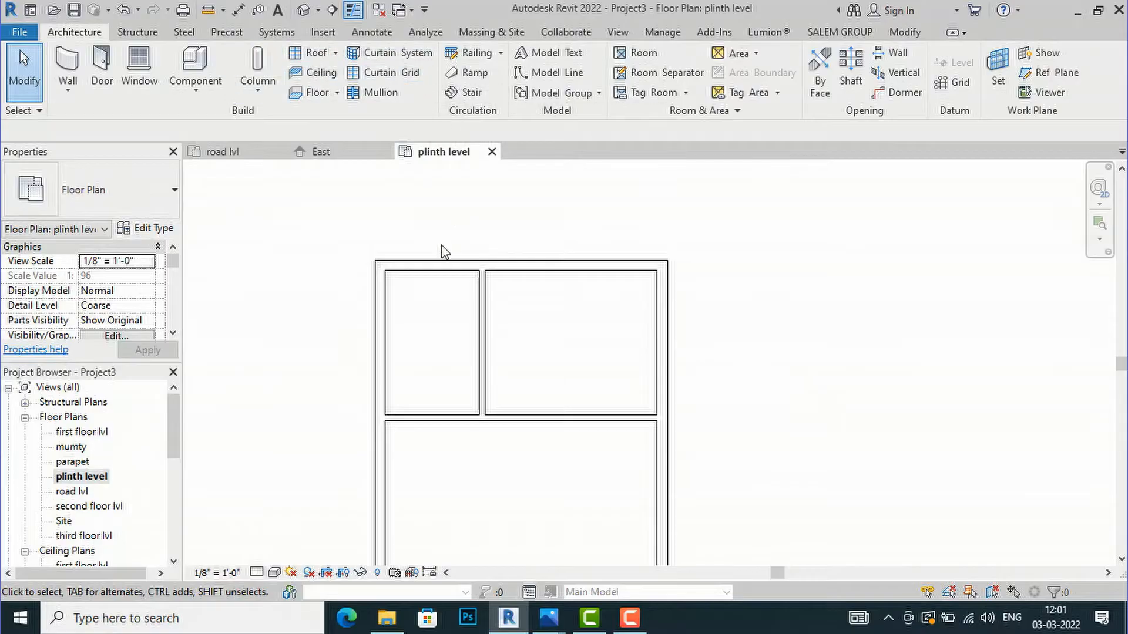
Measure the clear depth between the upper outer wall's inner face and the horizontal inner wall.
{"action": "left_click", "coordinate": [432, 417]}
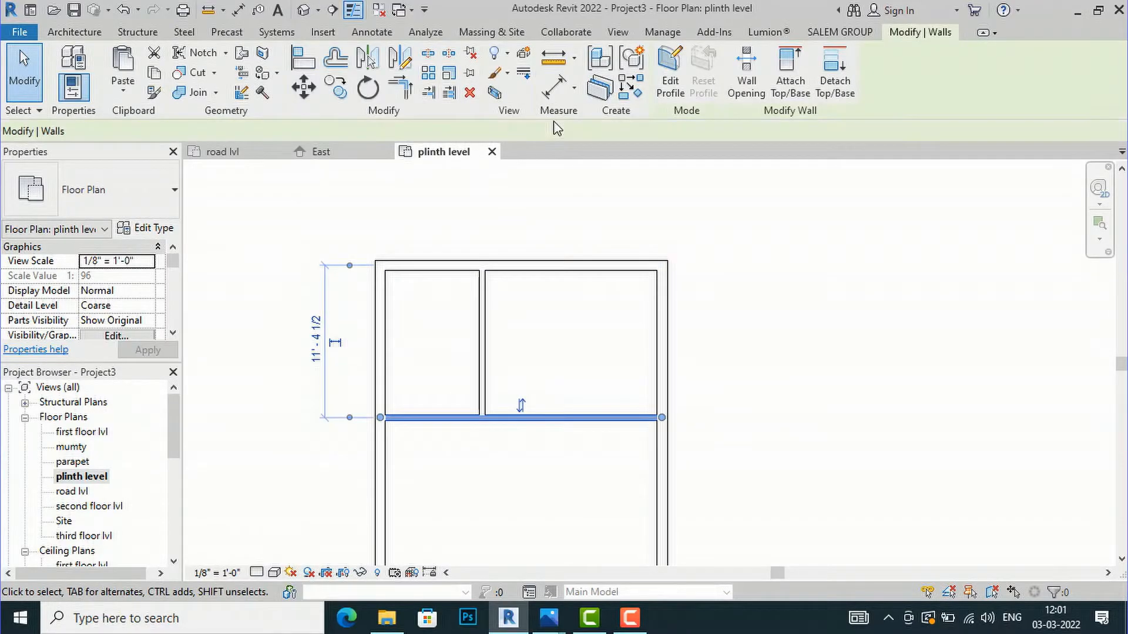
{"action": "left_click", "coordinate": [547, 62]}
{"action": "scroll", "coordinate": [421, 309], "scroll_direction": "up", "scroll_amount": 2}
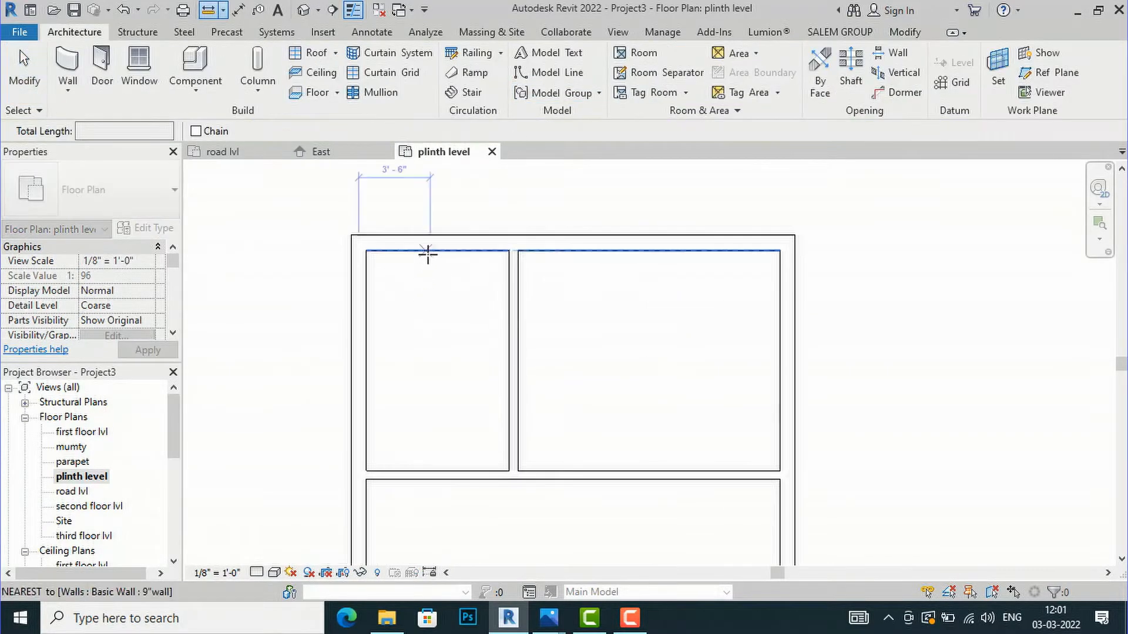
{"action": "left_click", "coordinate": [428, 253]}
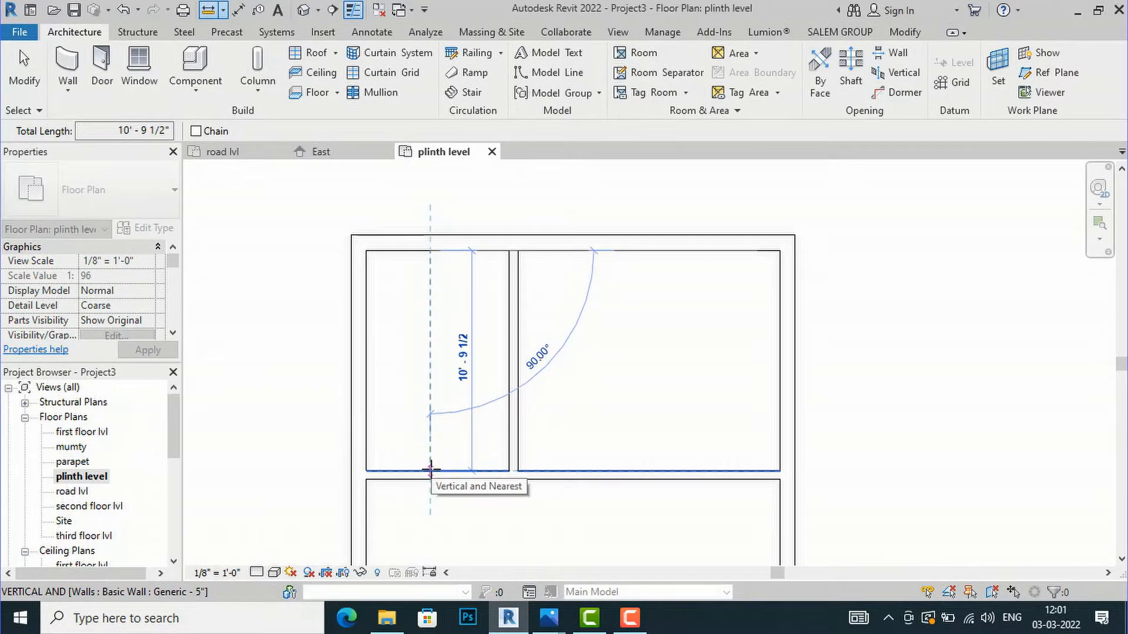
{"action": "key", "text": "Escape"}
{"action": "key", "text": "Escape"}
Move the horizontal inner wall 2.5" downward, away from the upper outer wall.
{"action": "scroll", "coordinate": [481, 499], "scroll_direction": "up", "scroll_amount": 1}
{"action": "left_click", "coordinate": [485, 475]}
{"action": "key", "text": "m"}
{"action": "key", "text": "v"}
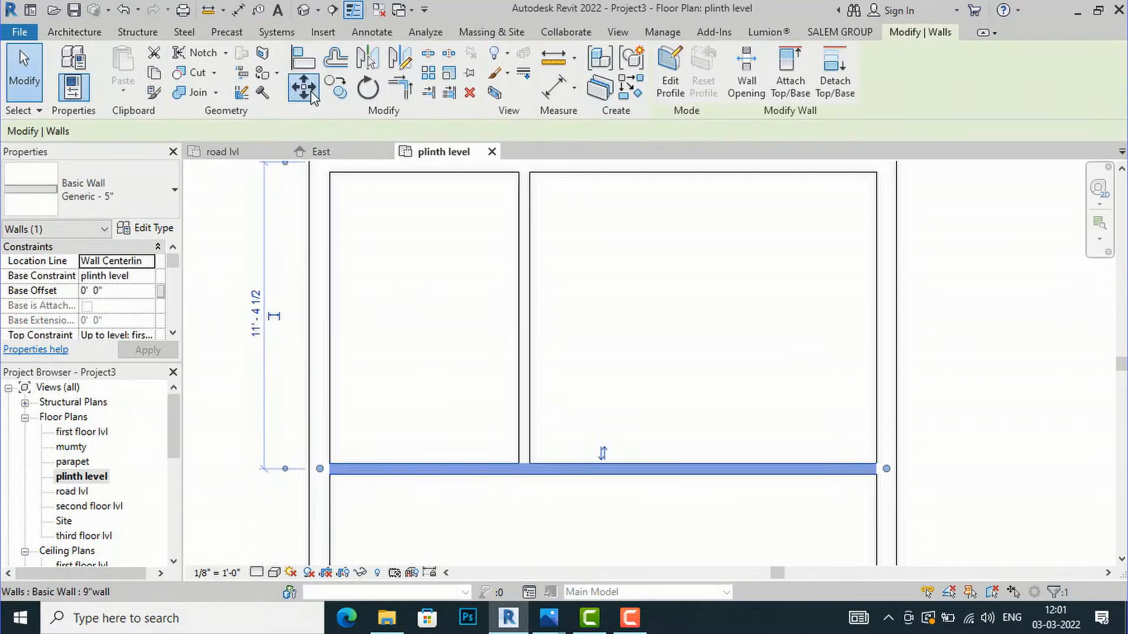
{"action": "scroll", "coordinate": [538, 454], "scroll_direction": "up", "scroll_amount": 2}
{"action": "left_click", "coordinate": [510, 468]}
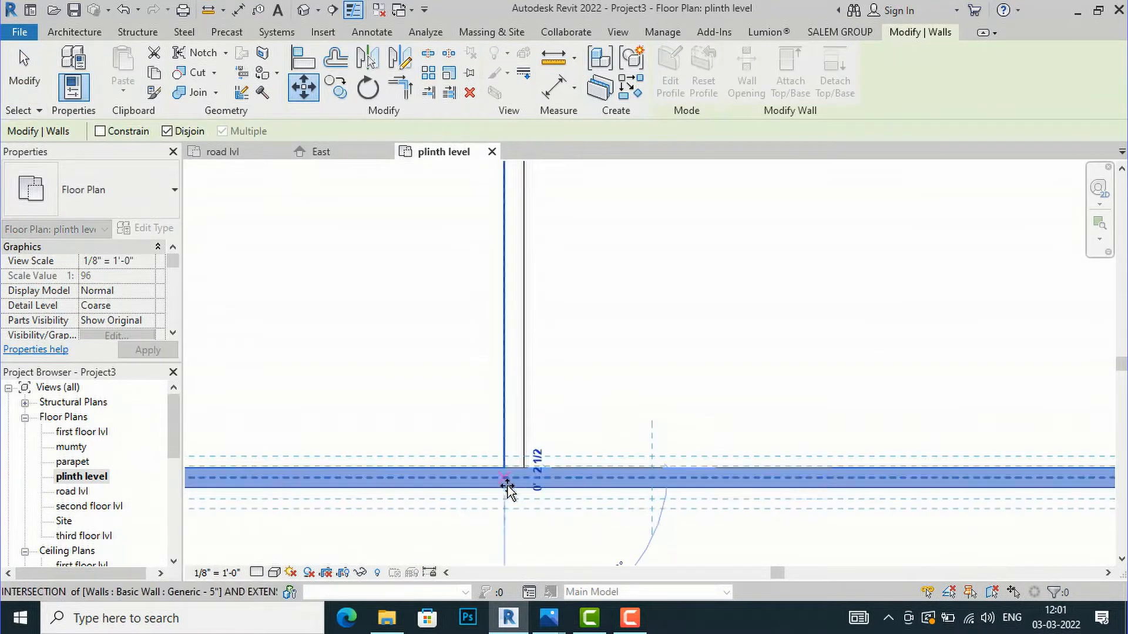
{"action": "type", "text": "2"}
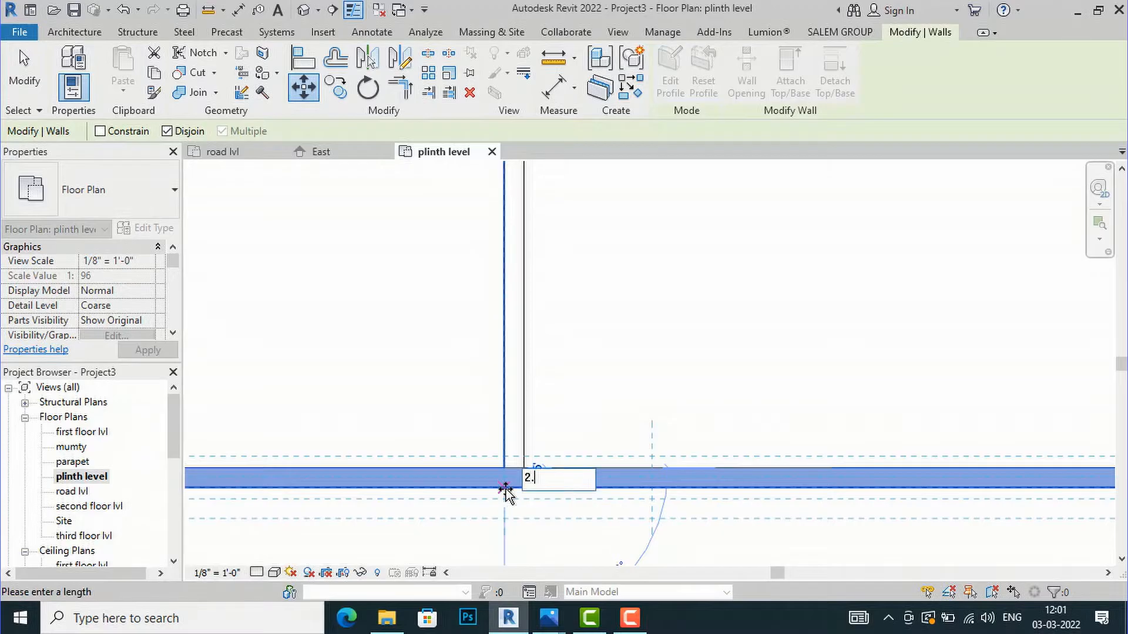
{"action": "type", "text": ".5"}
{"action": "key", "text": "Return"}
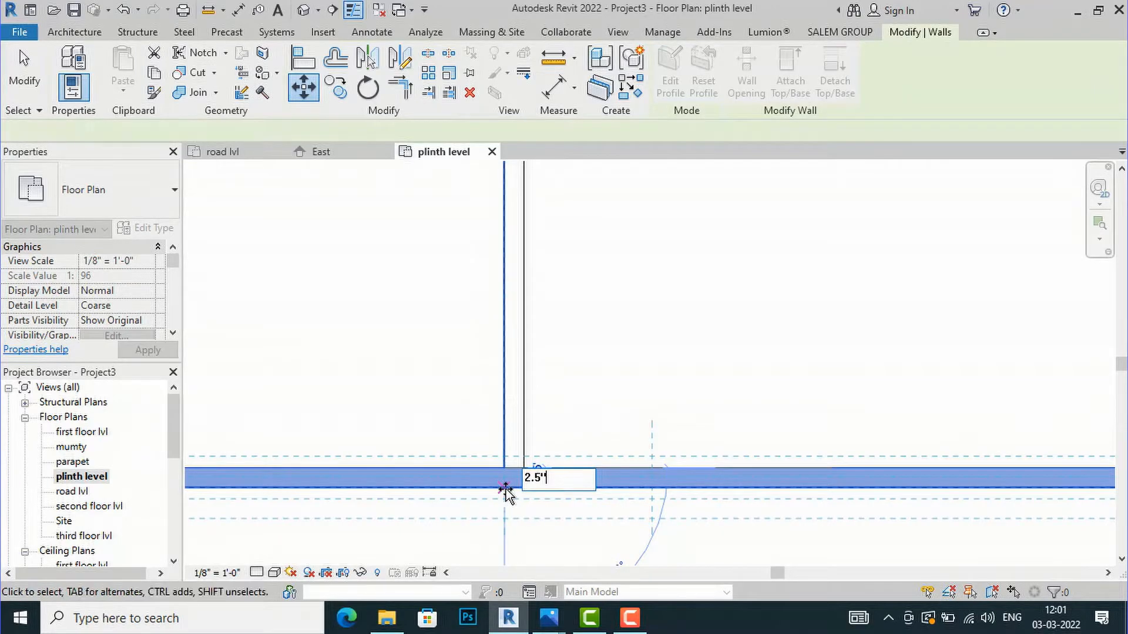
{"action": "scroll", "coordinate": [457, 455], "scroll_direction": "down", "scroll_amount": 4}
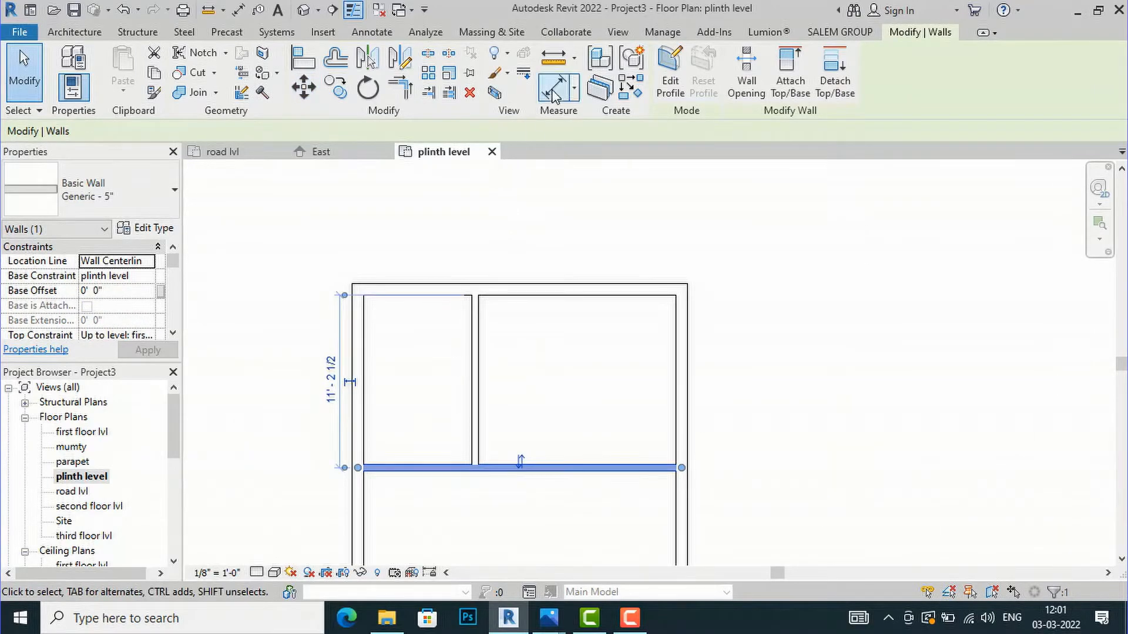
Check the upper left room's clear depth and the upper right room's clear width with aligned dimensions, without placing them.
{"action": "left_click", "coordinate": [370, 32]}
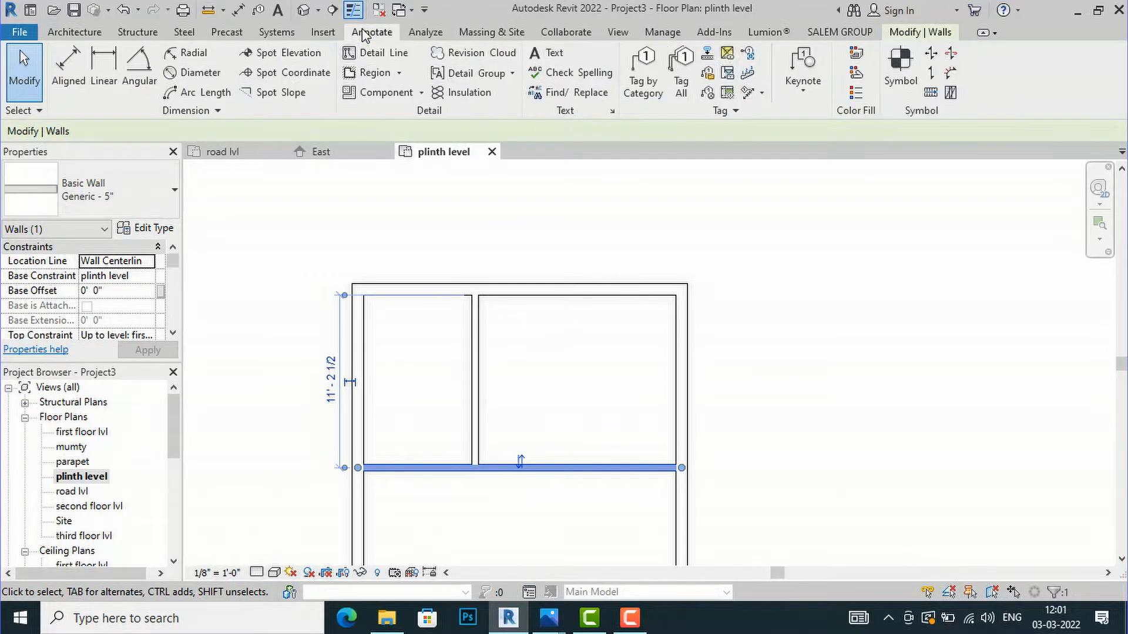
{"action": "left_click", "coordinate": [69, 59]}
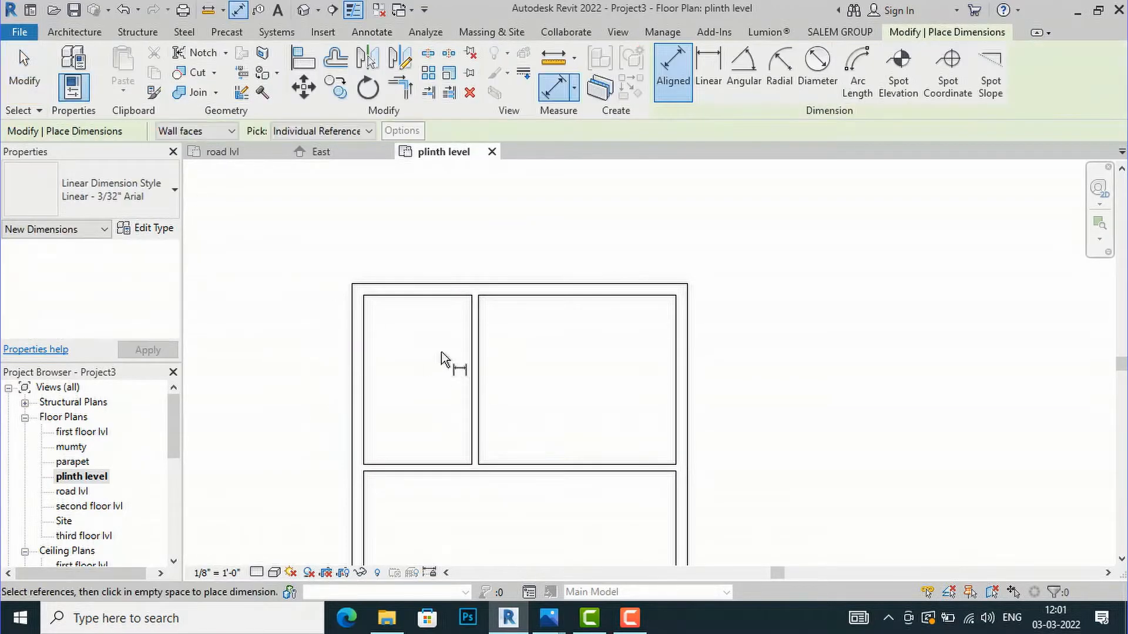
{"action": "left_click", "coordinate": [433, 297]}
{"action": "left_click", "coordinate": [432, 466]}
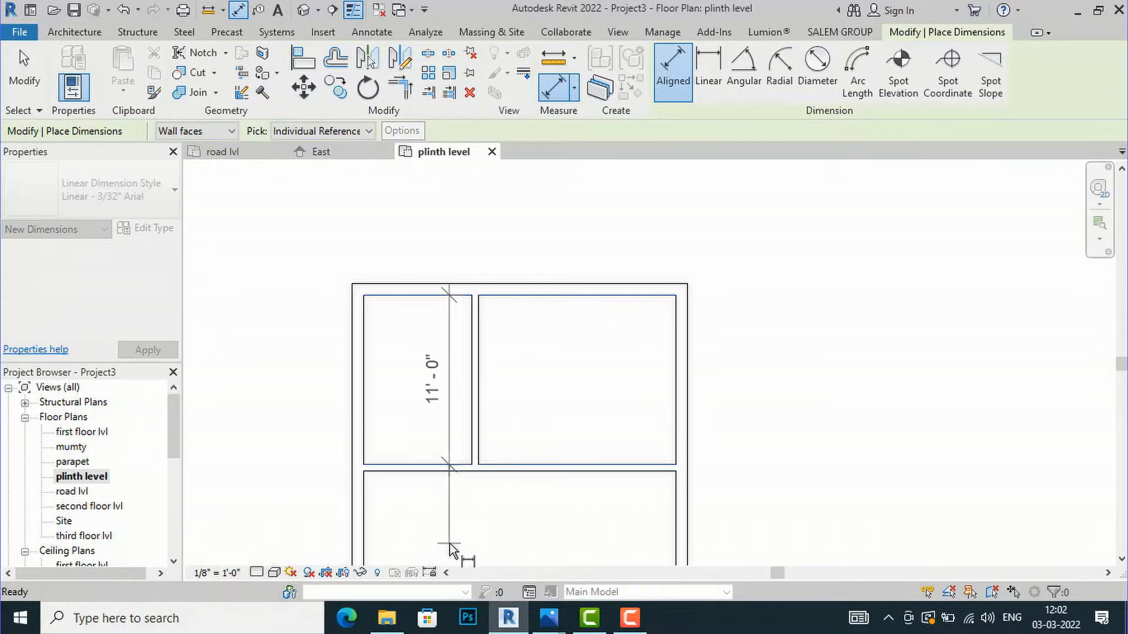
{"action": "key", "text": "Escape"}
{"action": "left_click", "coordinate": [480, 359]}
{"action": "left_click", "coordinate": [674, 354]}
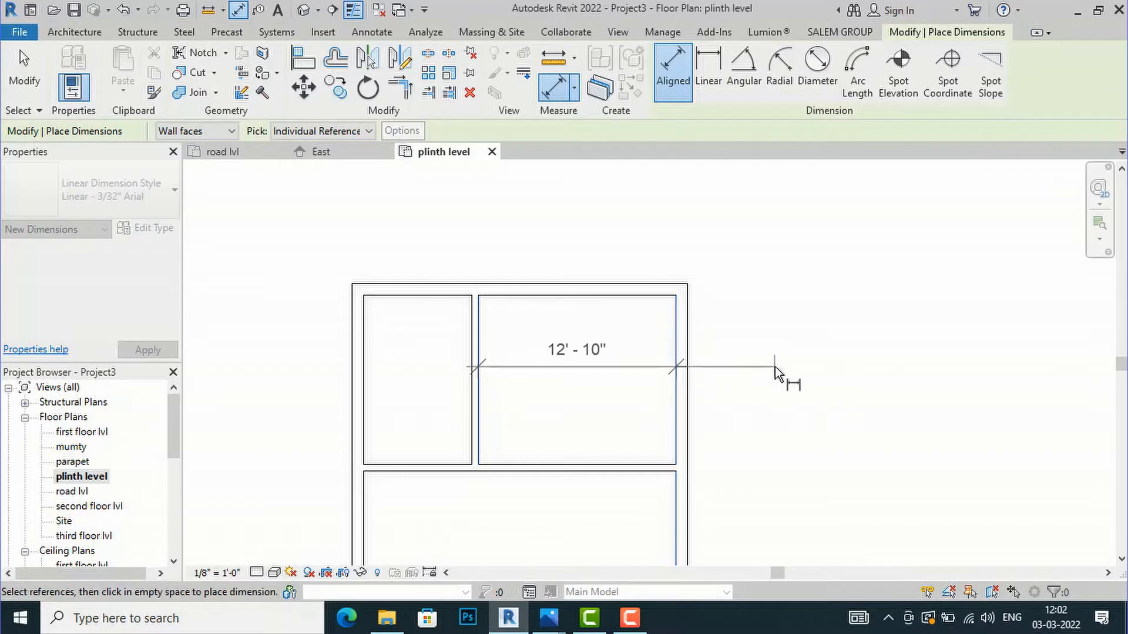
{"action": "key", "text": "Escape"}
{"action": "key", "text": "Escape"}
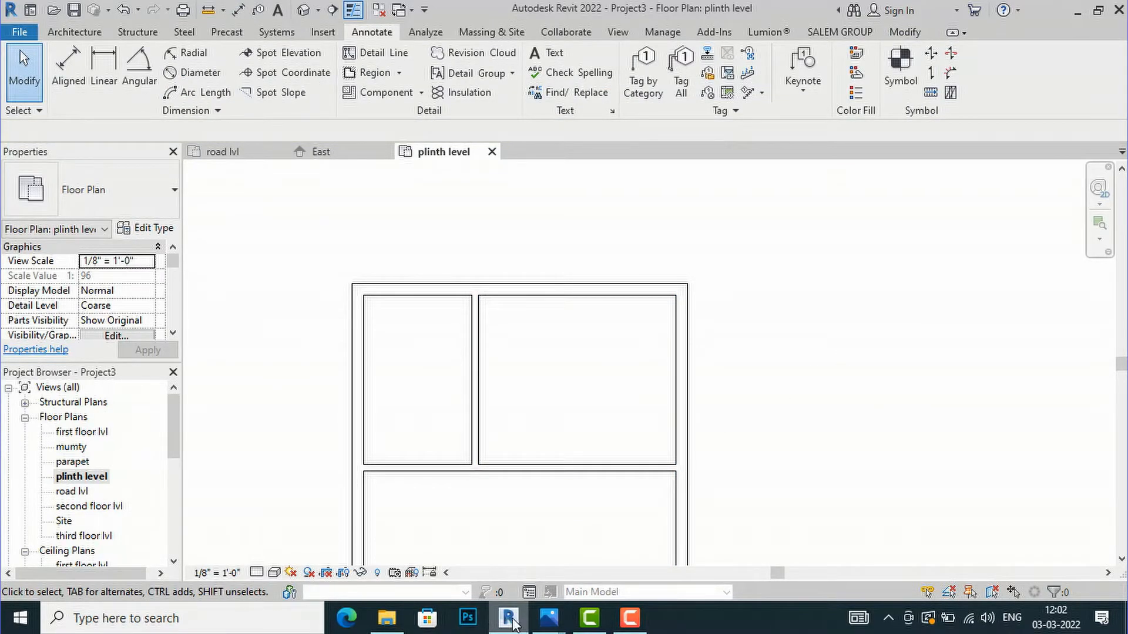
Examine the kitchen and bedroom door positions on the ground floor plan image in Photos, and return to Revit.
{"action": "mouse_move", "coordinate": [549, 618]}
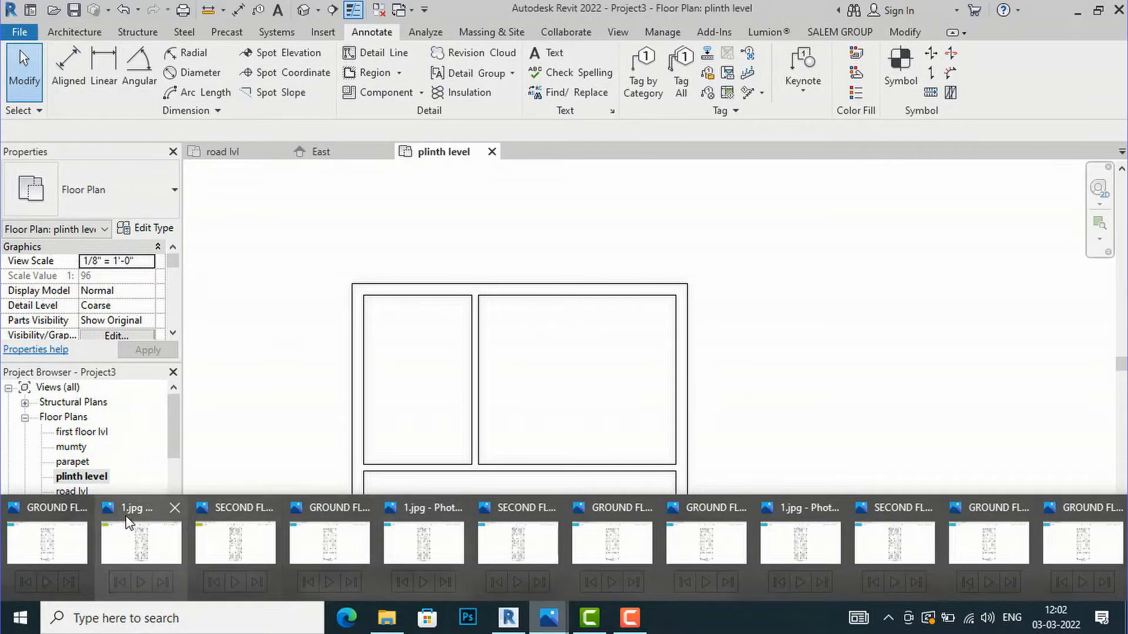
{"action": "left_click", "coordinate": [43, 549]}
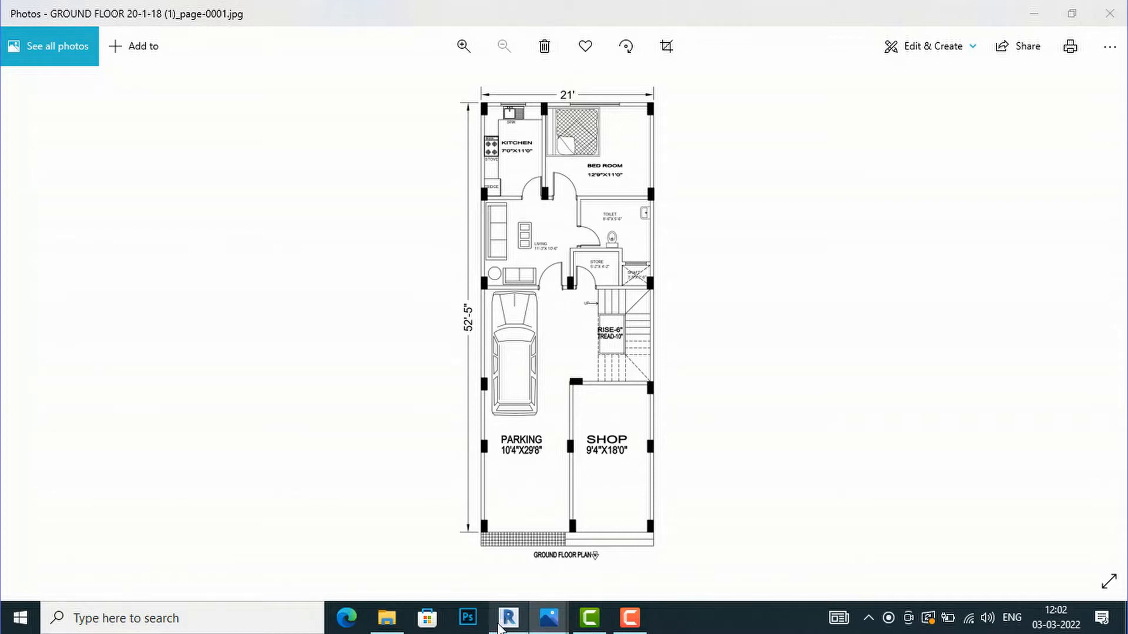
{"action": "left_click", "coordinate": [509, 617]}
Place a Single-Flush 36" x 84" bedroom door in the horizontal inner wall, hinged beside the dividing wall and opening into the bedroom.
{"action": "left_click", "coordinate": [74, 32]}
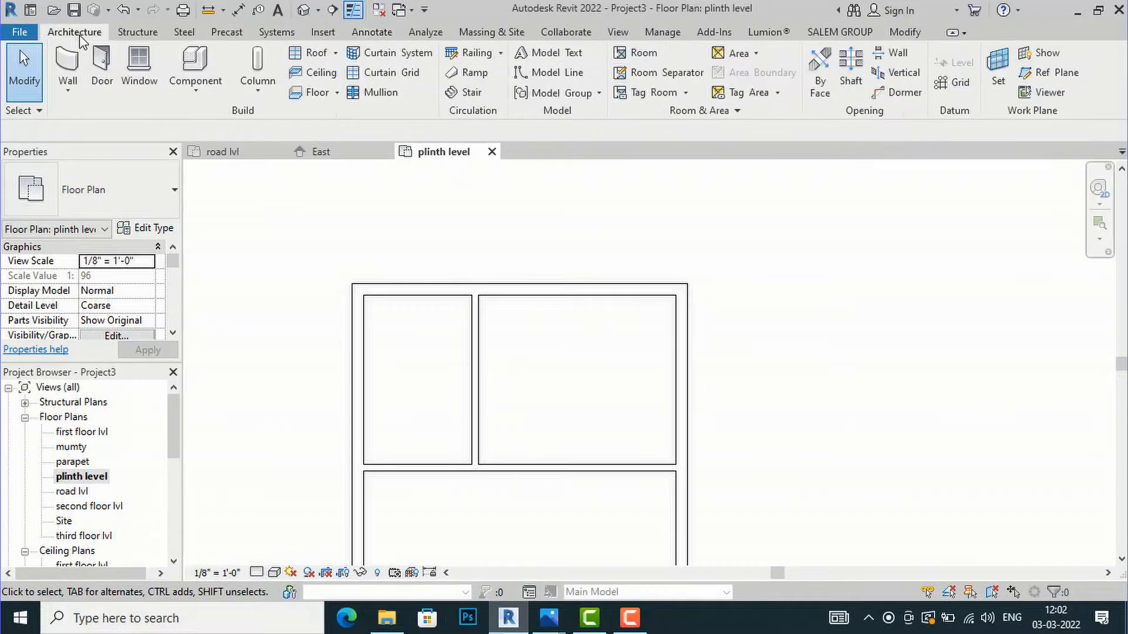
{"action": "left_click", "coordinate": [101, 78]}
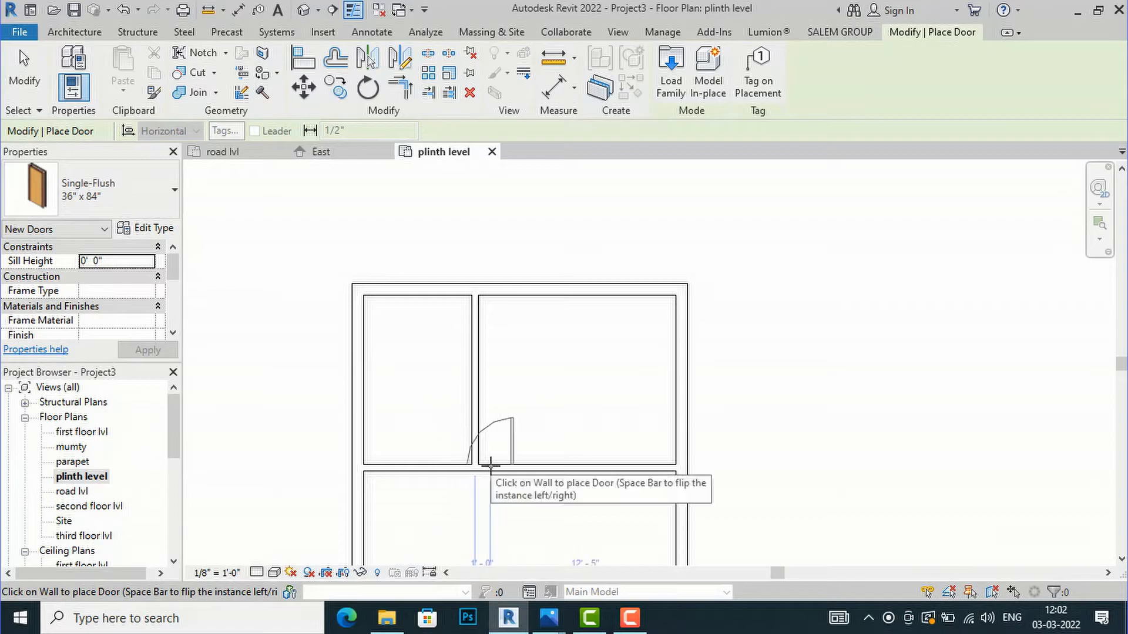
{"action": "scroll", "coordinate": [500, 463], "scroll_direction": "up", "scroll_amount": 1}
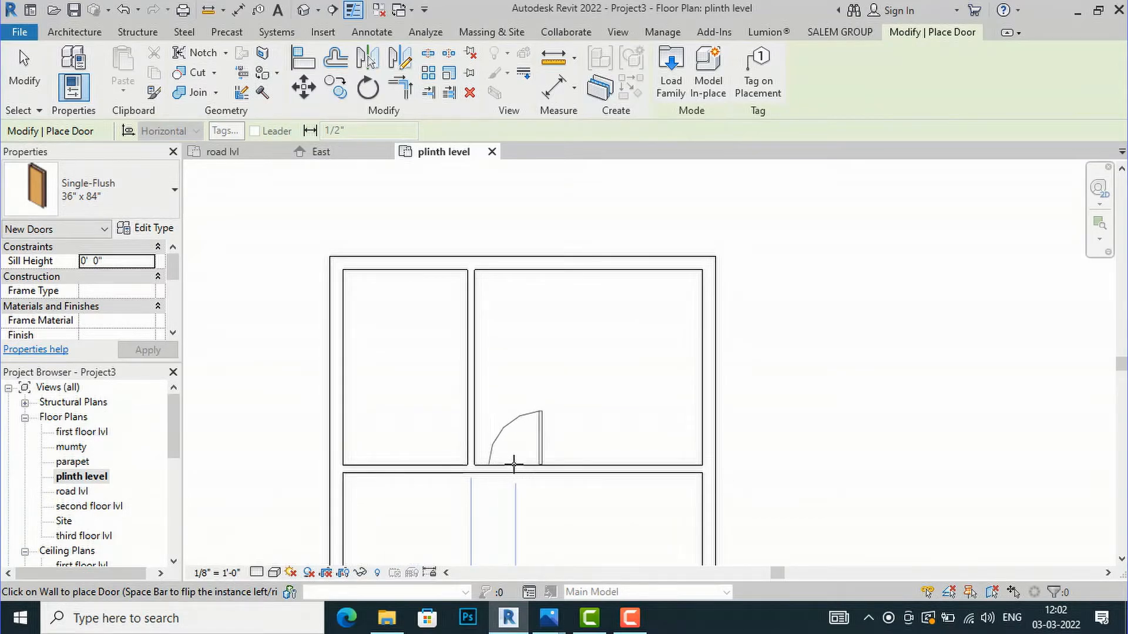
{"action": "key", "text": "space"}
{"action": "scroll", "coordinate": [503, 462], "scroll_direction": "up", "scroll_amount": 1}
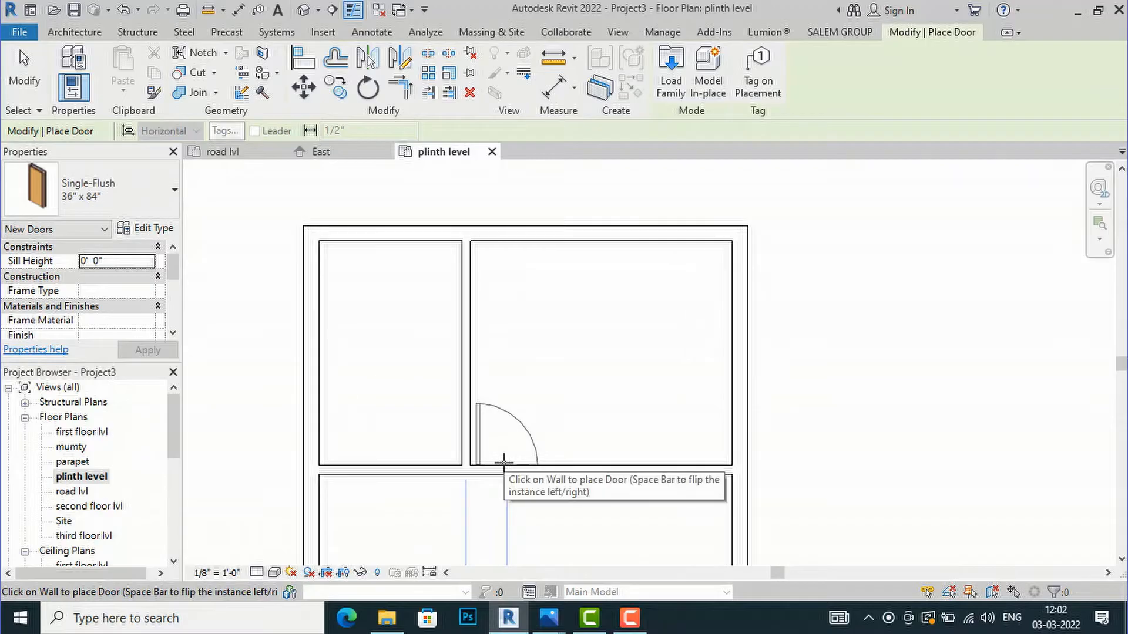
{"action": "left_click", "coordinate": [504, 462]}
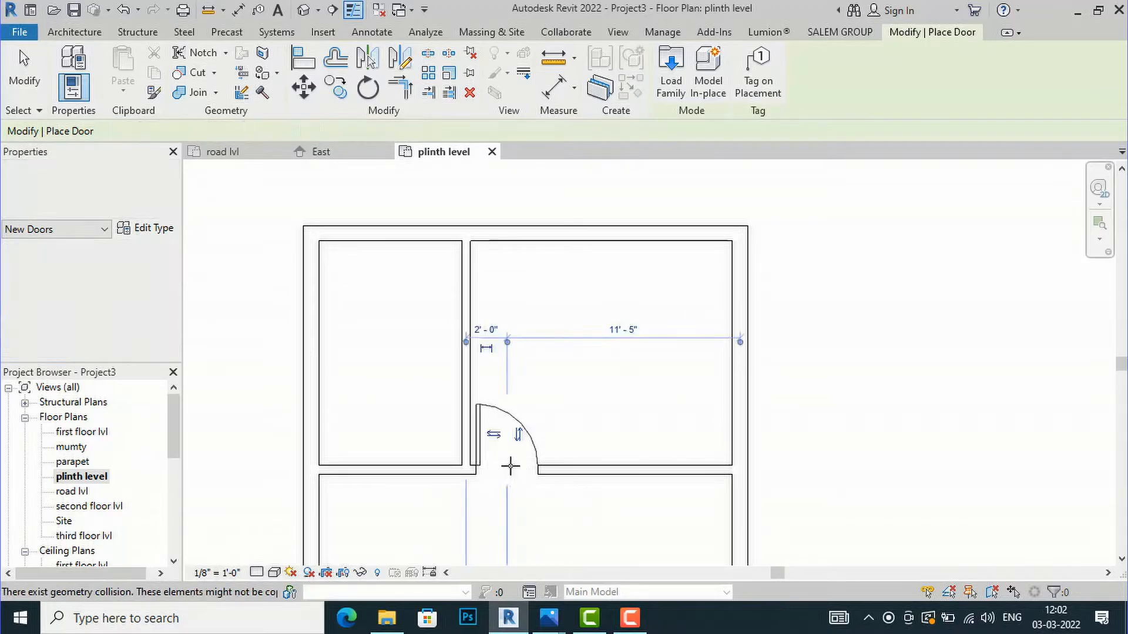
Place a matching kitchen door on the other side of the dividing wall, hinged beside it and opening into the kitchen.
{"action": "scroll", "coordinate": [439, 469], "scroll_direction": "up", "scroll_amount": 1}
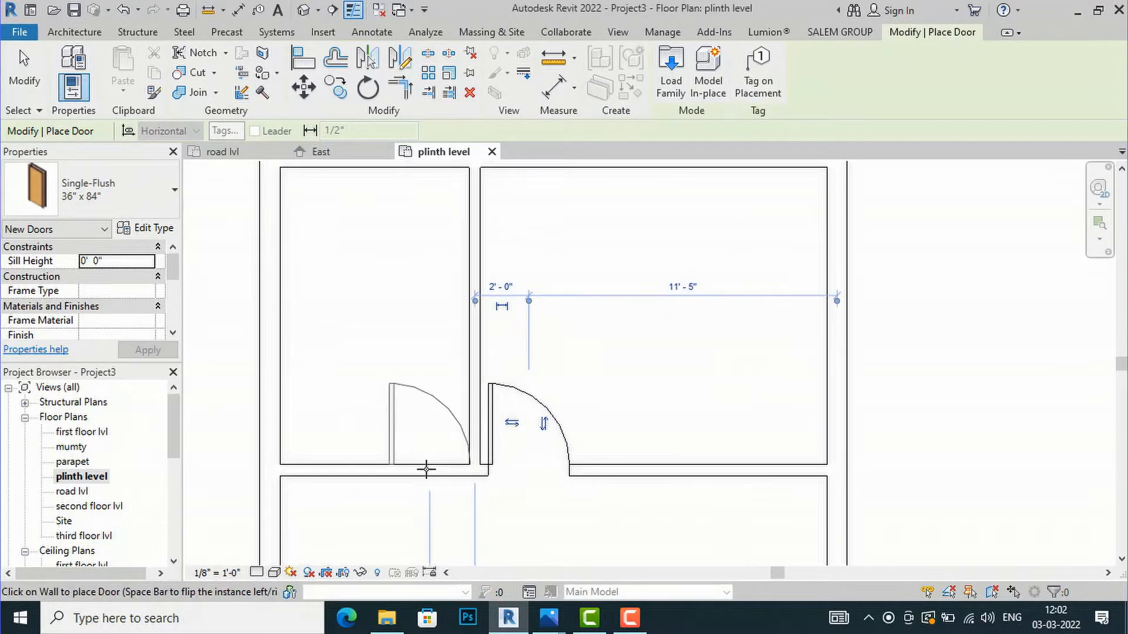
{"action": "key", "text": "space"}
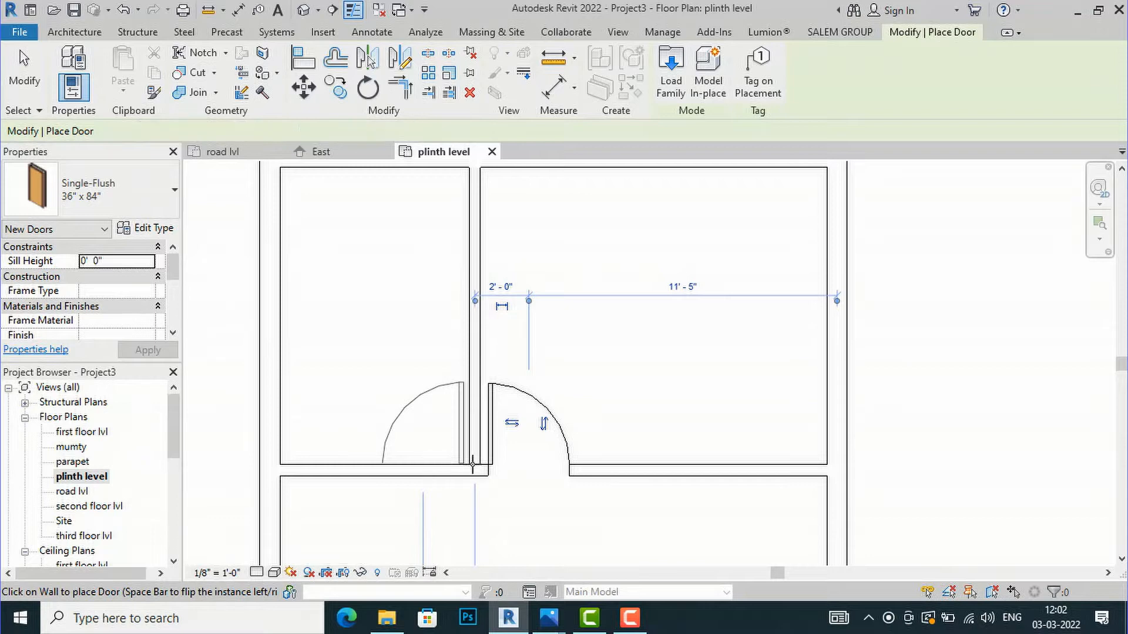
{"action": "left_click", "coordinate": [472, 464]}
{"action": "scroll", "coordinate": [626, 382], "scroll_direction": "down", "scroll_amount": 3}
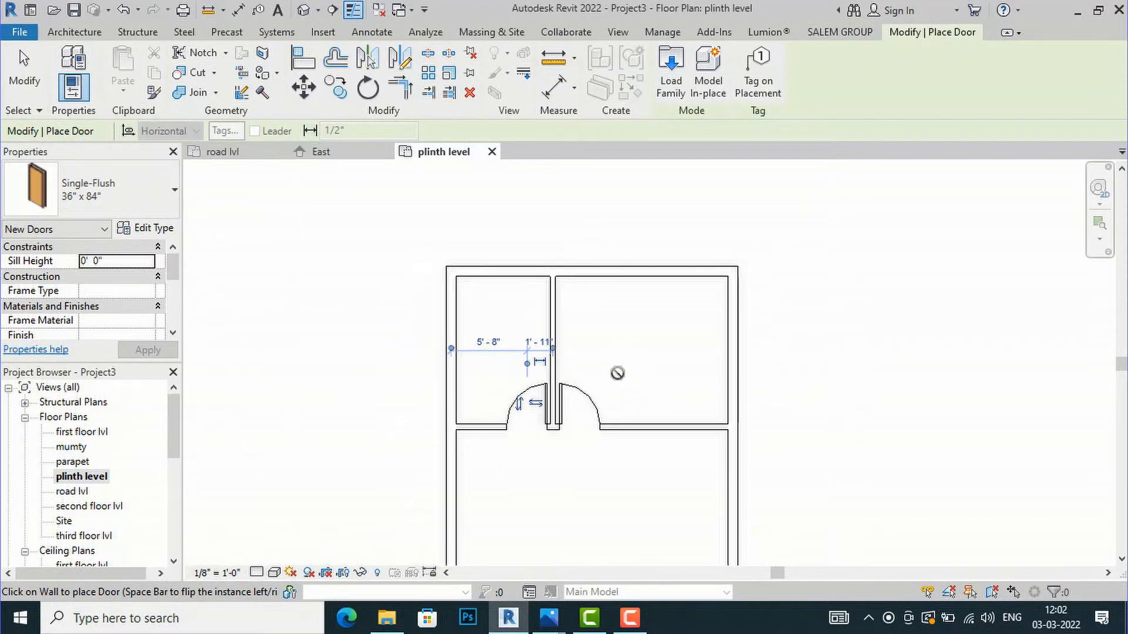
{"action": "key", "text": "Escape"}
{"action": "key", "text": "Escape"}
{"action": "scroll", "coordinate": [582, 273], "scroll_direction": "down", "scroll_amount": 2}
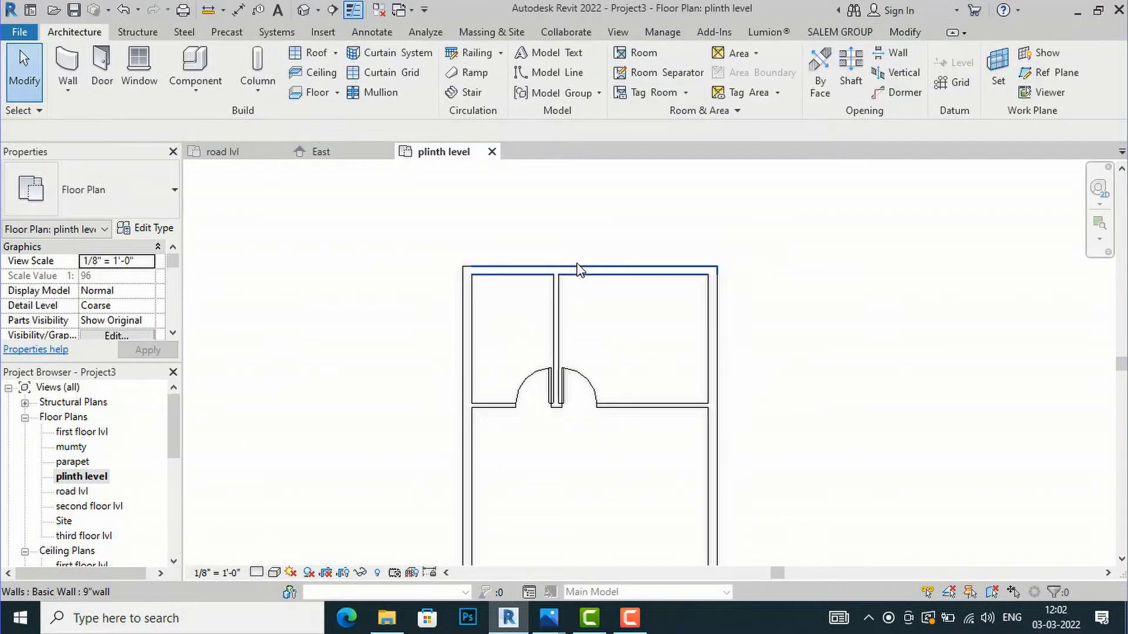
{"action": "scroll", "coordinate": [579, 270], "scroll_direction": "down", "scroll_amount": 1}
Examine the living, toilet, store and shaft layout on the ground floor plan image in Photos, and return to Revit.
{"action": "mouse_move", "coordinate": [548, 613]}
{"action": "left_click", "coordinate": [47, 541]}
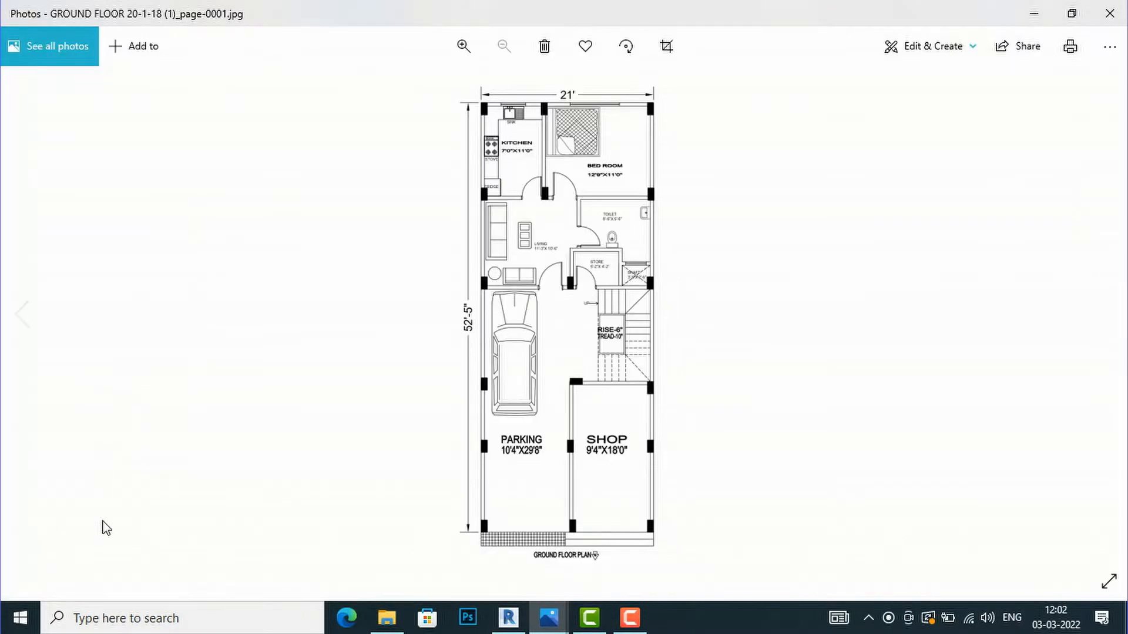
{"action": "scroll", "coordinate": [626, 236], "scroll_direction": "up", "scroll_amount": 3}
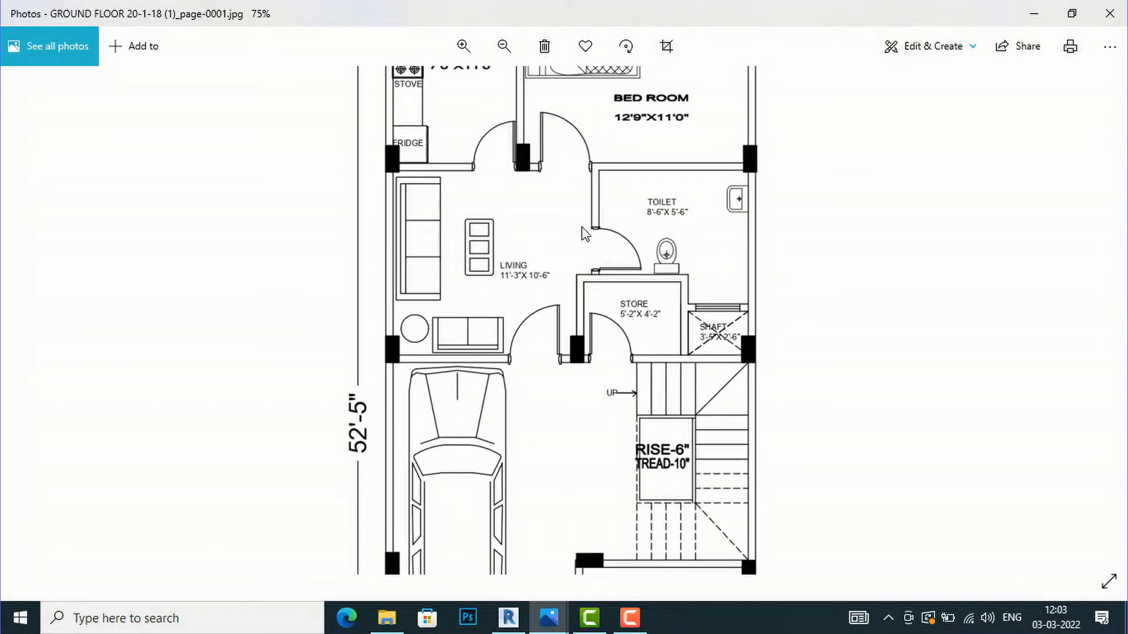
{"action": "scroll", "coordinate": [491, 245], "scroll_direction": "down", "scroll_amount": 1}
{"action": "scroll", "coordinate": [647, 219], "scroll_direction": "up", "scroll_amount": 1}
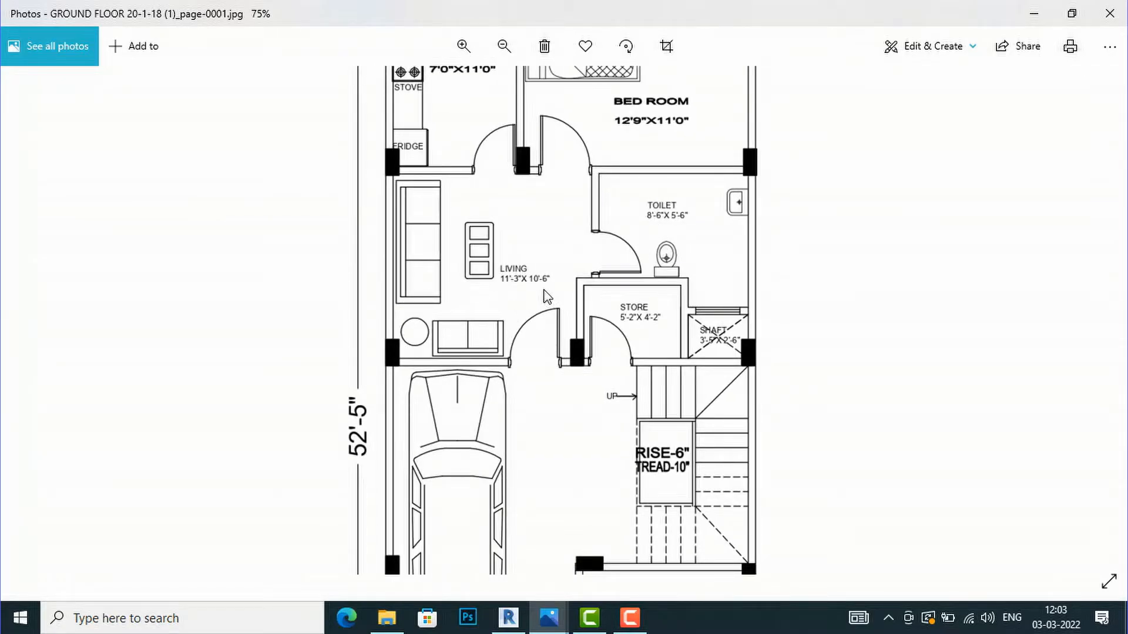
{"action": "scroll", "coordinate": [459, 237], "scroll_direction": "down", "scroll_amount": 2}
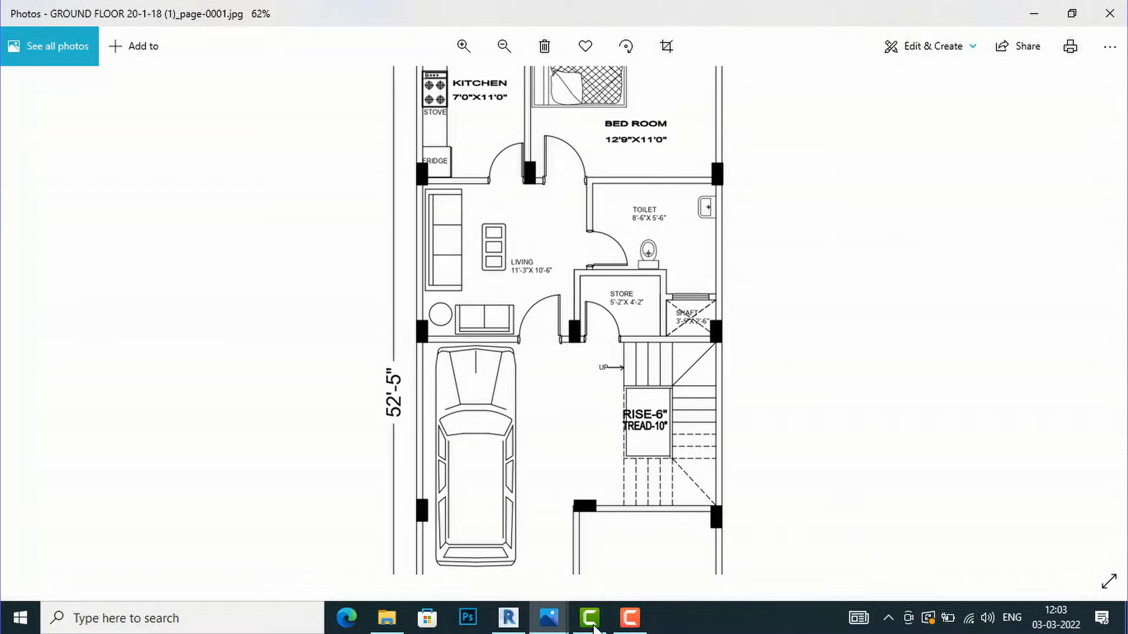
{"action": "left_click", "coordinate": [512, 624]}
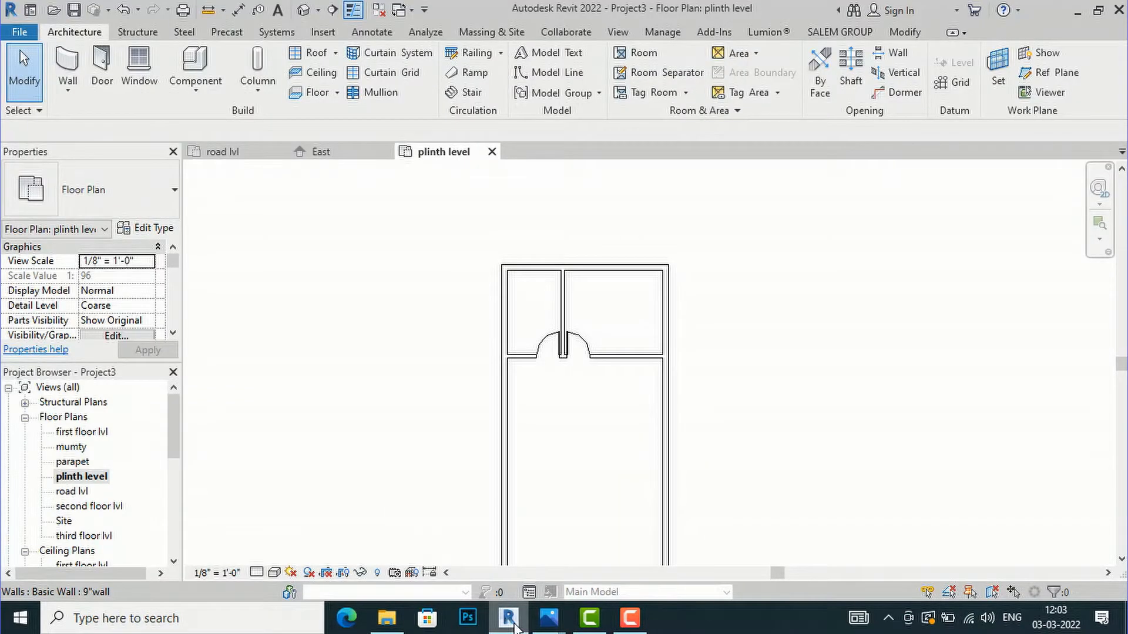
{"action": "left_click", "coordinate": [512, 624]}
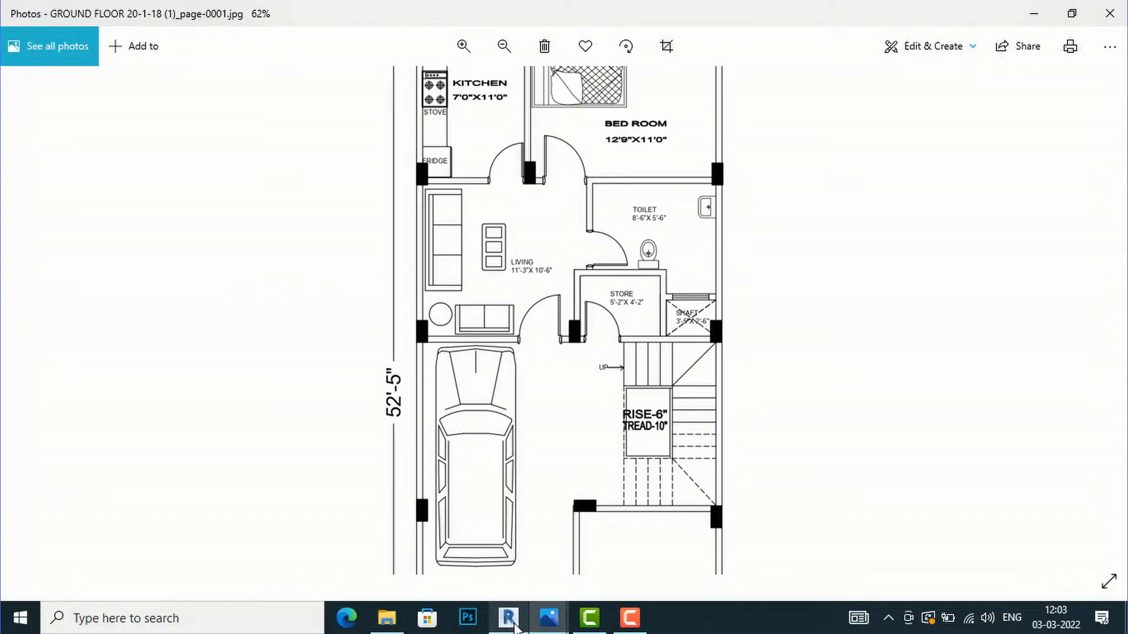
{"action": "left_click", "coordinate": [512, 624]}
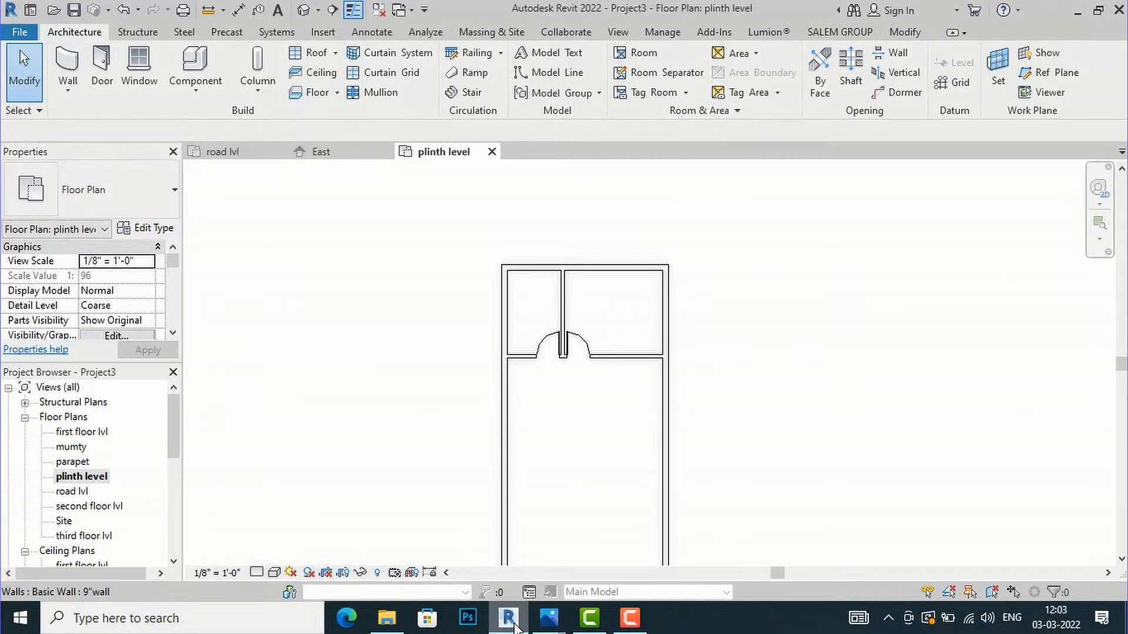
{"action": "left_click", "coordinate": [512, 624]}
{"action": "left_click", "coordinate": [514, 627]}
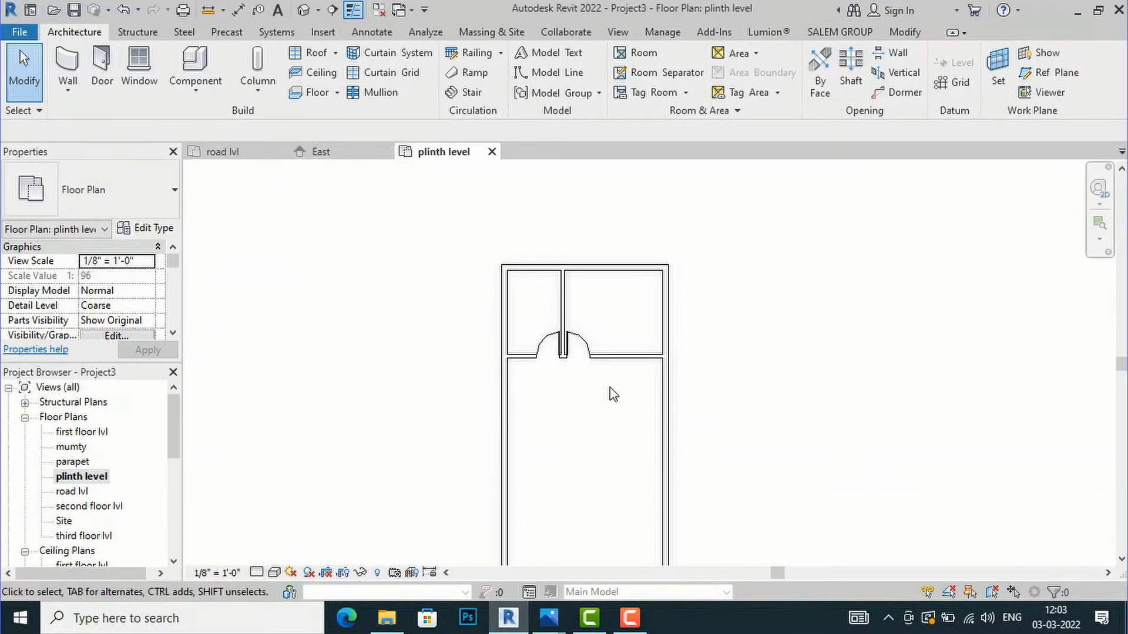
Start the Wall tool with the Generic - 5" type for the toilet wall beside the bedroom door's opening edge.
{"action": "left_click", "coordinate": [66, 64]}
{"action": "scroll", "coordinate": [597, 370], "scroll_direction": "up", "scroll_amount": 3}
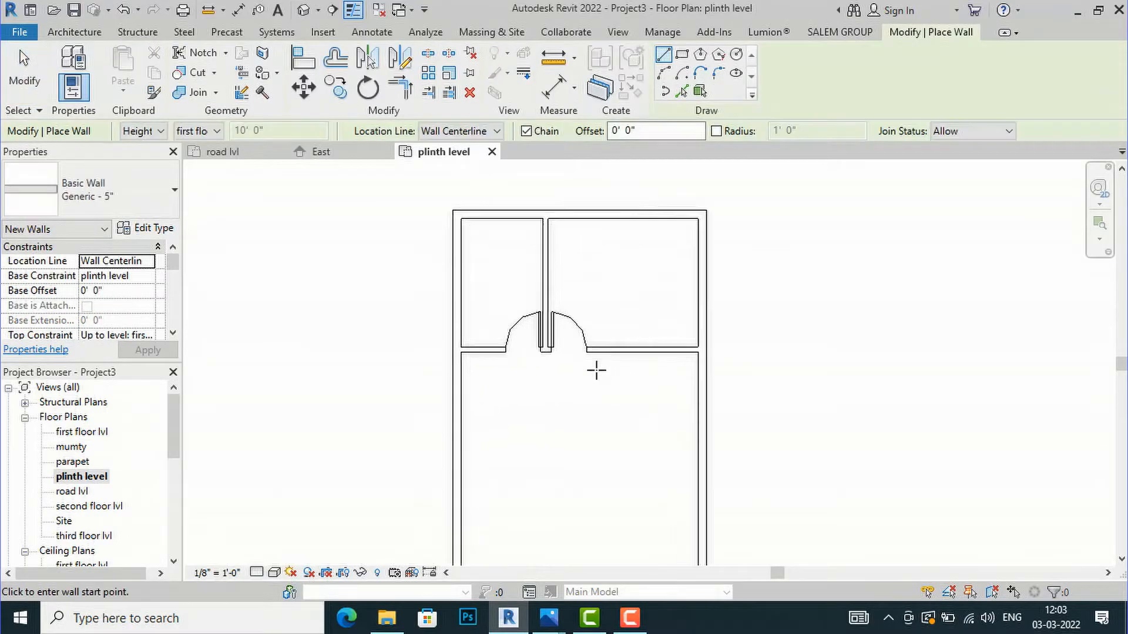
{"action": "scroll", "coordinate": [577, 349], "scroll_direction": "up", "scroll_amount": 2}
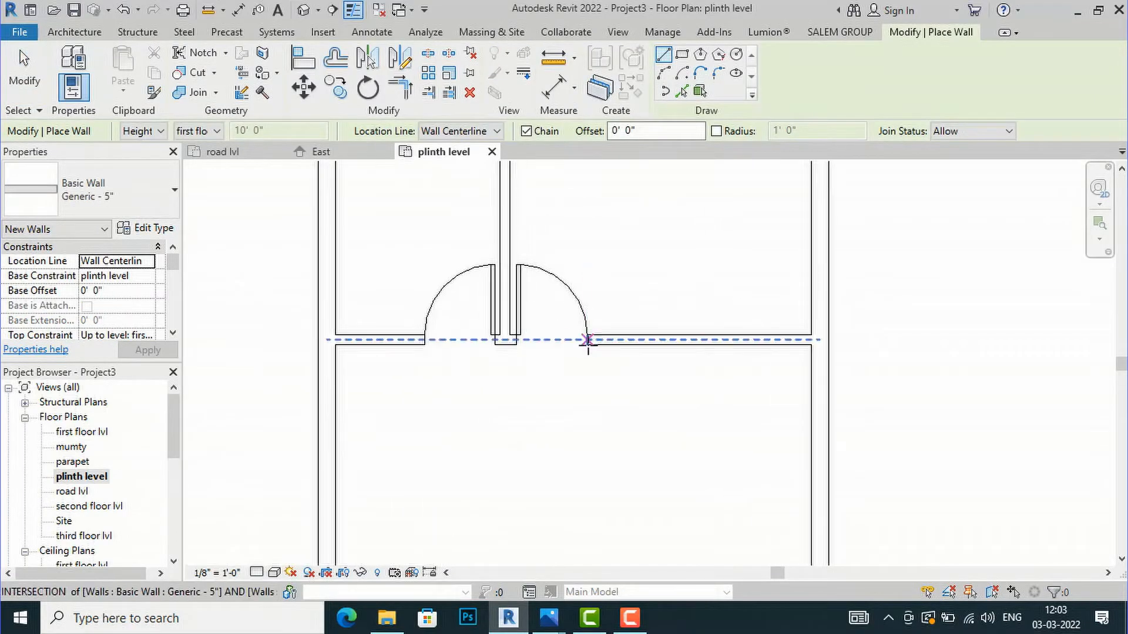
{"action": "scroll", "coordinate": [592, 337], "scroll_direction": "up", "scroll_amount": 3}
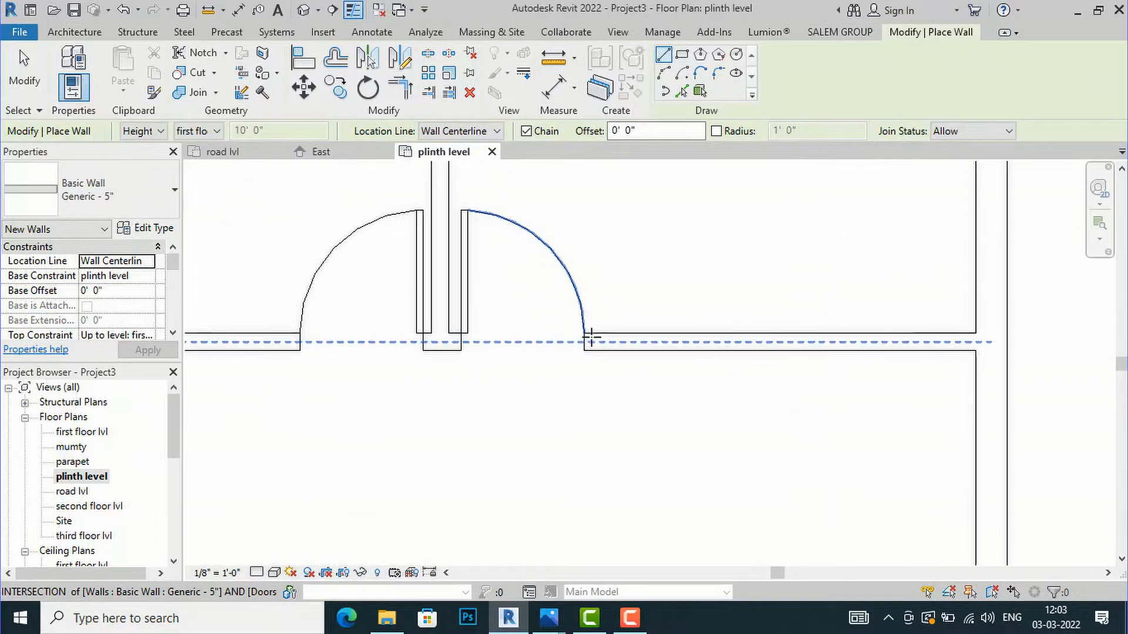
{"action": "left_click", "coordinate": [447, 131]}
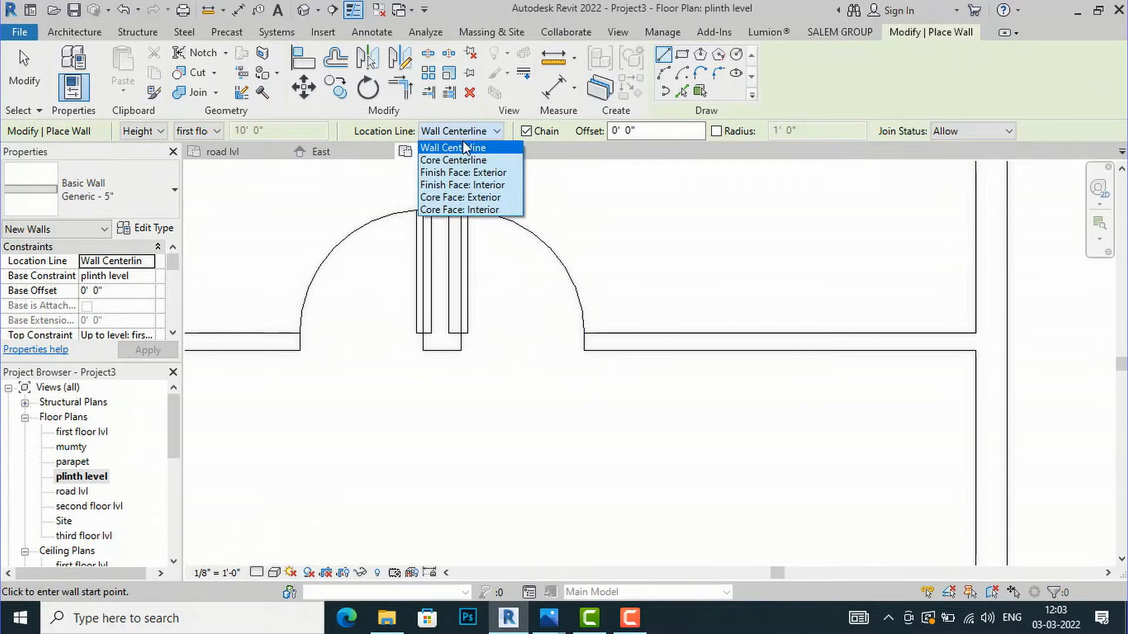
{"action": "left_click", "coordinate": [467, 174]}
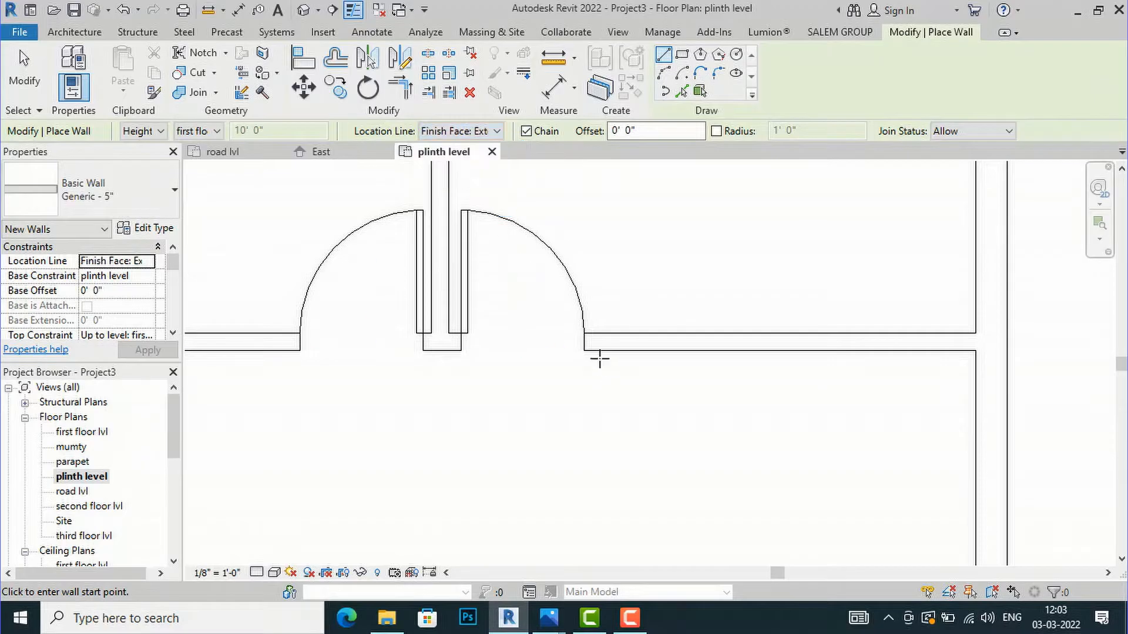
{"action": "scroll", "coordinate": [590, 349], "scroll_direction": "up", "scroll_amount": 2}
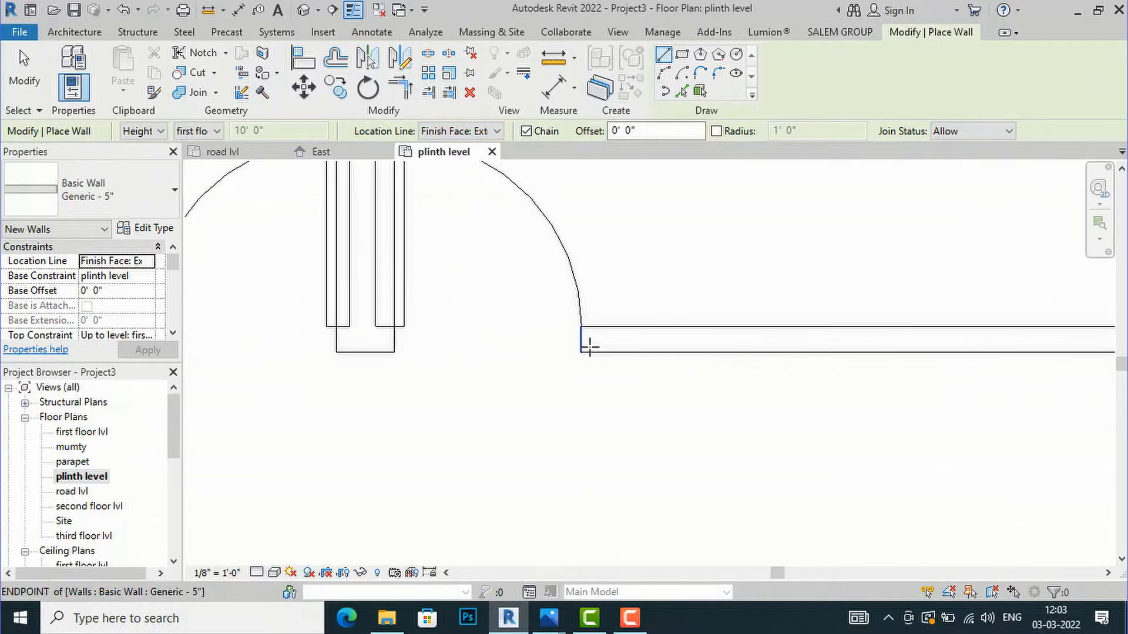
{"action": "left_click", "coordinate": [581, 350]}
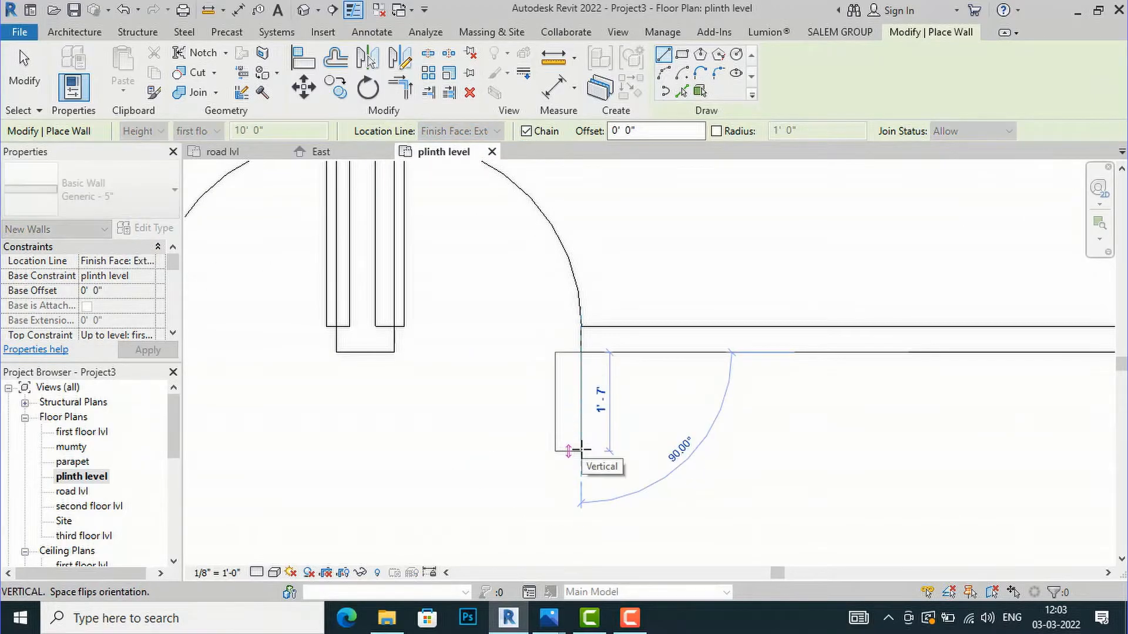
{"action": "key", "text": "Escape"}
Draw a 5'-6" Generic - 5" wall straight down from the bedroom door's right jamb, using Finish Face: Interior as the location line.
{"action": "left_click", "coordinate": [441, 131]}
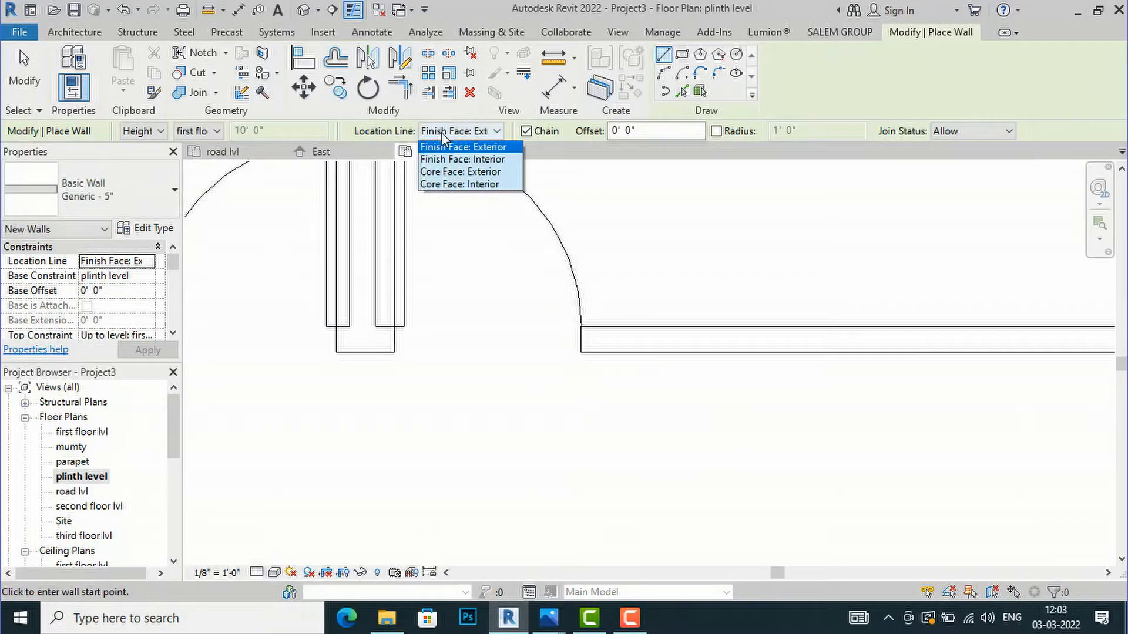
{"action": "left_click", "coordinate": [449, 187]}
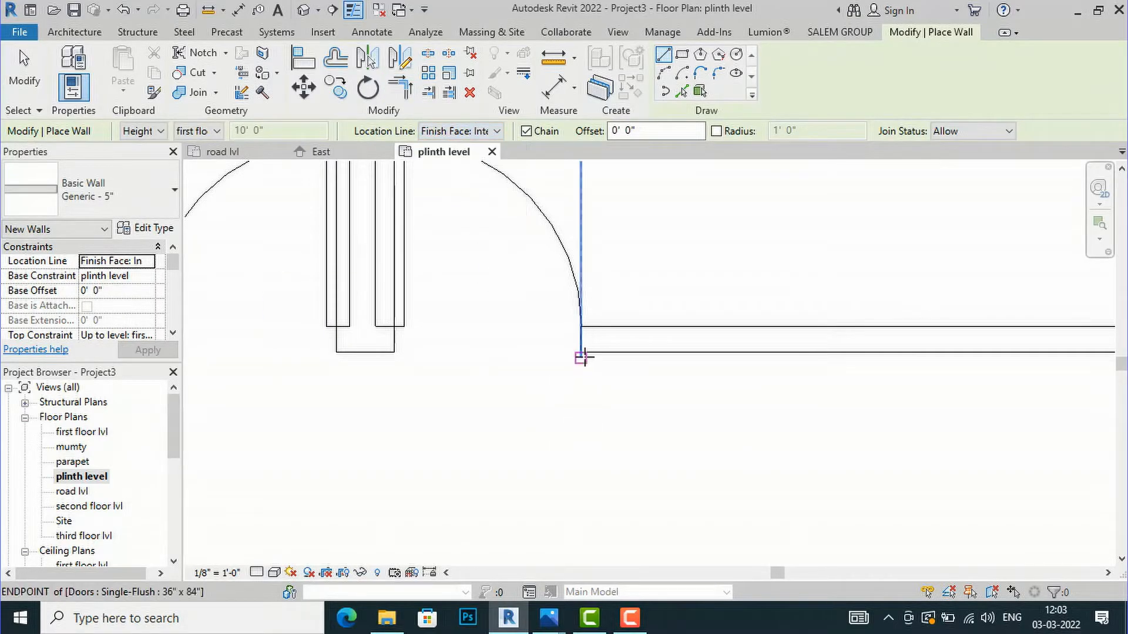
{"action": "scroll", "coordinate": [574, 363], "scroll_direction": "up", "scroll_amount": 1}
{"action": "scroll", "coordinate": [574, 362], "scroll_direction": "up", "scroll_amount": 2}
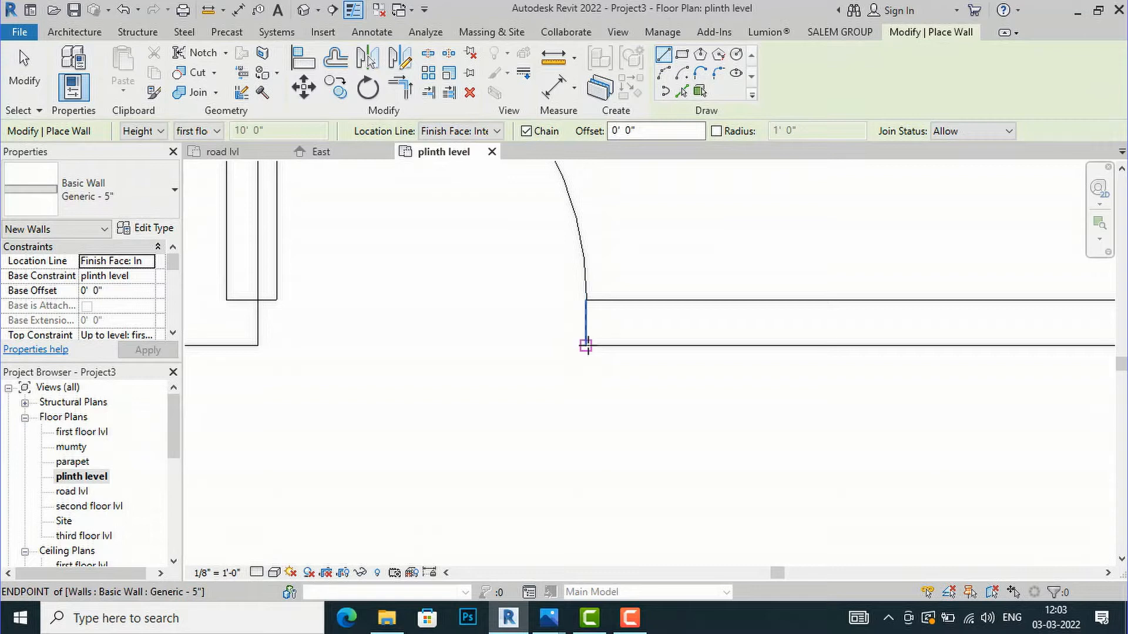
{"action": "left_click", "coordinate": [584, 346]}
{"action": "scroll", "coordinate": [586, 351], "scroll_direction": "down", "scroll_amount": 4}
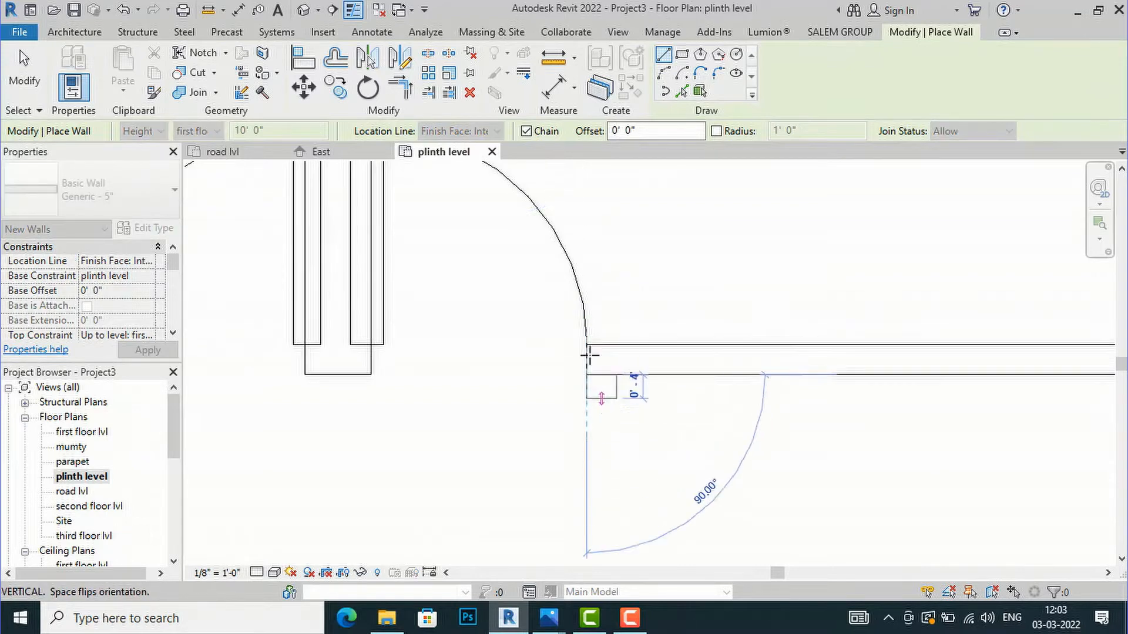
{"action": "scroll", "coordinate": [589, 344], "scroll_direction": "down", "scroll_amount": 2}
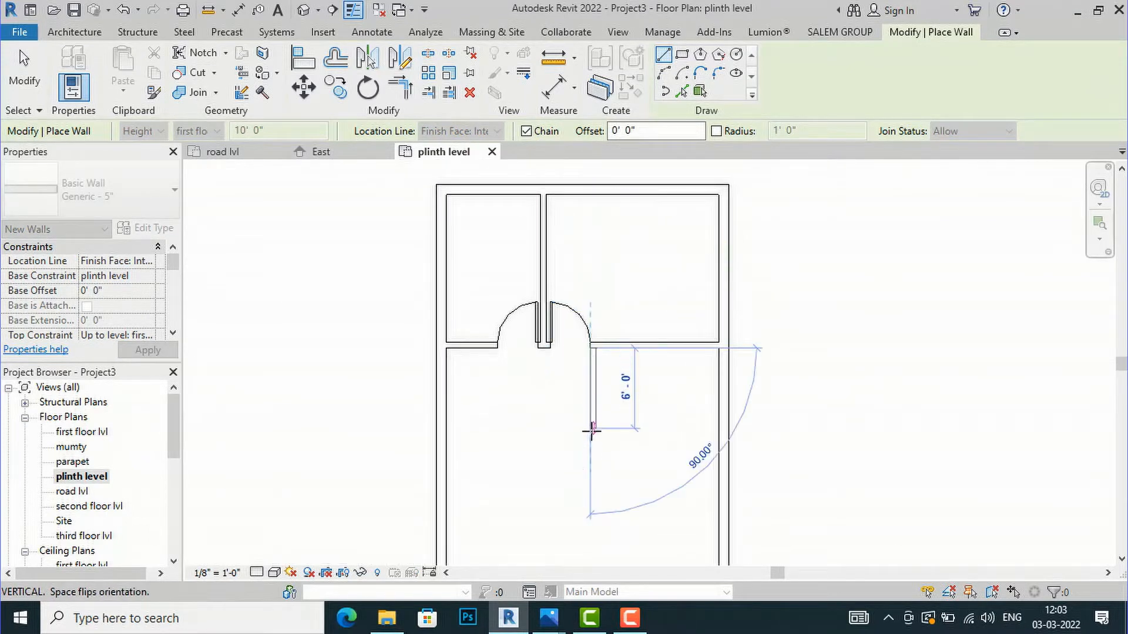
{"action": "scroll", "coordinate": [591, 453], "scroll_direction": "up", "scroll_amount": 1}
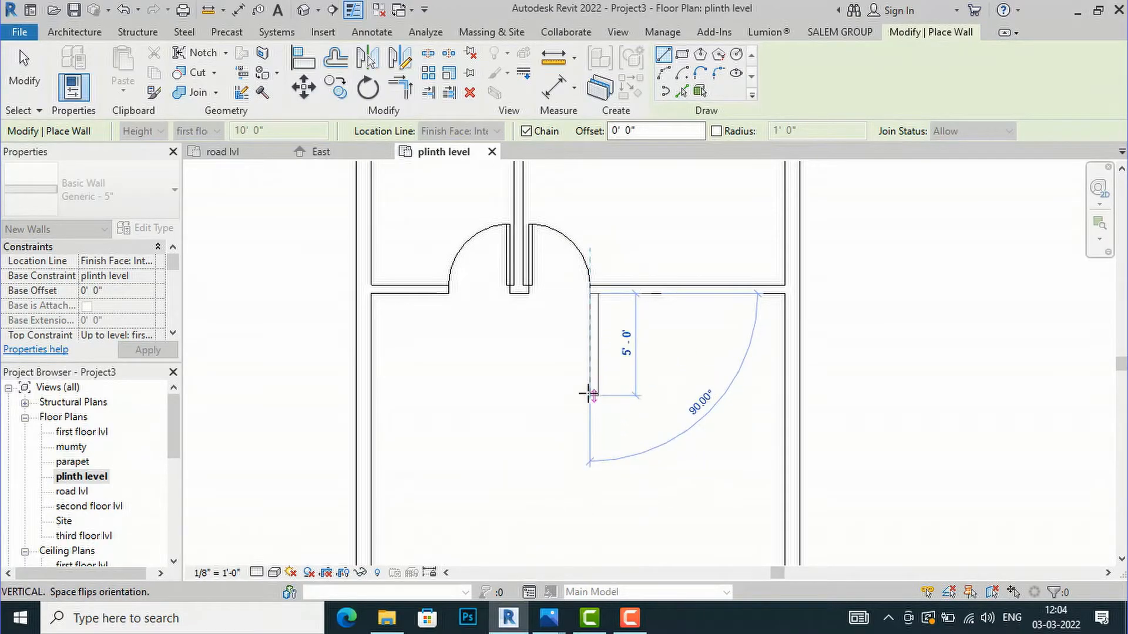
{"action": "type", "text": "5'"}
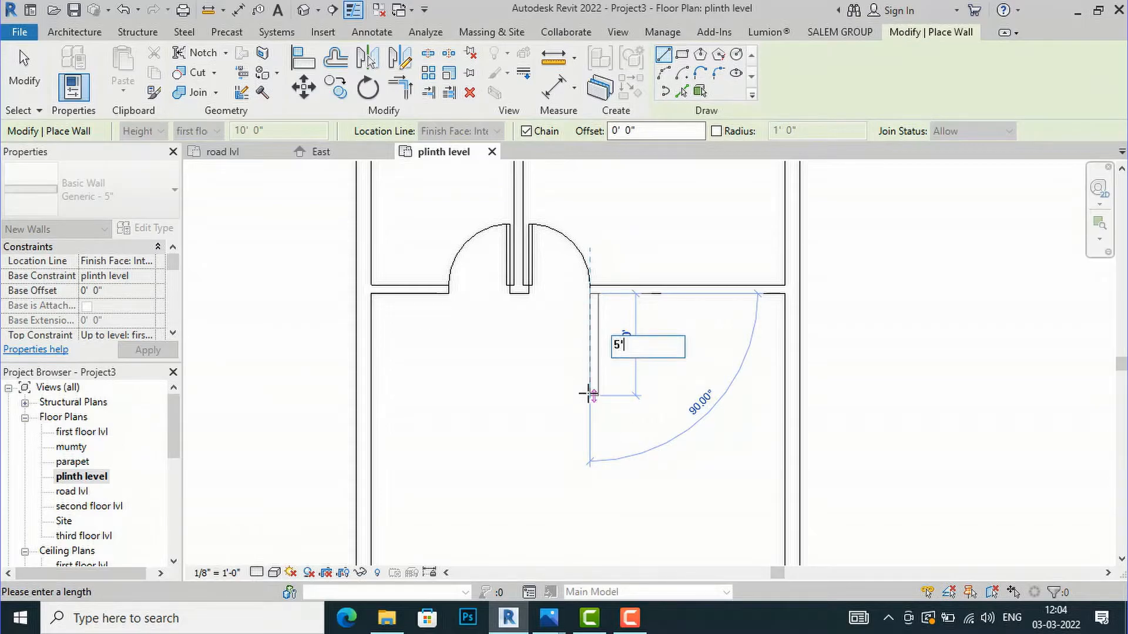
{"action": "type", "text": " - 6"}
{"action": "key", "text": "Return"}
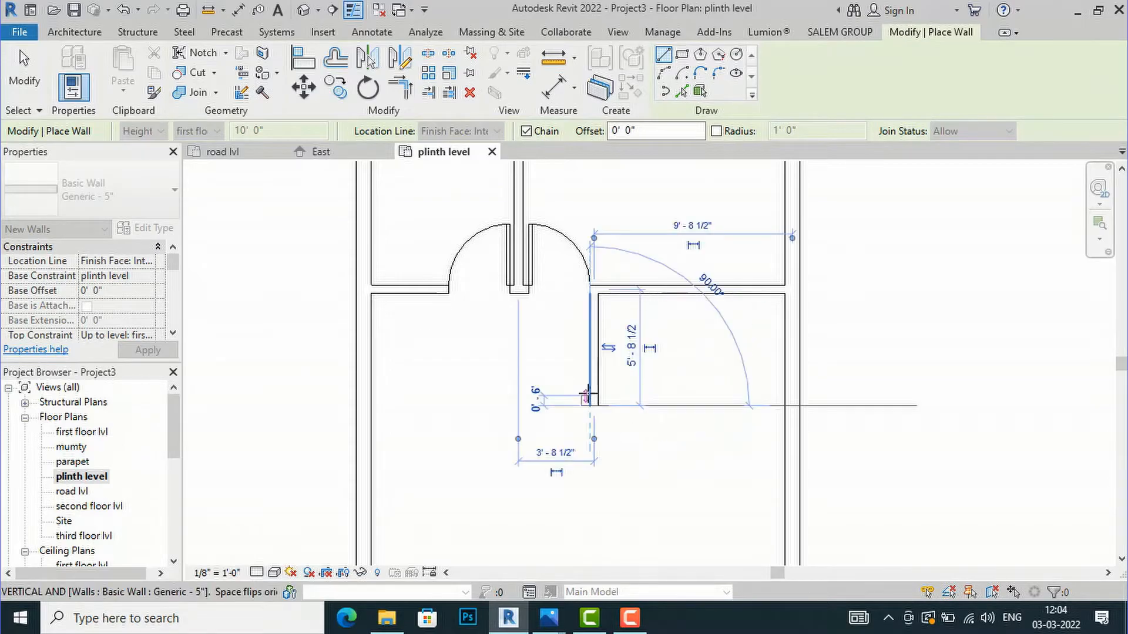
{"action": "key", "text": "Escape"}
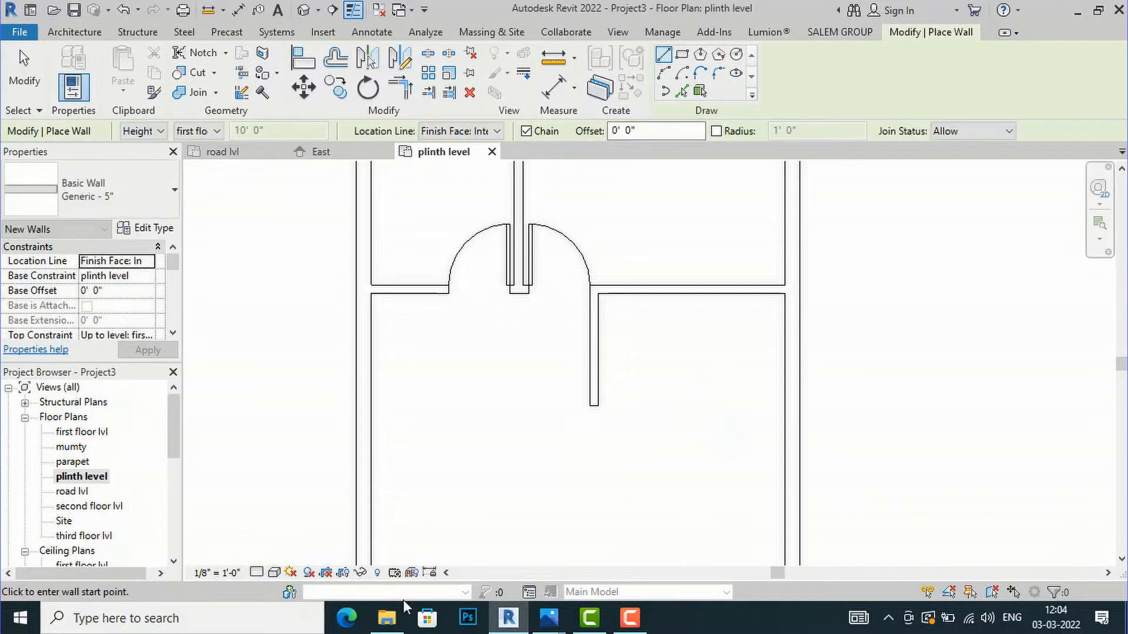
Check the toilet and store layout below the bedroom on the ground floor plan image in Photos, and return to Revit.
{"action": "mouse_move", "coordinate": [549, 616]}
{"action": "left_click", "coordinate": [68, 545]}
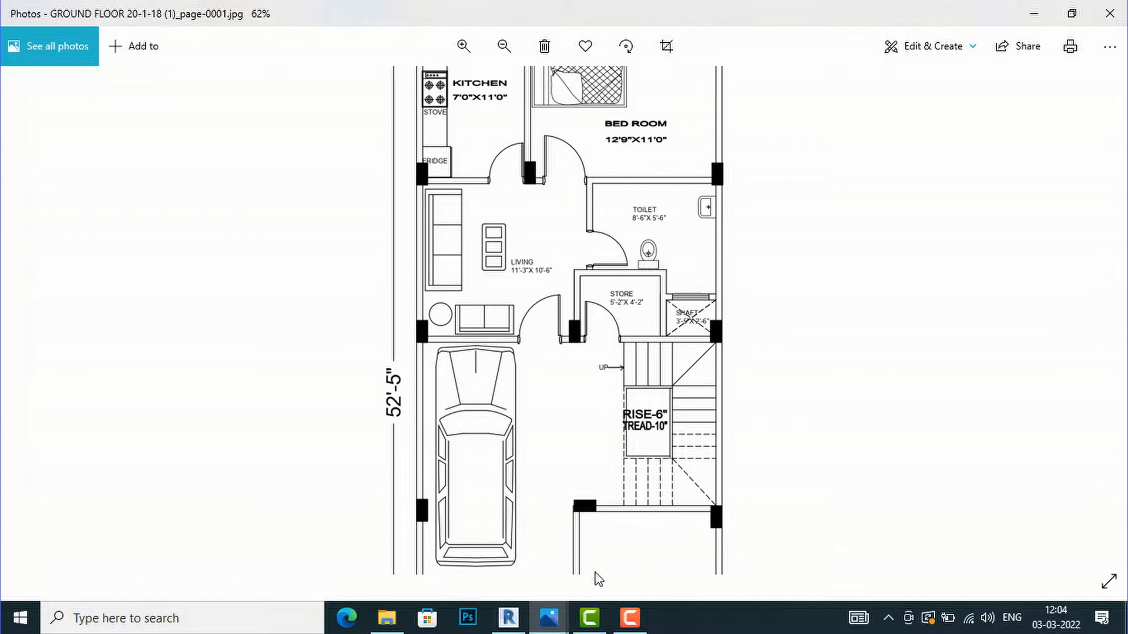
{"action": "left_click", "coordinate": [508, 627]}
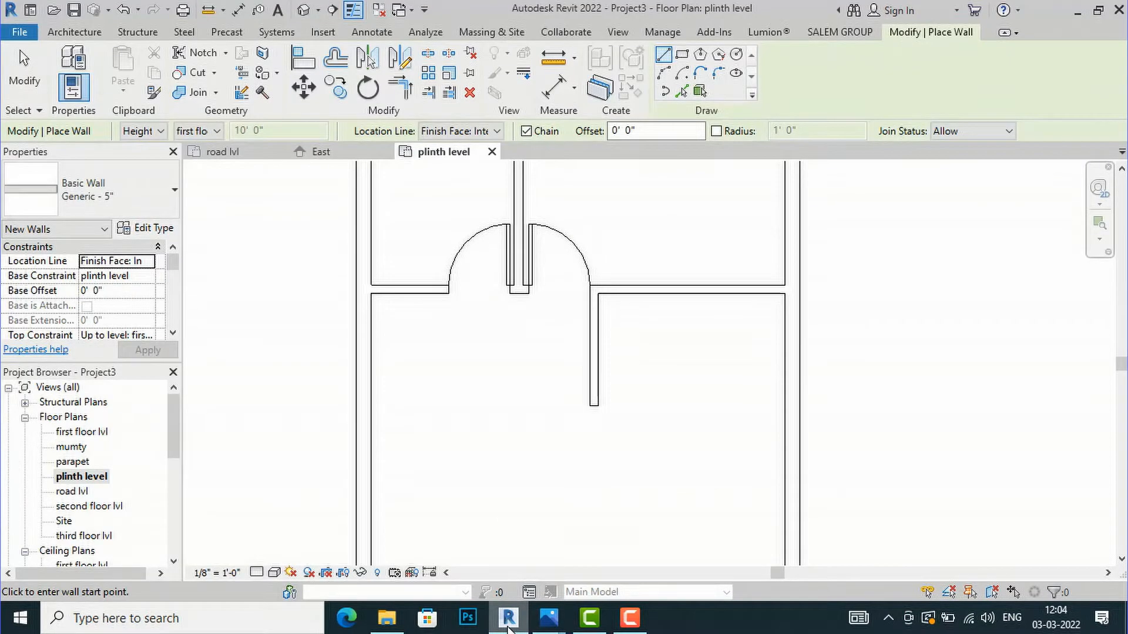
{"action": "left_click", "coordinate": [75, 31]}
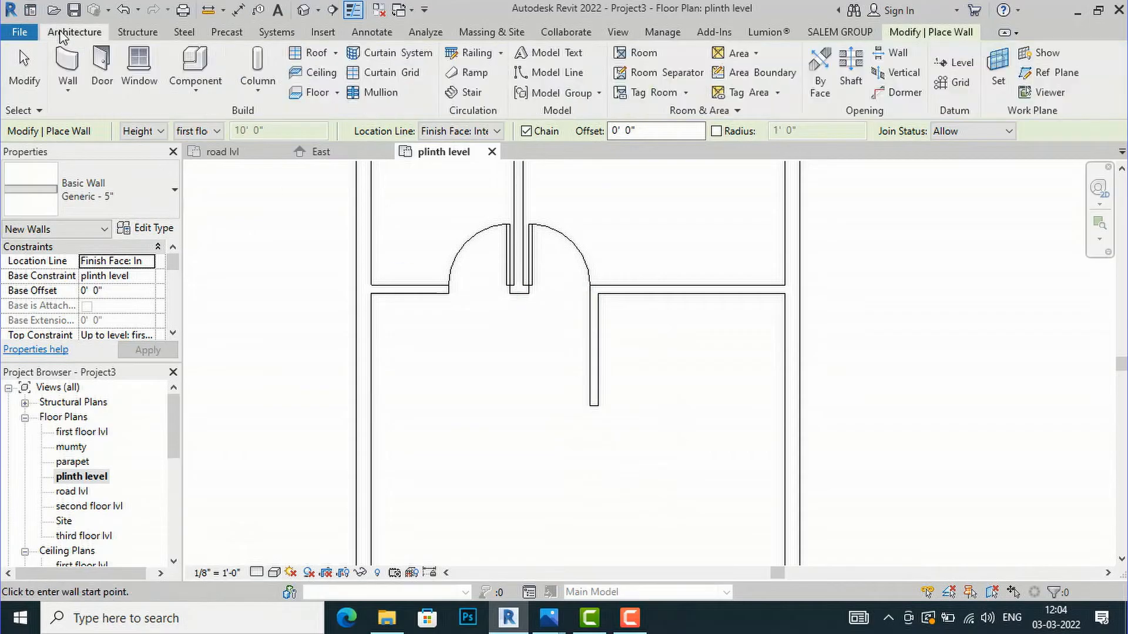
{"action": "left_click", "coordinate": [66, 56]}
{"action": "scroll", "coordinate": [649, 388], "scroll_direction": "up", "scroll_amount": 2}
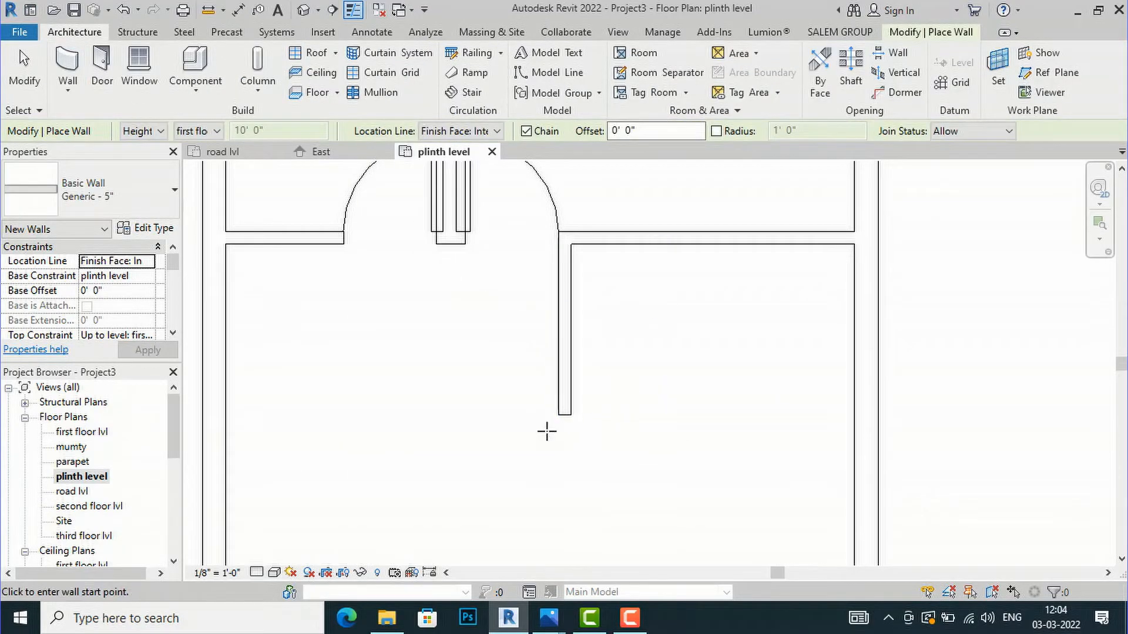
{"action": "left_click", "coordinate": [556, 417]}
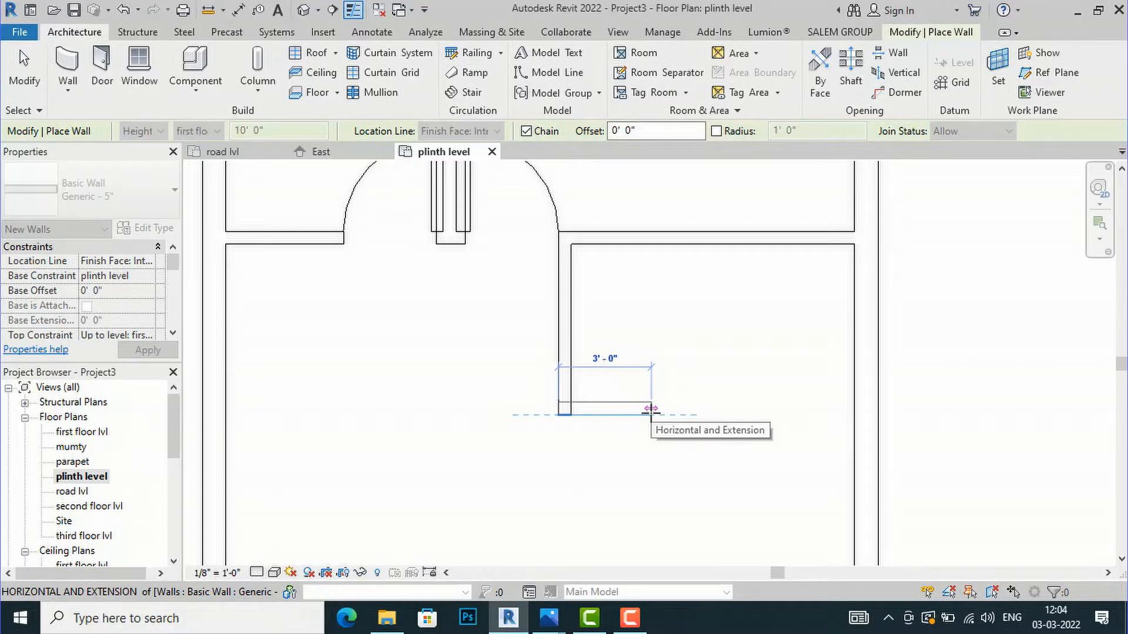
{"action": "key", "text": "Escape"}
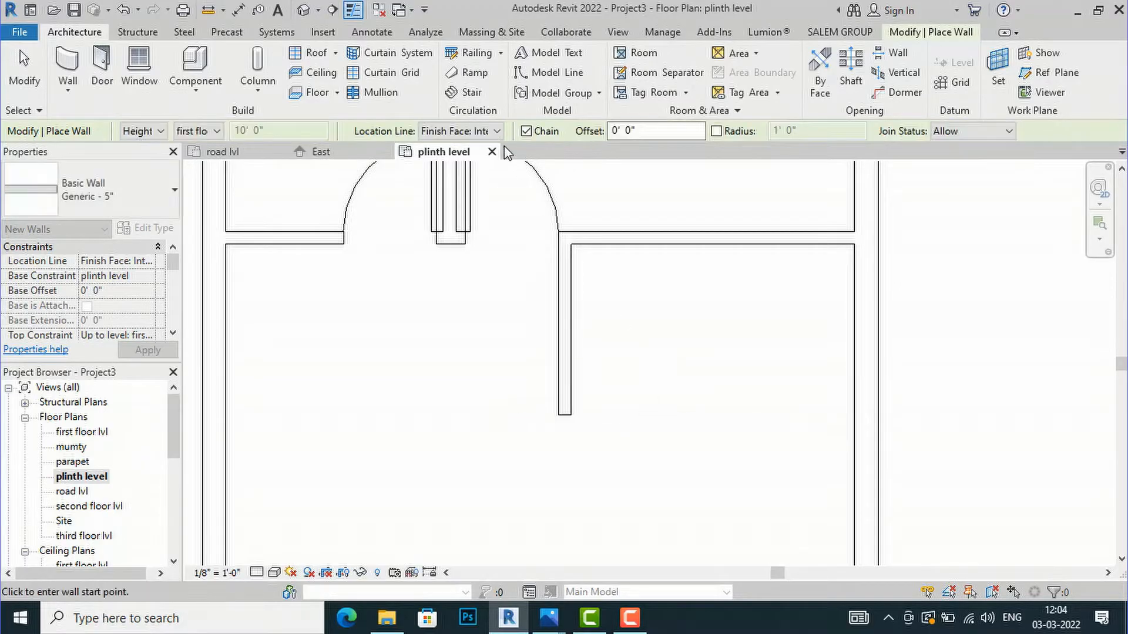
Using Finish Face: Exterior as the location line, draw a 5'-2" Generic - 5" wall rightward from the toilet wall's lower end.
{"action": "left_click", "coordinate": [487, 131]}
{"action": "left_click", "coordinate": [485, 174]}
{"action": "left_click", "coordinate": [559, 416]}
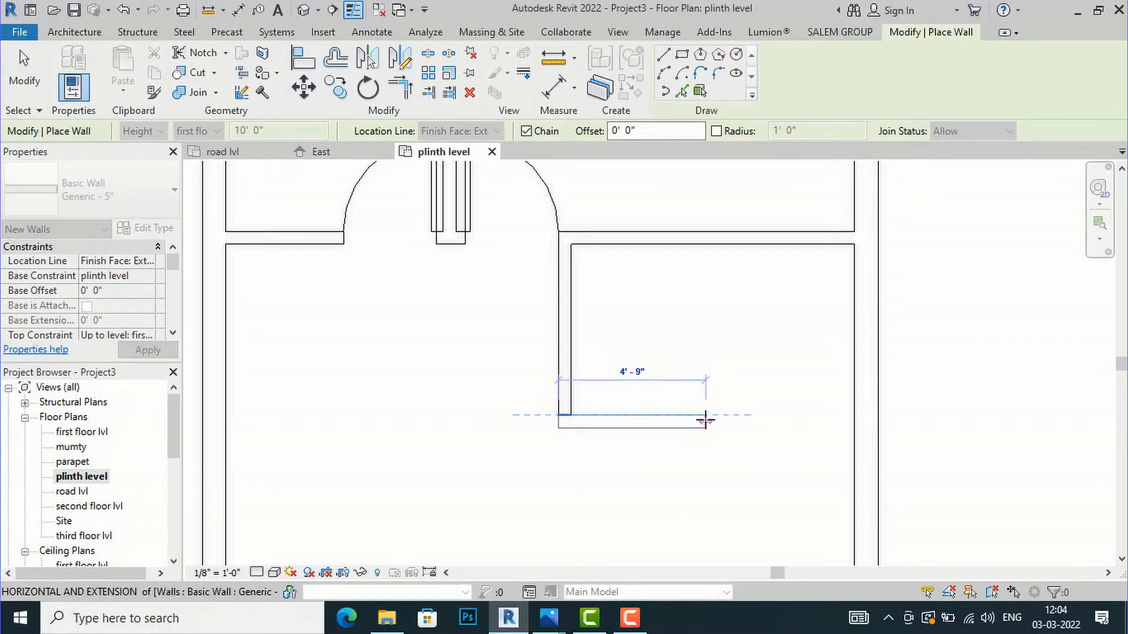
{"action": "type", "text": "5"}
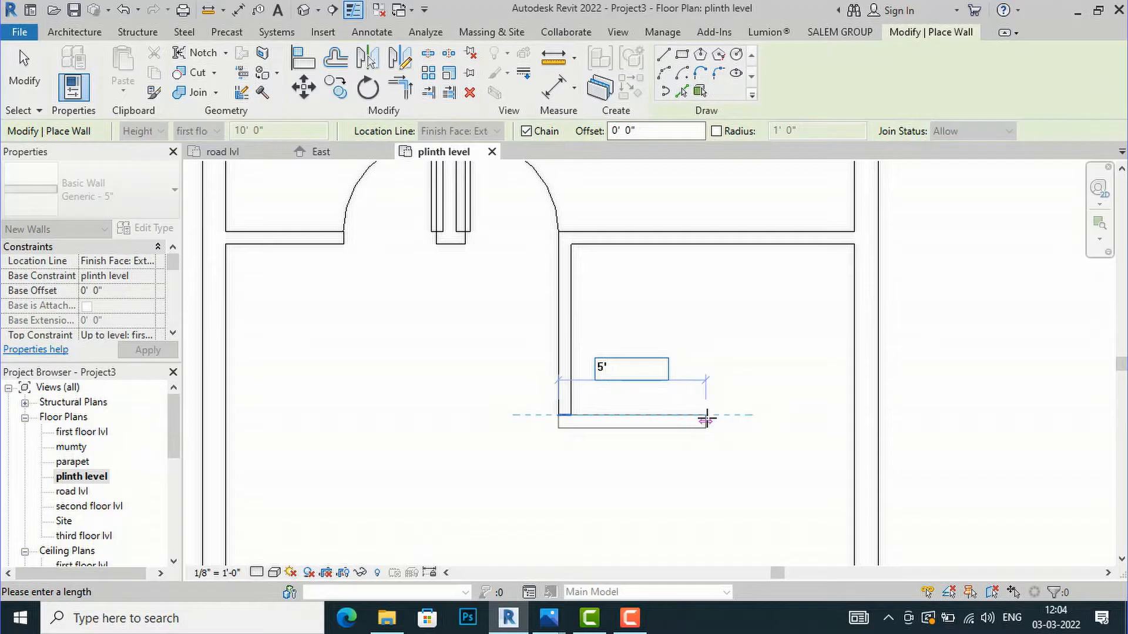
{"action": "type", "text": "'2"}
{"action": "key", "text": "Return"}
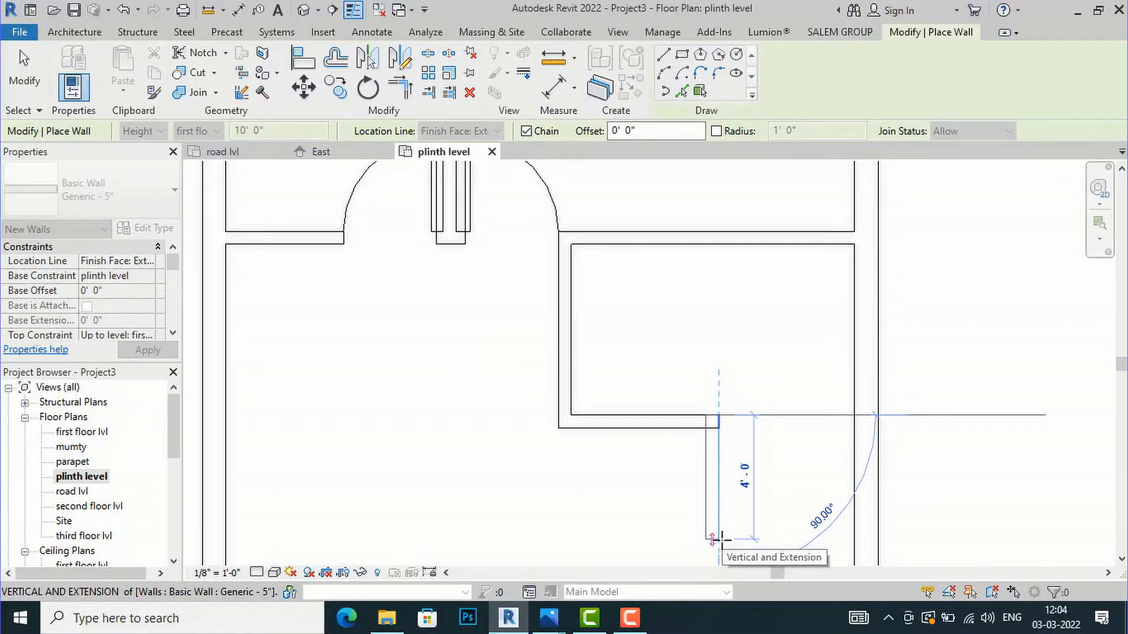
Continue the wall chain 4'-2" straight down to form the store's right side, and end the Wall command.
{"action": "type", "text": "4'2"}
{"action": "key", "text": "Return"}
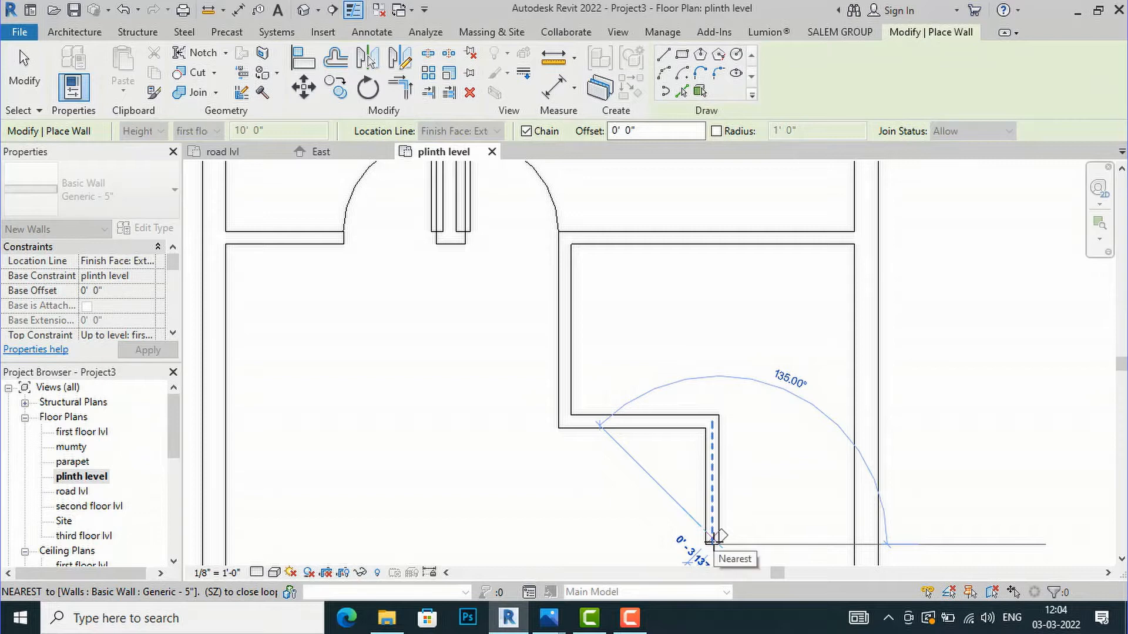
{"action": "key", "text": "Escape"}
{"action": "key", "text": "Escape"}
{"action": "scroll", "coordinate": [608, 318], "scroll_direction": "down", "scroll_amount": 3}
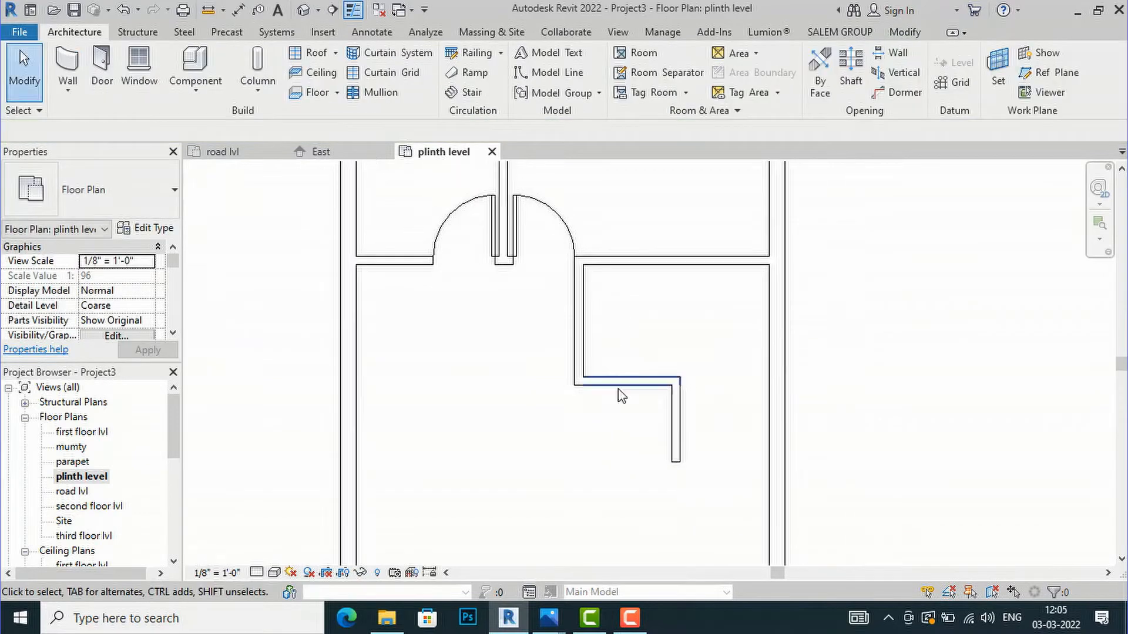
Compare the toilet, store and shaft layout on the ground floor and second floor plan images in Photos, and return to Revit.
{"action": "left_click", "coordinate": [505, 619]}
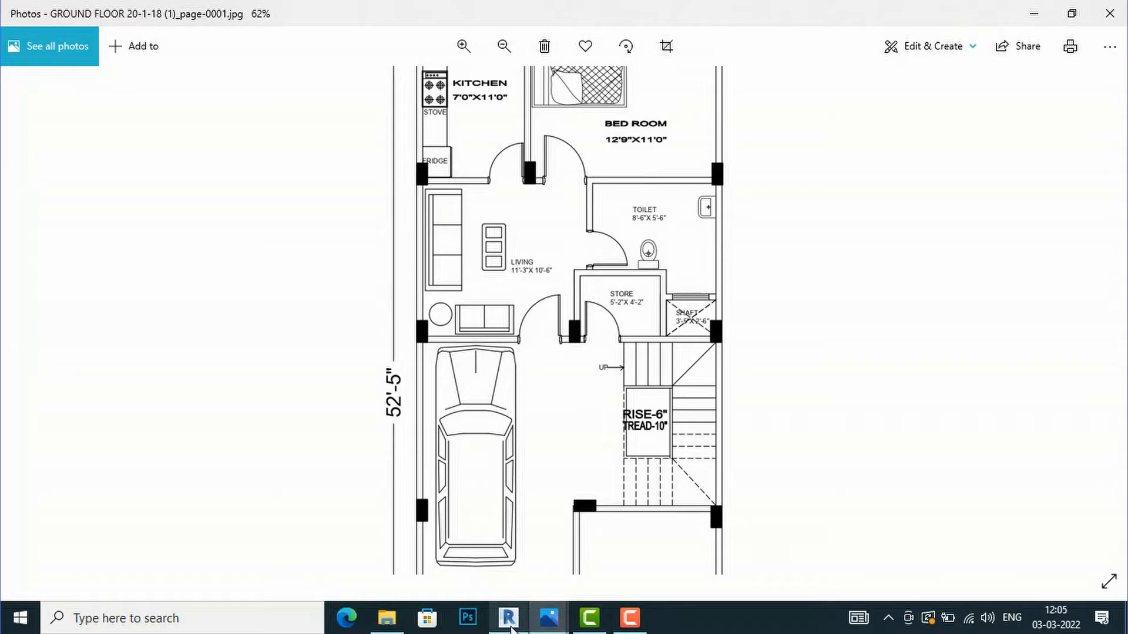
{"action": "left_click", "coordinate": [509, 624]}
{"action": "scroll", "coordinate": [783, 527], "scroll_direction": "up", "scroll_amount": 2}
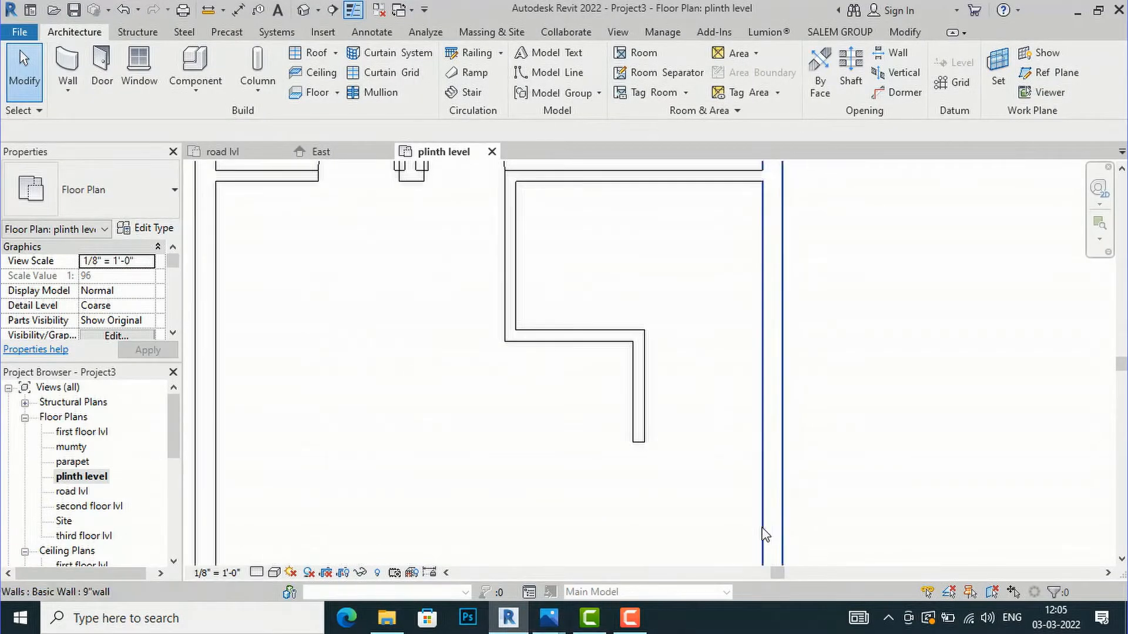
{"action": "mouse_move", "coordinate": [545, 626]}
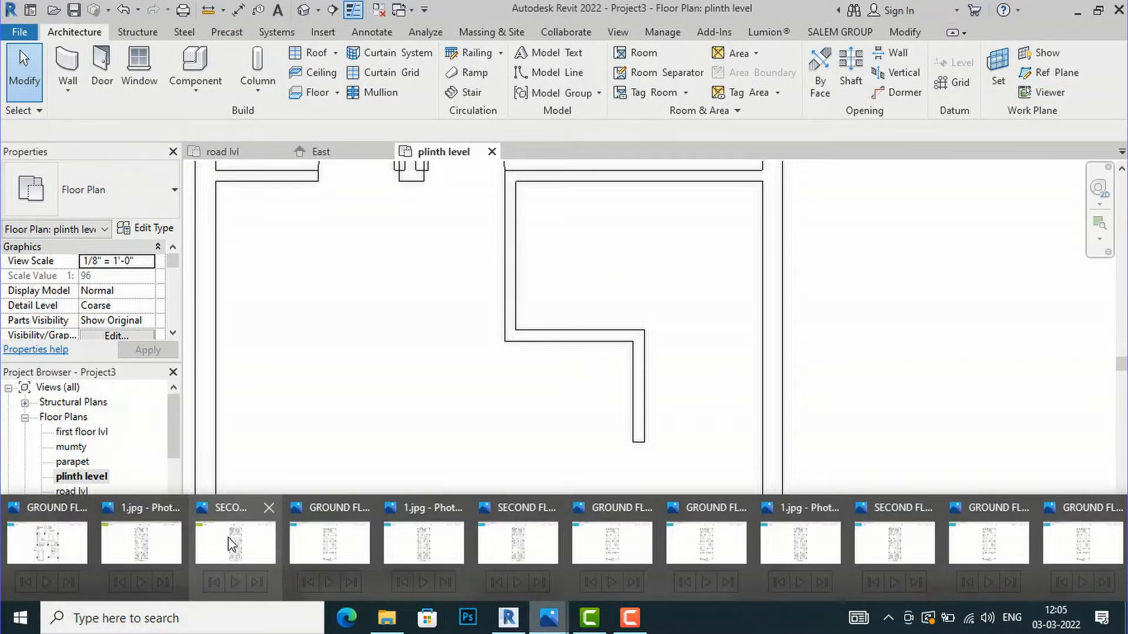
{"action": "left_click", "coordinate": [232, 545]}
{"action": "scroll", "coordinate": [656, 270], "scroll_direction": "up", "scroll_amount": 3}
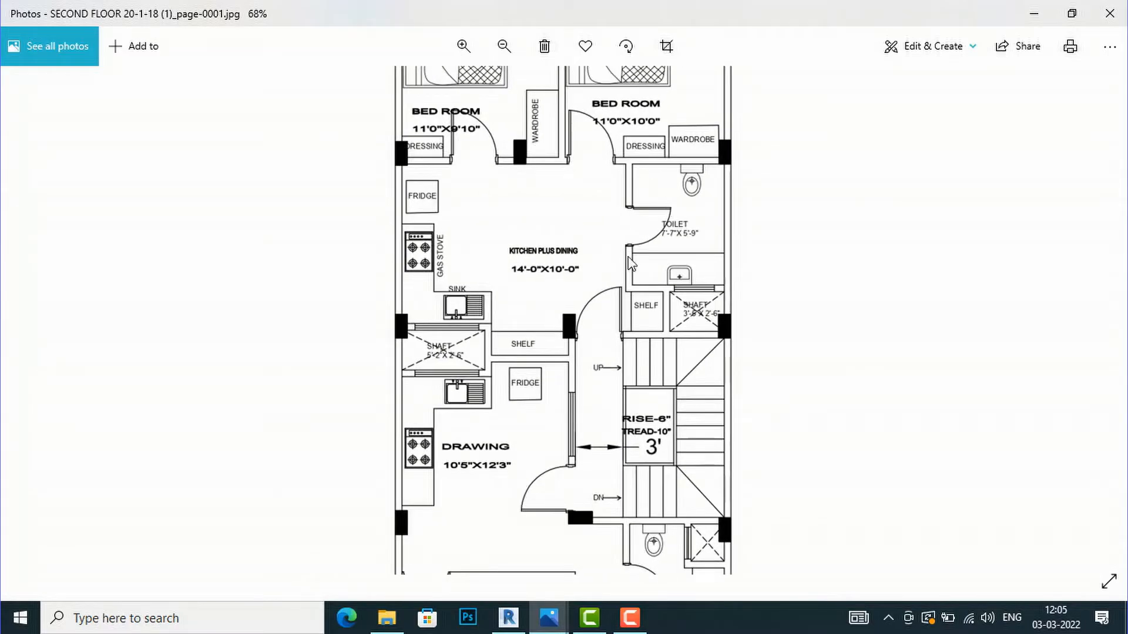
{"action": "mouse_move", "coordinate": [529, 604]}
{"action": "left_click", "coordinate": [37, 546]}
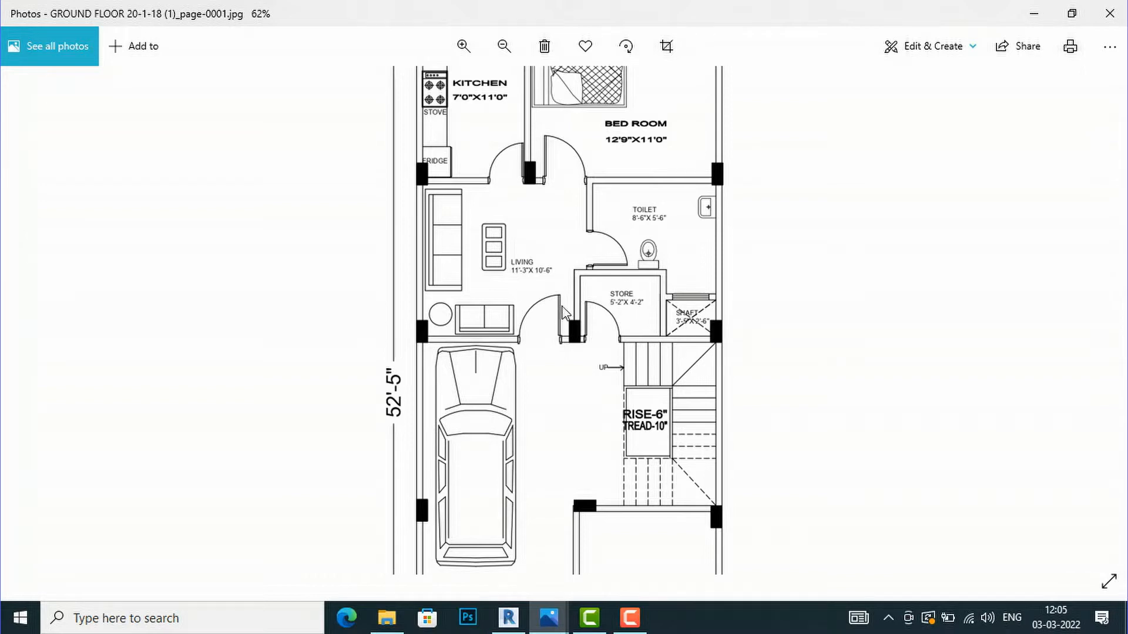
{"action": "left_click", "coordinate": [508, 616]}
Draw a horizontal Generic - 5" wall from the lower end of the store's right wall to the right outer wall.
{"action": "key", "text": "w"}
{"action": "key", "text": "a"}
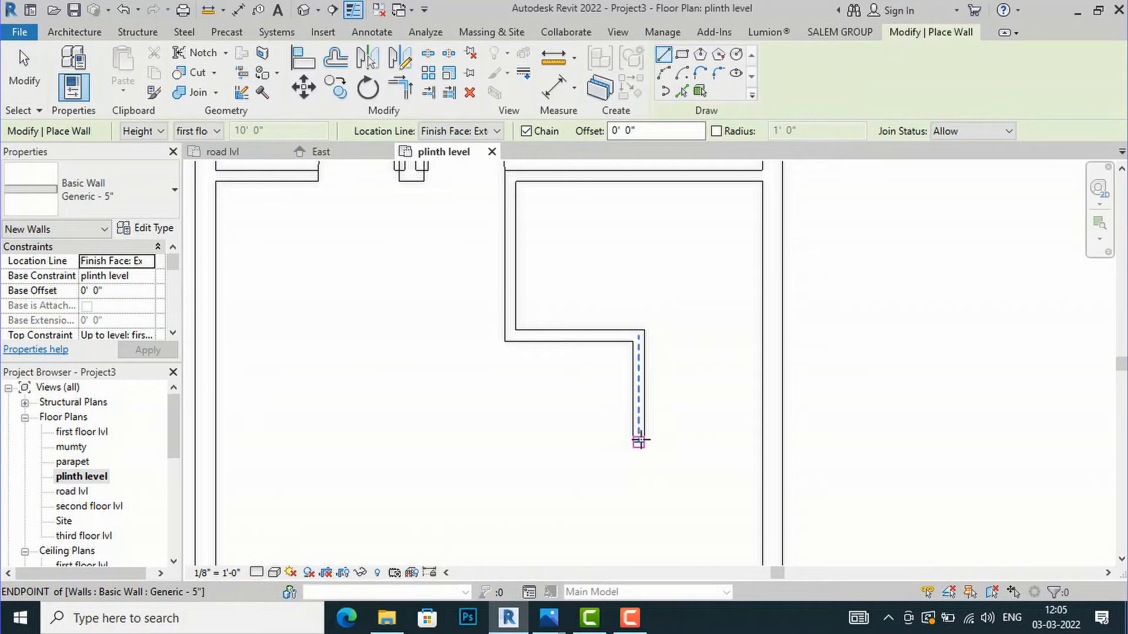
{"action": "left_click", "coordinate": [634, 443]}
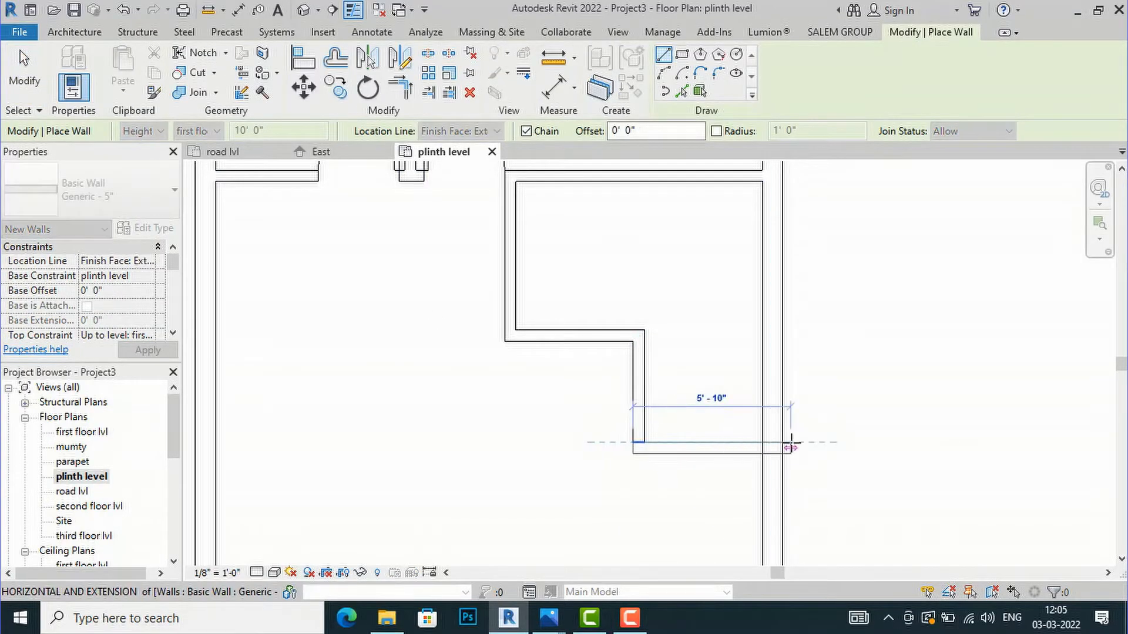
{"action": "left_click", "coordinate": [772, 442]}
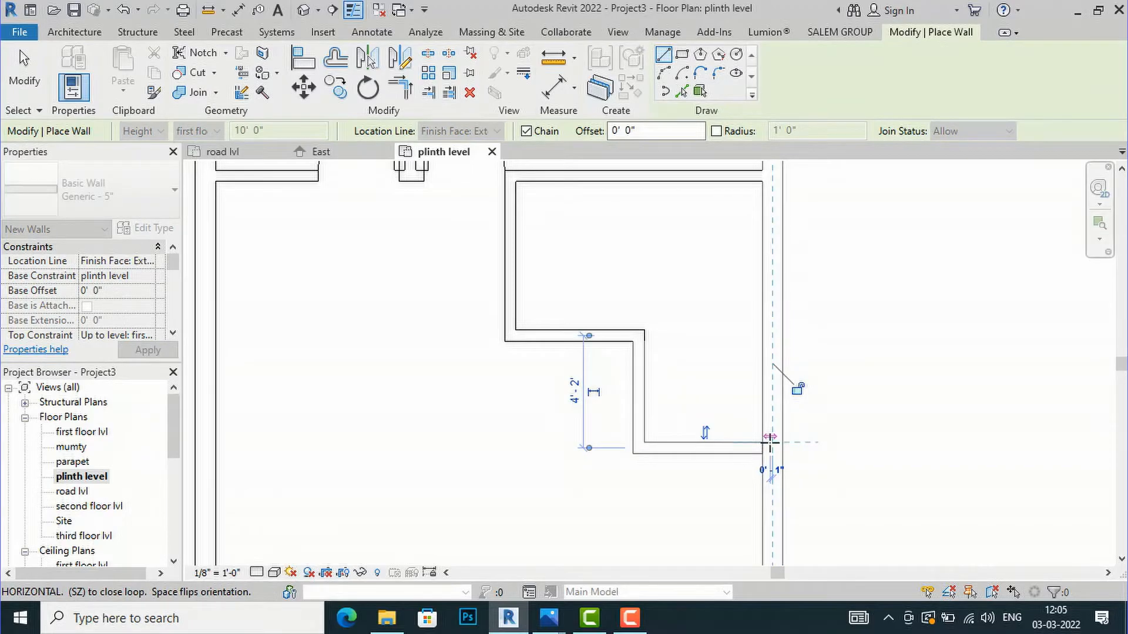
{"action": "key", "text": "Escape"}
{"action": "key", "text": "Escape"}
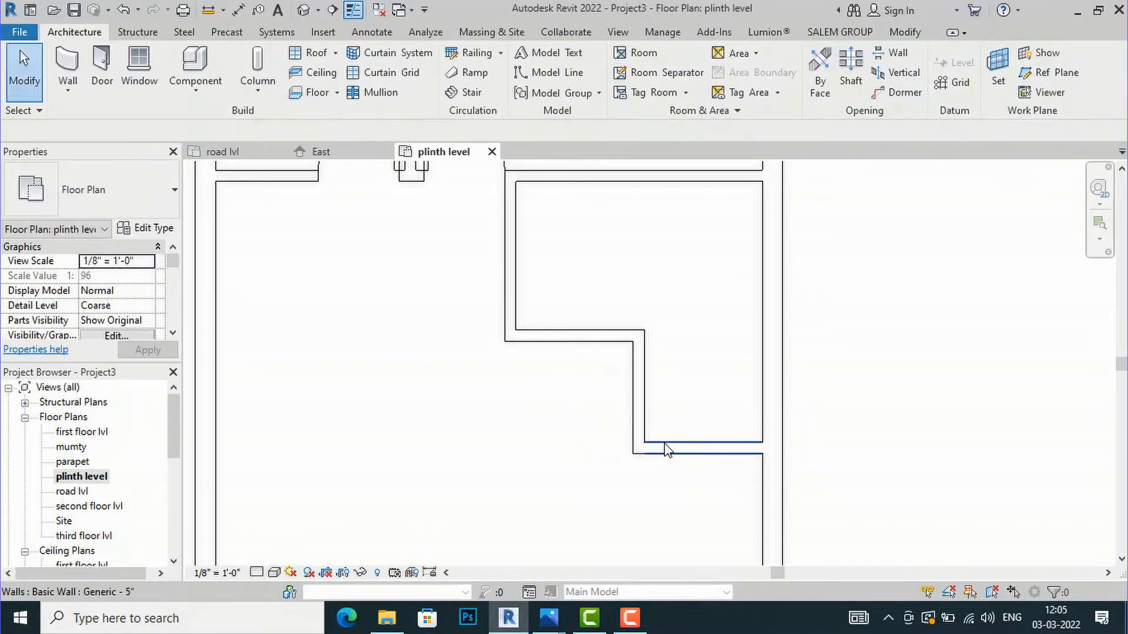
Stretch the new horizontal wall's left end leftward to below the toilet's left wall, closing the underside of the store.
{"action": "left_click", "coordinate": [652, 448]}
{"action": "left_click_drag", "start_coordinate": [637, 444], "coordinate": [502, 447]}
{"action": "left_click", "coordinate": [522, 374]}
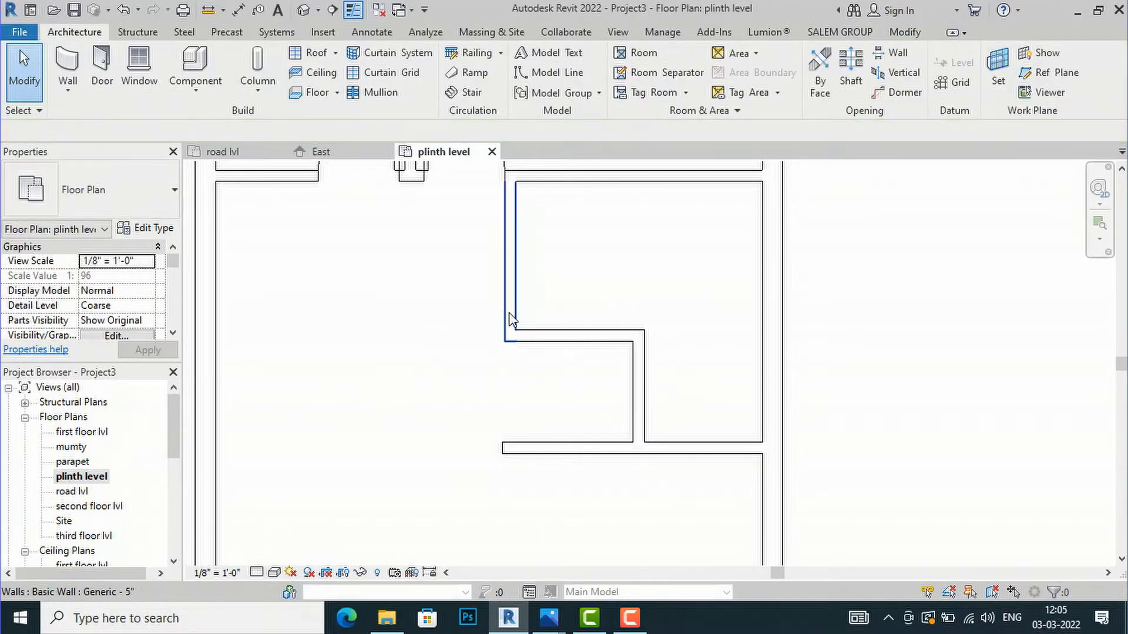
Trim/Extend the toilet's left wall and the store's bottom wall to meet in a corner.
{"action": "left_click", "coordinate": [510, 312]}
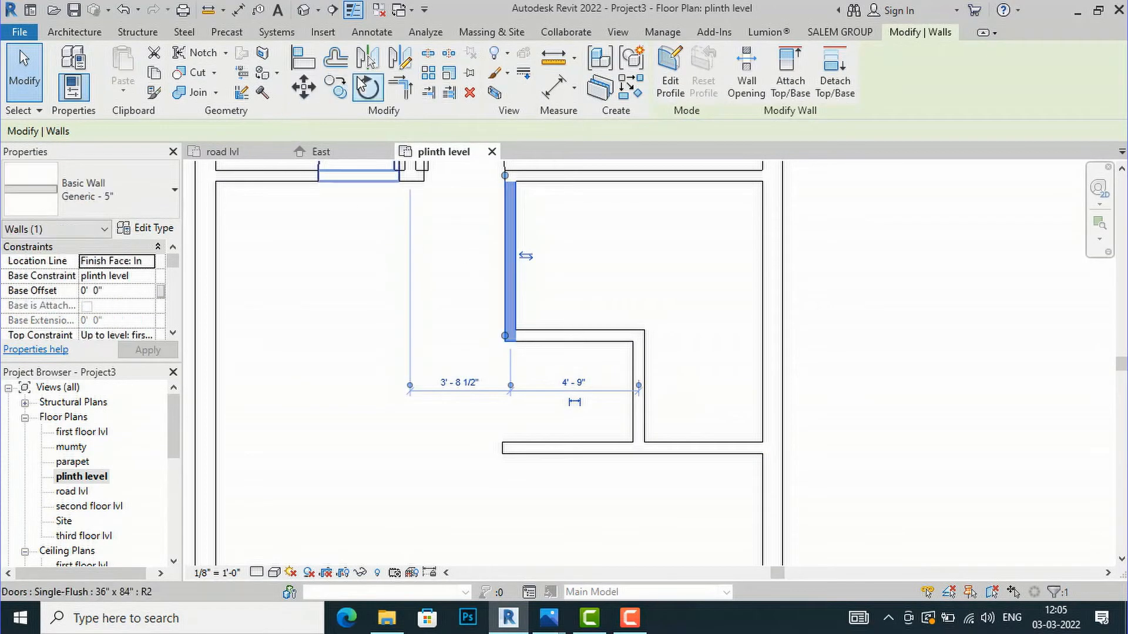
{"action": "left_click", "coordinate": [400, 88]}
{"action": "left_click", "coordinate": [516, 302]}
{"action": "left_click", "coordinate": [512, 458]}
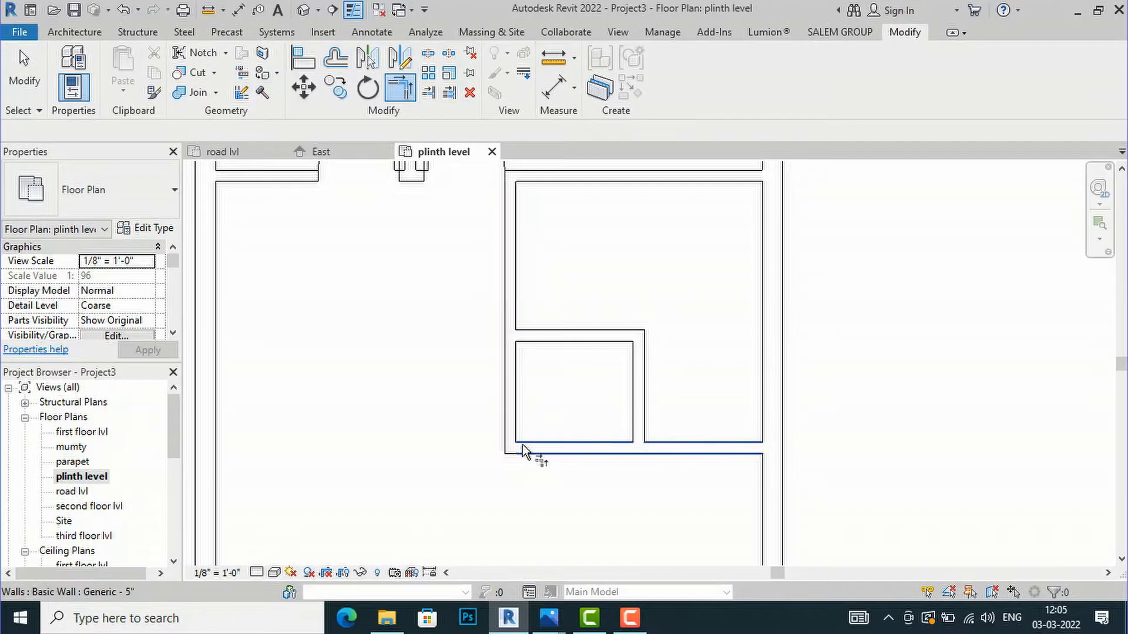
{"action": "key", "text": "Escape"}
{"action": "scroll", "coordinate": [532, 421], "scroll_direction": "down", "scroll_amount": 2}
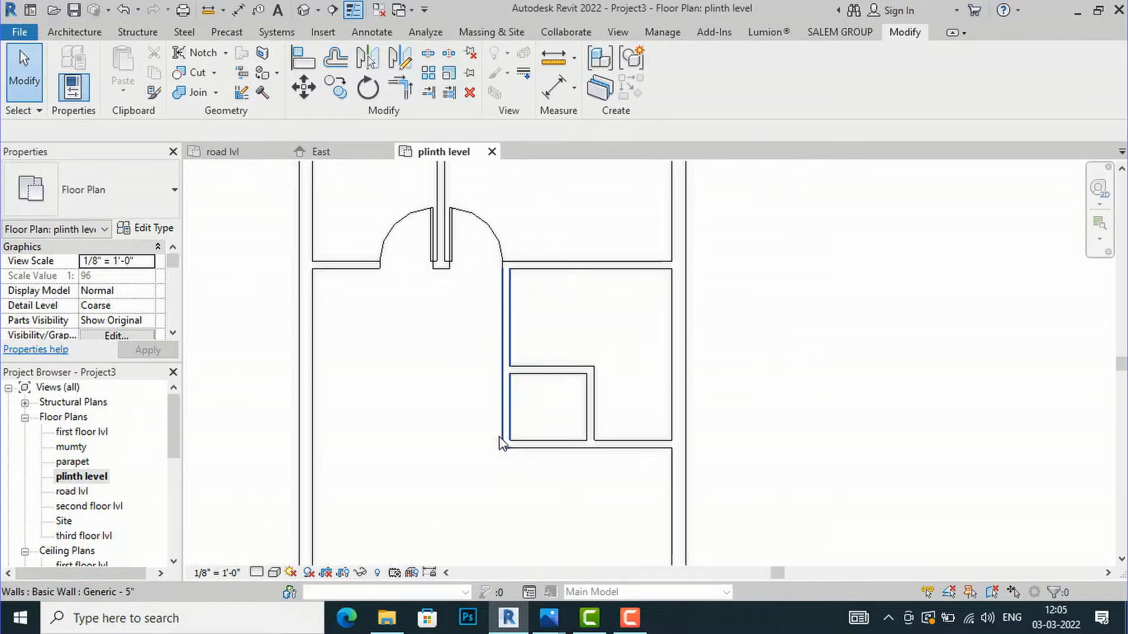
Check the store's dimensions on the ground floor plan image in Photos, and return to Revit.
{"action": "scroll", "coordinate": [563, 452], "scroll_direction": "up", "scroll_amount": 1}
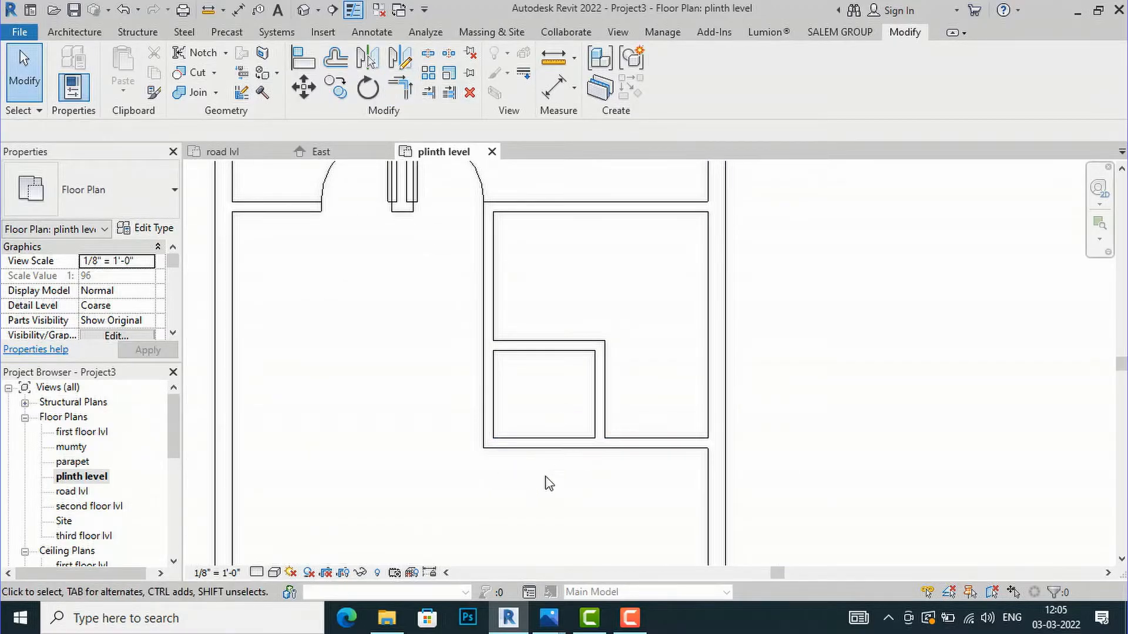
{"action": "mouse_move", "coordinate": [548, 618]}
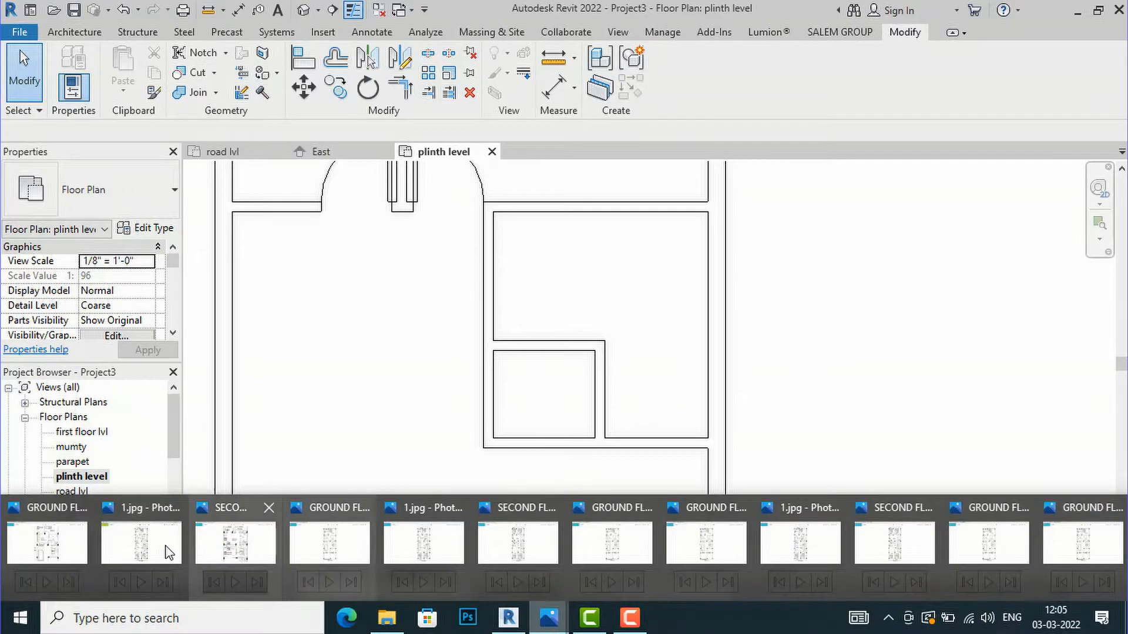
{"action": "left_click", "coordinate": [60, 559]}
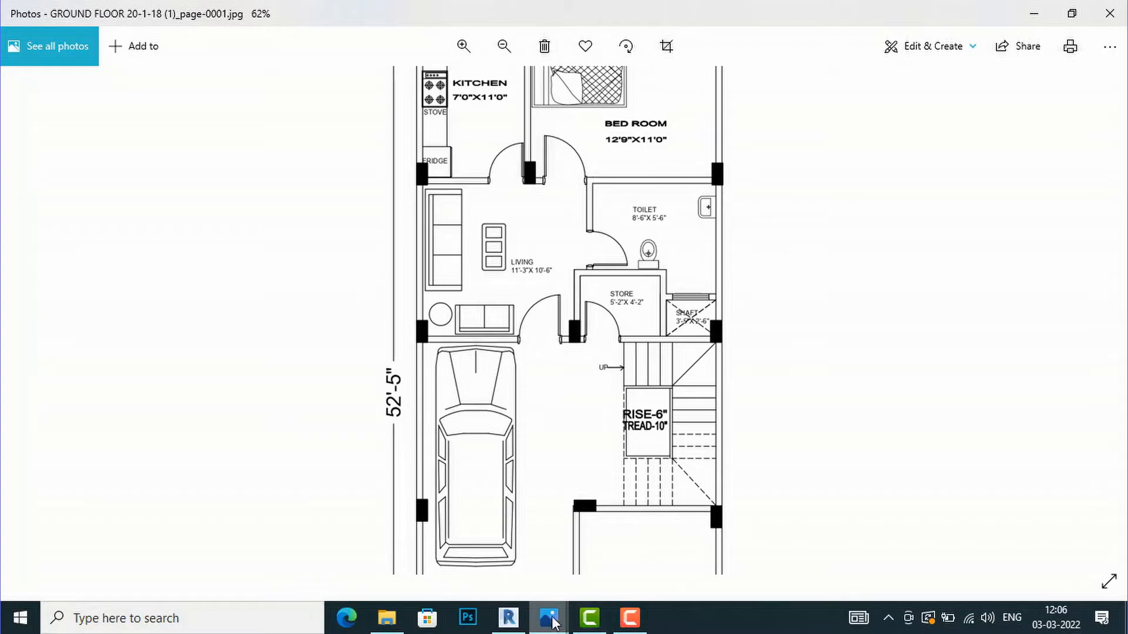
{"action": "left_click", "coordinate": [503, 611]}
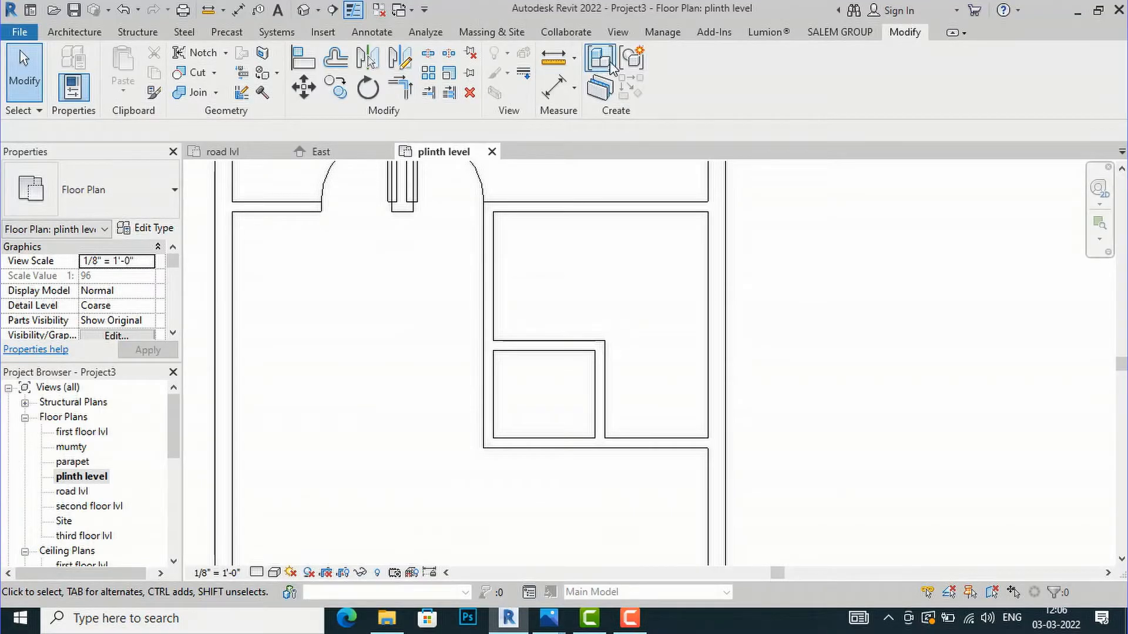
Measure the store's inner width between its left and right walls.
{"action": "left_click", "coordinate": [553, 57]}
{"action": "scroll", "coordinate": [517, 392], "scroll_direction": "up", "scroll_amount": 2}
{"action": "left_click", "coordinate": [491, 381]}
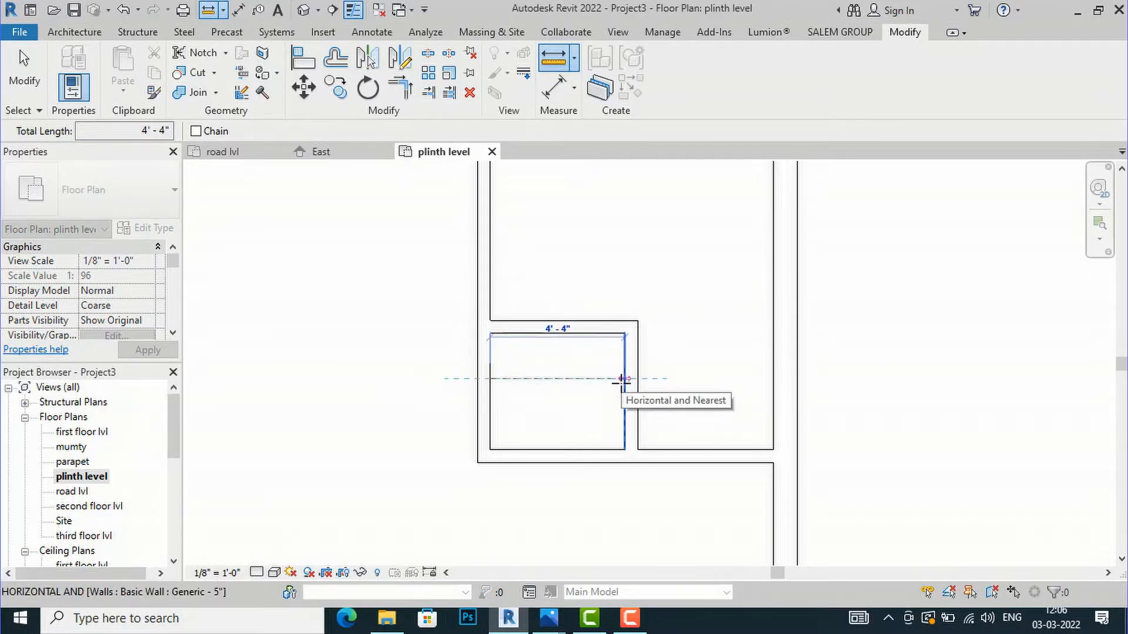
{"action": "key", "text": "Escape"}
Move the store's right wall 10" to the right.
{"action": "left_click", "coordinate": [629, 379]}
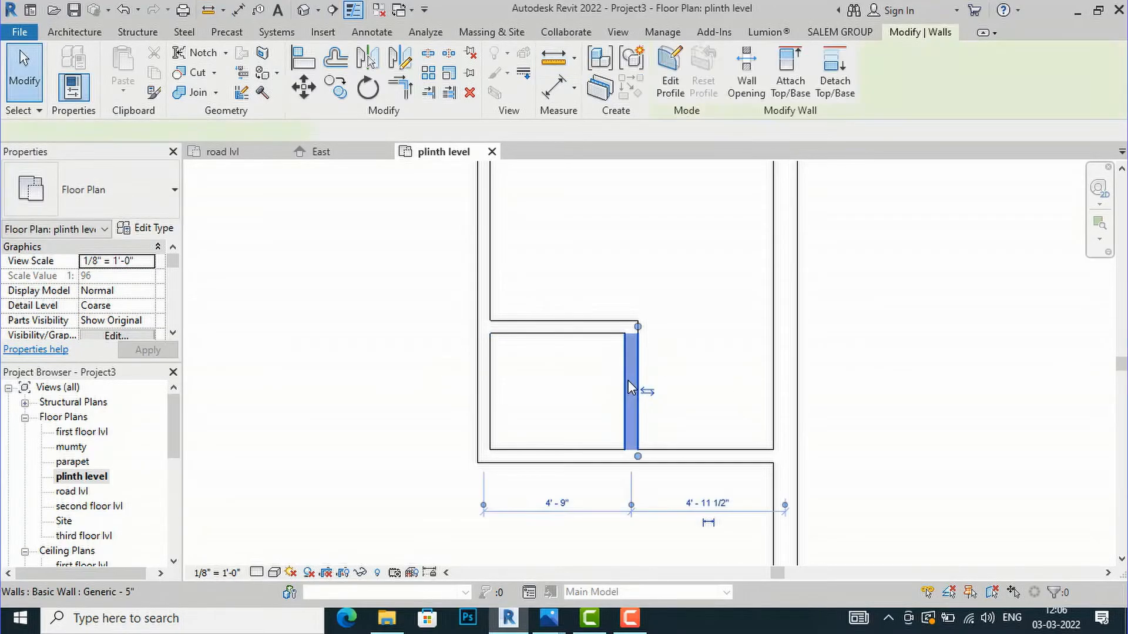
{"action": "left_click", "coordinate": [313, 94]}
{"action": "scroll", "coordinate": [604, 372], "scroll_direction": "up", "scroll_amount": 2}
{"action": "left_click", "coordinate": [639, 323]}
{"action": "type", "text": "1"}
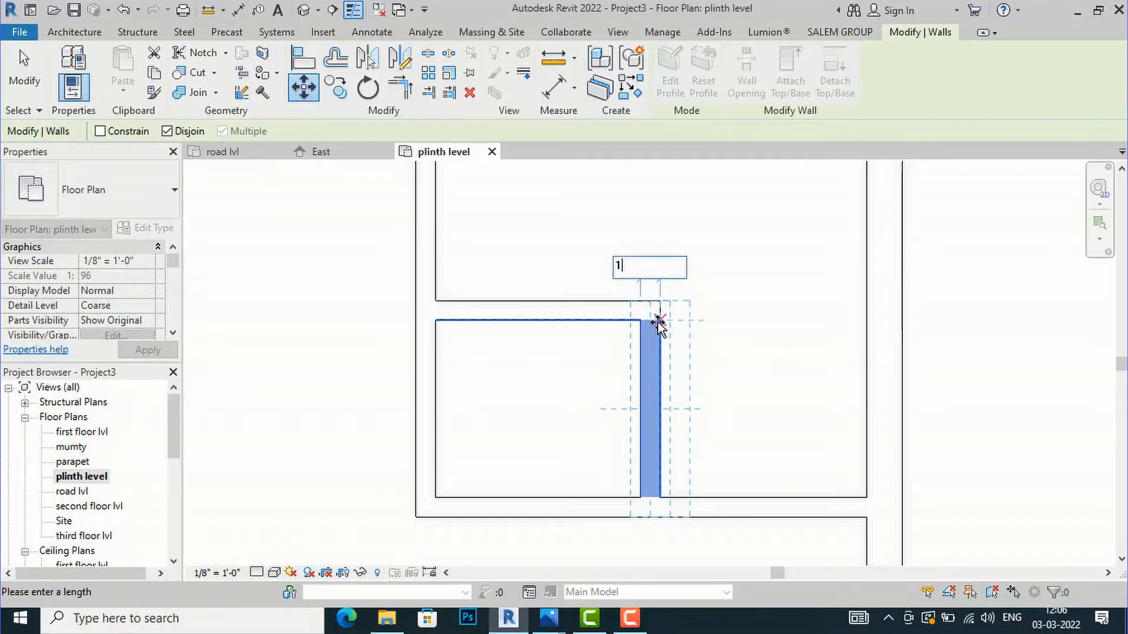
{"action": "type", "text": "0\""}
{"action": "key", "text": "Return"}
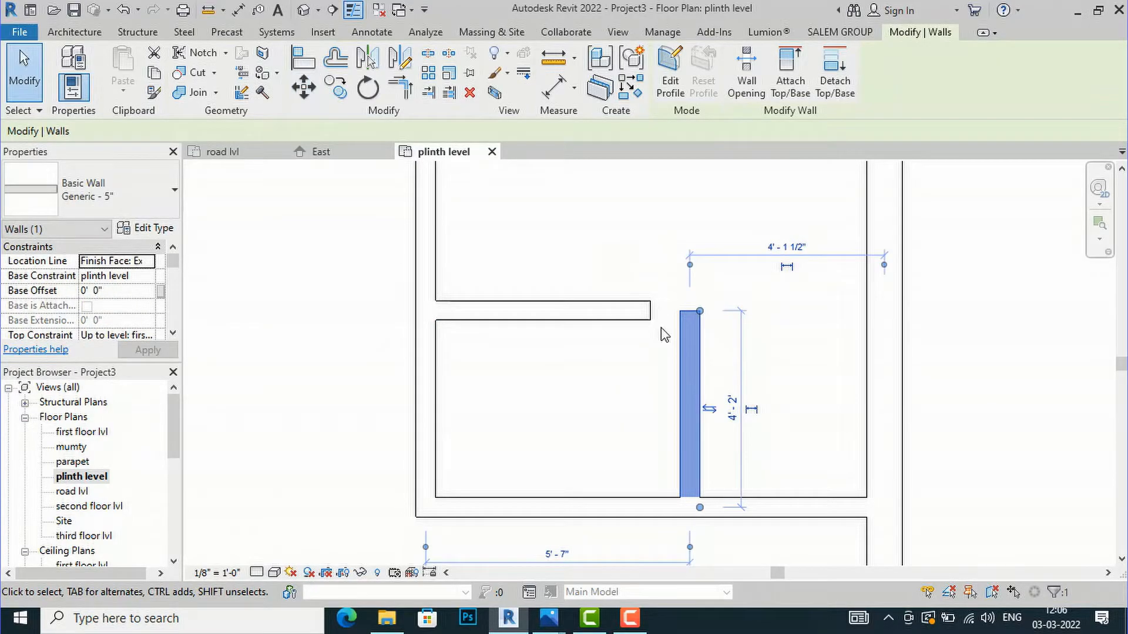
Trim/Extend the store's top wall and the moved right wall into a closed corner.
{"action": "left_click", "coordinate": [399, 88]}
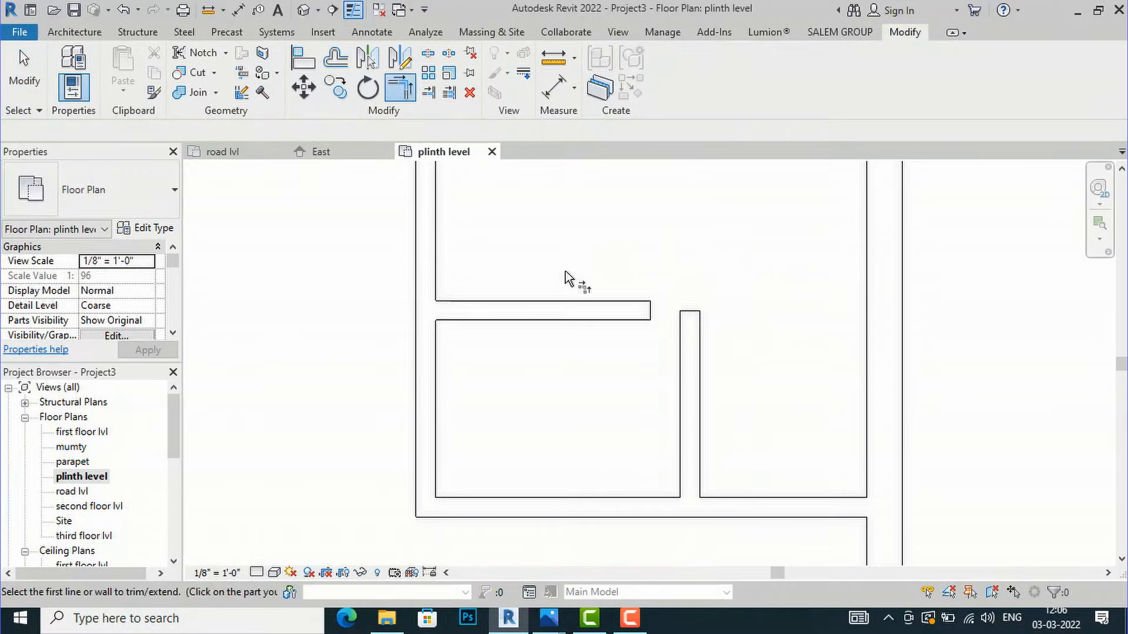
{"action": "left_click", "coordinate": [602, 310]}
{"action": "left_click", "coordinate": [685, 349]}
Measure the store's inner width again with its right wall in the new position.
{"action": "left_click", "coordinate": [552, 57]}
{"action": "left_click", "coordinate": [435, 310]}
{"action": "left_click", "coordinate": [435, 378]}
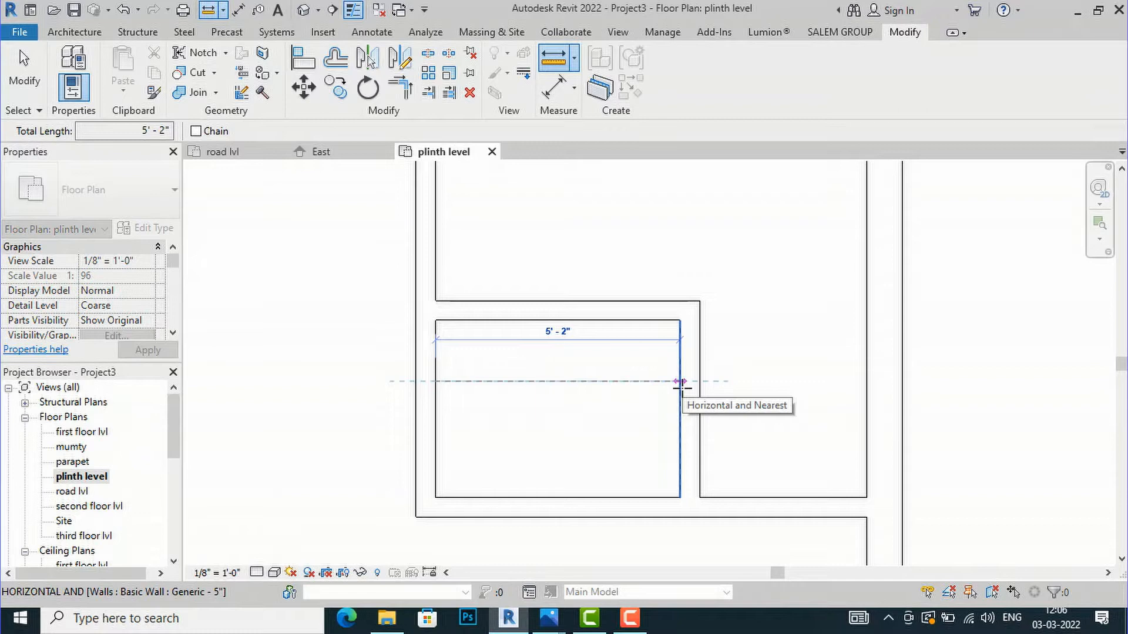
{"action": "key", "text": "Escape"}
{"action": "key", "text": "Escape"}
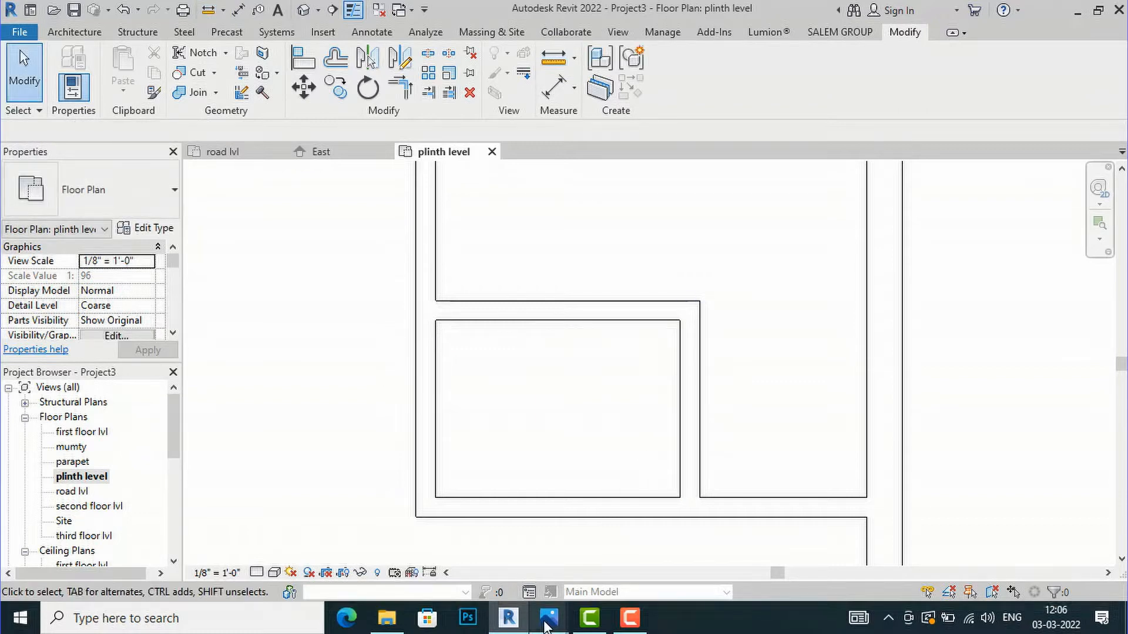
Check the store's dimensions on the ground floor plan image in Photos and return to Revit.
{"action": "mouse_move", "coordinate": [546, 625]}
{"action": "left_click", "coordinate": [49, 536]}
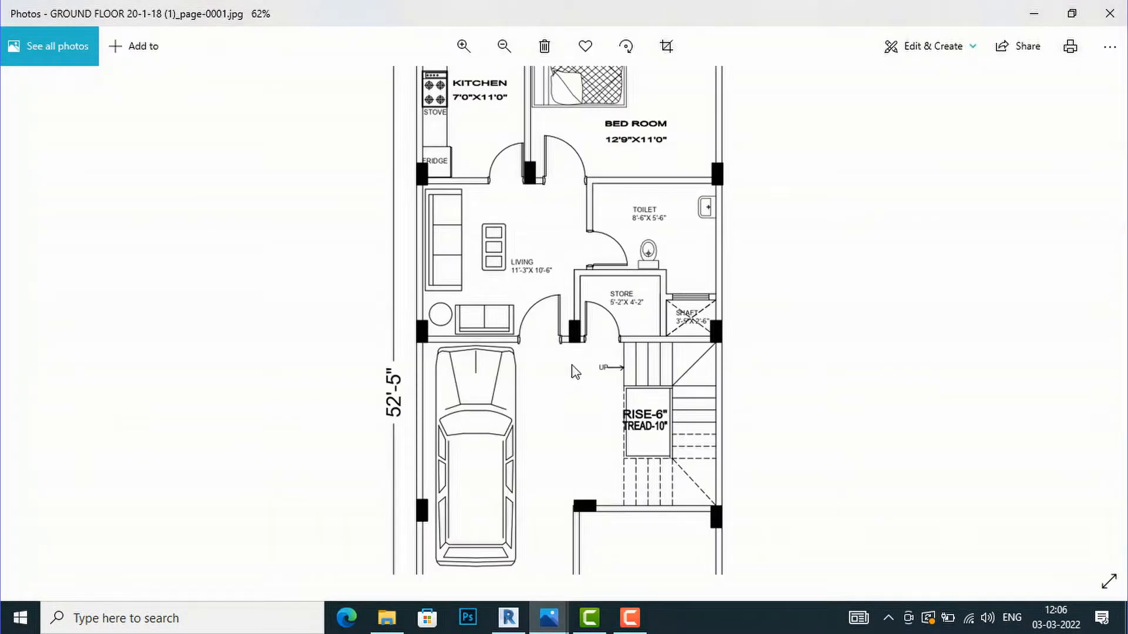
{"action": "scroll", "coordinate": [666, 305], "scroll_direction": "up", "scroll_amount": 1}
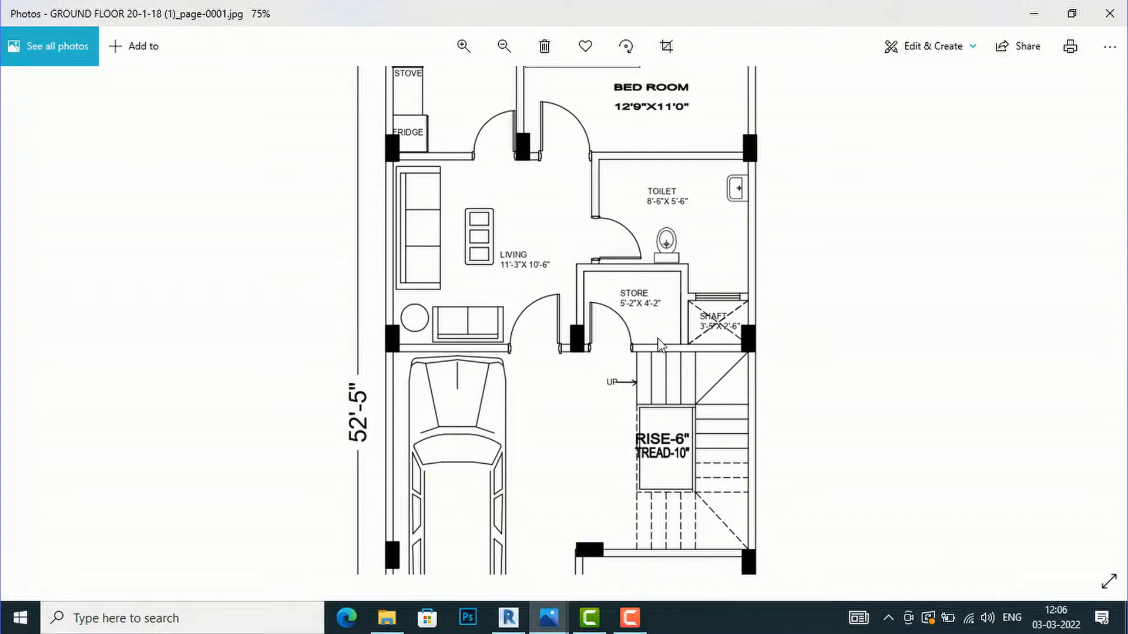
{"action": "left_click", "coordinate": [508, 618]}
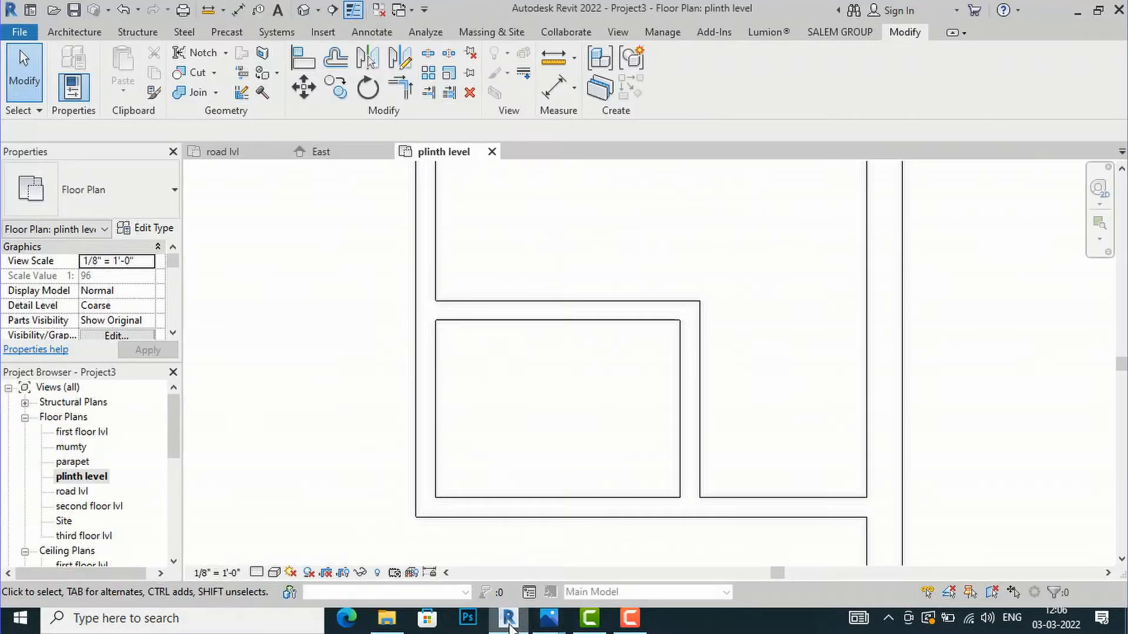
Measure the store's inner depth between its top and bottom walls.
{"action": "left_click", "coordinate": [553, 57]}
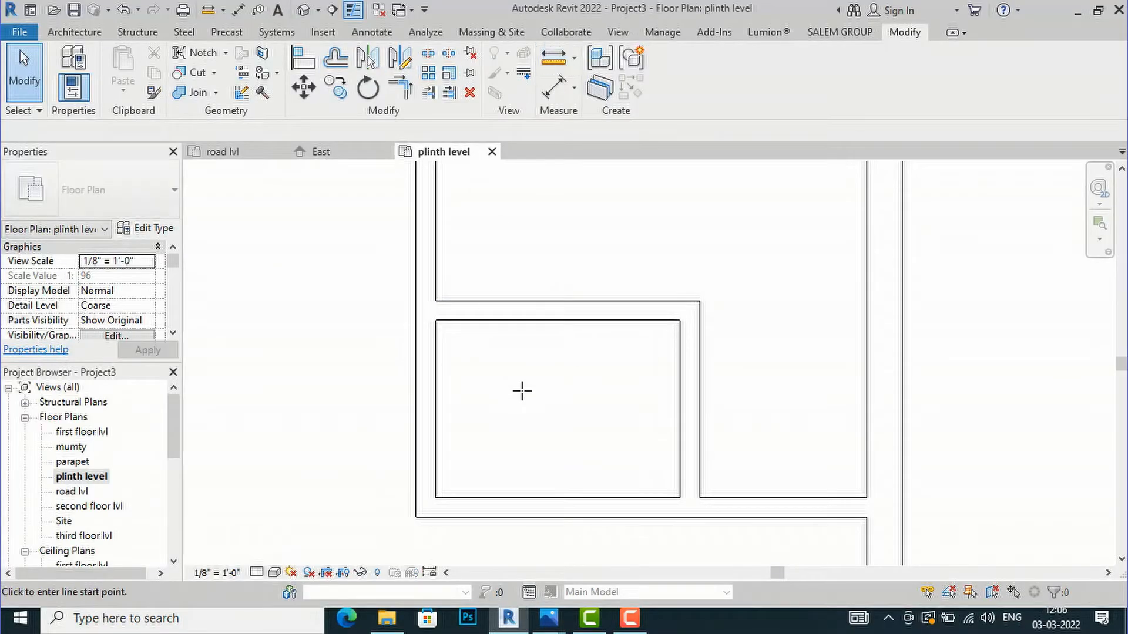
{"action": "left_click", "coordinate": [548, 320]}
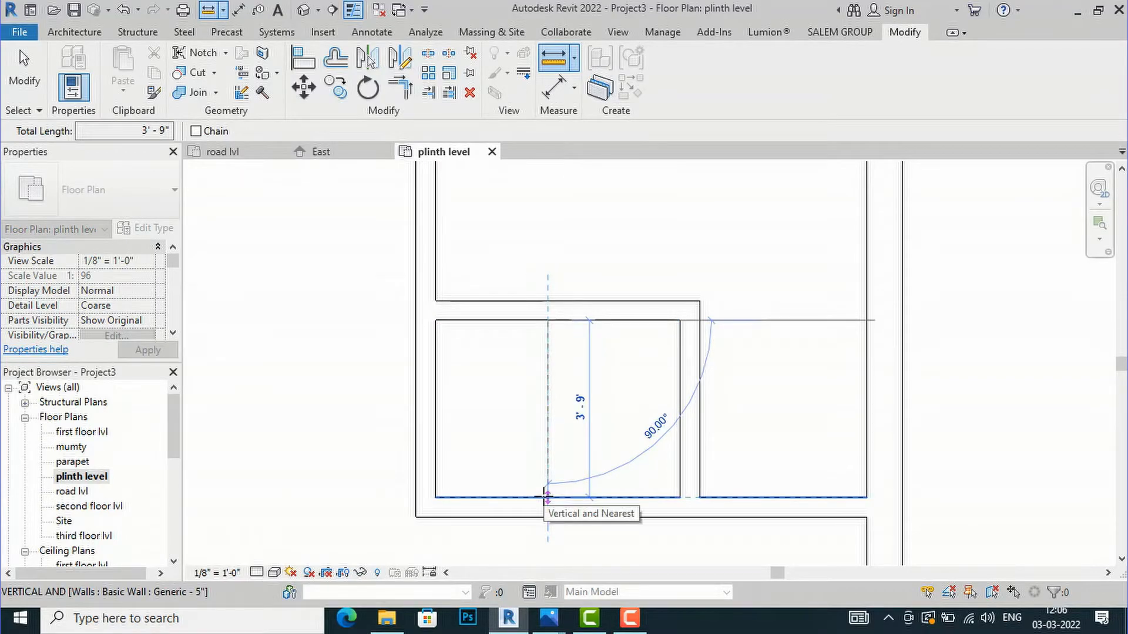
{"action": "key", "text": "Escape"}
{"action": "key", "text": "Escape"}
Move the store's bottom wall 3" downward, away from the store's top wall.
{"action": "left_click", "coordinate": [605, 506]}
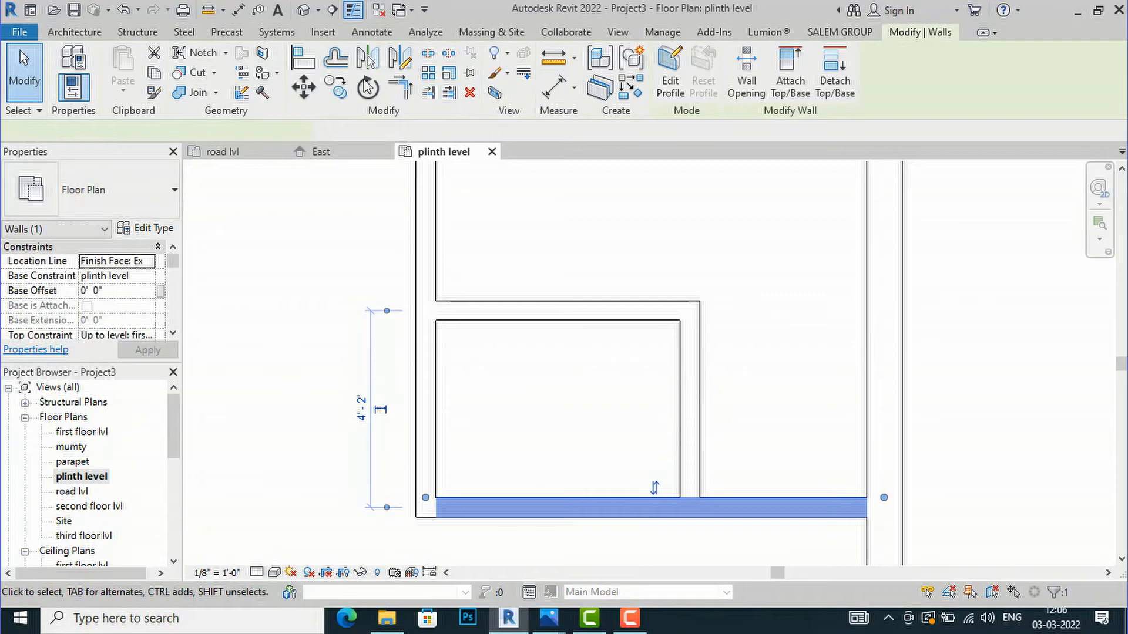
{"action": "left_click", "coordinate": [305, 88]}
{"action": "scroll", "coordinate": [683, 525], "scroll_direction": "up", "scroll_amount": 2}
{"action": "left_click", "coordinate": [676, 486]}
{"action": "type", "text": "3"}
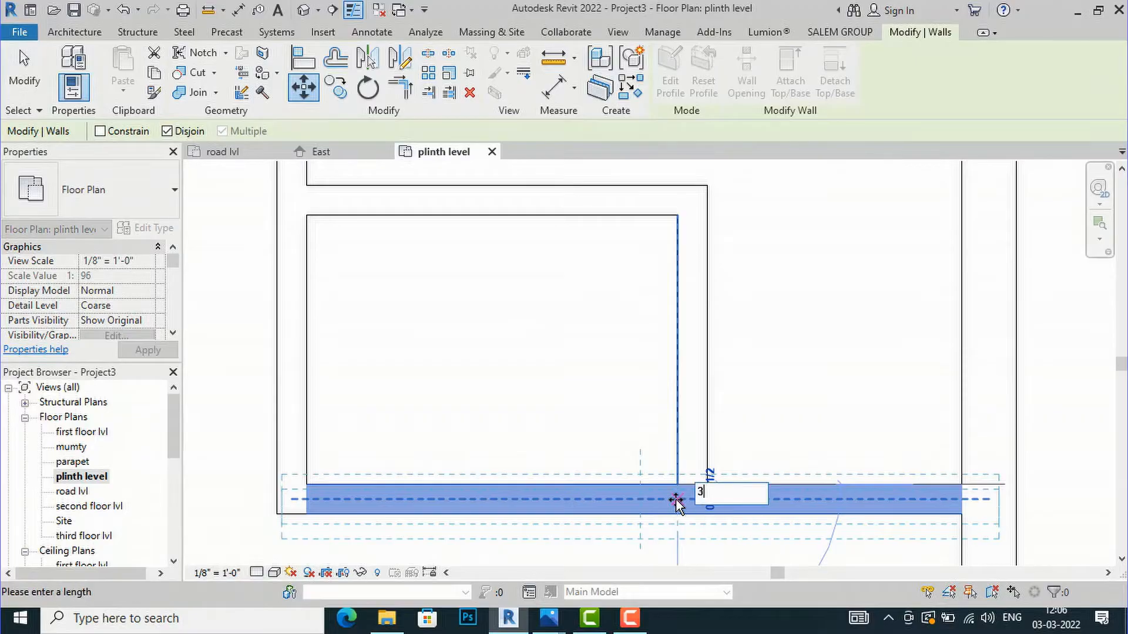
{"action": "type", "text": "\""}
{"action": "key", "text": "Return"}
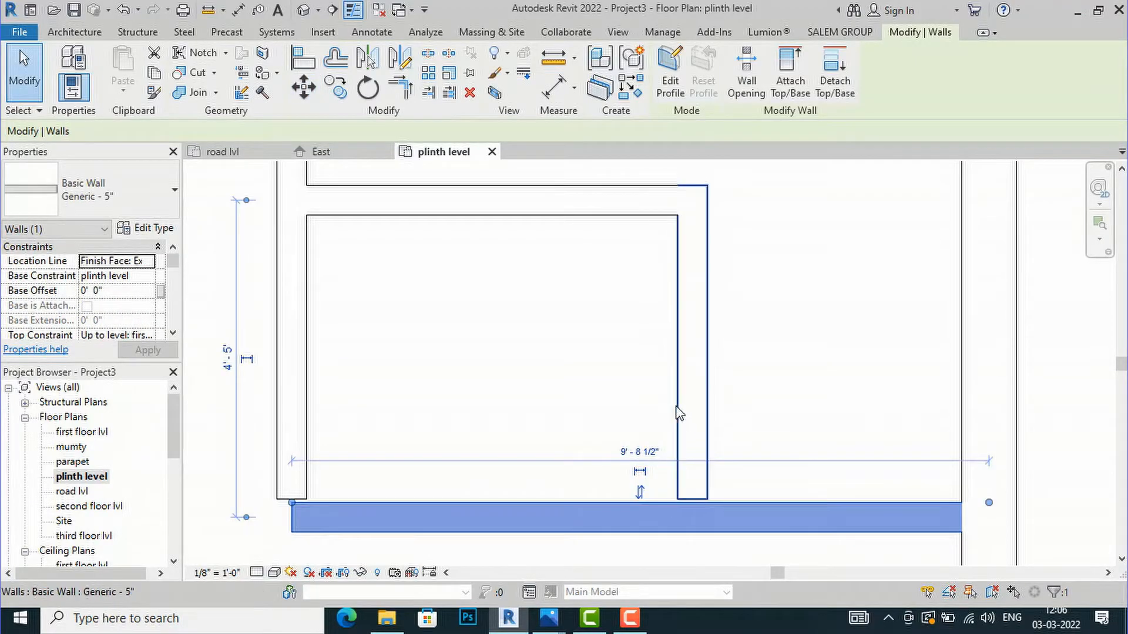
Trim/Extend the moved bottom wall and the store's left wall into a closed corner.
{"action": "left_click", "coordinate": [399, 91]}
{"action": "left_click", "coordinate": [385, 516]}
{"action": "left_click", "coordinate": [313, 440]}
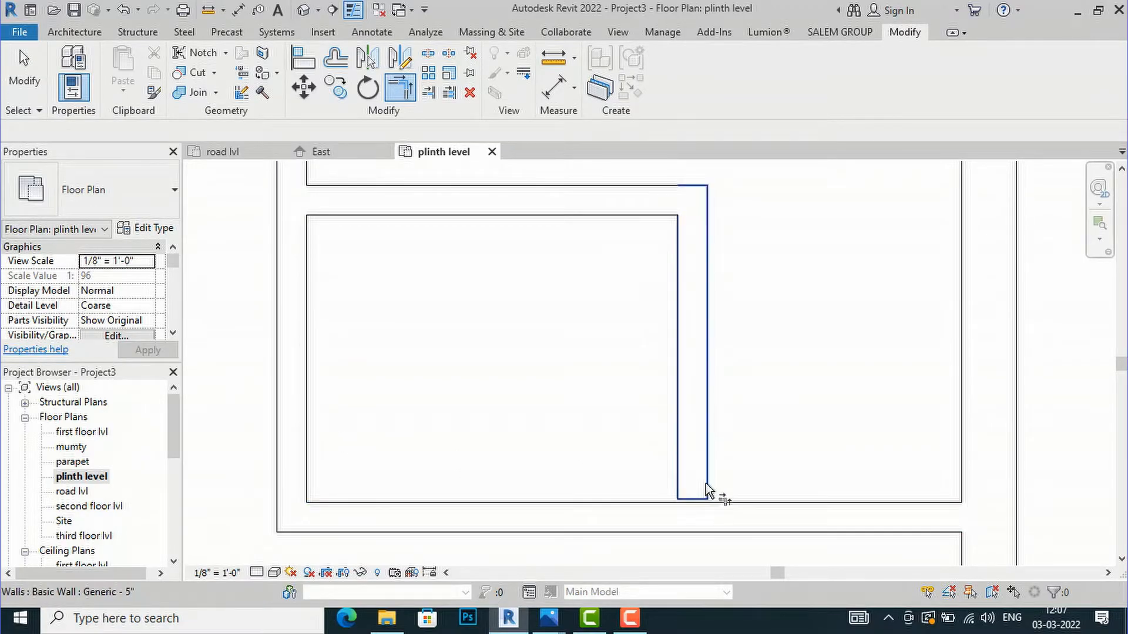
{"action": "key", "text": "Escape"}
{"action": "key", "text": "Escape"}
Extend the lower end of the store's right wall to meet the moved bottom wall.
{"action": "left_click", "coordinate": [697, 451]}
{"action": "left_click_drag", "start_coordinate": [707, 500], "coordinate": [716, 505]}
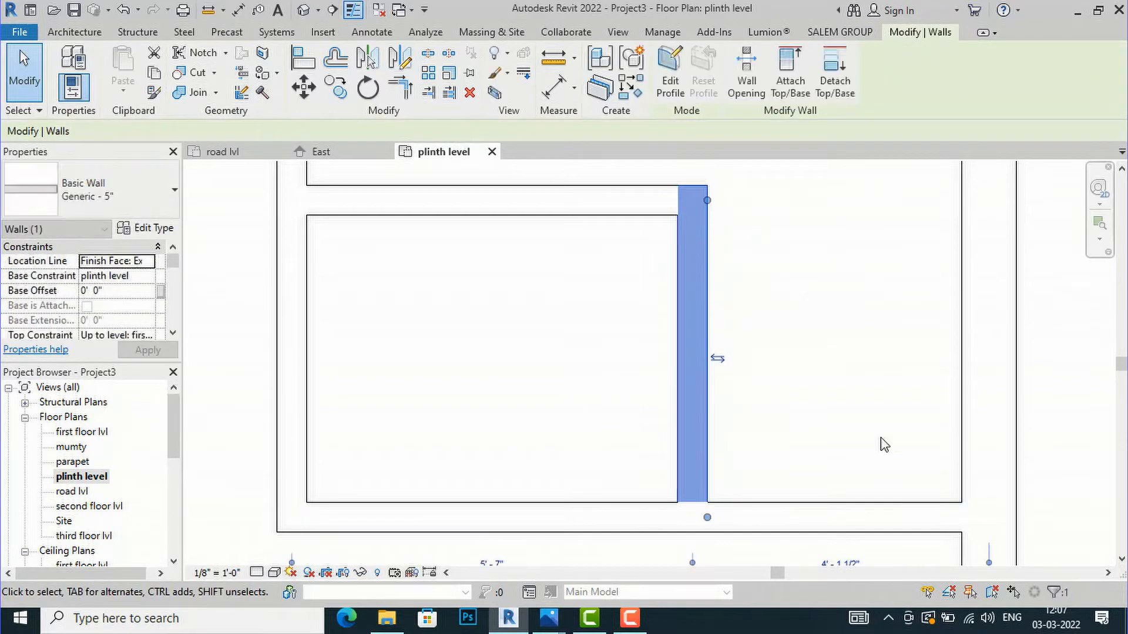
{"action": "left_click", "coordinate": [881, 438]}
Measure the store's inner depth again with its bottom wall in the new position.
{"action": "scroll", "coordinate": [434, 377], "scroll_direction": "down", "scroll_amount": 5}
{"action": "scroll", "coordinate": [487, 465], "scroll_direction": "down", "scroll_amount": 4}
{"action": "scroll", "coordinate": [554, 315], "scroll_direction": "down", "scroll_amount": 4}
{"action": "scroll", "coordinate": [505, 405], "scroll_direction": "up", "scroll_amount": 2}
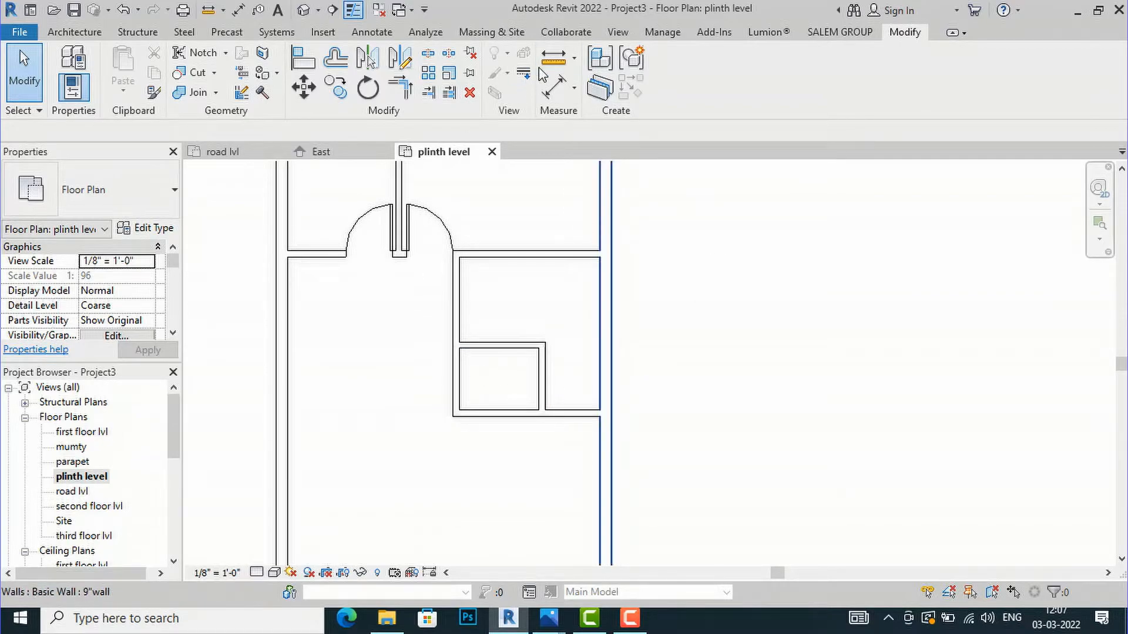
{"action": "left_click", "coordinate": [552, 59]}
{"action": "scroll", "coordinate": [490, 360], "scroll_direction": "up", "scroll_amount": 2}
{"action": "left_click", "coordinate": [499, 347]}
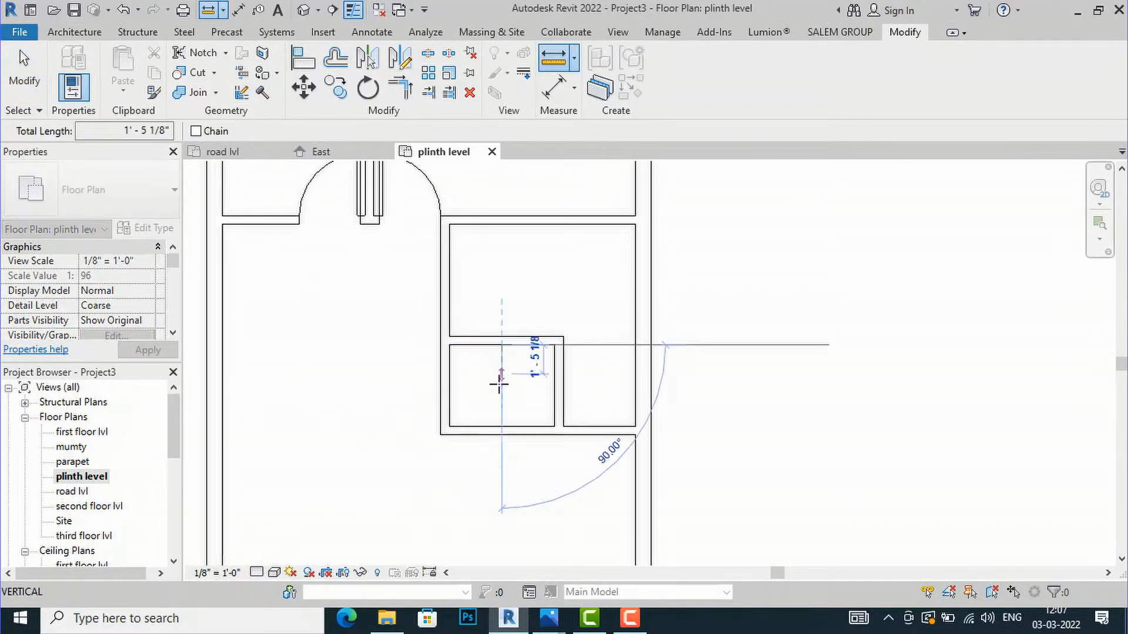
{"action": "key", "text": "Escape"}
Move the store's bottom wall a further 2" downward.
{"action": "left_click", "coordinate": [497, 429]}
{"action": "left_click", "coordinate": [303, 87]}
{"action": "scroll", "coordinate": [546, 434], "scroll_direction": "up", "scroll_amount": 2}
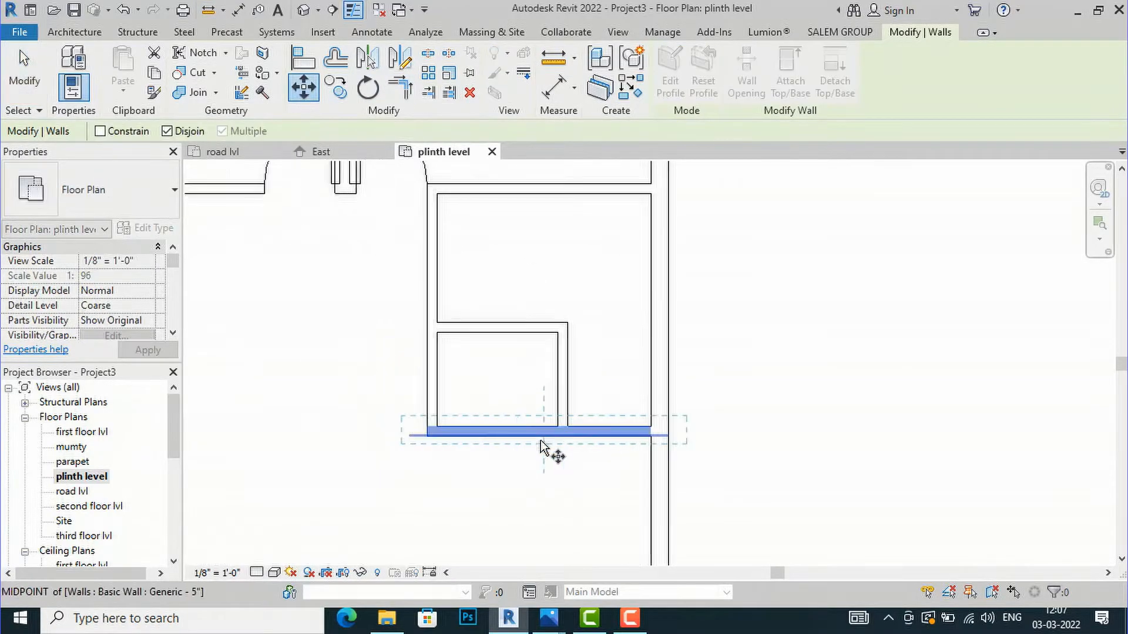
{"action": "left_click", "coordinate": [565, 419]}
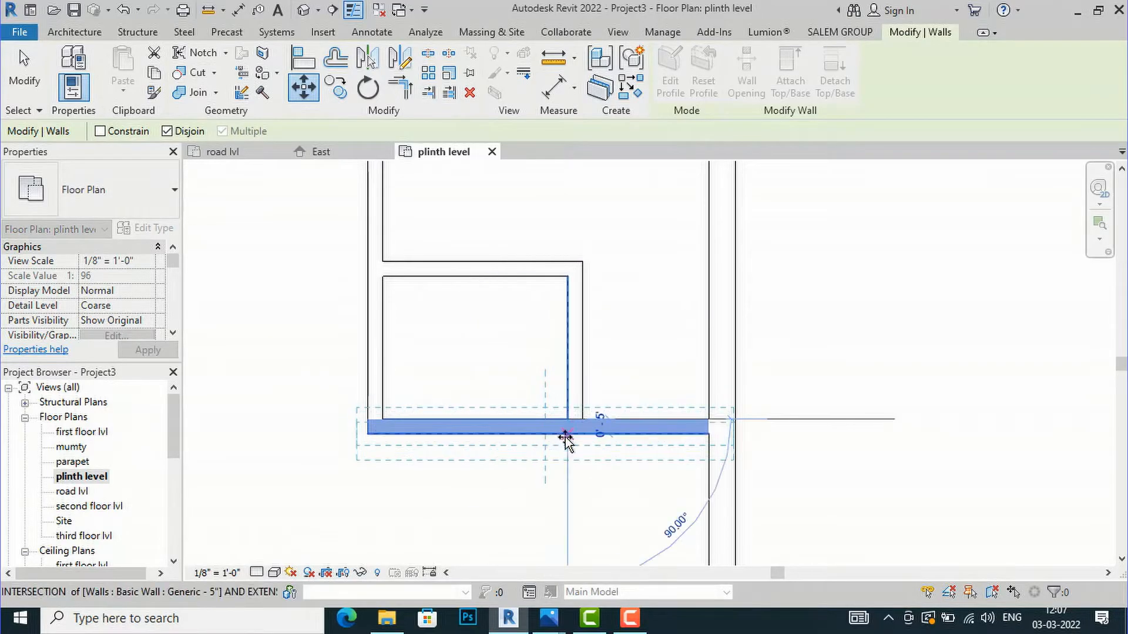
{"action": "type", "text": "2"}
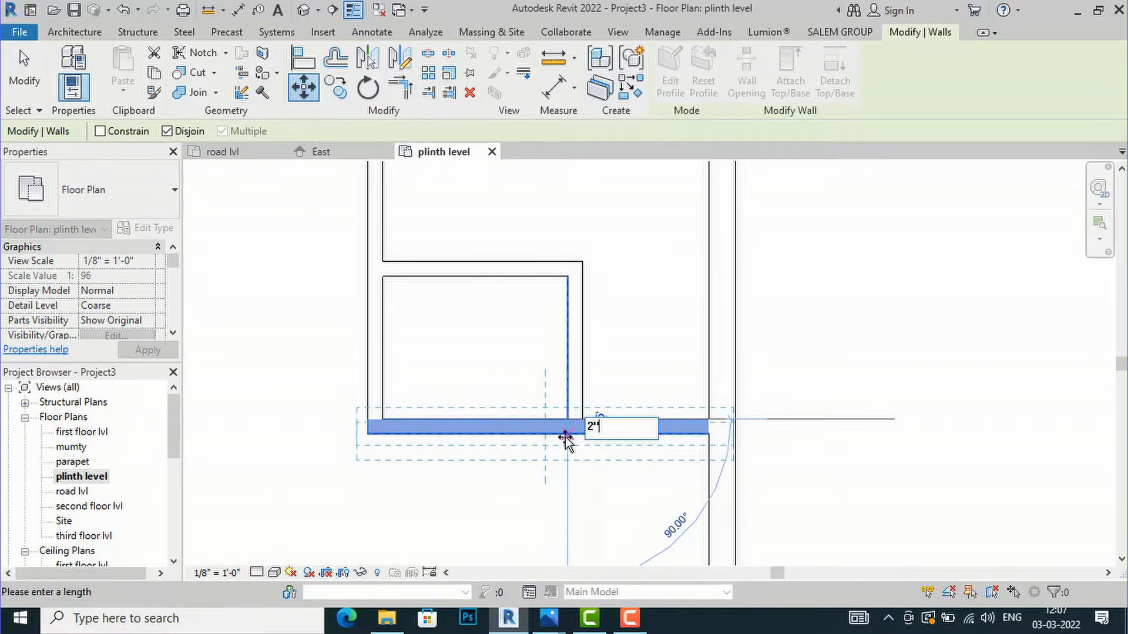
{"action": "type", "text": "\""}
{"action": "key", "text": "Return"}
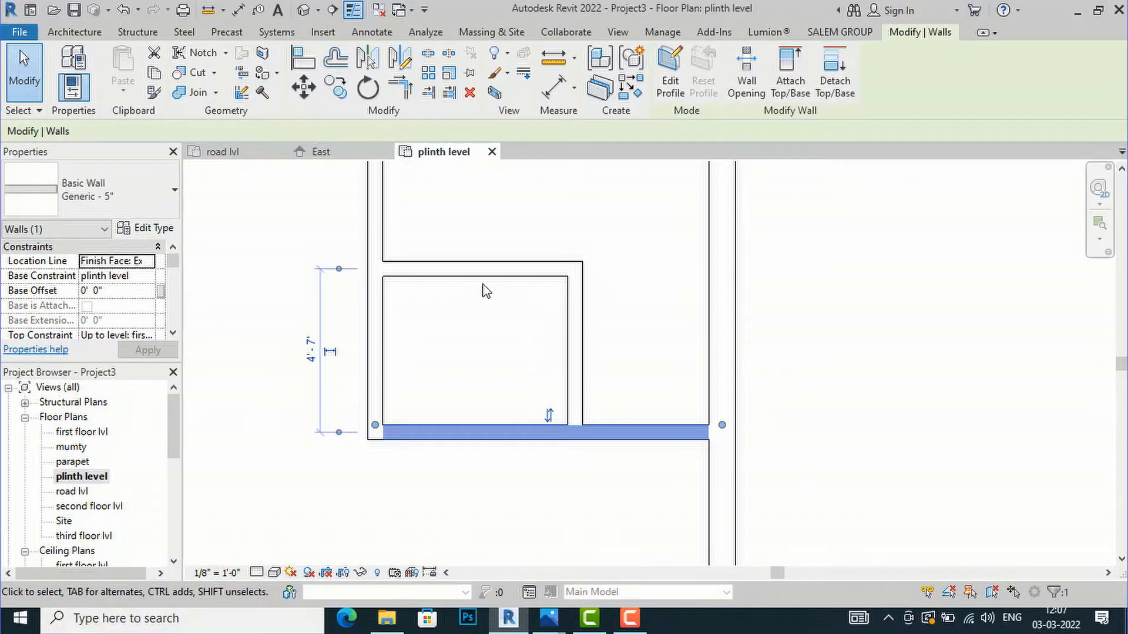
Measure from the store's top wall to the bottom wall to check the inner depth after the 2" move.
{"action": "left_click", "coordinate": [553, 57]}
{"action": "left_click", "coordinate": [457, 277]}
{"action": "key", "text": "Escape"}
{"action": "key", "text": "Escape"}
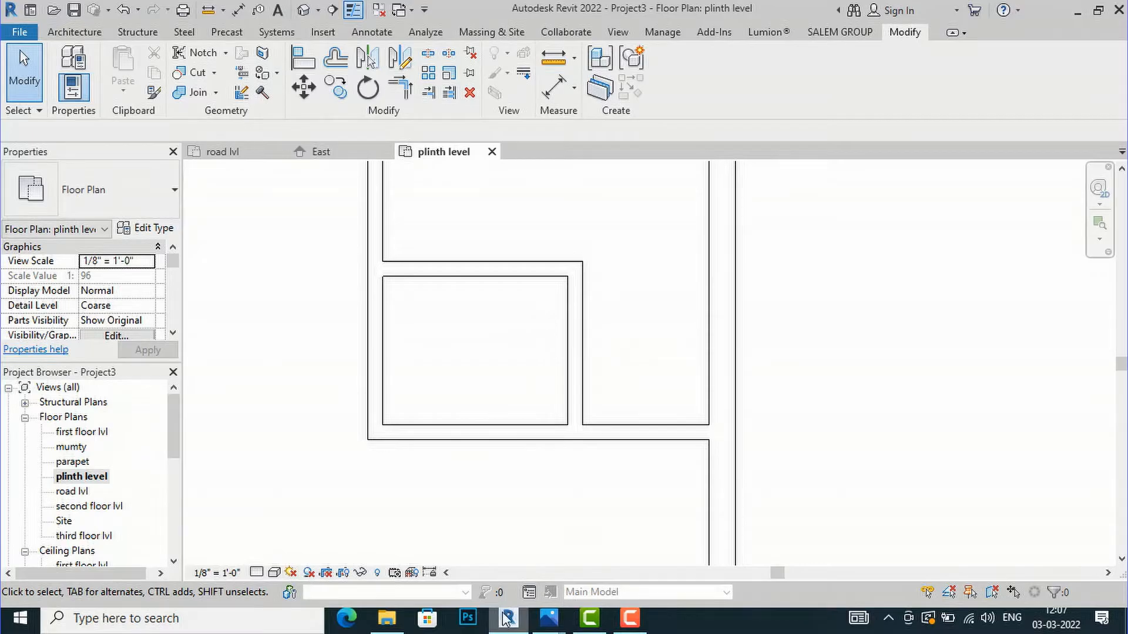
Offset a copy of the store's bottom wall 2'11" upward to form the shaft's top wall.
{"action": "left_click", "coordinate": [612, 438]}
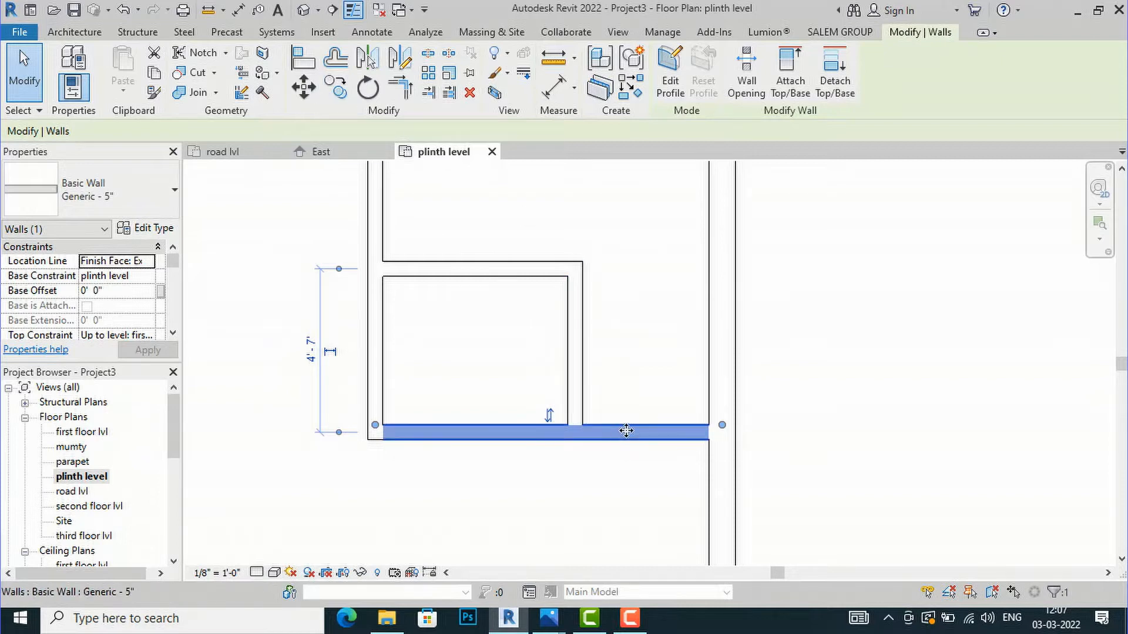
{"action": "left_click", "coordinate": [336, 58]}
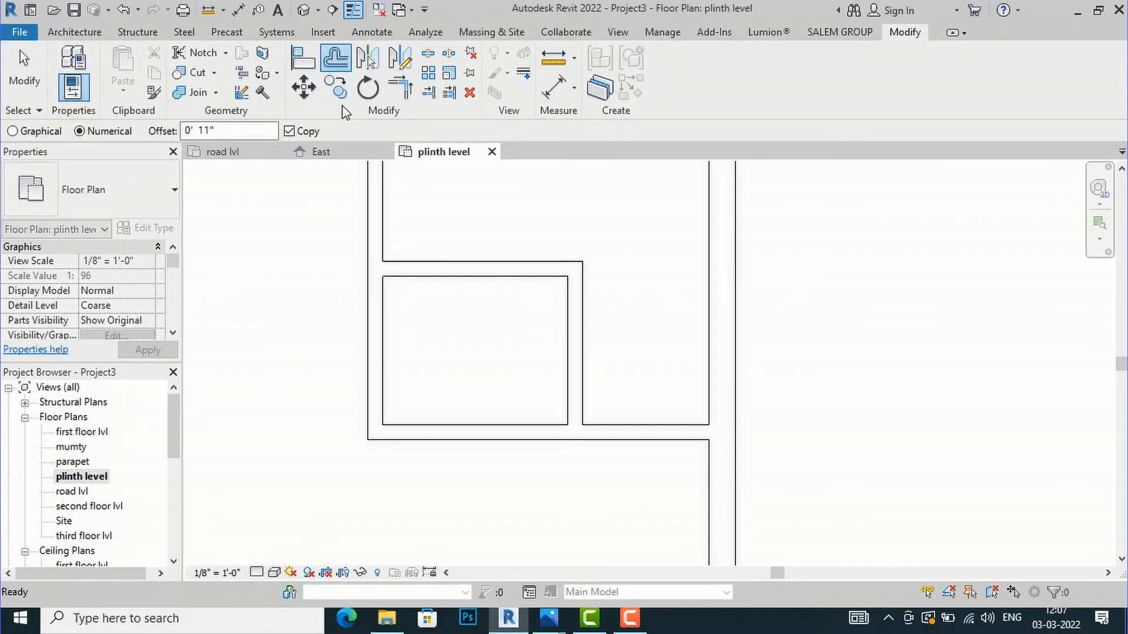
{"action": "left_click_drag", "start_coordinate": [231, 133], "coordinate": [171, 136]}
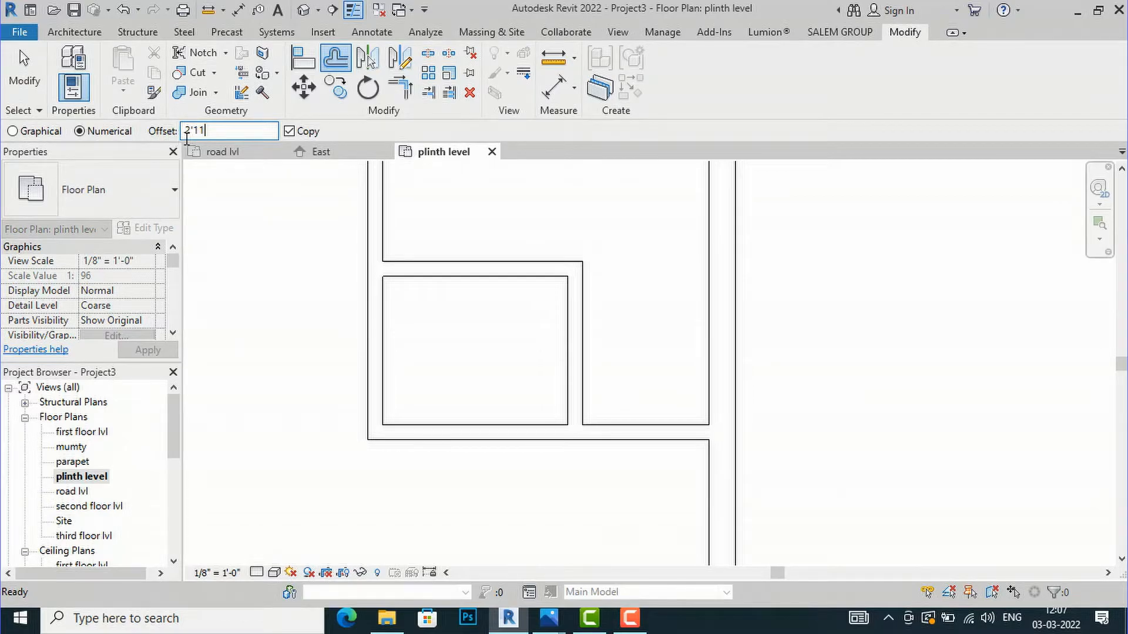
{"action": "left_click", "coordinate": [618, 438]}
{"action": "key", "text": "Escape"}
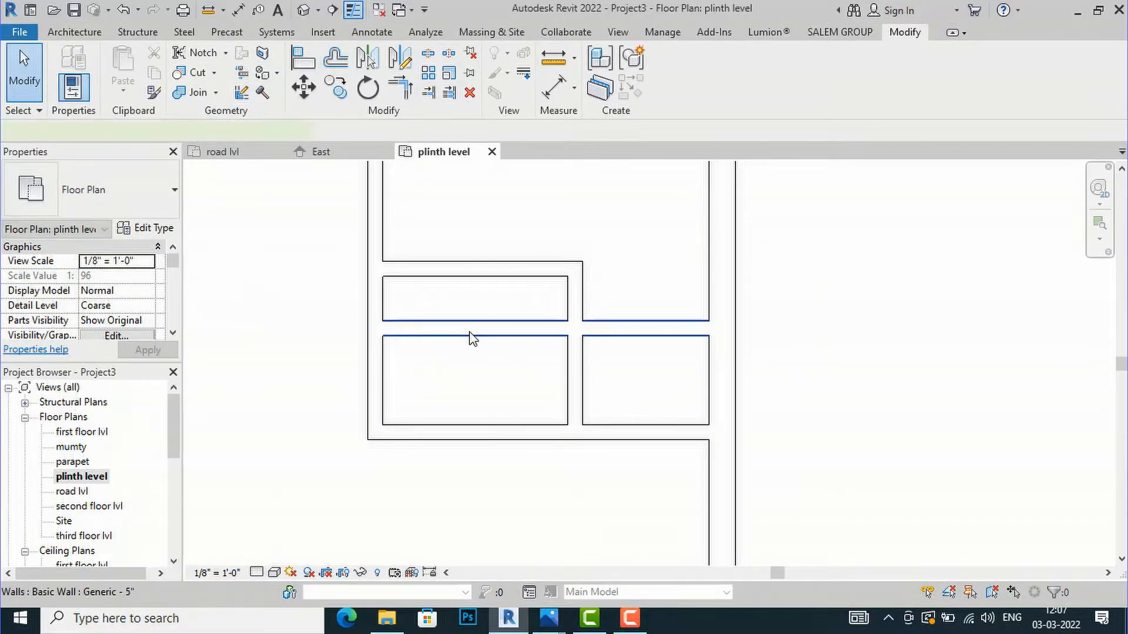
Shorten the copied wall from its left end so it stops at the store's right wall.
{"action": "left_click", "coordinate": [469, 332]}
{"action": "left_click_drag", "start_coordinate": [378, 322], "coordinate": [567, 323]}
{"action": "left_click", "coordinate": [835, 301]}
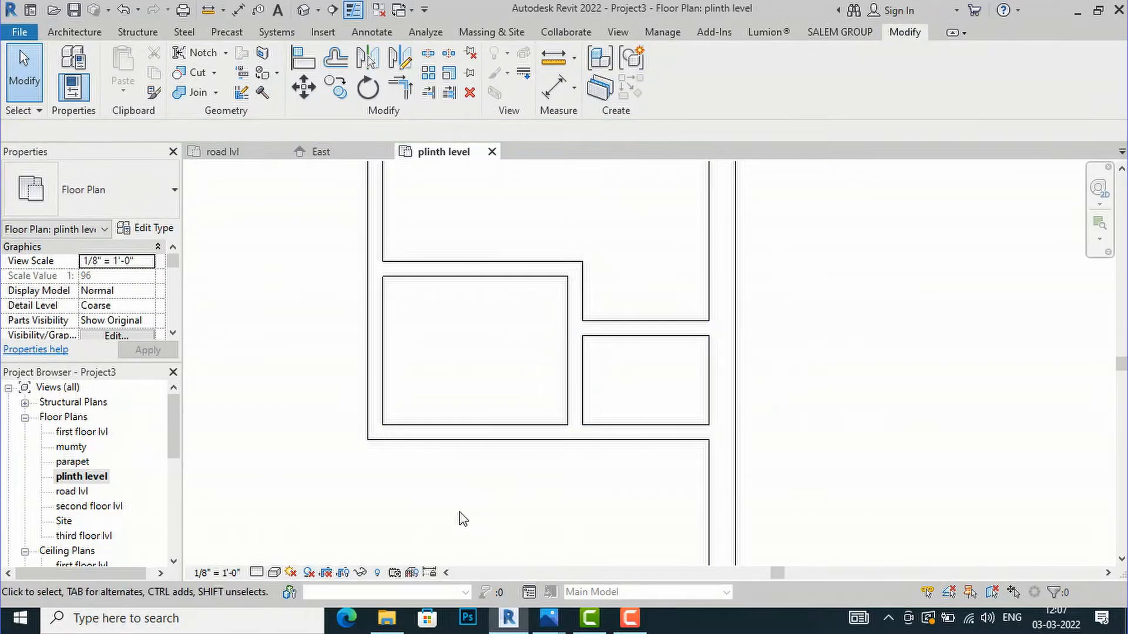
Check the toilet and store door positions on the ground floor plan image in Photos and return to Revit.
{"action": "mouse_move", "coordinate": [548, 623]}
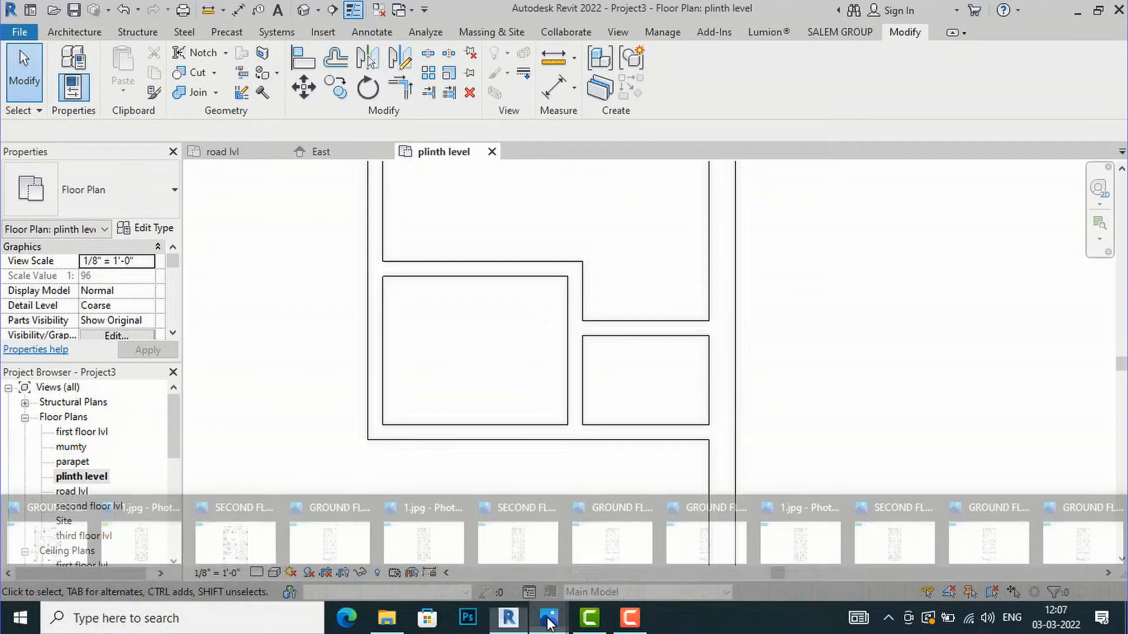
{"action": "left_click", "coordinate": [68, 542]}
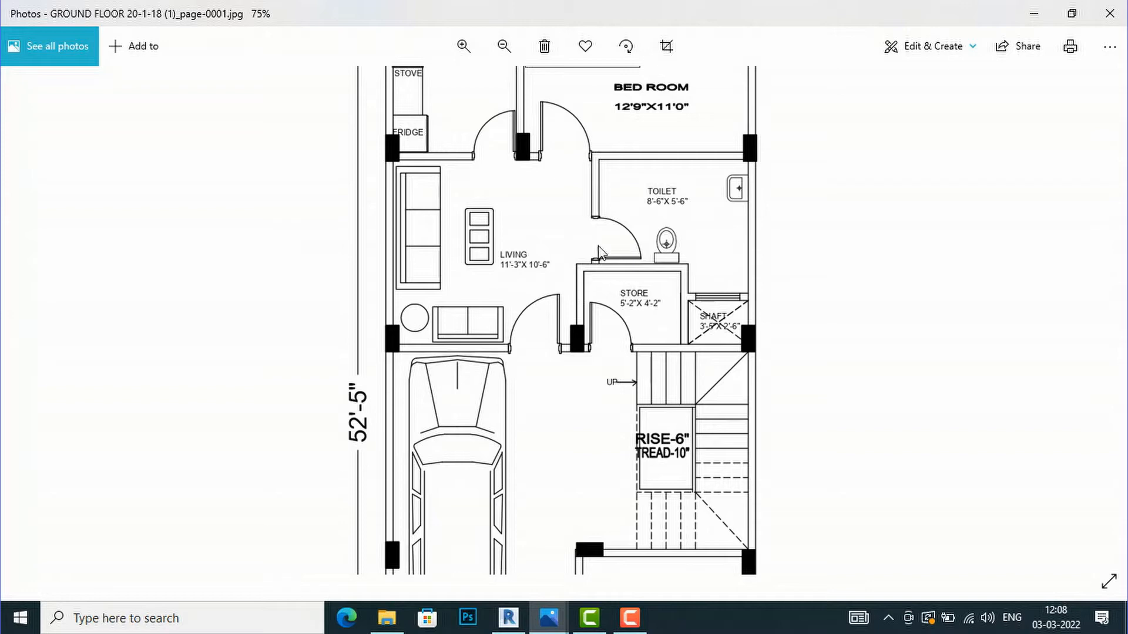
{"action": "left_click", "coordinate": [509, 618]}
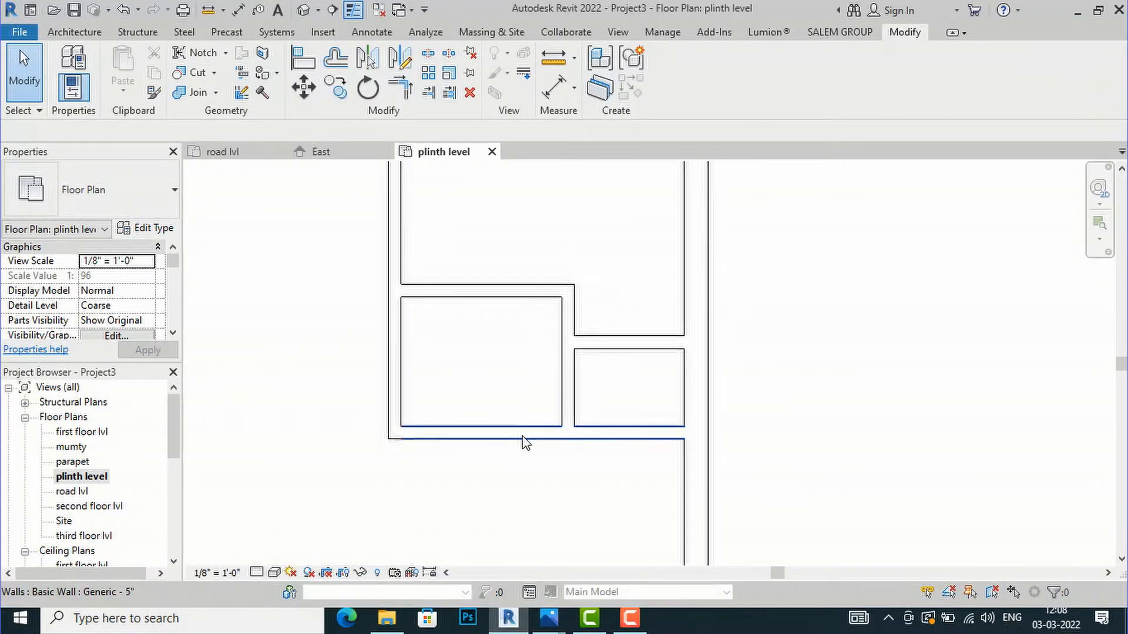
Place a Single-Flush 30" x 84" door at the left end of the store's bottom wall, hinged left and swinging into the store.
{"action": "scroll", "coordinate": [525, 441], "scroll_direction": "down", "scroll_amount": 1}
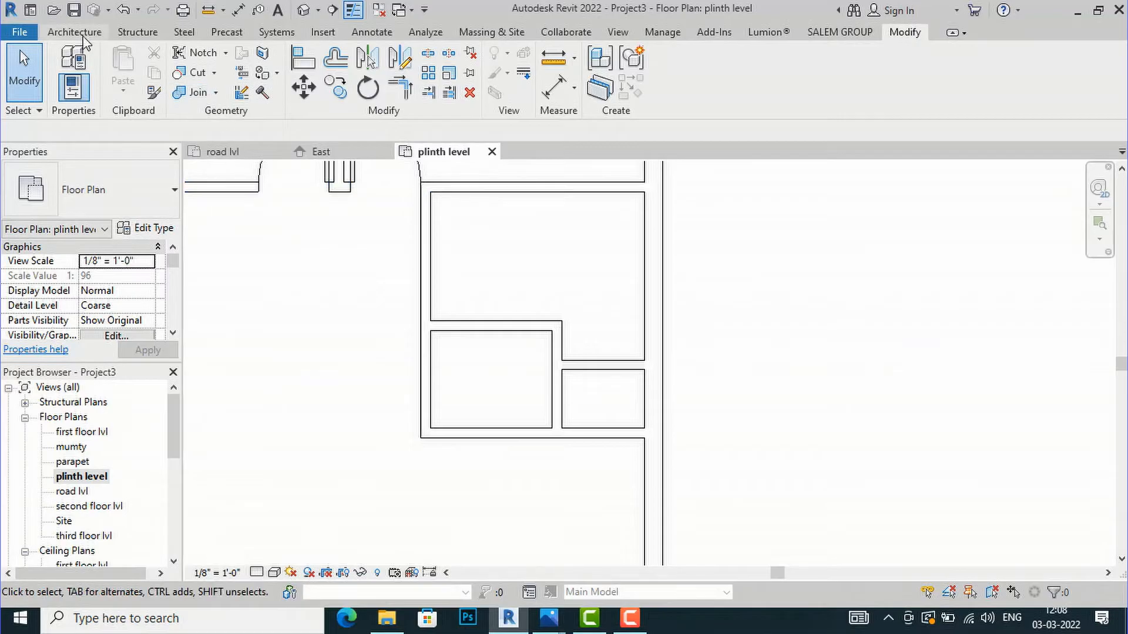
{"action": "left_click", "coordinate": [83, 35]}
{"action": "left_click", "coordinate": [103, 74]}
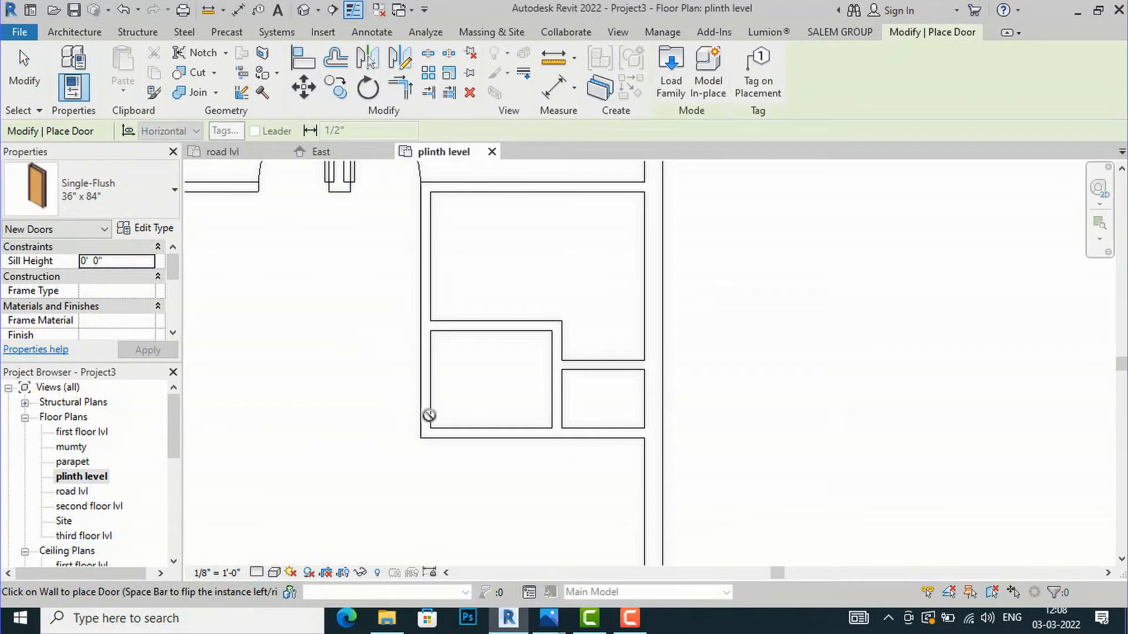
{"action": "scroll", "coordinate": [447, 425], "scroll_direction": "up", "scroll_amount": 1}
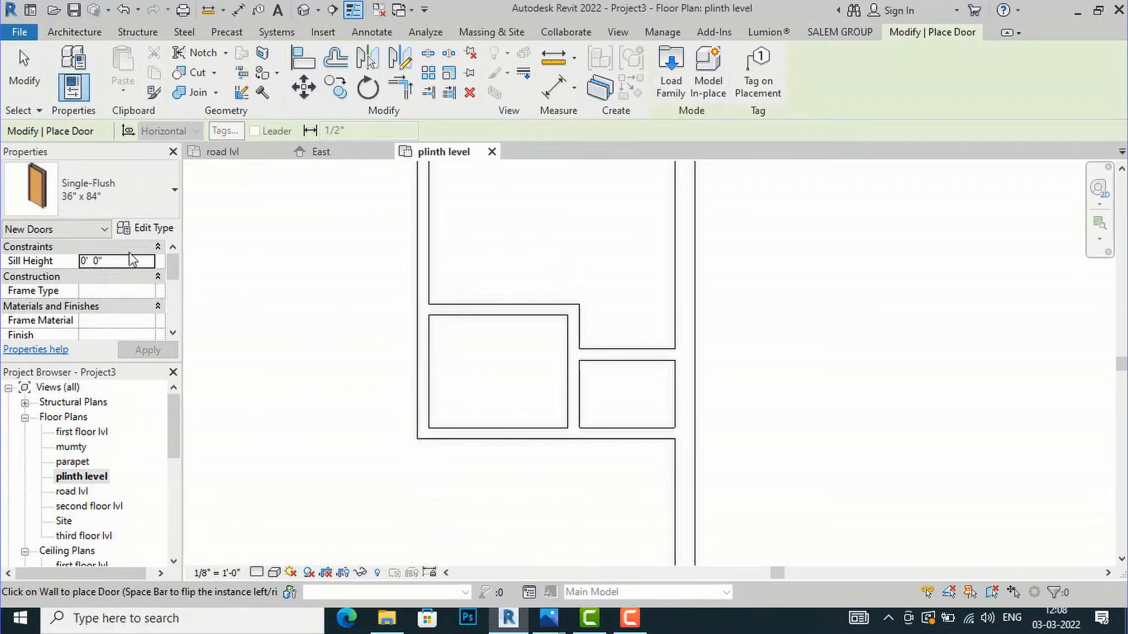
{"action": "left_click", "coordinate": [94, 202]}
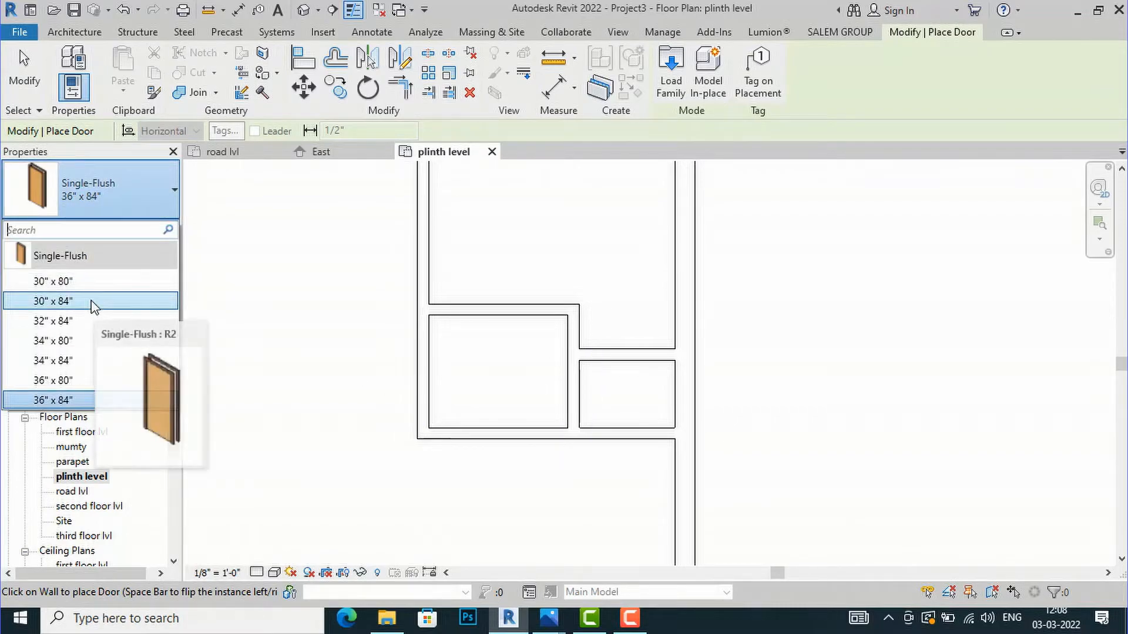
{"action": "left_click", "coordinate": [94, 302]}
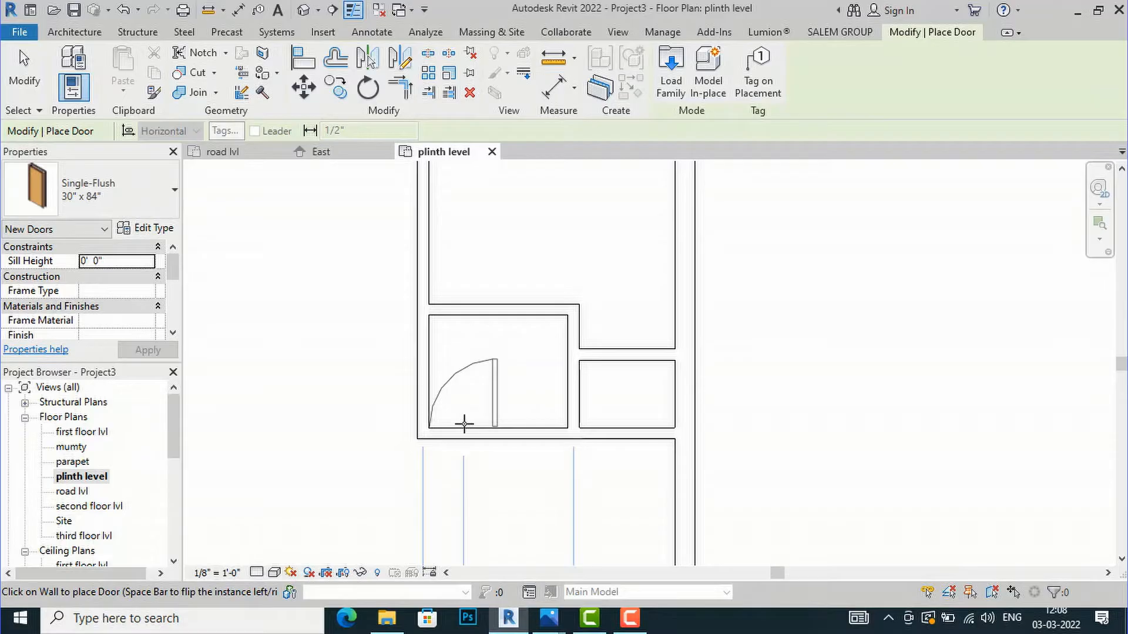
{"action": "key", "text": "space"}
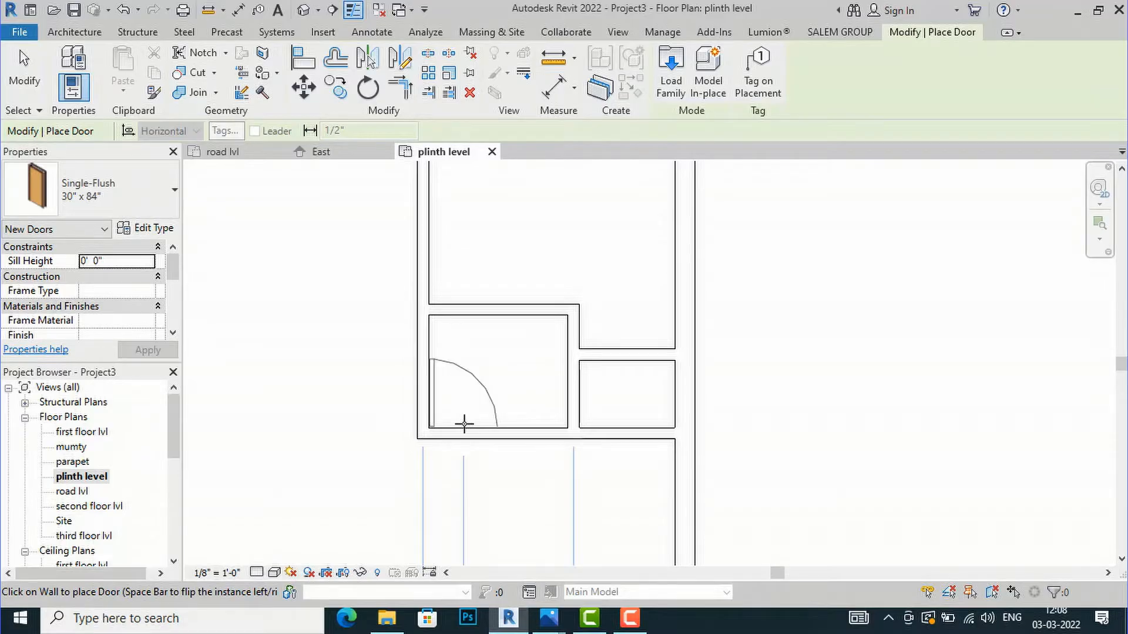
{"action": "left_click", "coordinate": [464, 423]}
{"action": "scroll", "coordinate": [477, 510], "scroll_direction": "down", "scroll_amount": 1}
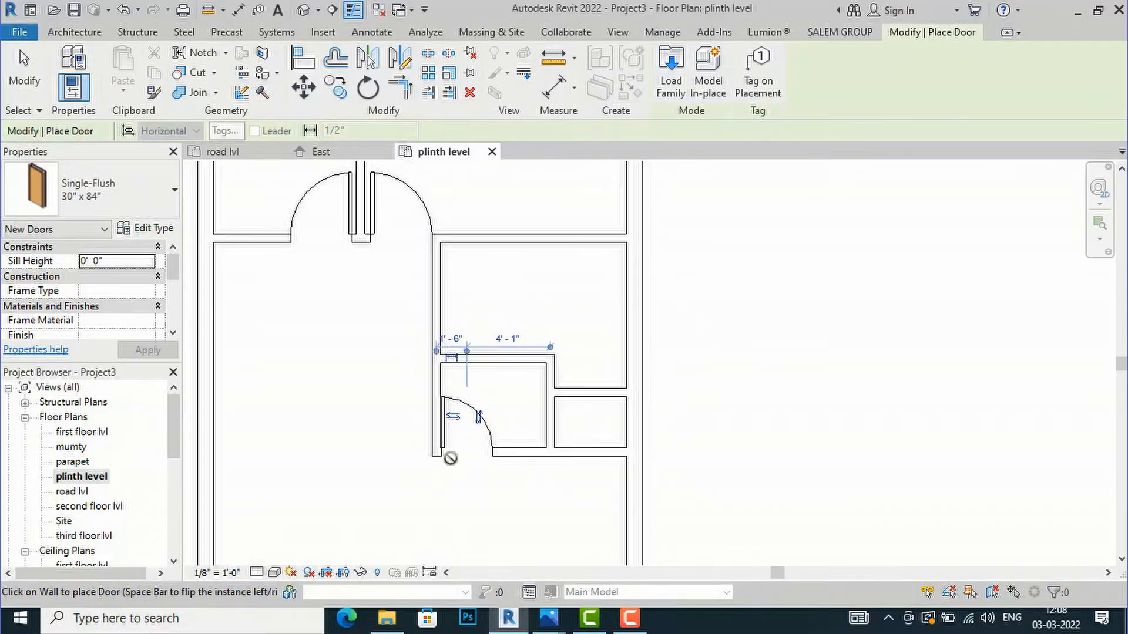
Place a Single-Flush 30" x 84" door at the lower end of the toilet's left wall, swinging into the toilet.
{"action": "scroll", "coordinate": [419, 339], "scroll_direction": "up", "scroll_amount": 1}
{"action": "key", "text": "space"}
{"action": "scroll", "coordinate": [443, 324], "scroll_direction": "up", "scroll_amount": 1}
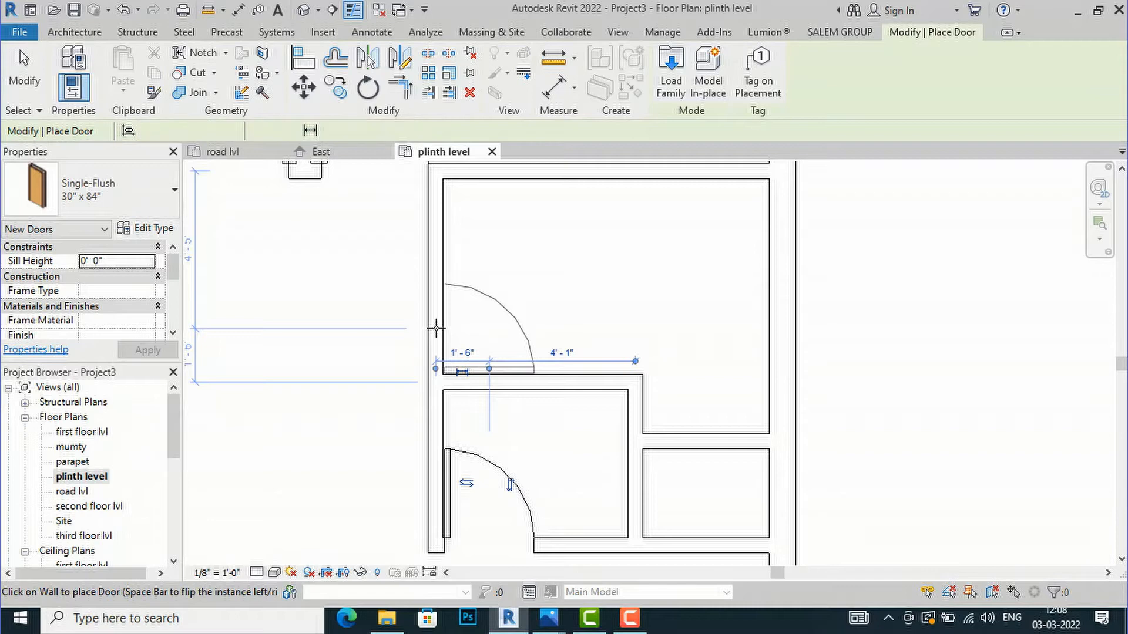
{"action": "left_click", "coordinate": [441, 322]}
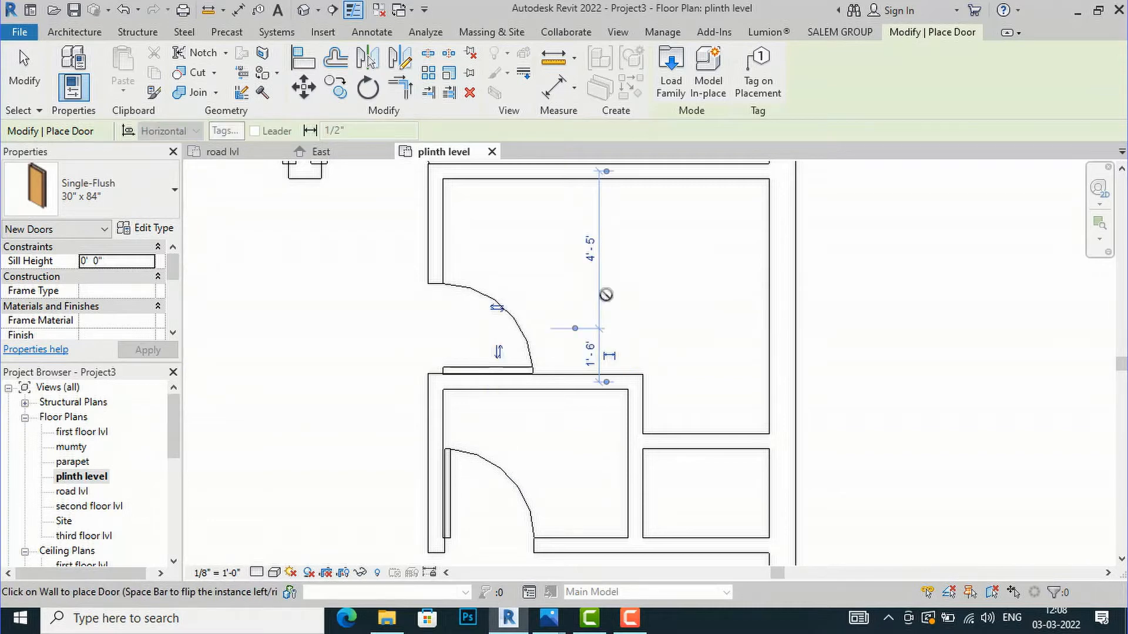
{"action": "key", "text": "Escape"}
{"action": "key", "text": "Escape"}
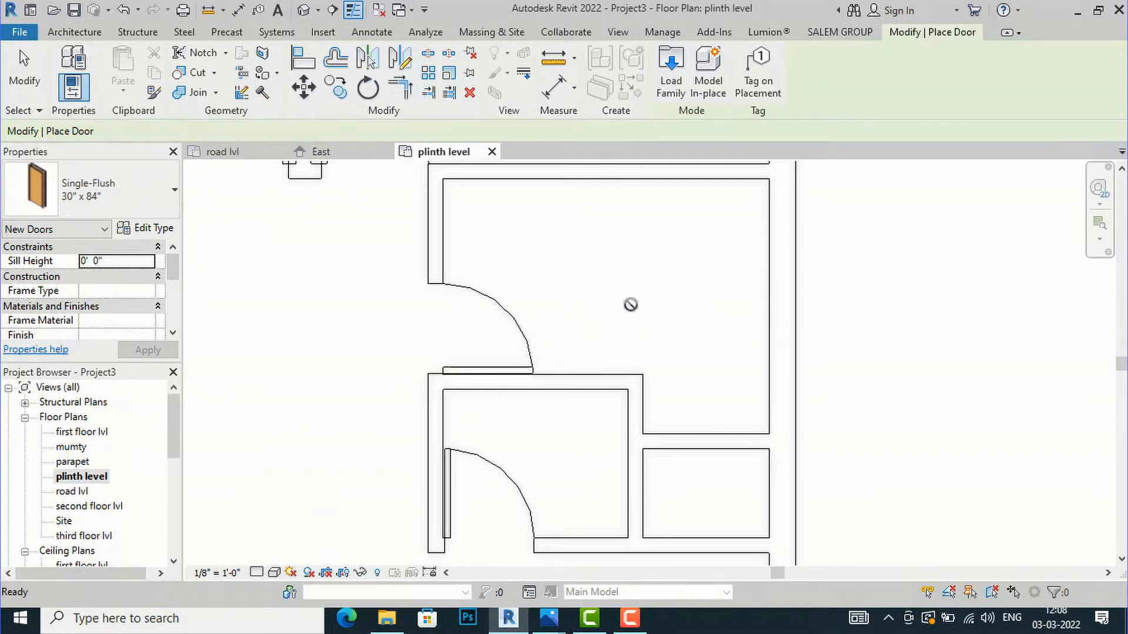
Check the living room's lower wall and its door on the ground floor plan image in Photos and return to Revit.
{"action": "scroll", "coordinate": [445, 354], "scroll_direction": "down", "scroll_amount": 1}
{"action": "scroll", "coordinate": [511, 357], "scroll_direction": "down", "scroll_amount": 1}
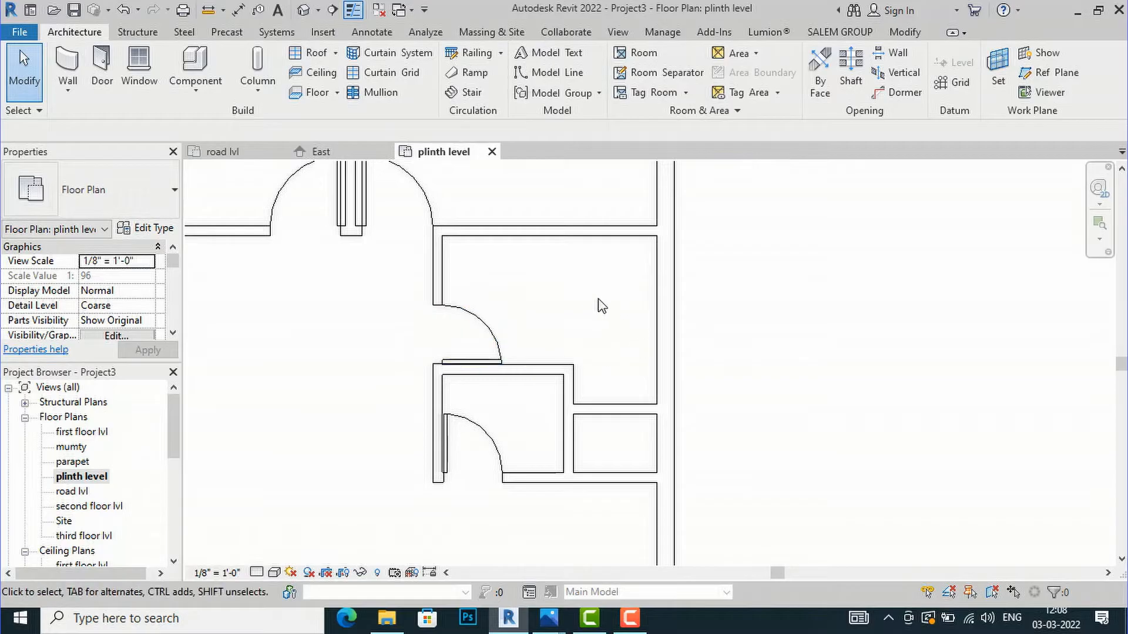
{"action": "scroll", "coordinate": [596, 305], "scroll_direction": "down", "scroll_amount": 2}
{"action": "scroll", "coordinate": [511, 282], "scroll_direction": "down", "scroll_amount": 1}
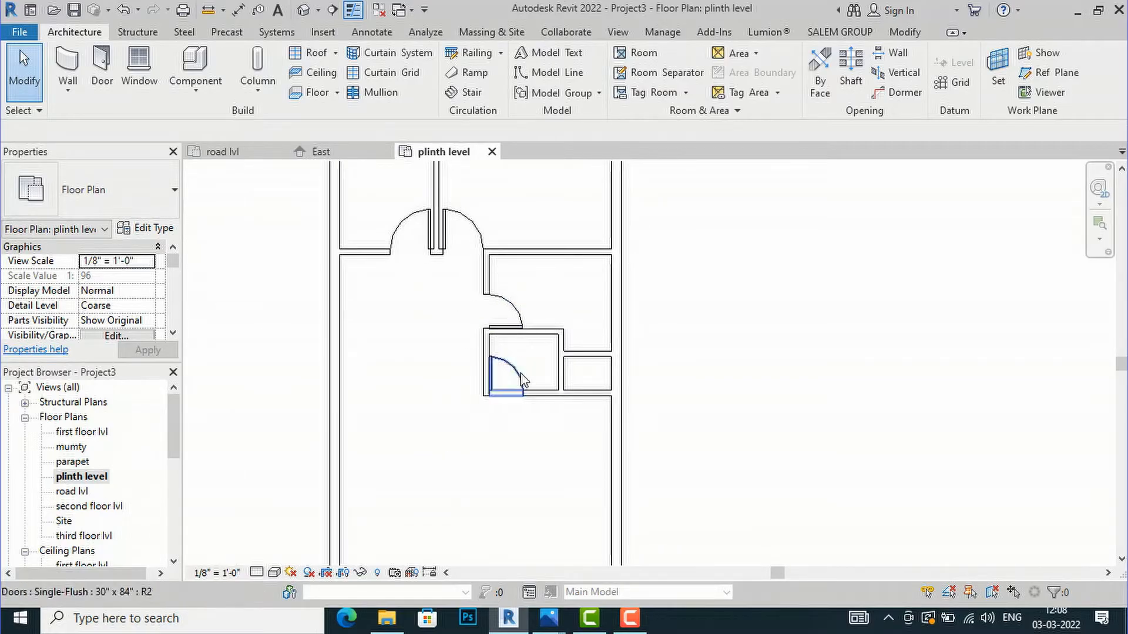
{"action": "mouse_move", "coordinate": [549, 620]}
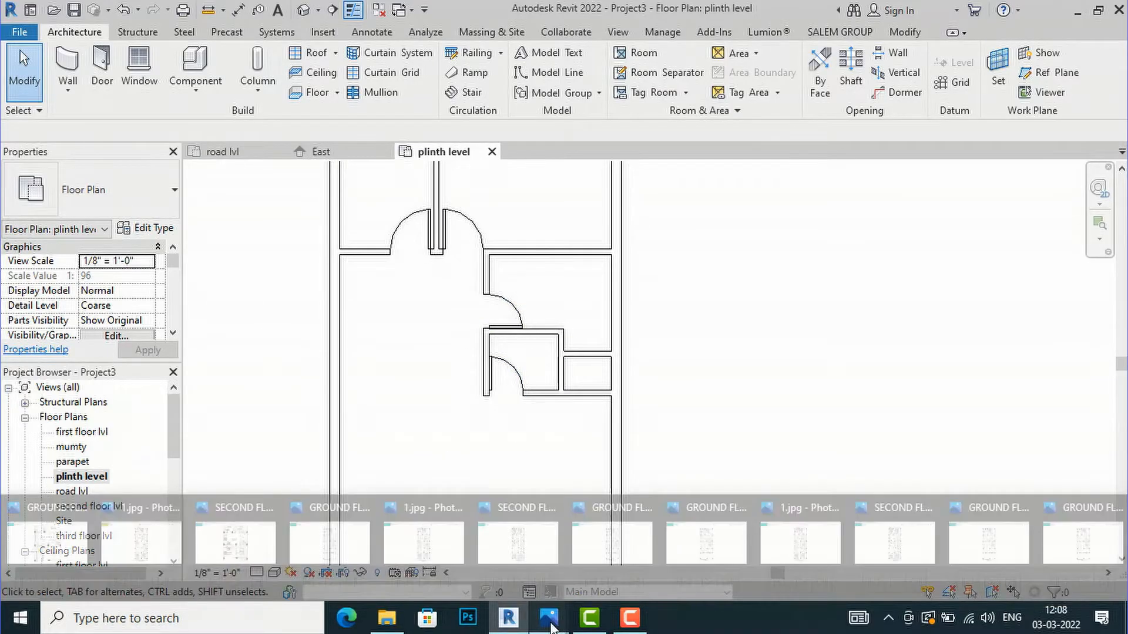
{"action": "left_click", "coordinate": [49, 546]}
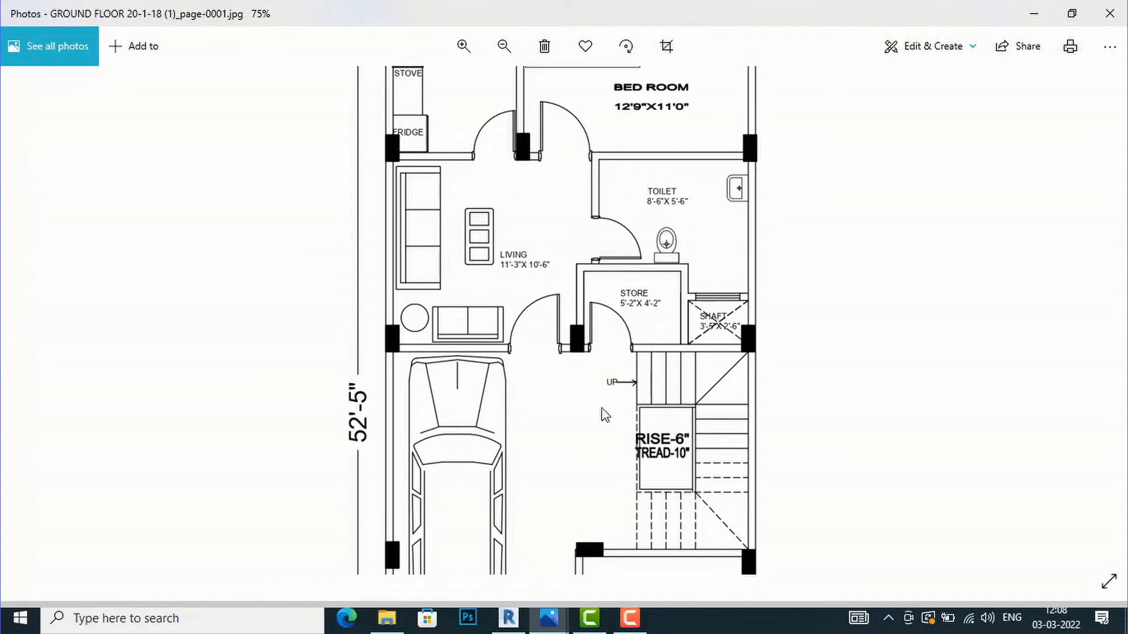
{"action": "left_click", "coordinate": [513, 618]}
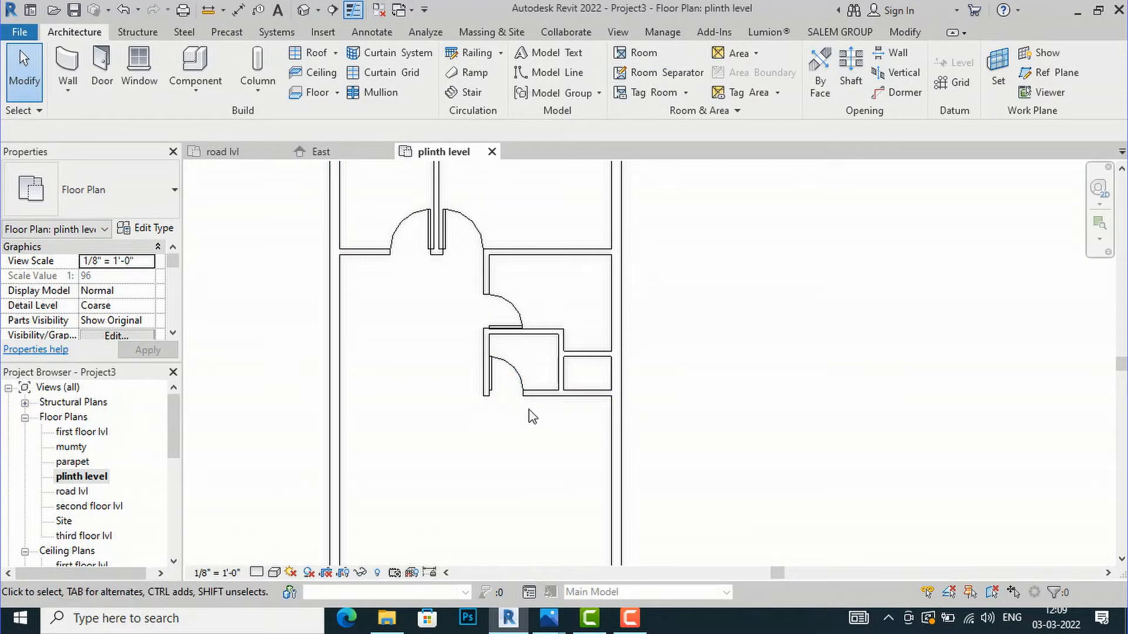
Try to draw a Generic - 5" wall about 14' long from the store door's right edge to the left outer wall.
{"action": "left_click", "coordinate": [534, 393]}
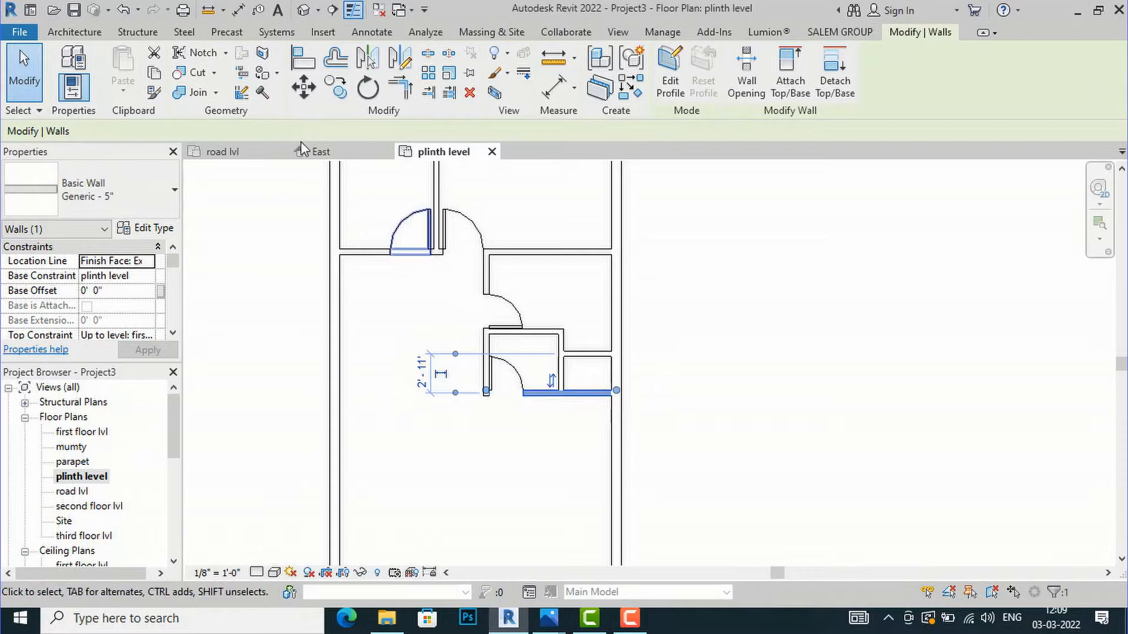
{"action": "key", "text": "w"}
{"action": "key", "text": "a"}
{"action": "scroll", "coordinate": [456, 396], "scroll_direction": "up", "scroll_amount": 2}
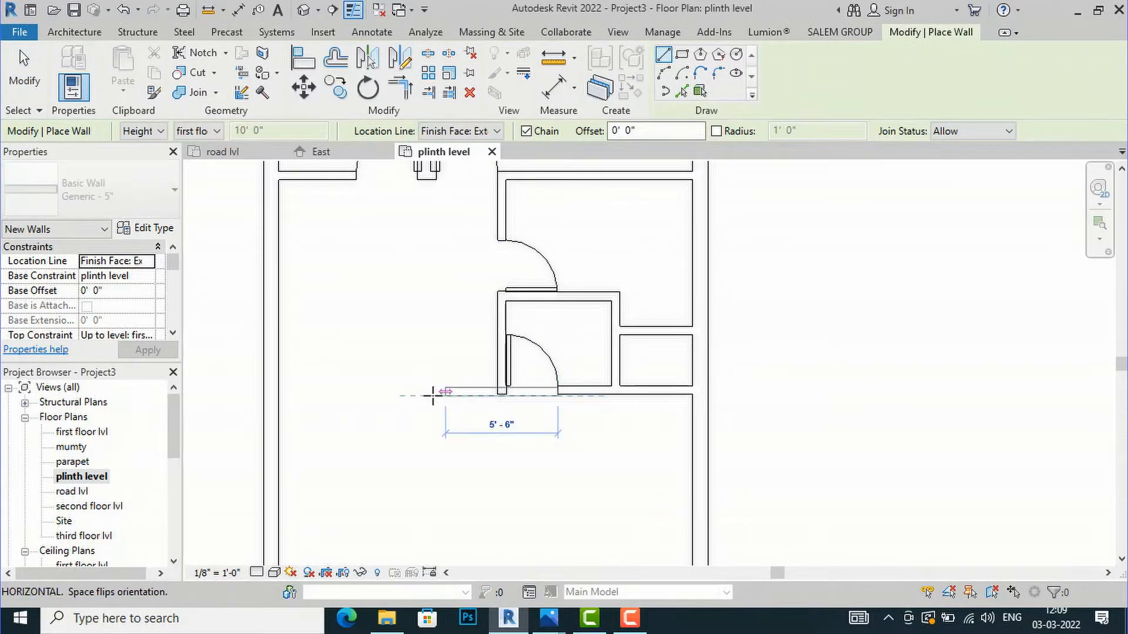
{"action": "left_click", "coordinate": [276, 396]}
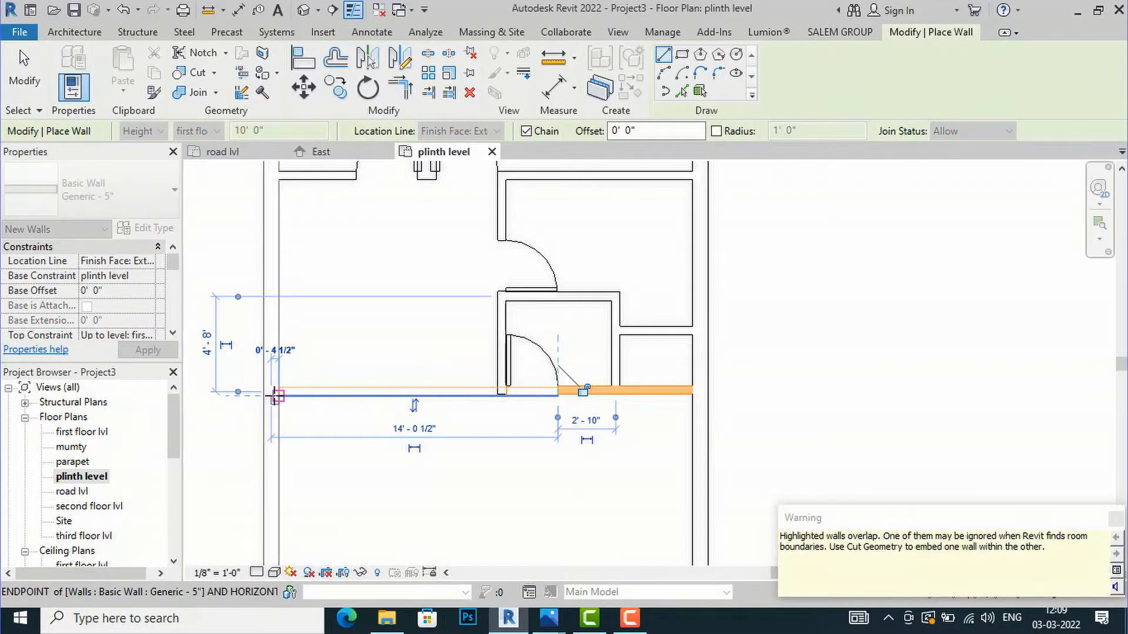
{"action": "key", "text": "Escape"}
{"action": "key", "text": "Escape"}
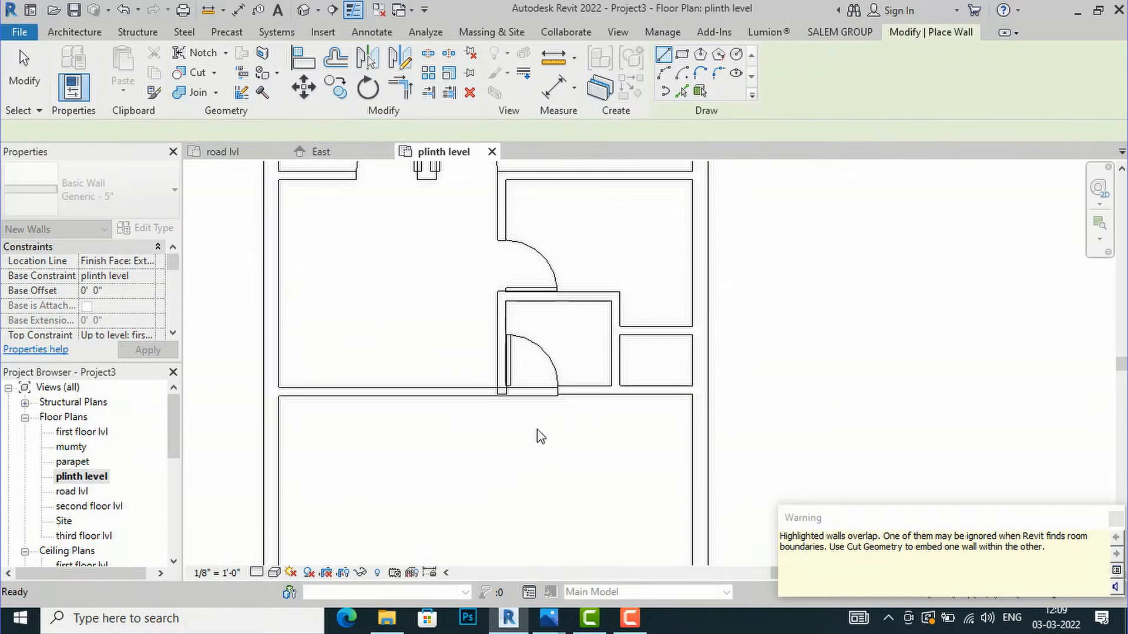
Remove the newly drawn 5" wall that overlaps the store's bottom wall.
{"action": "left_click", "coordinate": [548, 400]}
{"action": "key", "text": "Escape"}
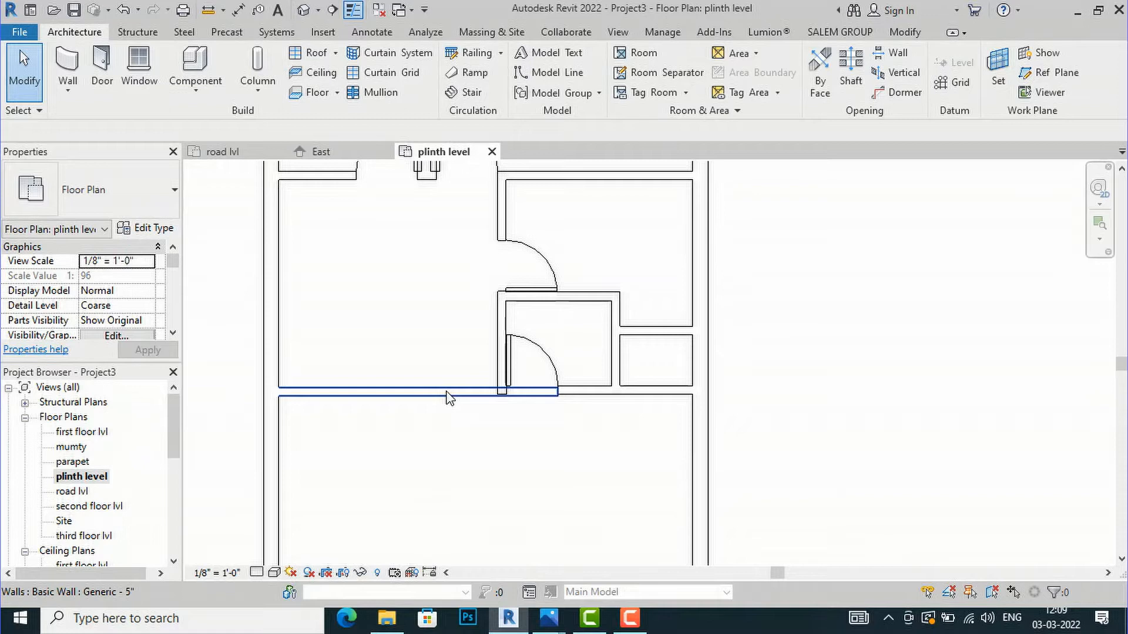
{"action": "left_click", "coordinate": [449, 395]}
{"action": "scroll", "coordinate": [551, 420], "scroll_direction": "up", "scroll_amount": 2}
{"action": "key", "text": "Escape"}
{"action": "left_click", "coordinate": [539, 401]}
{"action": "key", "text": "Escape"}
{"action": "left_click", "coordinate": [389, 389]}
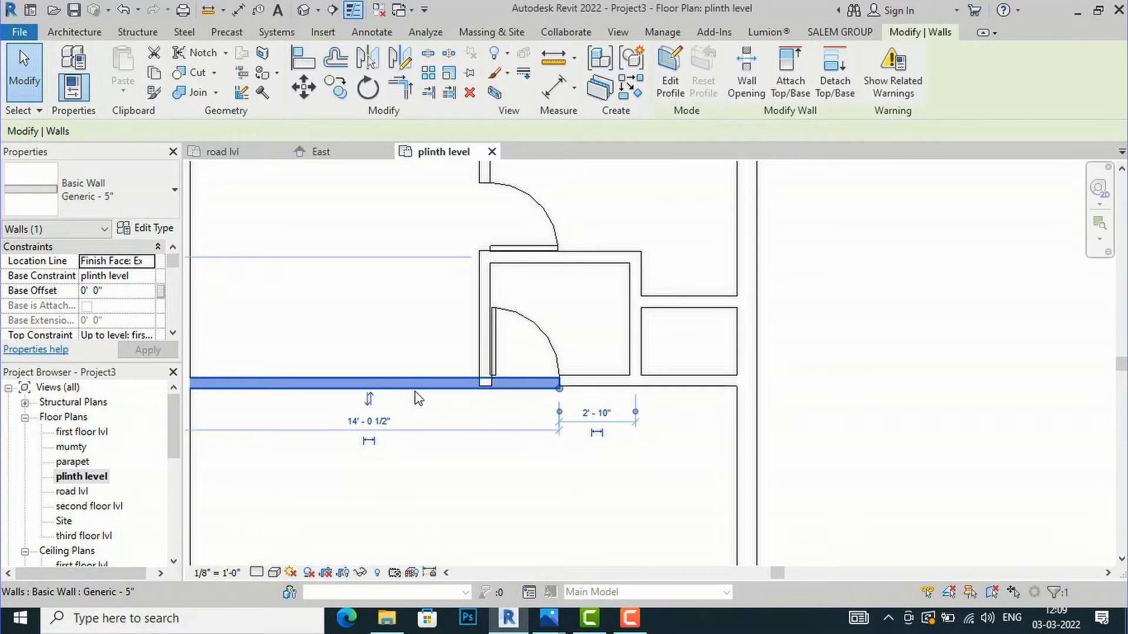
{"action": "key", "text": "Escape"}
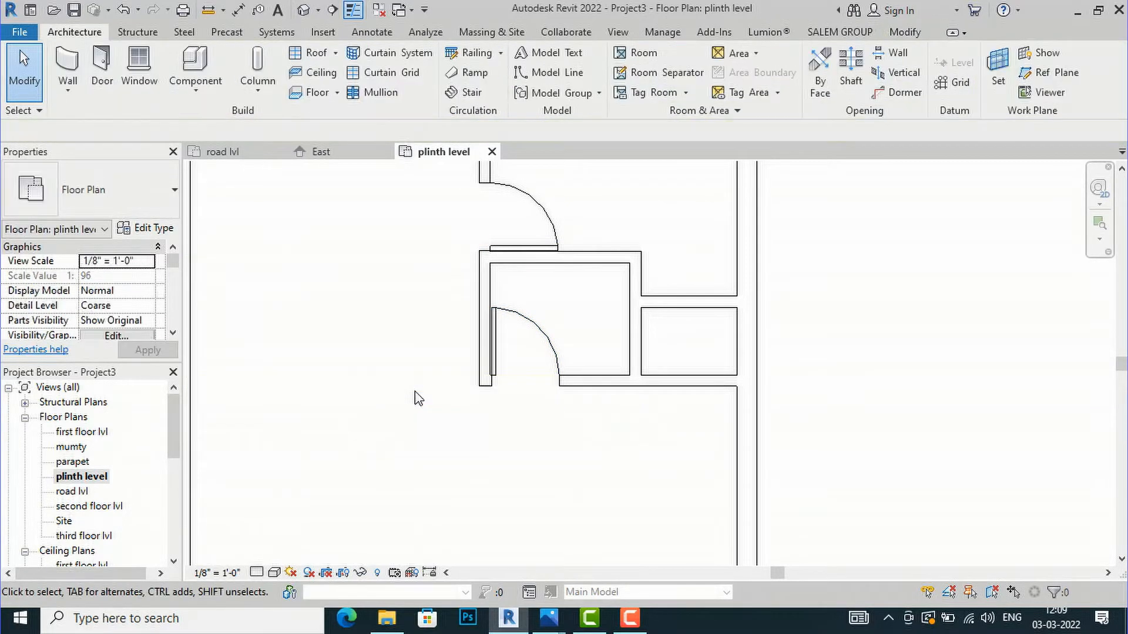
Extend the store's bottom wall to the inner face of the left outer wall with Trim/Extend Single Element.
{"action": "left_click", "coordinate": [575, 378]}
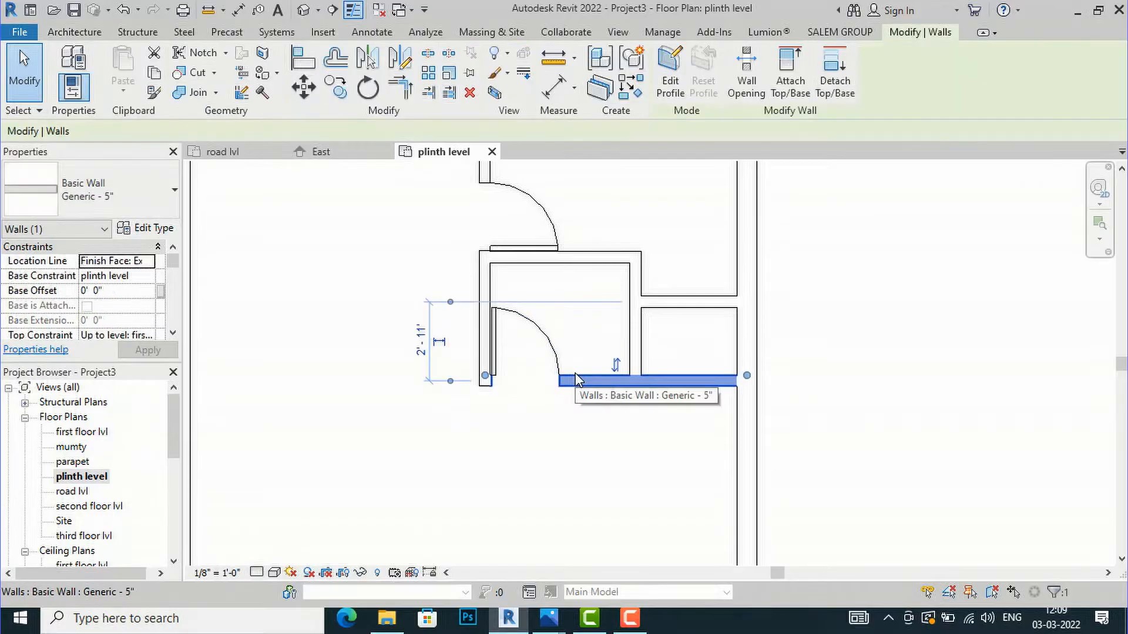
{"action": "left_click", "coordinate": [429, 92]}
{"action": "scroll", "coordinate": [697, 319], "scroll_direction": "down", "scroll_amount": 1}
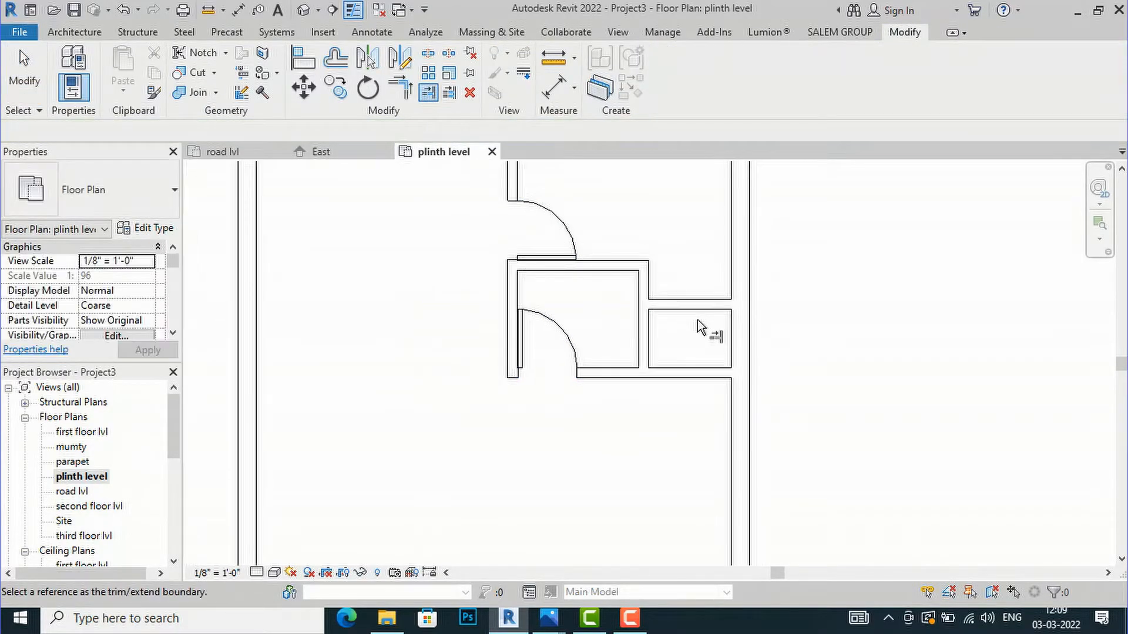
{"action": "scroll", "coordinate": [581, 382], "scroll_direction": "up", "scroll_amount": 2}
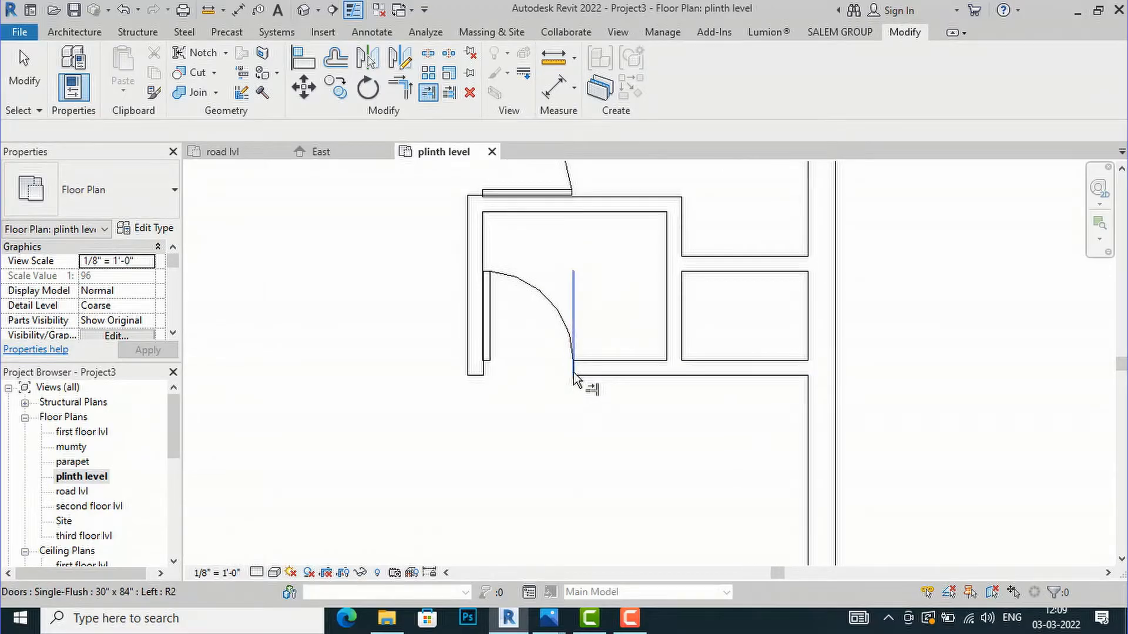
{"action": "scroll", "coordinate": [584, 382], "scroll_direction": "down", "scroll_amount": 1}
{"action": "left_click", "coordinate": [217, 368]}
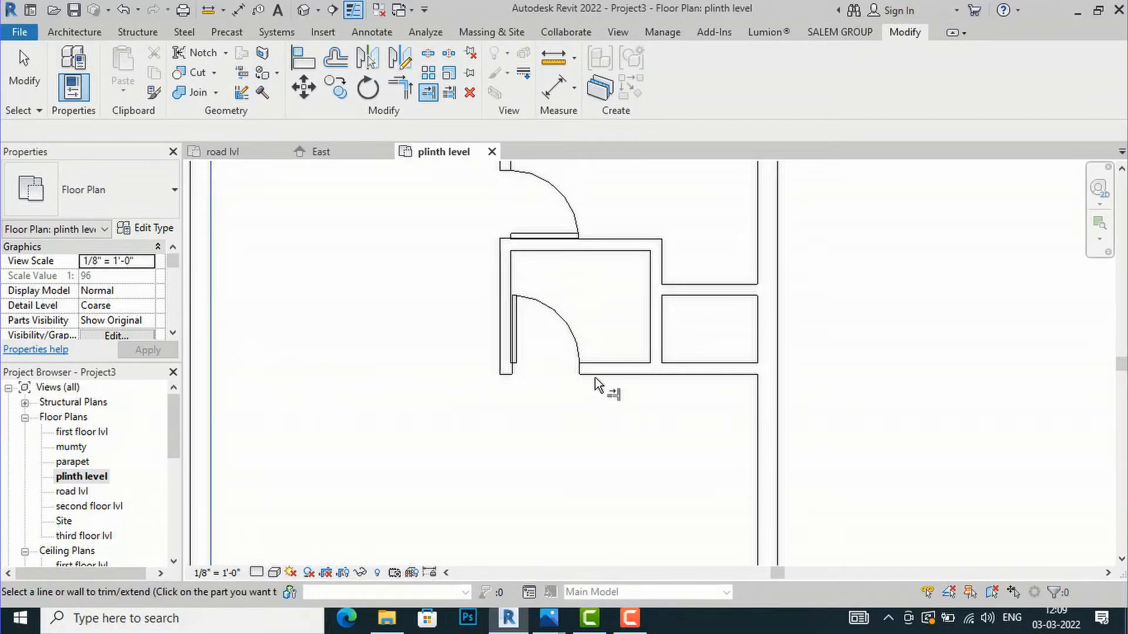
{"action": "left_click", "coordinate": [596, 385]}
{"action": "scroll", "coordinate": [549, 405], "scroll_direction": "down", "scroll_amount": 2}
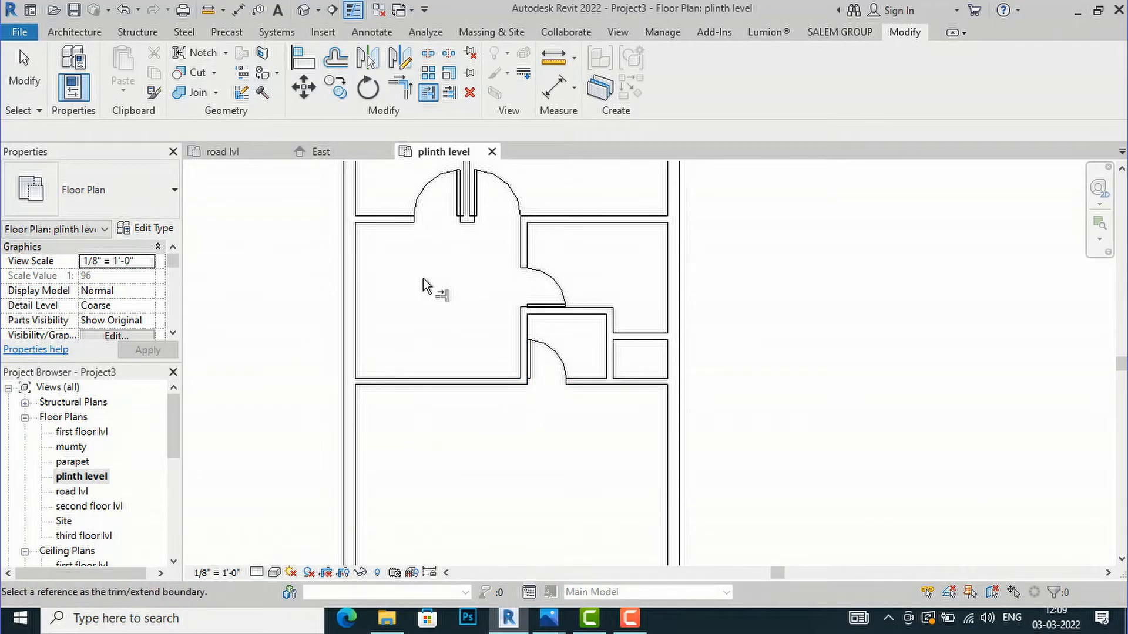
Place a Single-Flush 36" x 84" door in the living room's bottom wall beside the store, hinged on the store side and swinging into the living room.
{"action": "scroll", "coordinate": [431, 284], "scroll_direction": "down", "scroll_amount": 1}
{"action": "scroll", "coordinate": [466, 395], "scroll_direction": "down", "scroll_amount": 1}
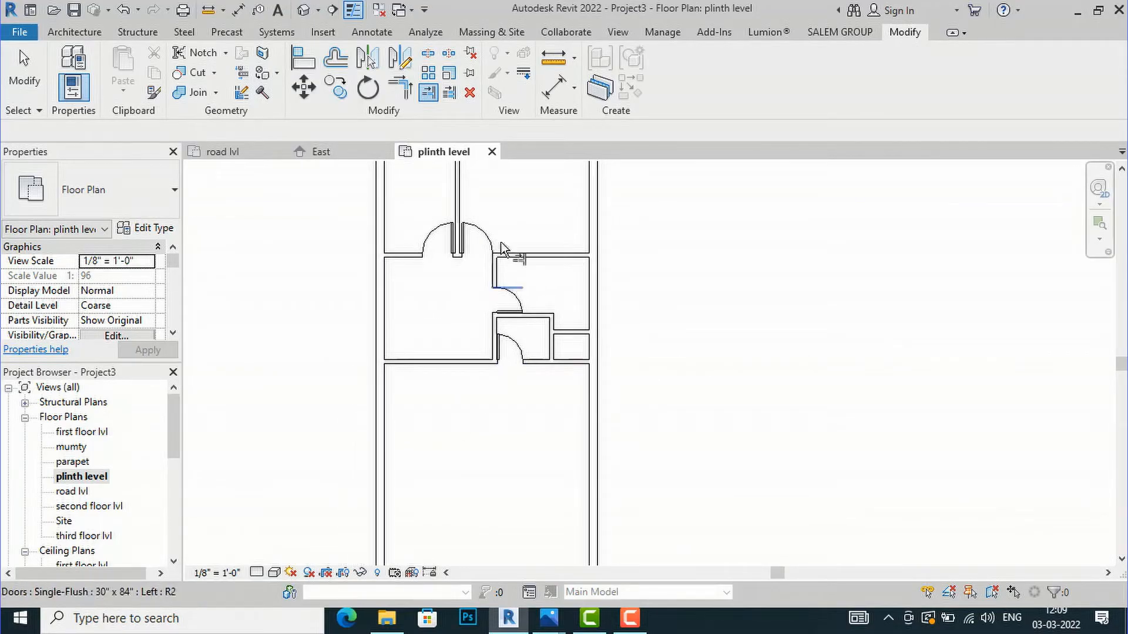
{"action": "left_click", "coordinate": [75, 32]}
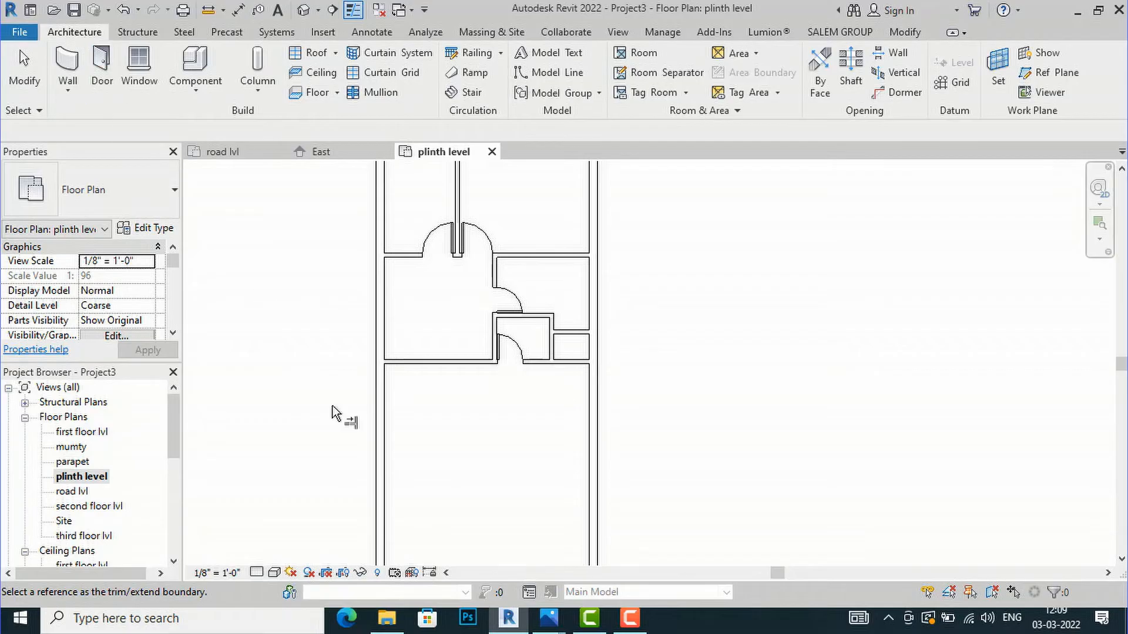
{"action": "left_click", "coordinate": [101, 68]}
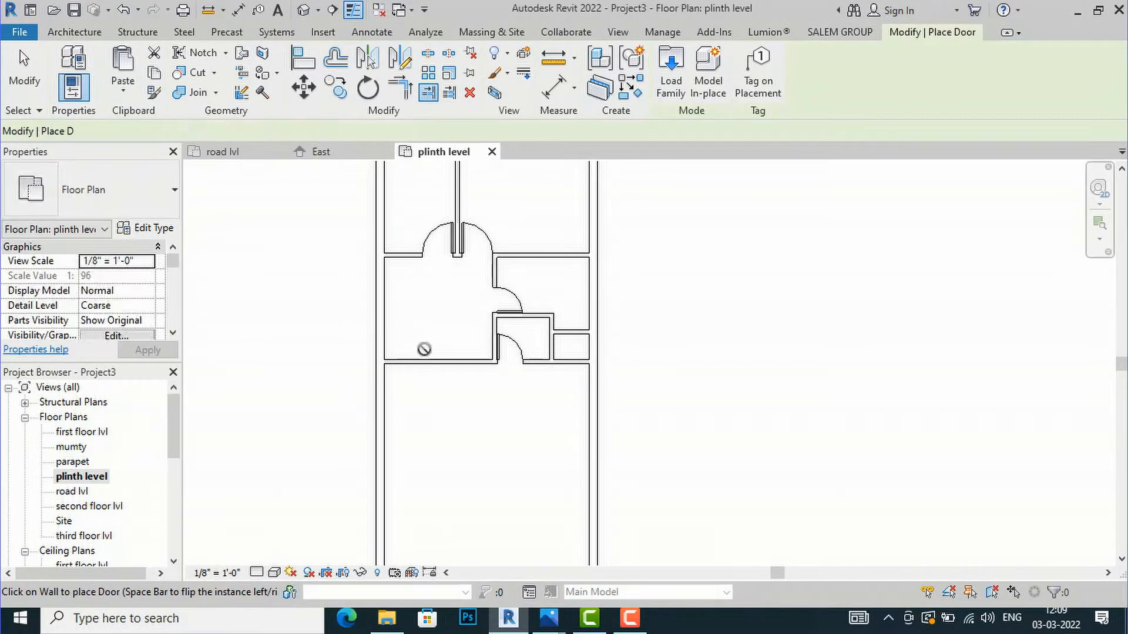
{"action": "scroll", "coordinate": [447, 354], "scroll_direction": "up", "scroll_amount": 1}
{"action": "scroll", "coordinate": [447, 353], "scroll_direction": "up", "scroll_amount": 1}
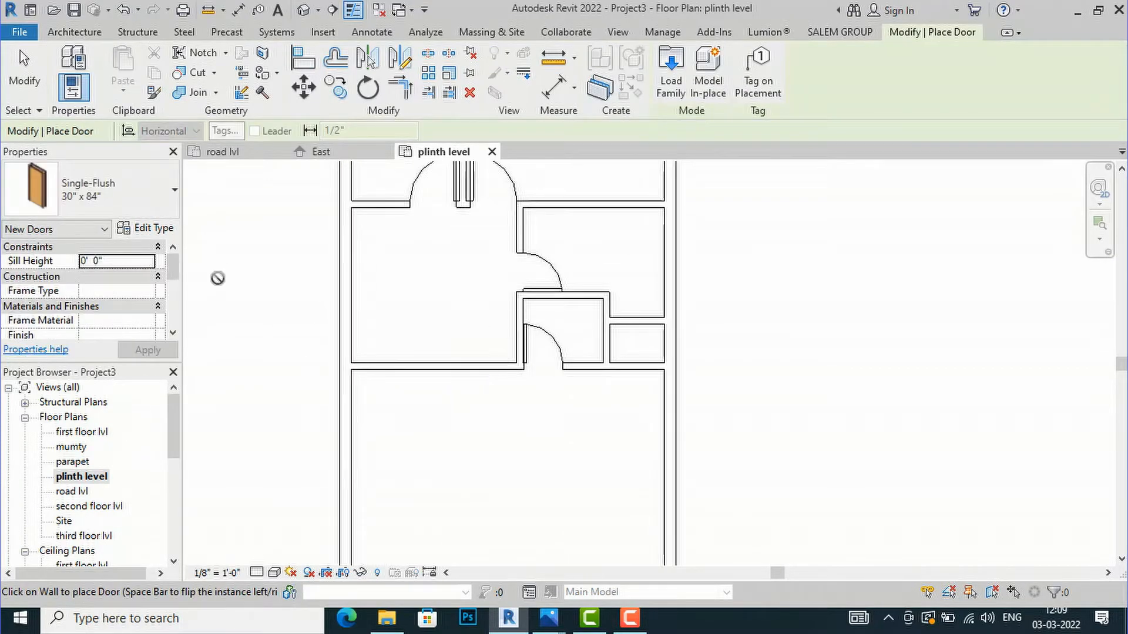
{"action": "left_click", "coordinate": [147, 215]}
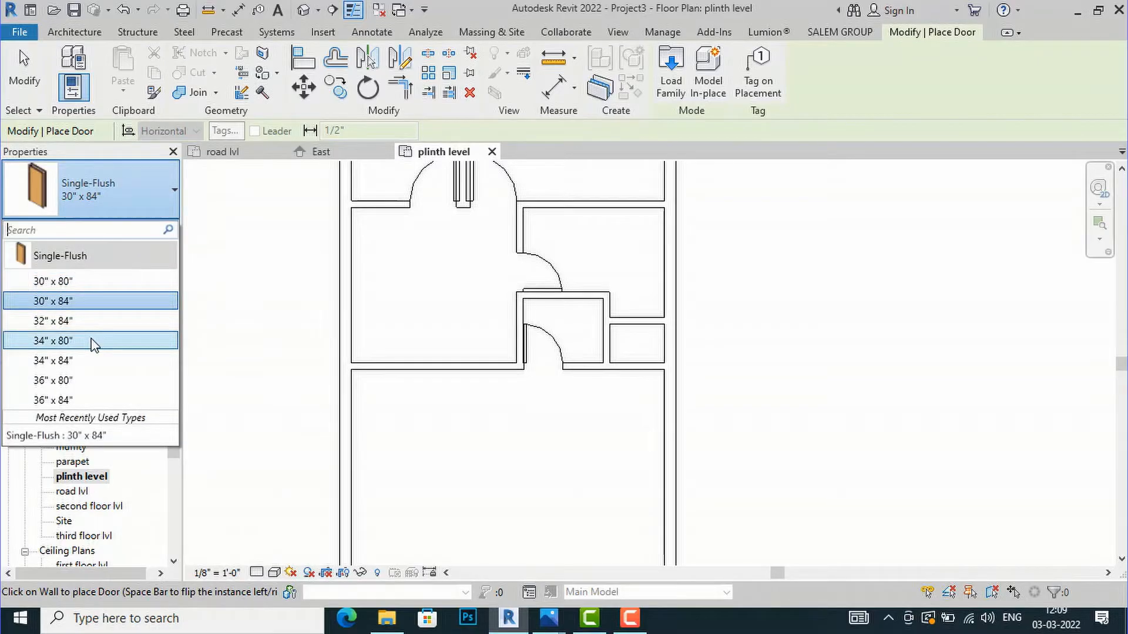
{"action": "left_click", "coordinate": [85, 405]}
{"action": "scroll", "coordinate": [496, 355], "scroll_direction": "up", "scroll_amount": 2}
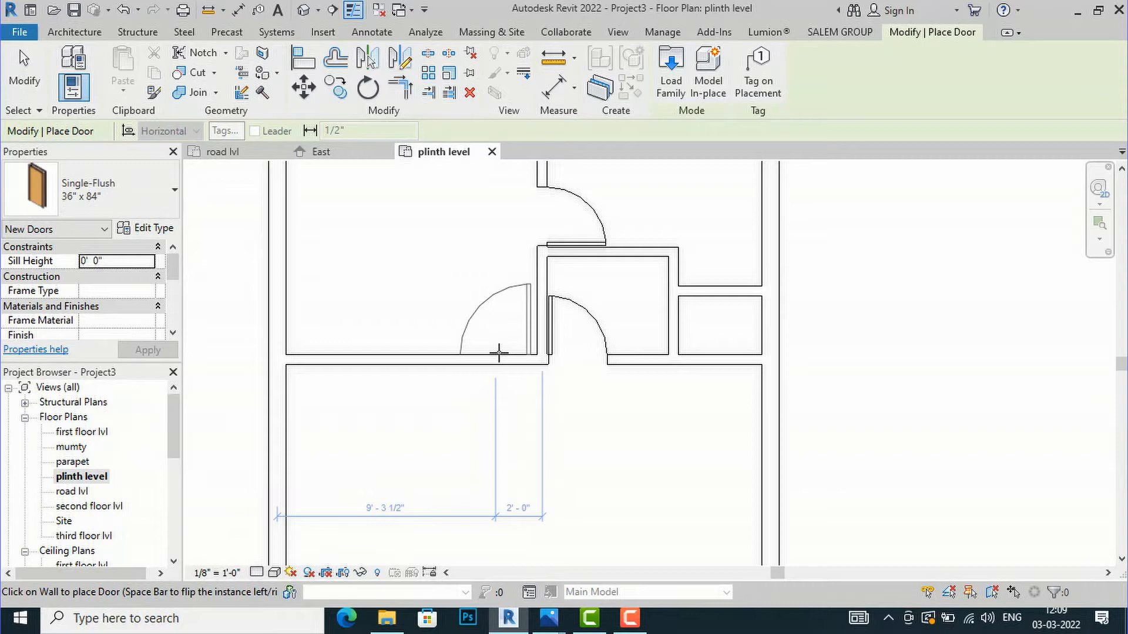
{"action": "scroll", "coordinate": [499, 353], "scroll_direction": "up", "scroll_amount": 1}
{"action": "left_click", "coordinate": [498, 353]}
{"action": "scroll", "coordinate": [470, 399], "scroll_direction": "down", "scroll_amount": 3}
{"action": "scroll", "coordinate": [443, 403], "scroll_direction": "down", "scroll_amount": 2}
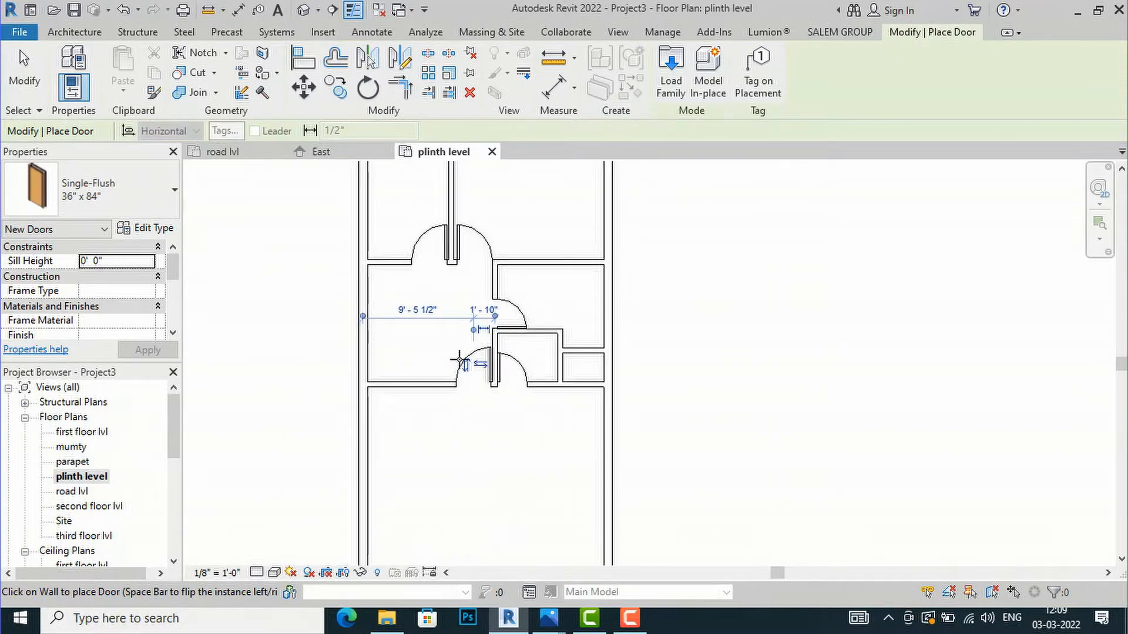
{"action": "key", "text": "Escape"}
{"action": "key", "text": "Escape"}
{"action": "scroll", "coordinate": [440, 326], "scroll_direction": "down", "scroll_amount": 2}
{"action": "scroll", "coordinate": [501, 394], "scroll_direction": "up", "scroll_amount": 1}
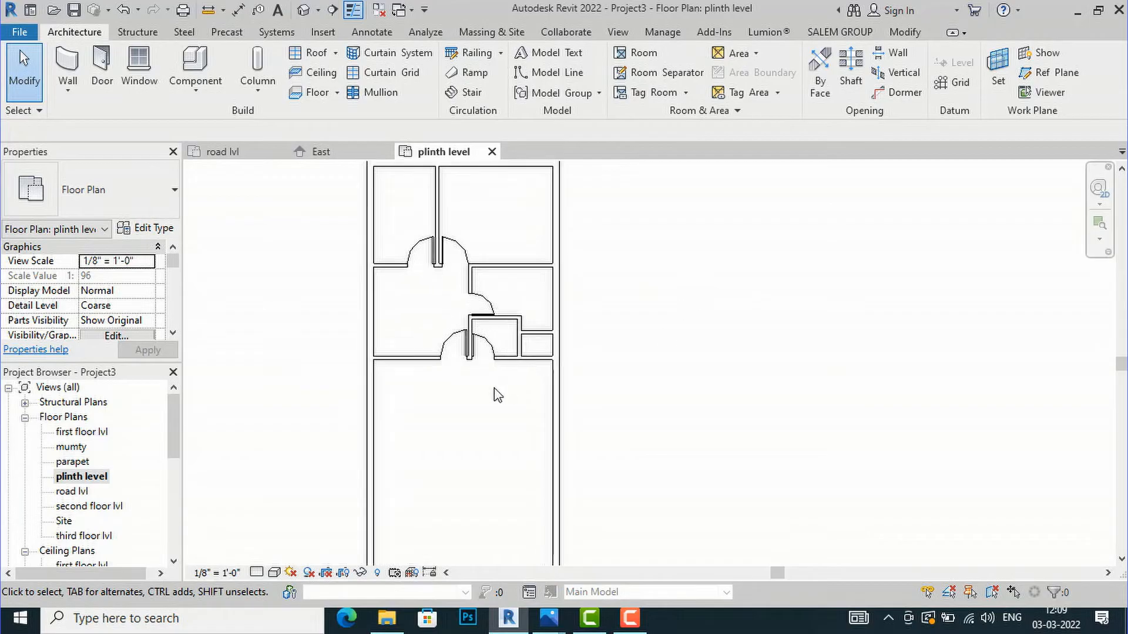
Examine the staircase, parking and shop layout with rise and tread sizes on the ground floor plan image in Photos, and return to Revit.
{"action": "scroll", "coordinate": [448, 234], "scroll_direction": "down", "scroll_amount": 1}
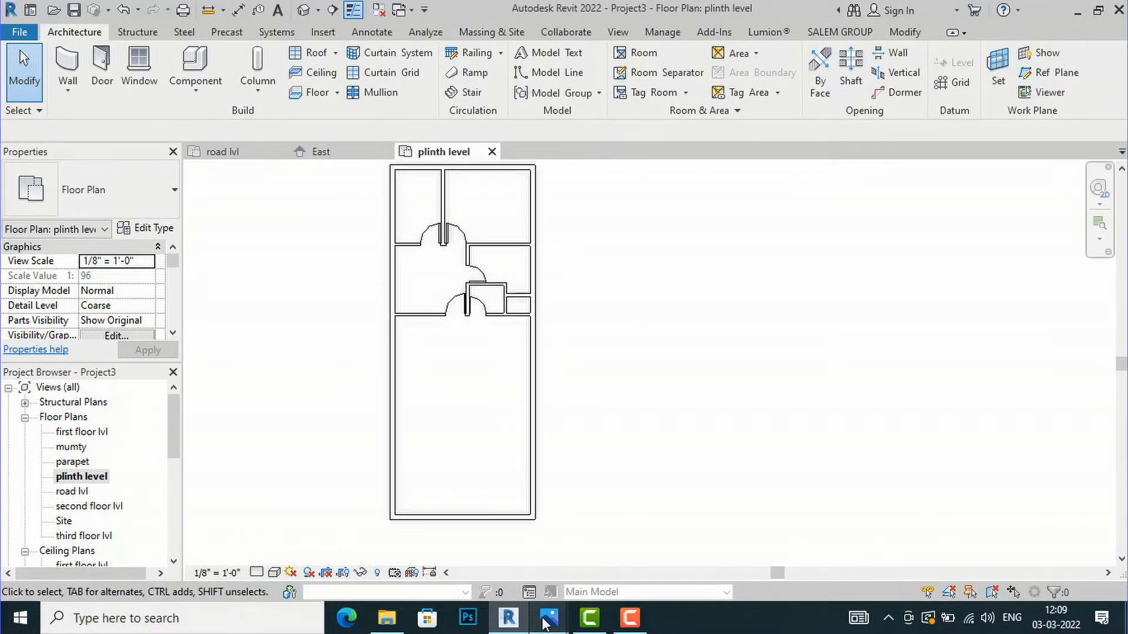
{"action": "mouse_move", "coordinate": [548, 617]}
{"action": "left_click", "coordinate": [47, 544]}
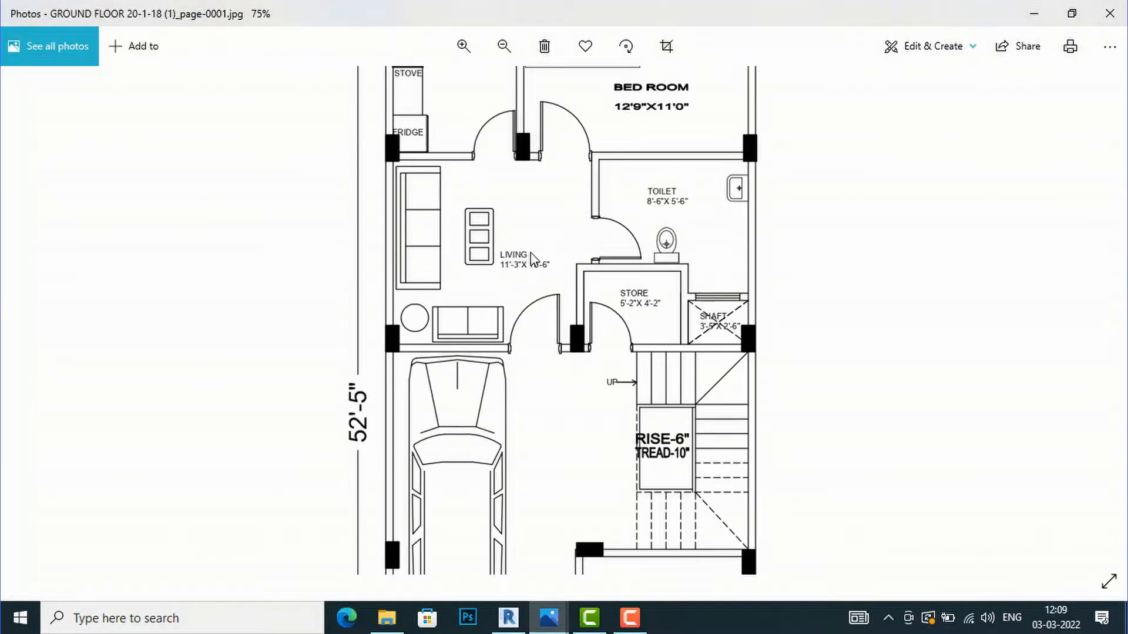
{"action": "scroll", "coordinate": [510, 371], "scroll_direction": "down", "scroll_amount": 5}
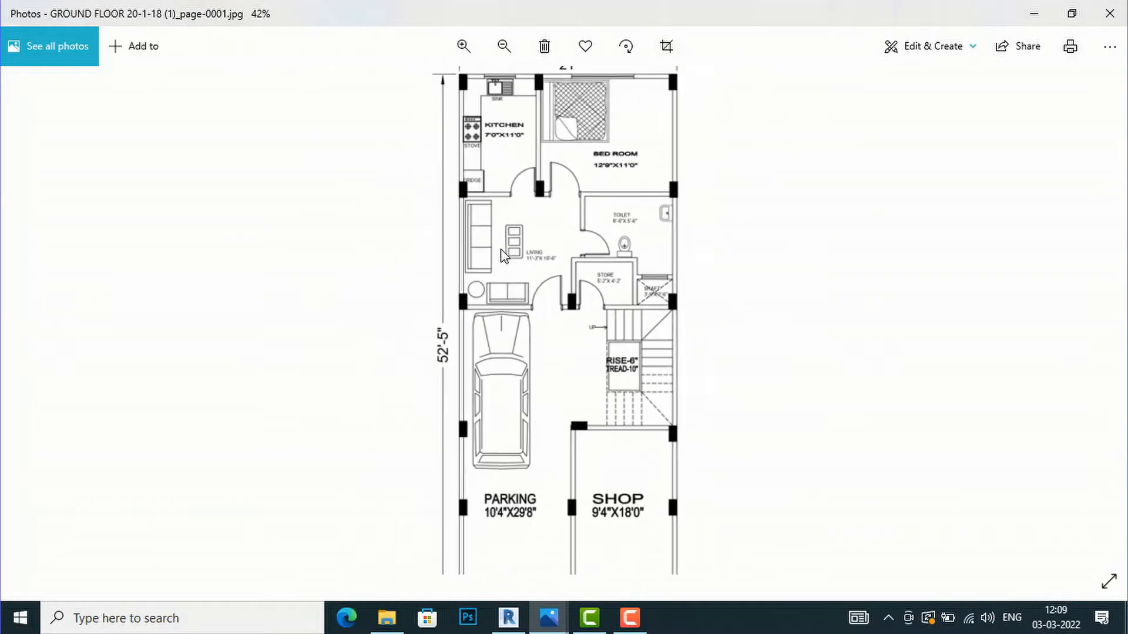
{"action": "scroll", "coordinate": [694, 438], "scroll_direction": "up", "scroll_amount": 4}
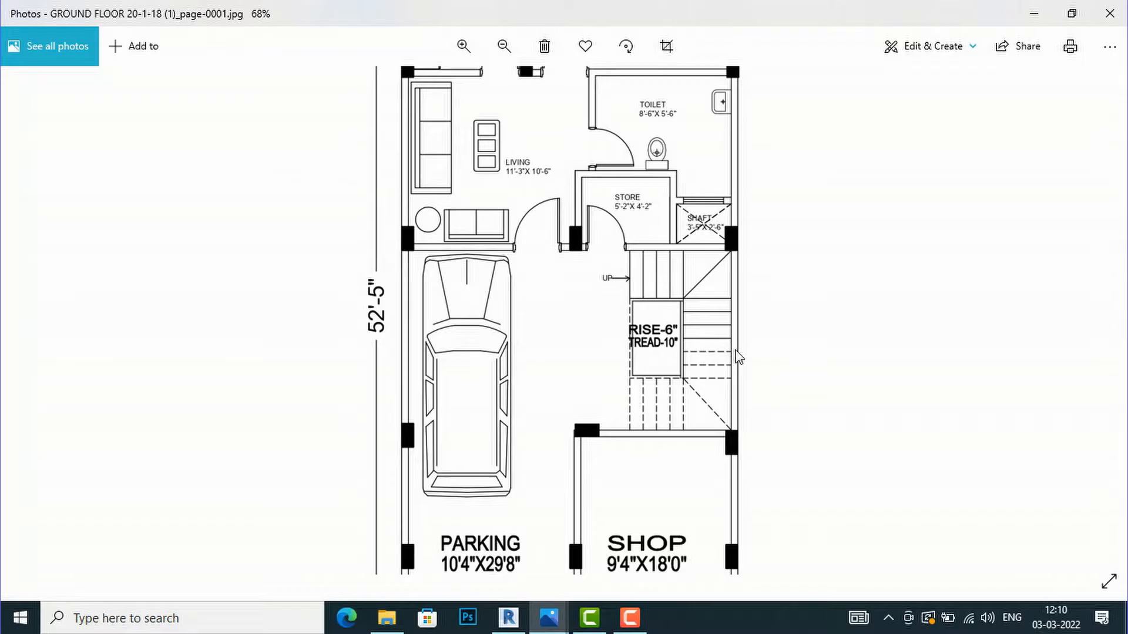
{"action": "scroll", "coordinate": [490, 314], "scroll_direction": "down", "scroll_amount": 3}
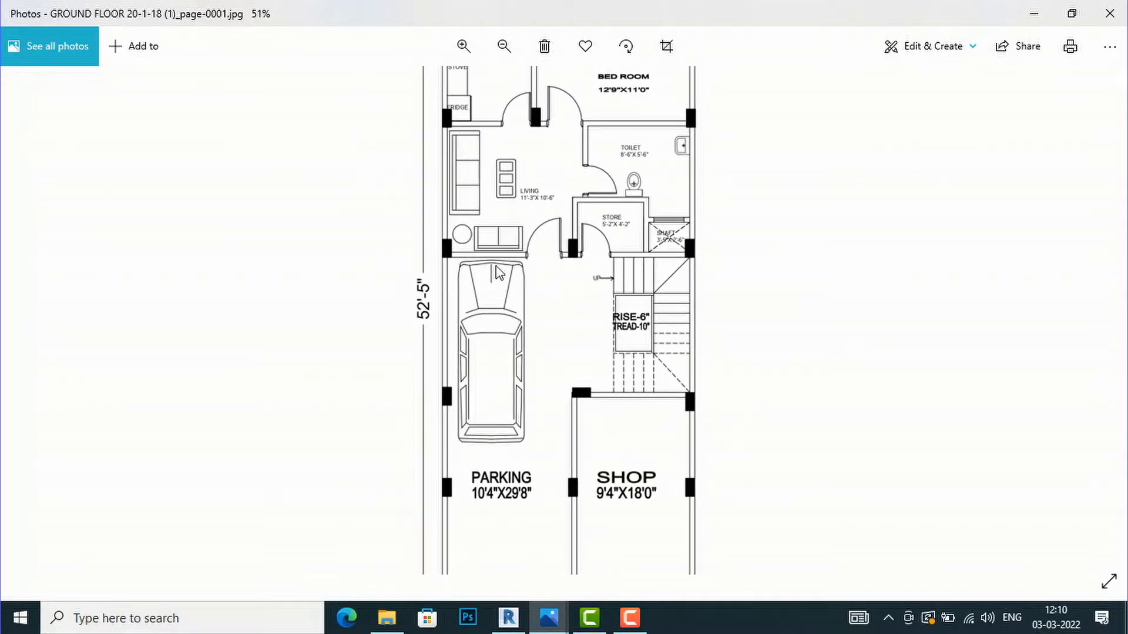
{"action": "scroll", "coordinate": [502, 284], "scroll_direction": "down", "scroll_amount": 2}
{"action": "scroll", "coordinate": [653, 355], "scroll_direction": "up", "scroll_amount": 2}
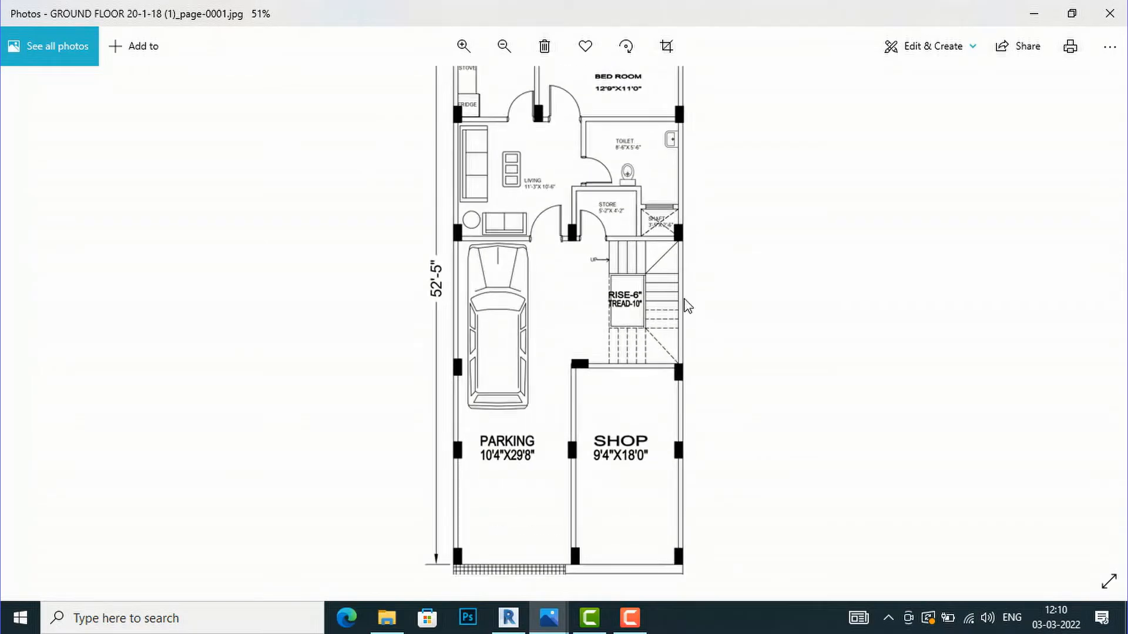
{"action": "scroll", "coordinate": [686, 306], "scroll_direction": "up", "scroll_amount": 3}
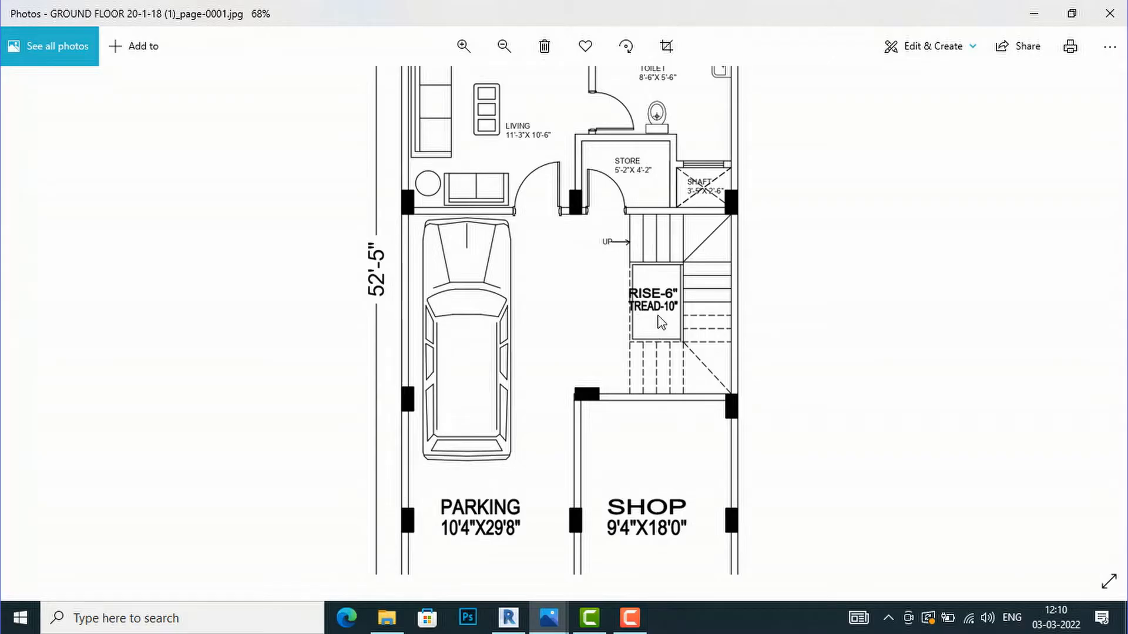
{"action": "left_click", "coordinate": [508, 618]}
Start a custom sketched stair run in Revit and draw its first riser 3' down from the store's bottom wall, just beside the store door.
{"action": "scroll", "coordinate": [513, 352], "scroll_direction": "up", "scroll_amount": 2}
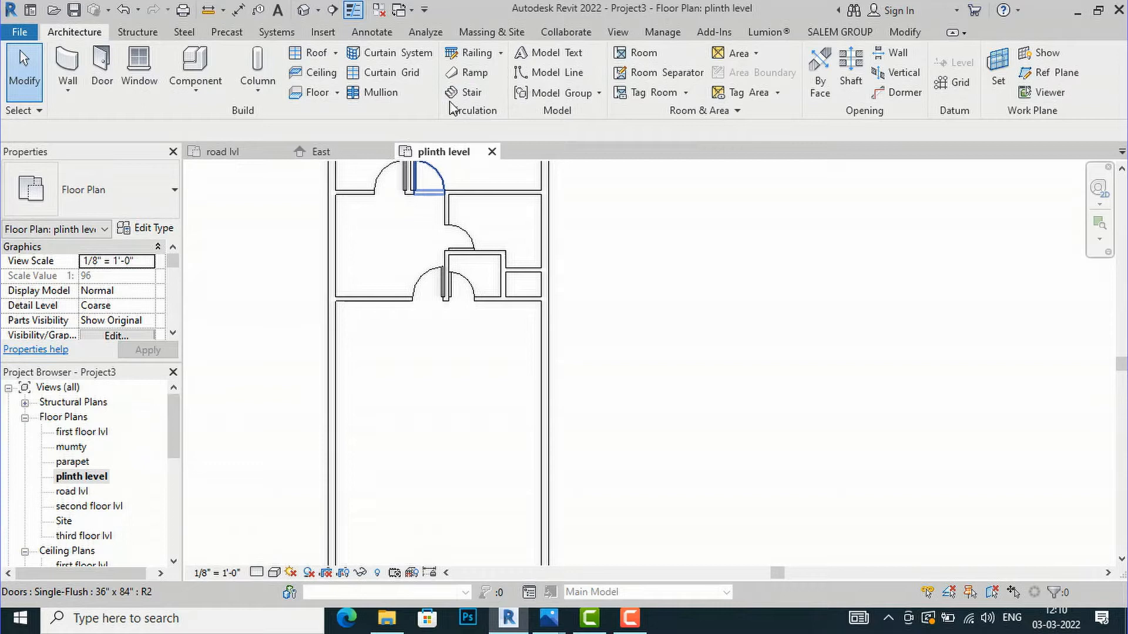
{"action": "left_click", "coordinate": [465, 94]}
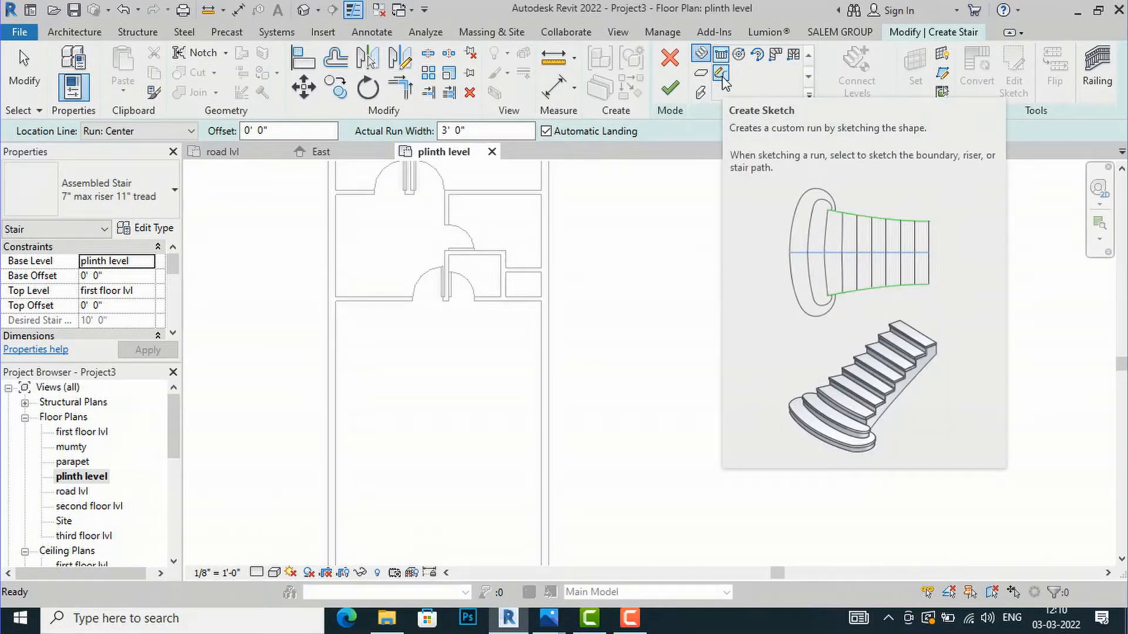
{"action": "left_click", "coordinate": [720, 73]}
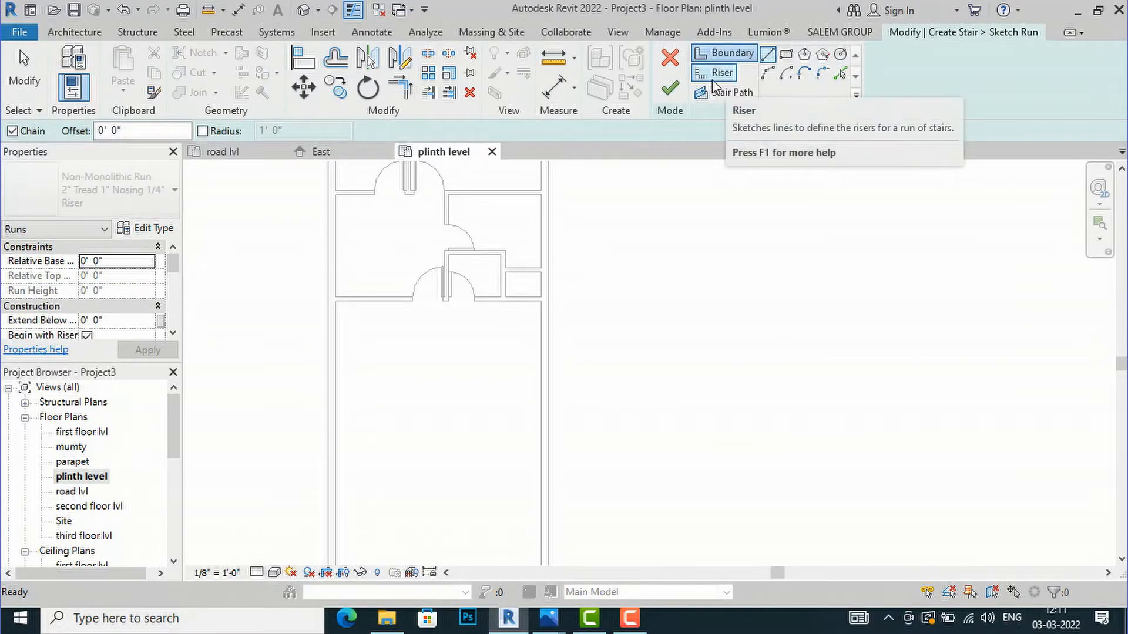
{"action": "left_click", "coordinate": [717, 80]}
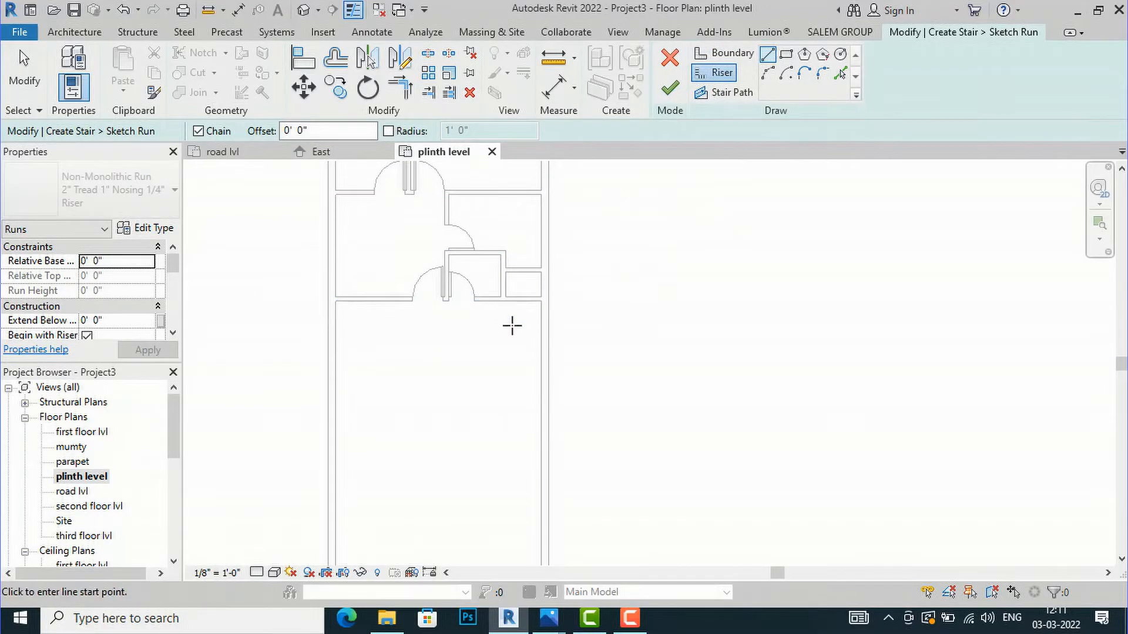
{"action": "scroll", "coordinate": [478, 302], "scroll_direction": "up", "scroll_amount": 4}
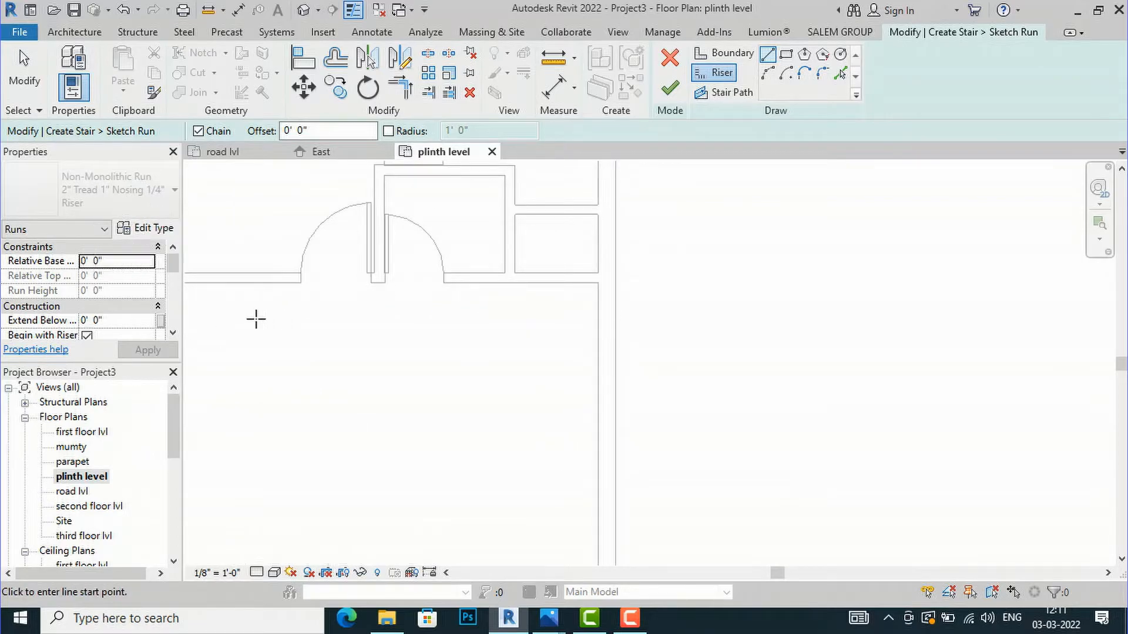
{"action": "scroll", "coordinate": [449, 306], "scroll_direction": "up", "scroll_amount": 2}
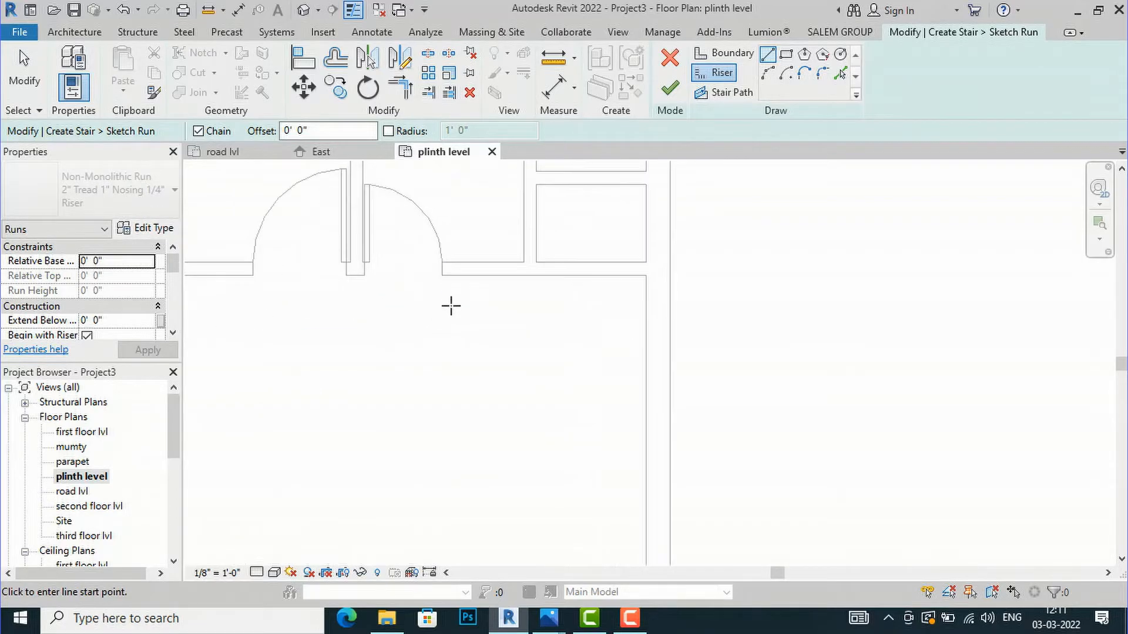
{"action": "left_click", "coordinate": [450, 275]}
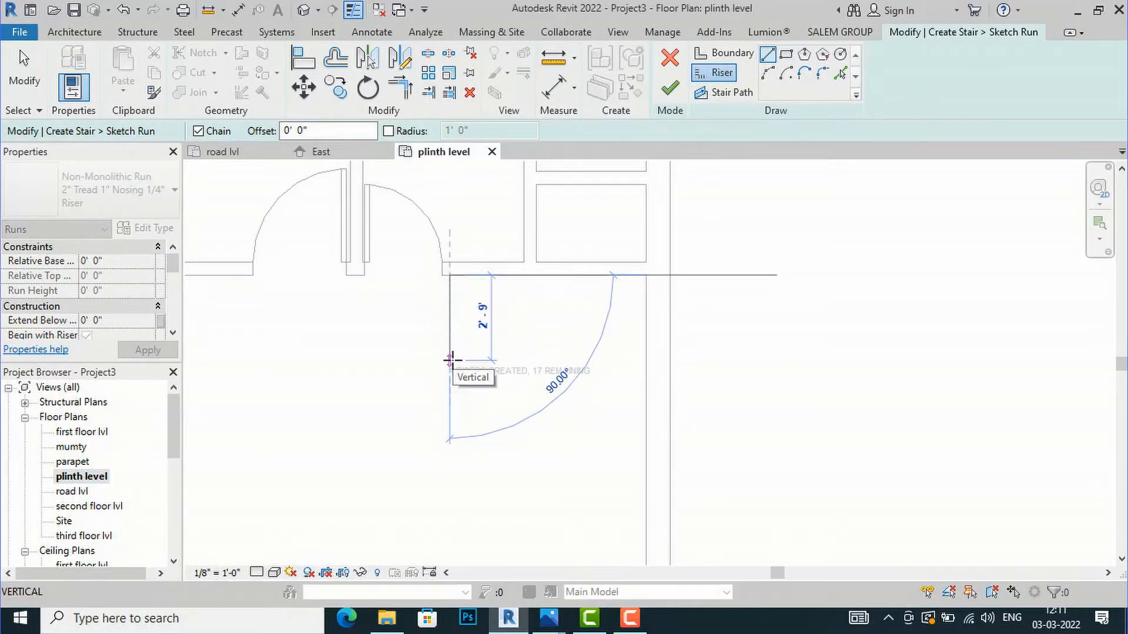
{"action": "type", "text": "3'"}
{"action": "key", "text": "Return"}
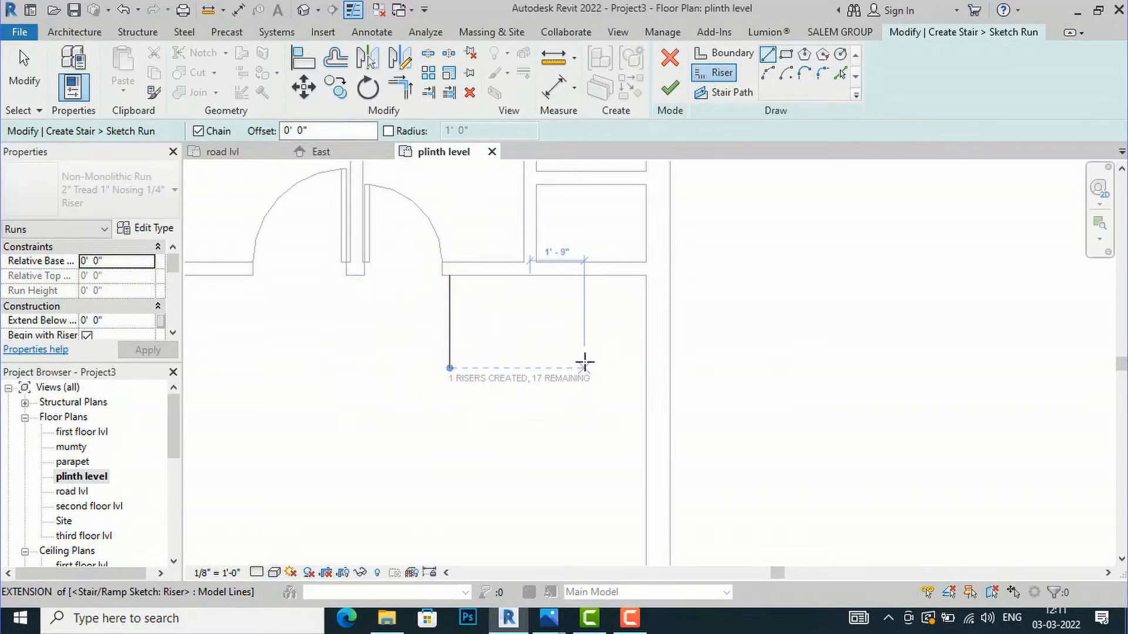
{"action": "key", "text": "Escape"}
{"action": "key", "text": "Escape"}
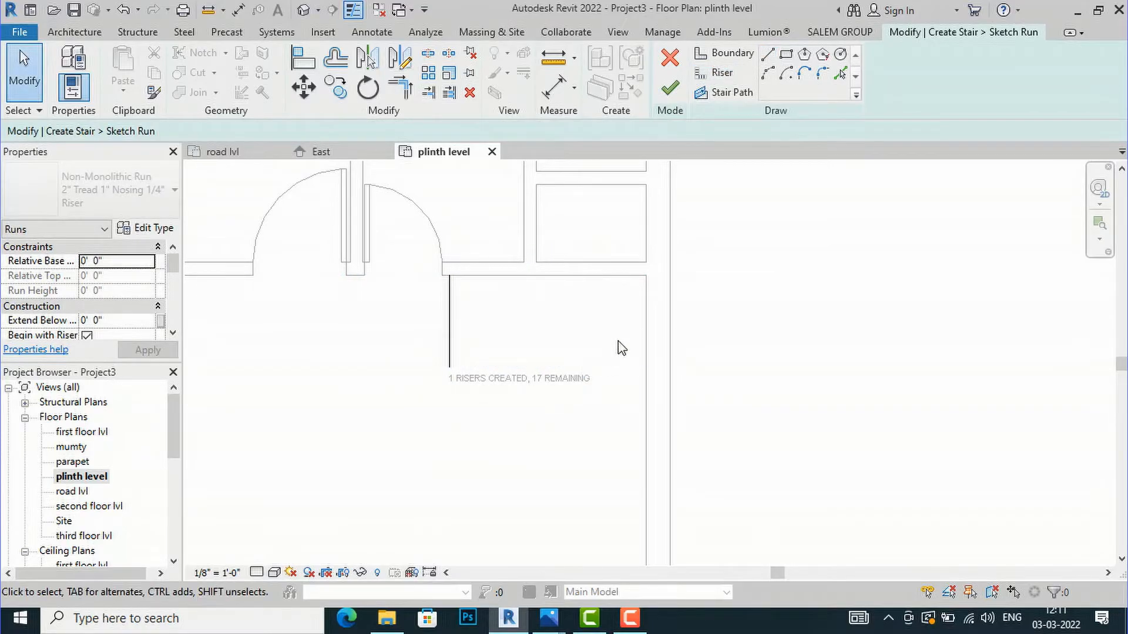
{"action": "left_click", "coordinate": [154, 228]}
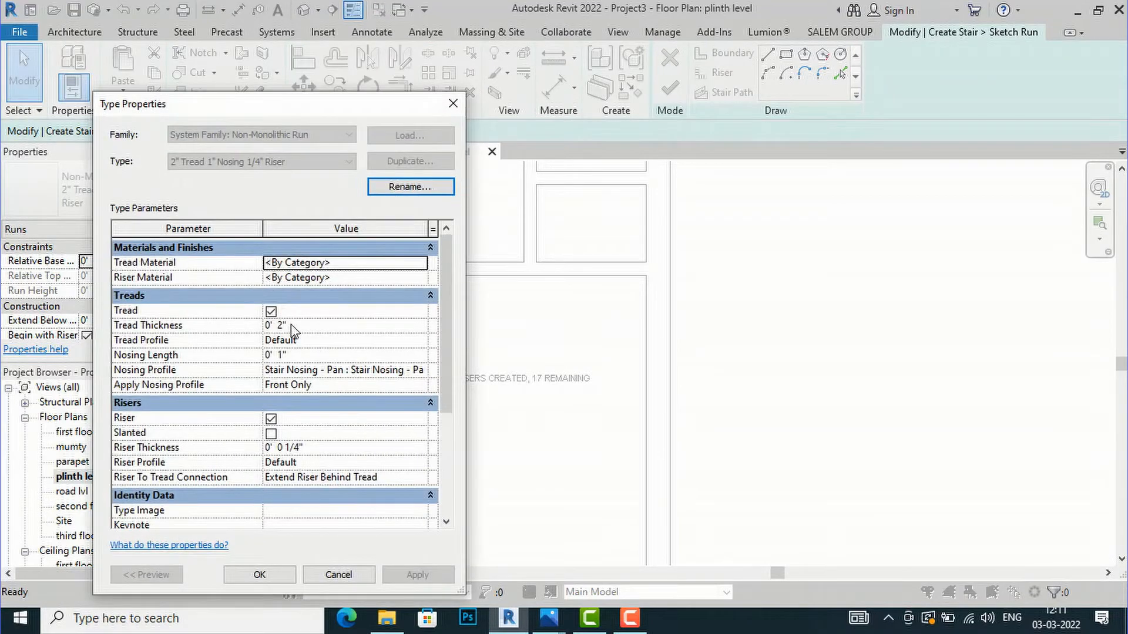
{"action": "scroll", "coordinate": [299, 322], "scroll_direction": "down", "scroll_amount": 3}
{"action": "scroll", "coordinate": [298, 322], "scroll_direction": "up", "scroll_amount": 3}
{"action": "left_click", "coordinate": [453, 104]}
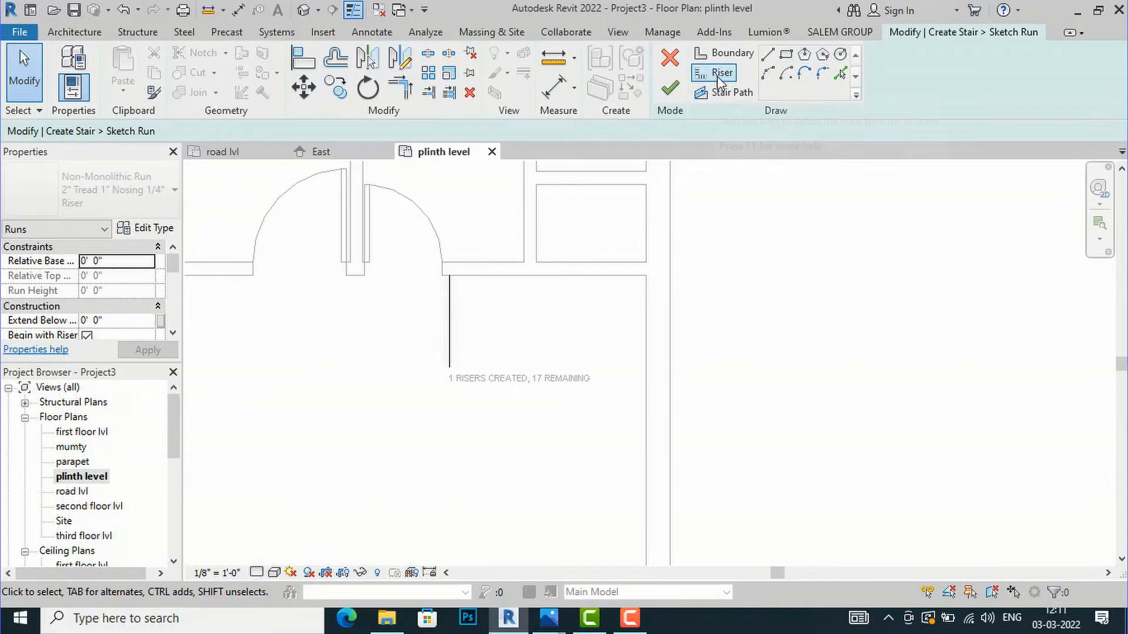
{"action": "left_click", "coordinate": [713, 75]}
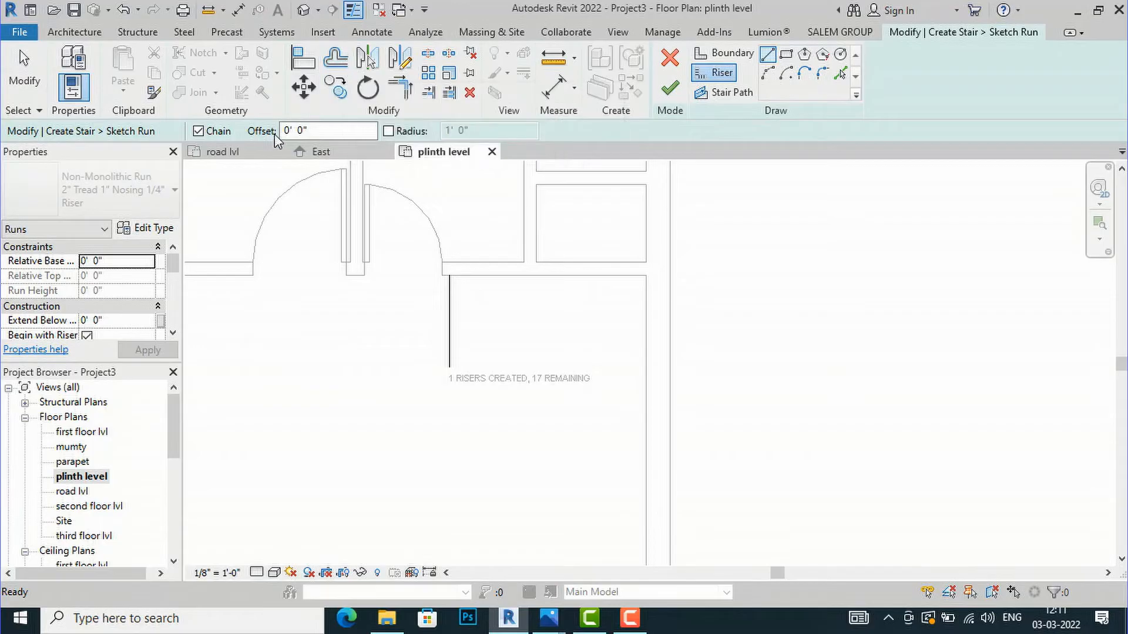
{"action": "left_click", "coordinate": [314, 131]}
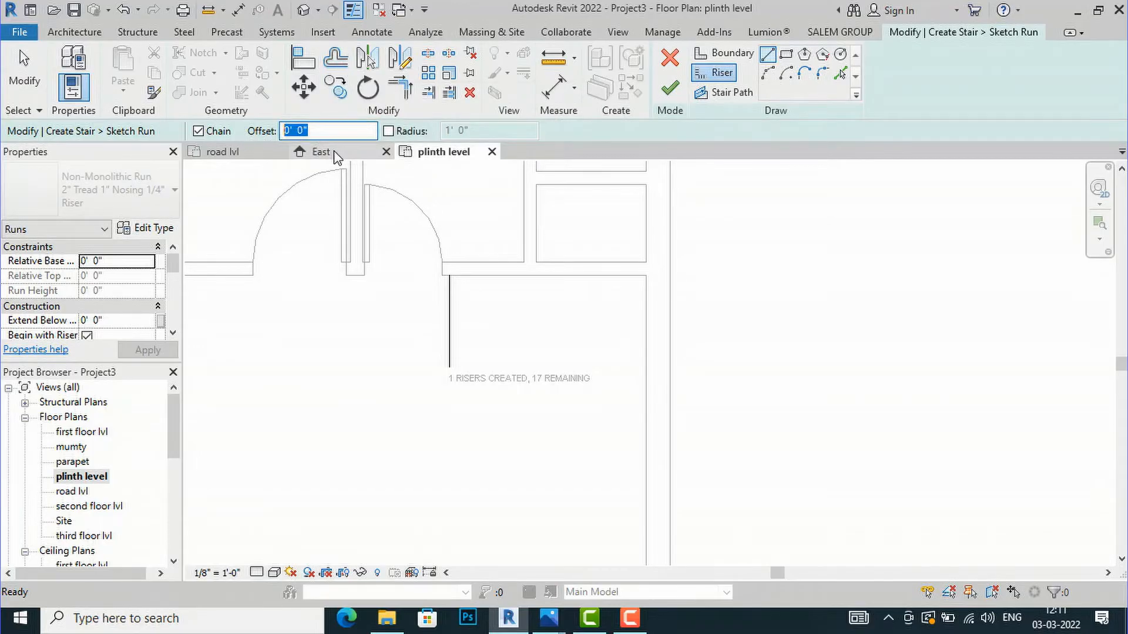
{"action": "type", "text": "10\""}
{"action": "key", "text": "Return"}
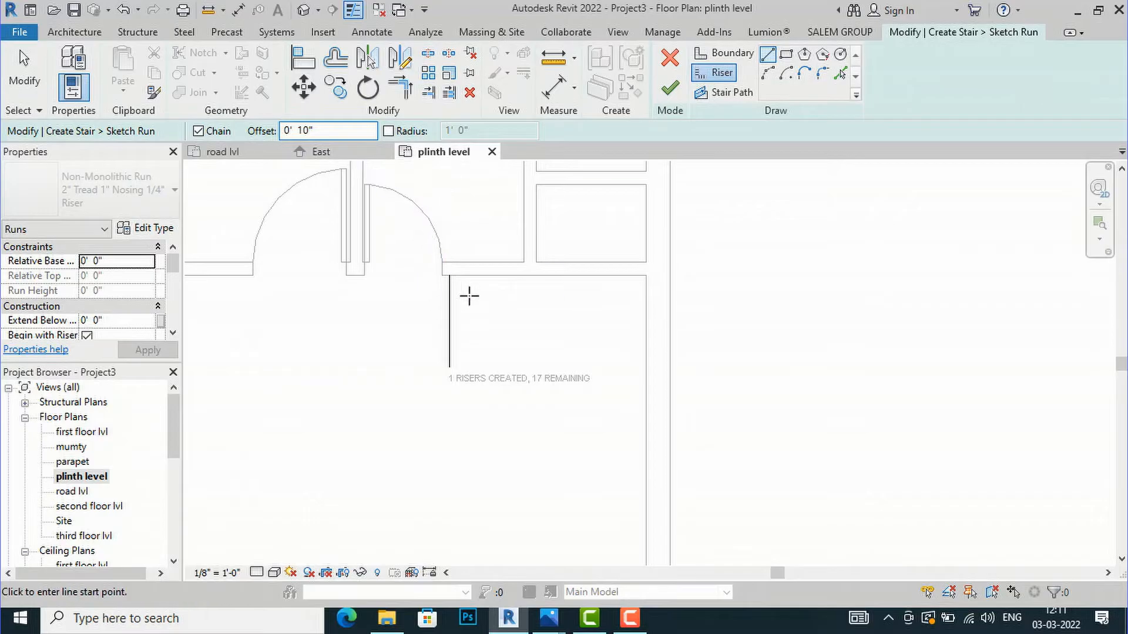
Offset copies of the first riser at 10" spacing towards the outer wall, making five parallel risers.
{"action": "left_click", "coordinate": [336, 58]}
{"action": "left_click_drag", "start_coordinate": [408, 132], "coordinate": [334, 116]}
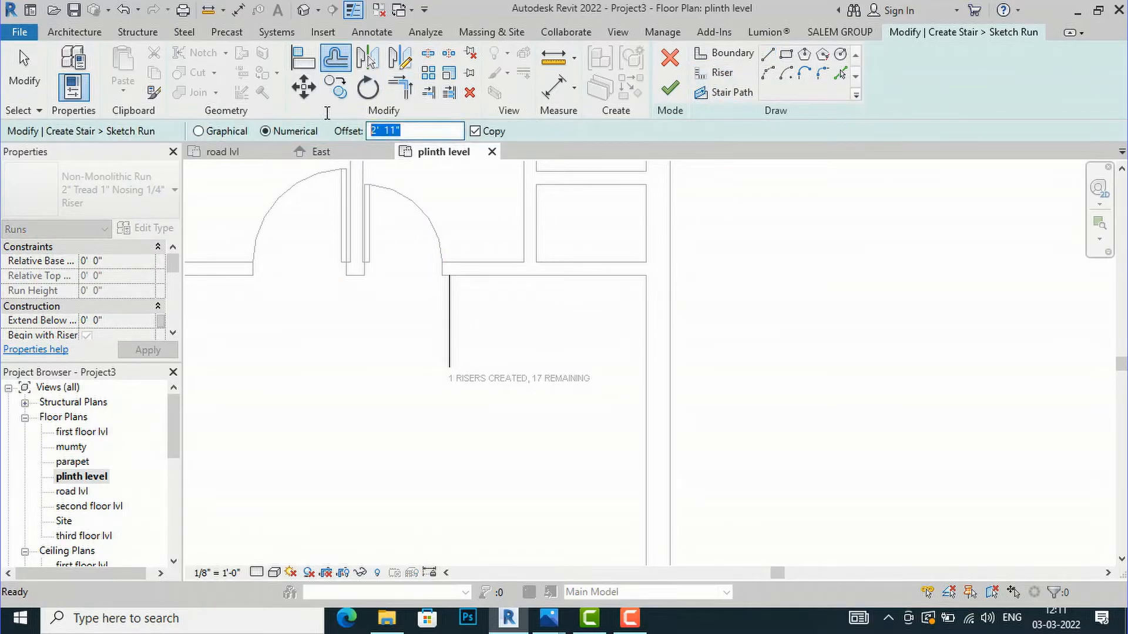
{"action": "type", "text": "10\""}
{"action": "key", "text": "Return"}
{"action": "left_click", "coordinate": [453, 322]}
{"action": "left_click", "coordinate": [482, 321]}
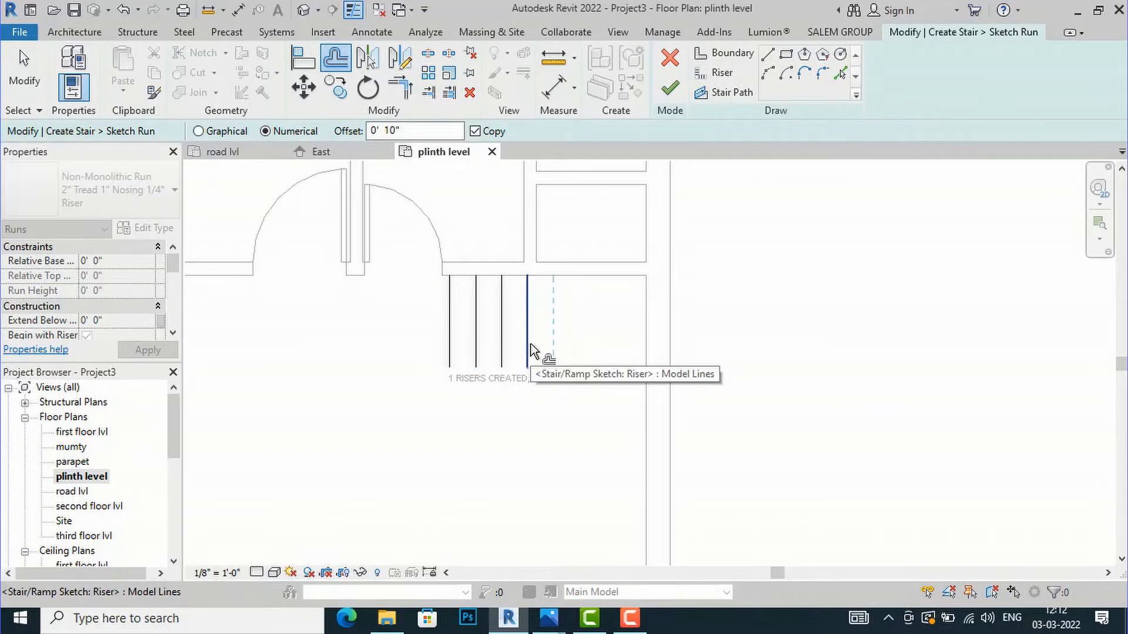
{"action": "left_click", "coordinate": [530, 351]}
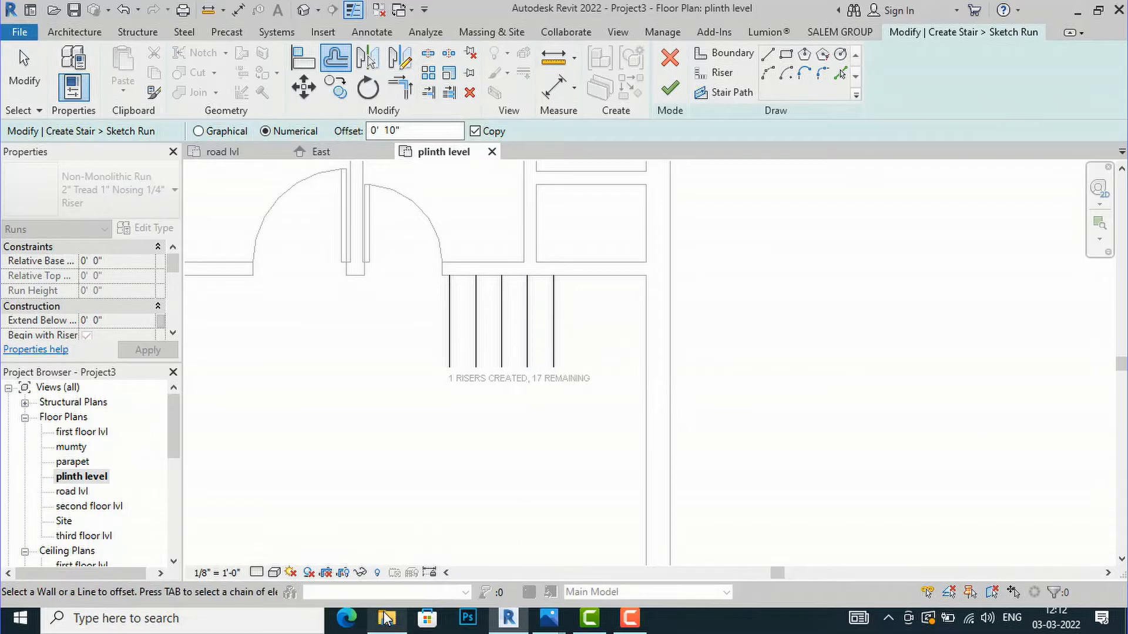
Check the staircase's corner and second flight on the ground floor plan image in Photos, and return to Revit.
{"action": "left_click", "coordinate": [399, 626]}
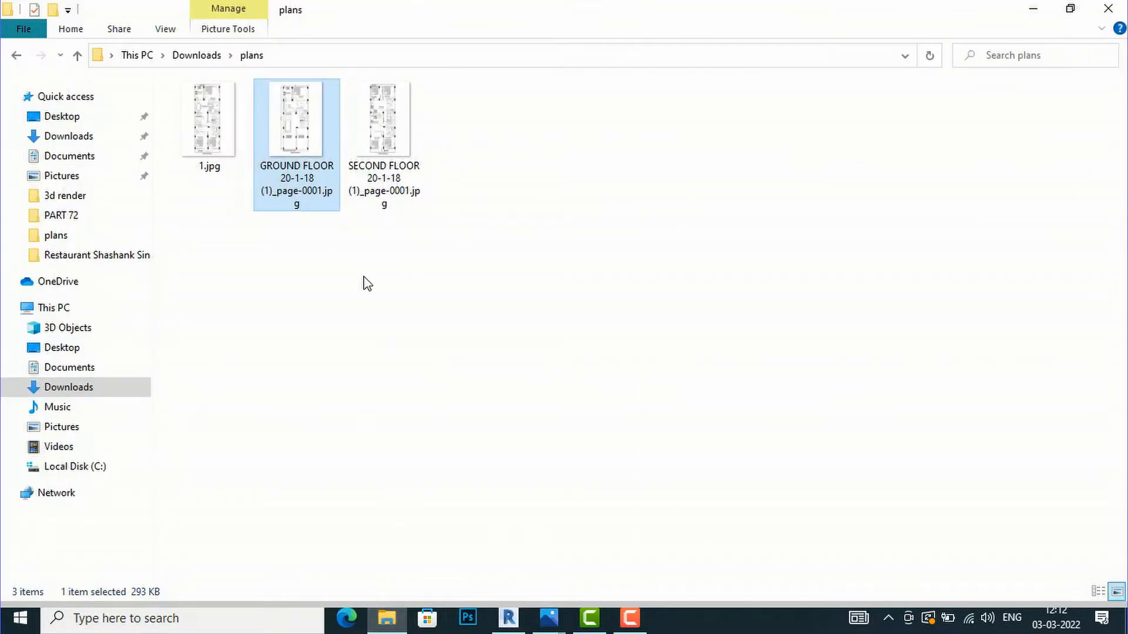
{"action": "left_click", "coordinate": [550, 614]}
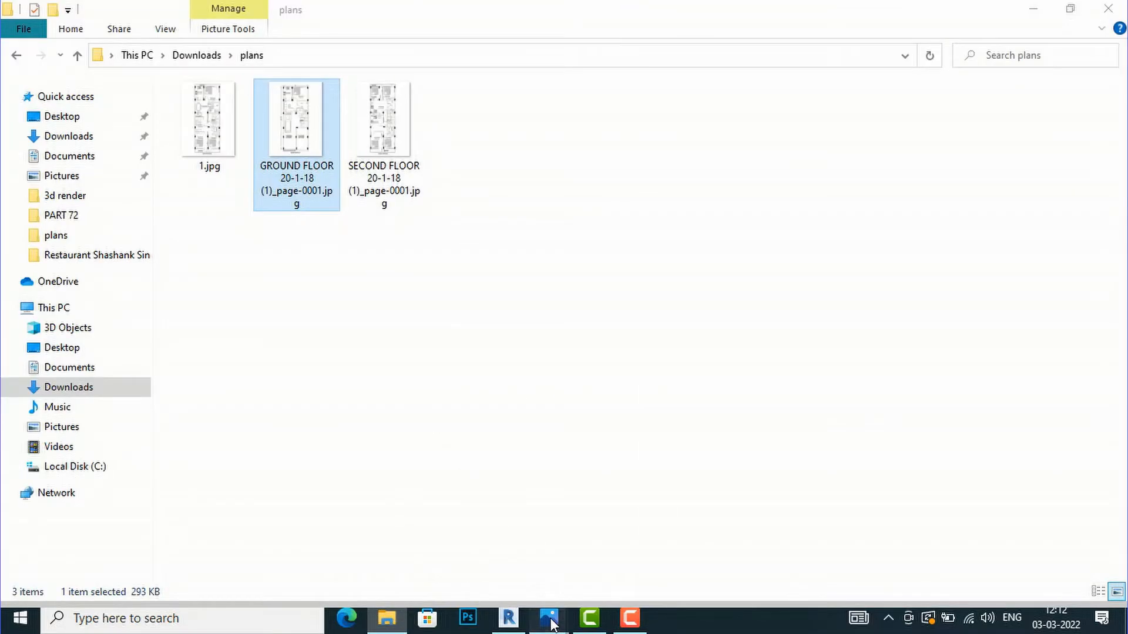
{"action": "left_click", "coordinate": [93, 531]}
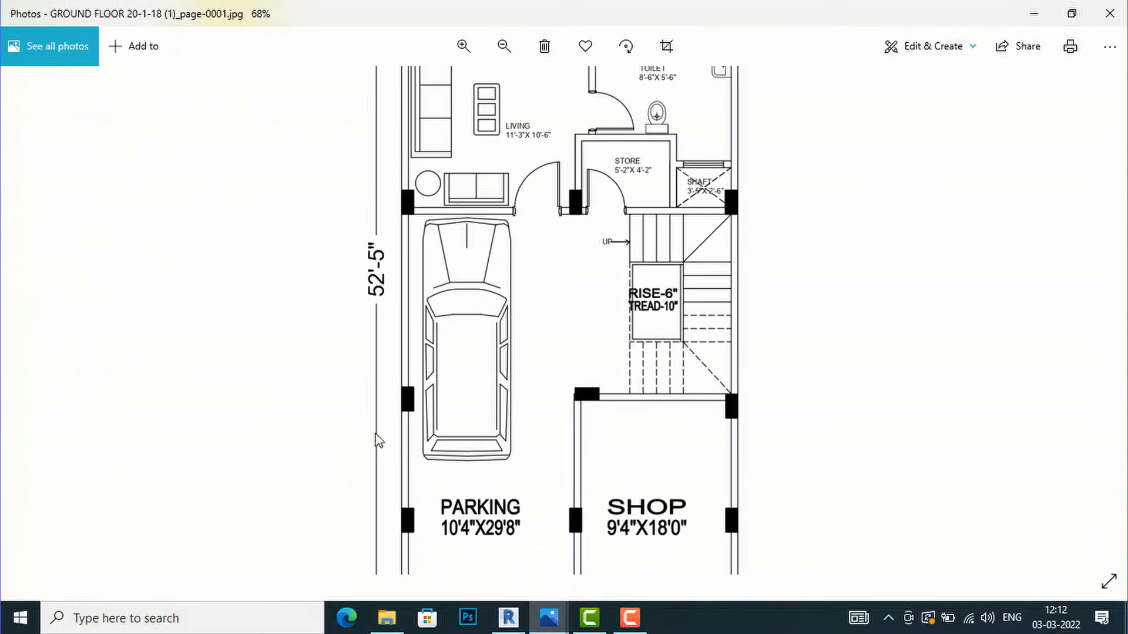
{"action": "scroll", "coordinate": [490, 352], "scroll_direction": "down", "scroll_amount": 2}
{"action": "scroll", "coordinate": [725, 223], "scroll_direction": "up", "scroll_amount": 2}
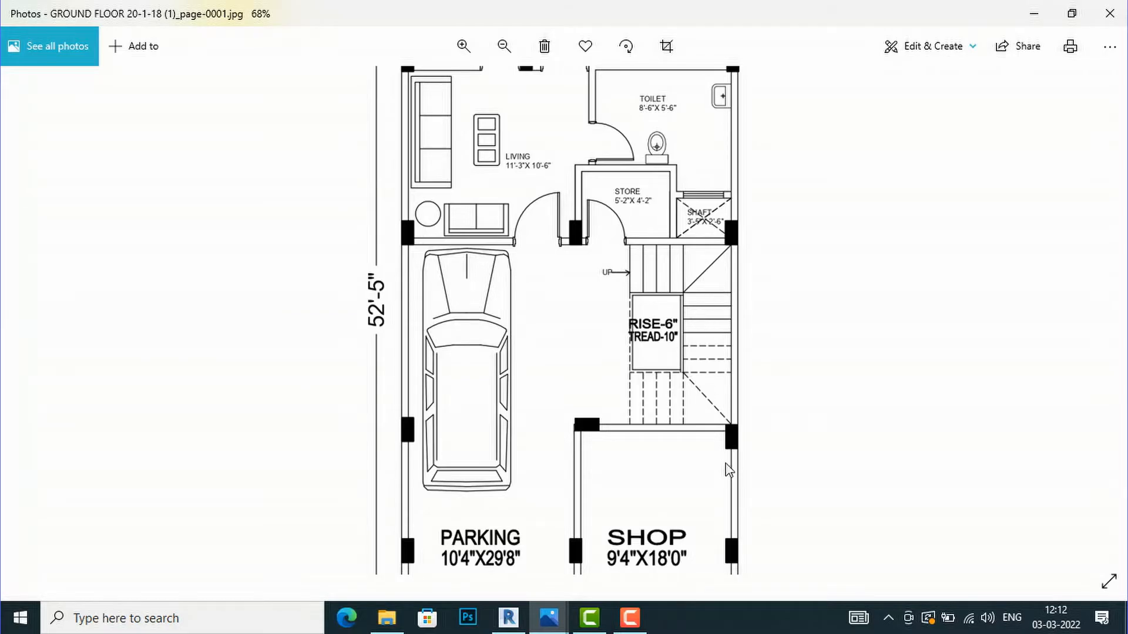
{"action": "left_click", "coordinate": [507, 618]}
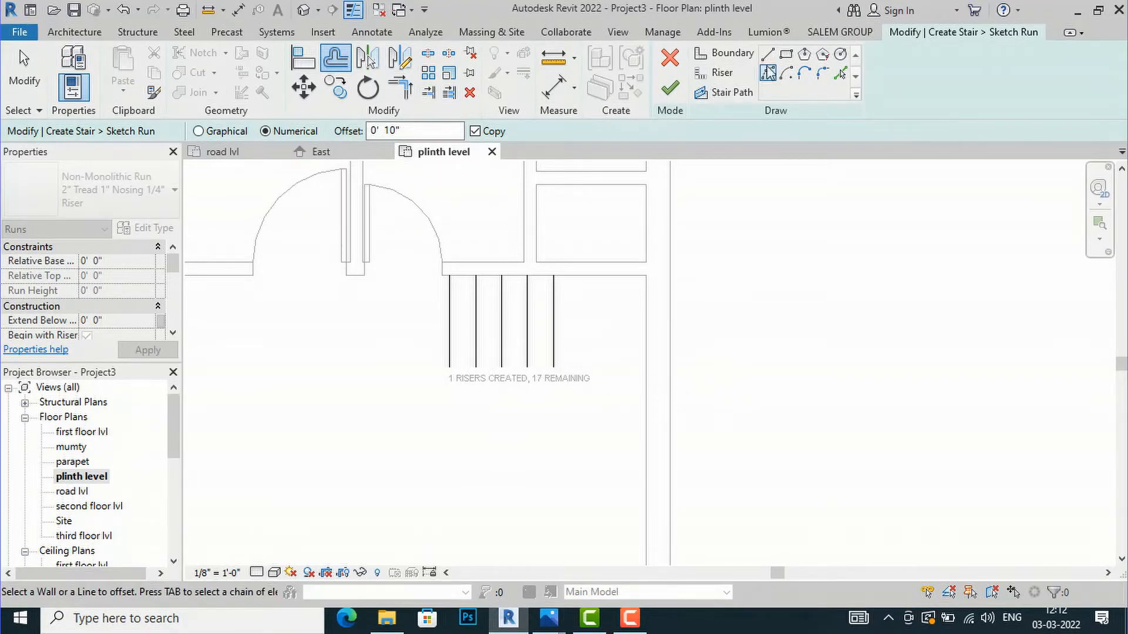
Draw a 3' horizontal riser from the fifth riser's lower end to the outer wall, and a diagonal riser from there to the wall corner.
{"action": "left_click", "coordinate": [714, 72]}
{"action": "scroll", "coordinate": [558, 385], "scroll_direction": "up", "scroll_amount": 3}
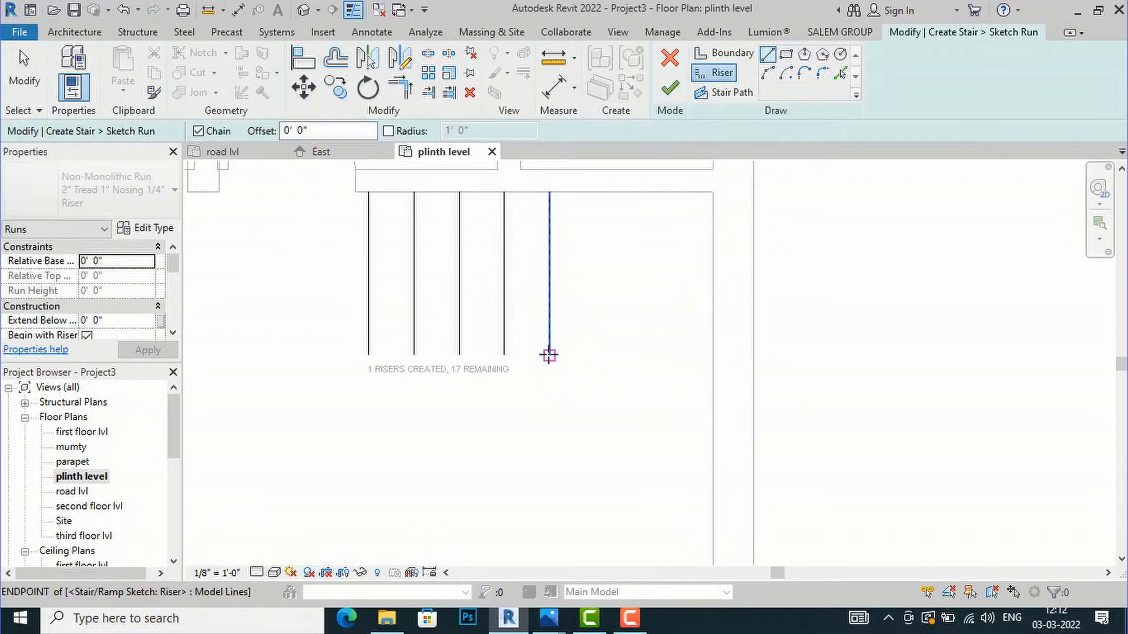
{"action": "left_click", "coordinate": [549, 353]}
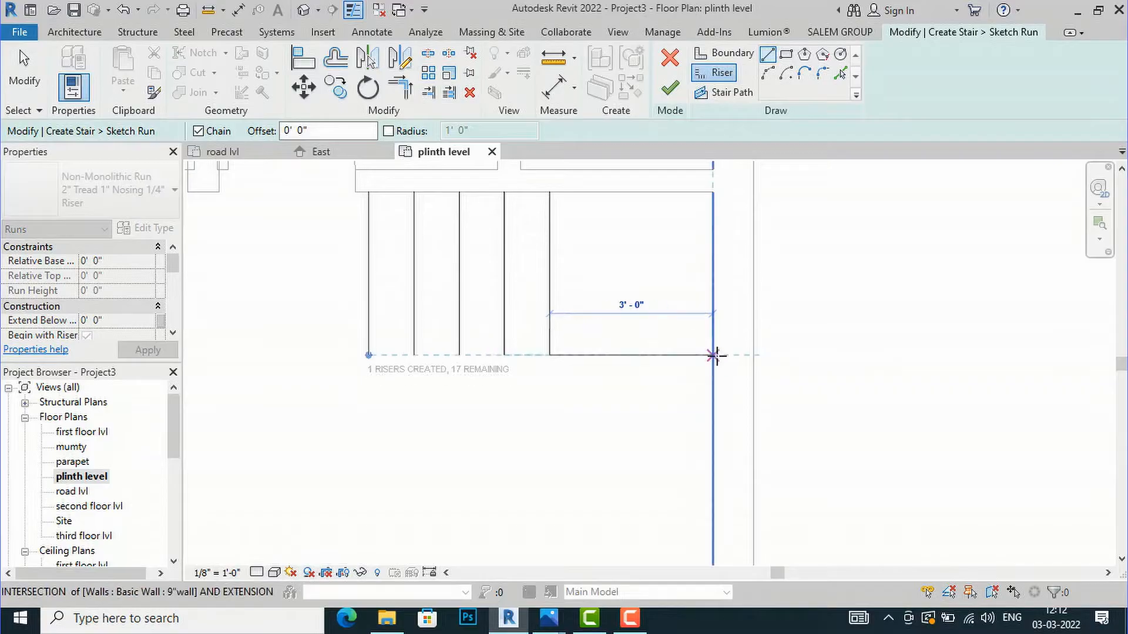
{"action": "left_click", "coordinate": [713, 354]}
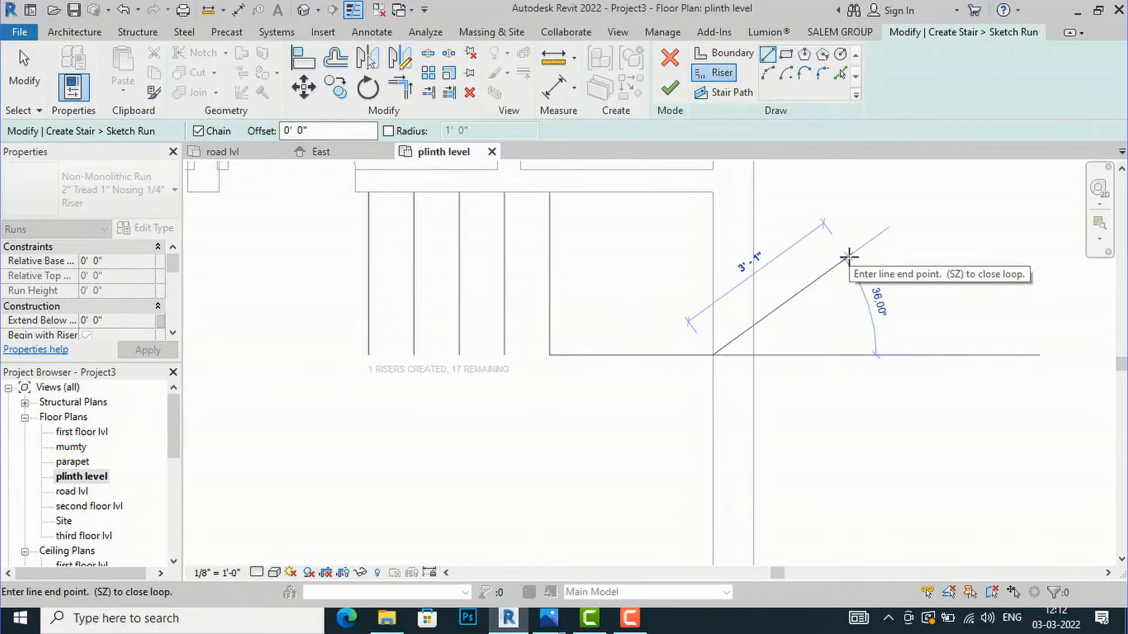
{"action": "key", "text": "Escape"}
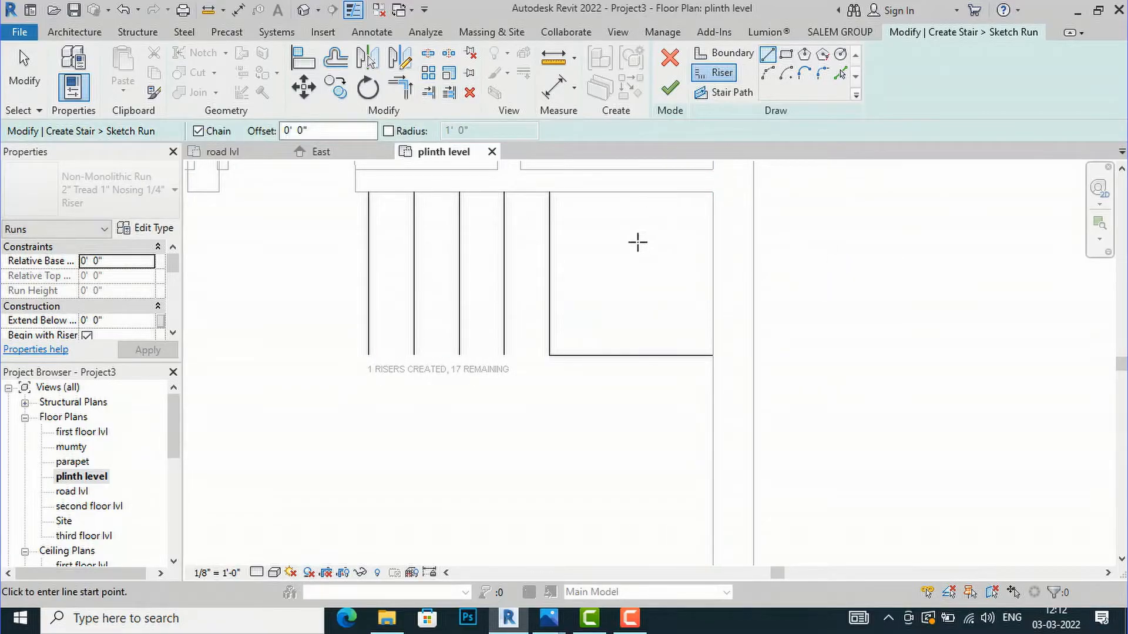
{"action": "left_click", "coordinate": [549, 354]}
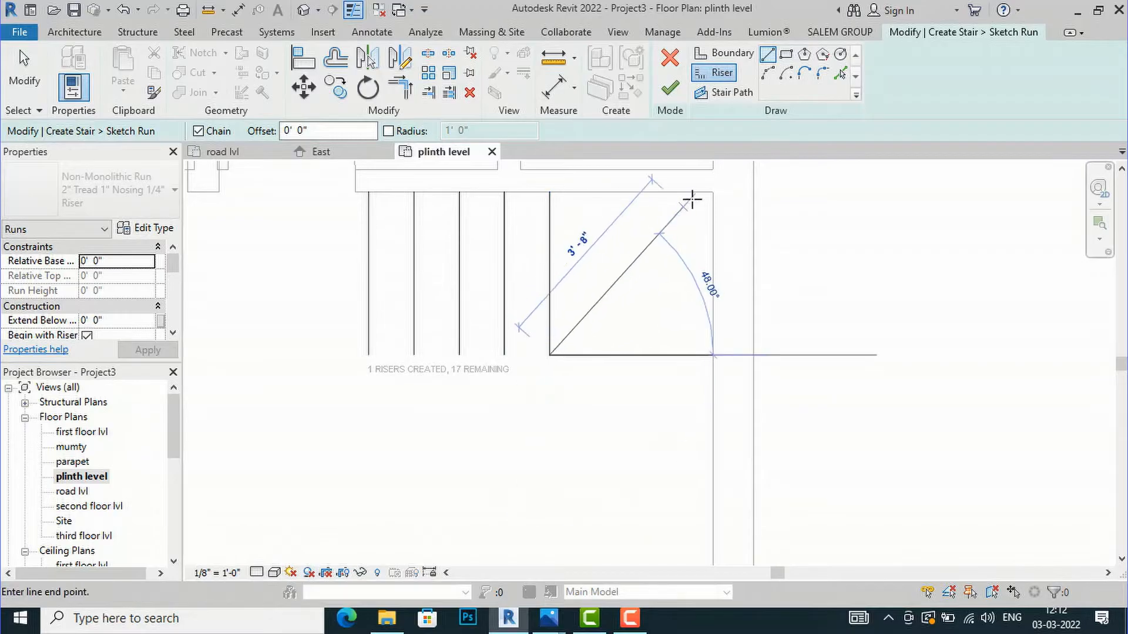
{"action": "left_click", "coordinate": [708, 193]}
{"action": "key", "text": "Escape"}
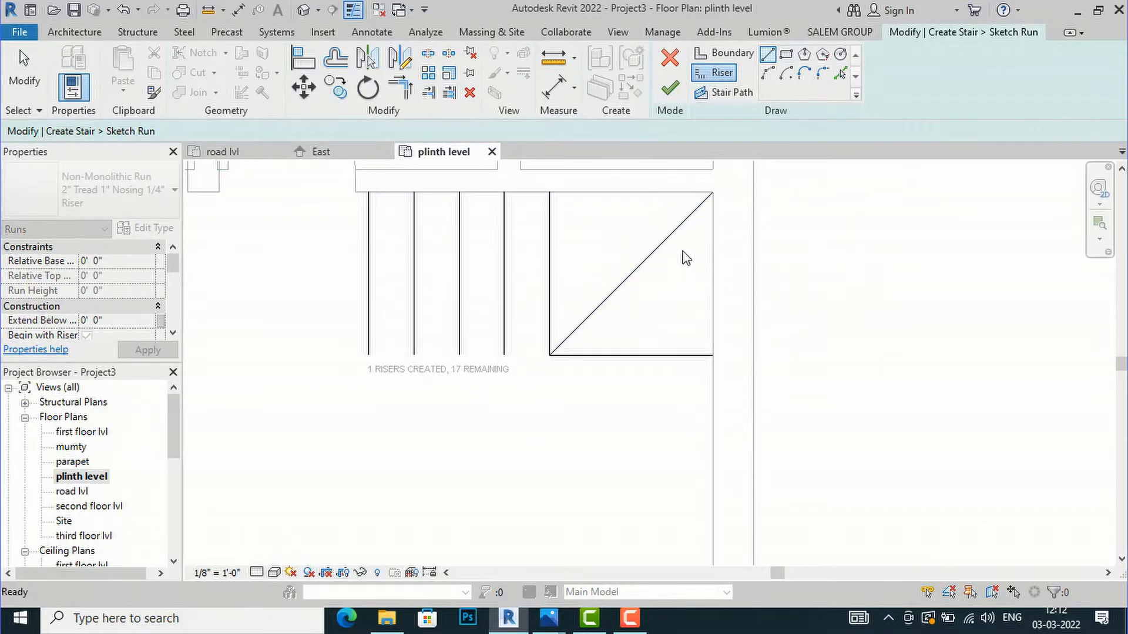
{"action": "key", "text": "Escape"}
Check the staircase's second flight on the ground floor plan image in Photos, and return to Revit.
{"action": "mouse_move", "coordinate": [549, 618]}
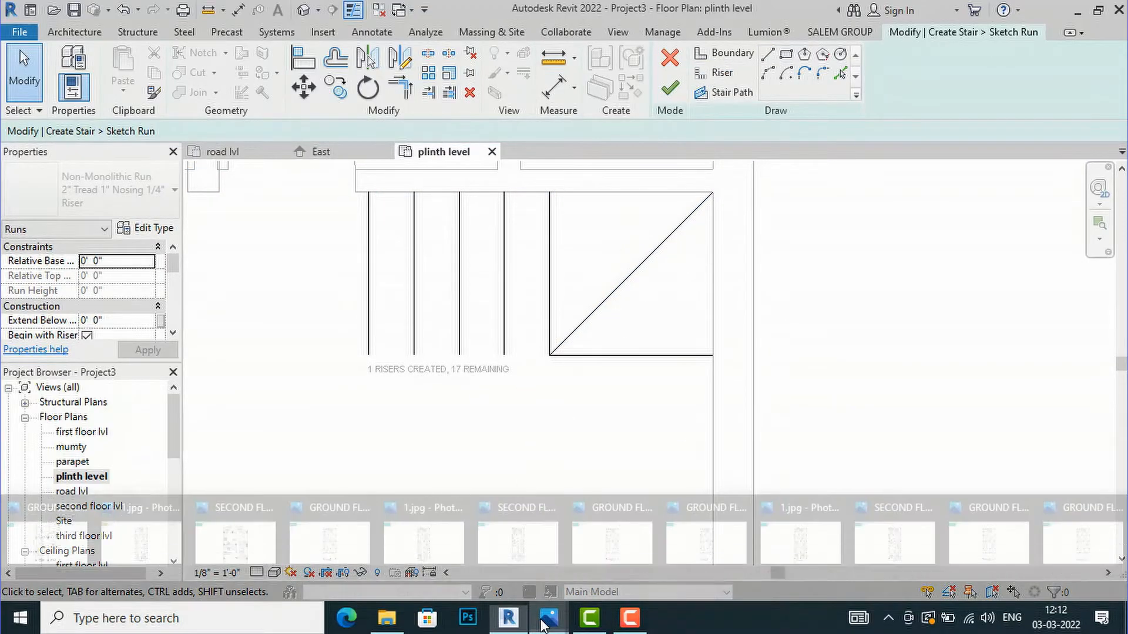
{"action": "left_click", "coordinate": [69, 557]}
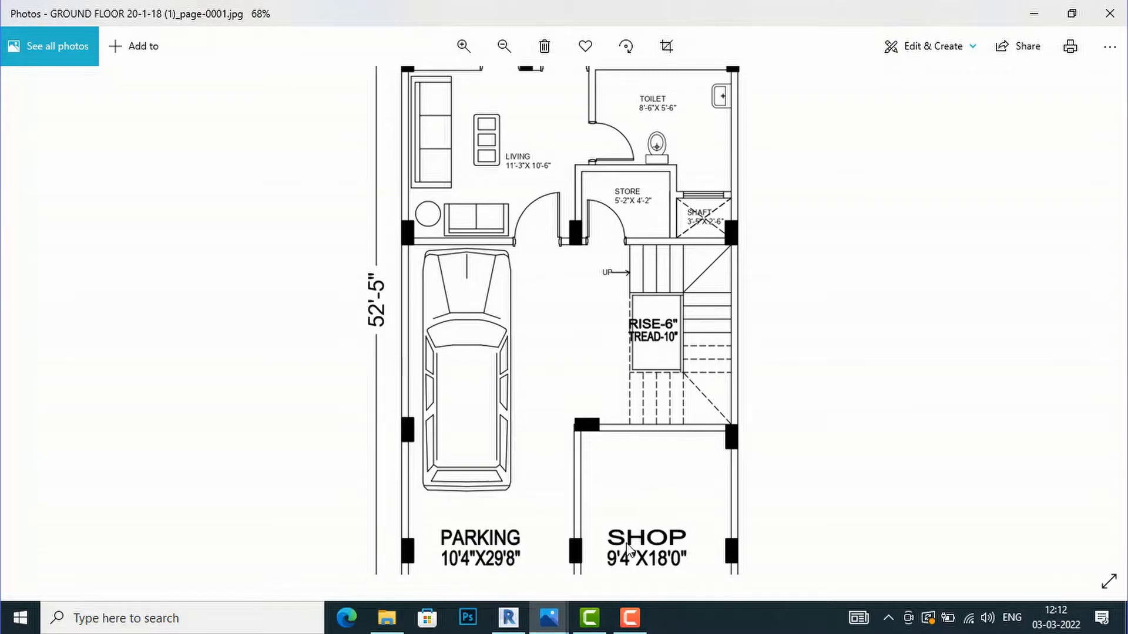
{"action": "left_click", "coordinate": [508, 618]}
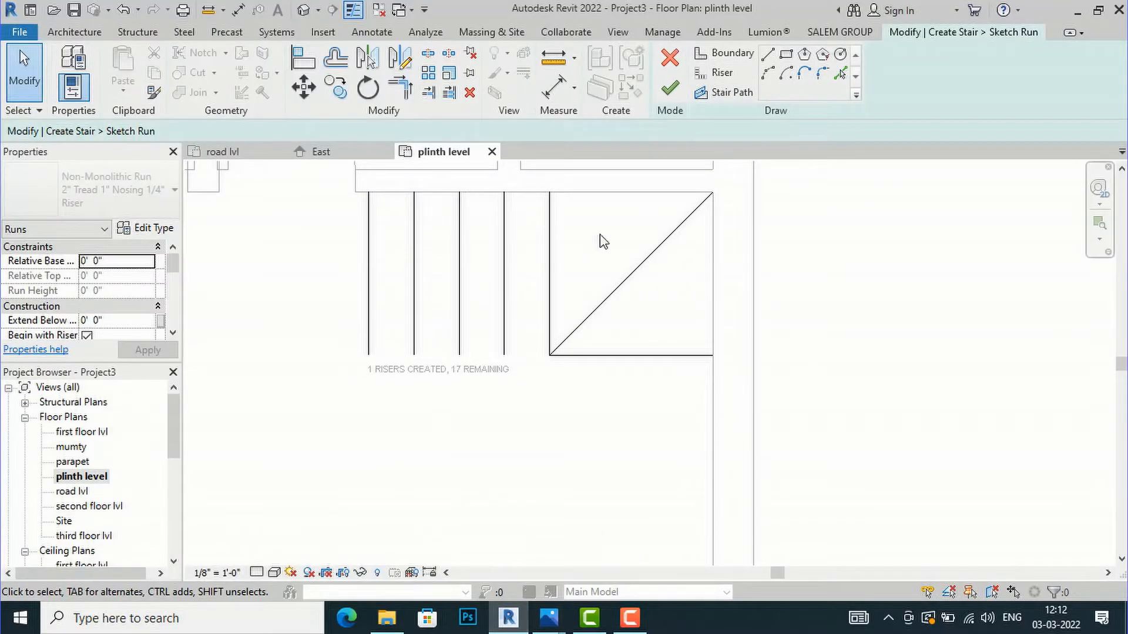
Offset the horizontal corner riser downward along the outer wall at 10" spacing, adding four parallel risers.
{"action": "left_click", "coordinate": [341, 70]}
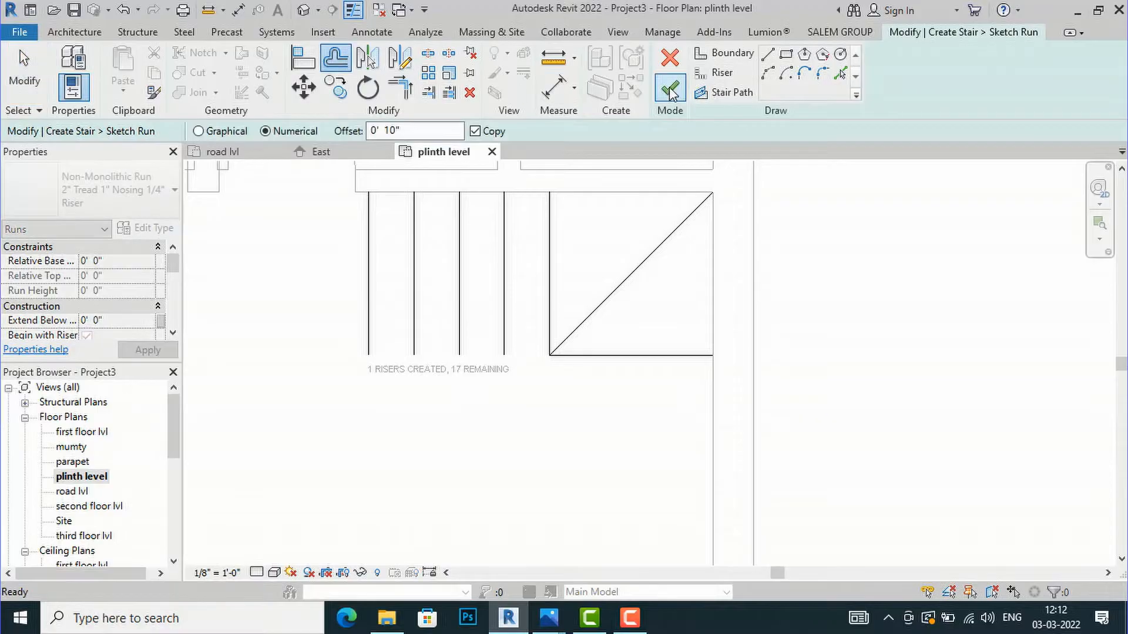
{"action": "left_click", "coordinate": [717, 72]}
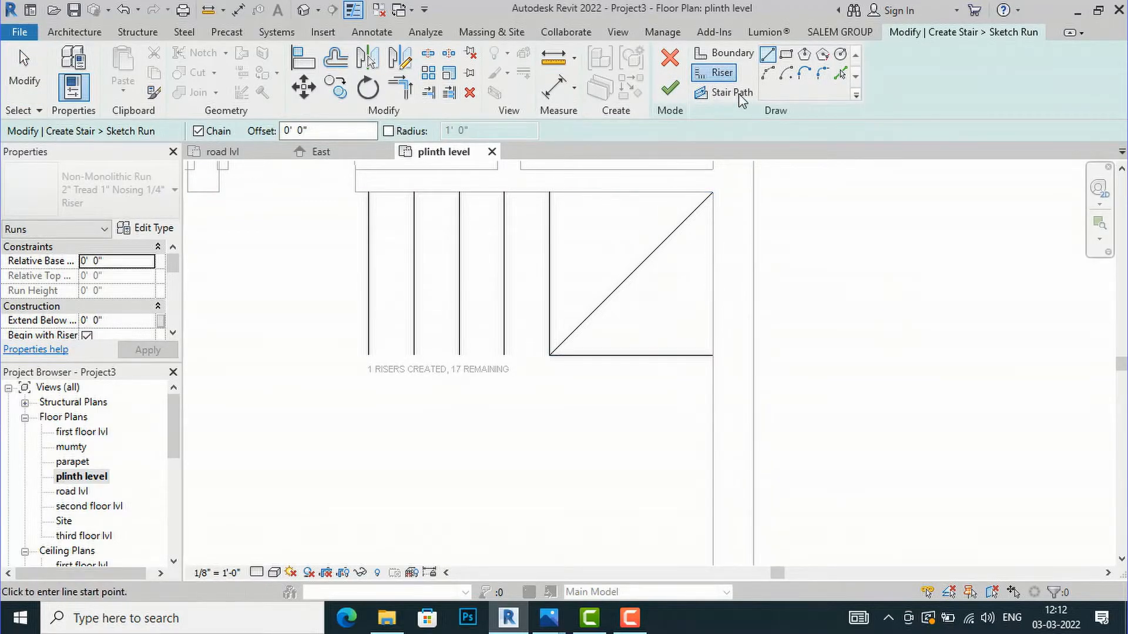
{"action": "left_click", "coordinate": [335, 59]}
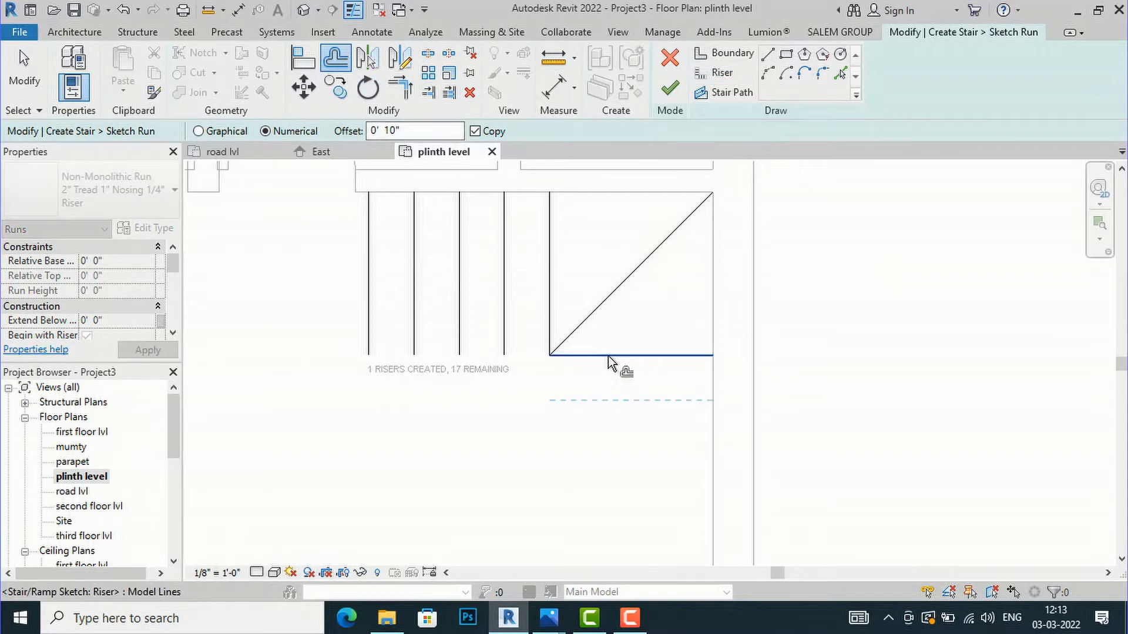
{"action": "left_click", "coordinate": [608, 373]}
{"action": "left_click", "coordinate": [619, 403]}
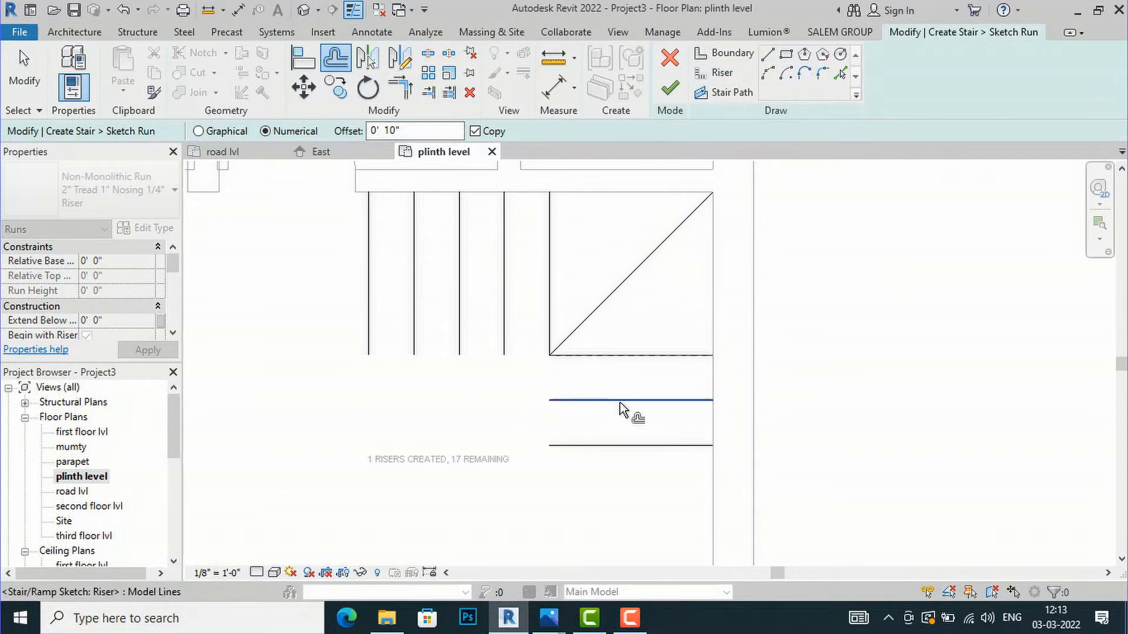
{"action": "left_click", "coordinate": [637, 455]}
{"action": "scroll", "coordinate": [610, 293], "scroll_direction": "down", "scroll_amount": 3}
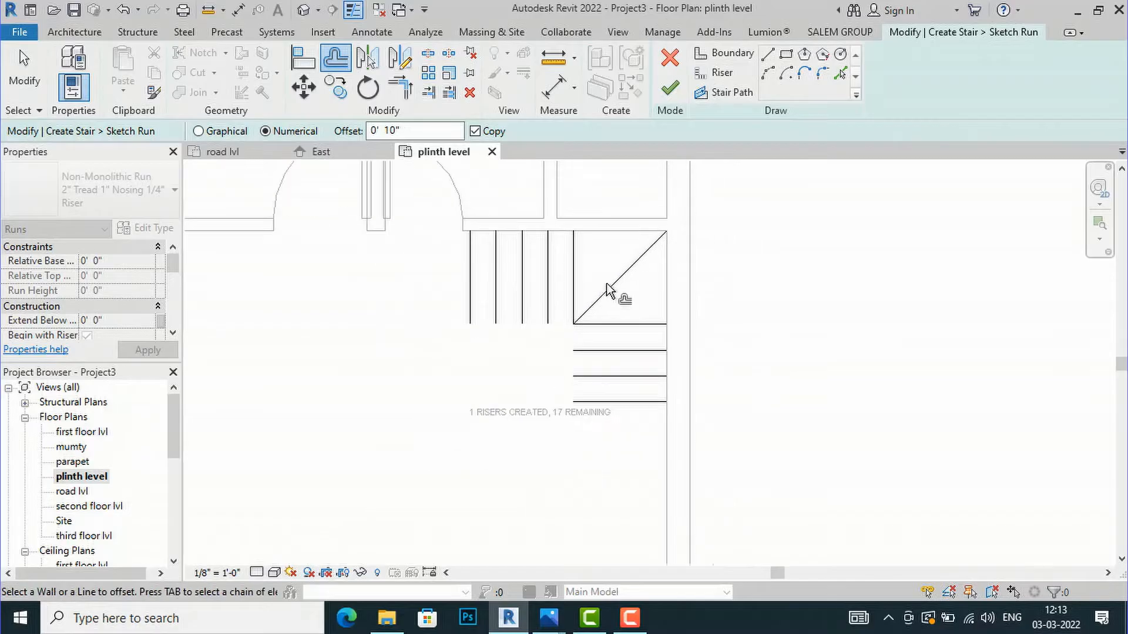
{"action": "scroll", "coordinate": [607, 289], "scroll_direction": "down", "scroll_amount": 3}
{"action": "scroll", "coordinate": [613, 405], "scroll_direction": "up", "scroll_amount": 3}
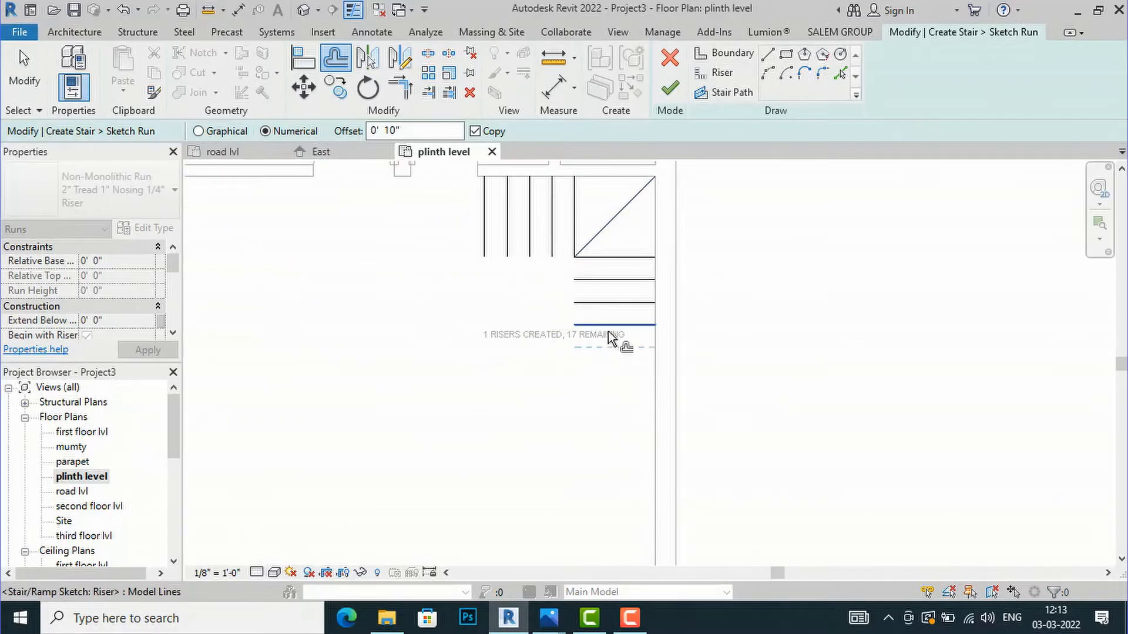
{"action": "left_click", "coordinate": [609, 331]}
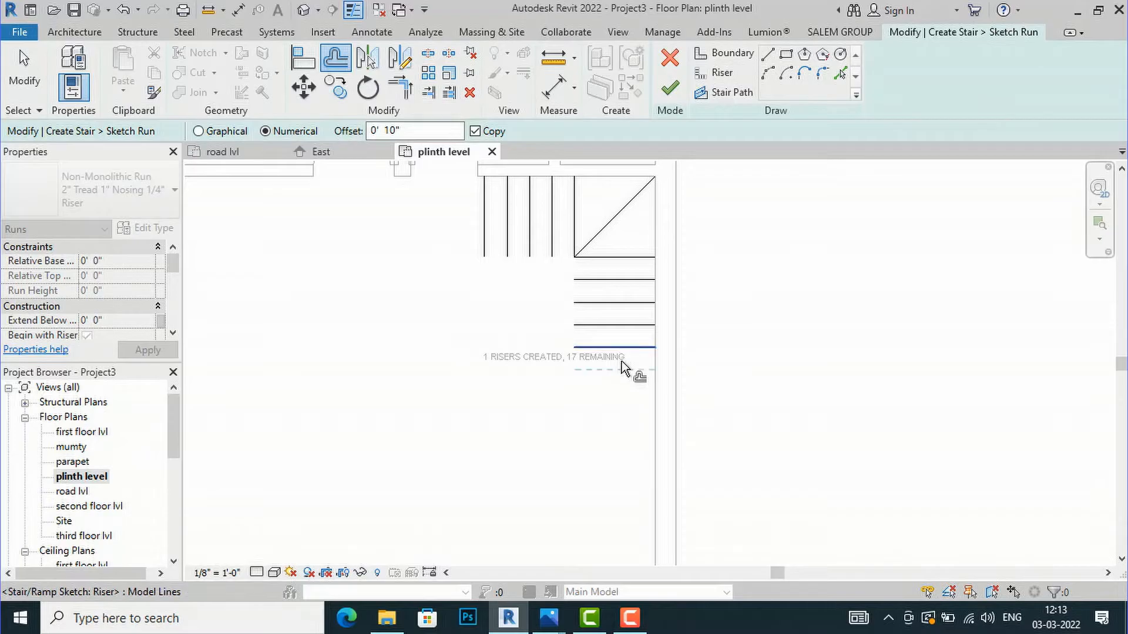
Offset two more risers at 10" spacing below the last horizontal riser, and end the Offset command.
{"action": "mouse_move", "coordinate": [541, 620]}
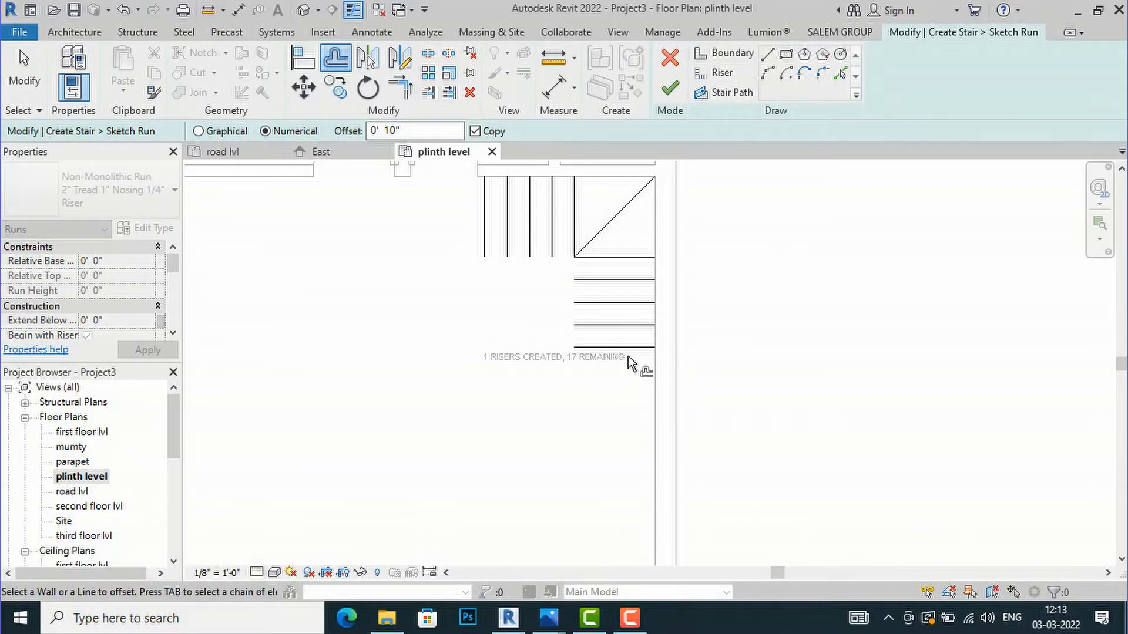
{"action": "scroll", "coordinate": [628, 360], "scroll_direction": "up", "scroll_amount": 2}
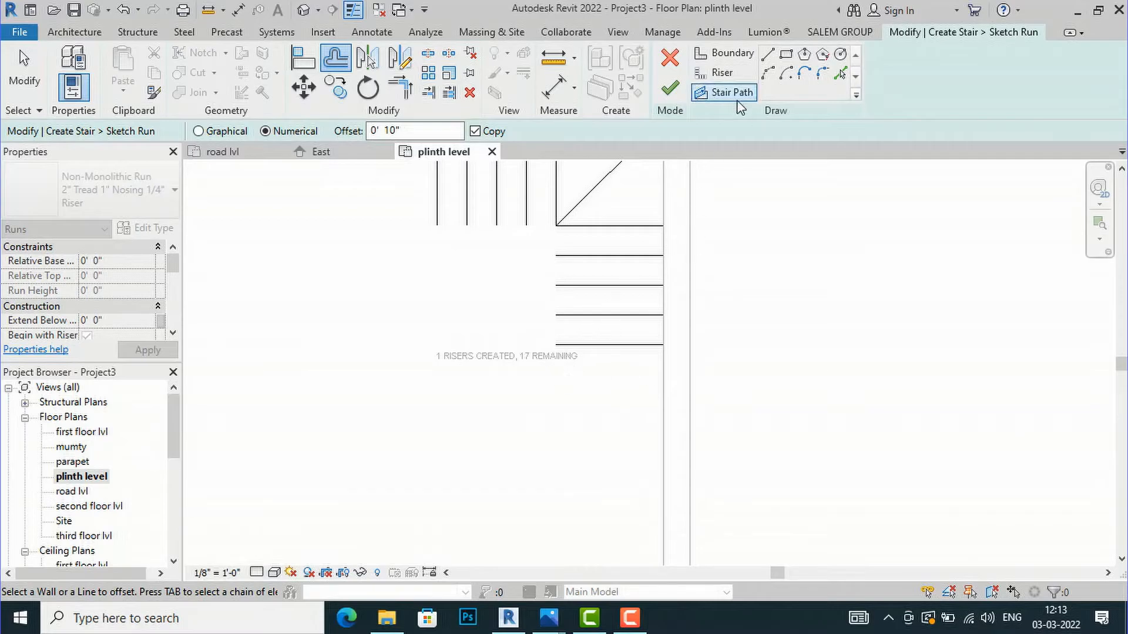
{"action": "left_click", "coordinate": [713, 72]}
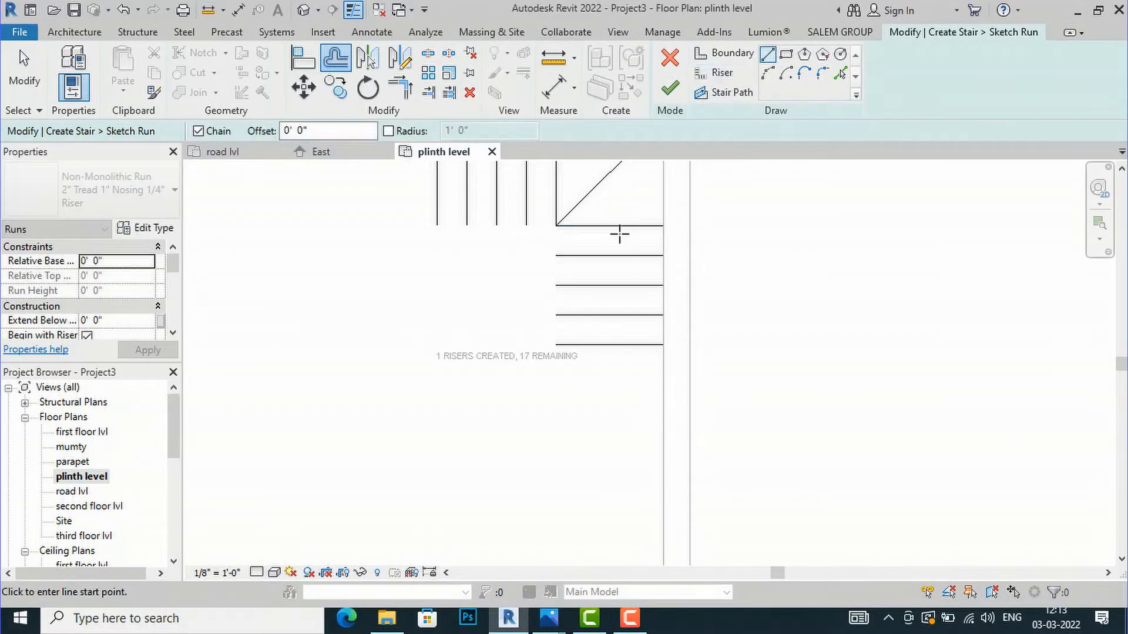
{"action": "left_click", "coordinate": [335, 56]}
{"action": "left_click", "coordinate": [607, 347]}
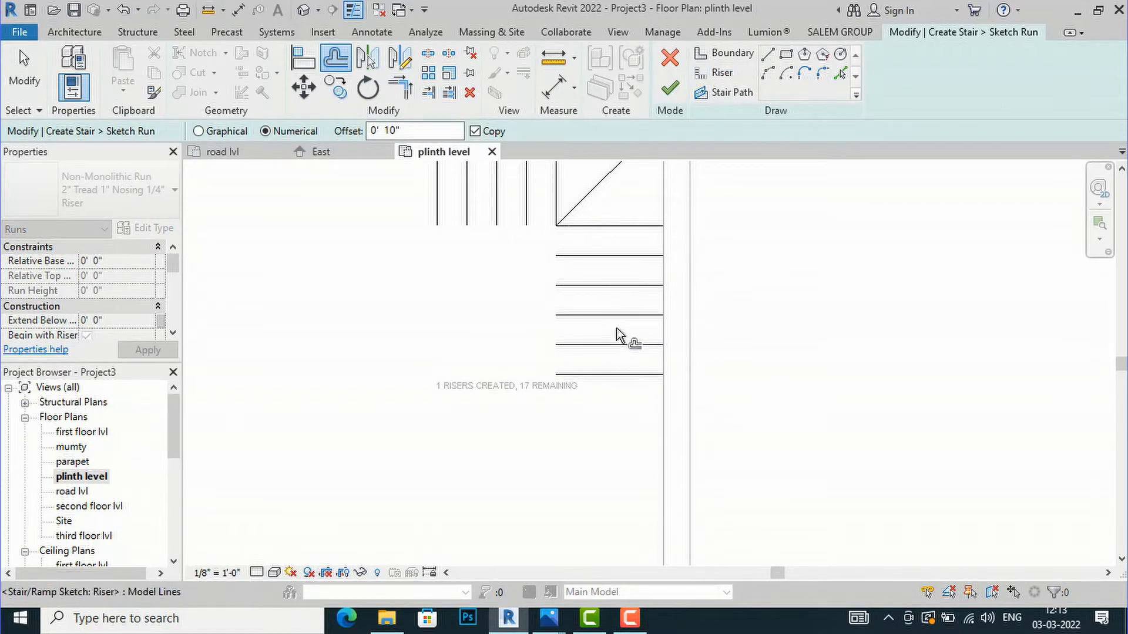
{"action": "left_click", "coordinate": [626, 381]}
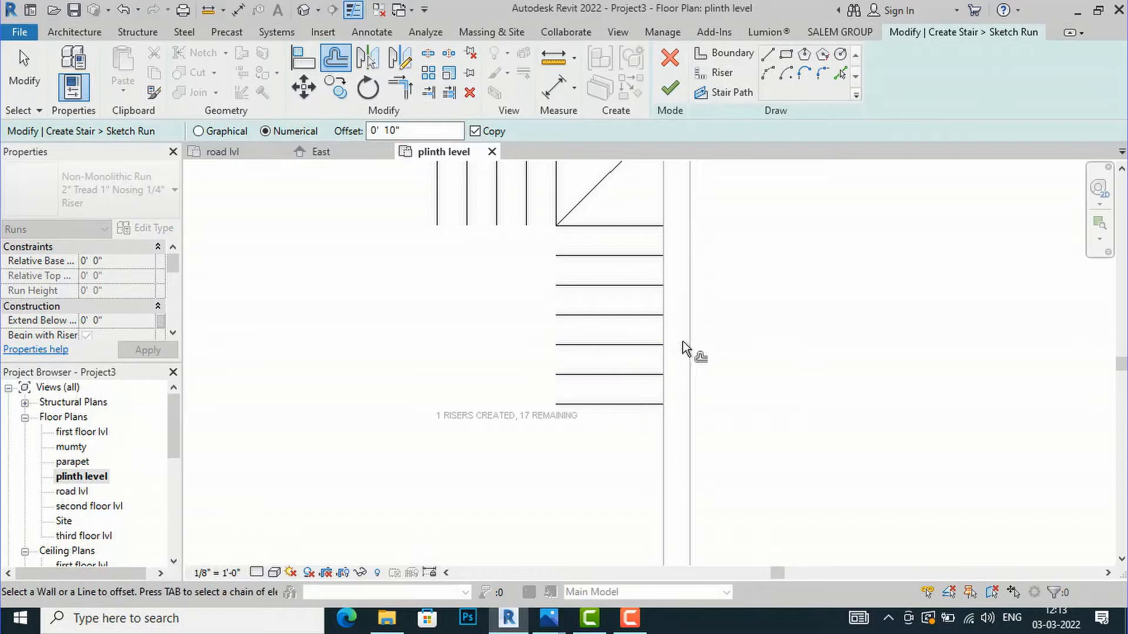
{"action": "key", "text": "Escape"}
{"action": "scroll", "coordinate": [627, 380], "scroll_direction": "down", "scroll_amount": 3}
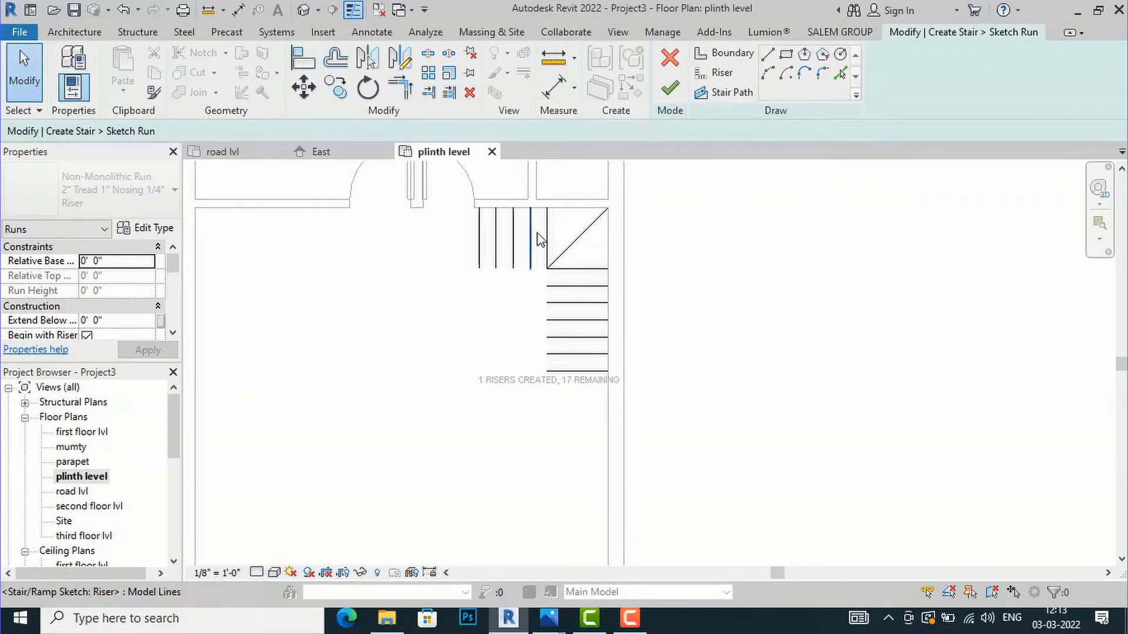
Draw a stair boundary from the lowest riser's outer end 3' down the outer wall, continuing 3' horizontally inward.
{"action": "scroll", "coordinate": [629, 397], "scroll_direction": "up", "scroll_amount": 2}
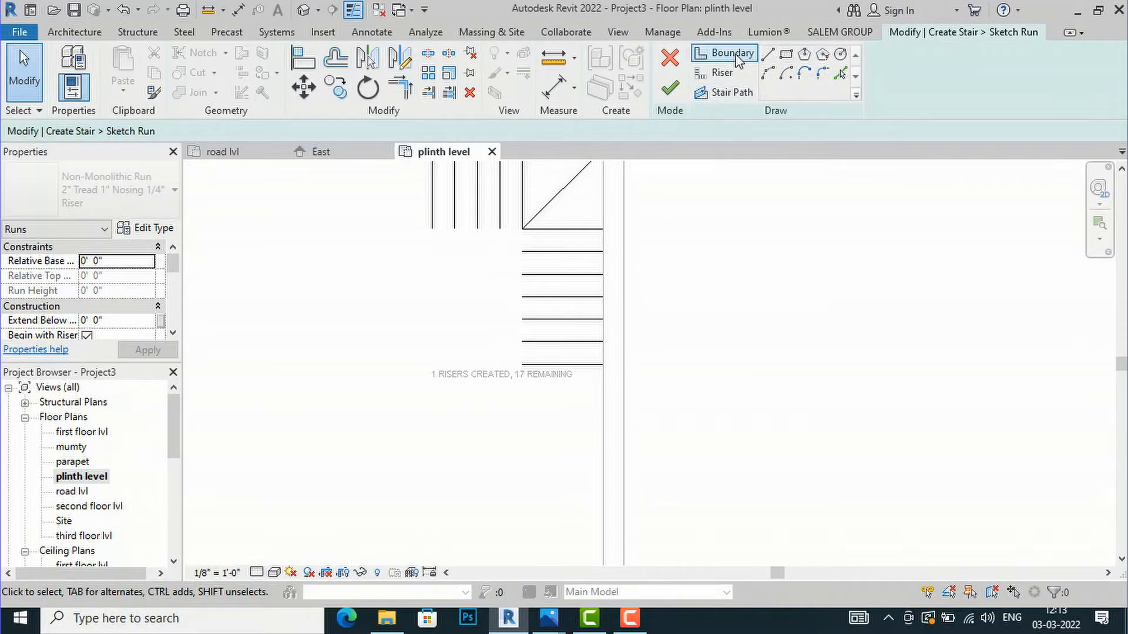
{"action": "left_click", "coordinate": [734, 55]}
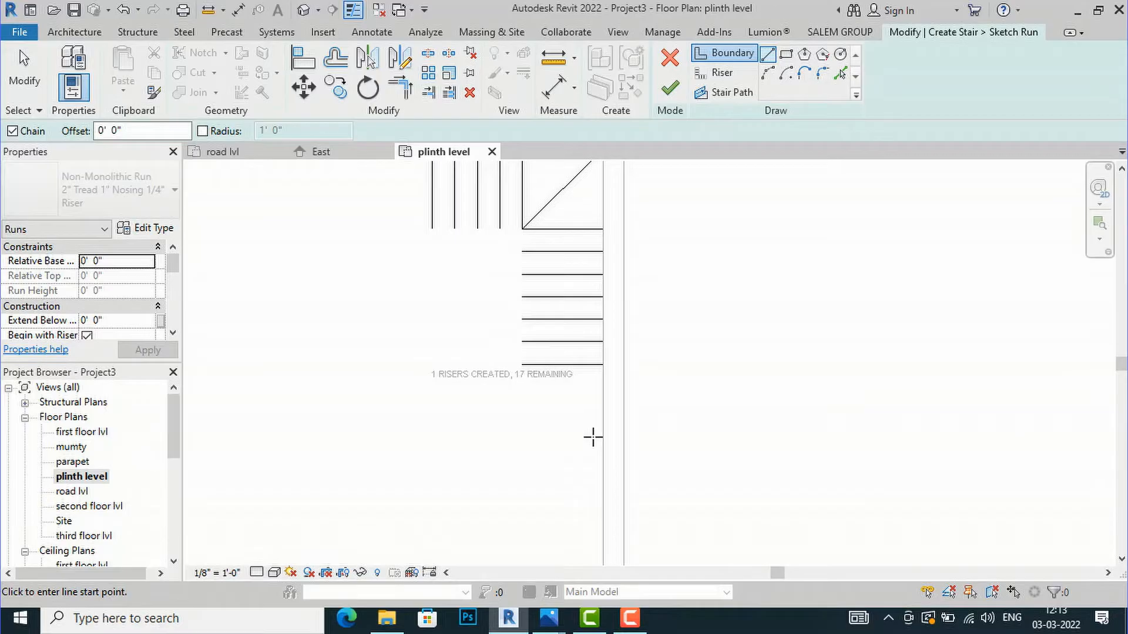
{"action": "left_click", "coordinate": [603, 365]}
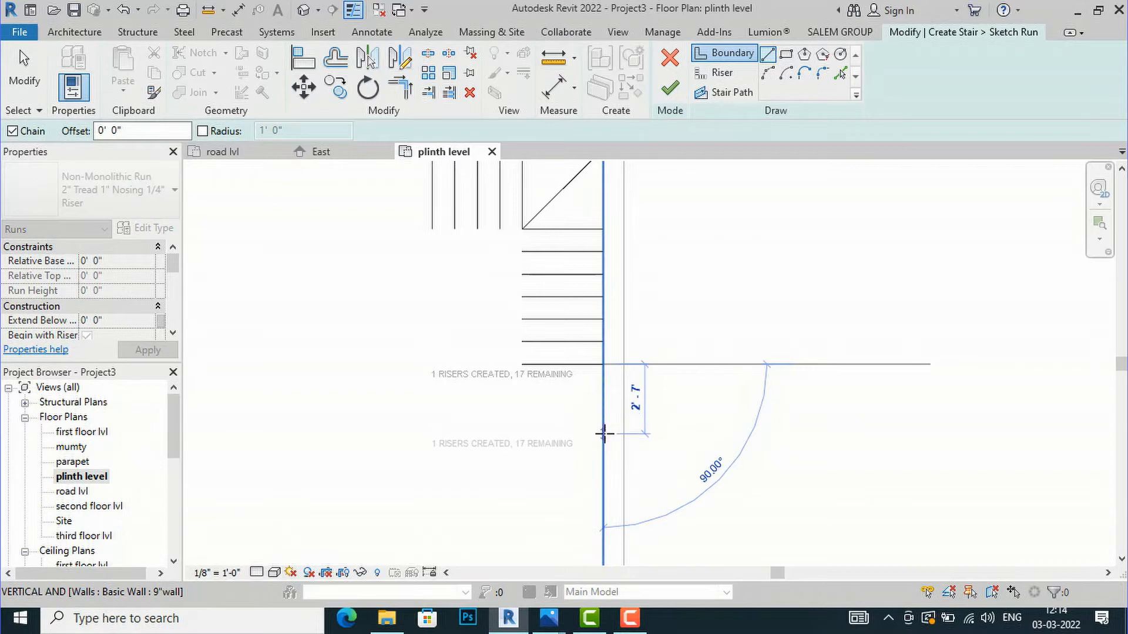
{"action": "type", "text": "3'"}
{"action": "key", "text": "Return"}
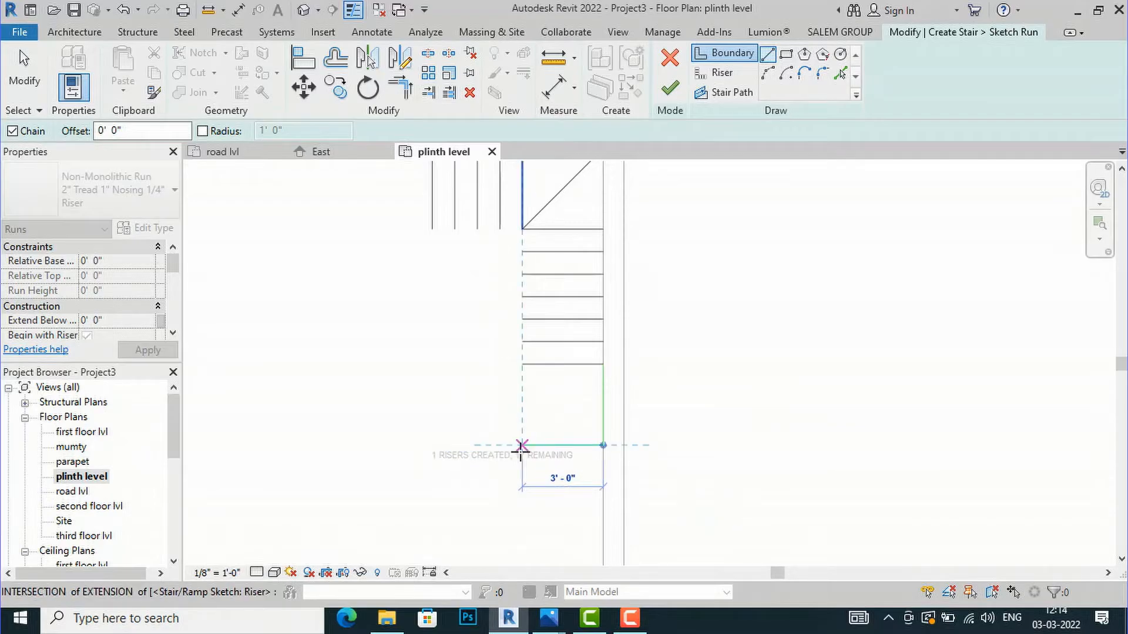
{"action": "left_click", "coordinate": [521, 447]}
{"action": "key", "text": "Escape"}
{"action": "key", "text": "Escape"}
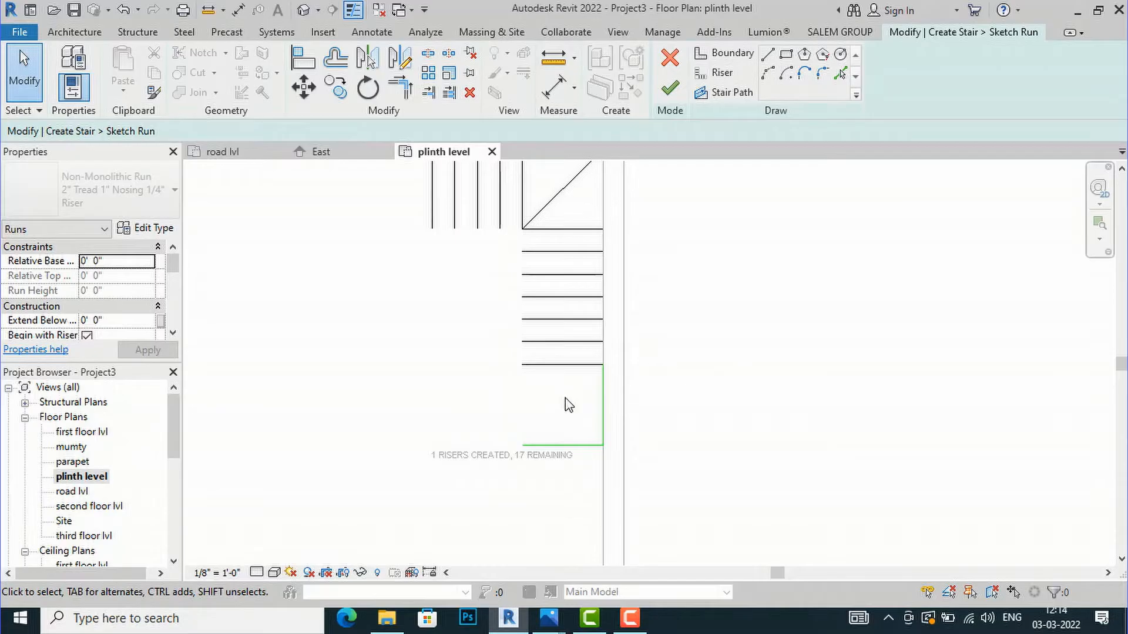
Check the staircase's lower winder corner on the ground floor plan image in Photos, and return to Revit.
{"action": "mouse_move", "coordinate": [508, 619]}
{"action": "left_click", "coordinate": [56, 540]}
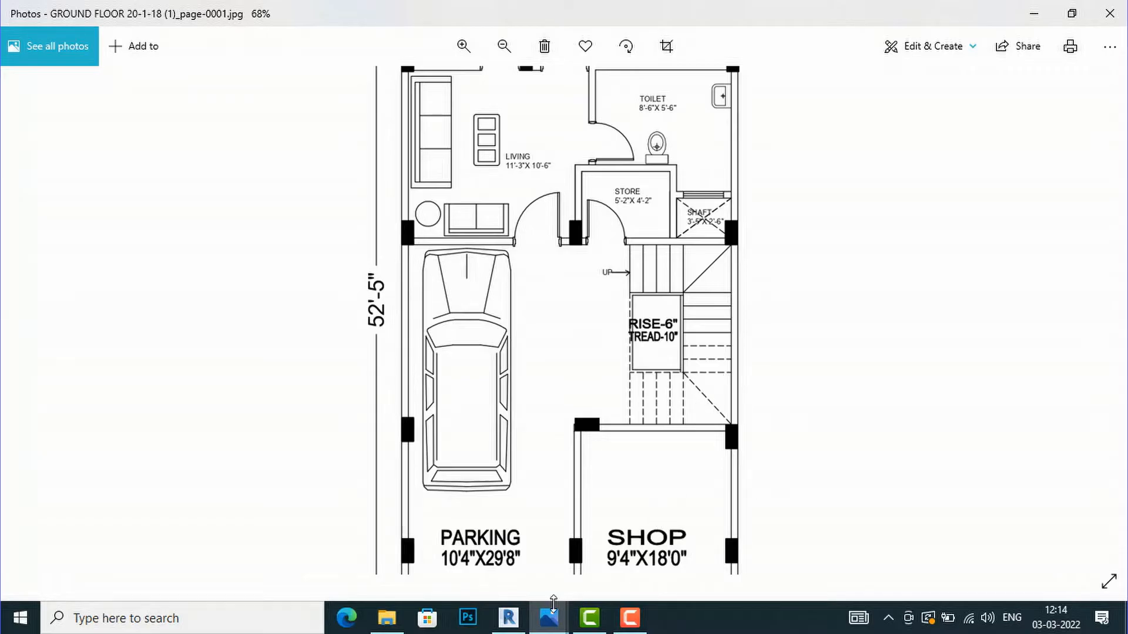
{"action": "left_click", "coordinate": [504, 623]}
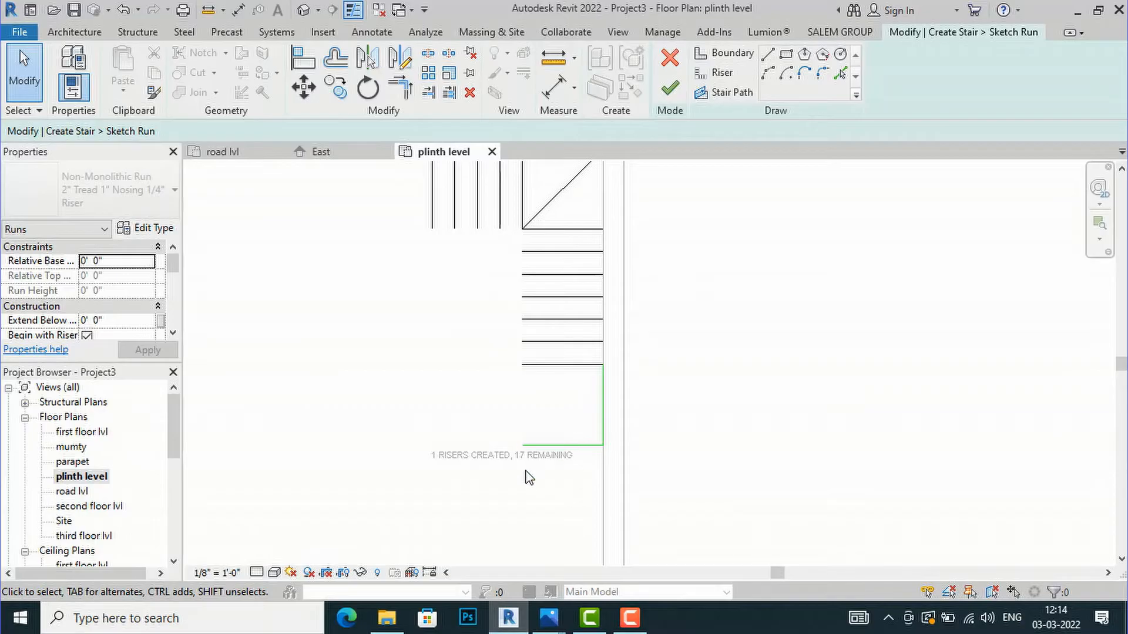
Extend the vertical boundary line up along the outer wall to the upper corner where the diagonal riser ends.
{"action": "scroll", "coordinate": [526, 474], "scroll_direction": "down", "scroll_amount": 1}
{"action": "scroll", "coordinate": [533, 461], "scroll_direction": "up", "scroll_amount": 1}
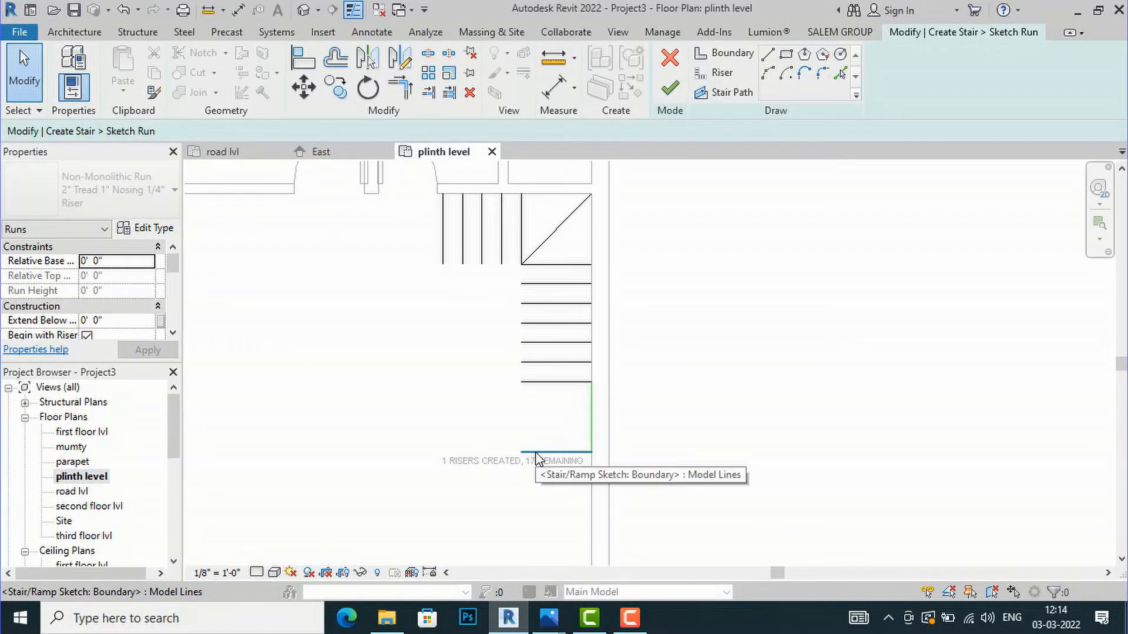
{"action": "left_click", "coordinate": [592, 394]}
{"action": "left_click_drag", "start_coordinate": [593, 384], "coordinate": [589, 194]}
{"action": "left_click_drag", "start_coordinate": [589, 193], "coordinate": [591, 193]}
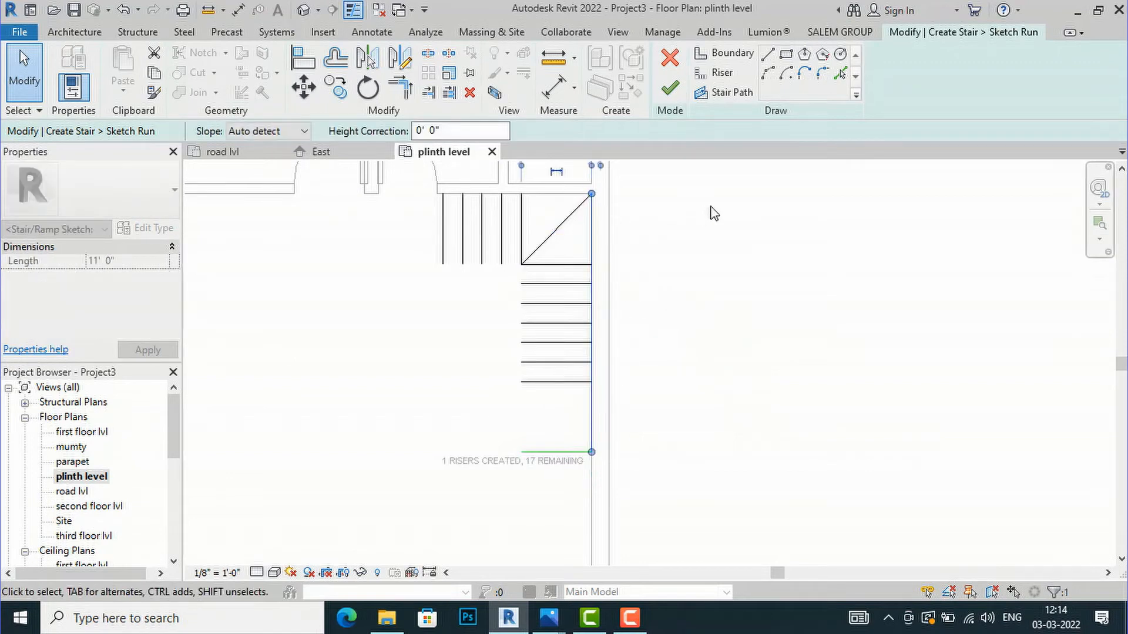
Draw a horizontal boundary line from the first riser's upper end along the store wall to the upper outer corner.
{"action": "left_click", "coordinate": [717, 60]}
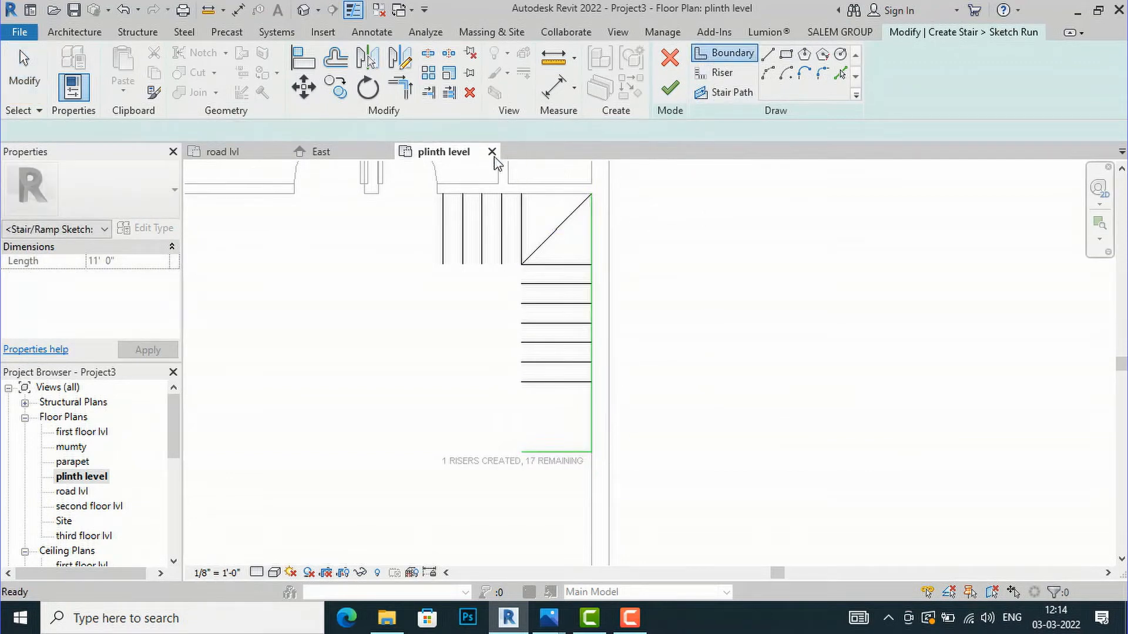
{"action": "left_click", "coordinate": [444, 193]}
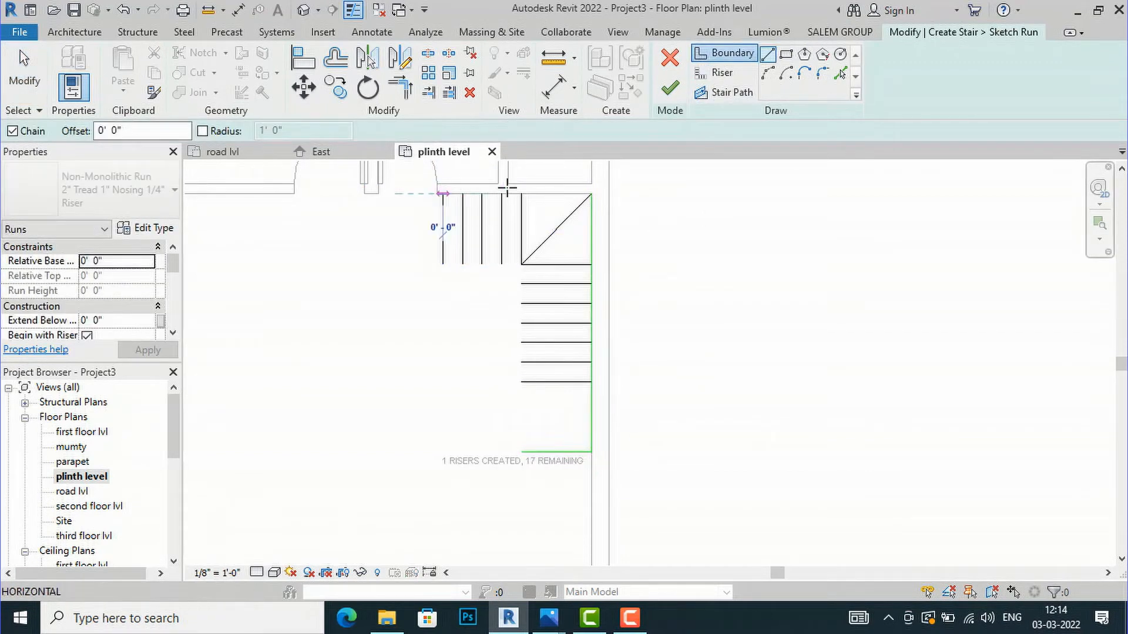
{"action": "left_click", "coordinate": [589, 193]}
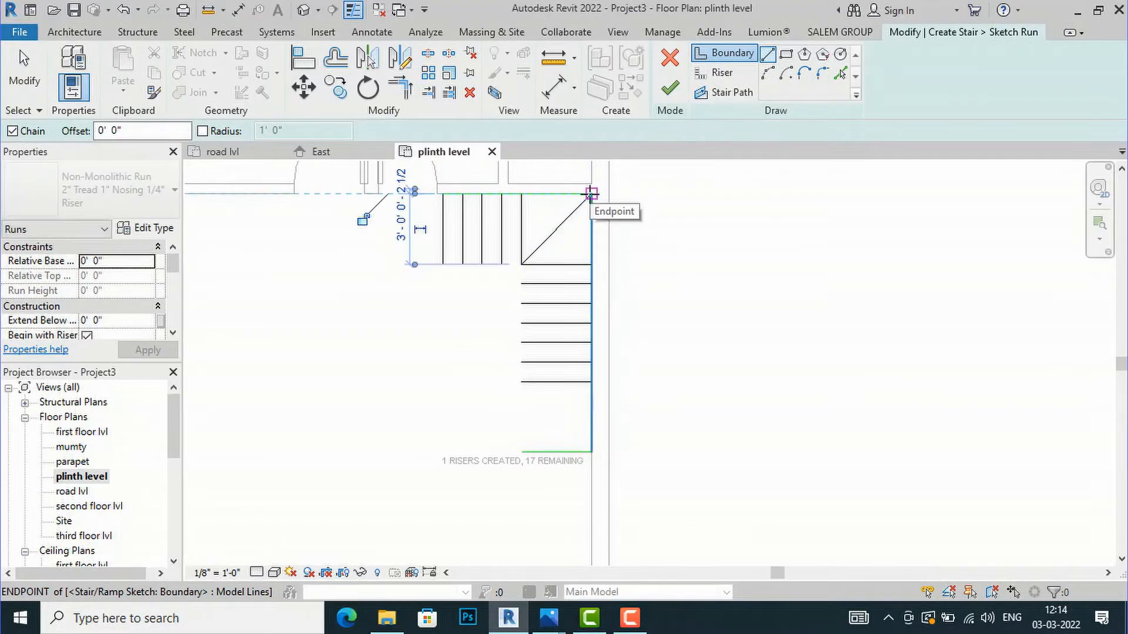
{"action": "key", "text": "Escape"}
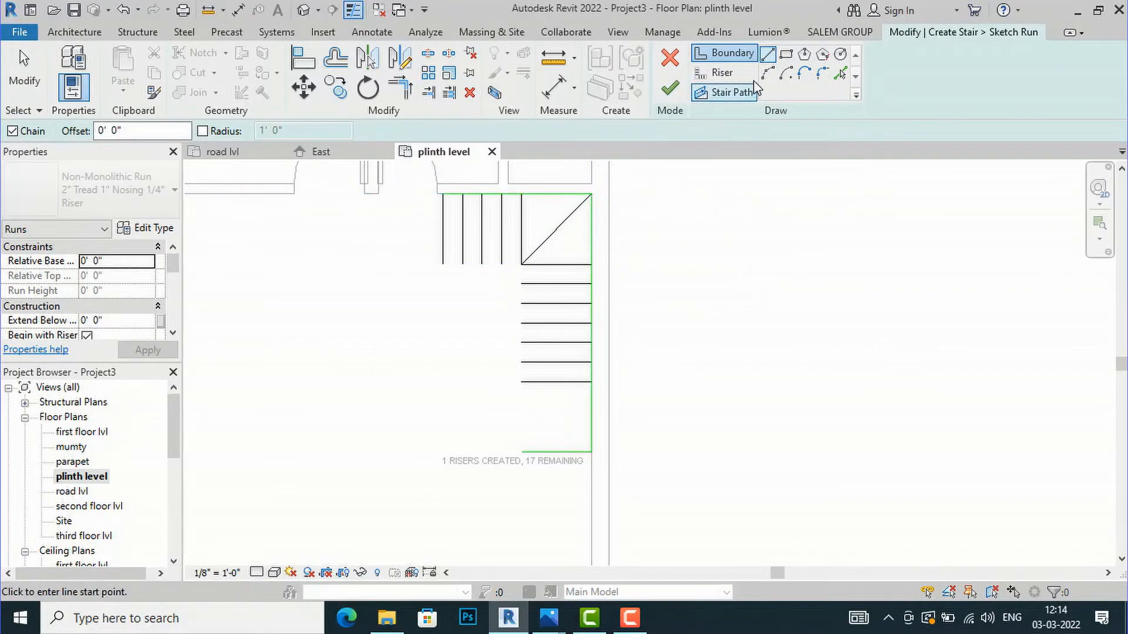
Draw a diagonal riser from the lowest riser's inner end to the lower boundary corner, and a 3' vertical riser down to the boundary's inner end.
{"action": "left_click", "coordinate": [713, 73]}
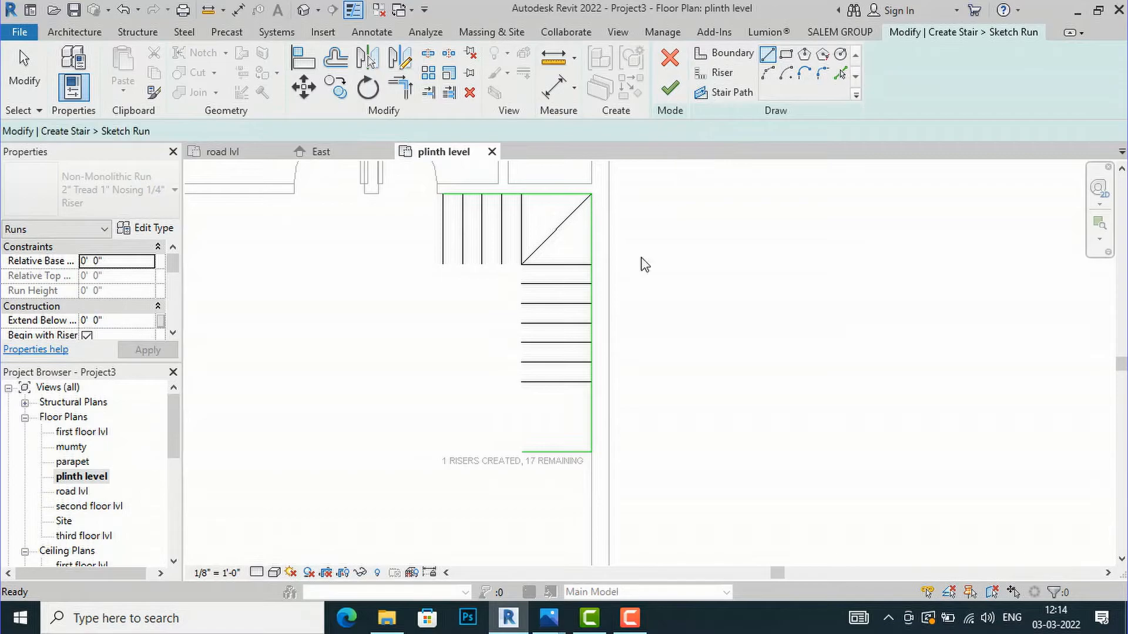
{"action": "left_click", "coordinate": [521, 381]}
{"action": "left_click", "coordinate": [591, 452]}
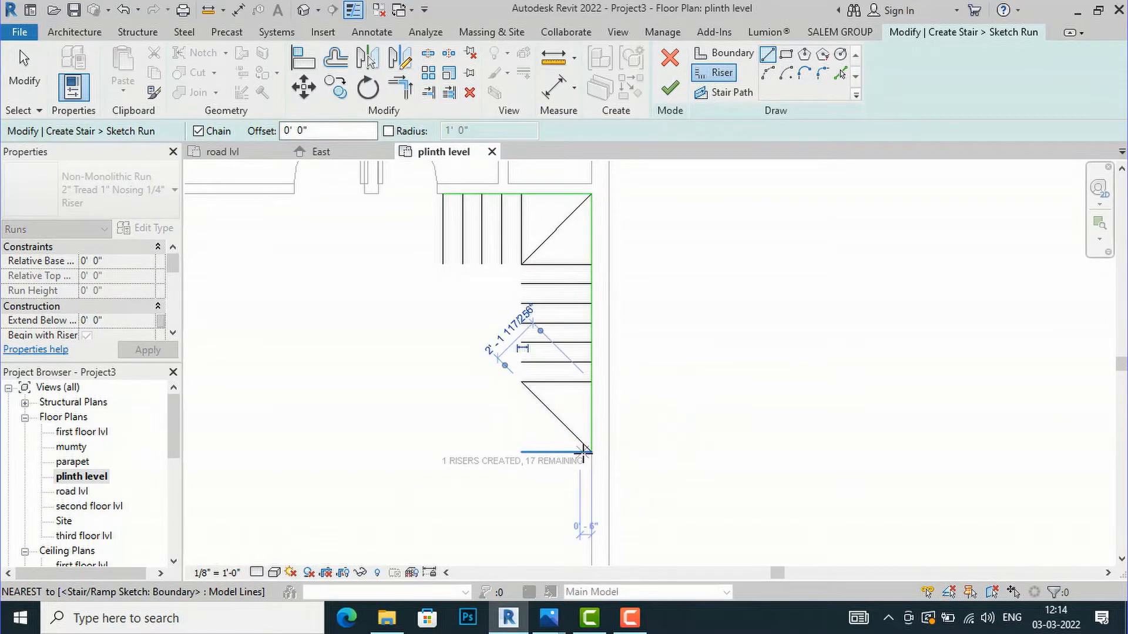
{"action": "left_click", "coordinate": [521, 382]}
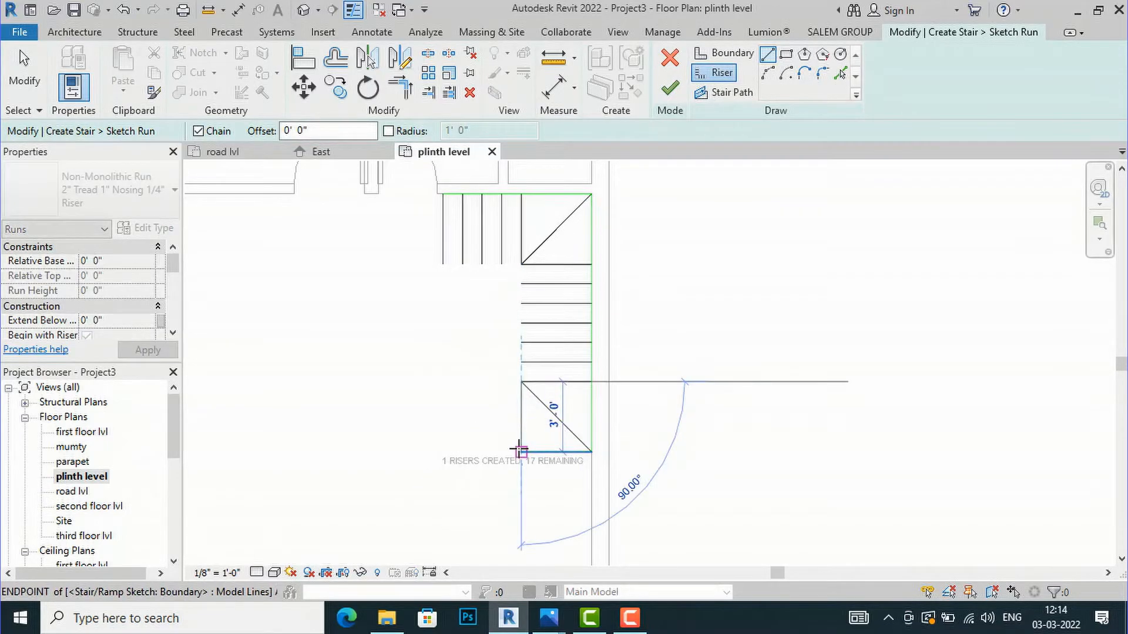
{"action": "left_click", "coordinate": [519, 451]}
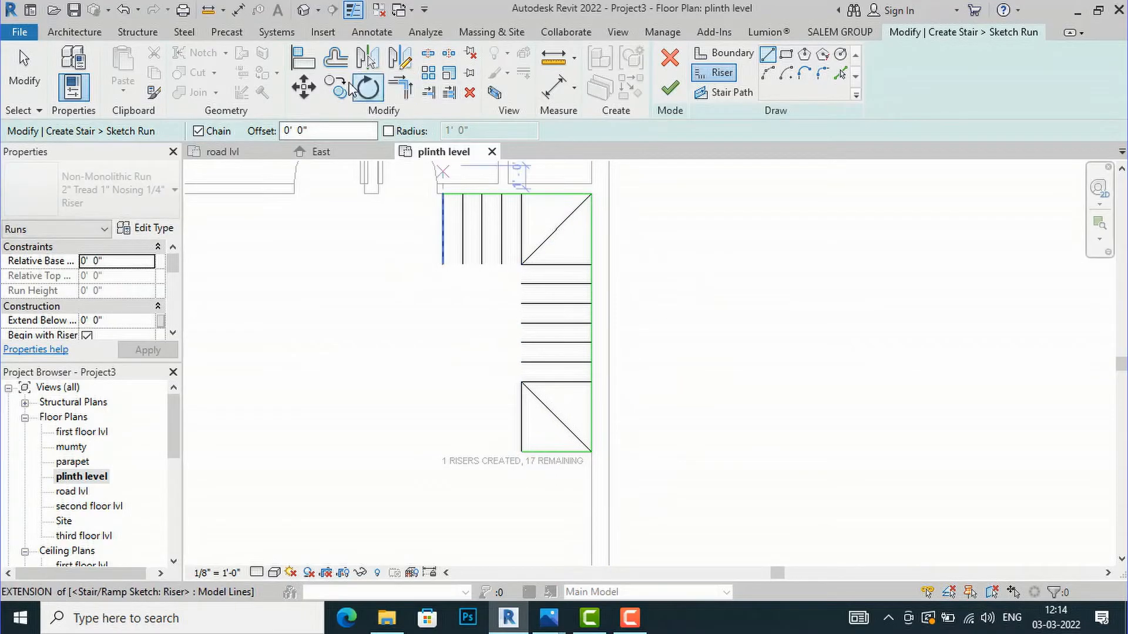
Offset the riser lines at 0' 10" spacing beside the lower corner square to lay out four lower-flight risers.
{"action": "left_click", "coordinate": [337, 65]}
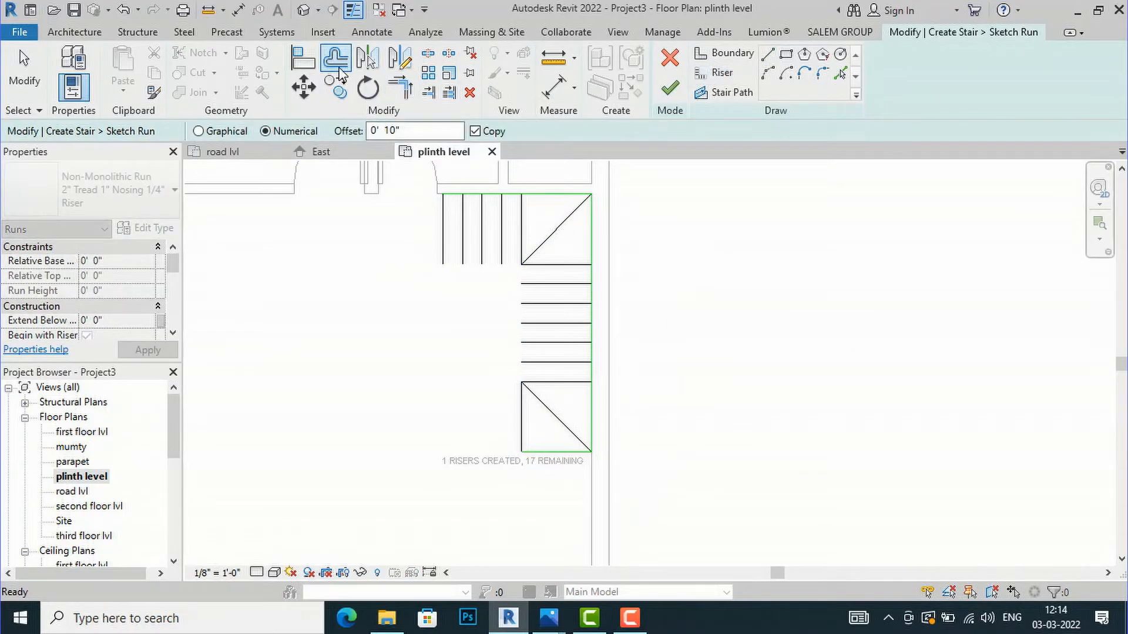
{"action": "left_click", "coordinate": [500, 421]}
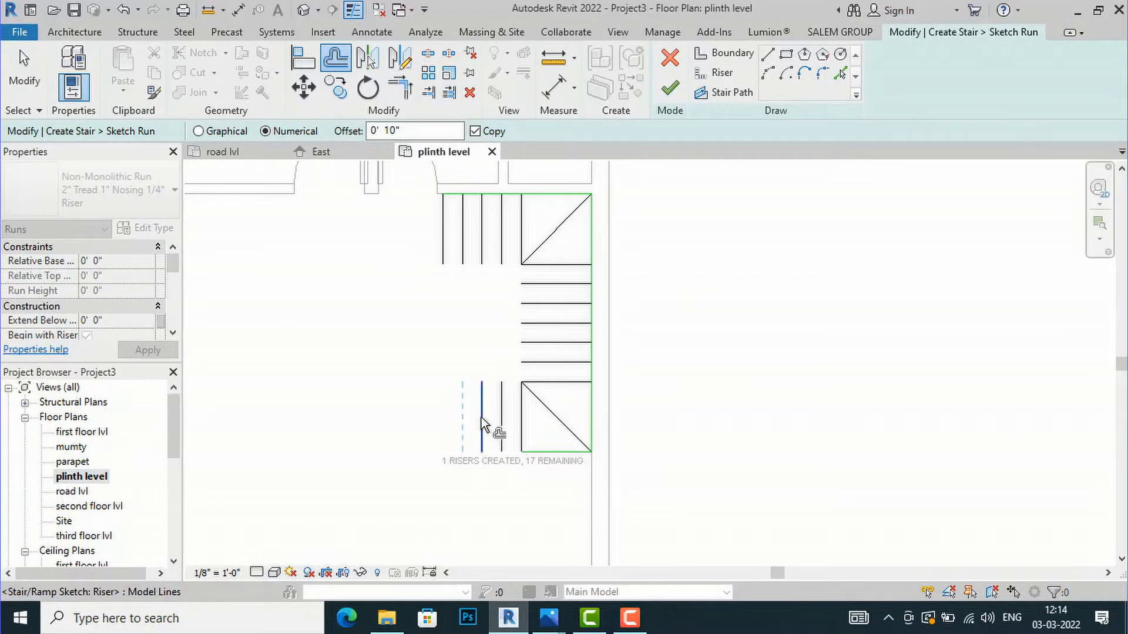
{"action": "left_click", "coordinate": [464, 425]}
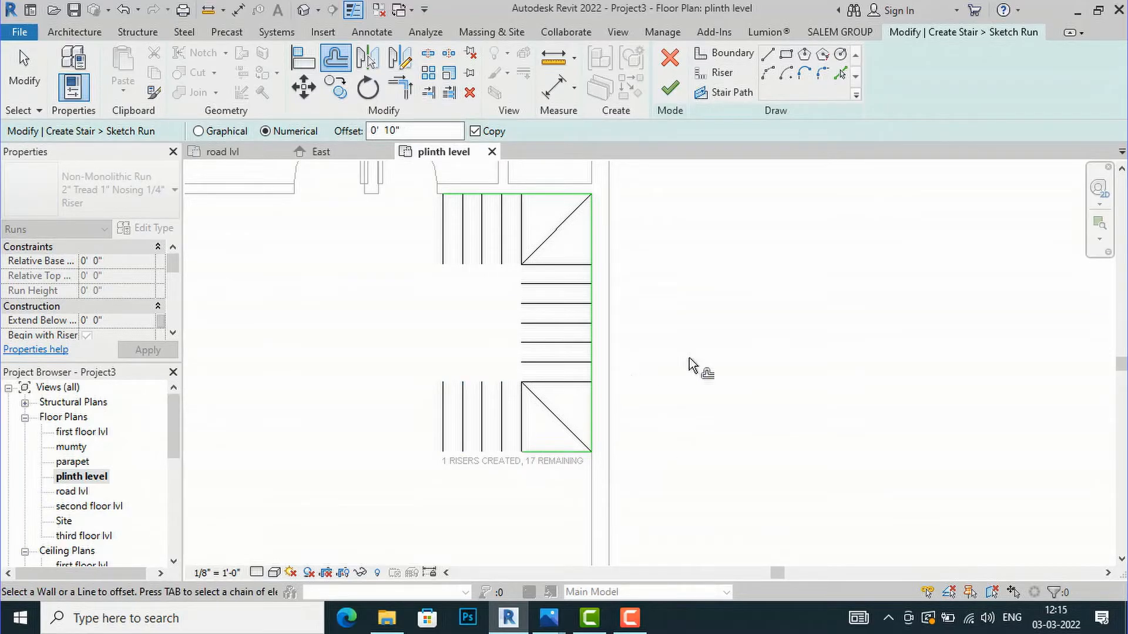
{"action": "key", "text": "Escape"}
{"action": "key", "text": "Escape"}
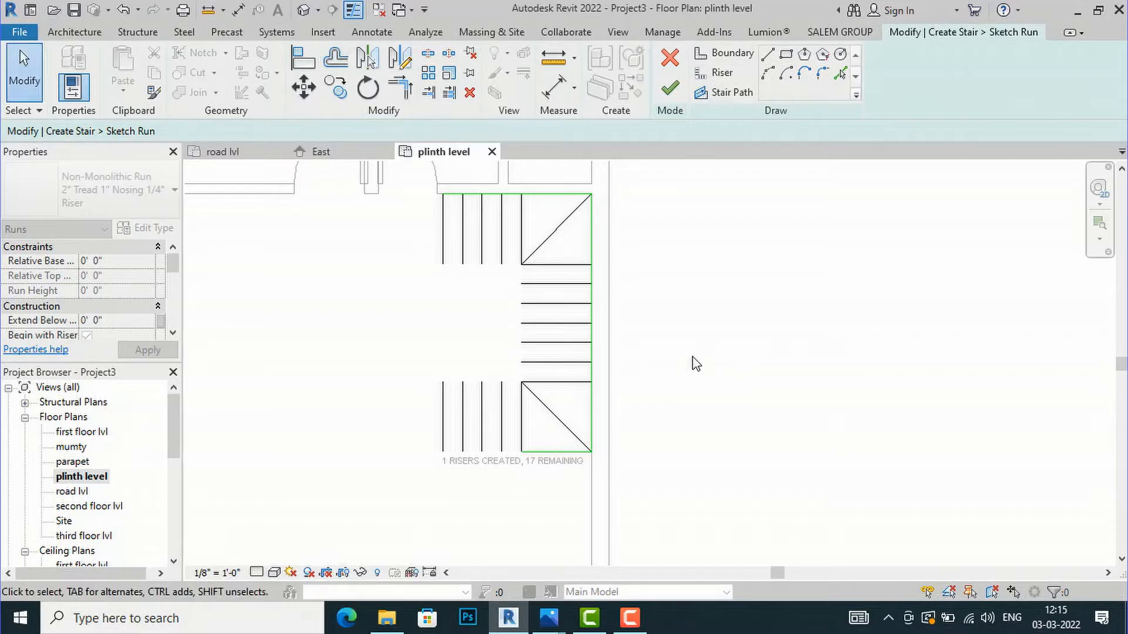
Extend the outer boundary line beneath the lower corner square to the outermost riser of the lower flight.
{"action": "scroll", "coordinate": [693, 364], "scroll_direction": "down", "scroll_amount": 2}
{"action": "scroll", "coordinate": [536, 420], "scroll_direction": "up", "scroll_amount": 2}
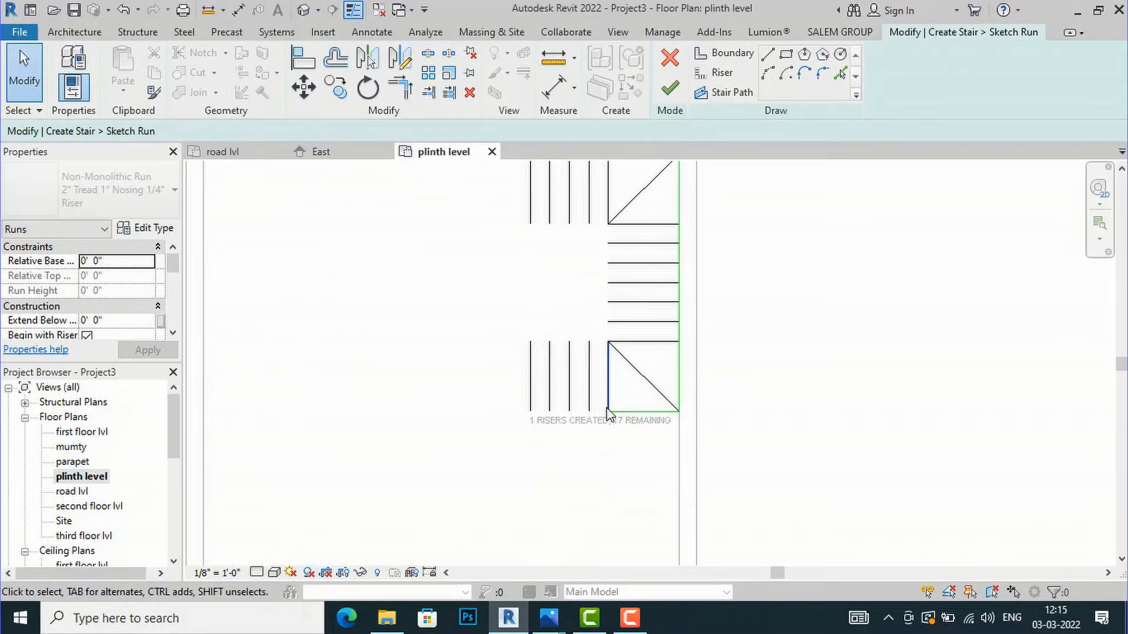
{"action": "left_click", "coordinate": [617, 419]}
{"action": "left_click_drag", "start_coordinate": [608, 411], "coordinate": [531, 411]}
{"action": "left_click_drag", "start_coordinate": [583, 379], "coordinate": [584, 378]}
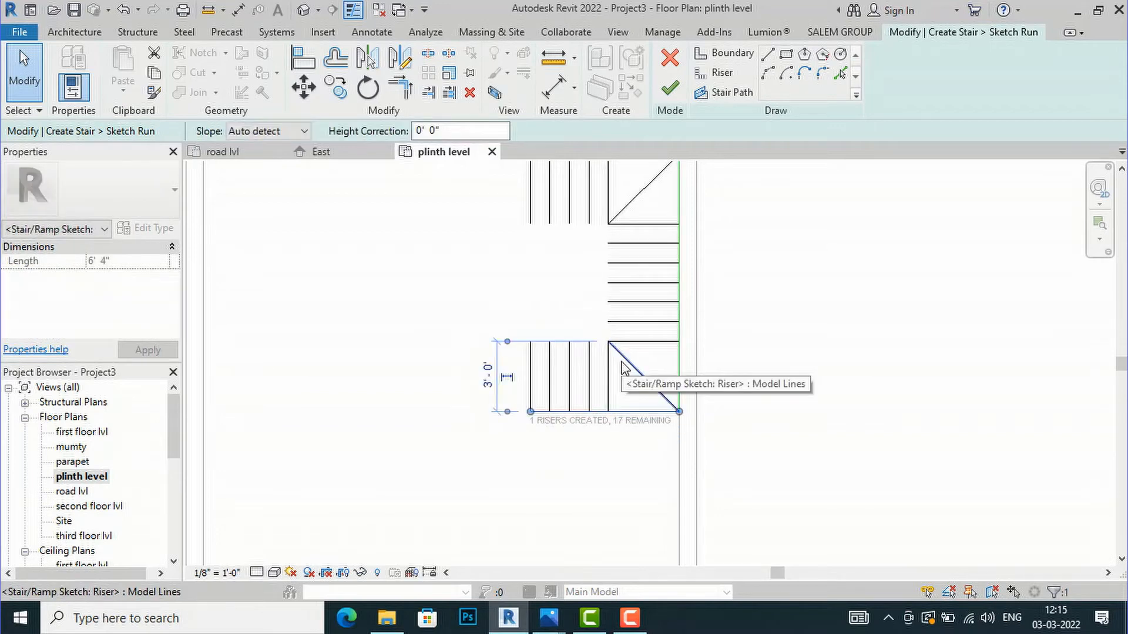
{"action": "left_click", "coordinate": [742, 317]}
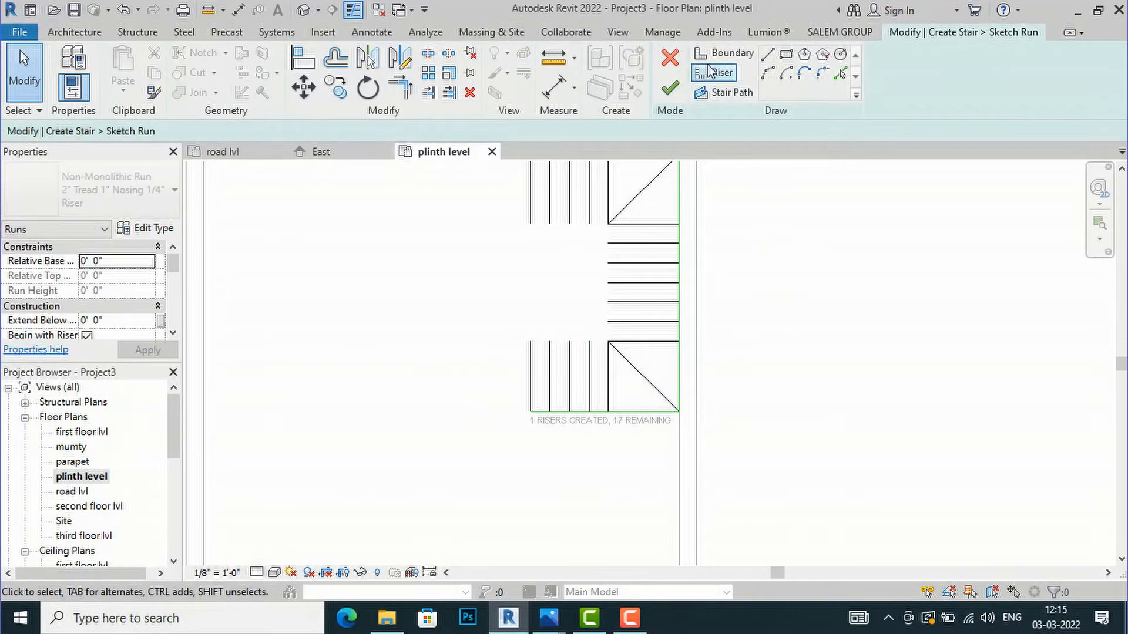
Draw the inner boundary lines along the upper flight's open edge and down the middle flight to the lower corner.
{"action": "left_click", "coordinate": [724, 52]}
{"action": "scroll", "coordinate": [547, 300], "scroll_direction": "down", "scroll_amount": 2}
{"action": "scroll", "coordinate": [538, 253], "scroll_direction": "up", "scroll_amount": 1}
{"action": "left_click", "coordinate": [533, 239]}
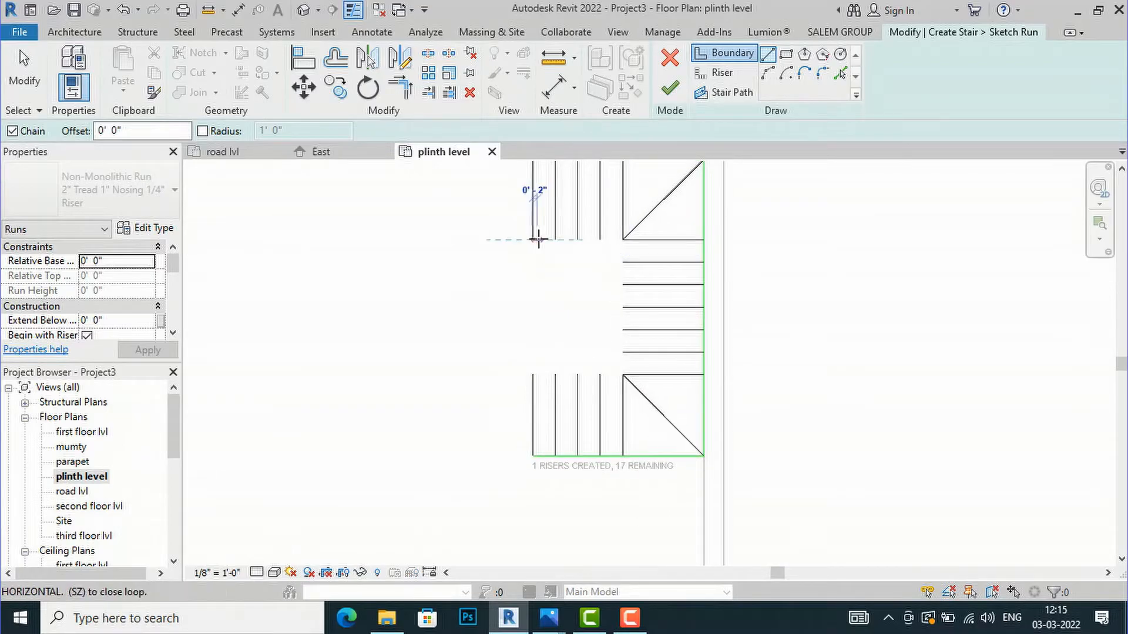
{"action": "left_click", "coordinate": [623, 239]}
{"action": "left_click", "coordinate": [623, 375]}
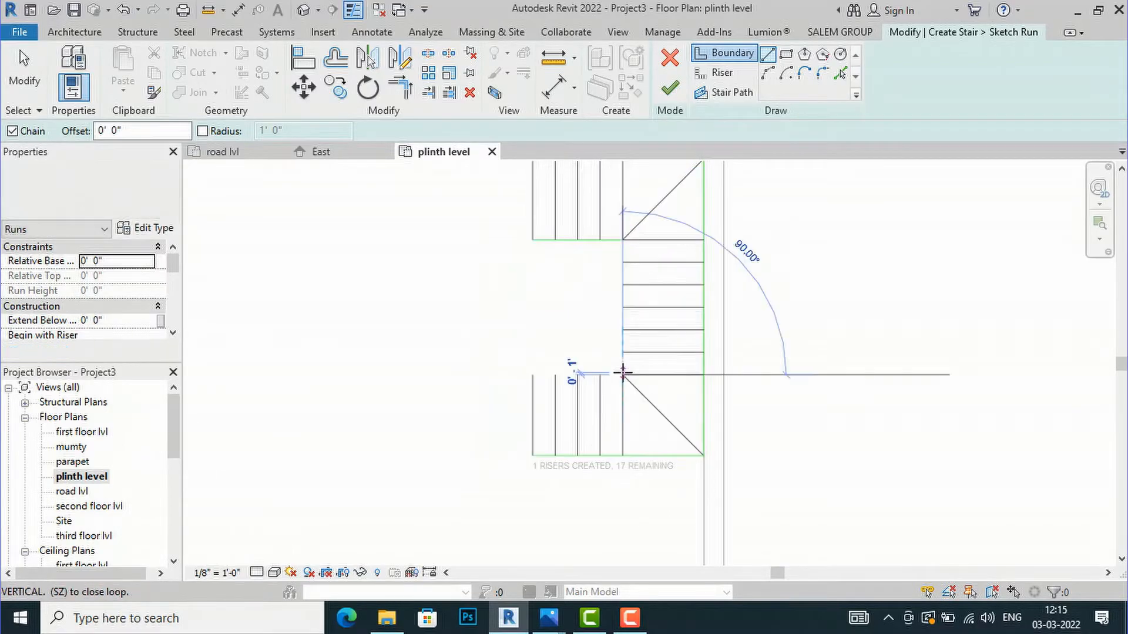
{"action": "key", "text": "Escape"}
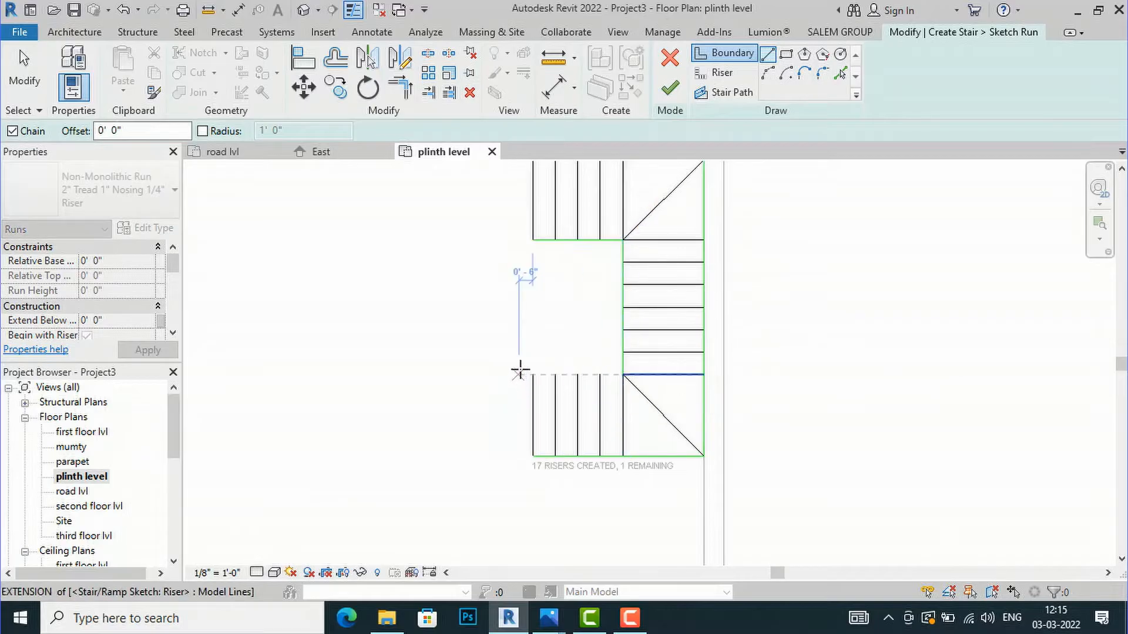
Draw the remaining inner boundary line along the lower flight's open edge, from its outermost riser to the corner.
{"action": "left_click", "coordinate": [532, 375]}
{"action": "left_click", "coordinate": [621, 374]}
{"action": "key", "text": "Escape"}
{"action": "key", "text": "Escape"}
{"action": "scroll", "coordinate": [514, 438], "scroll_direction": "down", "scroll_amount": 2}
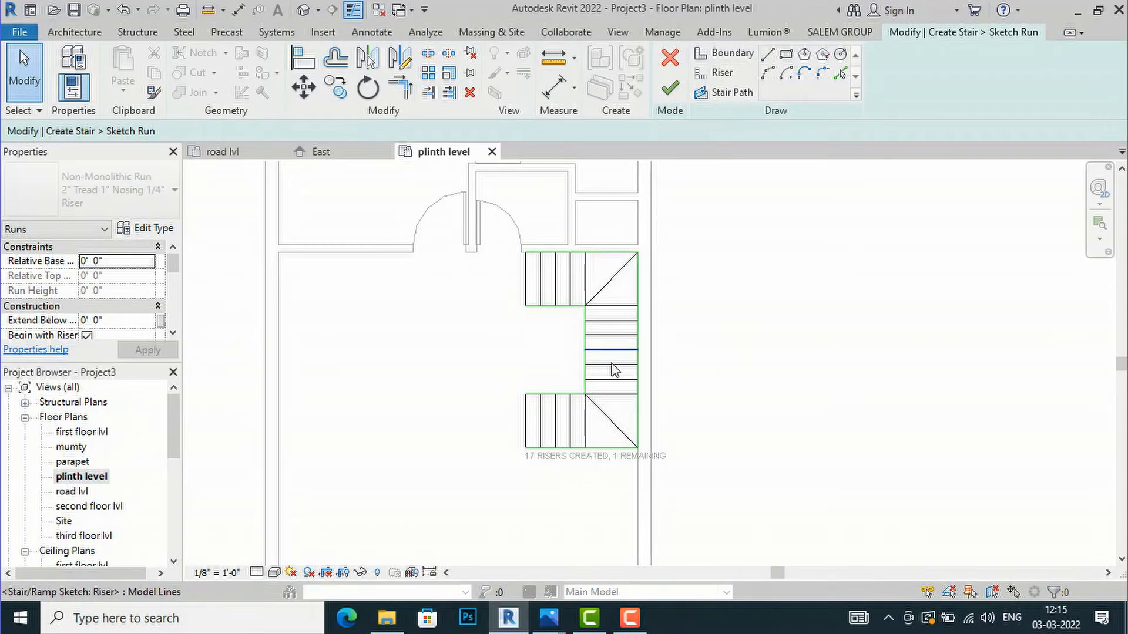
Draw the stair path along the centre line of the upper, middle and lower flights.
{"action": "left_click", "coordinate": [739, 99]}
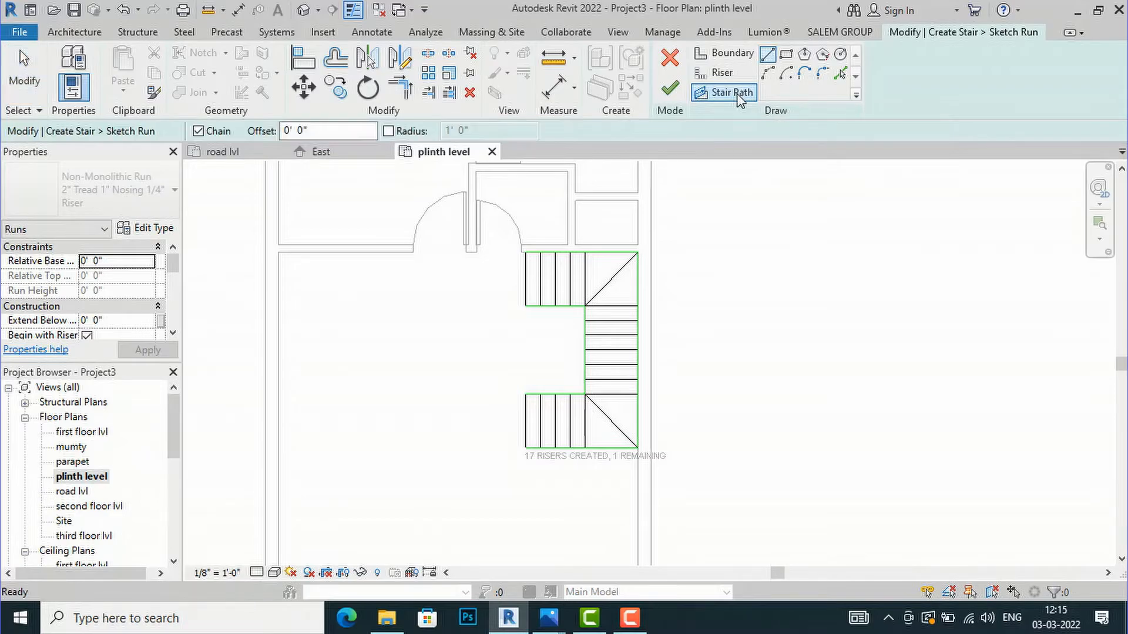
{"action": "left_click", "coordinate": [526, 279]}
{"action": "left_click", "coordinate": [611, 279]}
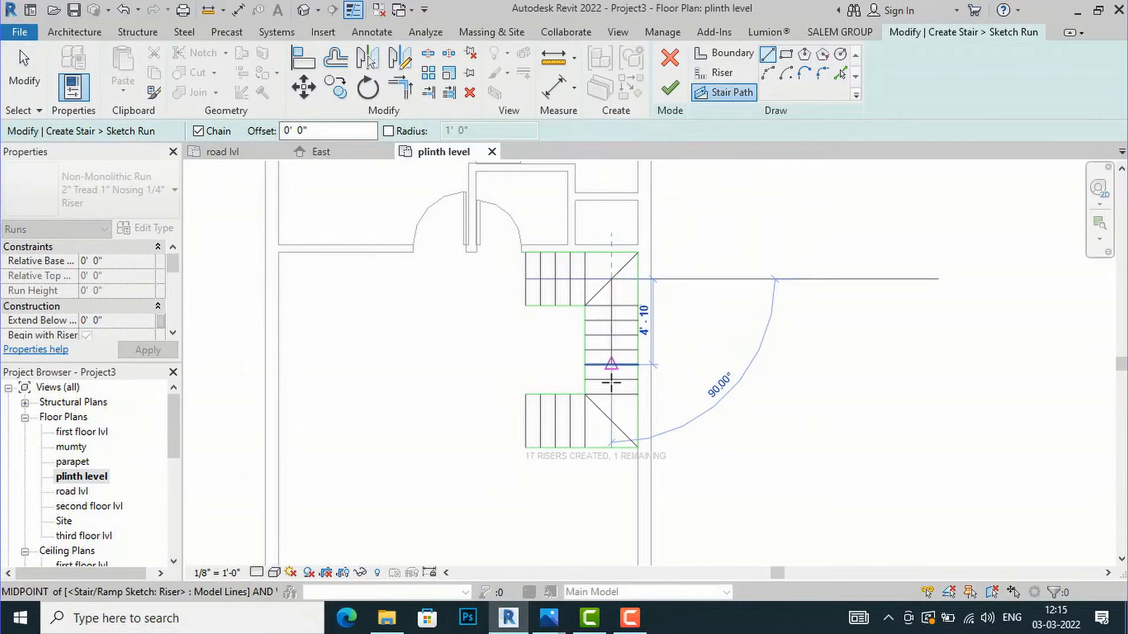
{"action": "left_click", "coordinate": [611, 422]}
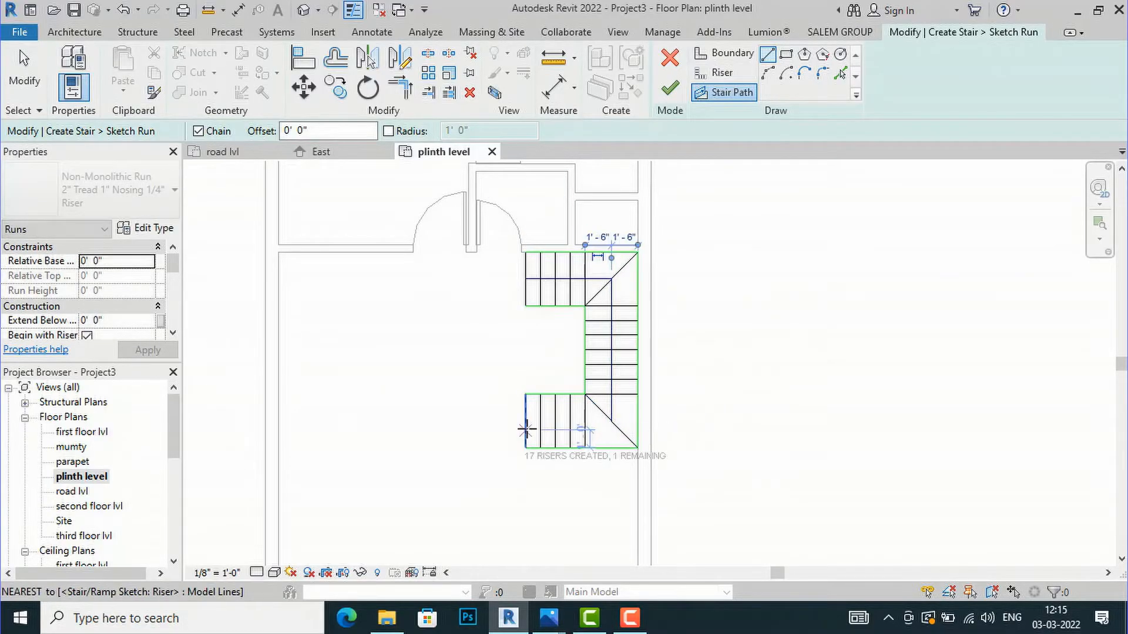
{"action": "left_click", "coordinate": [611, 421]}
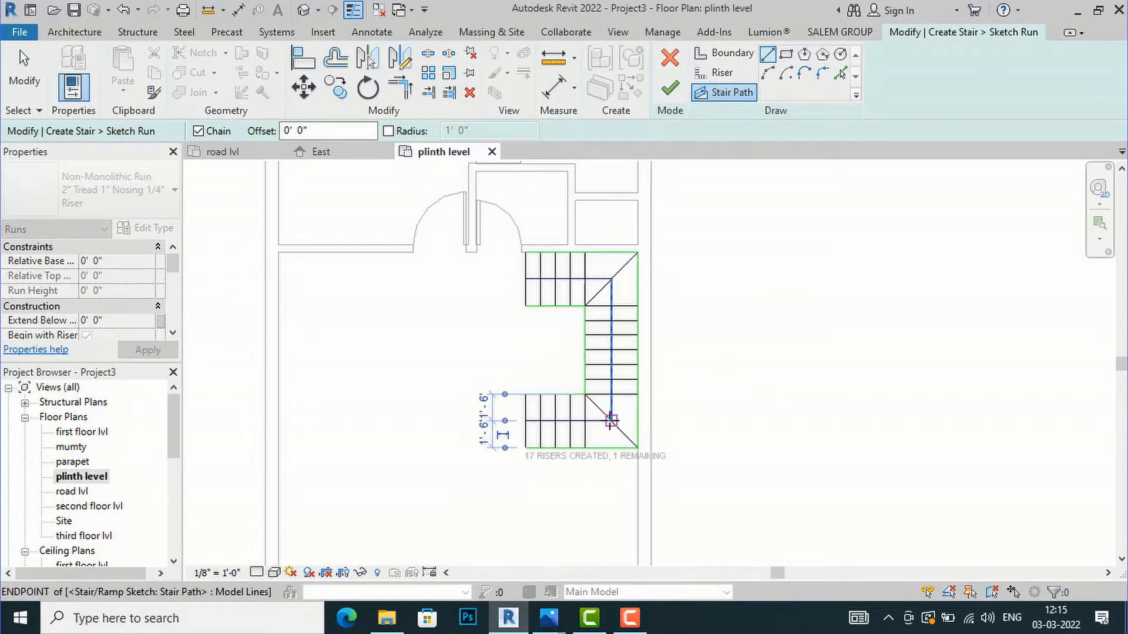
Finish the run sketch and complete the stair.
{"action": "left_click", "coordinate": [670, 89]}
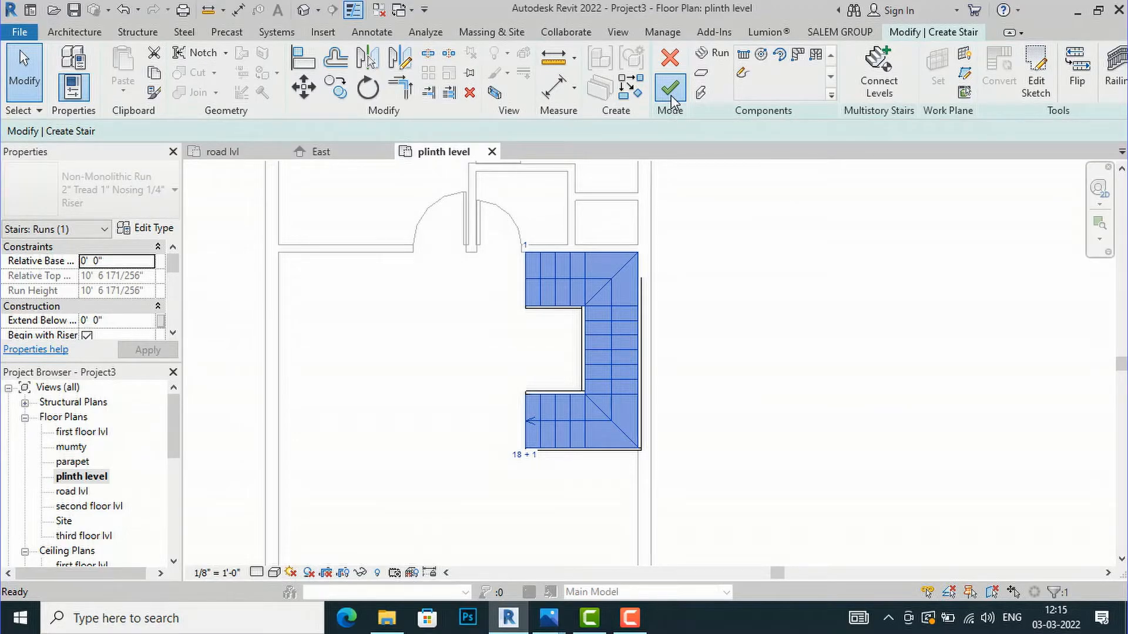
{"action": "left_click", "coordinate": [670, 90]}
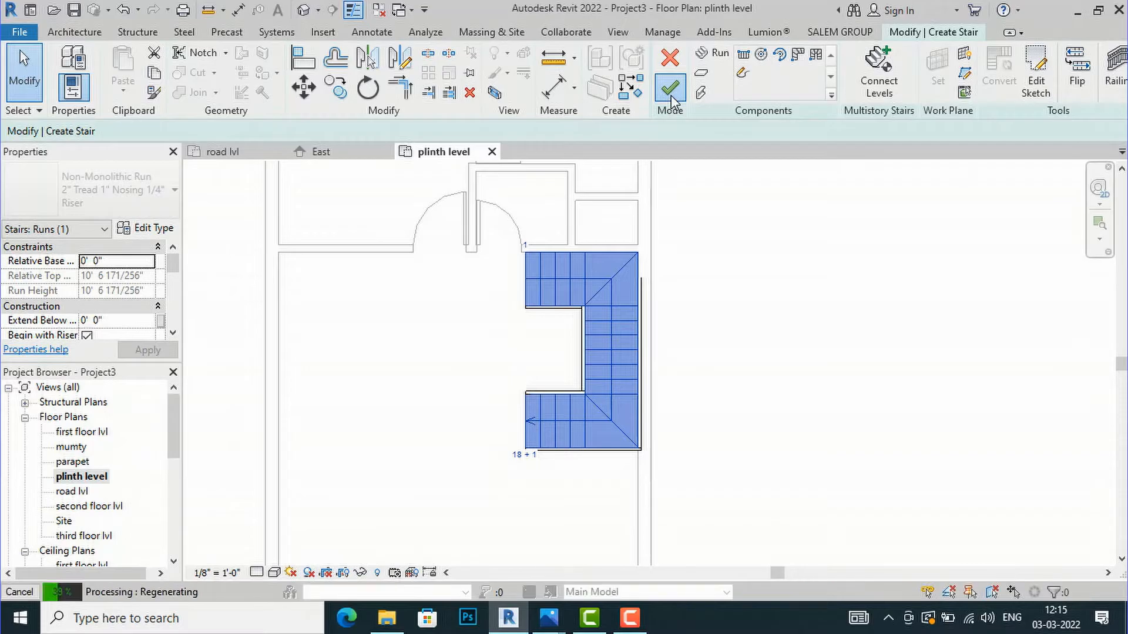
{"action": "left_click", "coordinate": [803, 373]}
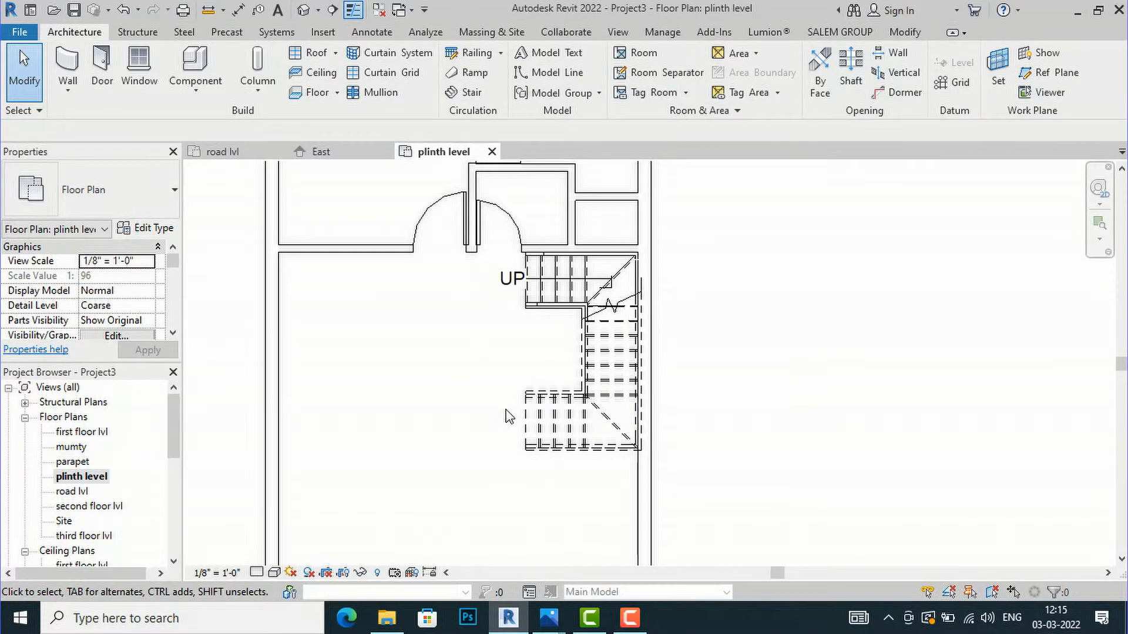
Try to change the stair's type to Precast Stair.
{"action": "left_click", "coordinate": [611, 398]}
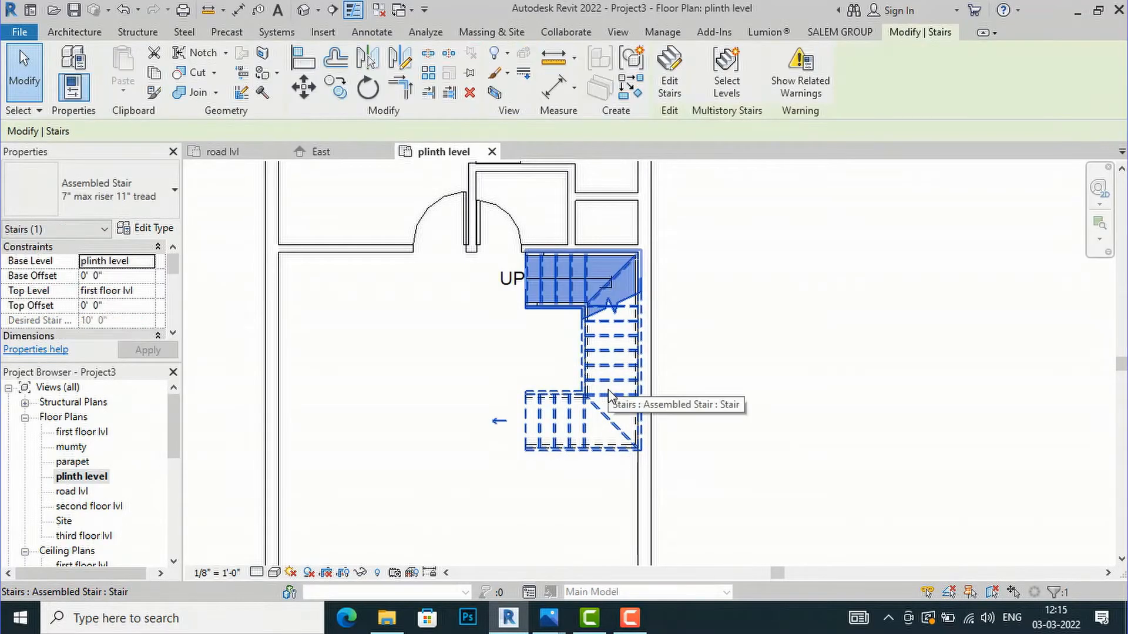
{"action": "left_click", "coordinate": [149, 206]}
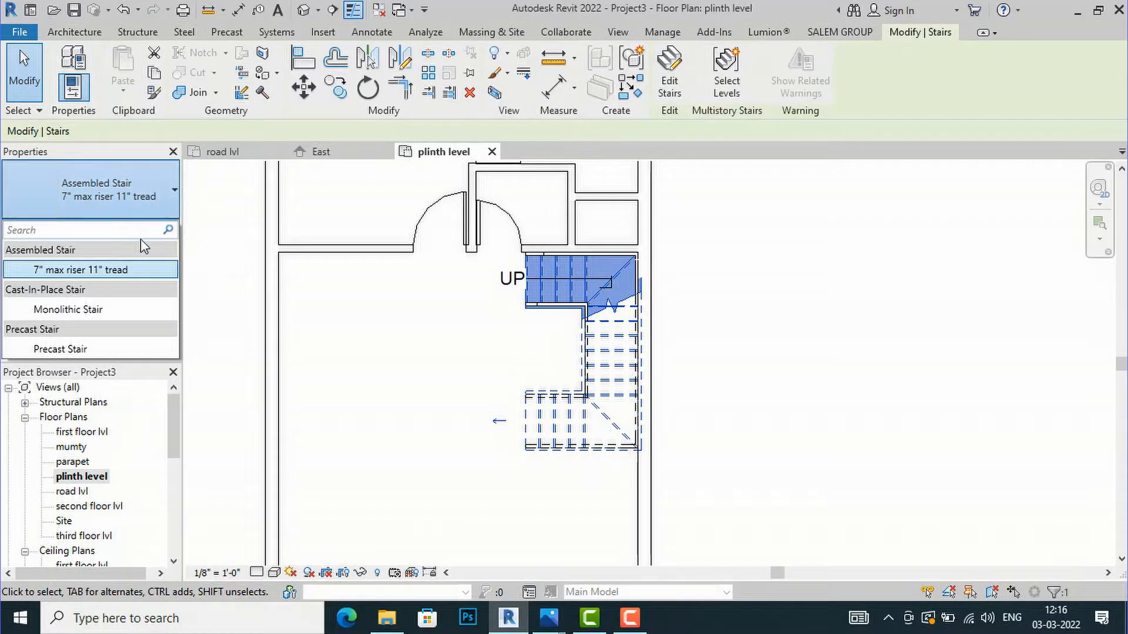
{"action": "left_click", "coordinate": [110, 349]}
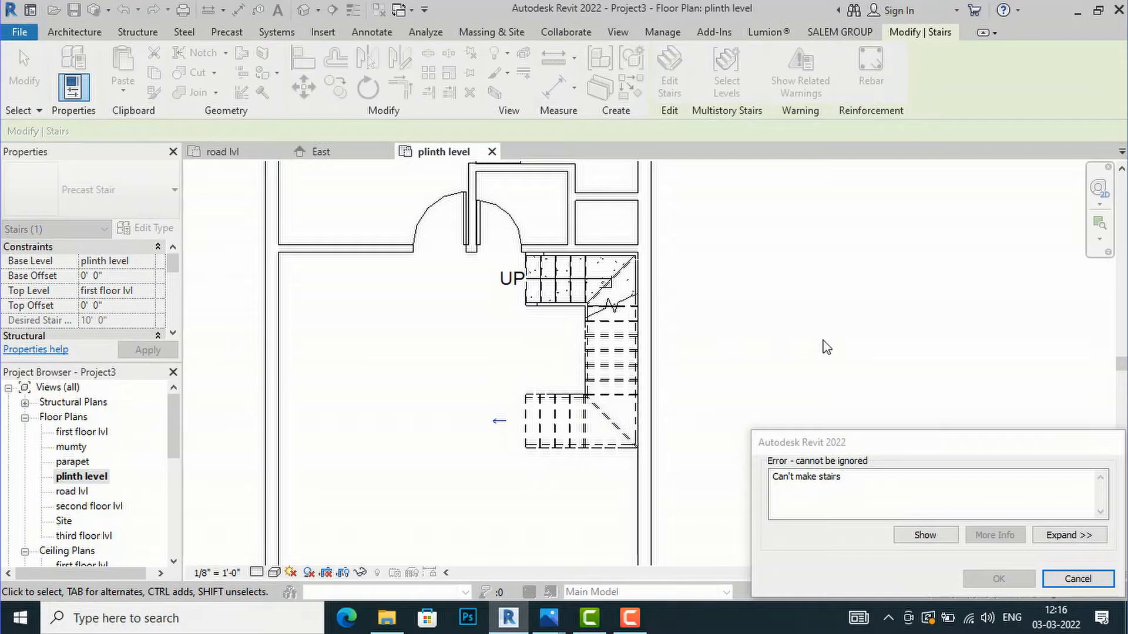
{"action": "left_click", "coordinate": [1051, 580]}
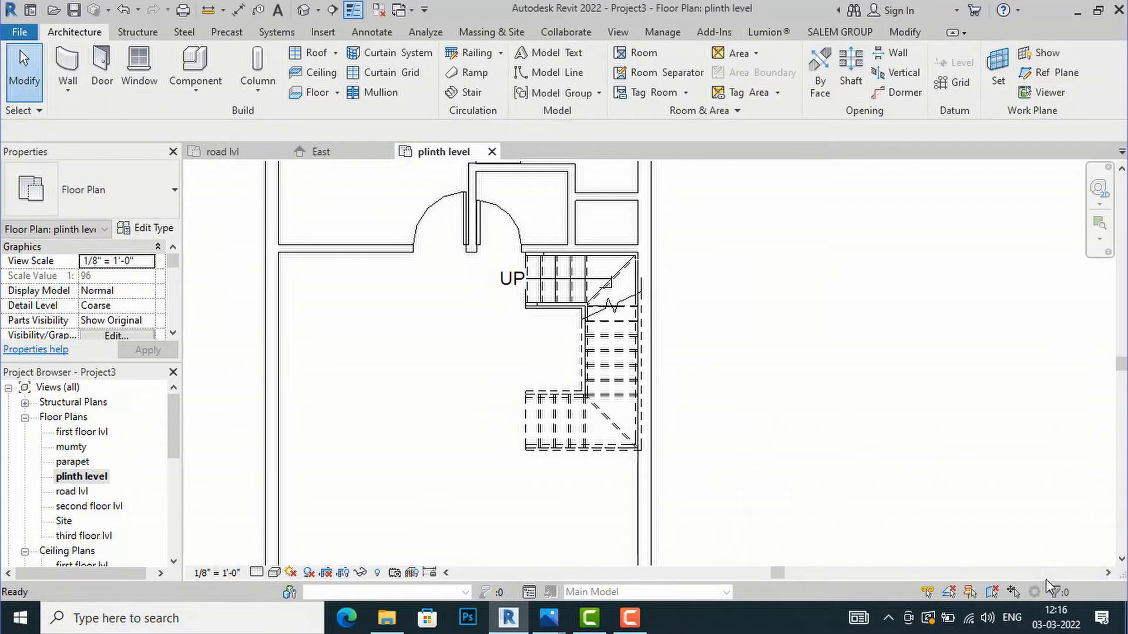
Delete the stair railing that runs along the walls.
{"action": "scroll", "coordinate": [663, 370], "scroll_direction": "up", "scroll_amount": 1}
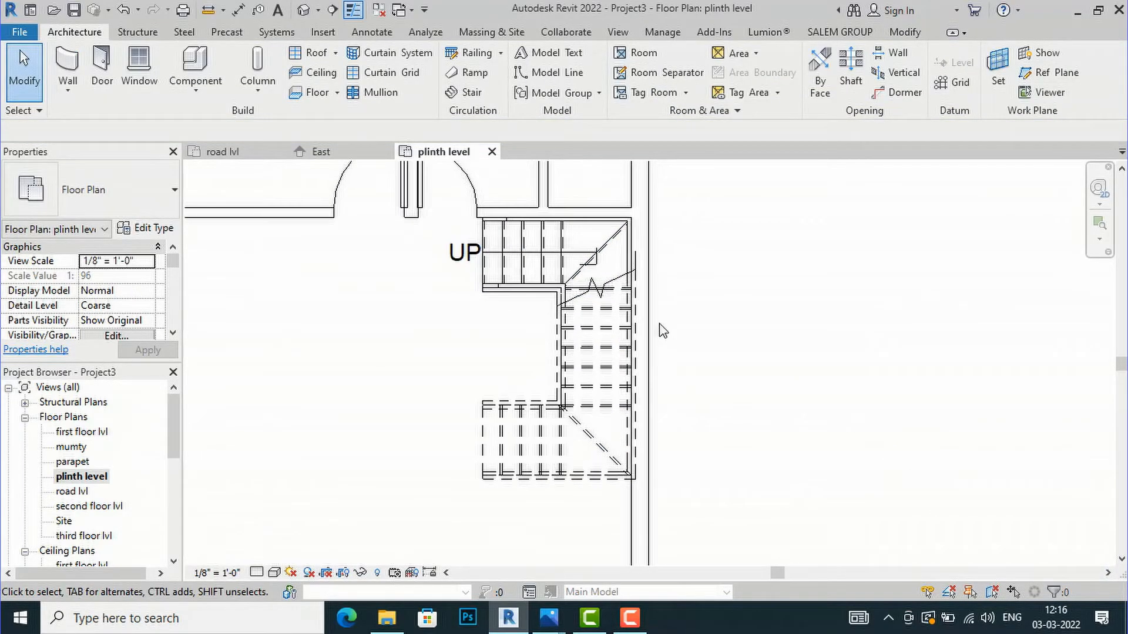
{"action": "left_click", "coordinate": [627, 245]}
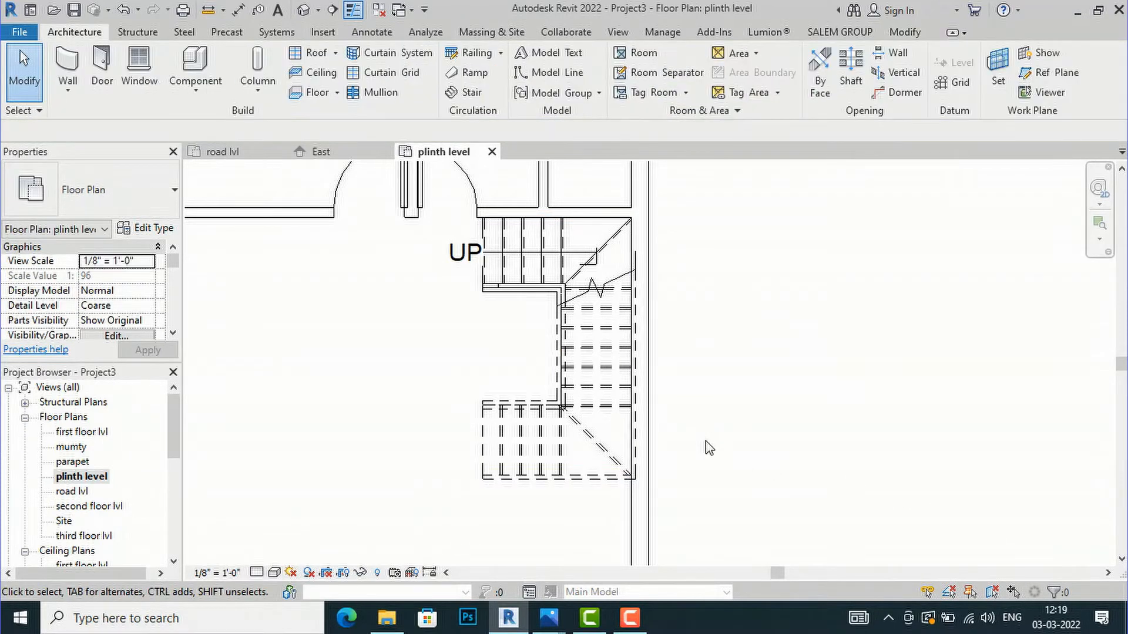
Open the default 3D view and show the stair up close.
{"action": "scroll", "coordinate": [612, 329], "scroll_direction": "down", "scroll_amount": 5}
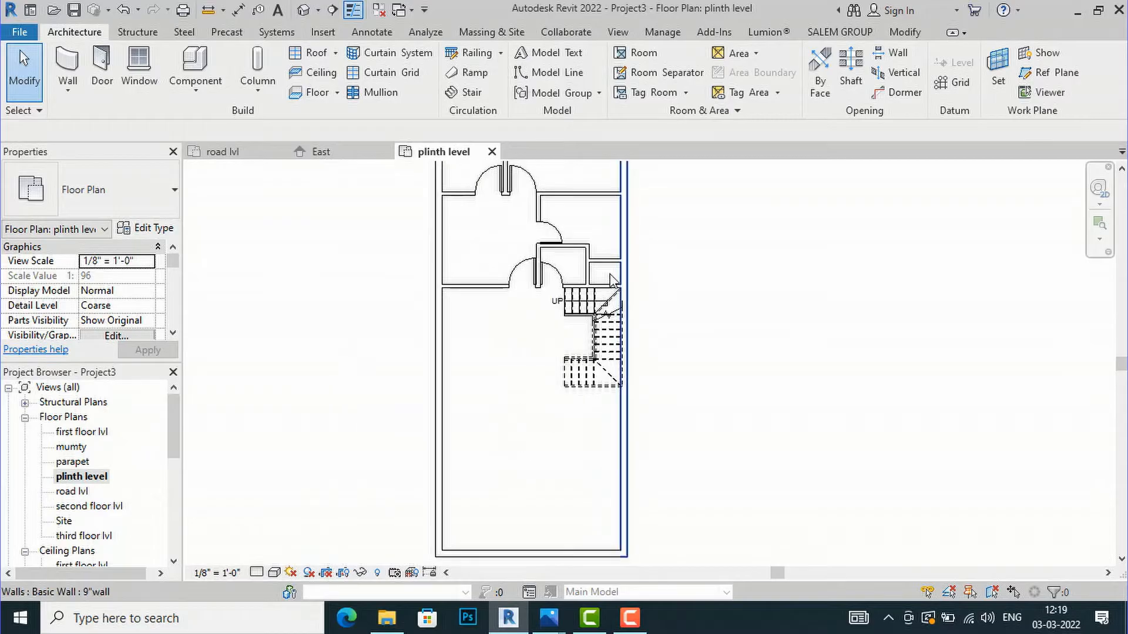
{"action": "scroll", "coordinate": [372, 438], "scroll_direction": "down", "scroll_amount": 2}
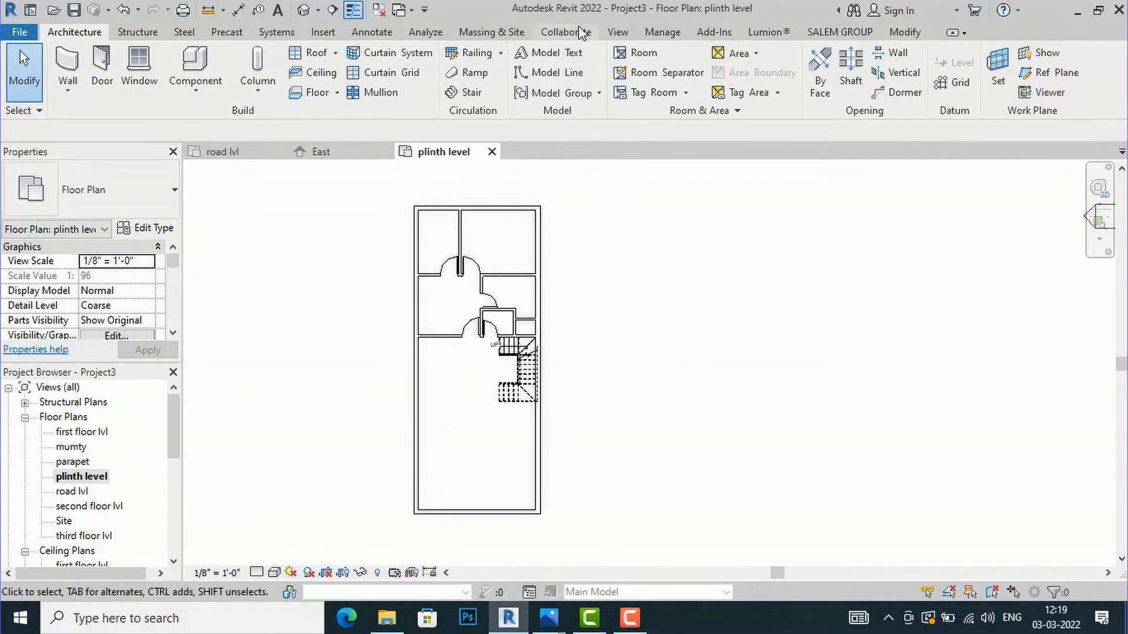
{"action": "left_click", "coordinate": [620, 34]}
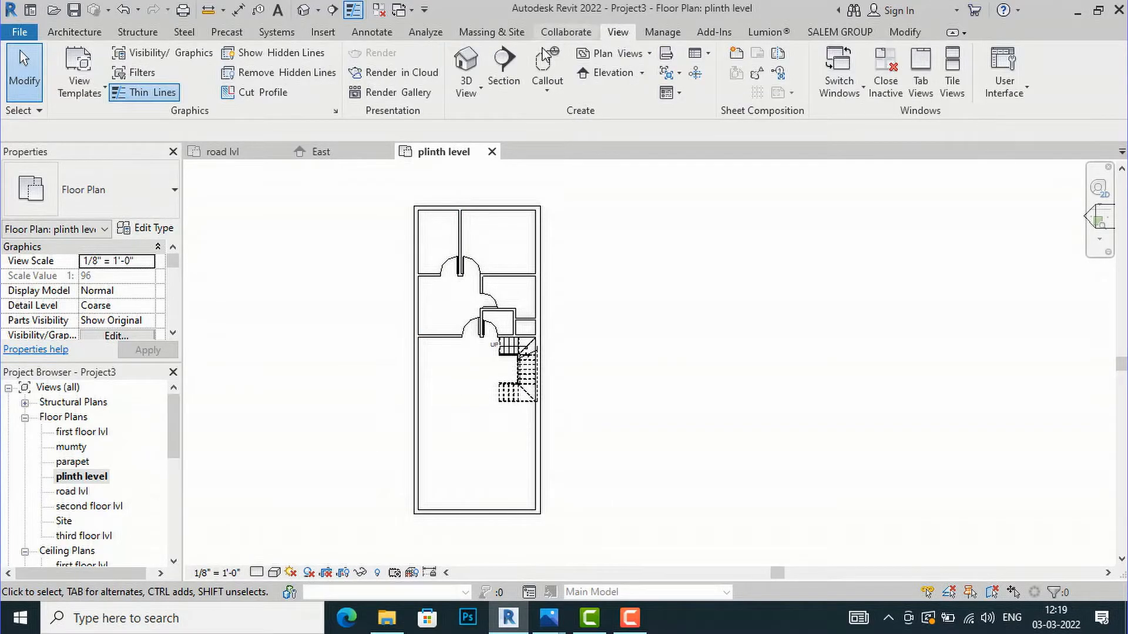
{"action": "left_click", "coordinate": [464, 65]}
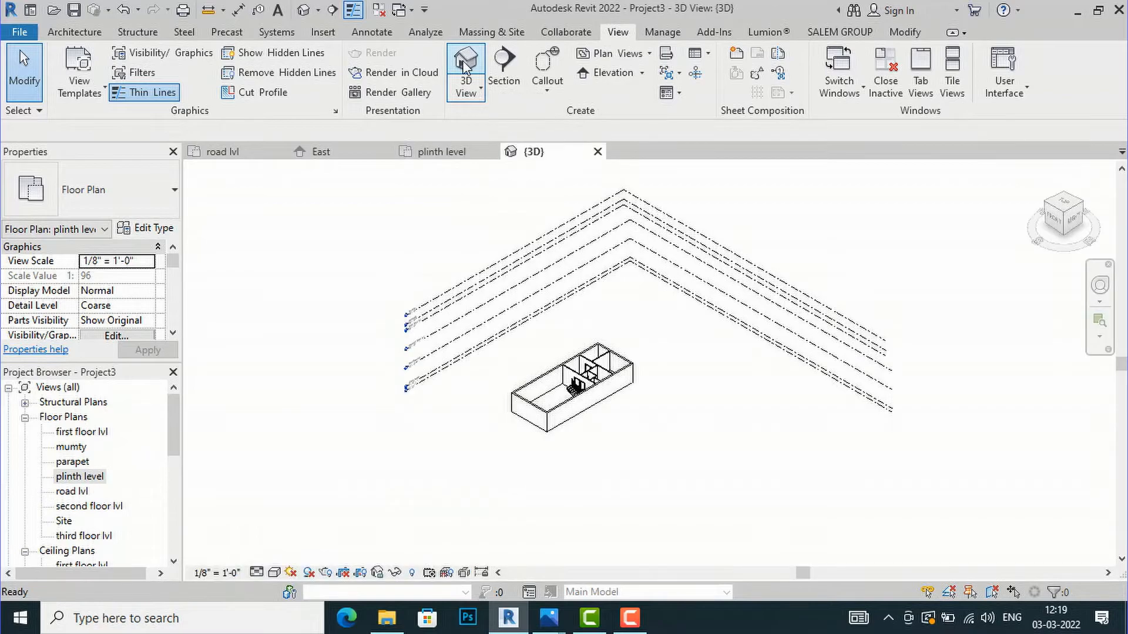
{"action": "scroll", "coordinate": [625, 413], "scroll_direction": "up", "scroll_amount": 6}
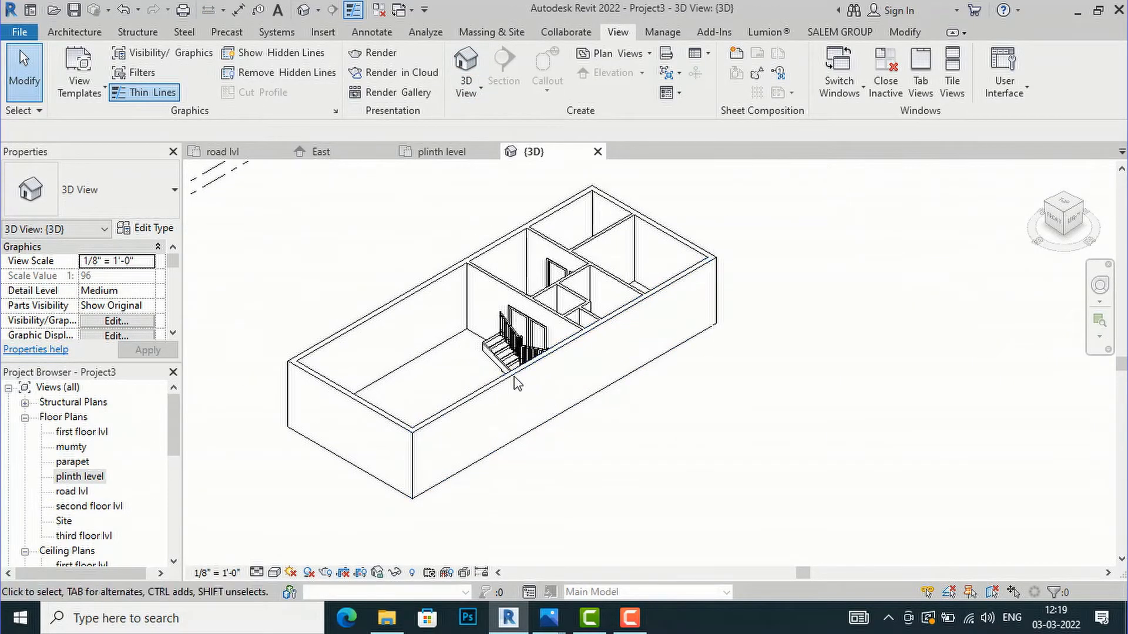
{"action": "scroll", "coordinate": [468, 327], "scroll_direction": "up", "scroll_amount": 3}
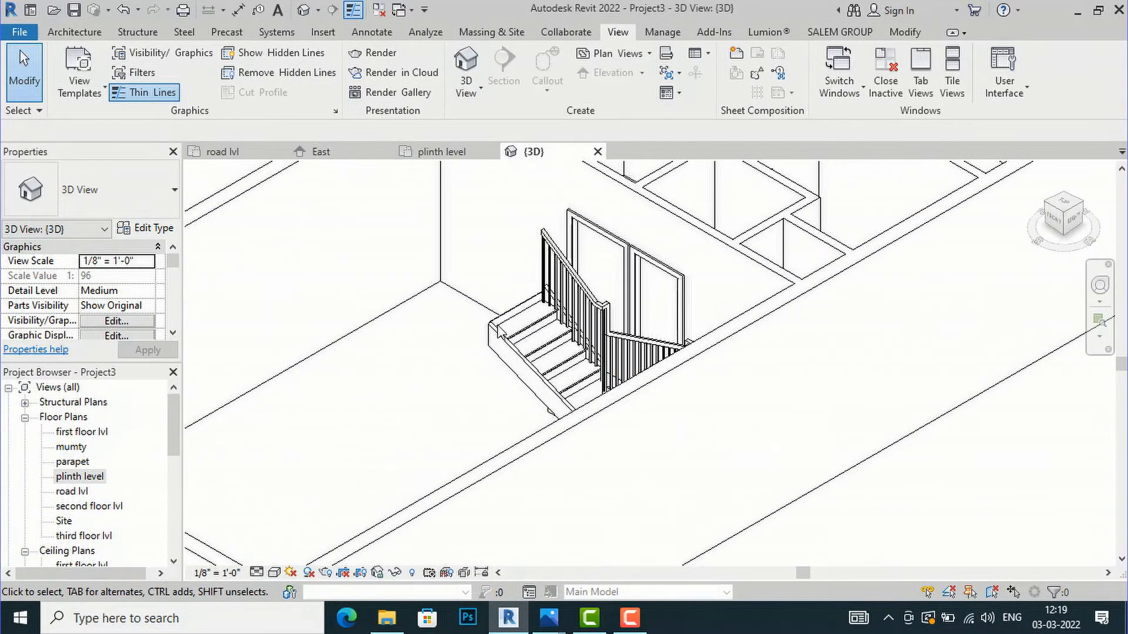
Change the stair's type to Cast-In-Place Monolithic Stair and inspect it from the opposite side of the building.
{"action": "left_click", "coordinate": [552, 334]}
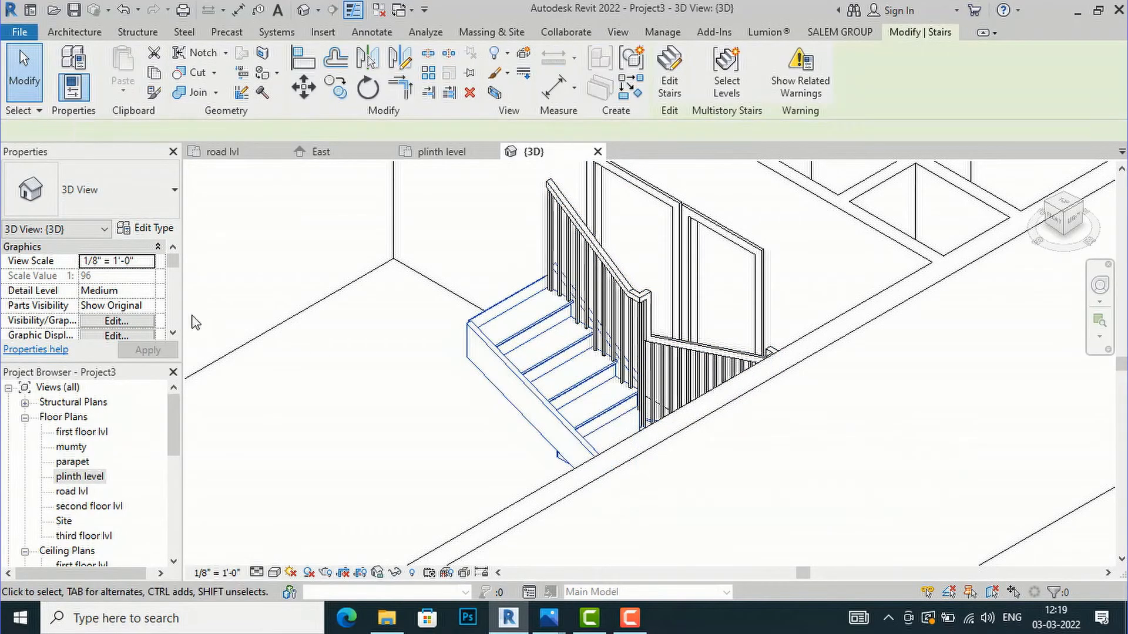
{"action": "left_click", "coordinate": [122, 209]}
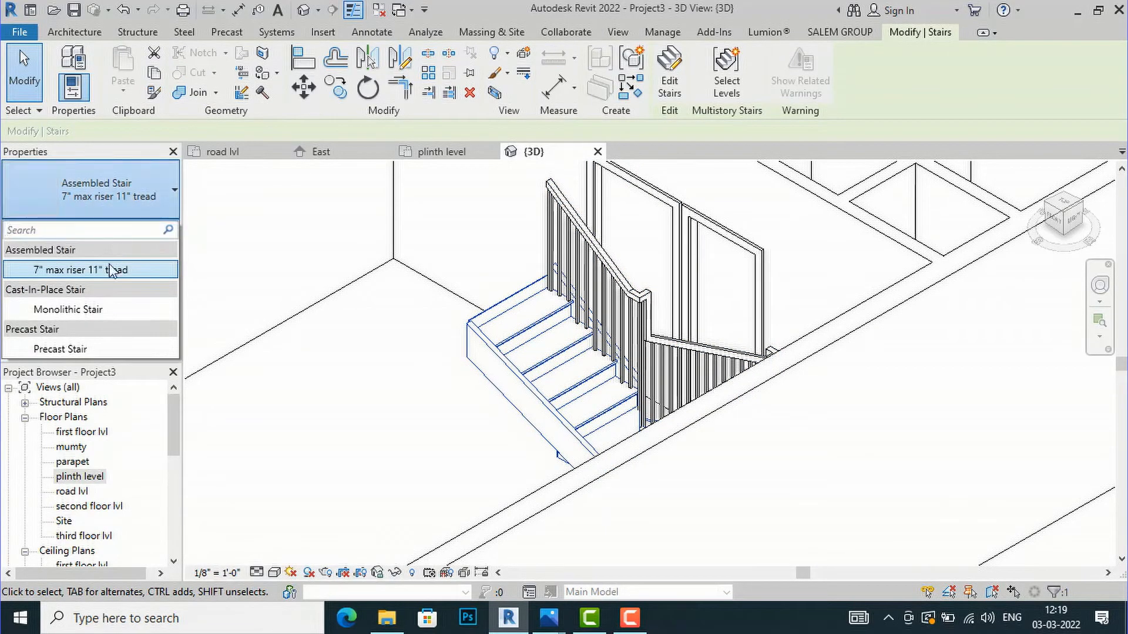
{"action": "left_click", "coordinate": [101, 310]}
{"action": "scroll", "coordinate": [550, 313], "scroll_direction": "down", "scroll_amount": 5}
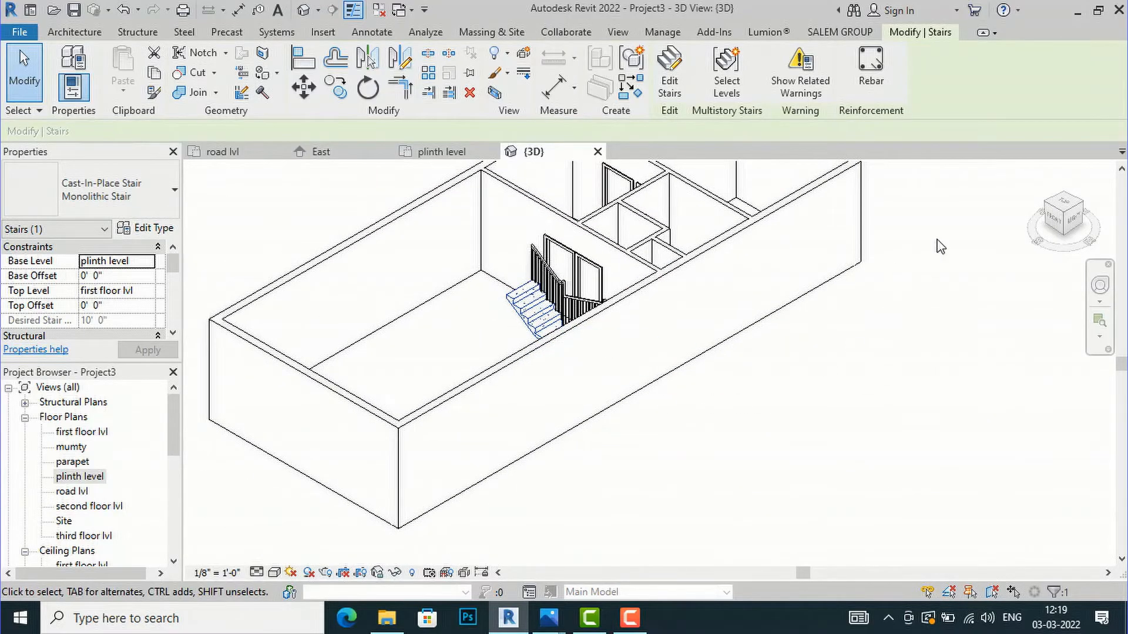
{"action": "left_click_drag", "start_coordinate": [1054, 223], "coordinate": [381, 218]}
{"action": "scroll", "coordinate": [631, 370], "scroll_direction": "up", "scroll_amount": 2}
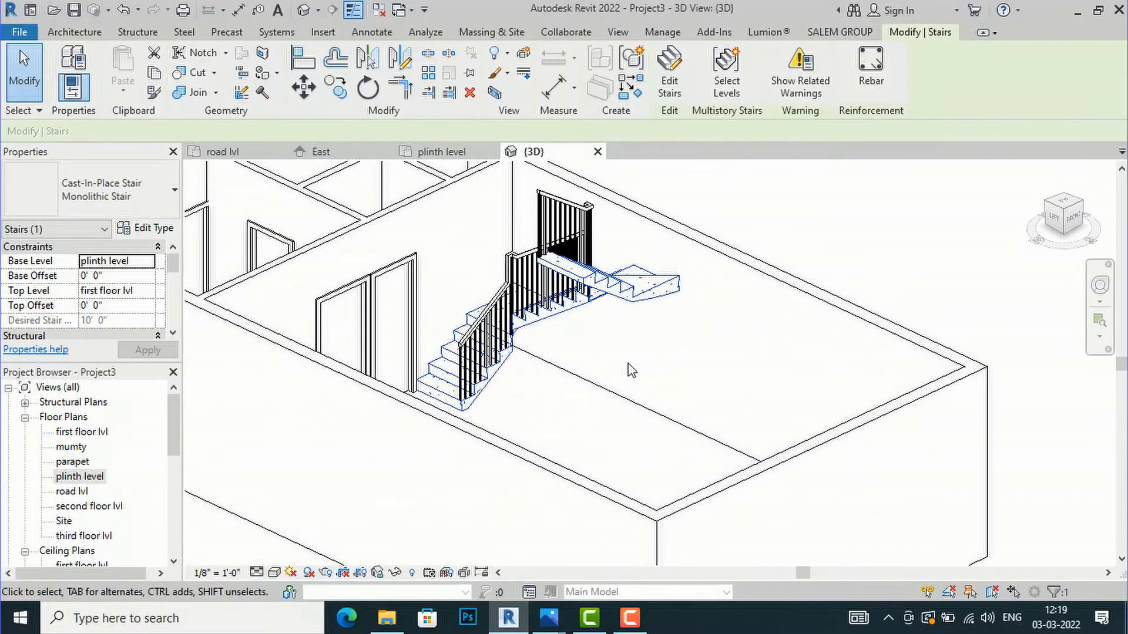
{"action": "left_click", "coordinate": [831, 218]}
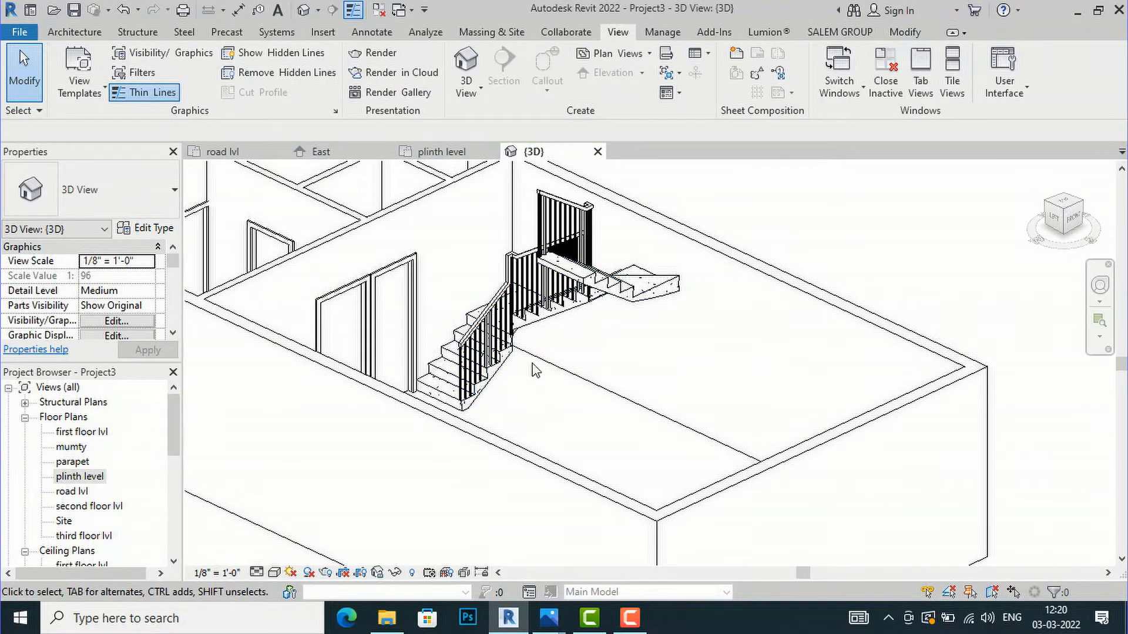
Set the underside surface of the monolithic stair's 3/4" Nosing run type to Stepped and inspect the stair up close.
{"action": "left_click", "coordinate": [495, 387]}
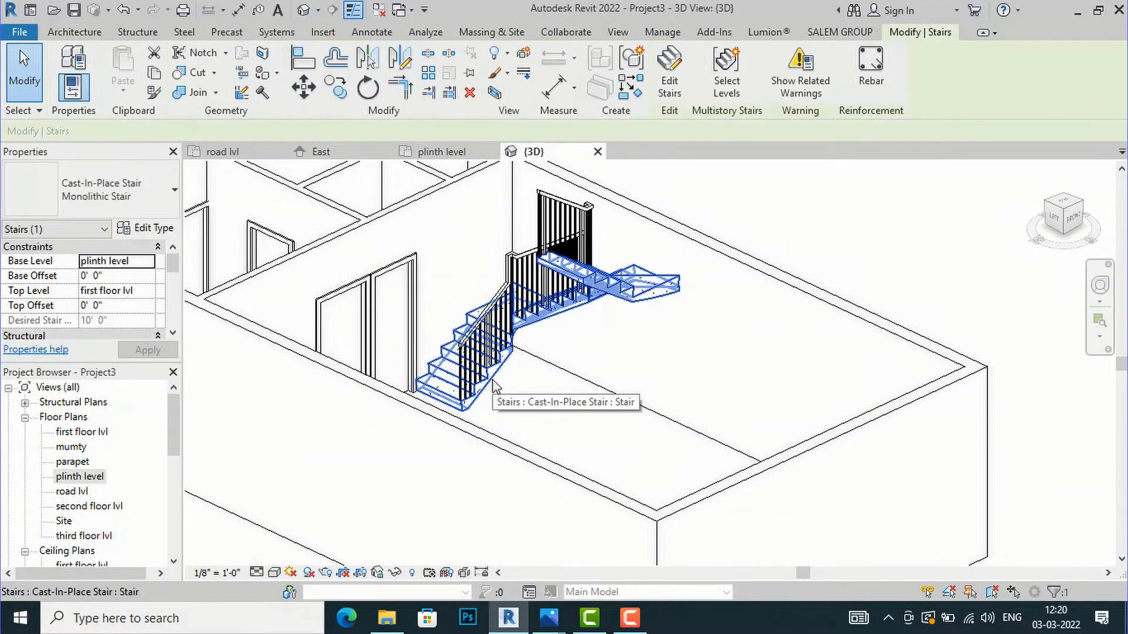
{"action": "left_click", "coordinate": [141, 232]}
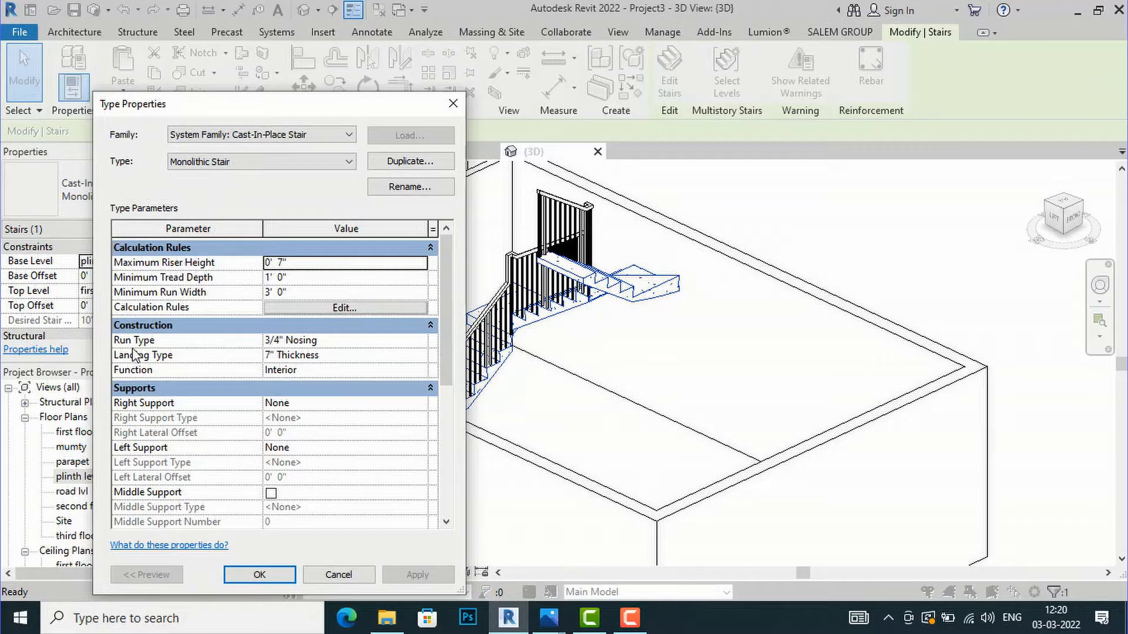
{"action": "left_click", "coordinate": [364, 340]}
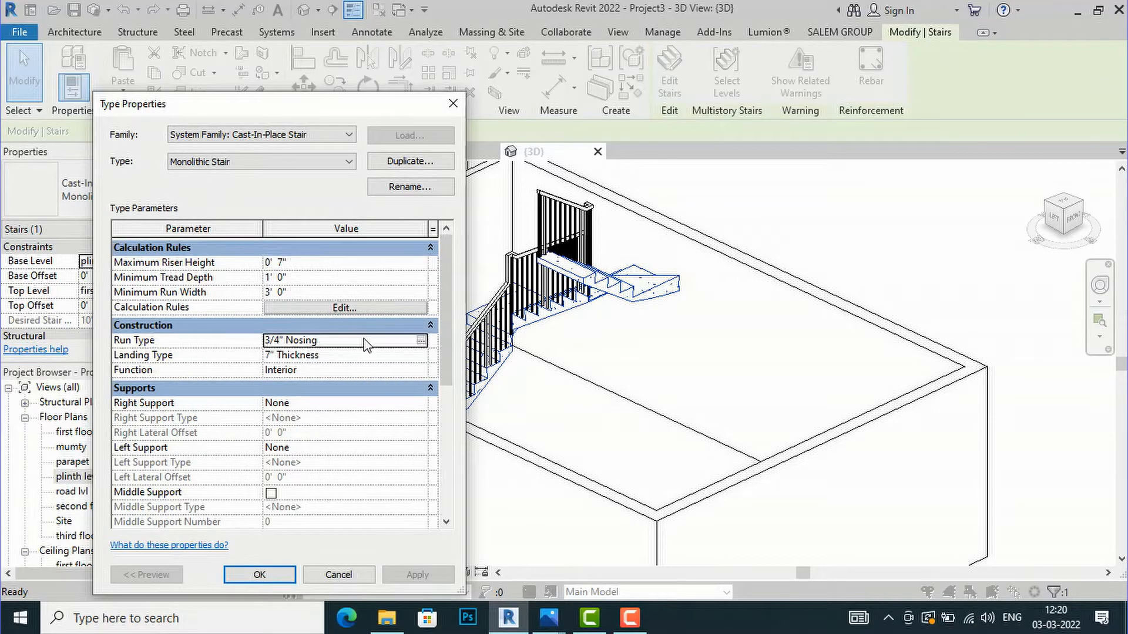
{"action": "left_click", "coordinate": [421, 340]}
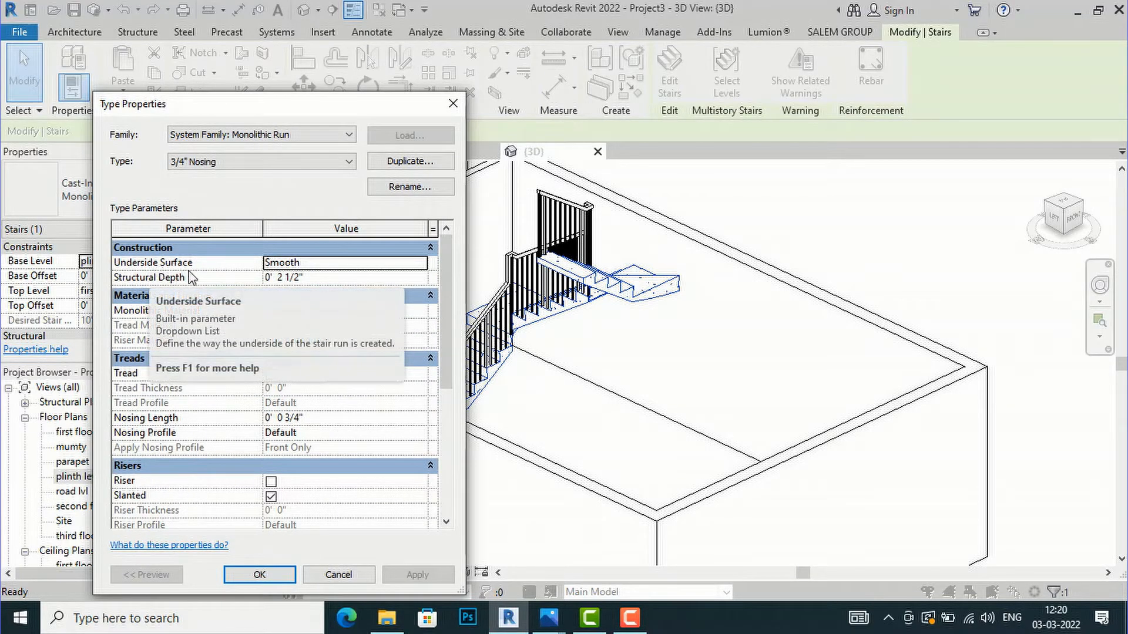
{"action": "left_click", "coordinate": [367, 267]}
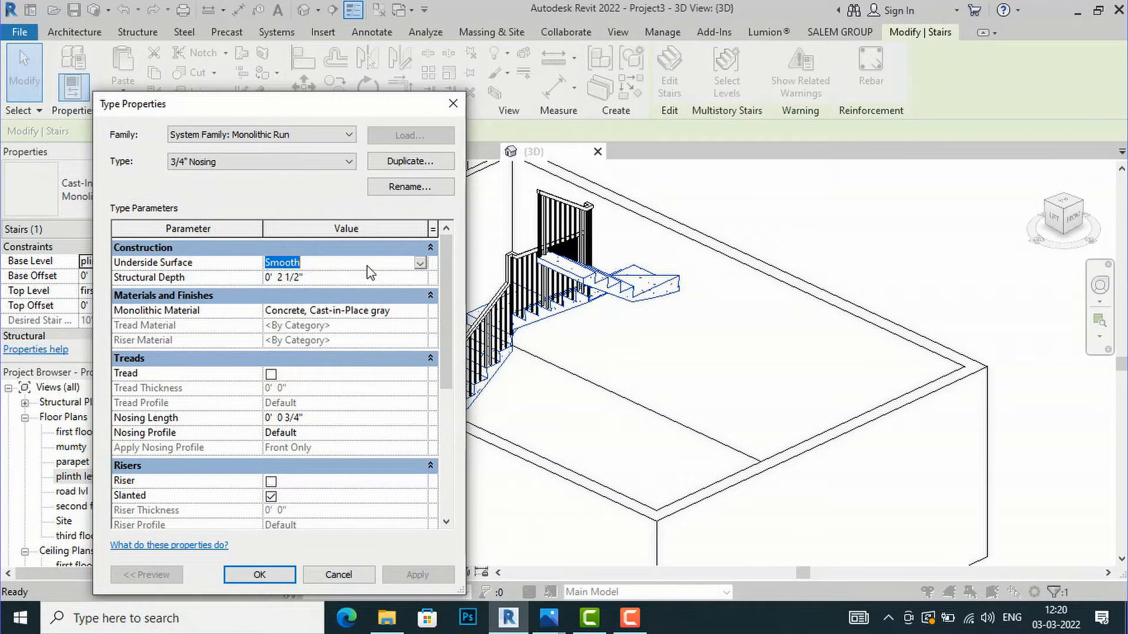
{"action": "left_click", "coordinate": [421, 263]}
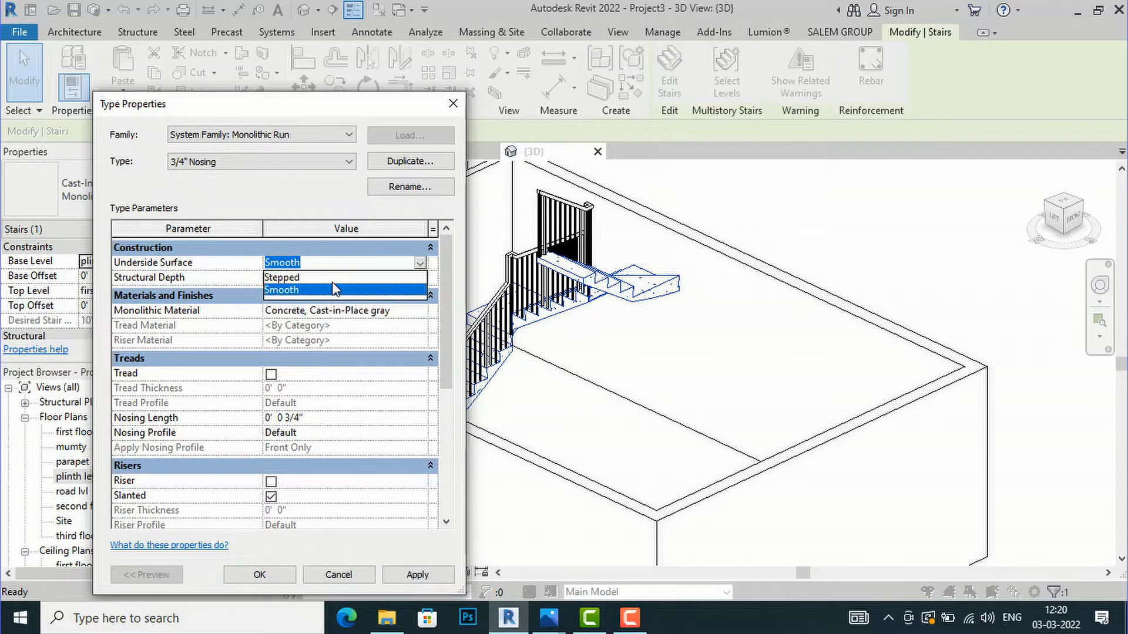
{"action": "left_click", "coordinate": [337, 273]}
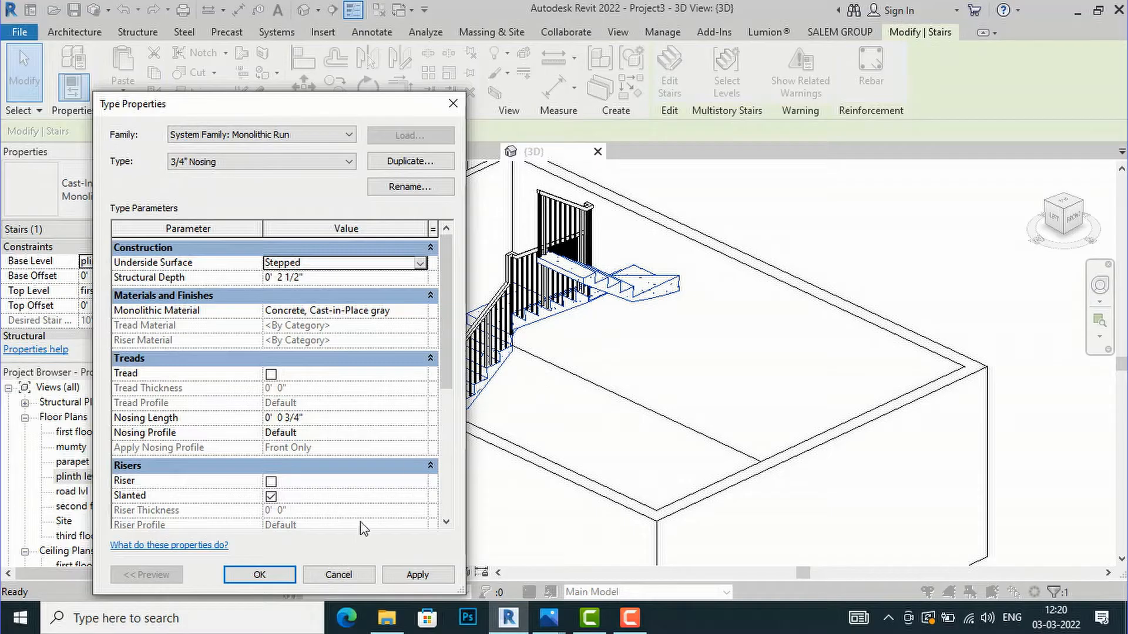
{"action": "left_click", "coordinate": [418, 575]}
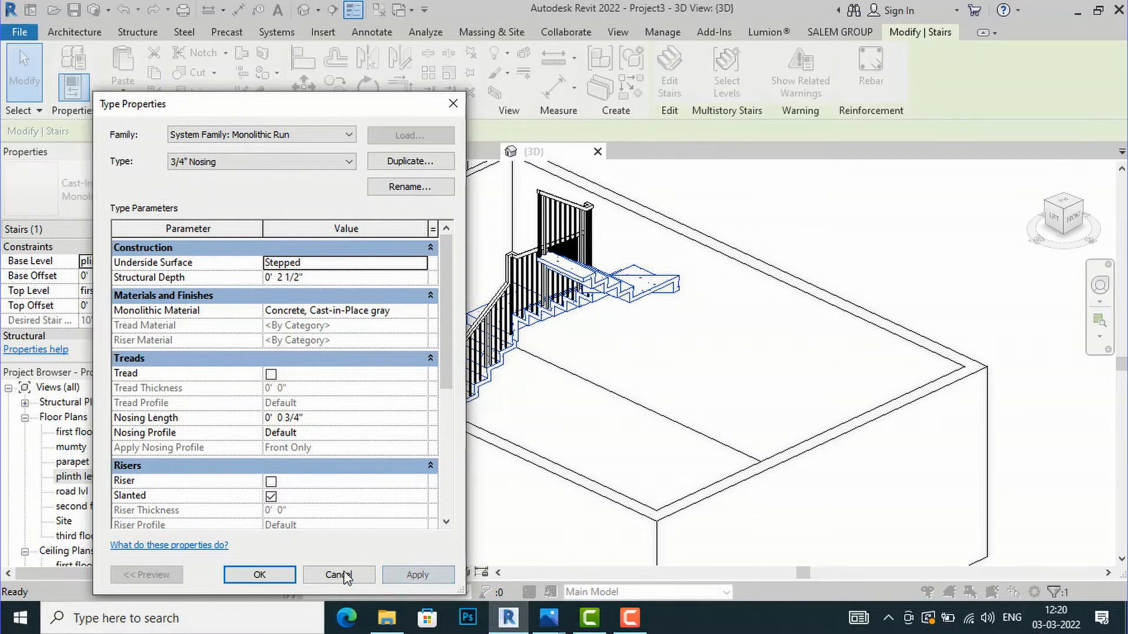
{"action": "left_click", "coordinate": [253, 576]}
{"action": "left_click", "coordinate": [417, 575]}
{"action": "left_click", "coordinate": [259, 574]}
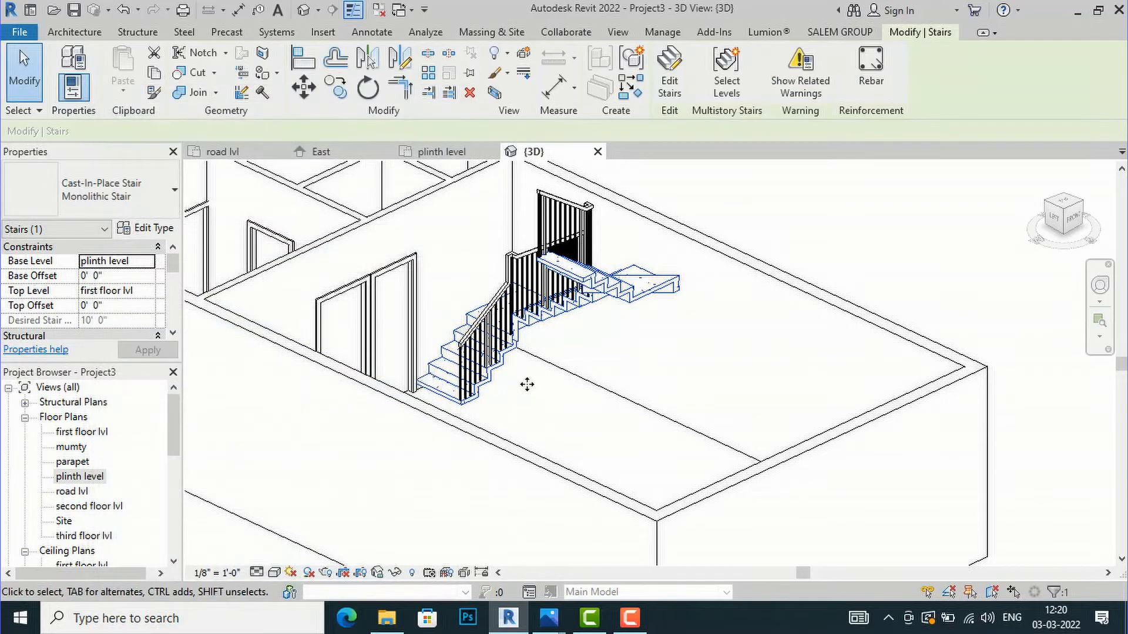
{"action": "scroll", "coordinate": [527, 386], "scroll_direction": "up", "scroll_amount": 4}
{"action": "middle_click_drag", "start_coordinate": [525, 381], "coordinate": [526, 360]}
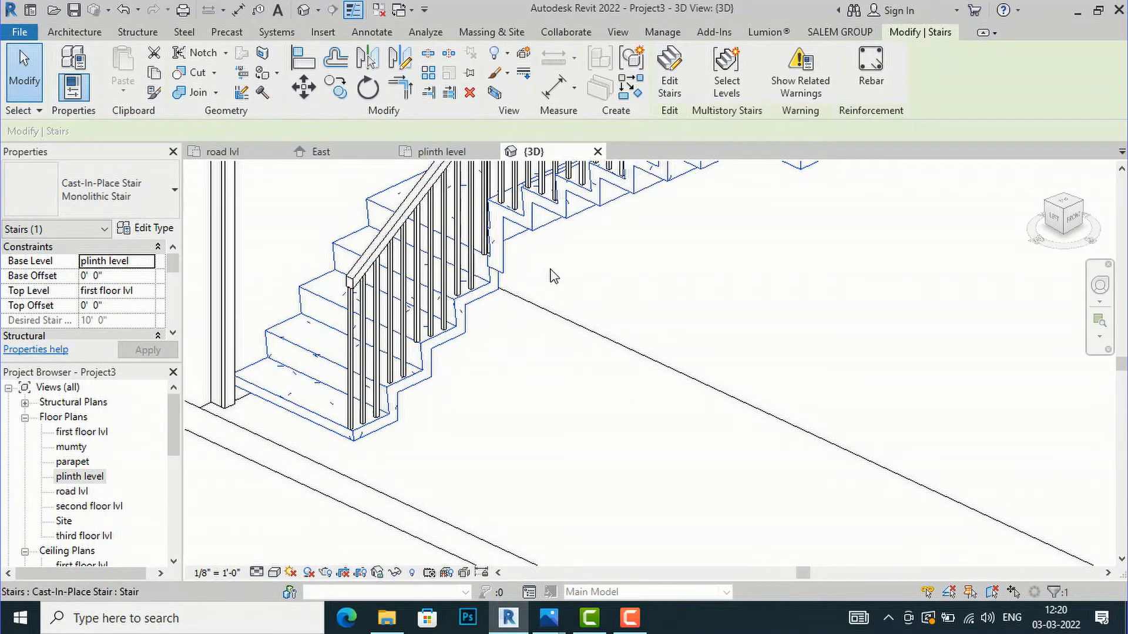
{"action": "scroll", "coordinate": [475, 302], "scroll_direction": "down", "scroll_amount": 6}
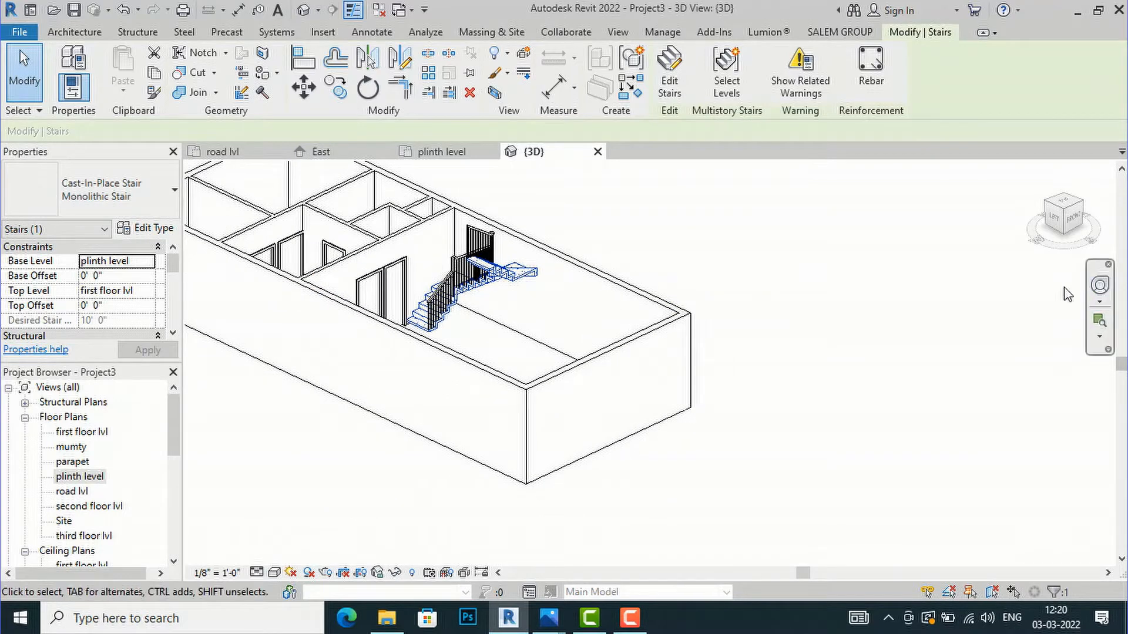
Open the plinth level floor plan and examine the area around the stair in the ground floor plan image in Photos.
{"action": "double_click", "coordinate": [92, 477]}
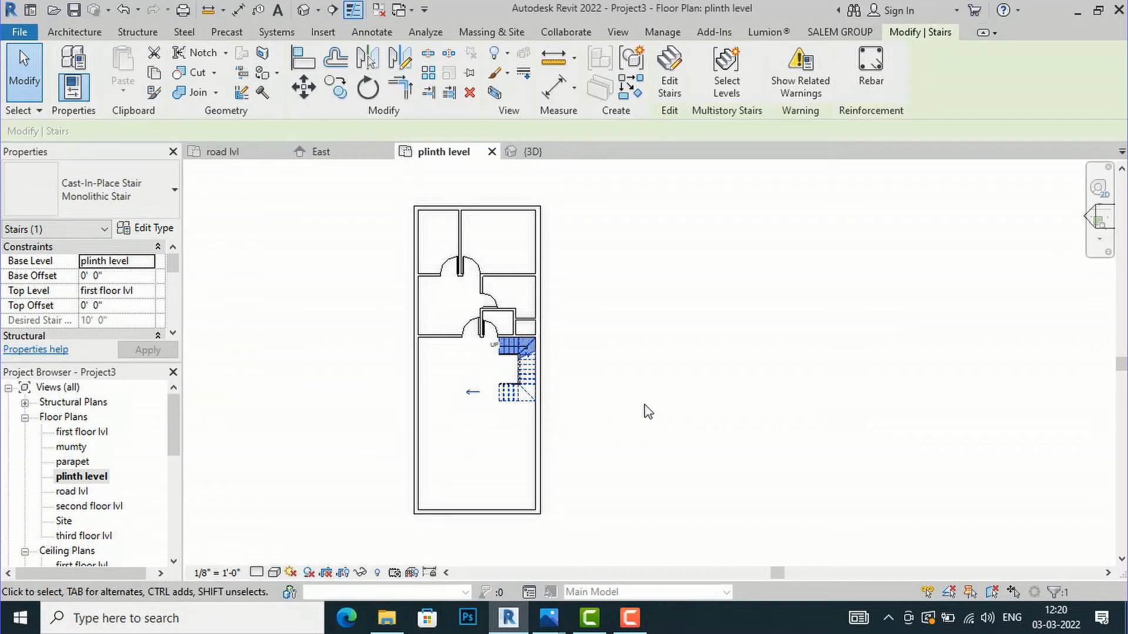
{"action": "left_click", "coordinate": [660, 446]}
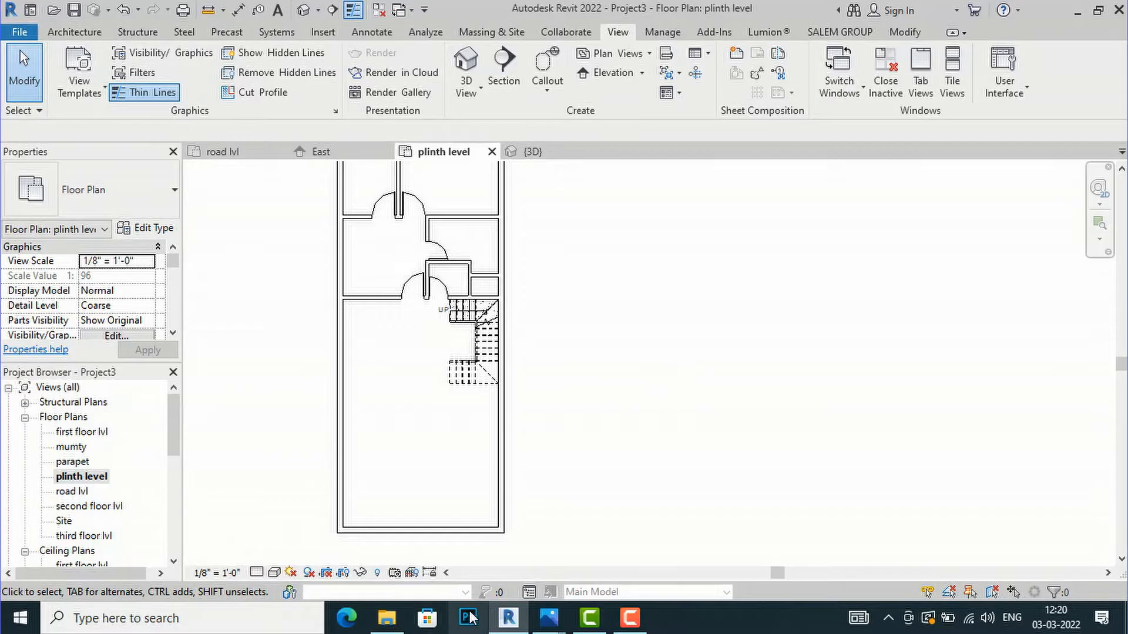
{"action": "mouse_move", "coordinate": [547, 620]}
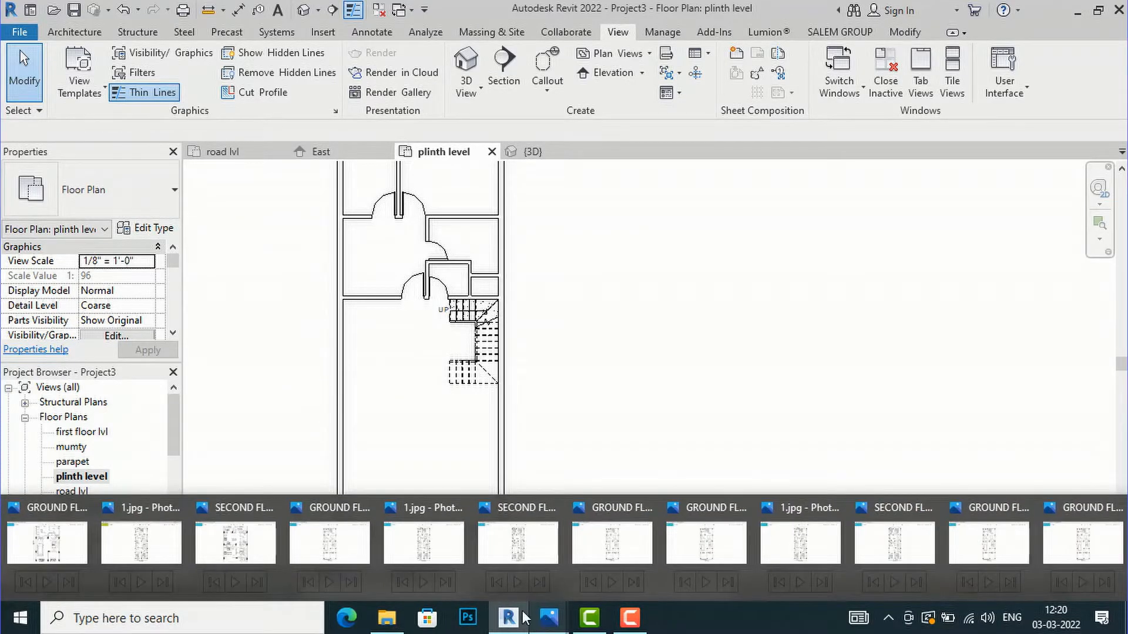
{"action": "left_click", "coordinate": [73, 548]}
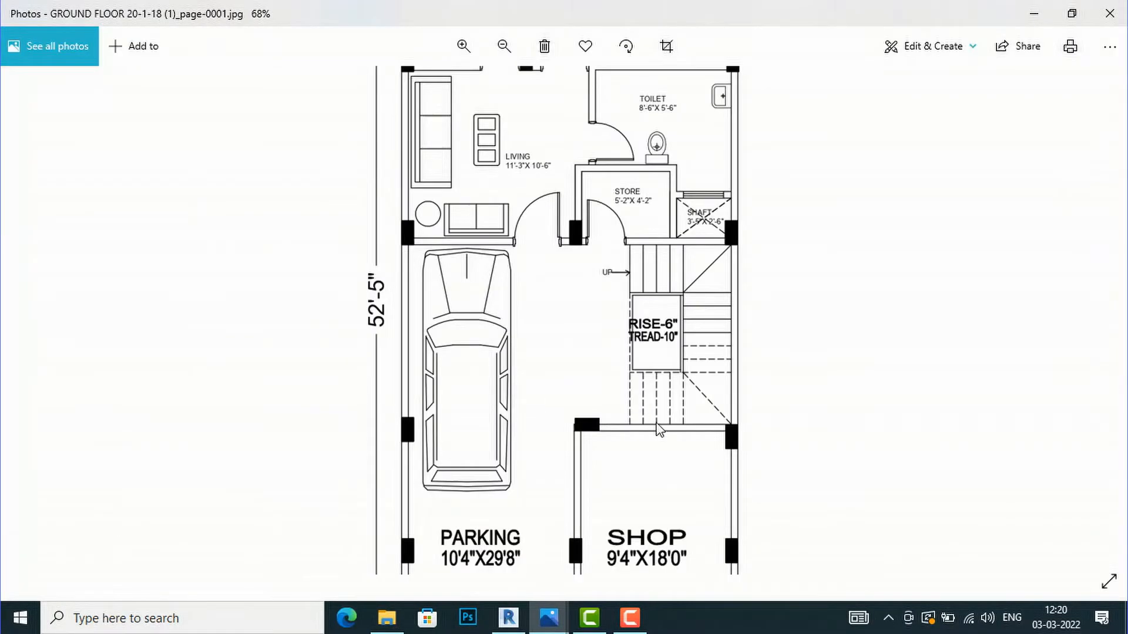
{"action": "scroll", "coordinate": [559, 324], "scroll_direction": "down", "scroll_amount": 5}
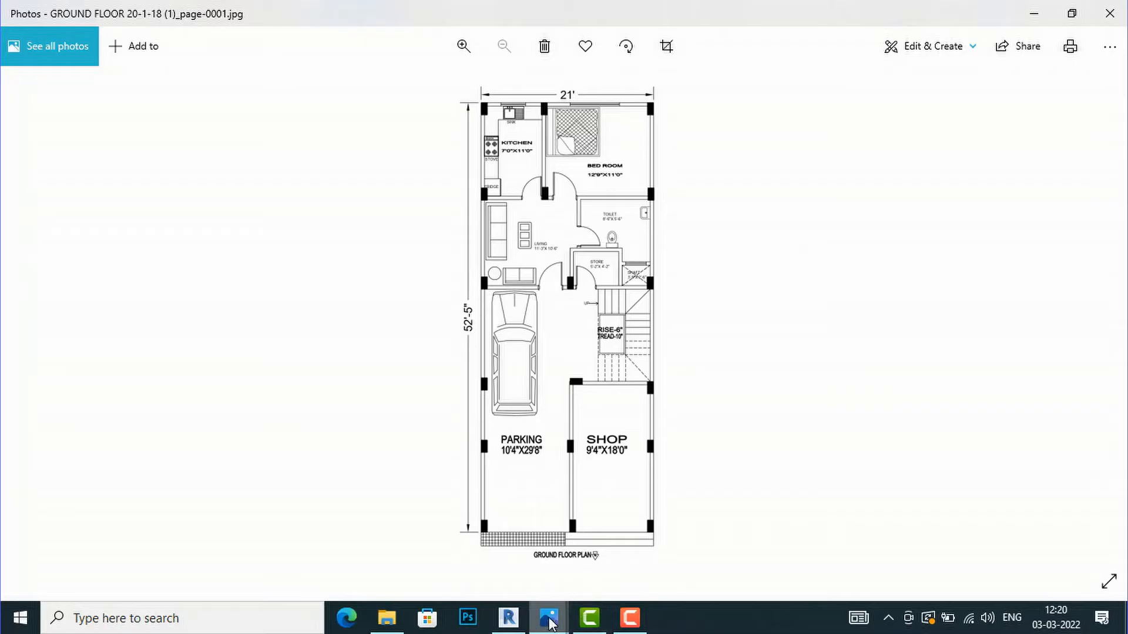
Return to Revit and draw a Generic - 5" wall along the outer edge of the stair's last flight, ending at the exterior wall.
{"action": "left_click", "coordinate": [511, 622]}
{"action": "scroll", "coordinate": [449, 418], "scroll_direction": "up", "scroll_amount": 3}
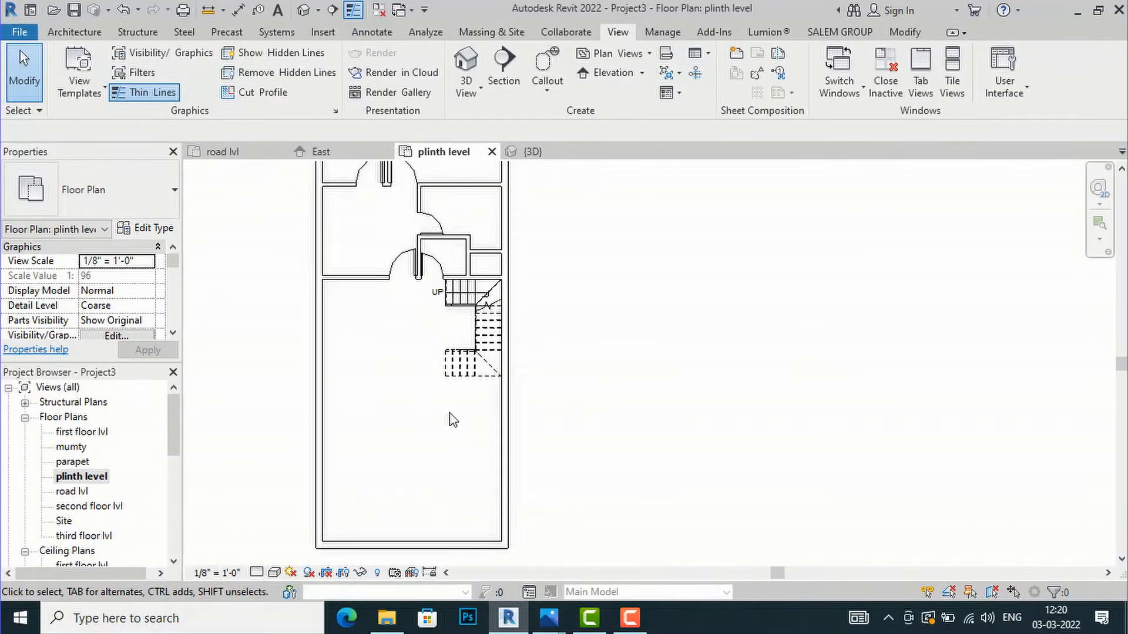
{"action": "left_click", "coordinate": [72, 33]}
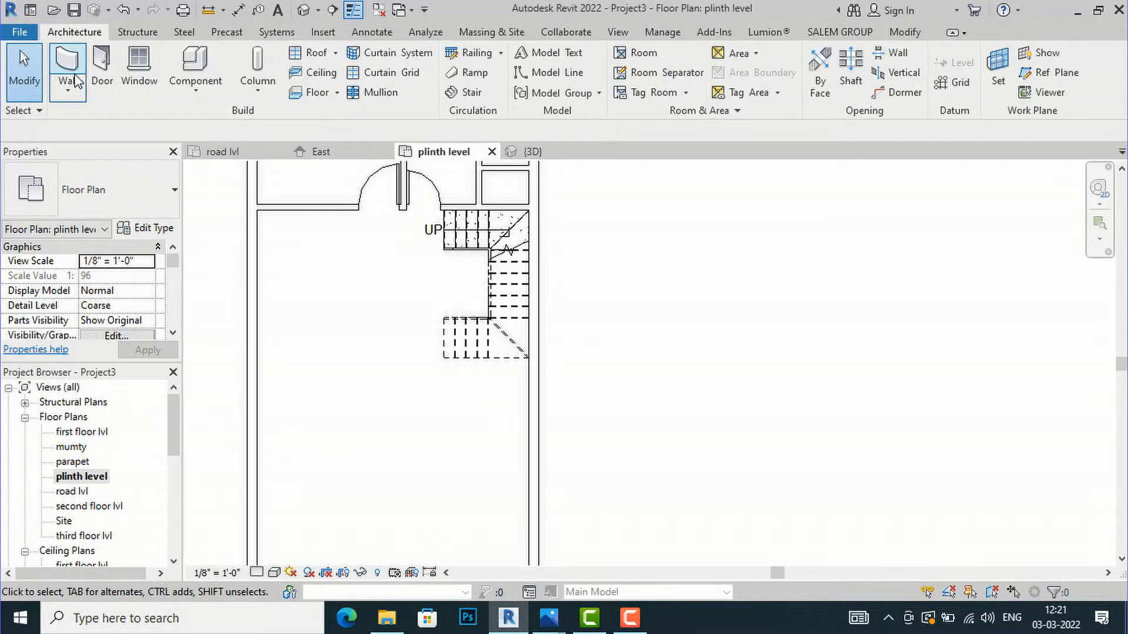
{"action": "left_click", "coordinate": [79, 68]}
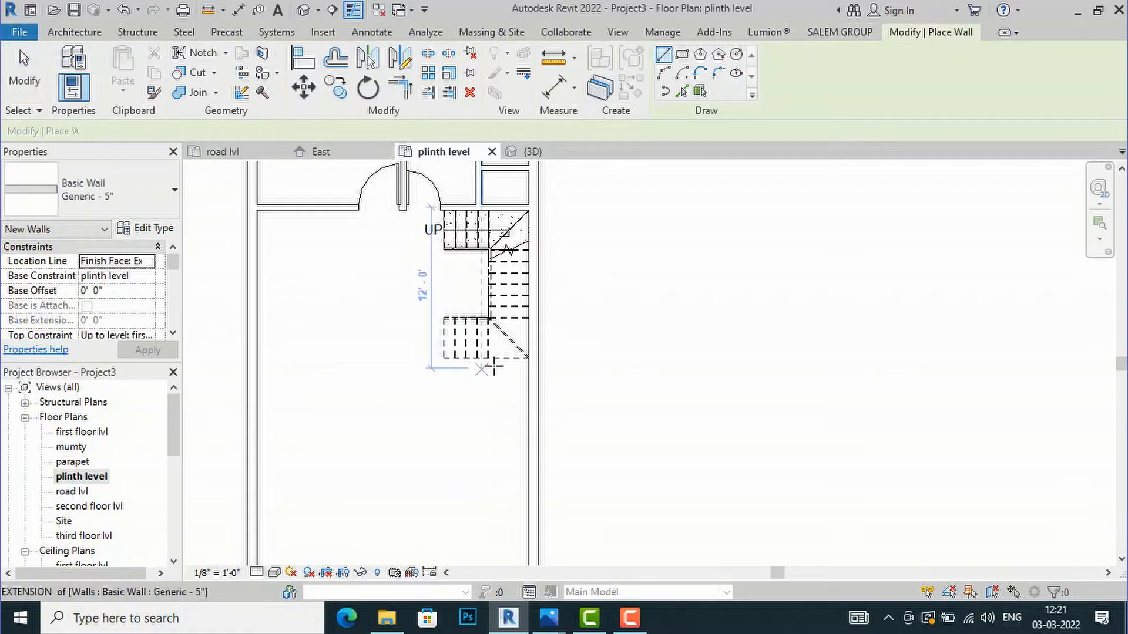
{"action": "left_click", "coordinate": [527, 357]}
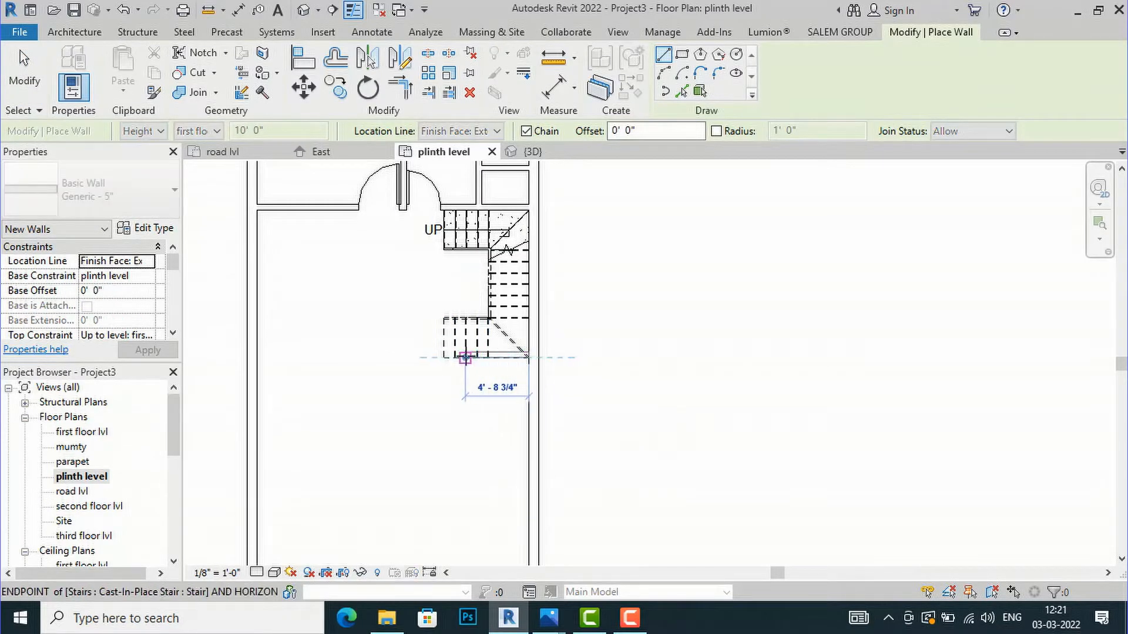
{"action": "key", "text": "Escape"}
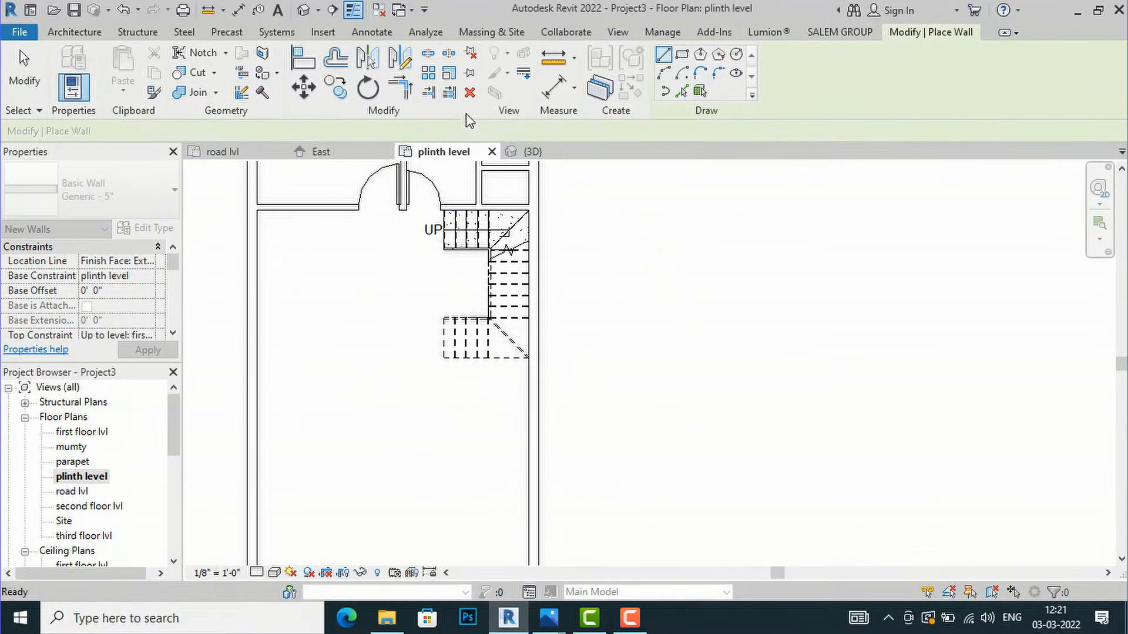
{"action": "scroll", "coordinate": [438, 373], "scroll_direction": "up", "scroll_amount": 3}
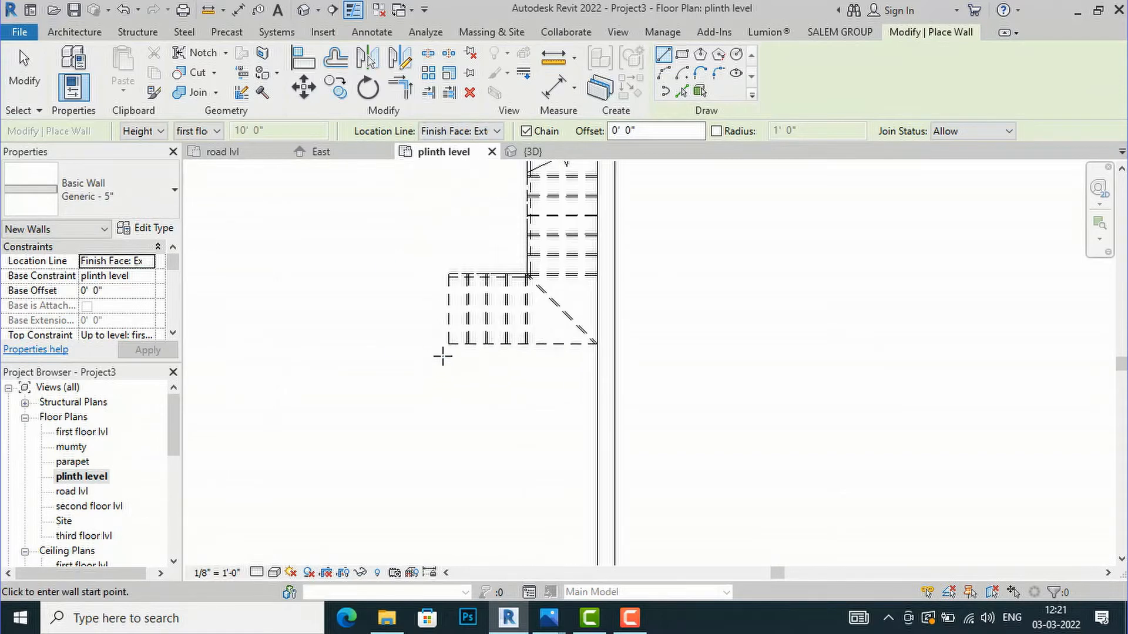
{"action": "scroll", "coordinate": [448, 347], "scroll_direction": "up", "scroll_amount": 2}
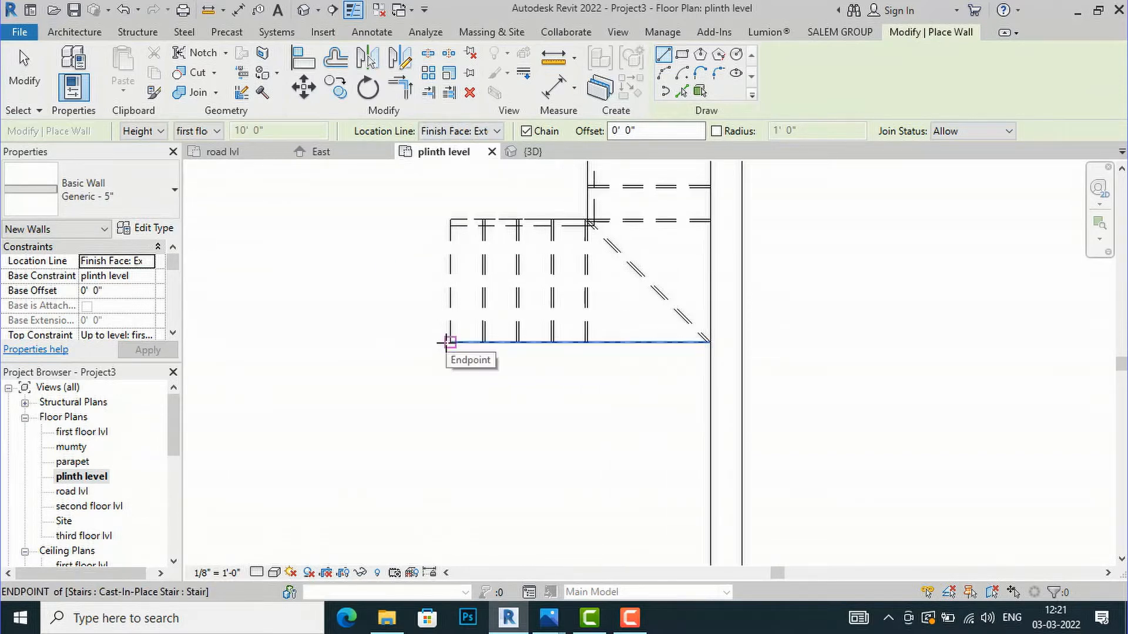
{"action": "left_click", "coordinate": [449, 342]}
{"action": "left_click", "coordinate": [712, 353]}
{"action": "key", "text": "Escape"}
{"action": "key", "text": "Escape"}
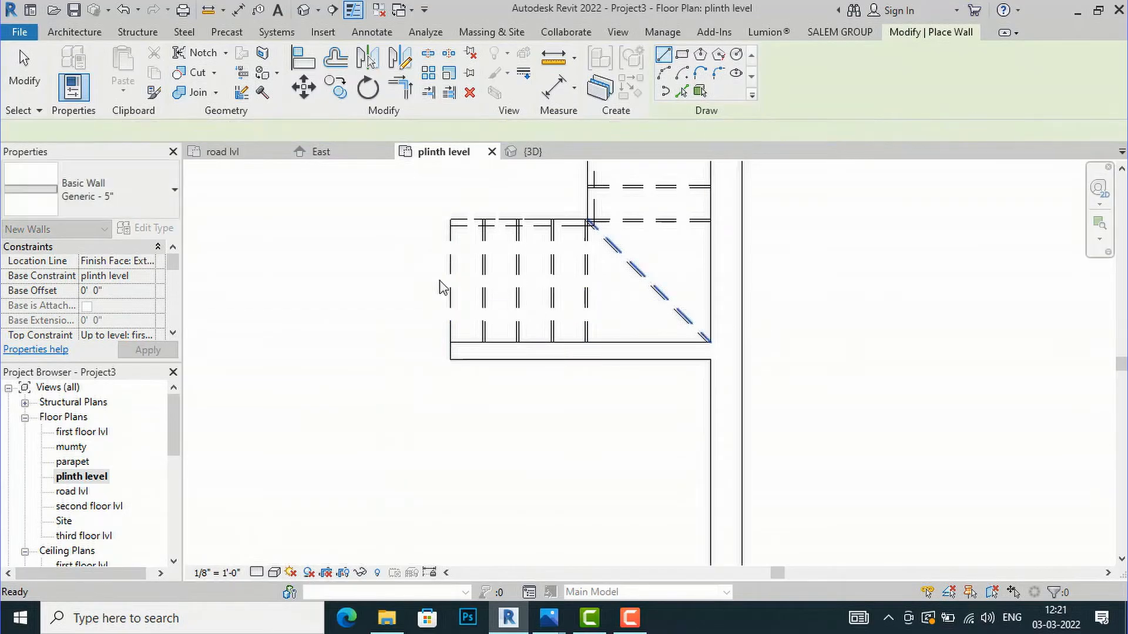
Extend the free end of the new wall beside the stair past the last flight to a wall length of about 15'-0".
{"action": "scroll", "coordinate": [466, 407], "scroll_direction": "down", "scroll_amount": 6}
{"action": "scroll", "coordinate": [511, 370], "scroll_direction": "up", "scroll_amount": 2}
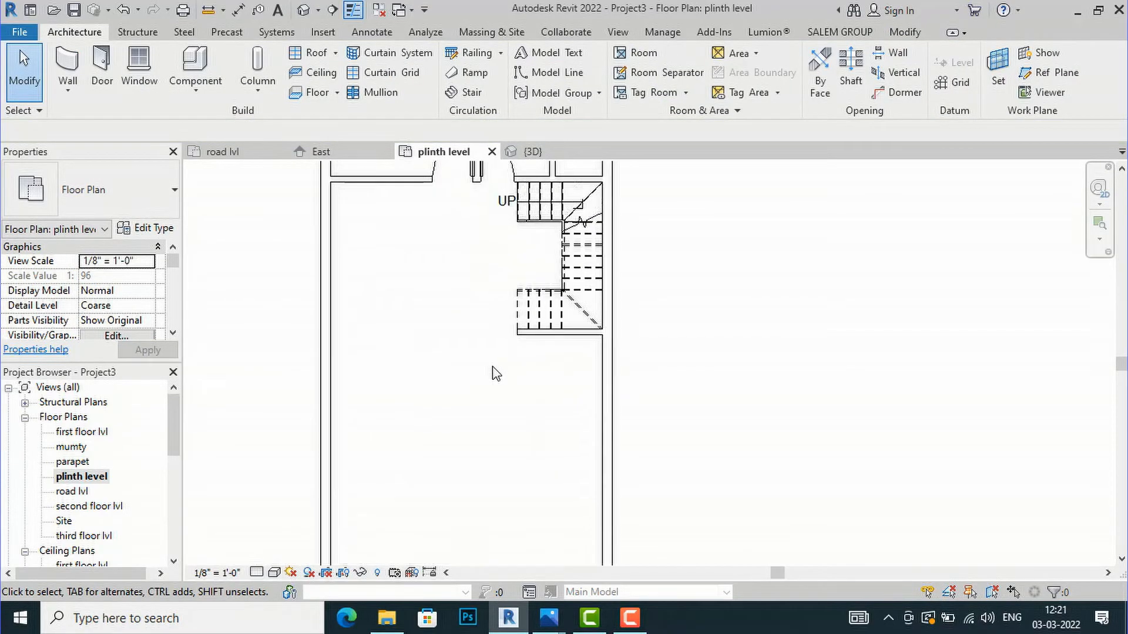
{"action": "left_click", "coordinate": [527, 332]}
{"action": "left_click_drag", "start_coordinate": [517, 331], "coordinate": [405, 330]}
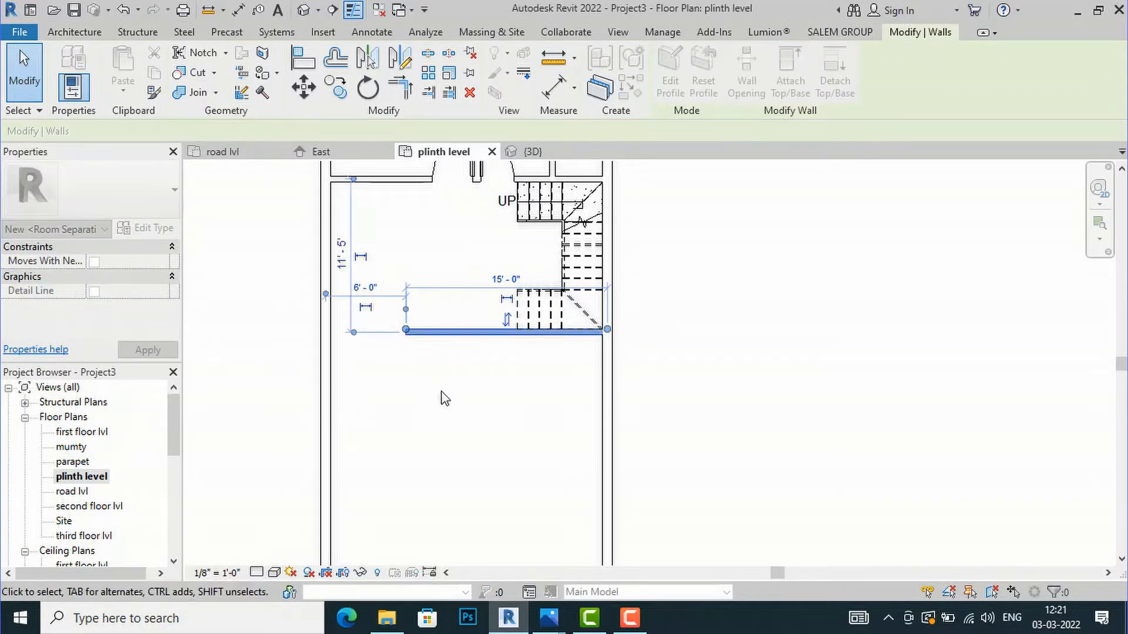
{"action": "left_click", "coordinate": [791, 333]}
{"action": "scroll", "coordinate": [352, 320], "scroll_direction": "down", "scroll_amount": 1}
{"action": "scroll", "coordinate": [464, 345], "scroll_direction": "down", "scroll_amount": 1}
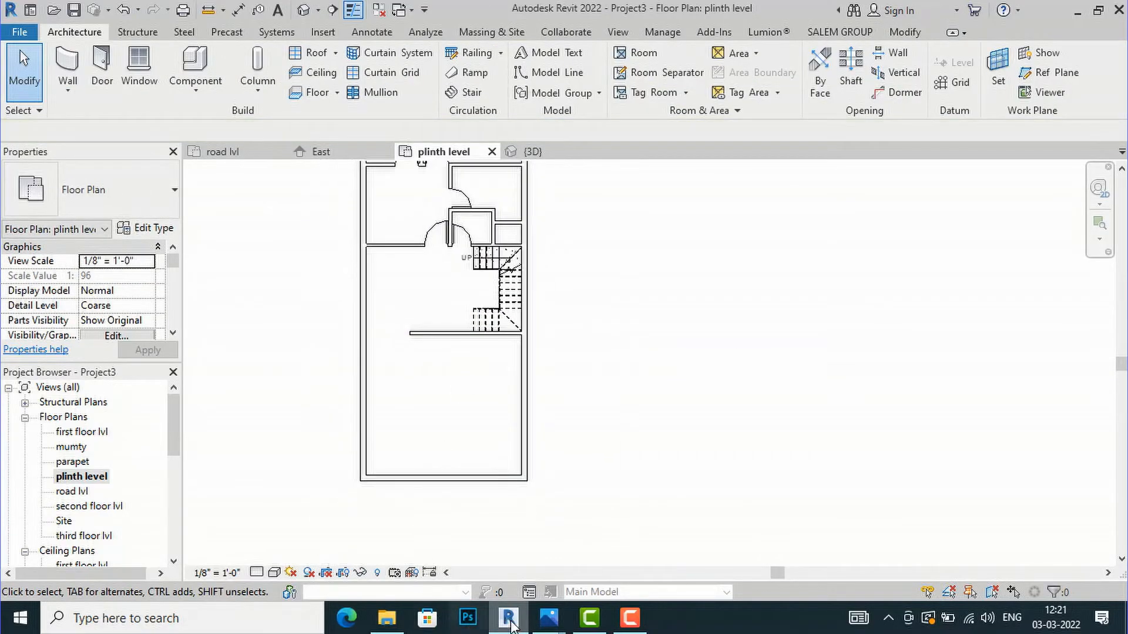
Consult the ground floor plan image in Photos for the parking and shop layout, and return to Revit.
{"action": "left_click", "coordinate": [546, 618]}
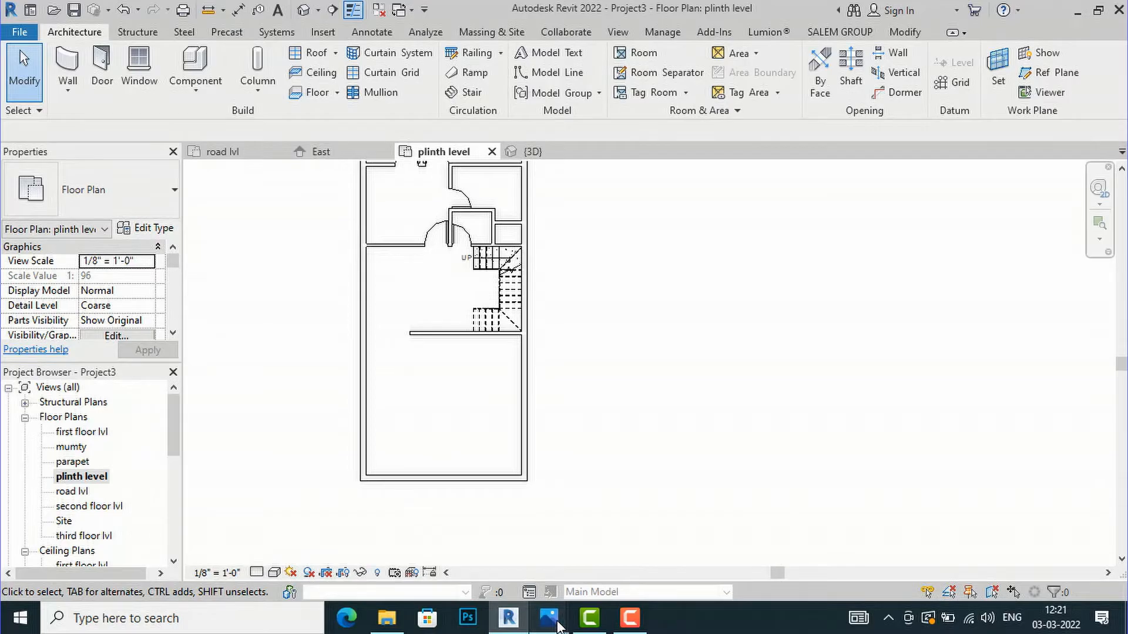
{"action": "left_click", "coordinate": [44, 540]}
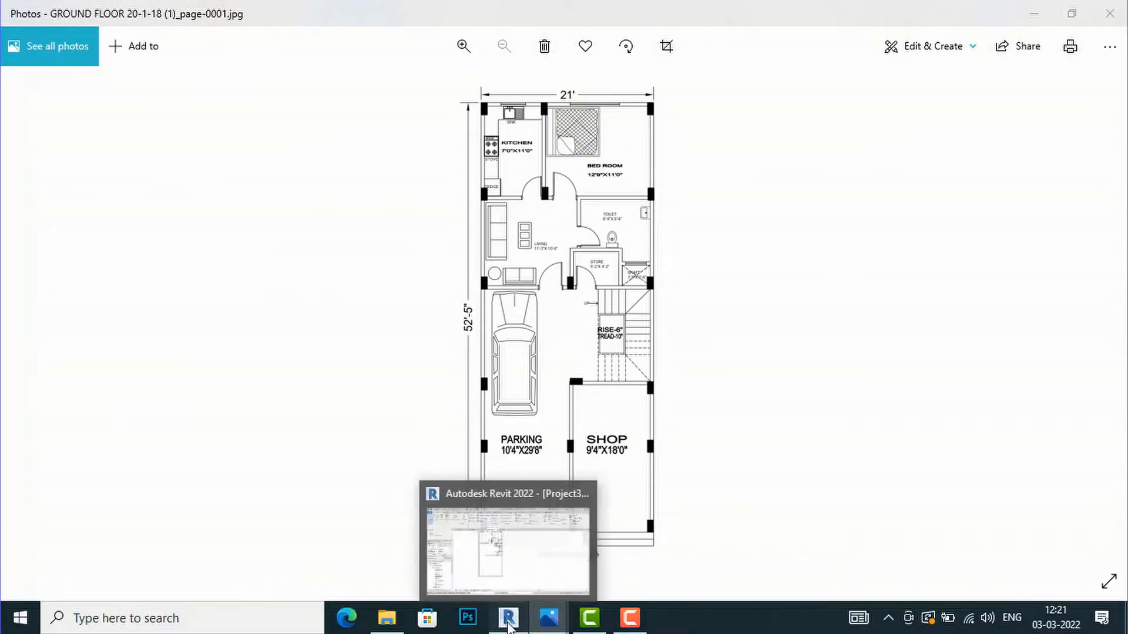
{"action": "left_click", "coordinate": [509, 622]}
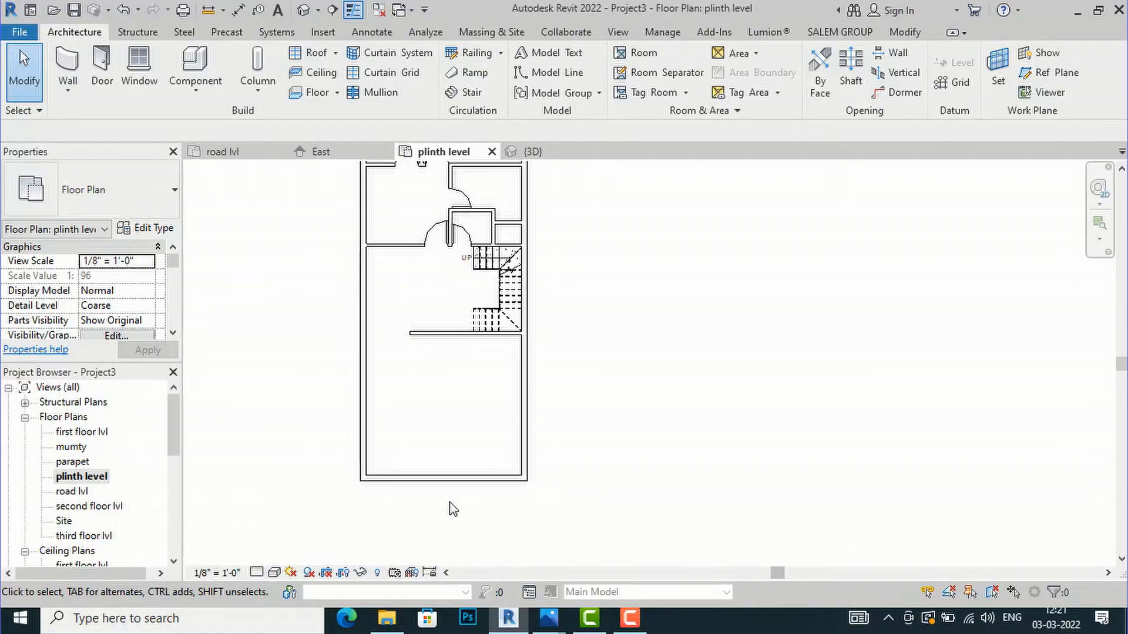
Draw a 10'6" wall inward from the exterior wall opposite the stair, continuing it at a right angle up to the wall beside the stair.
{"action": "left_click", "coordinate": [68, 66]}
{"action": "scroll", "coordinate": [409, 438], "scroll_direction": "up", "scroll_amount": 1}
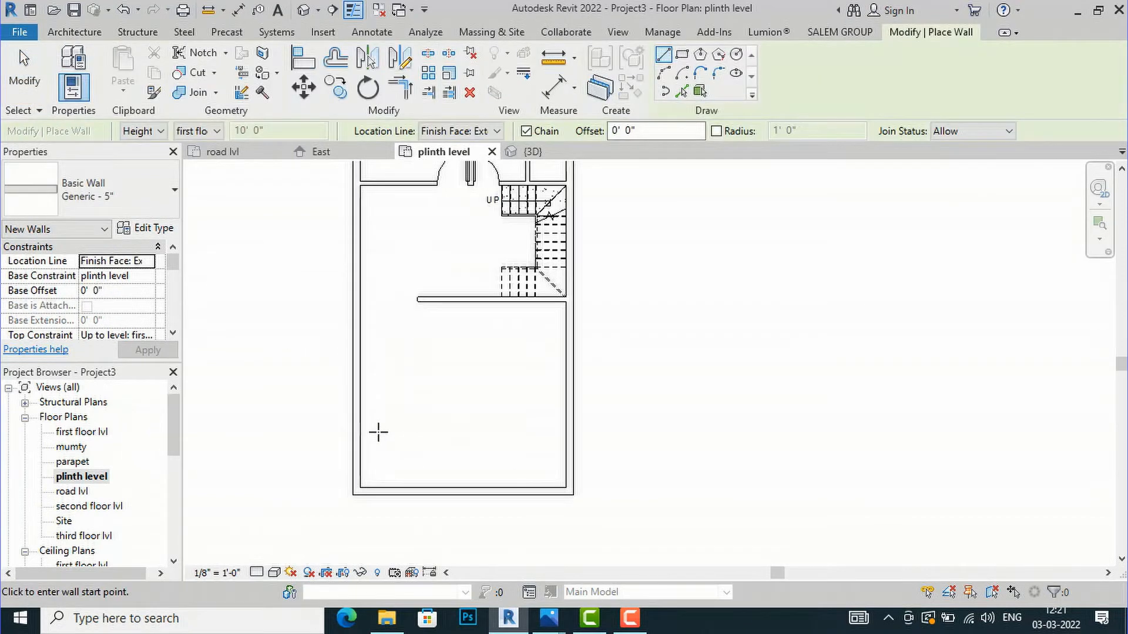
{"action": "left_click", "coordinate": [362, 421]}
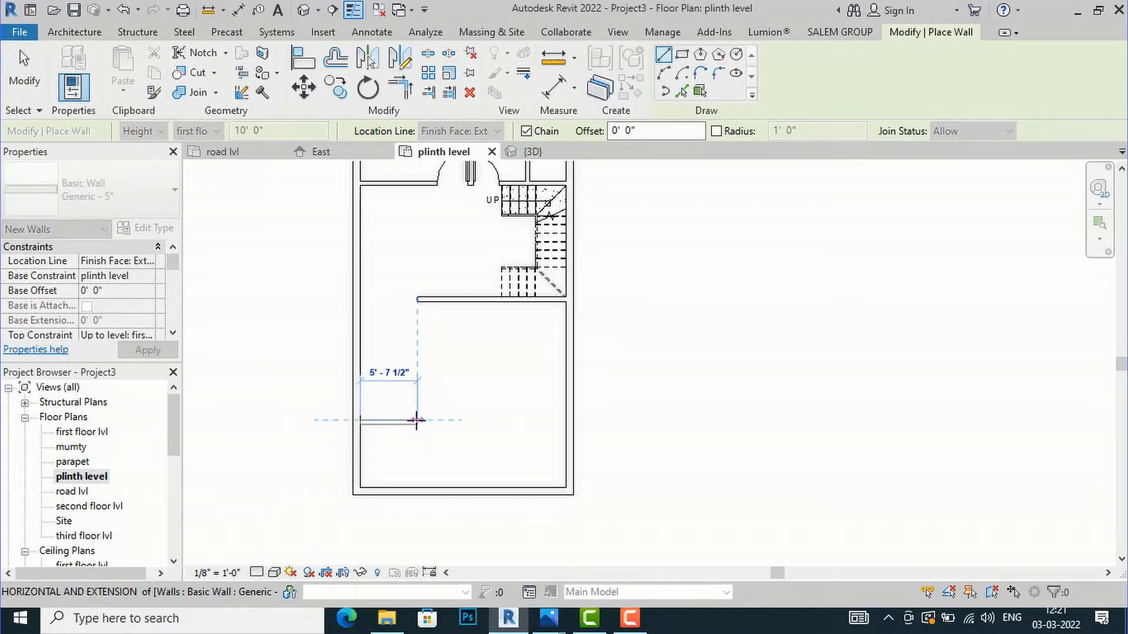
{"action": "type", "text": "1"}
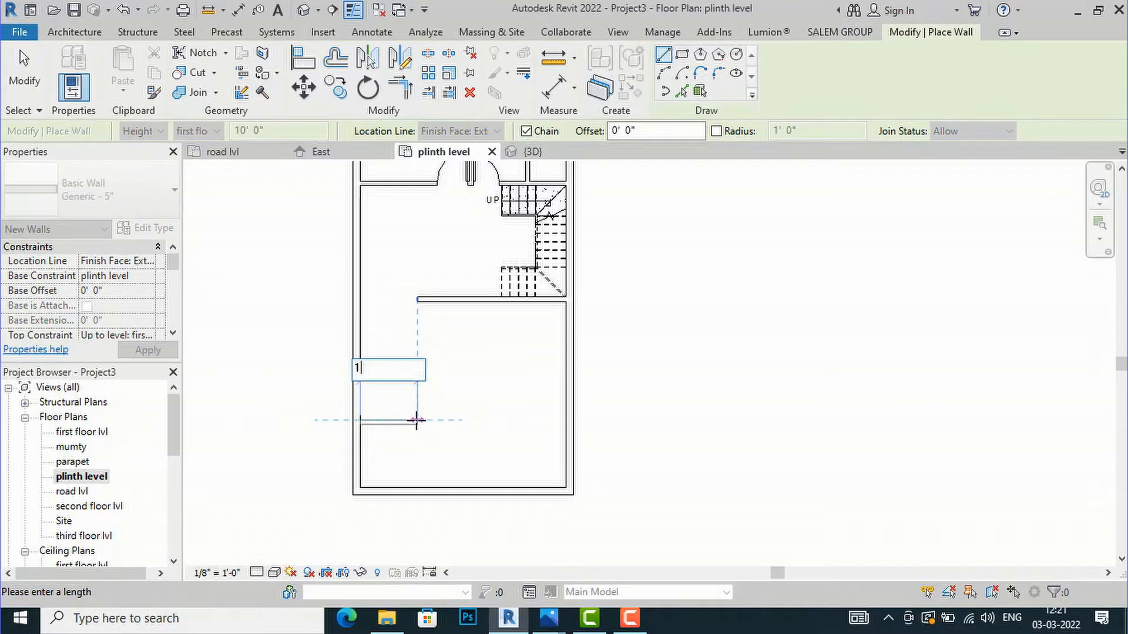
{"action": "type", "text": "0'6"}
{"action": "key", "text": "Return"}
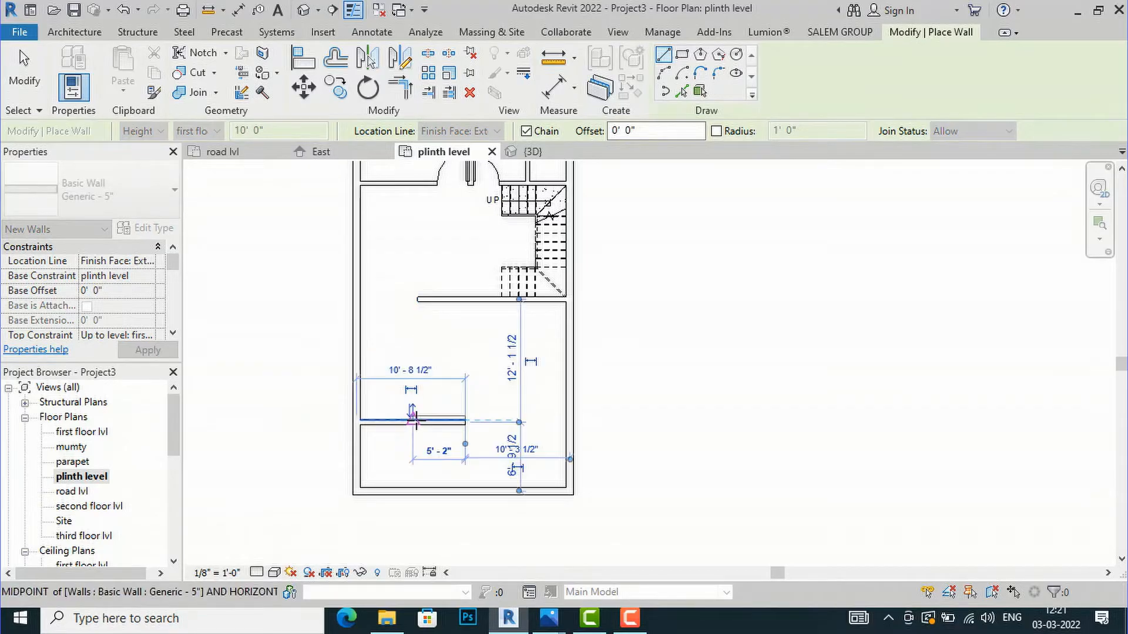
{"action": "left_click", "coordinate": [466, 298]}
{"action": "key", "text": "Escape"}
{"action": "key", "text": "Escape"}
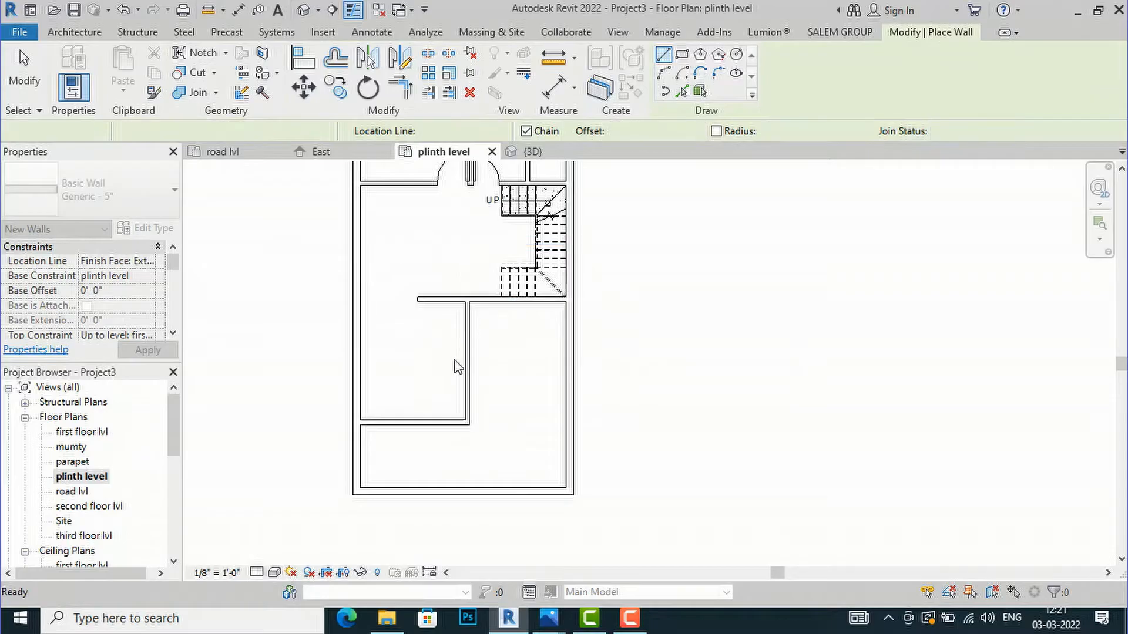
Delete the short cross wall in the parking area and extend the partition wall down to the front exterior wall.
{"action": "left_click", "coordinate": [415, 423]}
{"action": "key", "text": "Delete"}
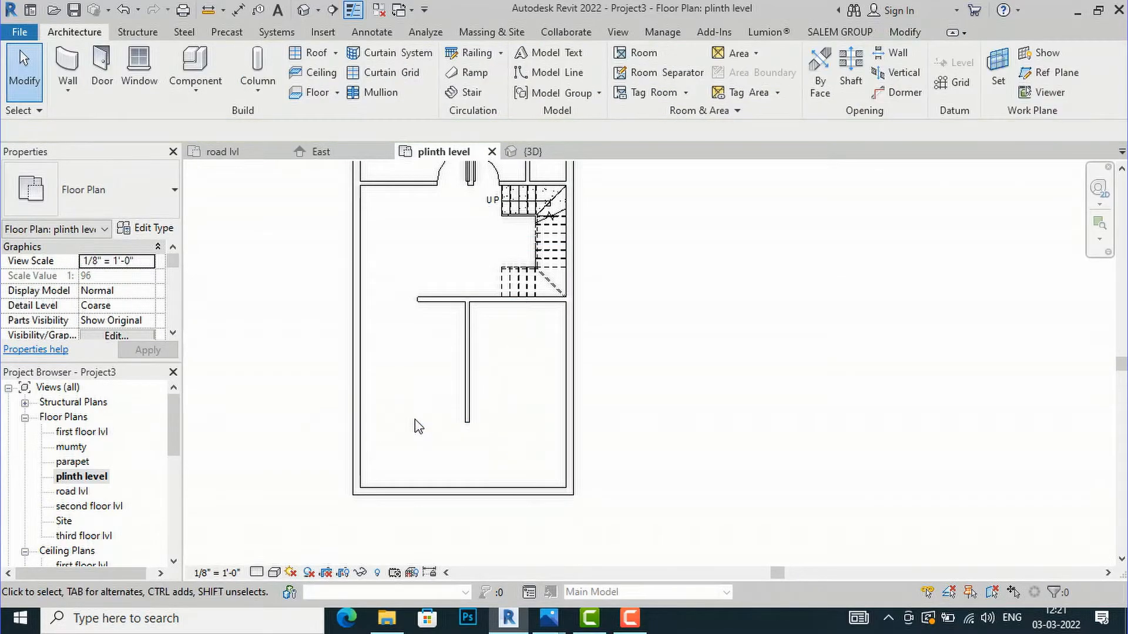
{"action": "left_click", "coordinate": [467, 399]}
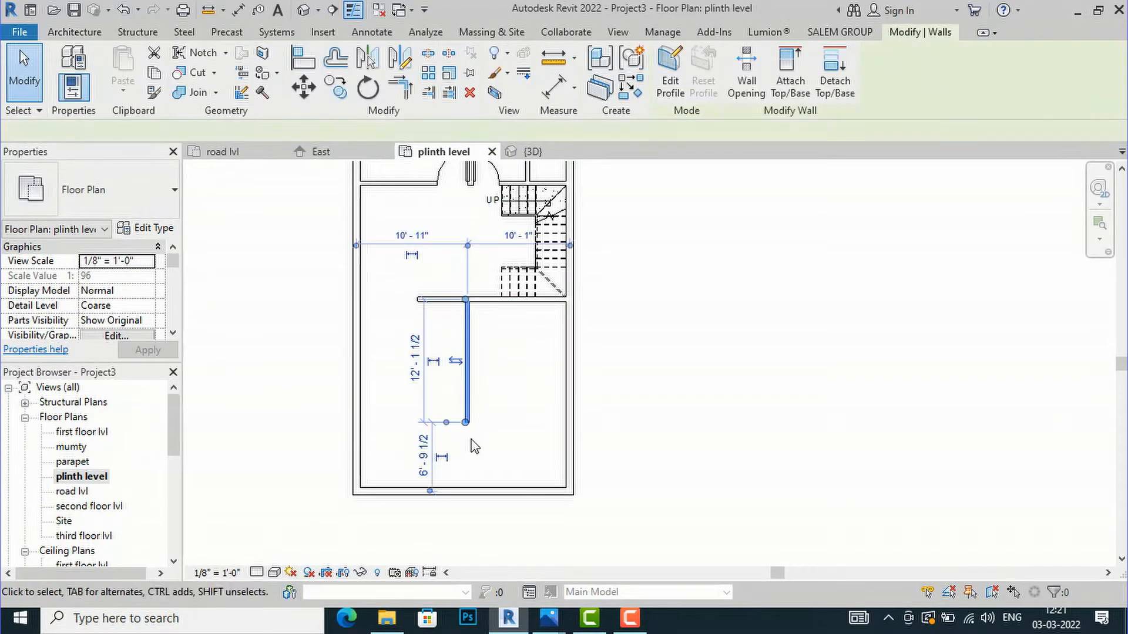
{"action": "left_click_drag", "start_coordinate": [465, 423], "coordinate": [467, 487]}
{"action": "left_click", "coordinate": [726, 405]}
Trim the wall beside the stair and the shop partition wall into a corner, removing the part projecting into the parking.
{"action": "scroll", "coordinate": [423, 302], "scroll_direction": "up", "scroll_amount": 2}
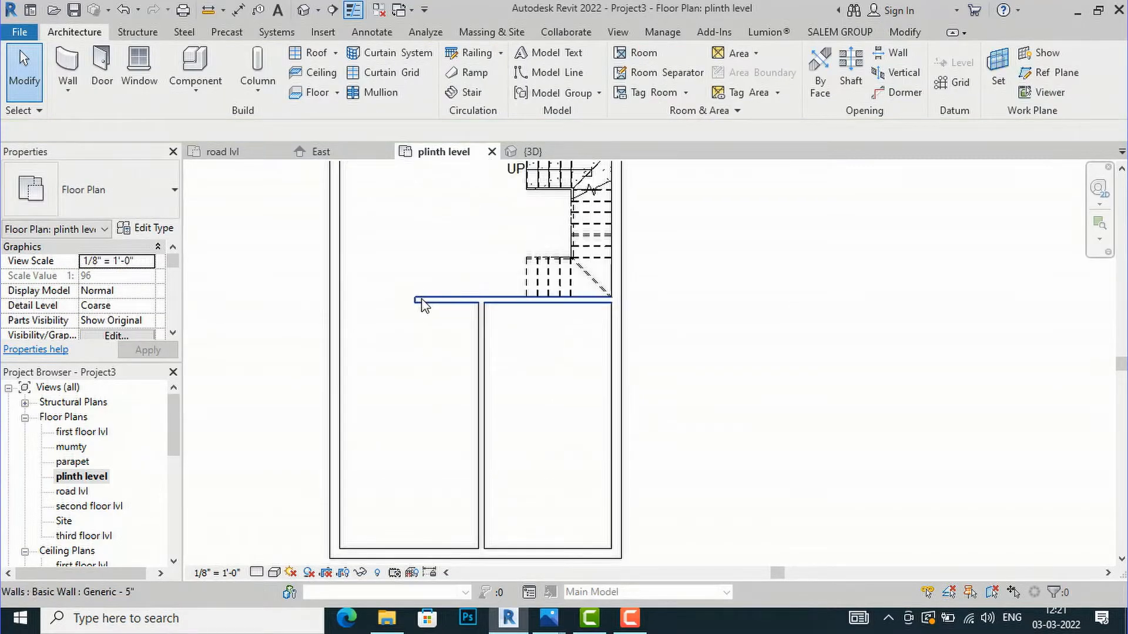
{"action": "left_click", "coordinate": [423, 300]}
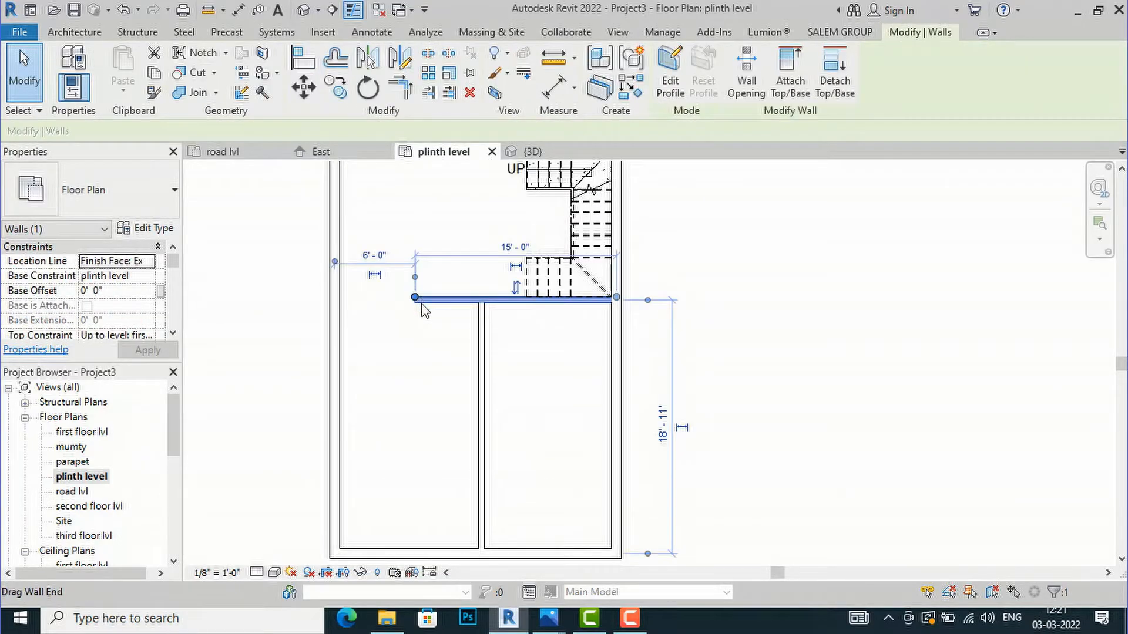
{"action": "left_click", "coordinate": [400, 88]}
{"action": "left_click", "coordinate": [482, 358]}
{"action": "left_click", "coordinate": [491, 301]}
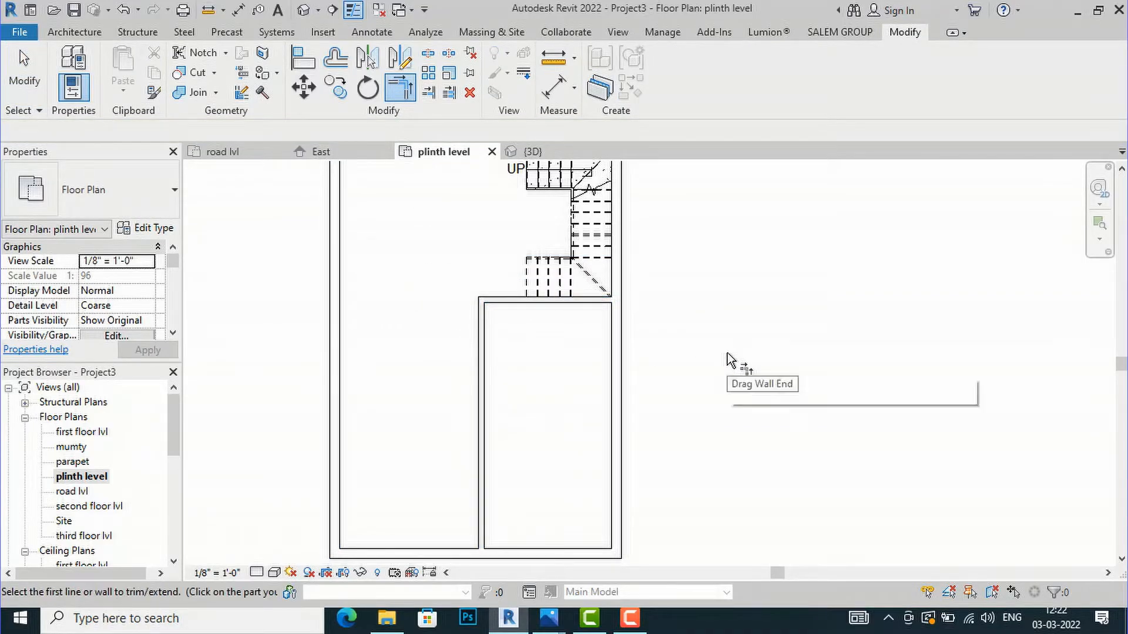
{"action": "scroll", "coordinate": [450, 388], "scroll_direction": "down", "scroll_amount": 2}
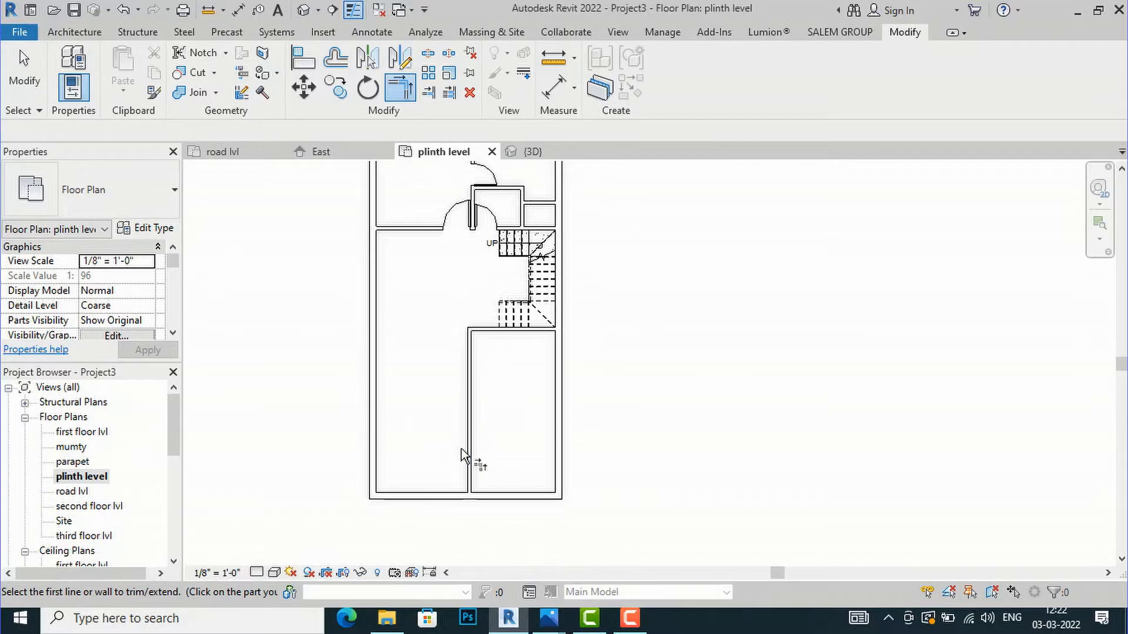
{"action": "key", "text": "Escape"}
{"action": "key", "text": "Escape"}
Consult the ground floor plan image in Photos for the parking and shop dimensions, and return to Revit.
{"action": "scroll", "coordinate": [408, 442], "scroll_direction": "down", "scroll_amount": 2}
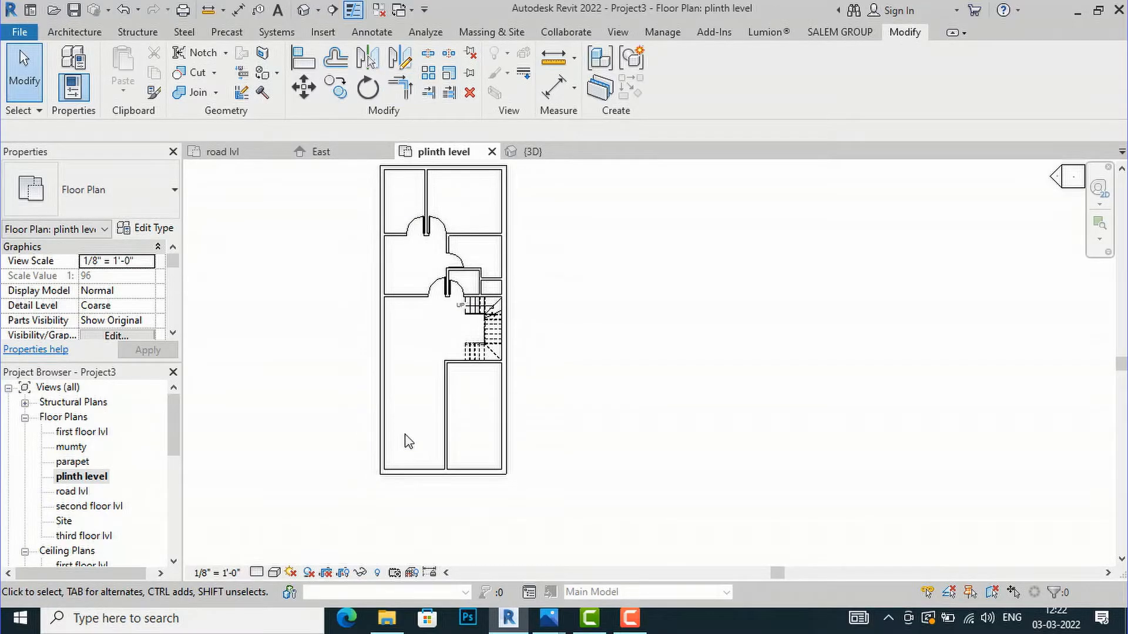
{"action": "scroll", "coordinate": [398, 493], "scroll_direction": "down", "scroll_amount": 1}
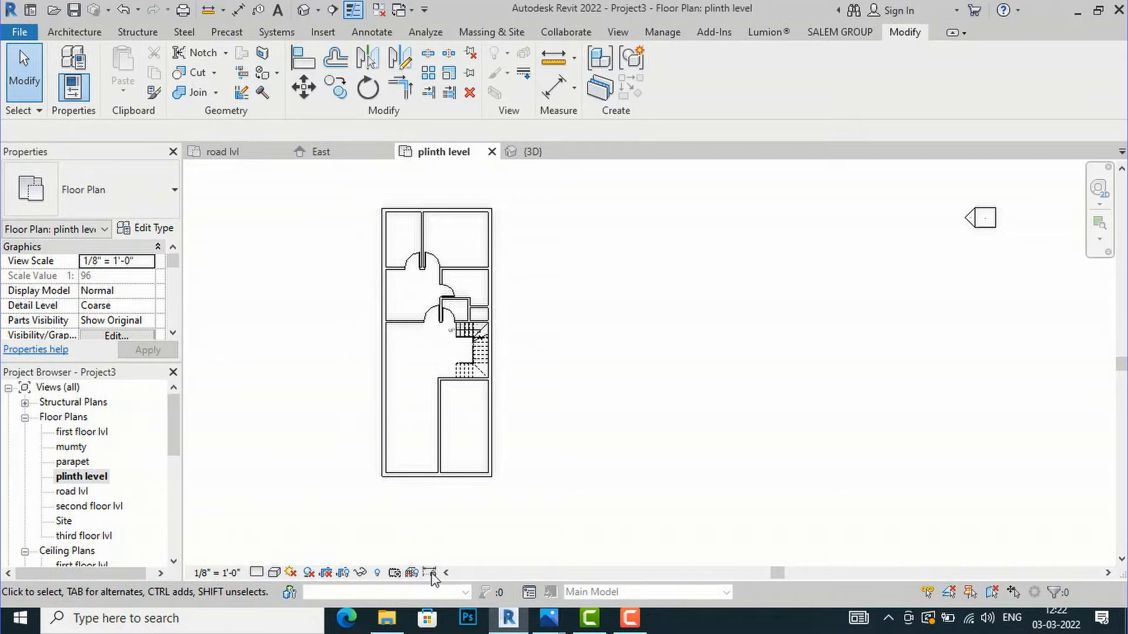
{"action": "mouse_move", "coordinate": [548, 618]}
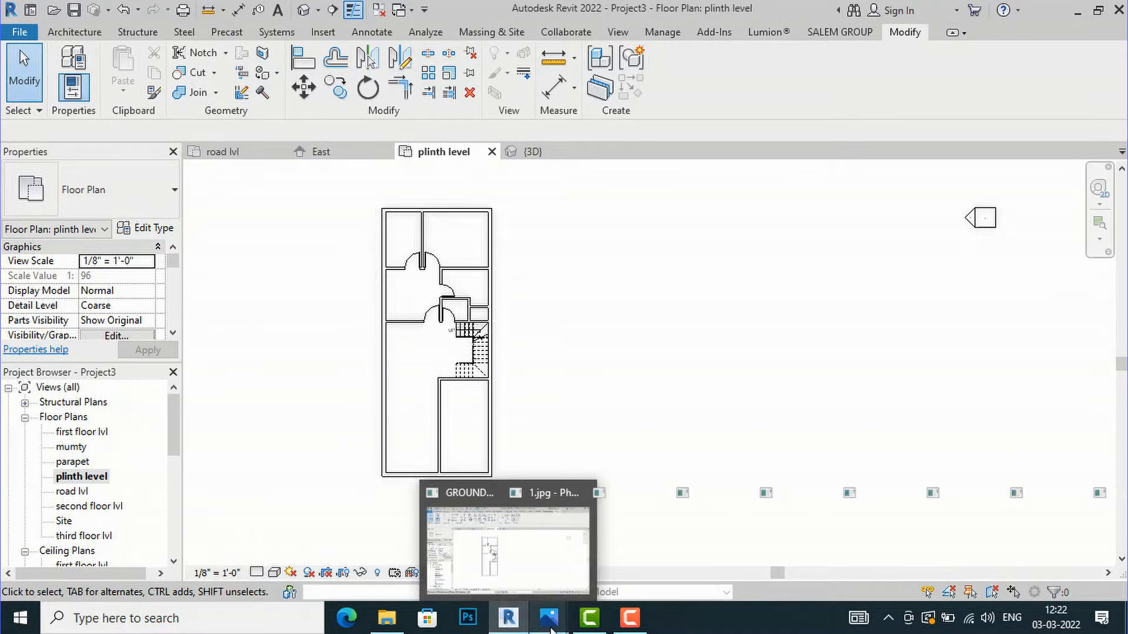
{"action": "mouse_move", "coordinate": [54, 543]}
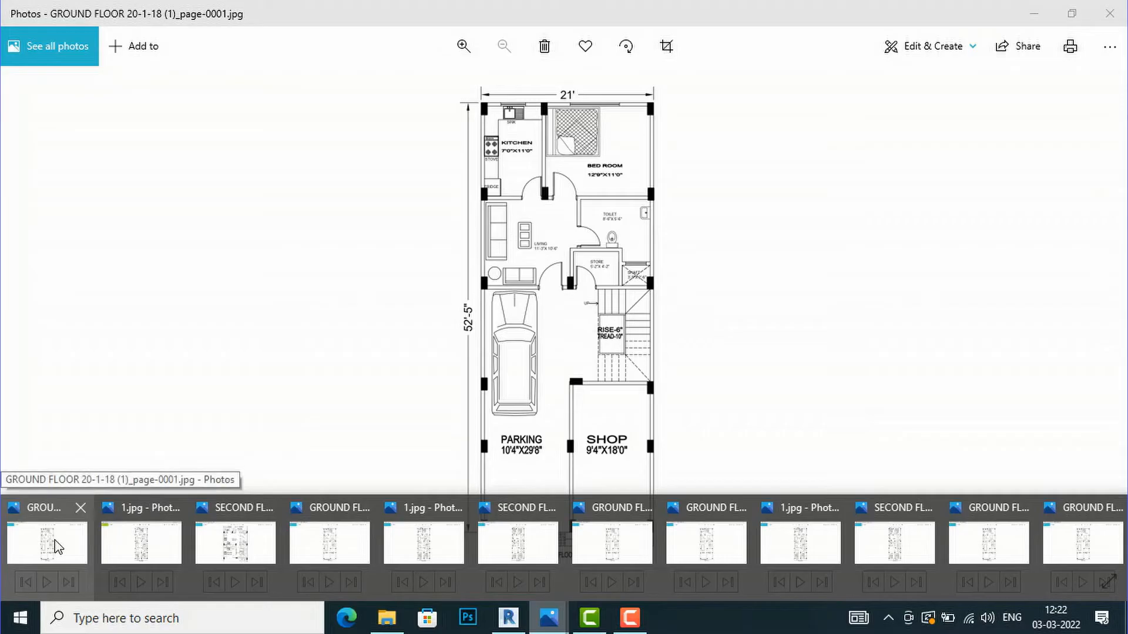
{"action": "left_click", "coordinate": [54, 544]}
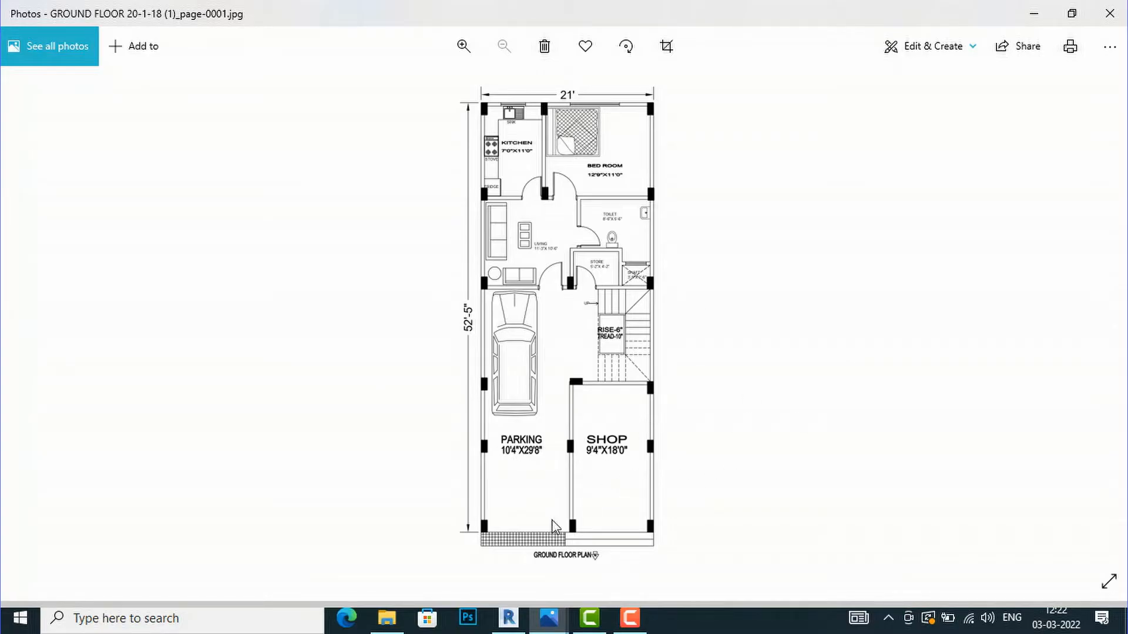
{"action": "mouse_move", "coordinate": [513, 622]}
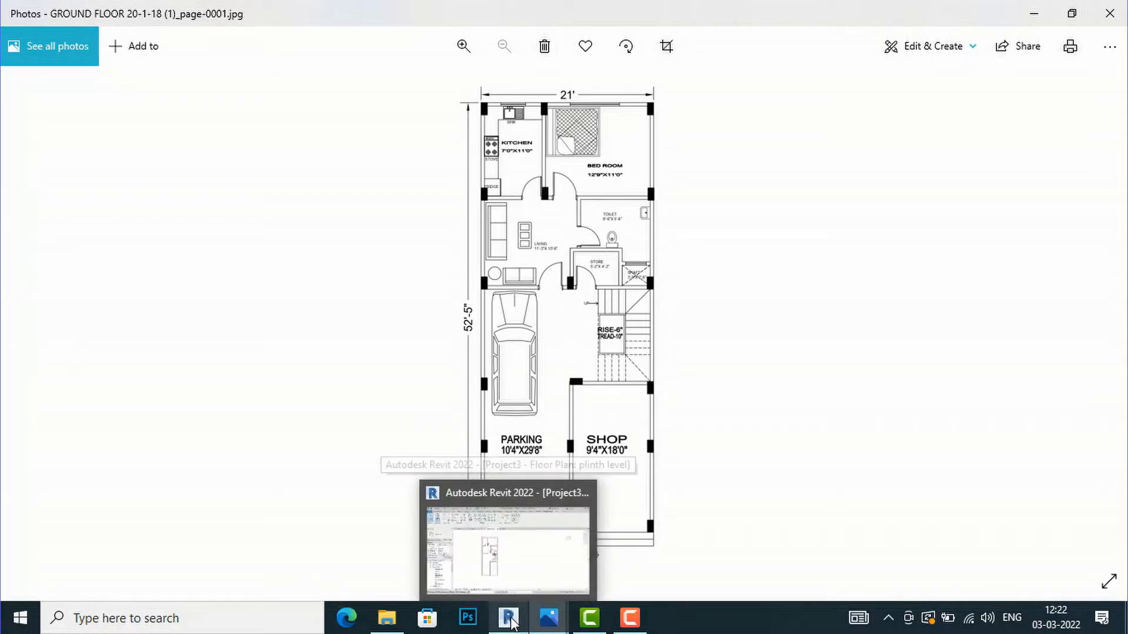
{"action": "left_click", "coordinate": [510, 622]}
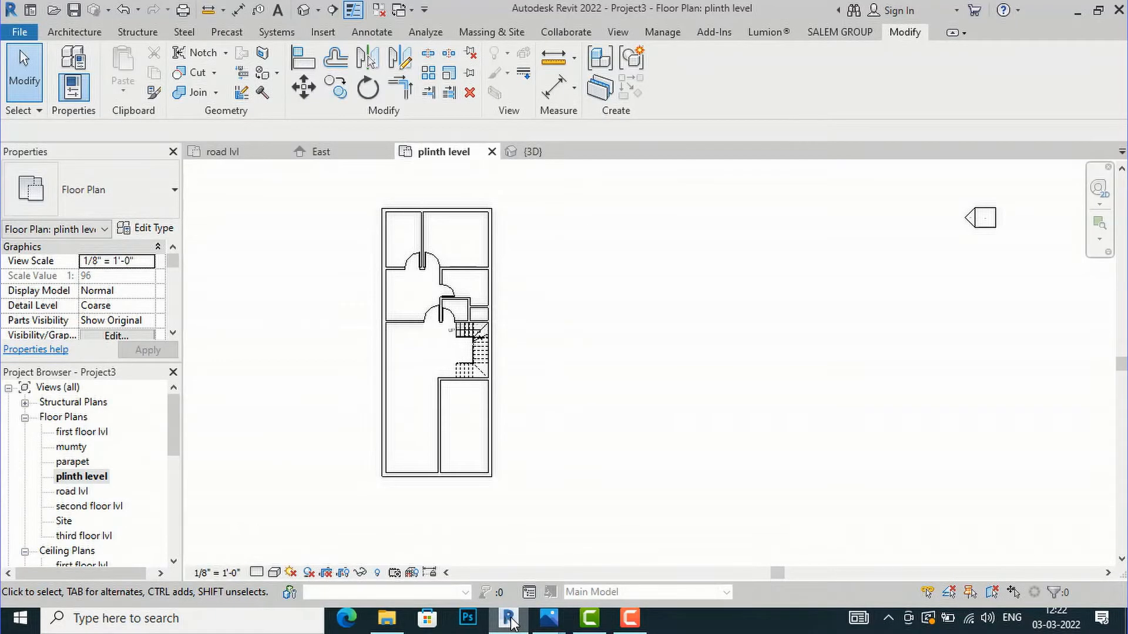
Measure the clear width of the parking area between the exterior wall and the shop partition.
{"action": "scroll", "coordinate": [388, 494], "scroll_direction": "up", "scroll_amount": 3}
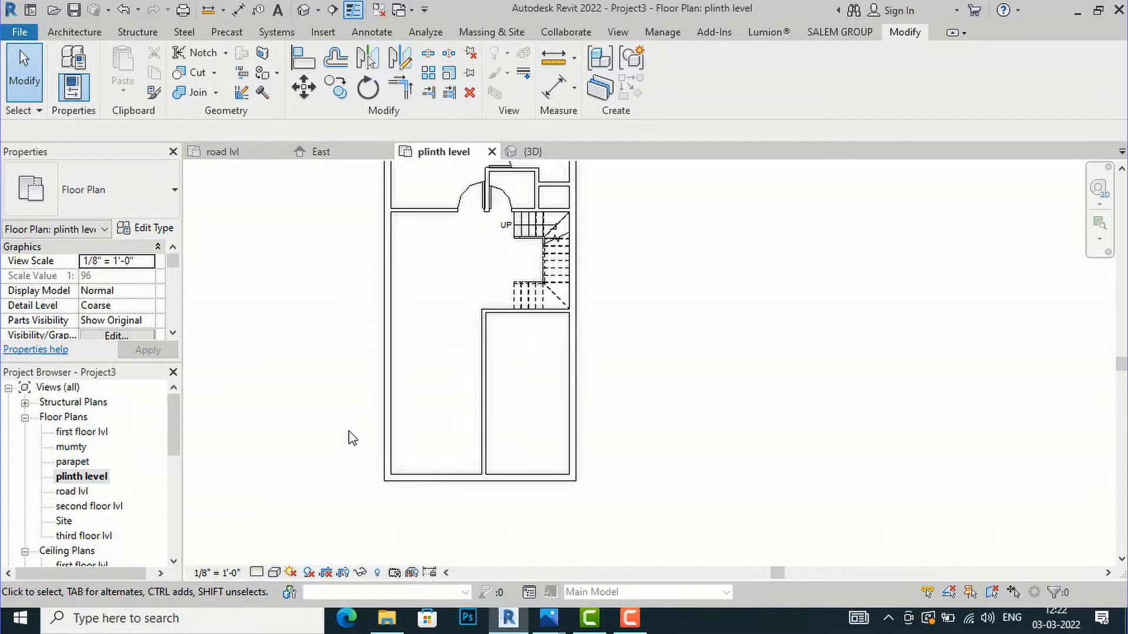
{"action": "scroll", "coordinate": [351, 438], "scroll_direction": "up", "scroll_amount": 1}
{"action": "left_click", "coordinate": [554, 60]}
{"action": "scroll", "coordinate": [382, 353], "scroll_direction": "up", "scroll_amount": 2}
{"action": "left_click", "coordinate": [408, 370]}
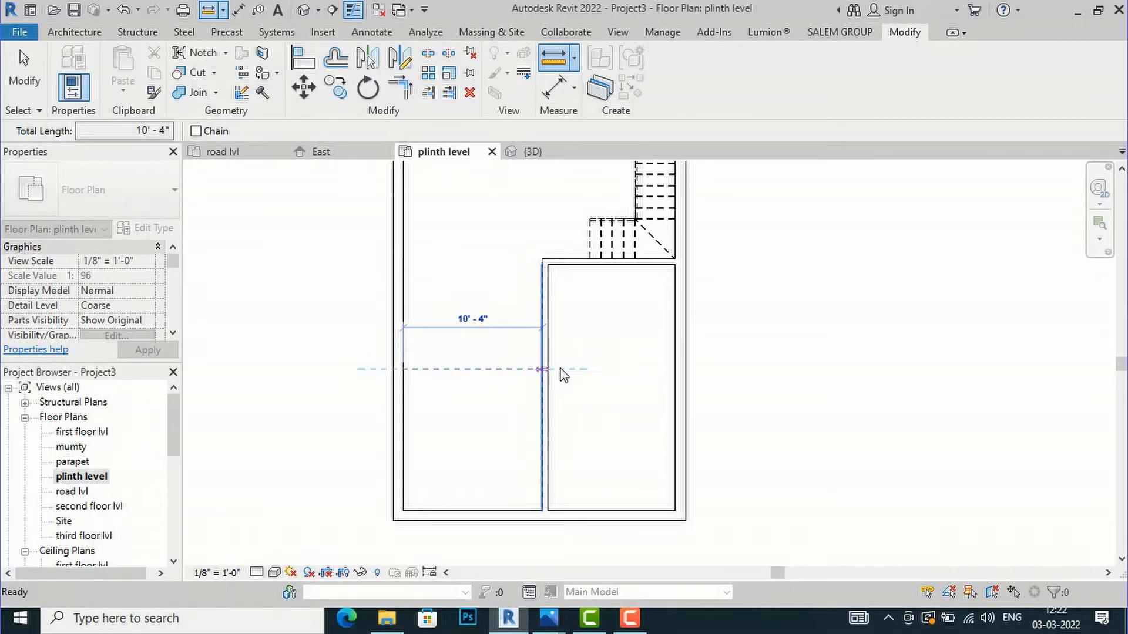
{"action": "key", "text": "Escape"}
{"action": "key", "text": "Escape"}
{"action": "scroll", "coordinate": [476, 488], "scroll_direction": "down", "scroll_amount": 4}
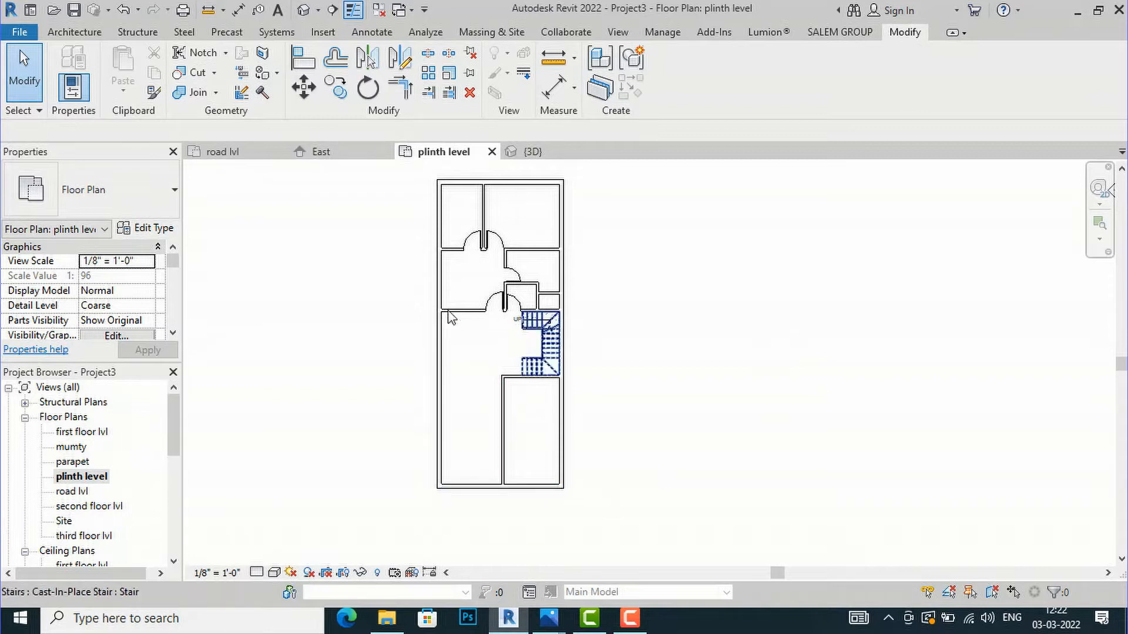
{"action": "scroll", "coordinate": [463, 486], "scroll_direction": "down", "scroll_amount": 2}
{"action": "scroll", "coordinate": [572, 356], "scroll_direction": "up", "scroll_amount": 1}
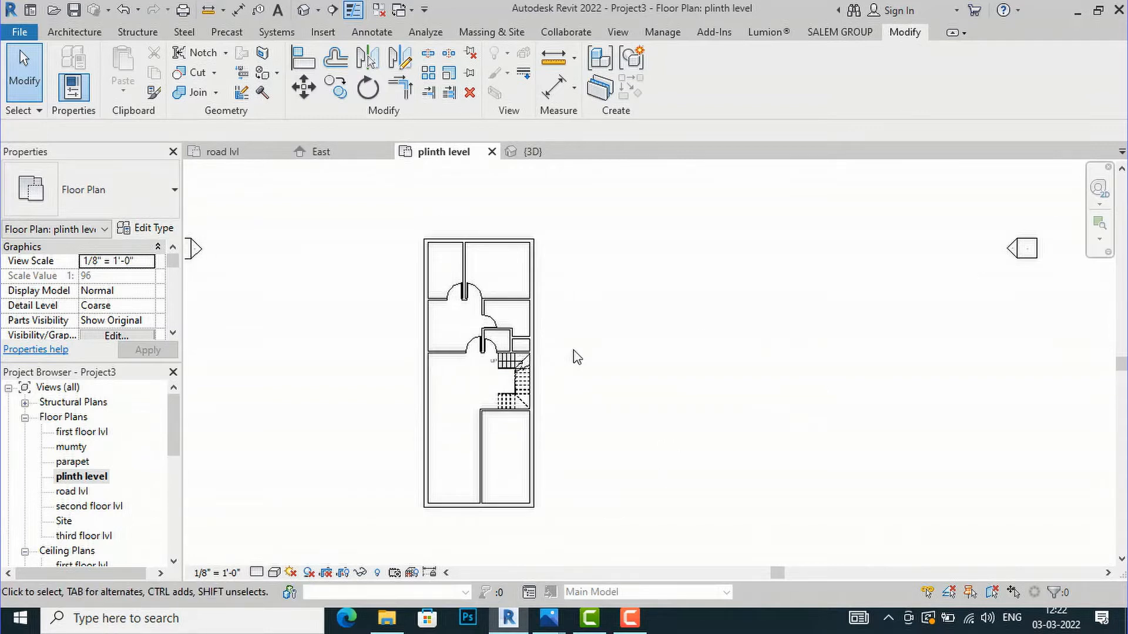
Start placing a structural column and load the Concrete-Rectangular-Column family from the library's Structural Columns Concrete folder.
{"action": "left_click", "coordinate": [68, 34]}
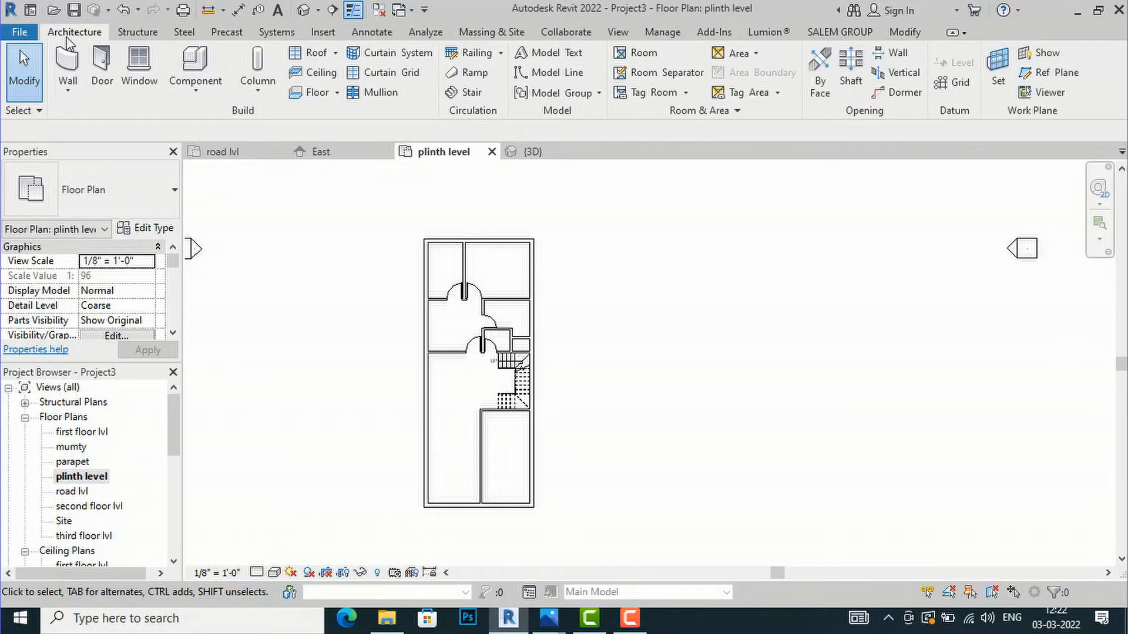
{"action": "left_click", "coordinate": [262, 100]}
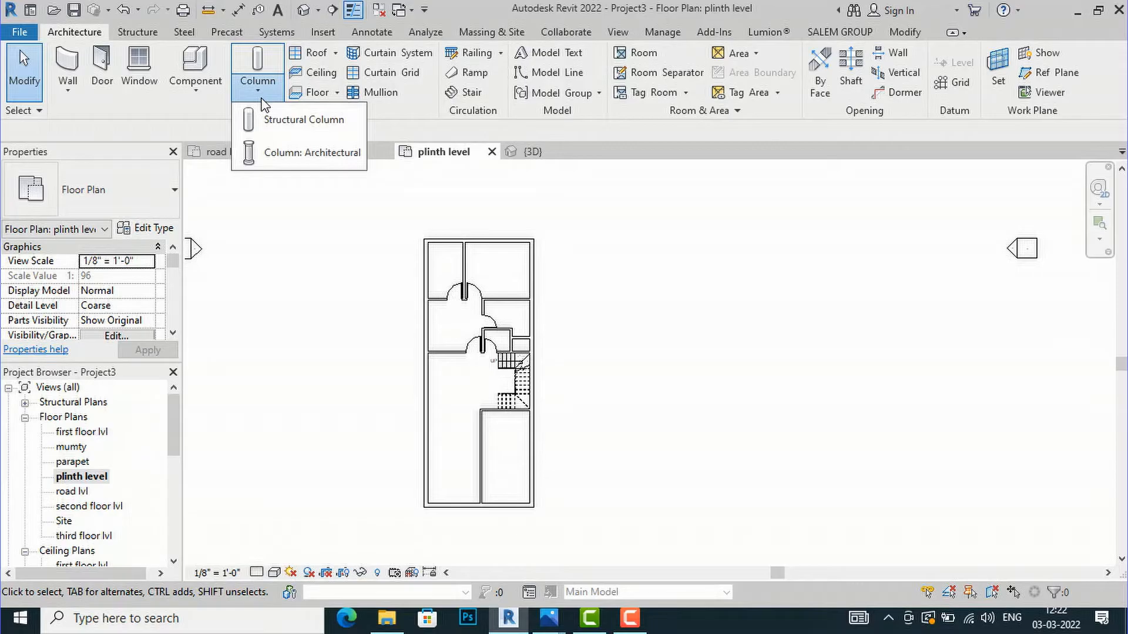
{"action": "left_click", "coordinate": [270, 118]}
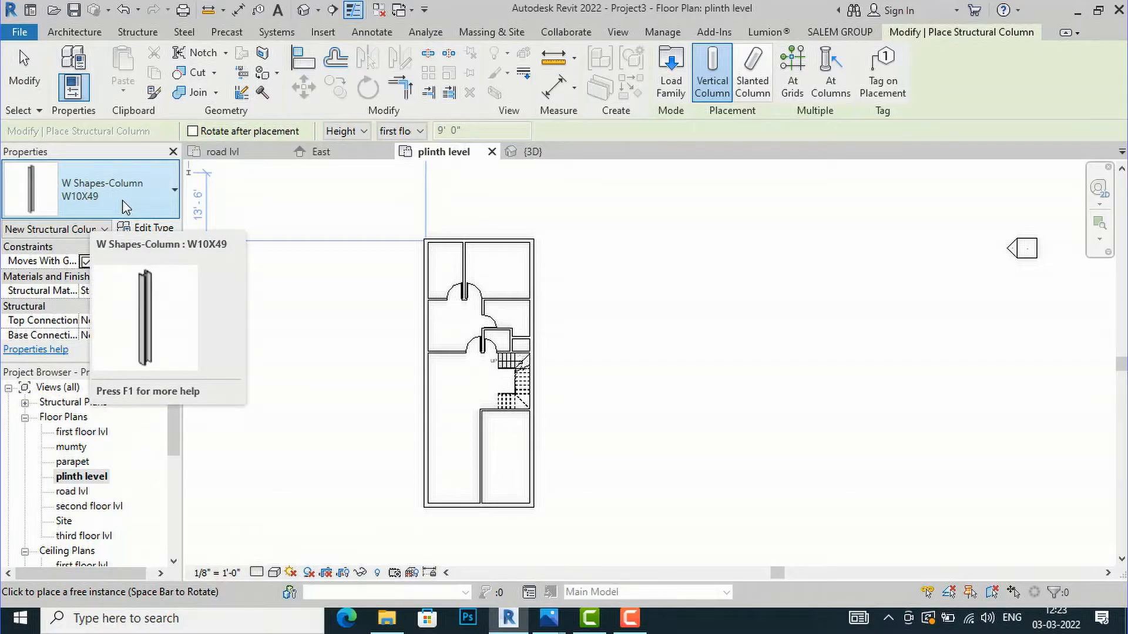
{"action": "scroll", "coordinate": [421, 212], "scroll_direction": "up", "scroll_amount": 1}
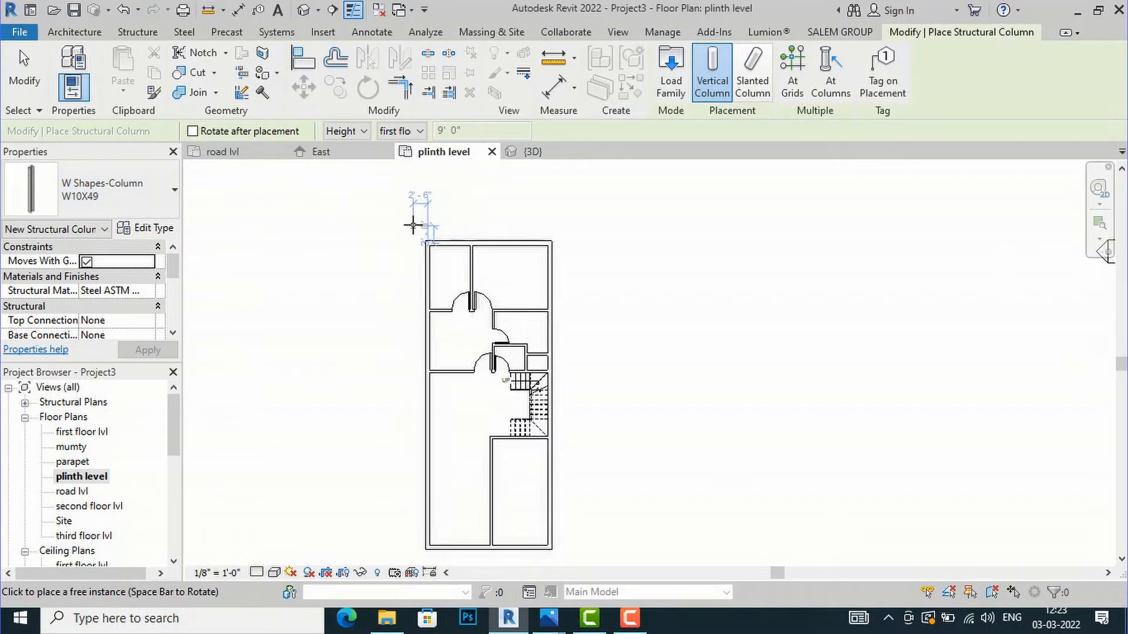
{"action": "scroll", "coordinate": [413, 225], "scroll_direction": "up", "scroll_amount": 1}
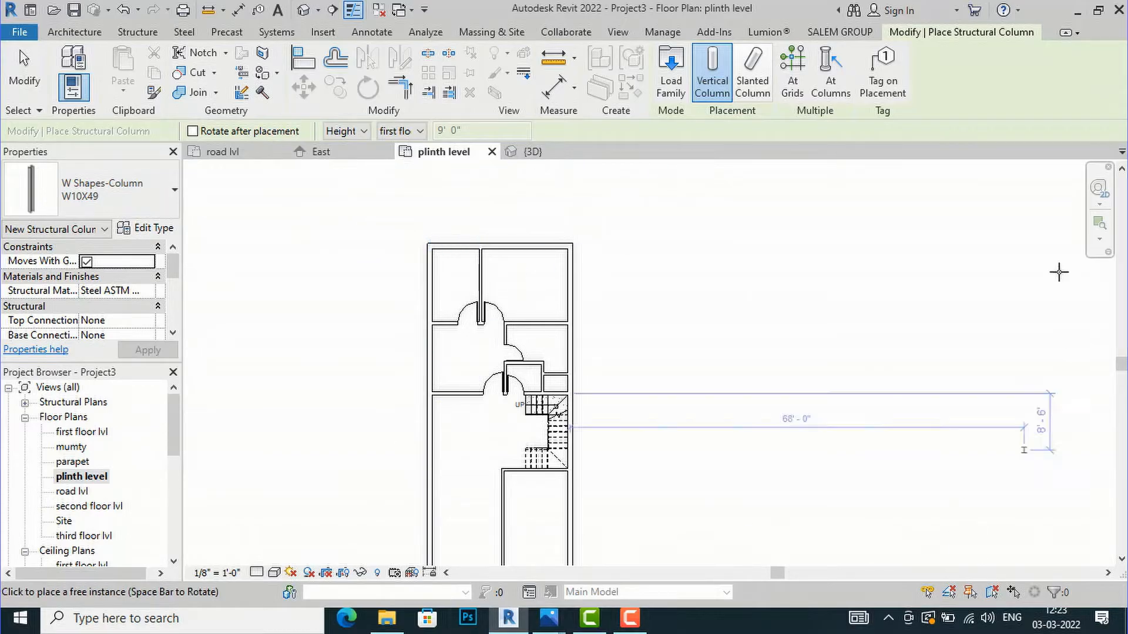
{"action": "left_click", "coordinate": [671, 82]}
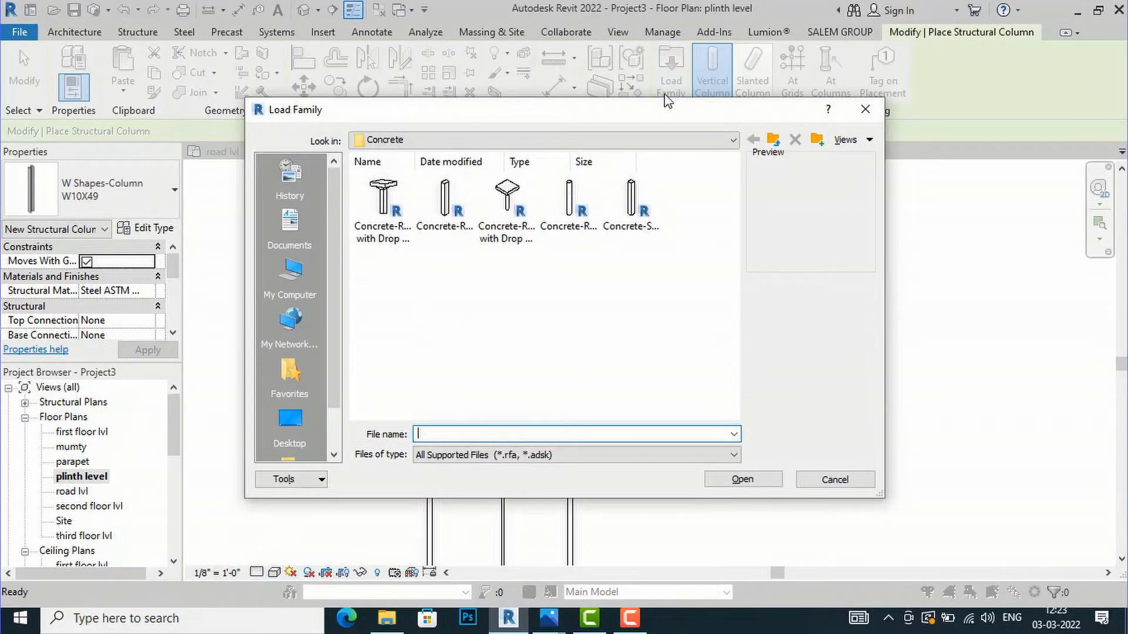
{"action": "left_click", "coordinate": [404, 139]}
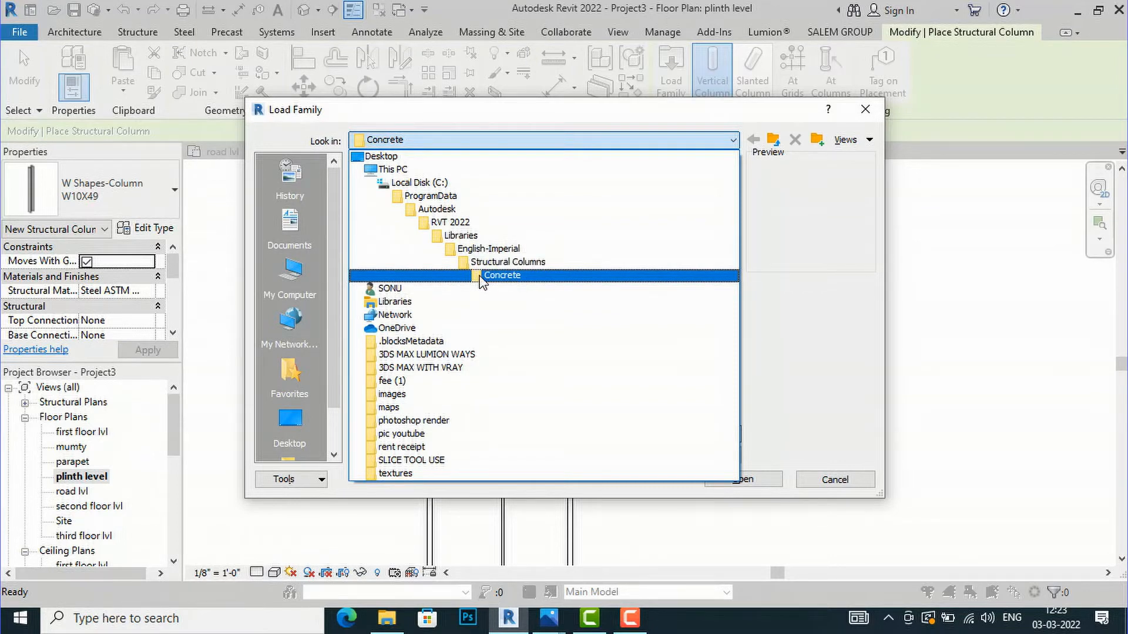
{"action": "left_click", "coordinate": [501, 275]}
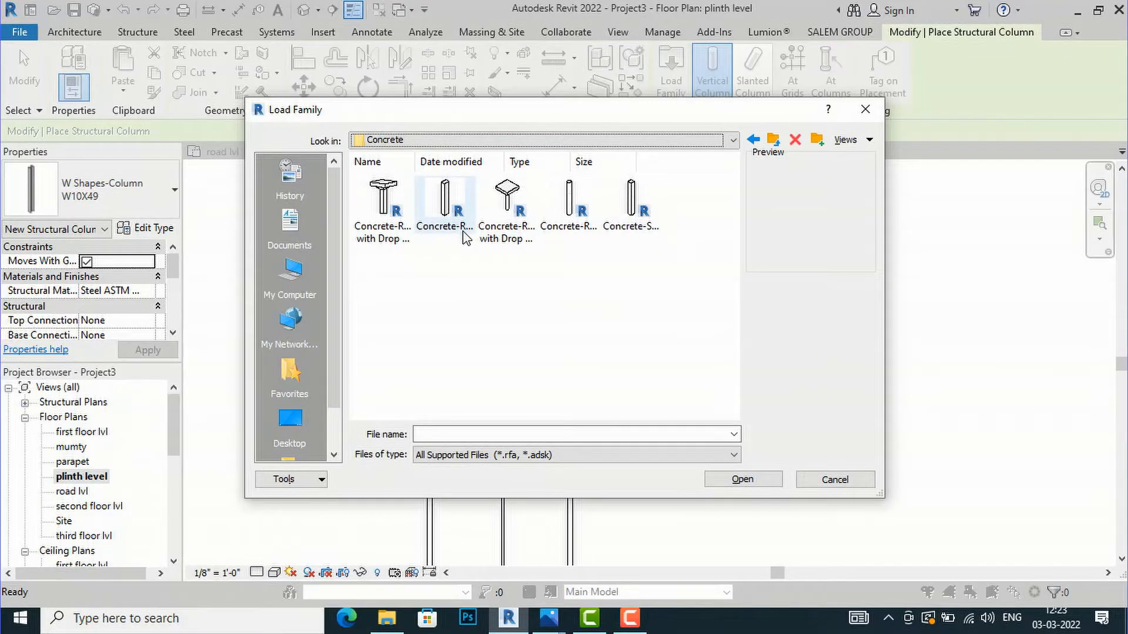
{"action": "left_click", "coordinate": [446, 212]}
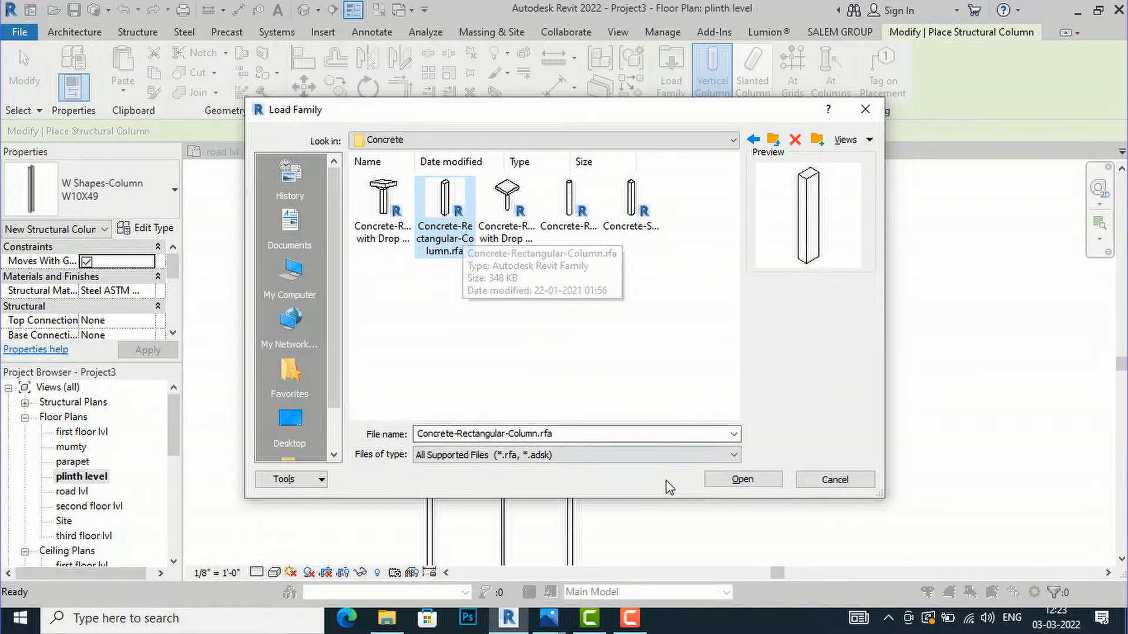
{"action": "left_click", "coordinate": [742, 480]}
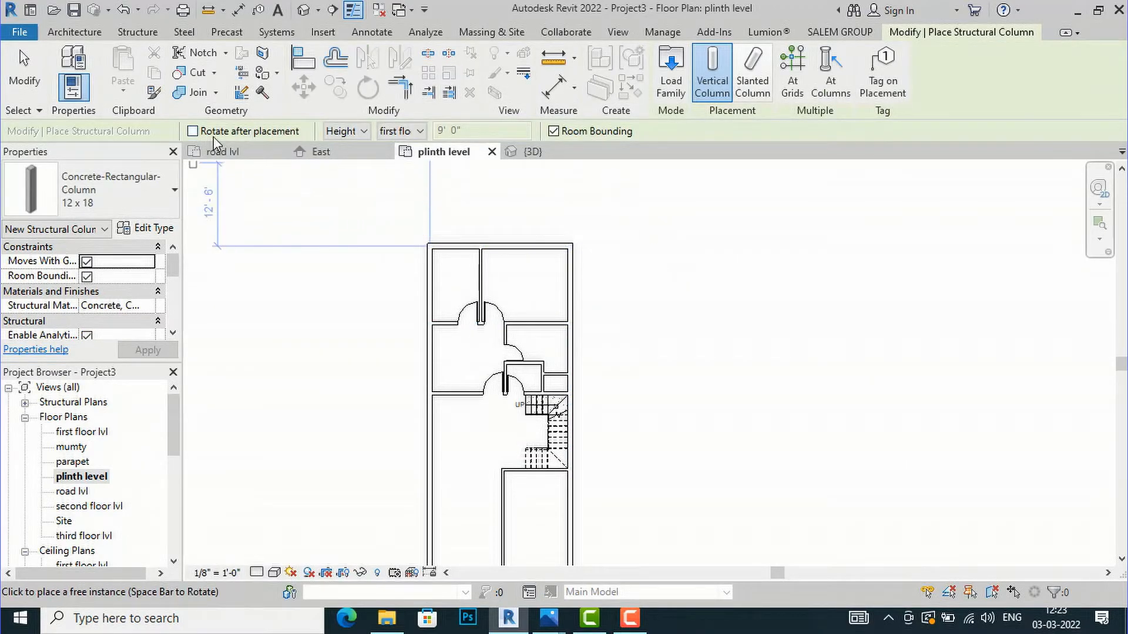
Set the new column to be placed by Height, reaching up to first floor lvl.
{"action": "left_click", "coordinate": [353, 135]}
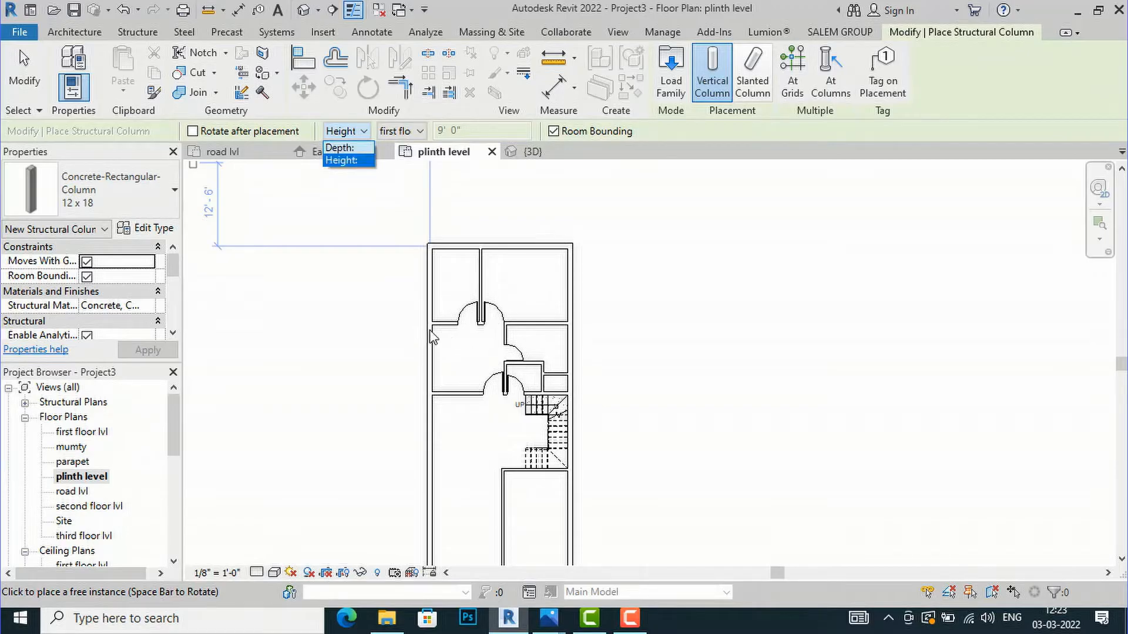
{"action": "left_click", "coordinate": [363, 160]}
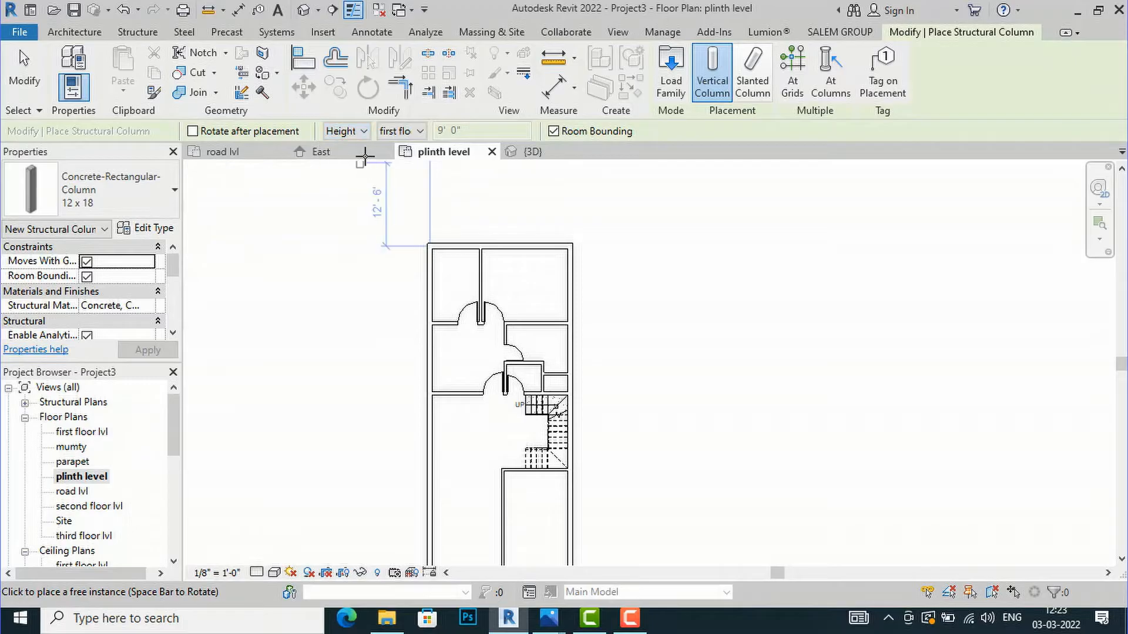
{"action": "left_click", "coordinate": [400, 131]}
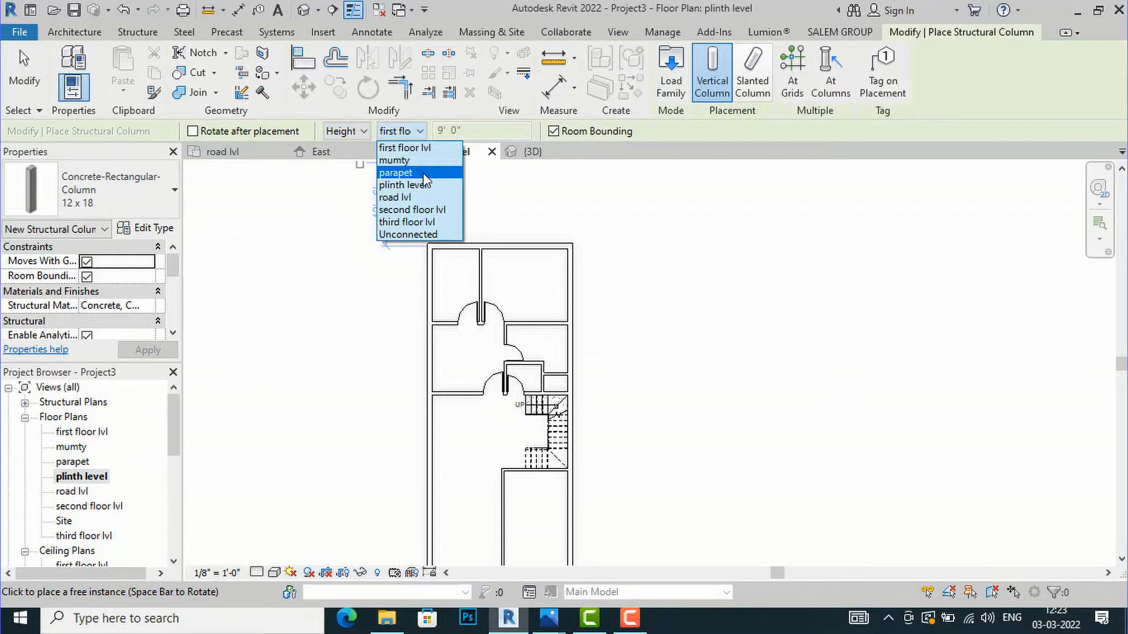
{"action": "left_click", "coordinate": [405, 148]}
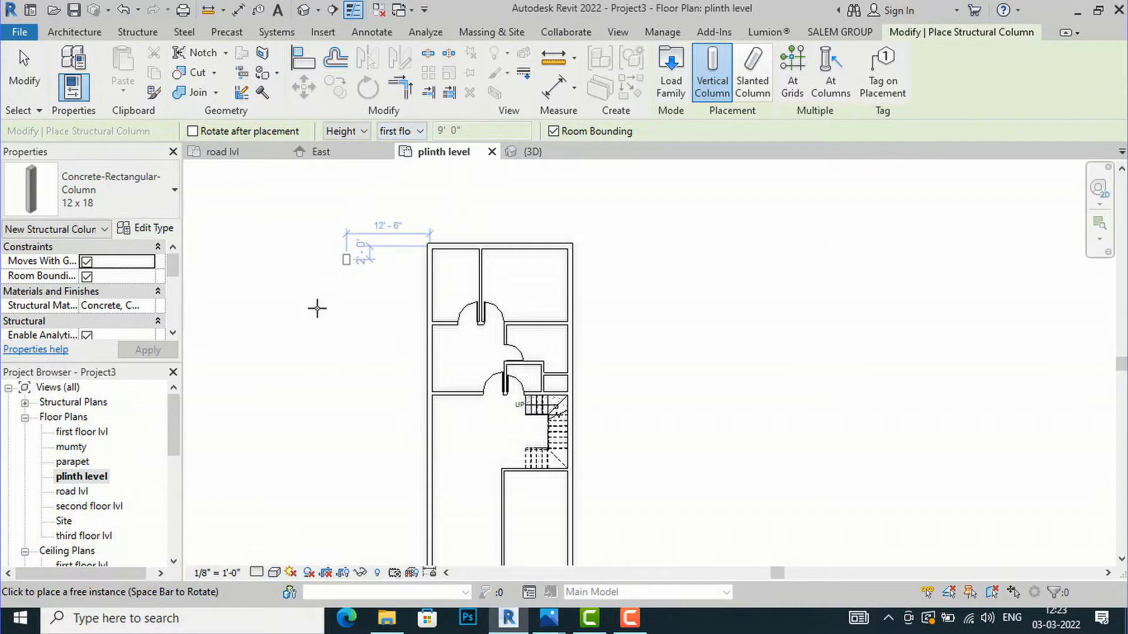
Duplicate the 12 x 18 concrete rectangular column type under the name 12 x 19.
{"action": "scroll", "coordinate": [441, 255], "scroll_direction": "down", "scroll_amount": 2}
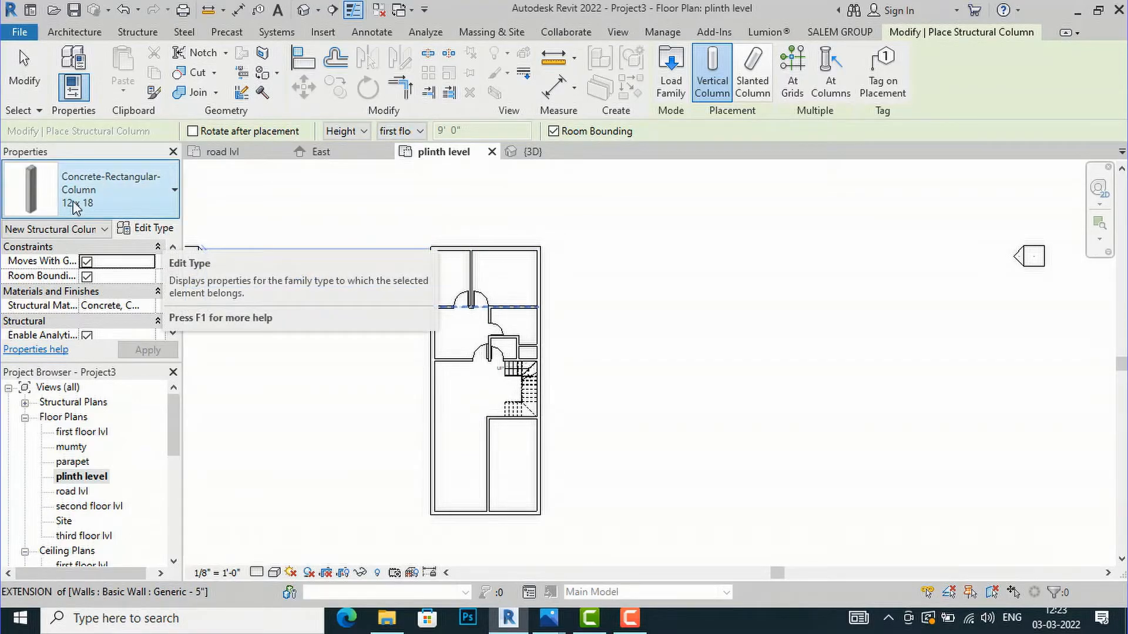
{"action": "left_click", "coordinate": [150, 228]}
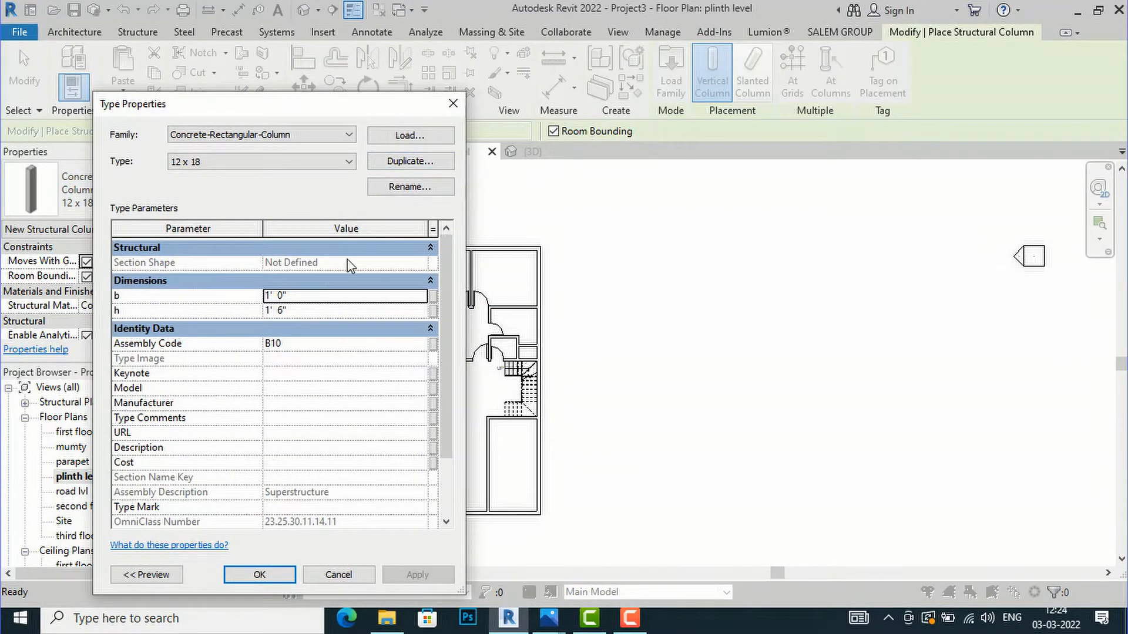
{"action": "left_click", "coordinate": [401, 168]}
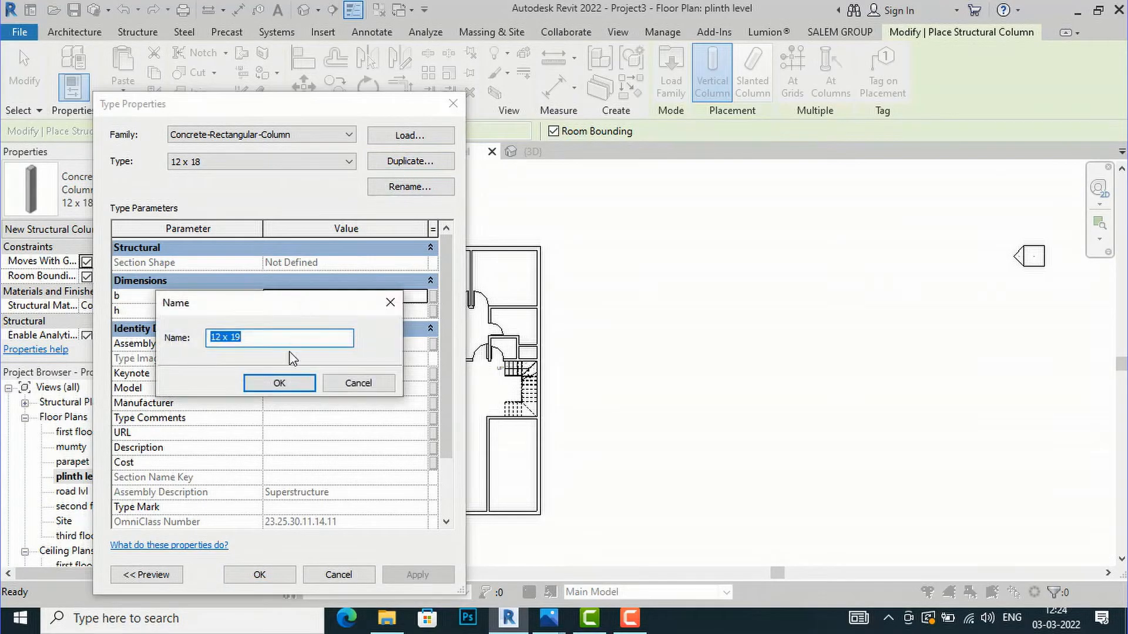
{"action": "type", "text": "12 x 19"}
{"action": "left_click", "coordinate": [269, 385]}
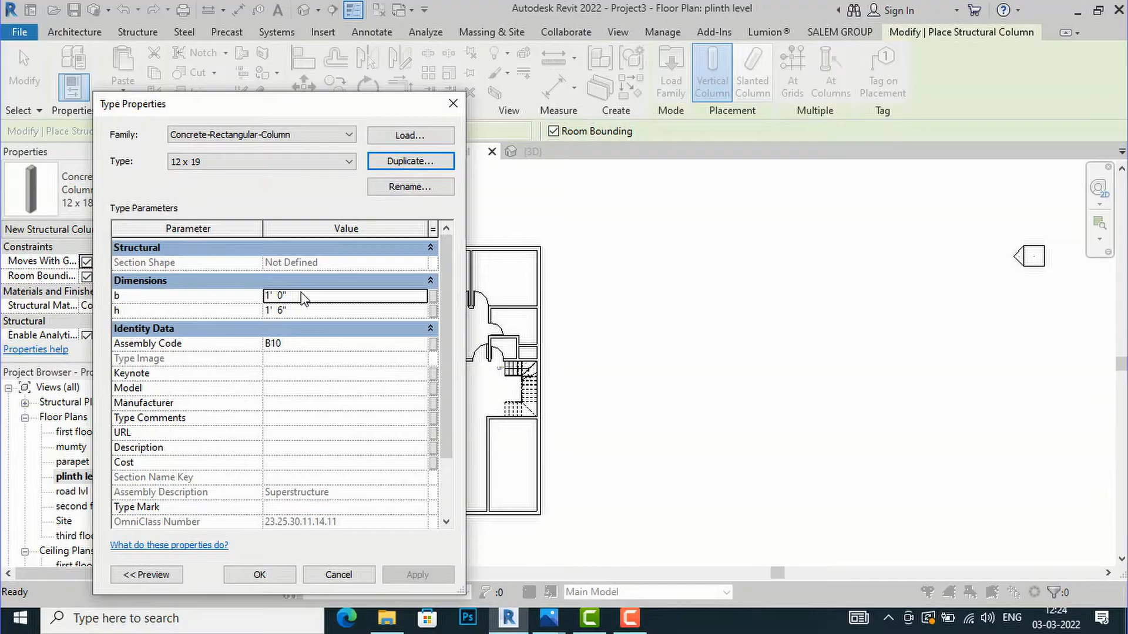
Set the 12 x 19 column type's b dimension to 9", apply it, and dismiss the save reminder without saving.
{"action": "left_click", "coordinate": [303, 300]}
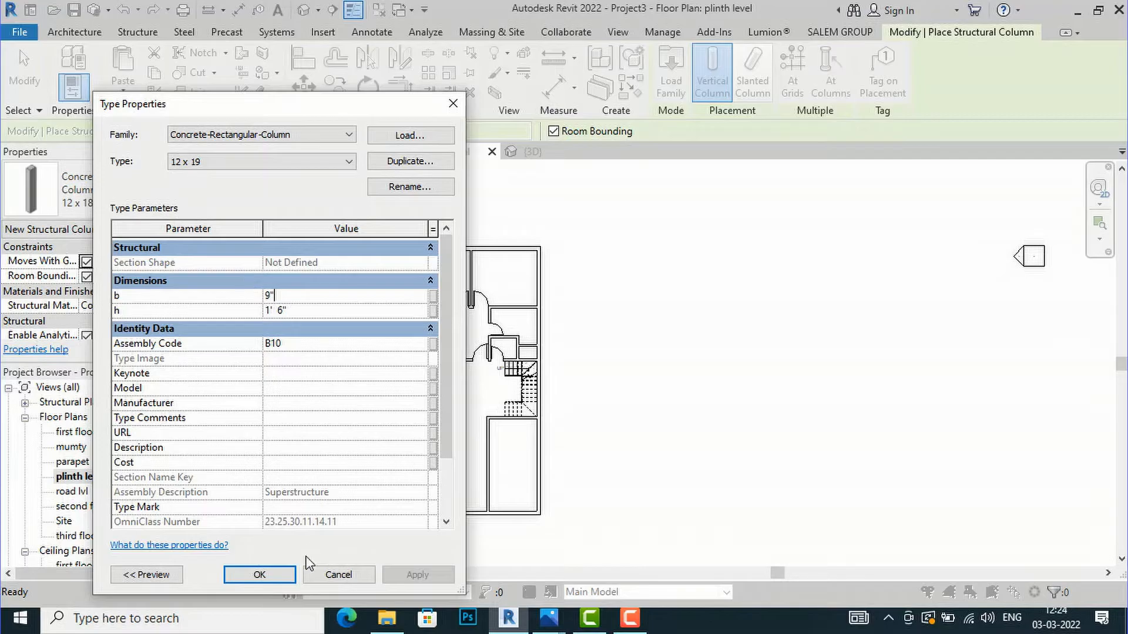
{"action": "left_click", "coordinate": [264, 577]}
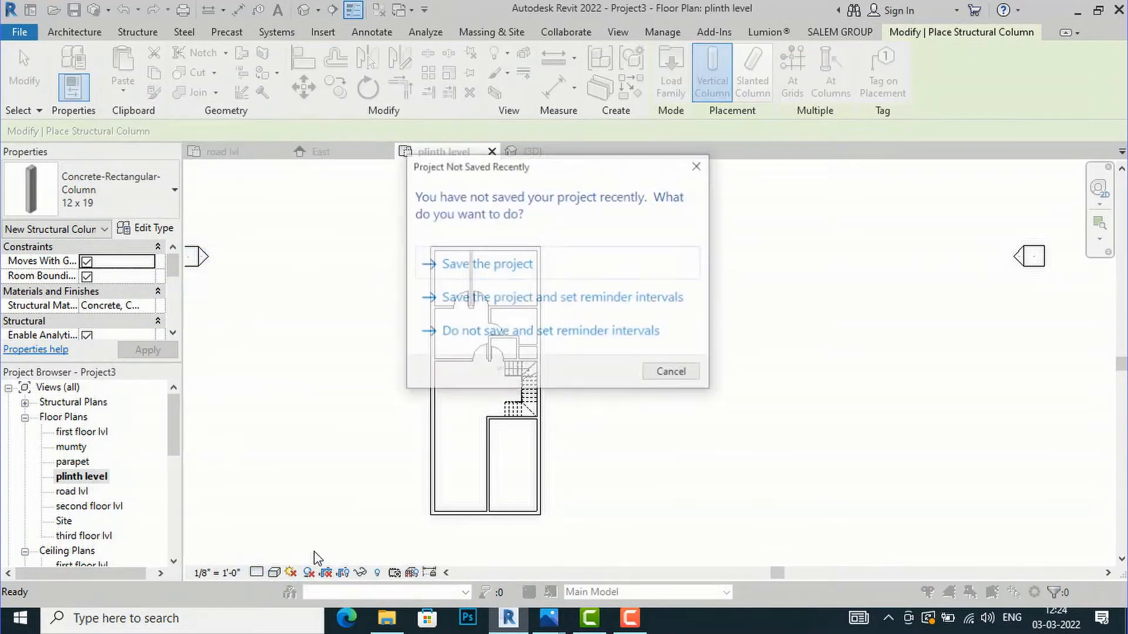
{"action": "left_click", "coordinate": [516, 333]}
Place a 12 x 19 column at the parking area's front exterior wall corner.
{"action": "left_click", "coordinate": [332, 557]}
{"action": "scroll", "coordinate": [458, 525], "scroll_direction": "up", "scroll_amount": 5}
{"action": "scroll", "coordinate": [447, 520], "scroll_direction": "up", "scroll_amount": 3}
{"action": "scroll", "coordinate": [385, 511], "scroll_direction": "down", "scroll_amount": 4}
{"action": "scroll", "coordinate": [381, 492], "scroll_direction": "up", "scroll_amount": 2}
{"action": "scroll", "coordinate": [379, 493], "scroll_direction": "up", "scroll_amount": 5}
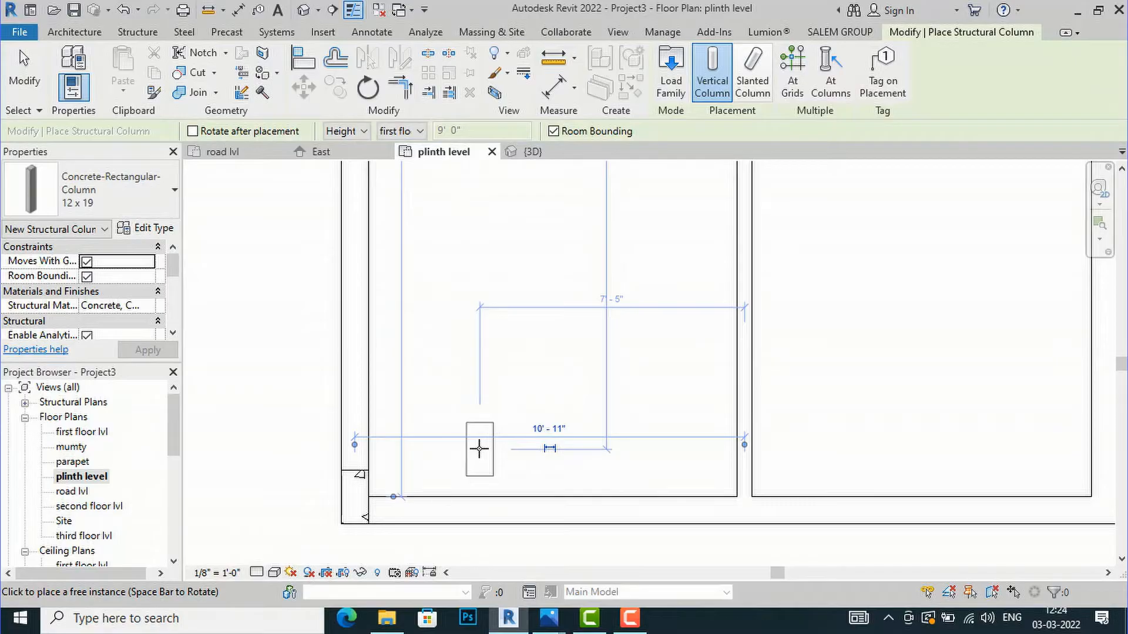
{"action": "scroll", "coordinate": [479, 449], "scroll_direction": "down", "scroll_amount": 1}
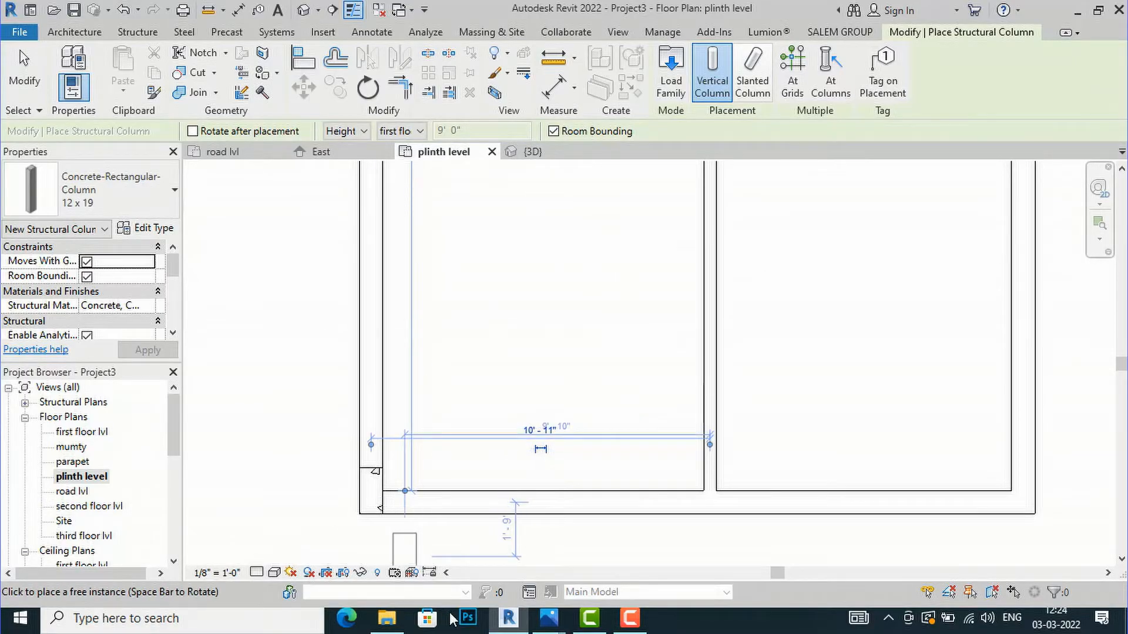
Check the column positions in the ground floor plan image in Photos and place a column at the kitchen's outer rear corner in Revit.
{"action": "mouse_move", "coordinate": [552, 619]}
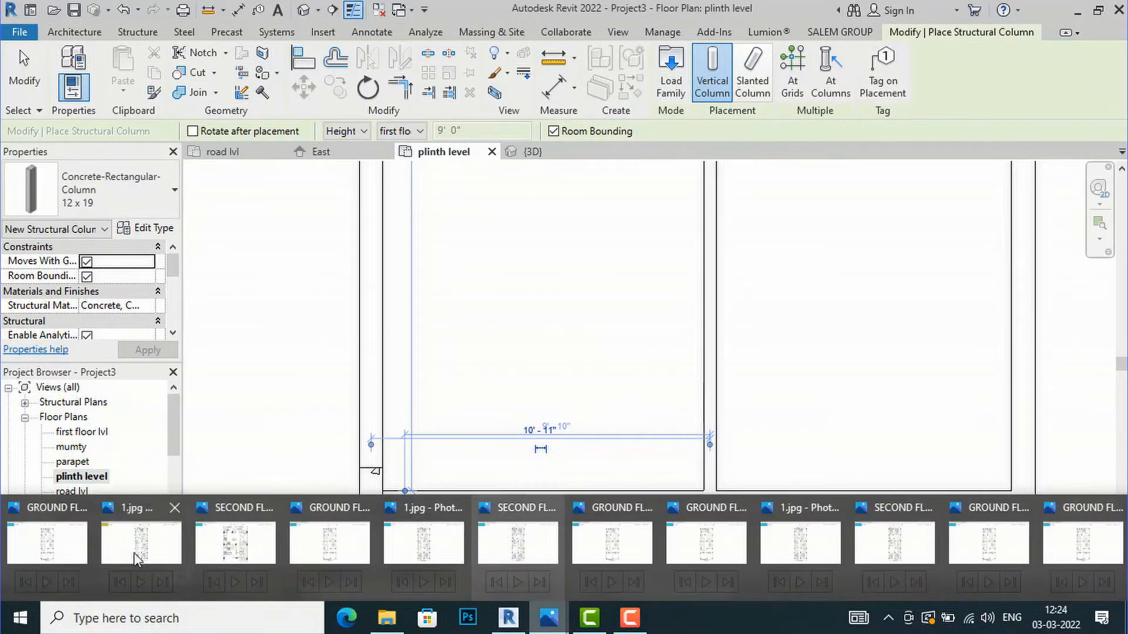
{"action": "mouse_move", "coordinate": [47, 538]}
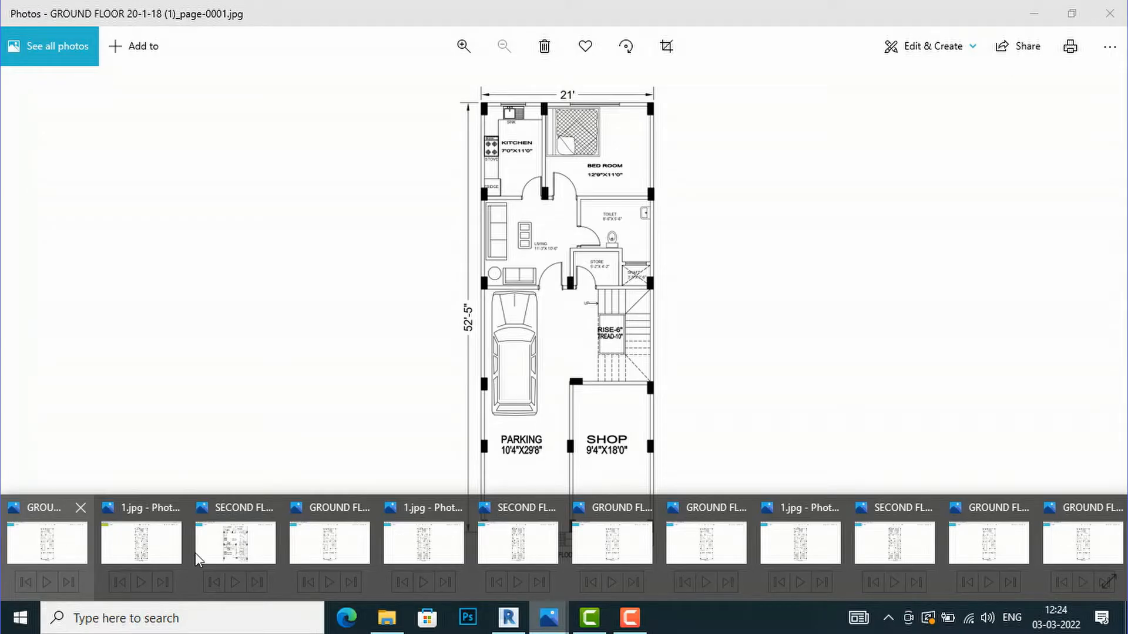
{"action": "left_click", "coordinate": [508, 618]}
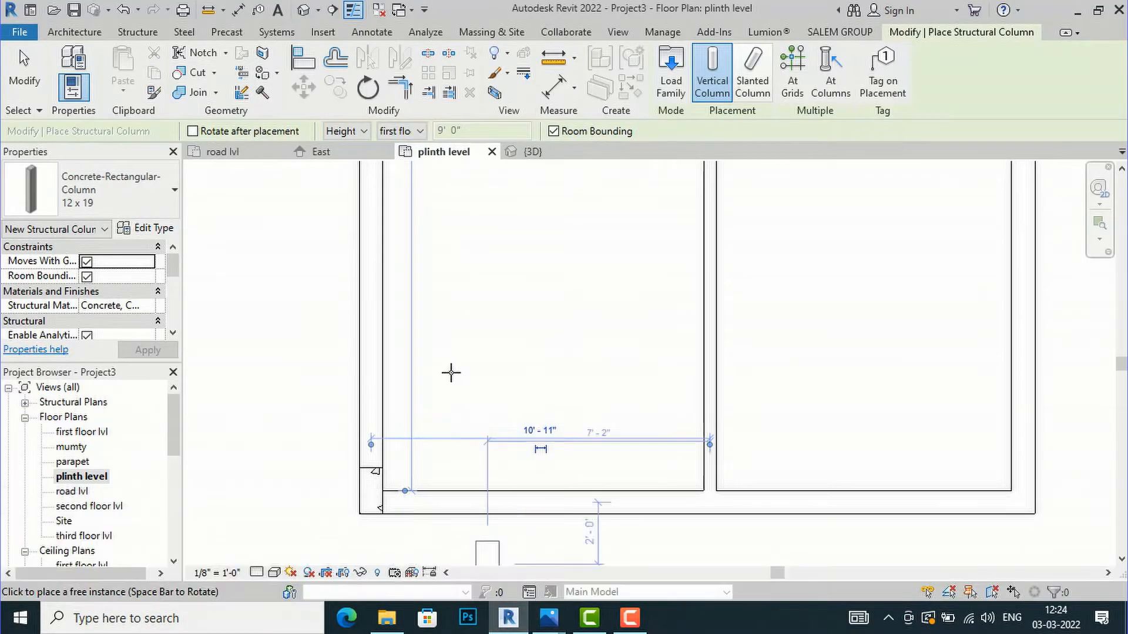
{"action": "scroll", "coordinate": [404, 487], "scroll_direction": "down", "scroll_amount": 5}
{"action": "scroll", "coordinate": [404, 212], "scroll_direction": "up", "scroll_amount": 5}
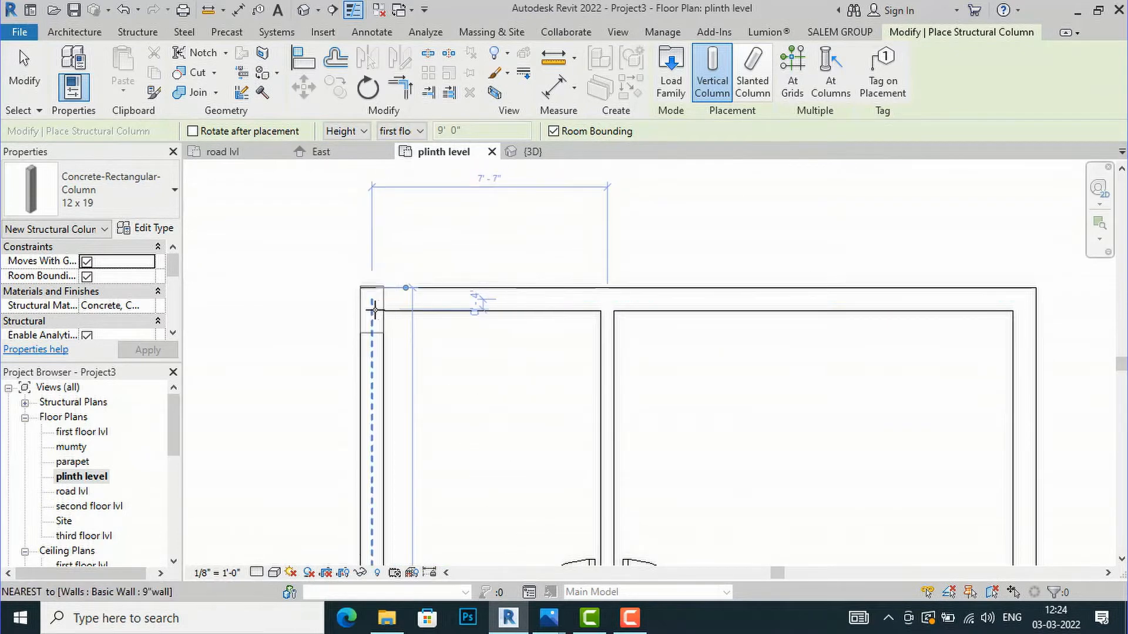
{"action": "scroll", "coordinate": [374, 311], "scroll_direction": "up", "scroll_amount": 3}
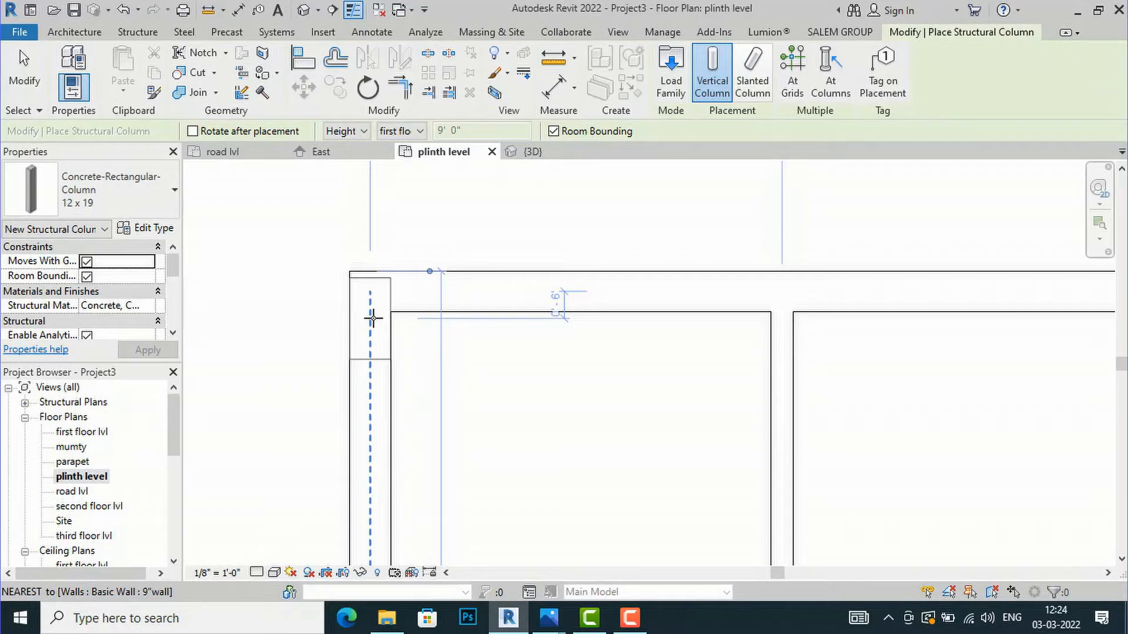
{"action": "scroll", "coordinate": [372, 315], "scroll_direction": "up", "scroll_amount": 2}
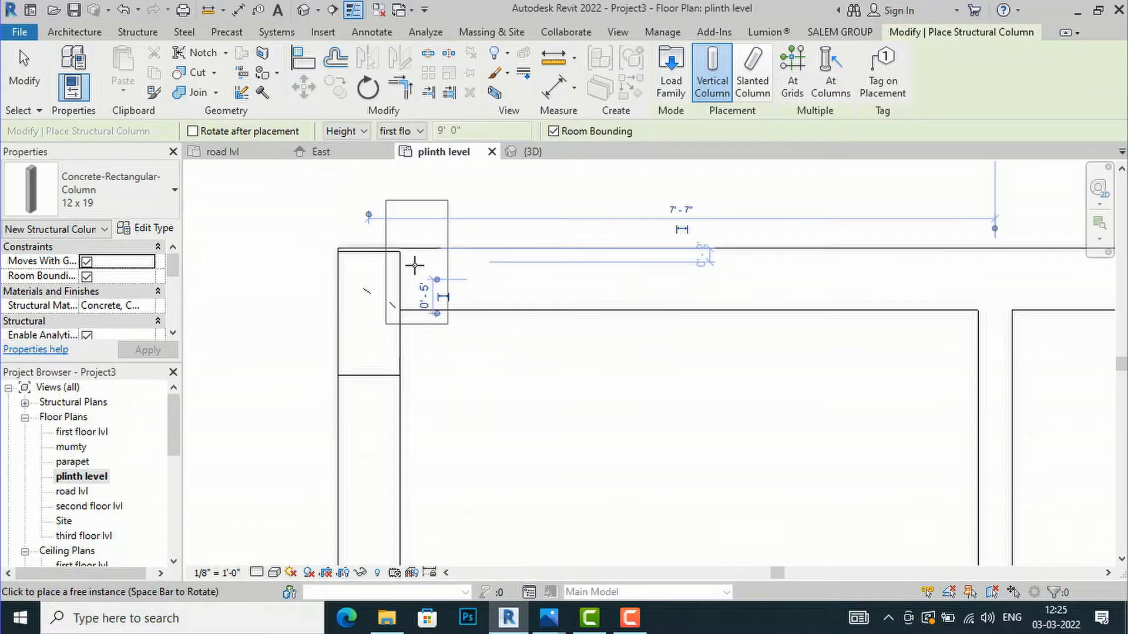
{"action": "key", "text": "Escape"}
{"action": "key", "text": "Escape"}
{"action": "scroll", "coordinate": [387, 267], "scroll_direction": "up", "scroll_amount": 1}
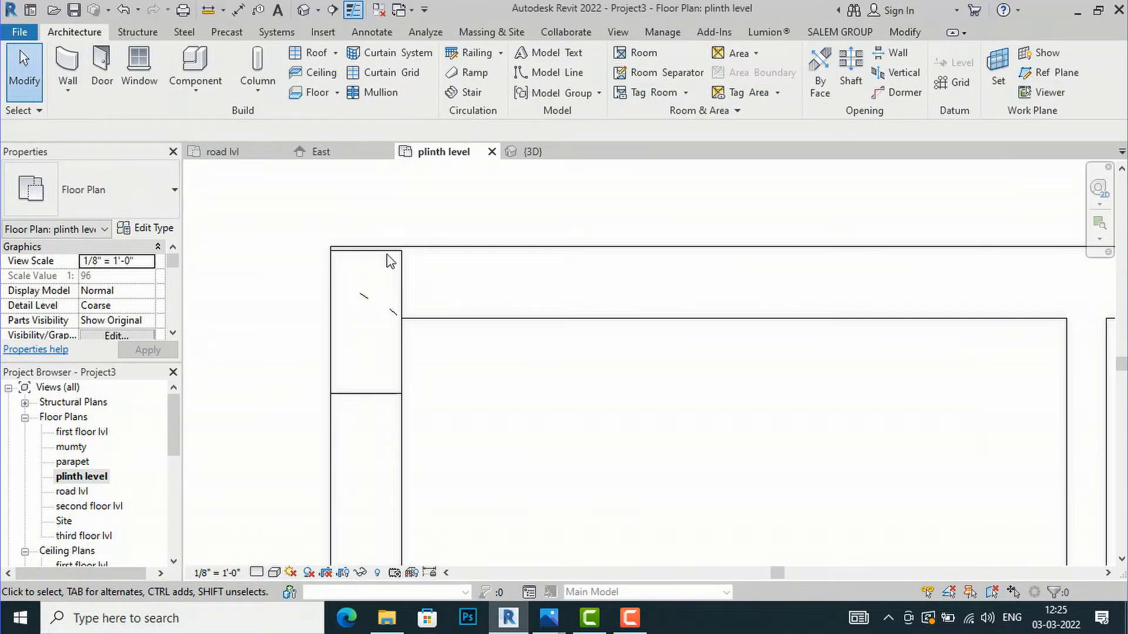
Shift the kitchen corner column flush with the outer faces of both exterior walls.
{"action": "left_click", "coordinate": [386, 261]}
{"action": "scroll", "coordinate": [333, 247], "scroll_direction": "up", "scroll_amount": 3}
{"action": "mouse_move", "coordinate": [342, 241]}
{"action": "left_mouse_down"}
{"action": "mouse_move", "coordinate": [333, 218]}
{"action": "mouse_move", "coordinate": [340, 235]}
{"action": "mouse_move", "coordinate": [329, 238]}
{"action": "left_mouse_up"}
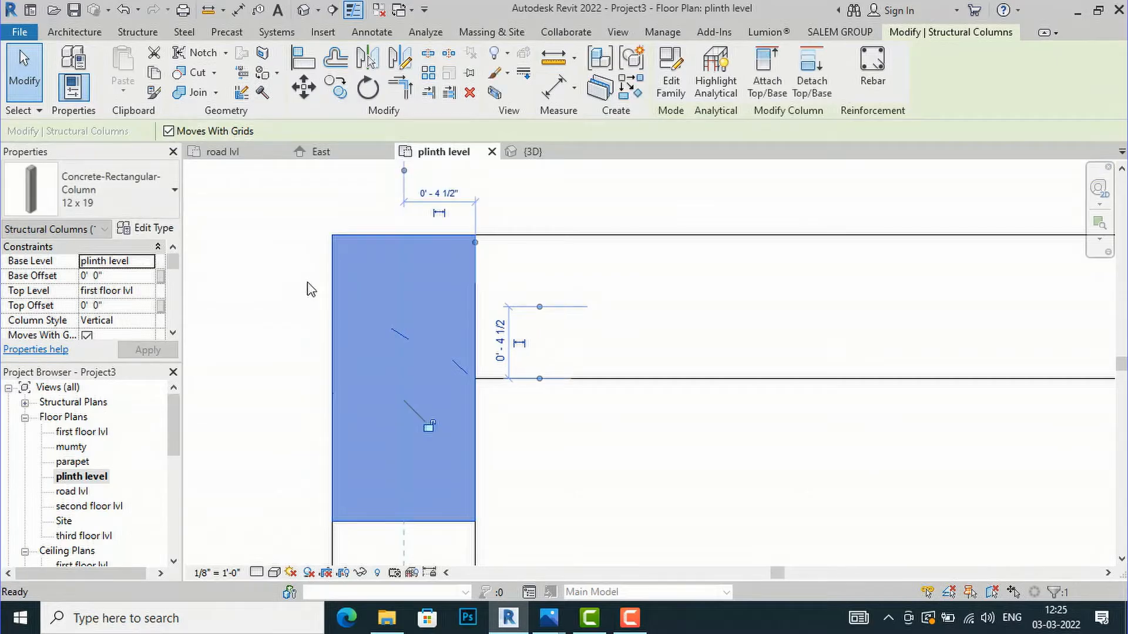
{"action": "key", "text": "Escape"}
{"action": "scroll", "coordinate": [315, 294], "scroll_direction": "down", "scroll_amount": 5}
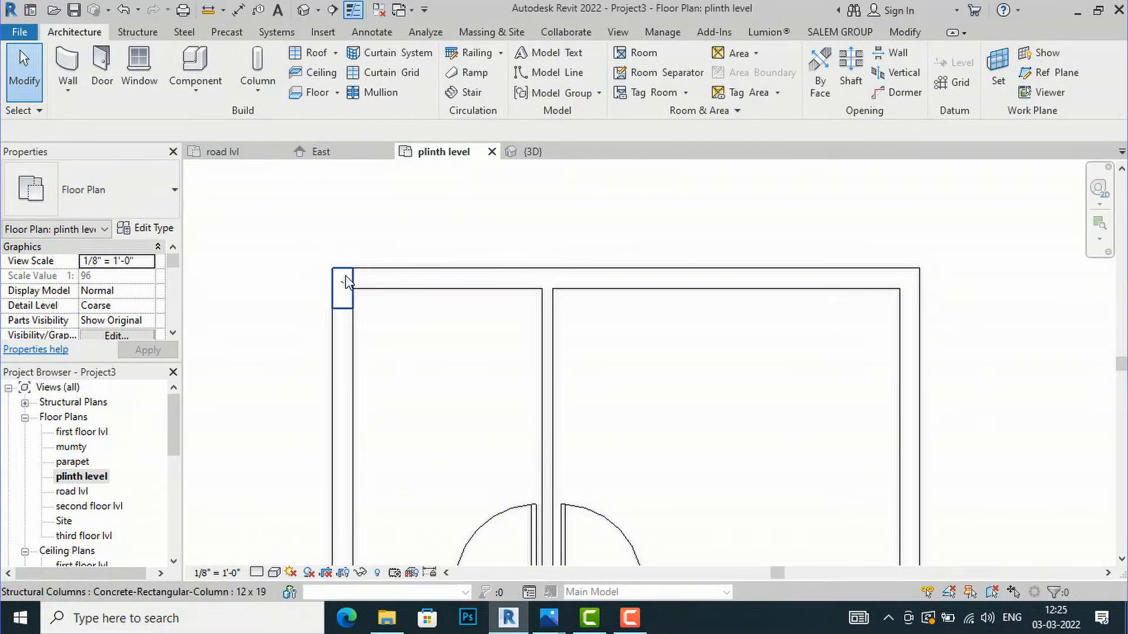
Copy the kitchen corner column, with multiple copies enabled, to where the kitchen and bedroom partition meets the rear wall.
{"action": "left_click", "coordinate": [346, 282]}
{"action": "key", "text": "c"}
{"action": "key", "text": "o"}
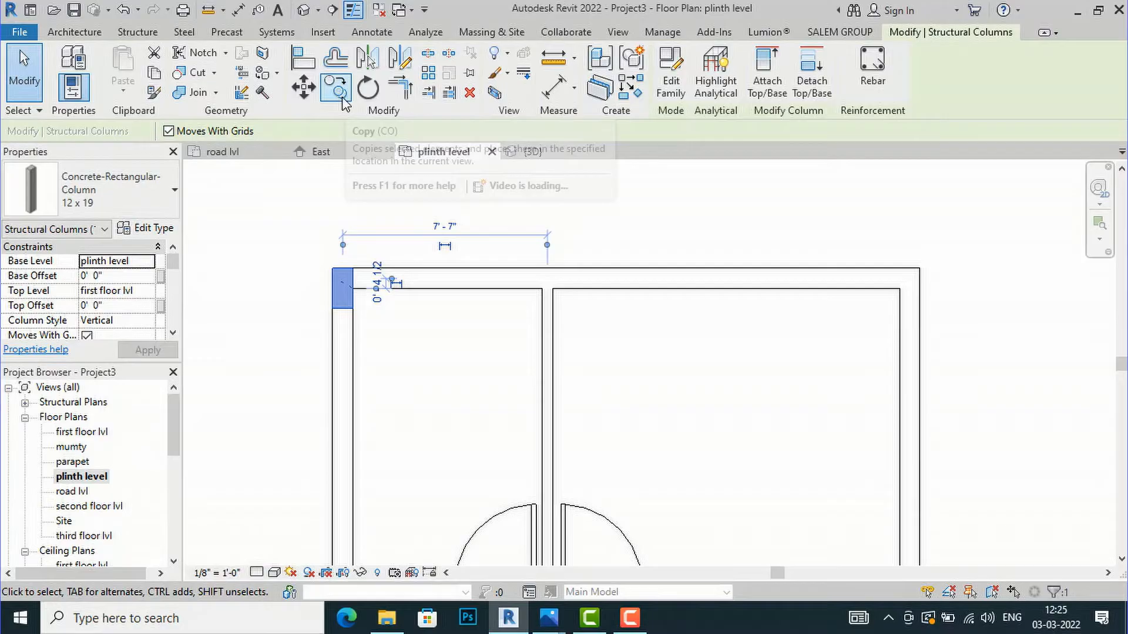
{"action": "left_click", "coordinate": [352, 269]}
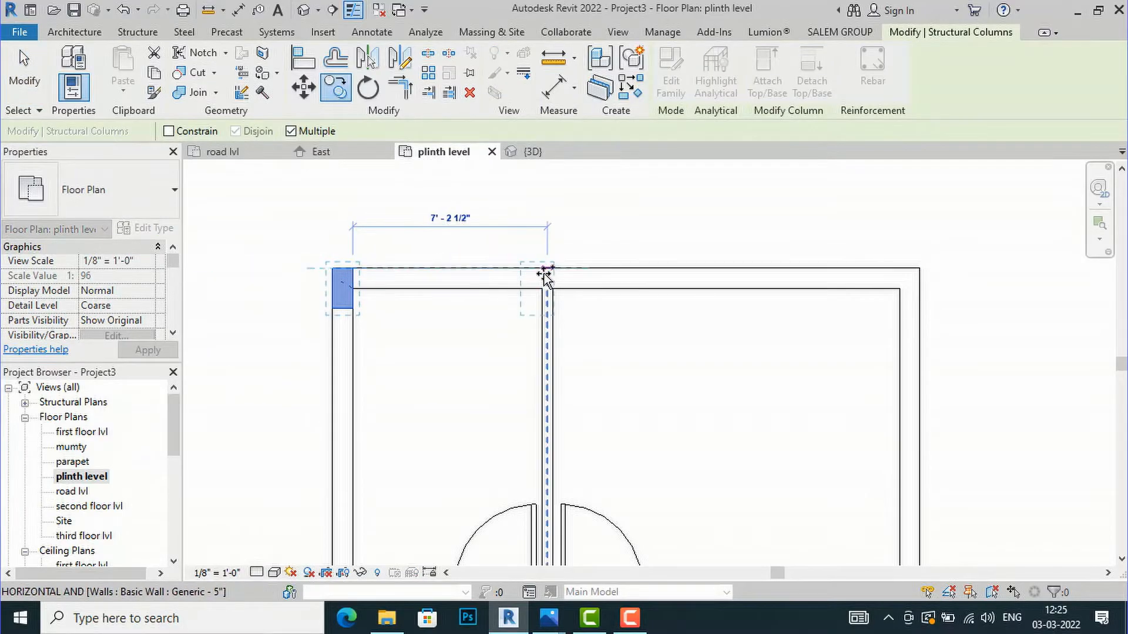
{"action": "scroll", "coordinate": [552, 272], "scroll_direction": "up", "scroll_amount": 3}
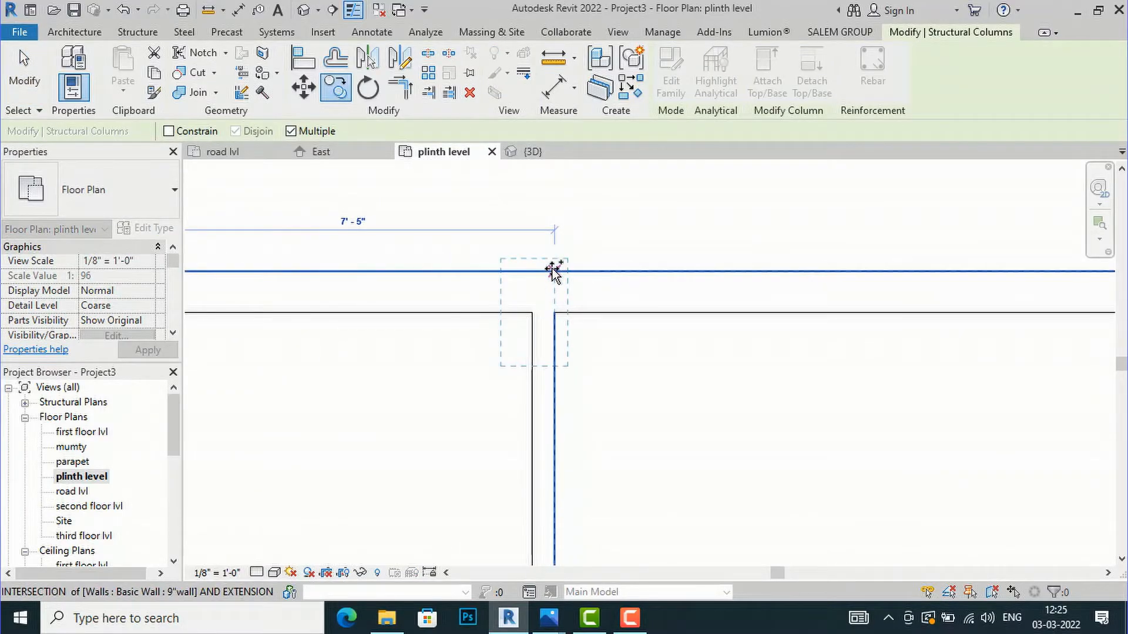
{"action": "left_click", "coordinate": [552, 272]}
{"action": "scroll", "coordinate": [329, 326], "scroll_direction": "down", "scroll_amount": 4}
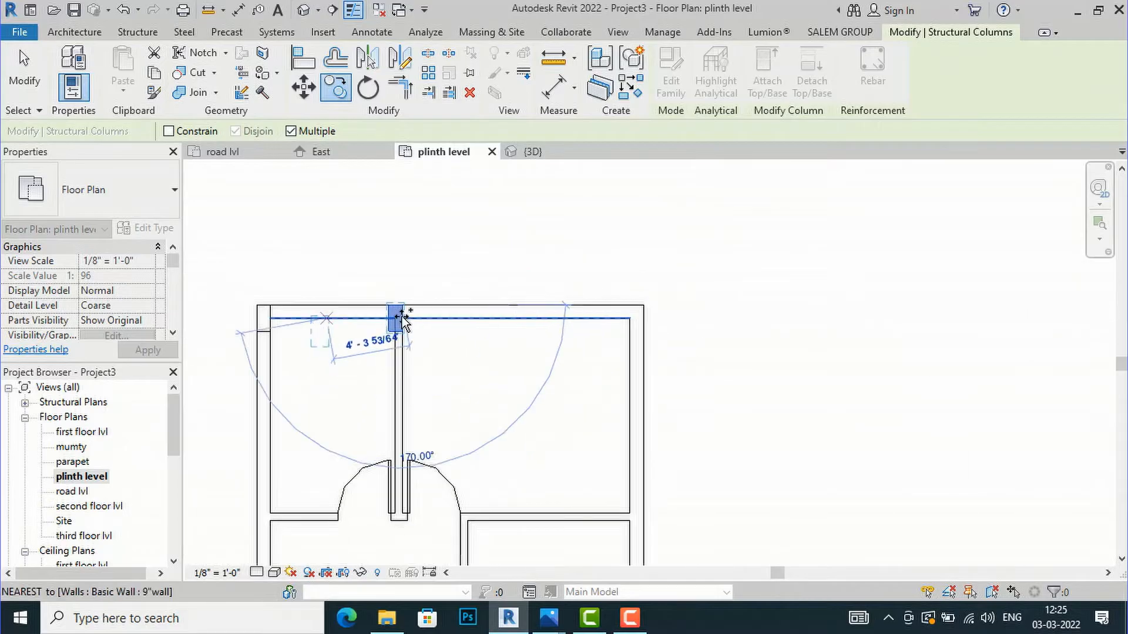
Copy the column to the bedroom's outer rear corner and onto the side wall near the bedroom and toilet partition.
{"action": "scroll", "coordinate": [658, 337], "scroll_direction": "up", "scroll_amount": 2}
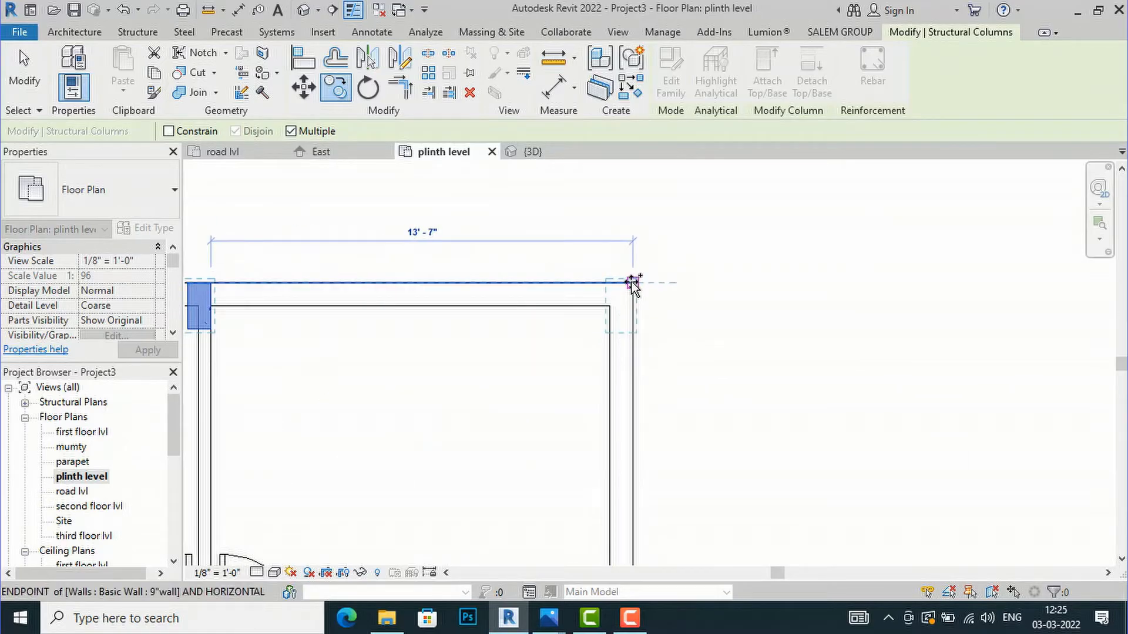
{"action": "left_click", "coordinate": [632, 283]}
{"action": "scroll", "coordinate": [506, 262], "scroll_direction": "down", "scroll_amount": 2}
{"action": "scroll", "coordinate": [552, 379], "scroll_direction": "up", "scroll_amount": 3}
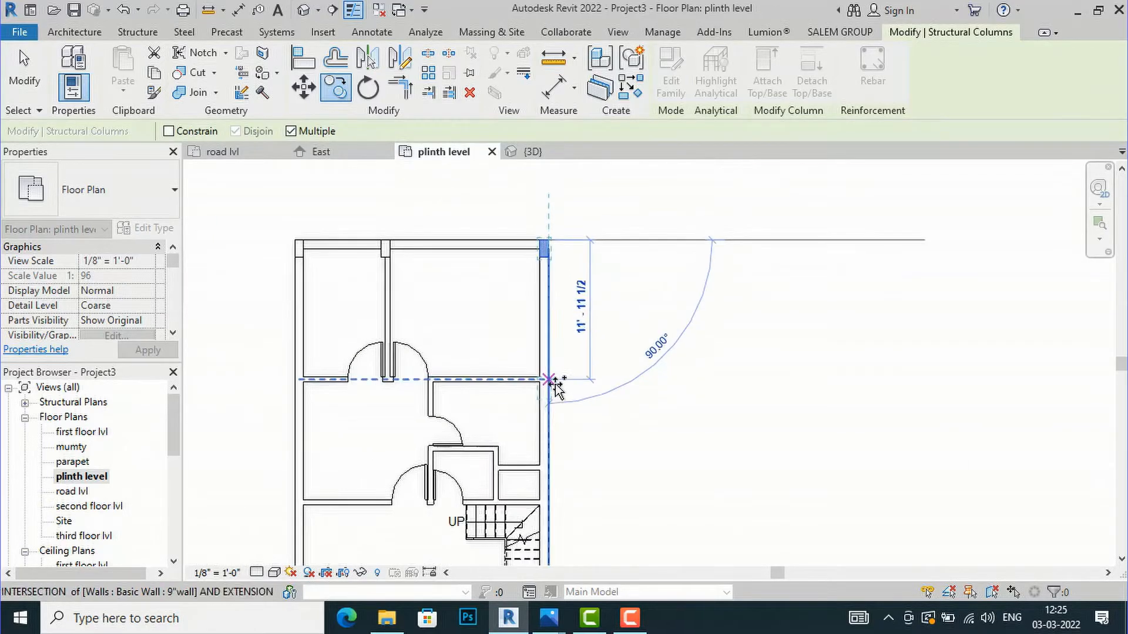
{"action": "left_click", "coordinate": [545, 350]}
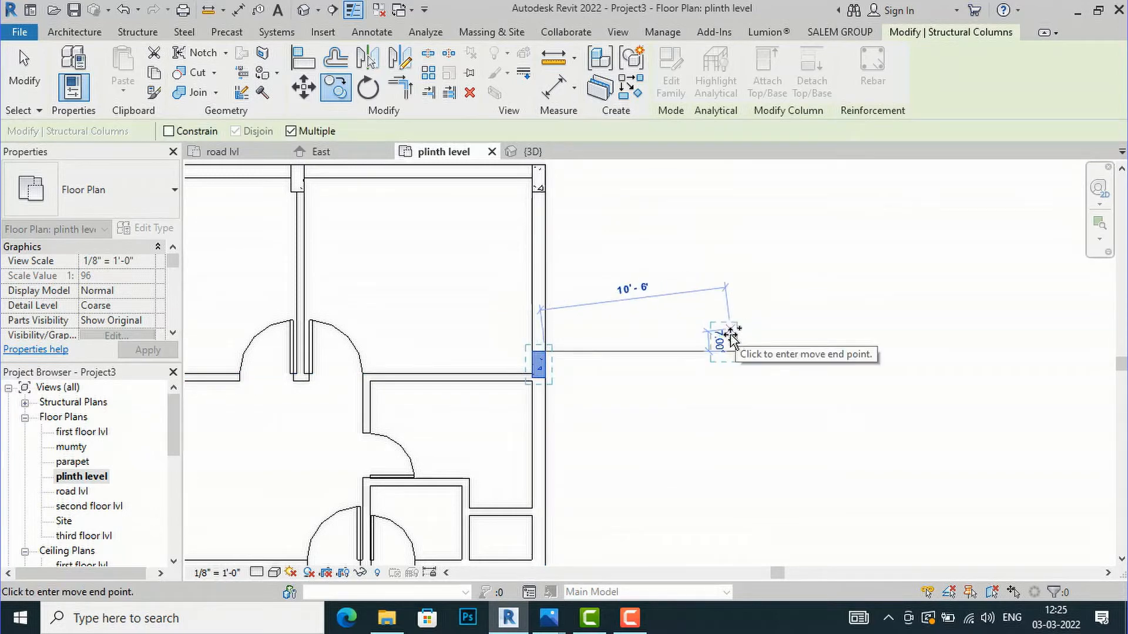
{"action": "key", "text": "Escape"}
{"action": "key", "text": "Escape"}
Move the side wall column down so its lower edge aligns with the toilet-side face of the bedroom partition.
{"action": "scroll", "coordinate": [545, 372], "scroll_direction": "up", "scroll_amount": 4}
{"action": "left_click", "coordinate": [502, 370]}
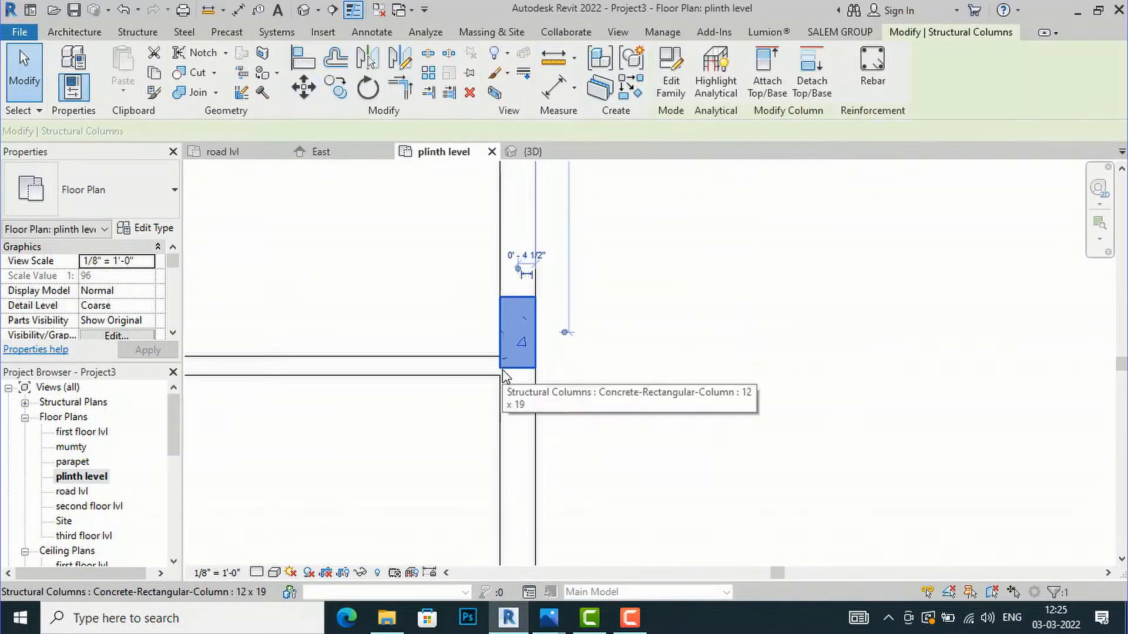
{"action": "left_click", "coordinate": [503, 376]}
{"action": "scroll", "coordinate": [509, 362], "scroll_direction": "up", "scroll_amount": 1}
{"action": "left_click", "coordinate": [299, 93]}
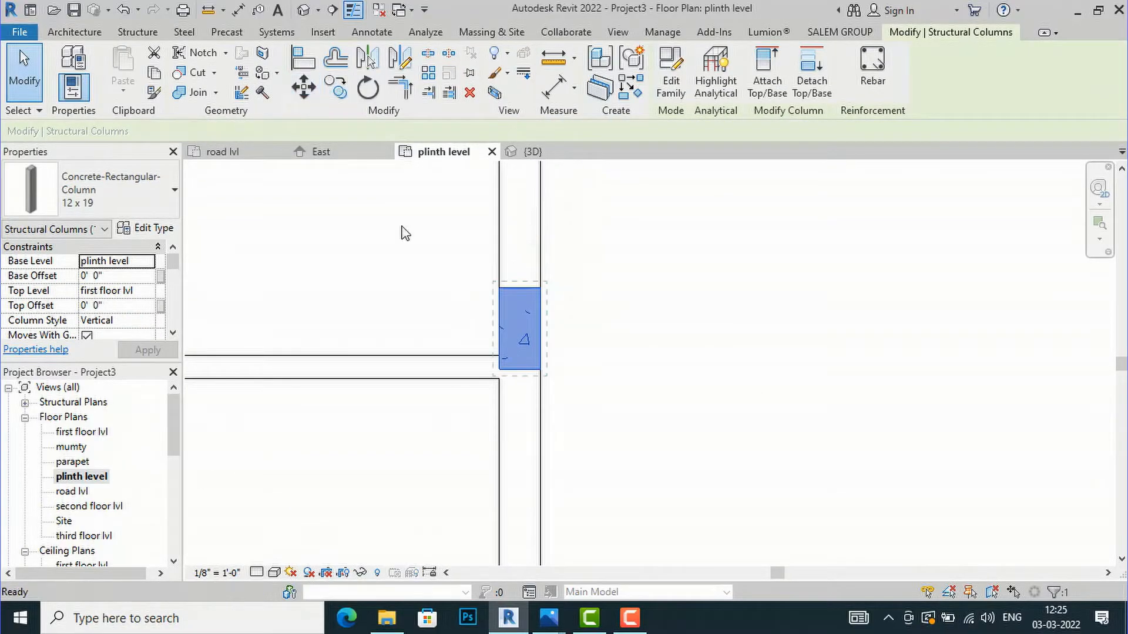
{"action": "scroll", "coordinate": [506, 381], "scroll_direction": "up", "scroll_amount": 3}
{"action": "left_click", "coordinate": [503, 371]}
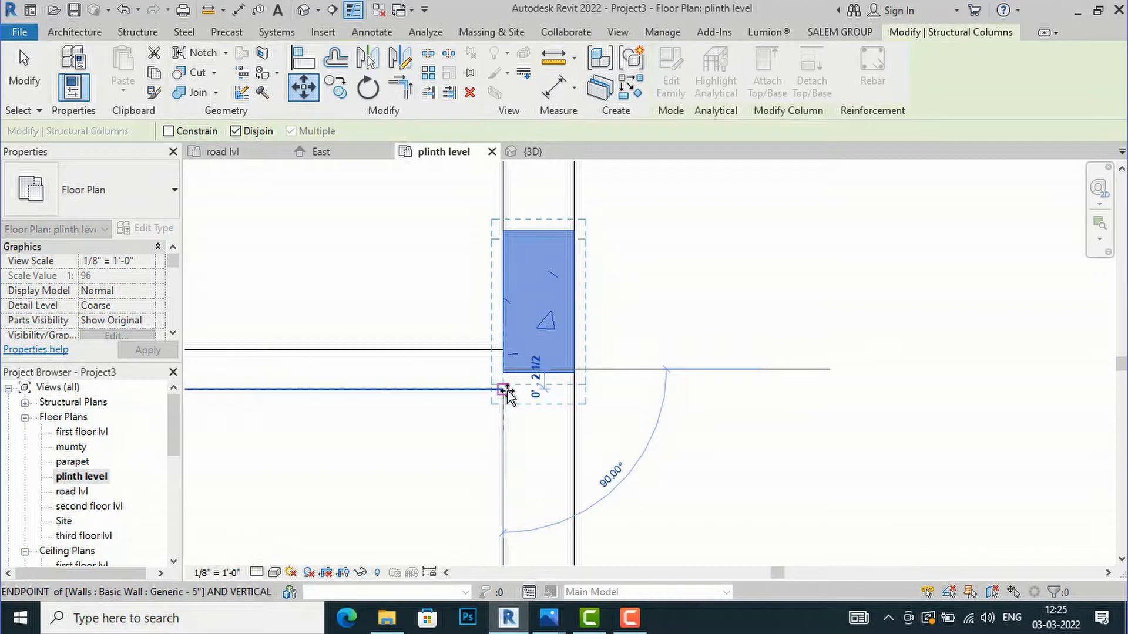
{"action": "key", "text": "Escape"}
{"action": "key", "text": "Escape"}
{"action": "scroll", "coordinate": [644, 446], "scroll_direction": "down", "scroll_amount": 5}
{"action": "scroll", "coordinate": [651, 423], "scroll_direction": "down", "scroll_amount": 4}
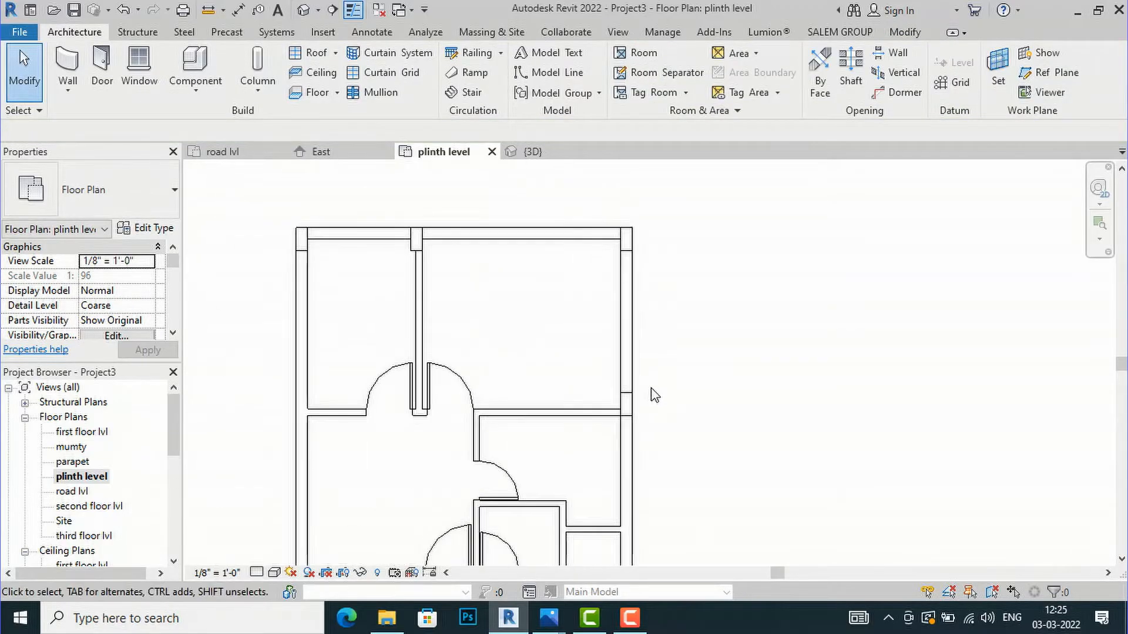
Copy the side wall column to the end of the kitchen and bedroom partition, between the two doors.
{"action": "scroll", "coordinate": [649, 428], "scroll_direction": "up", "scroll_amount": 4}
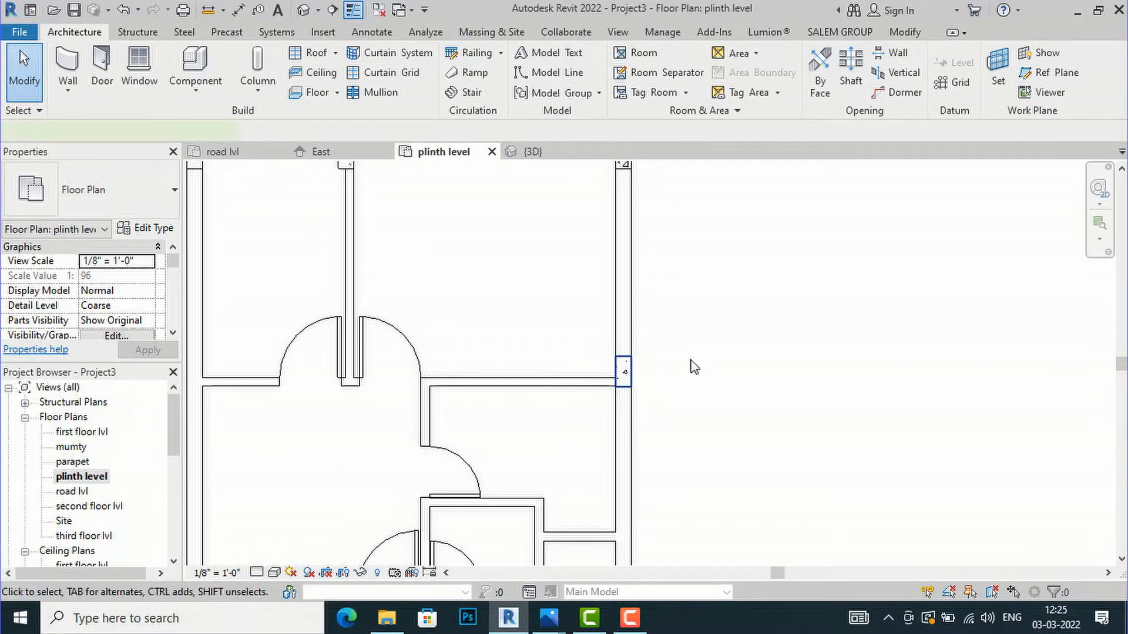
{"action": "left_click", "coordinate": [336, 91]}
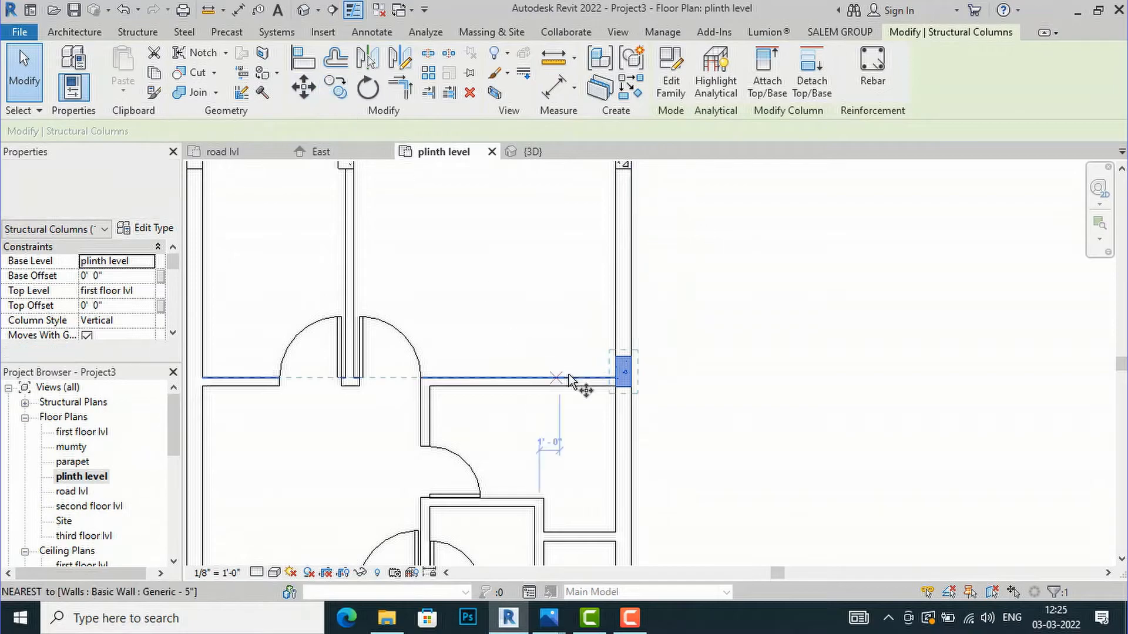
{"action": "left_click", "coordinate": [622, 387]}
{"action": "scroll", "coordinate": [333, 388], "scroll_direction": "up", "scroll_amount": 1}
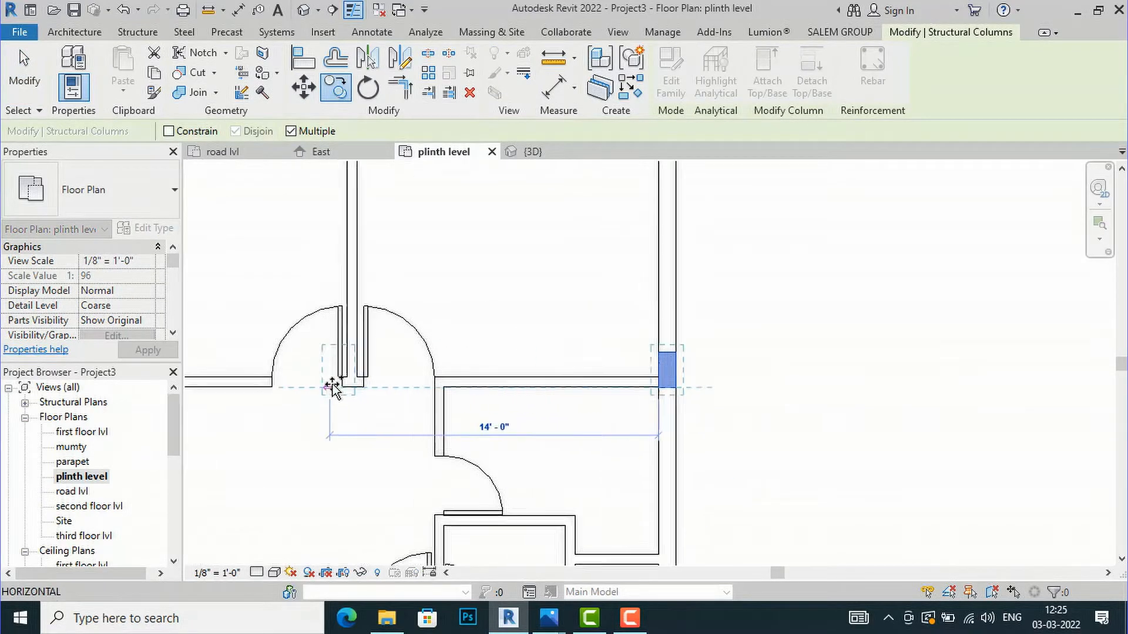
{"action": "scroll", "coordinate": [333, 387], "scroll_direction": "up", "scroll_amount": 2}
{"action": "left_click", "coordinate": [358, 386]}
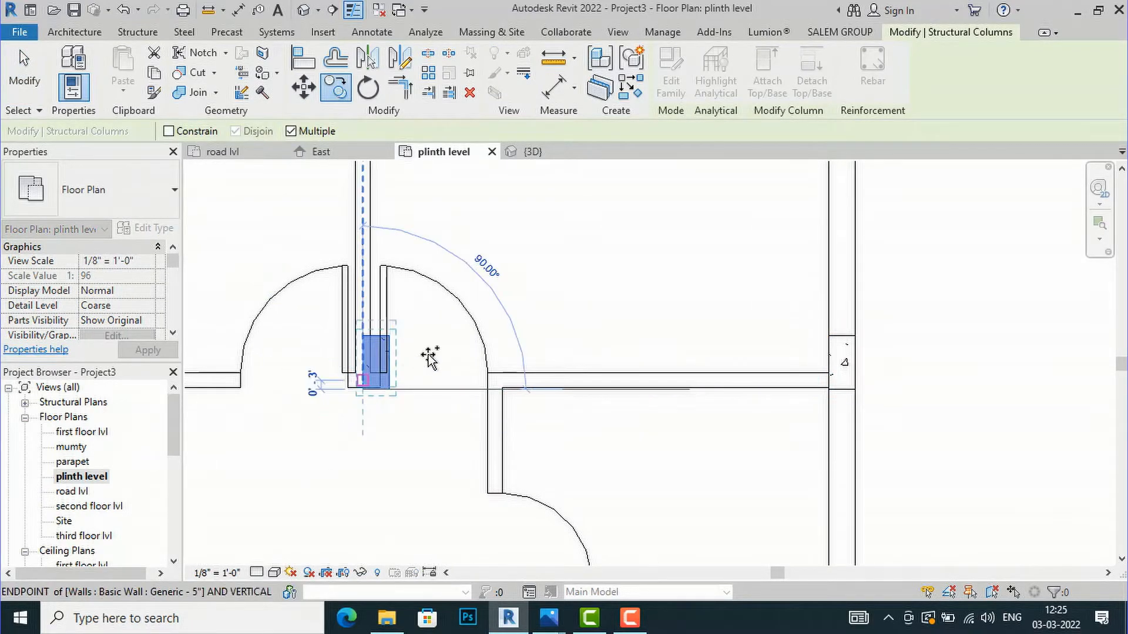
{"action": "key", "text": "Escape"}
{"action": "key", "text": "Escape"}
Move the copied column towards the kitchen door until its bedroom-side edge sits near the partition's bedroom-side face.
{"action": "scroll", "coordinate": [350, 353], "scroll_direction": "up", "scroll_amount": 2}
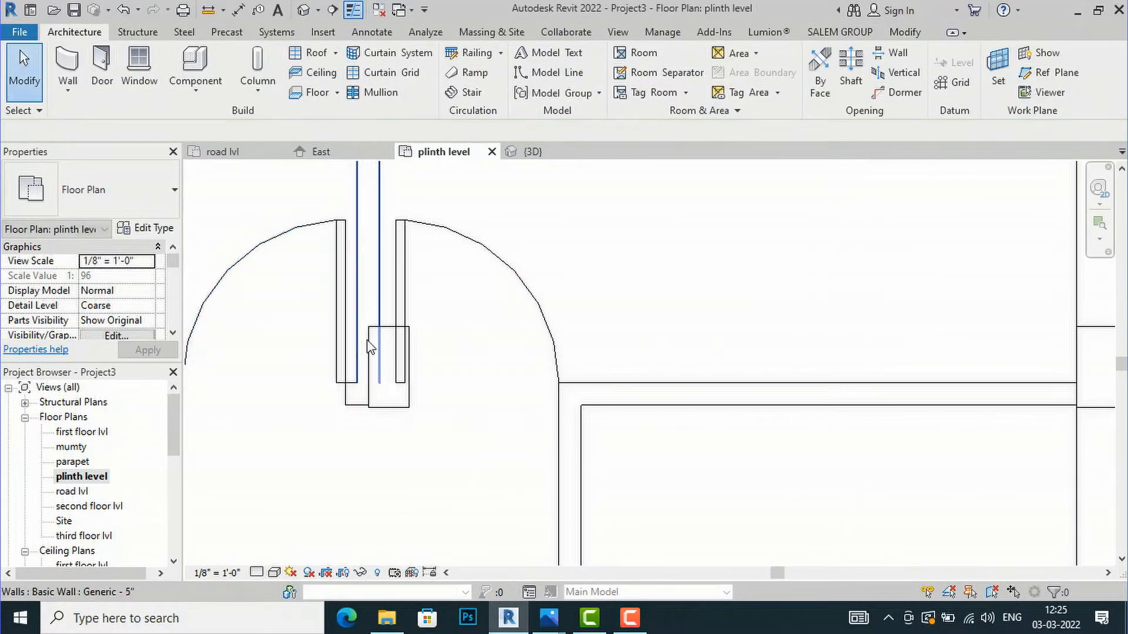
{"action": "left_click", "coordinate": [387, 352]}
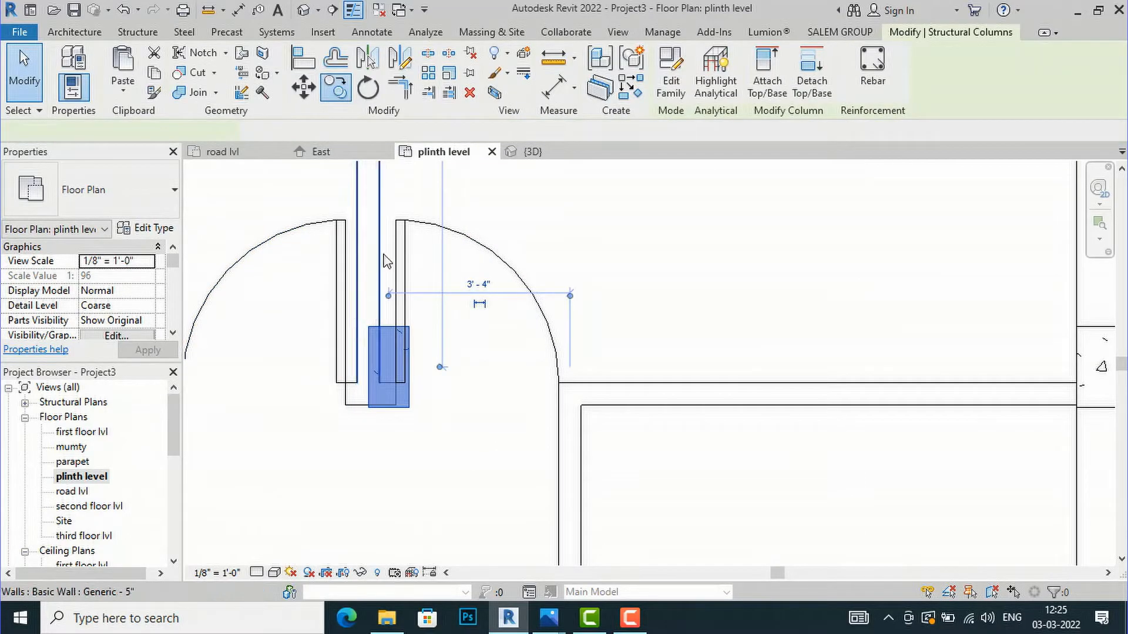
{"action": "left_click", "coordinate": [302, 89]}
{"action": "scroll", "coordinate": [376, 343], "scroll_direction": "up", "scroll_amount": 2}
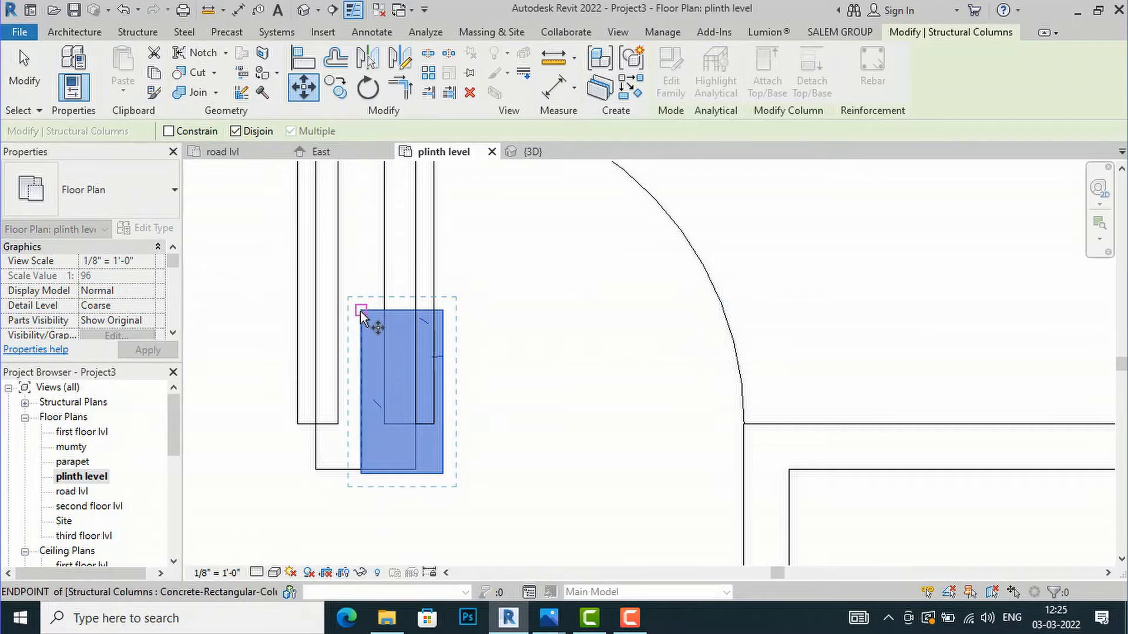
{"action": "left_click", "coordinate": [360, 311]}
{"action": "left_click", "coordinate": [339, 313]}
{"action": "key", "text": "Escape"}
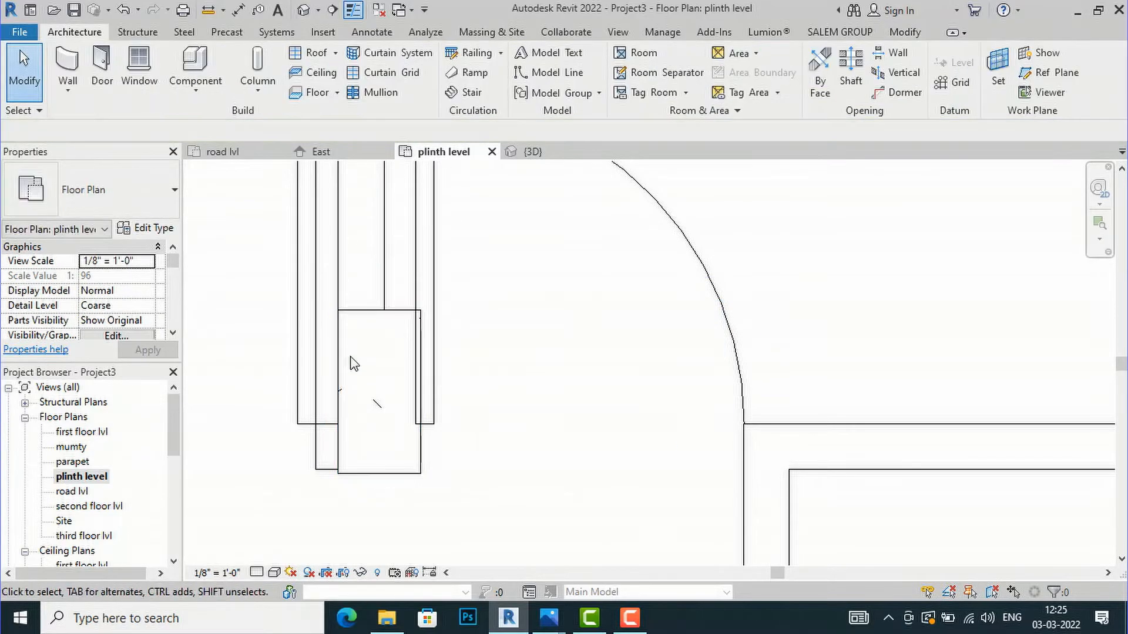
{"action": "left_click", "coordinate": [389, 477]}
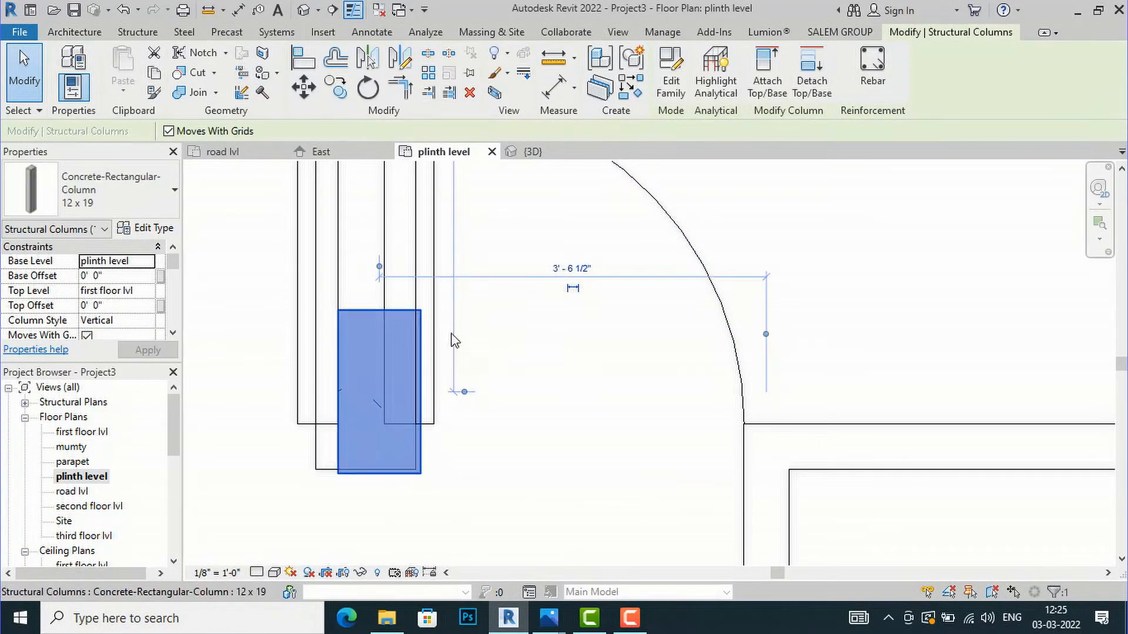
{"action": "left_click", "coordinate": [308, 90]}
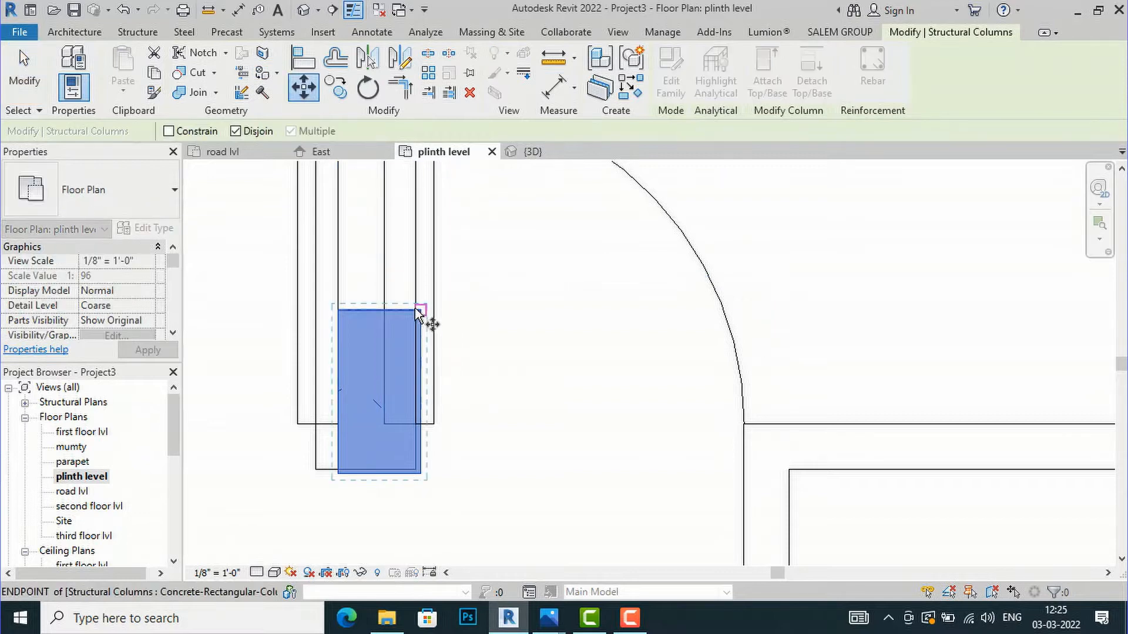
{"action": "left_click", "coordinate": [380, 307]}
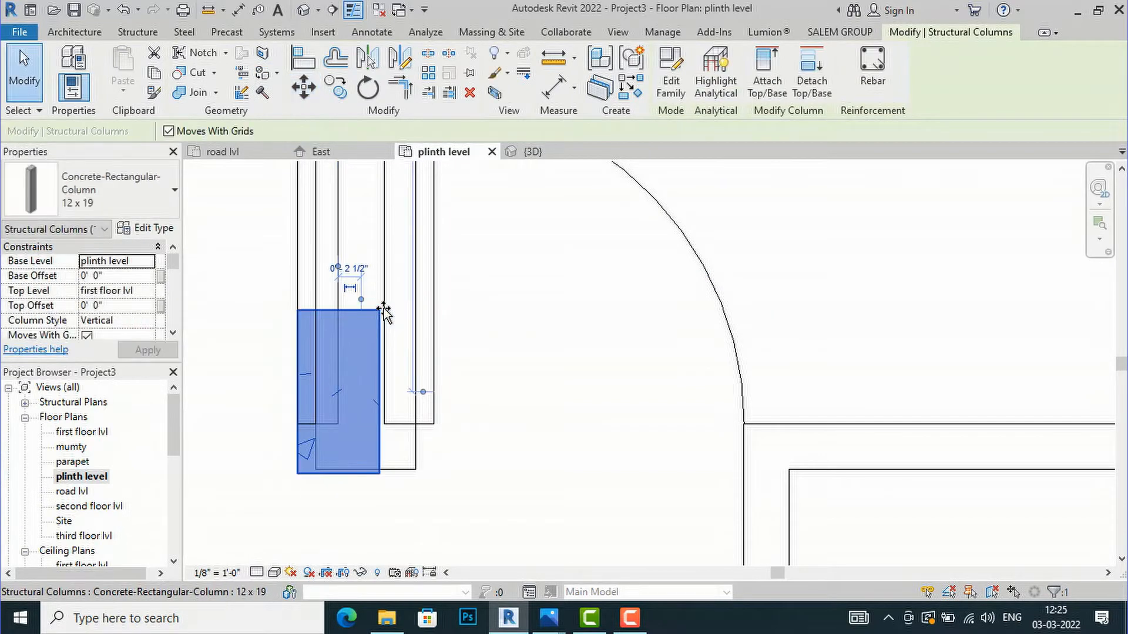
Move the column between the kitchen and bedroom doors about 1 inch towards the bedroom, just past the partition's bedroom-side face.
{"action": "key", "text": "Escape"}
{"action": "left_click", "coordinate": [359, 316]}
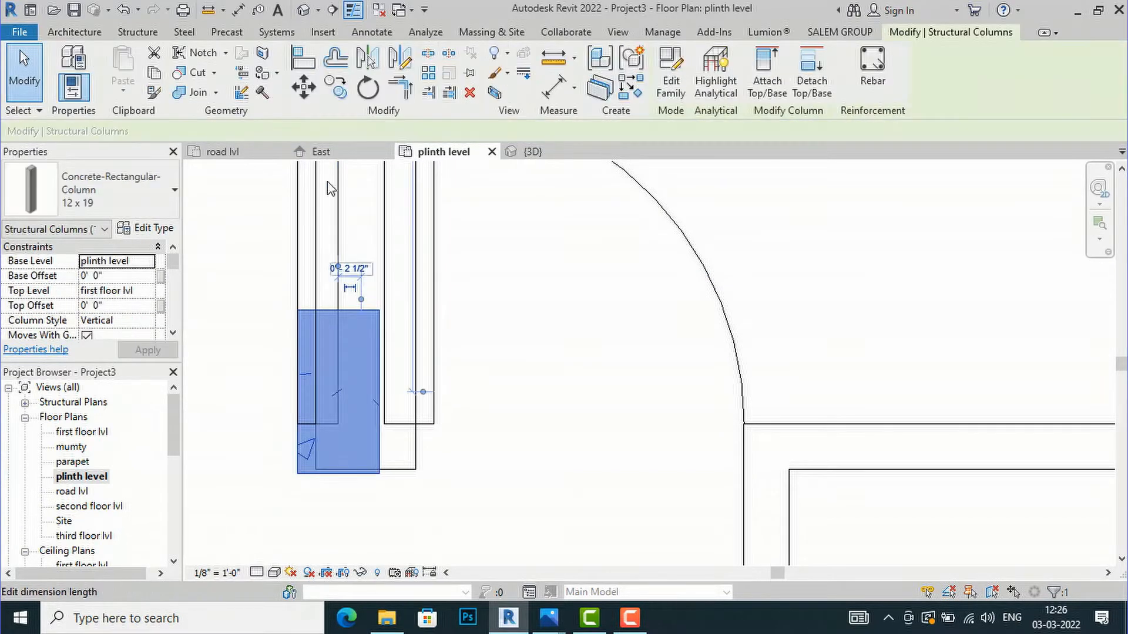
{"action": "left_click", "coordinate": [311, 95]}
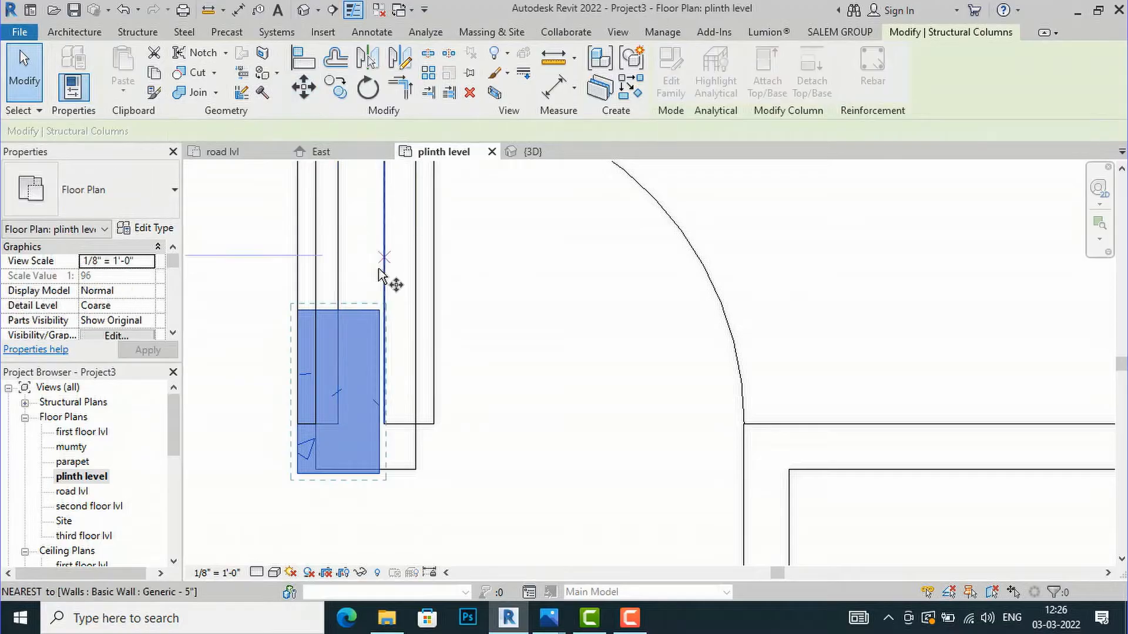
{"action": "left_click", "coordinate": [374, 309]}
{"action": "left_click", "coordinate": [390, 310]}
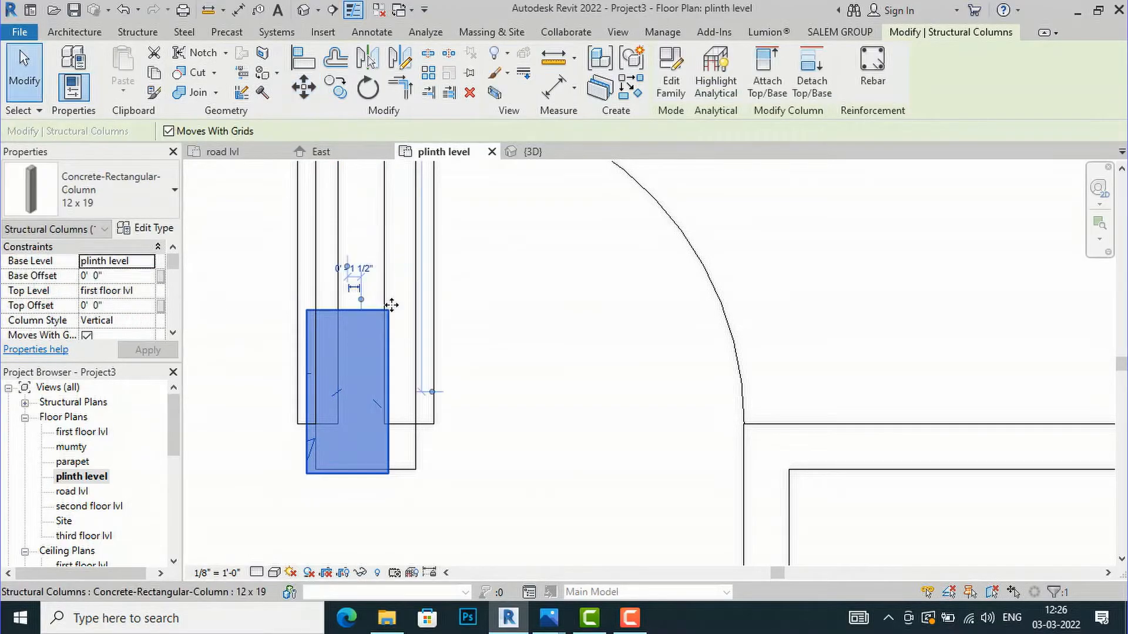
{"action": "key", "text": "Escape"}
Shift the kitchen door slightly away from the column at the end of the kitchen and bedroom partition.
{"action": "left_click", "coordinate": [301, 240]}
{"action": "mouse_move", "coordinate": [278, 241]}
{"action": "left_mouse_down"}
{"action": "mouse_move", "coordinate": [257, 249]}
{"action": "mouse_move", "coordinate": [272, 253]}
{"action": "left_mouse_up"}
{"action": "left_click", "coordinate": [538, 334]}
Copy the column between the two doors onto the kitchen-side outer wall, level with the original at the kitchen and living partition.
{"action": "scroll", "coordinate": [539, 338], "scroll_direction": "down", "scroll_amount": 2}
{"action": "scroll", "coordinate": [539, 399], "scroll_direction": "down", "scroll_amount": 4}
{"action": "scroll", "coordinate": [583, 403], "scroll_direction": "up", "scroll_amount": 2}
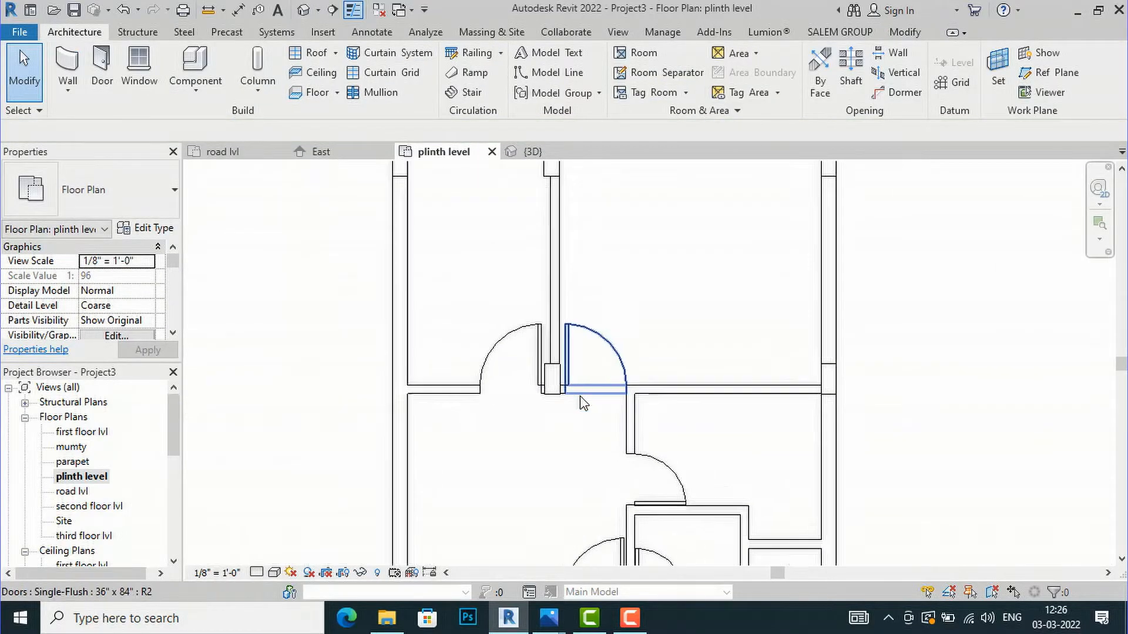
{"action": "scroll", "coordinate": [582, 403], "scroll_direction": "up", "scroll_amount": 1}
{"action": "left_click", "coordinate": [536, 370]}
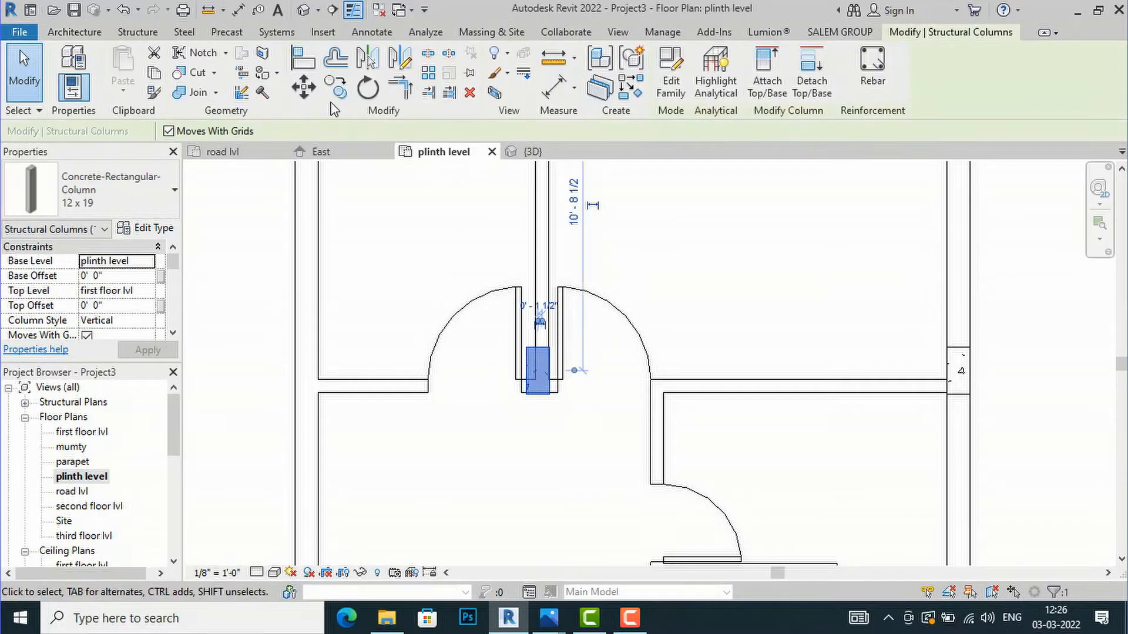
{"action": "left_click", "coordinate": [335, 87]}
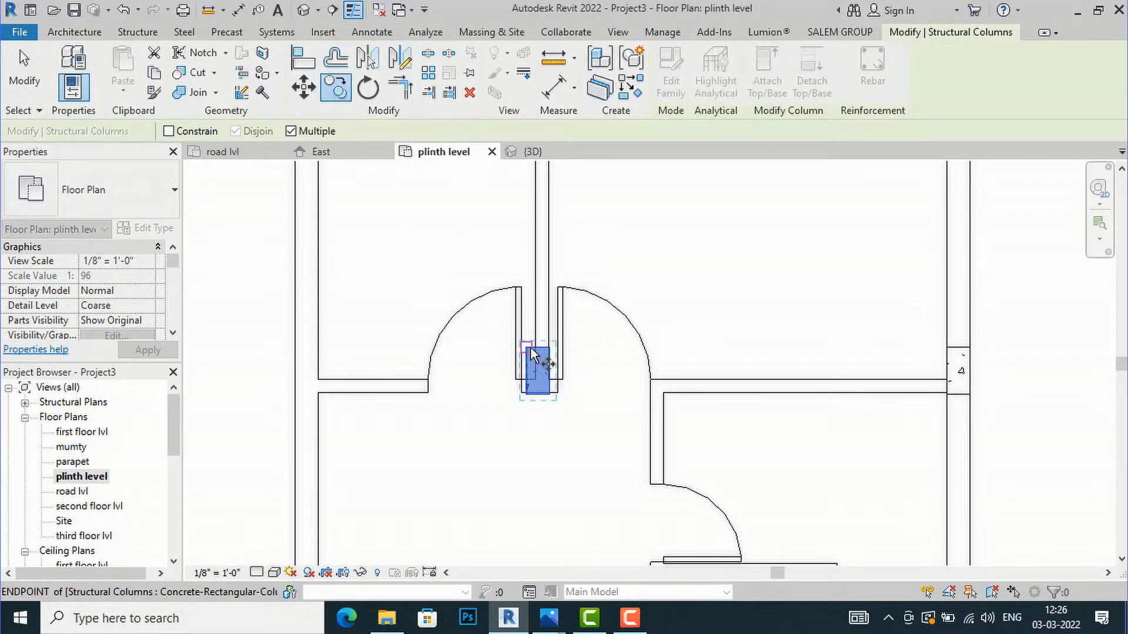
{"action": "left_click", "coordinate": [530, 355]}
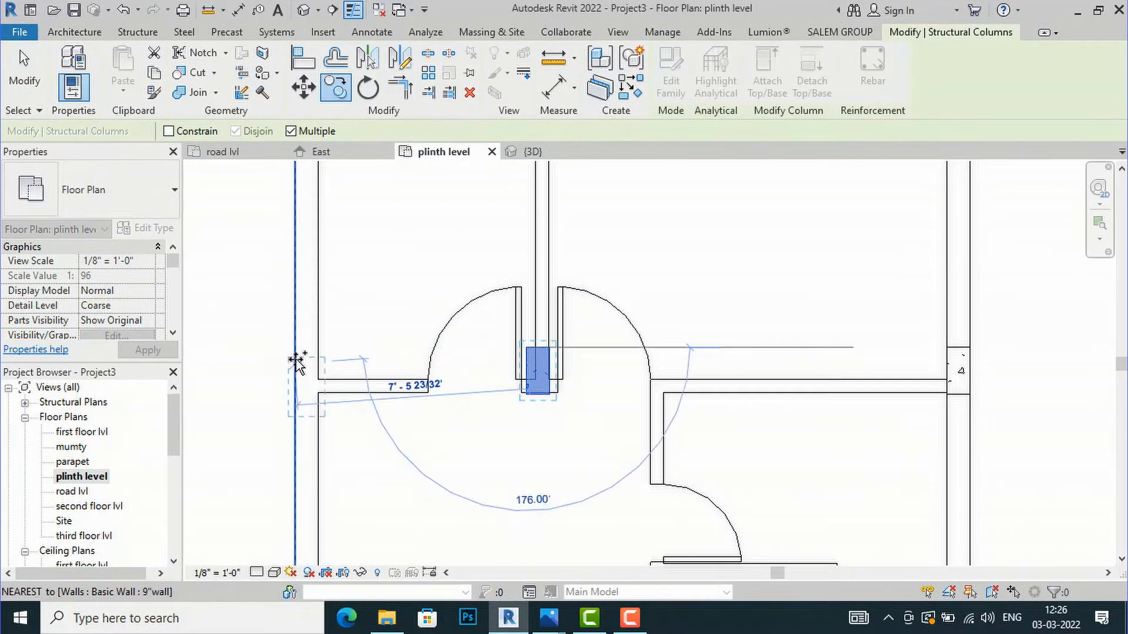
{"action": "left_click", "coordinate": [297, 349]}
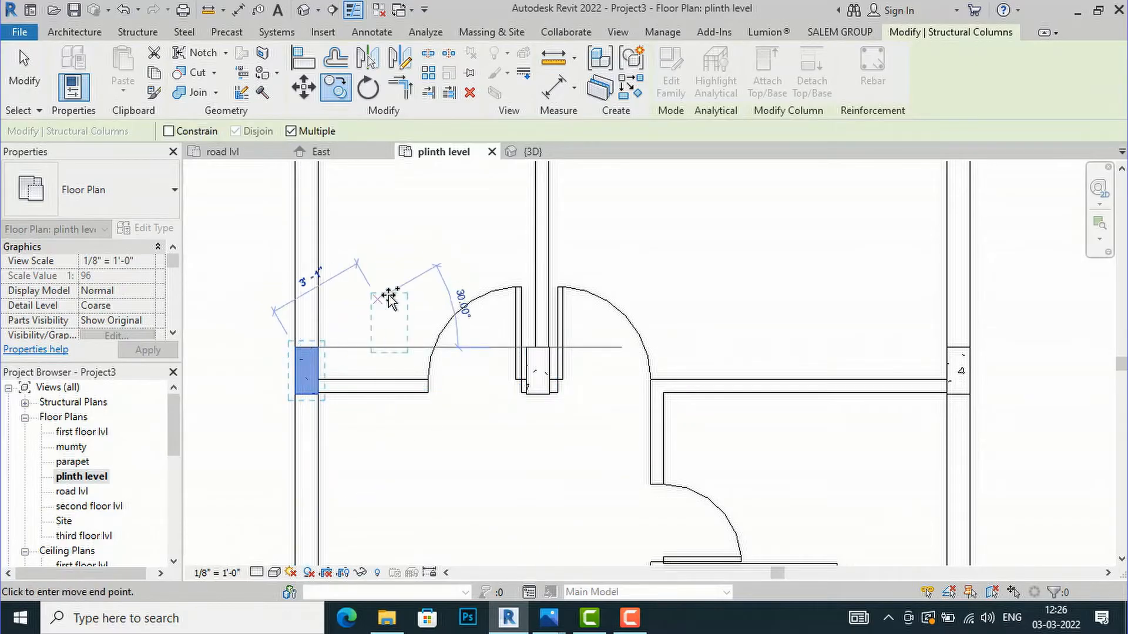
Copy the column onto both outer side walls at the wall line separating the living room and shaft from the parking and stairs.
{"action": "scroll", "coordinate": [390, 297], "scroll_direction": "down", "scroll_amount": 4}
{"action": "scroll", "coordinate": [599, 440], "scroll_direction": "up", "scroll_amount": 5}
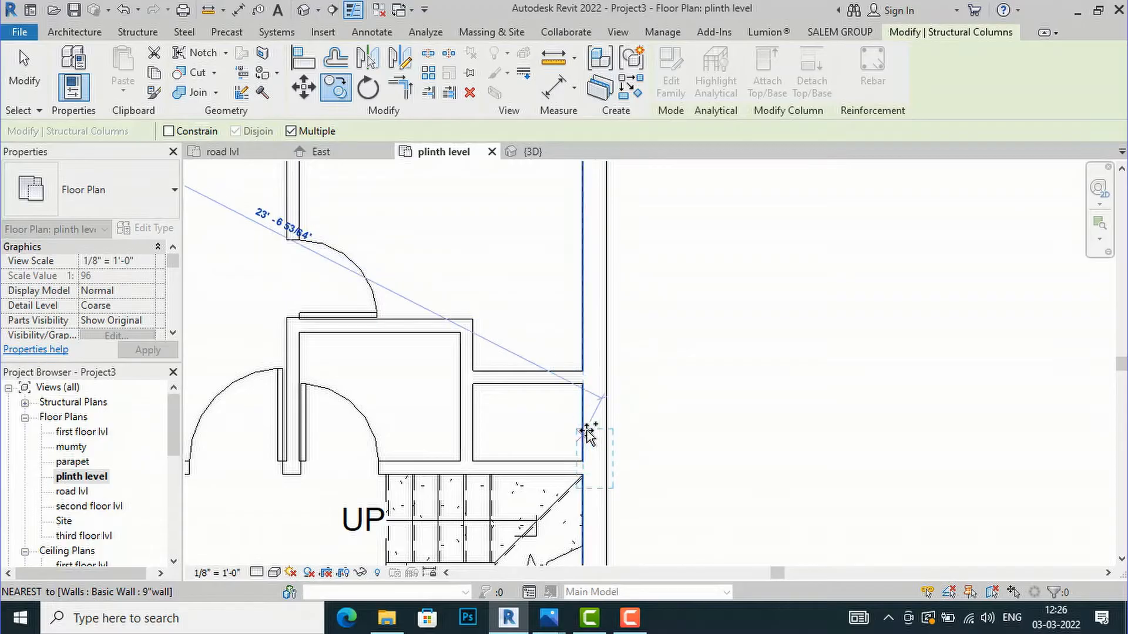
{"action": "left_click", "coordinate": [594, 437]}
{"action": "scroll", "coordinate": [646, 384], "scroll_direction": "down", "scroll_amount": 4}
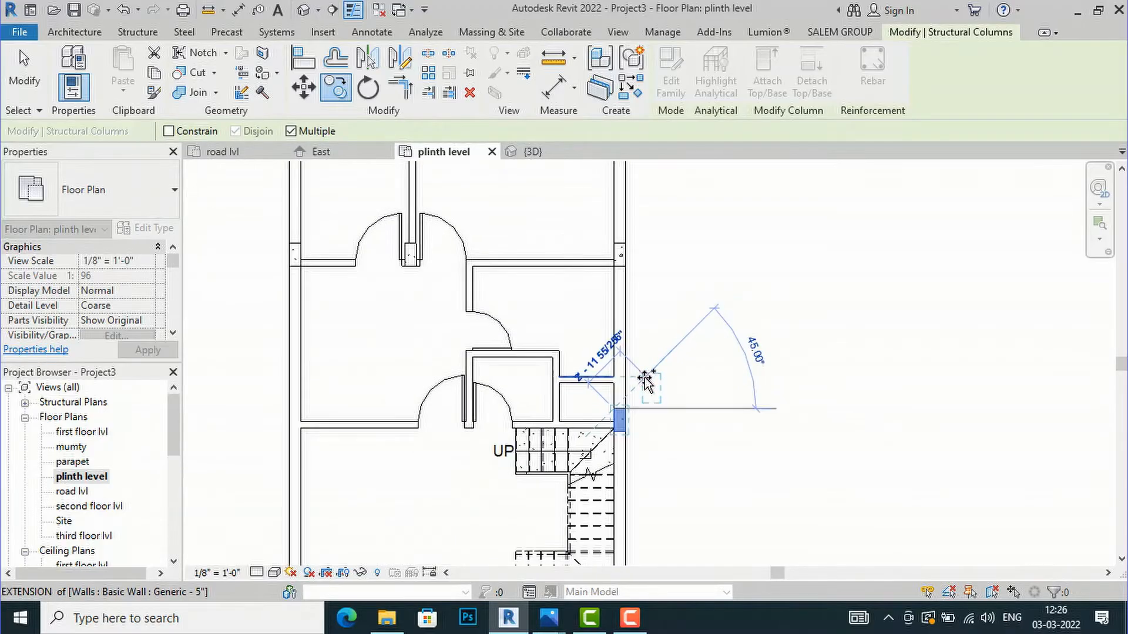
{"action": "scroll", "coordinate": [440, 437], "scroll_direction": "up", "scroll_amount": 1}
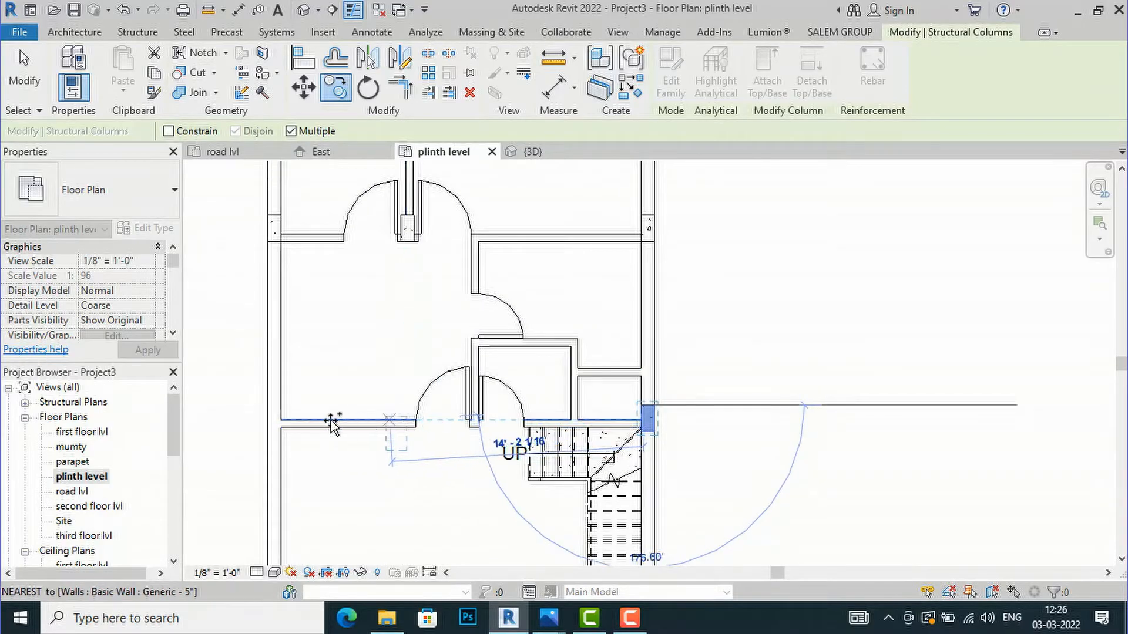
{"action": "scroll", "coordinate": [341, 423], "scroll_direction": "up", "scroll_amount": 1}
{"action": "left_click", "coordinate": [248, 401]}
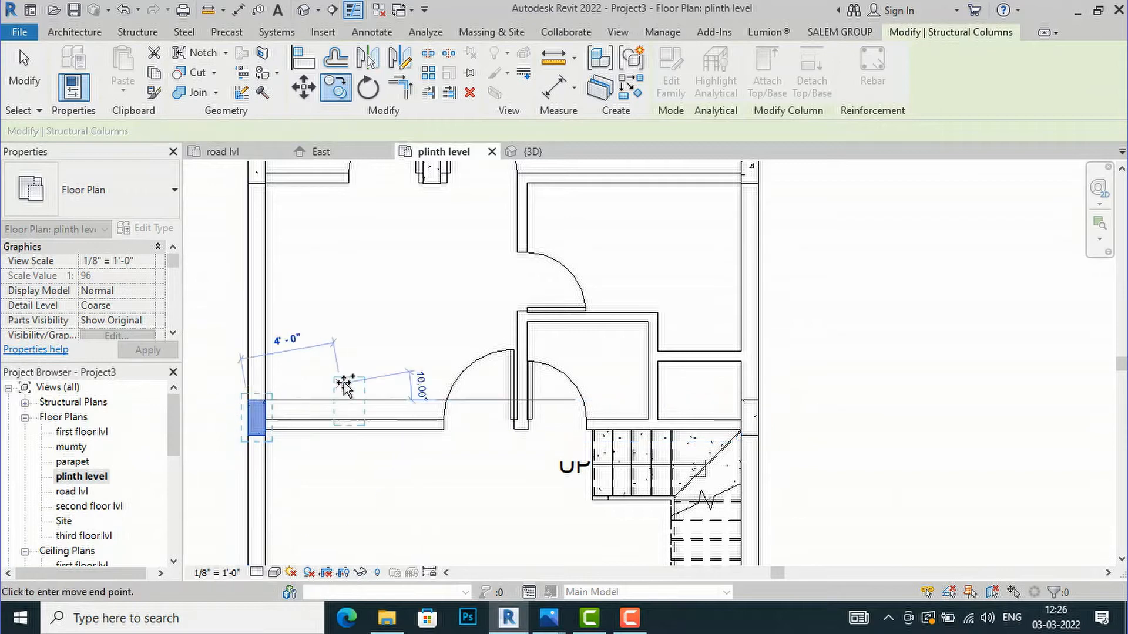
Copy the column to the end of the partition between the living room and store doors, then end copying.
{"action": "scroll", "coordinate": [501, 414], "scroll_direction": "up", "scroll_amount": 1}
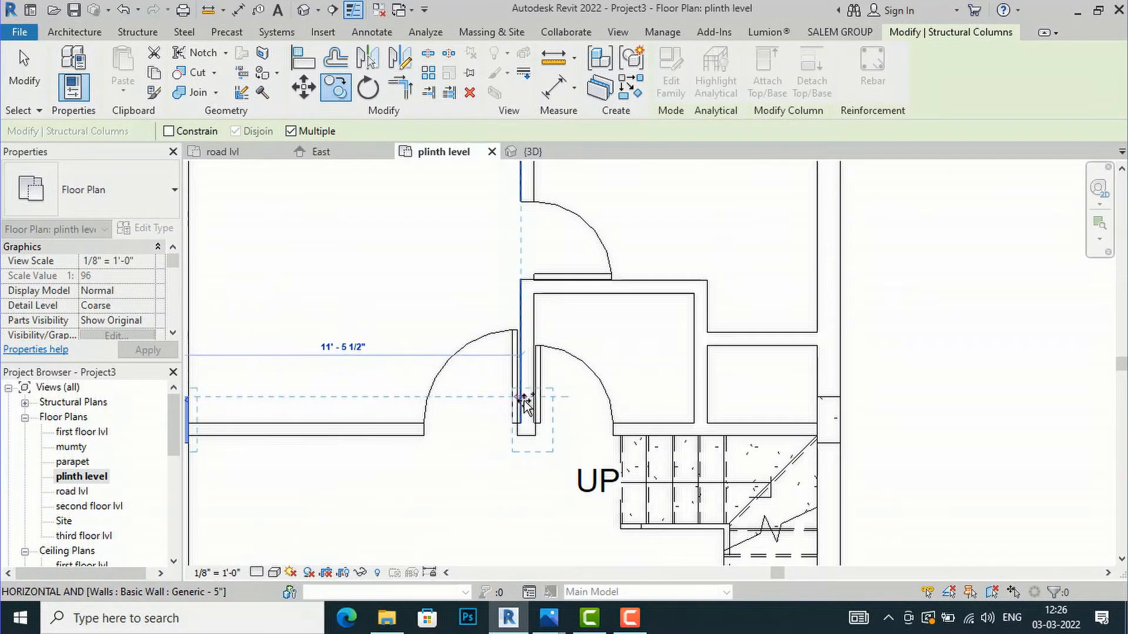
{"action": "left_click", "coordinate": [522, 395]}
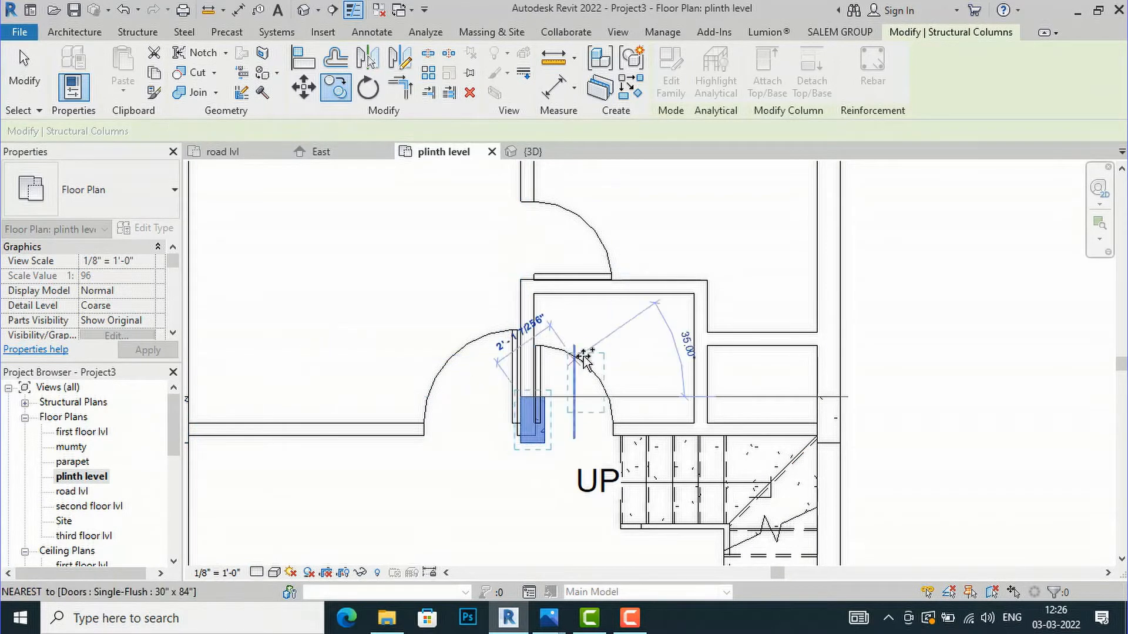
{"action": "key", "text": "Escape"}
{"action": "key", "text": "Escape"}
Move the outer wall column beside the shaft up so its lower edge aligns with the stair-side face of the adjoining wall.
{"action": "scroll", "coordinate": [509, 444], "scroll_direction": "down", "scroll_amount": 2}
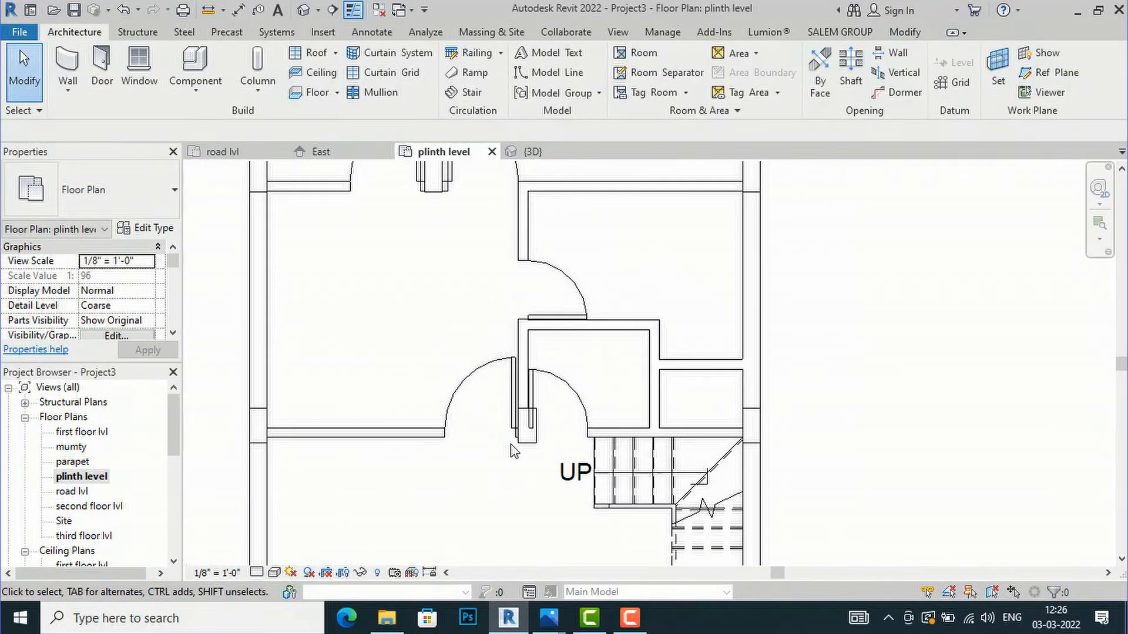
{"action": "scroll", "coordinate": [768, 451], "scroll_direction": "up", "scroll_amount": 3}
{"action": "left_click", "coordinate": [736, 448]}
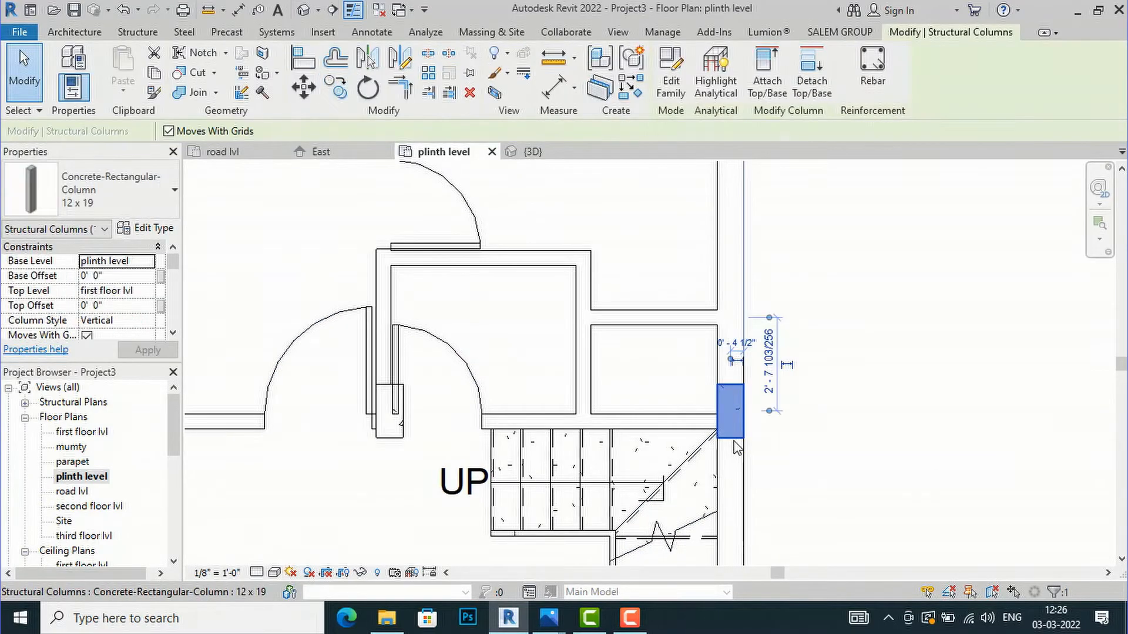
{"action": "scroll", "coordinate": [734, 444], "scroll_direction": "up", "scroll_amount": 2}
{"action": "left_click", "coordinate": [303, 100]}
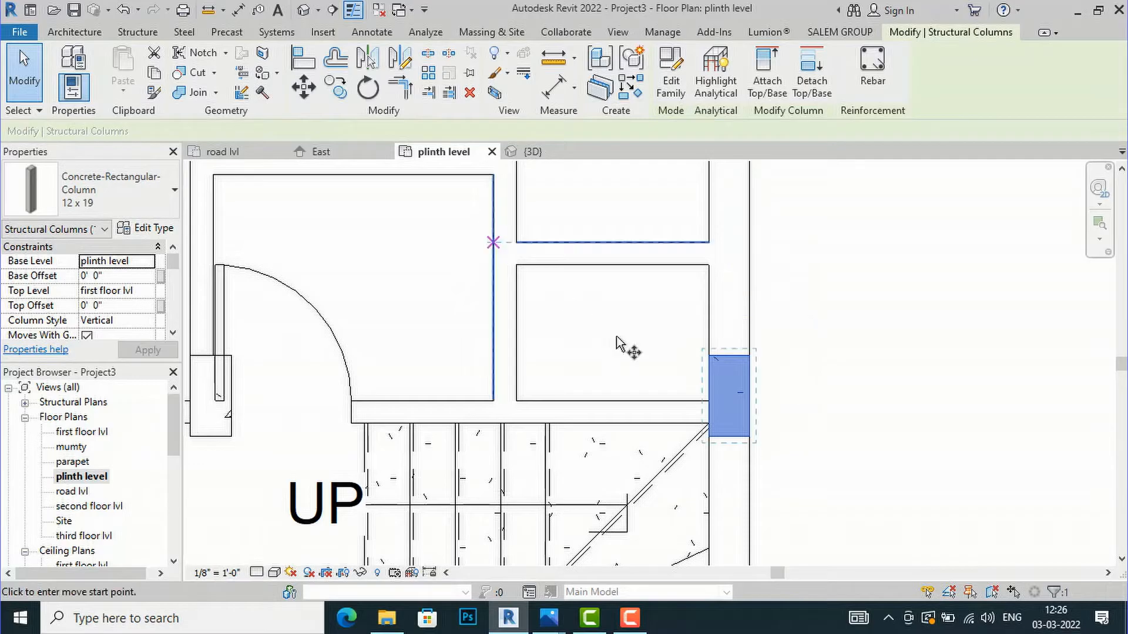
{"action": "scroll", "coordinate": [711, 437], "scroll_direction": "up", "scroll_amount": 2}
{"action": "left_click", "coordinate": [709, 436]}
{"action": "left_click", "coordinate": [704, 415]}
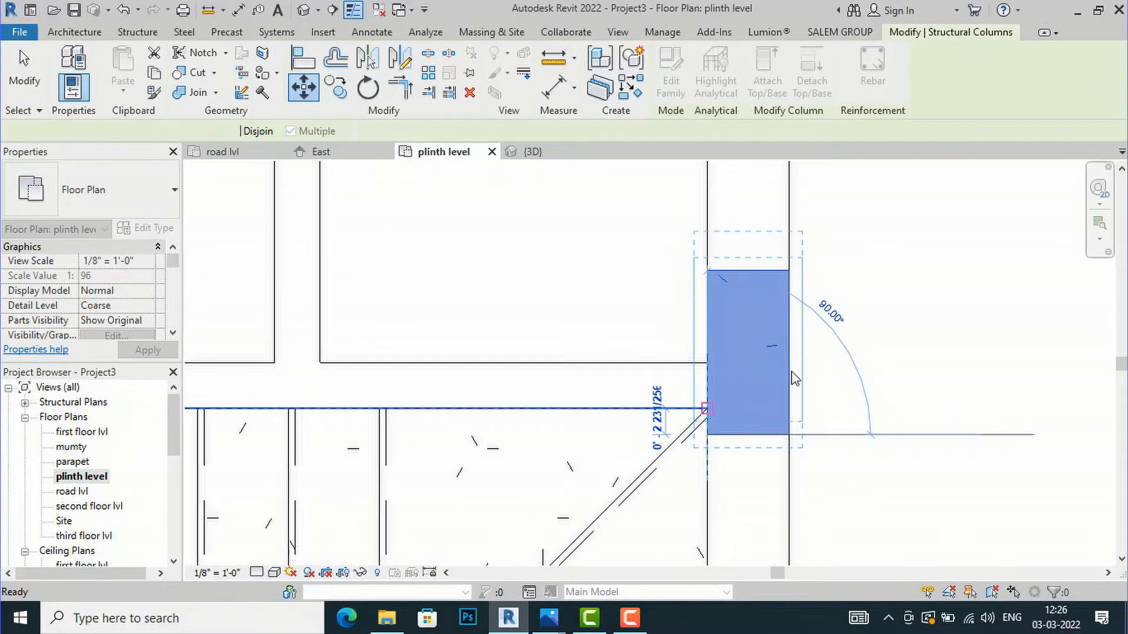
{"action": "key", "text": "Escape"}
Move the column between the living room and store doors so its lower corner meets the partition's store-side face and the wall's lower face.
{"action": "scroll", "coordinate": [785, 396], "scroll_direction": "down", "scroll_amount": 3}
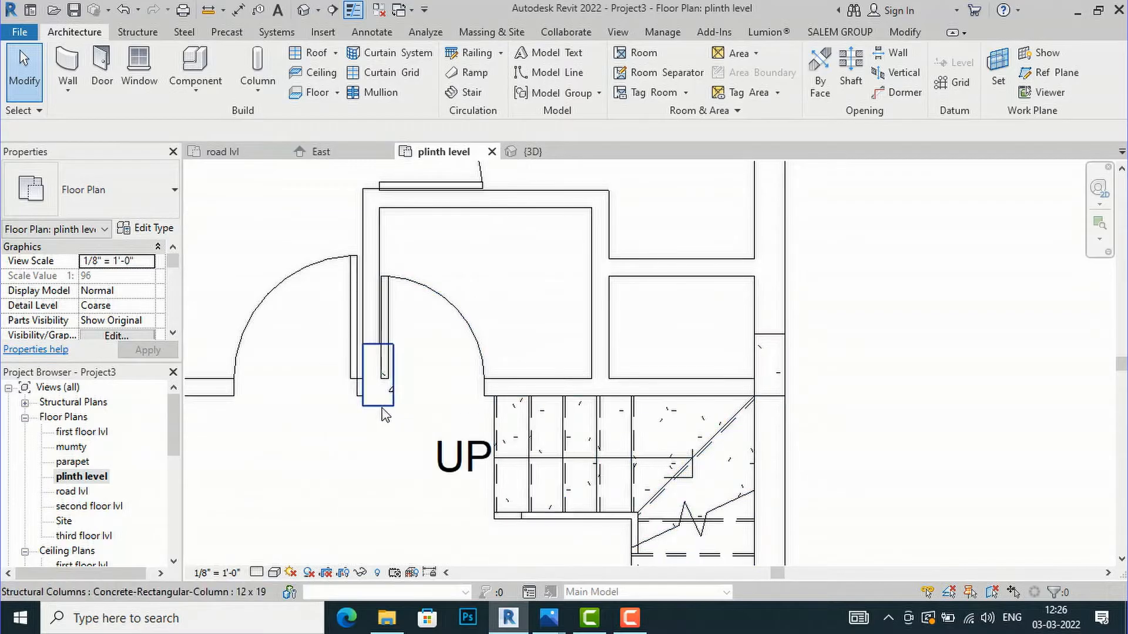
{"action": "left_click", "coordinate": [381, 394]}
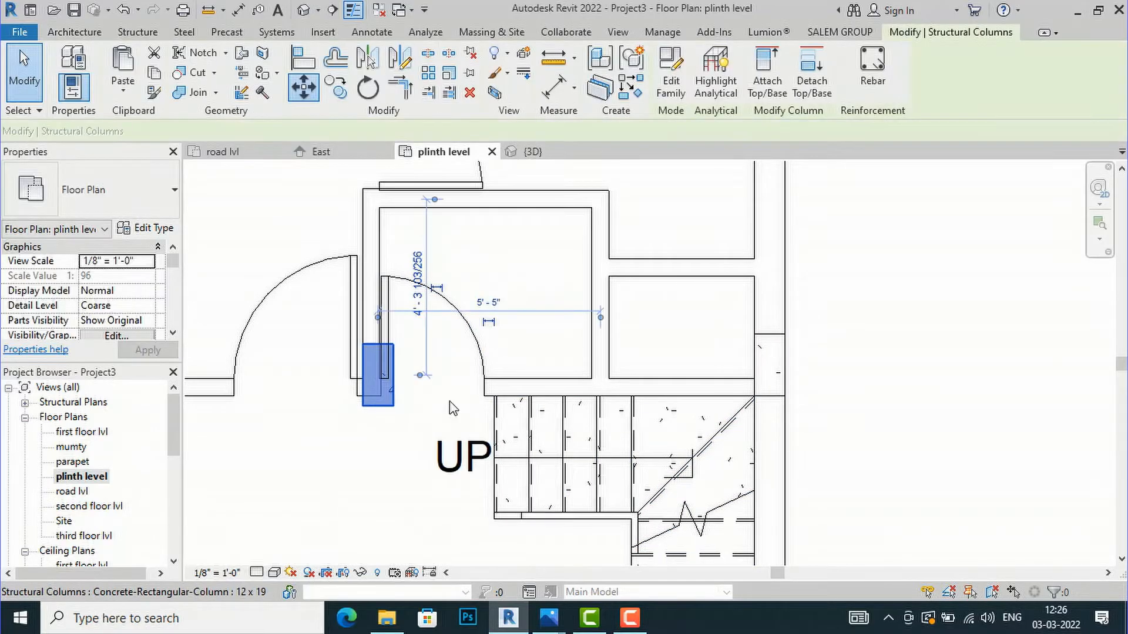
{"action": "left_click", "coordinate": [305, 91]}
{"action": "left_click", "coordinate": [392, 407]}
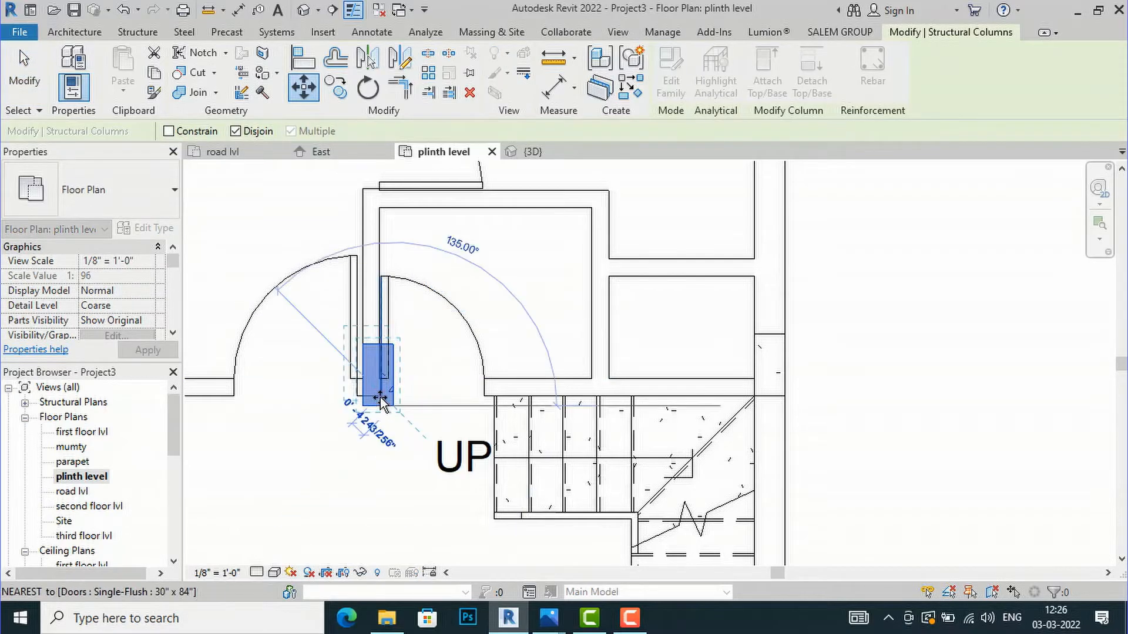
{"action": "left_click", "coordinate": [376, 392]}
{"action": "key", "text": "Escape"}
Shift the living room door and the store door slightly away from the column standing between them.
{"action": "scroll", "coordinate": [558, 329], "scroll_direction": "down", "scroll_amount": 3}
{"action": "left_click", "coordinate": [432, 307]}
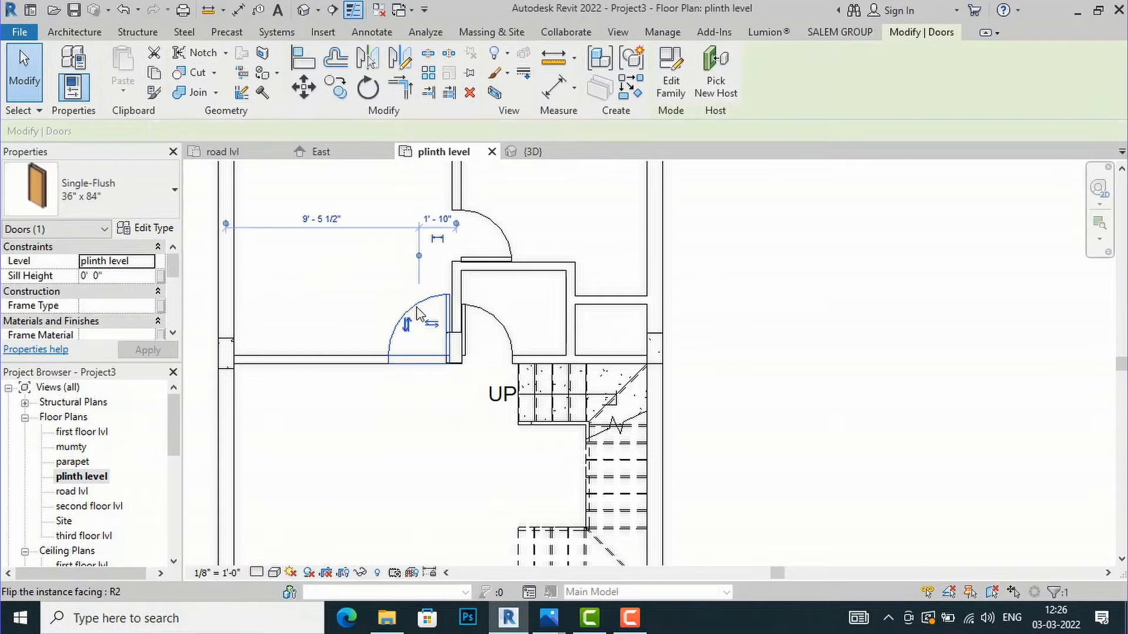
{"action": "mouse_move", "coordinate": [411, 304]}
{"action": "left_mouse_down"}
{"action": "mouse_move", "coordinate": [394, 306]}
{"action": "mouse_move", "coordinate": [406, 309]}
{"action": "left_mouse_up"}
{"action": "key", "text": "Escape"}
{"action": "left_click", "coordinate": [492, 311]}
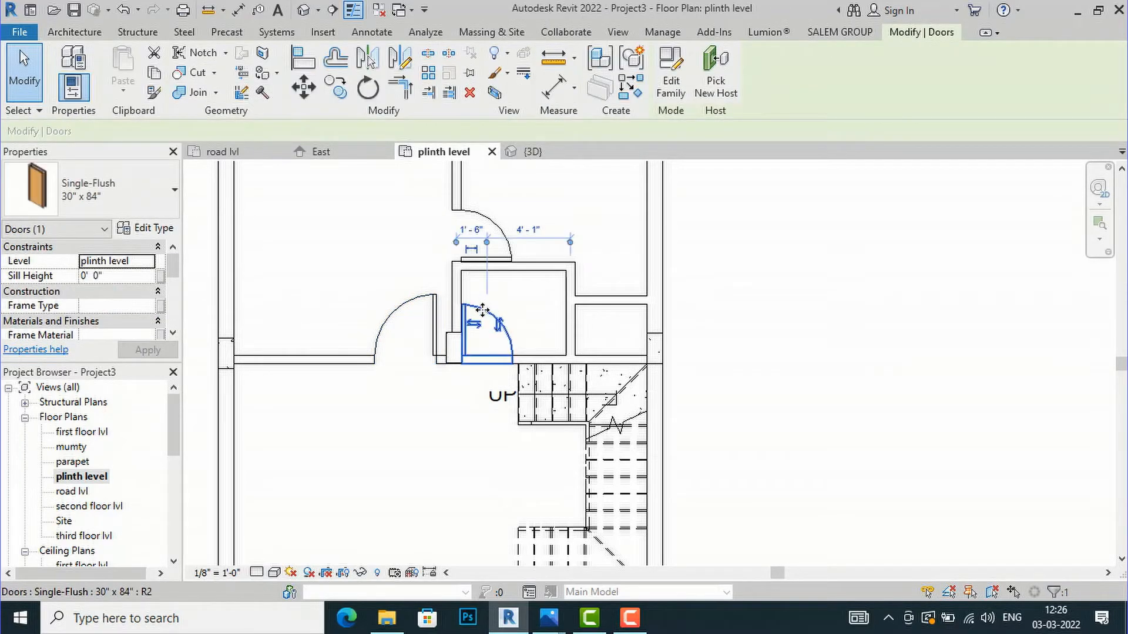
{"action": "left_click_drag", "start_coordinate": [497, 312], "coordinate": [497, 314]}
{"action": "key", "text": "Escape"}
Switch to the ground floor plan image in Photos, examine the column positions around the stairs, parking and shop, and return to Revit.
{"action": "scroll", "coordinate": [499, 308], "scroll_direction": "down", "scroll_amount": 4}
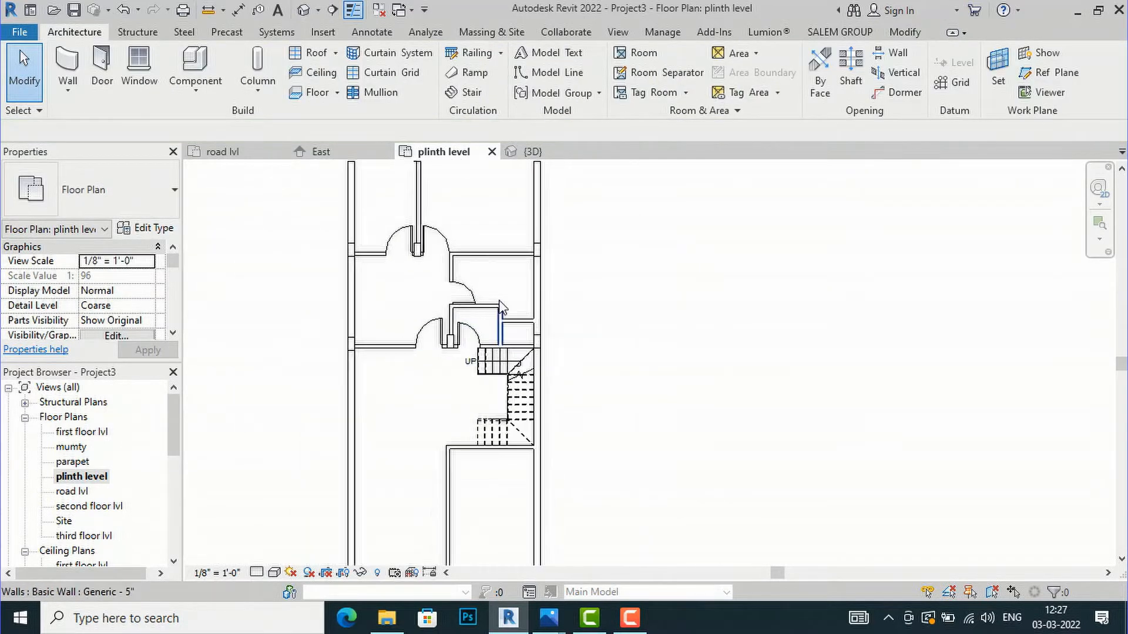
{"action": "scroll", "coordinate": [502, 309], "scroll_direction": "down", "scroll_amount": 2}
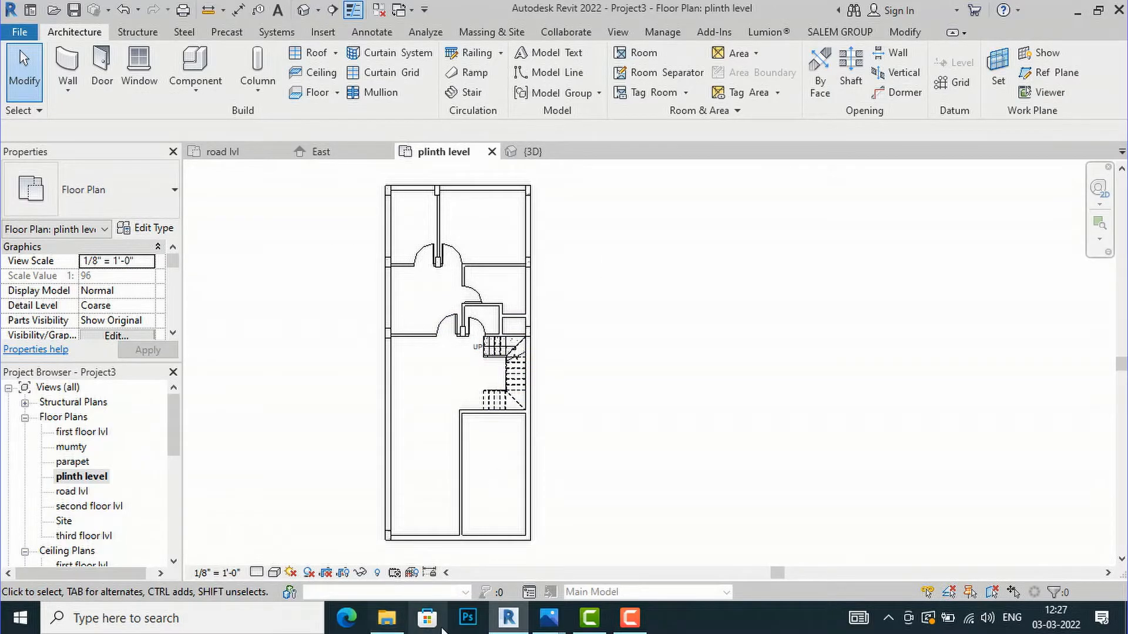
{"action": "mouse_move", "coordinate": [541, 618]}
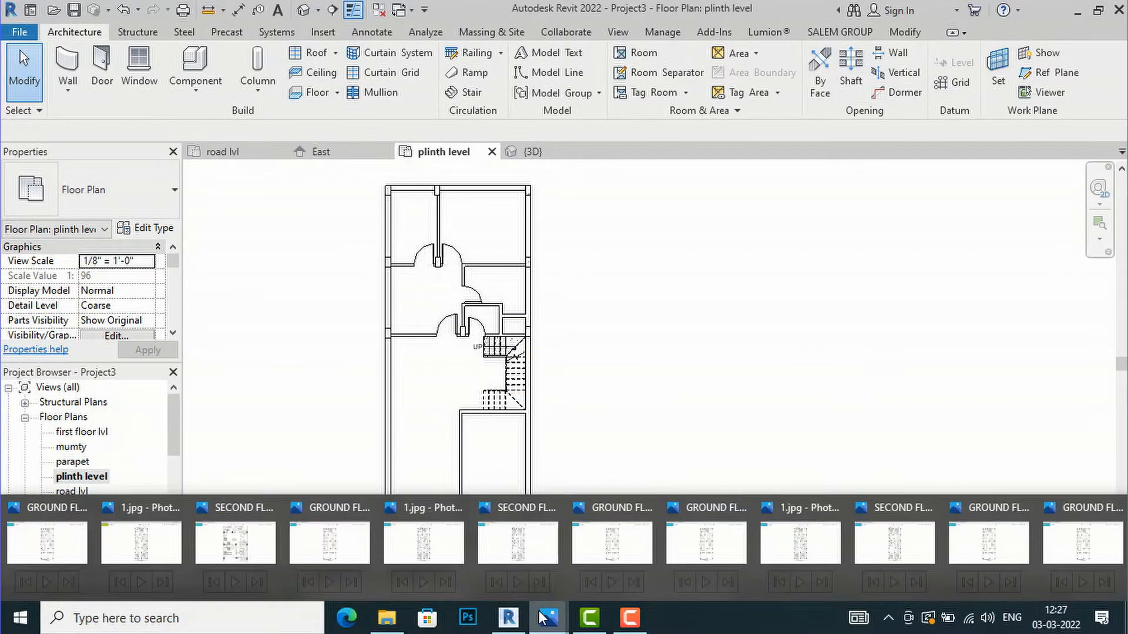
{"action": "mouse_move", "coordinate": [77, 552]}
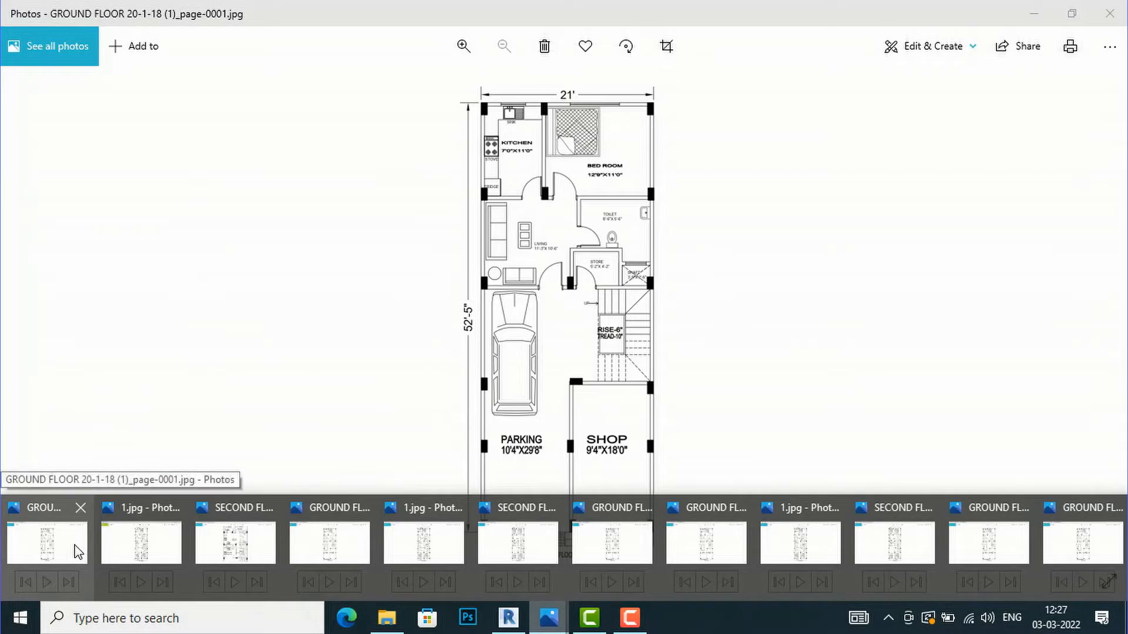
{"action": "left_click", "coordinate": [76, 552]}
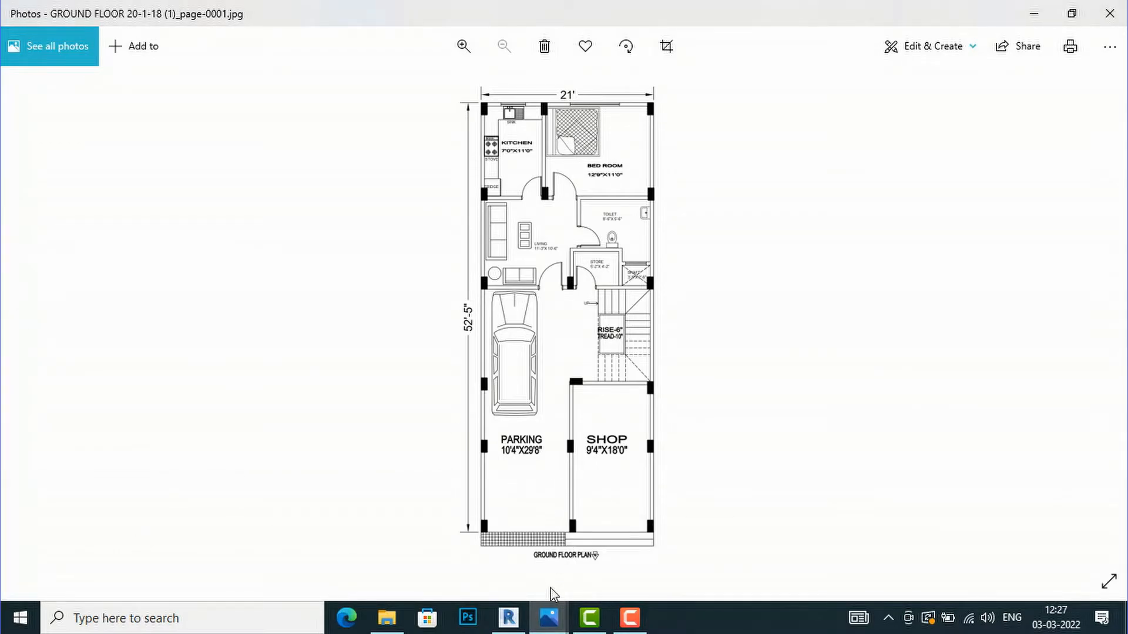
{"action": "left_click", "coordinate": [509, 618]}
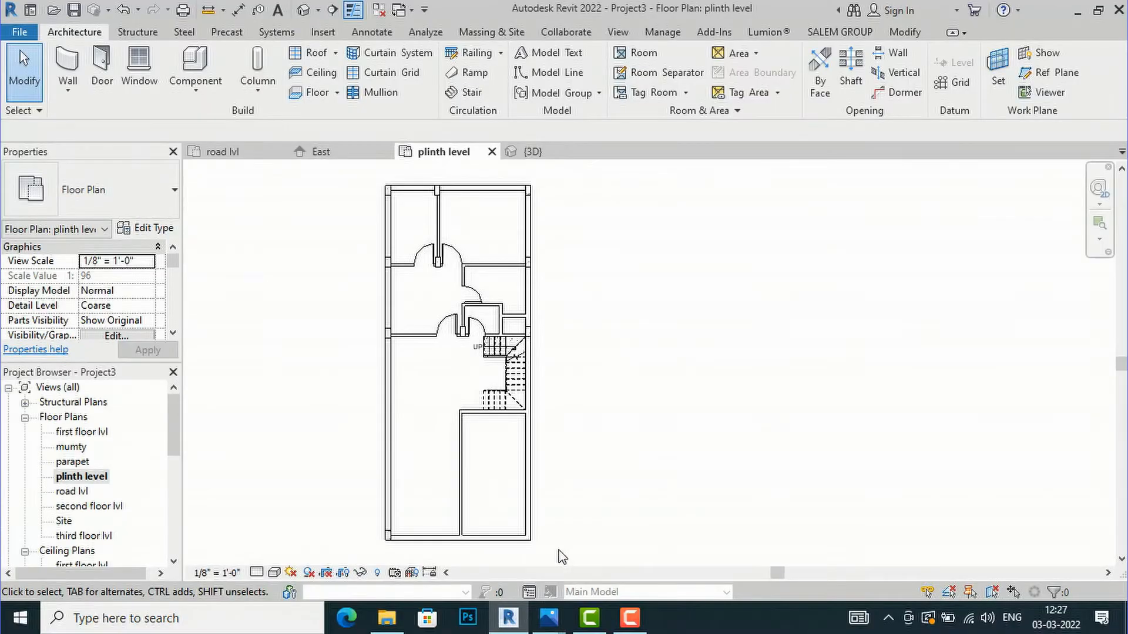
Copy the stair-side outer wall column to the shop rear wall's junction with that wall and to the shop's parking-side rear corner.
{"action": "scroll", "coordinate": [535, 438], "scroll_direction": "up", "scroll_amount": 2}
{"action": "scroll", "coordinate": [543, 271], "scroll_direction": "up", "scroll_amount": 2}
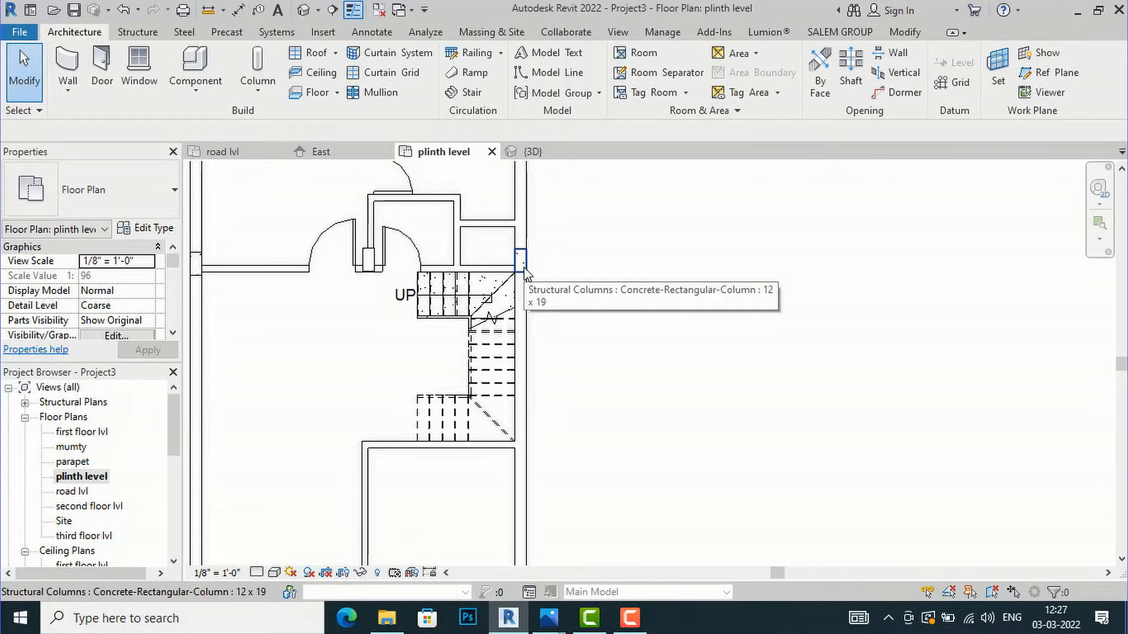
{"action": "left_click", "coordinate": [523, 268]}
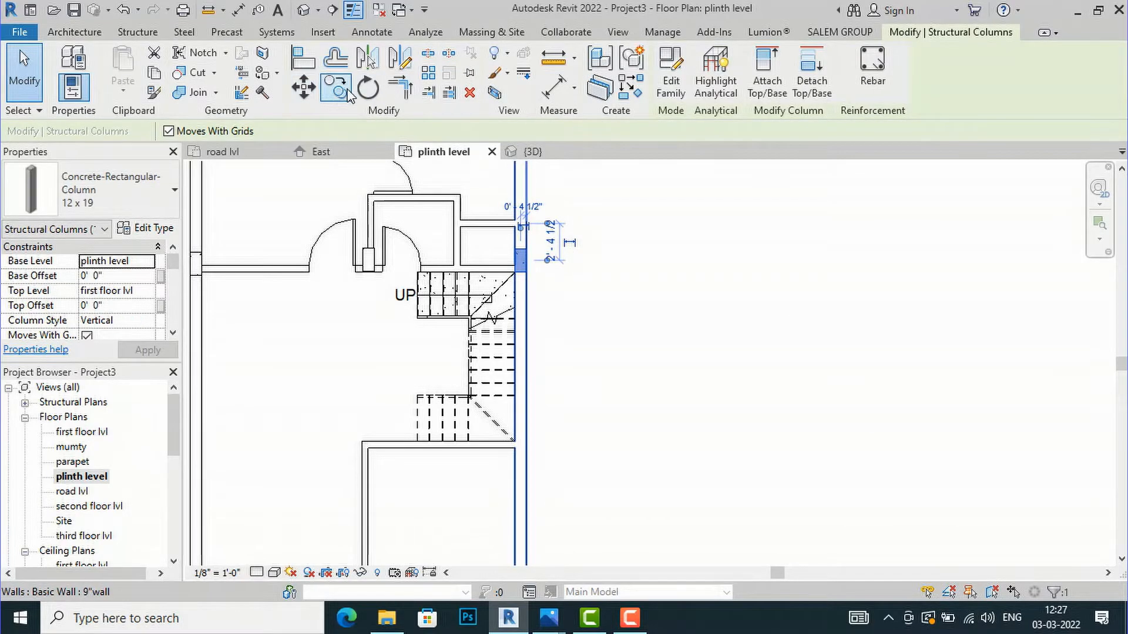
{"action": "left_click", "coordinate": [346, 92]}
{"action": "left_click", "coordinate": [531, 251]}
{"action": "left_click", "coordinate": [527, 441]}
{"action": "key", "text": "Escape"}
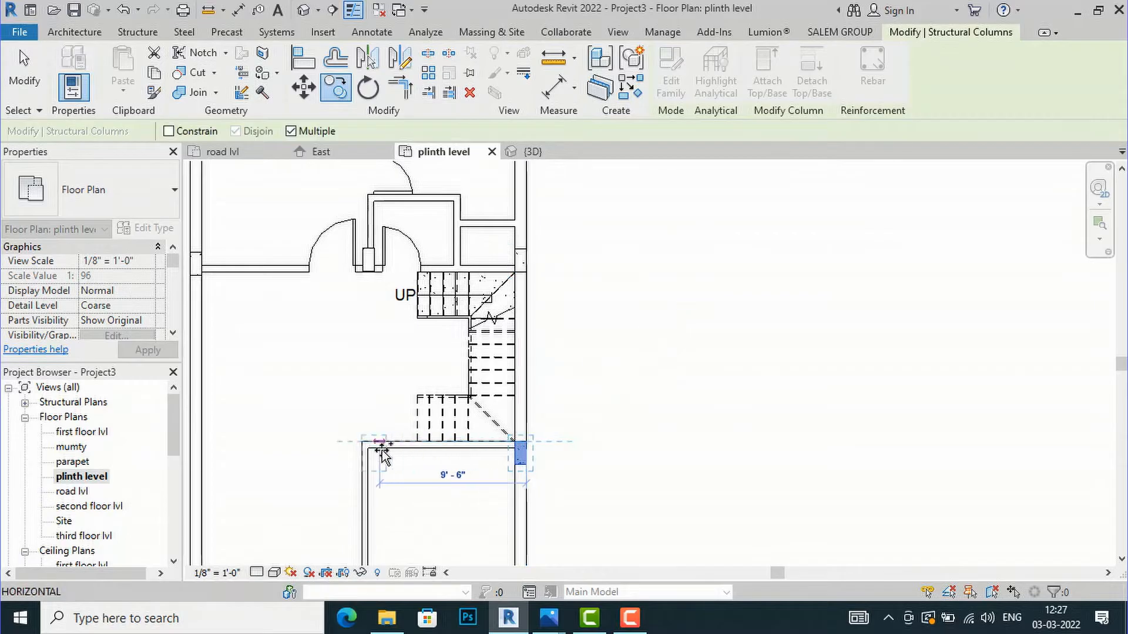
{"action": "left_click", "coordinate": [362, 441]}
{"action": "scroll", "coordinate": [680, 369], "scroll_direction": "down", "scroll_amount": 1}
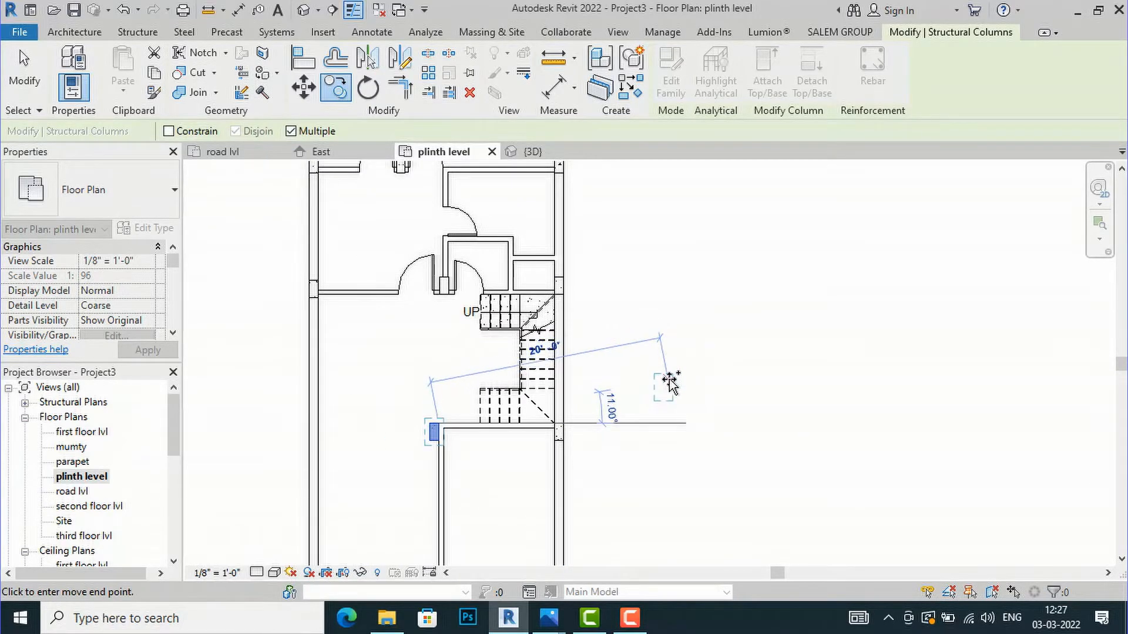
{"action": "key", "text": "Escape"}
{"action": "key", "text": "Escape"}
Move the column at the shop's parking-side rear corner sideways so it sits over the wall corner.
{"action": "scroll", "coordinate": [446, 434], "scroll_direction": "up", "scroll_amount": 4}
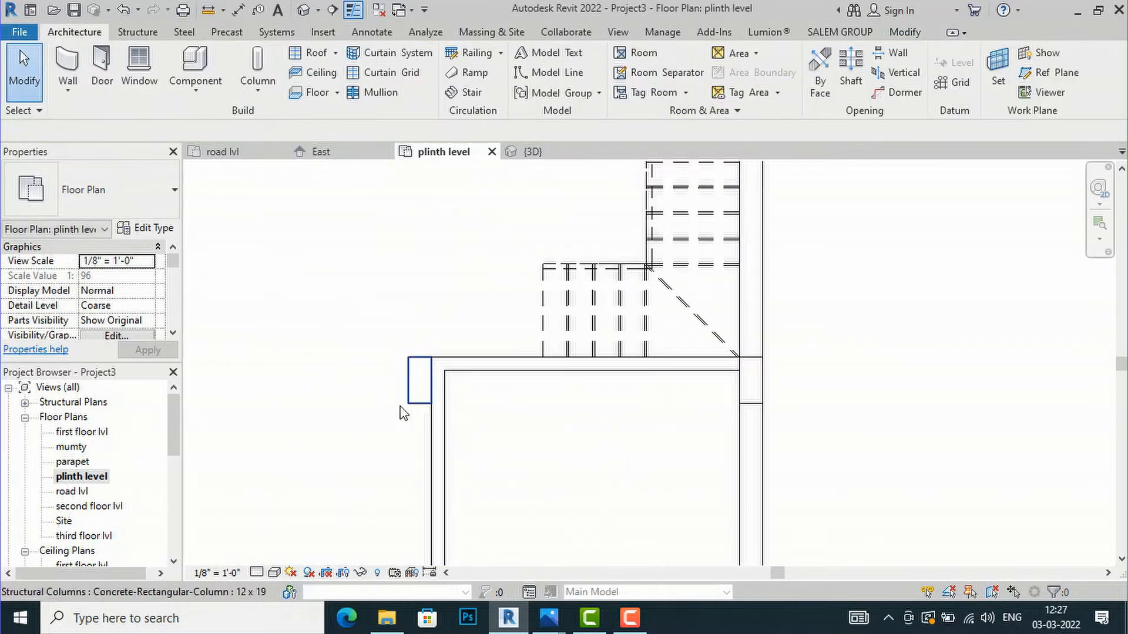
{"action": "left_click", "coordinate": [410, 393]}
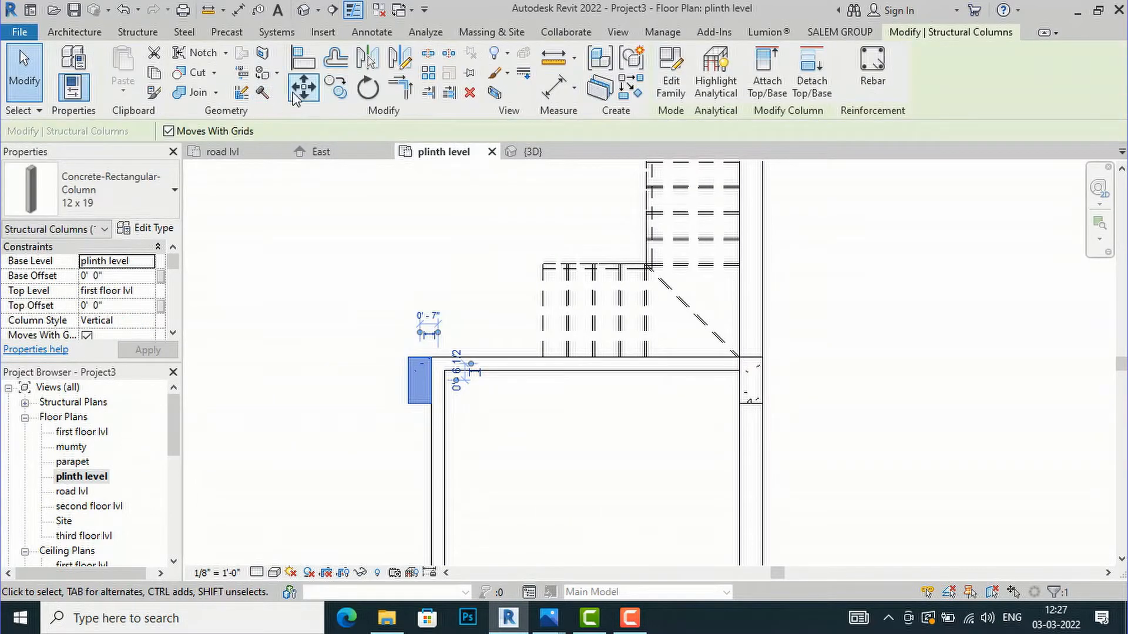
{"action": "key", "text": "m"}
{"action": "key", "text": "v"}
{"action": "scroll", "coordinate": [405, 353], "scroll_direction": "up", "scroll_amount": 2}
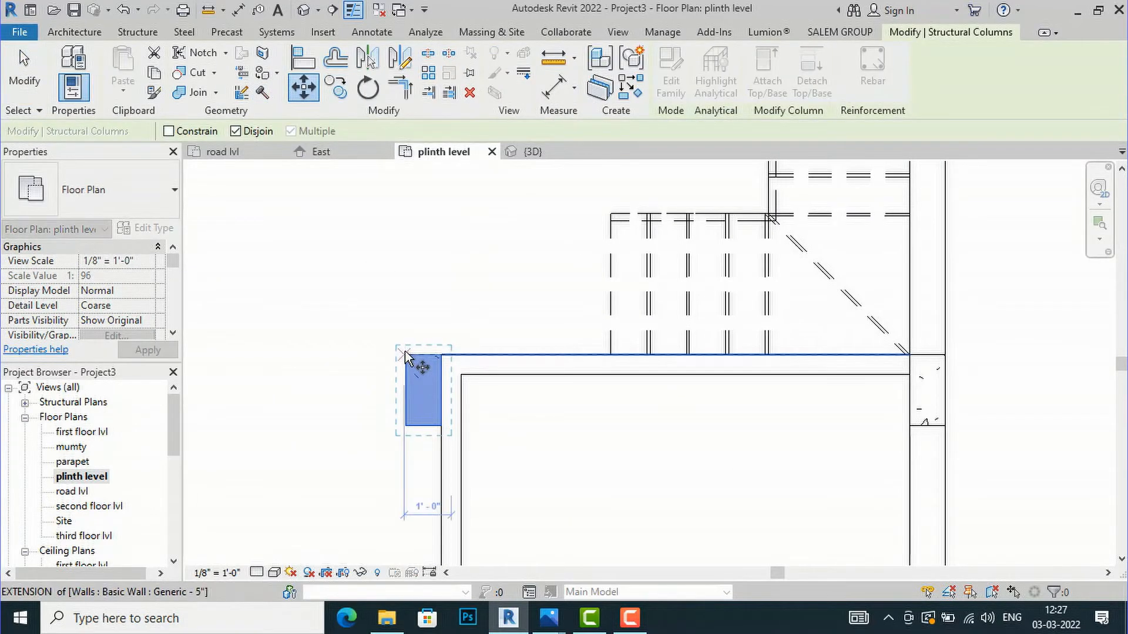
{"action": "left_click", "coordinate": [445, 356]}
{"action": "key", "text": "Escape"}
Nudge that rear corner column so its upper outer corner meets the endpoint of the shop walls' outer corner.
{"action": "scroll", "coordinate": [461, 357], "scroll_direction": "up", "scroll_amount": 2}
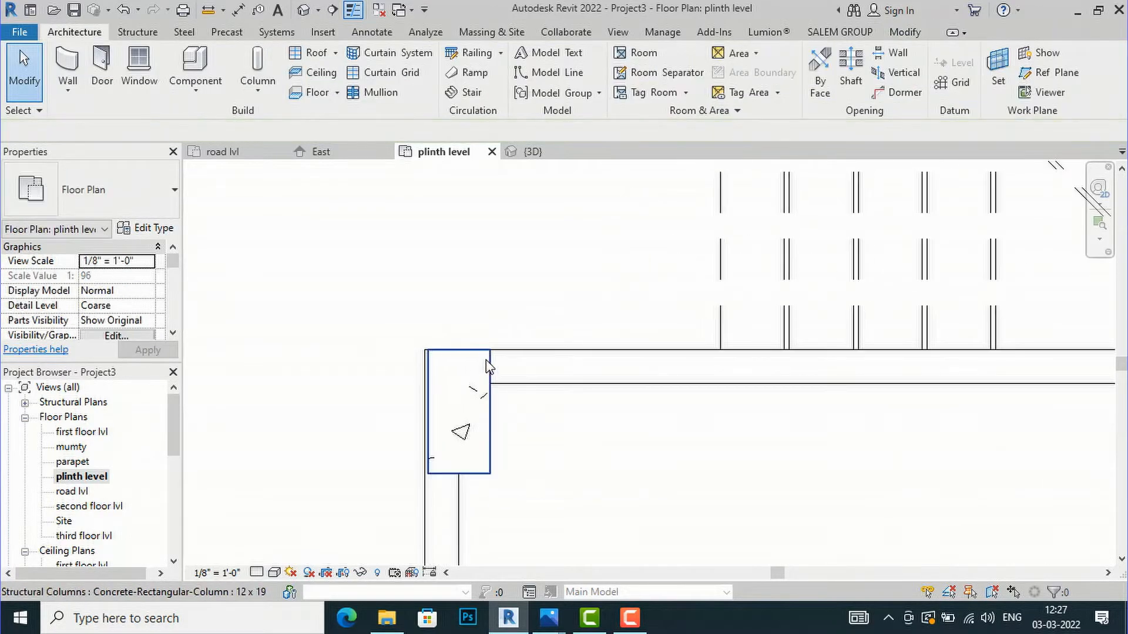
{"action": "left_click", "coordinate": [487, 365]}
{"action": "key", "text": "m"}
{"action": "key", "text": "v"}
{"action": "scroll", "coordinate": [427, 362], "scroll_direction": "up", "scroll_amount": 2}
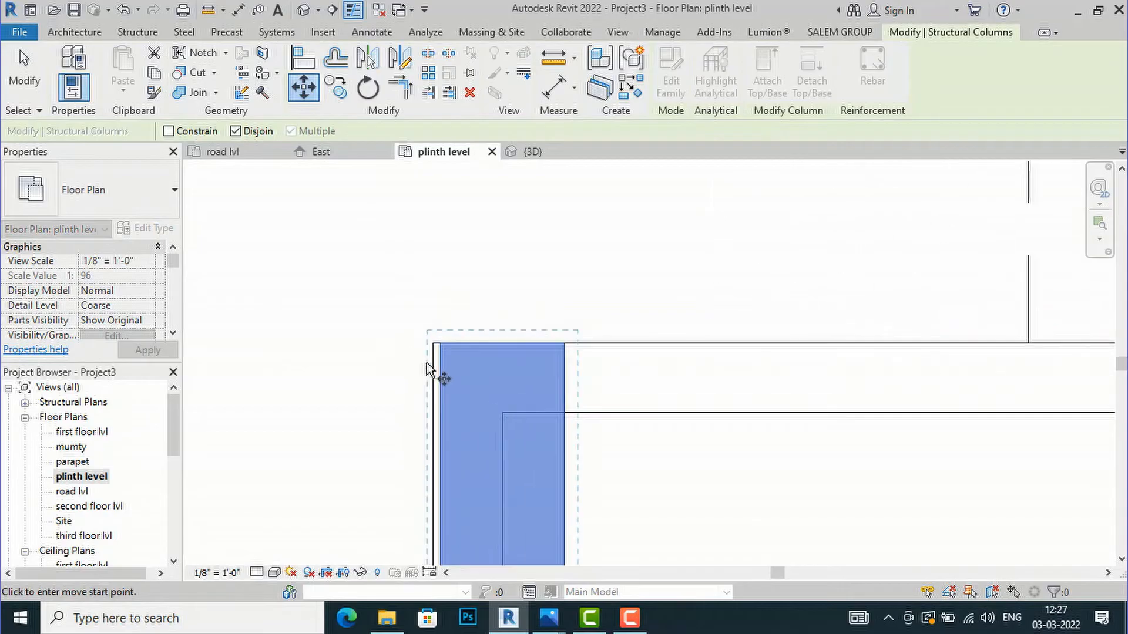
{"action": "left_click", "coordinate": [440, 344]}
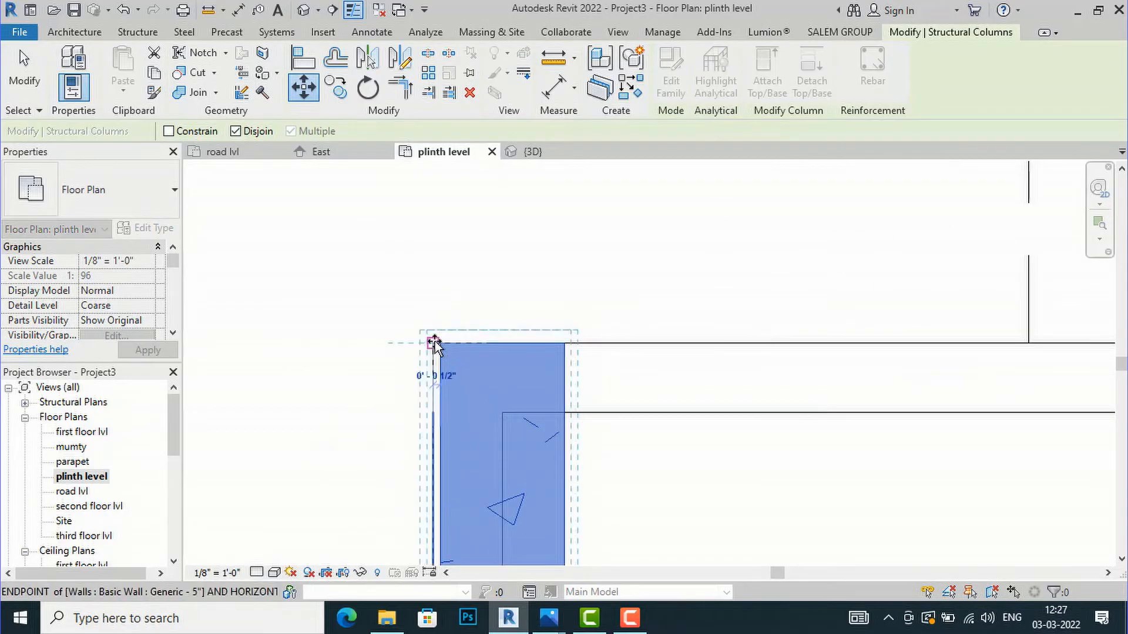
{"action": "left_click", "coordinate": [435, 344]}
{"action": "key", "text": "Escape"}
Copy the column at the shop's outer rear corner to its outer front corner and to the shop-parking partition's junction with the front wall.
{"action": "scroll", "coordinate": [411, 259], "scroll_direction": "down", "scroll_amount": 5}
{"action": "scroll", "coordinate": [536, 390], "scroll_direction": "down", "scroll_amount": 4}
{"action": "scroll", "coordinate": [539, 344], "scroll_direction": "up", "scroll_amount": 4}
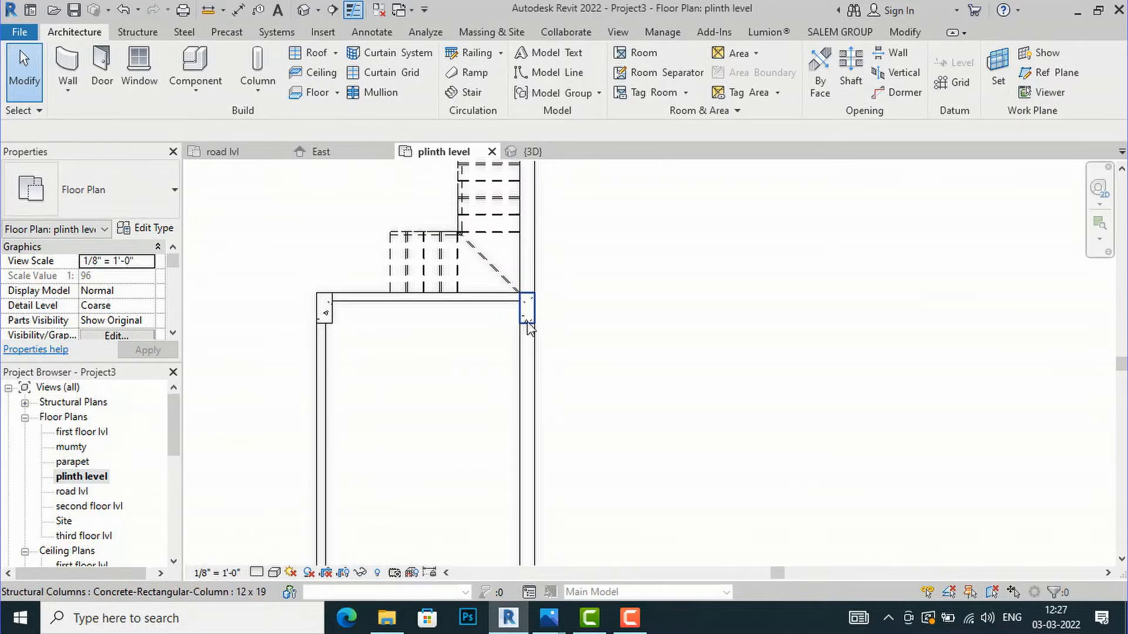
{"action": "left_click", "coordinate": [527, 323]}
{"action": "key", "text": "m"}
{"action": "key", "text": "v"}
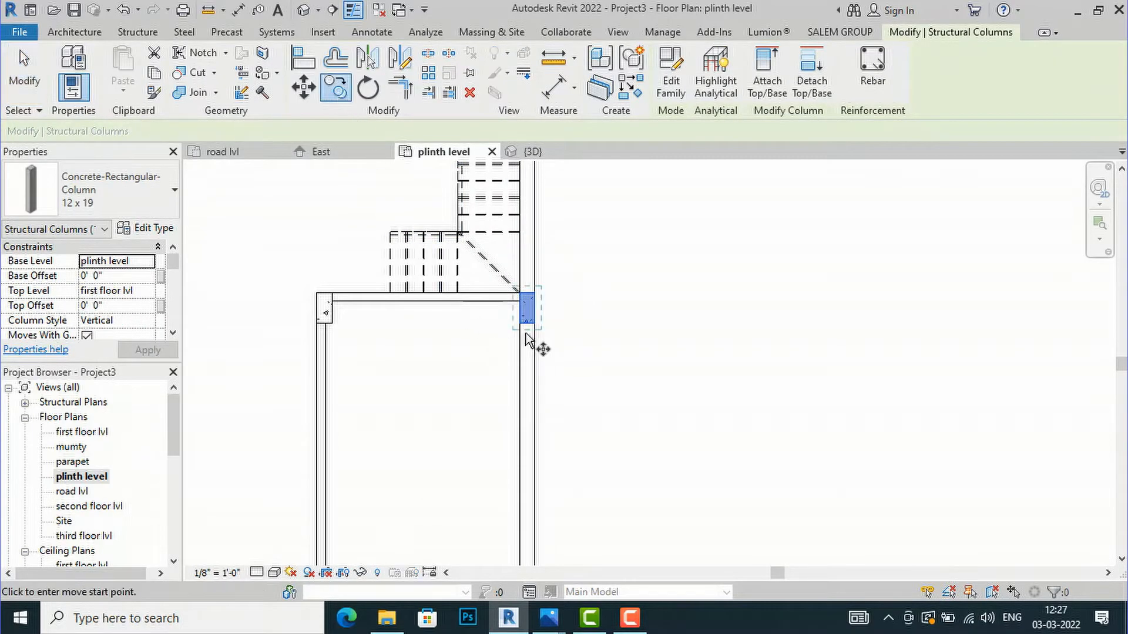
{"action": "left_click", "coordinate": [532, 324]}
{"action": "scroll", "coordinate": [526, 232], "scroll_direction": "down", "scroll_amount": 3}
{"action": "scroll", "coordinate": [536, 491], "scroll_direction": "up", "scroll_amount": 2}
{"action": "left_click", "coordinate": [533, 487]}
{"action": "scroll", "coordinate": [485, 497], "scroll_direction": "up", "scroll_amount": 1}
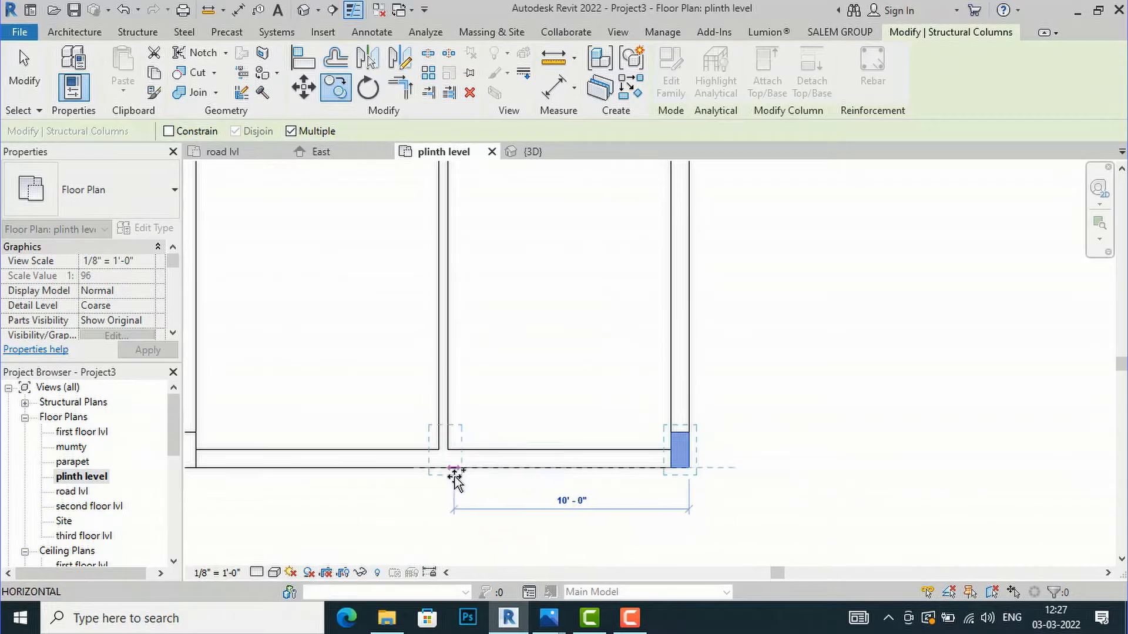
{"action": "left_click", "coordinate": [453, 468]}
{"action": "scroll", "coordinate": [531, 464], "scroll_direction": "down", "scroll_amount": 3}
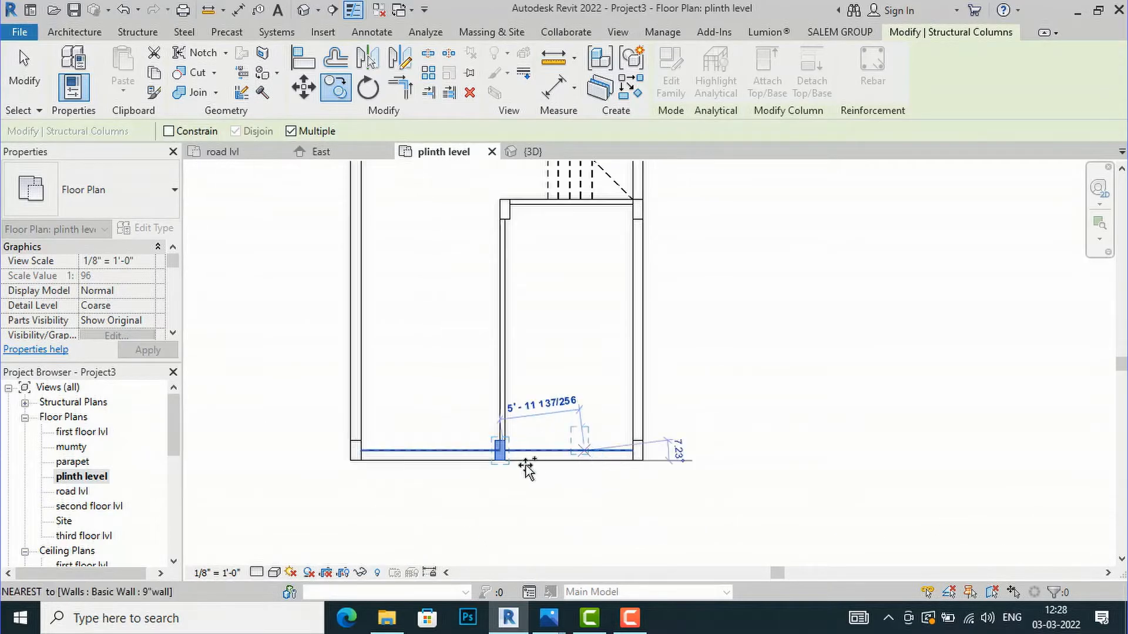
Copy the column to about mid-length of the shop's outer wall, the shop-parking partition and the parking's outer wall, all in one row.
{"action": "scroll", "coordinate": [373, 505], "scroll_direction": "down", "scroll_amount": 1}
{"action": "scroll", "coordinate": [395, 395], "scroll_direction": "up", "scroll_amount": 1}
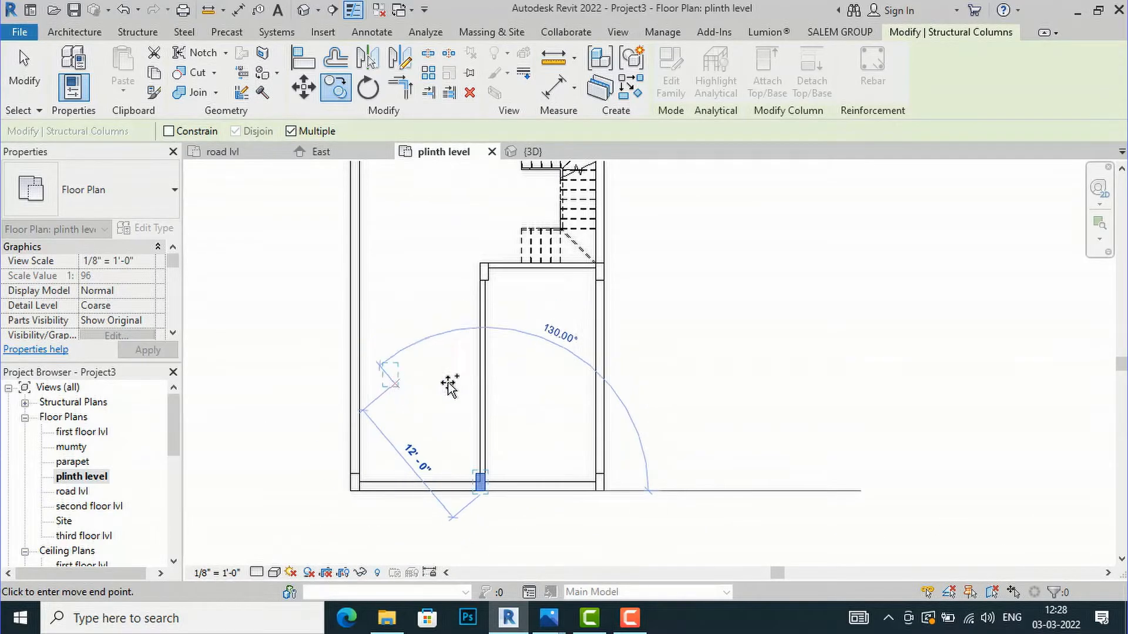
{"action": "left_click", "coordinate": [604, 373]}
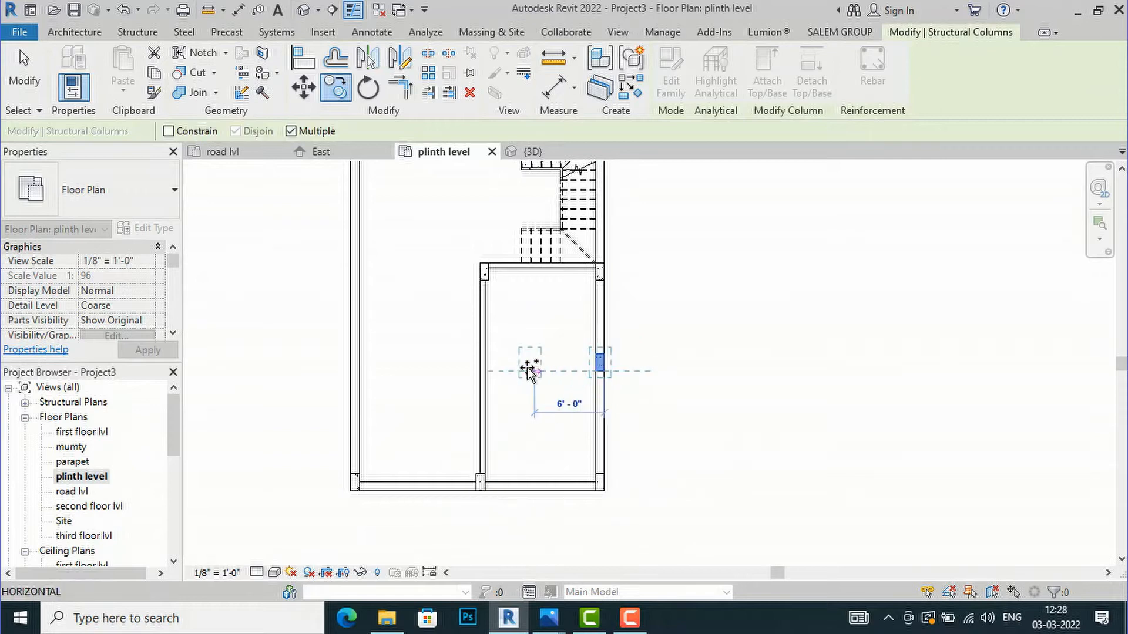
{"action": "left_click", "coordinate": [483, 369]}
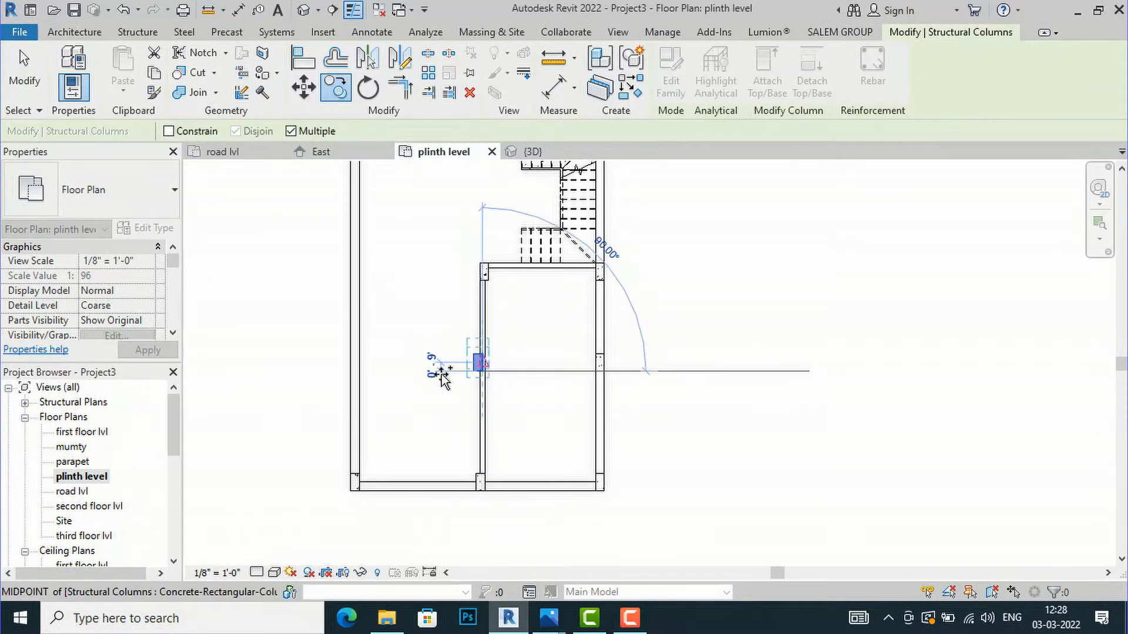
{"action": "left_click", "coordinate": [355, 371]}
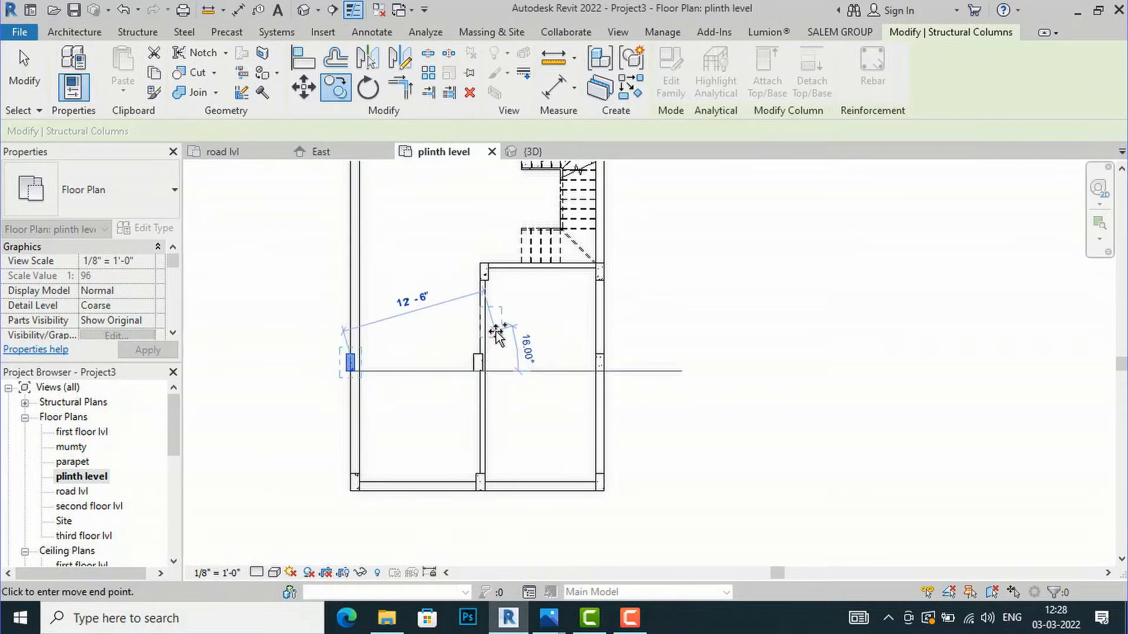
{"action": "key", "text": "Escape"}
{"action": "key", "text": "Escape"}
Move the mid-length parking wall and partition columns together 4 1/2" toward the shop, aligning the parking one with the wall's outer face.
{"action": "scroll", "coordinate": [461, 385], "scroll_direction": "up", "scroll_amount": 3}
{"action": "left_click", "coordinate": [236, 355]}
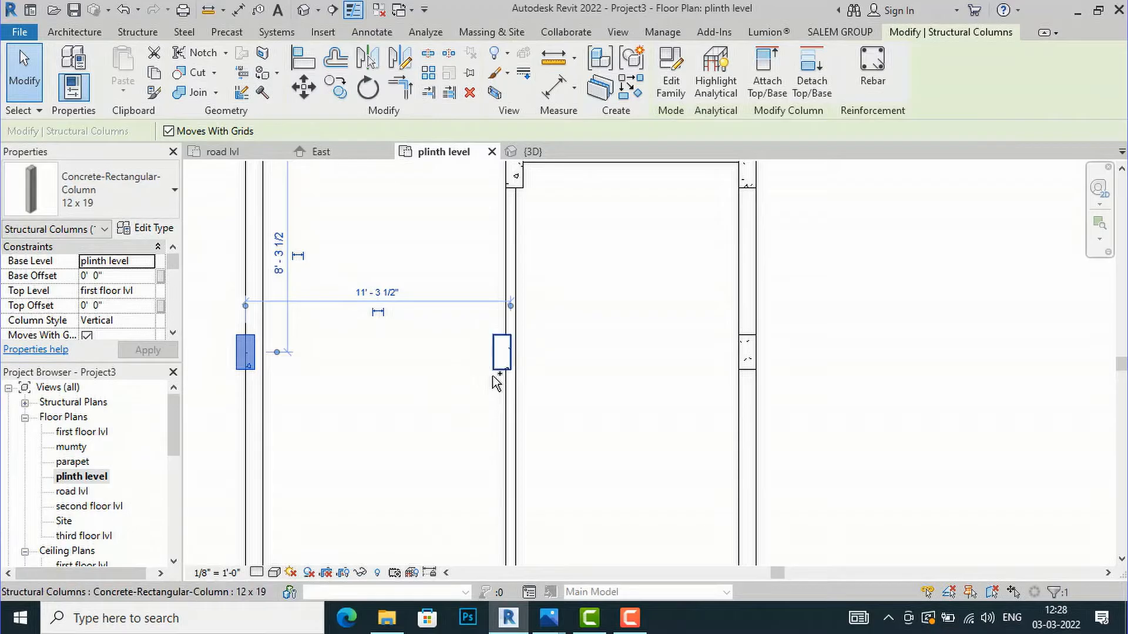
{"action": "left_click", "coordinate": [500, 361], "text": "ctrl"}
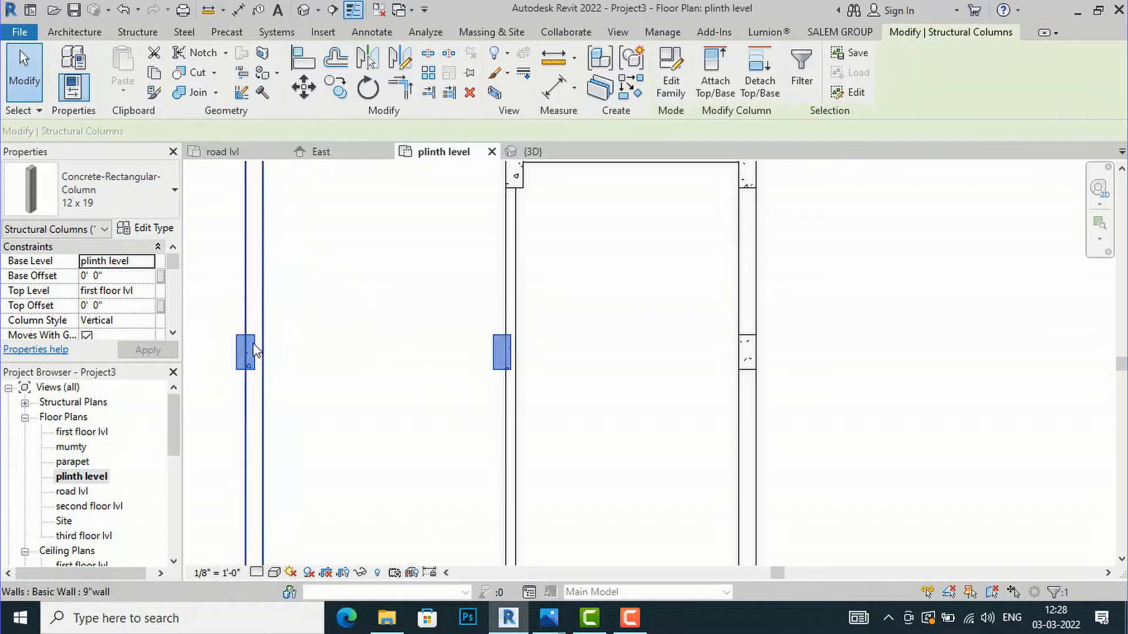
{"action": "left_click", "coordinate": [303, 87]}
{"action": "scroll", "coordinate": [224, 354], "scroll_direction": "up", "scroll_amount": 1}
{"action": "scroll", "coordinate": [222, 353], "scroll_direction": "up", "scroll_amount": 1}
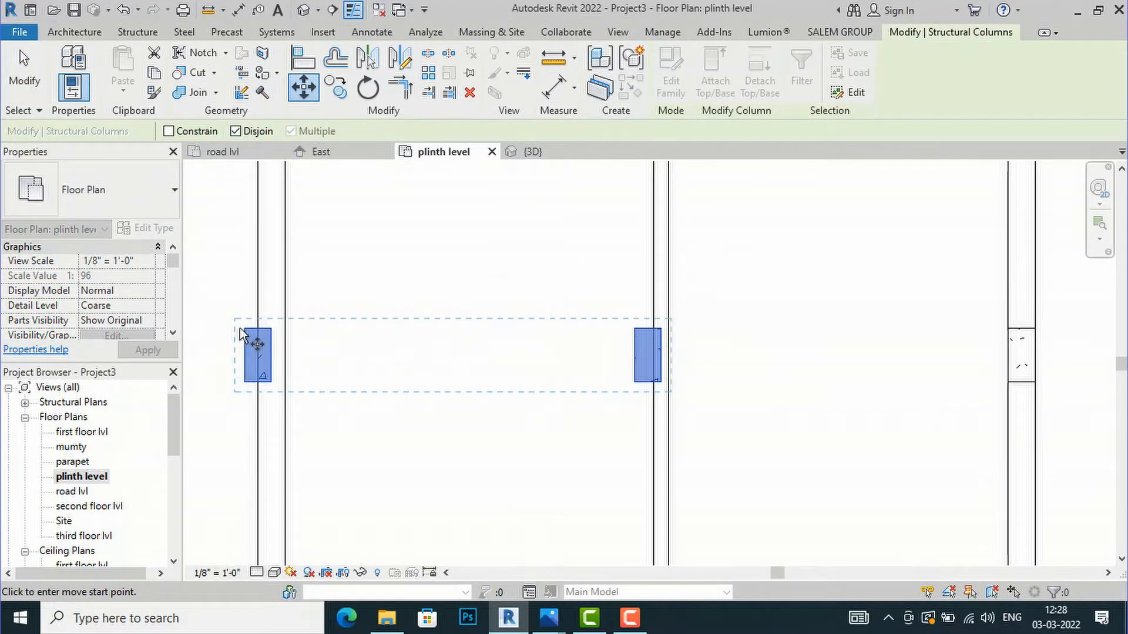
{"action": "left_click", "coordinate": [245, 329]}
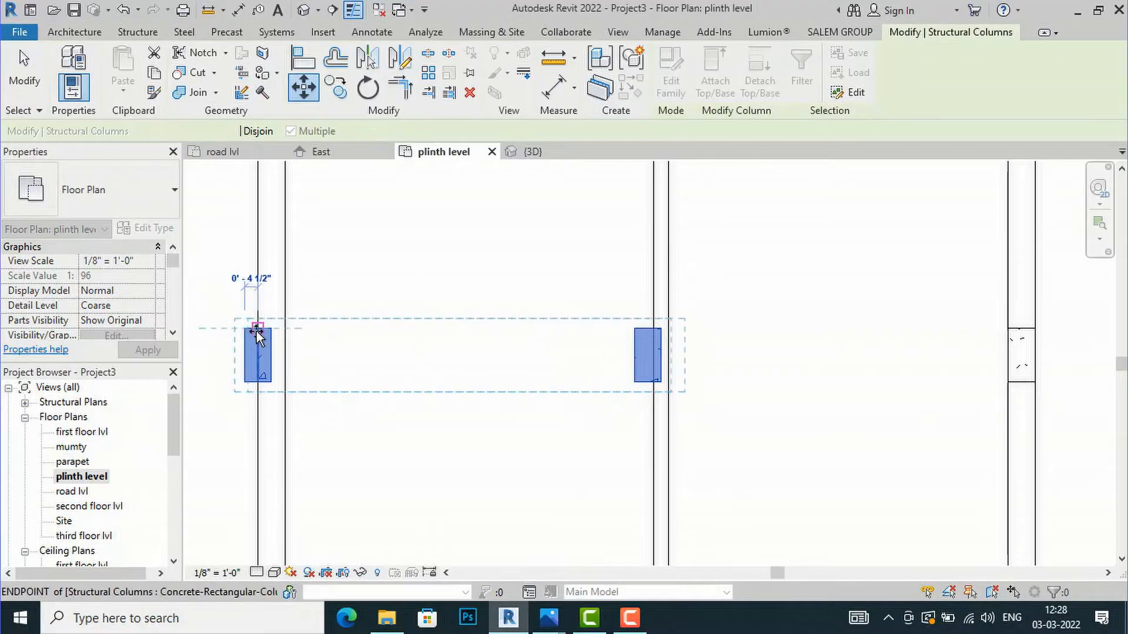
{"action": "left_click", "coordinate": [257, 329]}
{"action": "scroll", "coordinate": [542, 413], "scroll_direction": "down", "scroll_amount": 1}
{"action": "scroll", "coordinate": [542, 413], "scroll_direction": "down", "scroll_amount": 2}
{"action": "scroll", "coordinate": [659, 385], "scroll_direction": "up", "scroll_amount": 3}
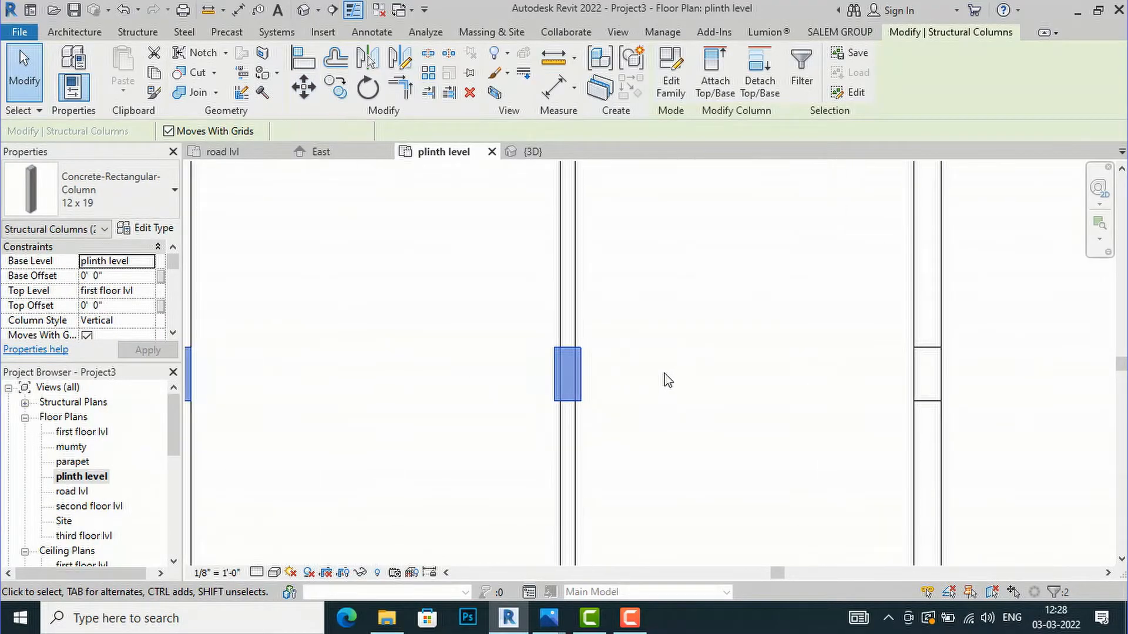
{"action": "key", "text": "Escape"}
Move the mid-length partition column so its parking-side face is flush with the partition's parking-side face.
{"action": "left_click", "coordinate": [567, 375]}
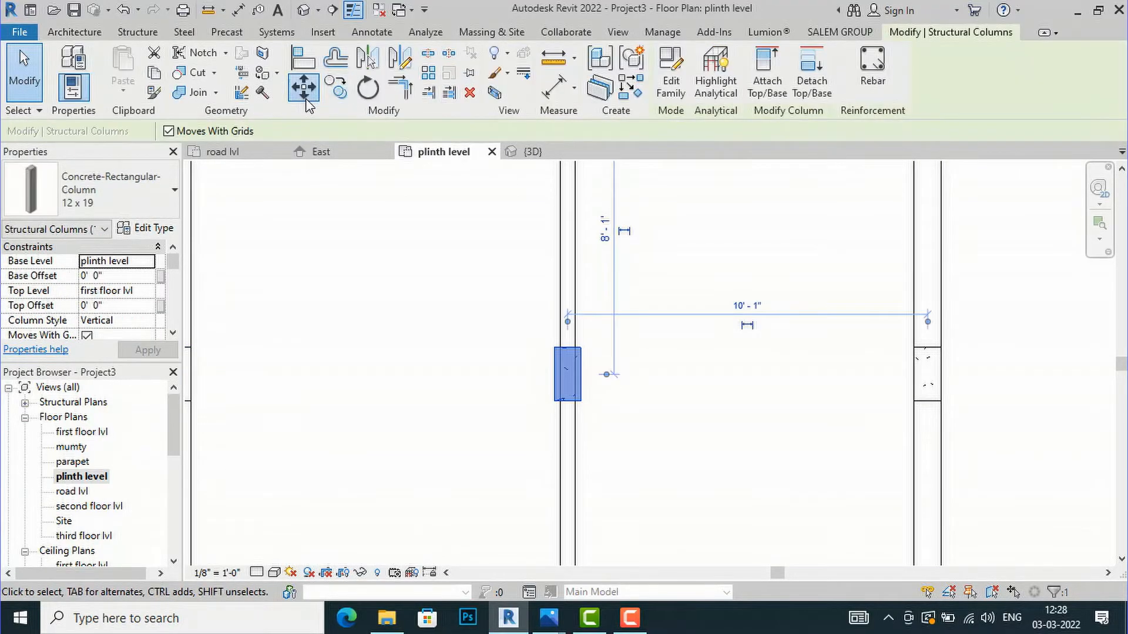
{"action": "left_click", "coordinate": [303, 87]}
{"action": "scroll", "coordinate": [599, 441], "scroll_direction": "up", "scroll_amount": 2}
{"action": "left_click", "coordinate": [529, 380]}
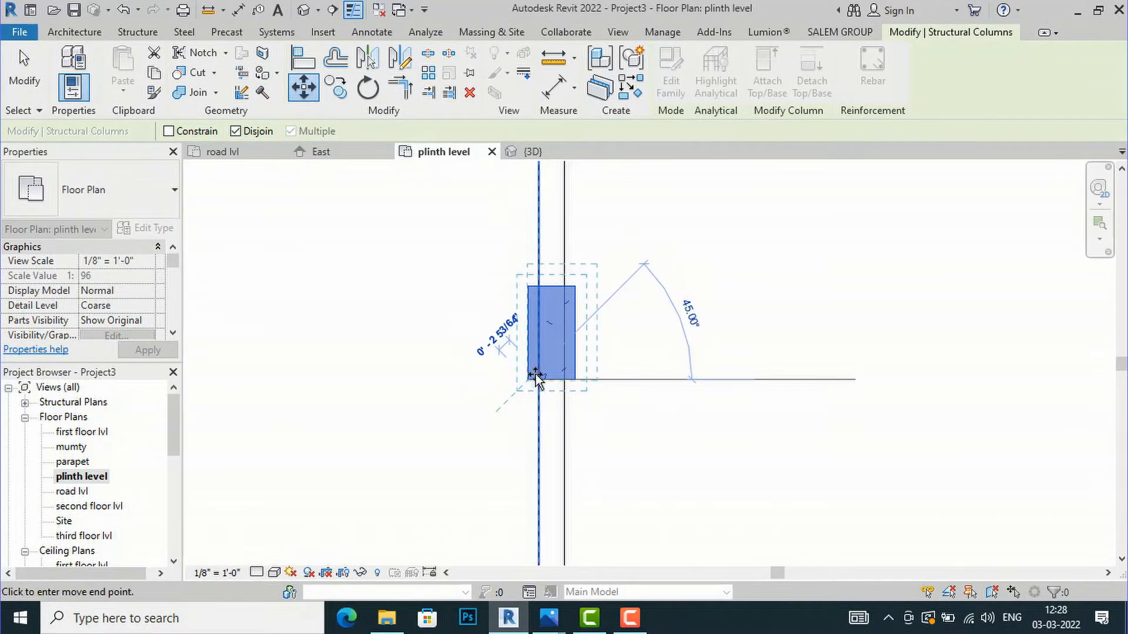
{"action": "left_click", "coordinate": [539, 383]}
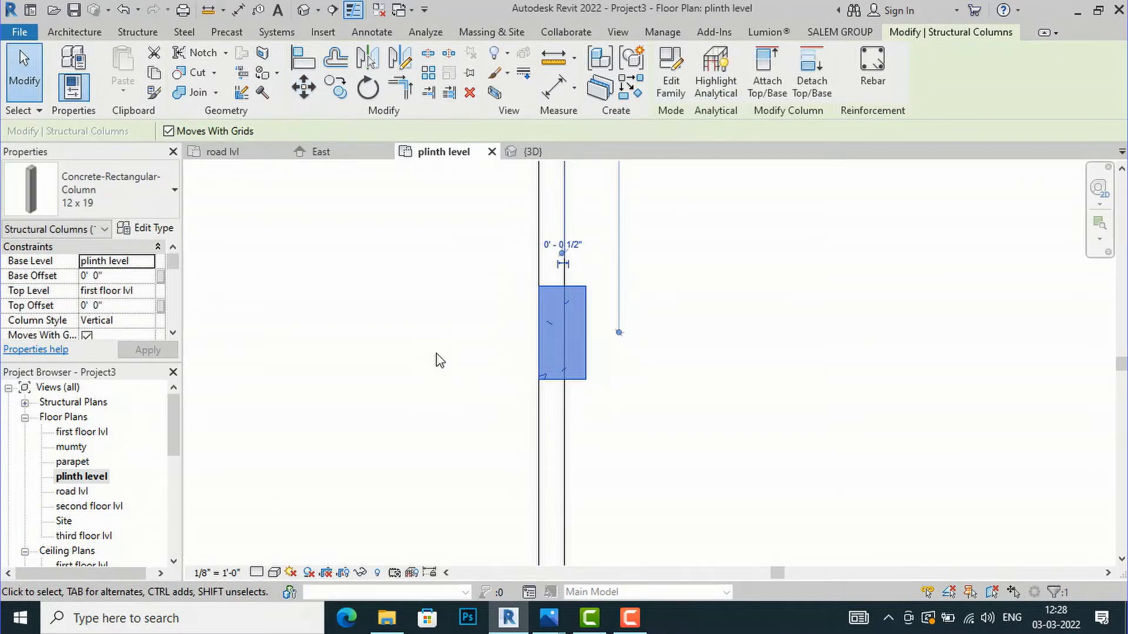
{"action": "key", "text": "Escape"}
Copy the shop's parking-side rear corner column straight across to the outer face of the parking's outer wall.
{"action": "scroll", "coordinate": [435, 370], "scroll_direction": "down", "scroll_amount": 4}
{"action": "scroll", "coordinate": [502, 419], "scroll_direction": "down", "scroll_amount": 5}
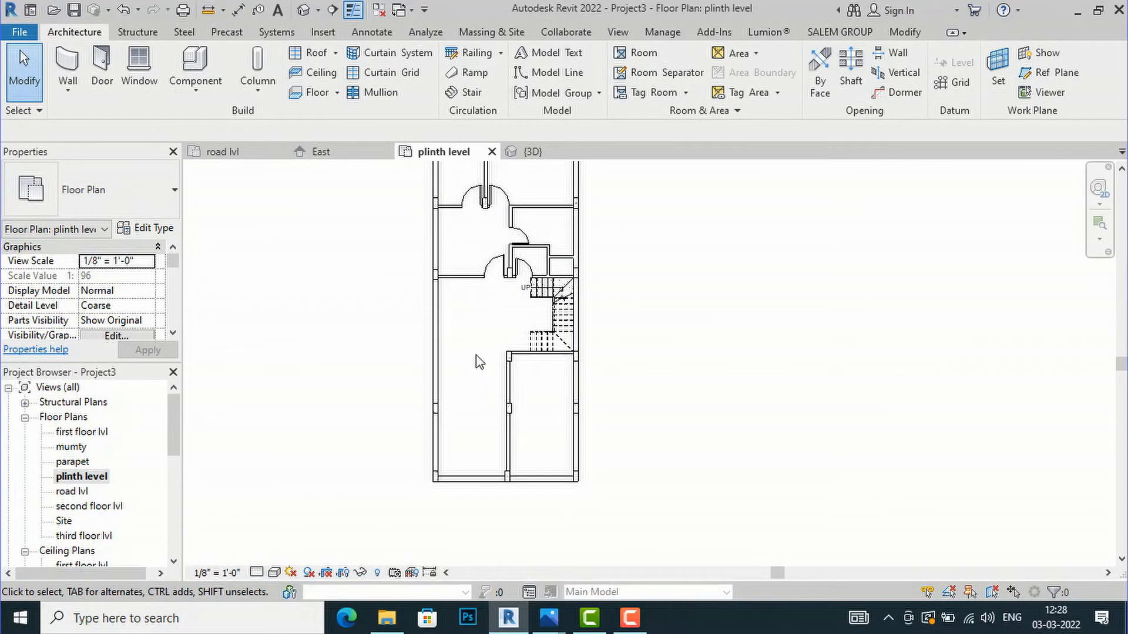
{"action": "scroll", "coordinate": [502, 336], "scroll_direction": "up", "scroll_amount": 2}
{"action": "left_click", "coordinate": [515, 365]}
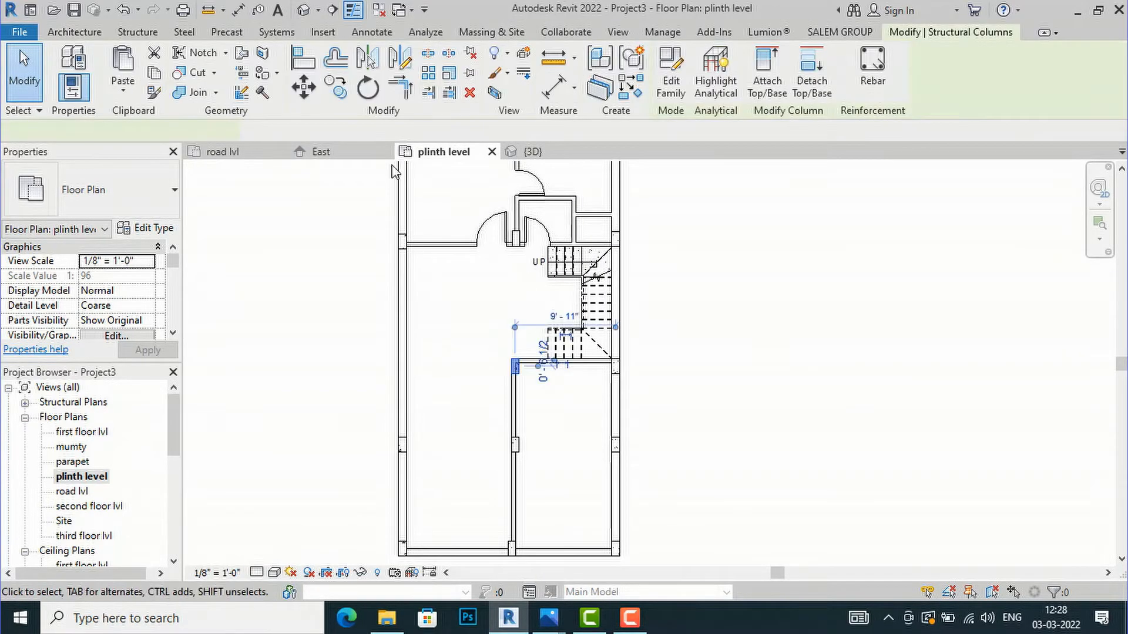
{"action": "scroll", "coordinate": [529, 375], "scroll_direction": "up", "scroll_amount": 1}
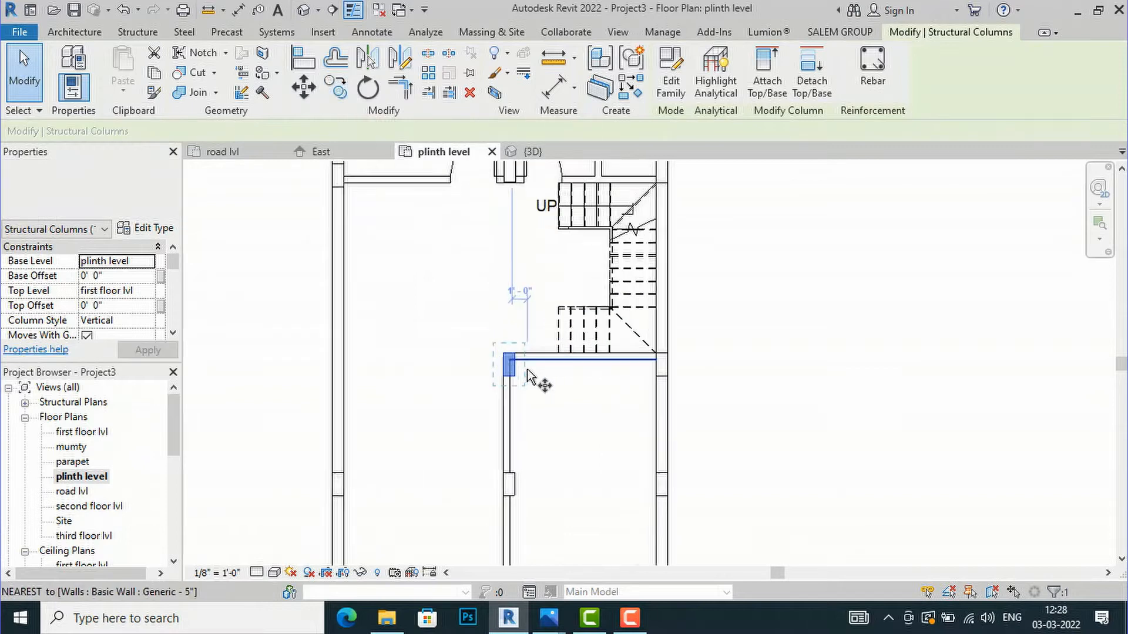
{"action": "scroll", "coordinate": [529, 376], "scroll_direction": "up", "scroll_amount": 2}
{"action": "key", "text": "c"}
{"action": "key", "text": "o"}
{"action": "left_click", "coordinate": [502, 355]}
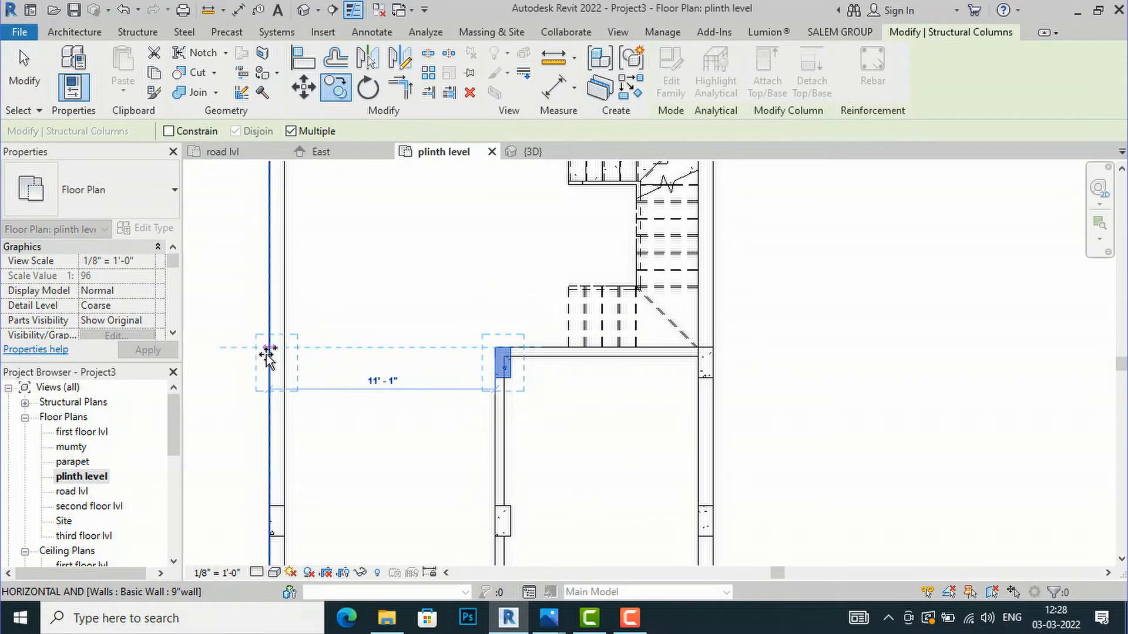
{"action": "left_click", "coordinate": [272, 347]}
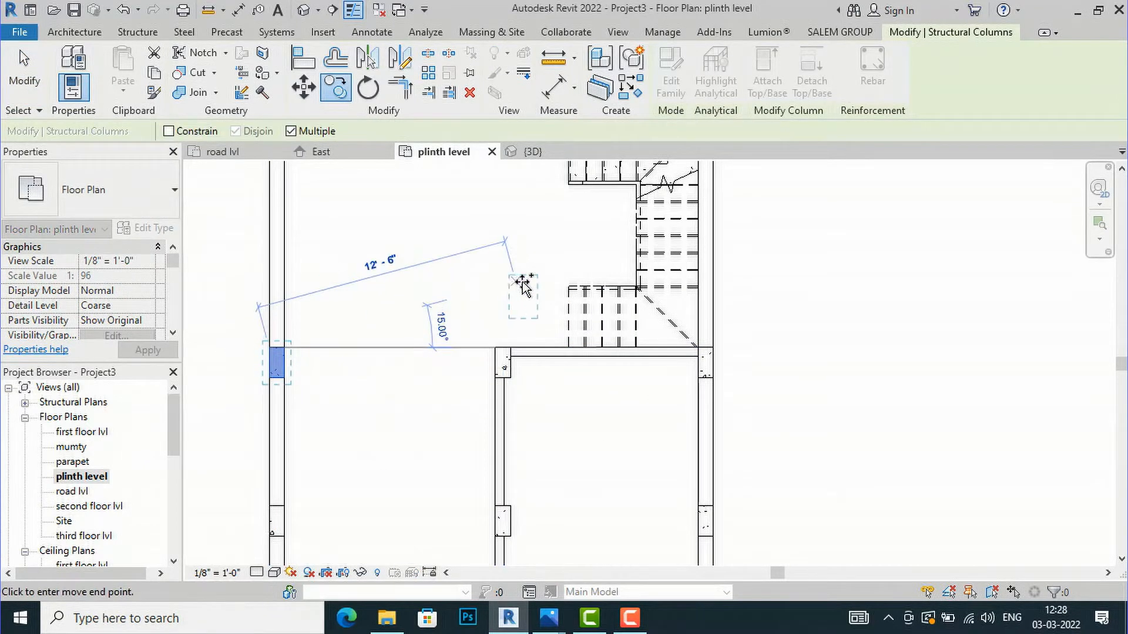
{"action": "key", "text": "Escape"}
{"action": "key", "text": "Escape"}
{"action": "scroll", "coordinate": [290, 323], "scroll_direction": "down", "scroll_amount": 5}
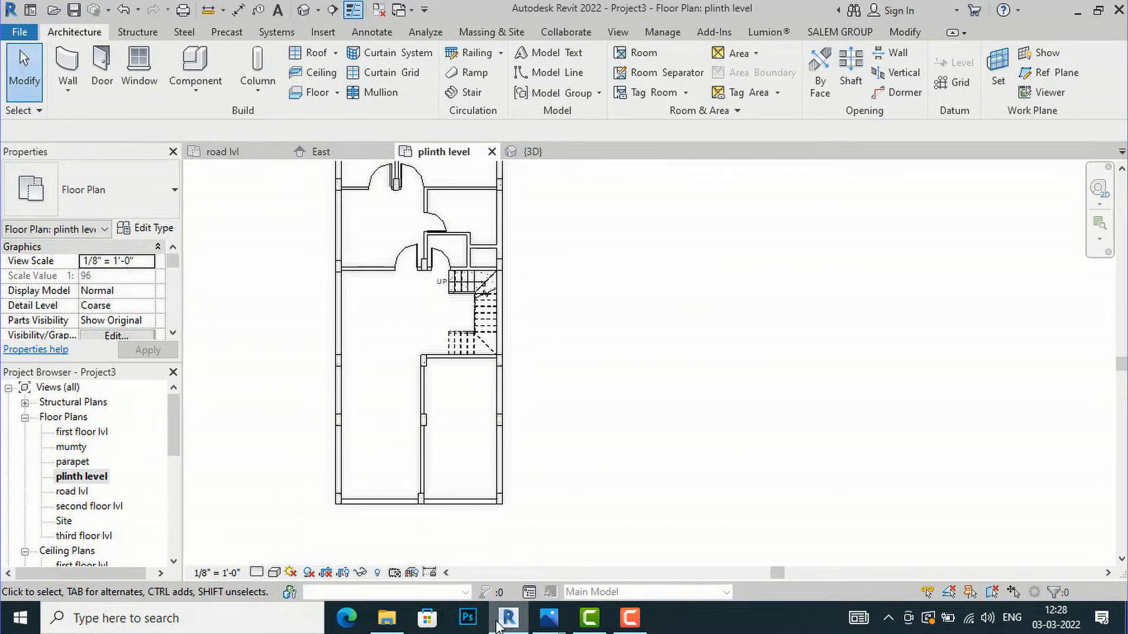
Open the GROUND FLOOR 20-1-18 plan image from File Explorer, examine its column layout against the model, and return to Revit.
{"action": "left_click", "coordinate": [389, 621]}
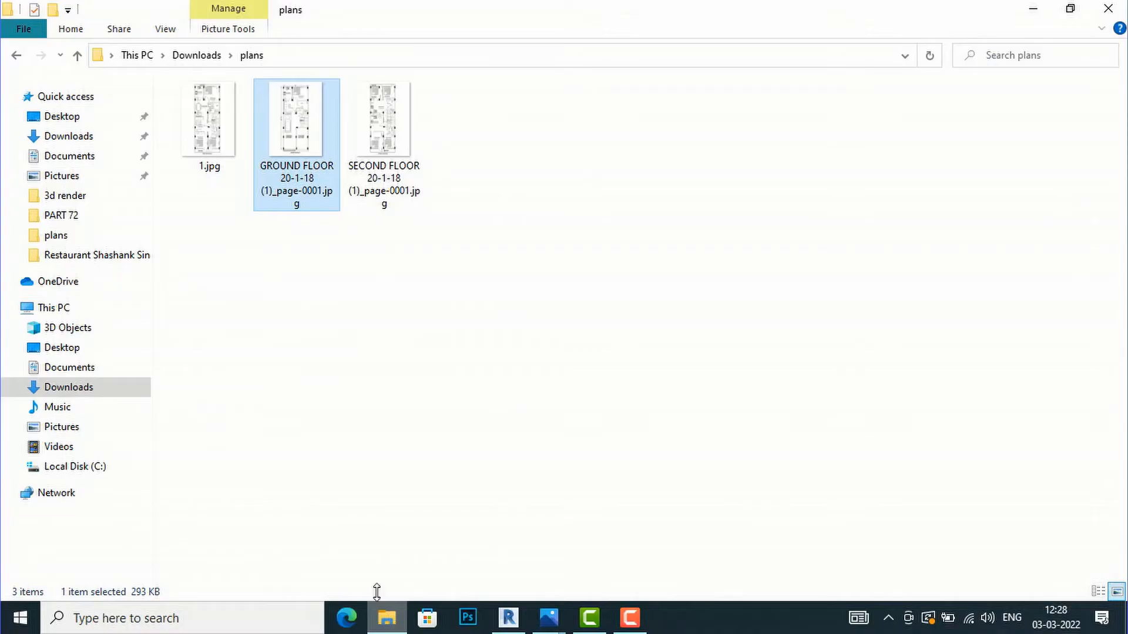
{"action": "double_click", "coordinate": [317, 185]}
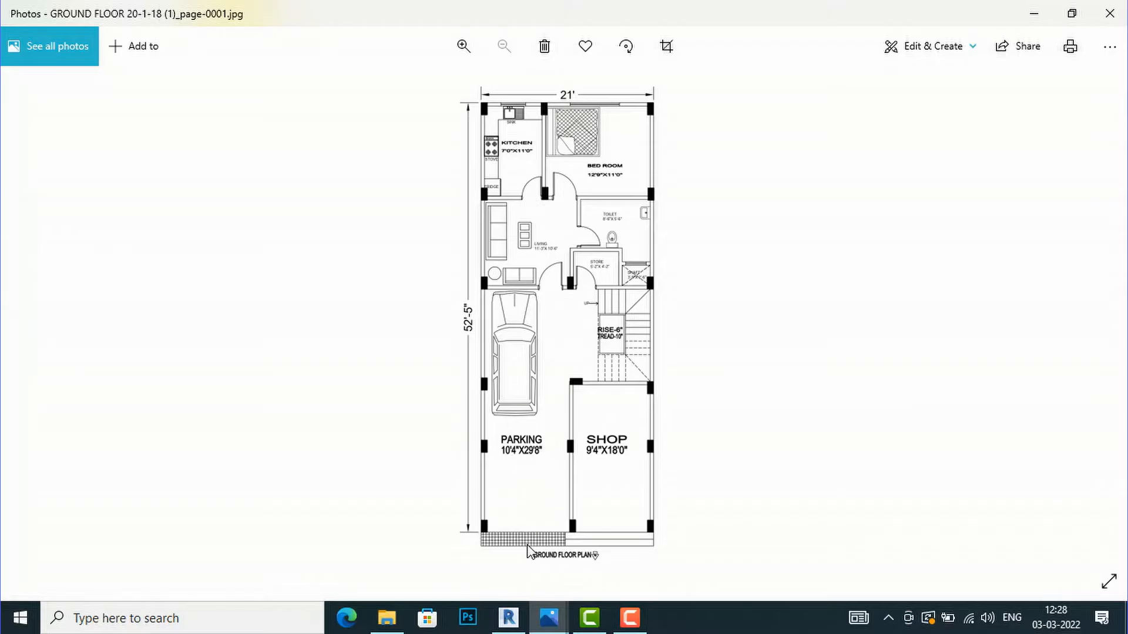
{"action": "left_click", "coordinate": [509, 618]}
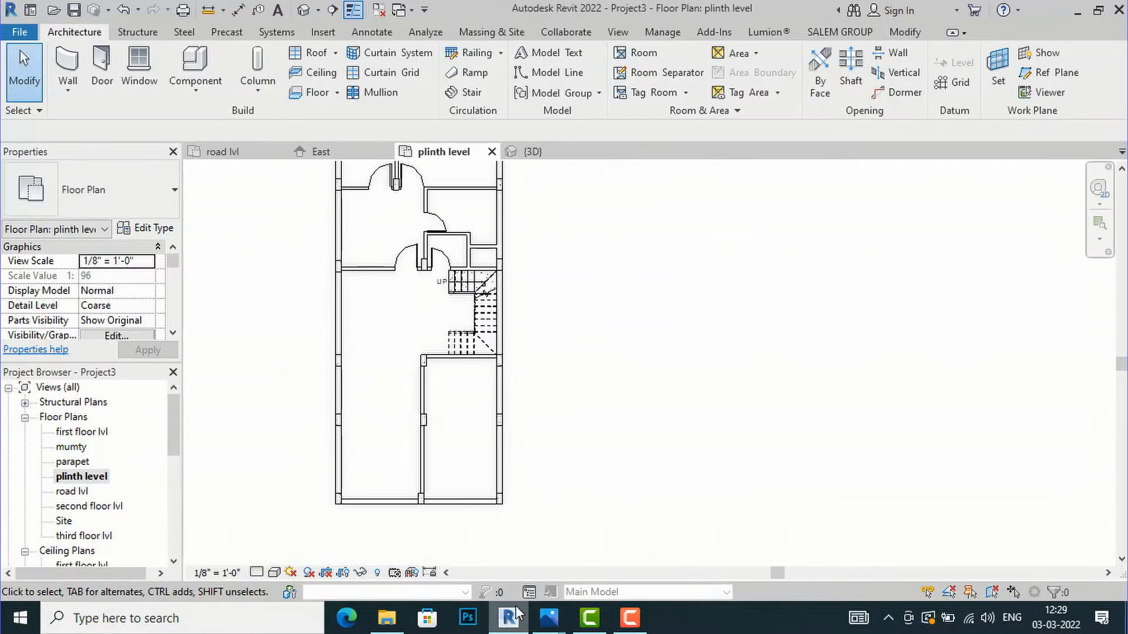
{"action": "scroll", "coordinate": [552, 496], "scroll_direction": "down", "scroll_amount": 1}
{"action": "scroll", "coordinate": [552, 496], "scroll_direction": "down", "scroll_amount": 1}
{"action": "scroll", "coordinate": [388, 451], "scroll_direction": "up", "scroll_amount": 2}
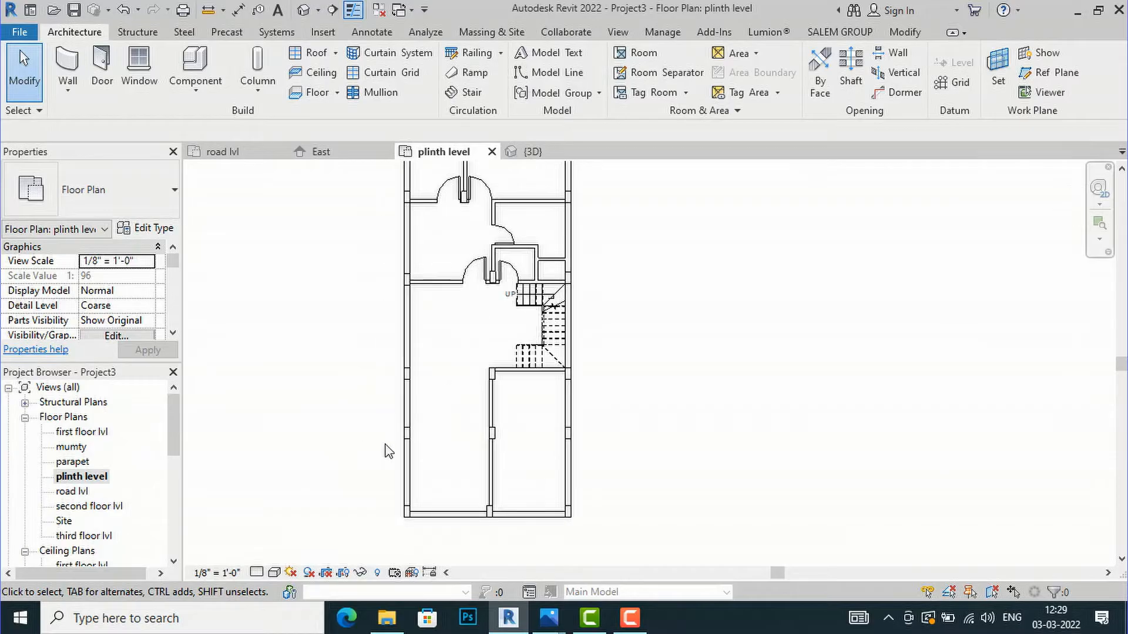
Check the type dimensions of the 12 x 19 column midway along the parking's outer wall.
{"action": "scroll", "coordinate": [459, 451], "scroll_direction": "up", "scroll_amount": 4}
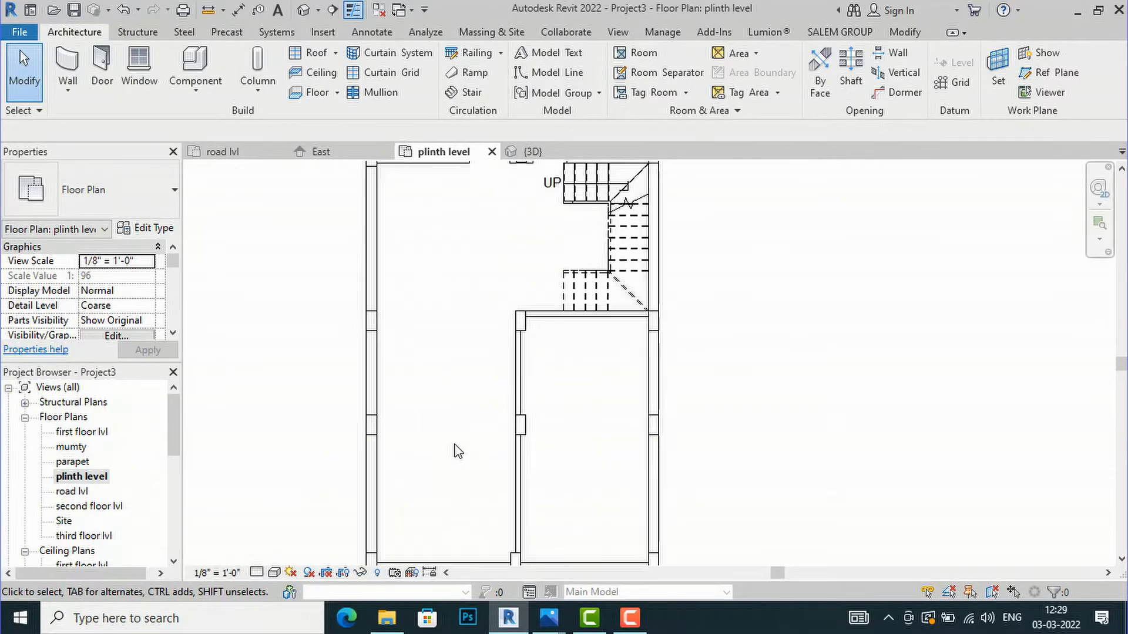
{"action": "left_click", "coordinate": [360, 436]}
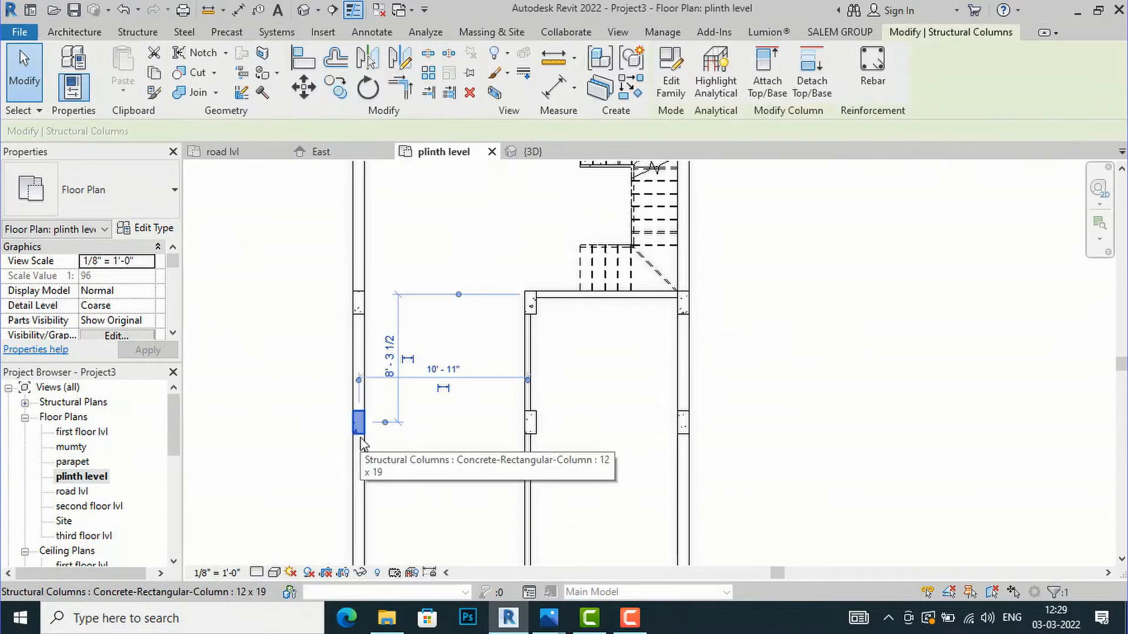
{"action": "left_click", "coordinate": [149, 230]}
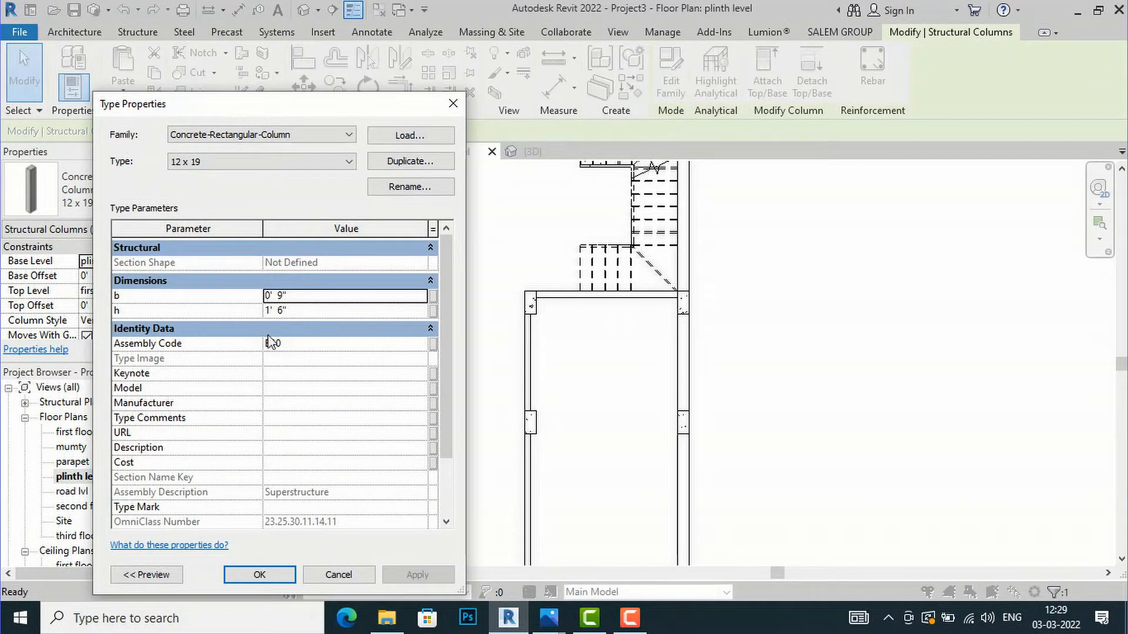
{"action": "left_click", "coordinate": [455, 106]}
Set the cut foreground pattern of the column's Concrete, Cast-in-Place gray material to <Solid fill>.
{"action": "scroll", "coordinate": [76, 276], "scroll_direction": "down", "scroll_amount": 5}
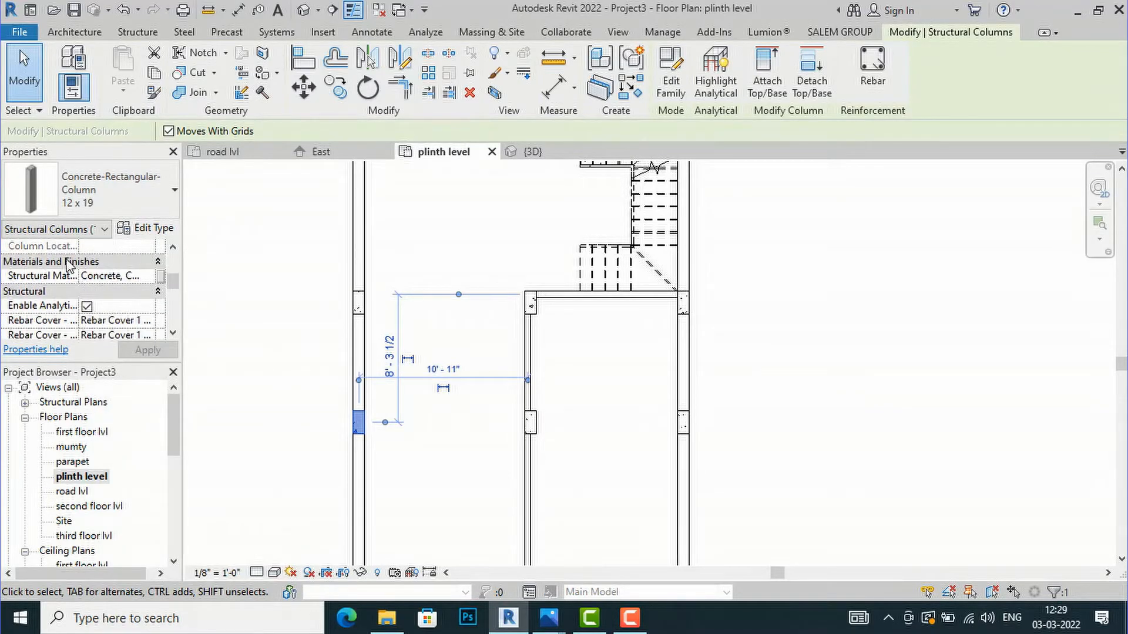
{"action": "left_click", "coordinate": [149, 281]}
{"action": "left_click", "coordinate": [159, 277]}
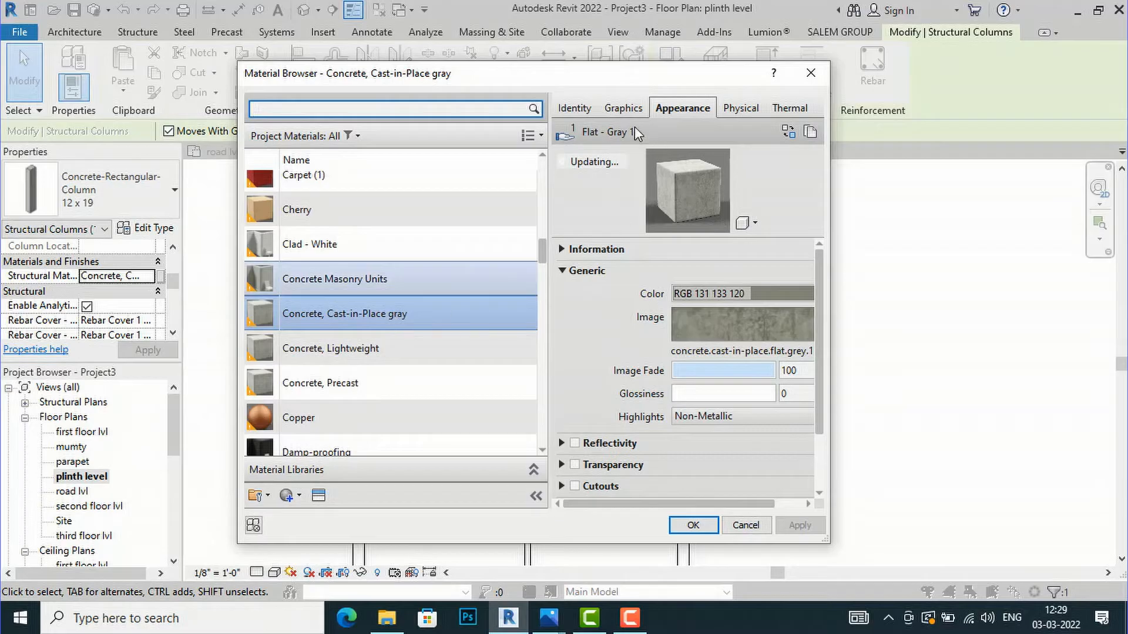
{"action": "left_click", "coordinate": [635, 111]}
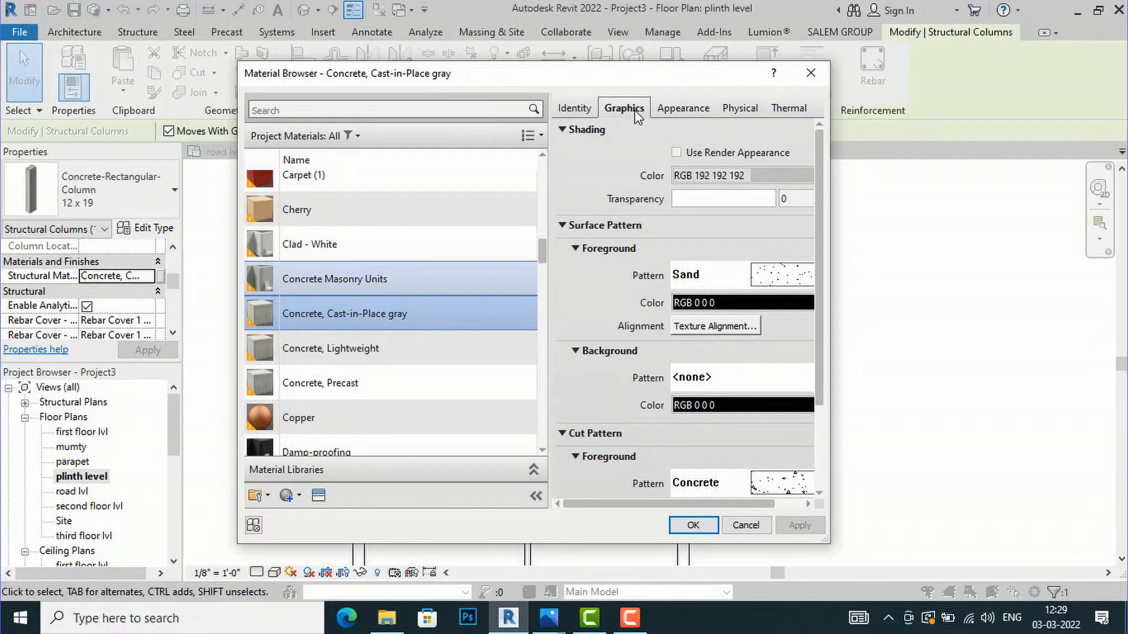
{"action": "scroll", "coordinate": [777, 347], "scroll_direction": "down", "scroll_amount": 2}
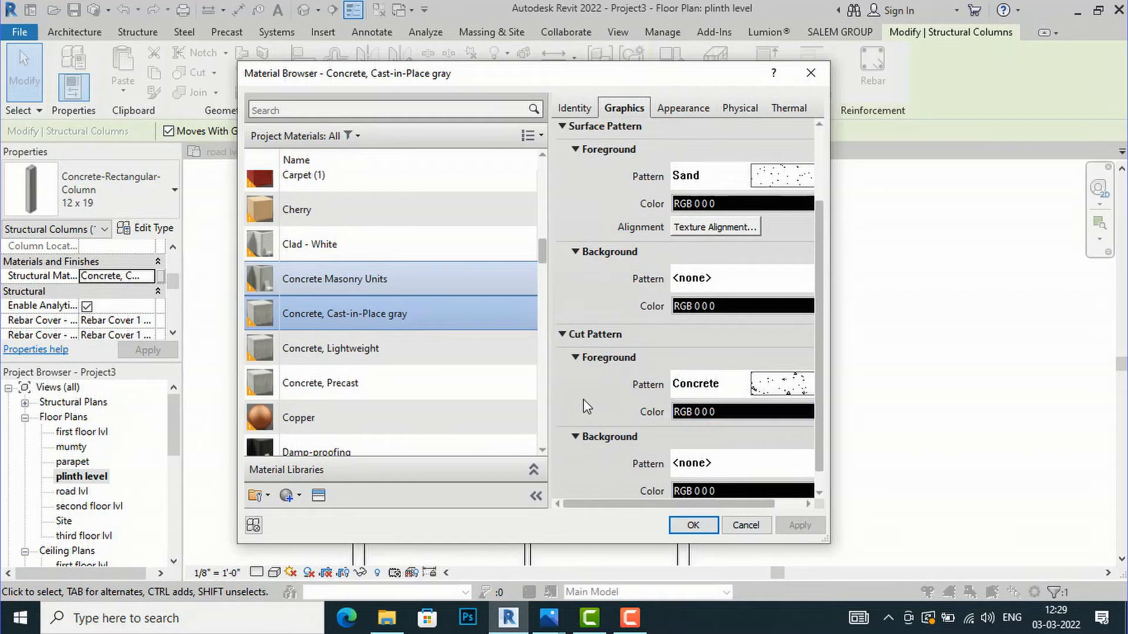
{"action": "left_click", "coordinate": [778, 390]}
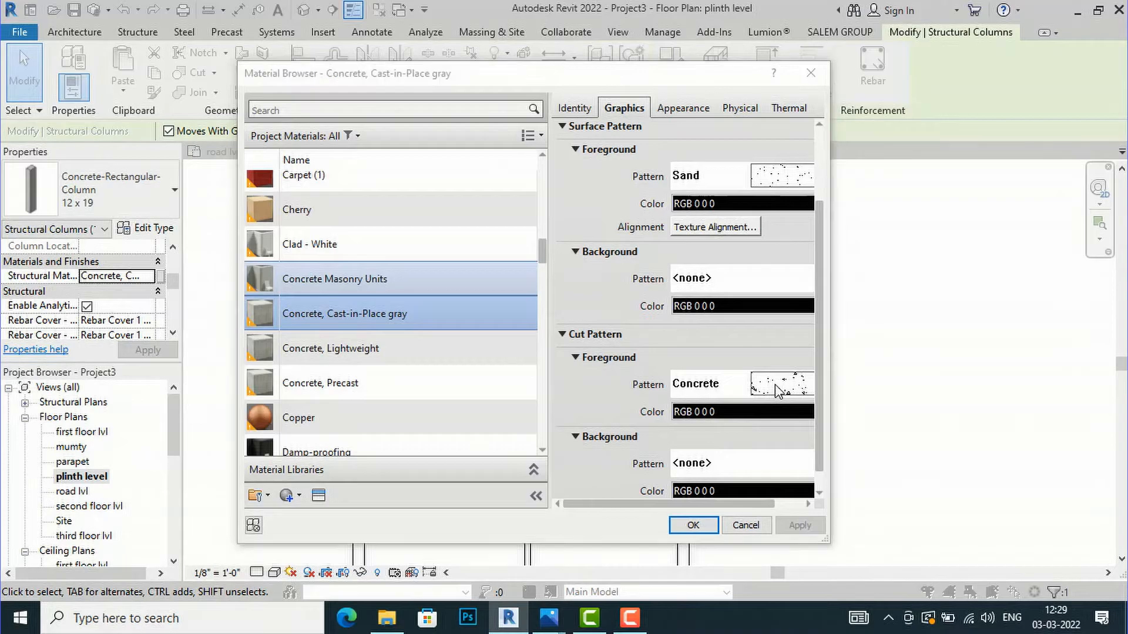
{"action": "left_click", "coordinate": [559, 276]}
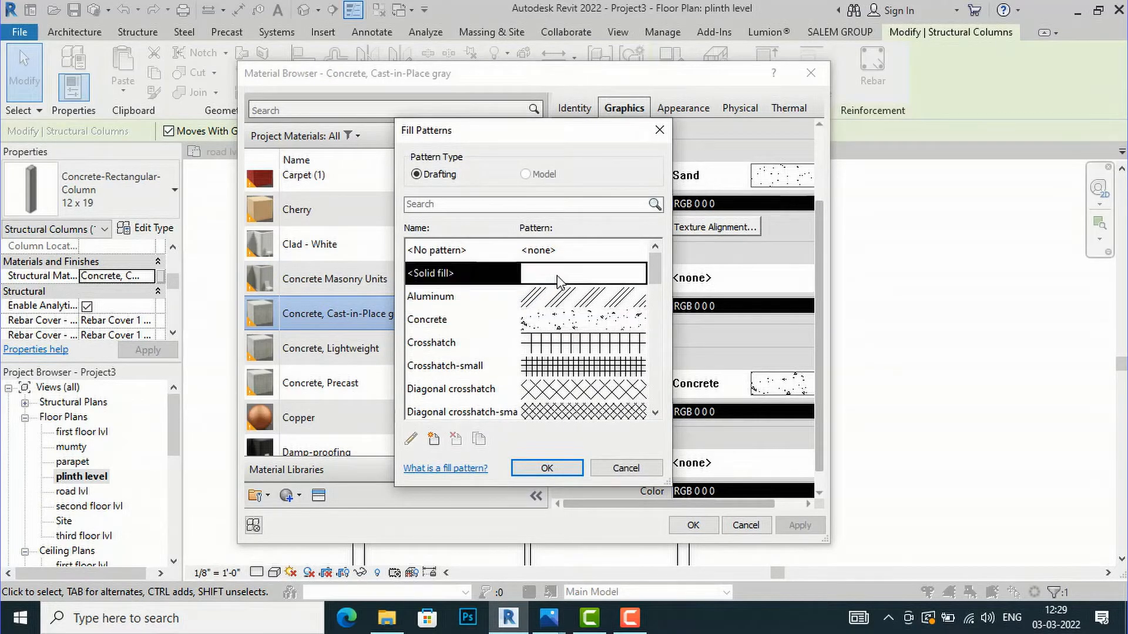
{"action": "left_click", "coordinate": [545, 468]}
{"action": "left_click", "coordinate": [800, 525]}
{"action": "left_click", "coordinate": [692, 526]}
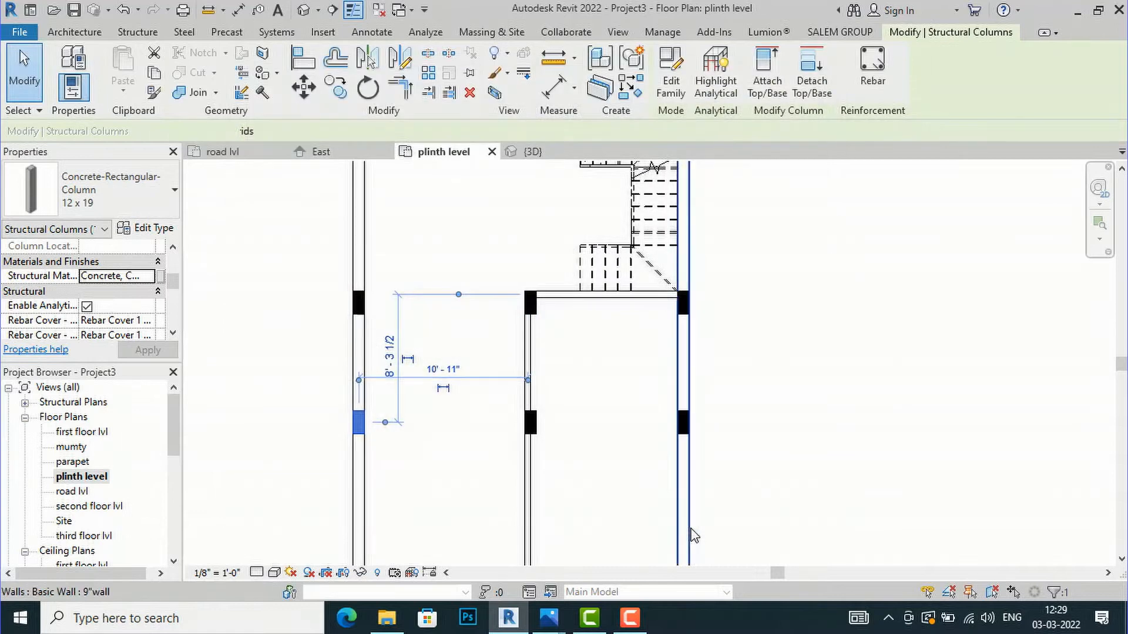
{"action": "left_click", "coordinate": [775, 397]}
Override the Walls category's cut foreground pattern with Masonry - Brick in the plinth level plan's visibility/graphic overrides.
{"action": "scroll", "coordinate": [416, 270], "scroll_direction": "down", "scroll_amount": 4}
{"action": "scroll", "coordinate": [464, 471], "scroll_direction": "down", "scroll_amount": 3}
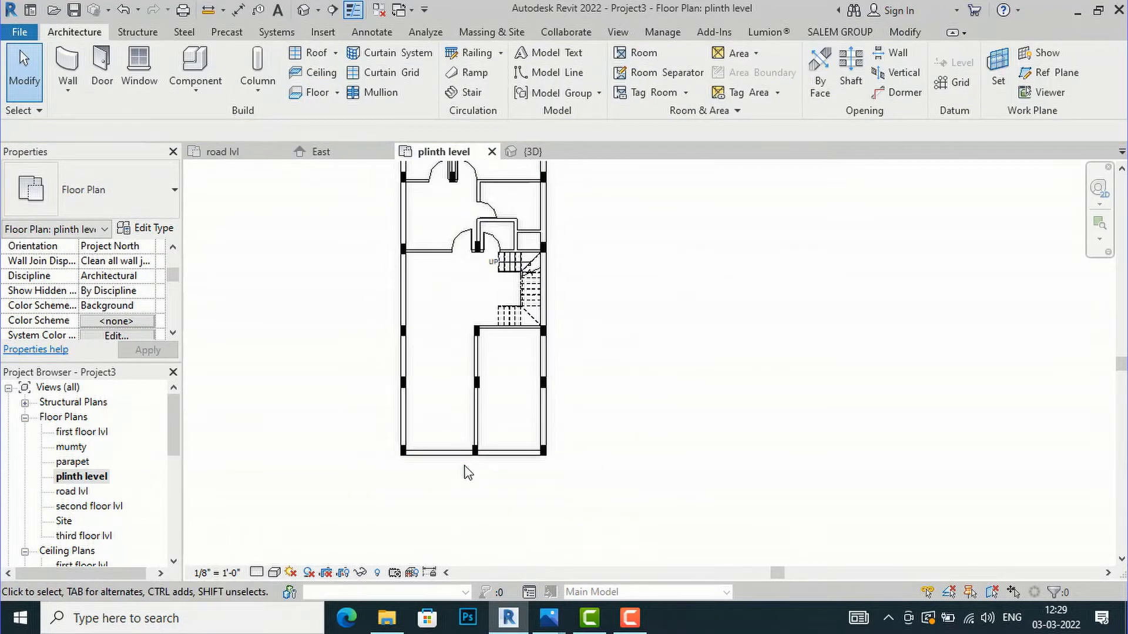
{"action": "scroll", "coordinate": [467, 472], "scroll_direction": "down", "scroll_amount": 1}
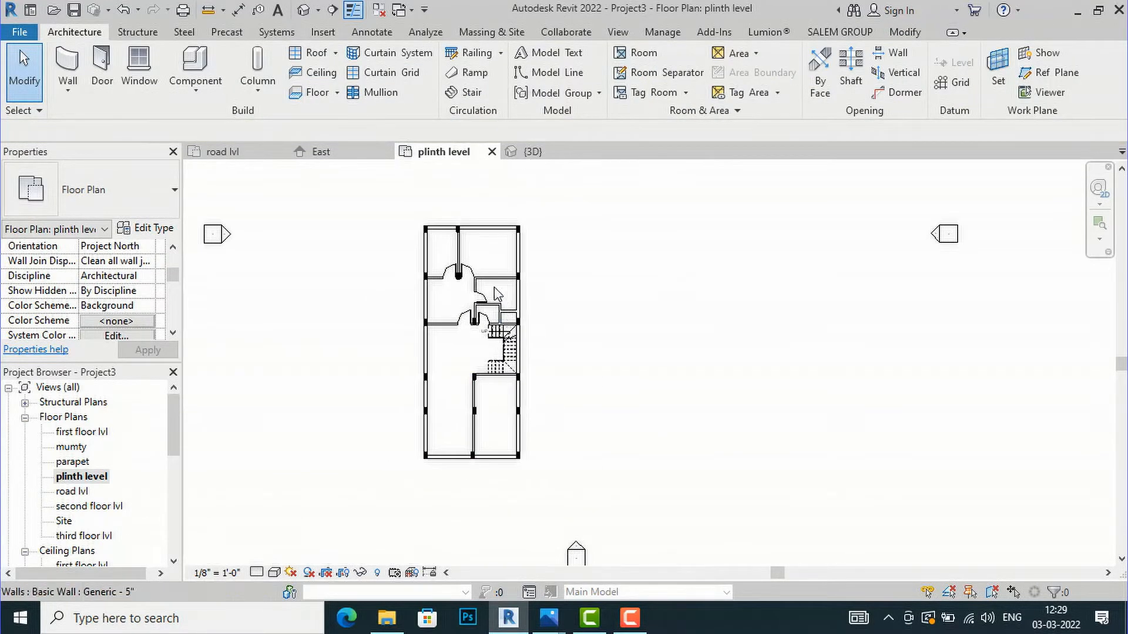
{"action": "scroll", "coordinate": [498, 269], "scroll_direction": "up", "scroll_amount": 2}
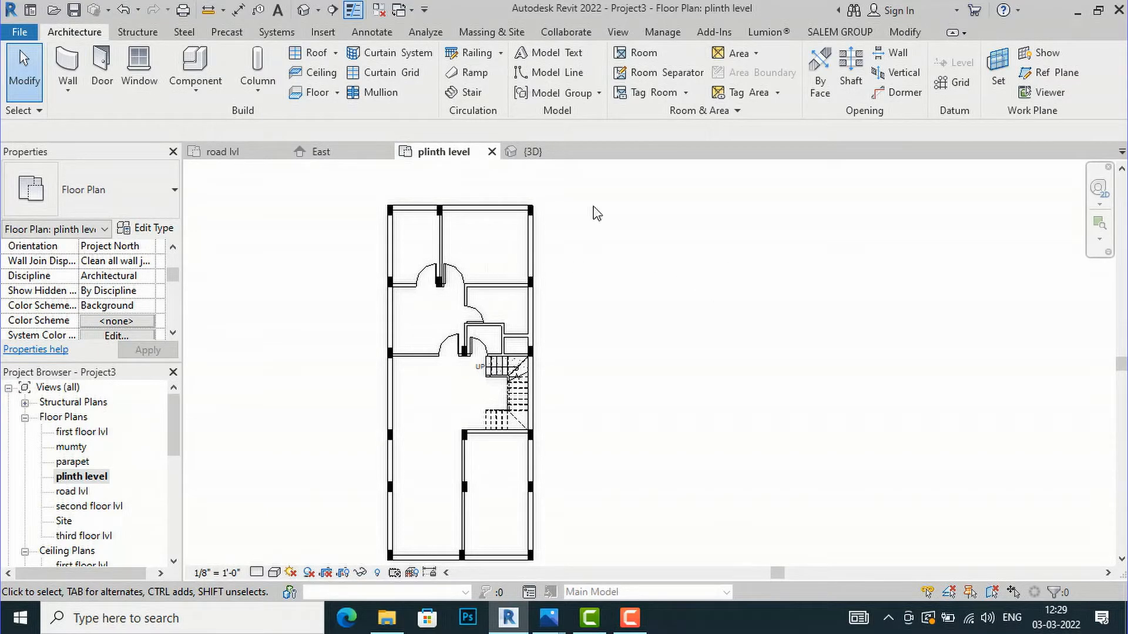
{"action": "scroll", "coordinate": [426, 475], "scroll_direction": "up", "scroll_amount": 1}
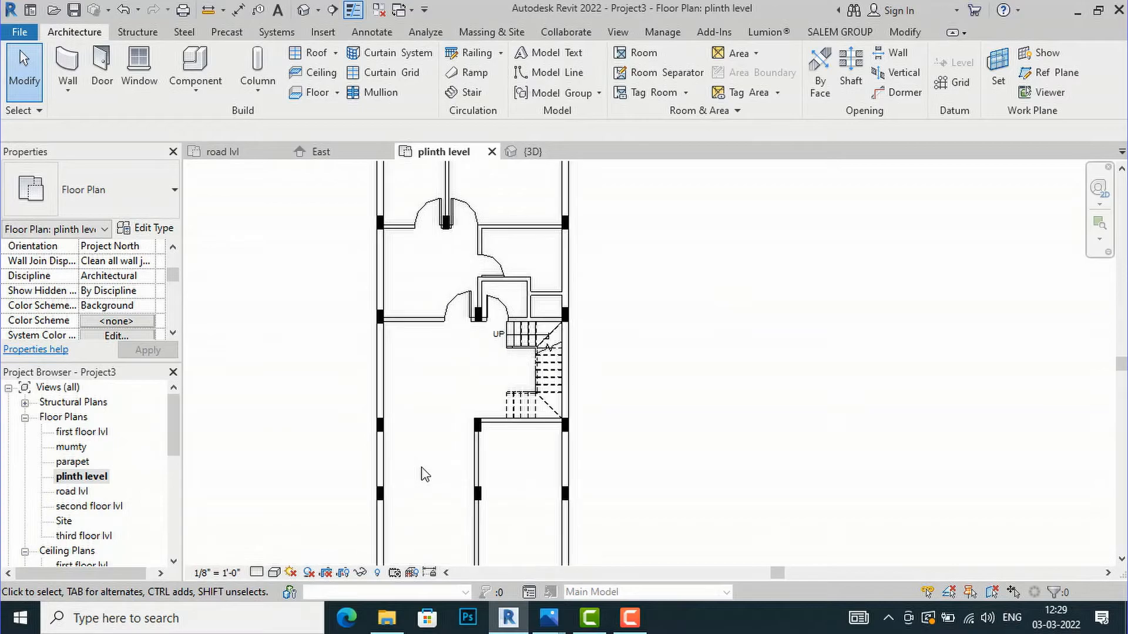
{"action": "key", "text": "v"}
{"action": "key", "text": "g"}
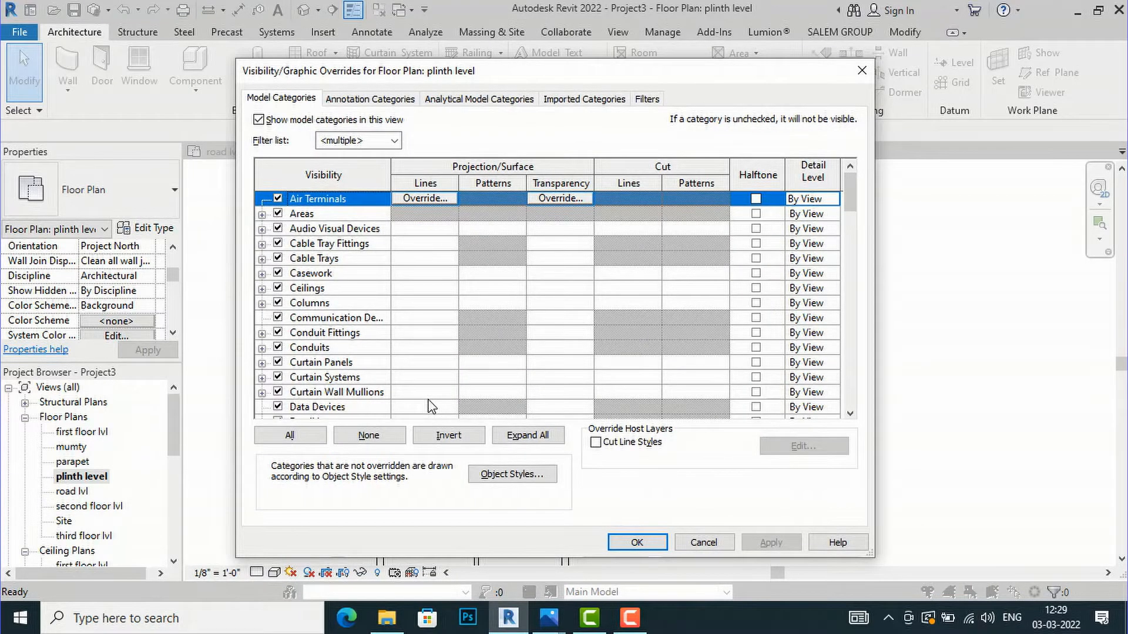
{"action": "scroll", "coordinate": [445, 312], "scroll_direction": "down", "scroll_amount": 10}
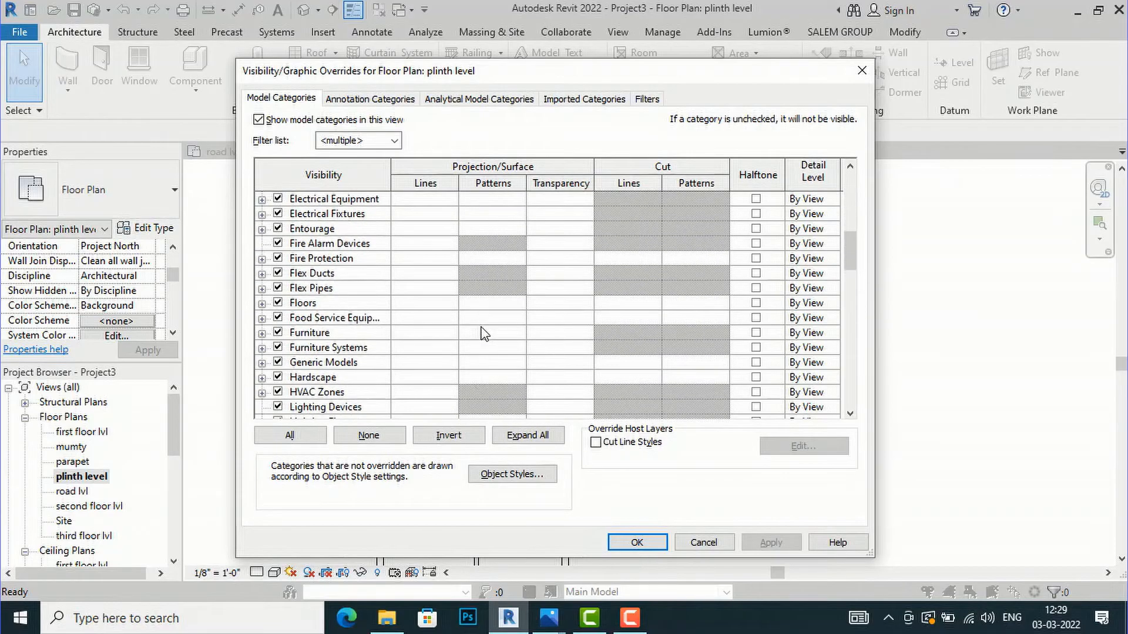
{"action": "scroll", "coordinate": [482, 333], "scroll_direction": "down", "scroll_amount": 12}
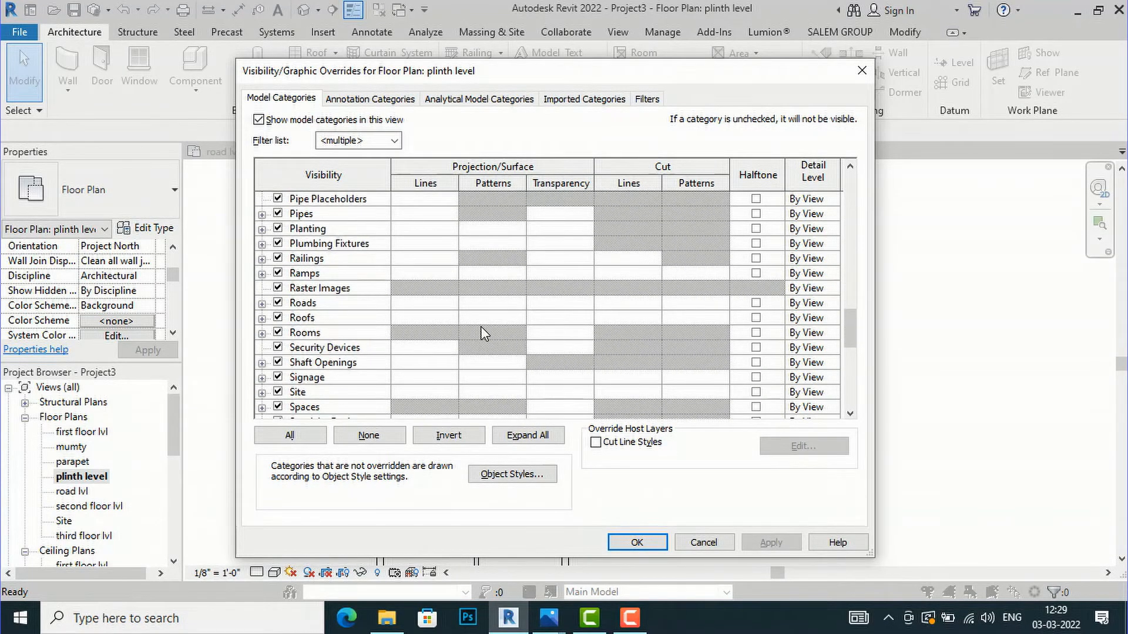
{"action": "scroll", "coordinate": [488, 344], "scroll_direction": "down", "scroll_amount": 10}
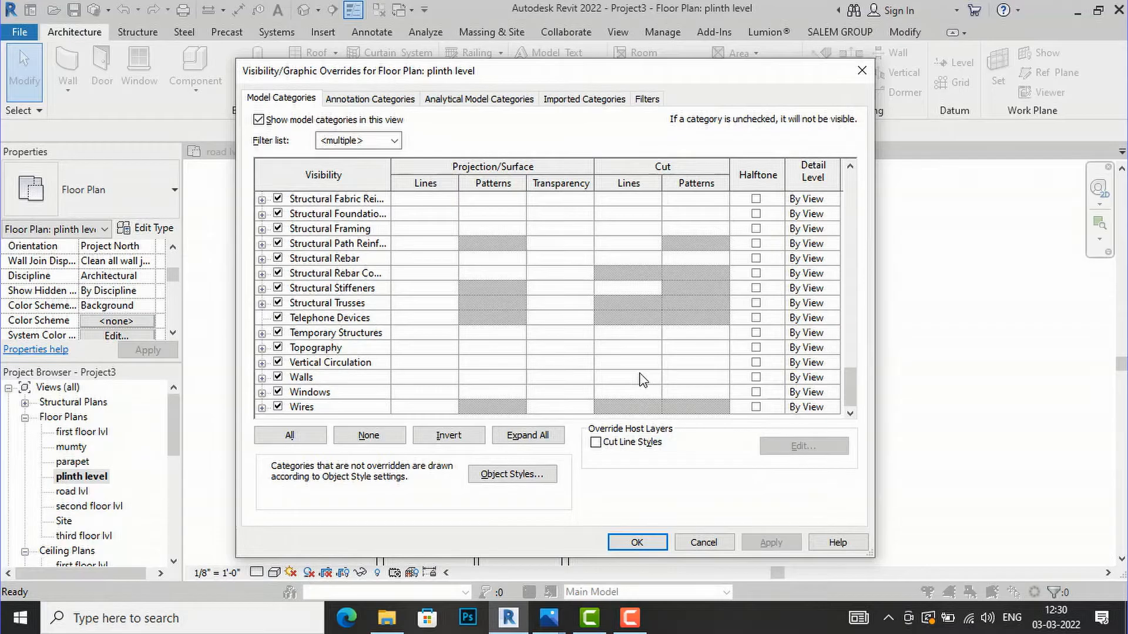
{"action": "left_click", "coordinate": [690, 377]}
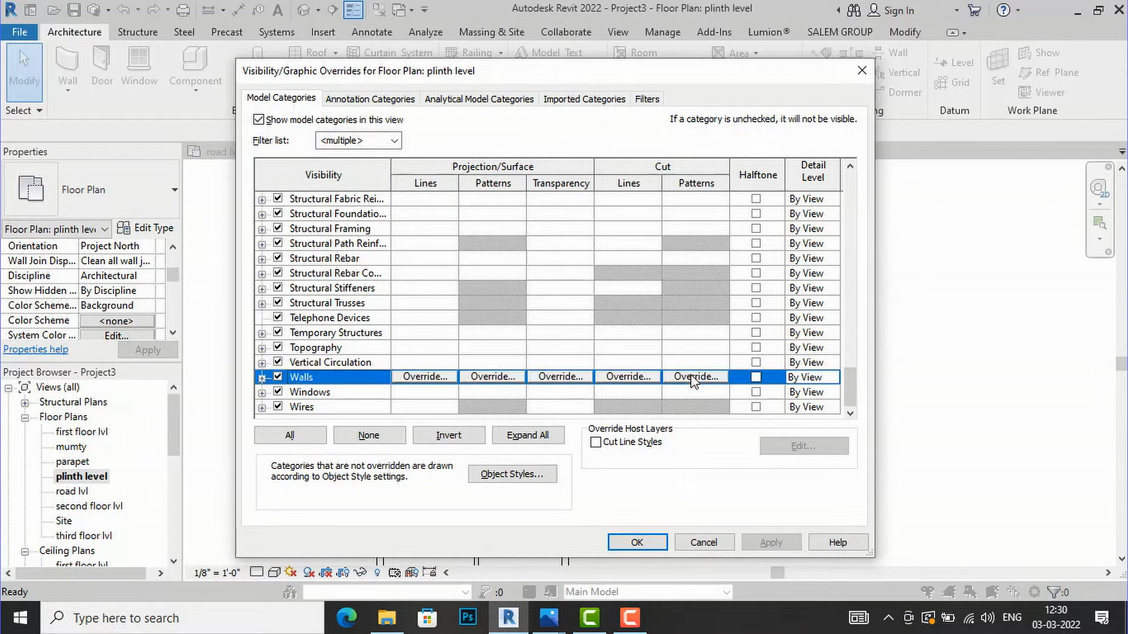
{"action": "left_click", "coordinate": [693, 379]}
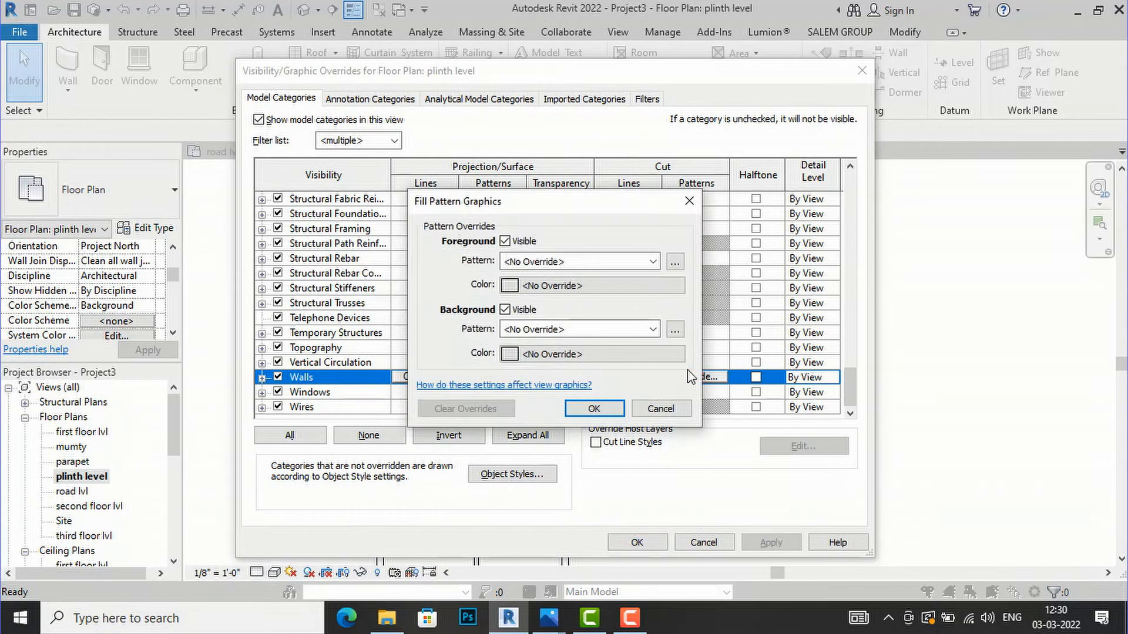
{"action": "left_click", "coordinate": [652, 261]}
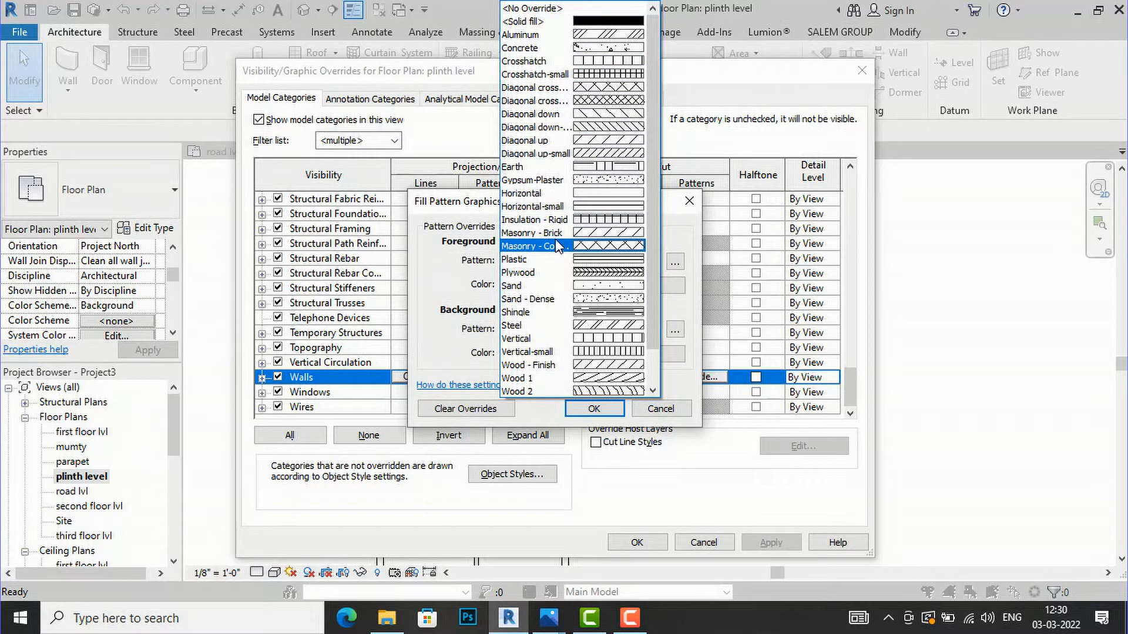
{"action": "scroll", "coordinate": [558, 246], "scroll_direction": "down", "scroll_amount": 1}
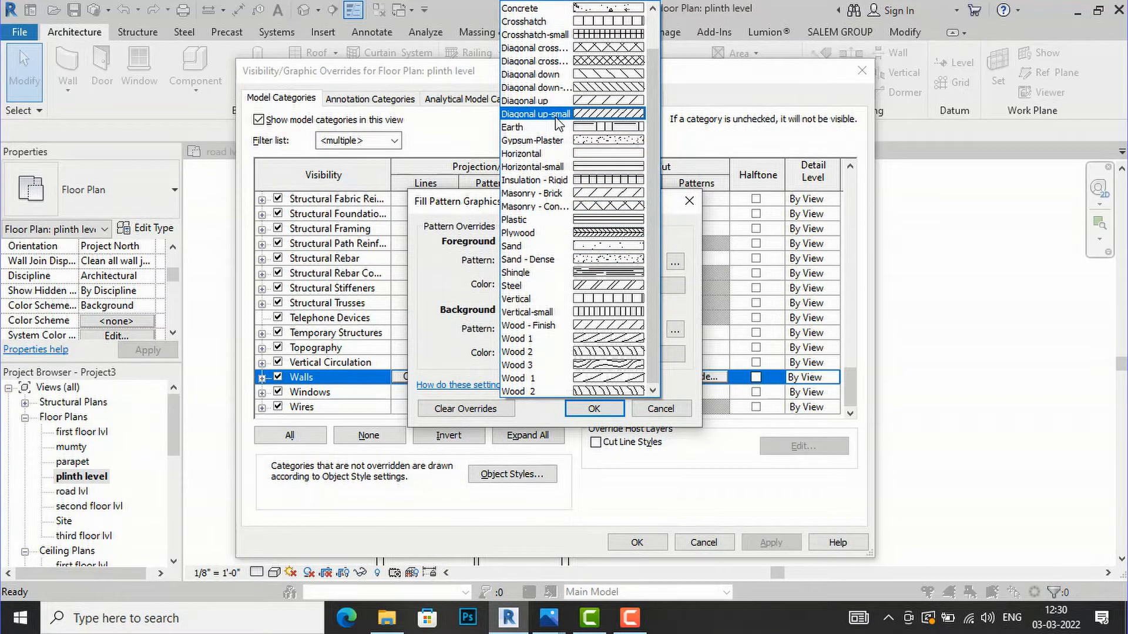
{"action": "left_click", "coordinate": [544, 194]}
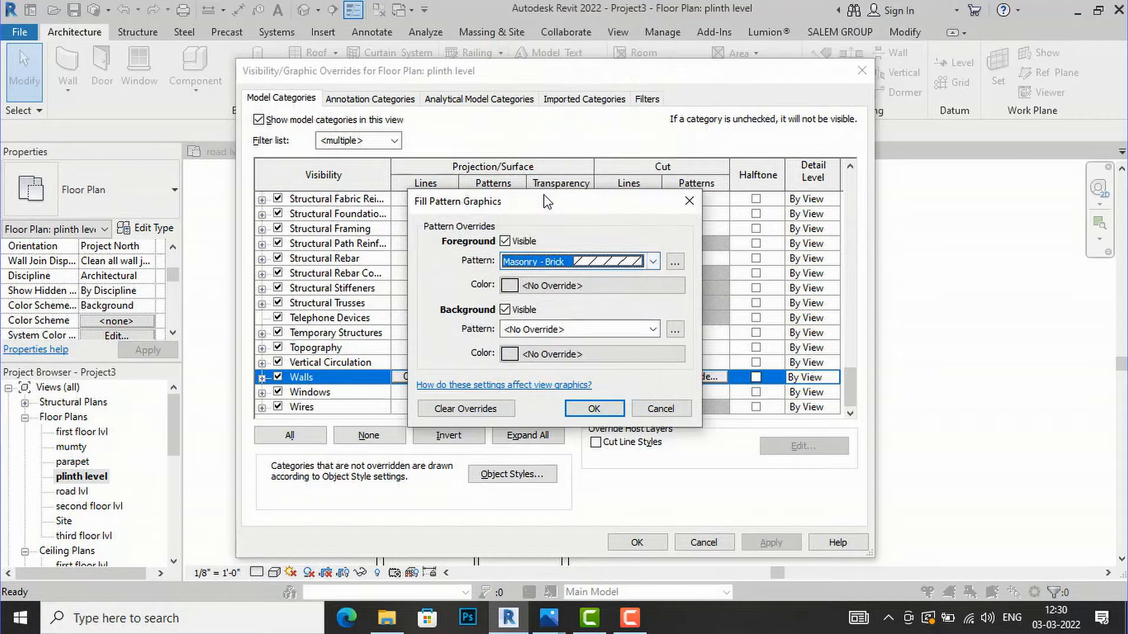
{"action": "left_click", "coordinate": [589, 407]}
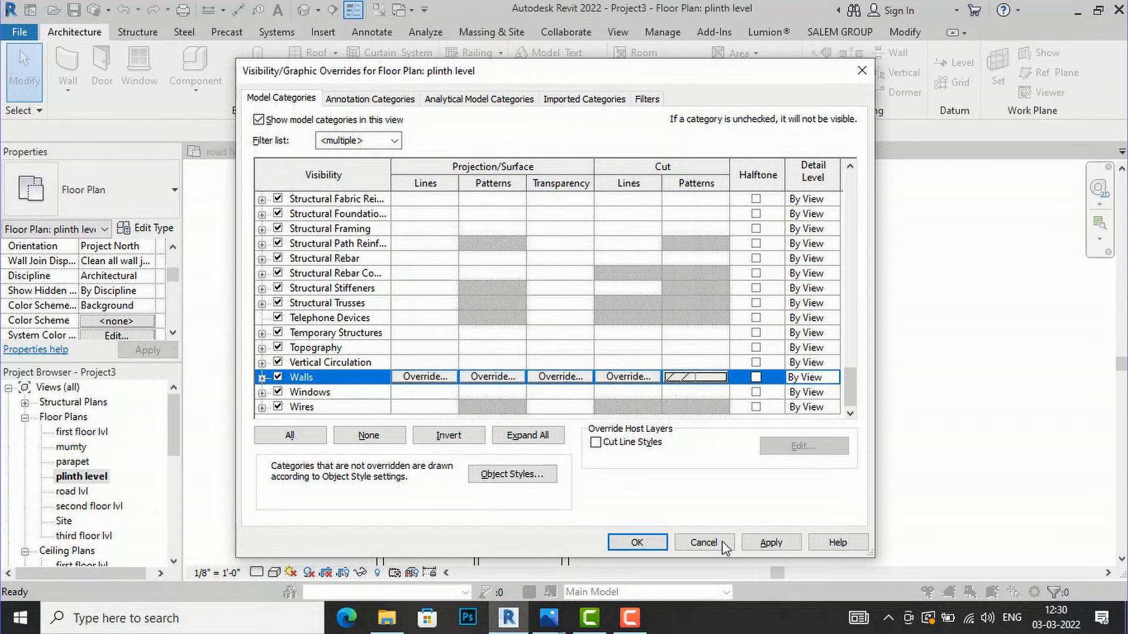
{"action": "left_click", "coordinate": [771, 542]}
{"action": "left_click", "coordinate": [640, 543]}
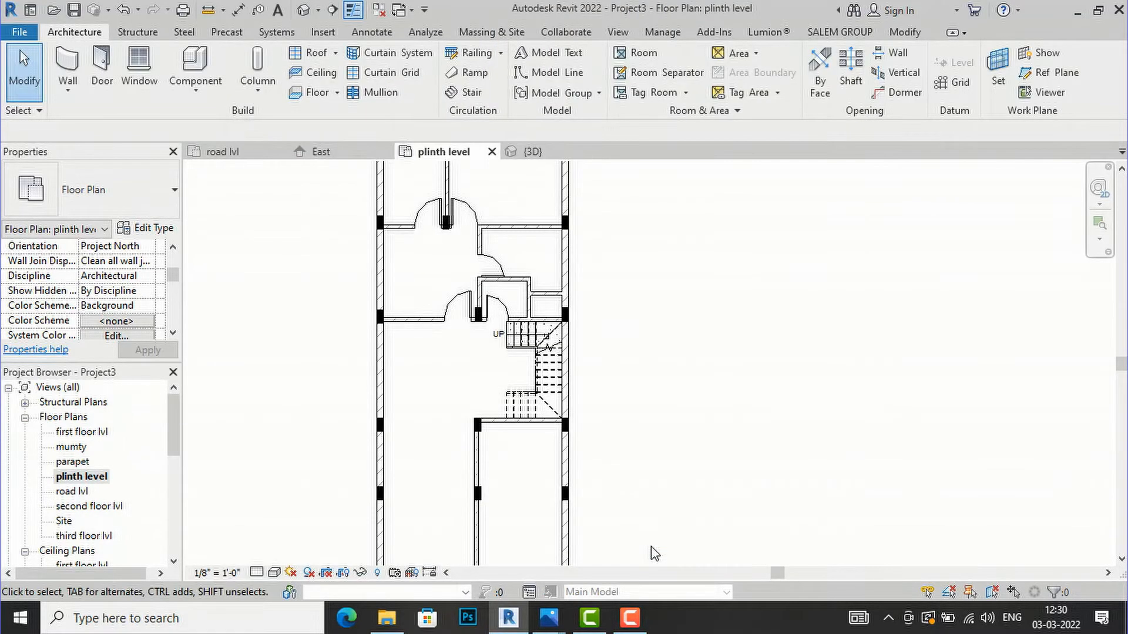
Examine the hatched plan, compare it with the GROUND FLOOR 20-1-18 plan image opened from File Explorer, and return to Revit.
{"action": "scroll", "coordinate": [382, 352], "scroll_direction": "up", "scroll_amount": 2}
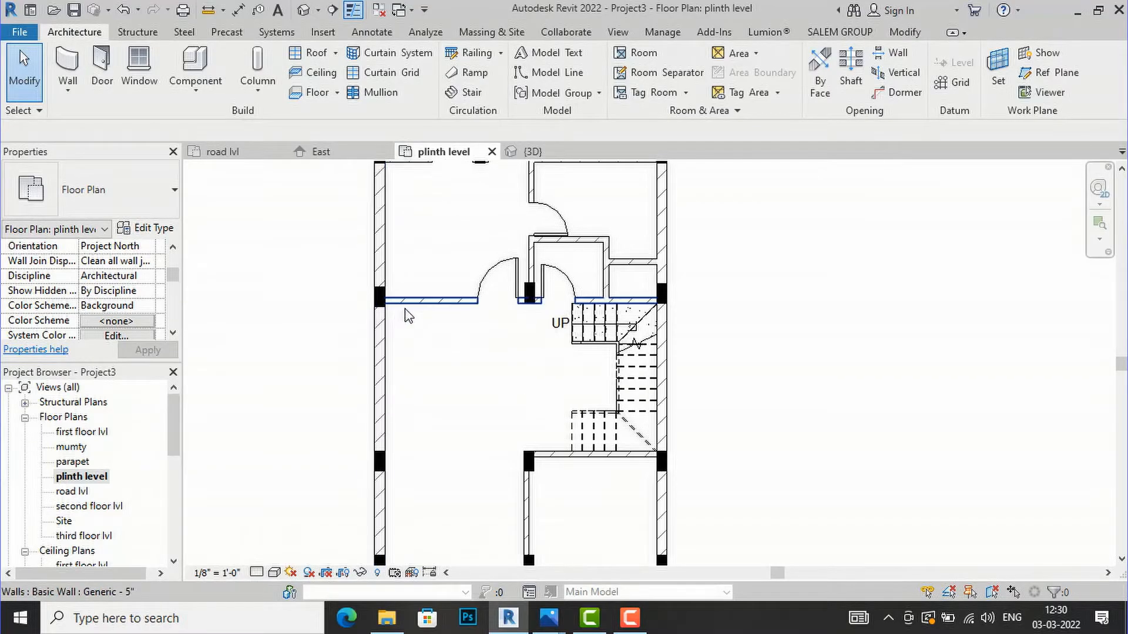
{"action": "scroll", "coordinate": [408, 315], "scroll_direction": "down", "scroll_amount": 3}
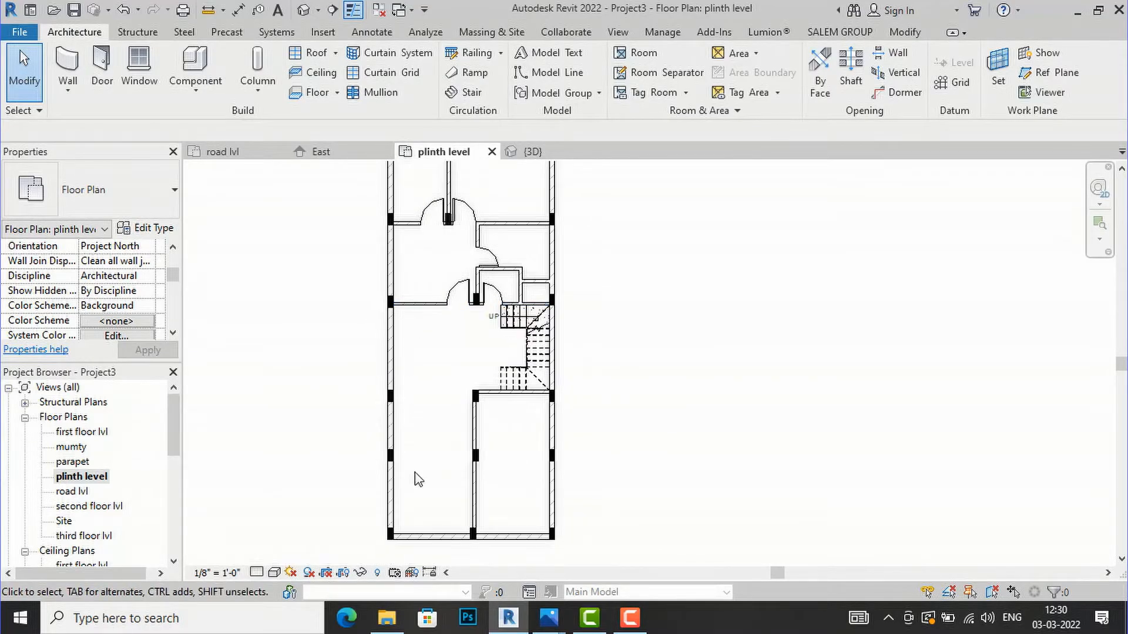
{"action": "scroll", "coordinate": [450, 414], "scroll_direction": "down", "scroll_amount": 2}
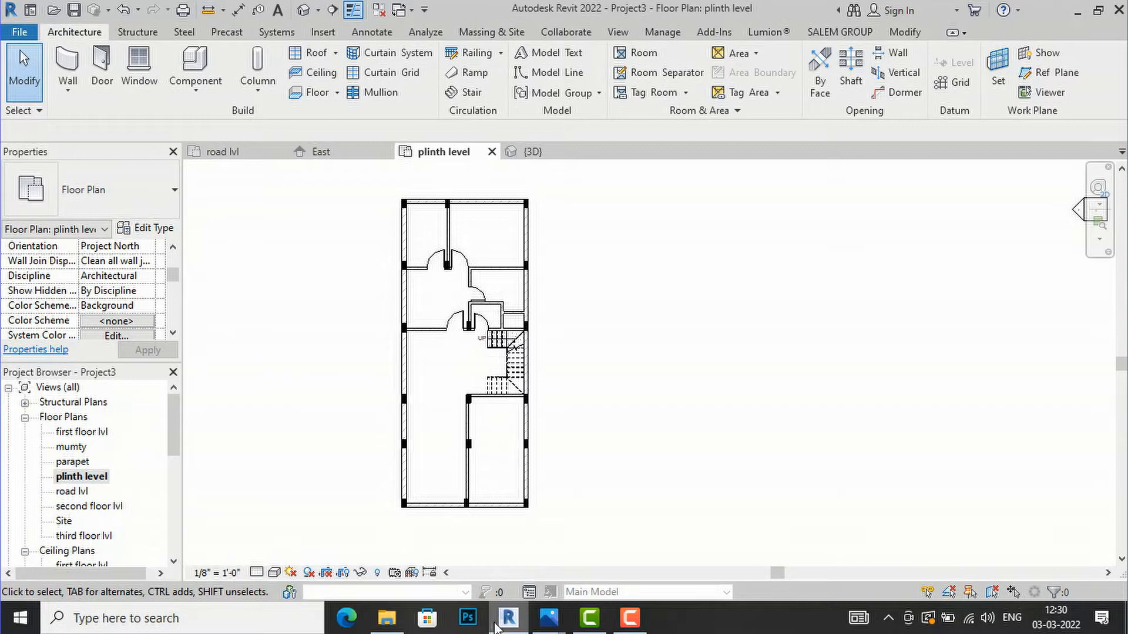
{"action": "left_click", "coordinate": [379, 624]}
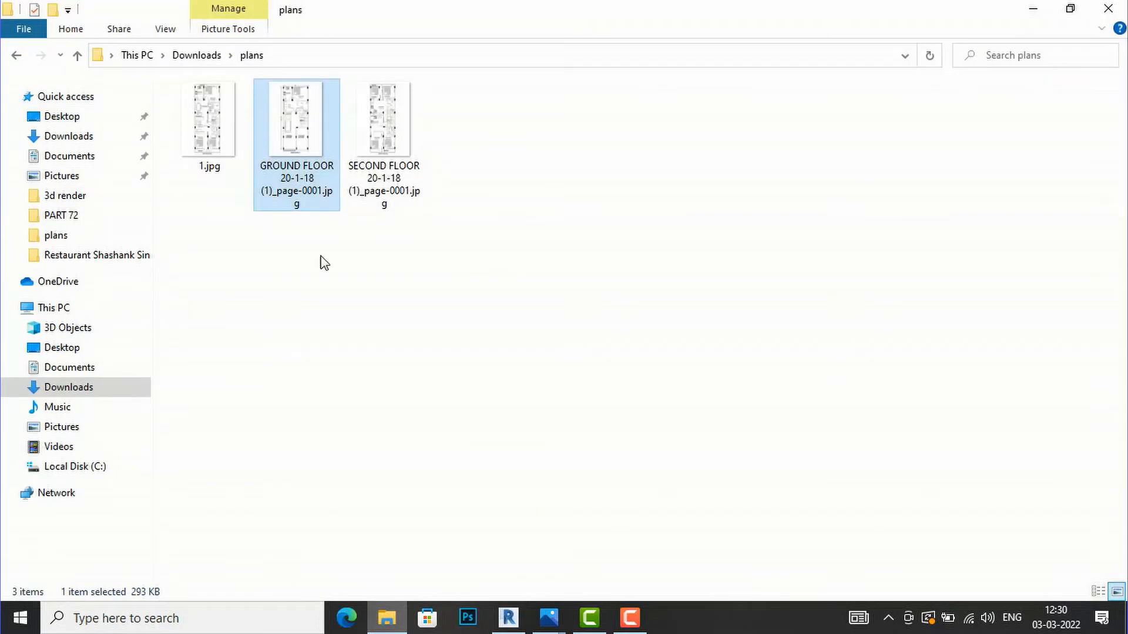
{"action": "double_click", "coordinate": [291, 188]}
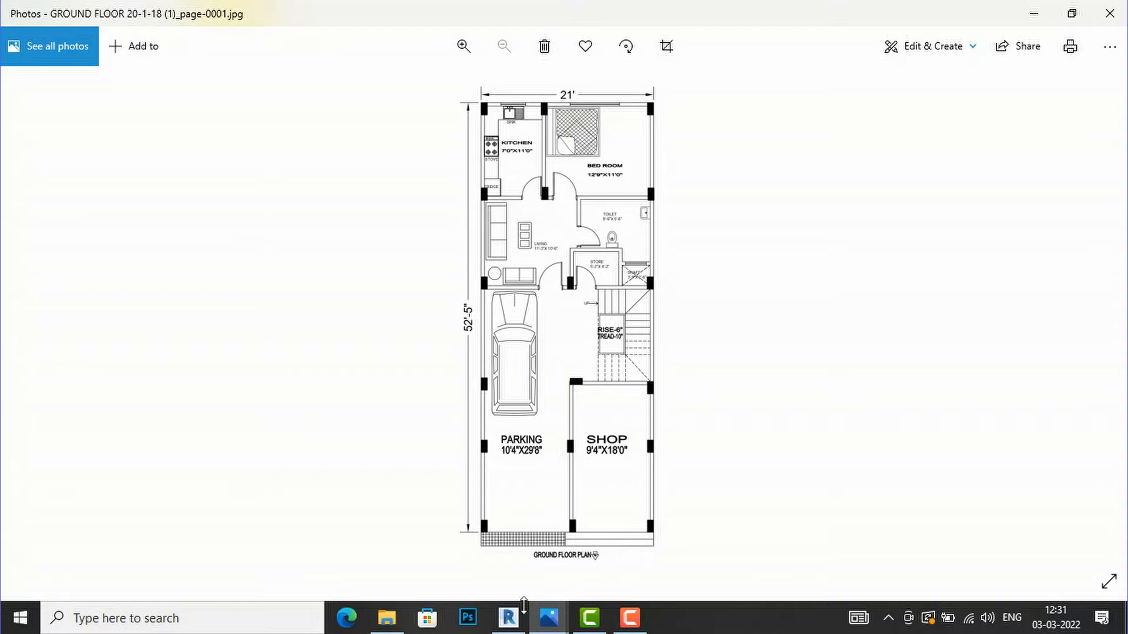
{"action": "left_click", "coordinate": [516, 622]}
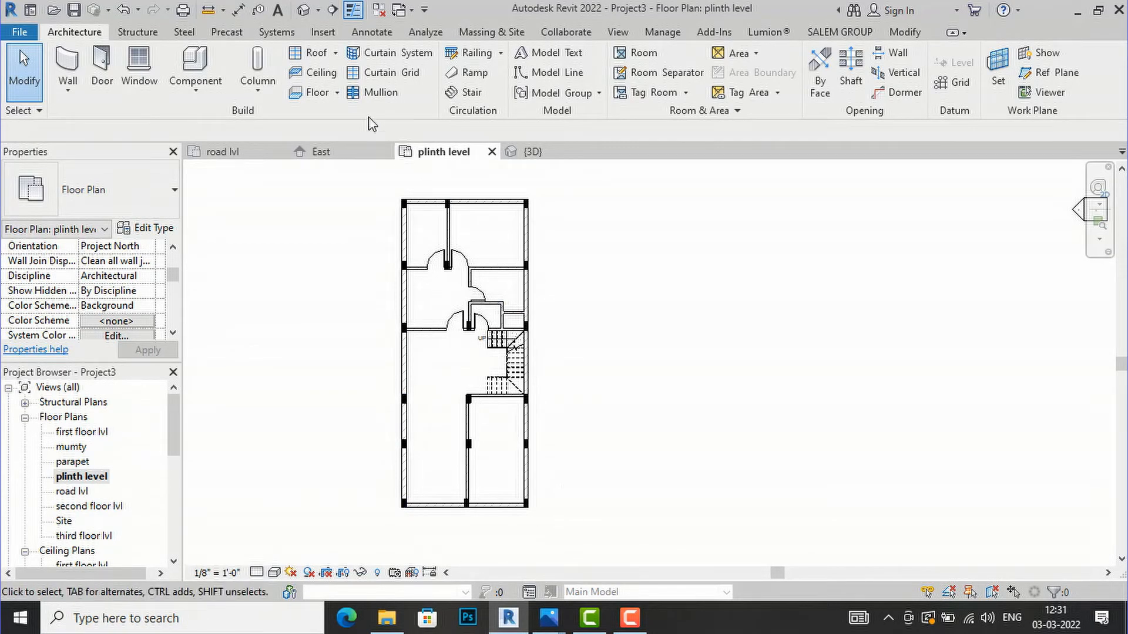
Examine the columns and walls in the default 3D view, and return to the plinth level floor plan.
{"action": "left_click", "coordinate": [303, 10]}
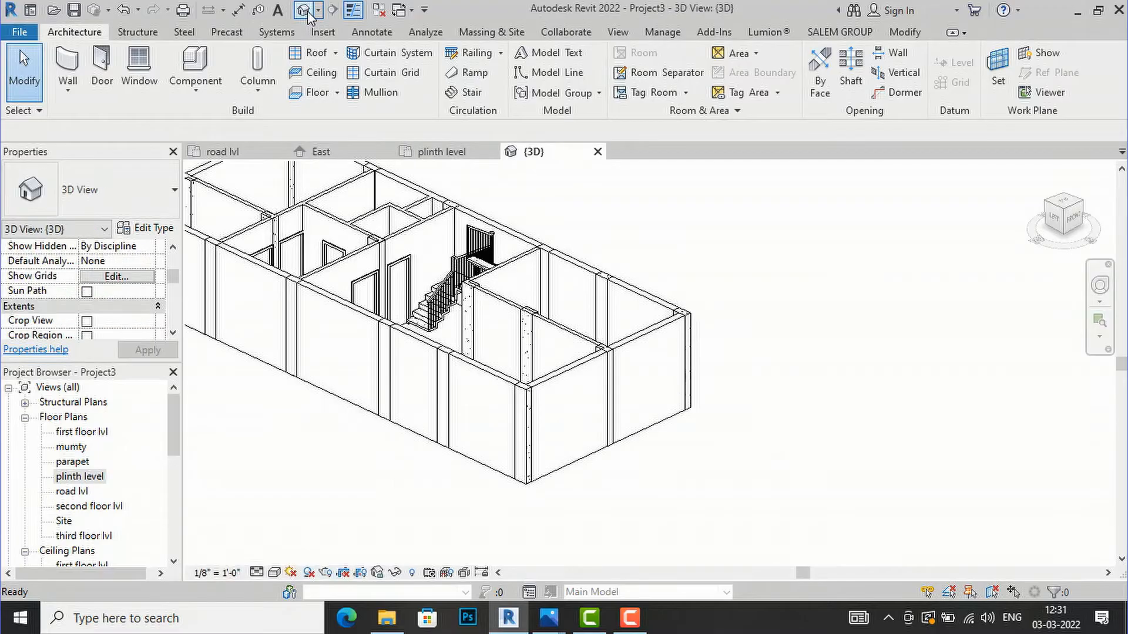
{"action": "scroll", "coordinate": [711, 492], "scroll_direction": "down", "scroll_amount": 2}
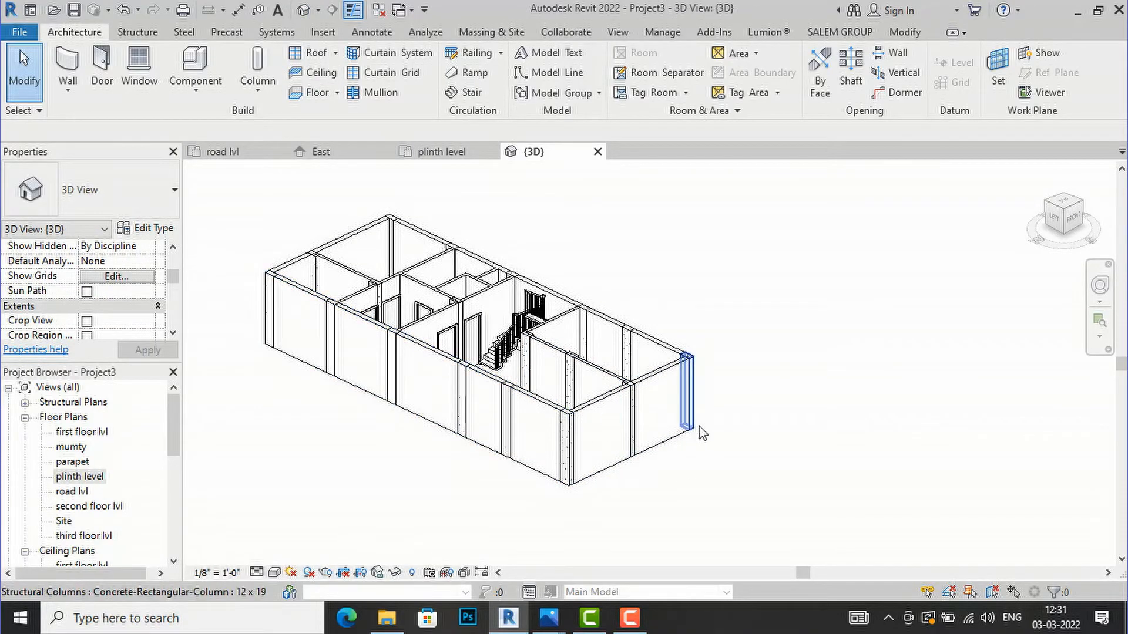
{"action": "scroll", "coordinate": [697, 425], "scroll_direction": "up", "scroll_amount": 1}
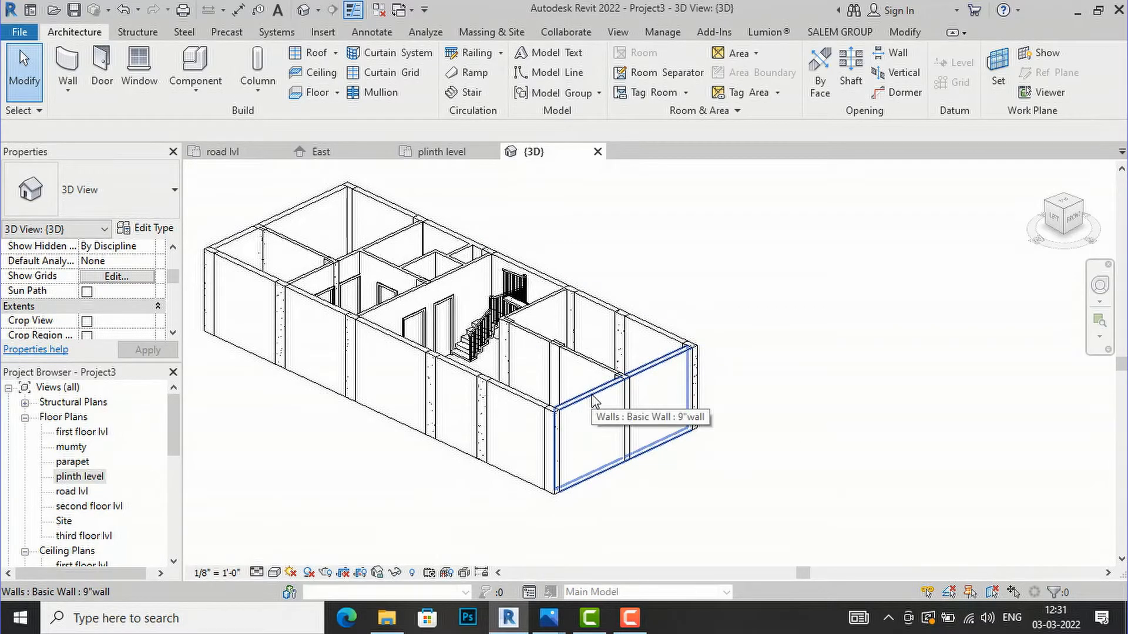
{"action": "double_click", "coordinate": [86, 479]}
{"action": "scroll", "coordinate": [496, 511], "scroll_direction": "up", "scroll_amount": 2}
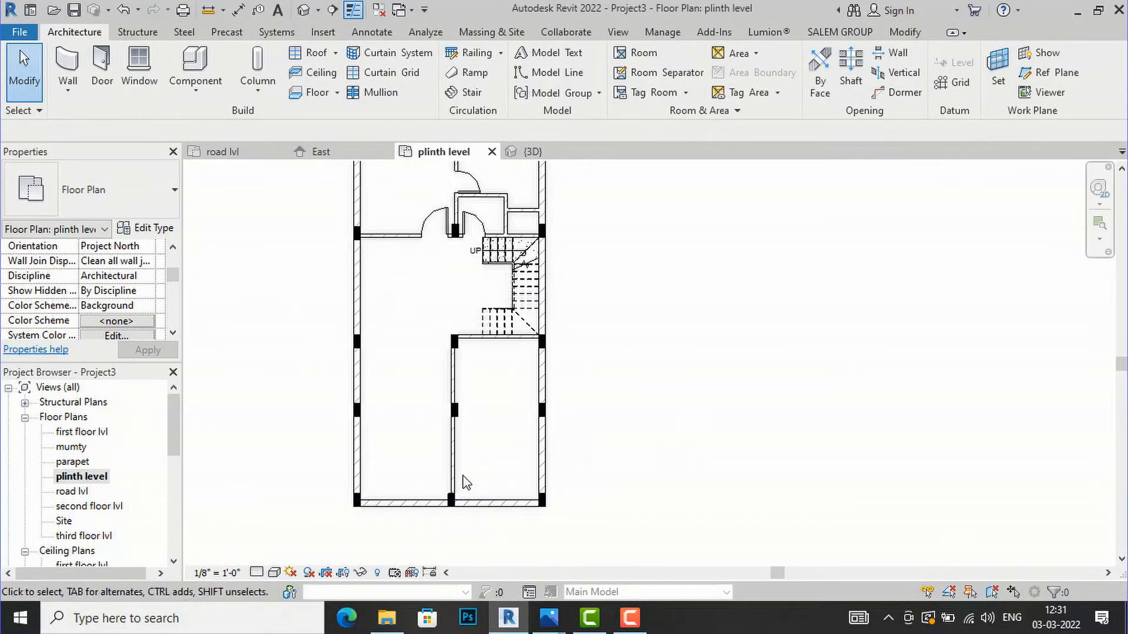
Trim the front wall back to the 5" inner wall, leaving the front of the open bay beside it without a wall.
{"action": "left_click", "coordinate": [460, 479]}
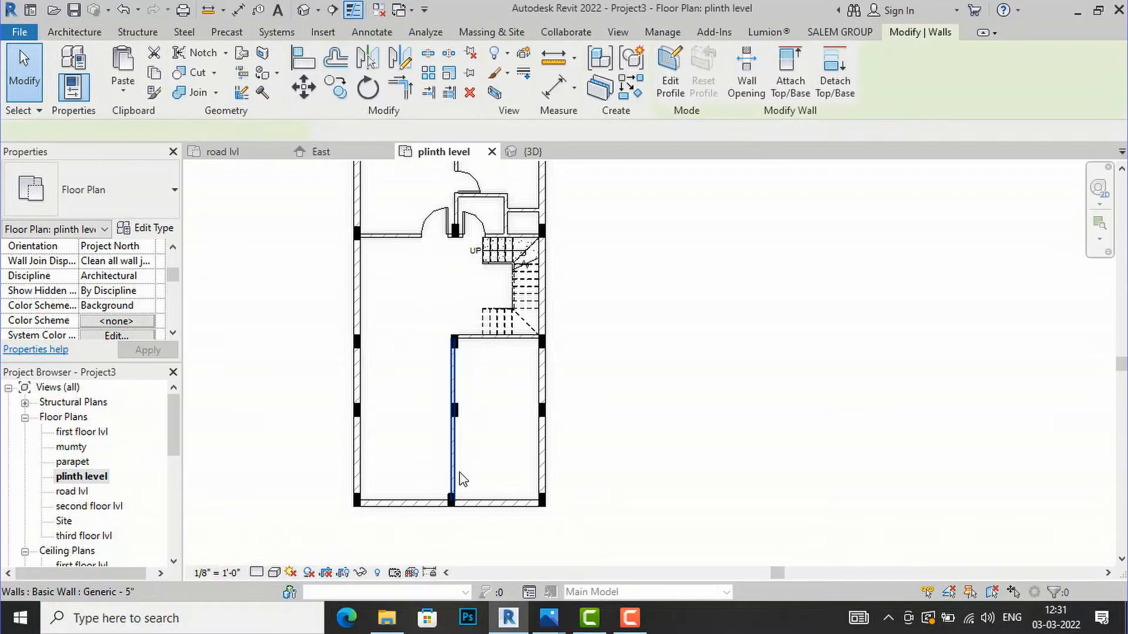
{"action": "left_click", "coordinate": [413, 87]}
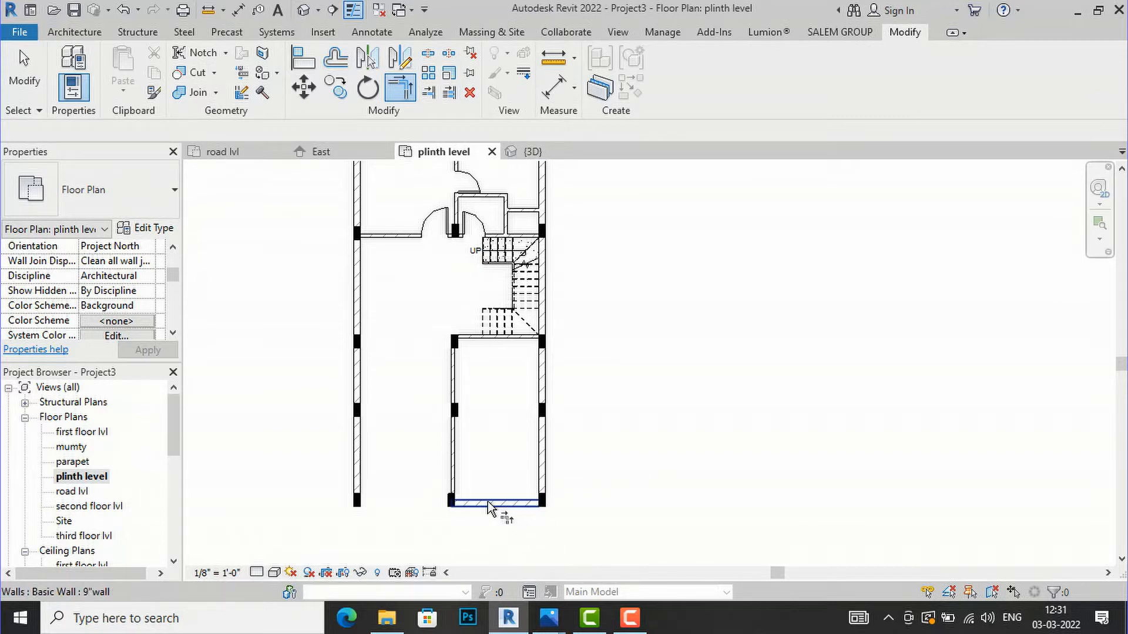
{"action": "scroll", "coordinate": [502, 517], "scroll_direction": "down", "scroll_amount": 2}
{"action": "scroll", "coordinate": [426, 521], "scroll_direction": "down", "scroll_amount": 2}
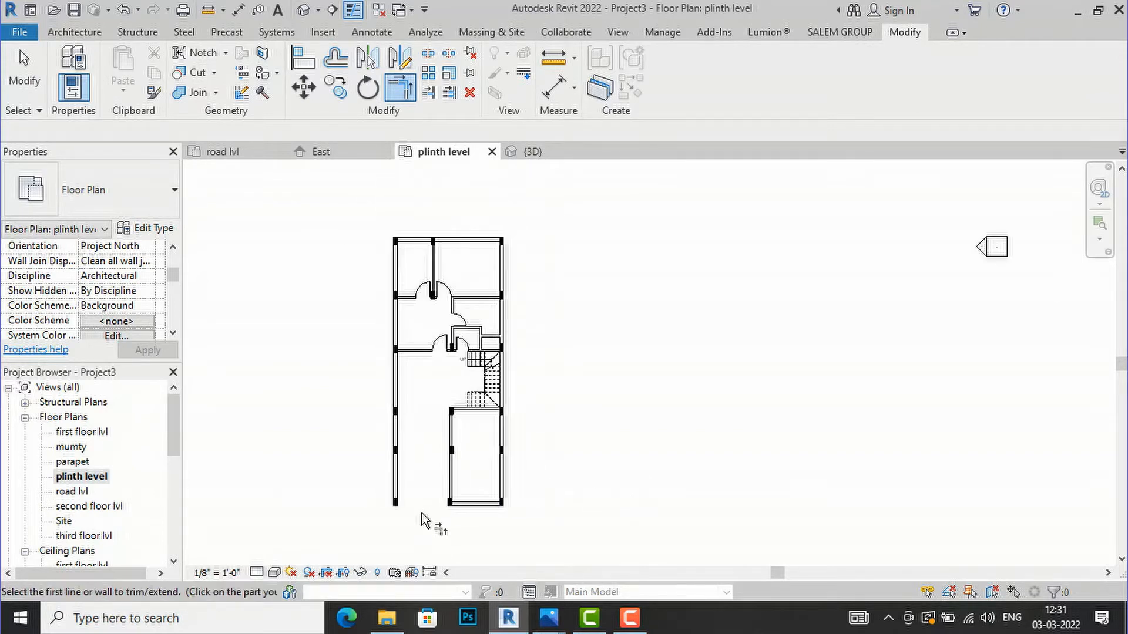
Start a new floor and duplicate its Generic - 12" type as plinth.
{"action": "left_click", "coordinate": [73, 32]}
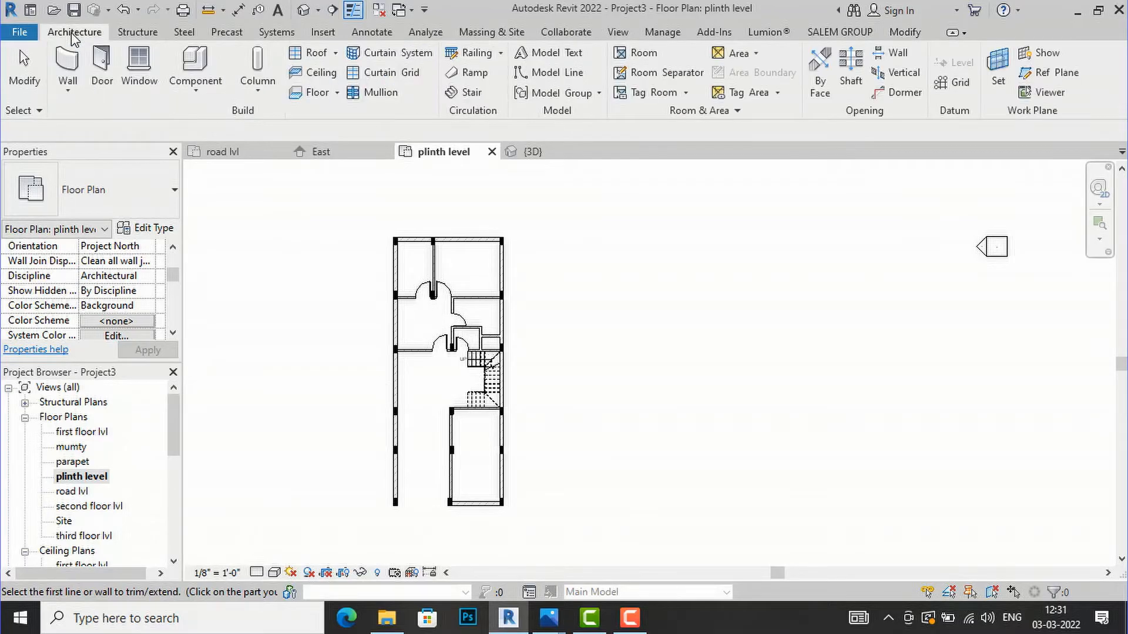
{"action": "left_click", "coordinate": [317, 92]}
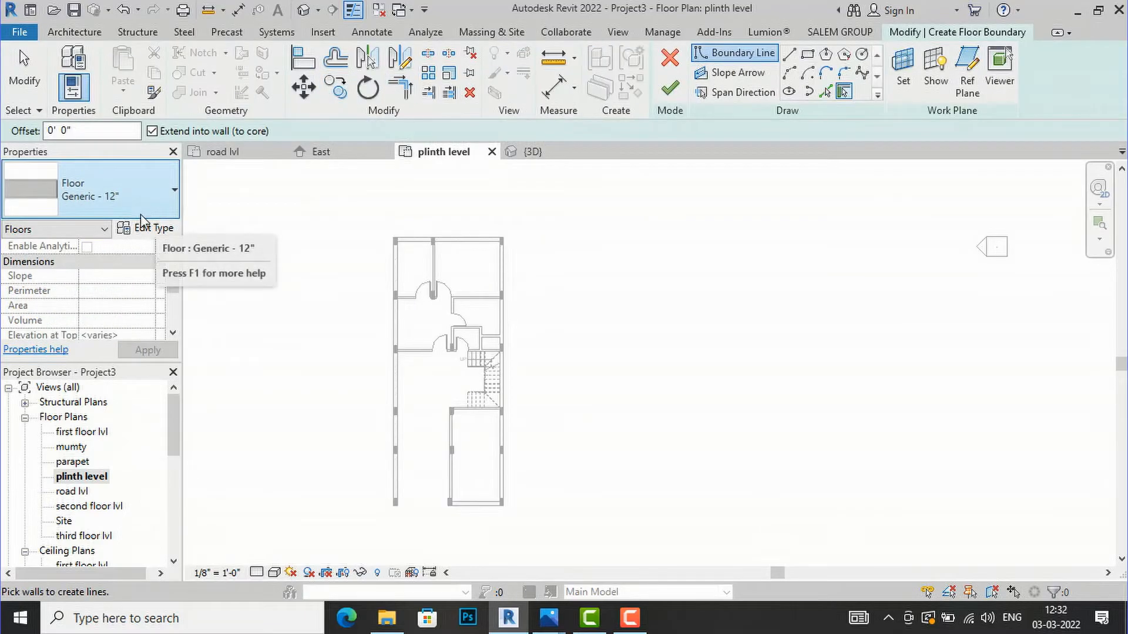
{"action": "left_click", "coordinate": [144, 229]}
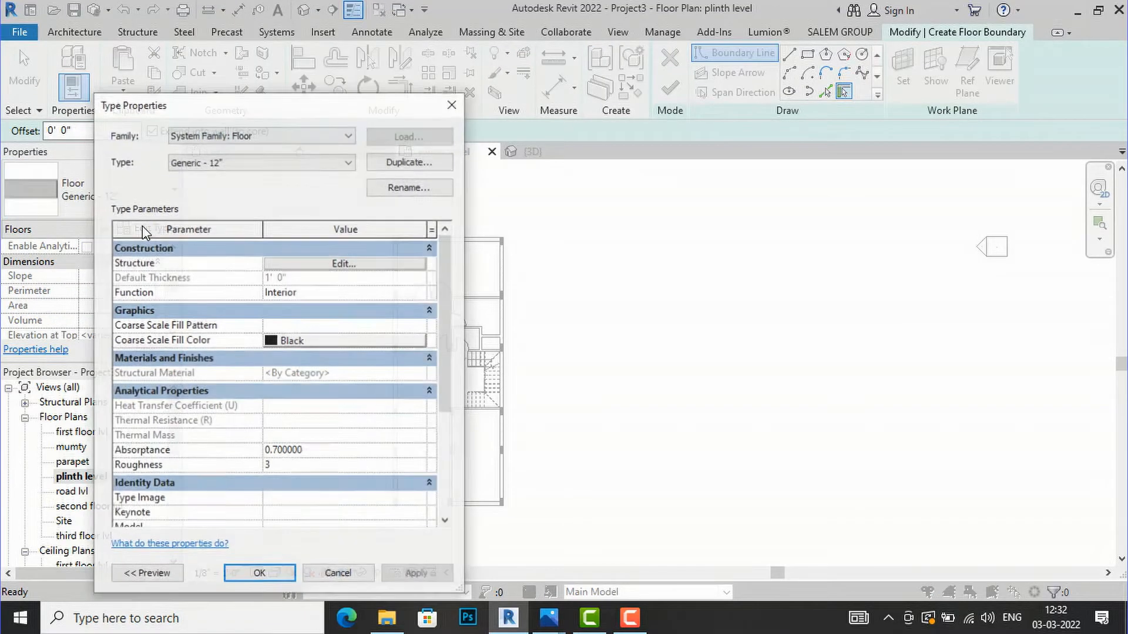
{"action": "left_click", "coordinate": [392, 161]}
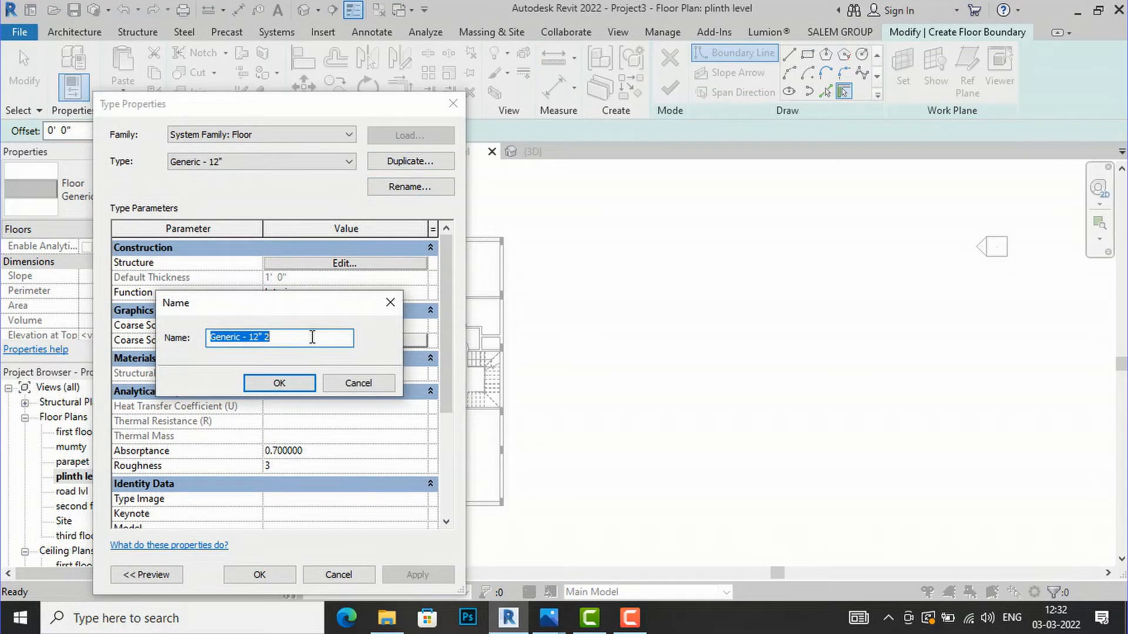
{"action": "type", "text": "plinth"}
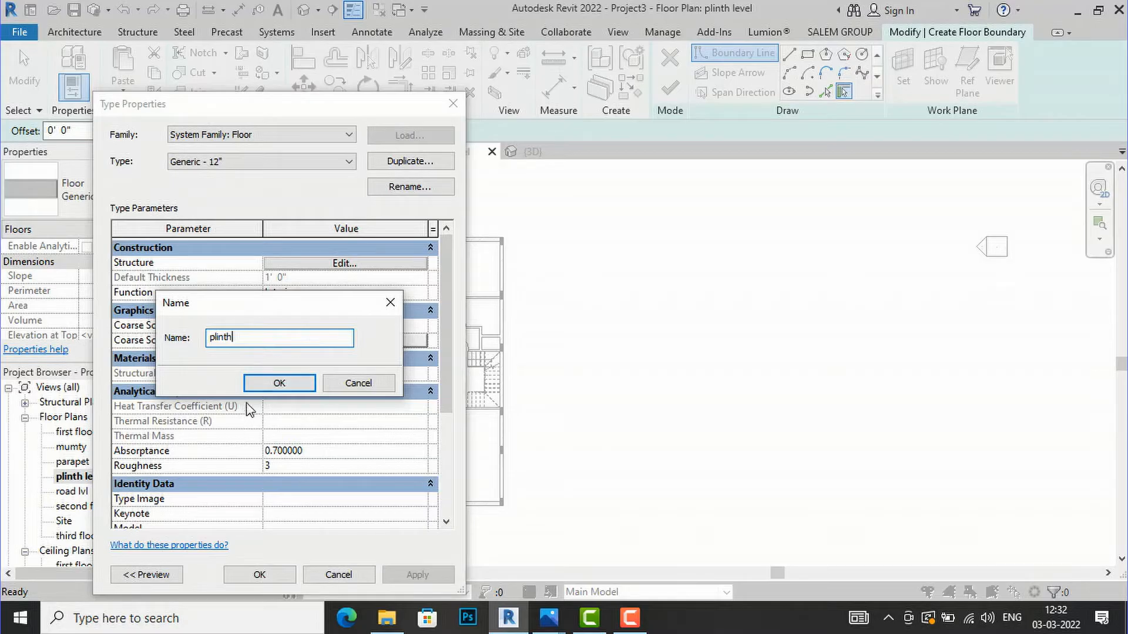
{"action": "left_click", "coordinate": [275, 383]}
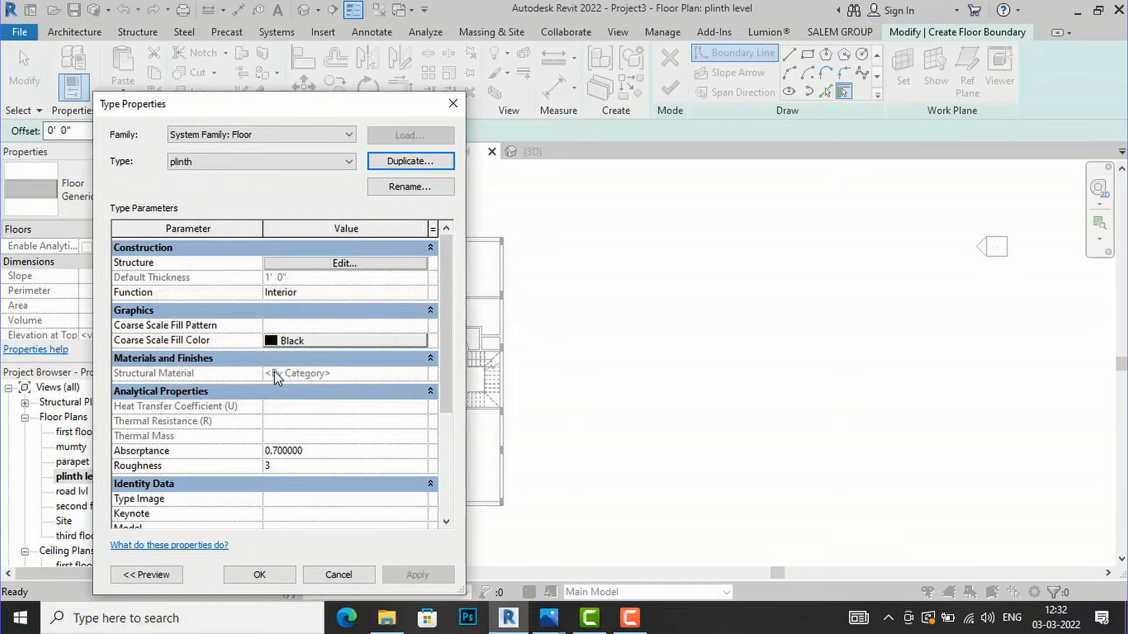
Set the thickness of the plinth floor type's structure layer to 2'.
{"action": "left_click", "coordinate": [339, 264]}
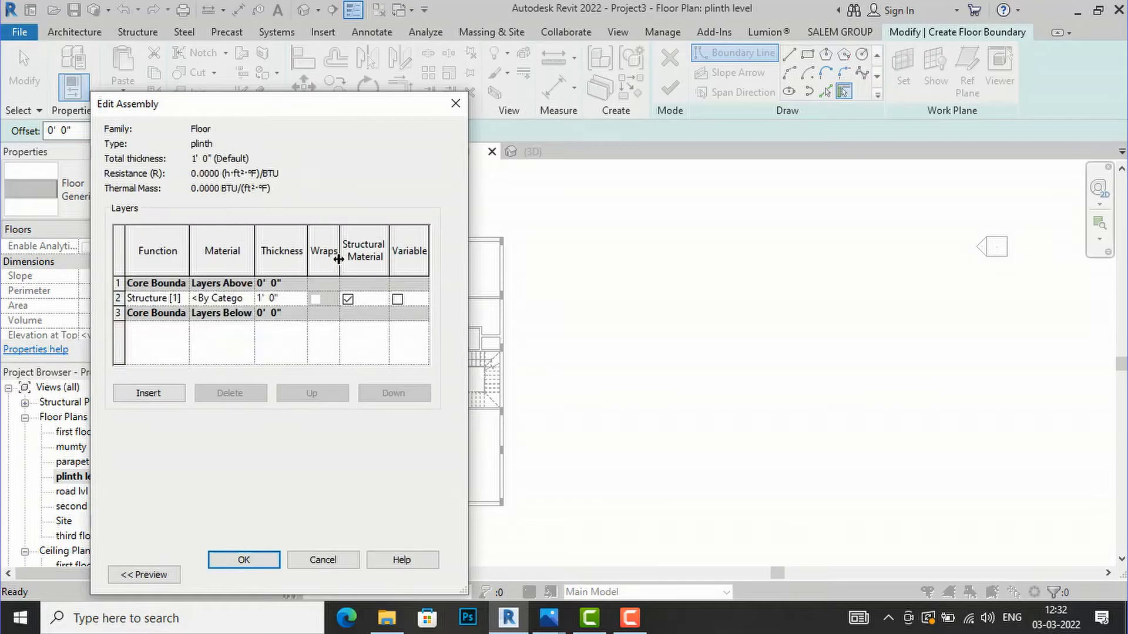
{"action": "left_click", "coordinate": [289, 303]}
{"action": "type", "text": "2'"}
Create a new material for the plinth floor type's structure layer.
{"action": "left_click", "coordinate": [251, 299]}
{"action": "left_click", "coordinate": [249, 297]}
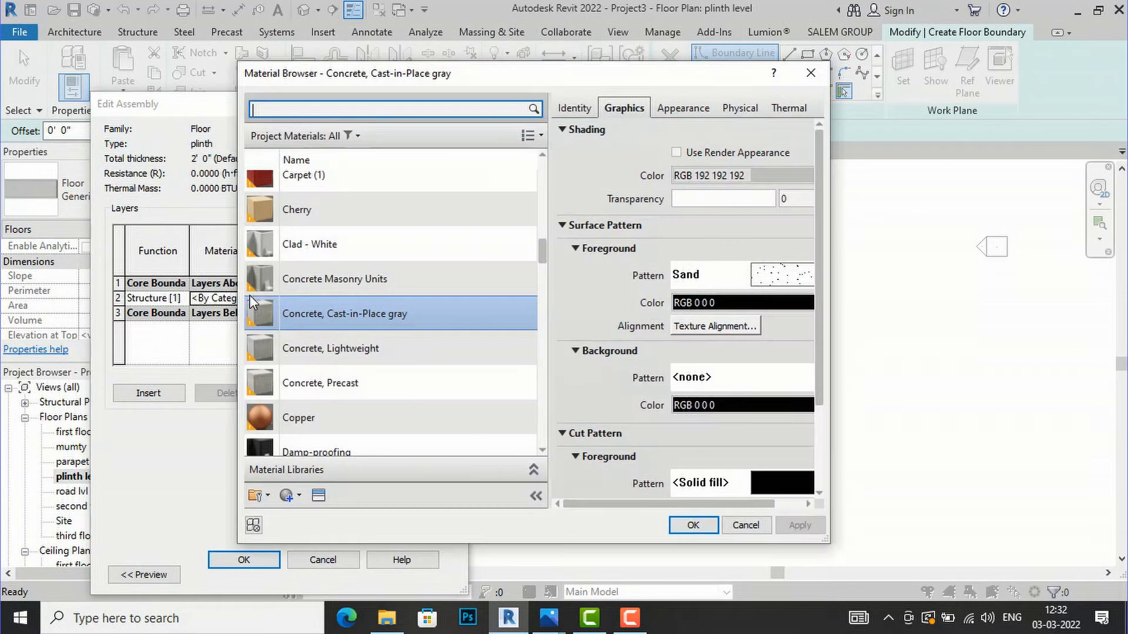
{"action": "left_click", "coordinate": [290, 495]}
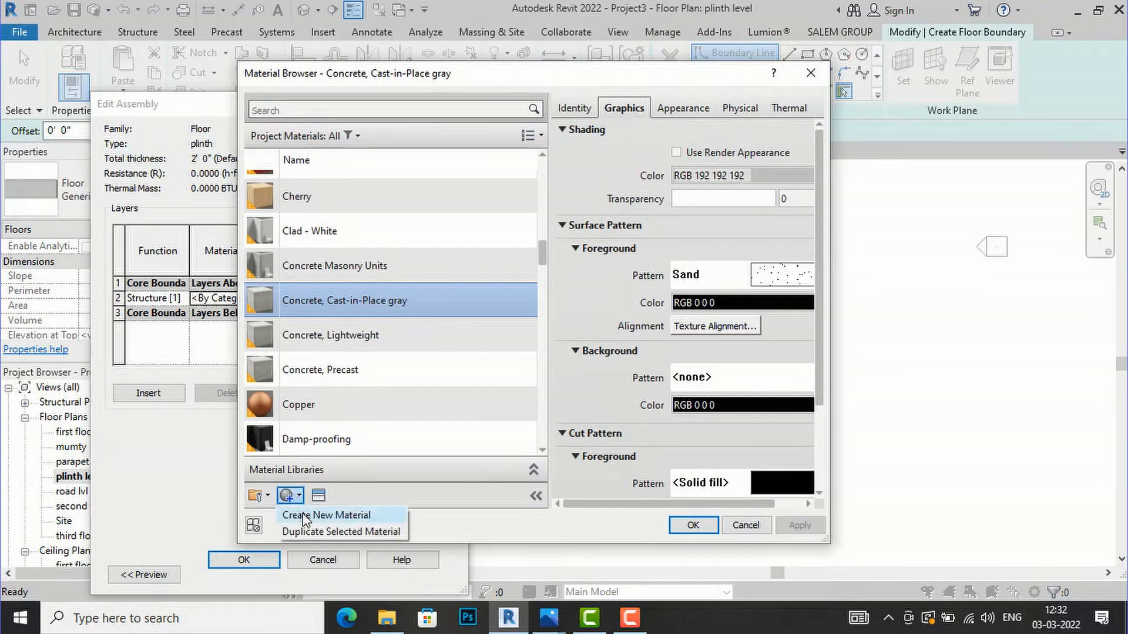
{"action": "left_click", "coordinate": [304, 517]}
Search the appearance assets for stone, apply Terrazzo - Black-Red from Flooring to the new material, and accept the plinth floor type.
{"action": "left_click", "coordinate": [319, 495]}
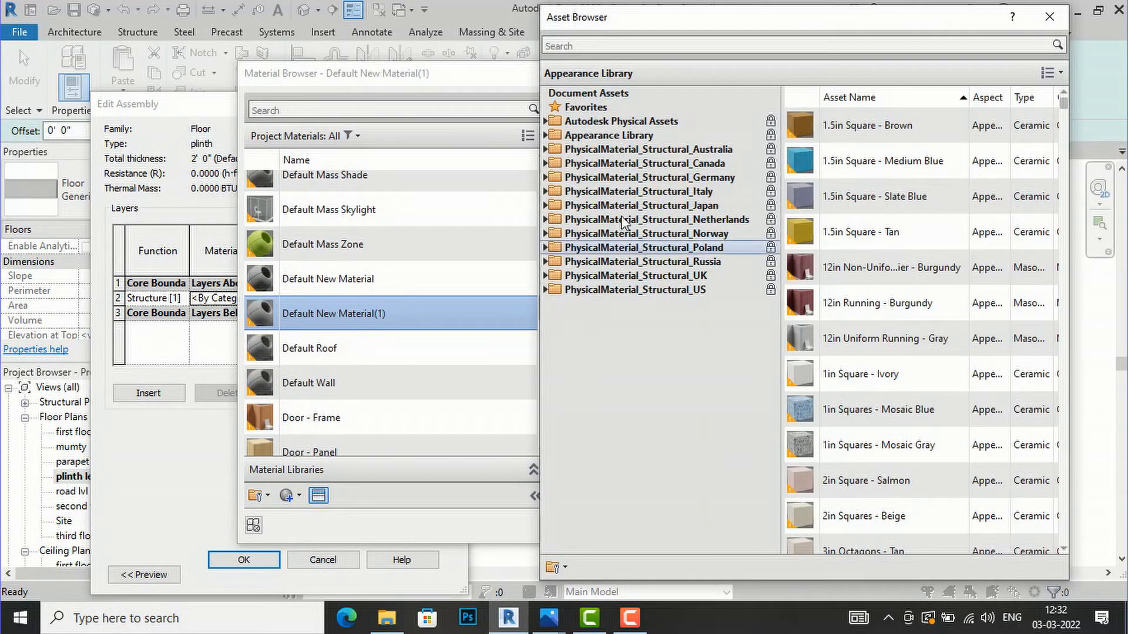
{"action": "left_click", "coordinate": [648, 44]}
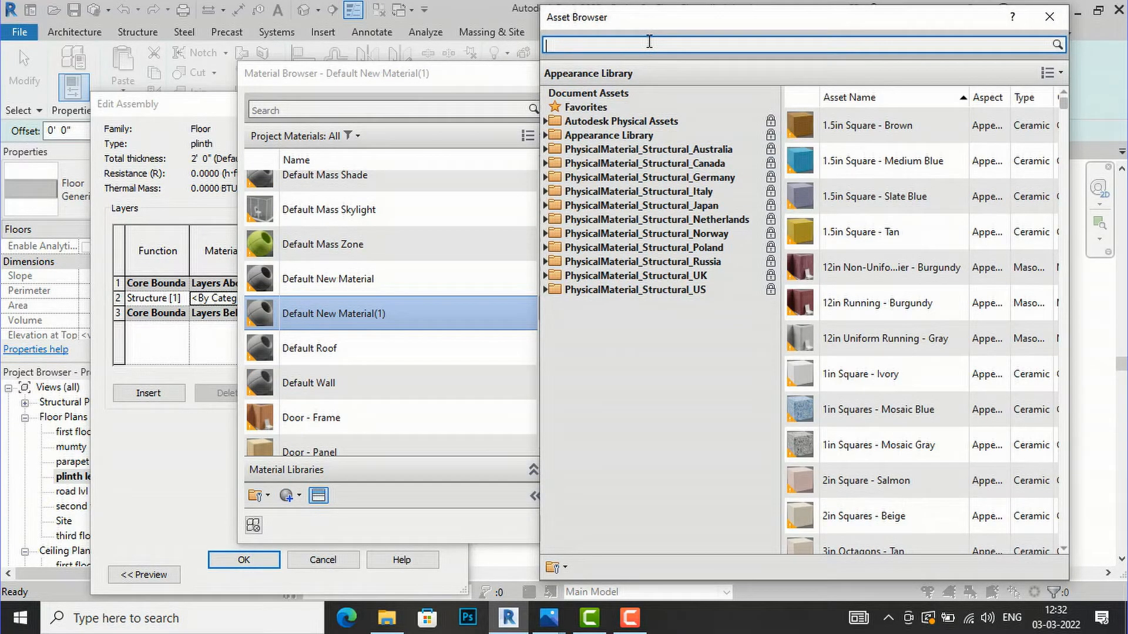
{"action": "type", "text": "stone"}
{"action": "key", "text": "Return"}
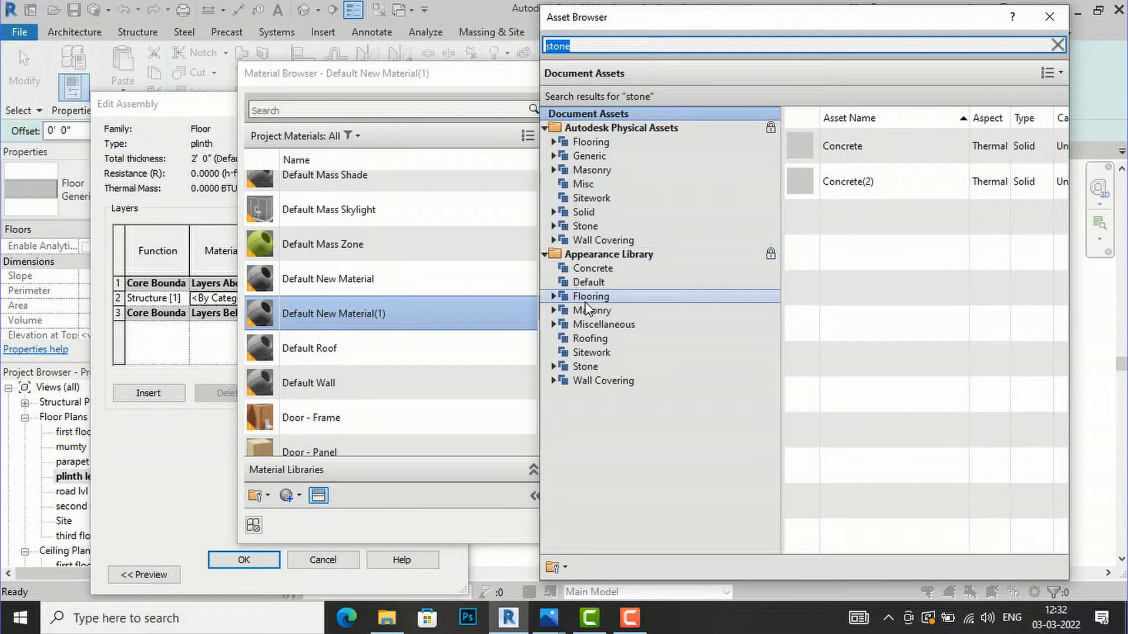
{"action": "left_click", "coordinate": [588, 298]}
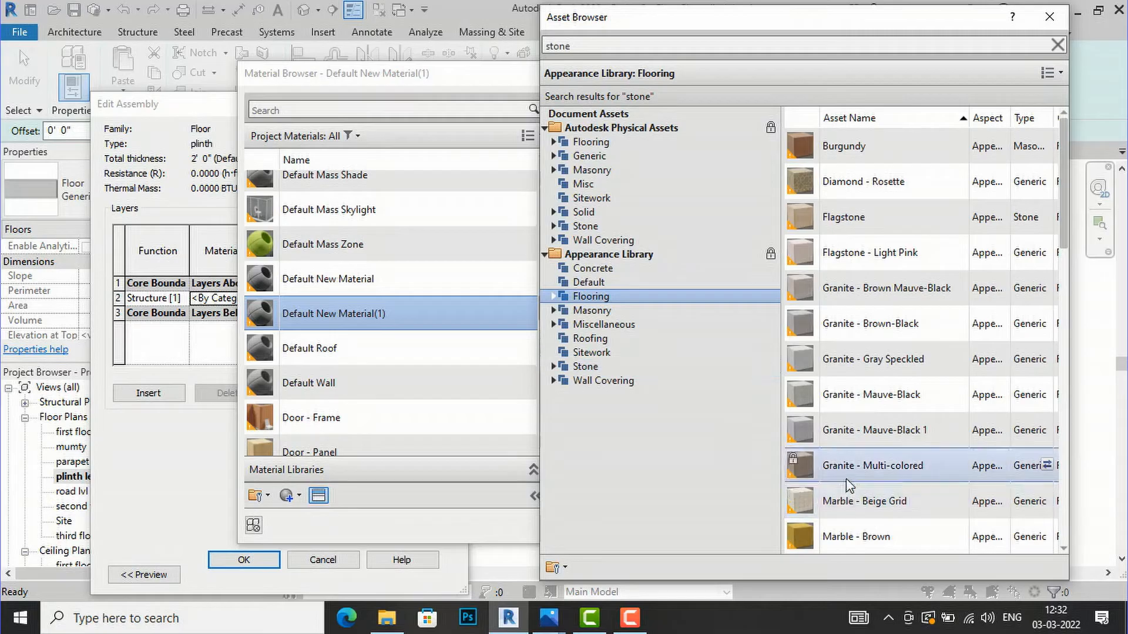
{"action": "scroll", "coordinate": [866, 429], "scroll_direction": "down", "scroll_amount": 4}
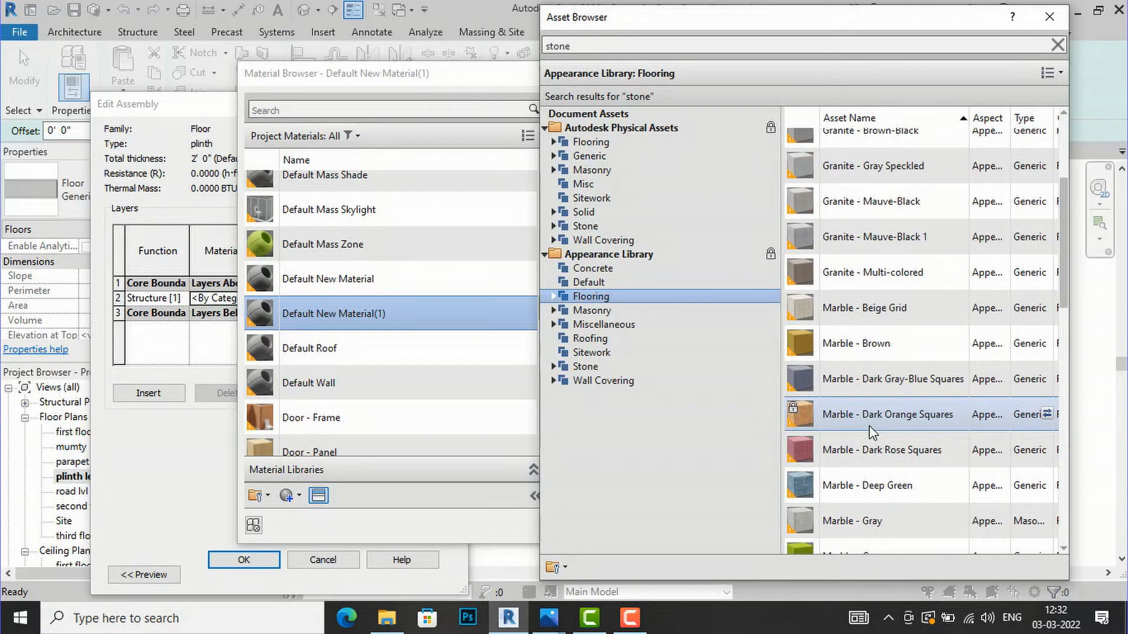
{"action": "scroll", "coordinate": [869, 427], "scroll_direction": "down", "scroll_amount": 3}
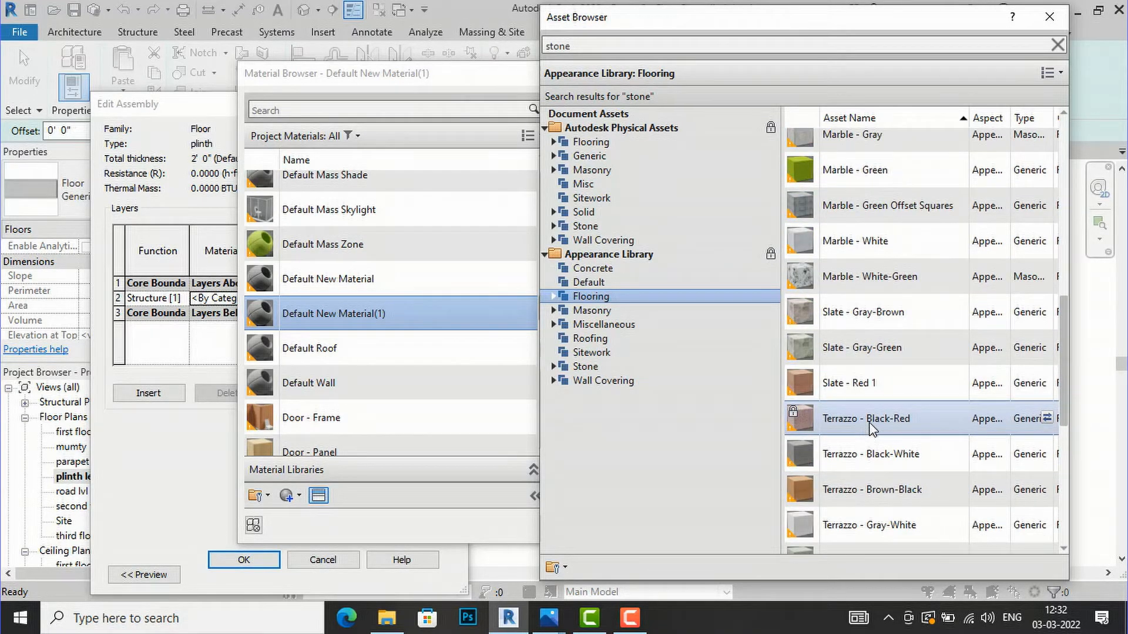
{"action": "left_click", "coordinate": [1057, 45]}
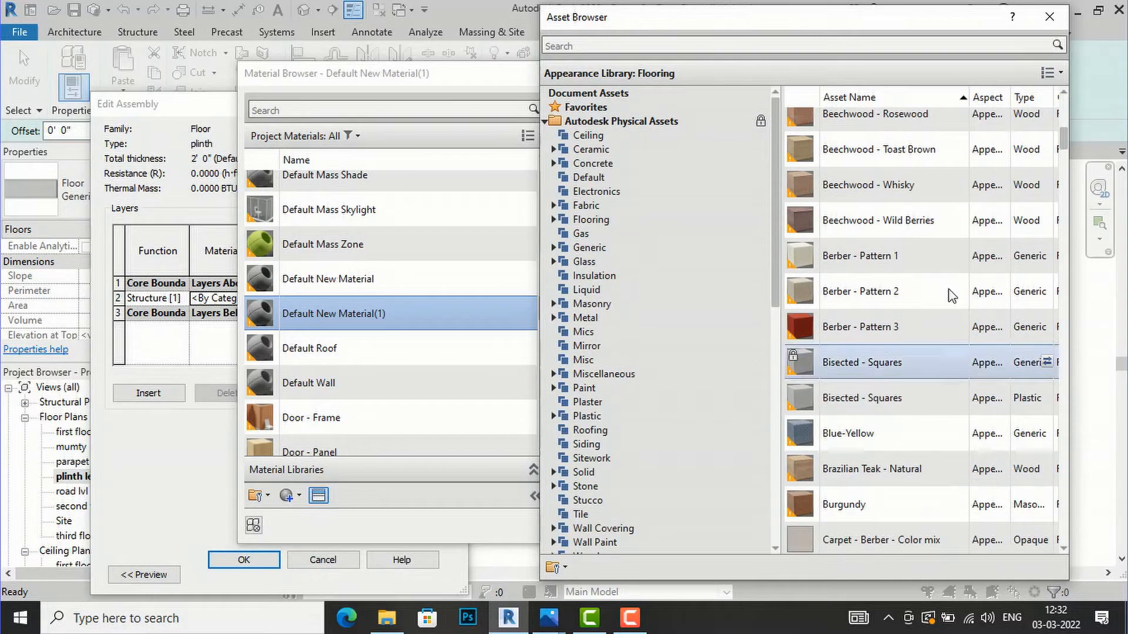
{"action": "left_click", "coordinate": [1048, 18]}
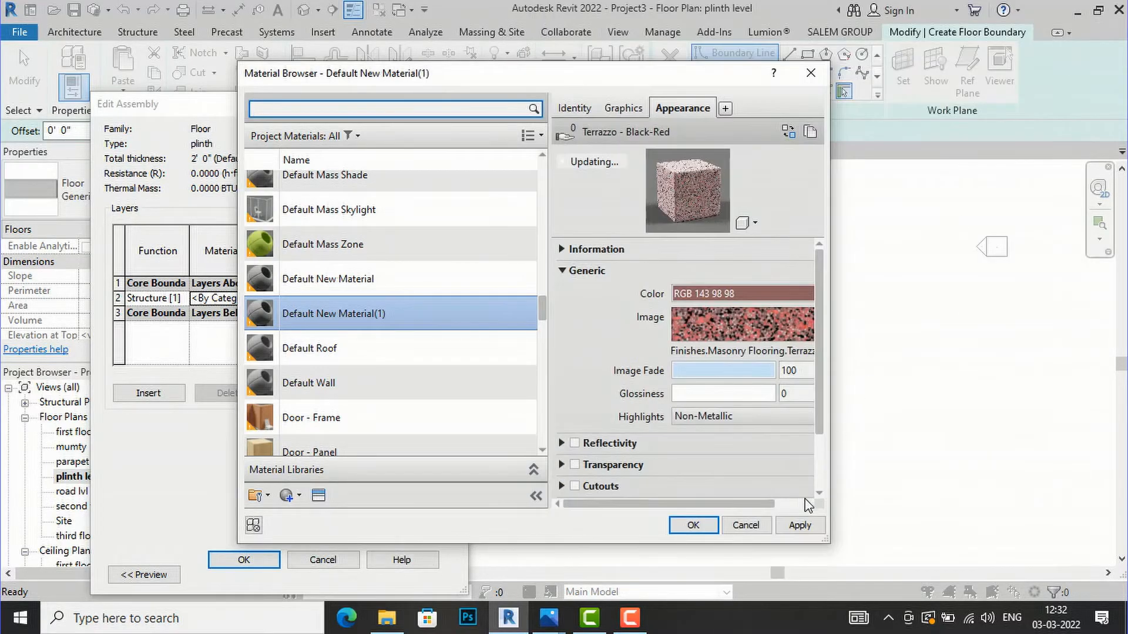
{"action": "left_click", "coordinate": [793, 529]}
{"action": "left_click", "coordinate": [708, 526]}
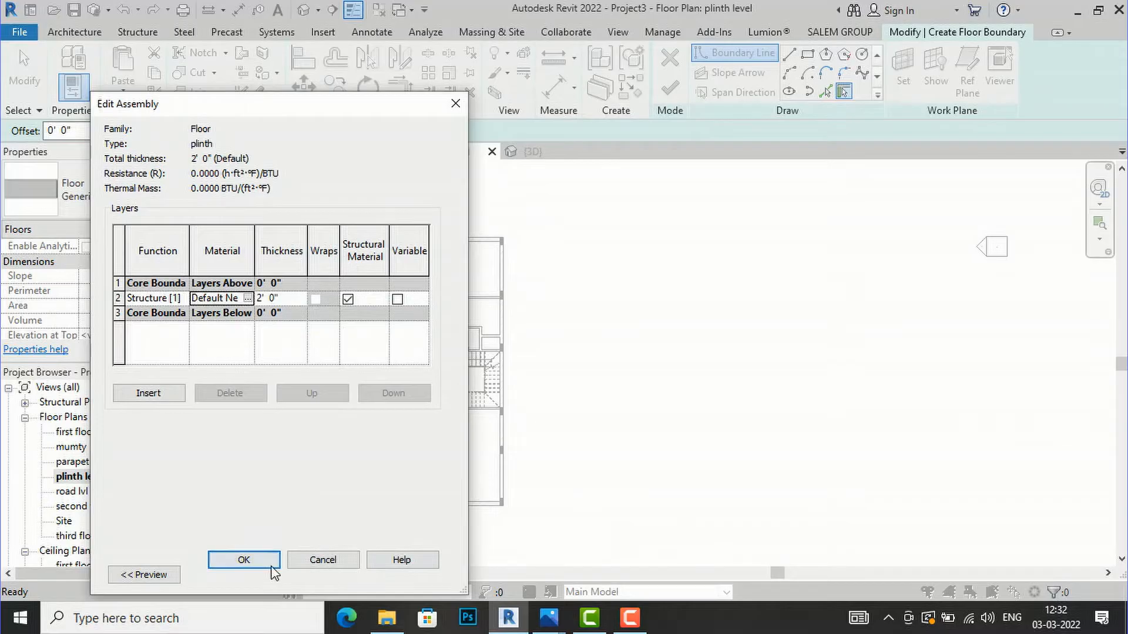
{"action": "left_click", "coordinate": [270, 565]}
{"action": "left_click", "coordinate": [255, 575]}
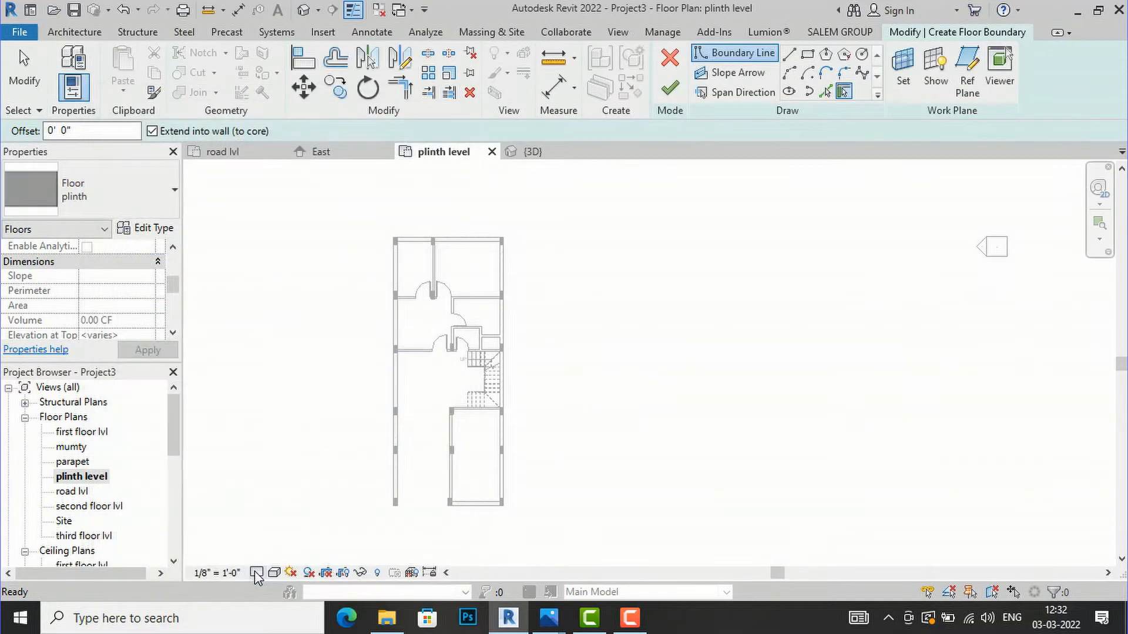
Sketch a rectangular floor boundary along the outer faces of the building's perimeter walls and finish the plinth floor.
{"action": "left_click", "coordinate": [808, 56]}
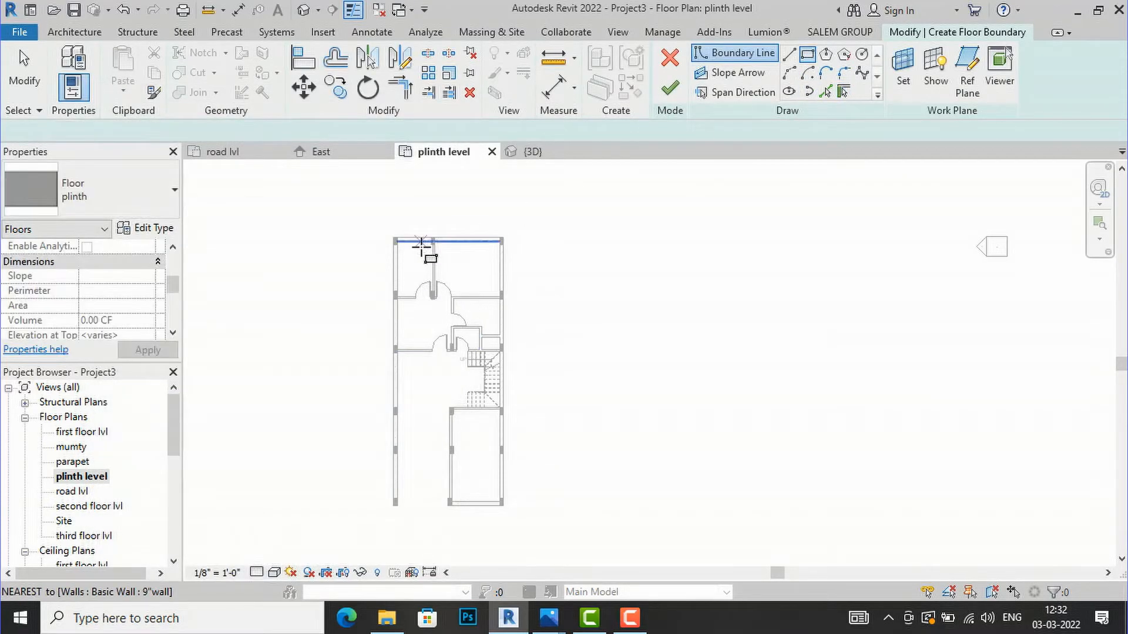
{"action": "scroll", "coordinate": [387, 241], "scroll_direction": "up", "scroll_amount": 5}
{"action": "scroll", "coordinate": [373, 223], "scroll_direction": "down", "scroll_amount": 2}
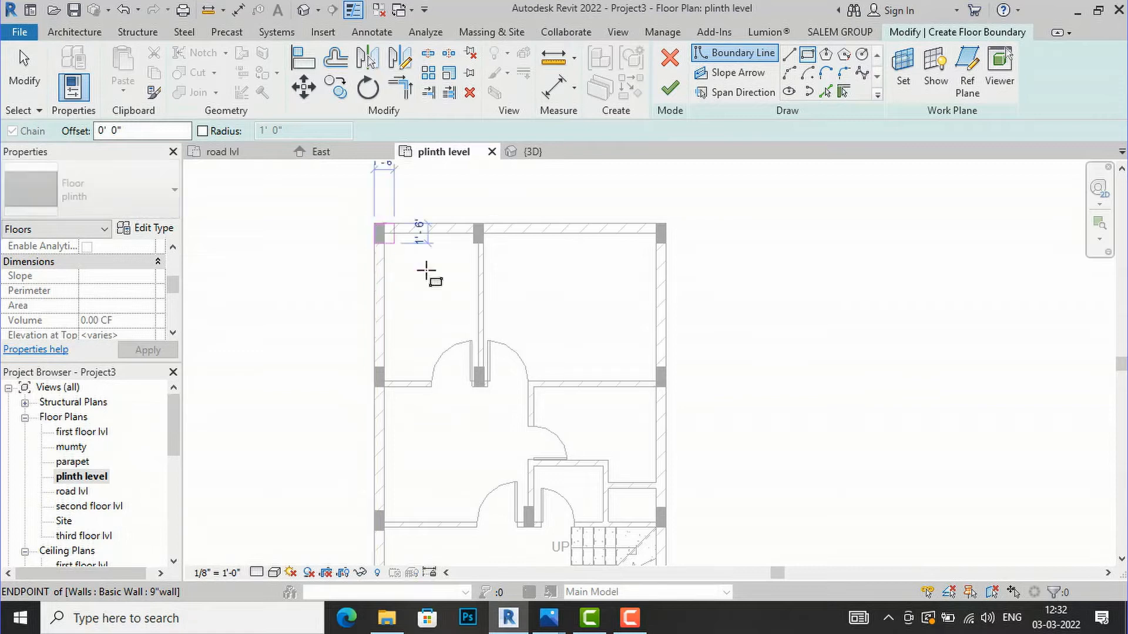
{"action": "left_click", "coordinate": [383, 228]}
{"action": "scroll", "coordinate": [453, 305], "scroll_direction": "down", "scroll_amount": 3}
{"action": "scroll", "coordinate": [533, 548], "scroll_direction": "up", "scroll_amount": 2}
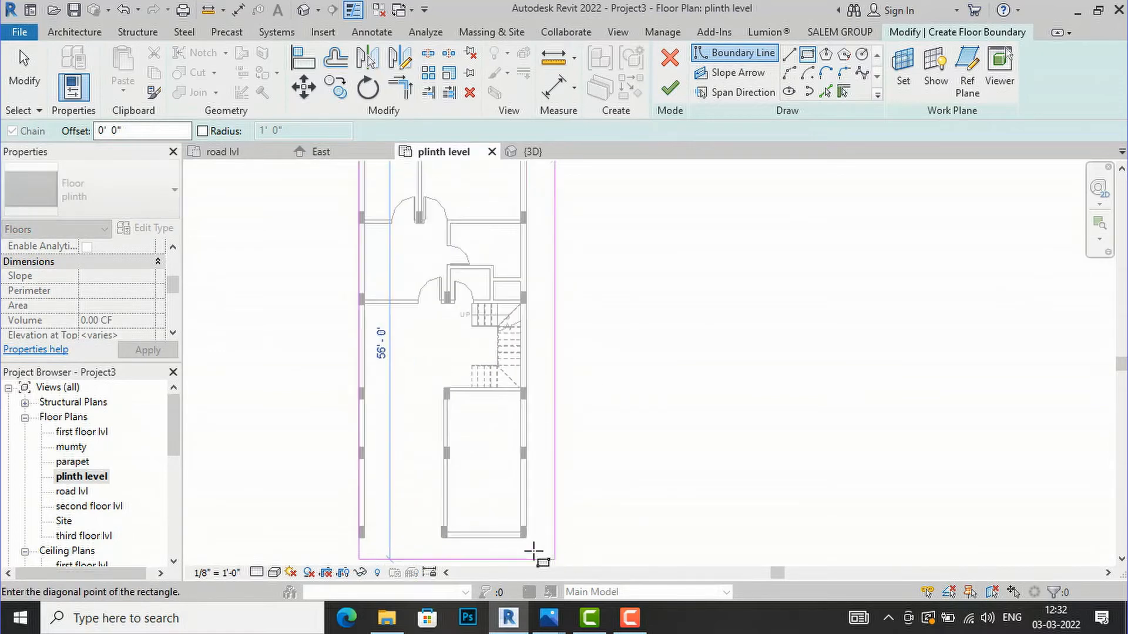
{"action": "left_click", "coordinate": [526, 536]}
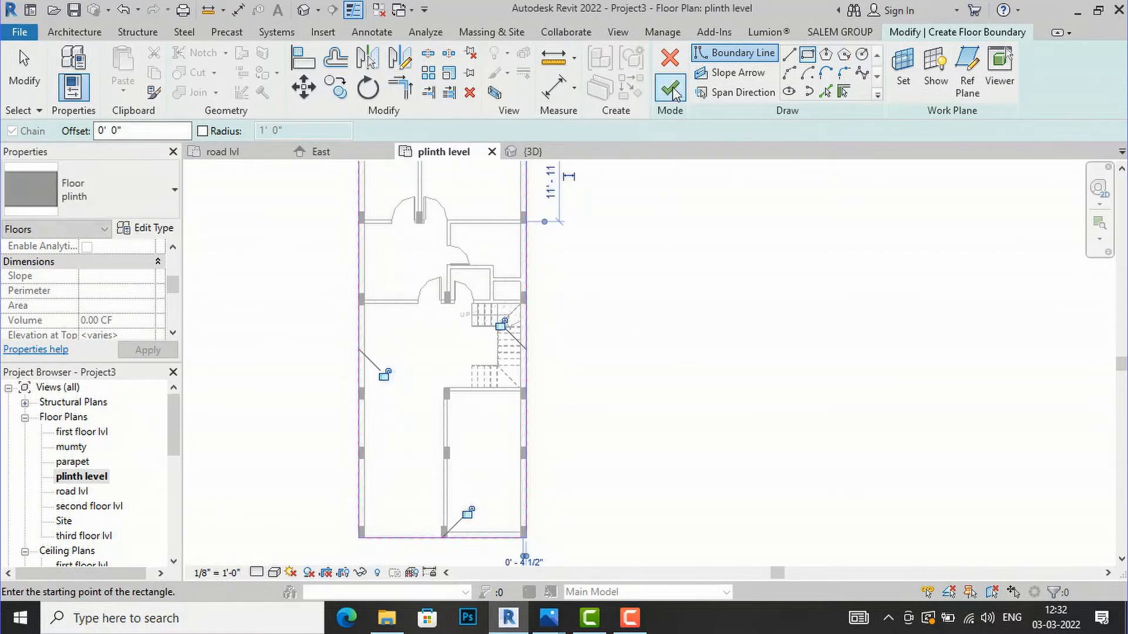
{"action": "left_click", "coordinate": [673, 91]}
{"action": "left_click", "coordinate": [302, 259]}
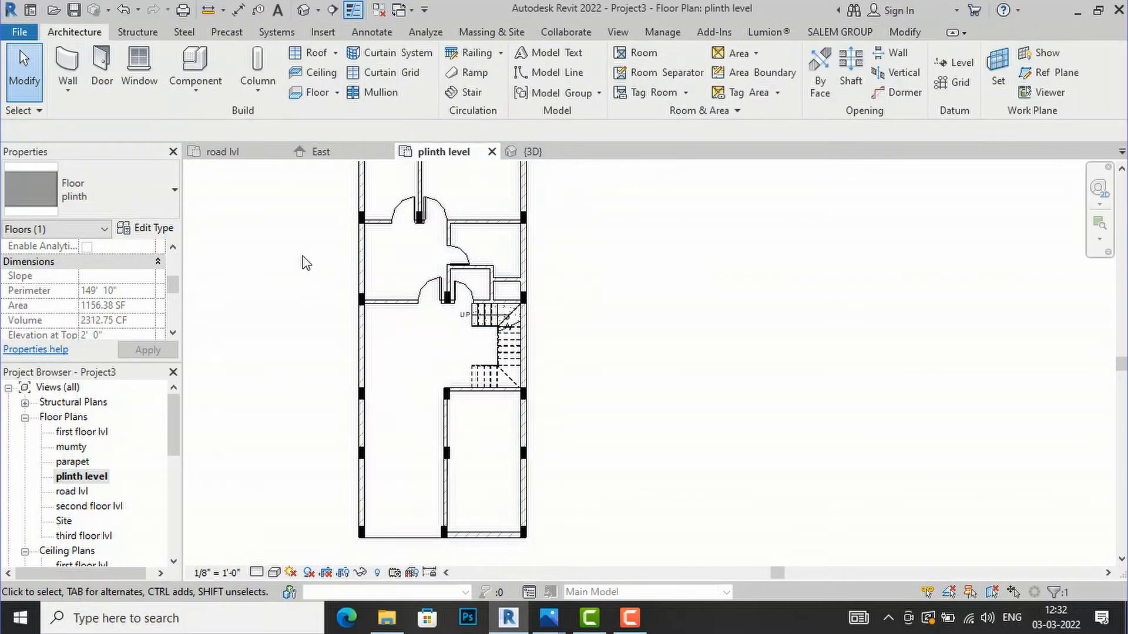
Examine the plinth floor beneath the walls in the default 3D view, and return to the plinth level floor plan.
{"action": "scroll", "coordinate": [511, 429], "scroll_direction": "down", "scroll_amount": 1}
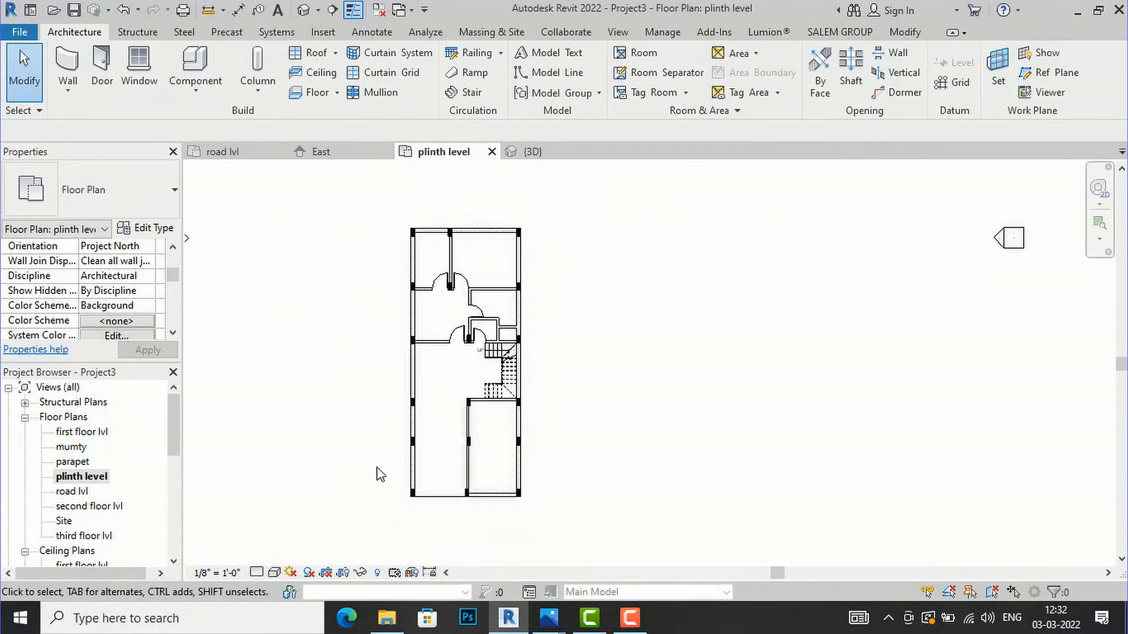
{"action": "left_click", "coordinate": [615, 32]}
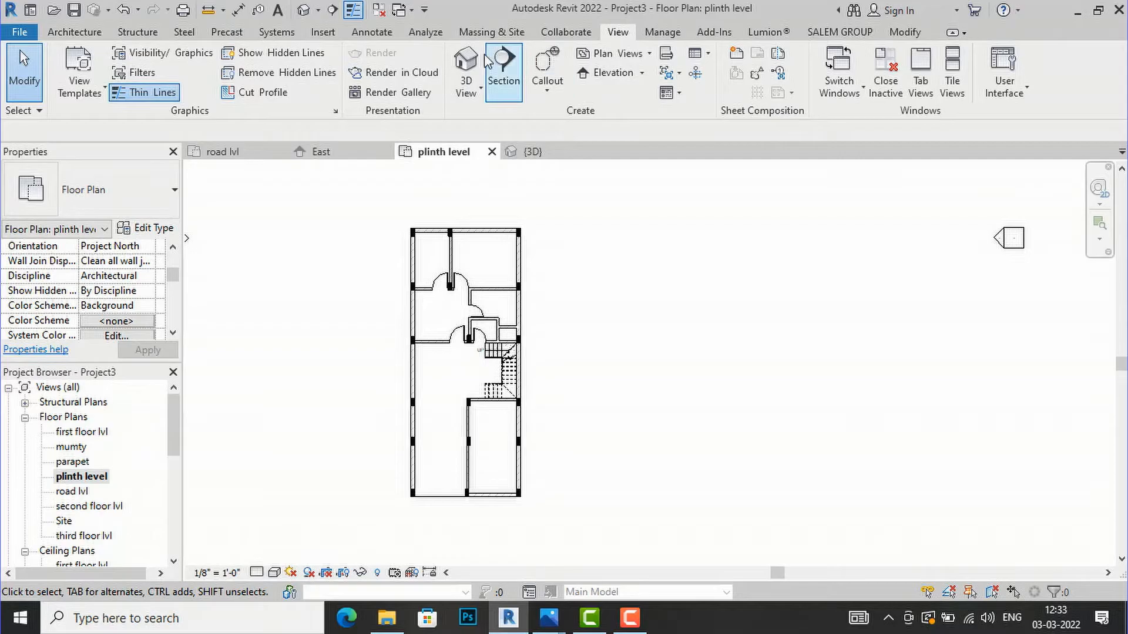
{"action": "left_click", "coordinate": [467, 62]}
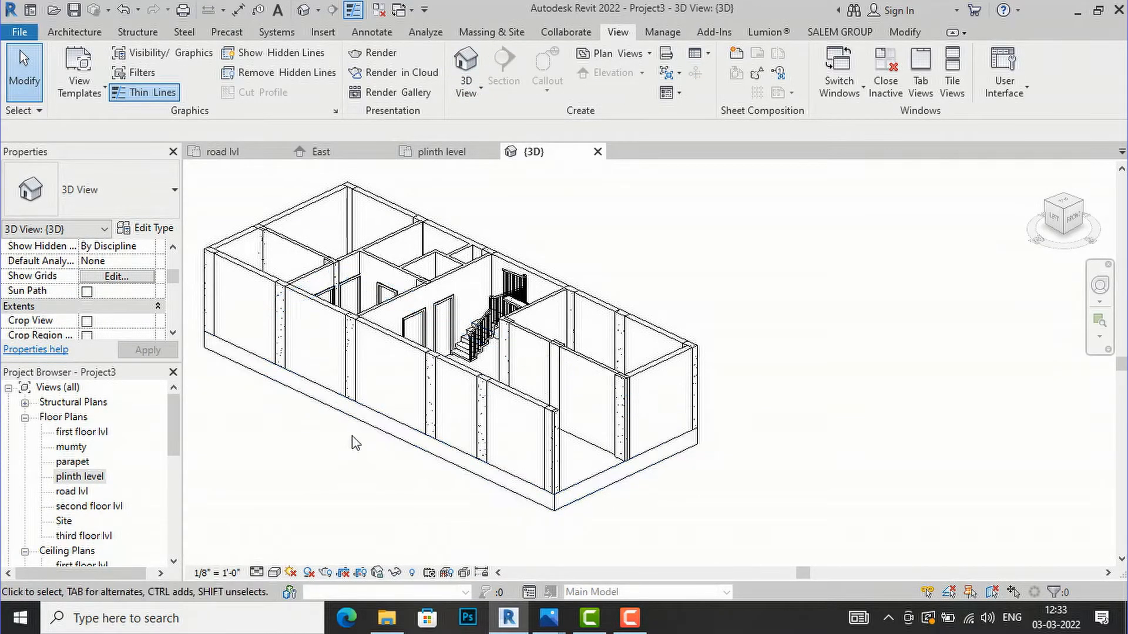
{"action": "scroll", "coordinate": [630, 458], "scroll_direction": "down", "scroll_amount": 2}
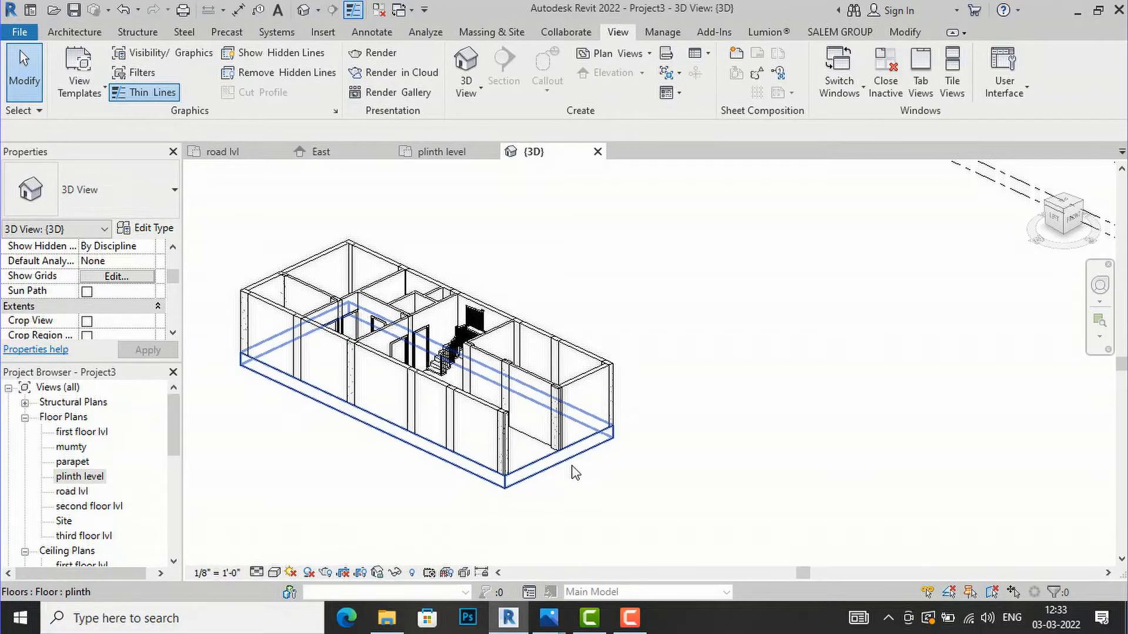
{"action": "double_click", "coordinate": [79, 476]}
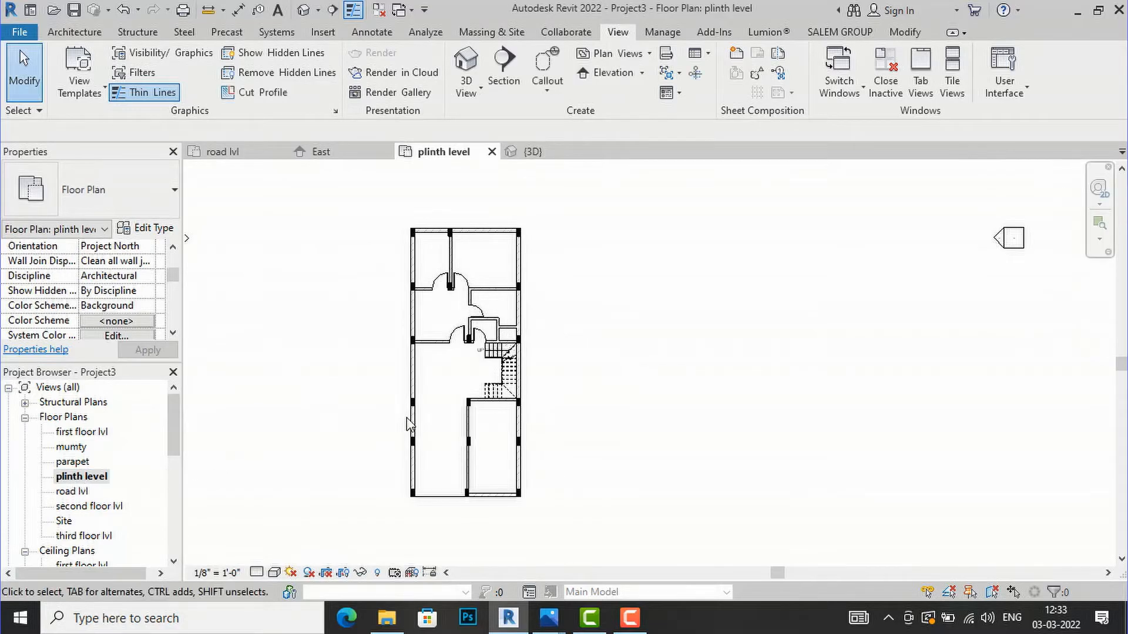
Place a building section line along the house's stair side, spanning its full length and looking toward the house, and open its section view.
{"action": "scroll", "coordinate": [502, 289], "scroll_direction": "down", "scroll_amount": 1}
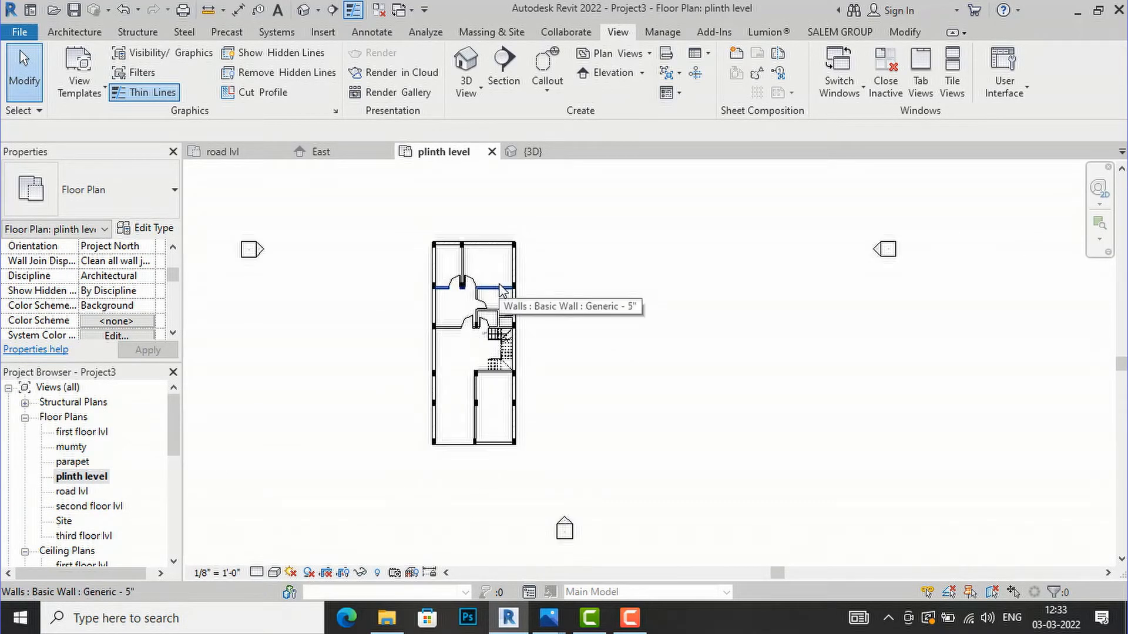
{"action": "left_click", "coordinate": [504, 69]}
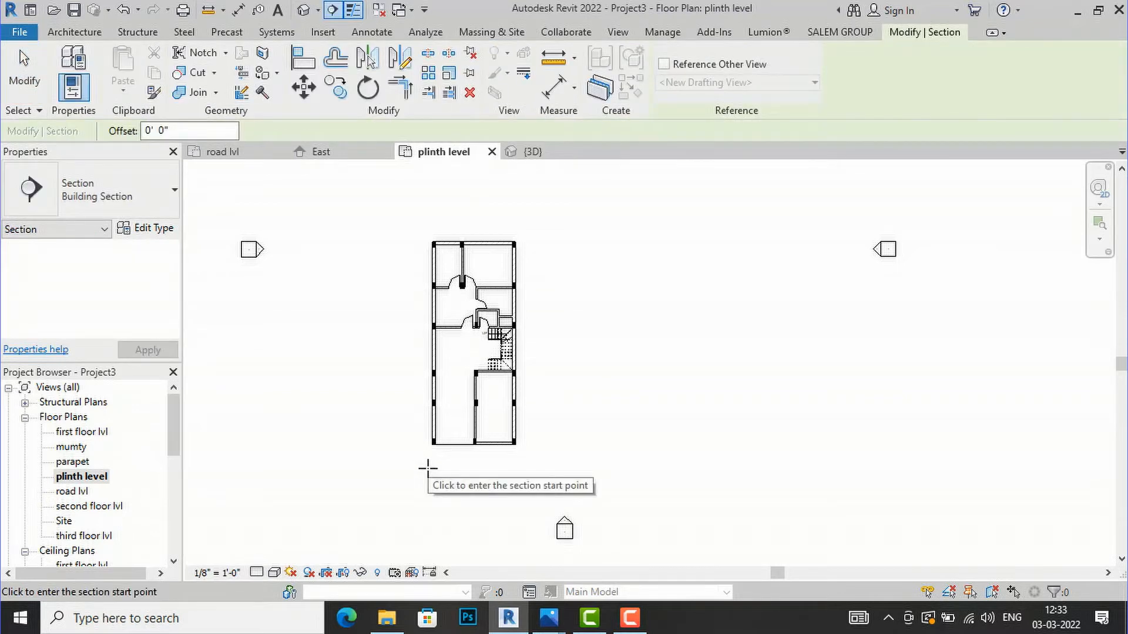
{"action": "left_click", "coordinate": [528, 468]}
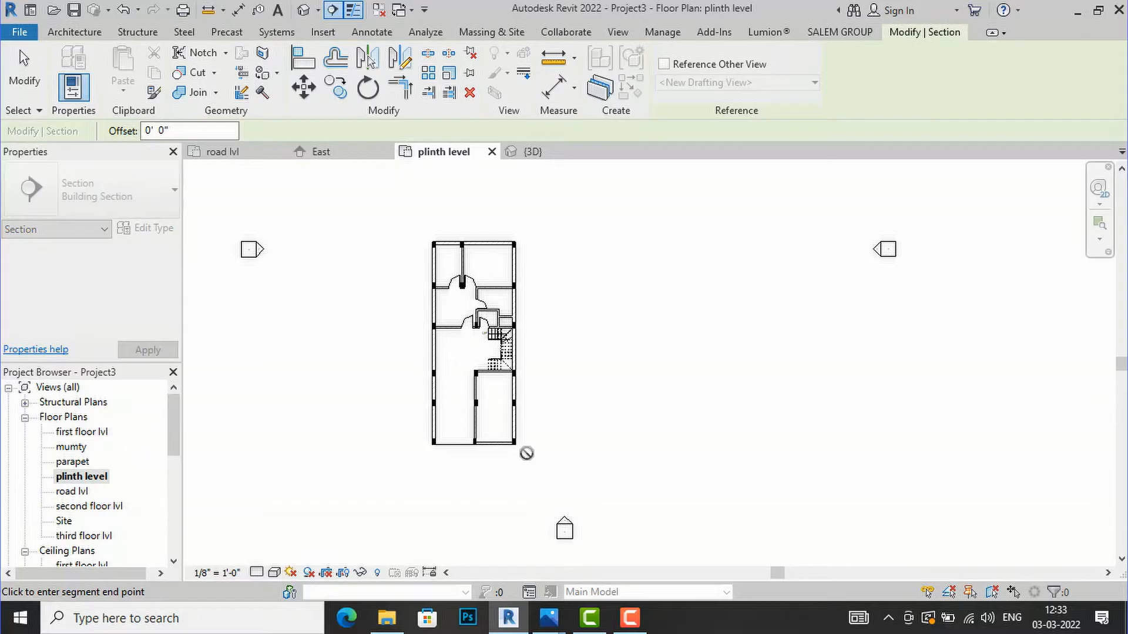
{"action": "left_click", "coordinate": [526, 216]}
{"action": "key", "text": "Escape"}
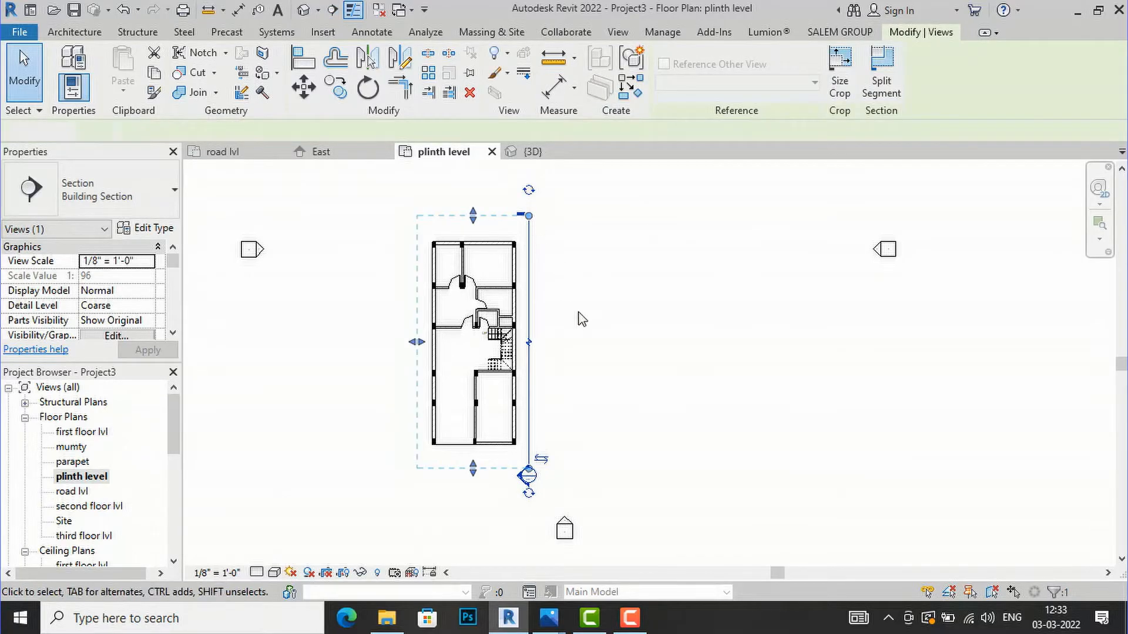
{"action": "left_click", "coordinate": [566, 285]}
{"action": "double_click", "coordinate": [526, 475]}
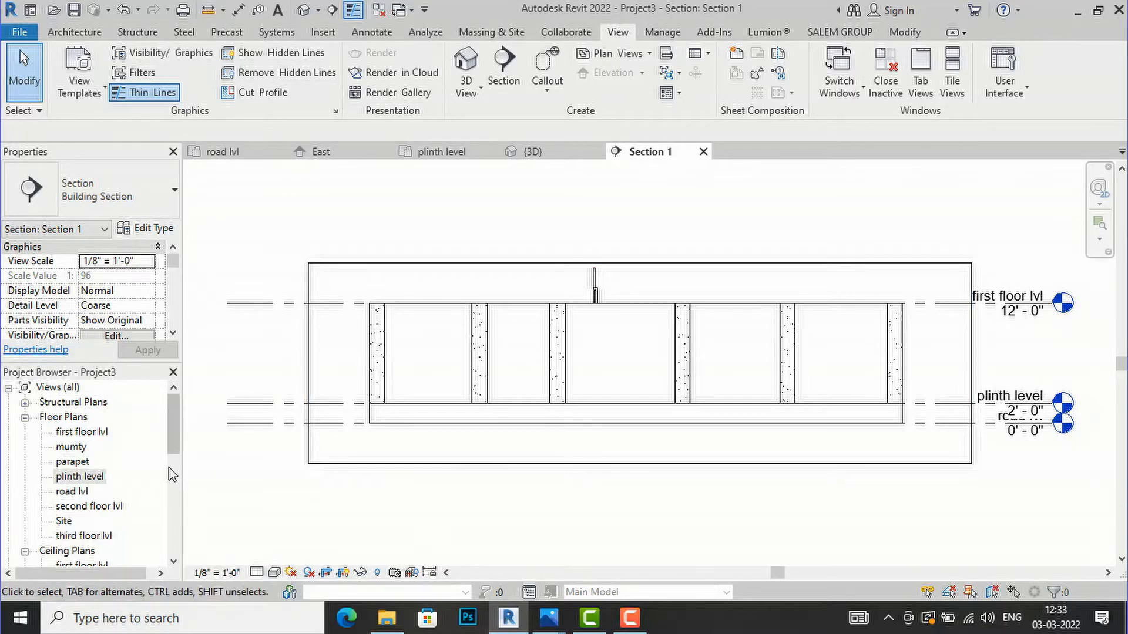
Draw a 2' 6" Generic - 5" test wall beyond the front corner on the stair side in the plinth level plan.
{"action": "double_click", "coordinate": [98, 478]}
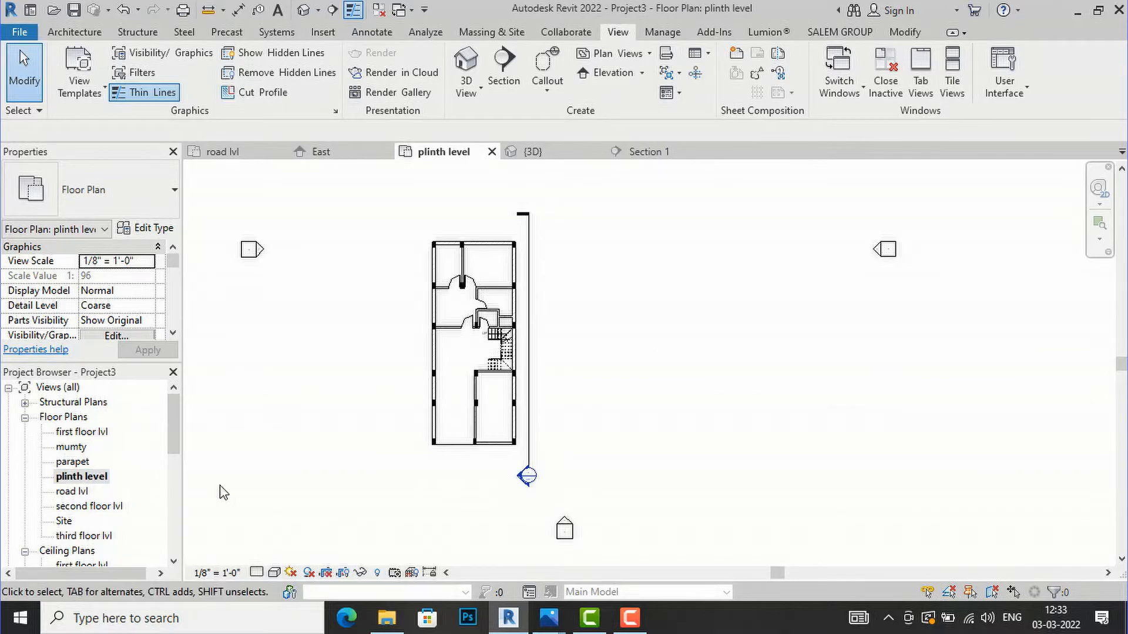
{"action": "scroll", "coordinate": [527, 476], "scroll_direction": "up", "scroll_amount": 2}
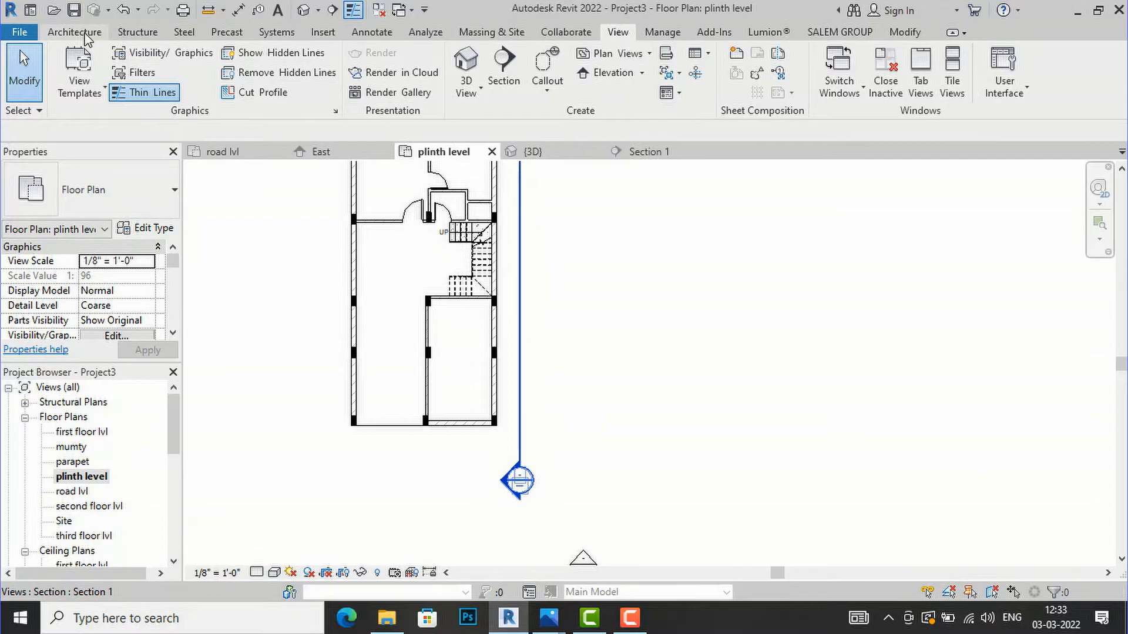
{"action": "left_click", "coordinate": [372, 32]}
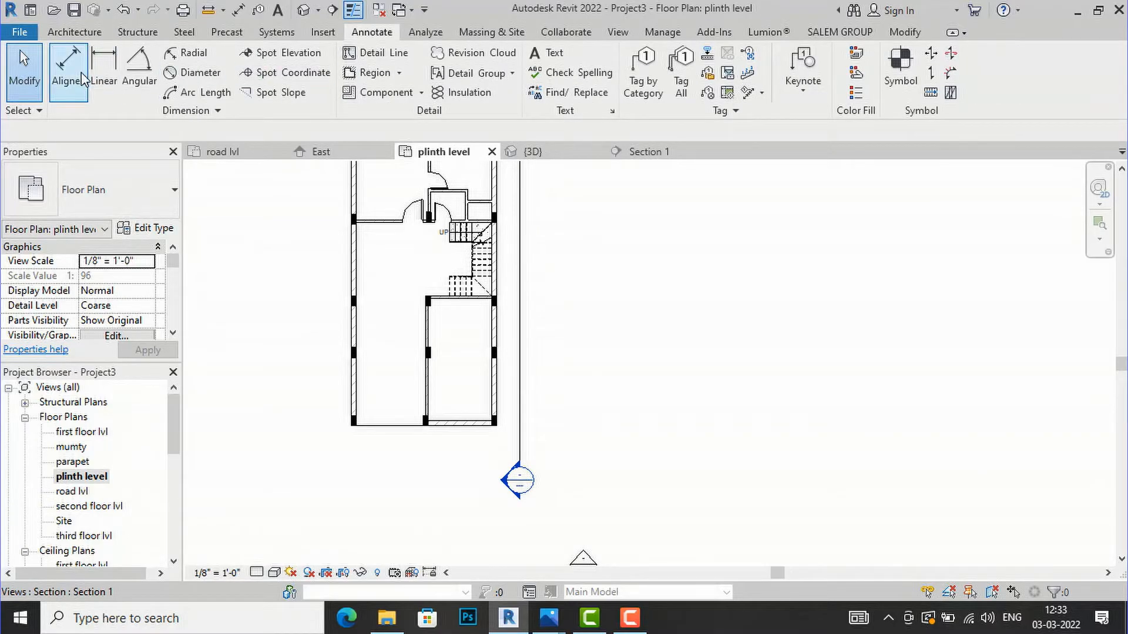
{"action": "left_click", "coordinate": [74, 32]}
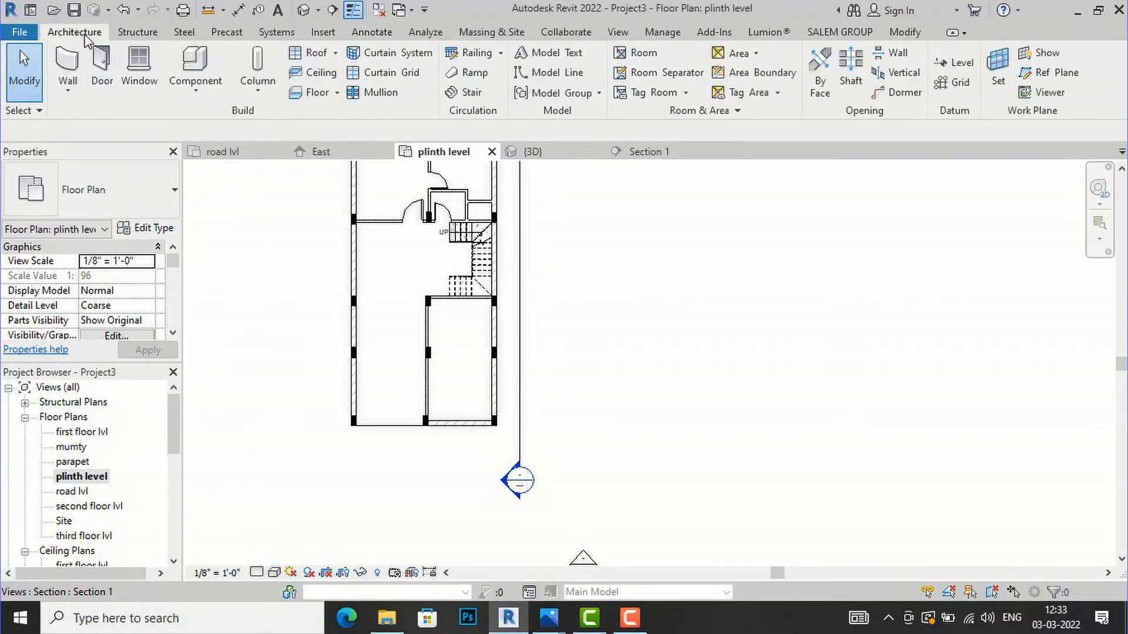
{"action": "left_click", "coordinate": [69, 67]}
{"action": "scroll", "coordinate": [497, 444], "scroll_direction": "up", "scroll_amount": 2}
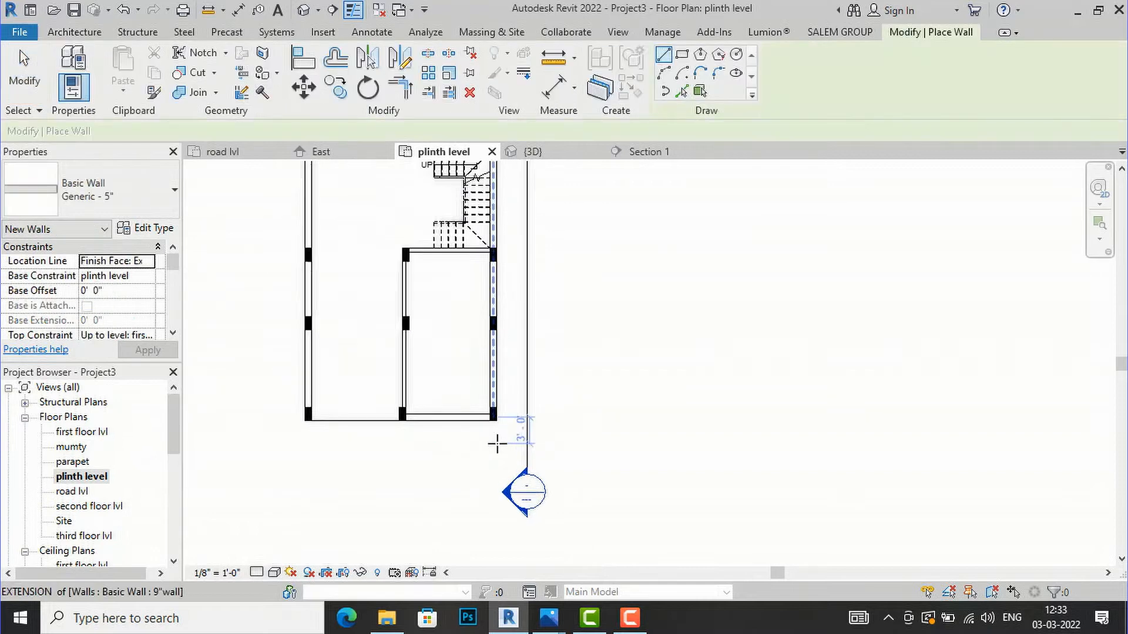
{"action": "scroll", "coordinate": [496, 444], "scroll_direction": "up", "scroll_amount": 1}
{"action": "left_click", "coordinate": [492, 444]}
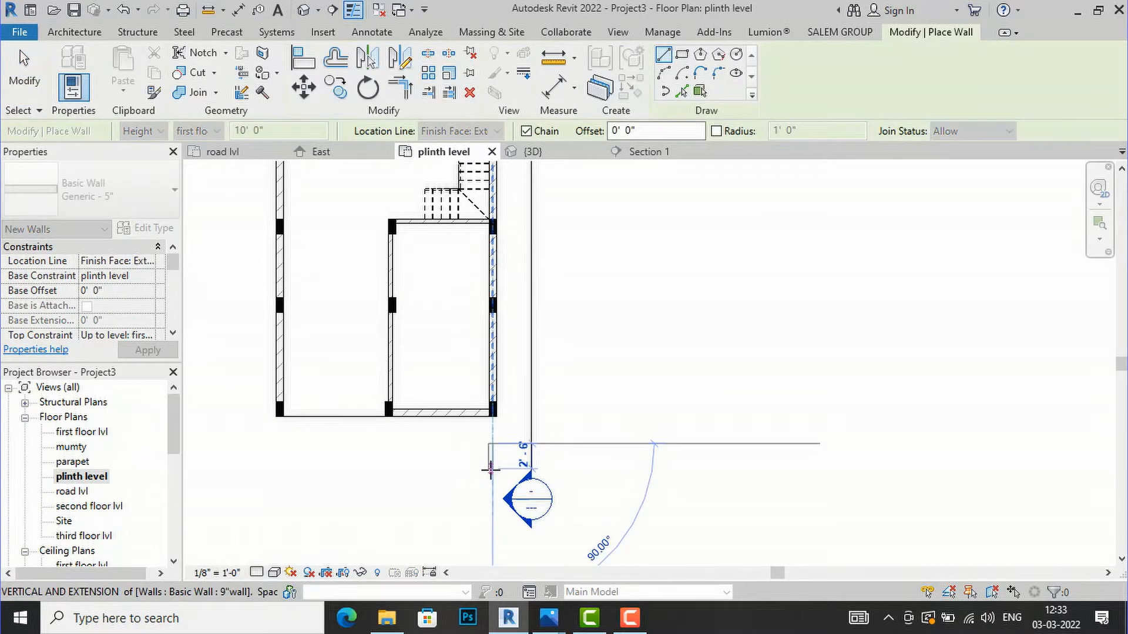
{"action": "key", "text": "Escape"}
{"action": "key", "text": "Escape"}
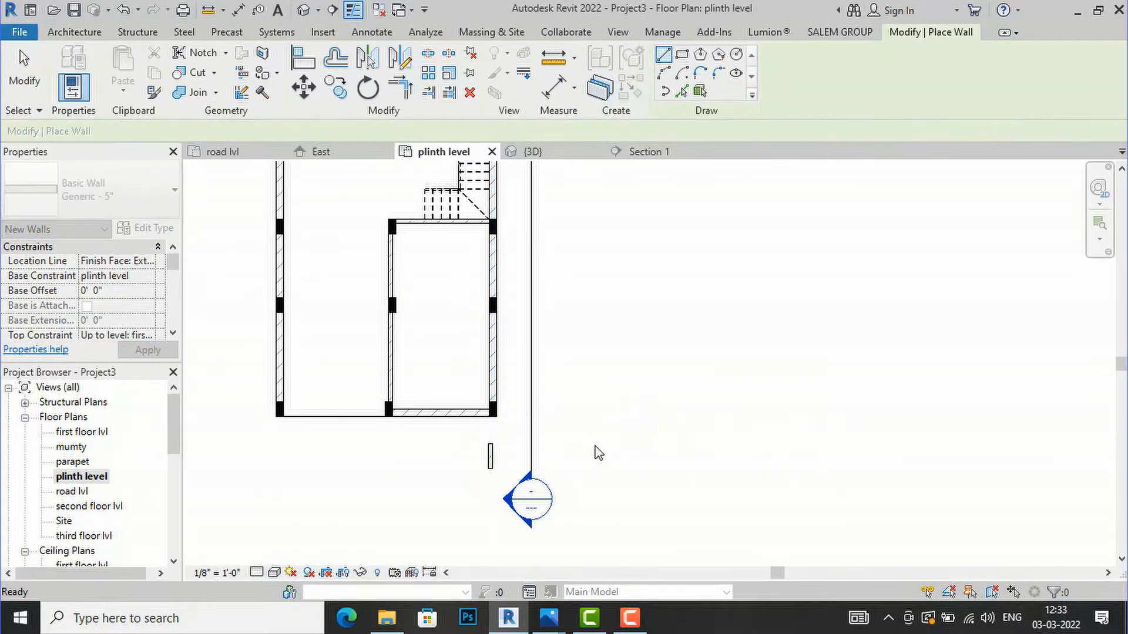
Open the building section and delete the short test wall standing in front of the house.
{"action": "double_click", "coordinate": [530, 499]}
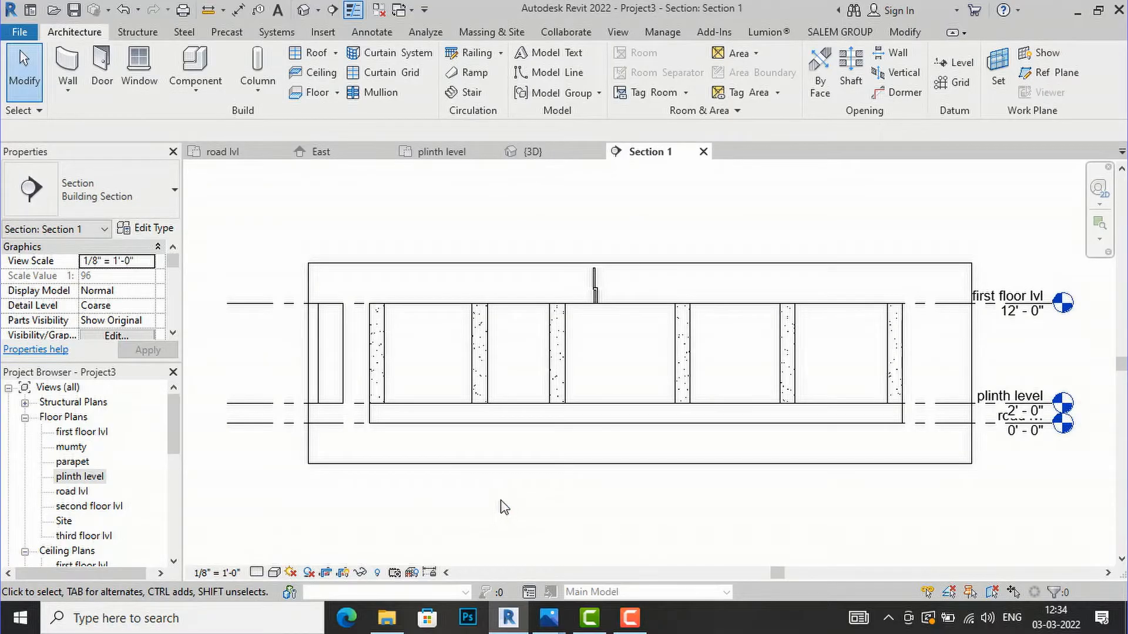
{"action": "left_click", "coordinate": [343, 382]}
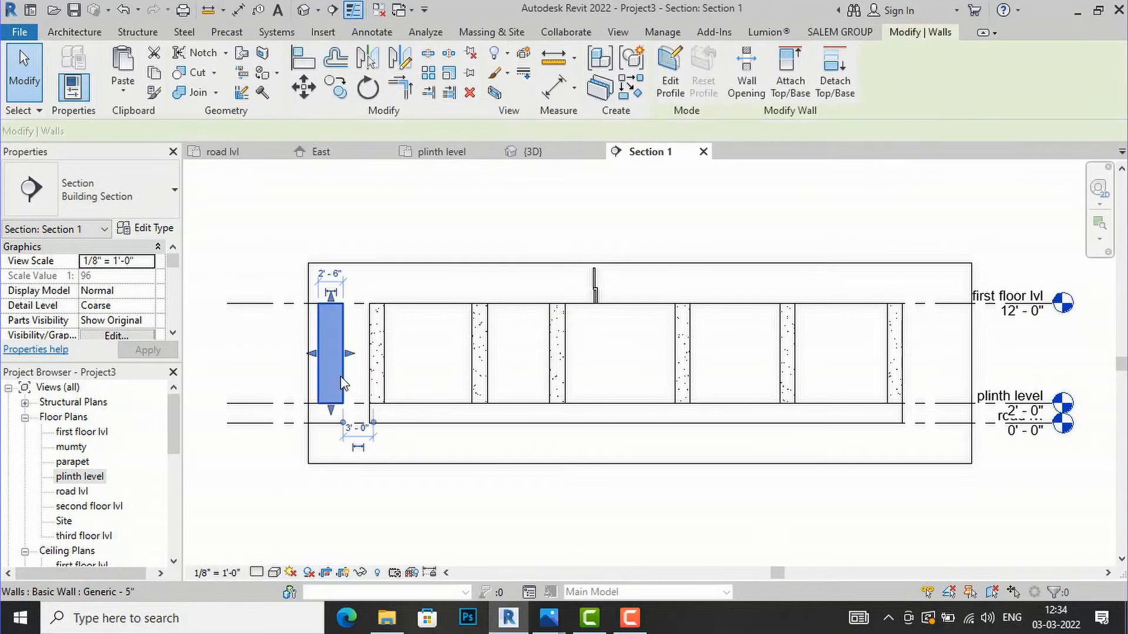
{"action": "key", "text": "Delete"}
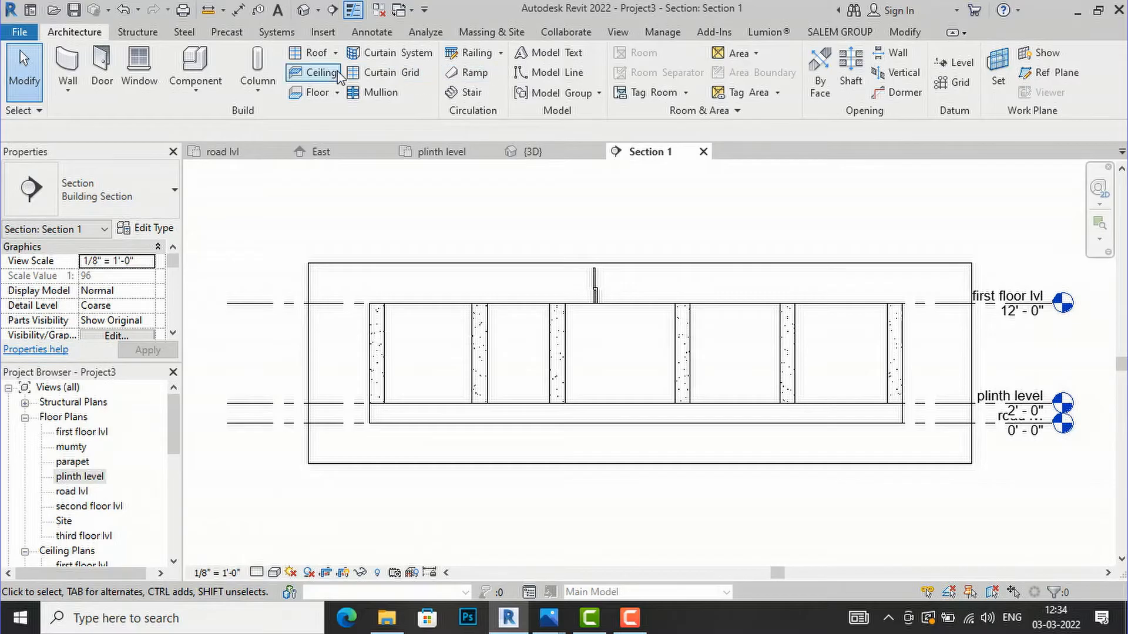
Create an in-place model in the Generic Models category and name it ramp.
{"action": "left_click", "coordinate": [195, 90]}
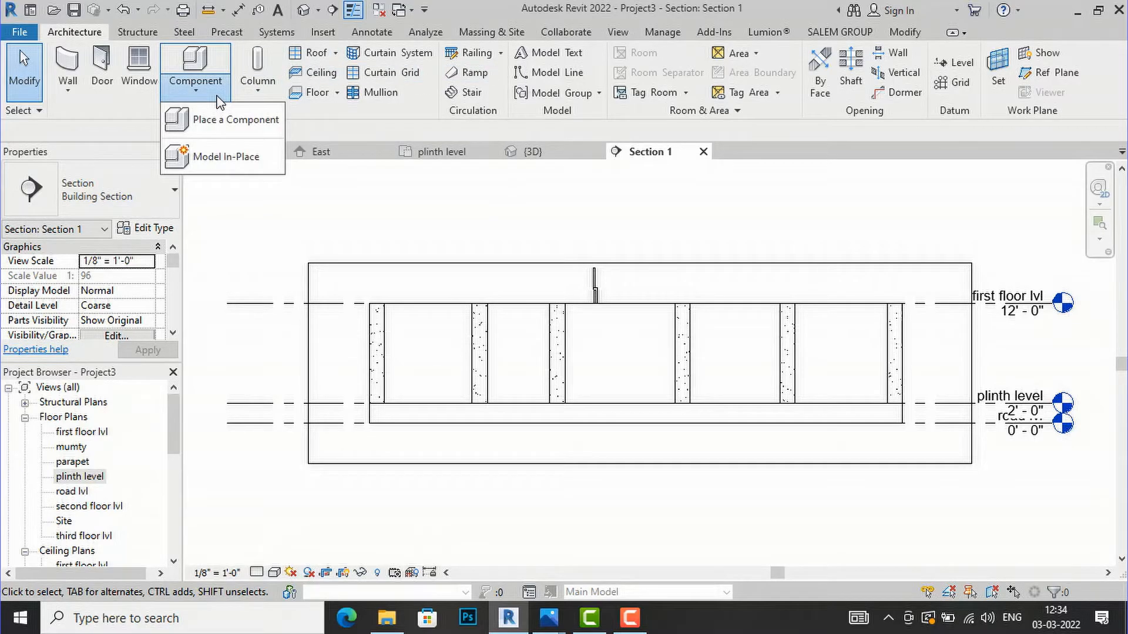
{"action": "left_click", "coordinate": [226, 156]}
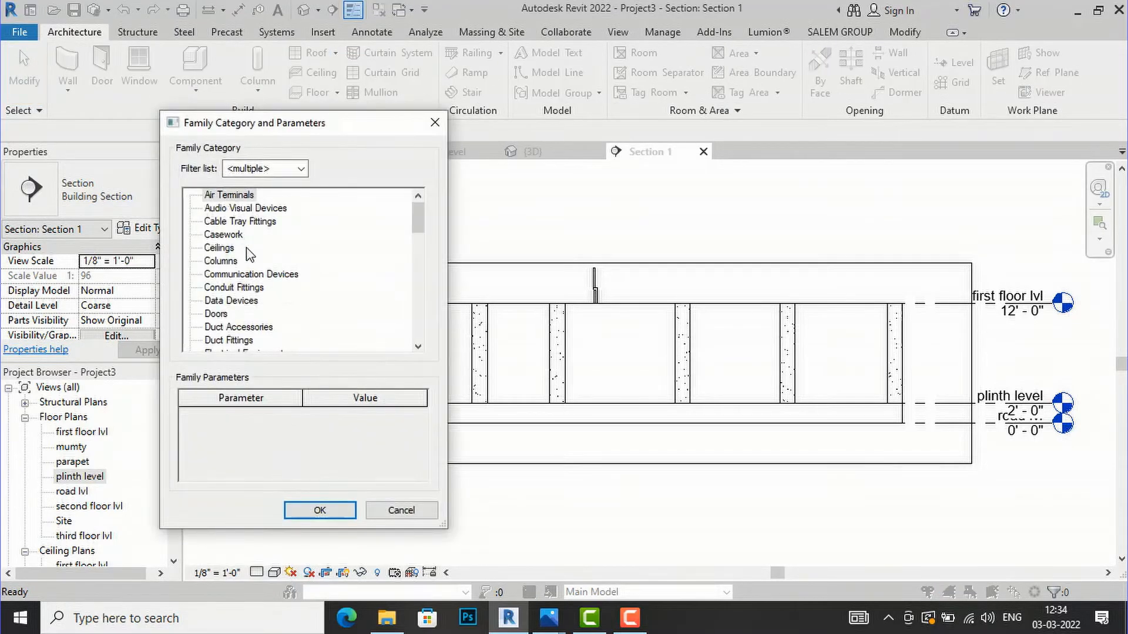
{"action": "scroll", "coordinate": [249, 262], "scroll_direction": "down", "scroll_amount": 3}
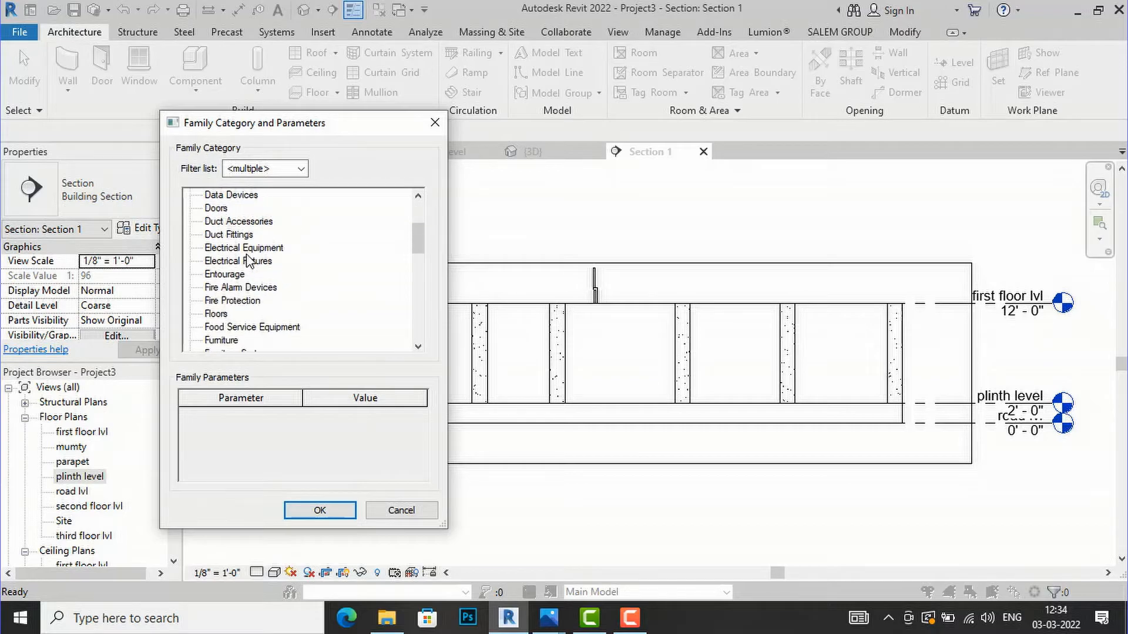
{"action": "scroll", "coordinate": [241, 318], "scroll_direction": "down", "scroll_amount": 1}
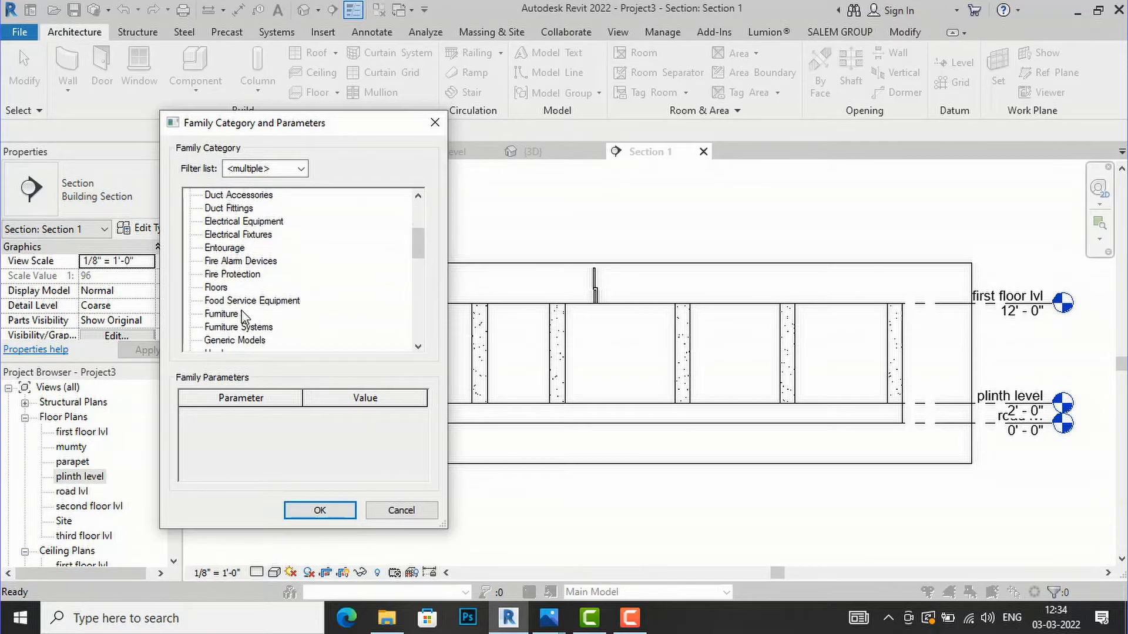
{"action": "left_click", "coordinate": [235, 341]}
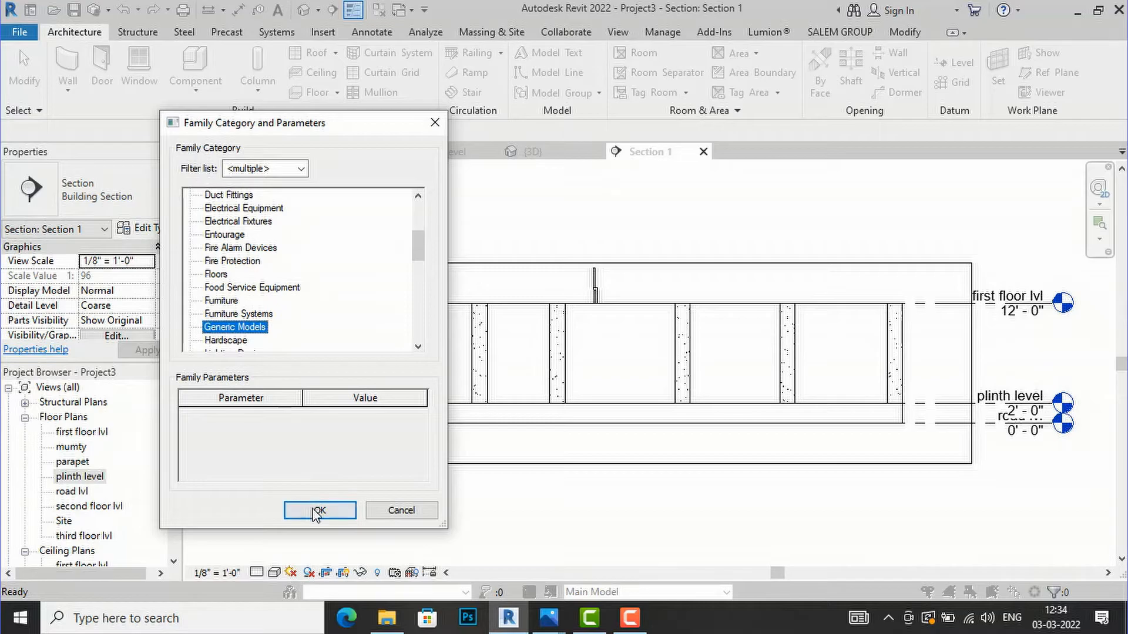
{"action": "left_click", "coordinate": [320, 510]}
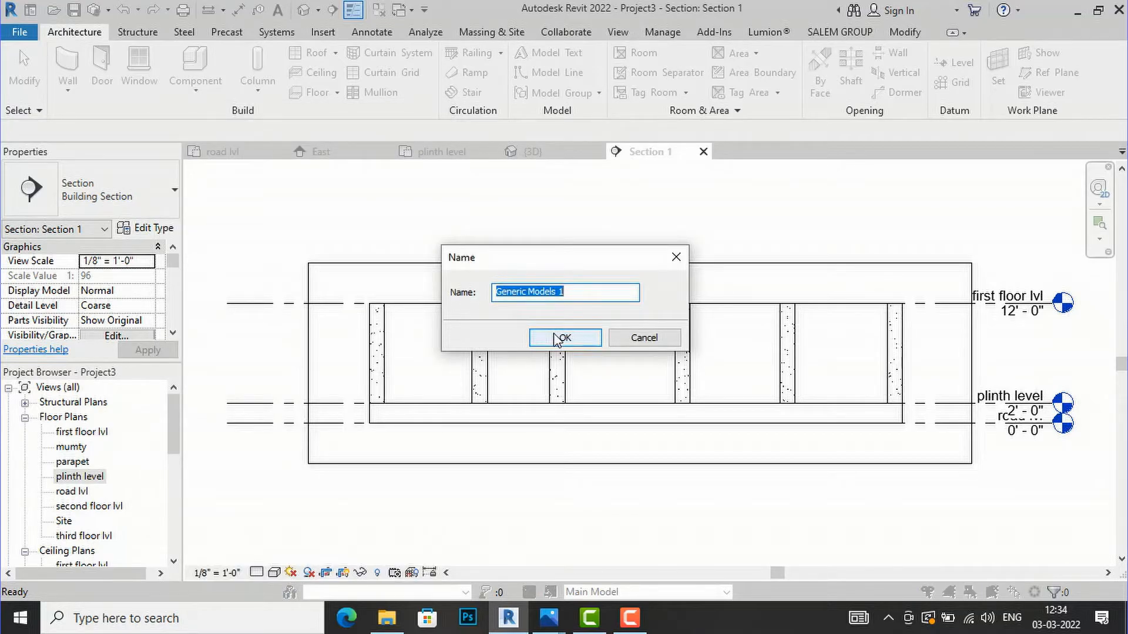
{"action": "type", "text": "ramp"}
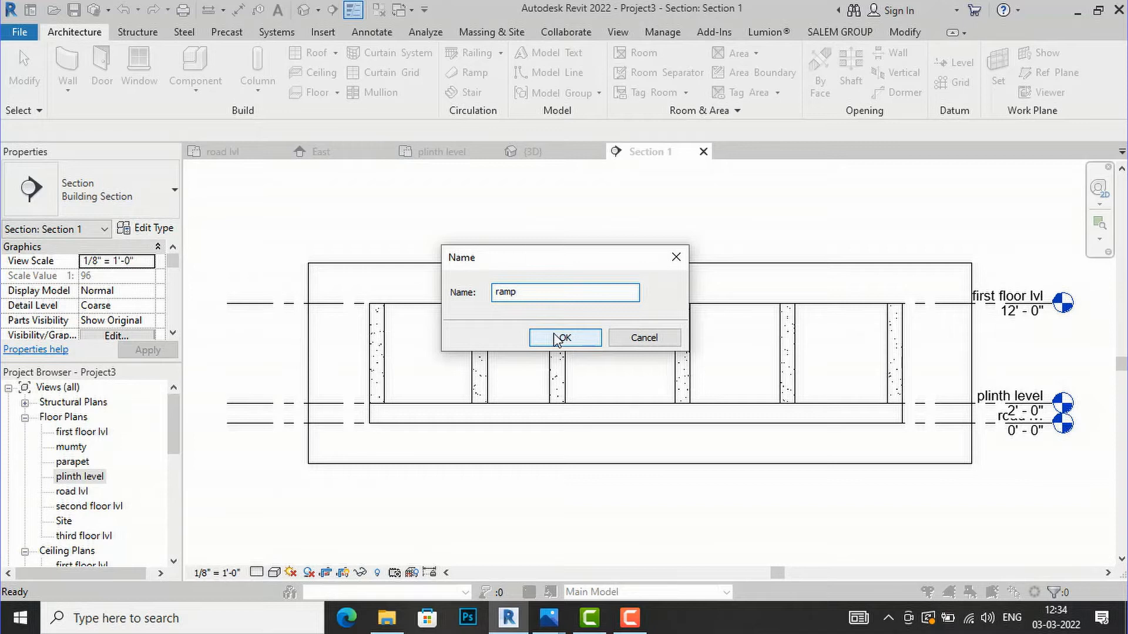
{"action": "left_click", "coordinate": [572, 339]}
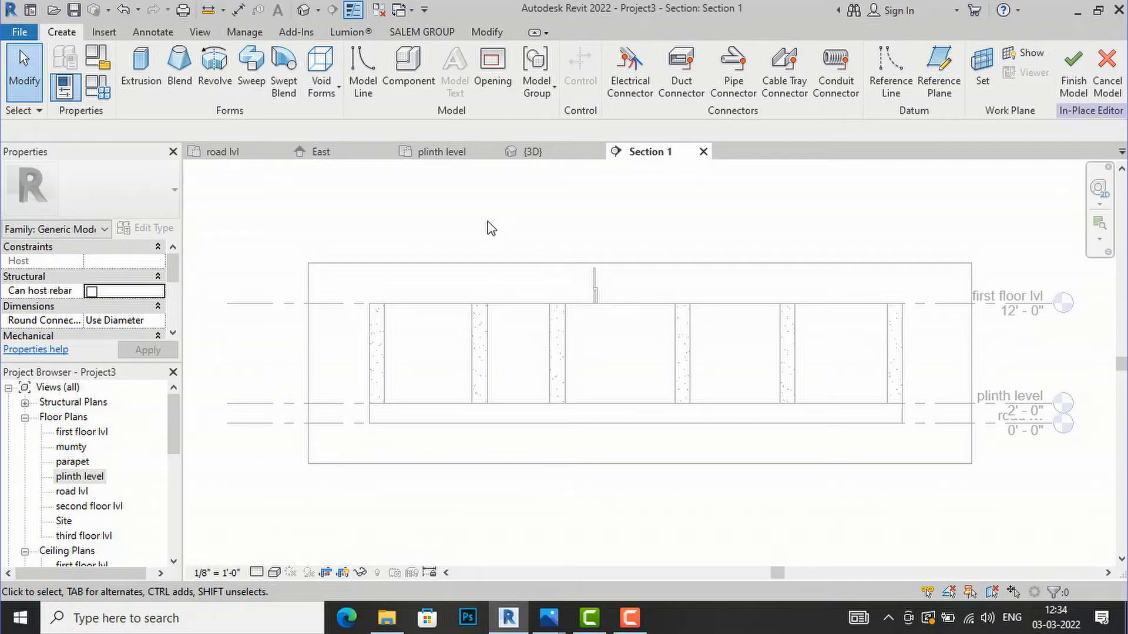
Start an extrusion in the section view using the plinth floor's side face as the work plane.
{"action": "left_click", "coordinate": [151, 89]}
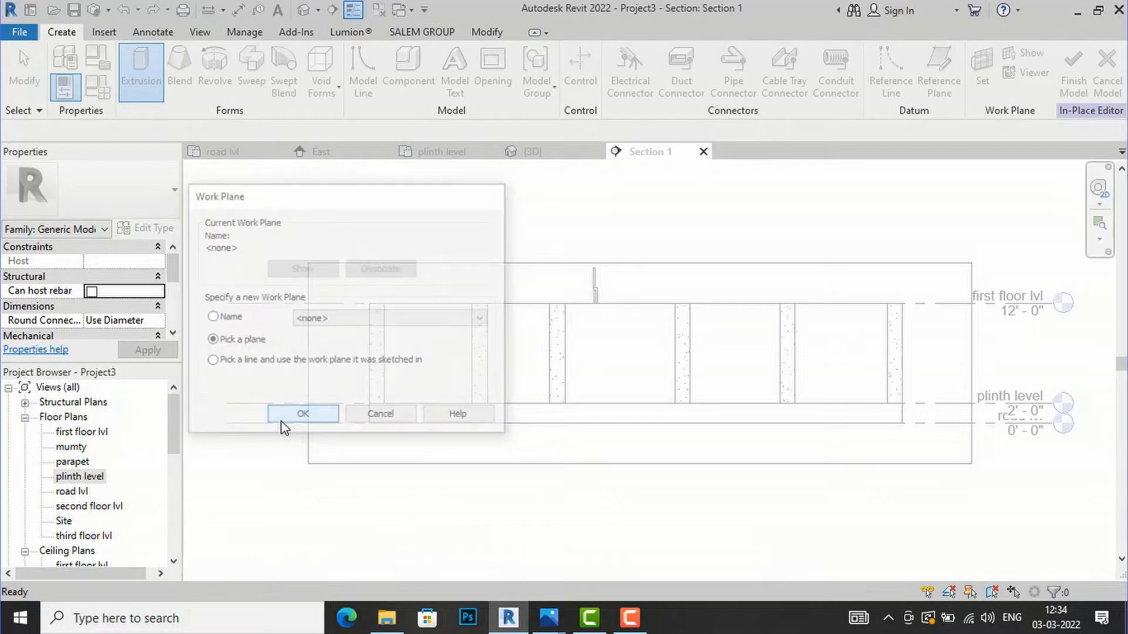
{"action": "left_click", "coordinate": [280, 419]}
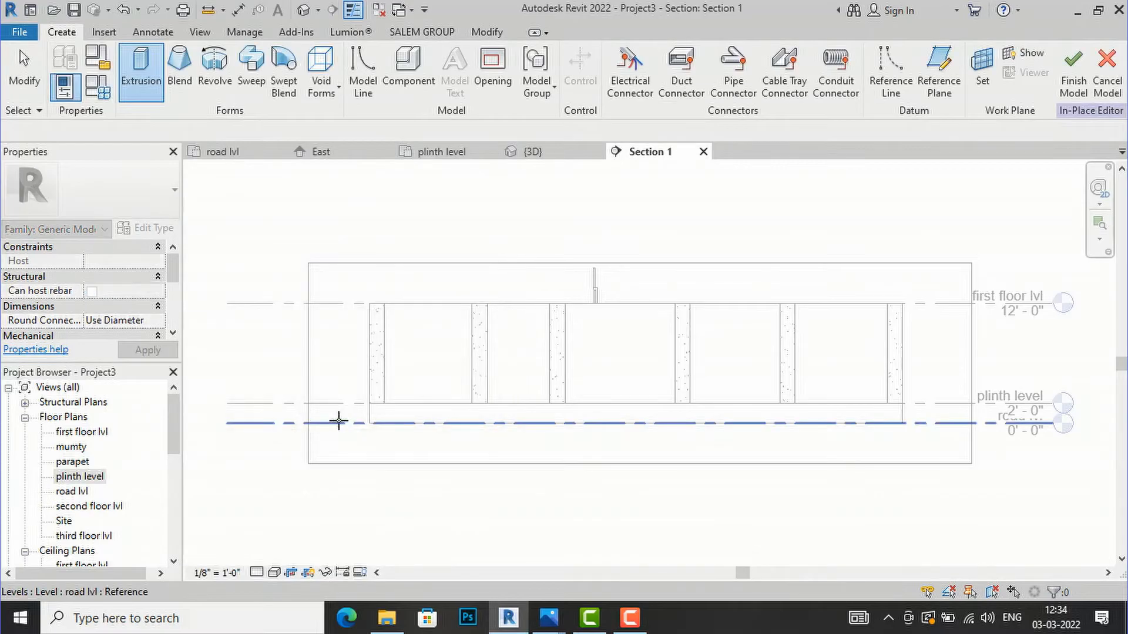
{"action": "left_click", "coordinate": [374, 410]}
Sketch a closed triangular ramp profile extending 3' along the road level from the plinth floor's front edge and sloping up to the plinth level.
{"action": "scroll", "coordinate": [368, 435], "scroll_direction": "up", "scroll_amount": 2}
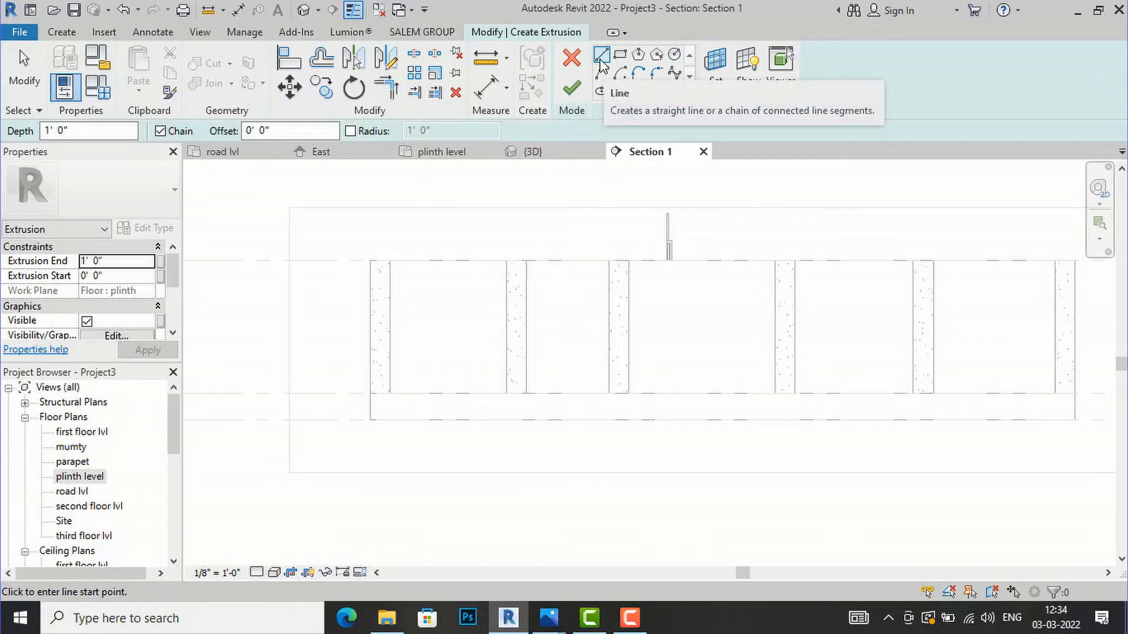
{"action": "scroll", "coordinate": [367, 423], "scroll_direction": "up", "scroll_amount": 2}
{"action": "left_click", "coordinate": [377, 411]}
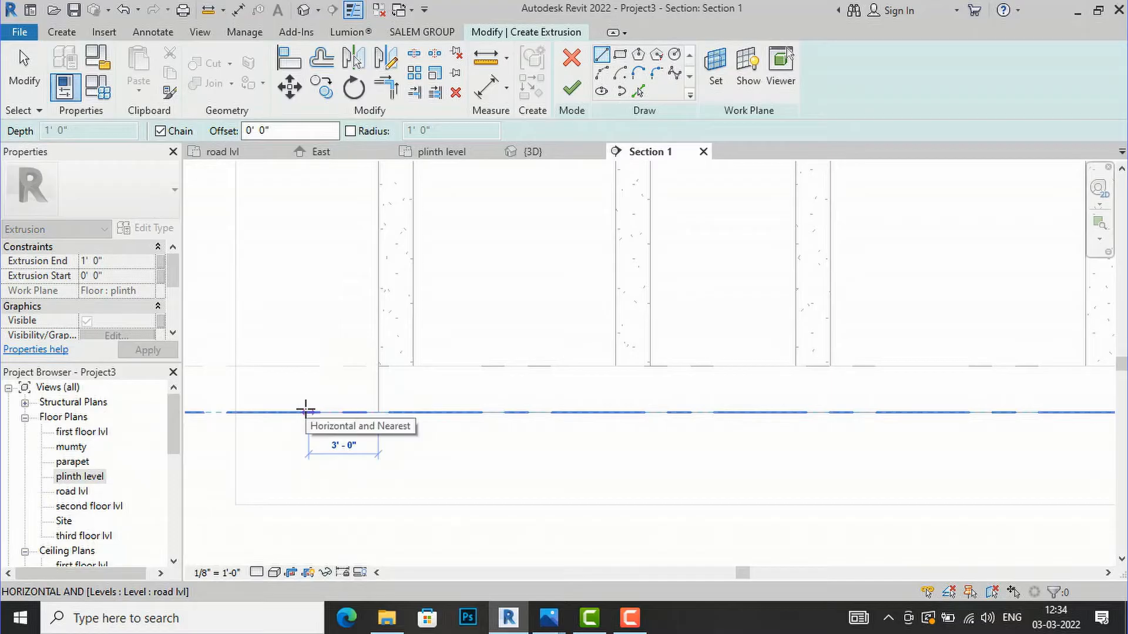
{"action": "left_click", "coordinate": [305, 412]}
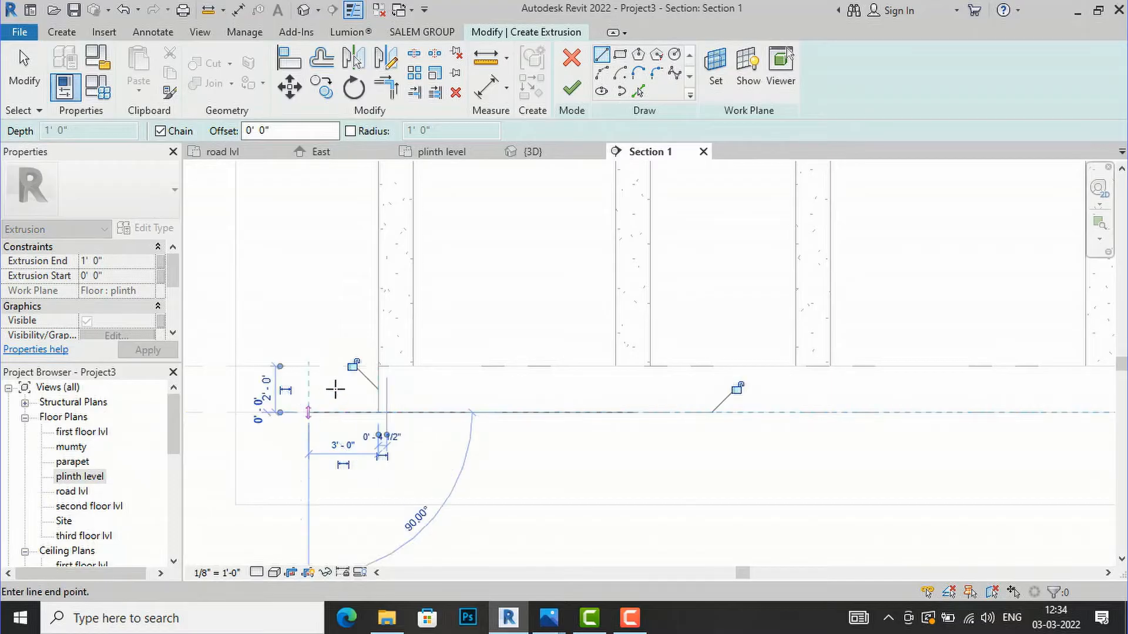
{"action": "left_click", "coordinate": [378, 366]}
{"action": "left_click", "coordinate": [379, 411]}
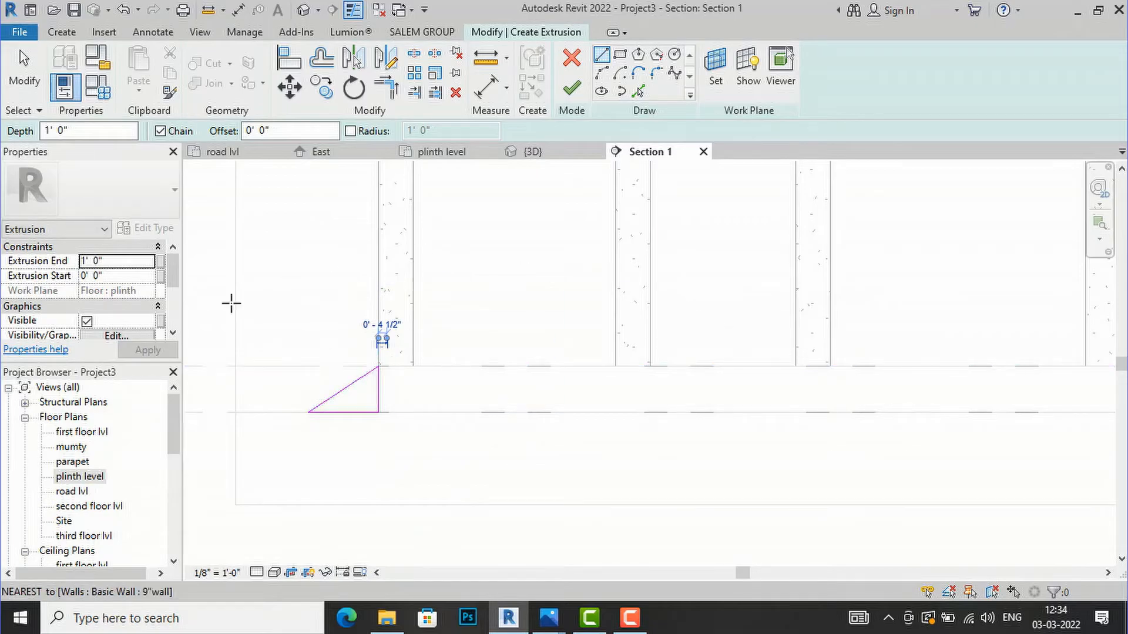
Create a new material for the ramp extrusion.
{"action": "scroll", "coordinate": [116, 314], "scroll_direction": "down", "scroll_amount": 4}
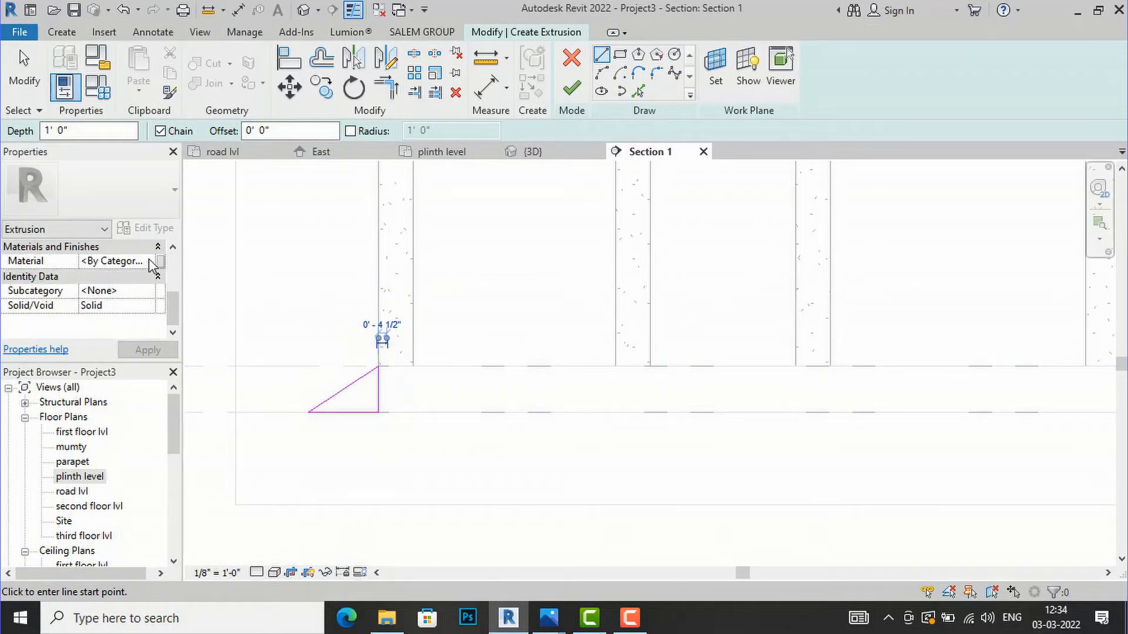
{"action": "left_click", "coordinate": [148, 261]}
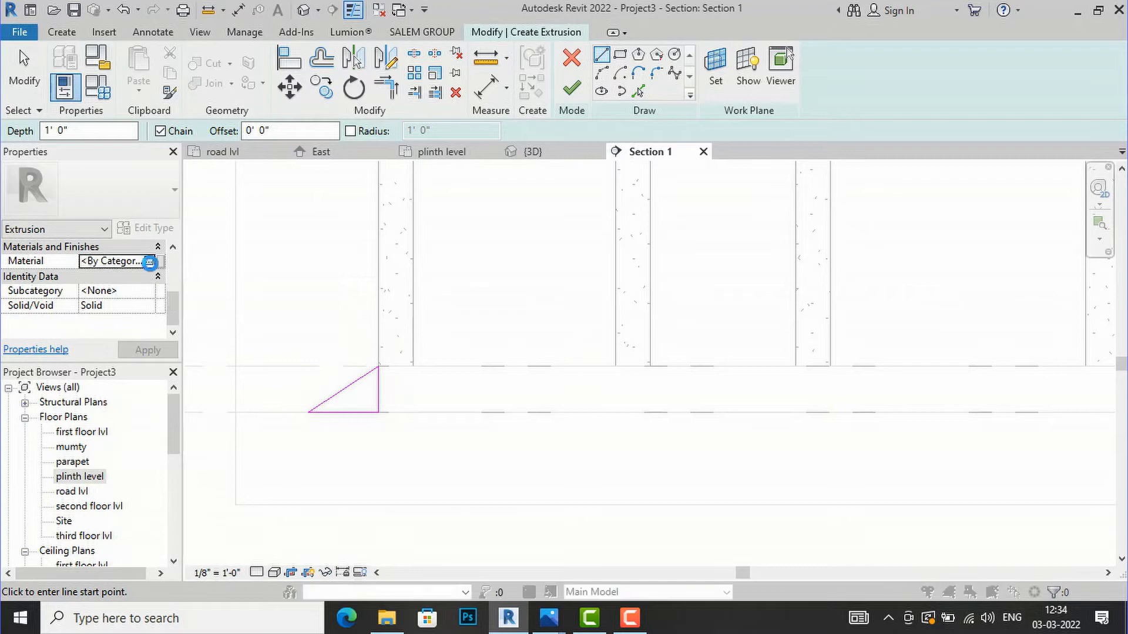
{"action": "left_click", "coordinate": [160, 261]}
{"action": "left_click", "coordinate": [299, 496]}
{"action": "left_click", "coordinate": [301, 515]}
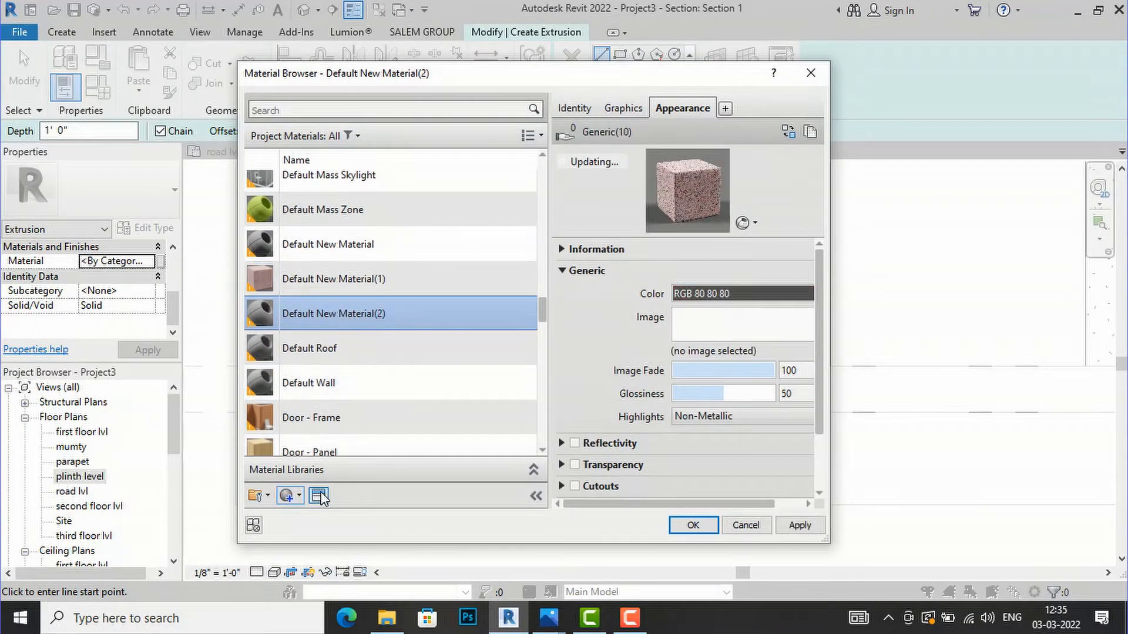
Search the appearance assets for concrete and apply the cast-in-place Concrete (1) appearance to the new material.
{"action": "left_click", "coordinate": [319, 496]}
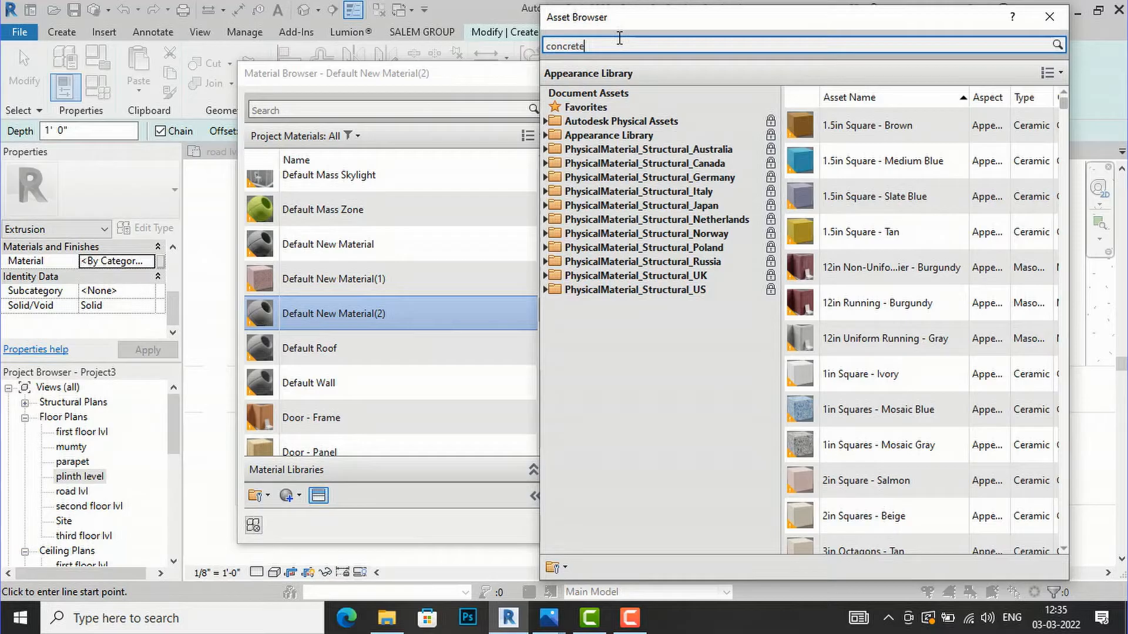
{"action": "type", "text": "concrete"}
{"action": "key", "text": "Return"}
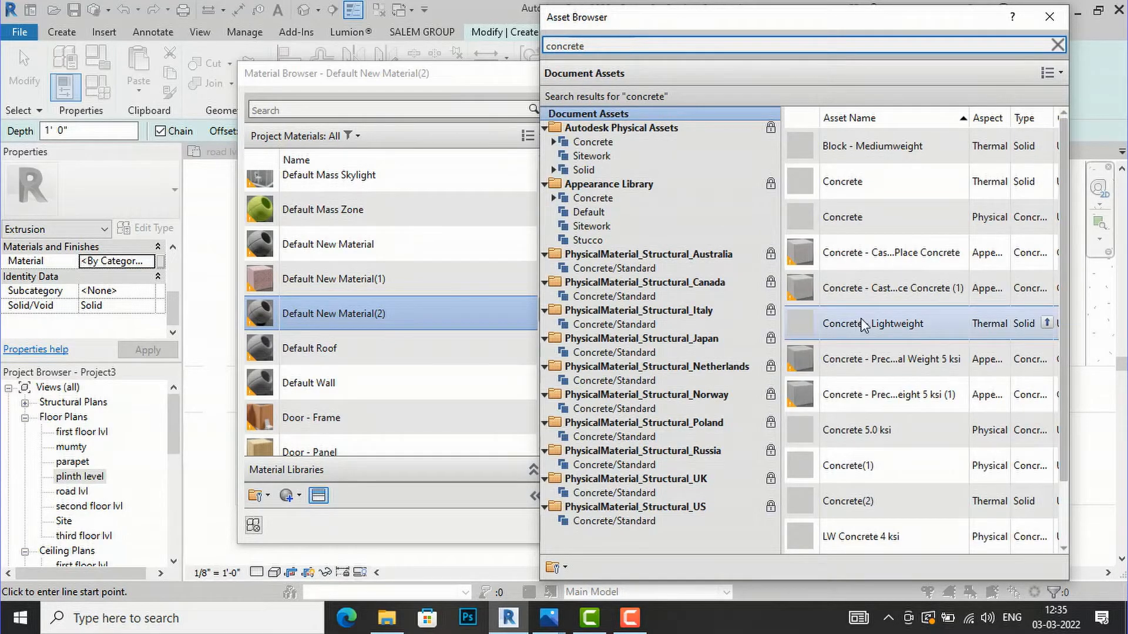
{"action": "double_click", "coordinate": [862, 291]}
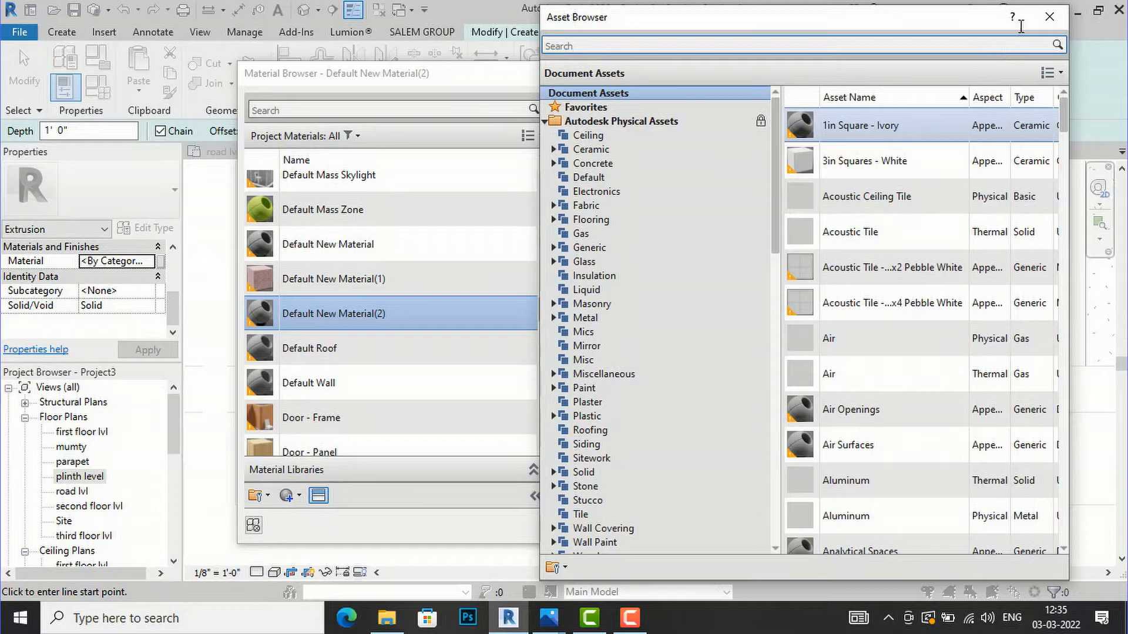
Assign the new concrete material to the ramp, complete its extrusion and finish the in-place model.
{"action": "left_click", "coordinate": [1050, 16]}
{"action": "left_click", "coordinate": [692, 525]}
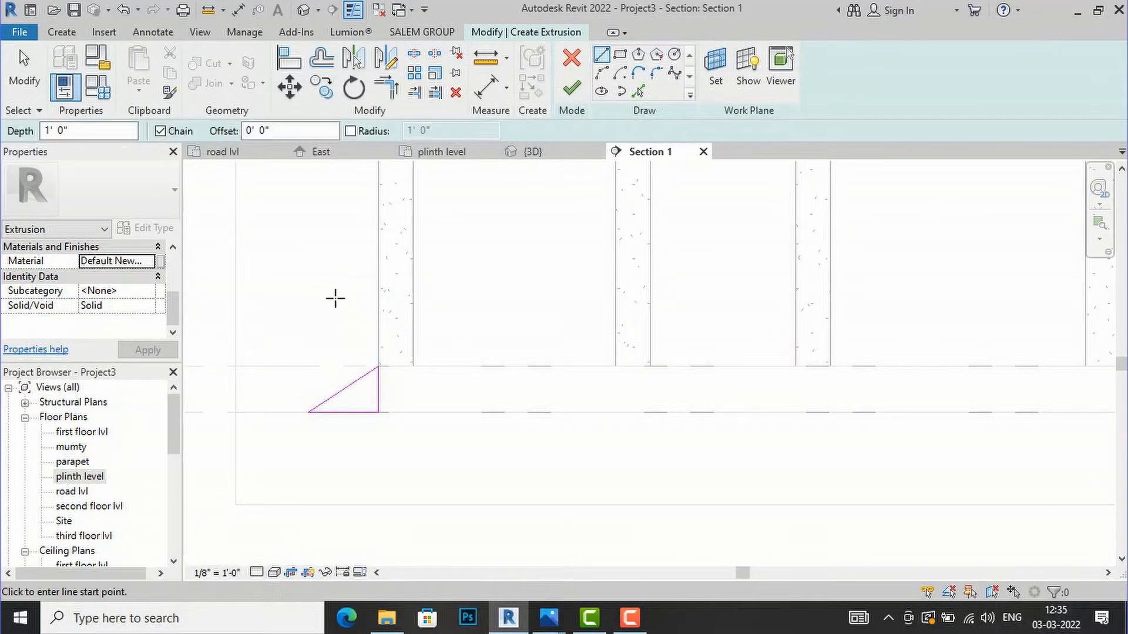
{"action": "left_click", "coordinate": [568, 89]}
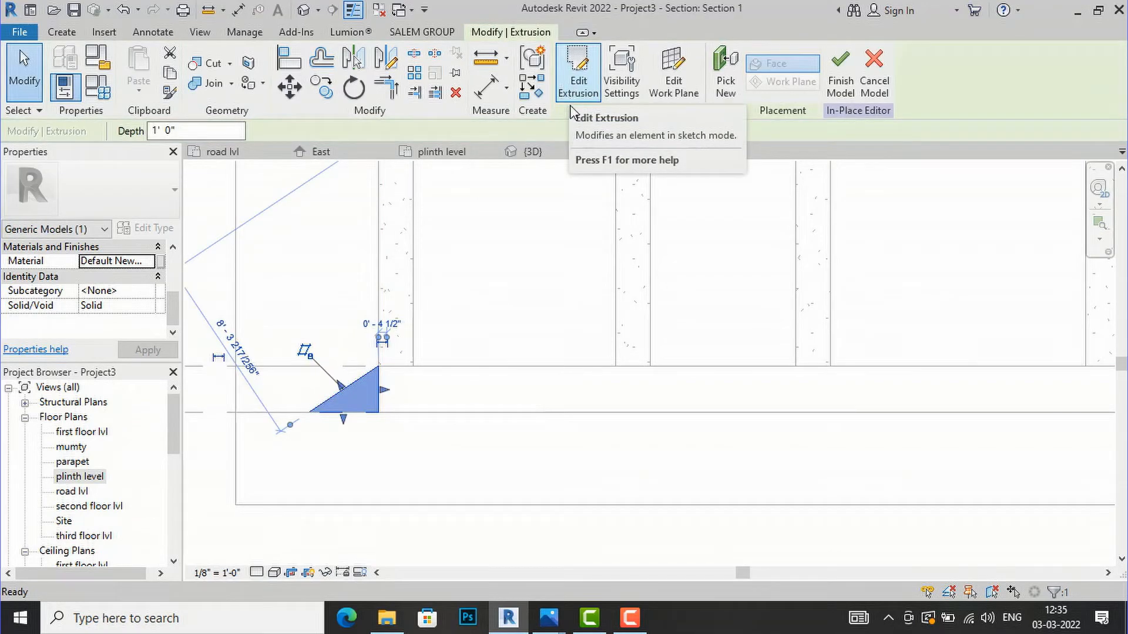
{"action": "left_click", "coordinate": [838, 79]}
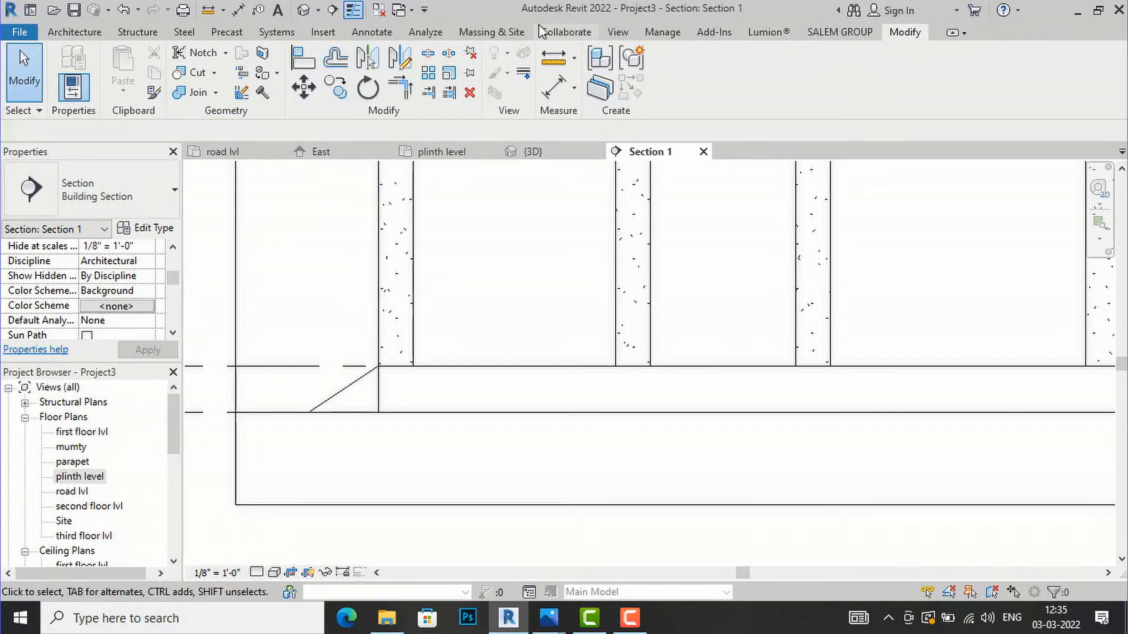
In the 3D view, stretch the ramp along the plinth's front edge so it spans only the open entrance beside the front room.
{"action": "left_click", "coordinate": [618, 33]}
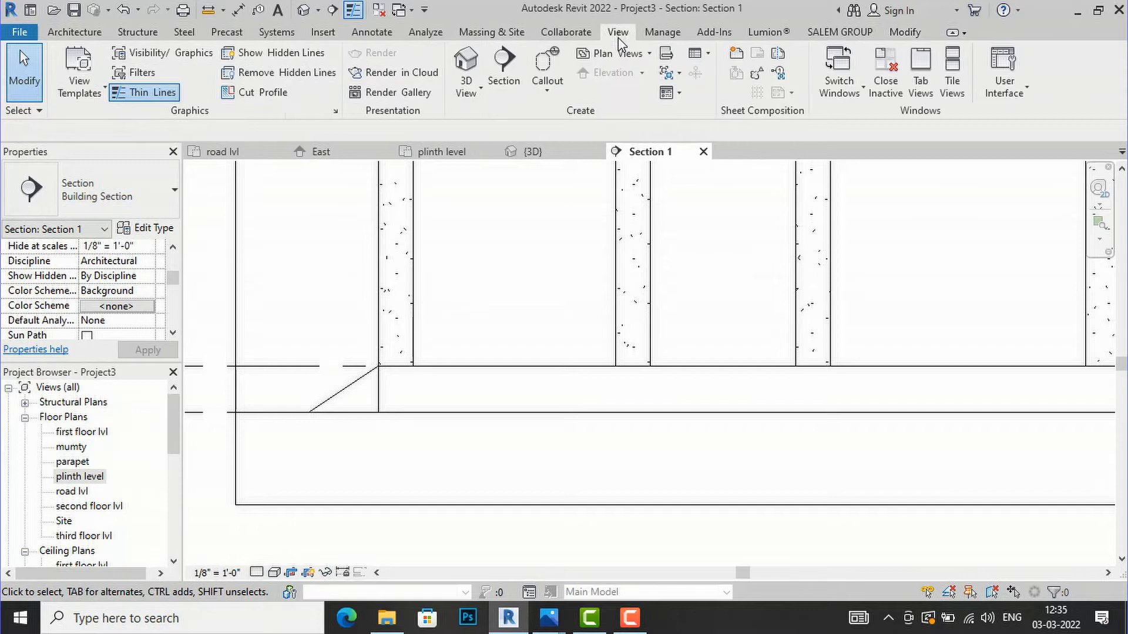
{"action": "left_click", "coordinate": [466, 62]}
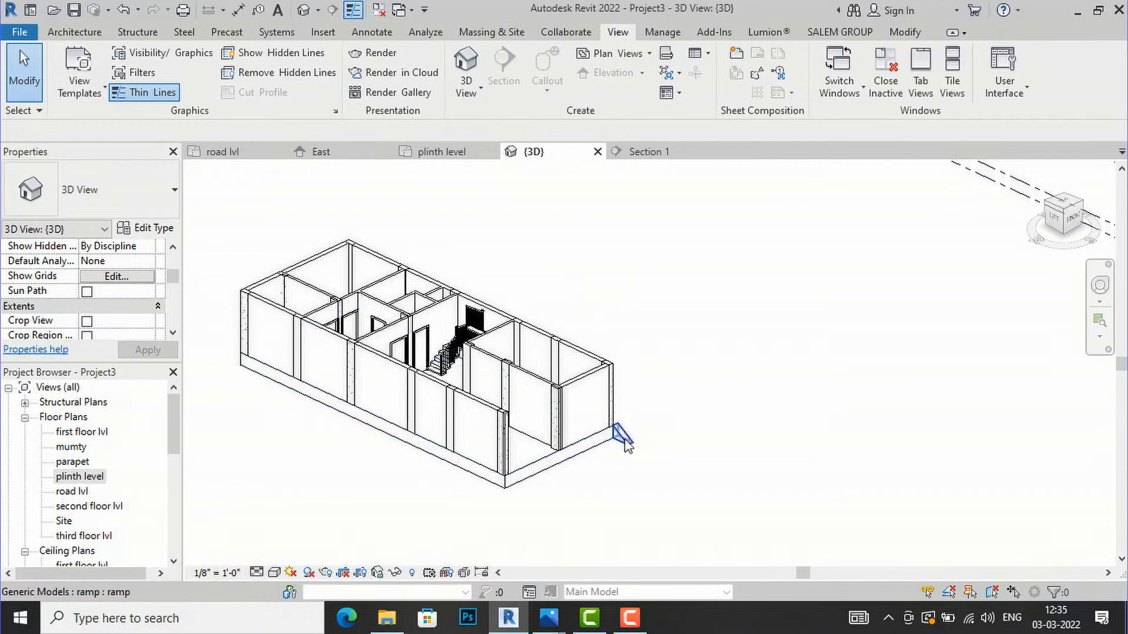
{"action": "scroll", "coordinate": [627, 473], "scroll_direction": "up", "scroll_amount": 3}
{"action": "left_click", "coordinate": [617, 411]}
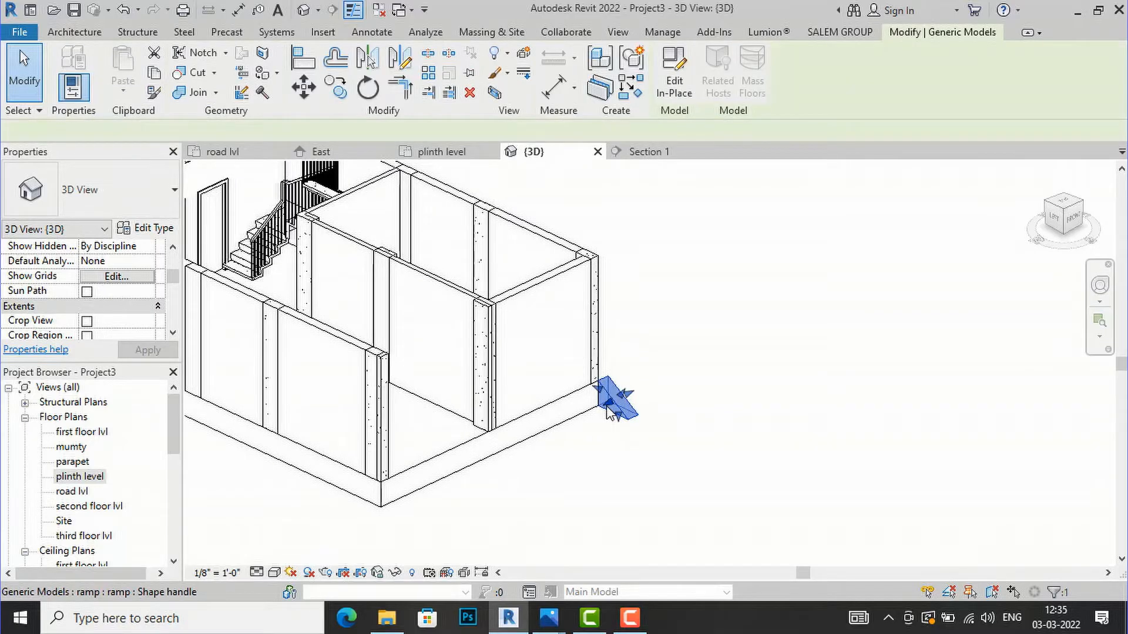
{"action": "left_click_drag", "start_coordinate": [611, 406], "coordinate": [396, 504]}
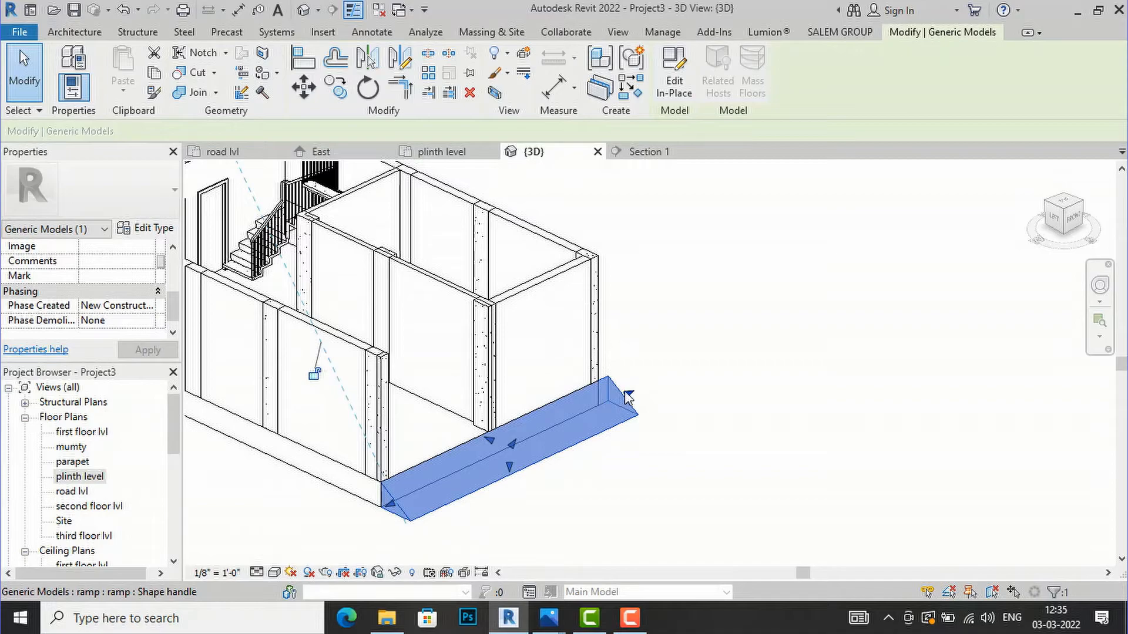
{"action": "left_click_drag", "start_coordinate": [627, 398], "coordinate": [507, 455]}
{"action": "left_click", "coordinate": [556, 436]}
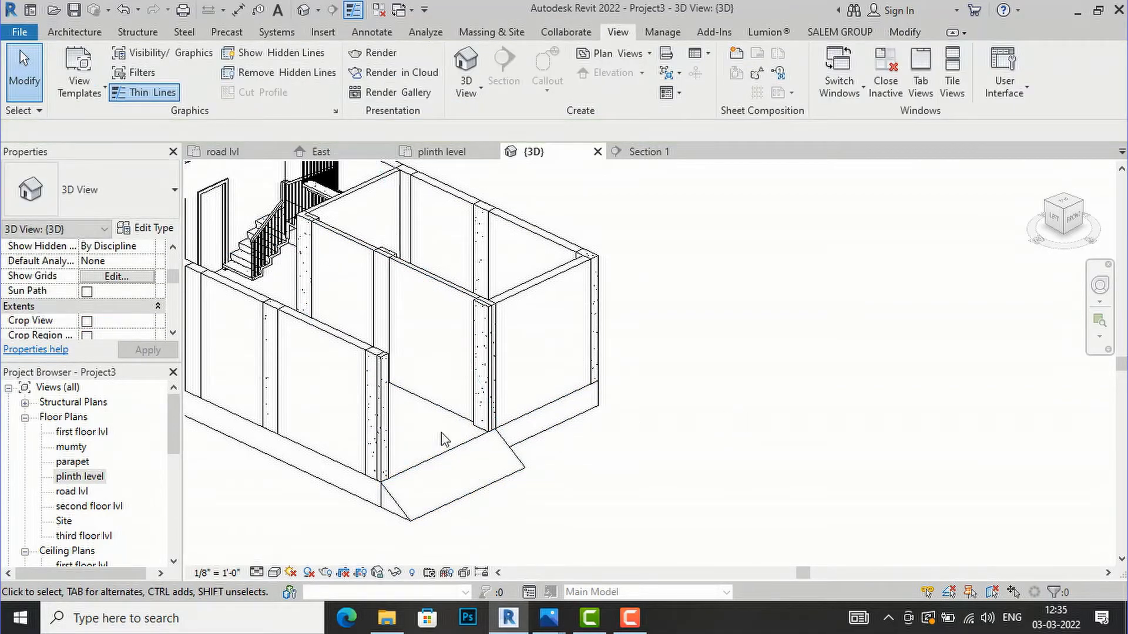
Set the 3D view's visual style to Realistic and inspect the ramp from the front of the house.
{"action": "scroll", "coordinate": [341, 433], "scroll_direction": "down", "scroll_amount": 2}
{"action": "left_click", "coordinate": [274, 573]}
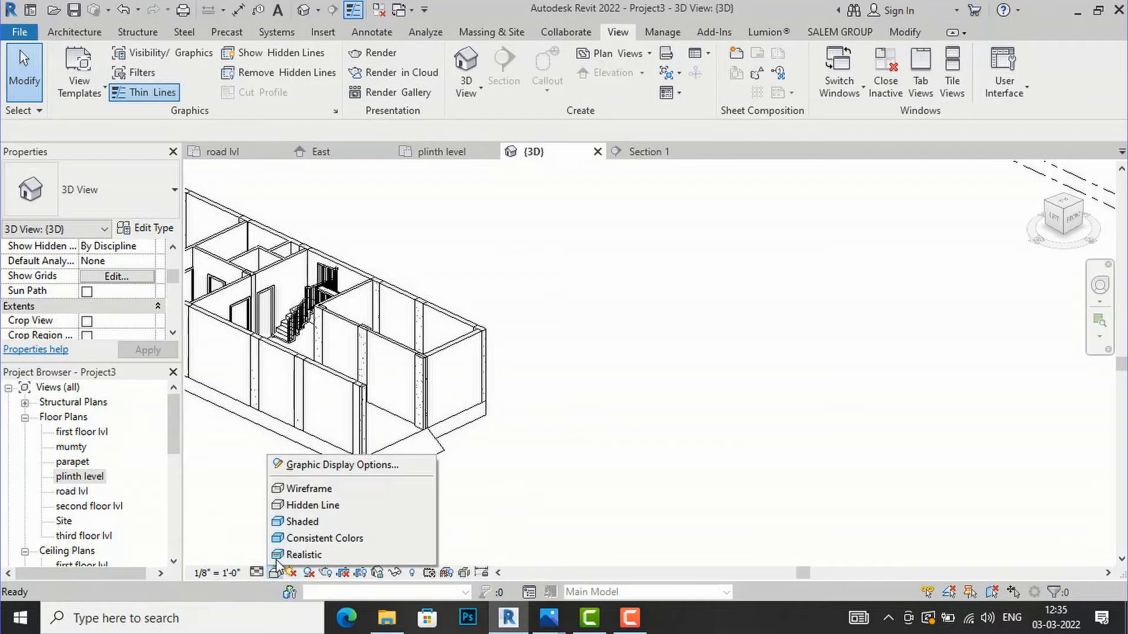
{"action": "left_click", "coordinate": [300, 554]}
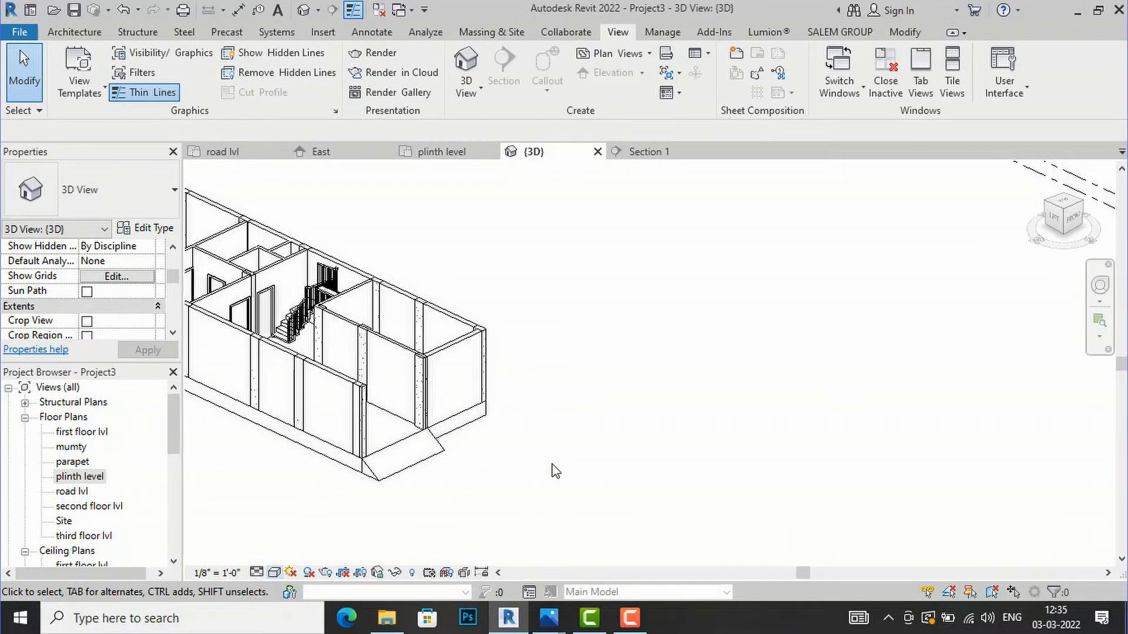
{"action": "scroll", "coordinate": [428, 473], "scroll_direction": "up", "scroll_amount": 4}
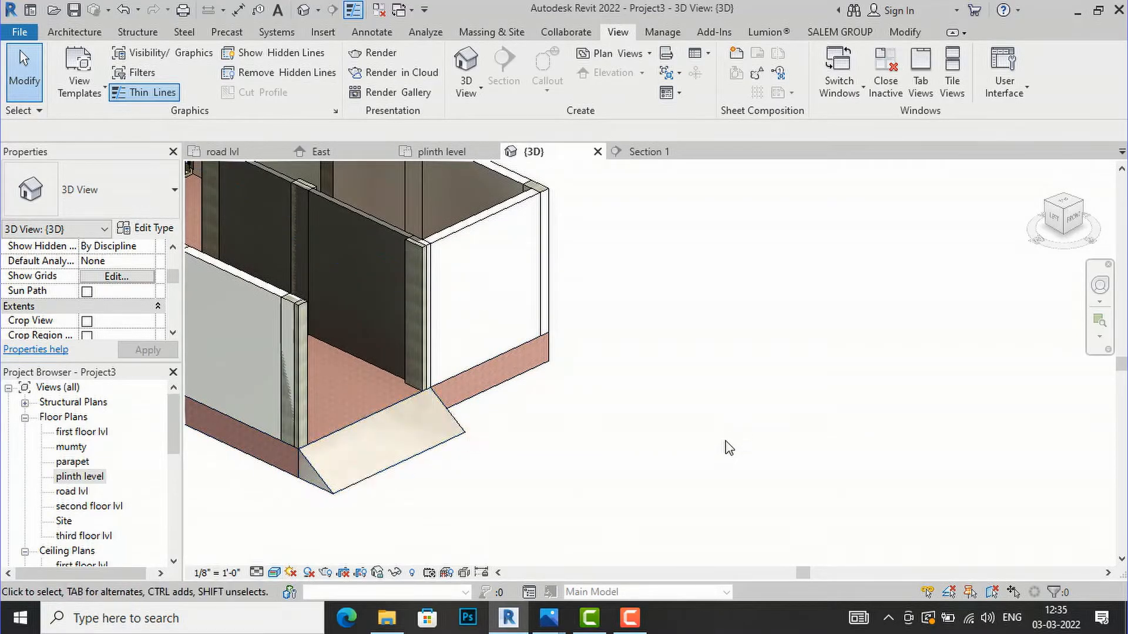
{"action": "scroll", "coordinate": [680, 502], "scroll_direction": "down", "scroll_amount": 4}
{"action": "scroll", "coordinate": [680, 502], "scroll_direction": "down", "scroll_amount": 2}
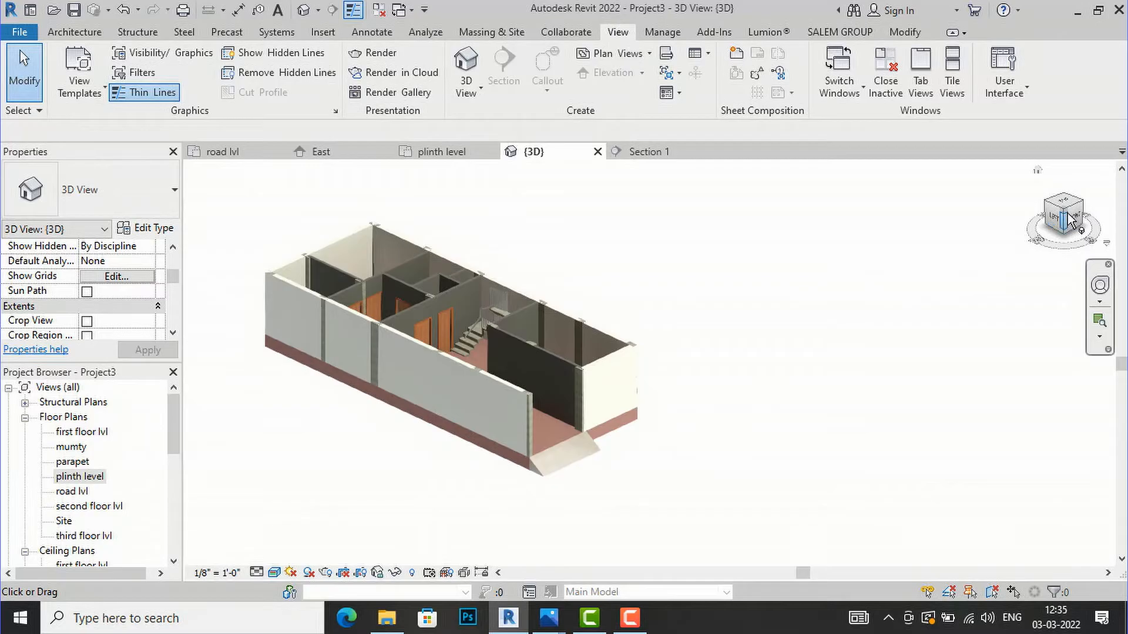
{"action": "mouse_move", "coordinate": [1072, 226]}
{"action": "left_mouse_down"}
{"action": "mouse_move", "coordinate": [883, 244]}
{"action": "mouse_move", "coordinate": [876, 231]}
{"action": "mouse_move", "coordinate": [887, 222]}
{"action": "left_mouse_up"}
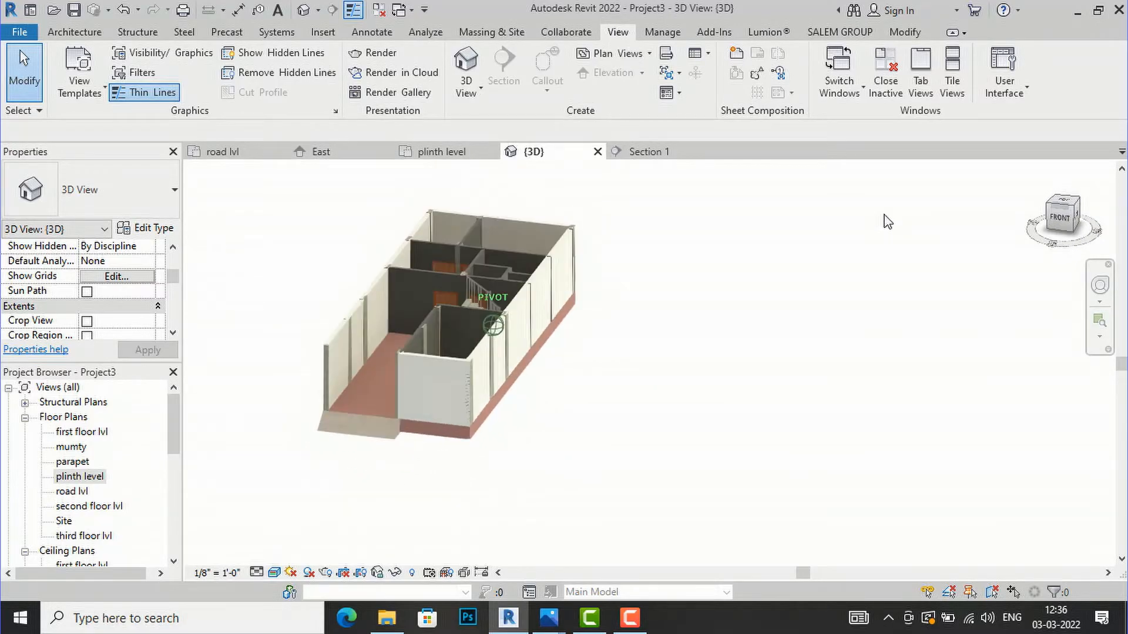
{"action": "scroll", "coordinate": [354, 351], "scroll_direction": "up", "scroll_amount": 4}
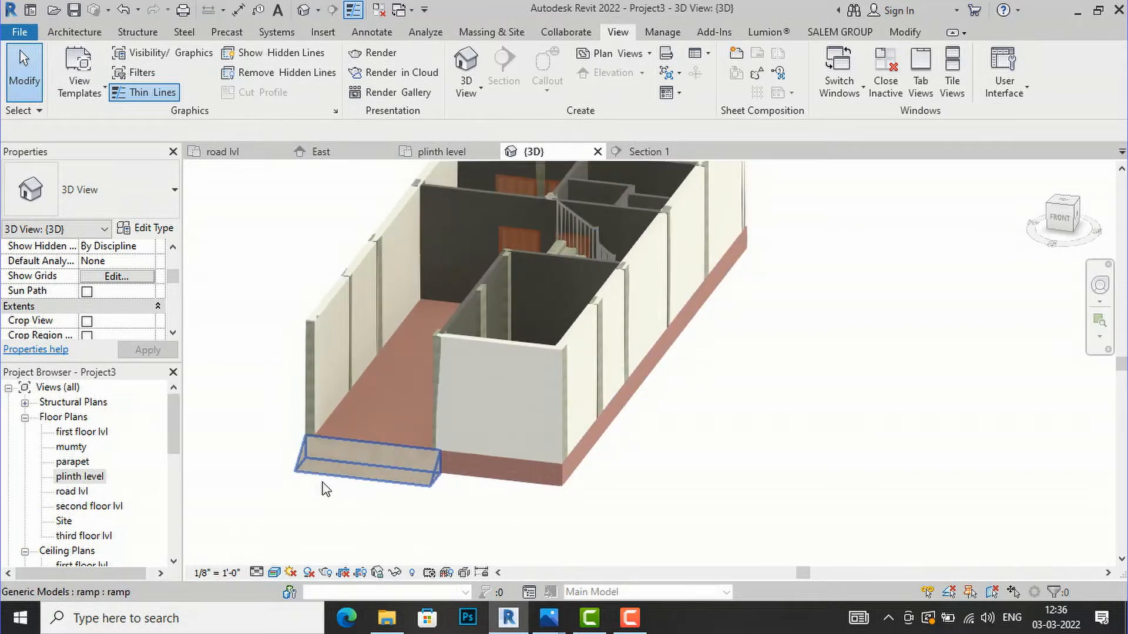
{"action": "scroll", "coordinate": [323, 485], "scroll_direction": "up", "scroll_amount": 2}
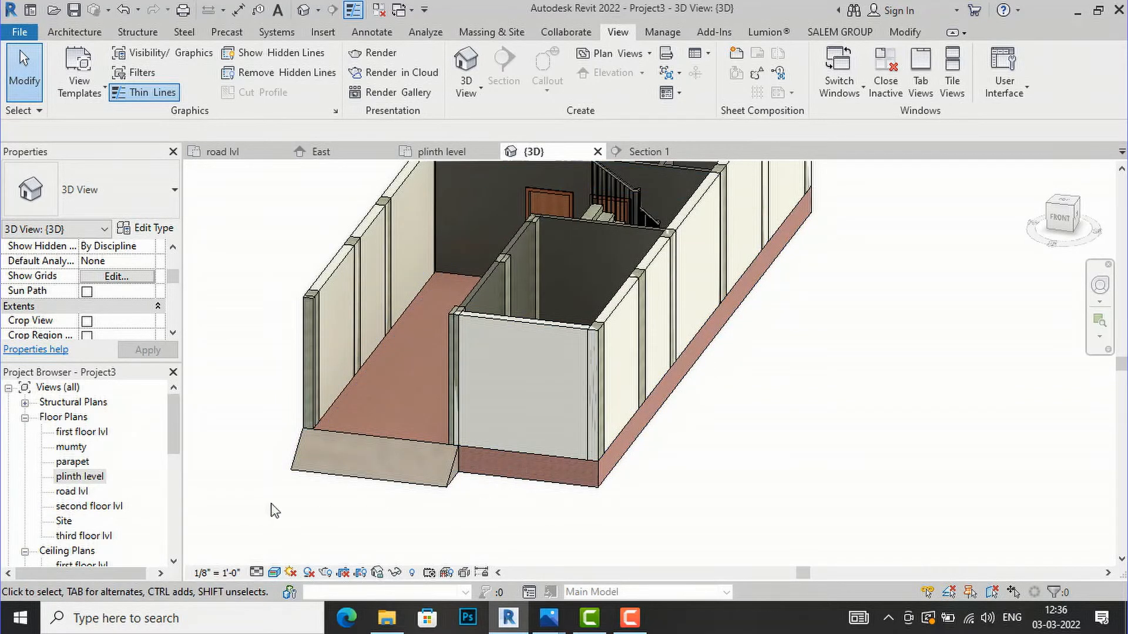
Check the plinth level floor plan, and open the road lvl floor plan at the ramp and front wall.
{"action": "double_click", "coordinate": [80, 476]}
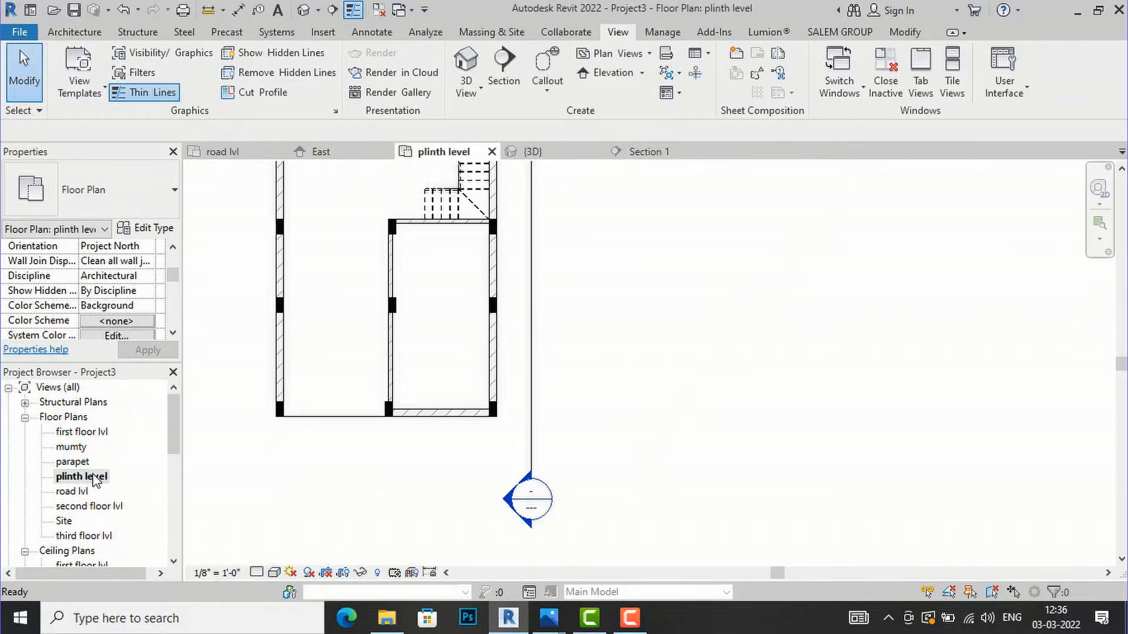
{"action": "scroll", "coordinate": [527, 452], "scroll_direction": "up", "scroll_amount": 1}
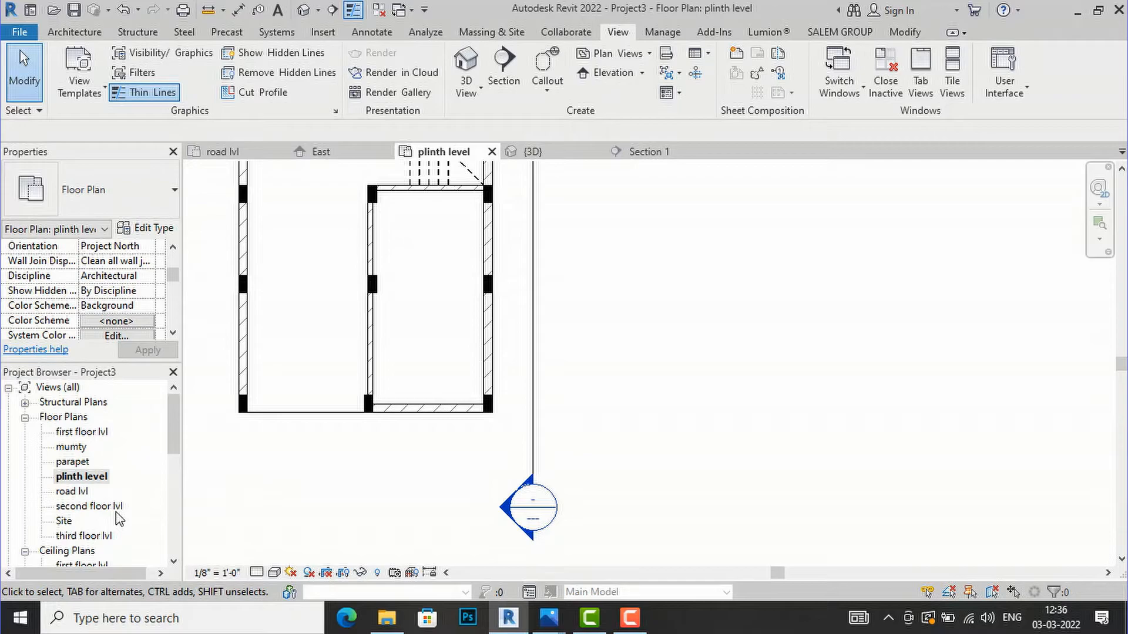
{"action": "scroll", "coordinate": [494, 430], "scroll_direction": "up", "scroll_amount": 1}
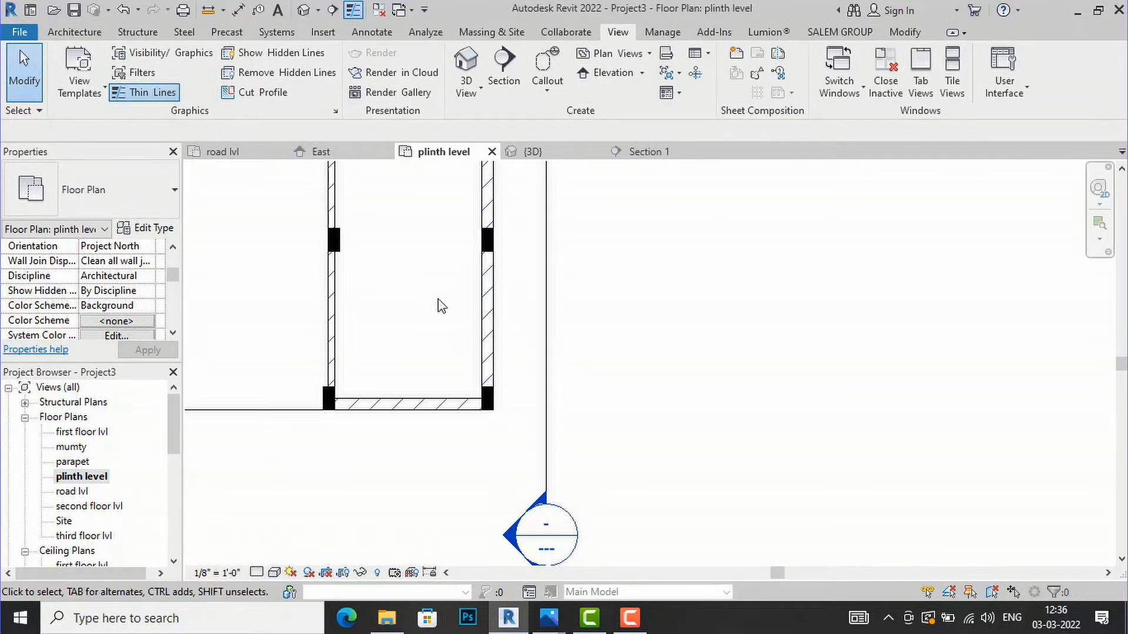
{"action": "double_click", "coordinate": [69, 492]}
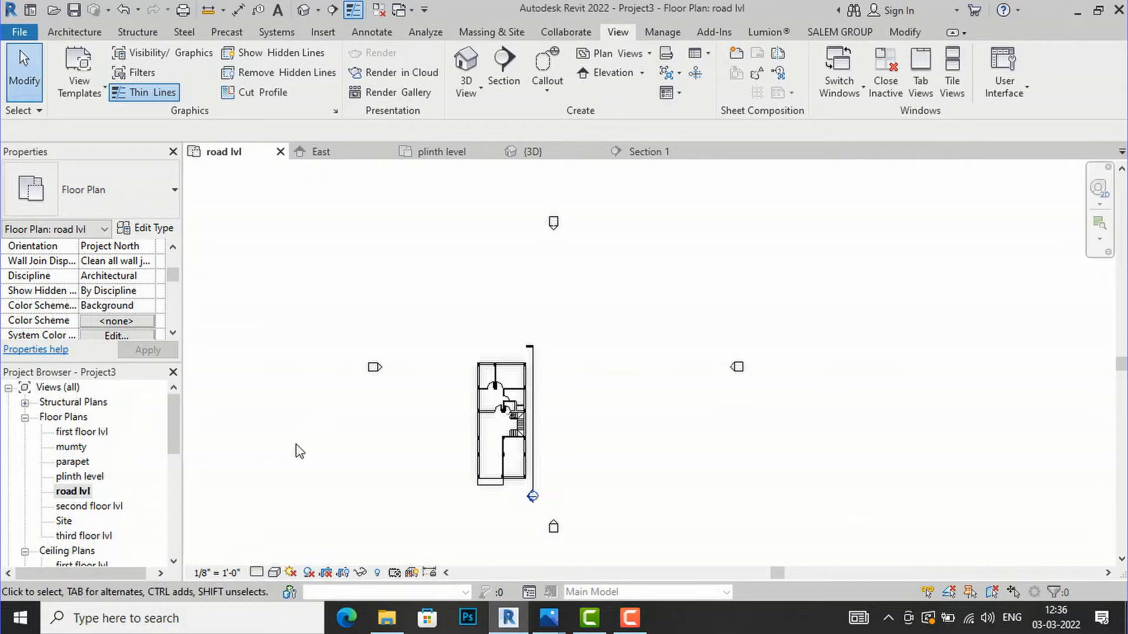
{"action": "scroll", "coordinate": [528, 497], "scroll_direction": "up", "scroll_amount": 3}
{"action": "scroll", "coordinate": [517, 488], "scroll_direction": "up", "scroll_amount": 3}
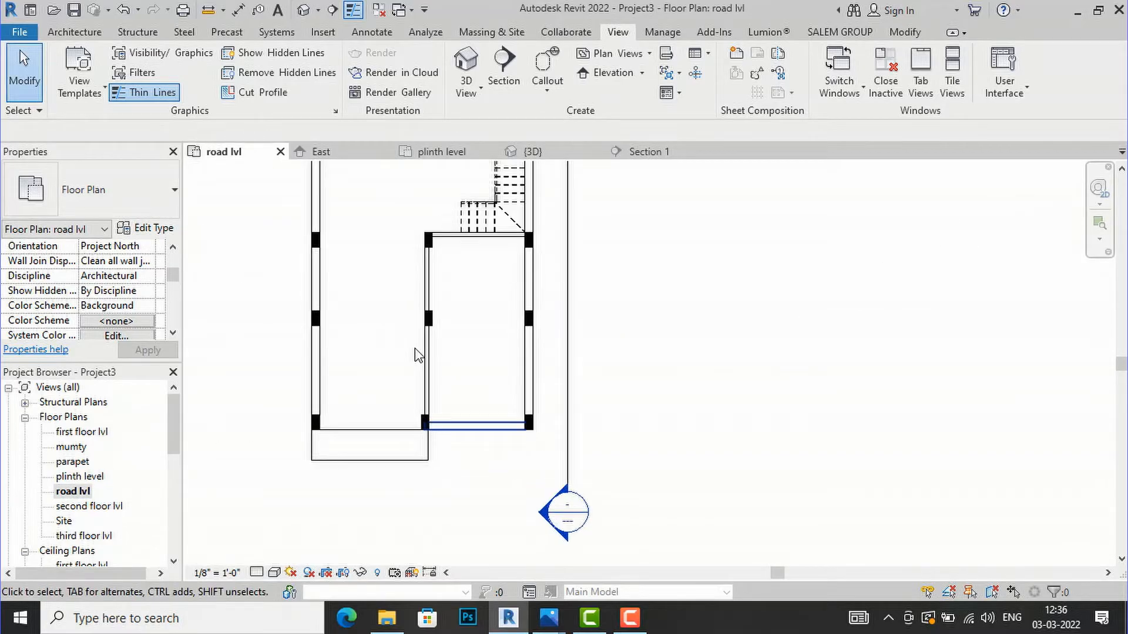
Start a stair of type Precast Stair on the road level and begin a sketched run.
{"action": "left_click", "coordinate": [77, 32]}
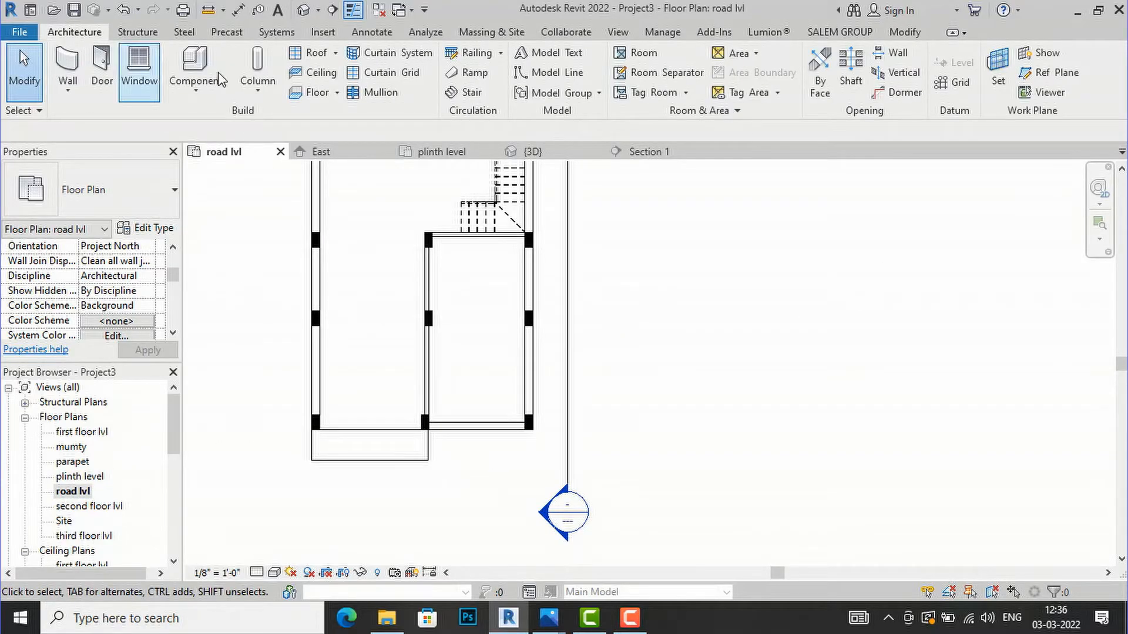
{"action": "left_click", "coordinate": [464, 92]}
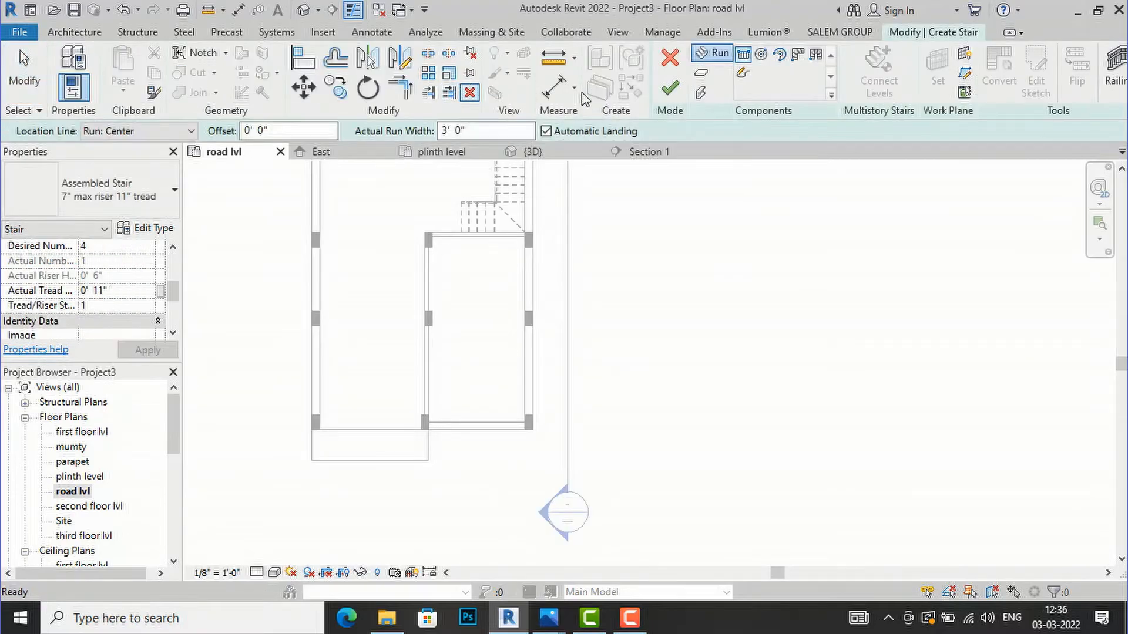
{"action": "left_click", "coordinate": [167, 196]}
{"action": "left_click", "coordinate": [93, 349]}
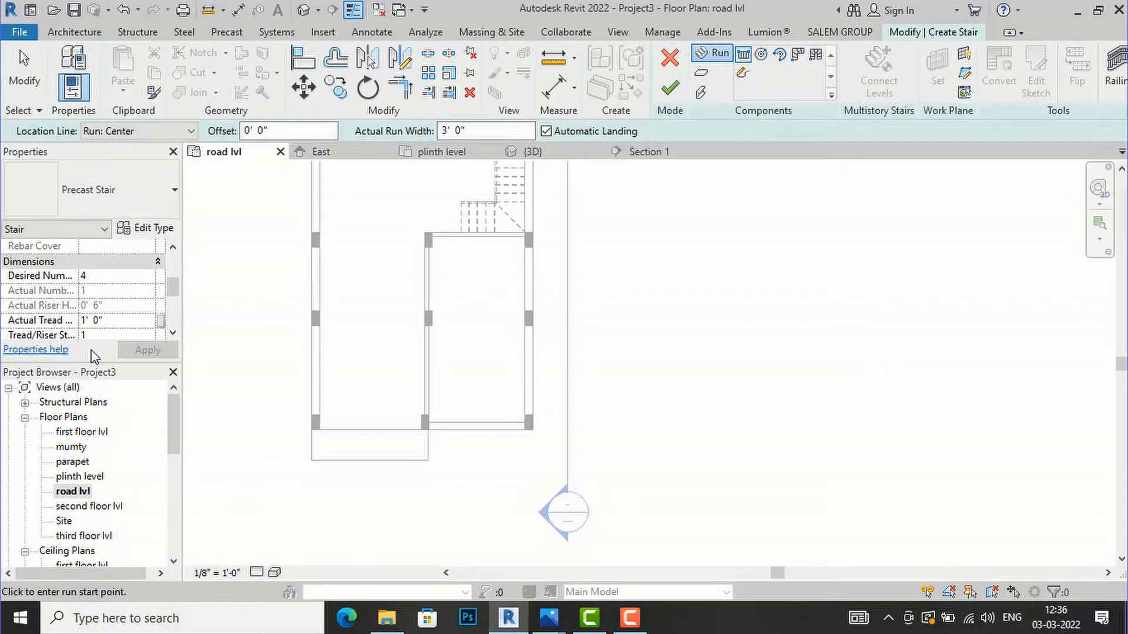
{"action": "left_click", "coordinate": [742, 73]}
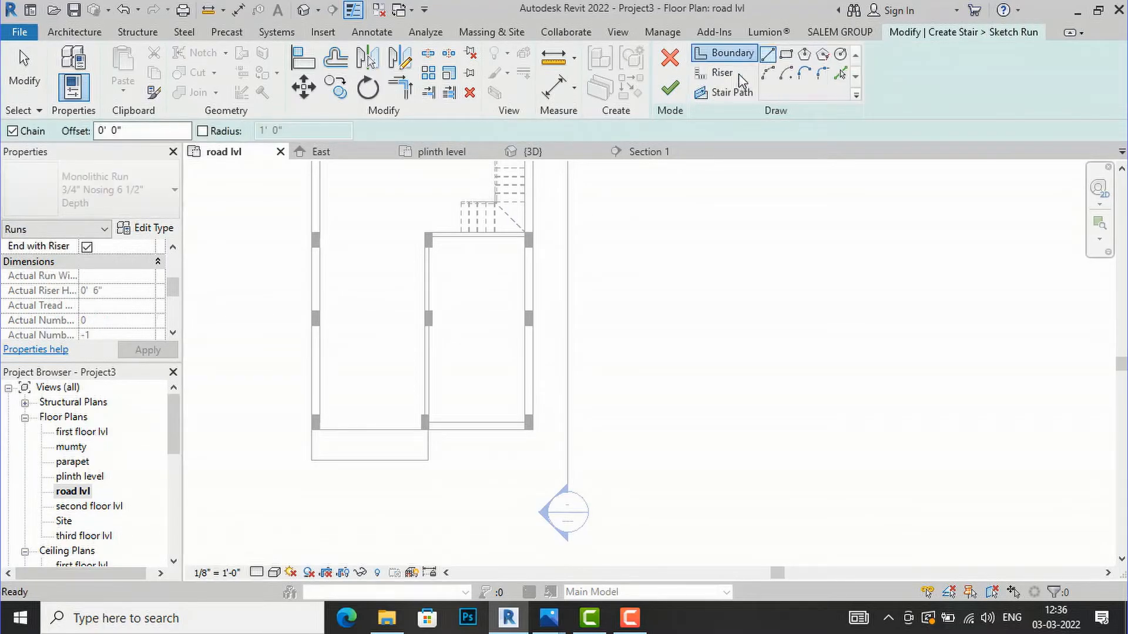
Draw the first riser line from the ramp's front corner to the outer wall line, about 10' 3 1/2" long.
{"action": "left_click", "coordinate": [714, 75]}
{"action": "scroll", "coordinate": [435, 468], "scroll_direction": "up", "scroll_amount": 5}
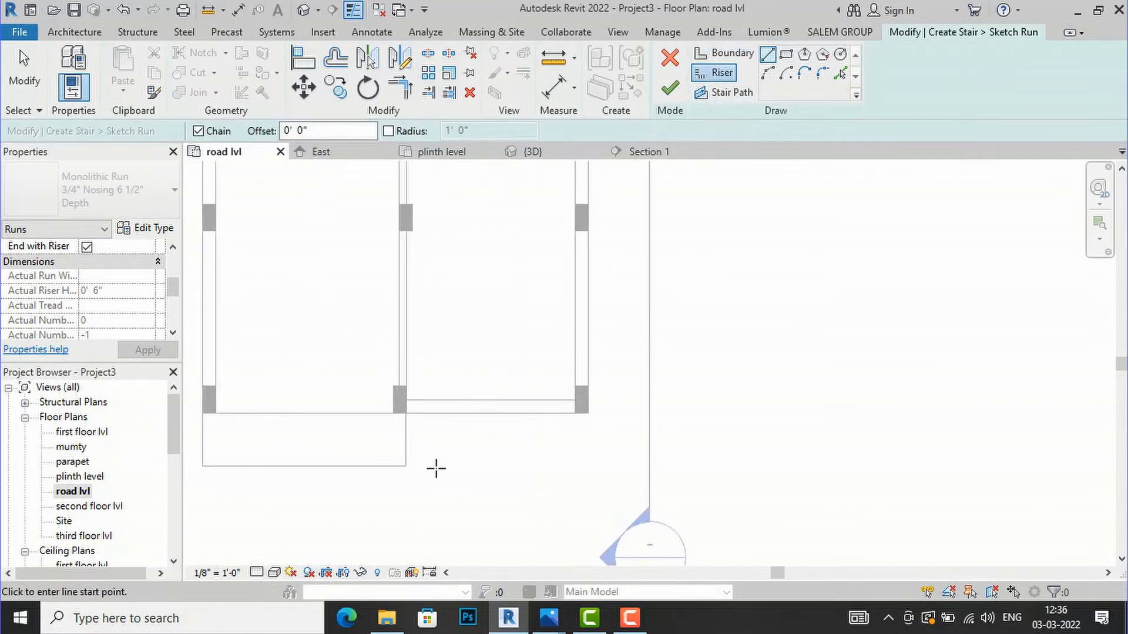
{"action": "left_click", "coordinate": [389, 466]}
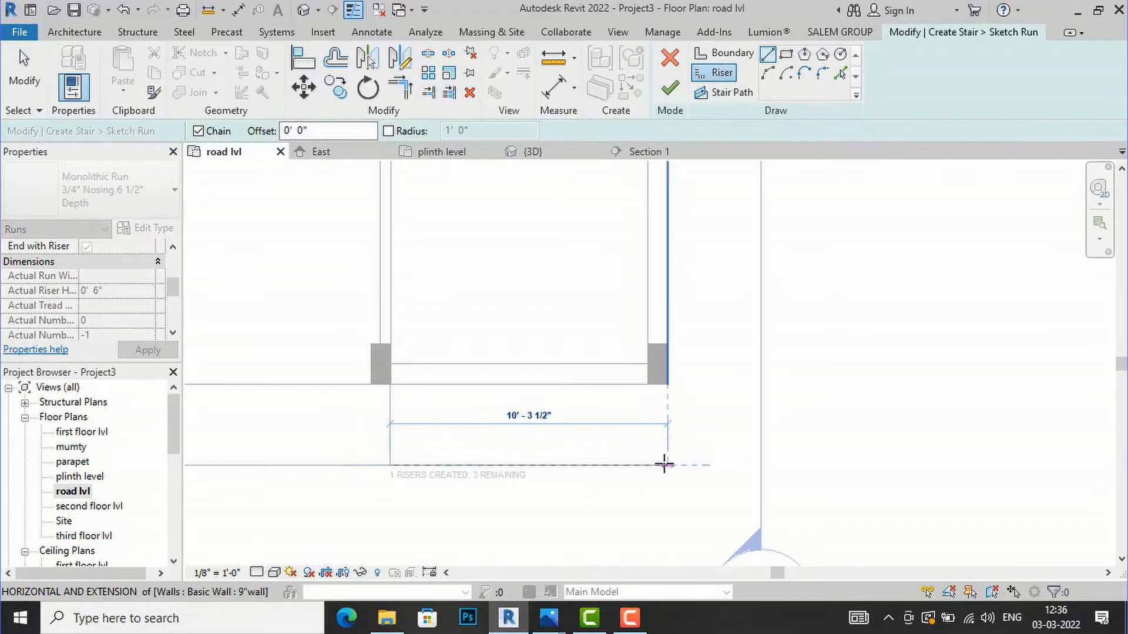
{"action": "left_click", "coordinate": [663, 464]}
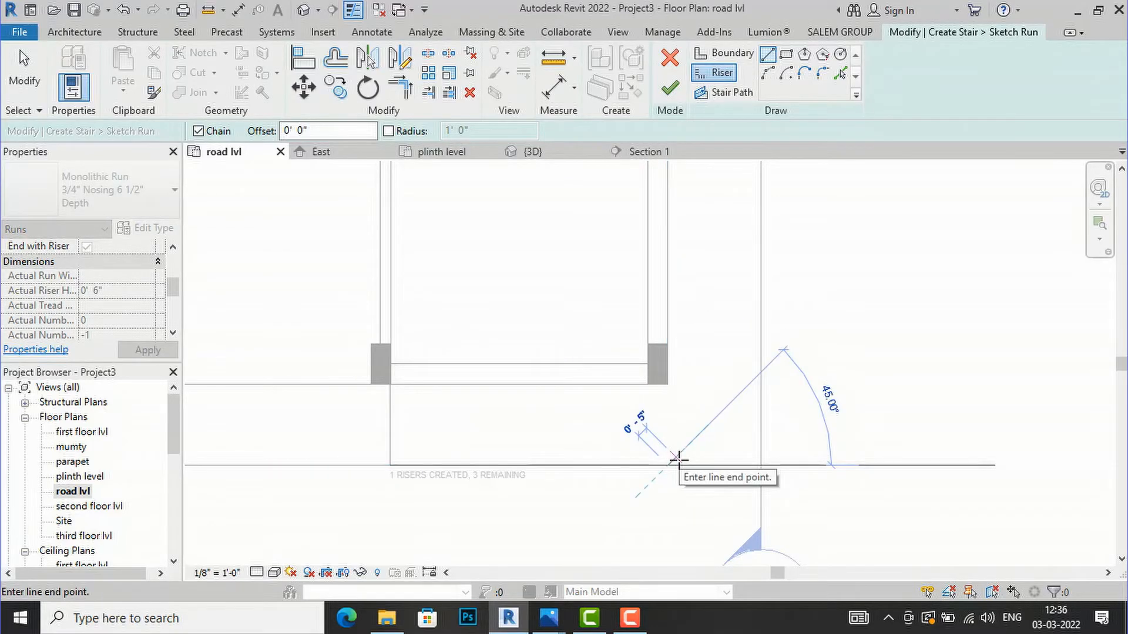
{"action": "key", "text": "Escape"}
{"action": "key", "text": "Escape"}
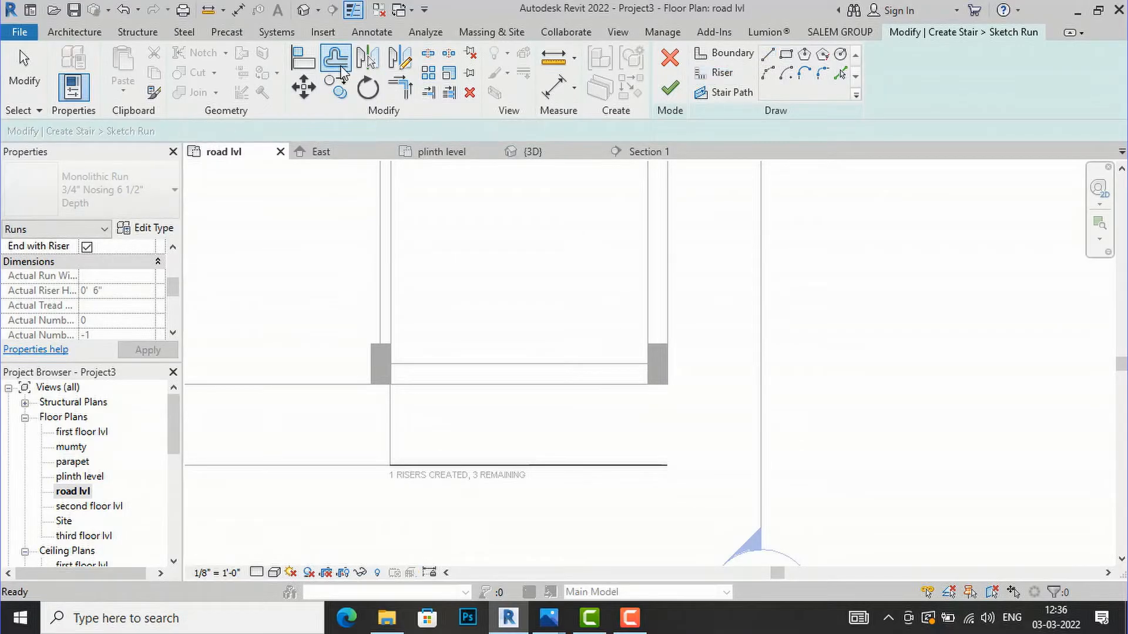
Offset copies of the first riser toward the building at 0' 10" spacing to add two more risers.
{"action": "left_click", "coordinate": [343, 73]}
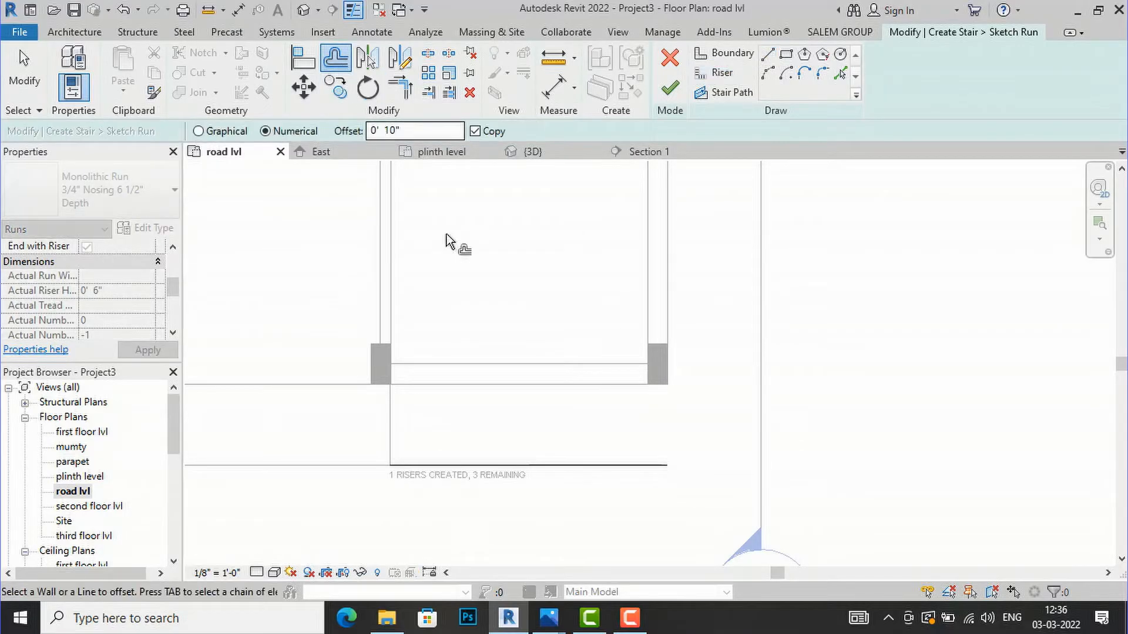
{"action": "left_click", "coordinate": [475, 465]}
{"action": "left_click", "coordinate": [478, 442]}
{"action": "key", "text": "Escape"}
{"action": "key", "text": "Escape"}
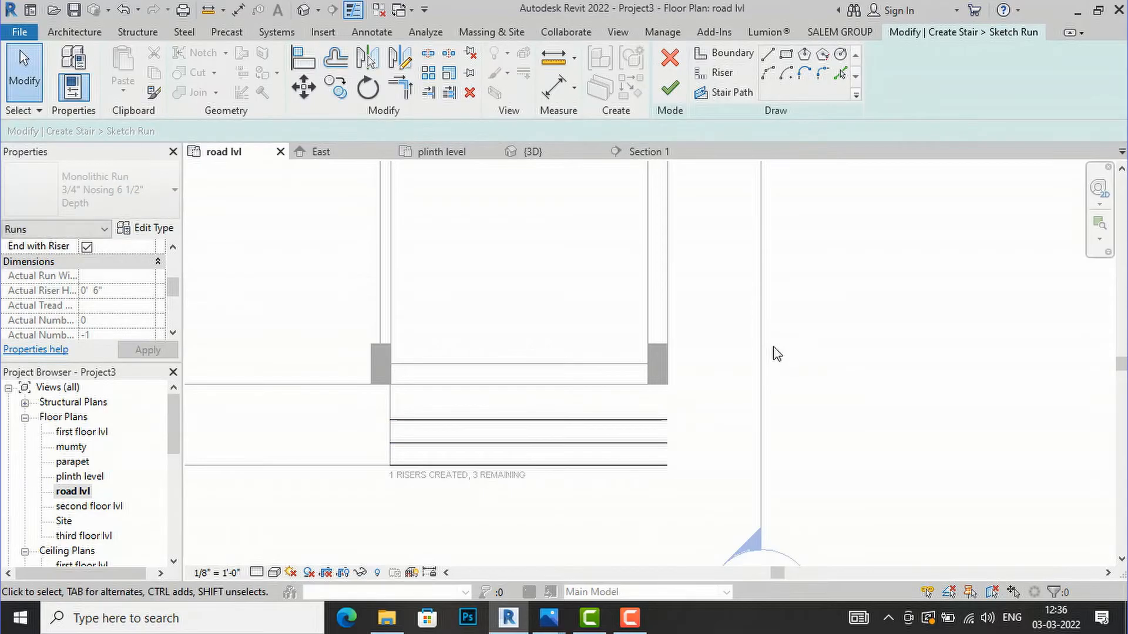
Draw a 3' stair boundary line from the plinth's outer front corner to the end of the first riser.
{"action": "left_click", "coordinate": [737, 55]}
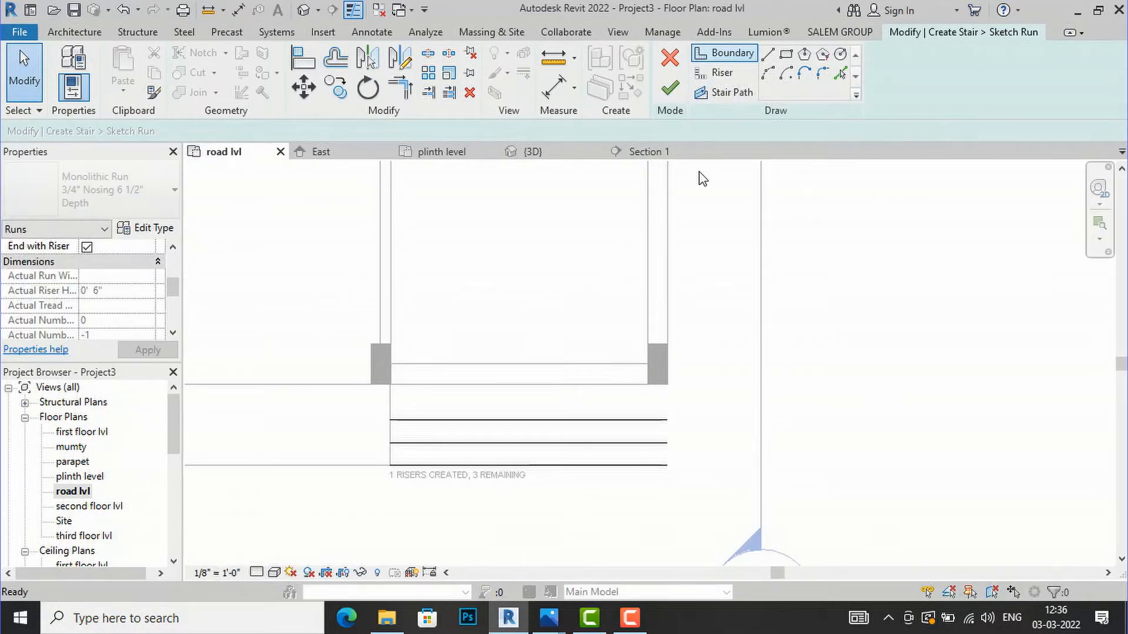
{"action": "left_click", "coordinate": [670, 384]}
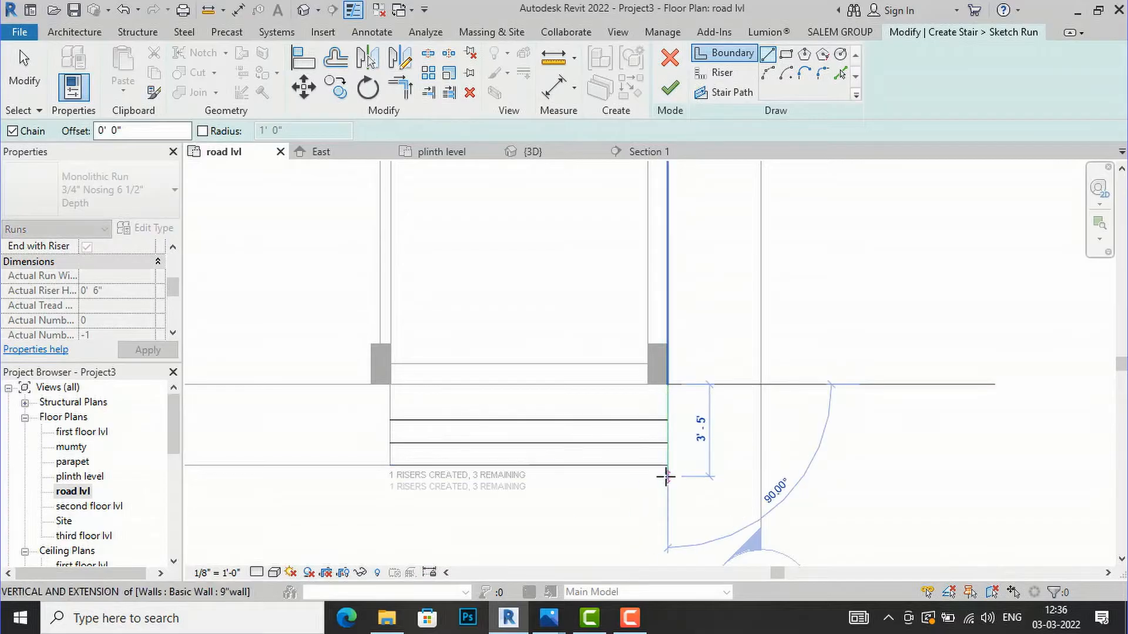
{"action": "left_click", "coordinate": [664, 466]}
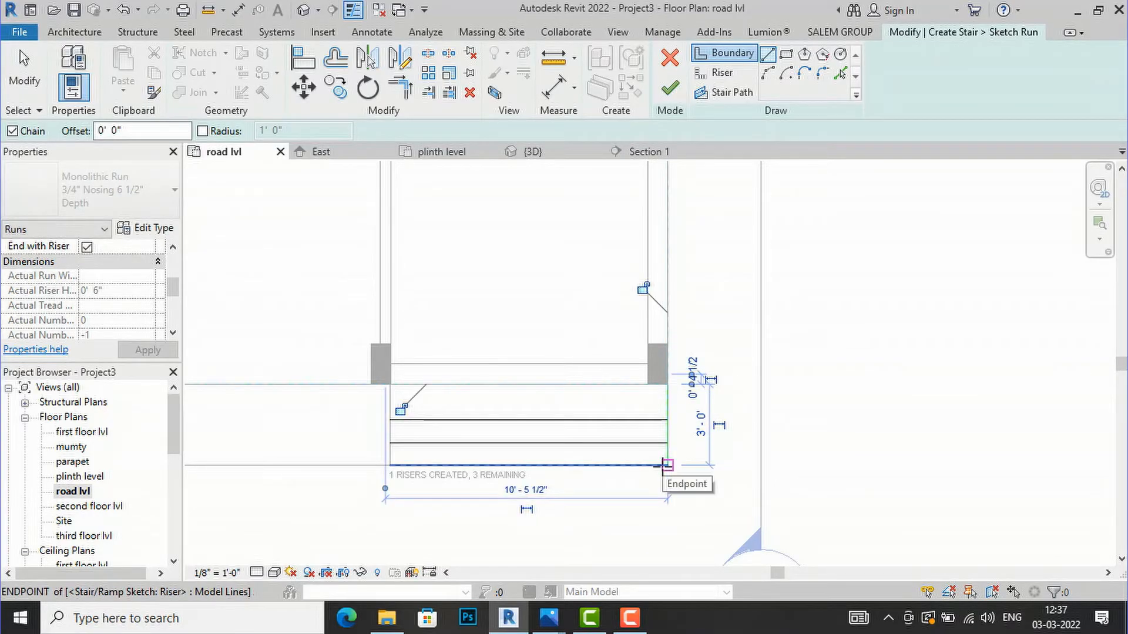
Draw the last riser line along the plinth's front edge, from the outer corner to the ramp's side.
{"action": "left_click", "coordinate": [716, 73]}
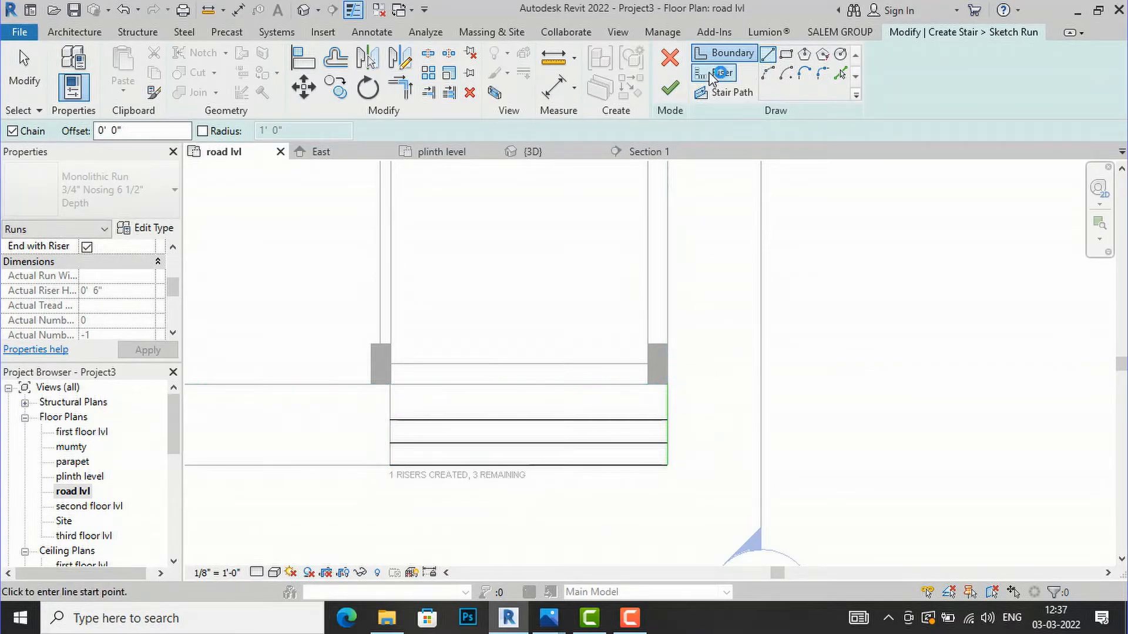
{"action": "left_click", "coordinate": [668, 386]}
{"action": "left_click", "coordinate": [392, 386]}
{"action": "key", "text": "Escape"}
Draw the second stair boundary line along the ramp's side, from the front riser's end to the plinth edge.
{"action": "left_click", "coordinate": [721, 53]}
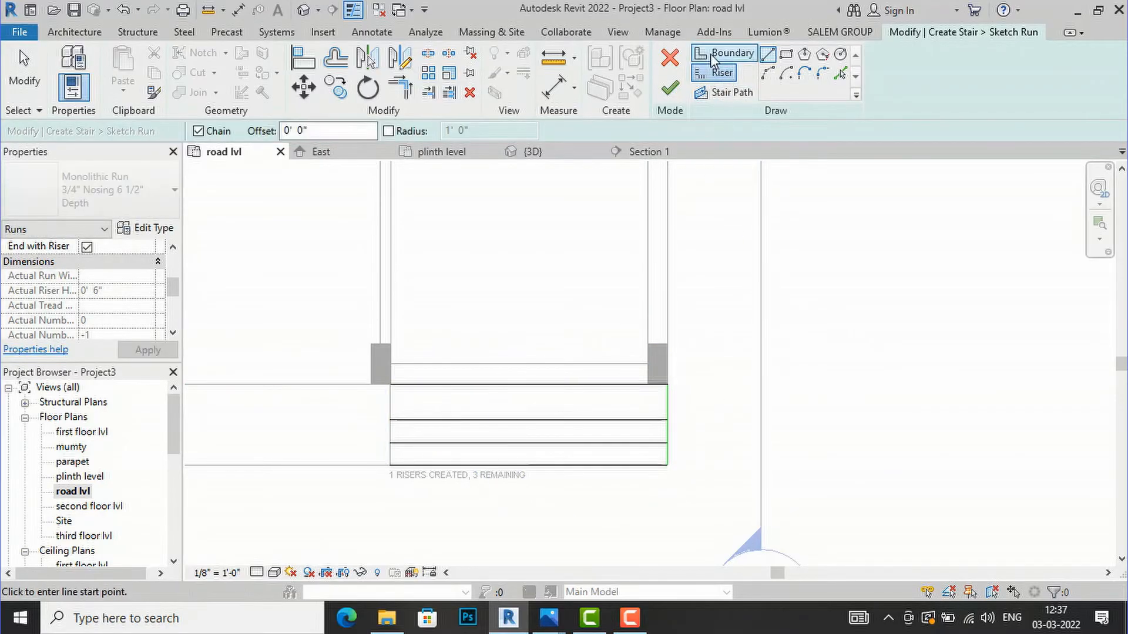
{"action": "scroll", "coordinate": [417, 442], "scroll_direction": "up", "scroll_amount": 2}
{"action": "left_click", "coordinate": [378, 476]}
{"action": "left_click", "coordinate": [378, 354]}
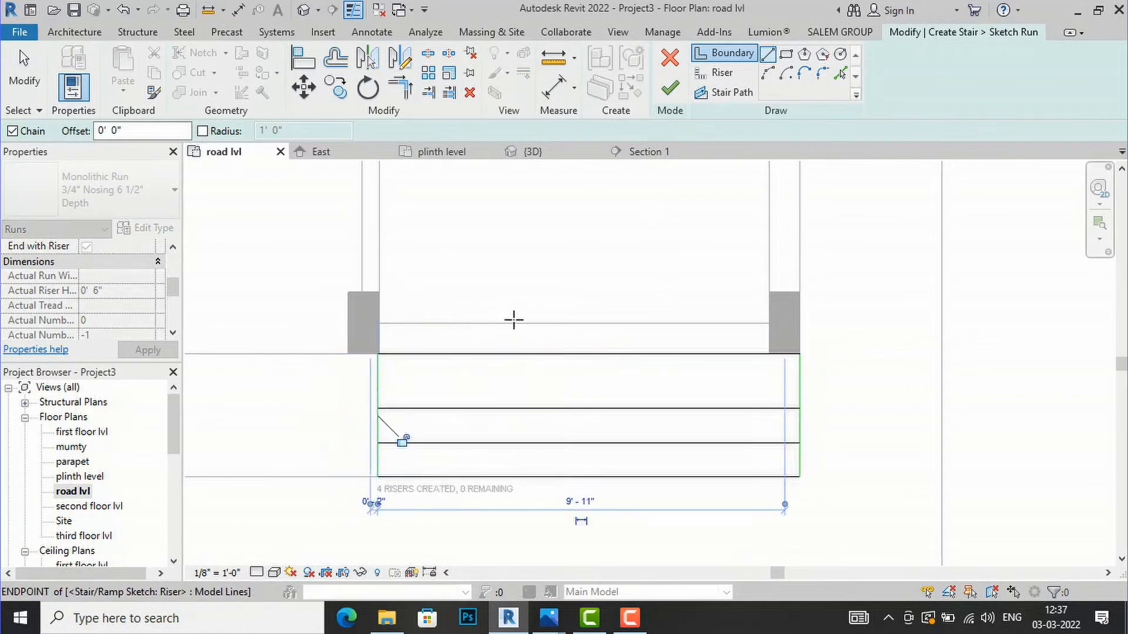
{"action": "key", "text": "Escape"}
{"action": "key", "text": "Escape"}
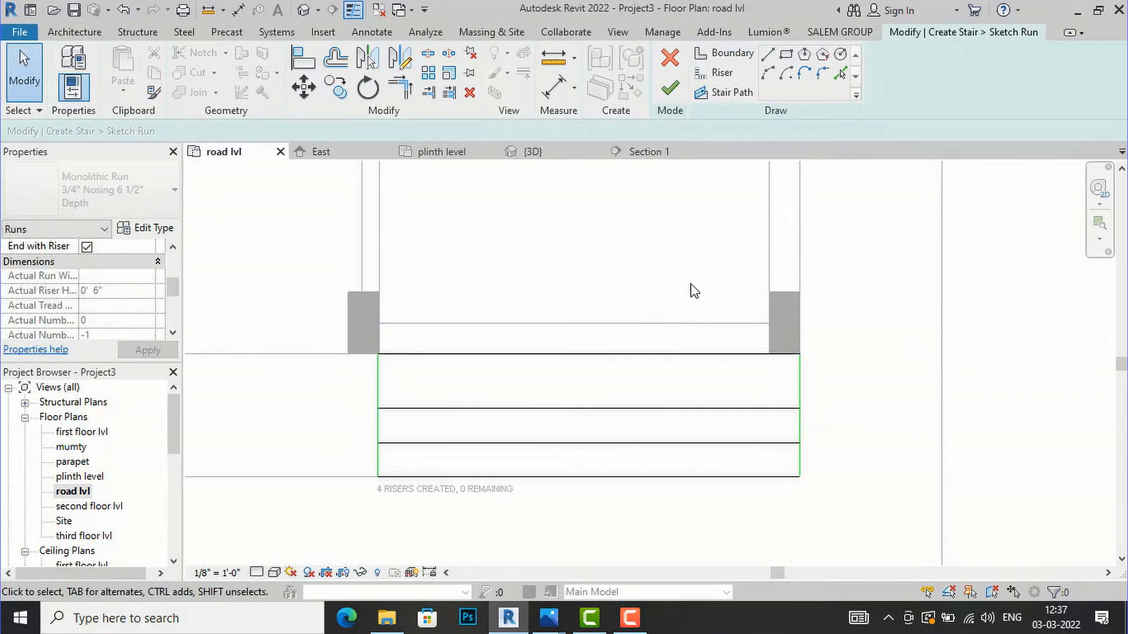
Draw a 3' stair path from the front riser perpendicular to the plinth edge and finish the sketched run and the stair.
{"action": "left_click", "coordinate": [721, 93]}
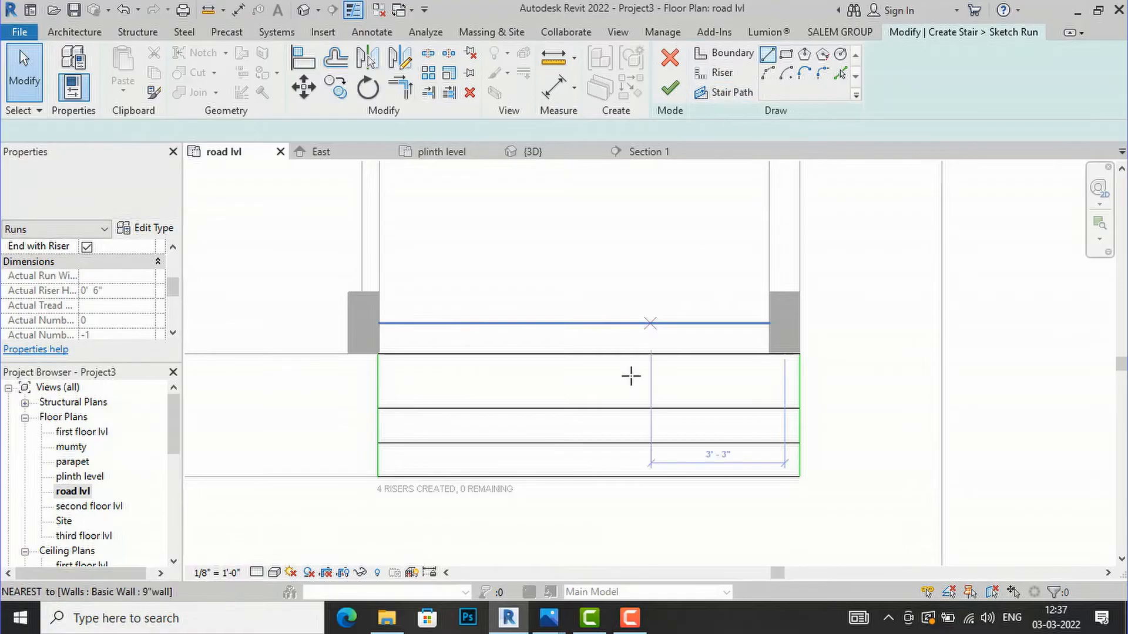
{"action": "left_click", "coordinate": [576, 477]}
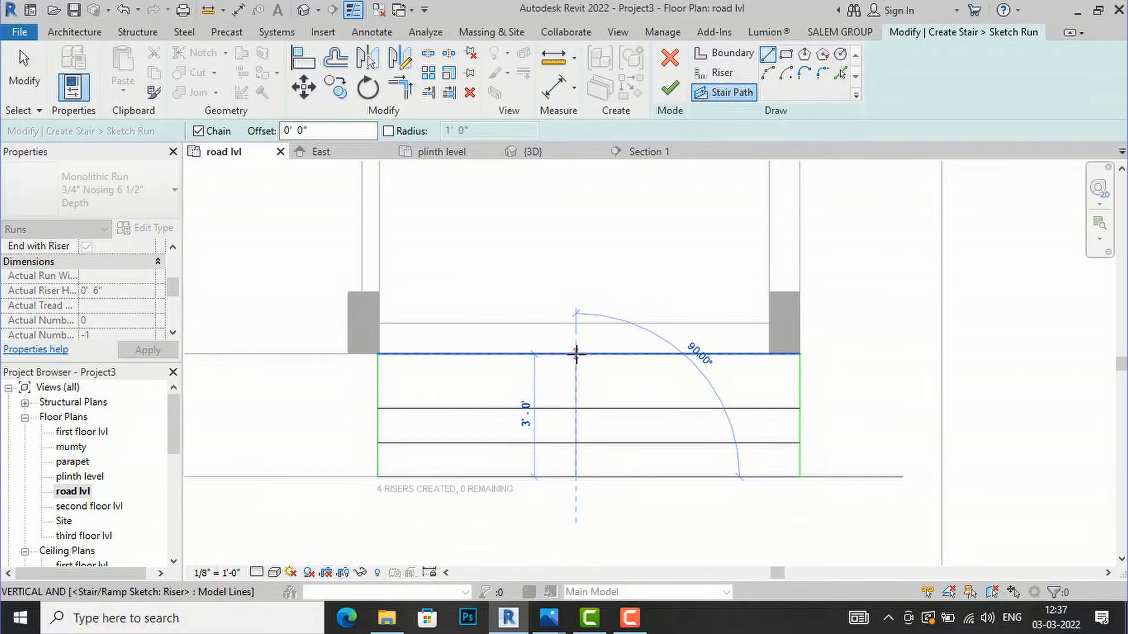
{"action": "left_click", "coordinate": [576, 355]}
{"action": "left_click", "coordinate": [669, 94]}
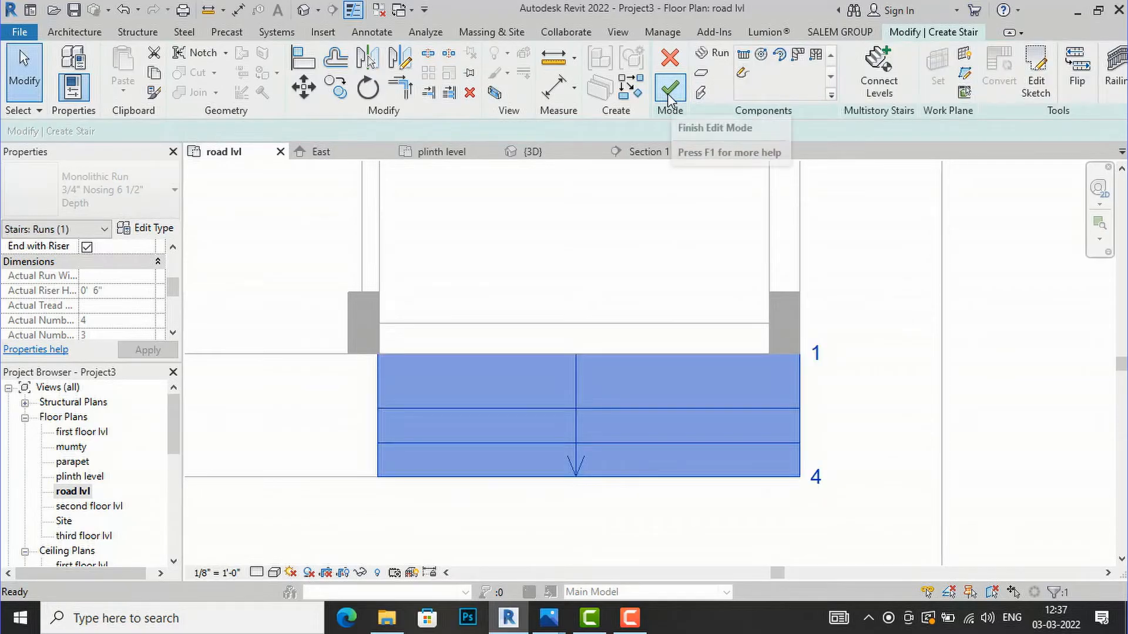
{"action": "left_click", "coordinate": [669, 94]}
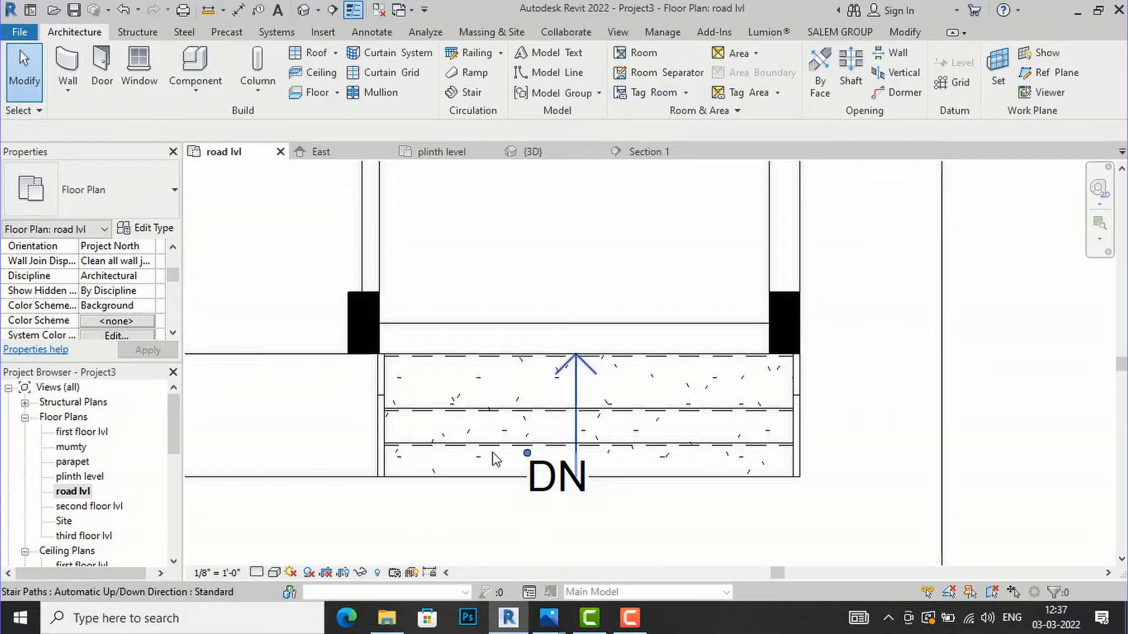
{"action": "scroll", "coordinate": [417, 329], "scroll_direction": "down", "scroll_amount": 2}
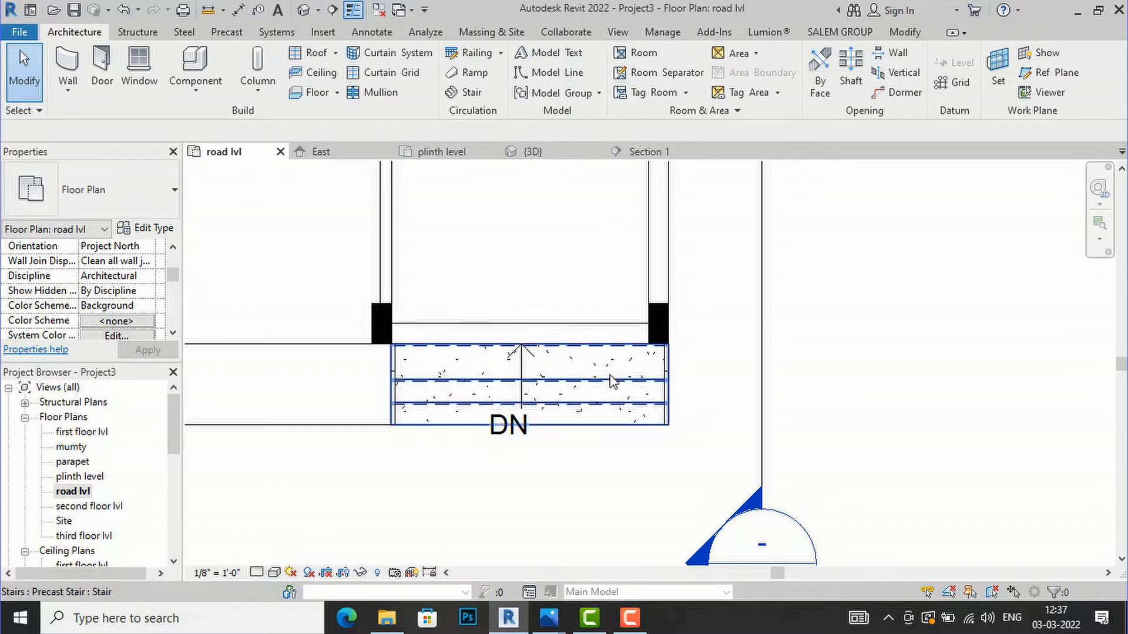
{"action": "left_click", "coordinate": [623, 341]}
{"action": "left_click", "coordinate": [110, 194]}
{"action": "left_click", "coordinate": [108, 192]}
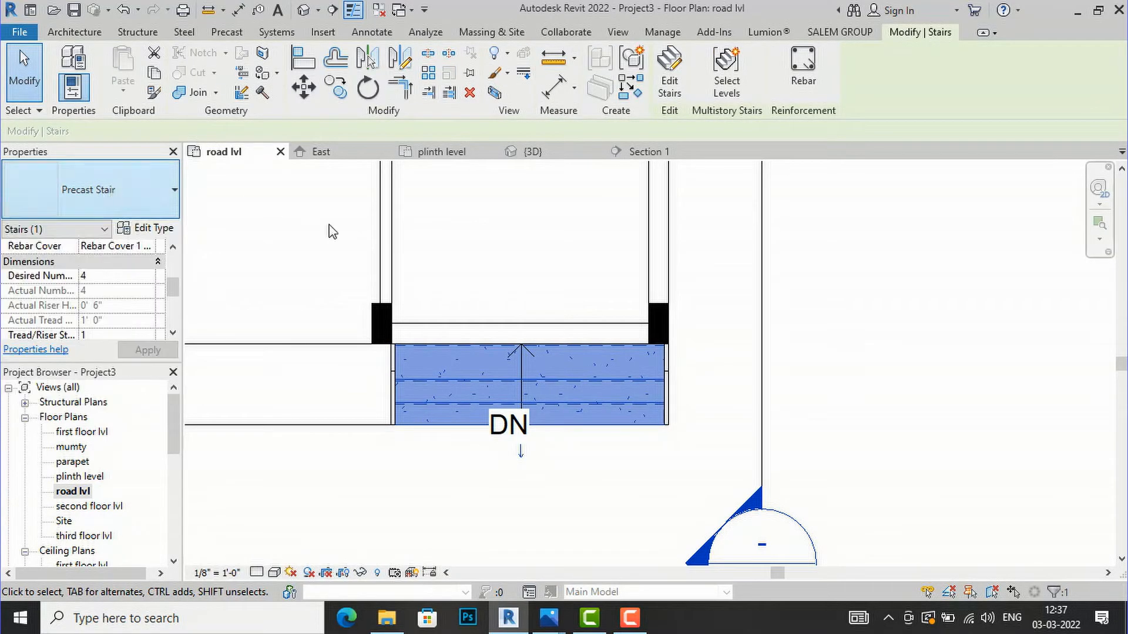
{"action": "left_click", "coordinate": [838, 326]}
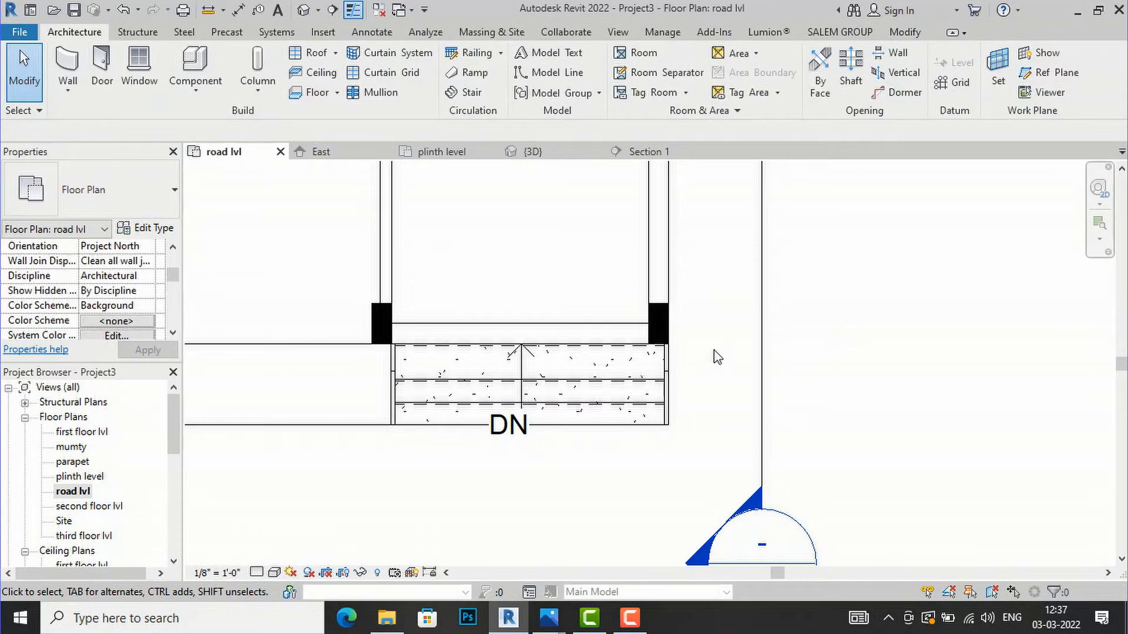
Check the entrance steps in 3D and flip their direction in the road lvl plan so they descend away from the plinth.
{"action": "left_click", "coordinate": [618, 33]}
{"action": "left_click", "coordinate": [466, 67]}
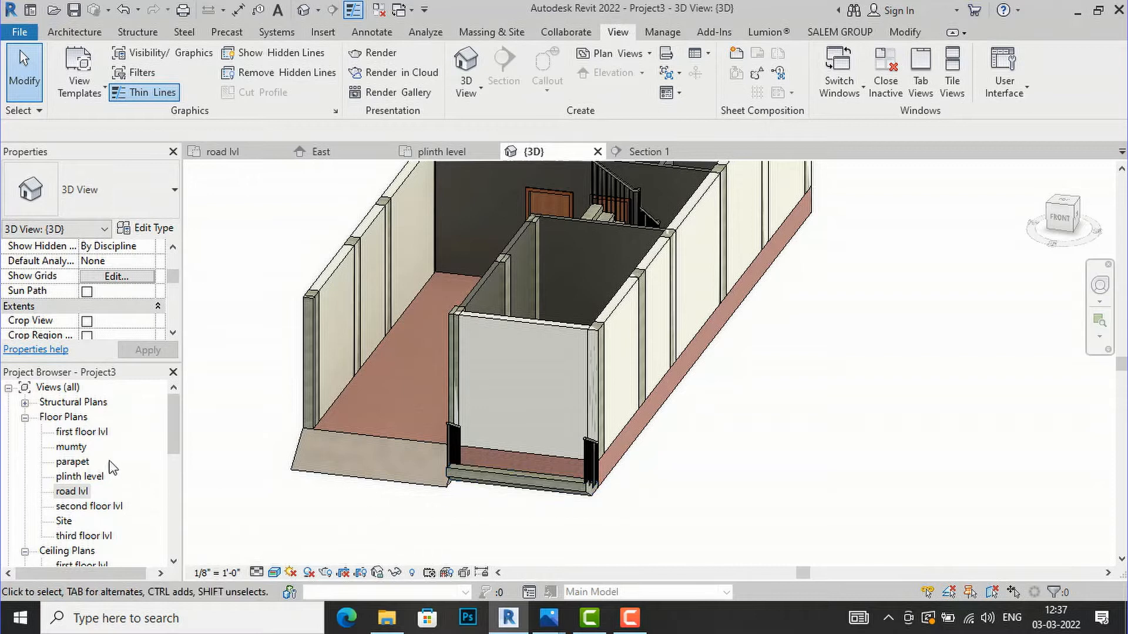
{"action": "double_click", "coordinate": [83, 495]}
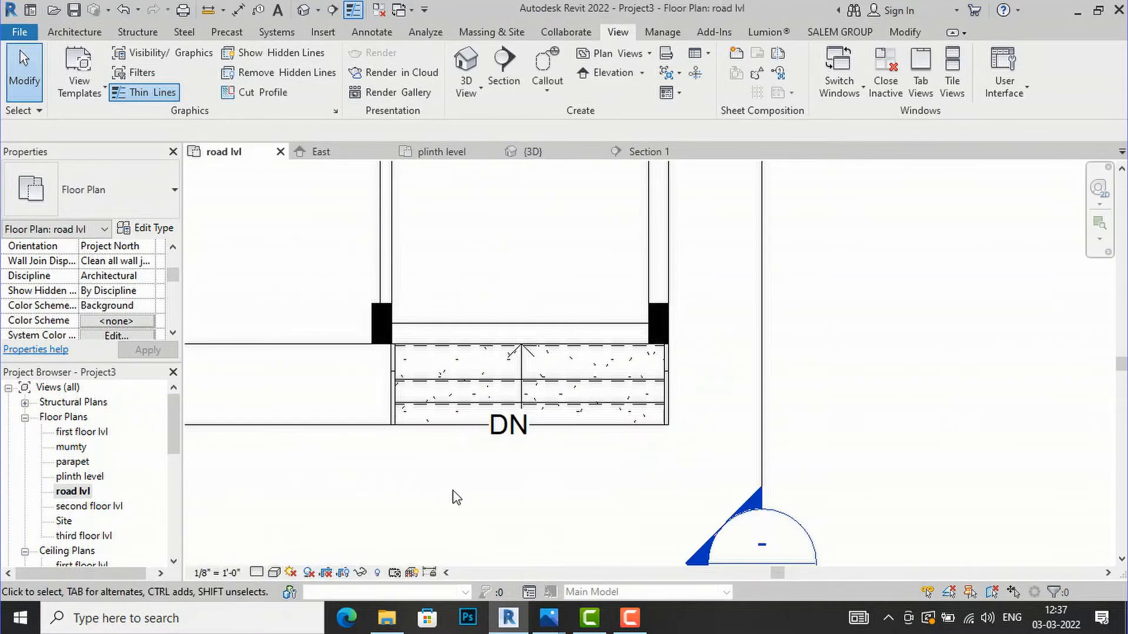
{"action": "left_click", "coordinate": [616, 428]}
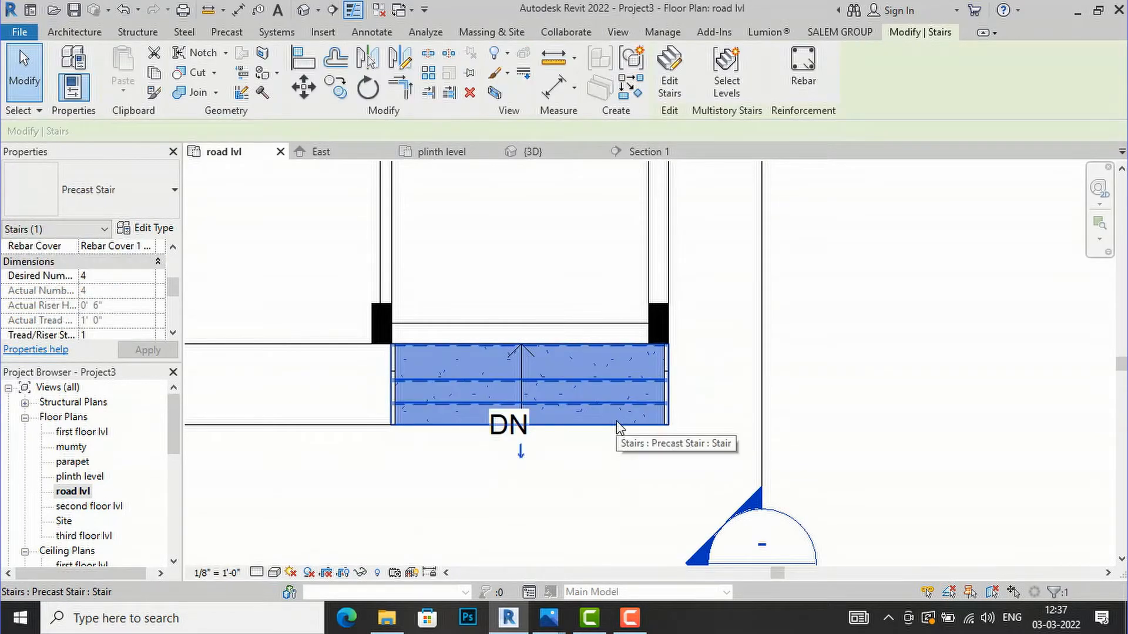
{"action": "left_click", "coordinate": [522, 464]}
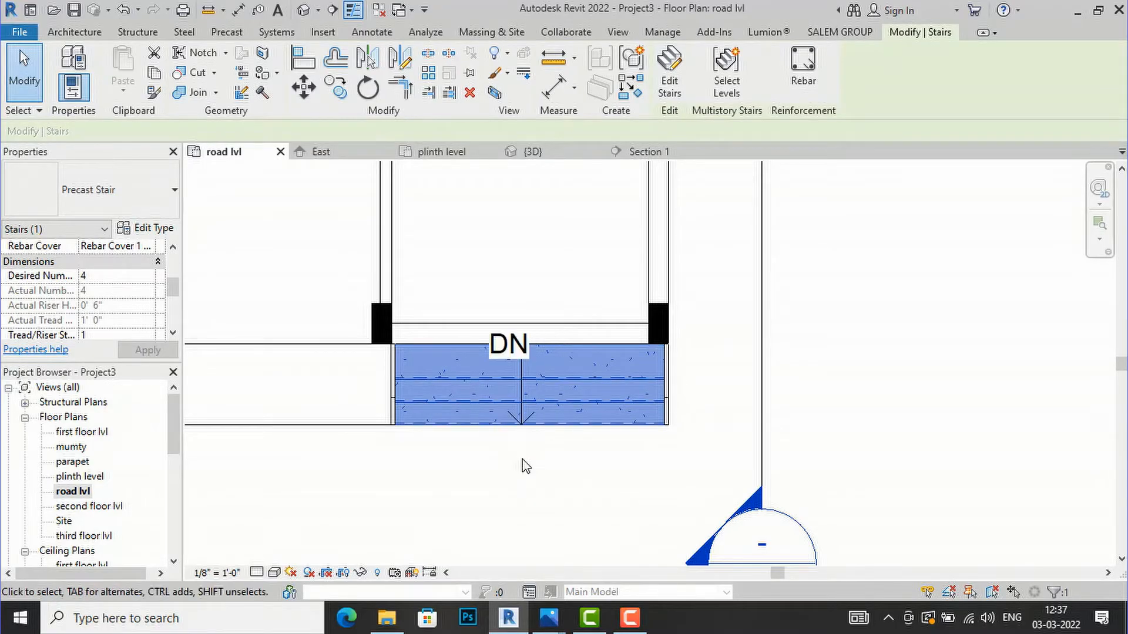
{"action": "left_click", "coordinate": [576, 471]}
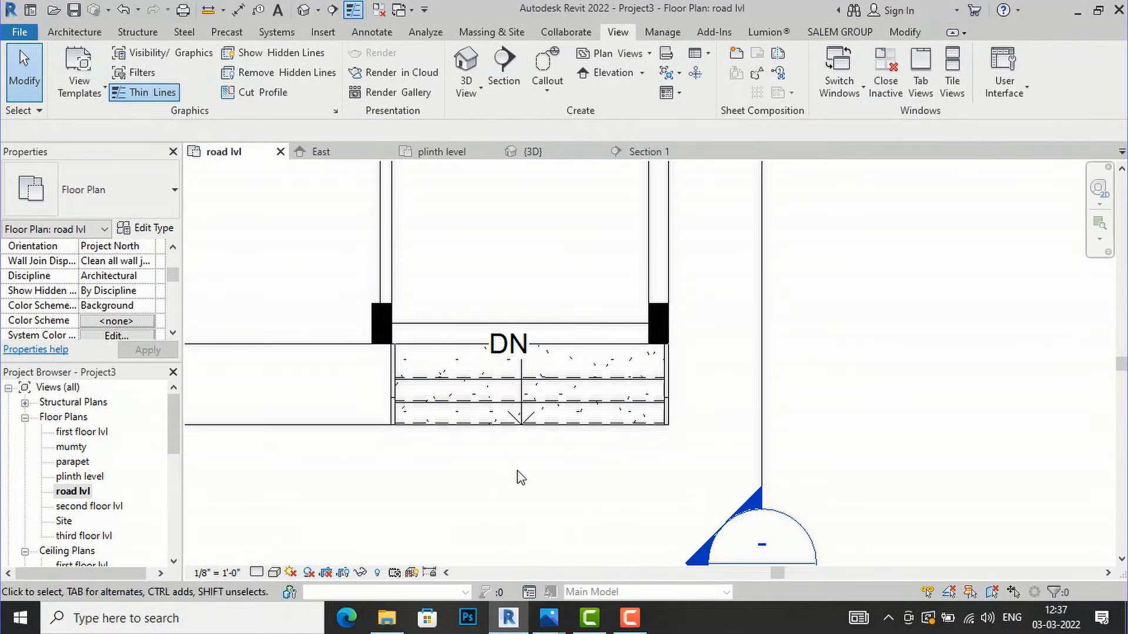
Delete the handrail on the outer side of the entrance steps in the 3D view, away from the ramp.
{"action": "left_click", "coordinate": [473, 70]}
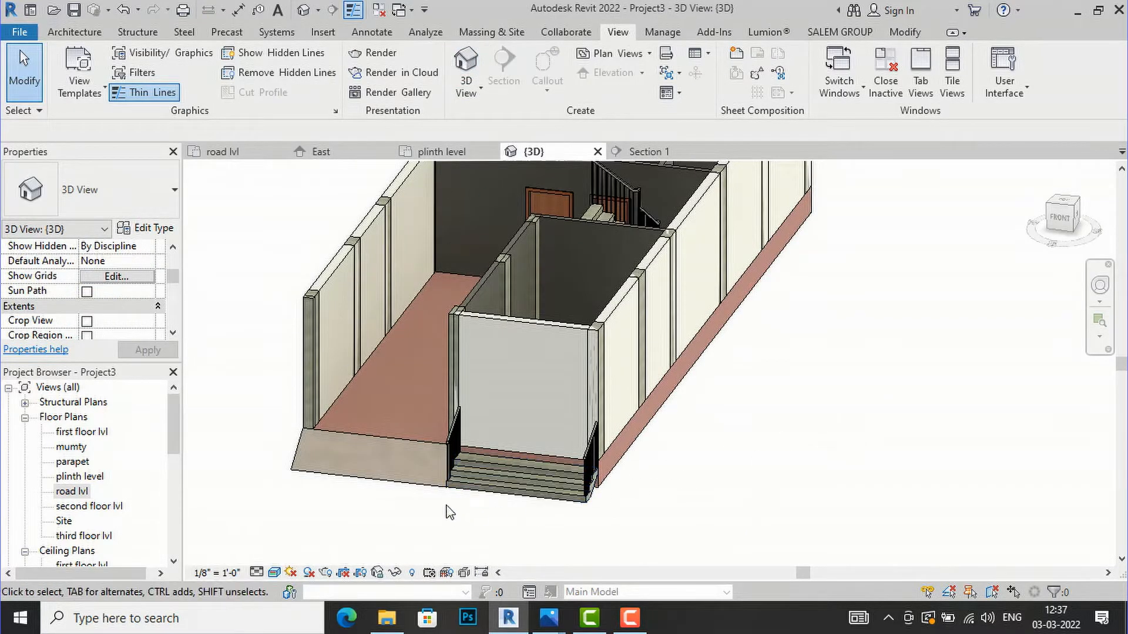
{"action": "left_click", "coordinate": [591, 452]}
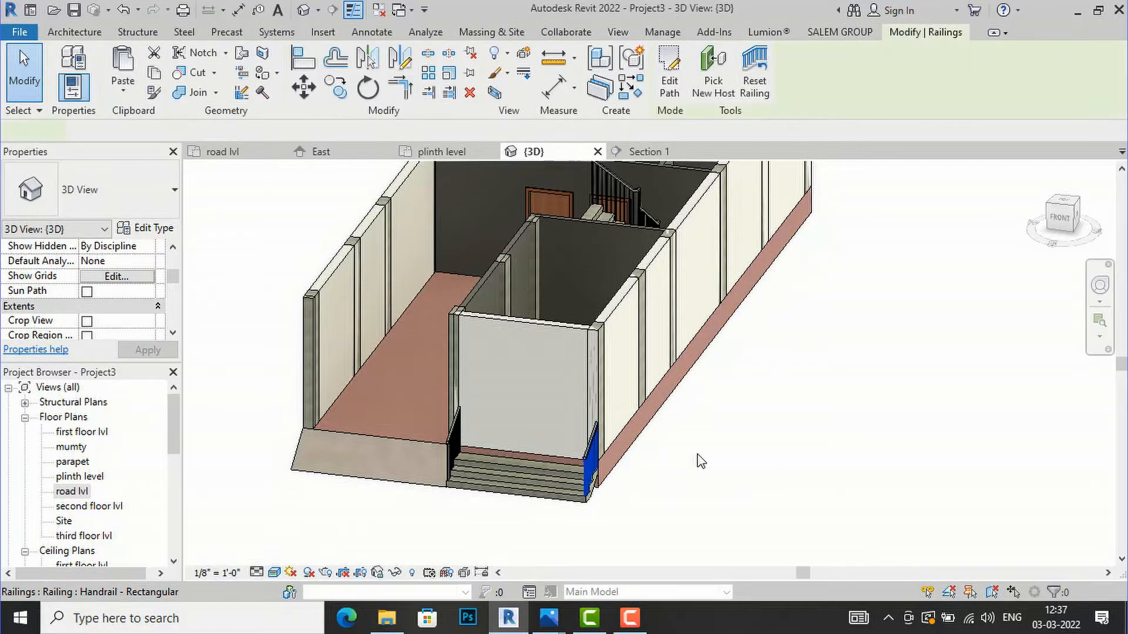
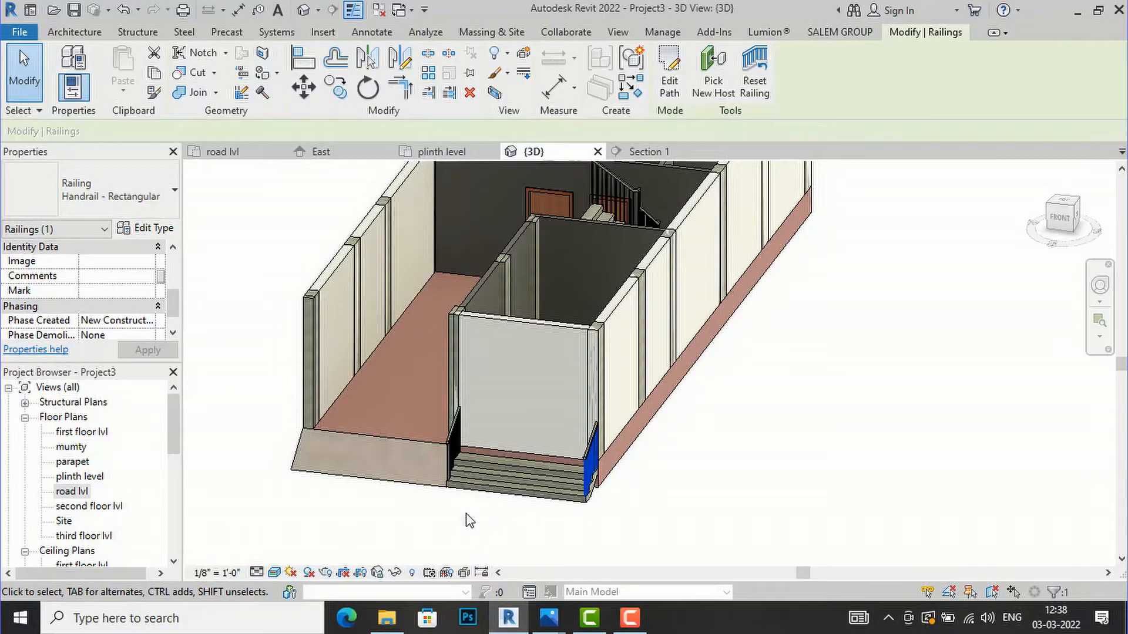
{"action": "left_click", "coordinate": [653, 495]}
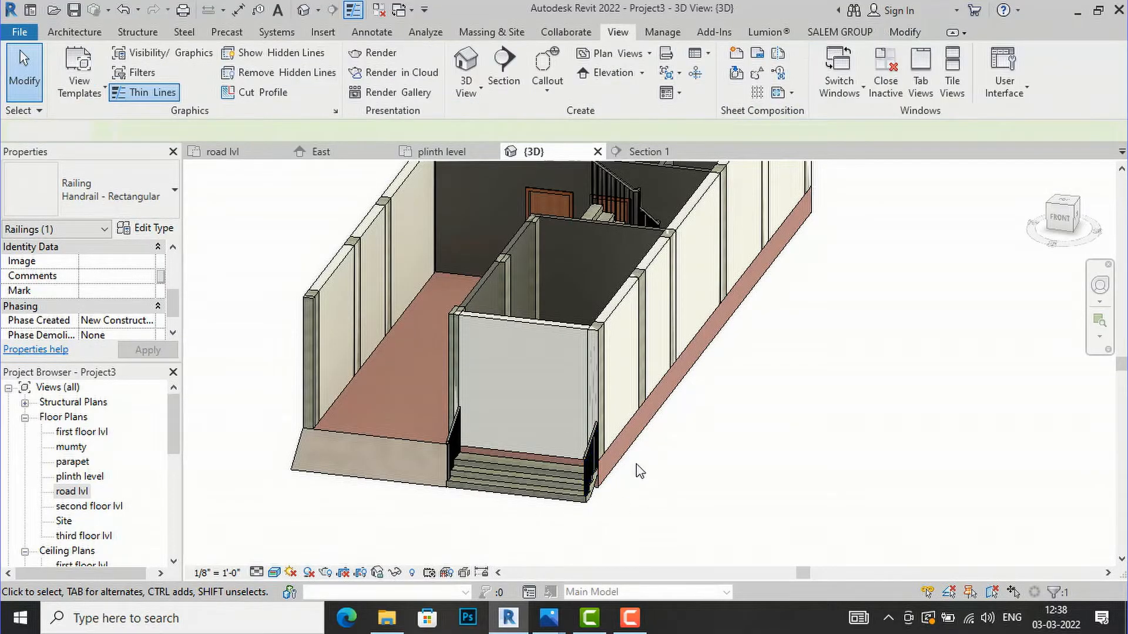
{"action": "left_click", "coordinate": [588, 456]}
{"action": "key", "text": "Escape"}
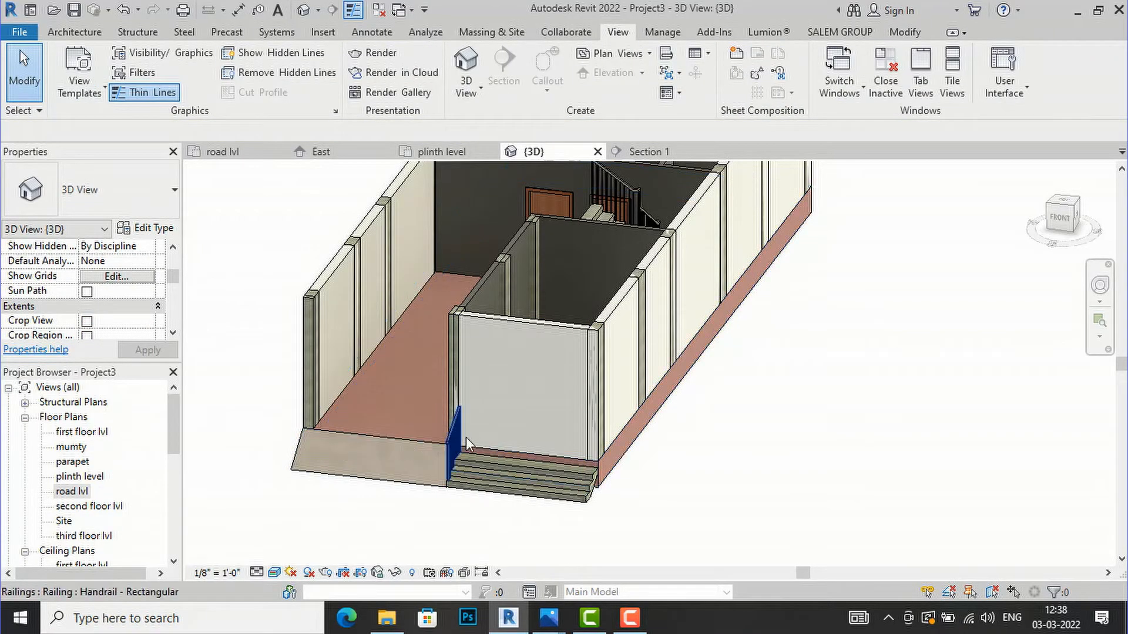
{"action": "left_click", "coordinate": [449, 456]}
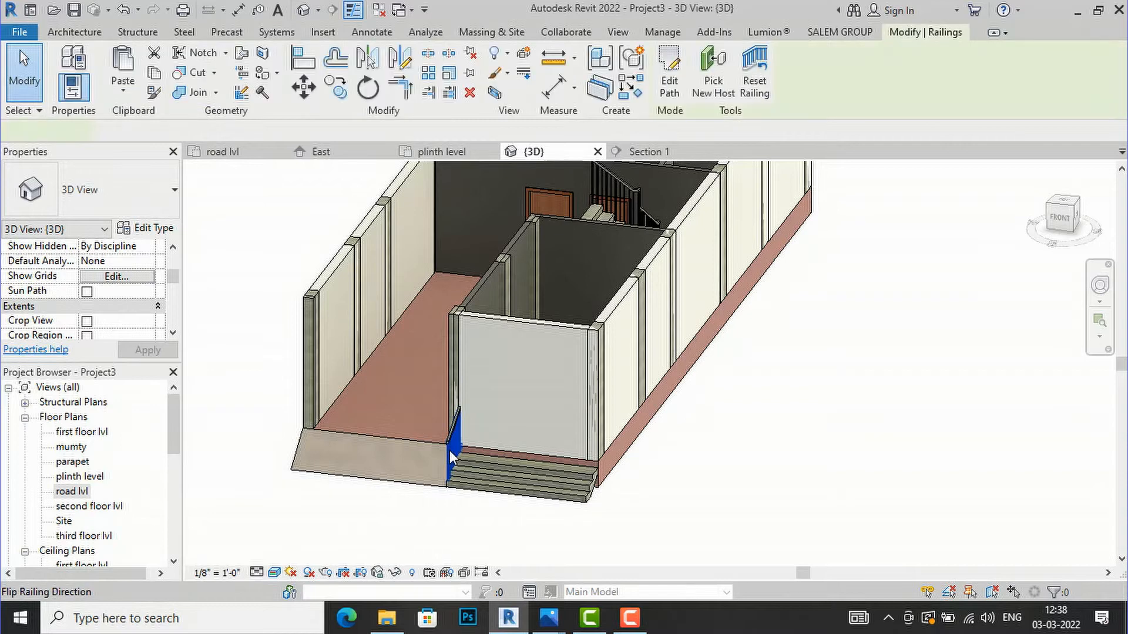
{"action": "key", "text": "Escape"}
{"action": "scroll", "coordinate": [533, 500], "scroll_direction": "down", "scroll_amount": 4}
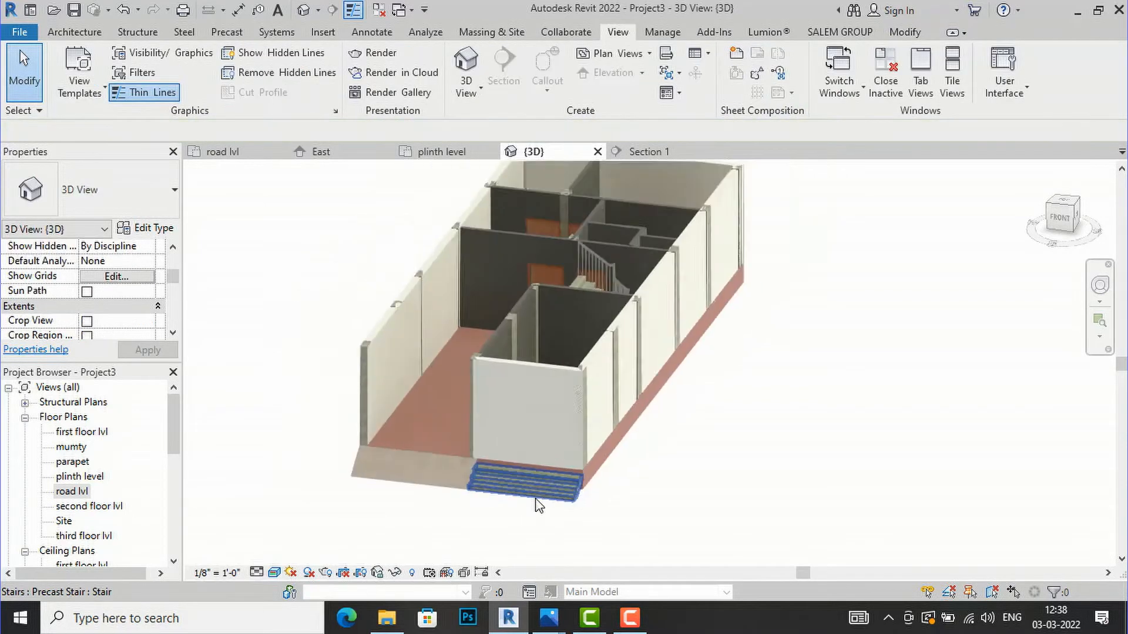
{"action": "mouse_move", "coordinate": [1062, 221]}
{"action": "left_mouse_down"}
{"action": "mouse_move", "coordinate": [1092, 220]}
{"action": "mouse_move", "coordinate": [236, 217]}
{"action": "mouse_move", "coordinate": [259, 214]}
{"action": "left_mouse_up"}
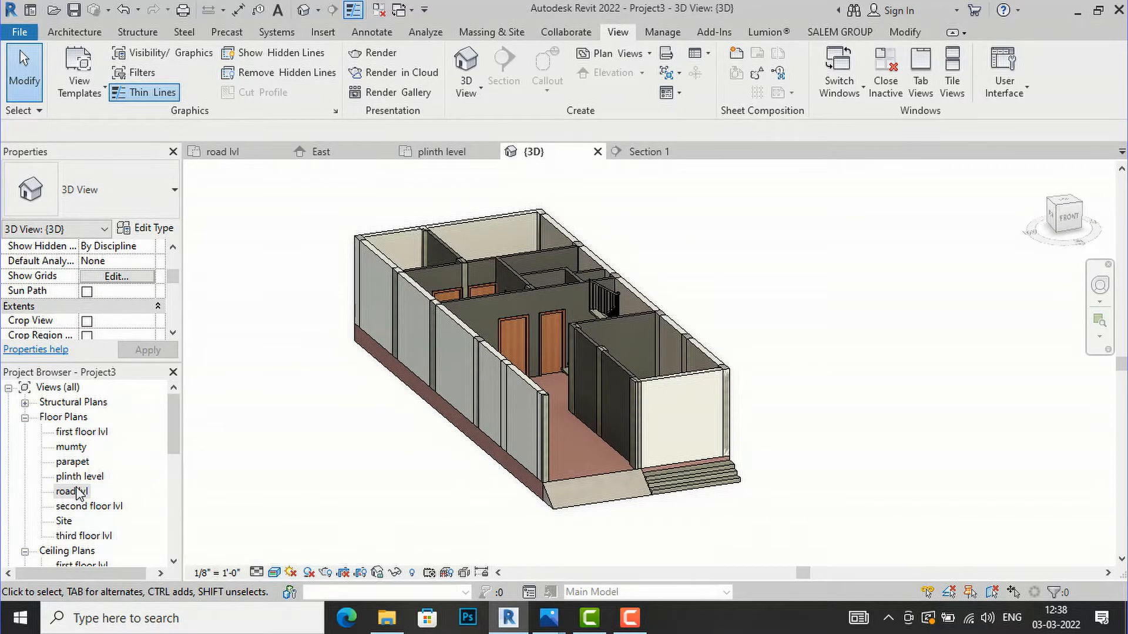
Open the plinth level floor plan and frame the rear rooms of the house.
{"action": "left_click", "coordinate": [78, 492]}
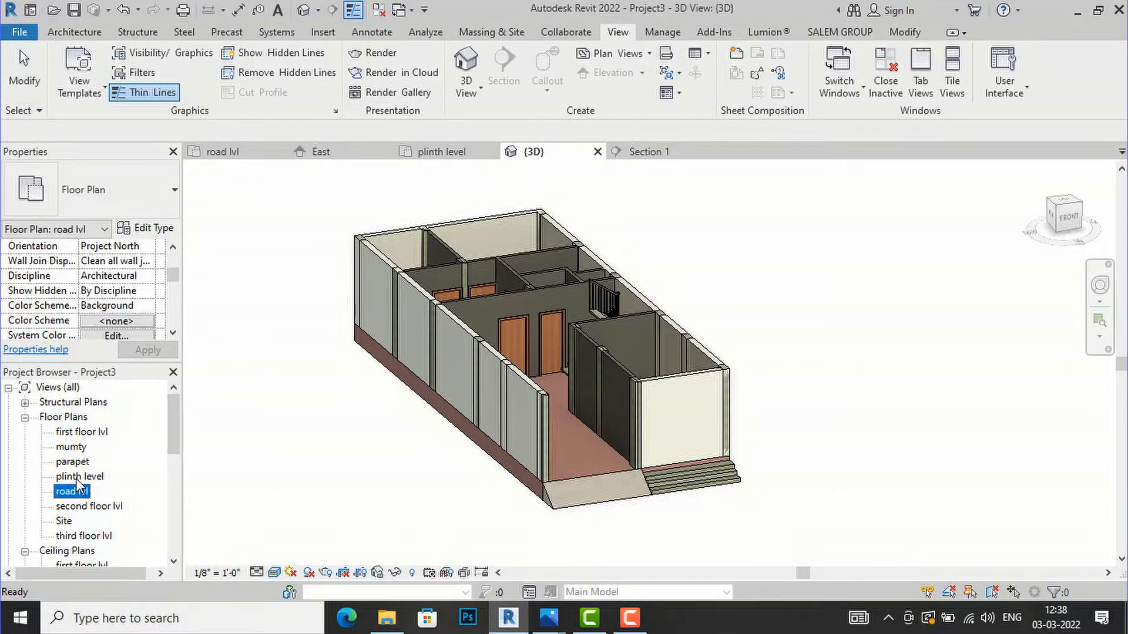
{"action": "double_click", "coordinate": [77, 477]}
{"action": "scroll", "coordinate": [654, 467], "scroll_direction": "down", "scroll_amount": 3}
{"action": "scroll", "coordinate": [387, 518], "scroll_direction": "down", "scroll_amount": 4}
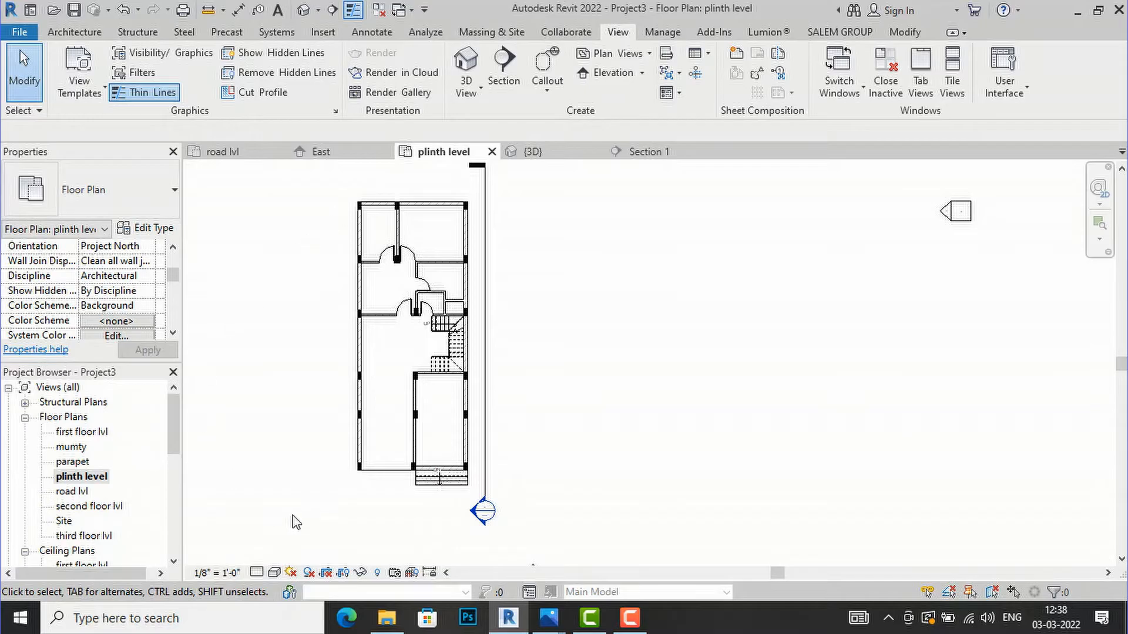
{"action": "scroll", "coordinate": [367, 340], "scroll_direction": "up", "scroll_amount": 2}
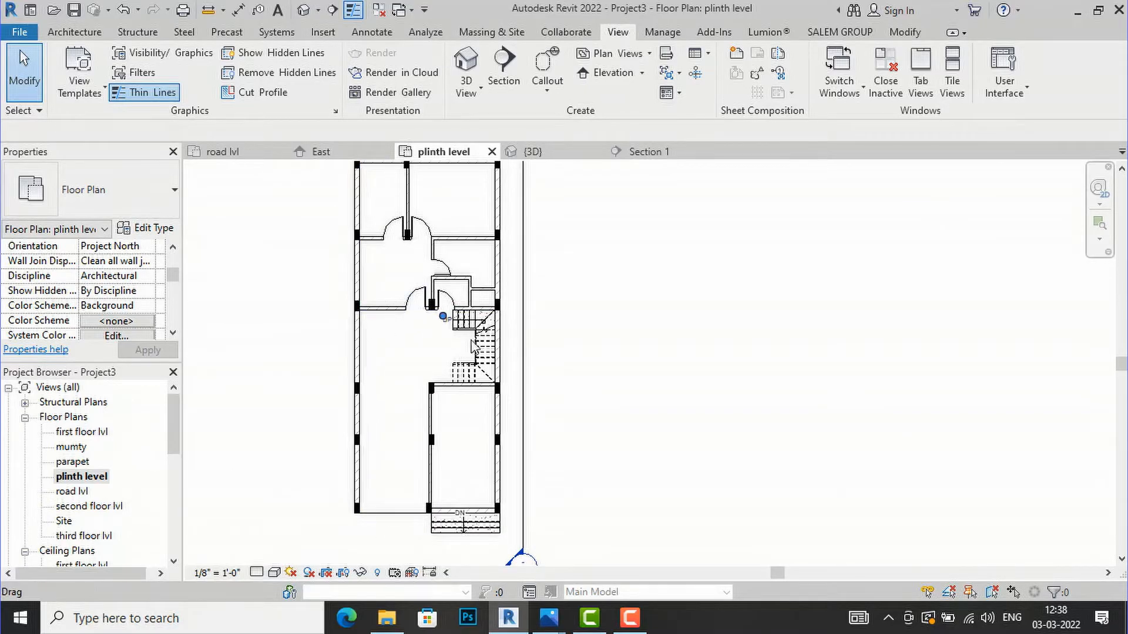
{"action": "scroll", "coordinate": [489, 392], "scroll_direction": "down", "scroll_amount": 2}
{"action": "scroll", "coordinate": [458, 231], "scroll_direction": "up", "scroll_amount": 2}
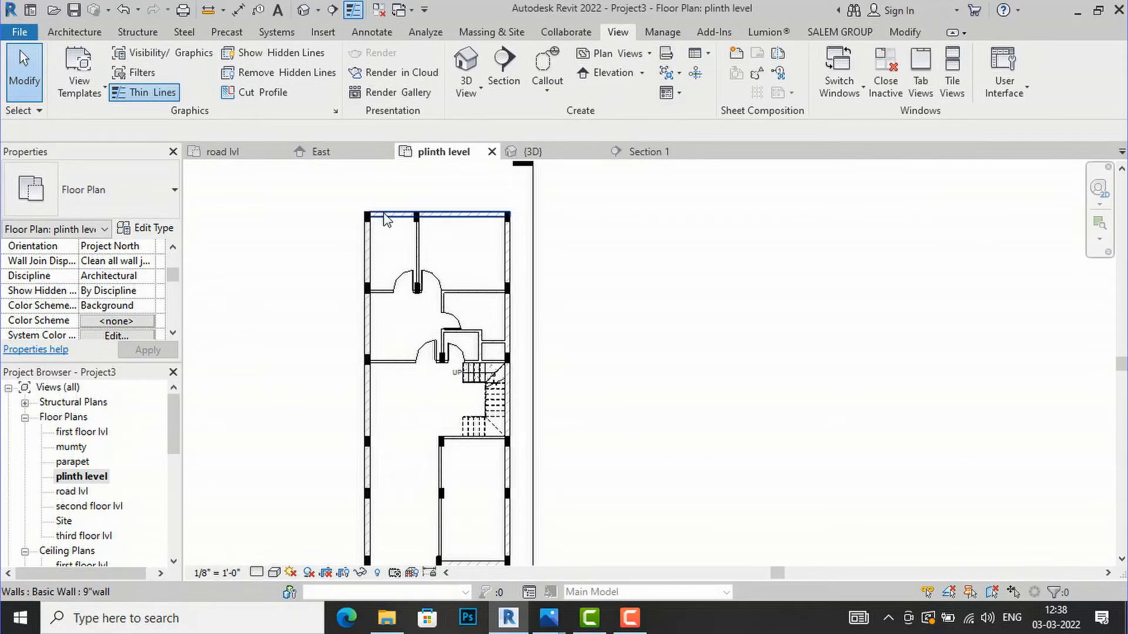
{"action": "scroll", "coordinate": [383, 190], "scroll_direction": "up", "scroll_amount": 1}
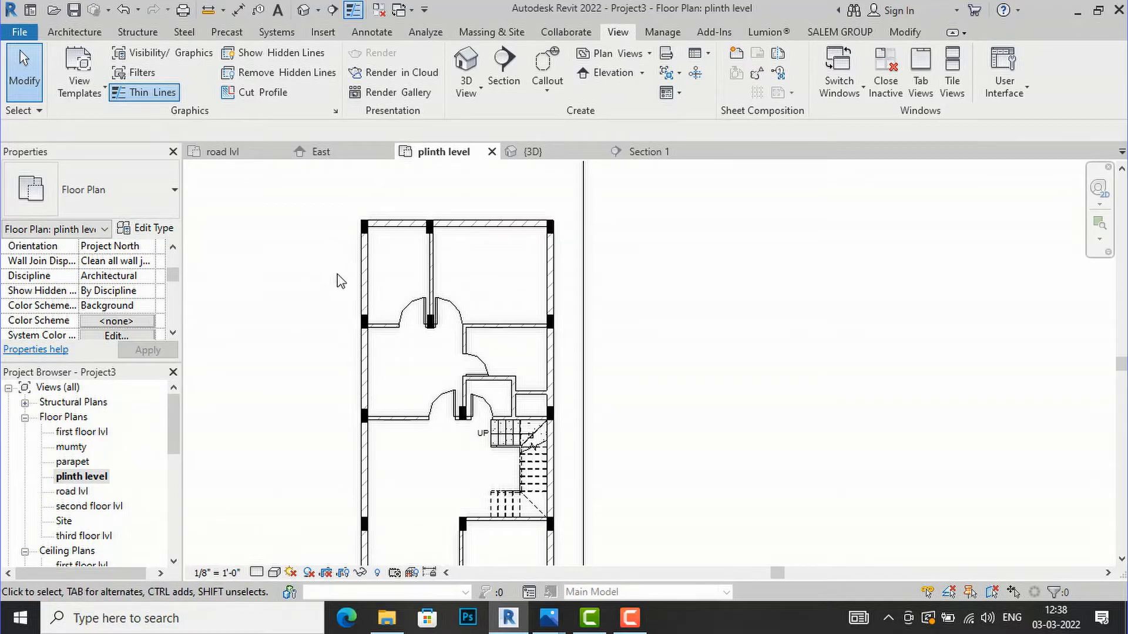
Place 48" x 60" Window-Casement-Double windows in the rear wall: one in the bedroom about 6'-0" from the partition, one centred in the kitchen.
{"action": "left_click", "coordinate": [85, 34]}
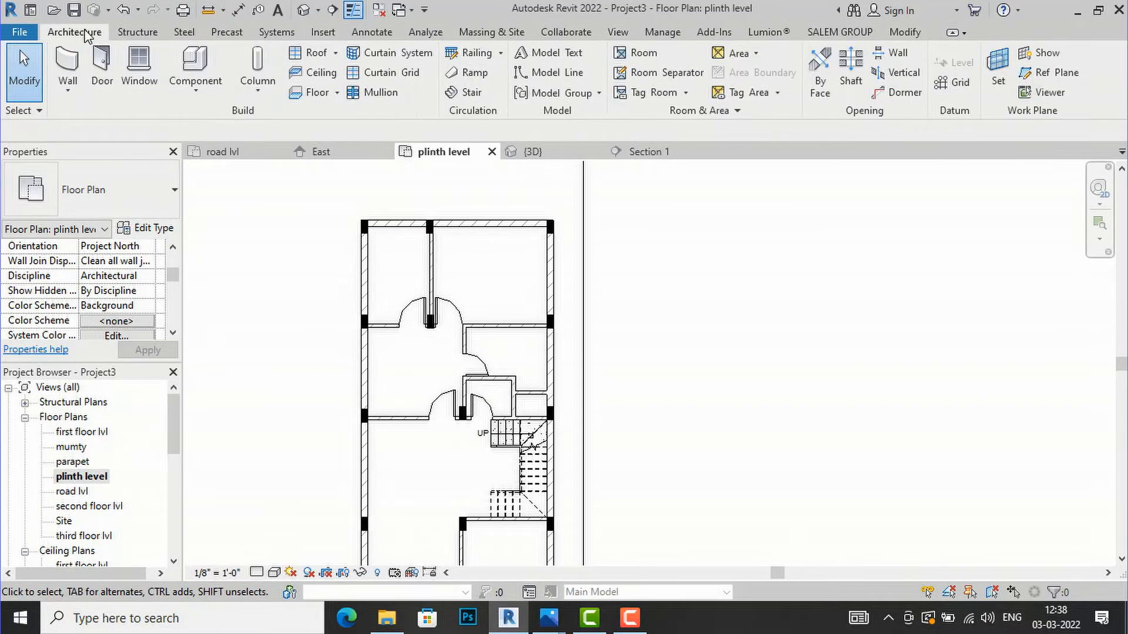
{"action": "left_click", "coordinate": [136, 64]}
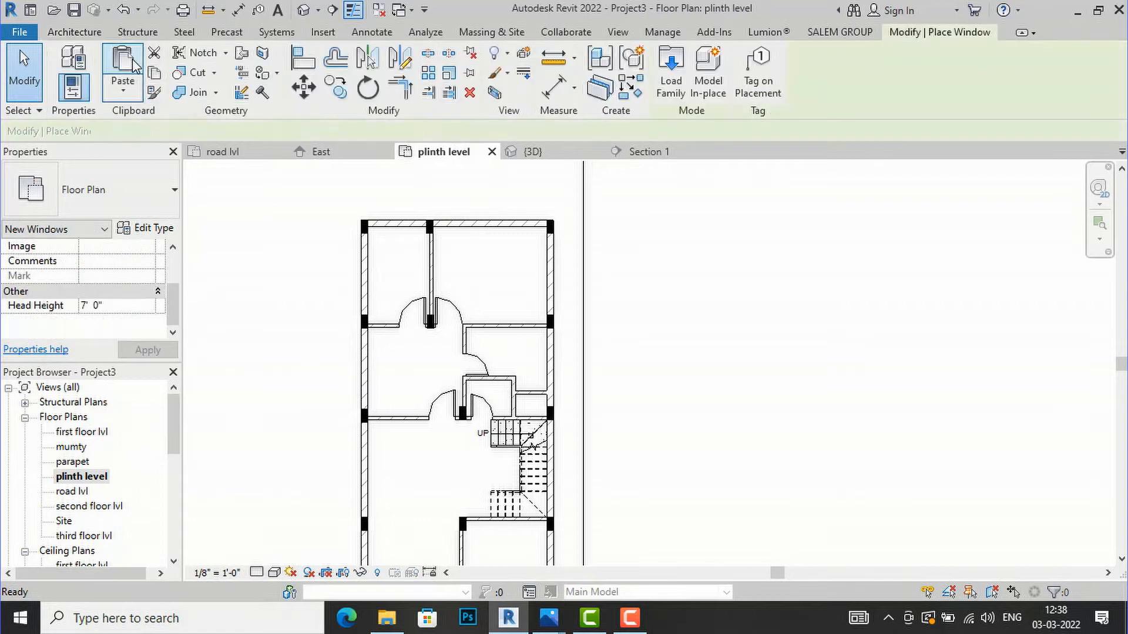
{"action": "left_click", "coordinate": [130, 196]}
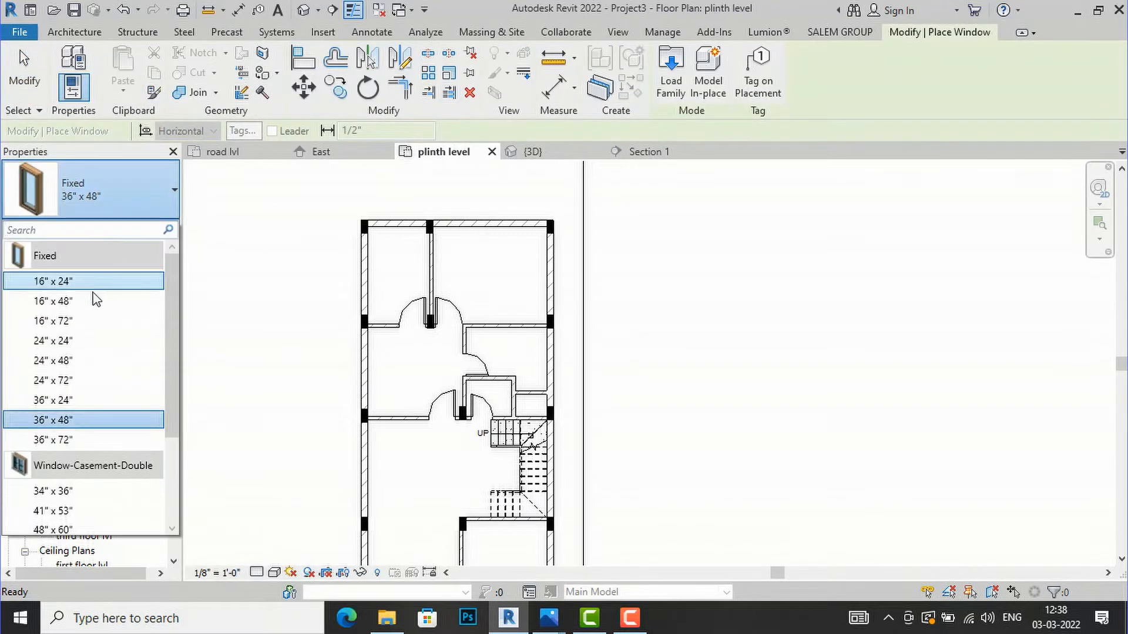
{"action": "scroll", "coordinate": [96, 381], "scroll_direction": "down", "scroll_amount": 1}
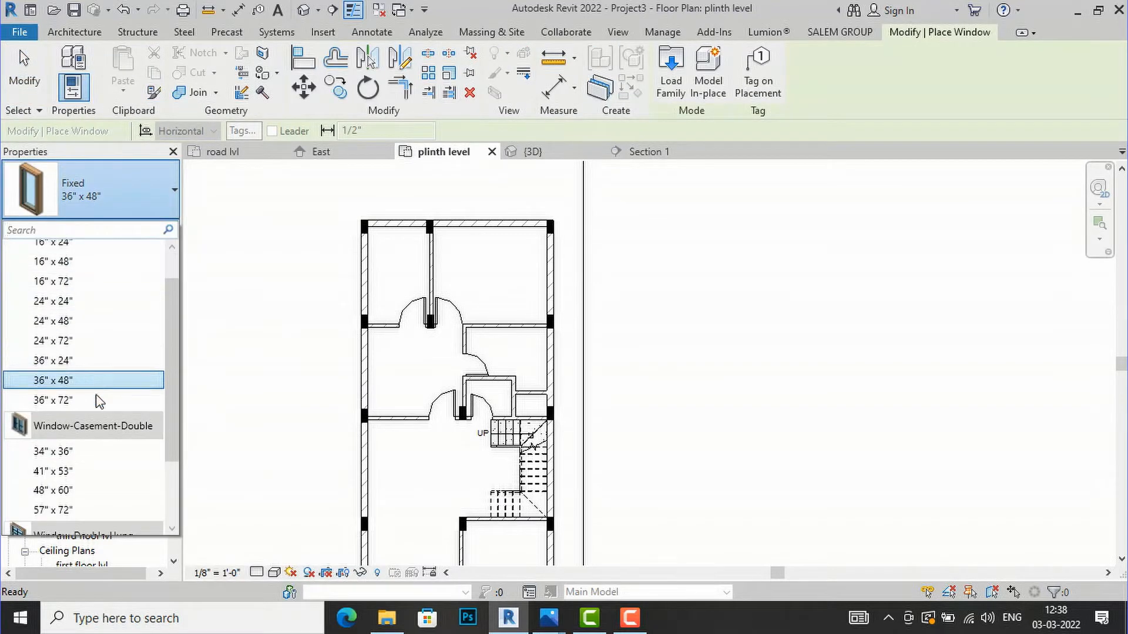
{"action": "left_click", "coordinate": [76, 492]}
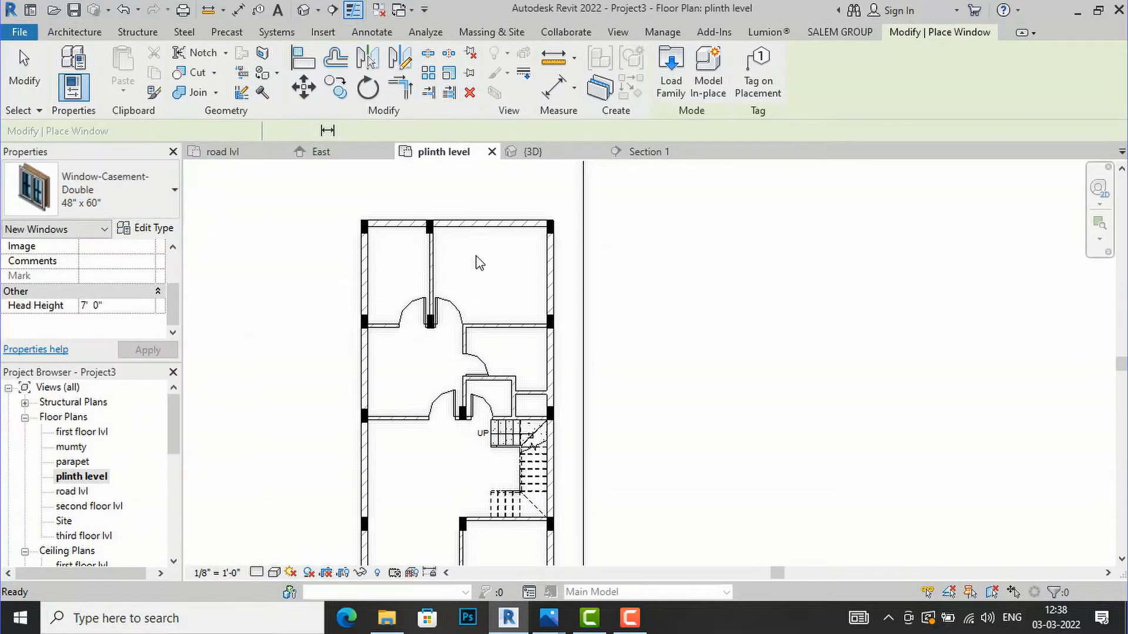
{"action": "scroll", "coordinate": [480, 234], "scroll_direction": "up", "scroll_amount": 1}
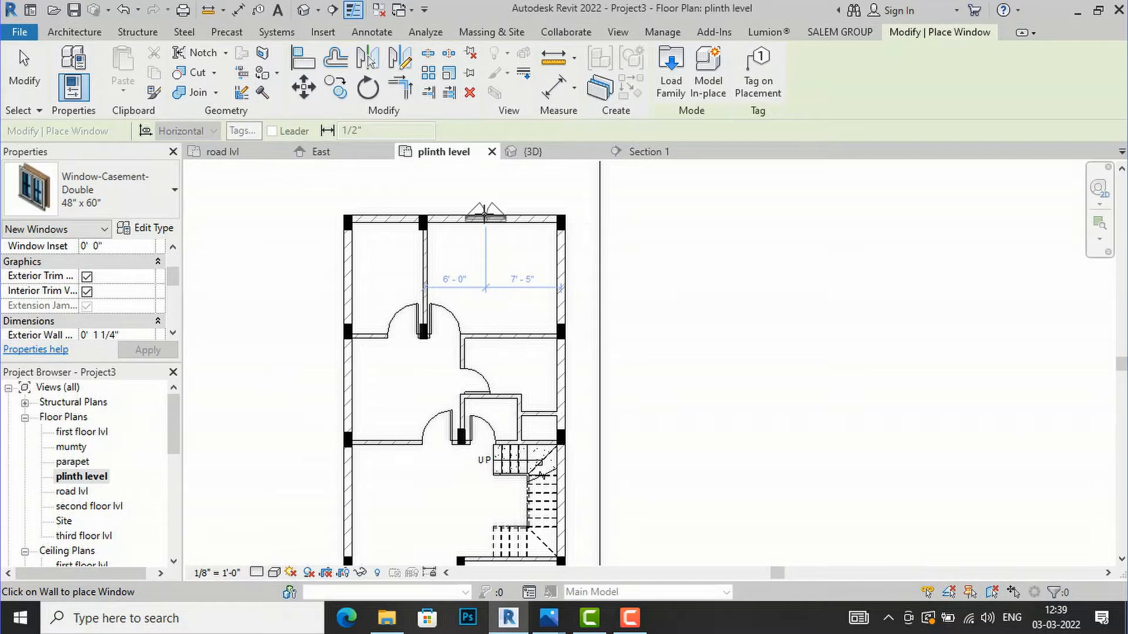
{"action": "left_click", "coordinate": [386, 219]}
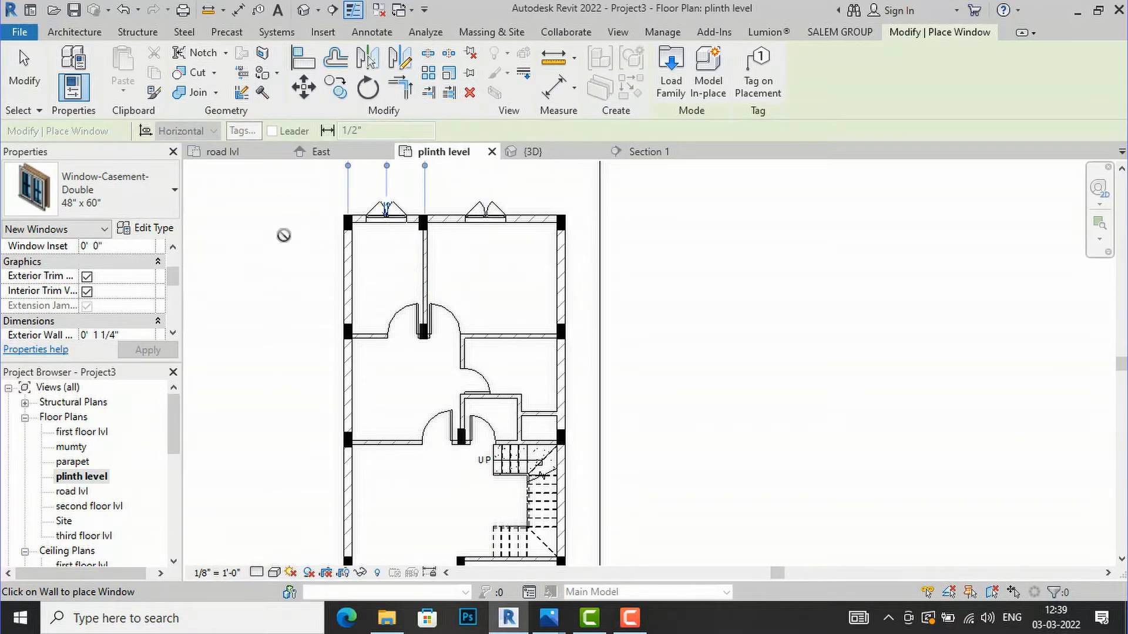
Examine the shop front and parking opening in the plan, and end window placement.
{"action": "scroll", "coordinate": [313, 211], "scroll_direction": "down", "scroll_amount": 2}
{"action": "scroll", "coordinate": [491, 247], "scroll_direction": "down", "scroll_amount": 1}
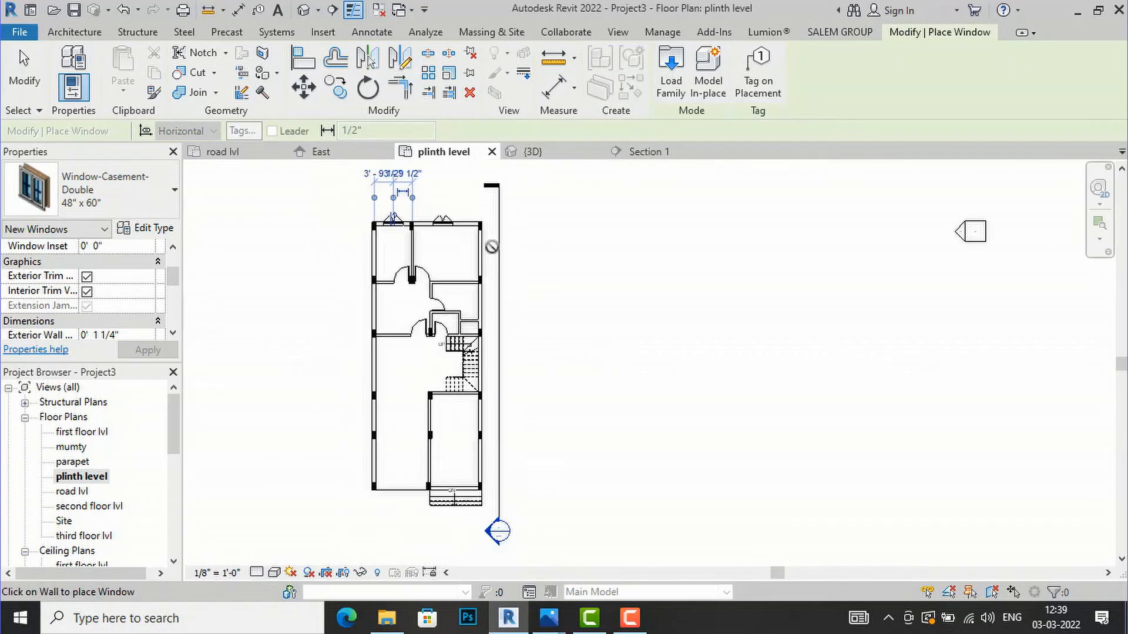
{"action": "scroll", "coordinate": [475, 503], "scroll_direction": "up", "scroll_amount": 2}
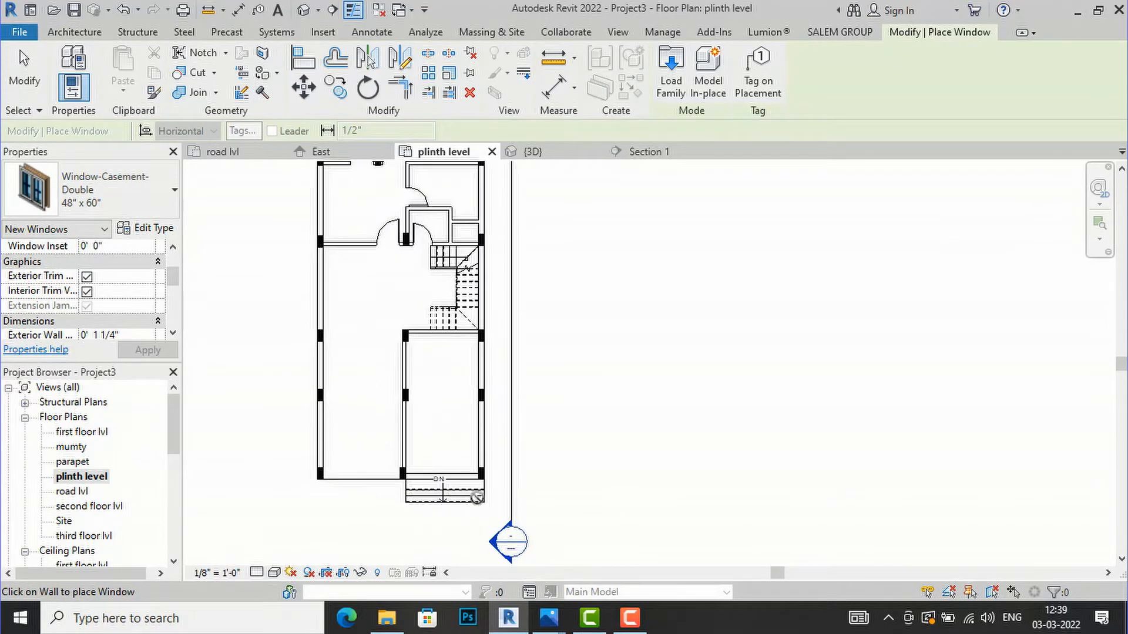
{"action": "scroll", "coordinate": [546, 411], "scroll_direction": "up", "scroll_amount": 1}
{"action": "scroll", "coordinate": [559, 434], "scroll_direction": "down", "scroll_amount": 1}
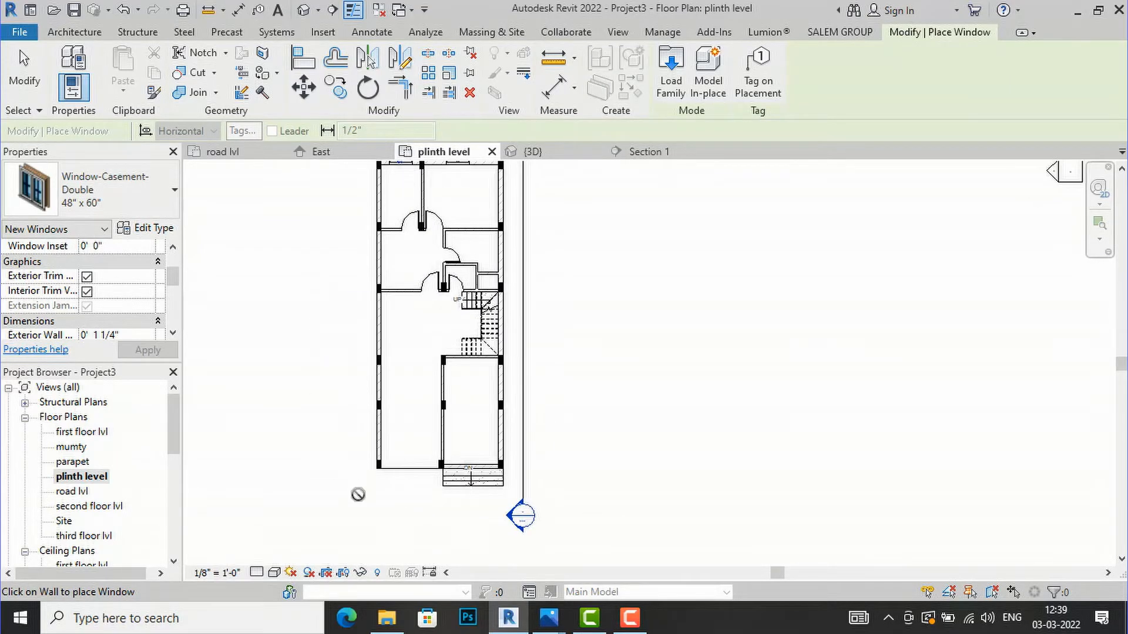
{"action": "scroll", "coordinate": [355, 488], "scroll_direction": "down", "scroll_amount": 1}
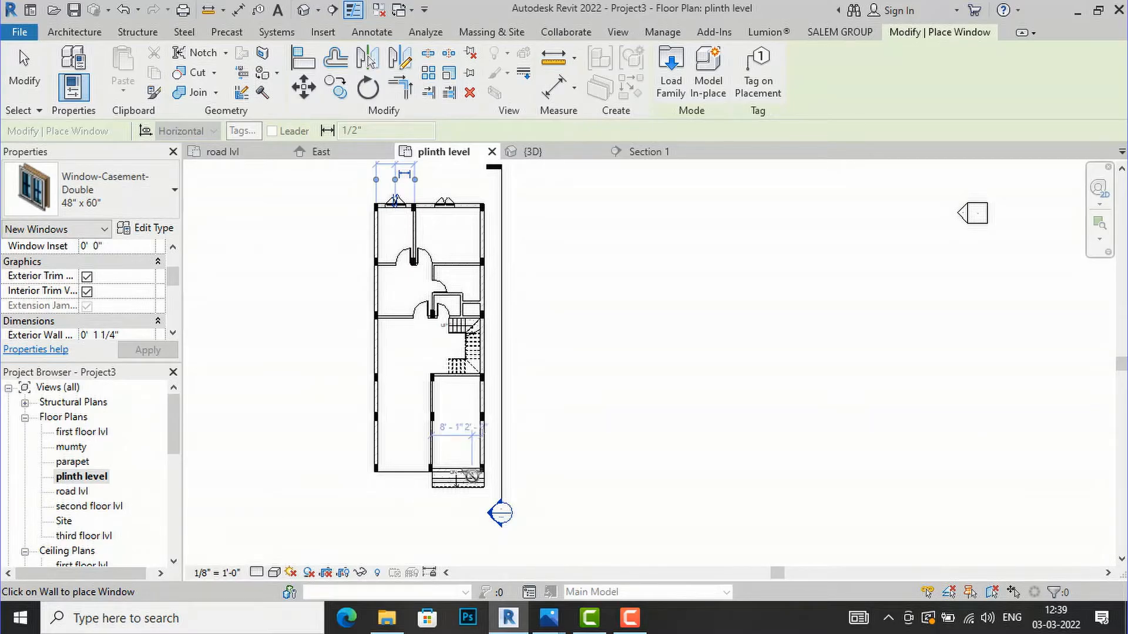
{"action": "scroll", "coordinate": [472, 476], "scroll_direction": "up", "scroll_amount": 1}
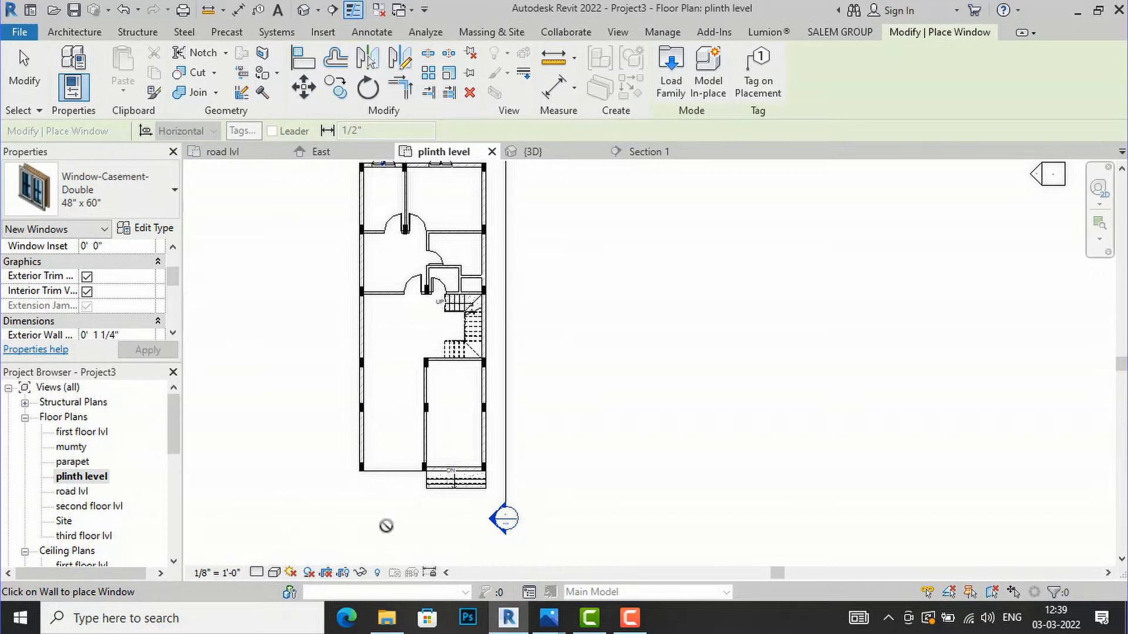
{"action": "key", "text": "Escape"}
{"action": "key", "text": "Escape"}
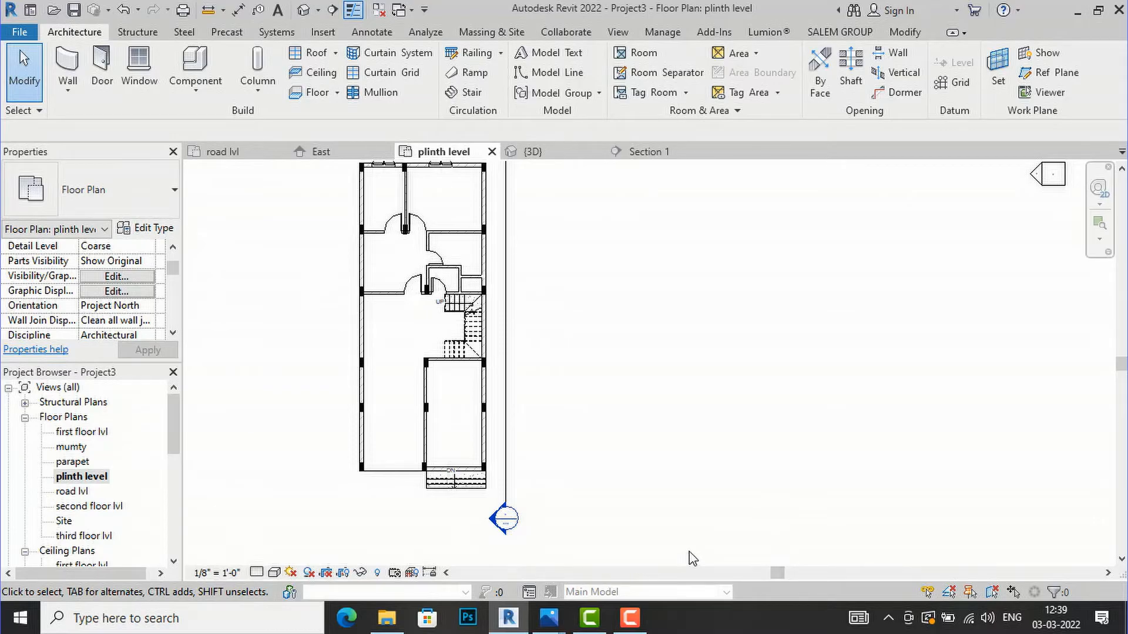
Minimize the Revit, File Explorer and Photos windows to get to the Windows desktop.
{"action": "left_click", "coordinate": [1075, 13]}
{"action": "left_click", "coordinate": [1033, 13]}
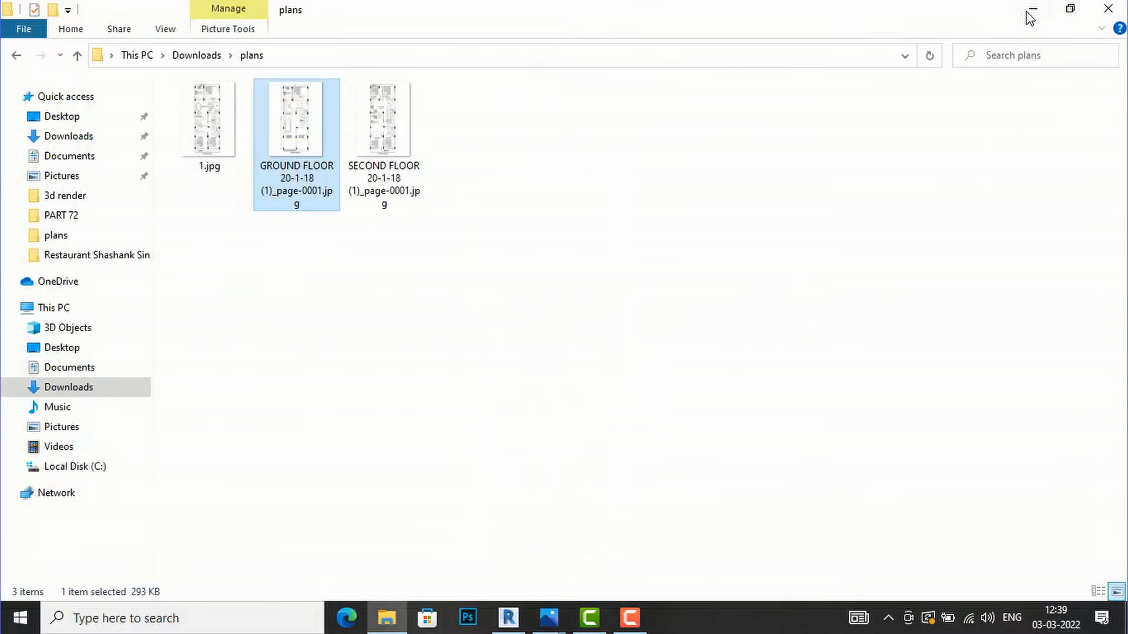
{"action": "left_click", "coordinate": [1034, 10]}
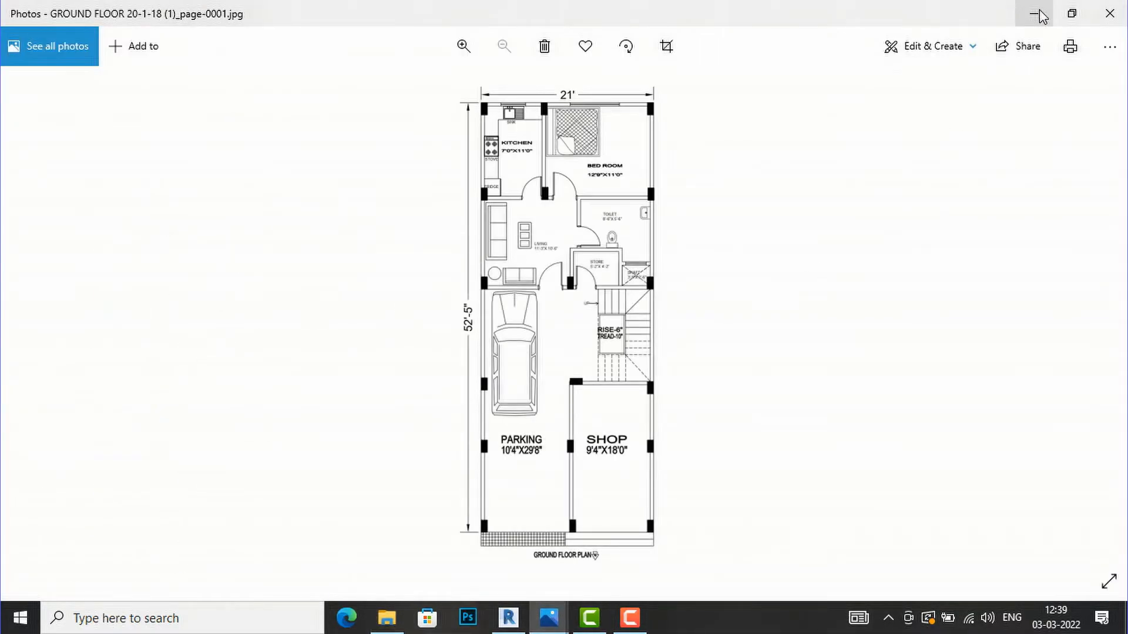
{"action": "left_click", "coordinate": [1034, 13]}
{"action": "left_click", "coordinate": [1034, 13]}
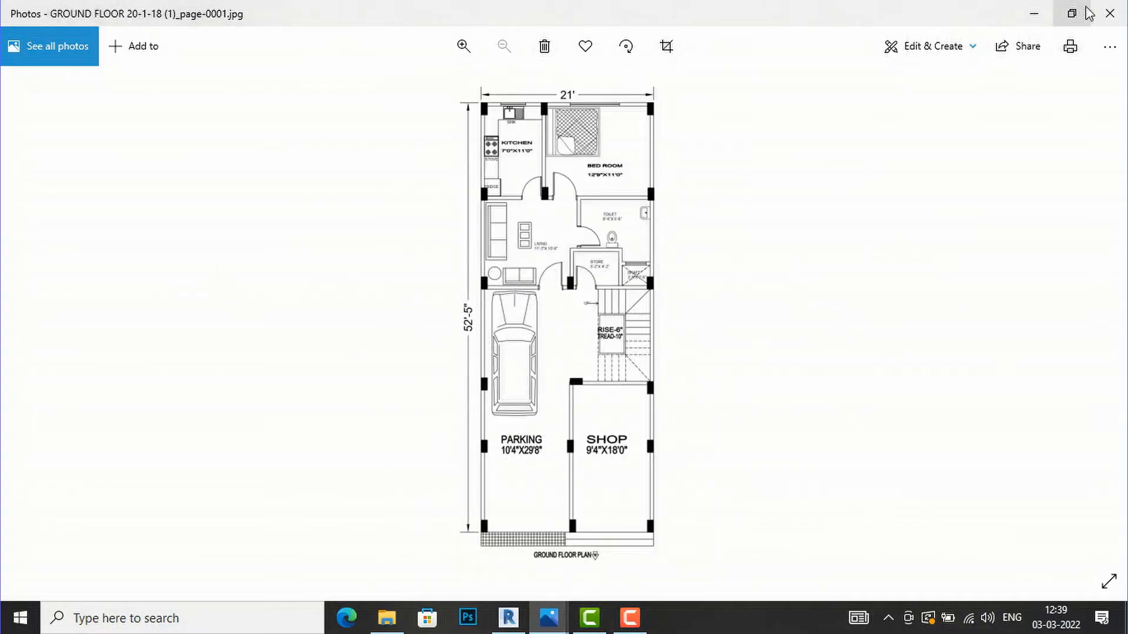
Look through the Desktop folder in File Explorer and close the Explorer window.
{"action": "left_click", "coordinate": [395, 617]}
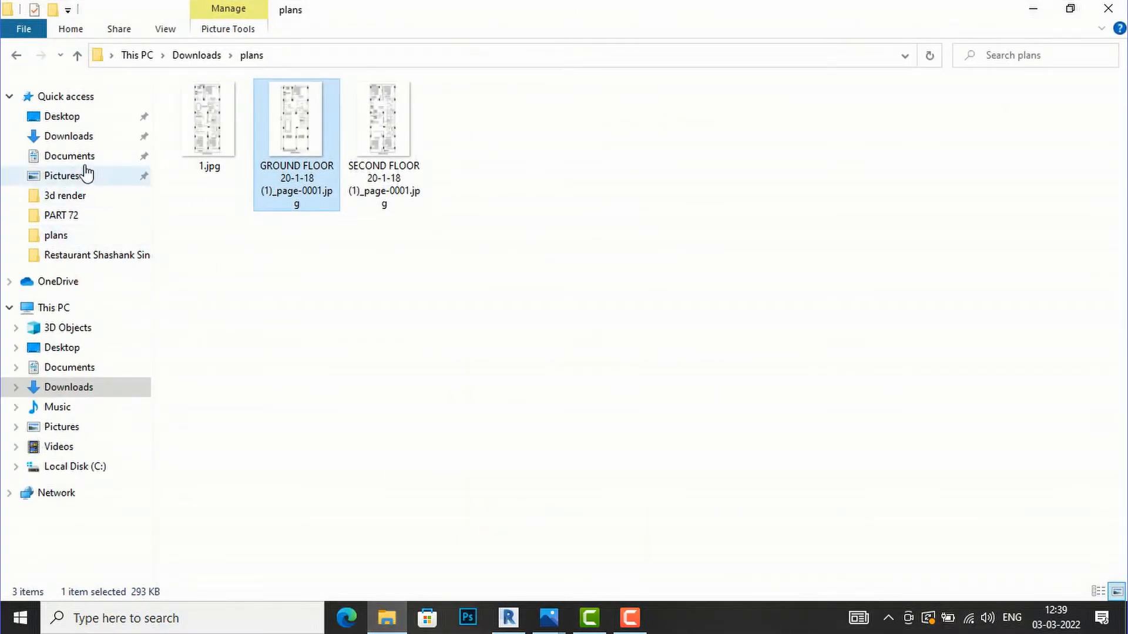
{"action": "left_click", "coordinate": [76, 122]}
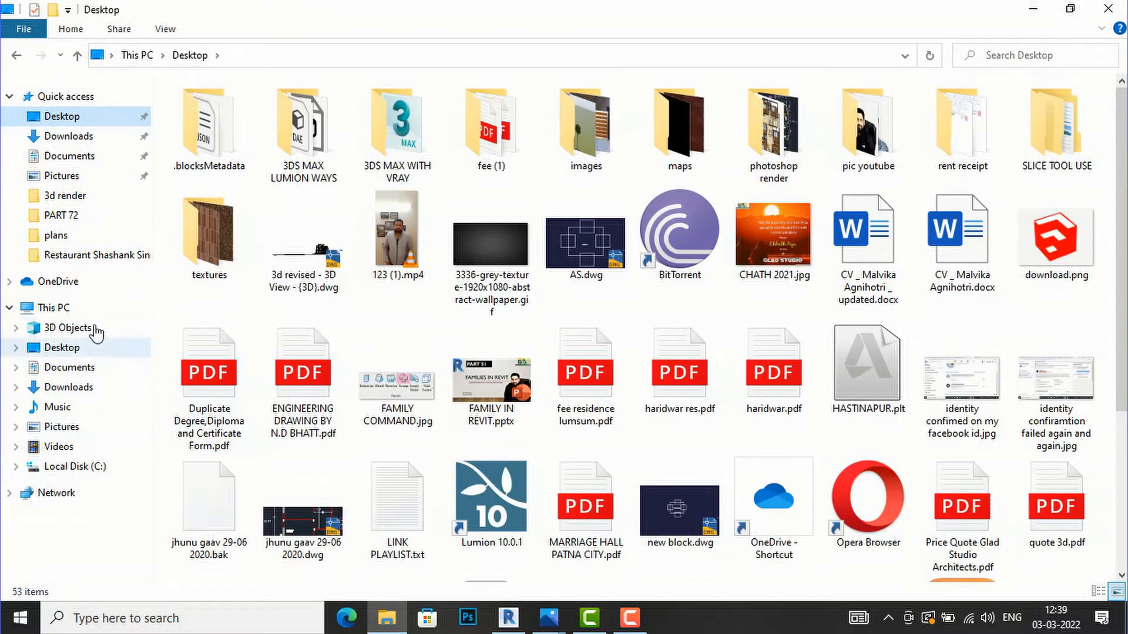
{"action": "left_click", "coordinate": [1092, 9]}
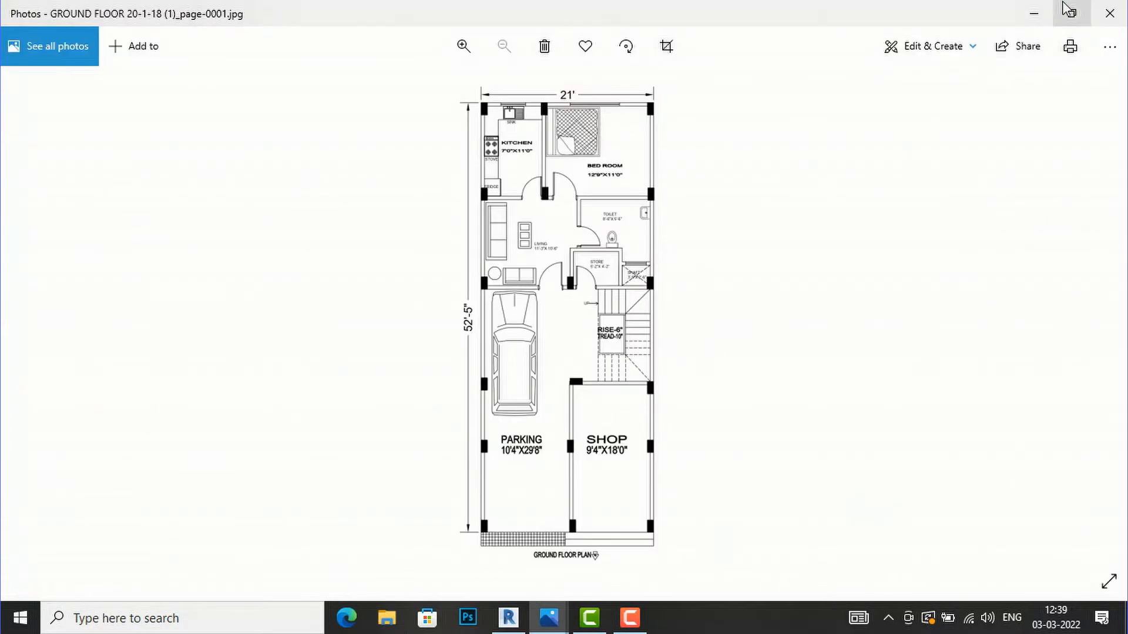
Close the open floor plan images in Photos to reach the Windows desktop.
{"action": "left_click", "coordinate": [1107, 14]}
{"action": "left_click", "coordinate": [1106, 16]}
{"action": "left_click", "coordinate": [1106, 15]}
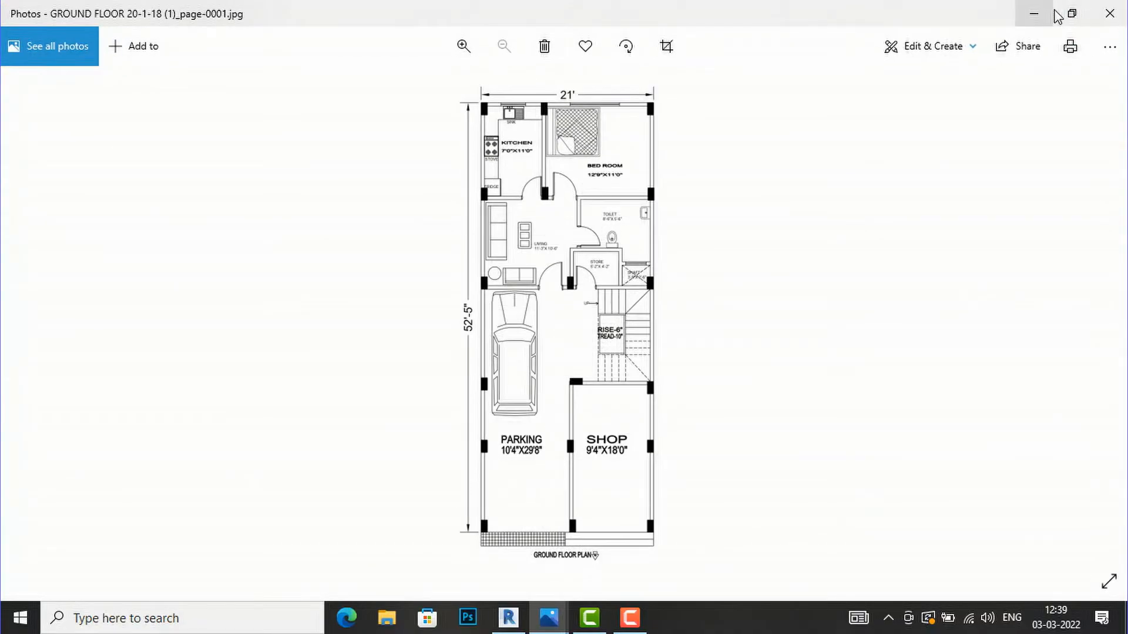
{"action": "left_click", "coordinate": [1109, 15]}
{"action": "left_click", "coordinate": [1113, 15]}
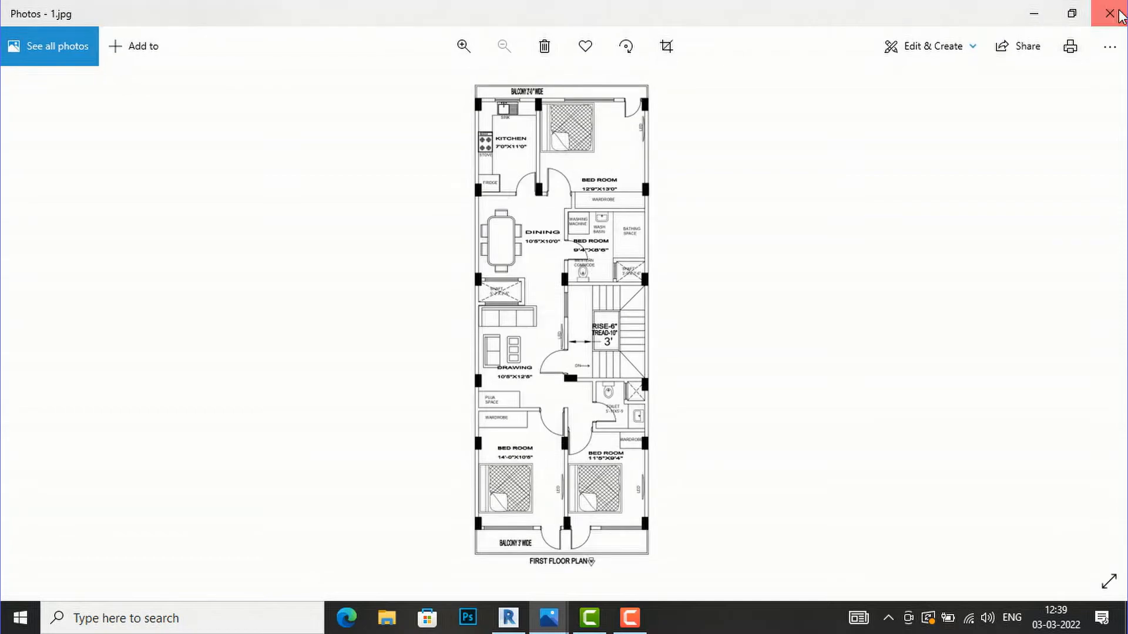
{"action": "left_click", "coordinate": [1118, 16]}
{"action": "left_click", "coordinate": [1113, 15]}
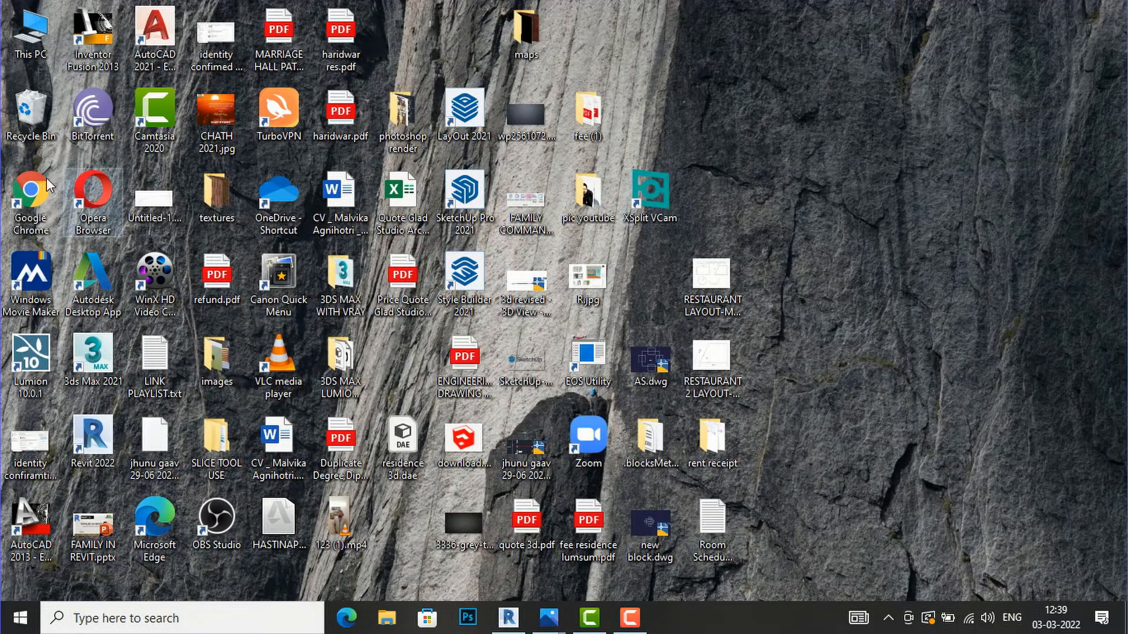
Open Chrome, search the web for "garade door revit" and open the RevitCity garage door results.
{"action": "double_click", "coordinate": [35, 196]}
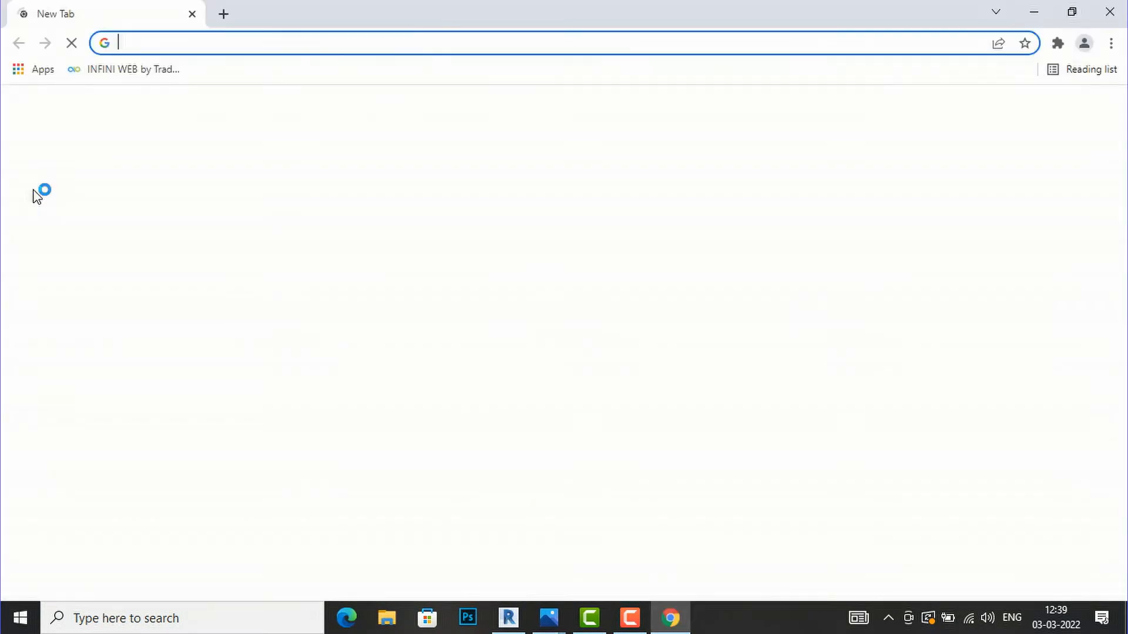
{"action": "left_click", "coordinate": [236, 44]}
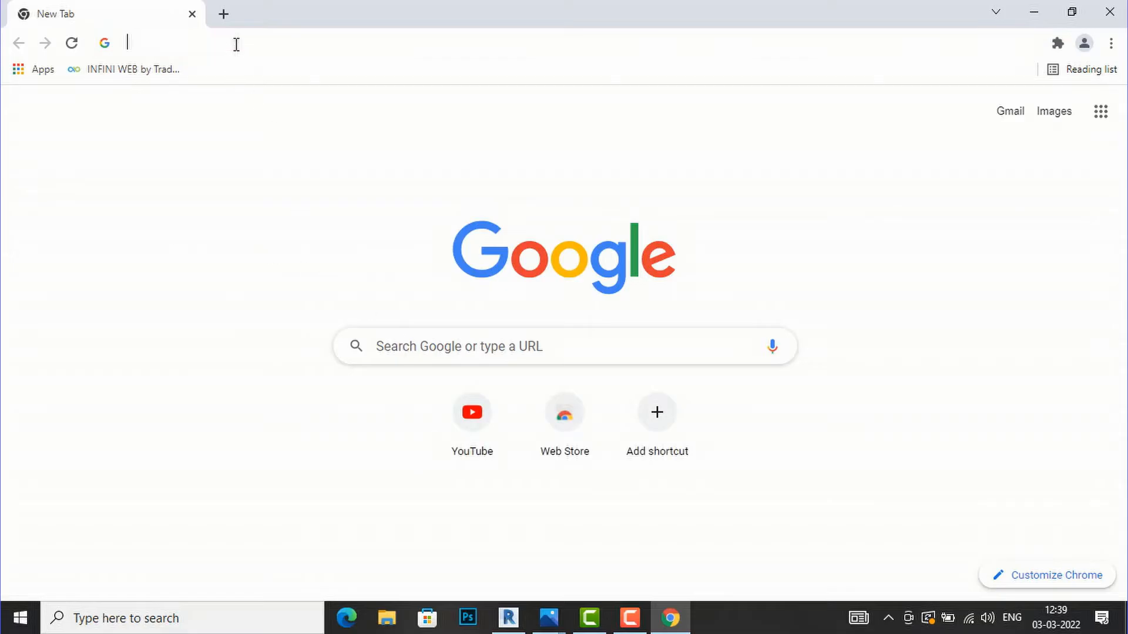
{"action": "type", "text": "gar"}
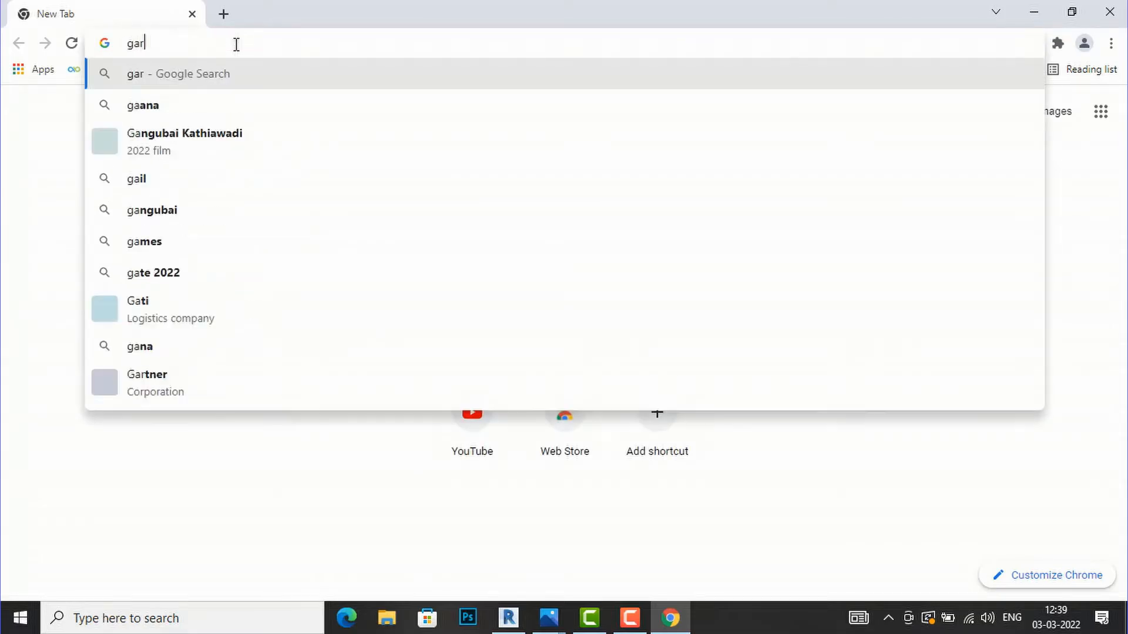
{"action": "type", "text": "ade d"}
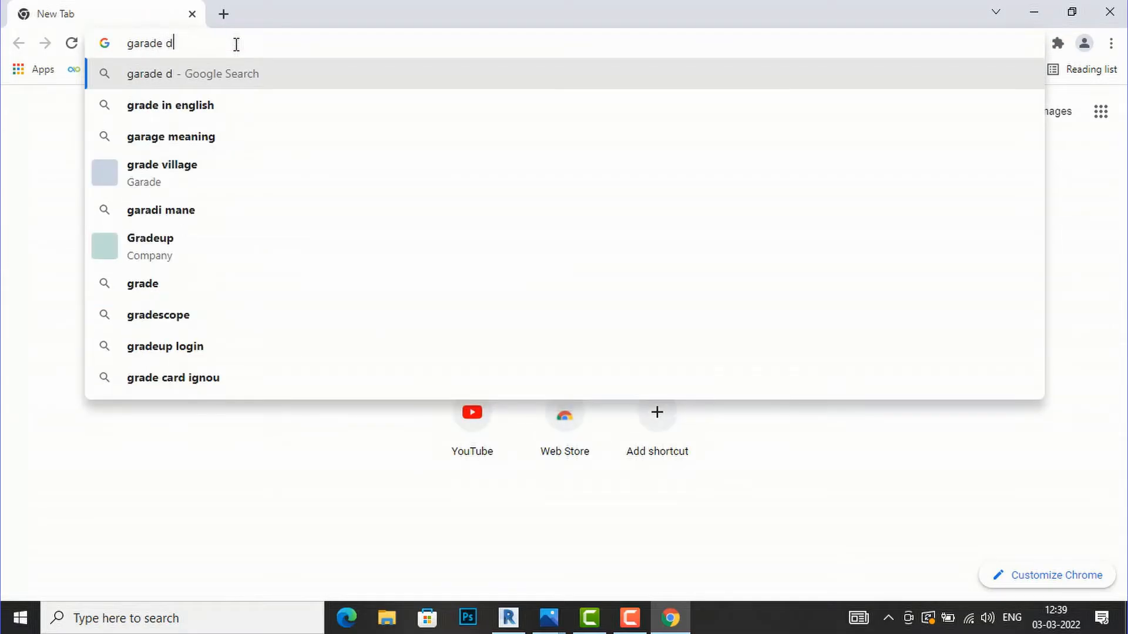
{"action": "type", "text": "oor revit"}
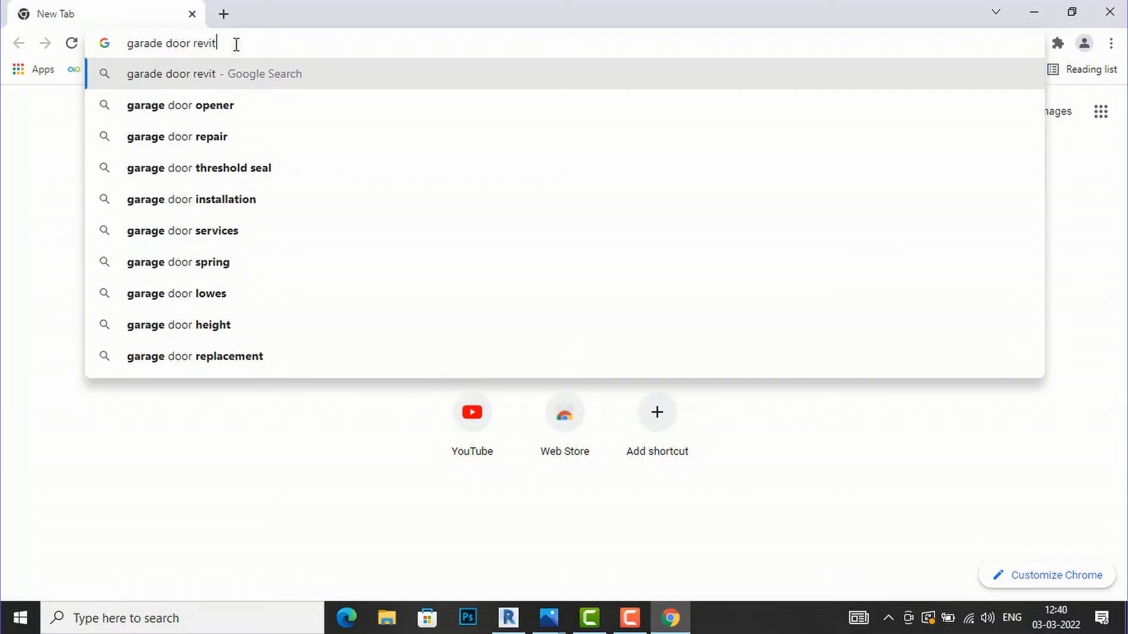
{"action": "key", "text": "Return"}
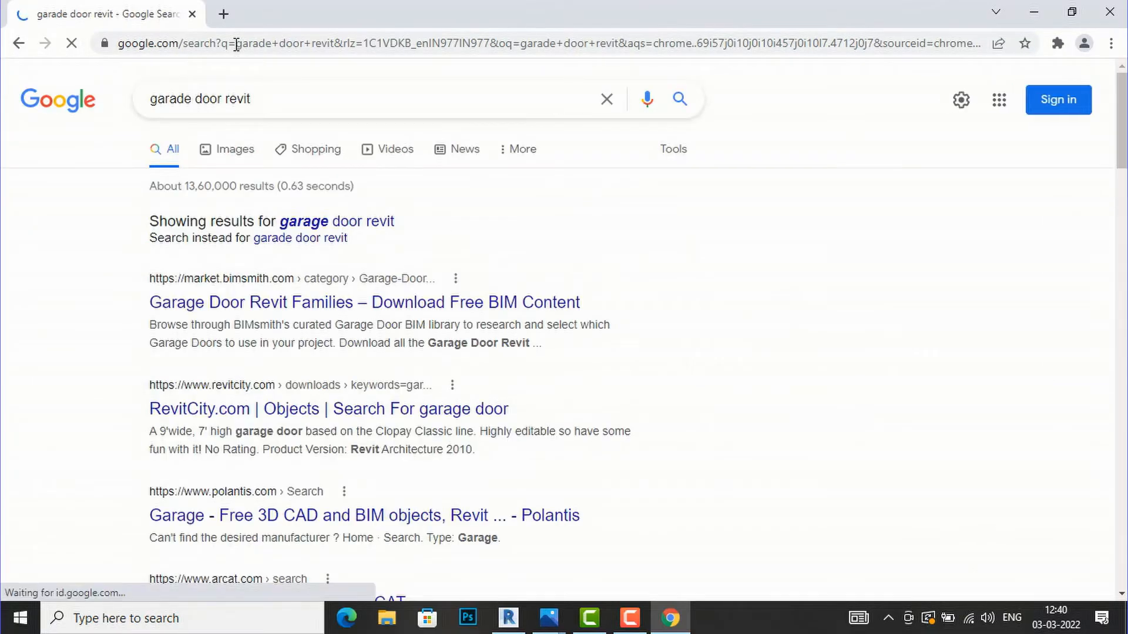
{"action": "left_click", "coordinate": [244, 416]}
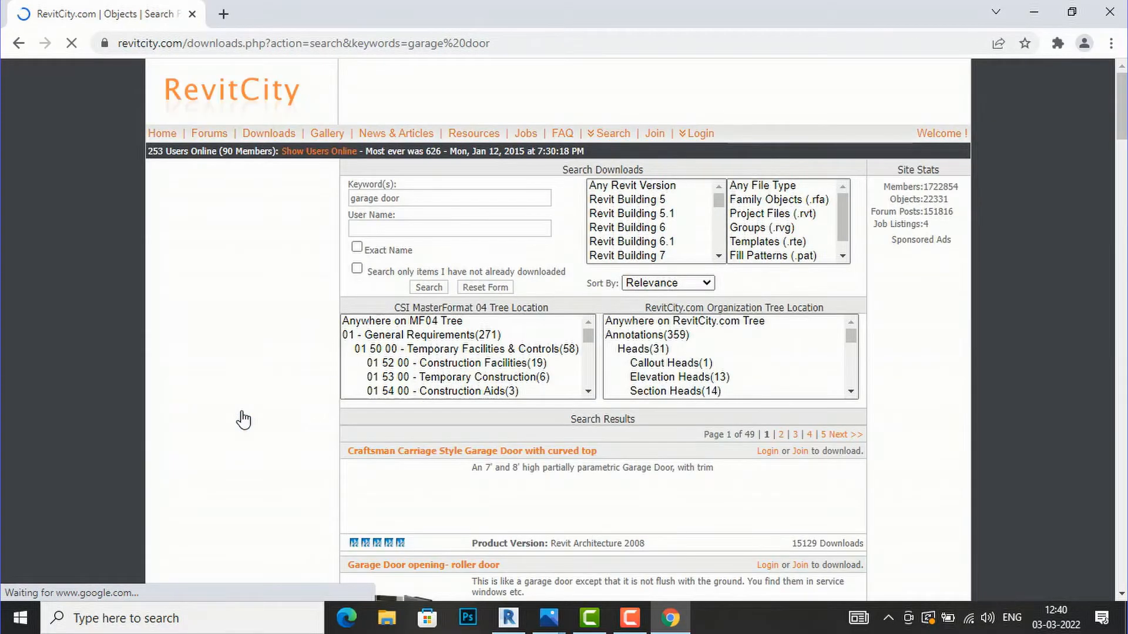
Look through the first page of RevitCity garage door families for one that suits the front opening.
{"action": "scroll", "coordinate": [511, 382], "scroll_direction": "down", "scroll_amount": 4}
{"action": "scroll", "coordinate": [575, 454], "scroll_direction": "down", "scroll_amount": 3}
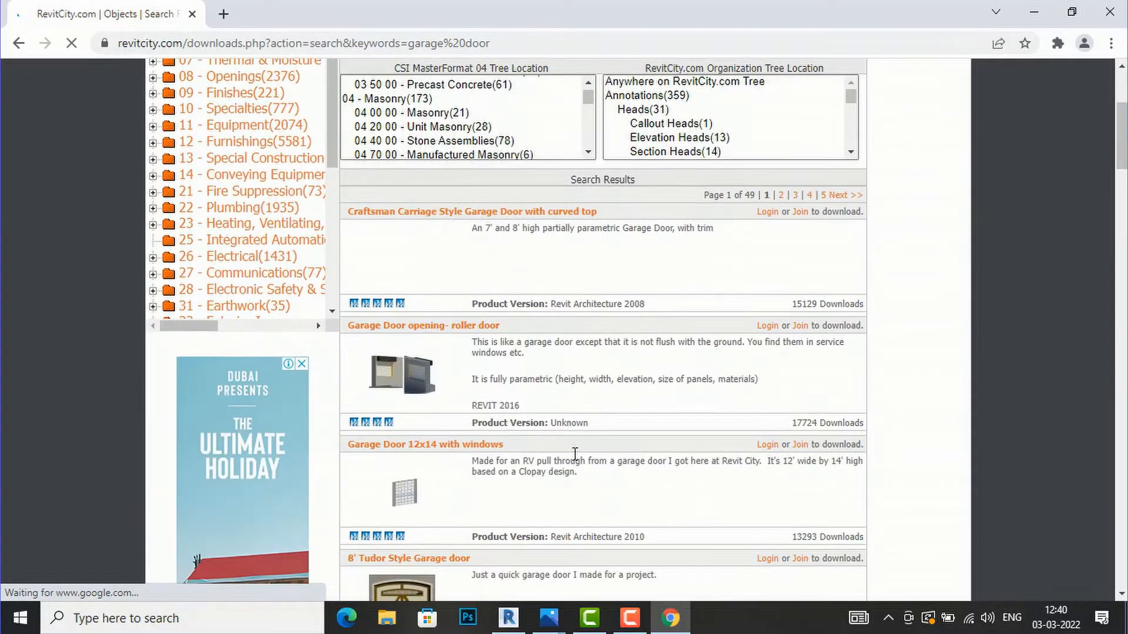
{"action": "scroll", "coordinate": [575, 453], "scroll_direction": "down", "scroll_amount": 3}
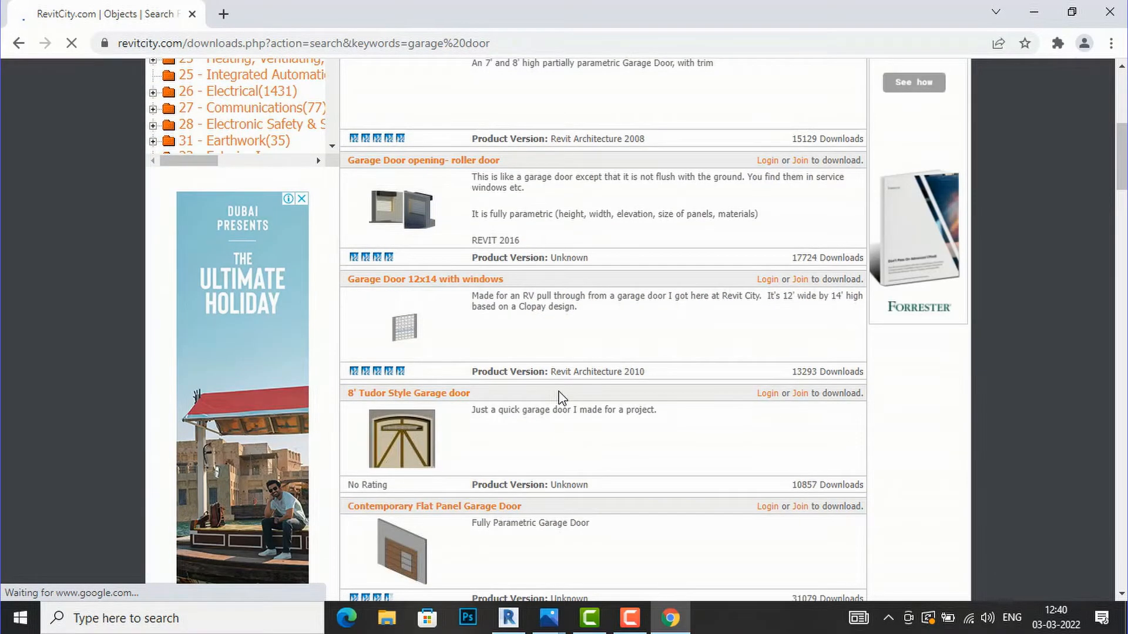
{"action": "scroll", "coordinate": [559, 398], "scroll_direction": "down", "scroll_amount": 1}
{"action": "scroll", "coordinate": [559, 398], "scroll_direction": "down", "scroll_amount": 2}
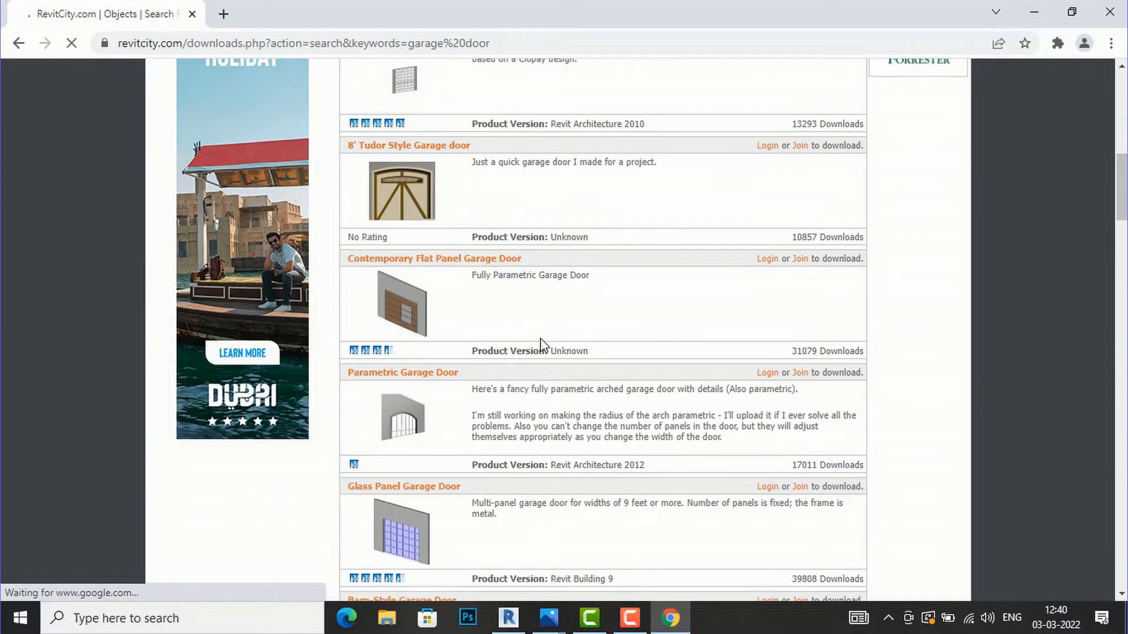
{"action": "scroll", "coordinate": [540, 339], "scroll_direction": "down", "scroll_amount": 6}
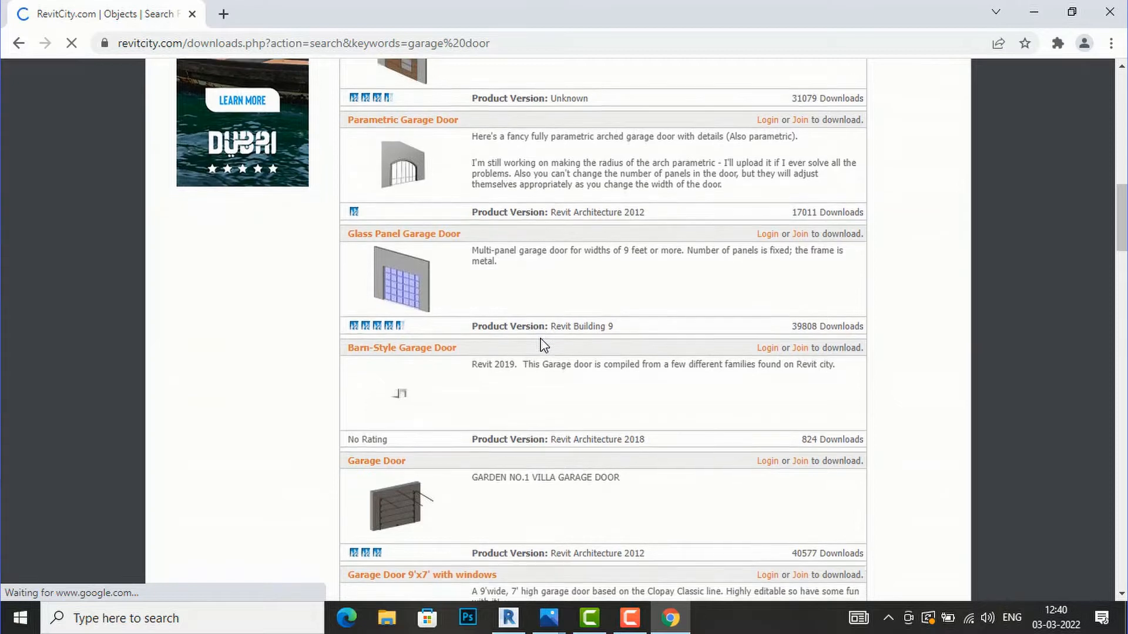
{"action": "scroll", "coordinate": [540, 344], "scroll_direction": "down", "scroll_amount": 2}
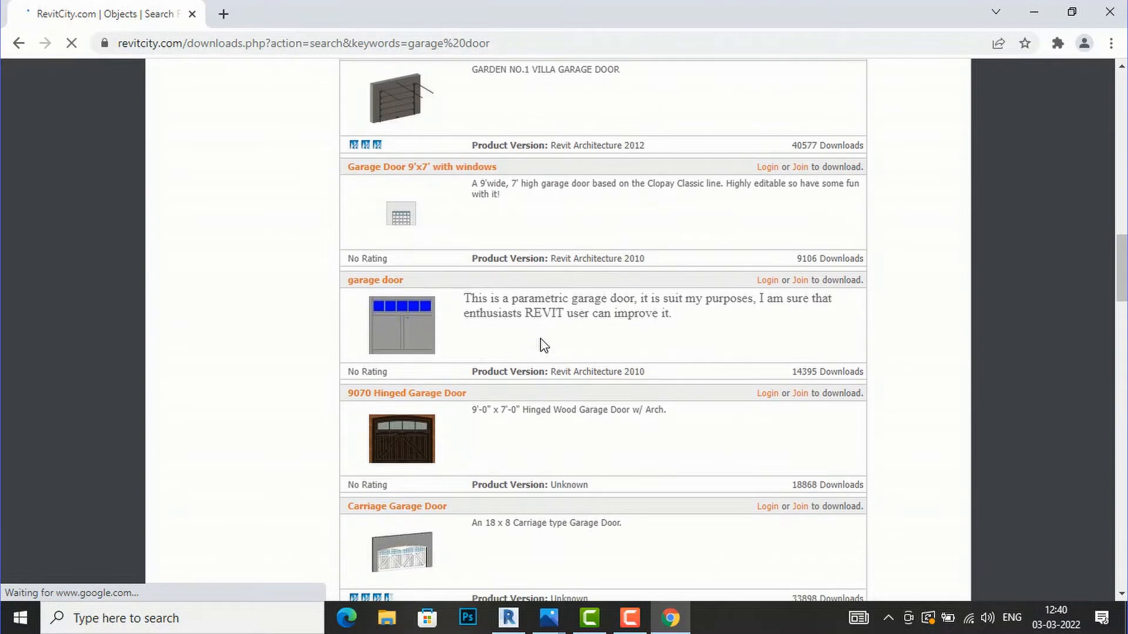
{"action": "scroll", "coordinate": [541, 344], "scroll_direction": "down", "scroll_amount": 2}
{"action": "scroll", "coordinate": [541, 344], "scroll_direction": "down", "scroll_amount": 4}
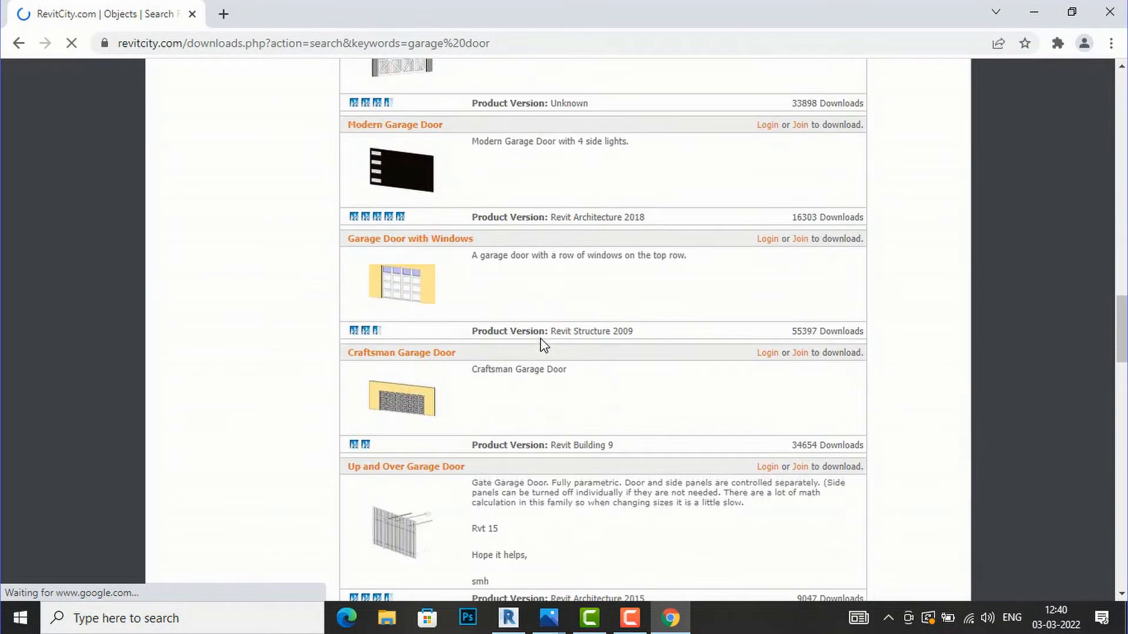
{"action": "scroll", "coordinate": [541, 346], "scroll_direction": "down", "scroll_amount": 4}
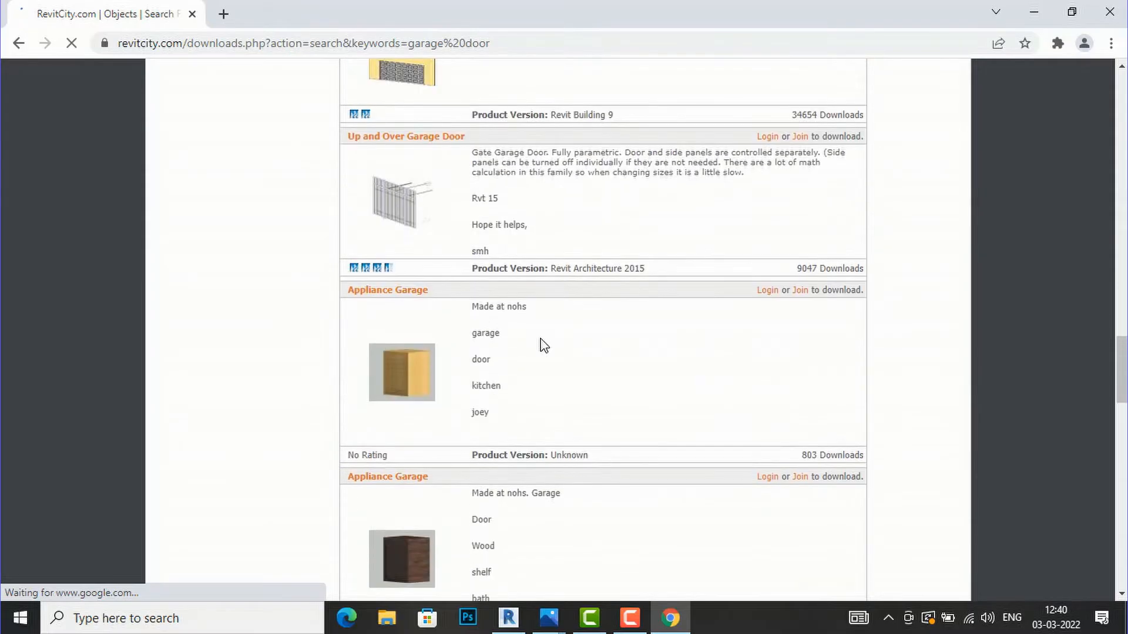
{"action": "scroll", "coordinate": [541, 345], "scroll_direction": "down", "scroll_amount": 8}
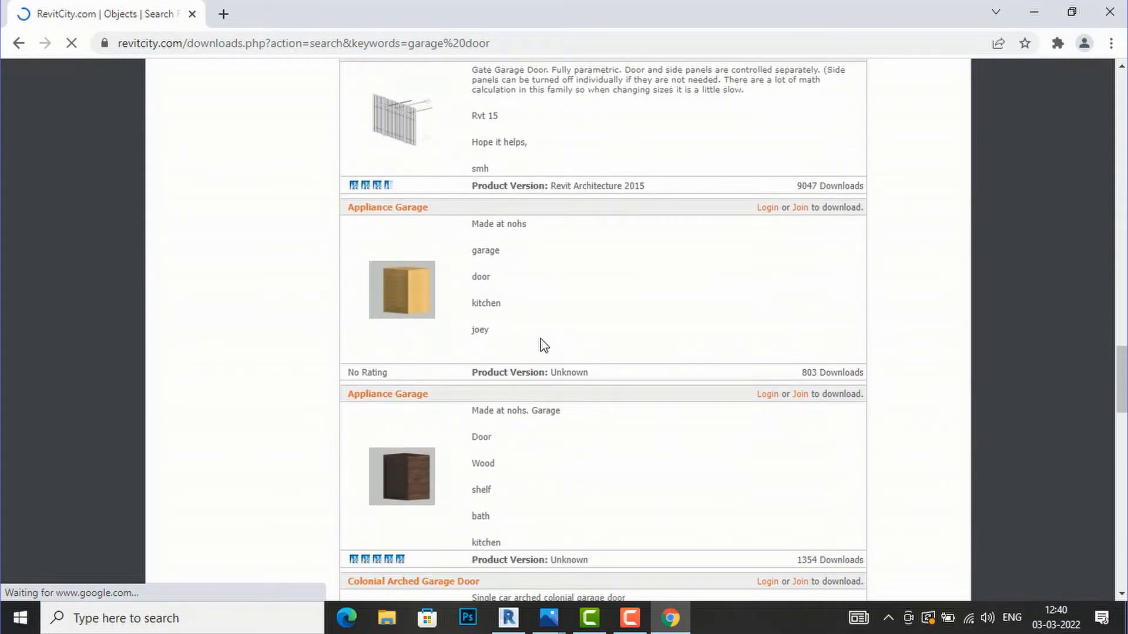
{"action": "scroll", "coordinate": [542, 344], "scroll_direction": "down", "scroll_amount": 9}
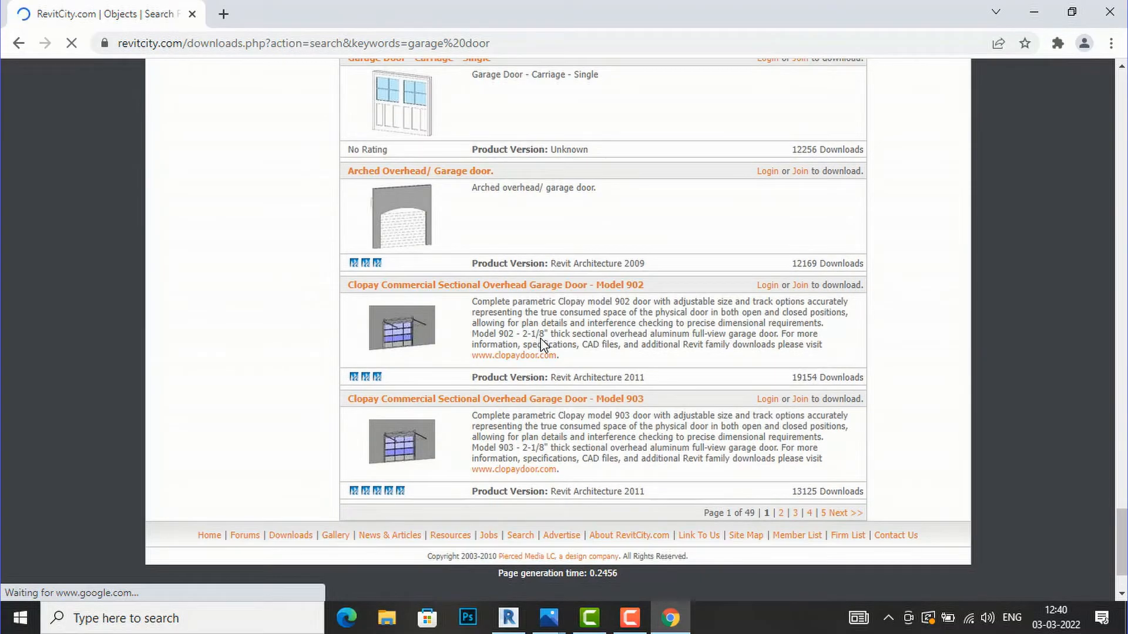
{"action": "scroll", "coordinate": [542, 346], "scroll_direction": "down", "scroll_amount": 1}
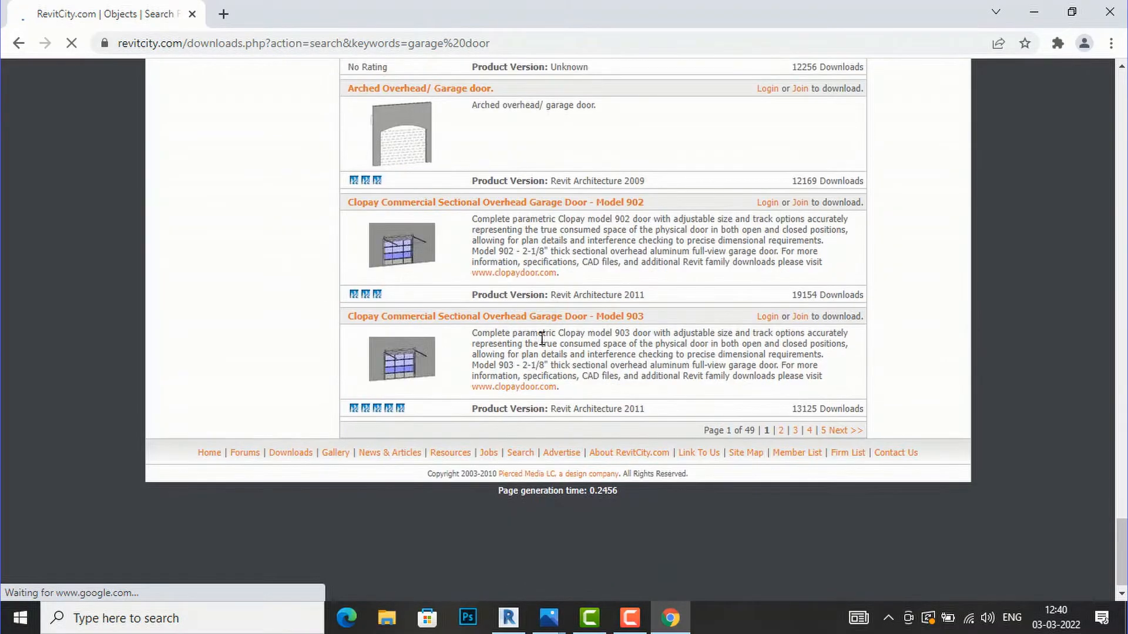
{"action": "scroll", "coordinate": [542, 340], "scroll_direction": "up", "scroll_amount": 20}
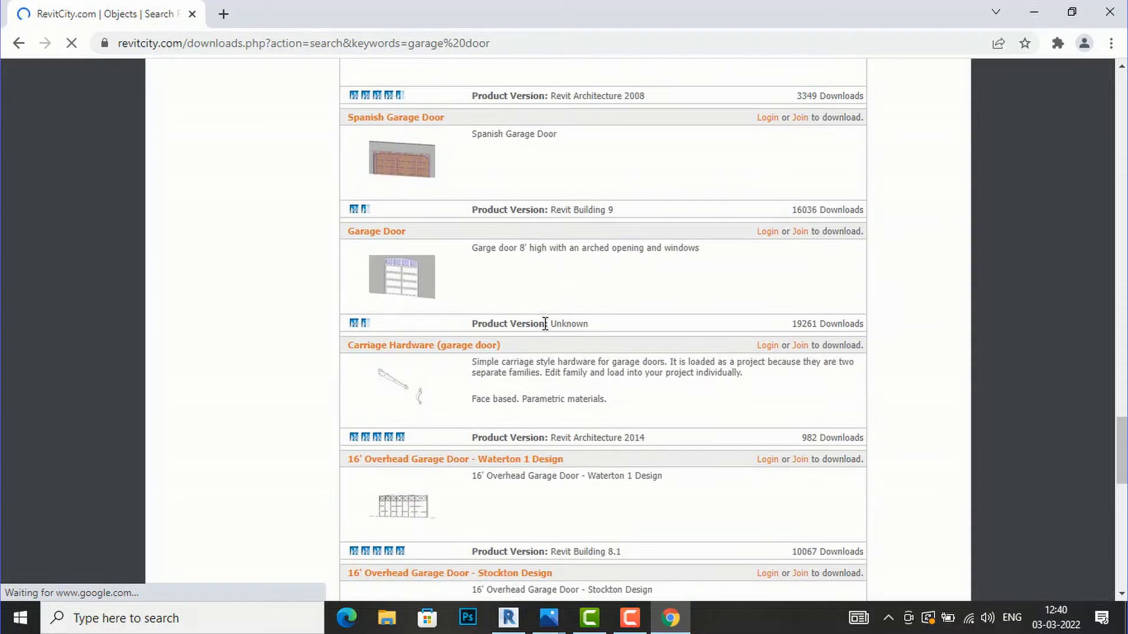
{"action": "scroll", "coordinate": [545, 324], "scroll_direction": "up", "scroll_amount": 14}
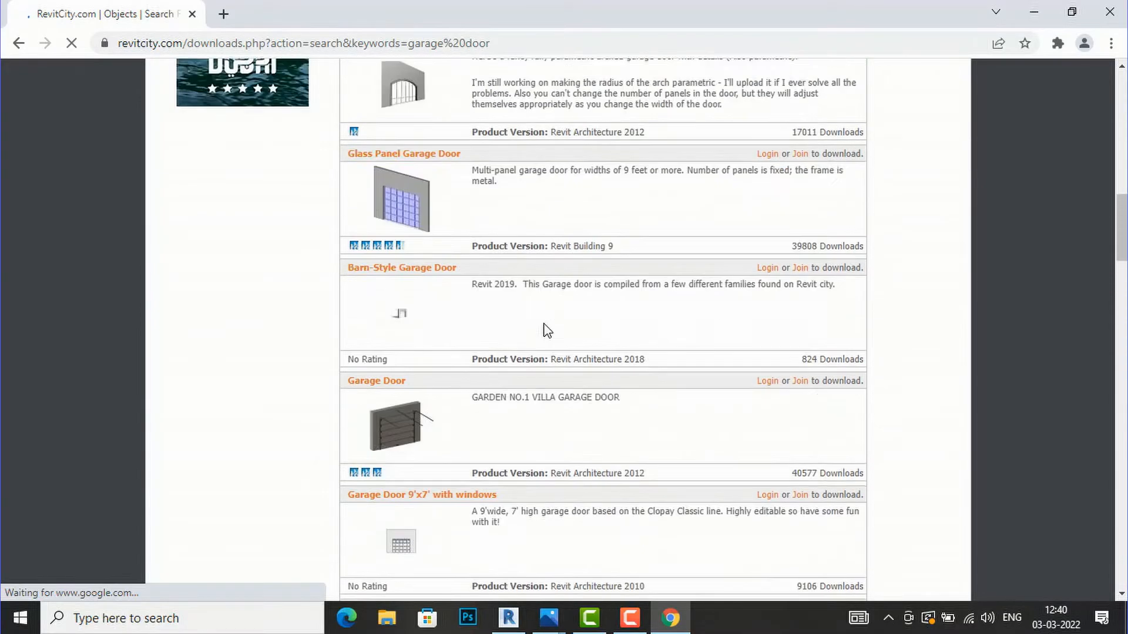
{"action": "scroll", "coordinate": [546, 328], "scroll_direction": "up", "scroll_amount": 6}
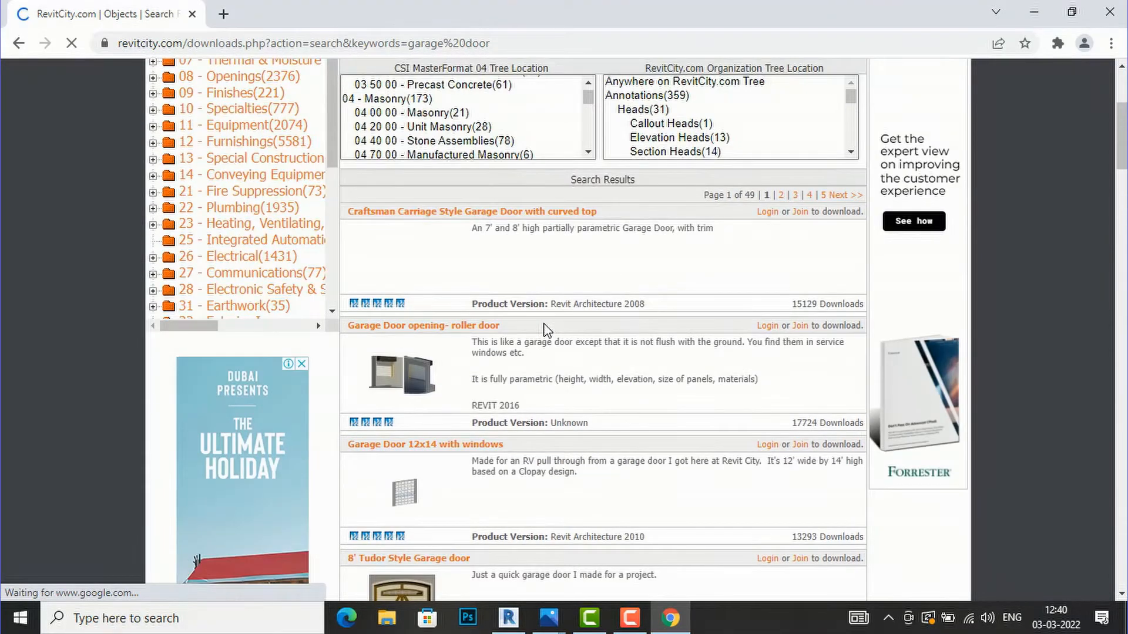
Open the "Garage Door opening- roller door" entry and log in to RevitCity with the account user name and password.
{"action": "scroll", "coordinate": [543, 329], "scroll_direction": "down", "scroll_amount": 2}
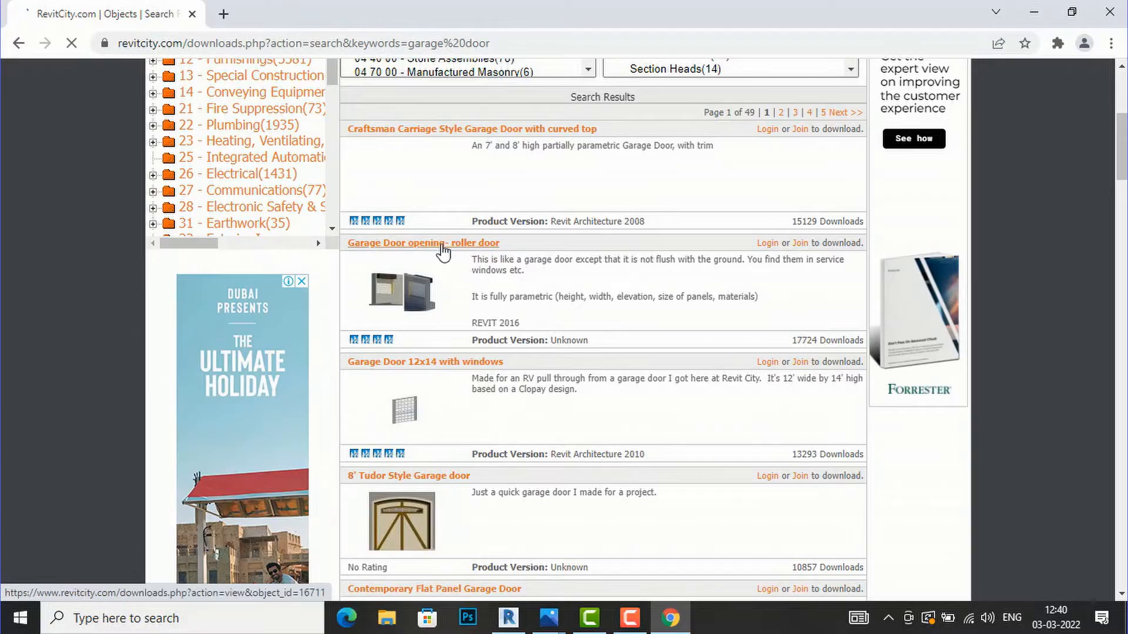
{"action": "left_click", "coordinate": [442, 243]}
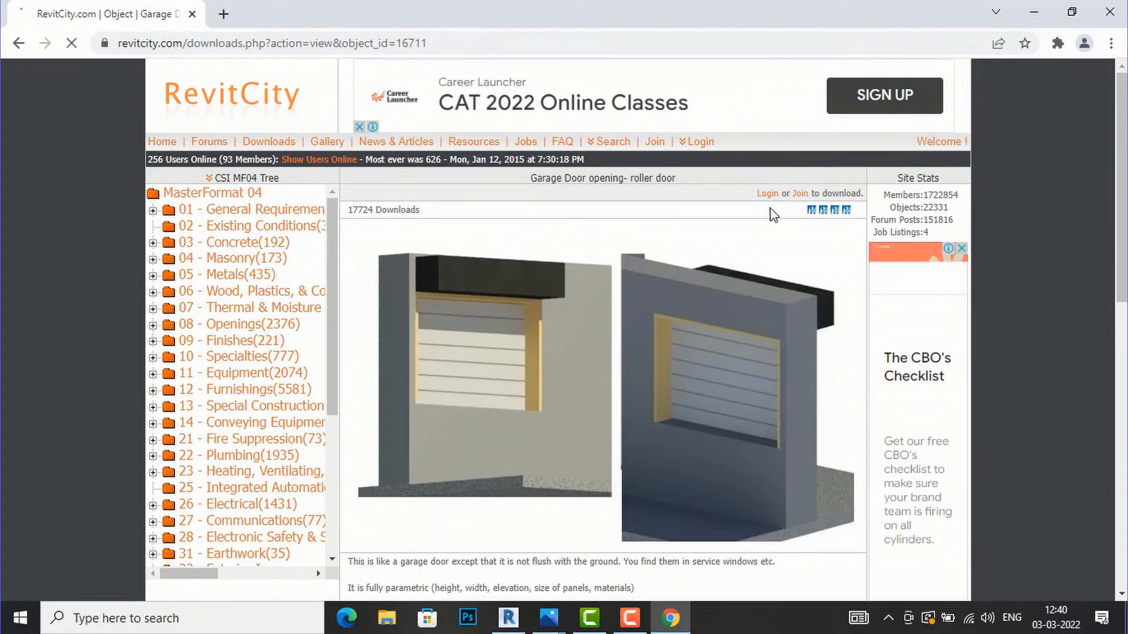
{"action": "left_click", "coordinate": [768, 196]}
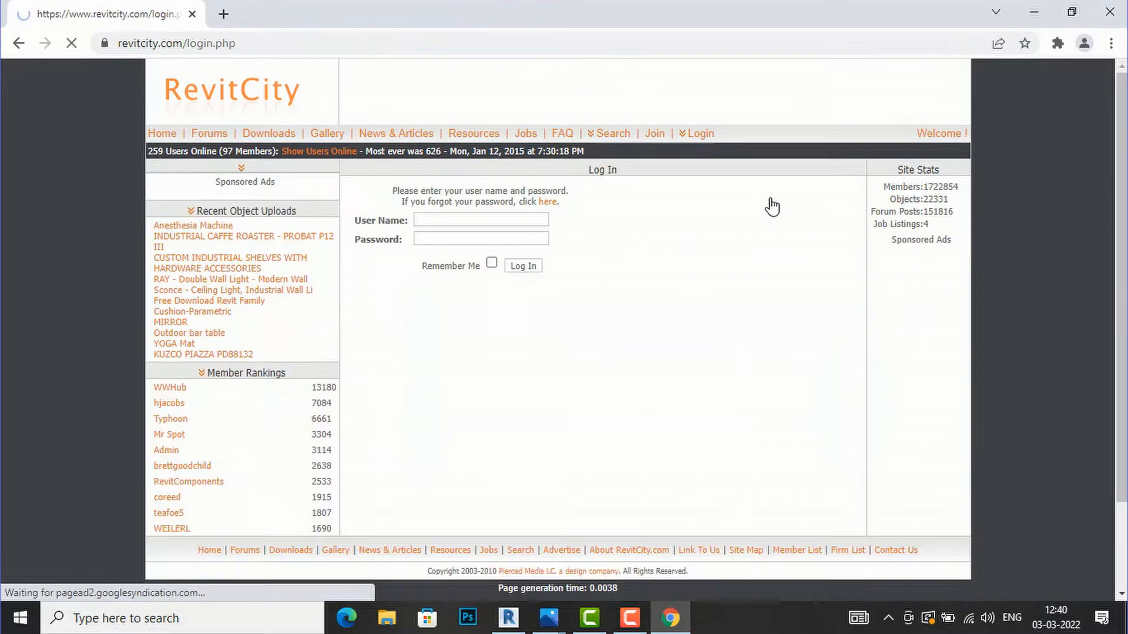
{"action": "left_click", "coordinate": [461, 227]}
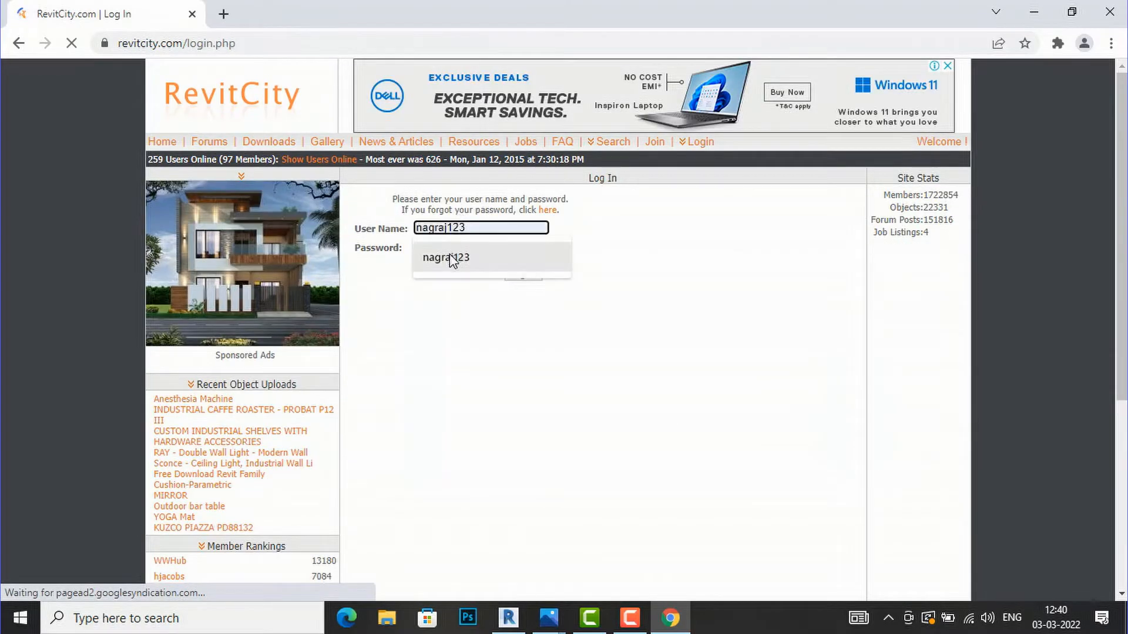
{"action": "left_click", "coordinate": [448, 256]}
{"action": "left_click", "coordinate": [458, 246]}
{"action": "type", "text": "n•••••••"}
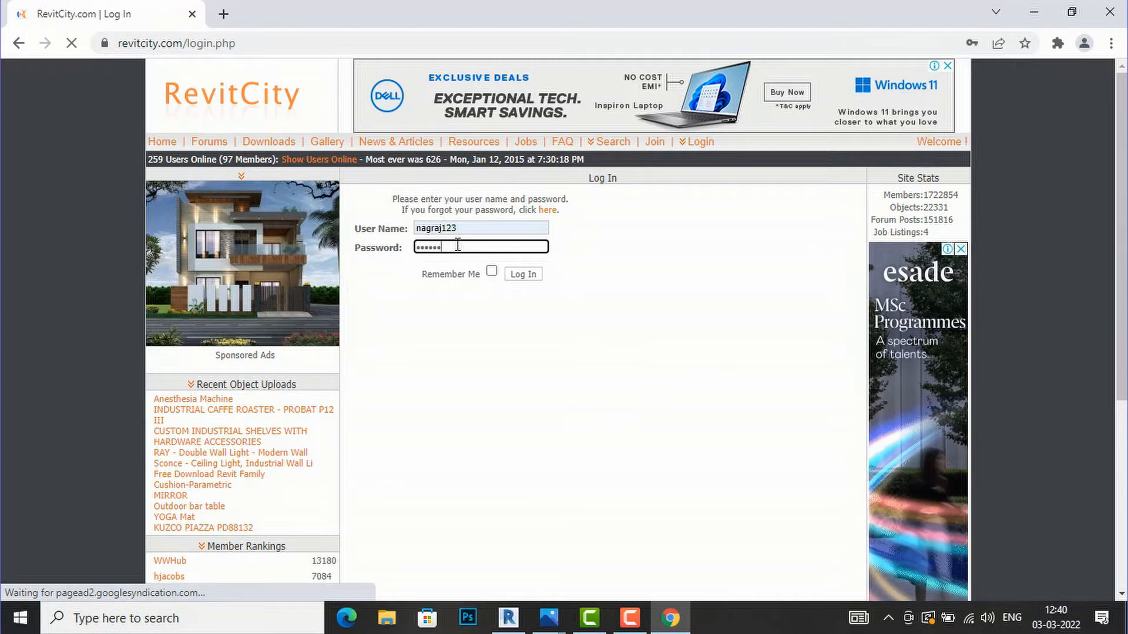
{"action": "type", "text": "•••"}
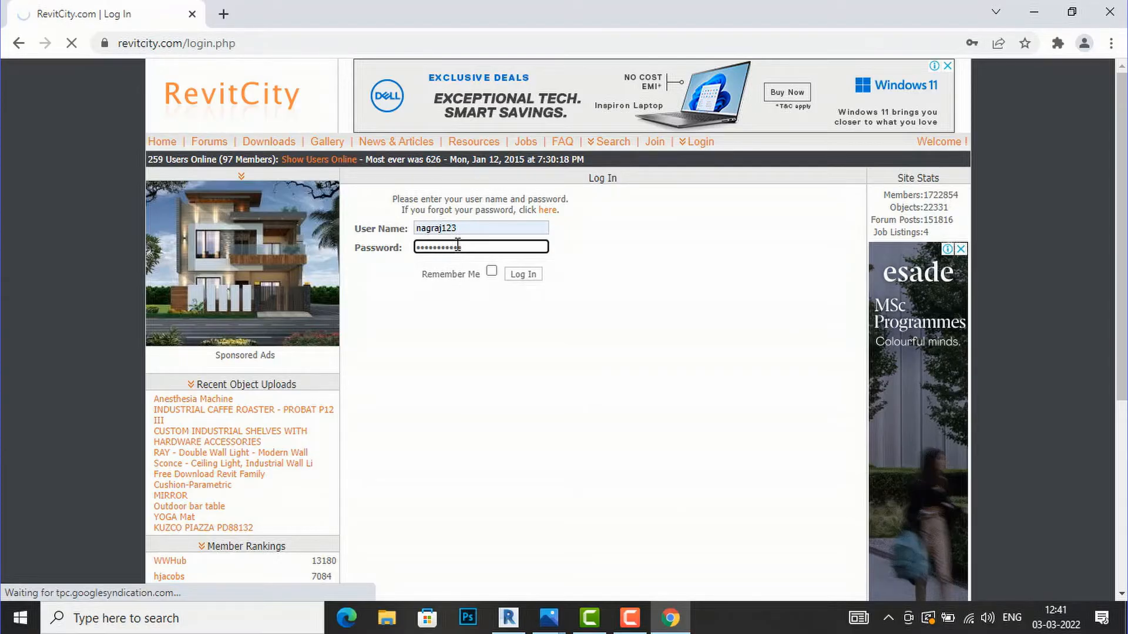
{"action": "key", "text": "Return"}
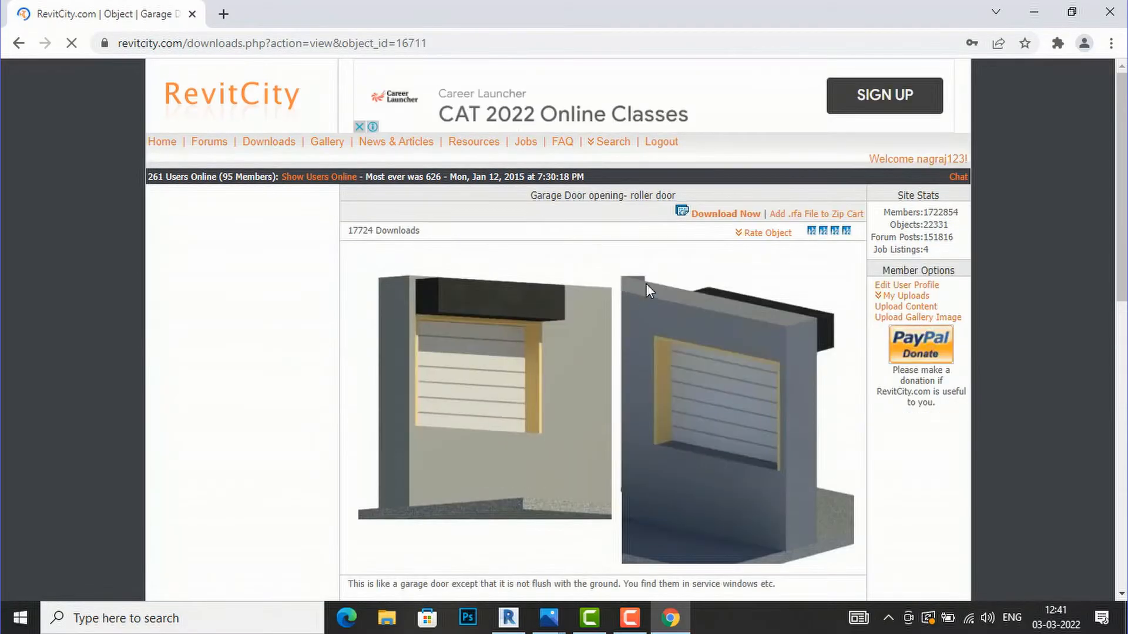
Download the roller door .rfa family and load it from the browser into the plinth level plan in Revit.
{"action": "left_click", "coordinate": [724, 214]}
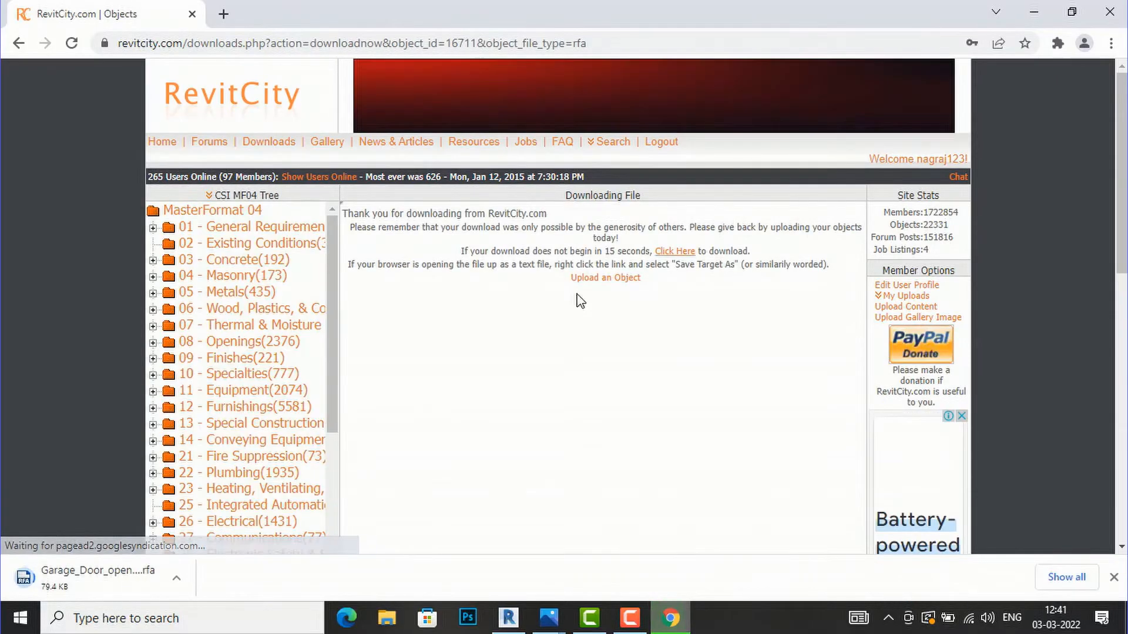
{"action": "left_click", "coordinate": [72, 582]}
{"action": "left_click_drag", "start_coordinate": [71, 582], "coordinate": [579, 458]}
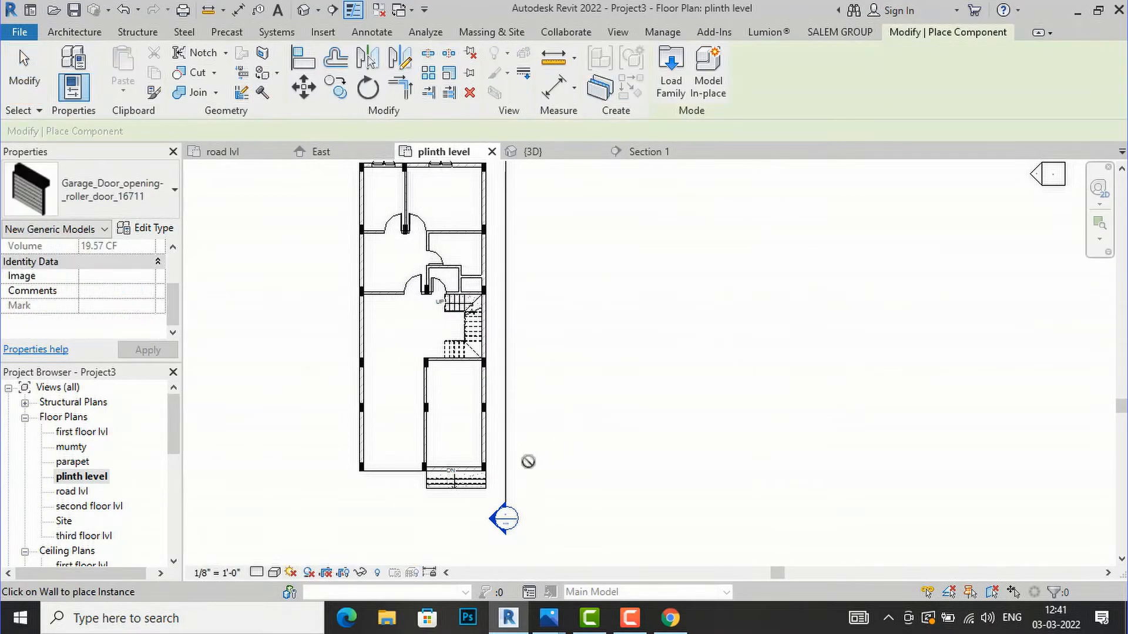
Place the roller door centred in the front wall behind the entrance steps and end the placement.
{"action": "scroll", "coordinate": [458, 472], "scroll_direction": "up", "scroll_amount": 5}
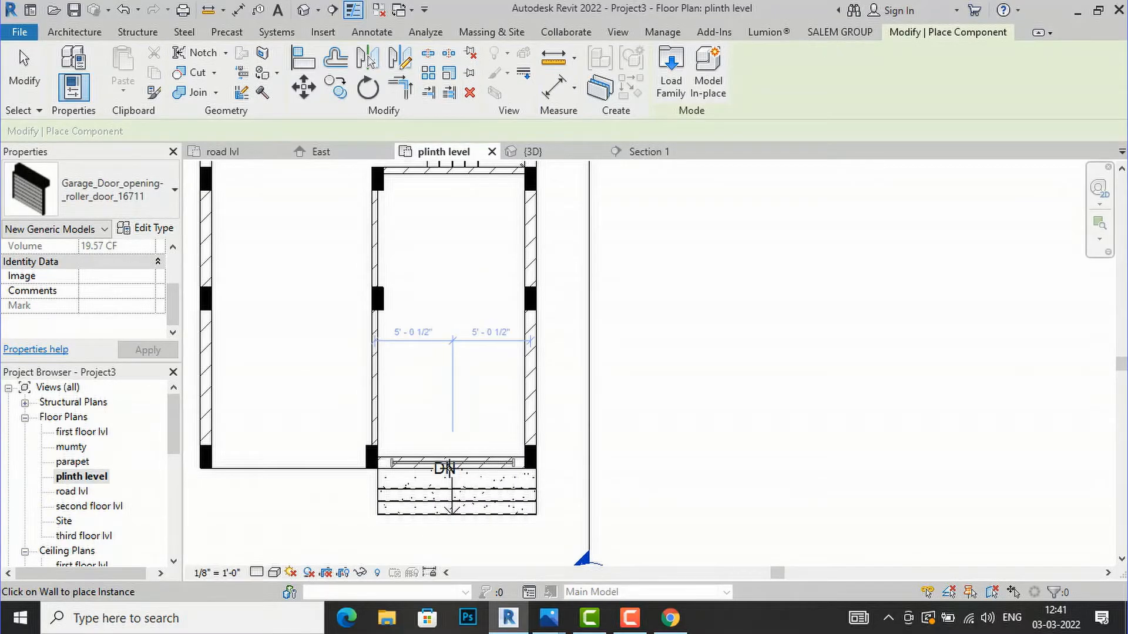
{"action": "left_click", "coordinate": [467, 467]}
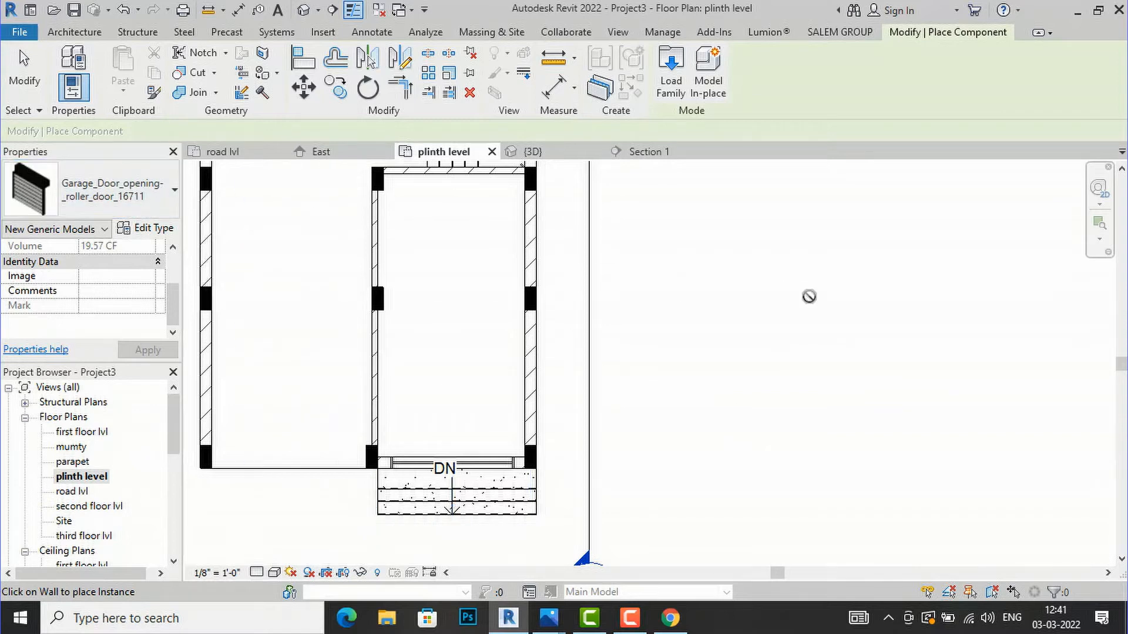
{"action": "key", "text": "Escape"}
Show the model in the default 3D view and select the roller door in the front wall.
{"action": "left_click", "coordinate": [618, 31]}
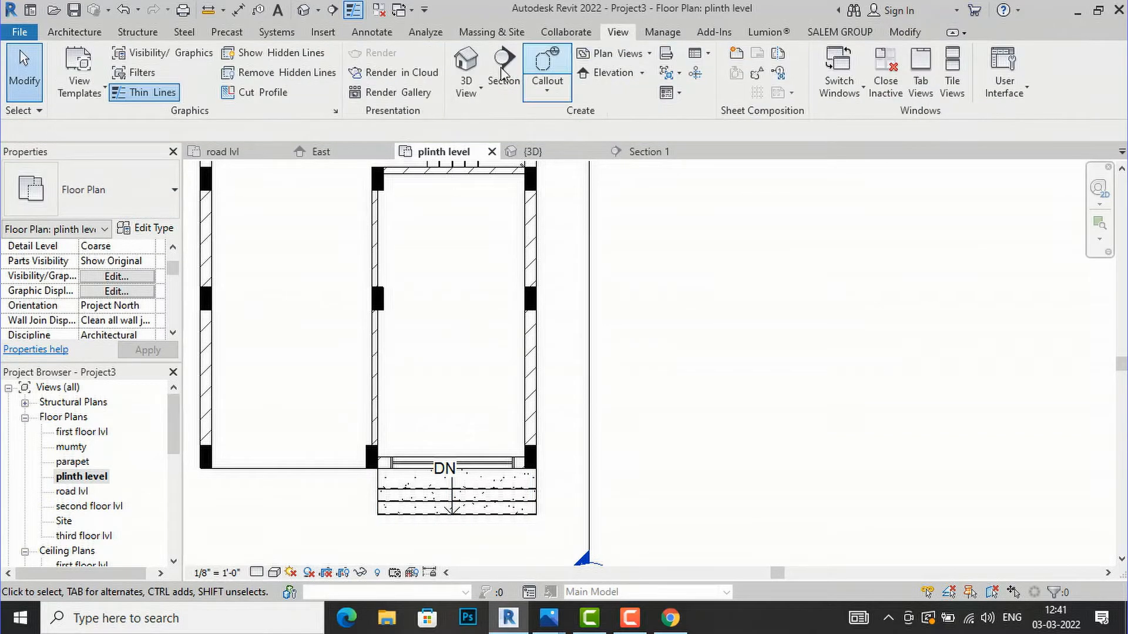
{"action": "left_click", "coordinate": [463, 63]}
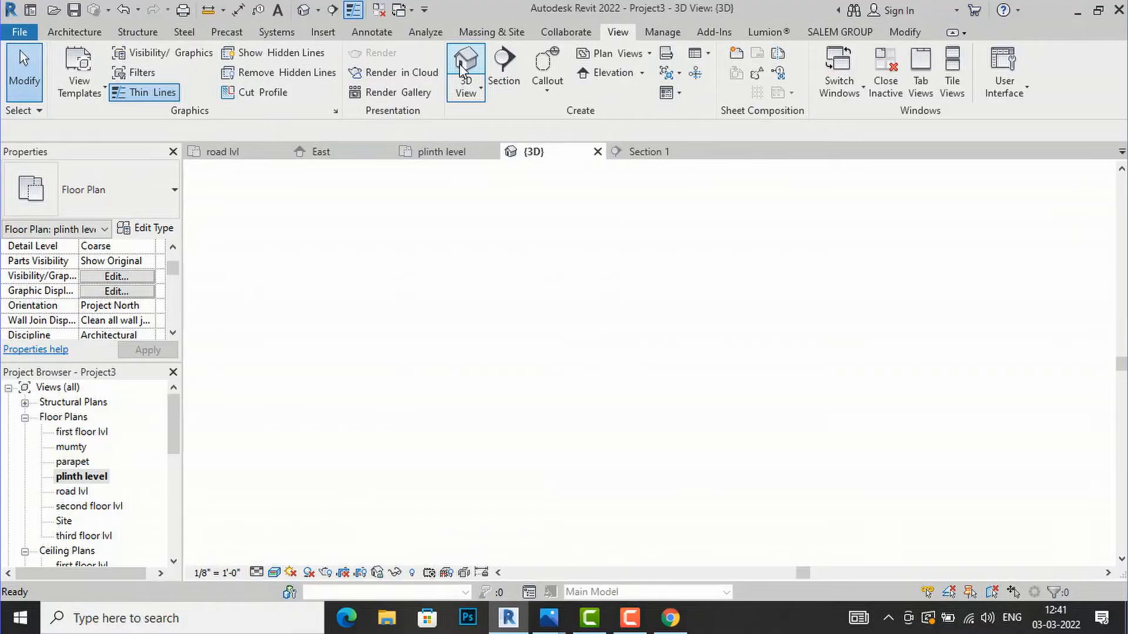
{"action": "scroll", "coordinate": [748, 458], "scroll_direction": "up", "scroll_amount": 4}
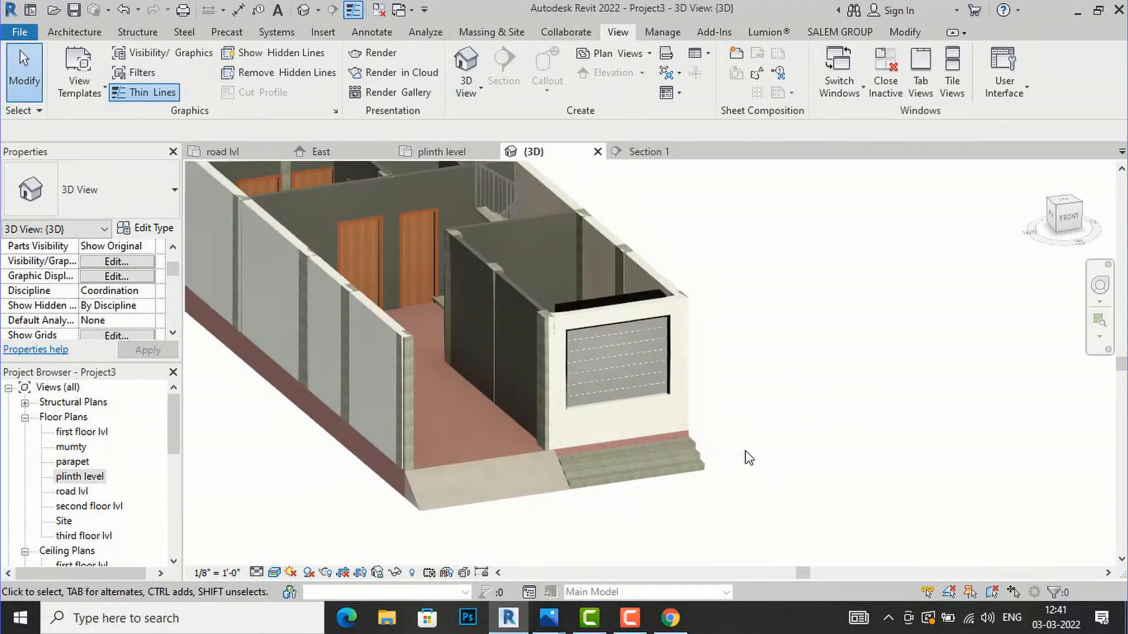
{"action": "scroll", "coordinate": [749, 458], "scroll_direction": "up", "scroll_amount": 1}
{"action": "left_click", "coordinate": [581, 386]}
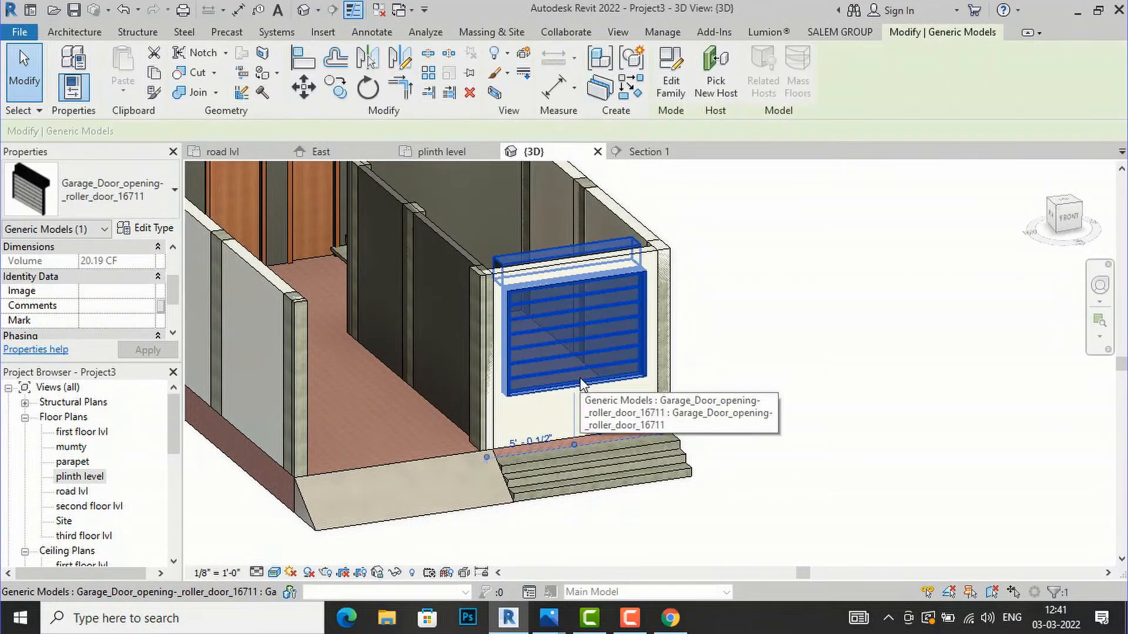
Set the selected roller door's elevation from the plinth level to 0.
{"action": "scroll", "coordinate": [134, 295], "scroll_direction": "up", "scroll_amount": 2}
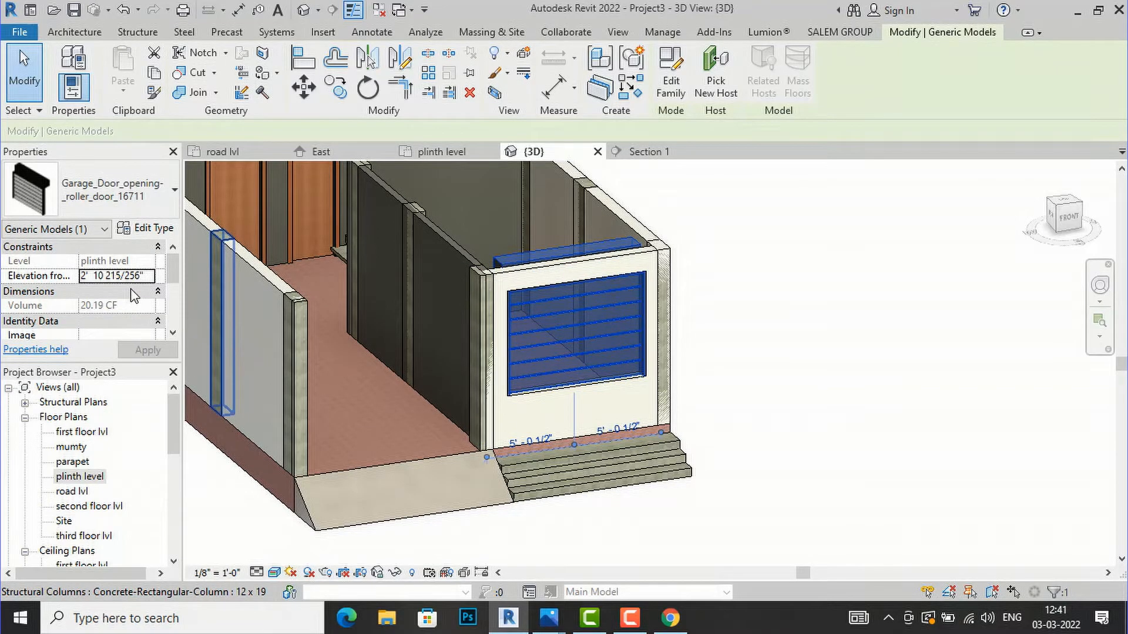
{"action": "left_click", "coordinate": [151, 280]}
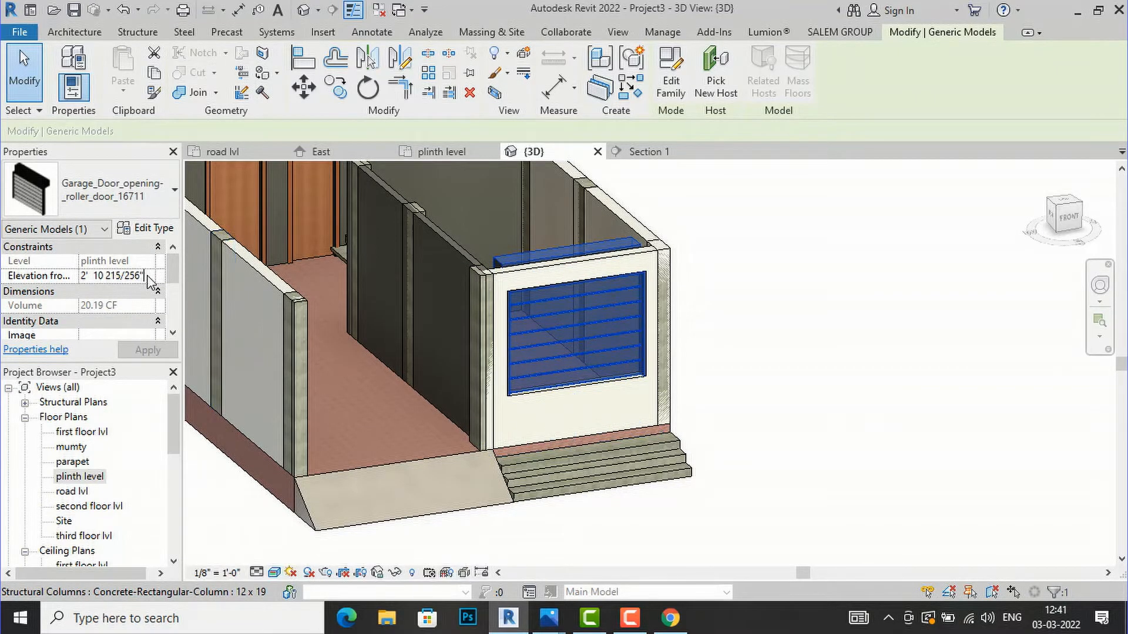
{"action": "left_click_drag", "start_coordinate": [144, 276], "coordinate": [82, 276]}
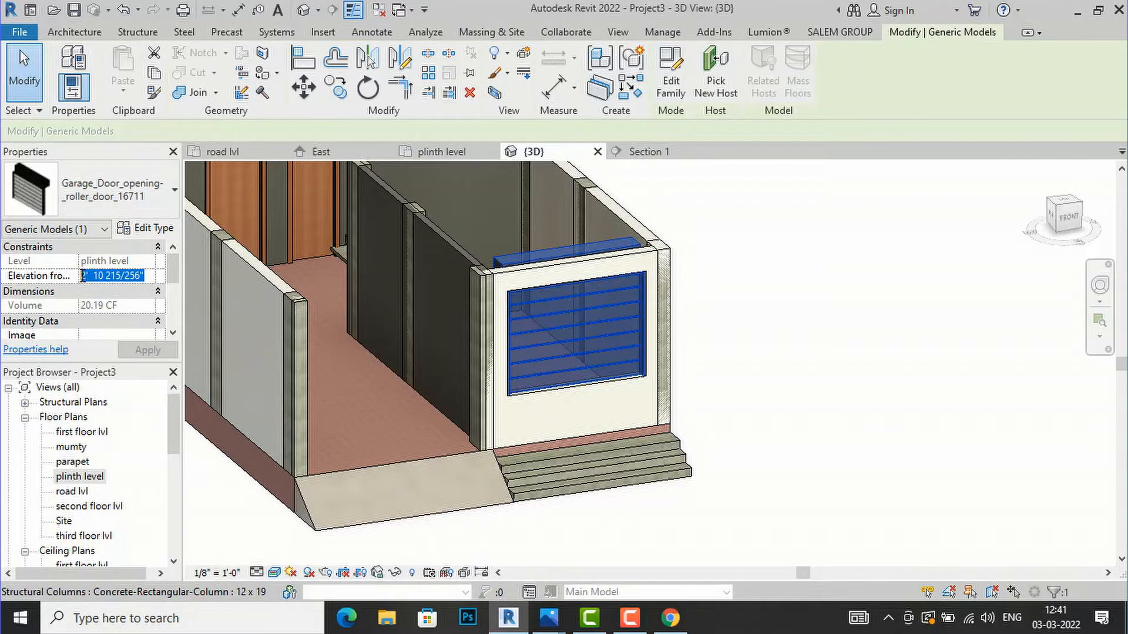
{"action": "type", "text": "0"}
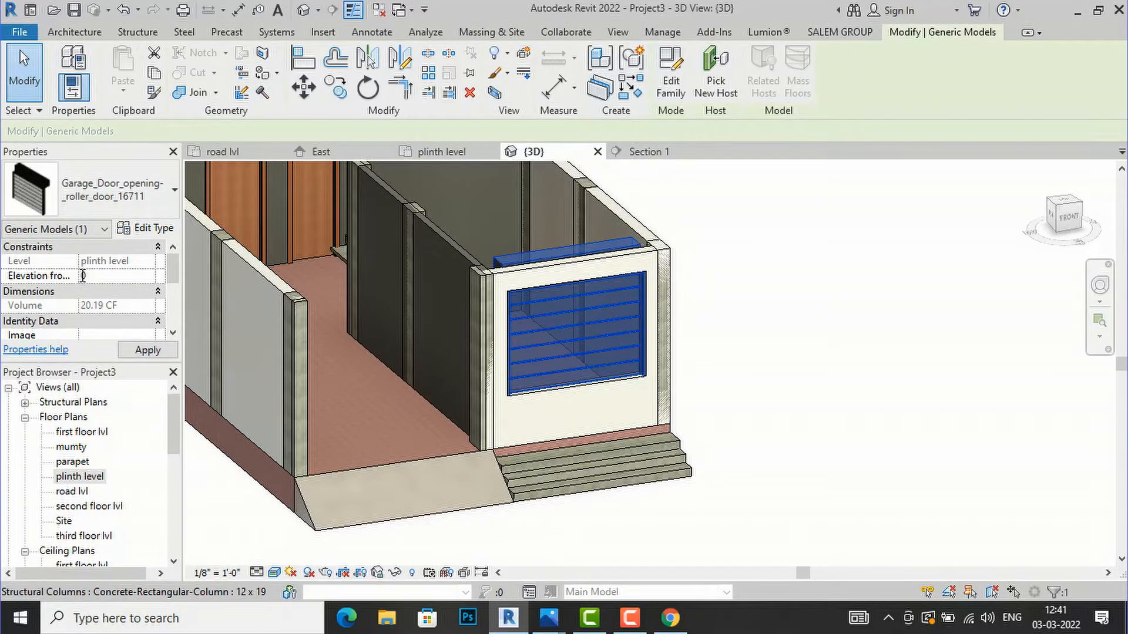
{"action": "left_click", "coordinate": [141, 351]}
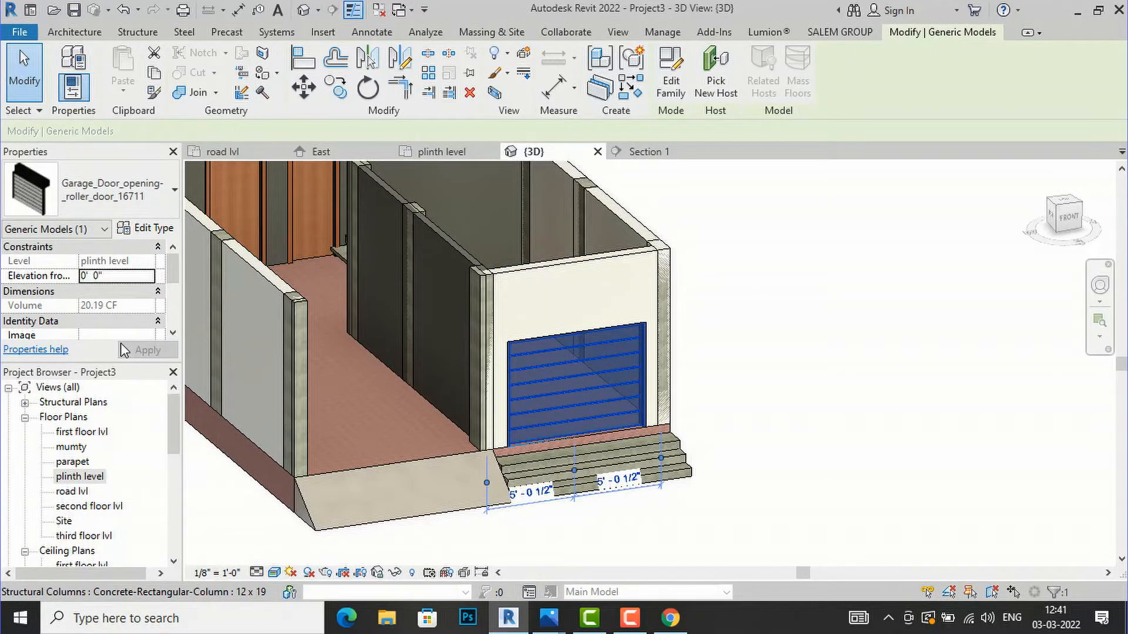
Set the roller door type's height to 8' and deselect the door.
{"action": "left_click", "coordinate": [150, 228]}
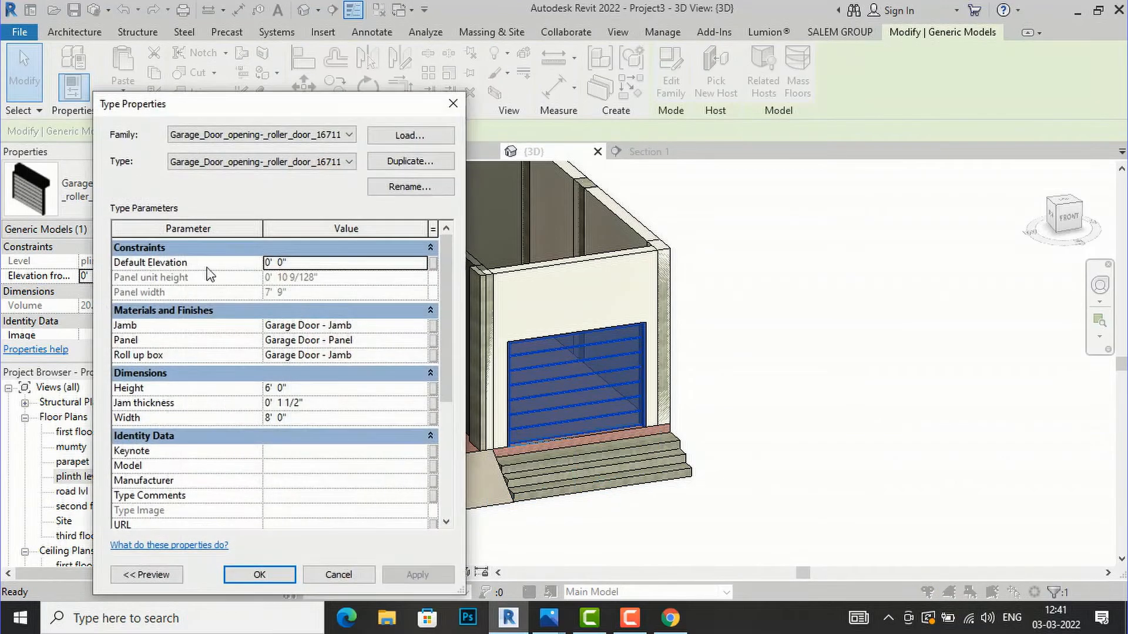
{"action": "left_click", "coordinate": [313, 393]}
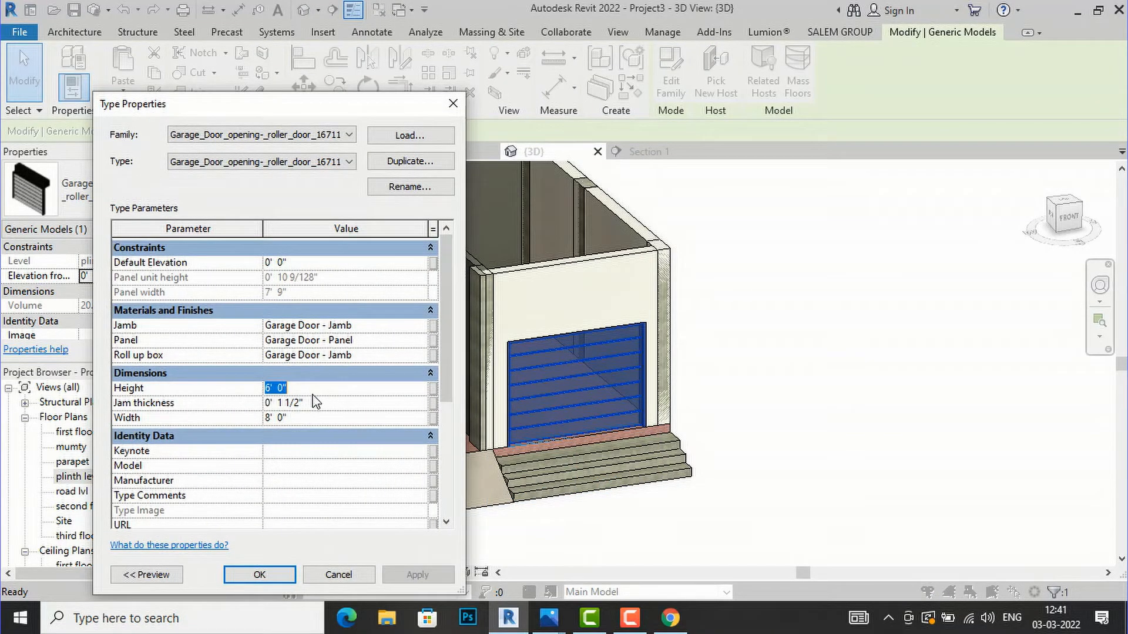
{"action": "type", "text": "8'"}
{"action": "left_click", "coordinate": [421, 569]}
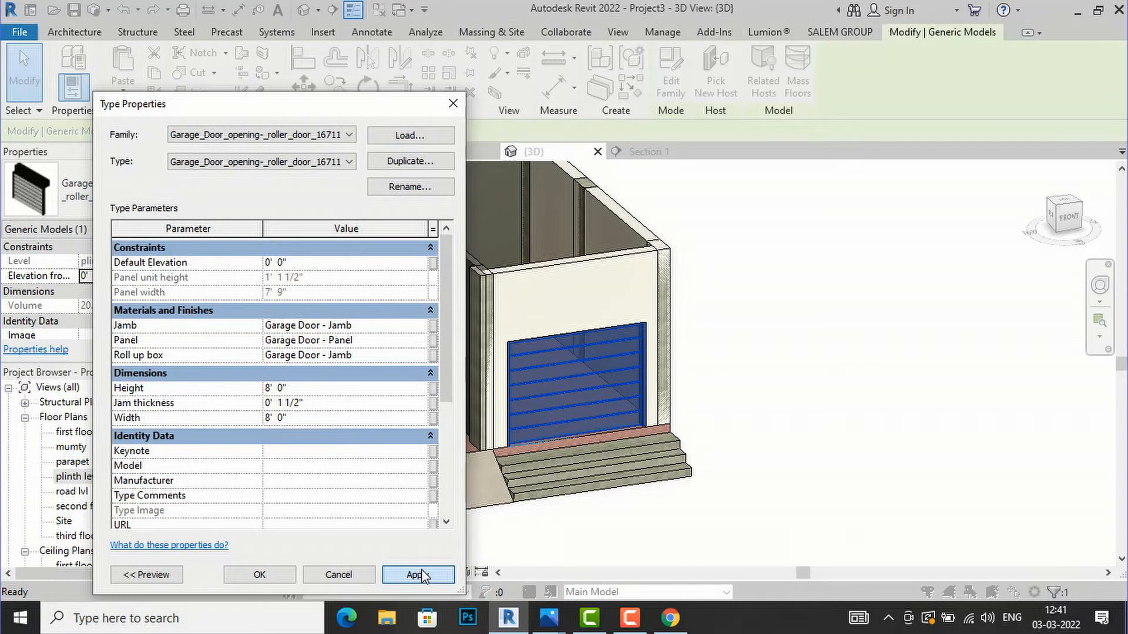
{"action": "left_click", "coordinate": [259, 574]}
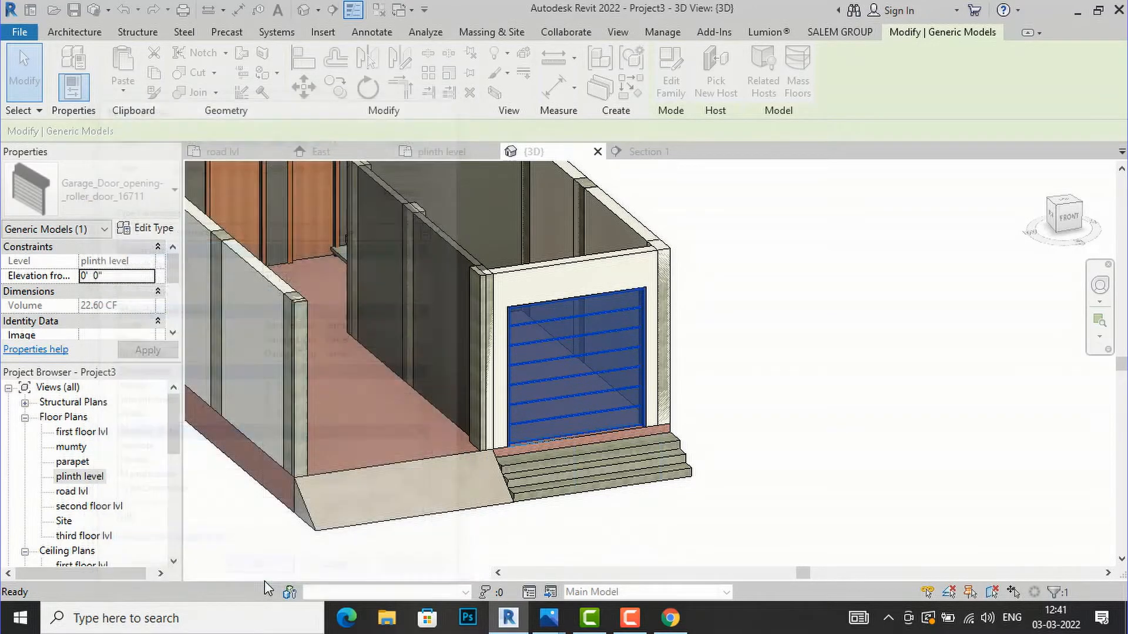
{"action": "left_click", "coordinate": [805, 416]}
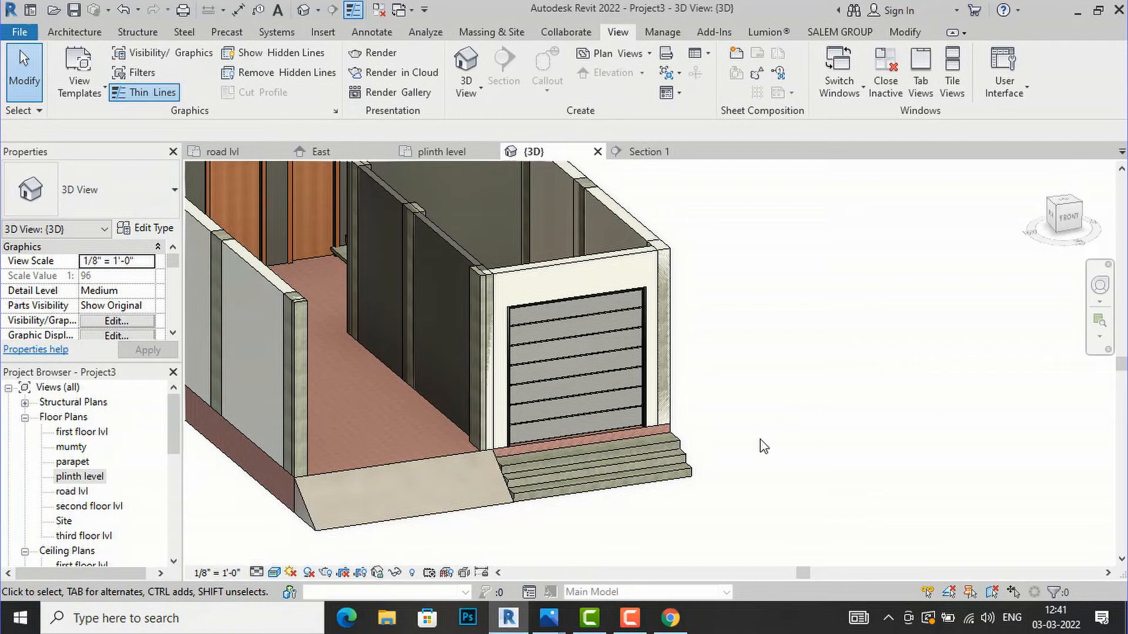
{"action": "scroll", "coordinate": [764, 447], "scroll_direction": "down", "scroll_amount": 5}
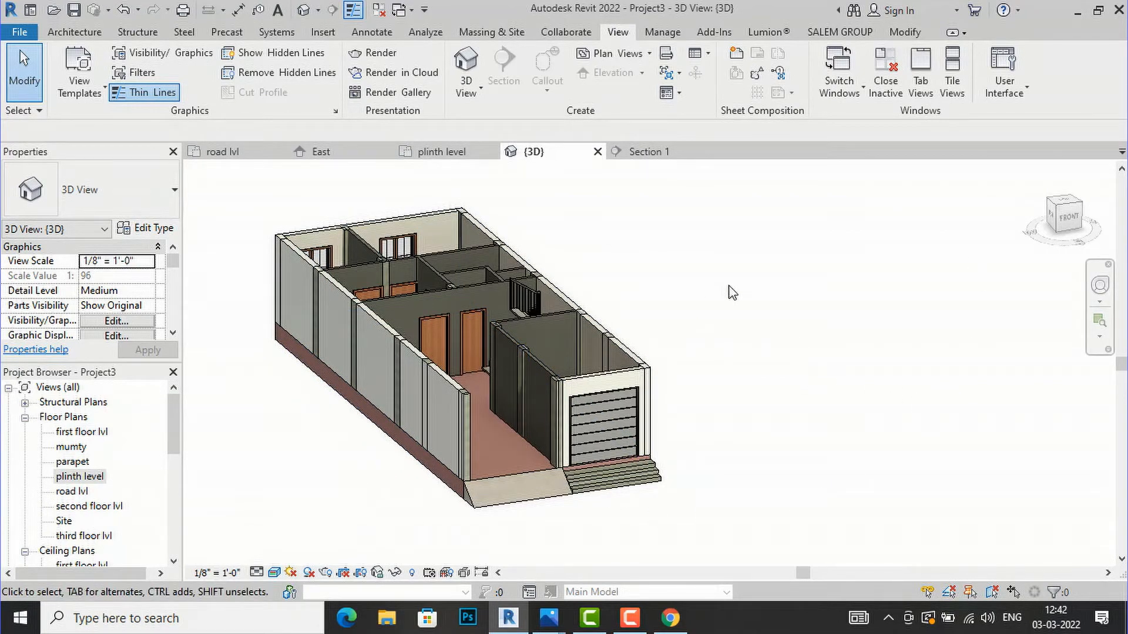
Open the plinth level floor plan and select the whole ground floor of the house, leaving out the section line.
{"action": "double_click", "coordinate": [78, 477]}
{"action": "scroll", "coordinate": [487, 438], "scroll_direction": "down", "scroll_amount": 3}
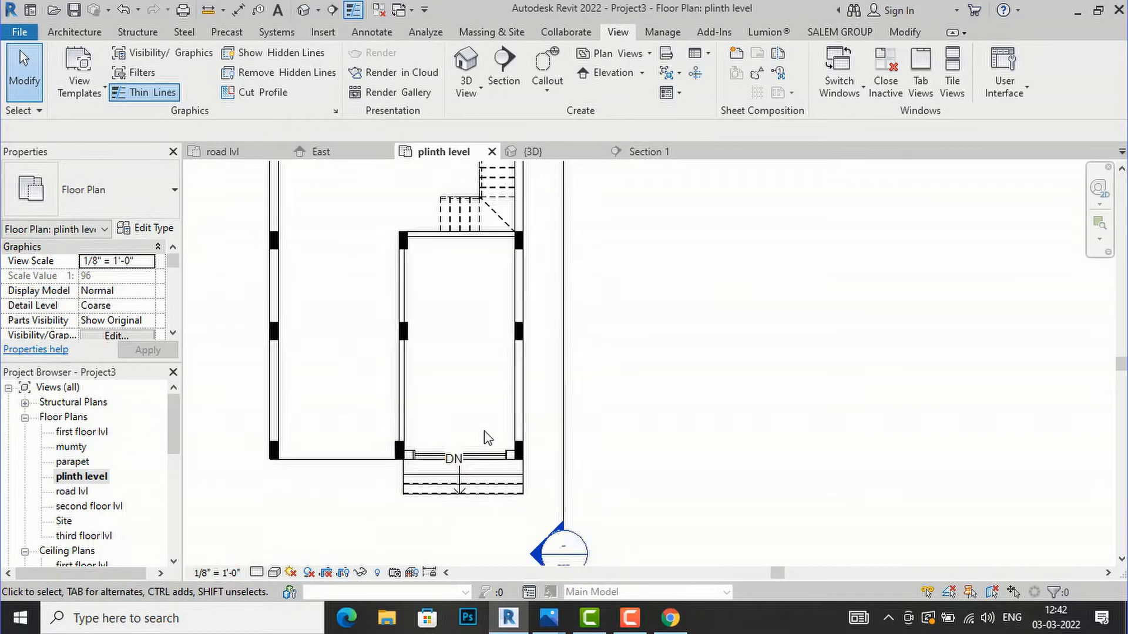
{"action": "scroll", "coordinate": [492, 437], "scroll_direction": "down", "scroll_amount": 2}
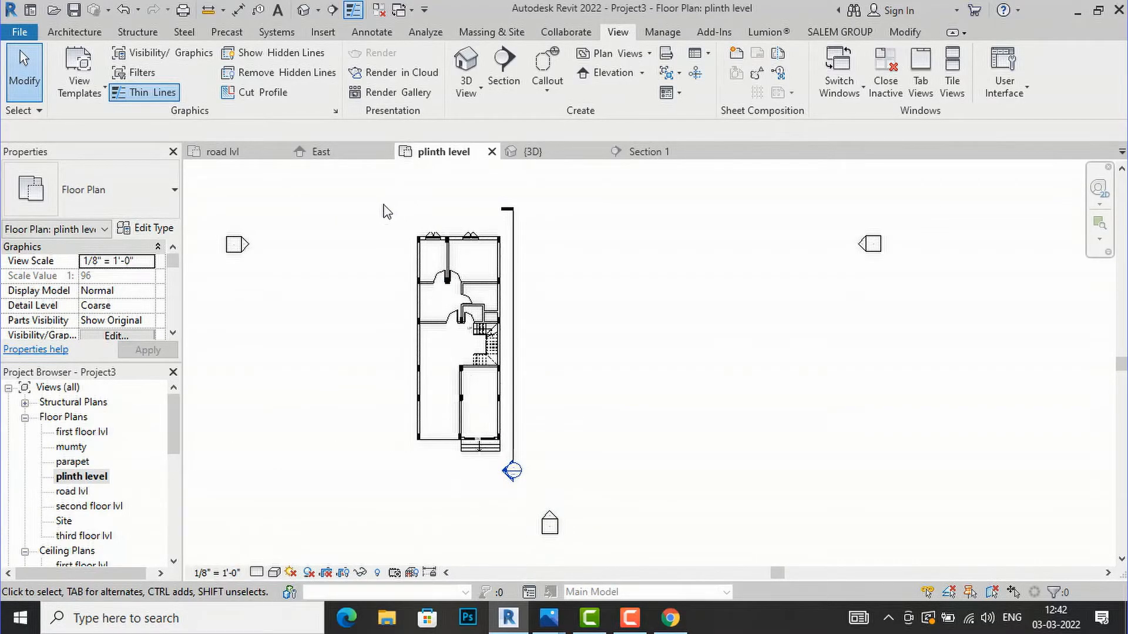
{"action": "scroll", "coordinate": [519, 408], "scroll_direction": "up", "scroll_amount": 1}
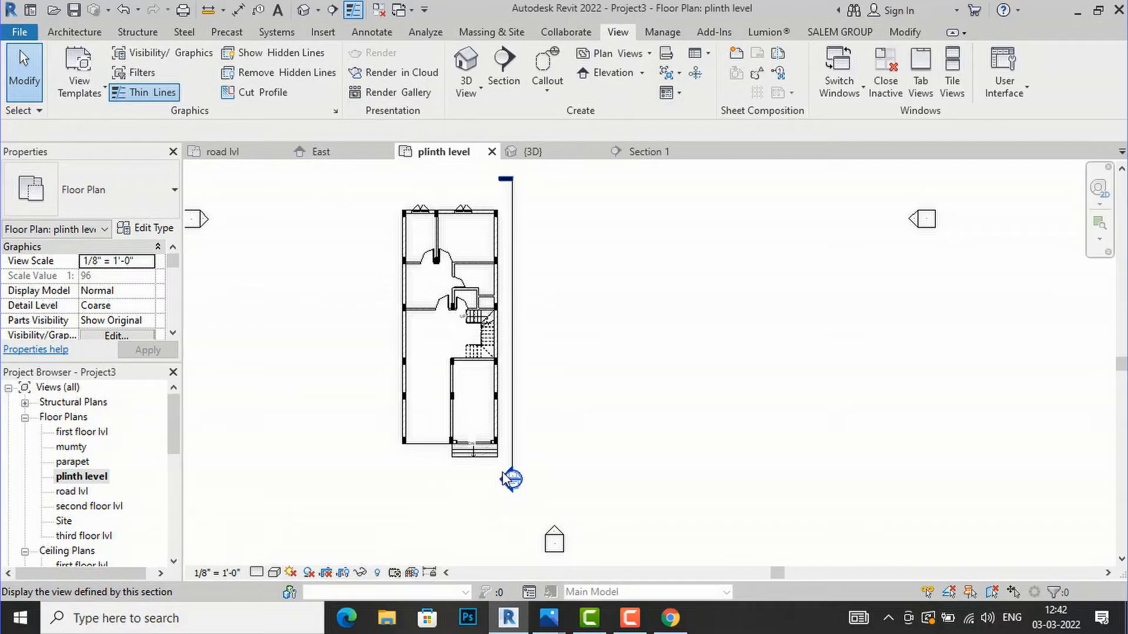
{"action": "left_click_drag", "start_coordinate": [460, 381], "coordinate": [366, 210]}
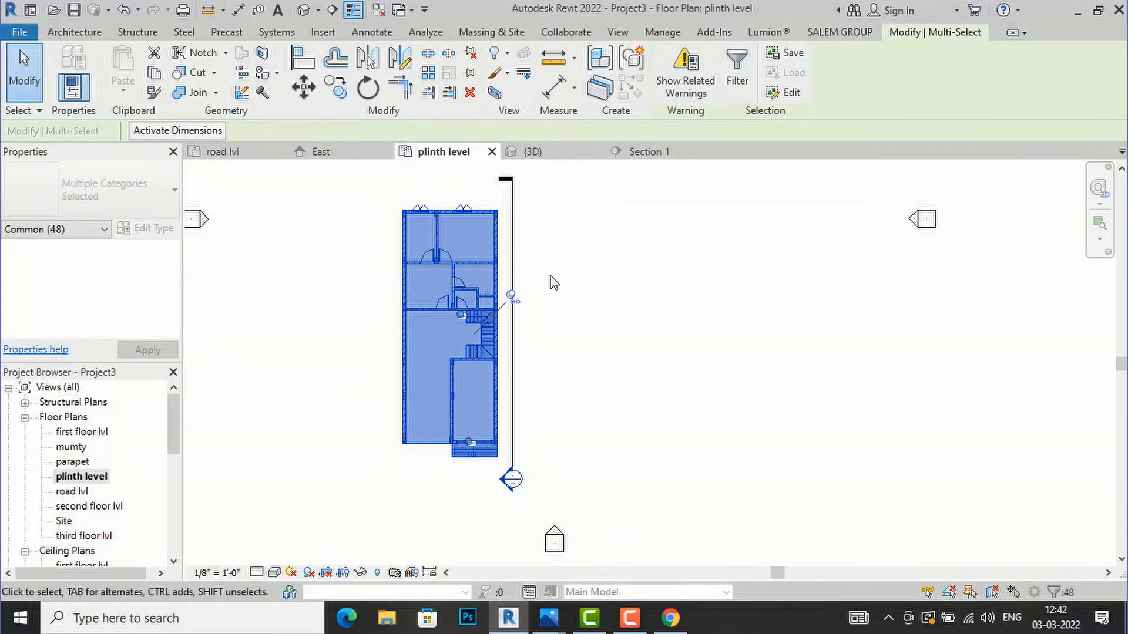
Filter the selection to doors, structural columns, walls and windows, excluding floors, generic models, railings, top rails, stair paths, stairs and stair runs.
{"action": "left_click", "coordinate": [738, 84]}
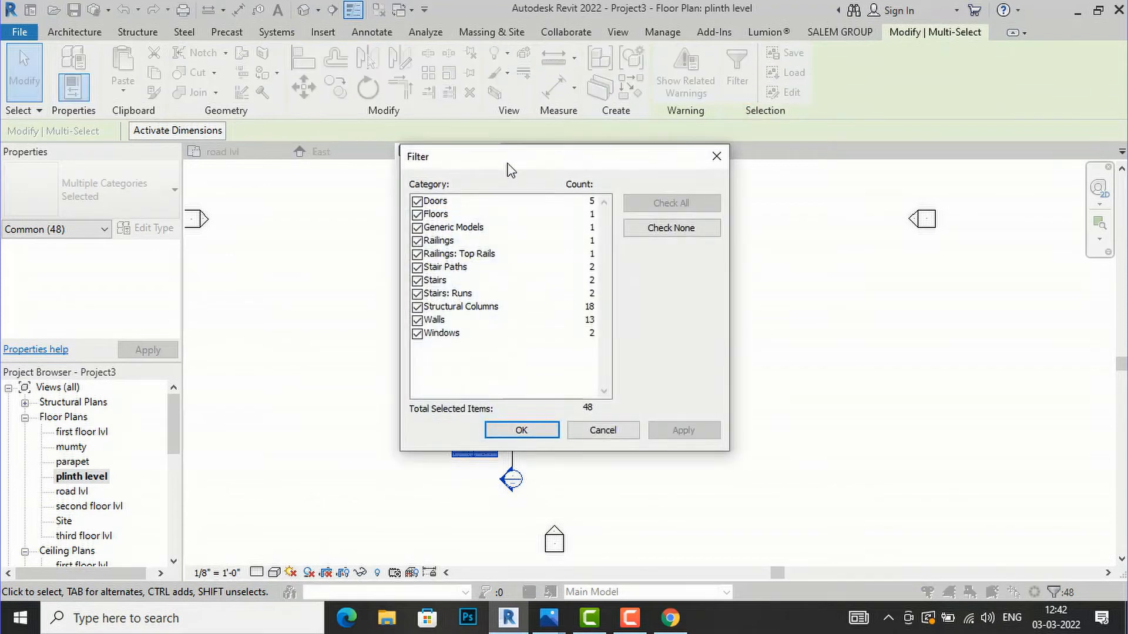
{"action": "left_click_drag", "start_coordinate": [516, 169], "coordinate": [766, 168]}
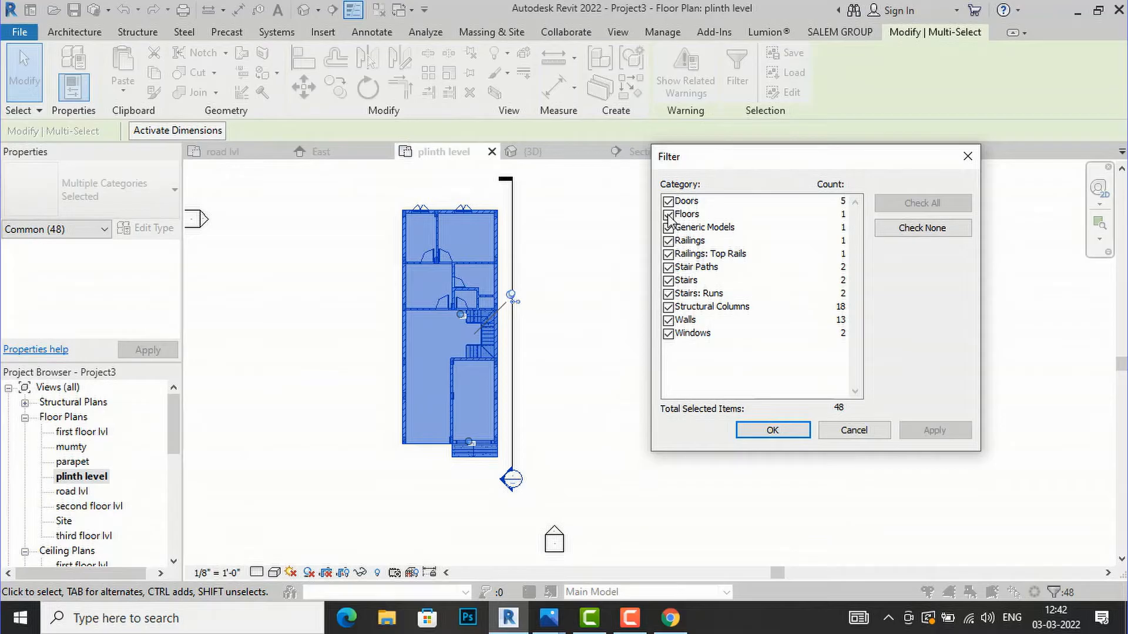
{"action": "left_click", "coordinate": [668, 215]}
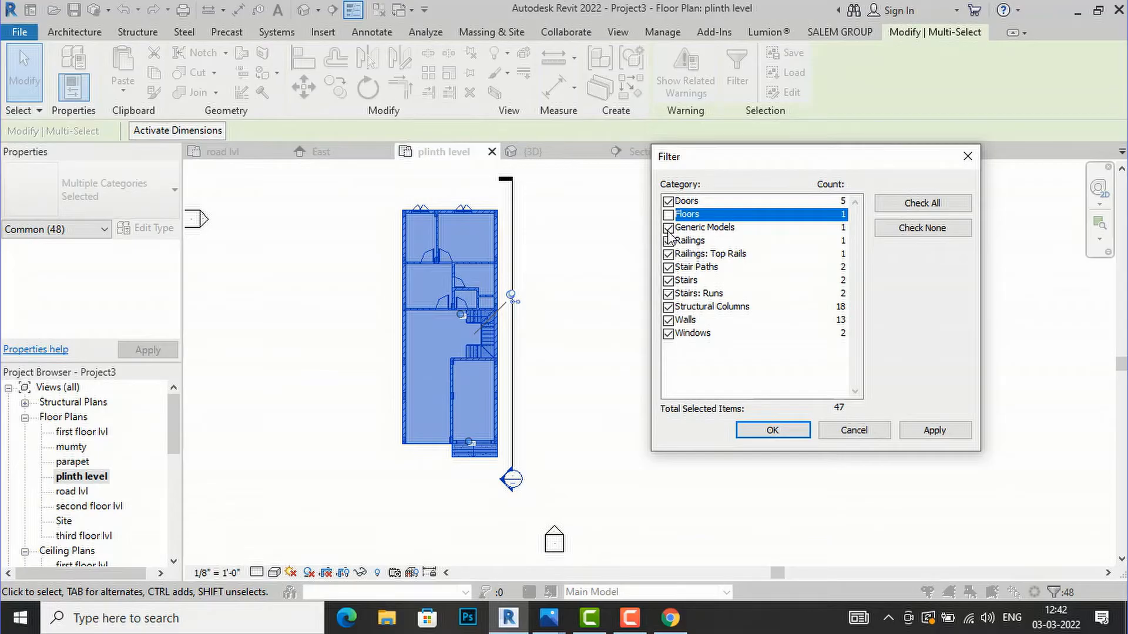
{"action": "left_click", "coordinate": [668, 229]}
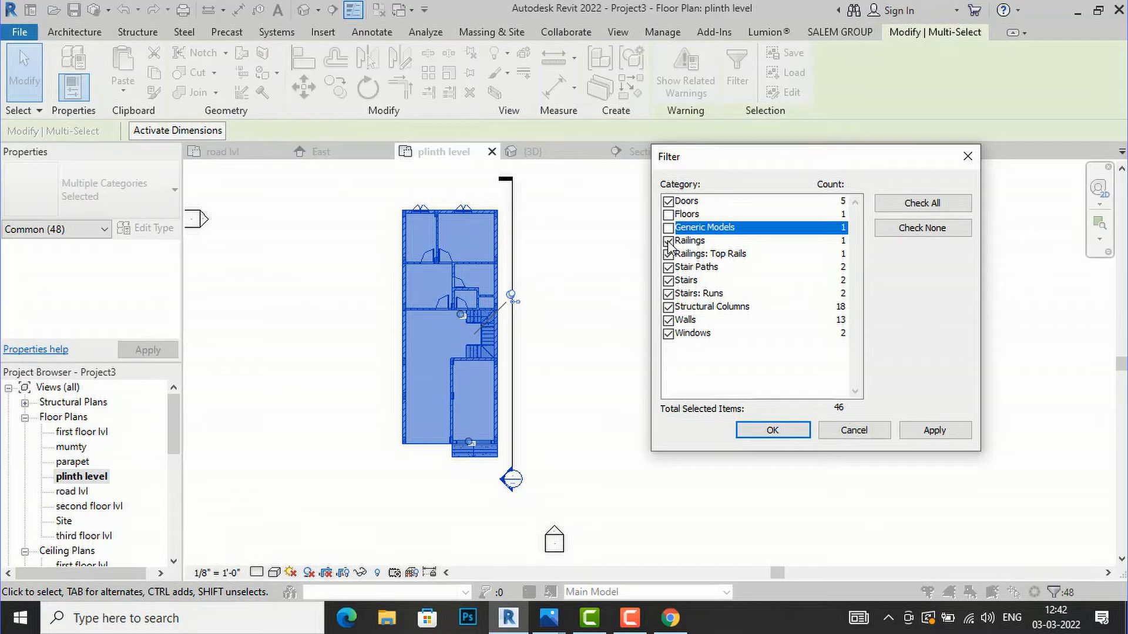
{"action": "left_click", "coordinate": [668, 241]}
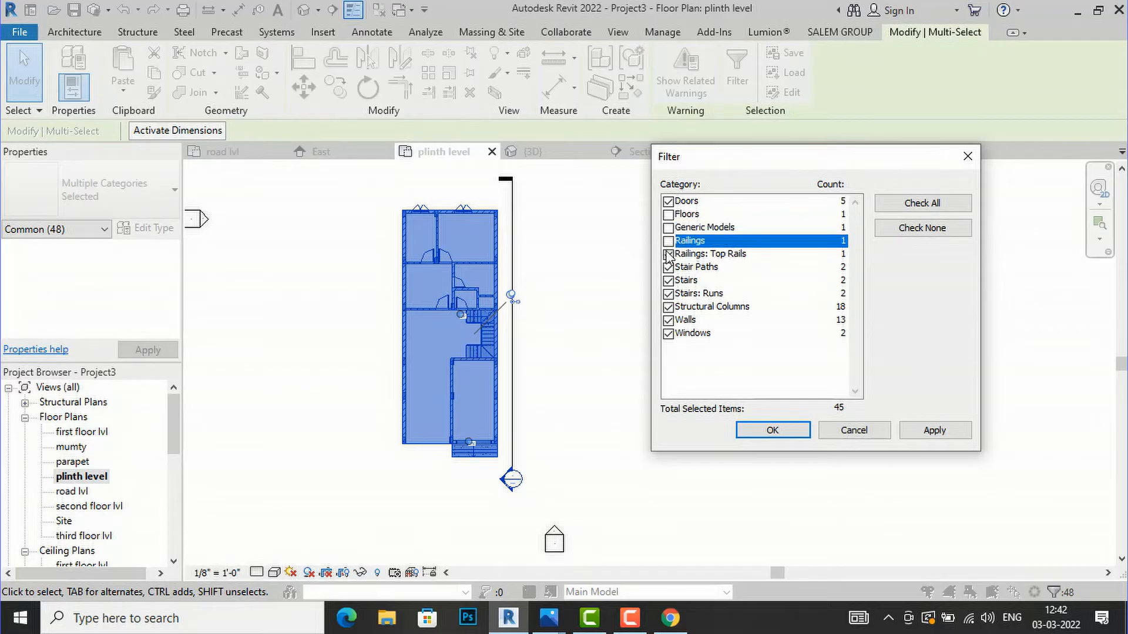
{"action": "left_click", "coordinate": [669, 254]}
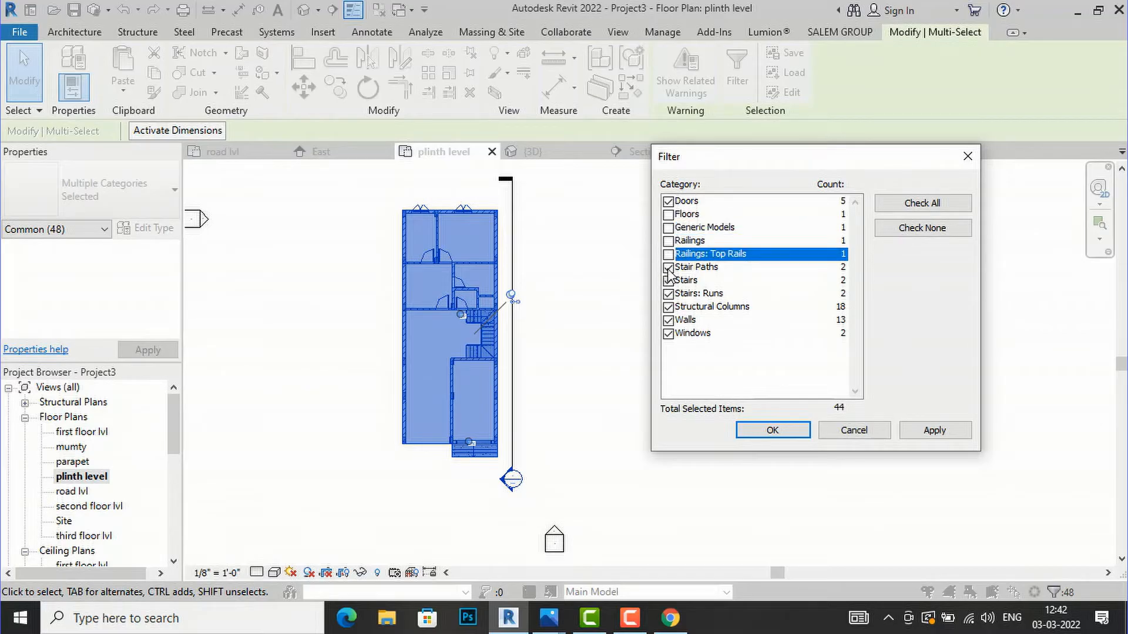
{"action": "left_click", "coordinate": [668, 268]}
{"action": "left_click", "coordinate": [669, 281]}
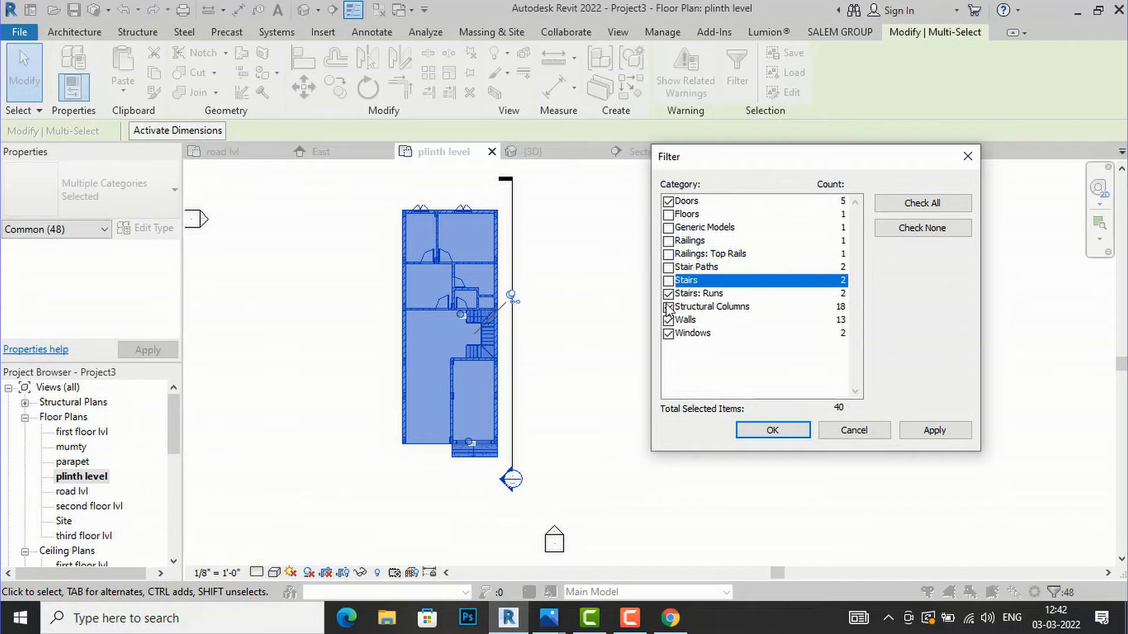
{"action": "left_click", "coordinate": [669, 295]}
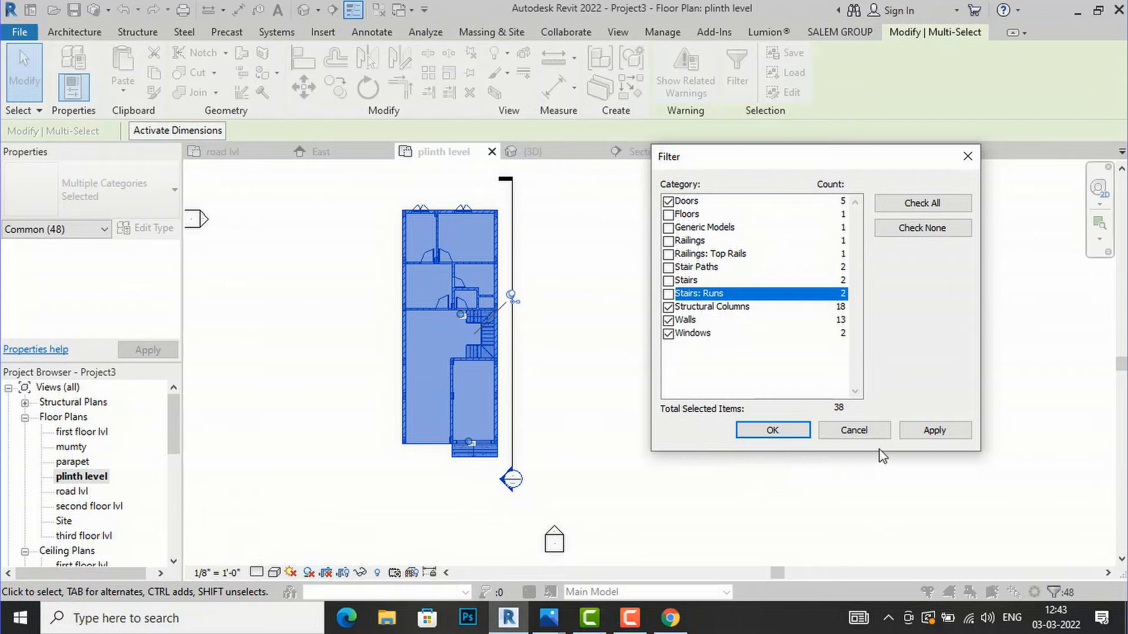
{"action": "left_click", "coordinate": [933, 431]}
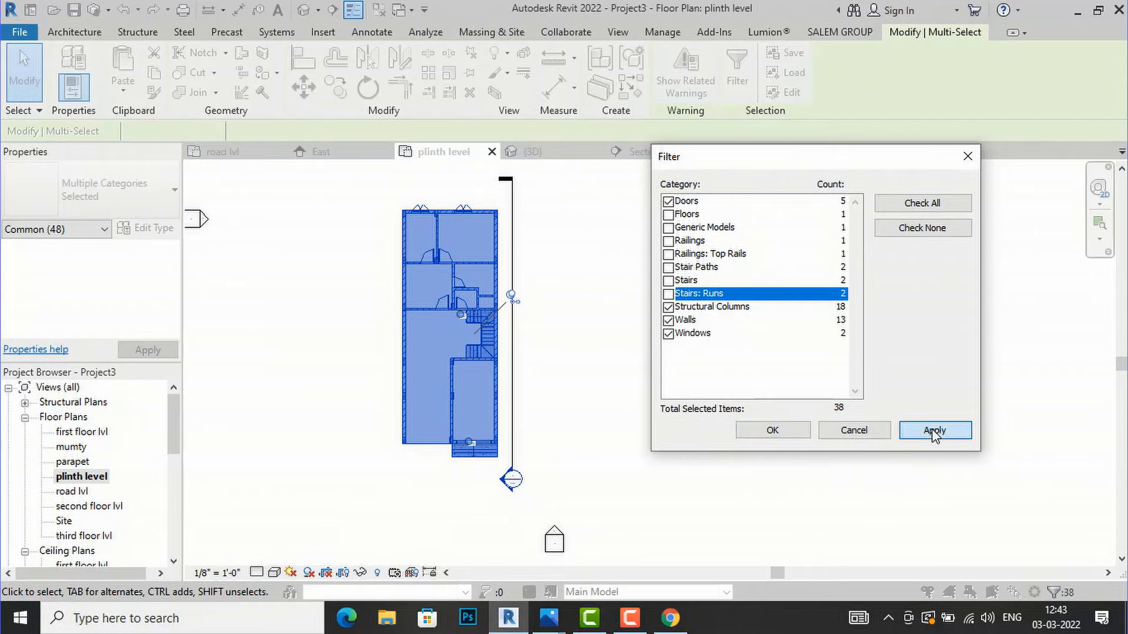
{"action": "left_click", "coordinate": [782, 433]}
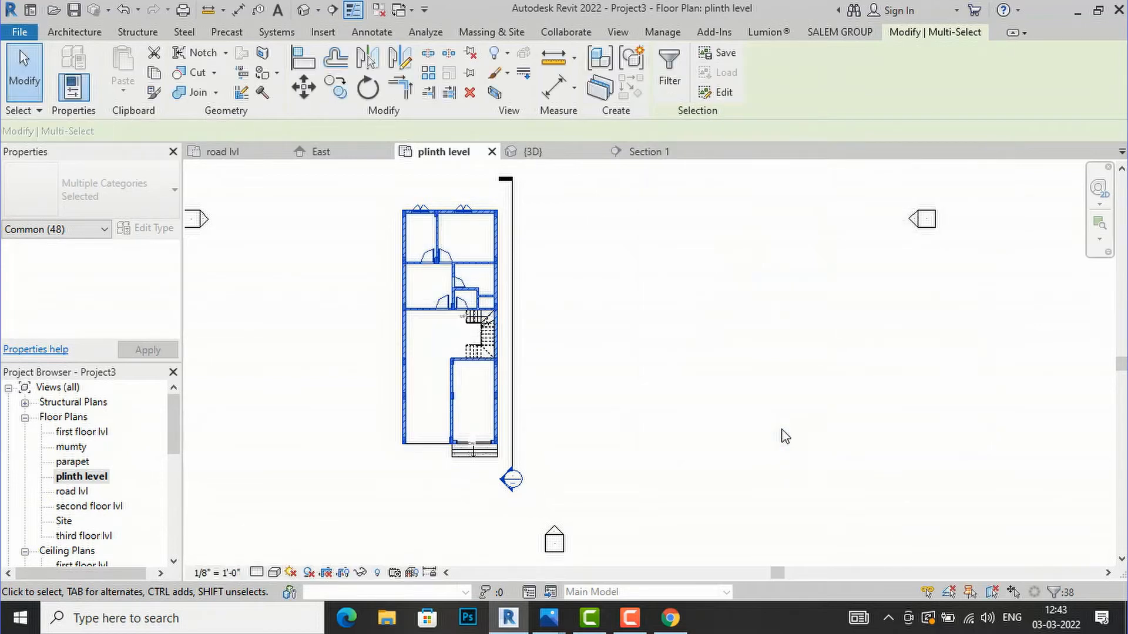
Copy the filtered elements and paste them aligned to the first floor lvl and second floor lvl levels.
{"action": "left_click", "coordinate": [156, 75]}
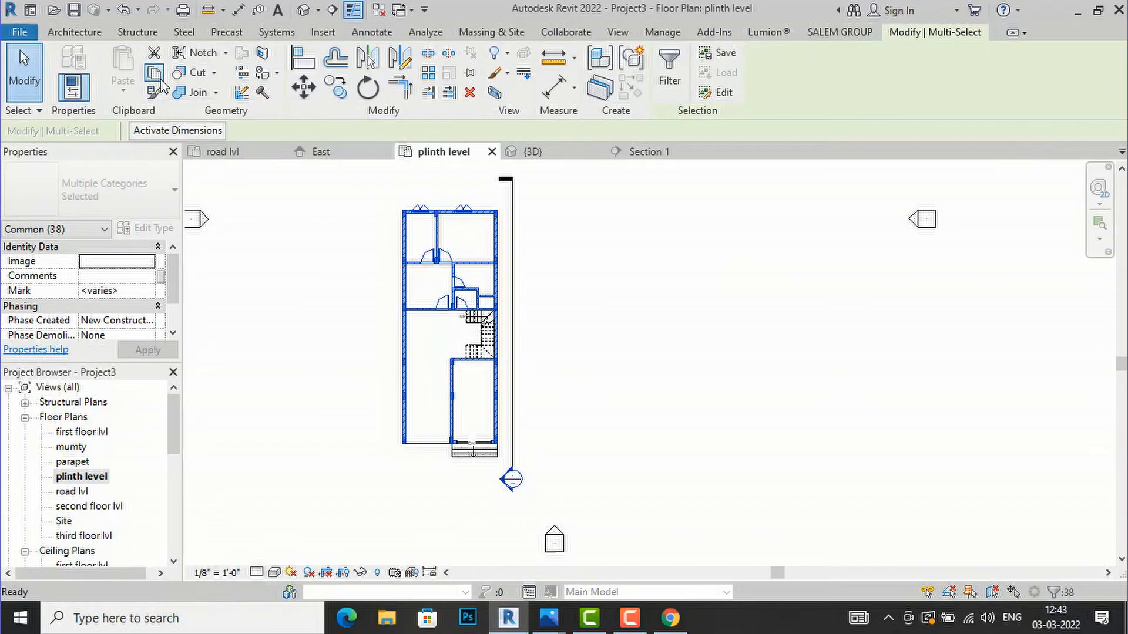
{"action": "left_click", "coordinate": [130, 95]}
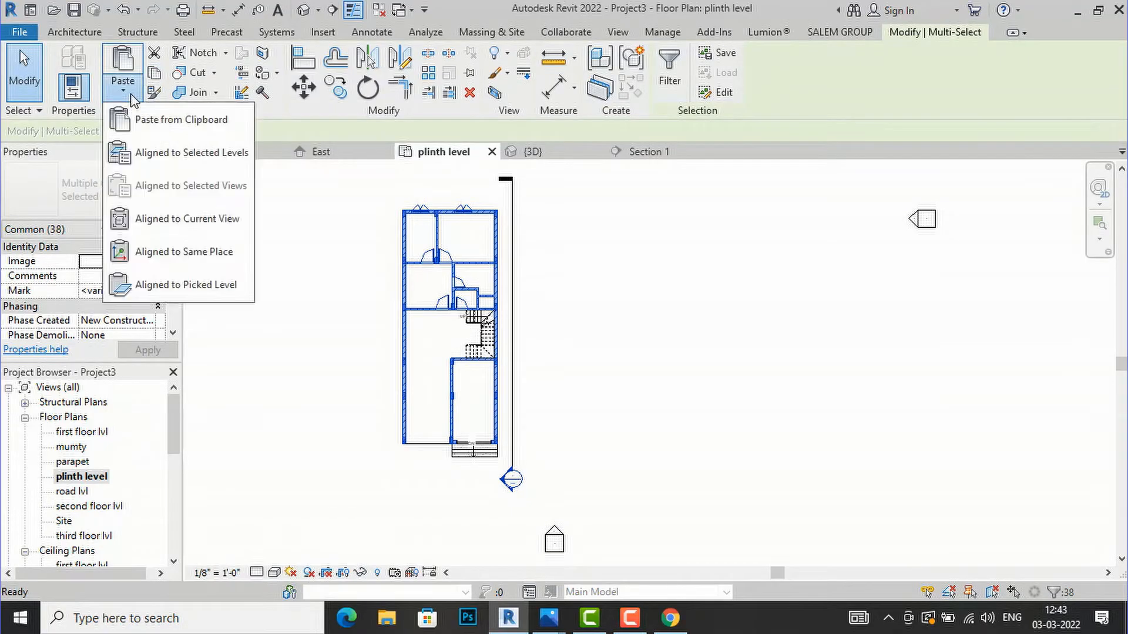
{"action": "left_click", "coordinate": [170, 154]}
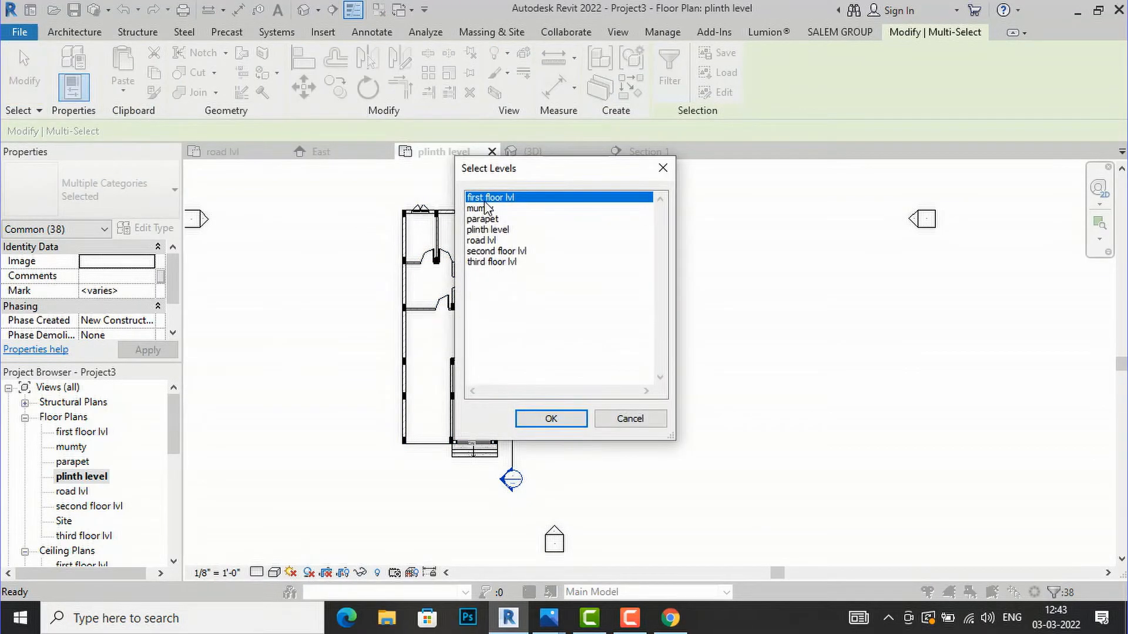
{"action": "left_click", "coordinate": [503, 251], "text": "ctrl"}
{"action": "left_click", "coordinate": [551, 419]}
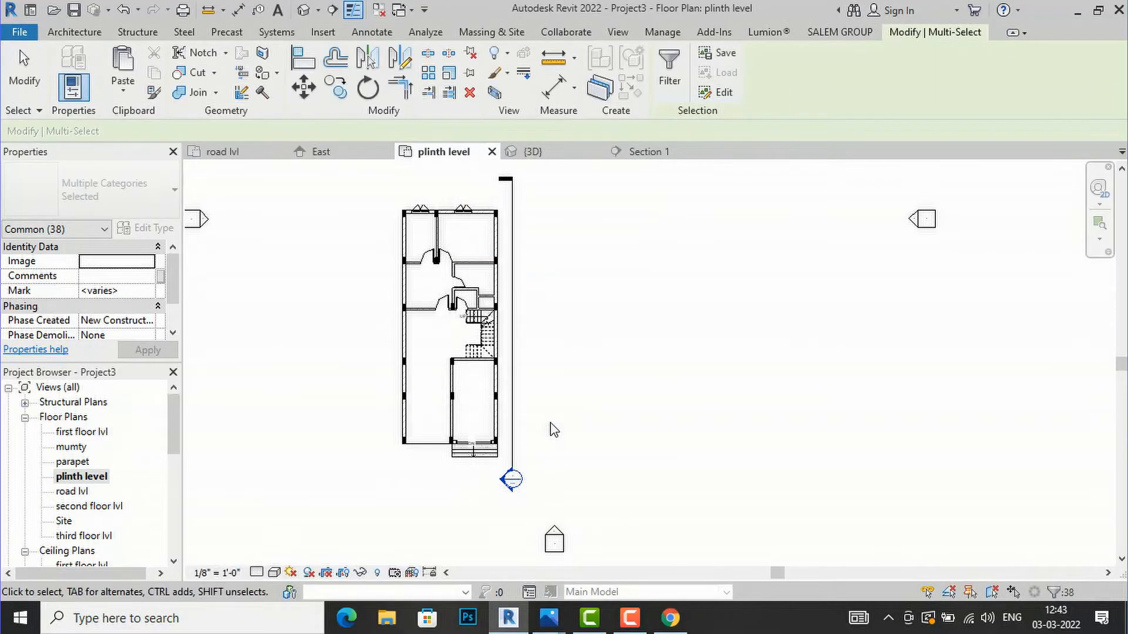
{"action": "key", "text": "Escape"}
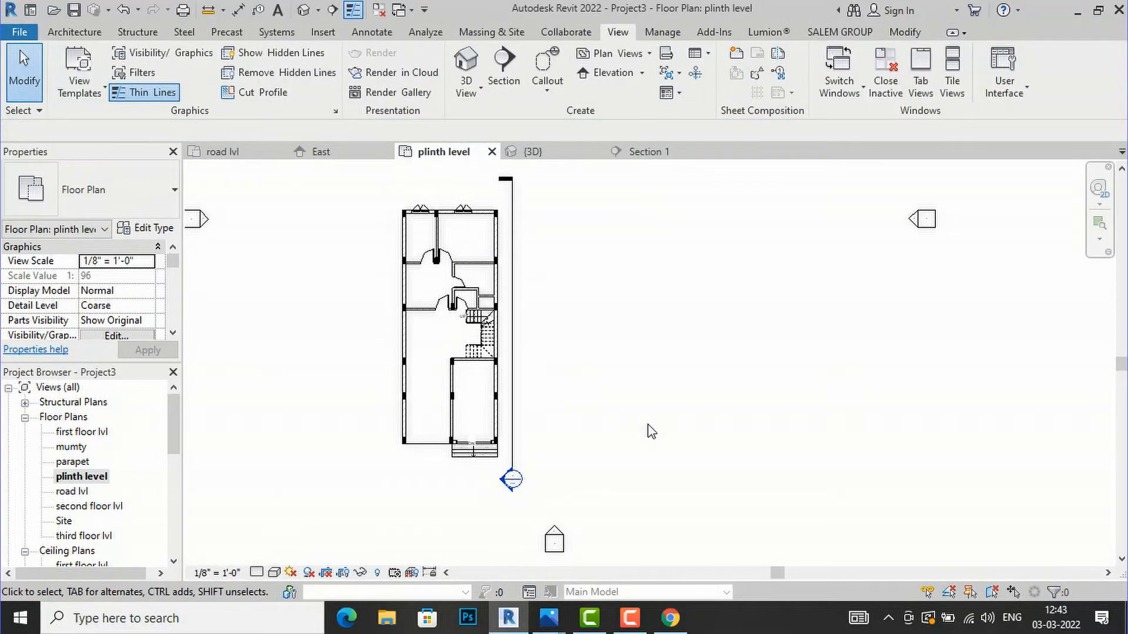
Inspect the stacked floors in the default 3D view and undo the paste to the upper levels.
{"action": "left_click", "coordinate": [466, 61]}
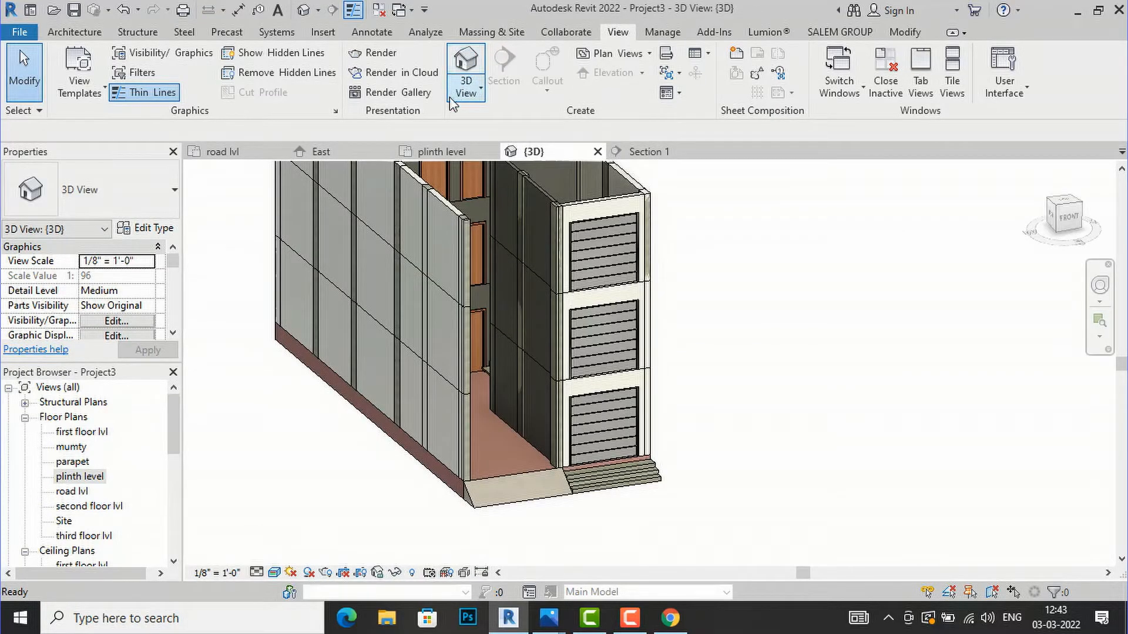
{"action": "scroll", "coordinate": [473, 499], "scroll_direction": "down", "scroll_amount": 3}
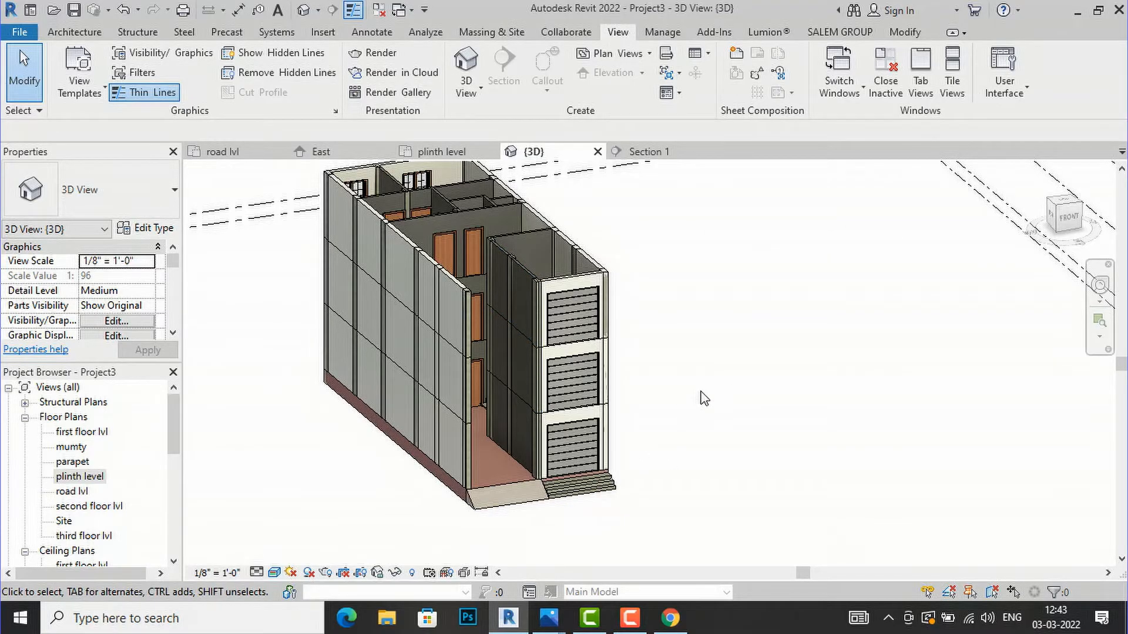
{"action": "key", "text": "ctrl+z"}
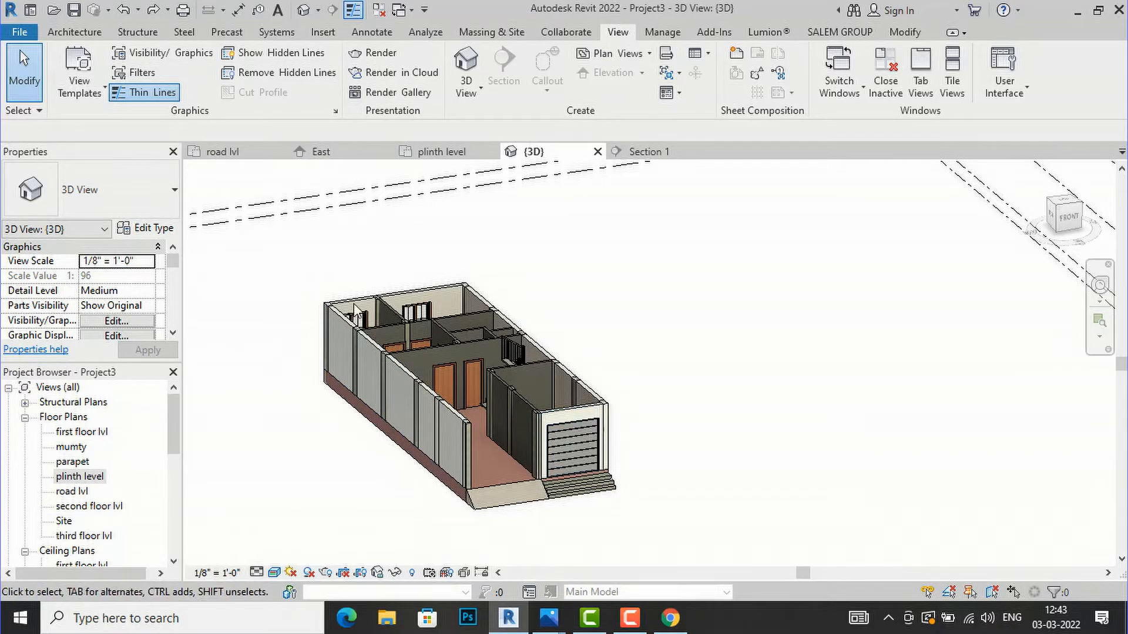
Open the plinth level floor plan and select the entire ground floor of the house, including the back wall and windows, without the section line.
{"action": "double_click", "coordinate": [82, 477]}
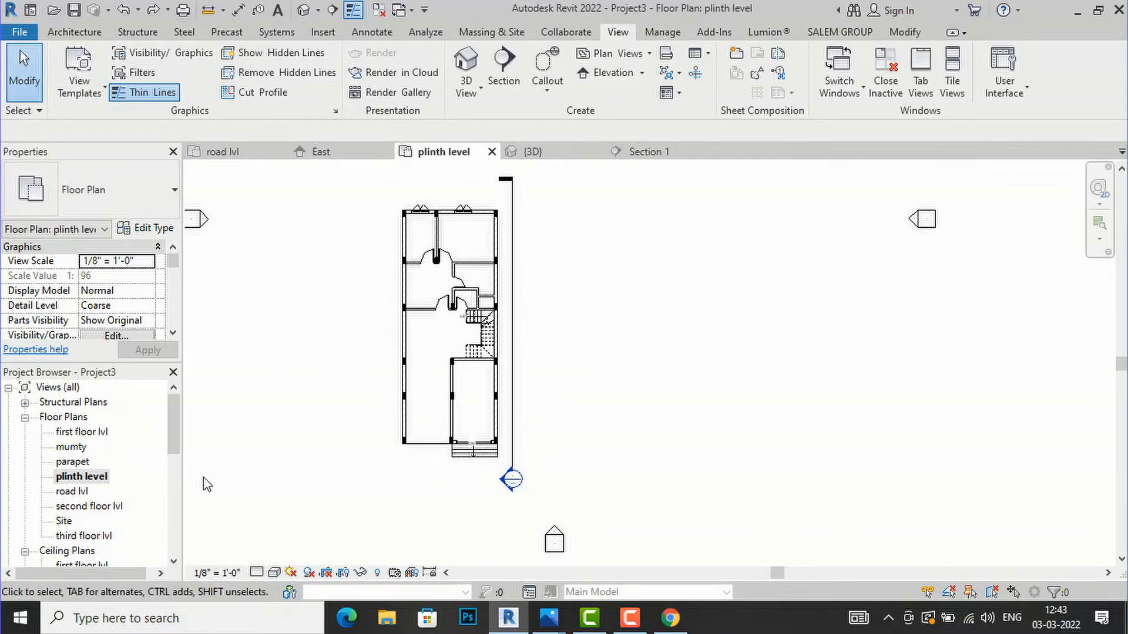
{"action": "scroll", "coordinate": [503, 461], "scroll_direction": "up", "scroll_amount": 2}
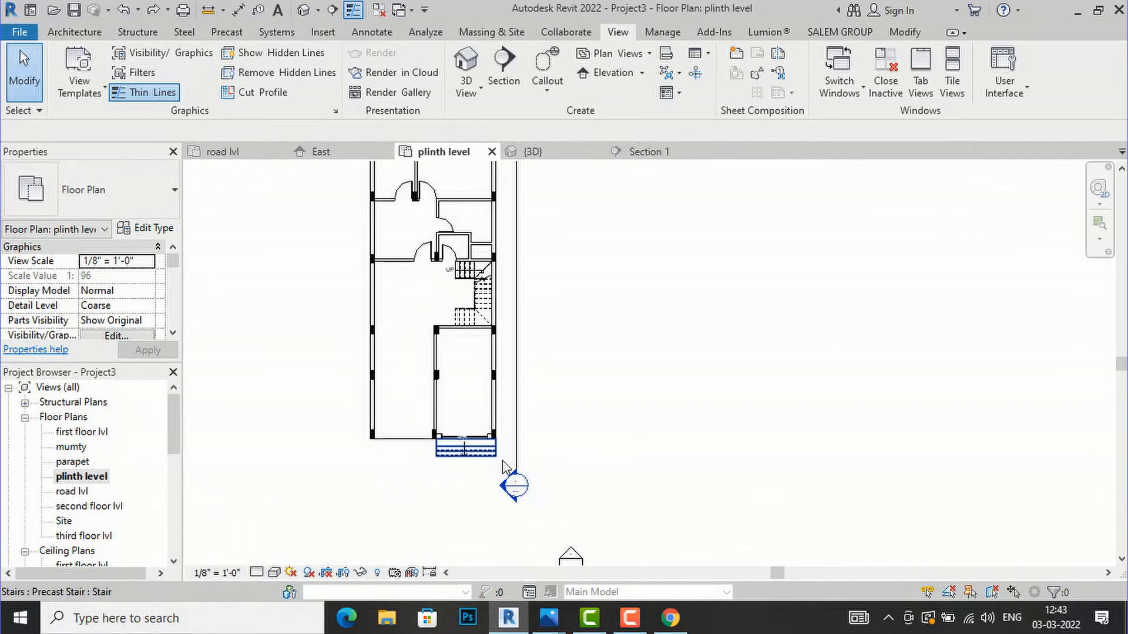
{"action": "left_click_drag", "start_coordinate": [498, 468], "coordinate": [340, 170]}
{"action": "scroll", "coordinate": [423, 547], "scroll_direction": "down", "scroll_amount": 3}
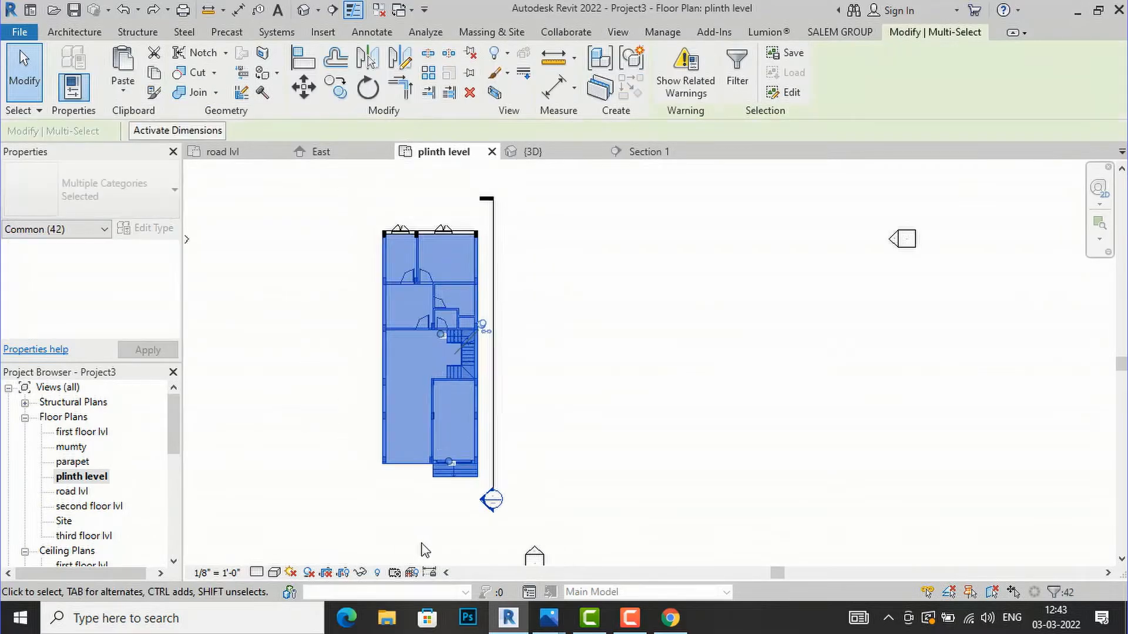
{"action": "scroll", "coordinate": [430, 361], "scroll_direction": "up", "scroll_amount": 2}
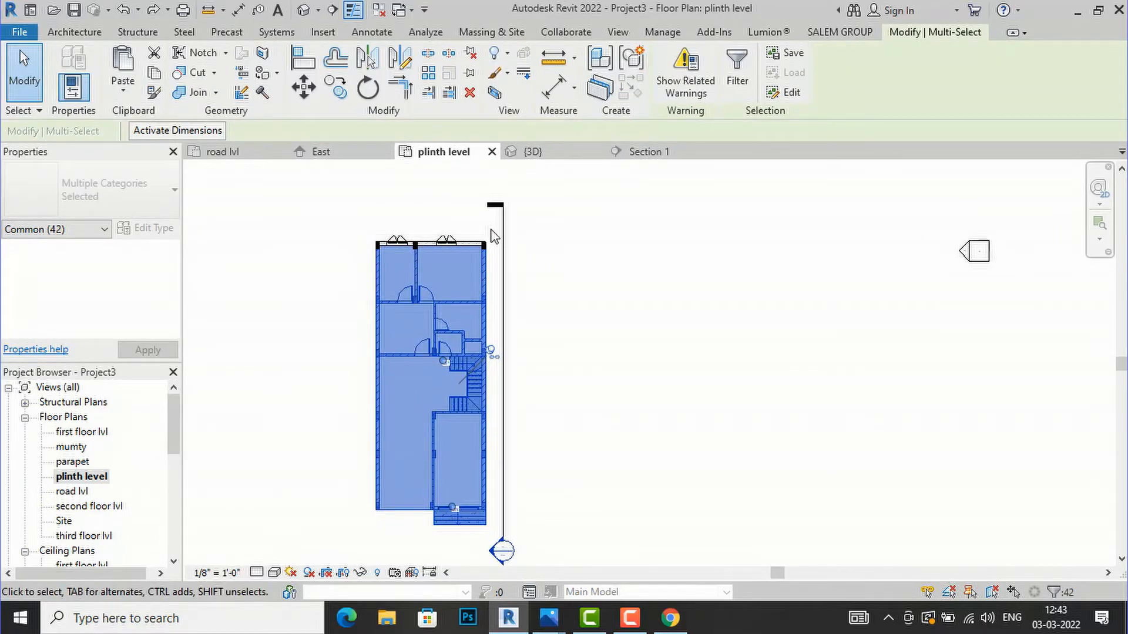
{"action": "scroll", "coordinate": [490, 230], "scroll_direction": "up", "scroll_amount": 2}
{"action": "left_click_drag", "start_coordinate": [337, 234], "coordinate": [296, 222], "text": "ctrl"}
{"action": "scroll", "coordinate": [578, 247], "scroll_direction": "down", "scroll_amount": 2}
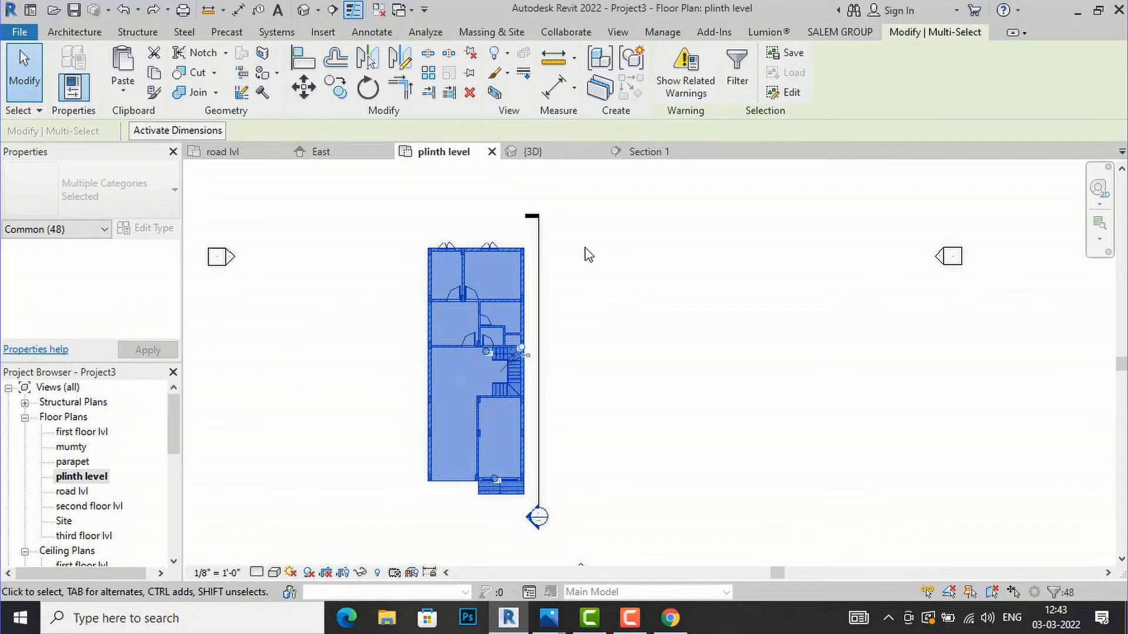
Filter the selection to doors, structural columns, walls and windows, excluding floors, generic models, railings, top rails, stair paths, stairs and stair runs.
{"action": "left_click", "coordinate": [745, 75]}
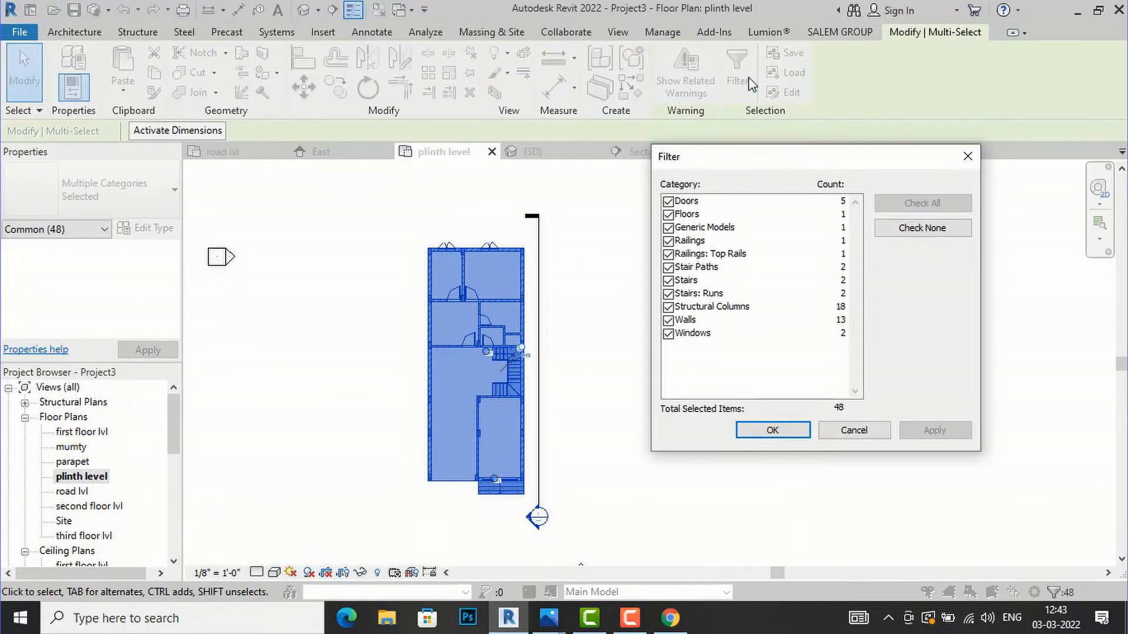
{"action": "left_click", "coordinate": [667, 215]}
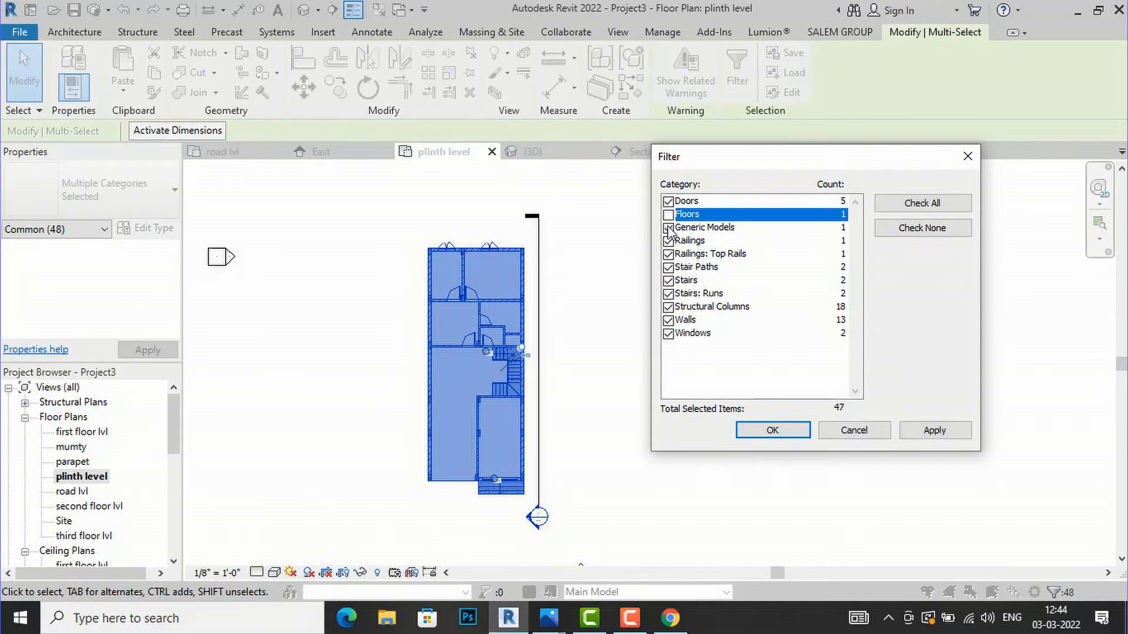
{"action": "left_click", "coordinate": [667, 228]}
{"action": "left_click", "coordinate": [668, 242]}
{"action": "left_click", "coordinate": [668, 255]}
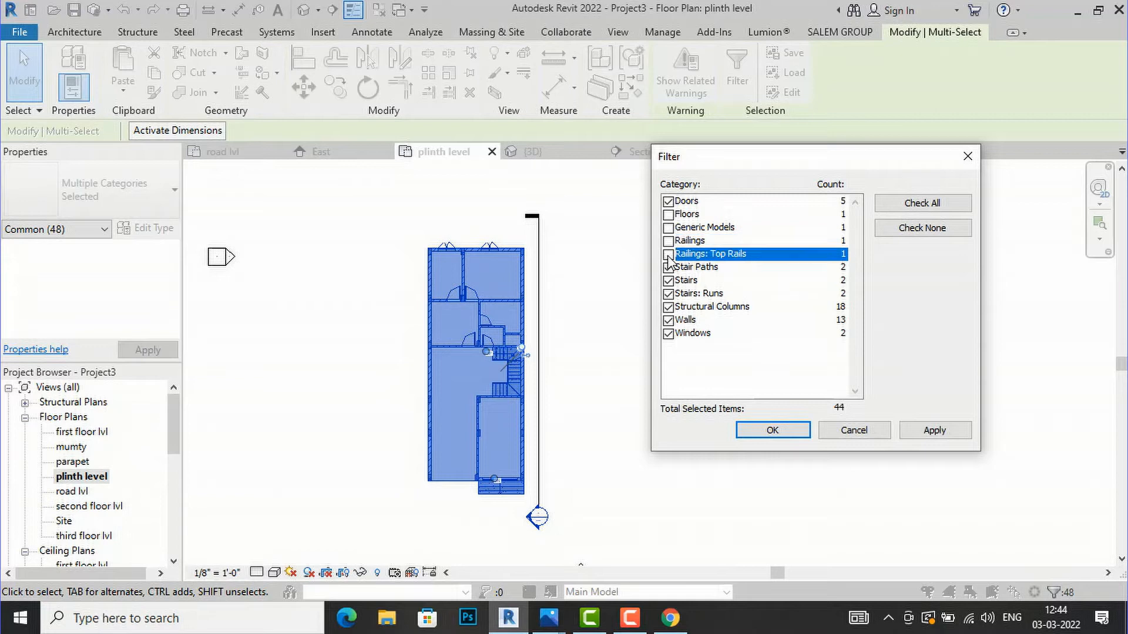
{"action": "left_click", "coordinate": [667, 268]}
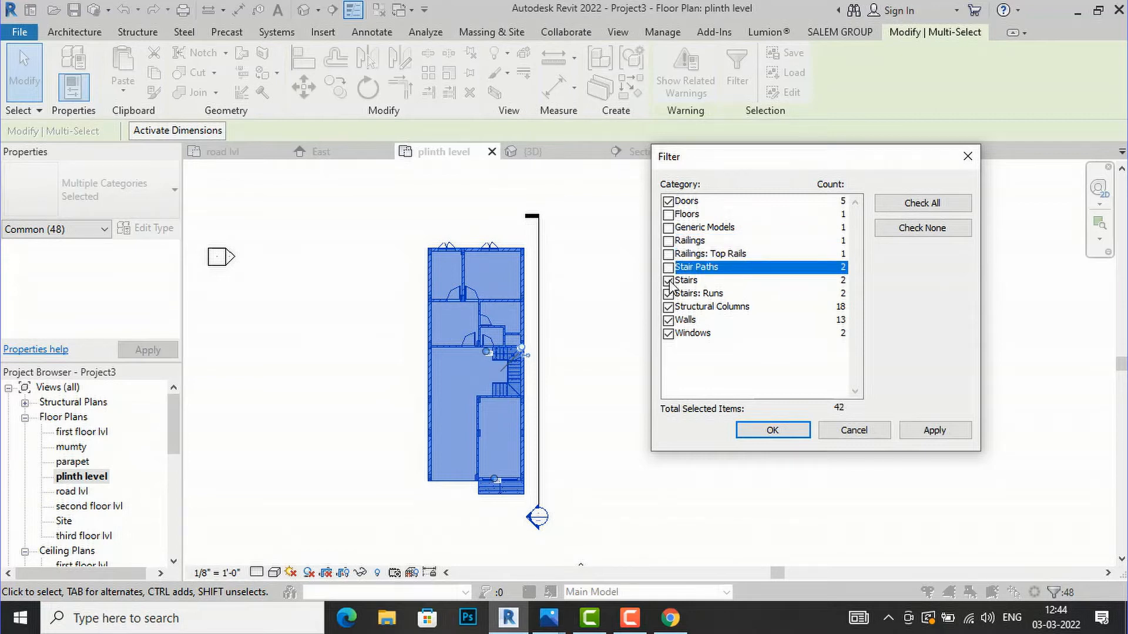
{"action": "left_click", "coordinate": [668, 280]}
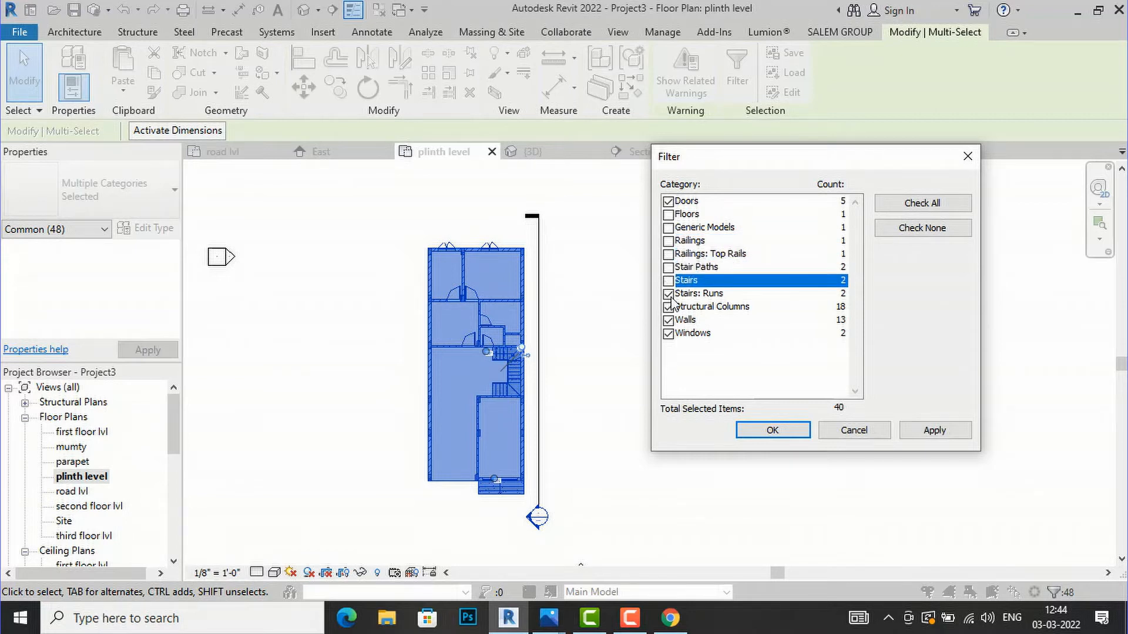
{"action": "left_click", "coordinate": [669, 294]}
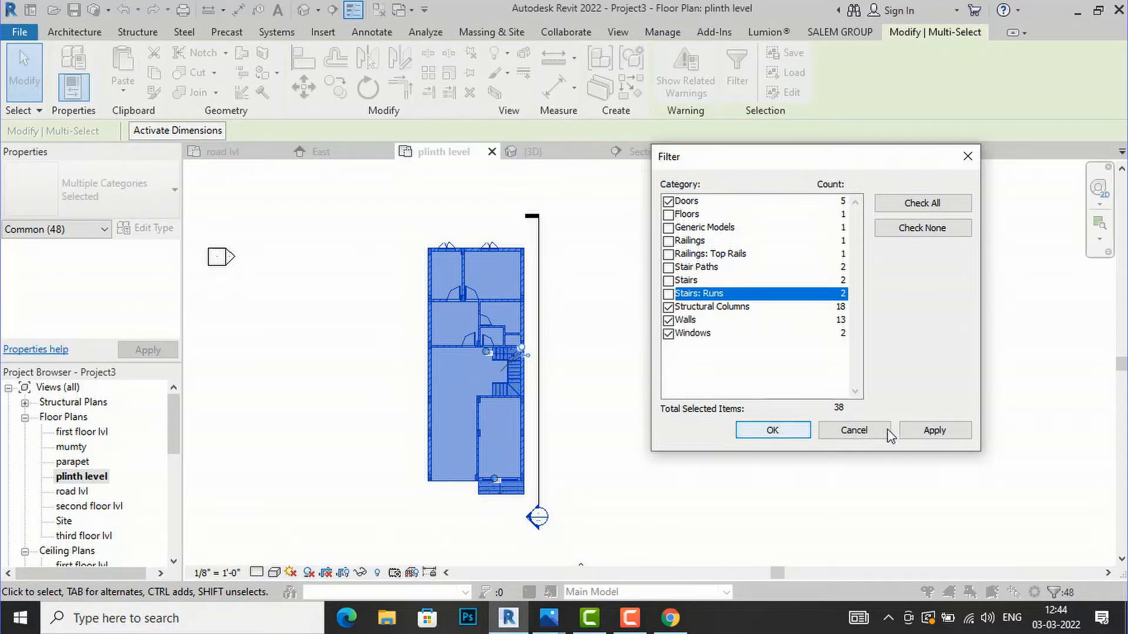
{"action": "left_click", "coordinate": [933, 432]}
{"action": "left_click", "coordinate": [772, 431]}
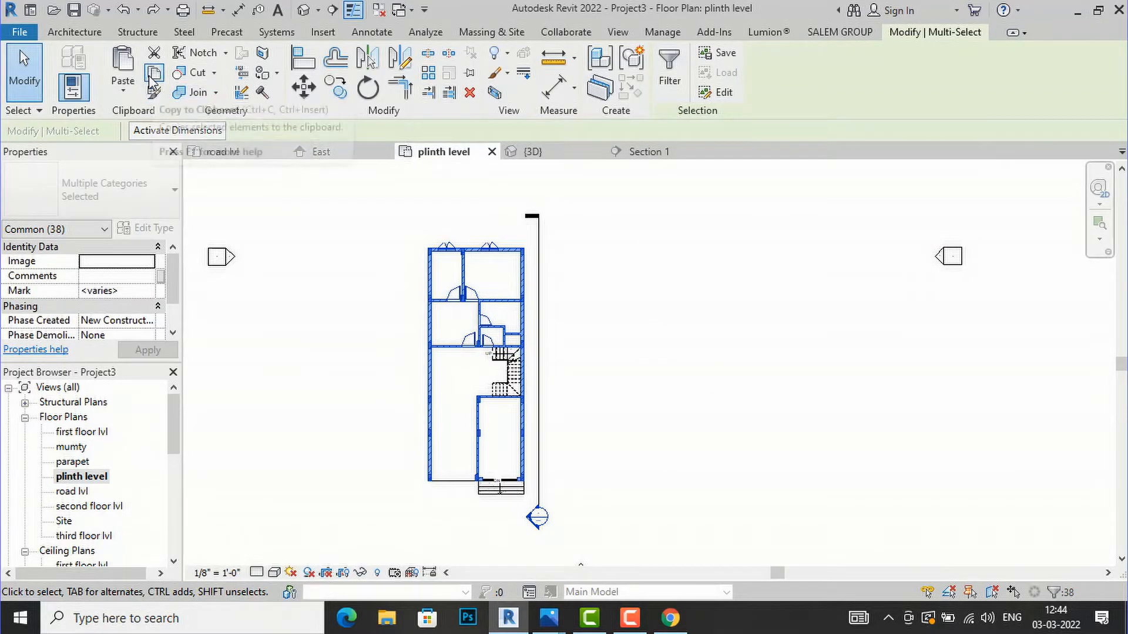
Copy the filtered elements and paste them aligned to the first floor lvl level only.
{"action": "left_click", "coordinate": [124, 96]}
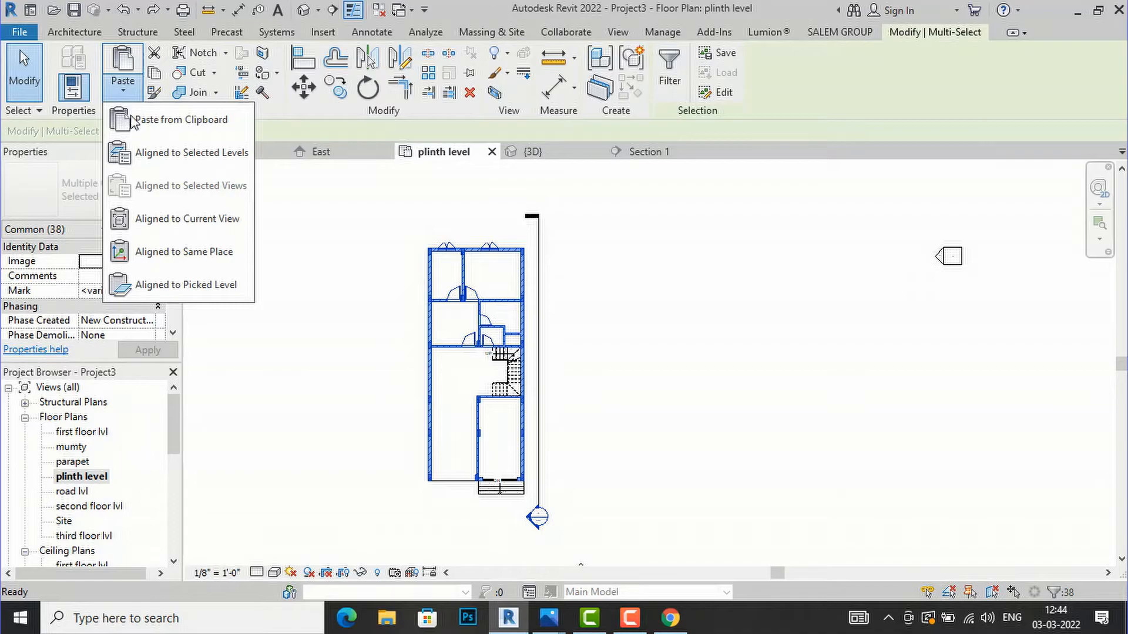
{"action": "left_click", "coordinate": [159, 154]}
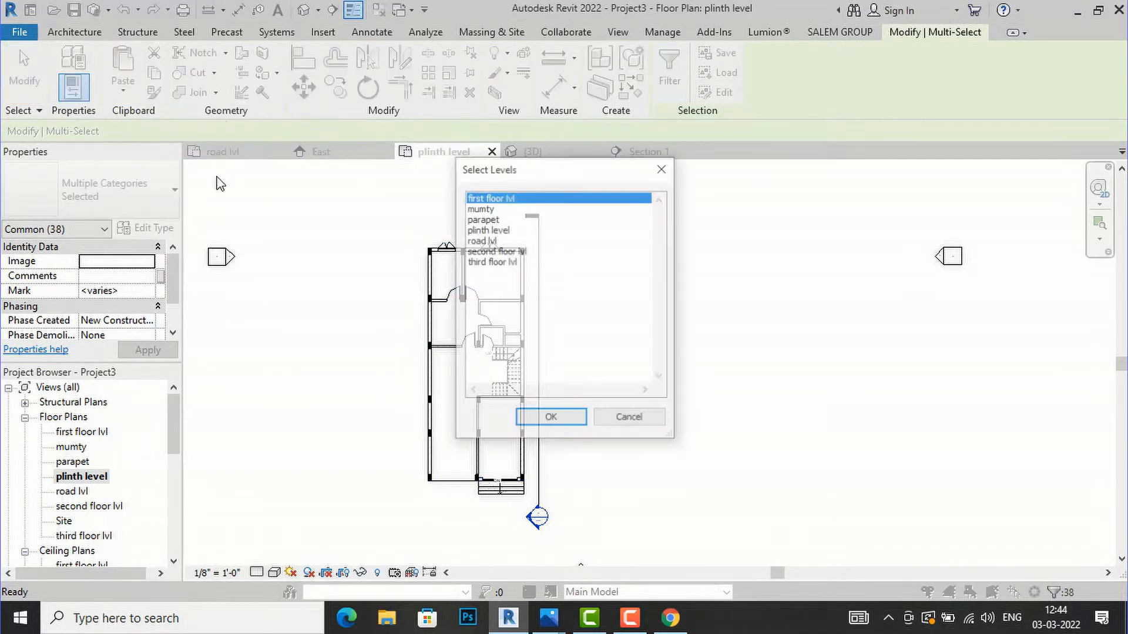
{"action": "left_click", "coordinate": [563, 419]}
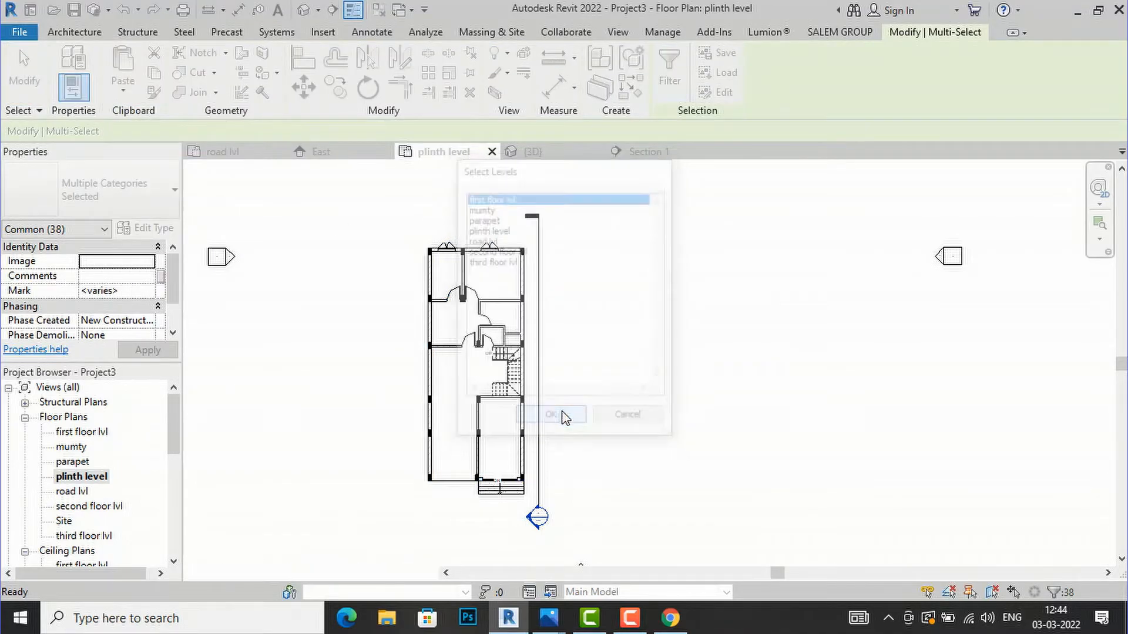
{"action": "left_click", "coordinate": [654, 428]}
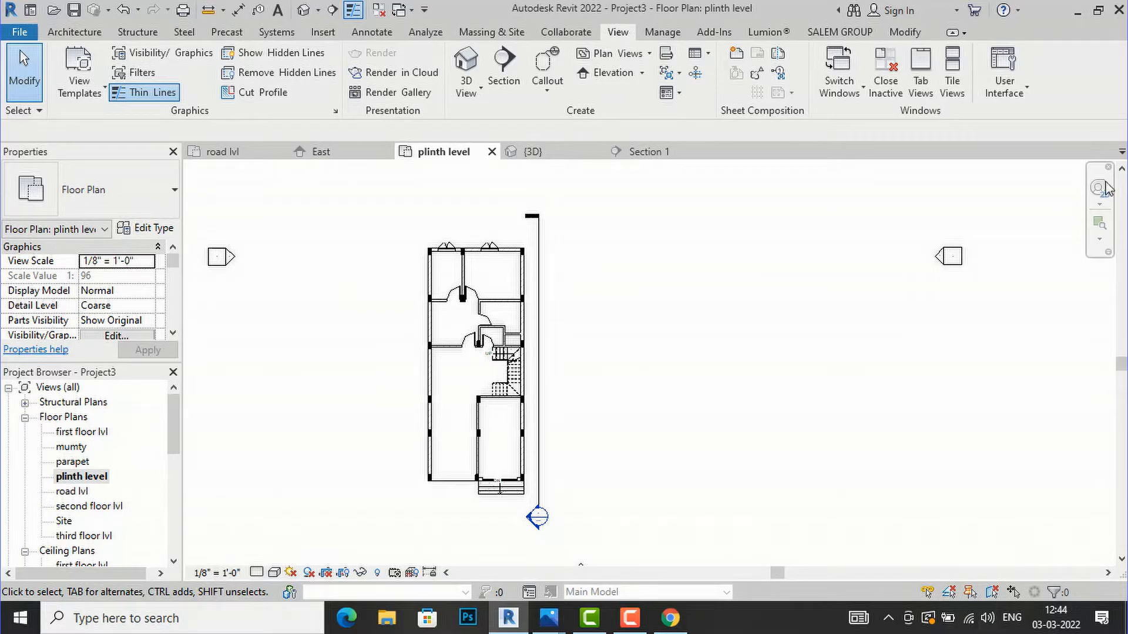
Open the default 3D view and delete the copied roller garage door from the first floor's front wall.
{"action": "left_click", "coordinate": [467, 77]}
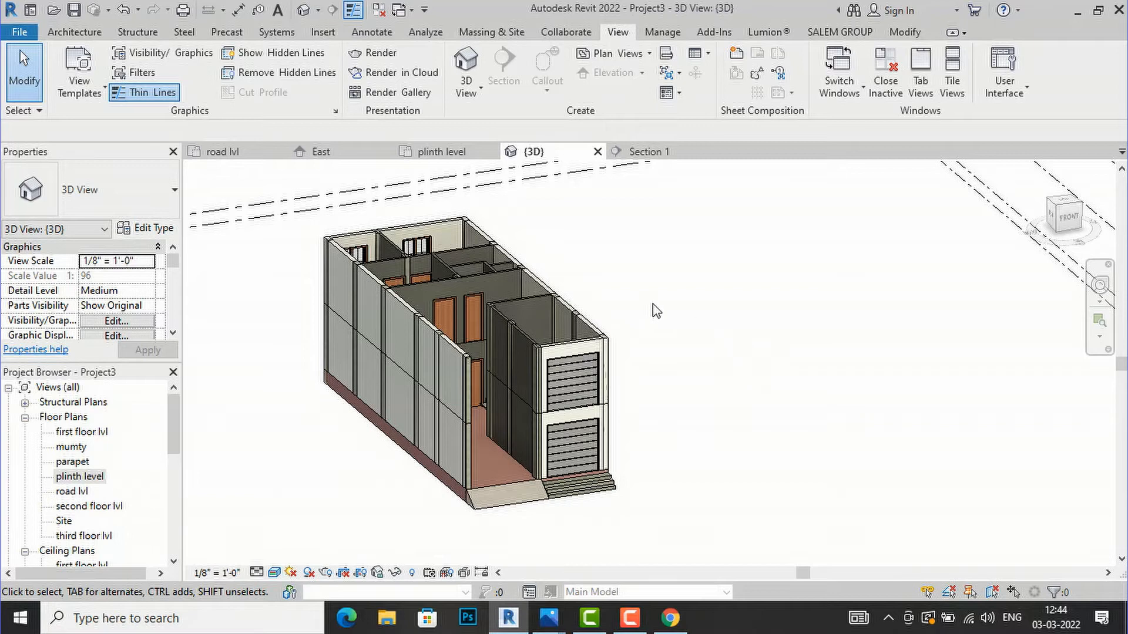
{"action": "scroll", "coordinate": [459, 244], "scroll_direction": "up", "scroll_amount": 3}
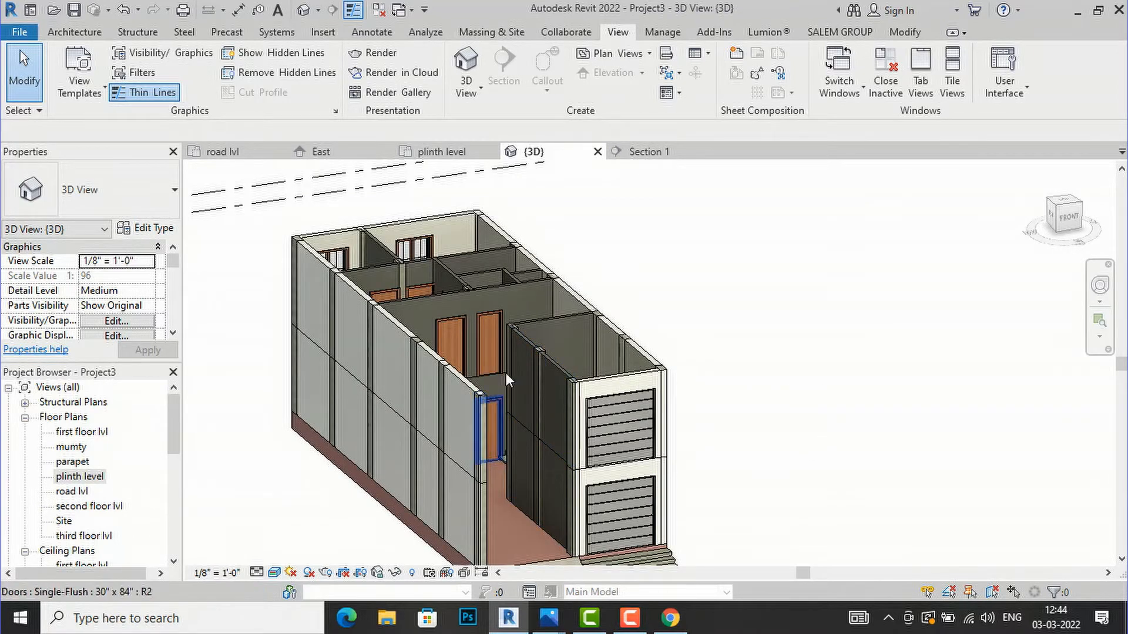
{"action": "left_click", "coordinate": [638, 435]}
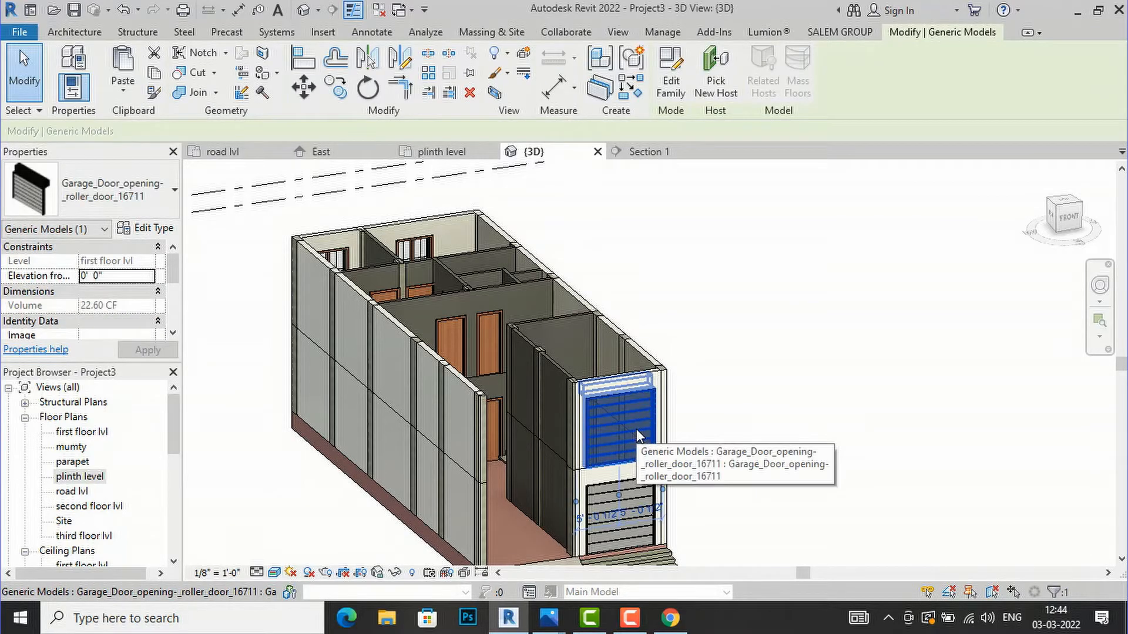
{"action": "key", "text": "Delete"}
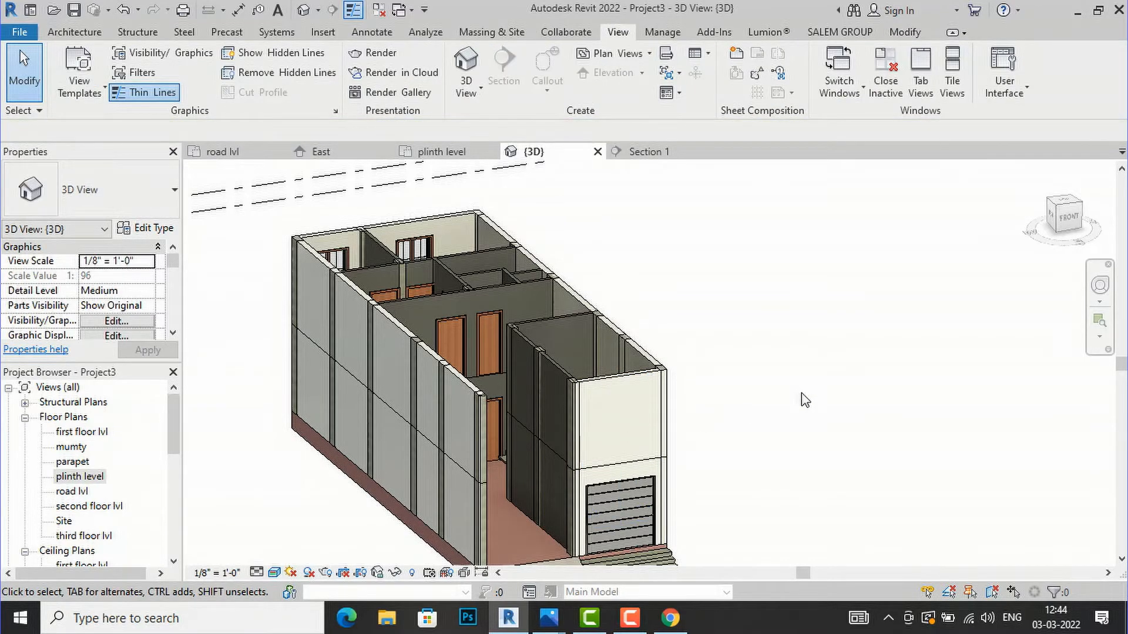
{"action": "scroll", "coordinate": [529, 303], "scroll_direction": "down", "scroll_amount": 2}
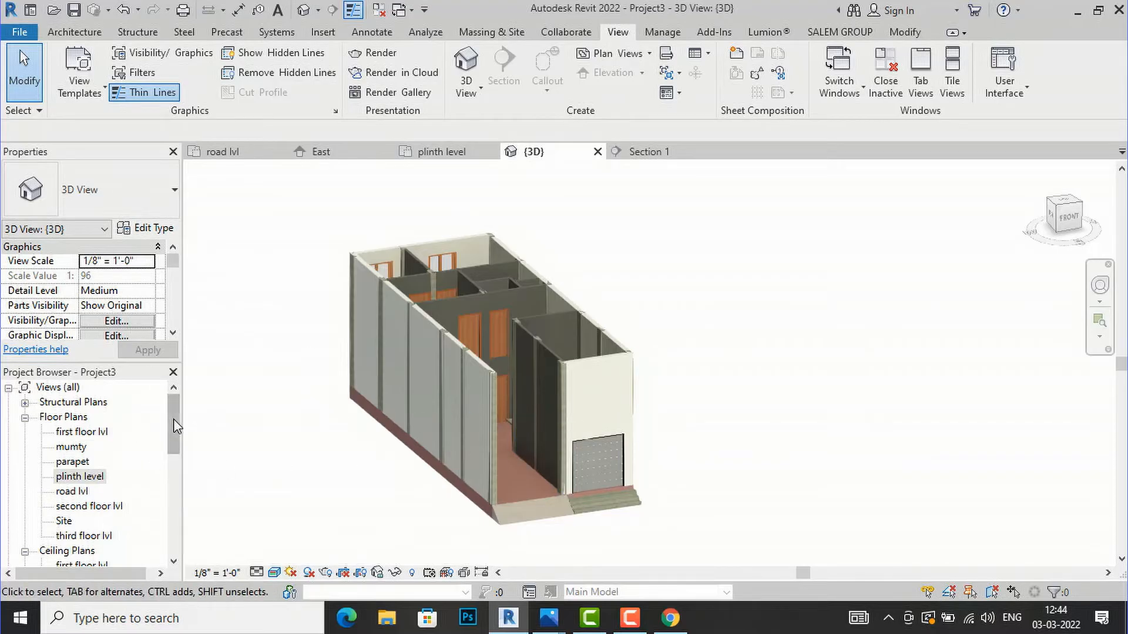
Start a roof by footprint in the plinth level floor plan with the Basic Roof Generic - 9" type.
{"action": "double_click", "coordinate": [80, 476]}
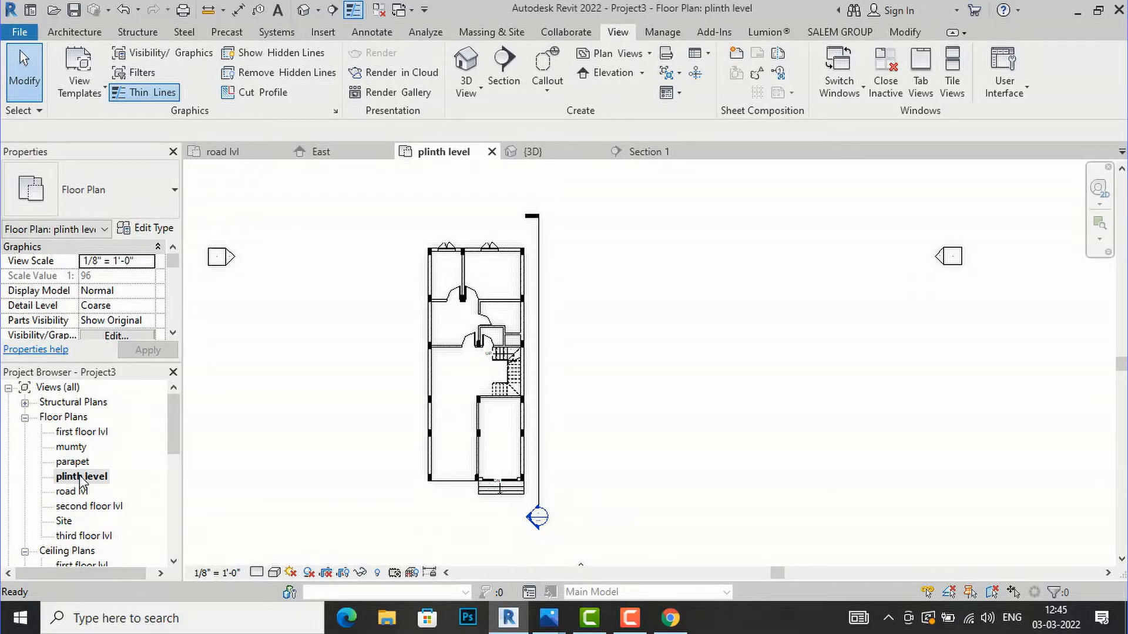
{"action": "left_click", "coordinate": [74, 31]}
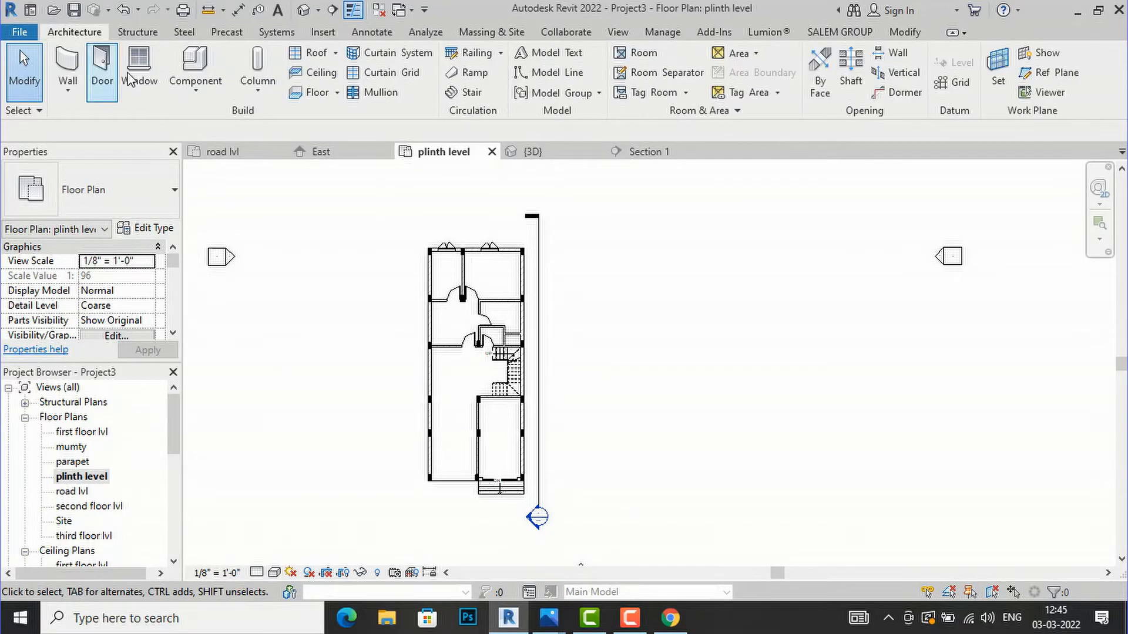
{"action": "left_click", "coordinate": [335, 55]}
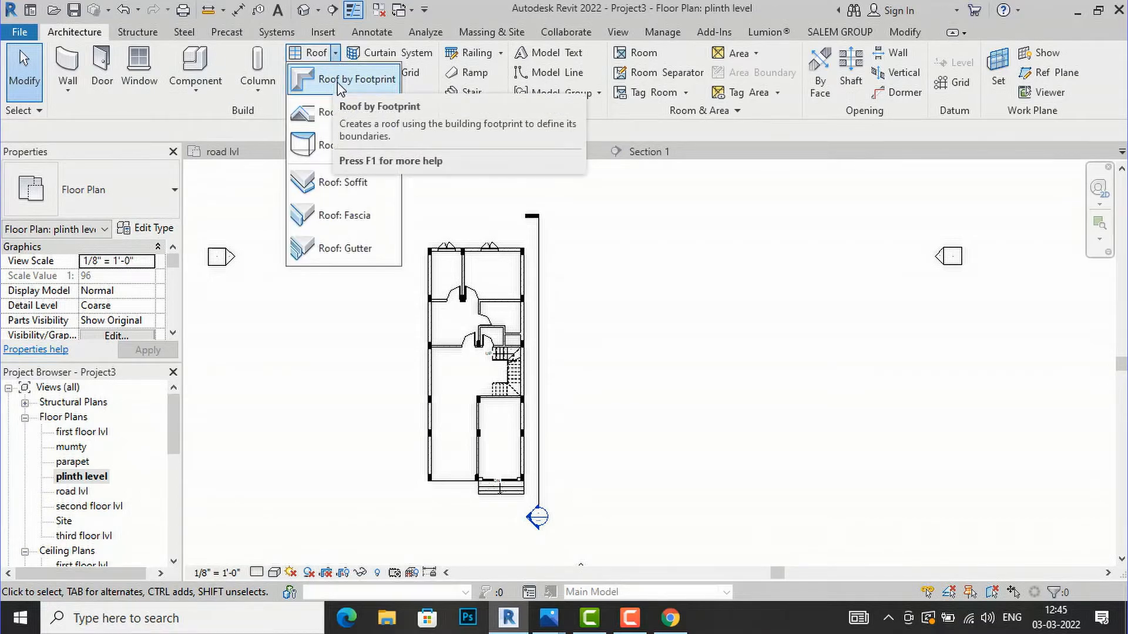
{"action": "left_click", "coordinate": [339, 89]}
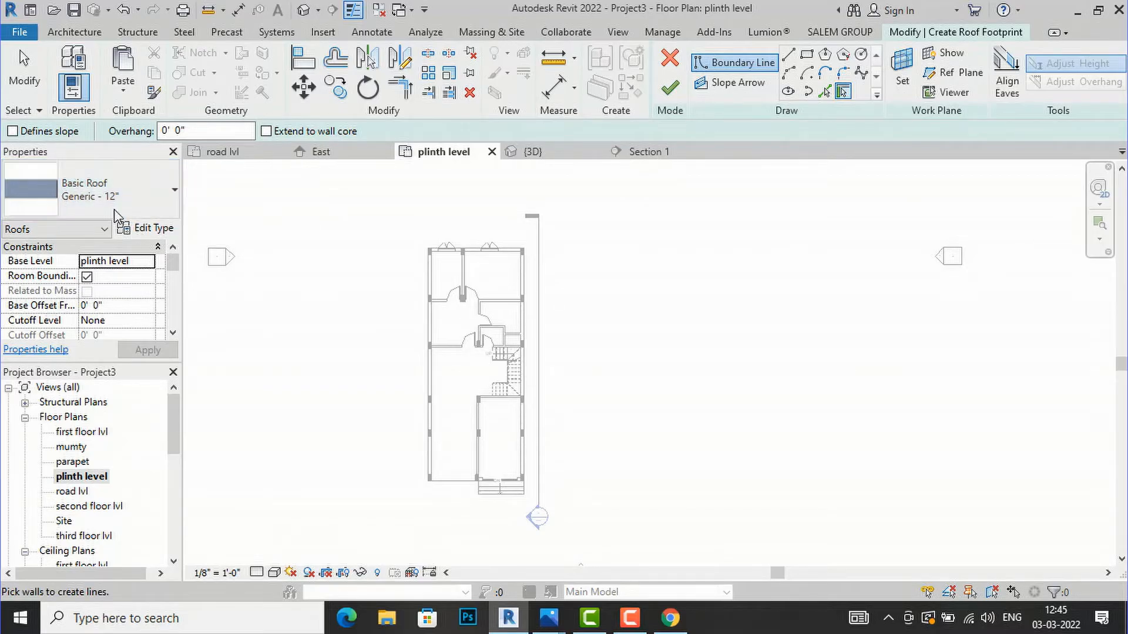
{"action": "left_click", "coordinate": [161, 207]}
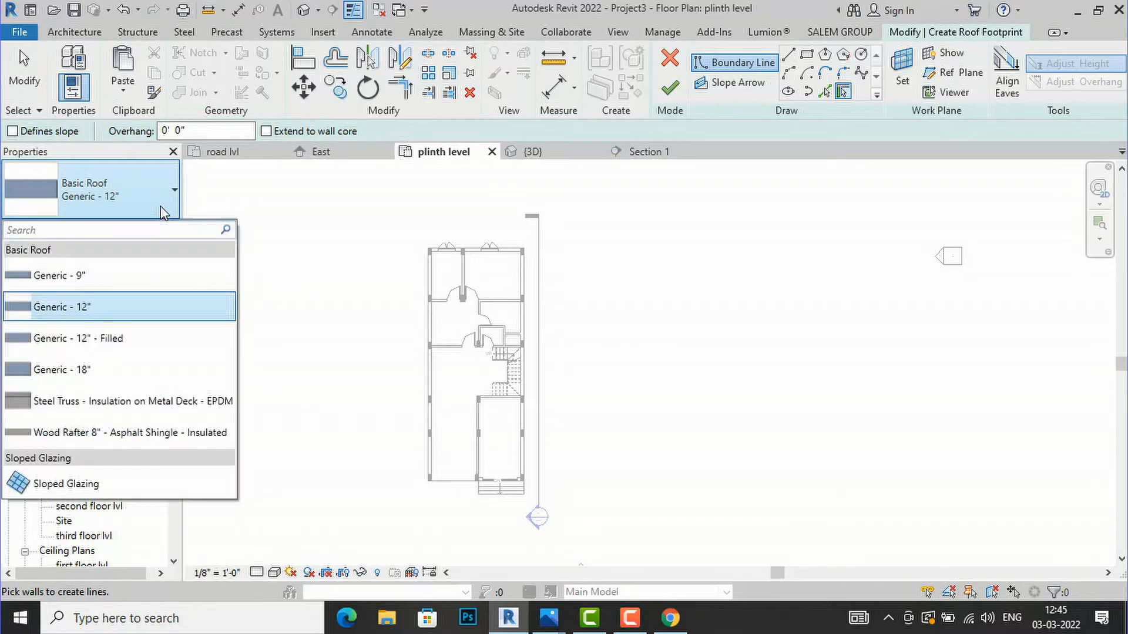
{"action": "left_click", "coordinate": [139, 277]}
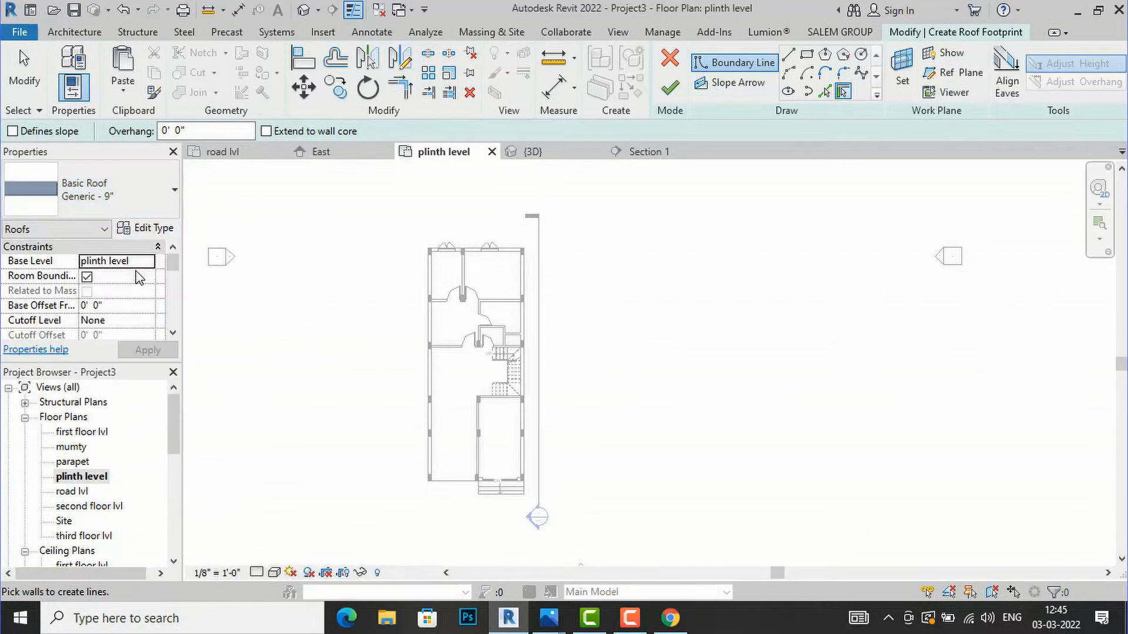
Duplicate the Generic - 9" roof type under the name 6"rcc roof.
{"action": "left_click", "coordinate": [152, 229]}
{"action": "left_click", "coordinate": [392, 162]}
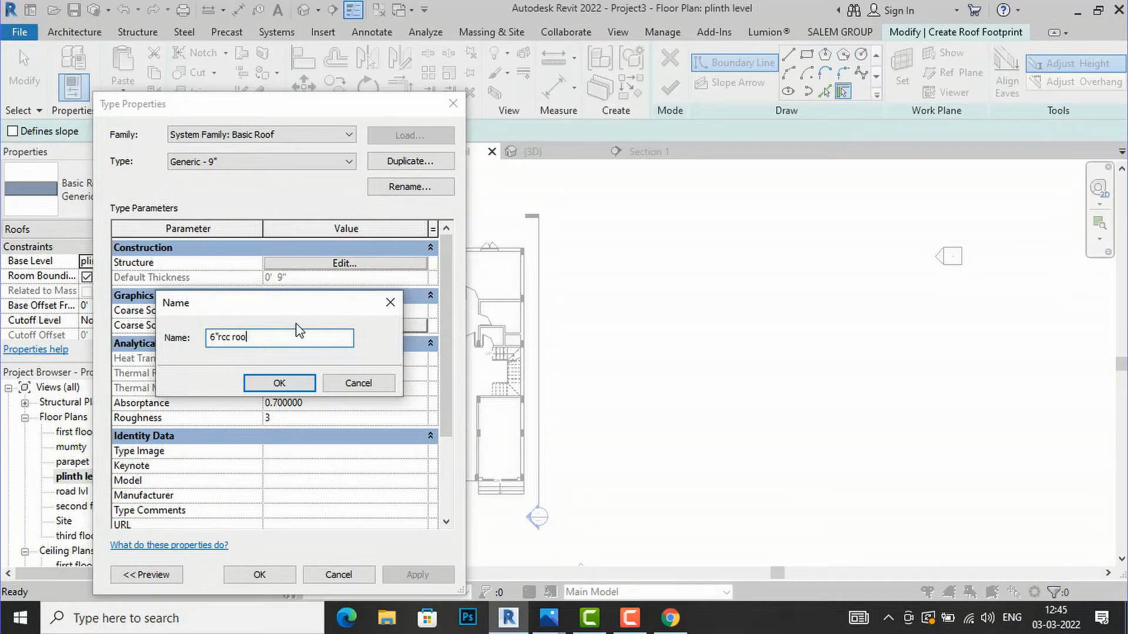
{"action": "left_click", "coordinate": [270, 382]}
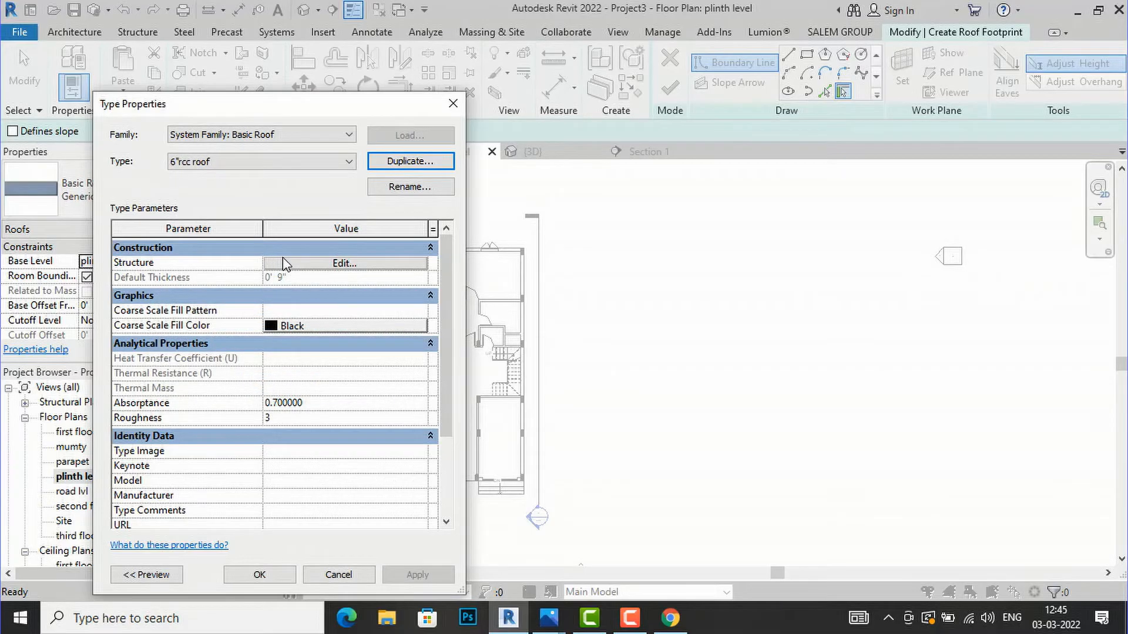
Create a new material for the roof type's structure layer and apply the 3in Squares - Cozy Pink appearance to it.
{"action": "left_click", "coordinate": [299, 265]}
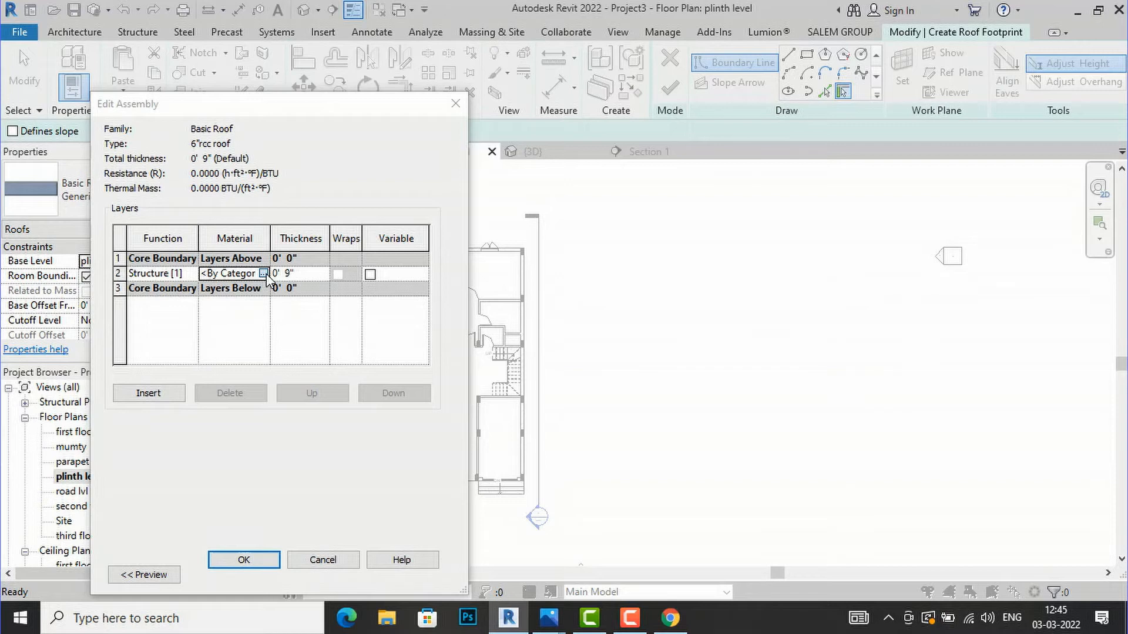
{"action": "left_click", "coordinate": [263, 273]}
{"action": "left_click", "coordinate": [300, 496]}
{"action": "left_click", "coordinate": [303, 512]}
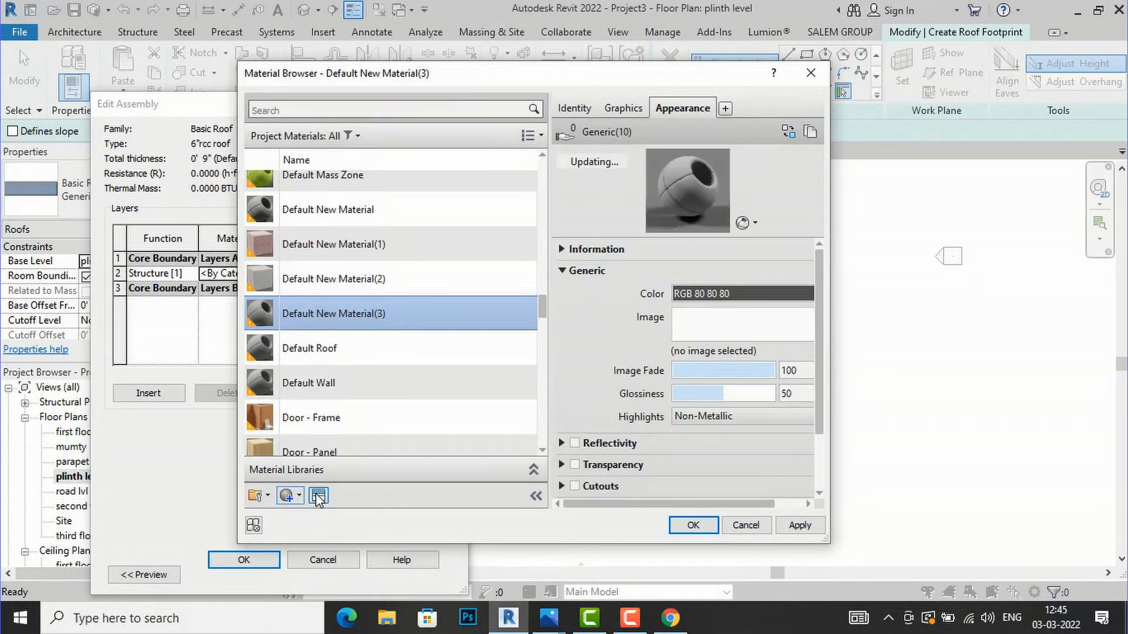
{"action": "left_click", "coordinate": [317, 496]}
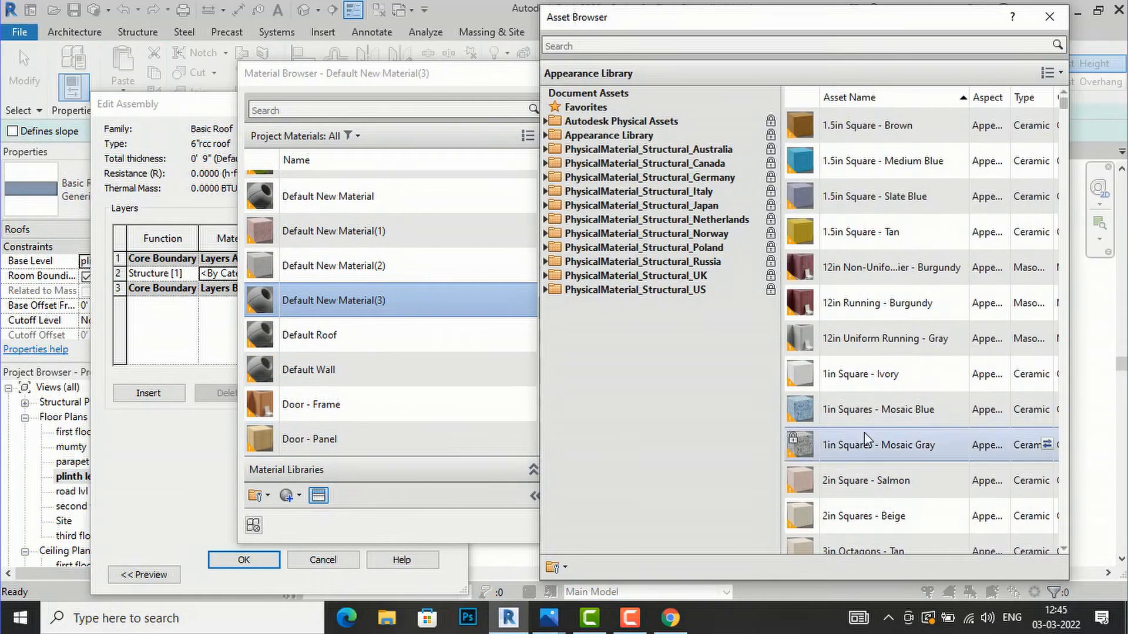
{"action": "scroll", "coordinate": [864, 438], "scroll_direction": "down", "scroll_amount": 3}
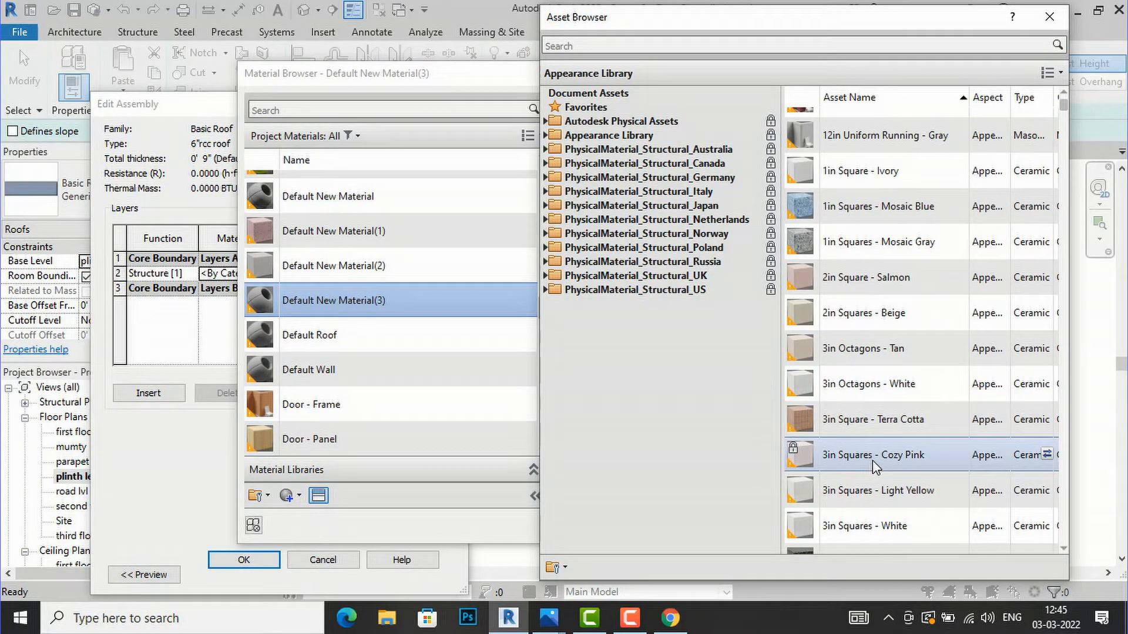
{"action": "double_click", "coordinate": [877, 463]}
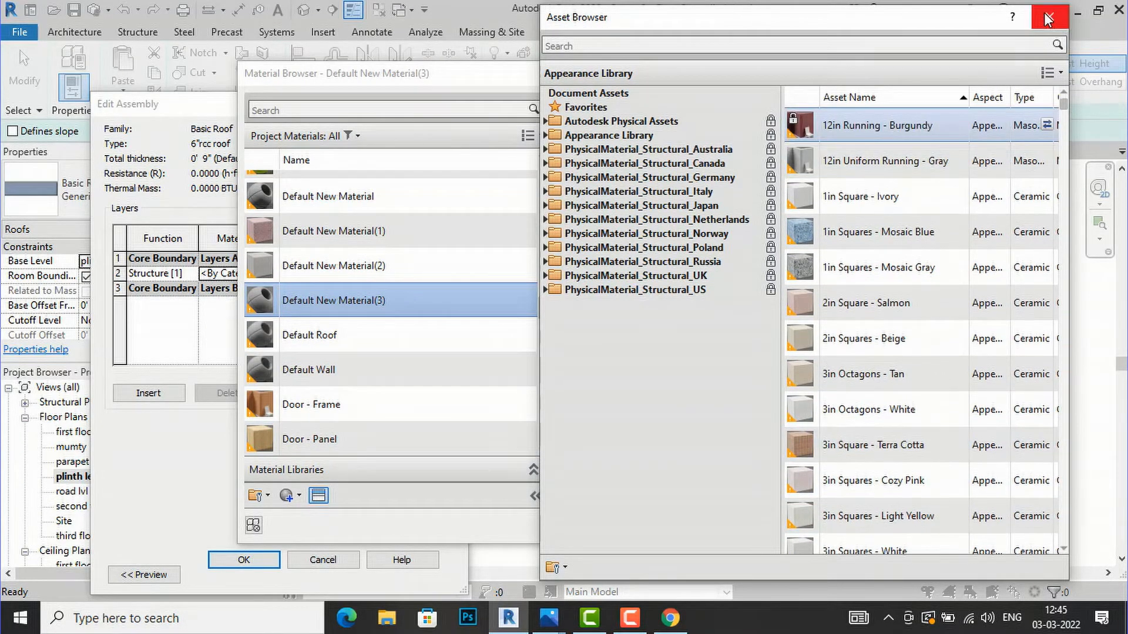
{"action": "left_click", "coordinate": [1050, 17]}
{"action": "left_click", "coordinate": [800, 525]}
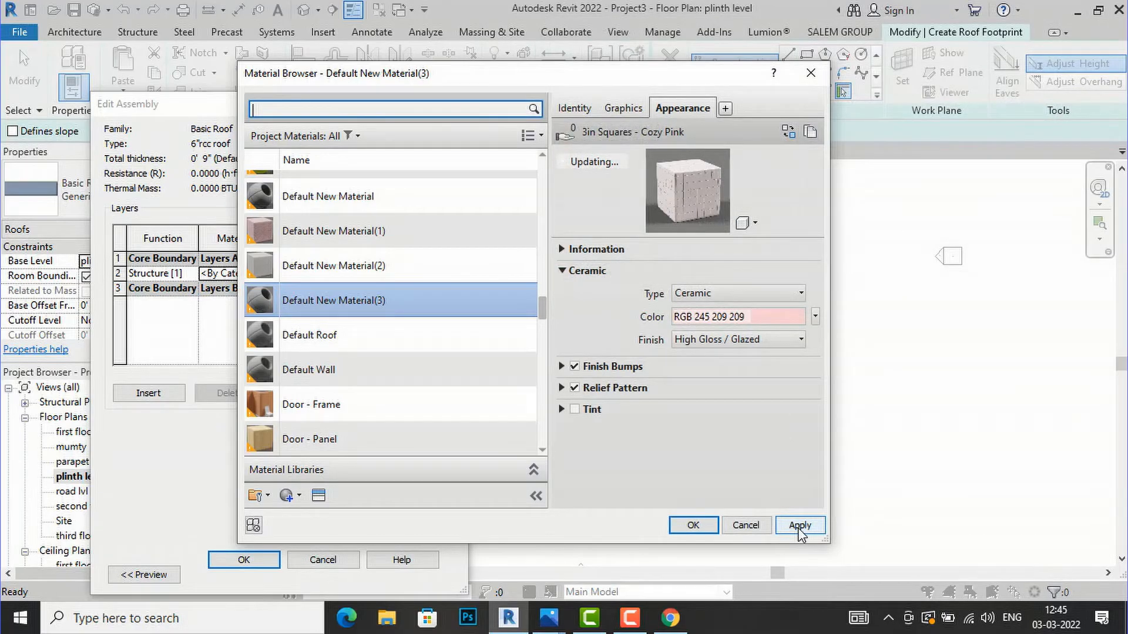
Assign the new material to the 6"rcc roof type's structure layer, edit the layer's thickness and confirm the roof type.
{"action": "left_click", "coordinate": [693, 525]}
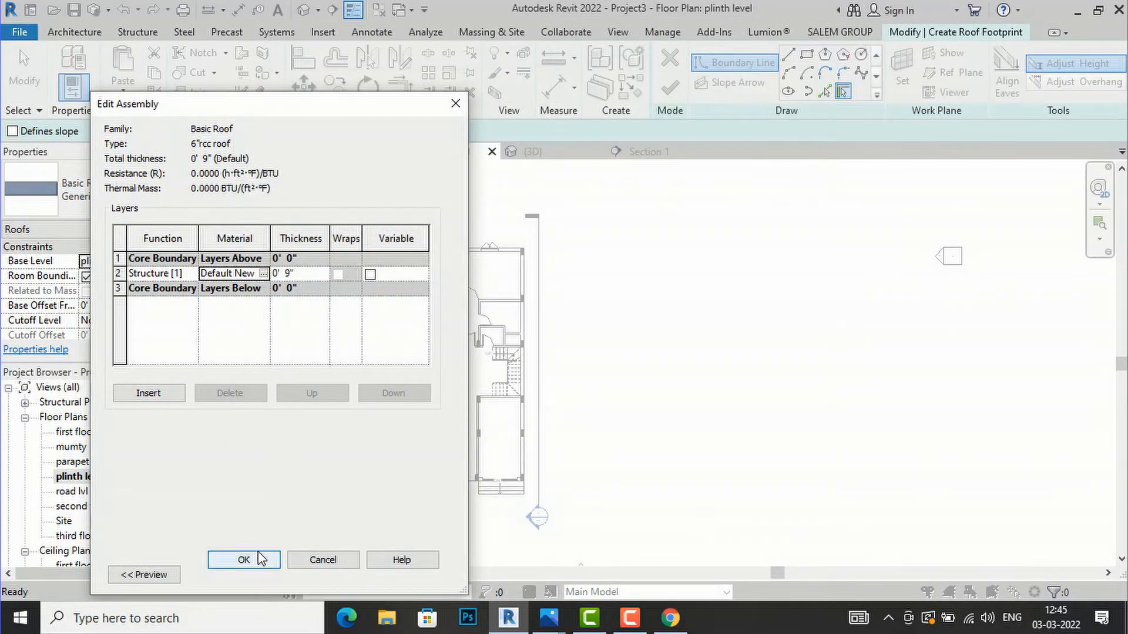
{"action": "left_click", "coordinate": [297, 274]}
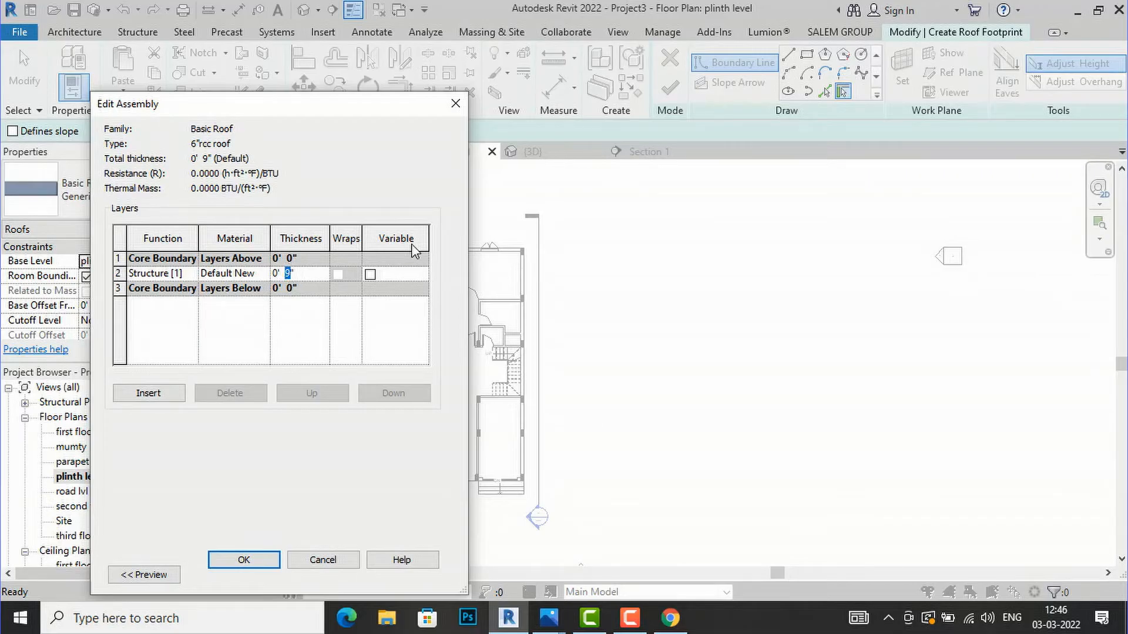
{"action": "left_click", "coordinate": [243, 560]}
{"action": "left_click", "coordinate": [240, 574]}
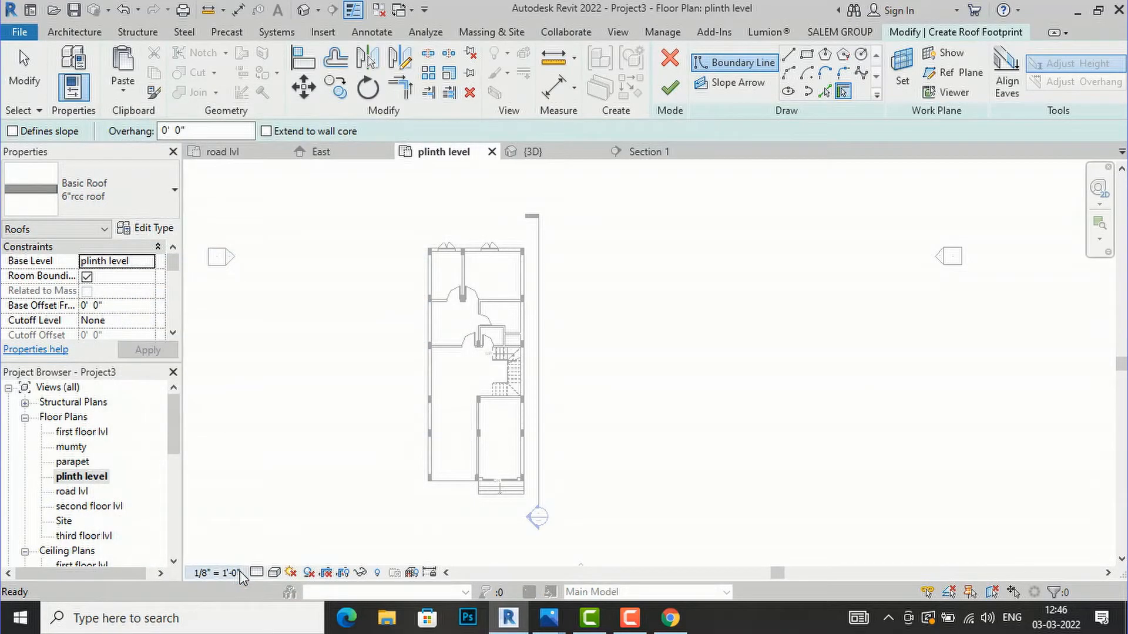
Sketch a closed rectangular roof boundary of 21'-9" by 53'-2" with chained lines along the outer corners of the plinth floor.
{"action": "left_click", "coordinate": [788, 56]}
{"action": "scroll", "coordinate": [509, 478], "scroll_direction": "up", "scroll_amount": 1}
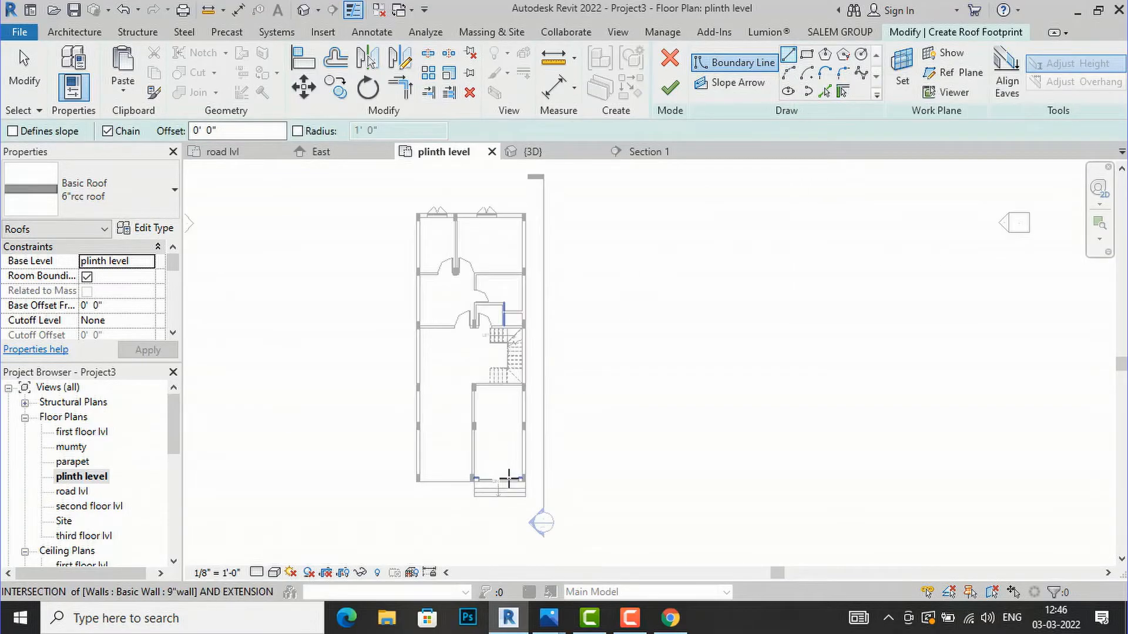
{"action": "scroll", "coordinate": [507, 464], "scroll_direction": "up", "scroll_amount": 1}
{"action": "scroll", "coordinate": [401, 167], "scroll_direction": "up", "scroll_amount": 3}
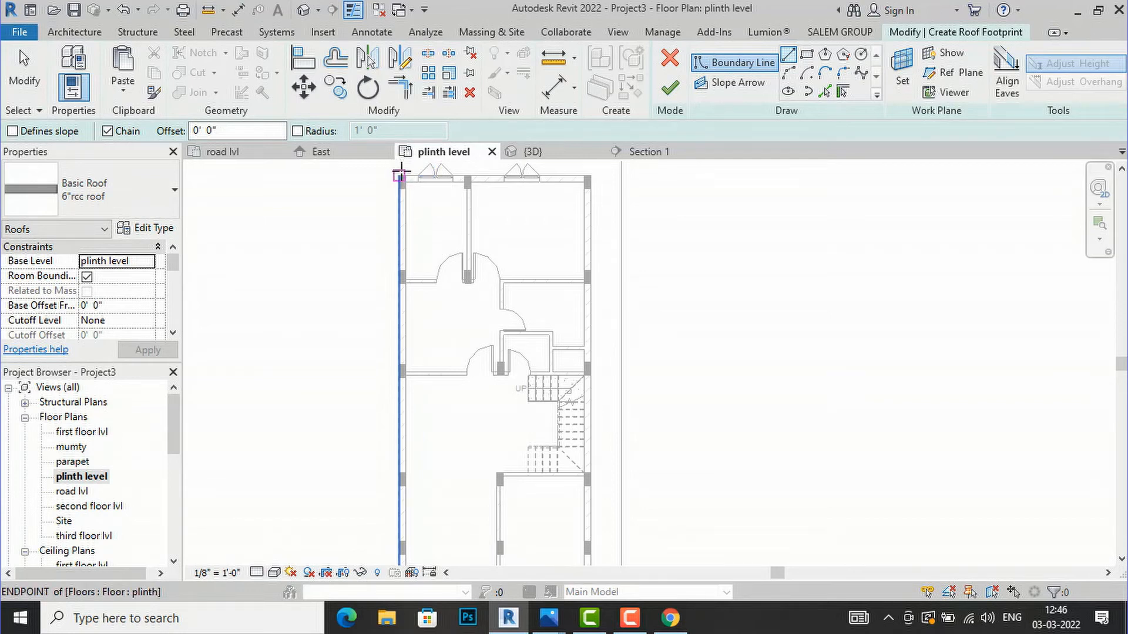
{"action": "left_click", "coordinate": [400, 174]}
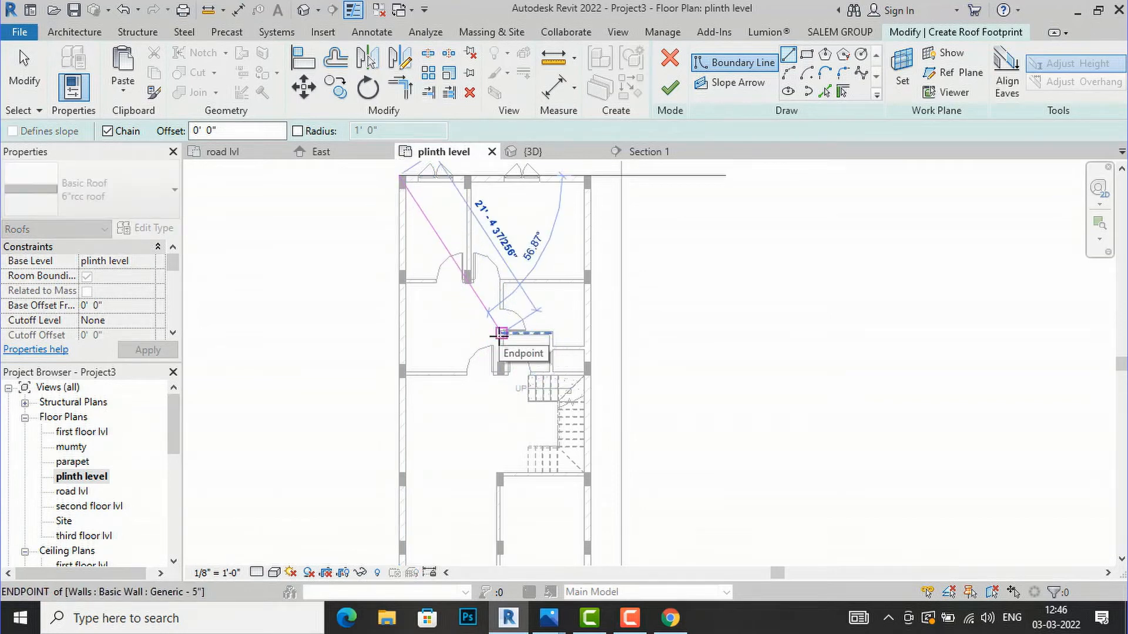
{"action": "scroll", "coordinate": [488, 329], "scroll_direction": "down", "scroll_amount": 3}
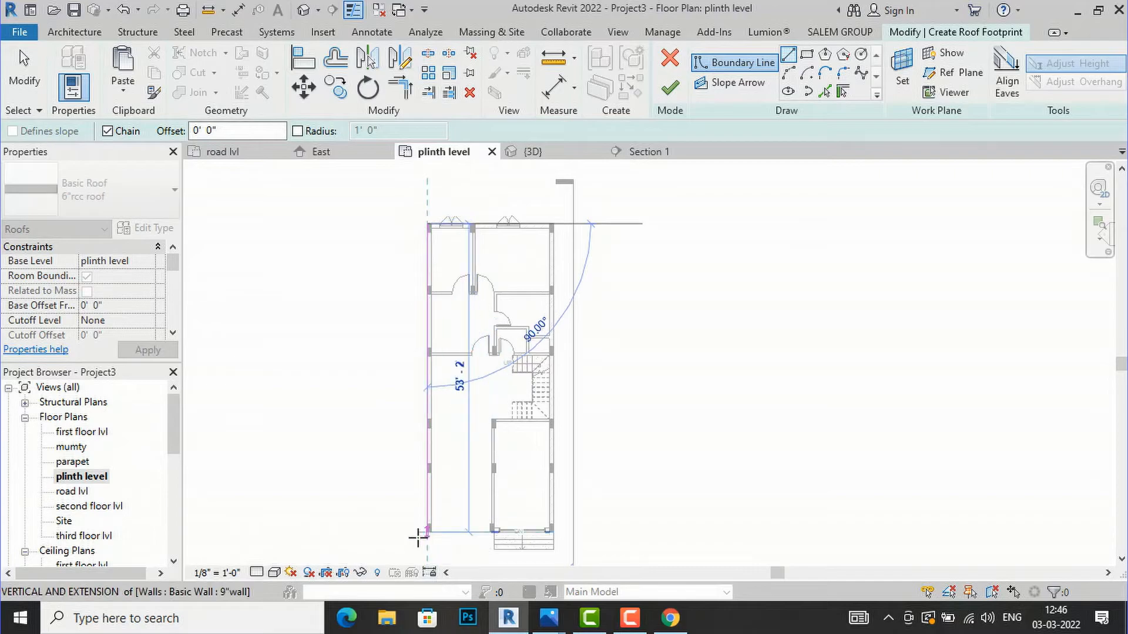
{"action": "scroll", "coordinate": [426, 535], "scroll_direction": "up", "scroll_amount": 3}
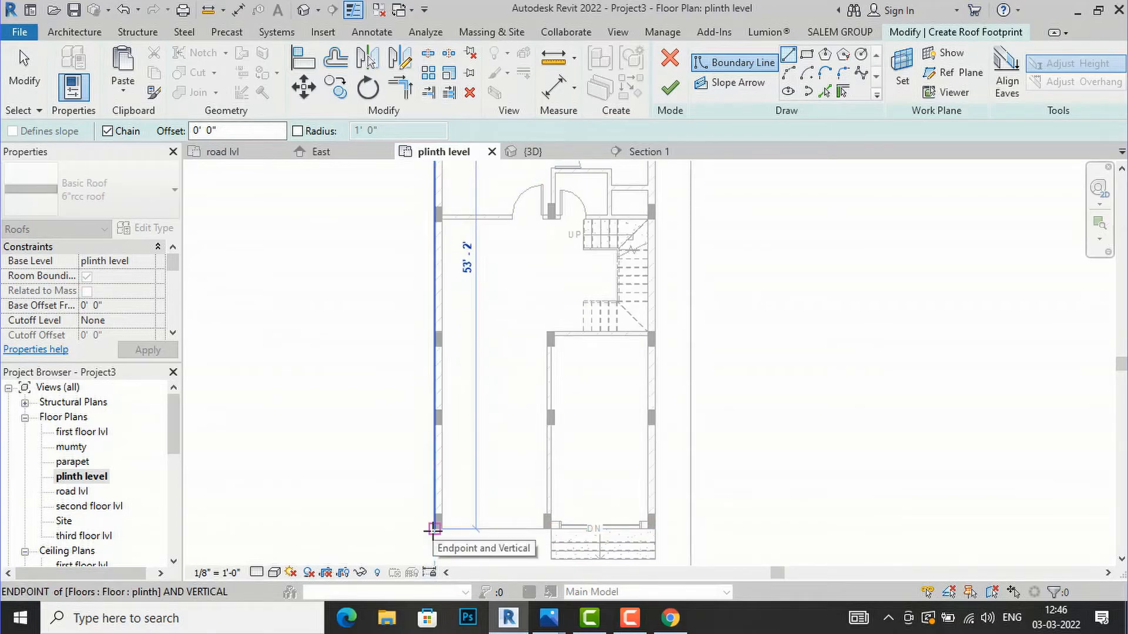
{"action": "left_click", "coordinate": [435, 529]}
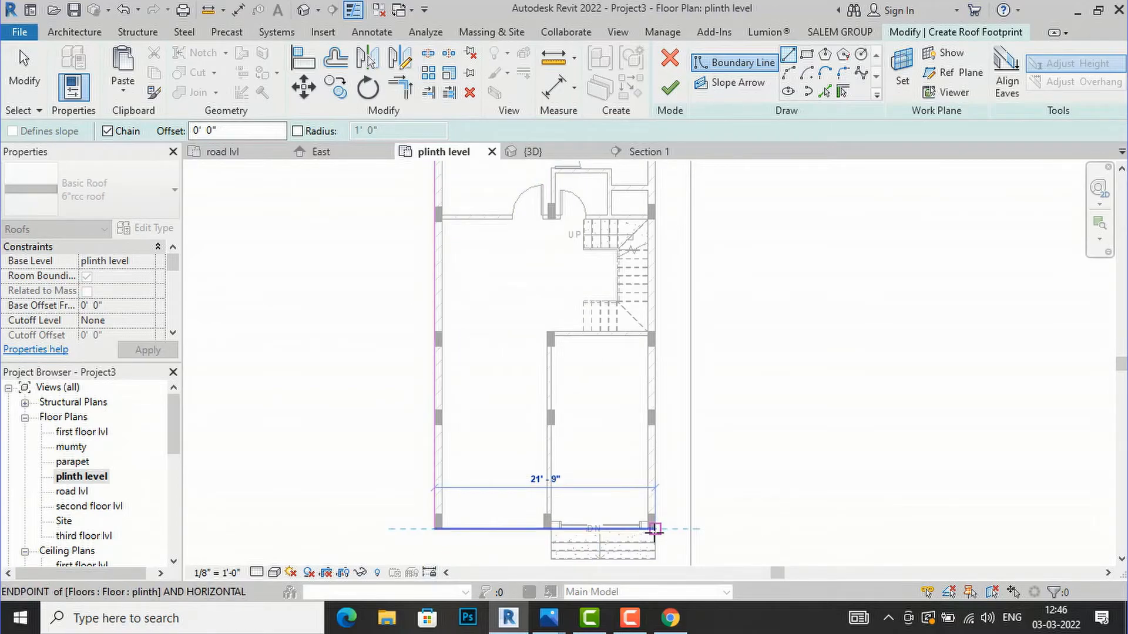
{"action": "left_click", "coordinate": [653, 528]}
{"action": "scroll", "coordinate": [652, 522], "scroll_direction": "down", "scroll_amount": 3}
{"action": "scroll", "coordinate": [660, 225], "scroll_direction": "up", "scroll_amount": 3}
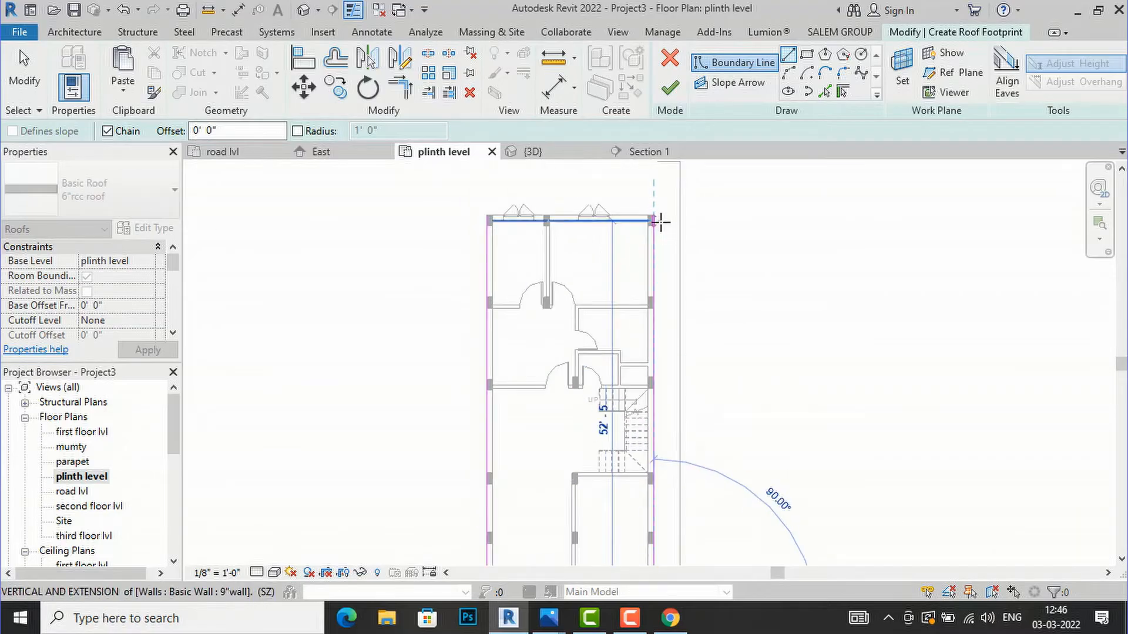
{"action": "left_click", "coordinate": [659, 223]}
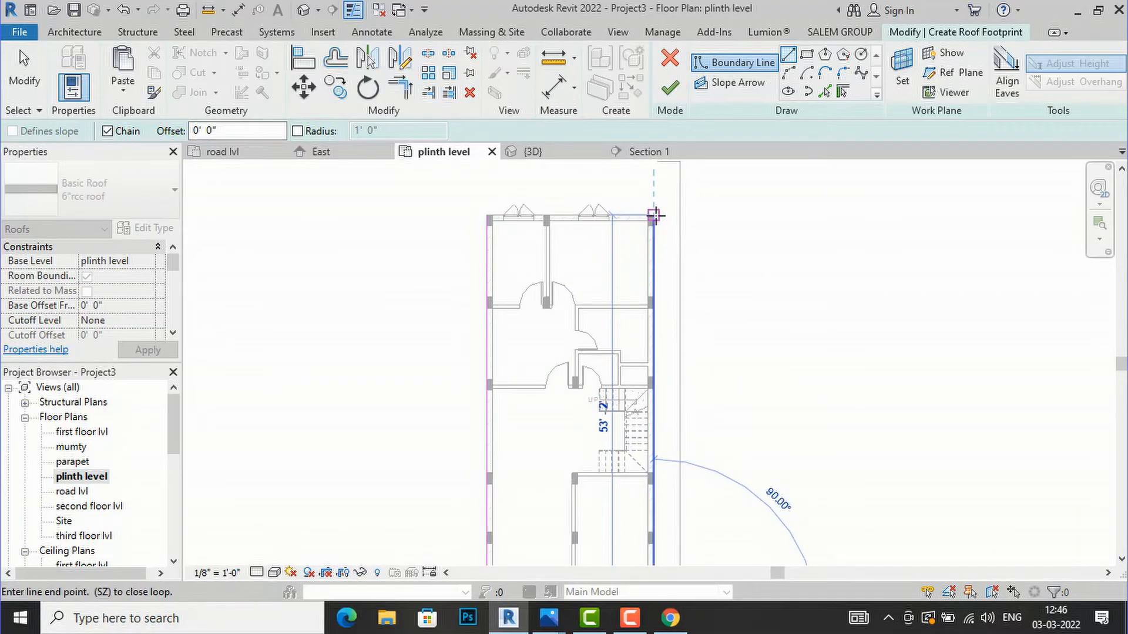
{"action": "left_click", "coordinate": [488, 216]}
{"action": "key", "text": "Escape"}
{"action": "key", "text": "Escape"}
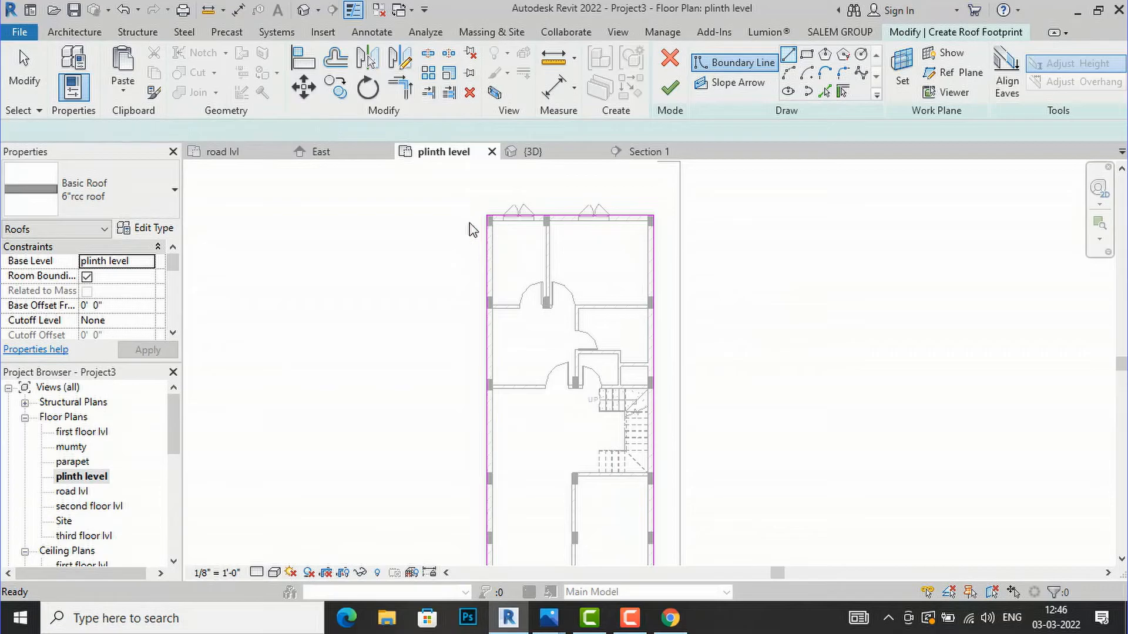
Move the rear roof boundary line outward beyond the rear wall and the front line about 5'-6" beyond the front wall.
{"action": "scroll", "coordinate": [393, 257], "scroll_direction": "down", "scroll_amount": 1}
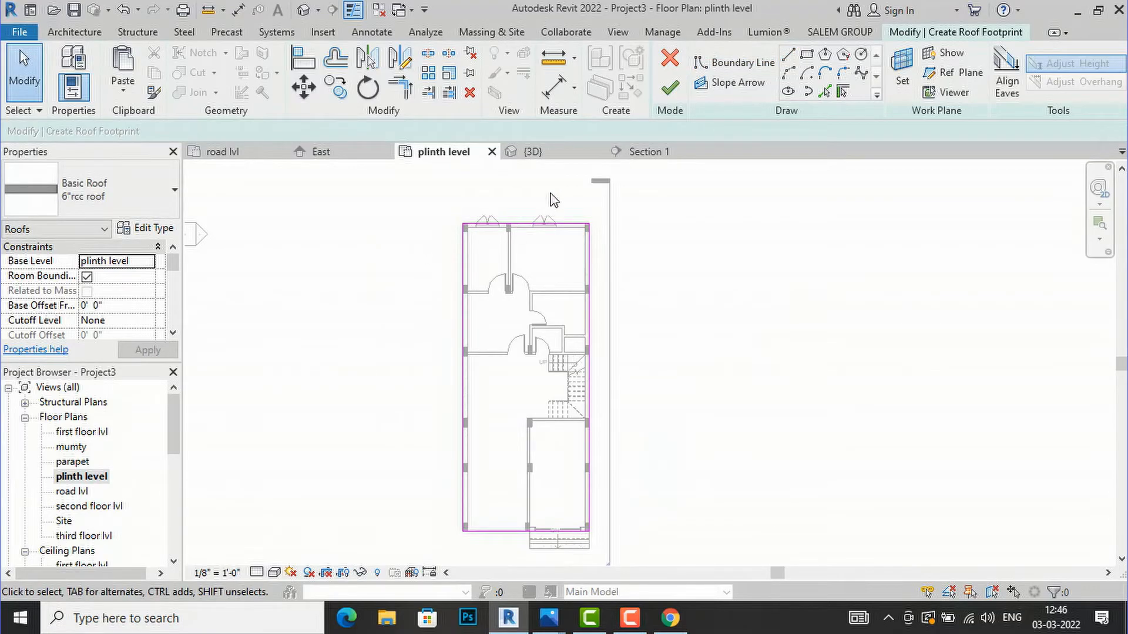
{"action": "scroll", "coordinate": [550, 205], "scroll_direction": "up", "scroll_amount": 3}
{"action": "mouse_move", "coordinate": [581, 265]}
{"action": "left_mouse_down"}
{"action": "mouse_move", "coordinate": [561, 222]}
{"action": "mouse_move", "coordinate": [607, 221]}
{"action": "left_mouse_up"}
{"action": "scroll", "coordinate": [464, 203], "scroll_direction": "down", "scroll_amount": 4}
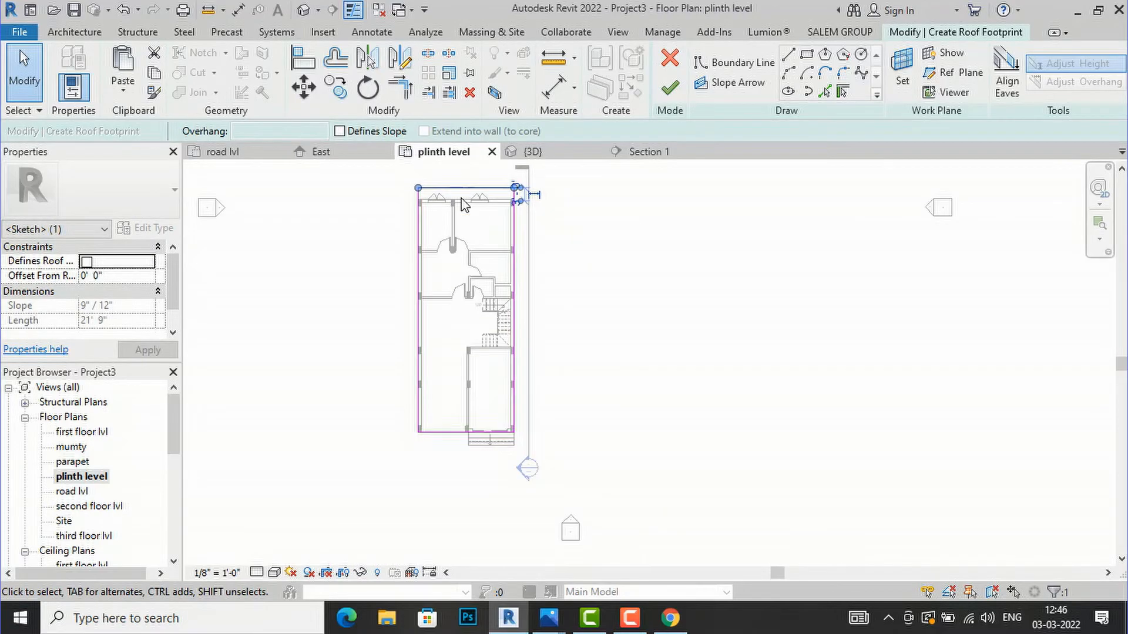
{"action": "scroll", "coordinate": [457, 453], "scroll_direction": "up", "scroll_amount": 3}
{"action": "left_click_drag", "start_coordinate": [428, 416], "coordinate": [427, 457]}
{"action": "scroll", "coordinate": [457, 428], "scroll_direction": "up", "scroll_amount": 2}
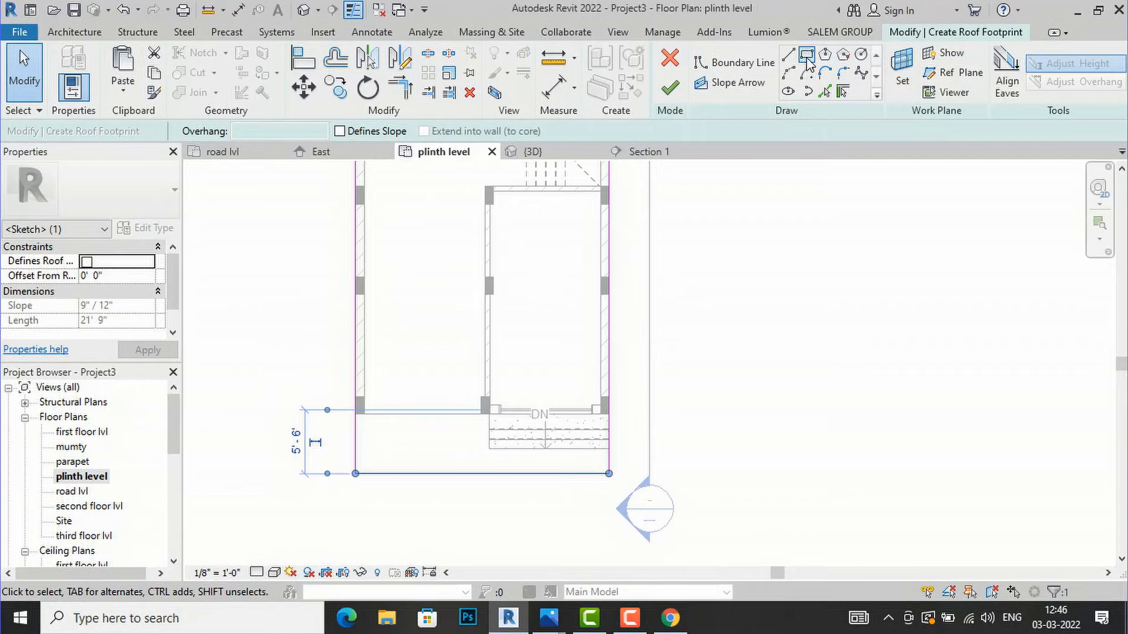
Sketch a rectangular opening 0'-9" wide and 3'-6" long in the front overhang, near its left end.
{"action": "left_click", "coordinate": [807, 59]}
{"action": "scroll", "coordinate": [385, 465], "scroll_direction": "up", "scroll_amount": 3}
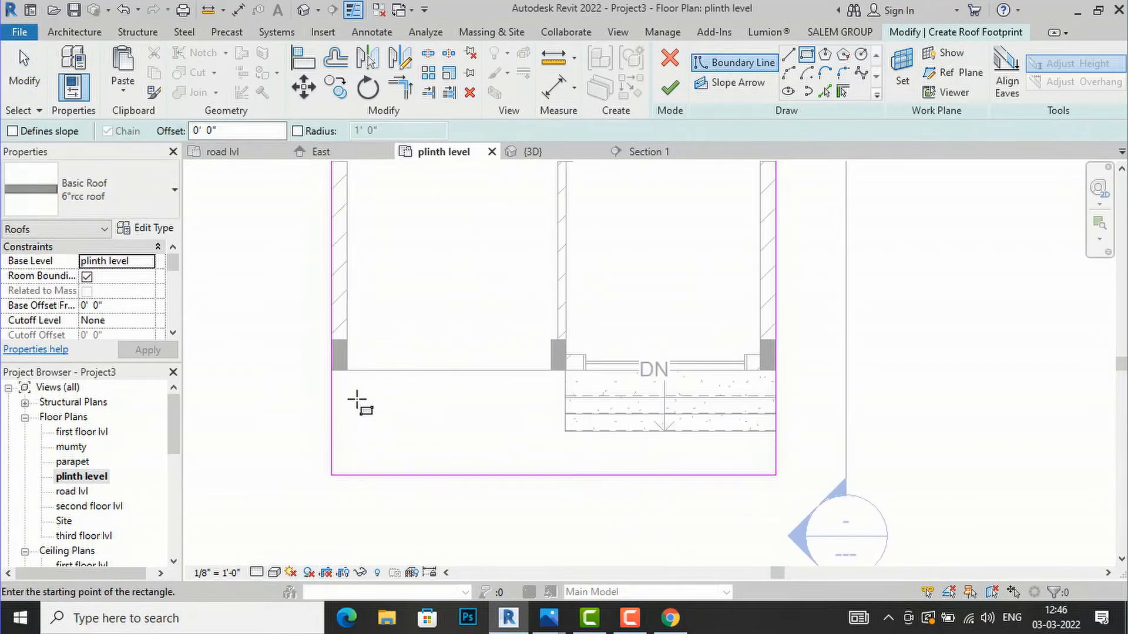
{"action": "left_click", "coordinate": [362, 389]}
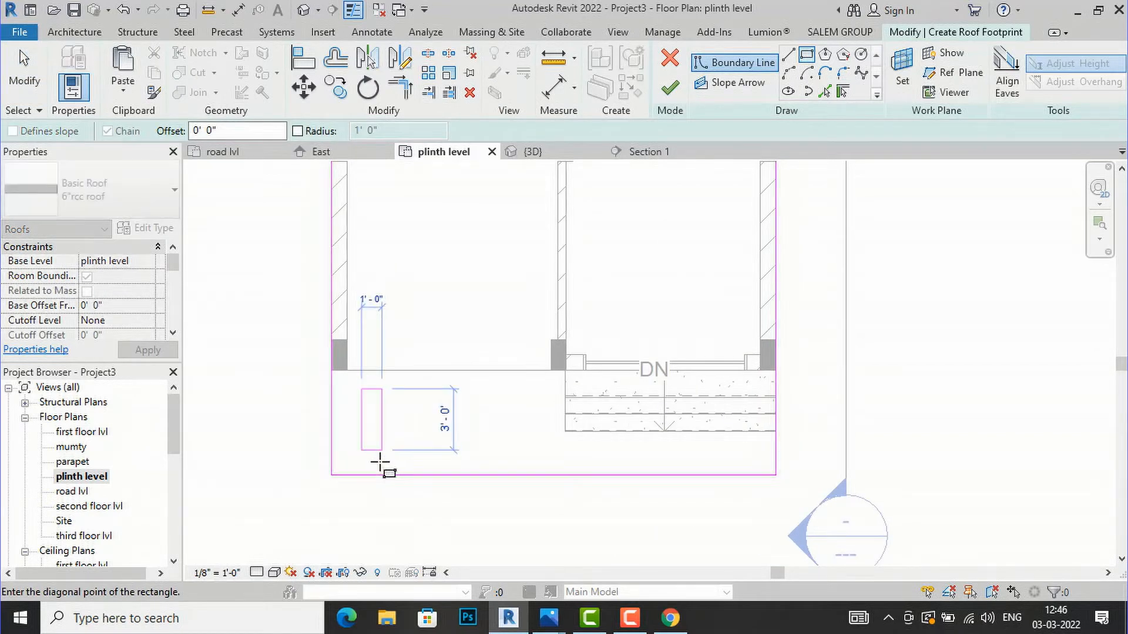
{"action": "scroll", "coordinate": [378, 461], "scroll_direction": "up", "scroll_amount": 2}
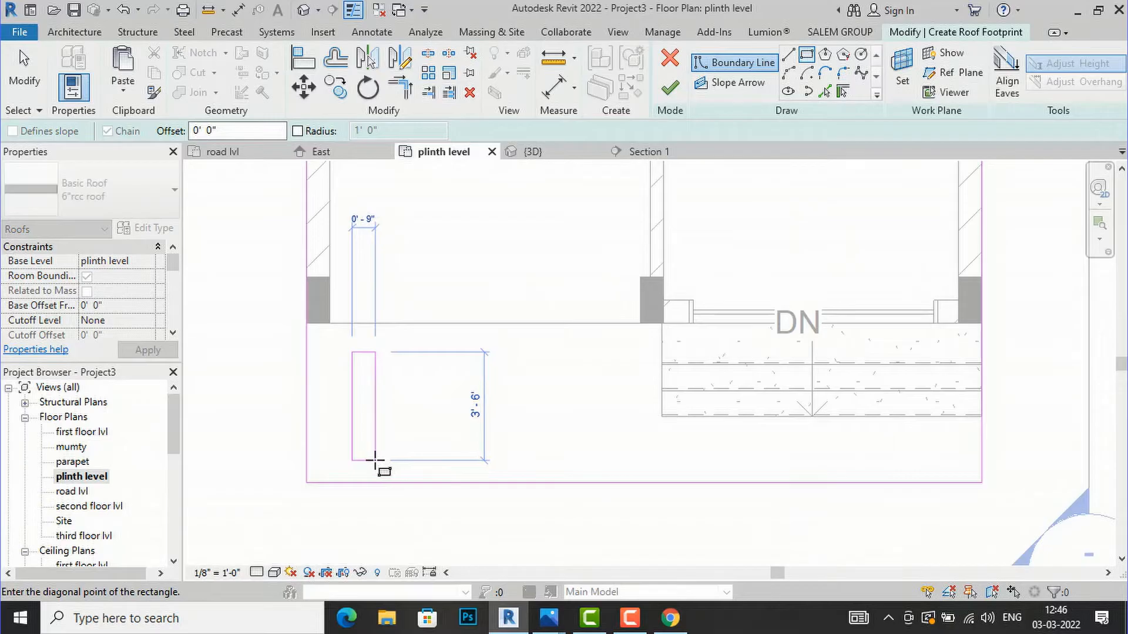
{"action": "left_click", "coordinate": [375, 461]}
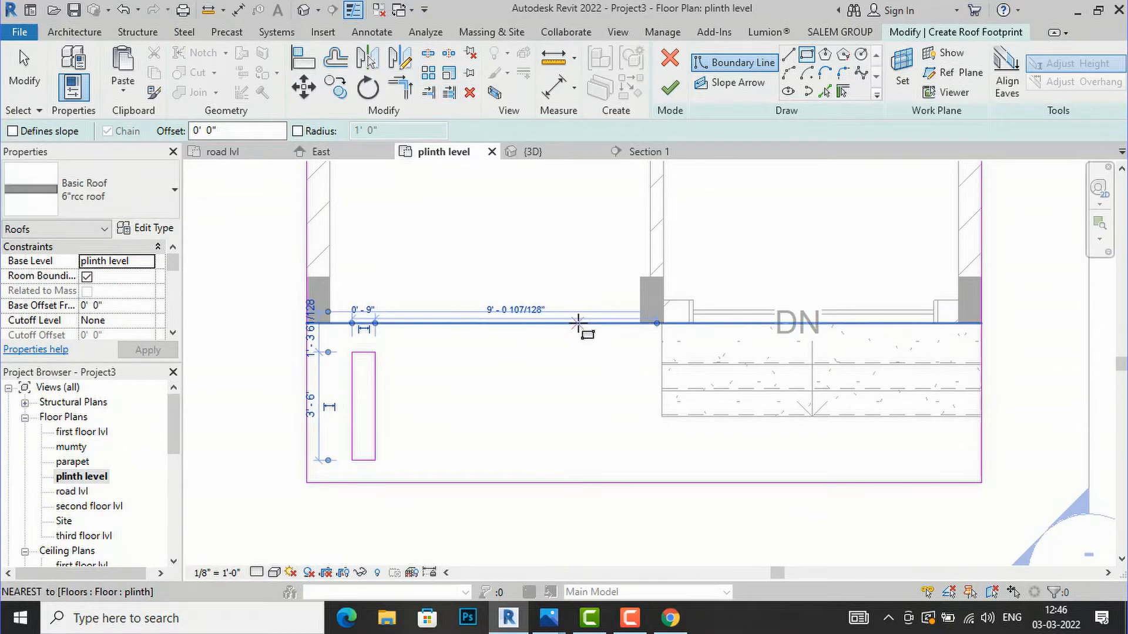
Copy the rectangular opening seven times in a row across the front overhang, spaced 2'-6" apart.
{"action": "left_click", "coordinate": [335, 86]}
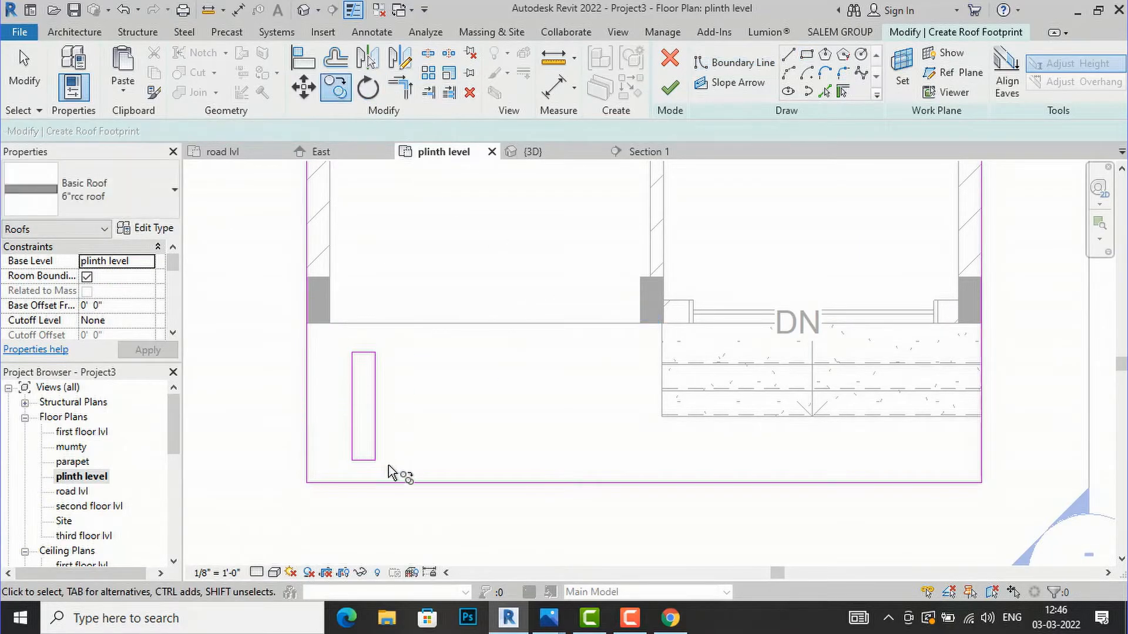
{"action": "left_click_drag", "start_coordinate": [387, 472], "coordinate": [344, 346]}
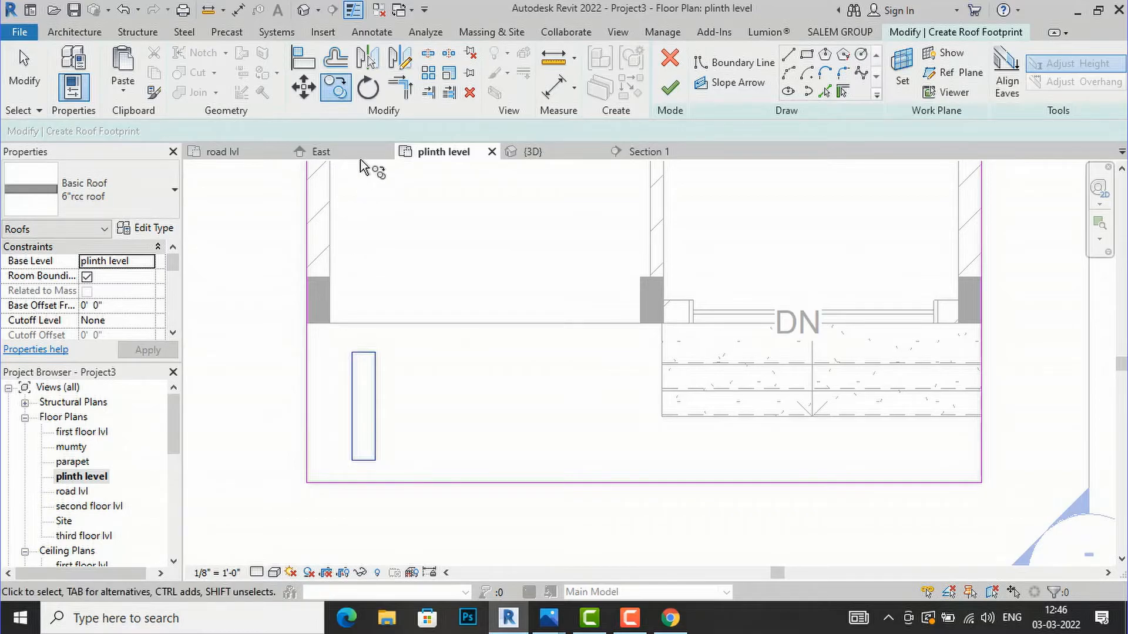
{"action": "left_click", "coordinate": [351, 86]}
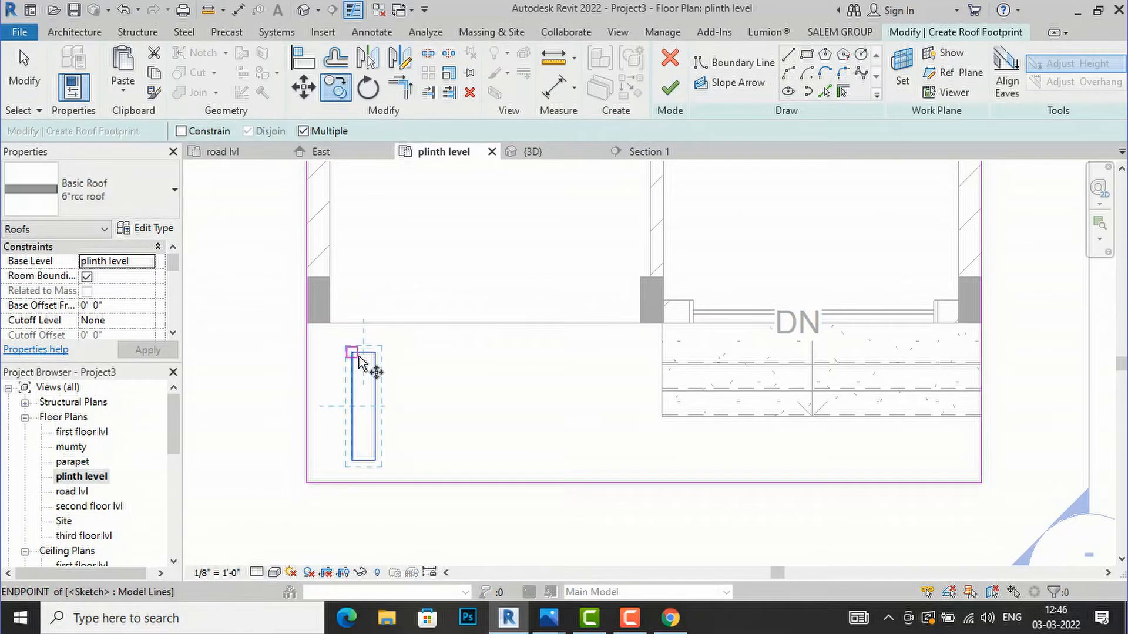
{"action": "left_click", "coordinate": [365, 353]}
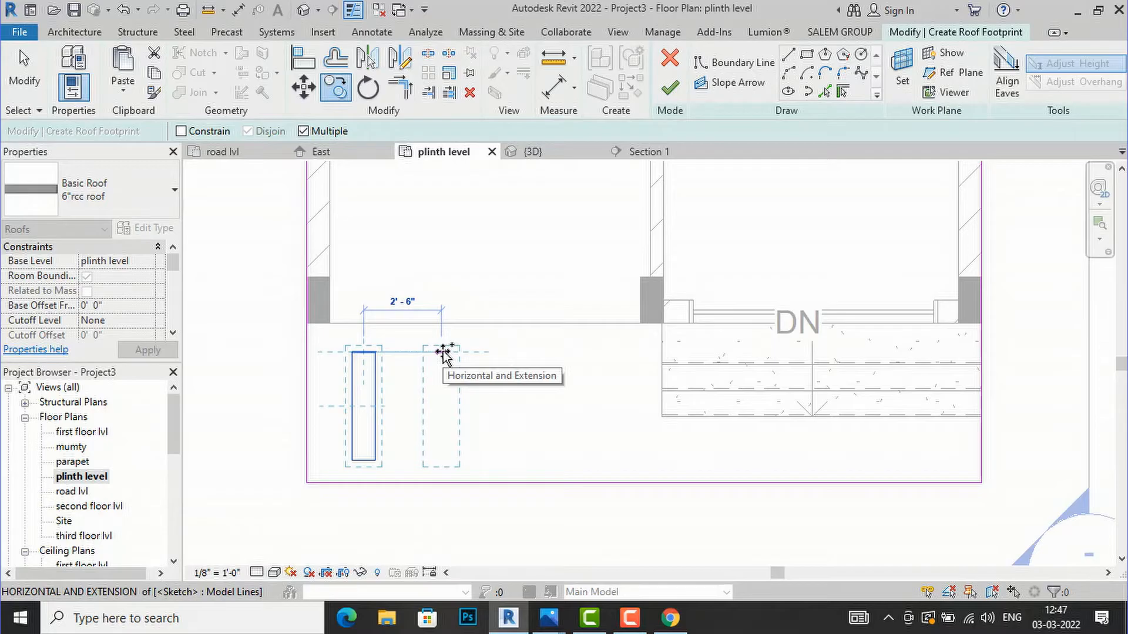
{"action": "left_click", "coordinate": [444, 352]}
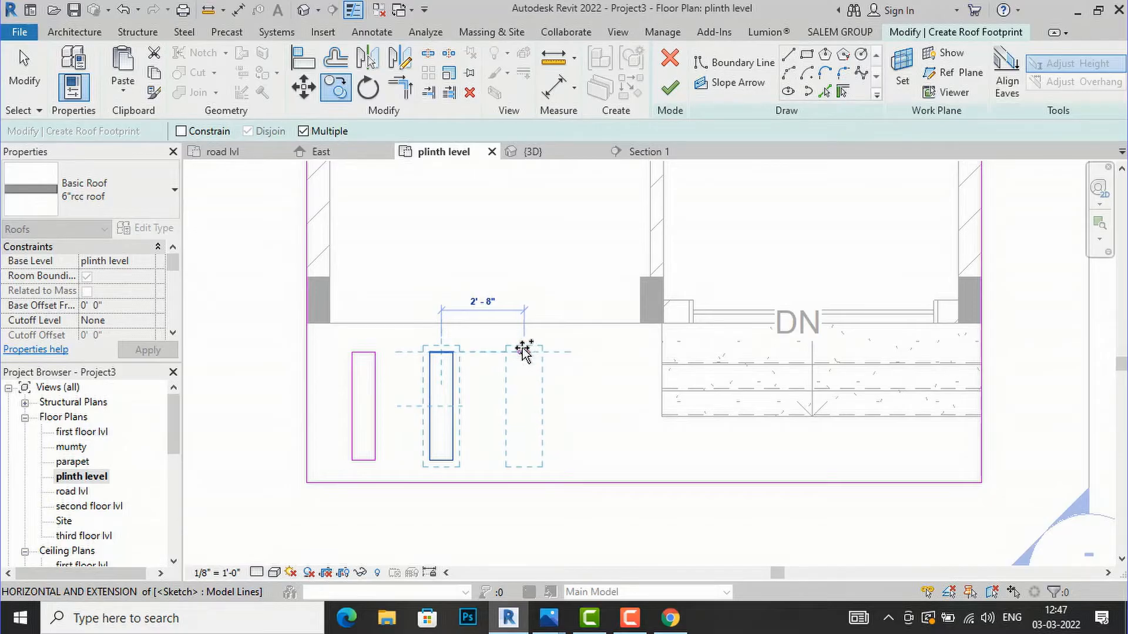
{"action": "scroll", "coordinate": [522, 351], "scroll_direction": "up", "scroll_amount": 1}
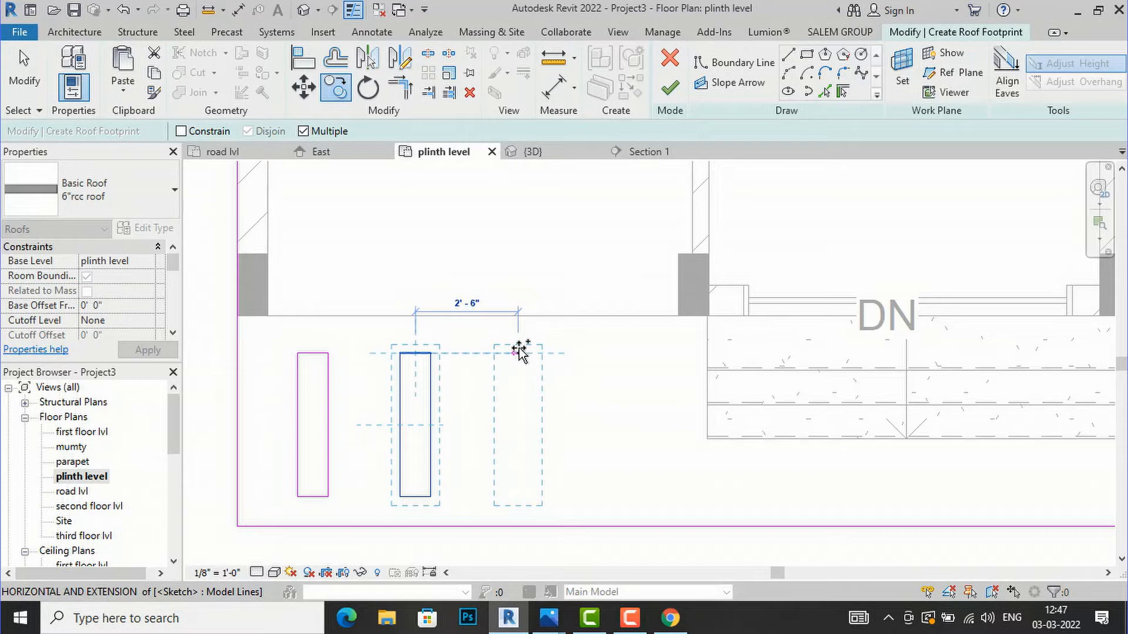
{"action": "left_click", "coordinate": [518, 351]}
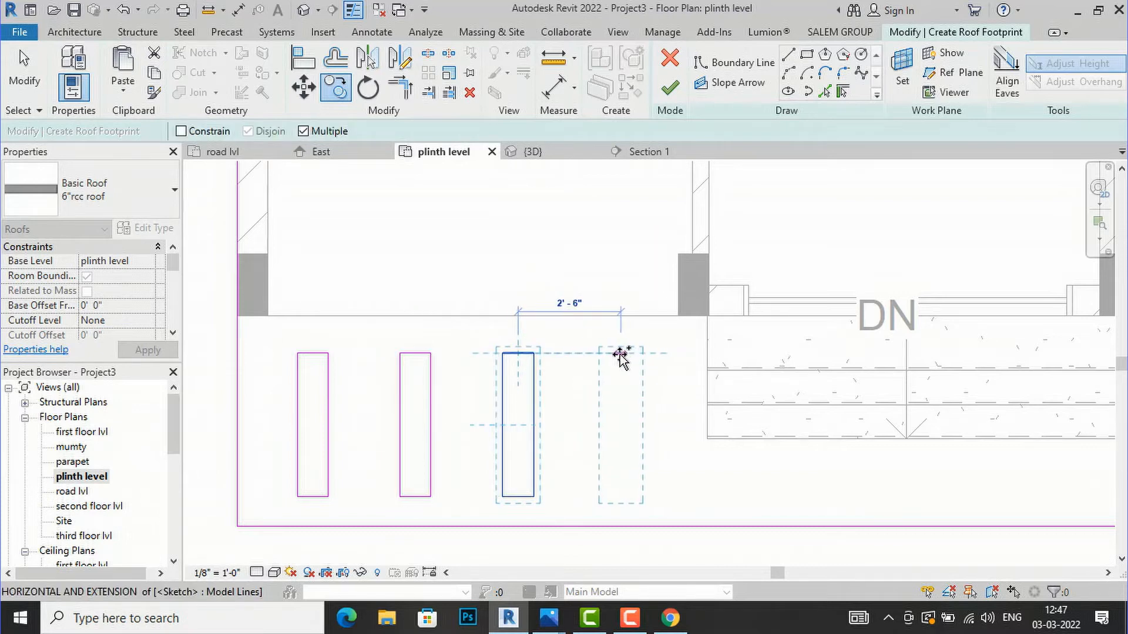
{"action": "left_click", "coordinate": [621, 353]}
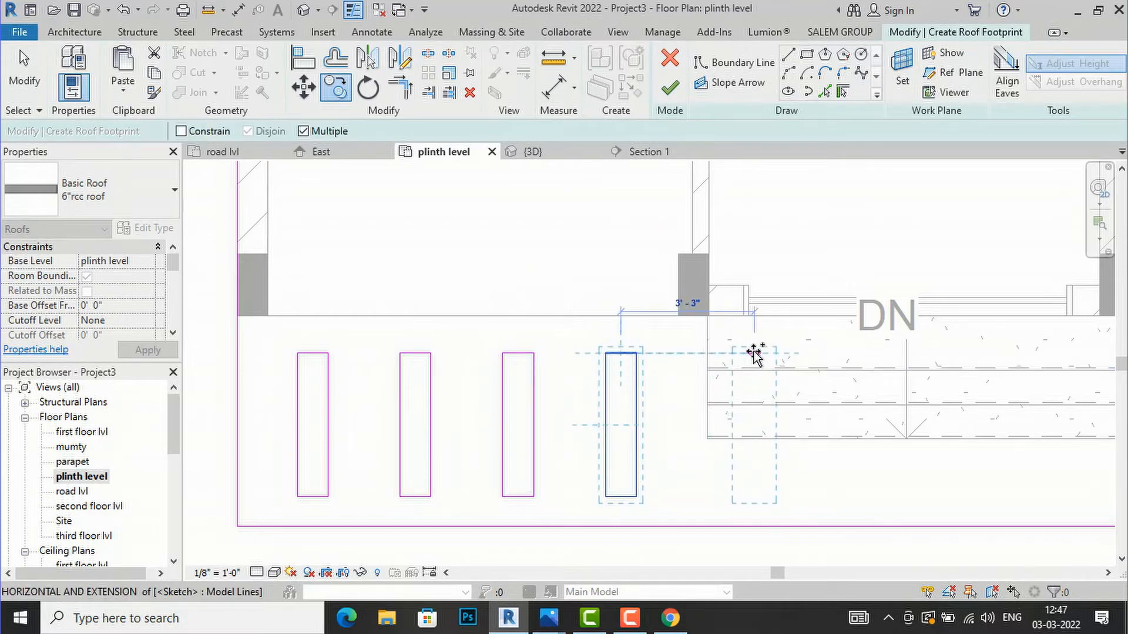
{"action": "left_click", "coordinate": [726, 353]}
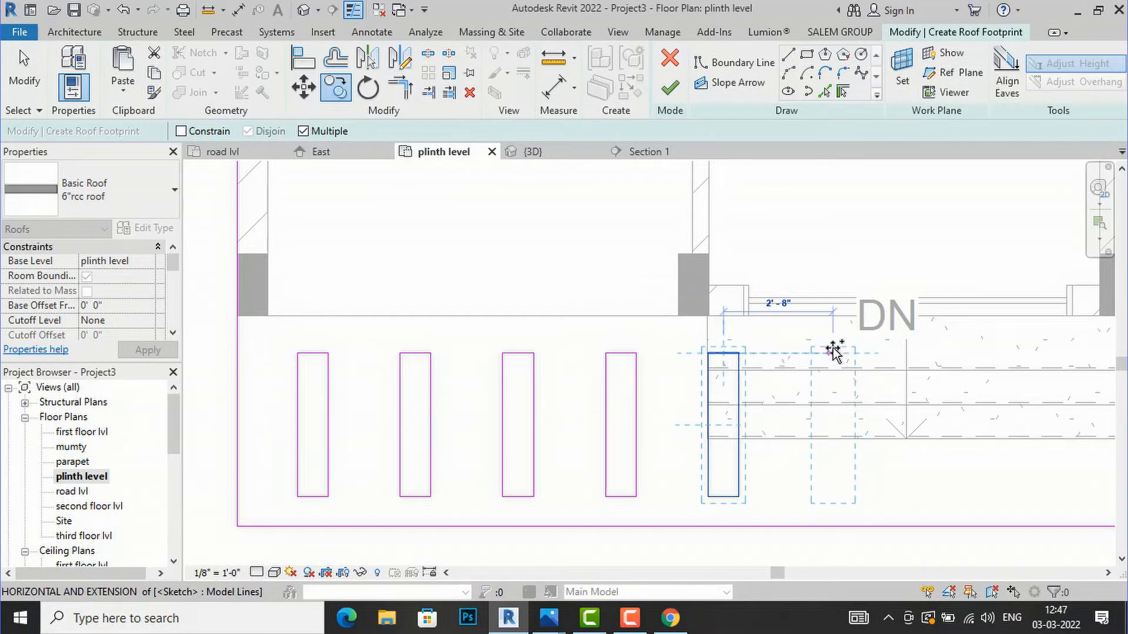
{"action": "left_click", "coordinate": [831, 351]}
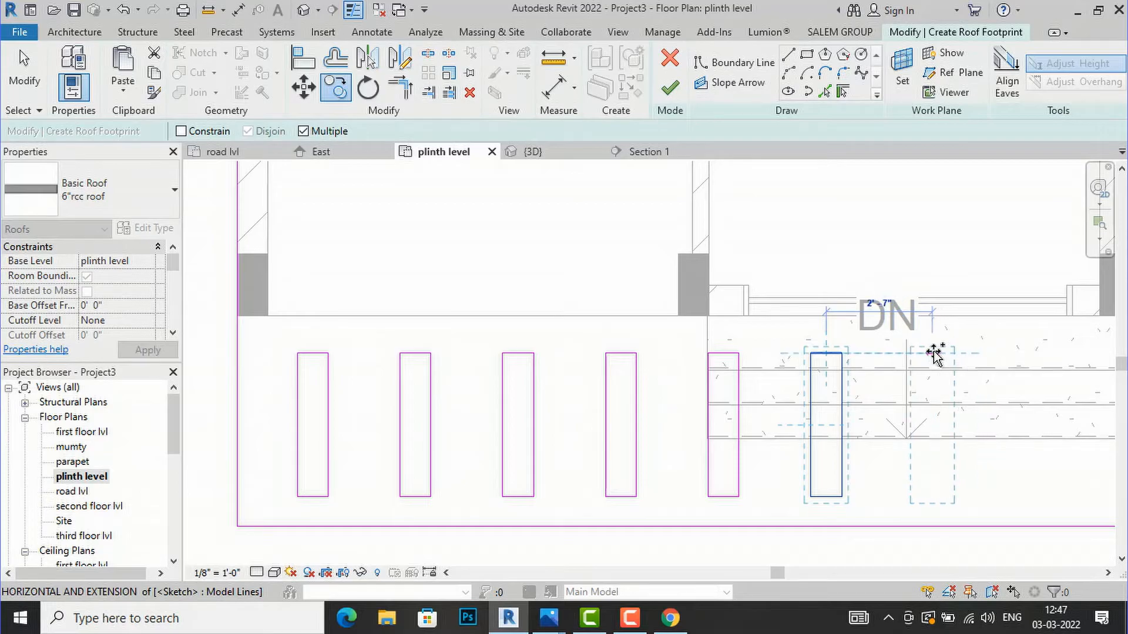
{"action": "left_click", "coordinate": [934, 353]}
{"action": "scroll", "coordinate": [734, 354], "scroll_direction": "down", "scroll_amount": 2}
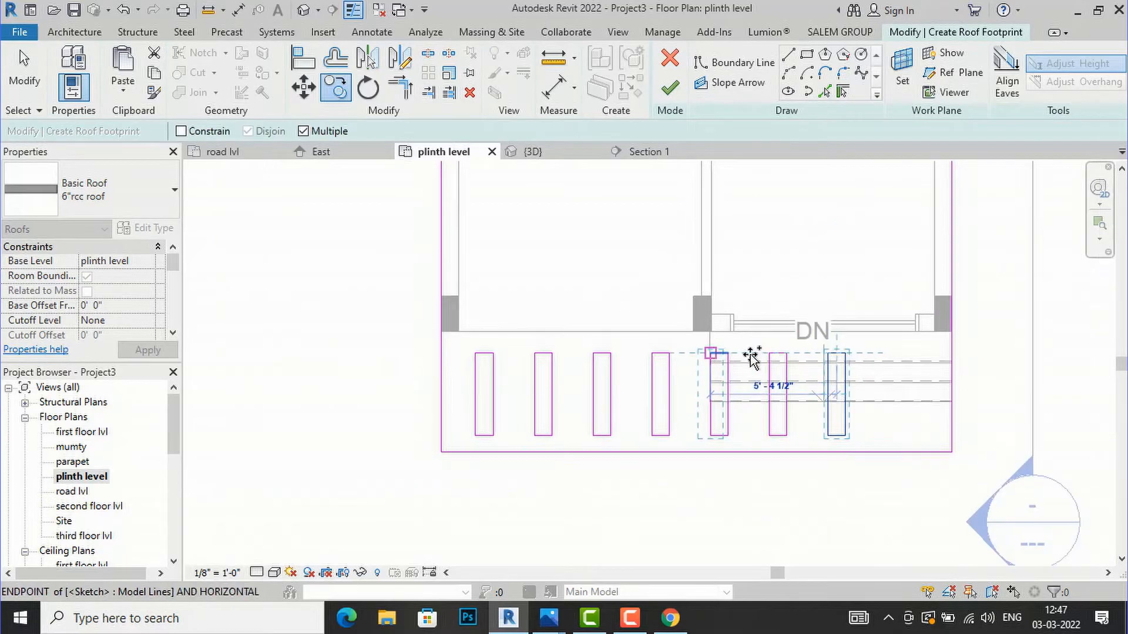
{"action": "scroll", "coordinate": [894, 351], "scroll_direction": "up", "scroll_amount": 1}
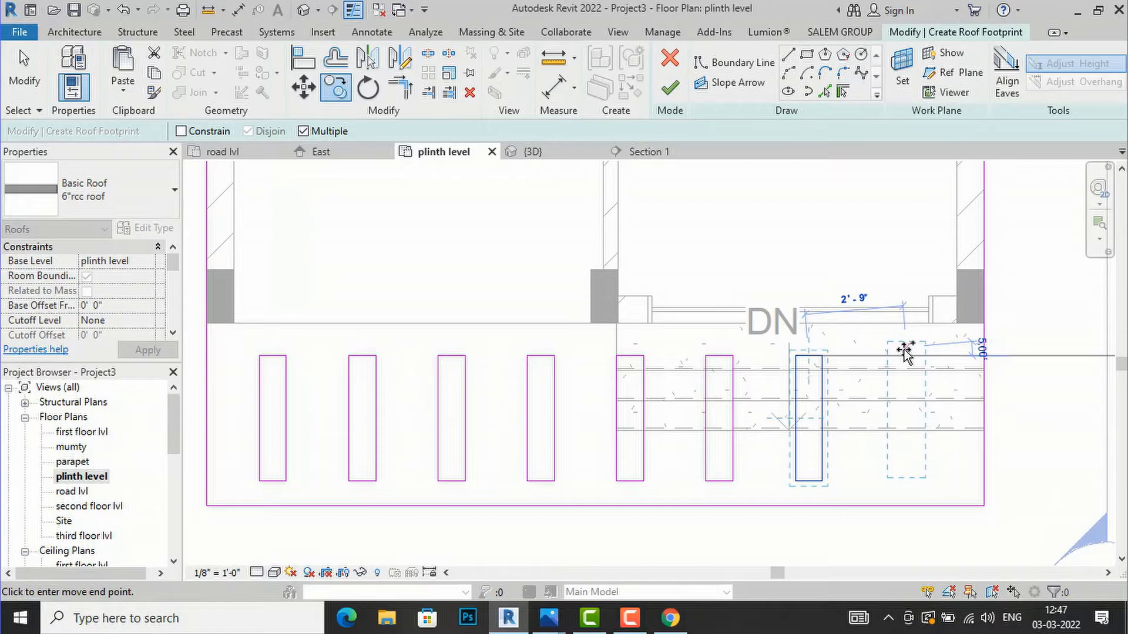
{"action": "left_click", "coordinate": [899, 356]}
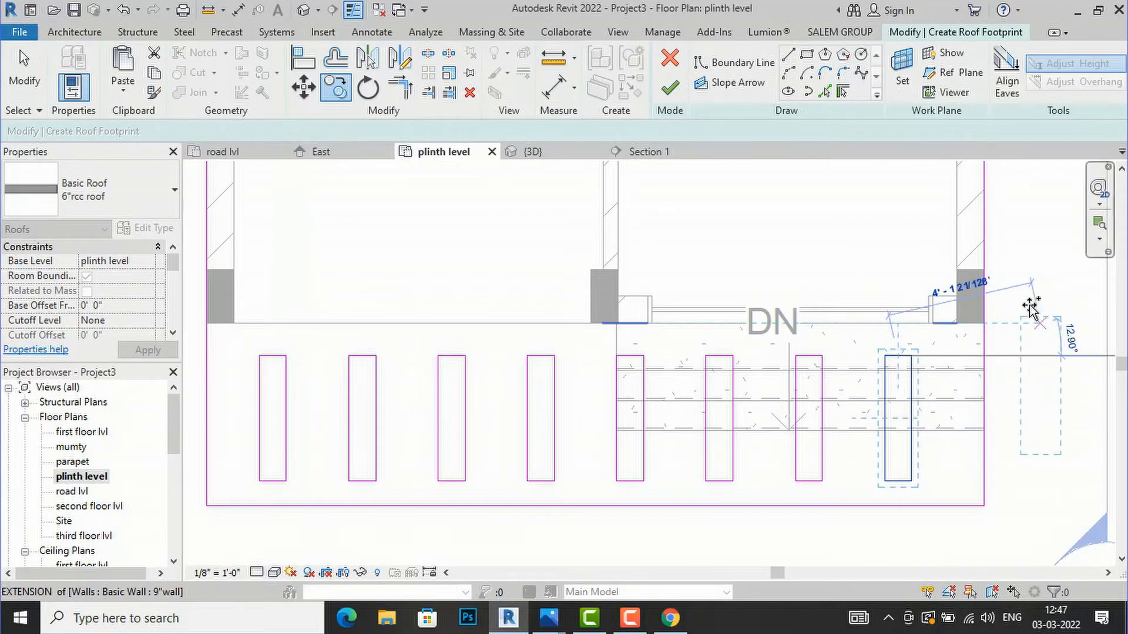
{"action": "key", "text": "Escape"}
Finish the roof footprint sketch and attach the highlighted walls to the roof.
{"action": "left_click", "coordinate": [678, 95]}
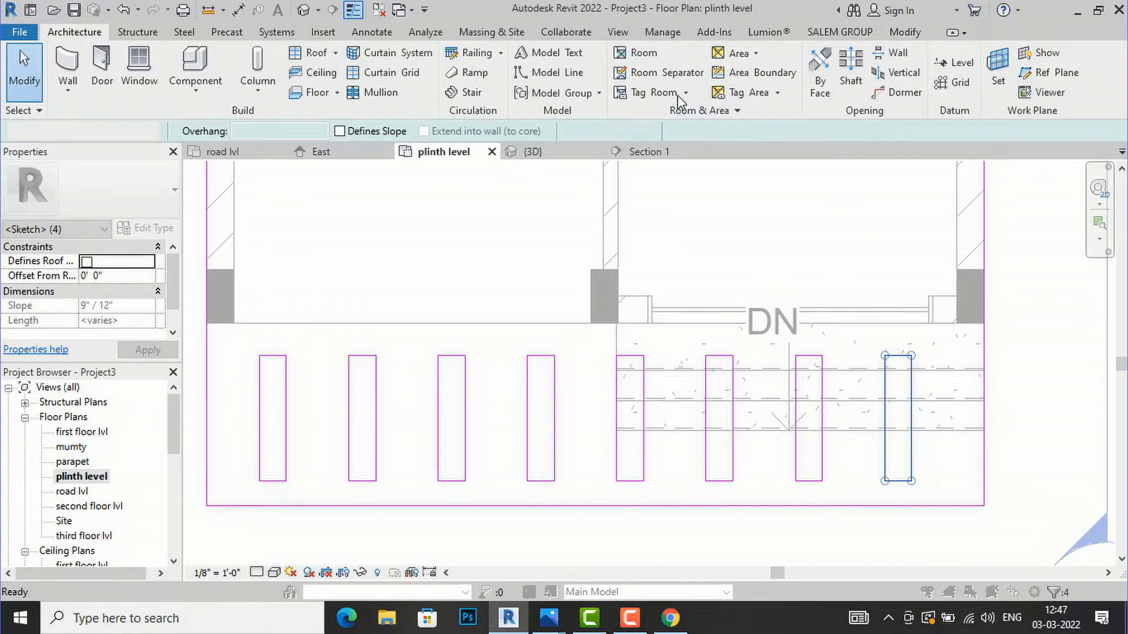
{"action": "left_click", "coordinate": [612, 311]}
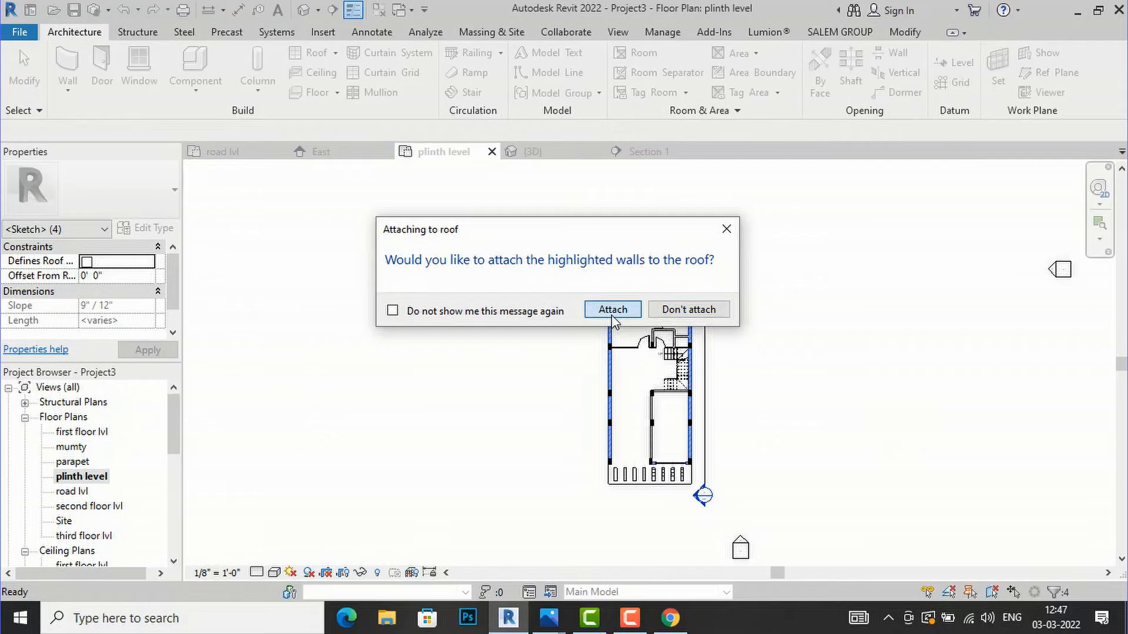
{"action": "key", "text": "Escape"}
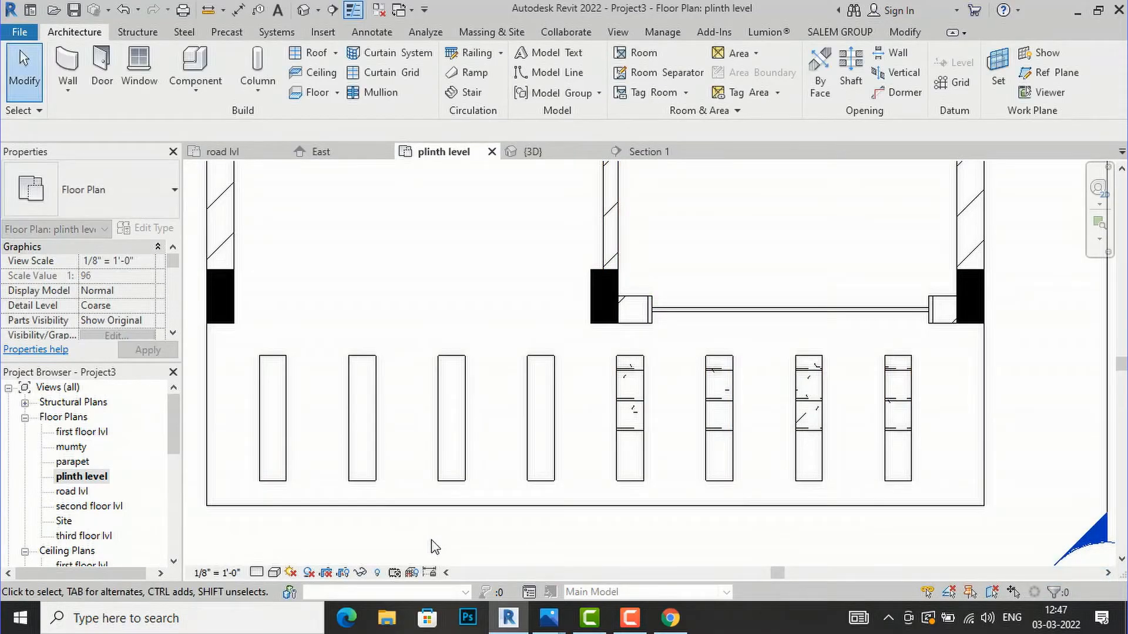
In the 3D view, set the 6" RCC roof slab's base level to first floor lvl and apply it.
{"action": "scroll", "coordinate": [463, 514], "scroll_direction": "down", "scroll_amount": 6}
{"action": "scroll", "coordinate": [535, 529], "scroll_direction": "down", "scroll_amount": 1}
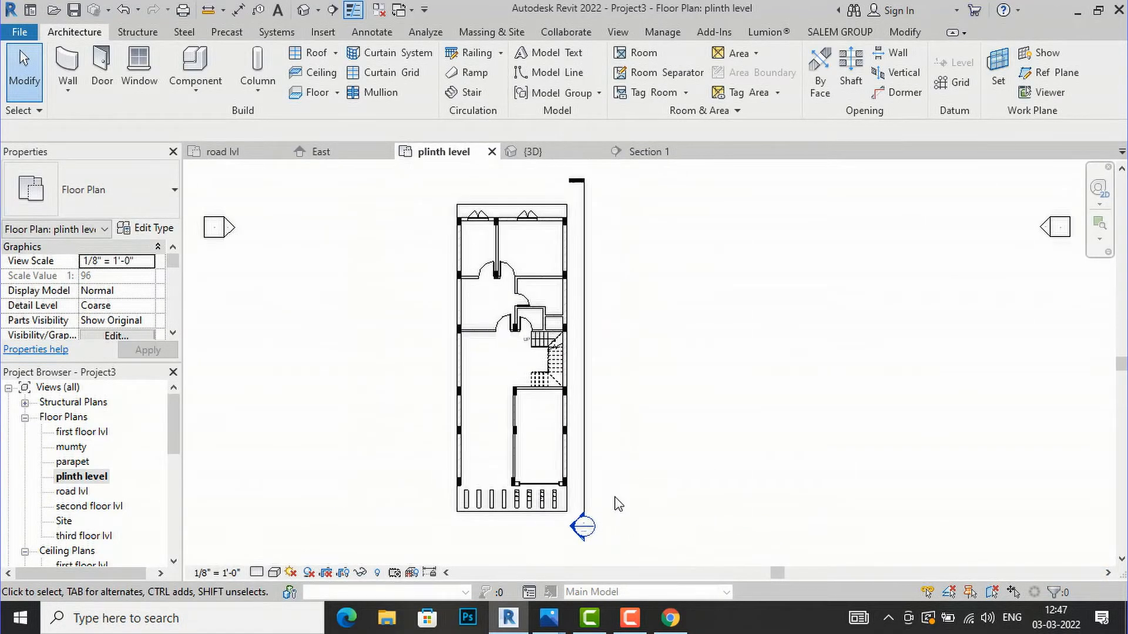
{"action": "left_click", "coordinate": [617, 32]}
{"action": "left_click", "coordinate": [468, 64]}
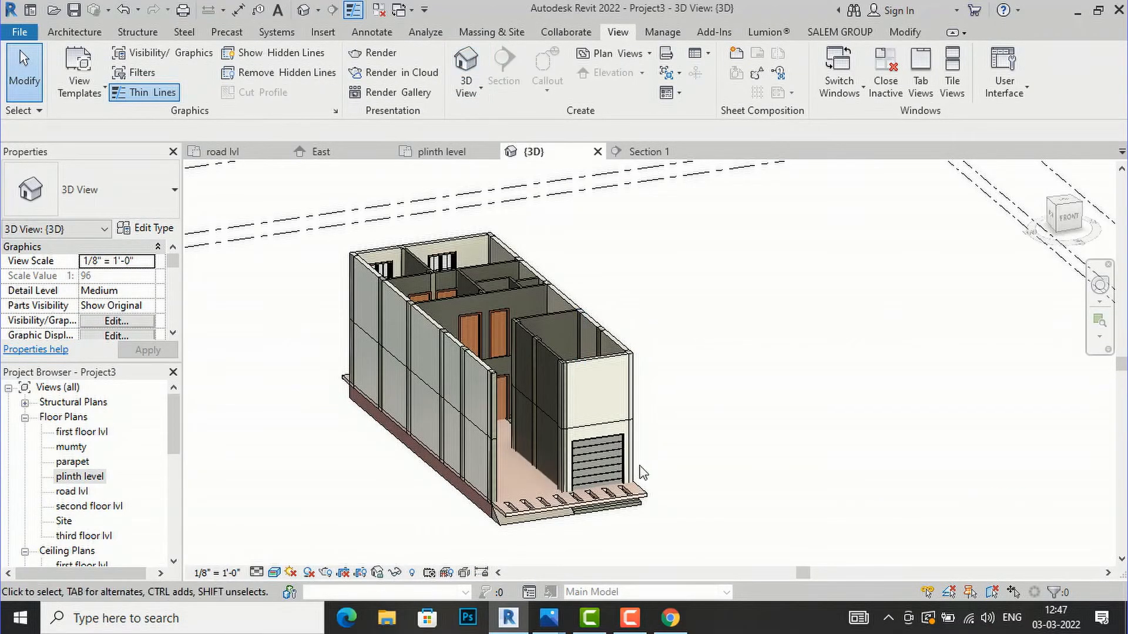
{"action": "scroll", "coordinate": [587, 532], "scroll_direction": "up", "scroll_amount": 3}
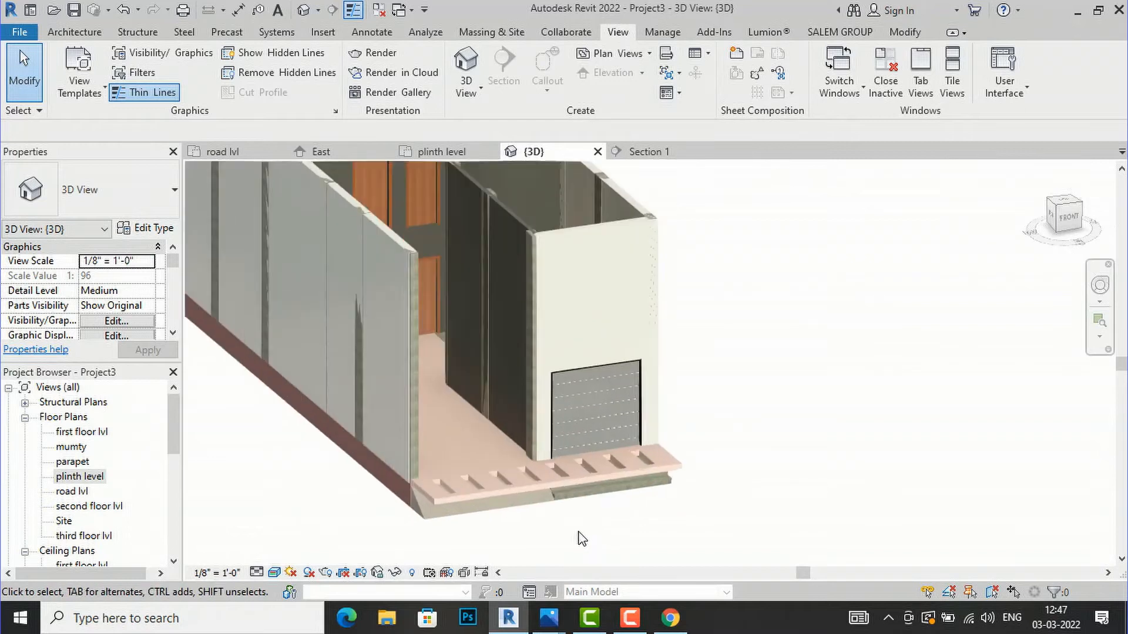
{"action": "left_click", "coordinate": [622, 472]}
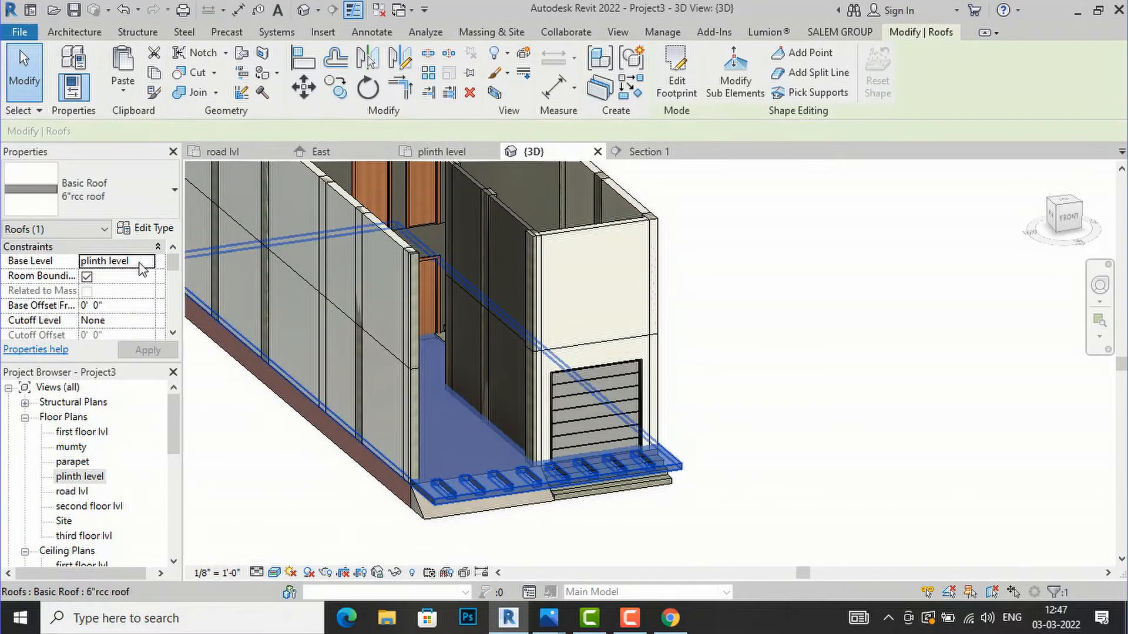
{"action": "left_click", "coordinate": [143, 264]}
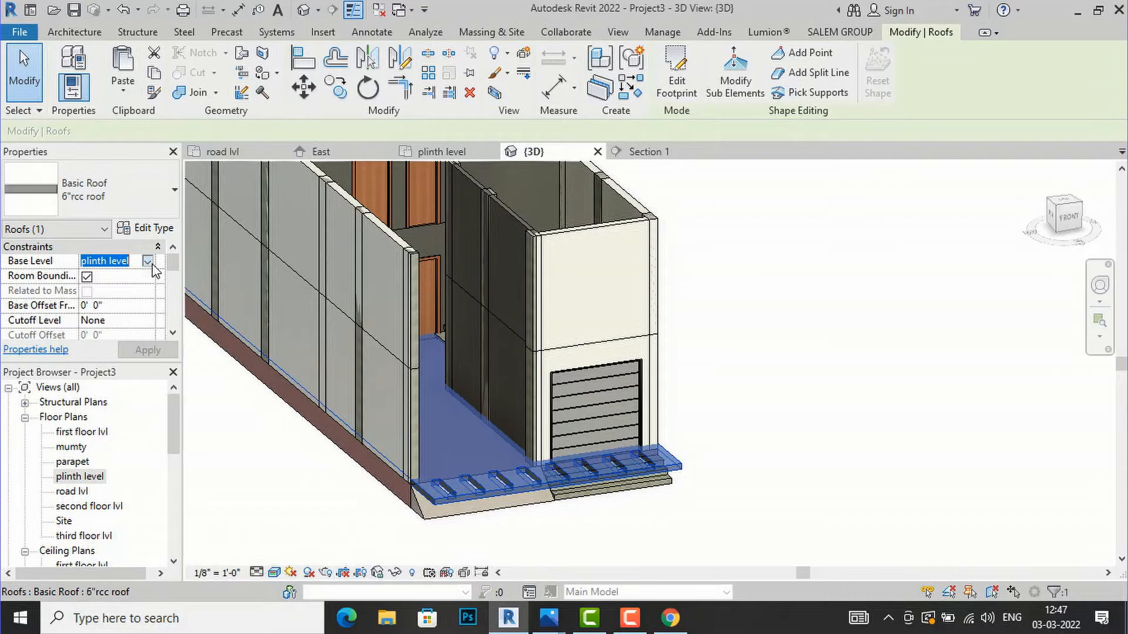
{"action": "left_click", "coordinate": [147, 262]}
{"action": "left_click", "coordinate": [111, 301]}
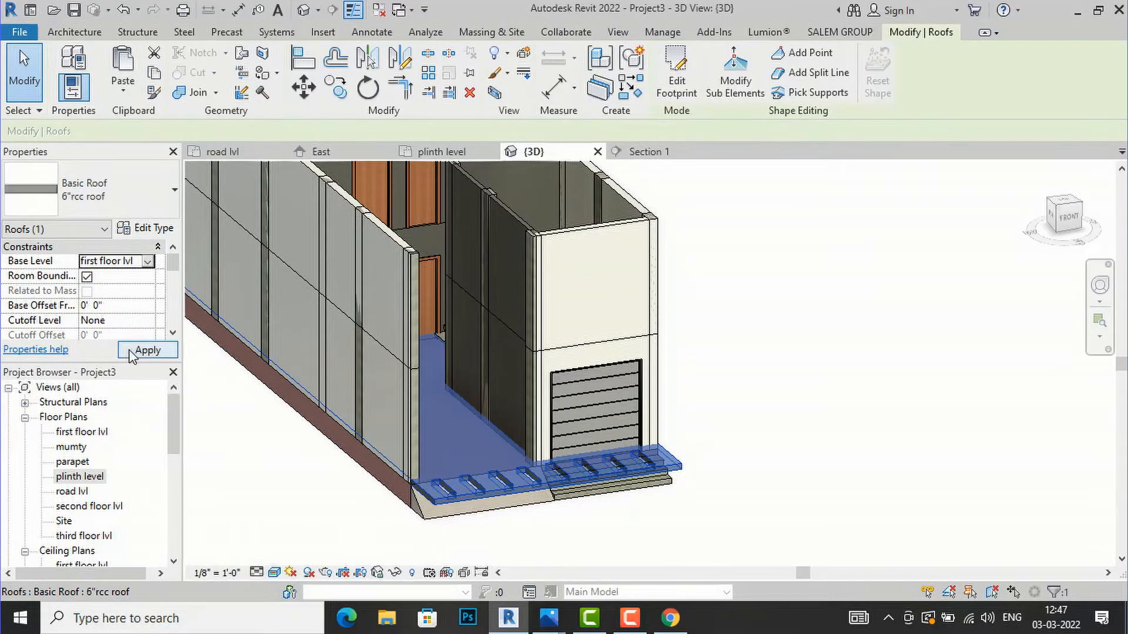
{"action": "left_click", "coordinate": [147, 350]}
{"action": "left_click", "coordinate": [768, 430]}
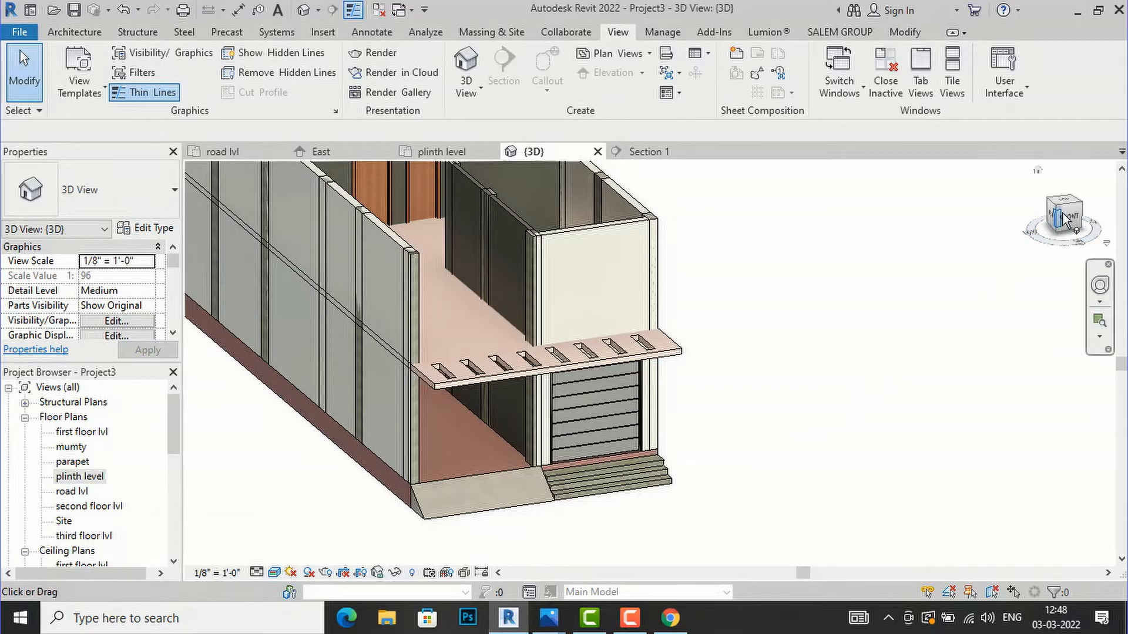
{"action": "mouse_move", "coordinate": [1066, 216]}
{"action": "left_mouse_down"}
{"action": "mouse_move", "coordinate": [1082, 201]}
{"action": "mouse_move", "coordinate": [1002, 247]}
{"action": "mouse_move", "coordinate": [901, 231]}
{"action": "mouse_move", "coordinate": [895, 211]}
{"action": "mouse_move", "coordinate": [969, 239]}
{"action": "mouse_move", "coordinate": [999, 235]}
{"action": "mouse_move", "coordinate": [1005, 217]}
{"action": "mouse_move", "coordinate": [987, 248]}
{"action": "mouse_move", "coordinate": [816, 301]}
{"action": "left_mouse_up"}
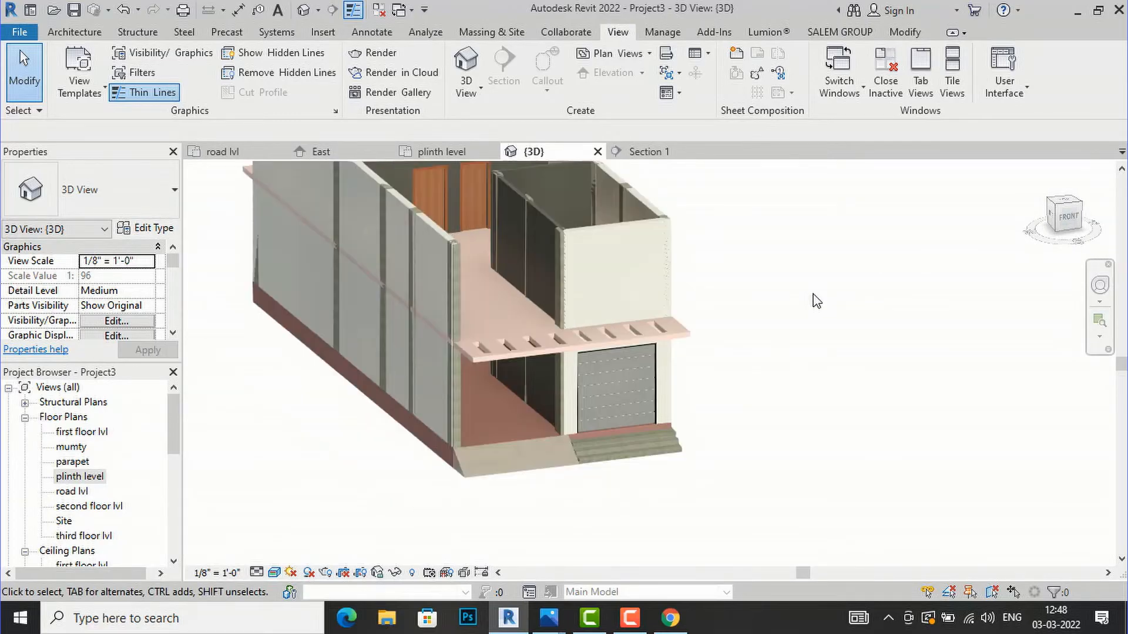
{"action": "scroll", "coordinate": [397, 454], "scroll_direction": "down", "scroll_amount": 2}
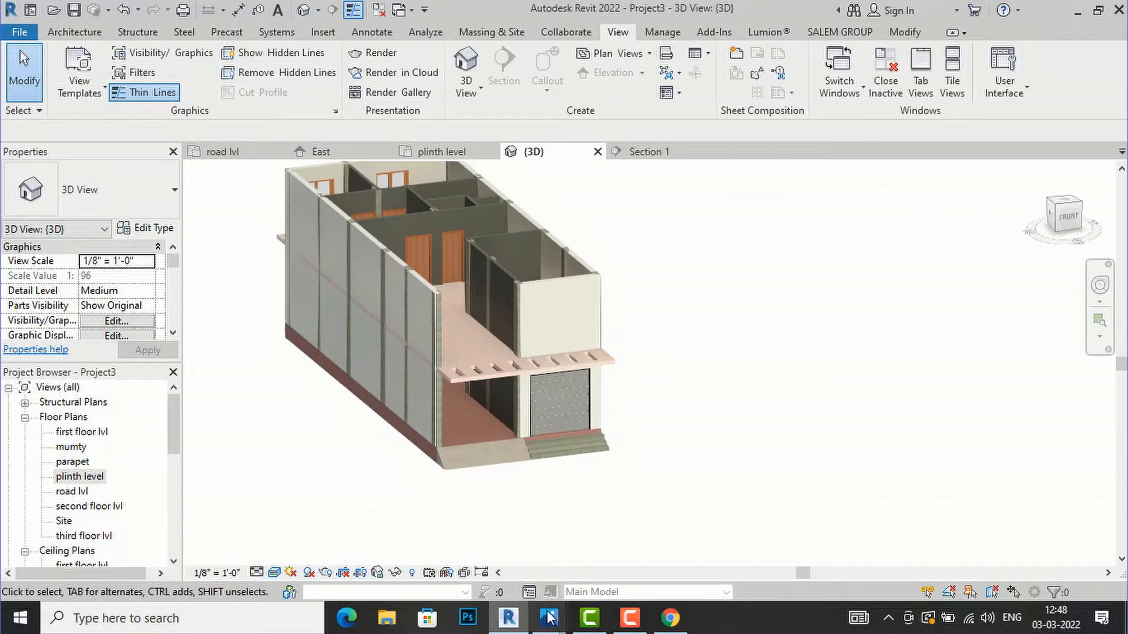
Switch to Photos and examine the first floor plan image 1.jpg, especially the balconies, shafts, staircase and room layout.
{"action": "mouse_move", "coordinate": [548, 617]}
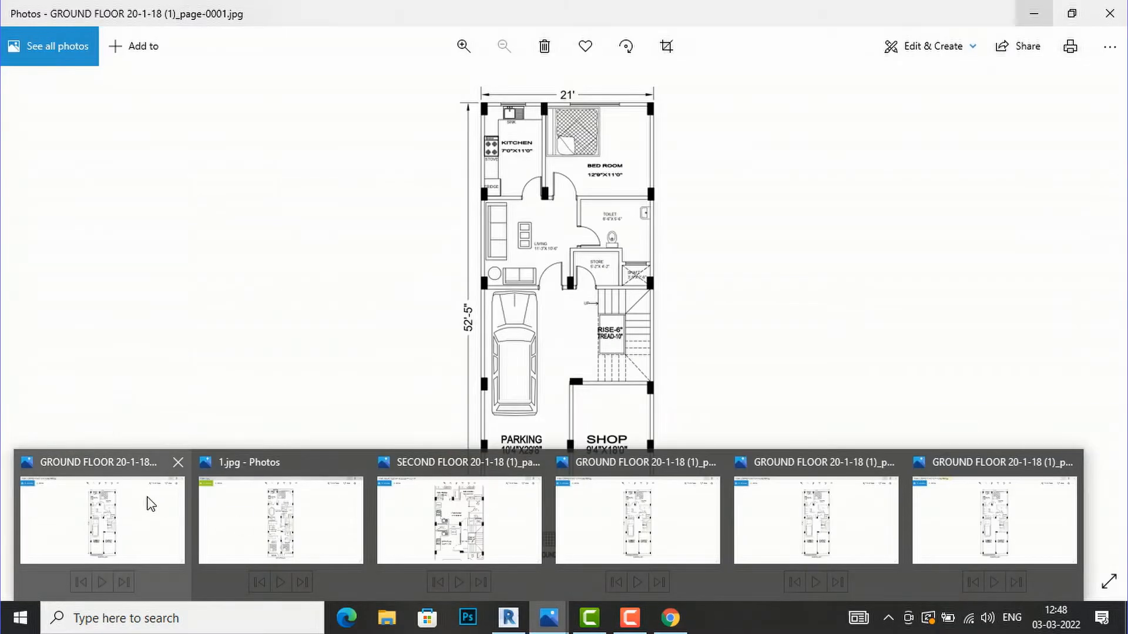
{"action": "left_click", "coordinate": [292, 503]}
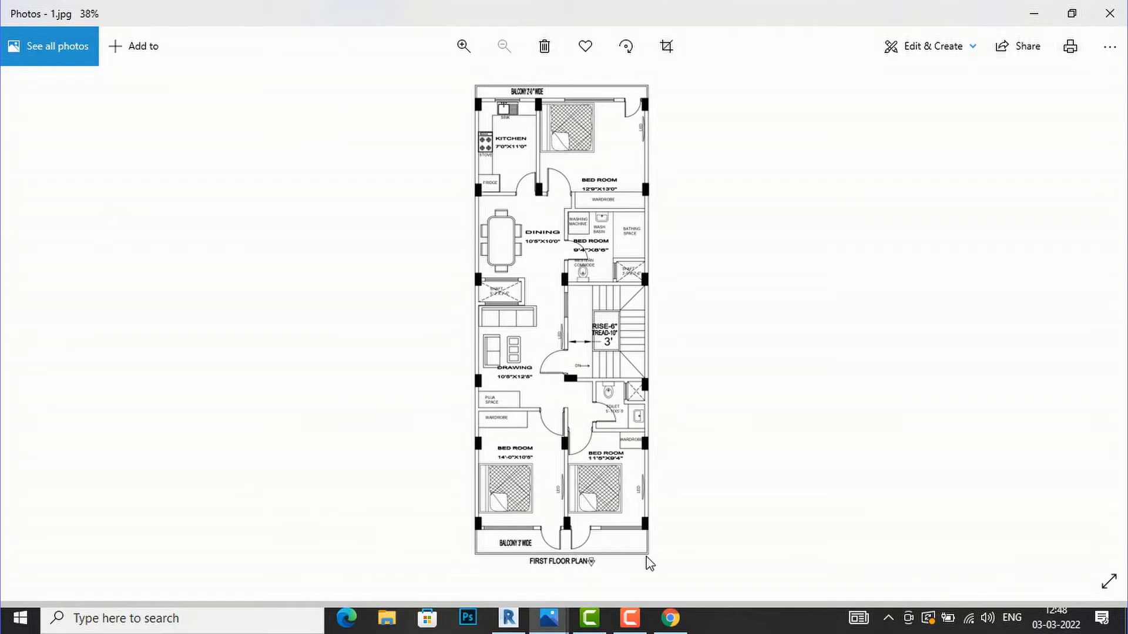
{"action": "scroll", "coordinate": [652, 555], "scroll_direction": "up", "scroll_amount": 1}
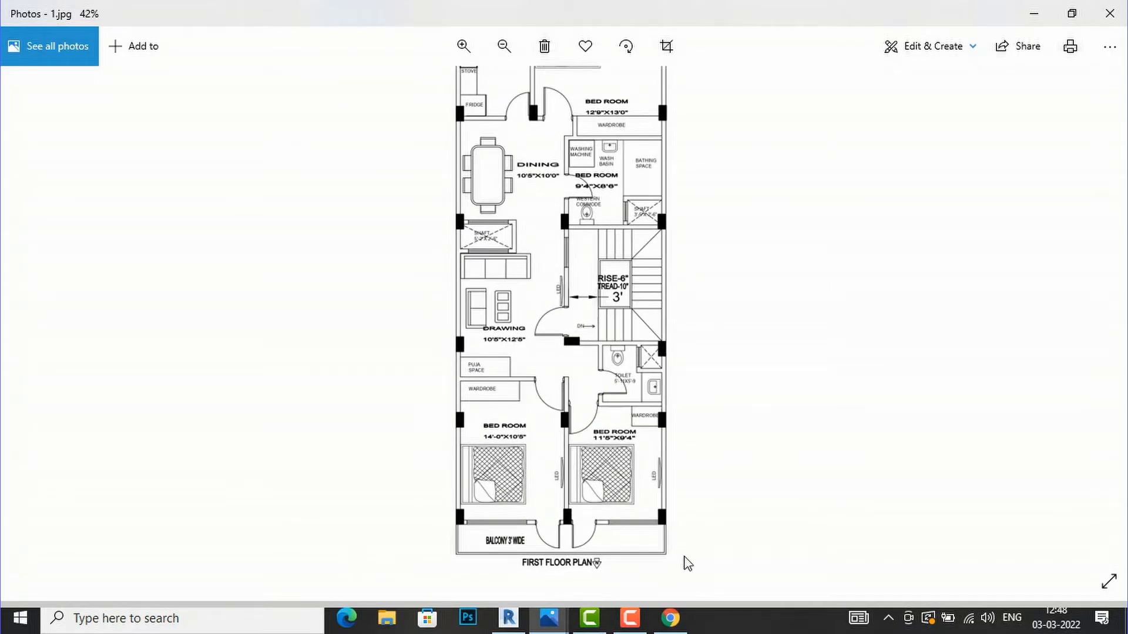
{"action": "scroll", "coordinate": [658, 489], "scroll_direction": "up", "scroll_amount": 1}
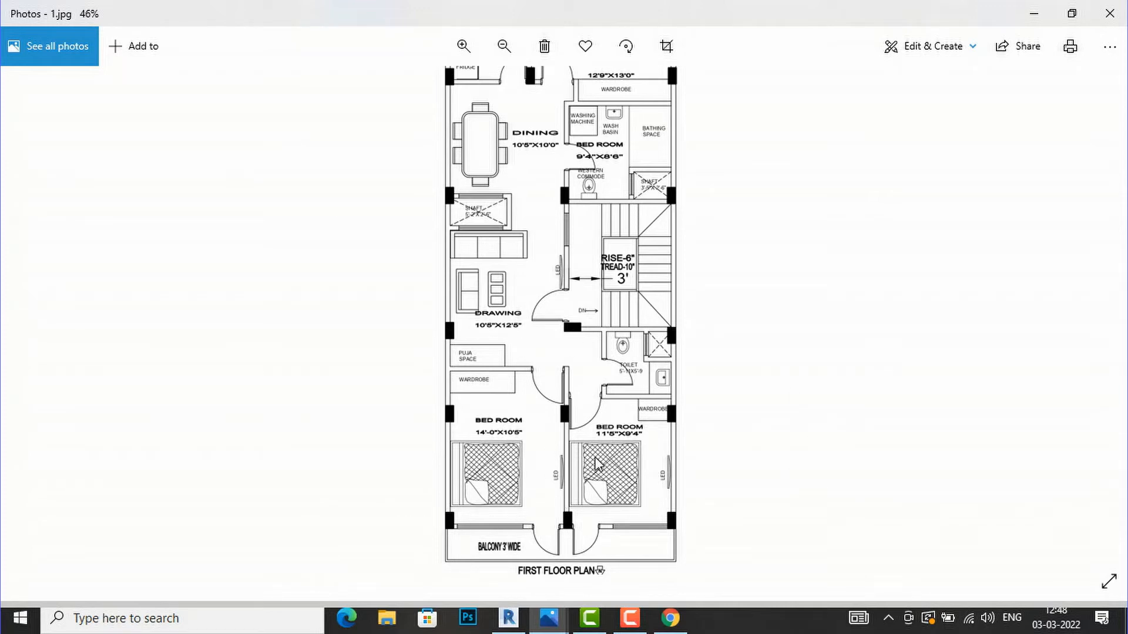
{"action": "scroll", "coordinate": [467, 457], "scroll_direction": "down", "scroll_amount": 2}
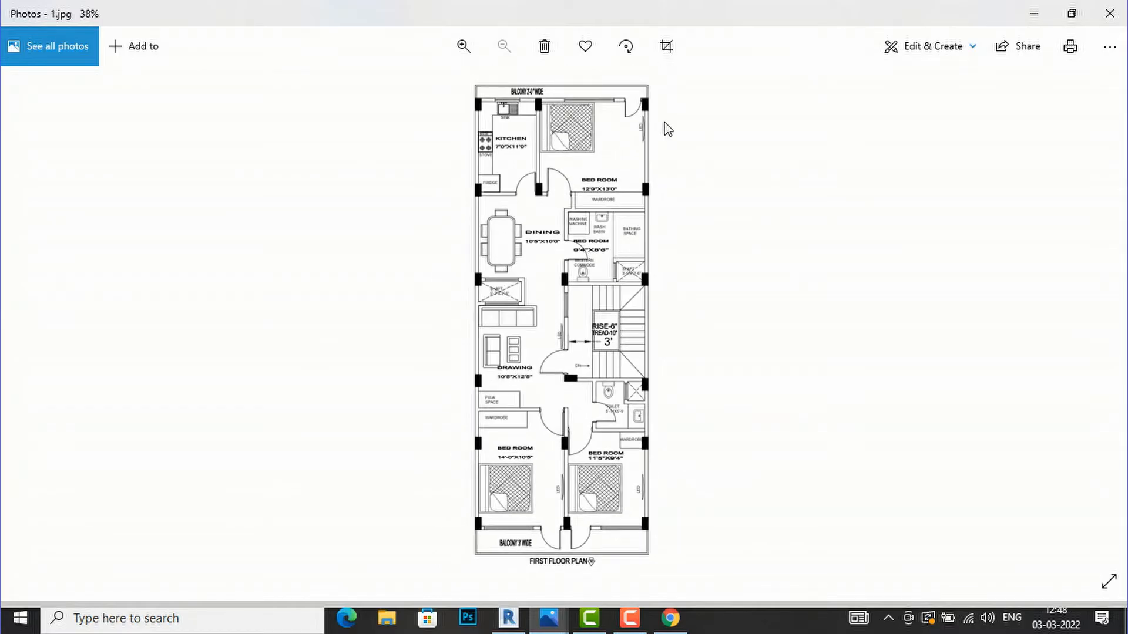
{"action": "scroll", "coordinate": [617, 191], "scroll_direction": "up", "scroll_amount": 1}
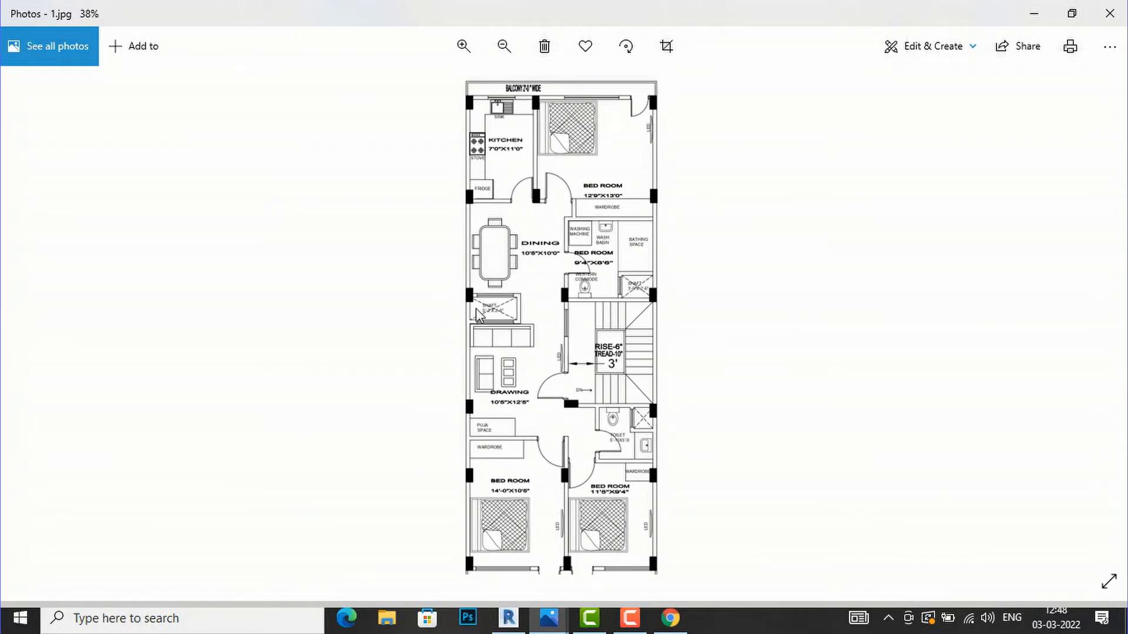
{"action": "scroll", "coordinate": [539, 299], "scroll_direction": "up", "scroll_amount": 3}
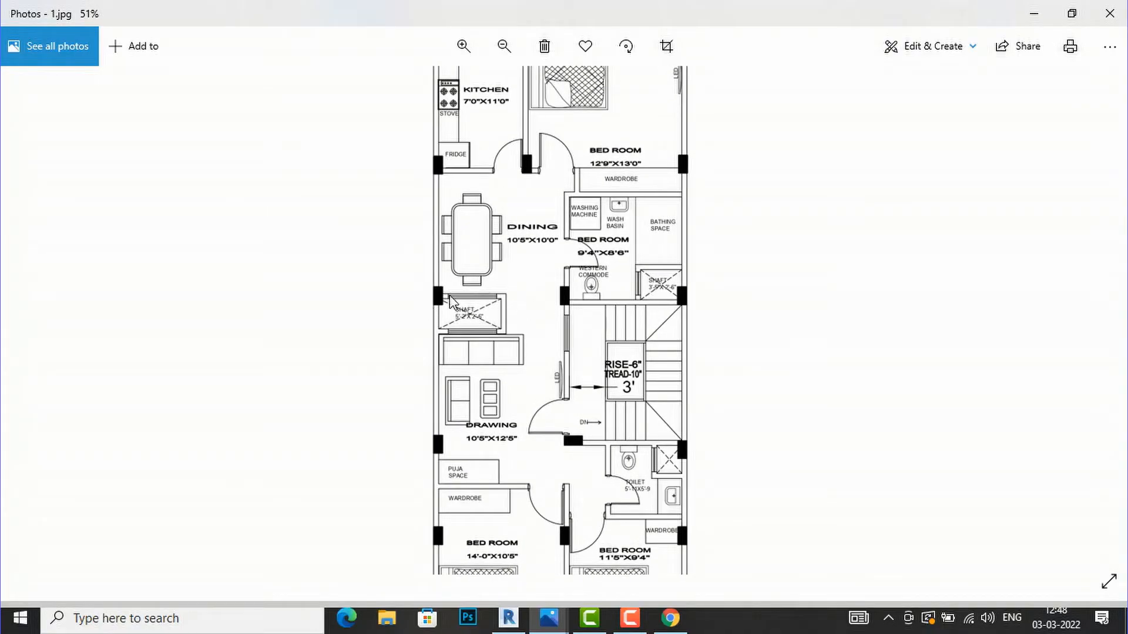
{"action": "scroll", "coordinate": [468, 341], "scroll_direction": "up", "scroll_amount": 4}
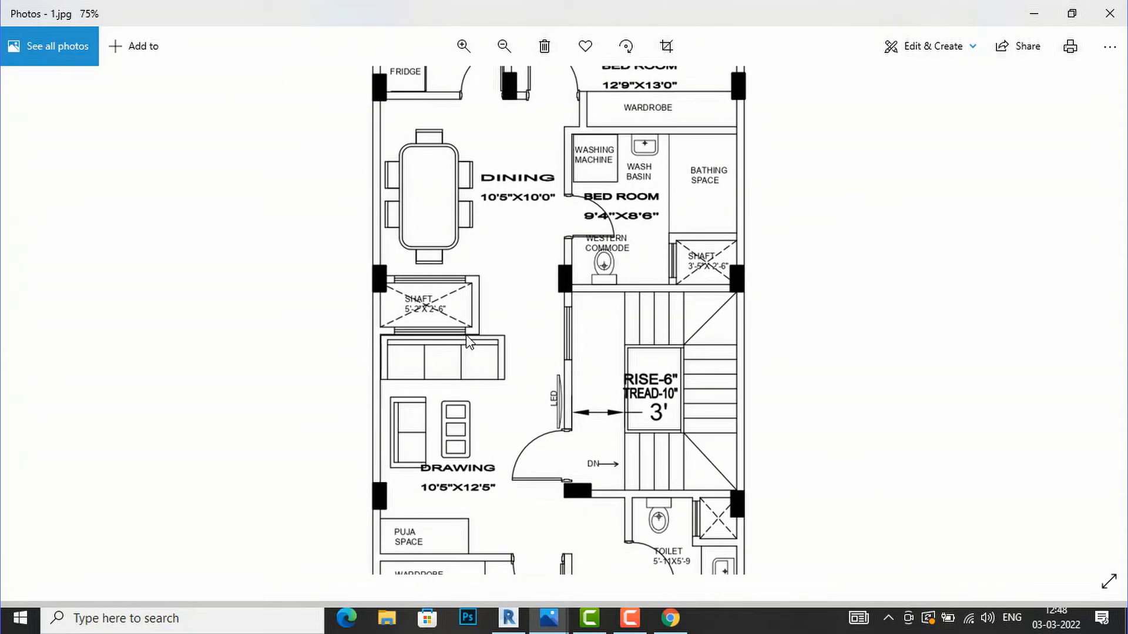
{"action": "scroll", "coordinate": [477, 272], "scroll_direction": "down", "scroll_amount": 2}
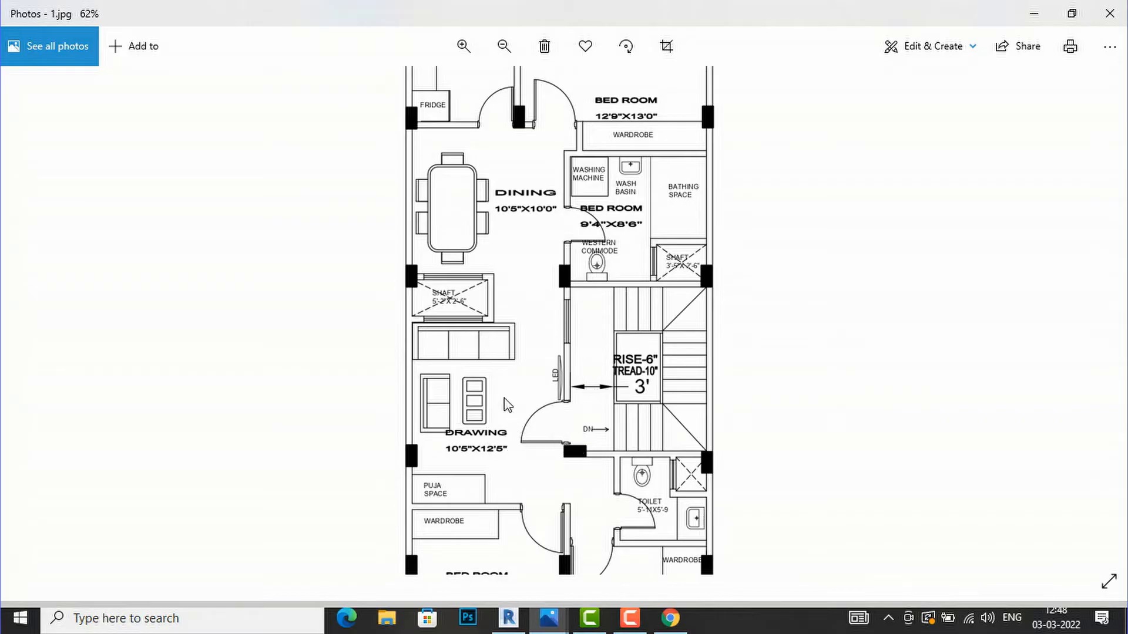
{"action": "scroll", "coordinate": [483, 320], "scroll_direction": "down", "scroll_amount": 2}
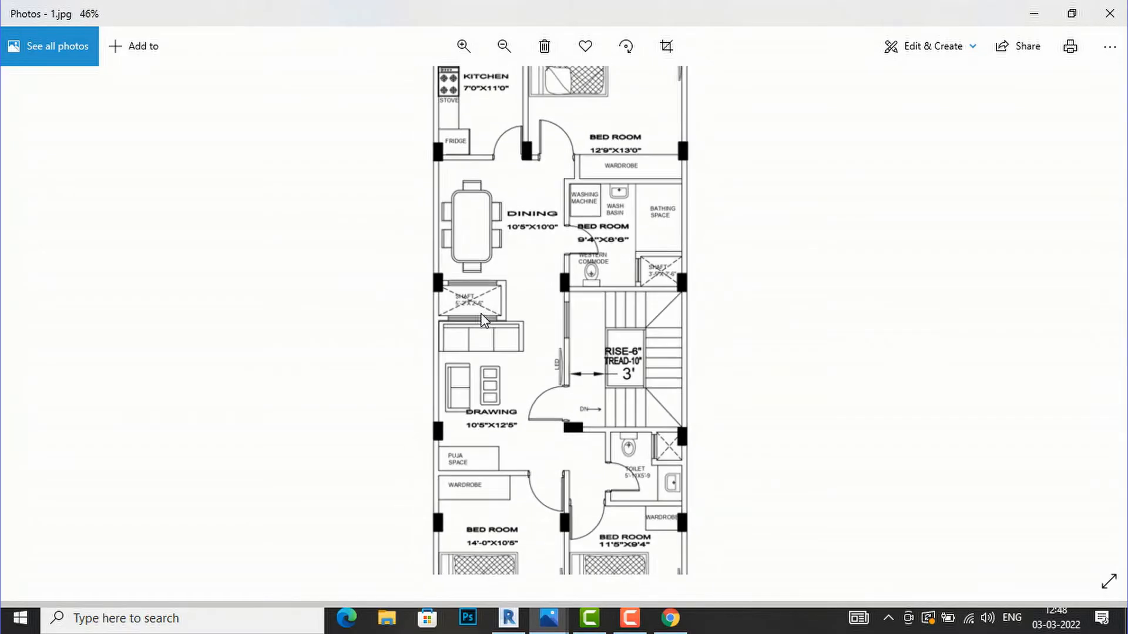
{"action": "scroll", "coordinate": [607, 531], "scroll_direction": "down", "scroll_amount": 2}
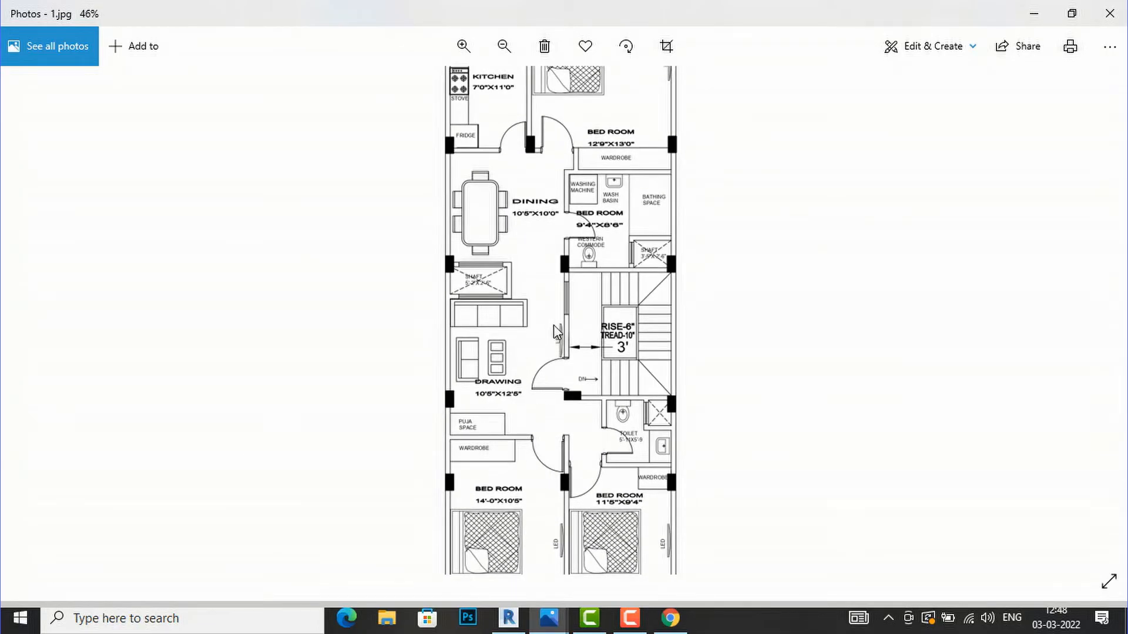
{"action": "scroll", "coordinate": [529, 298], "scroll_direction": "down", "scroll_amount": 2}
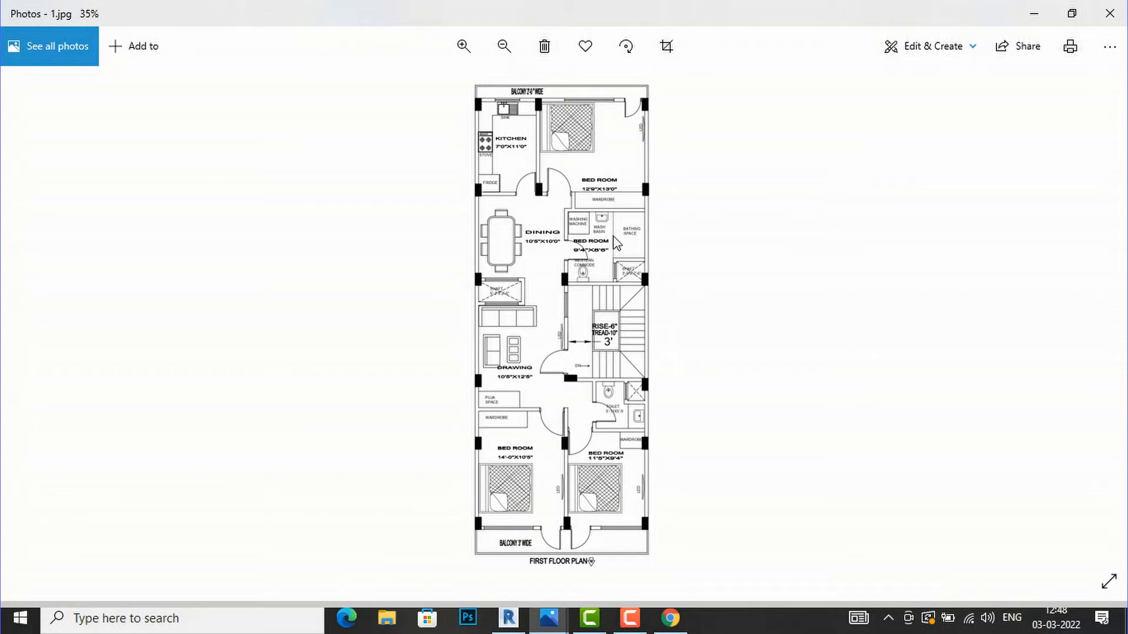
{"action": "scroll", "coordinate": [587, 327], "scroll_direction": "up", "scroll_amount": 2}
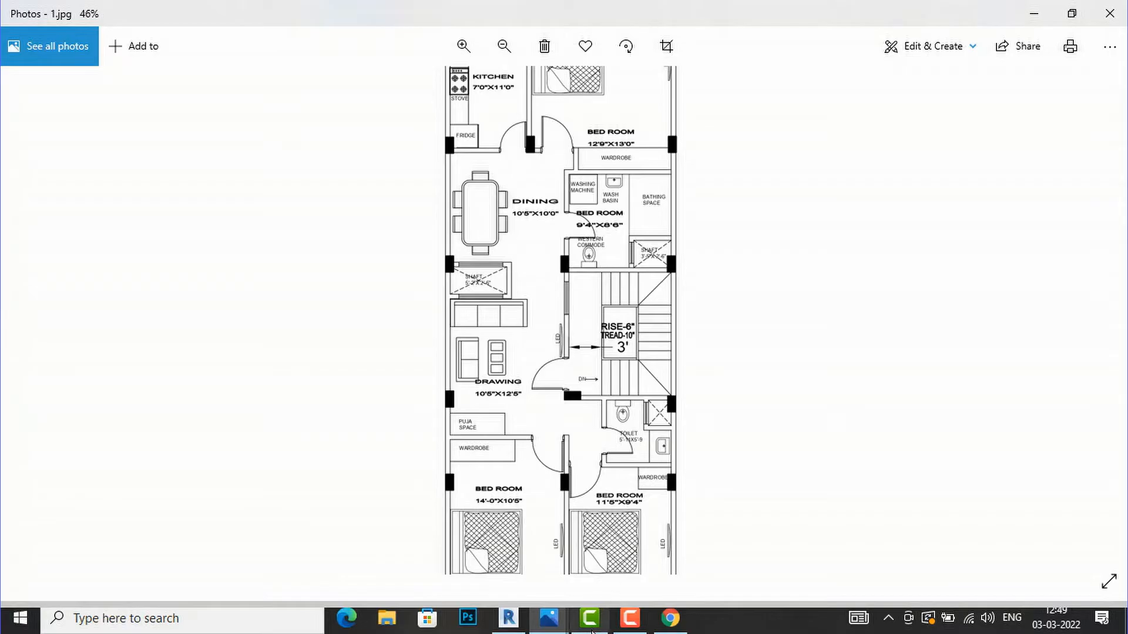
Switch back to Revit, open the first floor lvl plan and start editing the RCC roof slab's footprint.
{"action": "left_click", "coordinate": [509, 618]}
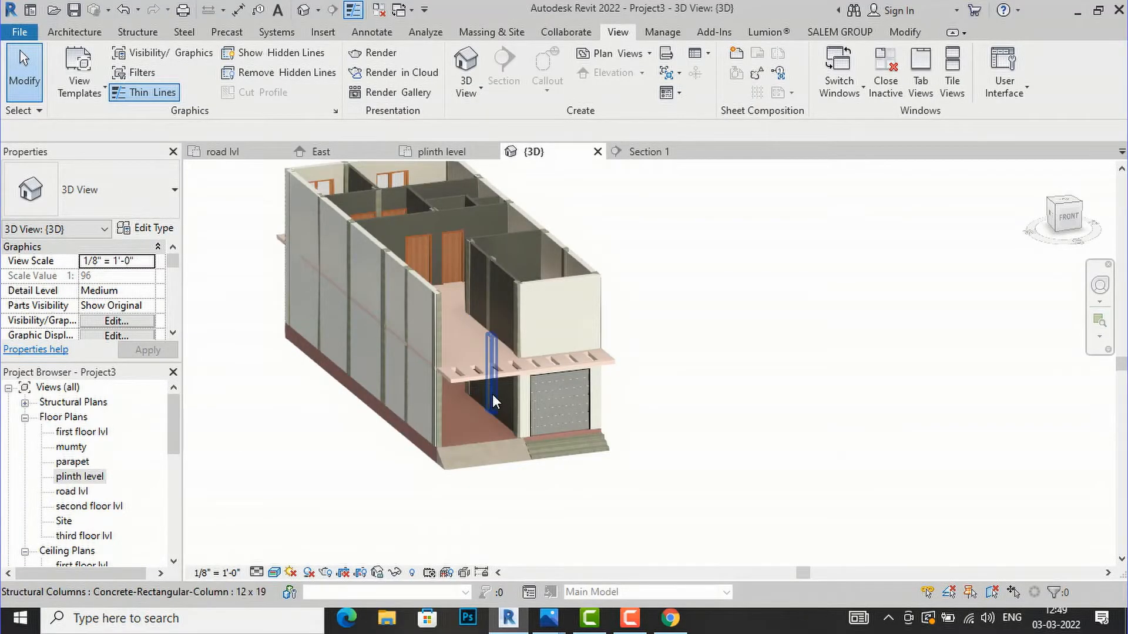
{"action": "scroll", "coordinate": [400, 410], "scroll_direction": "up", "scroll_amount": 2}
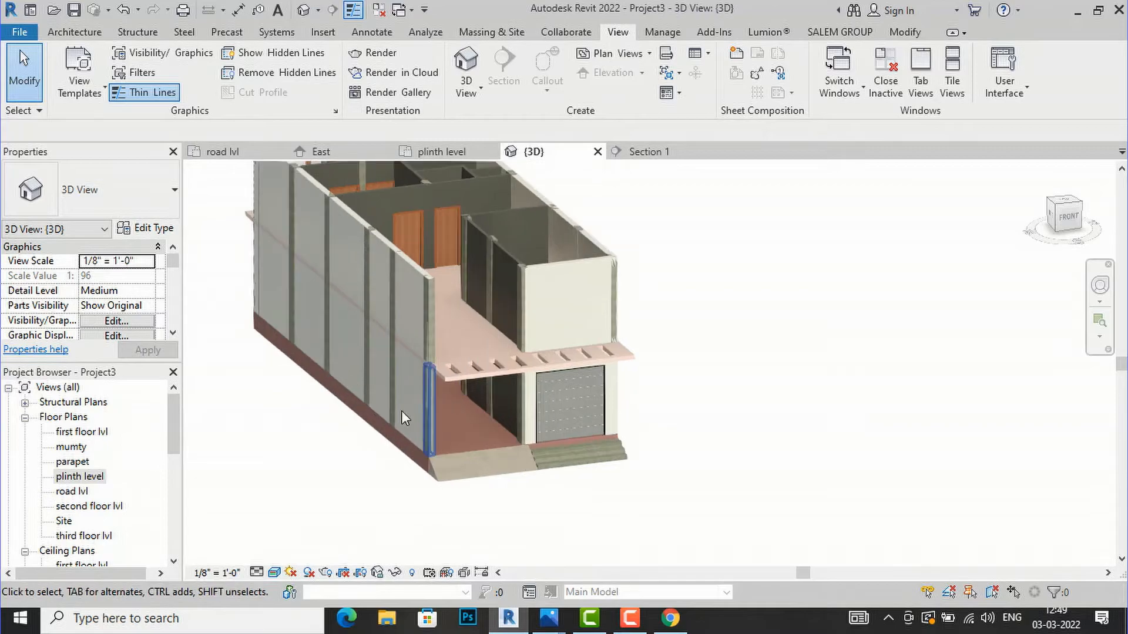
{"action": "double_click", "coordinate": [94, 434]}
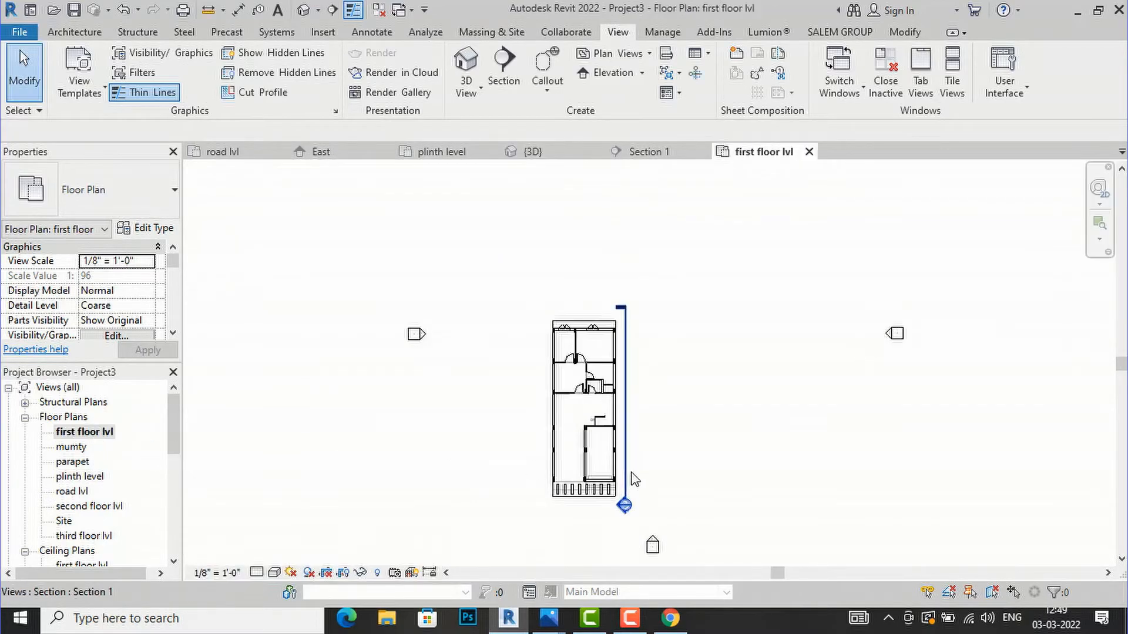
{"action": "scroll", "coordinate": [631, 476], "scroll_direction": "up", "scroll_amount": 2}
{"action": "scroll", "coordinate": [573, 477], "scroll_direction": "up", "scroll_amount": 2}
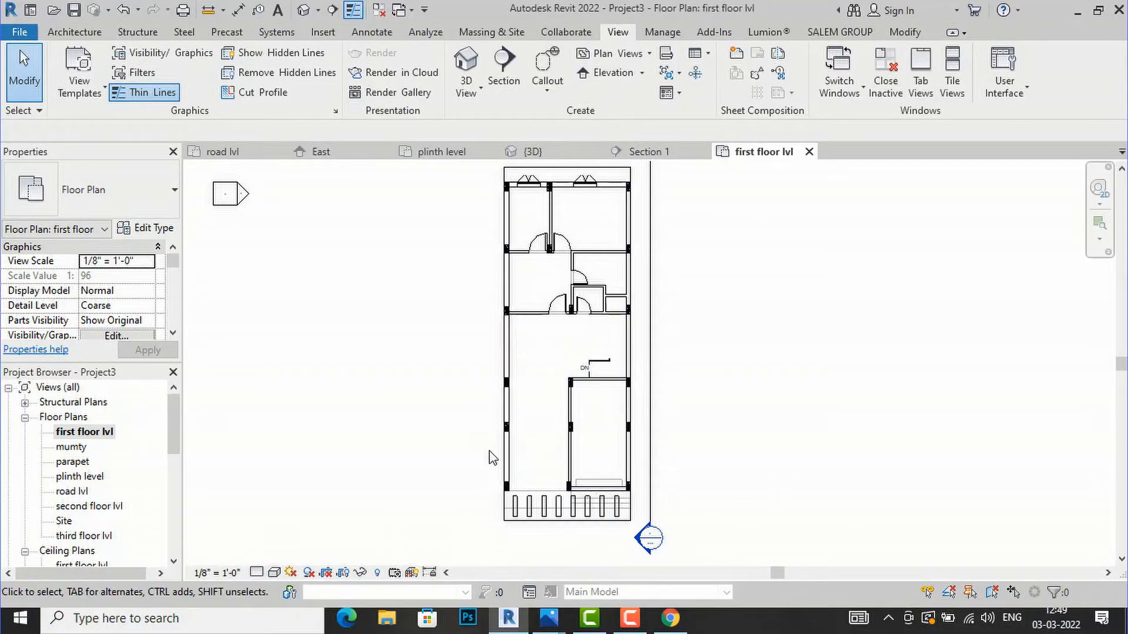
{"action": "left_click", "coordinate": [566, 521]}
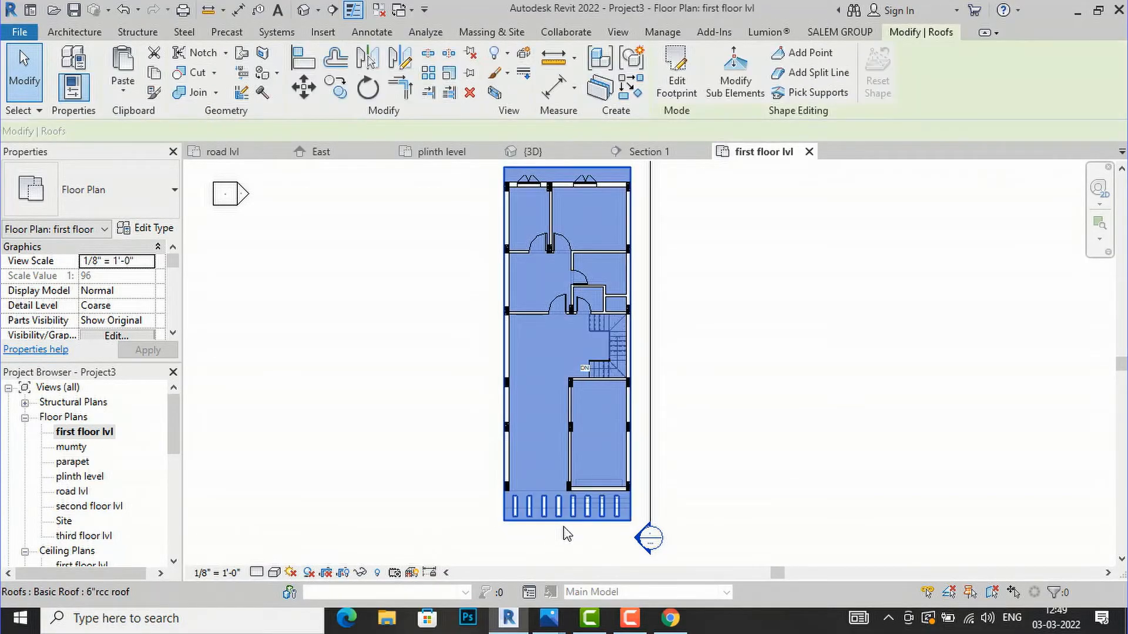
{"action": "left_click", "coordinate": [673, 94]}
Sketch a rectangular opening 11'-0" long around the staircase in the roof footprint, corner to corner of the stair.
{"action": "scroll", "coordinate": [590, 385], "scroll_direction": "up", "scroll_amount": 5}
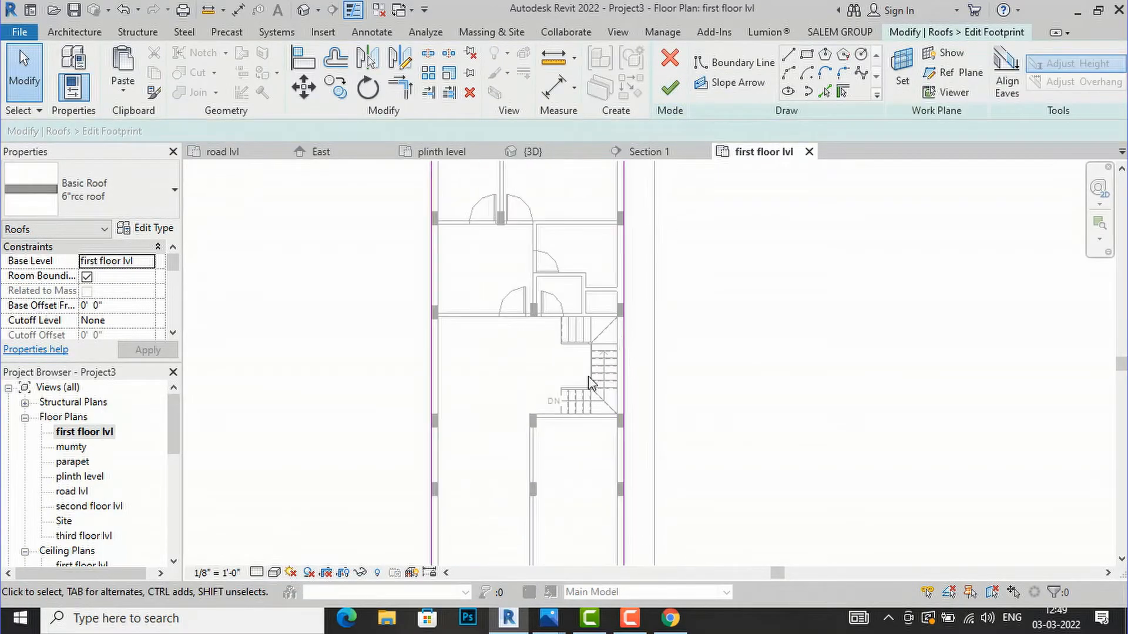
{"action": "left_click", "coordinate": [807, 54]}
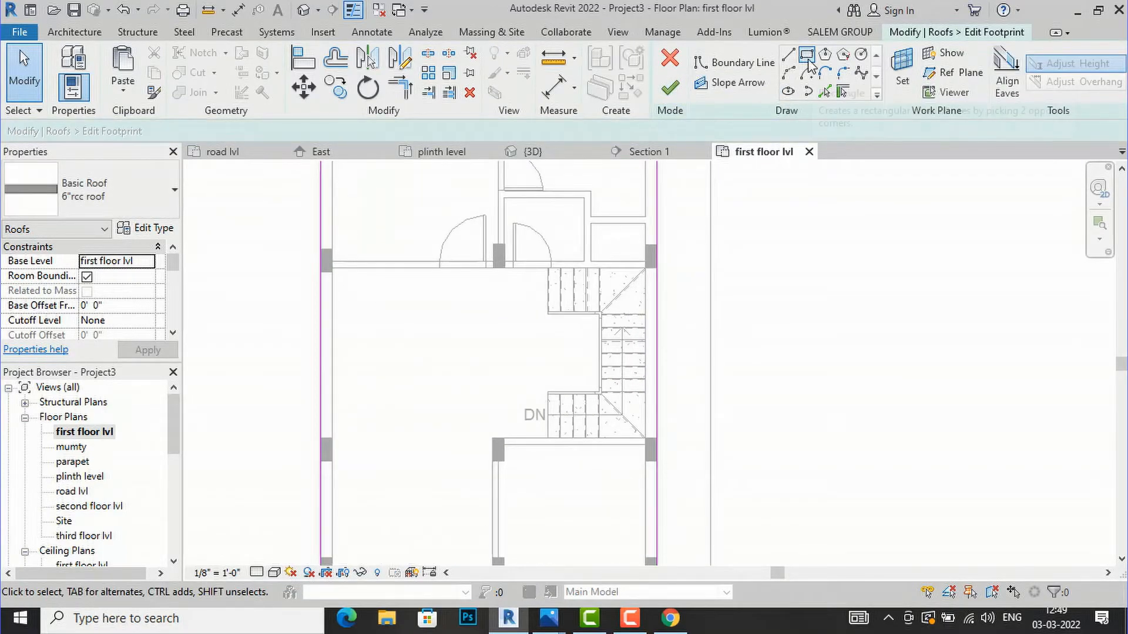
{"action": "left_click", "coordinate": [642, 438]}
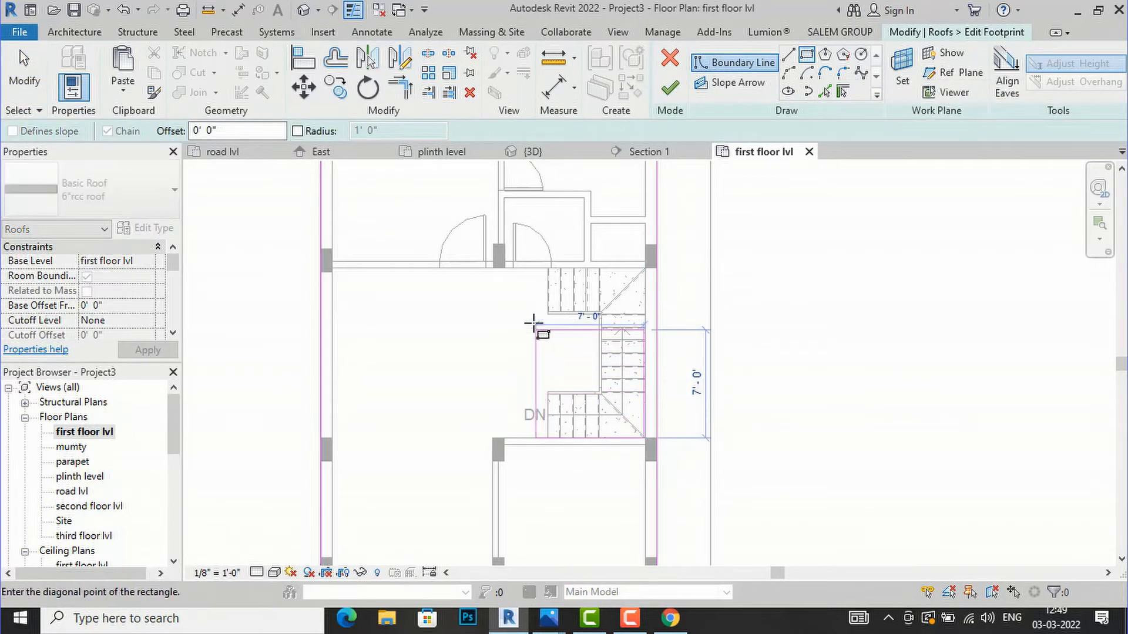
{"action": "left_click", "coordinate": [547, 269]}
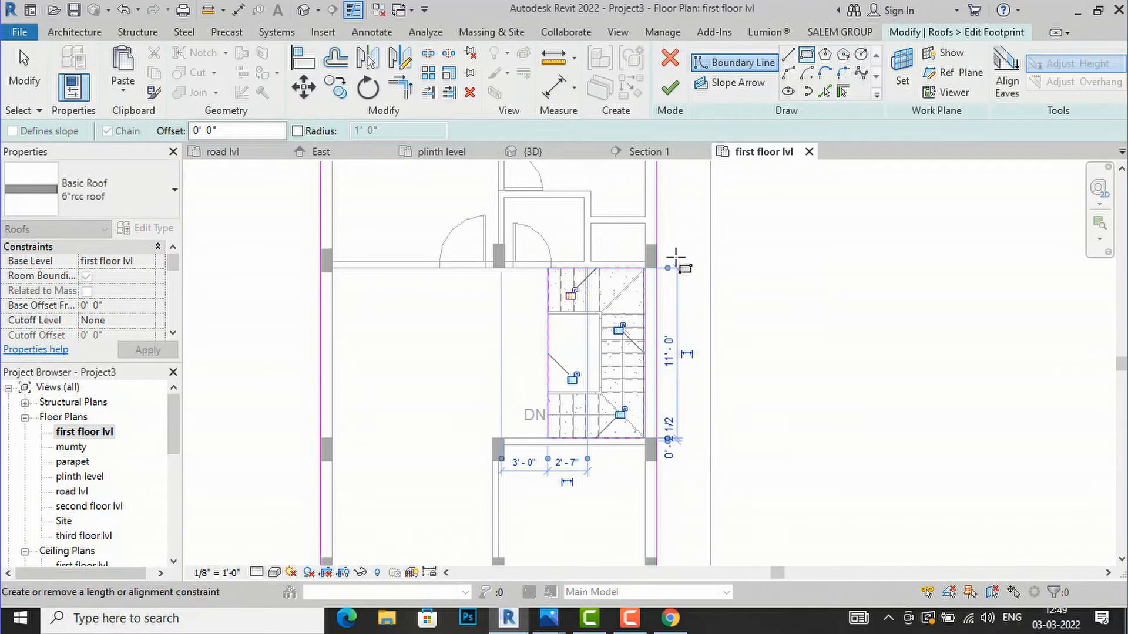
Finish the roof footprint edit and unjoin the wall elements that conflict with the roof slab.
{"action": "left_click", "coordinate": [671, 94]}
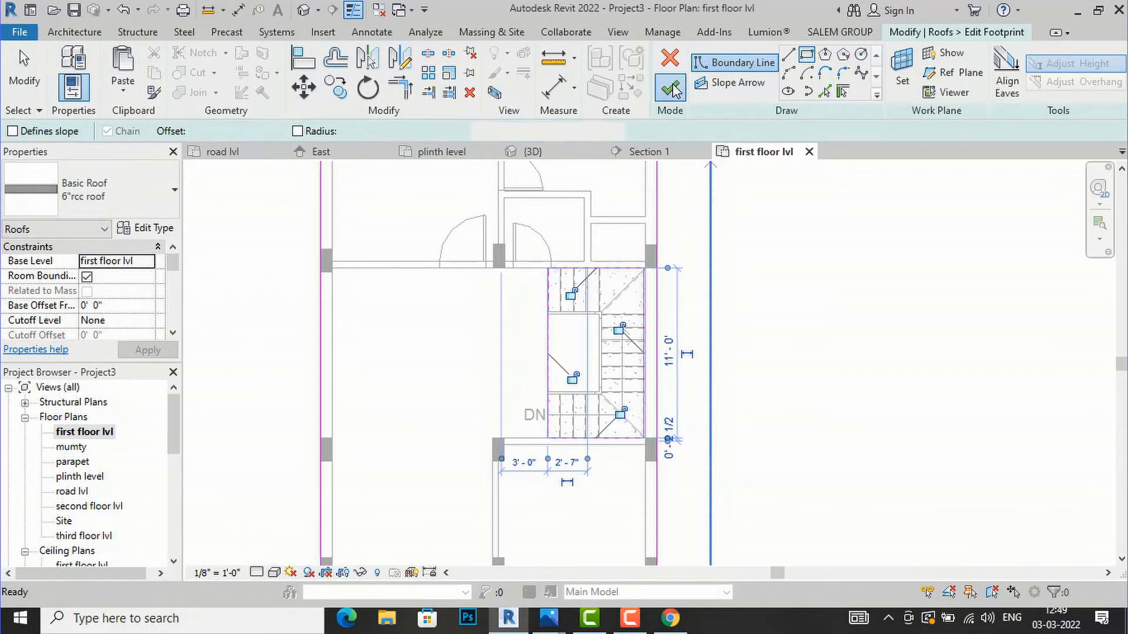
{"action": "left_click", "coordinate": [620, 309]}
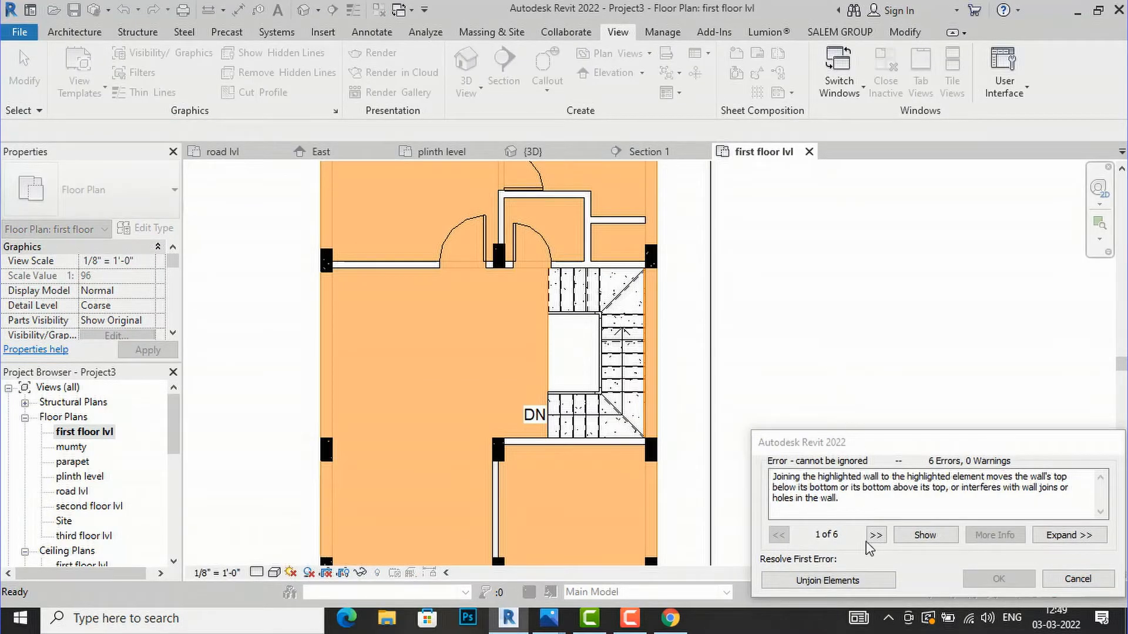
{"action": "left_click", "coordinate": [875, 580]}
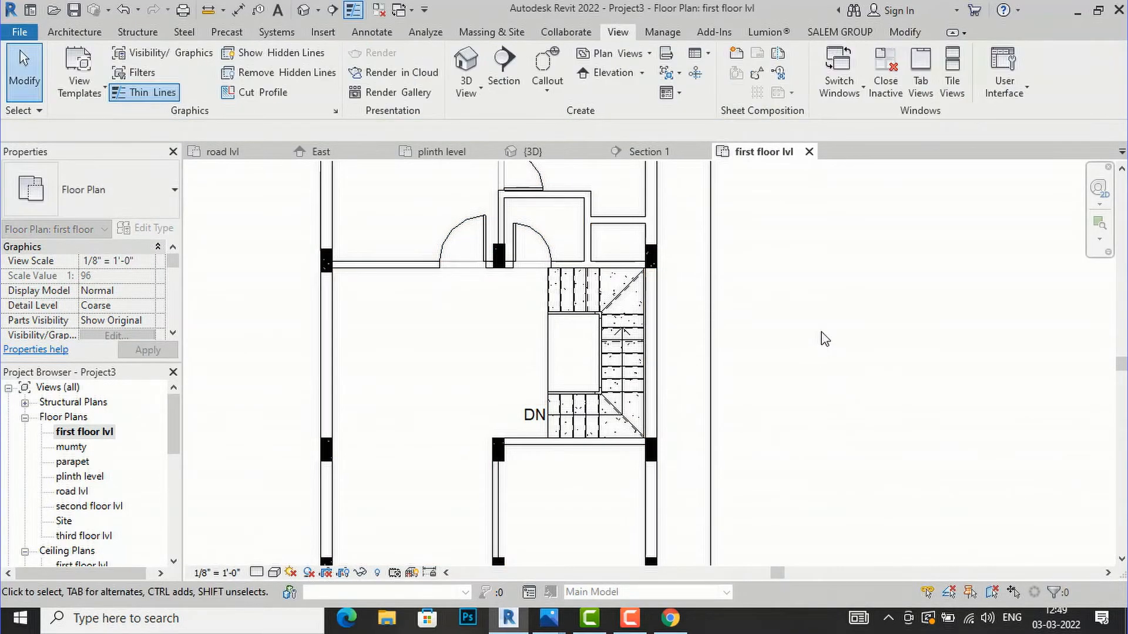
{"action": "scroll", "coordinate": [557, 308], "scroll_direction": "up", "scroll_amount": 1}
{"action": "scroll", "coordinate": [567, 241], "scroll_direction": "down", "scroll_amount": 2}
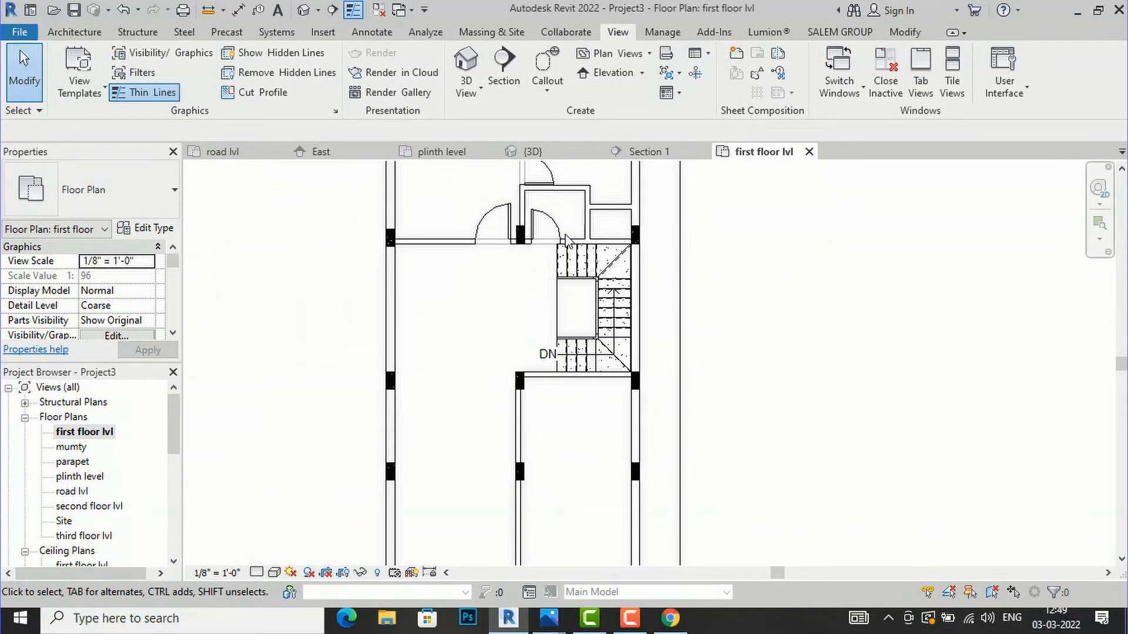
Extend the interior wall beside the upper hall door down to the column at the staircase's lower corner, separating the hall from the stairs.
{"action": "left_click", "coordinate": [523, 207]}
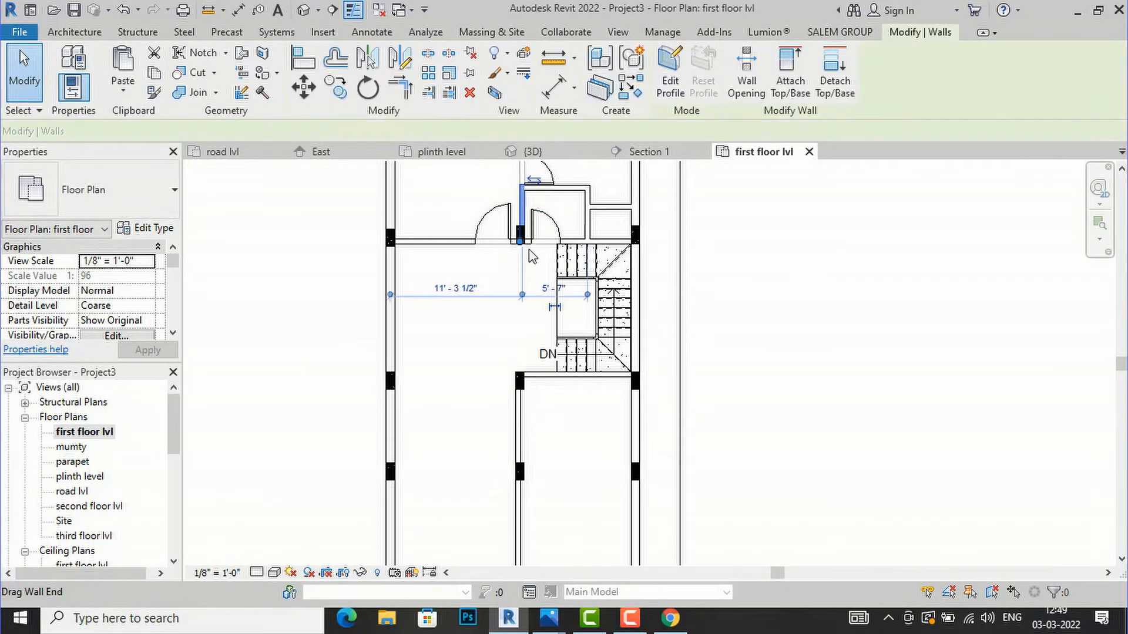
{"action": "left_click_drag", "start_coordinate": [520, 241], "coordinate": [519, 561]}
{"action": "left_click", "coordinate": [851, 360]}
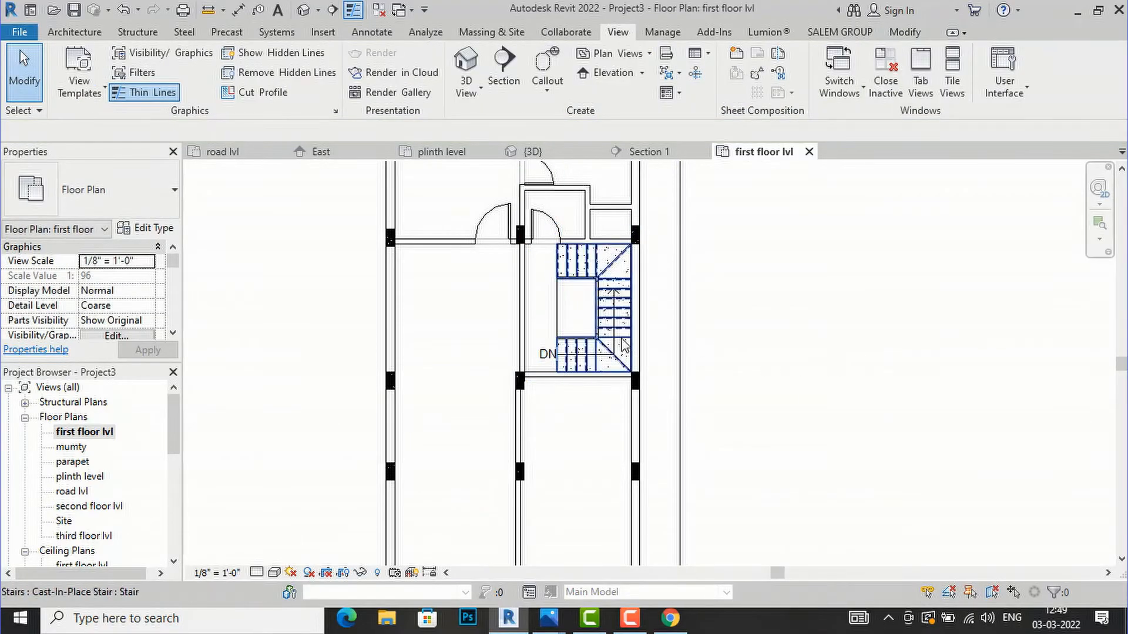
{"action": "scroll", "coordinate": [531, 320], "scroll_direction": "up", "scroll_amount": 1}
{"action": "scroll", "coordinate": [532, 321], "scroll_direction": "up", "scroll_amount": 1}
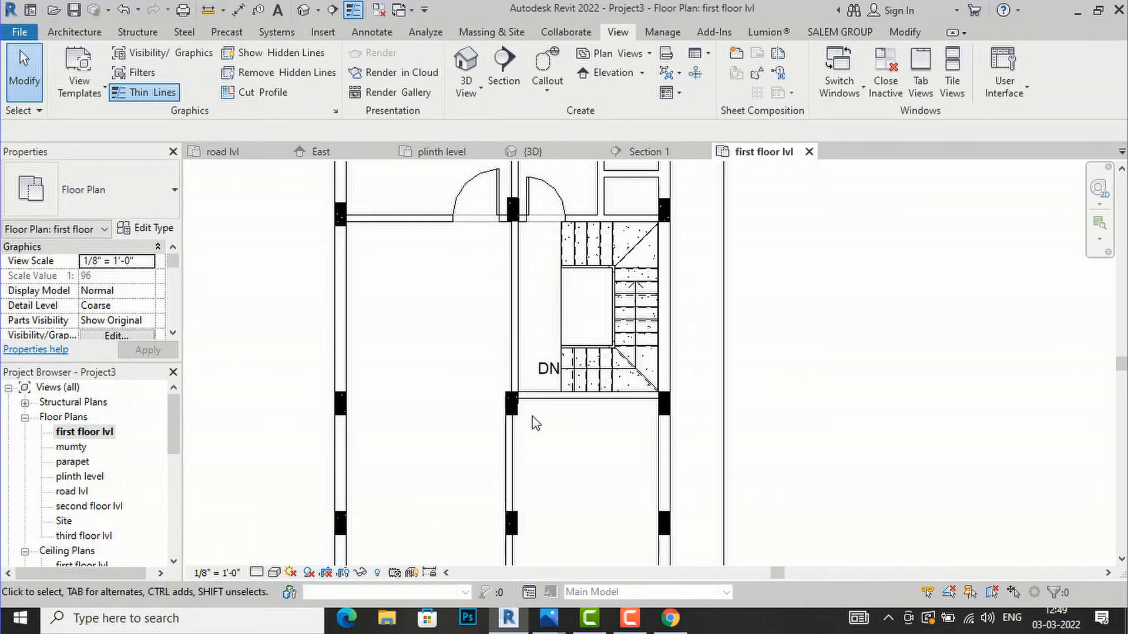
{"action": "scroll", "coordinate": [531, 404], "scroll_direction": "up", "scroll_amount": 1}
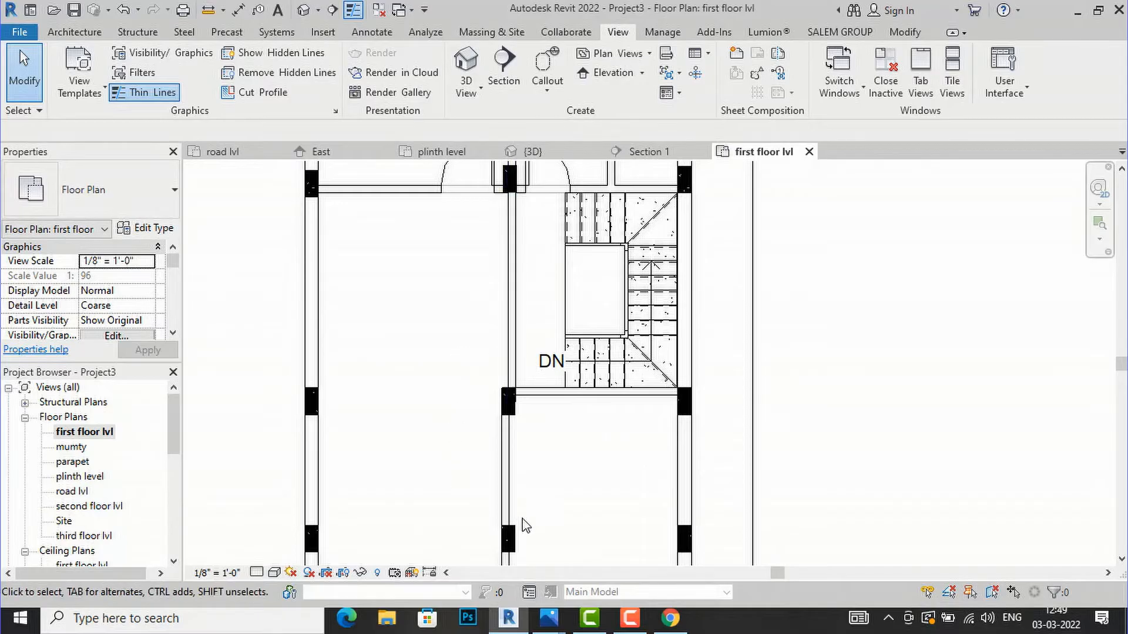
{"action": "scroll", "coordinate": [540, 352], "scroll_direction": "down", "scroll_amount": 1}
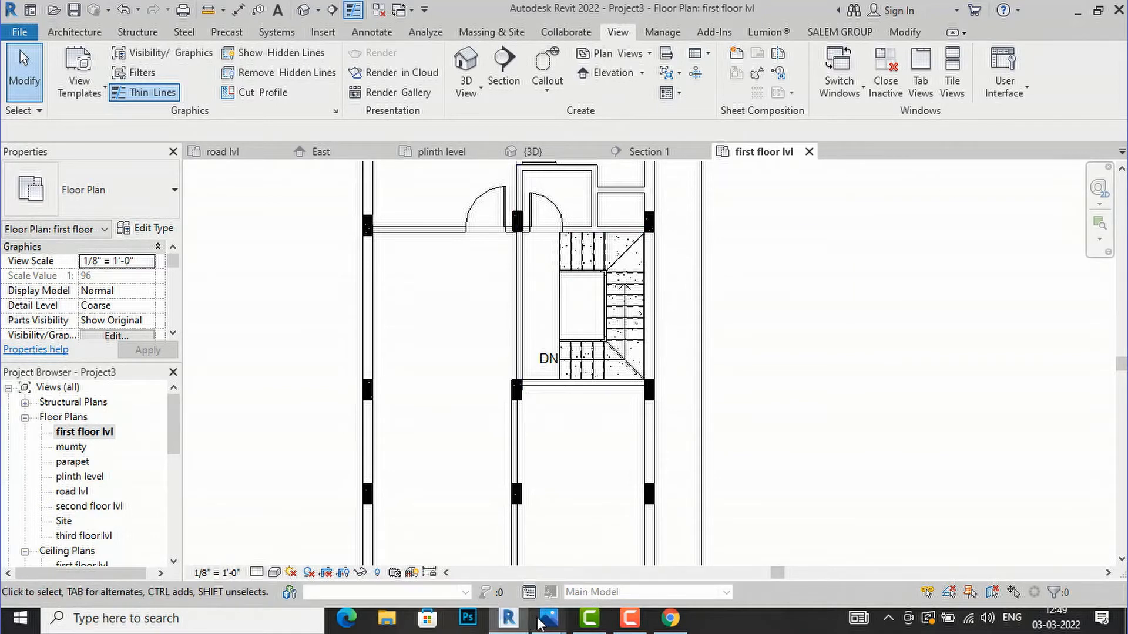
Delete the door between the staircase and the small room above it, together with that room's upper wall.
{"action": "mouse_move", "coordinate": [544, 622]}
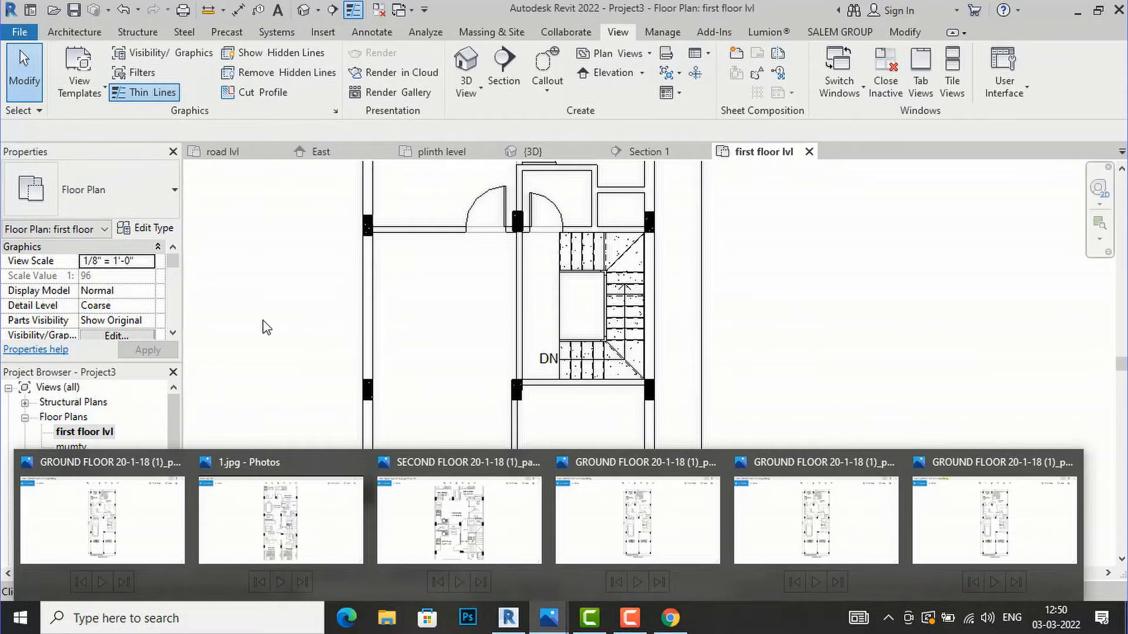
{"action": "left_click", "coordinate": [263, 321]}
{"action": "scroll", "coordinate": [515, 421], "scroll_direction": "down", "scroll_amount": 2}
{"action": "scroll", "coordinate": [561, 282], "scroll_direction": "up", "scroll_amount": 1}
{"action": "scroll", "coordinate": [568, 280], "scroll_direction": "up", "scroll_amount": 2}
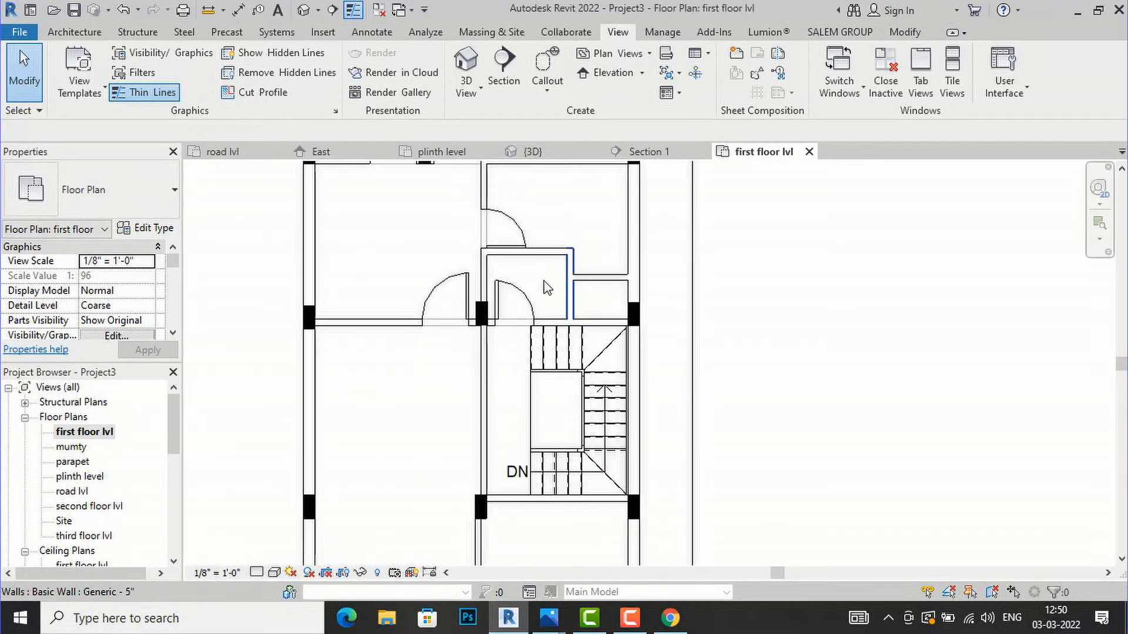
{"action": "left_click", "coordinate": [531, 296]}
{"action": "key", "text": "Escape"}
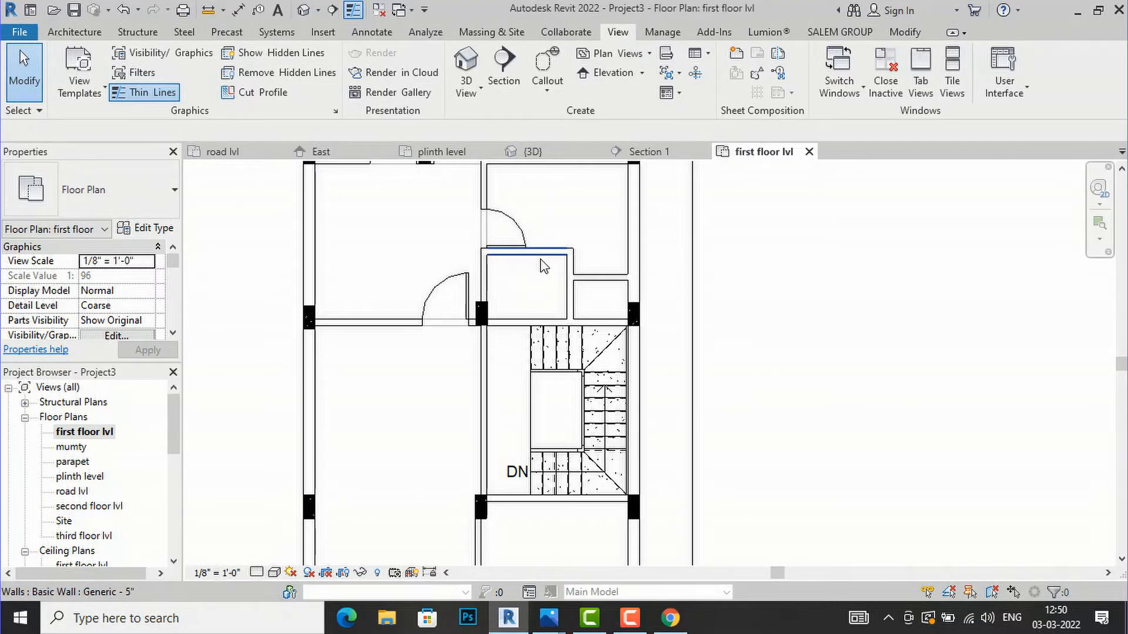
{"action": "left_click", "coordinate": [544, 266]}
{"action": "key", "text": "Escape"}
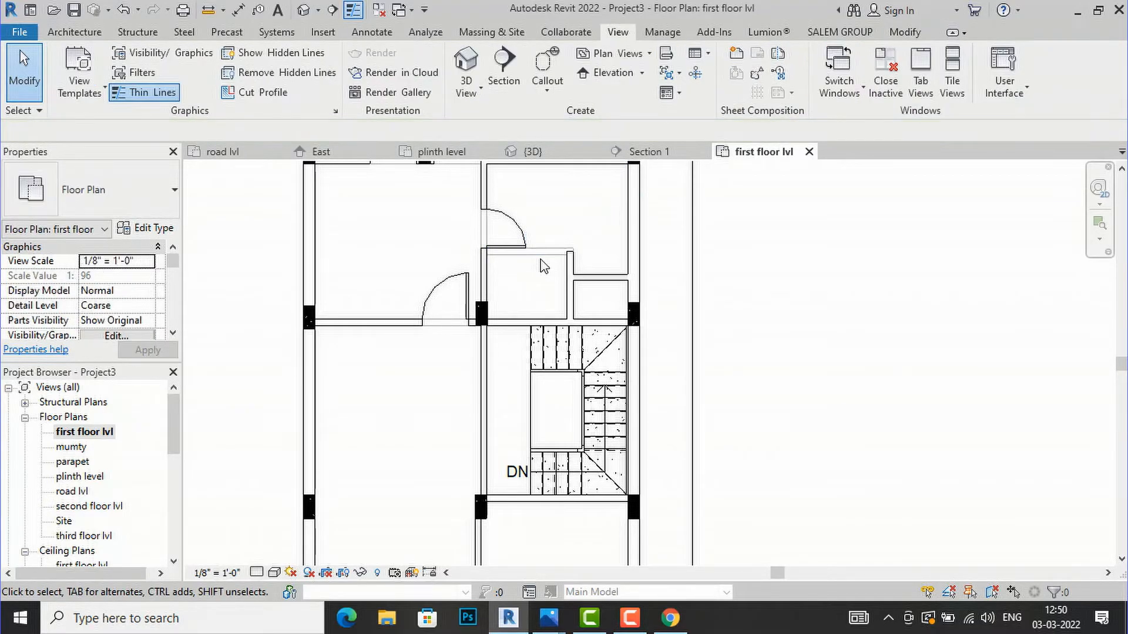
Trim the small room's remaining vertical wall to a corner with the shaft's upper horizontal wall.
{"action": "scroll", "coordinate": [547, 263], "scroll_direction": "up", "scroll_amount": 2}
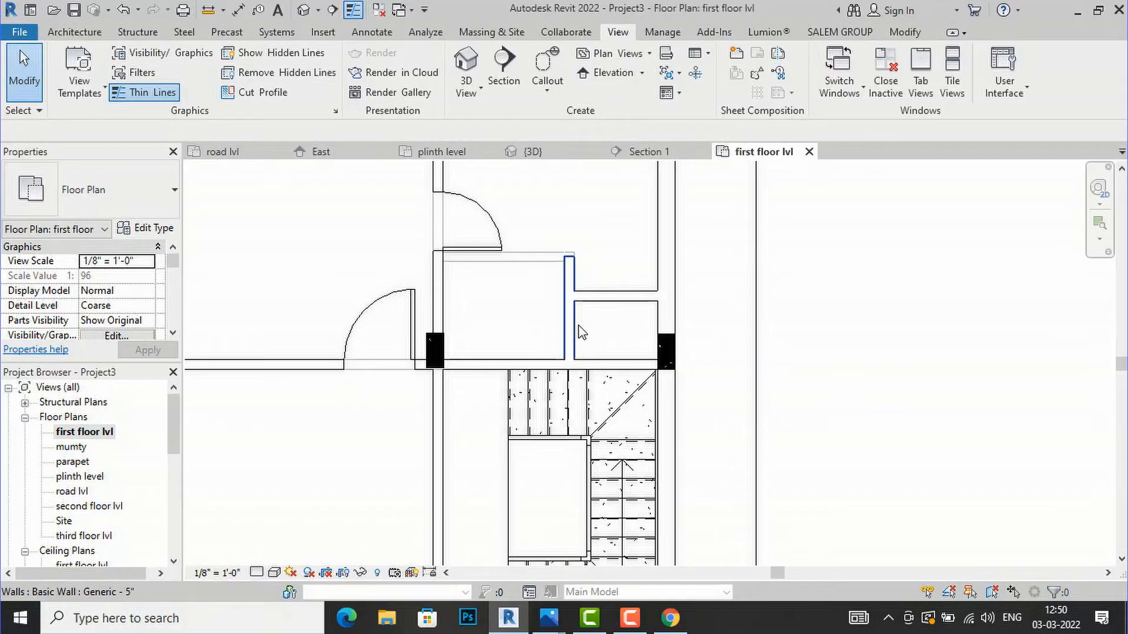
{"action": "left_click", "coordinate": [580, 277]}
{"action": "left_click", "coordinate": [400, 88]}
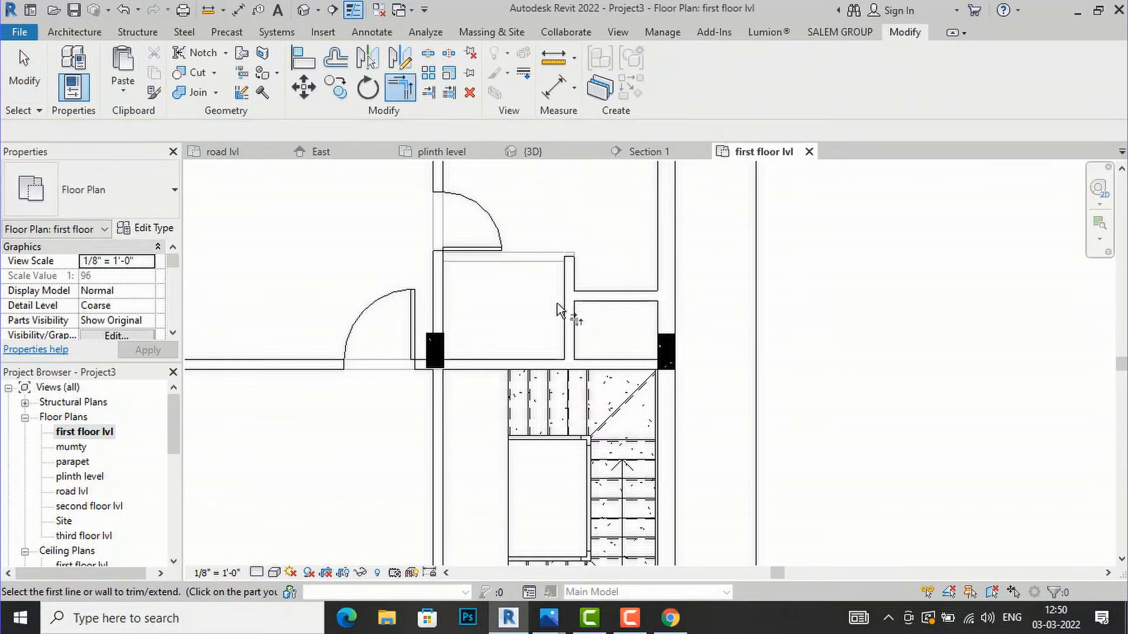
{"action": "scroll", "coordinate": [558, 291], "scroll_direction": "down", "scroll_amount": 3}
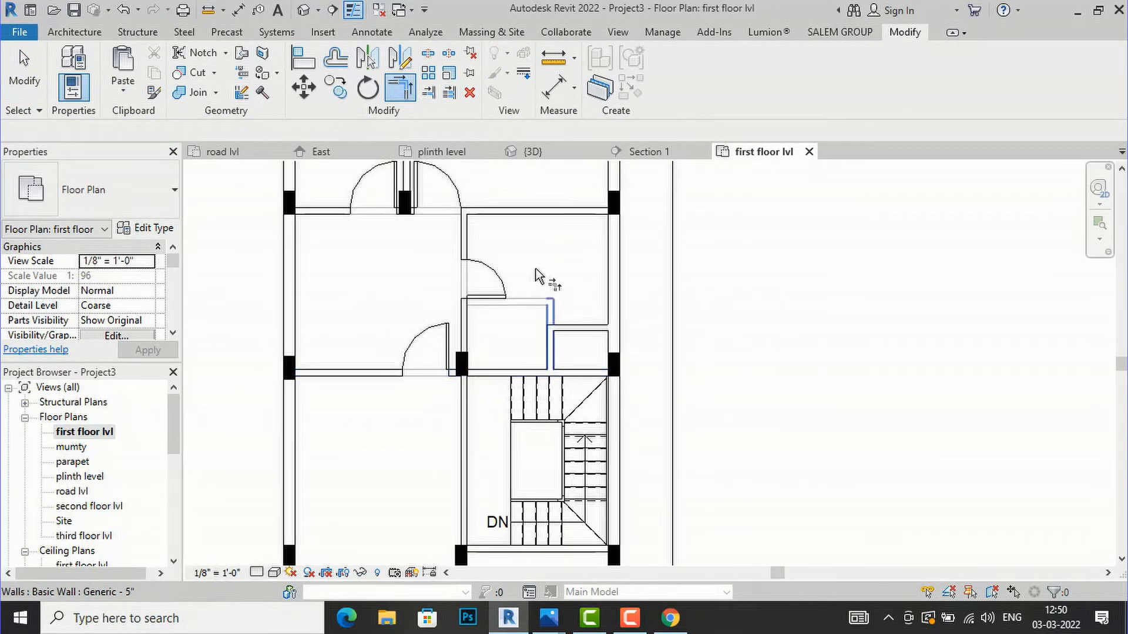
{"action": "scroll", "coordinate": [532, 270], "scroll_direction": "up", "scroll_amount": 4}
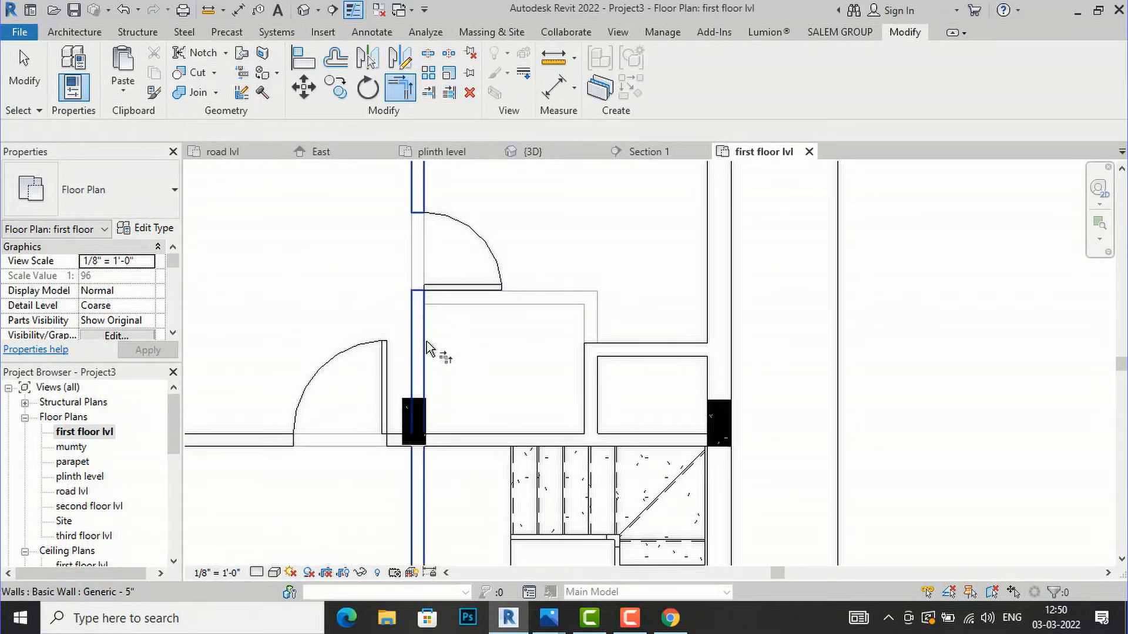
Examine the first floor wall layout around the shaft, staircase and adjoining rooms, including the faint lines of the floor below.
{"action": "scroll", "coordinate": [540, 400], "scroll_direction": "down", "scroll_amount": 2}
{"action": "scroll", "coordinate": [590, 314], "scroll_direction": "up", "scroll_amount": 2}
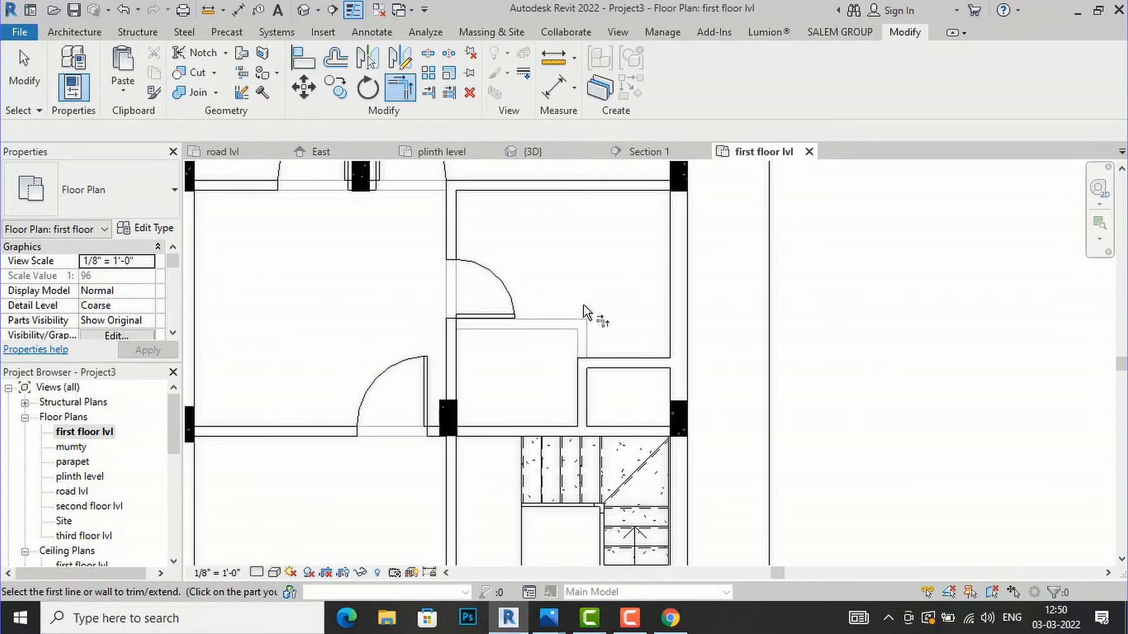
{"action": "scroll", "coordinate": [661, 305], "scroll_direction": "down", "scroll_amount": 3}
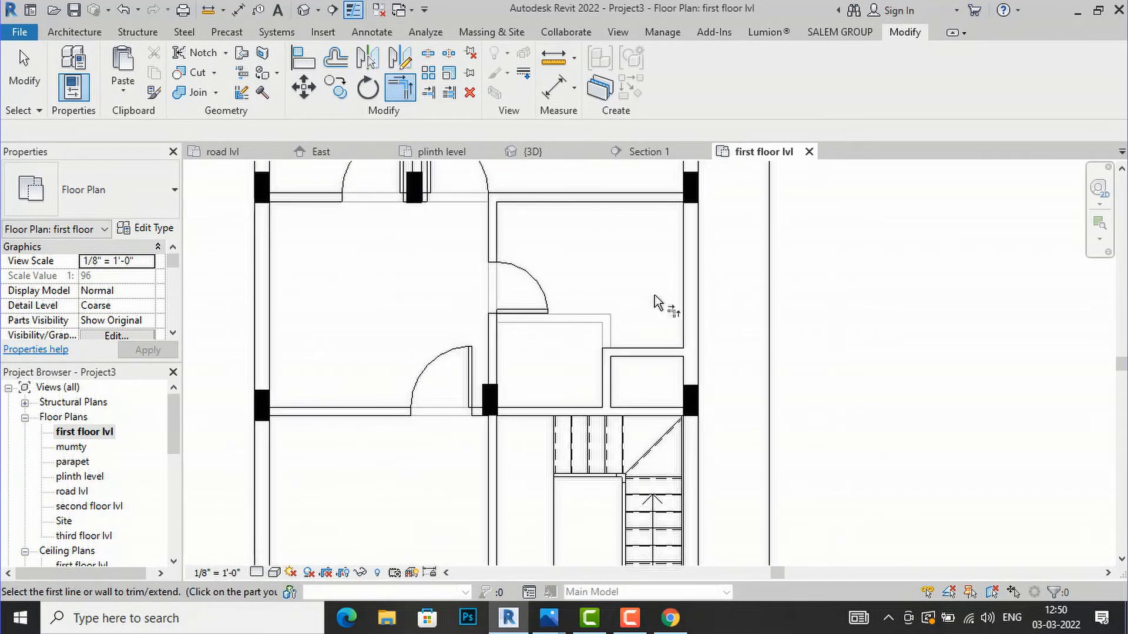
{"action": "scroll", "coordinate": [452, 317], "scroll_direction": "down", "scroll_amount": 2}
{"action": "scroll", "coordinate": [559, 313], "scroll_direction": "down", "scroll_amount": 2}
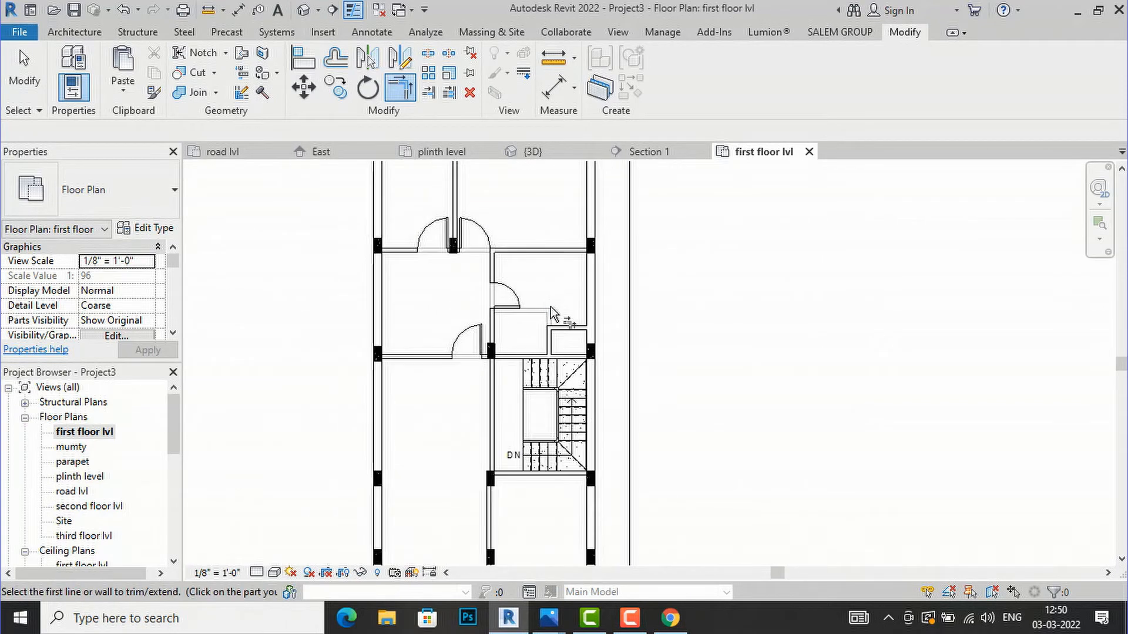
{"action": "scroll", "coordinate": [507, 270], "scroll_direction": "down", "scroll_amount": 2}
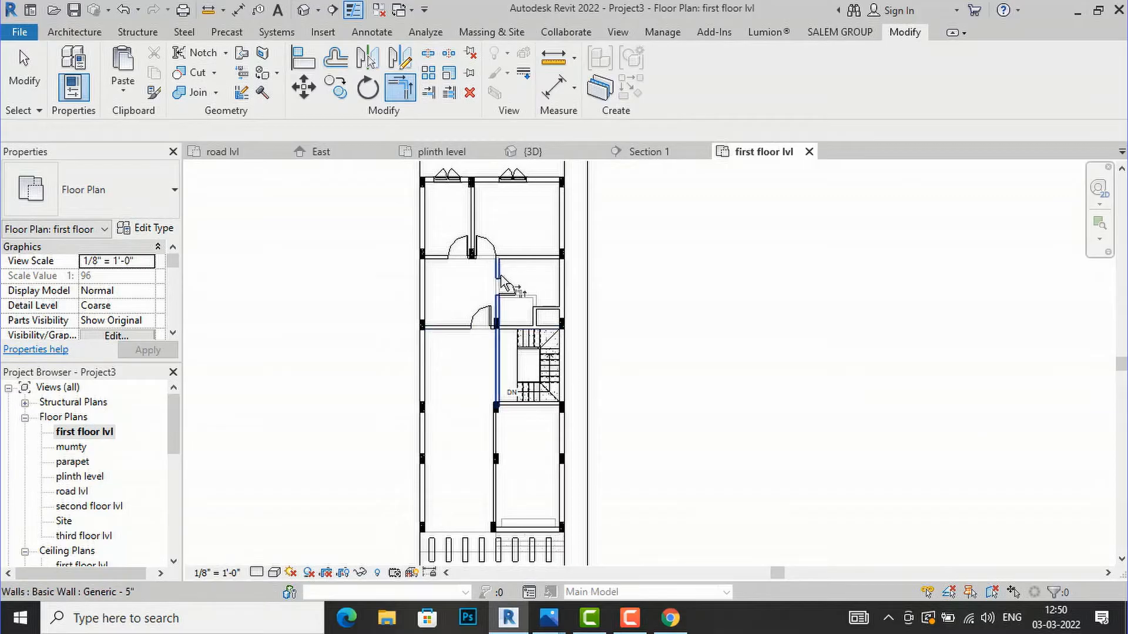
{"action": "scroll", "coordinate": [464, 255], "scroll_direction": "up", "scroll_amount": 1}
{"action": "scroll", "coordinate": [464, 255], "scroll_direction": "up", "scroll_amount": 2}
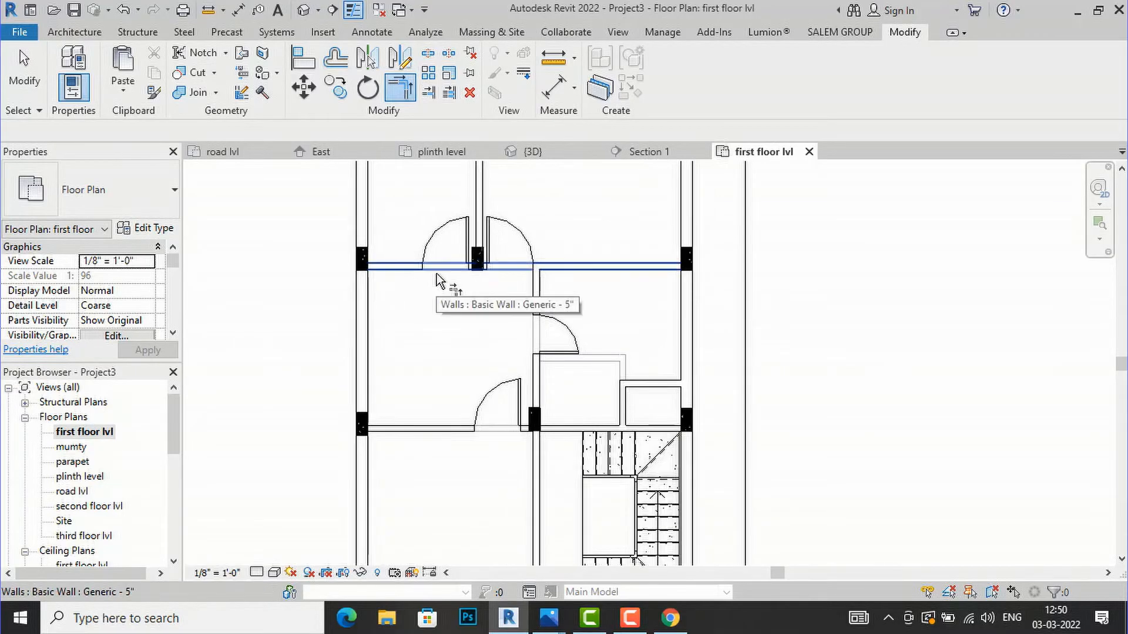
{"action": "key", "text": "Escape"}
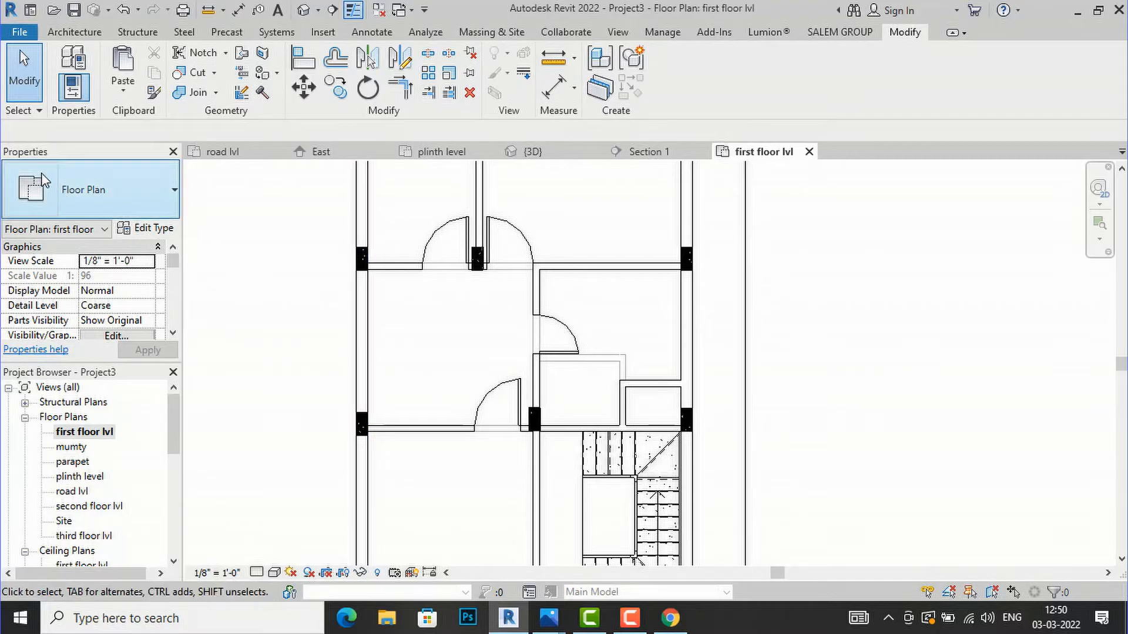
Set the first floor plan's underlay base level to None.
{"action": "scroll", "coordinate": [147, 278], "scroll_direction": "down", "scroll_amount": 3}
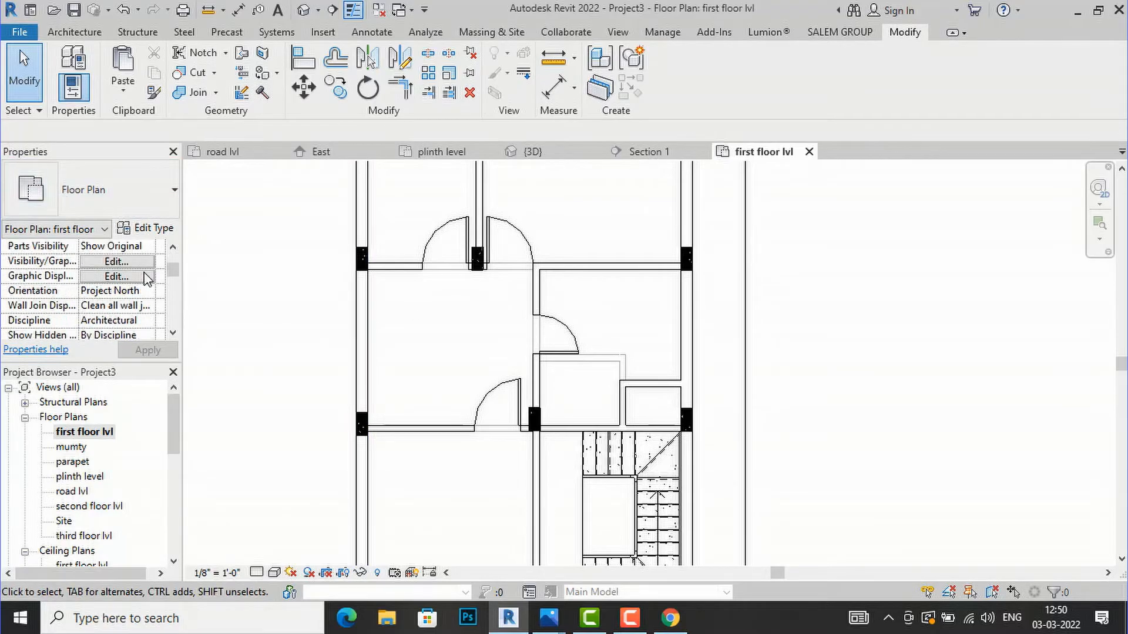
{"action": "scroll", "coordinate": [147, 278], "scroll_direction": "down", "scroll_amount": 2}
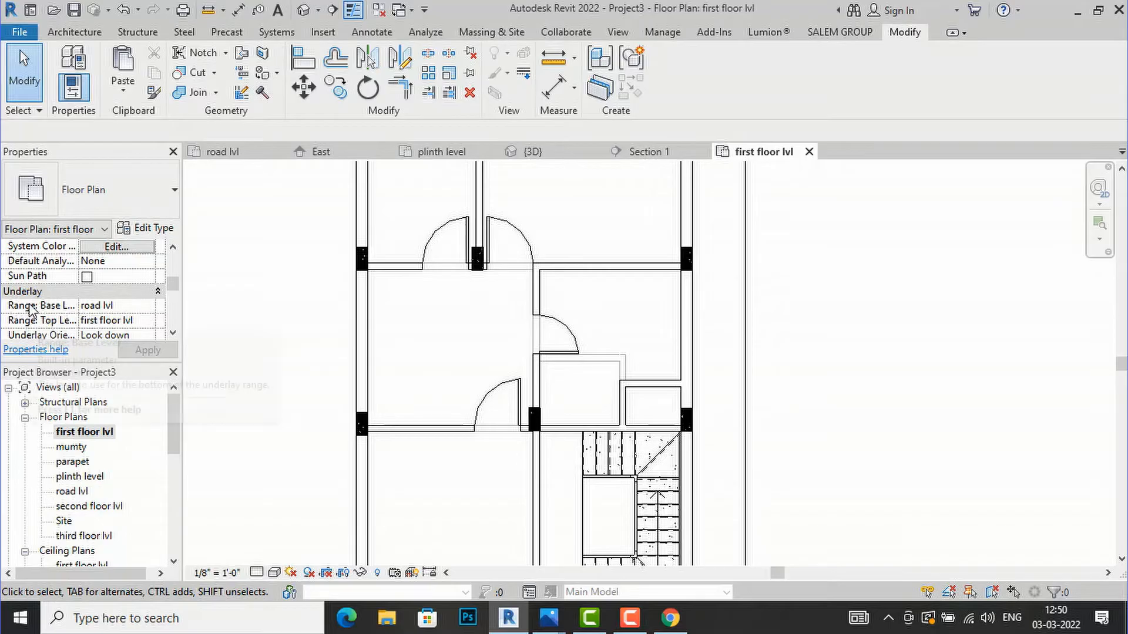
{"action": "left_click", "coordinate": [147, 306]}
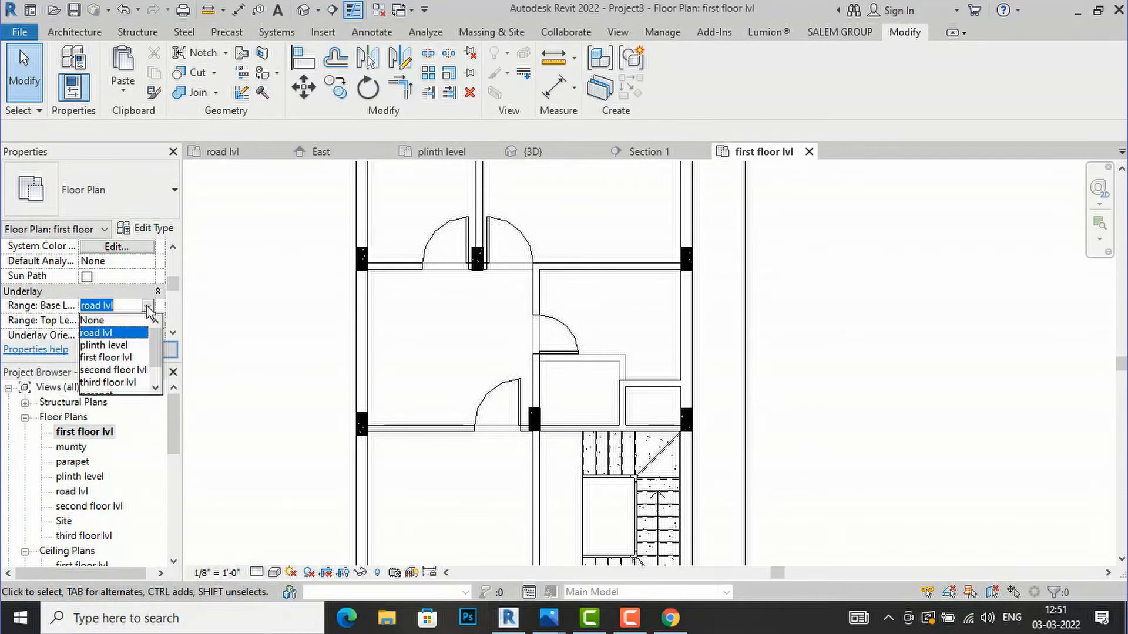
{"action": "left_click", "coordinate": [120, 324]}
{"action": "left_click", "coordinate": [147, 350]}
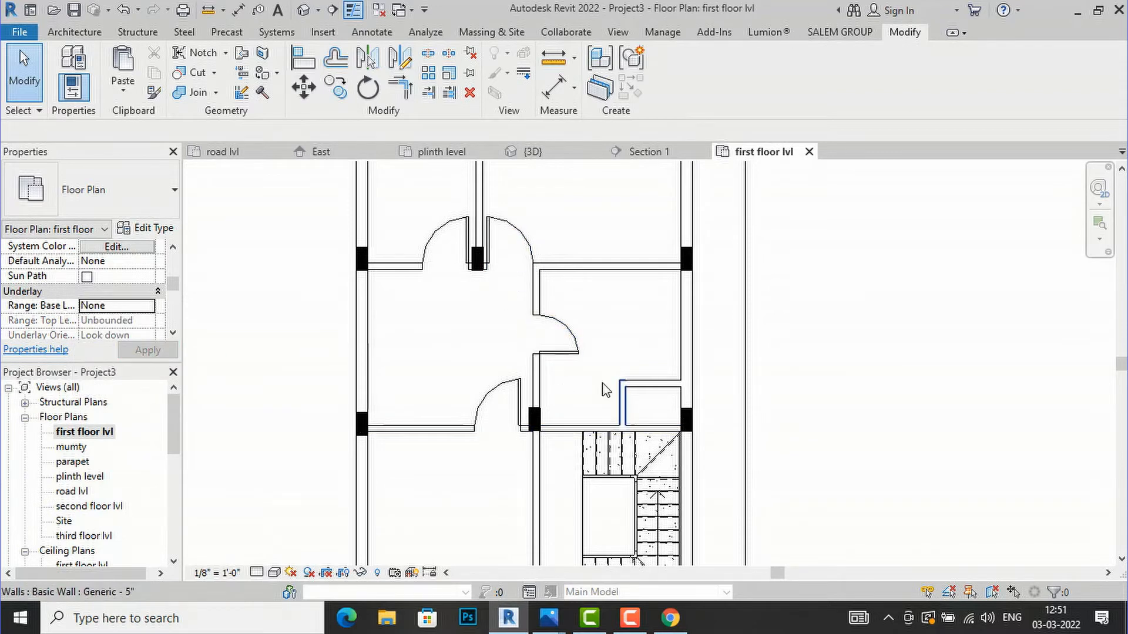
Set the first floor plan's underlay base level to plinth level and check the lines of the floor below.
{"action": "left_click", "coordinate": [147, 305]}
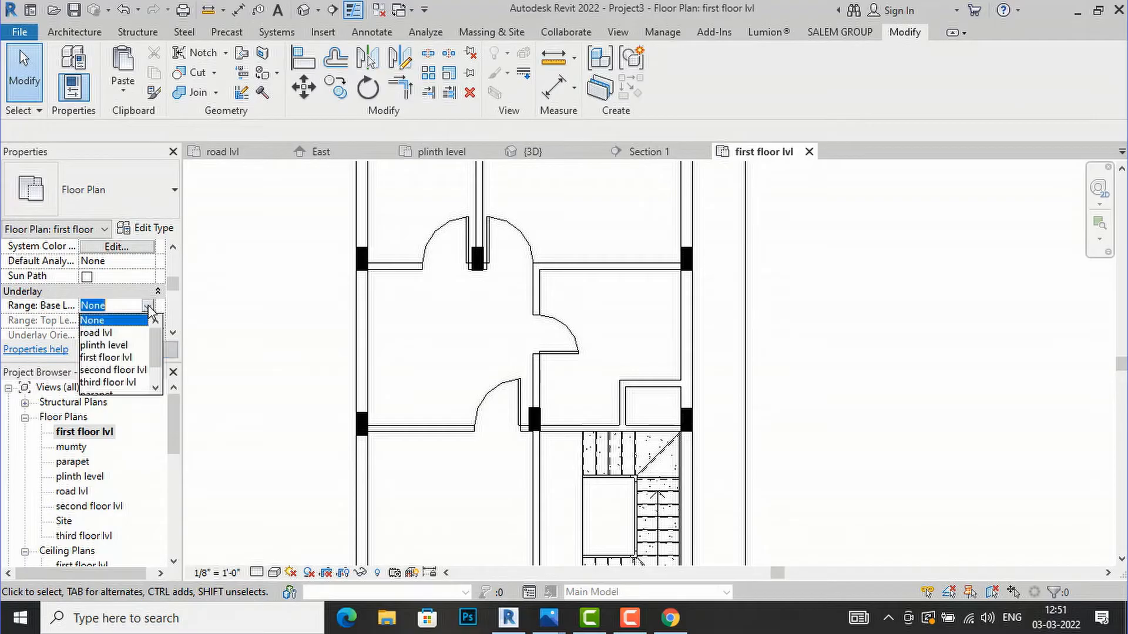
{"action": "left_click", "coordinate": [125, 347]}
{"action": "left_click", "coordinate": [141, 352]}
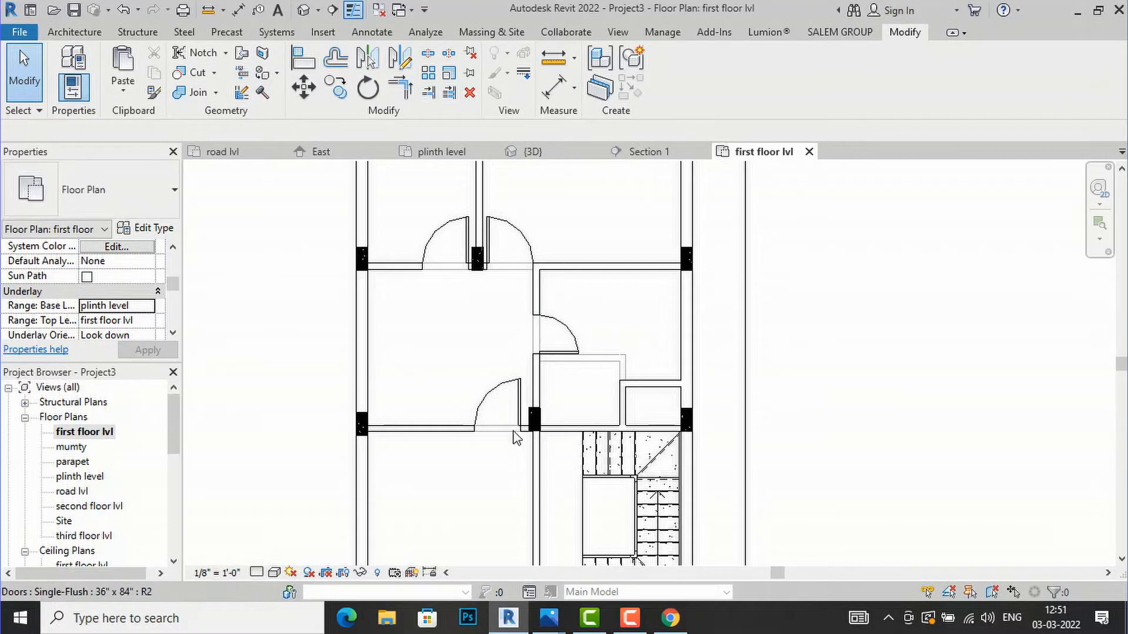
{"action": "scroll", "coordinate": [482, 217], "scroll_direction": "down", "scroll_amount": 2}
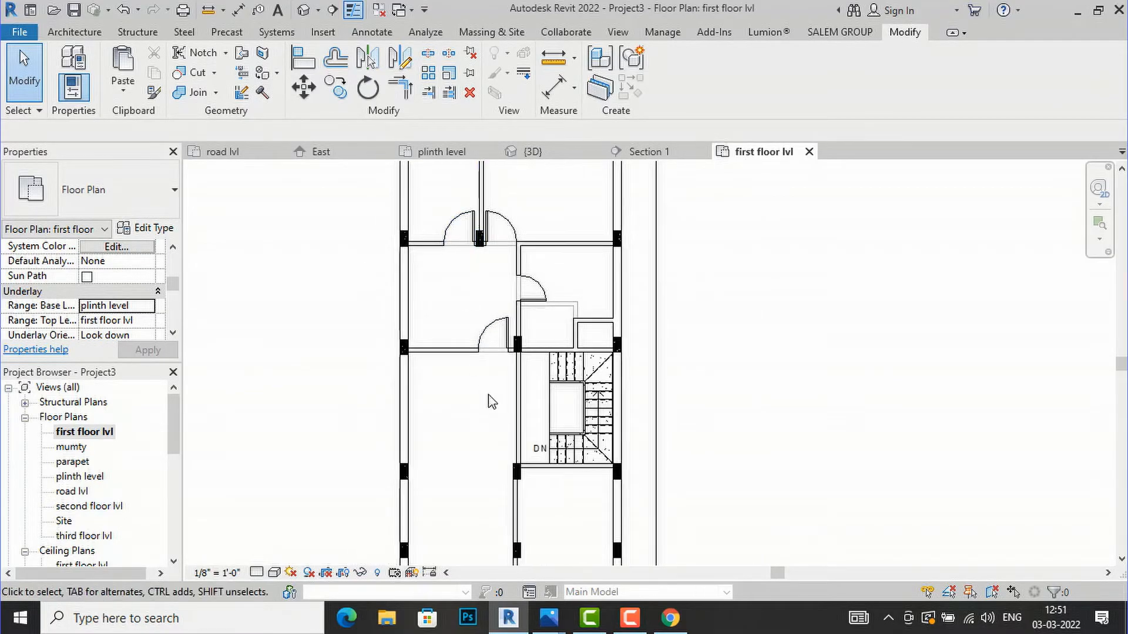
{"action": "scroll", "coordinate": [493, 398], "scroll_direction": "down", "scroll_amount": 2}
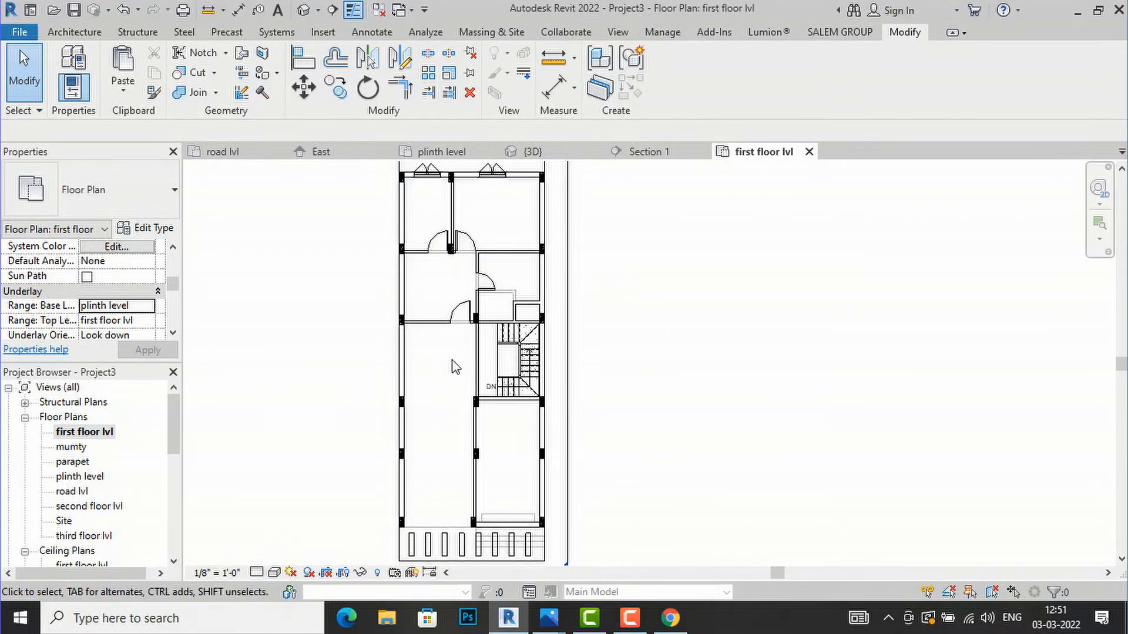
{"action": "scroll", "coordinate": [513, 272], "scroll_direction": "up", "scroll_amount": 1}
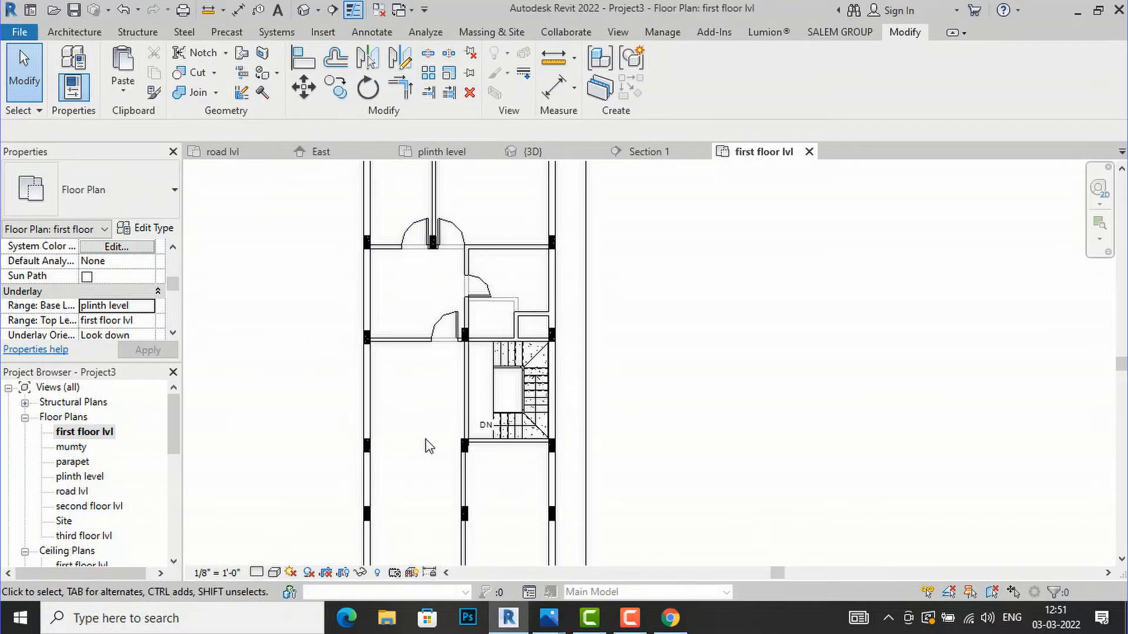
Switch the underlay base level to None and back to plinth level to compare the plan with and without it.
{"action": "left_click", "coordinate": [148, 309]}
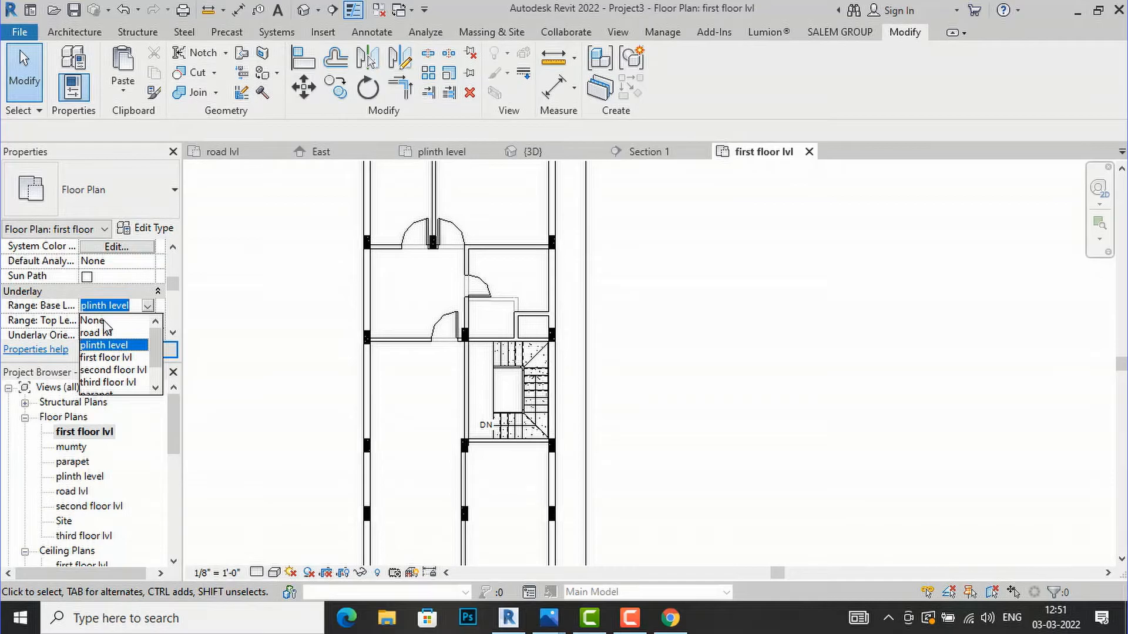
{"action": "left_click", "coordinate": [93, 321]}
{"action": "left_click", "coordinate": [147, 351]}
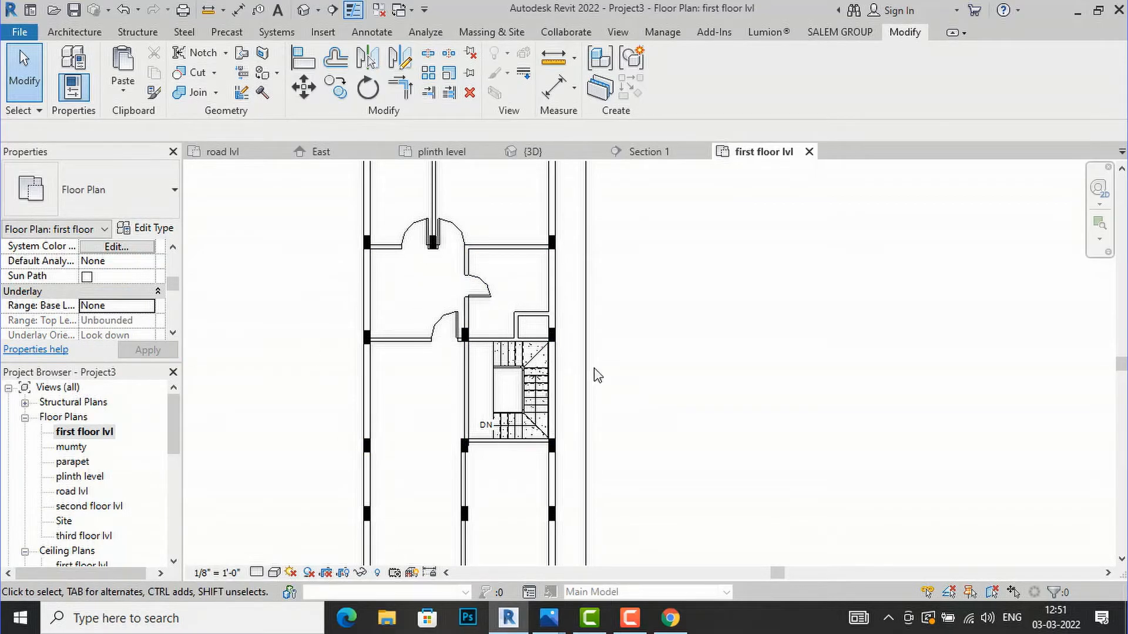
{"action": "left_click", "coordinate": [136, 306]}
{"action": "left_click", "coordinate": [147, 307]}
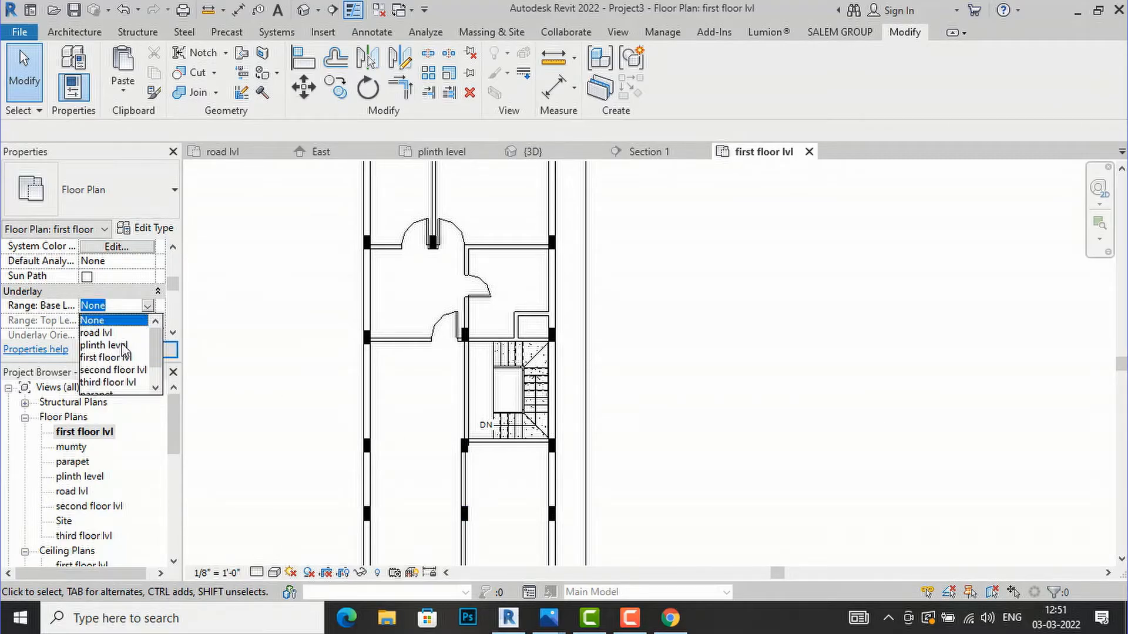
{"action": "left_click", "coordinate": [103, 346]}
{"action": "left_click", "coordinate": [147, 350]}
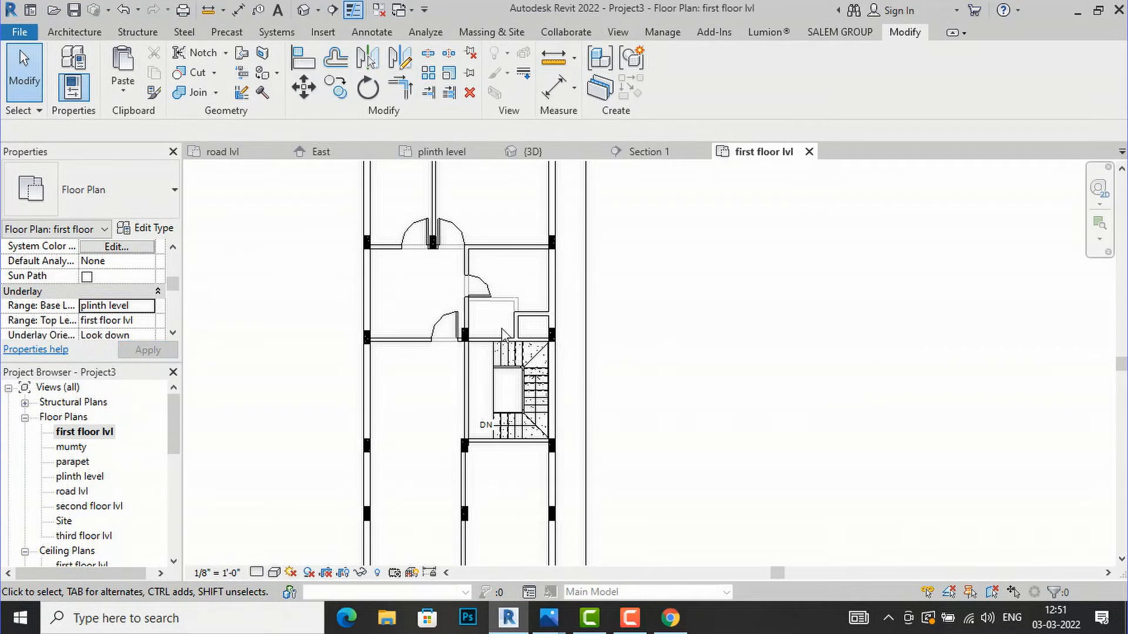
{"action": "scroll", "coordinate": [565, 270], "scroll_direction": "down", "scroll_amount": 2}
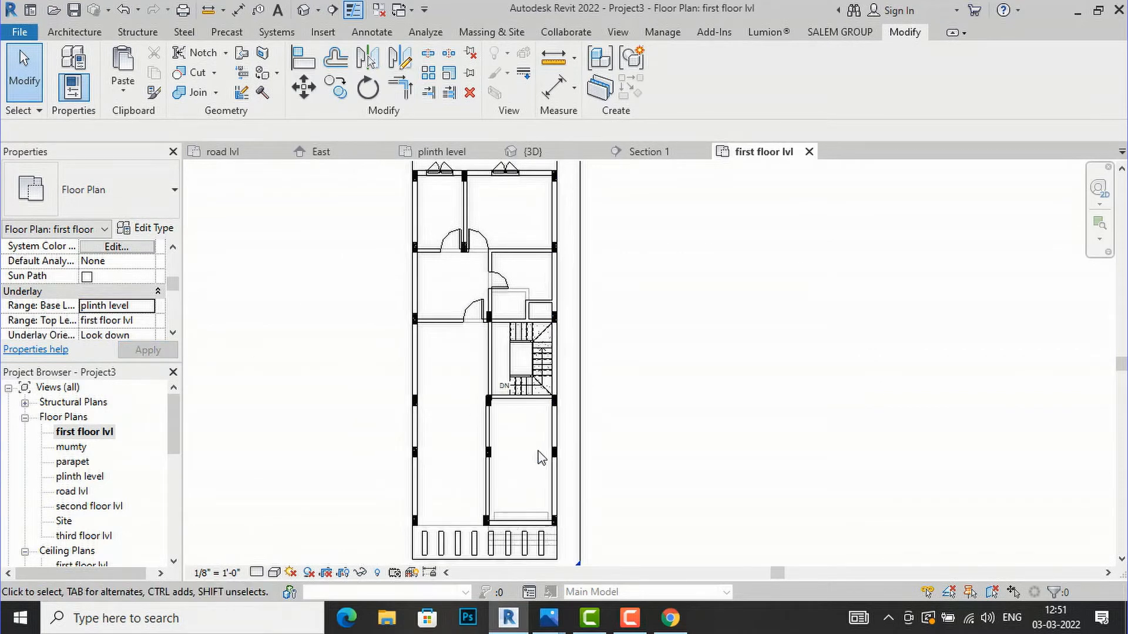
{"action": "scroll", "coordinate": [488, 434], "scroll_direction": "up", "scroll_amount": 1}
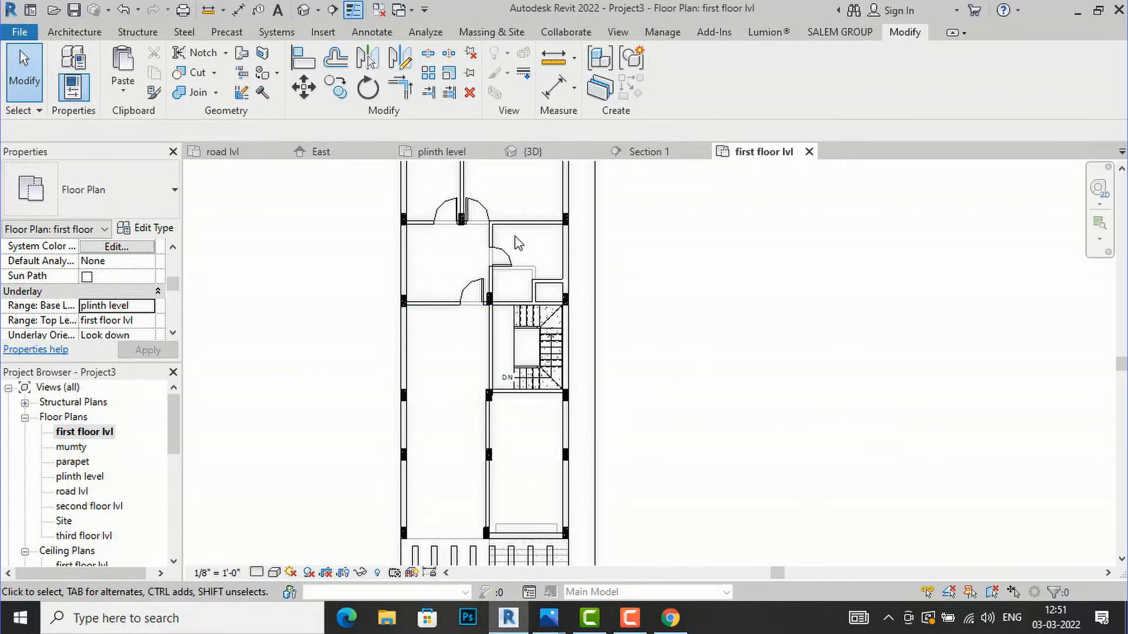
{"action": "scroll", "coordinate": [516, 245], "scroll_direction": "up", "scroll_amount": 3}
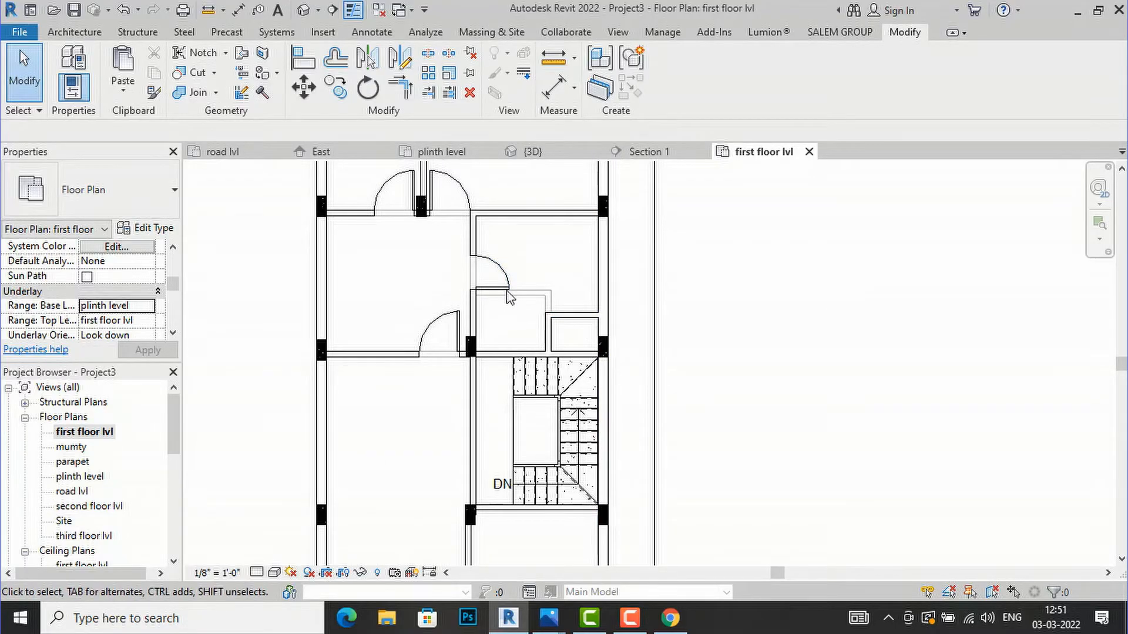
Switch to Photos, study the lower bedrooms and toilet in the first floor reference plan 1.jpg, and return to Revit.
{"action": "scroll", "coordinate": [506, 265], "scroll_direction": "down", "scroll_amount": 2}
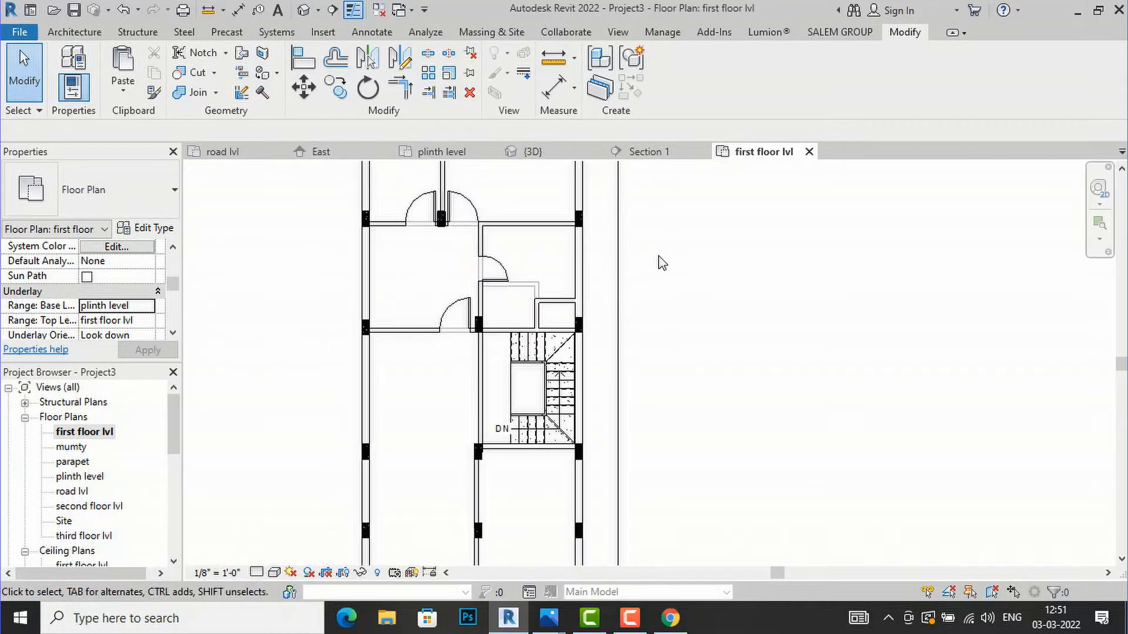
{"action": "scroll", "coordinate": [395, 277], "scroll_direction": "down", "scroll_amount": 5}
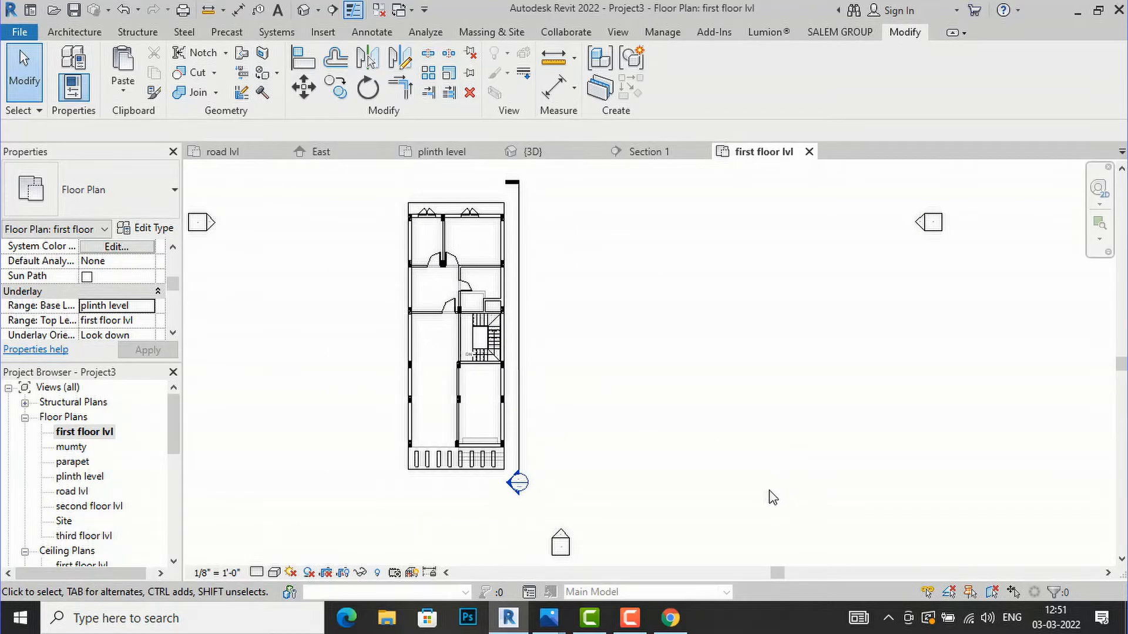
{"action": "mouse_move", "coordinate": [549, 616]}
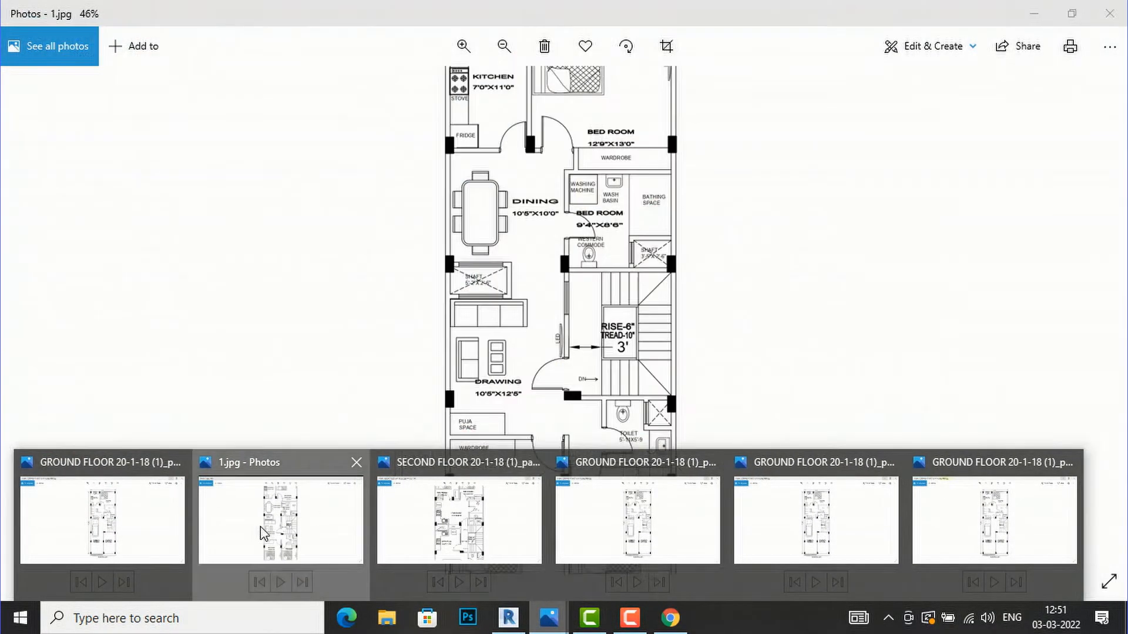
{"action": "left_click", "coordinate": [264, 532]}
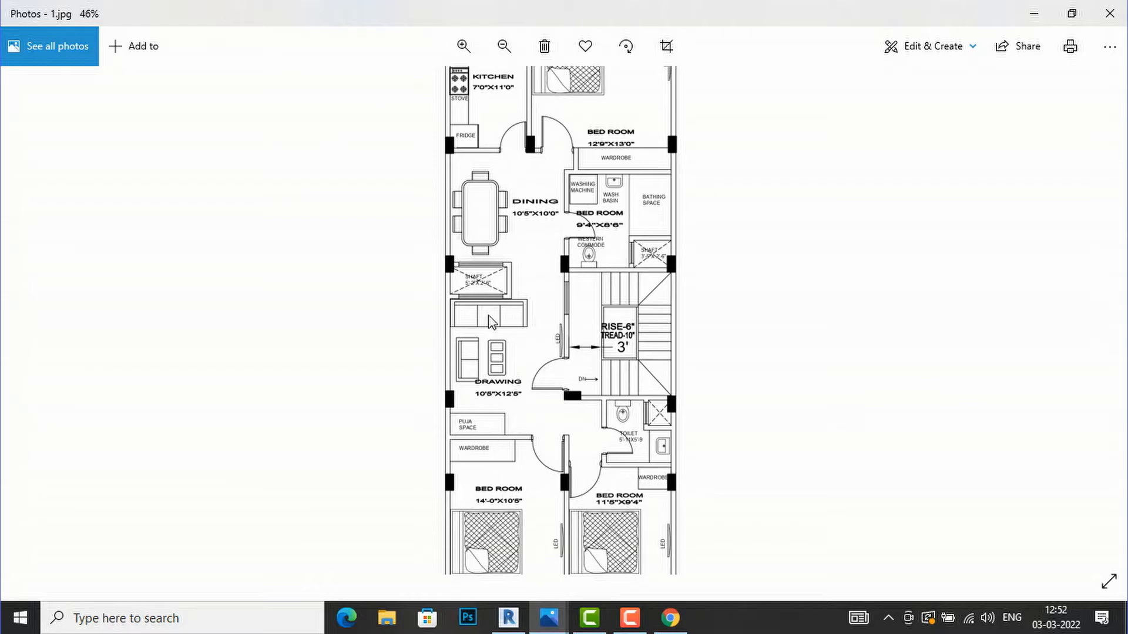
{"action": "scroll", "coordinate": [491, 322], "scroll_direction": "down", "scroll_amount": 2}
{"action": "scroll", "coordinate": [542, 569], "scroll_direction": "up", "scroll_amount": 1}
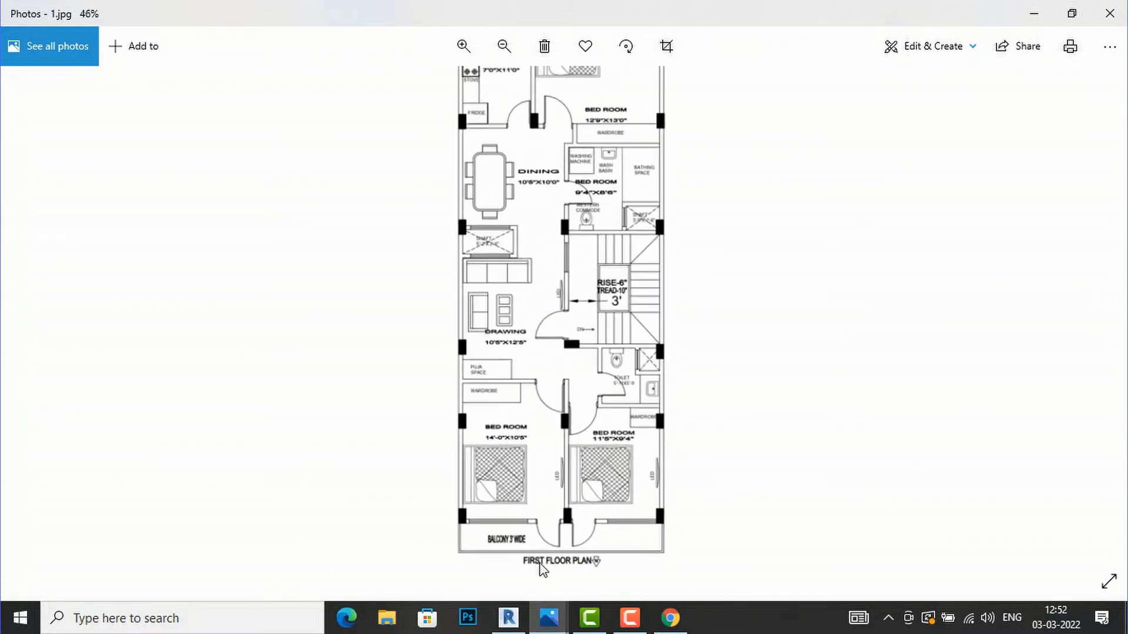
{"action": "scroll", "coordinate": [542, 568], "scroll_direction": "up", "scroll_amount": 1}
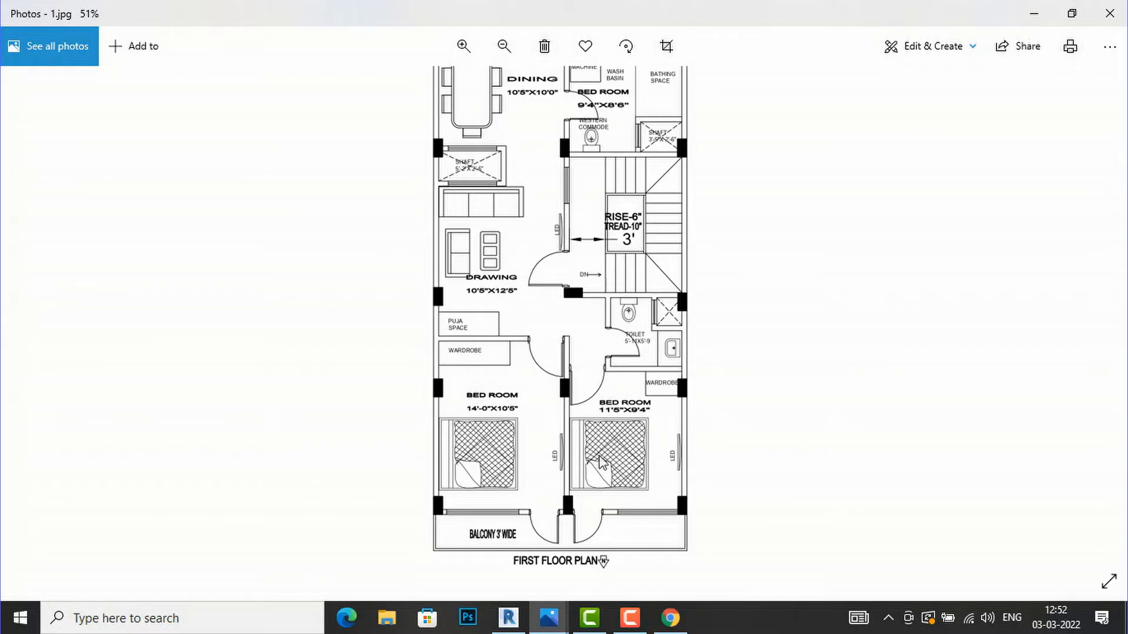
{"action": "left_click", "coordinate": [509, 617]}
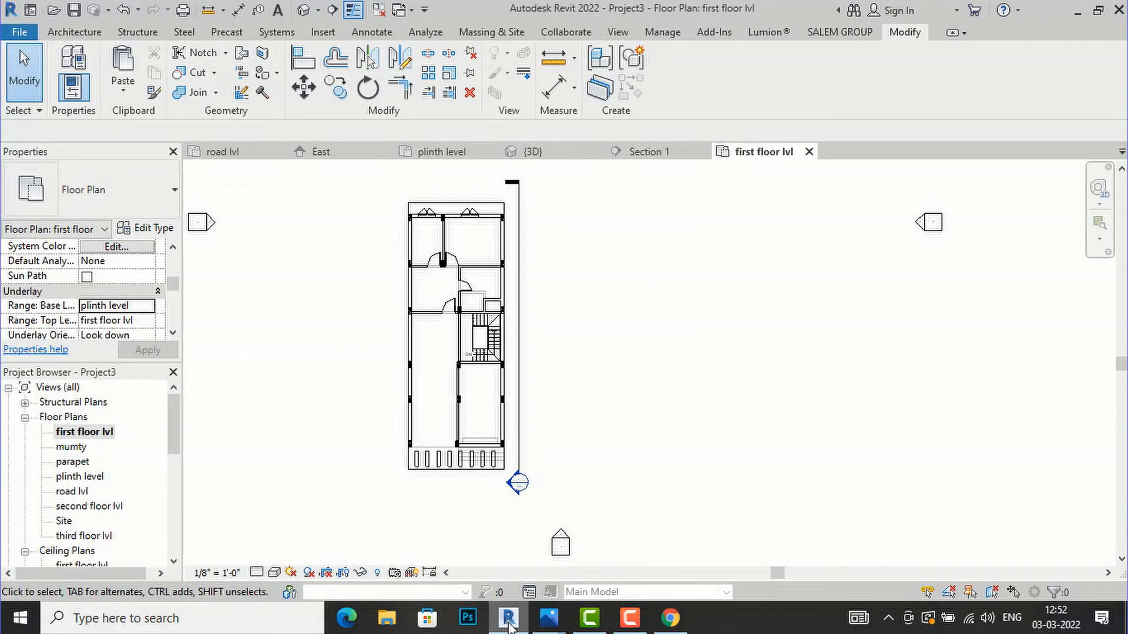
{"action": "left_click", "coordinate": [510, 626]}
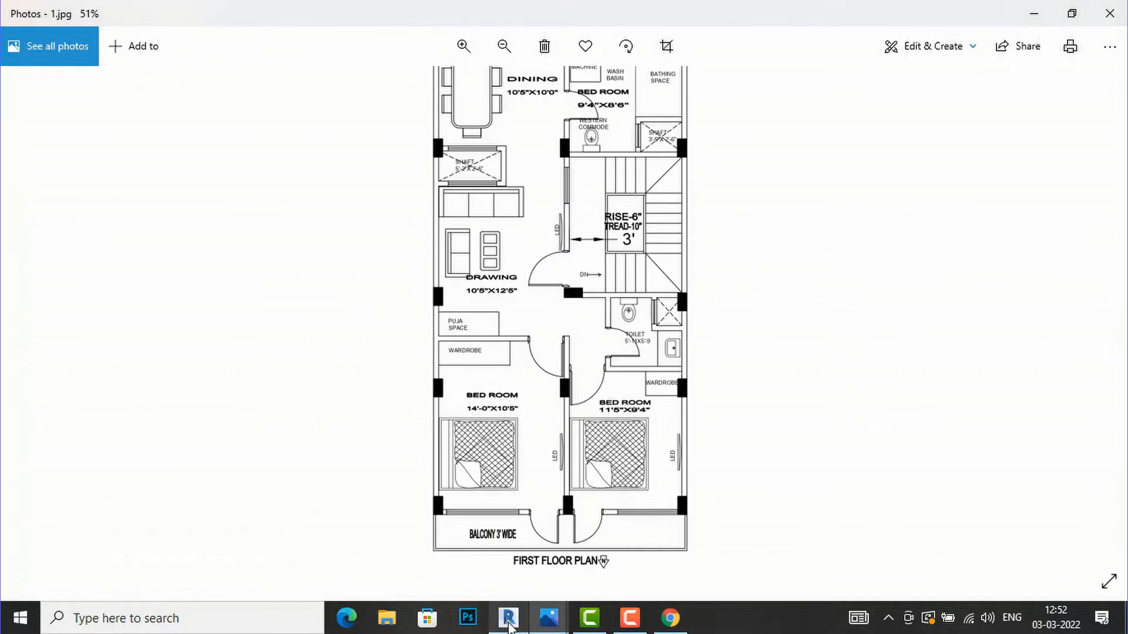
{"action": "left_click", "coordinate": [508, 626]}
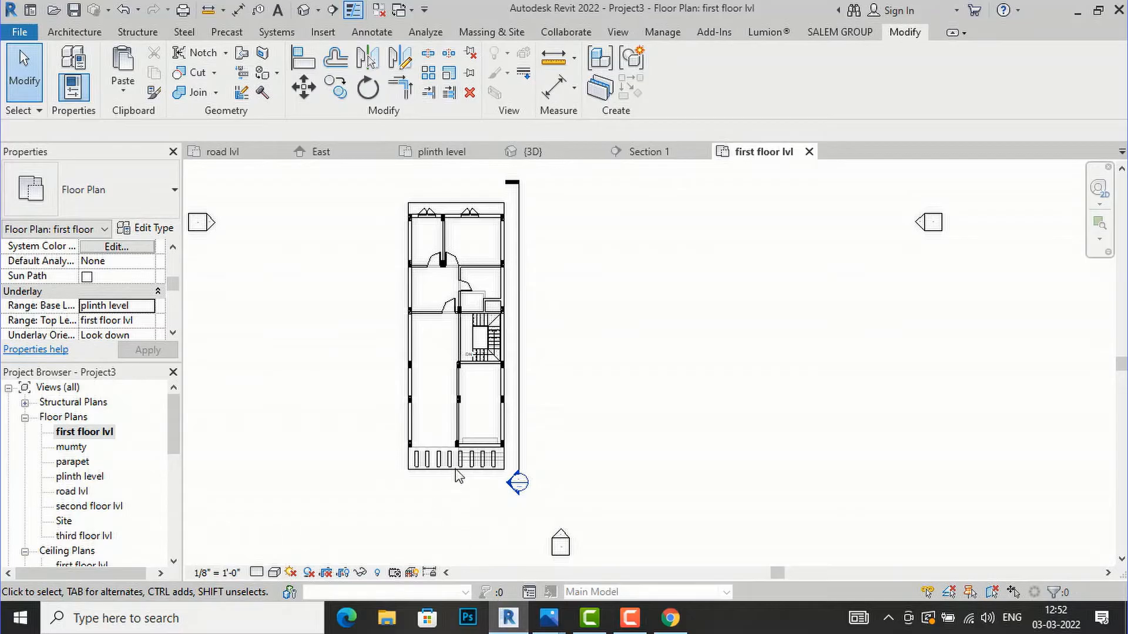
Draw a straight Generic - 5" partition wall across the room in front of the staircase, between its two side walls.
{"action": "scroll", "coordinate": [473, 455], "scroll_direction": "up", "scroll_amount": 2}
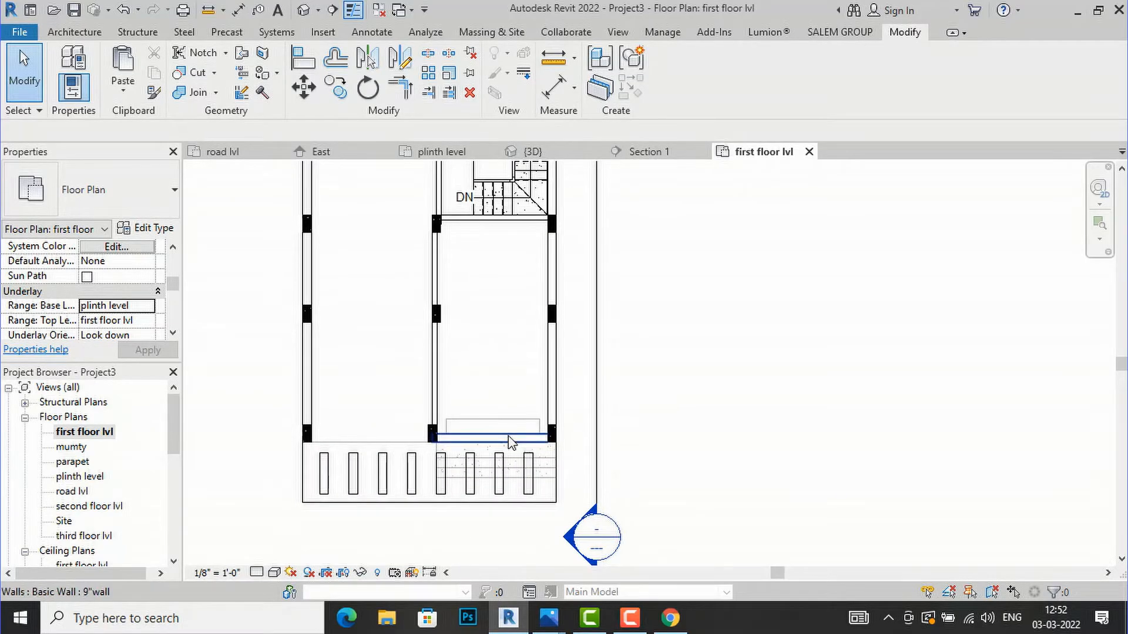
{"action": "left_click", "coordinate": [510, 439]}
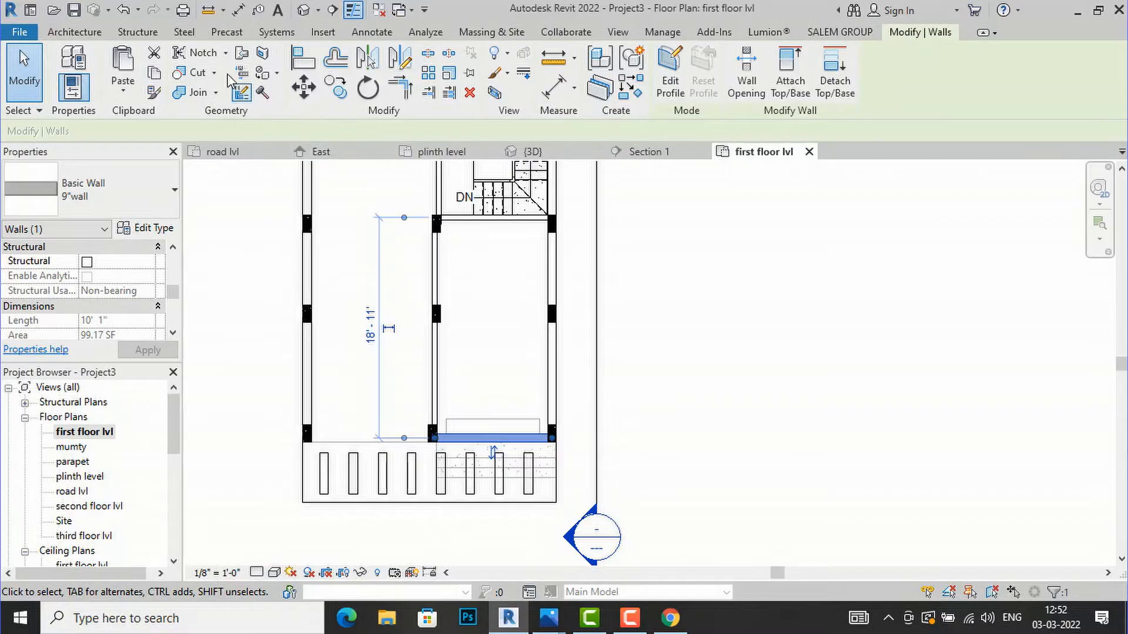
{"action": "left_click", "coordinate": [59, 32]}
{"action": "left_click", "coordinate": [69, 58]}
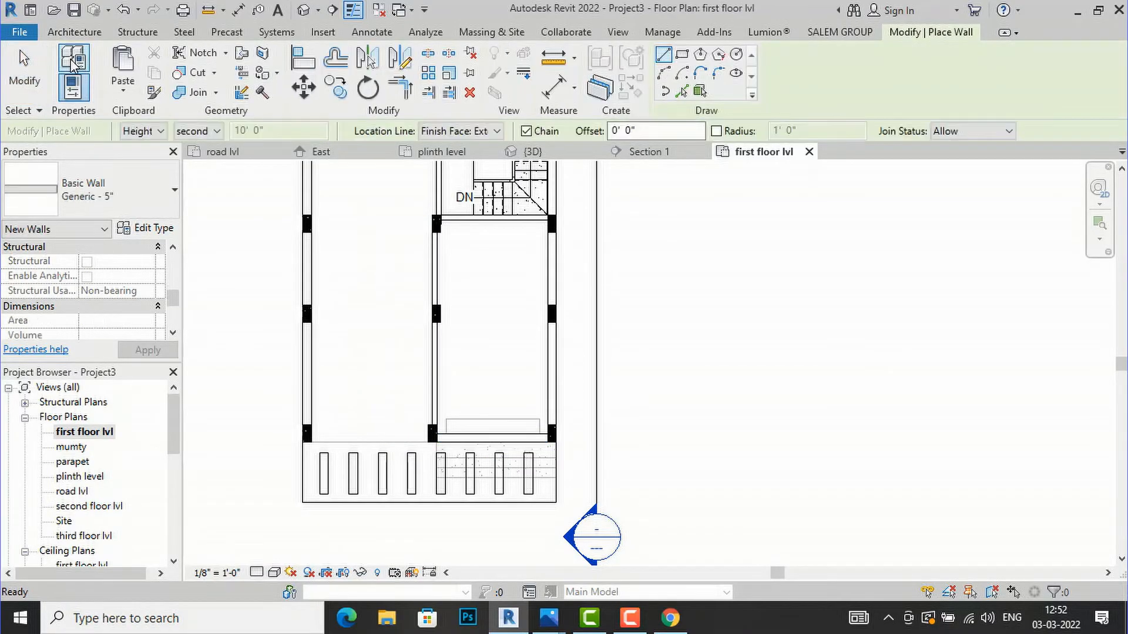
{"action": "scroll", "coordinate": [525, 366], "scroll_direction": "up", "scroll_amount": 2}
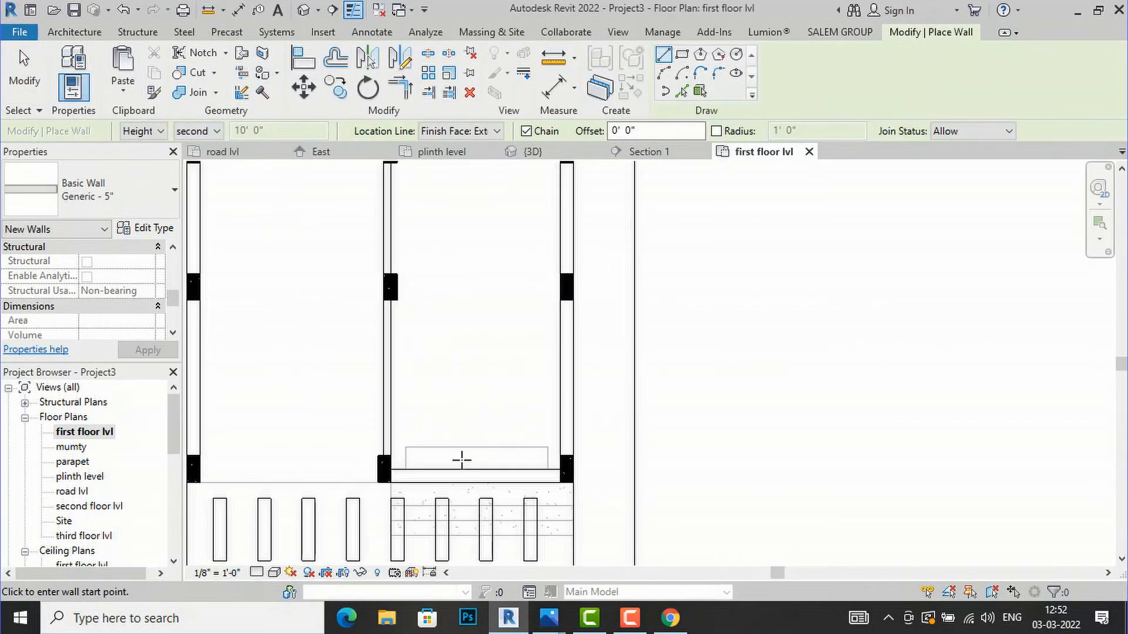
{"action": "scroll", "coordinate": [461, 423], "scroll_direction": "down", "scroll_amount": 1}
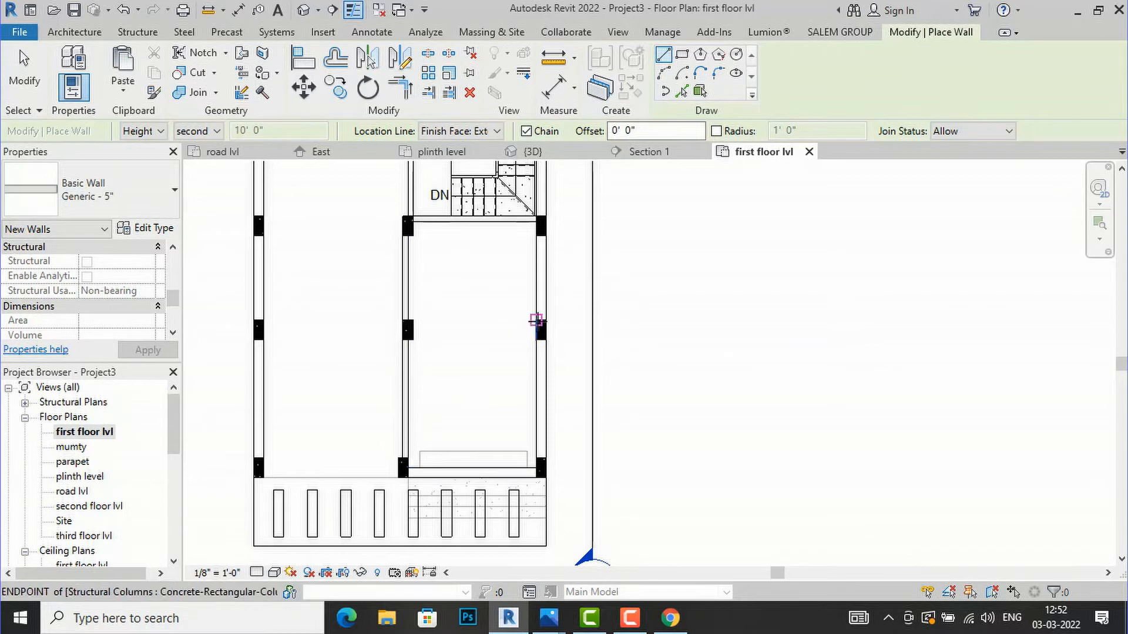
{"action": "left_click", "coordinate": [533, 287]}
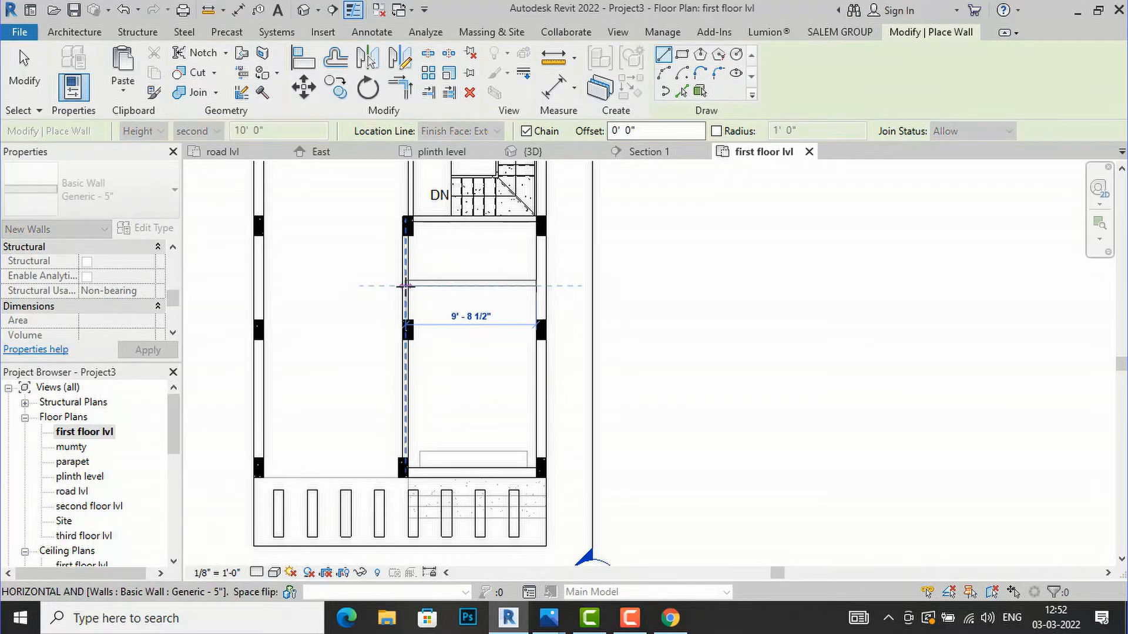
{"action": "left_click", "coordinate": [406, 286]}
{"action": "key", "text": "Escape"}
{"action": "key", "text": "Escape"}
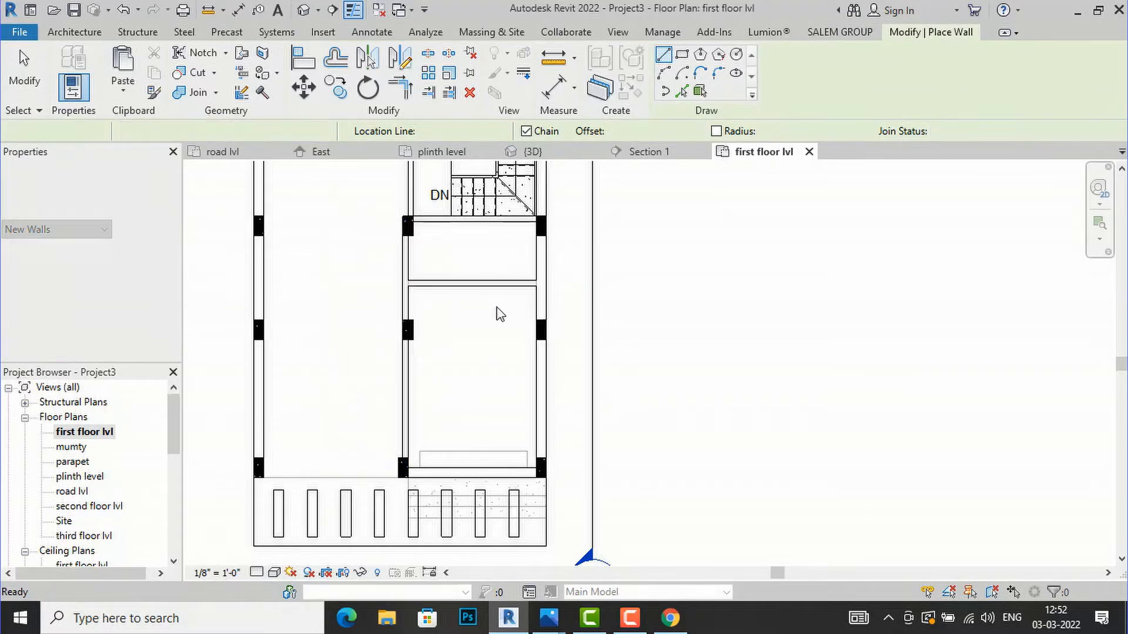
Measure the distance from the new partition wall to the front wall.
{"action": "left_click", "coordinate": [459, 287]}
{"action": "left_click", "coordinate": [547, 62]}
{"action": "left_click", "coordinate": [462, 282]}
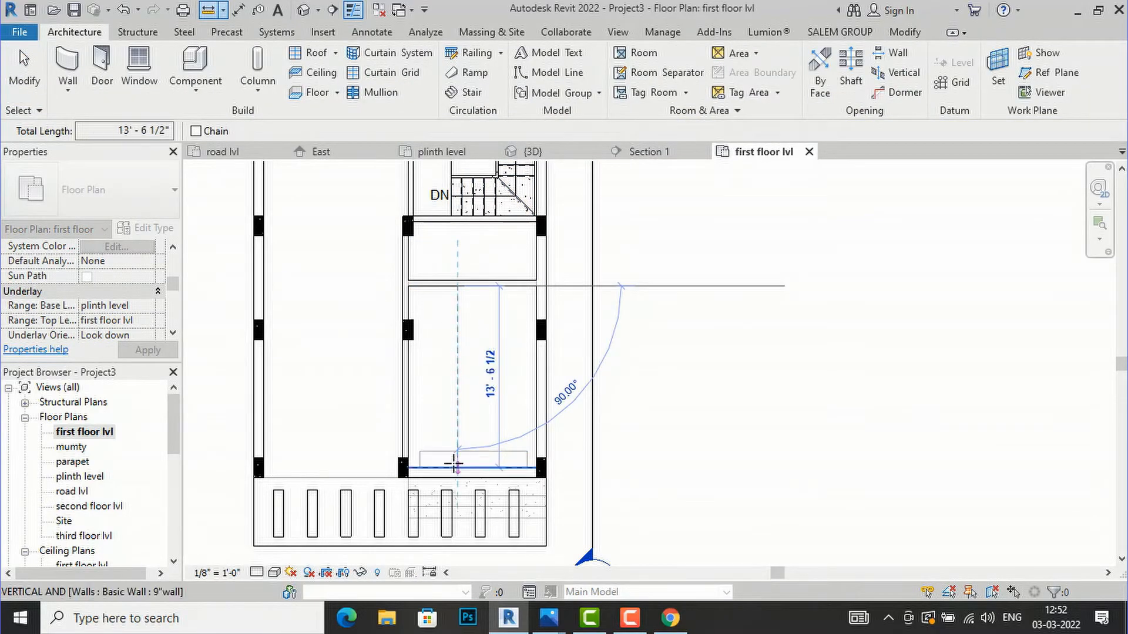
{"action": "key", "text": "Escape"}
{"action": "key", "text": "Escape"}
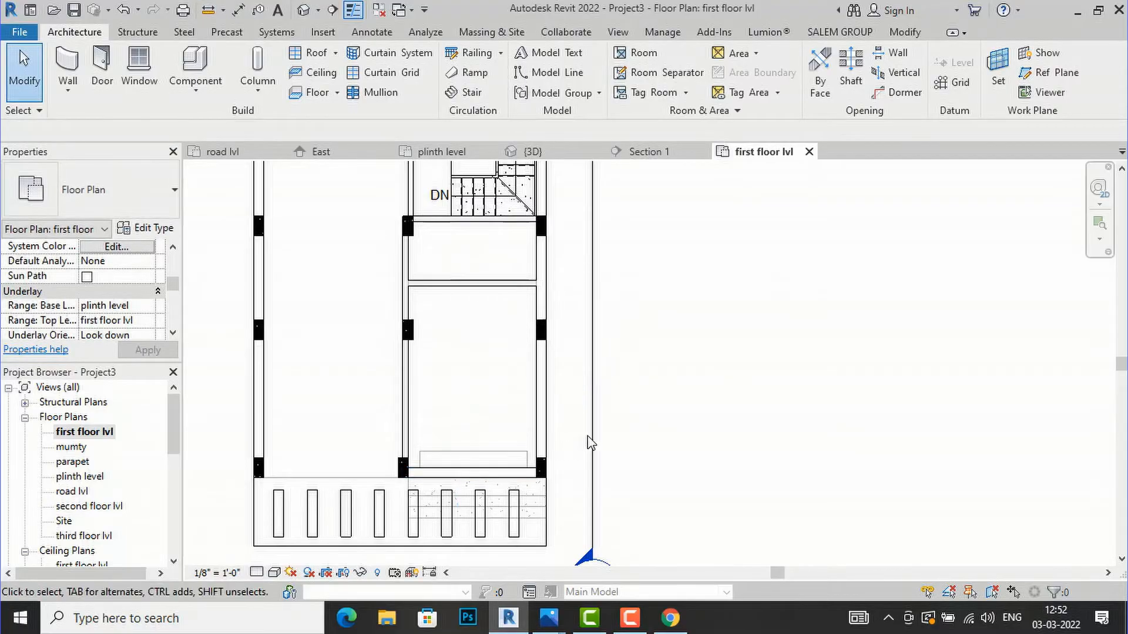
{"action": "scroll", "coordinate": [587, 441], "scroll_direction": "down", "scroll_amount": 3}
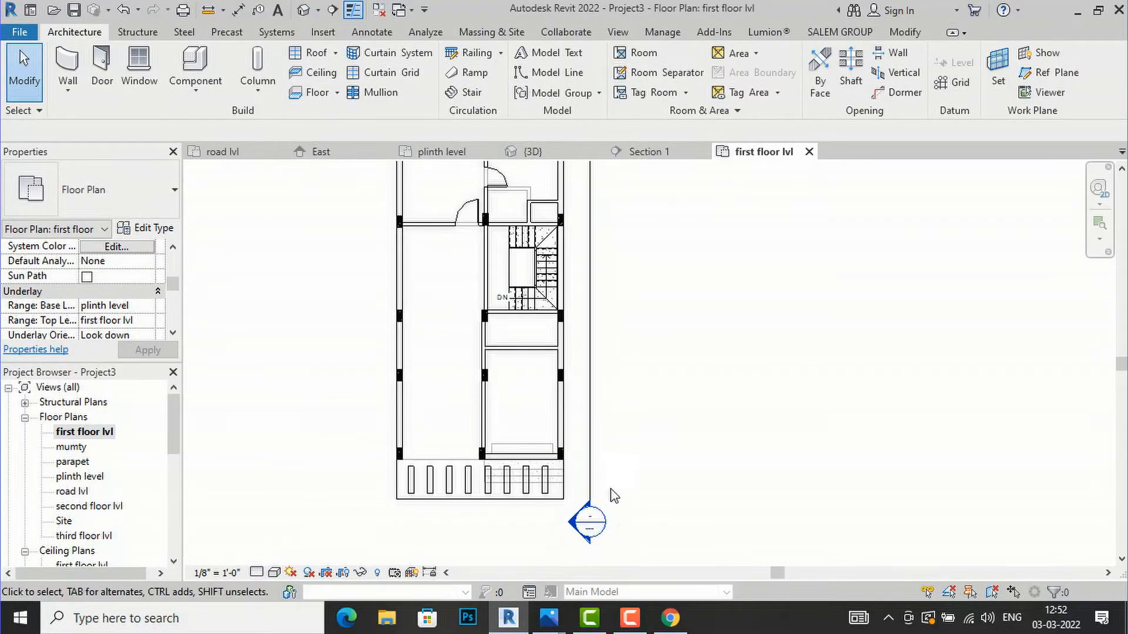
Compare the partitioned room in front of the staircase with the bedroom in the reference plan 1.jpg.
{"action": "left_click", "coordinate": [510, 618]}
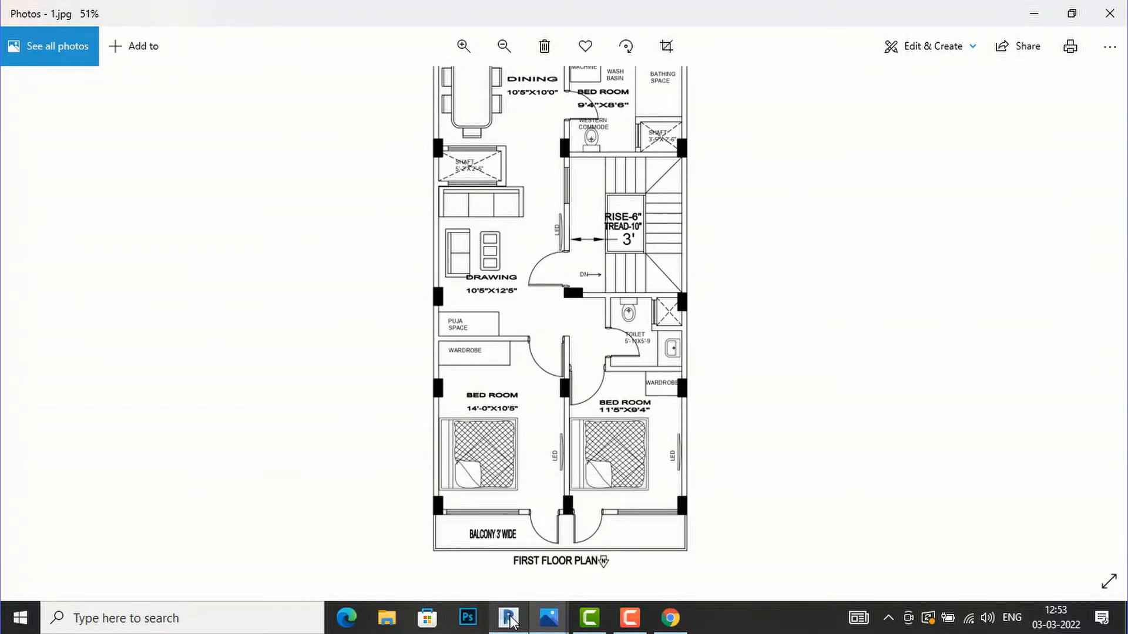
{"action": "left_click", "coordinate": [510, 618]}
{"action": "left_click", "coordinate": [510, 618]}
{"action": "left_click", "coordinate": [509, 618]}
{"action": "scroll", "coordinate": [511, 382], "scroll_direction": "up", "scroll_amount": 4}
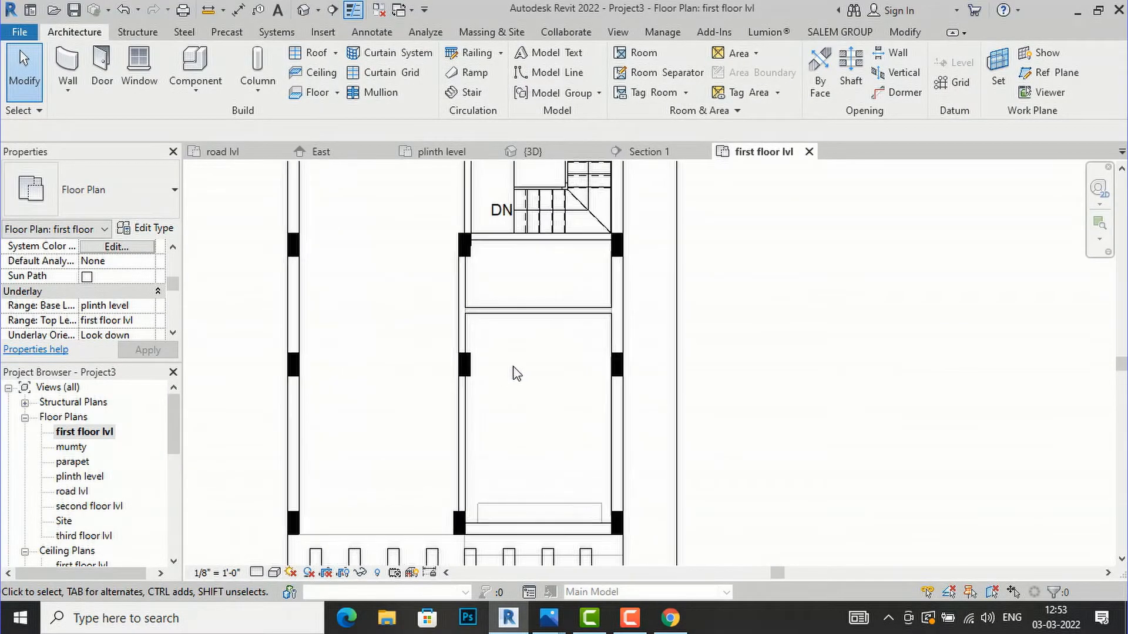
{"action": "mouse_move", "coordinate": [549, 618]}
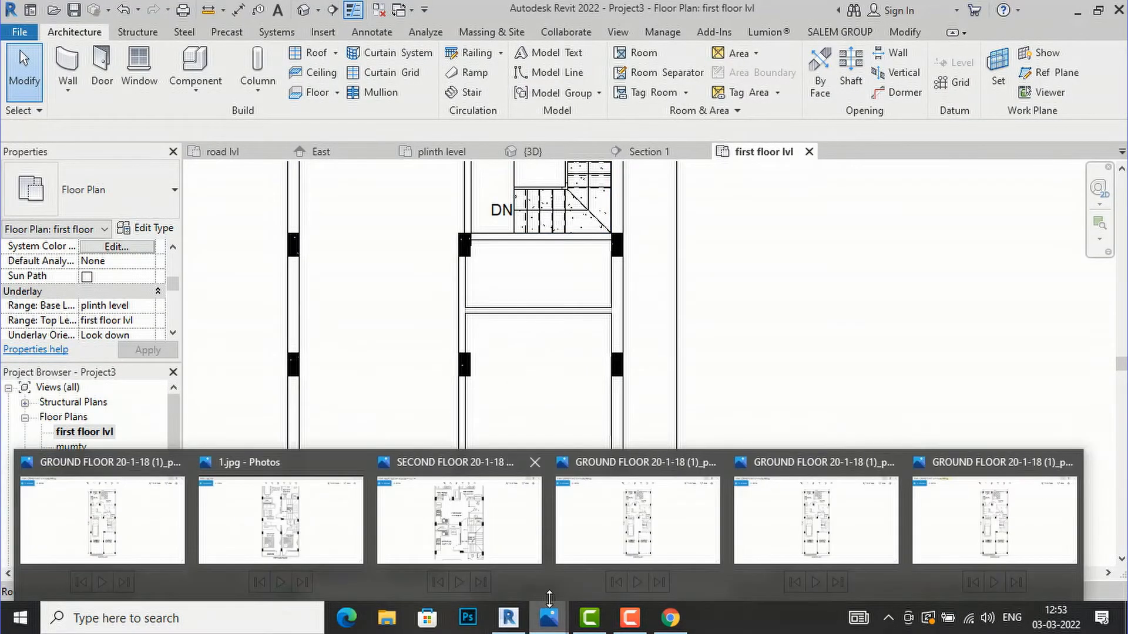
{"action": "mouse_move", "coordinate": [302, 524]}
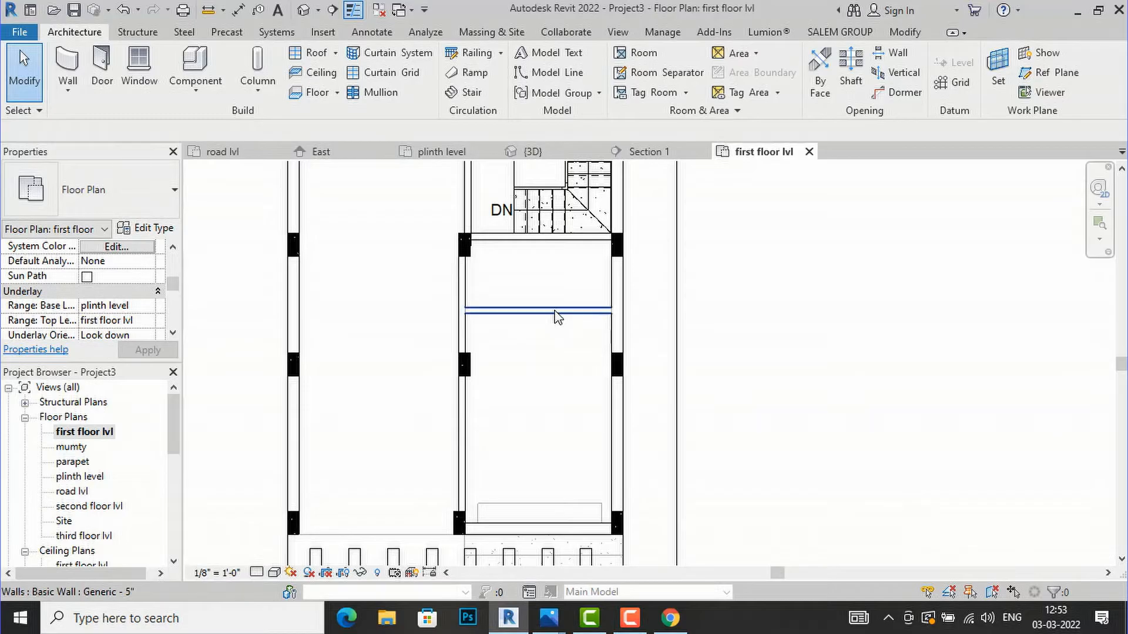
Move the partition wall toward the front of the building, up to the middle pair of columns.
{"action": "left_click", "coordinate": [557, 314]}
{"action": "left_click_drag", "start_coordinate": [552, 314], "coordinate": [559, 350]}
{"action": "left_click", "coordinate": [768, 370]}
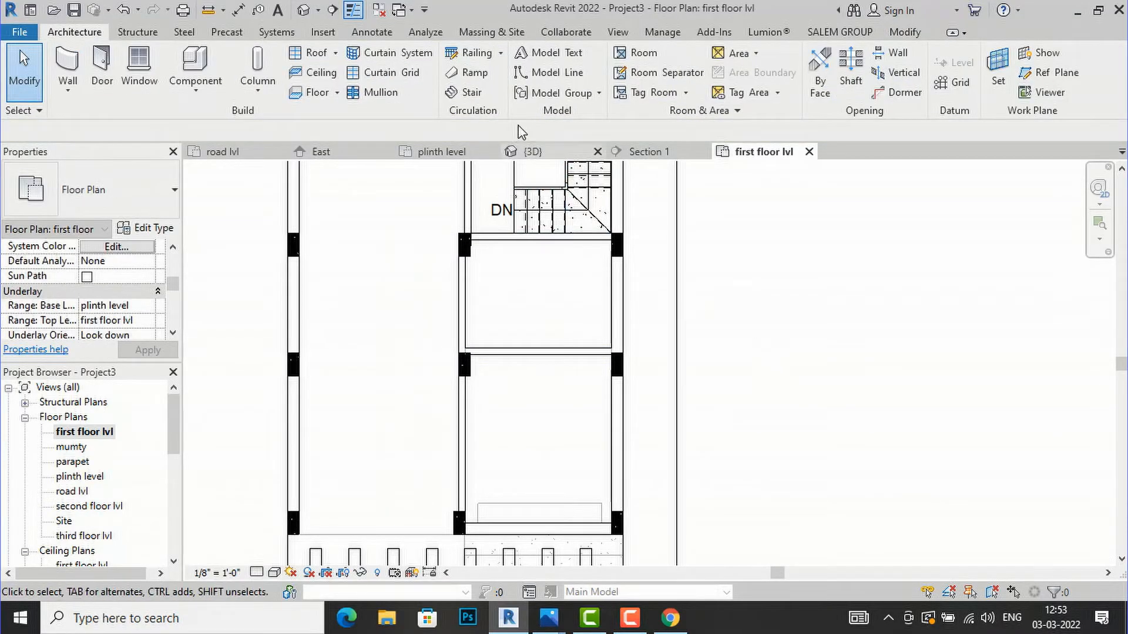
Measure the bedroom depth from the moved partition wall to the front wall's inner face.
{"action": "left_click", "coordinate": [534, 347]}
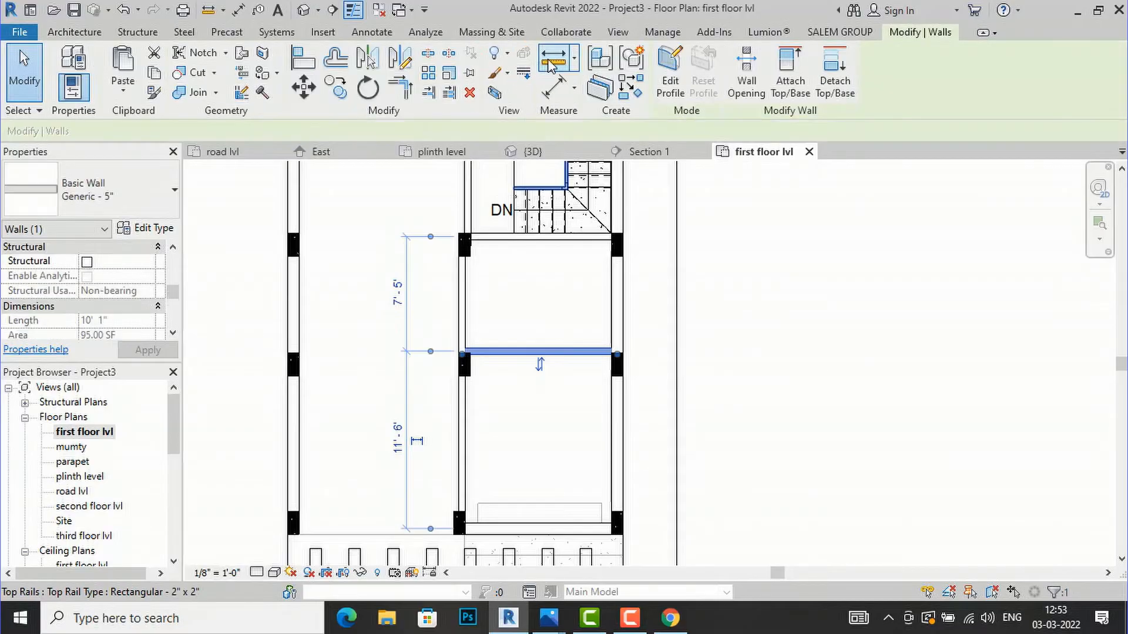
{"action": "left_click", "coordinate": [553, 60]}
{"action": "left_click", "coordinate": [514, 354]}
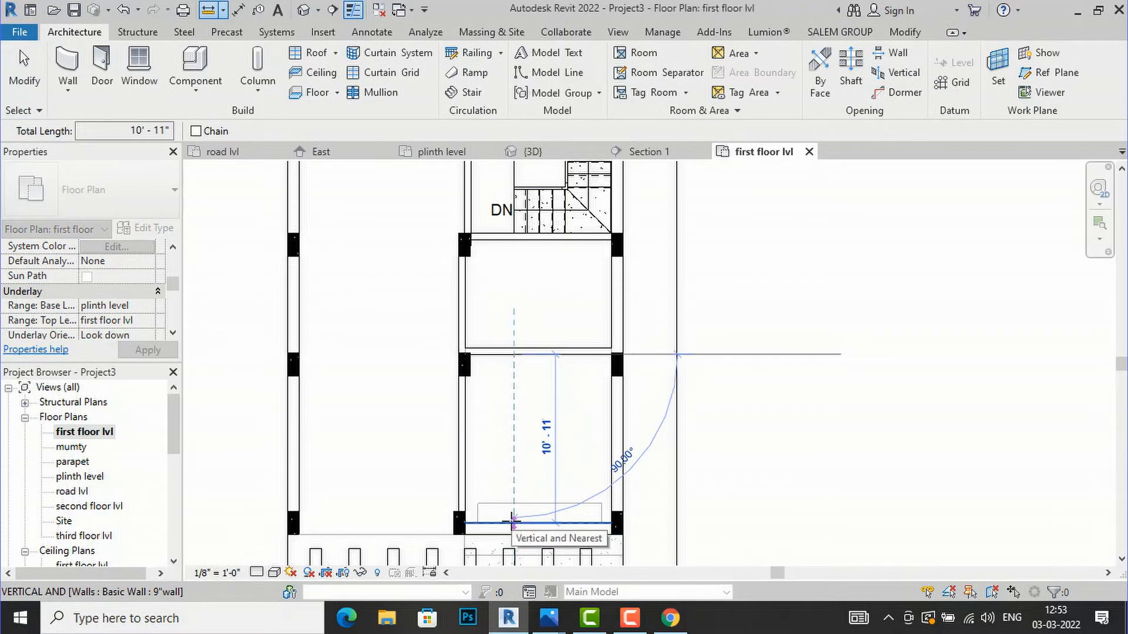
{"action": "key", "text": "Escape"}
{"action": "key", "text": "Escape"}
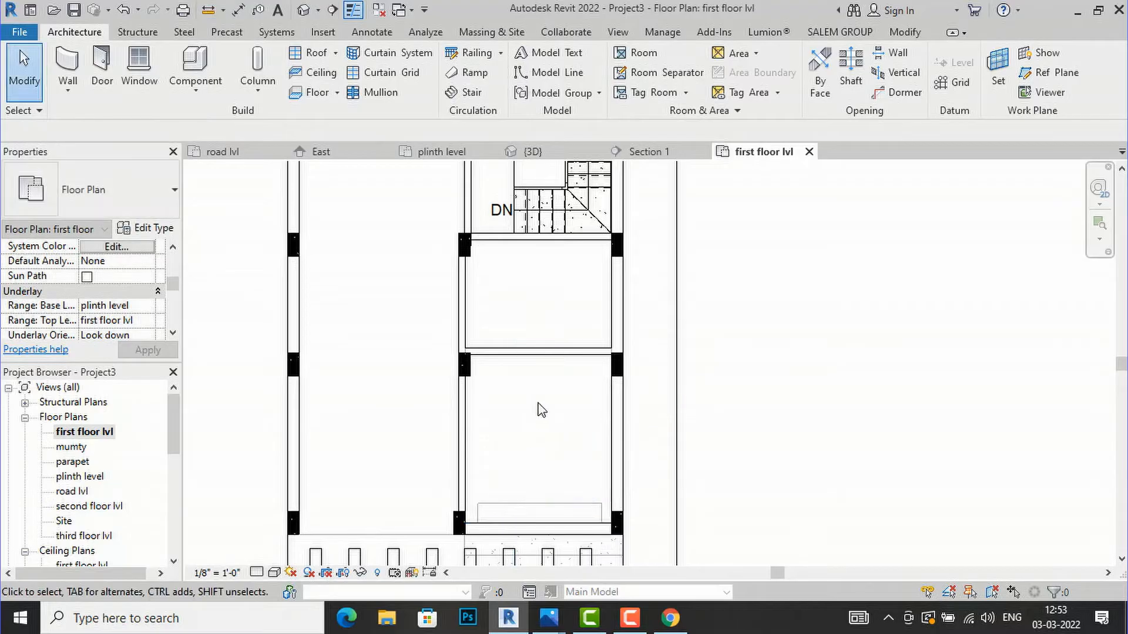
Move the partition wall 6" toward the staircase.
{"action": "left_click", "coordinate": [543, 353]}
{"action": "left_click", "coordinate": [295, 98]}
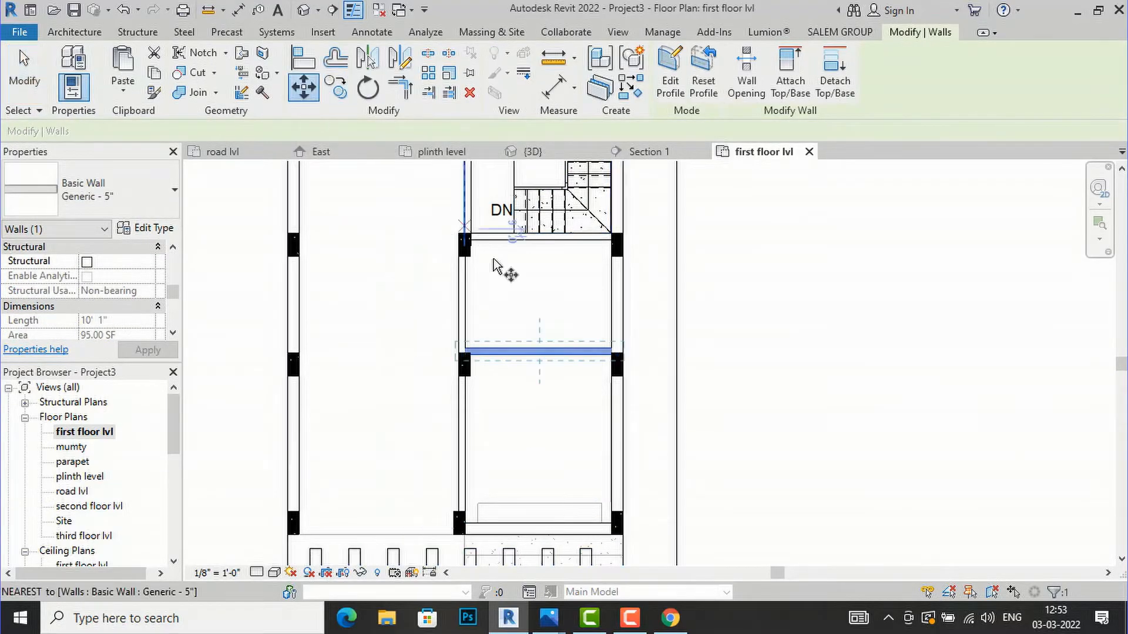
{"action": "scroll", "coordinate": [471, 372], "scroll_direction": "up", "scroll_amount": 4}
{"action": "left_click", "coordinate": [422, 355]}
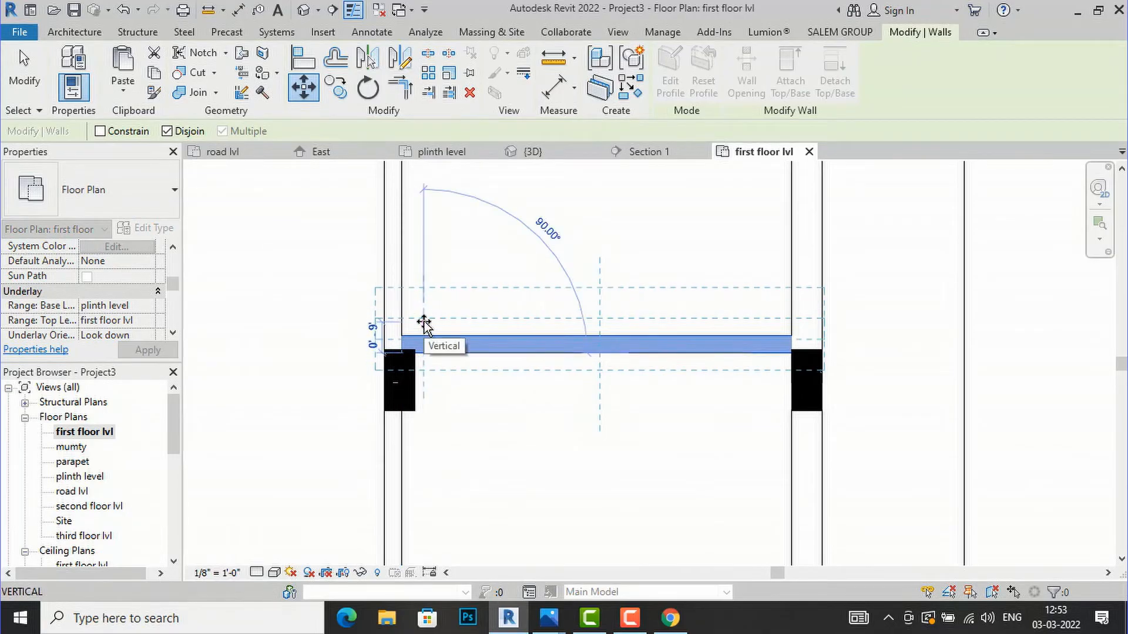
{"action": "type", "text": "6'"}
{"action": "key", "text": "Return"}
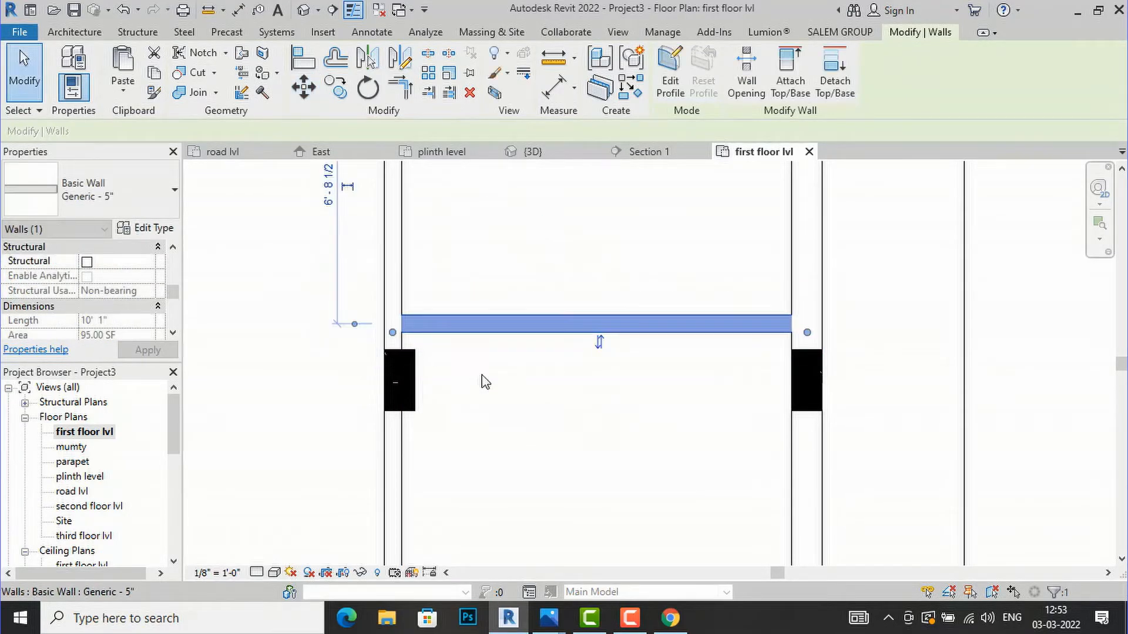
{"action": "scroll", "coordinate": [456, 370], "scroll_direction": "down", "scroll_amount": 3}
{"action": "key", "text": "Escape"}
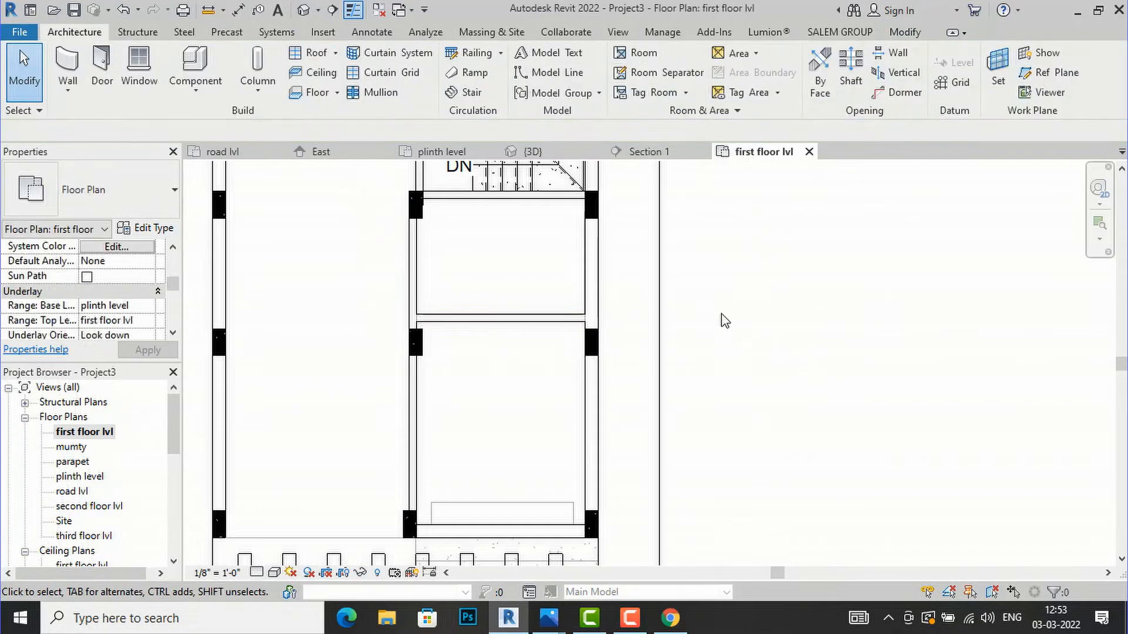
Check the bedroom depth with an aligned dimension between the partition wall and the front wall, without placing it.
{"action": "left_click", "coordinate": [372, 31]}
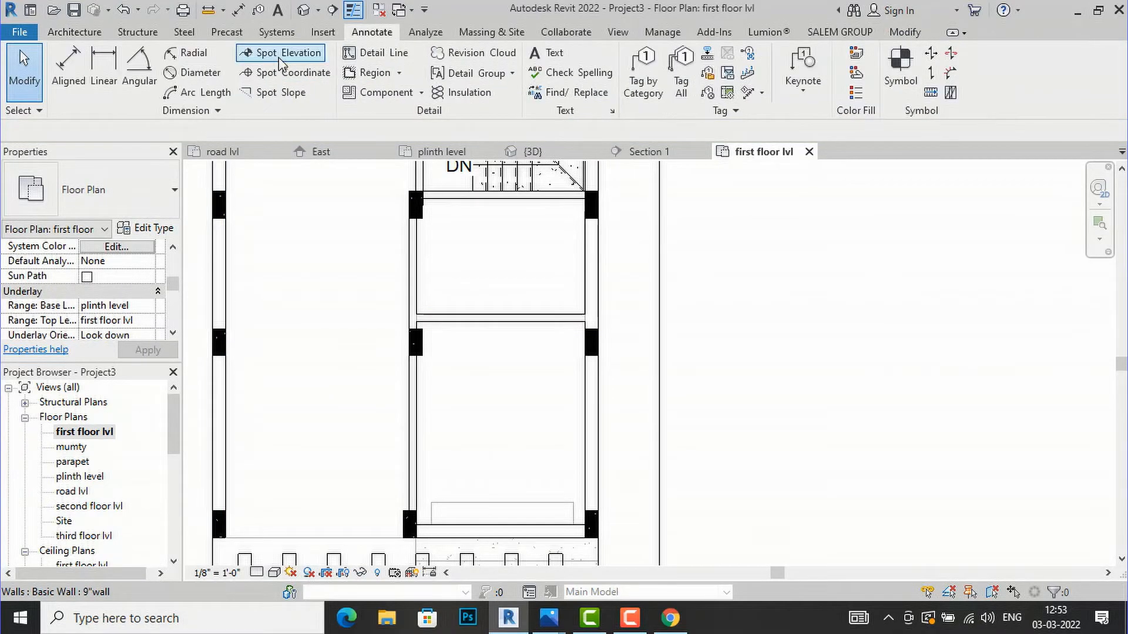
{"action": "left_click", "coordinate": [74, 75]}
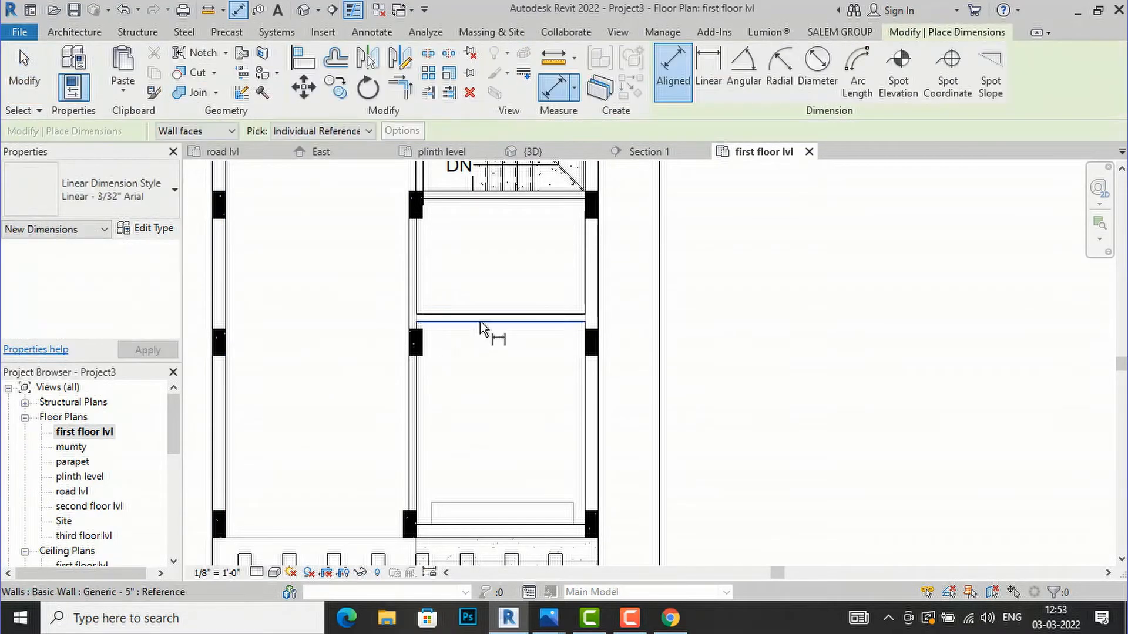
{"action": "left_click", "coordinate": [500, 322]}
{"action": "left_click", "coordinate": [502, 525]}
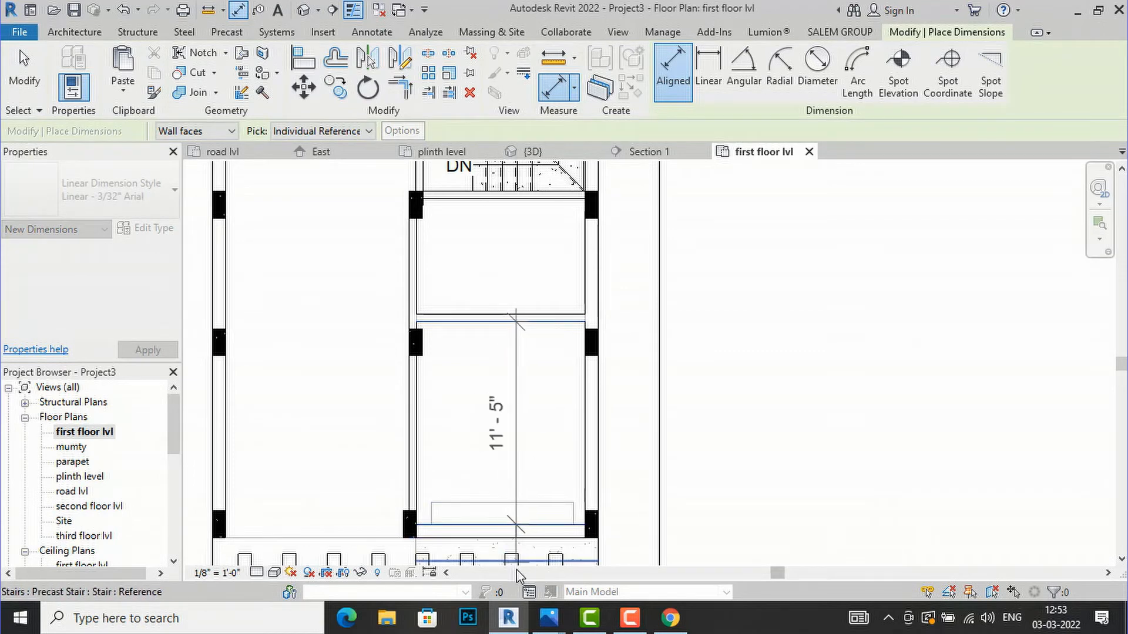
{"action": "key", "text": "Escape"}
{"action": "key", "text": "Escape"}
{"action": "scroll", "coordinate": [465, 390], "scroll_direction": "down", "scroll_amount": 5}
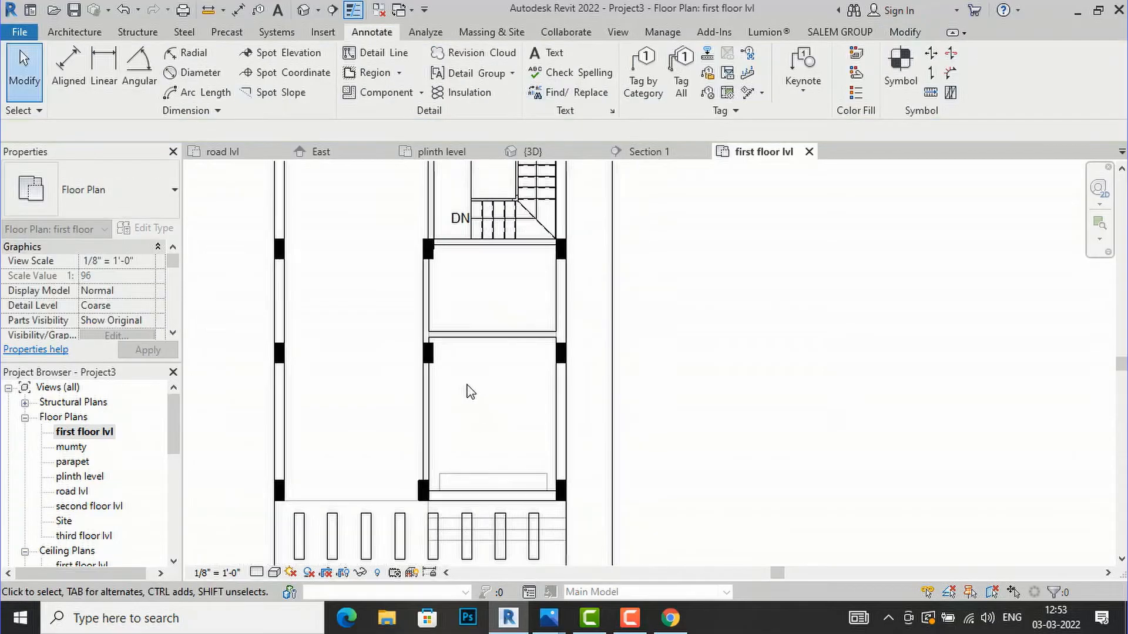
Open the footprint of the first floor's 6" rcc roof for editing.
{"action": "scroll", "coordinate": [489, 481], "scroll_direction": "up", "scroll_amount": 1}
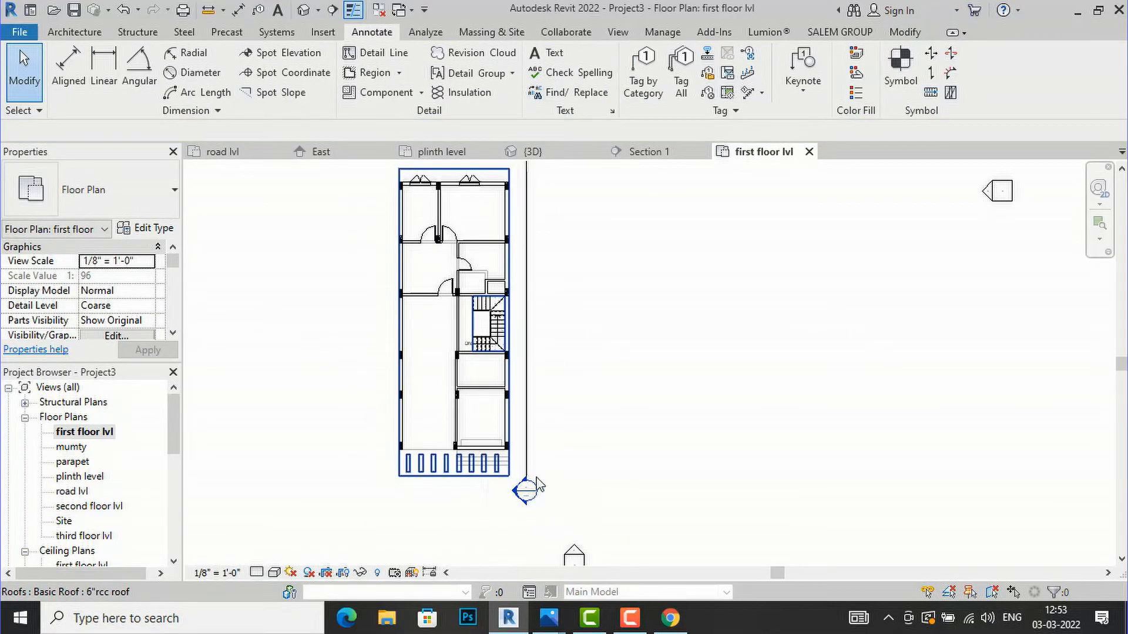
{"action": "scroll", "coordinate": [469, 516], "scroll_direction": "up", "scroll_amount": 1}
{"action": "scroll", "coordinate": [470, 516], "scroll_direction": "up", "scroll_amount": 2}
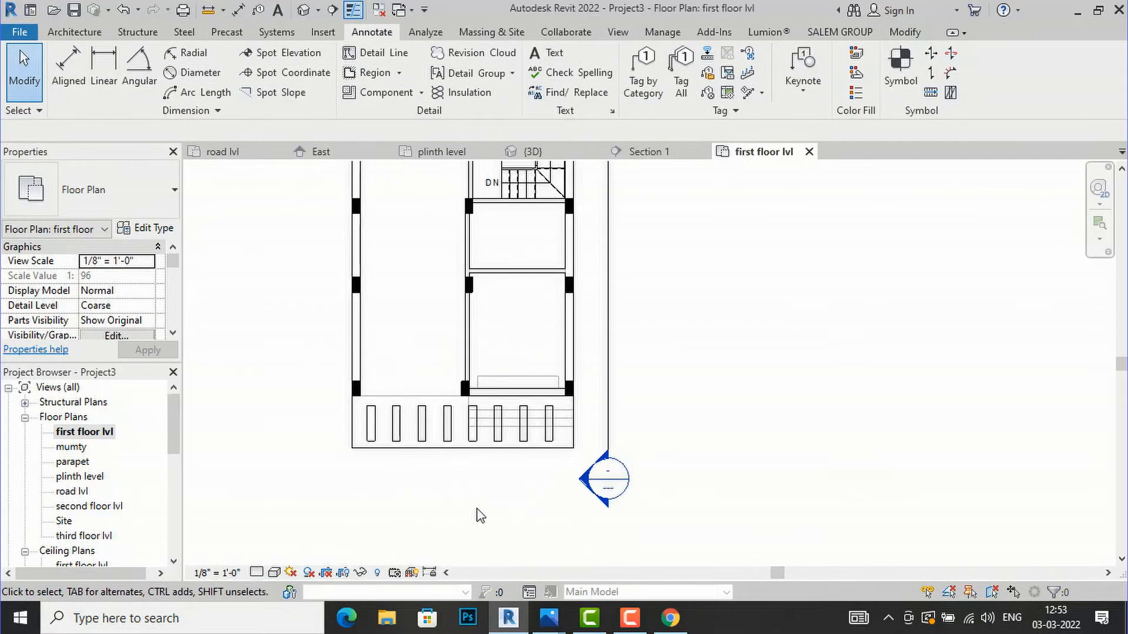
{"action": "left_click", "coordinate": [495, 451]}
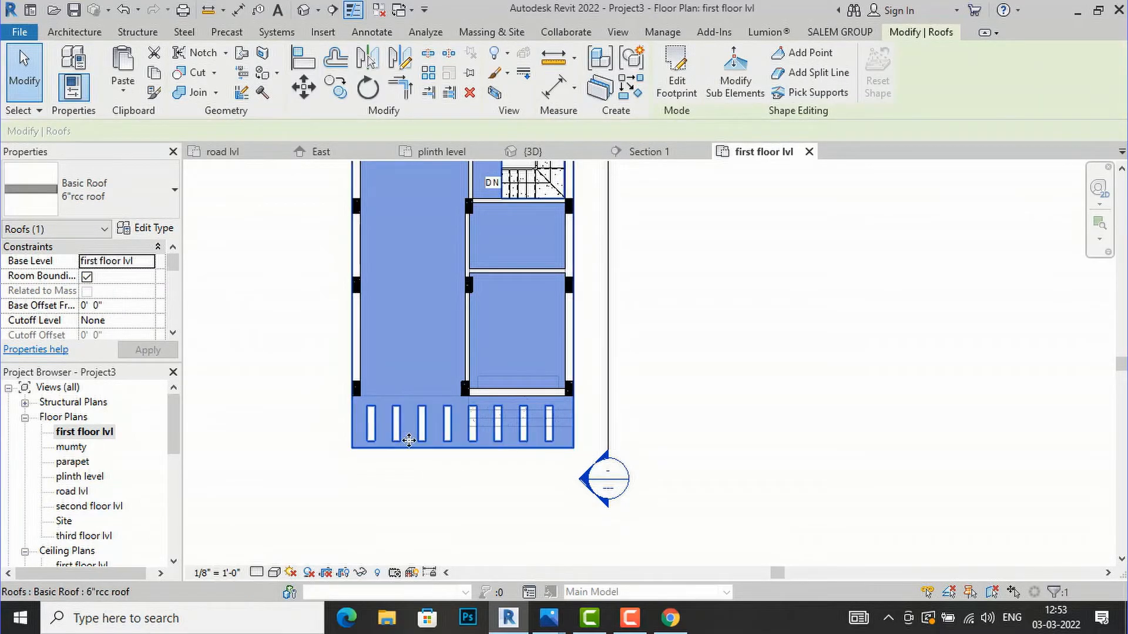
{"action": "scroll", "coordinate": [549, 446], "scroll_direction": "up", "scroll_amount": 2}
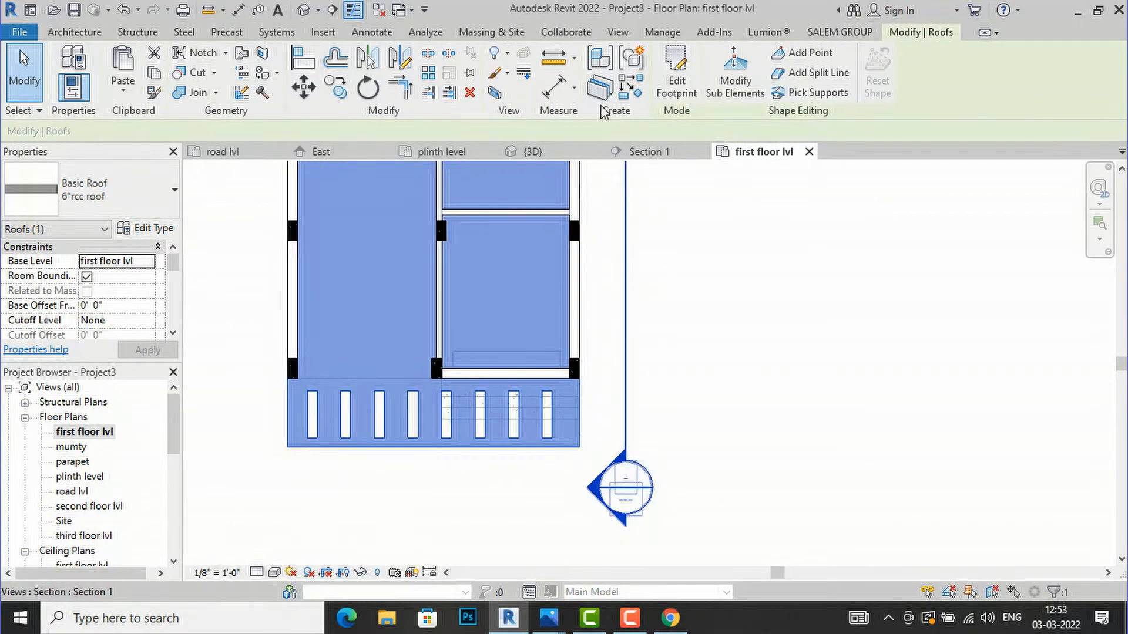
{"action": "left_click", "coordinate": [676, 91]}
Delete all the rectangular slot openings from the front balcony part of the roof footprint, including the leftover line segment.
{"action": "scroll", "coordinate": [534, 448], "scroll_direction": "up", "scroll_amount": 3}
{"action": "mouse_move", "coordinate": [570, 453]}
{"action": "left_mouse_down"}
{"action": "mouse_move", "coordinate": [256, 368]}
{"action": "mouse_move", "coordinate": [188, 368]}
{"action": "mouse_move", "coordinate": [201, 357]}
{"action": "left_mouse_up"}
{"action": "key", "text": "Delete"}
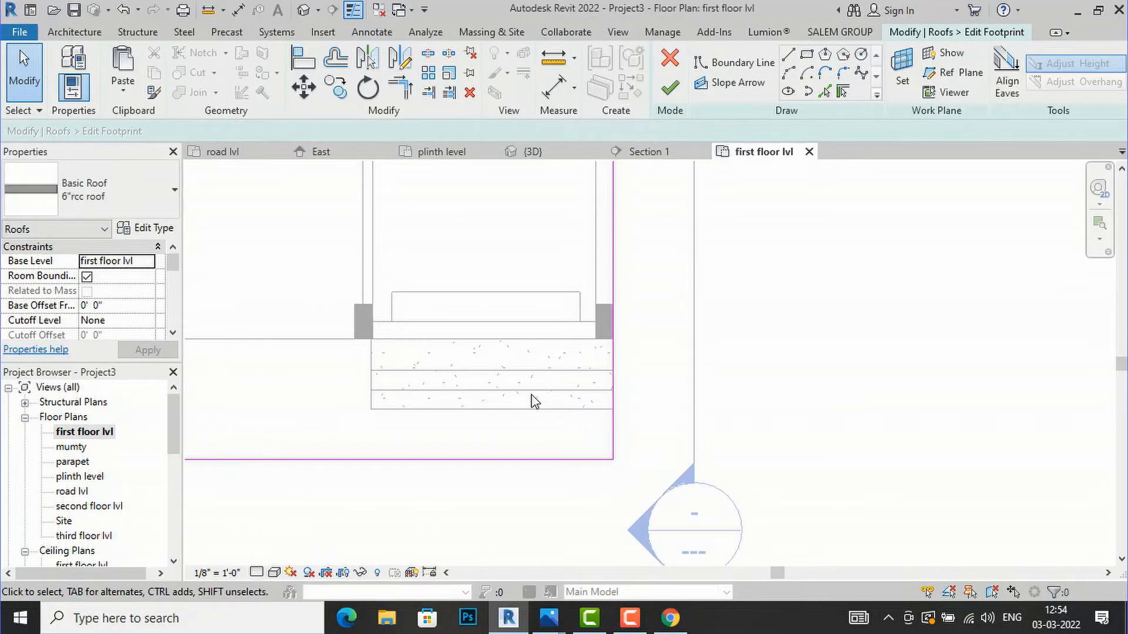
{"action": "scroll", "coordinate": [490, 401], "scroll_direction": "down", "scroll_amount": 4}
{"action": "scroll", "coordinate": [297, 398], "scroll_direction": "up", "scroll_amount": 3}
{"action": "left_click_drag", "start_coordinate": [340, 424], "coordinate": [307, 406]}
{"action": "key", "text": "Delete"}
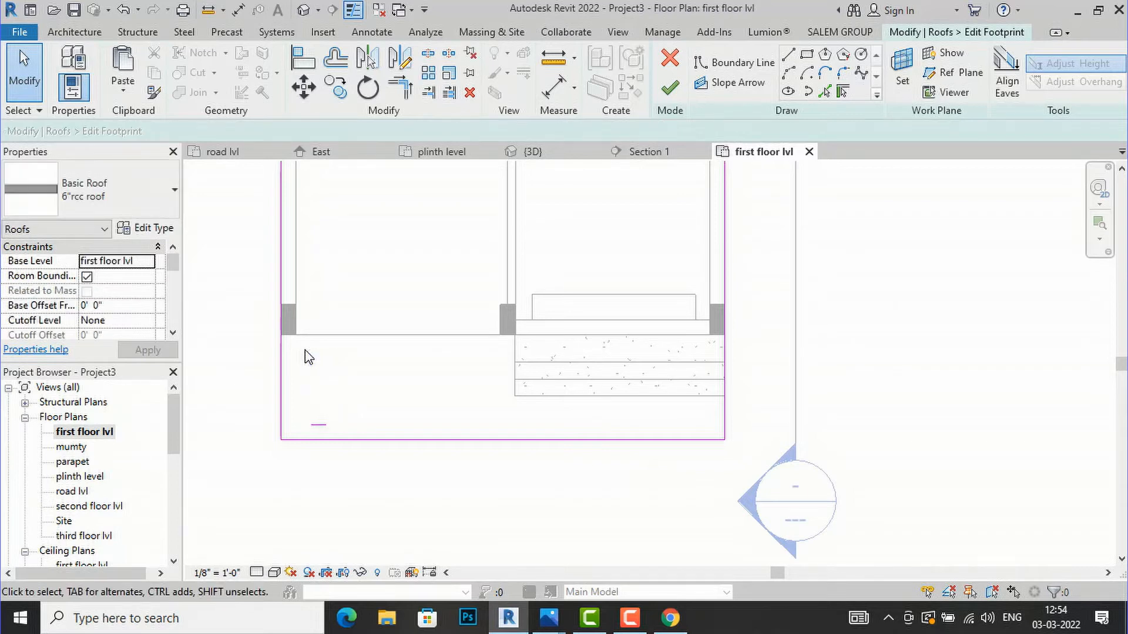
{"action": "left_click", "coordinate": [312, 426]}
{"action": "key", "text": "Delete"}
{"action": "scroll", "coordinate": [443, 453], "scroll_direction": "down", "scroll_amount": 2}
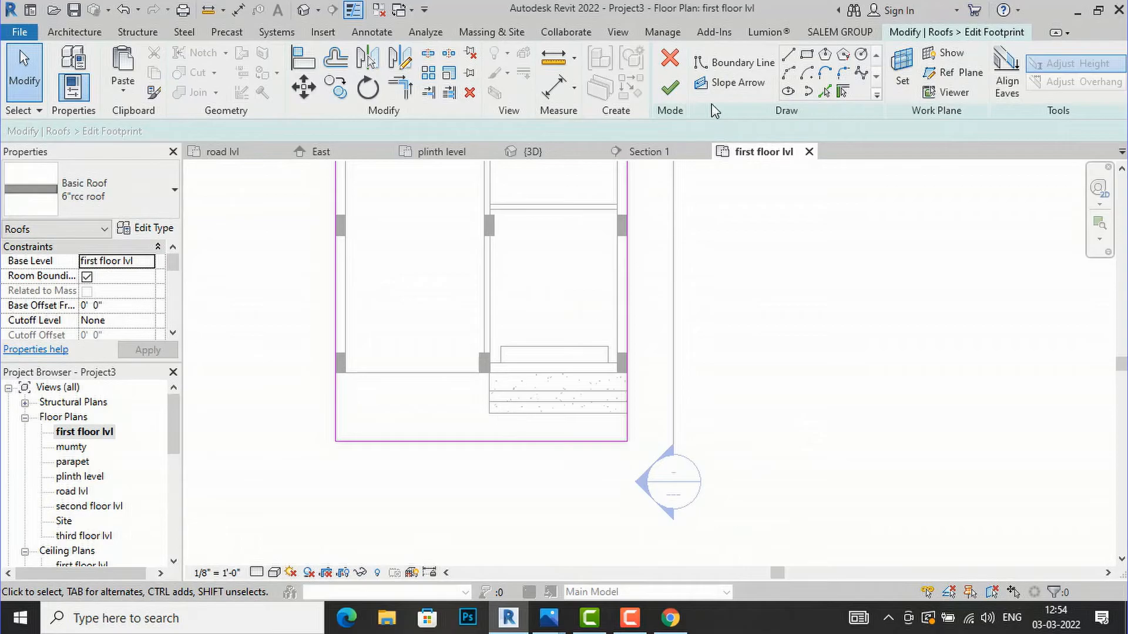
Finish the roof footprint, attaching the highlighted walls and unjoining the conflicting elements, and skip saving with a 30-minute save reminder.
{"action": "left_click", "coordinate": [671, 88]}
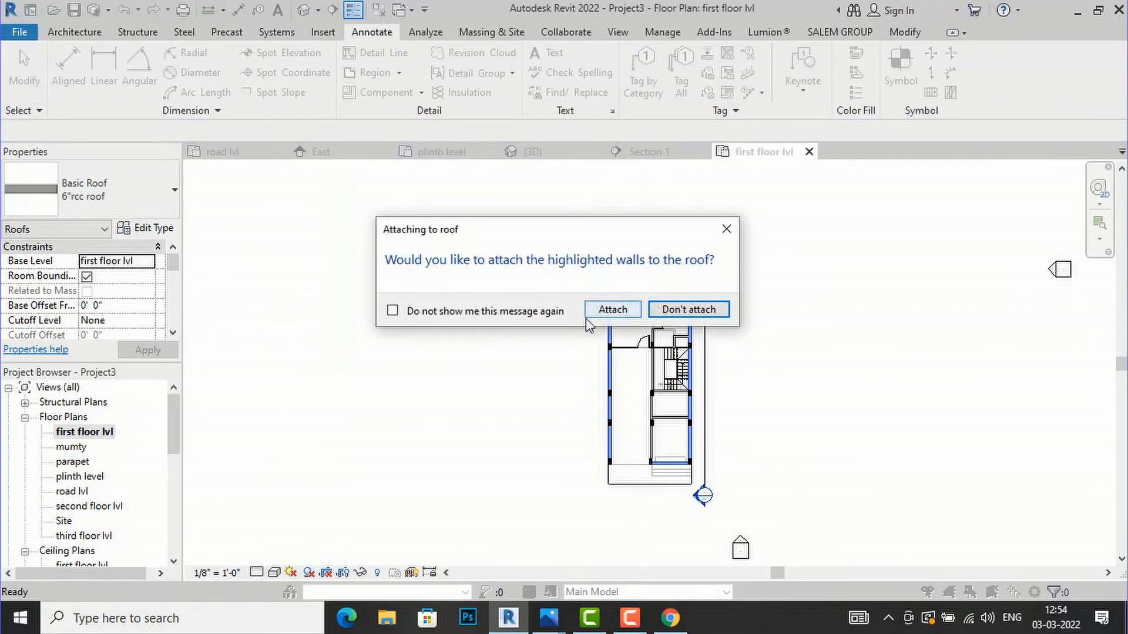
{"action": "left_click", "coordinate": [613, 310]}
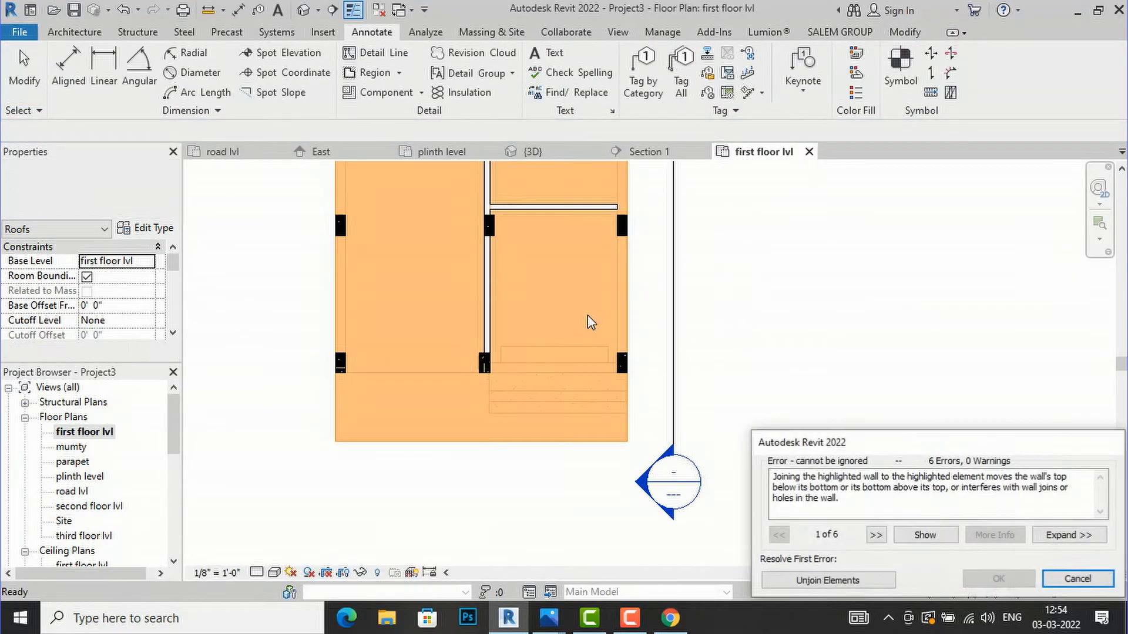
{"action": "left_click", "coordinate": [828, 580]}
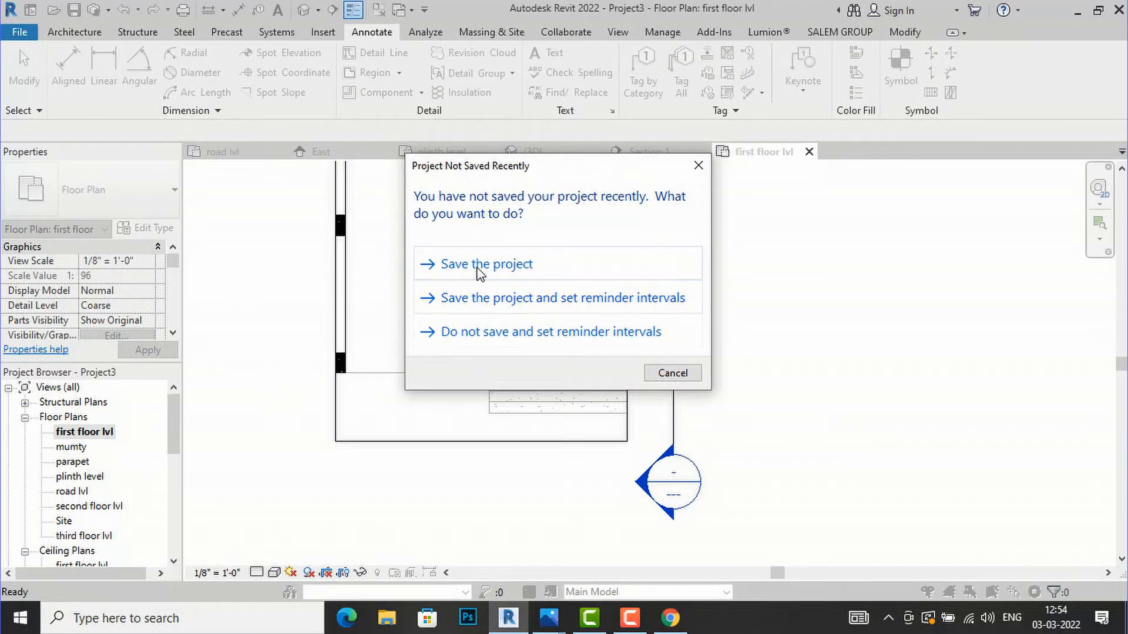
{"action": "left_click", "coordinate": [482, 327]}
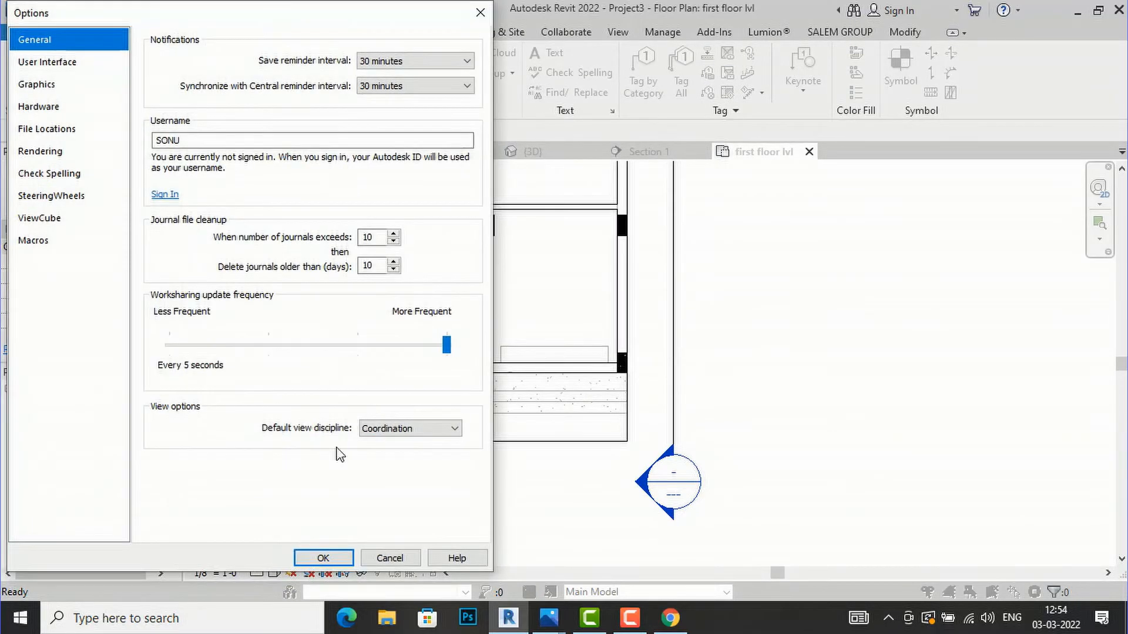
{"action": "left_click", "coordinate": [296, 557]}
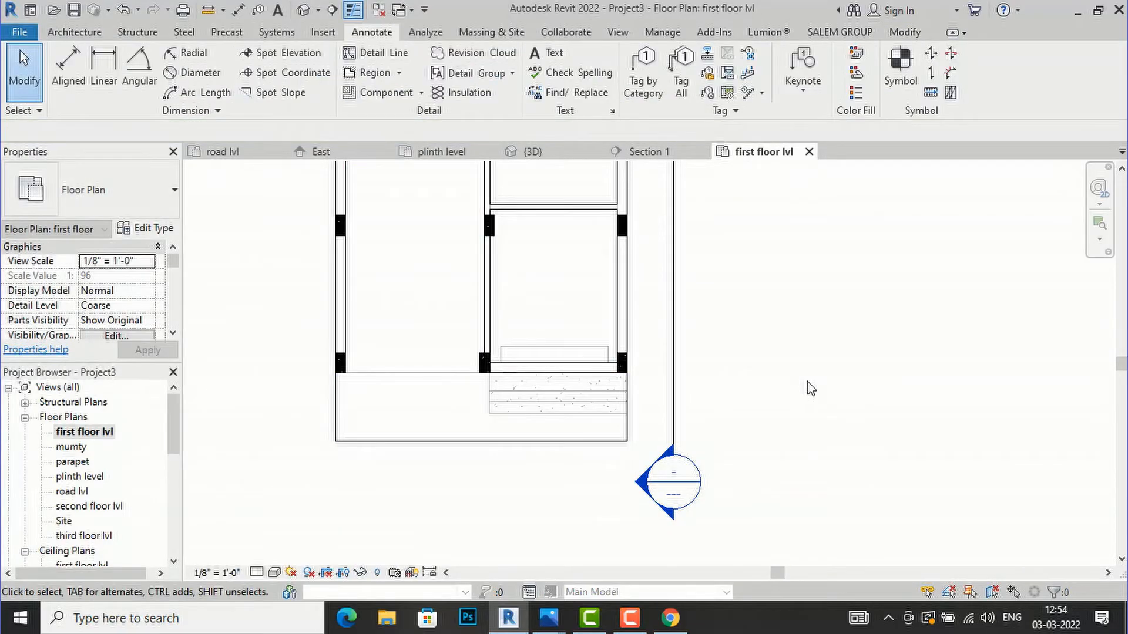
Examine the toilet and bedroom door layout near the staircase on the reference plan 1.jpg in Photos, and return to Revit.
{"action": "scroll", "coordinate": [350, 460], "scroll_direction": "down", "scroll_amount": 3}
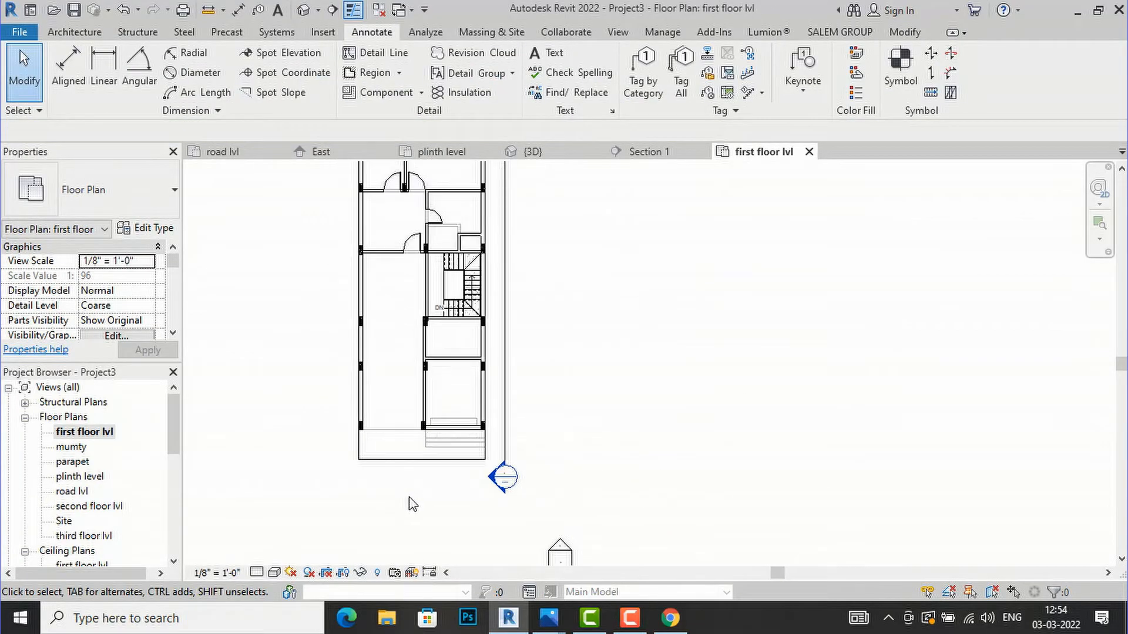
{"action": "scroll", "coordinate": [471, 387], "scroll_direction": "up", "scroll_amount": 1}
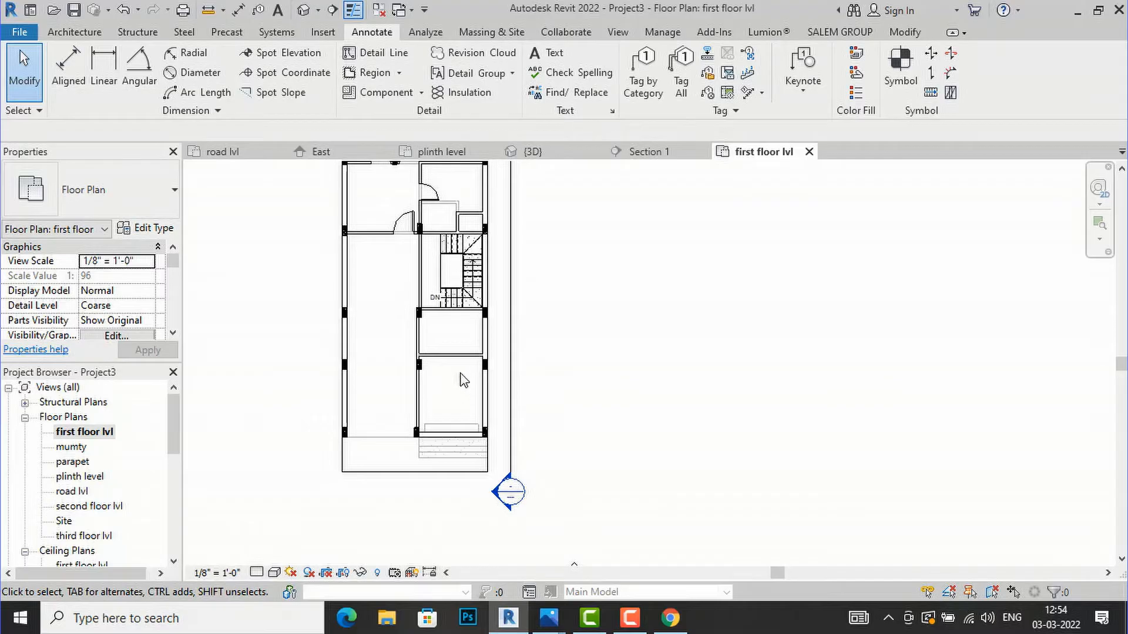
{"action": "scroll", "coordinate": [451, 373], "scroll_direction": "up", "scroll_amount": 2}
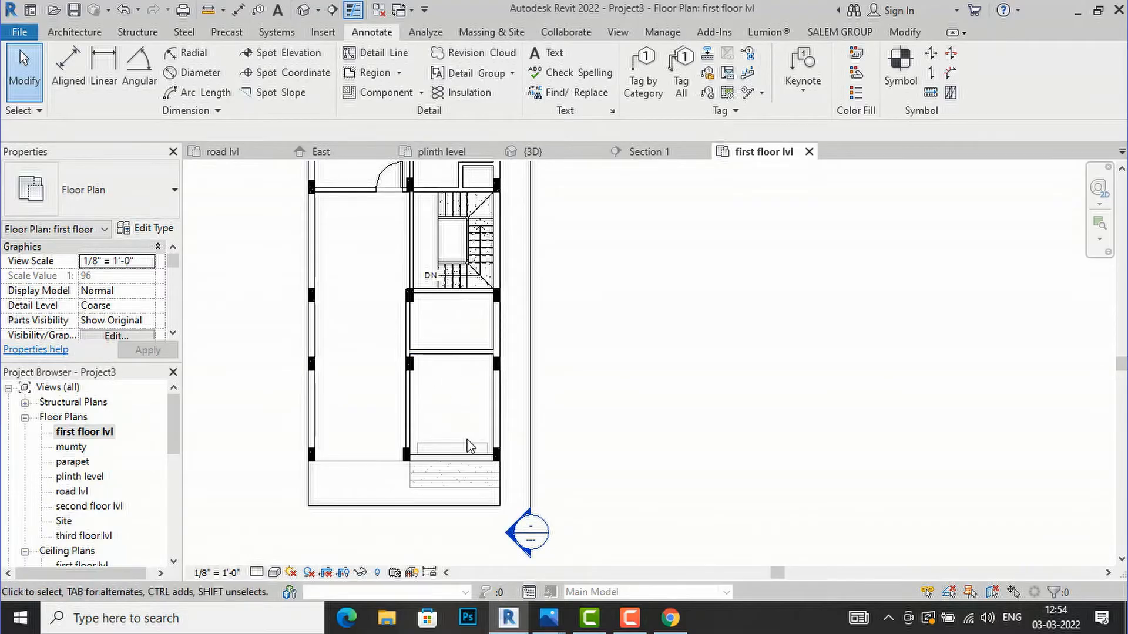
{"action": "scroll", "coordinate": [469, 446], "scroll_direction": "up", "scroll_amount": 1}
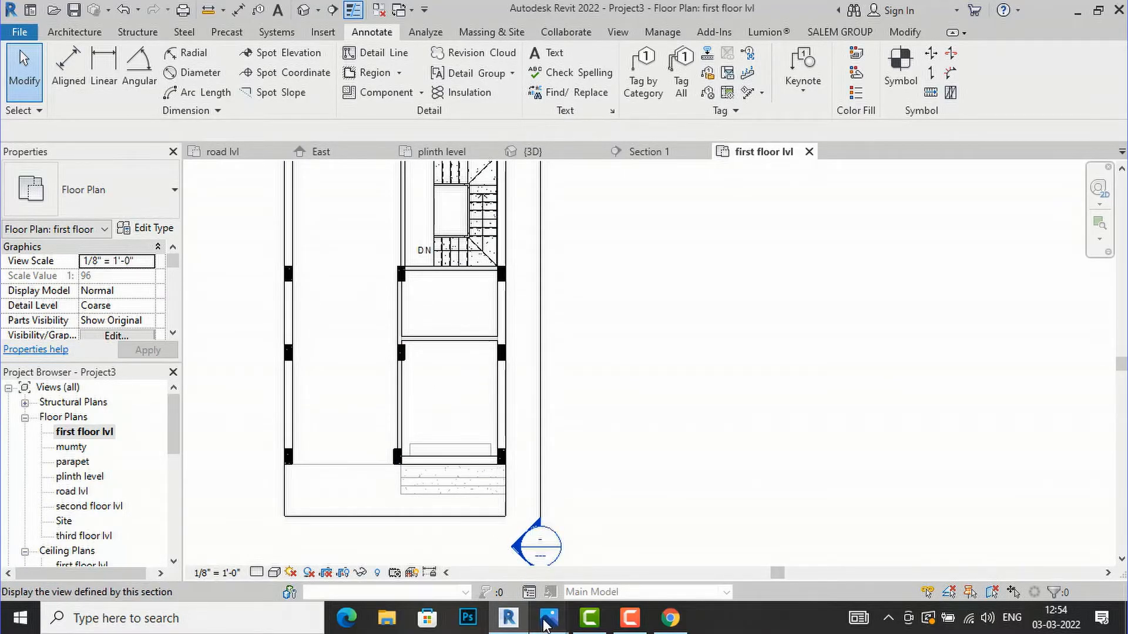
{"action": "mouse_move", "coordinate": [548, 616]}
{"action": "left_click", "coordinate": [269, 520]}
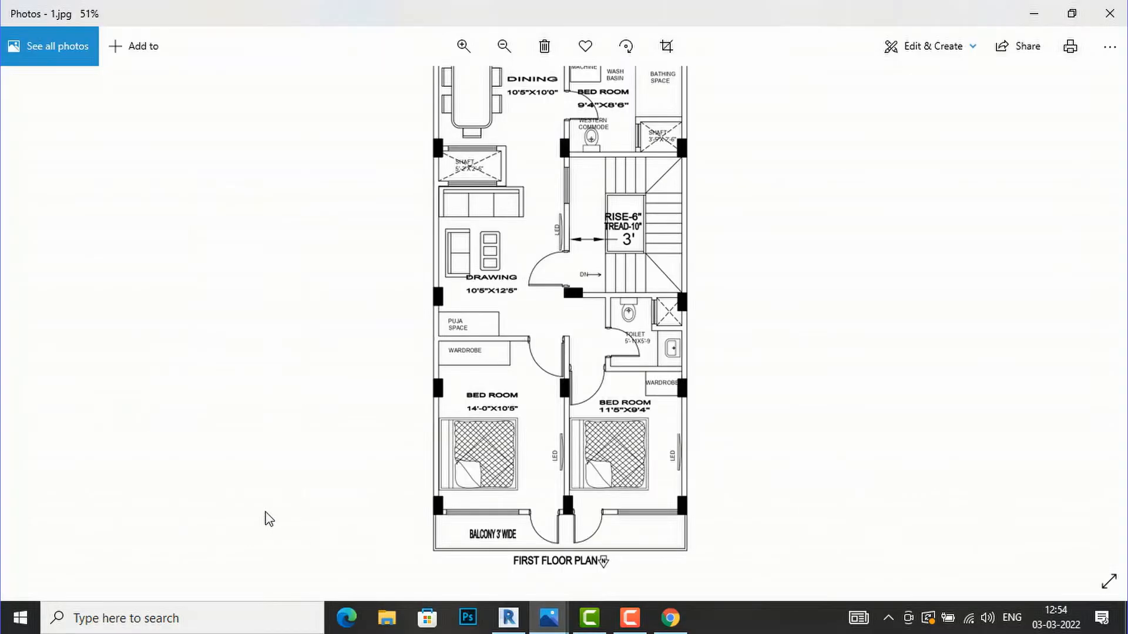
{"action": "scroll", "coordinate": [685, 379], "scroll_direction": "up", "scroll_amount": 3}
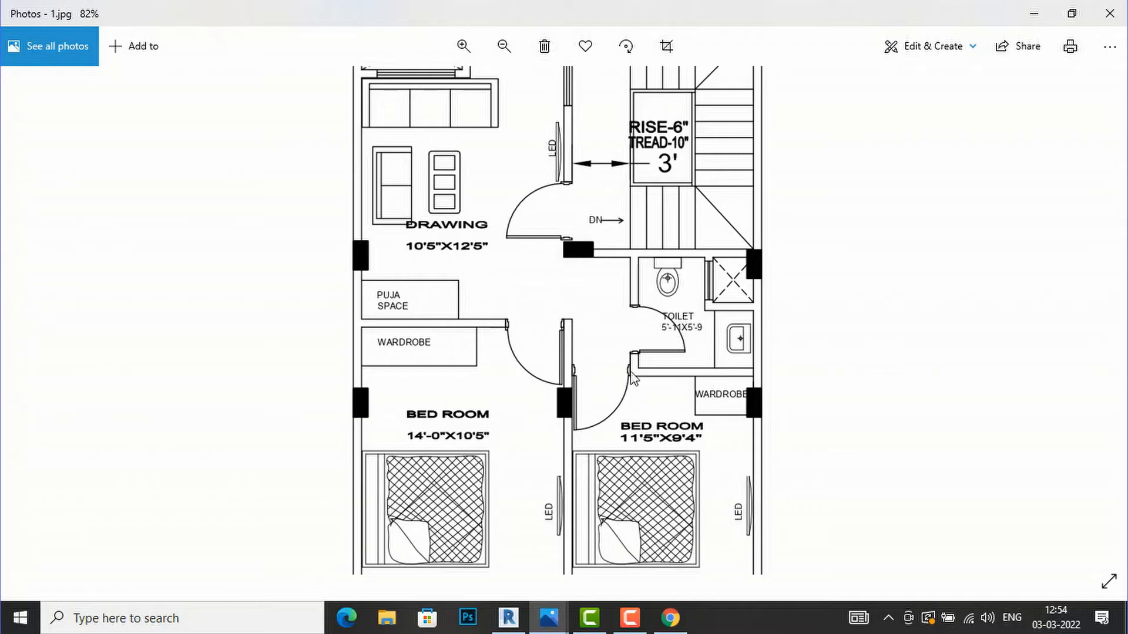
{"action": "left_click", "coordinate": [517, 621]}
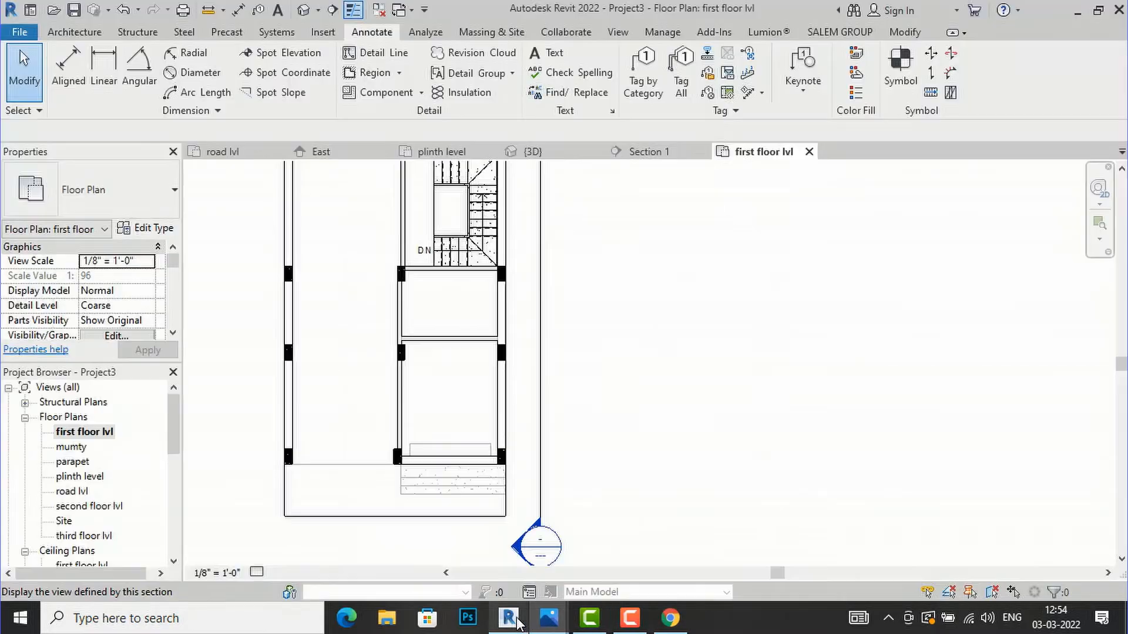
{"action": "left_click", "coordinate": [516, 620]}
{"action": "left_click", "coordinate": [512, 616]}
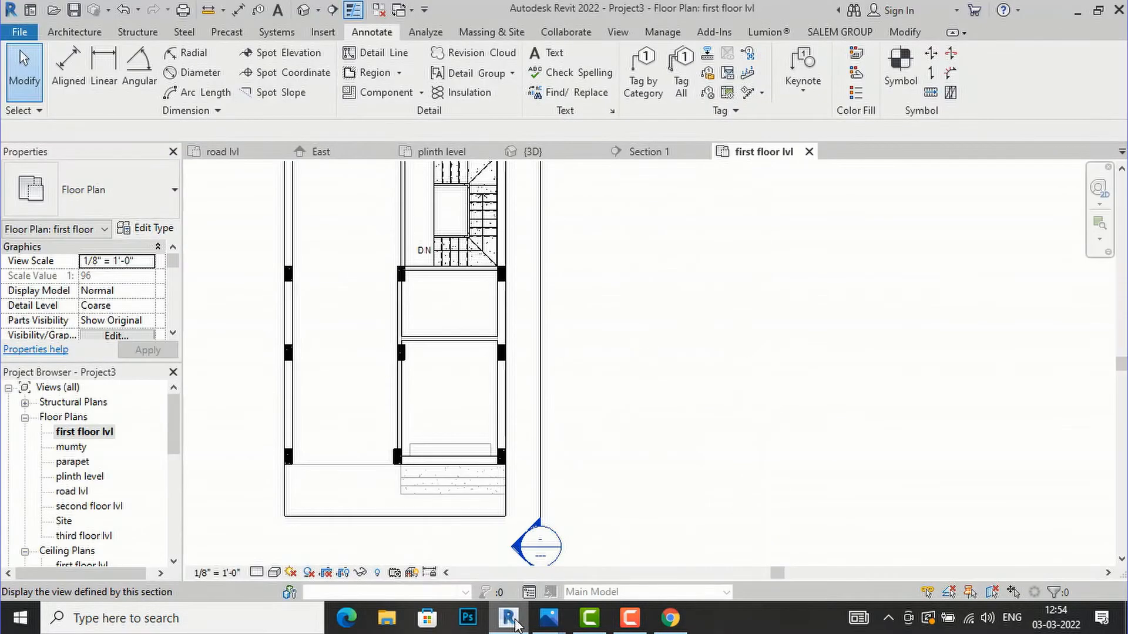
{"action": "scroll", "coordinate": [428, 320], "scroll_direction": "up", "scroll_amount": 2}
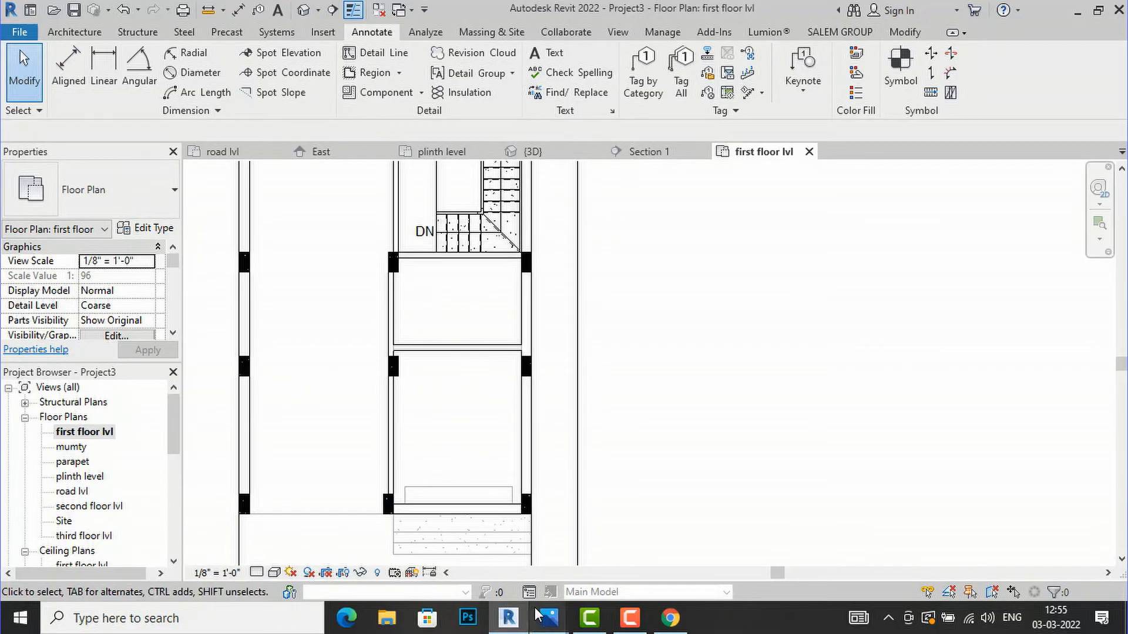
{"action": "mouse_move", "coordinate": [548, 617]}
{"action": "mouse_move", "coordinate": [294, 529]}
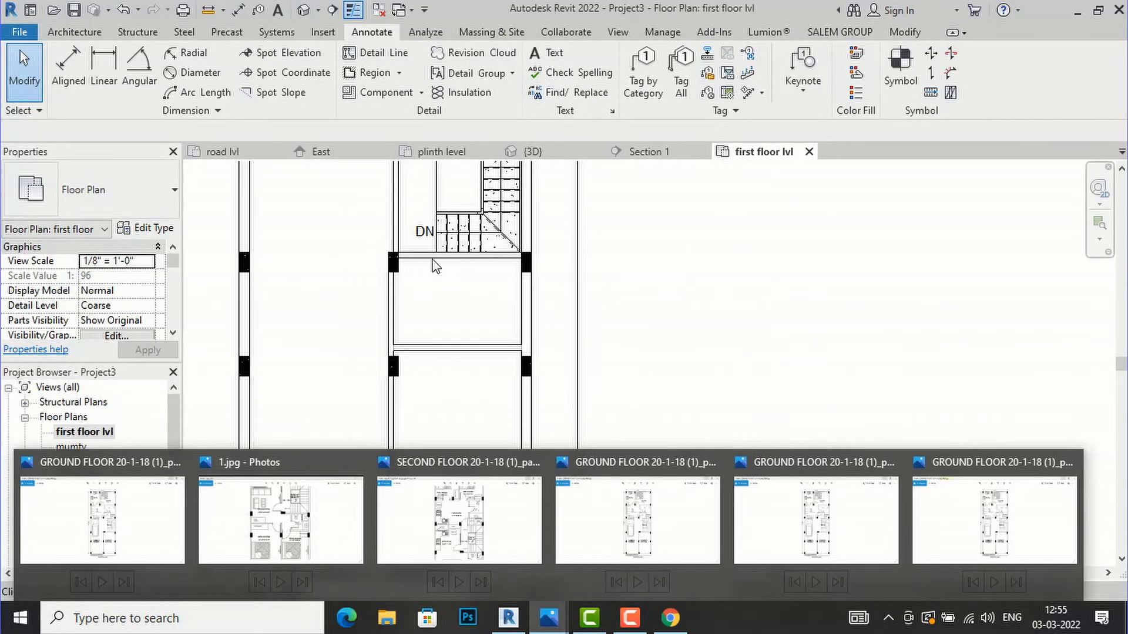
Place a Single-Flush 36" x 84" door in the bedroom partition wall beside the middle interior column, swinging into the front bedroom.
{"action": "scroll", "coordinate": [440, 367], "scroll_direction": "up", "scroll_amount": 1}
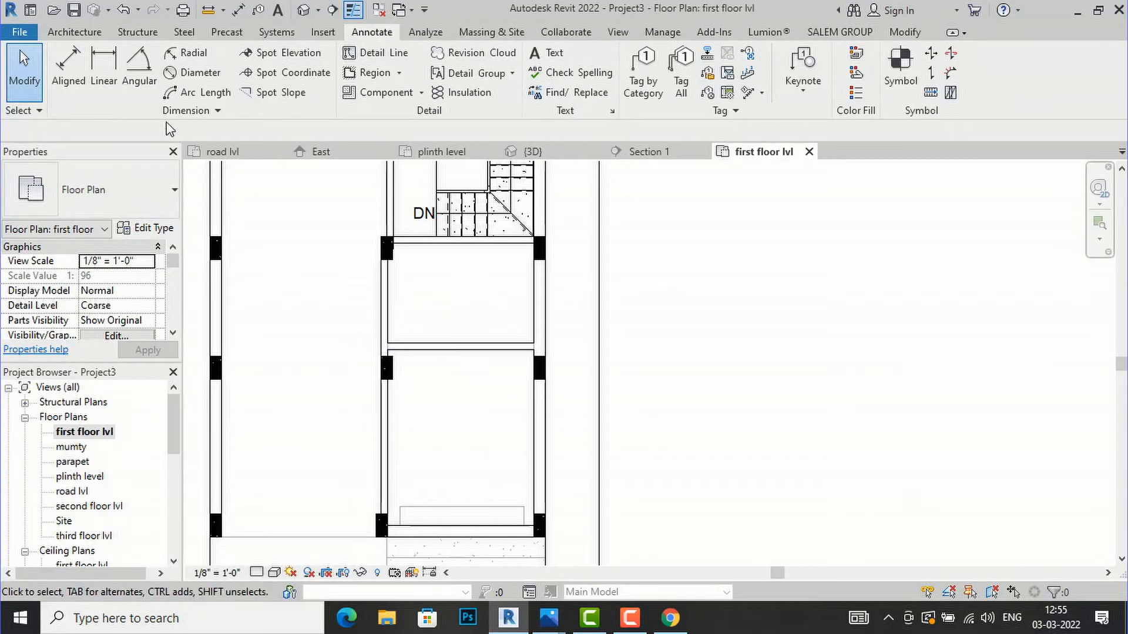
{"action": "left_click", "coordinate": [74, 32]}
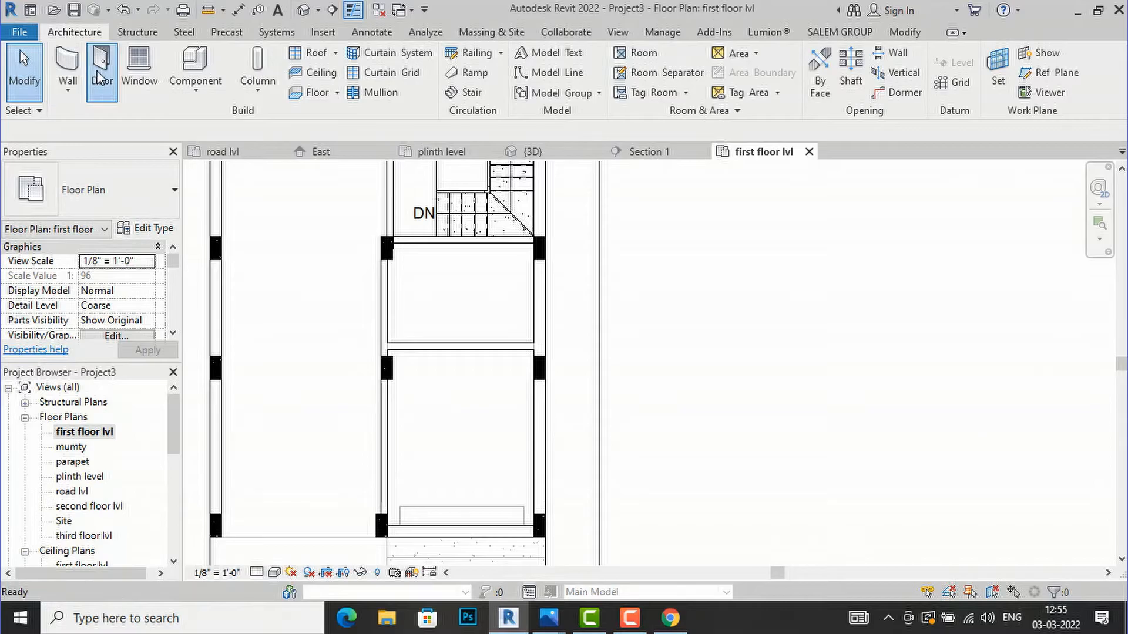
{"action": "left_click", "coordinate": [101, 73]}
{"action": "scroll", "coordinate": [453, 397], "scroll_direction": "up", "scroll_amount": 4}
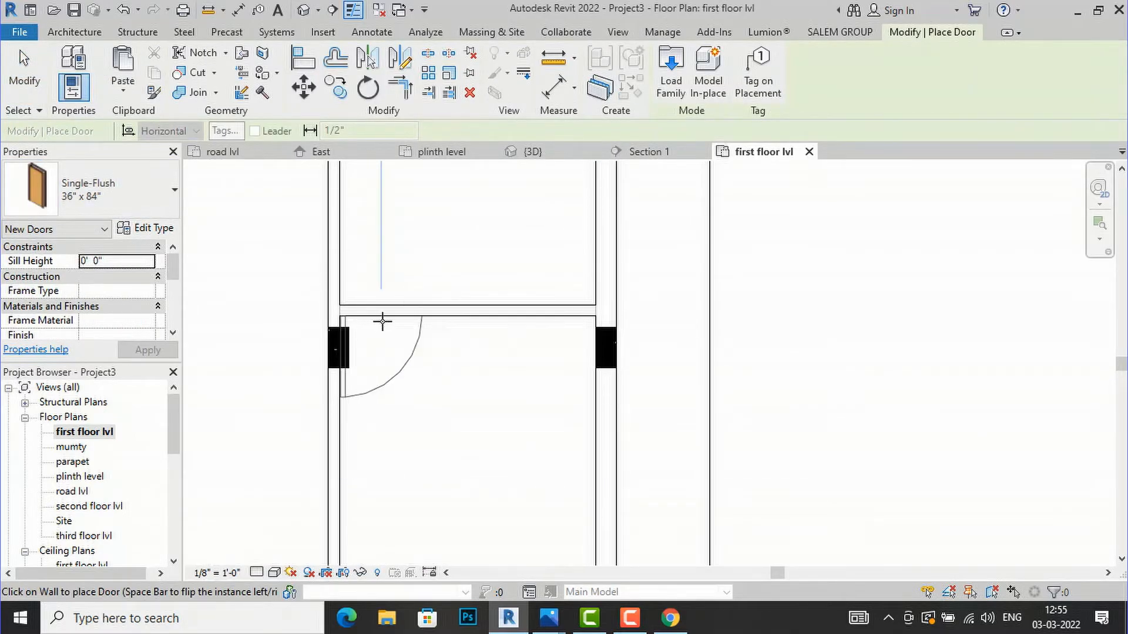
{"action": "left_click", "coordinate": [382, 321]}
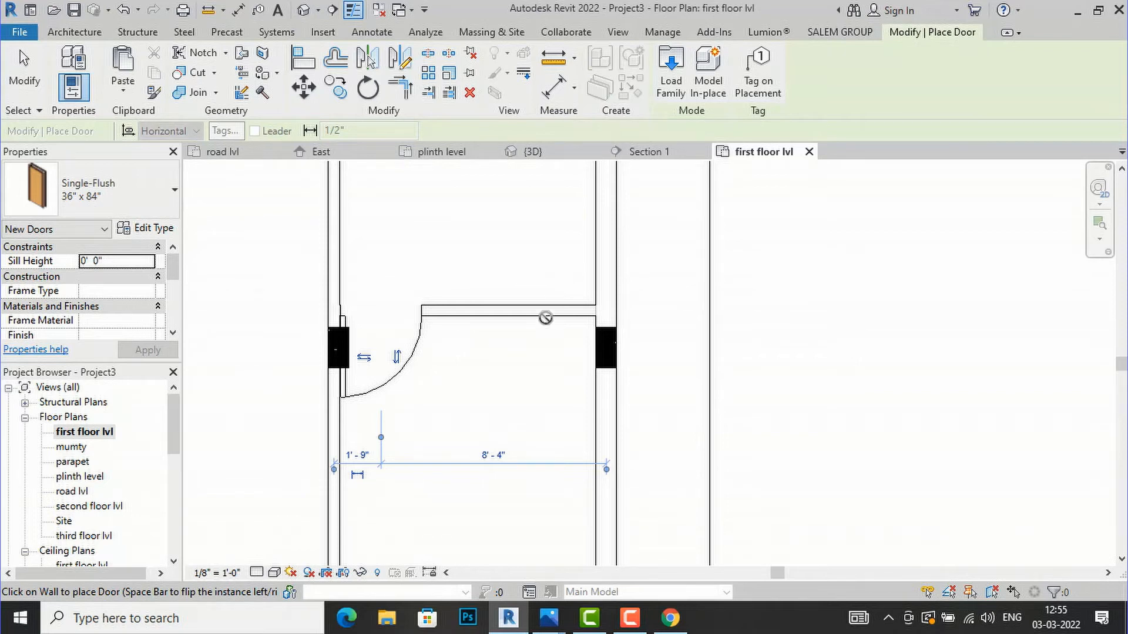
{"action": "key", "text": "Escape"}
{"action": "key", "text": "Escape"}
{"action": "scroll", "coordinate": [464, 435], "scroll_direction": "down", "scroll_amount": 2}
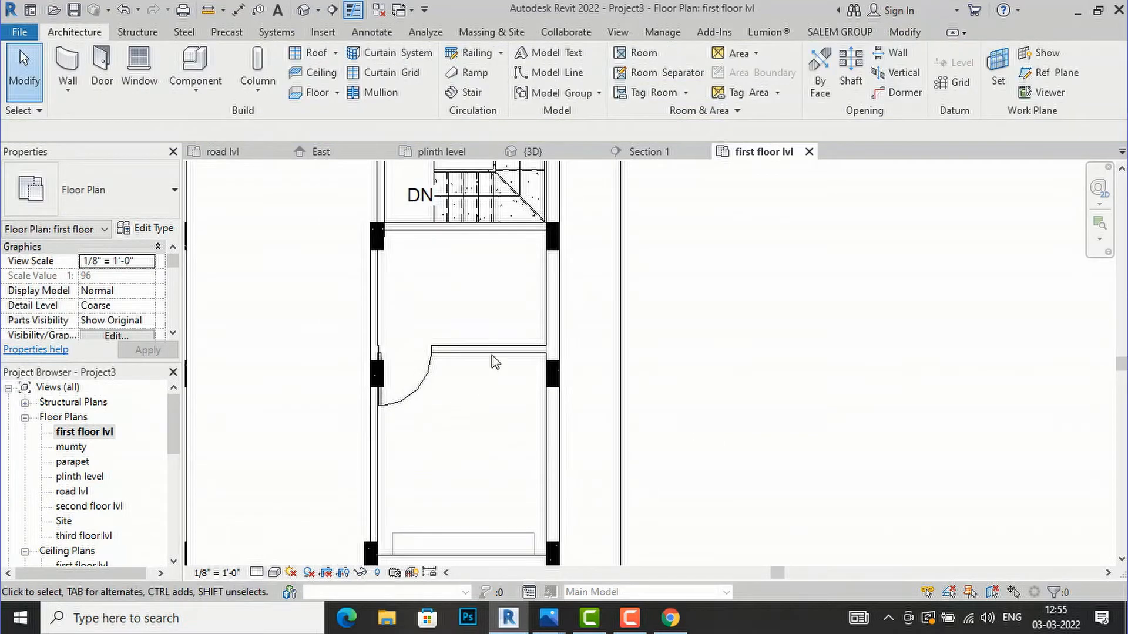
Draw a Generic - 5" wall from the door's jamb end of the partition perpendicular to the wall beside the staircase, enclosing the toilet.
{"action": "left_click", "coordinate": [68, 64]}
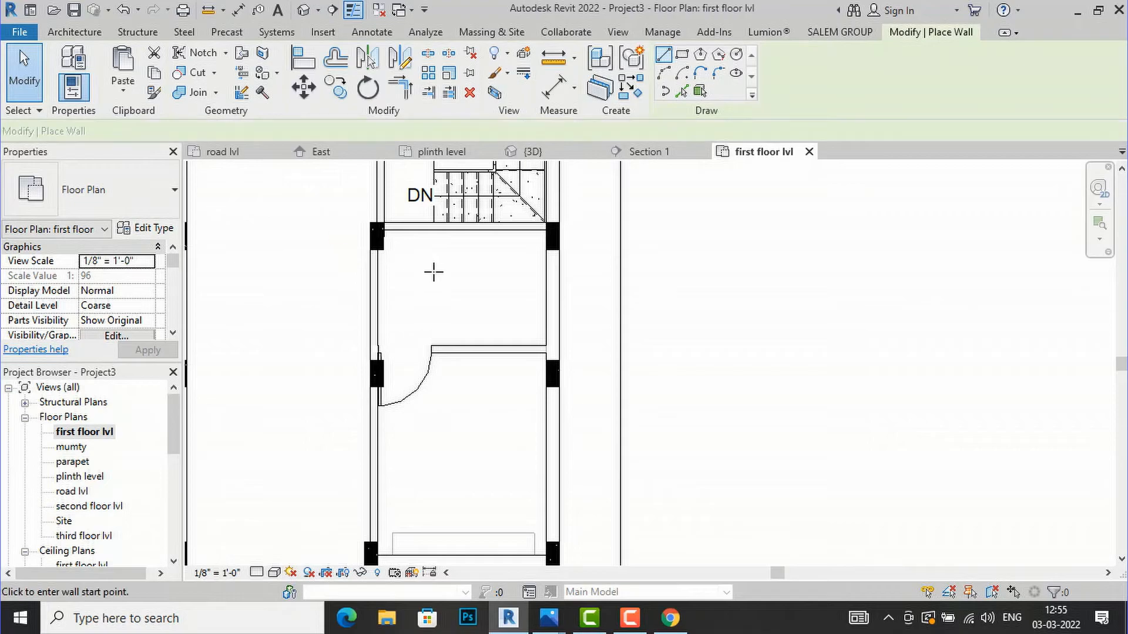
{"action": "scroll", "coordinate": [432, 345], "scroll_direction": "up", "scroll_amount": 2}
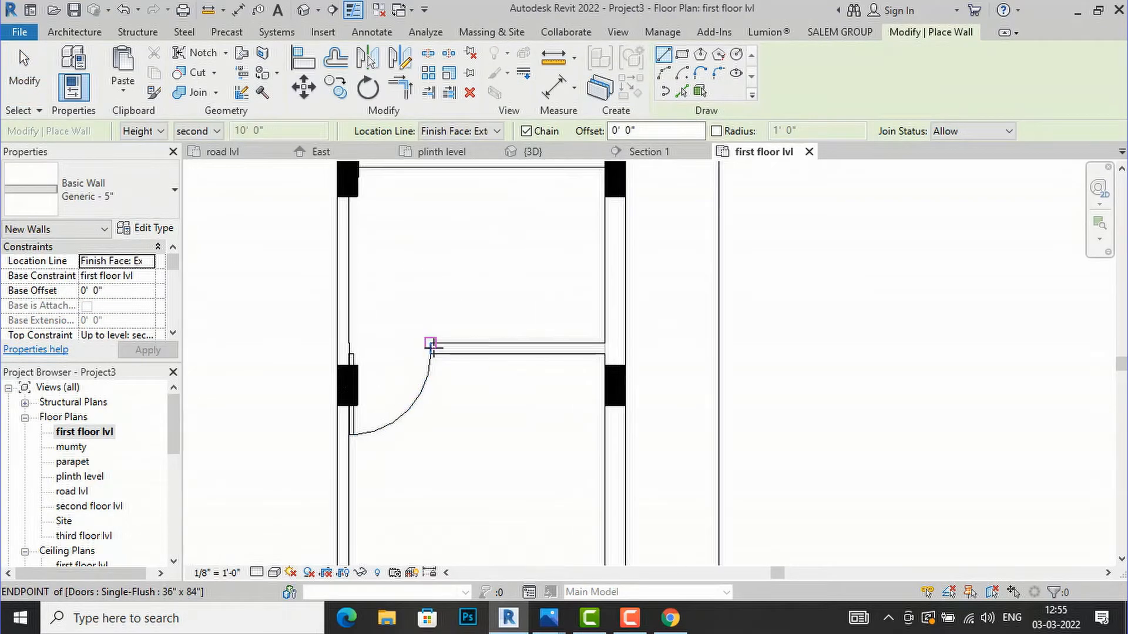
{"action": "left_click", "coordinate": [431, 345]}
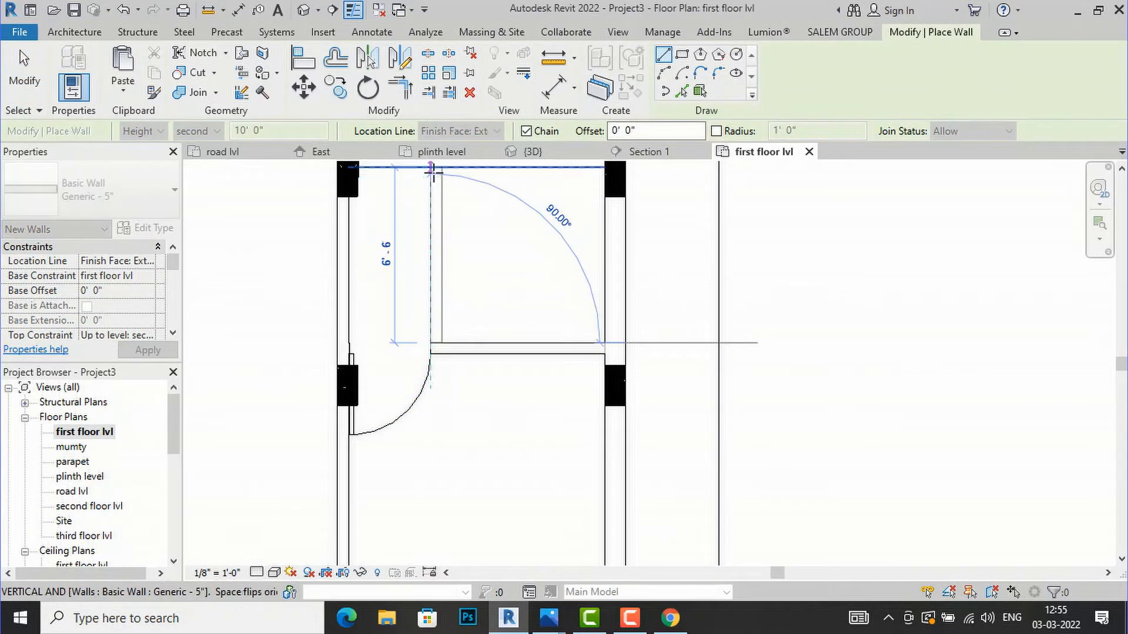
{"action": "scroll", "coordinate": [448, 335], "scroll_direction": "down", "scroll_amount": 2}
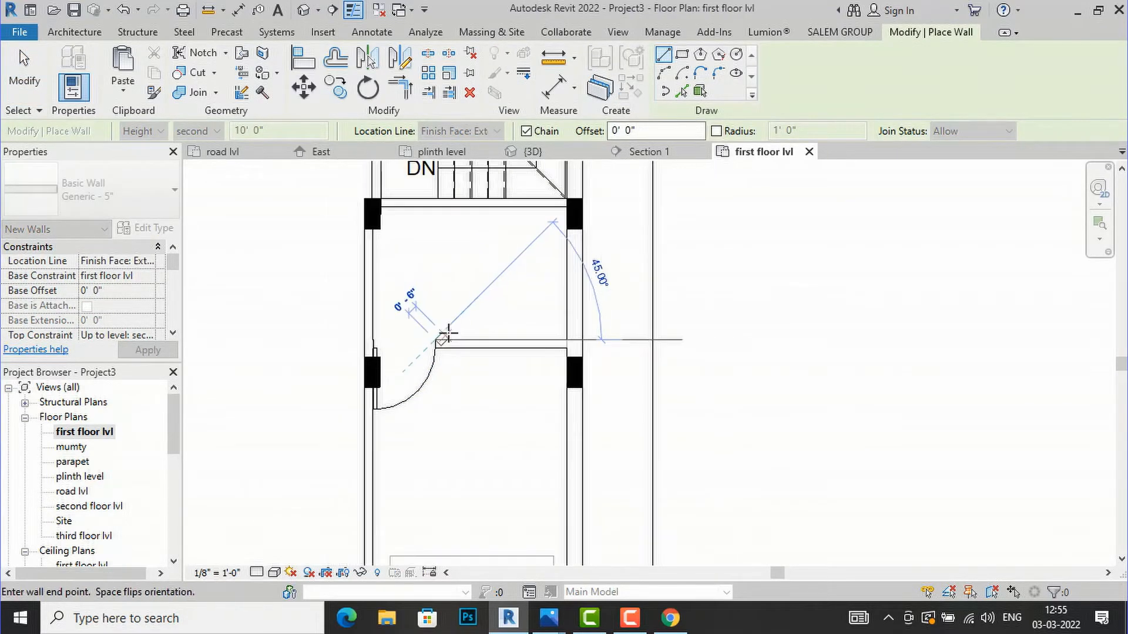
{"action": "left_click", "coordinate": [439, 203]}
{"action": "key", "text": "Escape"}
{"action": "key", "text": "Escape"}
{"action": "scroll", "coordinate": [468, 382], "scroll_direction": "down", "scroll_amount": 2}
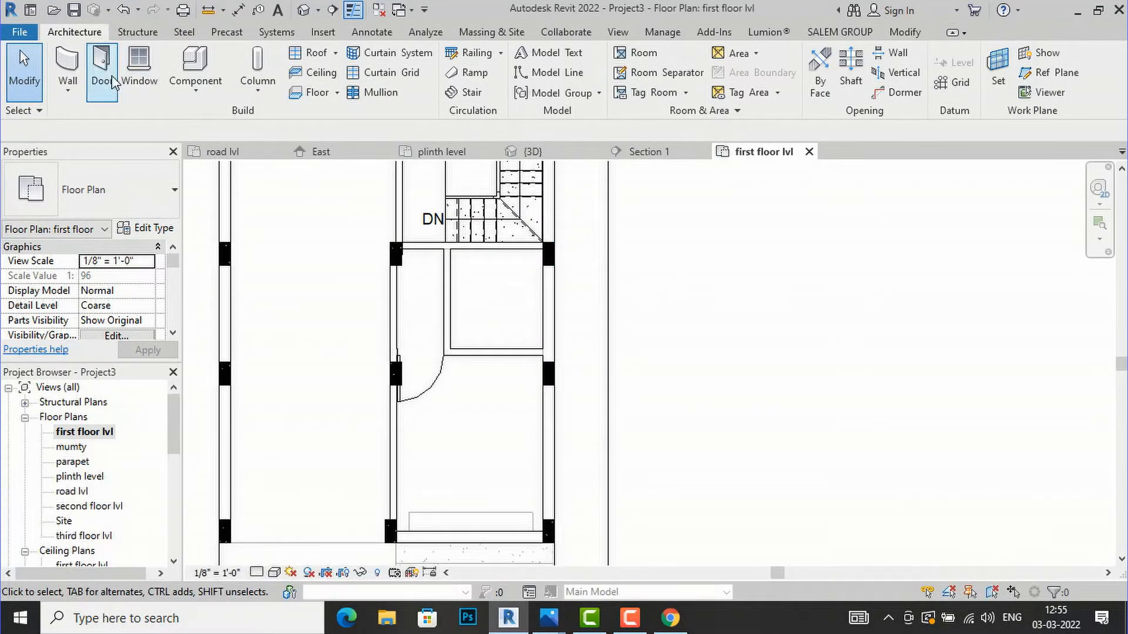
Draw Generic - 5" walls enclosing the toilet shaft, running 2'5" in from the outer side wall and then to the staircase wall.
{"action": "left_click", "coordinate": [74, 61]}
{"action": "scroll", "coordinate": [532, 284], "scroll_direction": "up", "scroll_amount": 1}
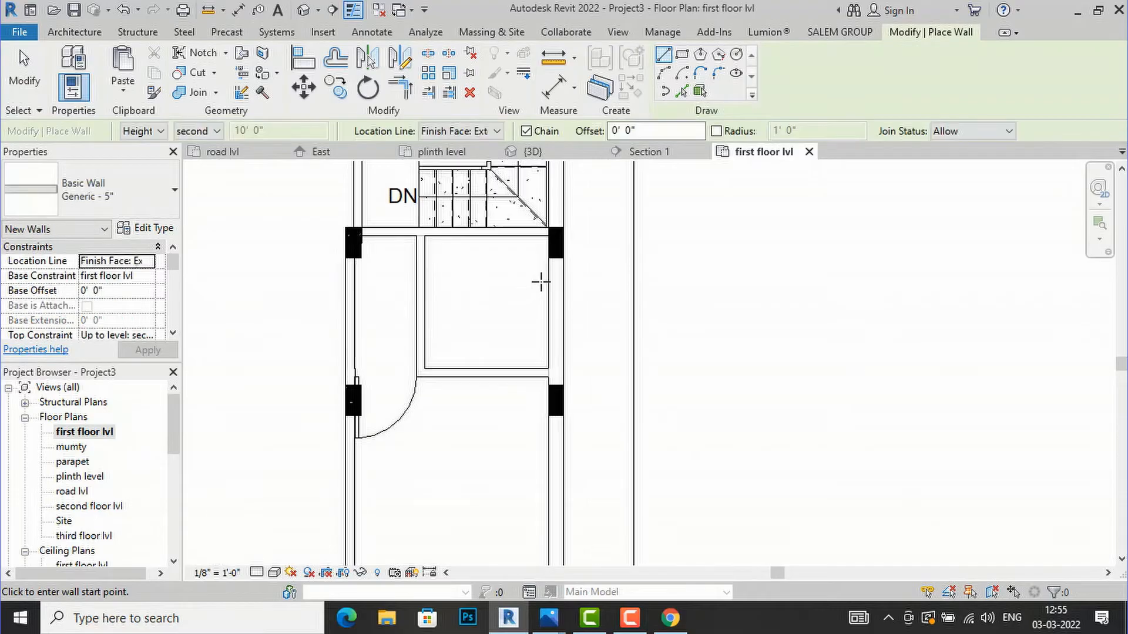
{"action": "left_click", "coordinate": [548, 288]}
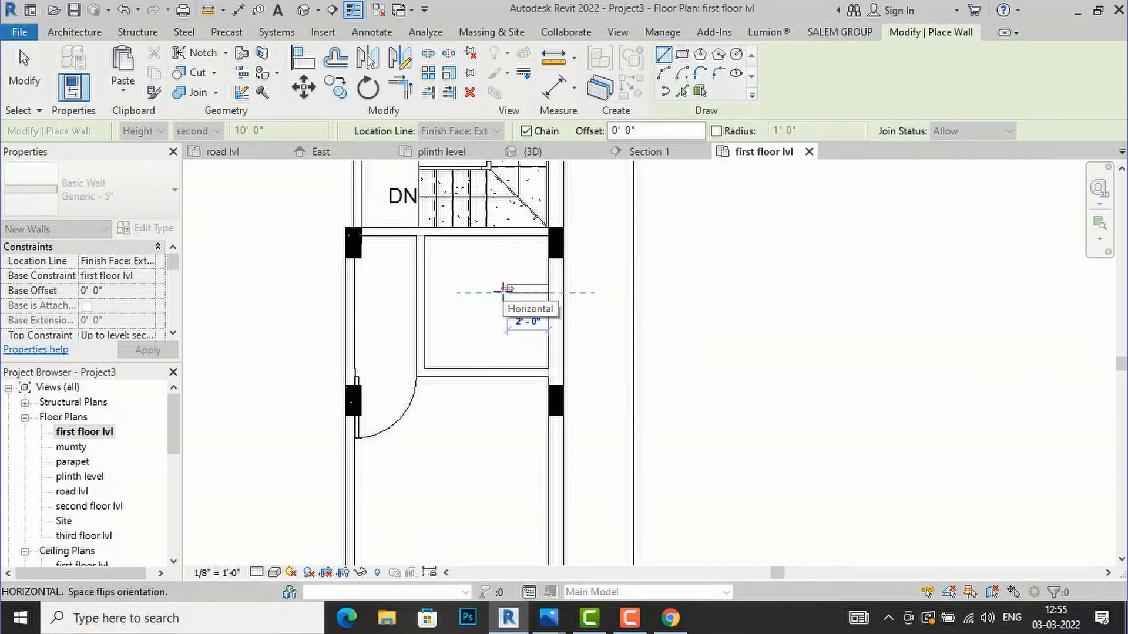
{"action": "type", "text": "2'5"}
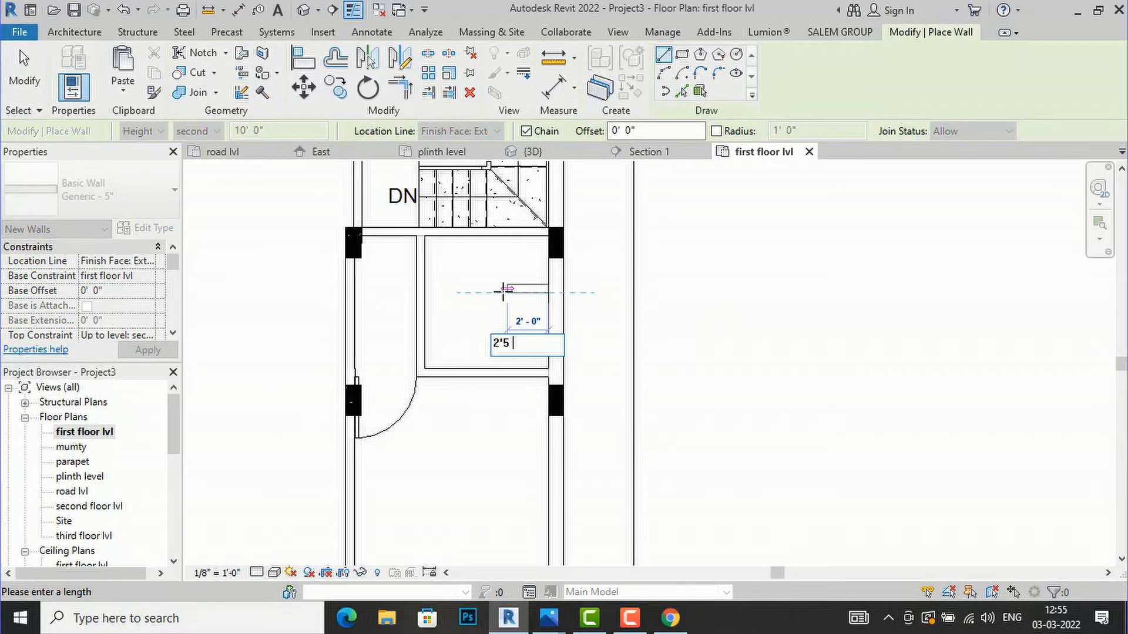
{"action": "key", "text": "Return"}
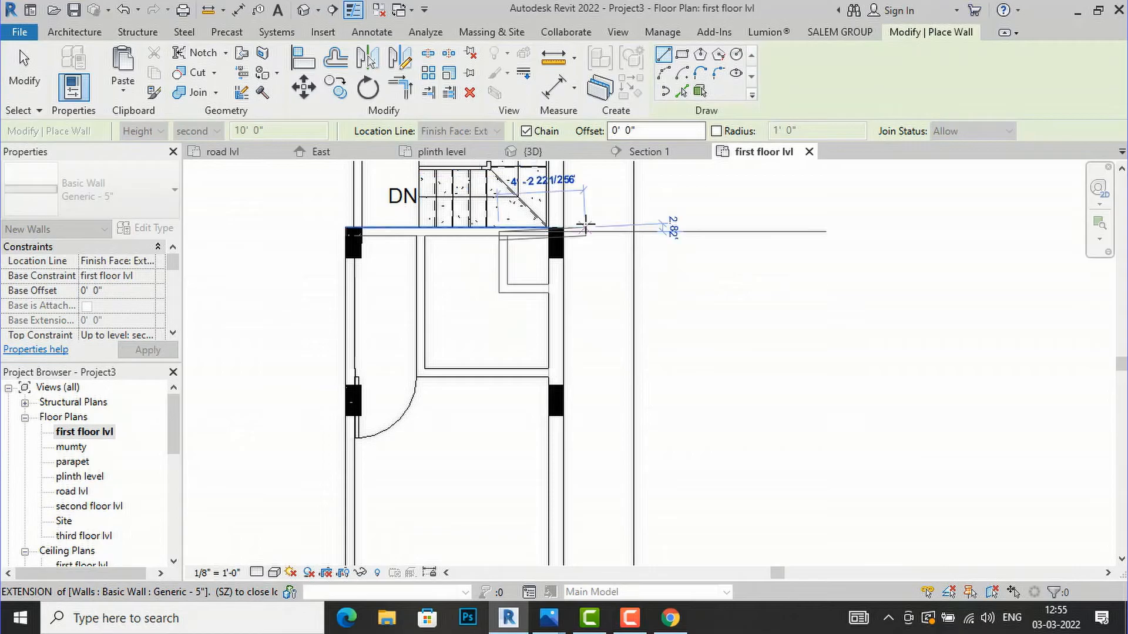
{"action": "key", "text": "Escape"}
{"action": "key", "text": "Escape"}
Measure the shaft's clear width between its new wall and the outer side wall.
{"action": "scroll", "coordinate": [602, 276], "scroll_direction": "up", "scroll_amount": 2}
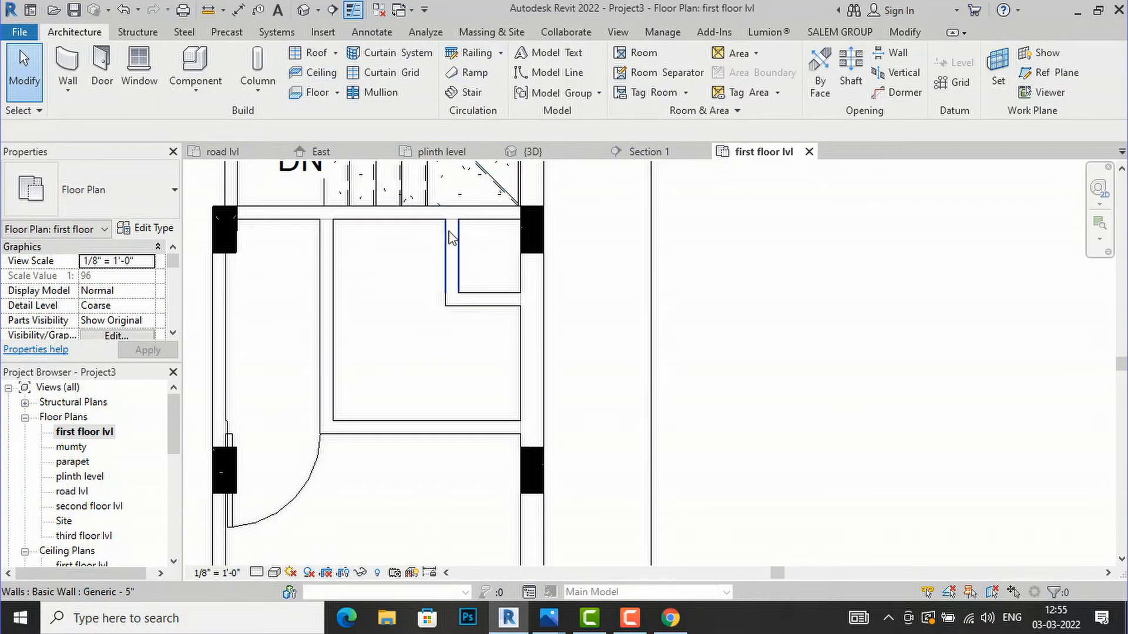
{"action": "left_click", "coordinate": [456, 246]}
{"action": "left_click", "coordinate": [554, 57]}
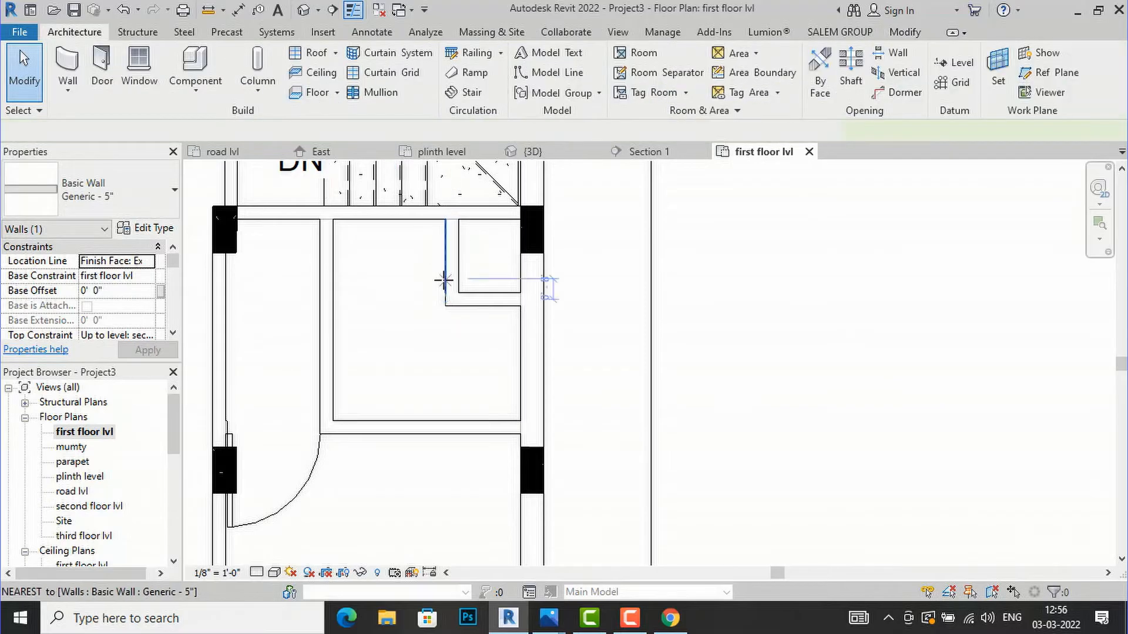
{"action": "left_click", "coordinate": [457, 256]}
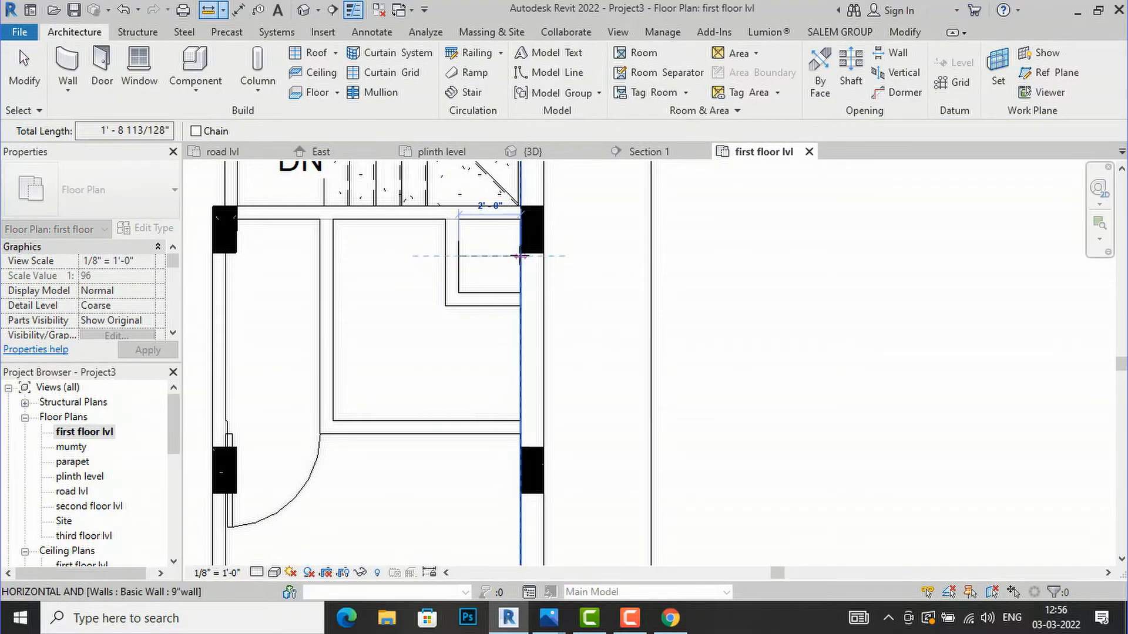
{"action": "left_click", "coordinate": [519, 254]}
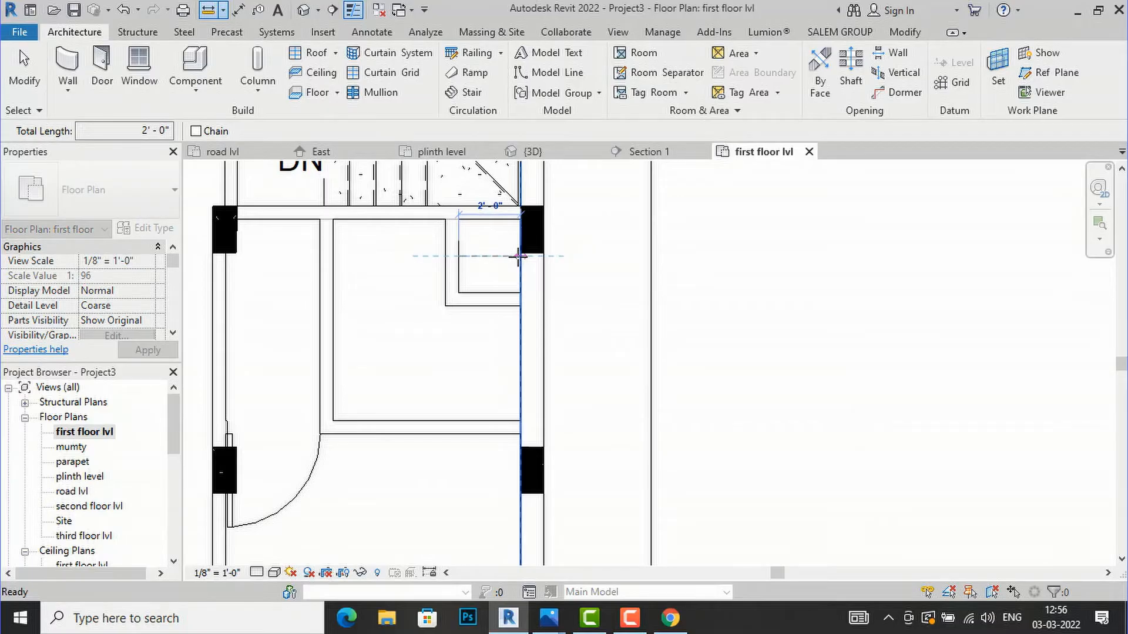
{"action": "key", "text": "Escape"}
{"action": "key", "text": "Escape"}
Check the toilet door and balcony-side layout on the reference plan 1.jpg in Photos, and return to Revit.
{"action": "scroll", "coordinate": [617, 335], "scroll_direction": "down", "scroll_amount": 4}
{"action": "scroll", "coordinate": [432, 388], "scroll_direction": "down", "scroll_amount": 3}
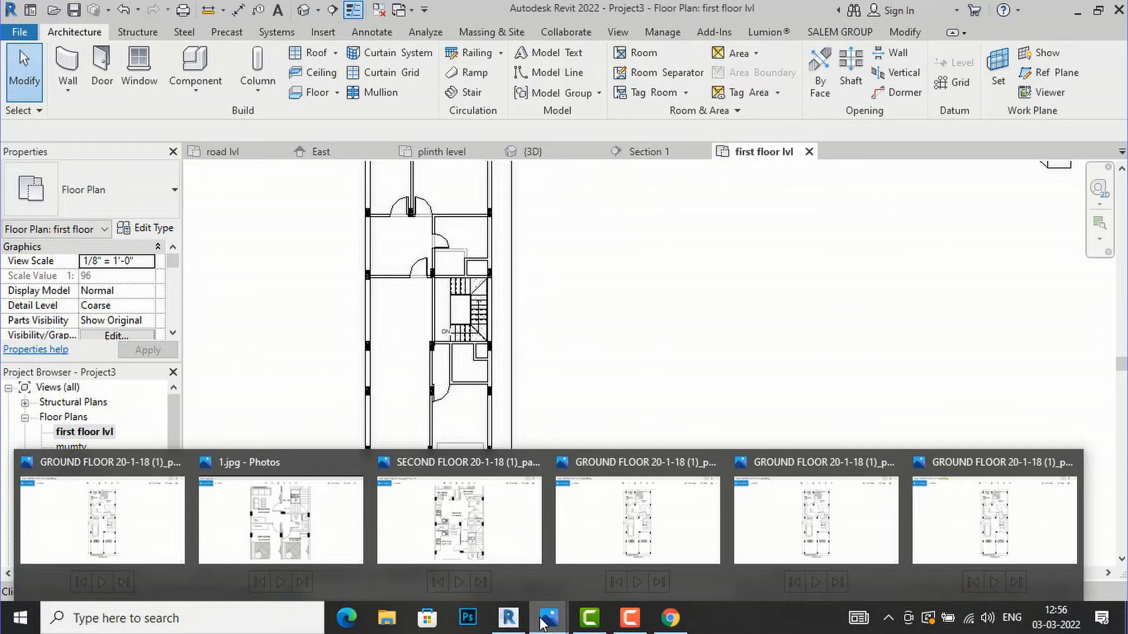
{"action": "mouse_move", "coordinate": [264, 506]}
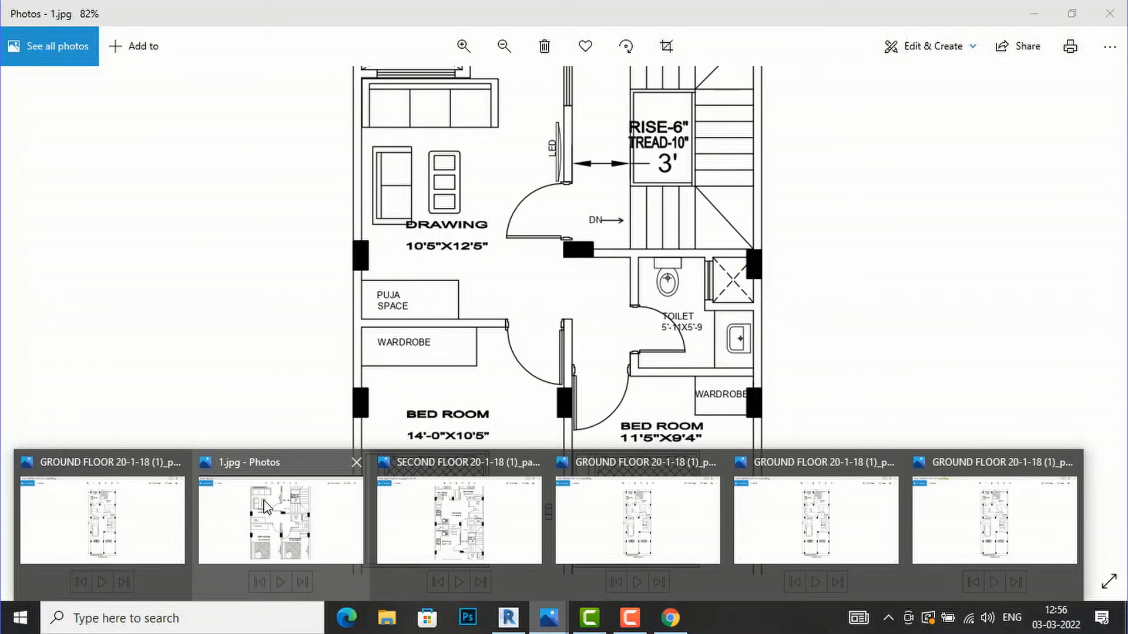
{"action": "left_click", "coordinate": [264, 506]}
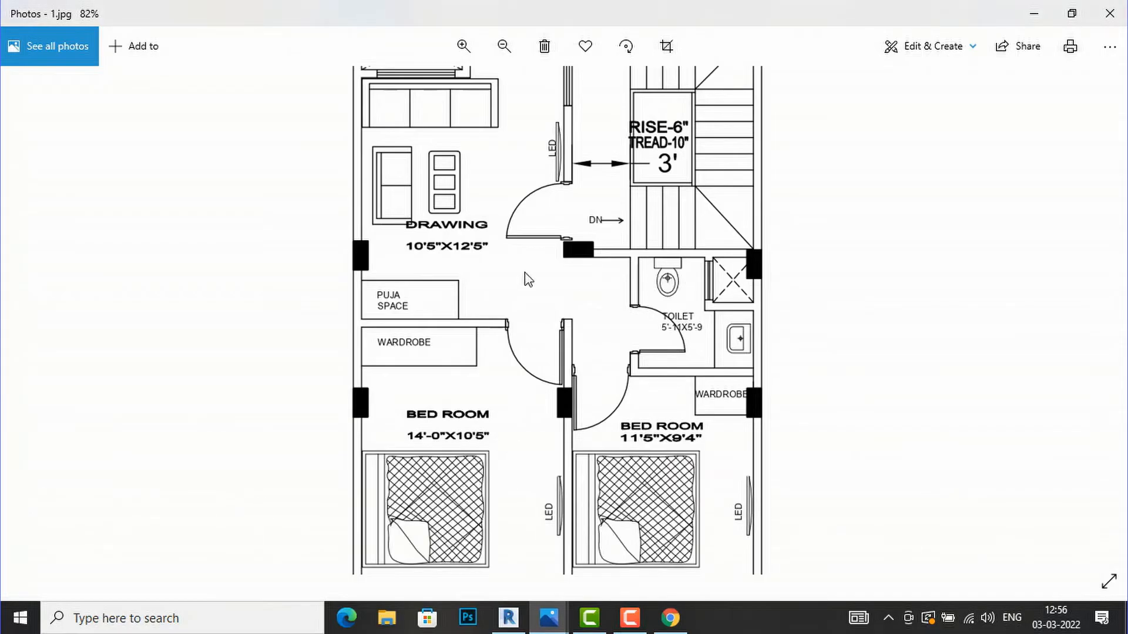
{"action": "scroll", "coordinate": [312, 310], "scroll_direction": "down", "scroll_amount": 3}
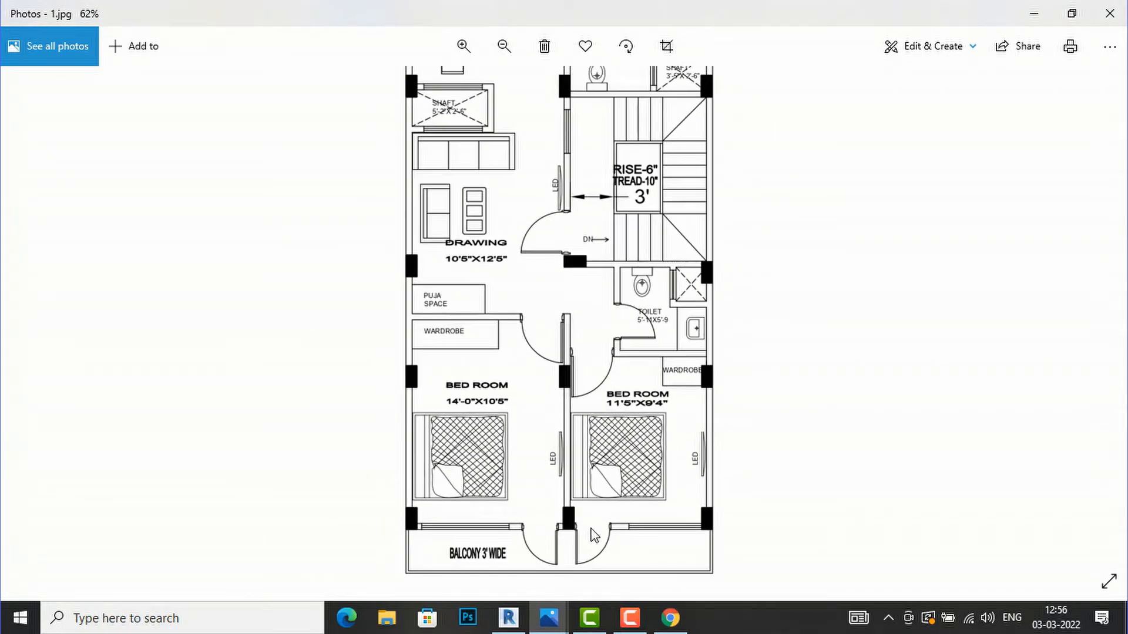
{"action": "left_click", "coordinate": [509, 617]}
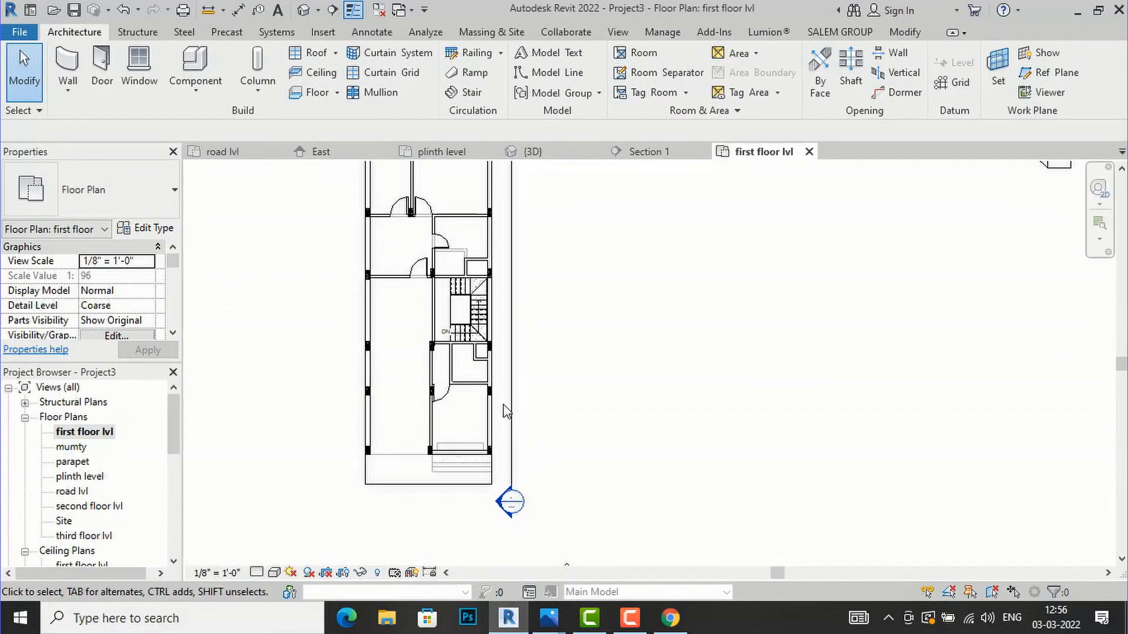
Place a Single-Flush 30" x 84" door in the toilet's passage-side wall near the bedroom wall, swinging into the toilet.
{"action": "scroll", "coordinate": [508, 413], "scroll_direction": "up", "scroll_amount": 2}
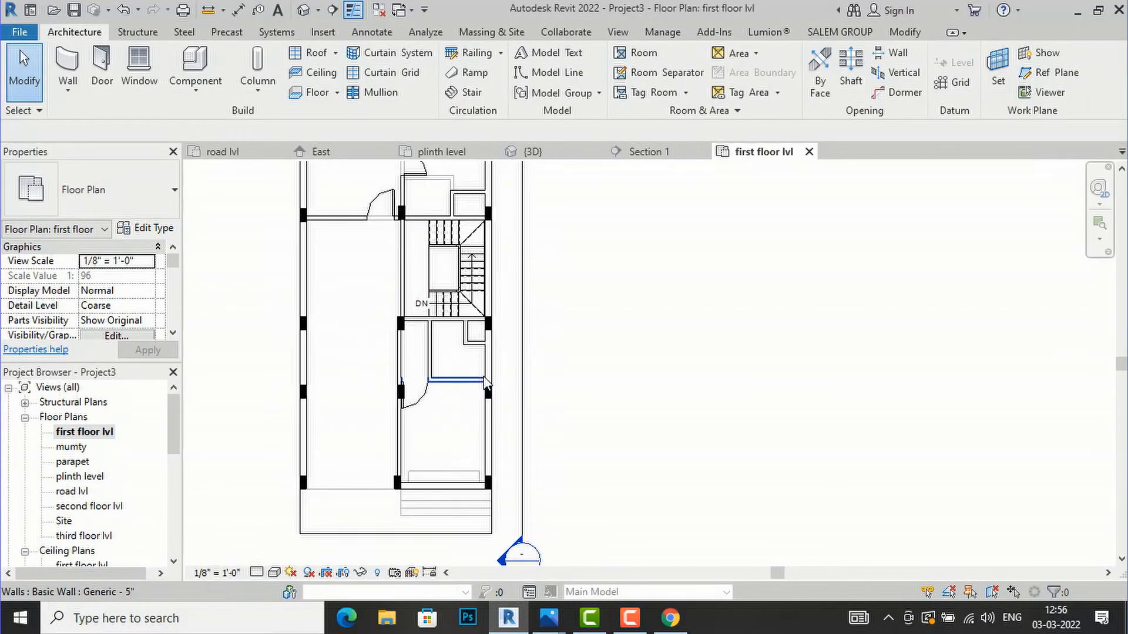
{"action": "left_click", "coordinate": [113, 75]}
{"action": "left_click", "coordinate": [109, 209]}
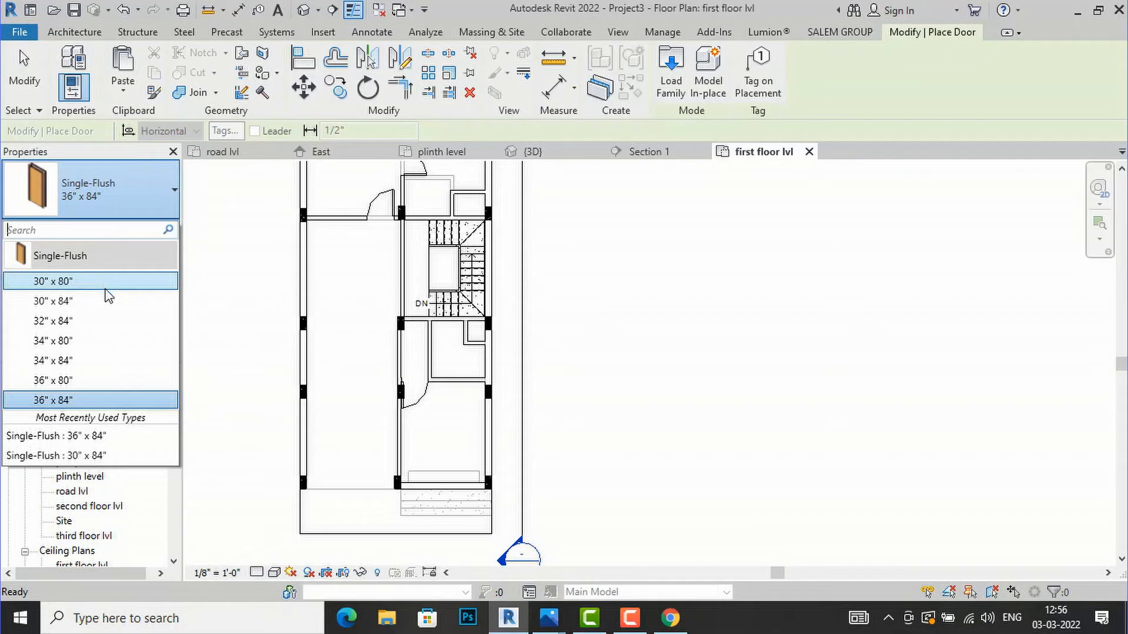
{"action": "left_click", "coordinate": [103, 300]}
{"action": "scroll", "coordinate": [447, 365], "scroll_direction": "up", "scroll_amount": 2}
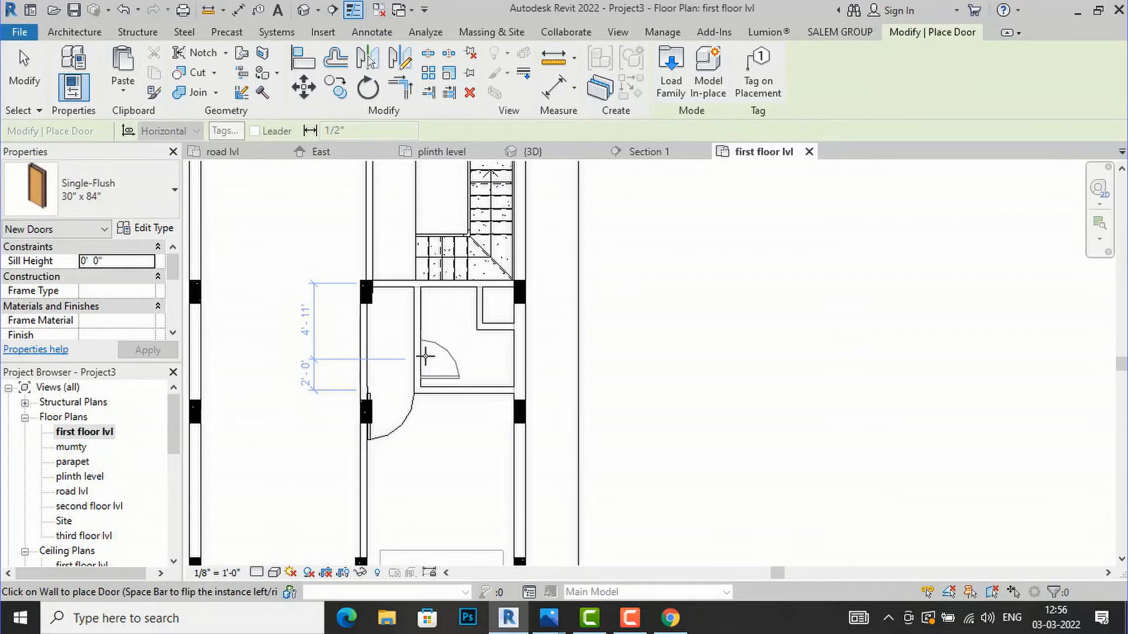
{"action": "left_click", "coordinate": [425, 359]}
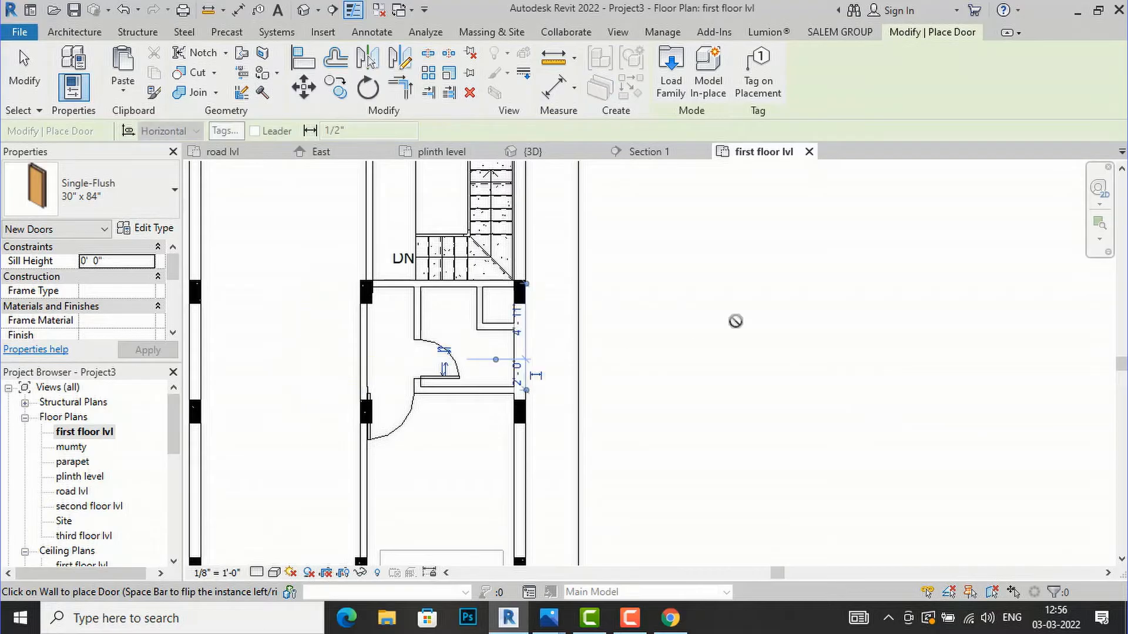
{"action": "key", "text": "Escape"}
Examine the two front bedrooms and the balcony wall on the reference plan 1.jpg in Photos, and return to Revit.
{"action": "scroll", "coordinate": [560, 346], "scroll_direction": "down", "scroll_amount": 3}
{"action": "scroll", "coordinate": [560, 344], "scroll_direction": "down", "scroll_amount": 1}
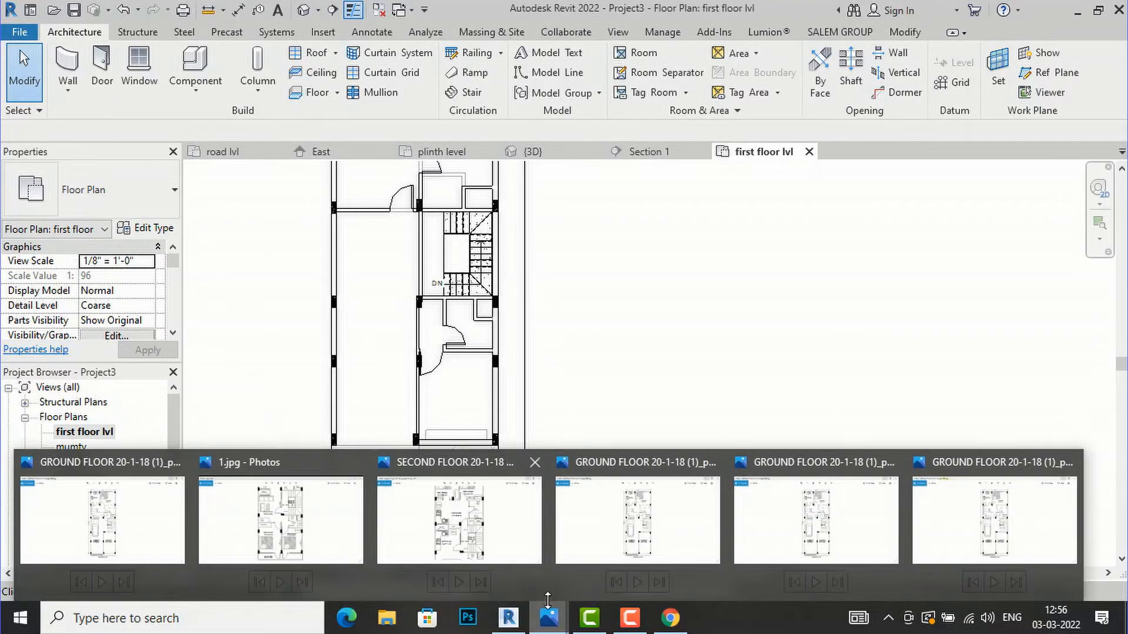
{"action": "mouse_move", "coordinate": [497, 547]}
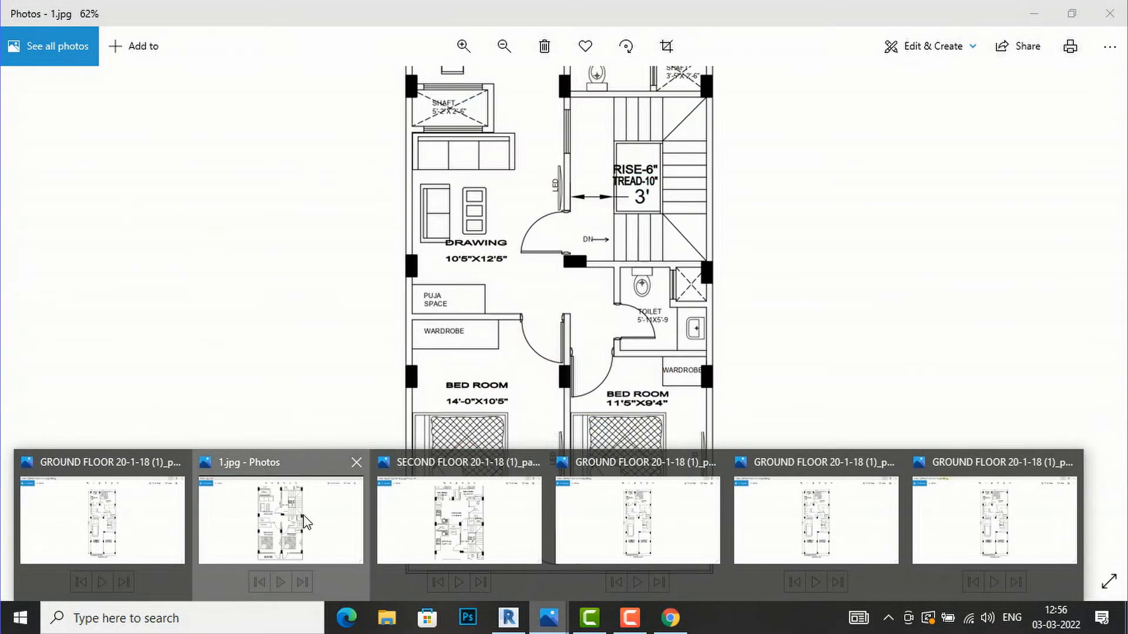
{"action": "left_click", "coordinate": [306, 524]}
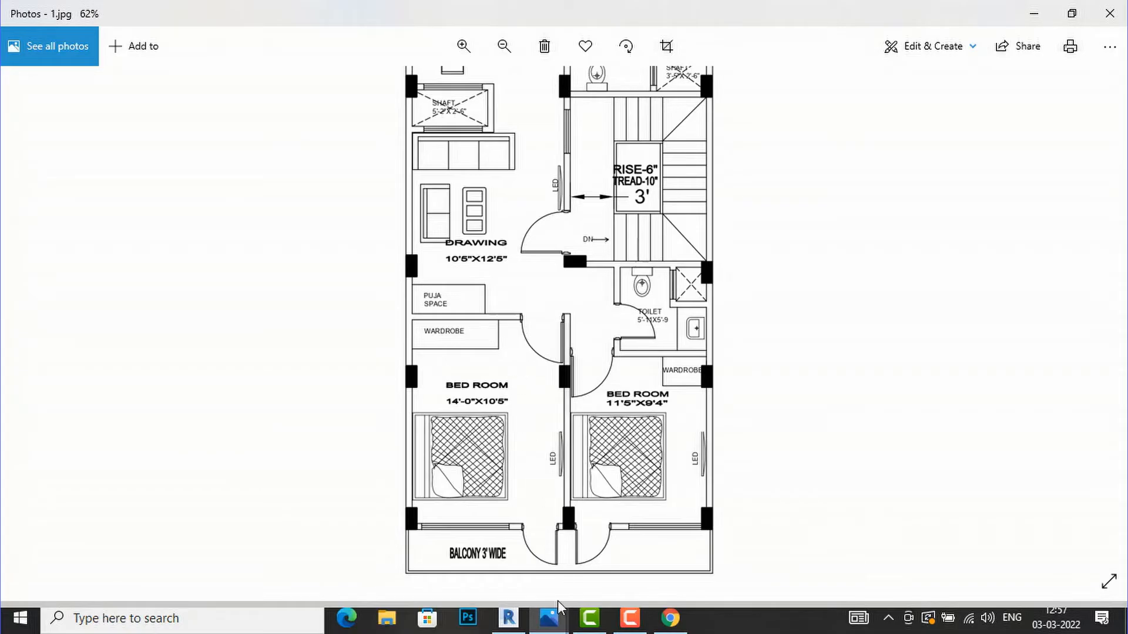
{"action": "left_click", "coordinate": [506, 618]}
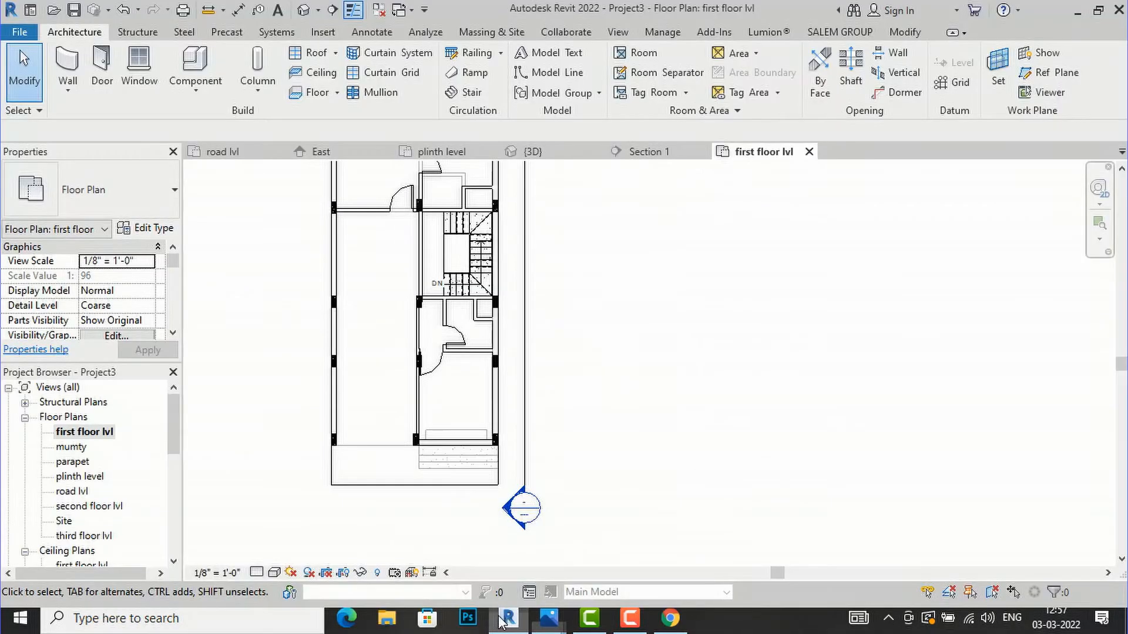
{"action": "left_click", "coordinate": [500, 620]}
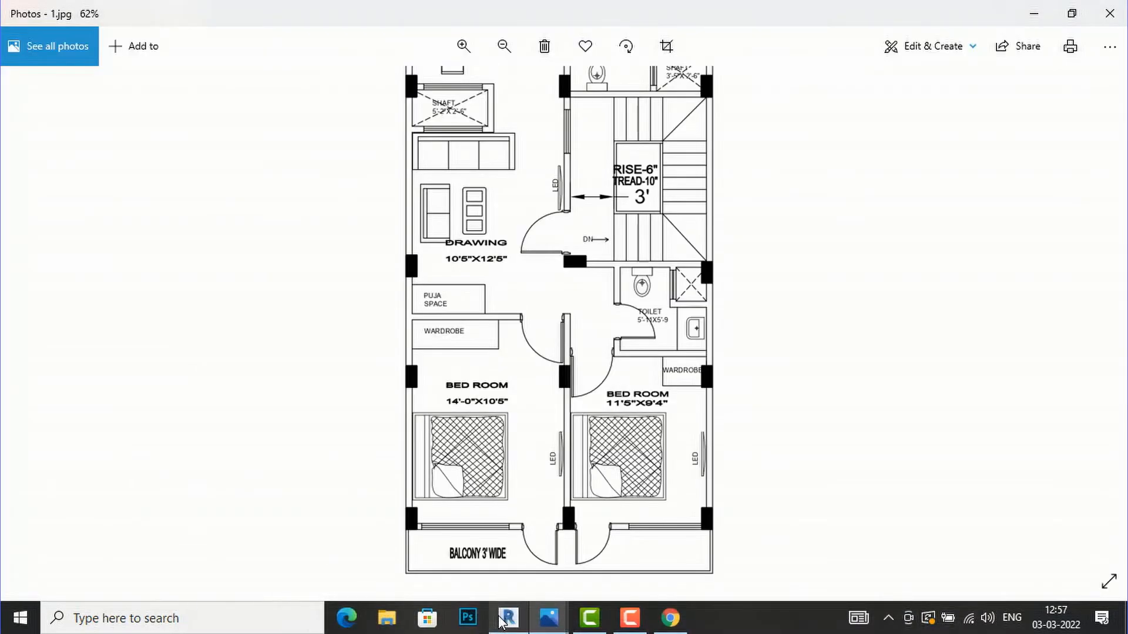
{"action": "left_click", "coordinate": [500, 619]}
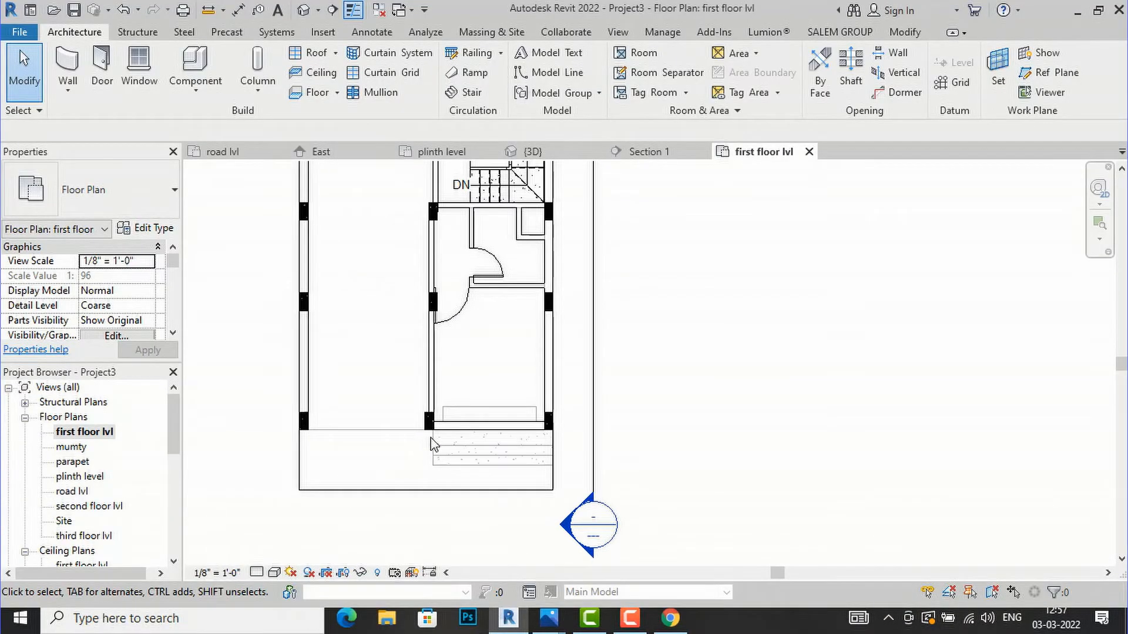
Extend the front 9" wall past the middle column to the opposite outer side wall, closing the second front bedroom.
{"action": "left_click", "coordinate": [458, 427]}
{"action": "left_click_drag", "start_coordinate": [434, 425], "coordinate": [303, 425]}
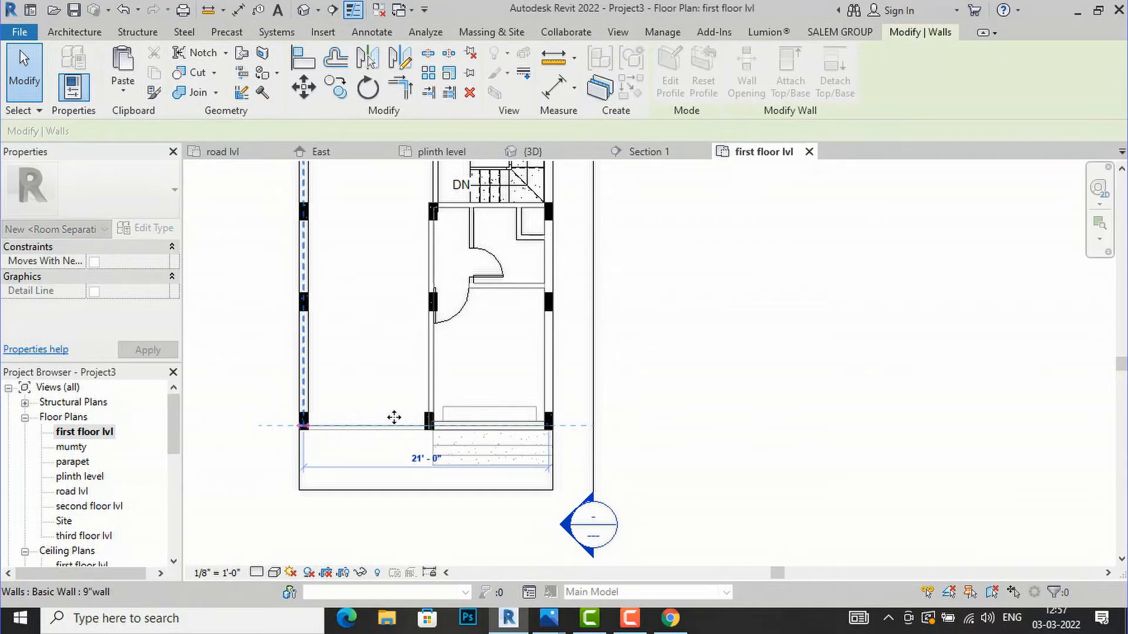
{"action": "left_click", "coordinate": [739, 451]}
{"action": "scroll", "coordinate": [749, 478], "scroll_direction": "down", "scroll_amount": 2}
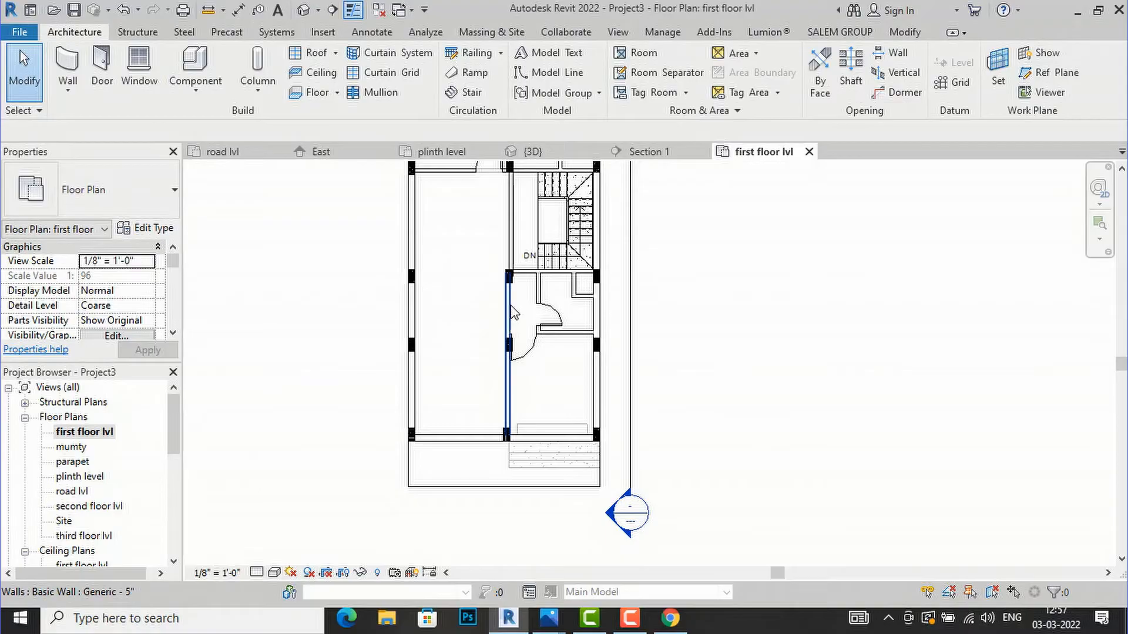
Offset a copy of the front 9" wall 14'9" inward to form the rear wall of the bedroom.
{"action": "scroll", "coordinate": [509, 314], "scroll_direction": "up", "scroll_amount": 1}
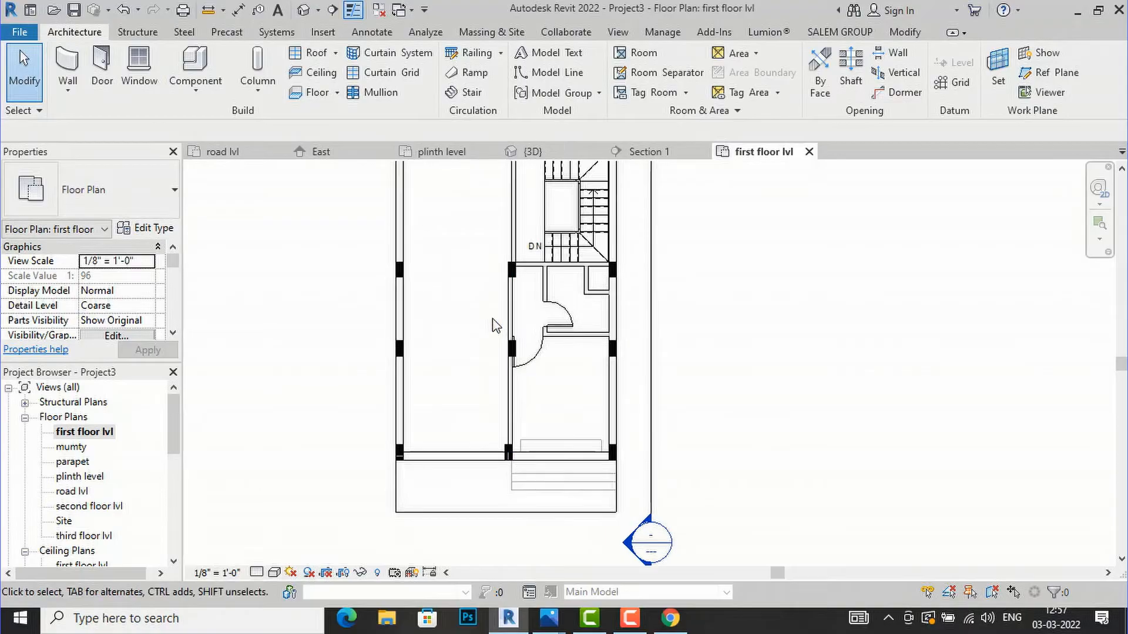
{"action": "left_click", "coordinate": [432, 455]}
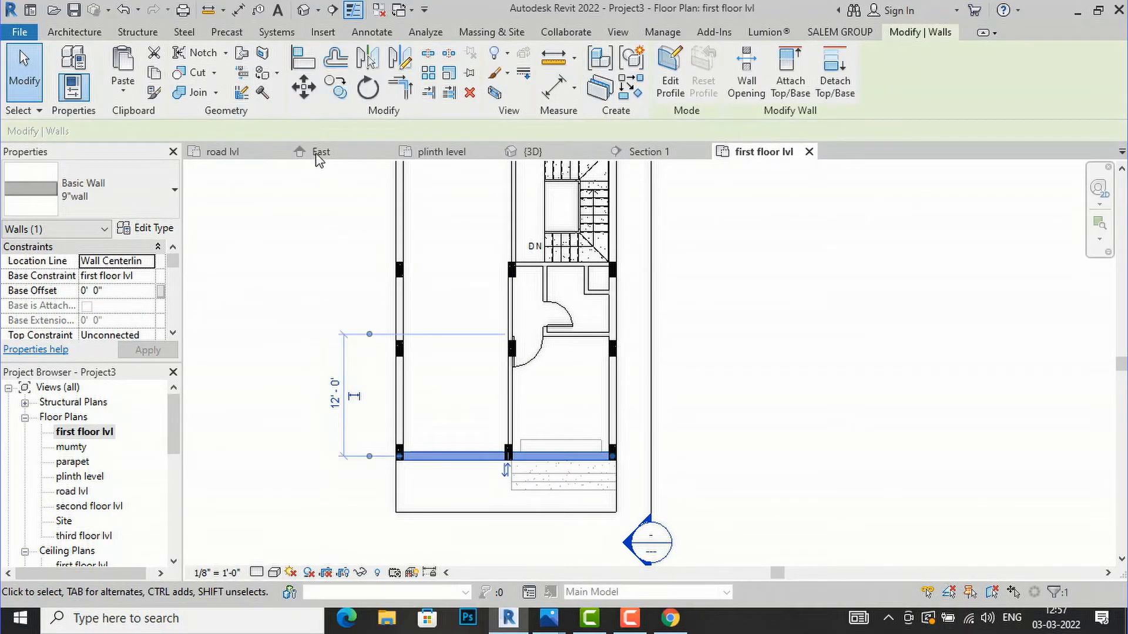
{"action": "left_click", "coordinate": [336, 57]}
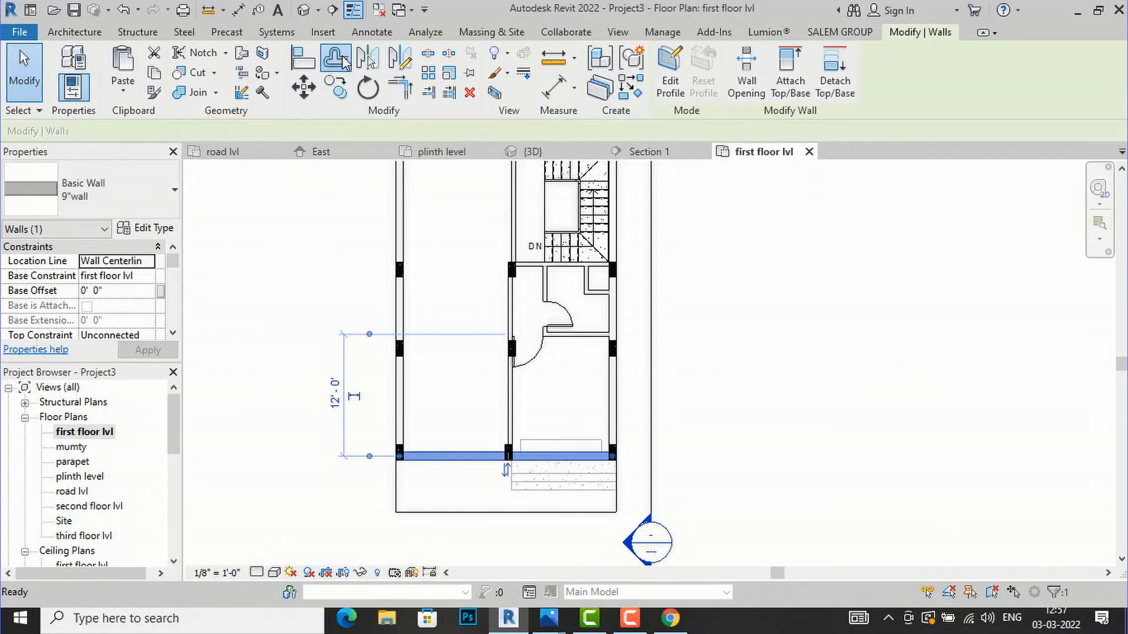
{"action": "left_click_drag", "start_coordinate": [228, 132], "coordinate": [132, 136]}
{"action": "type", "text": "14'  9\""}
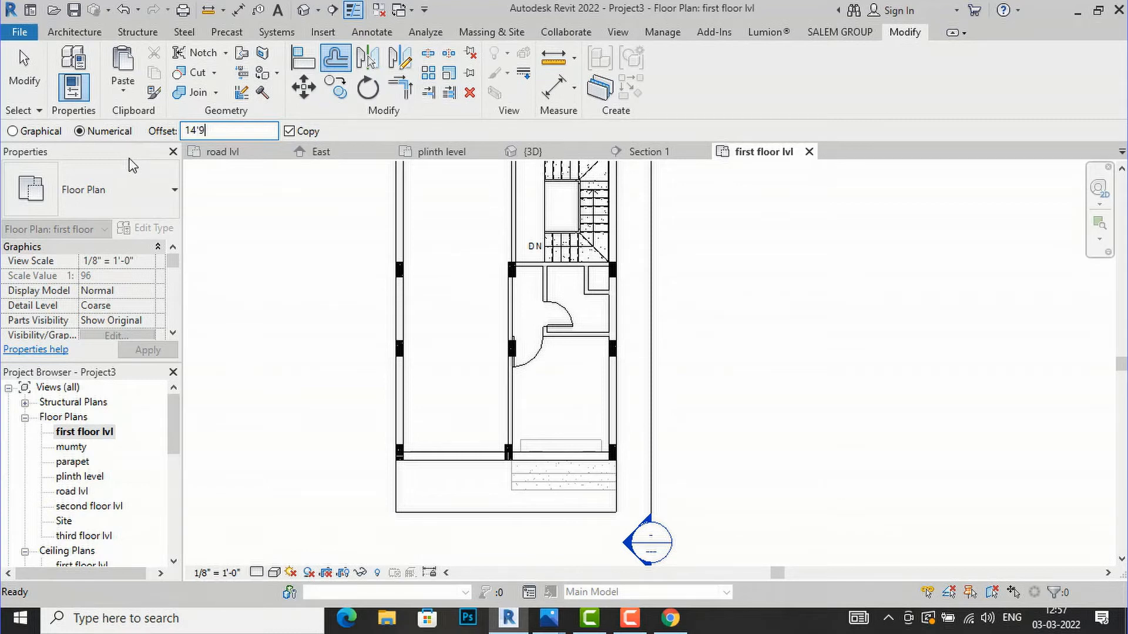
{"action": "left_click", "coordinate": [448, 460]}
{"action": "key", "text": "Escape"}
Shorten the offset wall so it ends at the middle partition and no longer crosses the toilet.
{"action": "scroll", "coordinate": [531, 323], "scroll_direction": "up", "scroll_amount": 2}
{"action": "scroll", "coordinate": [531, 323], "scroll_direction": "up", "scroll_amount": 2}
{"action": "left_click", "coordinate": [625, 306]}
{"action": "left_click_drag", "start_coordinate": [661, 302], "coordinate": [500, 302]}
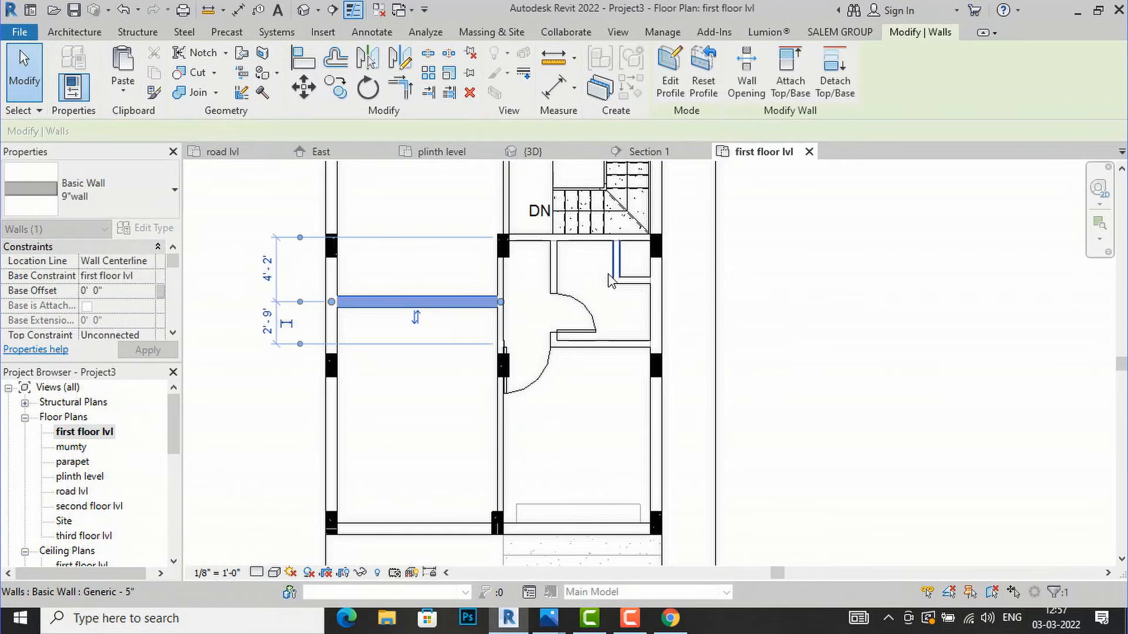
Change the shortened bedroom rear wall's type to Generic - 5".
{"action": "left_click", "coordinate": [123, 217]}
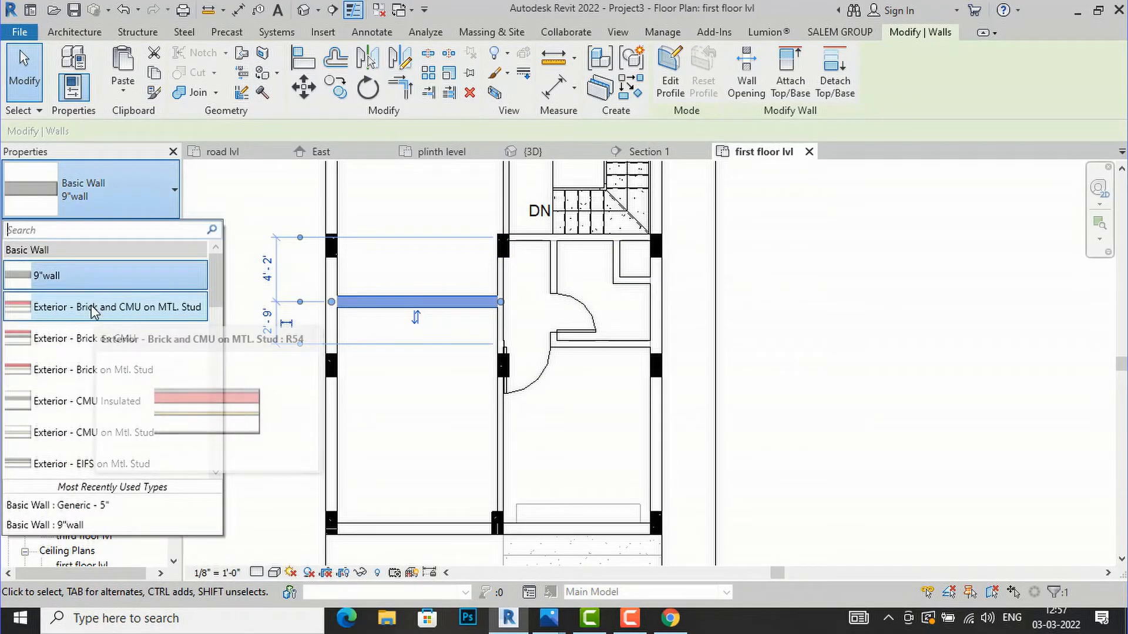
{"action": "scroll", "coordinate": [97, 306], "scroll_direction": "down", "scroll_amount": 1}
{"action": "scroll", "coordinate": [94, 312], "scroll_direction": "down", "scroll_amount": 1}
{"action": "scroll", "coordinate": [88, 327], "scroll_direction": "up", "scroll_amount": 1}
{"action": "scroll", "coordinate": [93, 327], "scroll_direction": "down", "scroll_amount": 4}
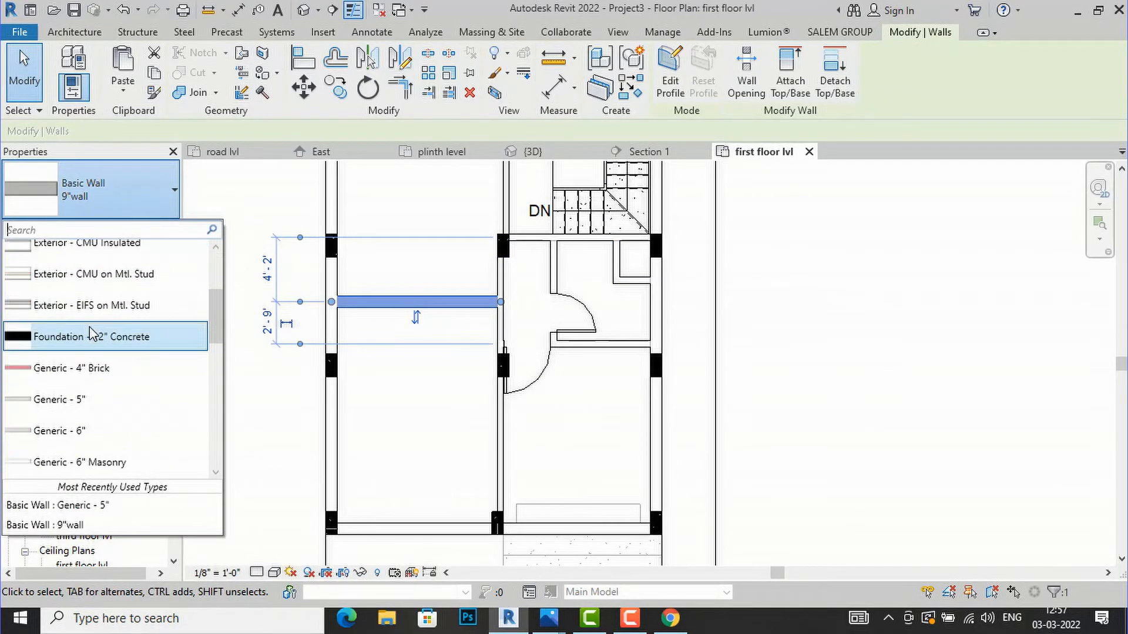
{"action": "left_click", "coordinate": [81, 400]}
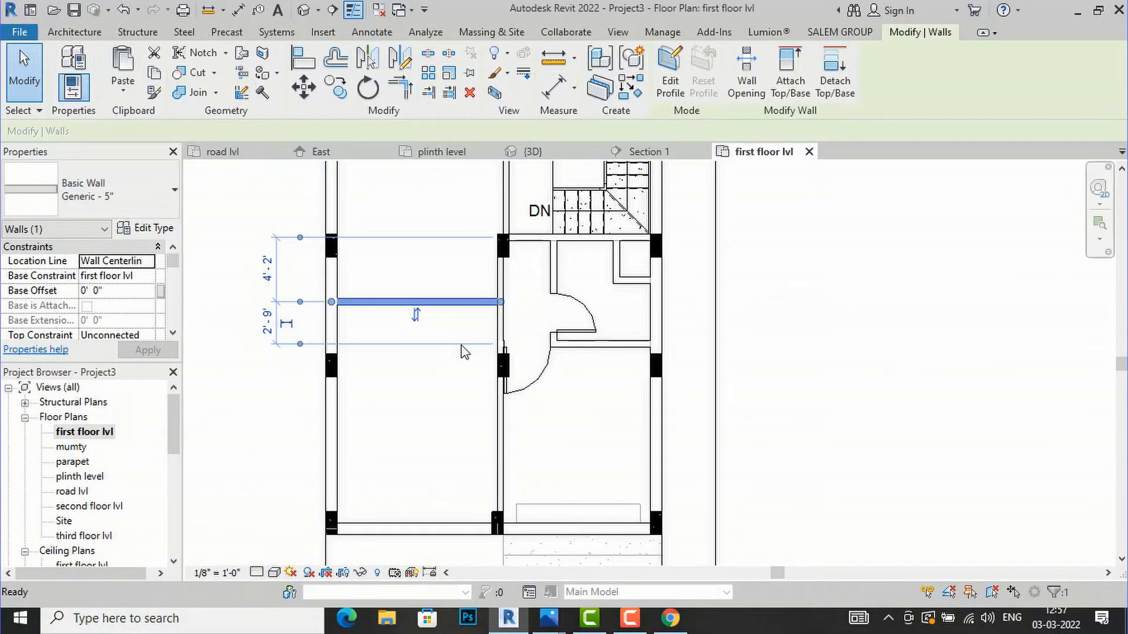
{"action": "left_click", "coordinate": [461, 352]}
Measure the clear depth of the wider front bedroom from its 5" rear wall to the 9" front wall.
{"action": "scroll", "coordinate": [410, 358], "scroll_direction": "down", "scroll_amount": 2}
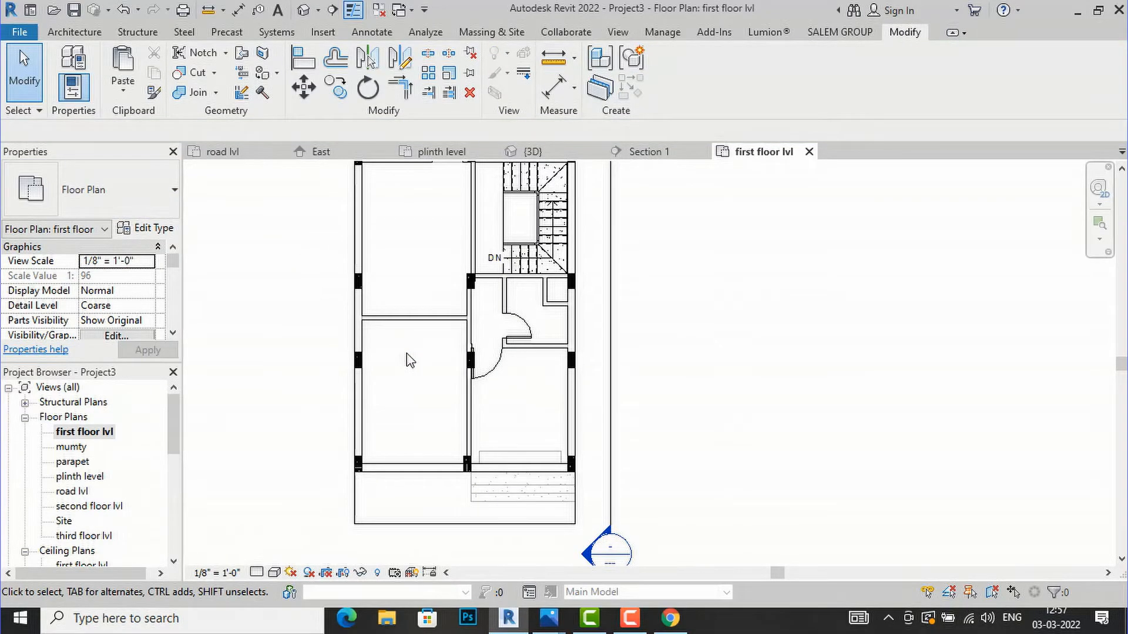
{"action": "left_click", "coordinate": [554, 57]}
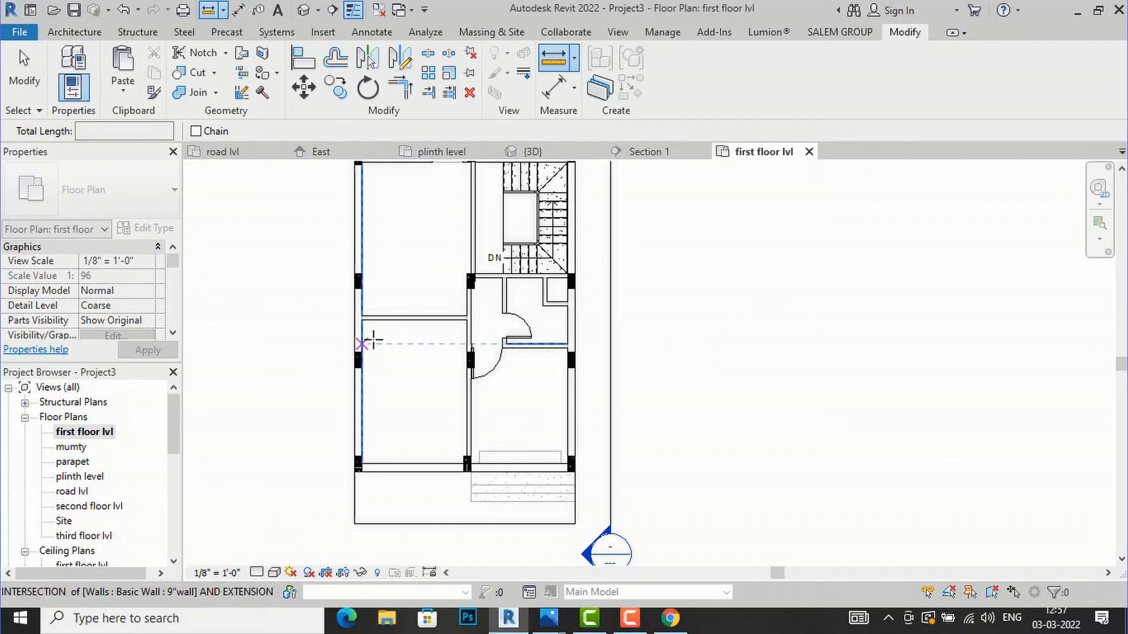
{"action": "scroll", "coordinate": [372, 340], "scroll_direction": "up", "scroll_amount": 2}
{"action": "left_click", "coordinate": [391, 309]}
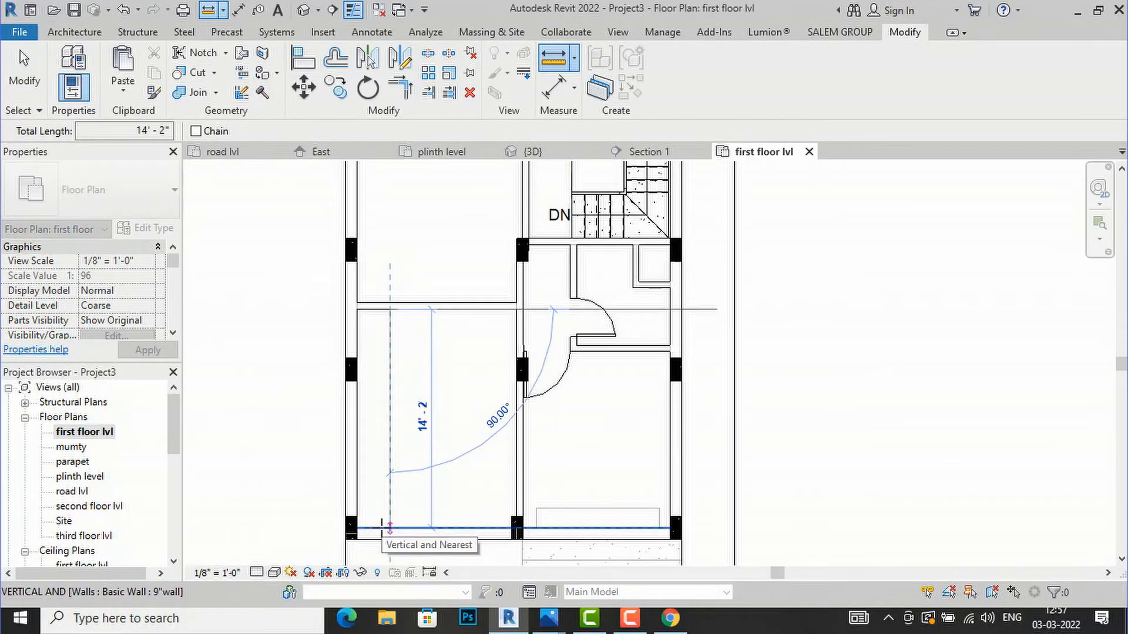
{"action": "key", "text": "Escape"}
{"action": "key", "text": "Escape"}
Move the bedroom's 5" rear wall 2" towards the front of the house.
{"action": "scroll", "coordinate": [394, 330], "scroll_direction": "up", "scroll_amount": 1}
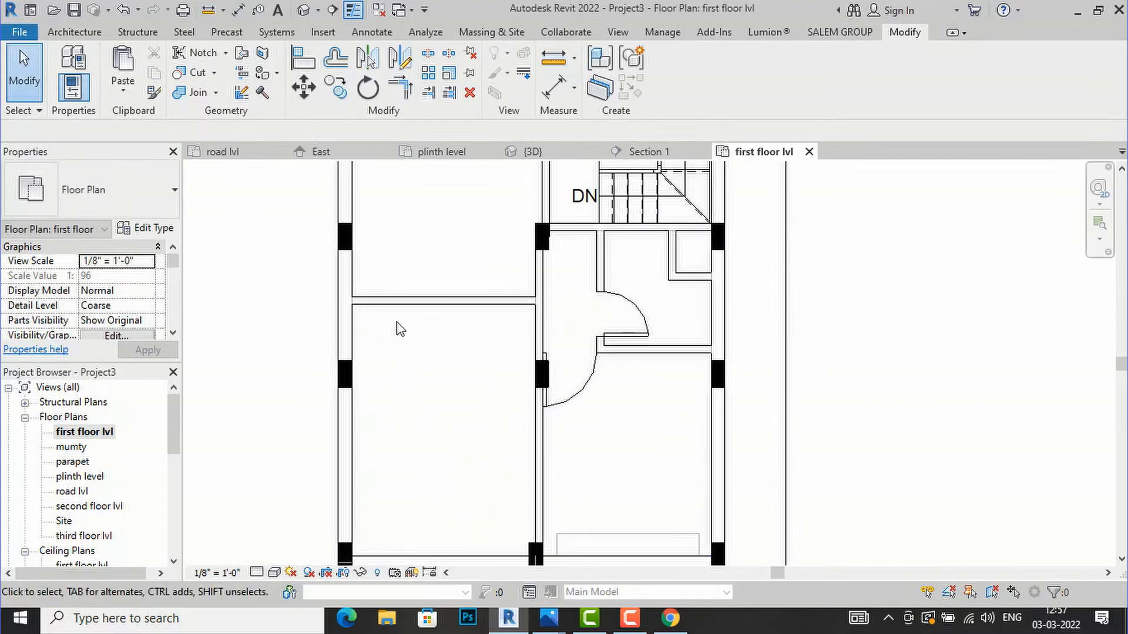
{"action": "left_click", "coordinate": [406, 301]}
{"action": "left_click", "coordinate": [303, 87]}
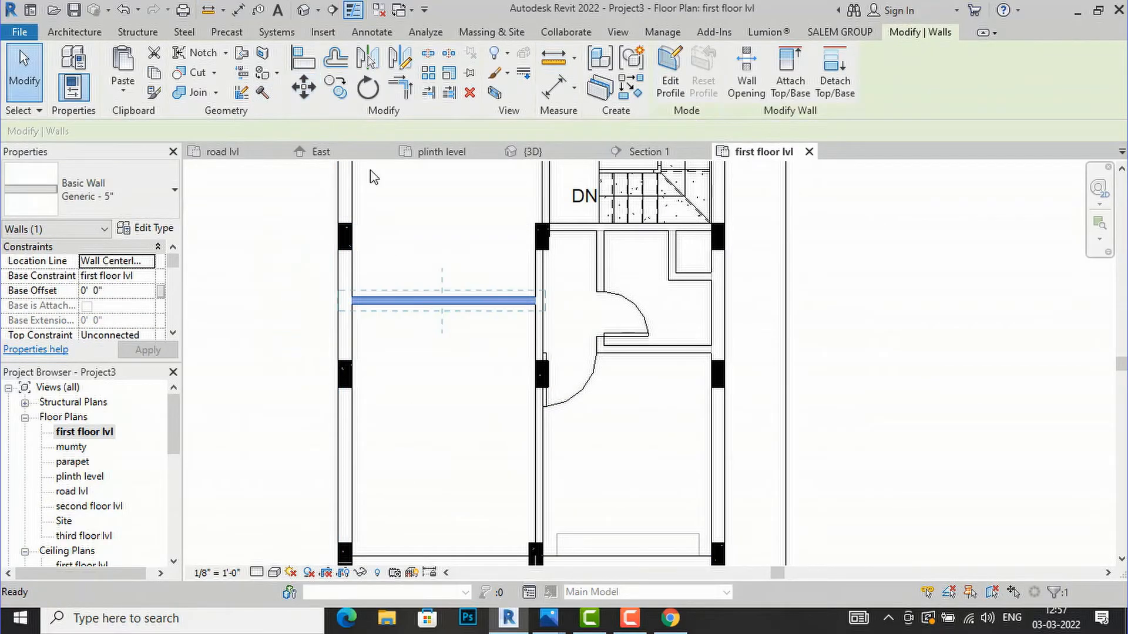
{"action": "scroll", "coordinate": [364, 311], "scroll_direction": "up", "scroll_amount": 3}
{"action": "left_click", "coordinate": [338, 302]}
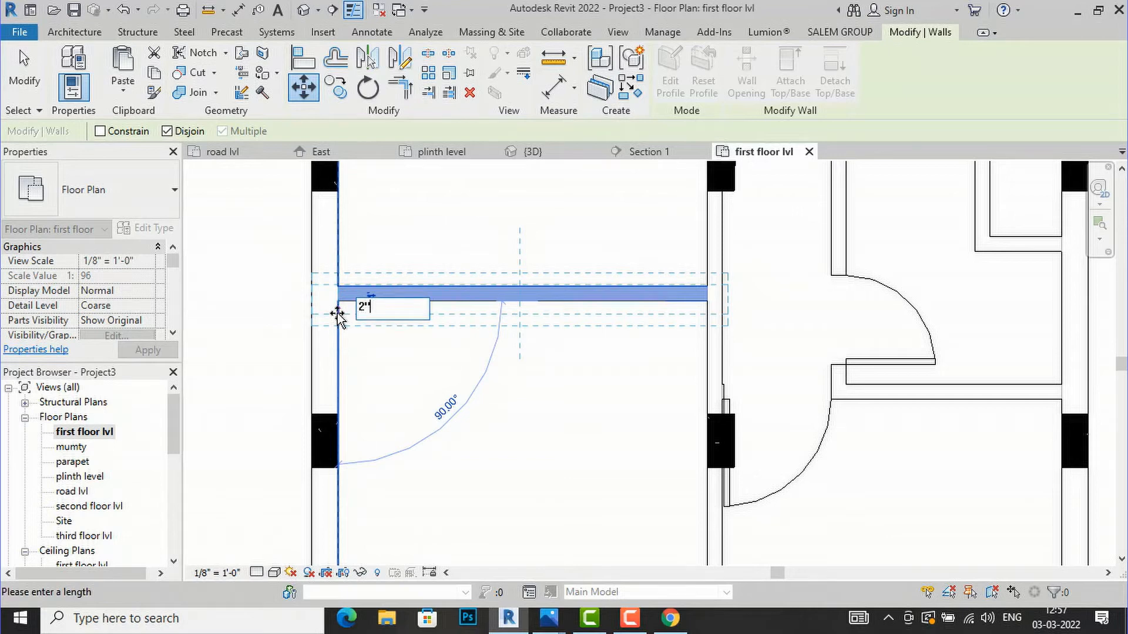
{"action": "key", "text": "Return"}
{"action": "left_click", "coordinate": [229, 312]}
Re-measure the bedroom's clear depth between the moved rear wall and the front wall.
{"action": "scroll", "coordinate": [430, 239], "scroll_direction": "down", "scroll_amount": 1}
{"action": "scroll", "coordinate": [430, 239], "scroll_direction": "down", "scroll_amount": 4}
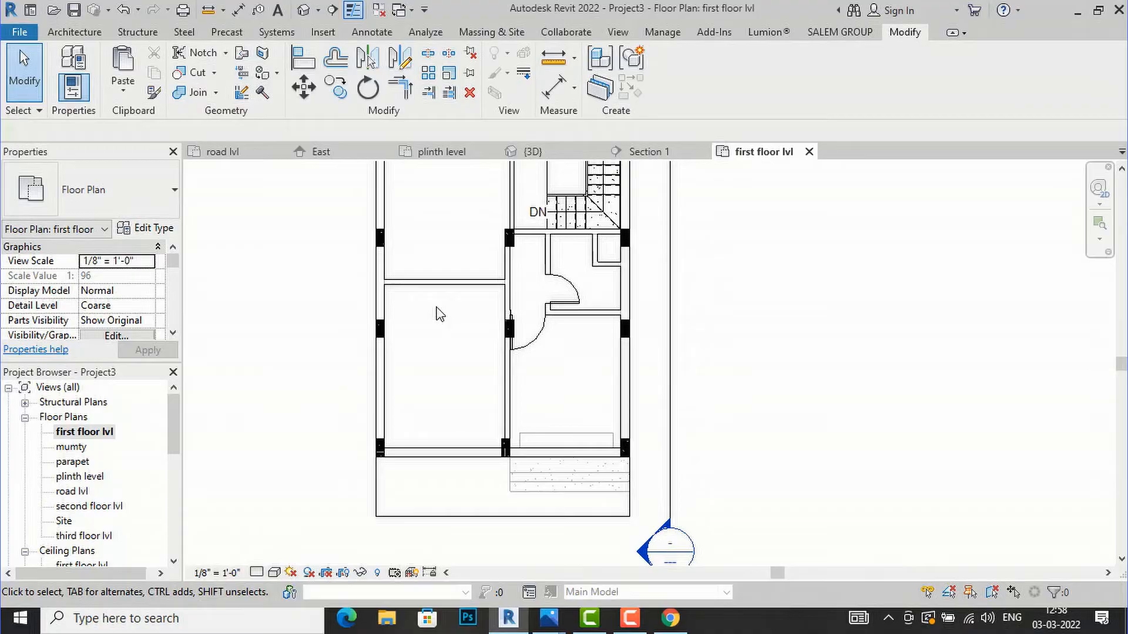
{"action": "left_click", "coordinate": [574, 54]}
{"action": "left_click", "coordinate": [415, 286]}
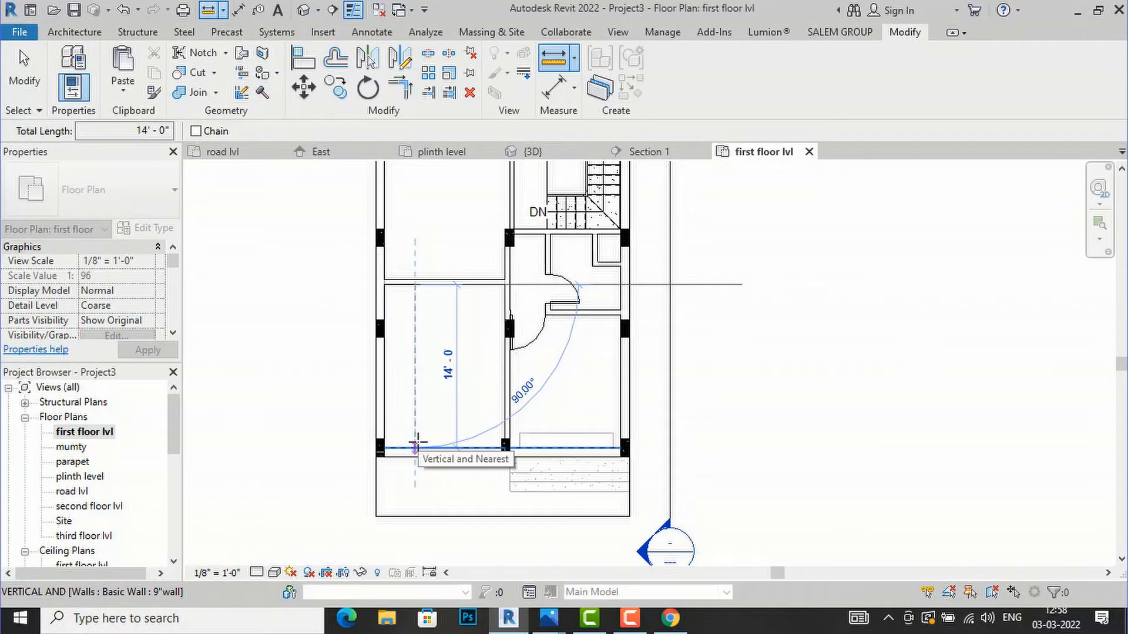
{"action": "key", "text": "Escape"}
{"action": "key", "text": "Escape"}
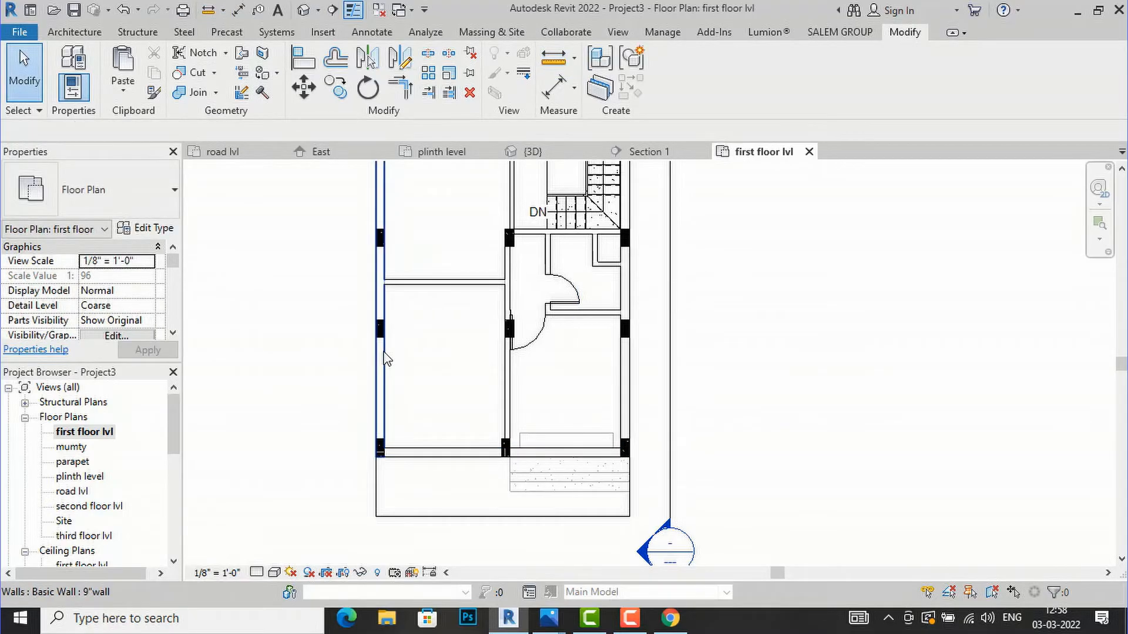
Check the door positions around the drawing room and front bedrooms in the reference plan 1.jpg in Photos, then return to Revit.
{"action": "scroll", "coordinate": [383, 355], "scroll_direction": "down", "scroll_amount": 2}
{"action": "scroll", "coordinate": [385, 501], "scroll_direction": "down", "scroll_amount": 2}
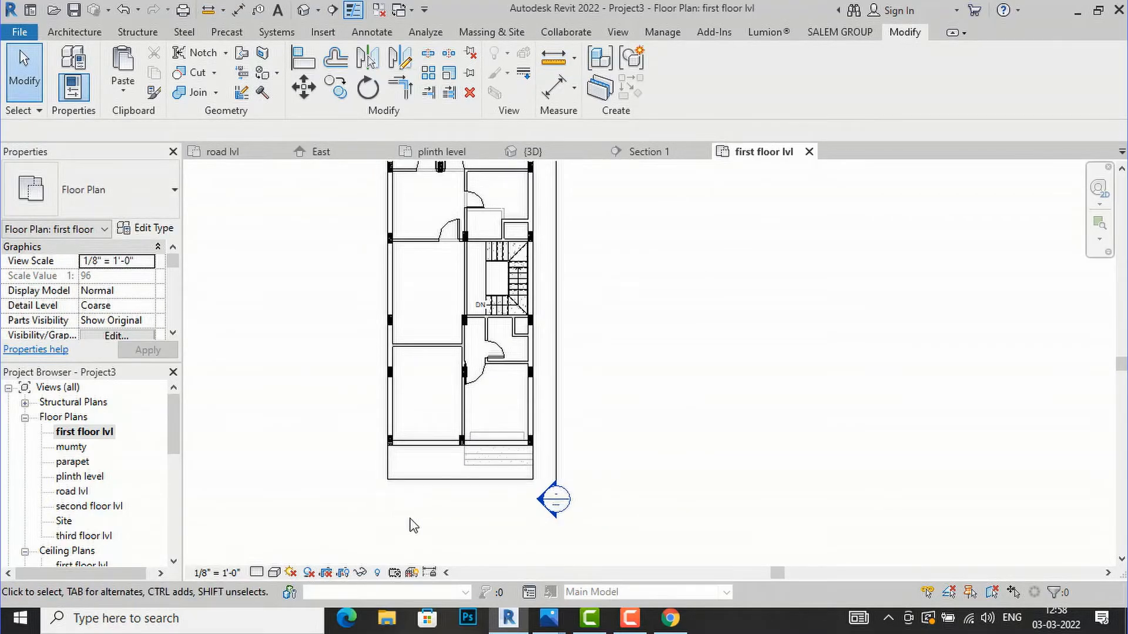
{"action": "mouse_move", "coordinate": [549, 618]}
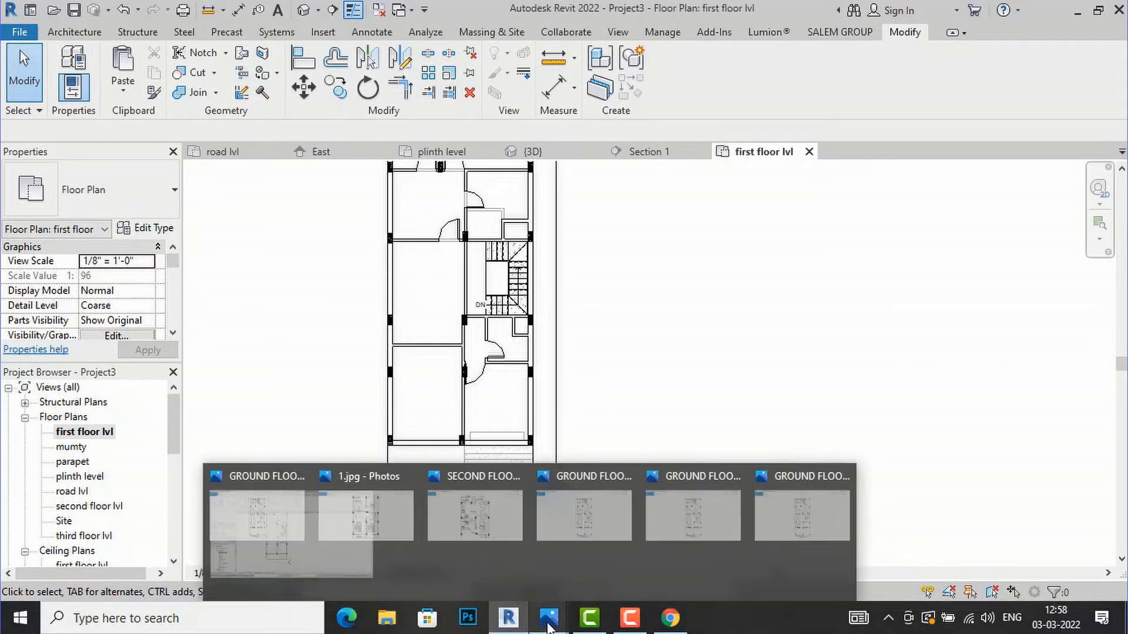
{"action": "left_click", "coordinate": [270, 517]}
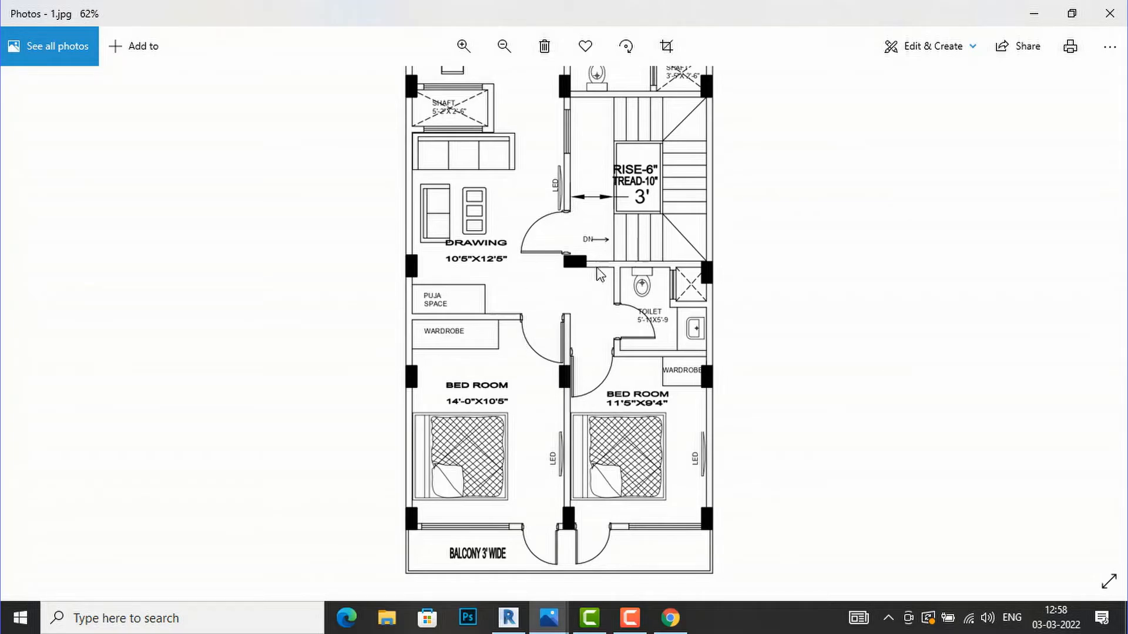
{"action": "left_click", "coordinate": [522, 618]}
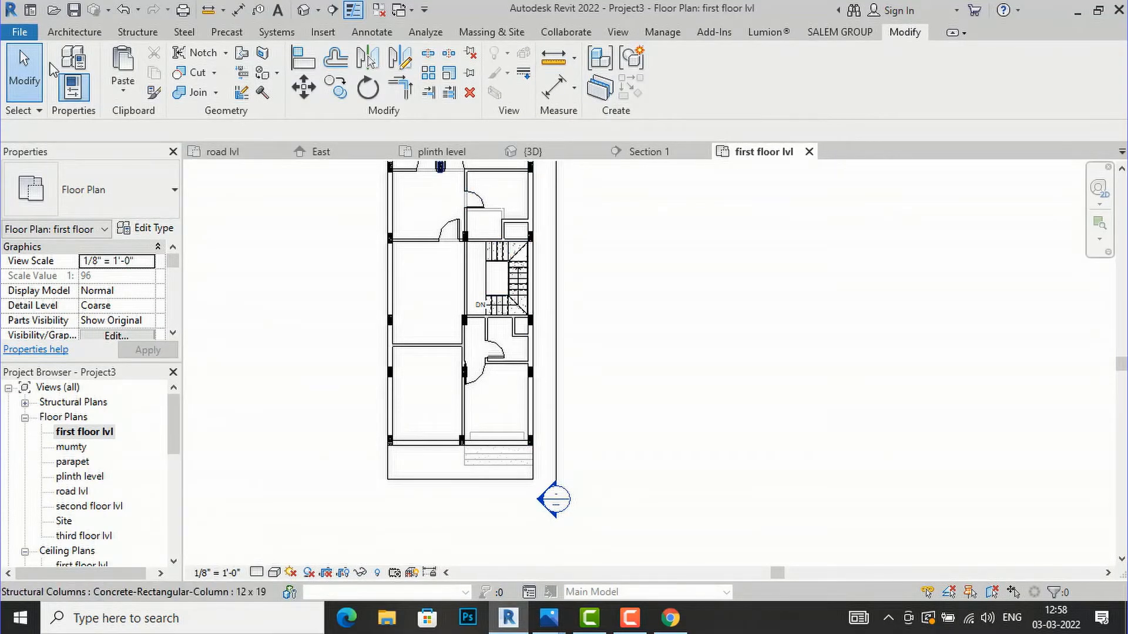
Place a Single-Flush 36" x 84" door in the wall between drawing room and staircase, beside the column, swinging into the drawing room.
{"action": "left_click", "coordinate": [75, 31]}
{"action": "left_click", "coordinate": [98, 76]}
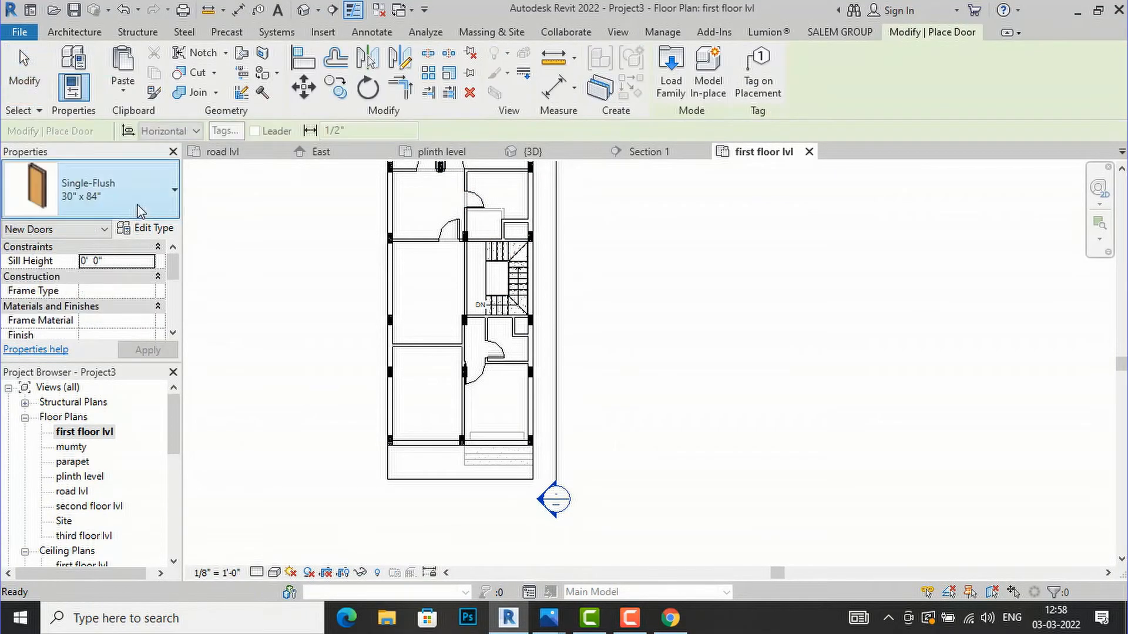
{"action": "left_click", "coordinate": [139, 211]}
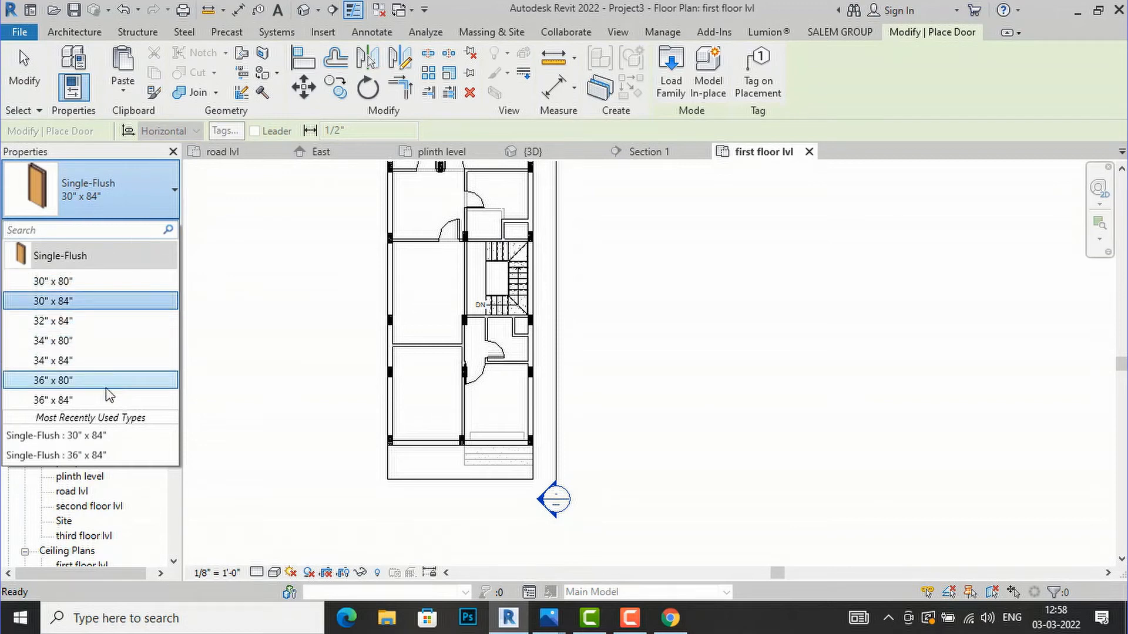
{"action": "left_click", "coordinate": [103, 401]}
{"action": "scroll", "coordinate": [501, 377], "scroll_direction": "up", "scroll_amount": 3}
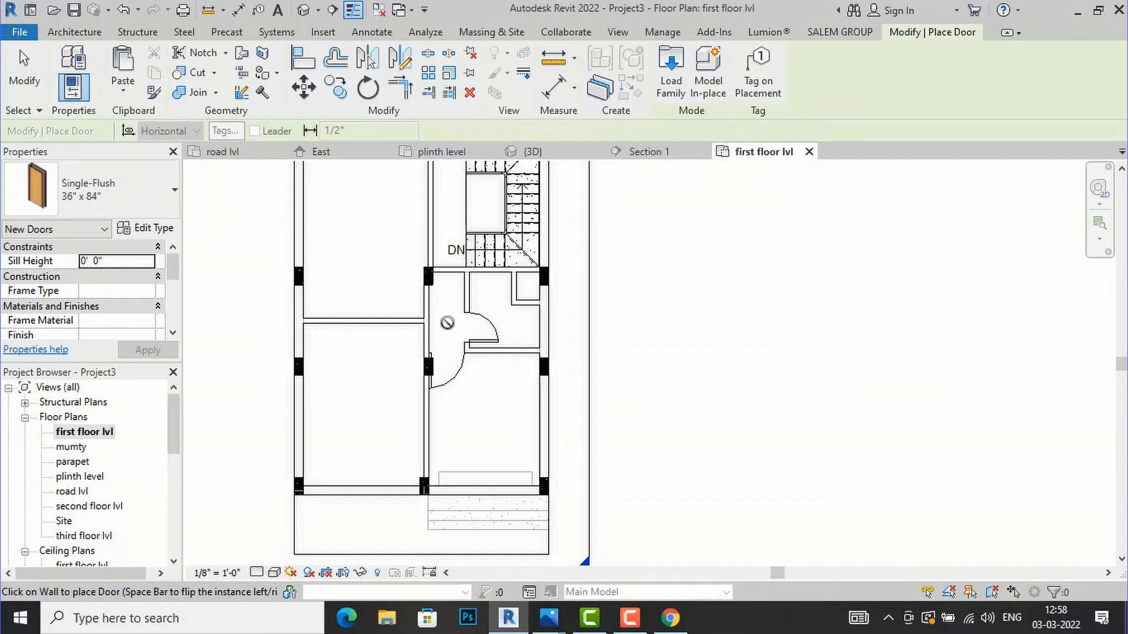
{"action": "scroll", "coordinate": [423, 378], "scroll_direction": "down", "scroll_amount": 2}
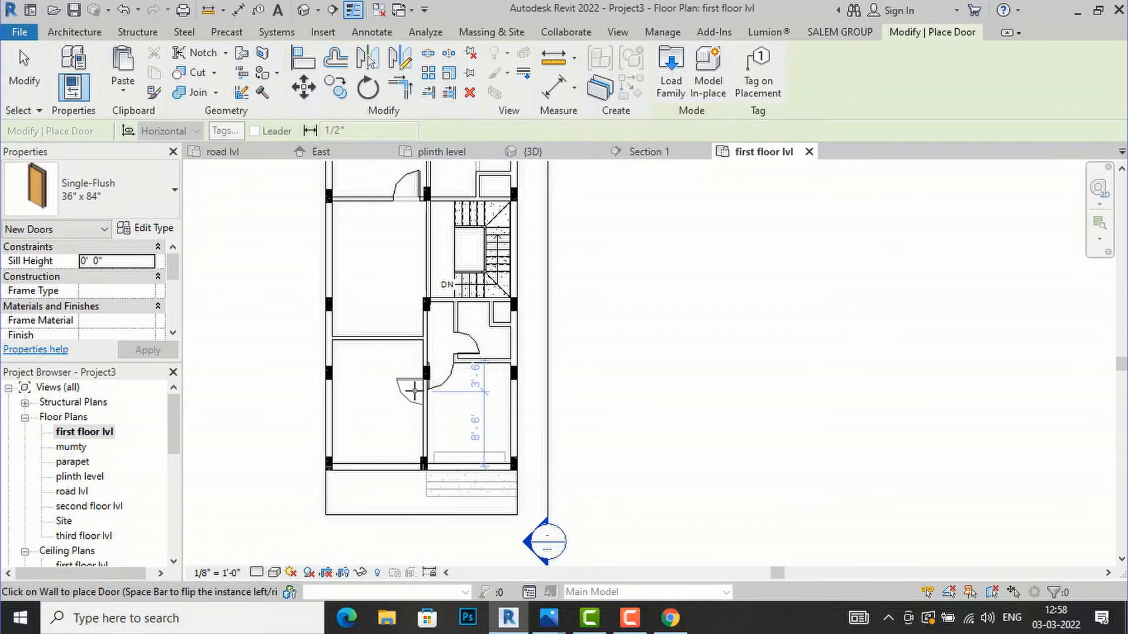
{"action": "scroll", "coordinate": [414, 390], "scroll_direction": "up", "scroll_amount": 2}
{"action": "scroll", "coordinate": [417, 282], "scroll_direction": "up", "scroll_amount": 1}
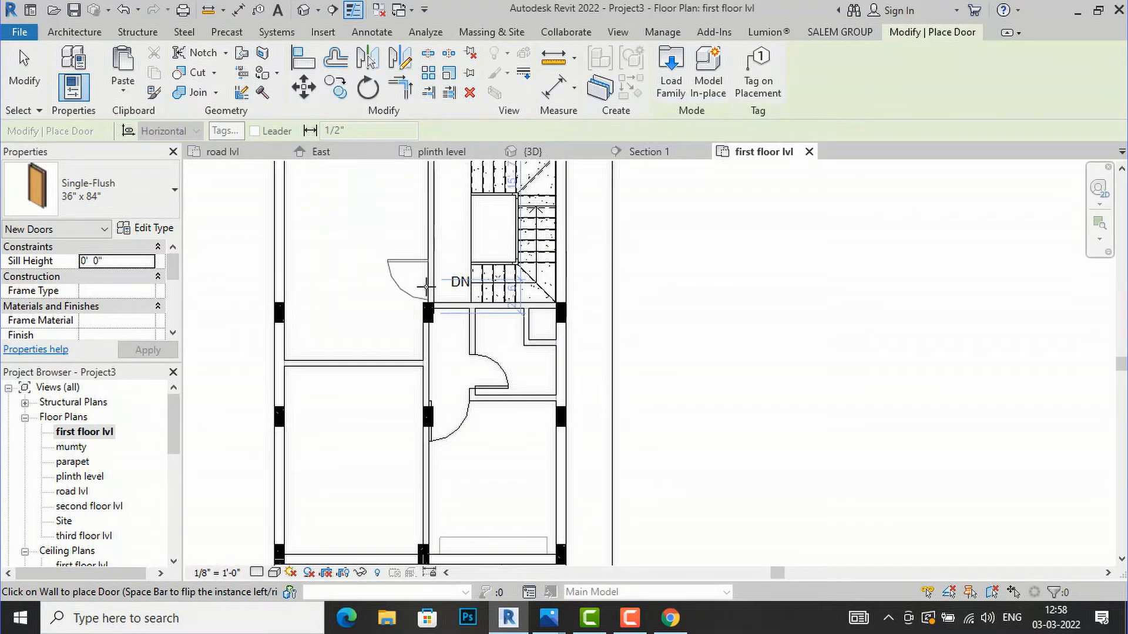
{"action": "scroll", "coordinate": [425, 277], "scroll_direction": "up", "scroll_amount": 1}
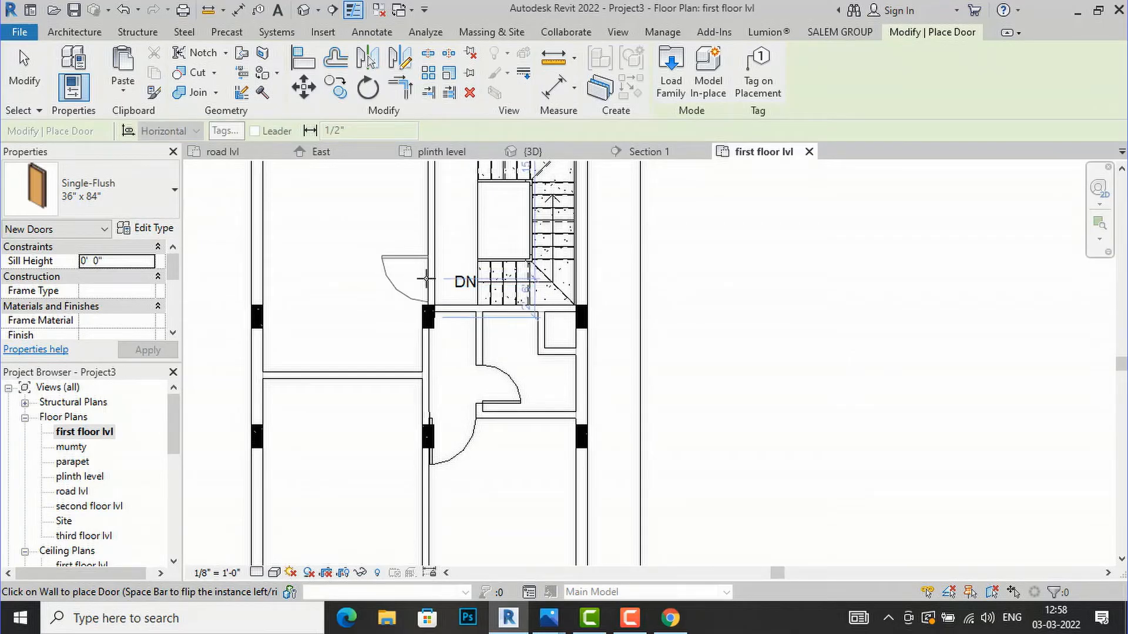
{"action": "left_click", "coordinate": [426, 279]}
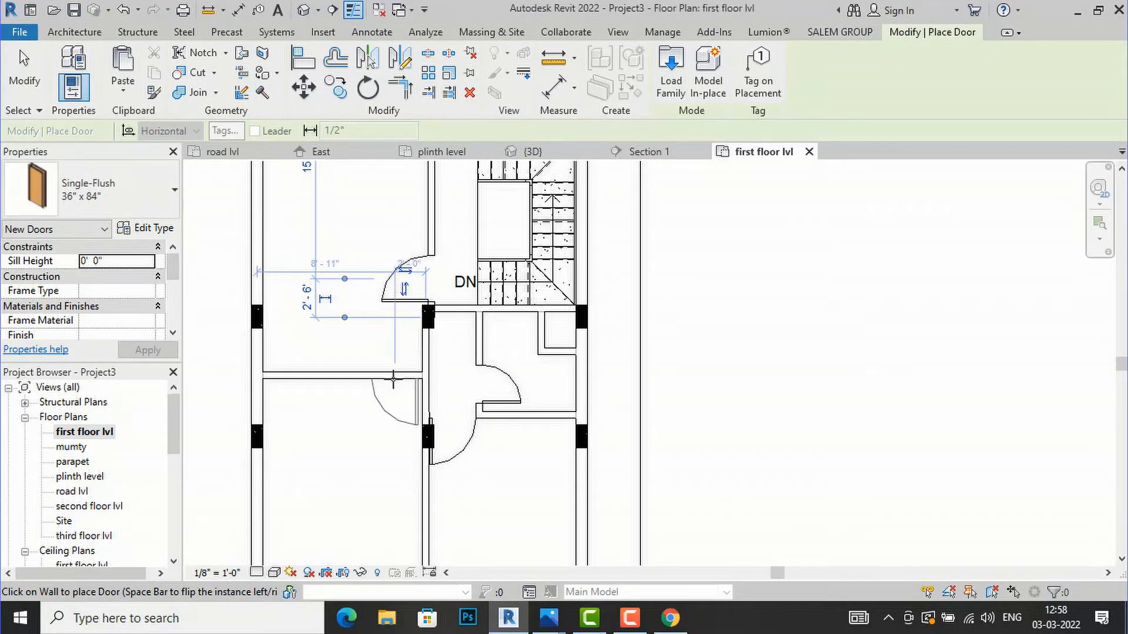
Place another 36" x 84" door in the bedroom's rear wall, 2'-0" from the middle partition, swinging into the bedroom.
{"action": "left_click", "coordinate": [394, 379]}
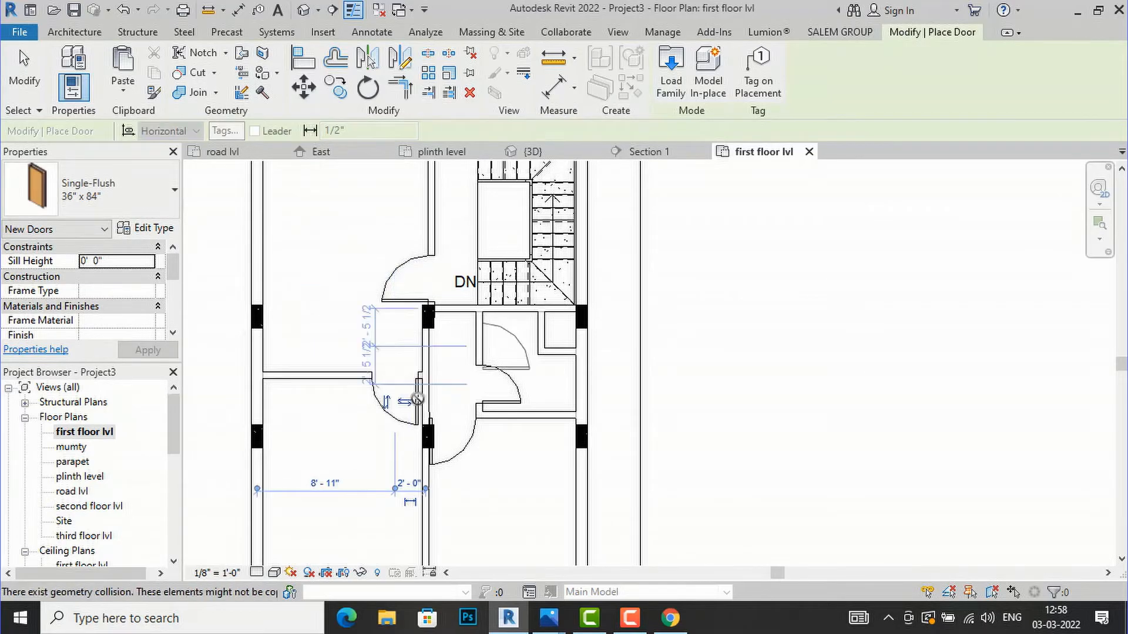
{"action": "scroll", "coordinate": [411, 400], "scroll_direction": "up", "scroll_amount": 2}
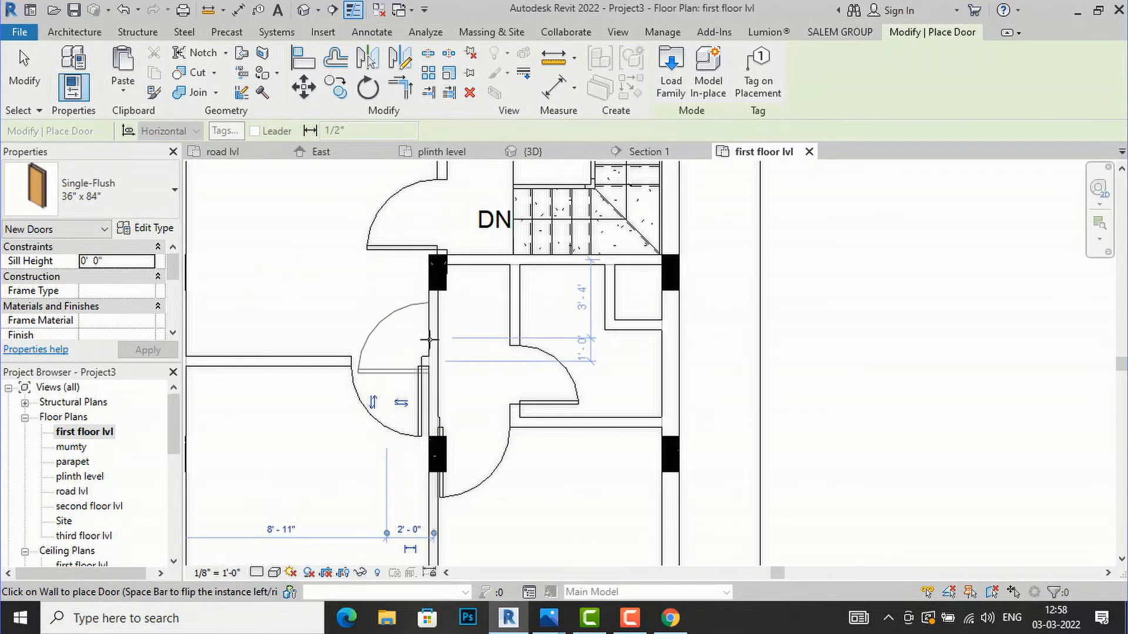
{"action": "key", "text": "Escape"}
{"action": "key", "text": "Escape"}
Select the Generic - 5" middle partition where it runs between the two columns beside the toilet passage.
{"action": "scroll", "coordinate": [437, 337], "scroll_direction": "up", "scroll_amount": 2}
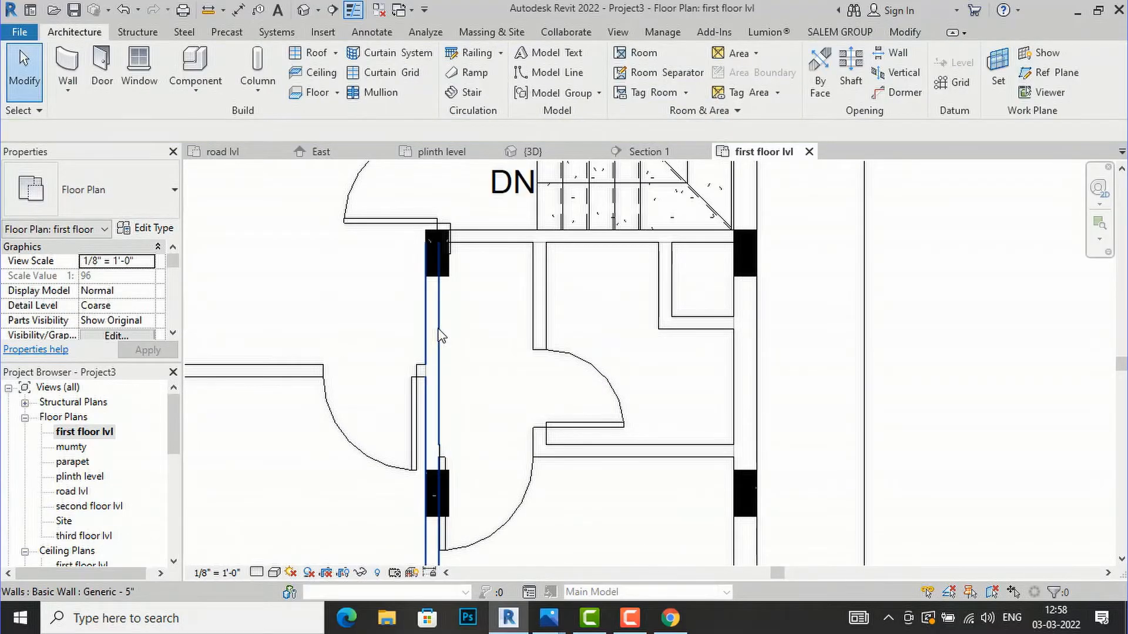
{"action": "left_click", "coordinate": [441, 336]}
{"action": "key", "text": "Escape"}
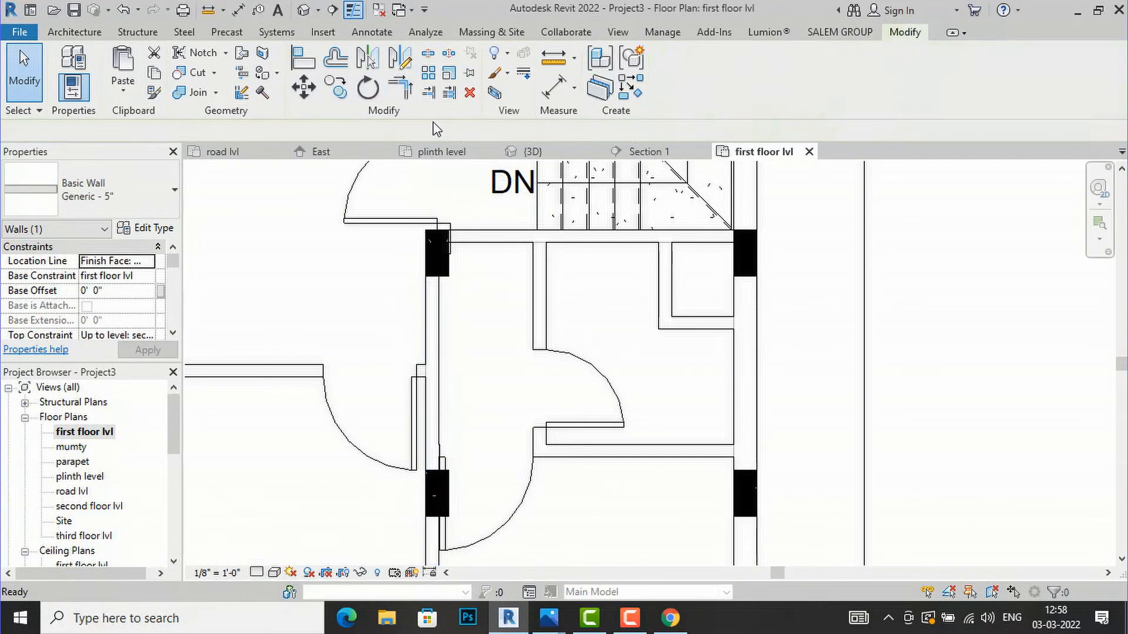
{"action": "key", "text": "t"}
{"action": "key", "text": "r"}
{"action": "scroll", "coordinate": [452, 382], "scroll_direction": "up", "scroll_amount": 3}
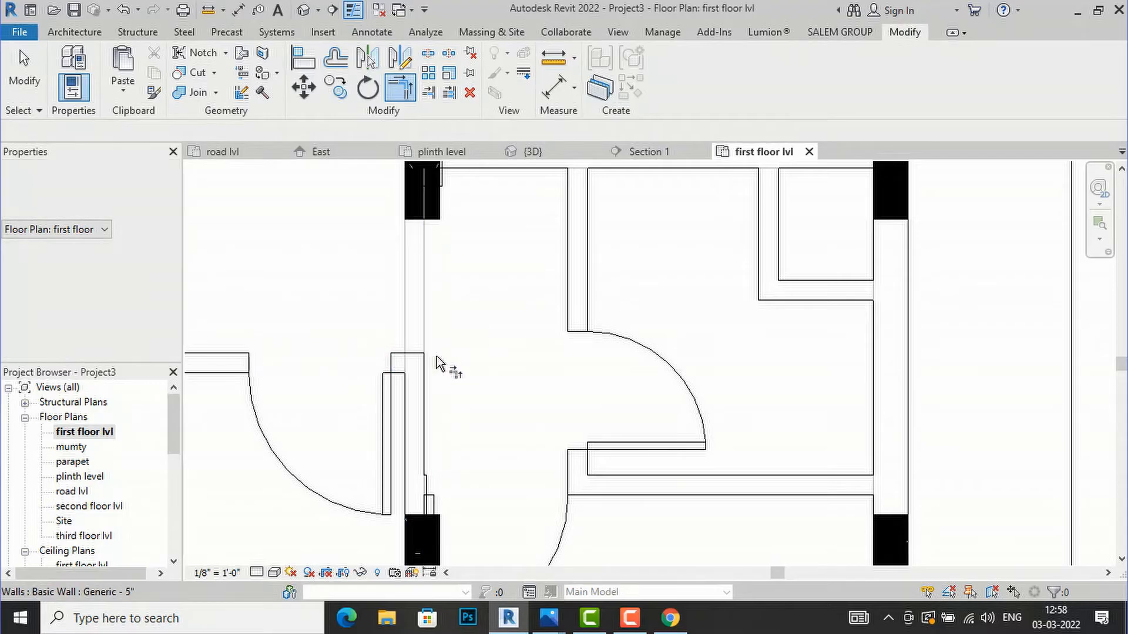
{"action": "key", "text": "Escape"}
Examine the first floor plan and compare its front balcony with the reference floor plan image 1.jpg.
{"action": "scroll", "coordinate": [487, 334], "scroll_direction": "down", "scroll_amount": 2}
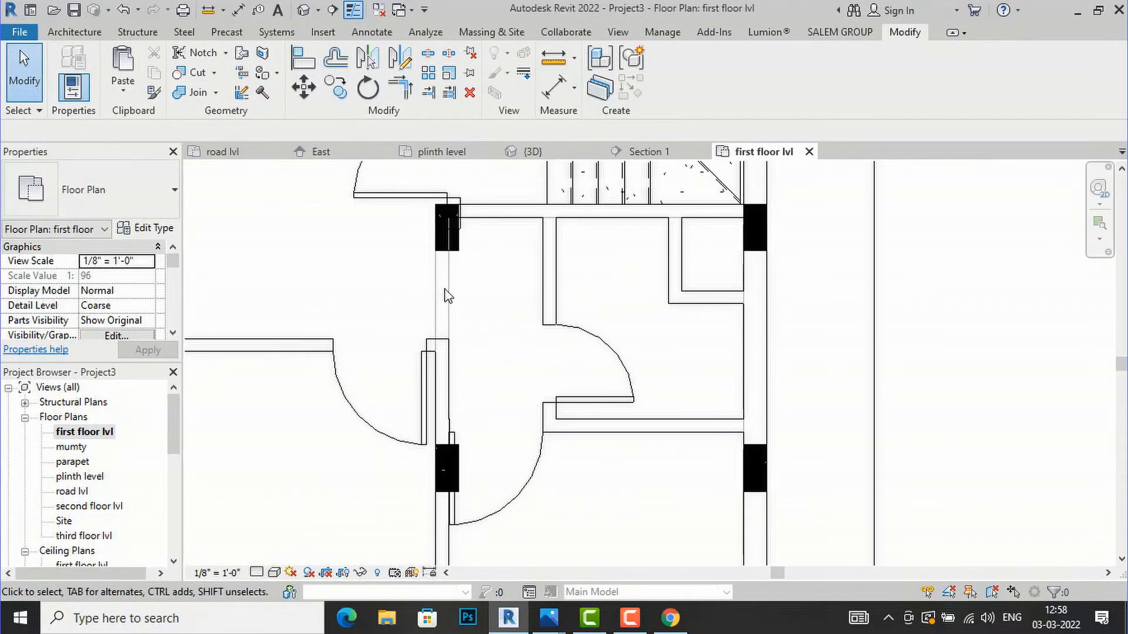
{"action": "scroll", "coordinate": [442, 330], "scroll_direction": "down", "scroll_amount": 2}
{"action": "scroll", "coordinate": [498, 356], "scroll_direction": "down", "scroll_amount": 2}
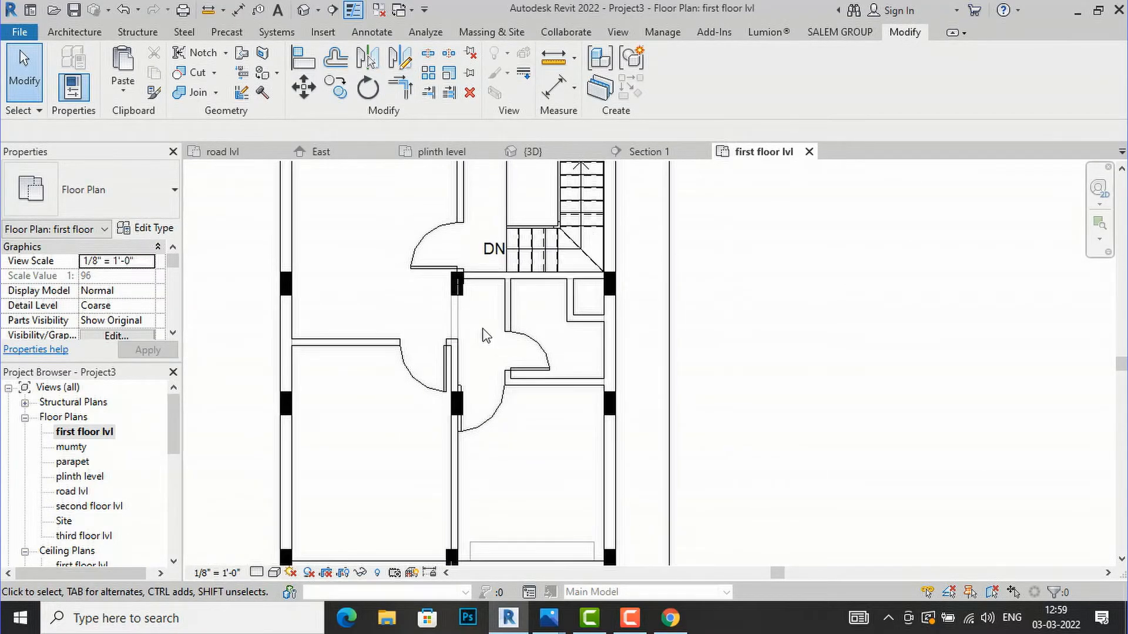
{"action": "scroll", "coordinate": [367, 370], "scroll_direction": "down", "scroll_amount": 2}
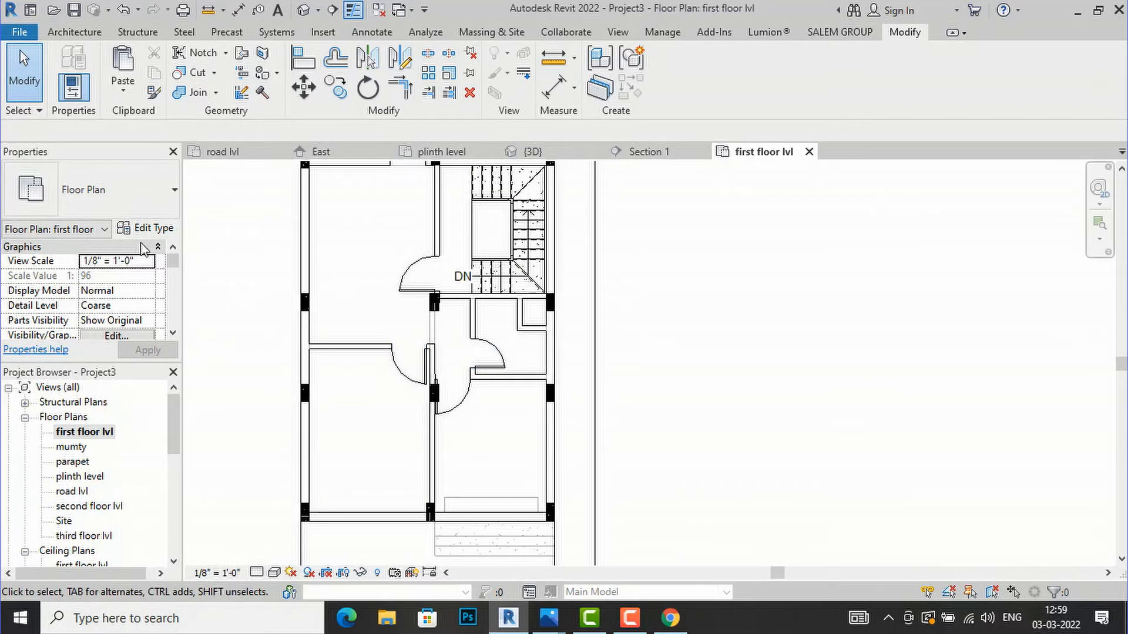
{"action": "scroll", "coordinate": [478, 349], "scroll_direction": "down", "scroll_amount": 1}
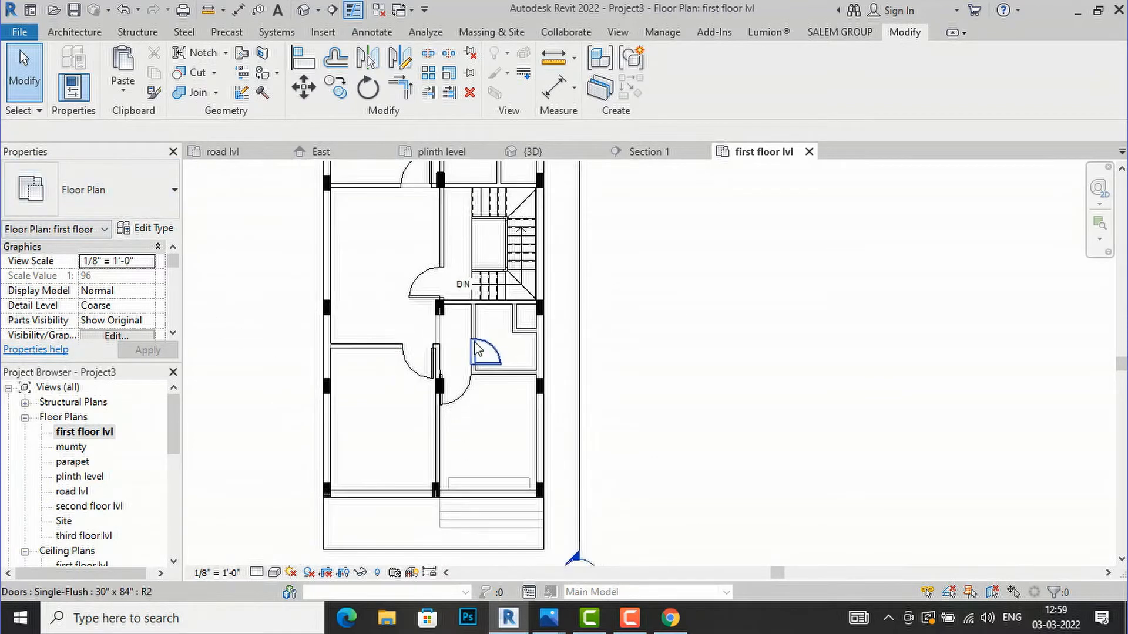
{"action": "scroll", "coordinate": [343, 408], "scroll_direction": "down", "scroll_amount": 1}
{"action": "scroll", "coordinate": [392, 446], "scroll_direction": "down", "scroll_amount": 1}
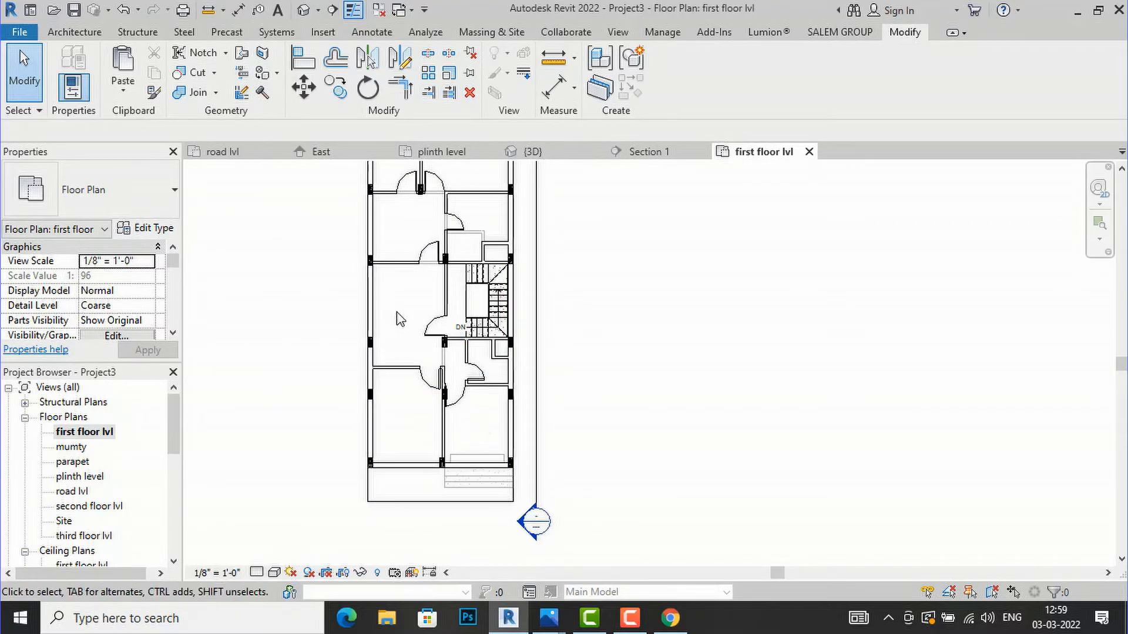
{"action": "scroll", "coordinate": [392, 267], "scroll_direction": "up", "scroll_amount": 1}
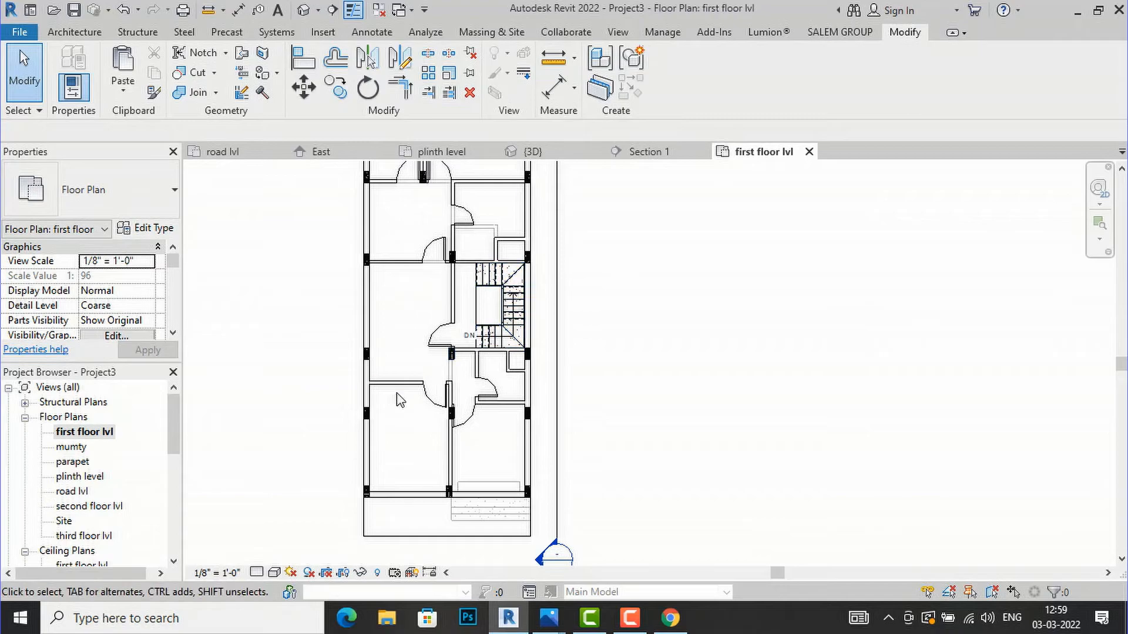
{"action": "scroll", "coordinate": [400, 400], "scroll_direction": "down", "scroll_amount": 1}
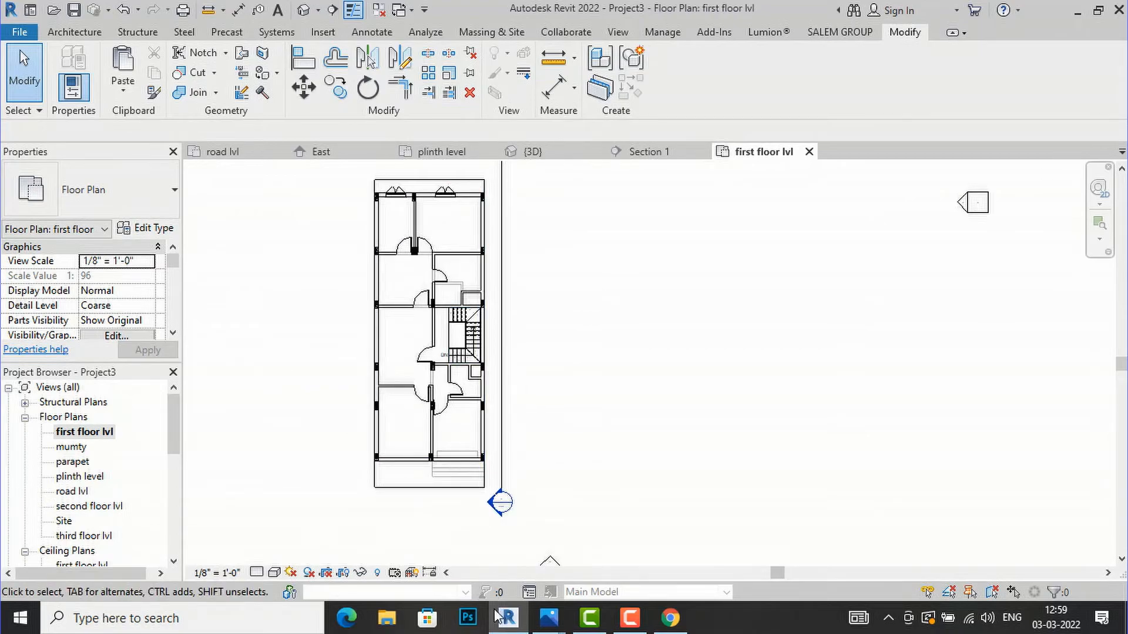
{"action": "mouse_move", "coordinate": [548, 620]}
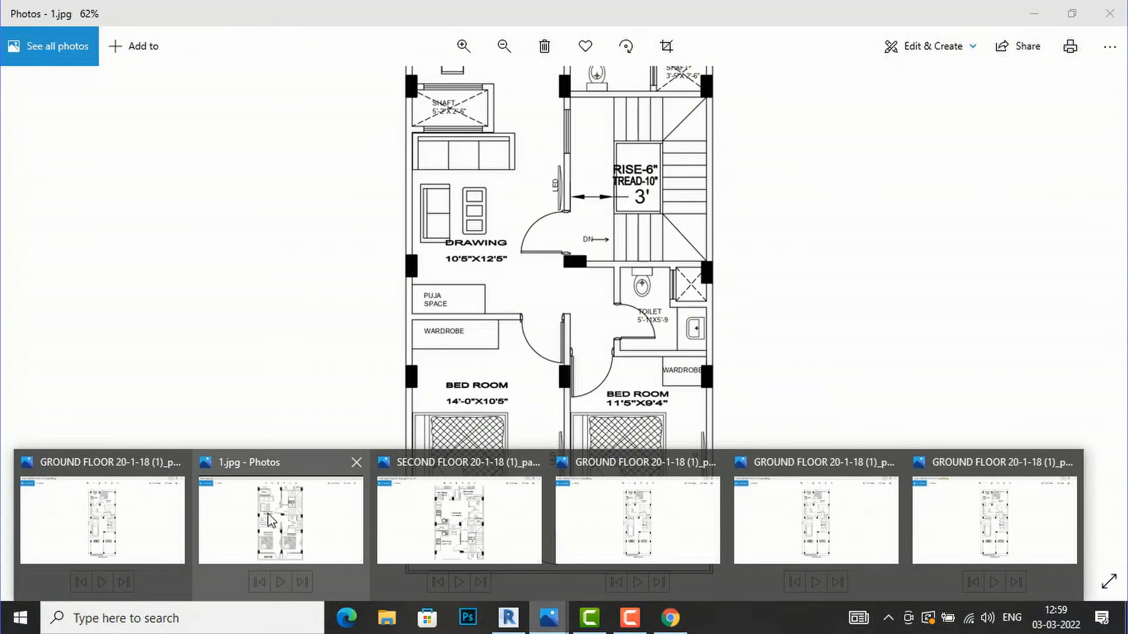
{"action": "left_click", "coordinate": [270, 519]}
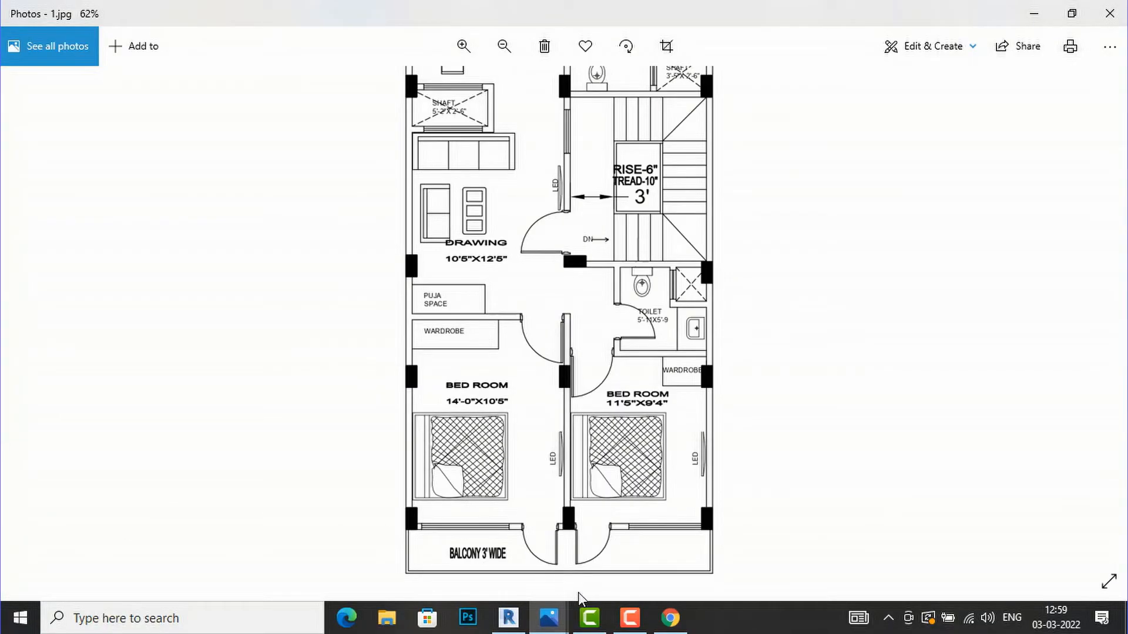
{"action": "left_click", "coordinate": [508, 618]}
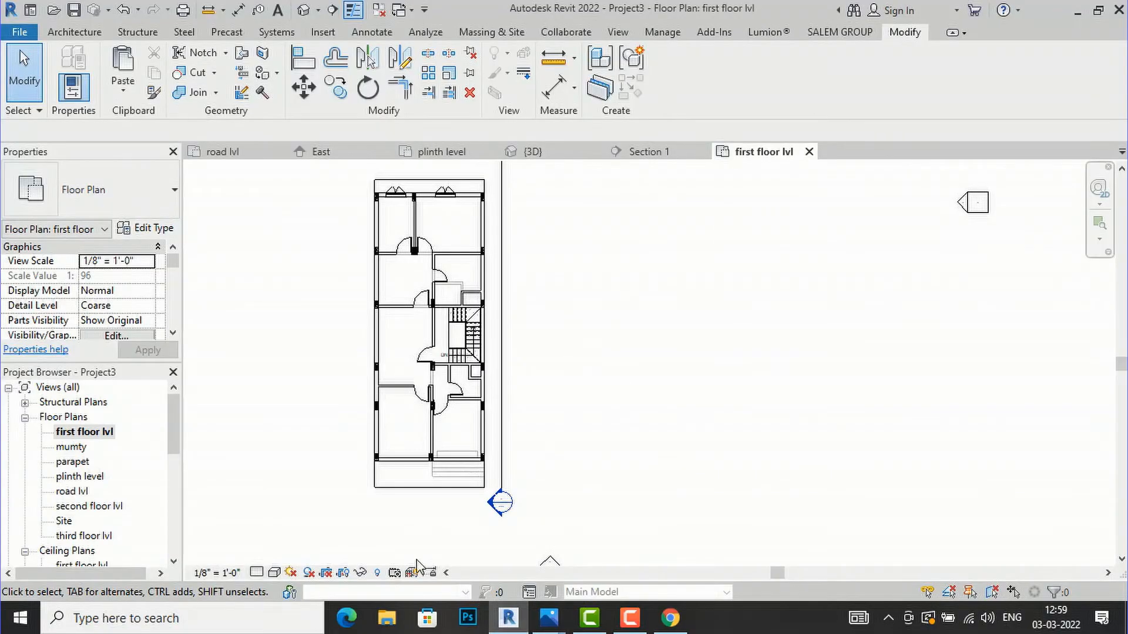
Measure the depth of the roof slab overhang from the front wall's outer face to the slab edge.
{"action": "scroll", "coordinate": [427, 489], "scroll_direction": "up", "scroll_amount": 3}
{"action": "left_click", "coordinate": [426, 477]}
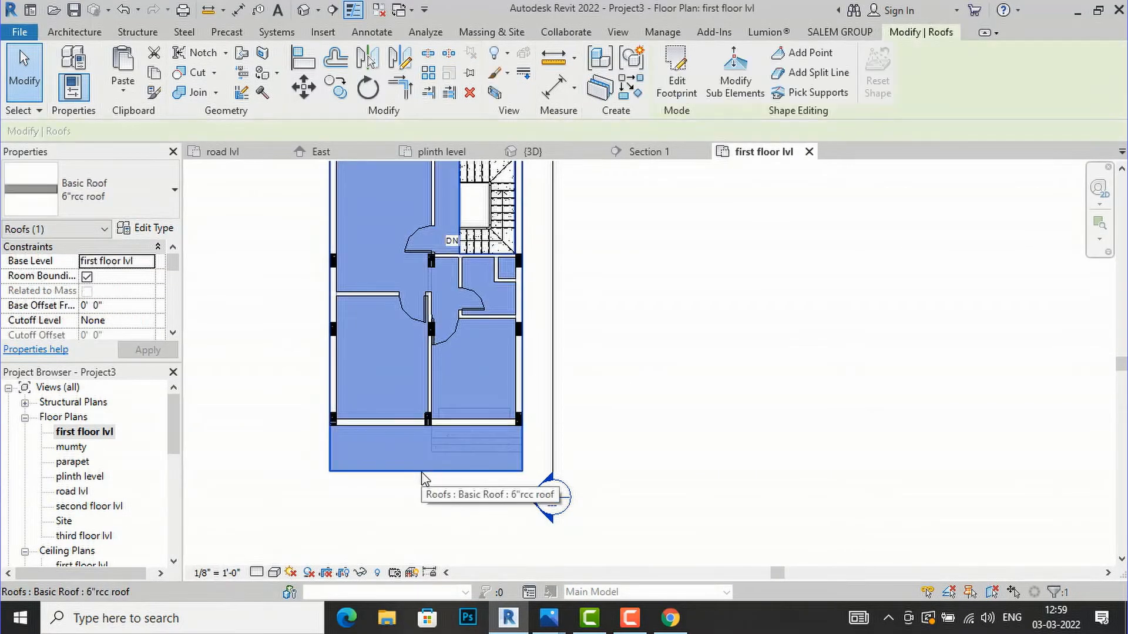
{"action": "left_click", "coordinate": [551, 56]}
{"action": "scroll", "coordinate": [387, 427], "scroll_direction": "up", "scroll_amount": 2}
{"action": "left_click", "coordinate": [369, 419]}
{"action": "left_click", "coordinate": [365, 498]}
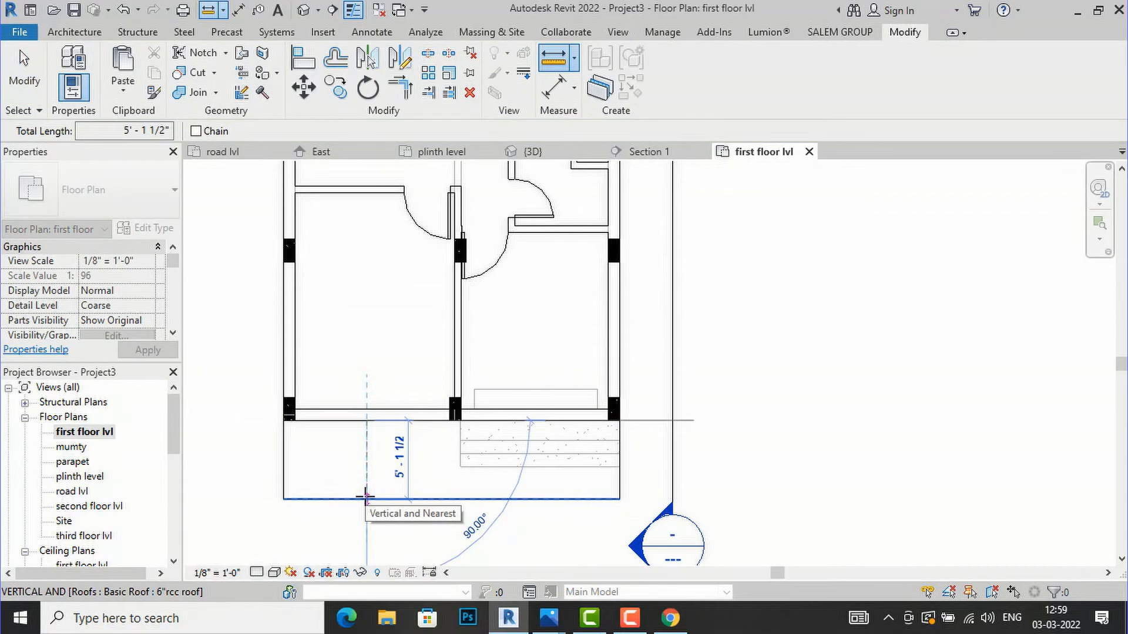
{"action": "key", "text": "Escape"}
{"action": "key", "text": "Escape"}
Edit the 6"rcc roof footprint, moving its front boundary line inward and setting its distance from the front wall to 3'.
{"action": "left_click", "coordinate": [378, 499]}
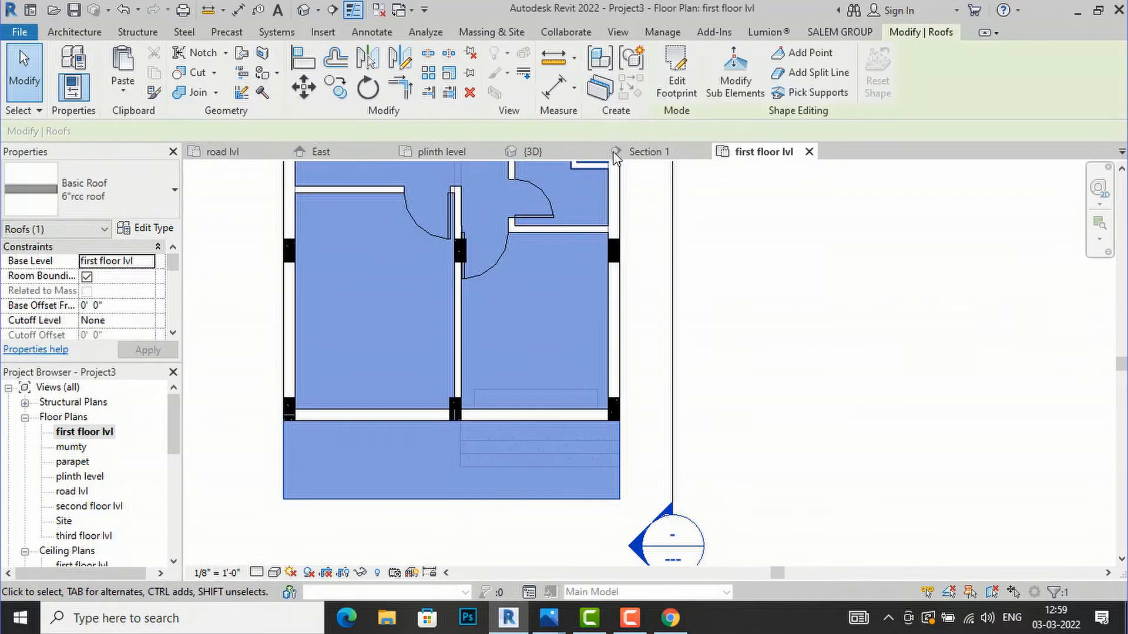
{"action": "left_click", "coordinate": [673, 88]}
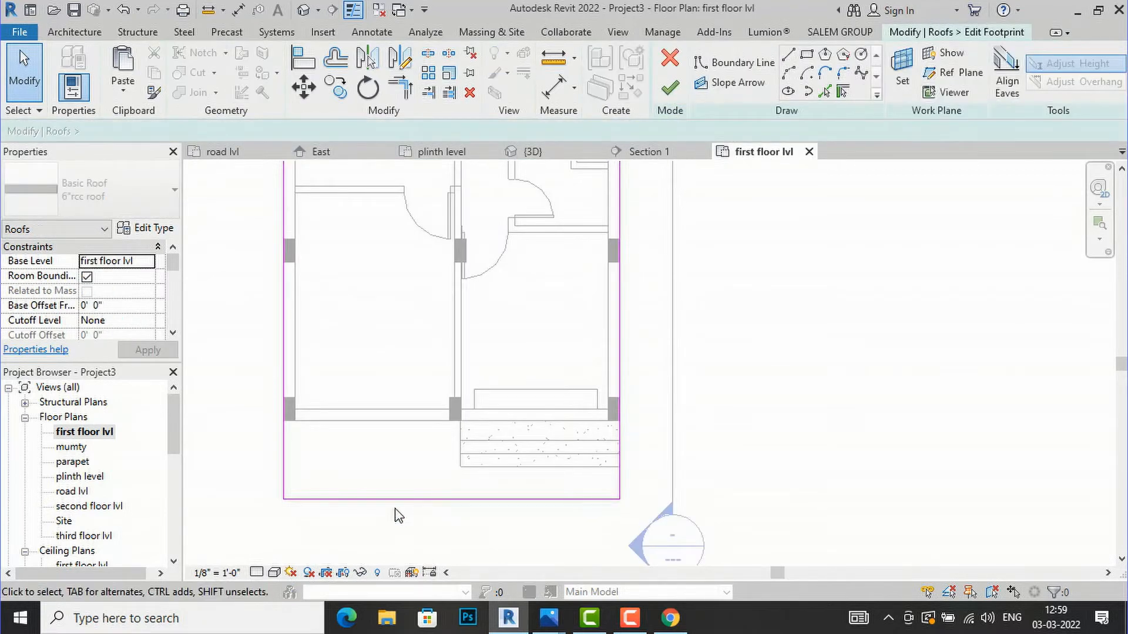
{"action": "scroll", "coordinate": [399, 516], "scroll_direction": "up", "scroll_amount": 2}
{"action": "left_click", "coordinate": [380, 497]}
{"action": "left_click_drag", "start_coordinate": [378, 497], "coordinate": [372, 469]}
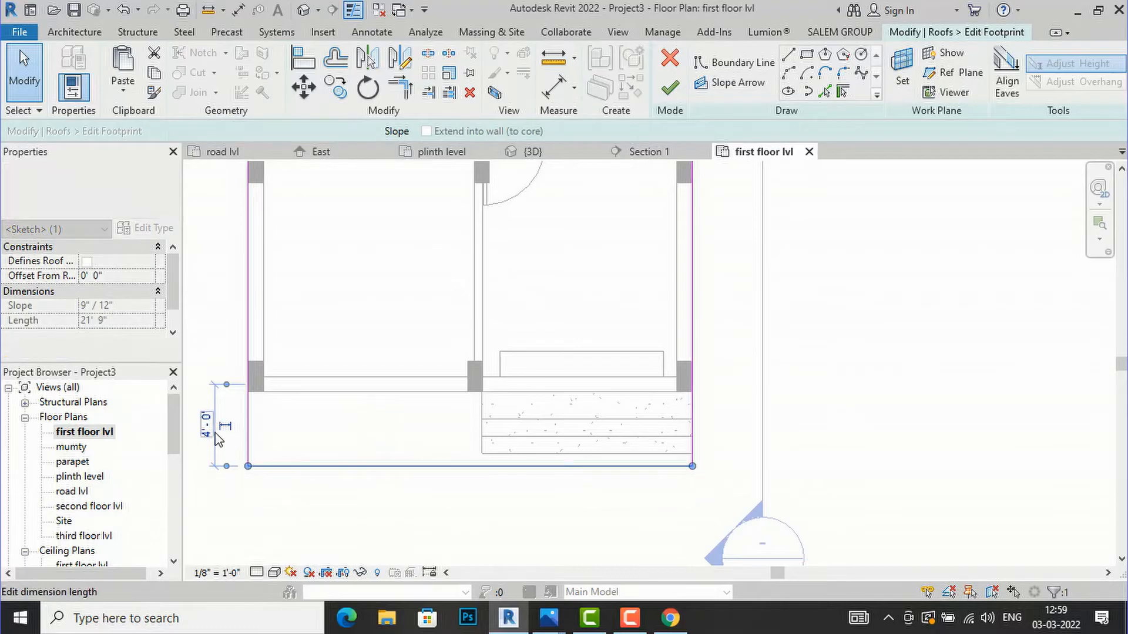
{"action": "left_click", "coordinate": [207, 424]}
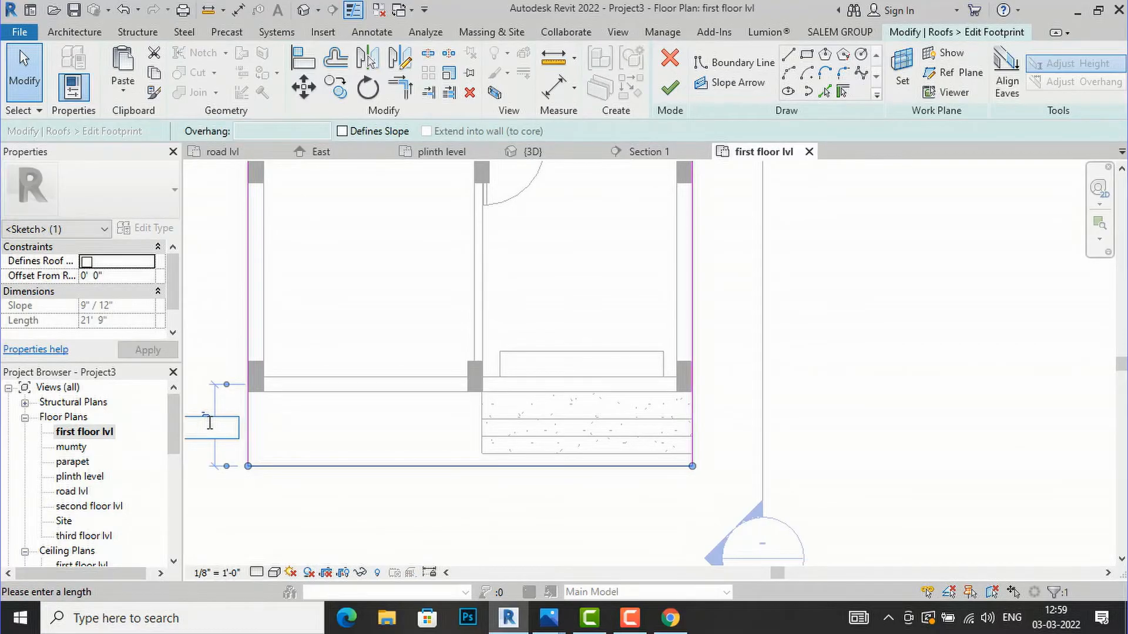
{"action": "key", "text": "Return"}
{"action": "left_click", "coordinate": [278, 515]}
{"action": "scroll", "coordinate": [433, 466], "scroll_direction": "down", "scroll_amount": 1}
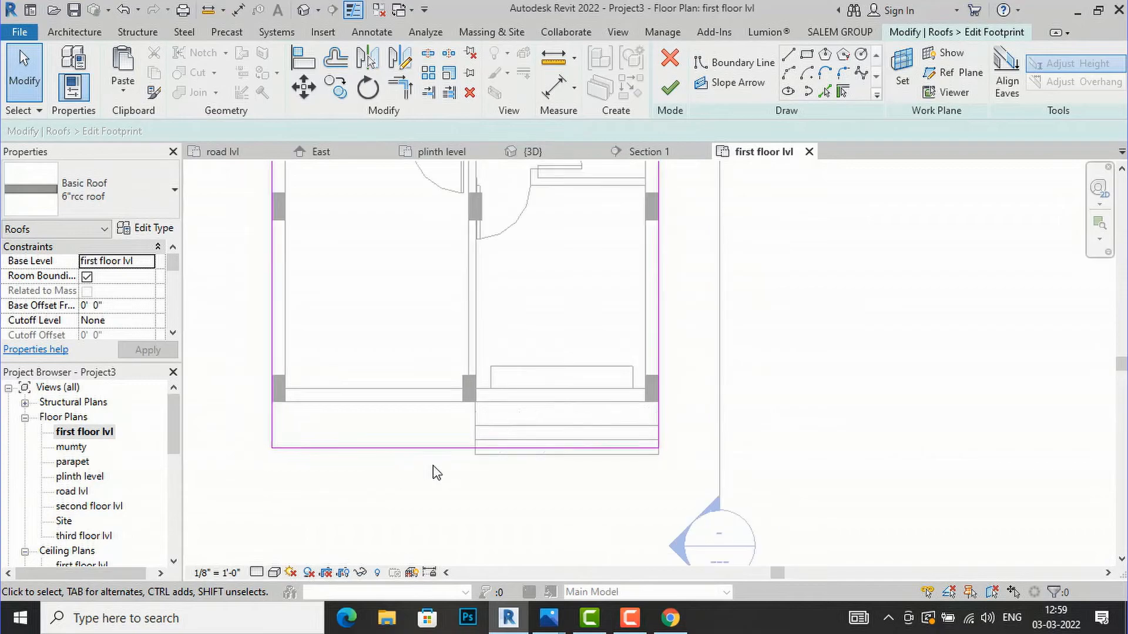
Finish the roof footprint, attach the highlighted walls to the roof, and unjoin the elements that cannot be joined.
{"action": "left_click", "coordinate": [670, 88]}
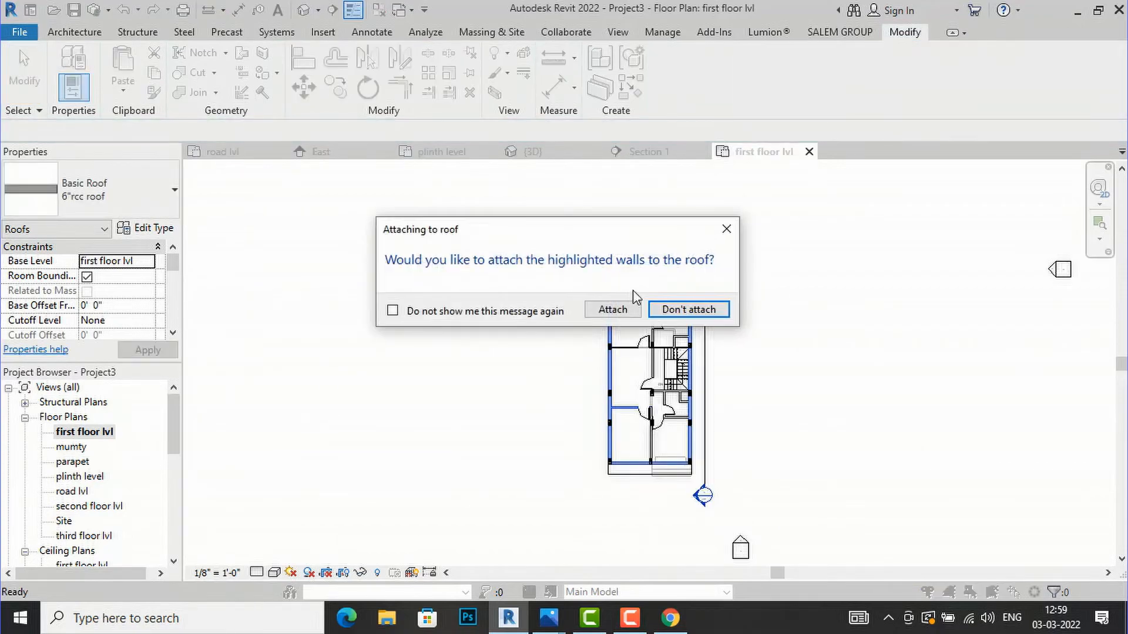
{"action": "left_click", "coordinate": [613, 309]}
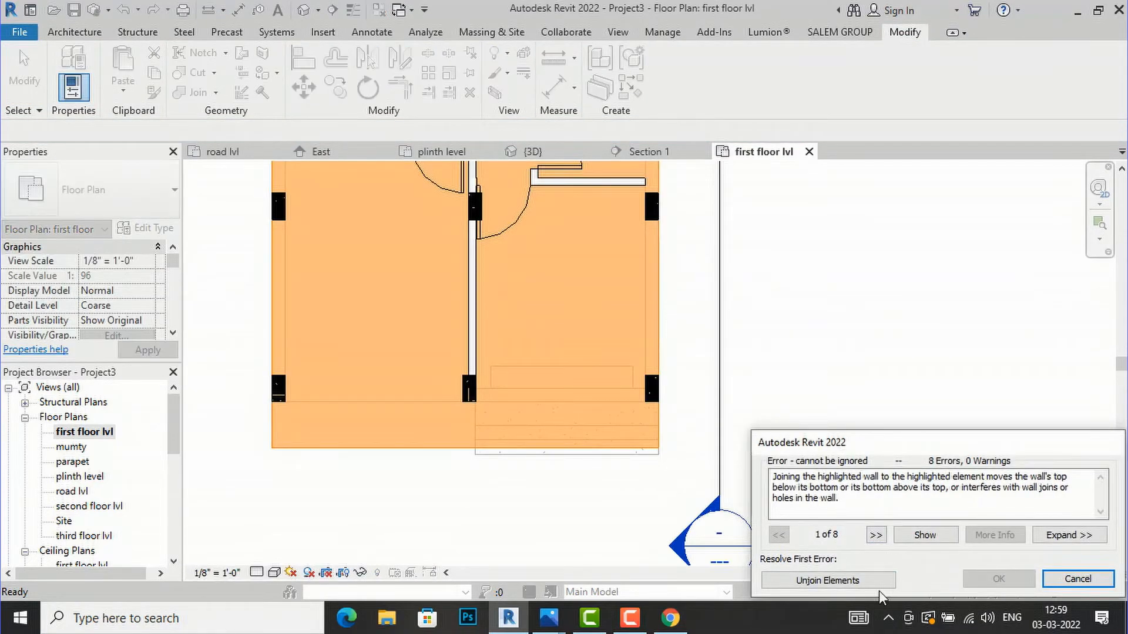
{"action": "left_click", "coordinate": [828, 580]}
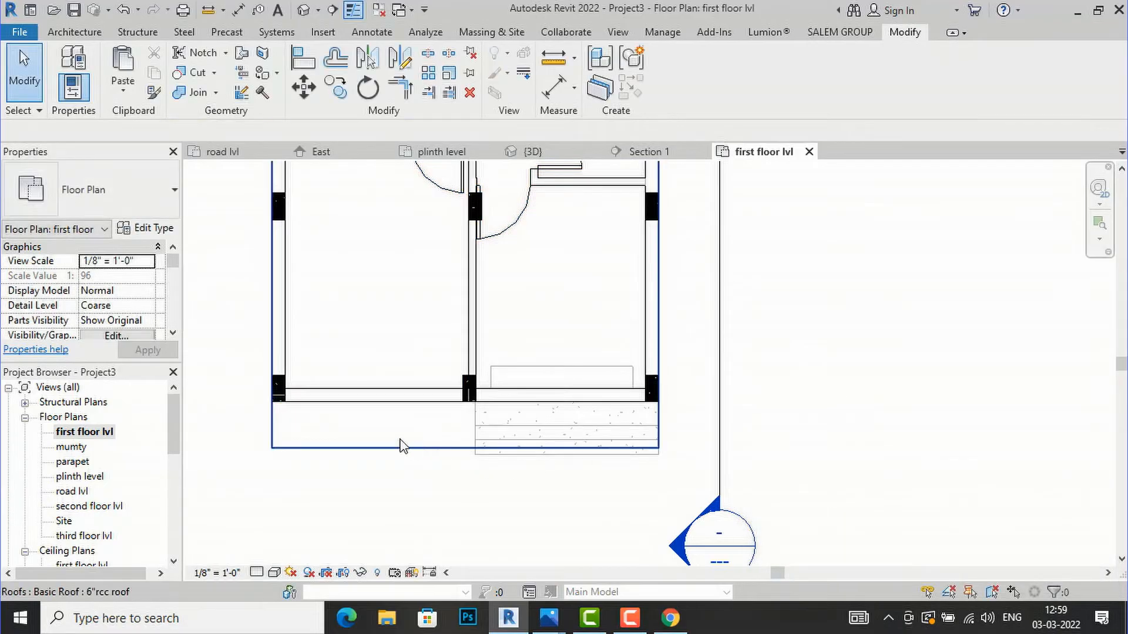
{"action": "scroll", "coordinate": [442, 480], "scroll_direction": "down", "scroll_amount": 1}
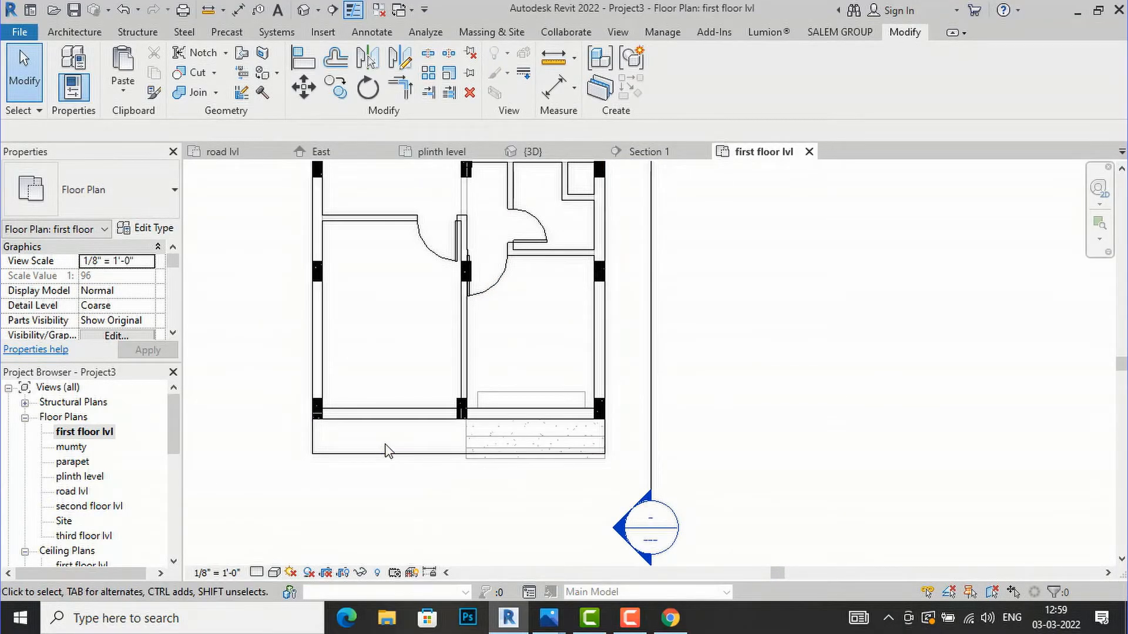
Start a railing by sketched path and choose the Glass Panel - Bottom Fill type.
{"action": "left_click", "coordinate": [88, 33]}
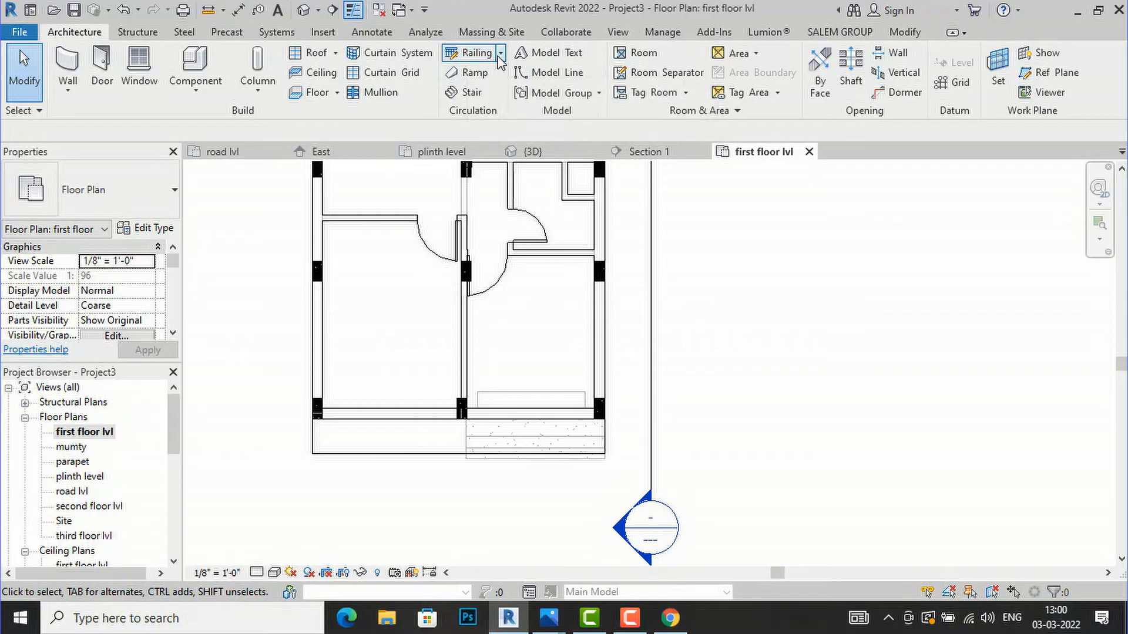
{"action": "left_click", "coordinate": [499, 56]}
{"action": "left_click", "coordinate": [499, 57]}
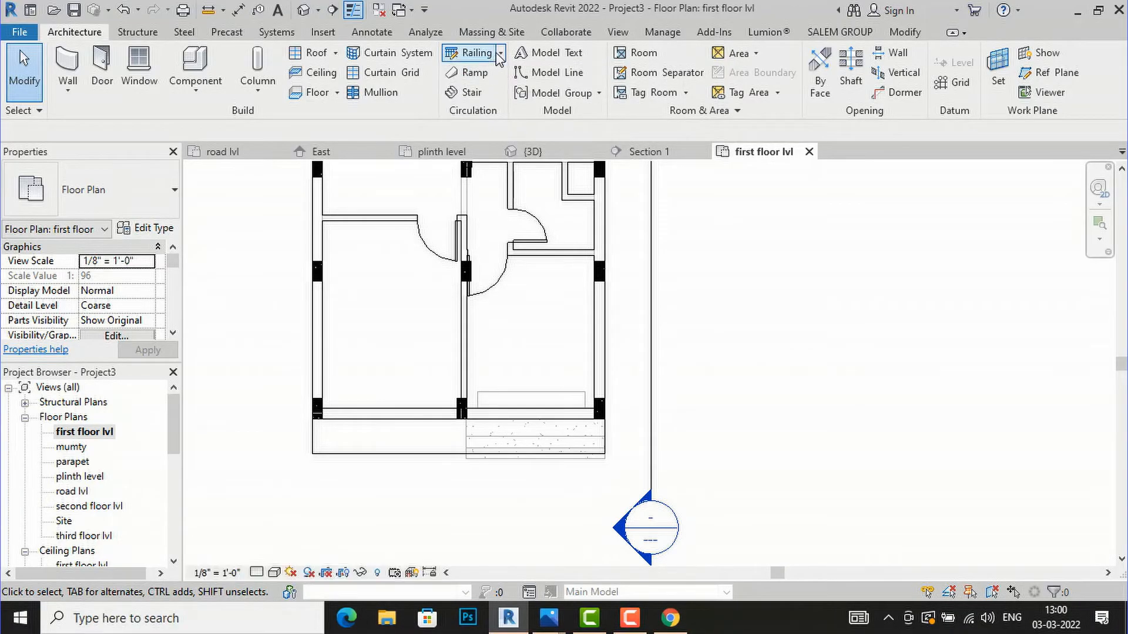
{"action": "left_click", "coordinate": [500, 56]}
{"action": "left_click", "coordinate": [499, 79]}
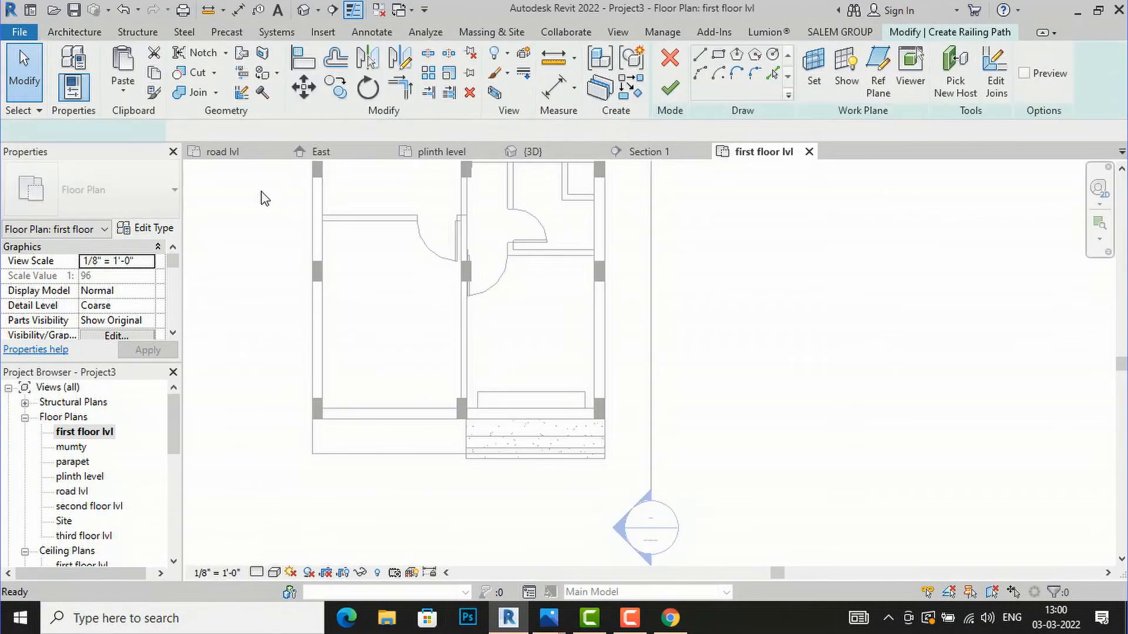
{"action": "left_click", "coordinate": [141, 217]}
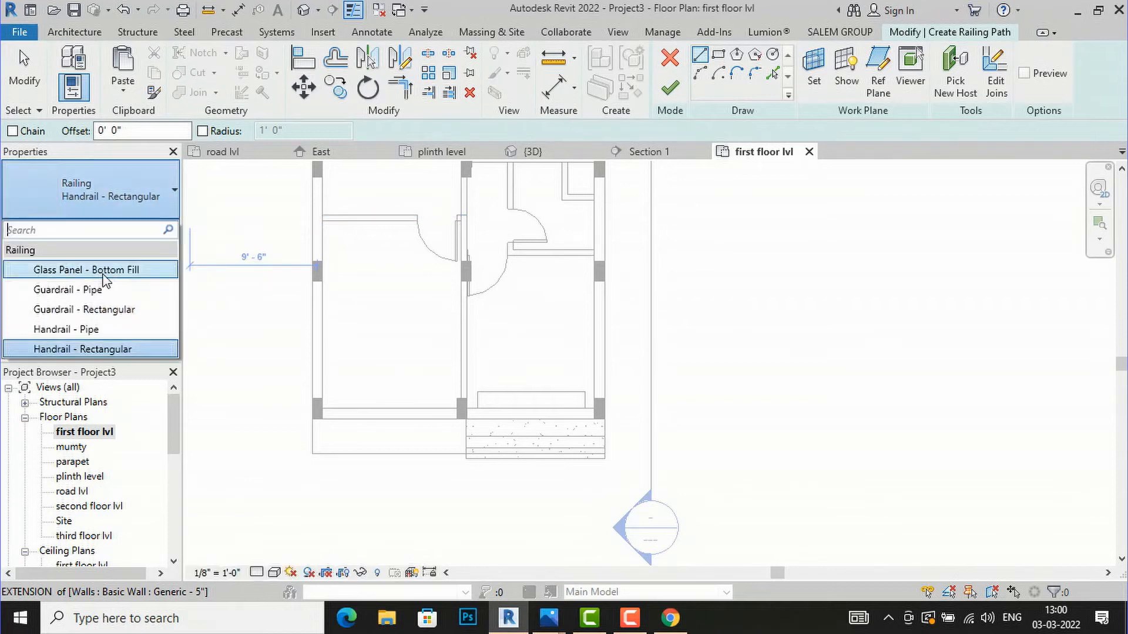
{"action": "left_click", "coordinate": [88, 269]}
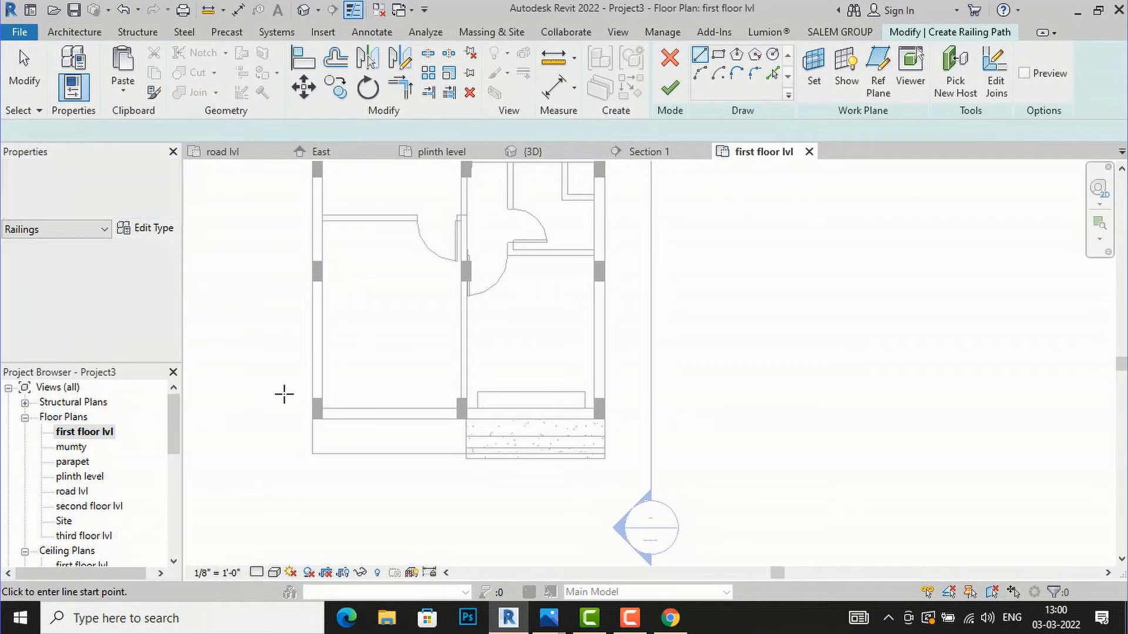
{"action": "scroll", "coordinate": [338, 463], "scroll_direction": "up", "scroll_amount": 2}
{"action": "scroll", "coordinate": [340, 465], "scroll_direction": "up", "scroll_amount": 1}
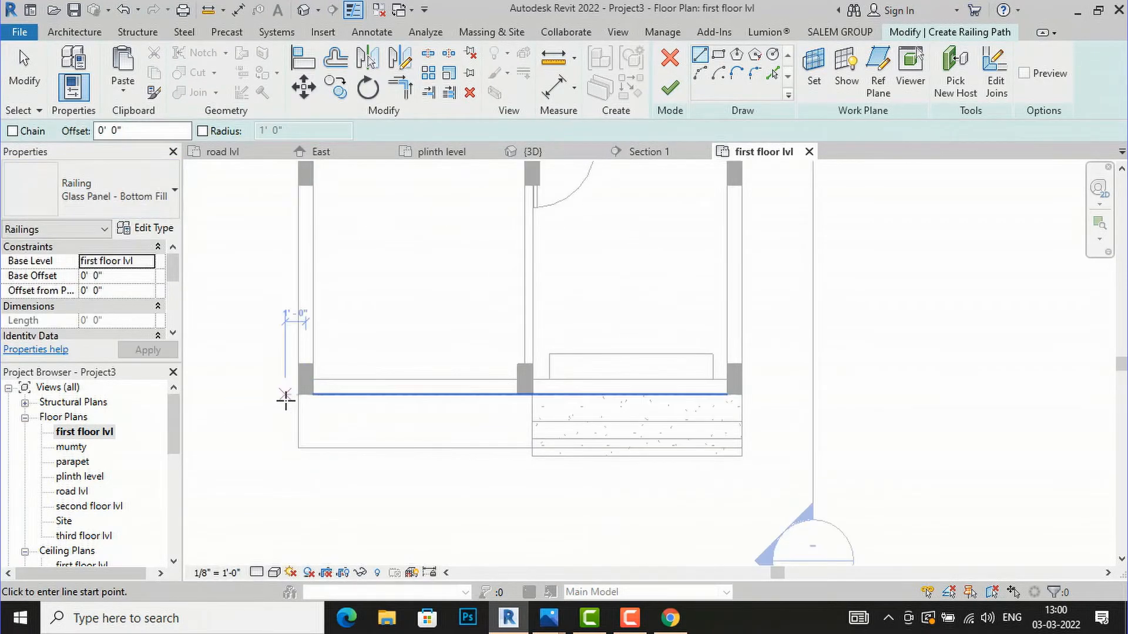
{"action": "left_click", "coordinate": [304, 393]}
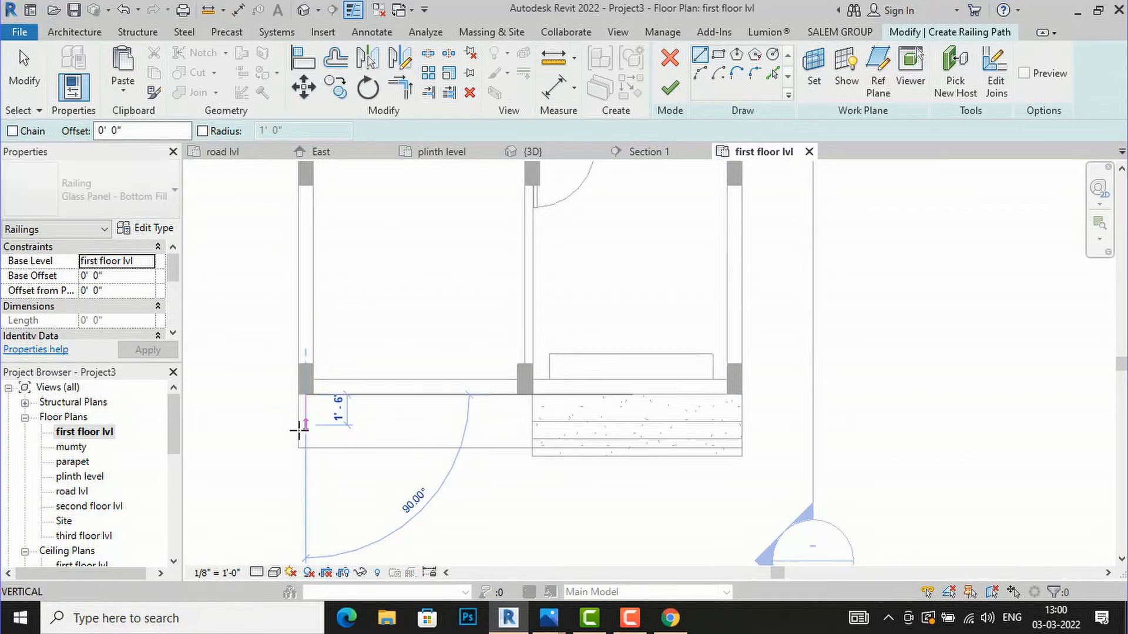
{"action": "scroll", "coordinate": [299, 431], "scroll_direction": "up", "scroll_amount": 3}
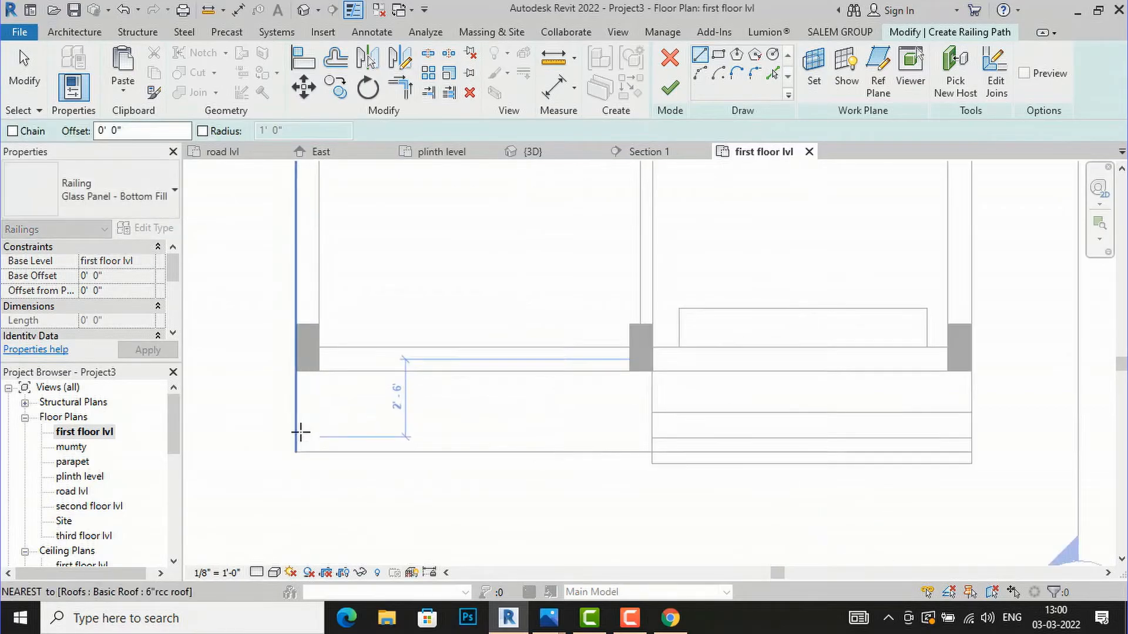
{"action": "key", "text": "Escape"}
Sketch the railing path along the balcony slab's two sides and its 21' 9" front edge, and finish the railing.
{"action": "left_click", "coordinate": [294, 361]}
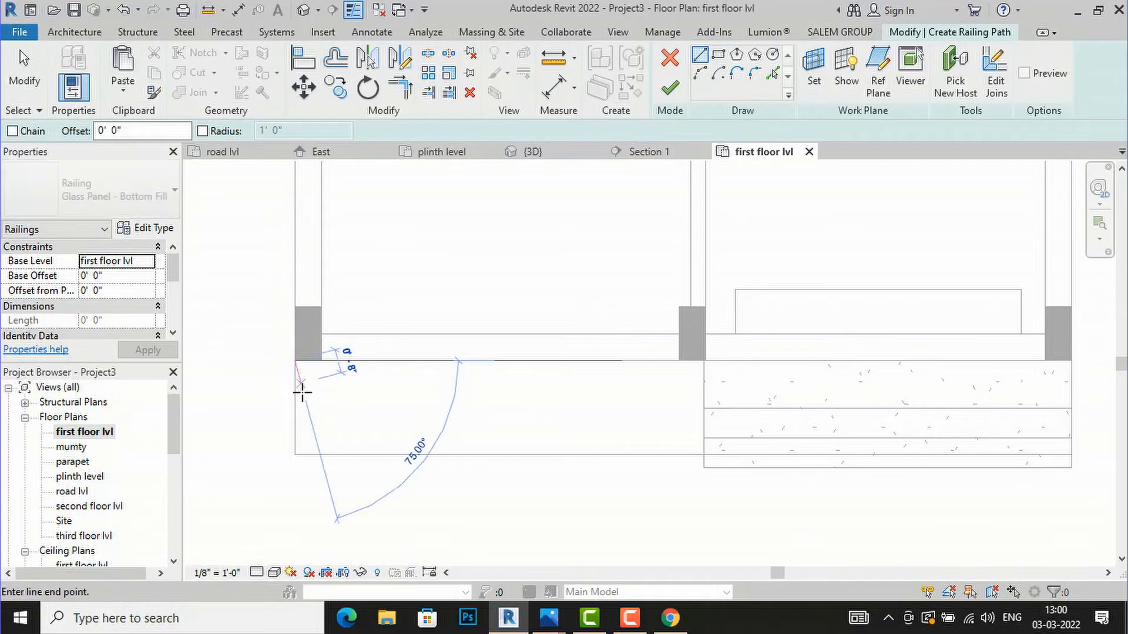
{"action": "left_click", "coordinate": [295, 456]}
{"action": "scroll", "coordinate": [196, 445], "scroll_direction": "down", "scroll_amount": 3}
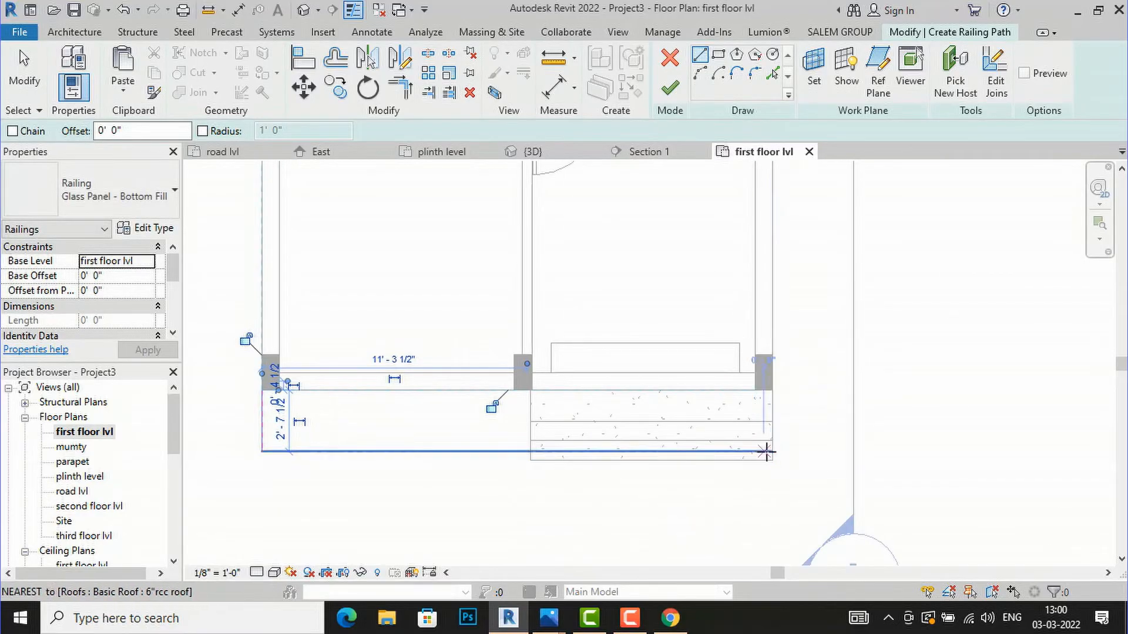
{"action": "left_click", "coordinate": [768, 451]}
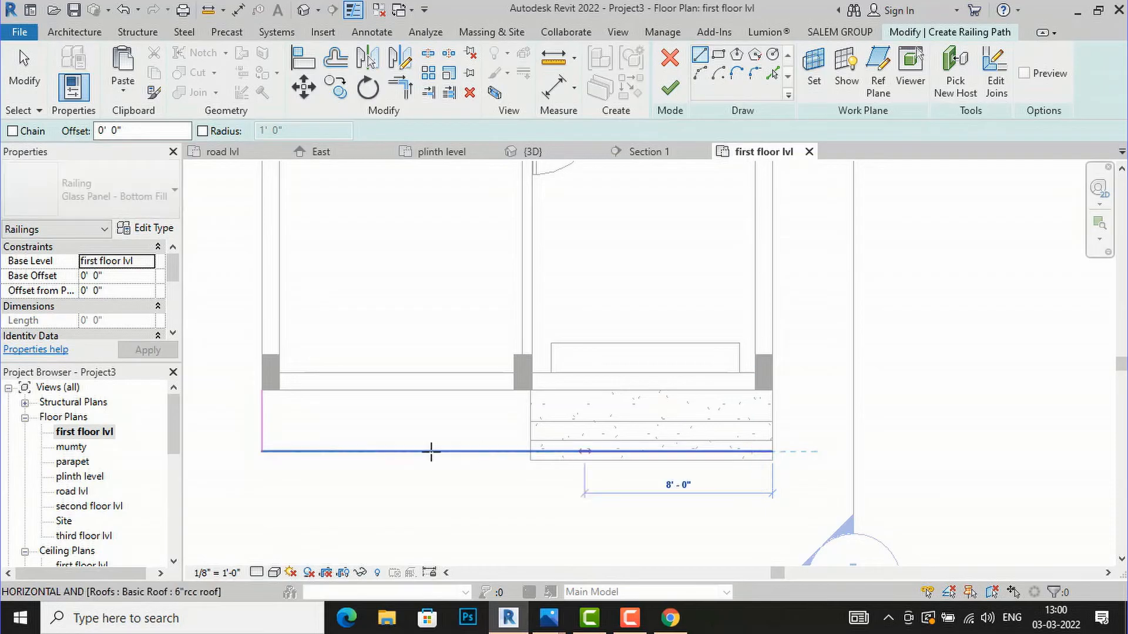
{"action": "left_click", "coordinate": [262, 451]}
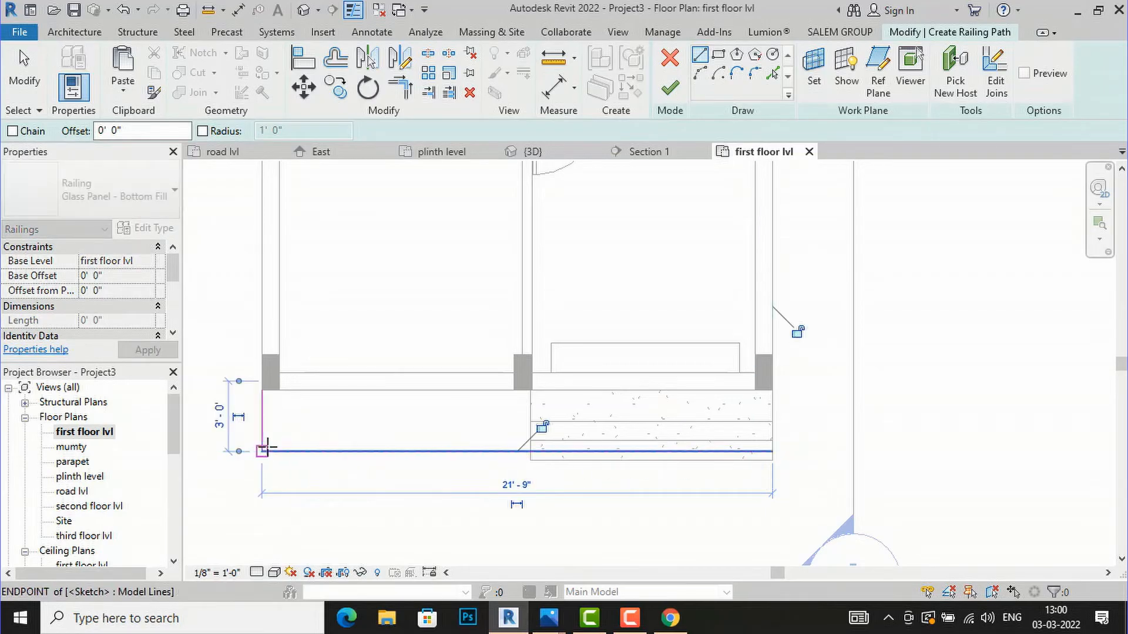
{"action": "left_click", "coordinate": [772, 451]}
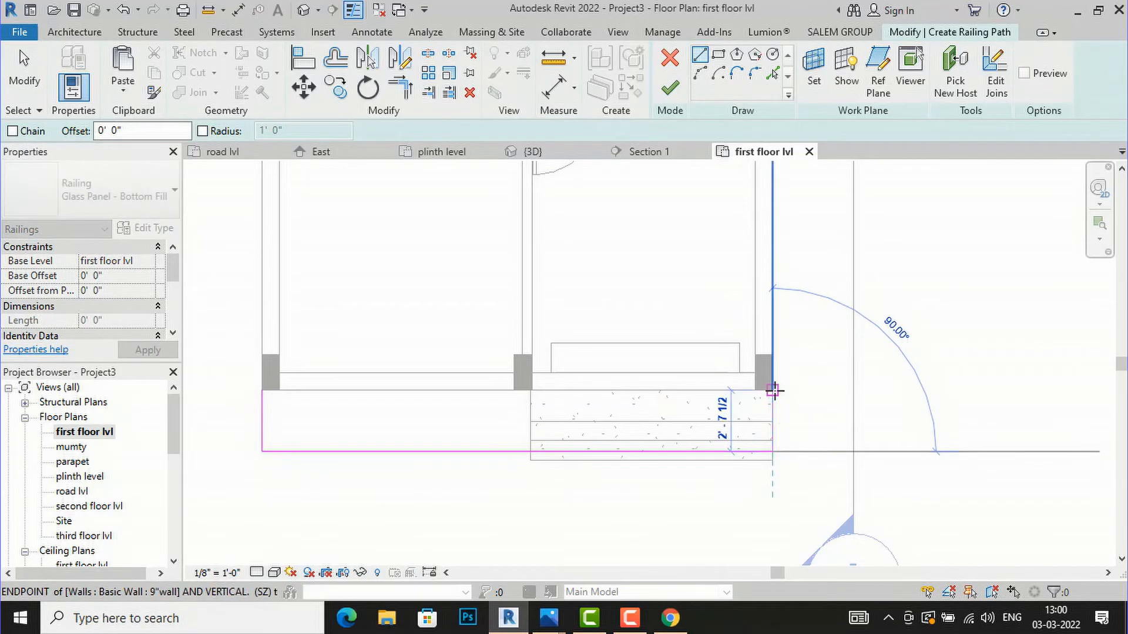
{"action": "key", "text": "Escape"}
{"action": "key", "text": "Escape"}
{"action": "scroll", "coordinate": [378, 433], "scroll_direction": "down", "scroll_amount": 2}
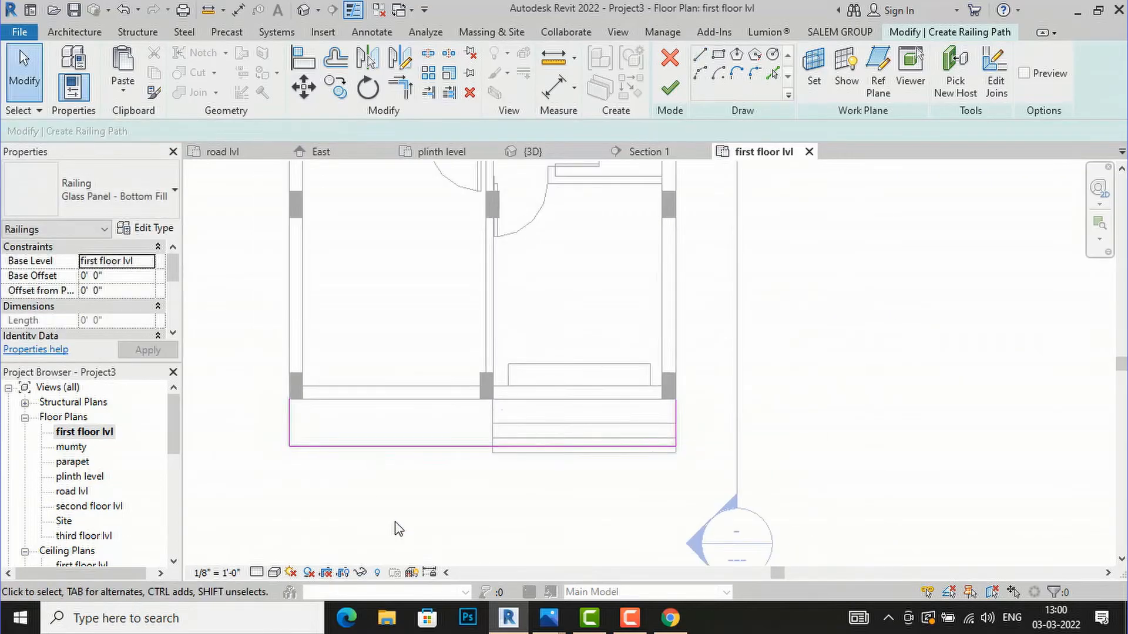
{"action": "scroll", "coordinate": [399, 529], "scroll_direction": "down", "scroll_amount": 1}
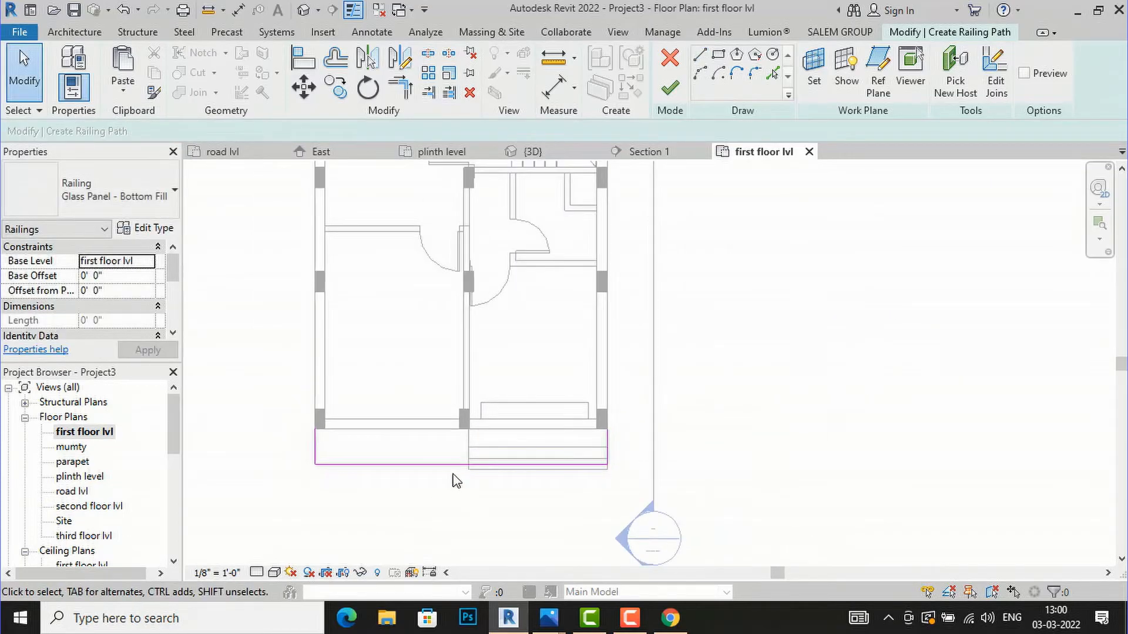
{"action": "left_click", "coordinate": [671, 90]}
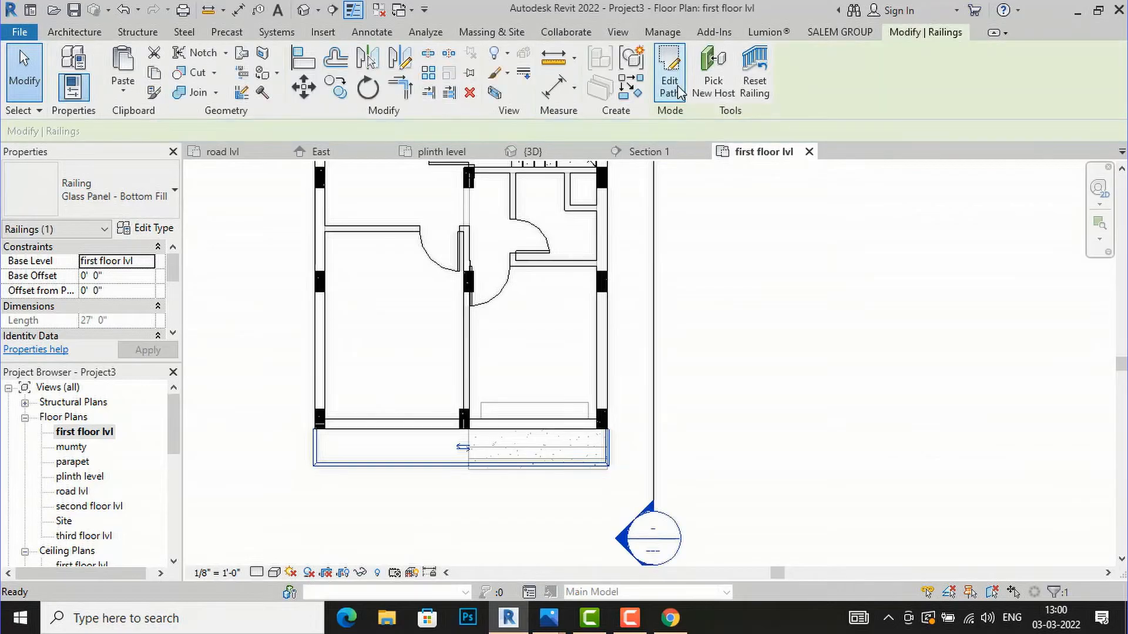
Check the balcony doors on the reference plan image 1.jpg and return to the Revit first floor plan.
{"action": "scroll", "coordinate": [387, 509], "scroll_direction": "down", "scroll_amount": 1}
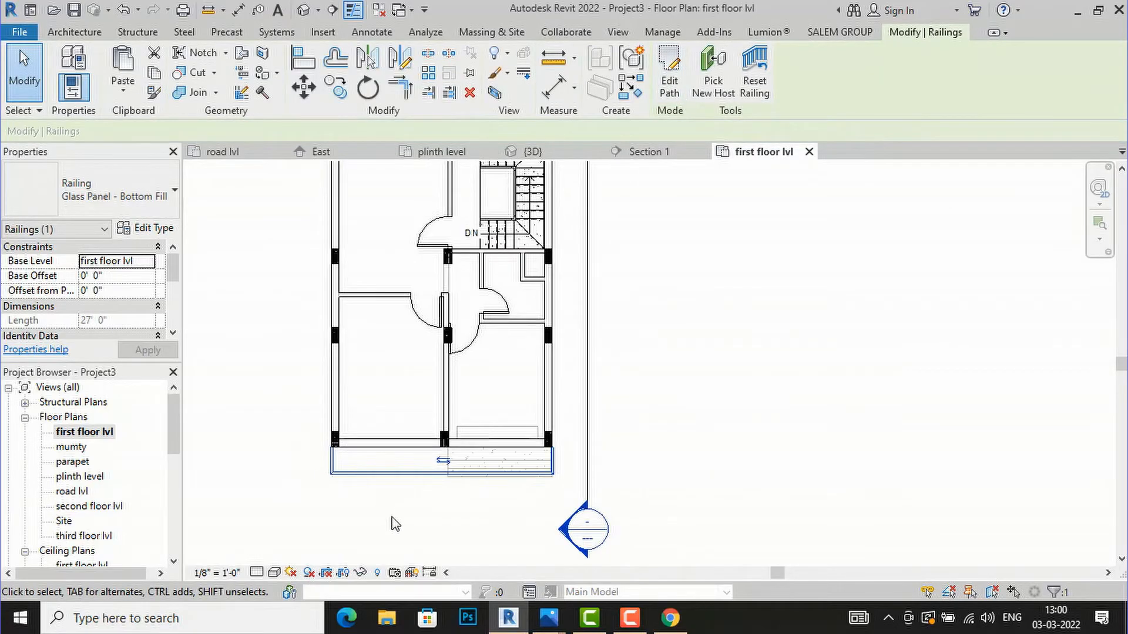
{"action": "mouse_move", "coordinate": [547, 625]}
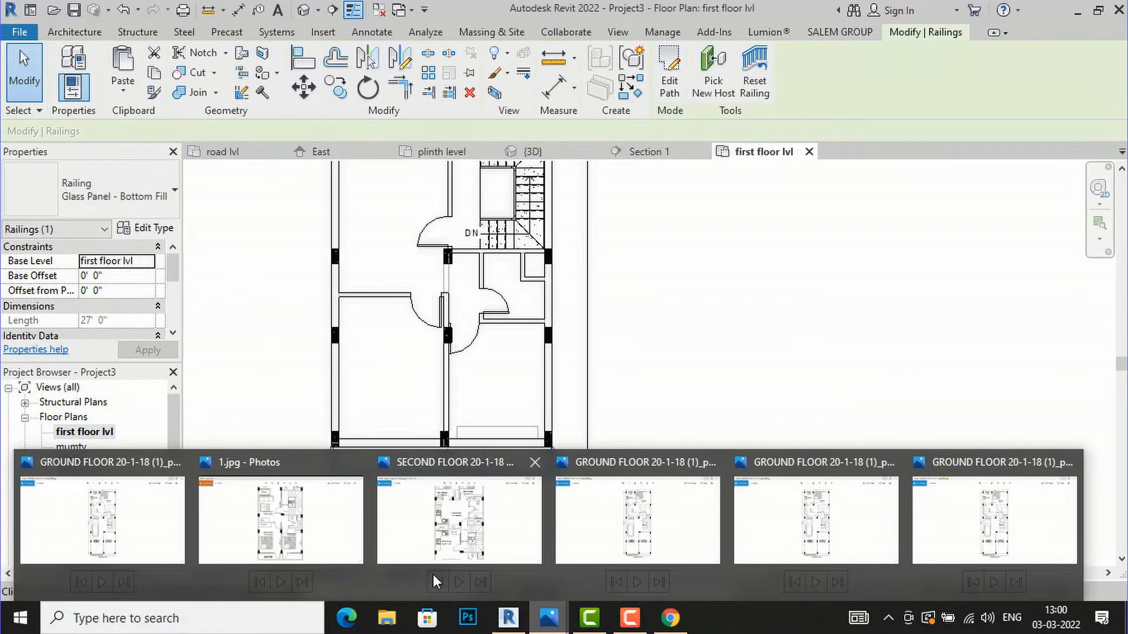
{"action": "mouse_move", "coordinate": [157, 542]}
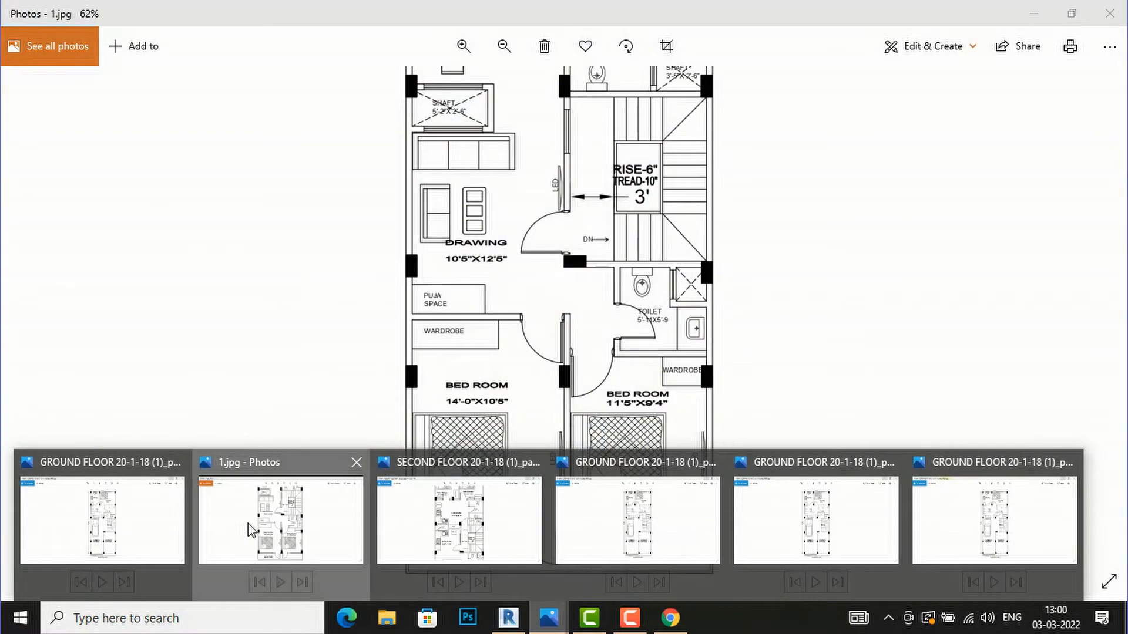
{"action": "left_click", "coordinate": [212, 528]}
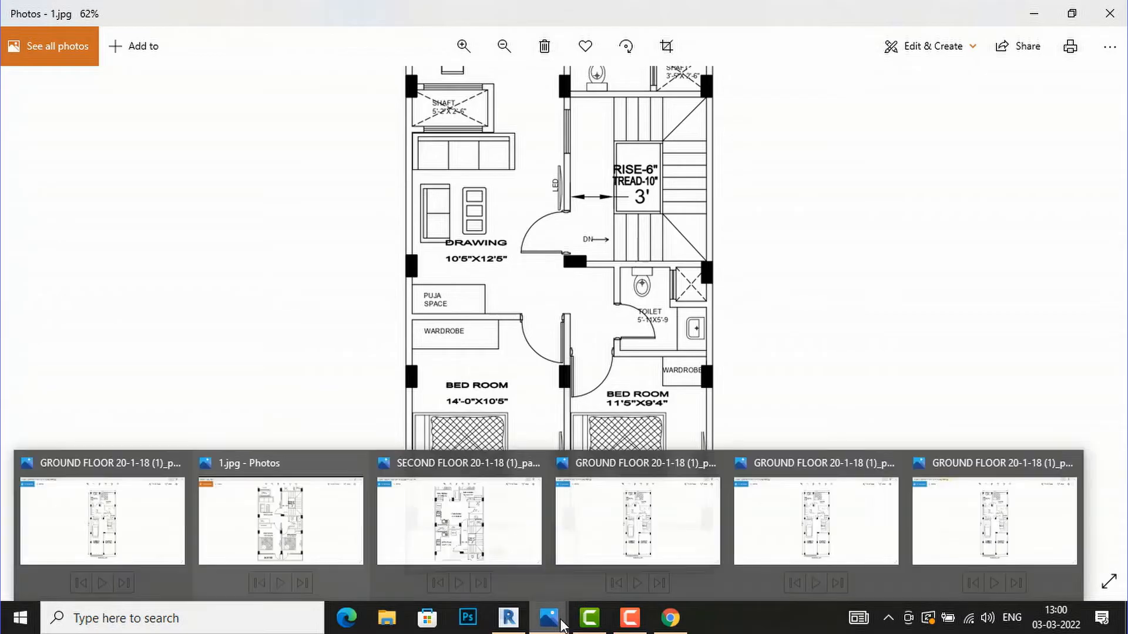
{"action": "mouse_move", "coordinate": [508, 618]}
{"action": "left_click", "coordinate": [502, 583]}
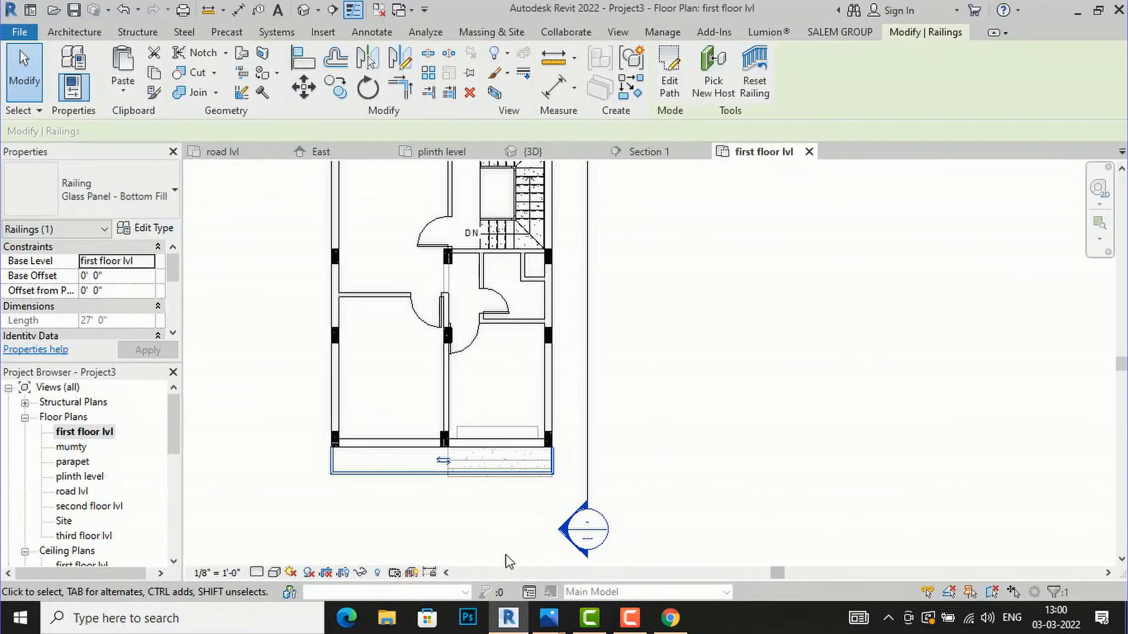
Place a Single-Flush 30" x 84" door in the left bedroom's front wall, swinging onto the balcony about 2' from the middle wall.
{"action": "left_click", "coordinate": [73, 87]}
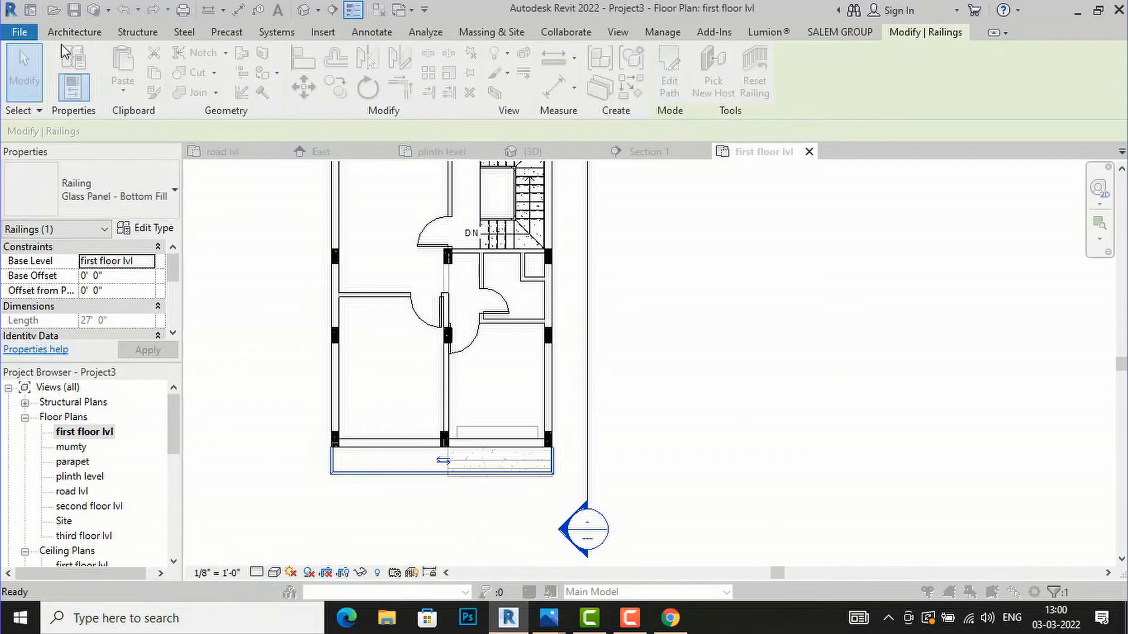
{"action": "left_click", "coordinate": [452, 105]}
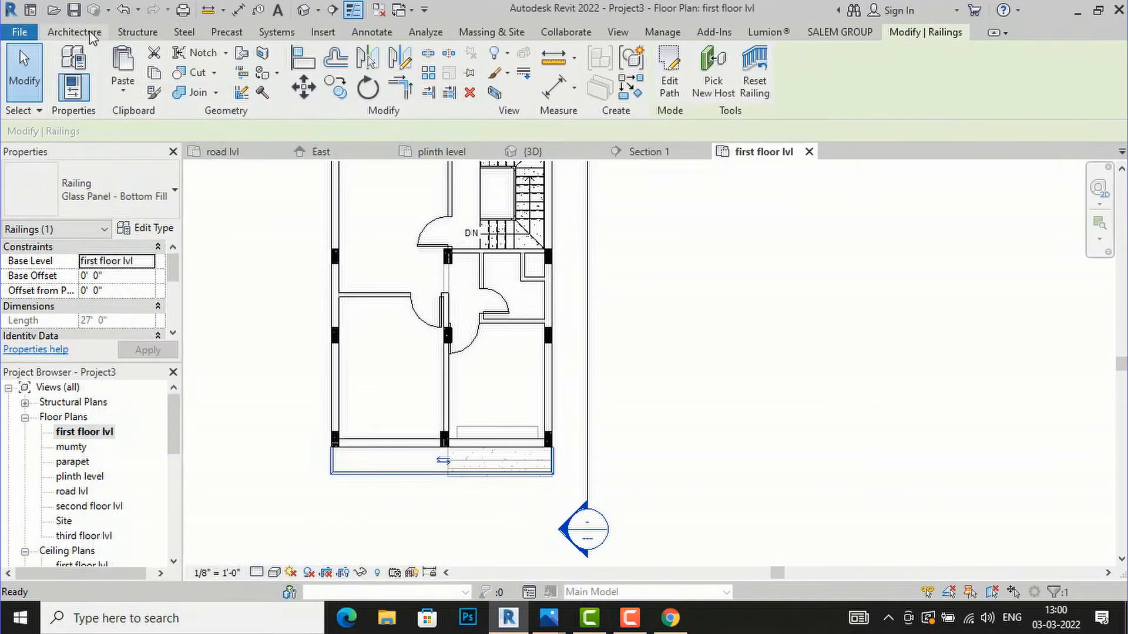
{"action": "left_click", "coordinate": [94, 33]}
{"action": "left_click", "coordinate": [102, 64]}
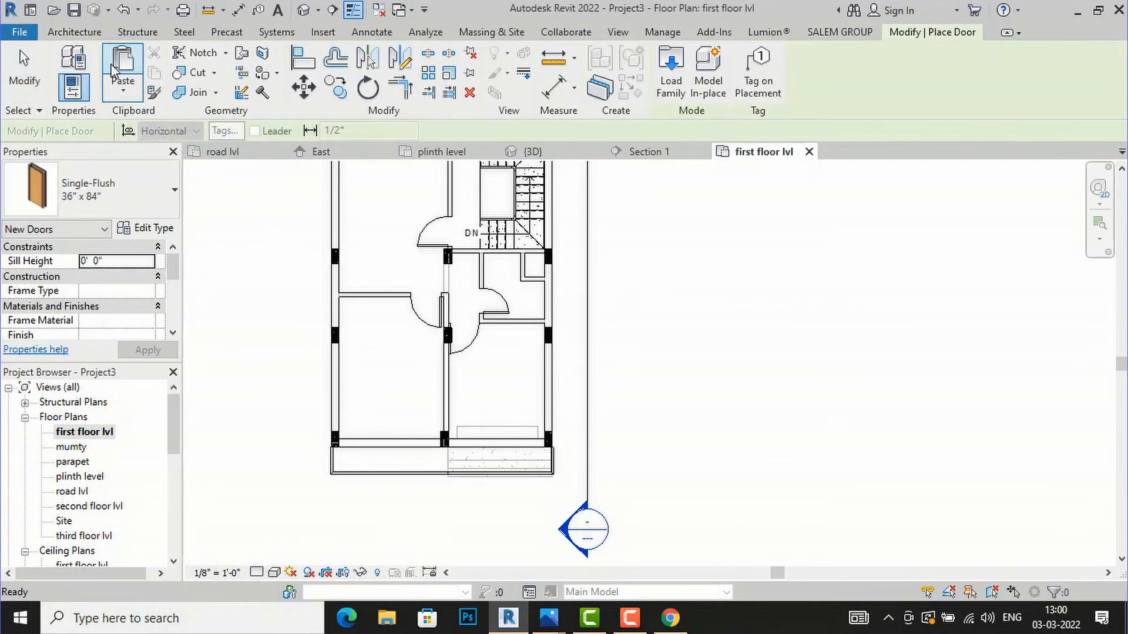
{"action": "left_click", "coordinate": [114, 210]}
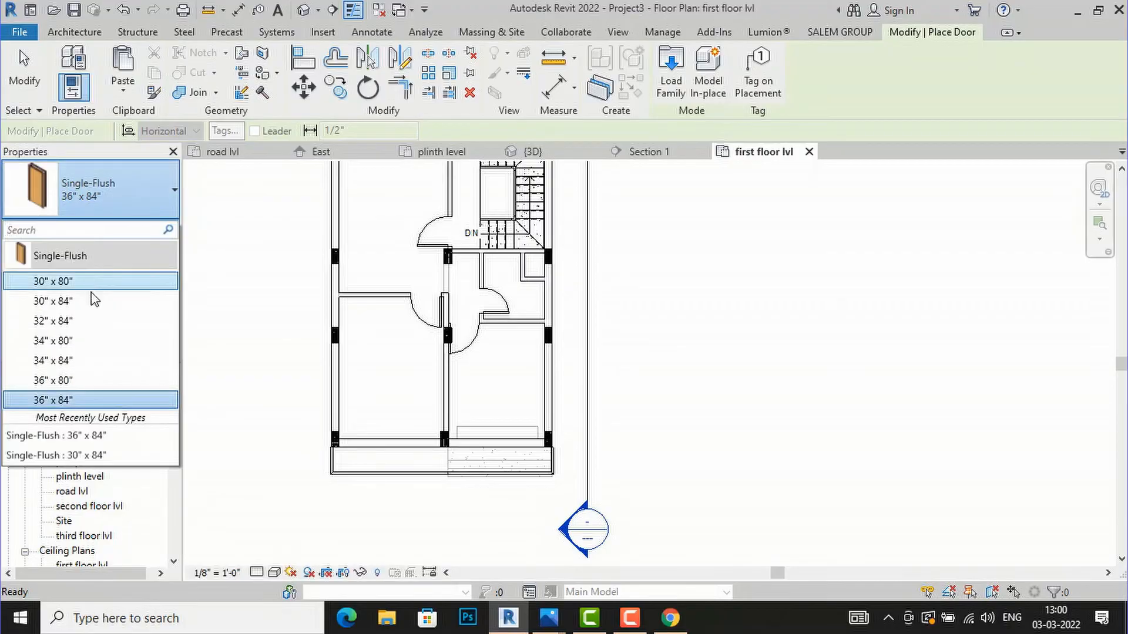
{"action": "left_click", "coordinate": [93, 305]}
{"action": "scroll", "coordinate": [422, 480], "scroll_direction": "up", "scroll_amount": 2}
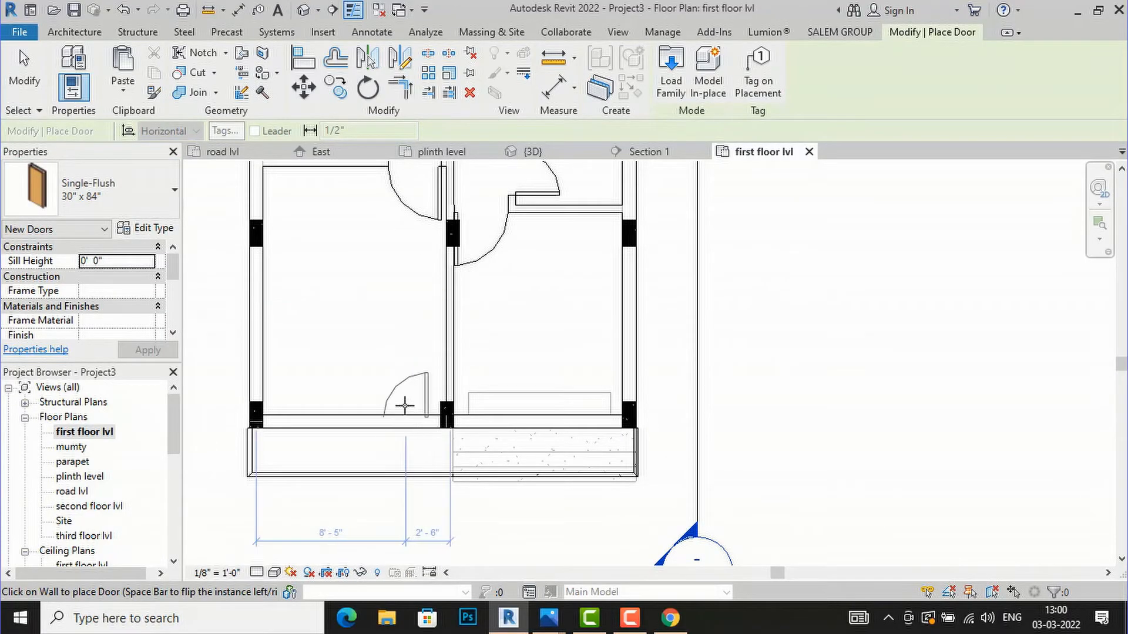
{"action": "key", "text": "space"}
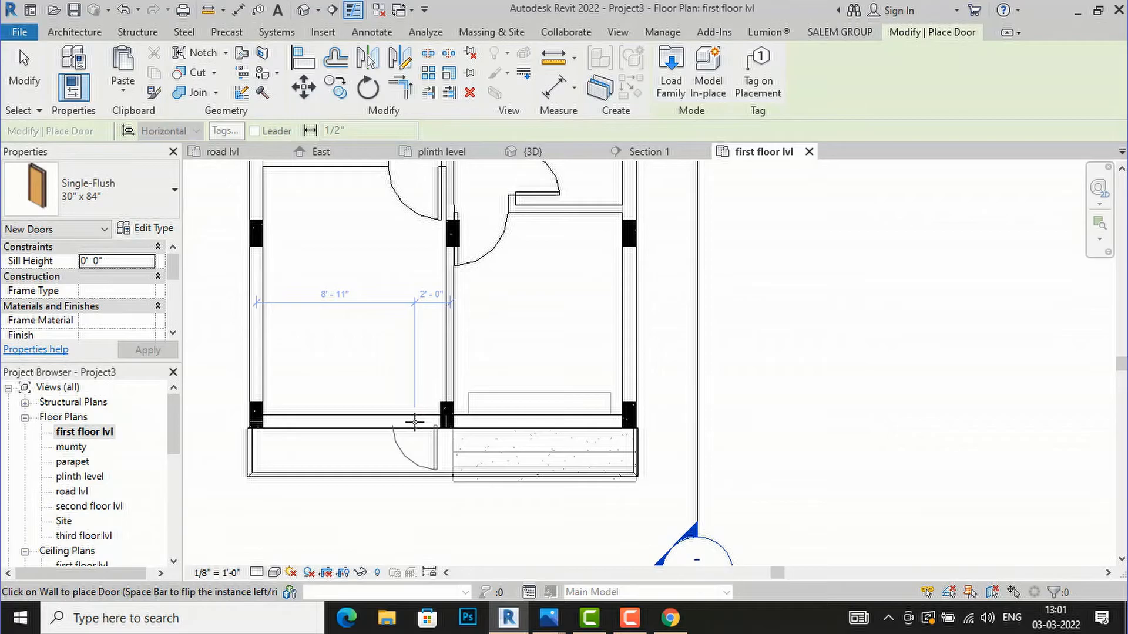
{"action": "left_click", "coordinate": [415, 421]}
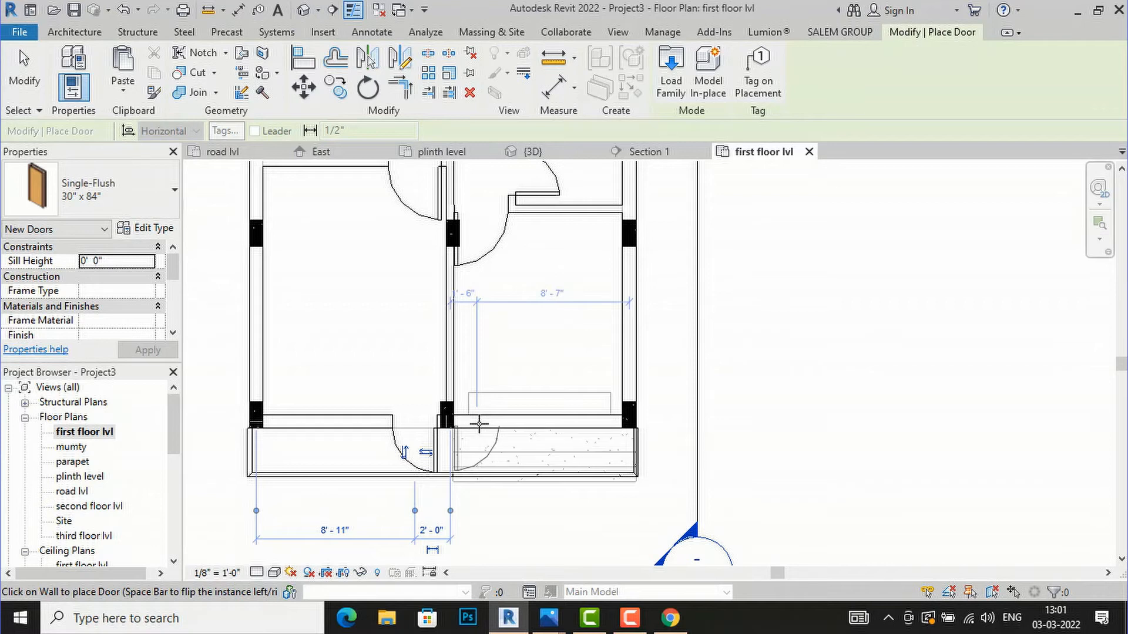
Place a matching door in the right bedroom's front wall, swinging onto the balcony about 1' 10" from the middle wall.
{"action": "scroll", "coordinate": [479, 423], "scroll_direction": "up", "scroll_amount": 2}
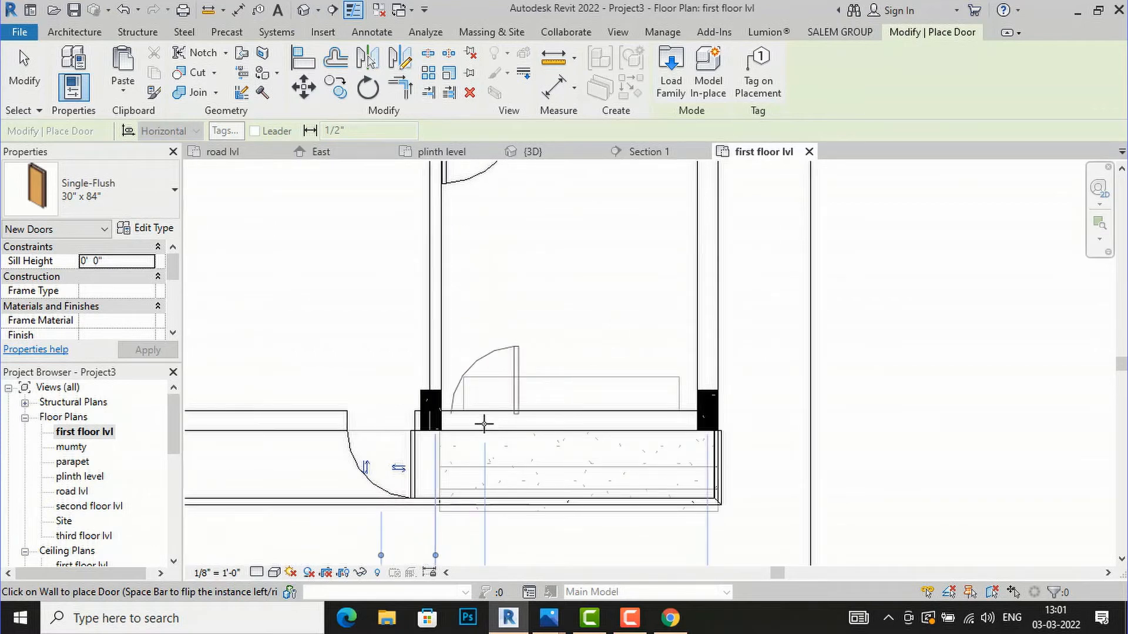
{"action": "scroll", "coordinate": [473, 532], "scroll_direction": "down", "scroll_amount": 3}
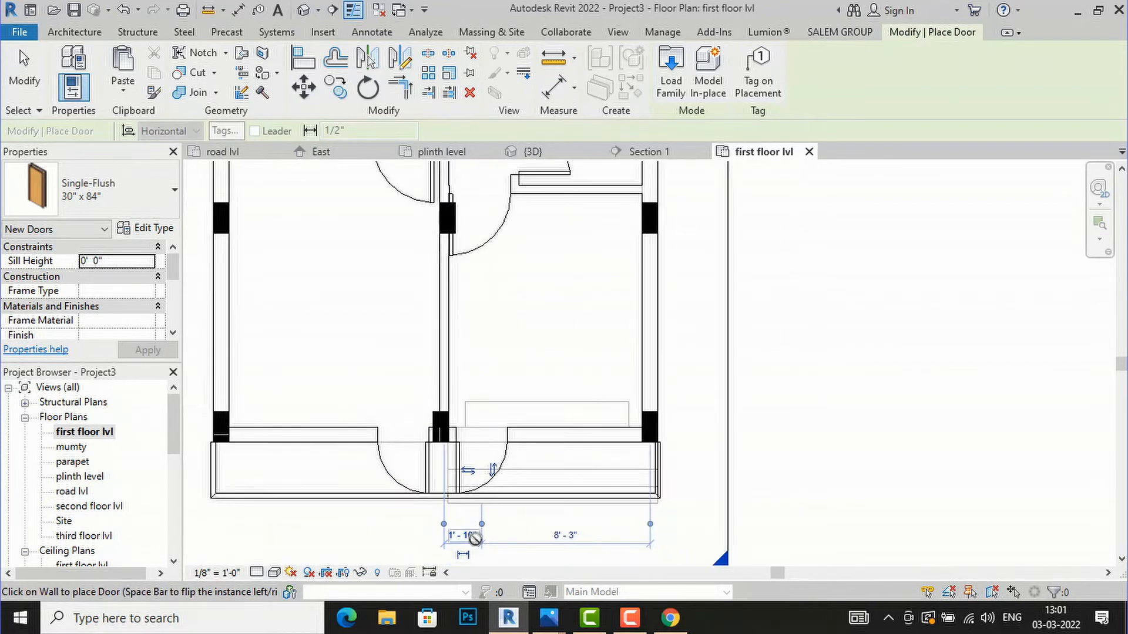
{"action": "key", "text": "Escape"}
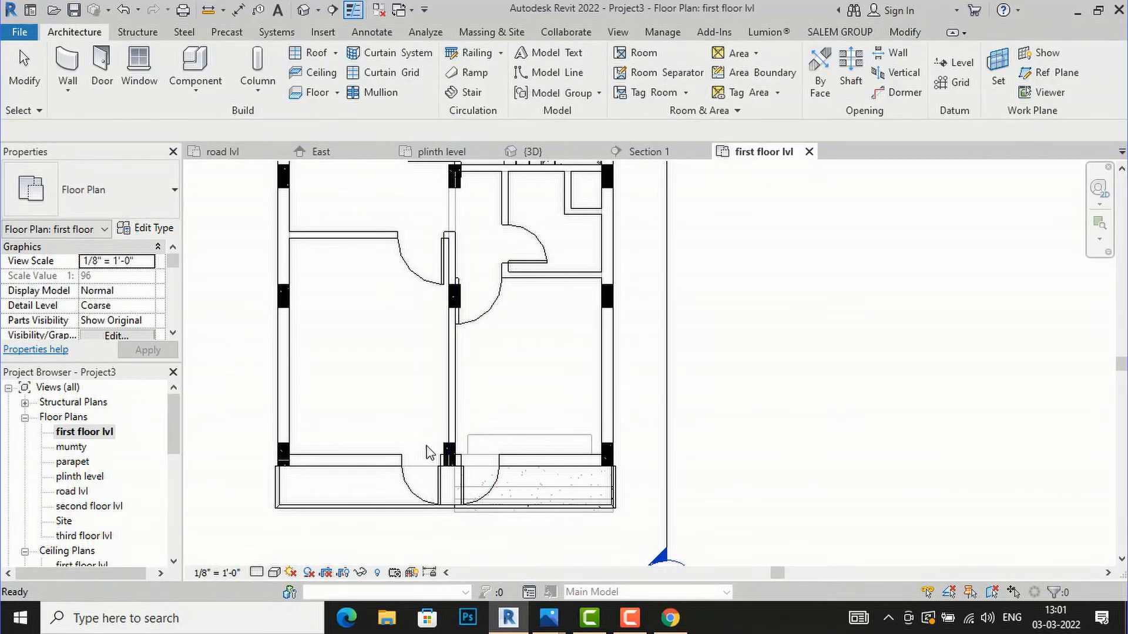
Review the whole first floor plan and compare its front balcony and front wall openings with the reference plan 1.jpg.
{"action": "scroll", "coordinate": [435, 452], "scroll_direction": "down", "scroll_amount": 5}
{"action": "scroll", "coordinate": [446, 393], "scroll_direction": "up", "scroll_amount": 2}
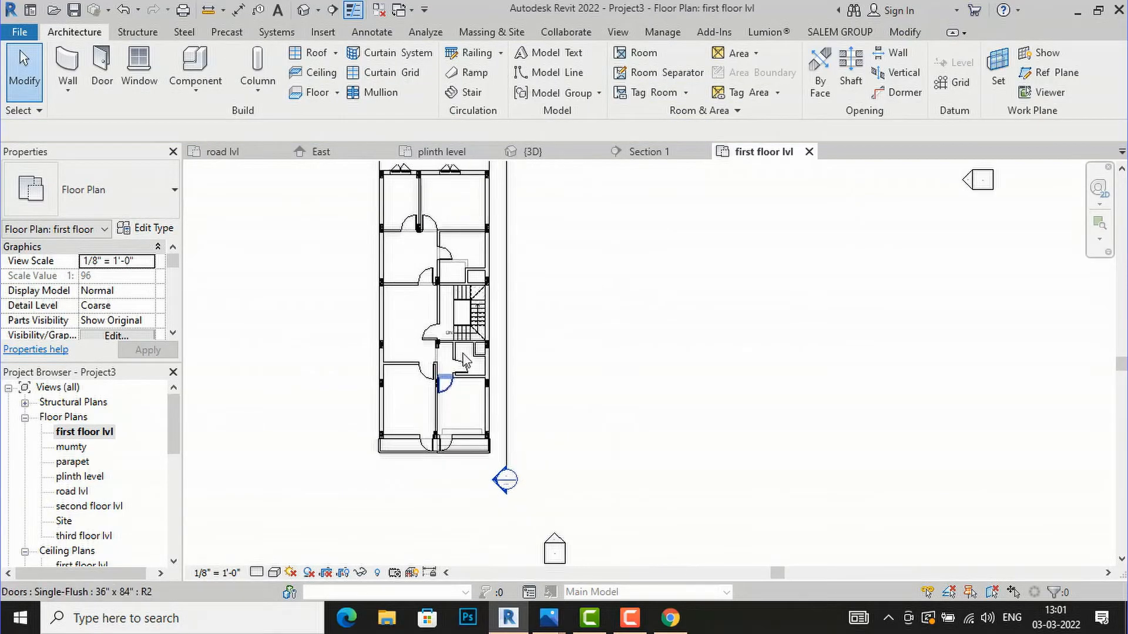
{"action": "scroll", "coordinate": [441, 400], "scroll_direction": "down", "scroll_amount": 1}
{"action": "scroll", "coordinate": [446, 223], "scroll_direction": "up", "scroll_amount": 1}
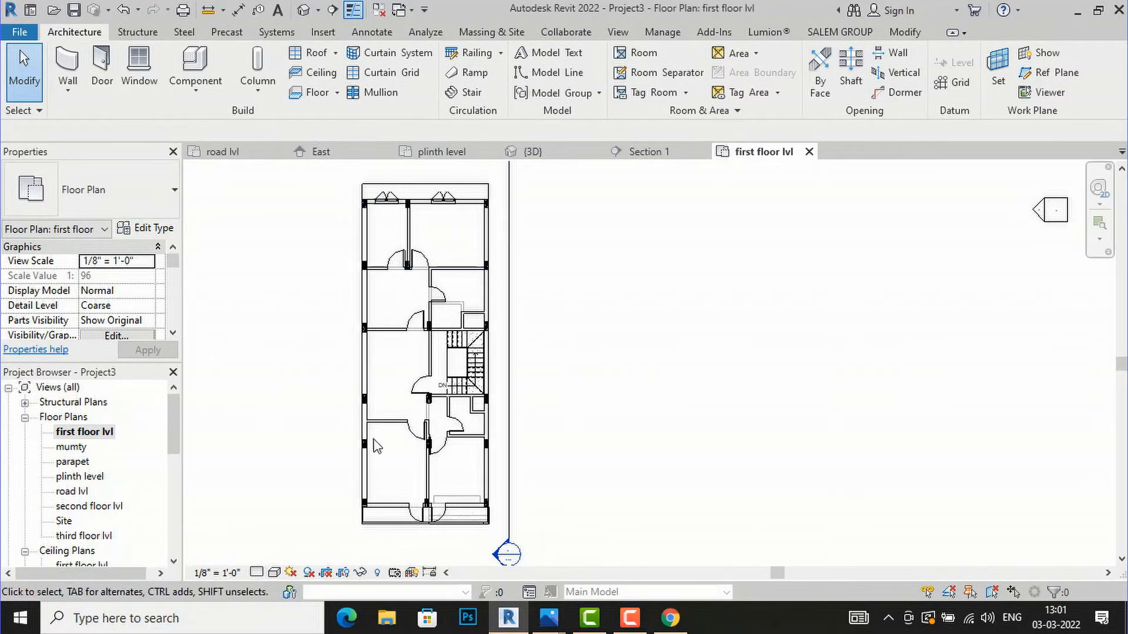
{"action": "scroll", "coordinate": [380, 512], "scroll_direction": "up", "scroll_amount": 2}
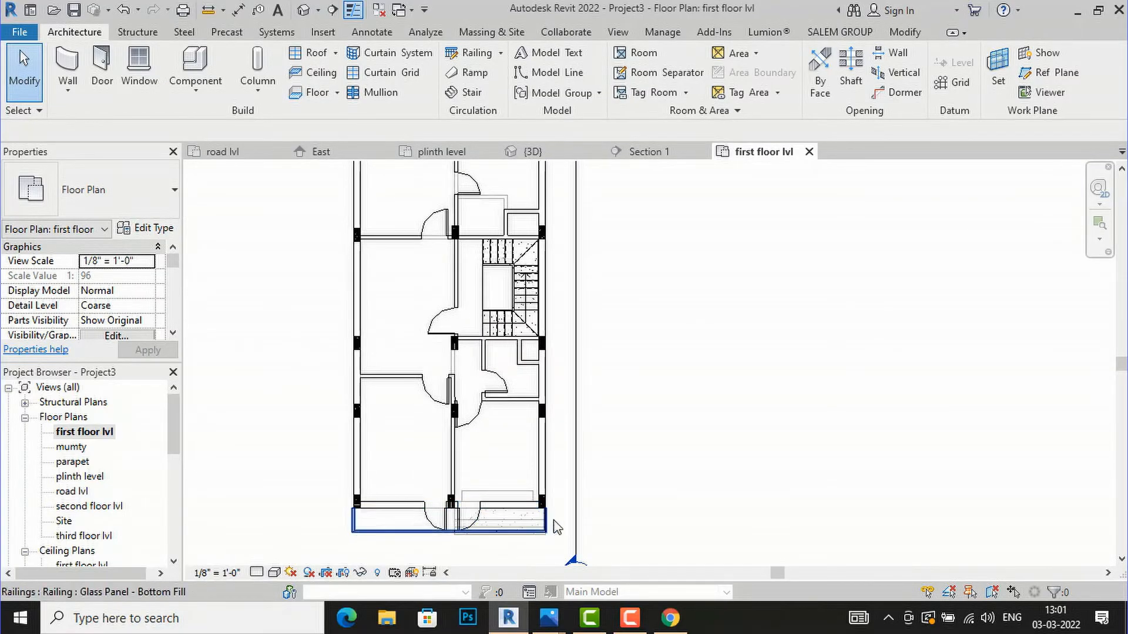
{"action": "mouse_move", "coordinate": [549, 617]}
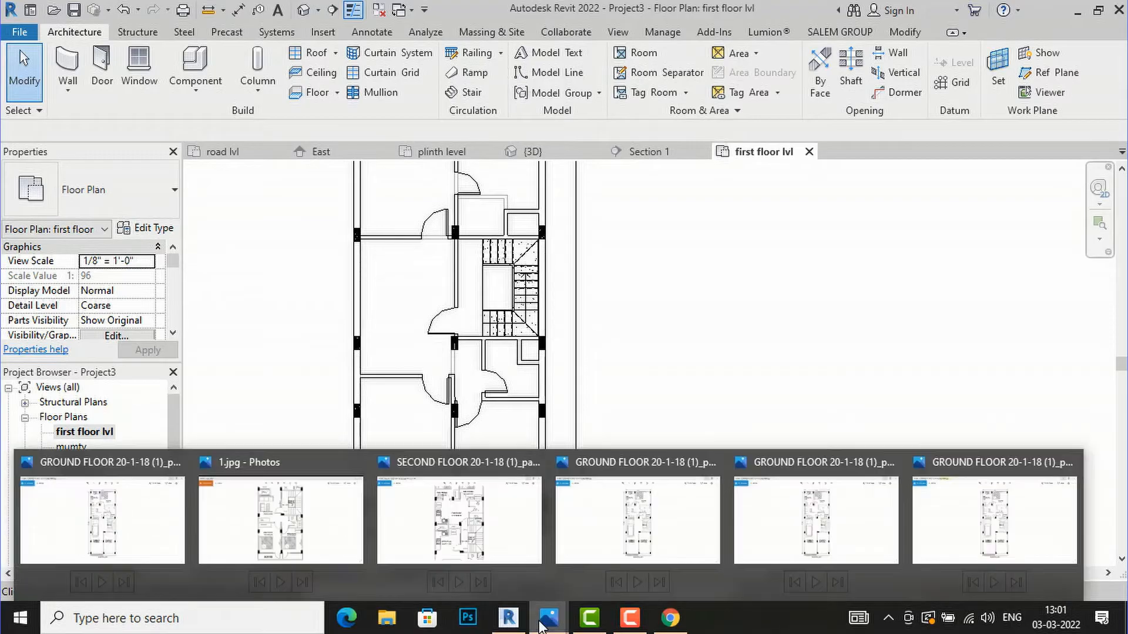
{"action": "mouse_move", "coordinate": [346, 549]}
{"action": "left_click", "coordinate": [282, 527]}
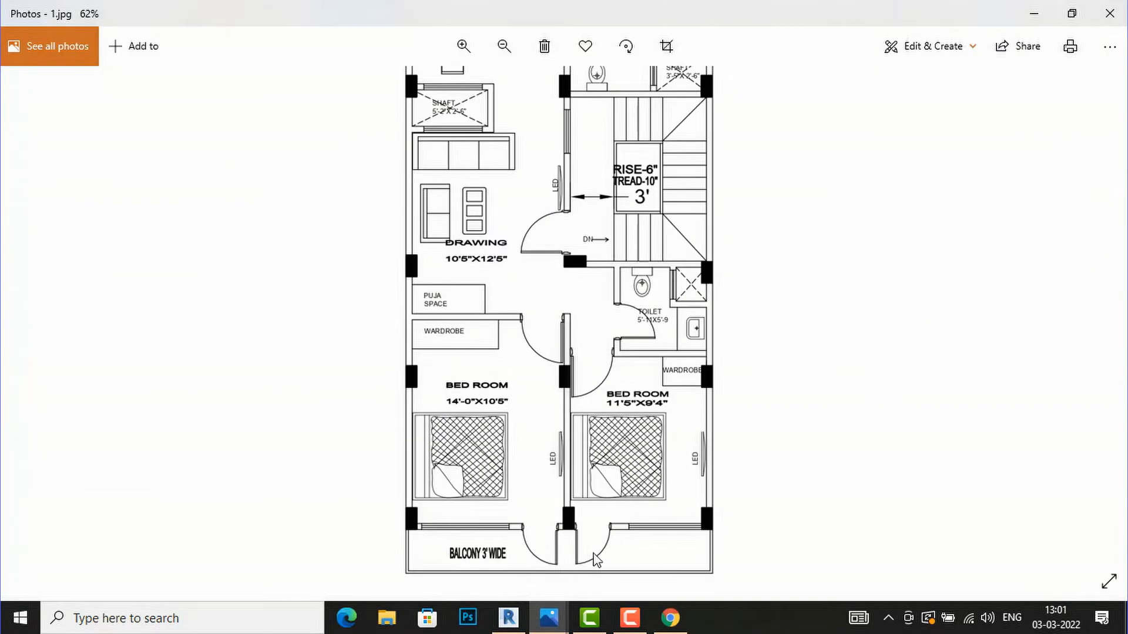
{"action": "left_click", "coordinate": [509, 618]}
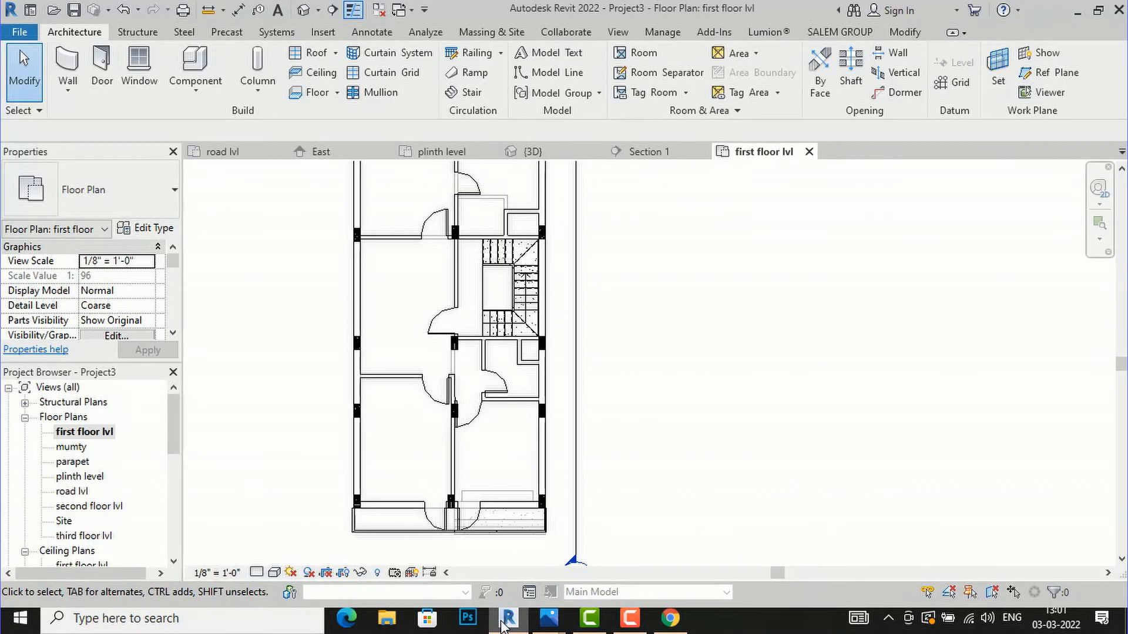
{"action": "scroll", "coordinate": [512, 335], "scroll_direction": "down", "scroll_amount": 4}
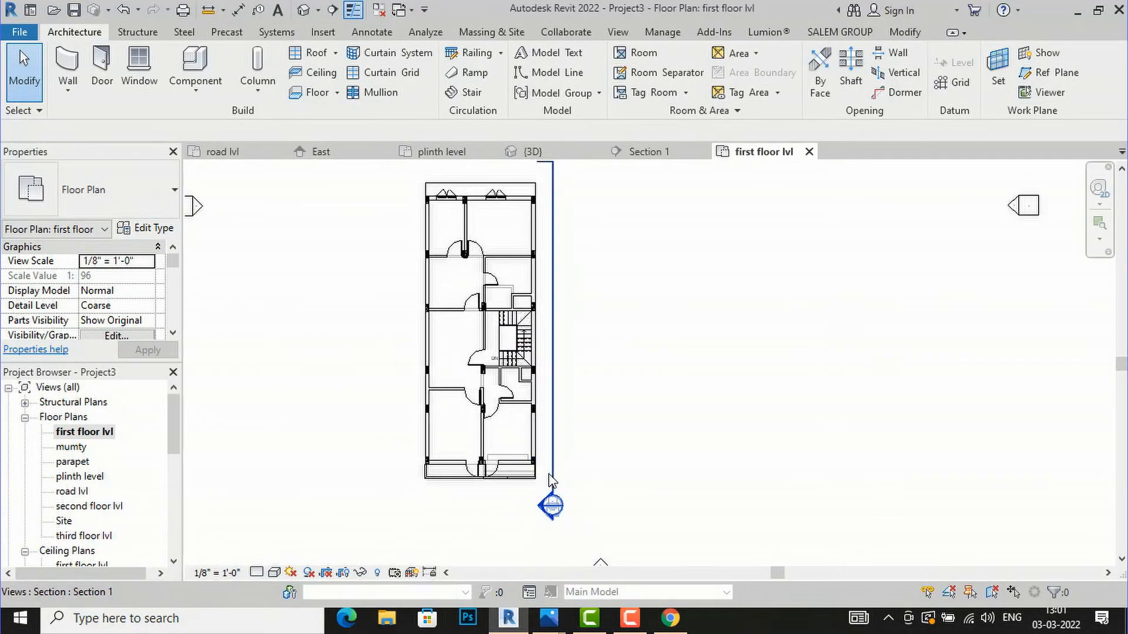
Start placing a window and duplicate the Window-Casement-Double 48" x 60" type as "5 ft window".
{"action": "left_click", "coordinate": [141, 74]}
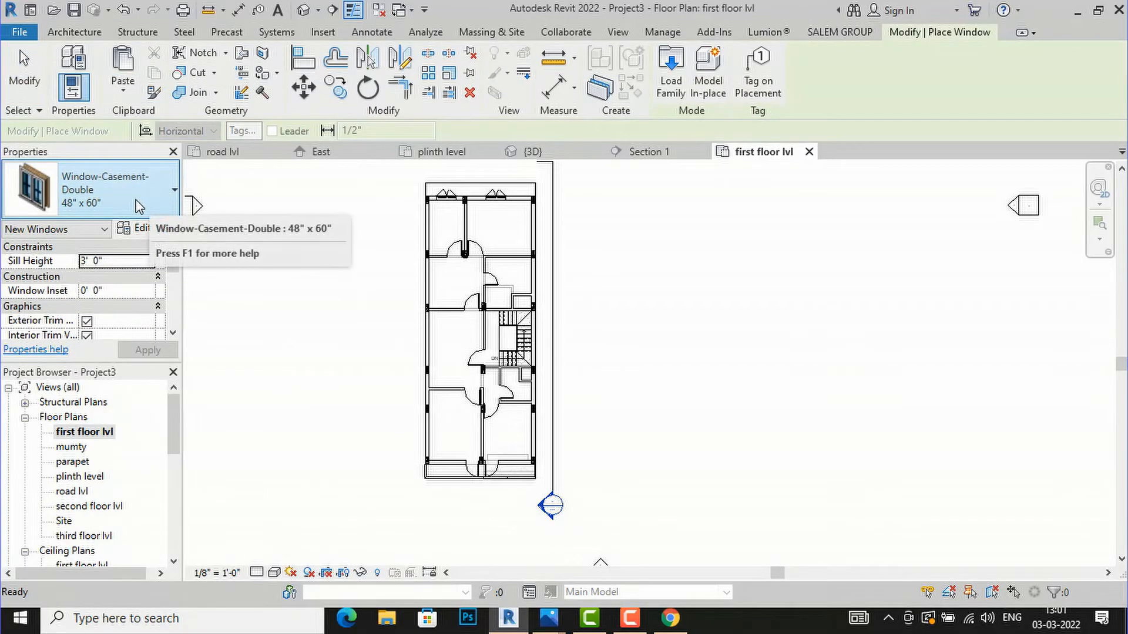
{"action": "left_click", "coordinate": [146, 230]}
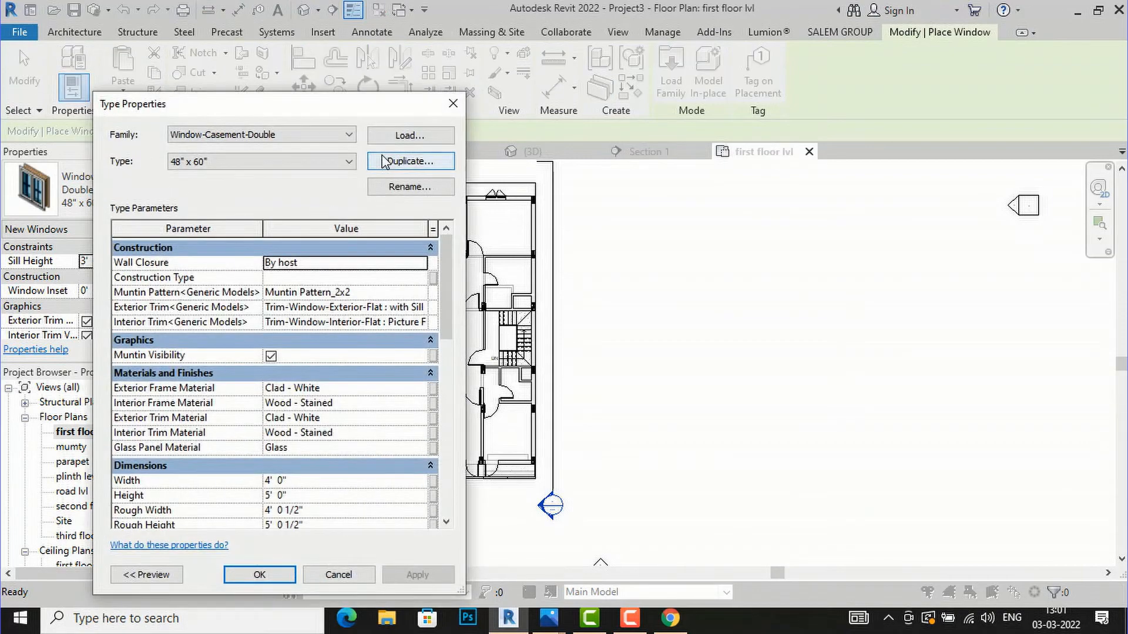
{"action": "left_click", "coordinate": [386, 169]}
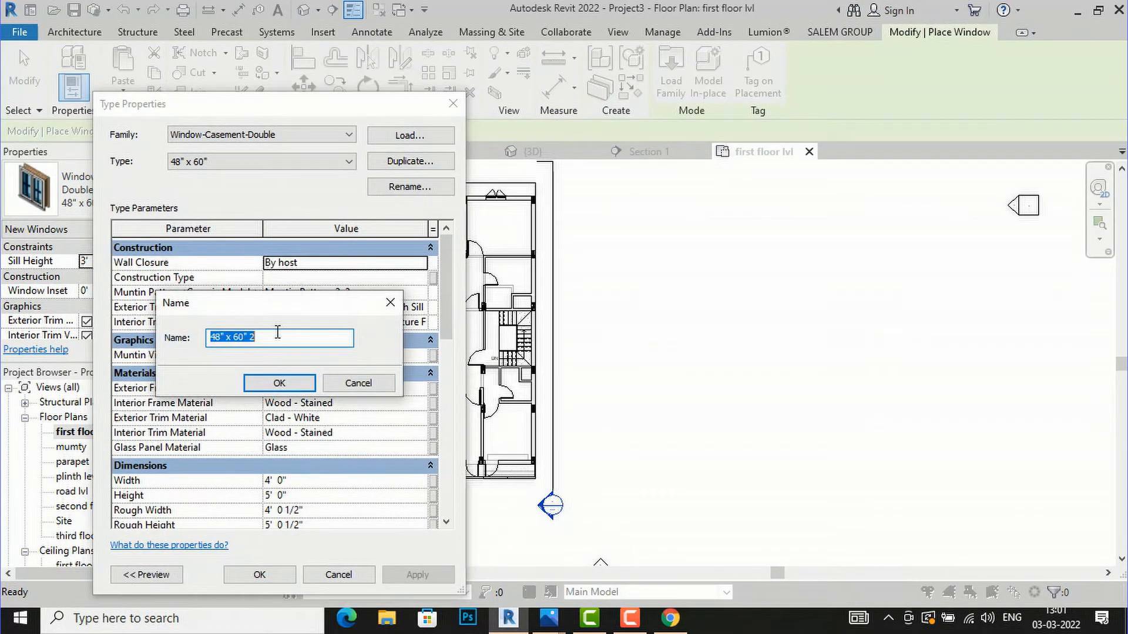
{"action": "type", "text": "5 ft window"}
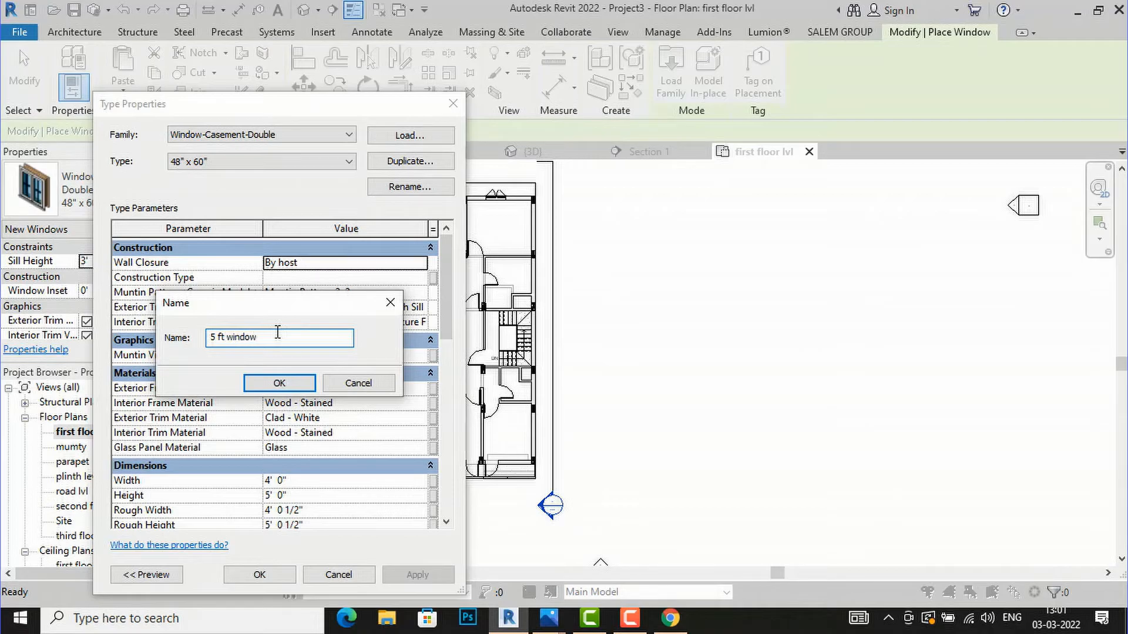
{"action": "left_click", "coordinate": [281, 380]}
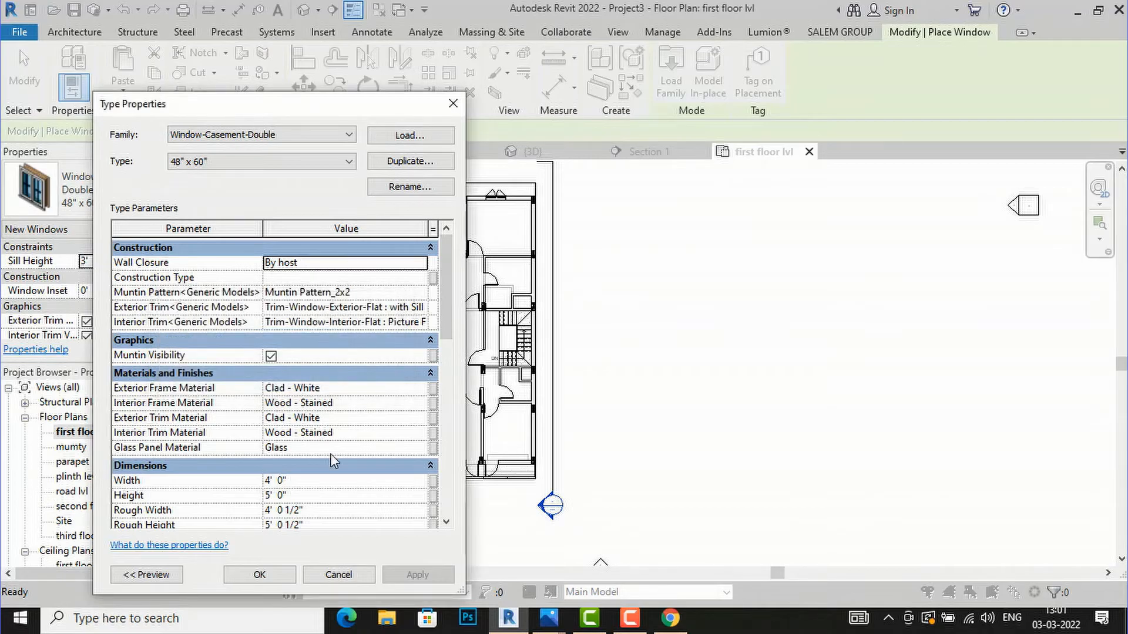
Set the 5 ft window type's width to 5' and keep its other dimensions.
{"action": "left_click", "coordinate": [323, 480]}
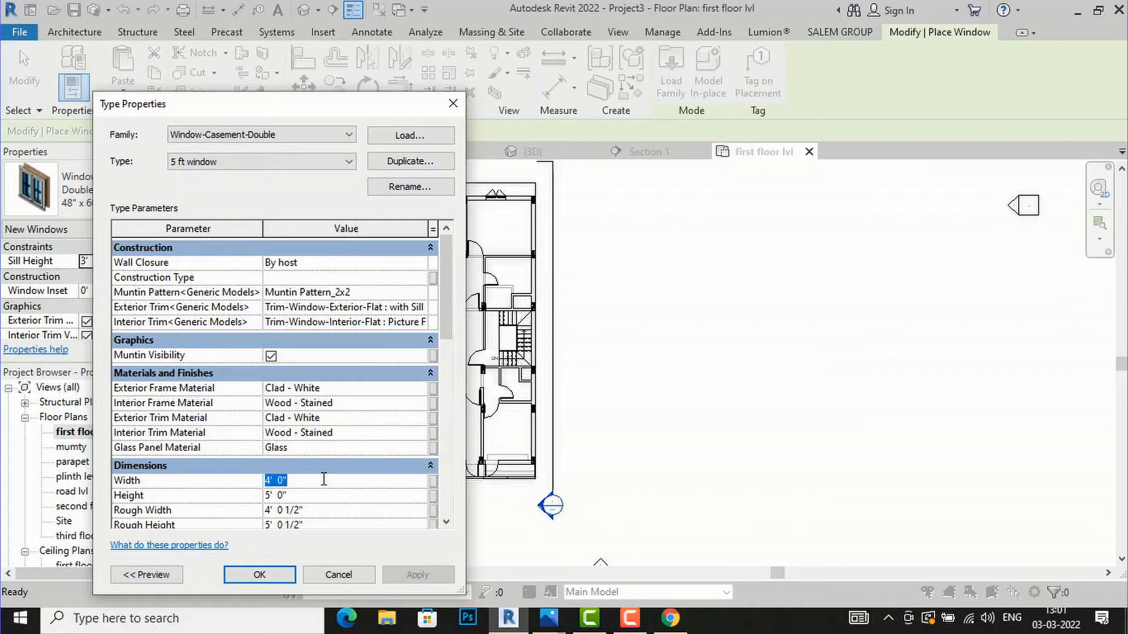
{"action": "type", "text": "5"}
{"action": "scroll", "coordinate": [323, 517], "scroll_direction": "down", "scroll_amount": 1}
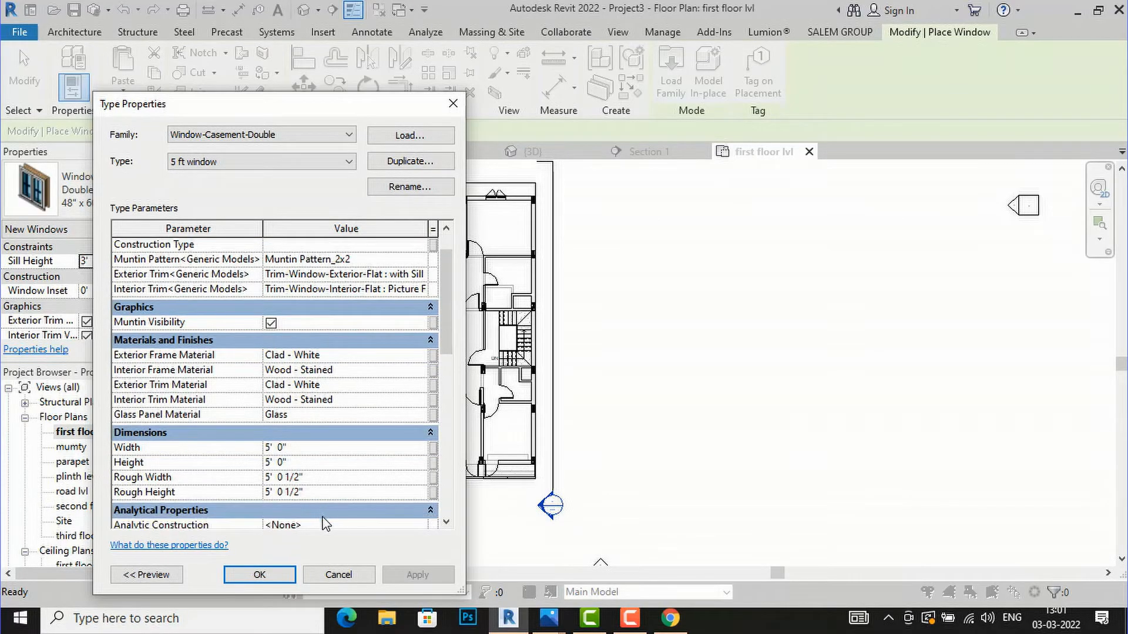
{"action": "left_click", "coordinate": [275, 578]}
Place a 5 ft window in each front bedroom's balcony wall, centred about 4' and 3' 6" from the left and right outer walls.
{"action": "scroll", "coordinate": [472, 476], "scroll_direction": "up", "scroll_amount": 6}
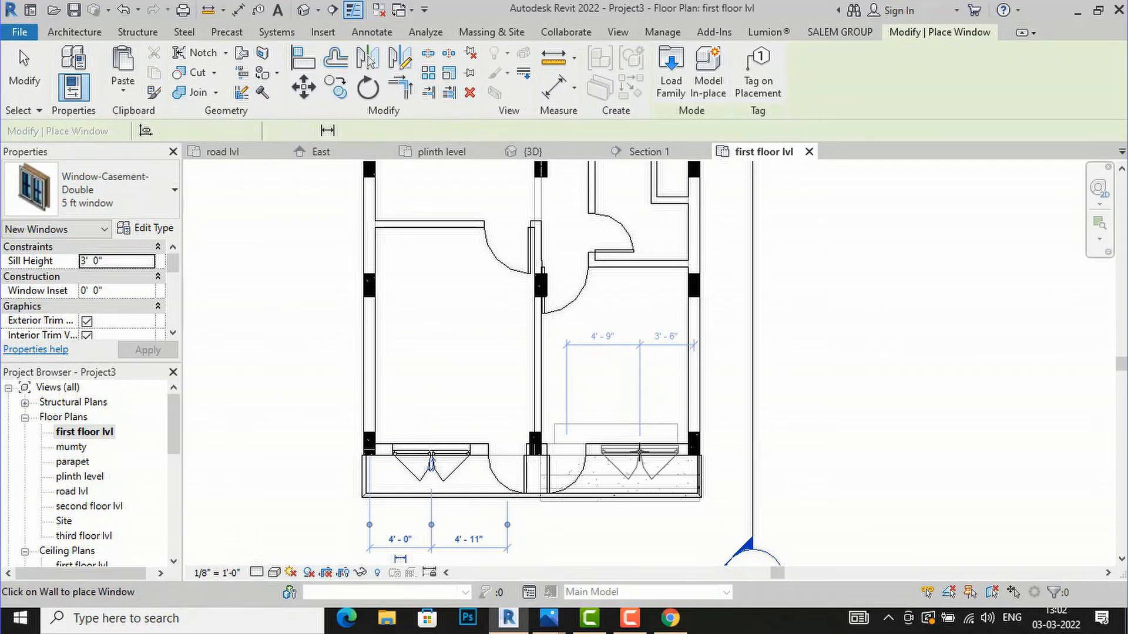
{"action": "left_click", "coordinate": [641, 461]}
{"action": "scroll", "coordinate": [473, 532], "scroll_direction": "down", "scroll_amount": 2}
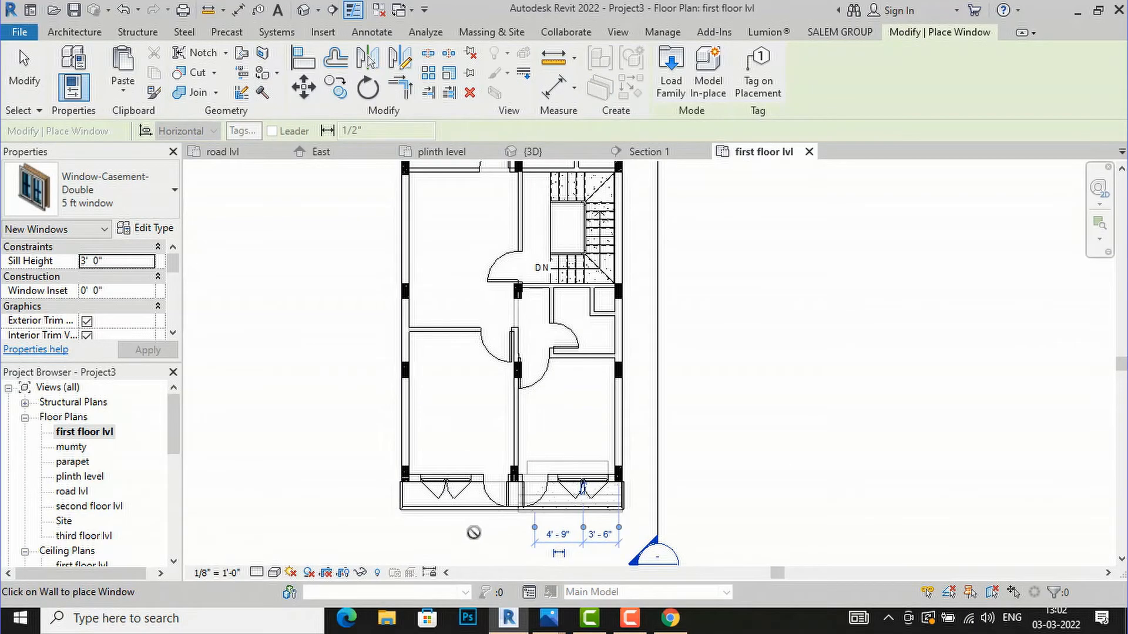
{"action": "key", "text": "Escape"}
{"action": "key", "text": "Escape"}
Set the first floor plan's underlay base level to None.
{"action": "scroll", "coordinate": [433, 505], "scroll_direction": "down", "scroll_amount": 5}
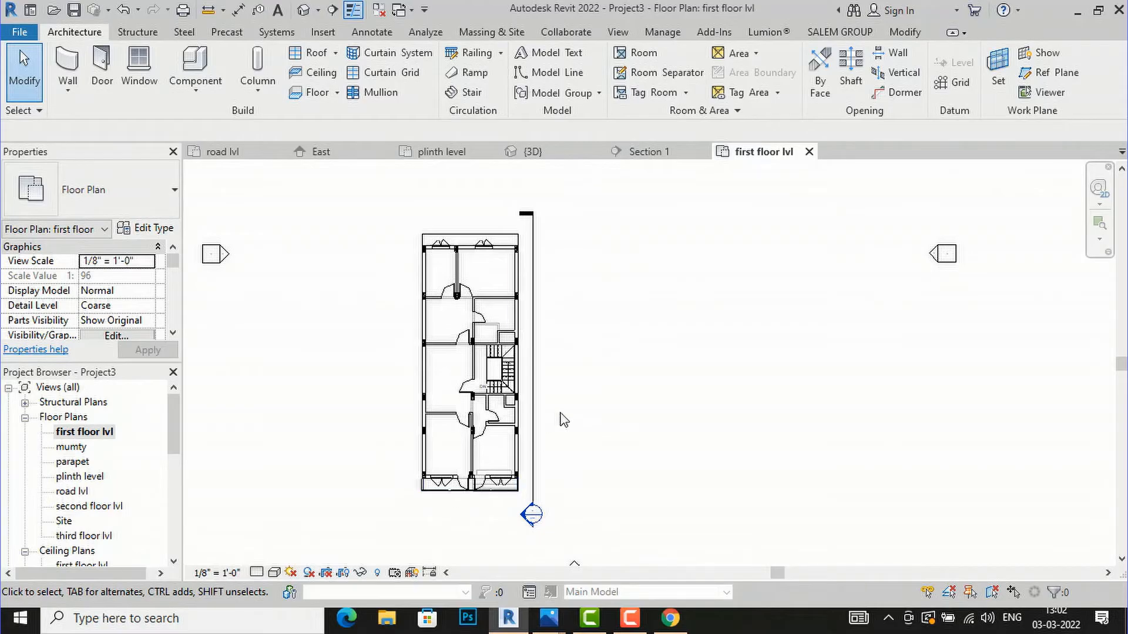
{"action": "scroll", "coordinate": [562, 406], "scroll_direction": "up", "scroll_amount": 1}
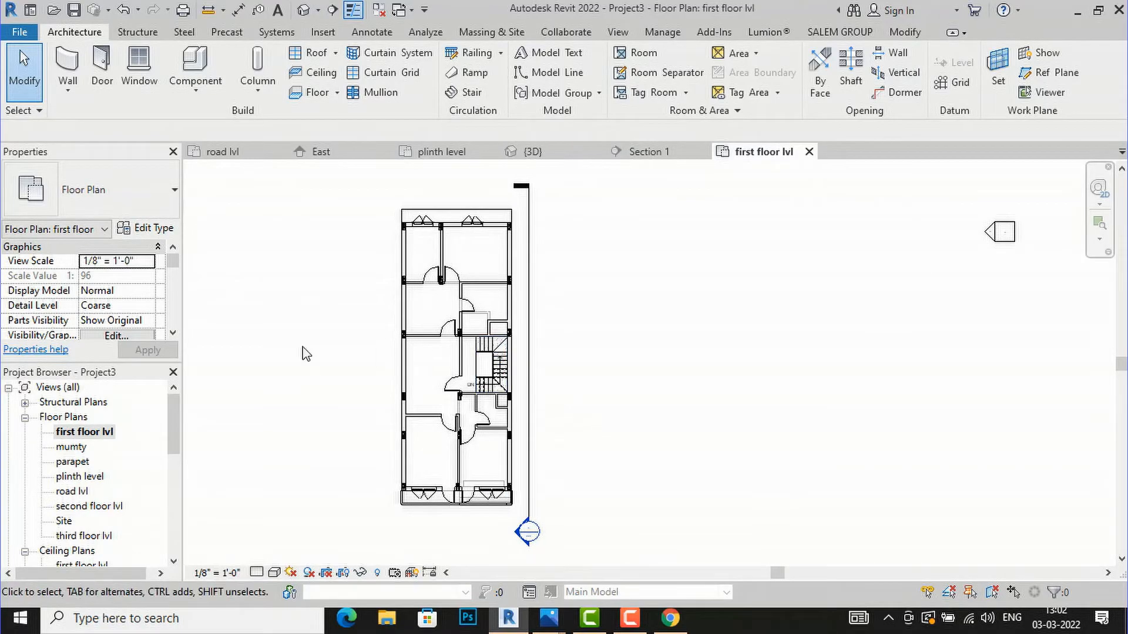
{"action": "scroll", "coordinate": [144, 287], "scroll_direction": "down", "scroll_amount": 4}
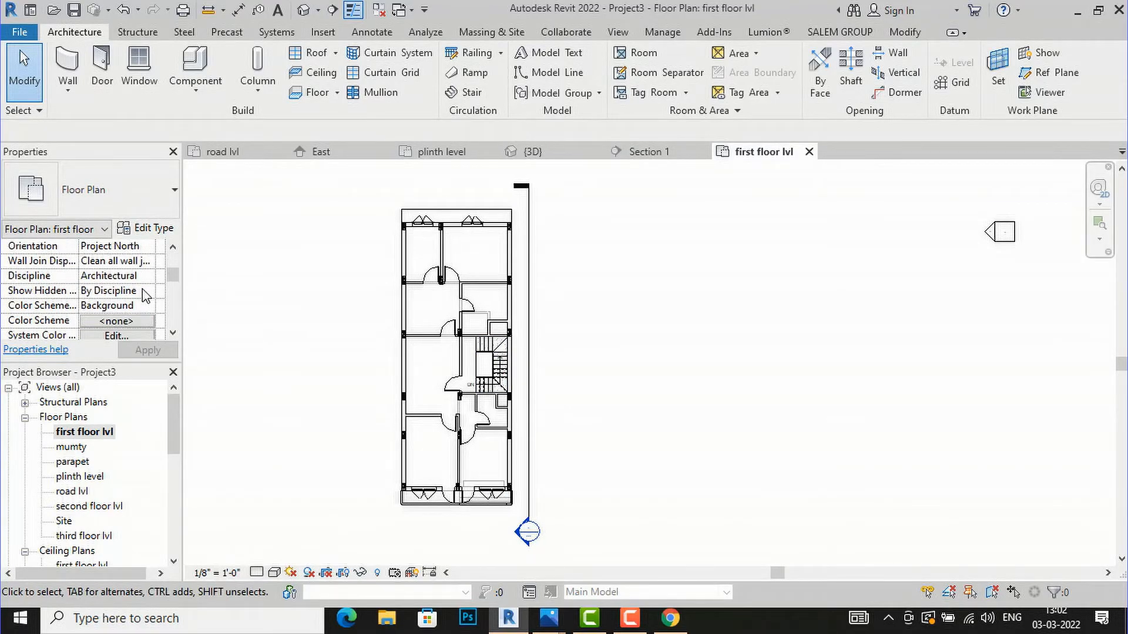
{"action": "scroll", "coordinate": [144, 294], "scroll_direction": "down", "scroll_amount": 3}
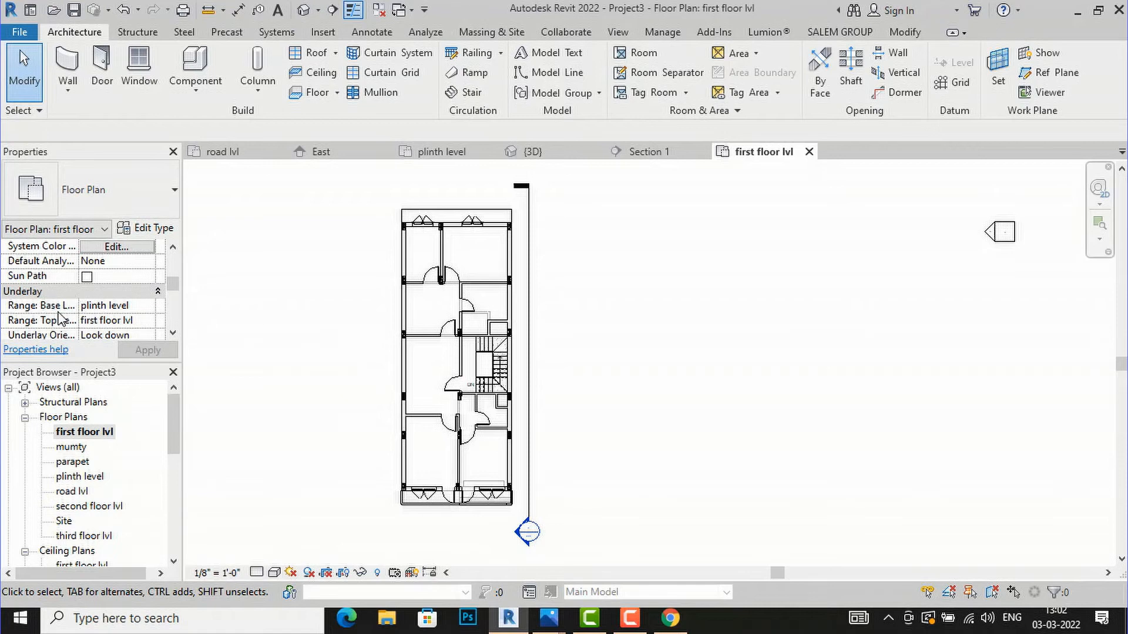
{"action": "left_click", "coordinate": [147, 306]}
{"action": "left_click", "coordinate": [147, 306]}
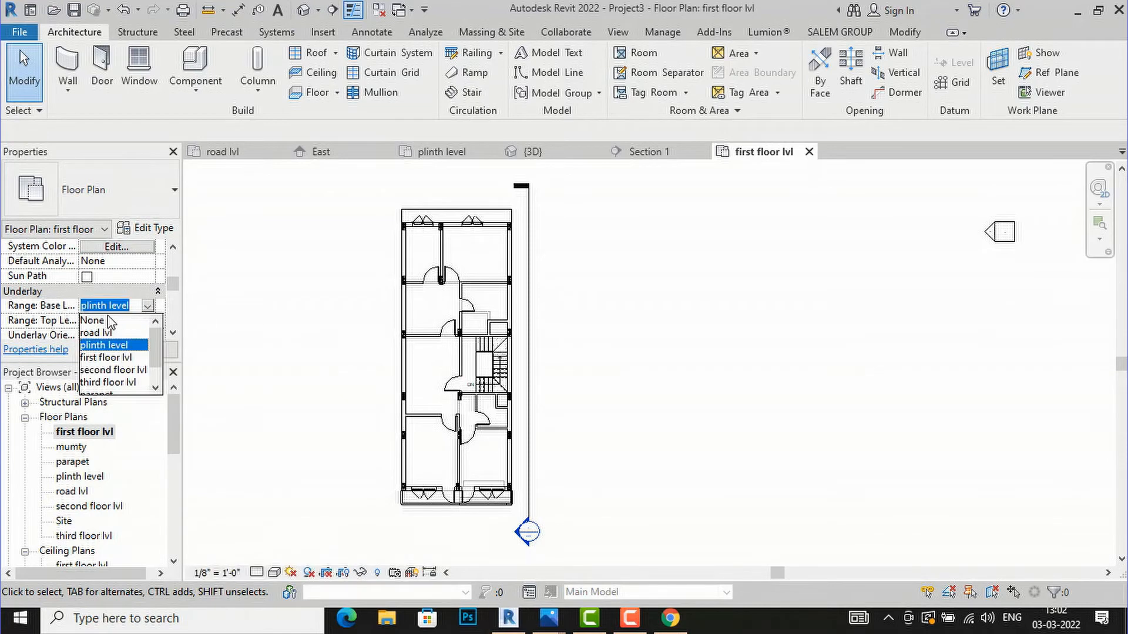
{"action": "left_click", "coordinate": [94, 320]}
{"action": "left_click", "coordinate": [147, 351]}
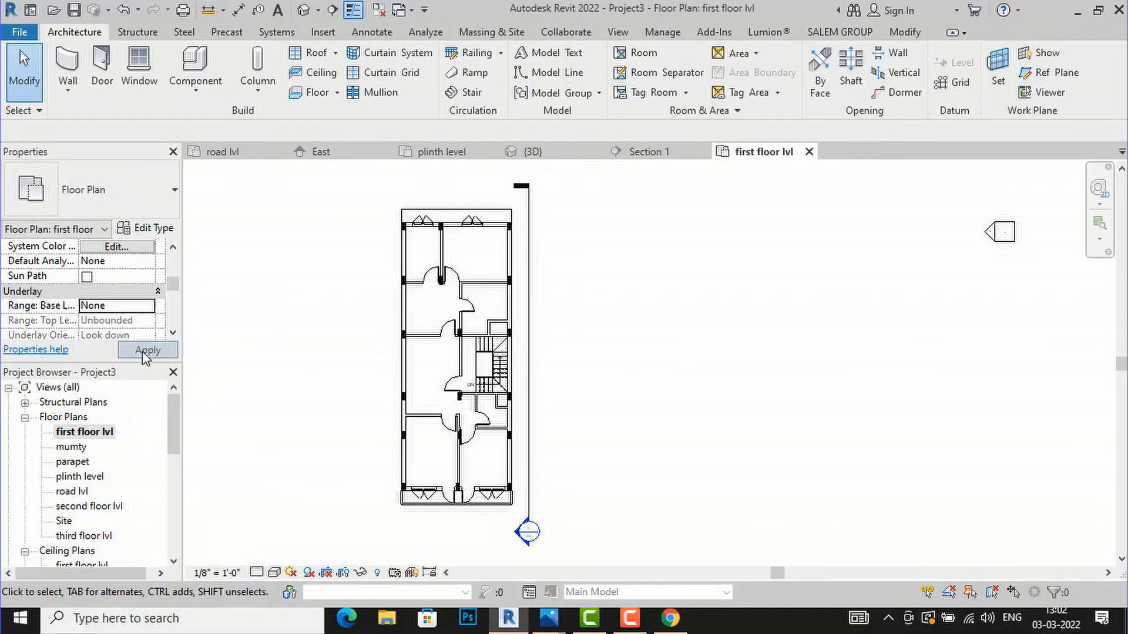
Examine the whole first floor plan, then the model's front facade, balcony and interior in the 3D view.
{"action": "scroll", "coordinate": [519, 446], "scroll_direction": "up", "scroll_amount": 1}
{"action": "scroll", "coordinate": [383, 458], "scroll_direction": "down", "scroll_amount": 1}
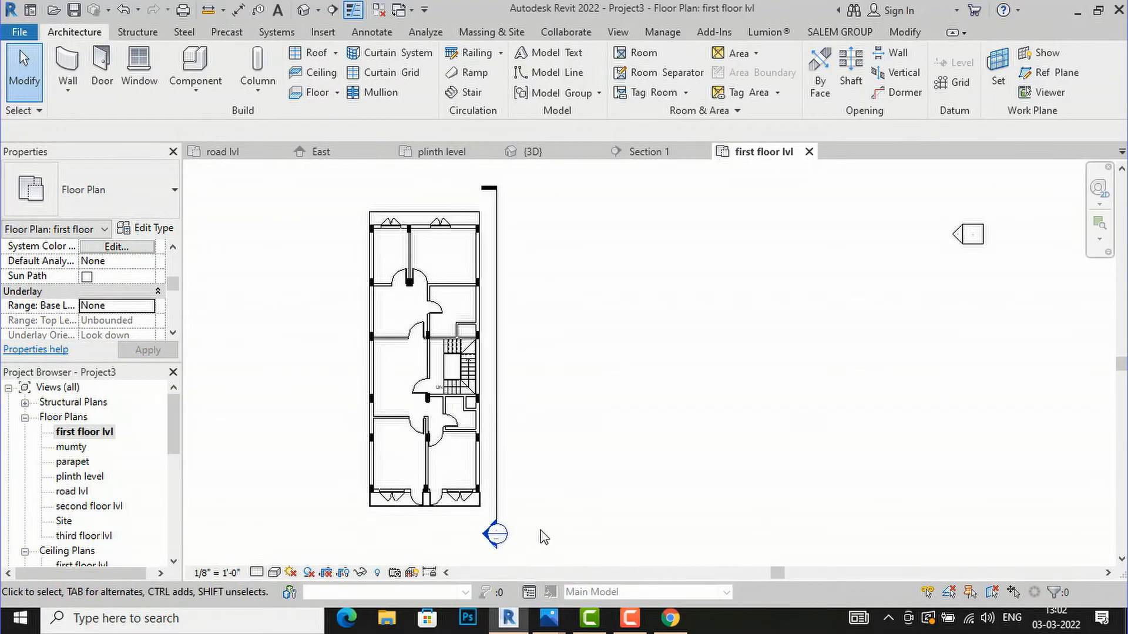
{"action": "scroll", "coordinate": [502, 368], "scroll_direction": "up", "scroll_amount": 2}
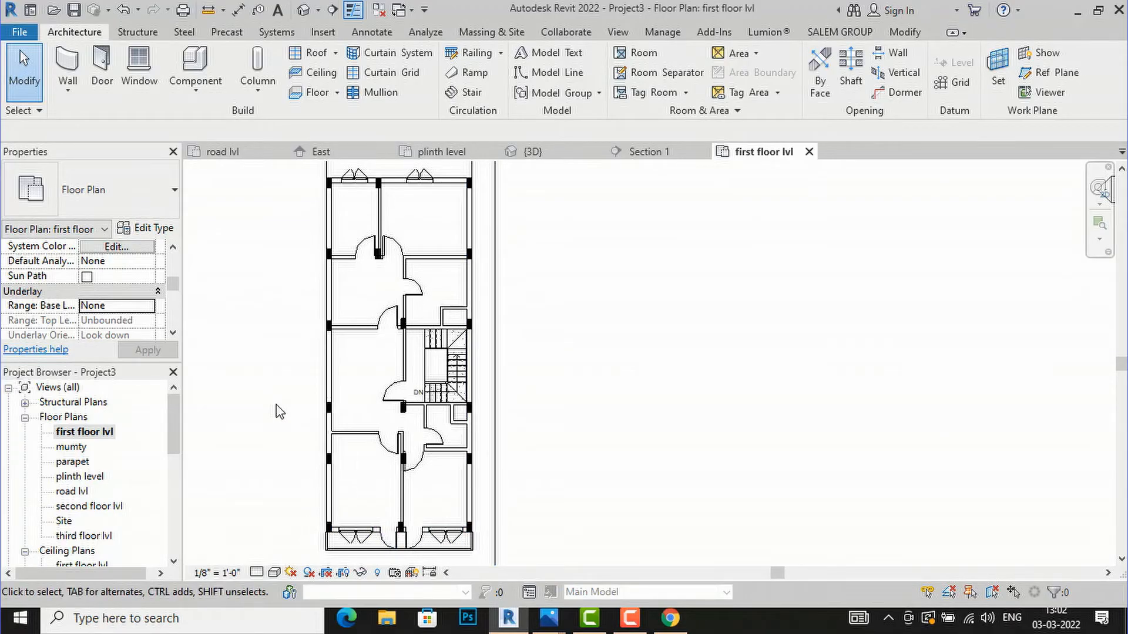
{"action": "scroll", "coordinate": [279, 411], "scroll_direction": "down", "scroll_amount": 1}
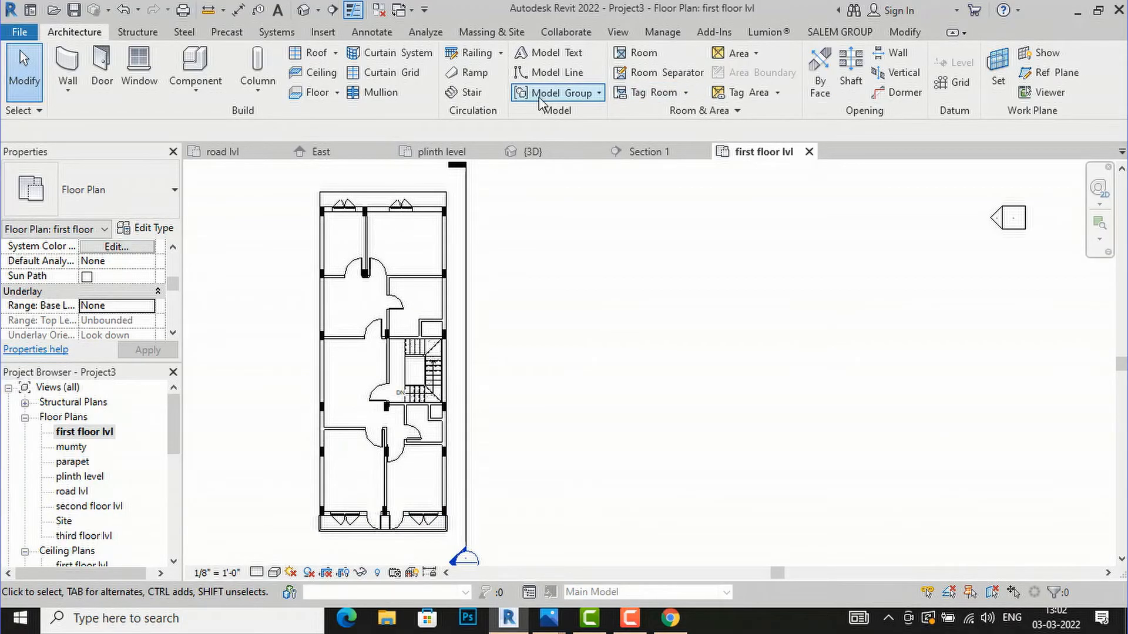
{"action": "left_click", "coordinate": [616, 33]}
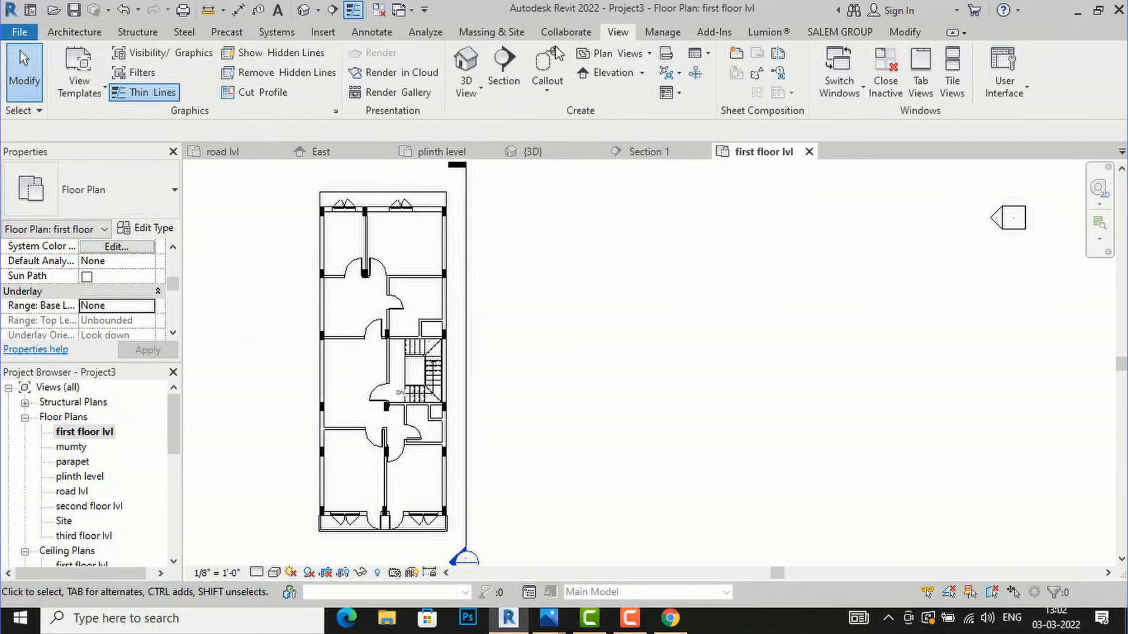
{"action": "left_click", "coordinate": [464, 61]}
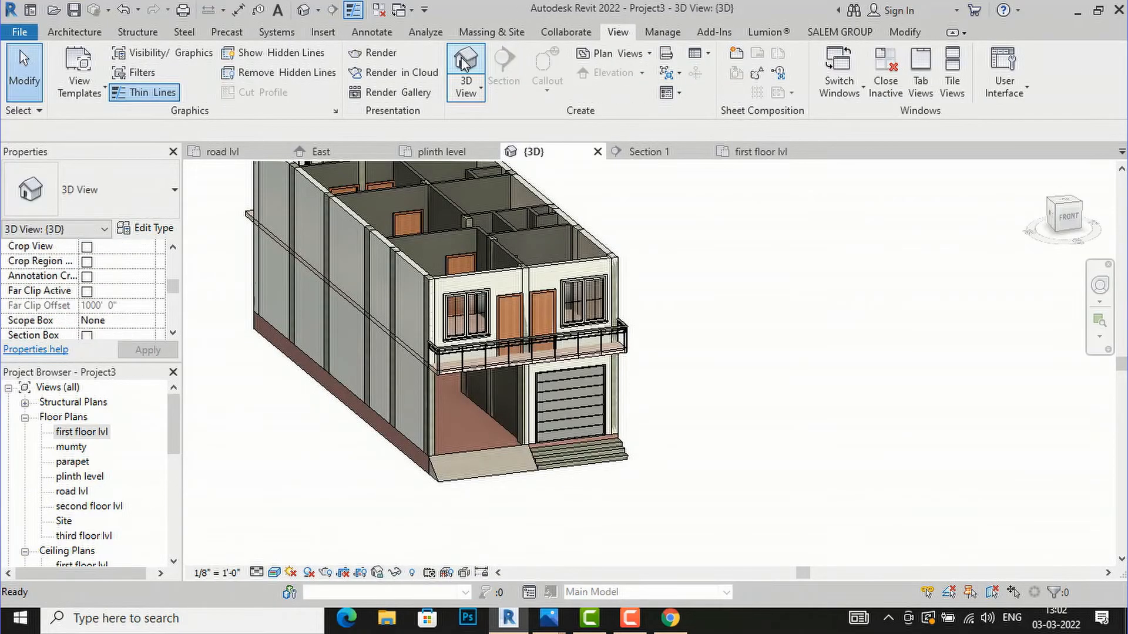
{"action": "scroll", "coordinate": [496, 364], "scroll_direction": "up", "scroll_amount": 2}
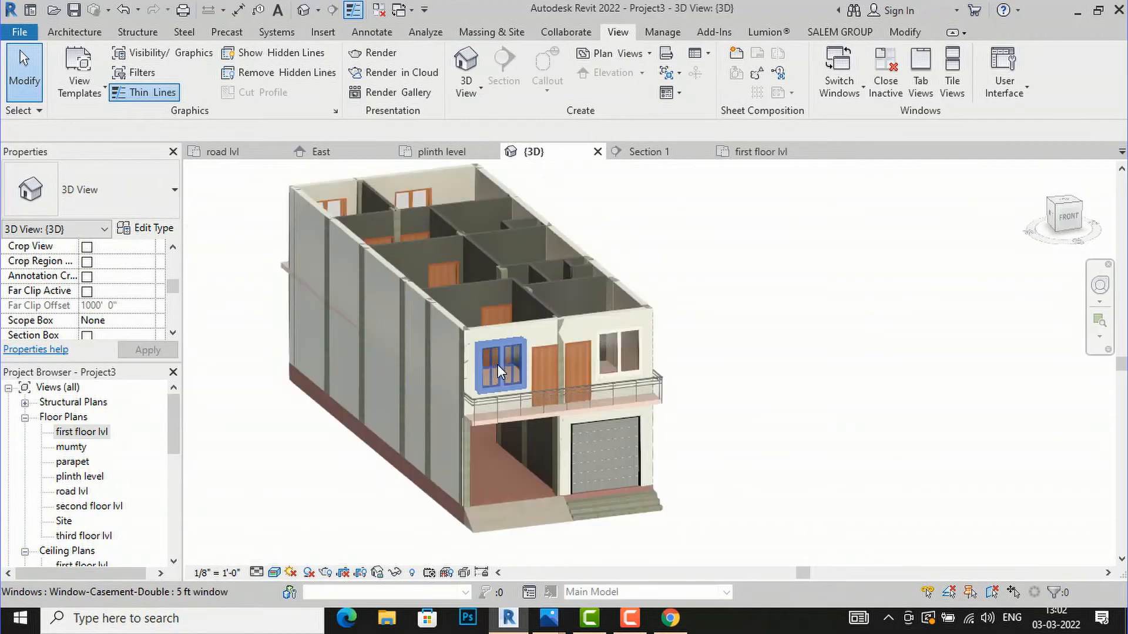
{"action": "scroll", "coordinate": [679, 369], "scroll_direction": "up", "scroll_amount": 2}
{"action": "scroll", "coordinate": [678, 368], "scroll_direction": "up", "scroll_amount": 1}
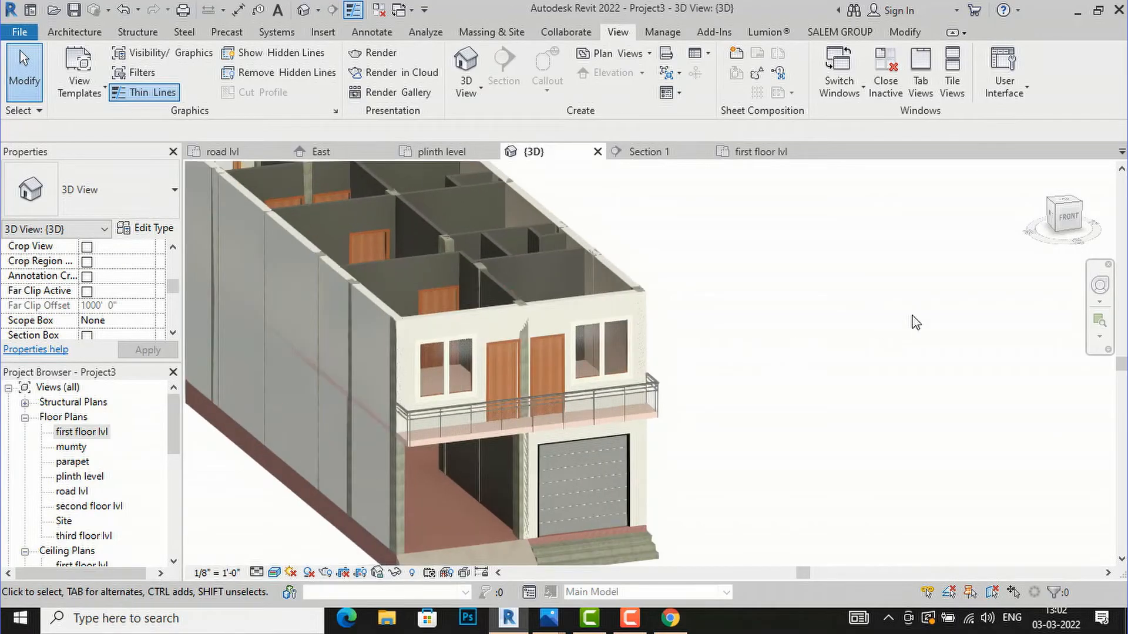
{"action": "scroll", "coordinate": [664, 377], "scroll_direction": "down", "scroll_amount": 1}
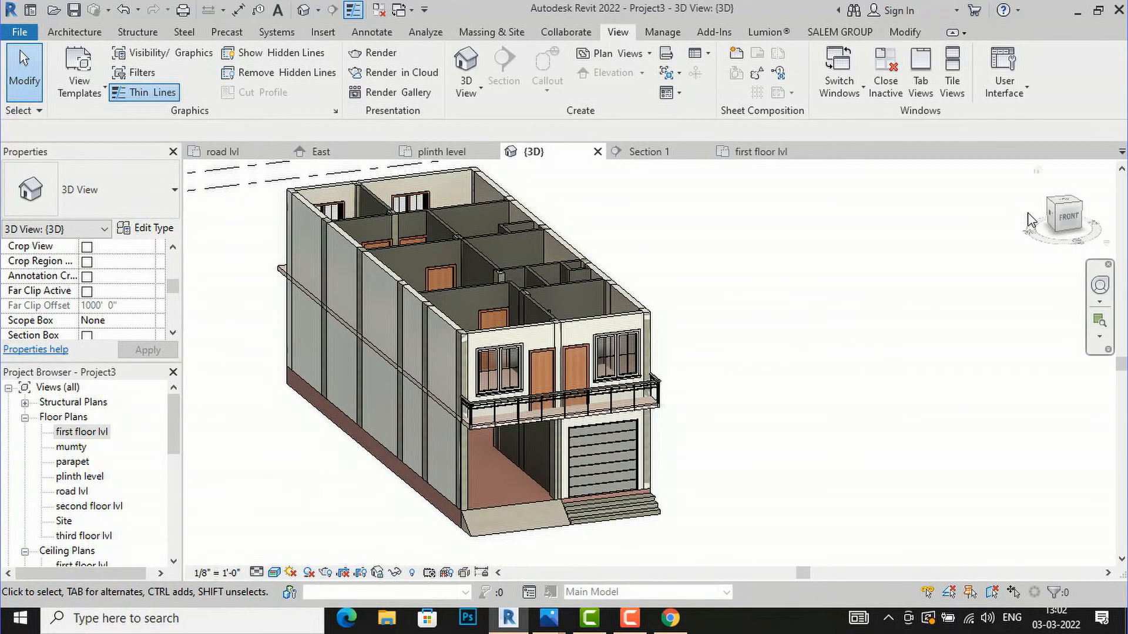
{"action": "mouse_move", "coordinate": [1057, 218]}
{"action": "left_mouse_down"}
{"action": "mouse_move", "coordinate": [914, 211]}
{"action": "mouse_move", "coordinate": [957, 211]}
{"action": "mouse_move", "coordinate": [1020, 234]}
{"action": "mouse_move", "coordinate": [202, 251]}
{"action": "mouse_move", "coordinate": [263, 246]}
{"action": "mouse_move", "coordinate": [252, 237]}
{"action": "mouse_move", "coordinate": [224, 261]}
{"action": "mouse_move", "coordinate": [885, 273]}
{"action": "left_mouse_up"}
{"action": "mouse_move", "coordinate": [885, 274]}
{"action": "middle_mouse_down", "text": "shift"}
{"action": "mouse_move", "coordinate": [836, 272]}
{"action": "mouse_move", "coordinate": [1002, 259]}
{"action": "mouse_move", "coordinate": [1067, 270]}
{"action": "mouse_move", "coordinate": [1080, 252]}
{"action": "mouse_move", "coordinate": [848, 247]}
{"action": "middle_mouse_up", "text": "shift"}
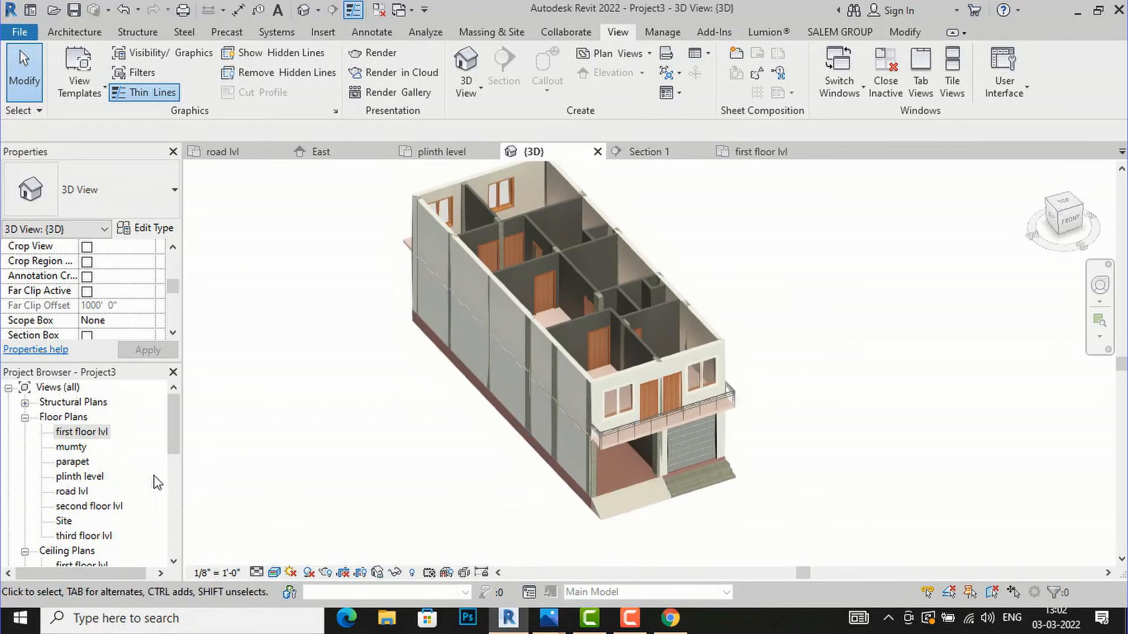
Examine the building in the East, North and South elevations, looking closely at the front facade.
{"action": "scroll", "coordinate": [105, 480], "scroll_direction": "down", "scroll_amount": 2}
{"action": "scroll", "coordinate": [105, 478], "scroll_direction": "down", "scroll_amount": 3}
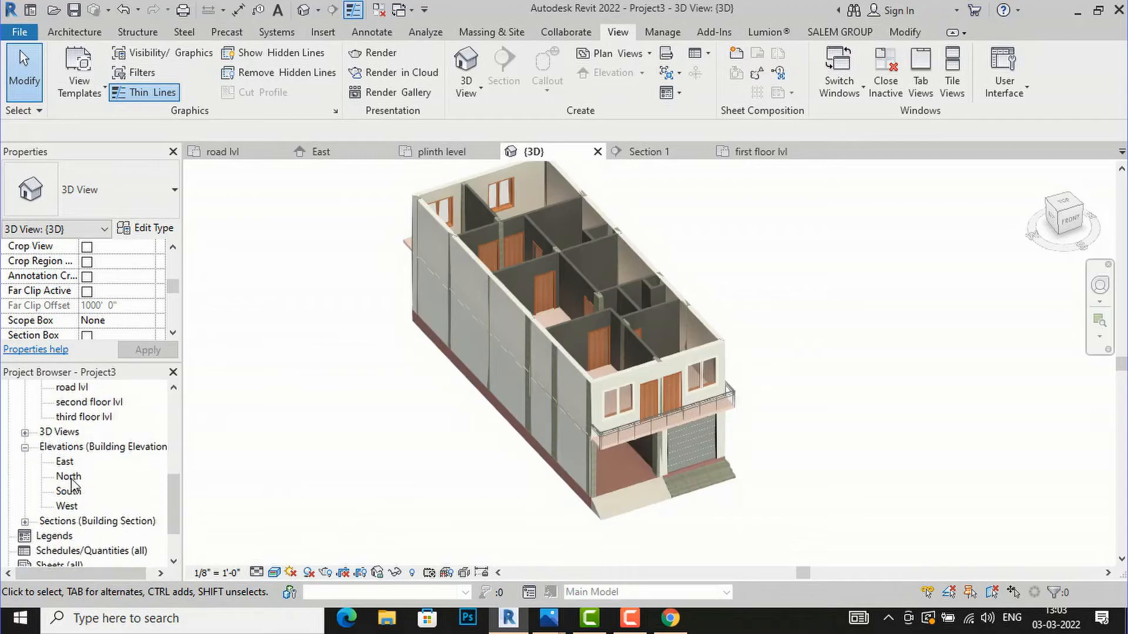
{"action": "double_click", "coordinate": [66, 462]}
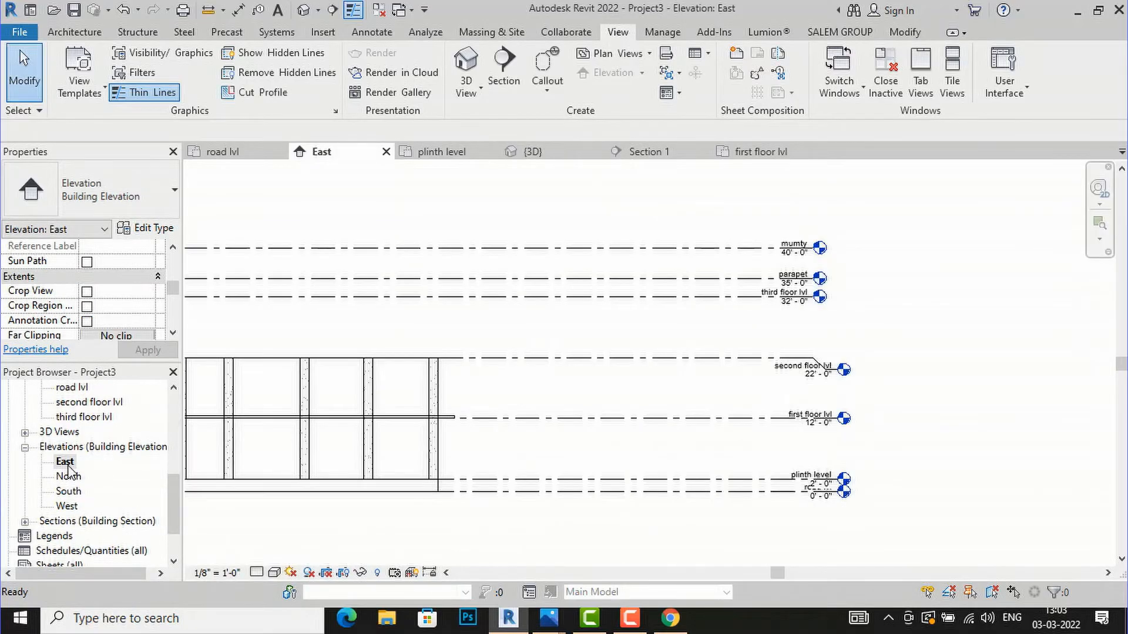
{"action": "double_click", "coordinate": [68, 478]}
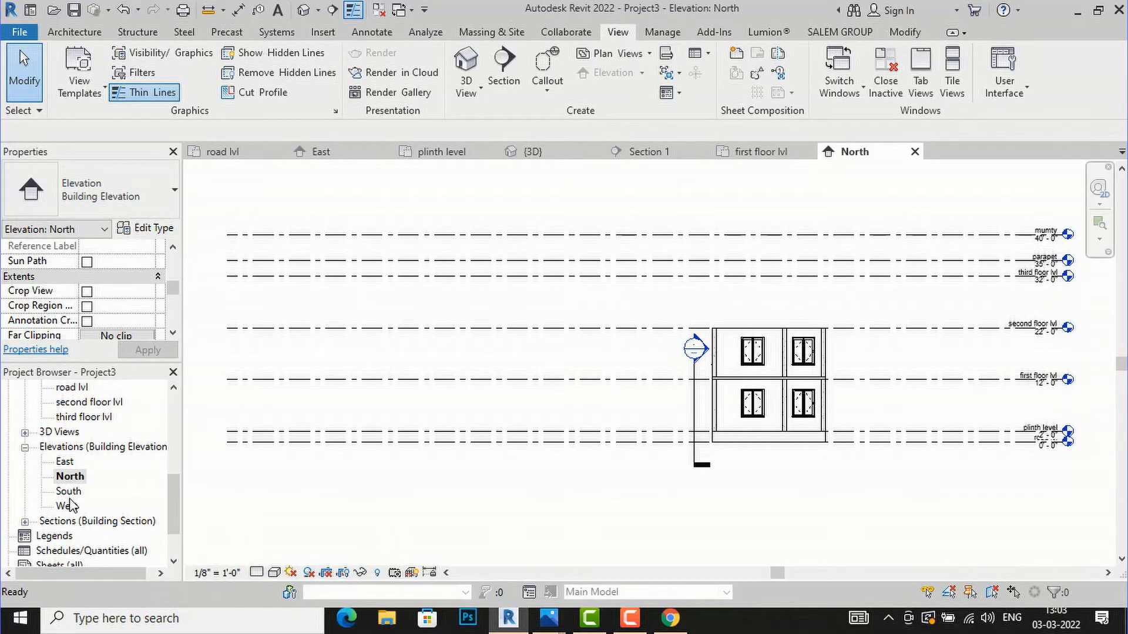
{"action": "double_click", "coordinate": [69, 493]}
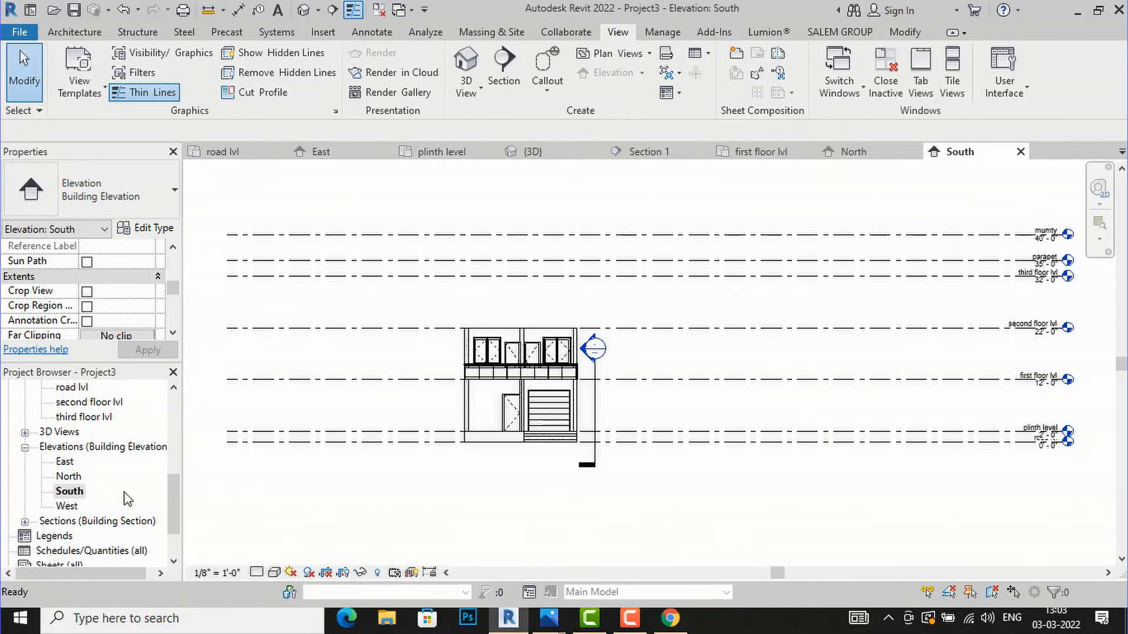
{"action": "scroll", "coordinate": [527, 329], "scroll_direction": "up", "scroll_amount": 2}
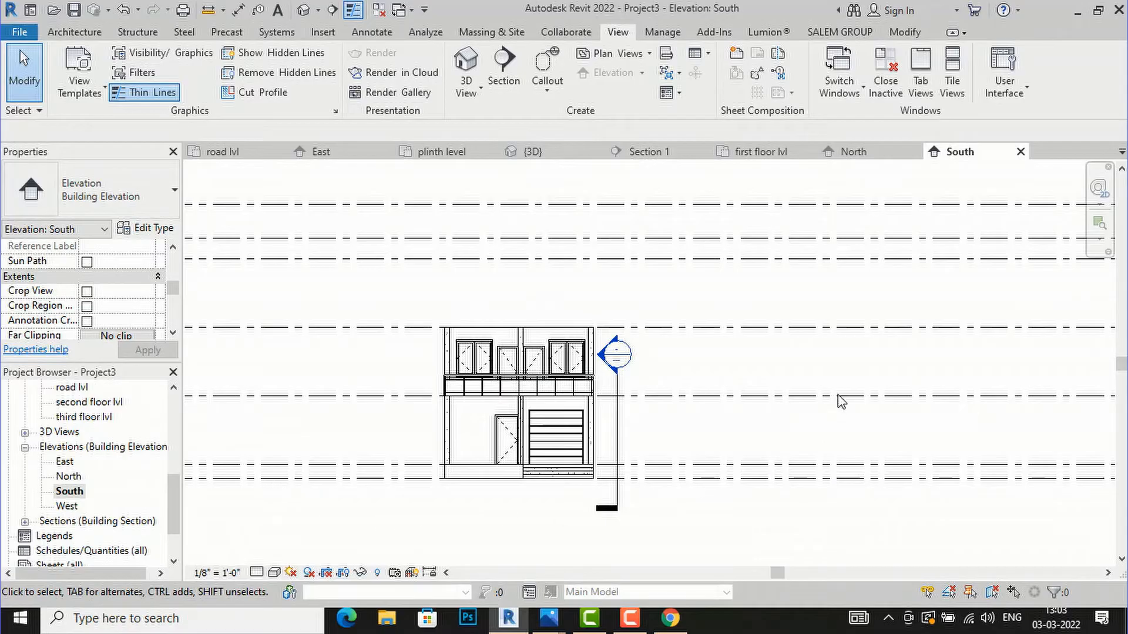
{"action": "scroll", "coordinate": [166, 433], "scroll_direction": "up", "scroll_amount": 1}
{"action": "scroll", "coordinate": [166, 434], "scroll_direction": "up", "scroll_amount": 5}
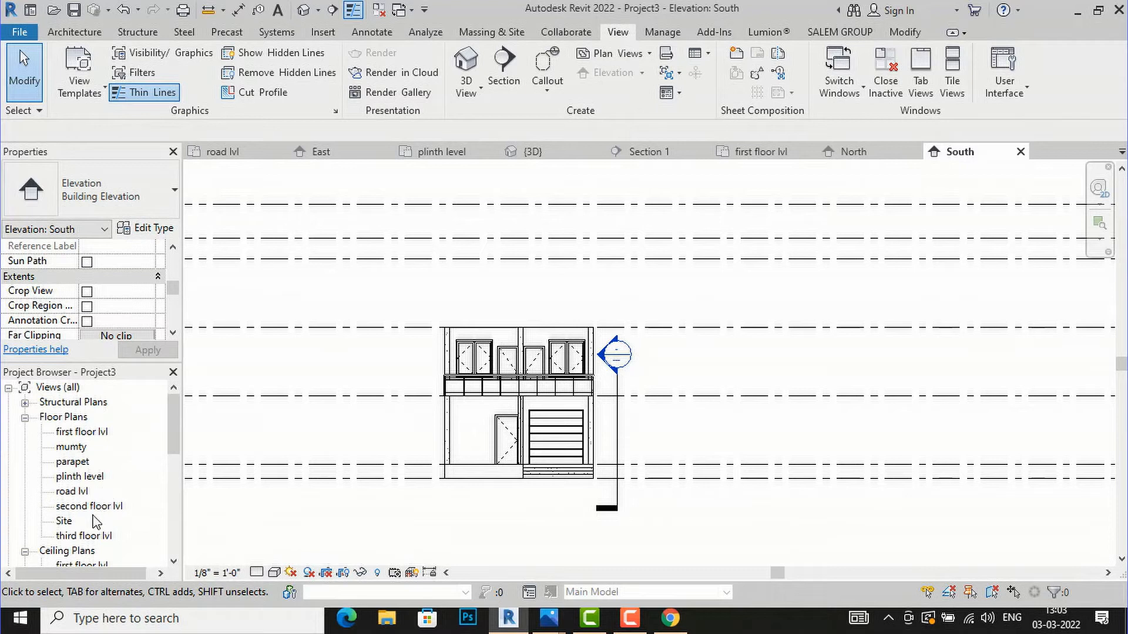
Reopen the first floor lvl plan and compare its rooms, shafts and openings with the reference plan 1.jpg in Photos.
{"action": "double_click", "coordinate": [75, 432]}
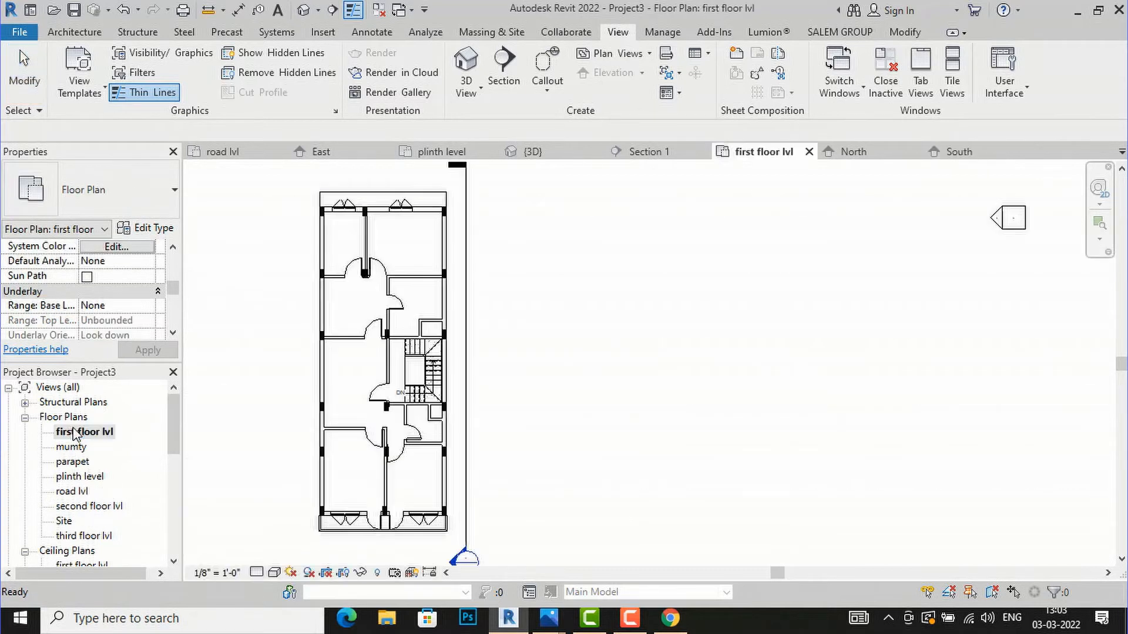
{"action": "scroll", "coordinate": [482, 379], "scroll_direction": "down", "scroll_amount": 1}
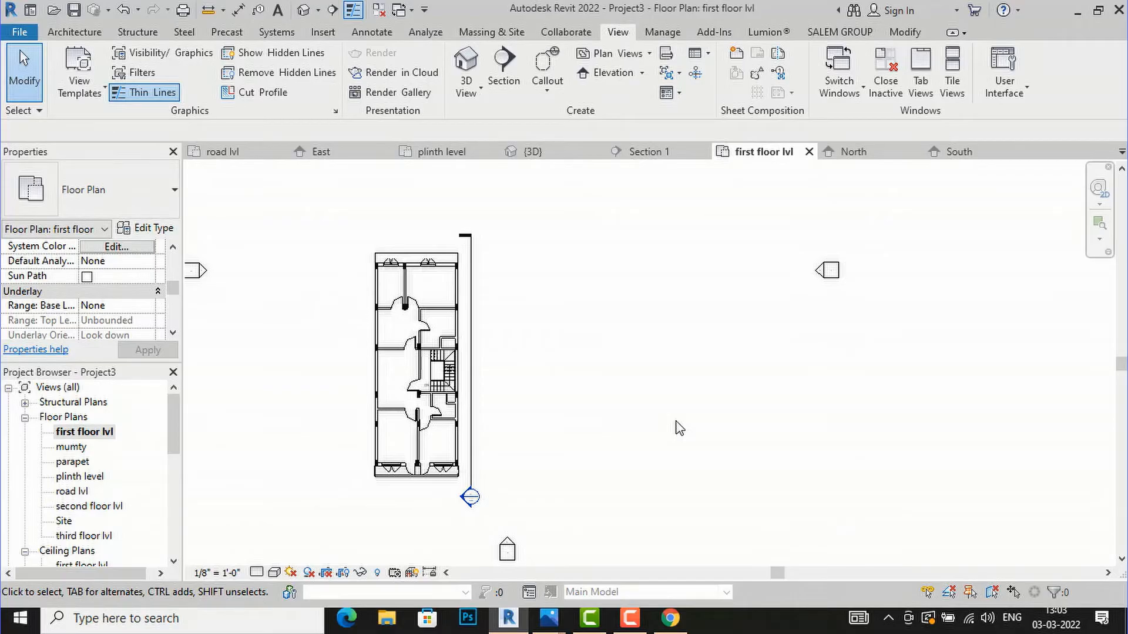
{"action": "scroll", "coordinate": [351, 425], "scroll_direction": "up", "scroll_amount": 3}
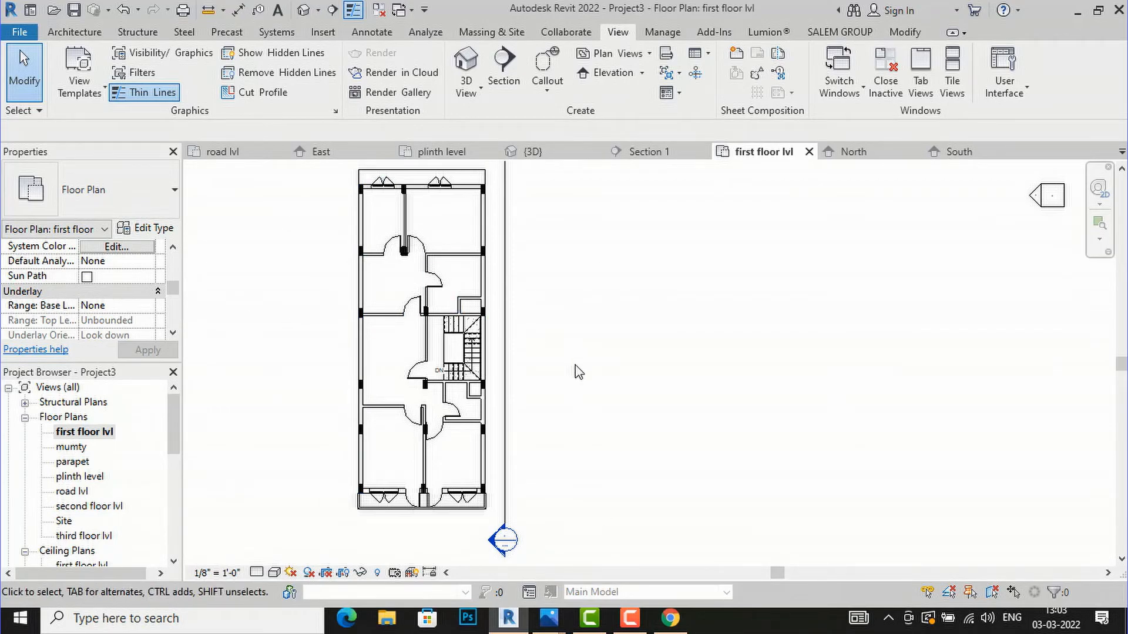
{"action": "scroll", "coordinate": [372, 349], "scroll_direction": "up", "scroll_amount": 2}
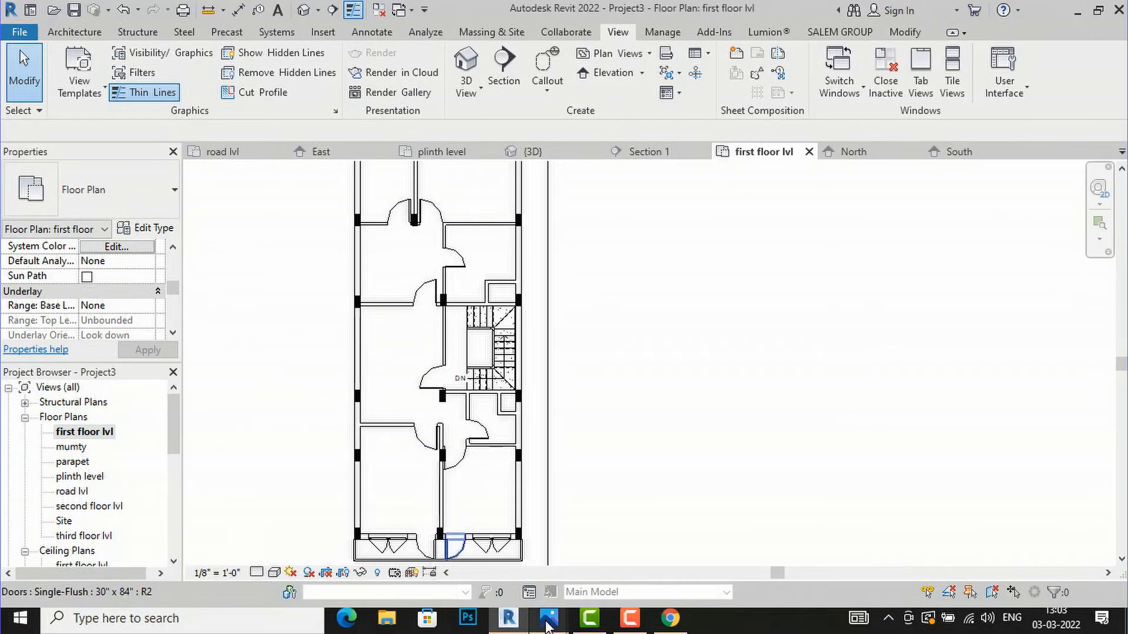
{"action": "mouse_move", "coordinate": [547, 624]}
{"action": "mouse_move", "coordinate": [312, 542]}
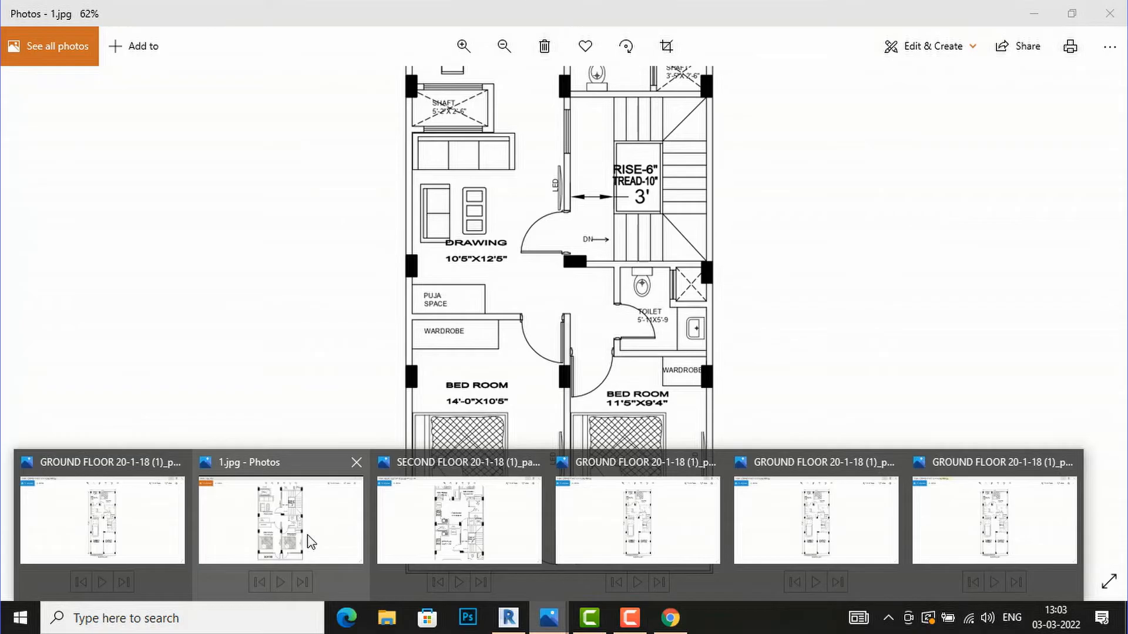
{"action": "left_click", "coordinate": [311, 542]}
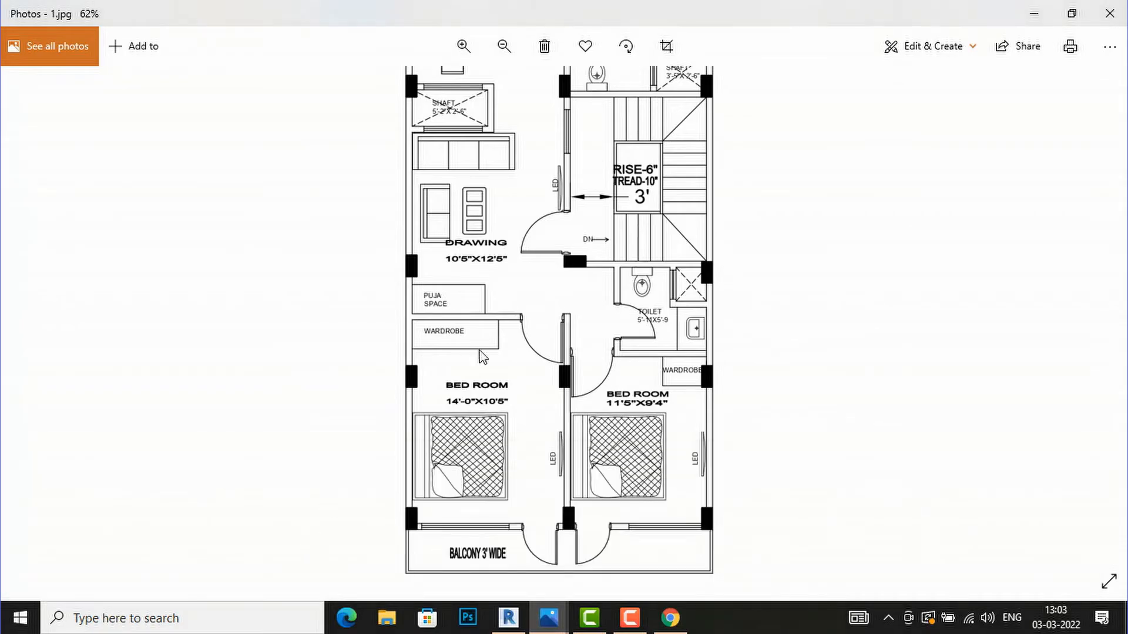
{"action": "scroll", "coordinate": [409, 421], "scroll_direction": "down", "scroll_amount": 2}
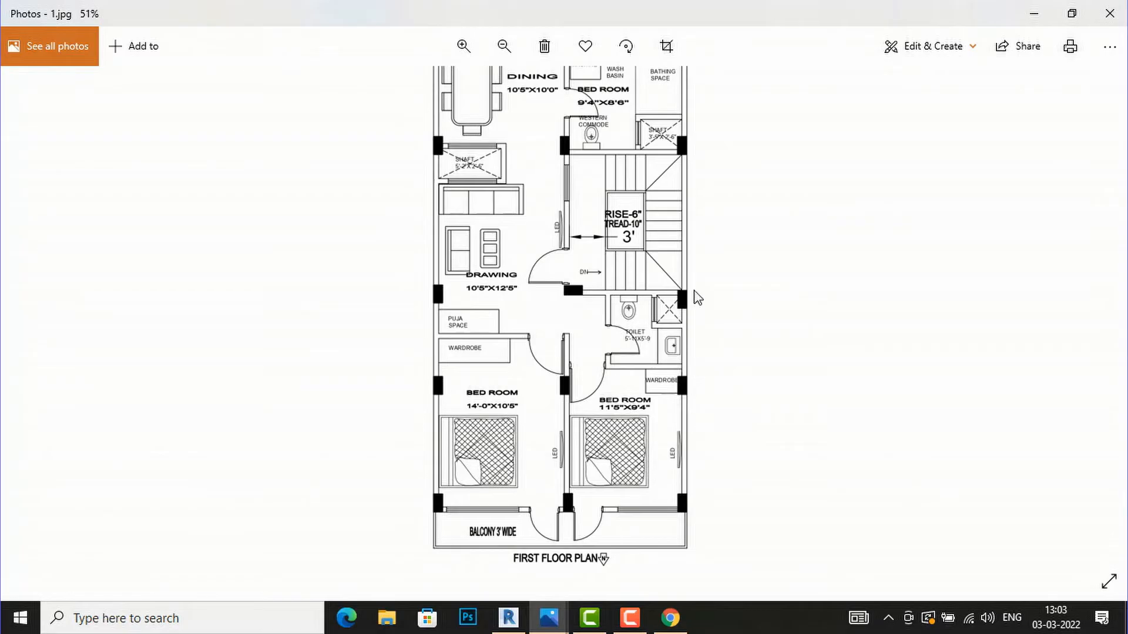
{"action": "scroll", "coordinate": [406, 307], "scroll_direction": "down", "scroll_amount": 2}
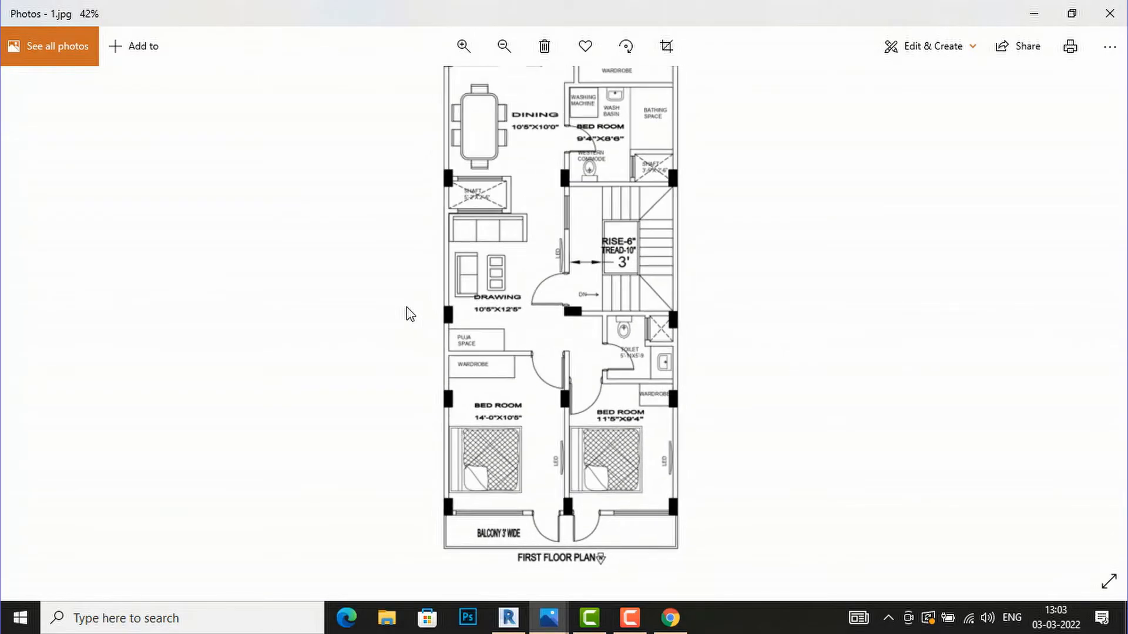
{"action": "scroll", "coordinate": [506, 178], "scroll_direction": "up", "scroll_amount": 1}
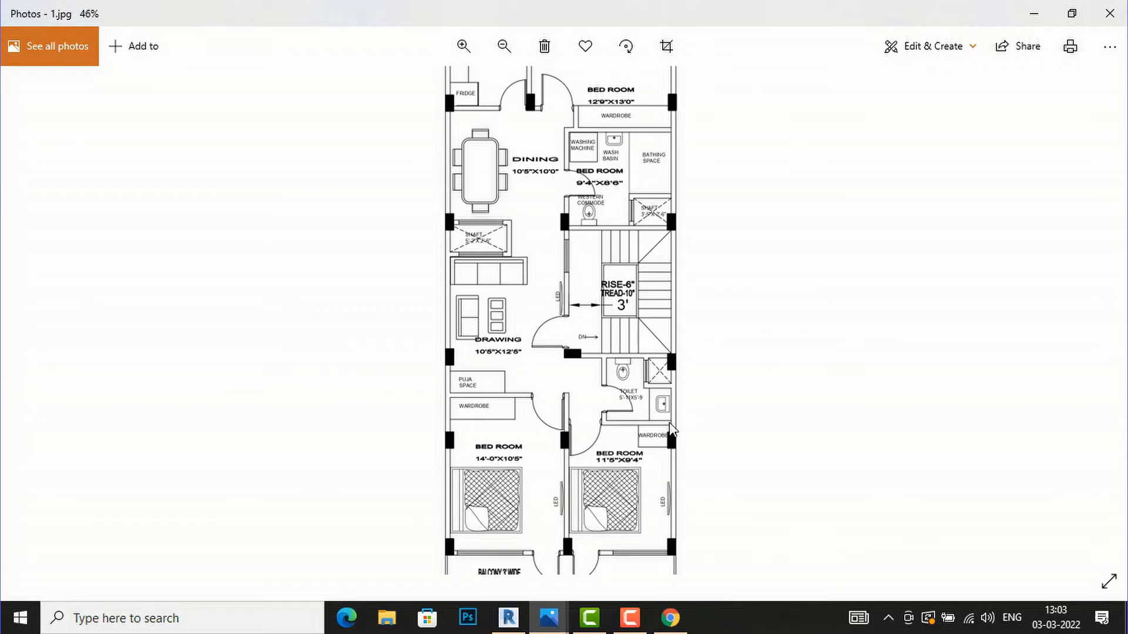
{"action": "scroll", "coordinate": [502, 261], "scroll_direction": "up", "scroll_amount": 3}
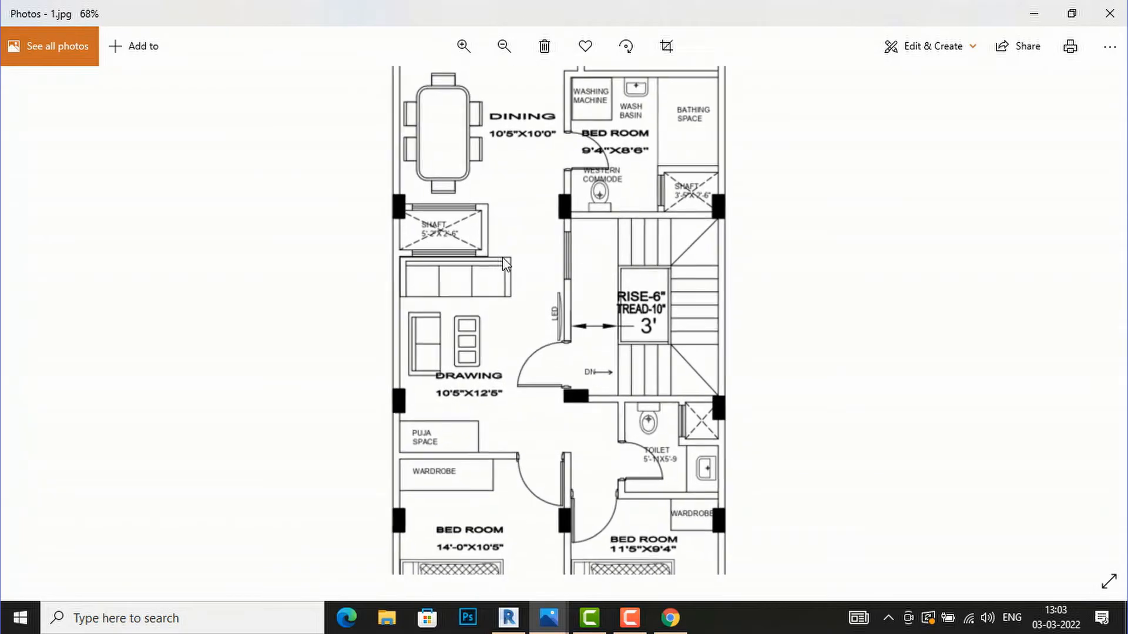
Check the shaft beside the drawing room in the reference plan, then return to Revit and find the matching spot in the first floor plan.
{"action": "scroll", "coordinate": [503, 258], "scroll_direction": "up", "scroll_amount": 1}
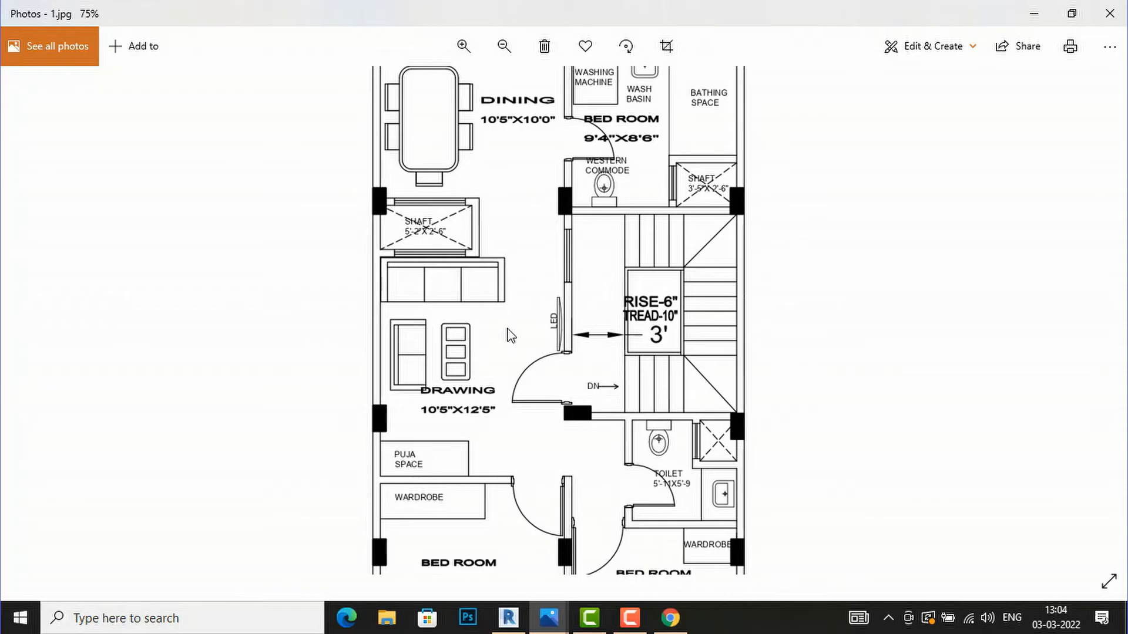
{"action": "left_click", "coordinate": [508, 617]}
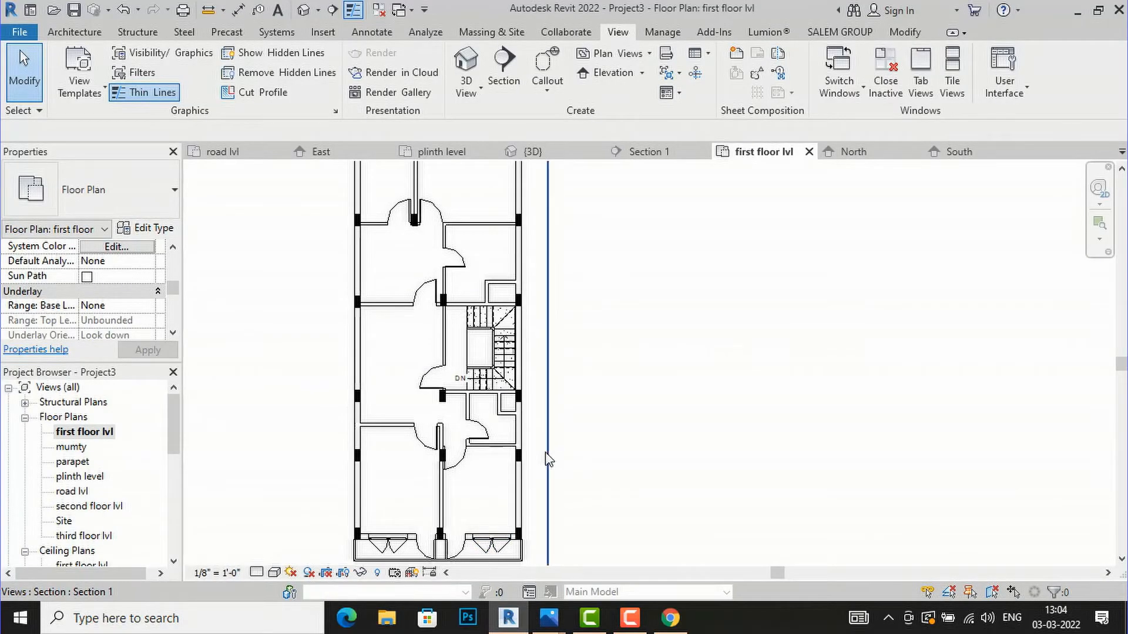
{"action": "scroll", "coordinate": [538, 453], "scroll_direction": "down", "scroll_amount": 1}
{"action": "scroll", "coordinate": [411, 356], "scroll_direction": "up", "scroll_amount": 1}
{"action": "scroll", "coordinate": [408, 354], "scroll_direction": "up", "scroll_amount": 2}
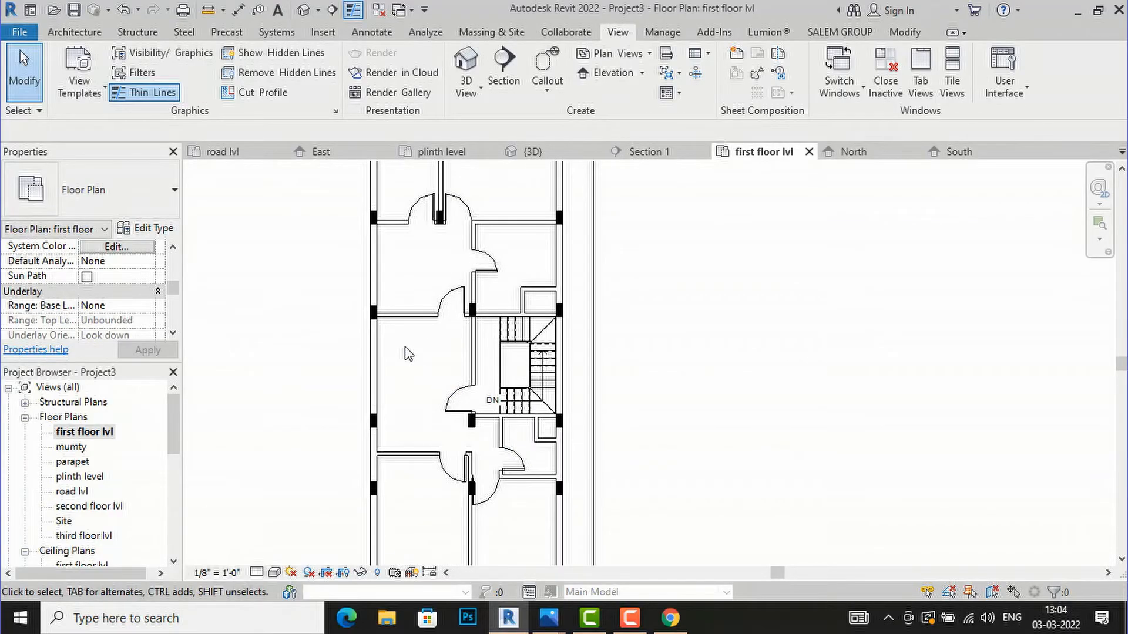
{"action": "scroll", "coordinate": [408, 354], "scroll_direction": "down", "scroll_amount": 2}
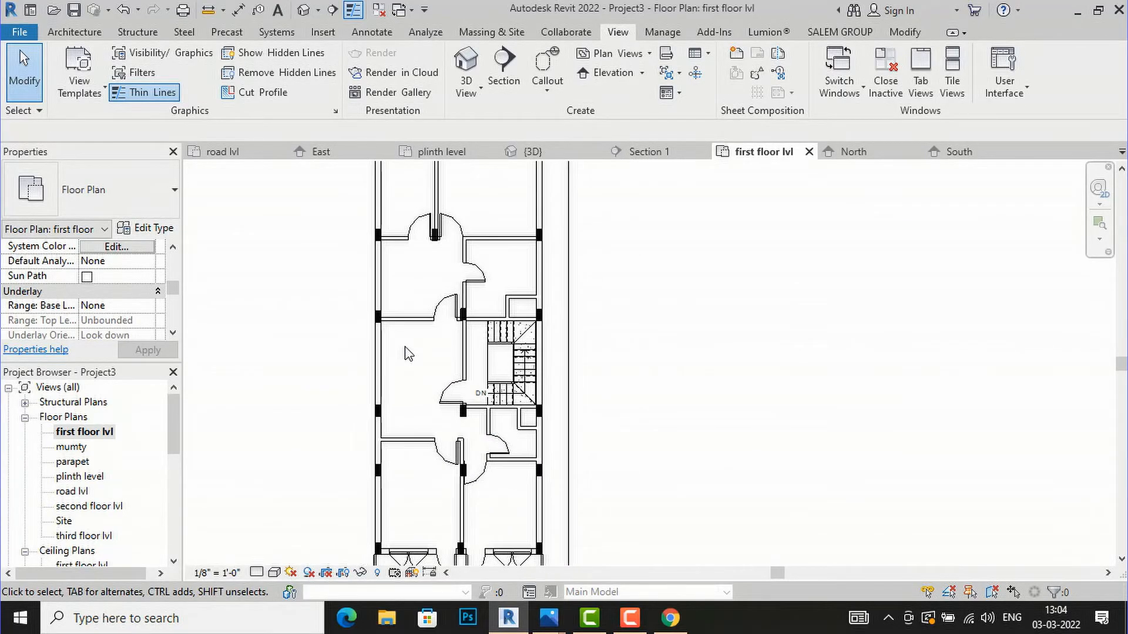
{"action": "scroll", "coordinate": [409, 282], "scroll_direction": "up", "scroll_amount": 2}
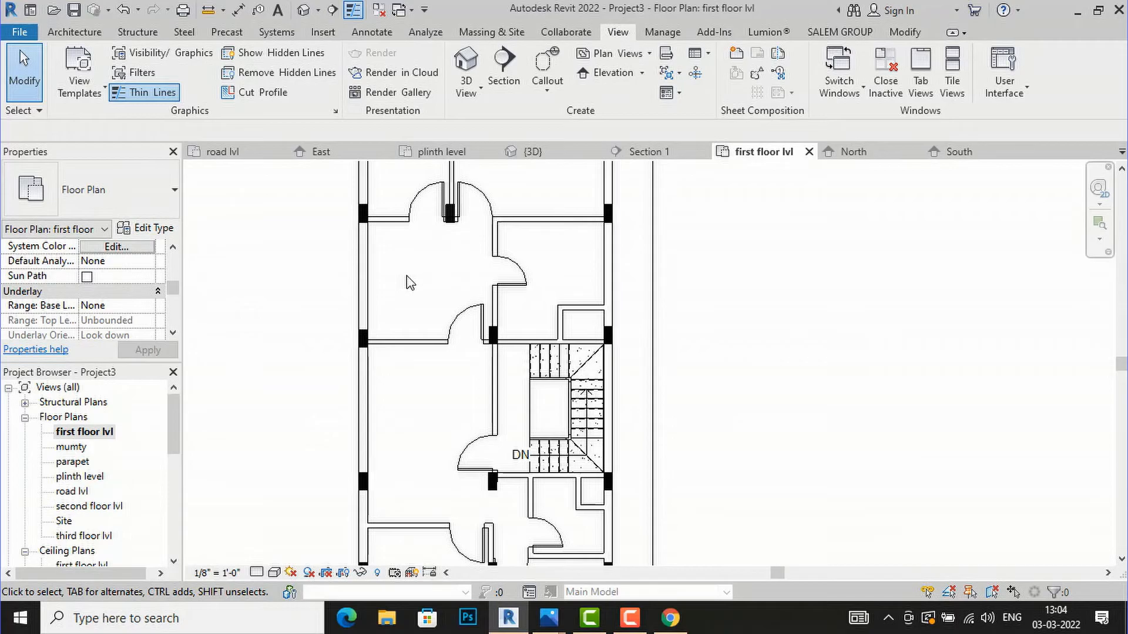
Draw Generic - 5" walls for the drawing room shaft, from the outer wall across about 5' and back up to the dining partition.
{"action": "left_click", "coordinate": [75, 32]}
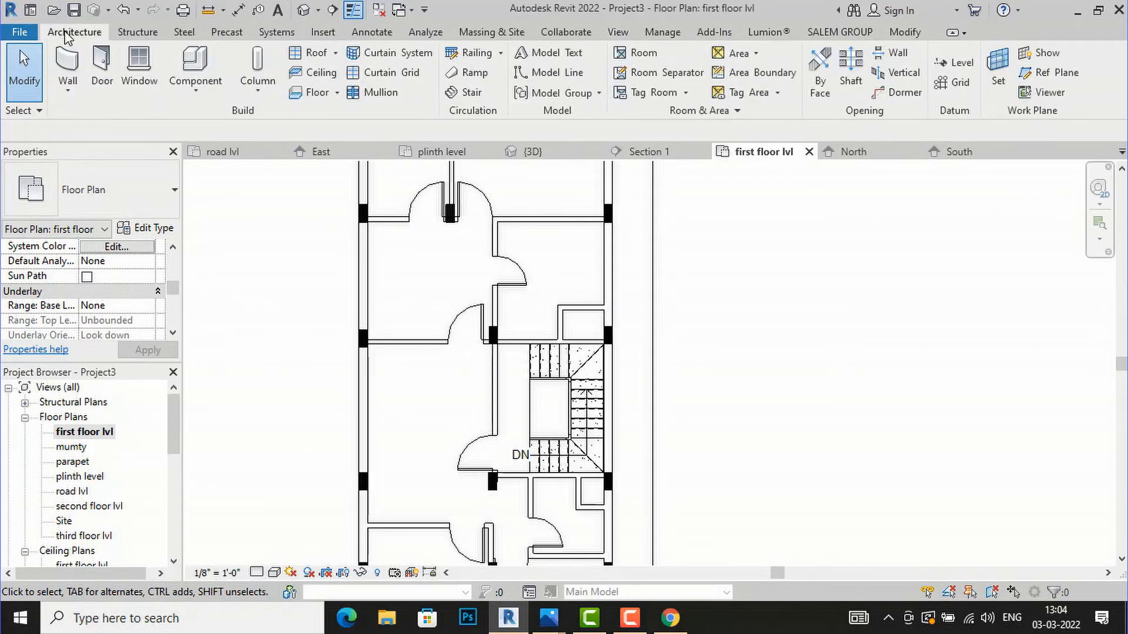
{"action": "left_click", "coordinate": [74, 65]}
{"action": "scroll", "coordinate": [396, 371], "scroll_direction": "up", "scroll_amount": 1}
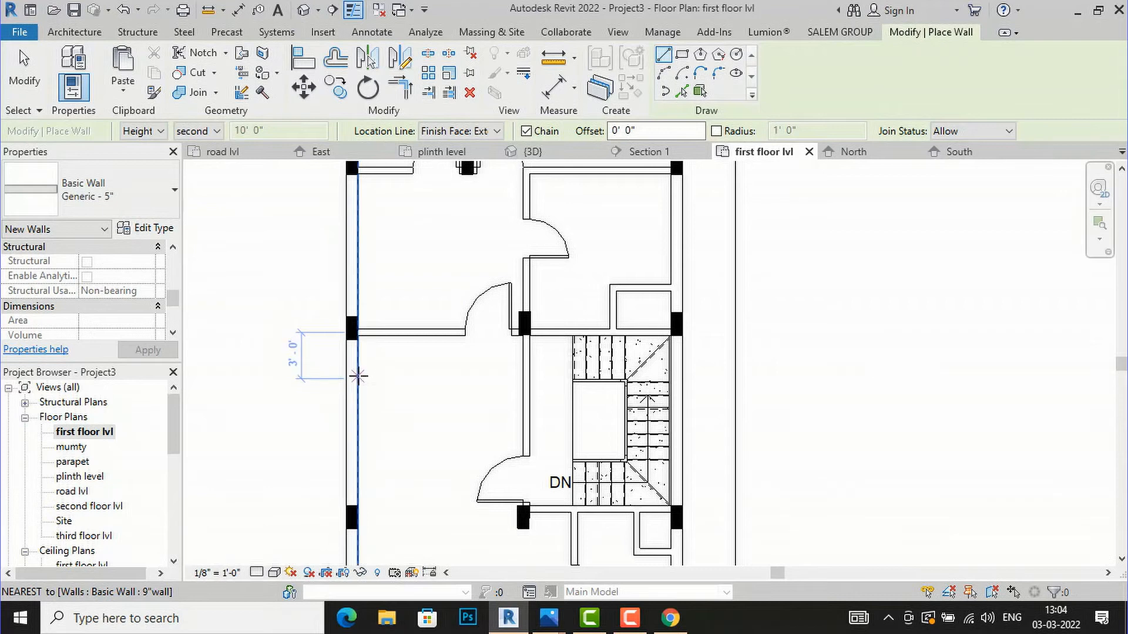
{"action": "left_click", "coordinate": [356, 371]}
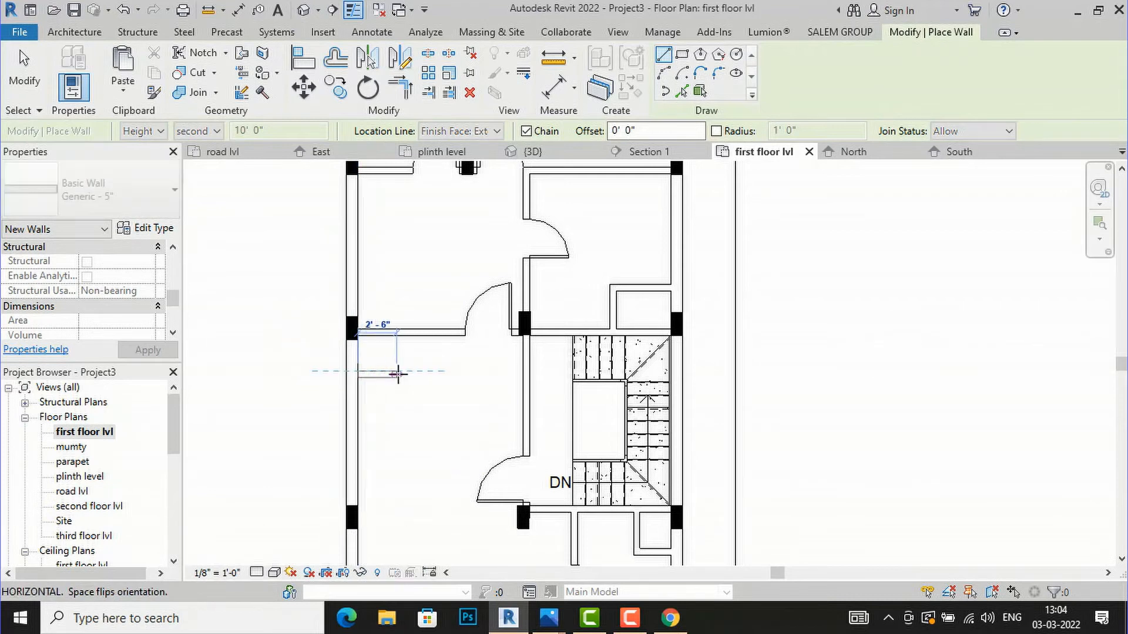
{"action": "left_click", "coordinate": [433, 374]}
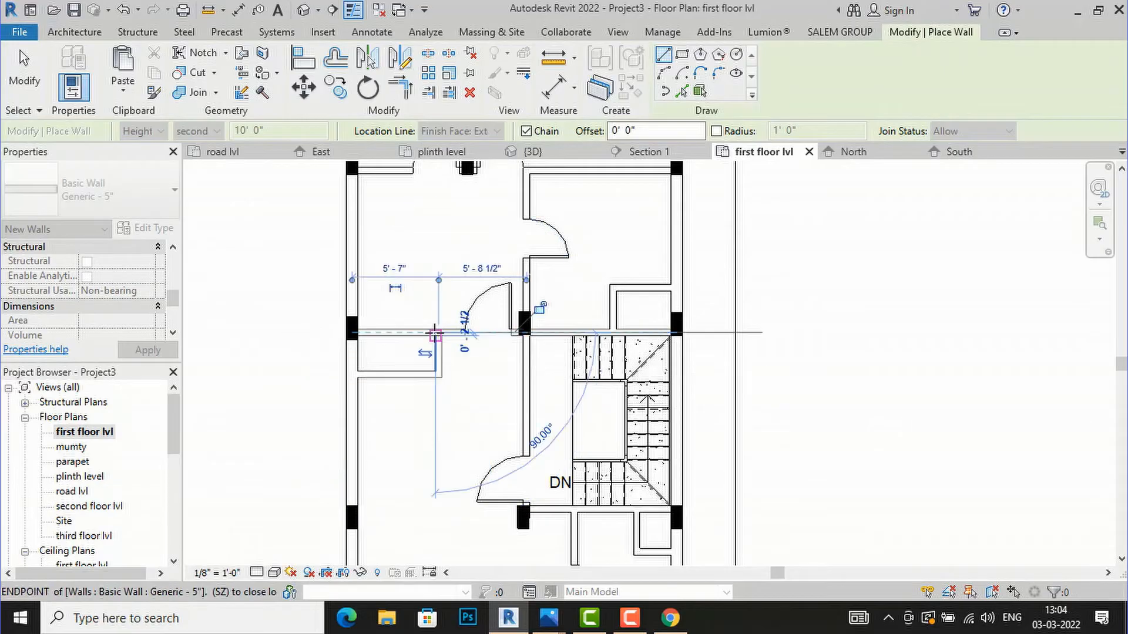
{"action": "left_click", "coordinate": [435, 333]}
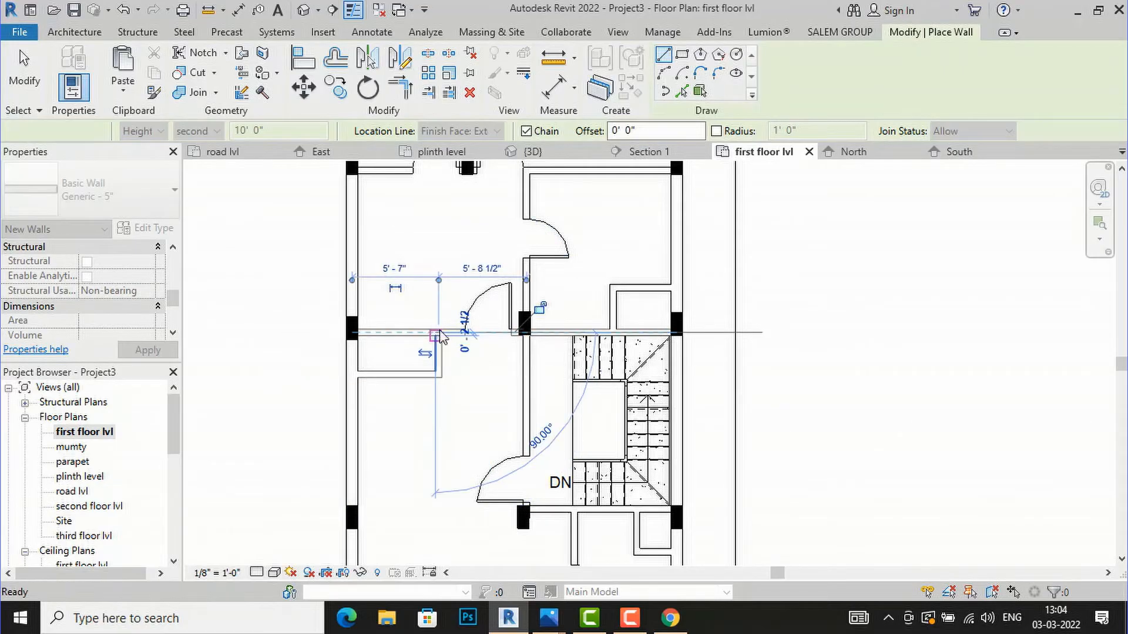
{"action": "key", "text": "Escape"}
{"action": "key", "text": "Escape"}
Extend the end of the new shaft's short side wall past the partition into the dining area.
{"action": "scroll", "coordinate": [427, 304], "scroll_direction": "up", "scroll_amount": 2}
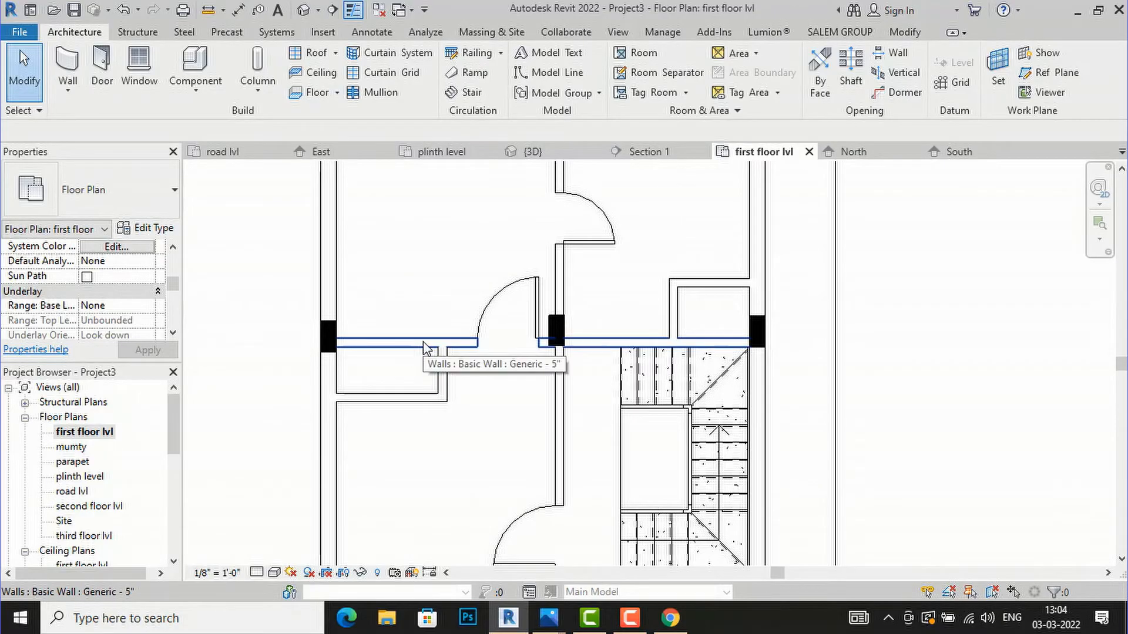
{"action": "left_click", "coordinate": [445, 368]}
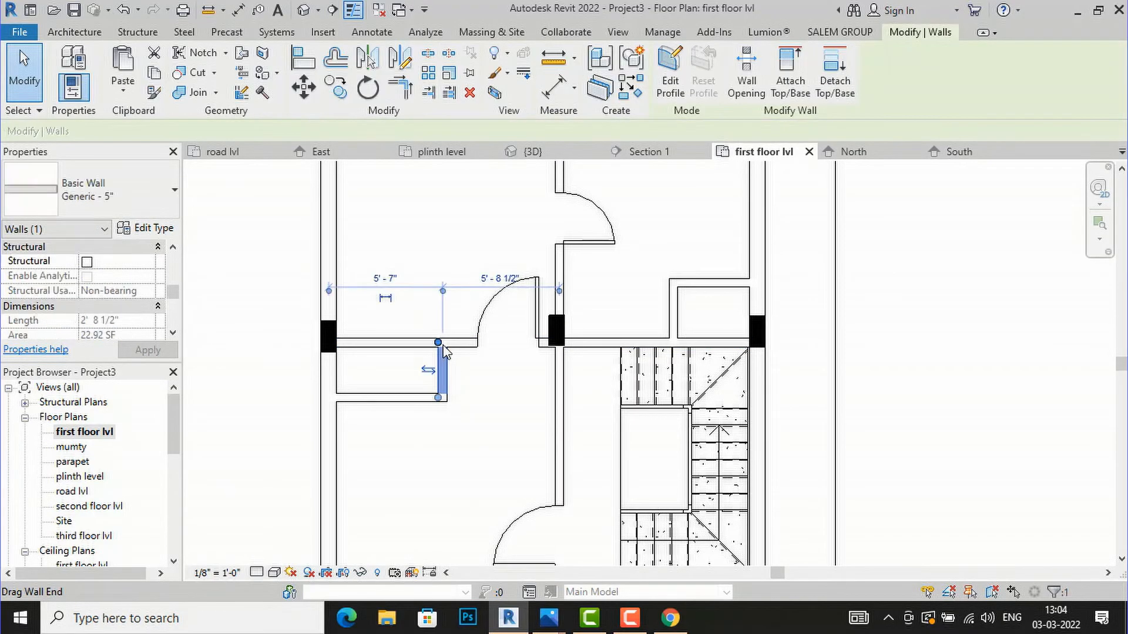
{"action": "left_click_drag", "start_coordinate": [442, 343], "coordinate": [439, 317]}
{"action": "left_click", "coordinate": [503, 226]}
Close the shaft on the dining side with a straight Generic - 5" wall from the side wall's end to the outer wall.
{"action": "left_click", "coordinate": [67, 62]}
{"action": "left_click", "coordinate": [439, 317]}
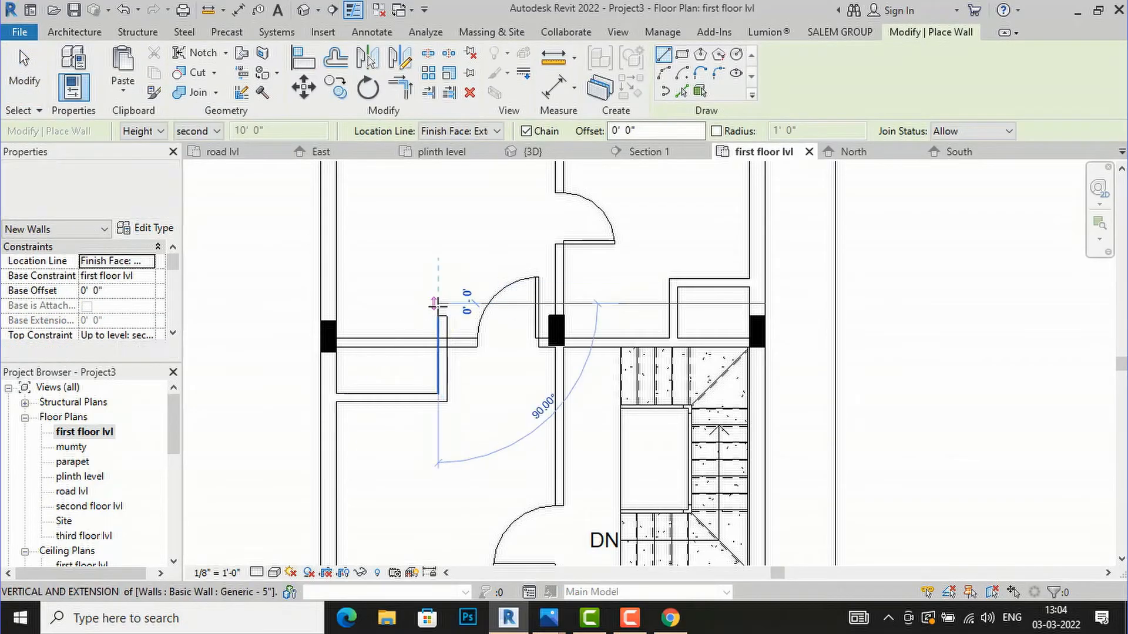
{"action": "key", "text": "Escape"}
{"action": "left_click", "coordinate": [442, 316]}
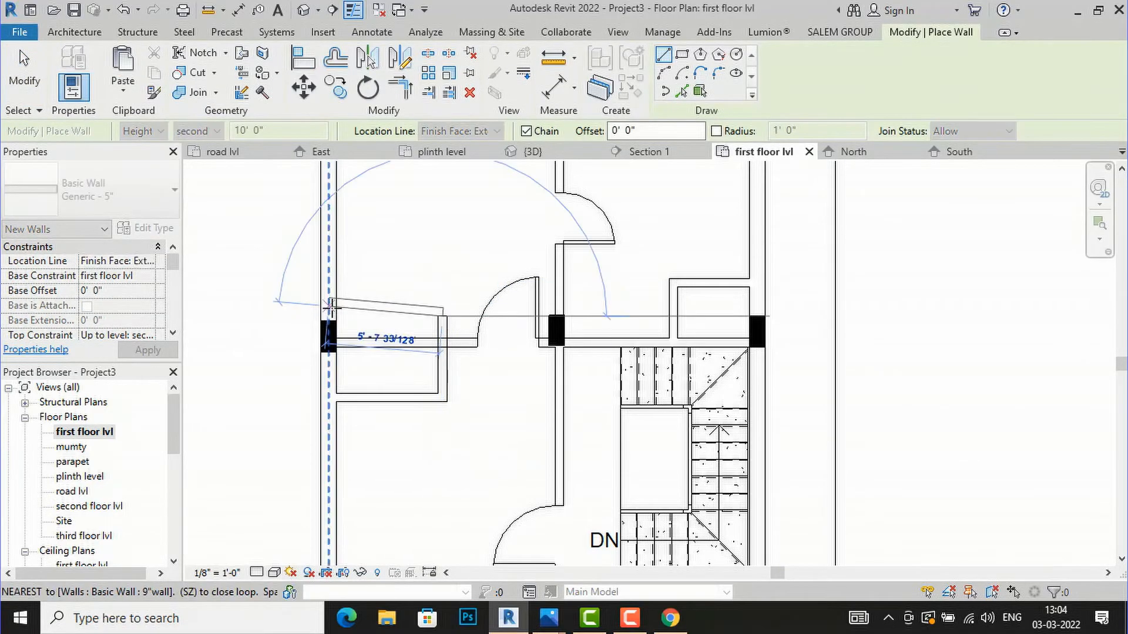
{"action": "left_click", "coordinate": [337, 316]}
{"action": "key", "text": "Escape"}
{"action": "key", "text": "Escape"}
Move the shaft's wall on the drawing room side closer to the partition to narrow the shaft.
{"action": "scroll", "coordinate": [423, 414], "scroll_direction": "up", "scroll_amount": 1}
{"action": "left_click", "coordinate": [398, 385]}
{"action": "left_click", "coordinate": [399, 385]}
{"action": "mouse_move", "coordinate": [386, 350]}
{"action": "left_mouse_down"}
{"action": "mouse_move", "coordinate": [390, 339]}
{"action": "mouse_move", "coordinate": [393, 350]}
{"action": "left_mouse_up"}
{"action": "key", "text": "Escape"}
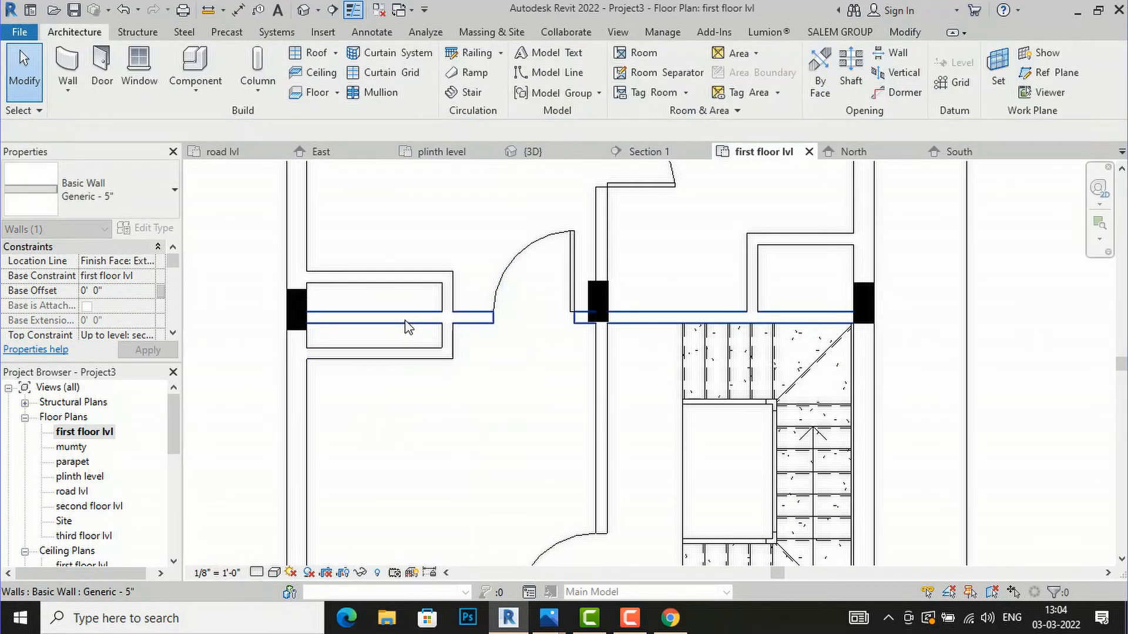
Shorten the partition wall so it ends at the shaft's side wall, leaving the shaft interior clear.
{"action": "left_click", "coordinate": [408, 328]}
{"action": "left_click_drag", "start_coordinate": [300, 313], "coordinate": [443, 317]}
{"action": "key", "text": "Escape"}
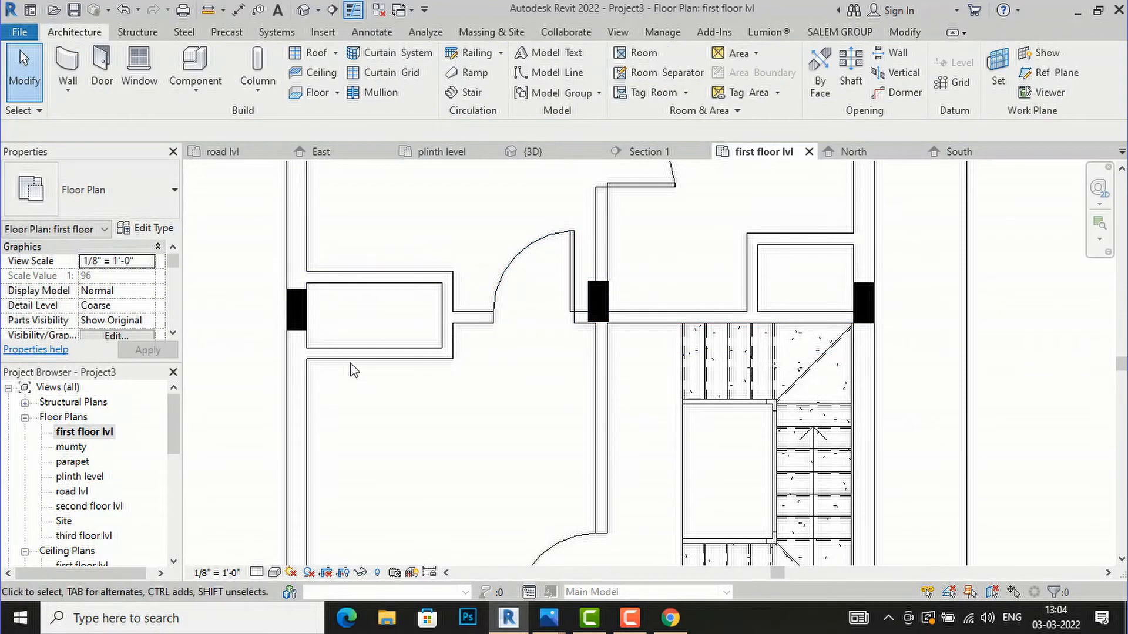
{"action": "scroll", "coordinate": [356, 360], "scroll_direction": "down", "scroll_amount": 3}
{"action": "scroll", "coordinate": [457, 401], "scroll_direction": "down", "scroll_amount": 1}
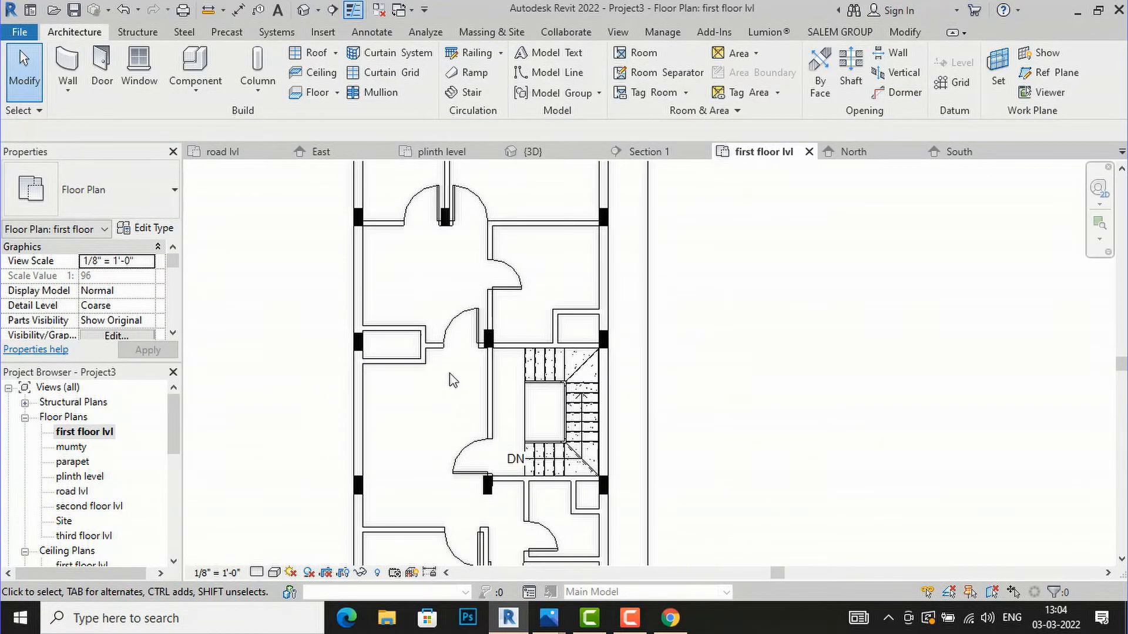
{"action": "scroll", "coordinate": [390, 415], "scroll_direction": "down", "scroll_amount": 1}
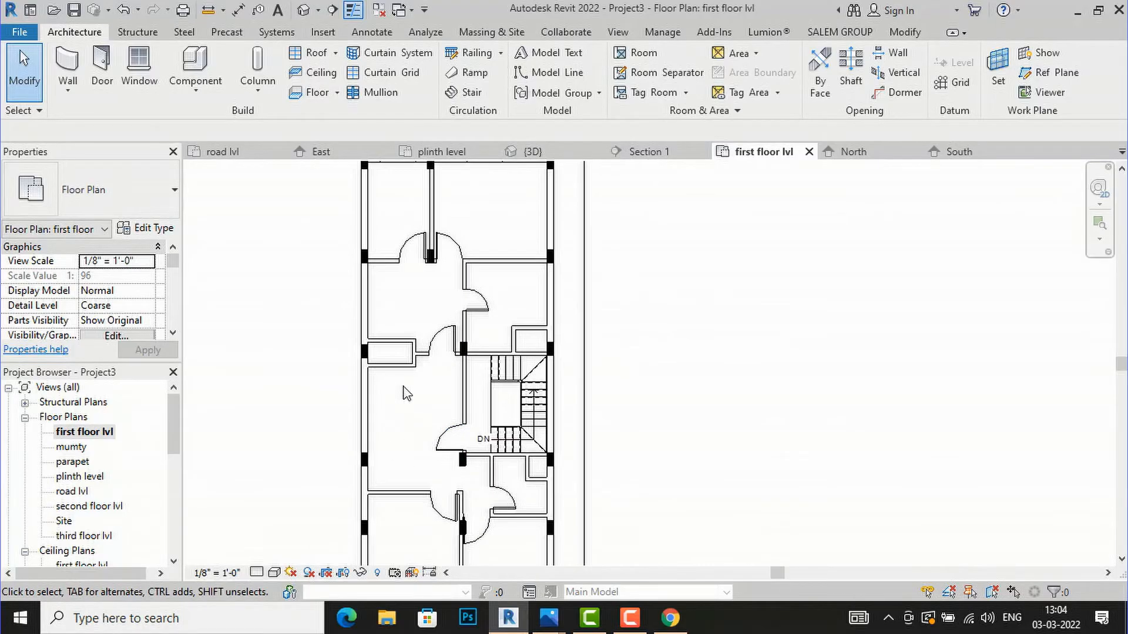
Measure the shaft's inside length and width with aligned dimensions without placing them.
{"action": "scroll", "coordinate": [408, 352], "scroll_direction": "up", "scroll_amount": 3}
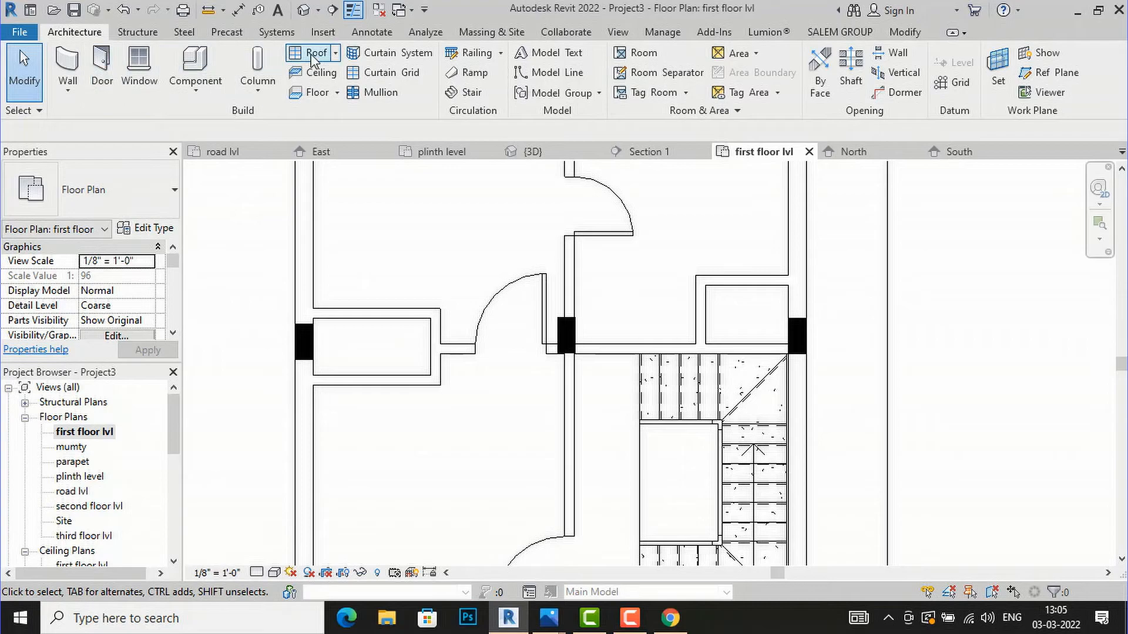
{"action": "left_click", "coordinate": [371, 32]}
{"action": "left_click", "coordinate": [64, 84]}
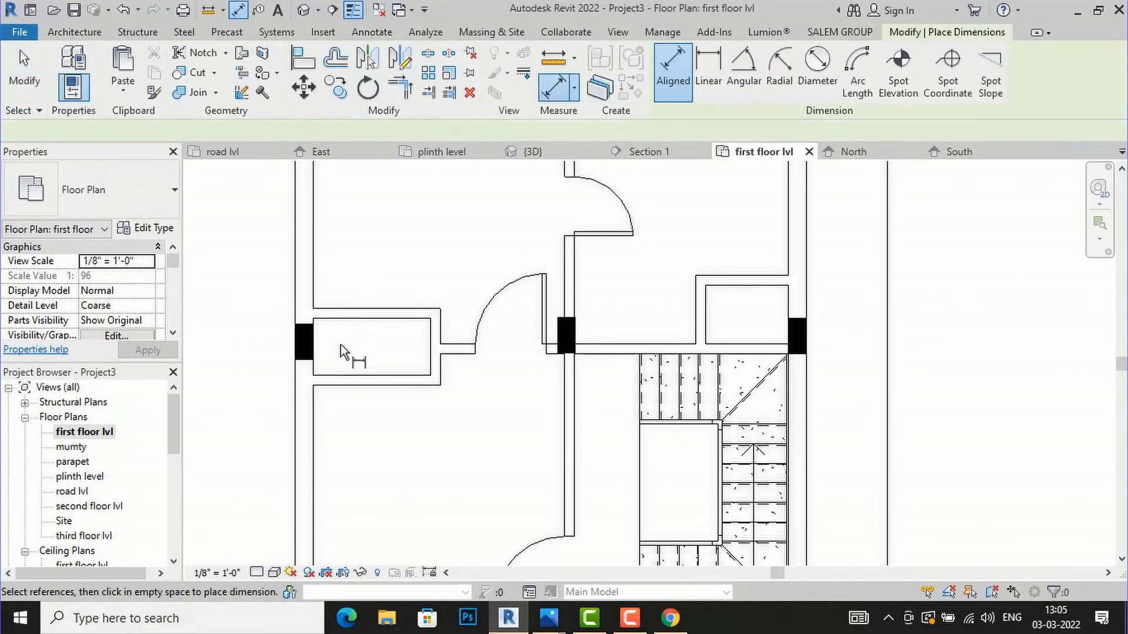
{"action": "scroll", "coordinate": [306, 312], "scroll_direction": "up", "scroll_amount": 2}
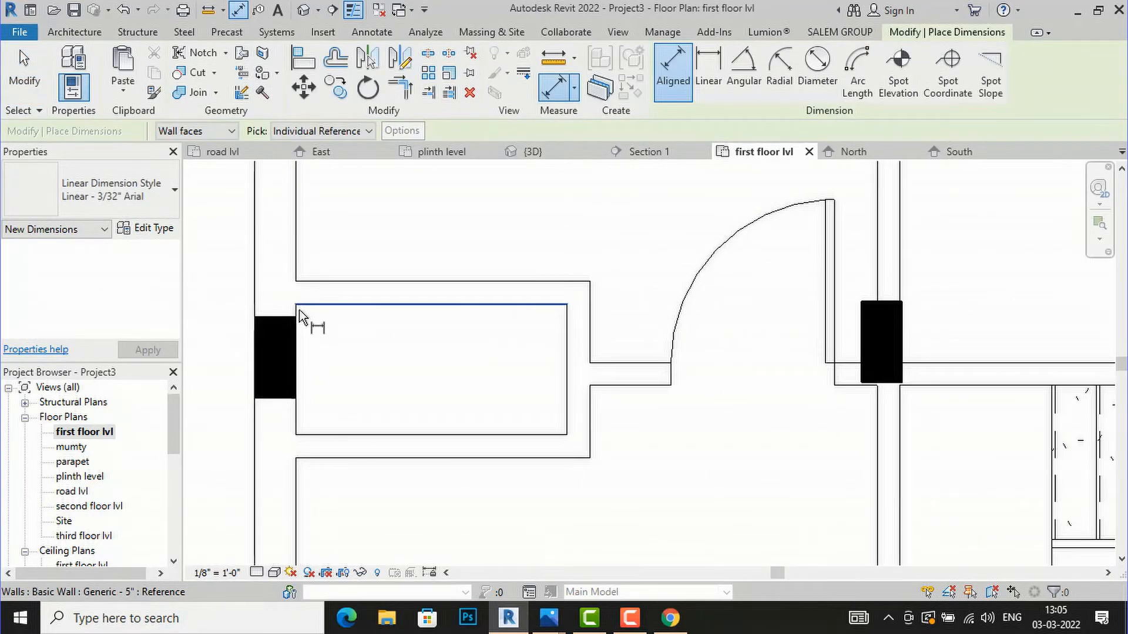
{"action": "left_click", "coordinate": [301, 313]}
{"action": "left_click", "coordinate": [569, 341]}
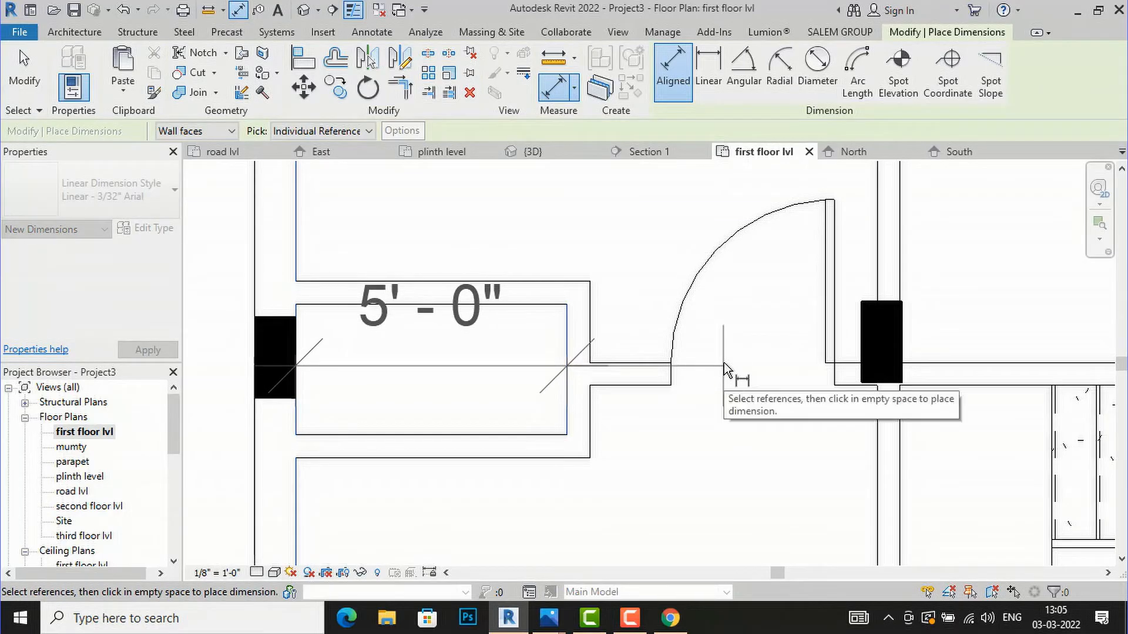
{"action": "key", "text": "Escape"}
{"action": "left_click", "coordinate": [402, 319]}
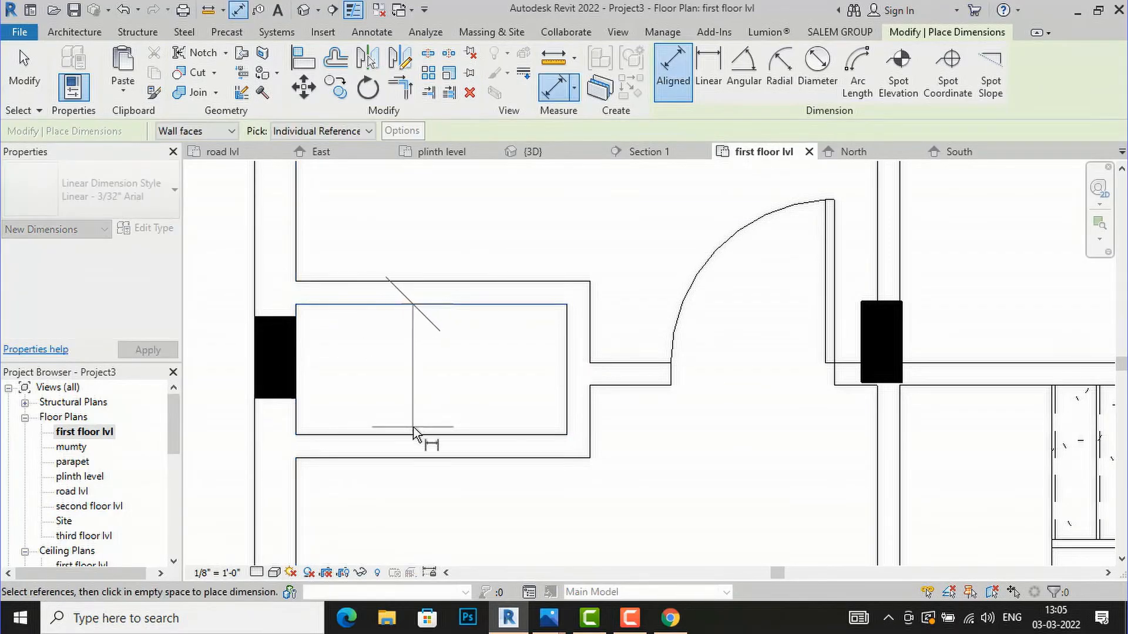
{"action": "left_click", "coordinate": [407, 433]}
{"action": "key", "text": "Escape"}
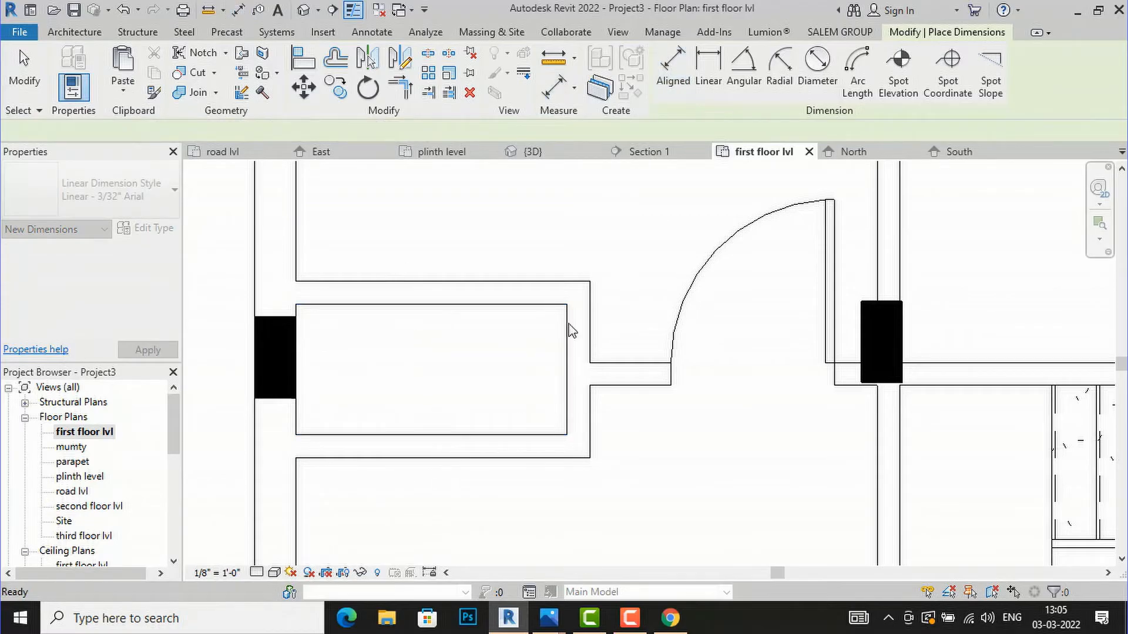
{"action": "scroll", "coordinate": [568, 323], "scroll_direction": "up", "scroll_amount": 1}
{"action": "key", "text": "Escape"}
Move the shaft's short side wall 2" outward, away from the outer wall.
{"action": "left_click", "coordinate": [568, 322]}
{"action": "left_click", "coordinate": [303, 87]}
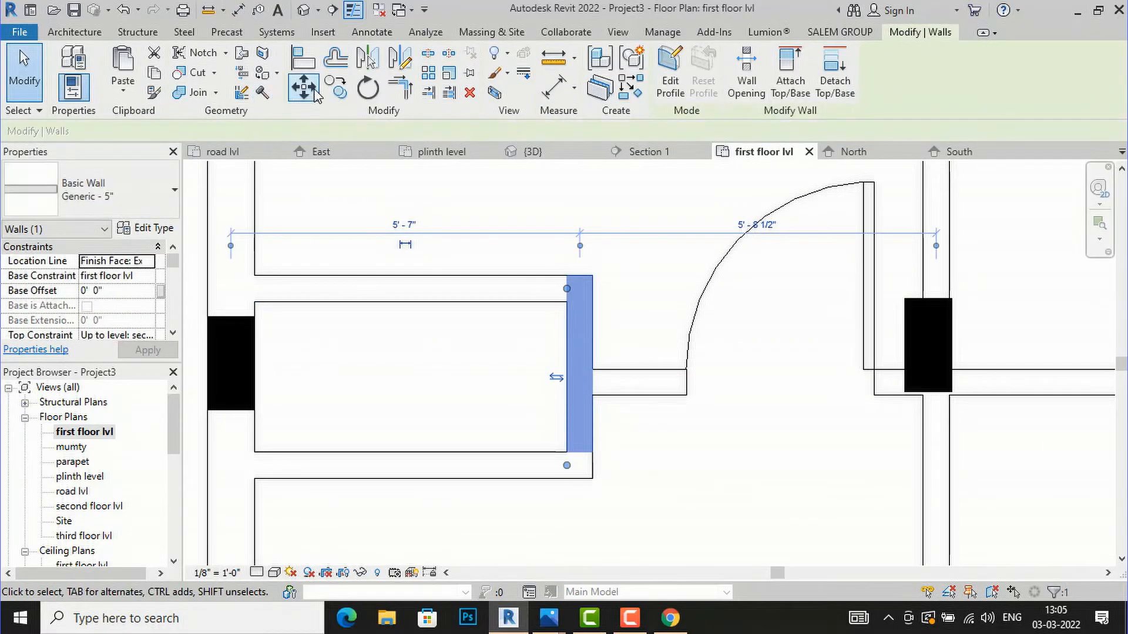
{"action": "scroll", "coordinate": [563, 311], "scroll_direction": "up", "scroll_amount": 1}
{"action": "left_click", "coordinate": [565, 296]}
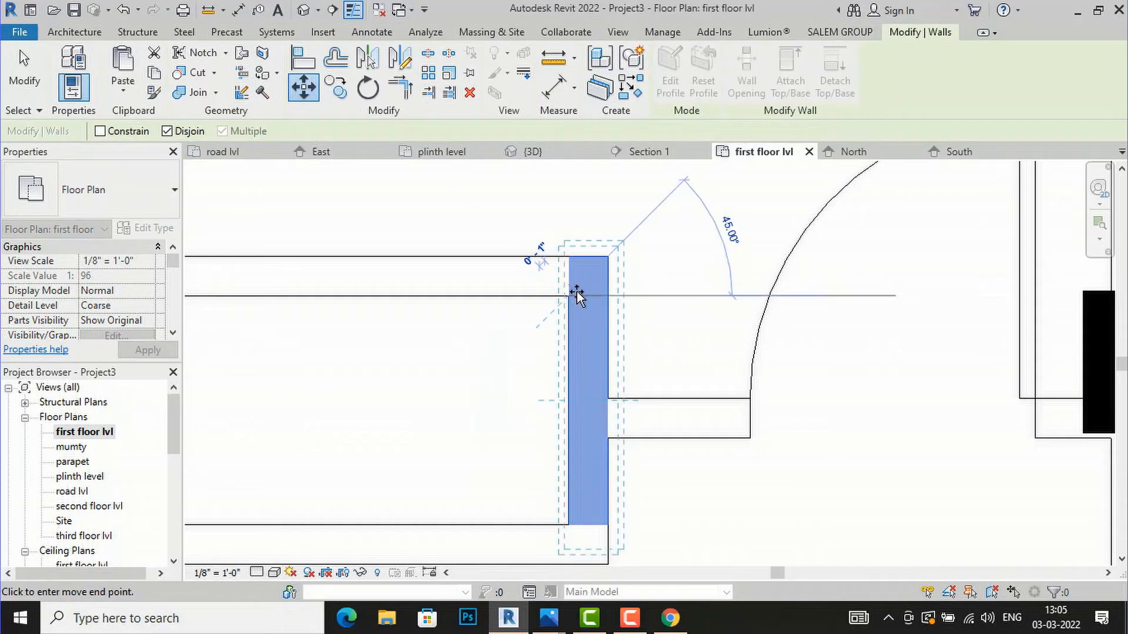
{"action": "type", "text": "2"}
{"action": "key", "text": "shift"}
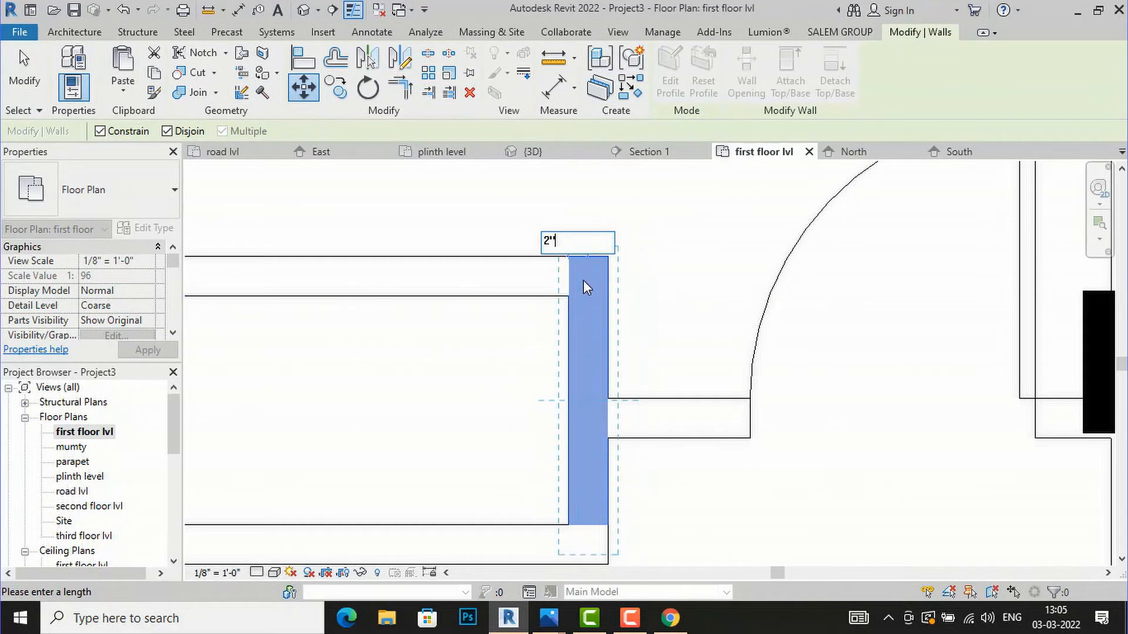
{"action": "type", "text": "\""}
{"action": "key", "text": "Return"}
{"action": "scroll", "coordinate": [385, 310], "scroll_direction": "down", "scroll_amount": 3}
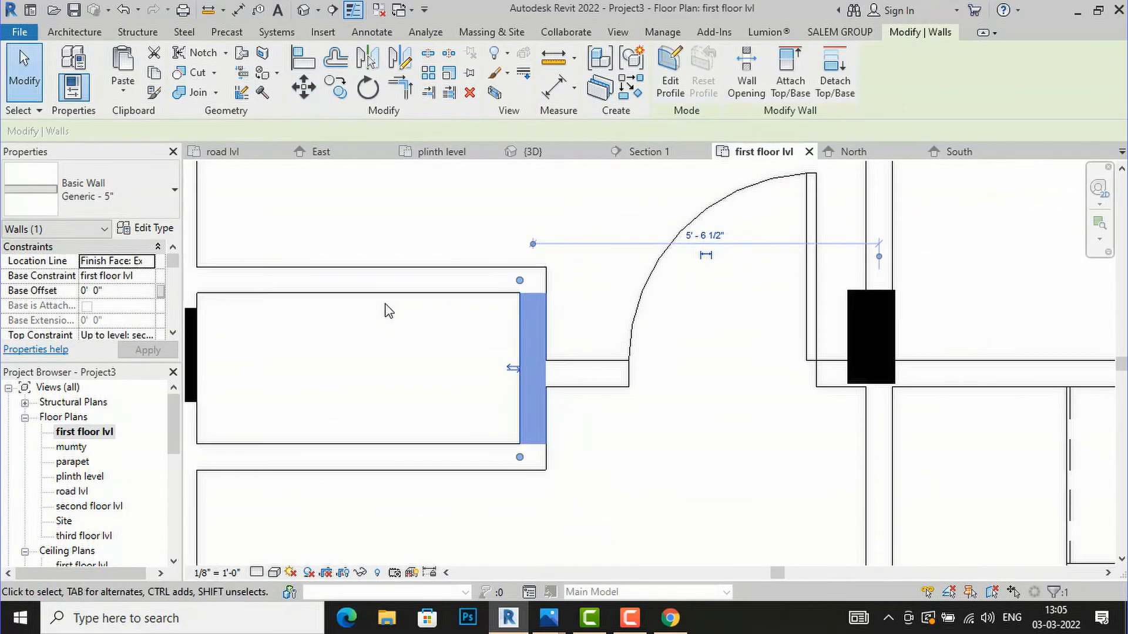
{"action": "scroll", "coordinate": [356, 348], "scroll_direction": "down", "scroll_amount": 2}
{"action": "left_click", "coordinate": [394, 444]}
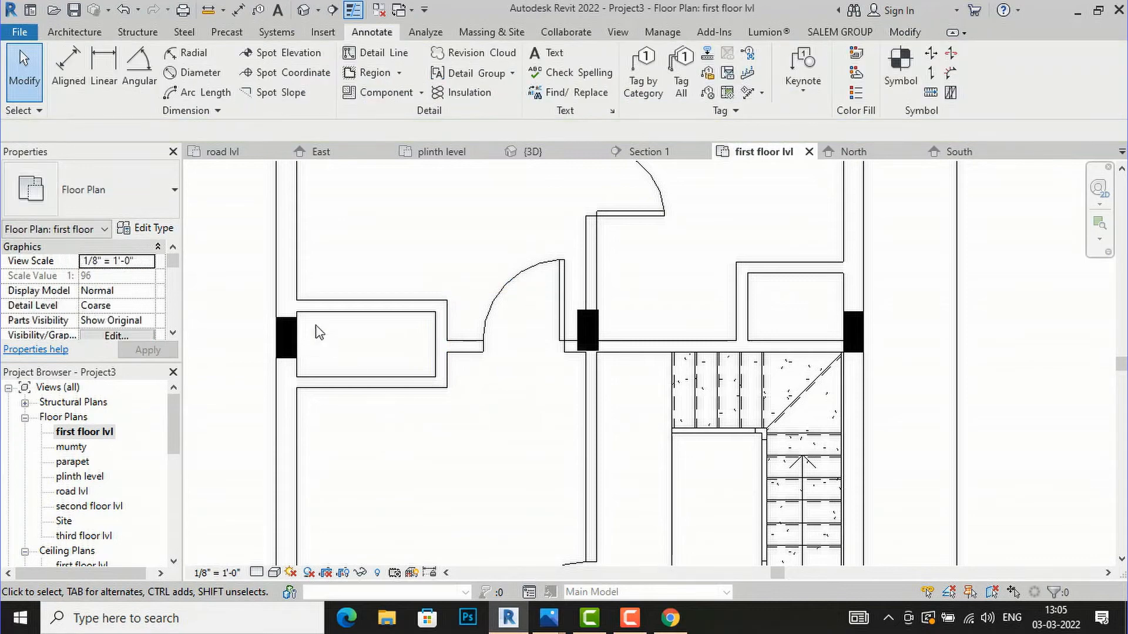
Place a Window-Double-Hung 24" x 42" window at the middle of each of the shaft's two long walls.
{"action": "scroll", "coordinate": [329, 343], "scroll_direction": "down", "scroll_amount": 3}
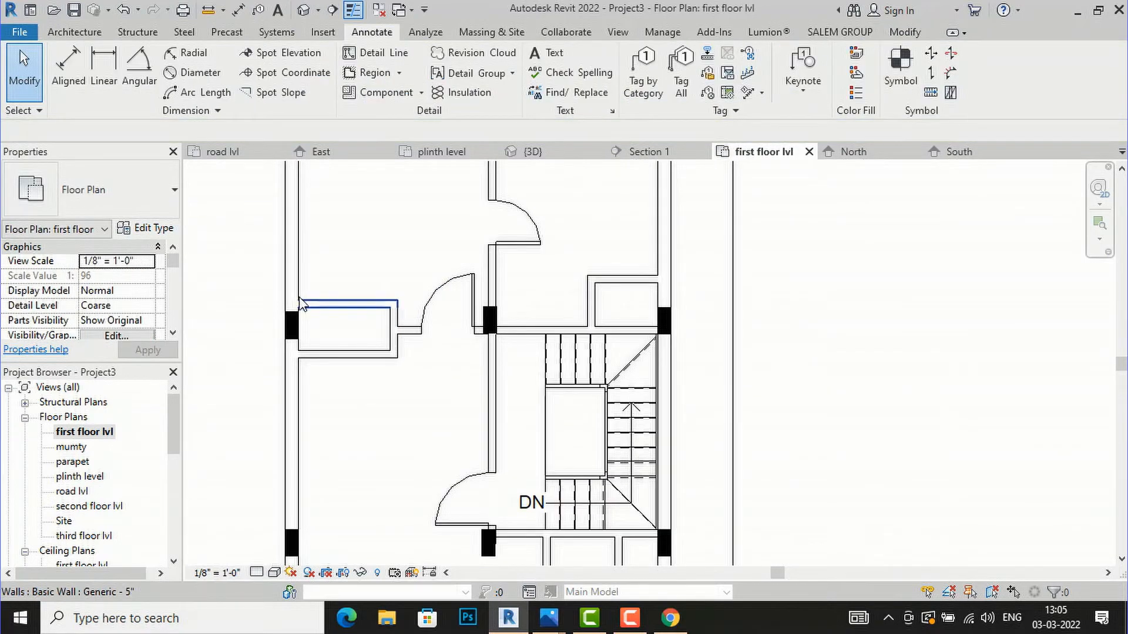
{"action": "left_click", "coordinate": [86, 33]}
{"action": "left_click", "coordinate": [139, 76]}
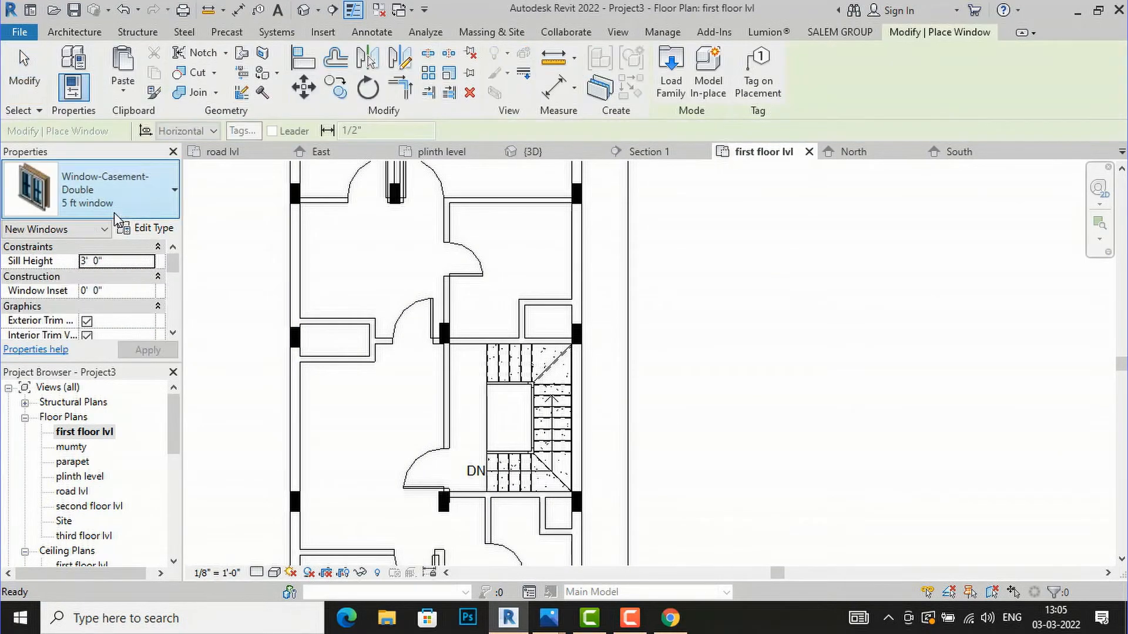
{"action": "left_click", "coordinate": [116, 207]}
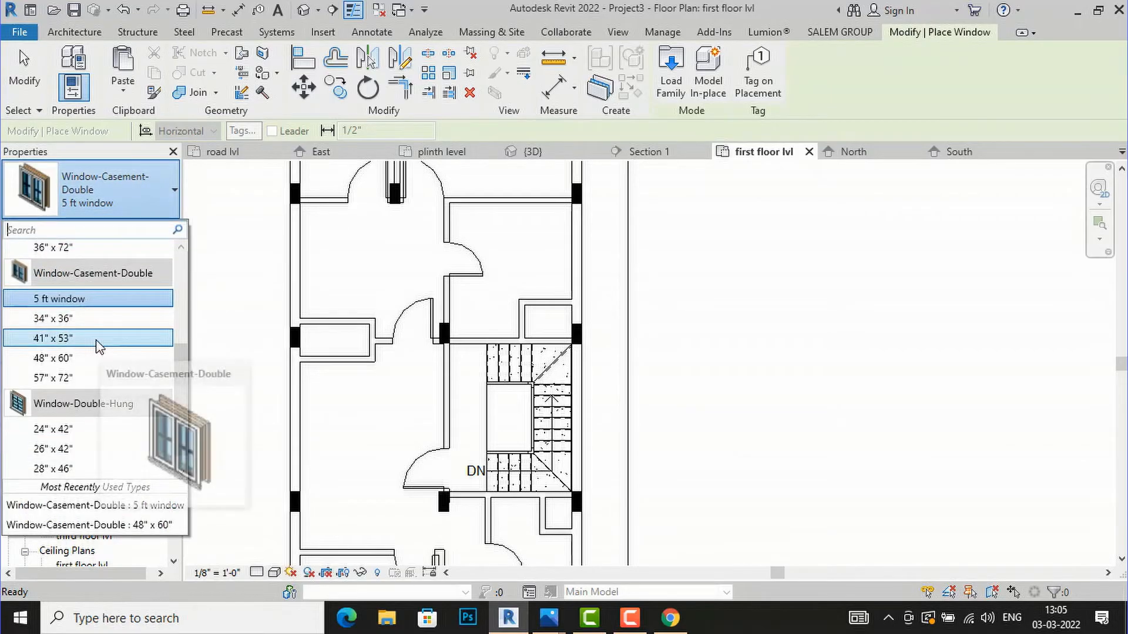
{"action": "left_click", "coordinate": [82, 430]}
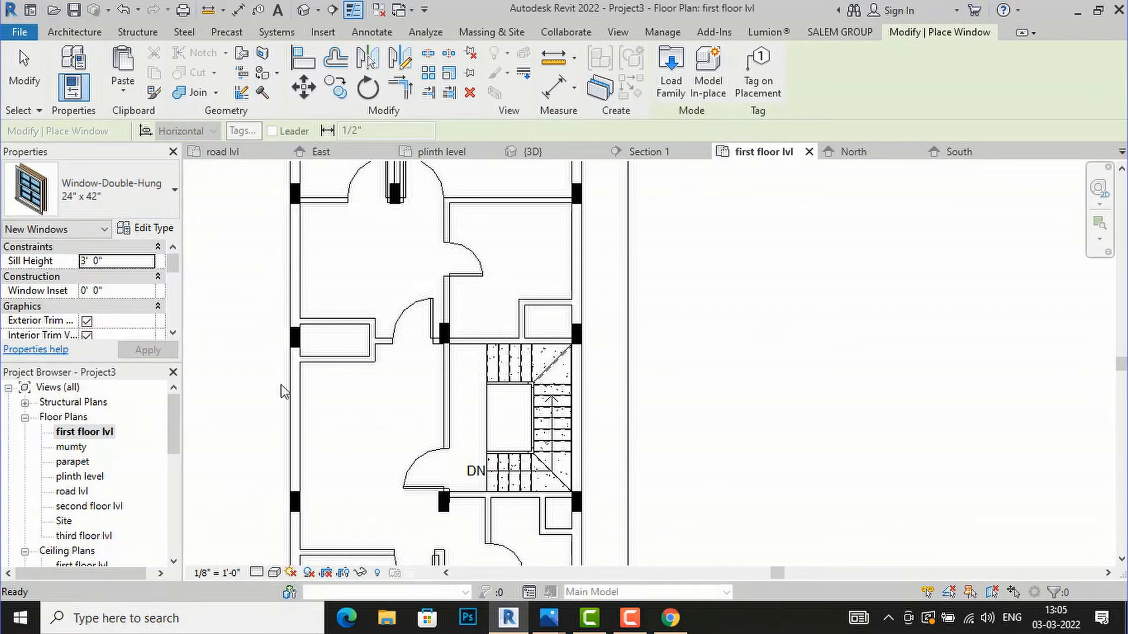
{"action": "scroll", "coordinate": [323, 322], "scroll_direction": "up", "scroll_amount": 3}
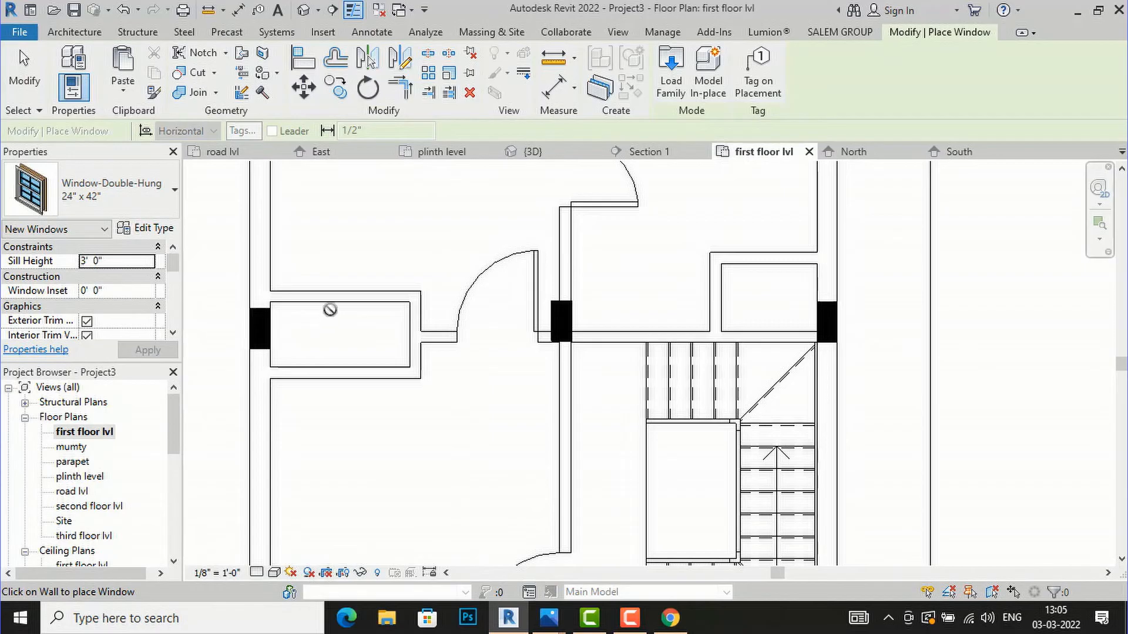
{"action": "left_click", "coordinate": [338, 374]}
{"action": "scroll", "coordinate": [338, 304], "scroll_direction": "down", "scroll_amount": 1}
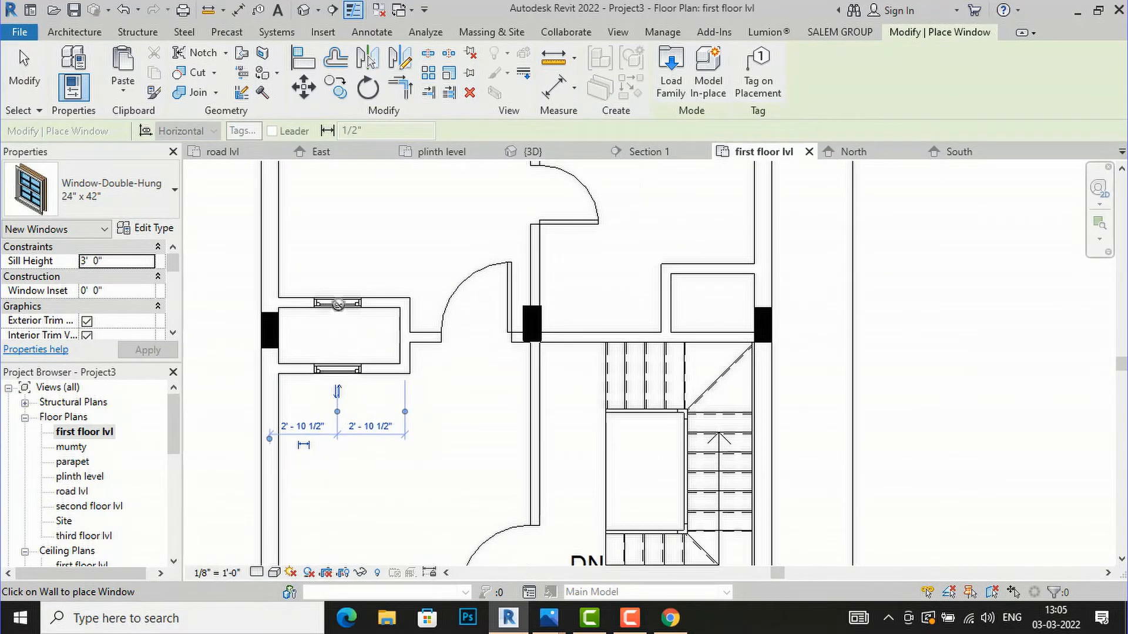
Place a Window-Double-Hung 24" x 42" window in one wall of each of the two small shafts next to the staircase.
{"action": "scroll", "coordinate": [338, 304], "scroll_direction": "down", "scroll_amount": 3}
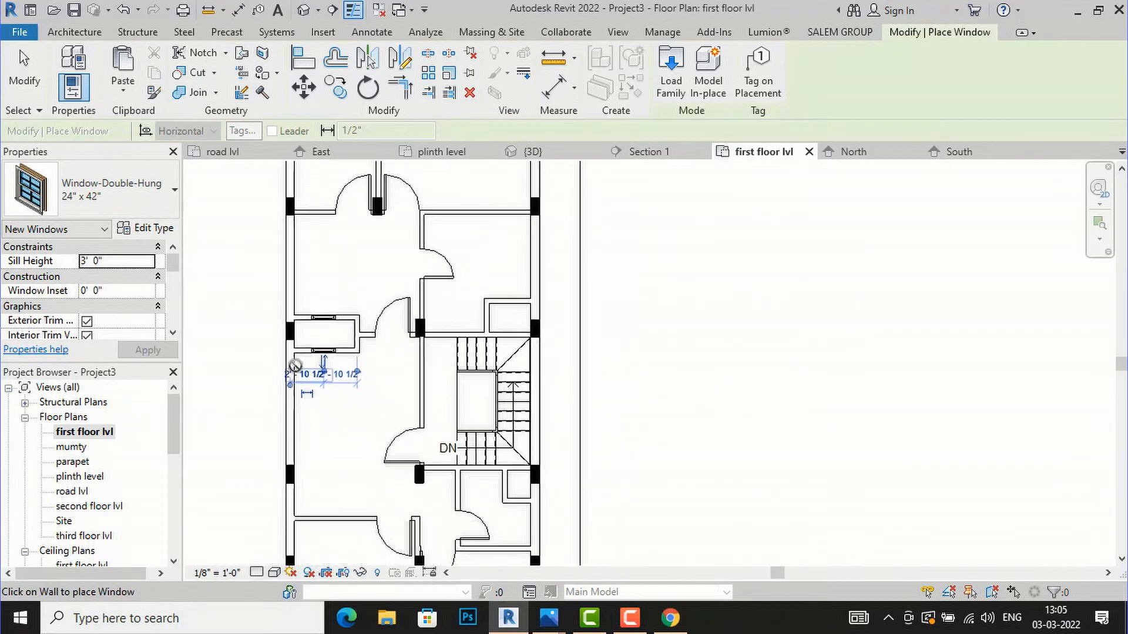
{"action": "scroll", "coordinate": [296, 365], "scroll_direction": "down", "scroll_amount": 1}
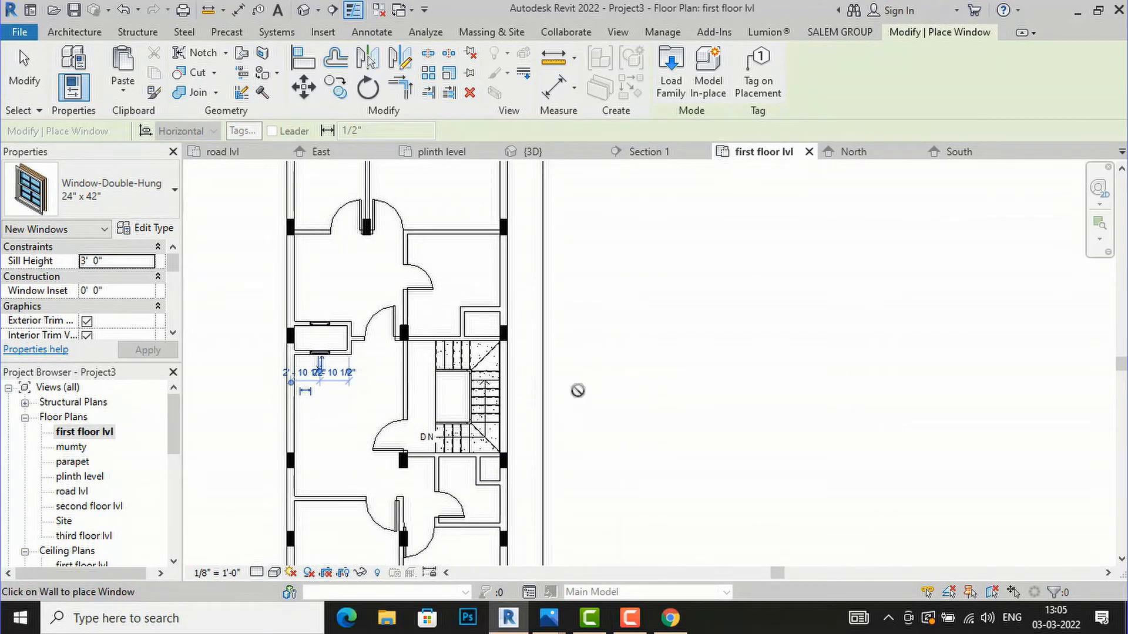
{"action": "scroll", "coordinate": [496, 335], "scroll_direction": "up", "scroll_amount": 2}
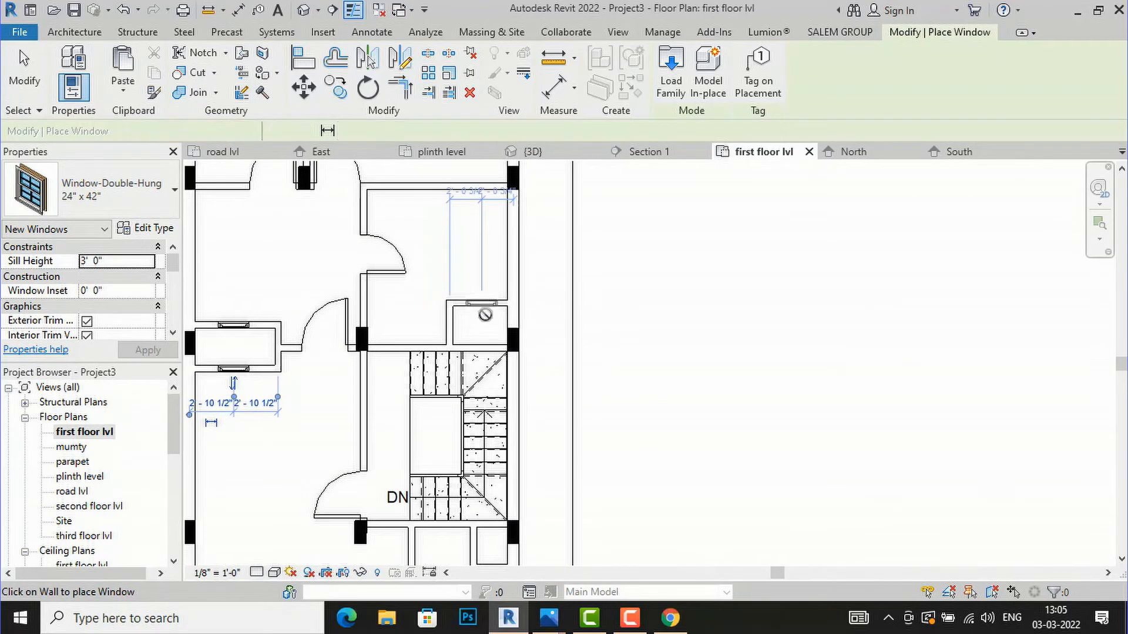
{"action": "scroll", "coordinate": [461, 373], "scroll_direction": "down", "scroll_amount": 4}
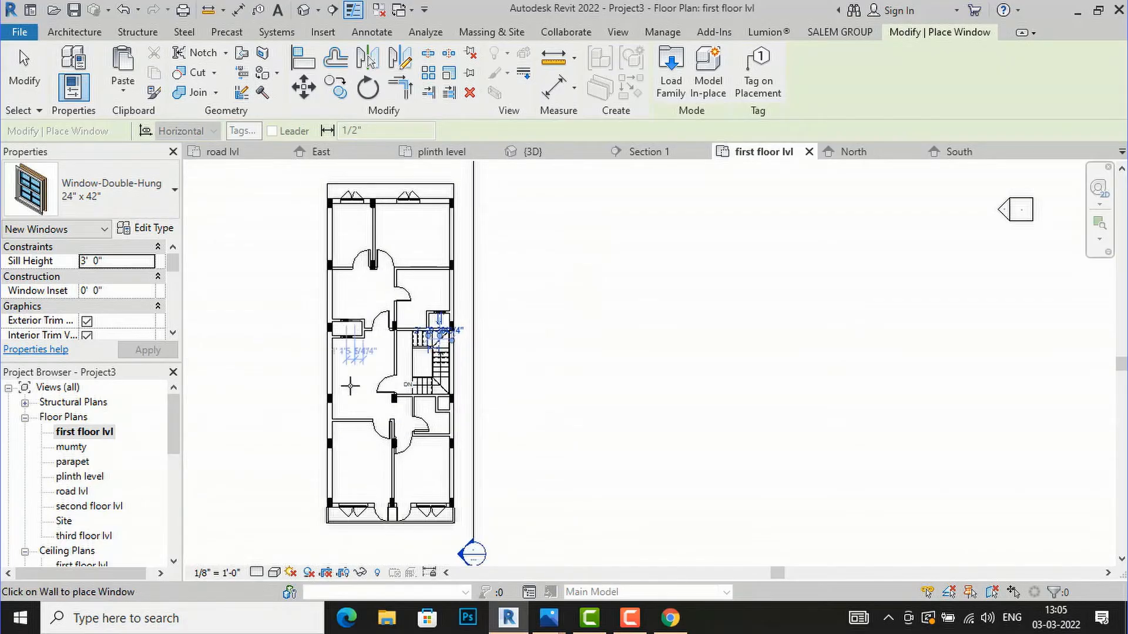
{"action": "scroll", "coordinate": [394, 340], "scroll_direction": "up", "scroll_amount": 5}
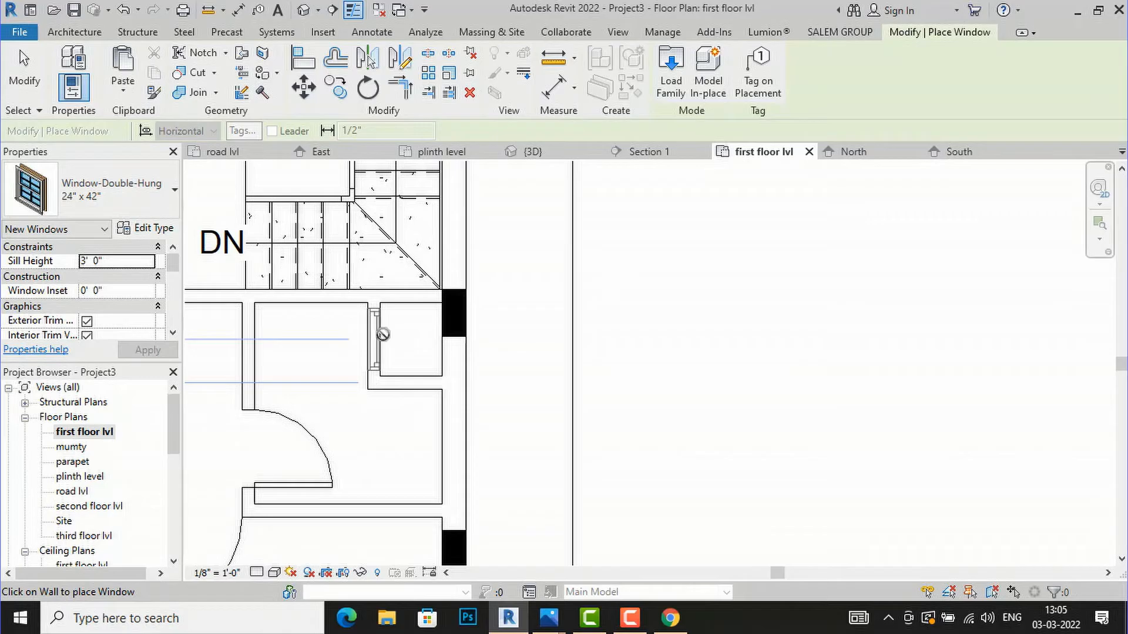
{"action": "scroll", "coordinate": [662, 317], "scroll_direction": "down", "scroll_amount": 2}
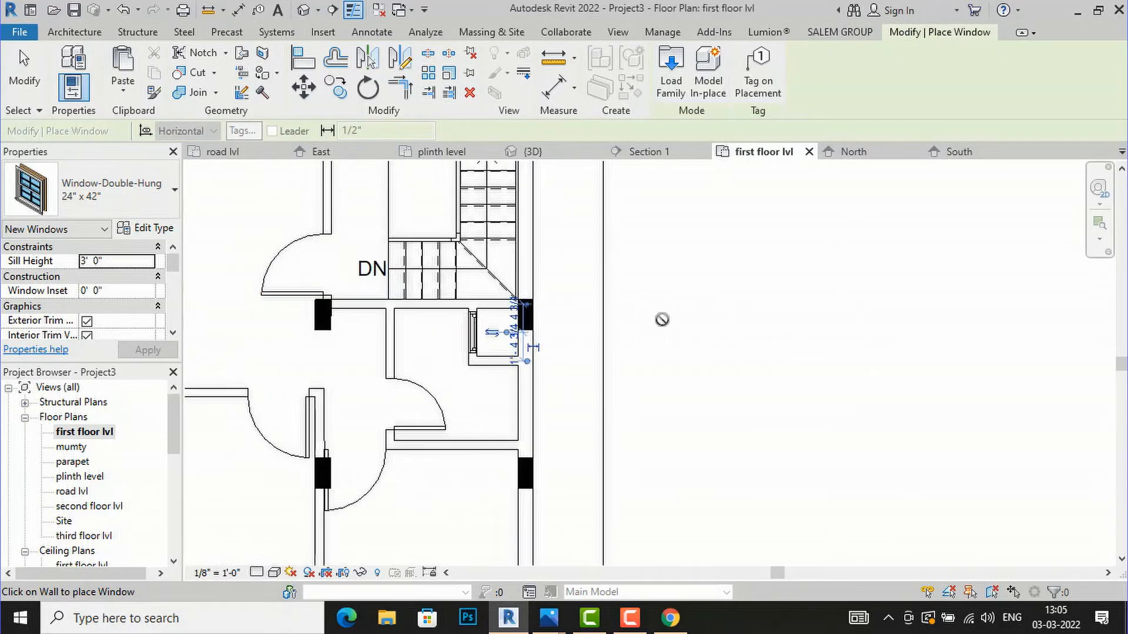
{"action": "key", "text": "Escape"}
{"action": "key", "text": "Escape"}
Examine the whole first floor plan, including its rooms, doors, windows and shafts.
{"action": "scroll", "coordinate": [437, 411], "scroll_direction": "down", "scroll_amount": 3}
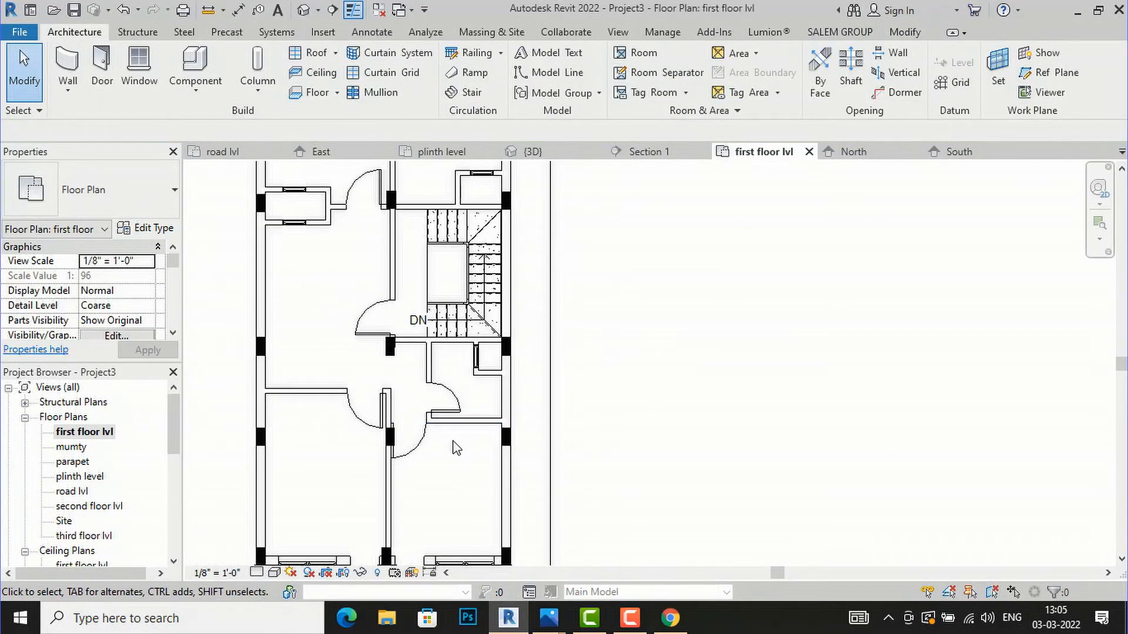
{"action": "scroll", "coordinate": [389, 413], "scroll_direction": "down", "scroll_amount": 2}
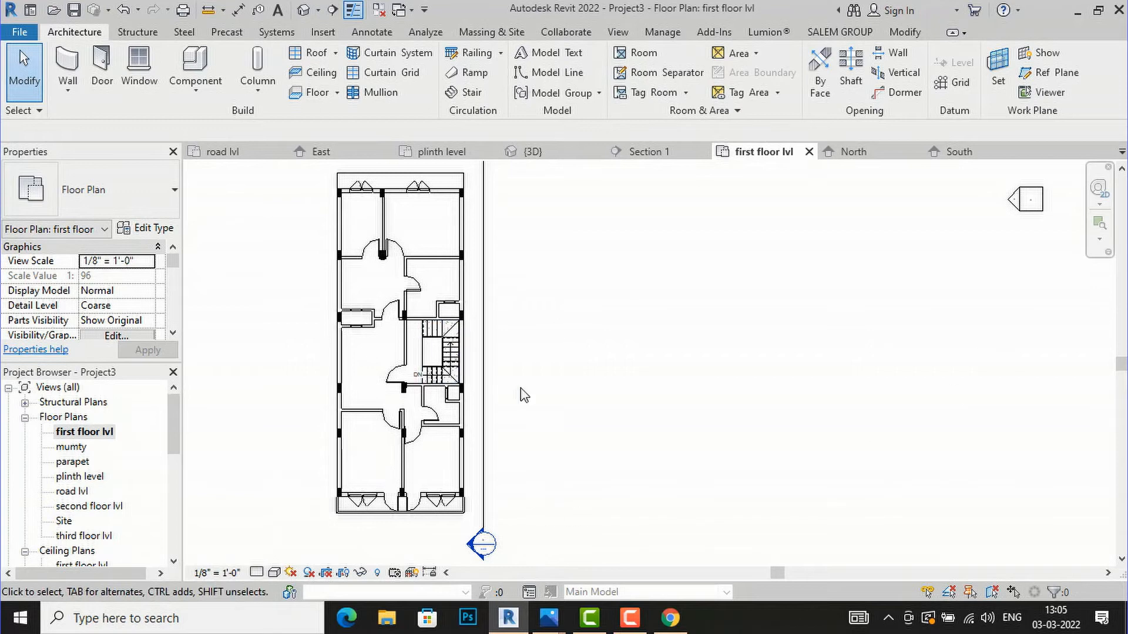
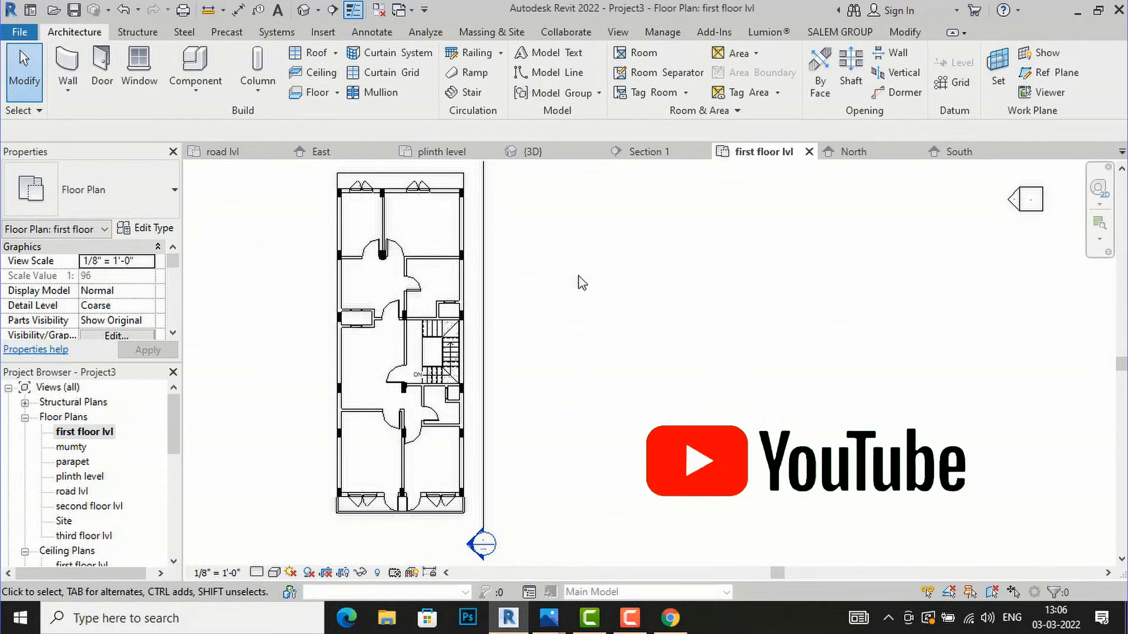
{"action": "scroll", "coordinate": [437, 215], "scroll_direction": "up", "scroll_amount": 1}
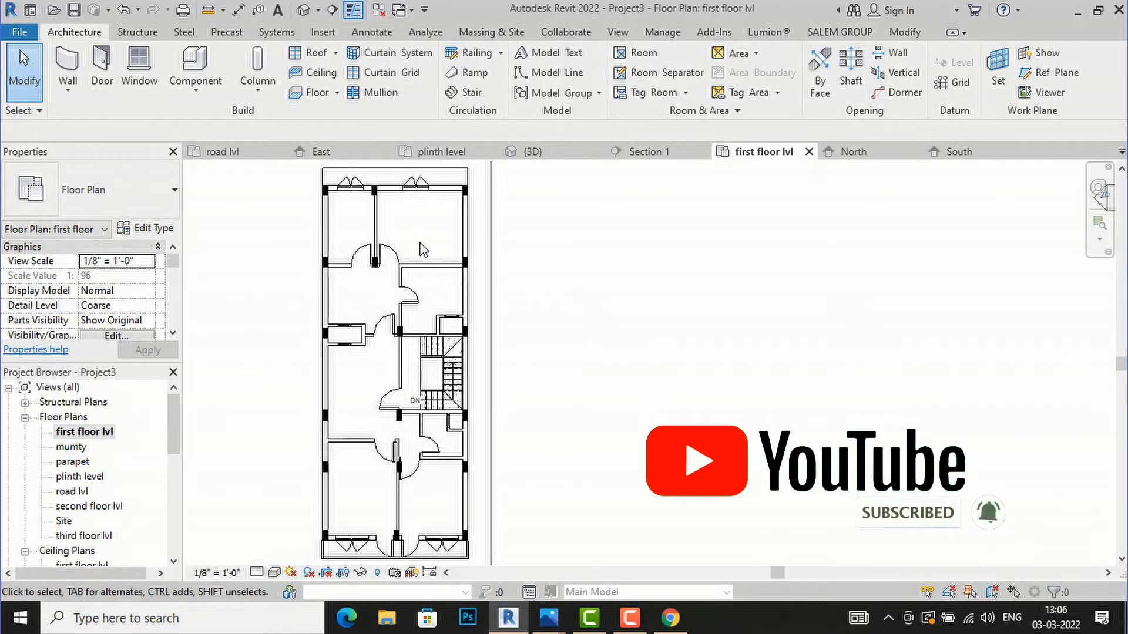
{"action": "scroll", "coordinate": [435, 258], "scroll_direction": "up", "scroll_amount": 1}
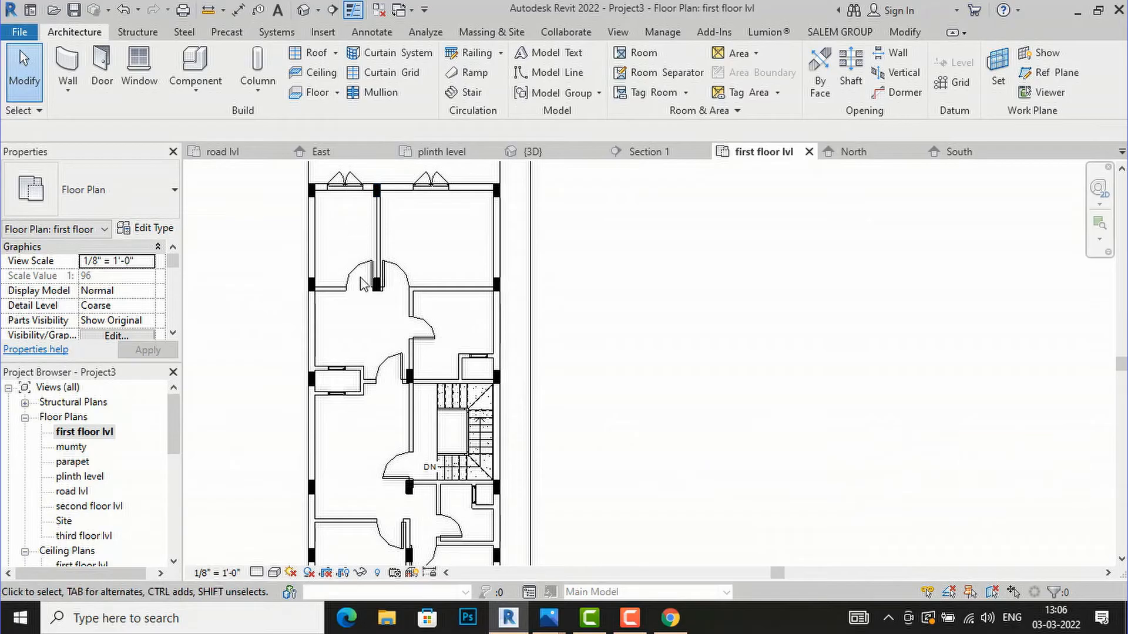
{"action": "scroll", "coordinate": [458, 278], "scroll_direction": "down", "scroll_amount": 2}
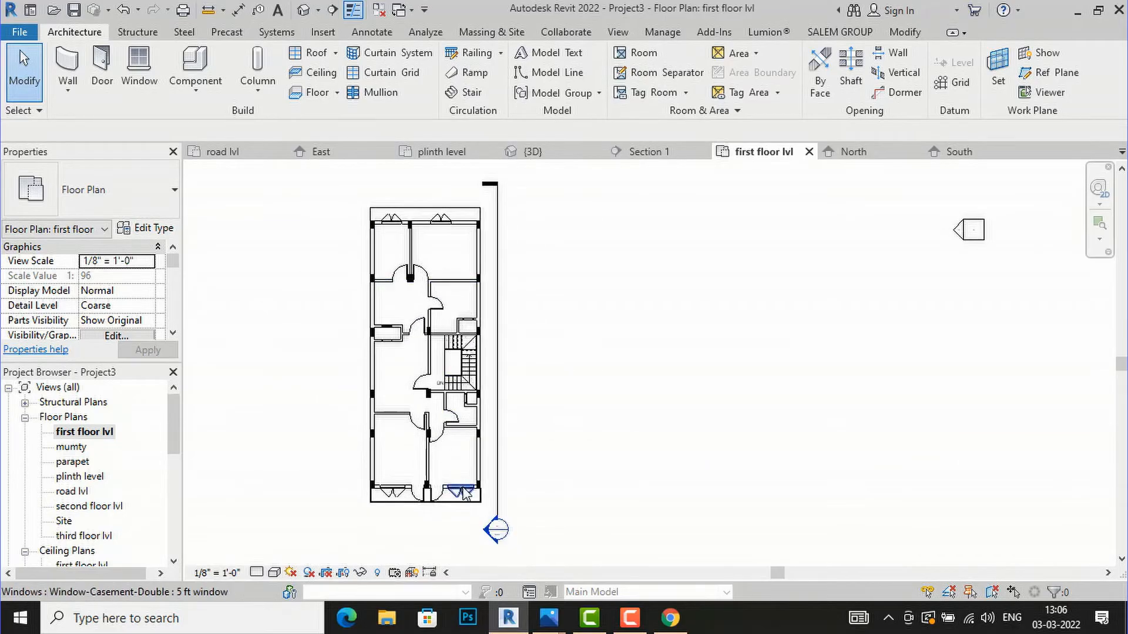
{"action": "scroll", "coordinate": [466, 474], "scroll_direction": "up", "scroll_amount": 1}
{"action": "scroll", "coordinate": [470, 411], "scroll_direction": "up", "scroll_amount": 1}
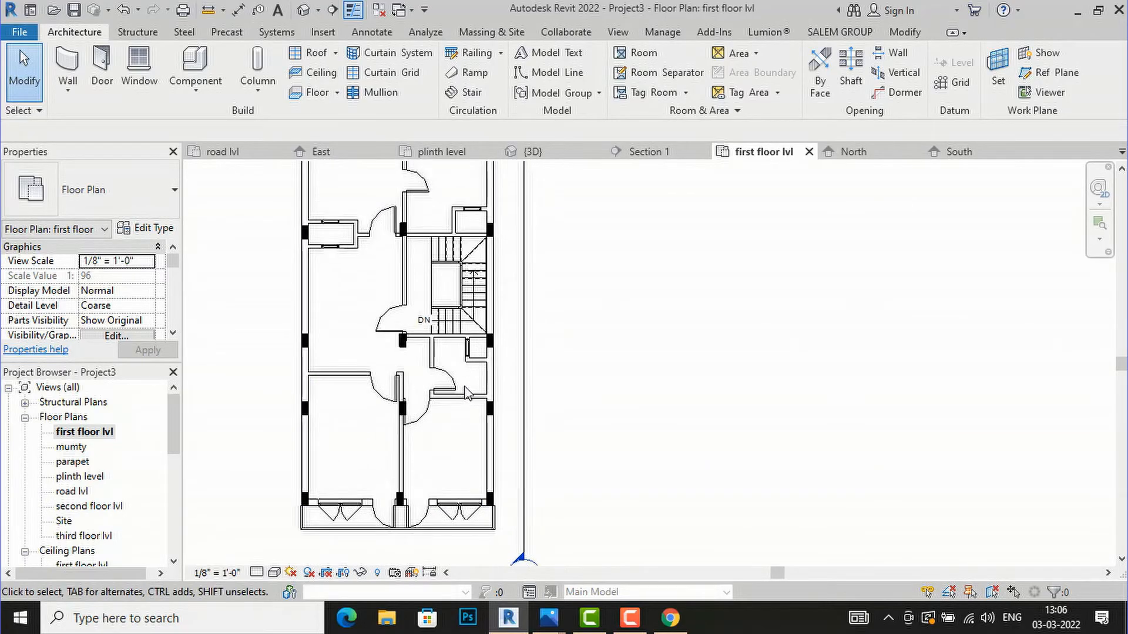
{"action": "scroll", "coordinate": [376, 453], "scroll_direction": "down", "scroll_amount": 3}
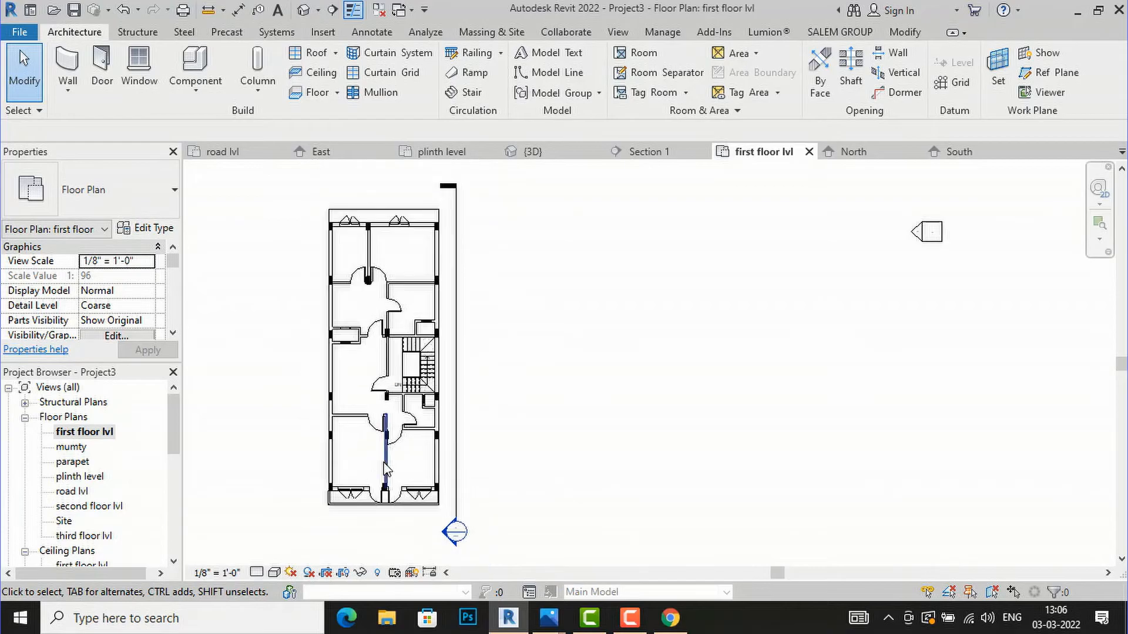
Start a floor and duplicate the Generic - 12" floor type as "kitchen slab".
{"action": "scroll", "coordinate": [361, 215], "scroll_direction": "up", "scroll_amount": 3}
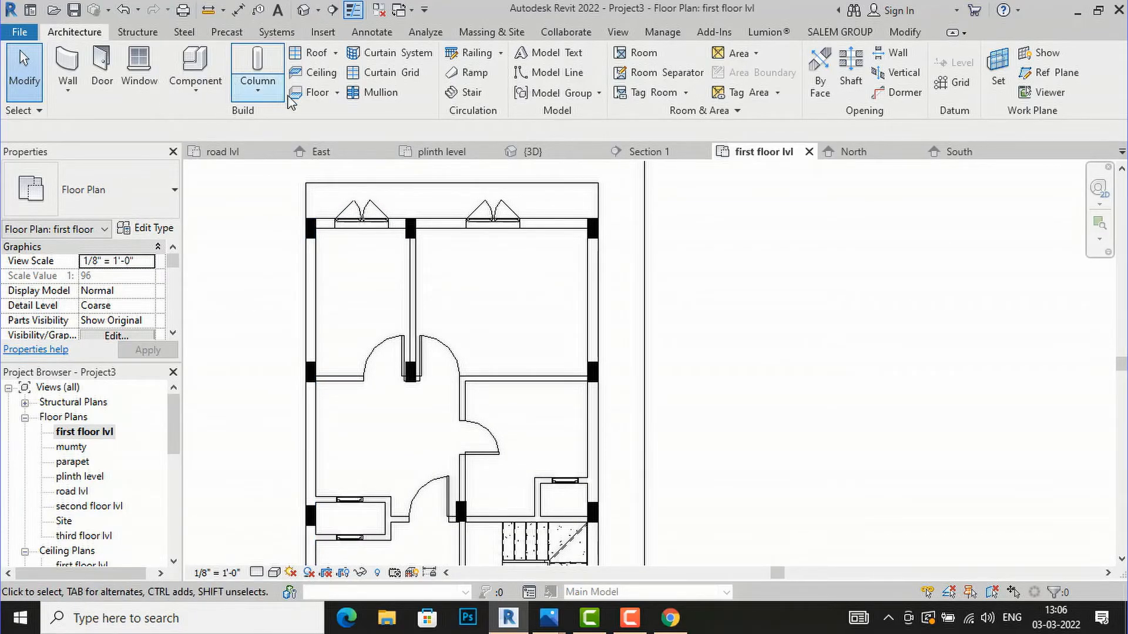
{"action": "left_click", "coordinate": [309, 93]}
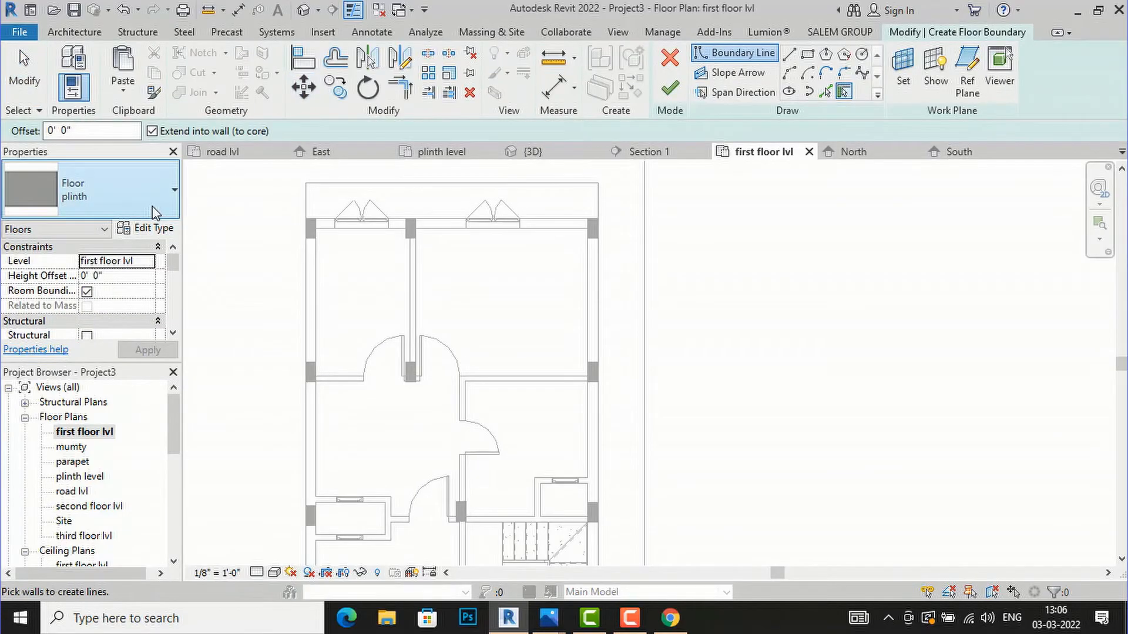
{"action": "left_click", "coordinate": [154, 213]}
{"action": "left_click", "coordinate": [133, 271]}
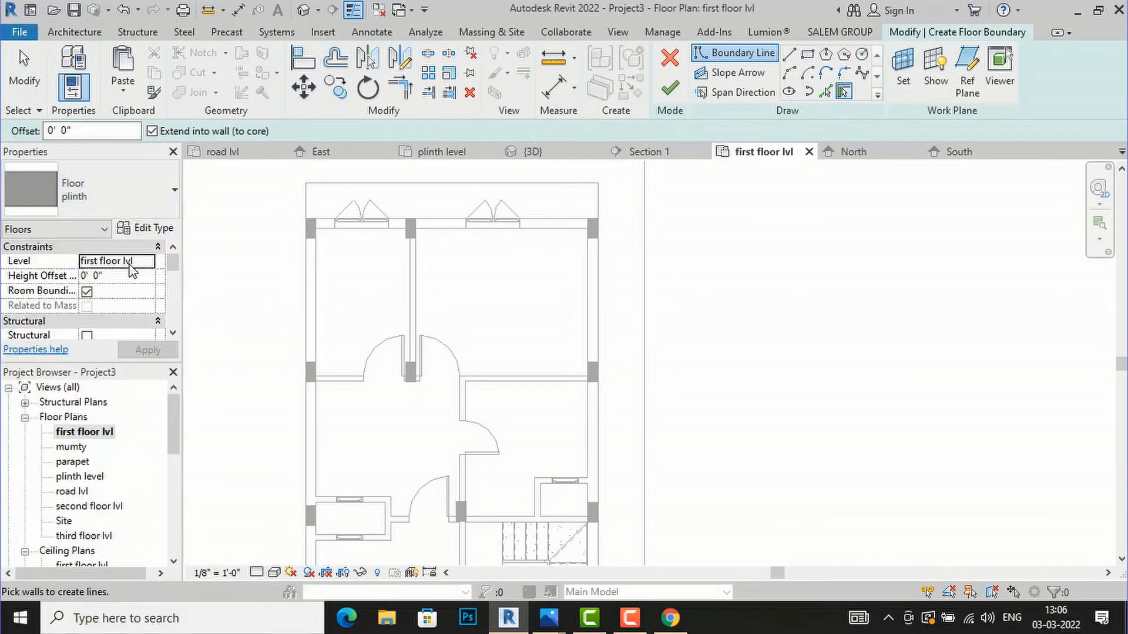
{"action": "left_click", "coordinate": [144, 229]}
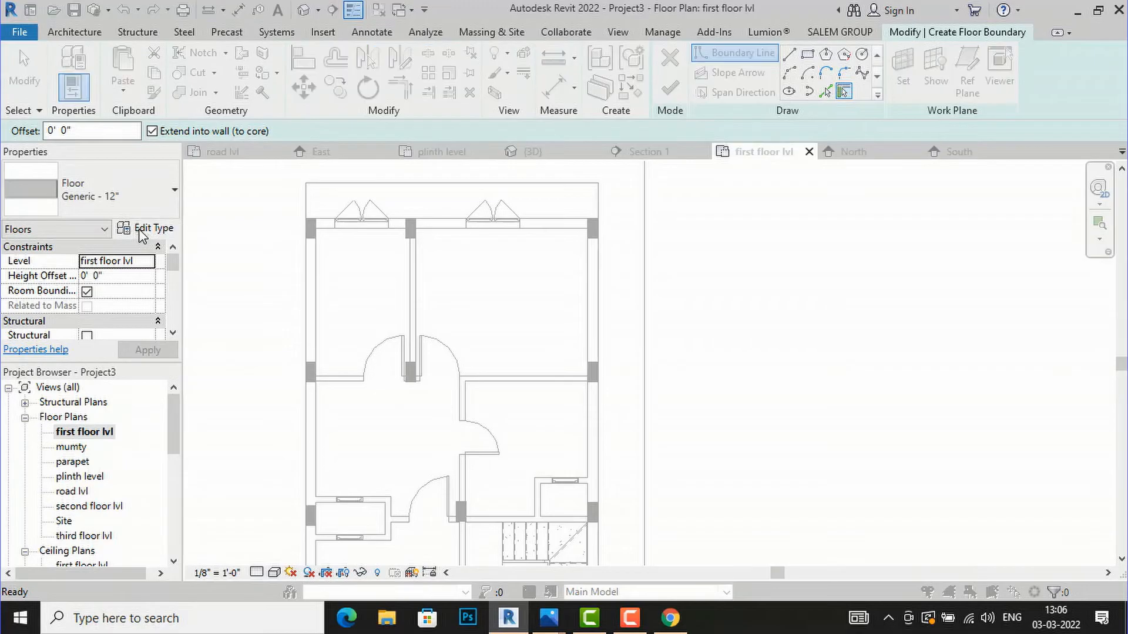
{"action": "left_click", "coordinate": [403, 168]}
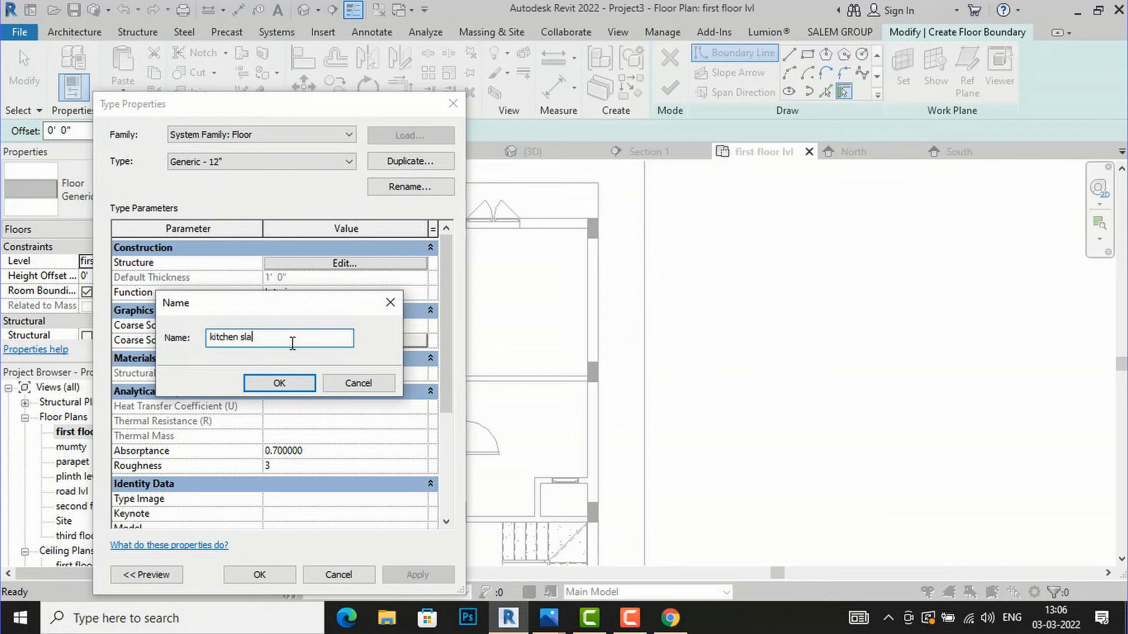
{"action": "left_click", "coordinate": [278, 382]}
Create a new material for the kitchen slab's structure layer.
{"action": "left_click", "coordinate": [308, 263]}
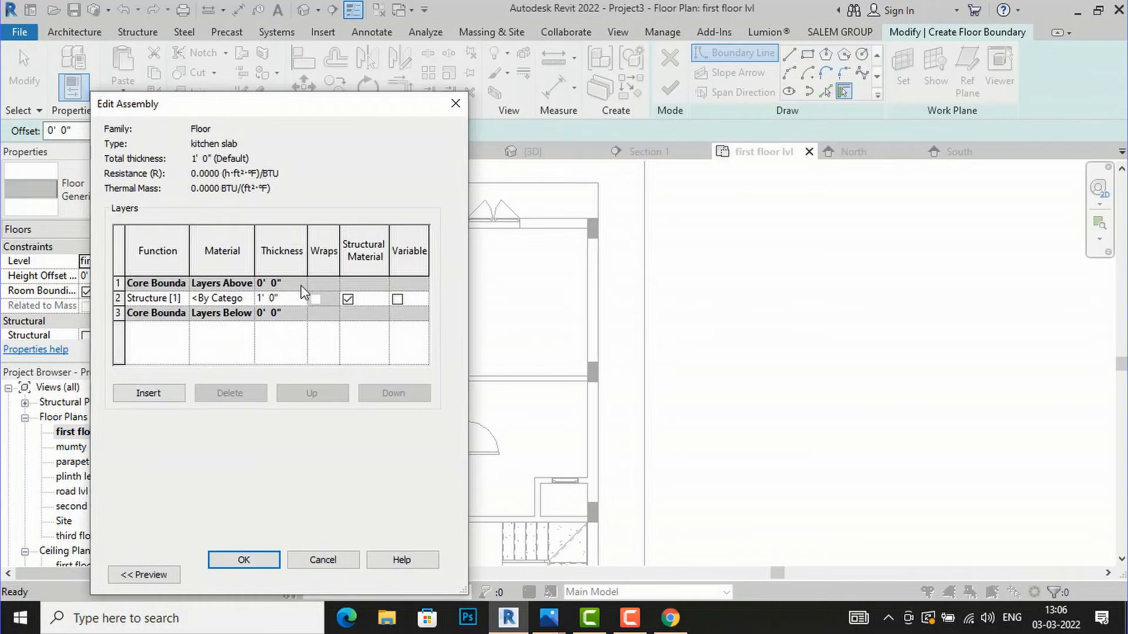
{"action": "left_click", "coordinate": [249, 300]}
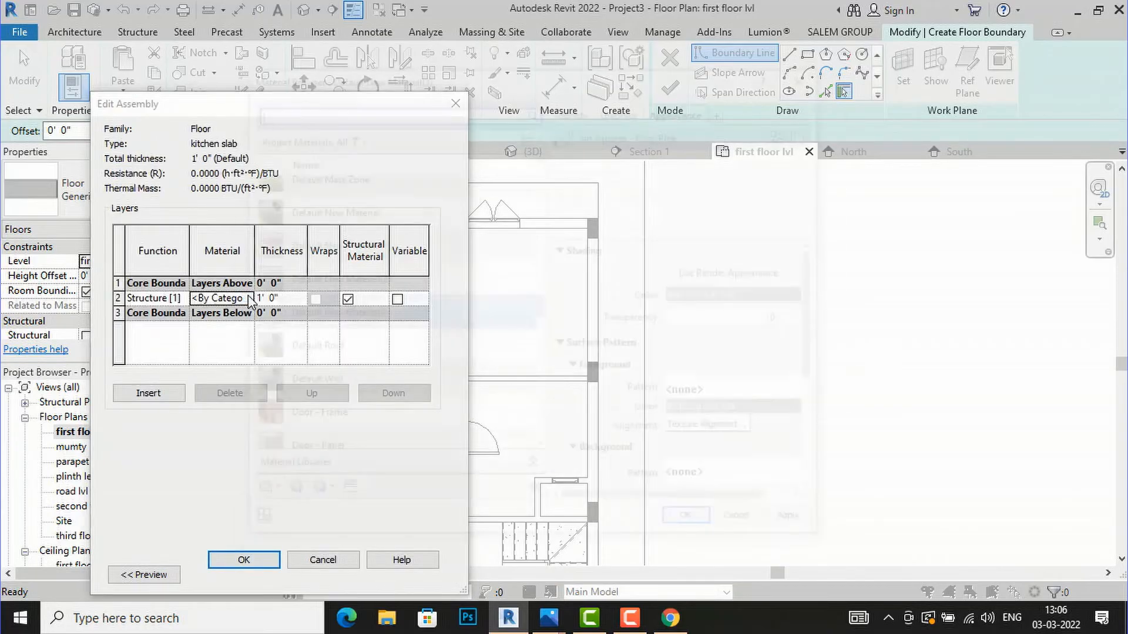
{"action": "left_click", "coordinate": [298, 495]}
{"action": "left_click", "coordinate": [301, 514]}
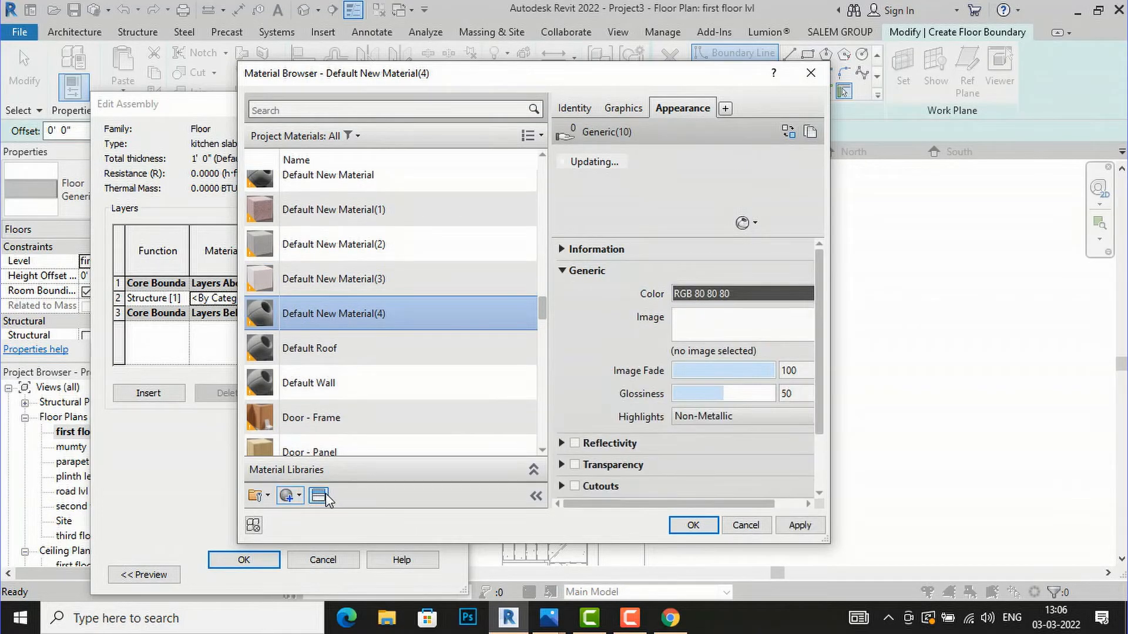
Search the appearance assets for granite and assign Granite - Multi-colored from Flooring to the slab's new material.
{"action": "left_click", "coordinate": [325, 495]}
{"action": "left_click", "coordinate": [634, 43]}
{"action": "type", "text": "gra"}
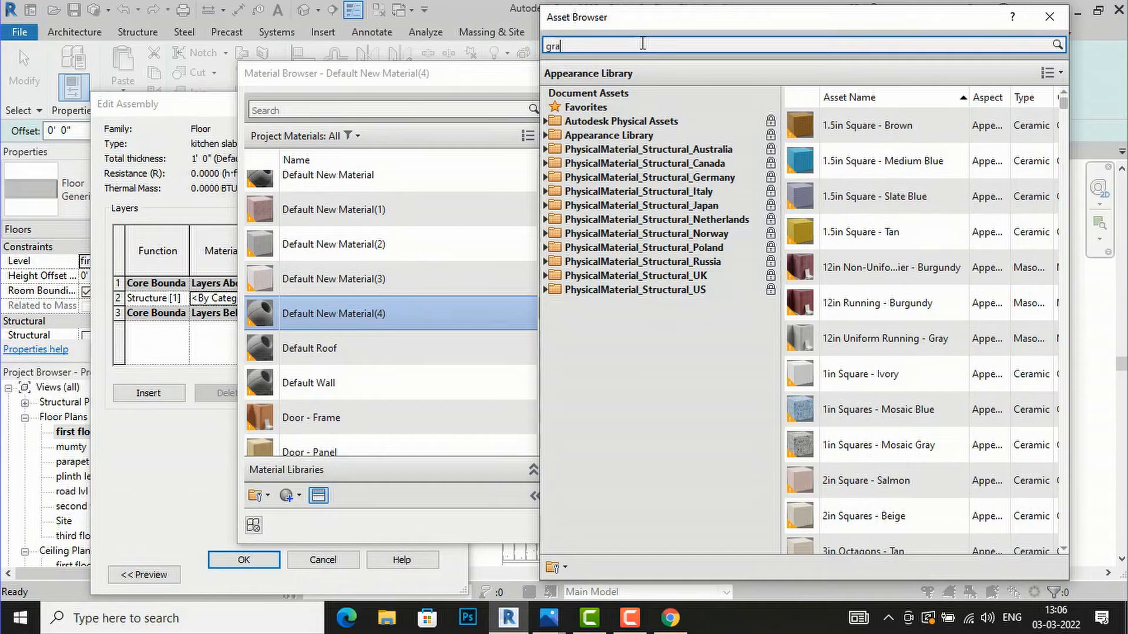
{"action": "type", "text": "nite"}
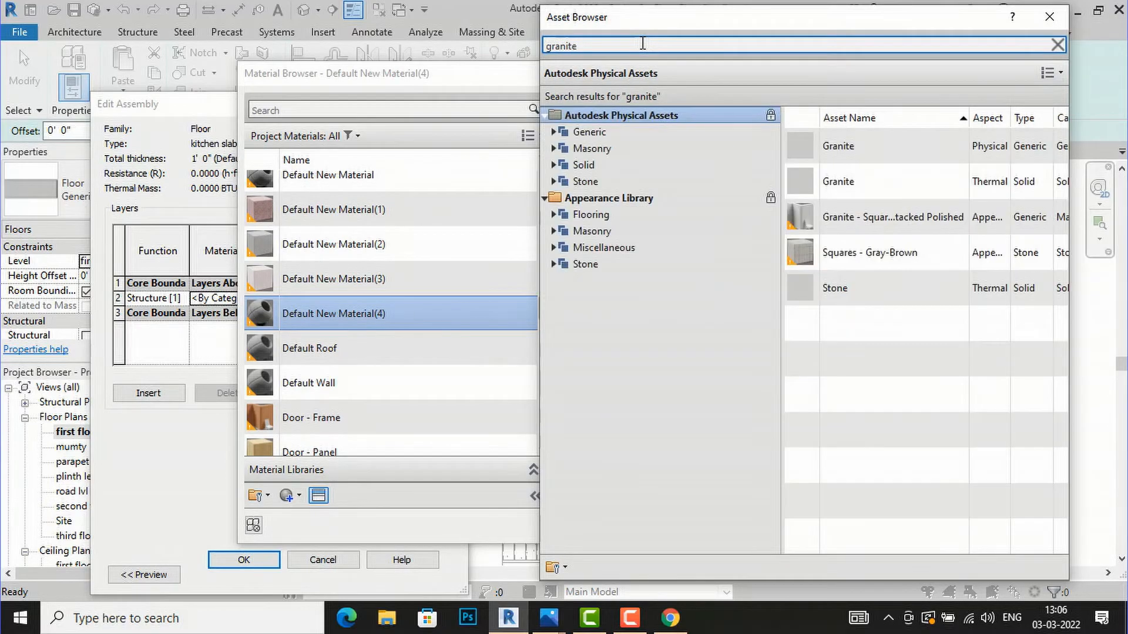
{"action": "left_click", "coordinate": [612, 218]}
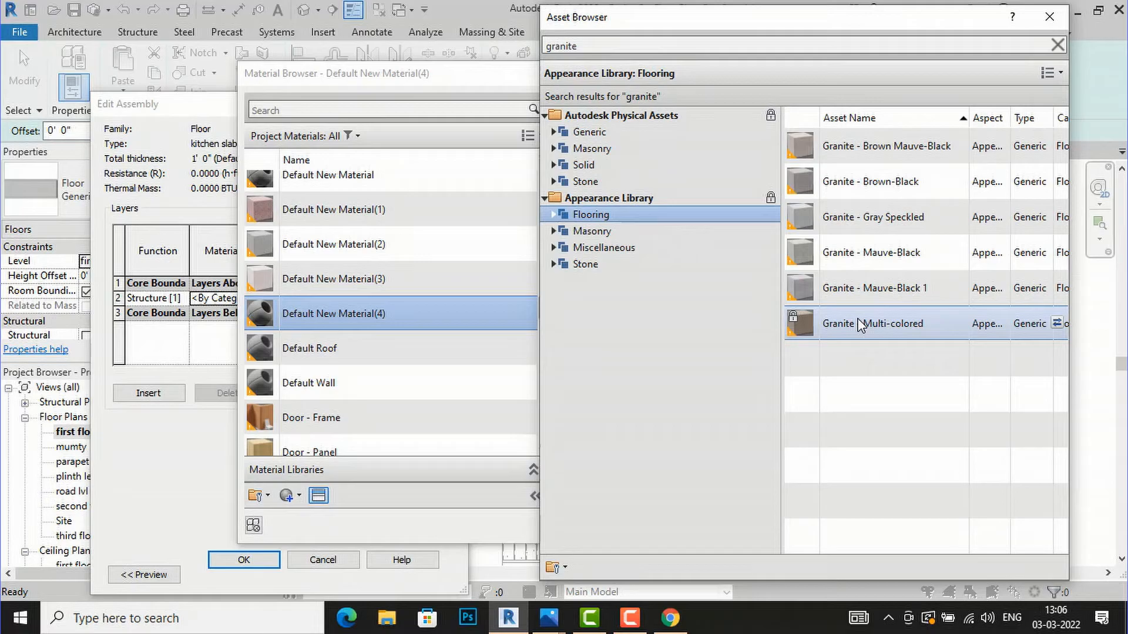
{"action": "left_click", "coordinate": [1058, 45]}
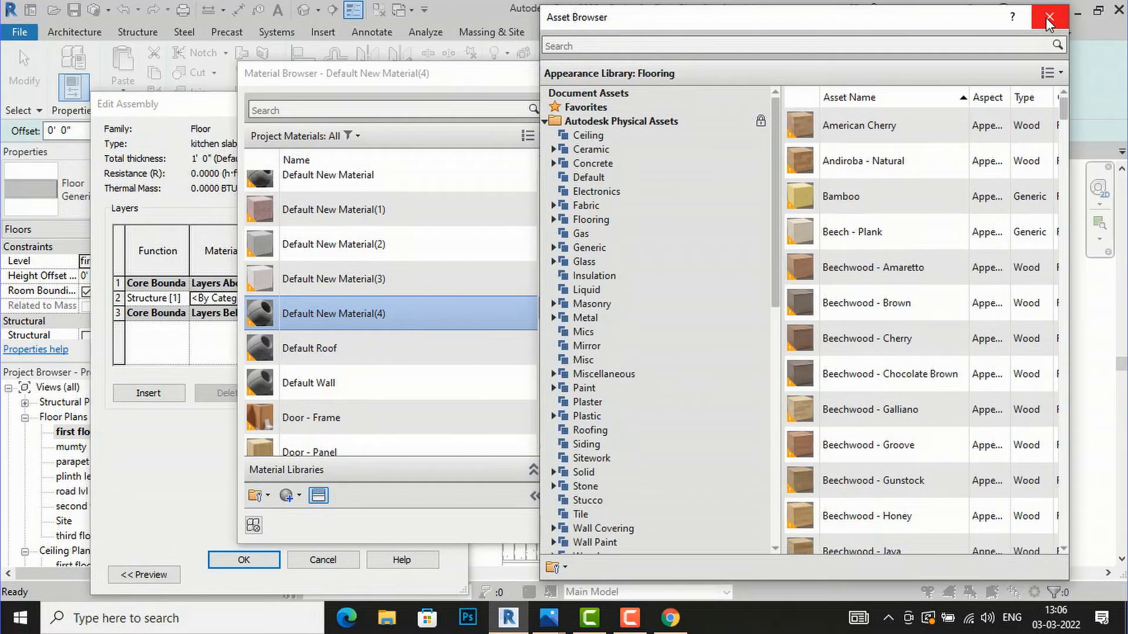
{"action": "left_click", "coordinate": [1046, 18]}
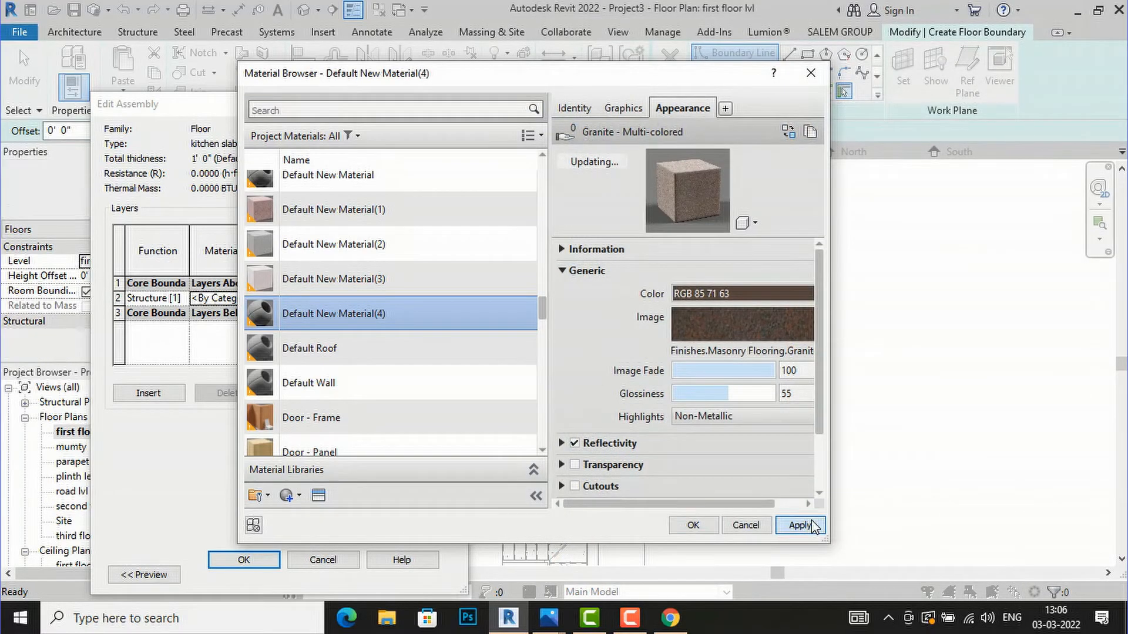
{"action": "left_click", "coordinate": [708, 526]}
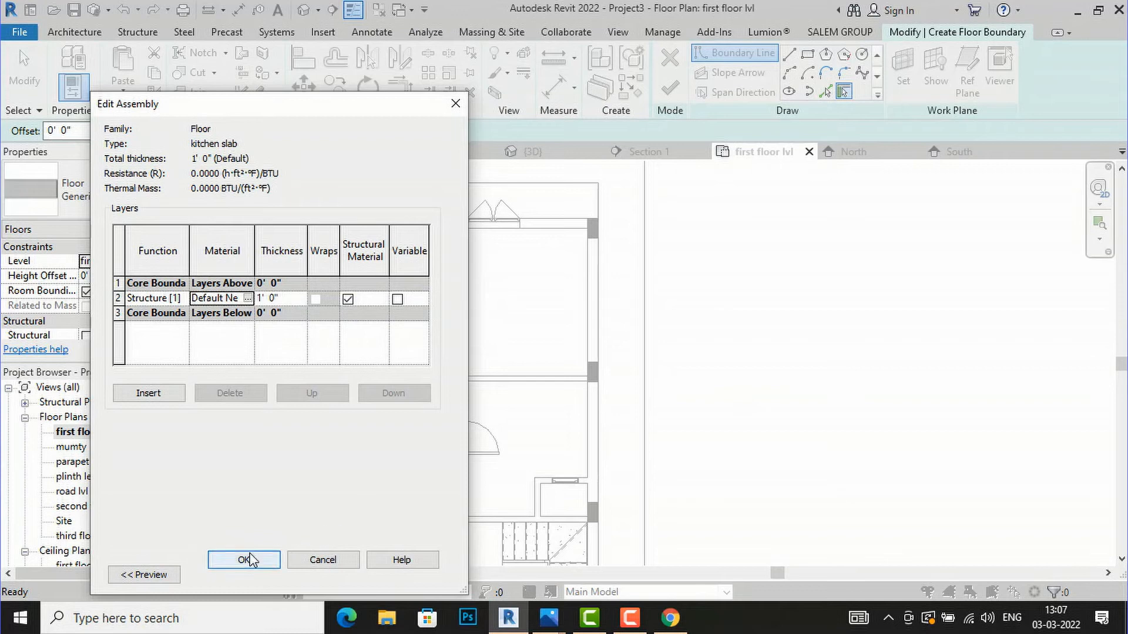
Set the kitchen slab's structure layer thickness to 4" and accept the floor type.
{"action": "left_click", "coordinate": [280, 298]}
{"action": "left_click_drag", "start_coordinate": [281, 298], "coordinate": [241, 295]}
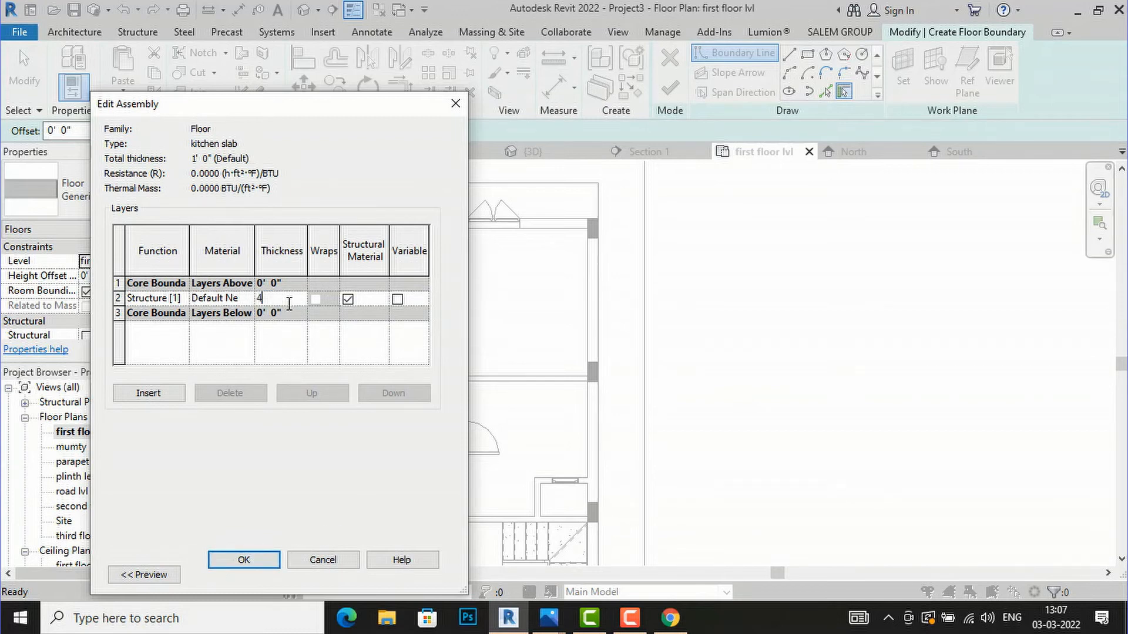
{"action": "left_click", "coordinate": [244, 560]}
{"action": "left_click", "coordinate": [254, 576]}
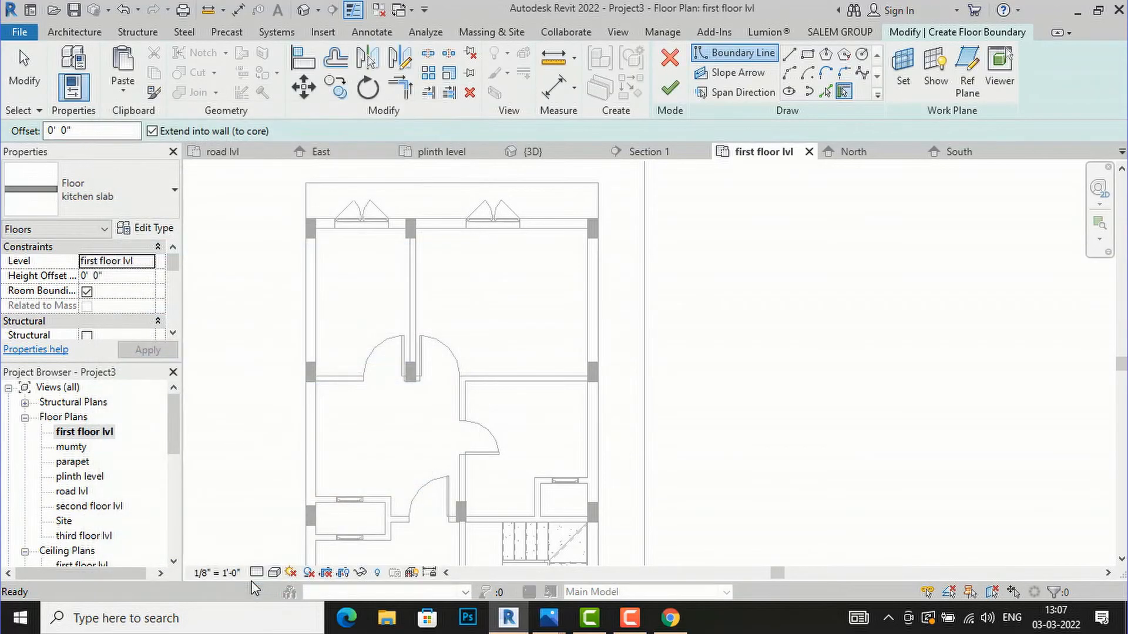
Choose straight boundary lines for the slab and set its height offset from the first floor level to 2' 9".
{"action": "left_click", "coordinate": [789, 55]}
{"action": "left_click", "coordinate": [109, 268]}
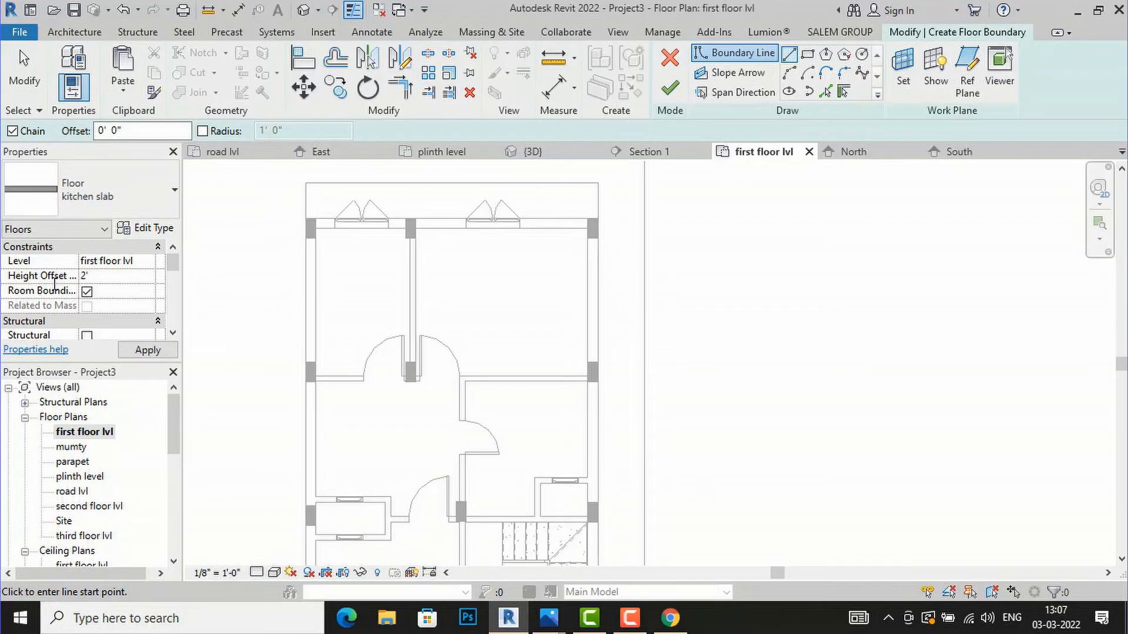
{"action": "left_click", "coordinate": [147, 351]}
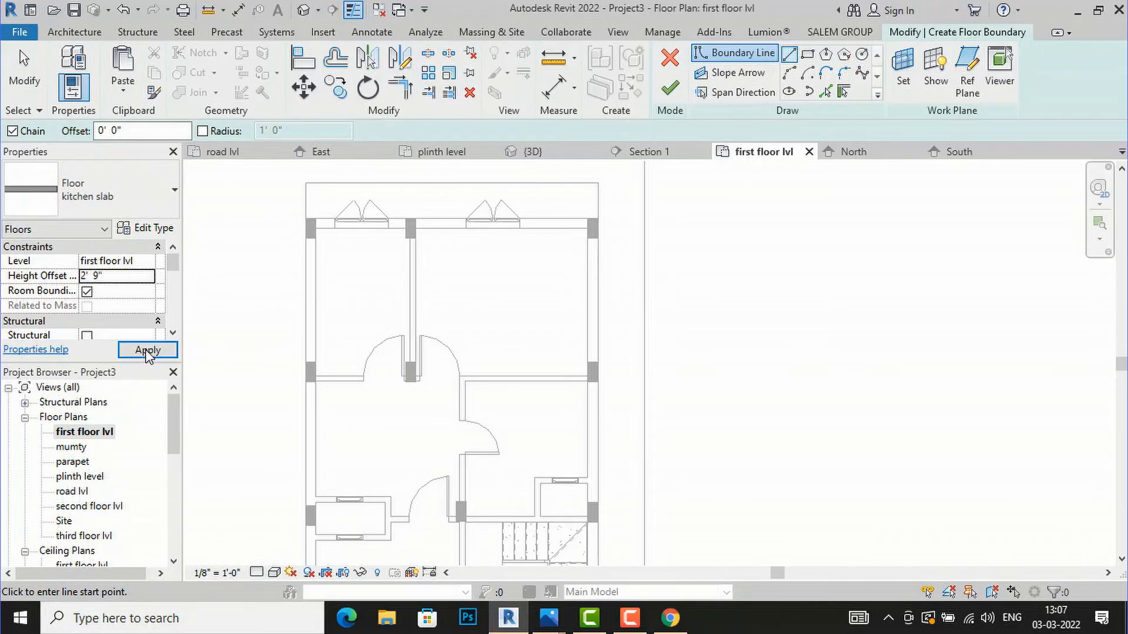
Sketch the slab boundary along the kitchen's outer and balcony walls, 2' down the partition, and about 6' back parallel to the balcony wall.
{"action": "scroll", "coordinate": [376, 334], "scroll_direction": "up", "scroll_amount": 3}
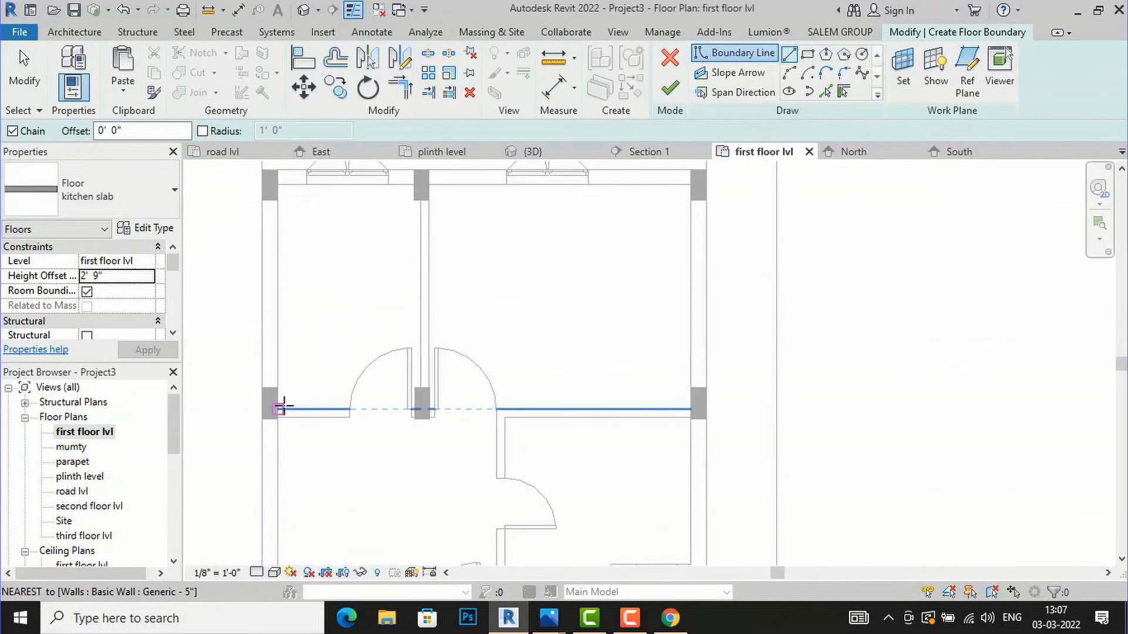
{"action": "left_click", "coordinate": [278, 406]}
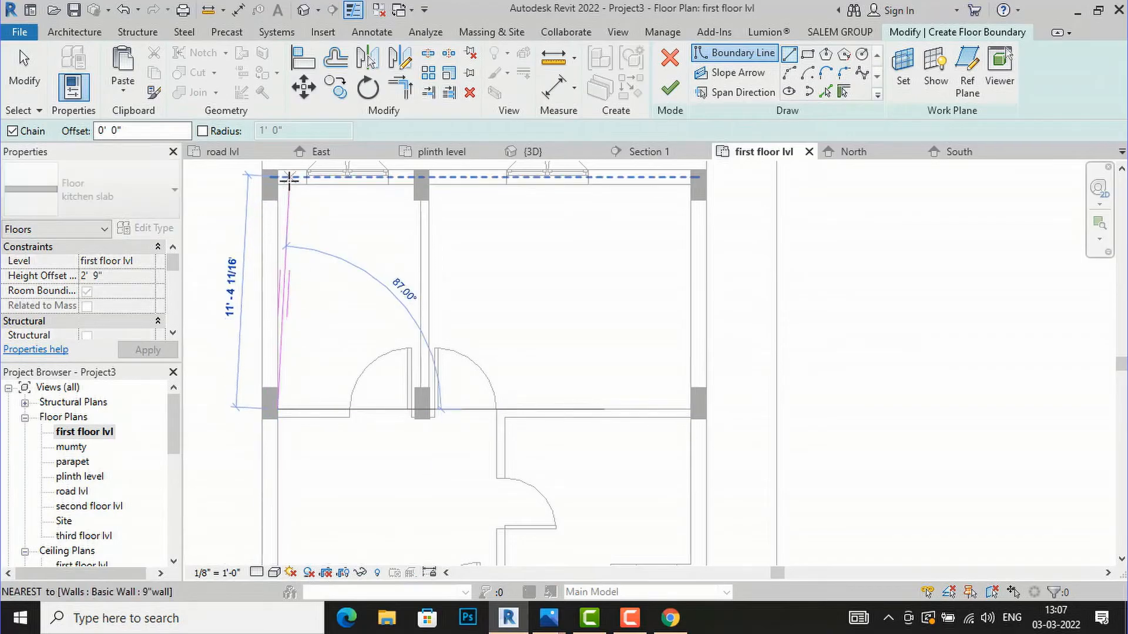
{"action": "left_click", "coordinate": [278, 185]}
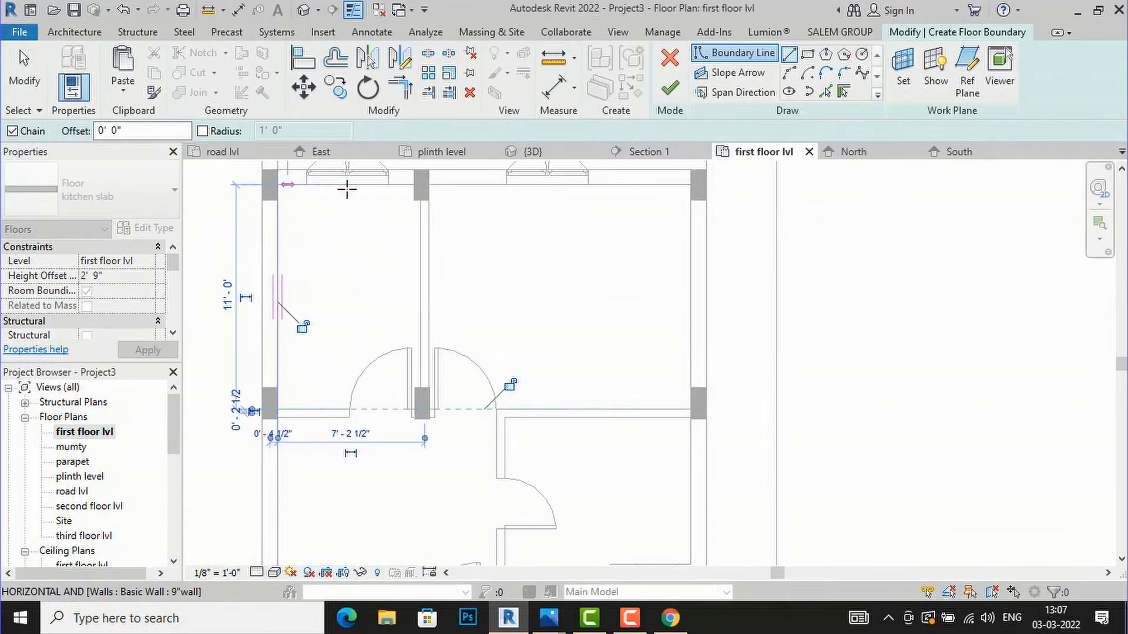
{"action": "left_click", "coordinate": [413, 186]}
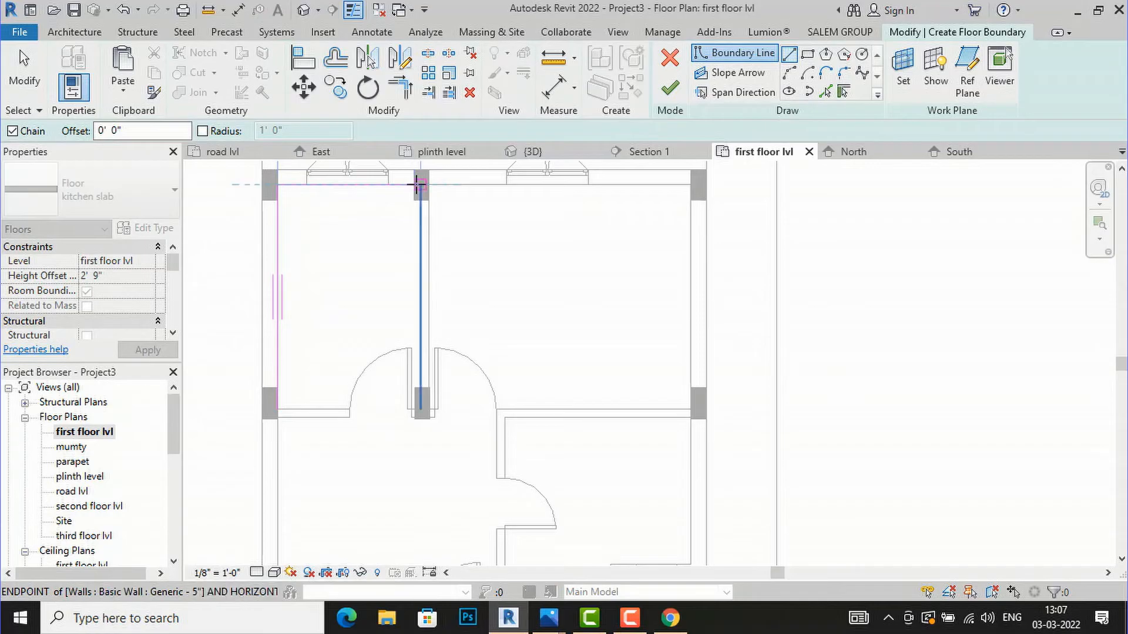
{"action": "left_click", "coordinate": [424, 184]}
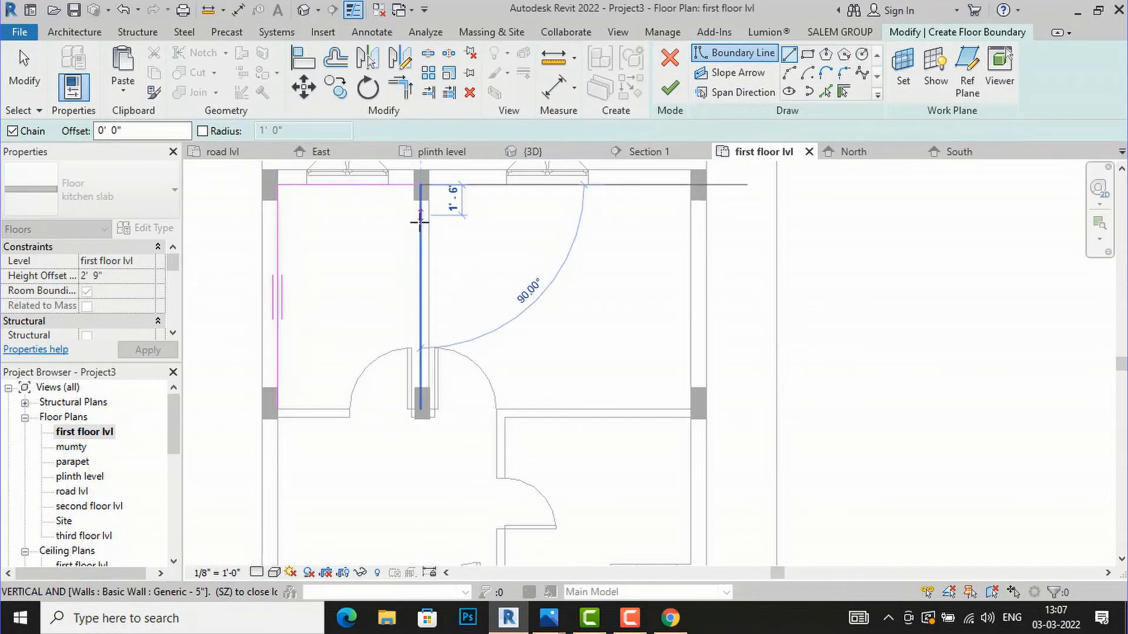
{"action": "left_click", "coordinate": [421, 225]}
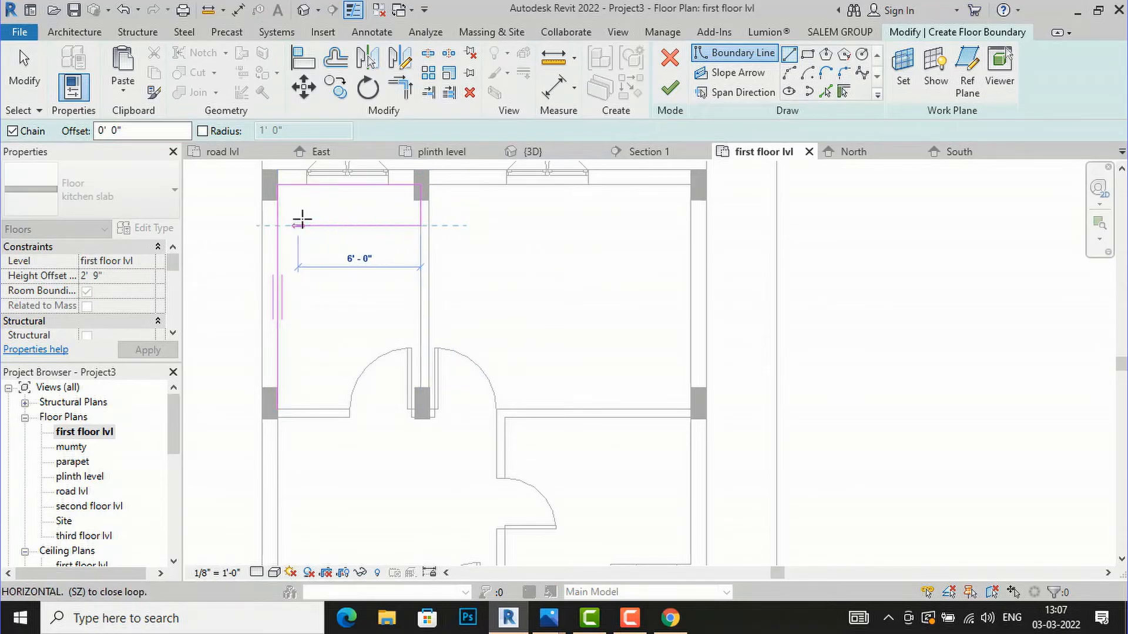
{"action": "left_click", "coordinate": [302, 221]}
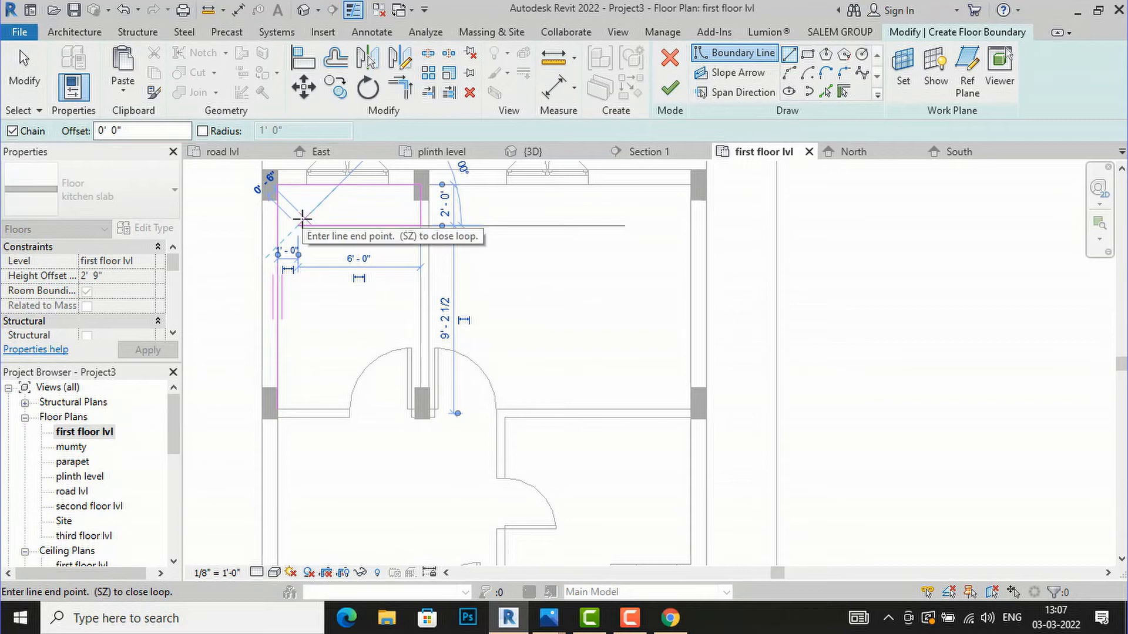
{"action": "key", "text": "Escape"}
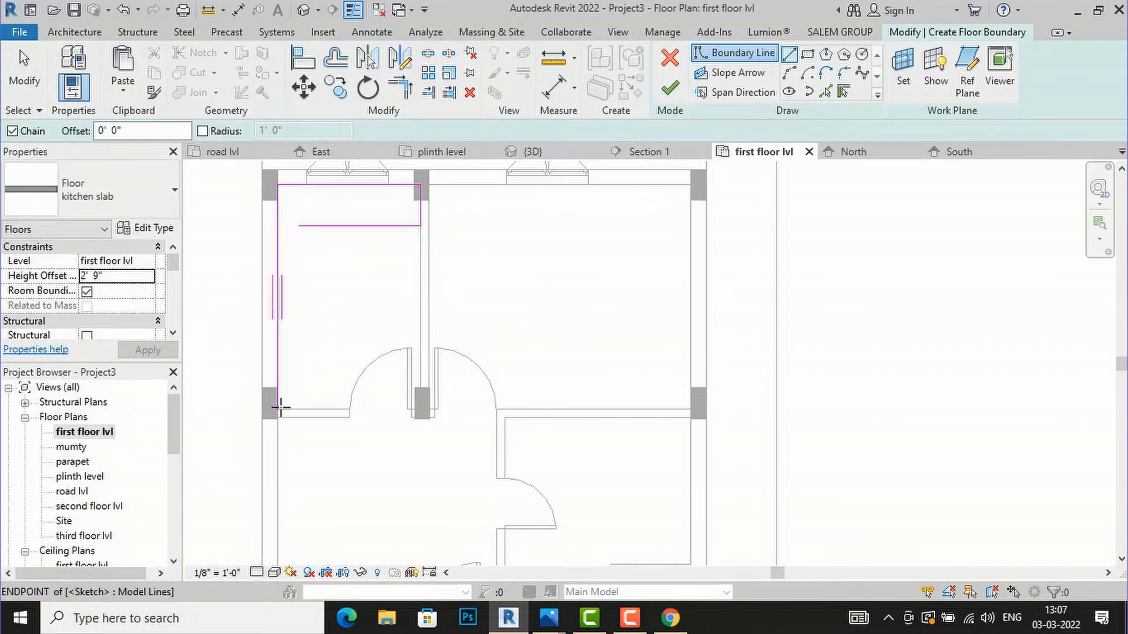
{"action": "left_click", "coordinate": [281, 406]}
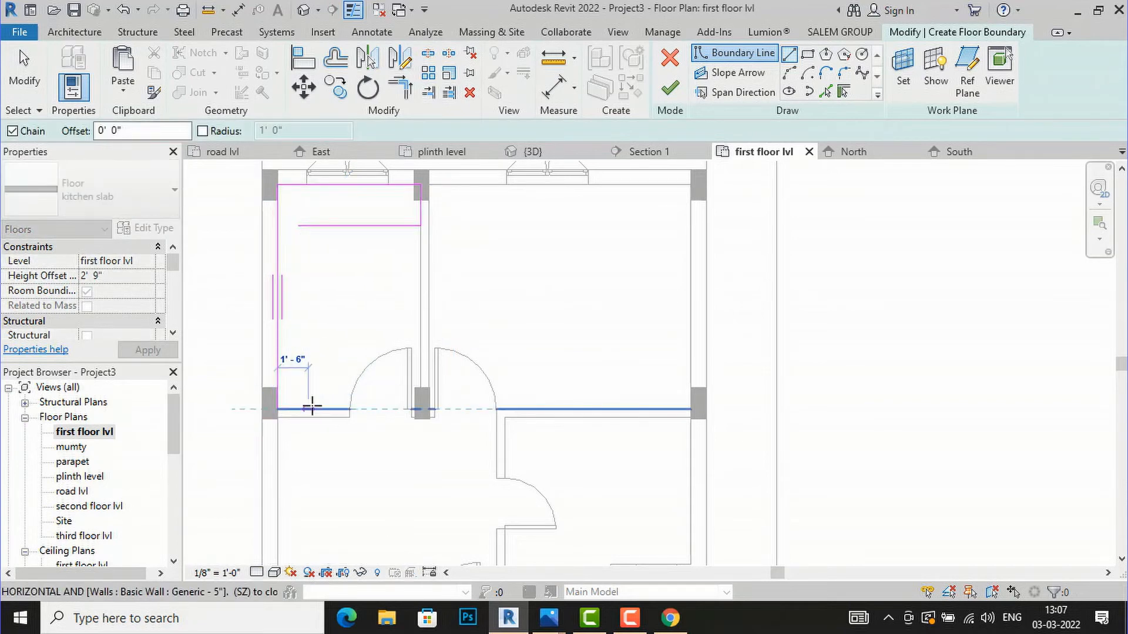
{"action": "left_click", "coordinate": [312, 405]}
{"action": "key", "text": "Escape"}
{"action": "key", "text": "Escape"}
{"action": "scroll", "coordinate": [315, 423], "scroll_direction": "up", "scroll_amount": 4}
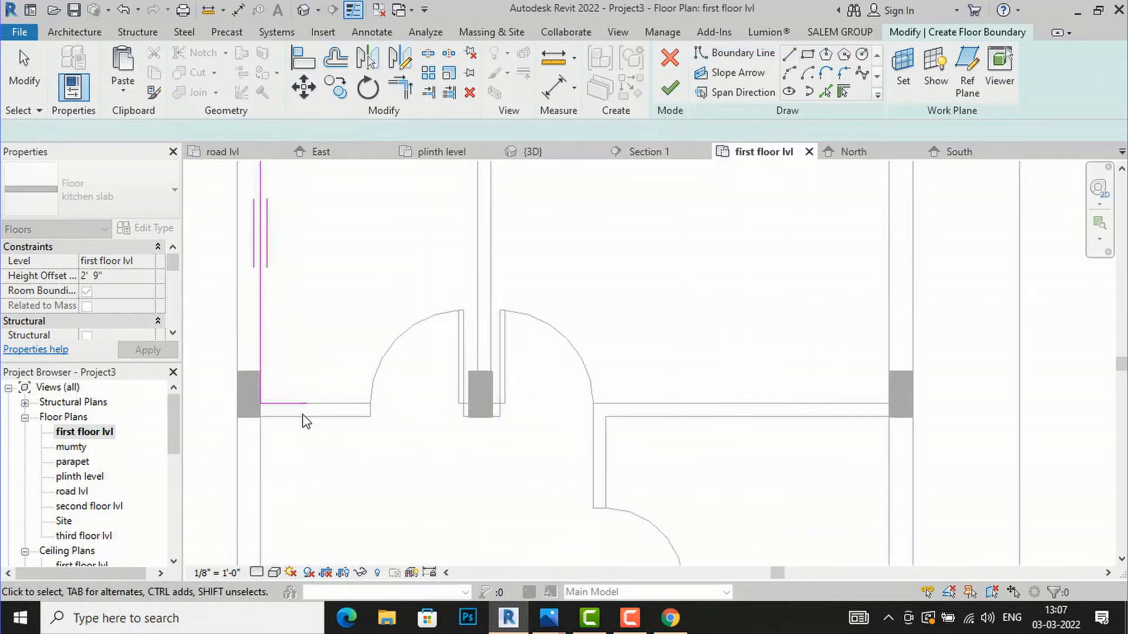
{"action": "left_click", "coordinate": [294, 406]}
{"action": "key", "text": "Delete"}
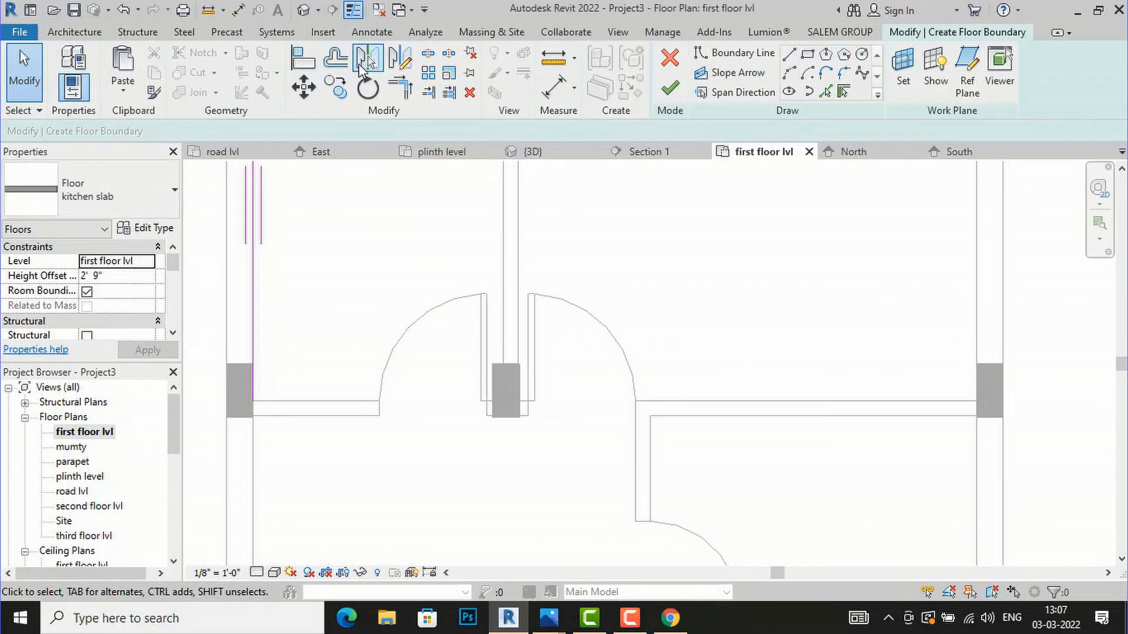
Offset a copy of the slab boundary line on the kitchen's outer wall 2' into the room.
{"action": "left_click", "coordinate": [335, 57]}
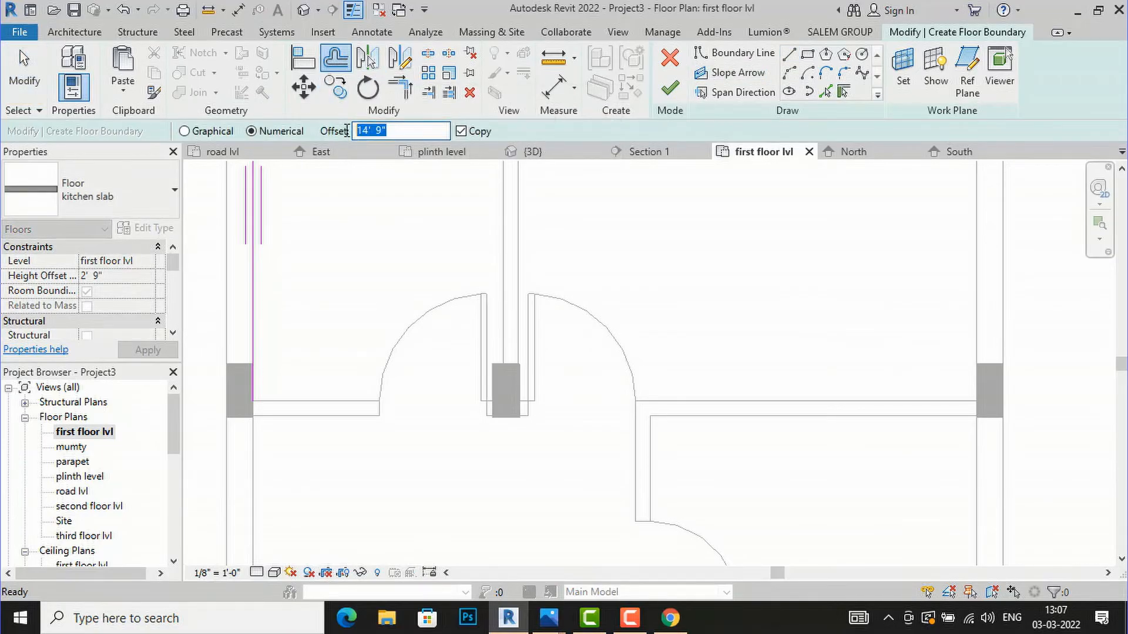
{"action": "type", "text": "2'"}
{"action": "key", "text": "Return"}
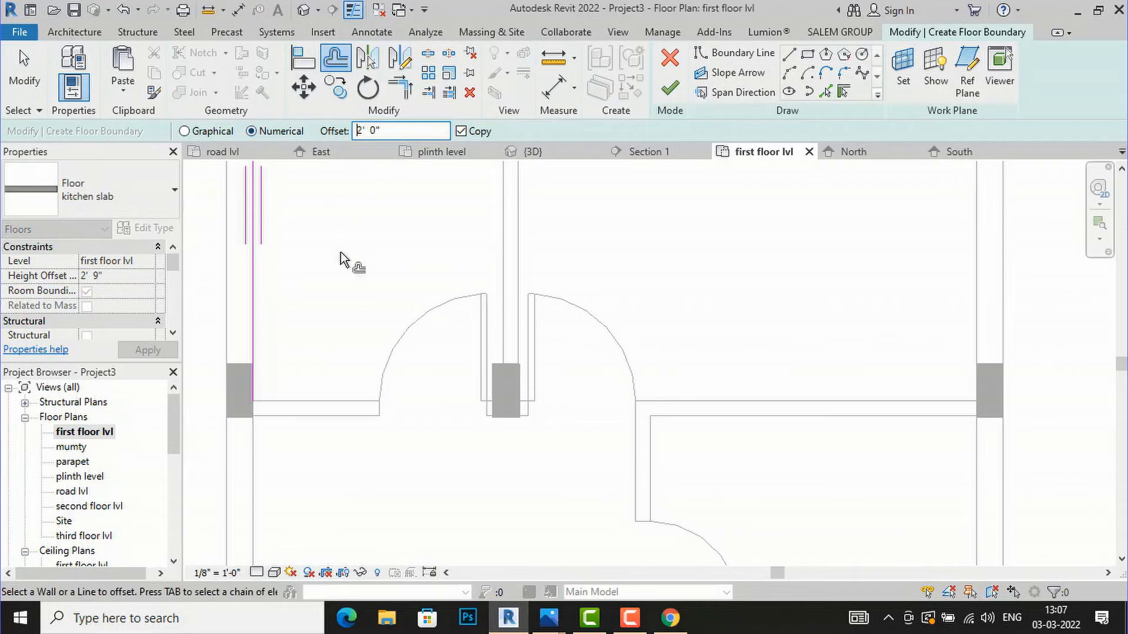
{"action": "scroll", "coordinate": [292, 395], "scroll_direction": "down", "scroll_amount": 3}
{"action": "left_click", "coordinate": [266, 313]}
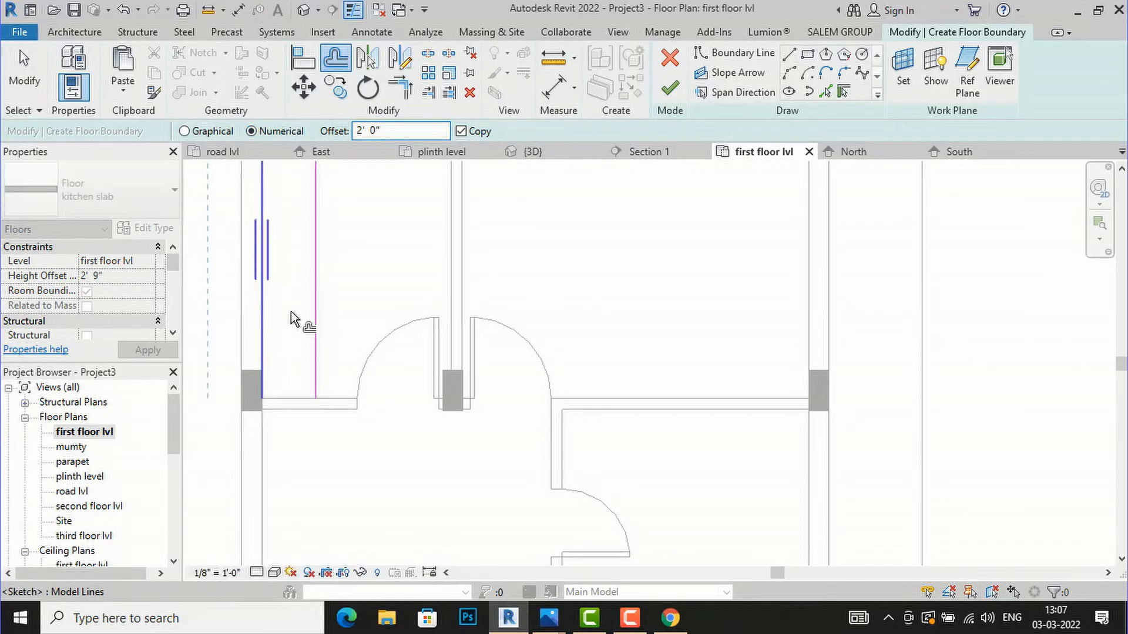
Trim the offset line and the short counter line into a corner to form the L-shaped slab's inner edge.
{"action": "scroll", "coordinate": [352, 411], "scroll_direction": "down", "scroll_amount": 2}
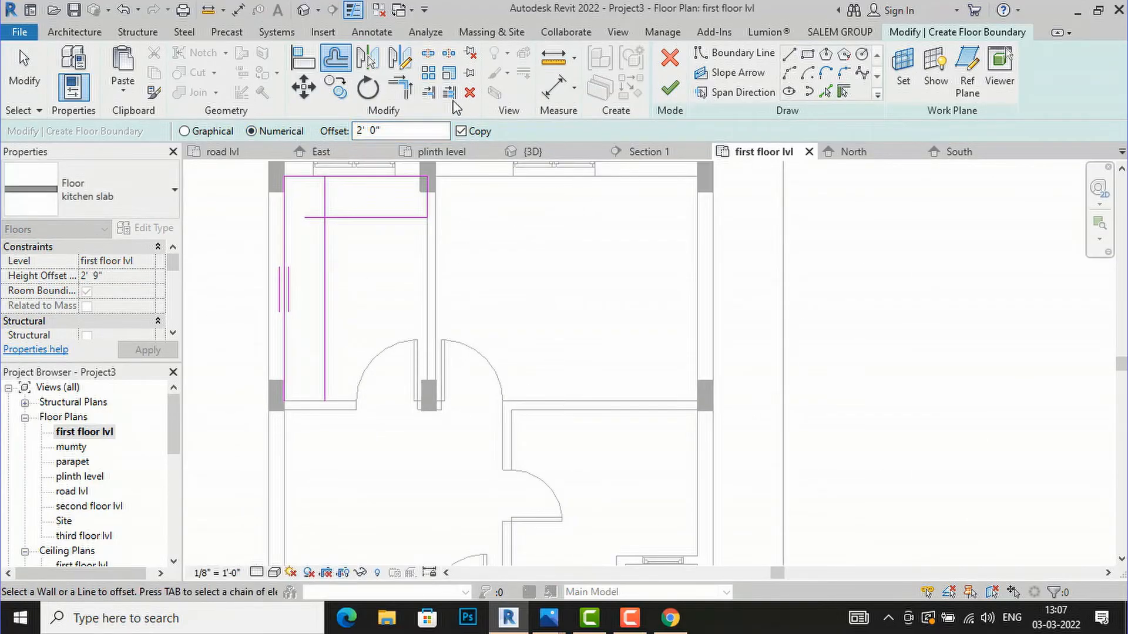
{"action": "left_click", "coordinate": [403, 97]}
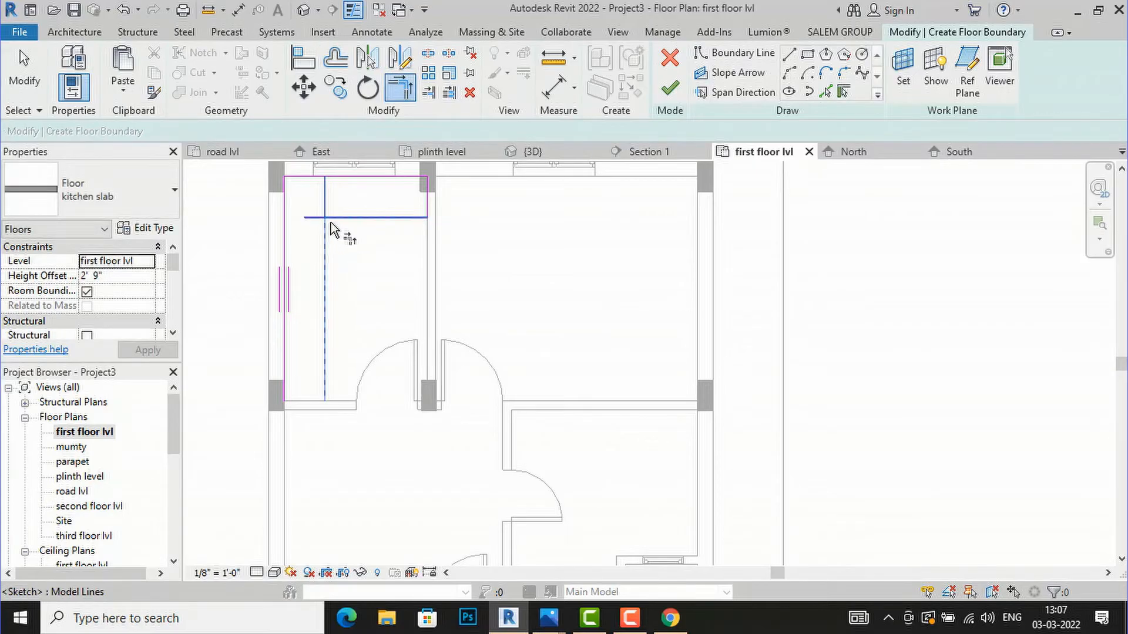
{"action": "left_click", "coordinate": [352, 219]}
Close the slab boundary with a line at its open end beside the kitchen door and finish the floor sketch.
{"action": "left_click", "coordinate": [789, 55]}
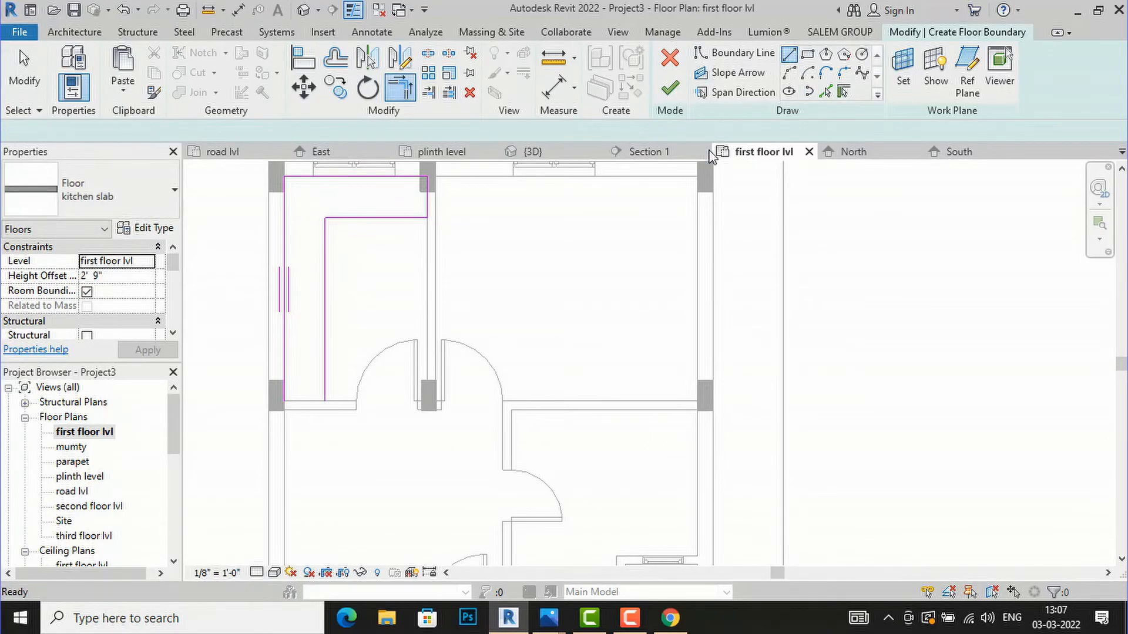
{"action": "scroll", "coordinate": [341, 421], "scroll_direction": "up", "scroll_amount": 2}
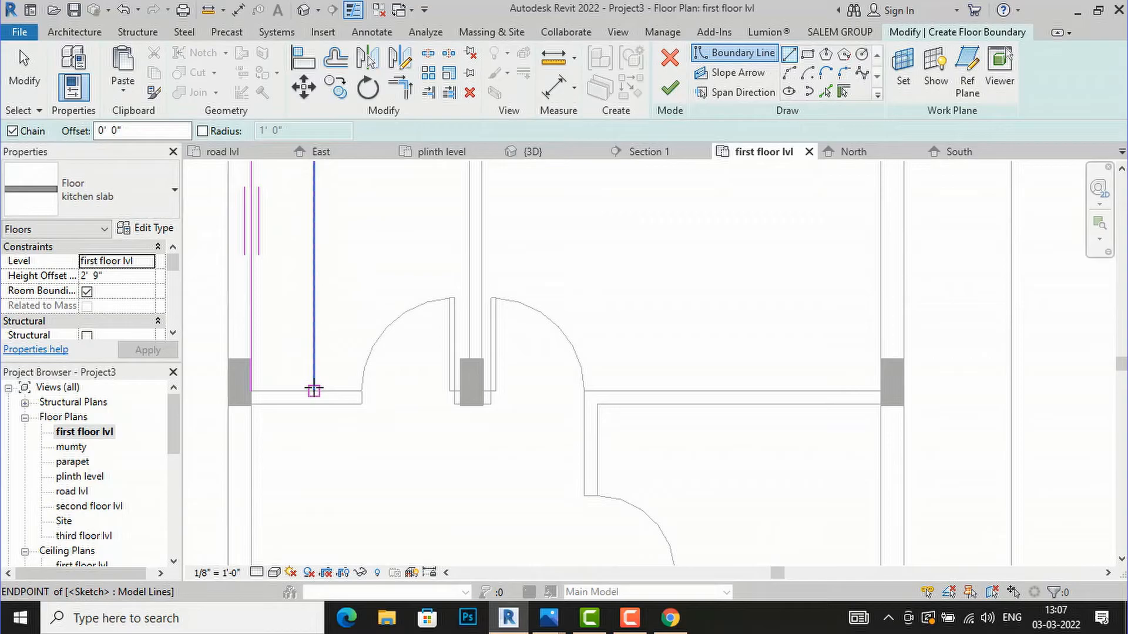
{"action": "left_click", "coordinate": [314, 390]}
{"action": "left_click", "coordinate": [251, 390]}
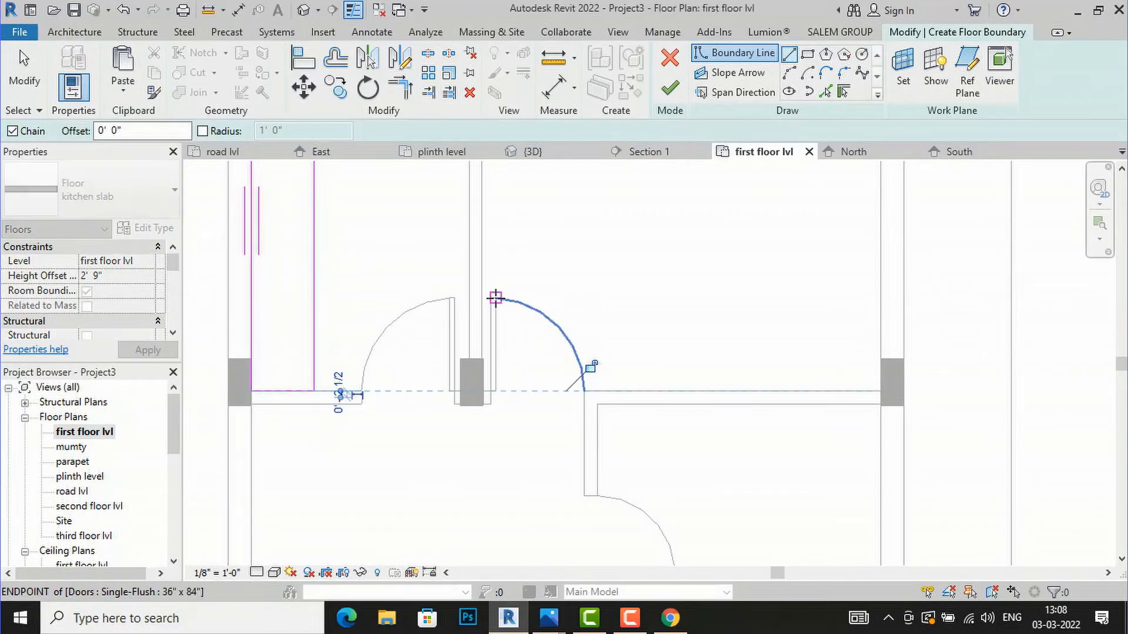
{"action": "scroll", "coordinate": [470, 429], "scroll_direction": "down", "scroll_amount": 2}
{"action": "scroll", "coordinate": [370, 434], "scroll_direction": "down", "scroll_amount": 1}
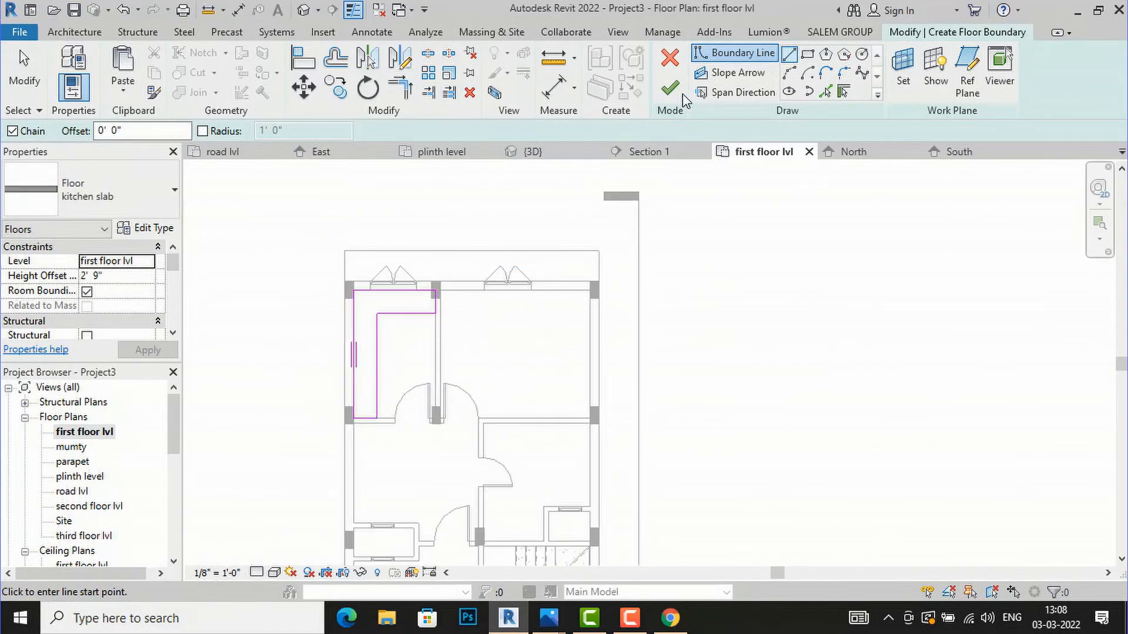
{"action": "left_click", "coordinate": [669, 88]}
{"action": "key", "text": "Escape"}
Switch to the 1.jpg reference plan in Photos, examine the whole first floor furniture layout, and return to Revit.
{"action": "scroll", "coordinate": [360, 370], "scroll_direction": "down", "scroll_amount": 2}
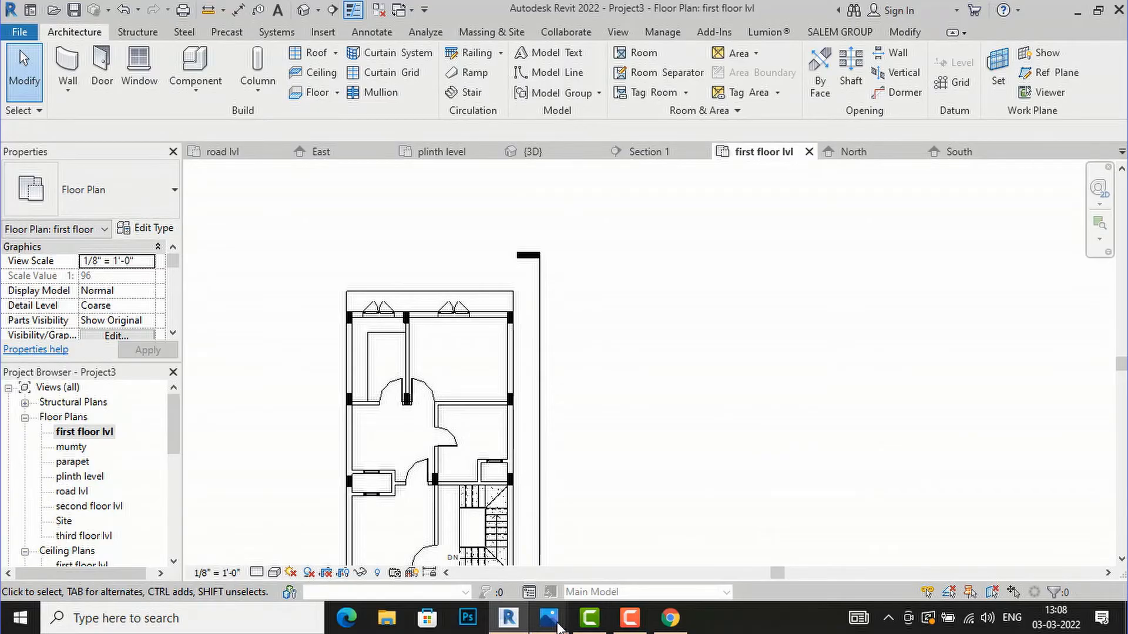
{"action": "mouse_move", "coordinate": [548, 618]}
{"action": "mouse_move", "coordinate": [301, 541]}
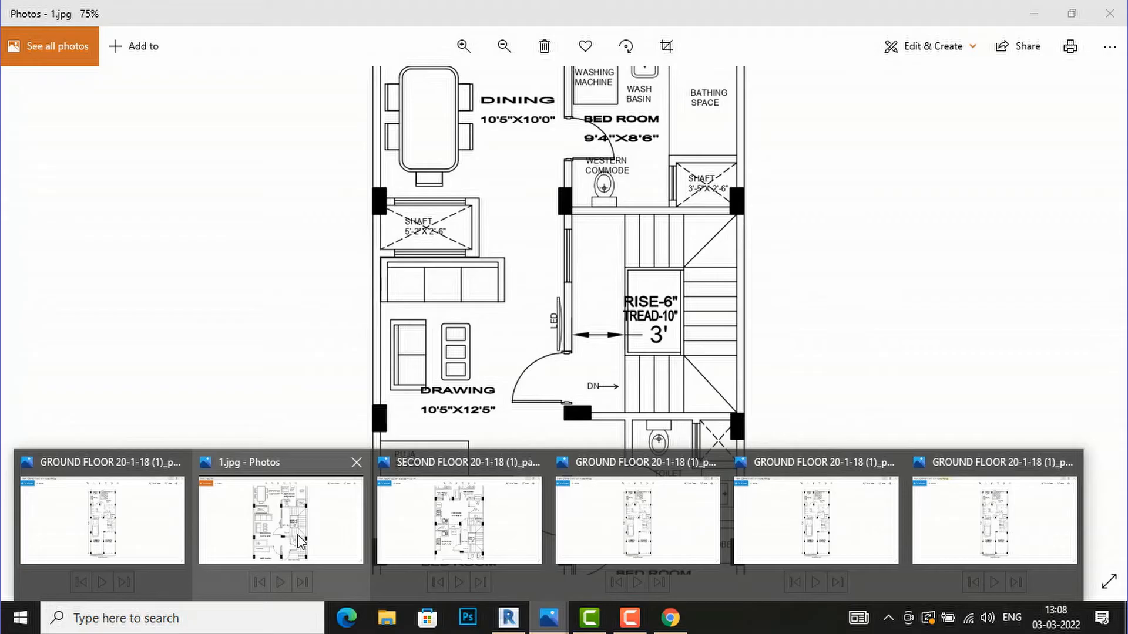
{"action": "left_click", "coordinate": [301, 542]}
{"action": "scroll", "coordinate": [458, 399], "scroll_direction": "down", "scroll_amount": 5}
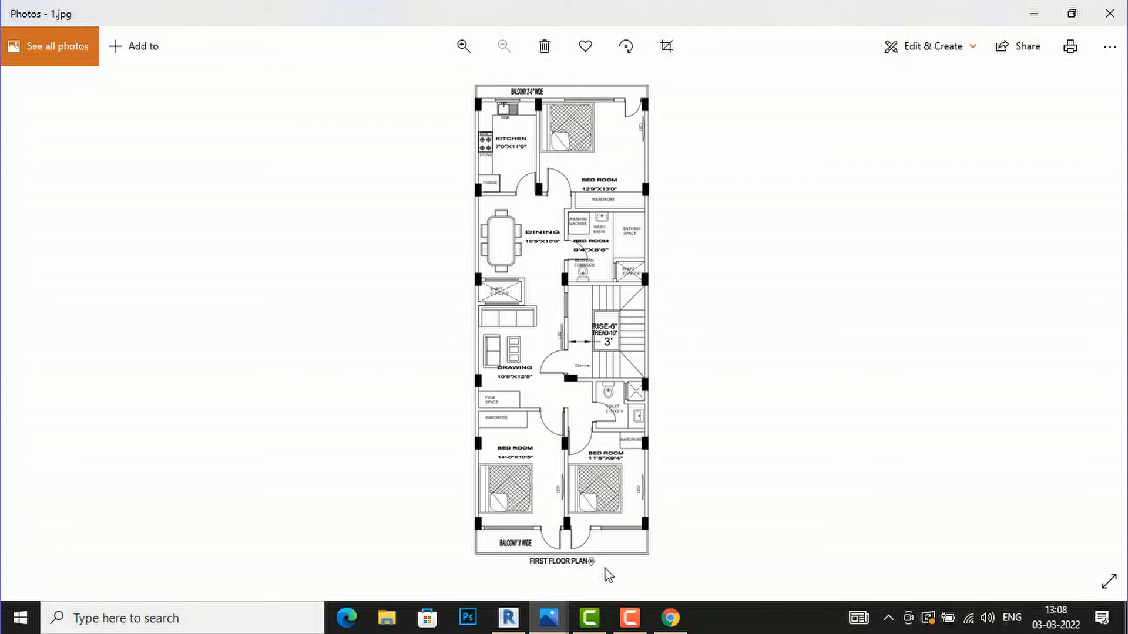
{"action": "left_click", "coordinate": [521, 620]}
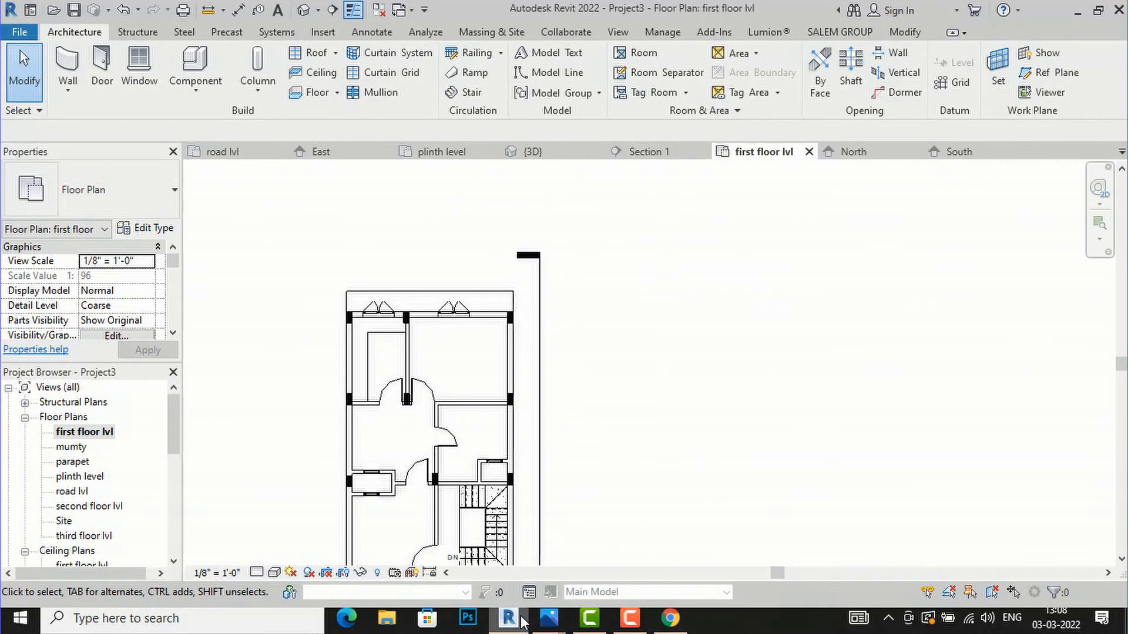
Load the Bed-Box.rfa family from the Beds folder of the English-Imperial furniture library.
{"action": "left_click", "coordinate": [321, 34]}
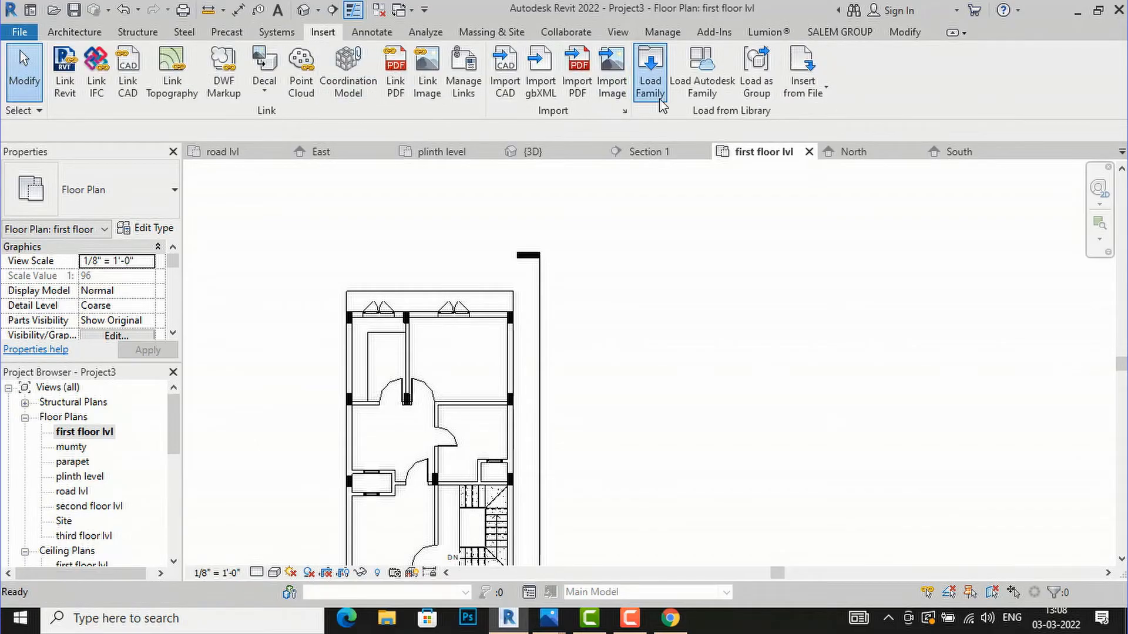
{"action": "left_click", "coordinate": [650, 82]}
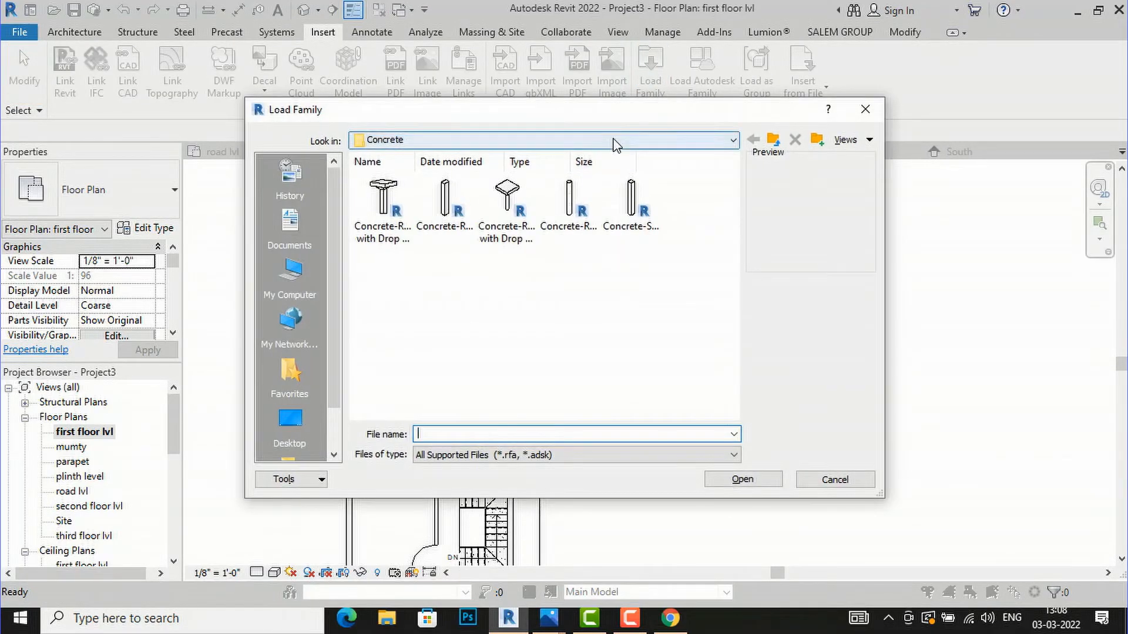
{"action": "left_click", "coordinate": [613, 139]}
{"action": "left_click", "coordinate": [573, 248]}
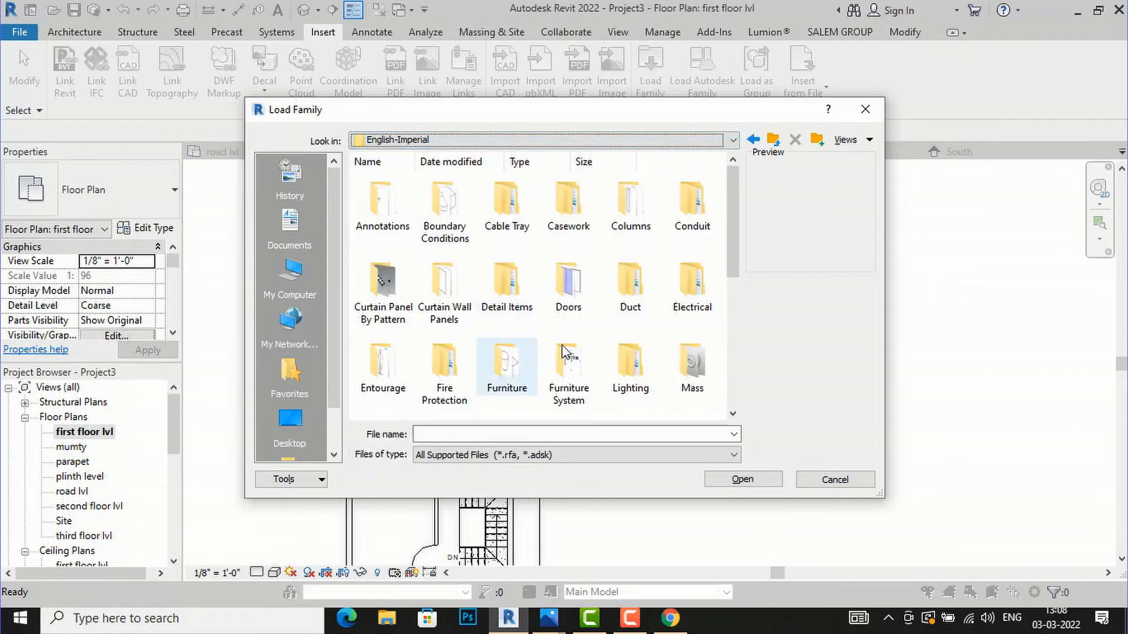
{"action": "double_click", "coordinate": [506, 367]}
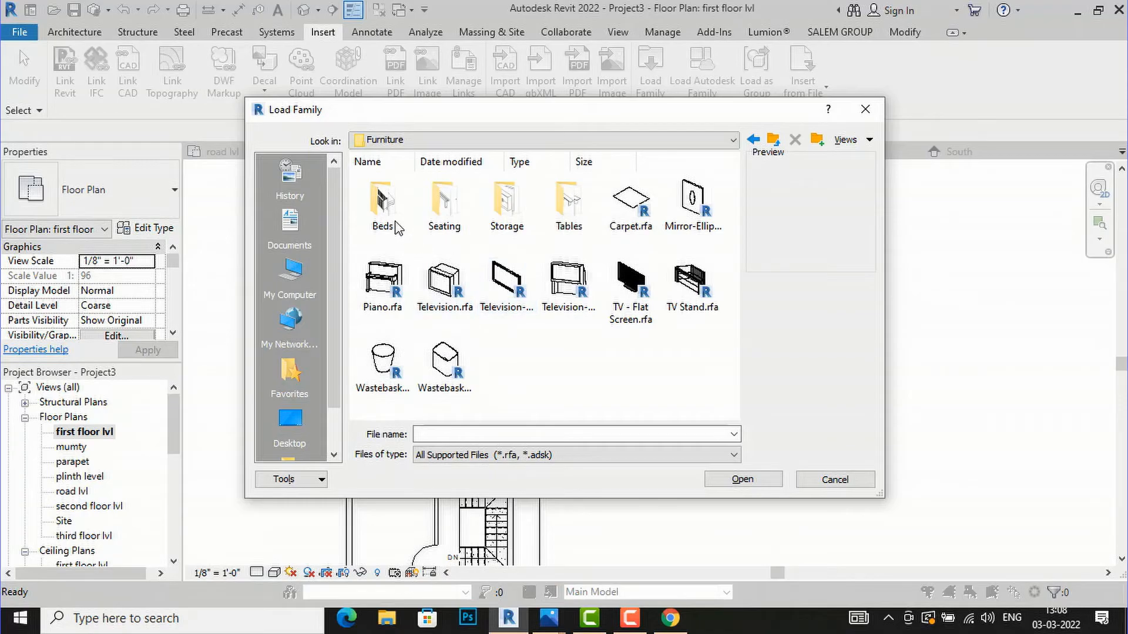
{"action": "double_click", "coordinate": [379, 203]}
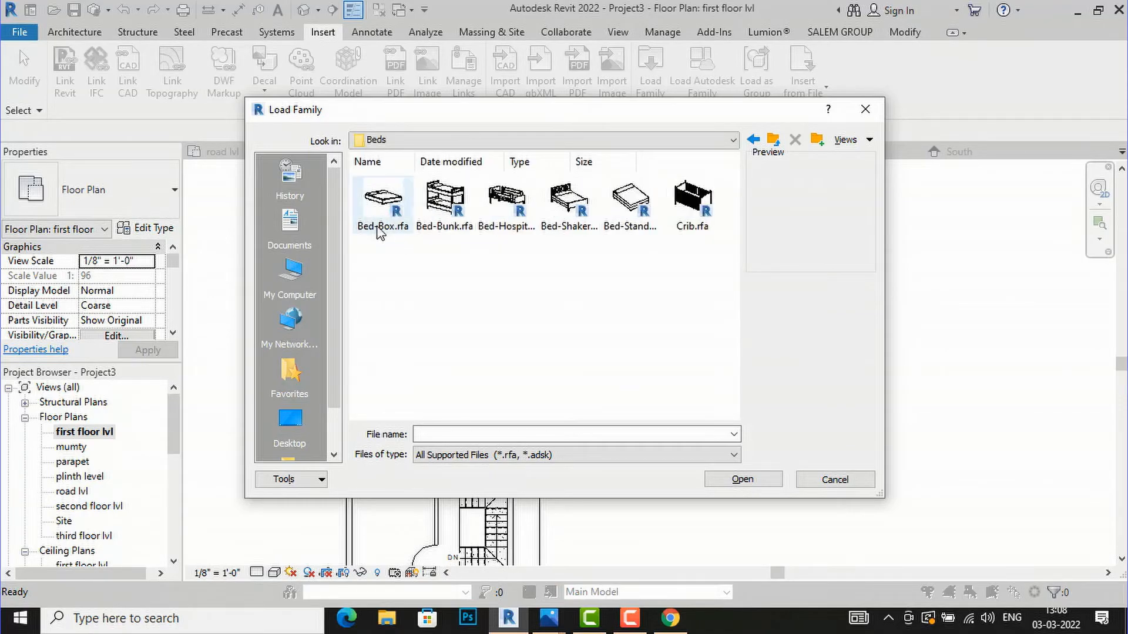
{"action": "left_click", "coordinate": [379, 231]}
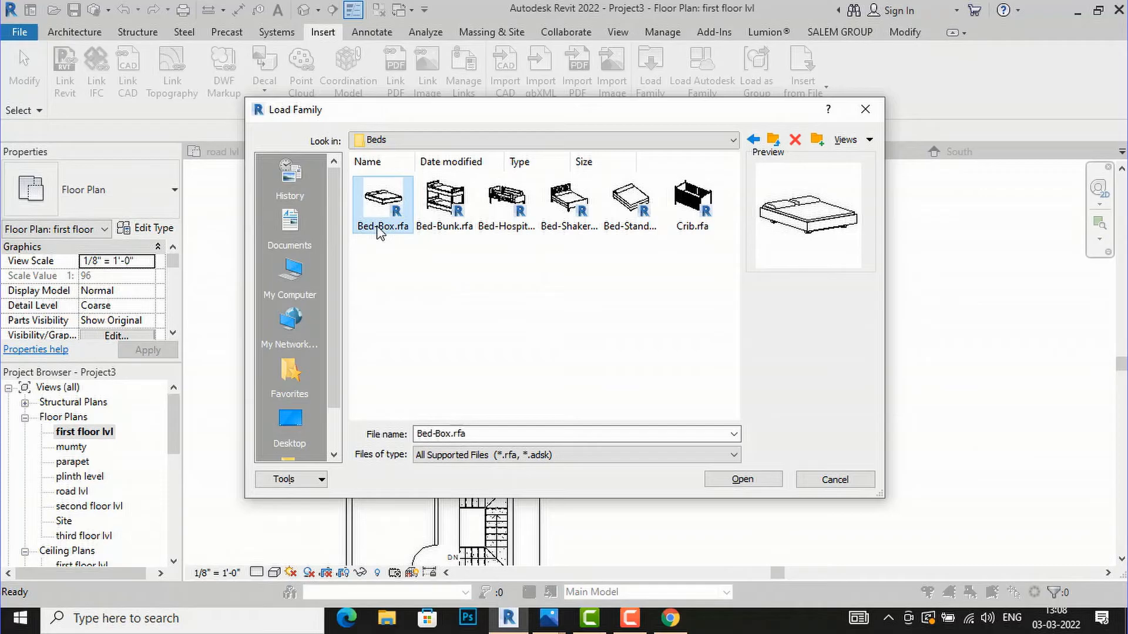
{"action": "left_click", "coordinate": [742, 479]}
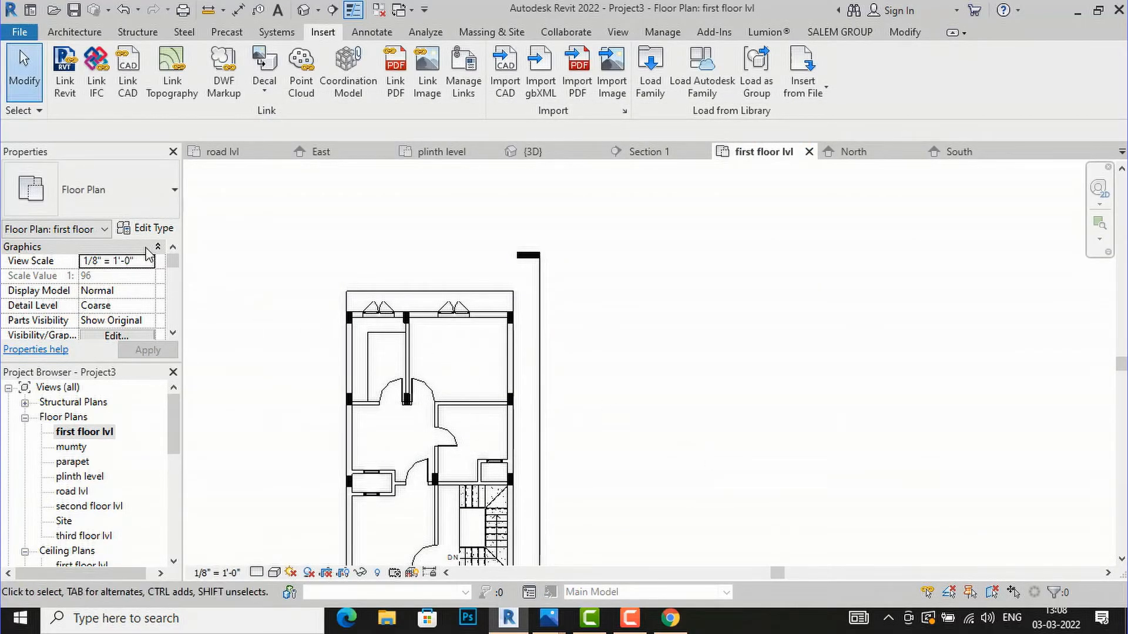
Start placing a Bed-Box component and duplicate its Double 53" x 74" type under the name king size.
{"action": "left_click", "coordinate": [77, 32]}
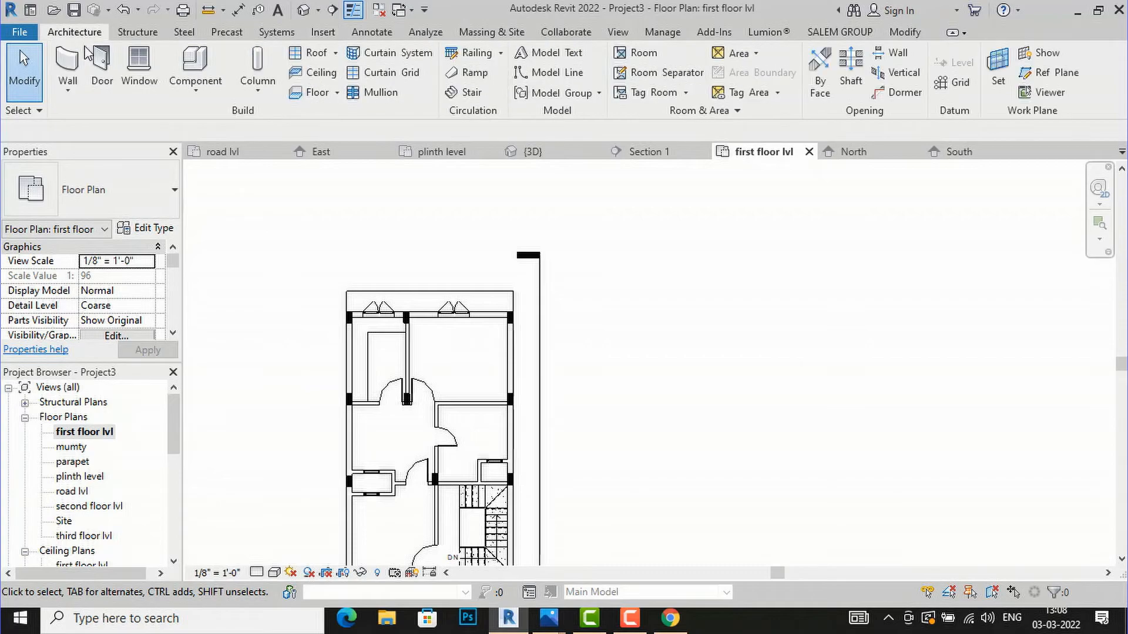
{"action": "left_click", "coordinate": [196, 94]}
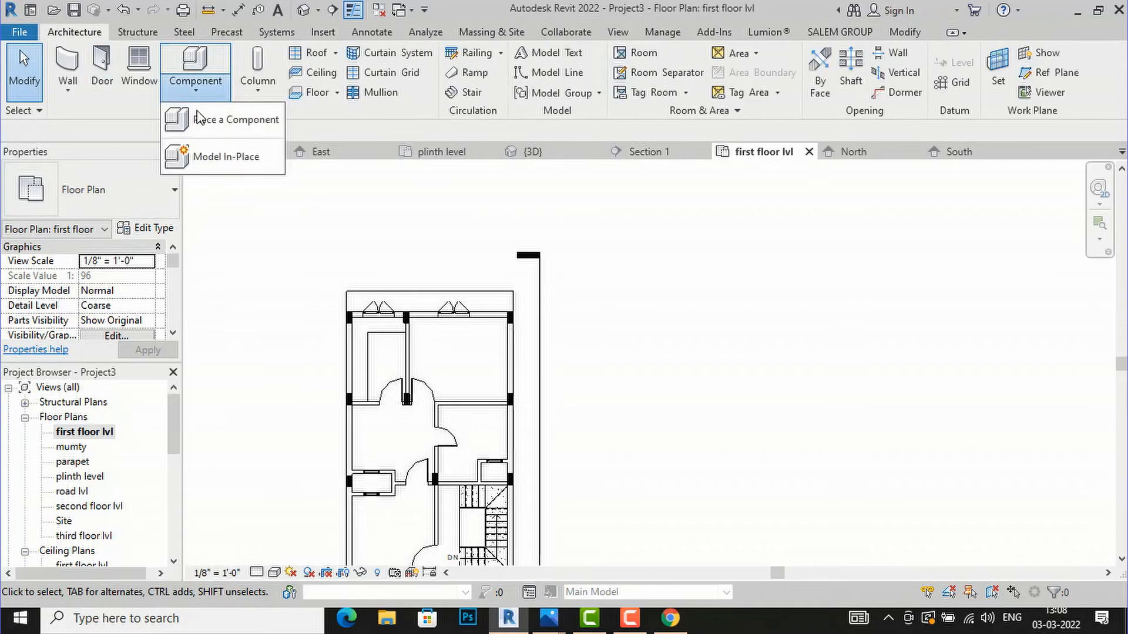
{"action": "left_click", "coordinate": [202, 120]}
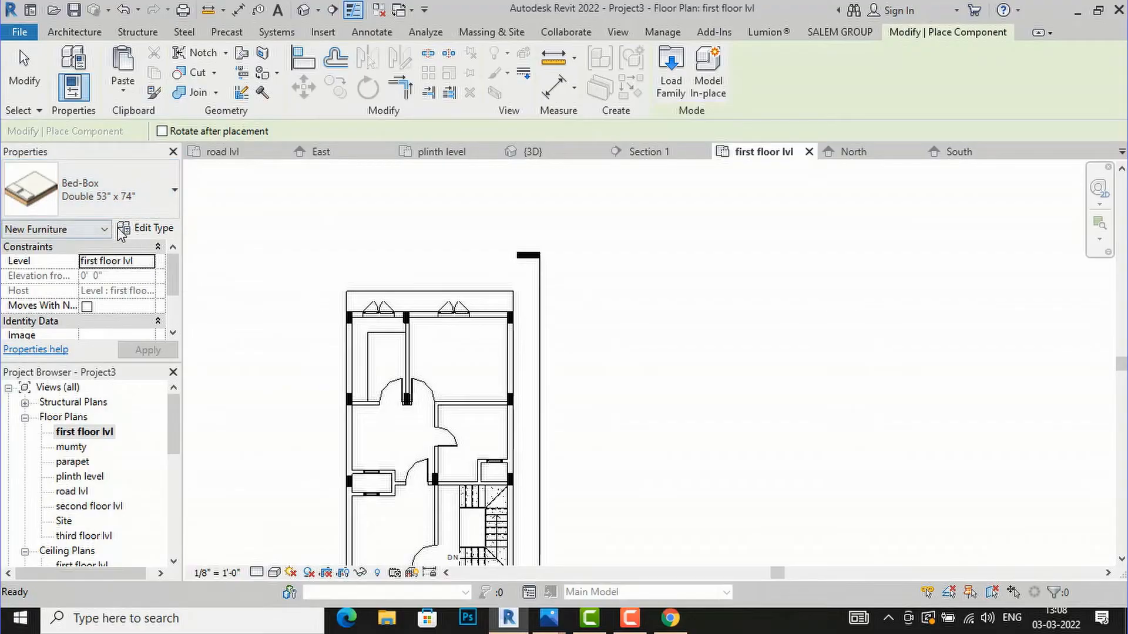
{"action": "left_click", "coordinate": [146, 229]}
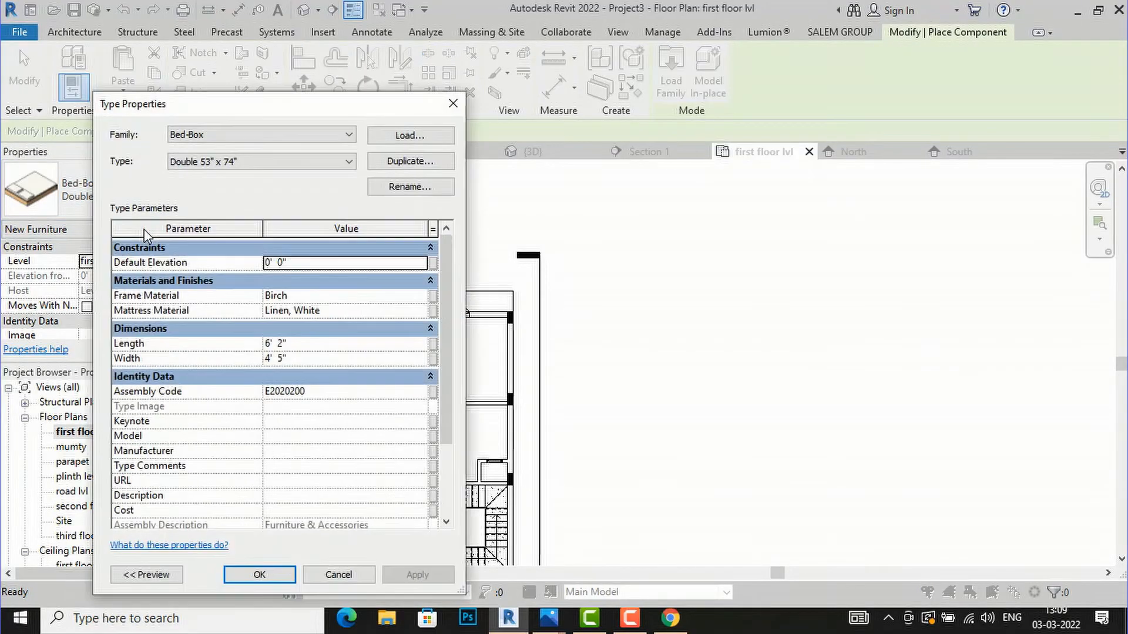
{"action": "left_click", "coordinate": [405, 162]}
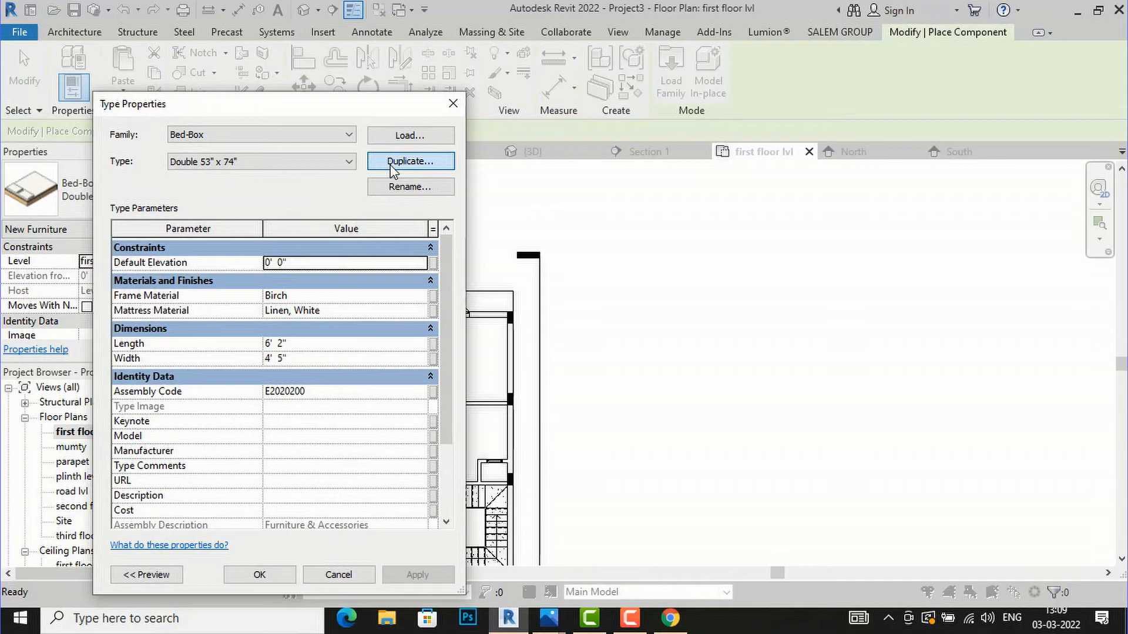
{"action": "type", "text": "king si"}
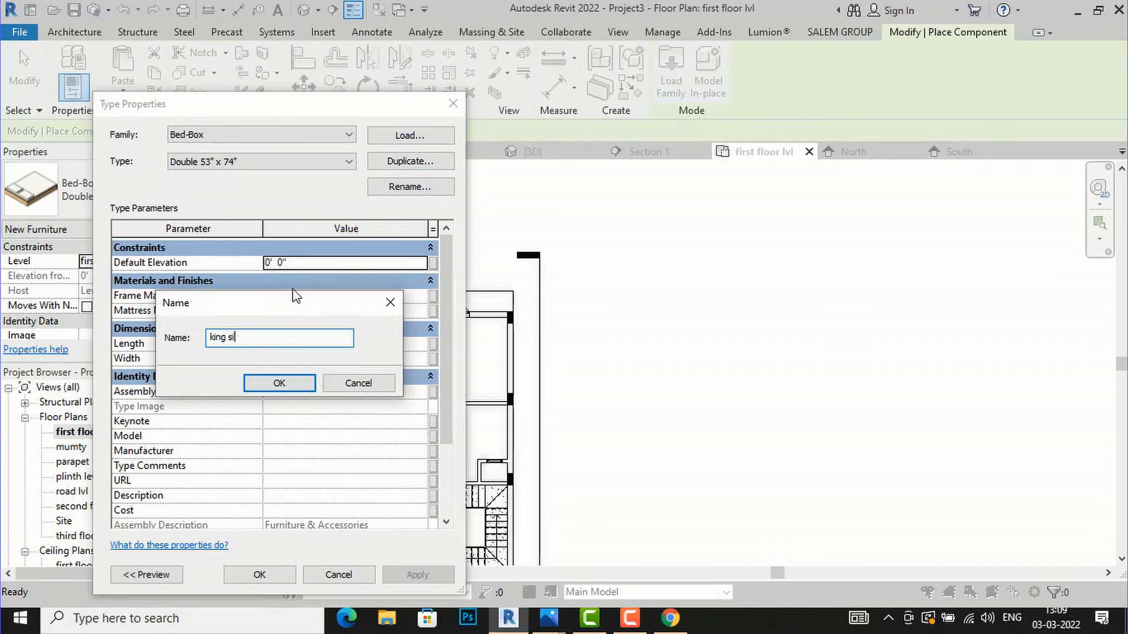
{"action": "type", "text": "ze"}
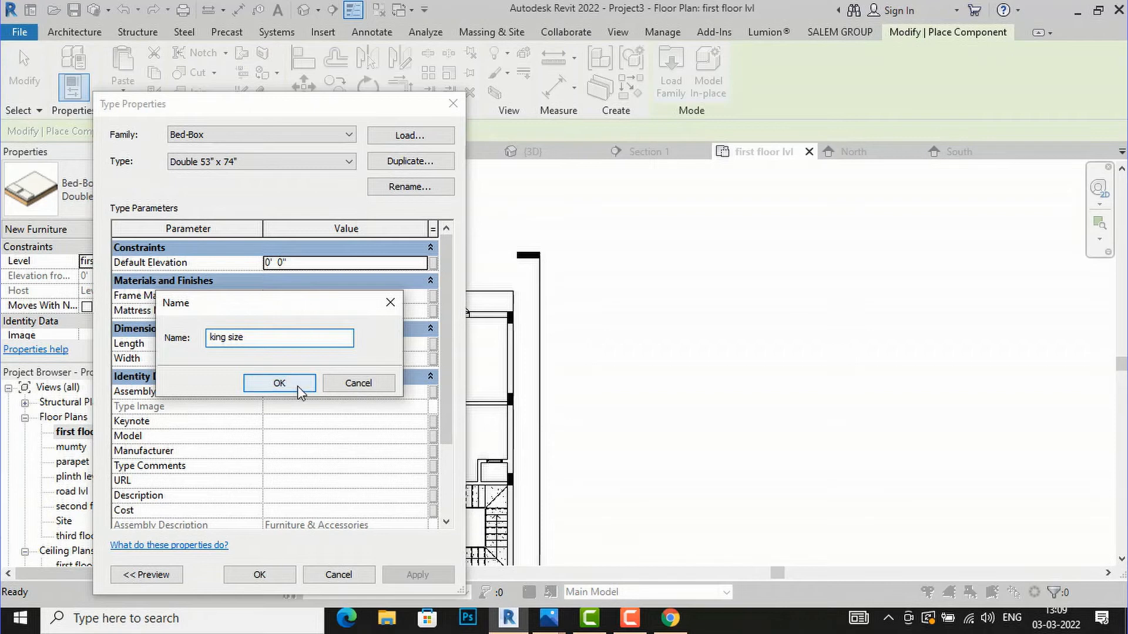
{"action": "left_click", "coordinate": [297, 386]}
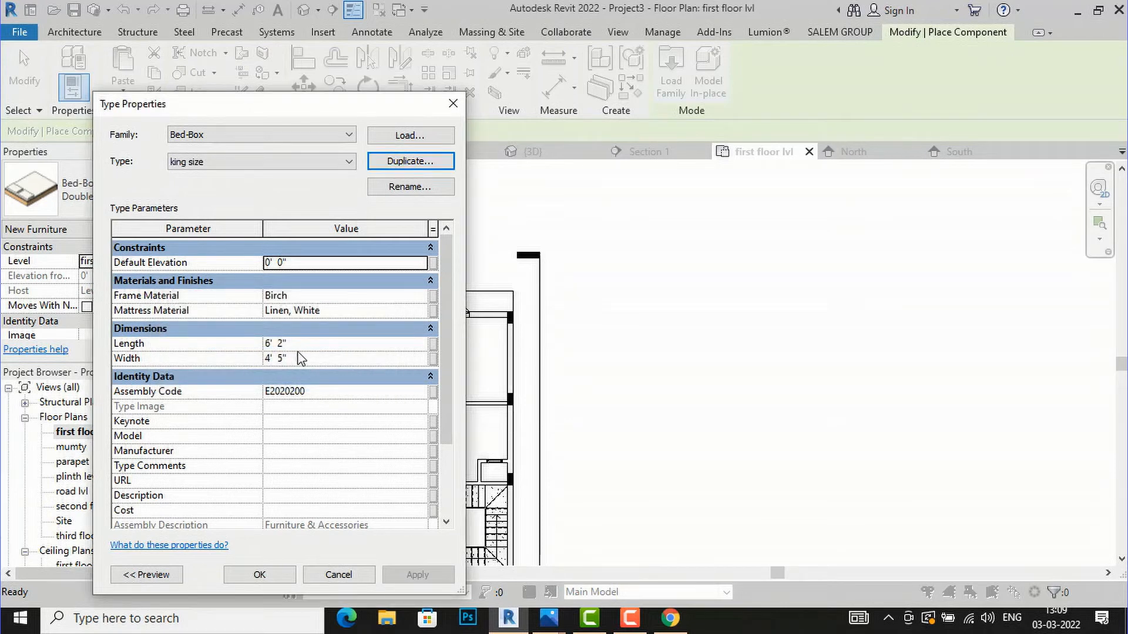
Set the king size bed type's width to 6' 0" and length to 6' 6", and apply the type.
{"action": "left_click", "coordinate": [305, 363]}
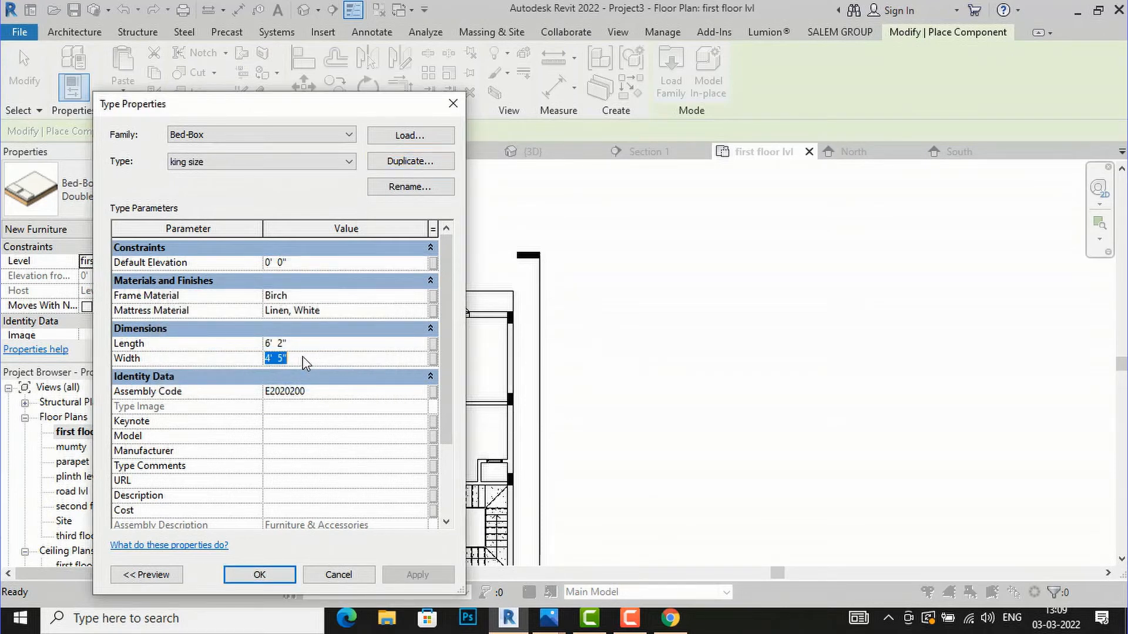
{"action": "type", "text": "6"}
{"action": "left_click", "coordinate": [304, 346]}
{"action": "type", "text": "6'6"}
{"action": "left_click", "coordinate": [261, 575]}
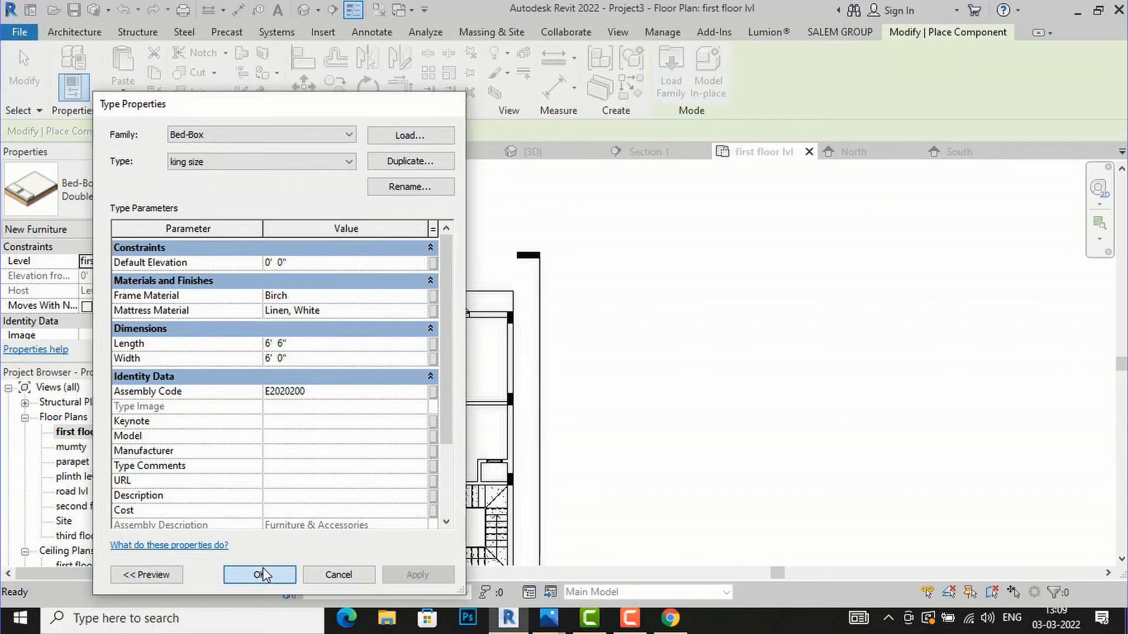
Place a king size bed in the bedroom beside the kitchen, rotated so its headboard rests against the shared kitchen wall.
{"action": "scroll", "coordinate": [446, 365], "scroll_direction": "up", "scroll_amount": 4}
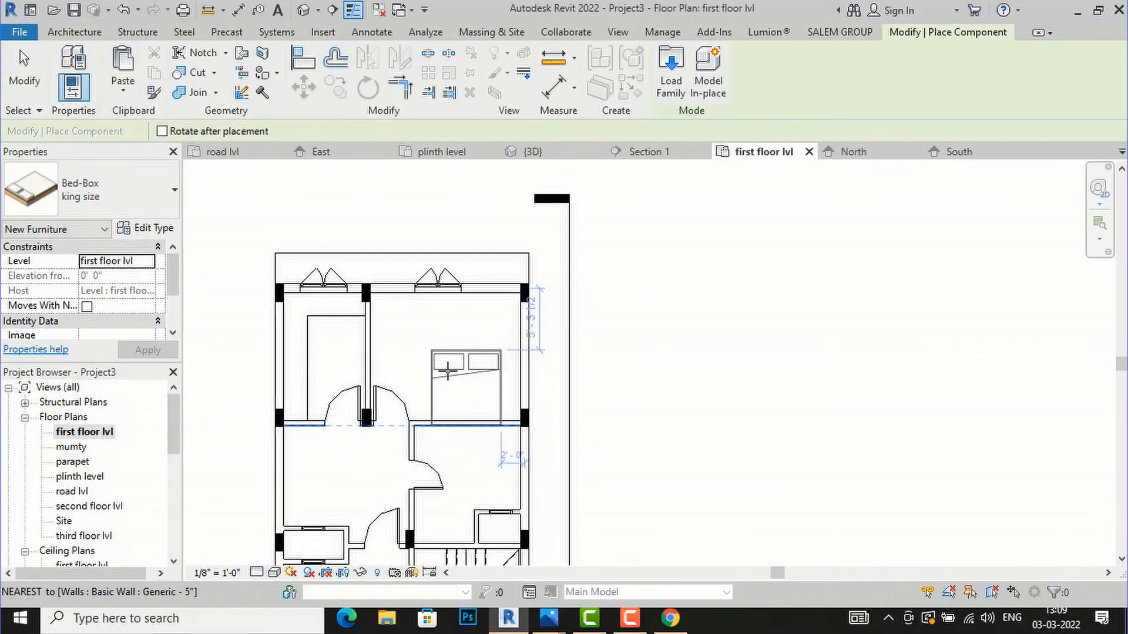
{"action": "key", "text": "space"}
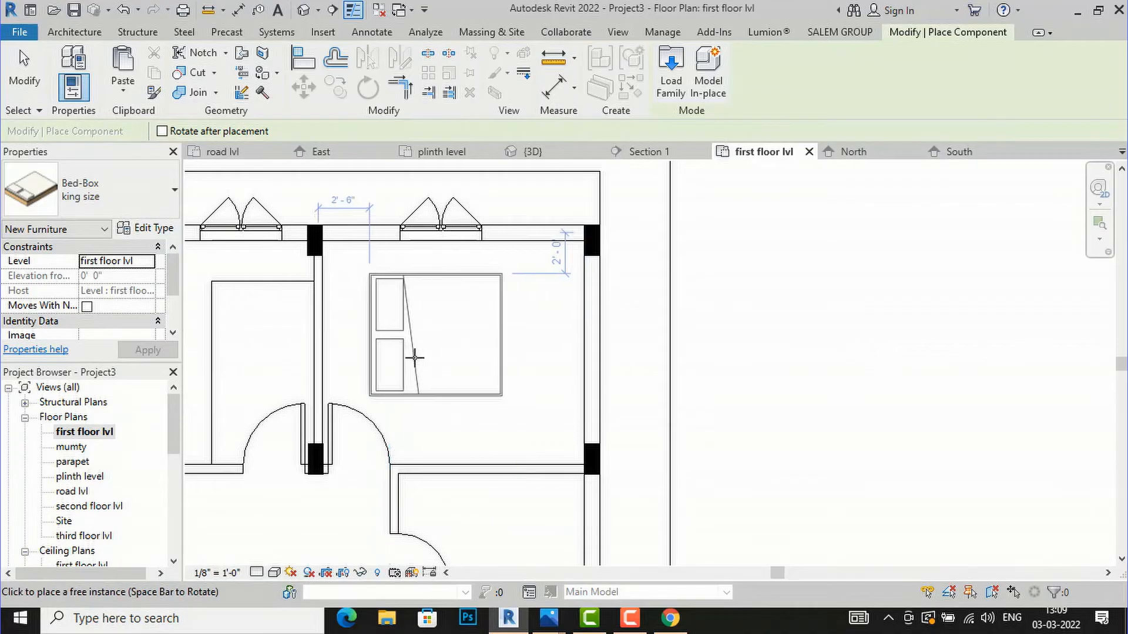
{"action": "scroll", "coordinate": [396, 352], "scroll_direction": "up", "scroll_amount": 1}
{"action": "left_click", "coordinate": [366, 335]}
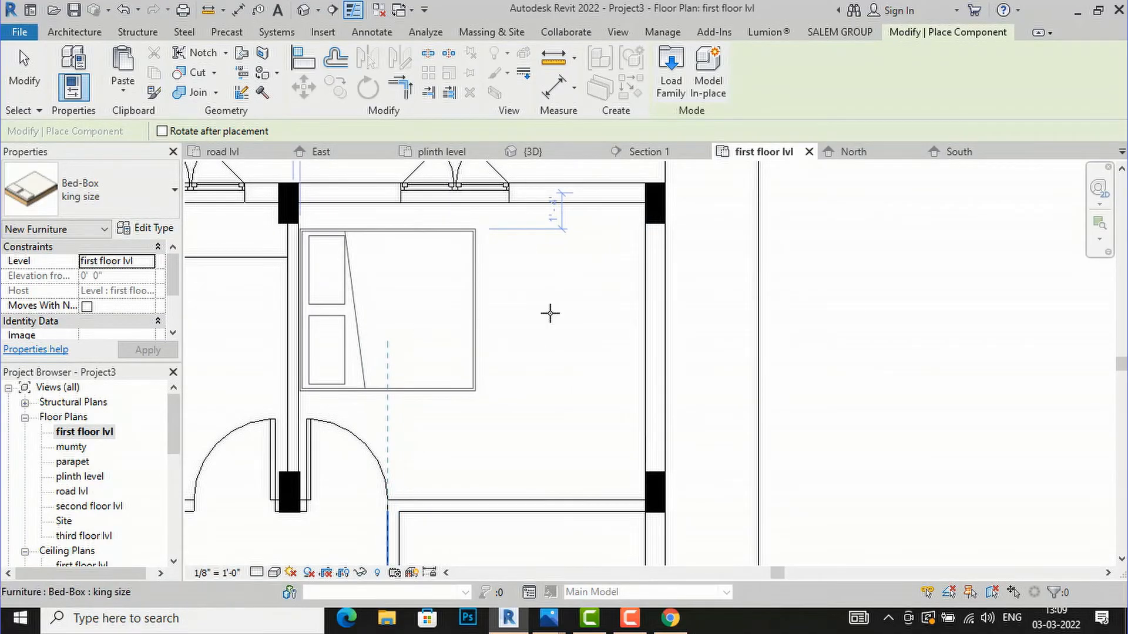
Place a king size bed in each of the two bedrooms next to the 3' wide balcony, headboards toward the left-hand walls.
{"action": "scroll", "coordinate": [570, 296], "scroll_direction": "down", "scroll_amount": 7}
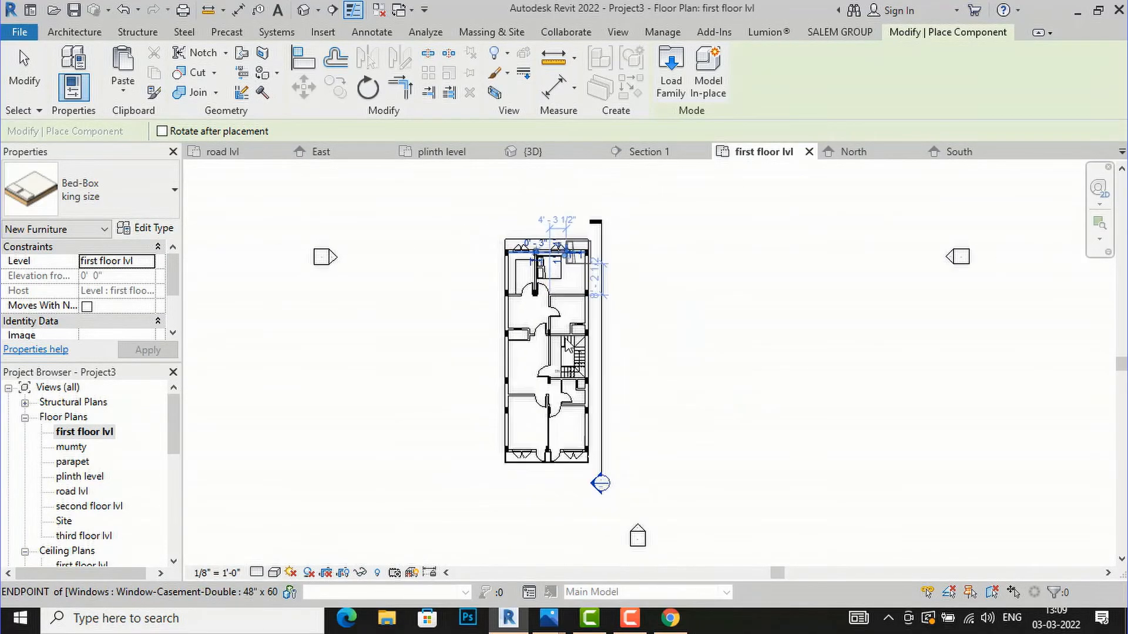
{"action": "scroll", "coordinate": [541, 438], "scroll_direction": "up", "scroll_amount": 4}
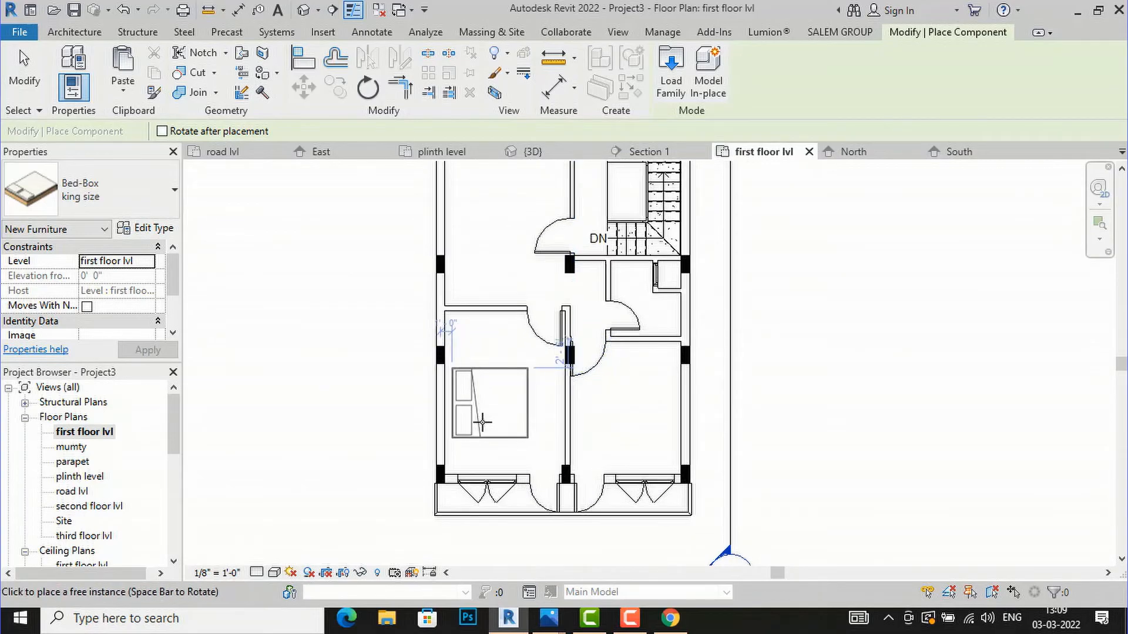
{"action": "left_click", "coordinate": [472, 432]}
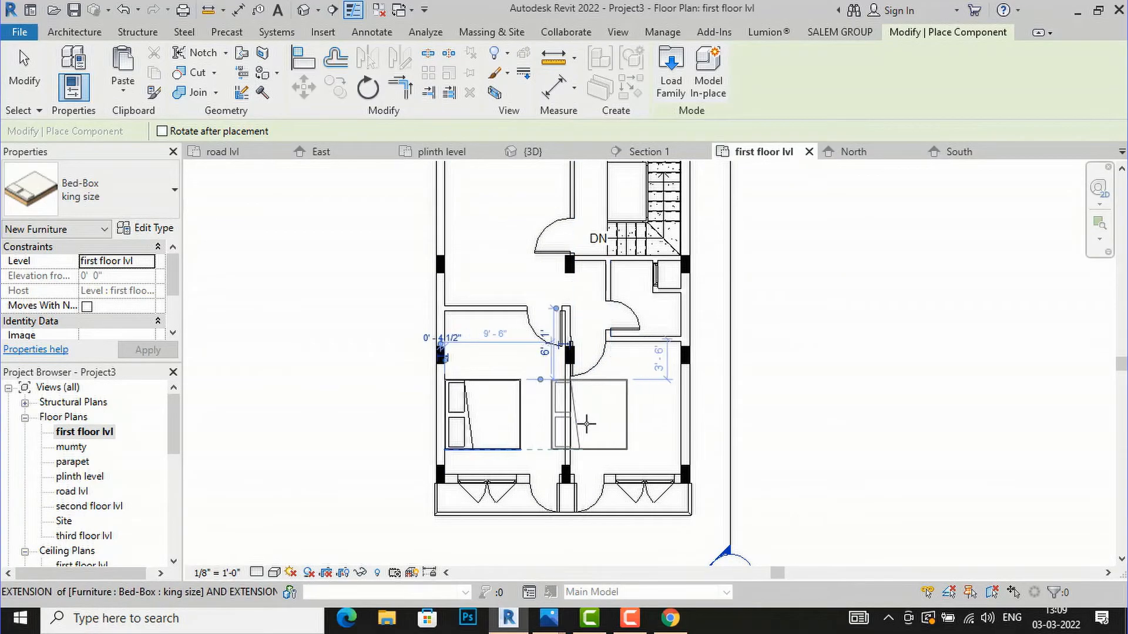
{"action": "scroll", "coordinate": [594, 422], "scroll_direction": "up", "scroll_amount": 2}
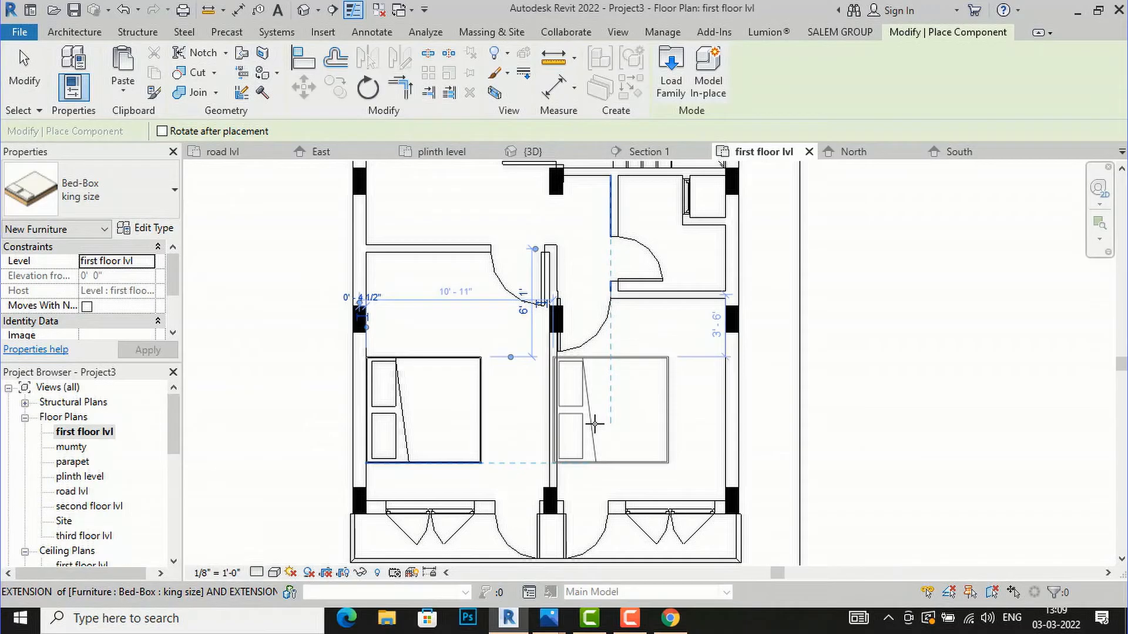
{"action": "scroll", "coordinate": [594, 421], "scroll_direction": "up", "scroll_amount": 2}
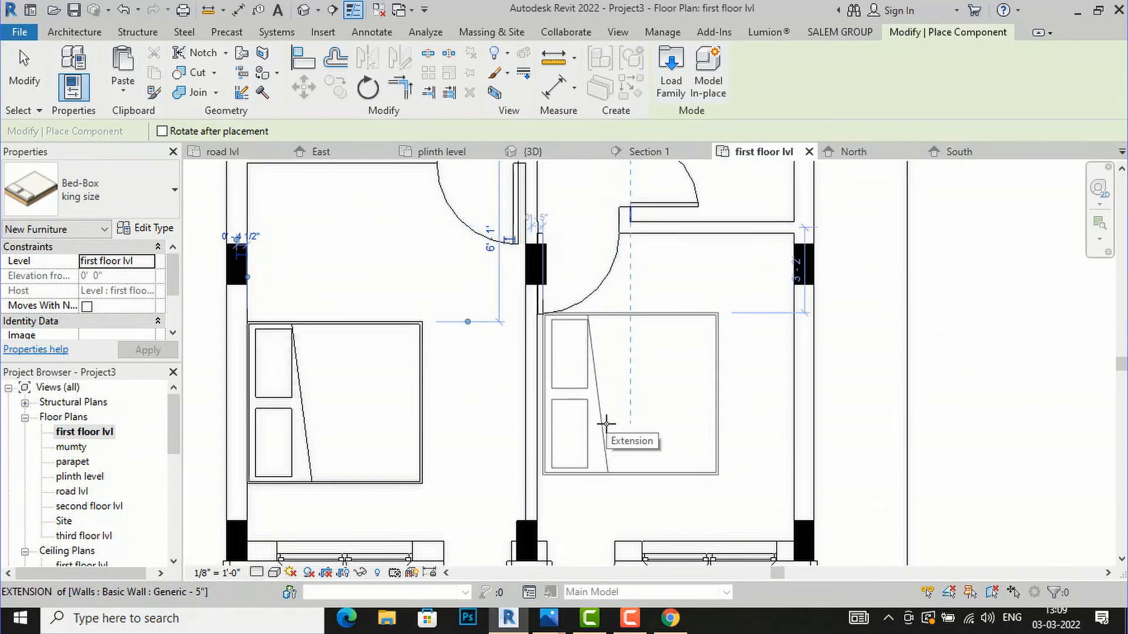
{"action": "left_click", "coordinate": [606, 422]}
{"action": "scroll", "coordinate": [511, 441], "scroll_direction": "down", "scroll_amount": 3}
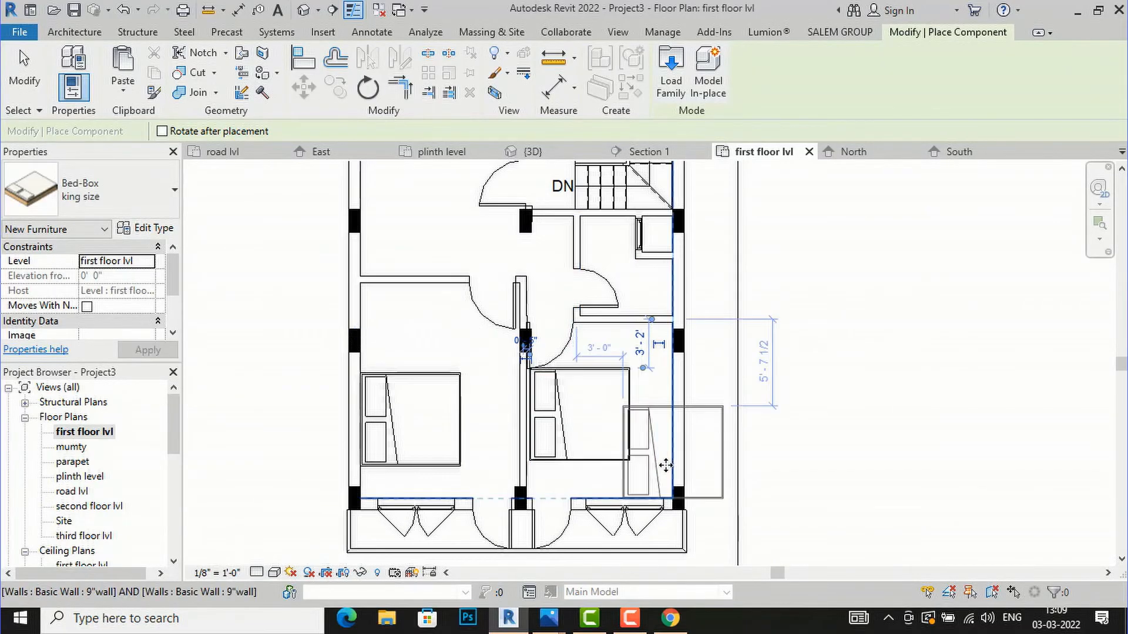
{"action": "key", "text": "Escape"}
{"action": "scroll", "coordinate": [545, 441], "scroll_direction": "down", "scroll_amount": 3}
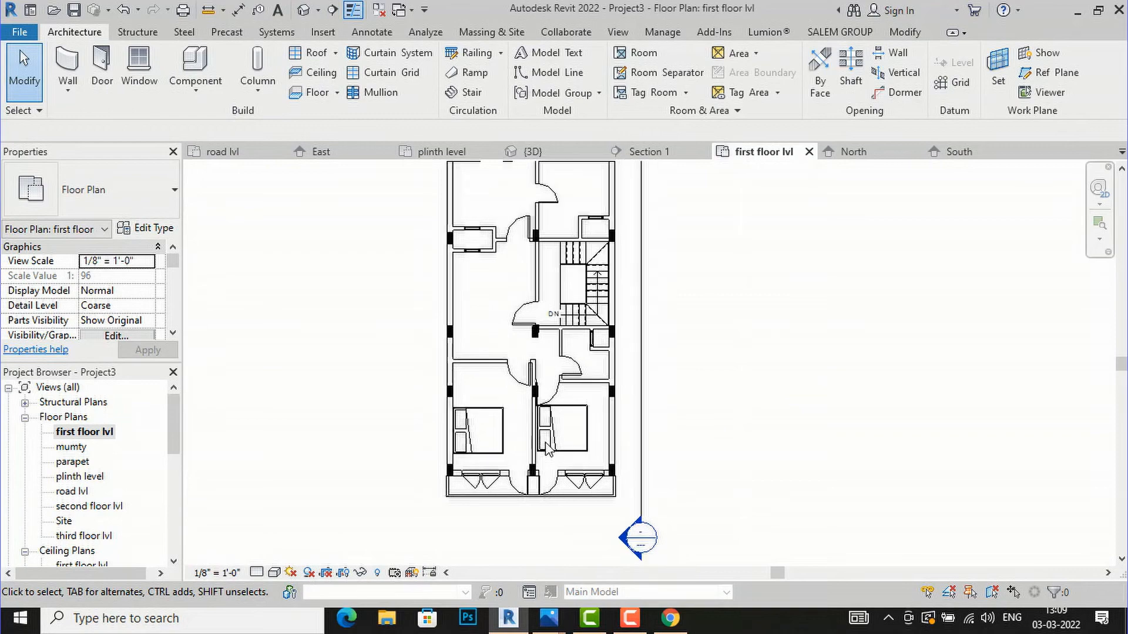
Move the bed in the lower-right bedroom from its headboard corner so it sits flush against the partition wall.
{"action": "scroll", "coordinate": [546, 449], "scroll_direction": "up", "scroll_amount": 5}
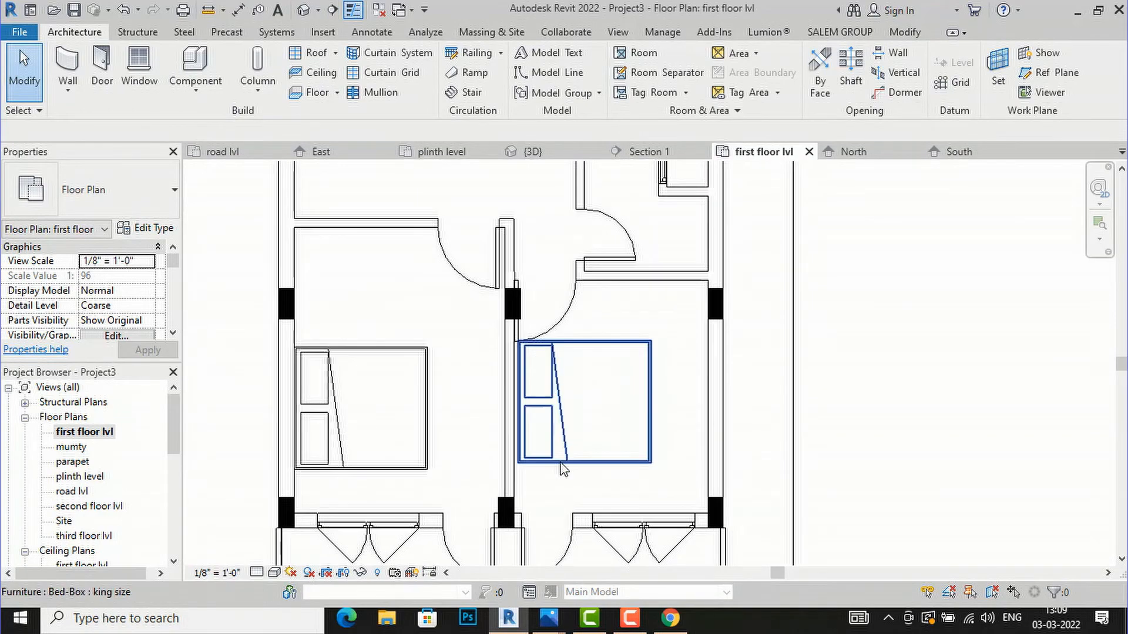
{"action": "left_click", "coordinate": [543, 473]}
{"action": "scroll", "coordinate": [533, 491], "scroll_direction": "up", "scroll_amount": 3}
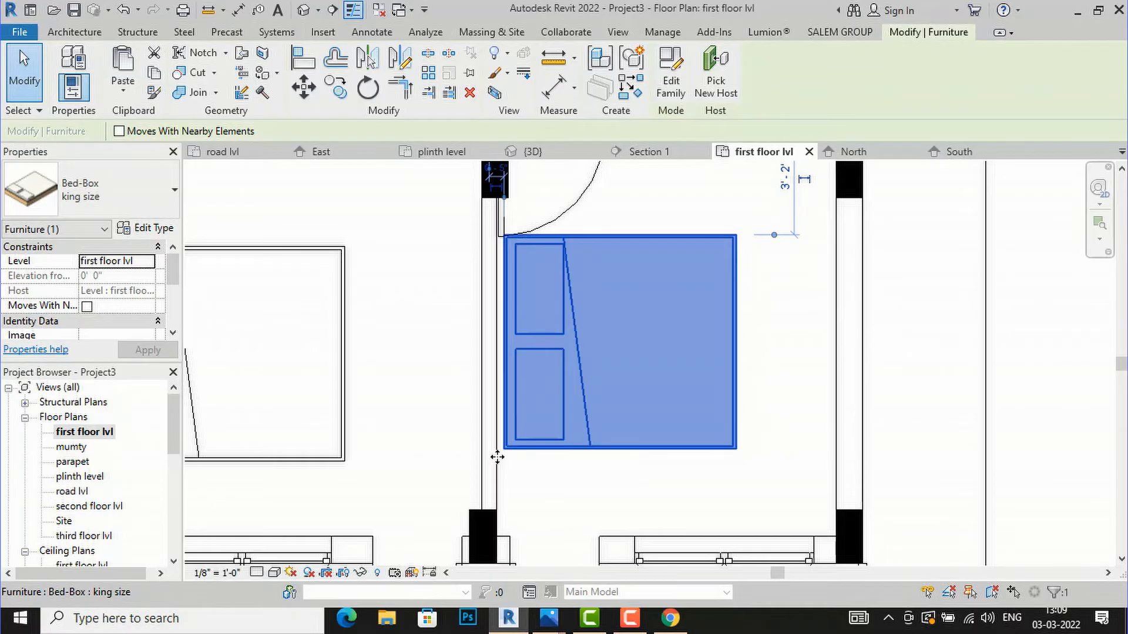
{"action": "left_click", "coordinate": [298, 100]}
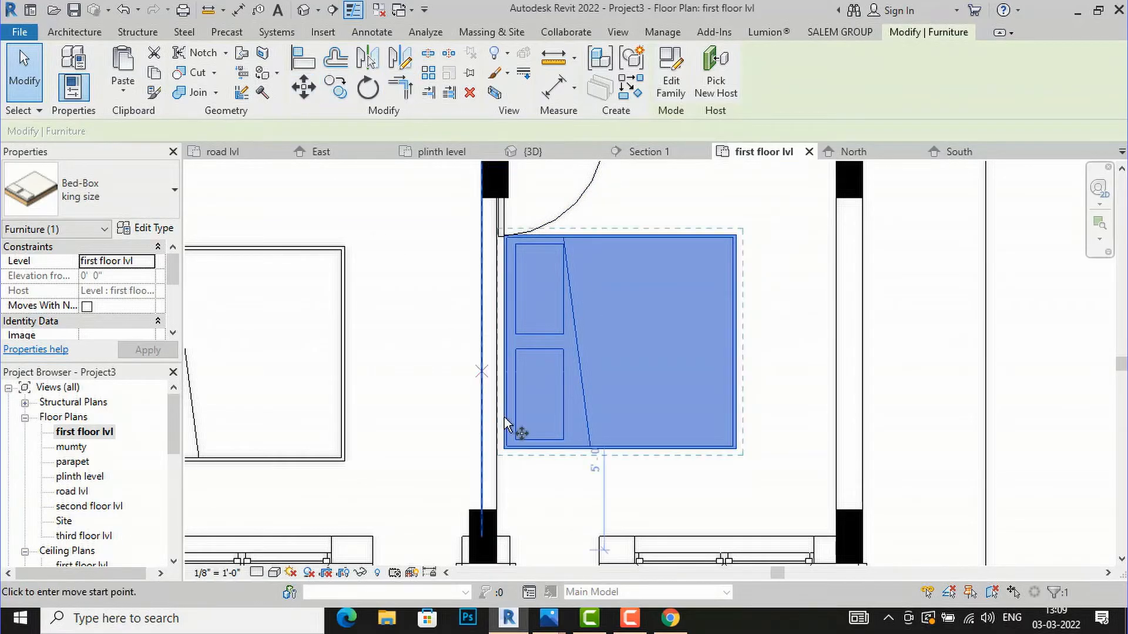
{"action": "left_click", "coordinate": [505, 450]}
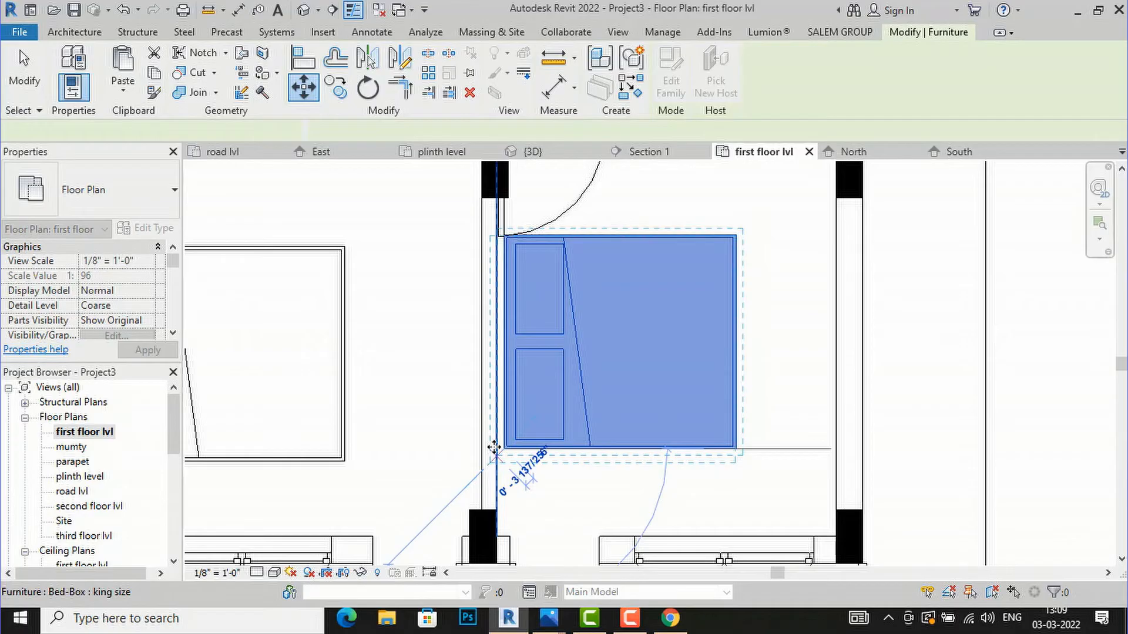
{"action": "left_click", "coordinate": [495, 458]}
{"action": "scroll", "coordinate": [435, 389], "scroll_direction": "down", "scroll_amount": 5}
{"action": "left_click", "coordinate": [784, 422]}
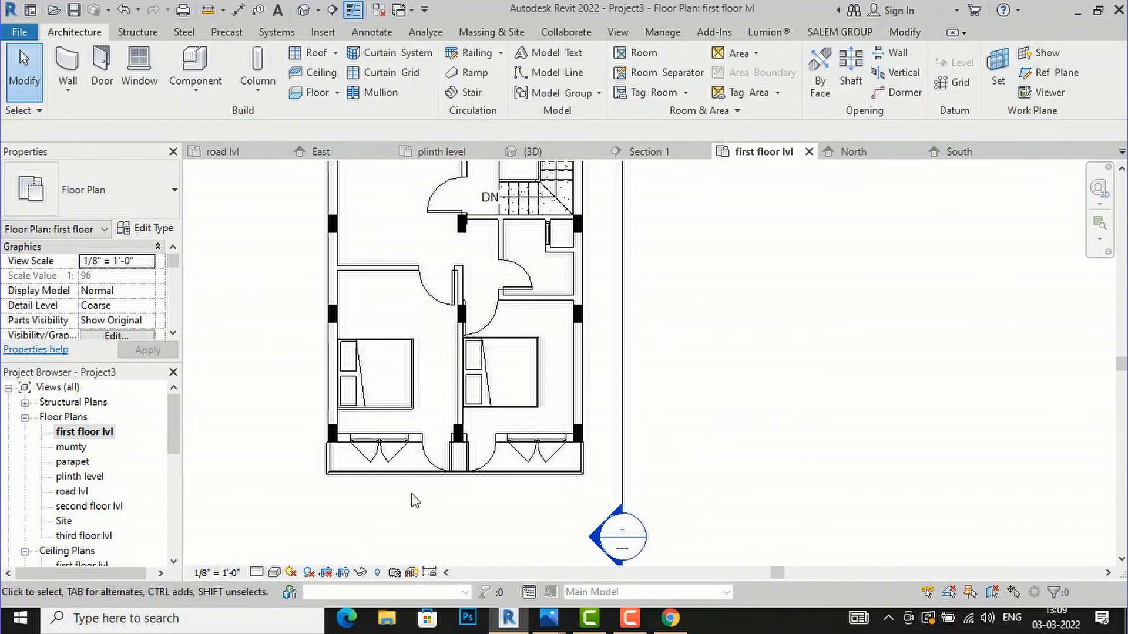
Examine the remaining furniture on the 1.jpg plan in Photos, glance at the RevitCity page in Chrome, and return to Revit.
{"action": "scroll", "coordinate": [432, 506], "scroll_direction": "down", "scroll_amount": 3}
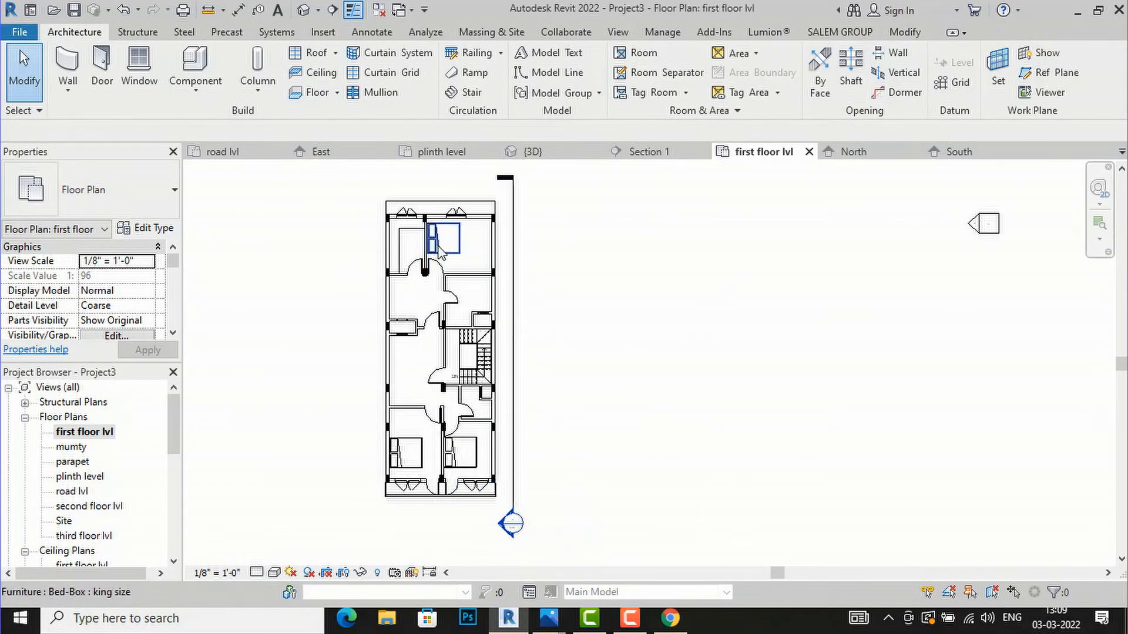
{"action": "scroll", "coordinate": [442, 247], "scroll_direction": "up", "scroll_amount": 1}
{"action": "scroll", "coordinate": [441, 250], "scroll_direction": "up", "scroll_amount": 1}
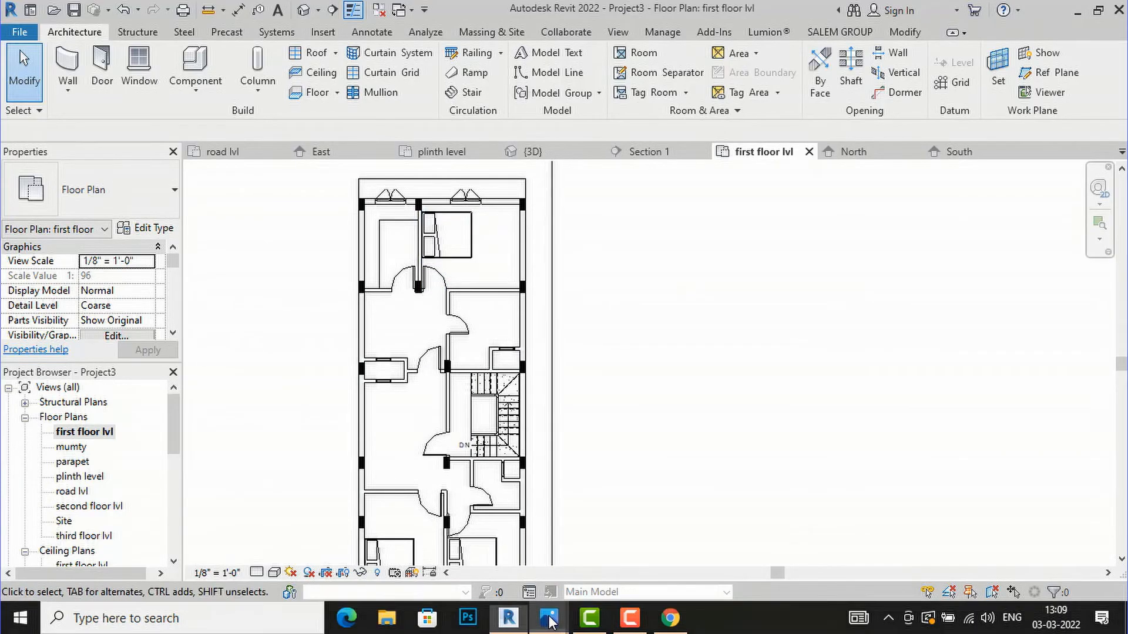
{"action": "mouse_move", "coordinate": [548, 618]}
{"action": "mouse_move", "coordinate": [291, 502]}
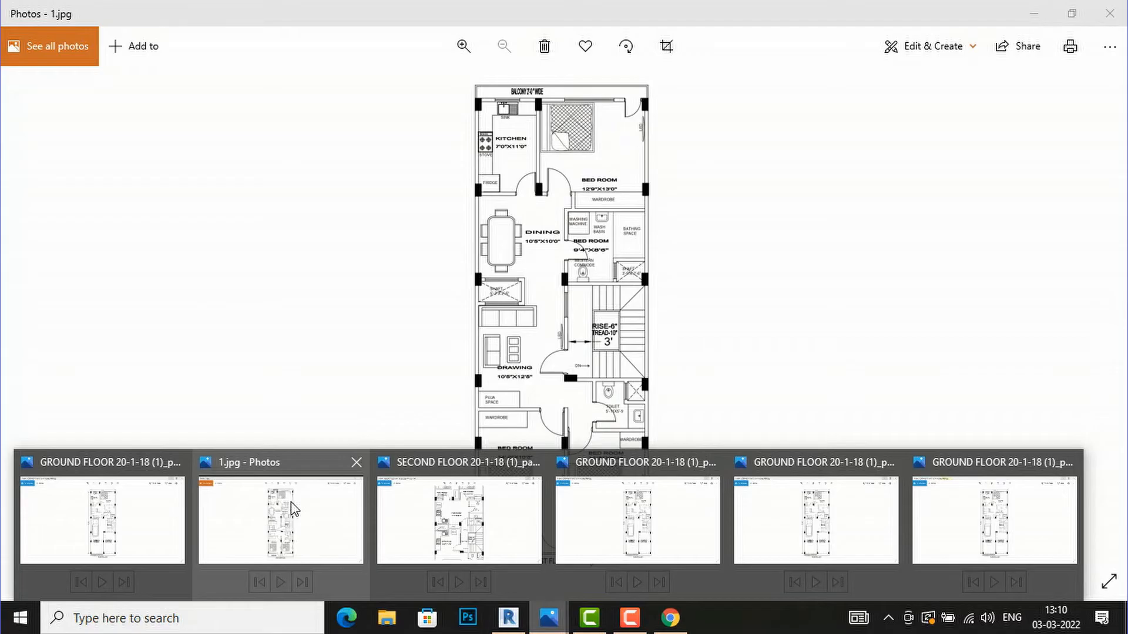
{"action": "left_click", "coordinate": [290, 502]}
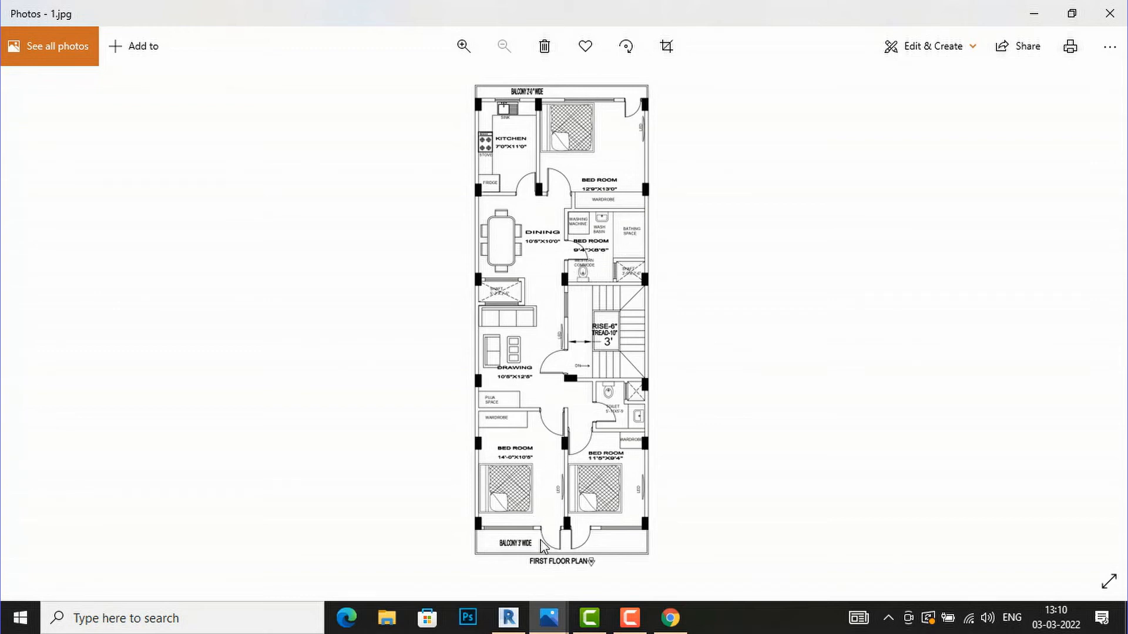
{"action": "left_click", "coordinate": [670, 621]}
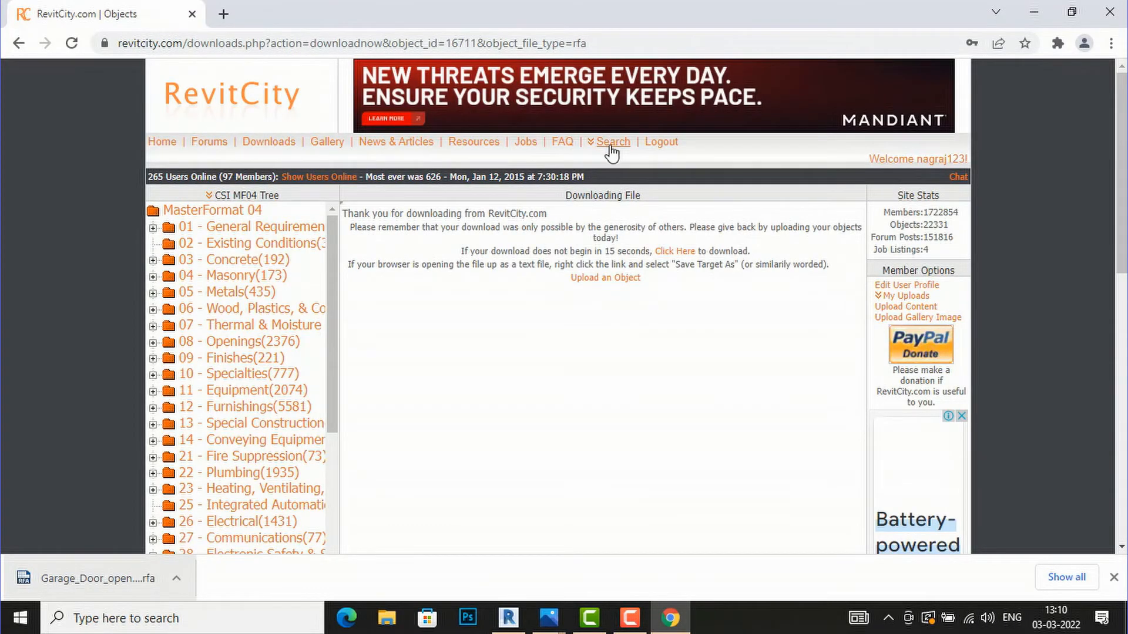
{"action": "left_click", "coordinate": [500, 622]}
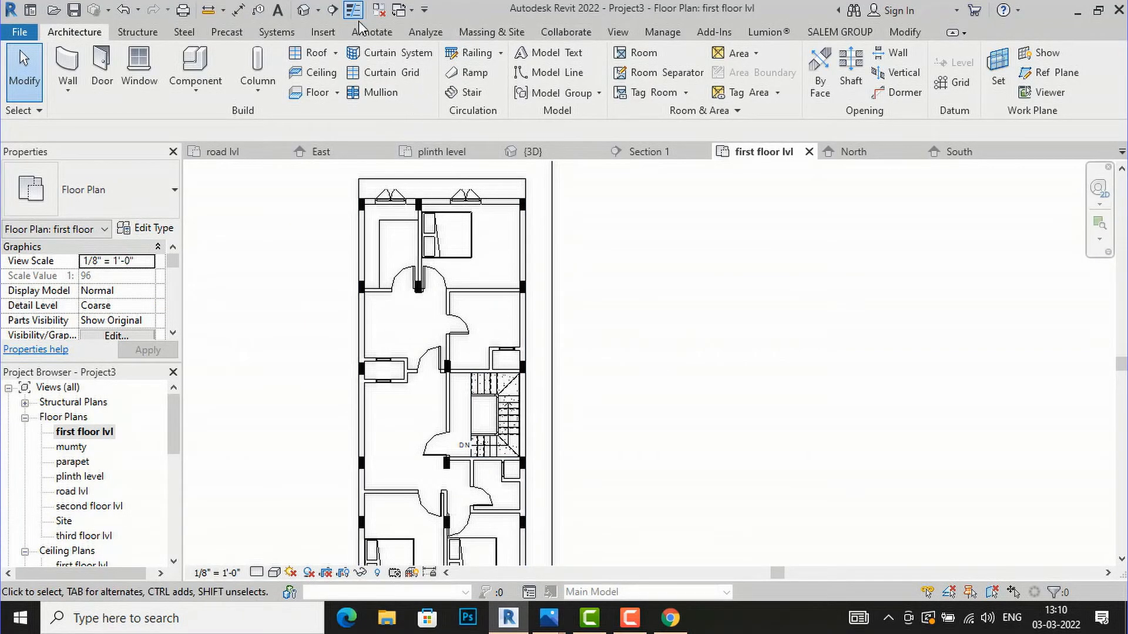
Load the Table-Dining Oval family from the Furniture > Tables folder of the English-Imperial library.
{"action": "left_click", "coordinate": [329, 33]}
{"action": "left_click", "coordinate": [652, 76]}
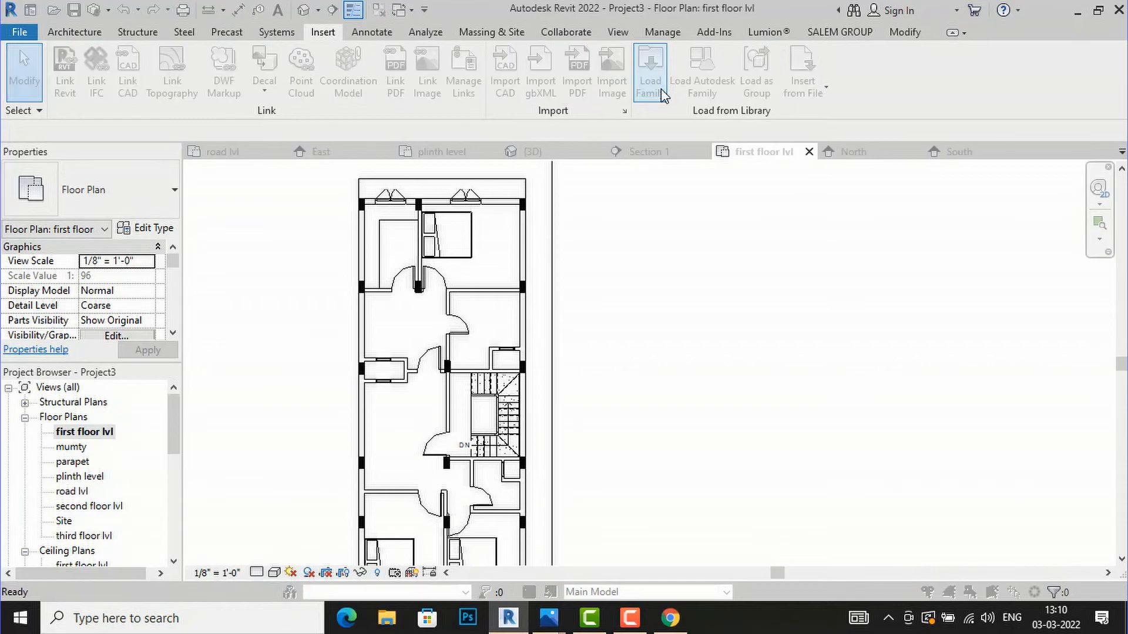
{"action": "left_click", "coordinate": [551, 141]}
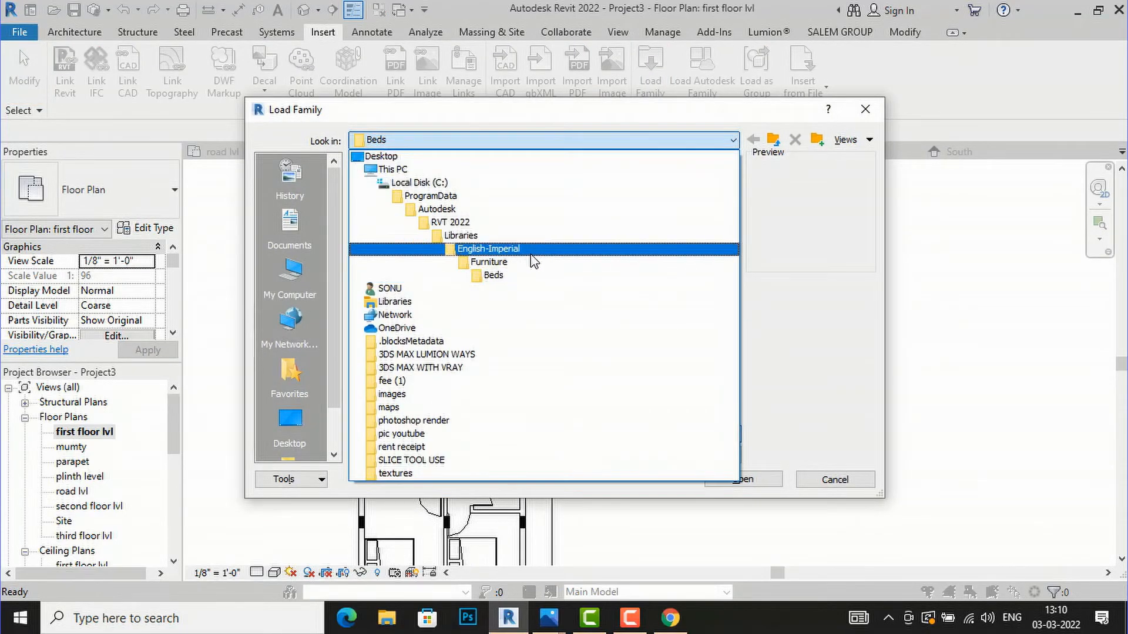
{"action": "left_click", "coordinate": [520, 262]}
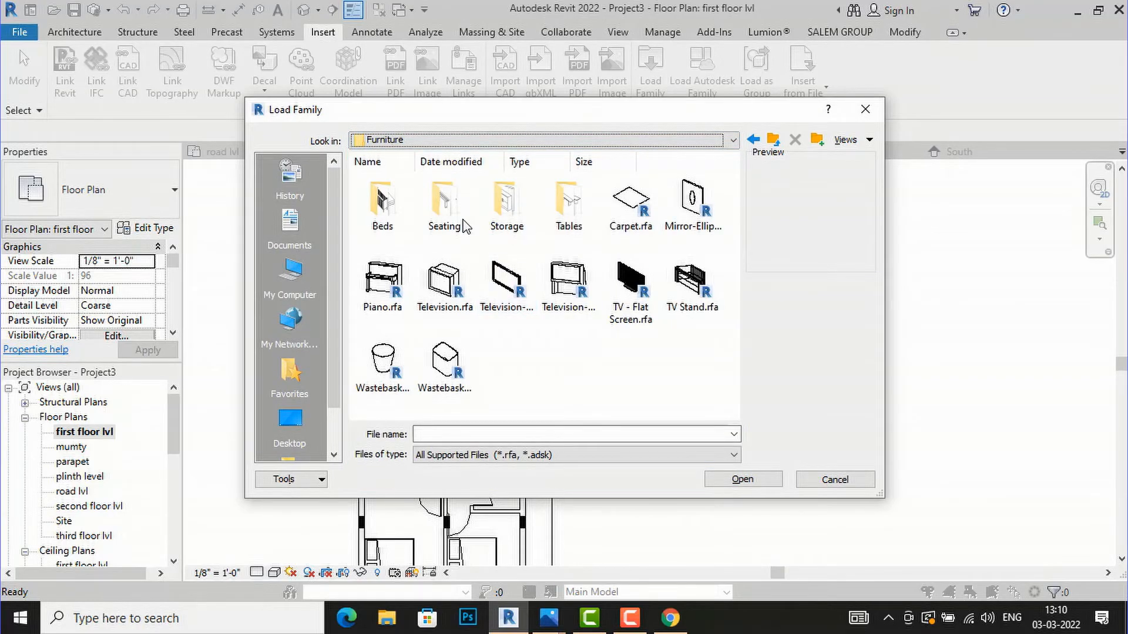
{"action": "double_click", "coordinate": [564, 222]}
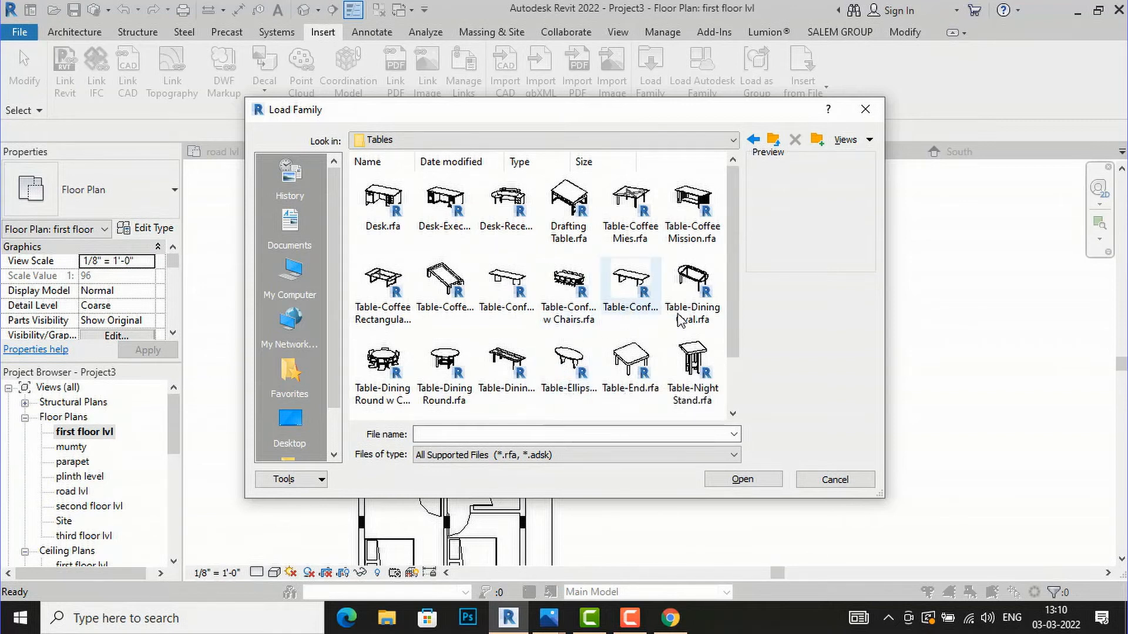
{"action": "left_click", "coordinate": [696, 308]}
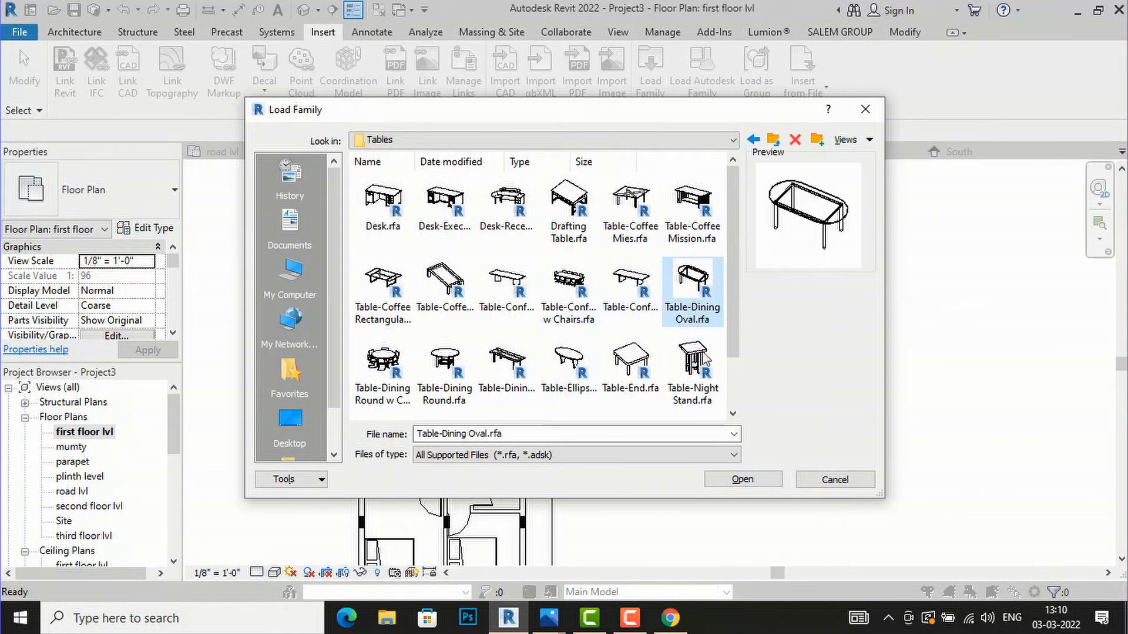
{"action": "left_click", "coordinate": [742, 480]}
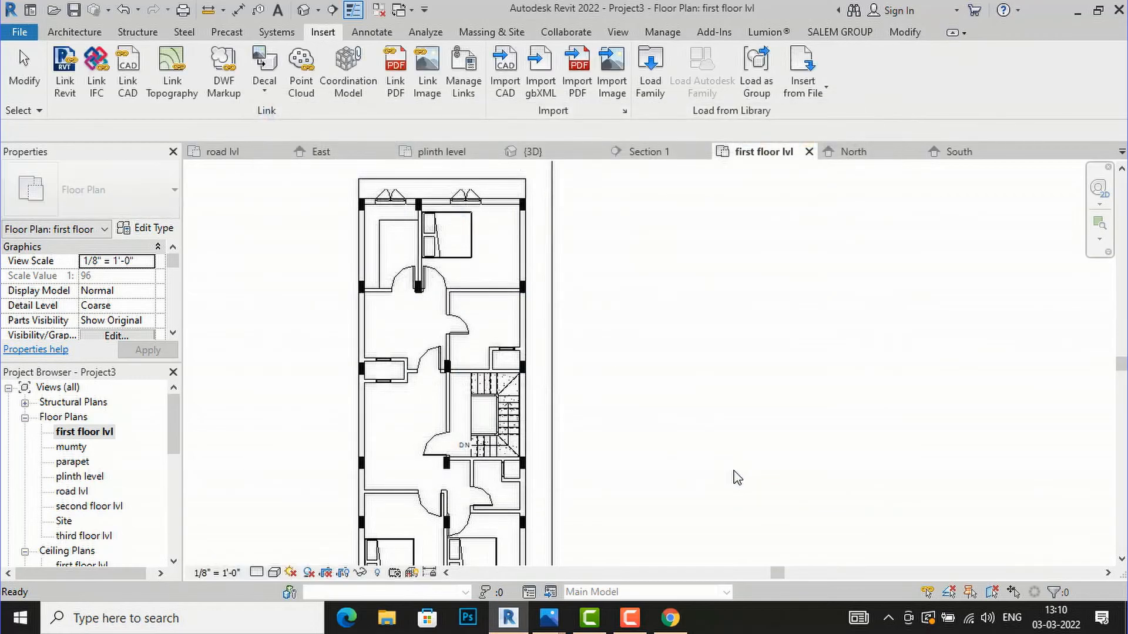
Place a 36" x 72" oval dining table in the space below the kitchen, rotated so its long side runs parallel to the outer wall.
{"action": "left_click", "coordinate": [74, 31]}
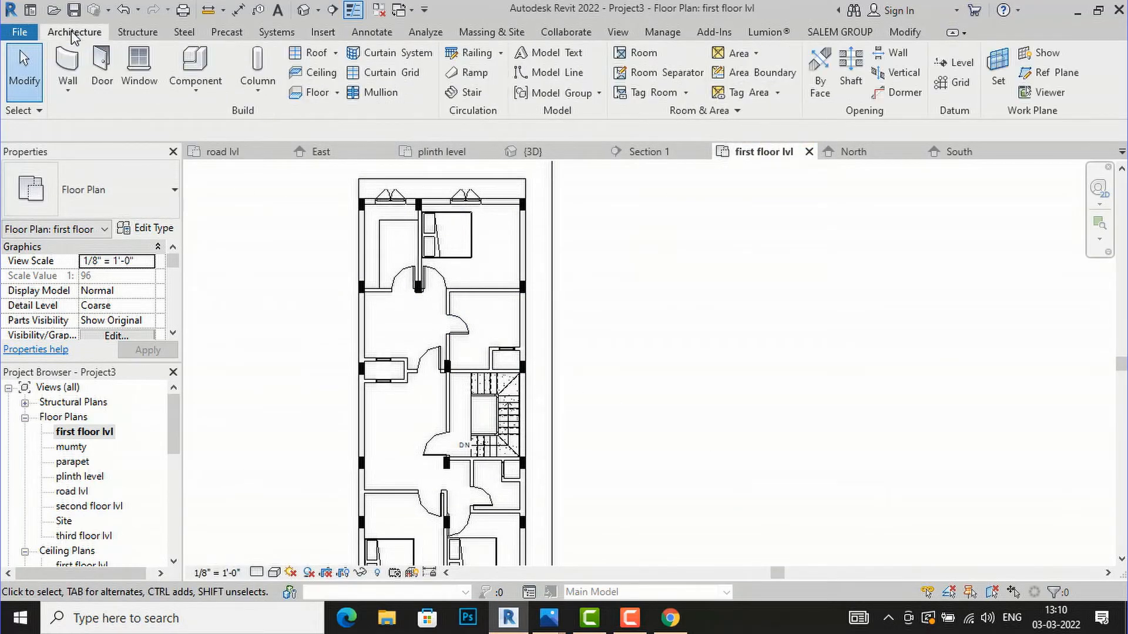
{"action": "left_click", "coordinate": [200, 88]}
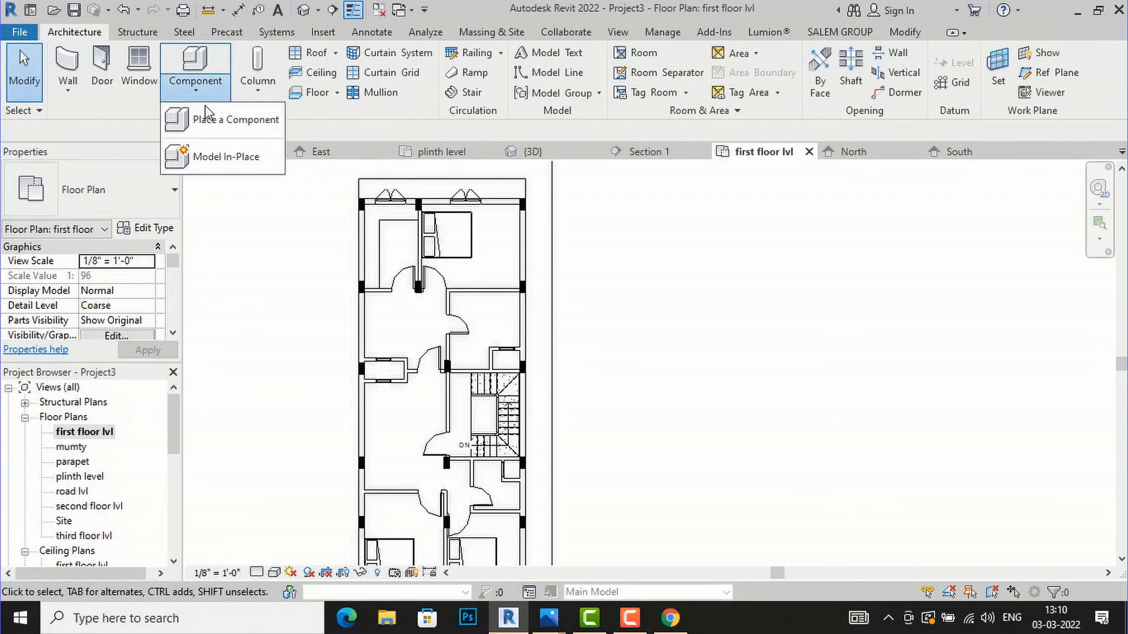
{"action": "left_click", "coordinate": [206, 120]}
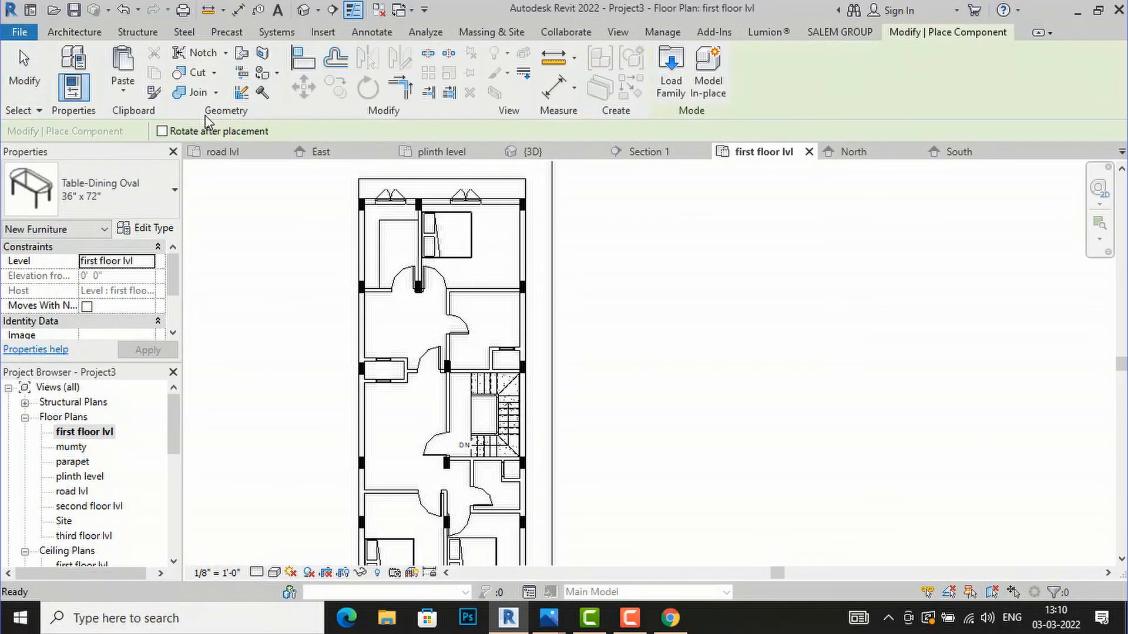
{"action": "scroll", "coordinate": [387, 323], "scroll_direction": "up", "scroll_amount": 4}
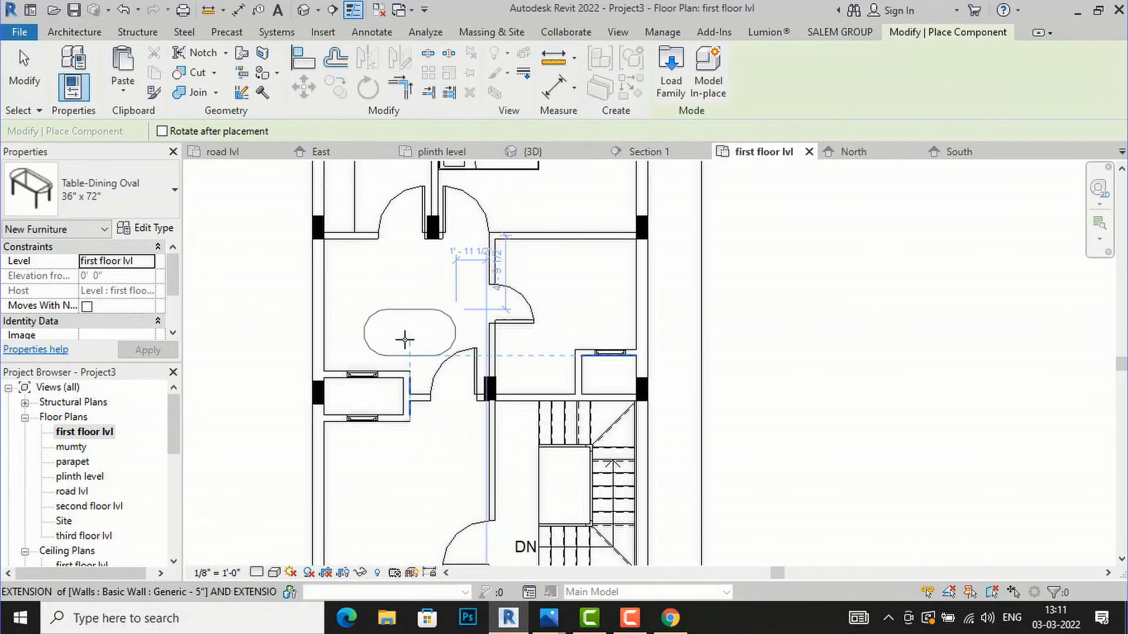
{"action": "scroll", "coordinate": [396, 335], "scroll_direction": "up", "scroll_amount": 1}
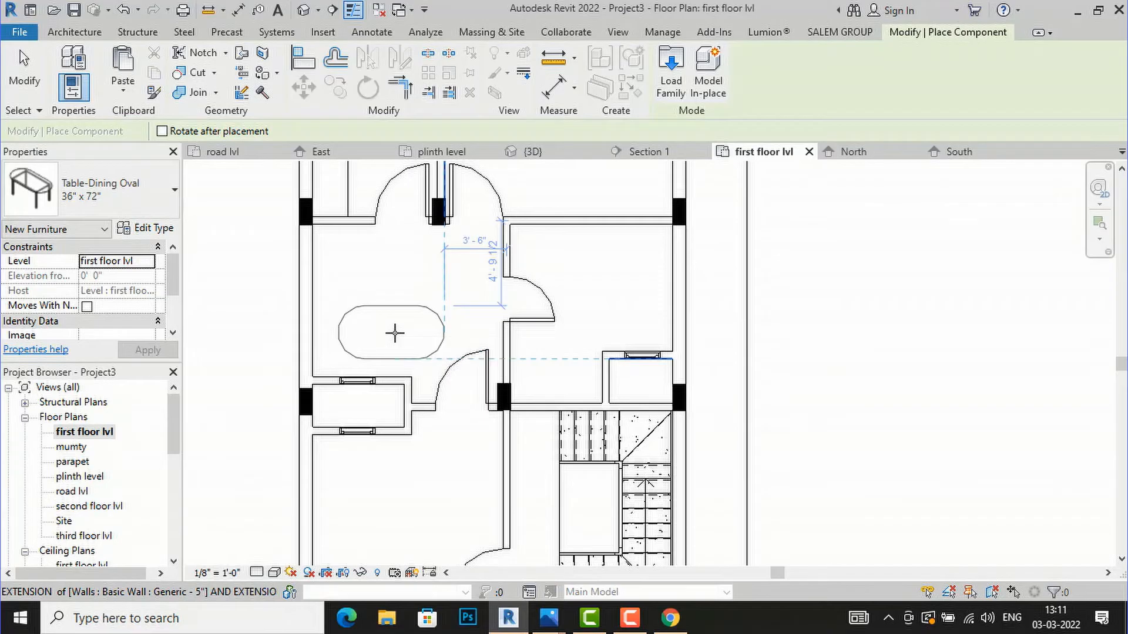
{"action": "key", "text": "space"}
{"action": "key", "text": "space"}
{"action": "scroll", "coordinate": [382, 315], "scroll_direction": "up", "scroll_amount": 1}
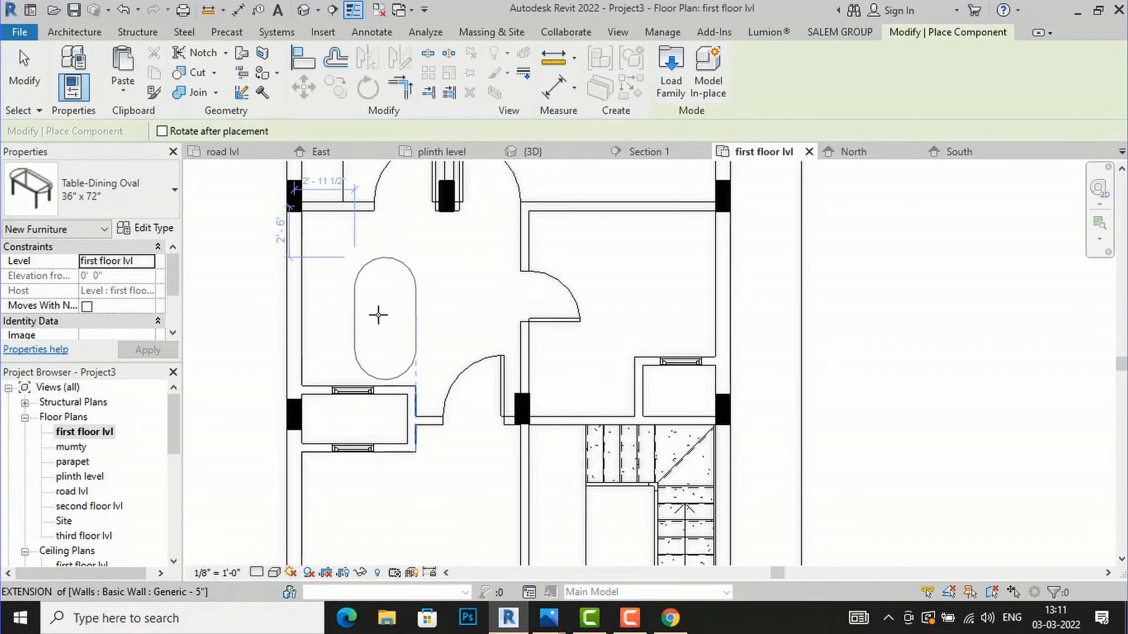
{"action": "left_click", "coordinate": [366, 311]}
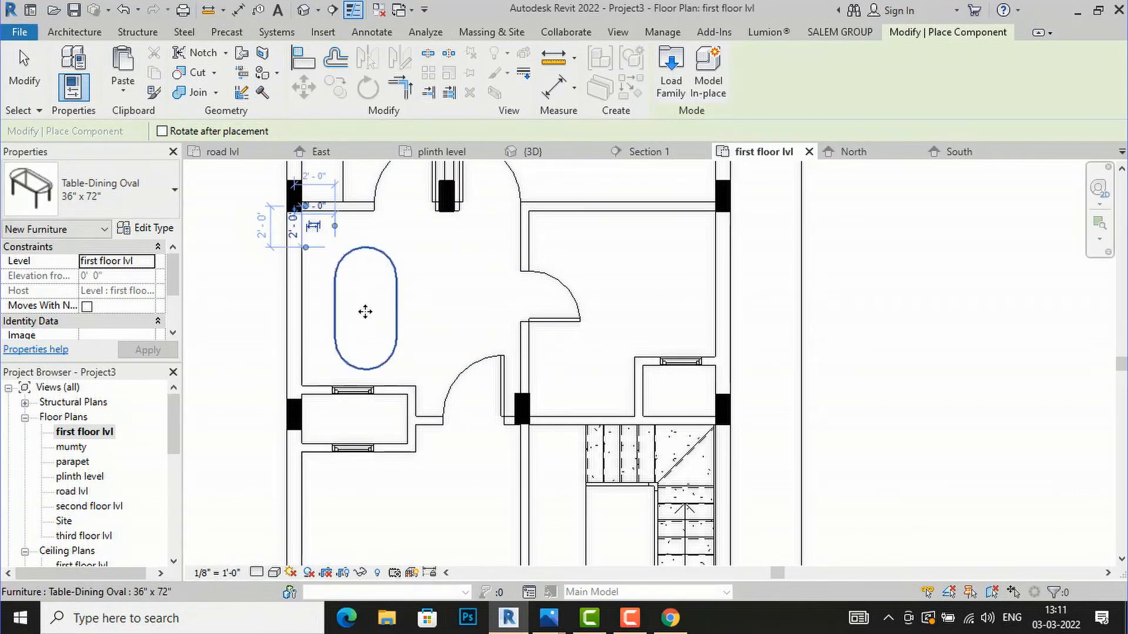
Load the Chair-Breuer family from the Seating folder of the furniture library.
{"action": "mouse_move", "coordinate": [548, 618]}
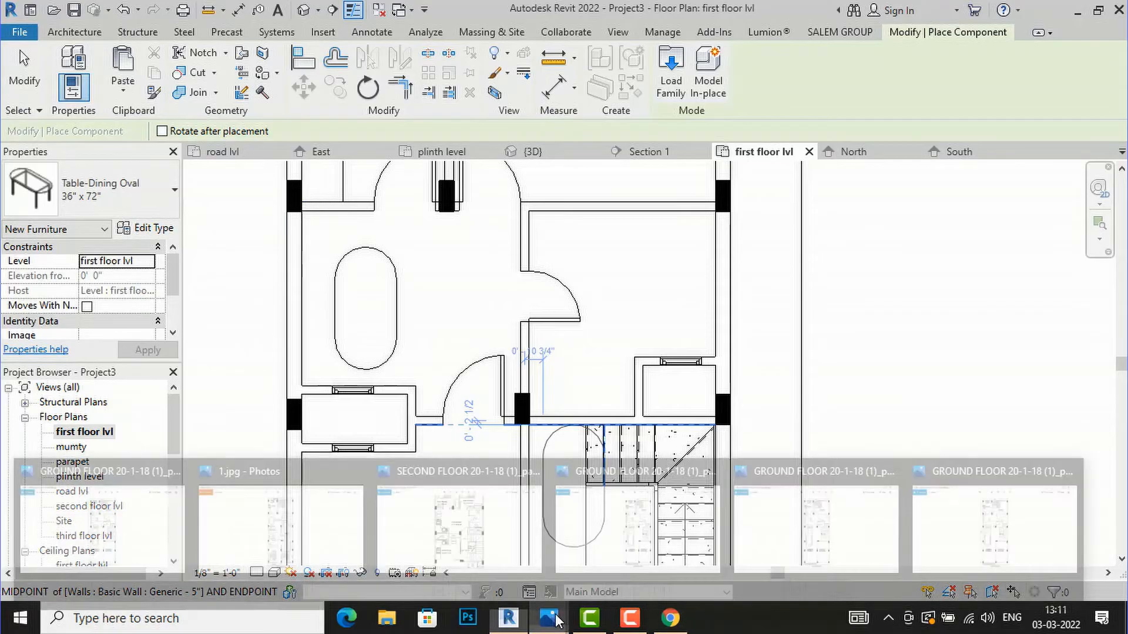
{"action": "mouse_move", "coordinate": [252, 512]}
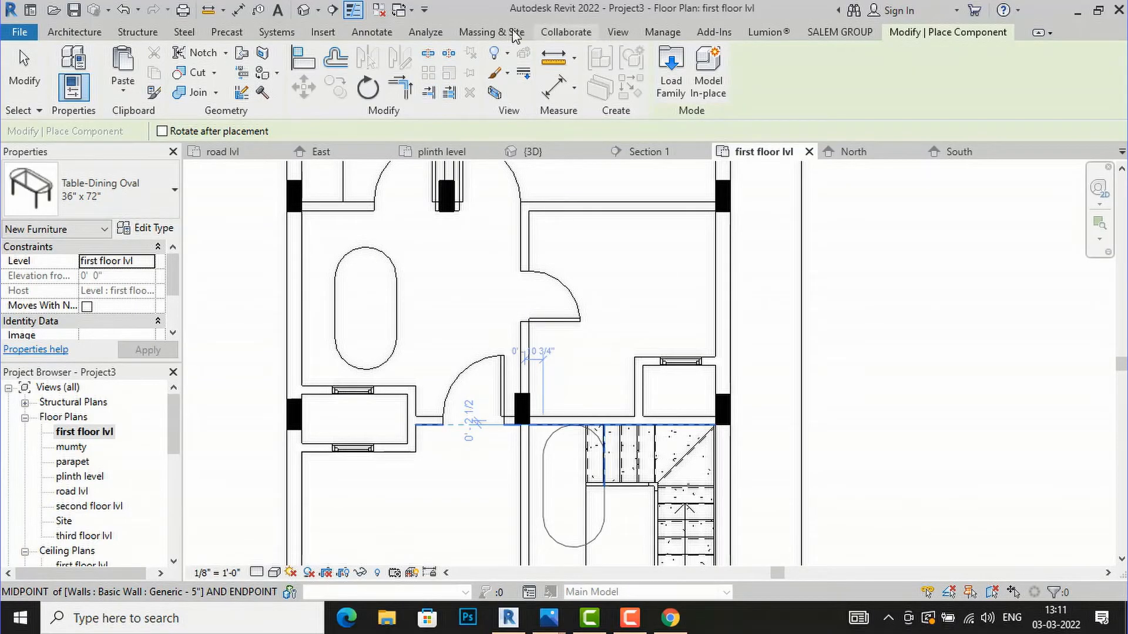
{"action": "left_click", "coordinate": [332, 33]}
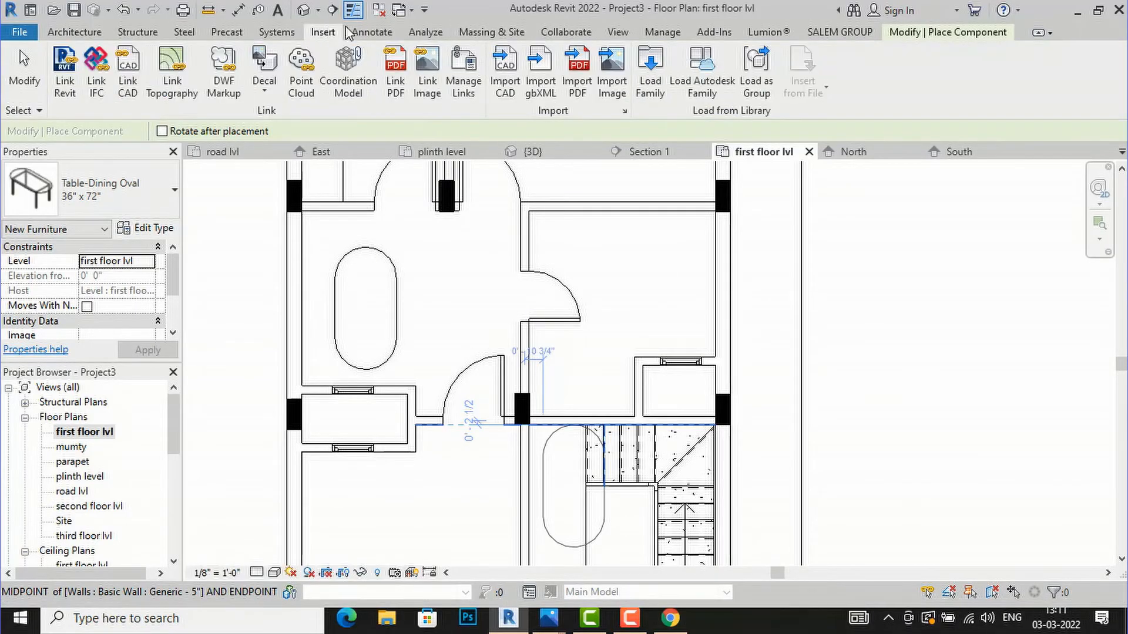
{"action": "left_click", "coordinate": [651, 77]}
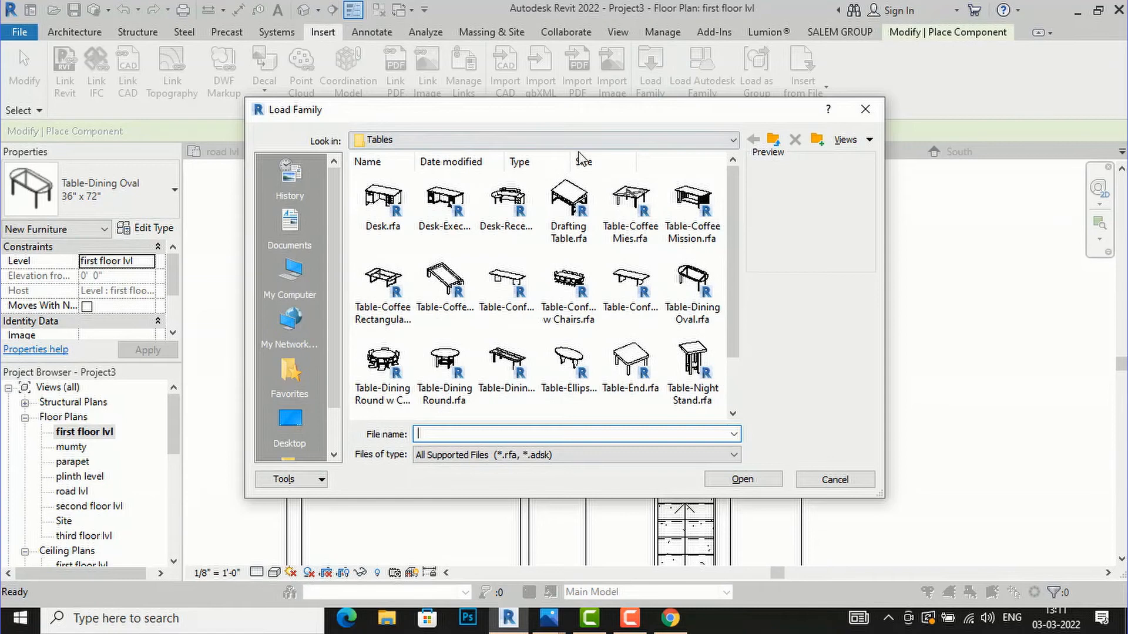
{"action": "left_click", "coordinate": [517, 140]}
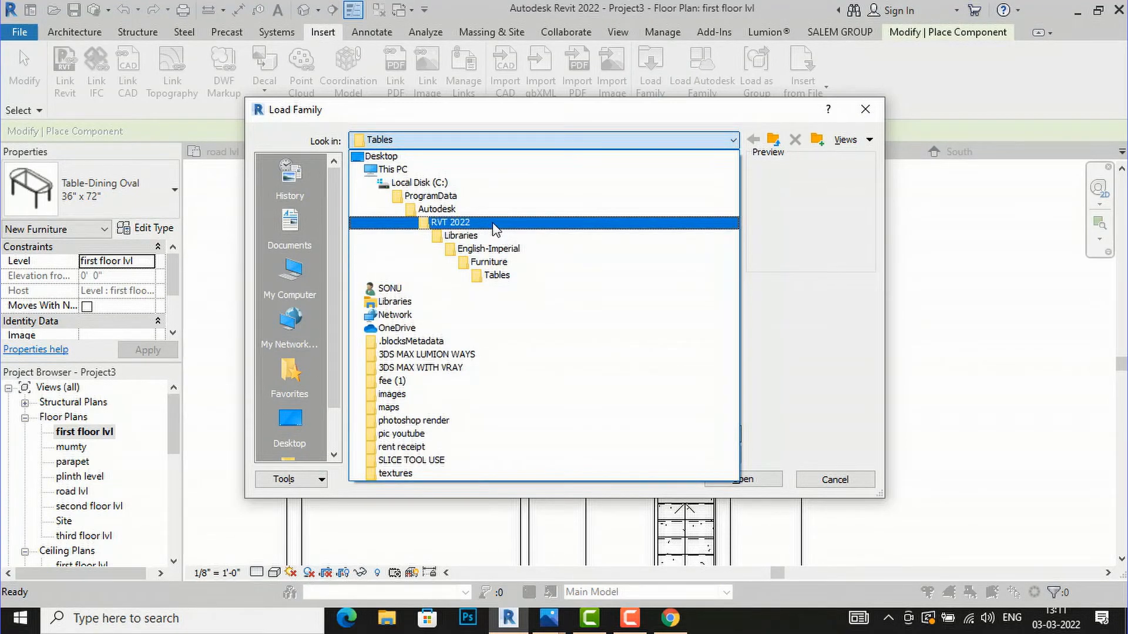
{"action": "left_click", "coordinate": [491, 262]}
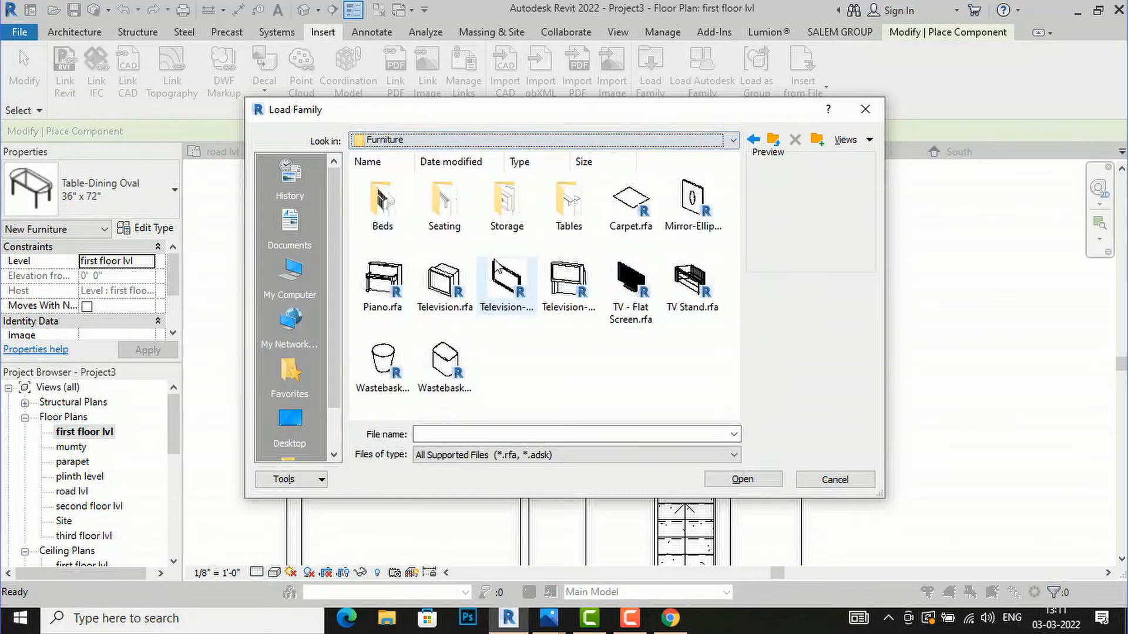
{"action": "double_click", "coordinate": [445, 217]}
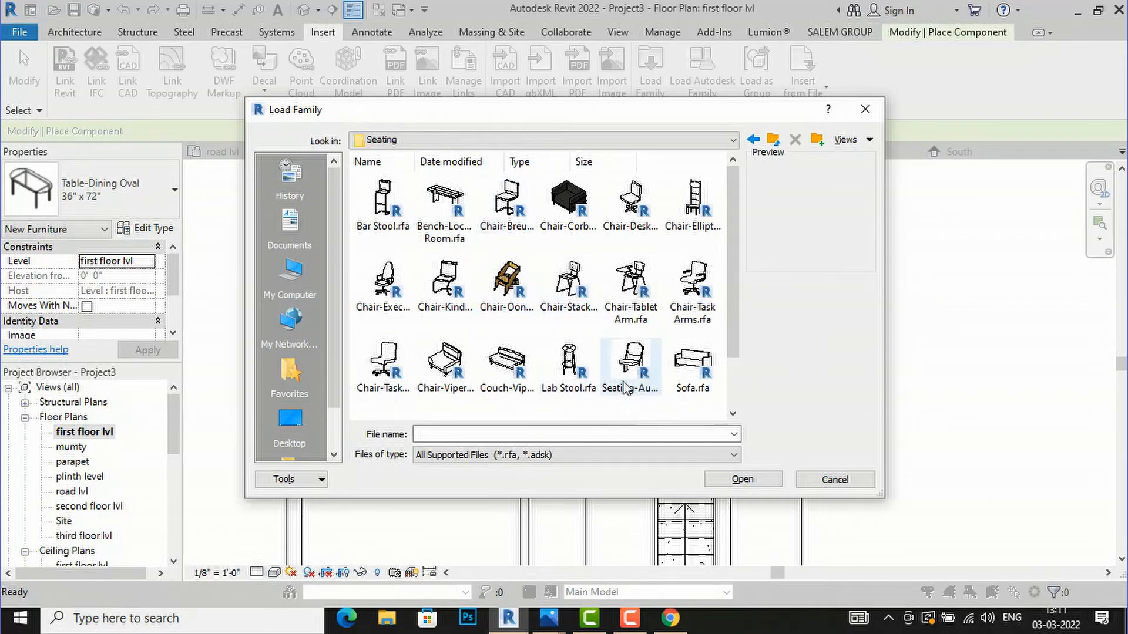
{"action": "left_click", "coordinate": [505, 224]}
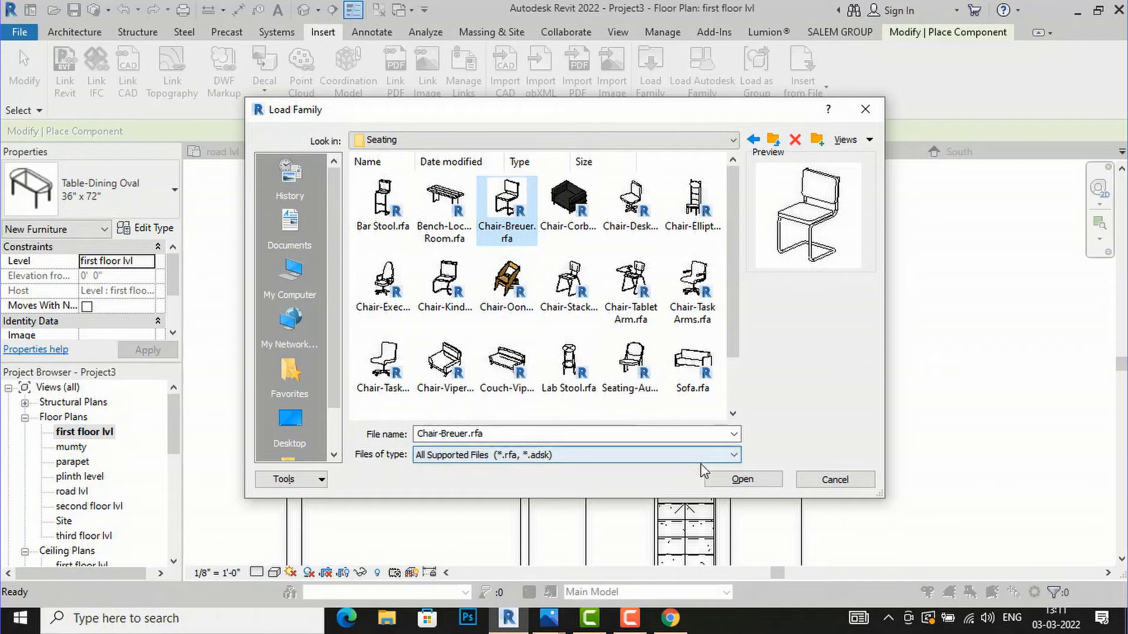
{"action": "left_click", "coordinate": [741, 479]}
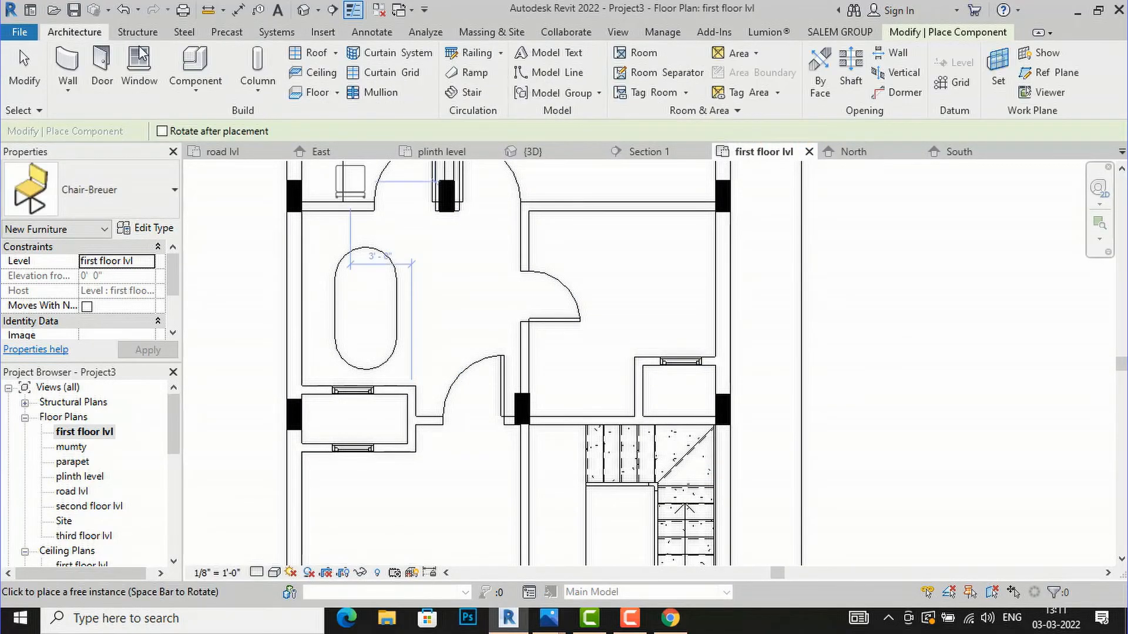
Place two Chair-Breuer chairs facing the dining table along its side nearest the outer wall.
{"action": "left_click", "coordinate": [194, 88]}
{"action": "left_click", "coordinate": [234, 120]}
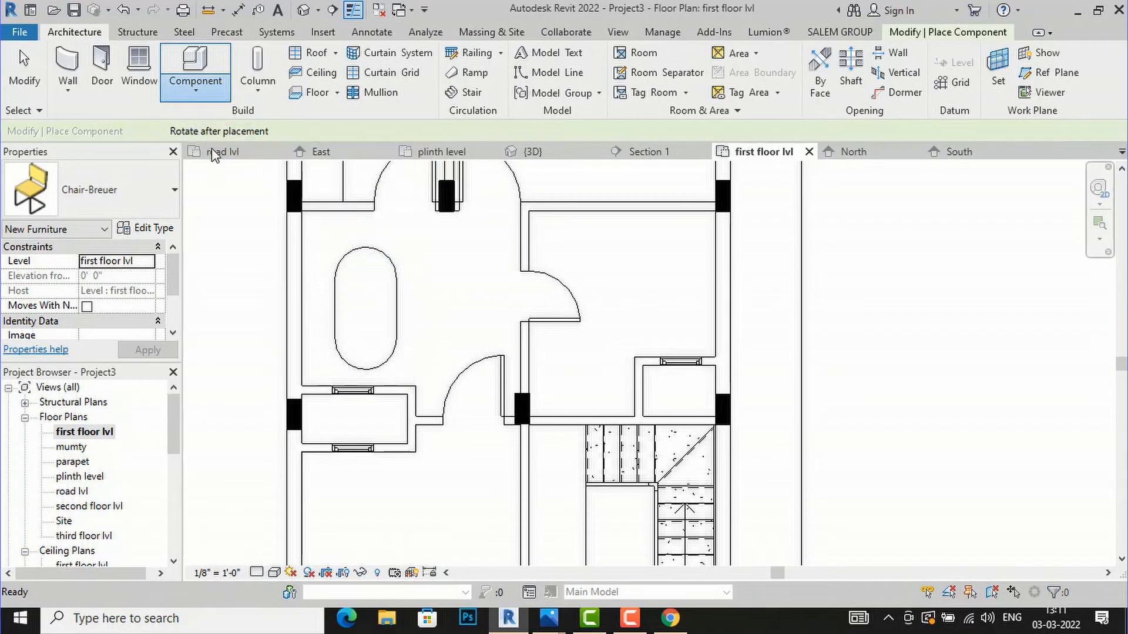
{"action": "scroll", "coordinate": [352, 292], "scroll_direction": "up", "scroll_amount": 3}
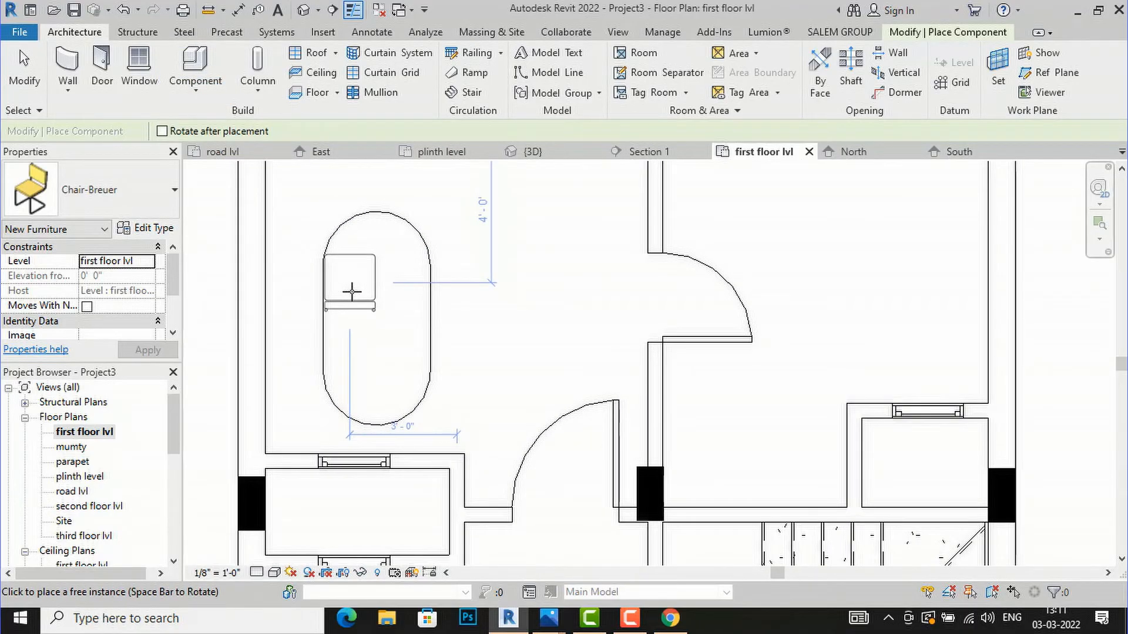
{"action": "key", "text": "space"}
{"action": "scroll", "coordinate": [313, 286], "scroll_direction": "up", "scroll_amount": 1}
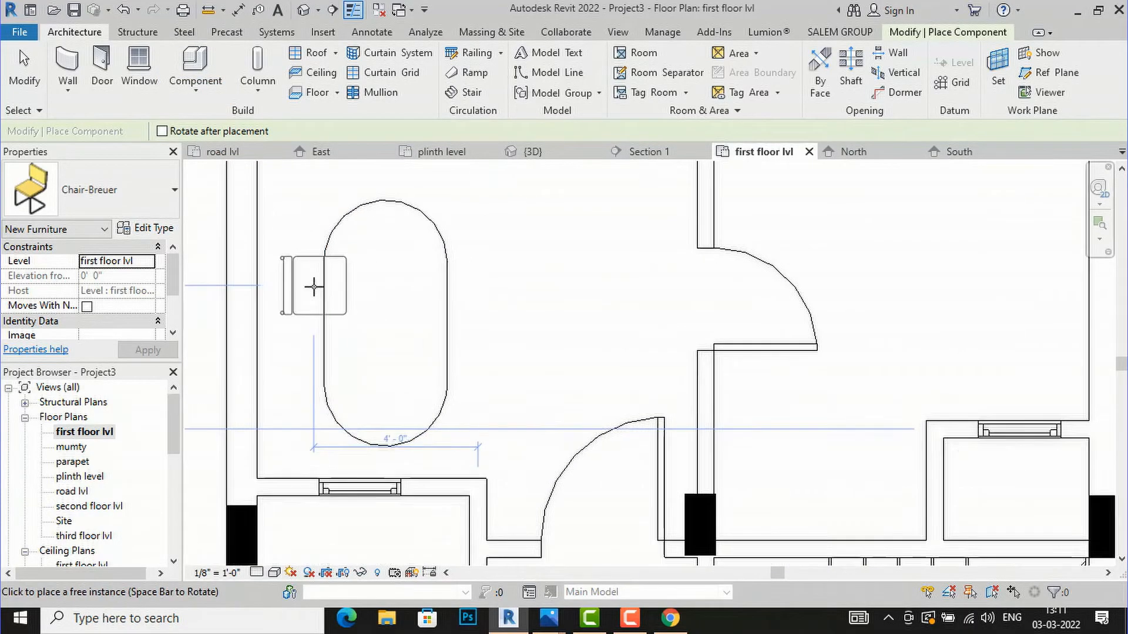
{"action": "scroll", "coordinate": [314, 287], "scroll_direction": "up", "scroll_amount": 1}
{"action": "left_click", "coordinate": [306, 286]}
{"action": "left_click", "coordinate": [309, 372]}
Place two chairs on the opposite long side of the dining table, facing it and aligned with the first pair.
{"action": "key", "text": "space"}
{"action": "key", "text": "space"}
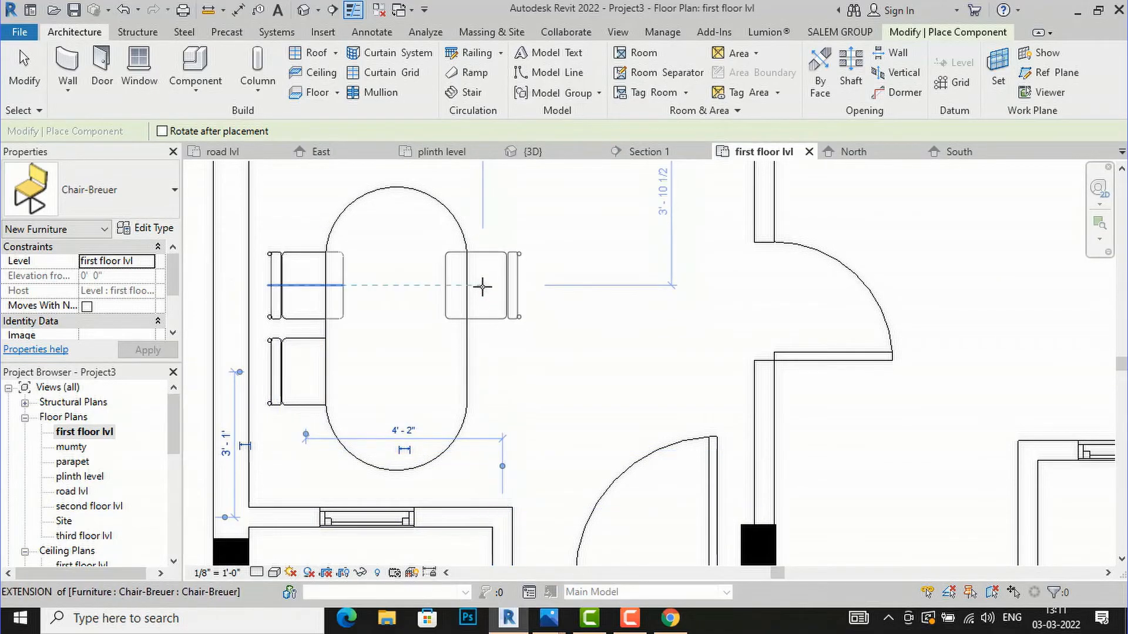
{"action": "left_click", "coordinate": [478, 280]}
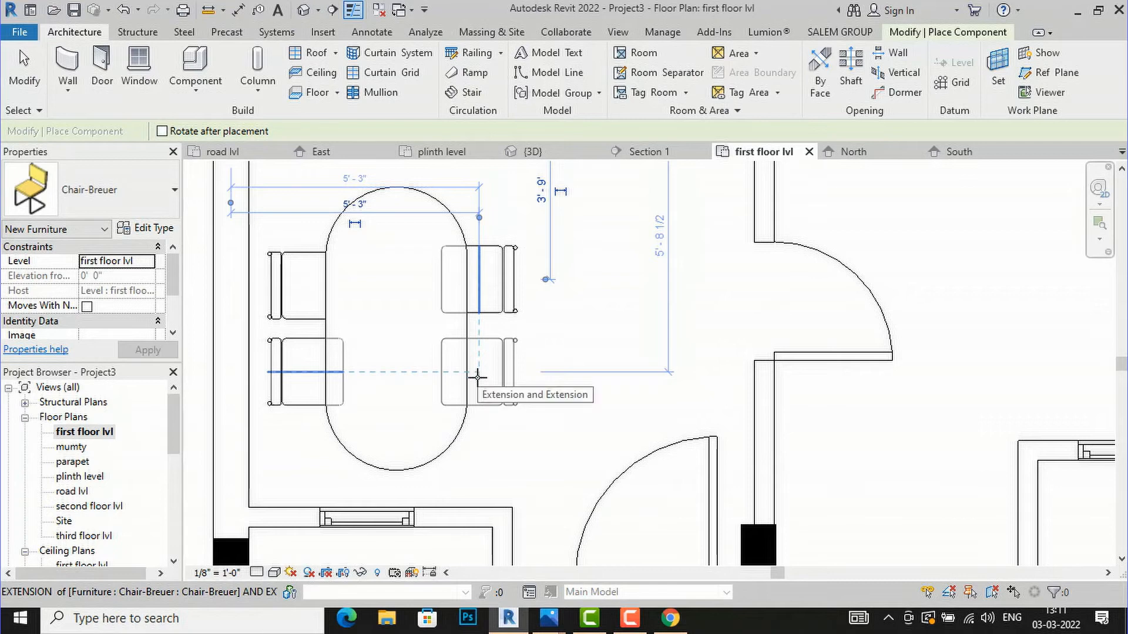
{"action": "left_click", "coordinate": [478, 376]}
Place one chair at each rounded end of the dining table, centred on it and facing inward, and finish placing components.
{"action": "scroll", "coordinate": [511, 376], "scroll_direction": "down", "scroll_amount": 2}
{"action": "scroll", "coordinate": [453, 289], "scroll_direction": "up", "scroll_amount": 3}
{"action": "key", "text": "space"}
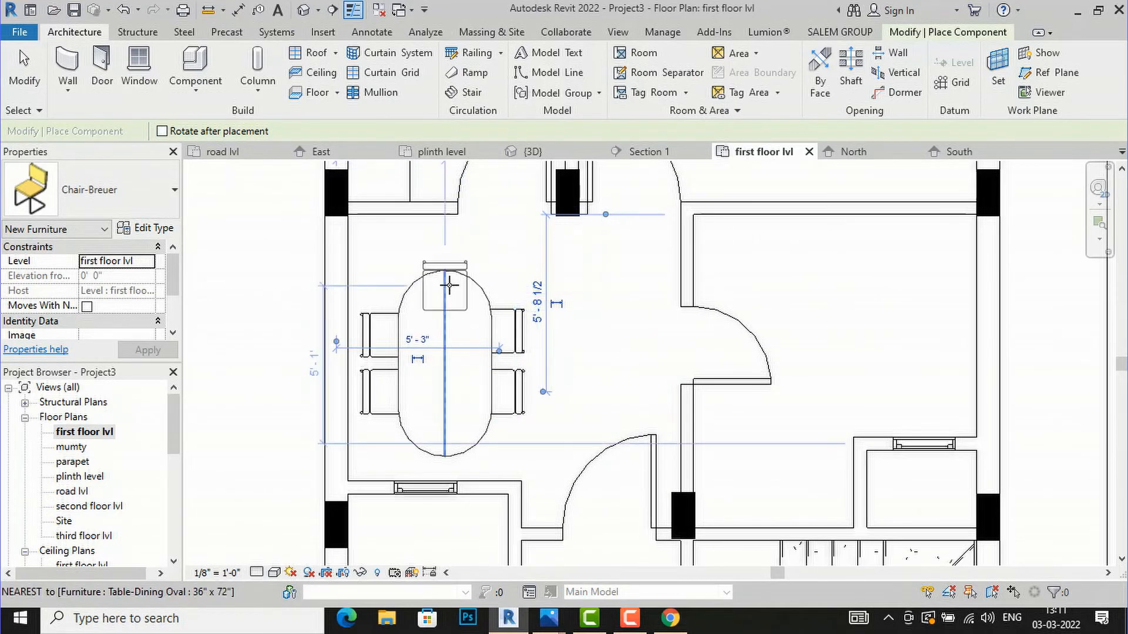
{"action": "left_click", "coordinate": [446, 264]}
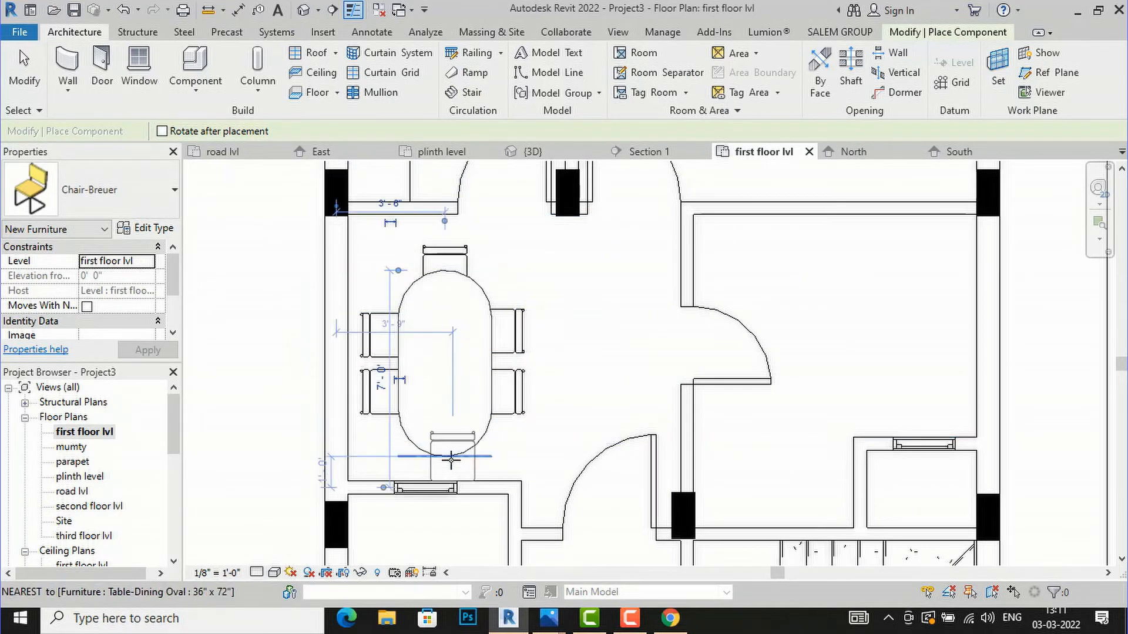
{"action": "key", "text": "space"}
{"action": "key", "text": "space"}
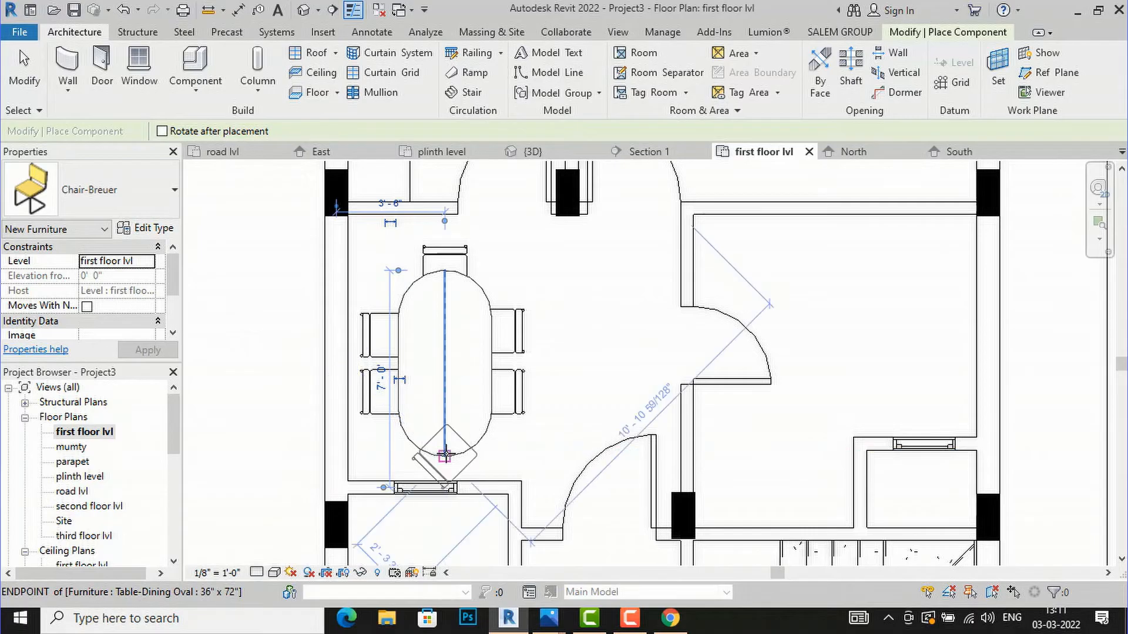
{"action": "scroll", "coordinate": [446, 453], "scroll_direction": "up", "scroll_amount": 2}
{"action": "left_click", "coordinate": [446, 455]}
{"action": "scroll", "coordinate": [595, 330], "scroll_direction": "down", "scroll_amount": 2}
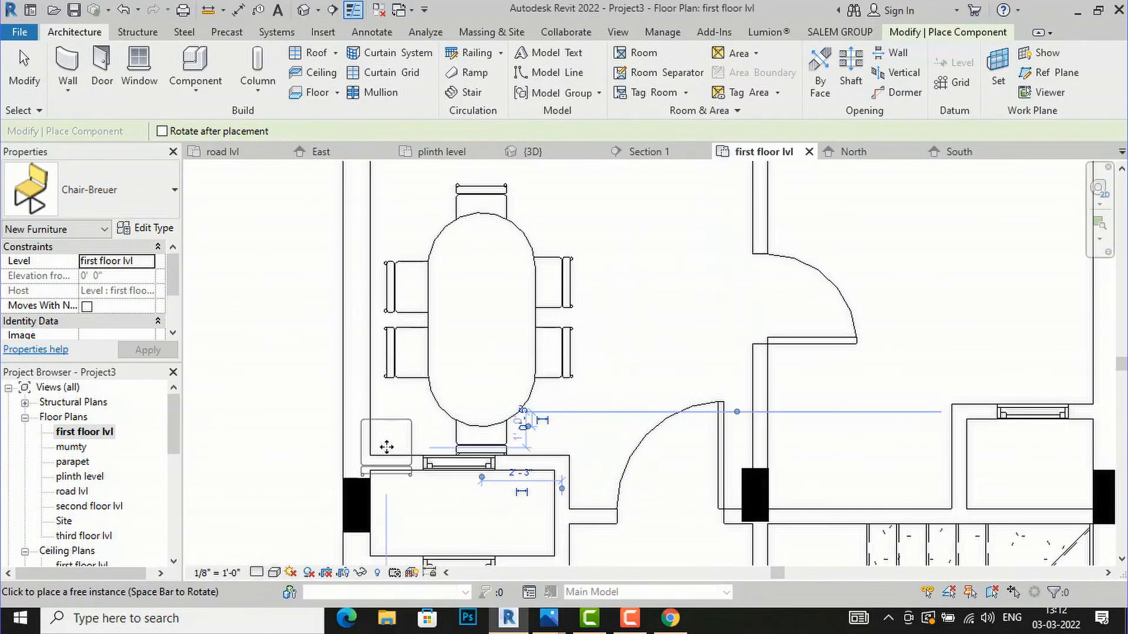
{"action": "key", "text": "Escape"}
Review the furnished first floor plan against the reference plan image to find which fixtures are still missing.
{"action": "scroll", "coordinate": [332, 396], "scroll_direction": "down", "scroll_amount": 5}
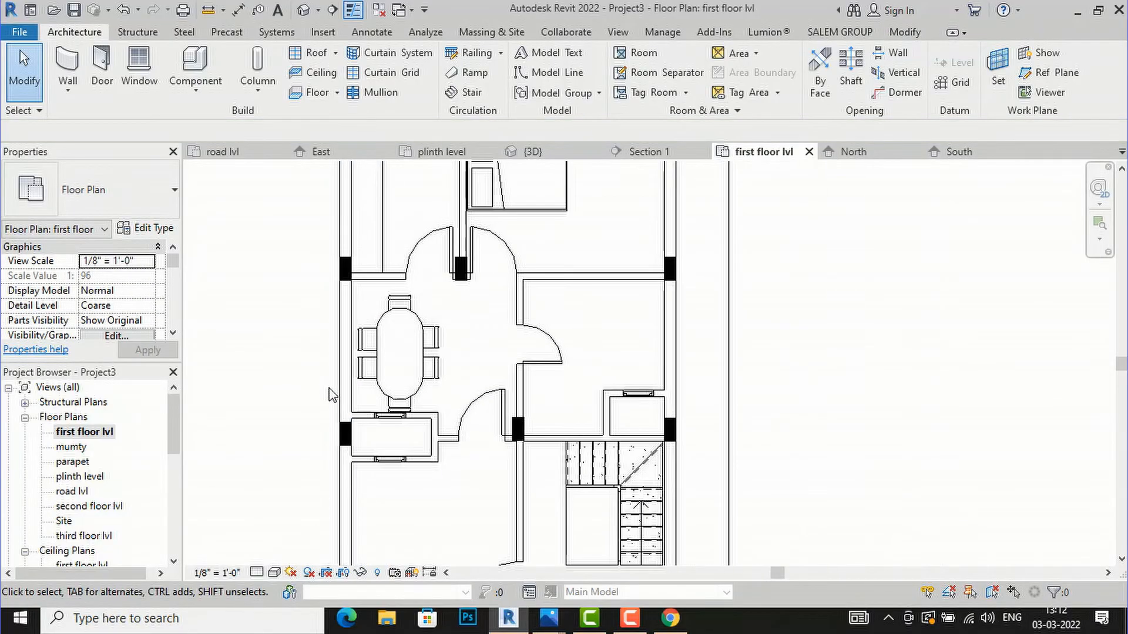
{"action": "scroll", "coordinate": [332, 396], "scroll_direction": "down", "scroll_amount": 1}
{"action": "scroll", "coordinate": [485, 339], "scroll_direction": "down", "scroll_amount": 1}
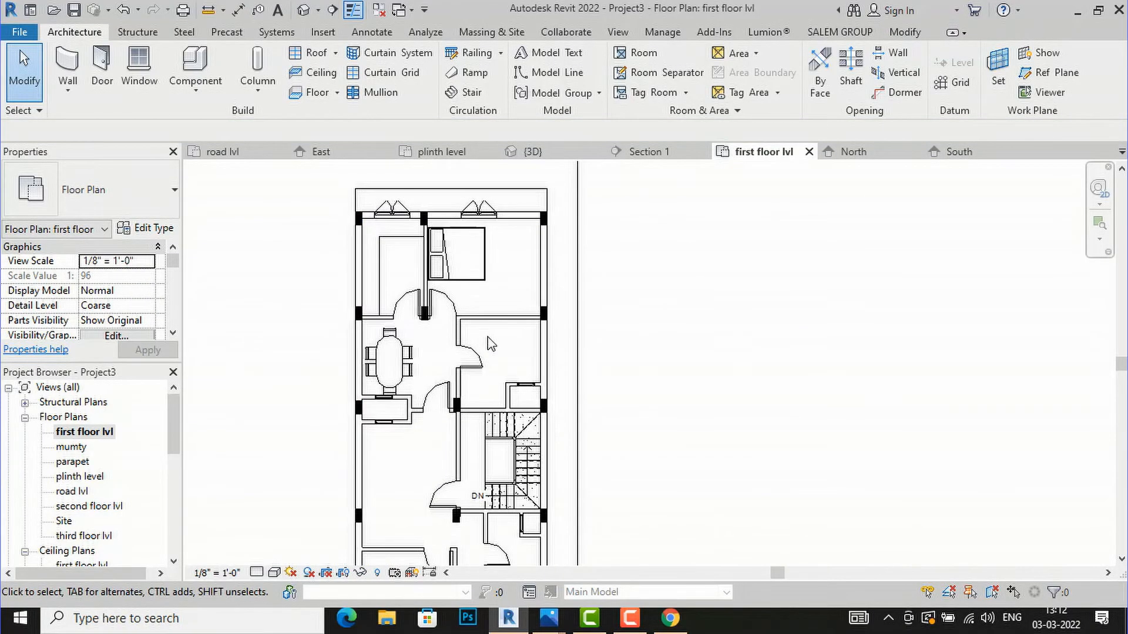
{"action": "scroll", "coordinate": [502, 347], "scroll_direction": "up", "scroll_amount": 1}
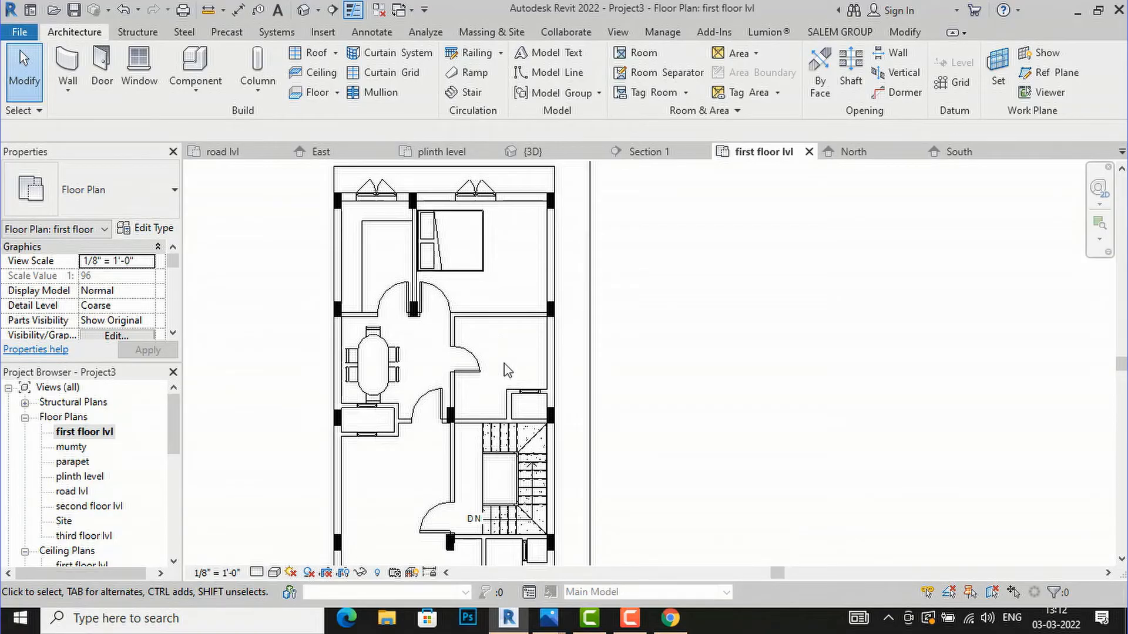
{"action": "mouse_move", "coordinate": [549, 619]}
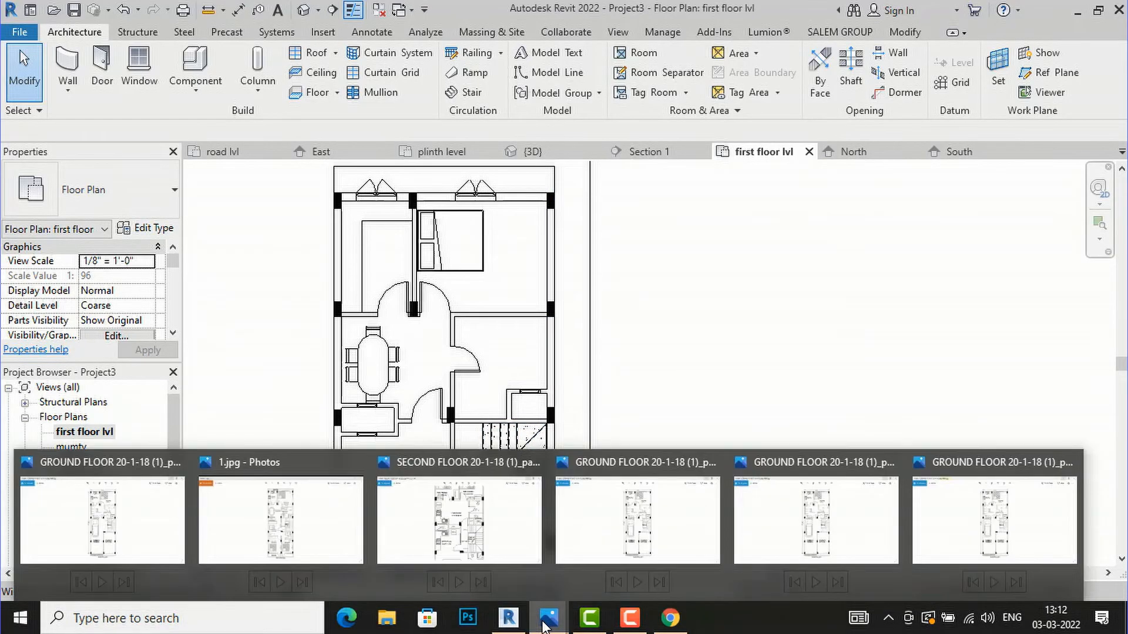
{"action": "mouse_move", "coordinate": [301, 523]}
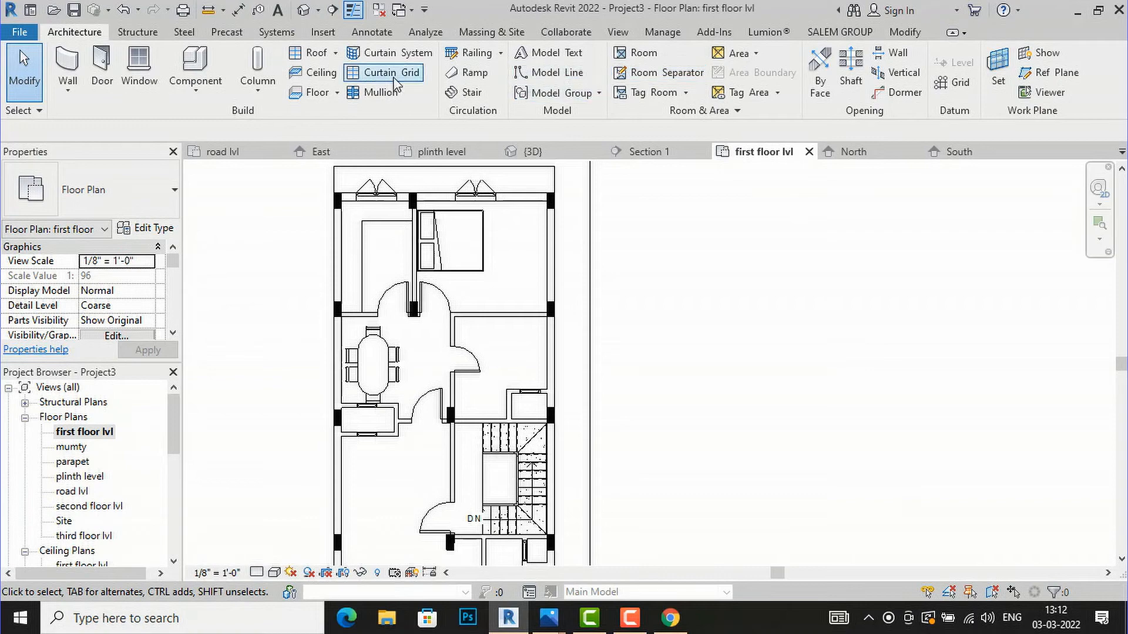
Load the Toilet-Domestic-3D family from the English-Imperial library's Plumbing, Architectural, Fixtures, Water Closets folder.
{"action": "left_click", "coordinate": [323, 33]}
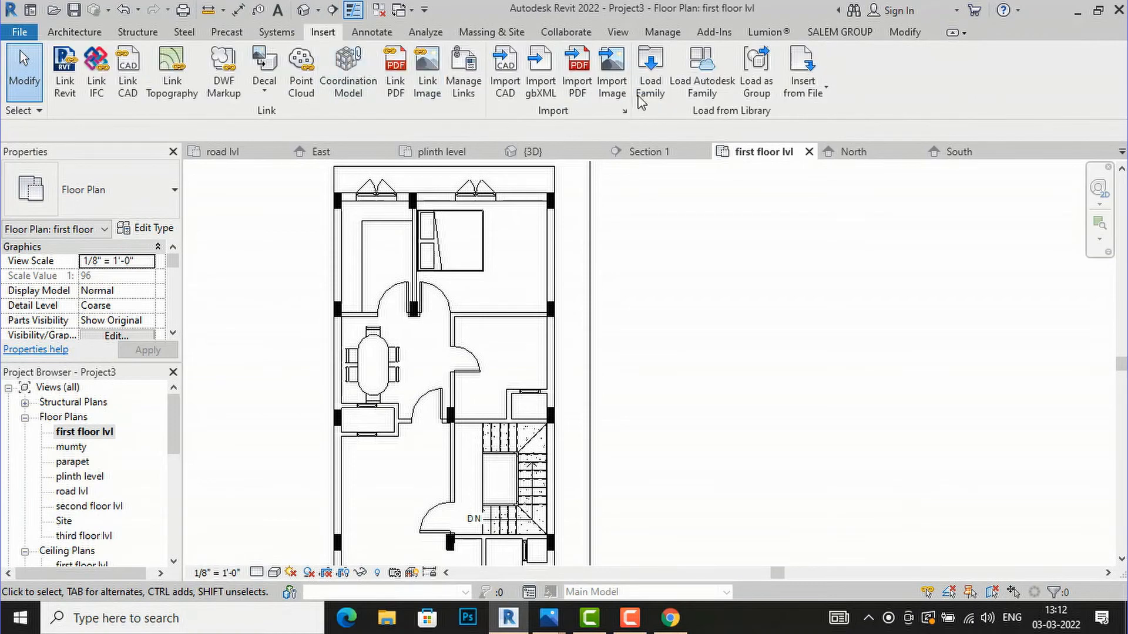
{"action": "left_click", "coordinate": [649, 82]}
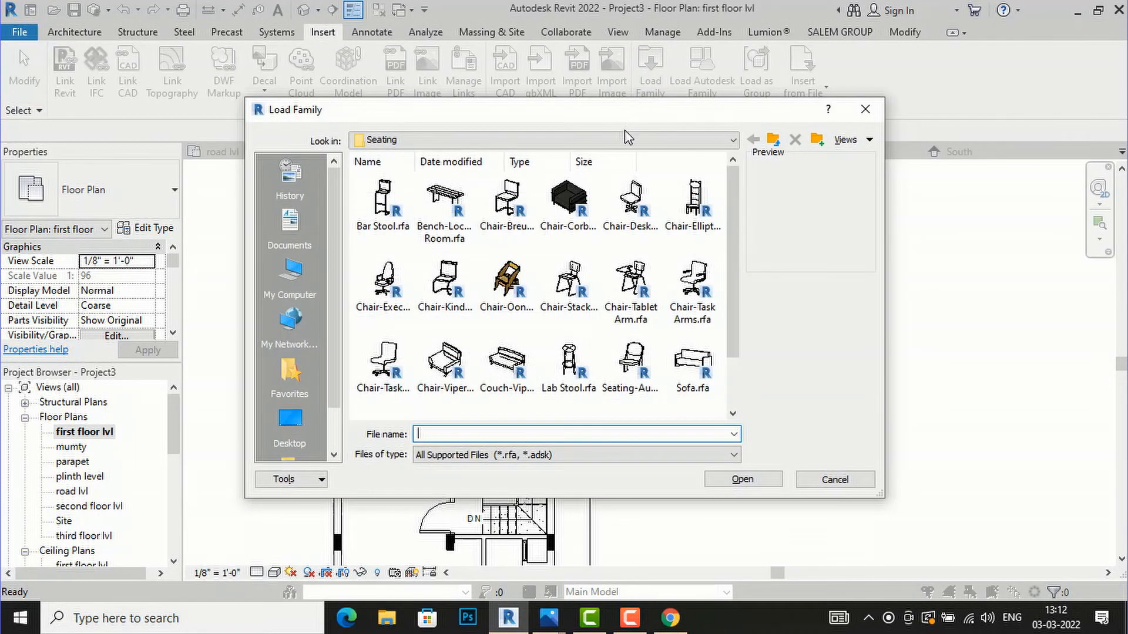
{"action": "left_click", "coordinate": [625, 137]}
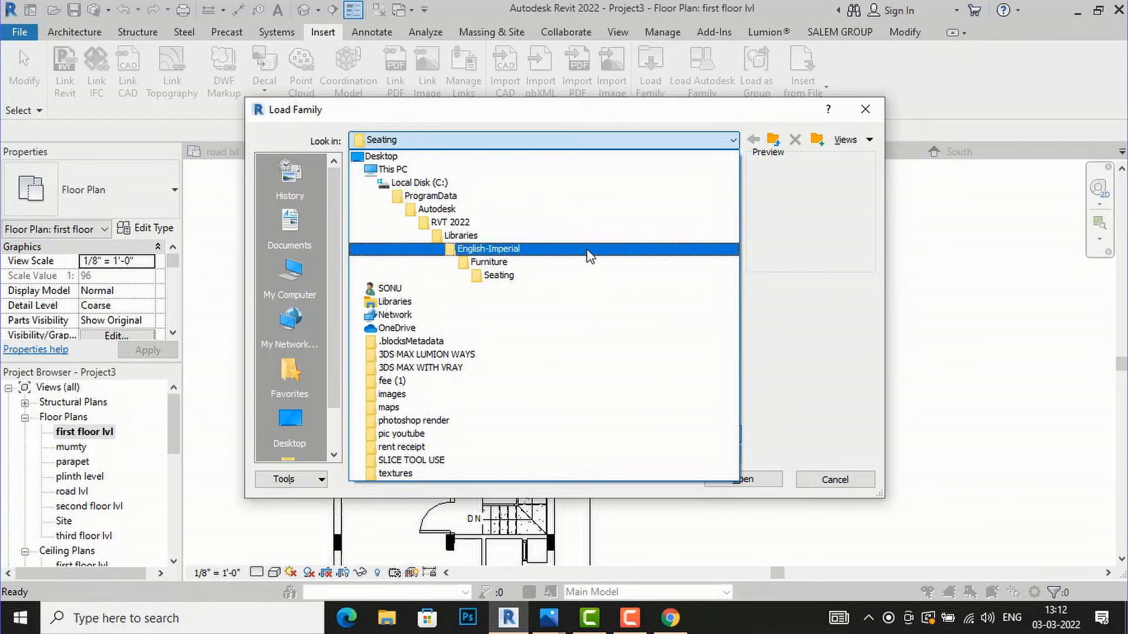
{"action": "left_click", "coordinate": [589, 250]}
{"action": "scroll", "coordinate": [562, 306], "scroll_direction": "down", "scroll_amount": 2}
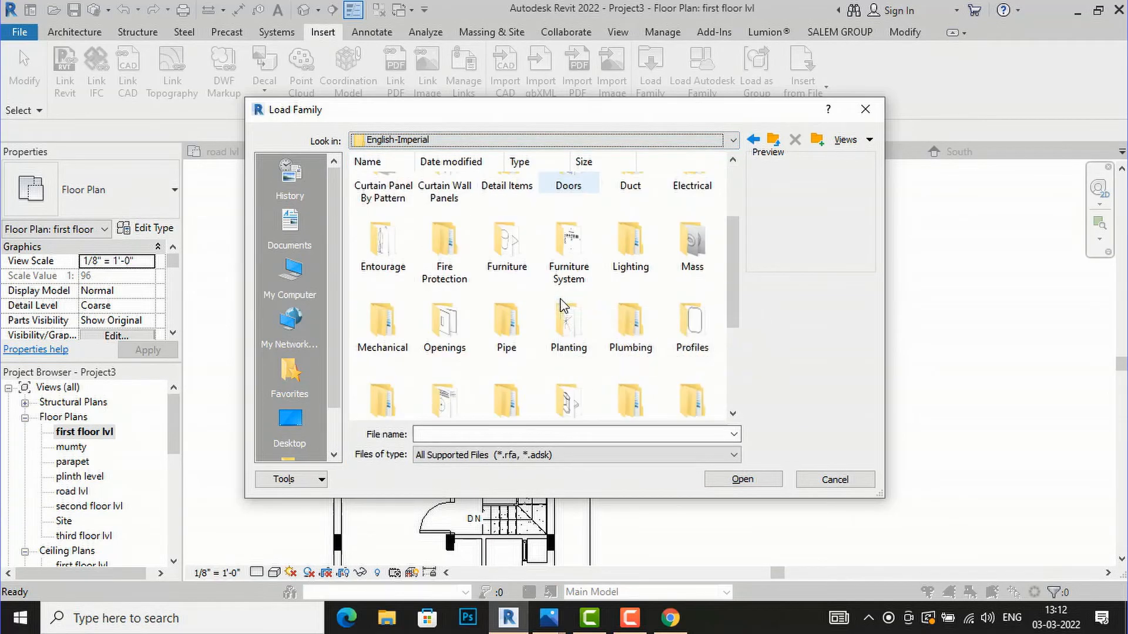
{"action": "double_click", "coordinate": [616, 334]}
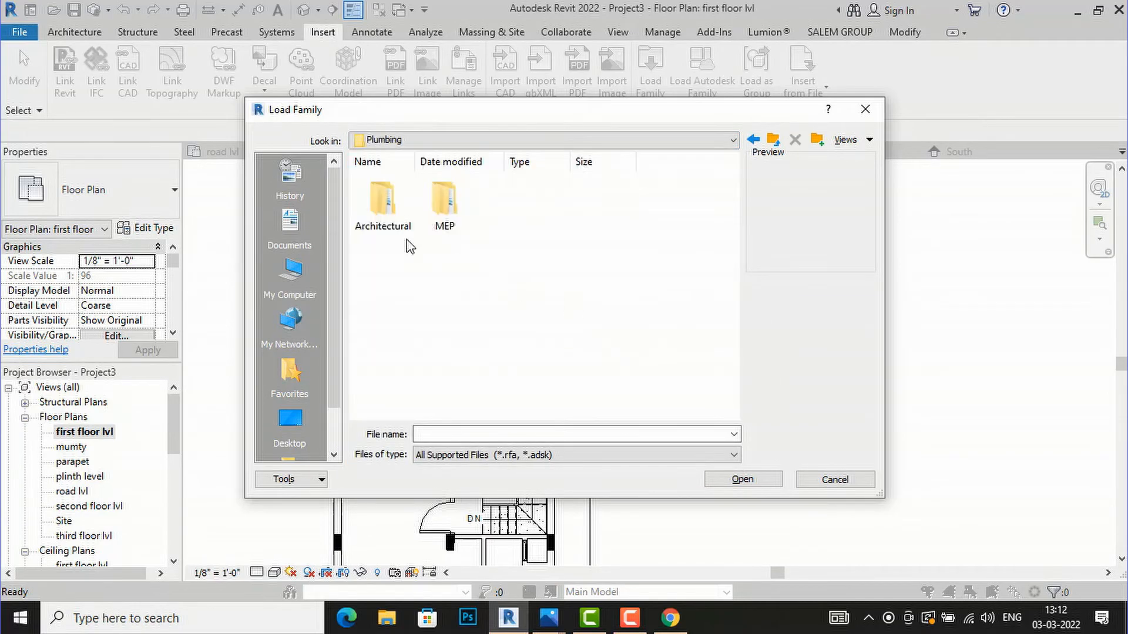
{"action": "double_click", "coordinate": [379, 199]}
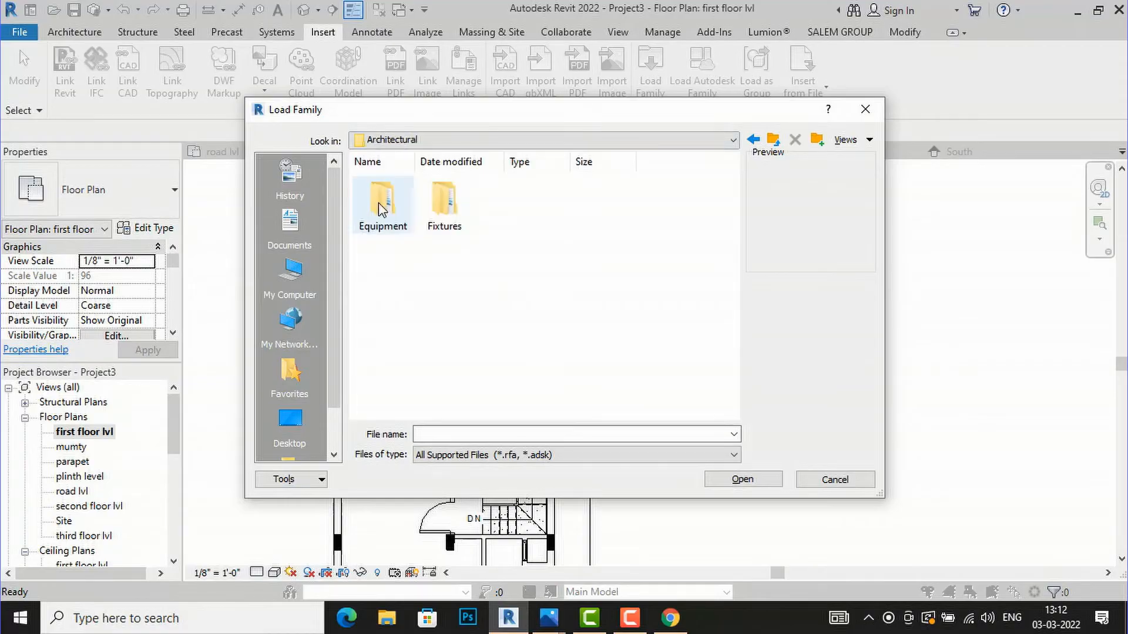
{"action": "double_click", "coordinate": [443, 206]}
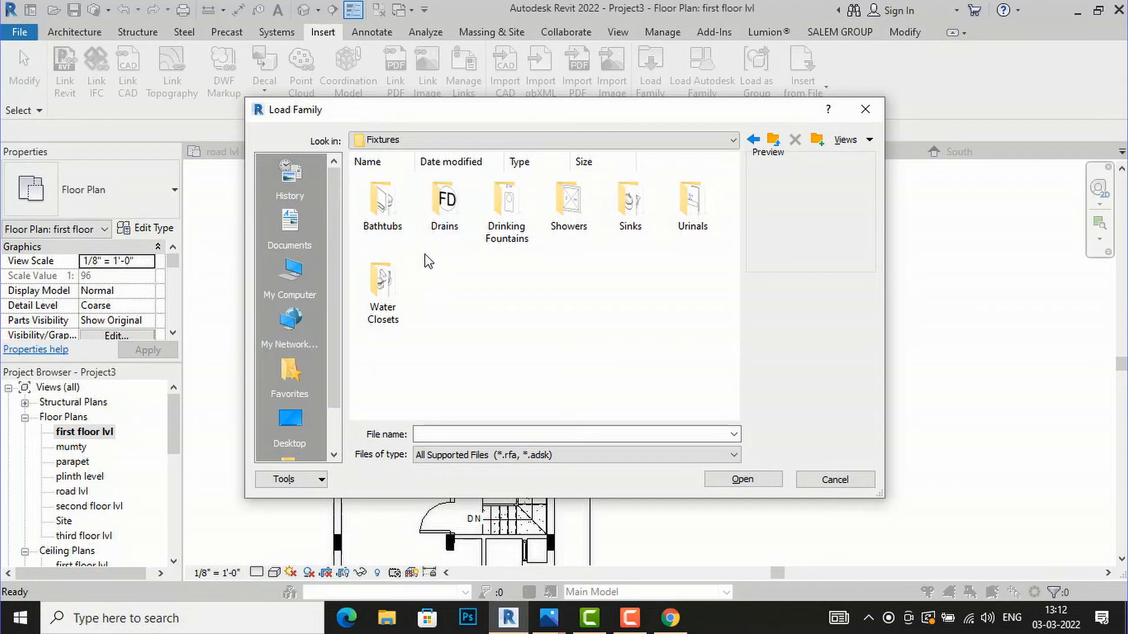
{"action": "double_click", "coordinate": [388, 288]}
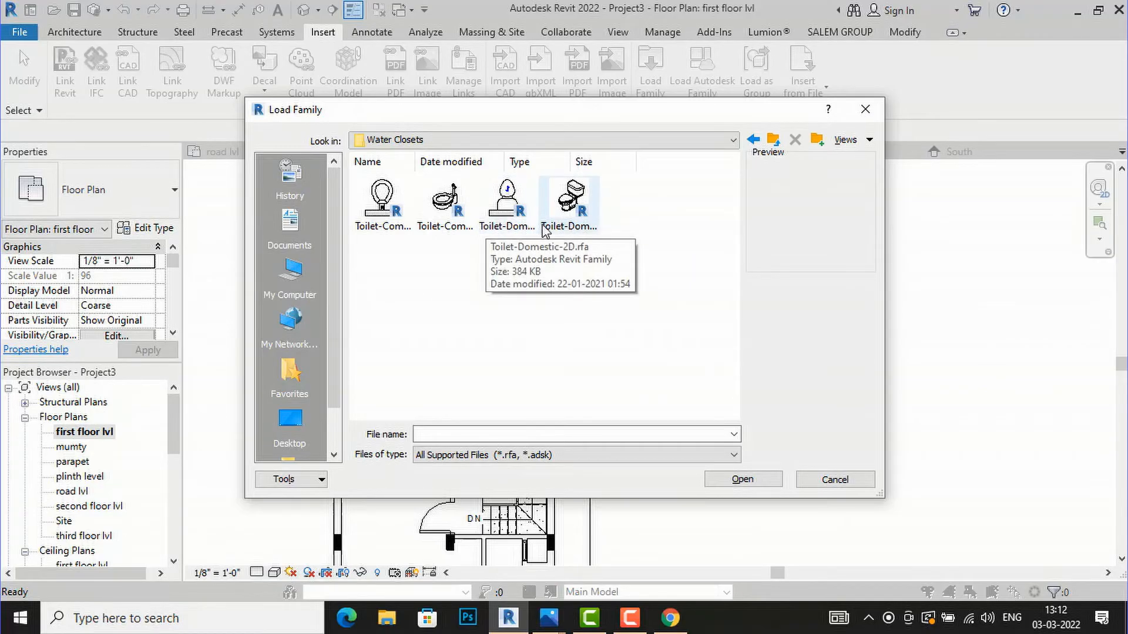
{"action": "left_click", "coordinate": [573, 206]}
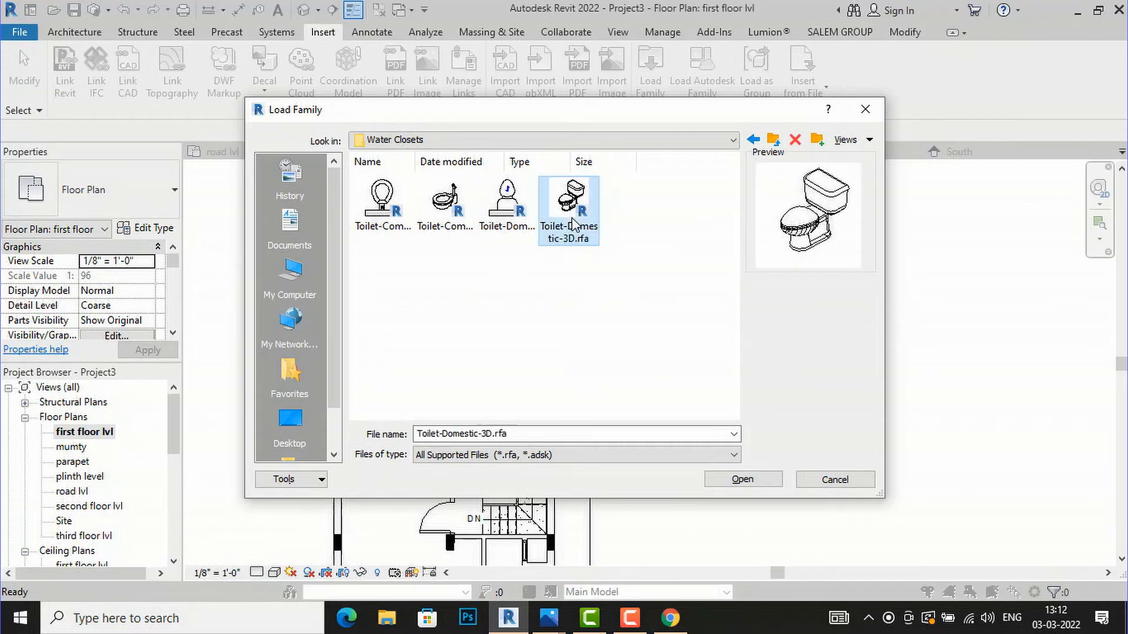
{"action": "left_click", "coordinate": [724, 479]}
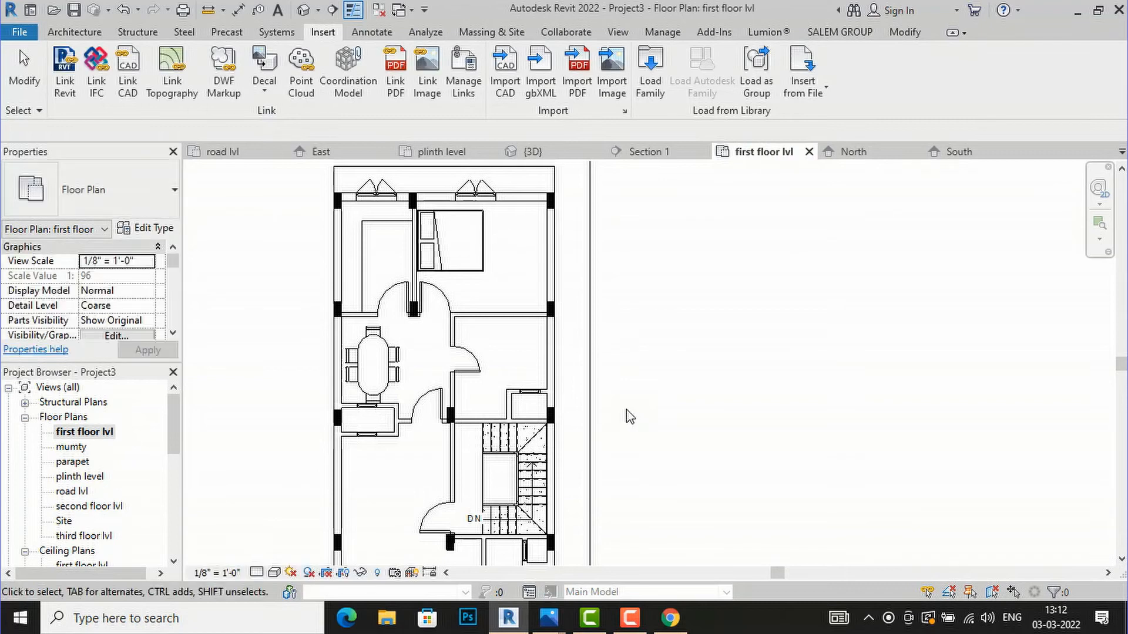
Place one Toilet-Domestic-3D in the bathroom, its back against the staircase wall, about 2'-8" from the door-side wall, and finish placing components.
{"action": "left_click", "coordinate": [79, 35]}
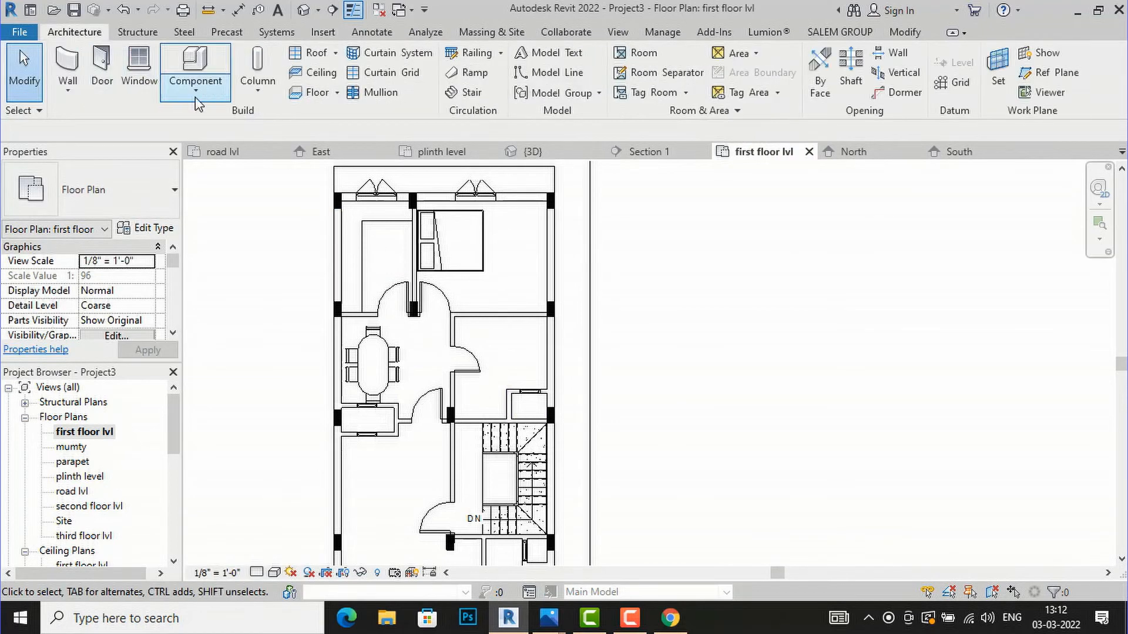
{"action": "left_click", "coordinate": [198, 99]}
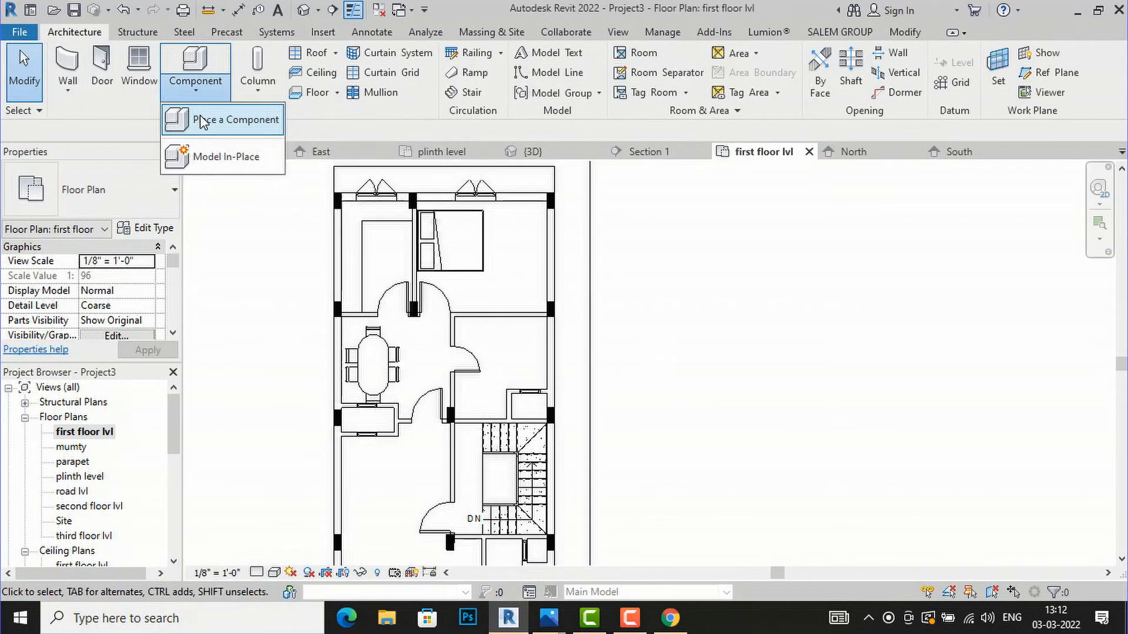
{"action": "left_click", "coordinate": [202, 121]}
{"action": "scroll", "coordinate": [492, 414], "scroll_direction": "up", "scroll_amount": 2}
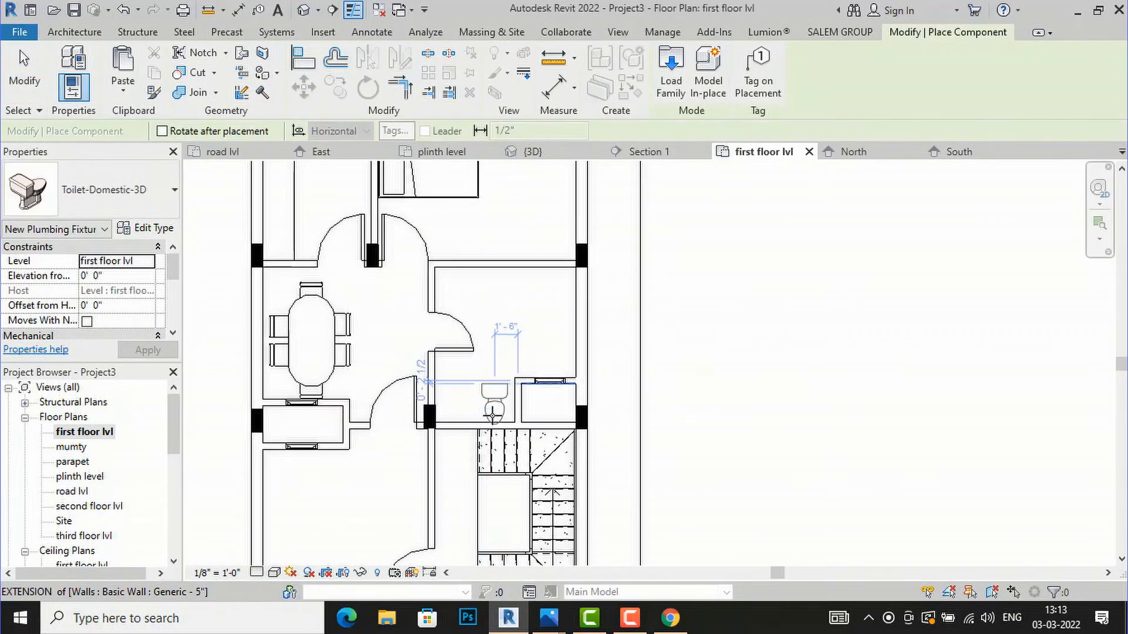
{"action": "scroll", "coordinate": [493, 414], "scroll_direction": "up", "scroll_amount": 1}
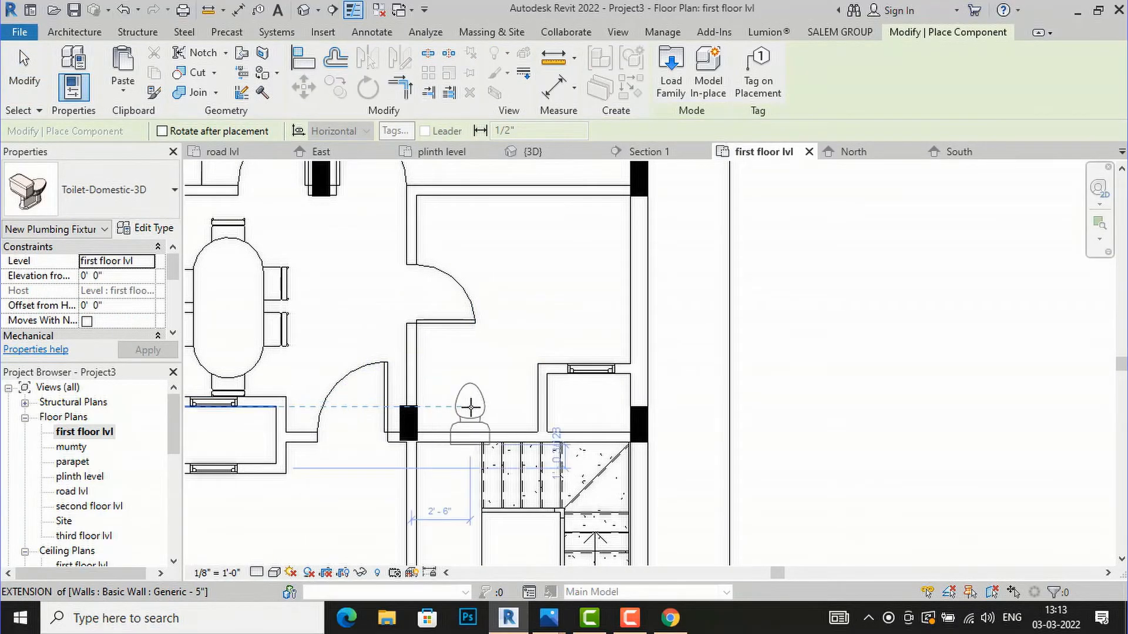
{"action": "scroll", "coordinate": [472, 399], "scroll_direction": "up", "scroll_amount": 1}
{"action": "scroll", "coordinate": [475, 388], "scroll_direction": "up", "scroll_amount": 1}
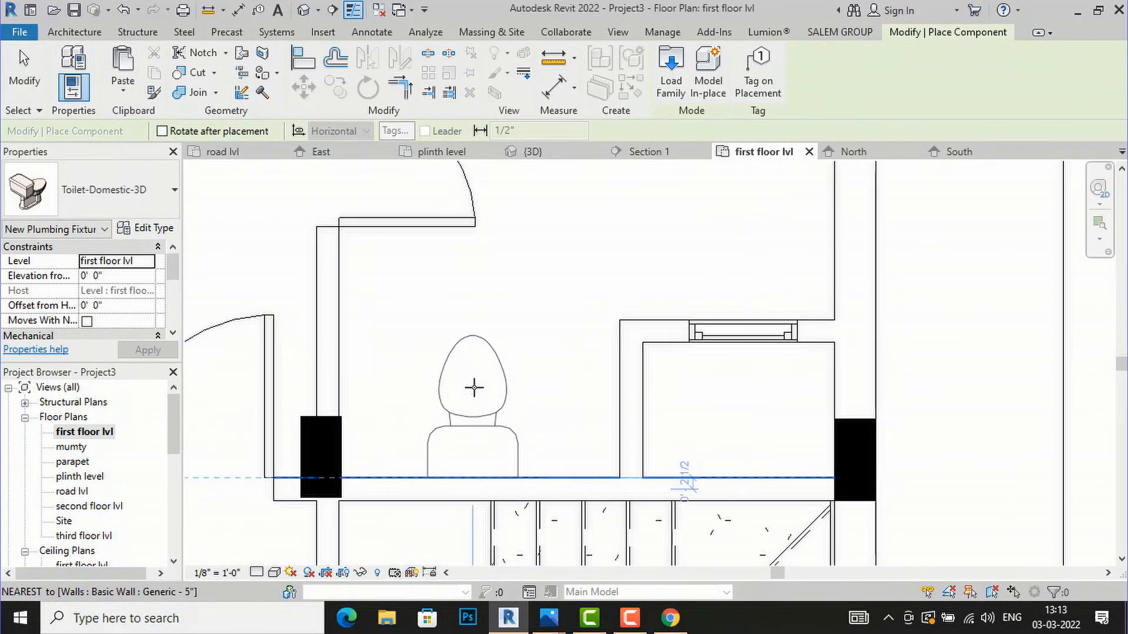
{"action": "left_click", "coordinate": [474, 388]}
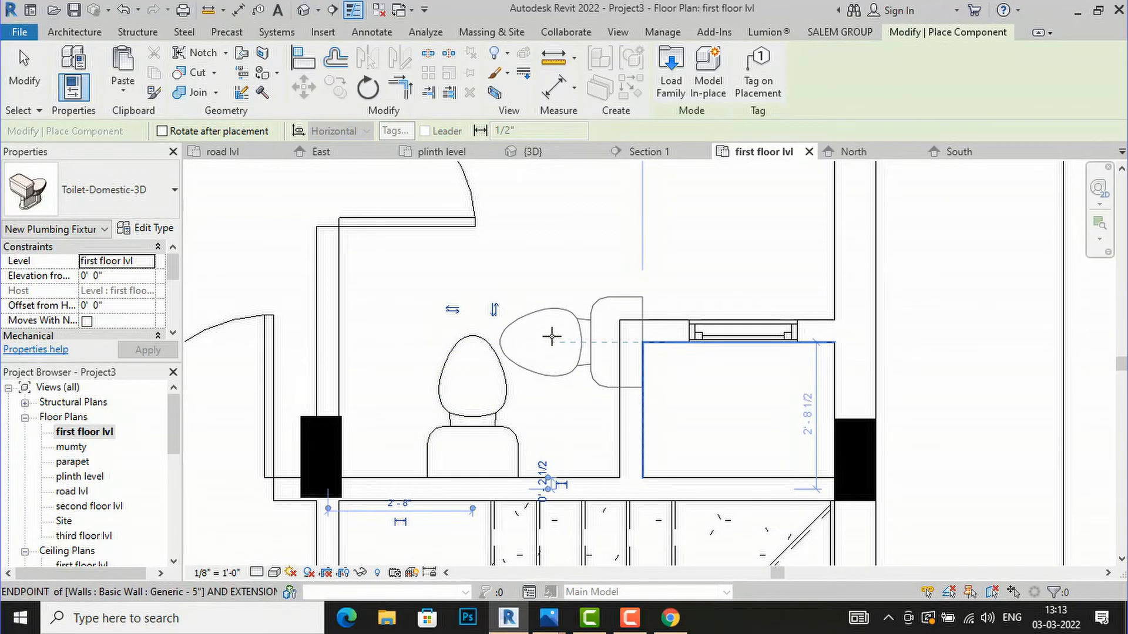
{"action": "key", "text": "Escape"}
{"action": "key", "text": "Escape"}
{"action": "scroll", "coordinate": [541, 370], "scroll_direction": "down", "scroll_amount": 5}
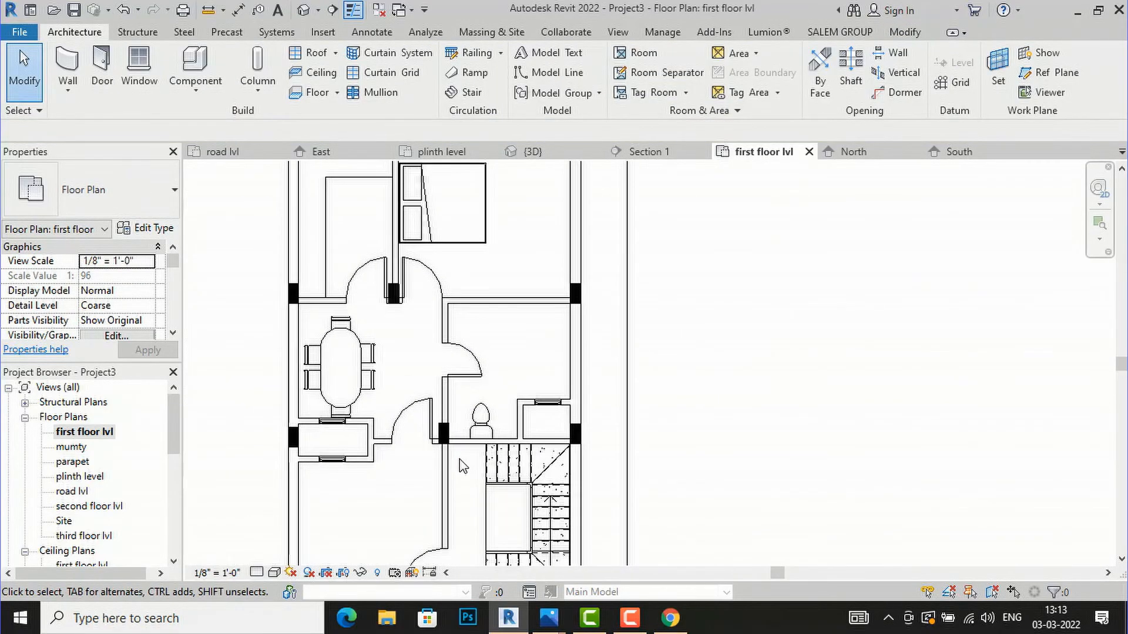
Check the reference plan for the bathroom's washbasin and load the Sink Vanity-Square family from the Fixtures library's Sinks folder.
{"action": "scroll", "coordinate": [488, 334], "scroll_direction": "up", "scroll_amount": 2}
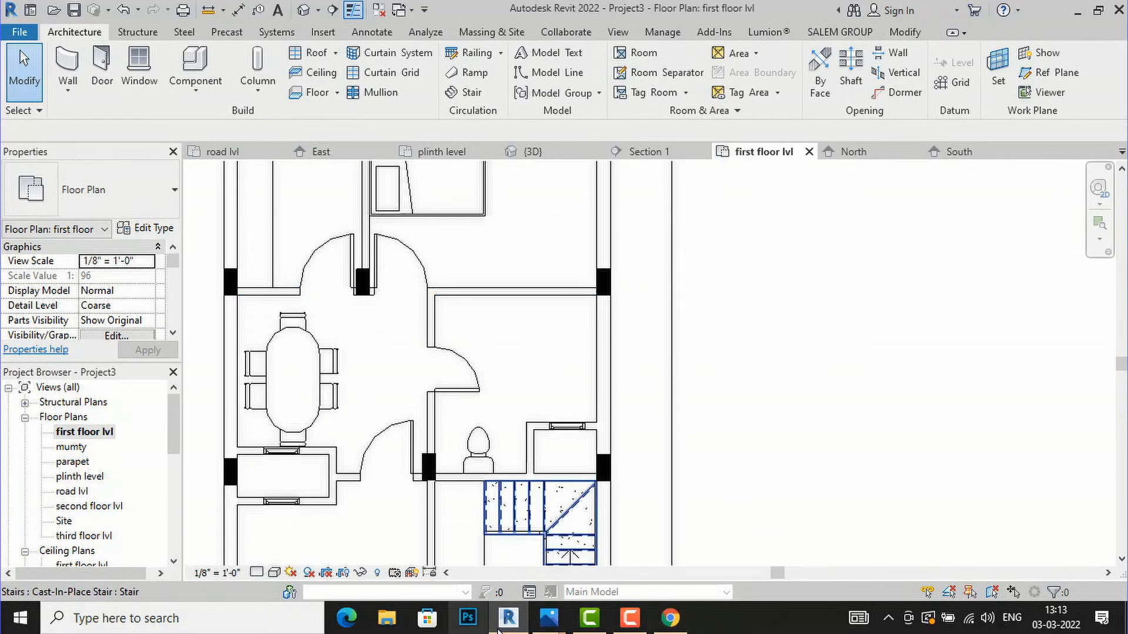
{"action": "mouse_move", "coordinate": [553, 627]}
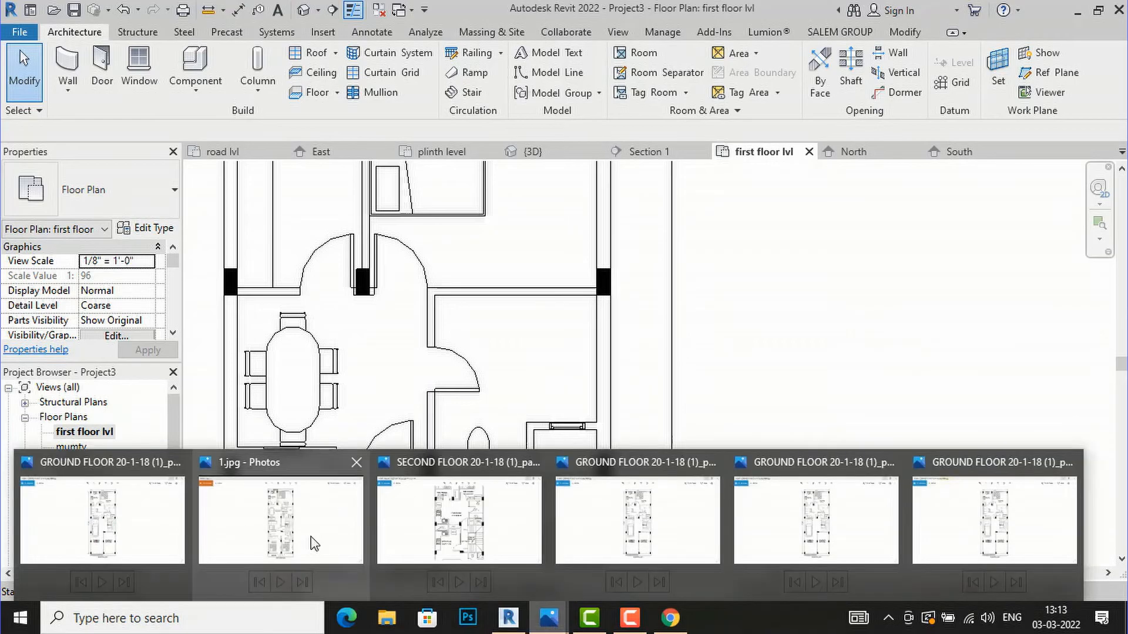
{"action": "mouse_move", "coordinate": [314, 521]}
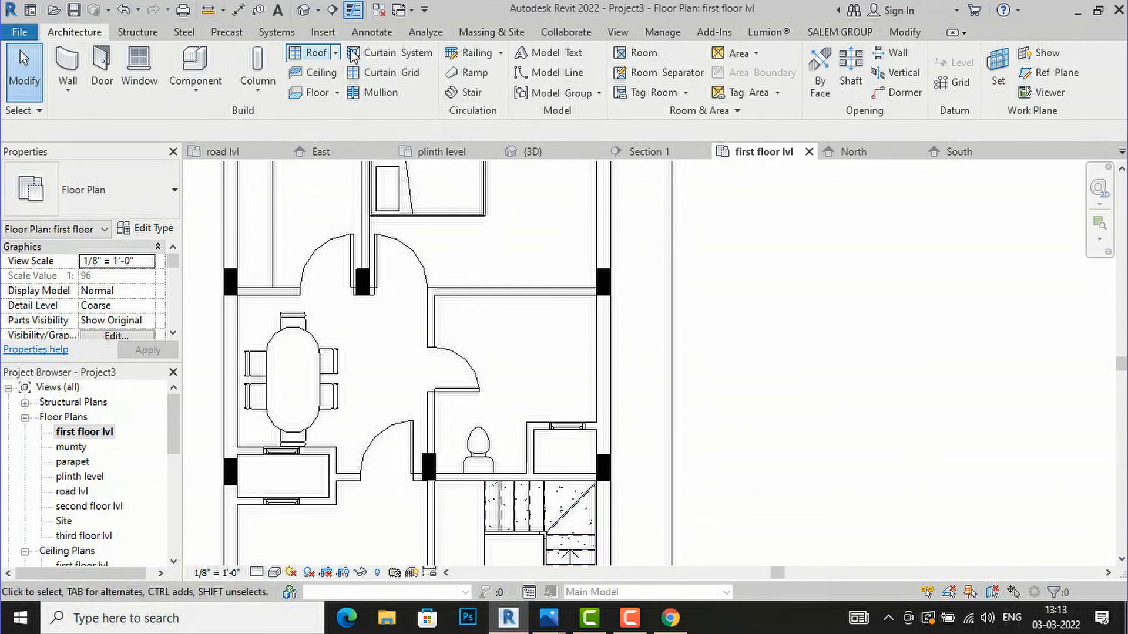
{"action": "left_click", "coordinate": [323, 31]}
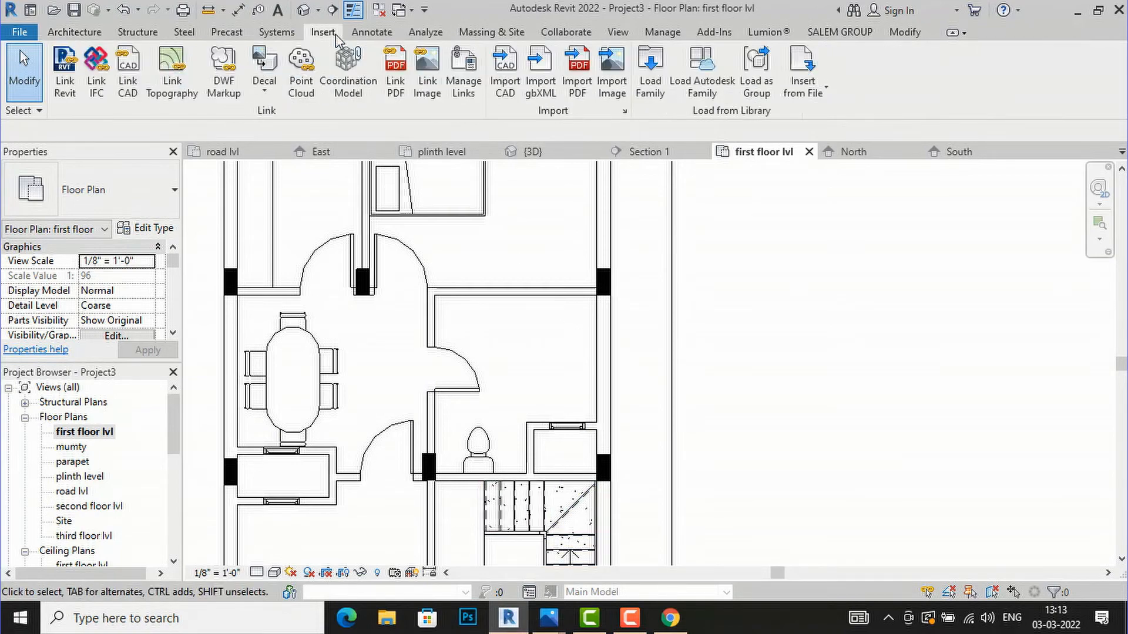
{"action": "left_click", "coordinate": [647, 92]}
{"action": "left_click", "coordinate": [610, 142]}
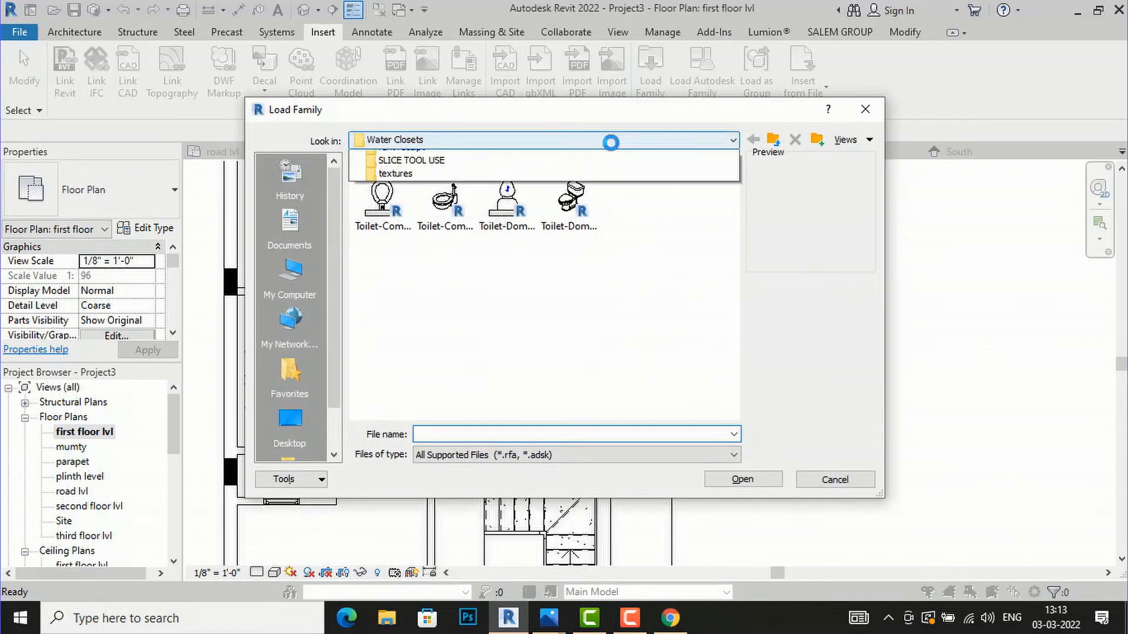
{"action": "left_click", "coordinate": [580, 290]}
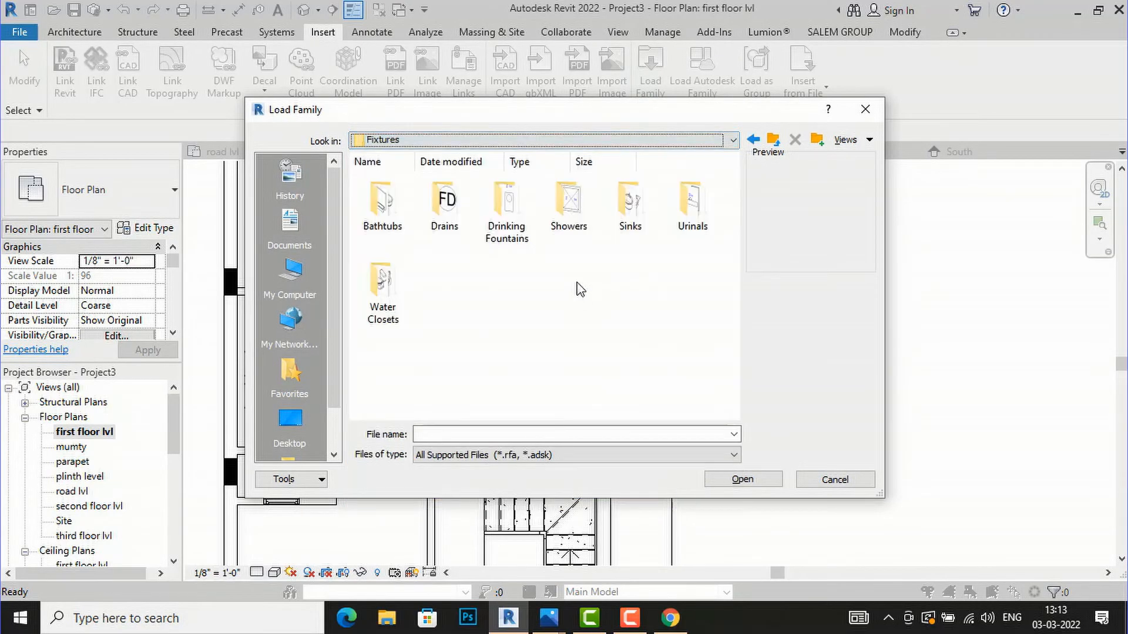
{"action": "double_click", "coordinate": [507, 238]}
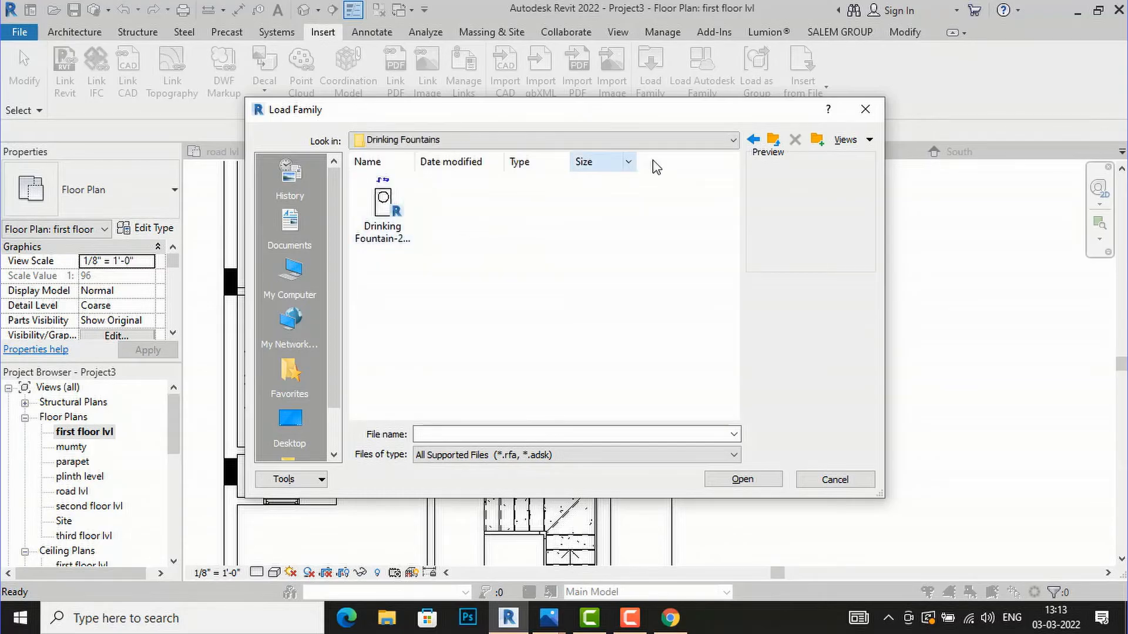
{"action": "left_click", "coordinate": [752, 142]}
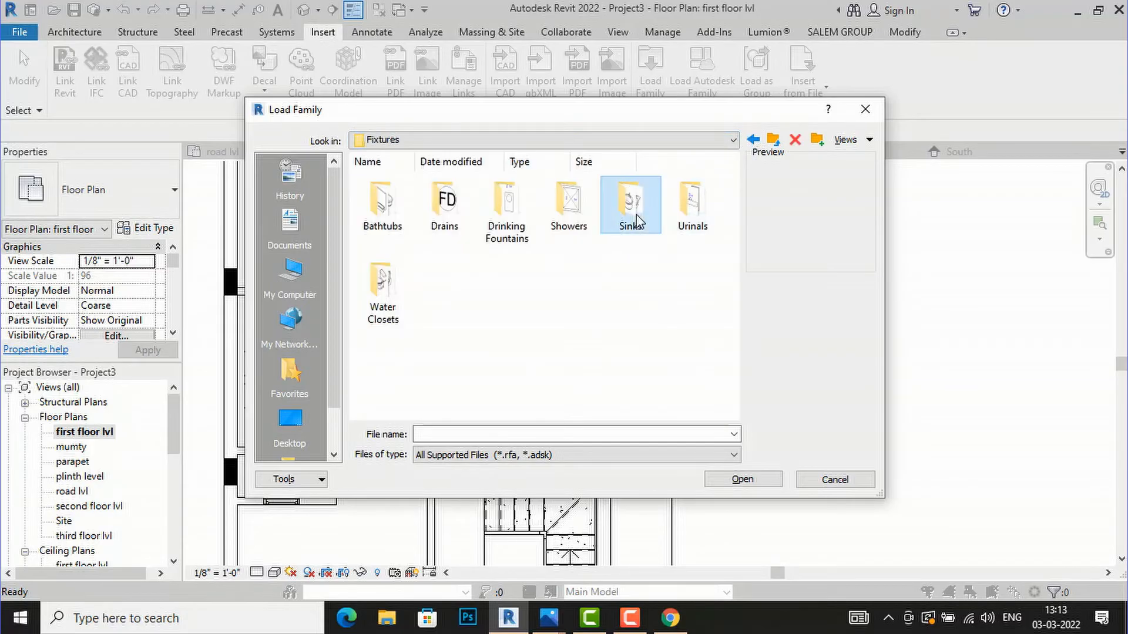
{"action": "double_click", "coordinate": [629, 222]}
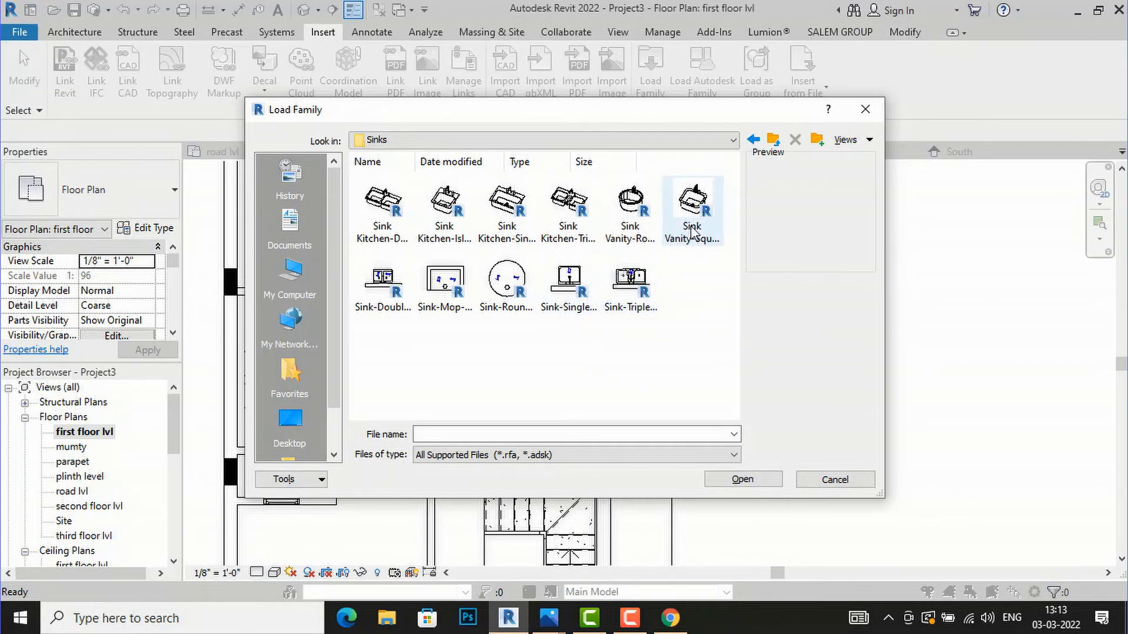
{"action": "left_click", "coordinate": [691, 244]}
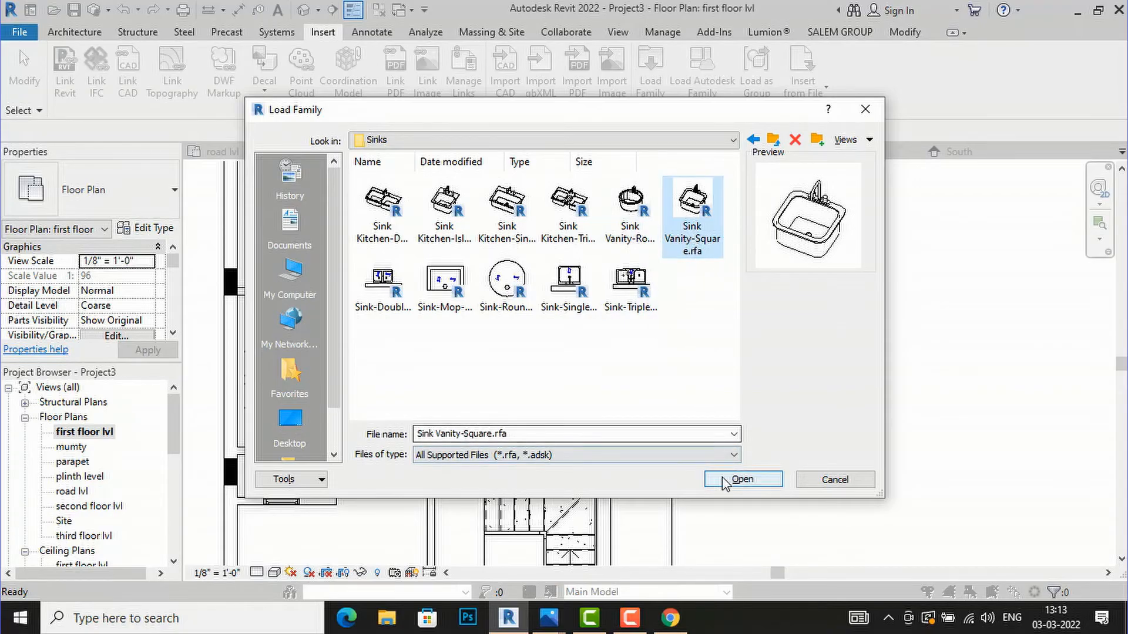
{"action": "left_click", "coordinate": [741, 478]}
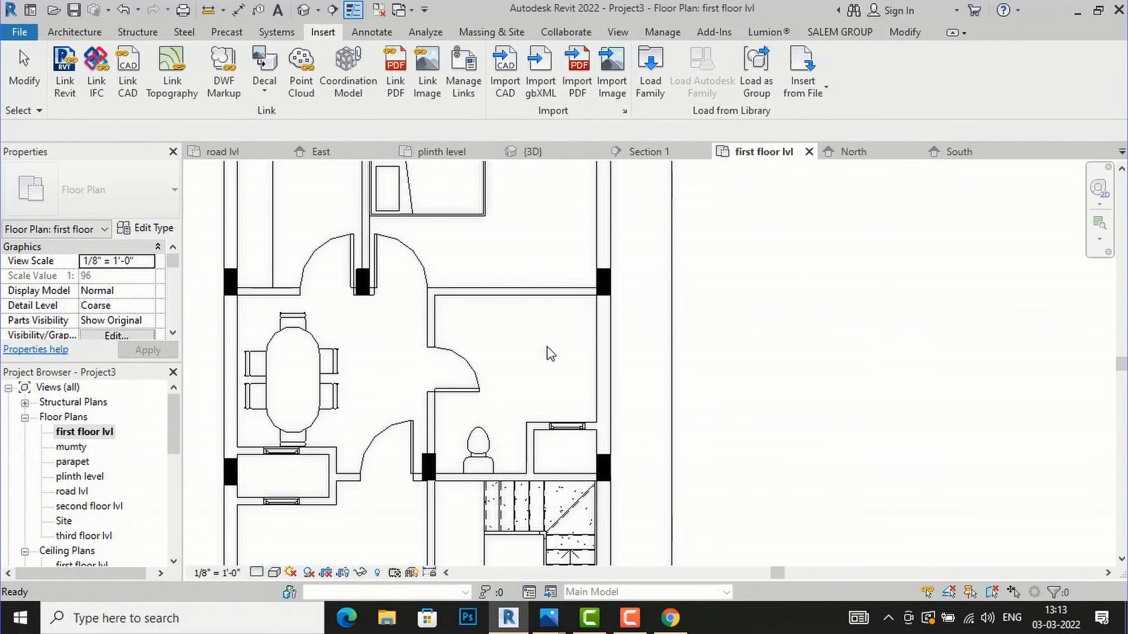
{"action": "left_click", "coordinate": [63, 34]}
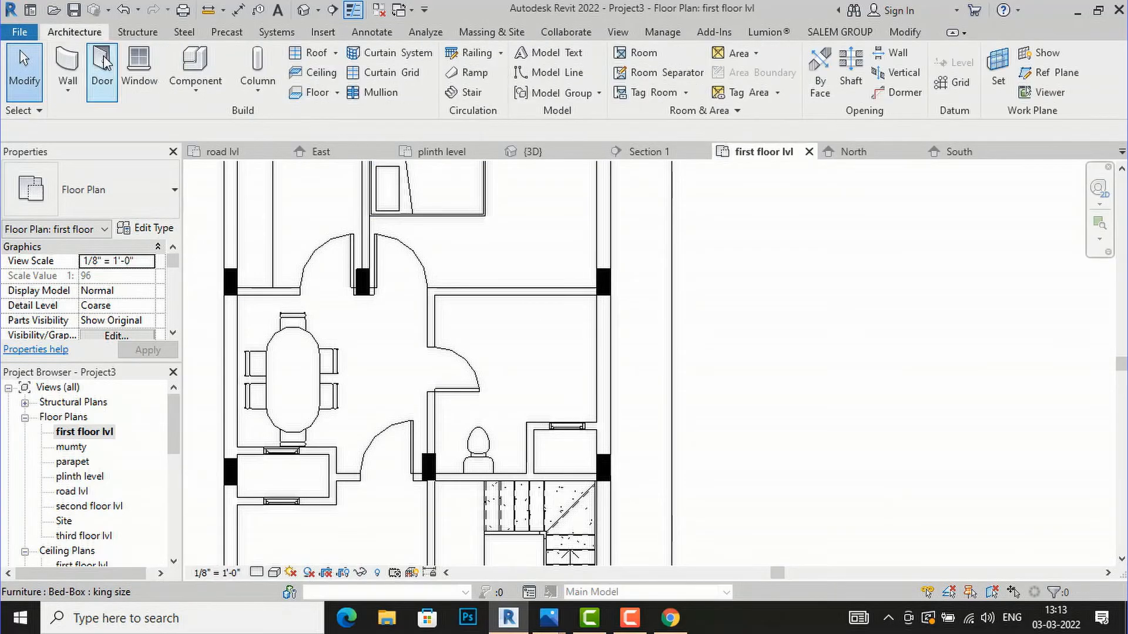
{"action": "left_click", "coordinate": [197, 93]}
{"action": "left_click", "coordinate": [209, 128]}
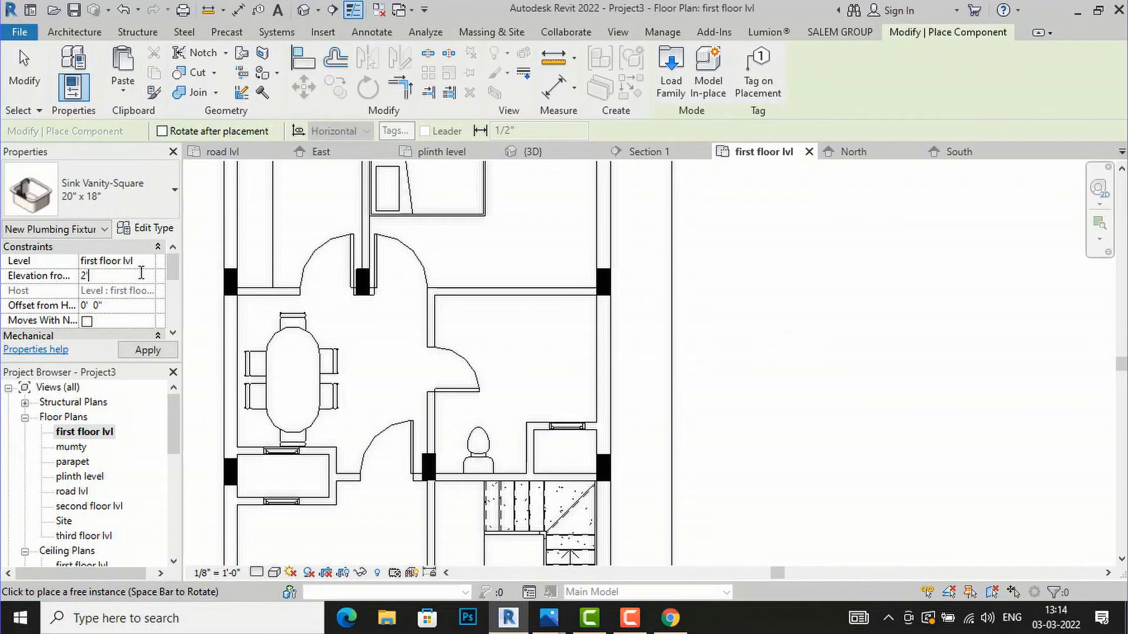
{"action": "key", "text": "Return"}
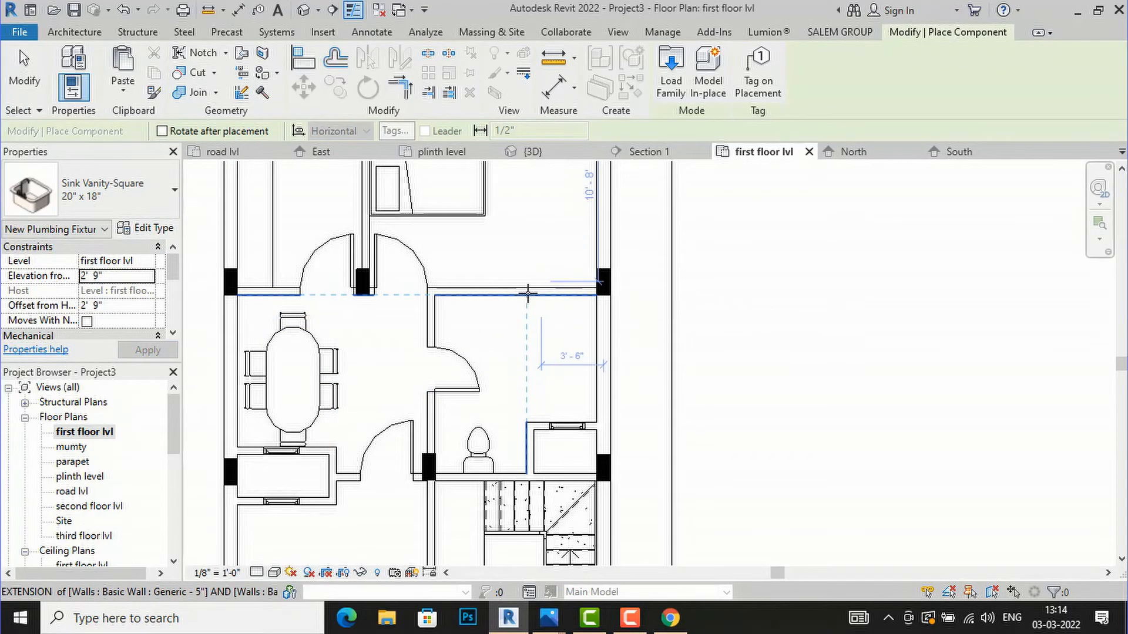
{"action": "key", "text": "Escape"}
{"action": "key", "text": "Escape"}
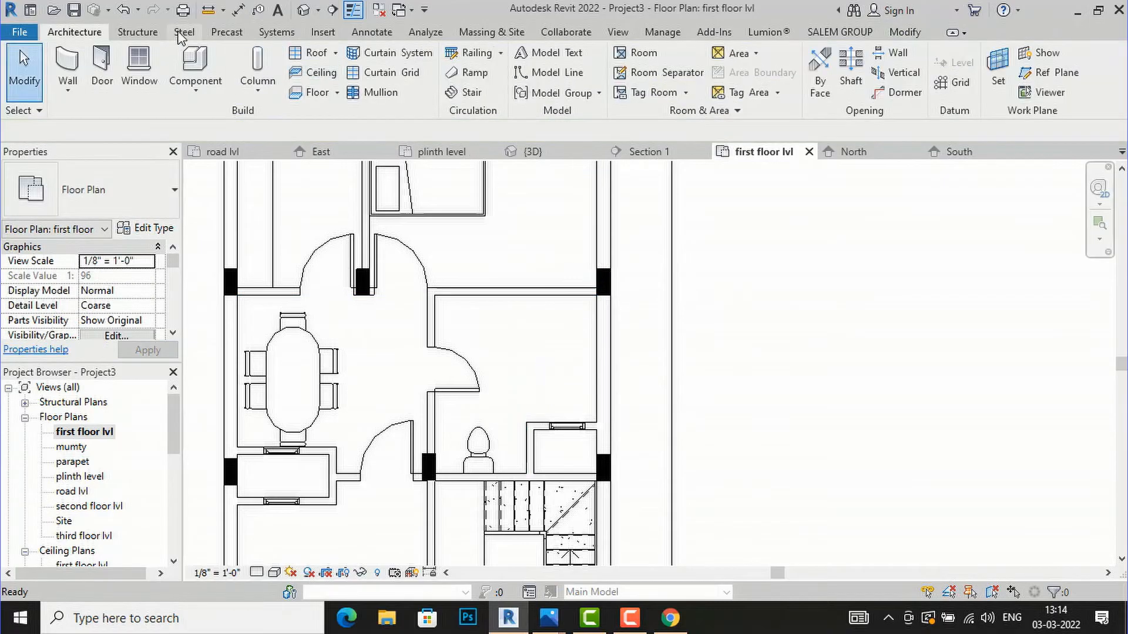
Place one Sink Vanity-Square 20" x 18" at 0' 0" elevation against the bathroom's bedroom-side wall, about 3'-6" from the exterior wall.
{"action": "left_click", "coordinate": [194, 105]}
{"action": "left_click", "coordinate": [211, 119]}
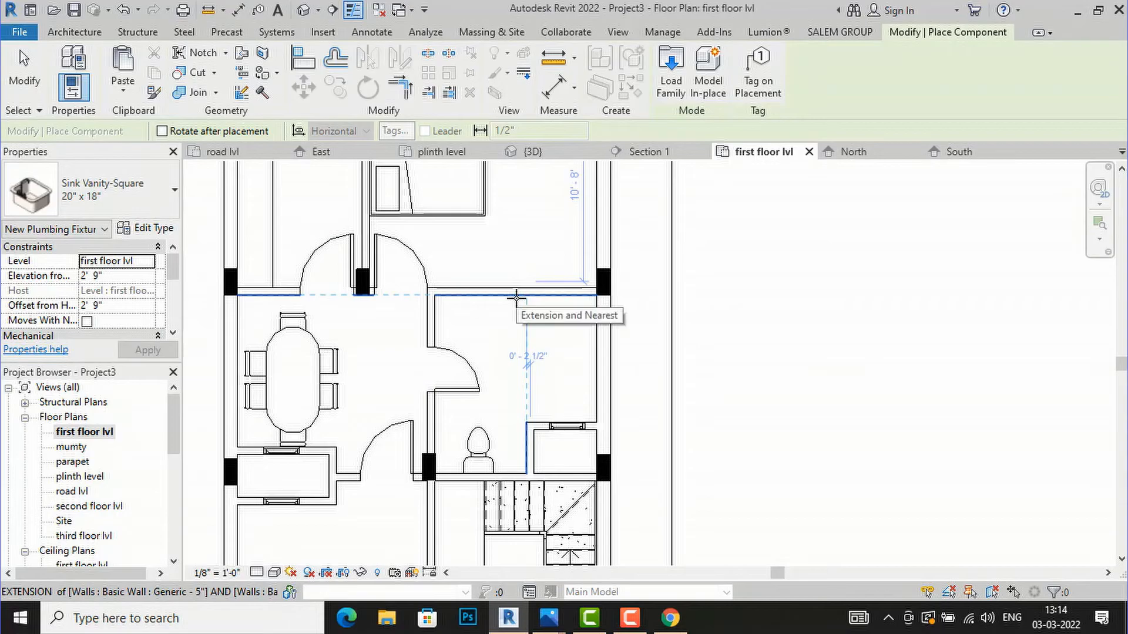
{"action": "left_click", "coordinate": [135, 279]}
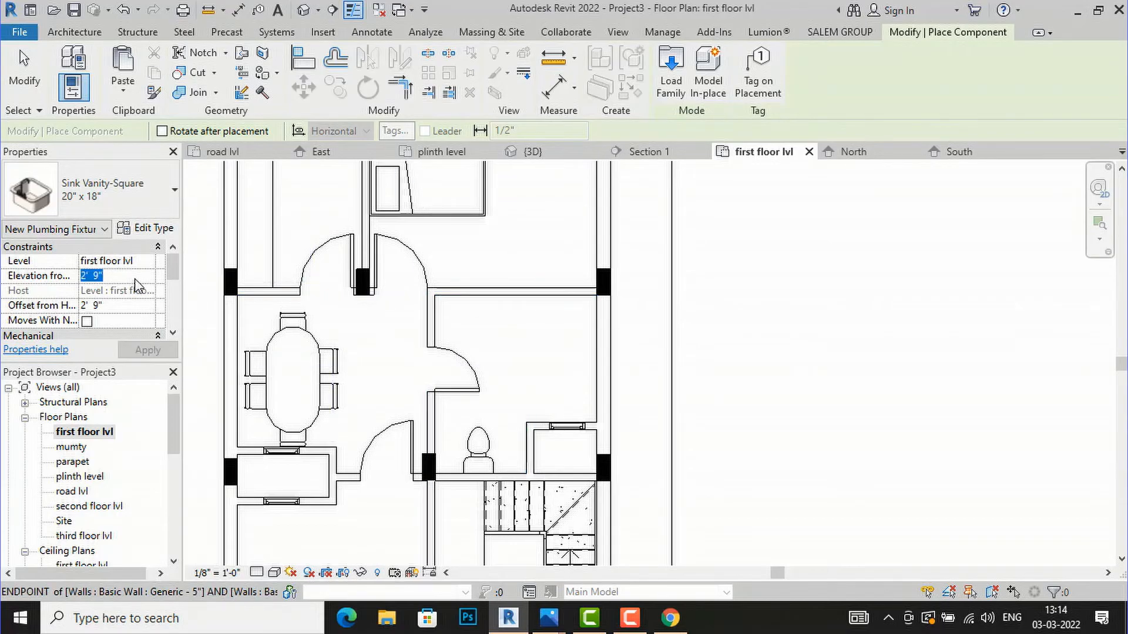
{"action": "left_click", "coordinate": [149, 356]}
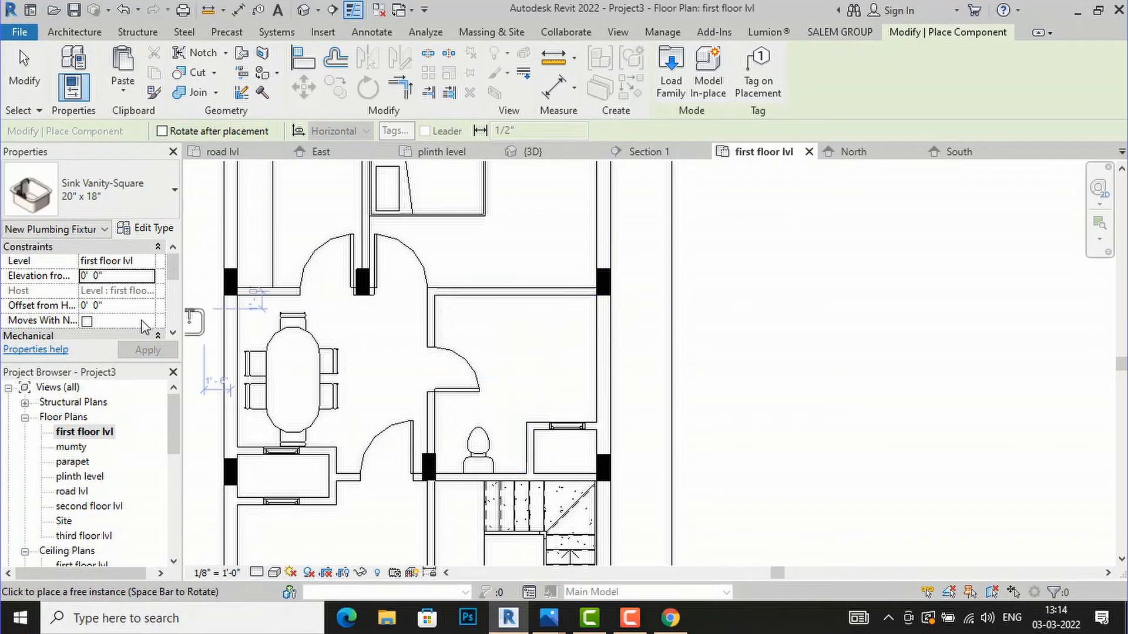
{"action": "left_click", "coordinate": [523, 307]}
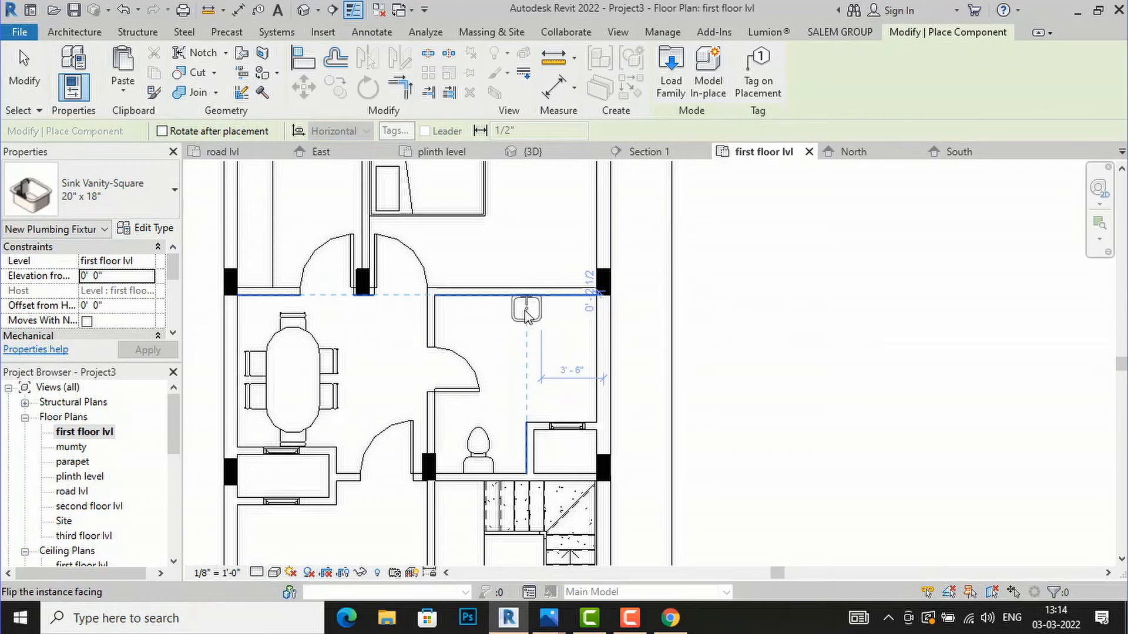
{"action": "key", "text": "Escape"}
{"action": "key", "text": "Escape"}
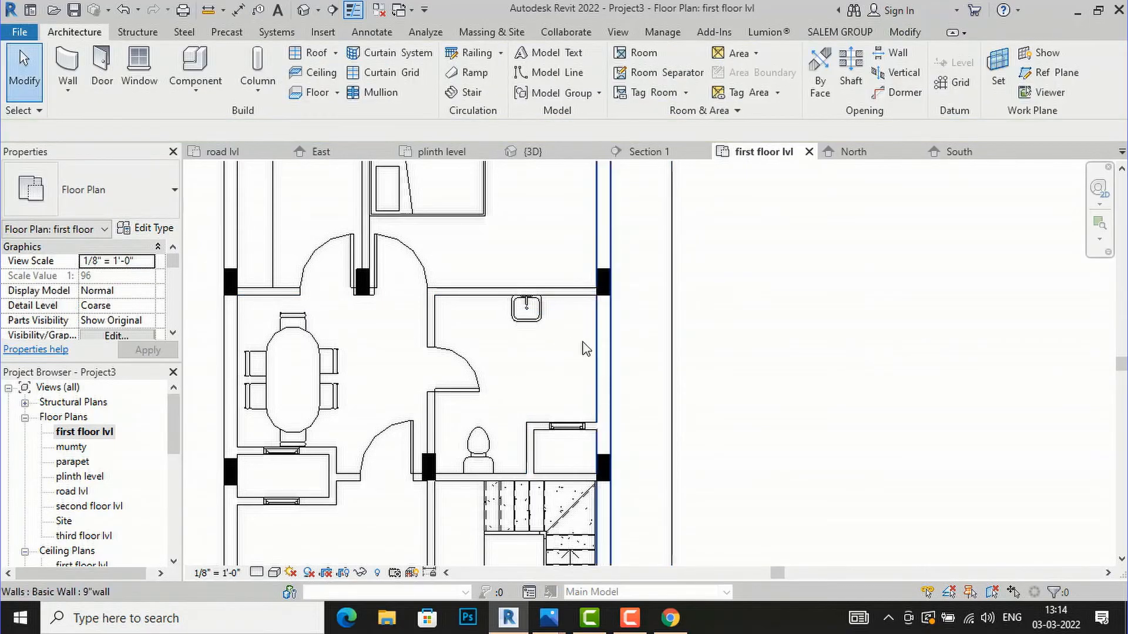
Move the sink along its wall toward the bathroom door until it sits about 1'-1" from the line of the shaft wall.
{"action": "scroll", "coordinate": [533, 311], "scroll_direction": "up", "scroll_amount": 1}
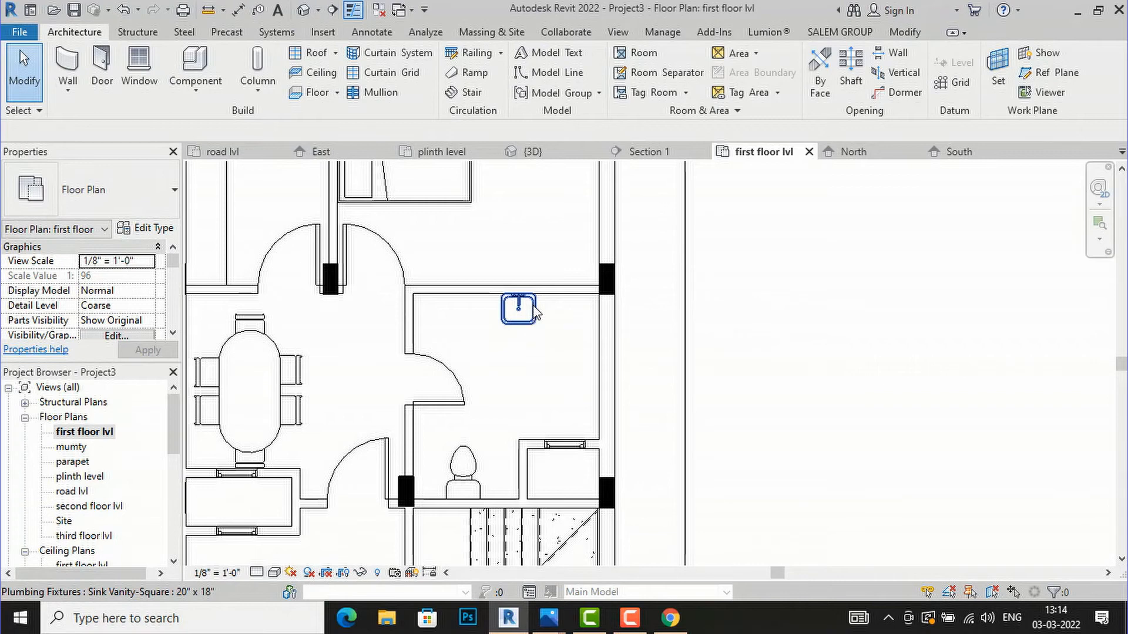
{"action": "left_click", "coordinate": [518, 310]}
{"action": "scroll", "coordinate": [498, 315], "scroll_direction": "up", "scroll_amount": 2}
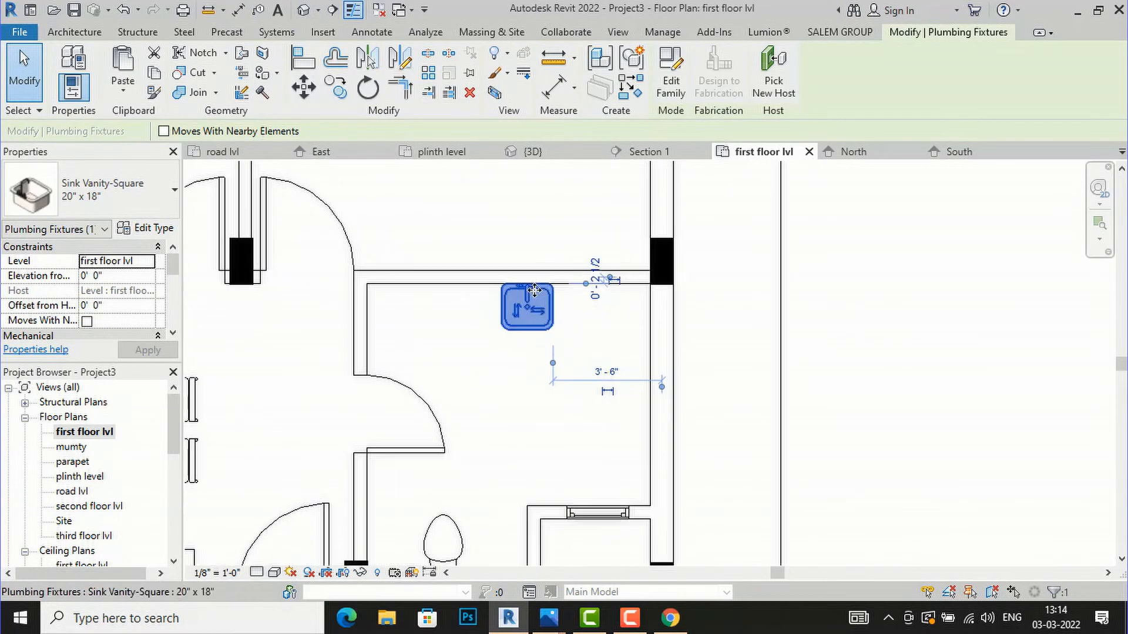
{"action": "left_click_drag", "start_coordinate": [519, 296], "coordinate": [493, 297]}
{"action": "left_click", "coordinate": [1026, 390]}
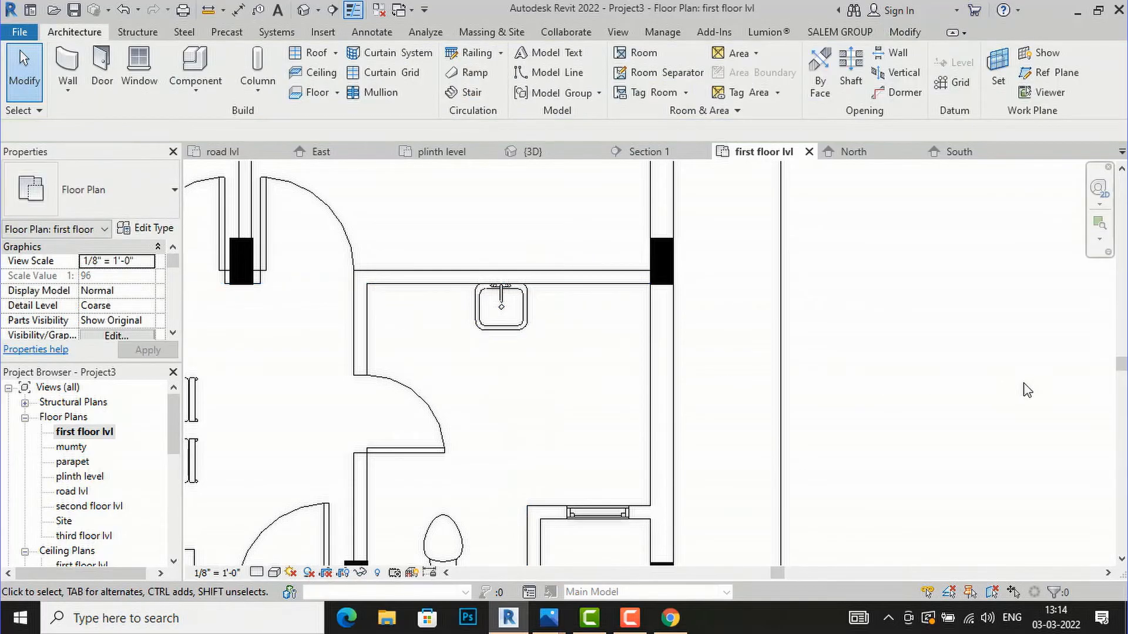
{"action": "left_click", "coordinate": [480, 297]}
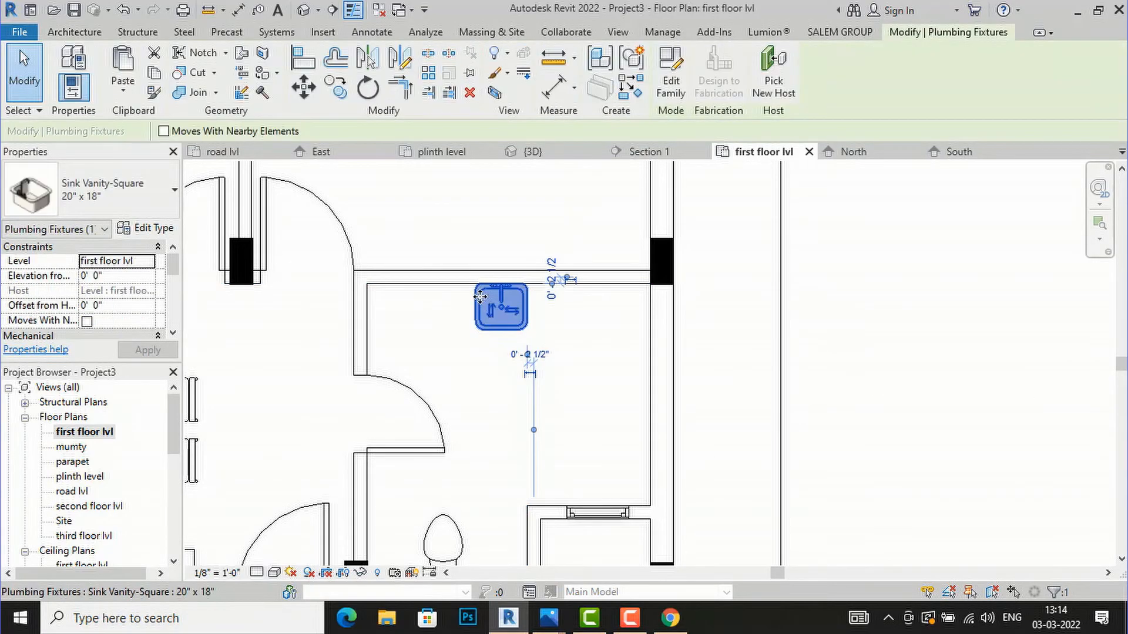
{"action": "left_click_drag", "start_coordinate": [473, 296], "coordinate": [446, 297]}
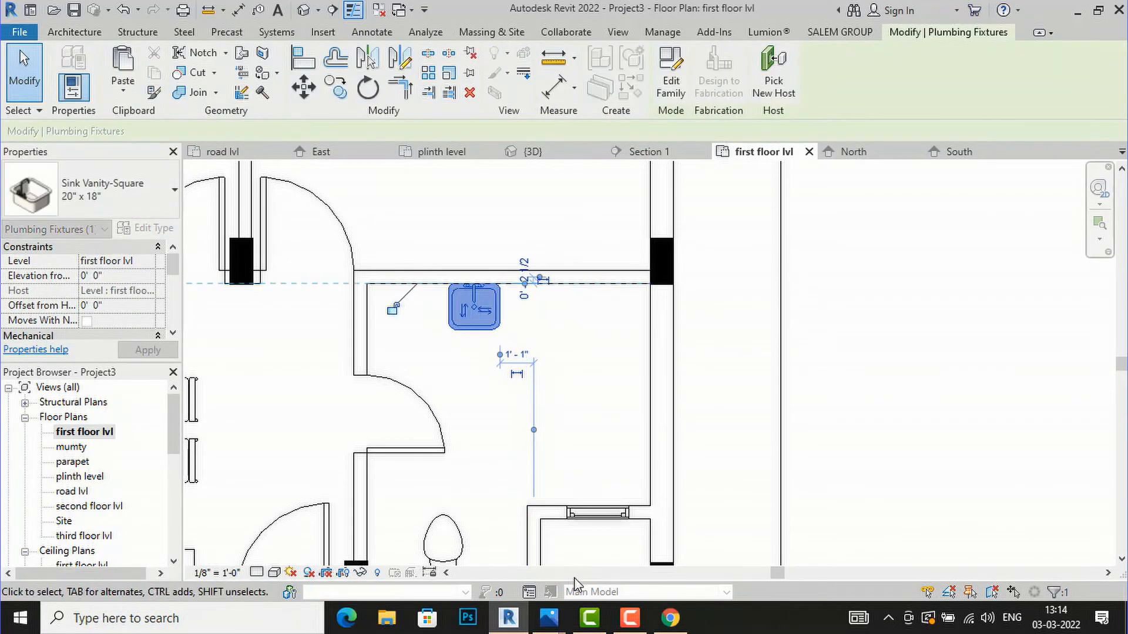
Switch to Chrome and search RevitCity's downloads for "bathtub".
{"action": "left_click", "coordinate": [669, 618]}
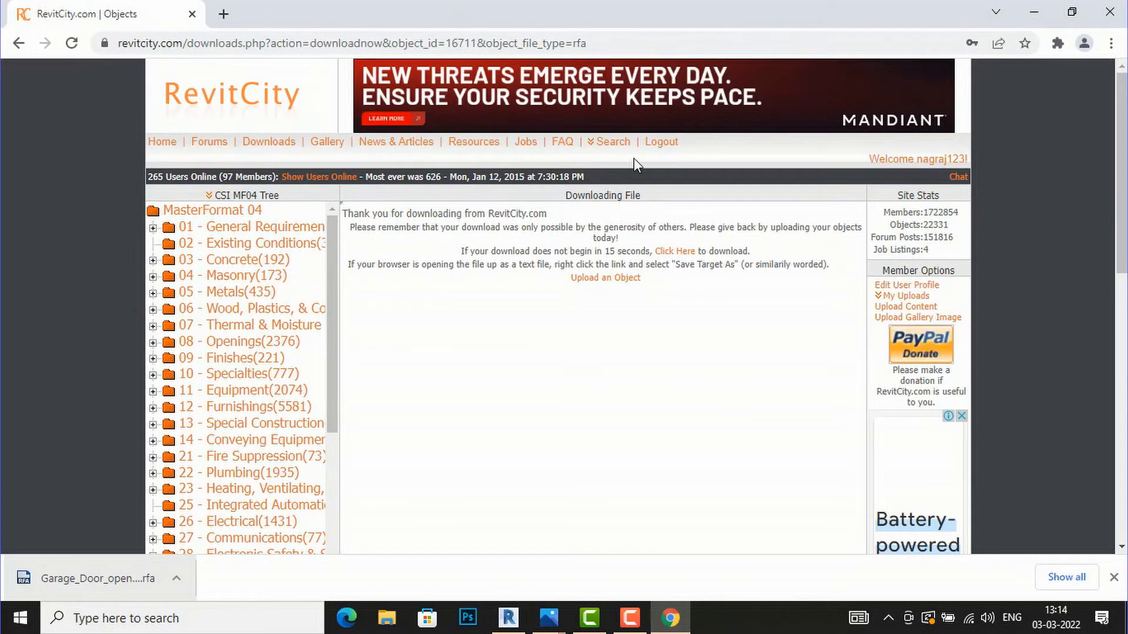
{"action": "left_click", "coordinate": [610, 141]}
{"action": "left_click", "coordinate": [605, 159]}
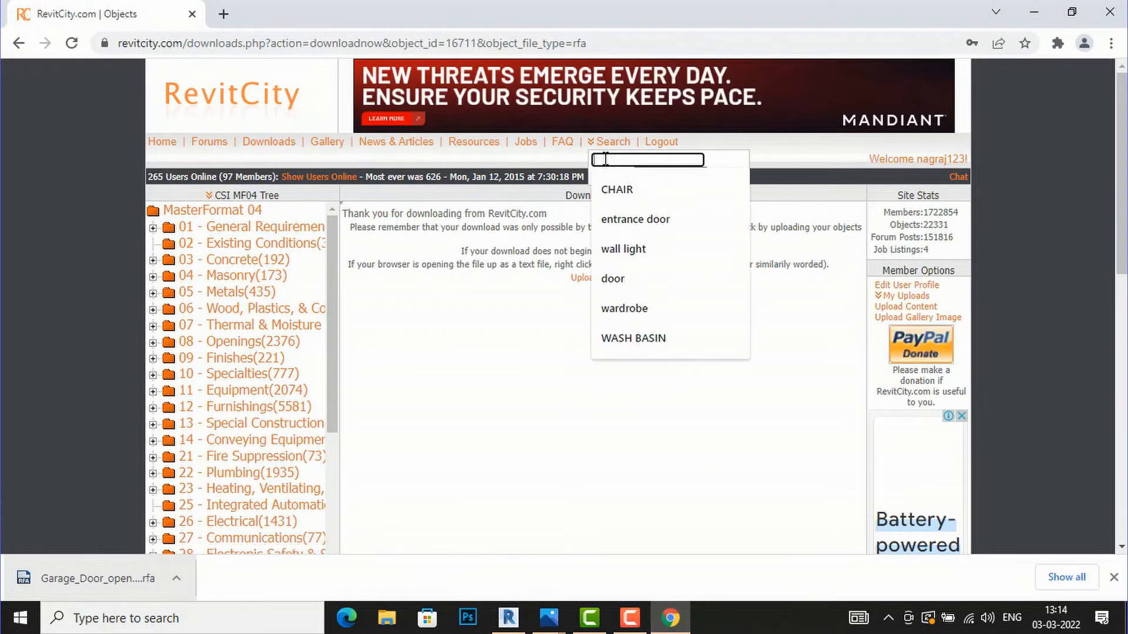
{"action": "type", "text": "bath"}
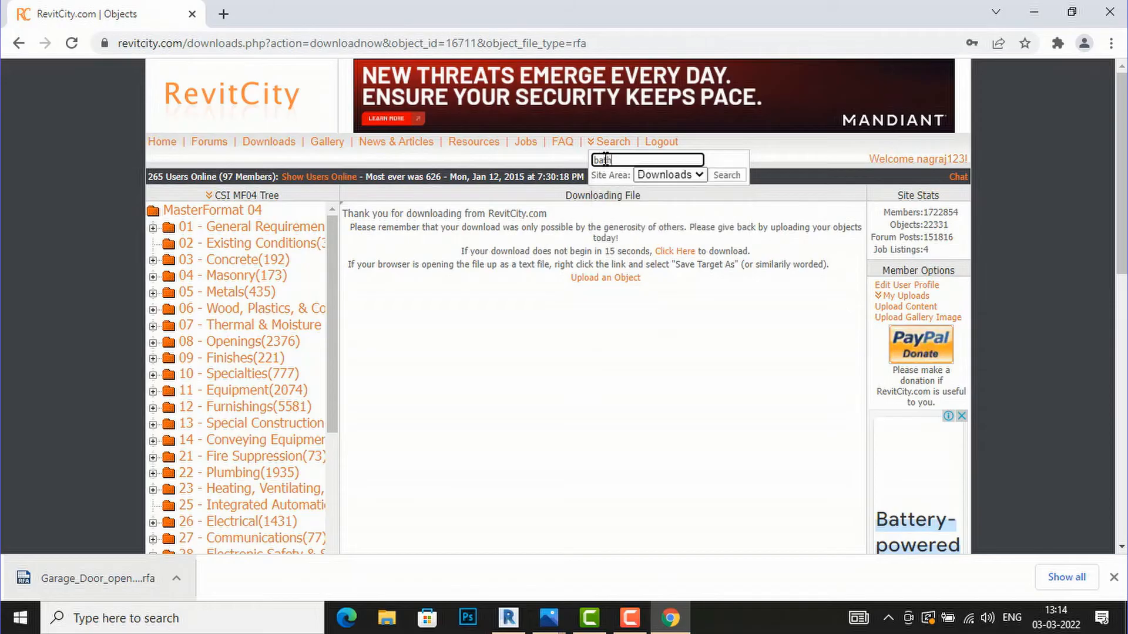
{"action": "type", "text": "tub"}
{"action": "key", "text": "Return"}
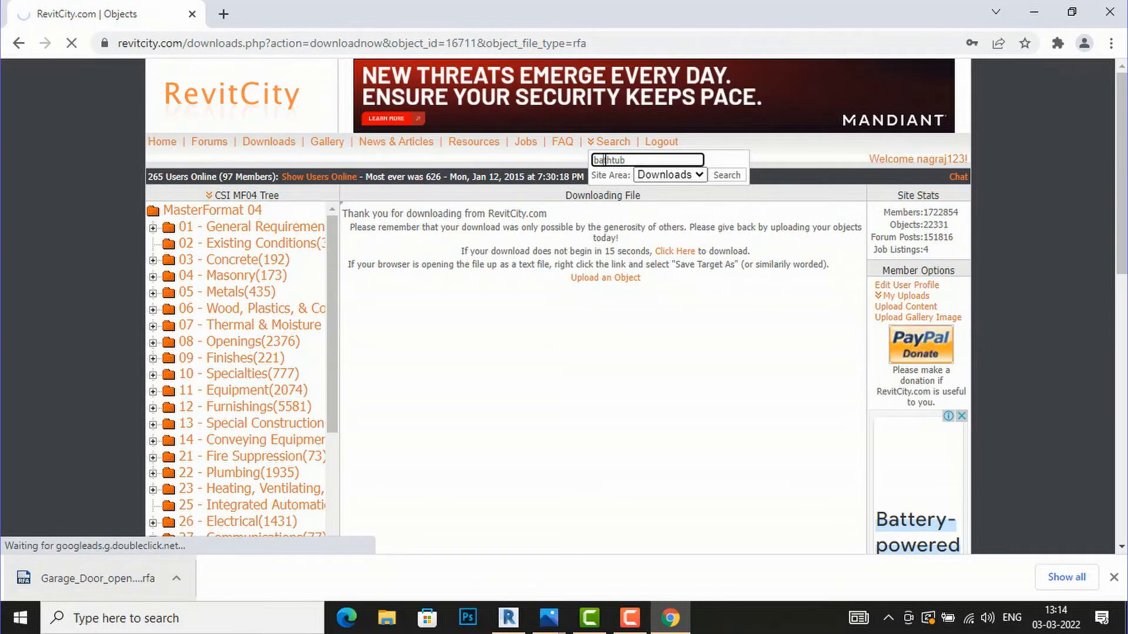
Download the Philippe Starck Bathtub family and load the file into the Revit project's first floor plan.
{"action": "scroll", "coordinate": [584, 405], "scroll_direction": "down", "scroll_amount": 6}
{"action": "scroll", "coordinate": [579, 444], "scroll_direction": "down", "scroll_amount": 4}
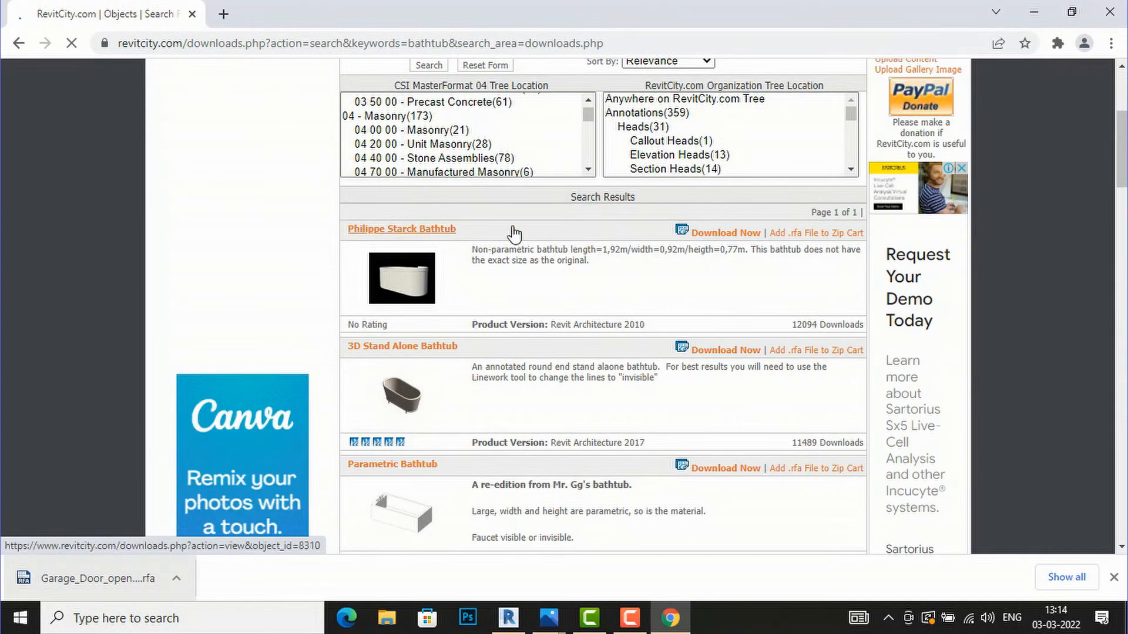
{"action": "left_click", "coordinate": [727, 233]}
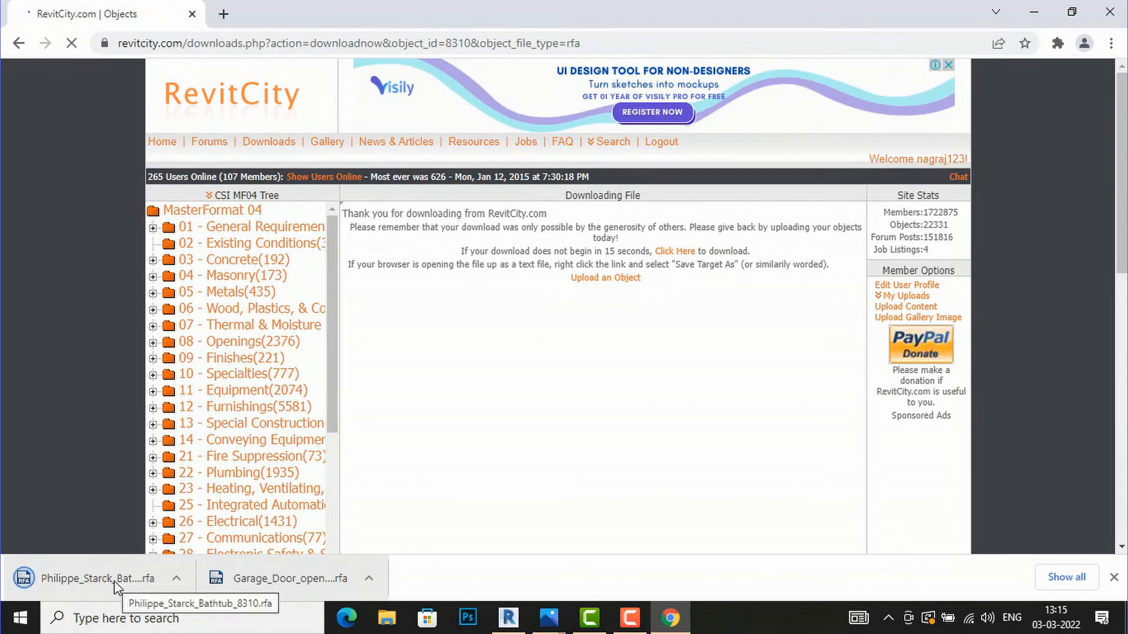
{"action": "mouse_move", "coordinate": [114, 580]}
{"action": "left_mouse_down"}
{"action": "mouse_move", "coordinate": [449, 588]}
{"action": "mouse_move", "coordinate": [506, 625]}
{"action": "mouse_move", "coordinate": [604, 431]}
{"action": "left_mouse_up"}
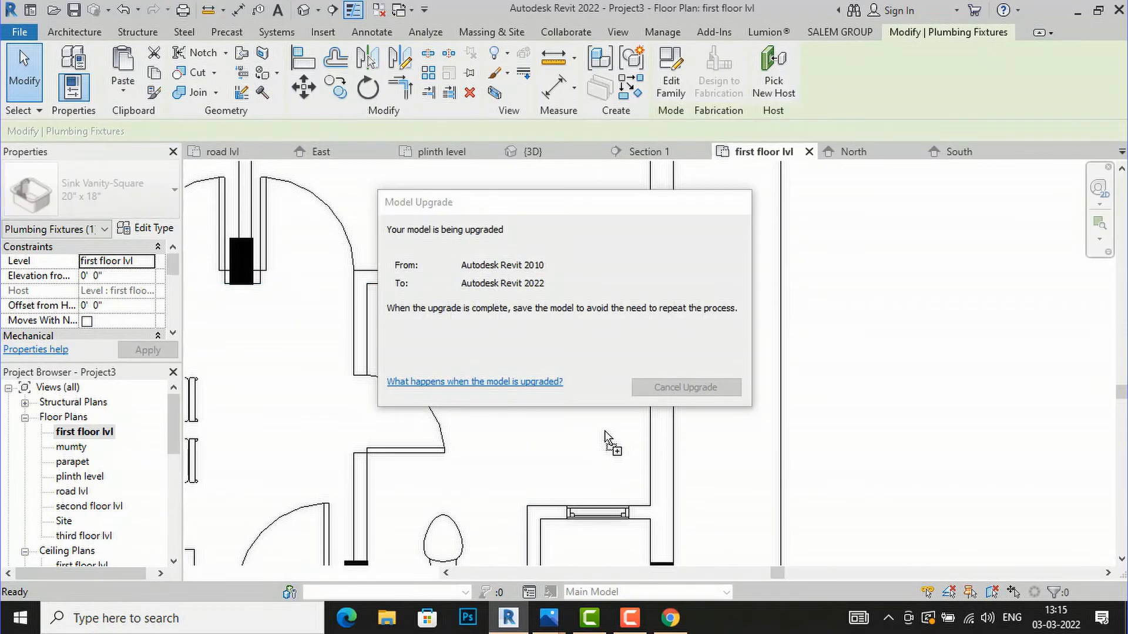
Place the bathtub rotated lengthwise along the bathroom's exterior wall, centred about 4'-0" from the bedroom-side wall, and finish placing components.
{"action": "key", "text": "space"}
{"action": "scroll", "coordinate": [601, 403], "scroll_direction": "up", "scroll_amount": 2}
{"action": "scroll", "coordinate": [600, 404], "scroll_direction": "up", "scroll_amount": 1}
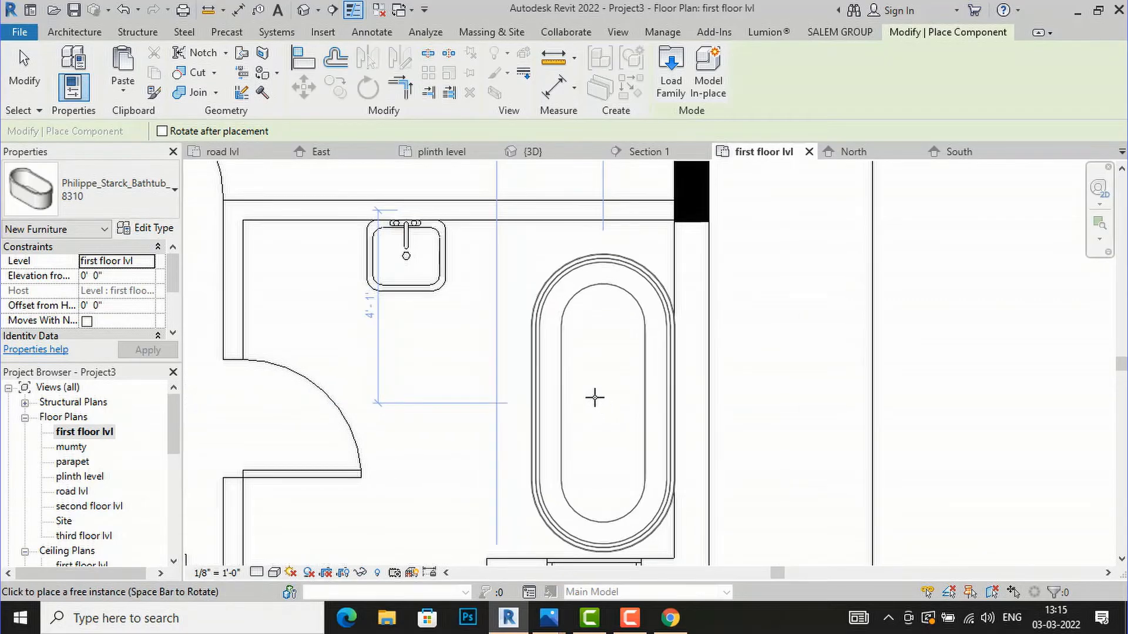
{"action": "left_click", "coordinate": [594, 397]}
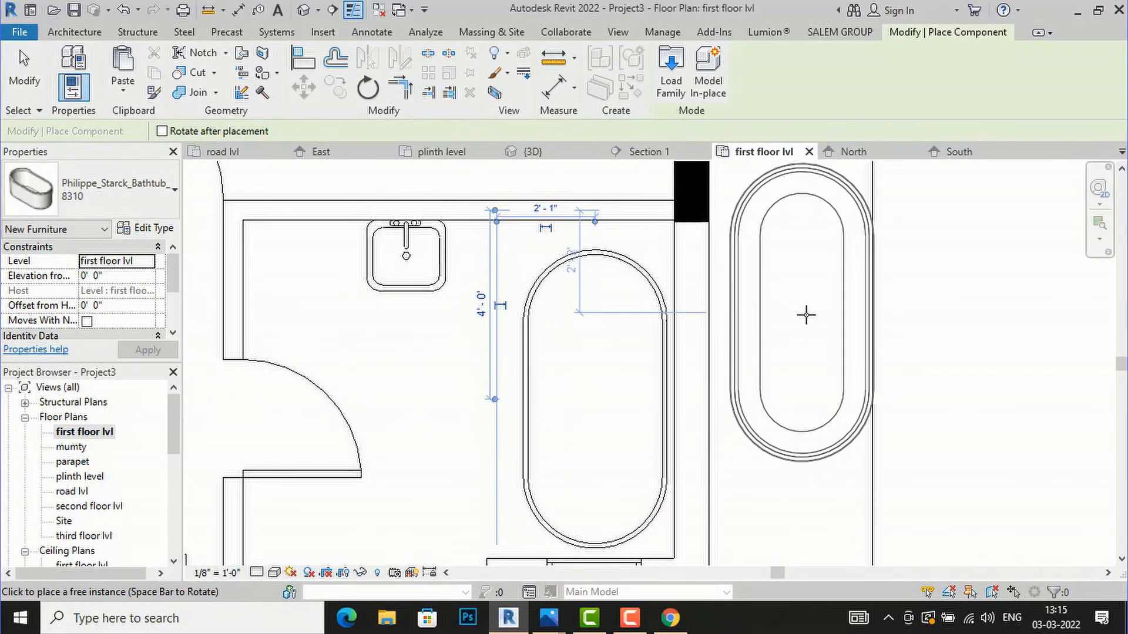
{"action": "scroll", "coordinate": [801, 312], "scroll_direction": "down", "scroll_amount": 2}
{"action": "key", "text": "Escape"}
{"action": "key", "text": "Escape"}
Review the whole furnished first floor and compare it with the reference image 1.jpg, examining the room labels and fixtures.
{"action": "scroll", "coordinate": [529, 360], "scroll_direction": "down", "scroll_amount": 5}
{"action": "scroll", "coordinate": [564, 329], "scroll_direction": "down", "scroll_amount": 4}
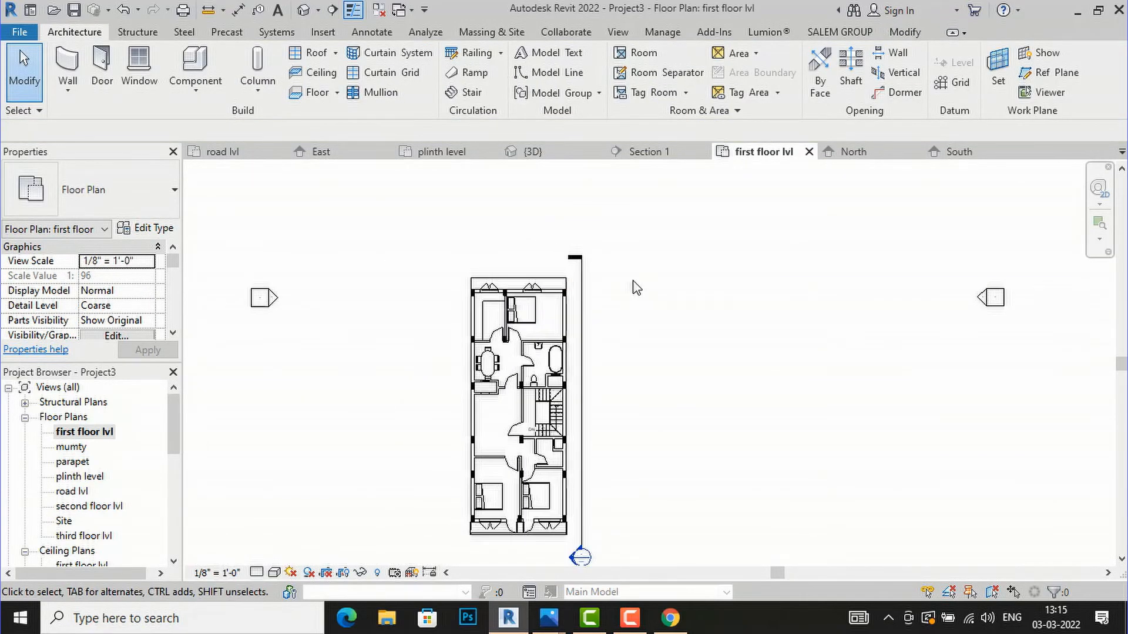
{"action": "scroll", "coordinate": [584, 511], "scroll_direction": "up", "scroll_amount": 3}
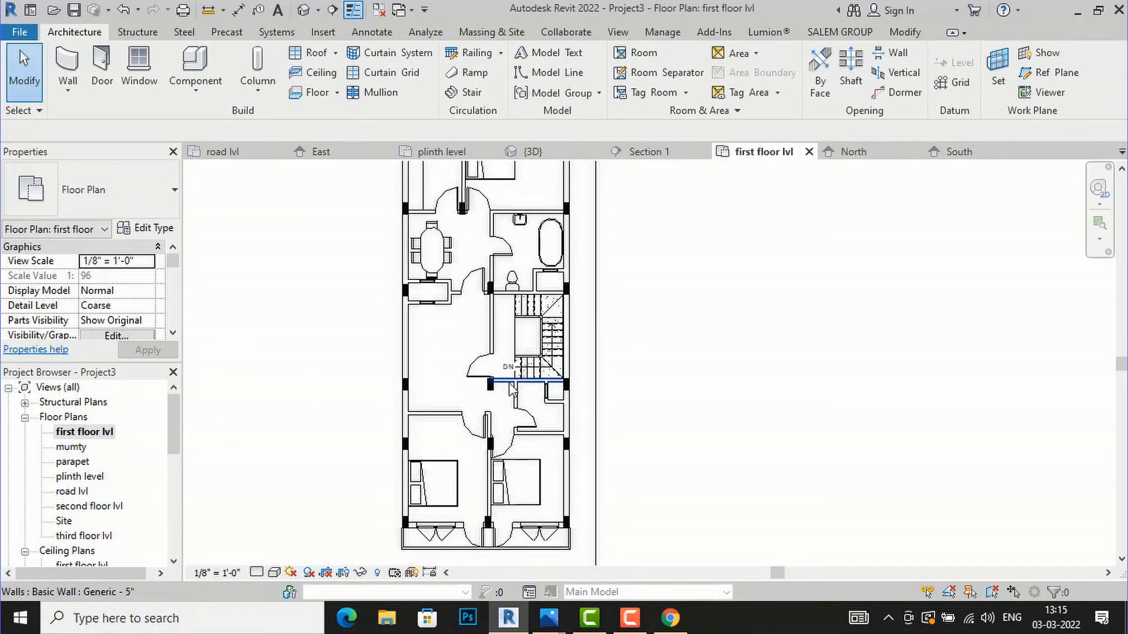
{"action": "scroll", "coordinate": [482, 388], "scroll_direction": "down", "scroll_amount": 3}
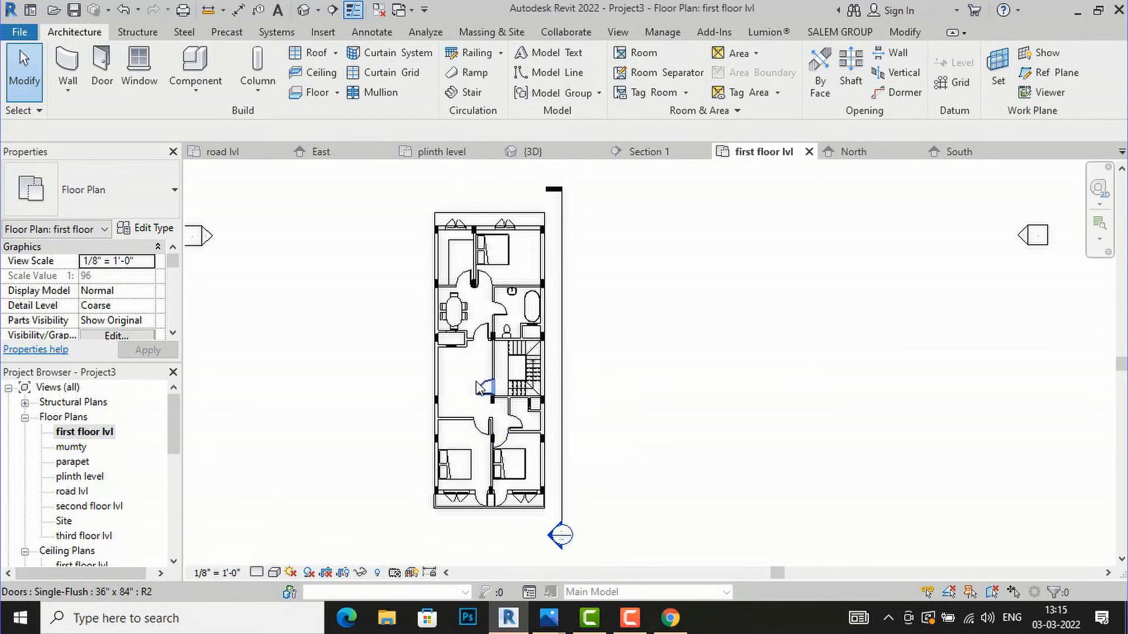
{"action": "scroll", "coordinate": [480, 387], "scroll_direction": "up", "scroll_amount": 2}
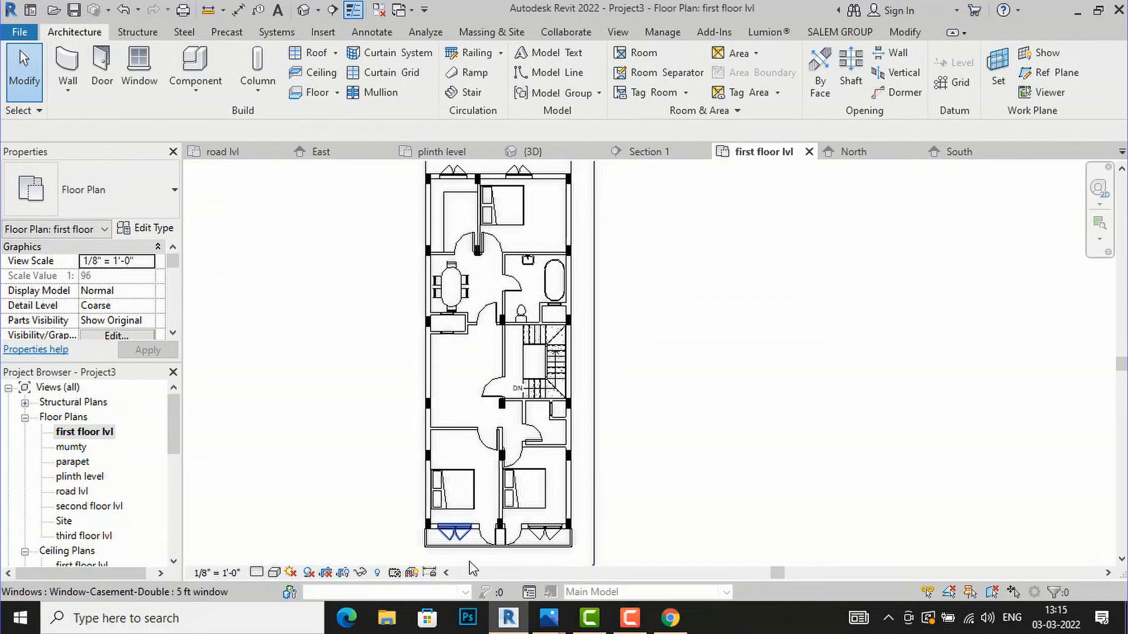
{"action": "mouse_move", "coordinate": [551, 628]}
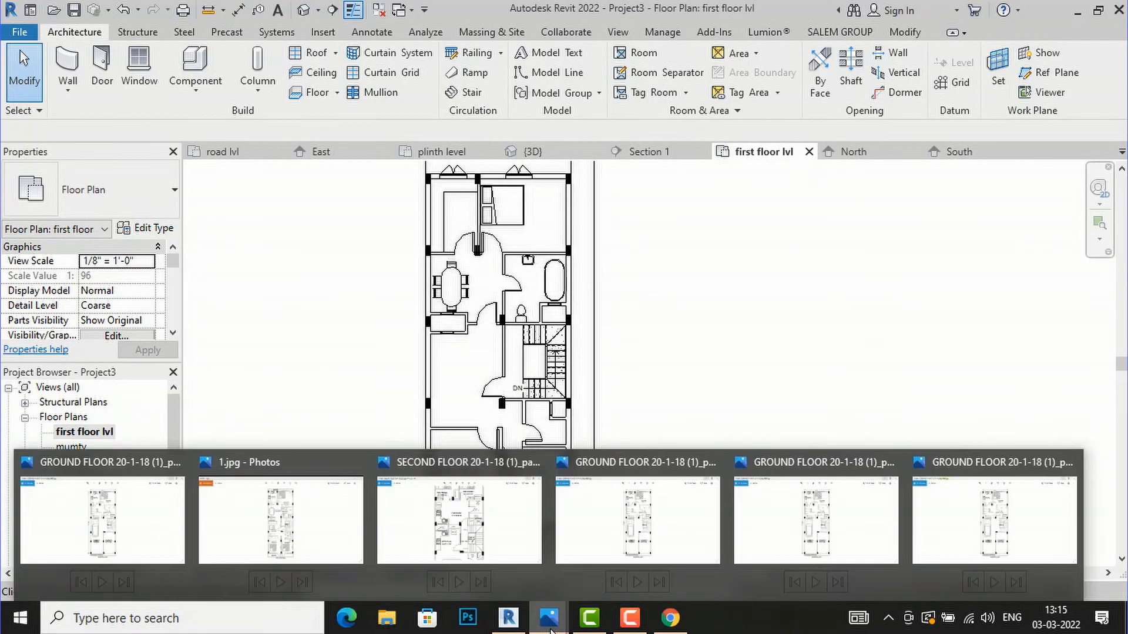
{"action": "mouse_move", "coordinate": [421, 535]}
{"action": "left_click", "coordinate": [422, 536]}
{"action": "scroll", "coordinate": [456, 450], "scroll_direction": "down", "scroll_amount": 3}
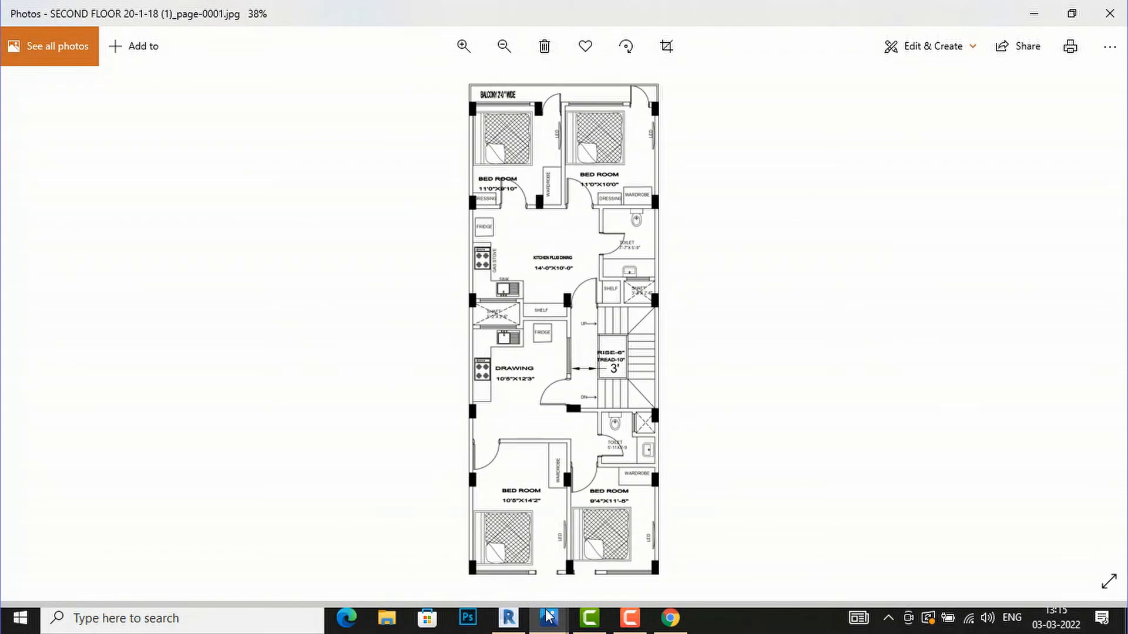
{"action": "mouse_move", "coordinate": [549, 616]}
{"action": "left_click", "coordinate": [310, 530]}
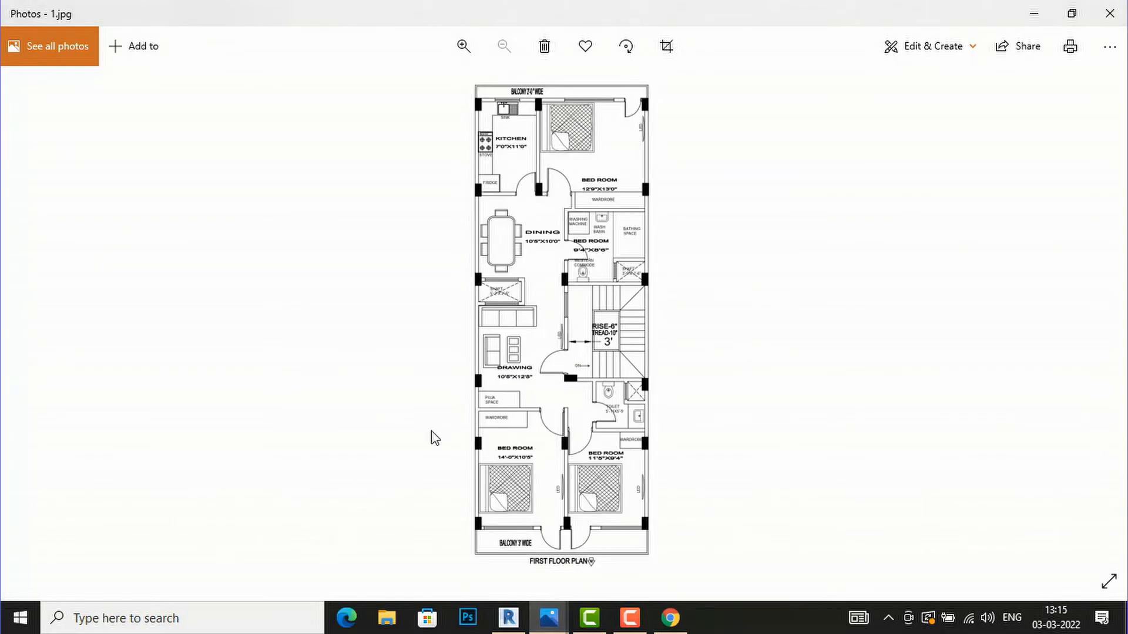
{"action": "scroll", "coordinate": [617, 126], "scroll_direction": "up", "scroll_amount": 2}
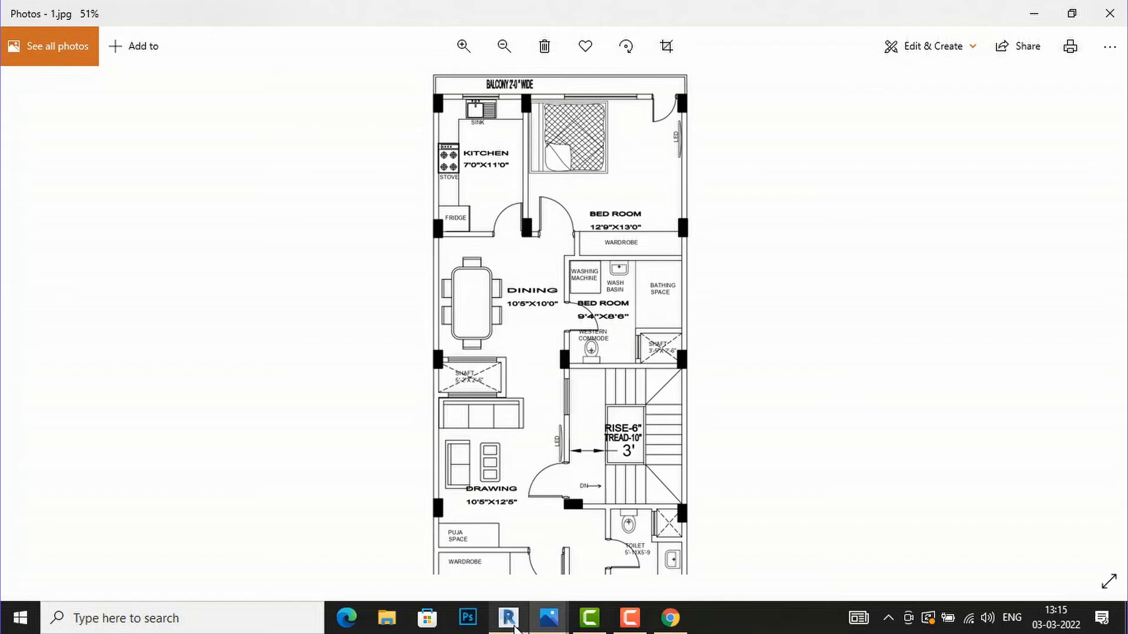
Switch back to Revit and start a text note reading BEDROOM in the space below the bed.
{"action": "left_click", "coordinate": [513, 626]}
{"action": "scroll", "coordinate": [588, 168], "scroll_direction": "up", "scroll_amount": 2}
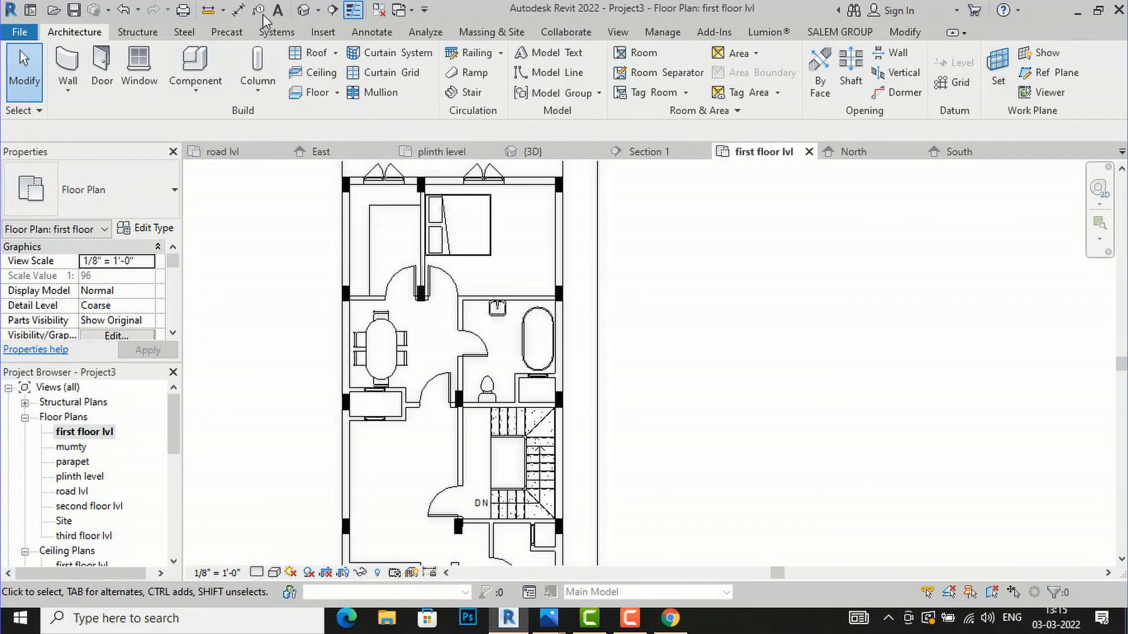
{"action": "left_click", "coordinate": [279, 11]}
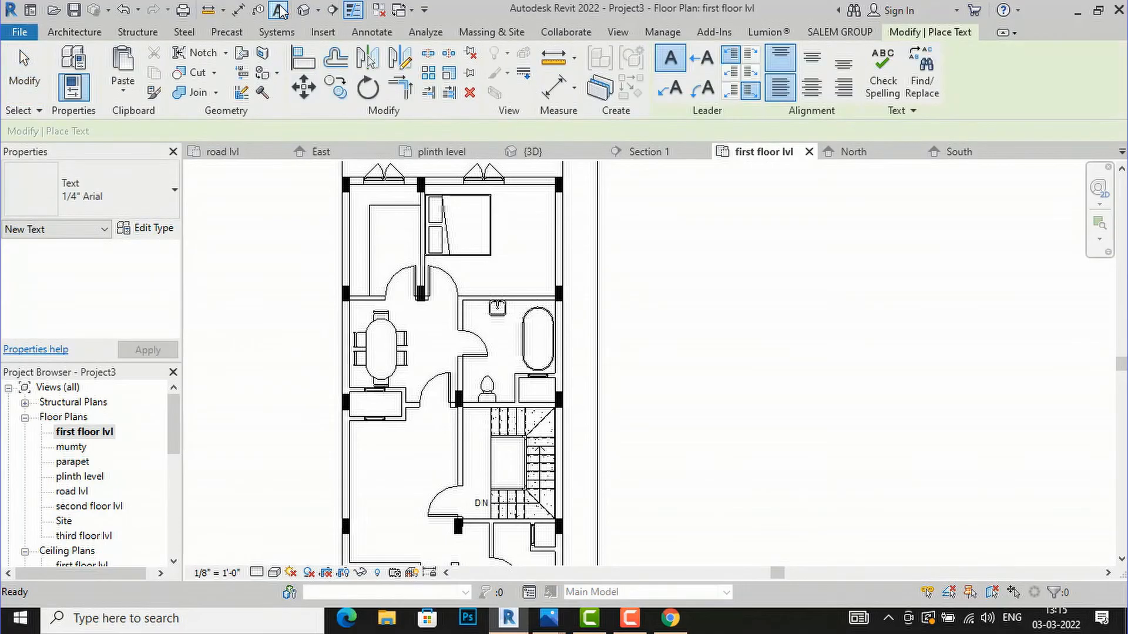
{"action": "left_click", "coordinate": [476, 274]}
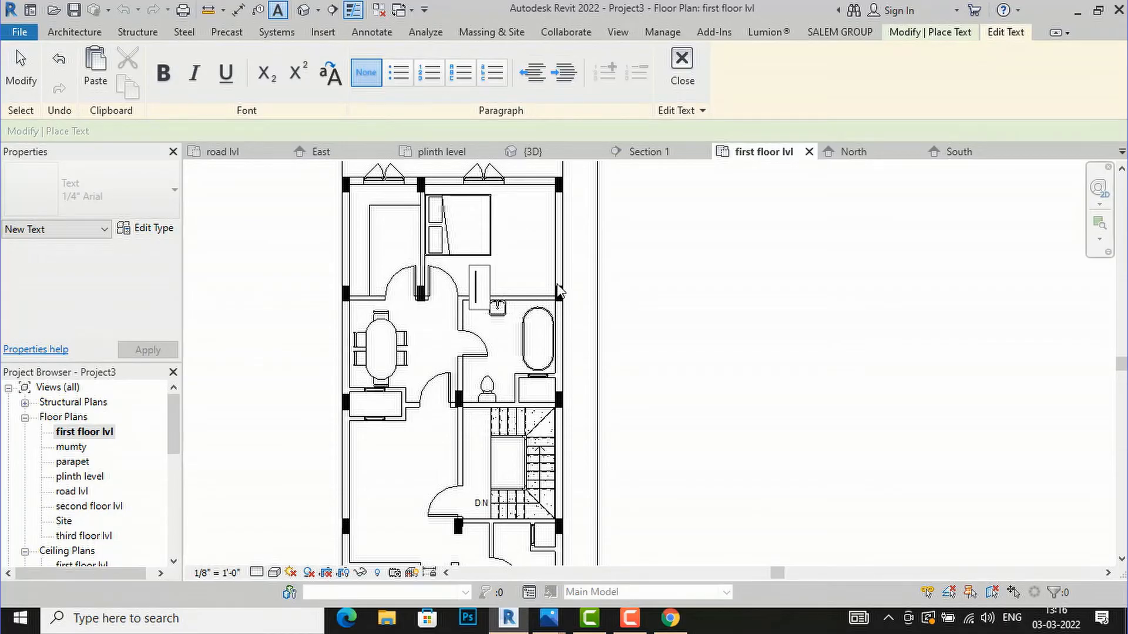
{"action": "type", "text": "bedroom"}
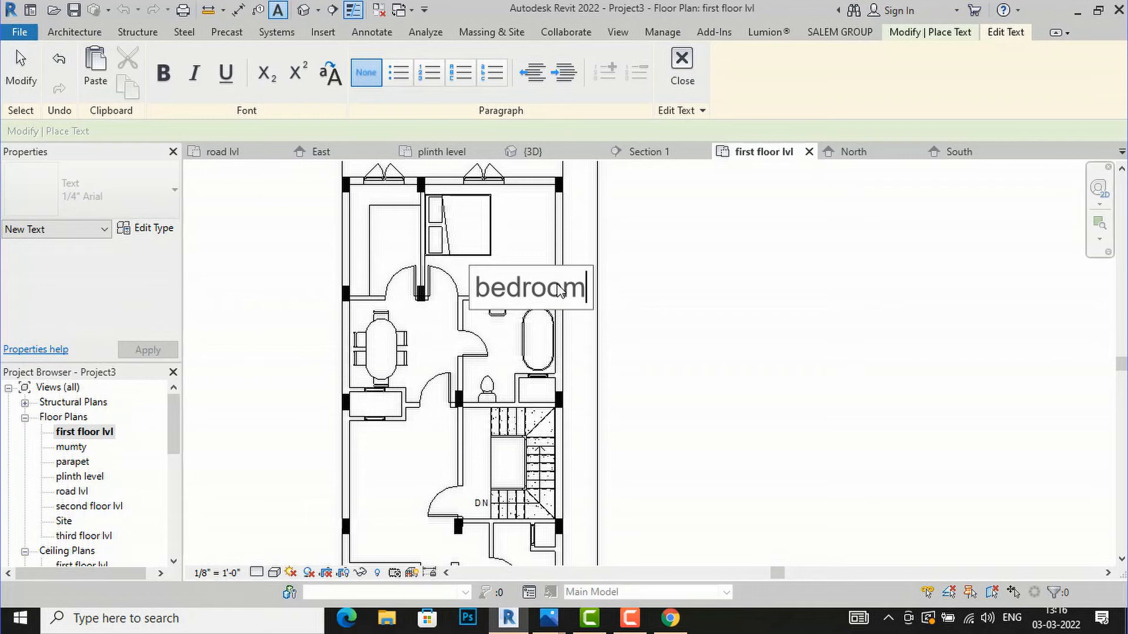
{"action": "key", "text": "BackSpace"}
{"action": "key", "text": "BackSpace"}
{"action": "key", "text": "BackSpace"}
{"action": "key", "text": "BackSpace"}
{"action": "key", "text": "BackSpace"}
{"action": "key", "text": "BackSpace"}
{"action": "key", "text": "BackSpace"}
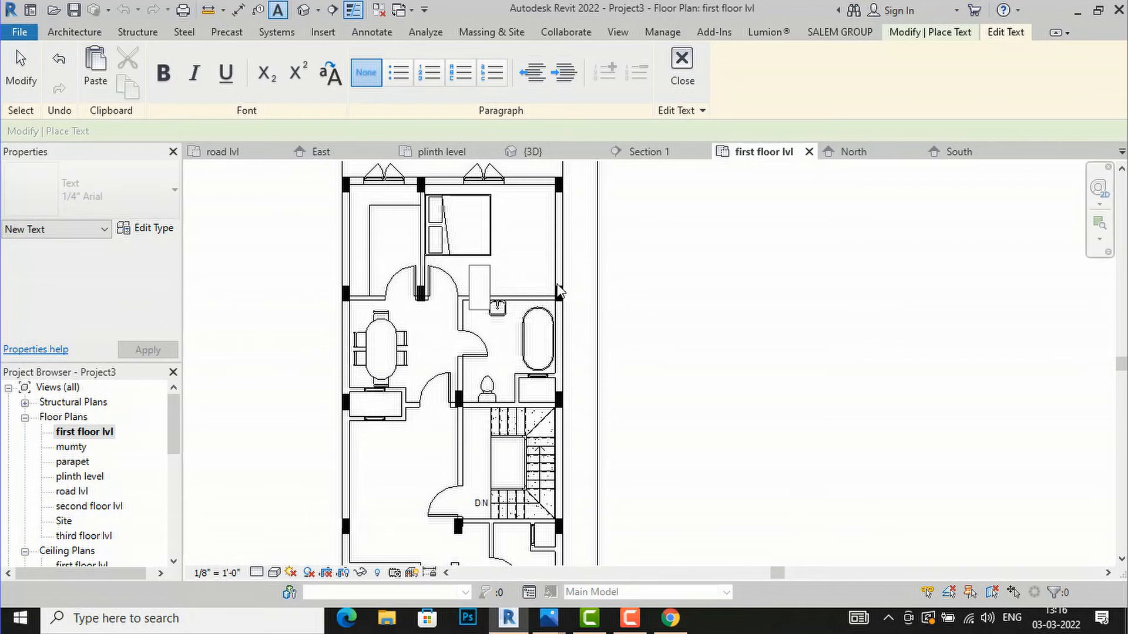
{"action": "type", "text": "BEDROOM"}
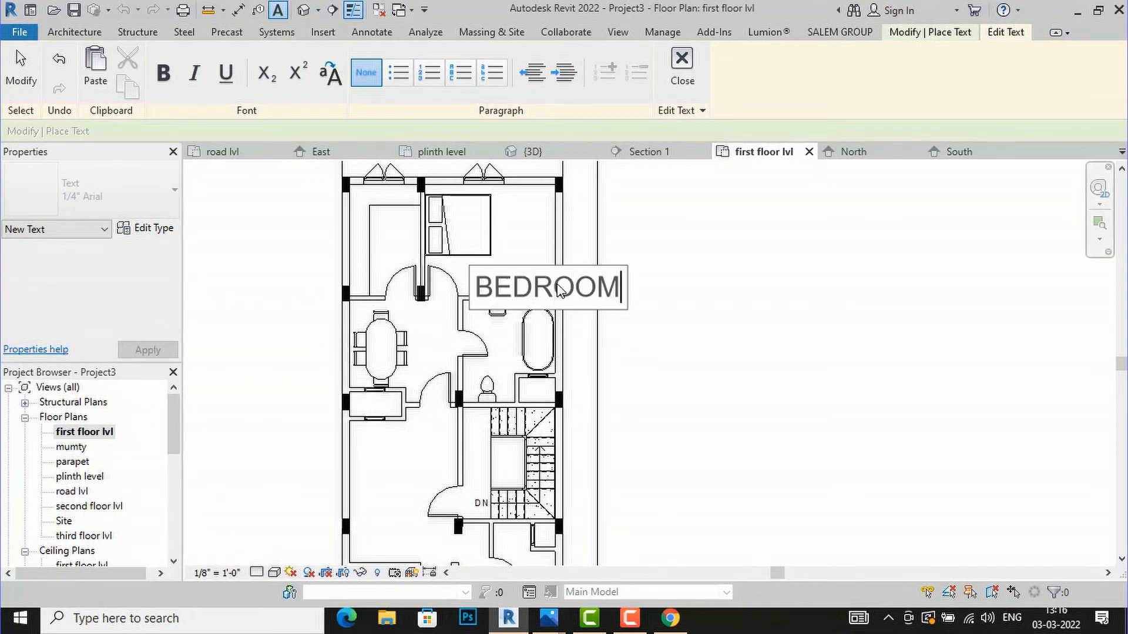
Add the dimensions 12'-0" X13'-0" as the bedroom label's second line and finish the text.
{"action": "key", "text": "Return"}
{"action": "type", "text": "12'"}
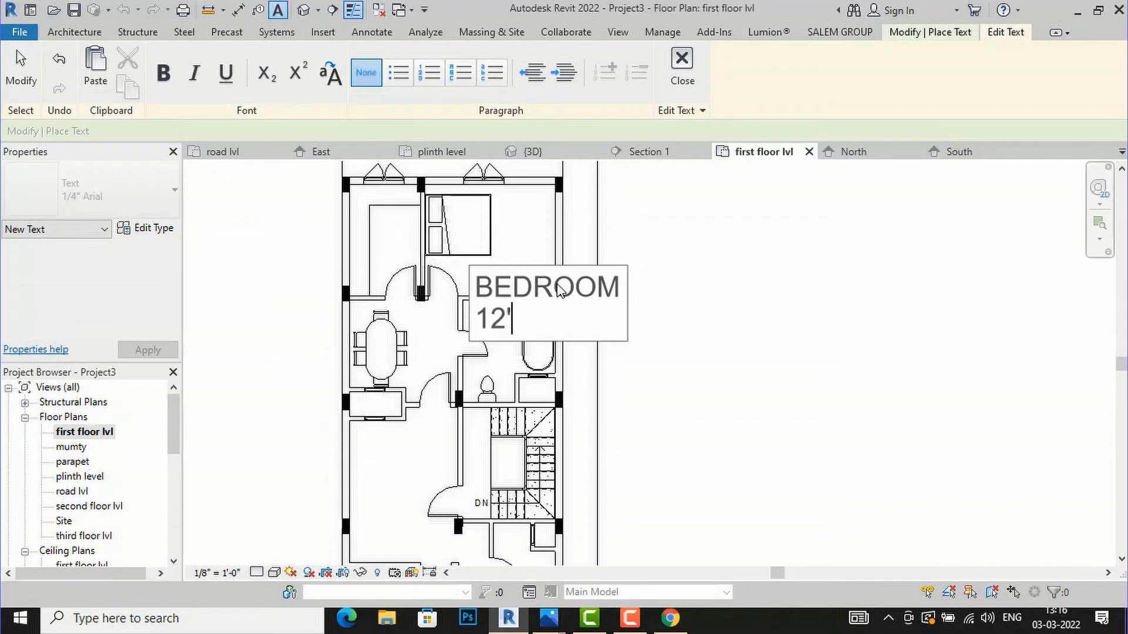
{"action": "type", "text": "-0\" X13'-0\""}
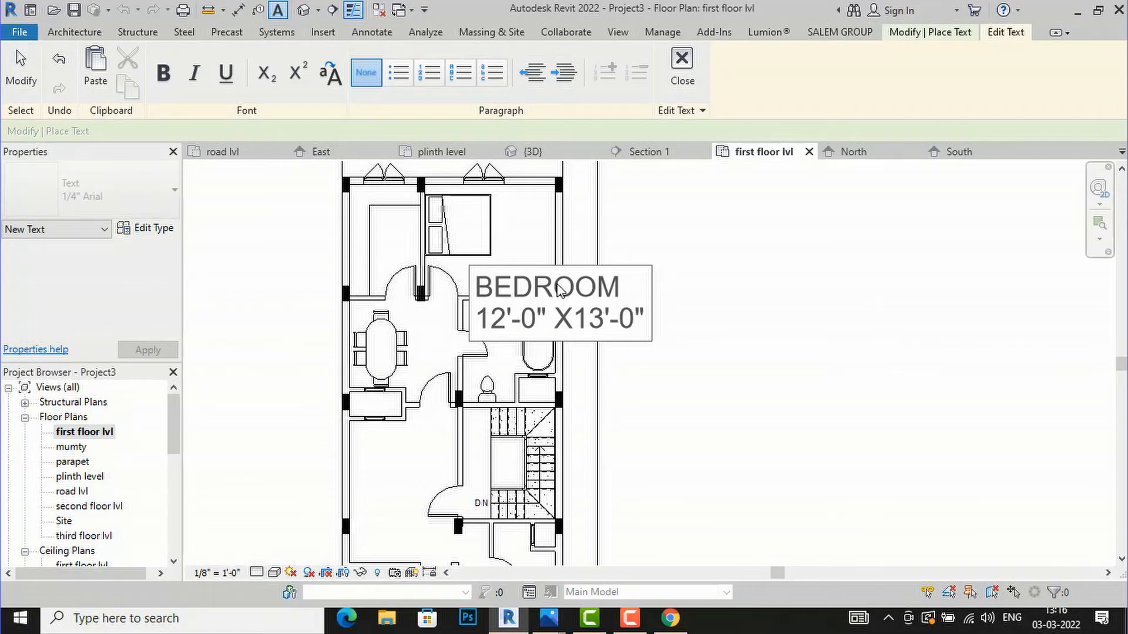
{"action": "left_click", "coordinate": [685, 330]}
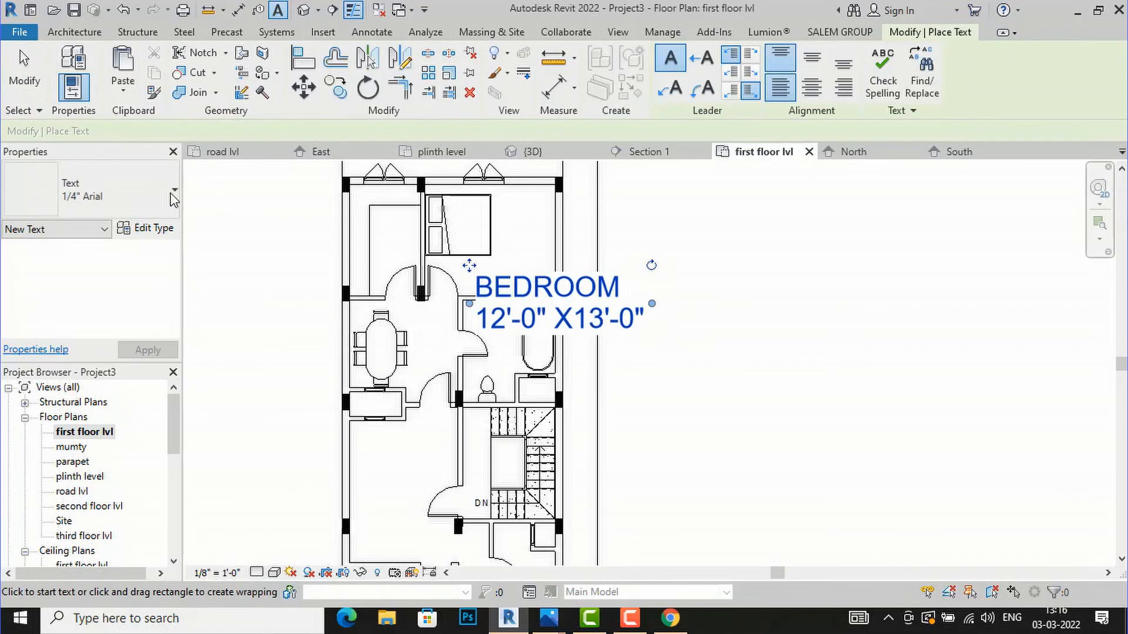
Duplicate the 1/4" Arial text type under its suggested name and set the copy's text size to 21/256".
{"action": "left_click", "coordinate": [154, 229]}
{"action": "left_click", "coordinate": [391, 163]}
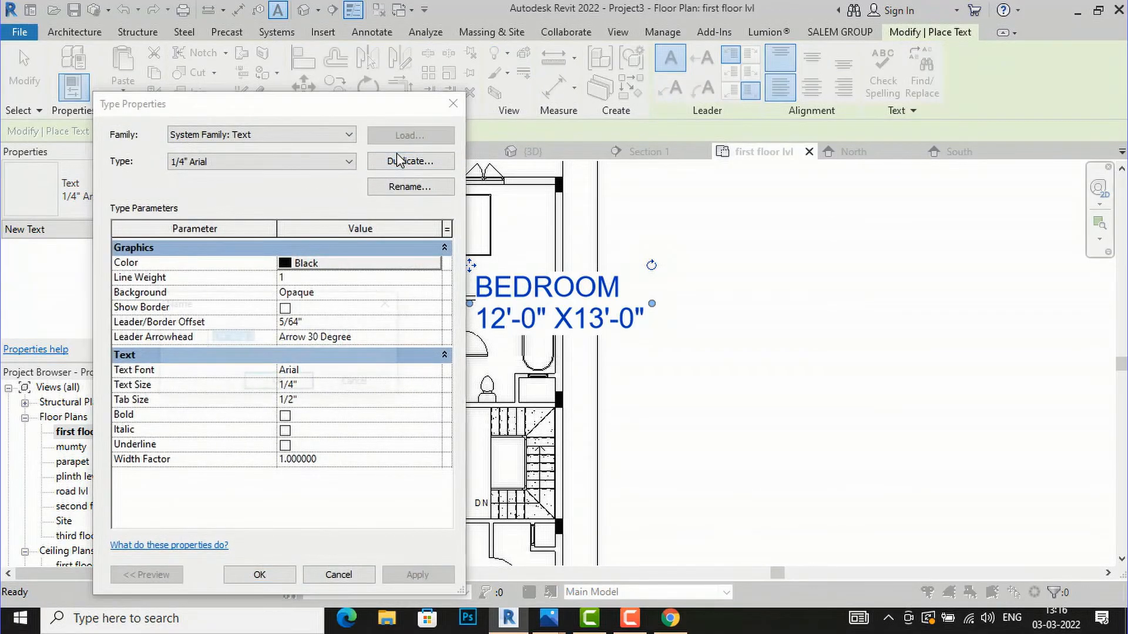
{"action": "left_click", "coordinate": [279, 383]}
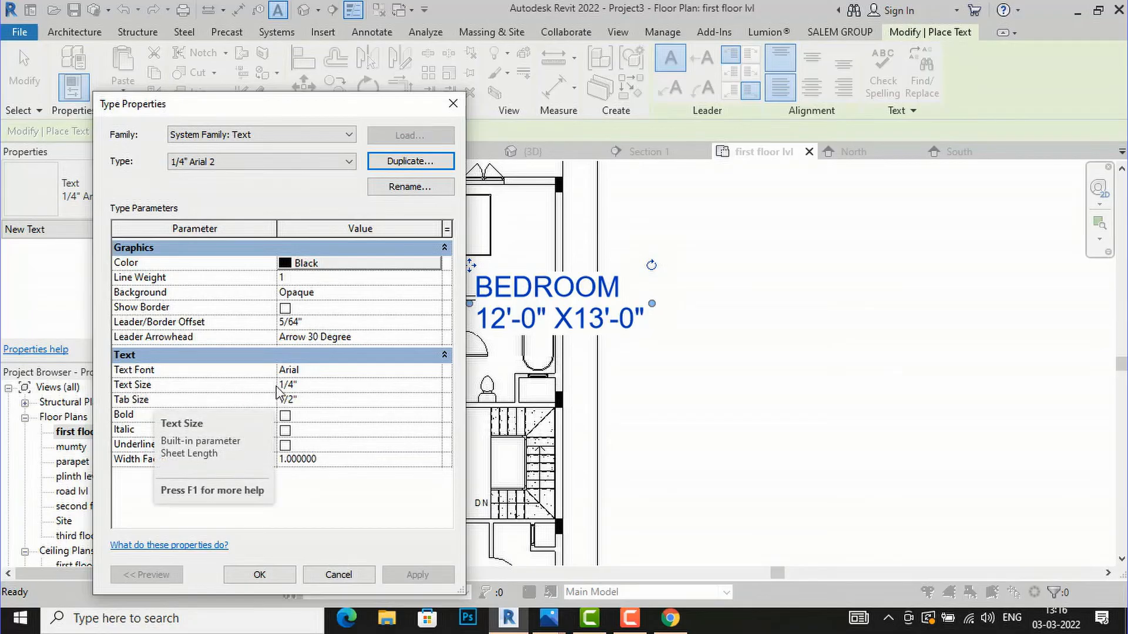
{"action": "left_click", "coordinate": [306, 387]}
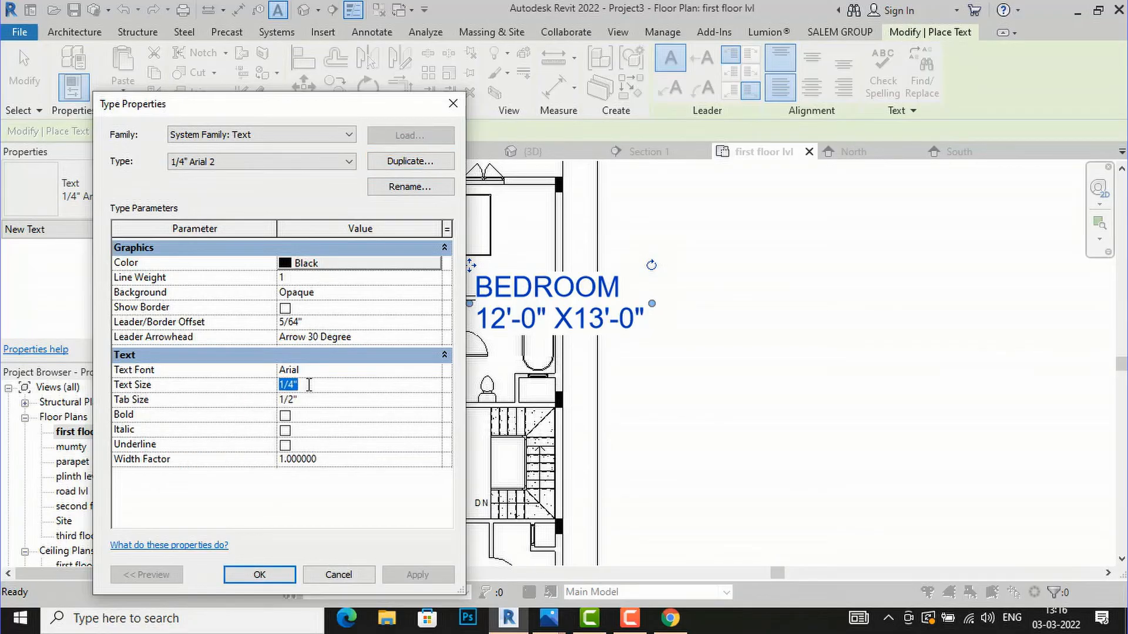
{"action": "type", "text": "1"}
{"action": "key", "text": "Return"}
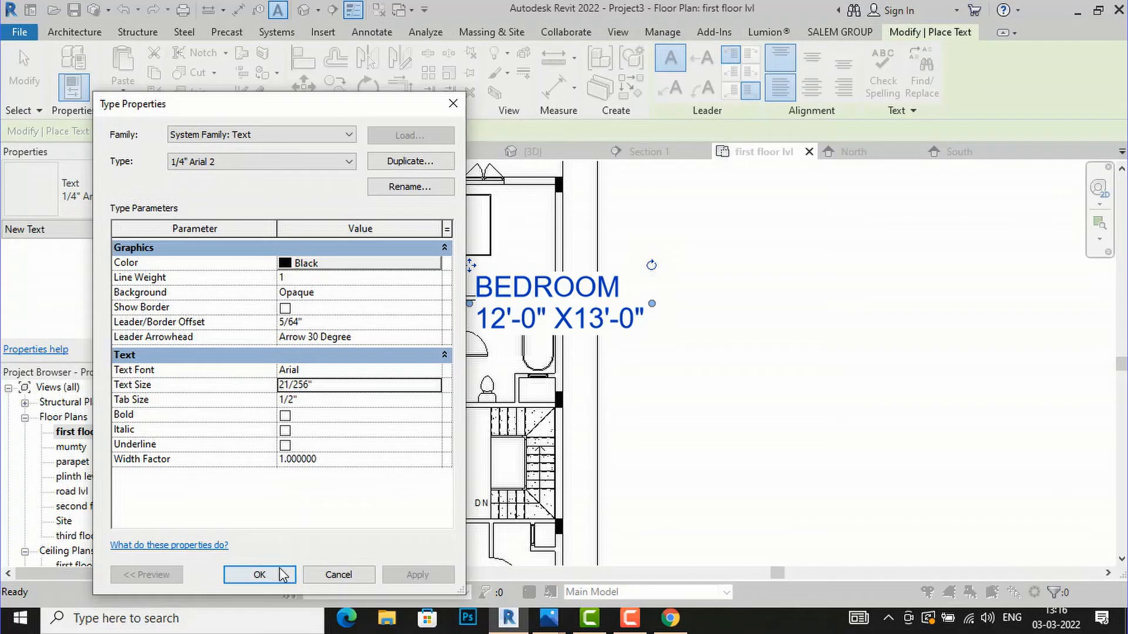
{"action": "left_click", "coordinate": [259, 574]}
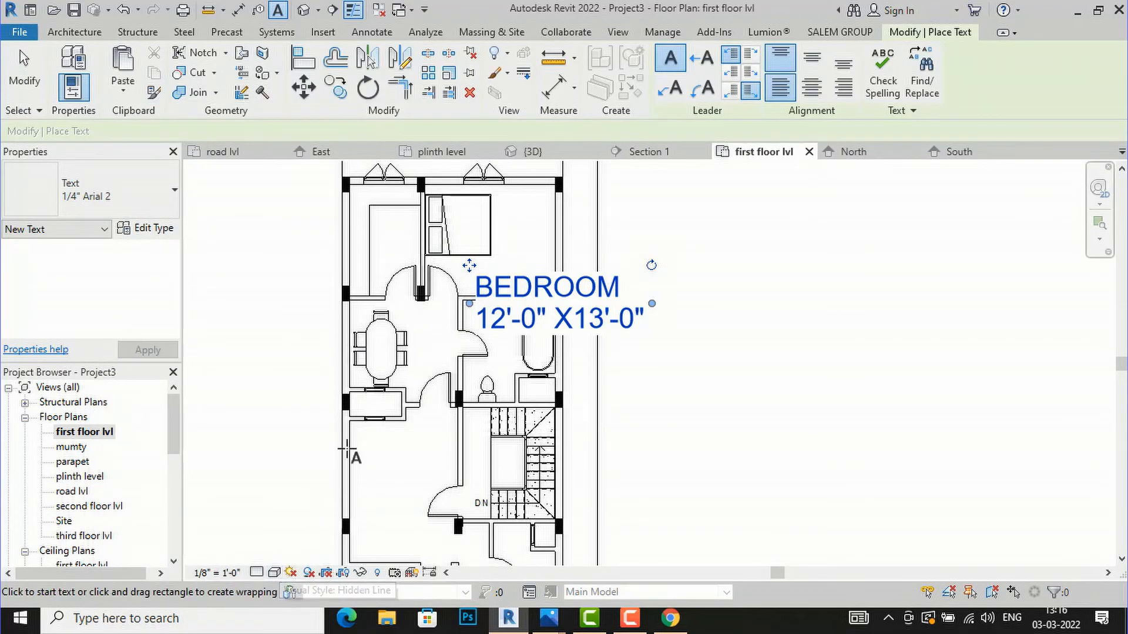
Finish placing text and assign the 1/4" Arial 2 type to the bedroom label.
{"action": "key", "text": "Escape"}
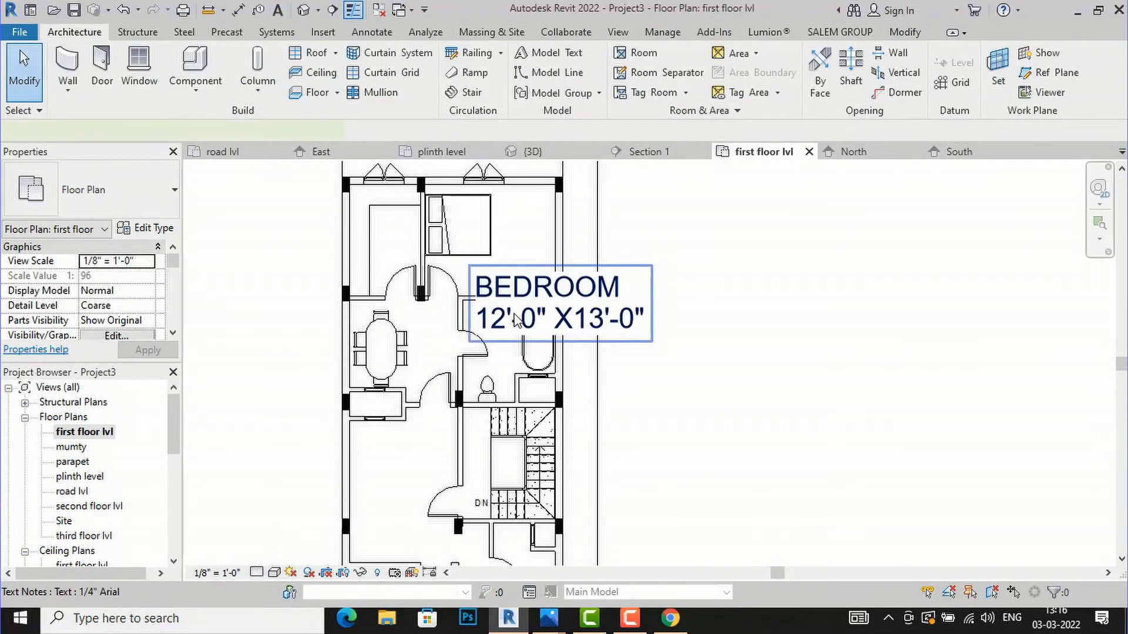
{"action": "left_click", "coordinate": [514, 323]}
{"action": "left_click", "coordinate": [157, 208]}
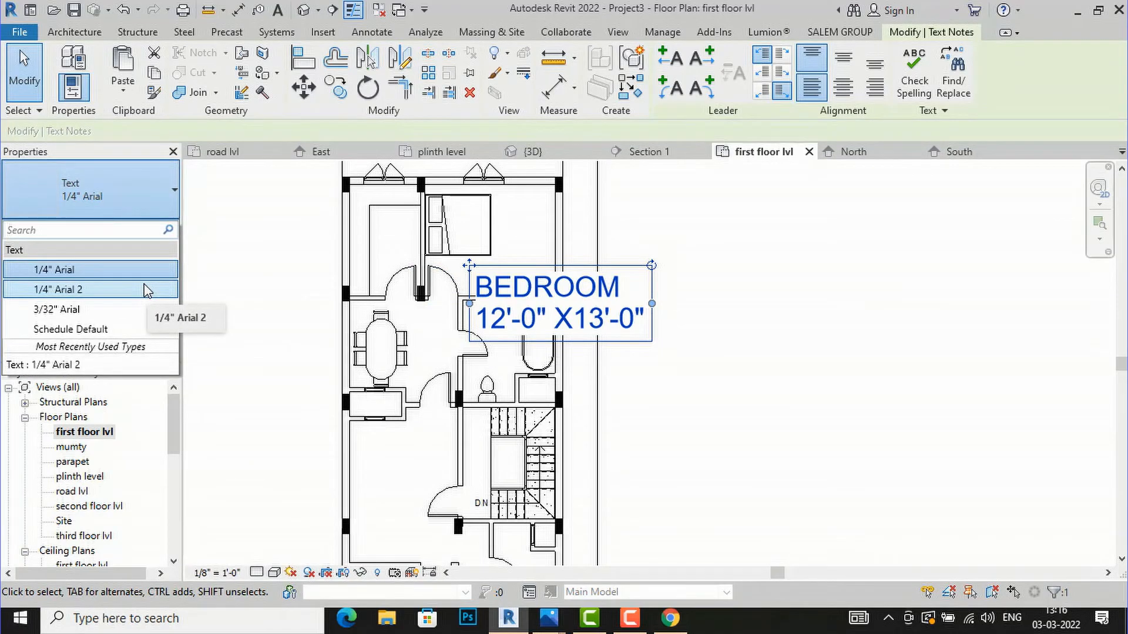
{"action": "left_click", "coordinate": [147, 290]}
{"action": "left_click", "coordinate": [301, 302]}
{"action": "scroll", "coordinate": [624, 245], "scroll_direction": "up", "scroll_amount": 1}
{"action": "scroll", "coordinate": [595, 370], "scroll_direction": "down", "scroll_amount": 1}
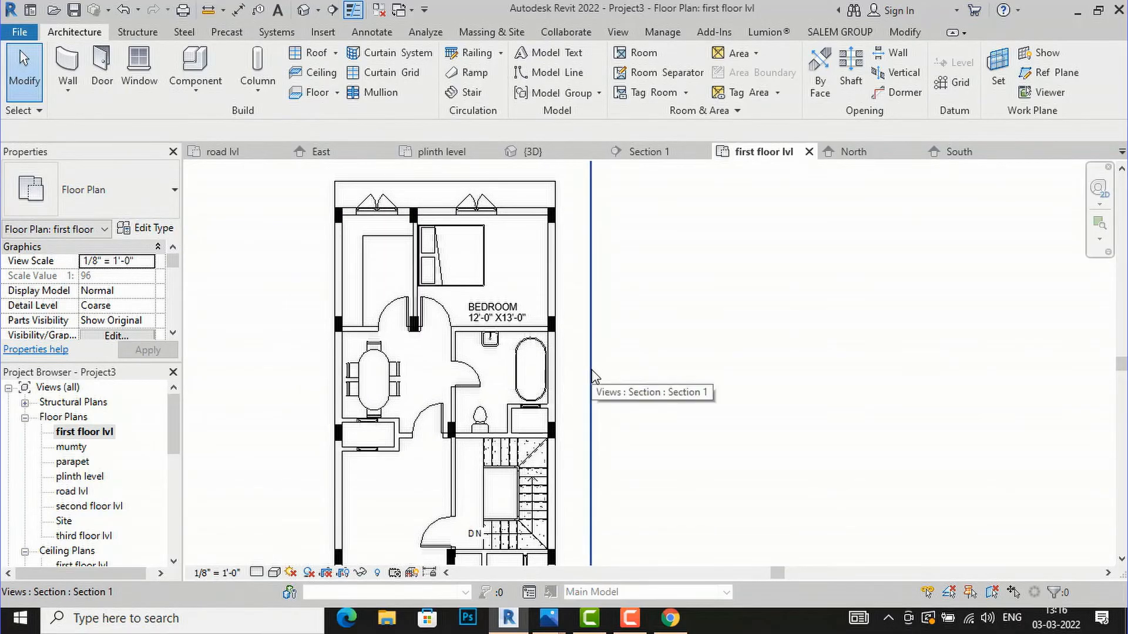
{"action": "scroll", "coordinate": [423, 282], "scroll_direction": "up", "scroll_amount": 1}
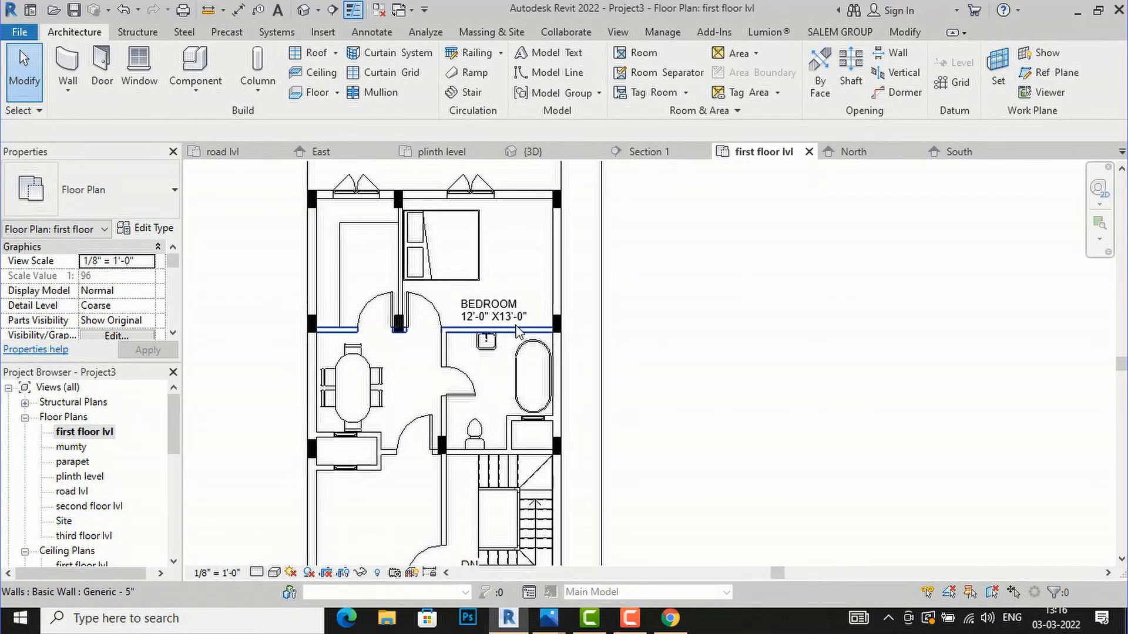
{"action": "scroll", "coordinate": [401, 247], "scroll_direction": "down", "scroll_amount": 1}
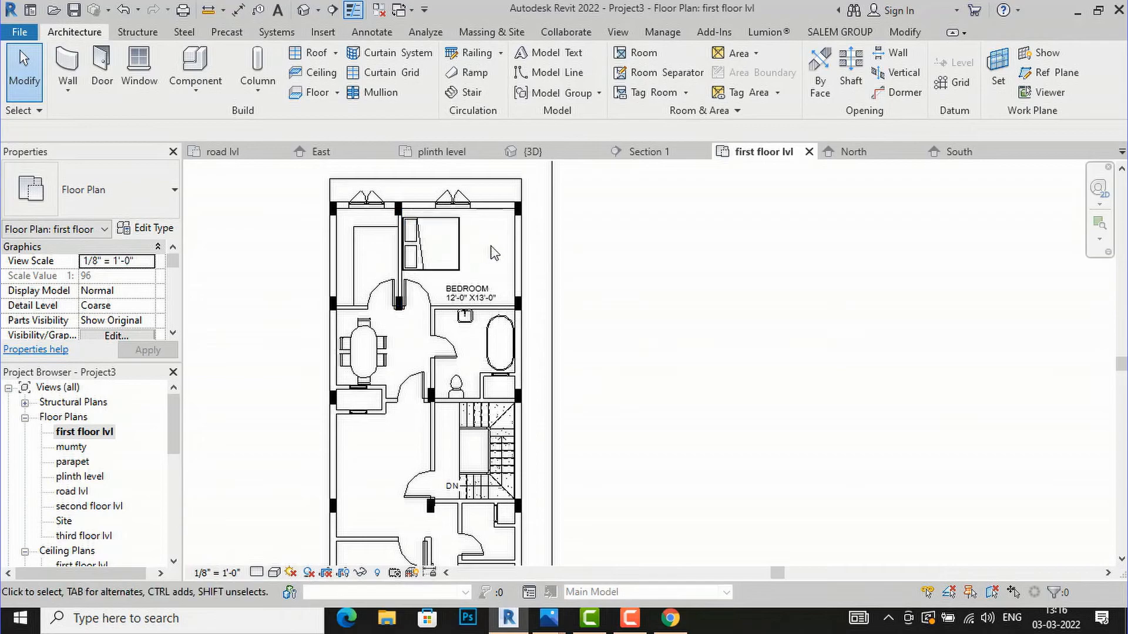
{"action": "scroll", "coordinate": [355, 229], "scroll_direction": "up", "scroll_amount": 1}
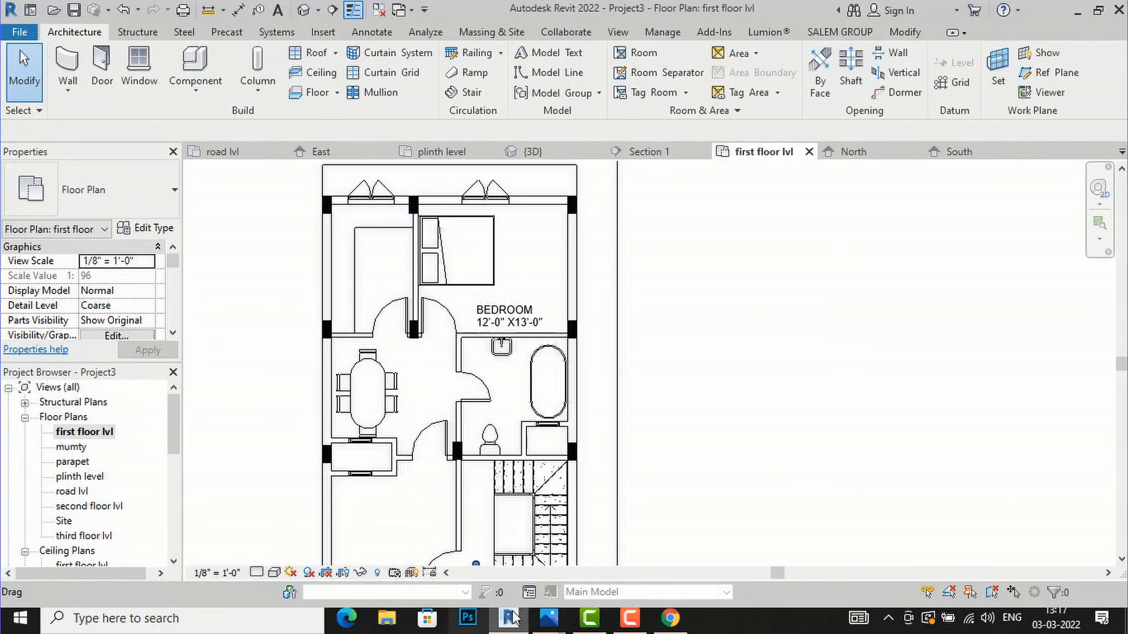
Check the bedroom's size in the reference 1.jpg and correct the label's first dimension to 12'-9".
{"action": "mouse_move", "coordinate": [539, 614]}
{"action": "mouse_move", "coordinate": [289, 523]}
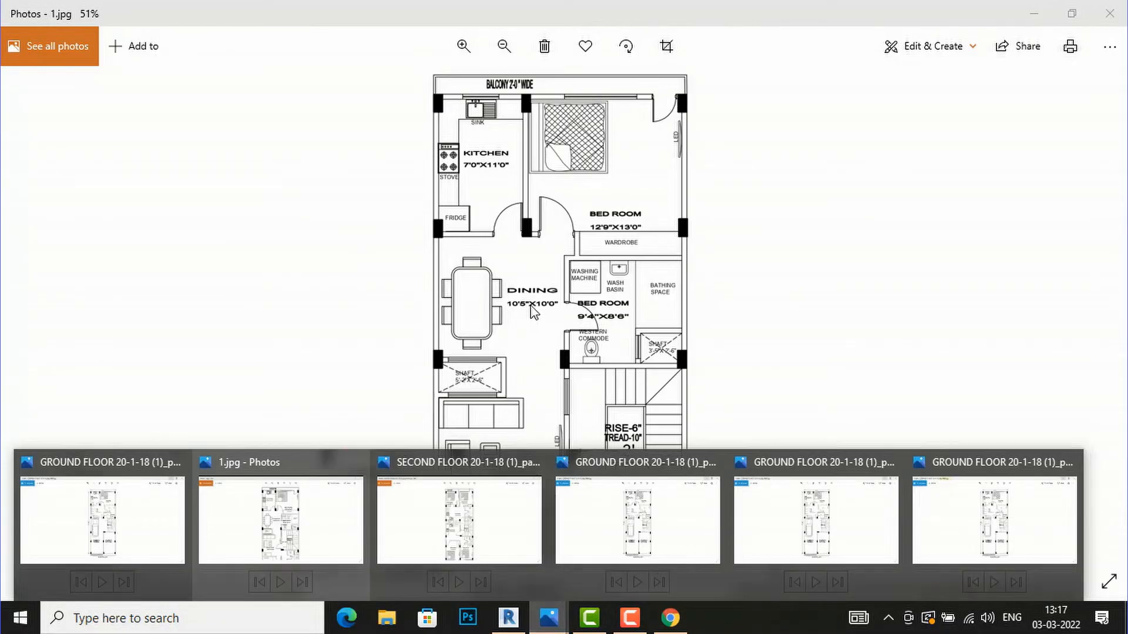
{"action": "scroll", "coordinate": [507, 341], "scroll_direction": "up", "scroll_amount": 4}
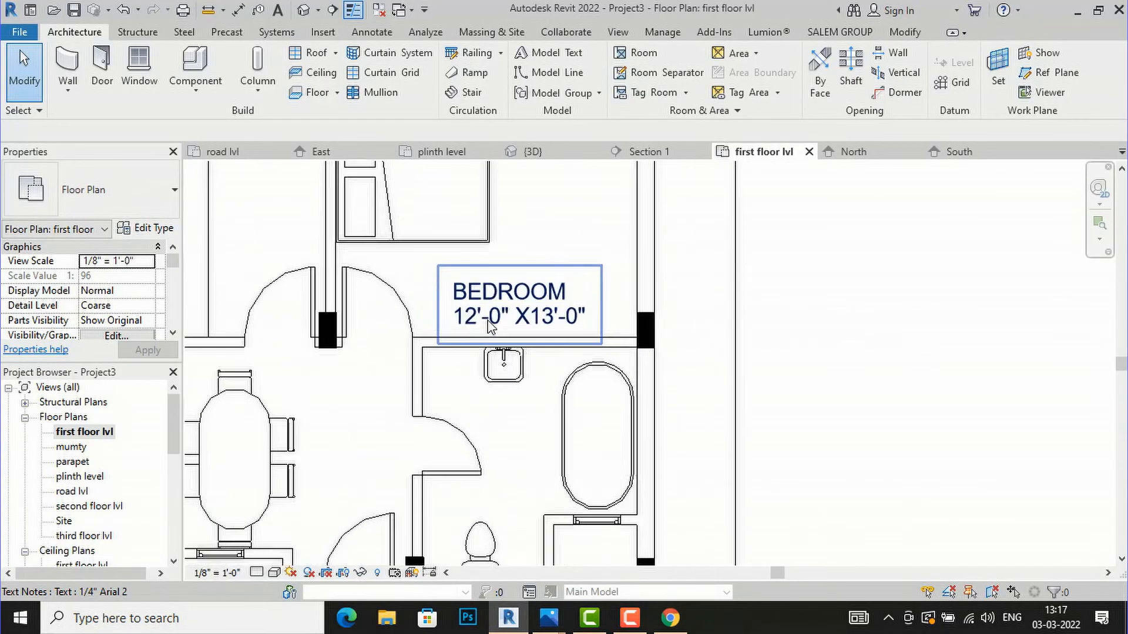
{"action": "double_click", "coordinate": [504, 322]}
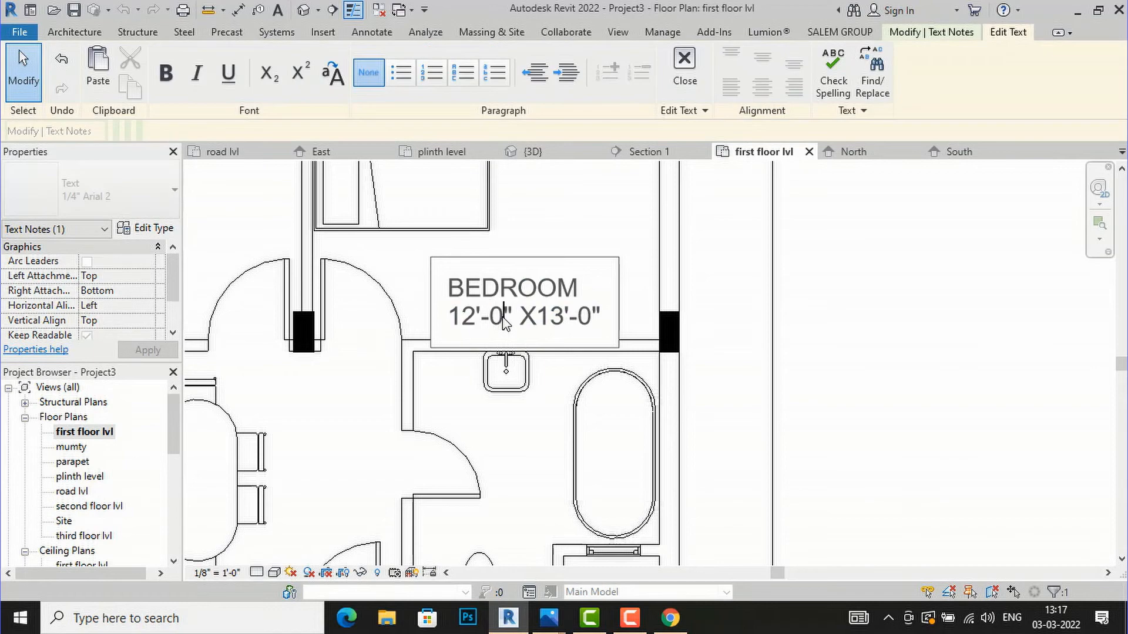
{"action": "key", "text": "BackSpace"}
{"action": "type", "text": "9"}
{"action": "left_click", "coordinate": [855, 321]}
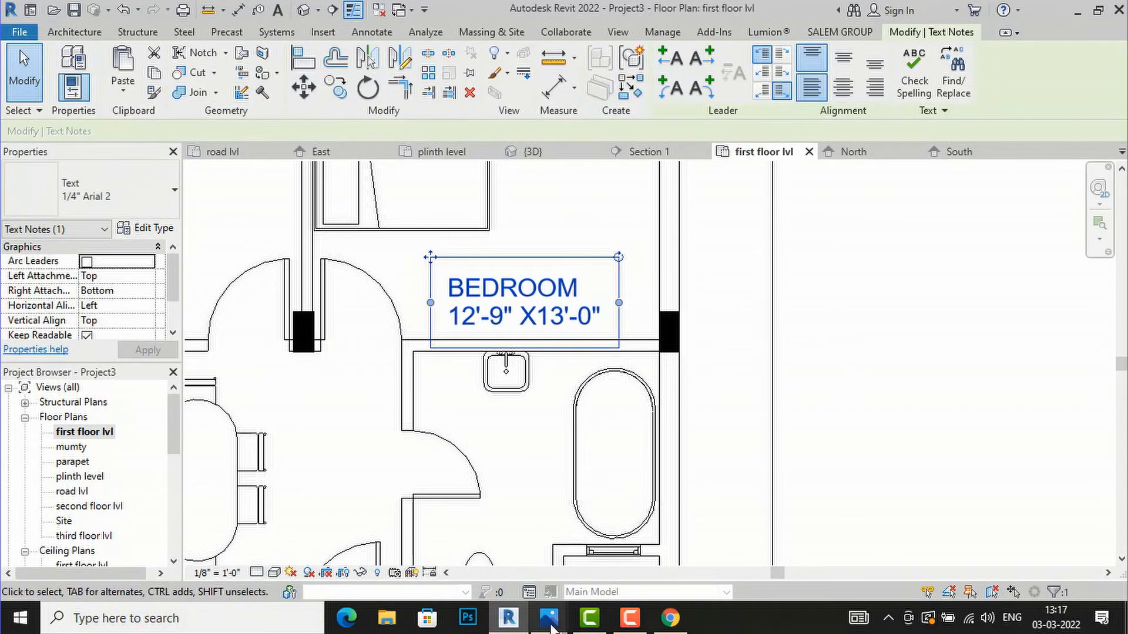
Look up the kitchen's size in the reference 1.jpg and copy the bedroom label into the kitchen.
{"action": "mouse_move", "coordinate": [464, 551]}
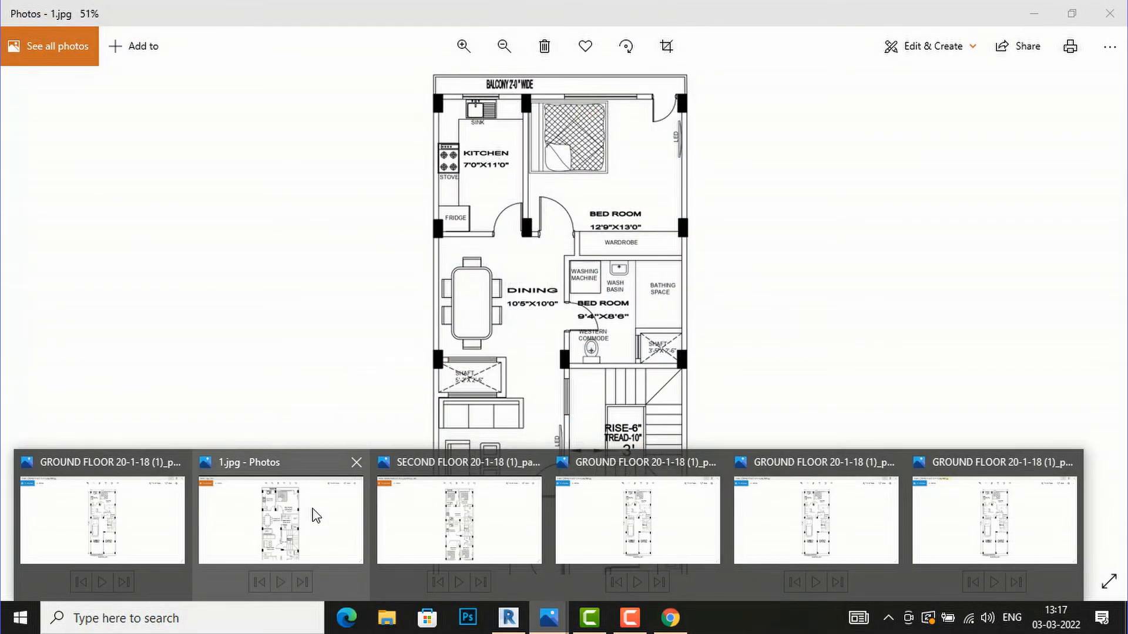
{"action": "left_click", "coordinate": [316, 515]}
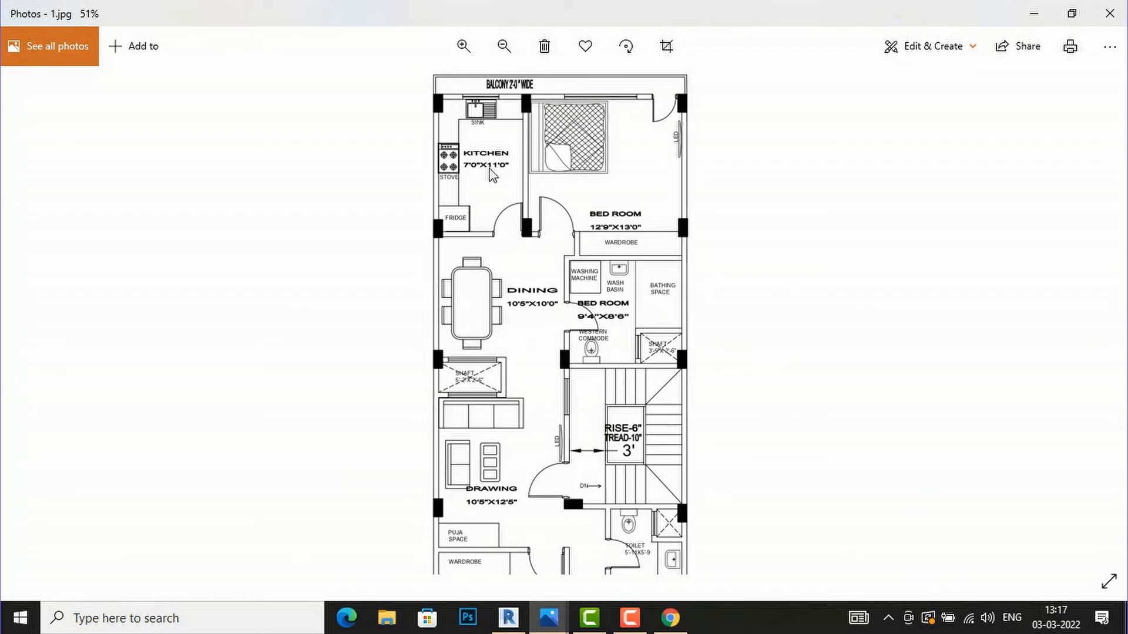
{"action": "left_click", "coordinate": [509, 619]}
{"action": "scroll", "coordinate": [615, 424], "scroll_direction": "down", "scroll_amount": 3}
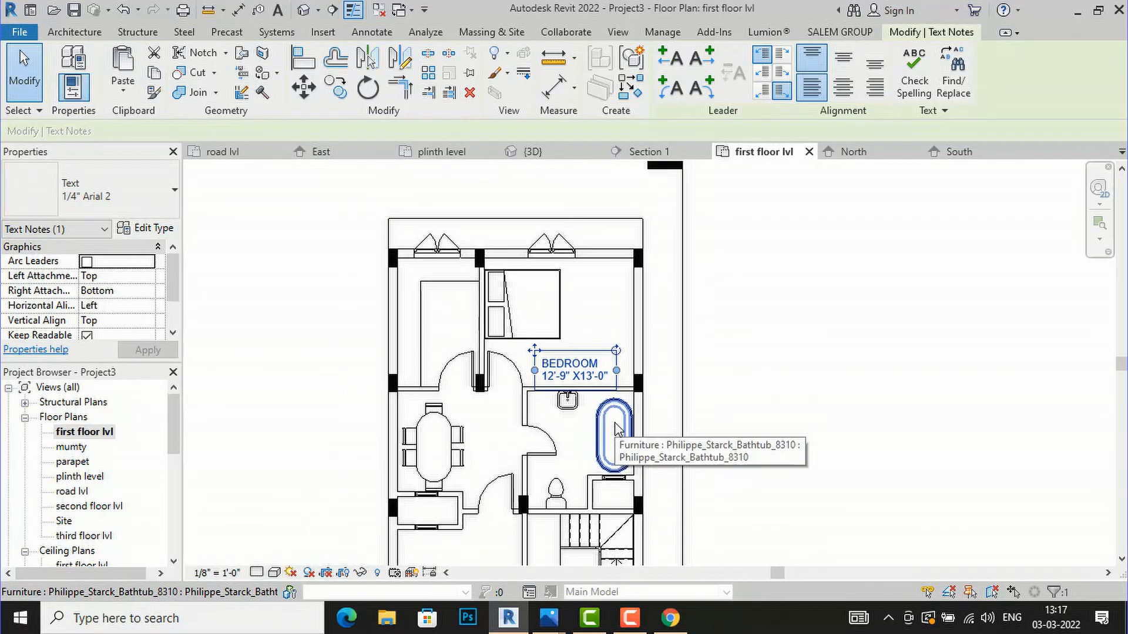
{"action": "left_click", "coordinate": [337, 88]}
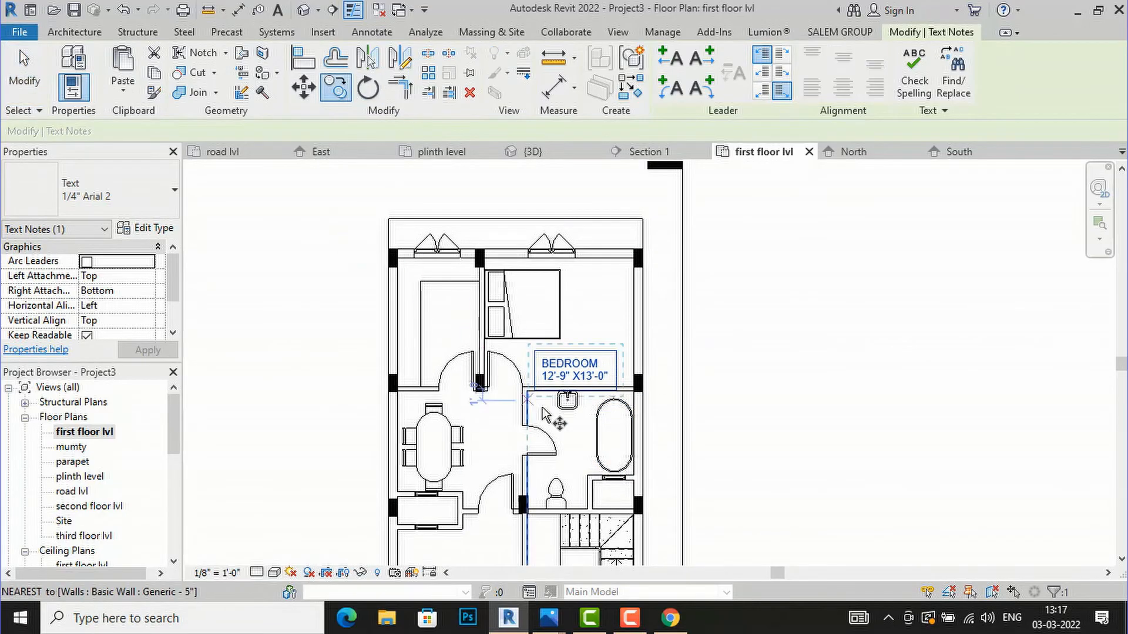
{"action": "left_click", "coordinate": [574, 373]}
{"action": "scroll", "coordinate": [452, 339], "scroll_direction": "up", "scroll_amount": 3}
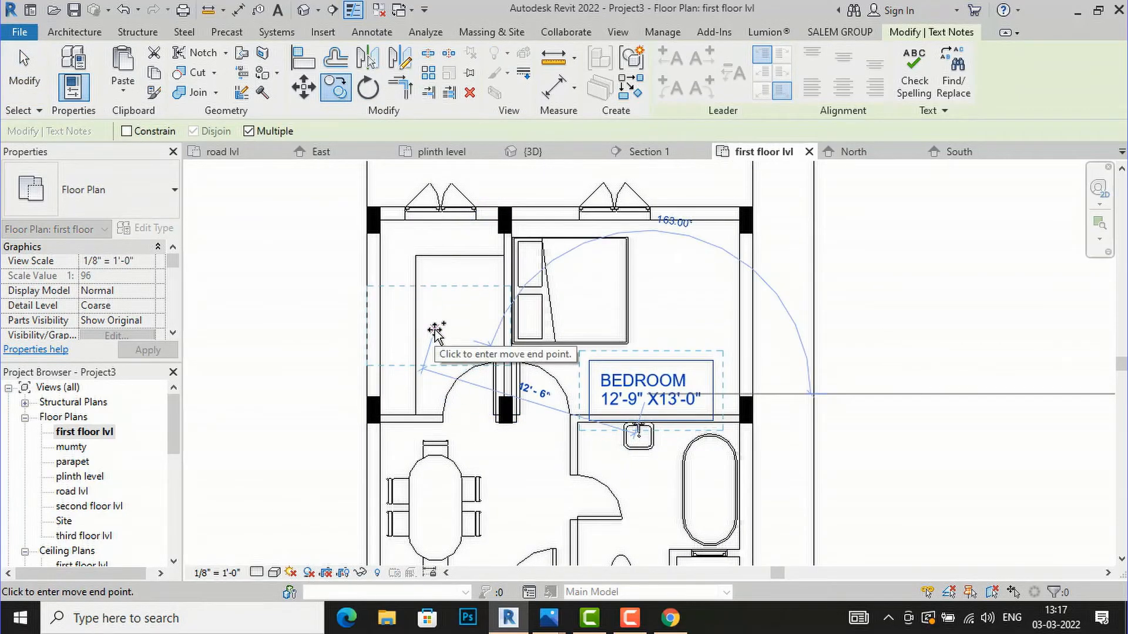
{"action": "left_click", "coordinate": [456, 311]}
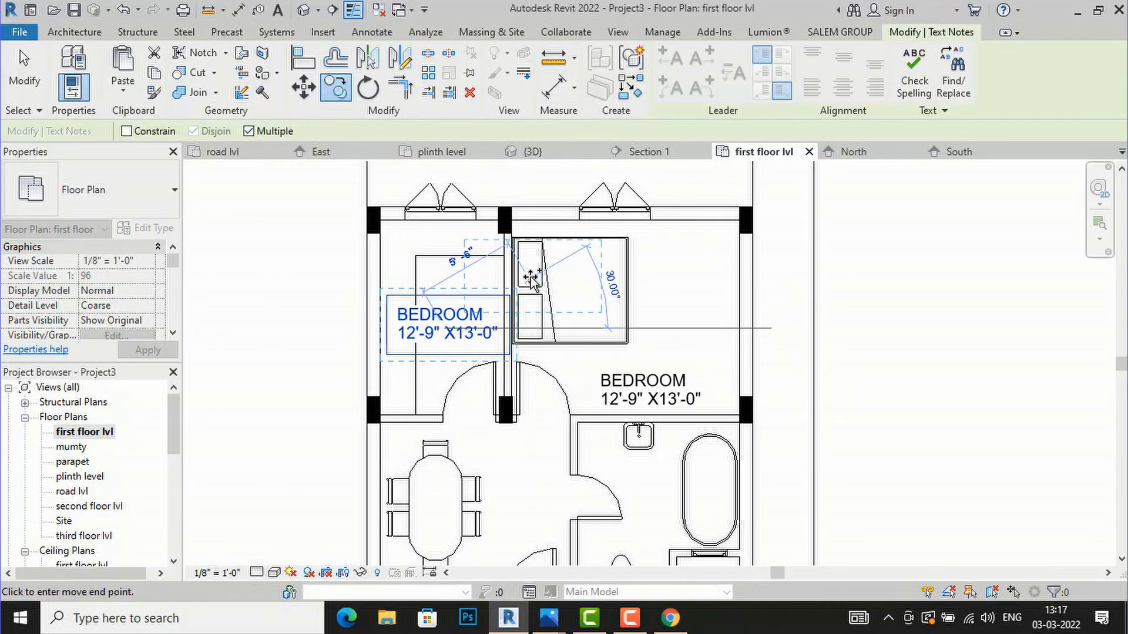
{"action": "key", "text": "Escape"}
Retitle the copied label as KITCHEN and change its second dimension to 11'-0".
{"action": "left_click", "coordinate": [460, 322]}
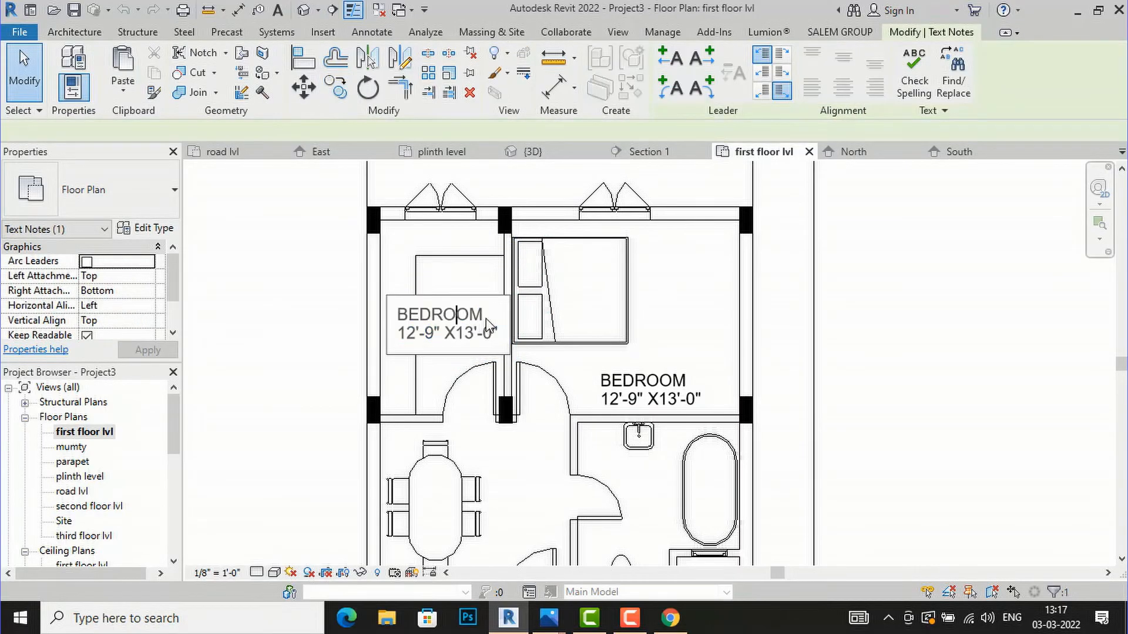
{"action": "left_click", "coordinate": [491, 323]}
{"action": "key", "text": "BackSpace"}
{"action": "key", "text": "BackSpace"}
{"action": "key", "text": "BackSpace"}
{"action": "key", "text": "BackSpace"}
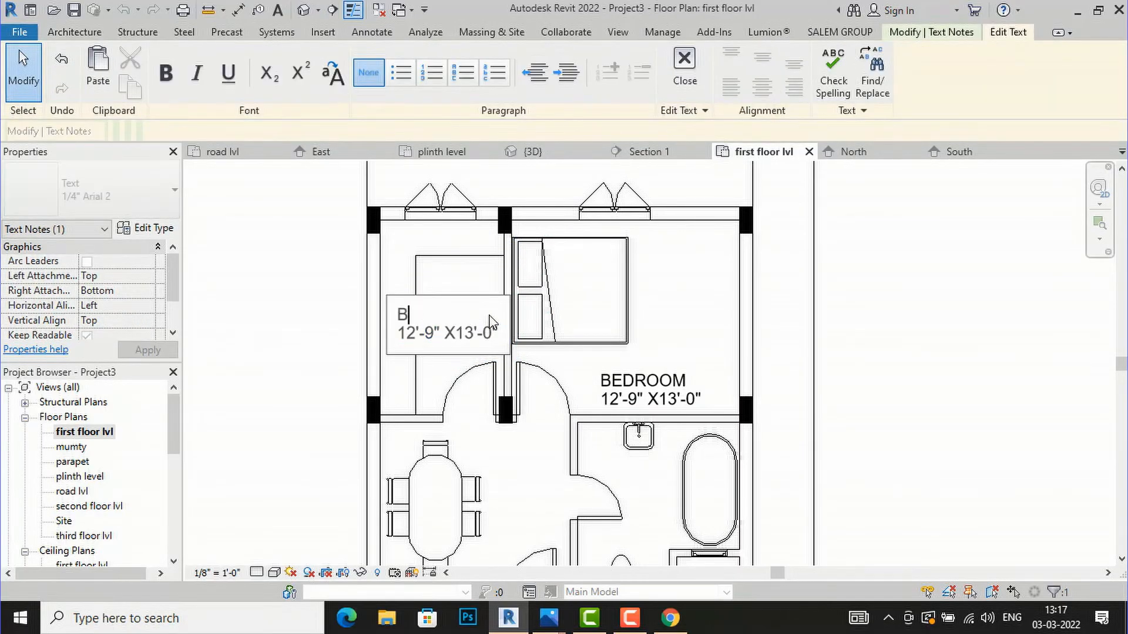
{"action": "type", "text": "KITCHEN"}
{"action": "key", "text": "BackSpace"}
{"action": "type", "text": "1"}
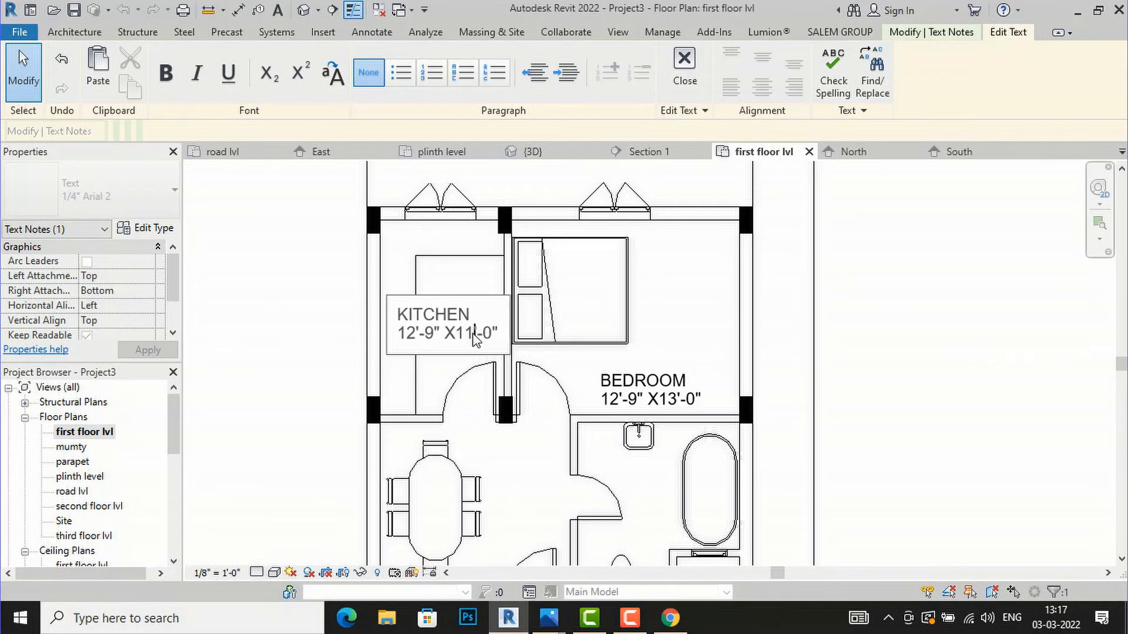
Set the kitchen label's first dimension to 7'-0" and finish editing the text.
{"action": "left_click", "coordinate": [414, 335]}
{"action": "key", "text": "BackSpace"}
{"action": "key", "text": "BackSpace"}
{"action": "key", "text": "BackSpace"}
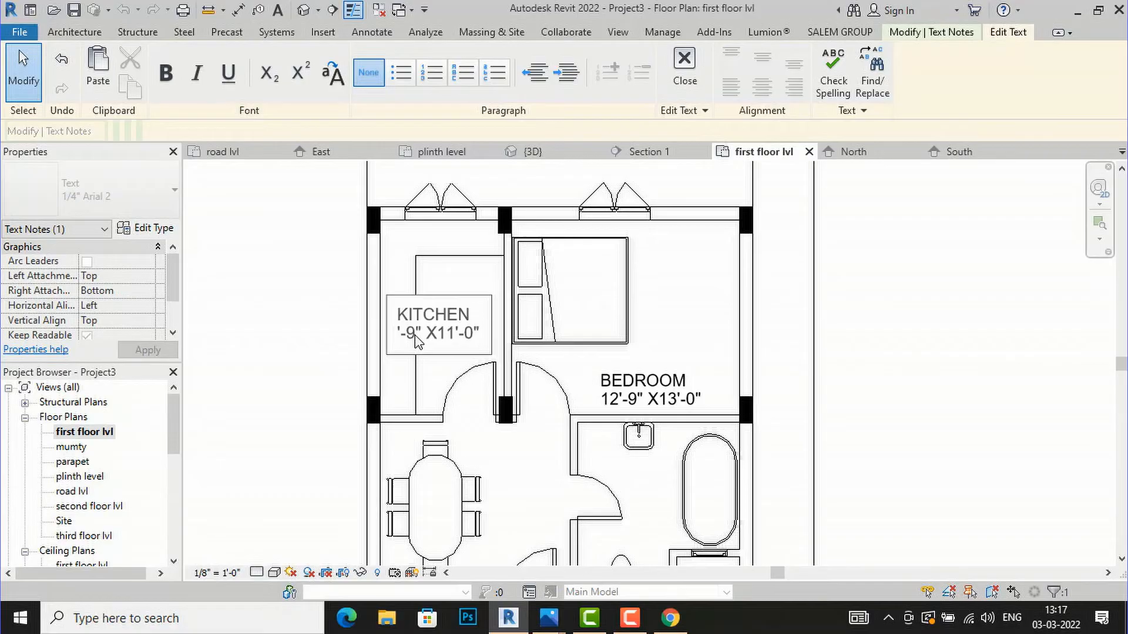
{"action": "type", "text": "7'"}
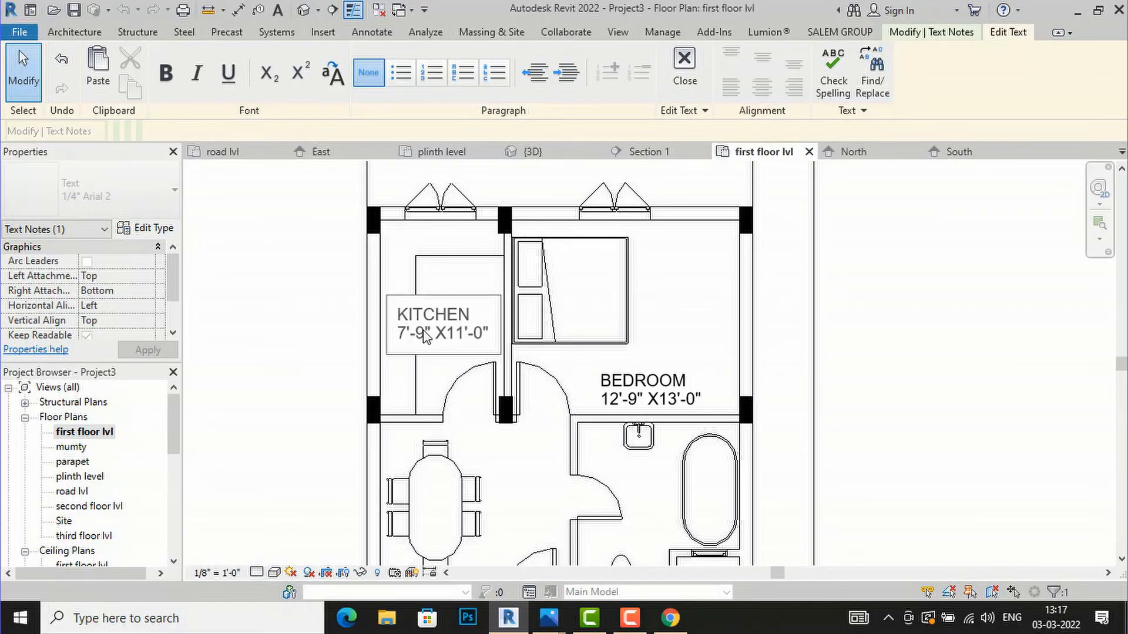
{"action": "key", "text": "BackSpace"}
{"action": "type", "text": "0"}
{"action": "left_click", "coordinate": [688, 311]}
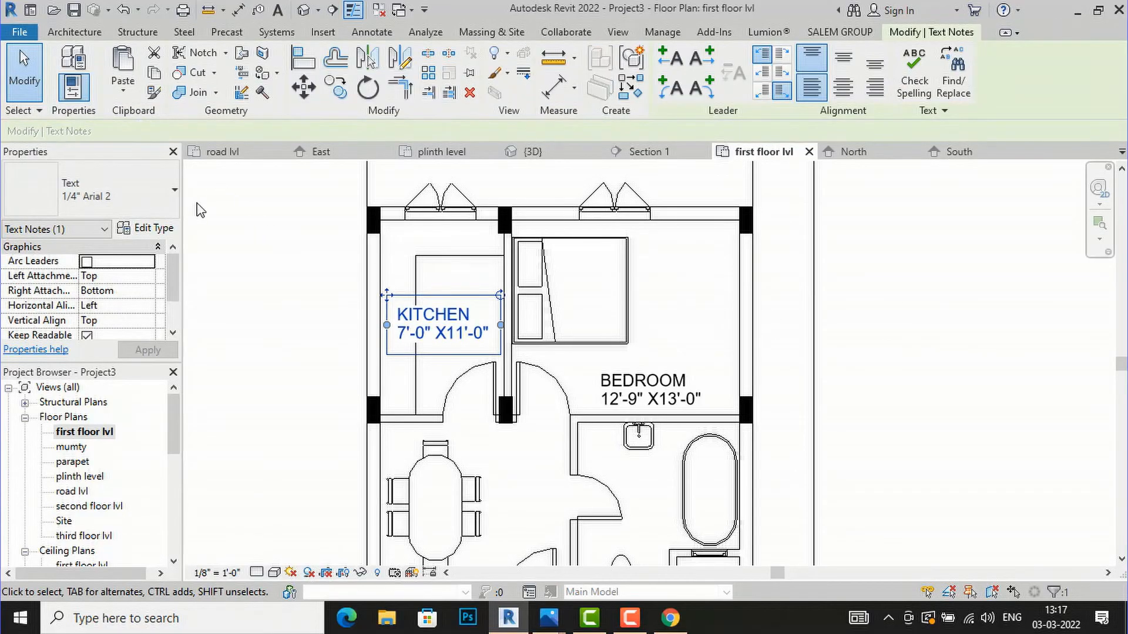
{"action": "scroll", "coordinate": [358, 306], "scroll_direction": "down", "scroll_amount": 2}
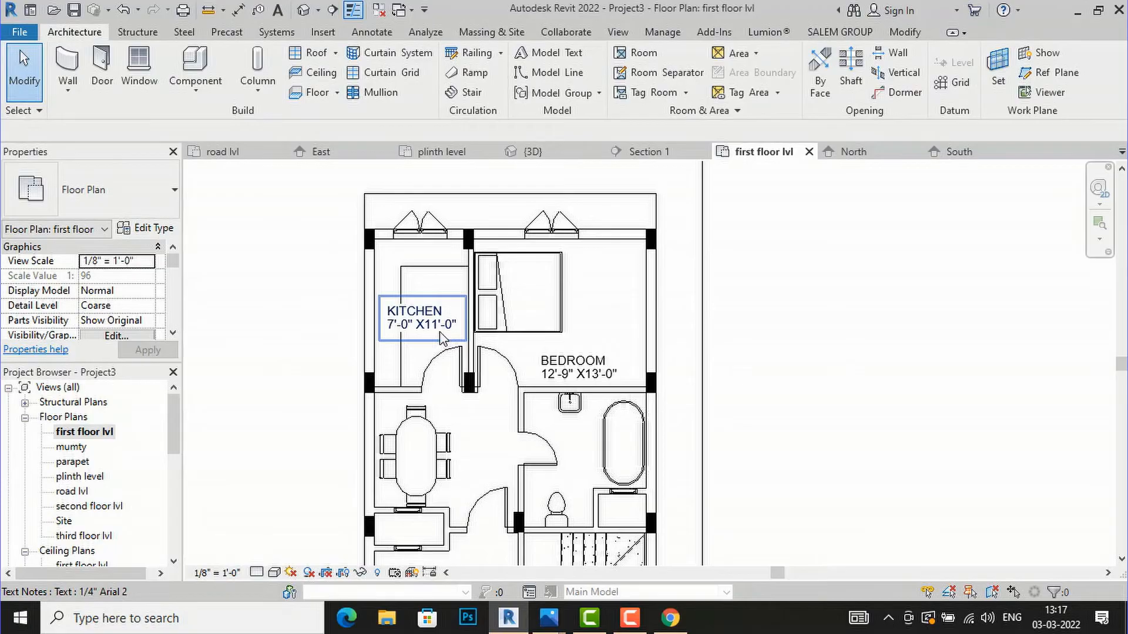
Rotate the KITCHEN text note so it reads vertically and reposition it beside the kitchen's right wall.
{"action": "left_click", "coordinate": [432, 320]}
{"action": "left_click_drag", "start_coordinate": [377, 305], "coordinate": [394, 305]}
{"action": "left_click_drag", "start_coordinate": [486, 296], "coordinate": [401, 247]}
{"action": "left_click", "coordinate": [241, 327]}
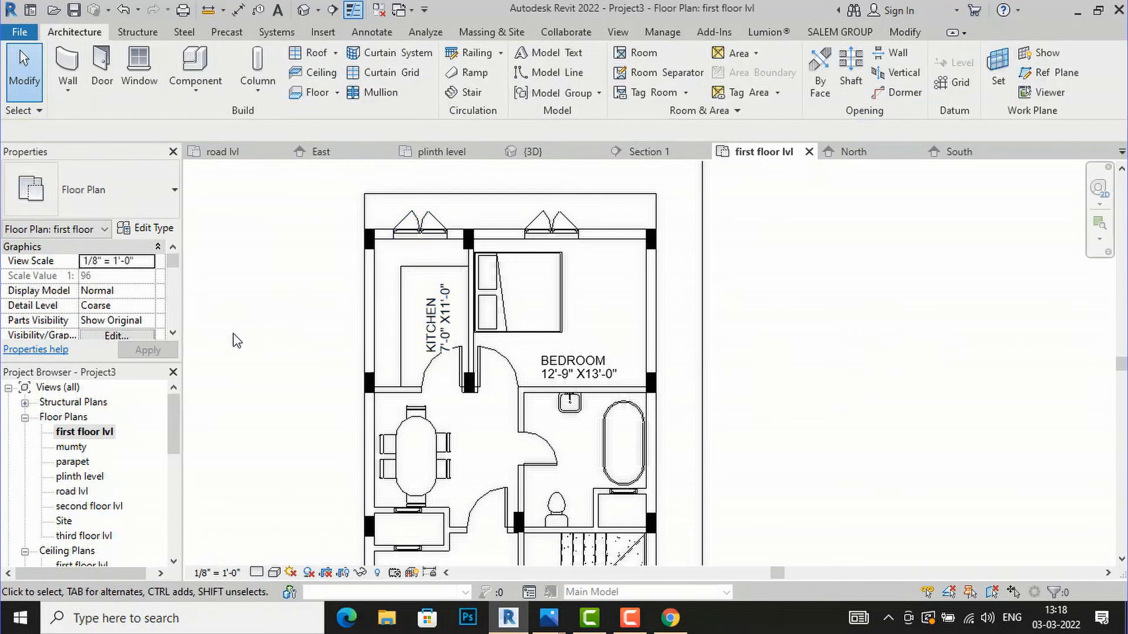
Review the whole first floor plan and preview the reference floor plan image 1.jpg.
{"action": "scroll", "coordinate": [343, 312], "scroll_direction": "down", "scroll_amount": 1}
{"action": "scroll", "coordinate": [343, 313], "scroll_direction": "down", "scroll_amount": 1}
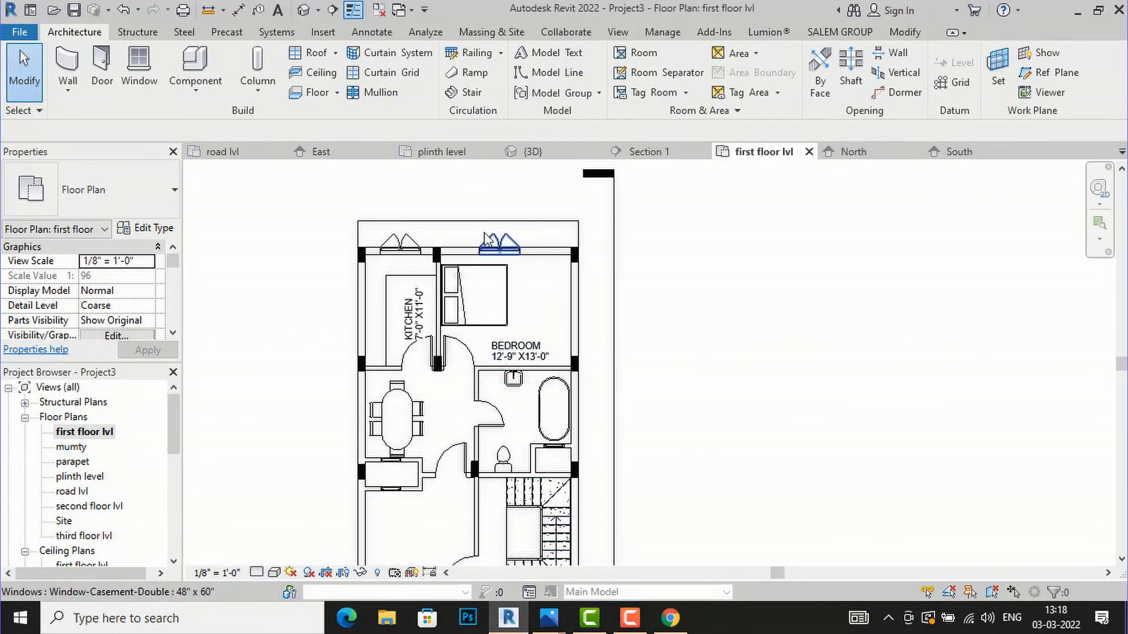
{"action": "scroll", "coordinate": [492, 238], "scroll_direction": "down", "scroll_amount": 1}
{"action": "scroll", "coordinate": [478, 346], "scroll_direction": "down", "scroll_amount": 1}
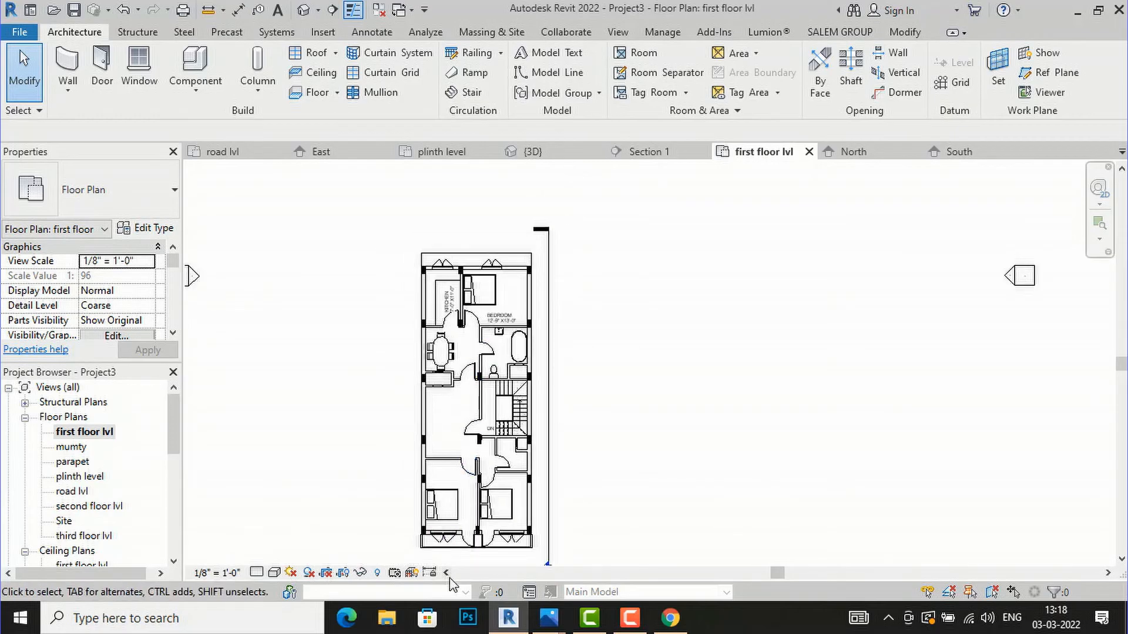
{"action": "scroll", "coordinate": [506, 544], "scroll_direction": "up", "scroll_amount": 1}
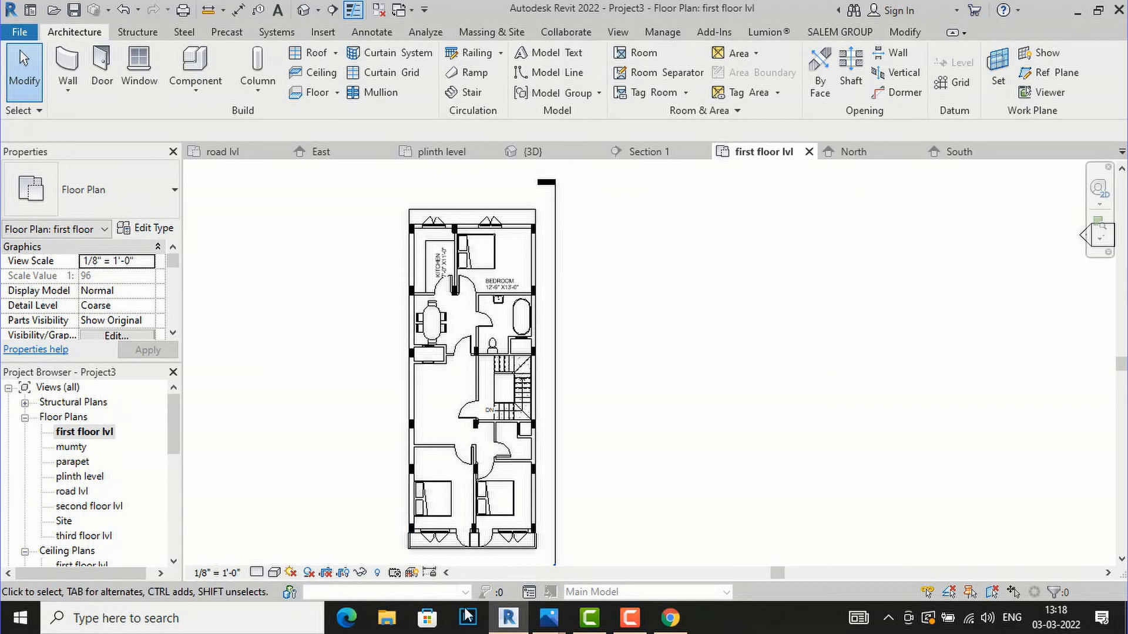
{"action": "mouse_move", "coordinate": [546, 623]}
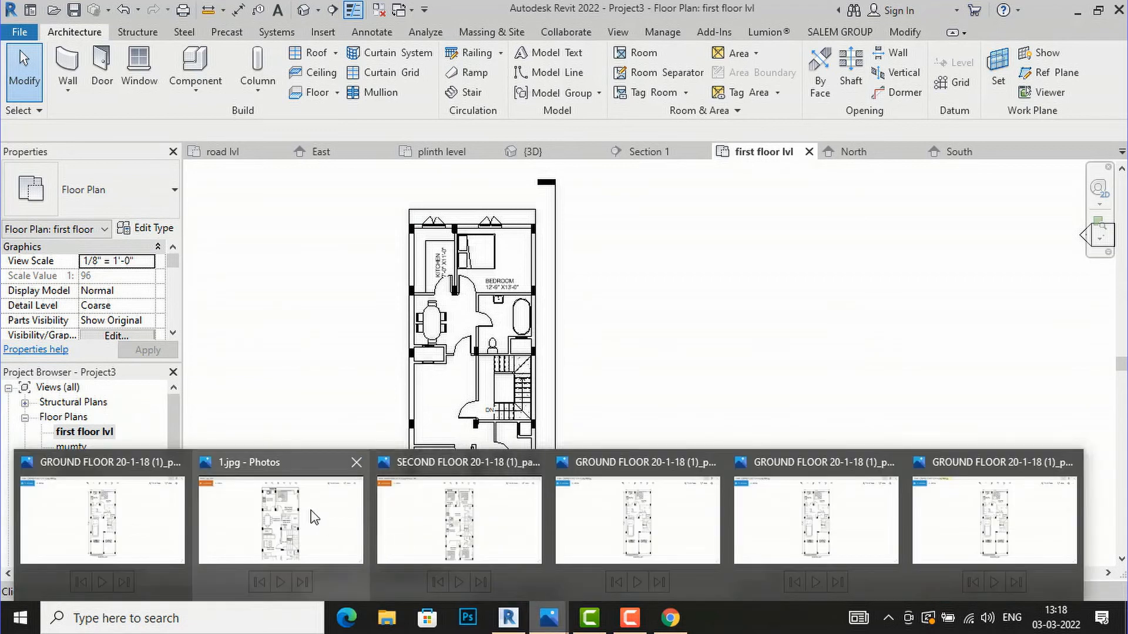
{"action": "mouse_move", "coordinate": [314, 516]}
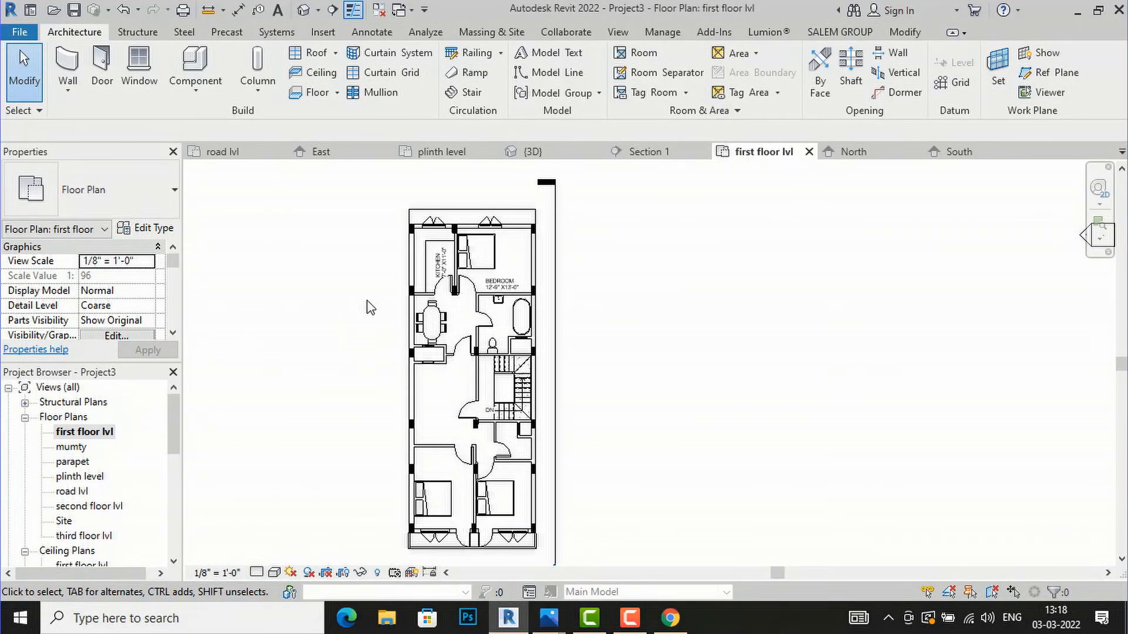
Select all elements of the first floor plan and copy them to the clipboard.
{"action": "scroll", "coordinate": [436, 251], "scroll_direction": "down", "scroll_amount": 1}
{"action": "scroll", "coordinate": [520, 485], "scroll_direction": "up", "scroll_amount": 1}
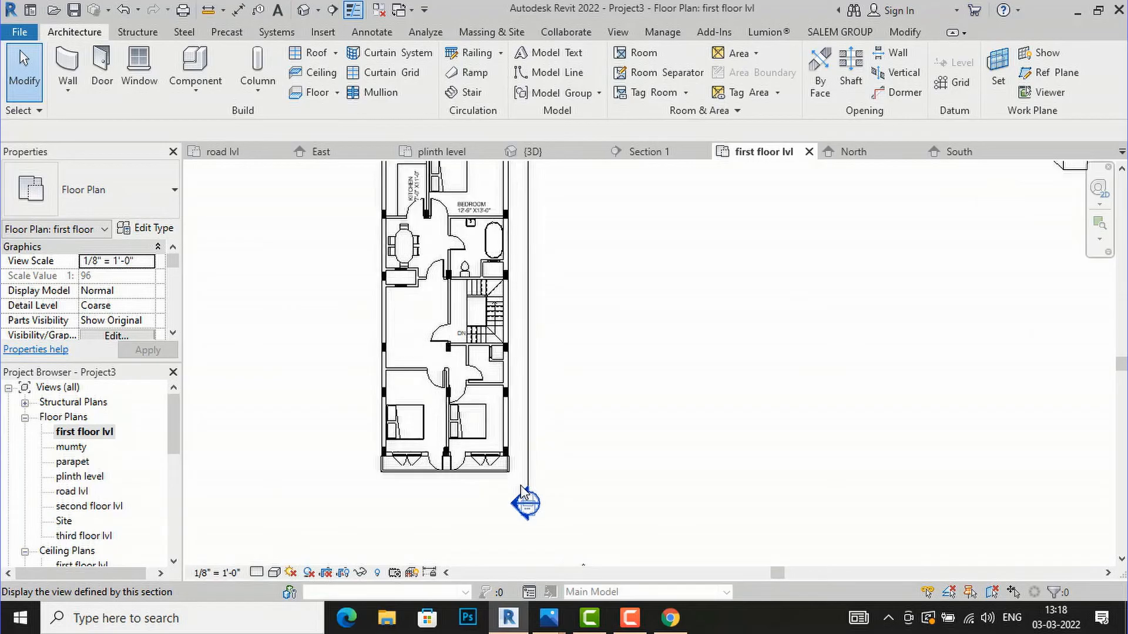
{"action": "scroll", "coordinate": [522, 492], "scroll_direction": "down", "scroll_amount": 1}
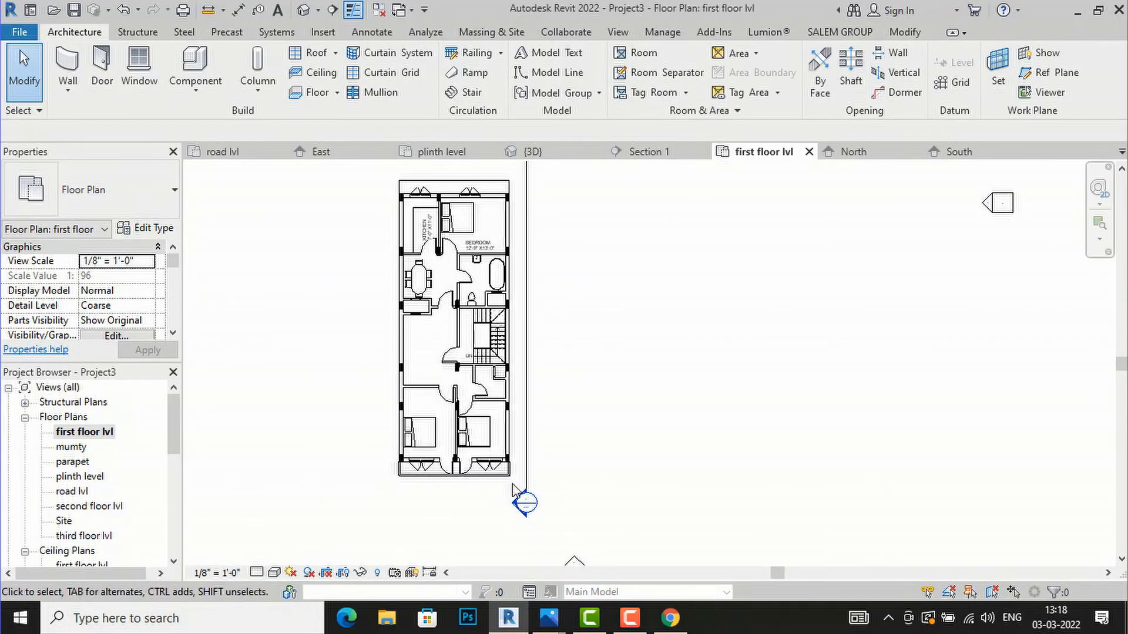
{"action": "left_click_drag", "start_coordinate": [517, 492], "coordinate": [362, 178]}
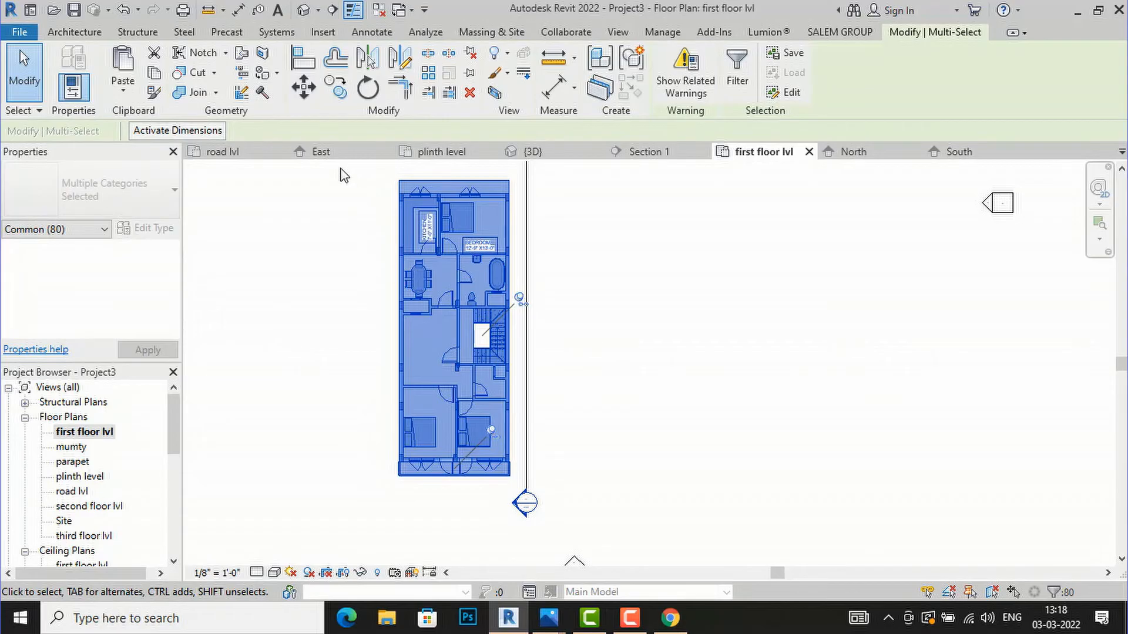
{"action": "left_click", "coordinate": [154, 75]}
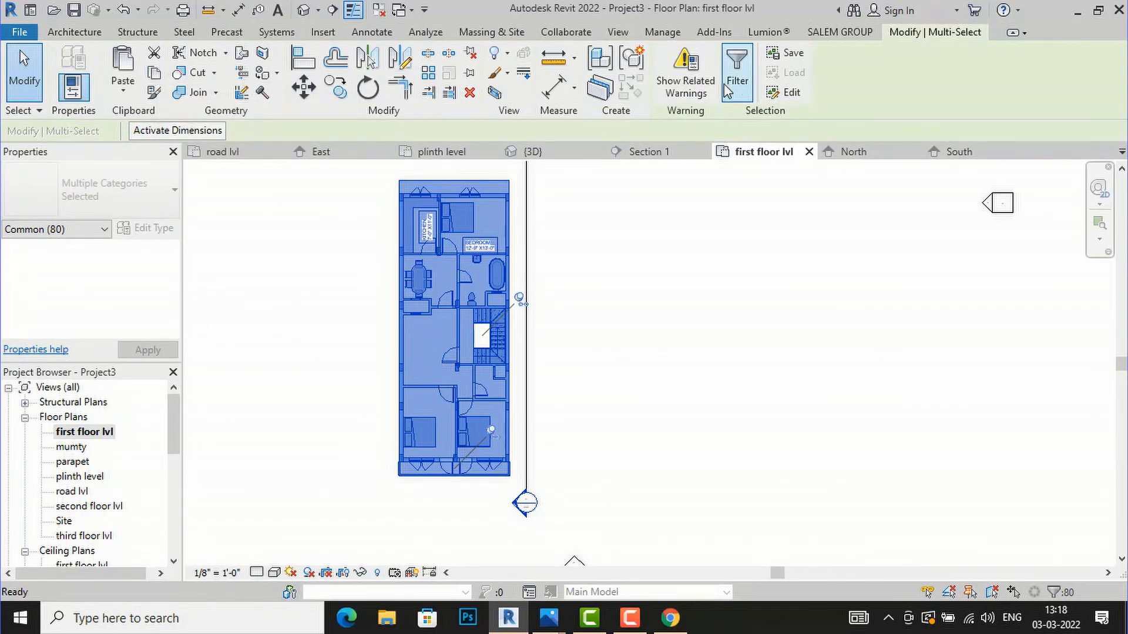
{"action": "left_click", "coordinate": [125, 89]}
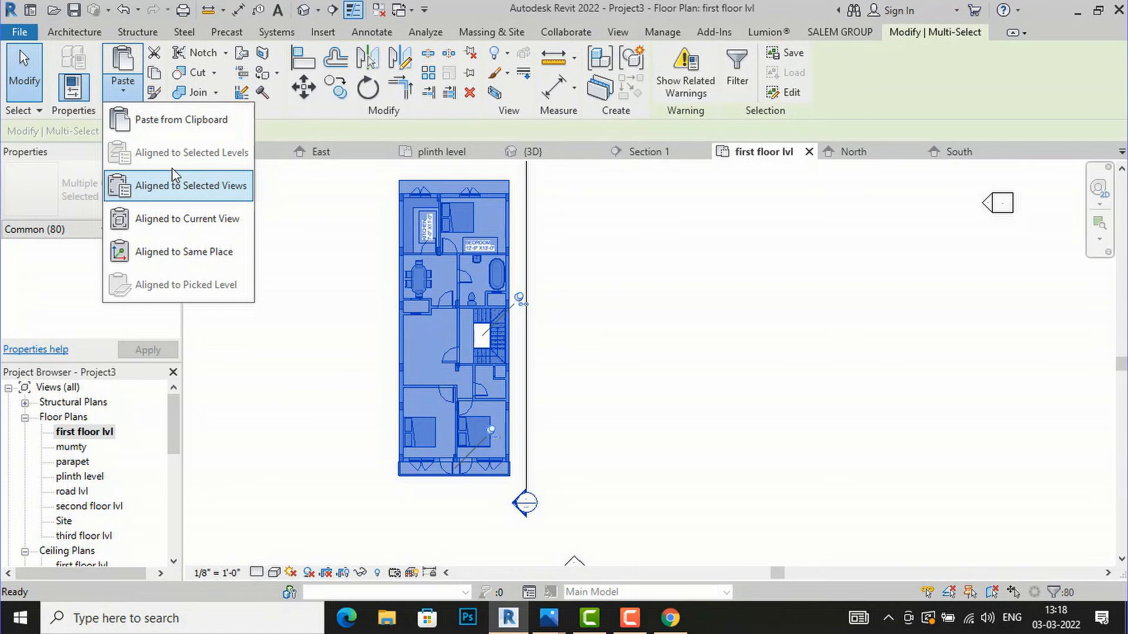
{"action": "left_click", "coordinate": [691, 238]}
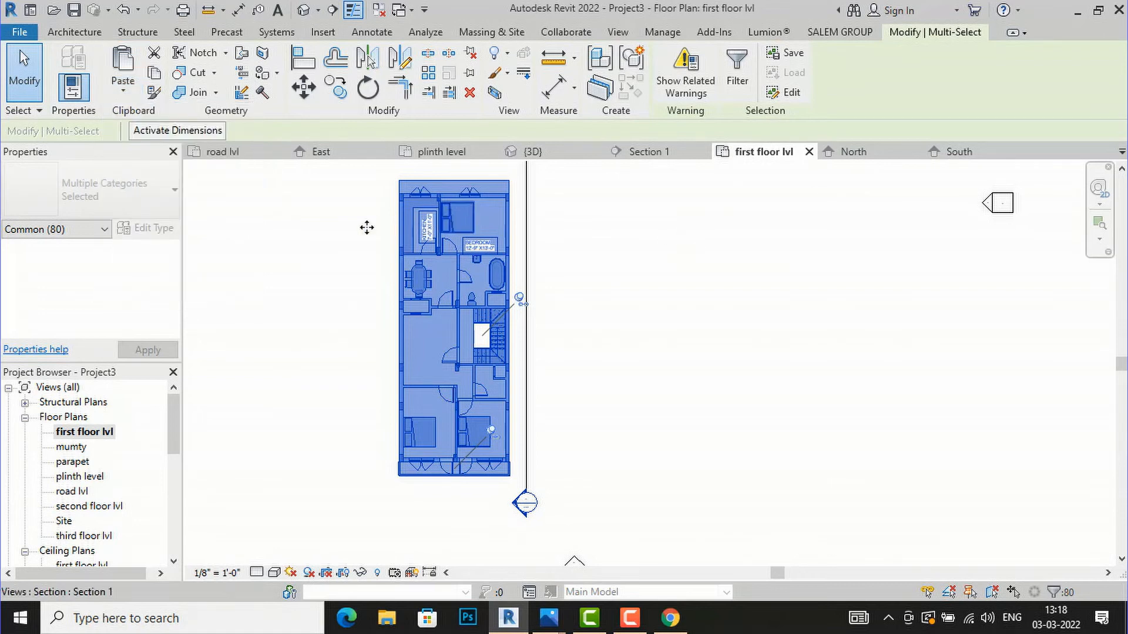
Open the second floor lvl floor plan and clear the current selection.
{"action": "double_click", "coordinate": [71, 507]}
{"action": "scroll", "coordinate": [505, 422], "scroll_direction": "down", "scroll_amount": 4}
{"action": "scroll", "coordinate": [468, 477], "scroll_direction": "down", "scroll_amount": 1}
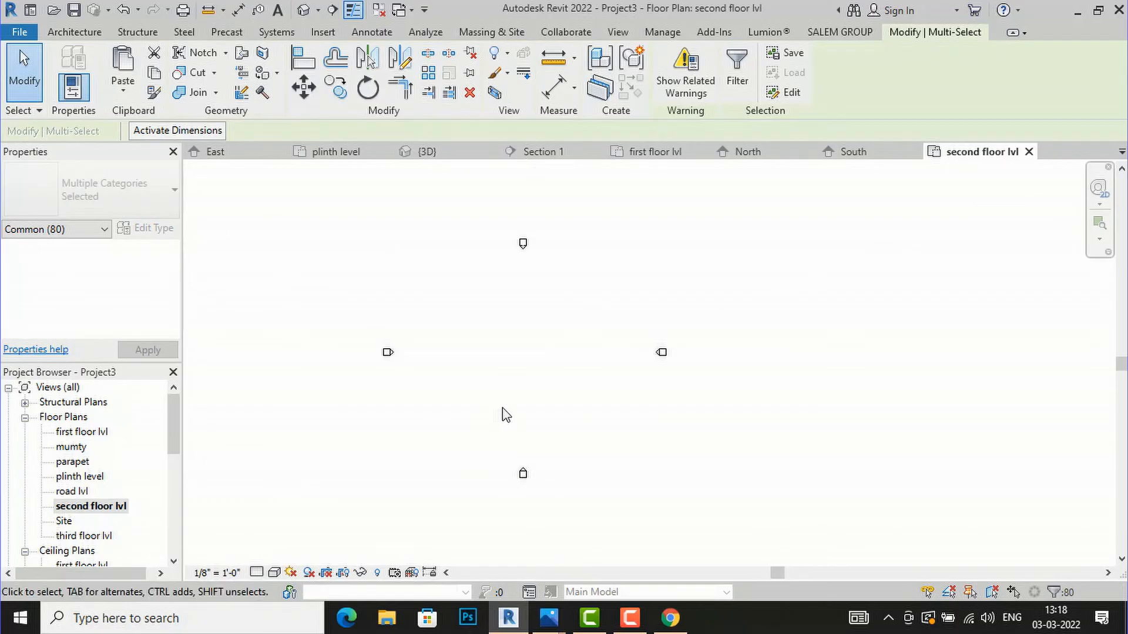
{"action": "key", "text": "Escape"}
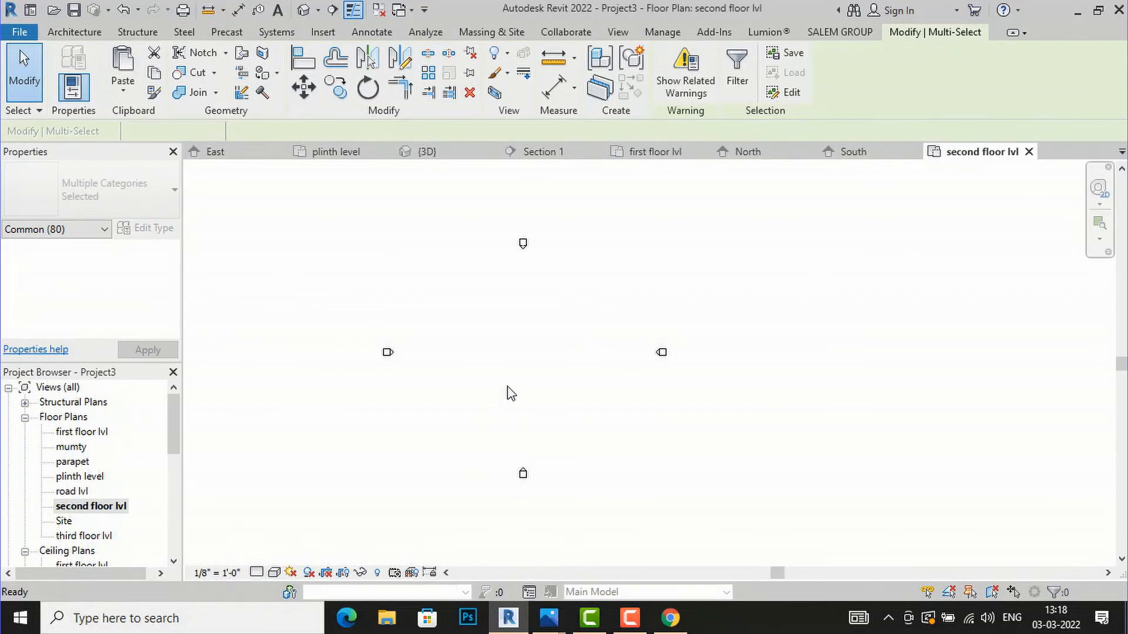
Paste the copied floor layout onto the second floor plan, place it by its front balcony, and finish the paste.
{"action": "key", "text": "m"}
{"action": "key", "text": "v"}
{"action": "left_click", "coordinate": [511, 394]}
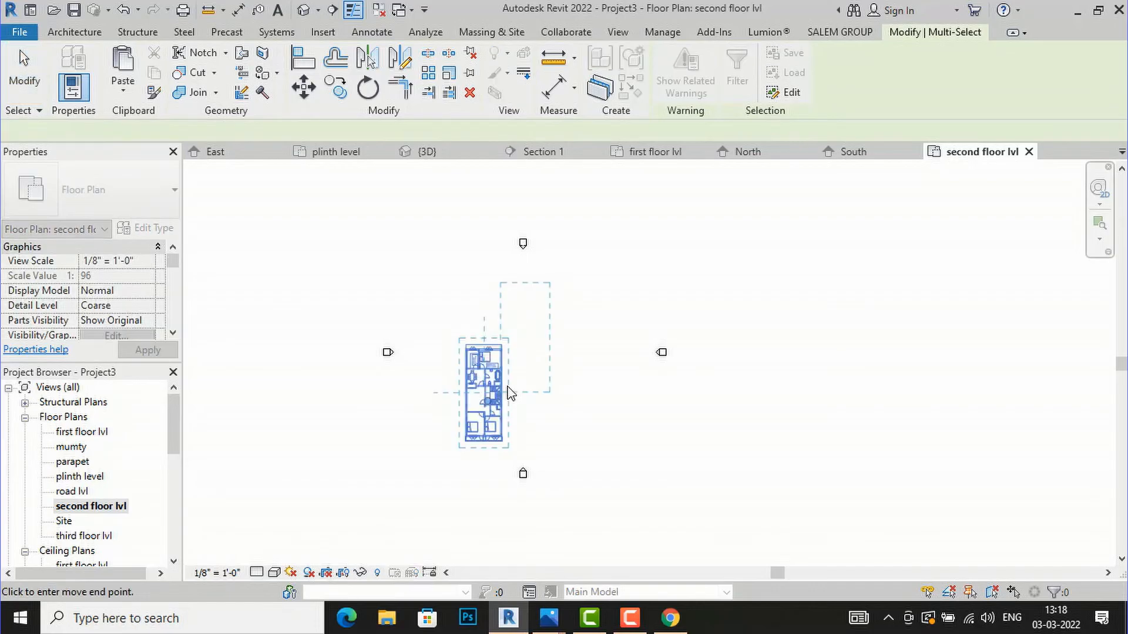
{"action": "scroll", "coordinate": [502, 449], "scroll_direction": "up", "scroll_amount": 2}
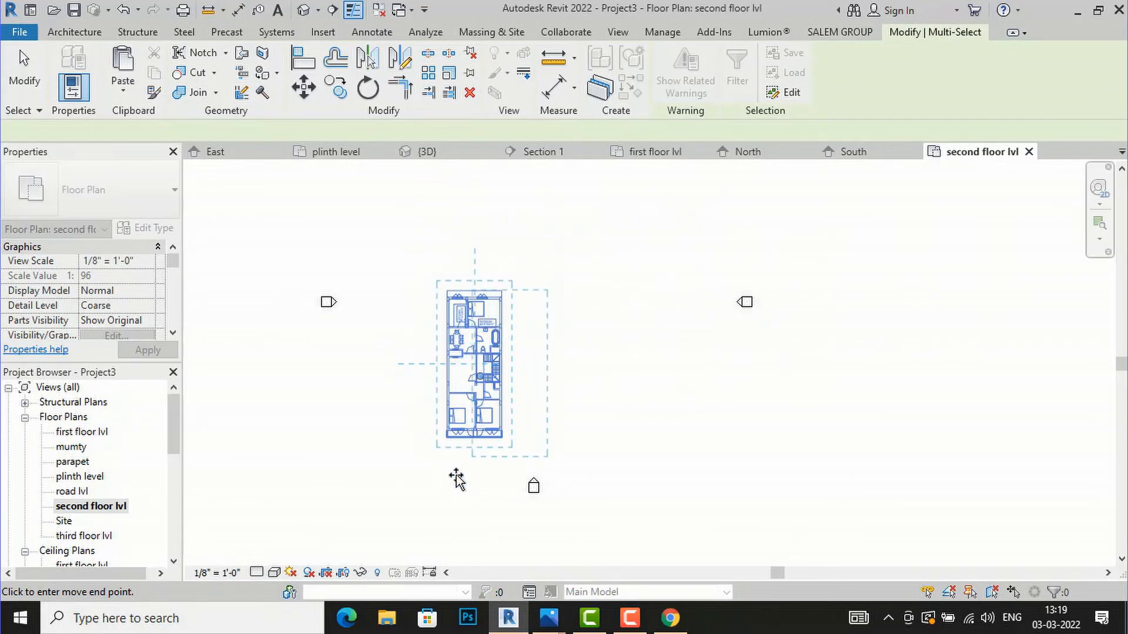
{"action": "scroll", "coordinate": [442, 464], "scroll_direction": "up", "scroll_amount": 2}
{"action": "scroll", "coordinate": [441, 461], "scroll_direction": "up", "scroll_amount": 2}
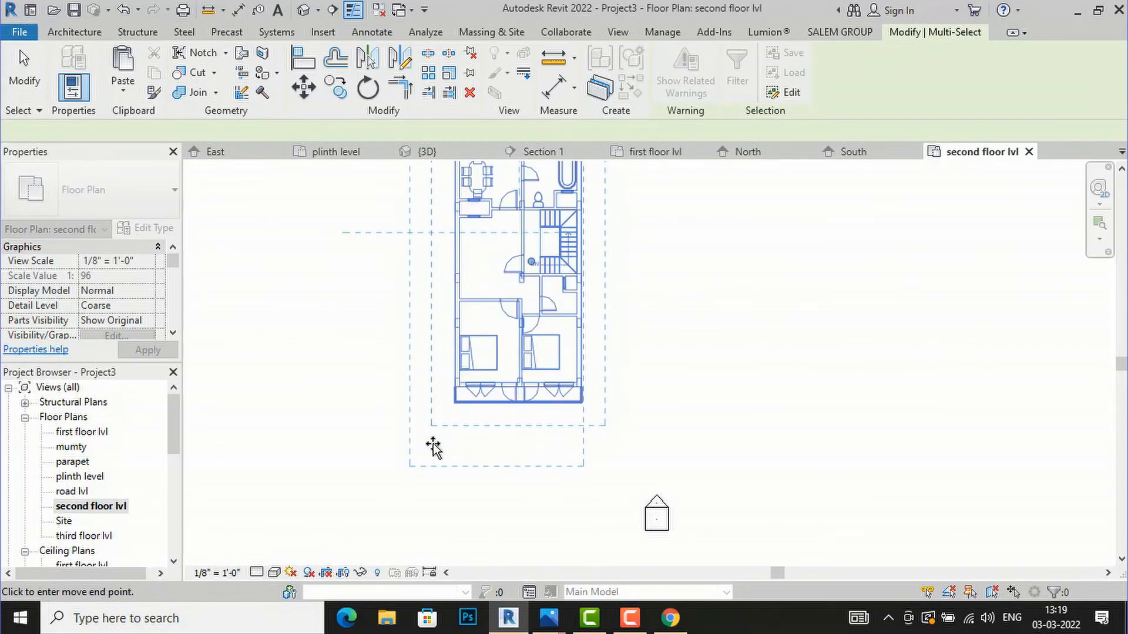
{"action": "scroll", "coordinate": [449, 415], "scroll_direction": "up", "scroll_amount": 4}
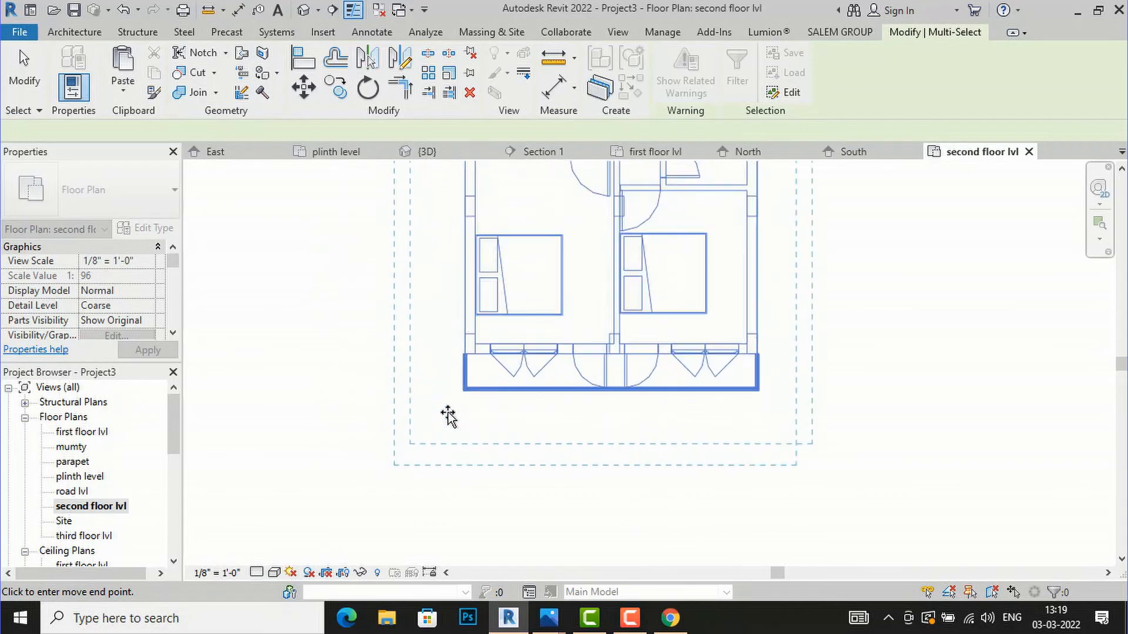
{"action": "left_click", "coordinate": [468, 388]}
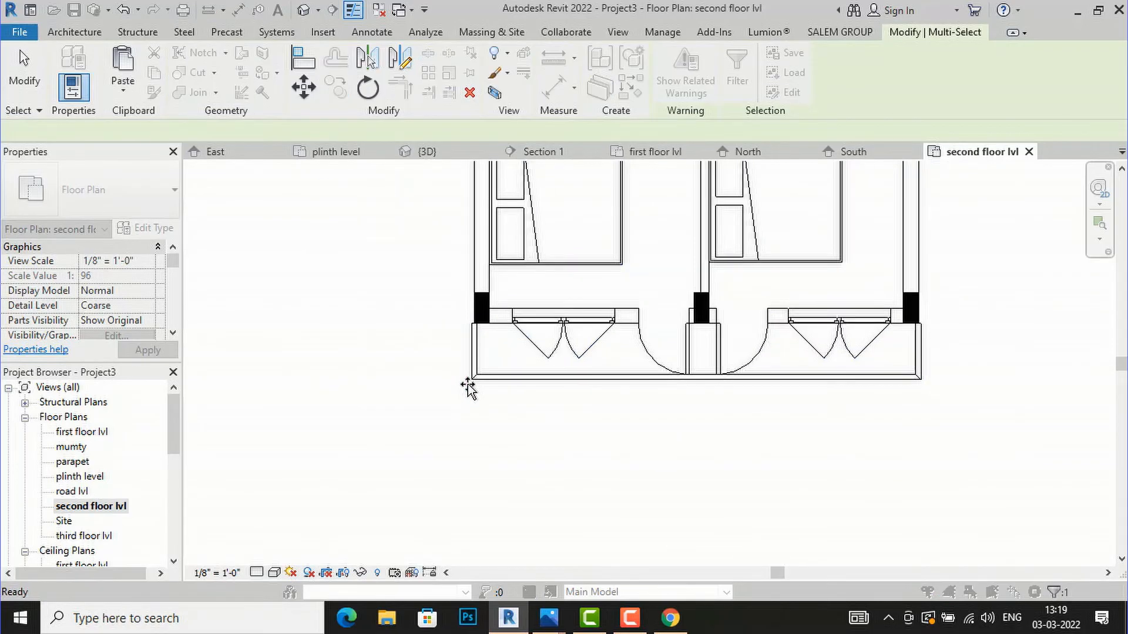
{"action": "scroll", "coordinate": [440, 467], "scroll_direction": "down", "scroll_amount": 4}
{"action": "scroll", "coordinate": [439, 473], "scroll_direction": "down", "scroll_amount": 4}
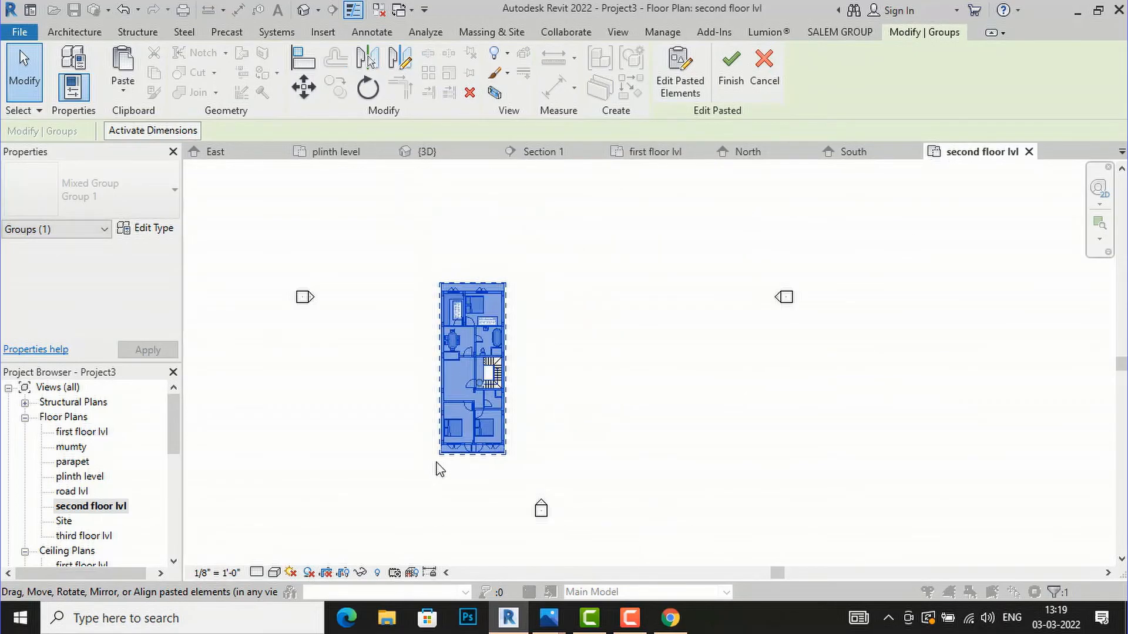
{"action": "left_click", "coordinate": [728, 74]}
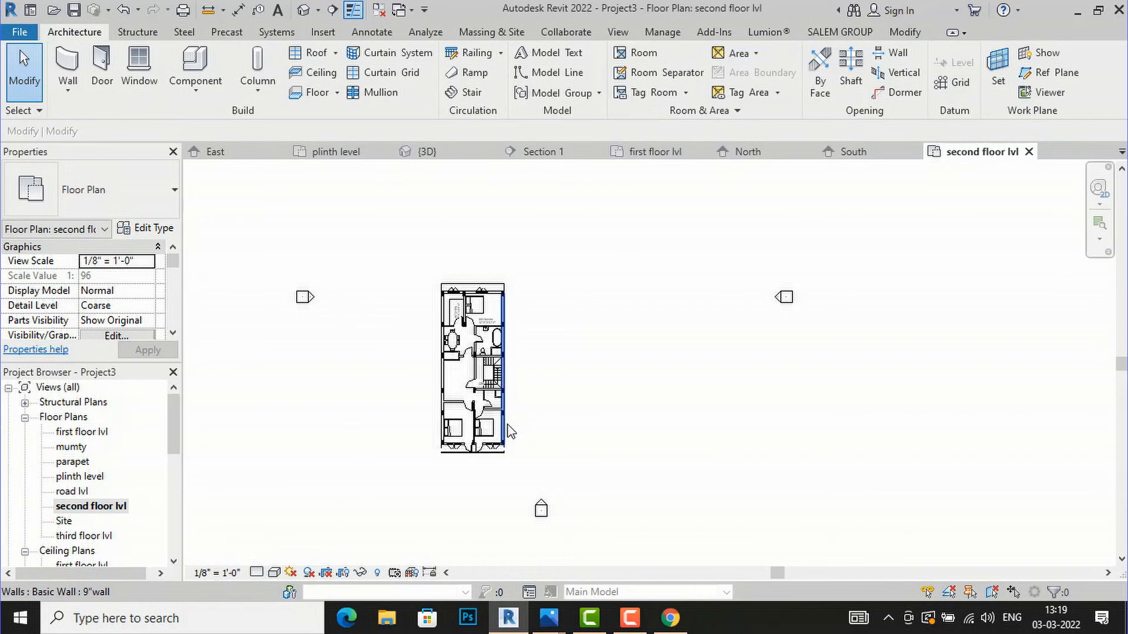
Open the default 3D view and inspect the building with its new storey from the front and both sides.
{"action": "scroll", "coordinate": [510, 432], "scroll_direction": "up", "scroll_amount": 3}
{"action": "scroll", "coordinate": [410, 515], "scroll_direction": "down", "scroll_amount": 2}
{"action": "scroll", "coordinate": [399, 286], "scroll_direction": "up", "scroll_amount": 2}
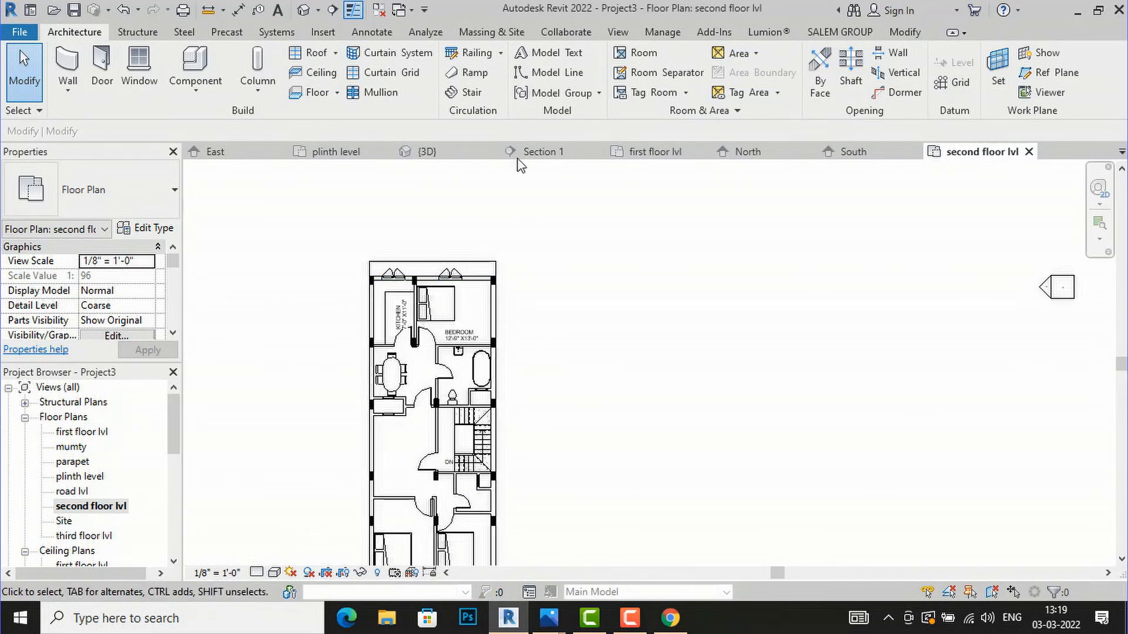
{"action": "left_click", "coordinate": [302, 11]}
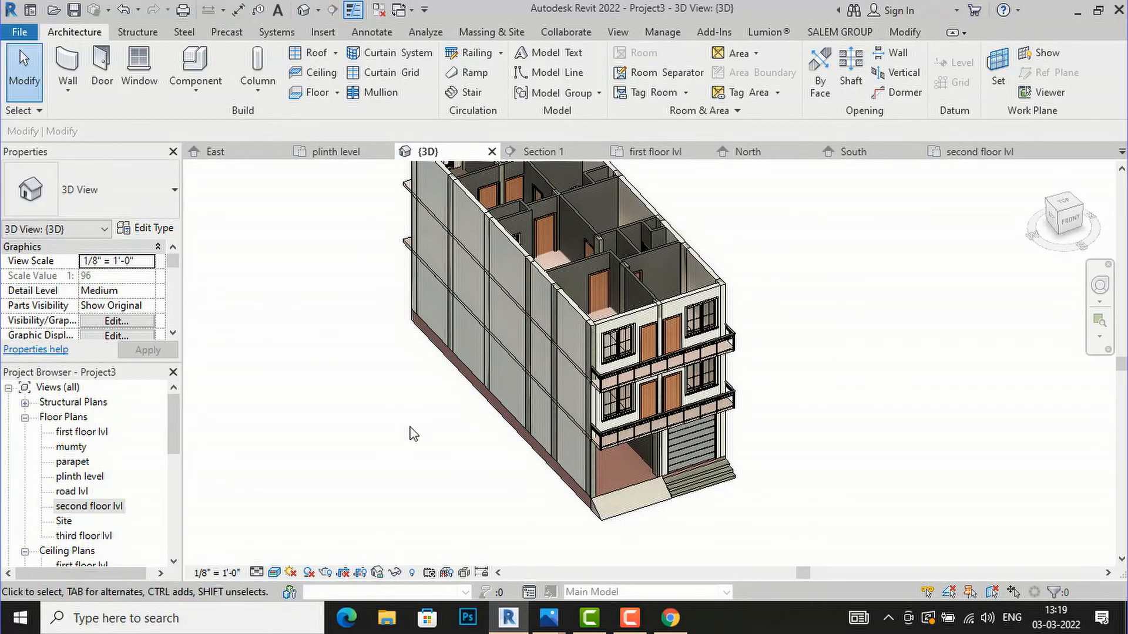
{"action": "scroll", "coordinate": [413, 433], "scroll_direction": "down", "scroll_amount": 2}
{"action": "left_click_drag", "start_coordinate": [1068, 225], "coordinate": [801, 215]}
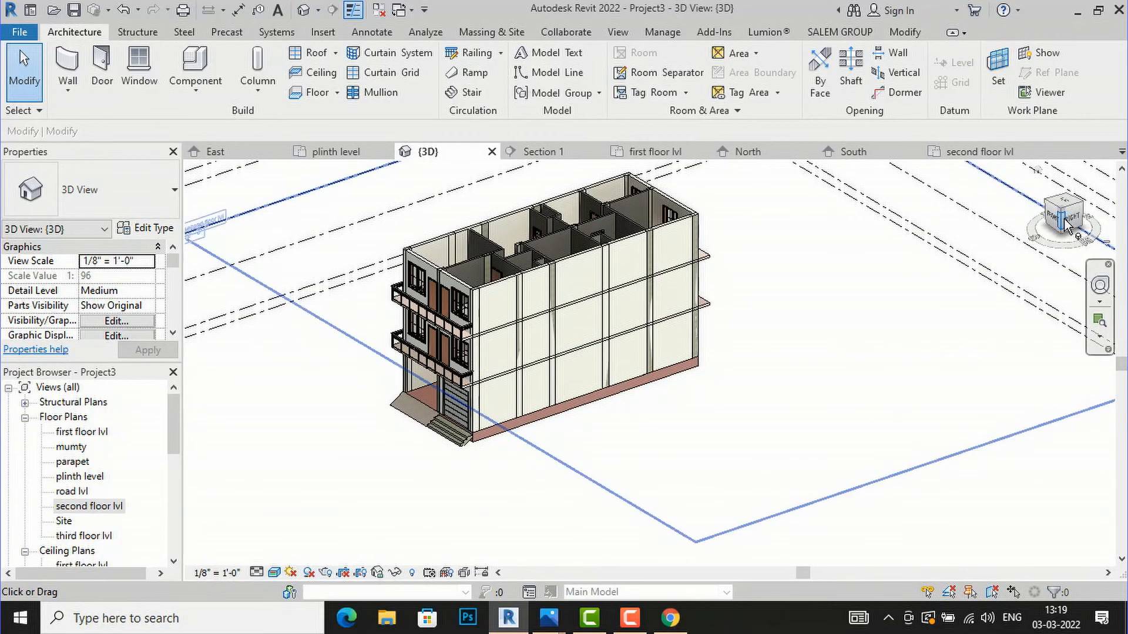
{"action": "left_click_drag", "start_coordinate": [1075, 218], "coordinate": [408, 223]}
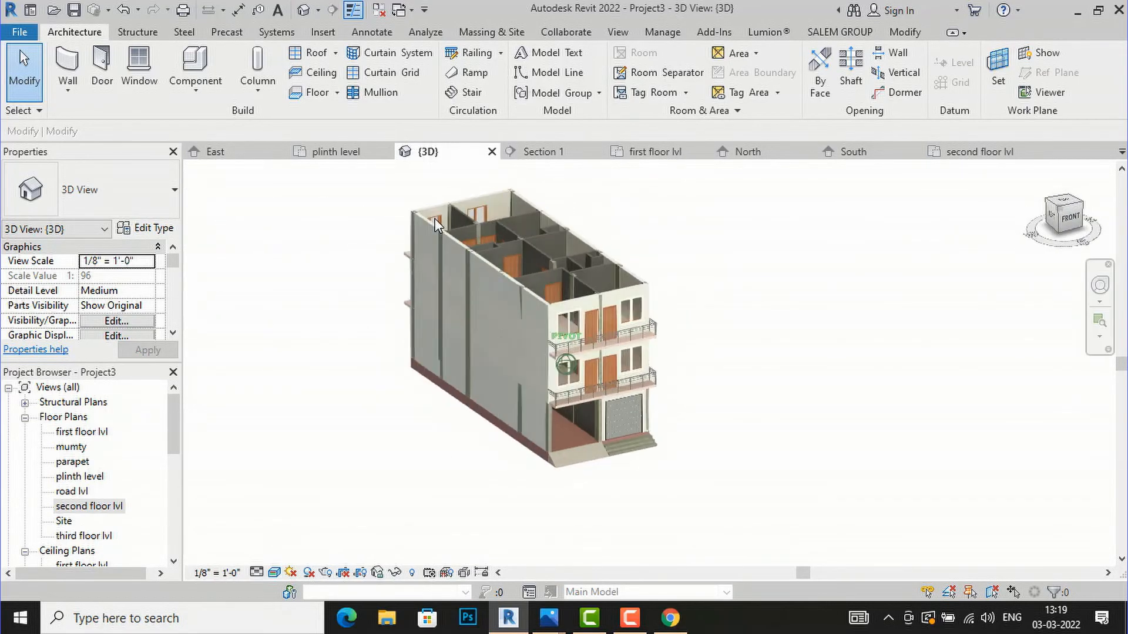
Copy the 6"rcc roof slab at the second floor and paste it aligned to the third floor lvl.
{"action": "scroll", "coordinate": [715, 405], "scroll_direction": "up", "scroll_amount": 2}
{"action": "scroll", "coordinate": [576, 390], "scroll_direction": "up", "scroll_amount": 2}
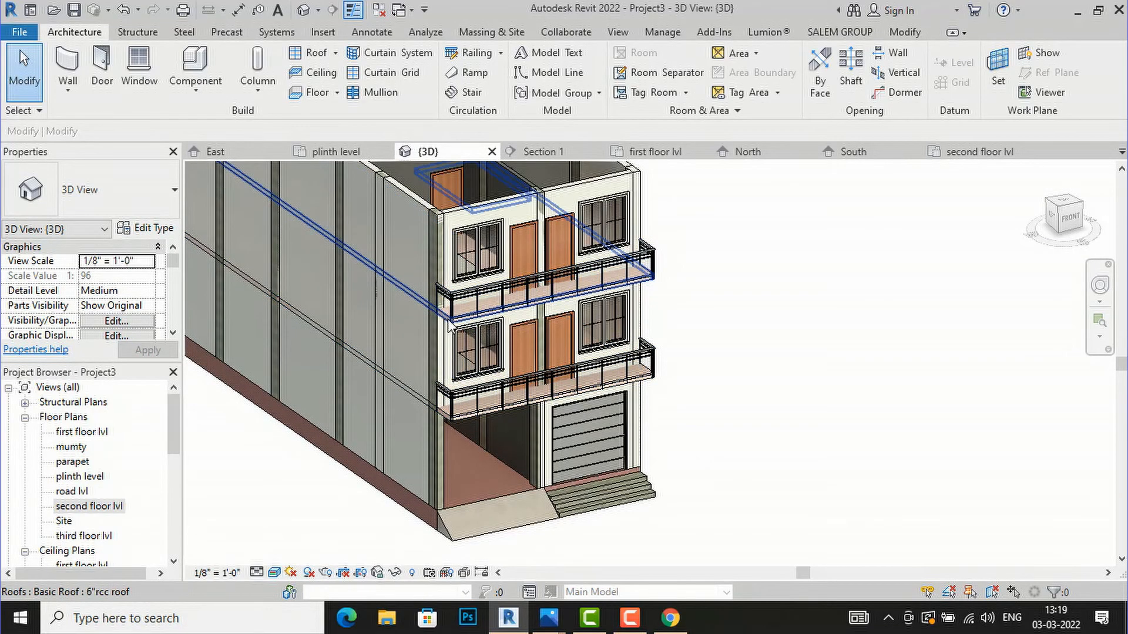
{"action": "left_click", "coordinate": [450, 325]}
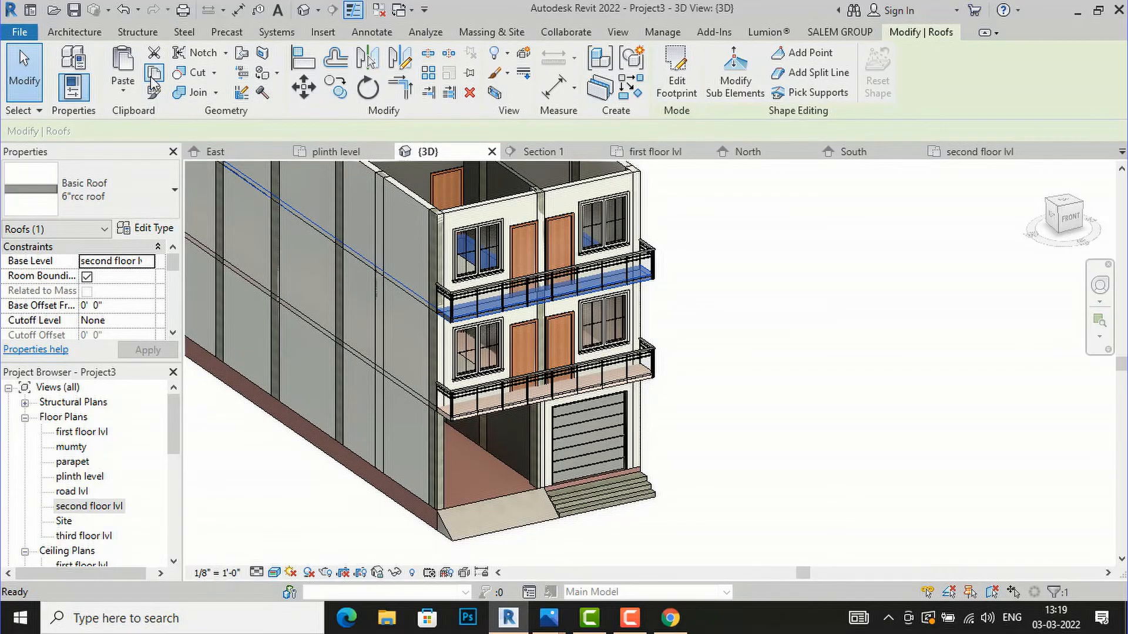
{"action": "left_click", "coordinate": [128, 93]}
{"action": "left_click", "coordinate": [188, 151]}
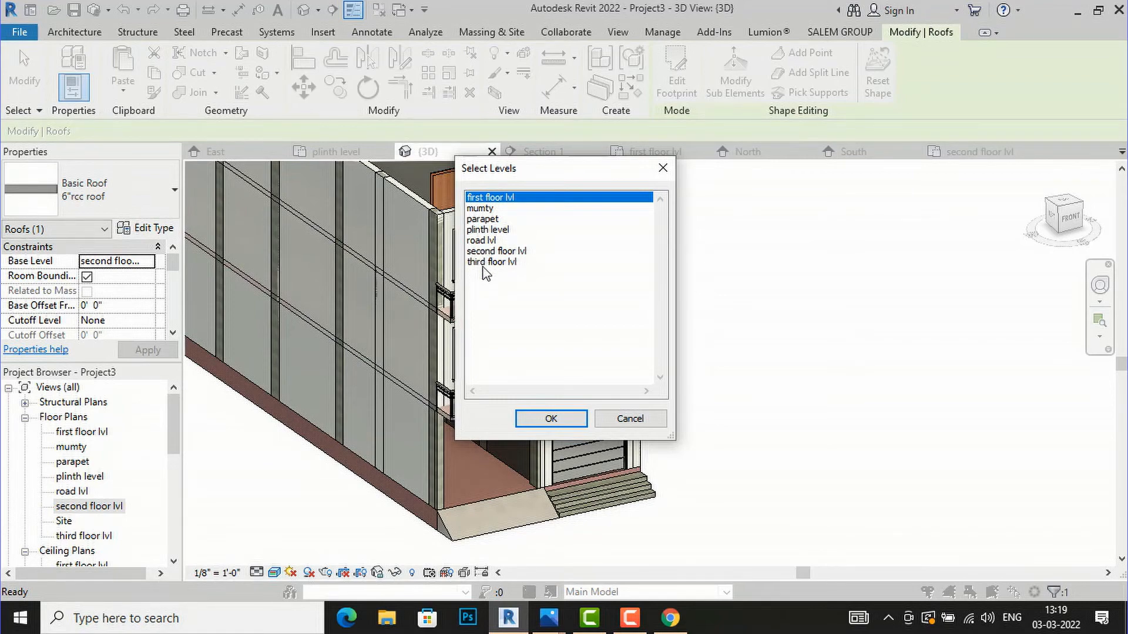
{"action": "left_click", "coordinate": [485, 263]}
{"action": "left_click", "coordinate": [537, 418]}
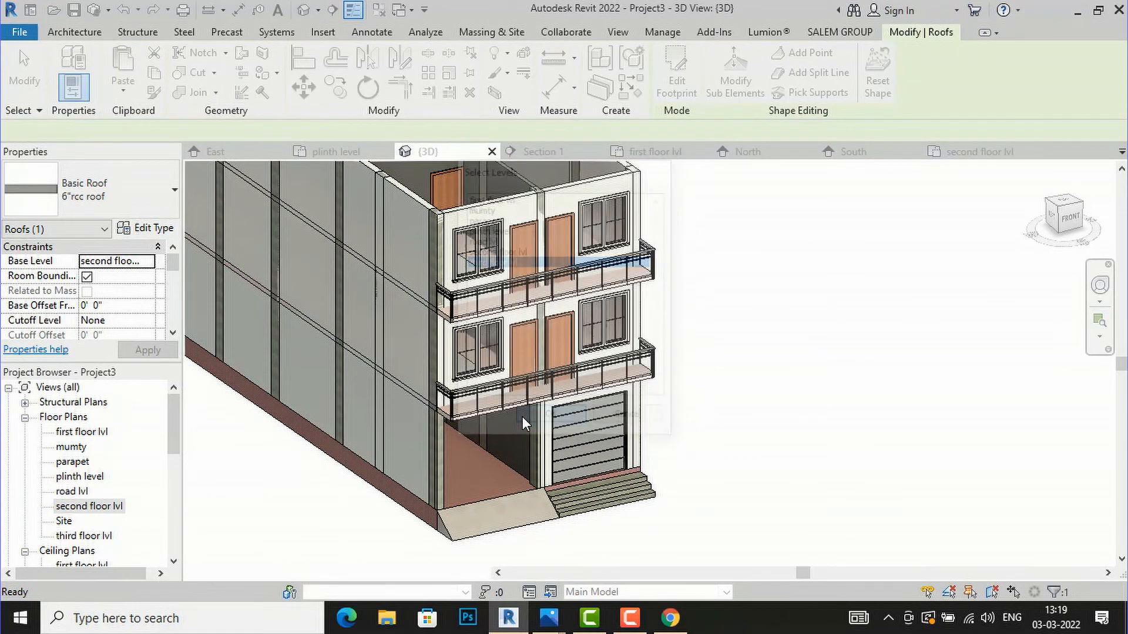
{"action": "left_click", "coordinate": [768, 386]}
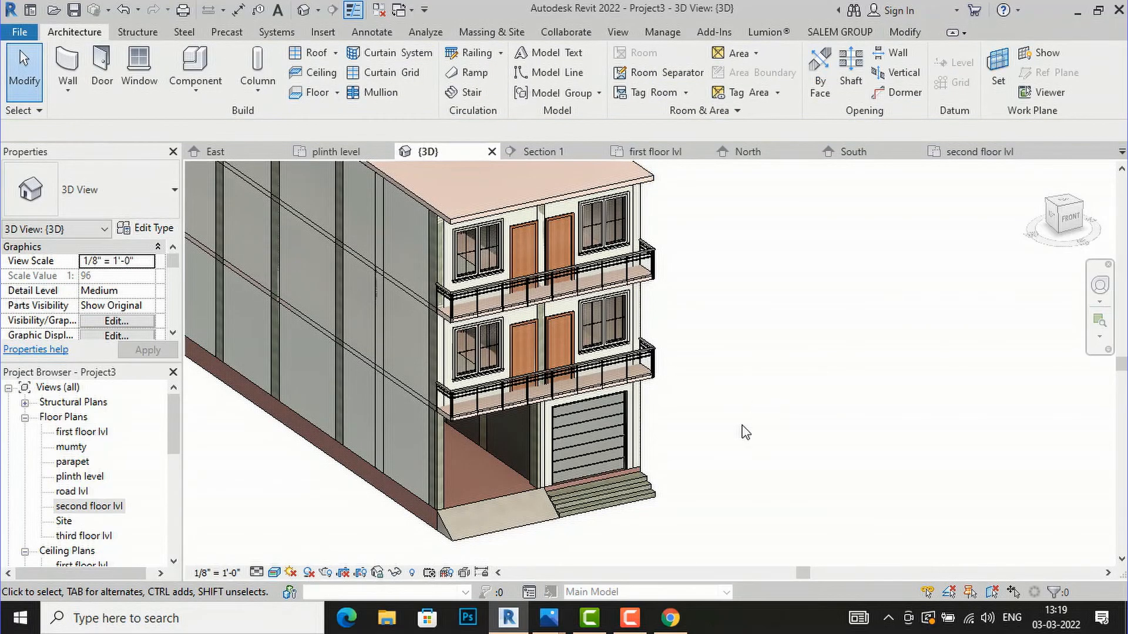
Copy the staircase from the first floor lvl plan and paste it aligned to the second floor lvl.
{"action": "scroll", "coordinate": [668, 505], "scroll_direction": "down", "scroll_amount": 3}
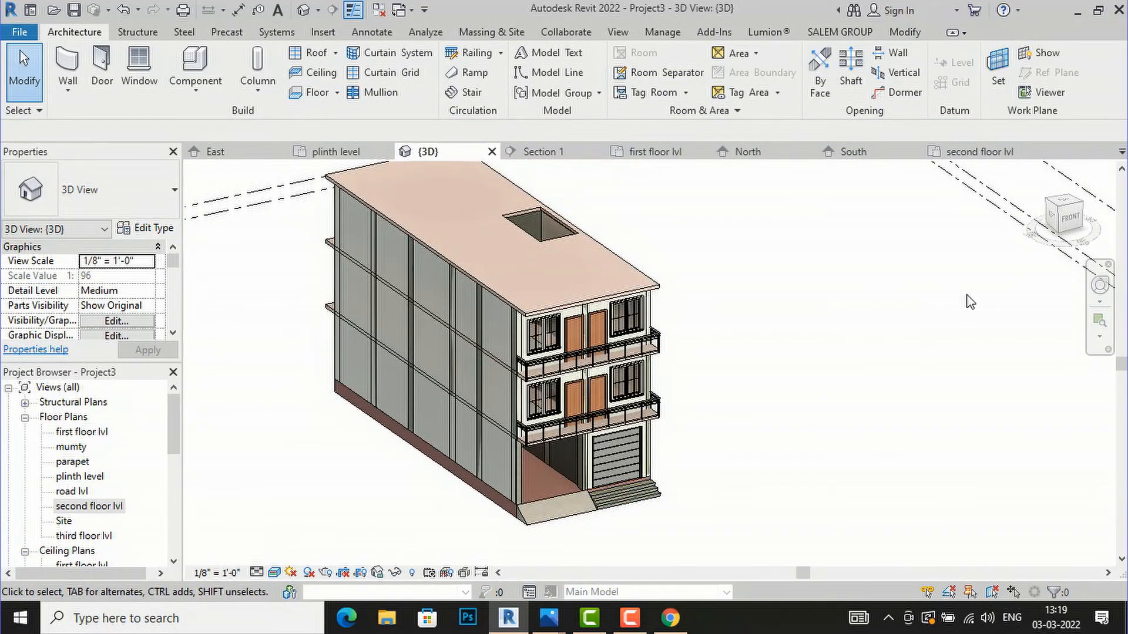
{"action": "left_click", "coordinate": [1073, 211]}
{"action": "mouse_move", "coordinate": [1074, 204]}
{"action": "left_mouse_down"}
{"action": "mouse_move", "coordinate": [1102, 191]}
{"action": "mouse_move", "coordinate": [1073, 342]}
{"action": "mouse_move", "coordinate": [1060, 238]}
{"action": "left_mouse_up"}
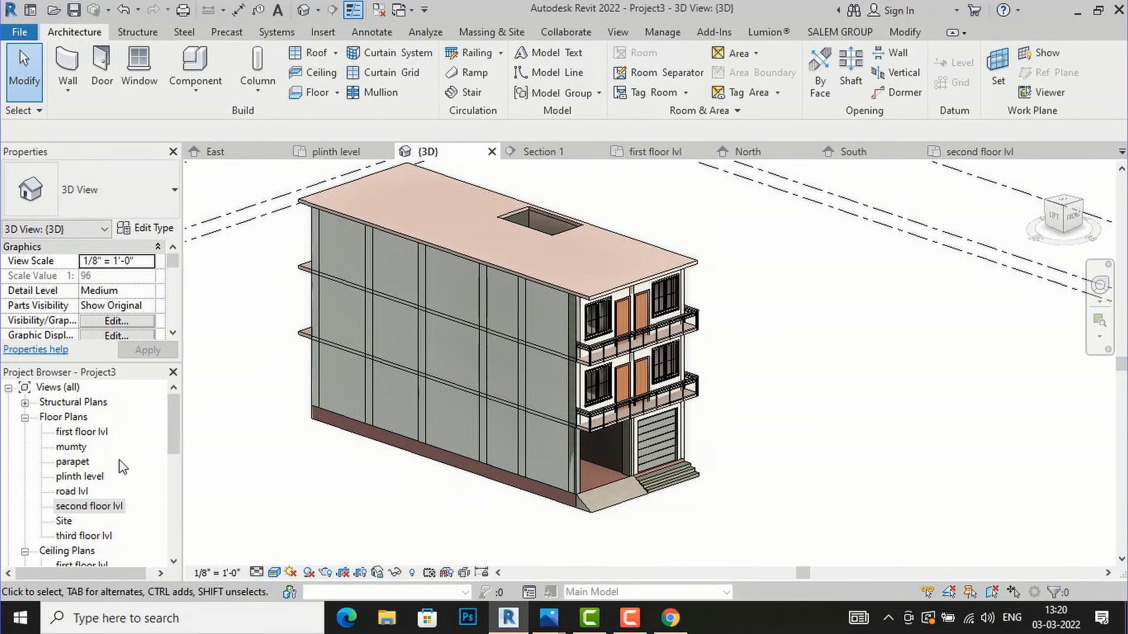
{"action": "double_click", "coordinate": [82, 432]}
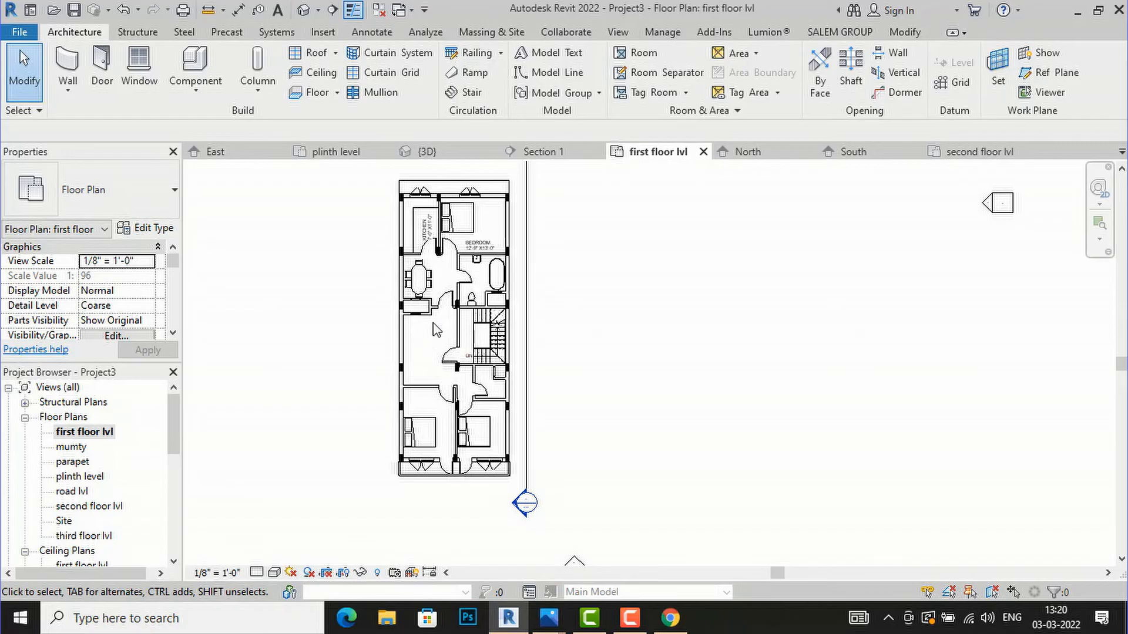
{"action": "left_click", "coordinate": [495, 322]}
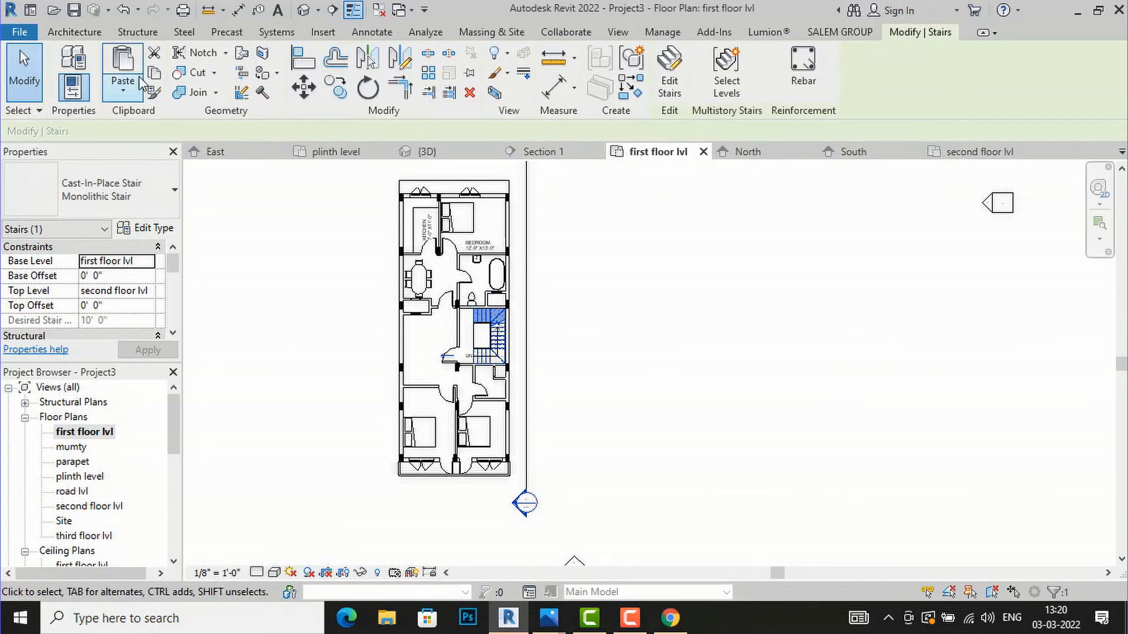
{"action": "left_click", "coordinate": [157, 77]}
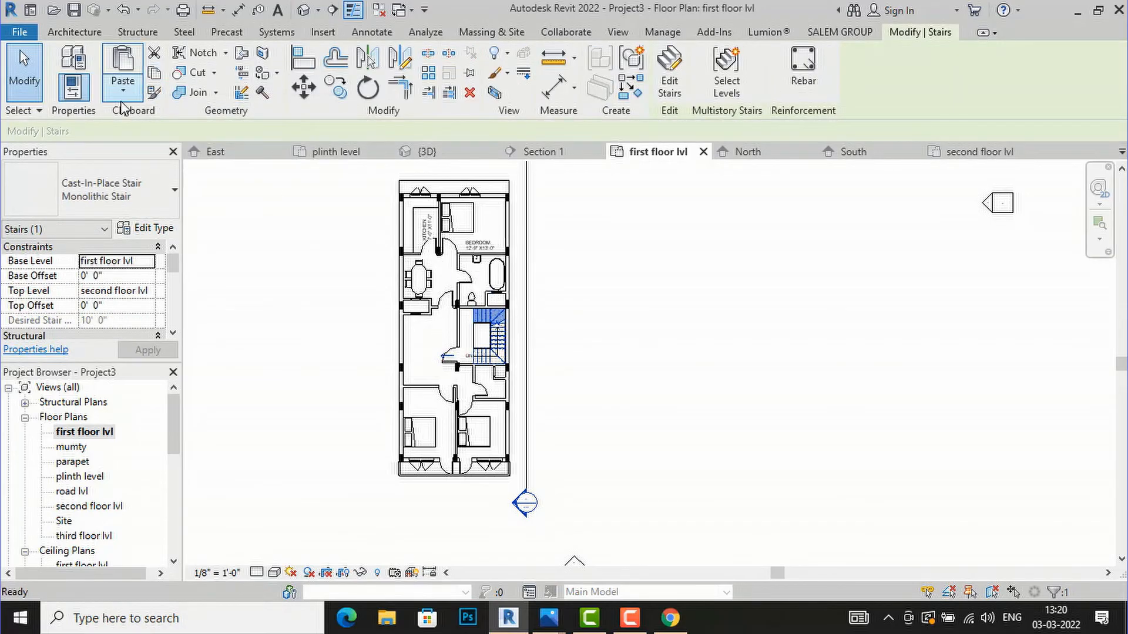
{"action": "left_click", "coordinate": [122, 91]}
{"action": "left_click", "coordinate": [151, 153]}
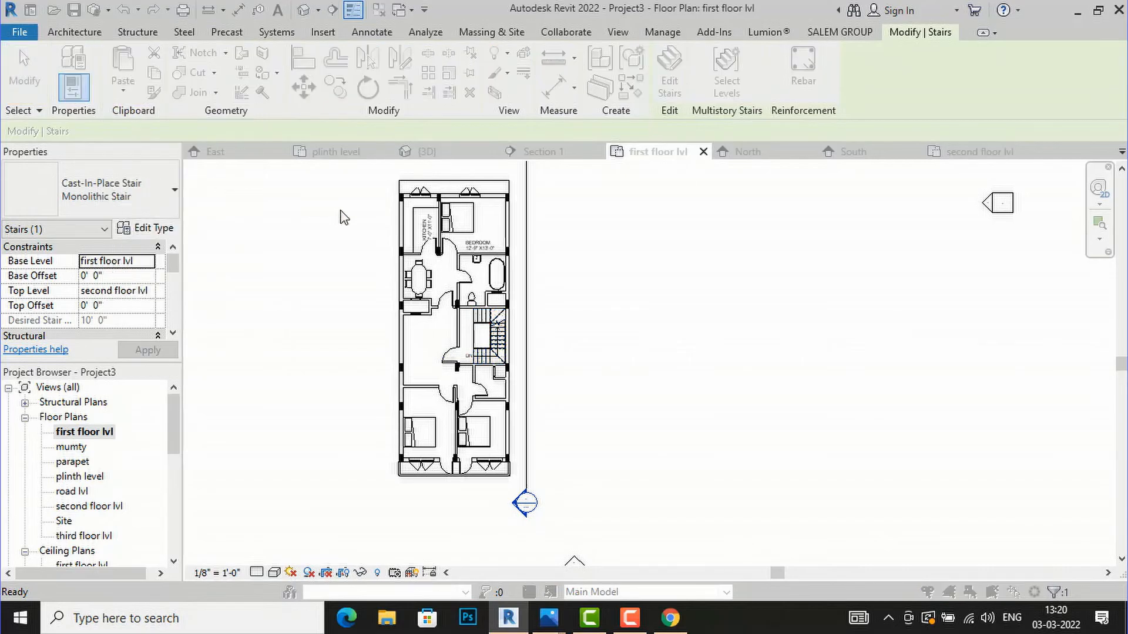
{"action": "left_click", "coordinate": [504, 252]}
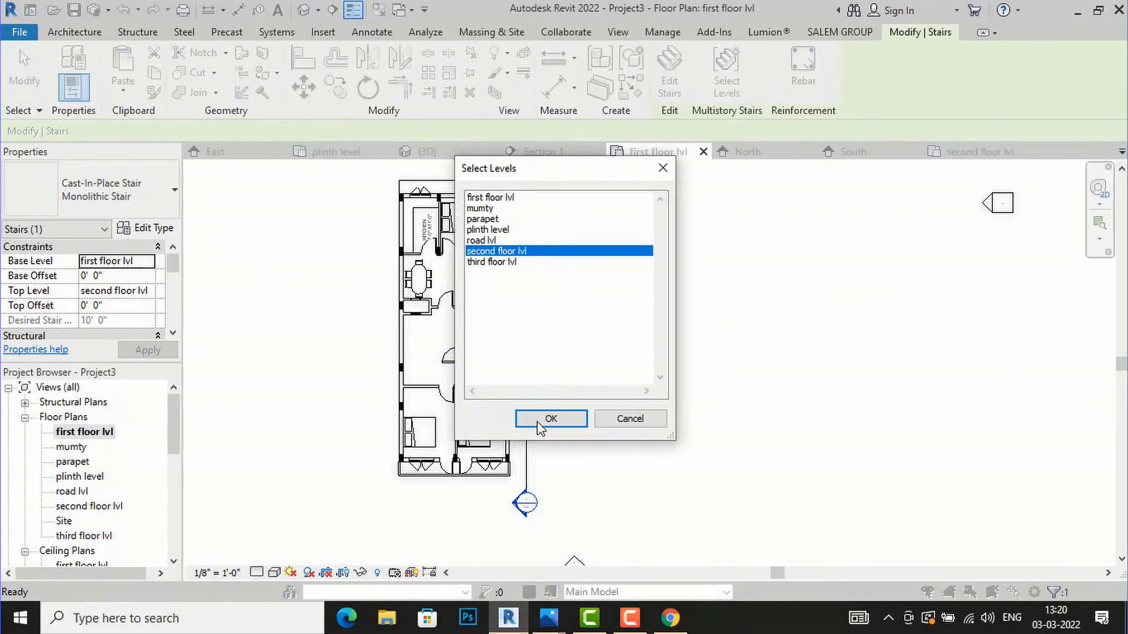
{"action": "left_click", "coordinate": [538, 421]}
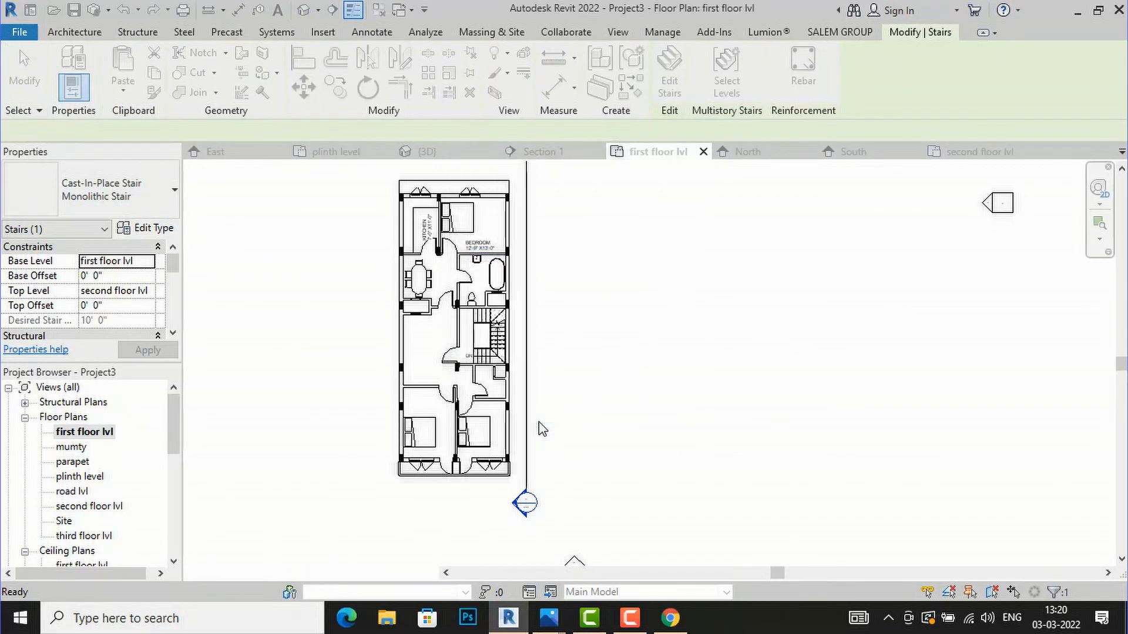
{"action": "left_click", "coordinate": [621, 418]}
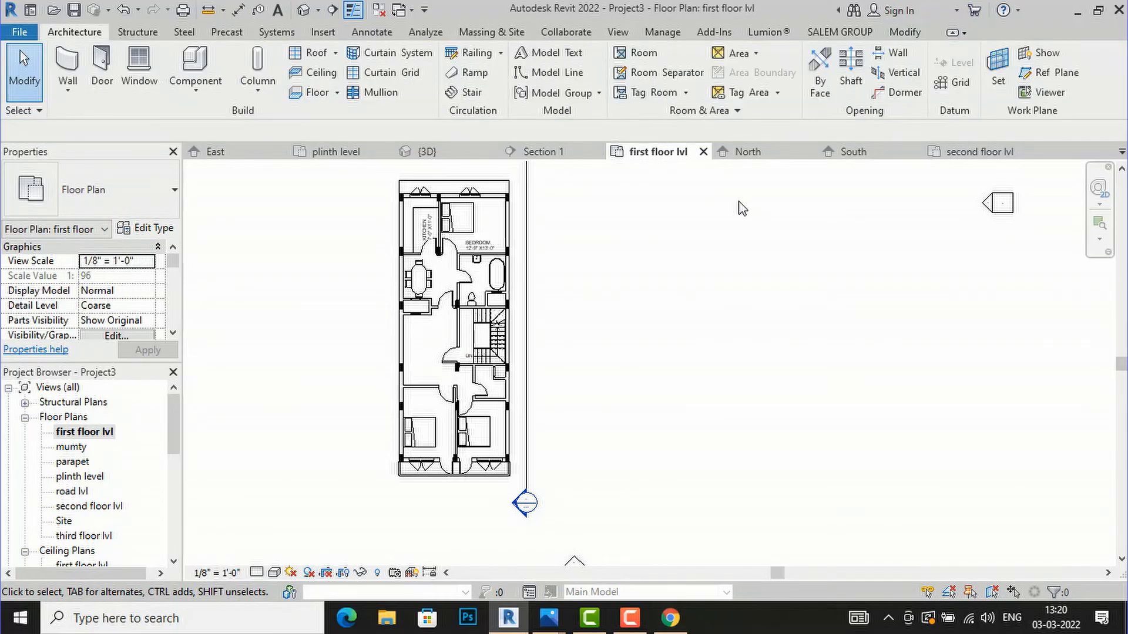
Paste the copied staircase aligned to the third floor lvl.
{"action": "left_click", "coordinate": [493, 338]}
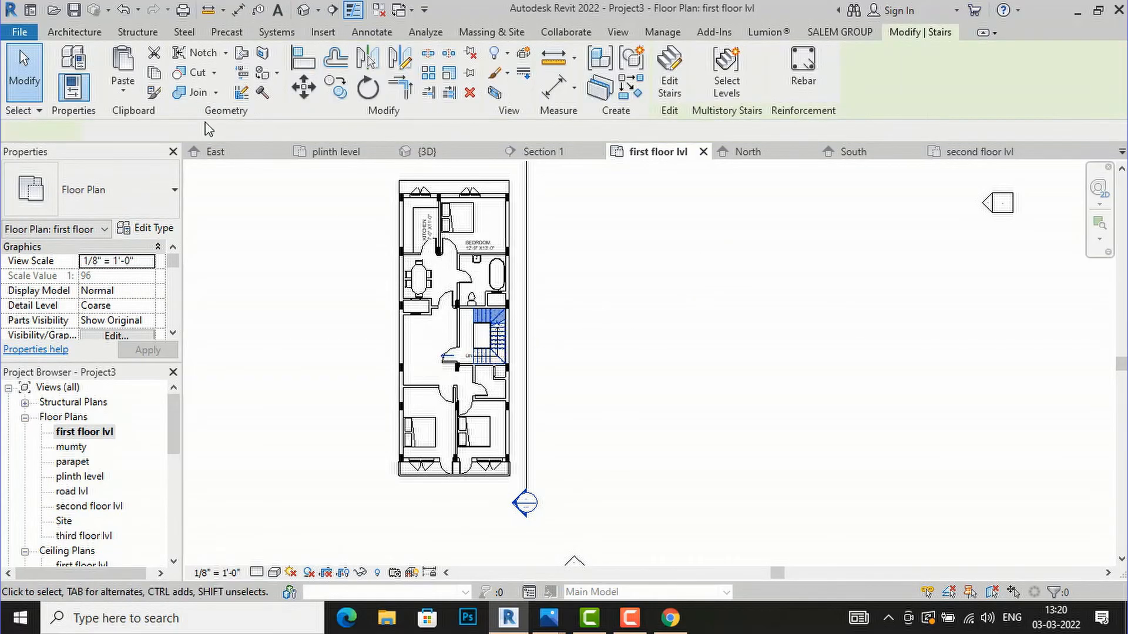
{"action": "left_click", "coordinate": [123, 88]}
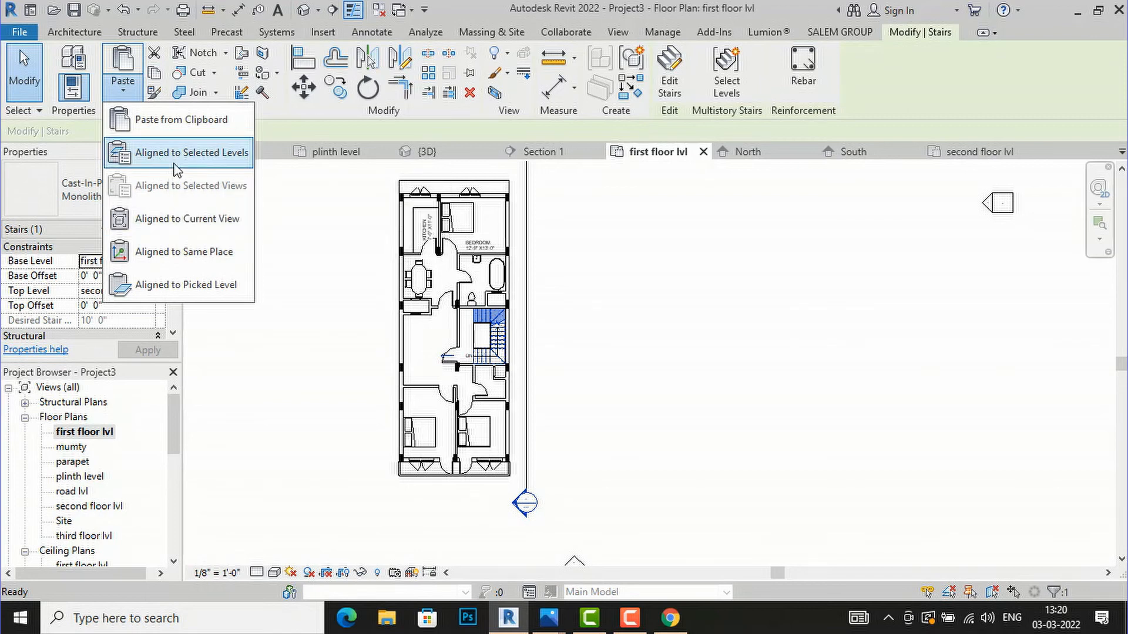
{"action": "left_click", "coordinate": [176, 163]}
{"action": "left_click", "coordinate": [487, 262]}
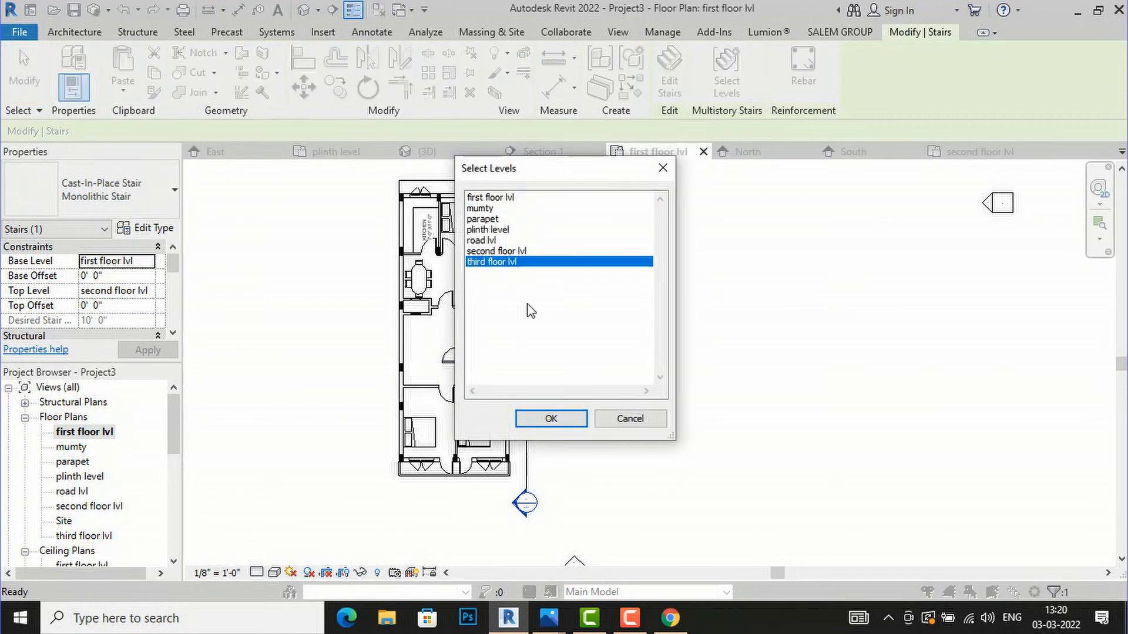
{"action": "left_click", "coordinate": [581, 426]}
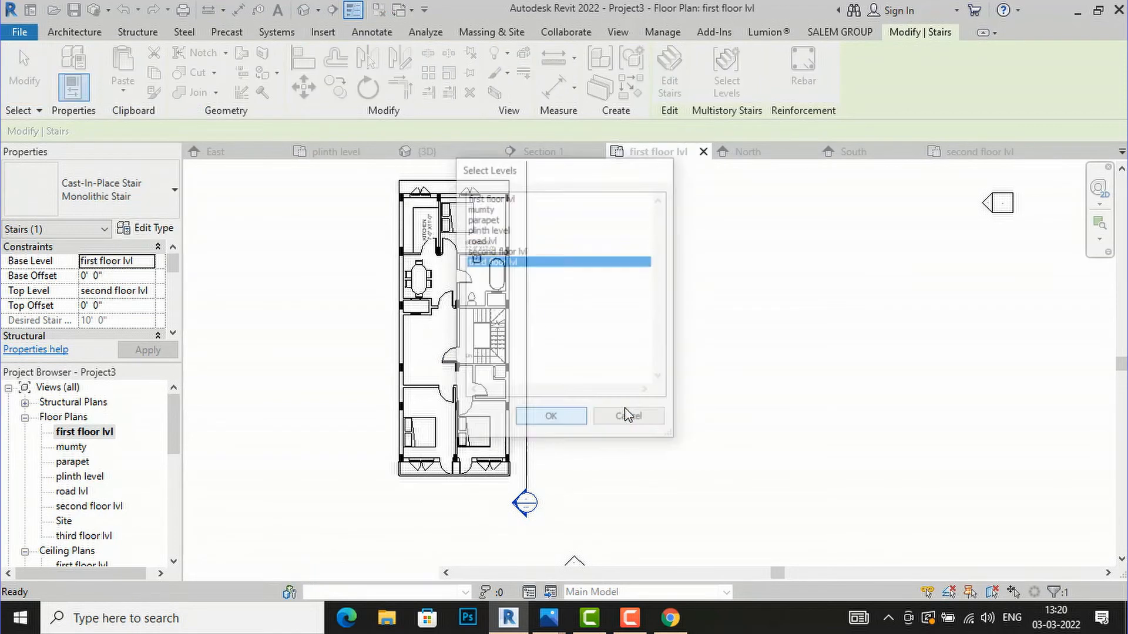
{"action": "left_click", "coordinate": [731, 394]}
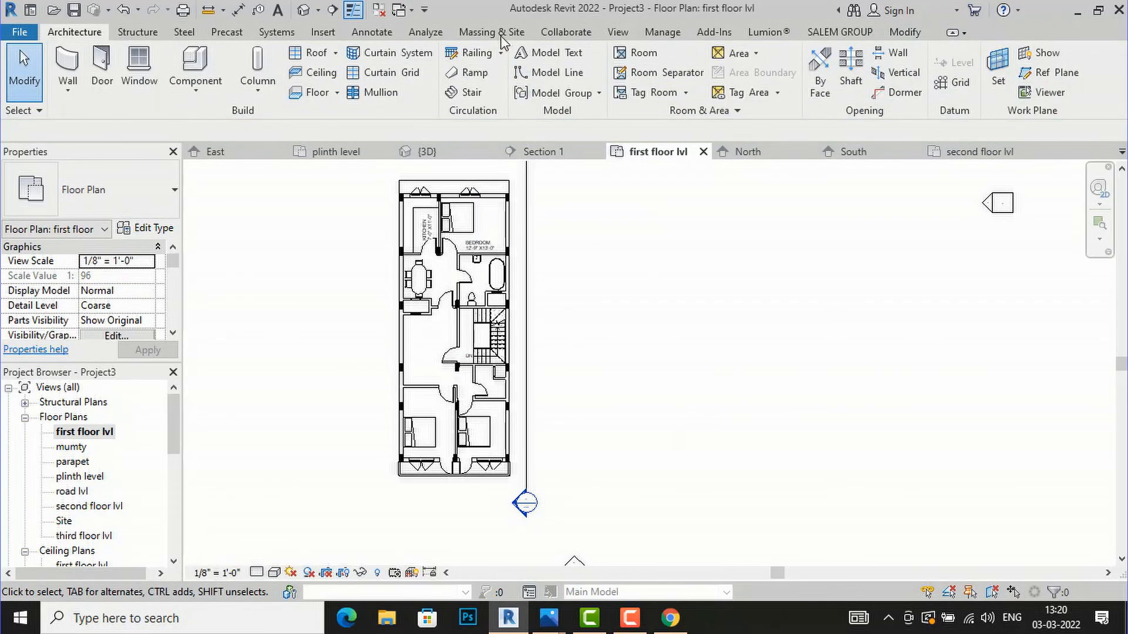
Delete the staircase standing above the roof slab in the 3D view and inspect the building from the side and front.
{"action": "left_click", "coordinate": [309, 16]}
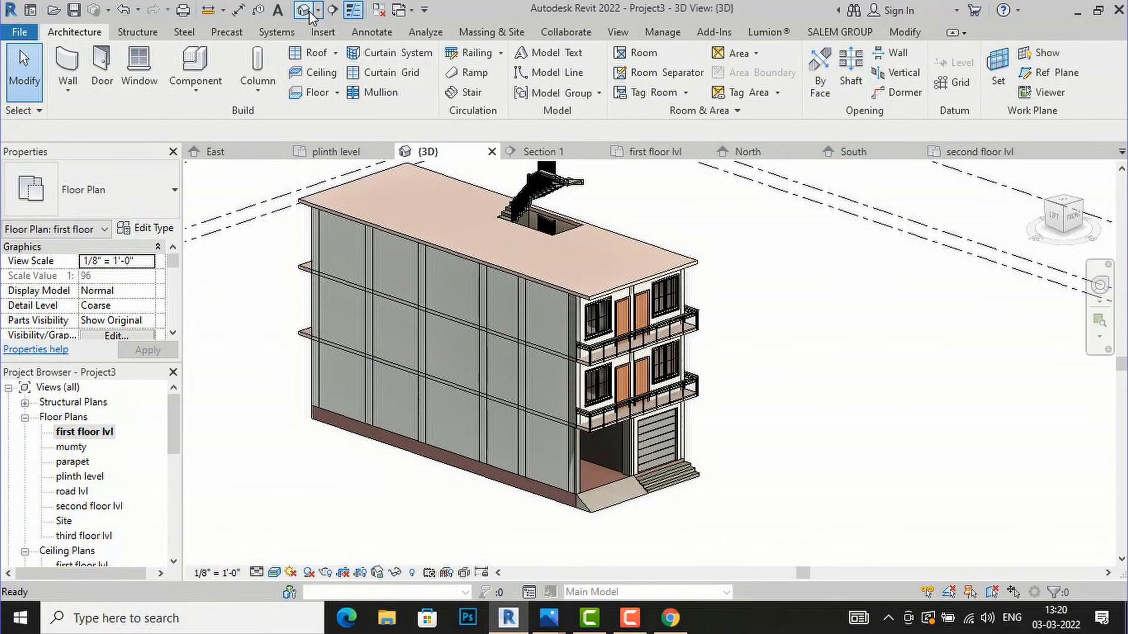
{"action": "scroll", "coordinate": [546, 225], "scroll_direction": "up", "scroll_amount": 4}
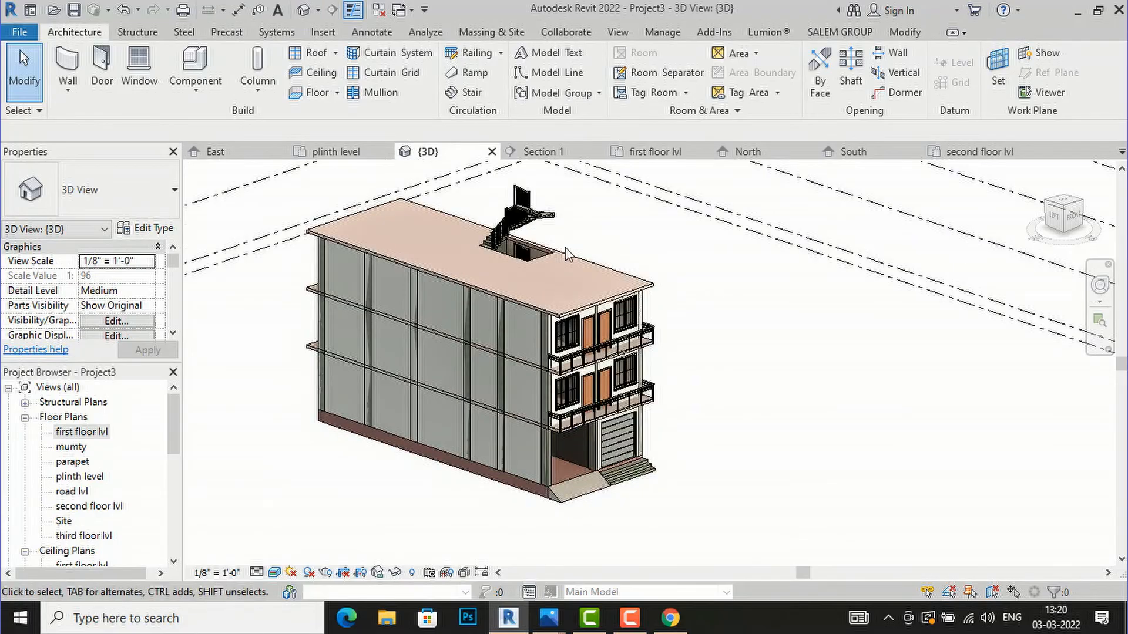
{"action": "left_click", "coordinate": [546, 225]}
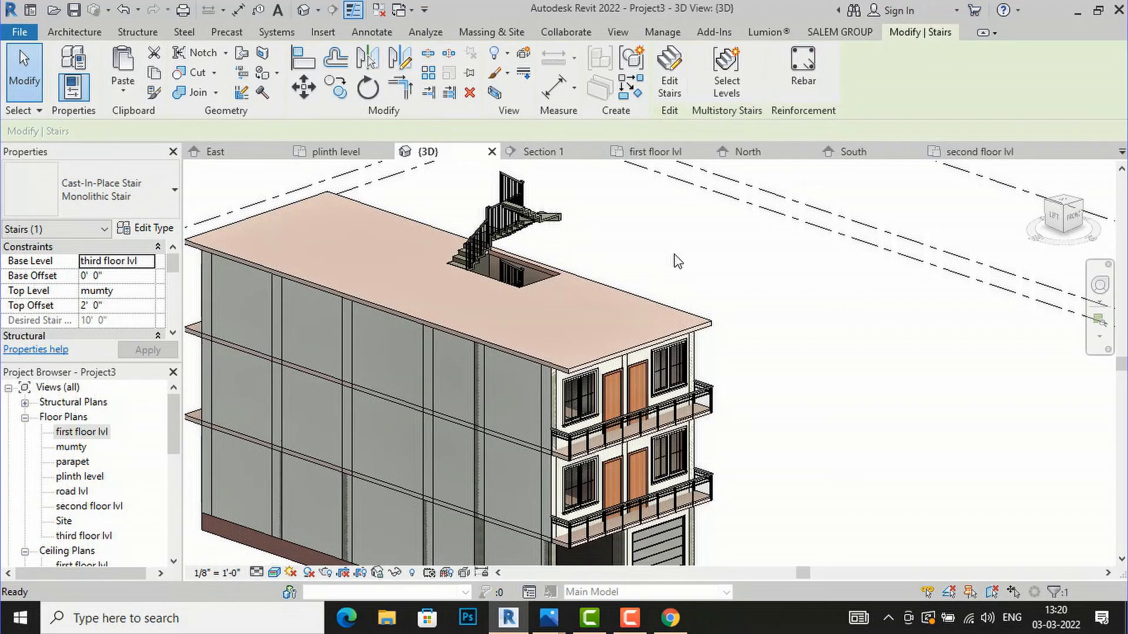
{"action": "key", "text": "Delete"}
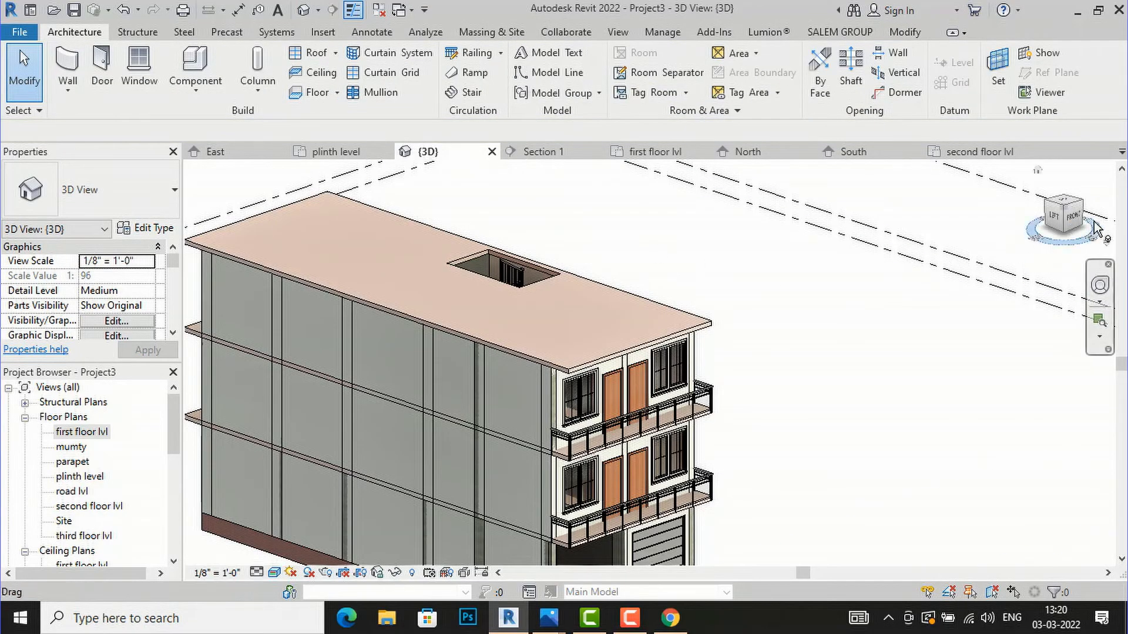
{"action": "mouse_move", "coordinate": [1068, 250]}
{"action": "left_mouse_down"}
{"action": "mouse_move", "coordinate": [1057, 292]}
{"action": "mouse_move", "coordinate": [1048, 235]}
{"action": "mouse_move", "coordinate": [1060, 215]}
{"action": "left_mouse_up"}
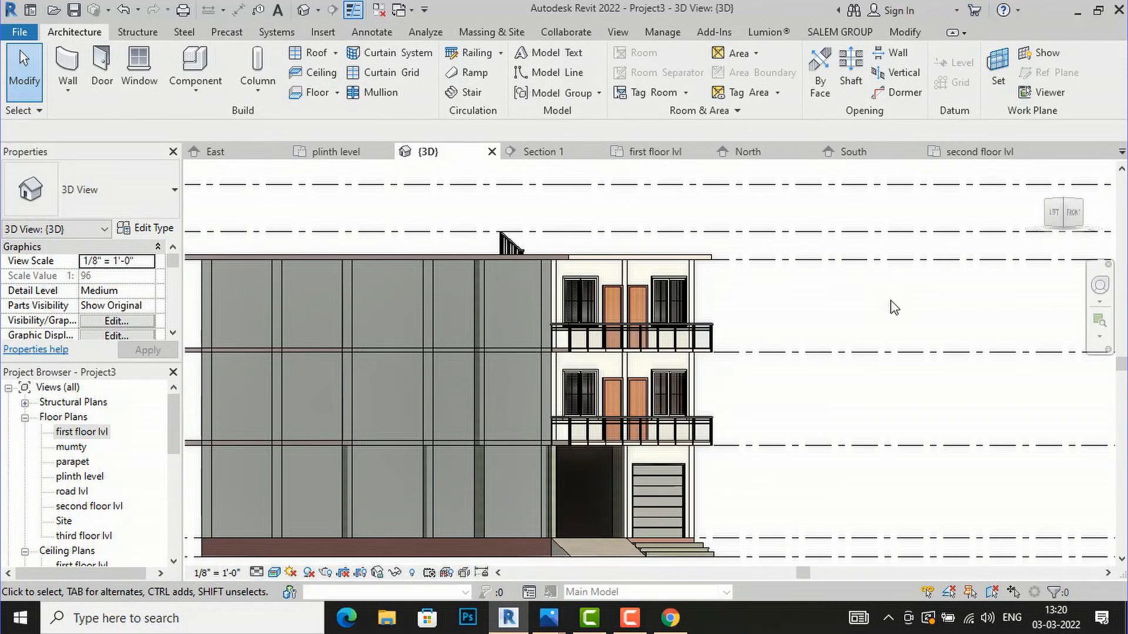
{"action": "mouse_move", "coordinate": [1070, 210]}
{"action": "left_mouse_down"}
{"action": "mouse_move", "coordinate": [924, 239]}
{"action": "mouse_move", "coordinate": [848, 272]}
{"action": "mouse_move", "coordinate": [1027, 263]}
{"action": "mouse_move", "coordinate": [1008, 282]}
{"action": "left_mouse_up"}
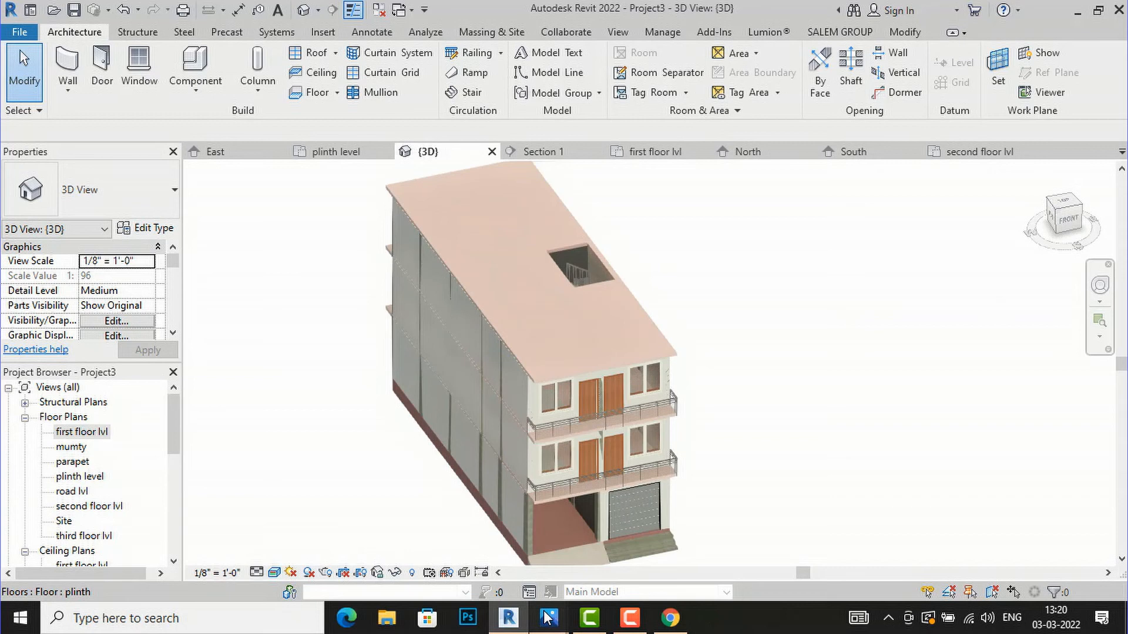
Switch to Photos and examine the bedroom, kitchen and wall layout in the second floor plan image.
{"action": "mouse_move", "coordinate": [548, 618]}
{"action": "left_click", "coordinate": [518, 595]}
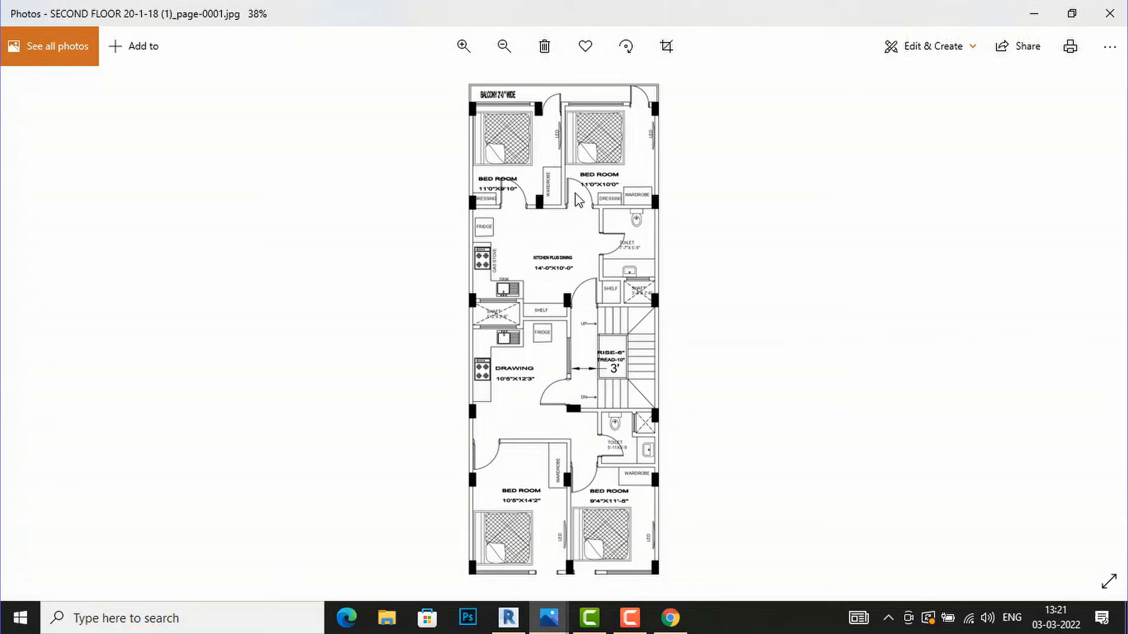
{"action": "scroll", "coordinate": [576, 200], "scroll_direction": "up", "scroll_amount": 1}
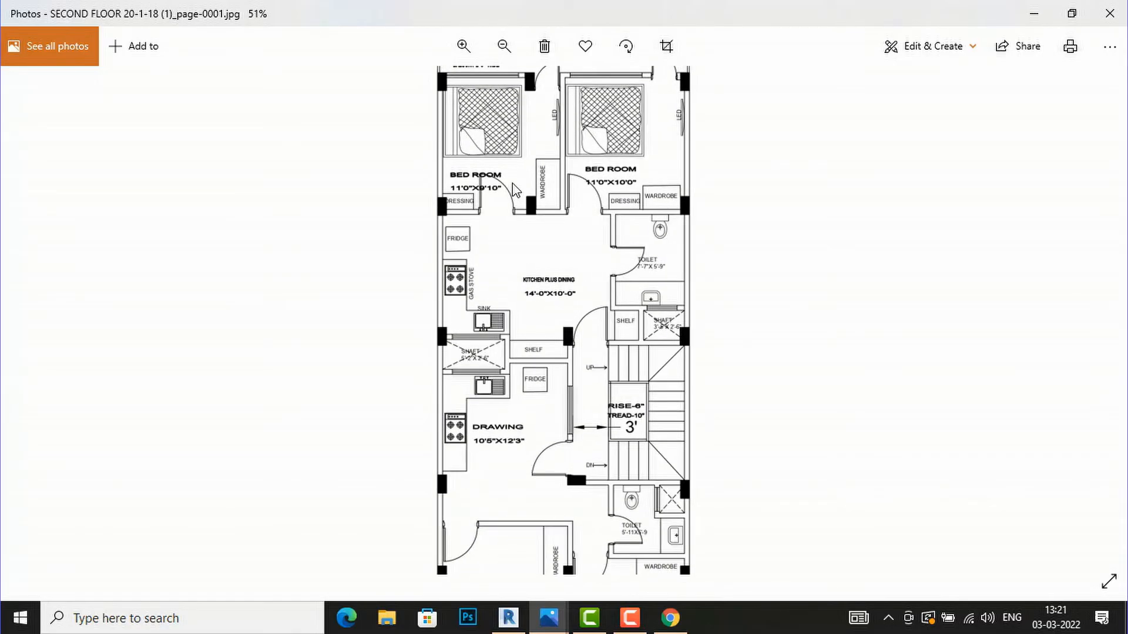
{"action": "scroll", "coordinate": [536, 253], "scroll_direction": "down", "scroll_amount": 3}
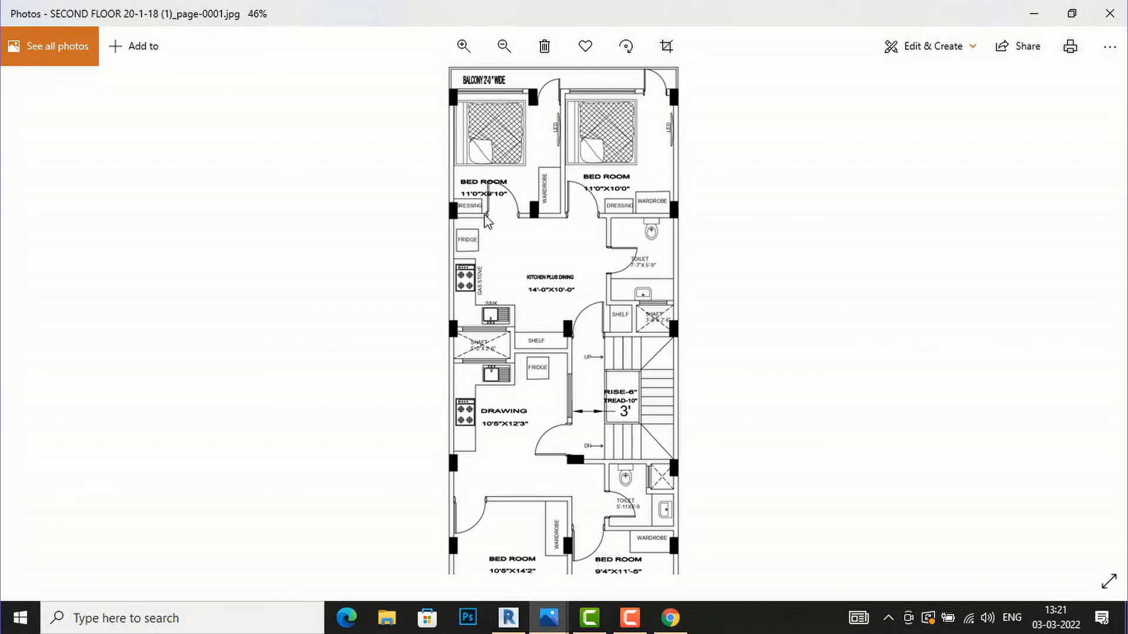
Switch back to Revit and, on the second floor lvl plan, shift the kitchen-bedroom partition wall into the bedroom and the king size bed beside it.
{"action": "left_click", "coordinate": [508, 617]}
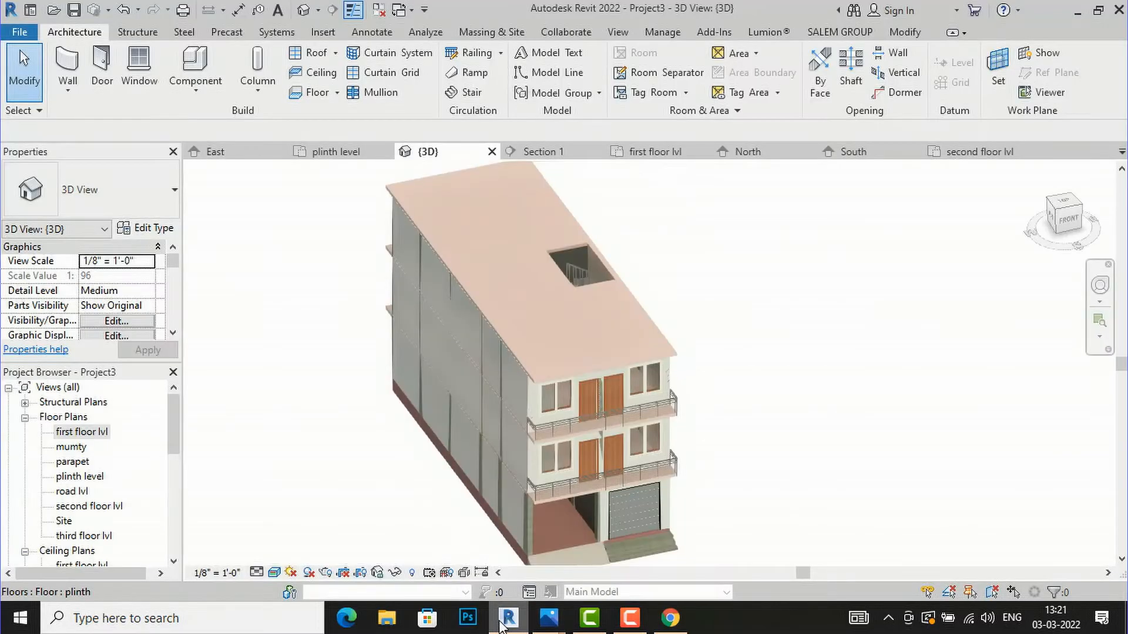
{"action": "double_click", "coordinate": [82, 506]}
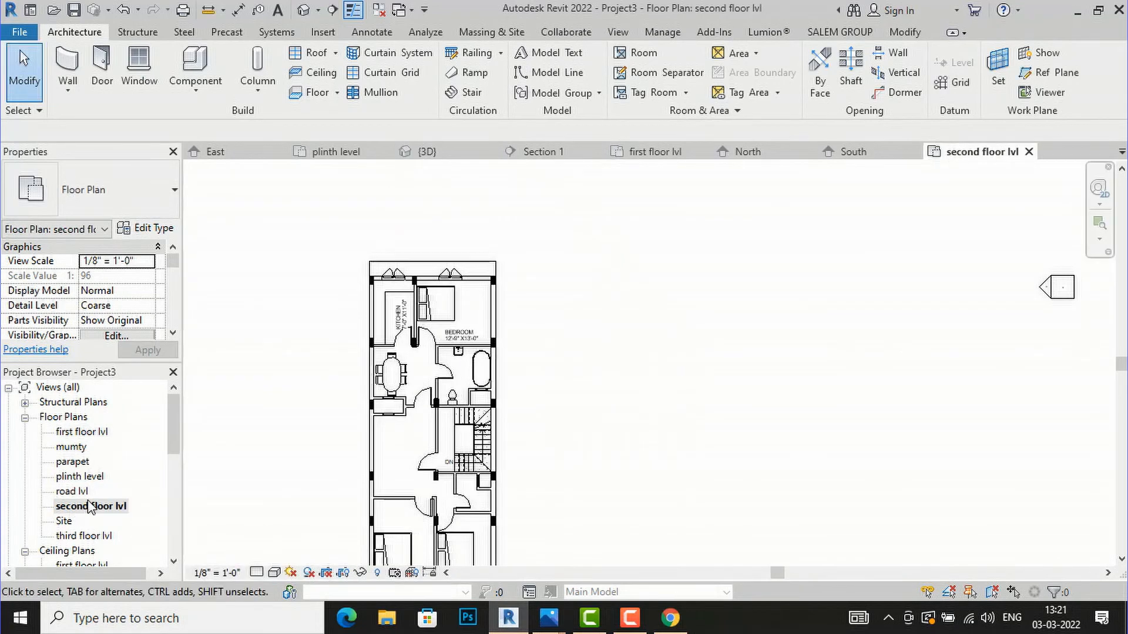
{"action": "scroll", "coordinate": [437, 352], "scroll_direction": "up", "scroll_amount": 5}
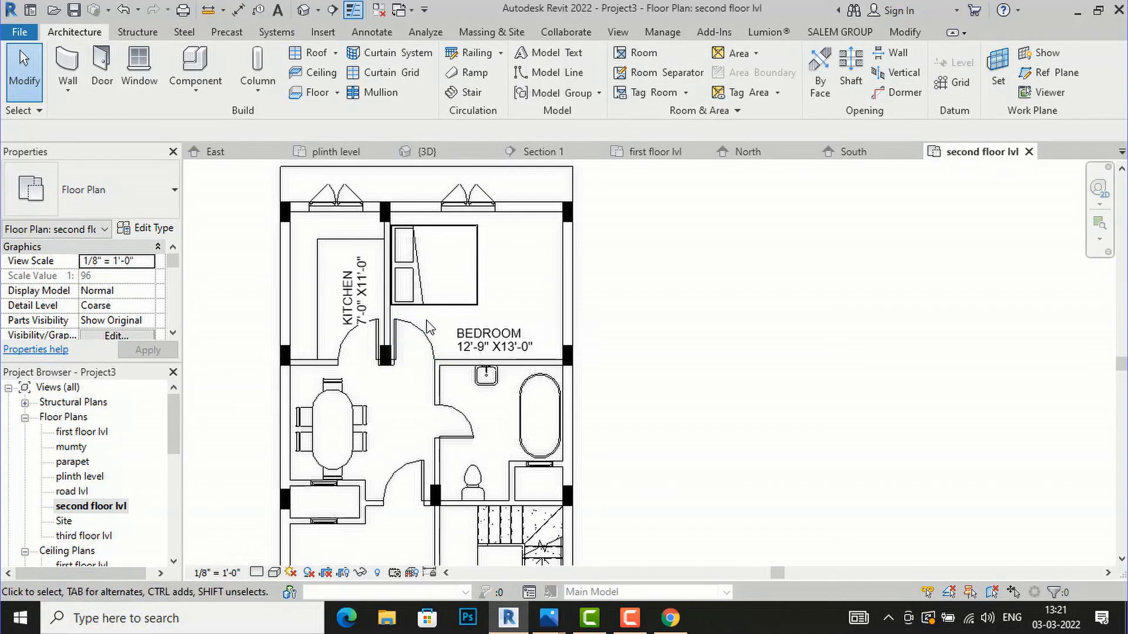
{"action": "scroll", "coordinate": [407, 251], "scroll_direction": "up", "scroll_amount": 2}
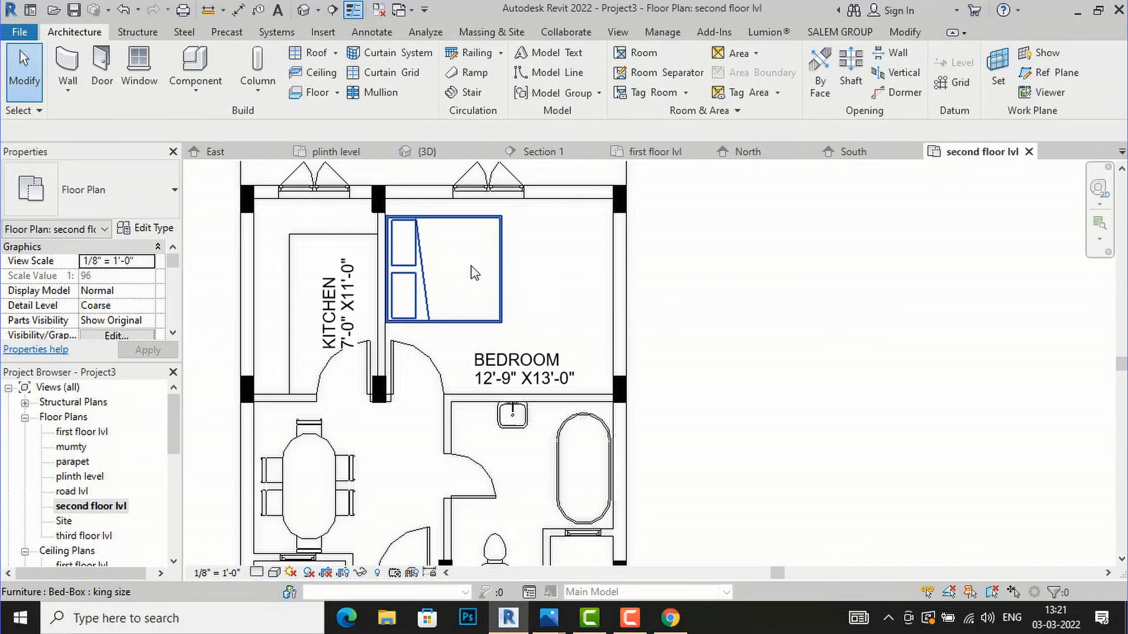
{"action": "left_click", "coordinate": [379, 247]}
{"action": "left_click_drag", "start_coordinate": [378, 232], "coordinate": [445, 230]}
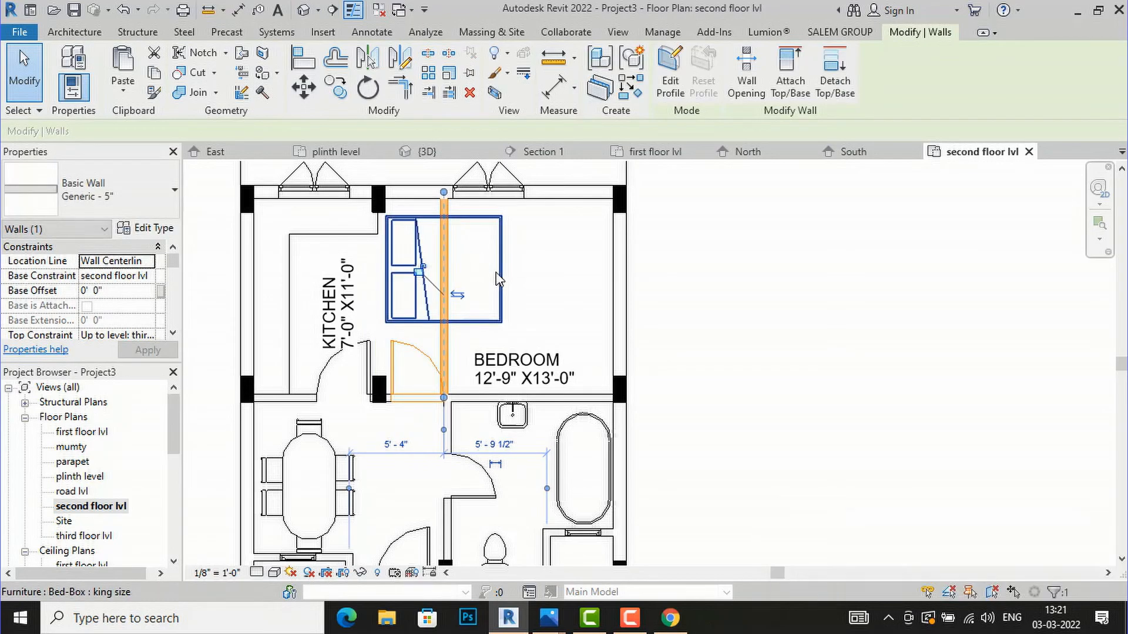
{"action": "left_click", "coordinate": [499, 253]}
{"action": "left_click_drag", "start_coordinate": [504, 259], "coordinate": [562, 261]}
{"action": "left_click", "coordinate": [795, 320]}
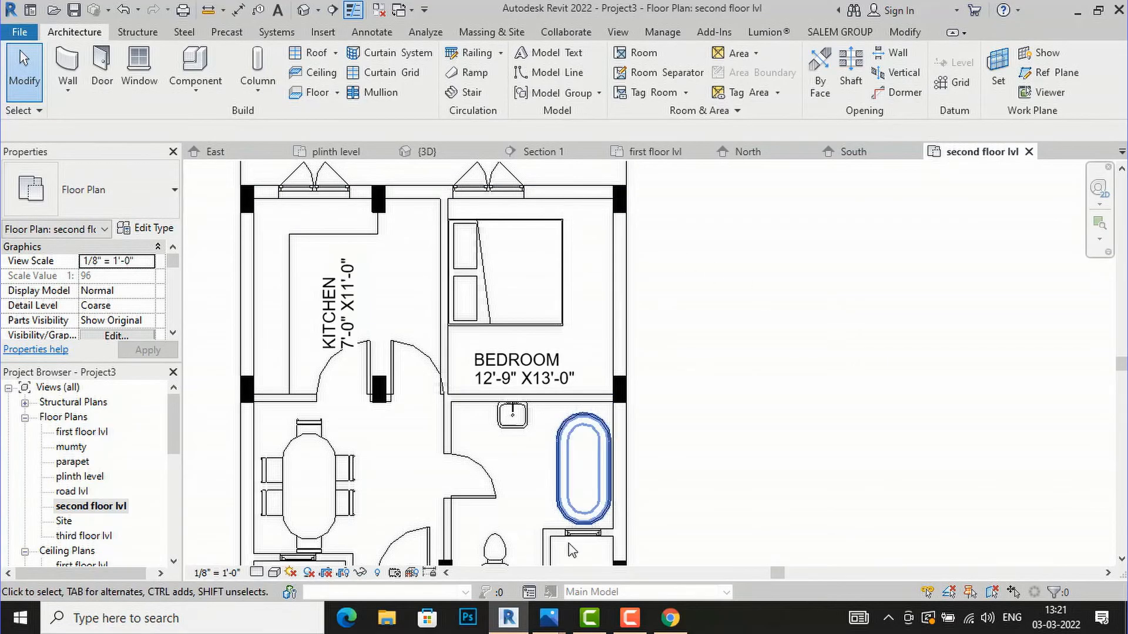
Measure the bedroom's clear width between the shifted partition and the outer wall with an aligned dimension.
{"action": "mouse_move", "coordinate": [547, 624]}
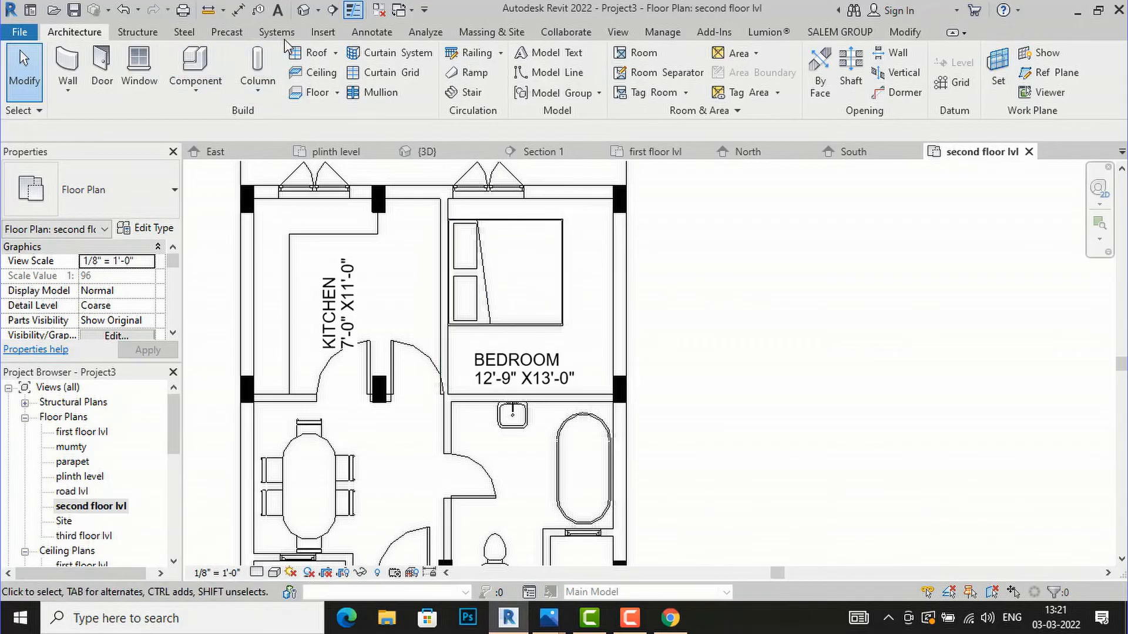
{"action": "left_click", "coordinate": [378, 36]}
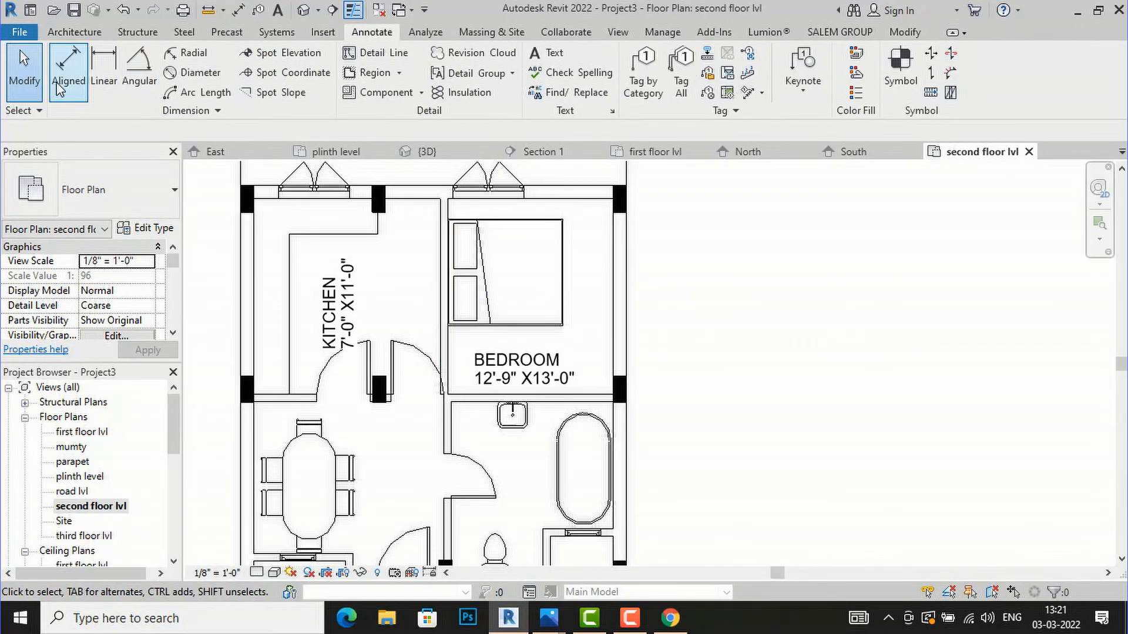
{"action": "left_click", "coordinate": [68, 66]}
{"action": "scroll", "coordinate": [464, 352], "scroll_direction": "up", "scroll_amount": 4}
{"action": "left_click", "coordinate": [443, 328]}
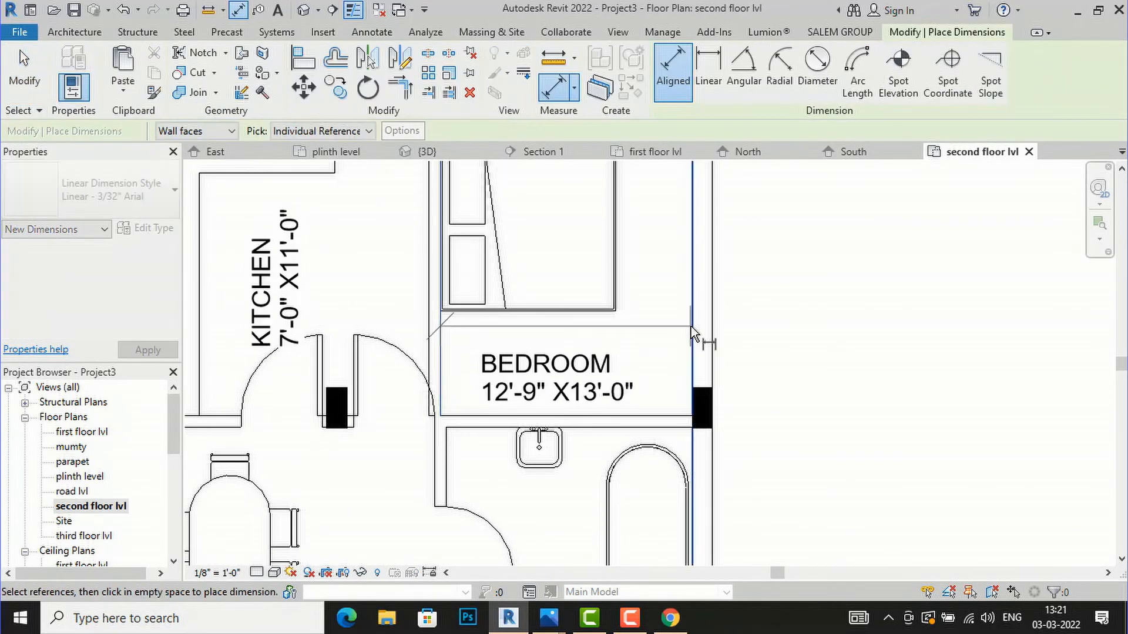
{"action": "left_click", "coordinate": [691, 326]}
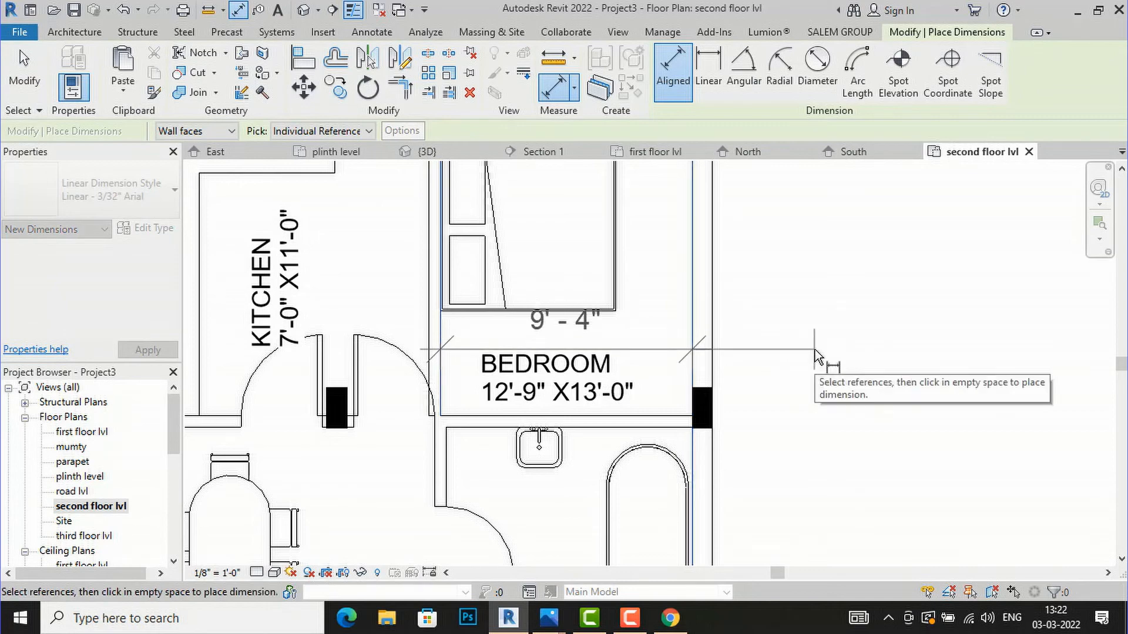
{"action": "key", "text": "Escape"}
{"action": "key", "text": "Escape"}
Delete the bedroom door and the kitchen door on both sides of the column between the two rooms.
{"action": "left_click", "coordinate": [394, 370]}
{"action": "key", "text": "Delete"}
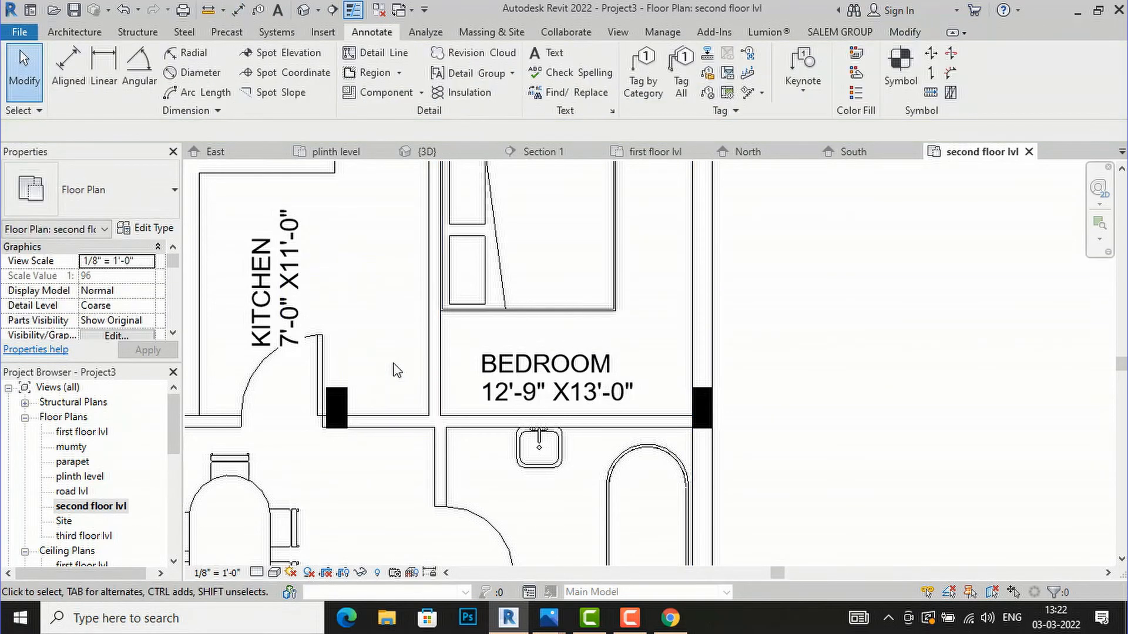
{"action": "left_click", "coordinate": [317, 346]}
{"action": "key", "text": "Delete"}
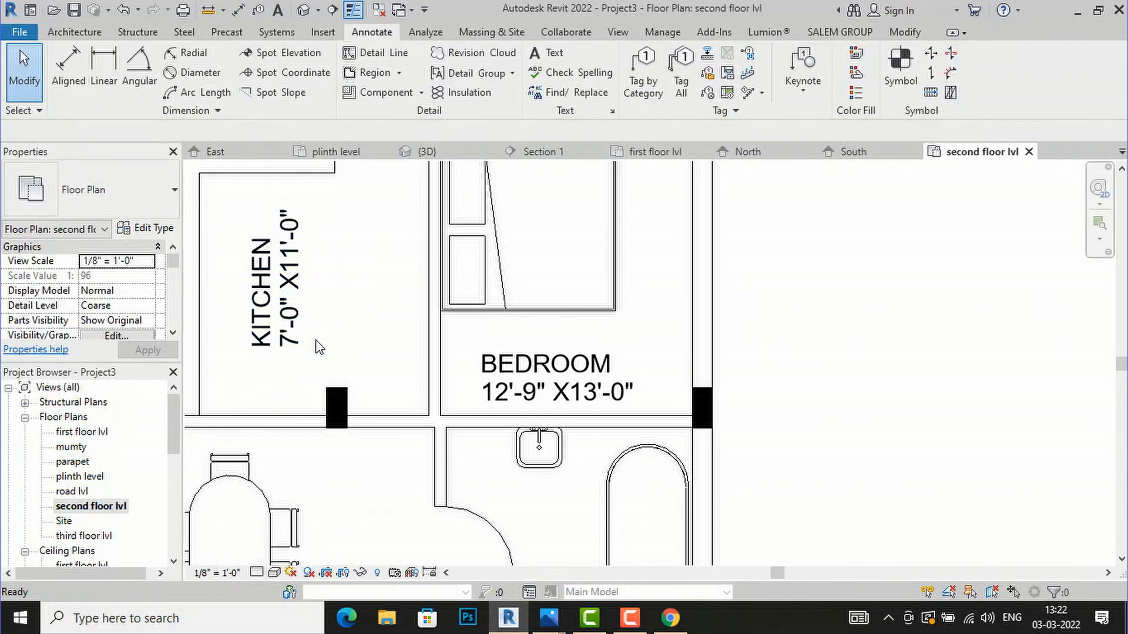
Move the kitchen-bedroom partition wall 8 inches toward the kitchen.
{"action": "left_click", "coordinate": [435, 353]}
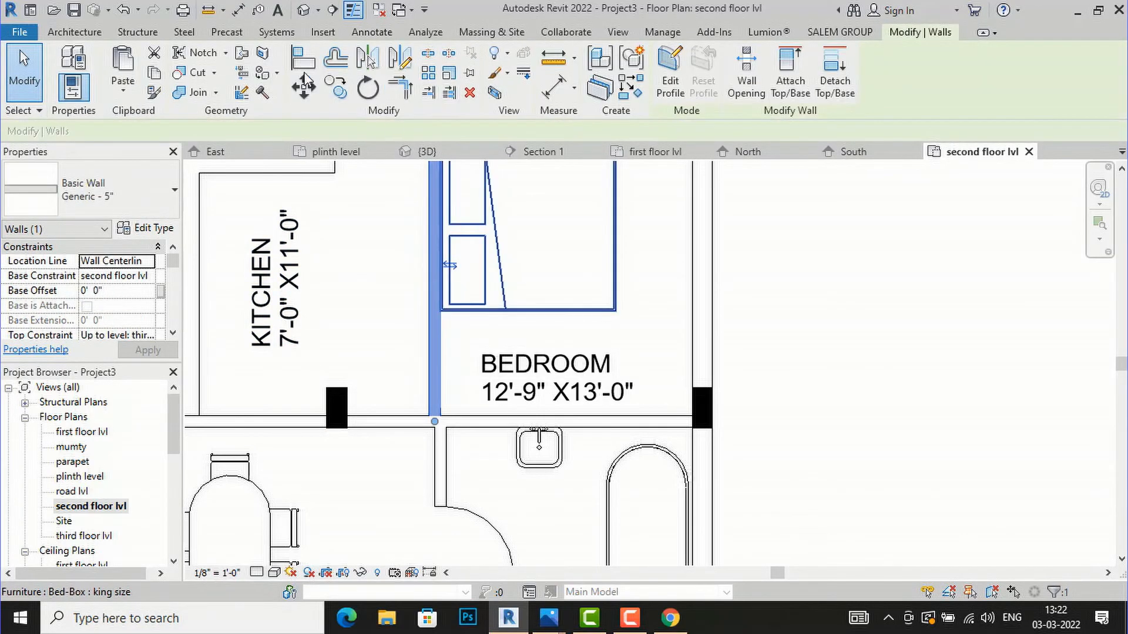
{"action": "left_click", "coordinate": [304, 88]}
{"action": "left_click", "coordinate": [436, 422]}
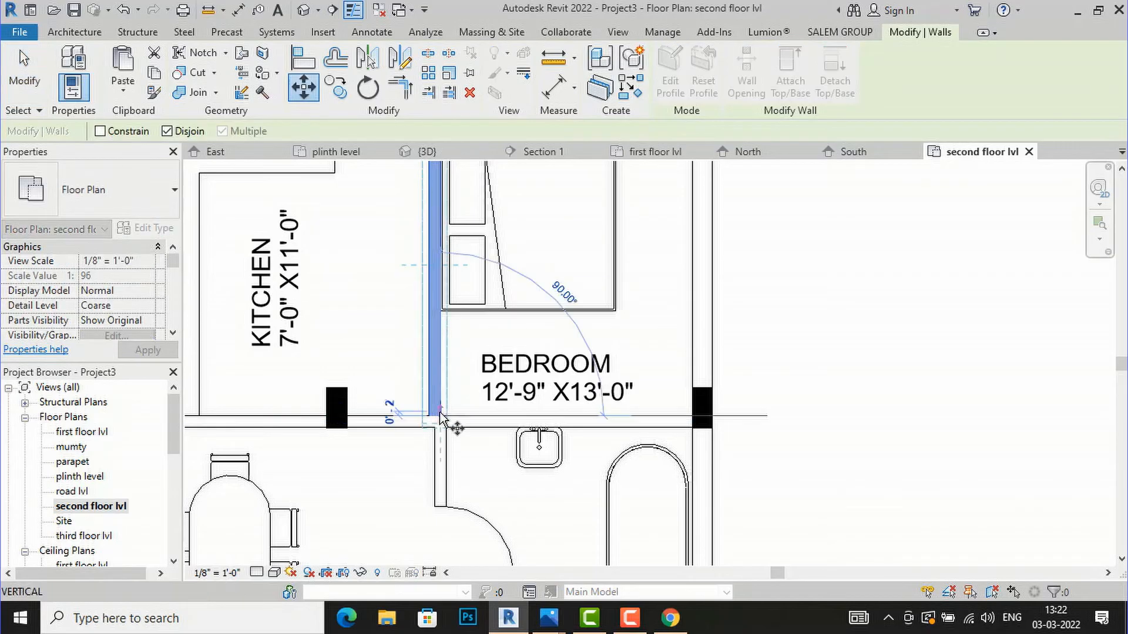
{"action": "type", "text": "8"}
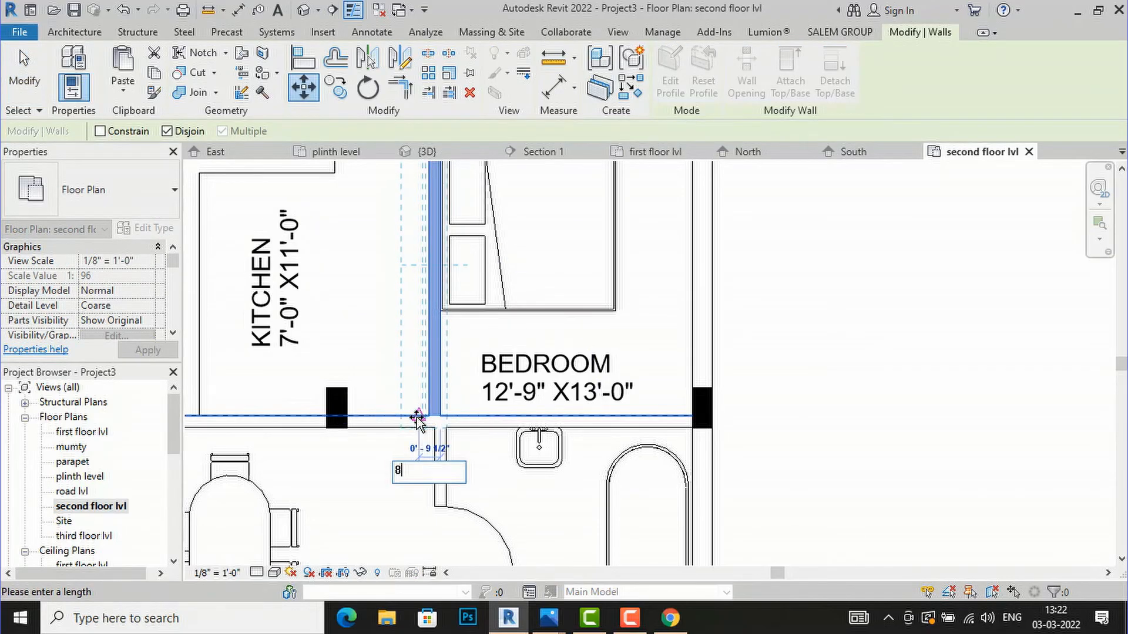
{"action": "key", "text": "Return"}
{"action": "scroll", "coordinate": [410, 446], "scroll_direction": "down", "scroll_amount": 2}
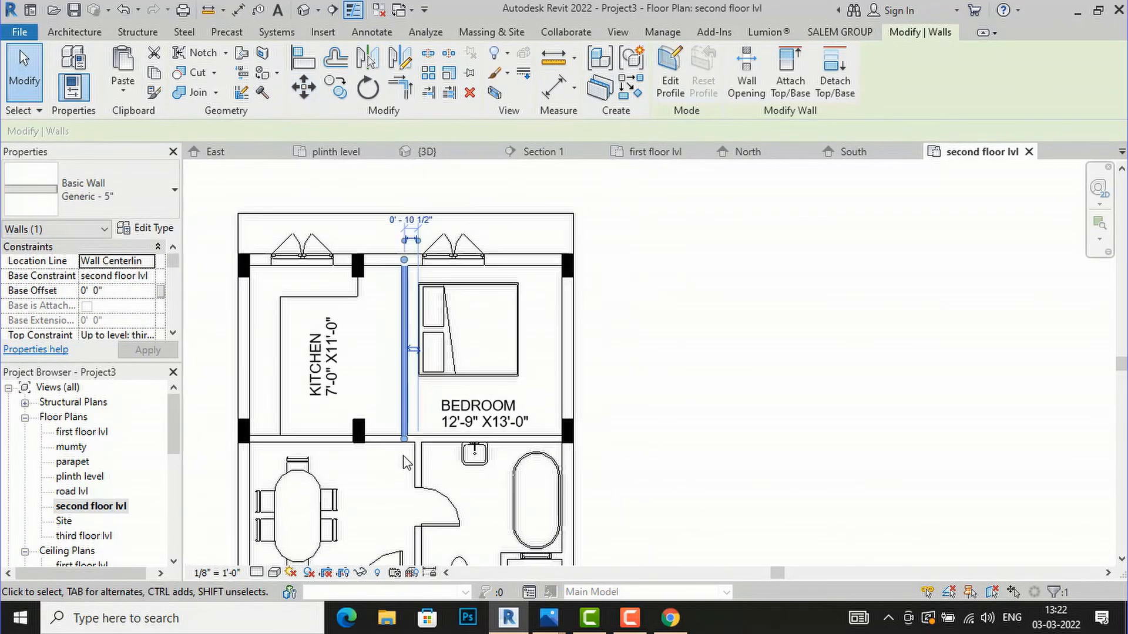
{"action": "left_click", "coordinate": [757, 319]}
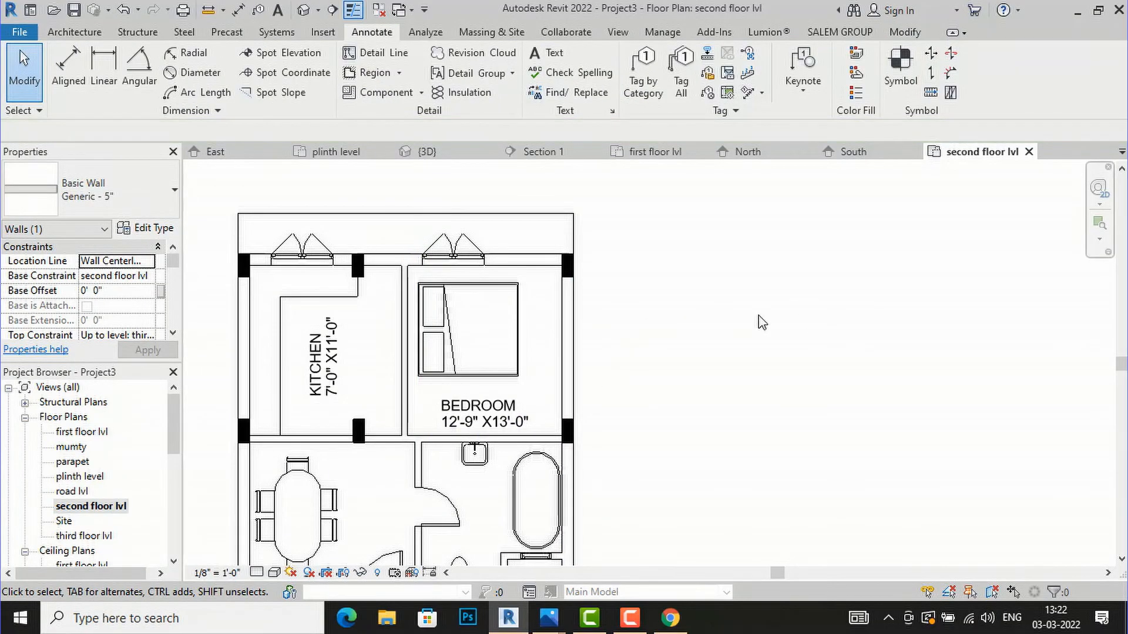
Move the king size bed against the bedroom side of the shifted partition wall.
{"action": "scroll", "coordinate": [468, 361], "scroll_direction": "up", "scroll_amount": 2}
{"action": "left_click", "coordinate": [388, 326]}
{"action": "scroll", "coordinate": [383, 326], "scroll_direction": "up", "scroll_amount": 2}
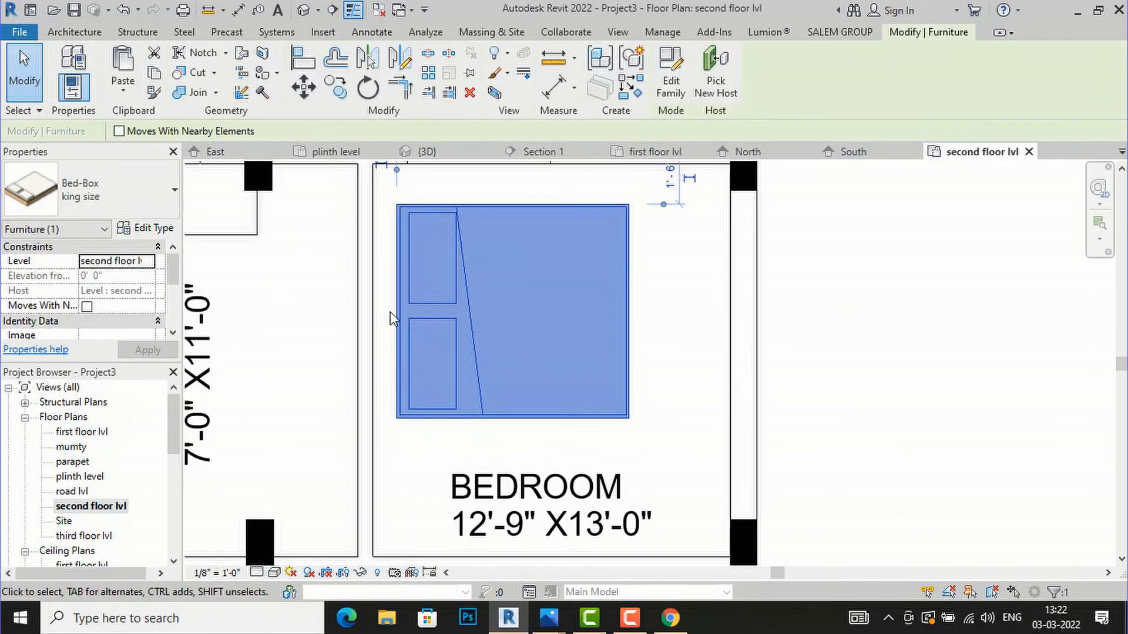
{"action": "left_click_drag", "start_coordinate": [390, 332], "coordinate": [378, 335]}
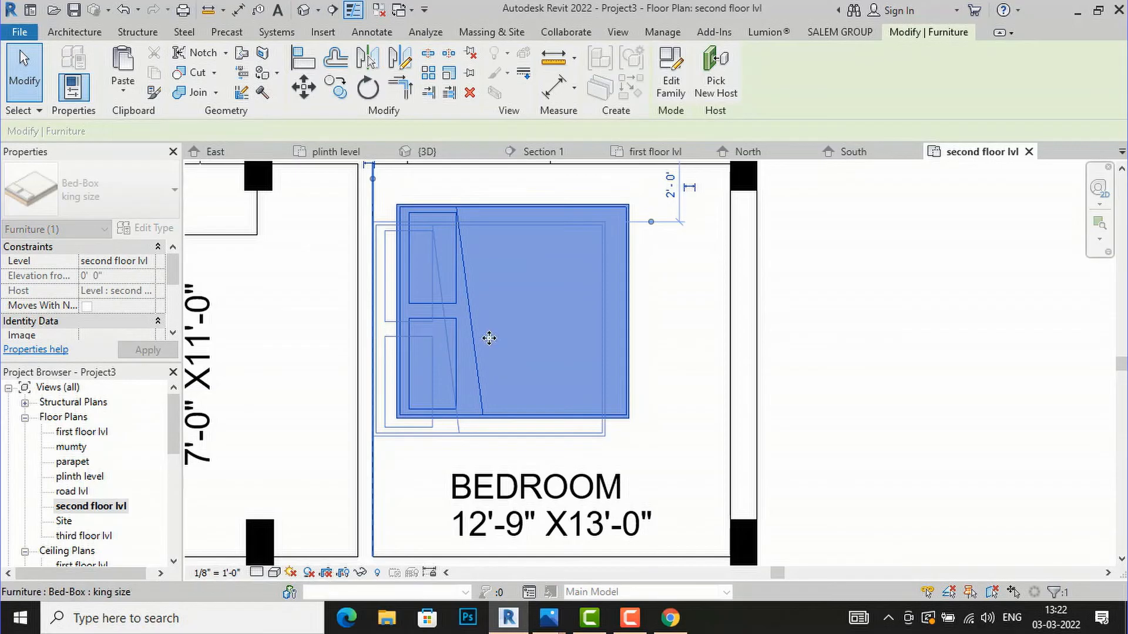
{"action": "scroll", "coordinate": [491, 337], "scroll_direction": "down", "scroll_amount": 4}
{"action": "left_click", "coordinate": [828, 347]}
Delete the kitchen counter outline and the KITCHEN 7'-0" X11'-0" label from the former kitchen.
{"action": "scroll", "coordinate": [454, 238], "scroll_direction": "down", "scroll_amount": 2}
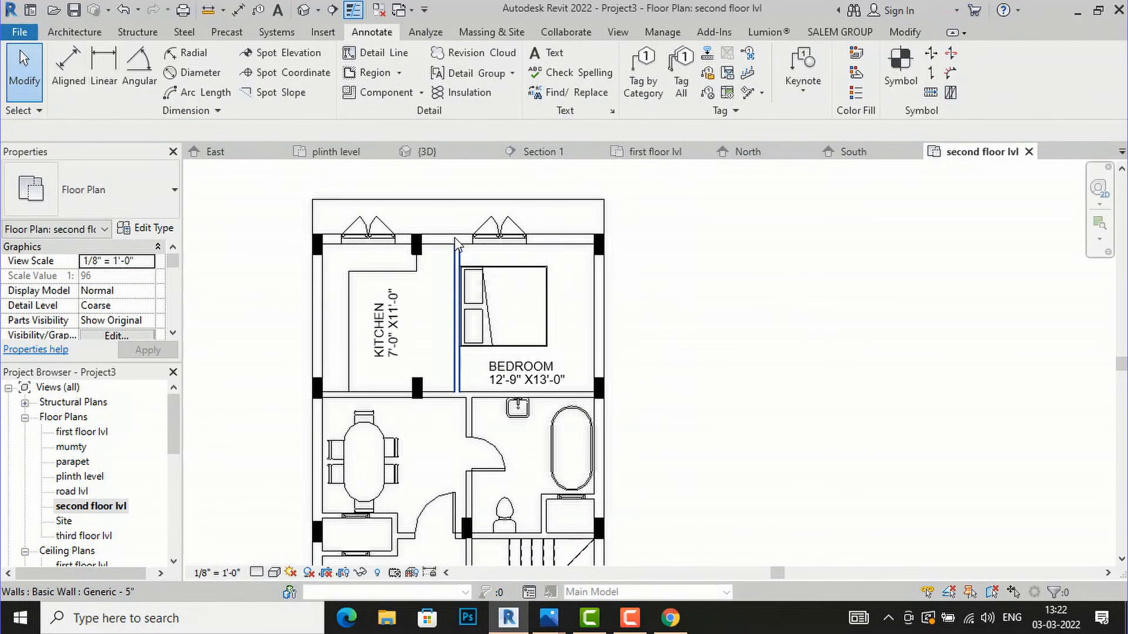
{"action": "left_click", "coordinate": [397, 272]}
{"action": "key", "text": "Delete"}
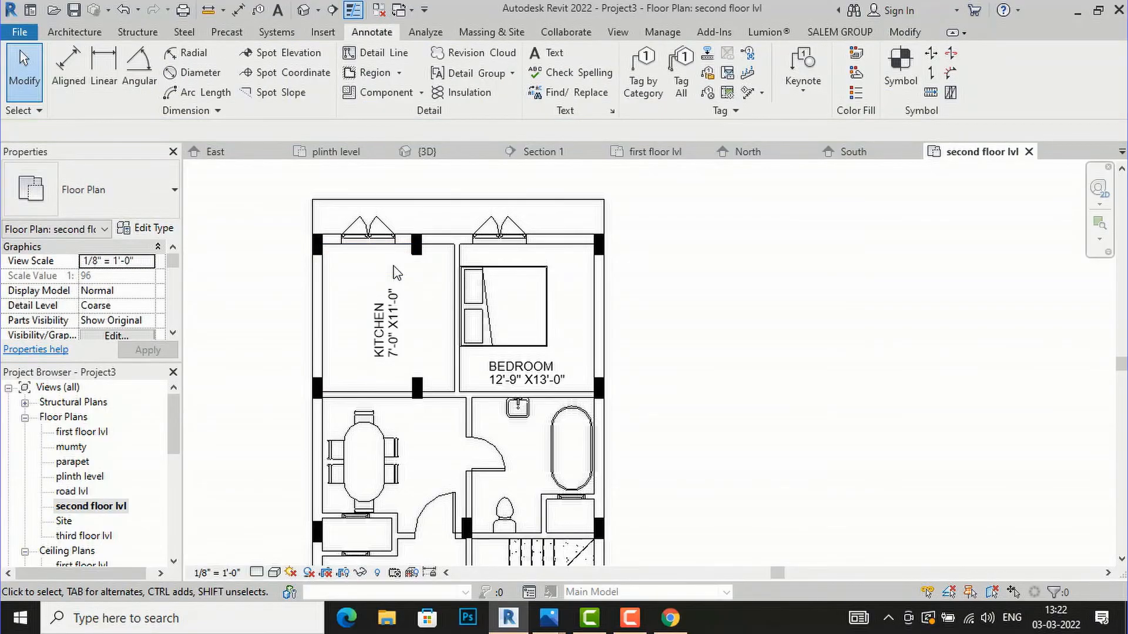
{"action": "left_click", "coordinate": [389, 321]}
{"action": "key", "text": "Delete"}
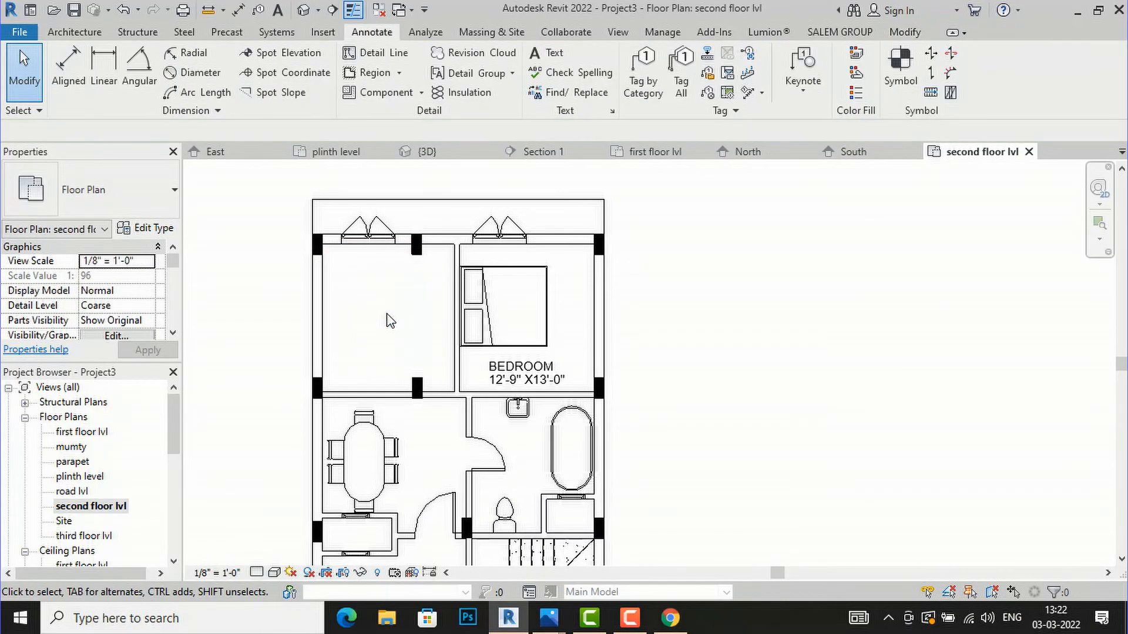
Measure the emptied kitchen room's clear width between the outer wall and the partition with an aligned dimension, without placing it.
{"action": "scroll", "coordinate": [394, 316], "scroll_direction": "up", "scroll_amount": 1}
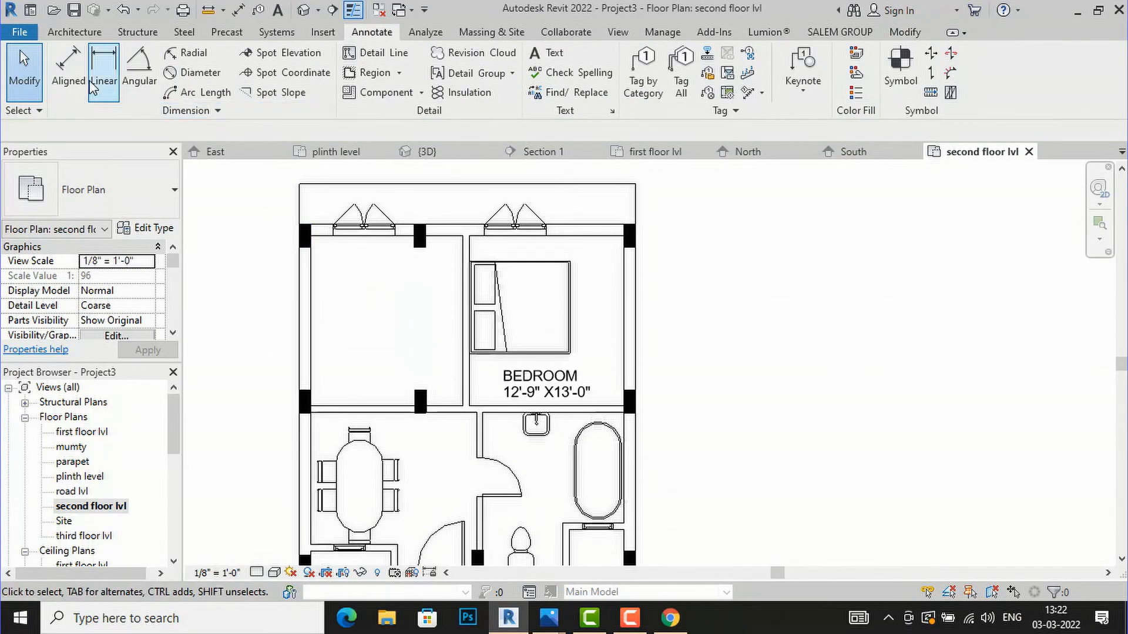
{"action": "left_click", "coordinate": [68, 68]}
{"action": "left_click", "coordinate": [310, 352]}
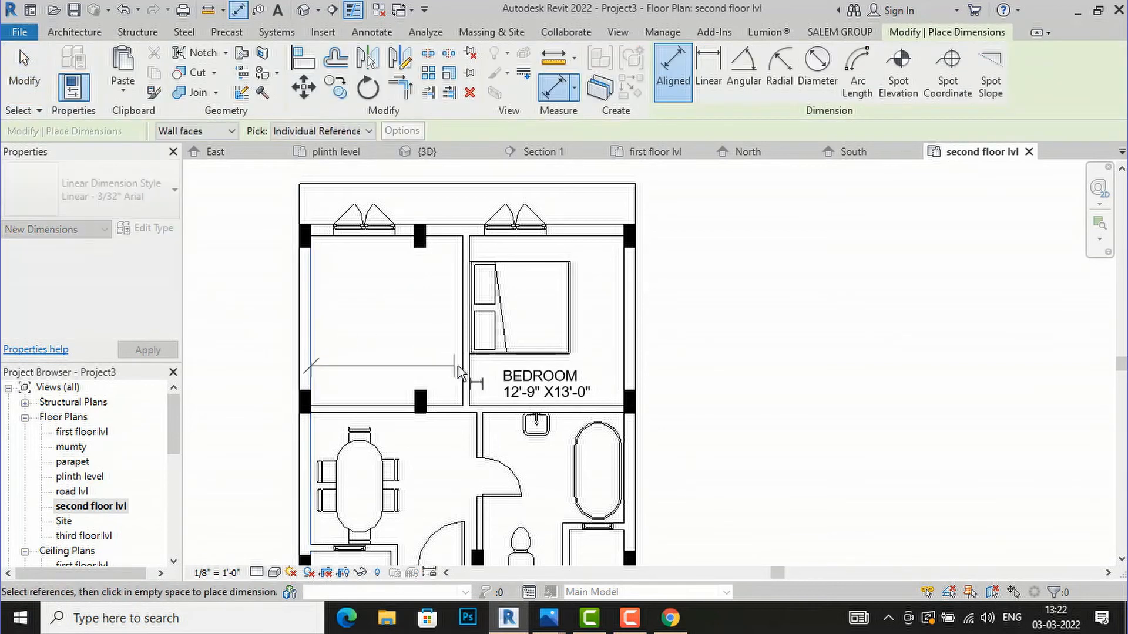
{"action": "left_click", "coordinate": [464, 367]}
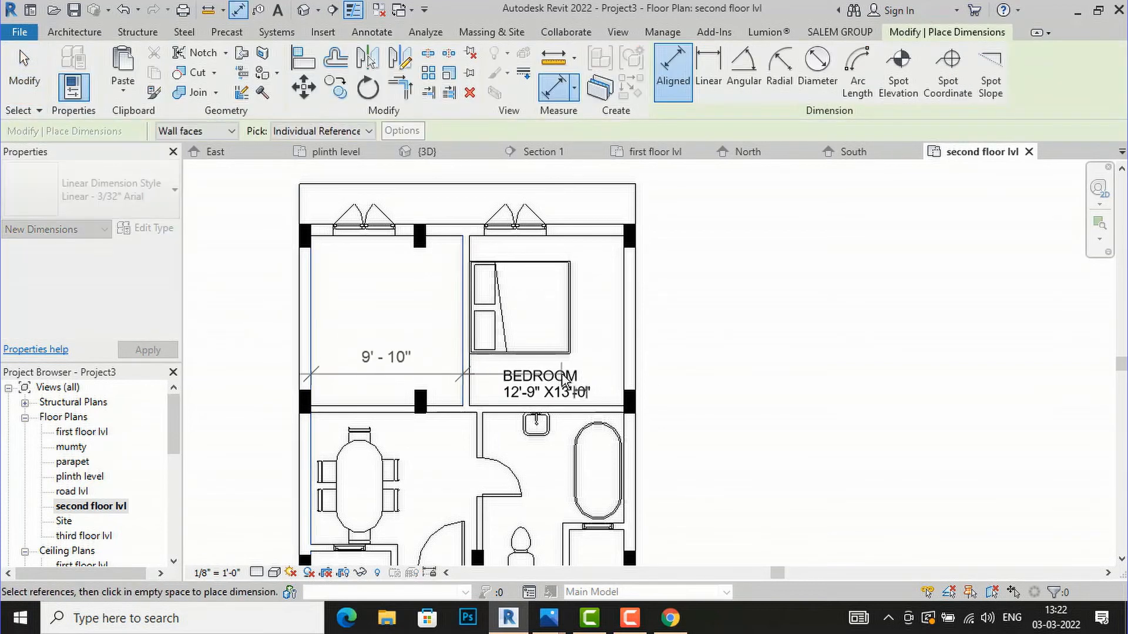
{"action": "key", "text": "Escape"}
{"action": "key", "text": "Escape"}
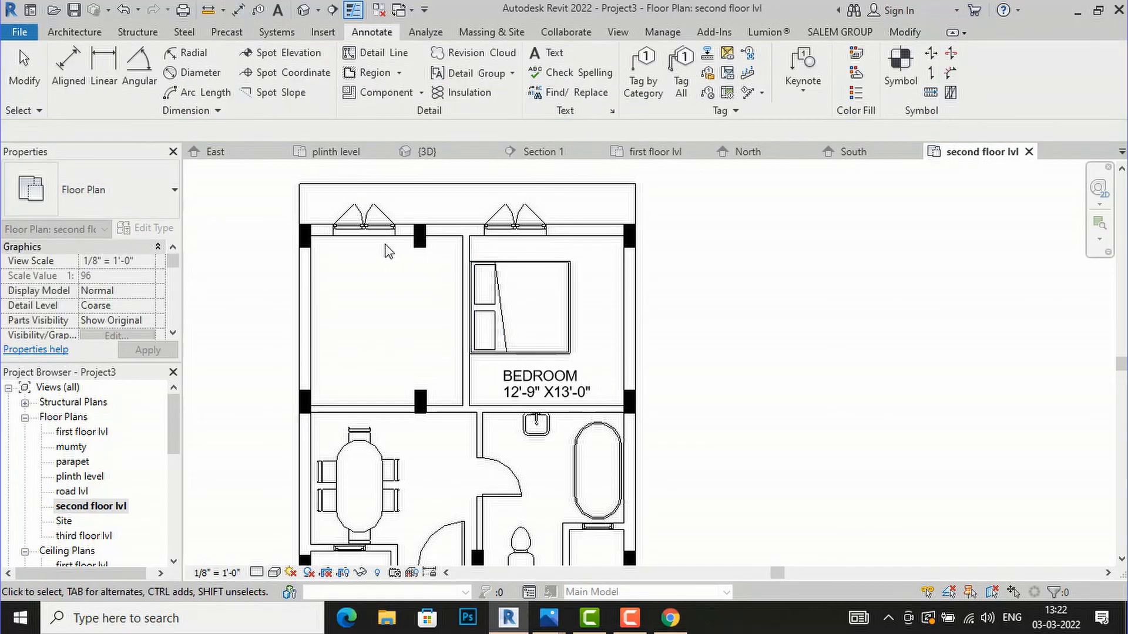
Place a Single-Flush 30" x 84" door in the wall between the emptied kitchen room and the dining area, swinging into the room.
{"action": "scroll", "coordinate": [388, 251], "scroll_direction": "down", "scroll_amount": 1}
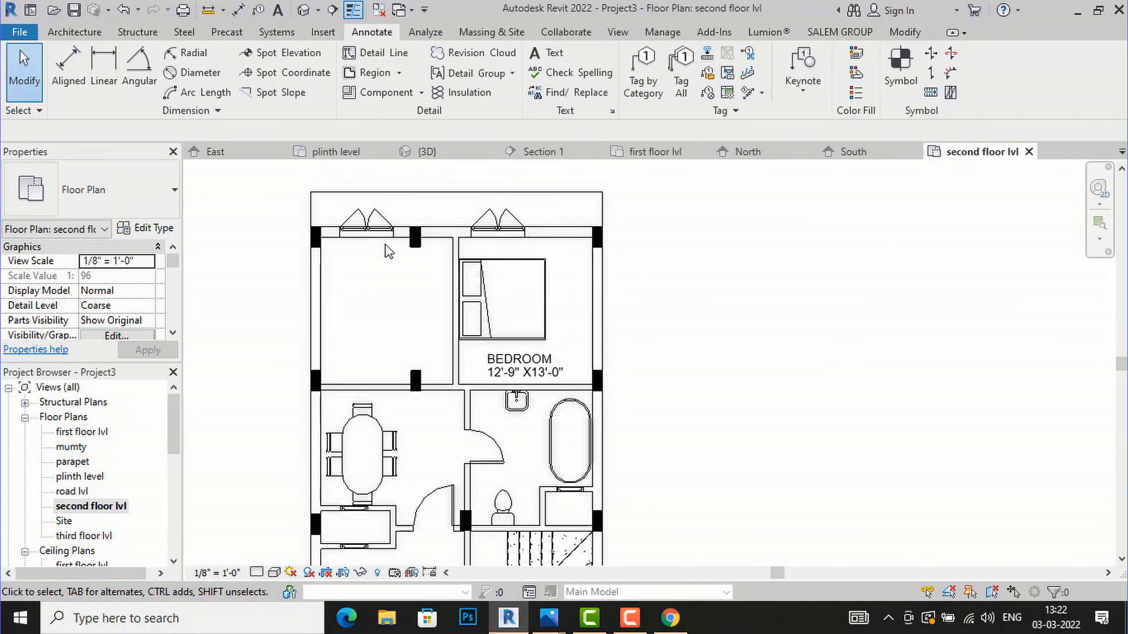
{"action": "scroll", "coordinate": [392, 292], "scroll_direction": "down", "scroll_amount": 1}
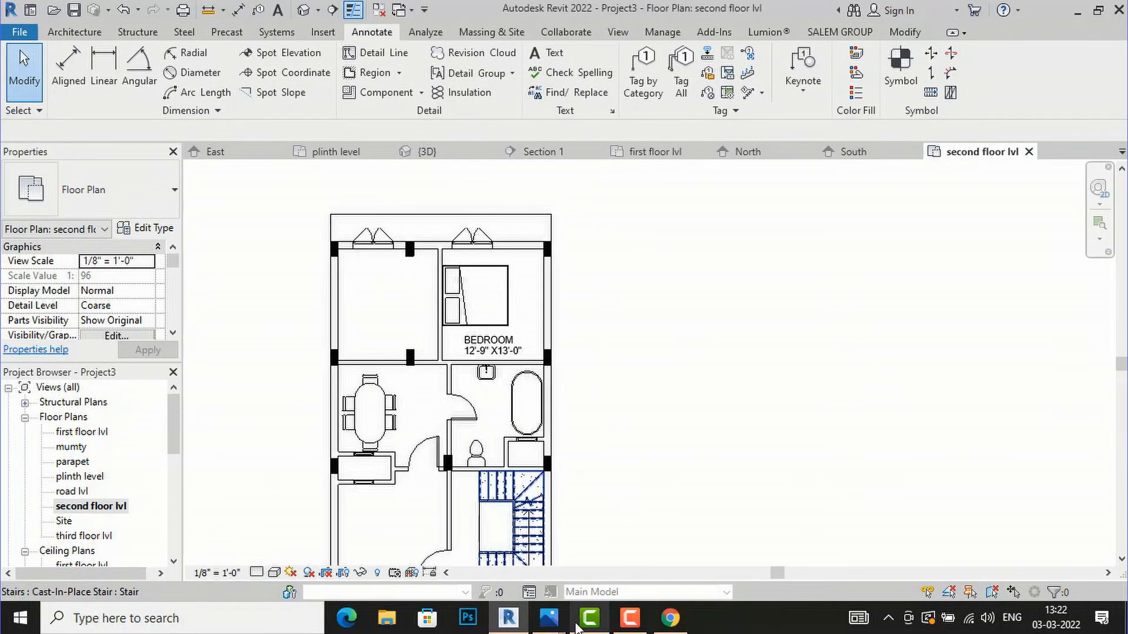
{"action": "mouse_move", "coordinate": [549, 620]}
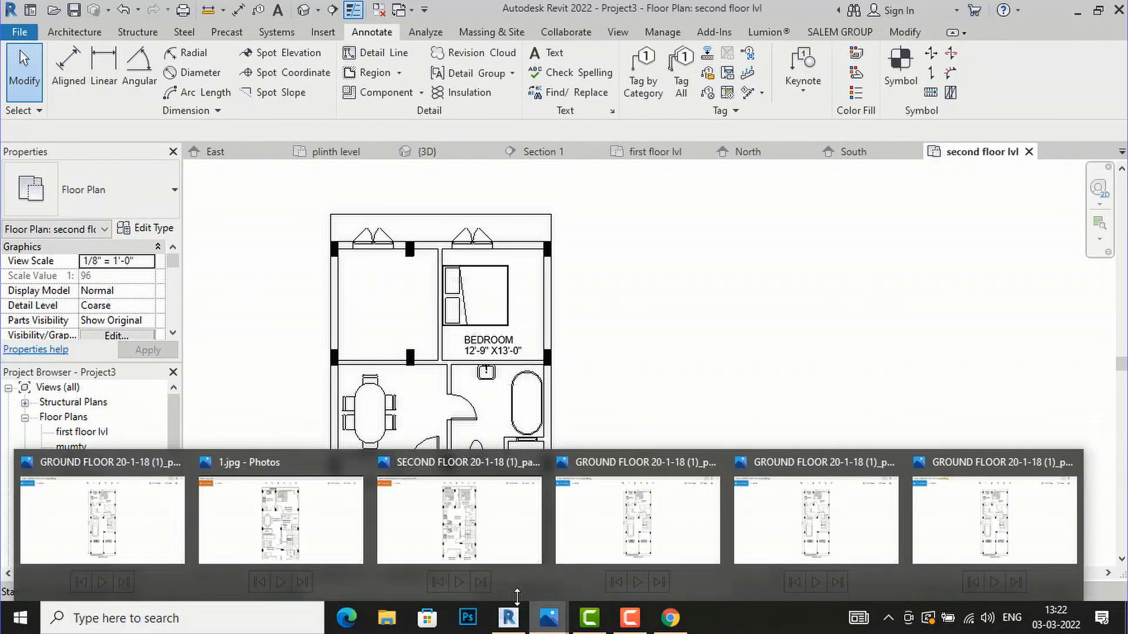
{"action": "mouse_move", "coordinate": [479, 541]}
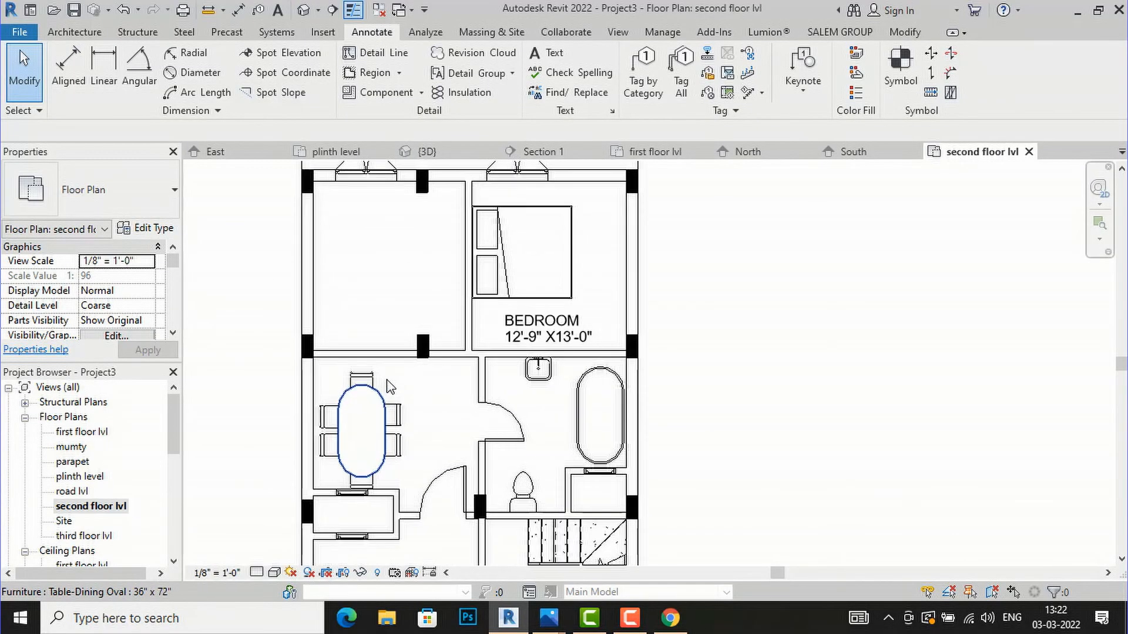
{"action": "scroll", "coordinate": [390, 357], "scroll_direction": "up", "scroll_amount": 2}
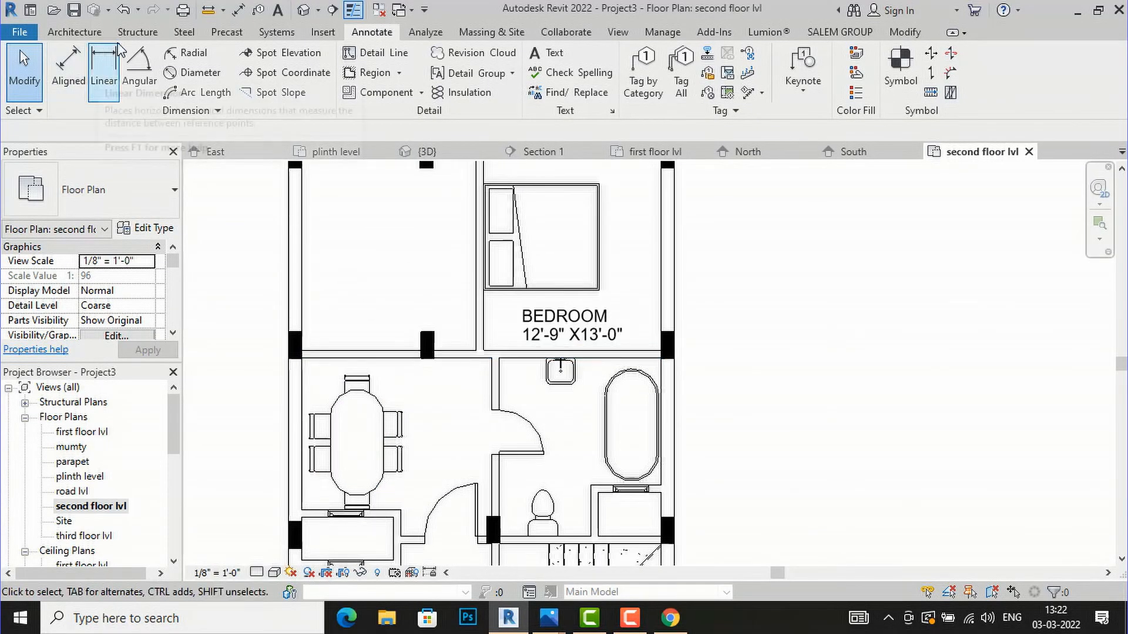
{"action": "left_click", "coordinate": [67, 33]}
{"action": "left_click", "coordinate": [101, 71]}
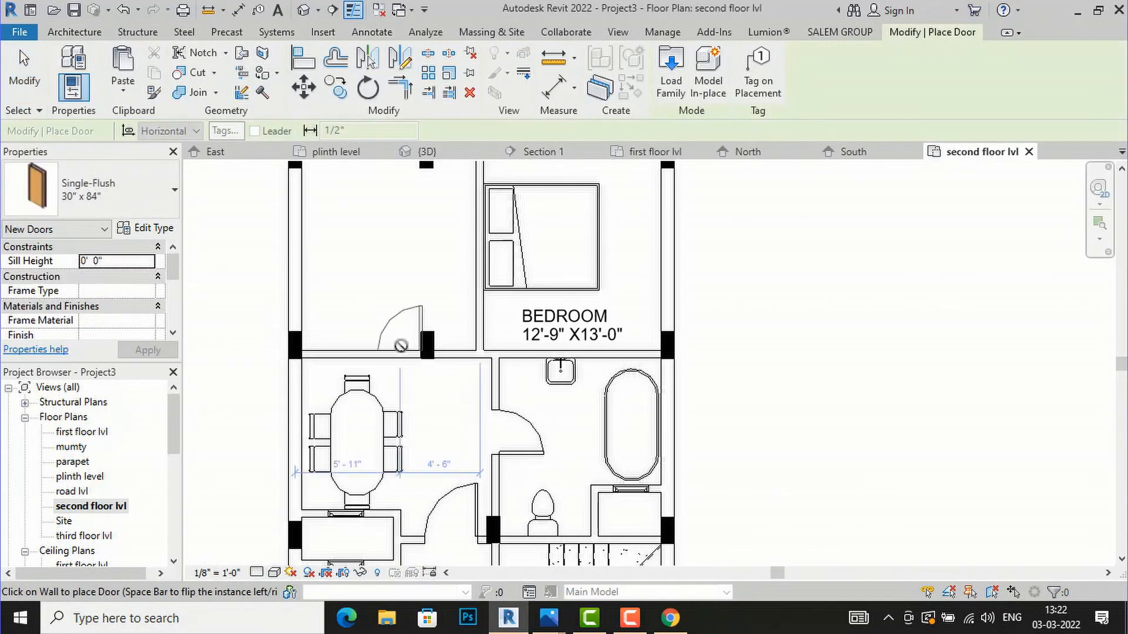
{"action": "left_click", "coordinate": [363, 347]}
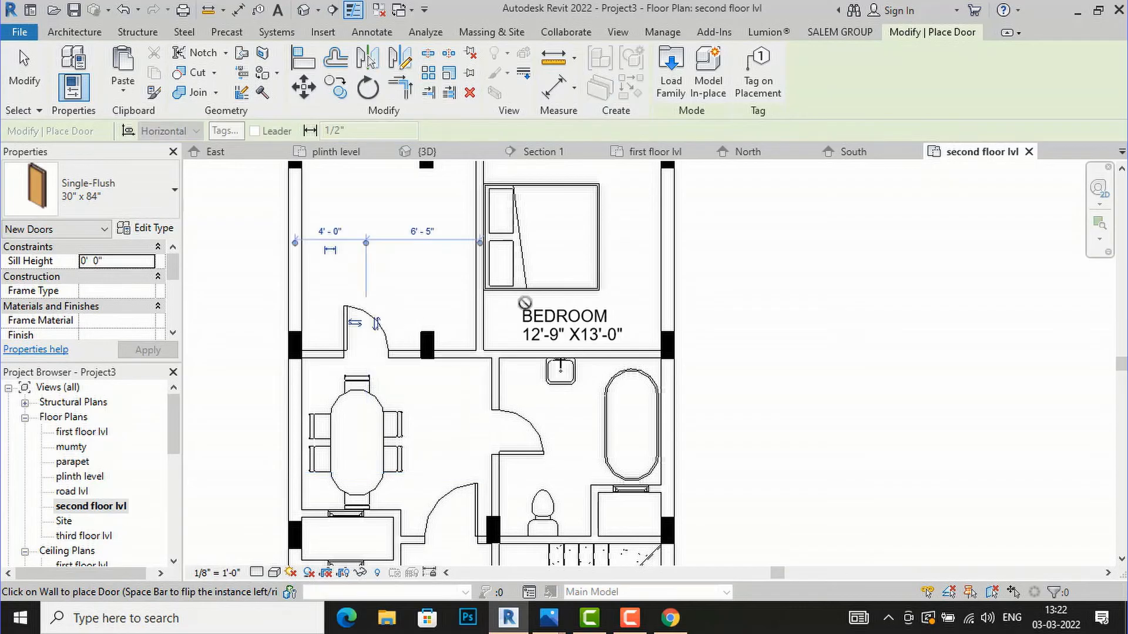
{"action": "key", "text": "Escape"}
{"action": "key", "text": "Escape"}
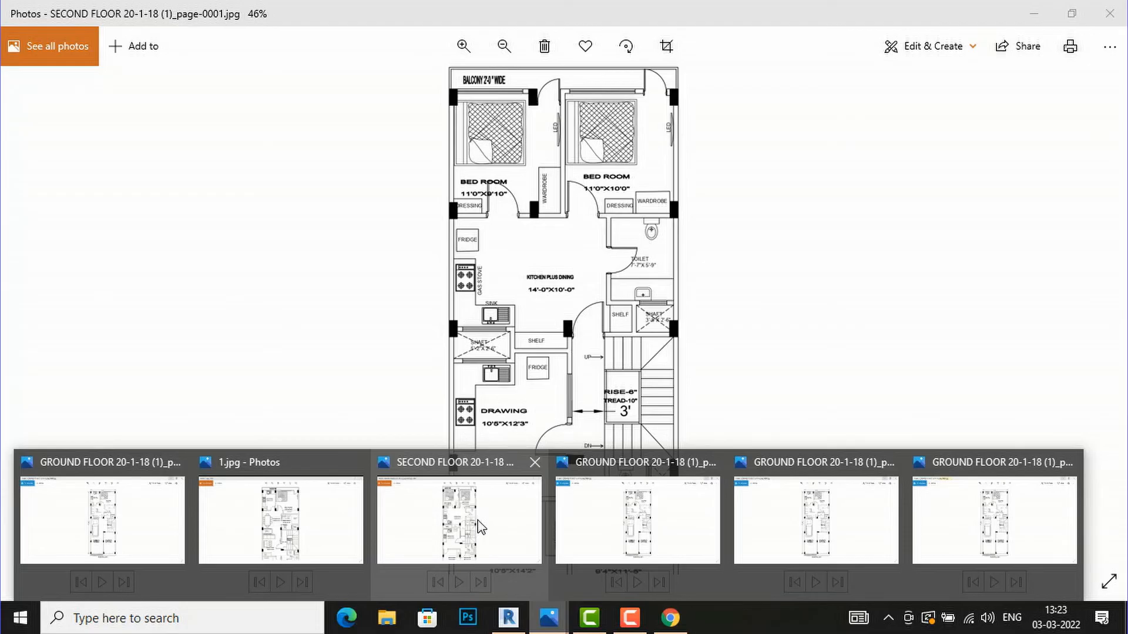
Switch to Photos and examine the kitchen plus dining, toilet, drawing room and balcony layout in the second floor plan image.
{"action": "left_click", "coordinate": [478, 527]}
{"action": "scroll", "coordinate": [512, 302], "scroll_direction": "up", "scroll_amount": 5}
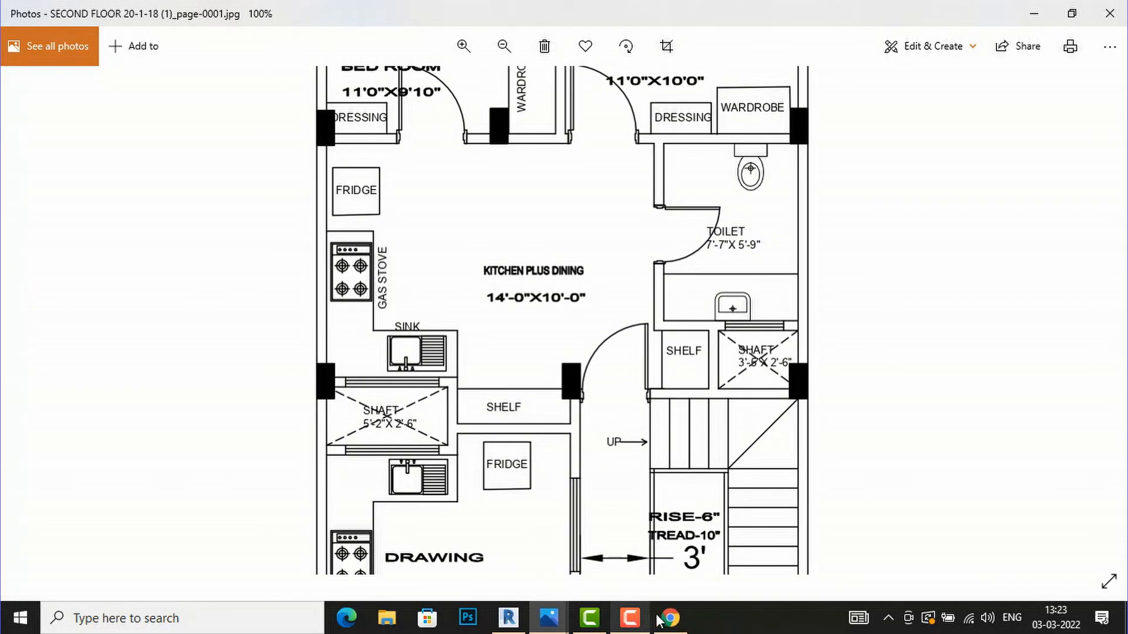
{"action": "left_click", "coordinate": [669, 618]}
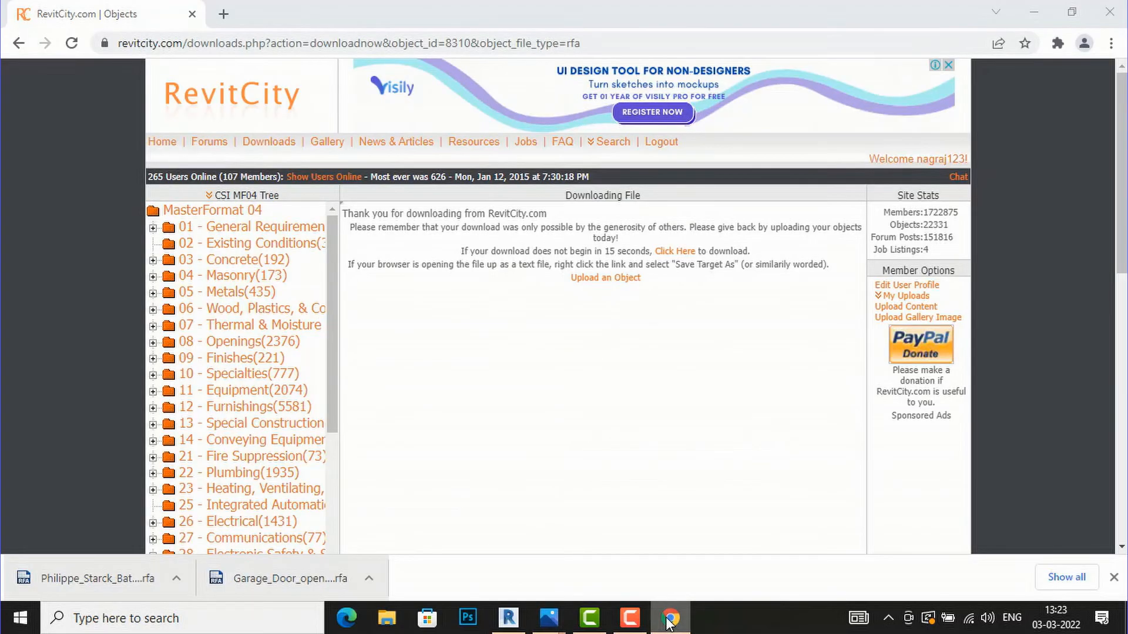
{"action": "left_click", "coordinate": [670, 618]}
{"action": "scroll", "coordinate": [468, 339], "scroll_direction": "down", "scroll_amount": 3}
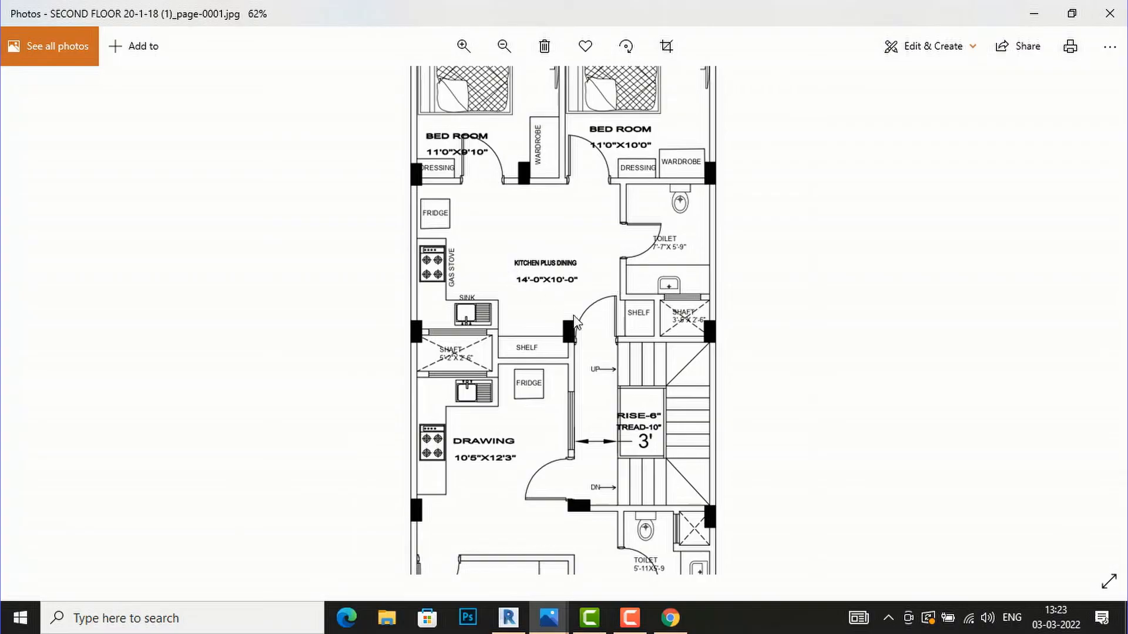
{"action": "scroll", "coordinate": [361, 254], "scroll_direction": "down", "scroll_amount": 1}
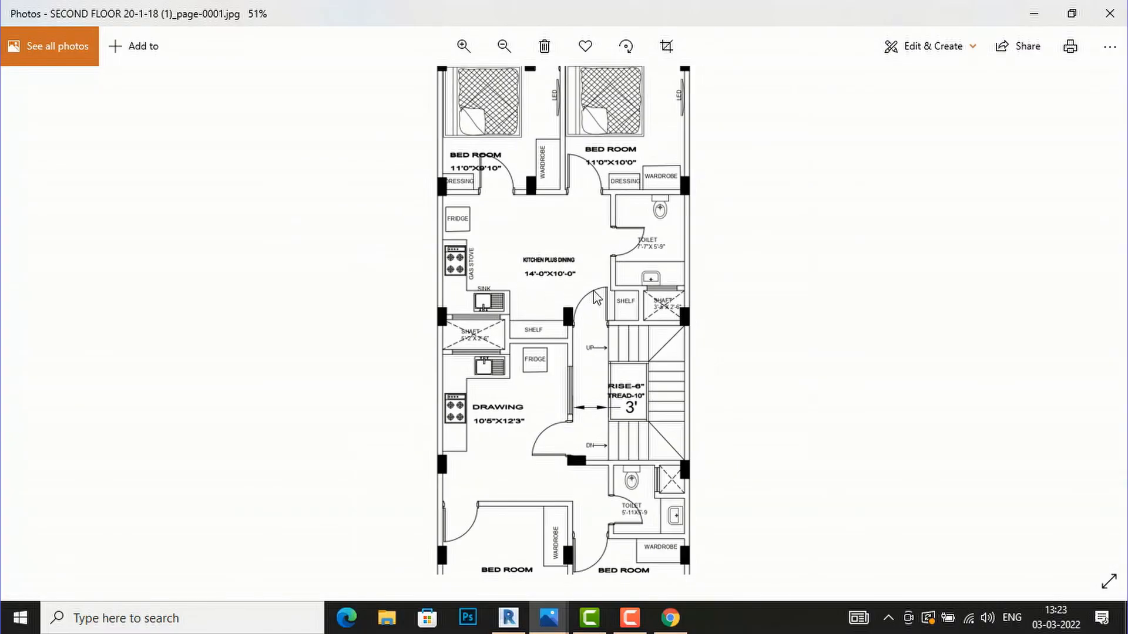
{"action": "scroll", "coordinate": [596, 298], "scroll_direction": "up", "scroll_amount": 1}
{"action": "scroll", "coordinate": [431, 310], "scroll_direction": "down", "scroll_amount": 1}
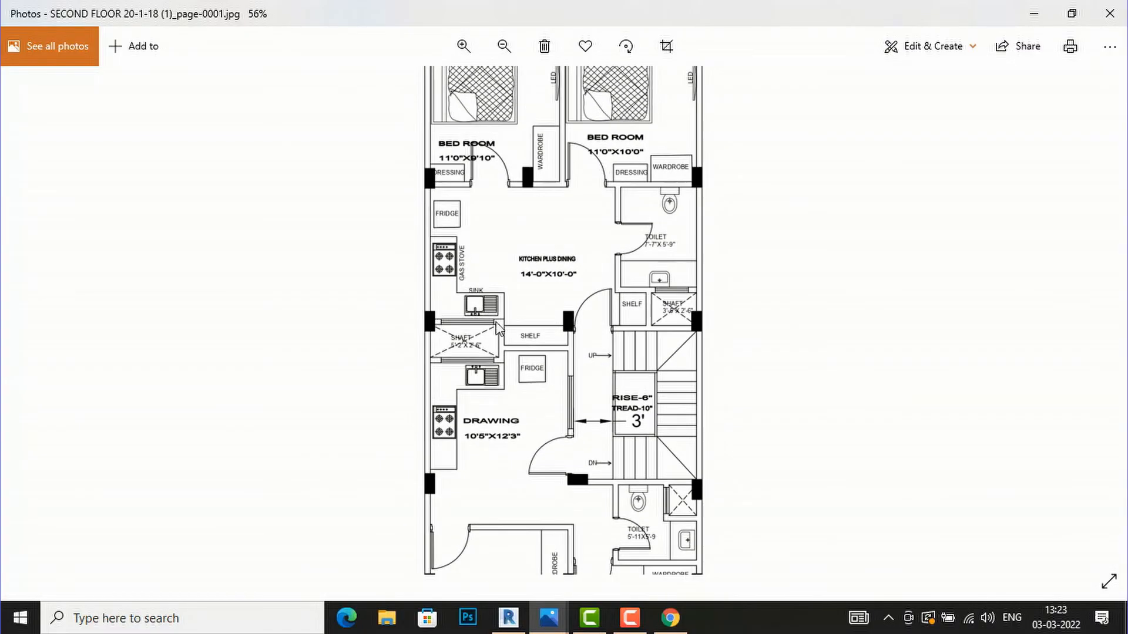
{"action": "scroll", "coordinate": [419, 229], "scroll_direction": "down", "scroll_amount": 1}
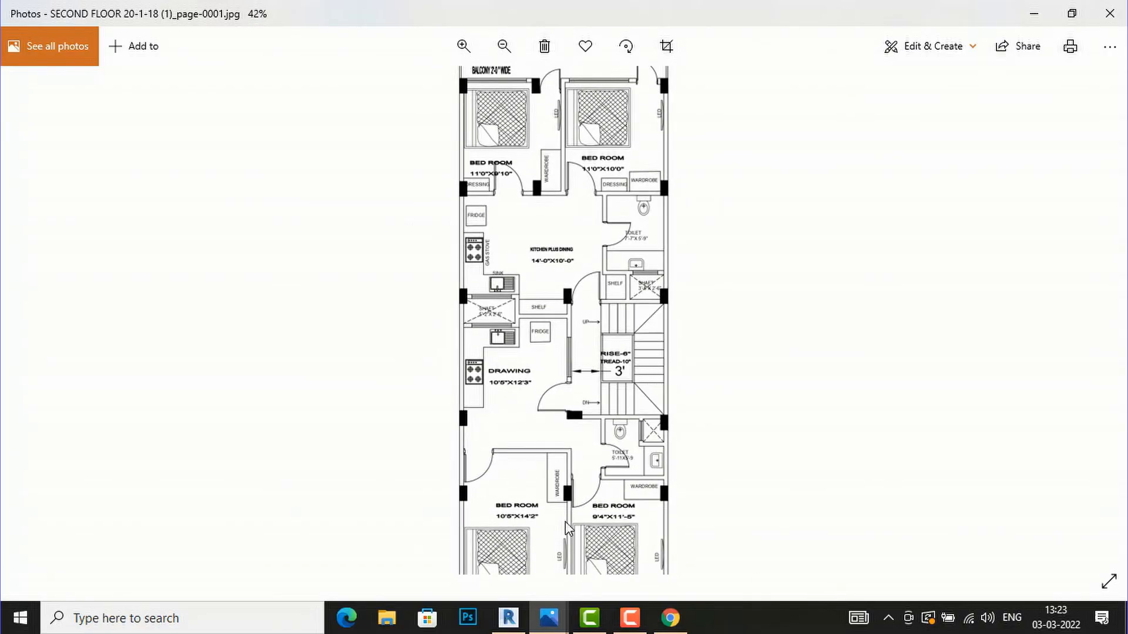
{"action": "scroll", "coordinate": [450, 360], "scroll_direction": "down", "scroll_amount": 1}
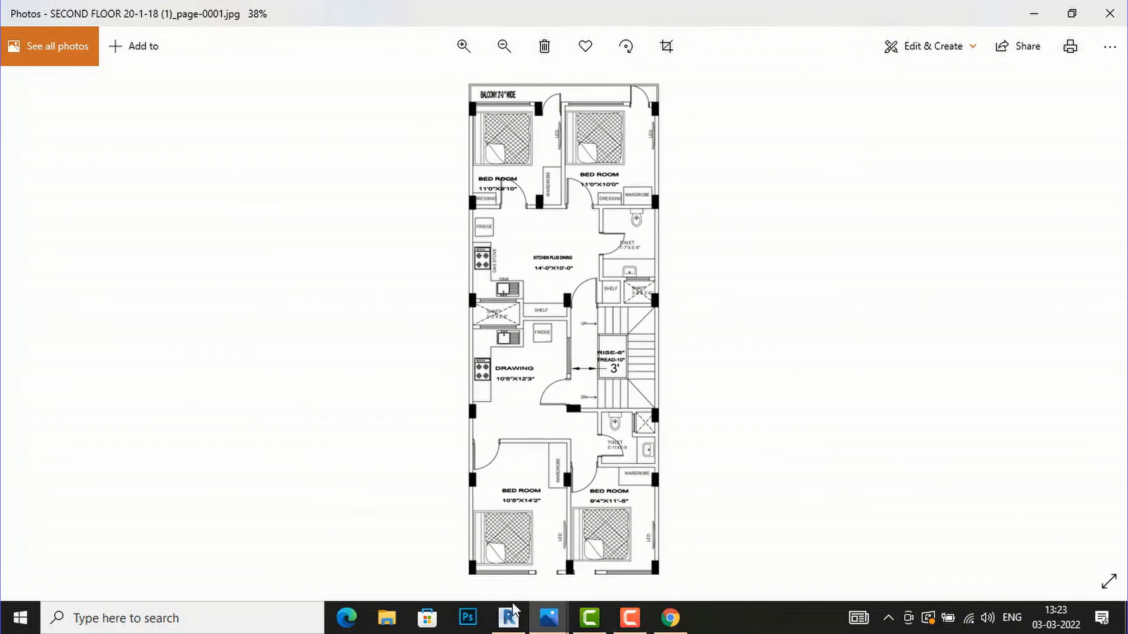
Switch back to Revit and start a Glass Panel - Bottom Fill railing path on second floor lvl along the balcony's outer front edge.
{"action": "left_click", "coordinate": [508, 618]}
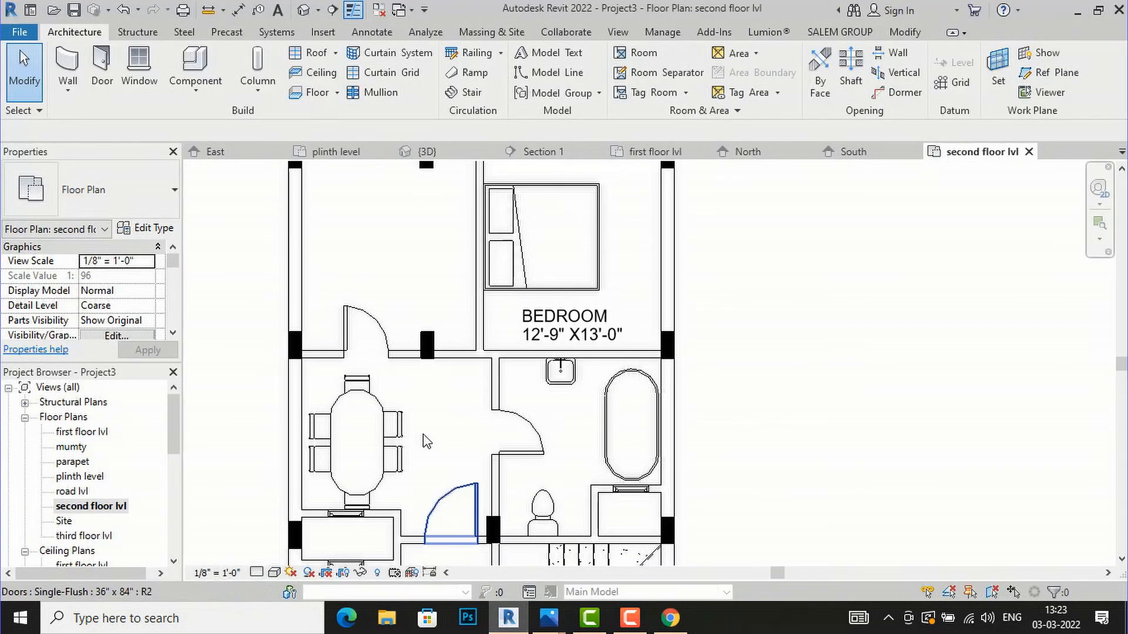
{"action": "scroll", "coordinate": [413, 323], "scroll_direction": "down", "scroll_amount": 2}
{"action": "scroll", "coordinate": [413, 235], "scroll_direction": "down", "scroll_amount": 1}
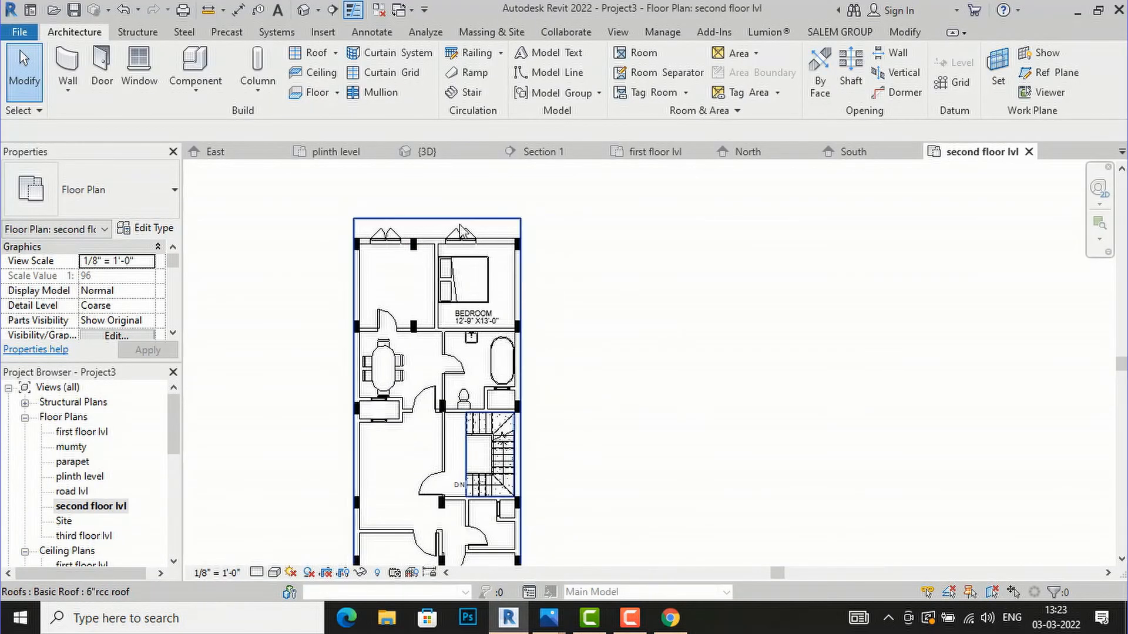
{"action": "scroll", "coordinate": [468, 273], "scroll_direction": "down", "scroll_amount": 2}
{"action": "scroll", "coordinate": [425, 237], "scroll_direction": "up", "scroll_amount": 2}
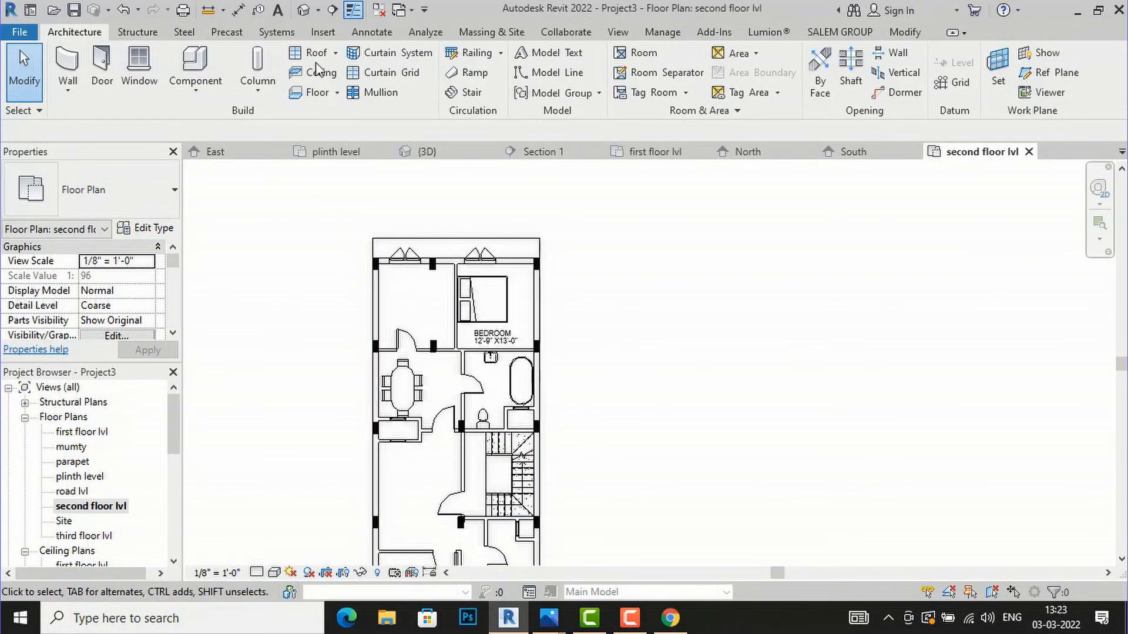
{"action": "left_click", "coordinate": [473, 53]}
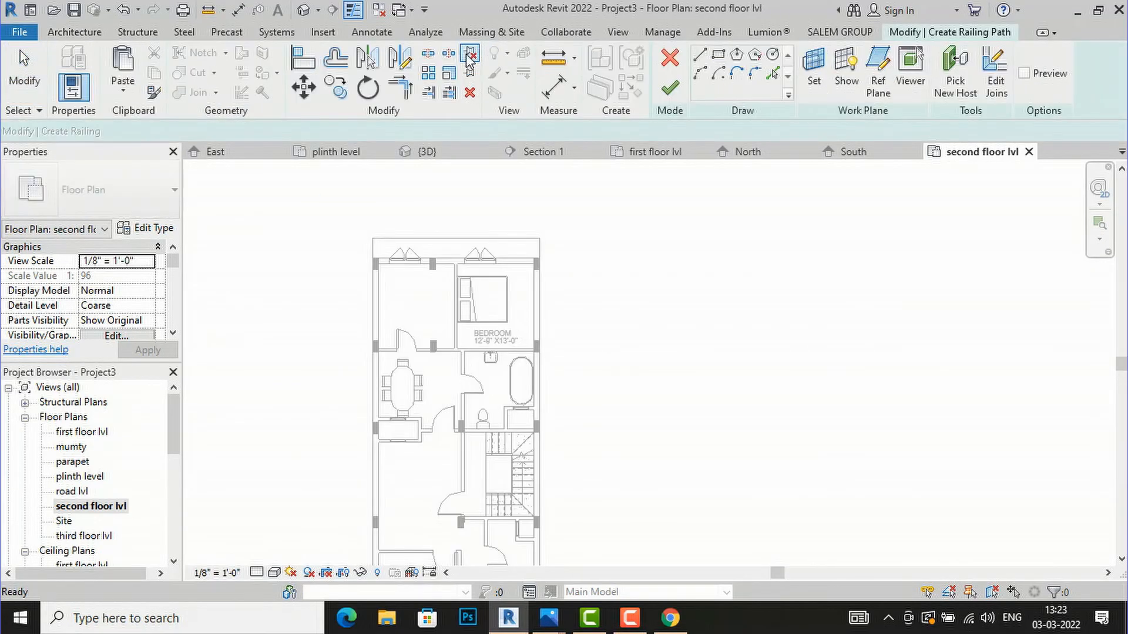
{"action": "scroll", "coordinate": [411, 241], "scroll_direction": "up", "scroll_amount": 4}
{"action": "left_click", "coordinate": [773, 73]}
{"action": "left_click", "coordinate": [614, 234]}
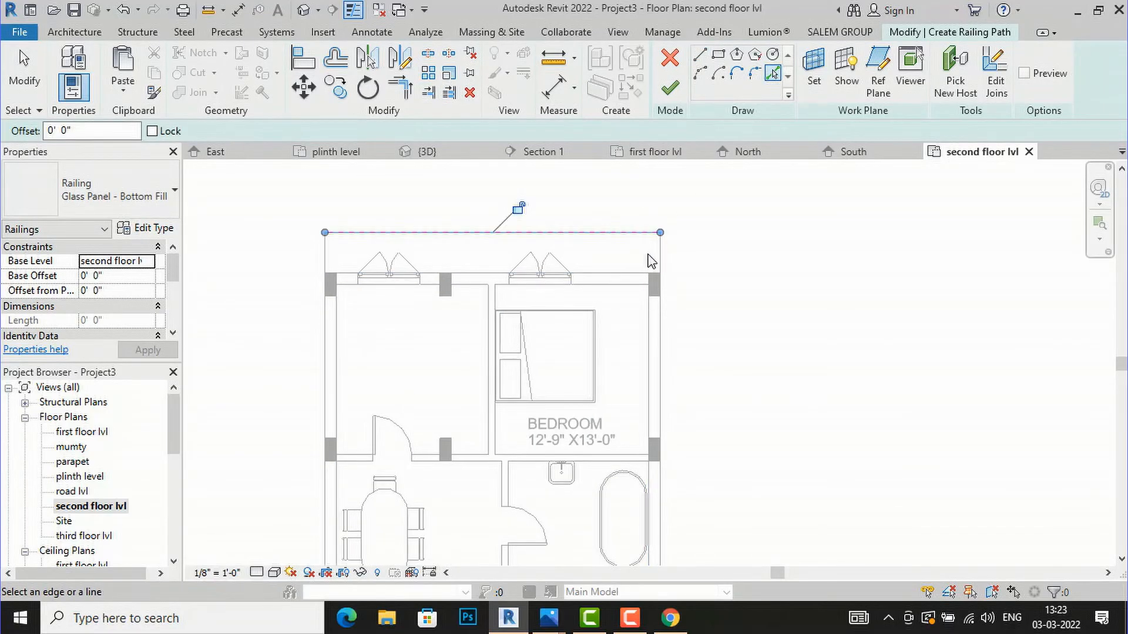
Draw a side segment about 2' 7 1/2" long from each end of the balcony railing path to the house wall and finish the railing.
{"action": "left_click", "coordinate": [699, 56]}
{"action": "scroll", "coordinate": [659, 226], "scroll_direction": "up", "scroll_amount": 2}
{"action": "left_click", "coordinate": [660, 222]}
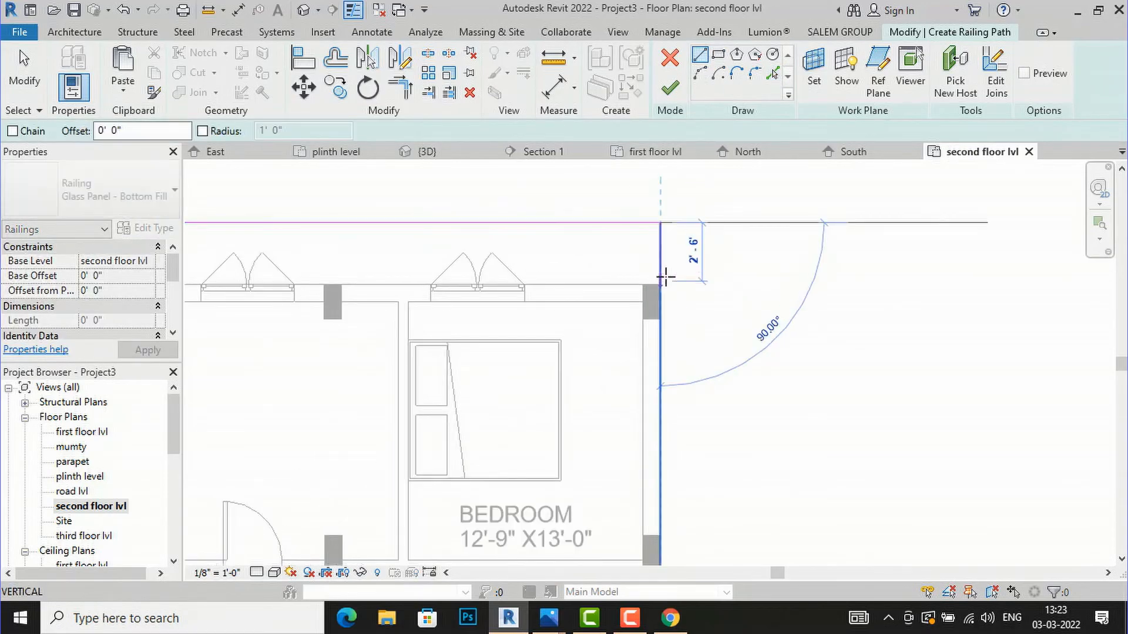
{"action": "left_click", "coordinate": [661, 285]}
{"action": "scroll", "coordinate": [793, 306], "scroll_direction": "down", "scroll_amount": 1}
{"action": "scroll", "coordinate": [307, 244], "scroll_direction": "up", "scroll_amount": 1}
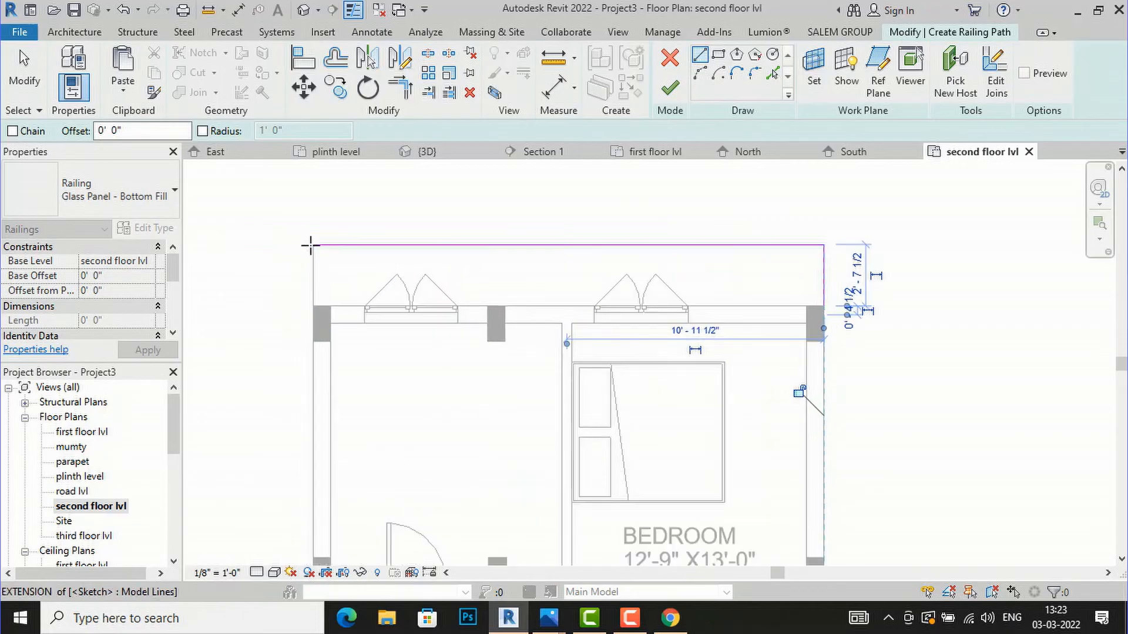
{"action": "left_click", "coordinate": [311, 246]}
{"action": "left_click", "coordinate": [313, 306]}
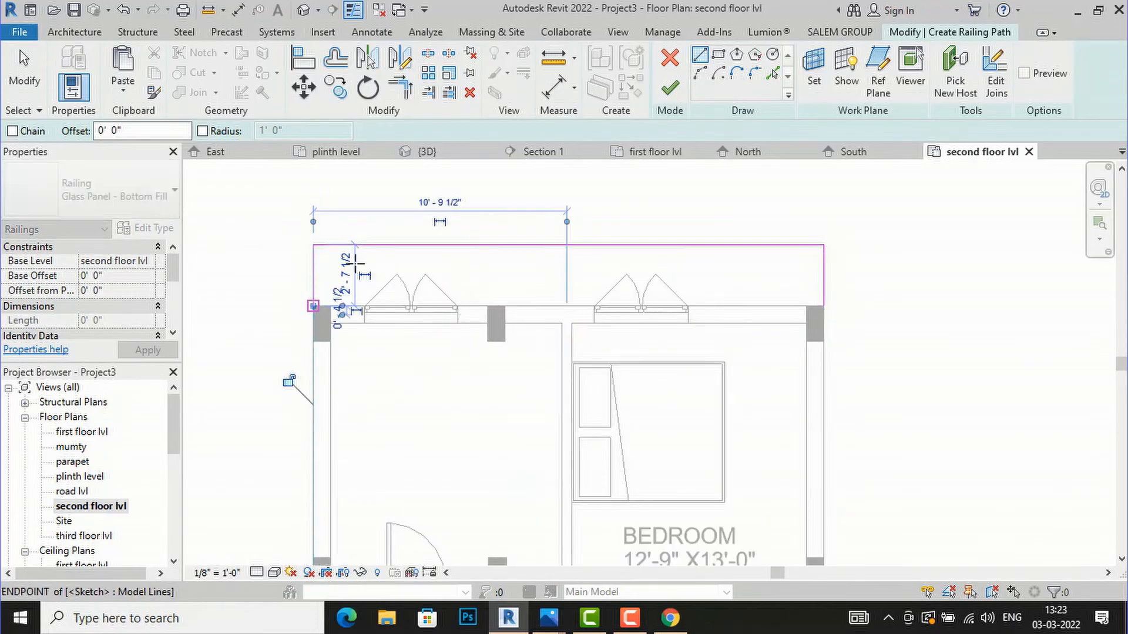
{"action": "left_click", "coordinate": [670, 88]}
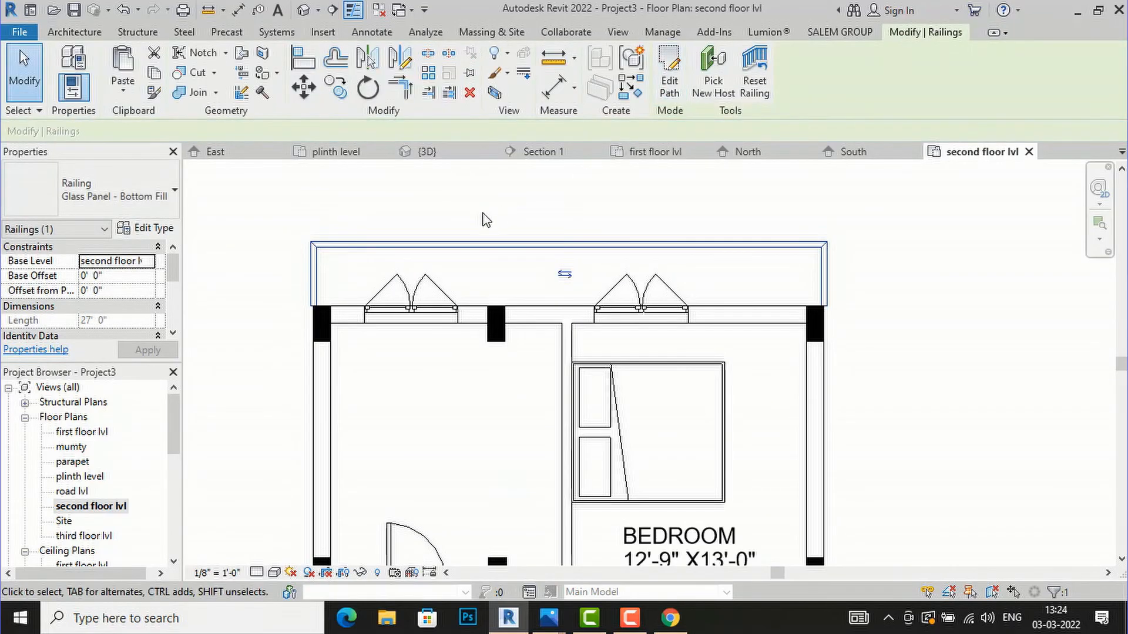
{"action": "left_click", "coordinate": [454, 216]}
Examine the whole building in the 3D view from several angles, including the roof slab's type and base level.
{"action": "scroll", "coordinate": [422, 235], "scroll_direction": "down", "scroll_amount": 5}
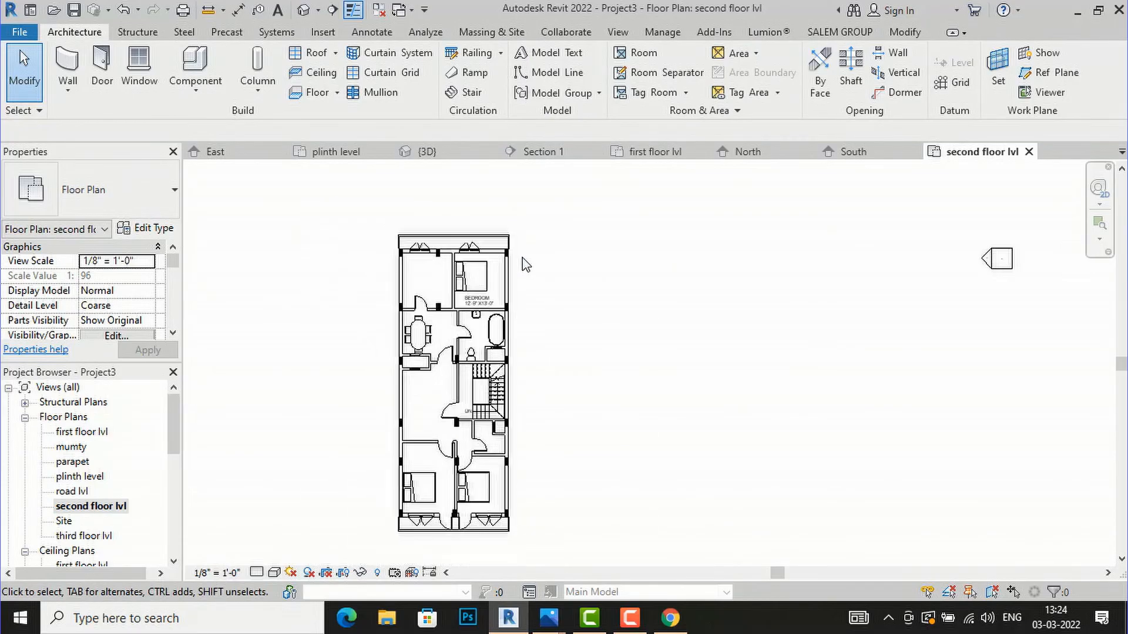
{"action": "scroll", "coordinate": [525, 264], "scroll_direction": "down", "scroll_amount": 2}
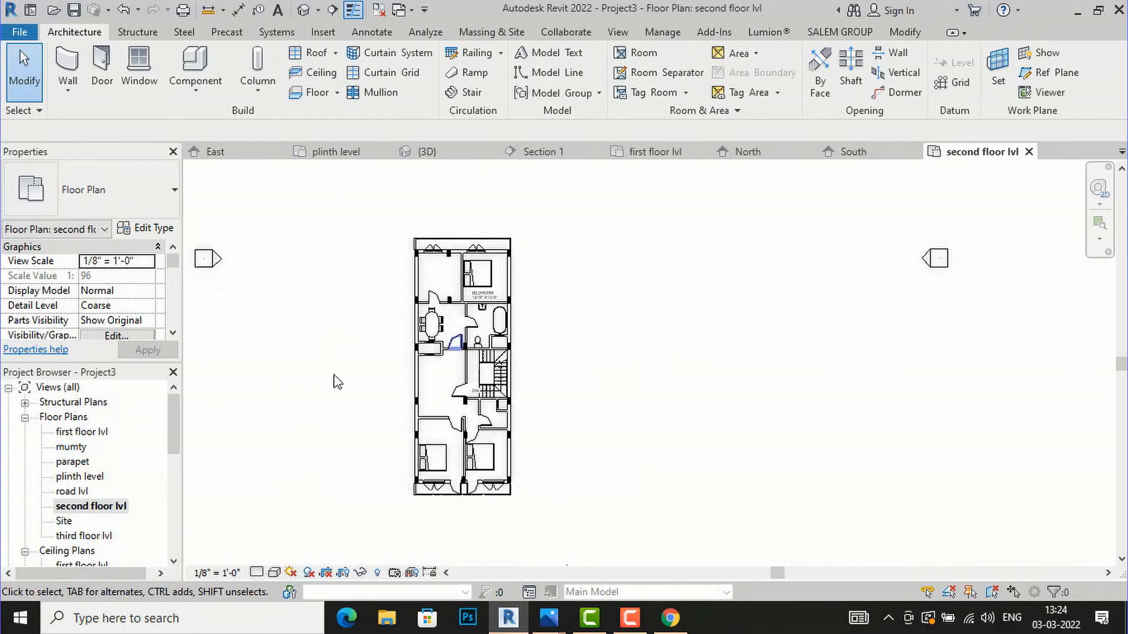
{"action": "left_click", "coordinate": [618, 31]}
{"action": "left_click", "coordinate": [464, 66]}
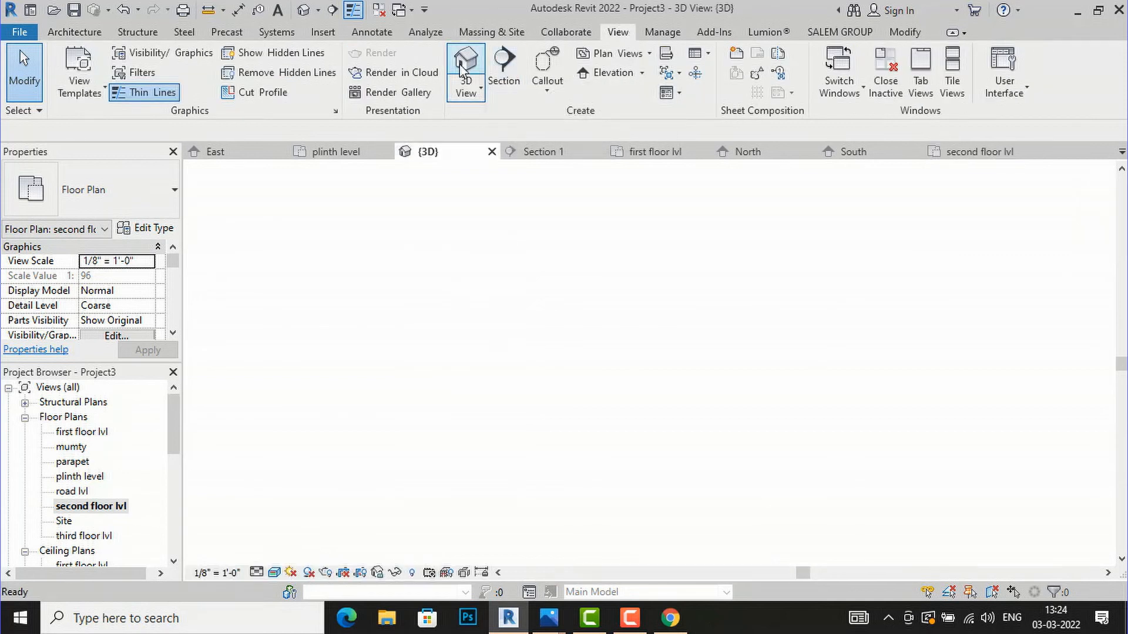
{"action": "scroll", "coordinate": [319, 328], "scroll_direction": "down", "scroll_amount": 2}
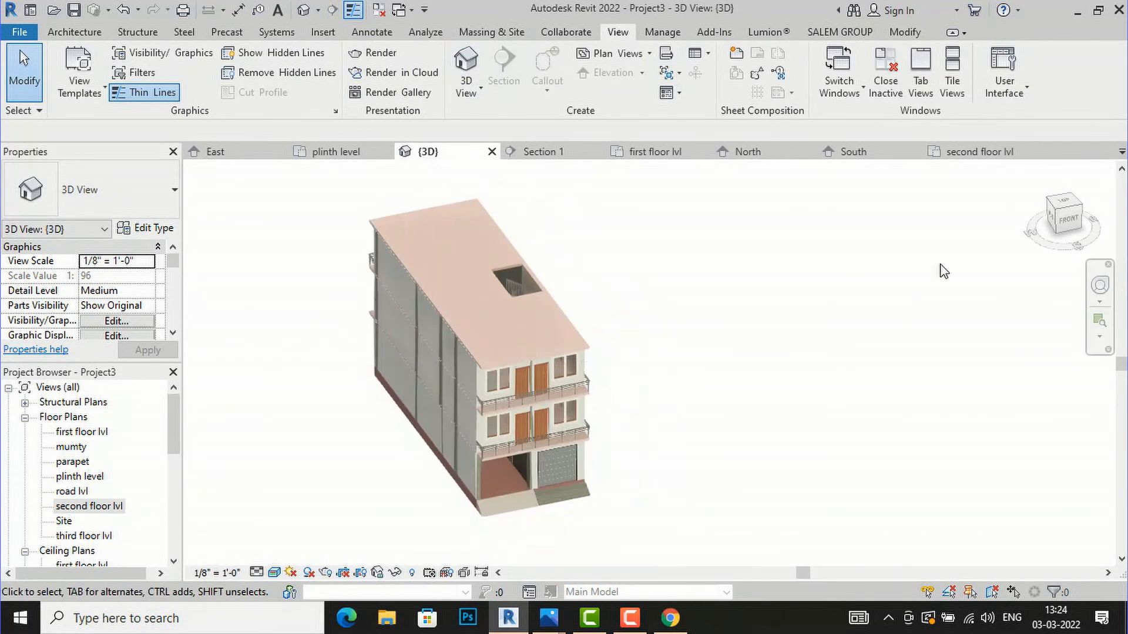
{"action": "left_click", "coordinate": [1070, 223]}
{"action": "left_click_drag", "start_coordinate": [1096, 191], "coordinate": [1069, 558]}
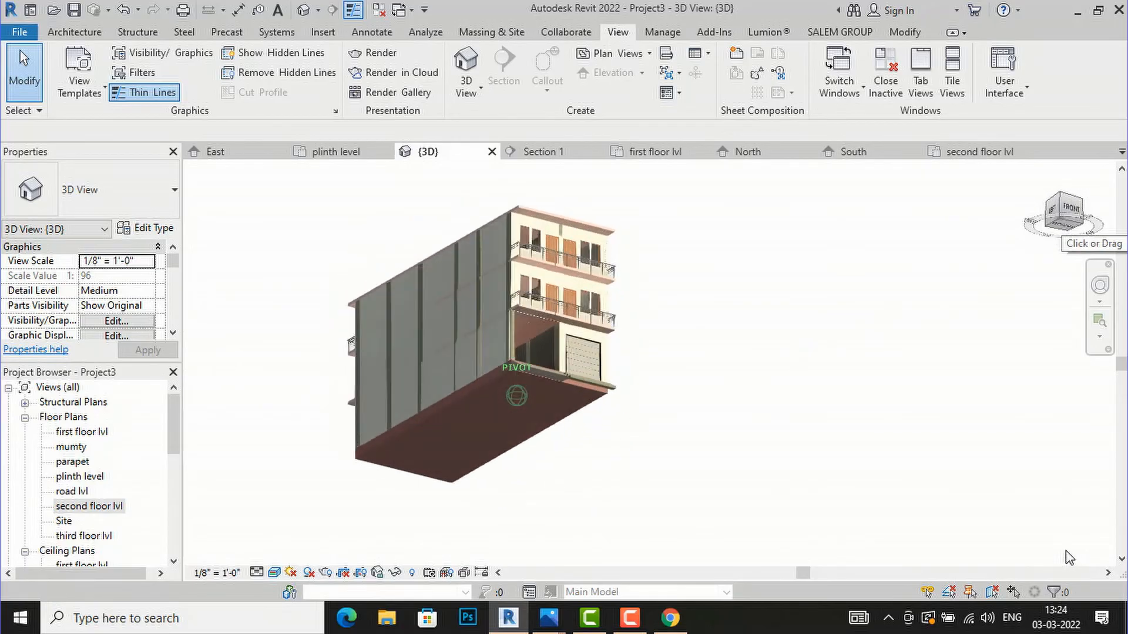
{"action": "left_click", "coordinate": [1034, 217]}
{"action": "left_click", "coordinate": [1063, 201]}
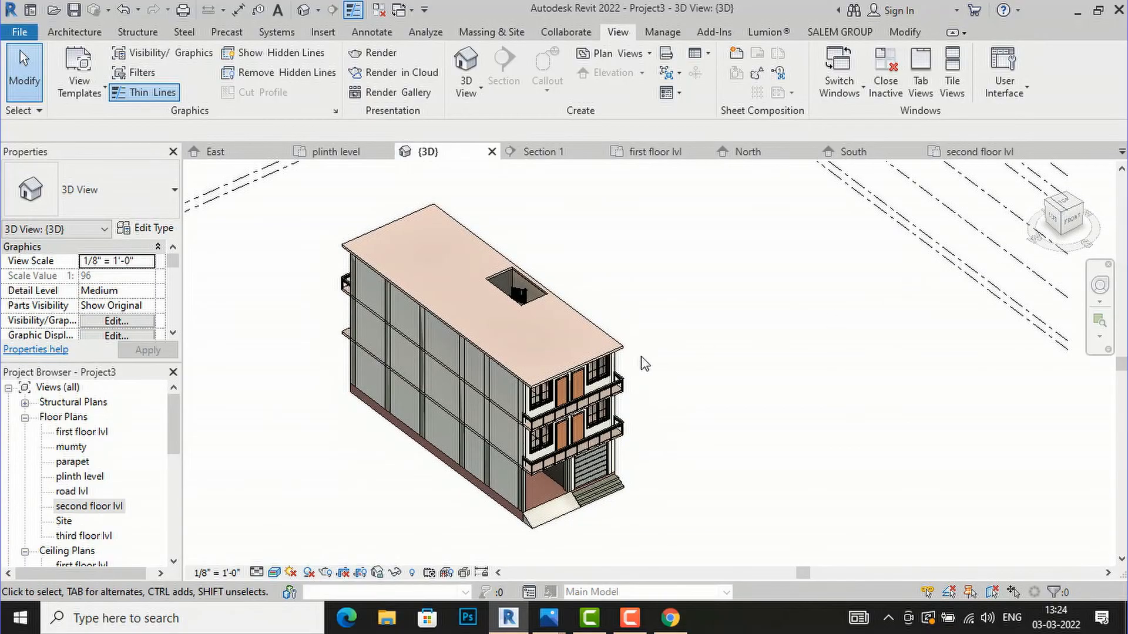
{"action": "left_click", "coordinate": [610, 347]}
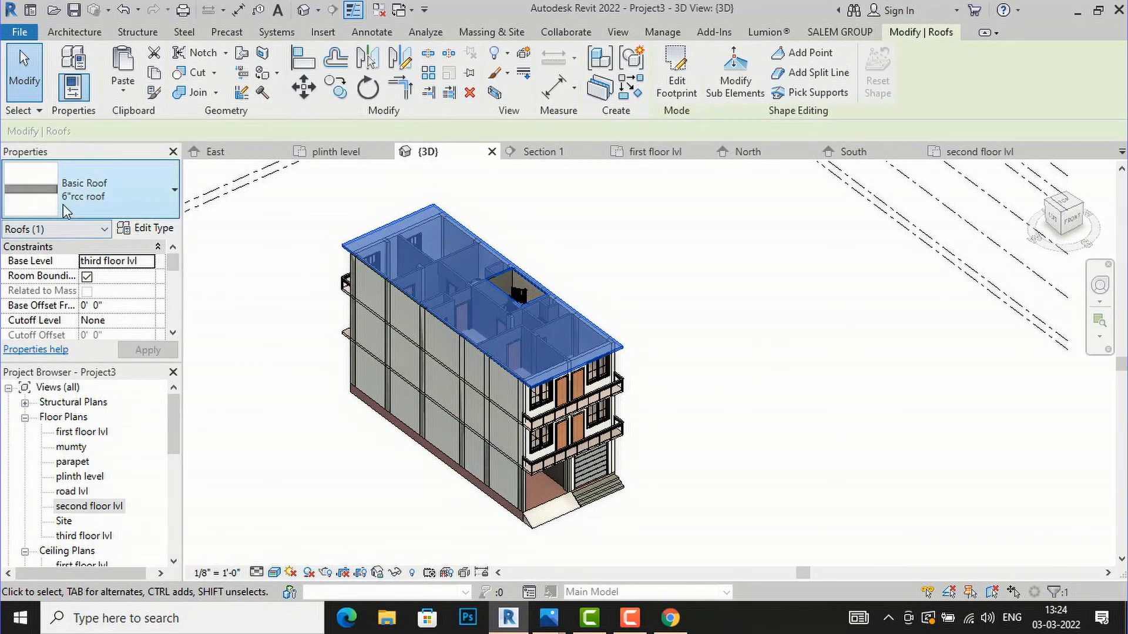
{"action": "left_click", "coordinate": [249, 410]}
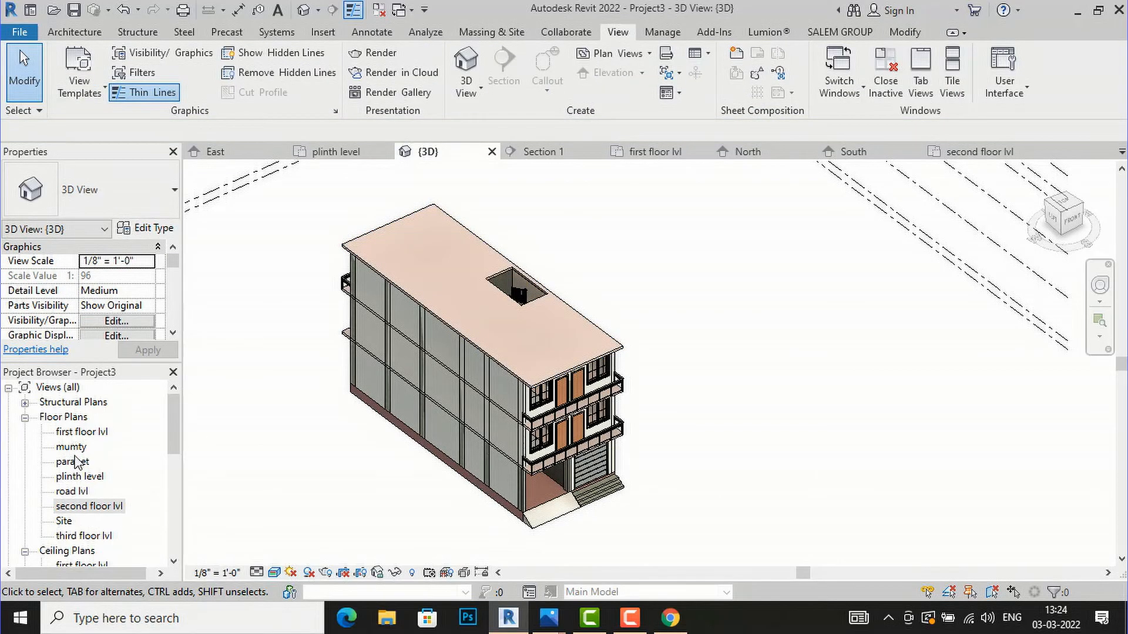
Open the third floor lvl floor plan and dismiss the save reminder without saving, accepting the reminder intervals at 30 minutes.
{"action": "double_click", "coordinate": [76, 536]}
{"action": "scroll", "coordinate": [624, 490], "scroll_direction": "up", "scroll_amount": 1}
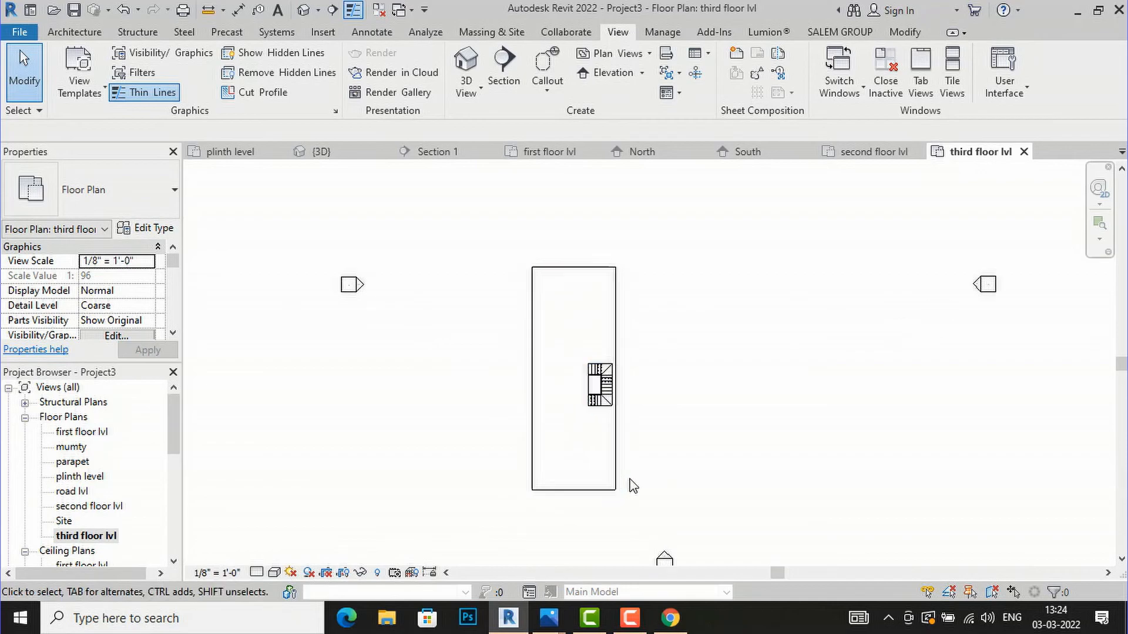
{"action": "left_click", "coordinate": [75, 31]}
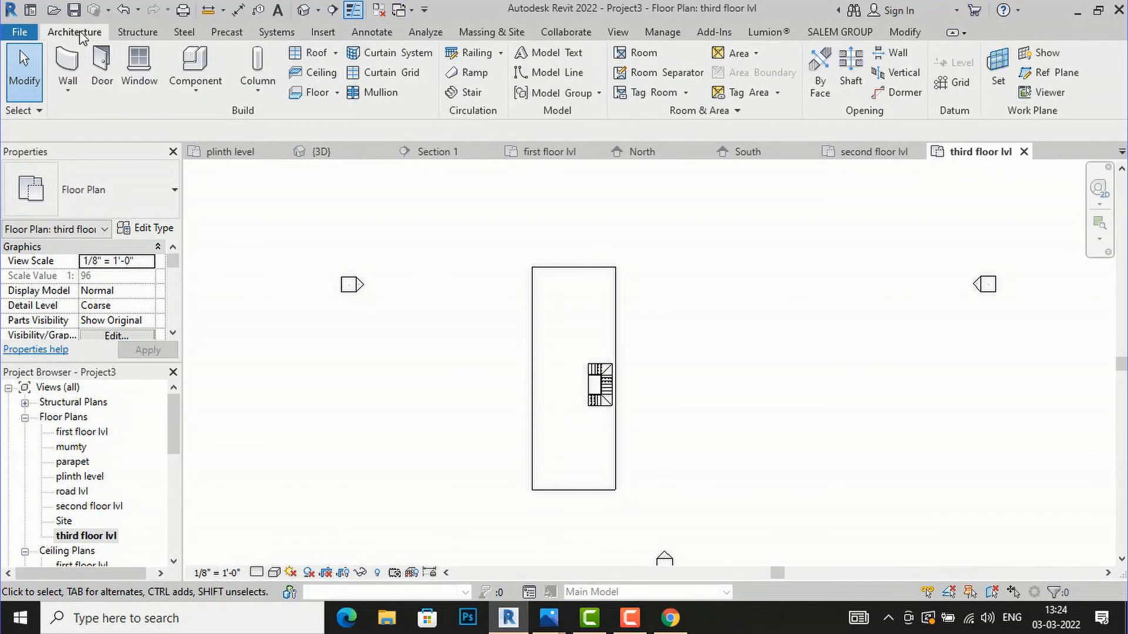
{"action": "left_click", "coordinate": [71, 68]}
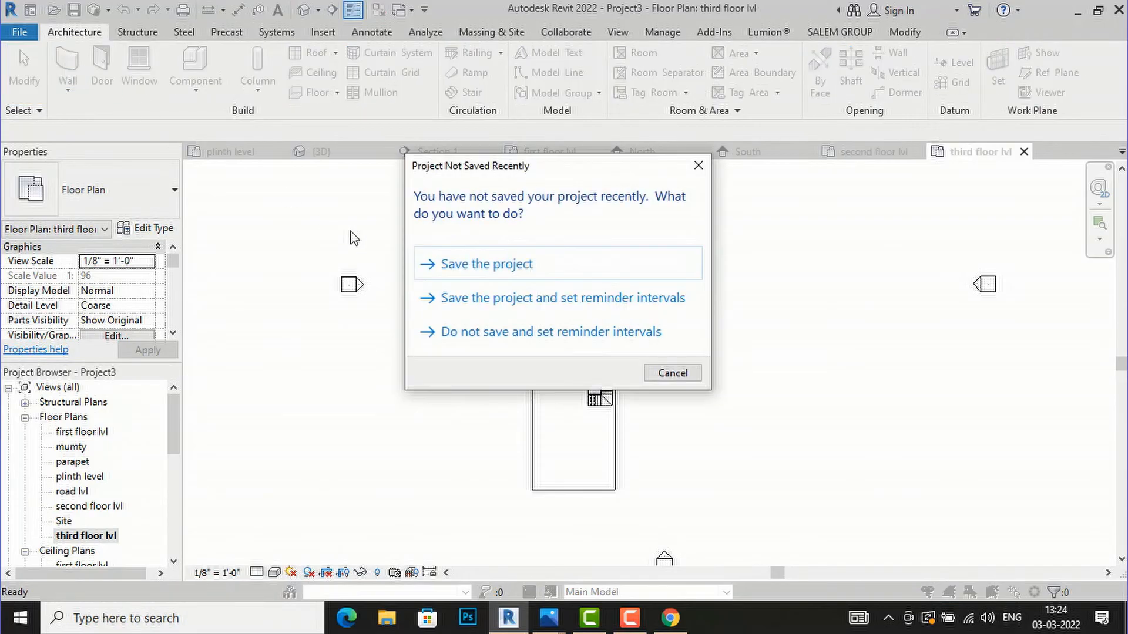
{"action": "left_click", "coordinate": [483, 333]}
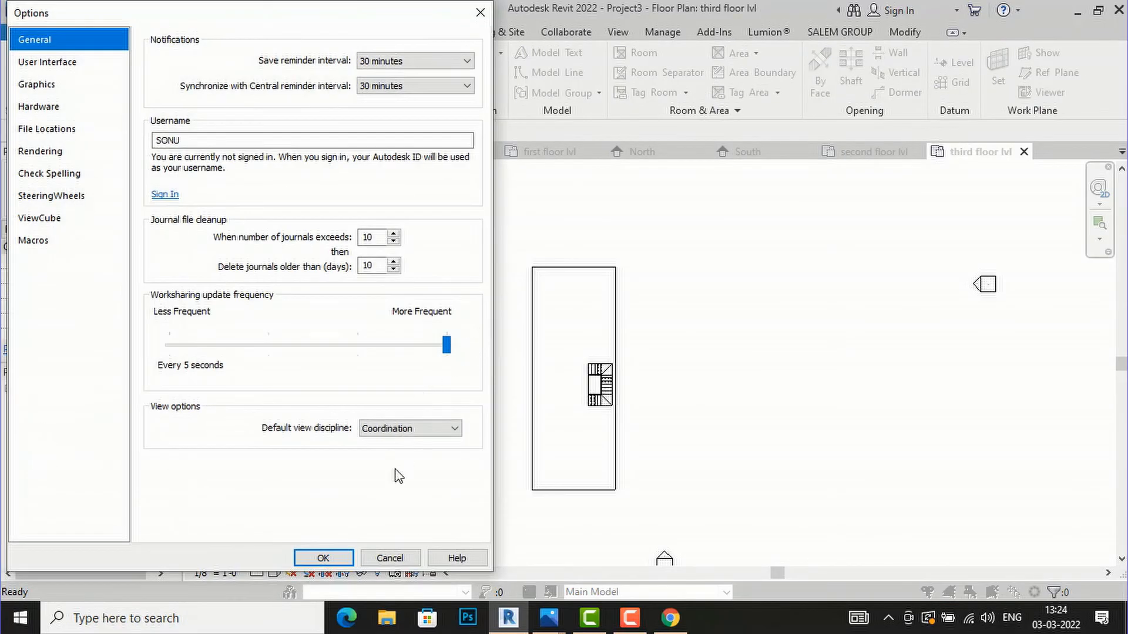
{"action": "left_click", "coordinate": [326, 562]}
Start a Generic - 6" basic wall on third floor lvl with an unconnected height of 3' 0".
{"action": "key", "text": "w"}
{"action": "key", "text": "a"}
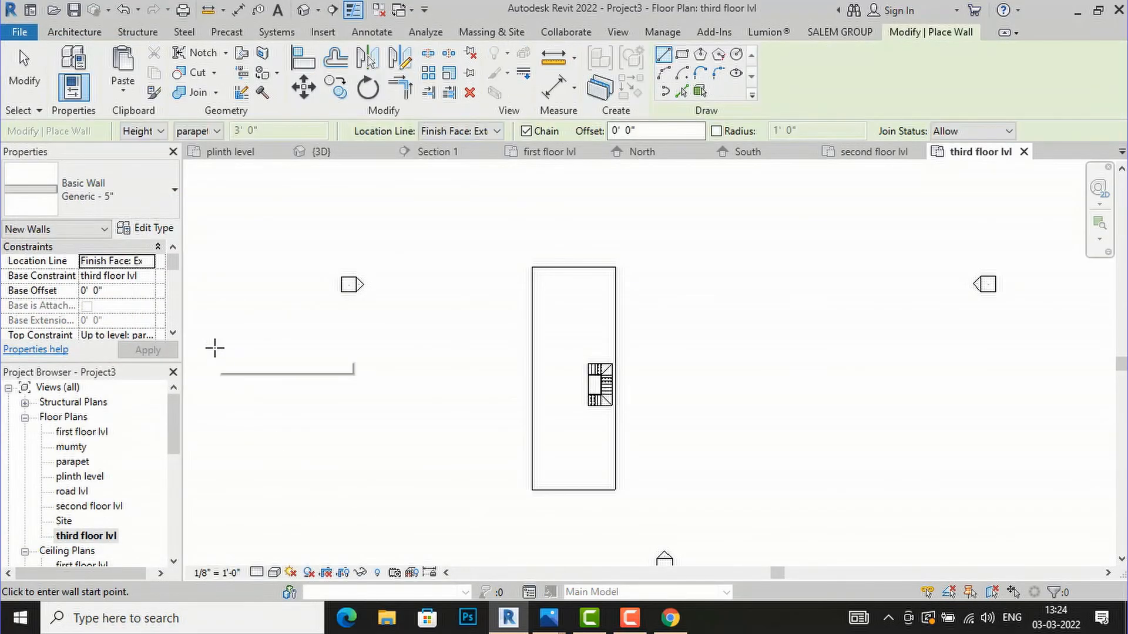
{"action": "left_click", "coordinate": [133, 211]}
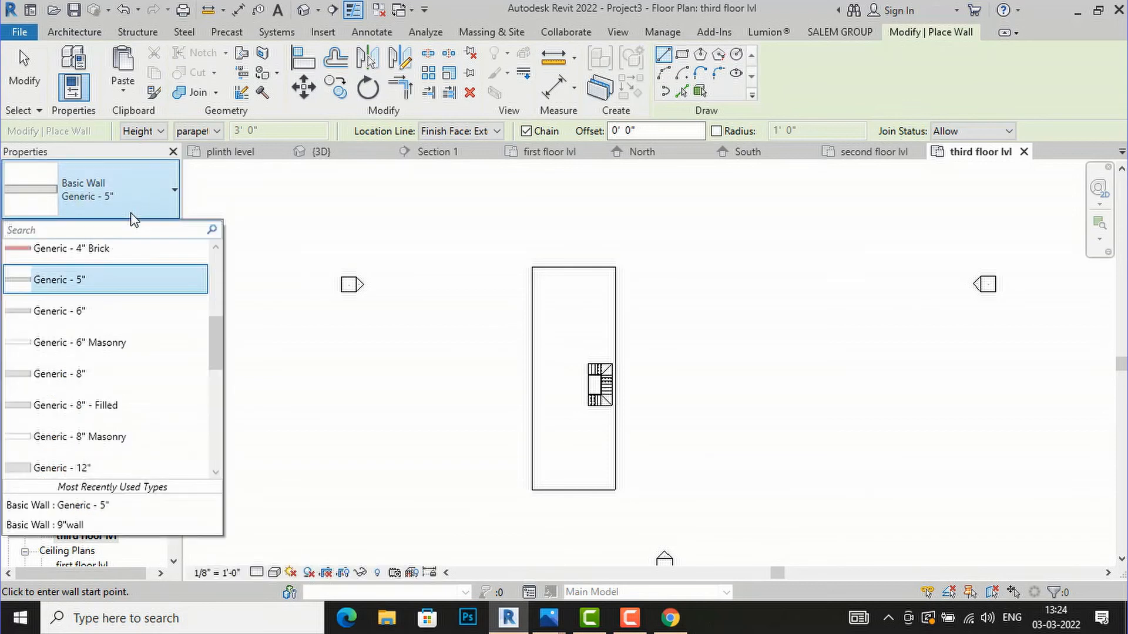
{"action": "left_click", "coordinate": [115, 320]}
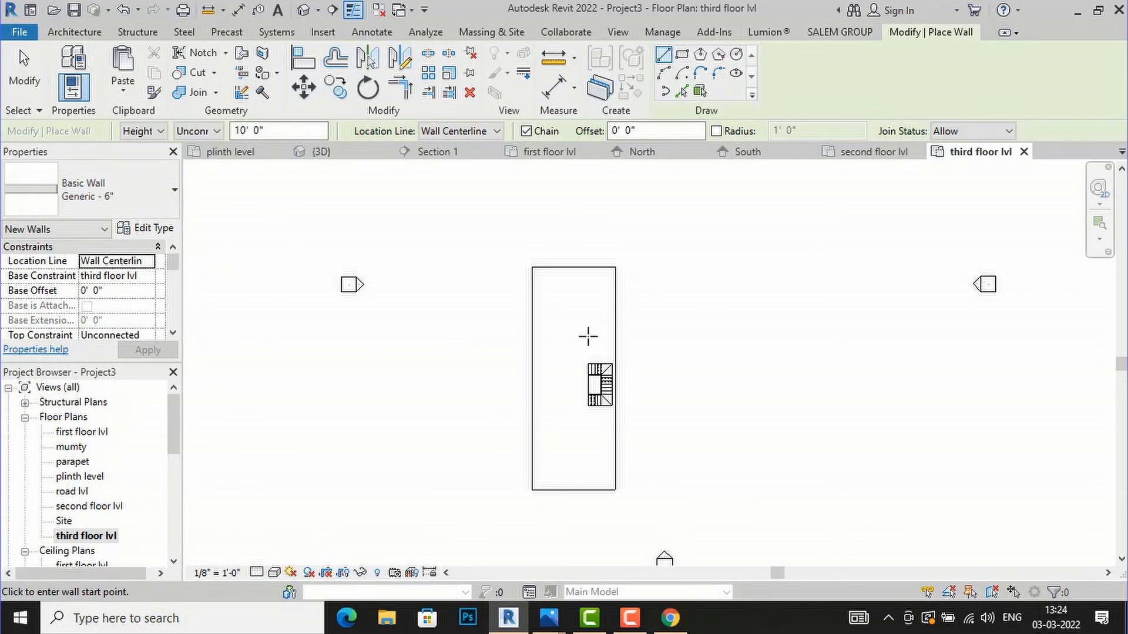
{"action": "left_click", "coordinate": [306, 135]}
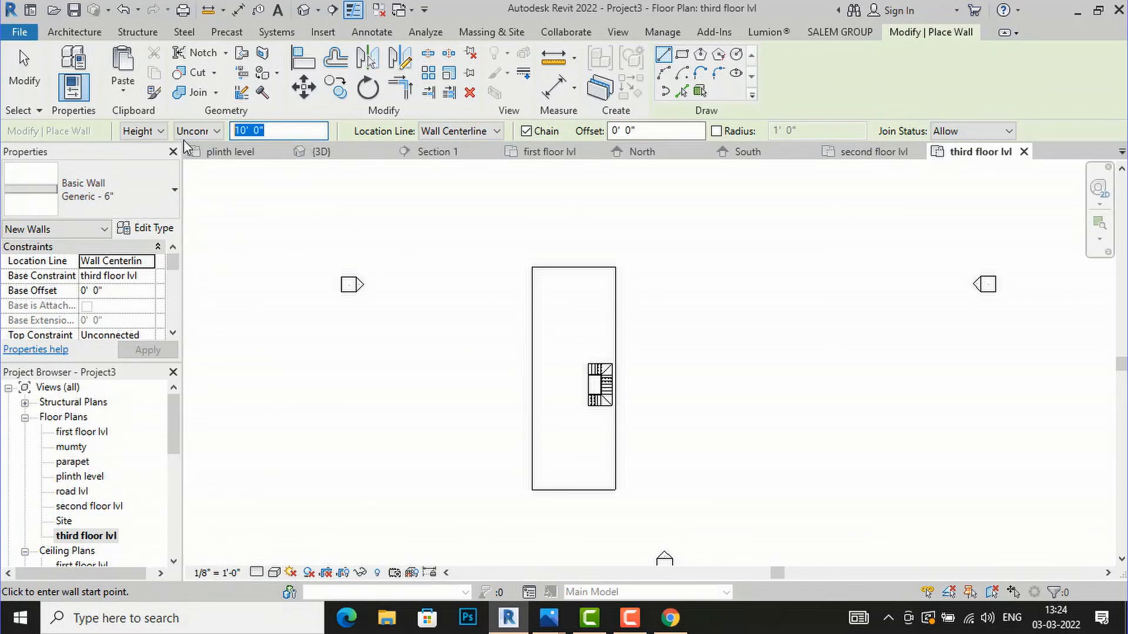
{"action": "type", "text": "3"}
{"action": "key", "text": "Return"}
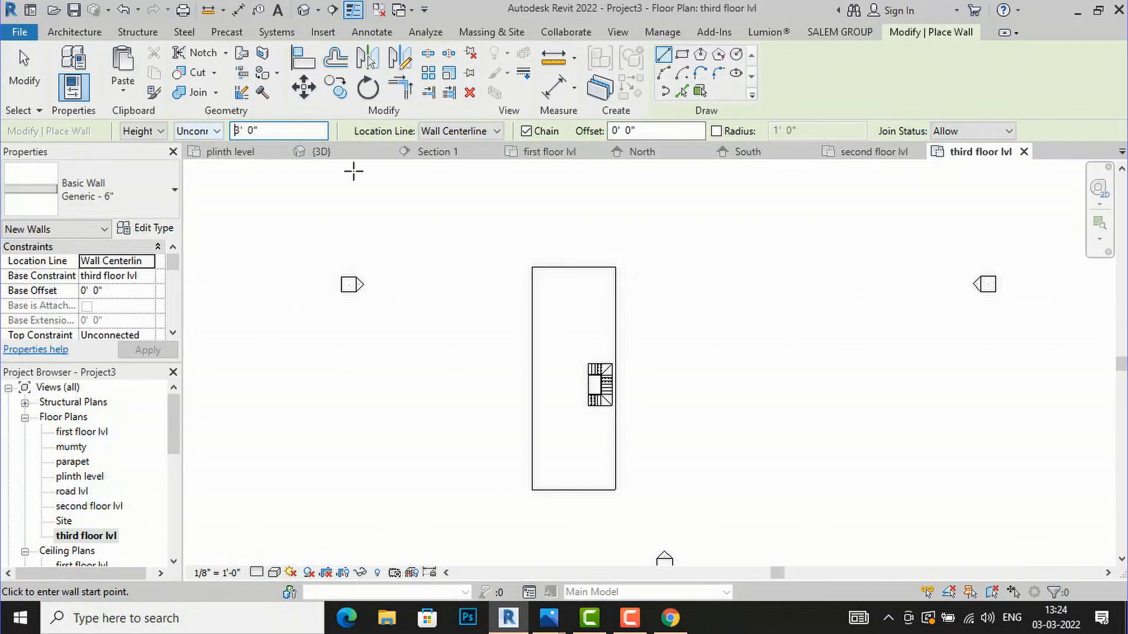
{"action": "scroll", "coordinate": [605, 320], "scroll_direction": "up", "scroll_amount": 2}
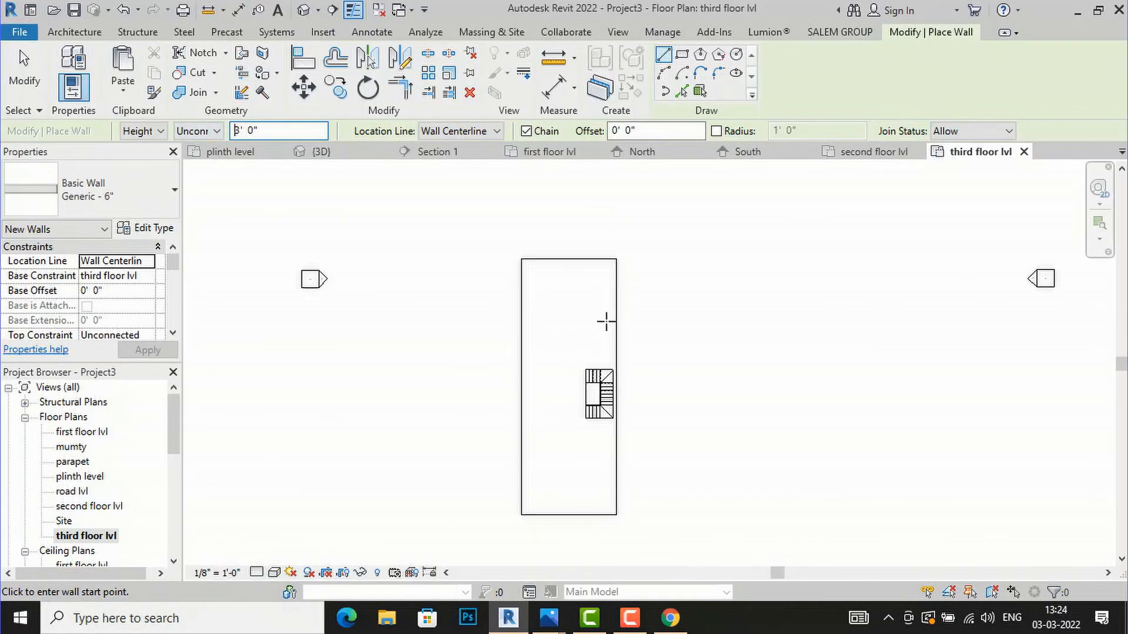
{"action": "left_click", "coordinate": [617, 249]}
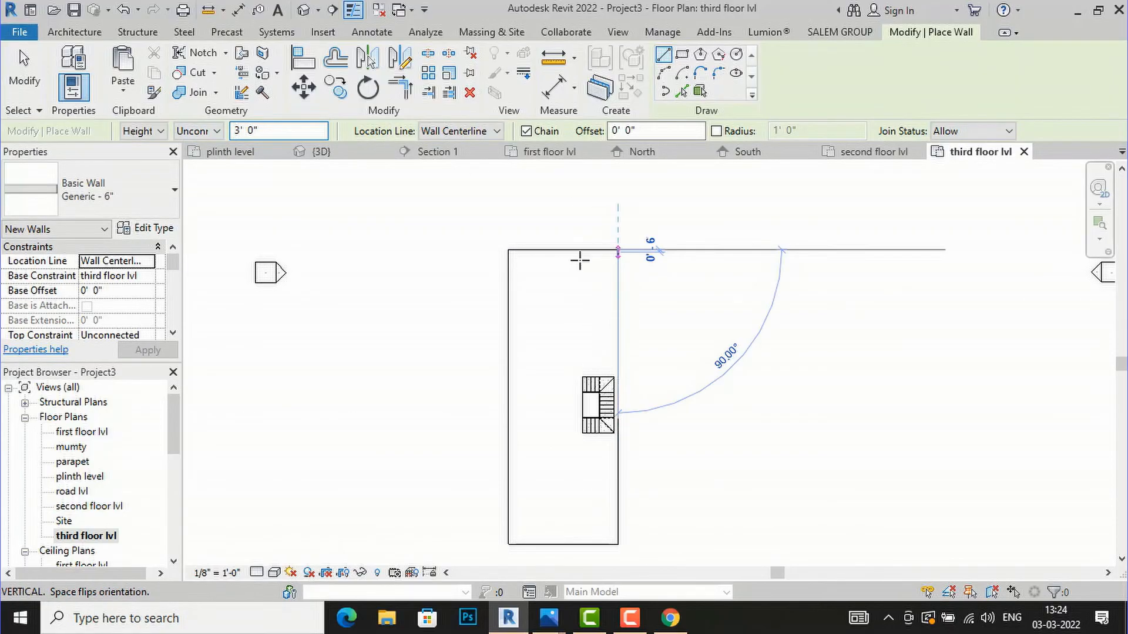
{"action": "scroll", "coordinate": [495, 250], "scroll_direction": "up", "scroll_amount": 2}
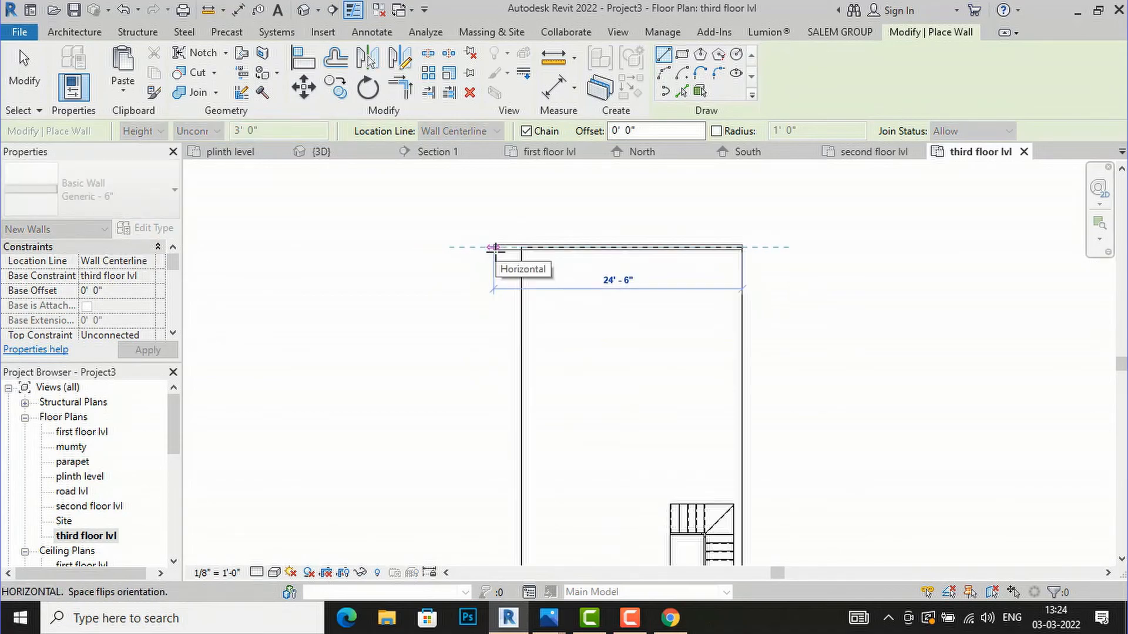
{"action": "key", "text": "Escape"}
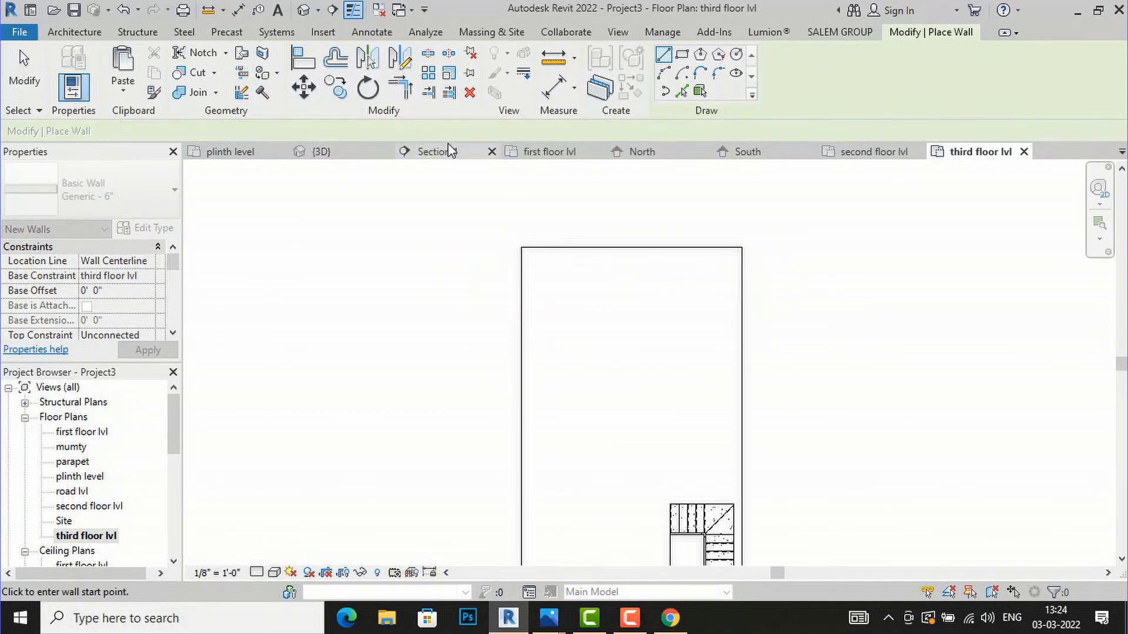
Draw a closed loop of parapet walls along the four roof slab edges, with the location line set to Finish Face: Exterior.
{"action": "left_click", "coordinate": [453, 131]}
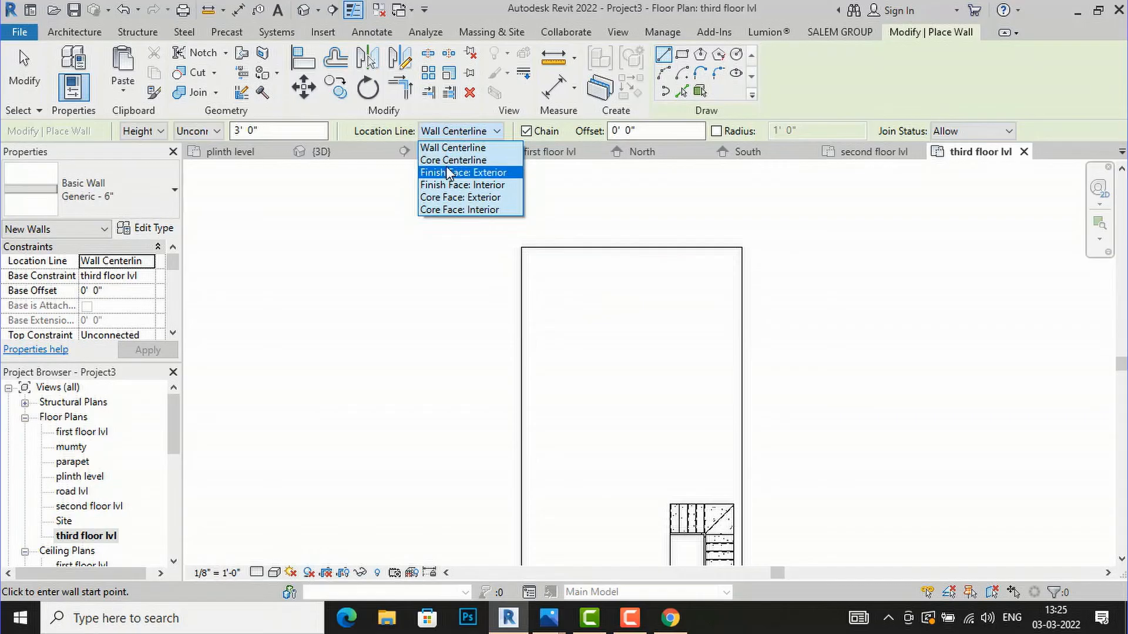
{"action": "left_click", "coordinate": [449, 172]}
{"action": "left_click", "coordinate": [521, 248]}
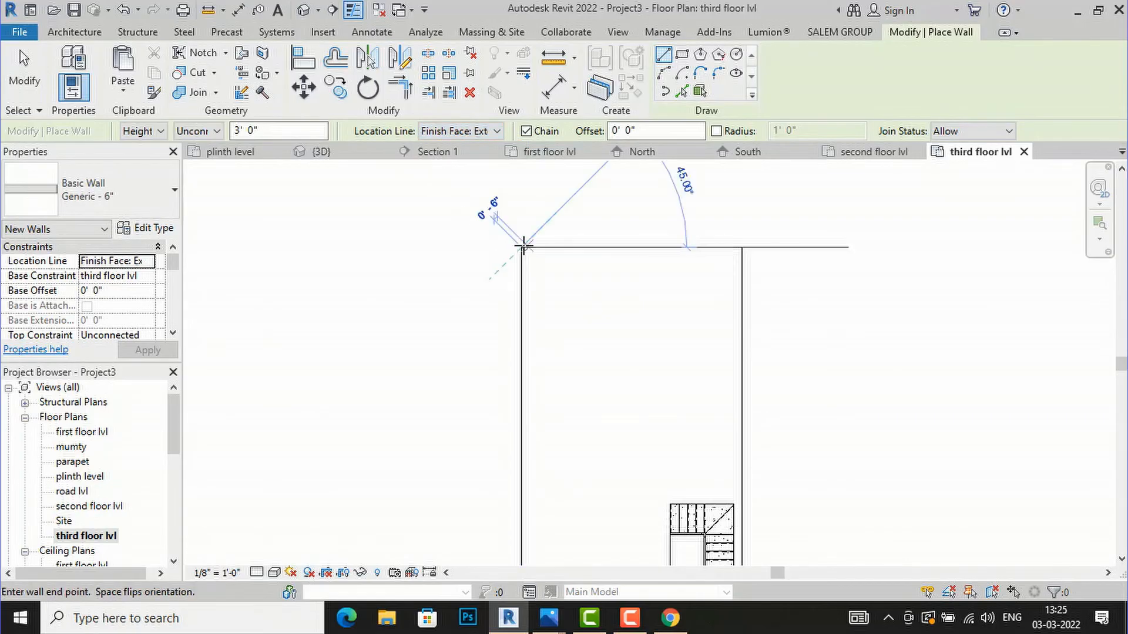
{"action": "left_click", "coordinate": [740, 248]}
{"action": "scroll", "coordinate": [740, 247], "scroll_direction": "down", "scroll_amount": 2}
{"action": "scroll", "coordinate": [740, 248], "scroll_direction": "down", "scroll_amount": 2}
{"action": "scroll", "coordinate": [742, 538], "scroll_direction": "up", "scroll_amount": 4}
{"action": "left_click", "coordinate": [739, 541]}
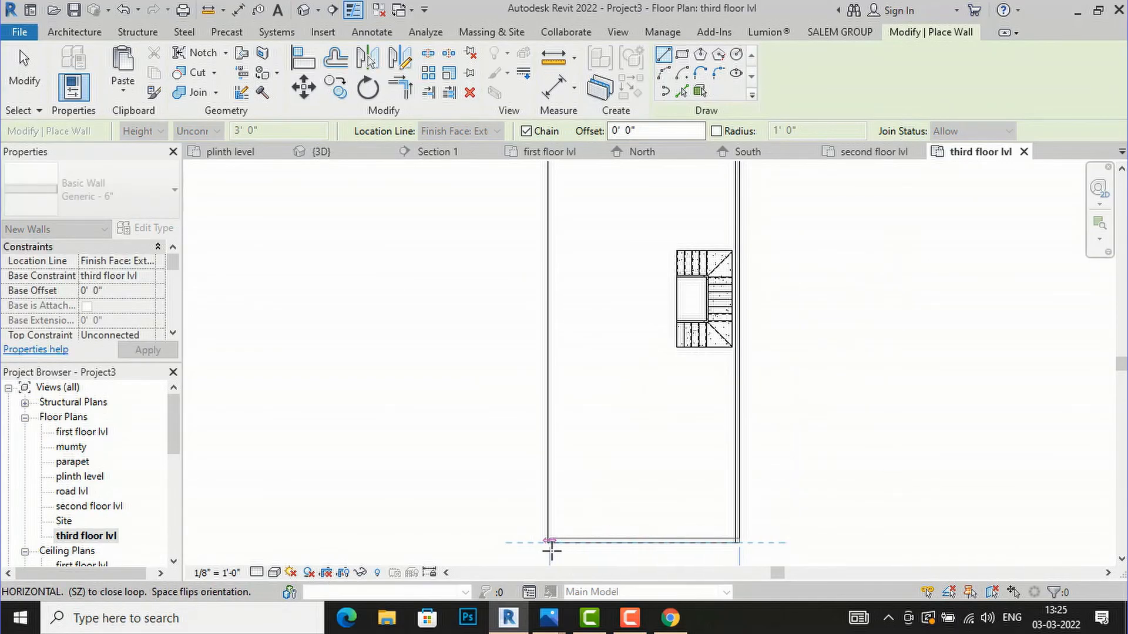
{"action": "scroll", "coordinate": [552, 541], "scroll_direction": "up", "scroll_amount": 2}
{"action": "left_click", "coordinate": [544, 541]}
{"action": "scroll", "coordinate": [566, 511], "scroll_direction": "down", "scroll_amount": 4}
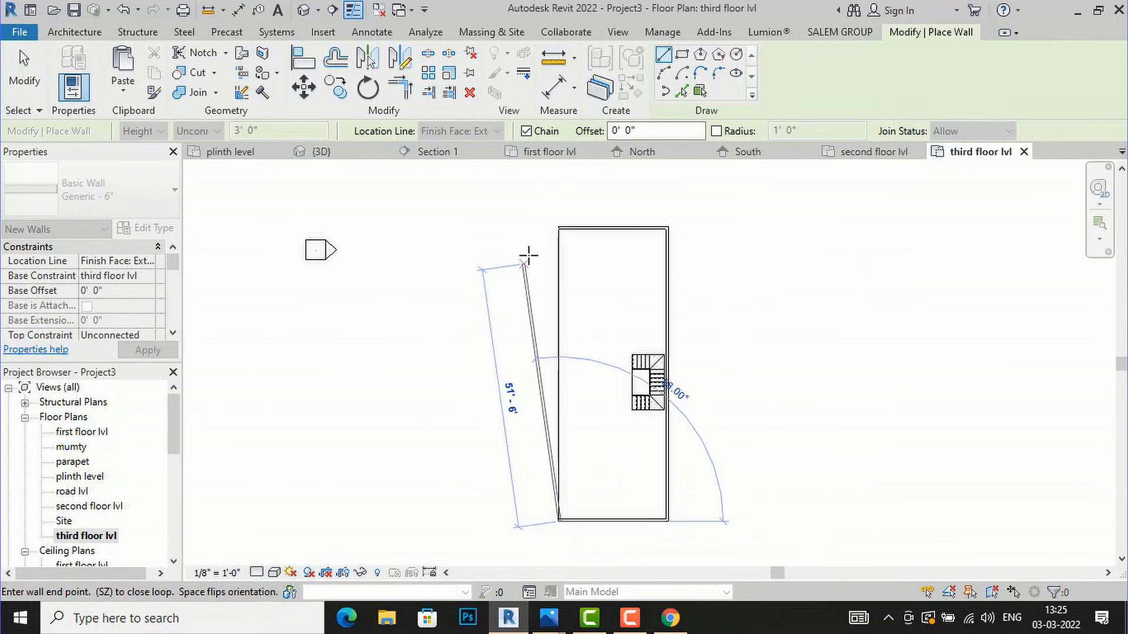
{"action": "scroll", "coordinate": [526, 257], "scroll_direction": "up", "scroll_amount": 2}
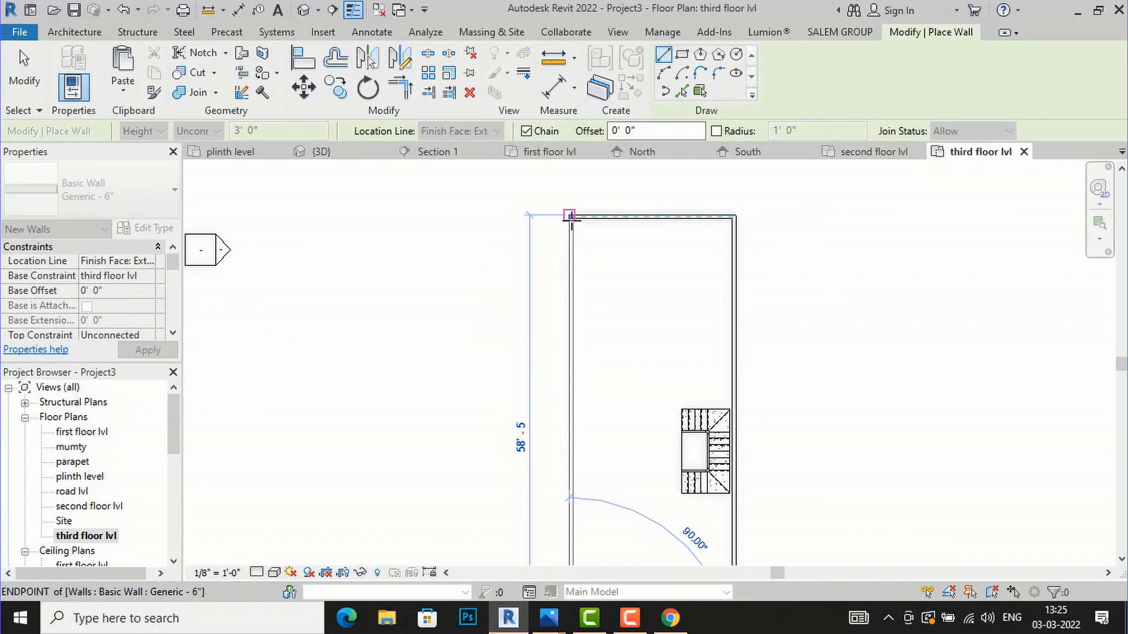
{"action": "left_click", "coordinate": [569, 216]}
{"action": "key", "text": "Escape"}
{"action": "key", "text": "Escape"}
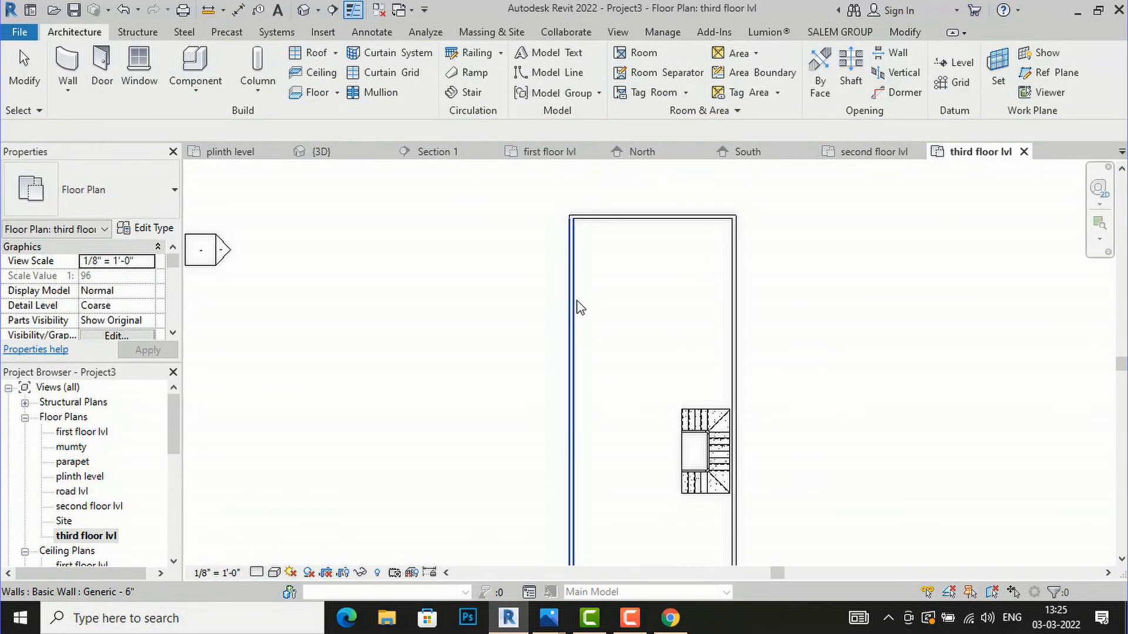
Create a new material for the structure layer of the parapet's Generic - 6" wall type.
{"action": "left_click", "coordinate": [572, 310]}
{"action": "left_click", "coordinate": [143, 230]}
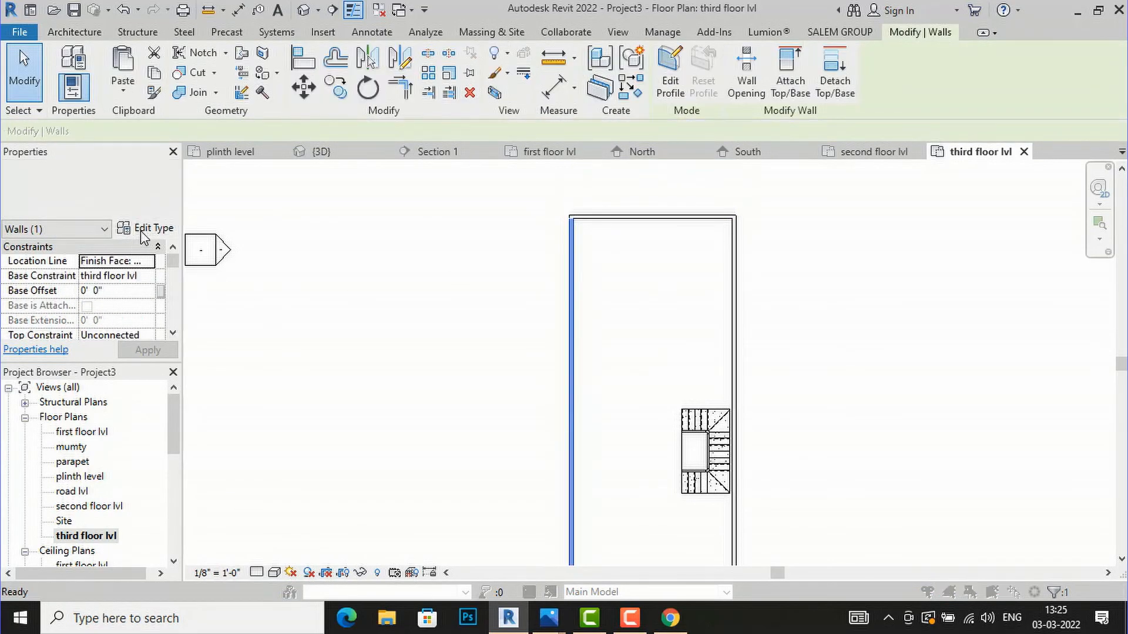
{"action": "left_click", "coordinate": [281, 266]}
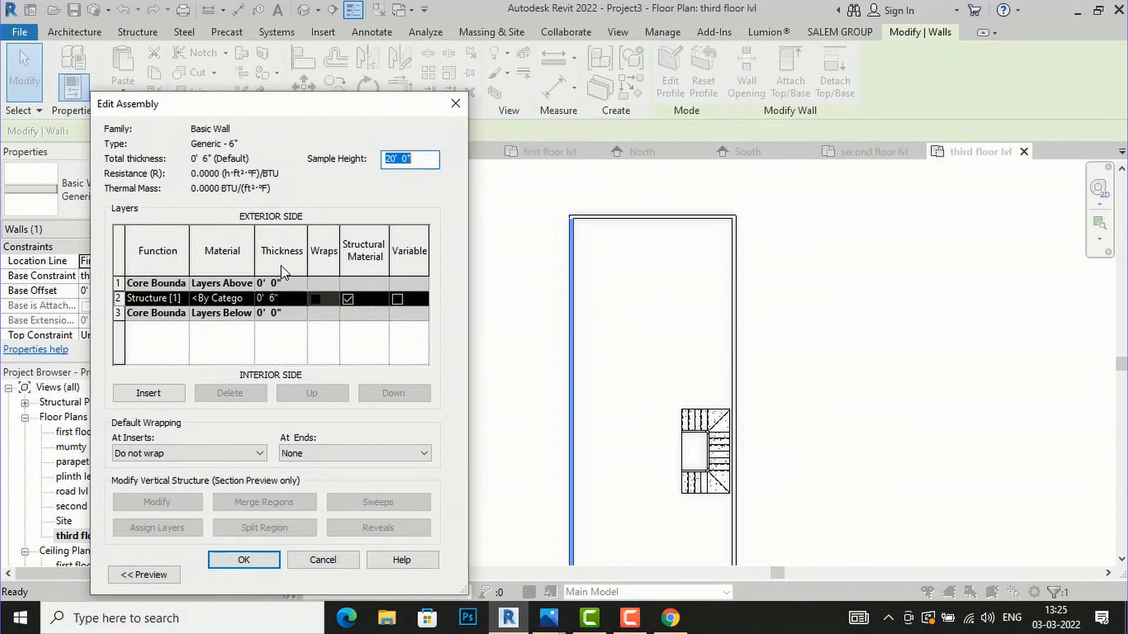
{"action": "left_click", "coordinate": [247, 300]}
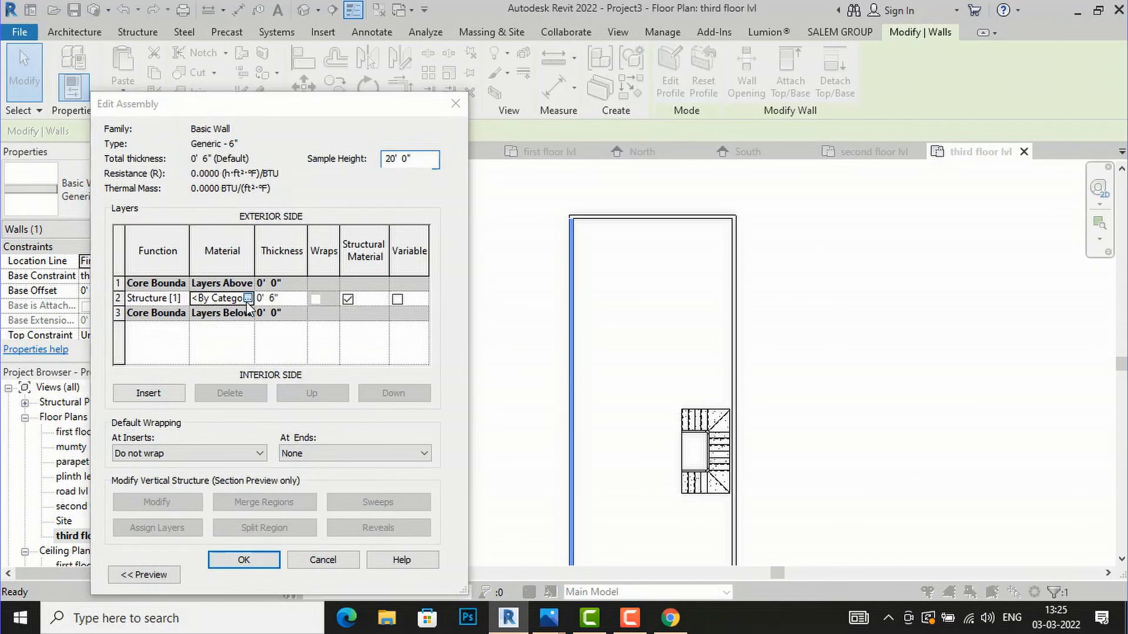
{"action": "left_click", "coordinate": [249, 298]}
{"action": "left_click", "coordinate": [296, 499]}
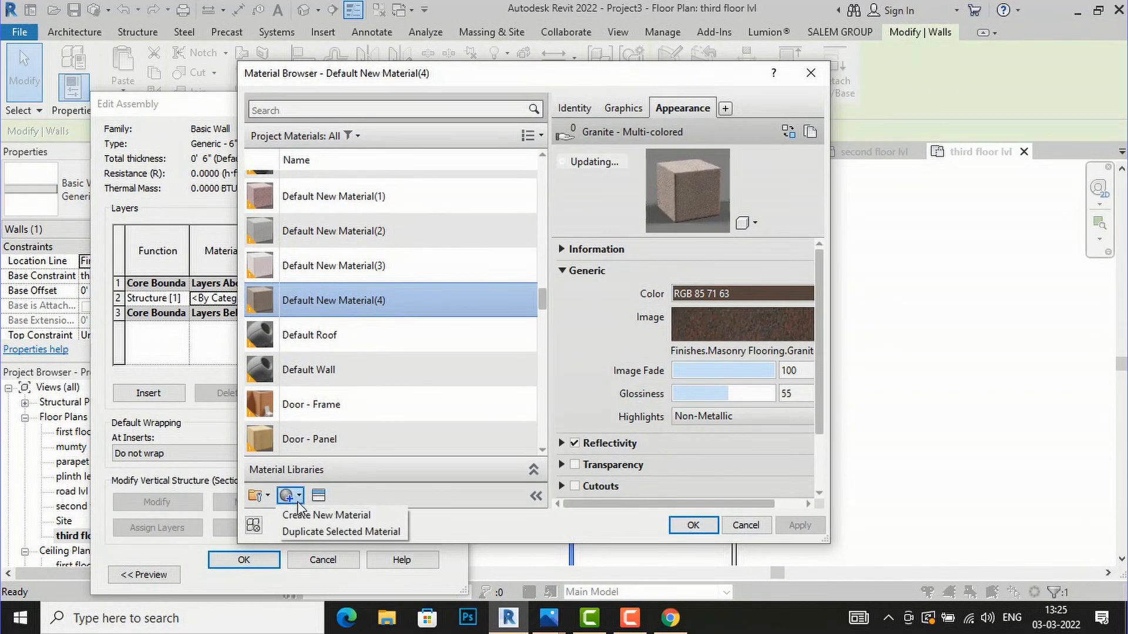
{"action": "left_click", "coordinate": [311, 515]}
Give the new material the 2in Squares - Beige appearance and apply it to the parapet wall type.
{"action": "left_click", "coordinate": [318, 497]}
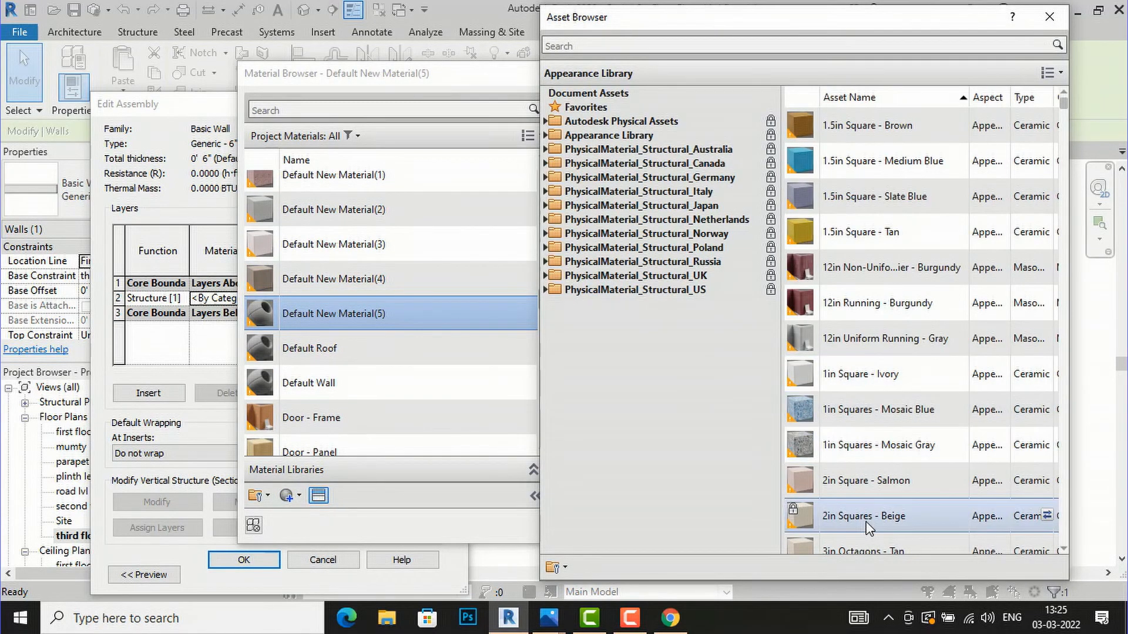
{"action": "left_click", "coordinate": [1049, 16]}
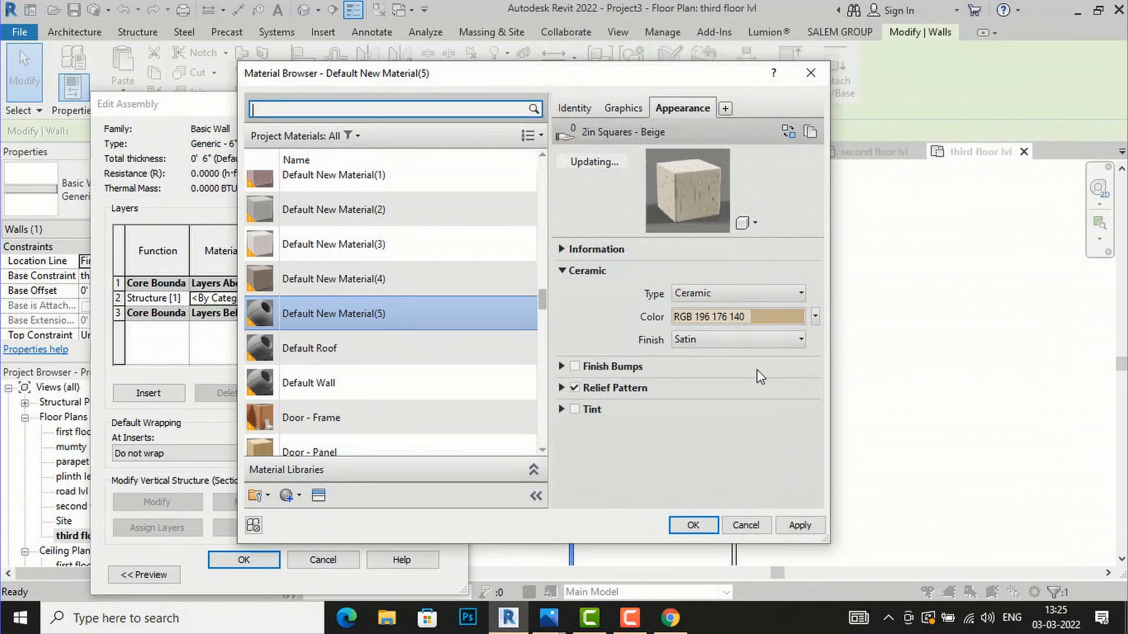
{"action": "left_click", "coordinate": [799, 525]}
{"action": "left_click", "coordinate": [693, 525]}
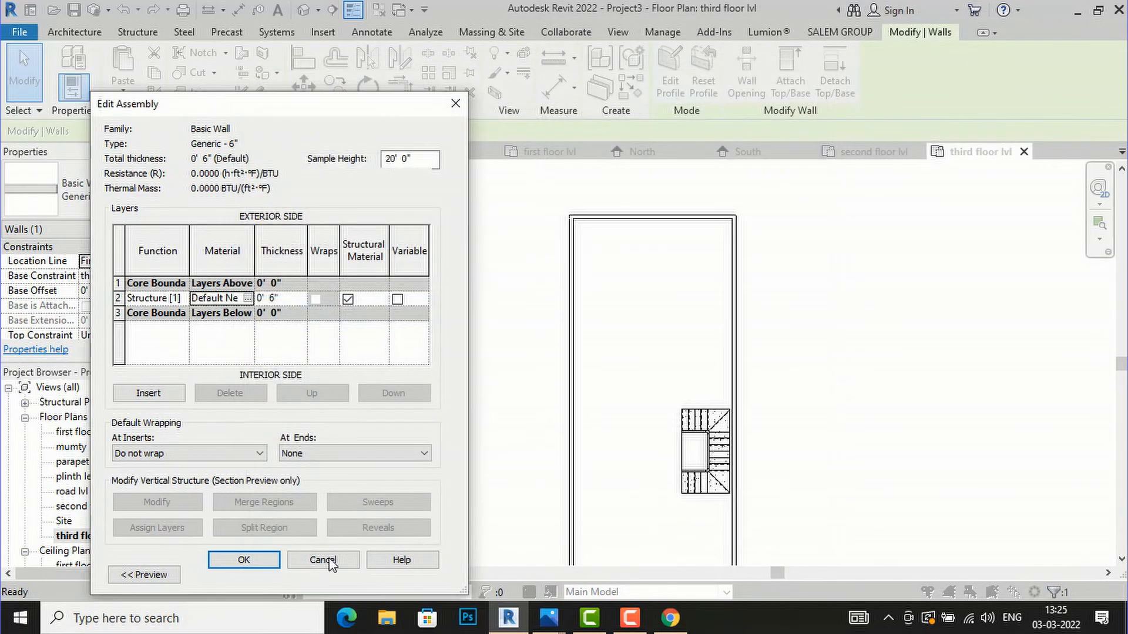
{"action": "left_click", "coordinate": [242, 565]}
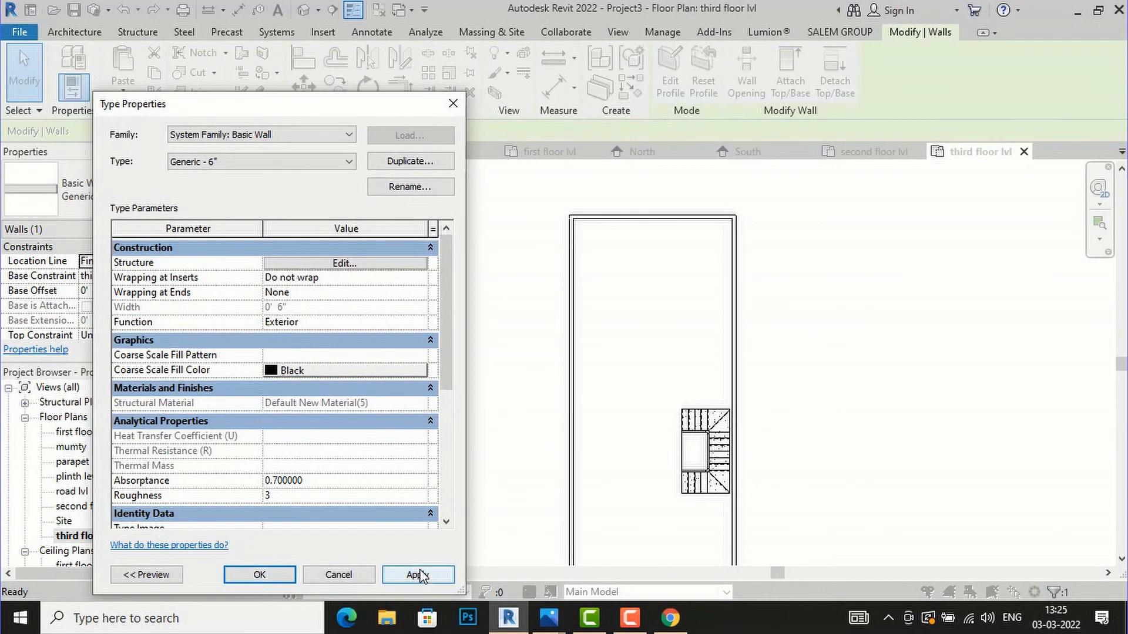
{"action": "left_click", "coordinate": [419, 574]}
{"action": "left_click", "coordinate": [272, 576]}
{"action": "left_click", "coordinate": [427, 353]}
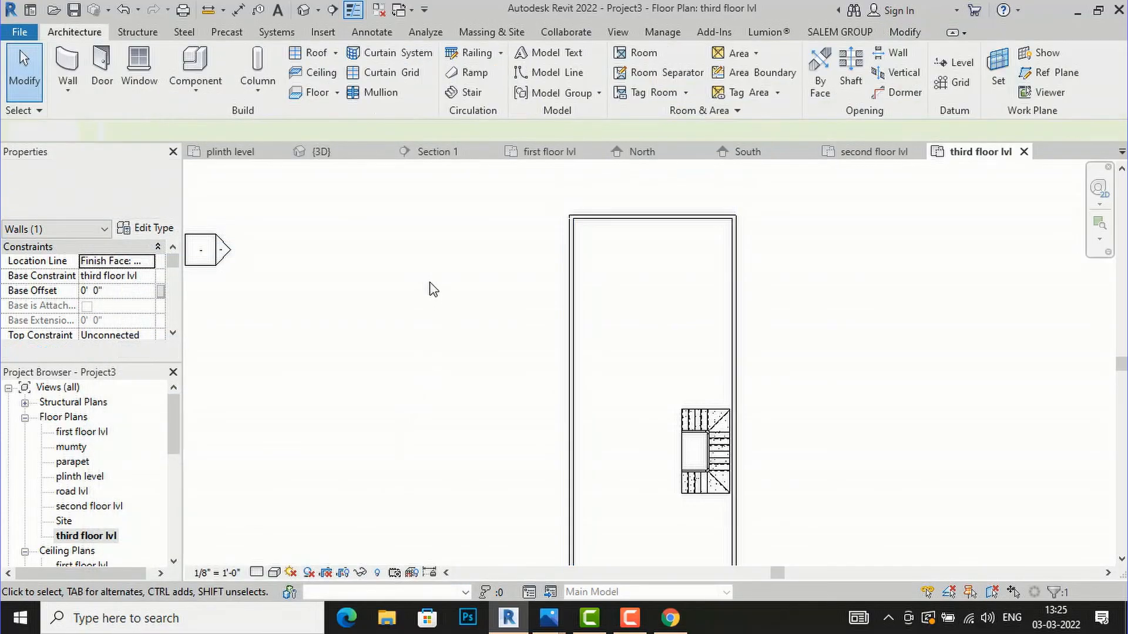
Examine the parapet wall around the roof in the 3D view.
{"action": "scroll", "coordinate": [457, 187], "scroll_direction": "down", "scroll_amount": 3}
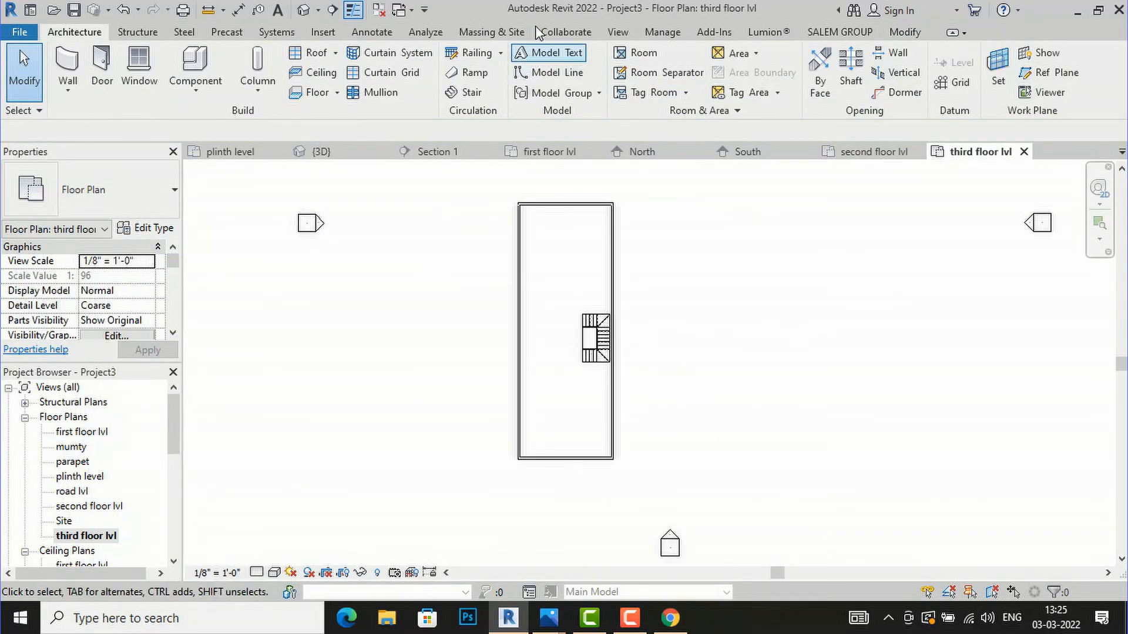
{"action": "left_click", "coordinate": [301, 11]}
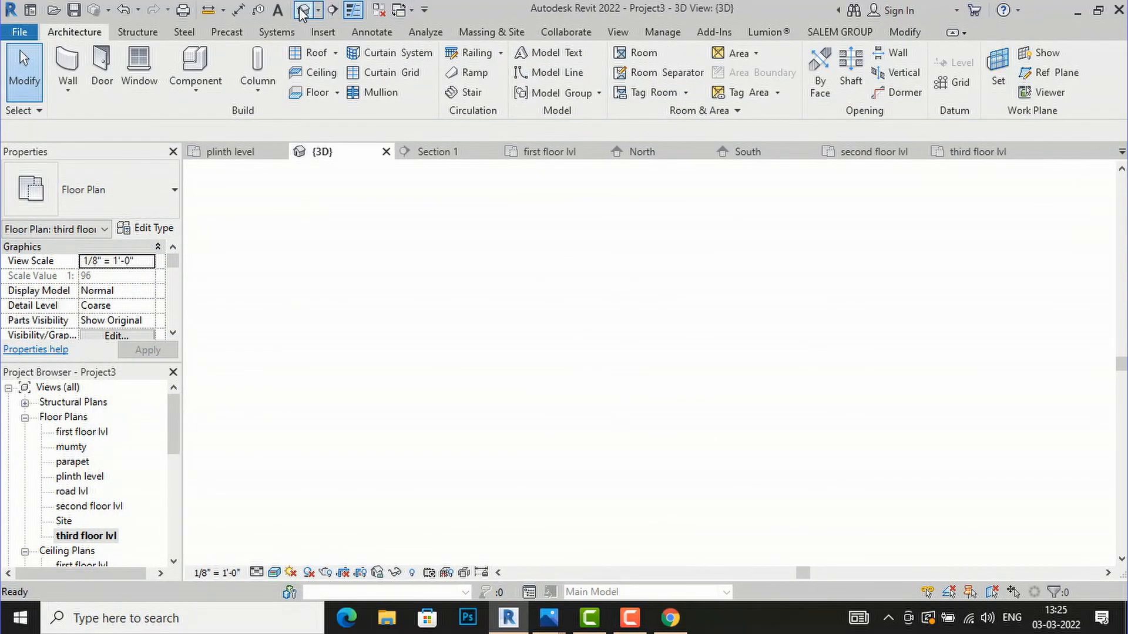
{"action": "scroll", "coordinate": [679, 423], "scroll_direction": "up", "scroll_amount": 2}
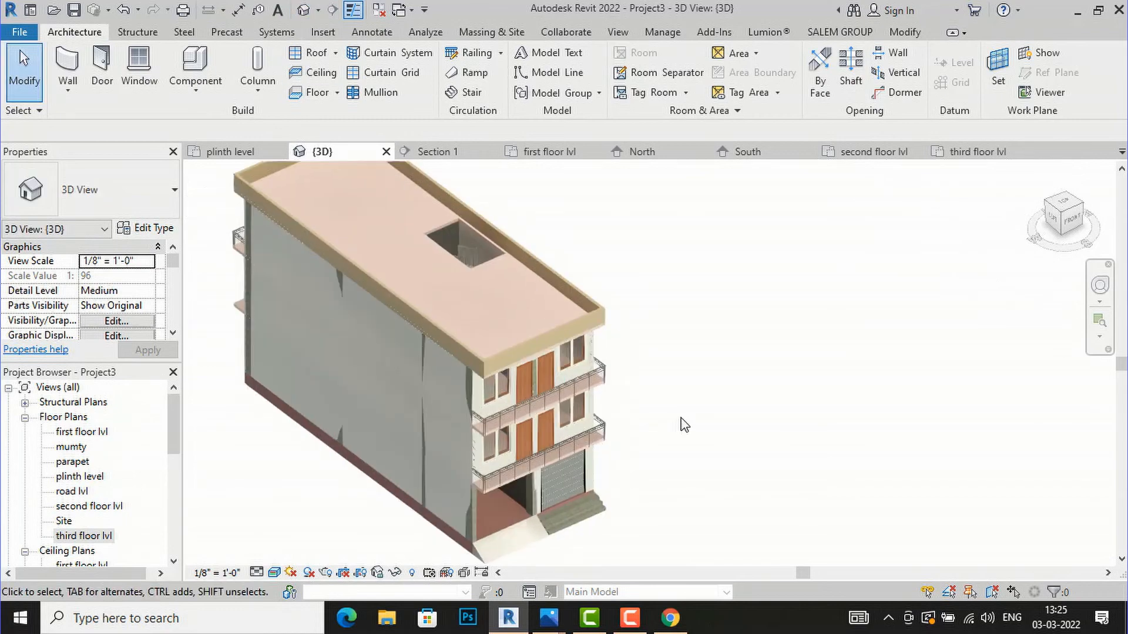
{"action": "left_click", "coordinate": [1064, 218]}
{"action": "mouse_move", "coordinate": [887, 189]}
{"action": "middle_mouse_down", "text": "shift"}
{"action": "mouse_move", "coordinate": [850, 223]}
{"action": "mouse_move", "coordinate": [1014, 220]}
{"action": "mouse_move", "coordinate": [968, 236]}
{"action": "middle_mouse_up", "text": "shift"}
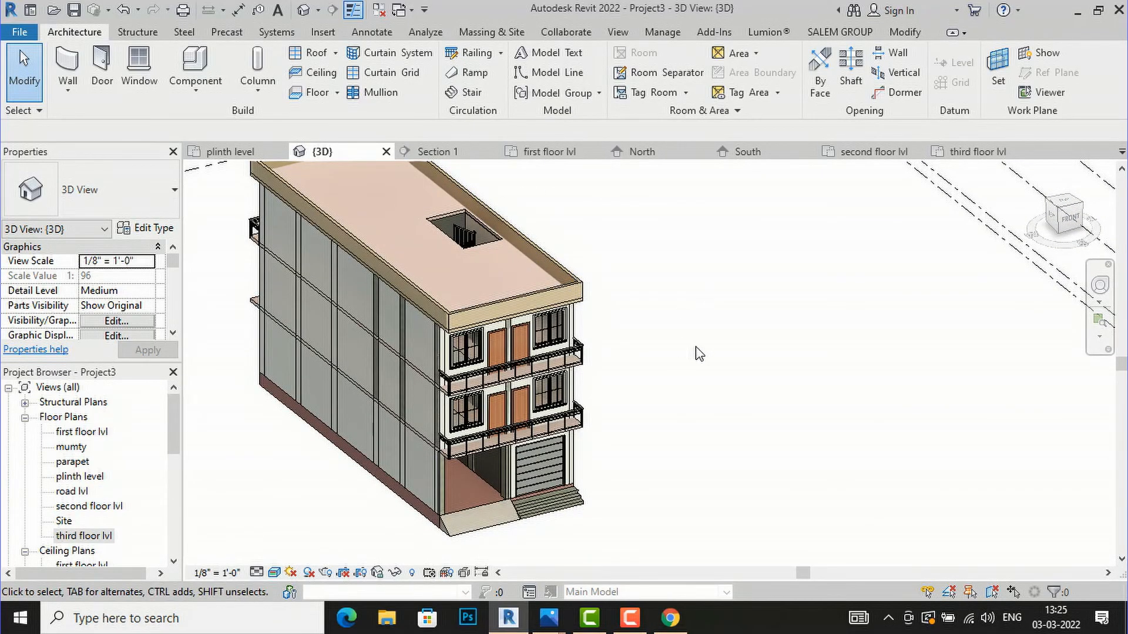
Start a 9"wall basic wall on the third floor lvl plan with an unconnected height of 8' 0".
{"action": "double_click", "coordinate": [86, 536]}
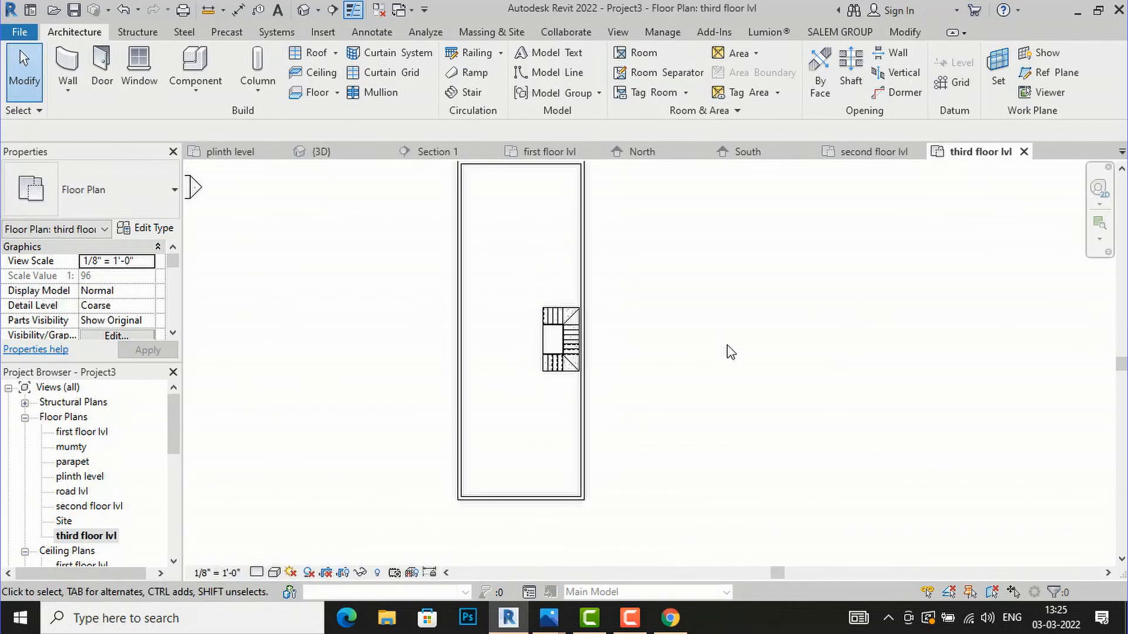
{"action": "left_click", "coordinate": [73, 88]}
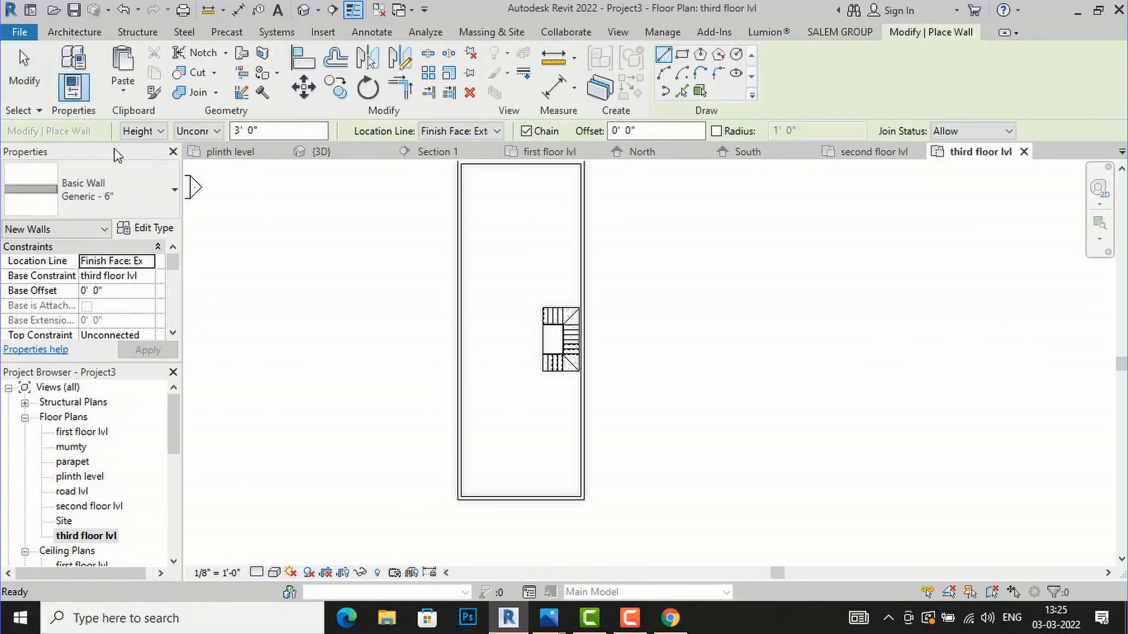
{"action": "left_click", "coordinate": [114, 203]}
{"action": "scroll", "coordinate": [113, 358], "scroll_direction": "up", "scroll_amount": 1}
{"action": "scroll", "coordinate": [113, 359], "scroll_direction": "up", "scroll_amount": 5}
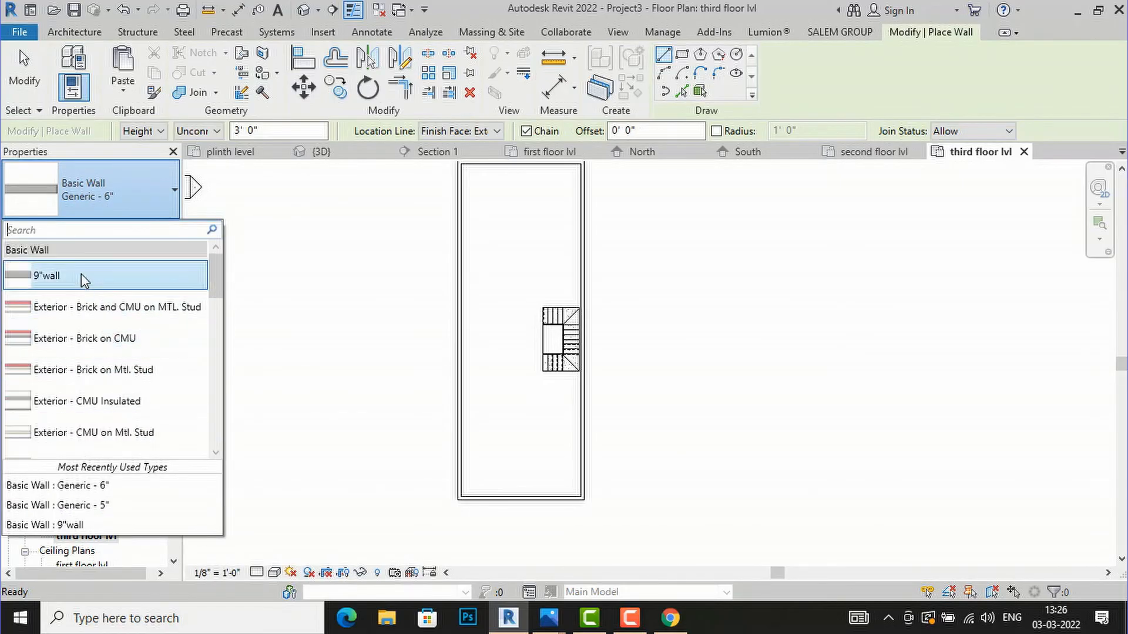
{"action": "left_click", "coordinate": [81, 274]}
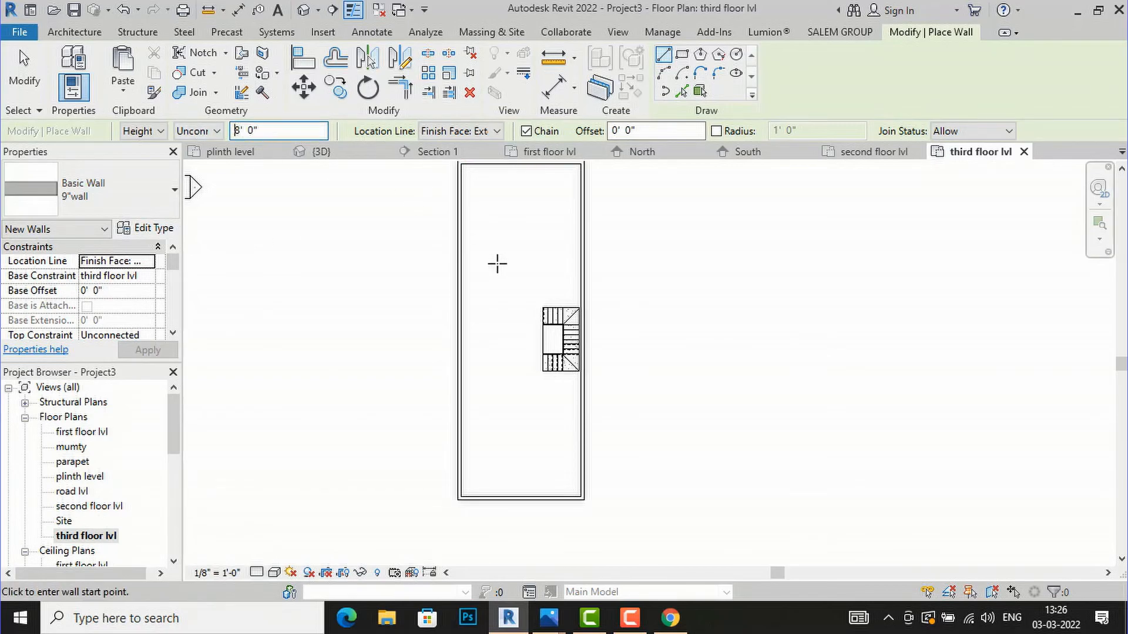
{"action": "scroll", "coordinate": [589, 324], "scroll_direction": "up", "scroll_amount": 3}
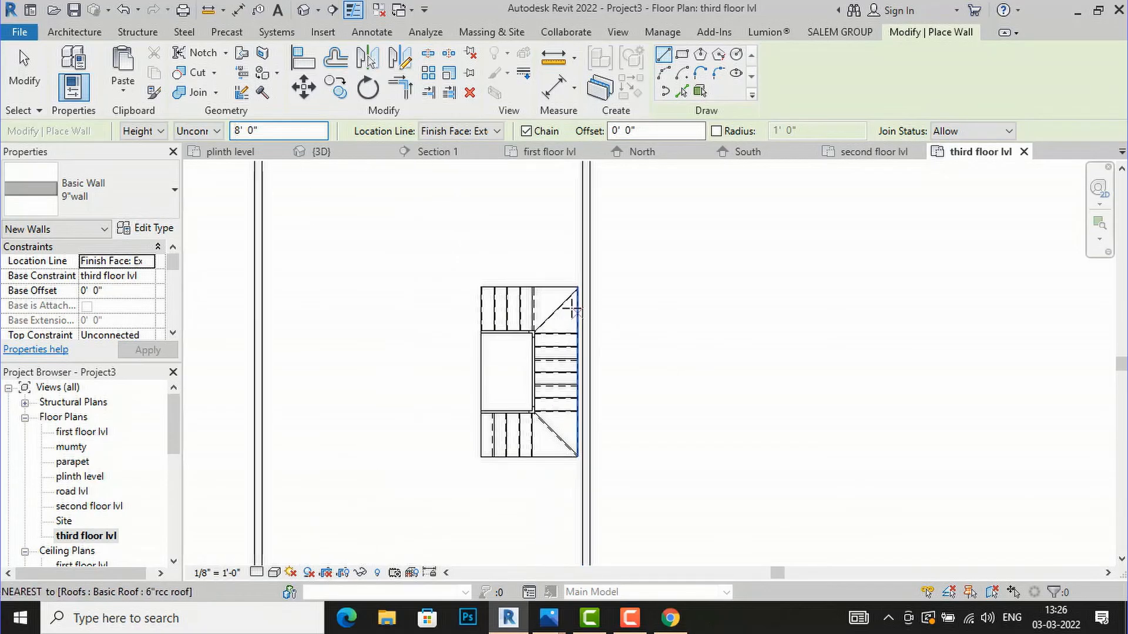
Draw a wall about 11' 0" long along the stair's upper edge and continue it about 12' 6" down the stair's open side.
{"action": "left_click", "coordinate": [576, 287]}
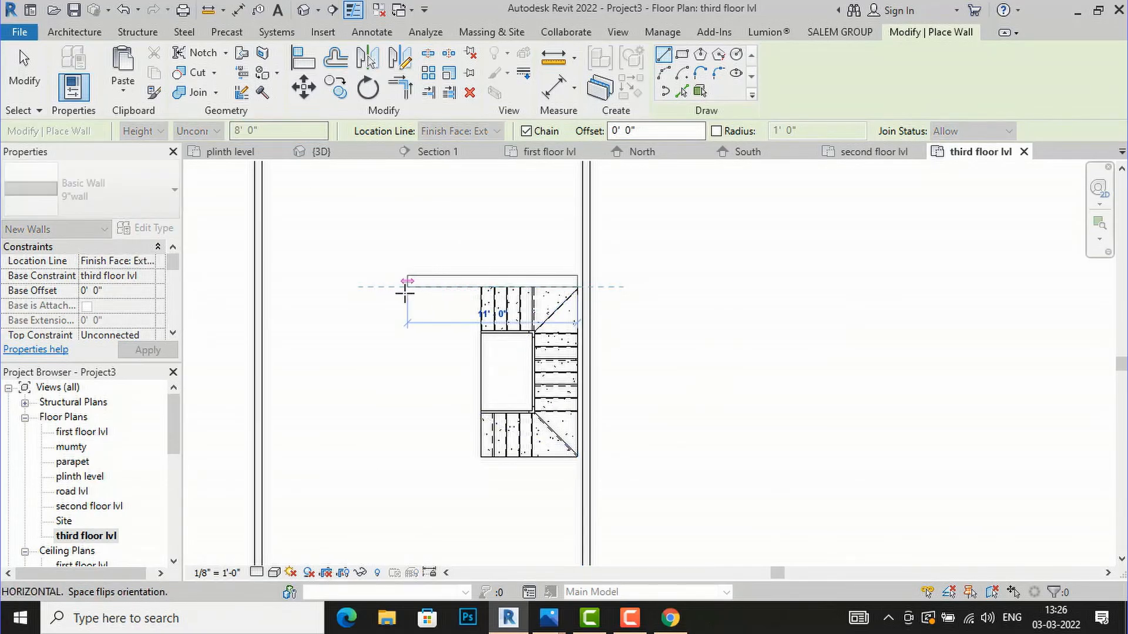
{"action": "left_click", "coordinate": [405, 289]}
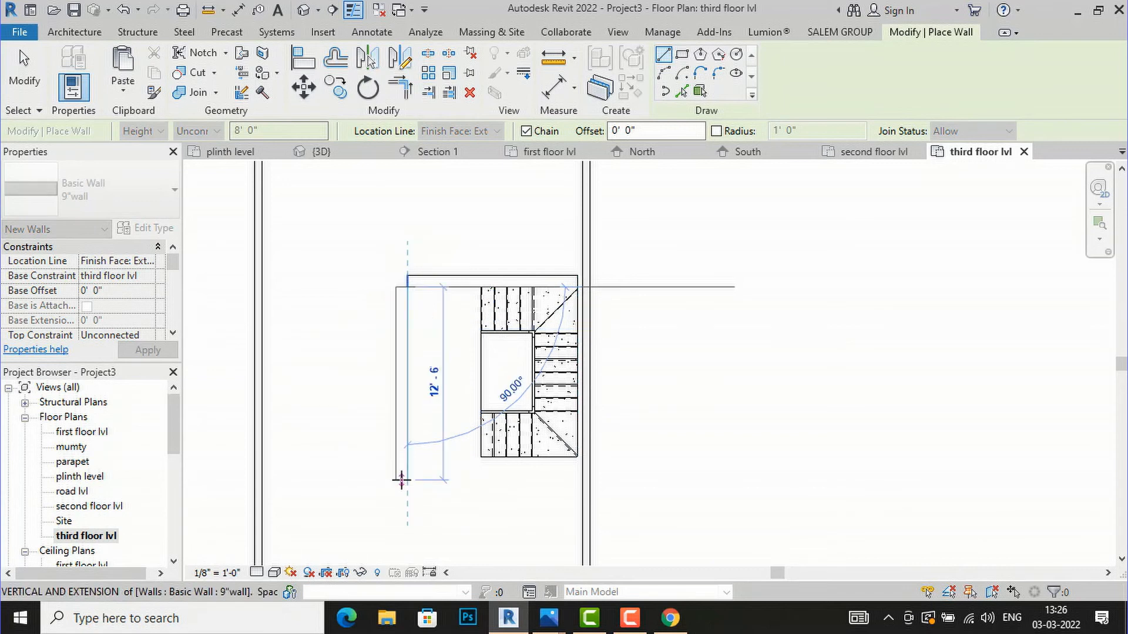
{"action": "left_click", "coordinate": [401, 480]}
{"action": "scroll", "coordinate": [573, 478], "scroll_direction": "up", "scroll_amount": 2}
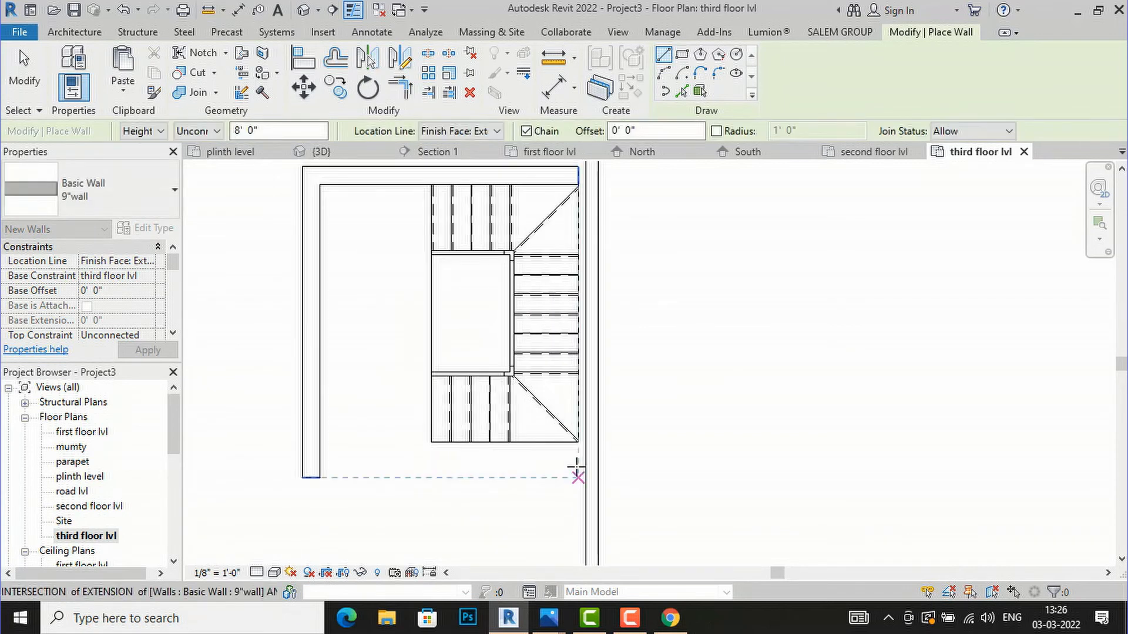
{"action": "key", "text": "Escape"}
Draw a 9" wall just below the stair, from the open-side wall to the parapet wall.
{"action": "left_click", "coordinate": [583, 445]}
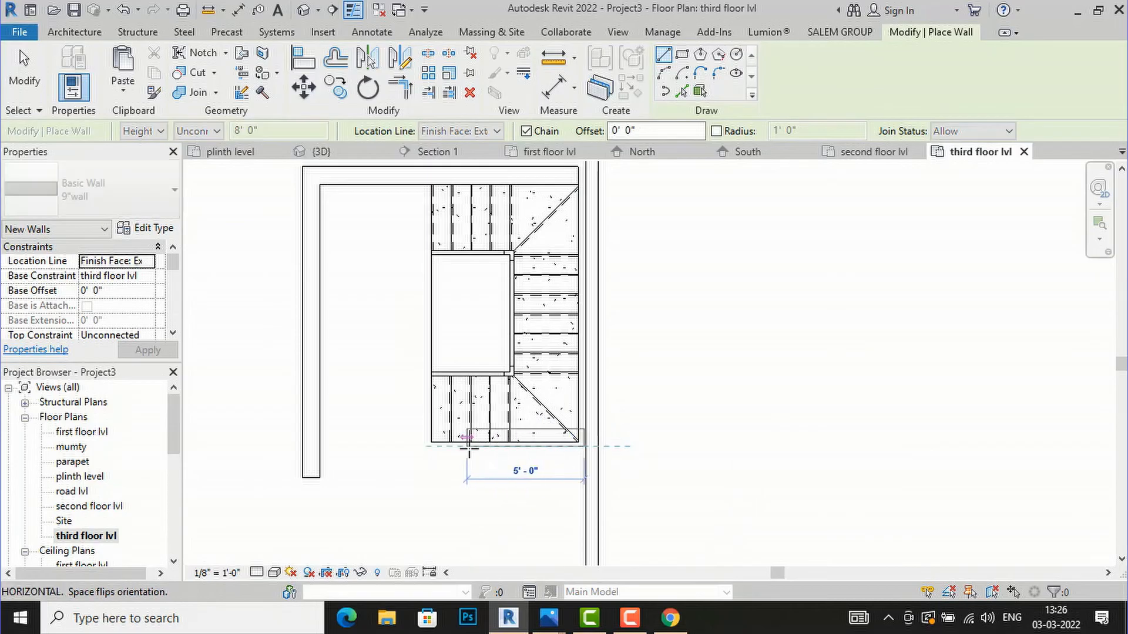
{"action": "key", "text": "Escape"}
{"action": "left_click", "coordinate": [312, 454]}
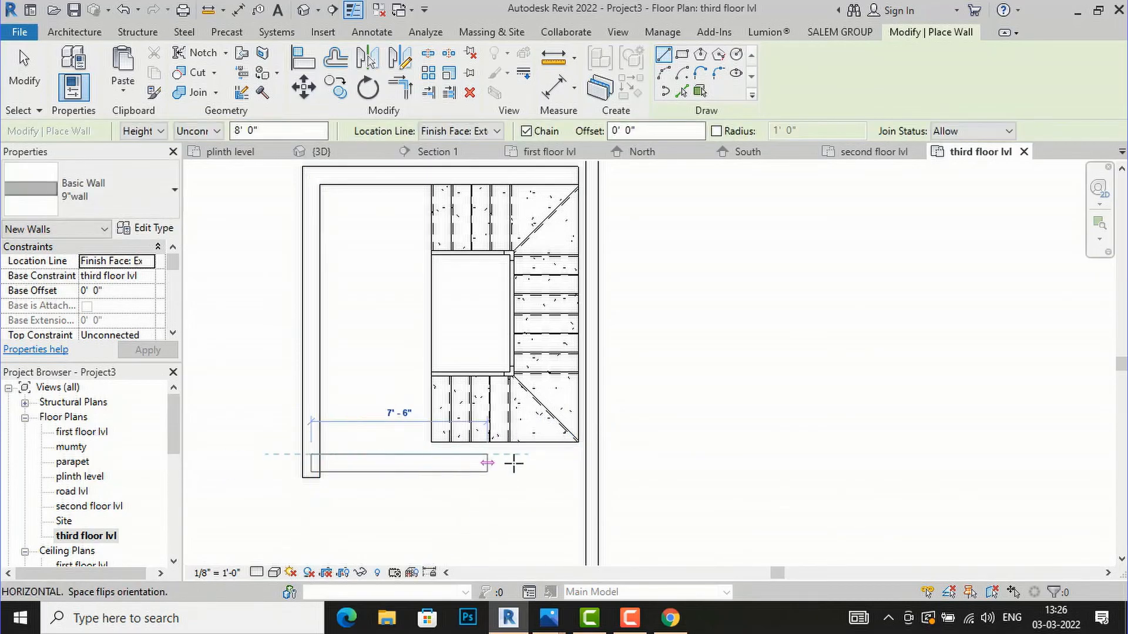
{"action": "left_click", "coordinate": [584, 464]}
{"action": "key", "text": "Escape"}
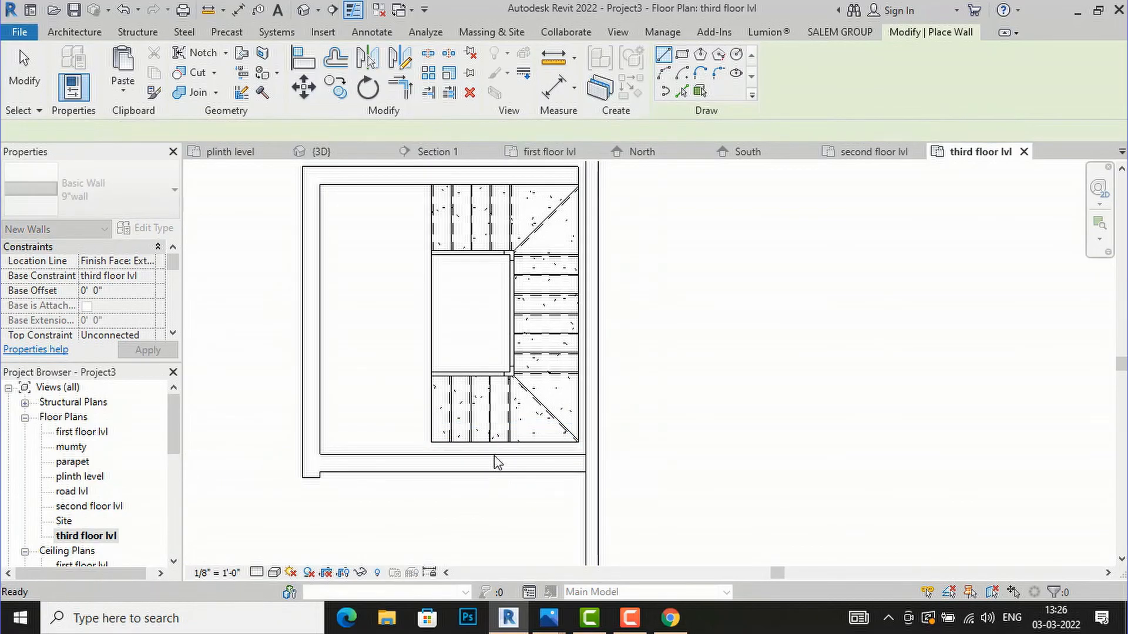
{"action": "scroll", "coordinate": [498, 458], "scroll_direction": "up", "scroll_amount": 2}
{"action": "key", "text": "Escape"}
Move the lower stair wall up about 6" so its face meets the stair's lower edge.
{"action": "left_click", "coordinate": [523, 453]}
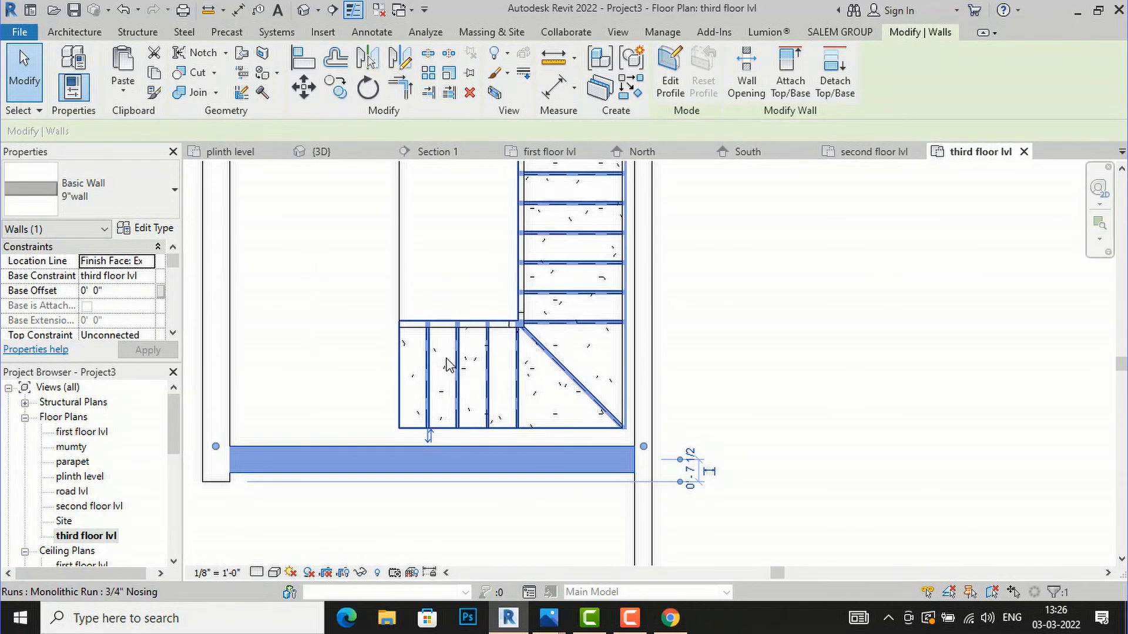
{"action": "left_click", "coordinate": [303, 86]}
{"action": "scroll", "coordinate": [422, 452], "scroll_direction": "up", "scroll_amount": 2}
{"action": "scroll", "coordinate": [422, 452], "scroll_direction": "up", "scroll_amount": 1}
{"action": "left_click", "coordinate": [436, 451]}
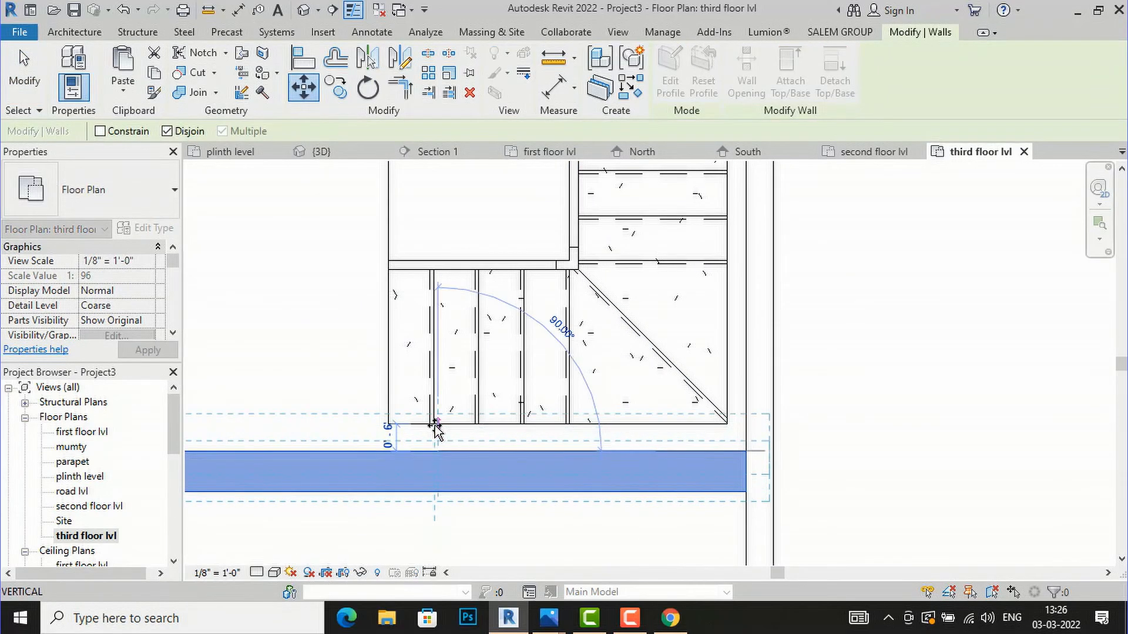
{"action": "left_click", "coordinate": [435, 427]}
{"action": "key", "text": "Escape"}
{"action": "scroll", "coordinate": [433, 476], "scroll_direction": "down", "scroll_amount": 3}
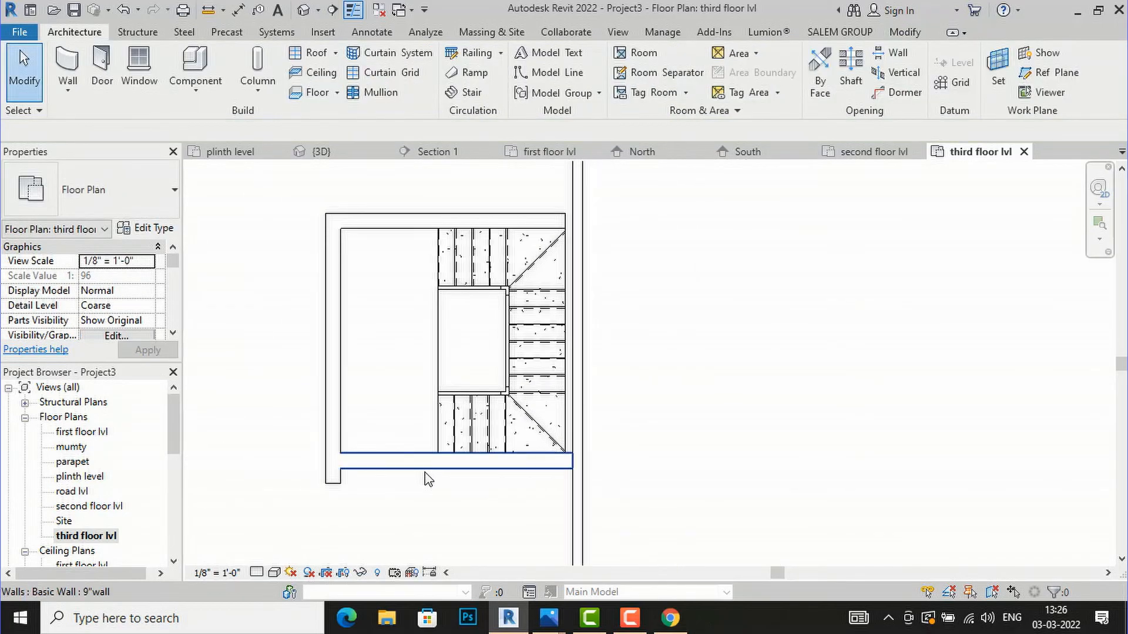
Extend the end of the upper stair wall to the parapet wall beside the stair.
{"action": "scroll", "coordinate": [427, 479], "scroll_direction": "down", "scroll_amount": 2}
{"action": "scroll", "coordinate": [511, 302], "scroll_direction": "up", "scroll_amount": 3}
{"action": "left_click", "coordinate": [504, 311]}
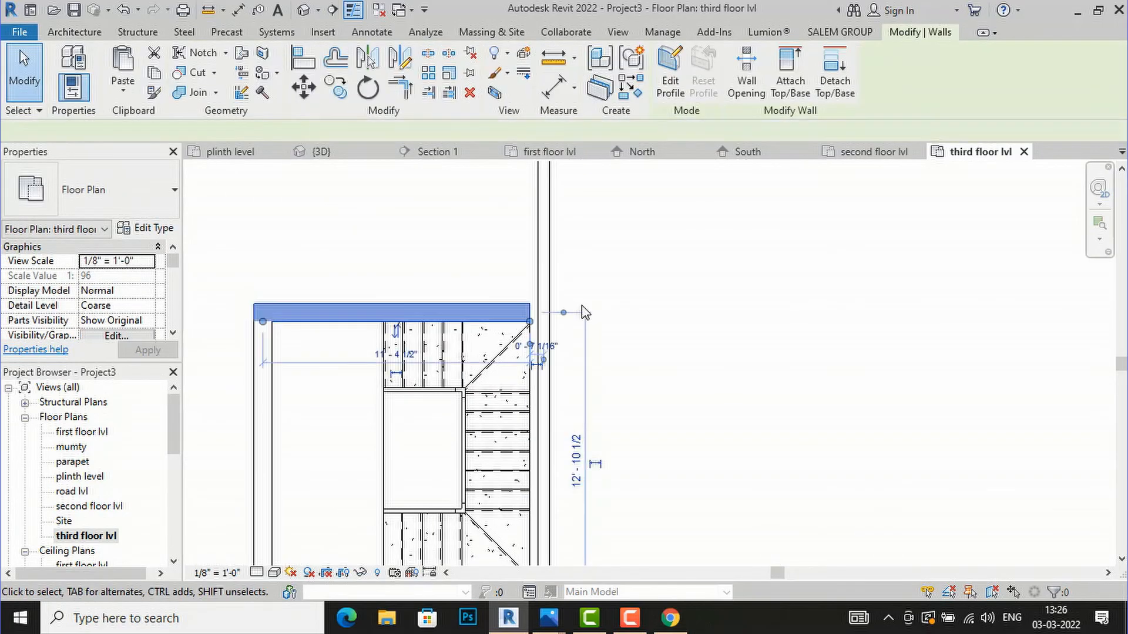
{"action": "scroll", "coordinate": [581, 311], "scroll_direction": "up", "scroll_amount": 2}
{"action": "left_click_drag", "start_coordinate": [511, 327], "coordinate": [517, 327]}
{"action": "key", "text": "Escape"}
{"action": "scroll", "coordinate": [302, 276], "scroll_direction": "down", "scroll_amount": 2}
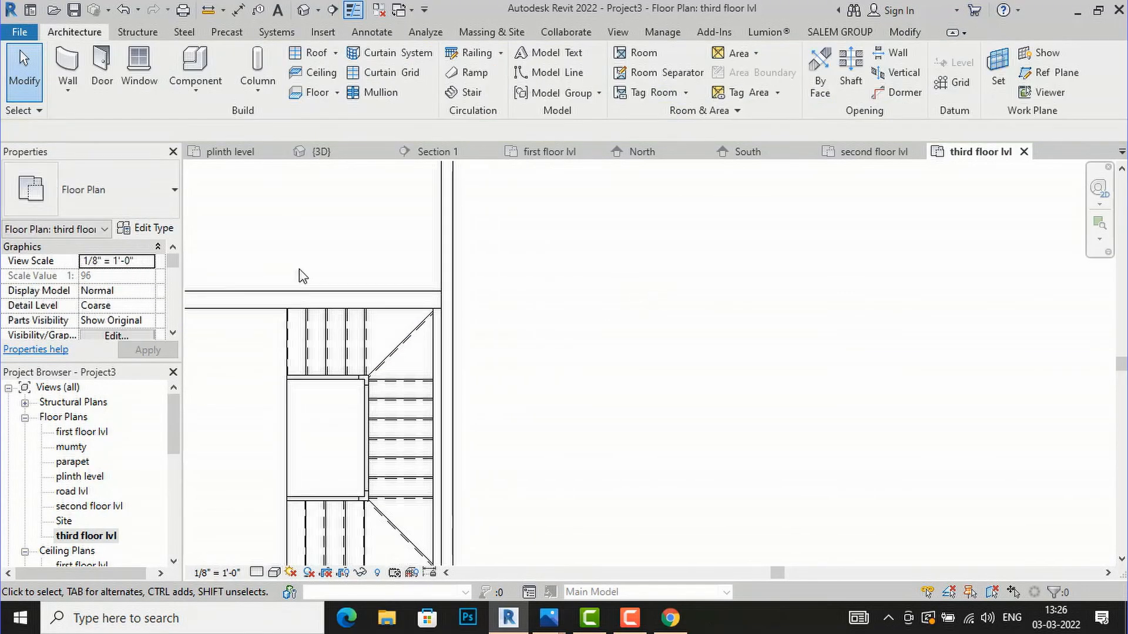
{"action": "scroll", "coordinate": [425, 265], "scroll_direction": "down", "scroll_amount": 1}
Split the parapet wall beside the stair at two points, near the stair's upper and lower ends.
{"action": "left_click", "coordinate": [445, 317]}
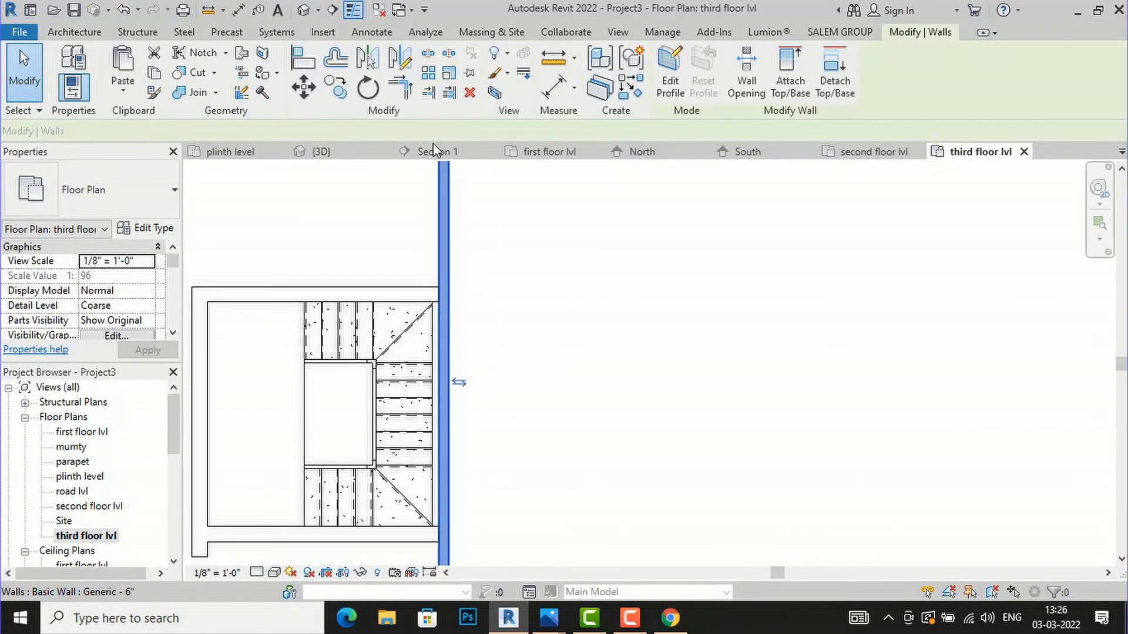
{"action": "left_click", "coordinate": [429, 55]}
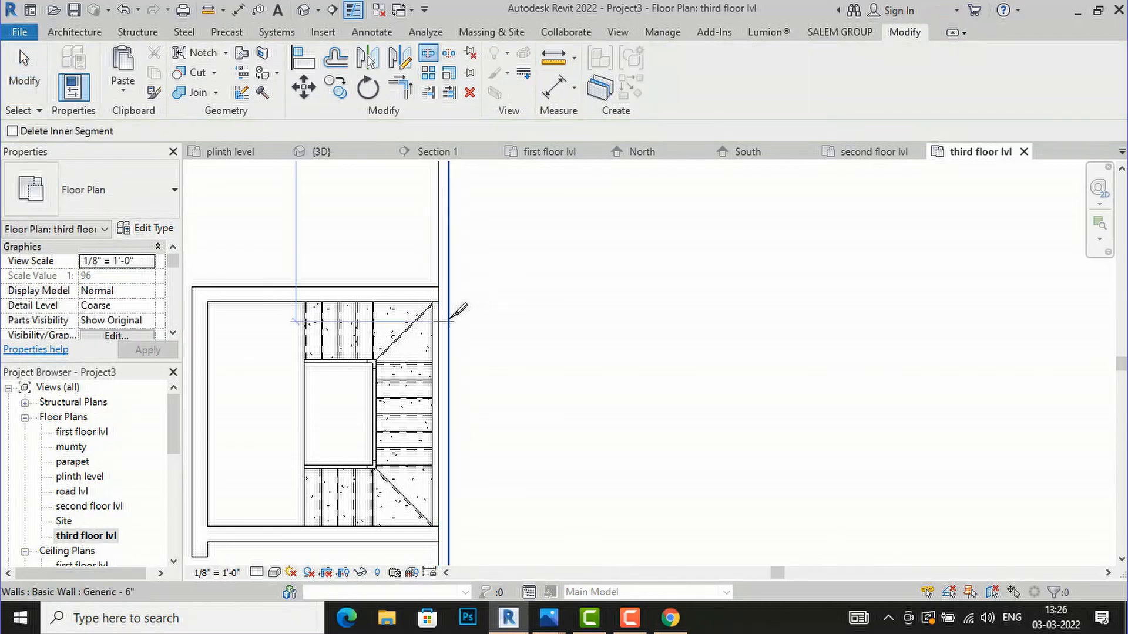
{"action": "left_click", "coordinate": [449, 320]}
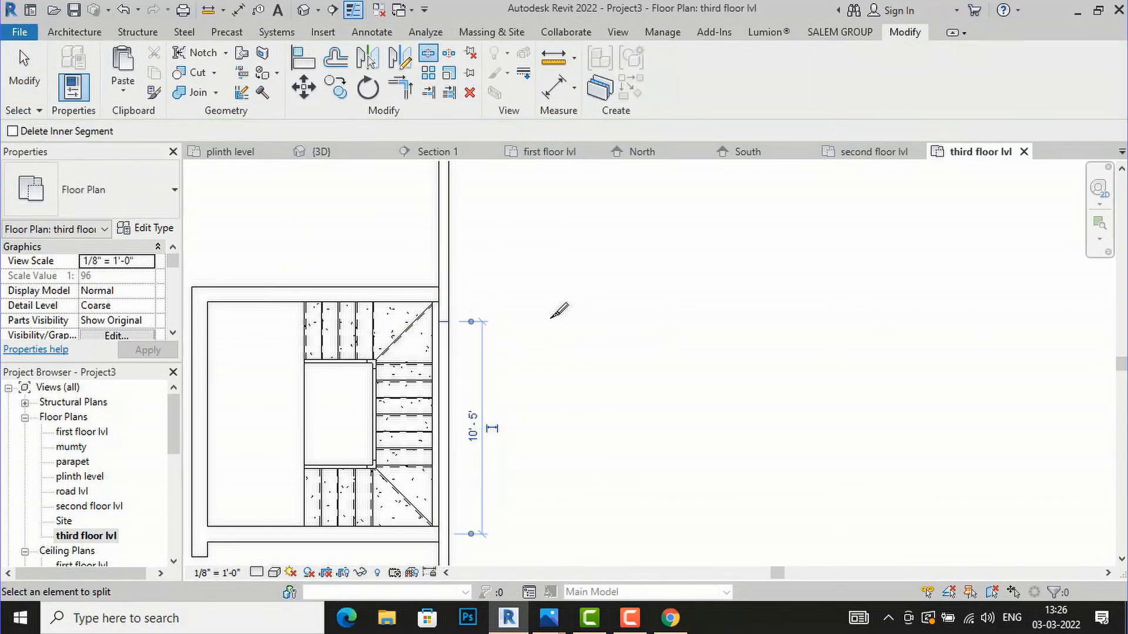
{"action": "left_click", "coordinate": [449, 495]}
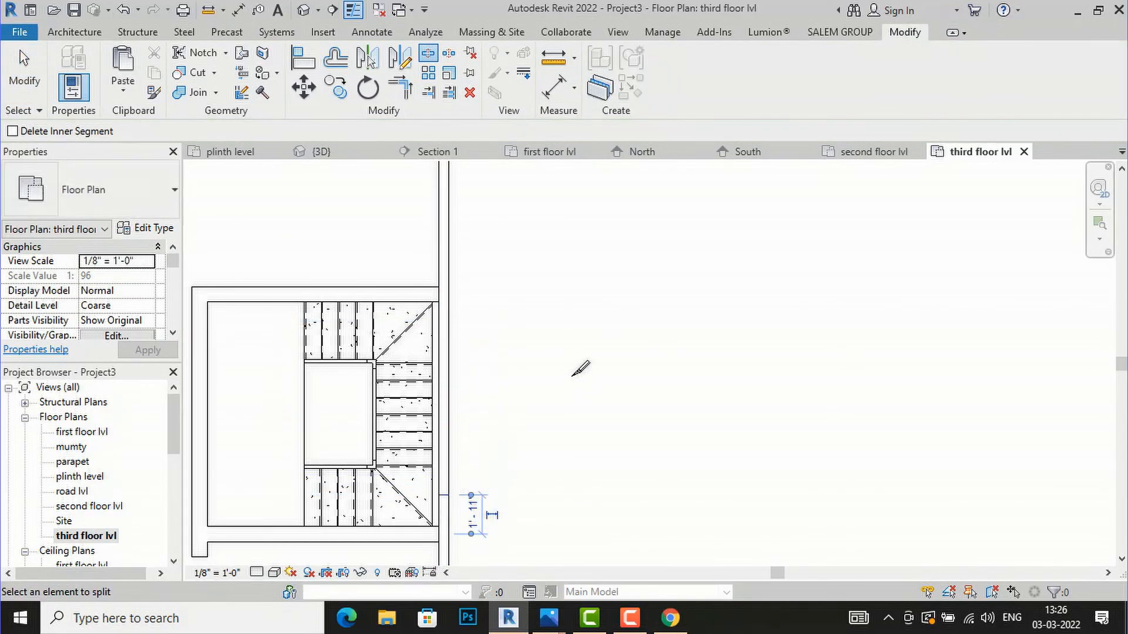
{"action": "key", "text": "Escape"}
Trim the lower and upper stair walls to corners with the split parapet wall, and delete the leftover 6" segment between them.
{"action": "left_click", "coordinate": [403, 94]}
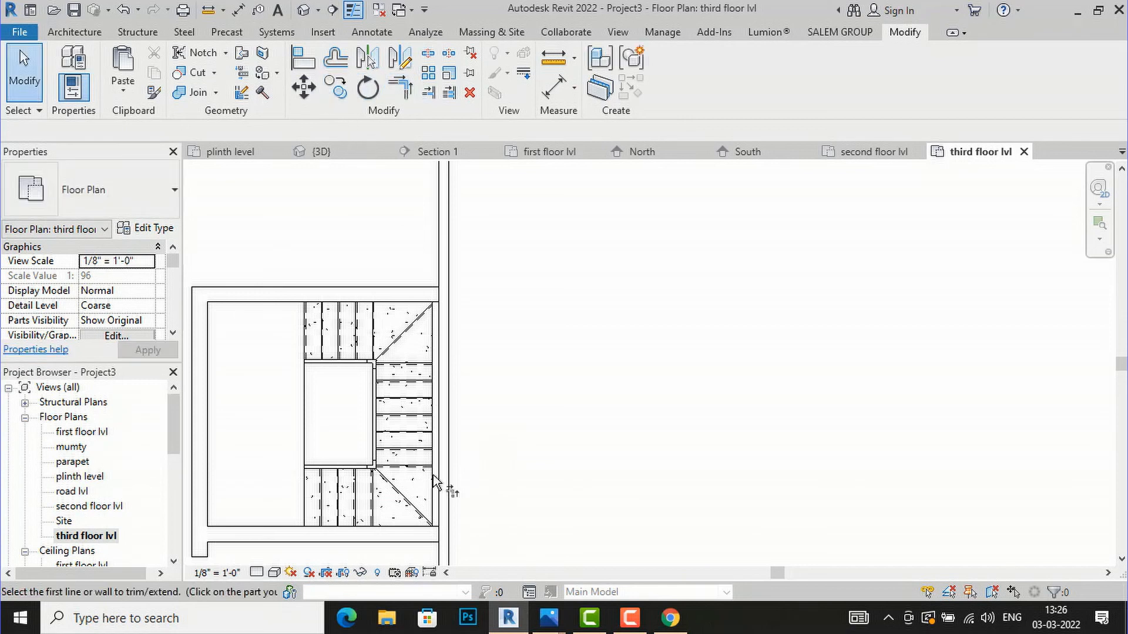
{"action": "left_click", "coordinate": [428, 536]}
{"action": "left_click", "coordinate": [445, 557]}
{"action": "left_click", "coordinate": [411, 302]}
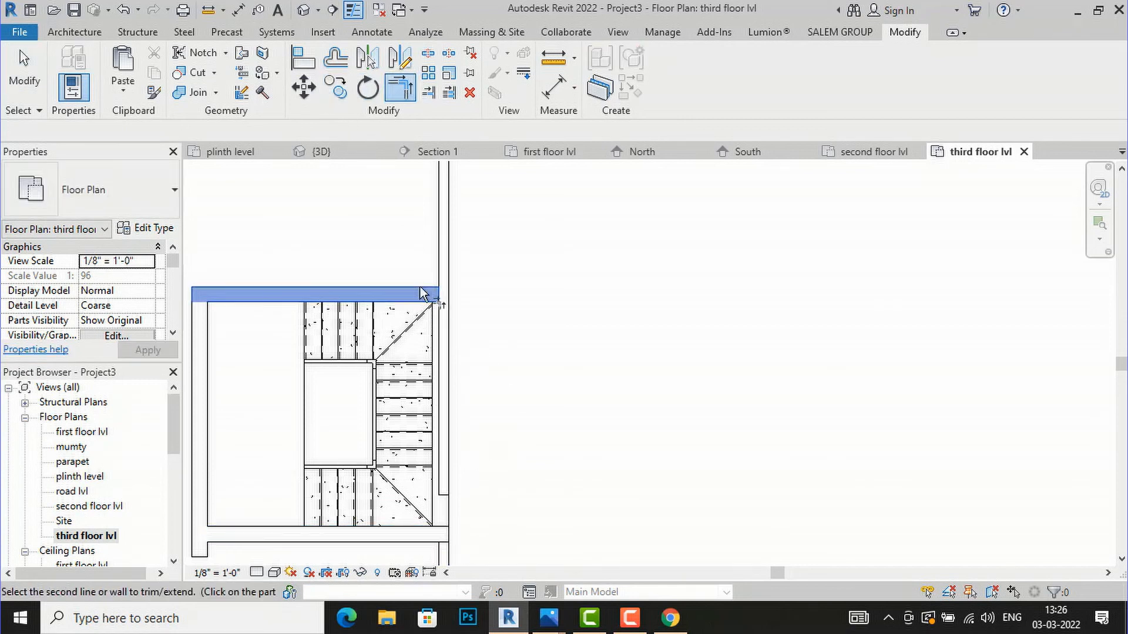
{"action": "left_click", "coordinate": [442, 269]}
{"action": "key", "text": "Escape"}
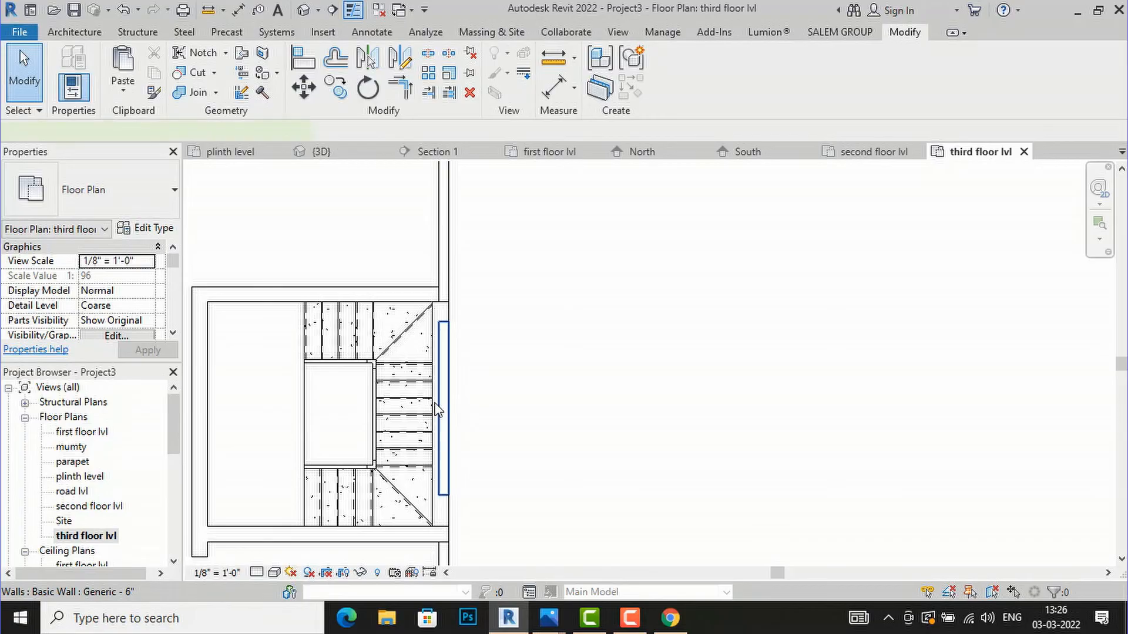
{"action": "left_click", "coordinate": [437, 410]}
{"action": "key", "text": "Escape"}
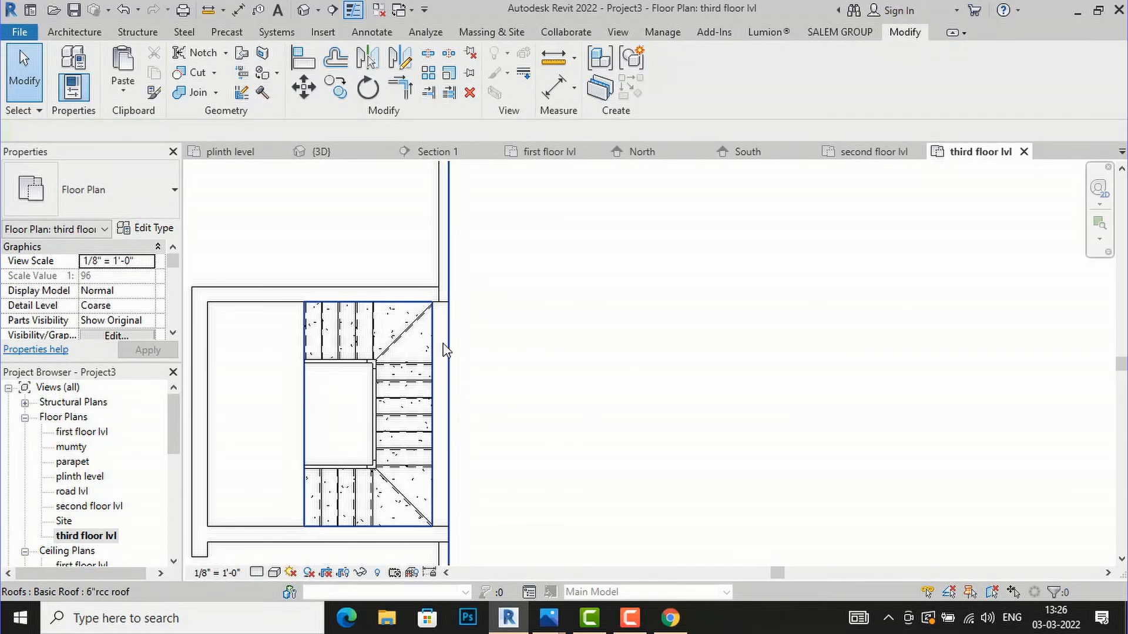
Draw a 9" wall along the roof's outer edge beside the stair, from the upper stair wall to the lower stair wall.
{"action": "scroll", "coordinate": [303, 249], "scroll_direction": "down", "scroll_amount": 2}
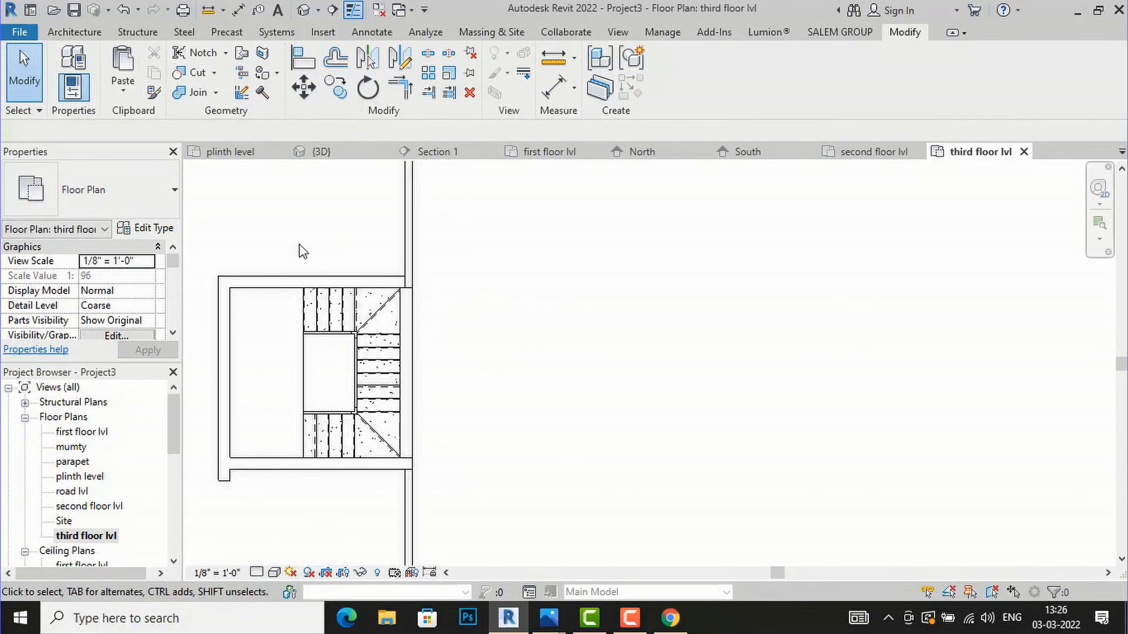
{"action": "scroll", "coordinate": [333, 276], "scroll_direction": "down", "scroll_amount": 2}
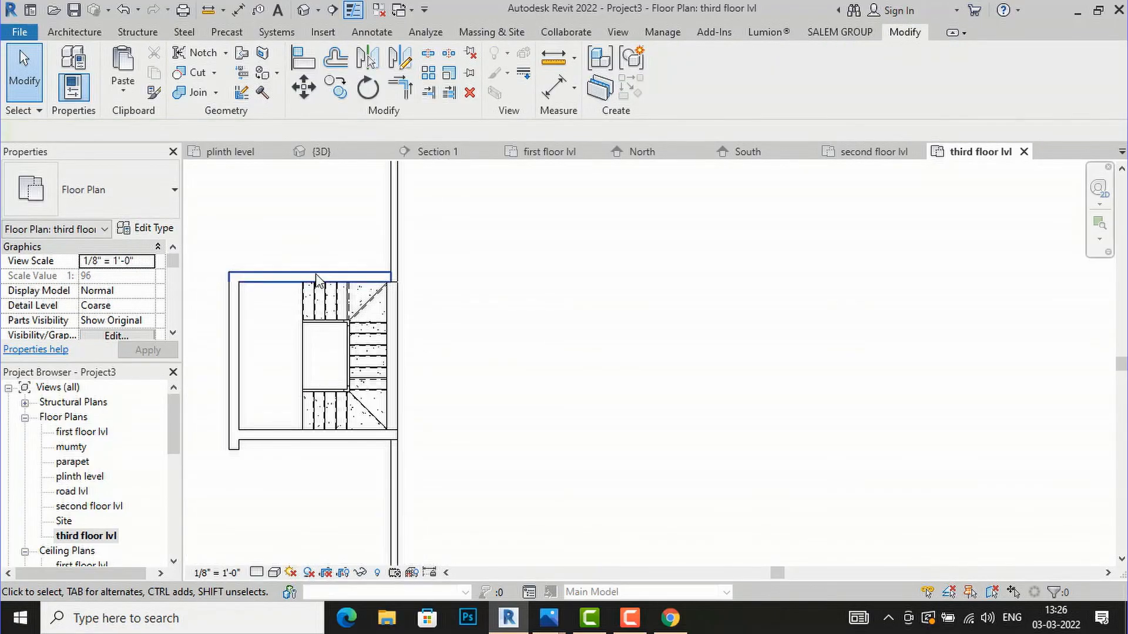
{"action": "left_click", "coordinate": [82, 34]}
{"action": "left_click", "coordinate": [69, 63]}
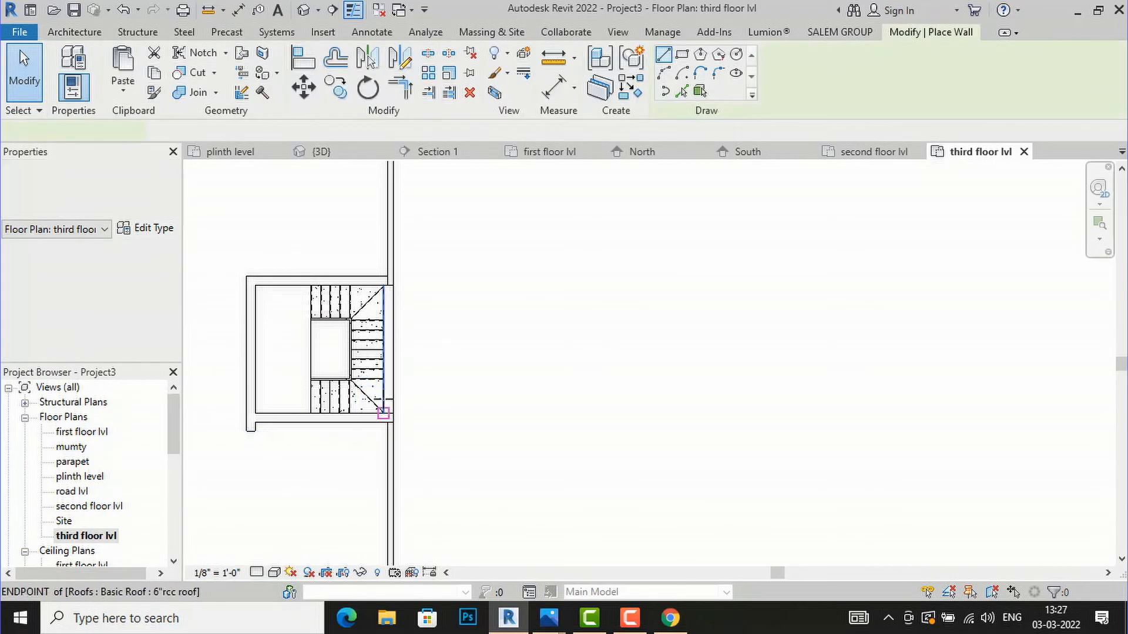
{"action": "left_click", "coordinate": [393, 285]}
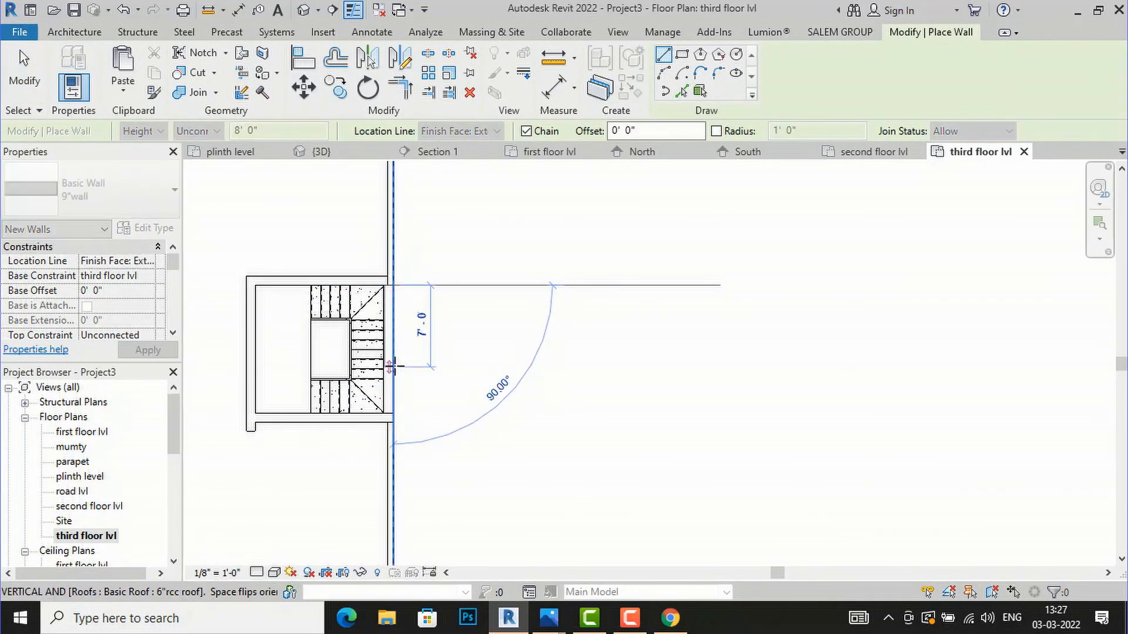
{"action": "left_click", "coordinate": [393, 422]}
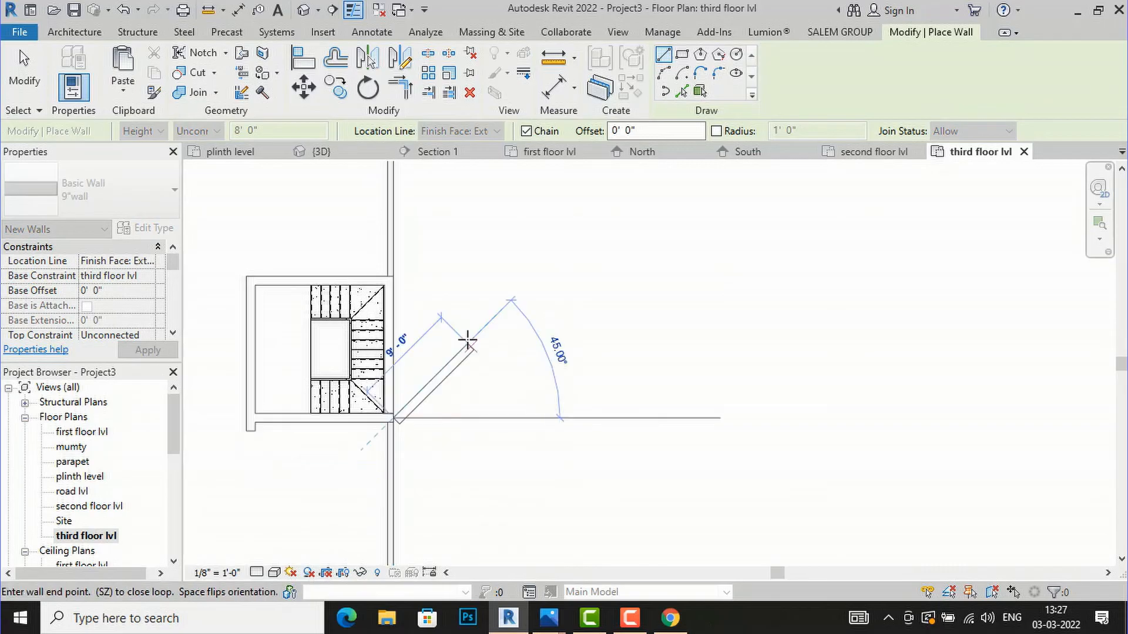
{"action": "key", "text": "Escape"}
{"action": "key", "text": "Escape"}
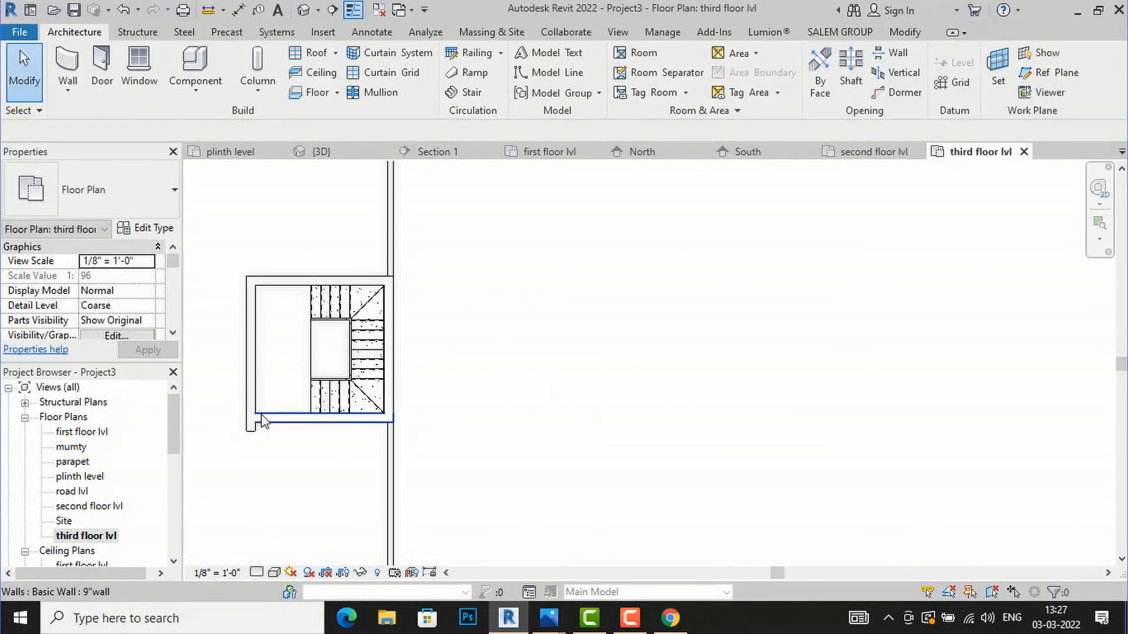
Trim the lower stair wall and the open-side wall into a clean corner.
{"action": "left_click", "coordinate": [261, 418]}
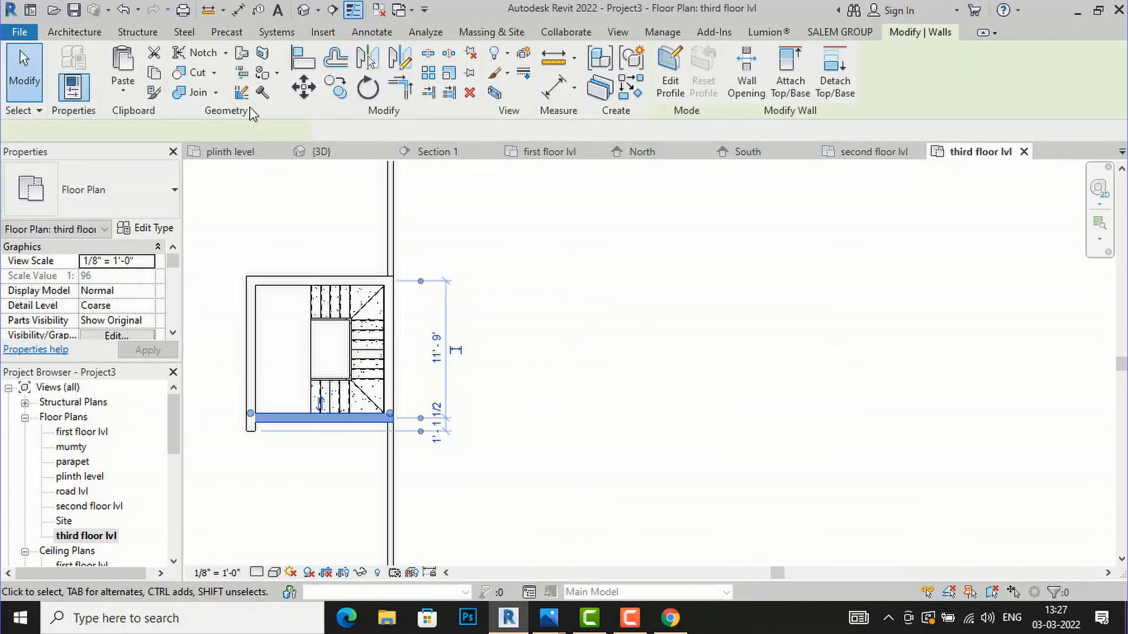
{"action": "left_click", "coordinate": [411, 87]}
{"action": "left_click", "coordinate": [261, 397]}
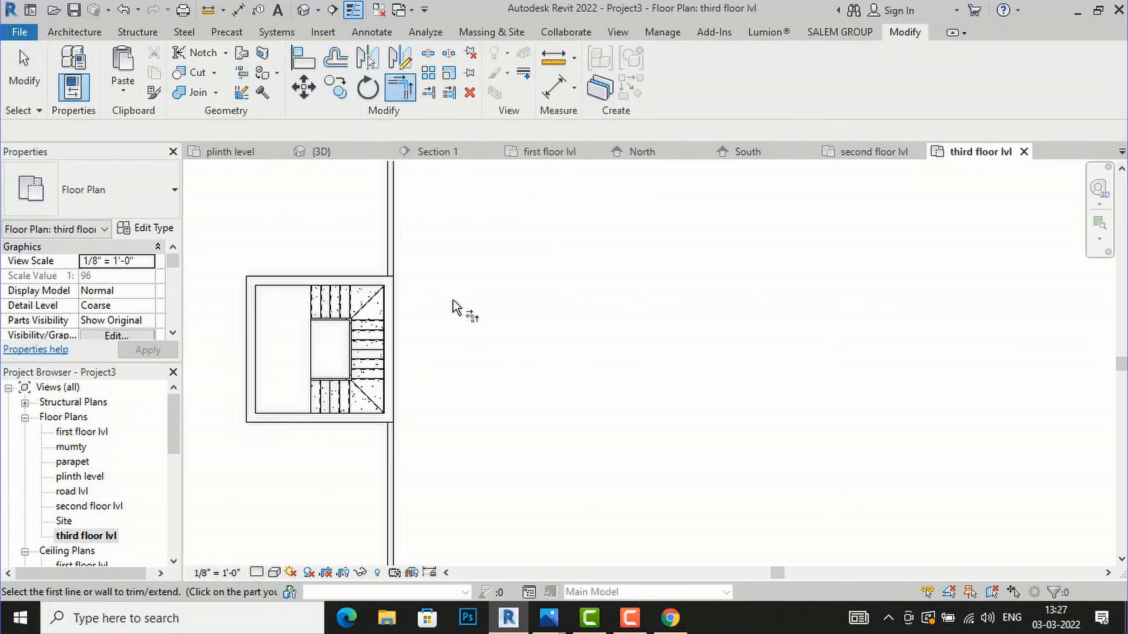
{"action": "key", "text": "Escape"}
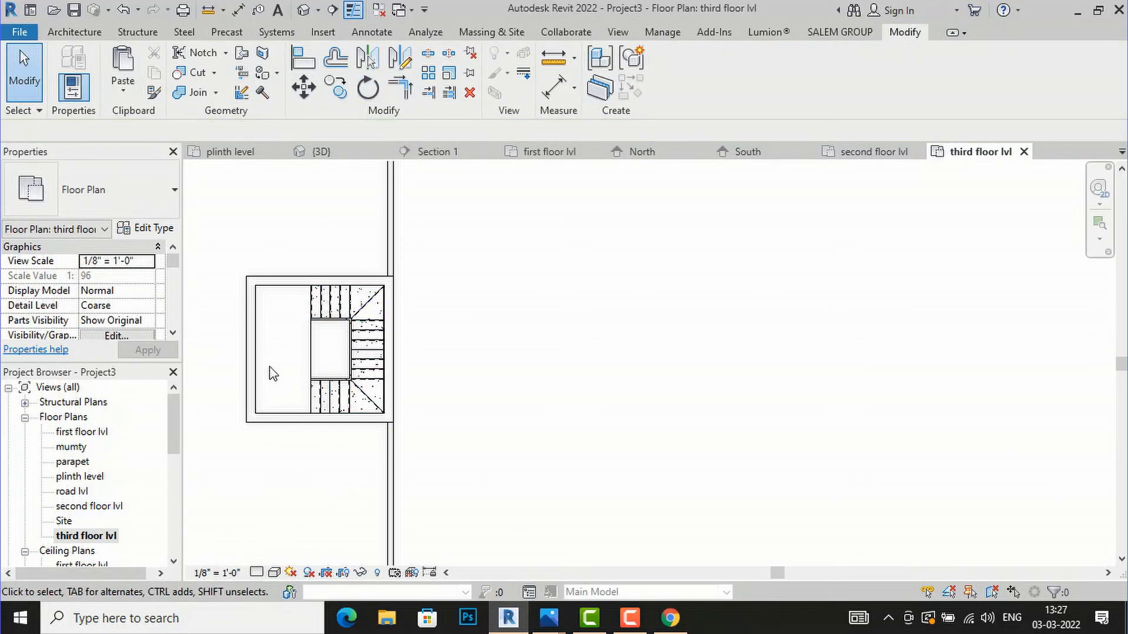
Place a 36" x 84" Single-Flush door opening outward in the enclosure's open-side wall, near its lower corner.
{"action": "scroll", "coordinate": [461, 406], "scroll_direction": "down", "scroll_amount": 1}
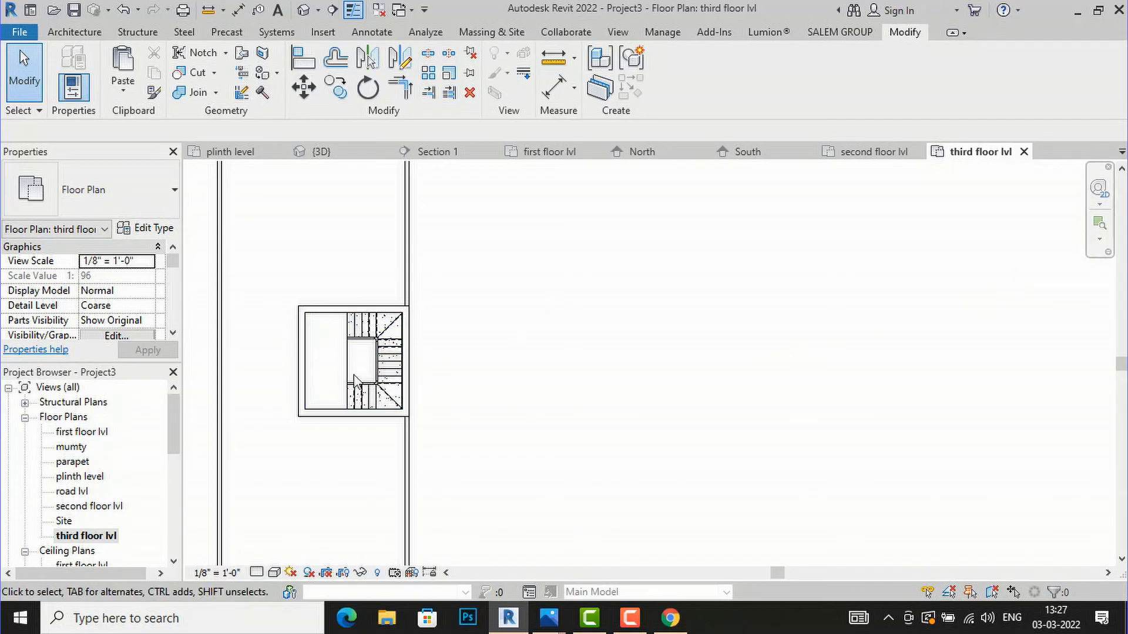
{"action": "left_click", "coordinate": [74, 31]}
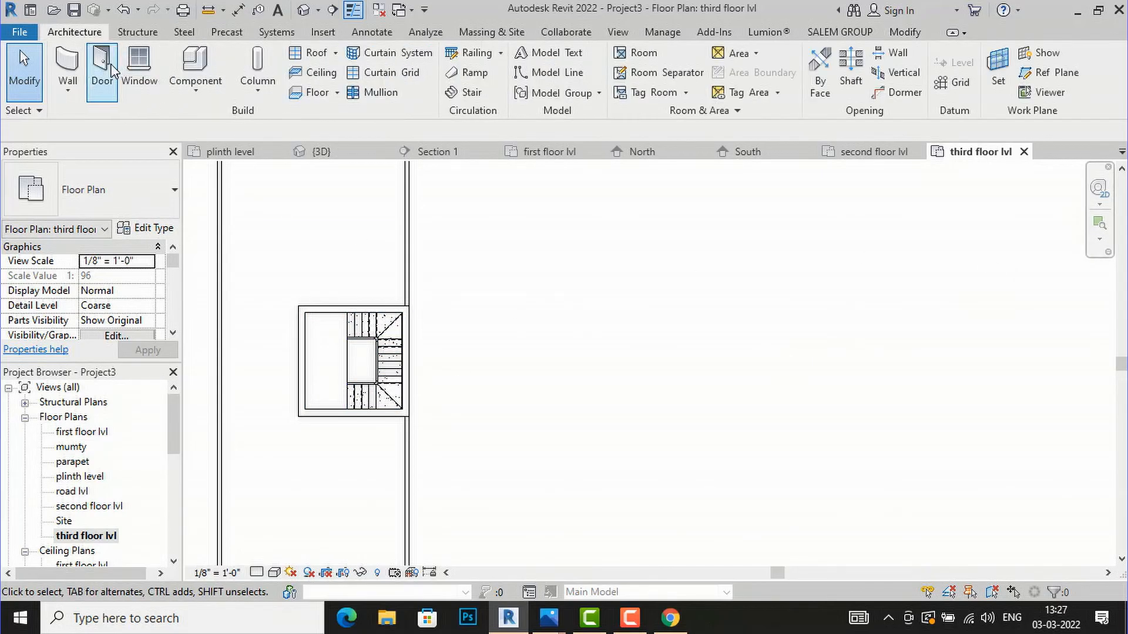
{"action": "left_click", "coordinate": [109, 70]}
{"action": "scroll", "coordinate": [291, 405], "scroll_direction": "up", "scroll_amount": 1}
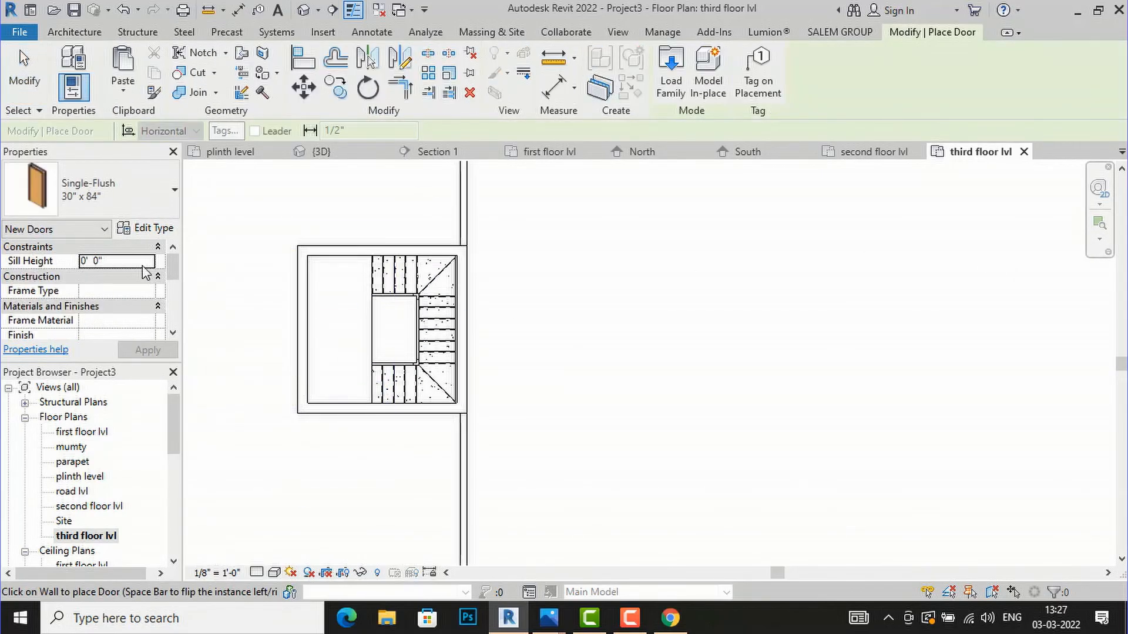
{"action": "left_click", "coordinate": [129, 200]}
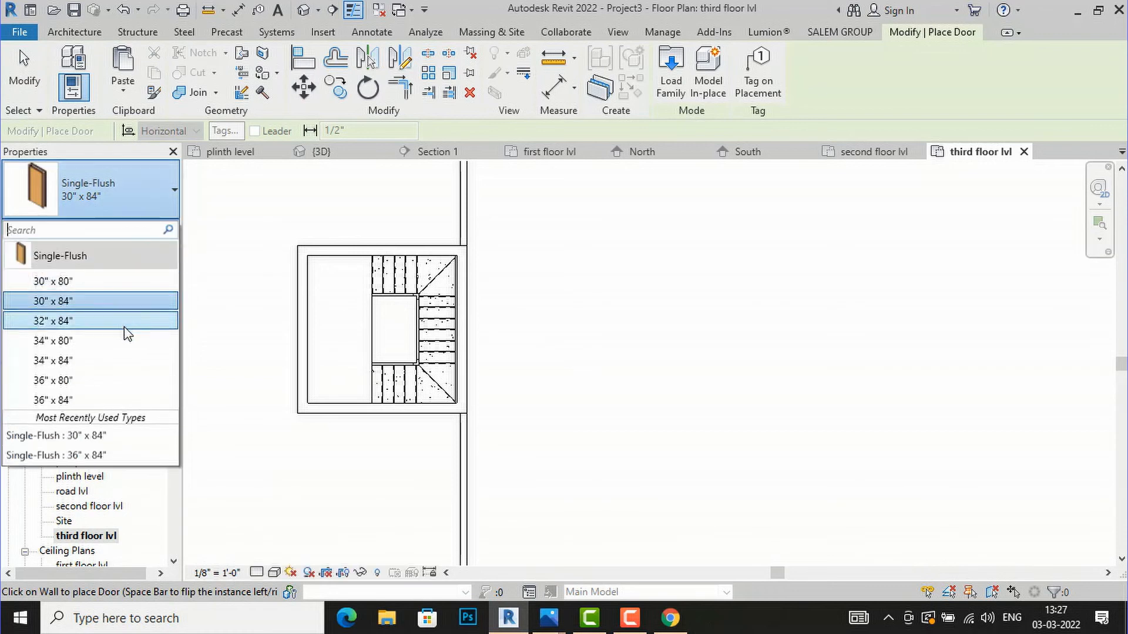
{"action": "left_click", "coordinate": [86, 401]}
{"action": "scroll", "coordinate": [276, 418], "scroll_direction": "up", "scroll_amount": 2}
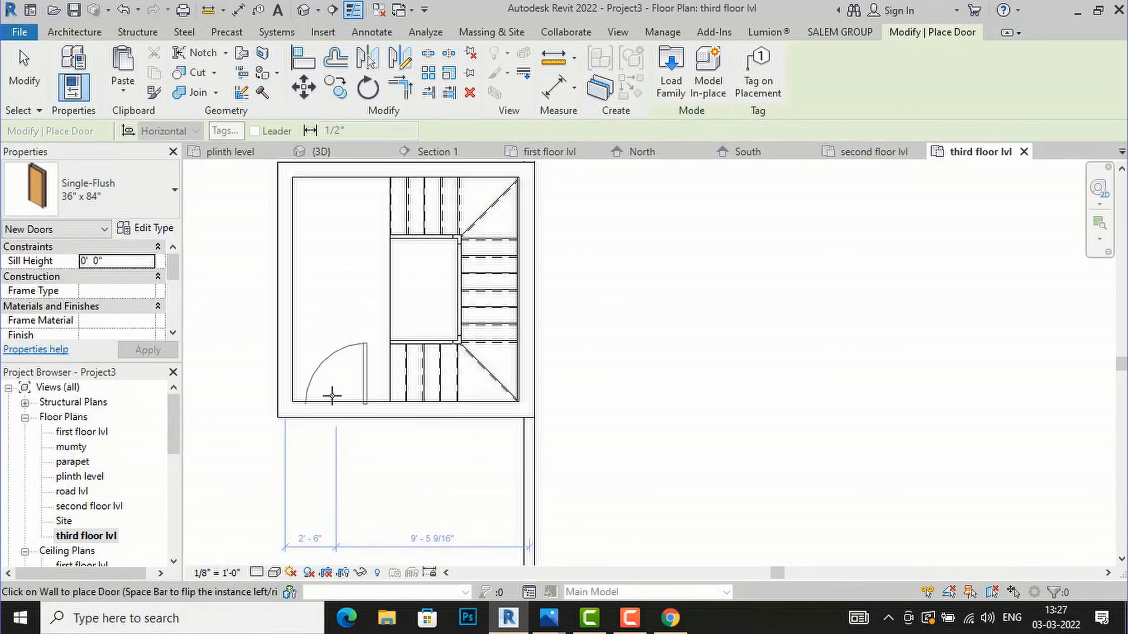
{"action": "left_click", "coordinate": [279, 358]}
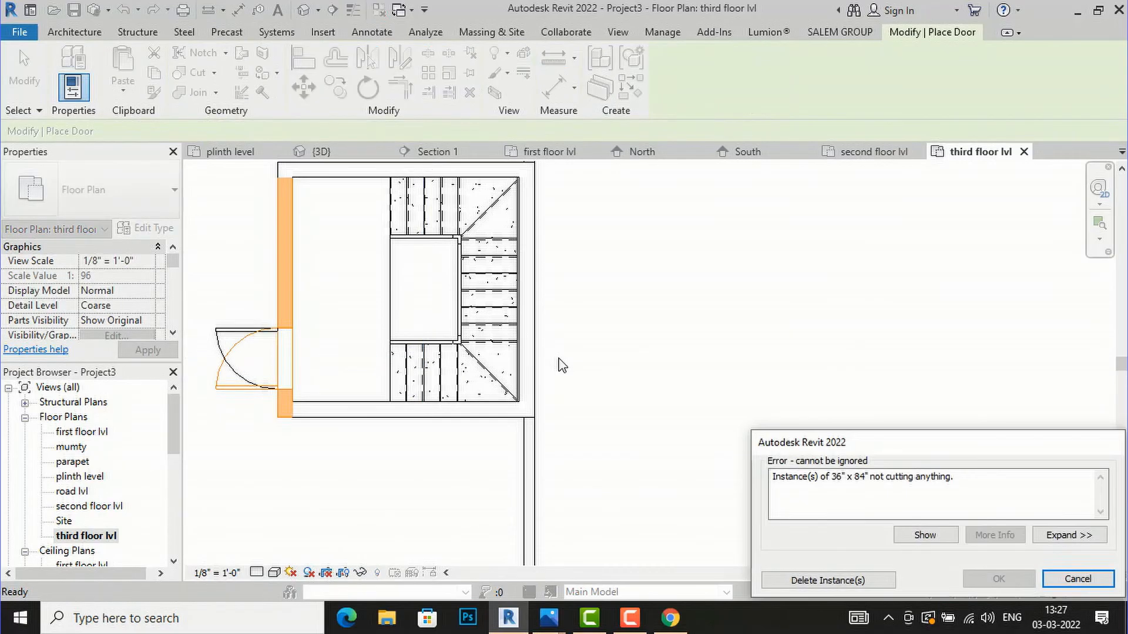
{"action": "left_click", "coordinate": [1099, 580]}
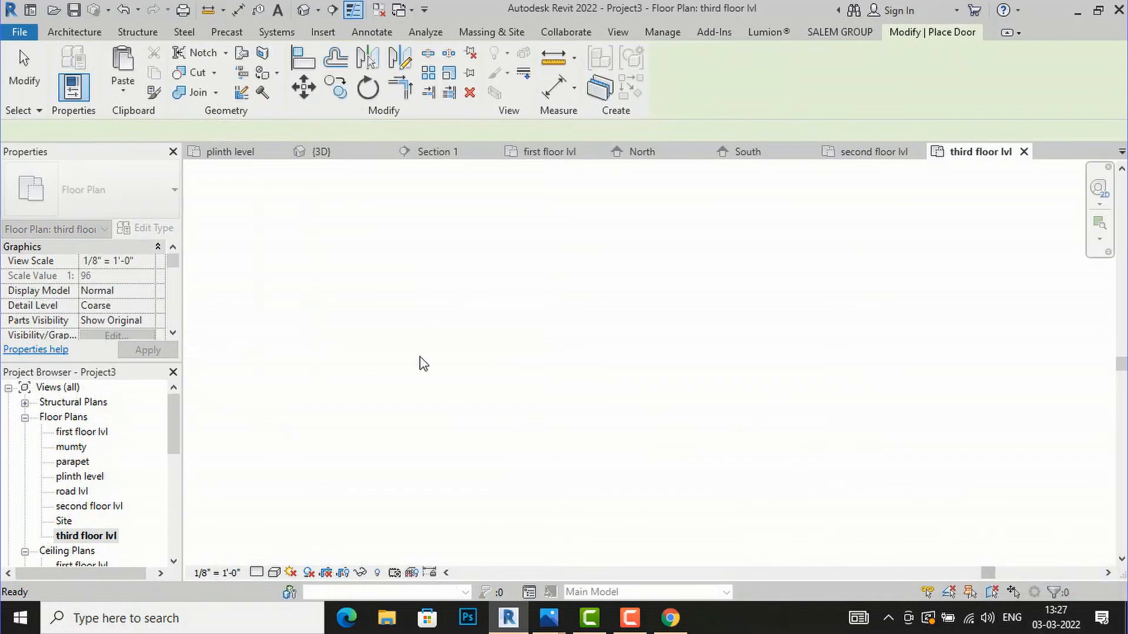
Flip the new door's hinges to the jamb nearest the lower corner and inspect the stair enclosure in 3D.
{"action": "scroll", "coordinate": [651, 453], "scroll_direction": "down", "scroll_amount": 5}
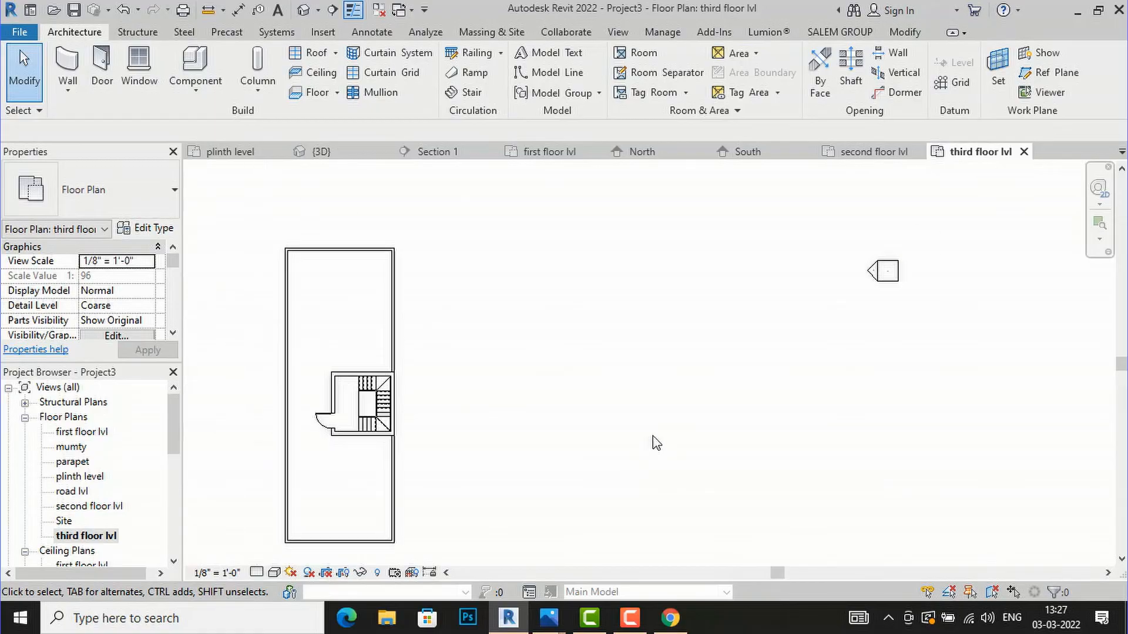
{"action": "scroll", "coordinate": [302, 426], "scroll_direction": "up", "scroll_amount": 3}
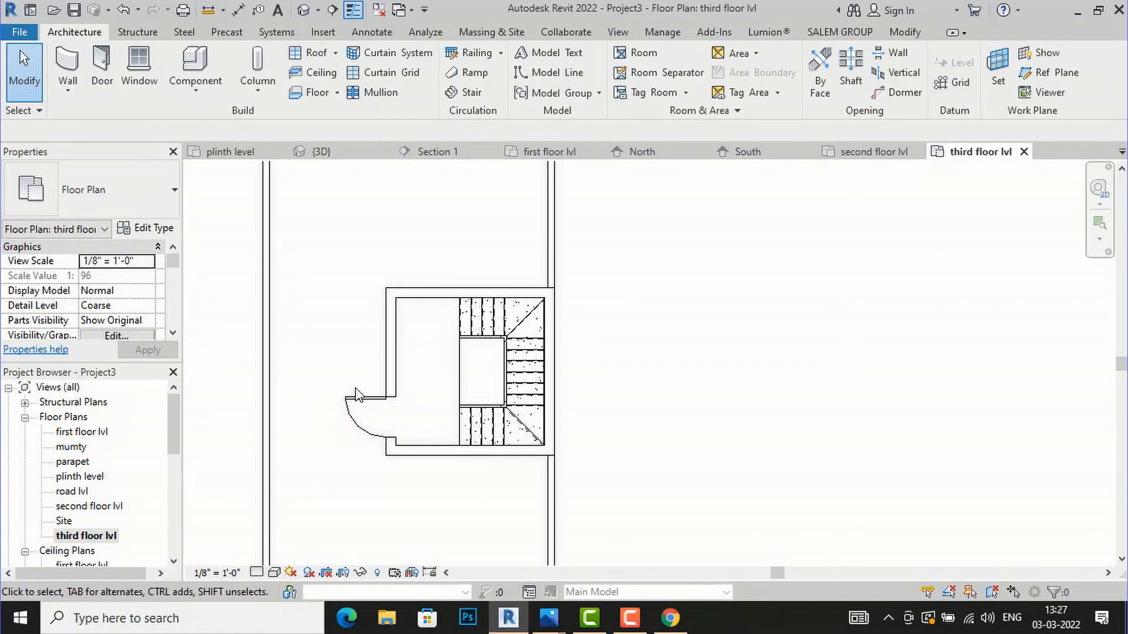
{"action": "left_click", "coordinate": [358, 408]}
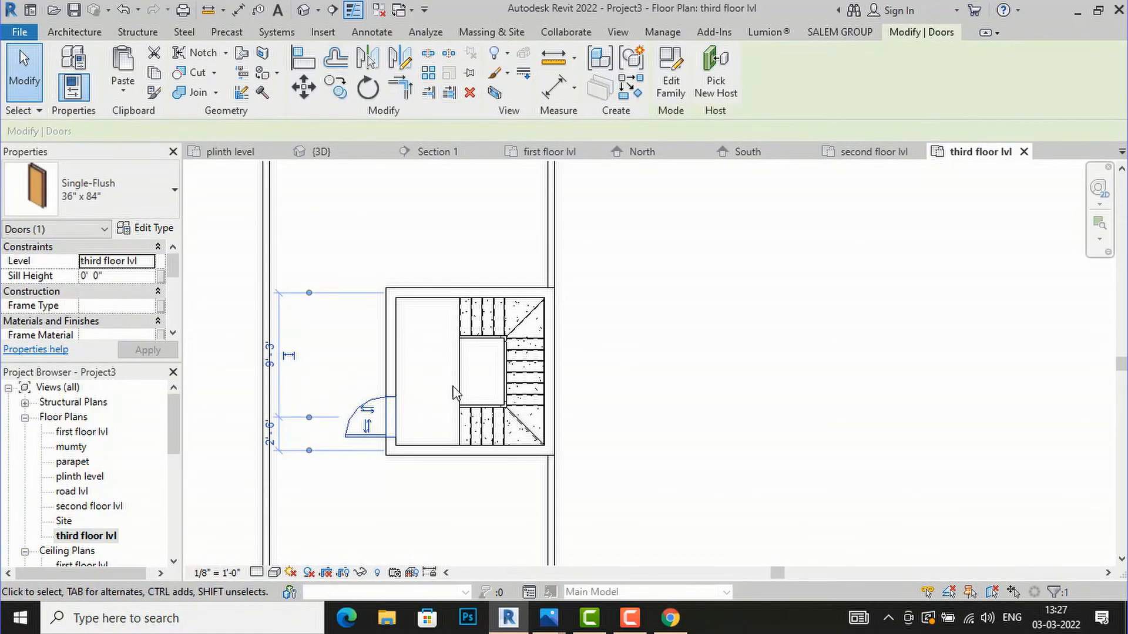
{"action": "left_click", "coordinate": [761, 367]}
{"action": "scroll", "coordinate": [494, 492], "scroll_direction": "down", "scroll_amount": 1}
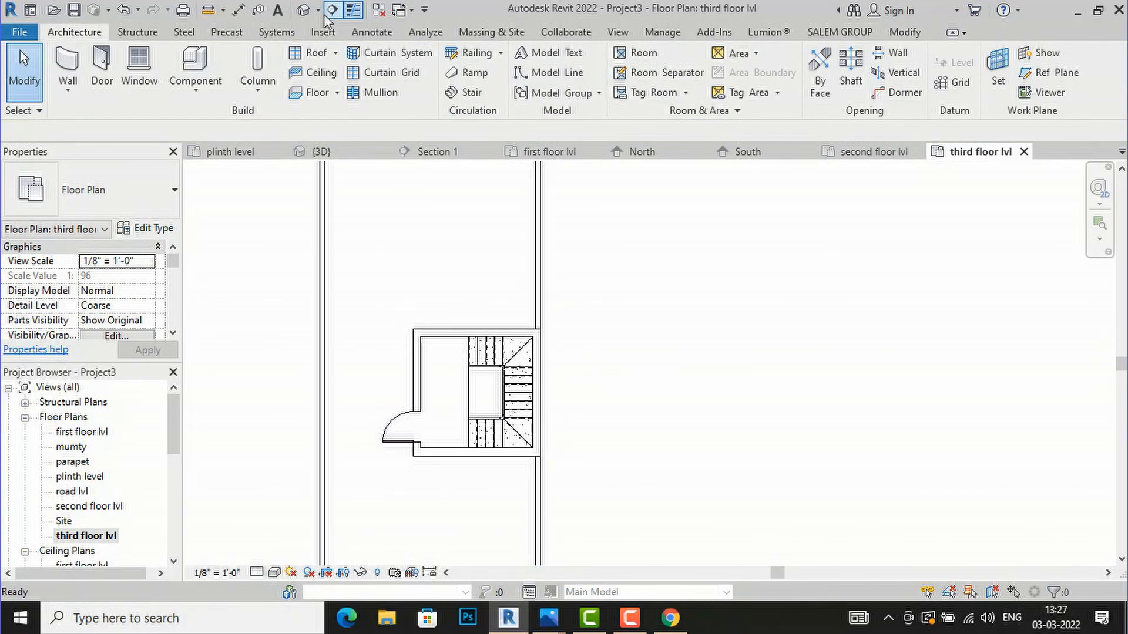
{"action": "left_click", "coordinate": [307, 12]}
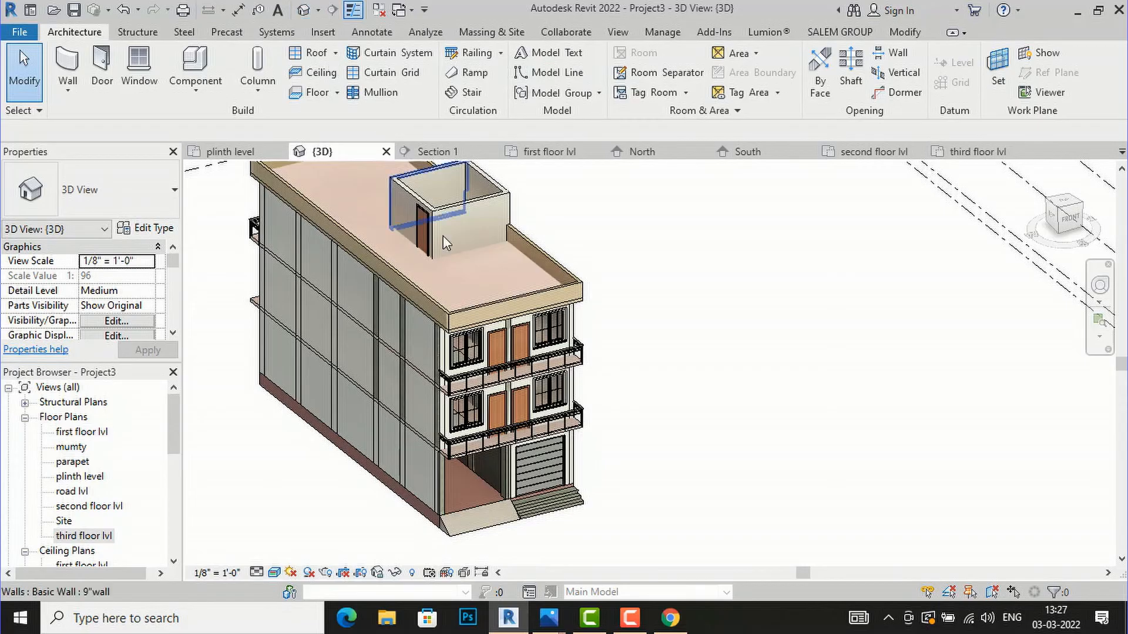
{"action": "left_click", "coordinate": [1074, 220]}
{"action": "left_click_drag", "start_coordinate": [1074, 221], "coordinate": [957, 269]}
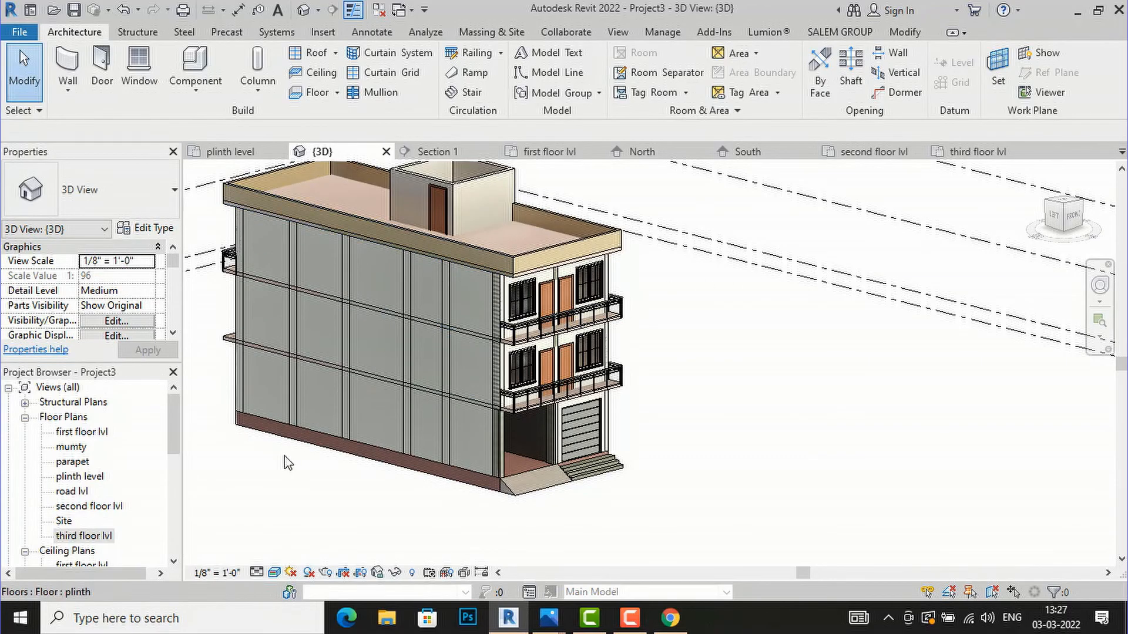
{"action": "scroll", "coordinate": [284, 463], "scroll_direction": "down", "scroll_amount": 1}
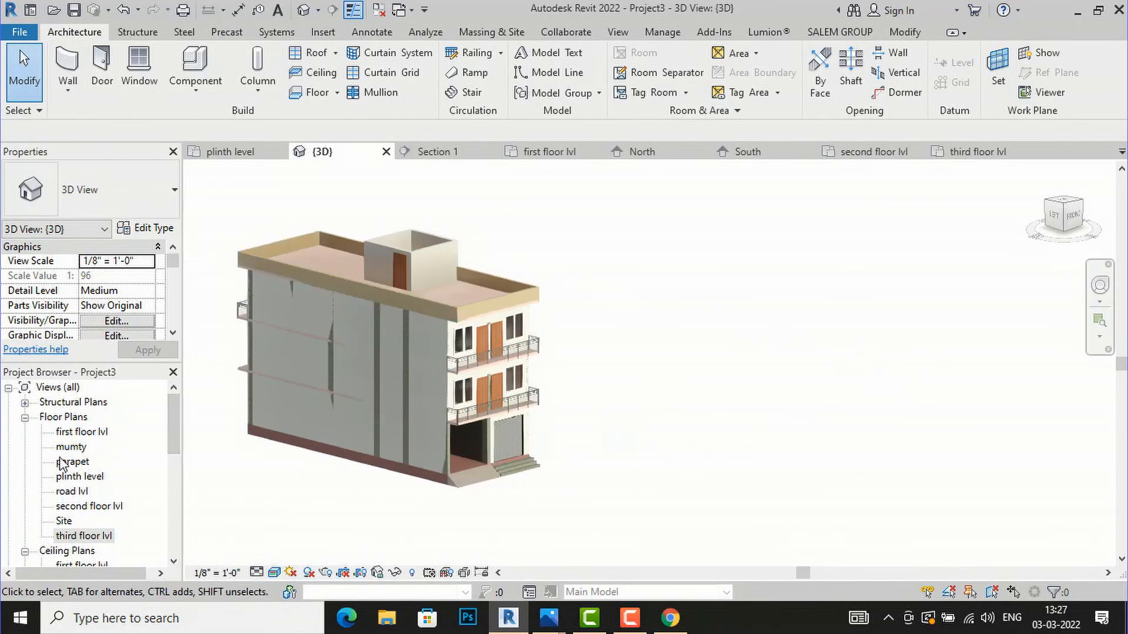
On the third floor plan, sketch a 6" RCC roof footprint over the enclosure and door, about 15'-4" by 12'-6".
{"action": "double_click", "coordinate": [74, 535]}
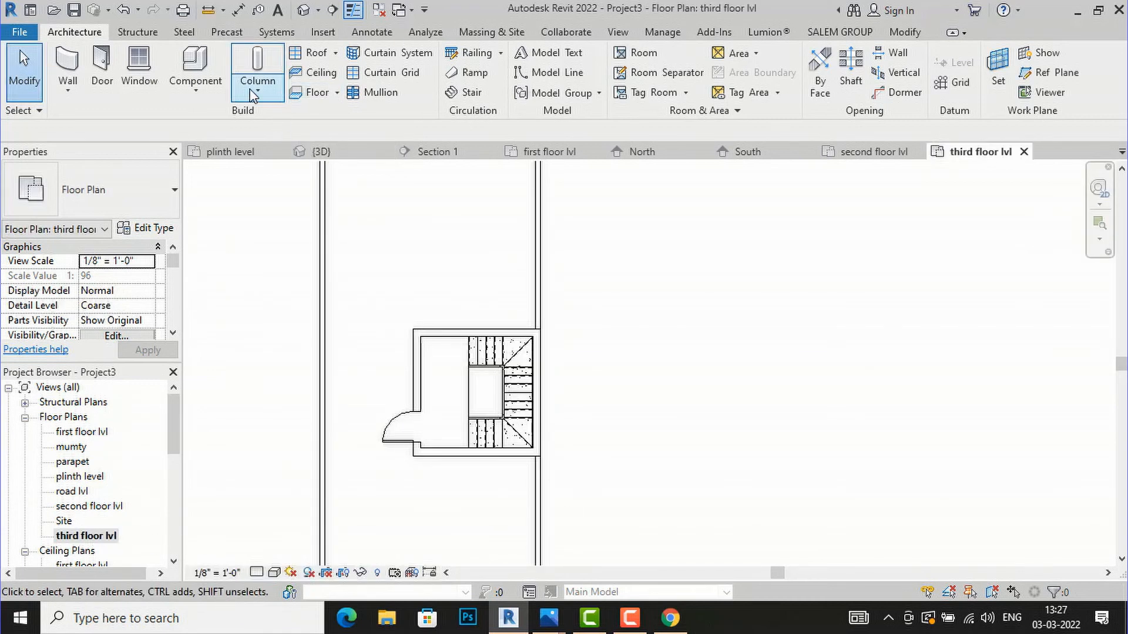
{"action": "left_click", "coordinate": [333, 80]}
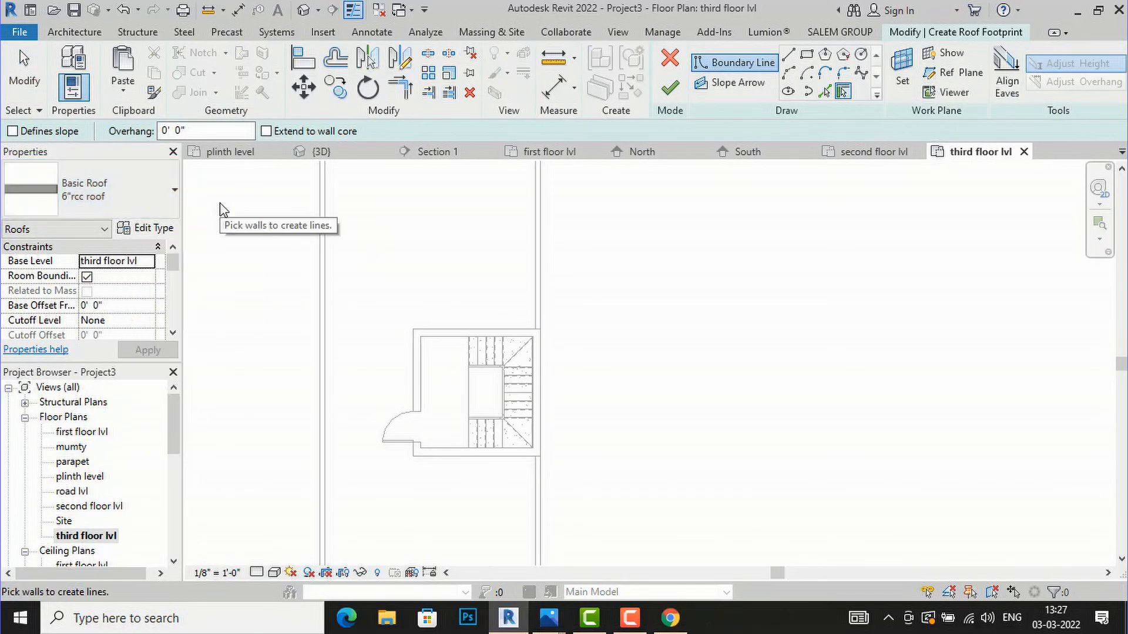
{"action": "left_click", "coordinate": [806, 56]}
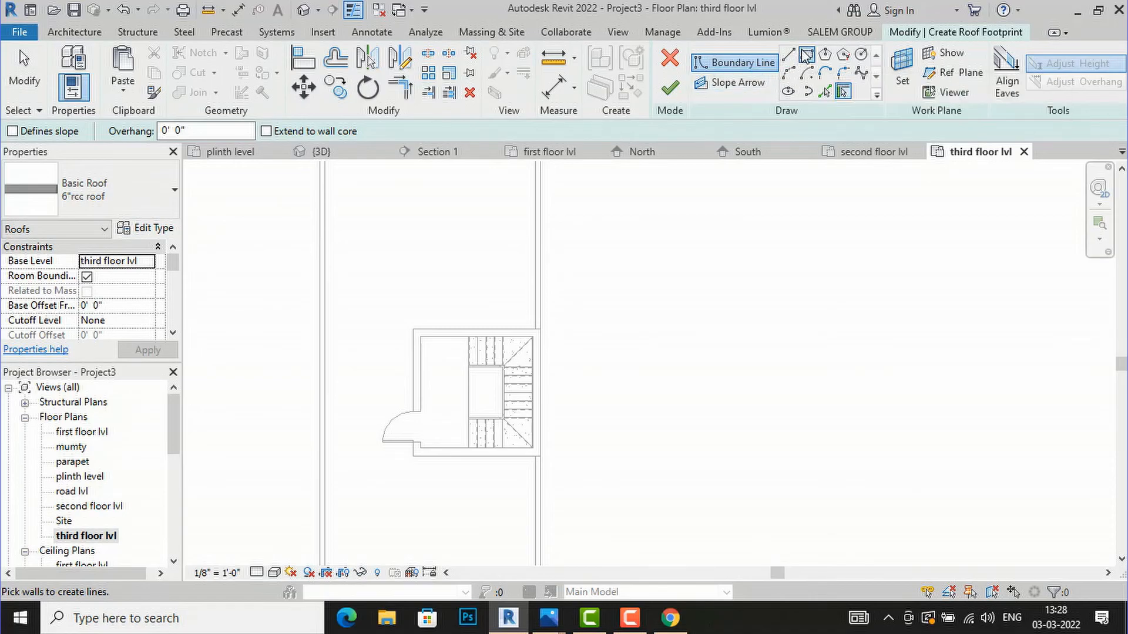
{"action": "left_click", "coordinate": [544, 455]}
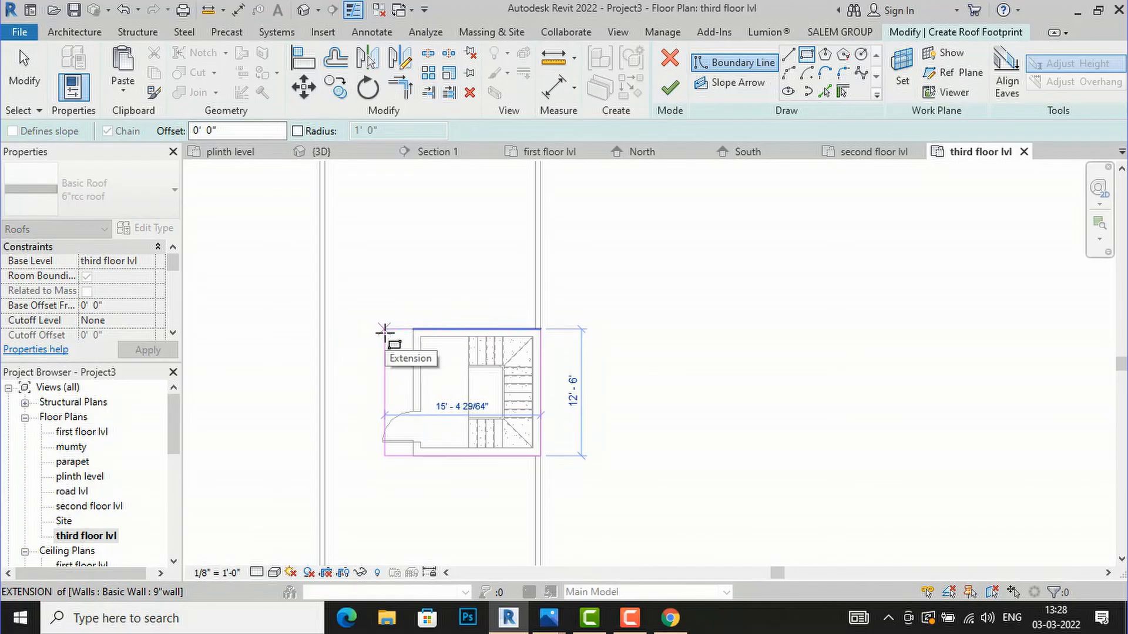
{"action": "left_click", "coordinate": [385, 330]}
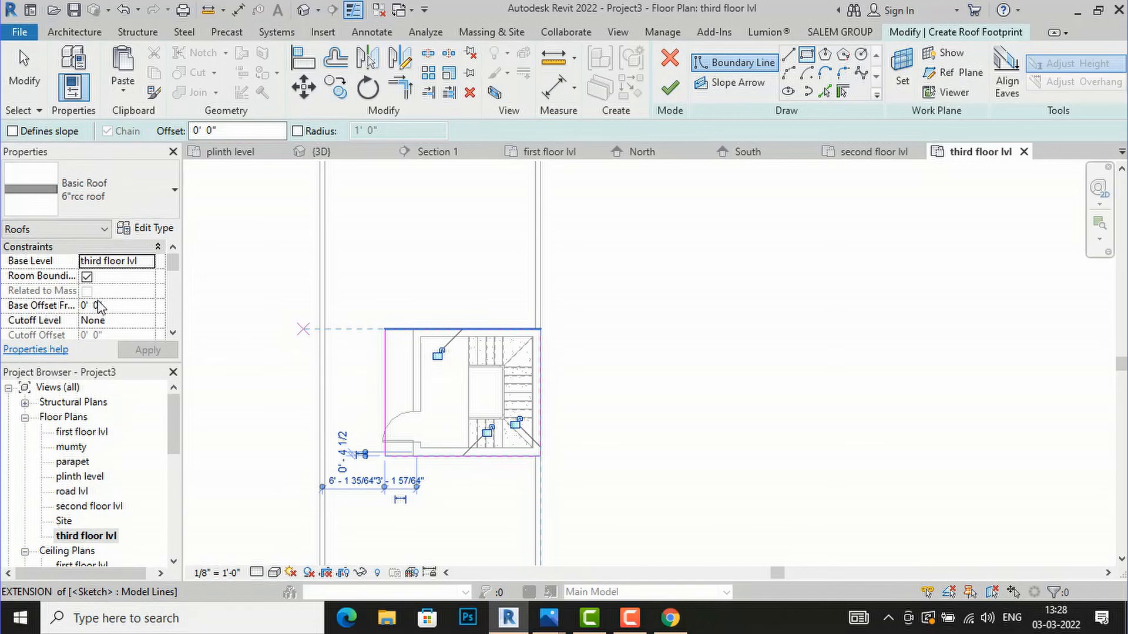
Set the enclosure roof's base offset to 8' and finish the footprint sketch.
{"action": "left_click", "coordinate": [118, 310]}
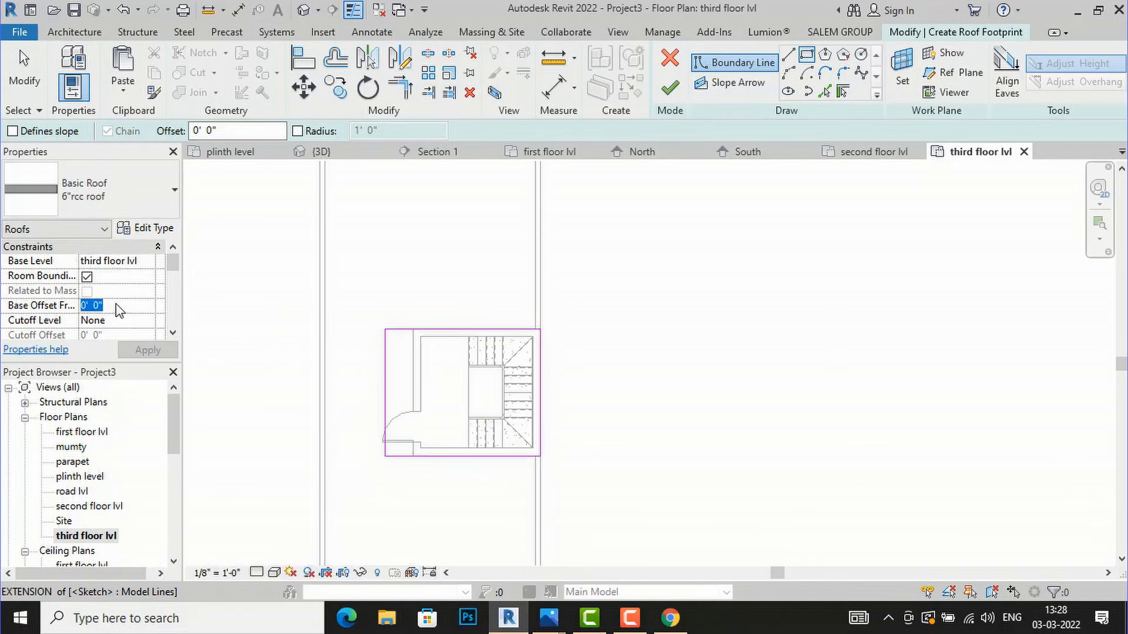
{"action": "type", "text": "8"}
{"action": "left_click", "coordinate": [134, 351]}
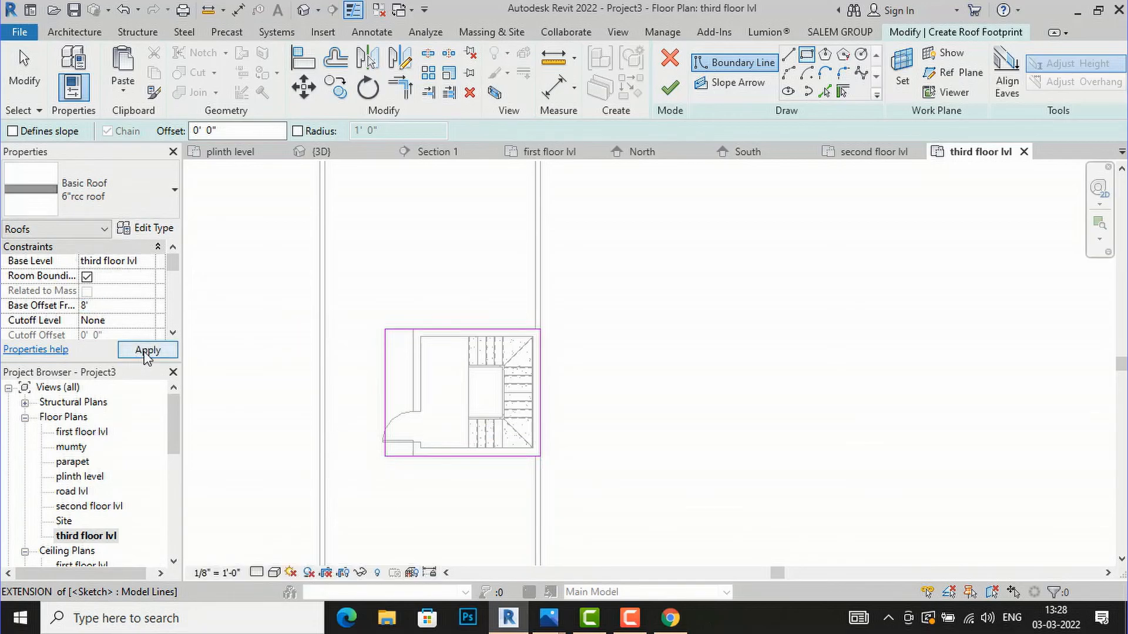
{"action": "left_click", "coordinate": [670, 93]}
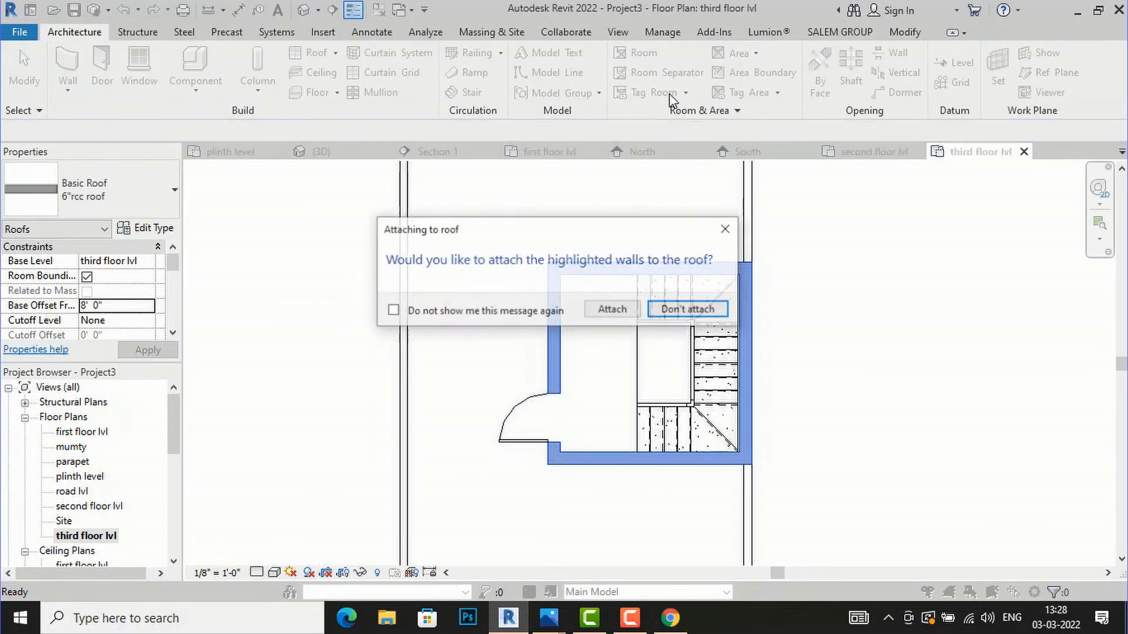
Attach the highlighted stair enclosure walls to the new roof and inspect the house in 3D from several angles.
{"action": "left_click", "coordinate": [597, 312]}
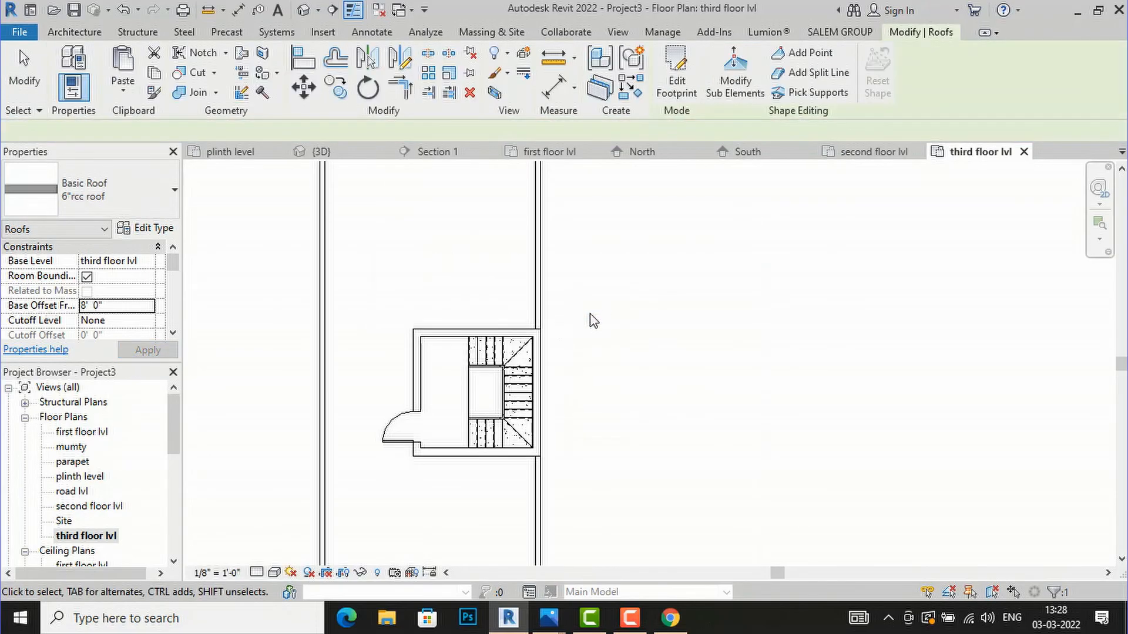
{"action": "left_click", "coordinate": [265, 348]}
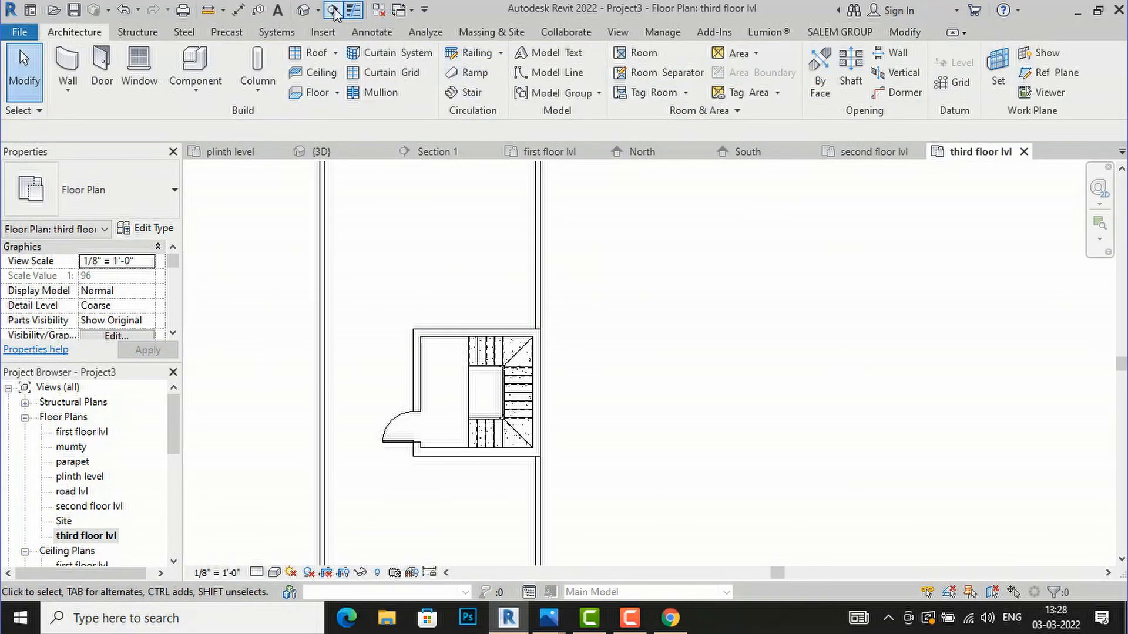
{"action": "left_click", "coordinate": [305, 10]}
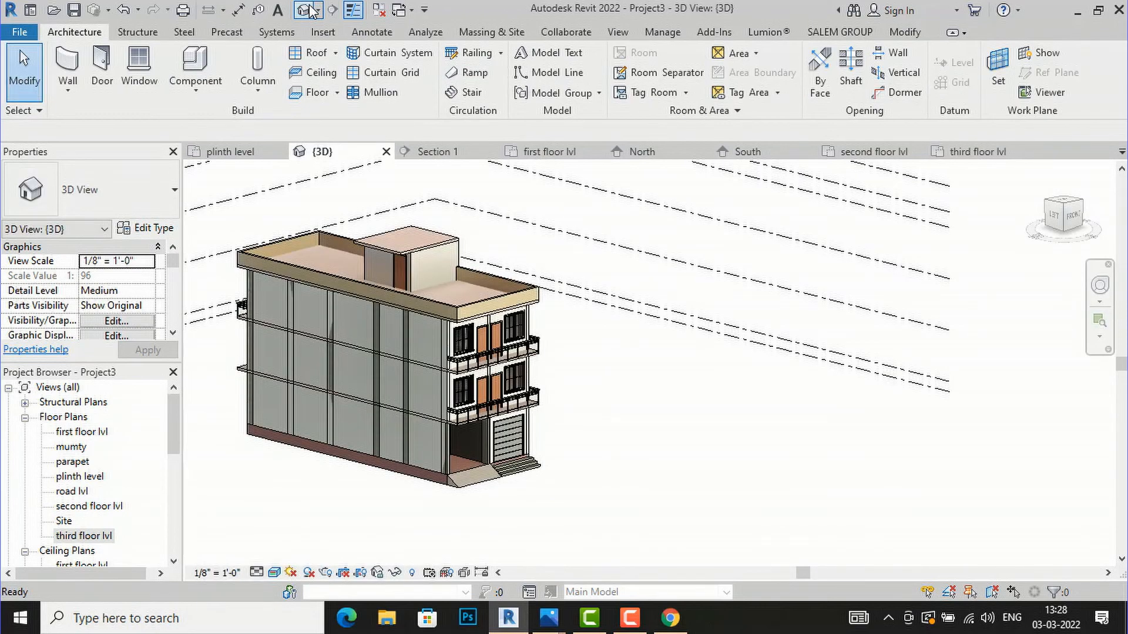
{"action": "scroll", "coordinate": [460, 265], "scroll_direction": "up", "scroll_amount": 1}
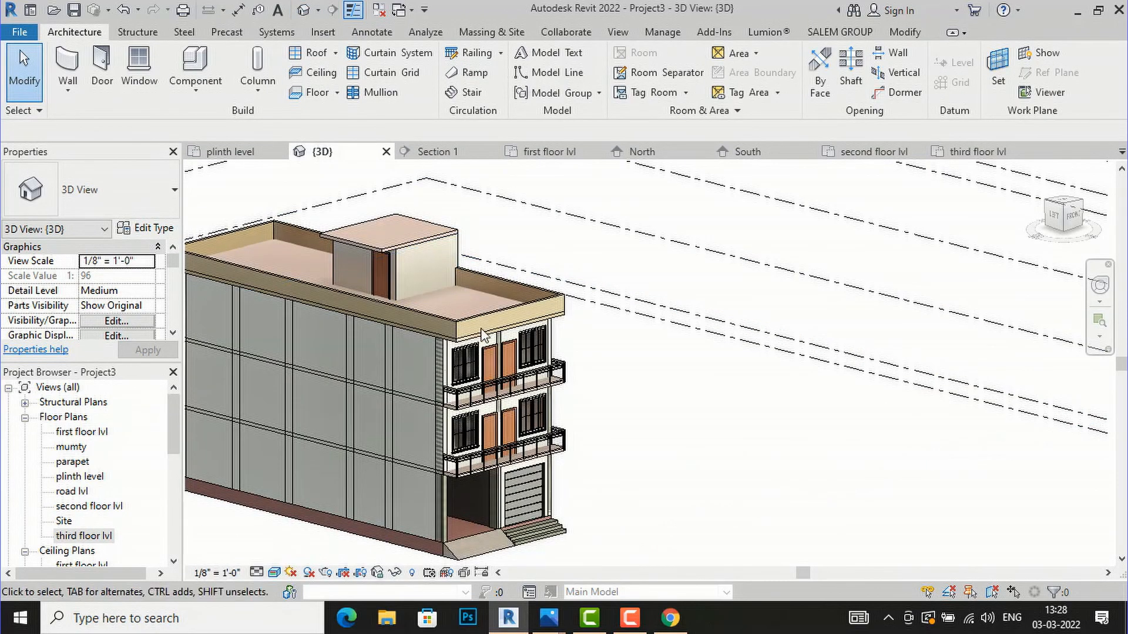
{"action": "scroll", "coordinate": [382, 384], "scroll_direction": "down", "scroll_amount": 2}
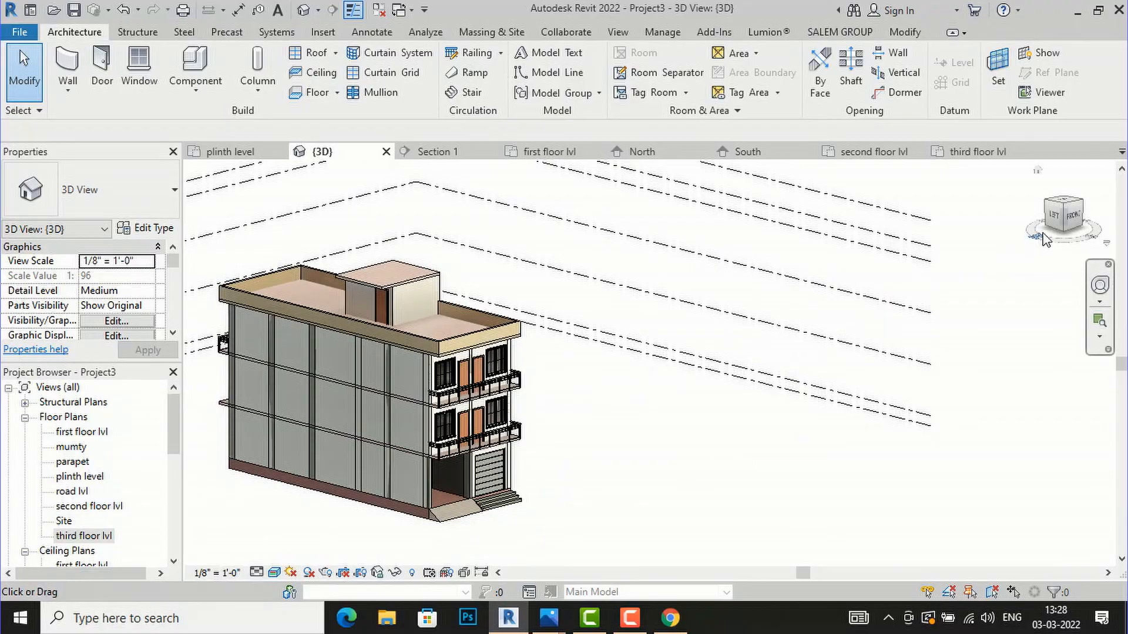
{"action": "mouse_move", "coordinate": [1072, 219]}
{"action": "left_mouse_down"}
{"action": "mouse_move", "coordinate": [981, 239]}
{"action": "mouse_move", "coordinate": [739, 222]}
{"action": "mouse_move", "coordinate": [735, 206]}
{"action": "mouse_move", "coordinate": [881, 219]}
{"action": "mouse_move", "coordinate": [991, 251]}
{"action": "mouse_move", "coordinate": [831, 276]}
{"action": "left_mouse_up"}
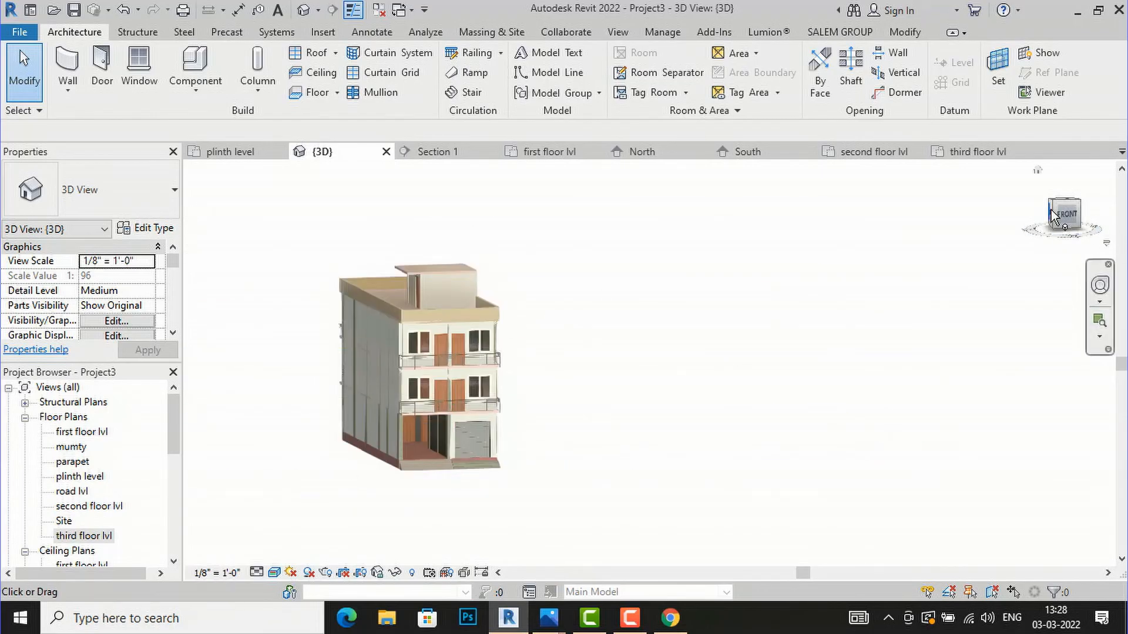
{"action": "mouse_move", "coordinate": [1066, 218]}
{"action": "left_mouse_down"}
{"action": "mouse_move", "coordinate": [201, 243]}
{"action": "mouse_move", "coordinate": [199, 221]}
{"action": "left_mouse_up"}
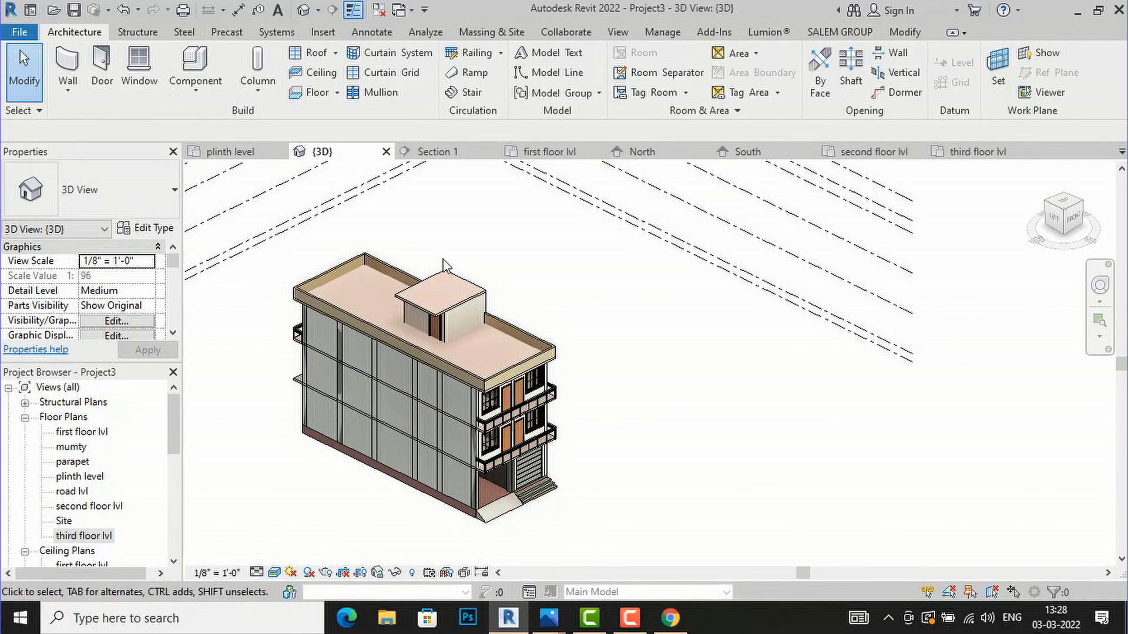
{"action": "scroll", "coordinate": [442, 262], "scroll_direction": "down", "scroll_amount": 1}
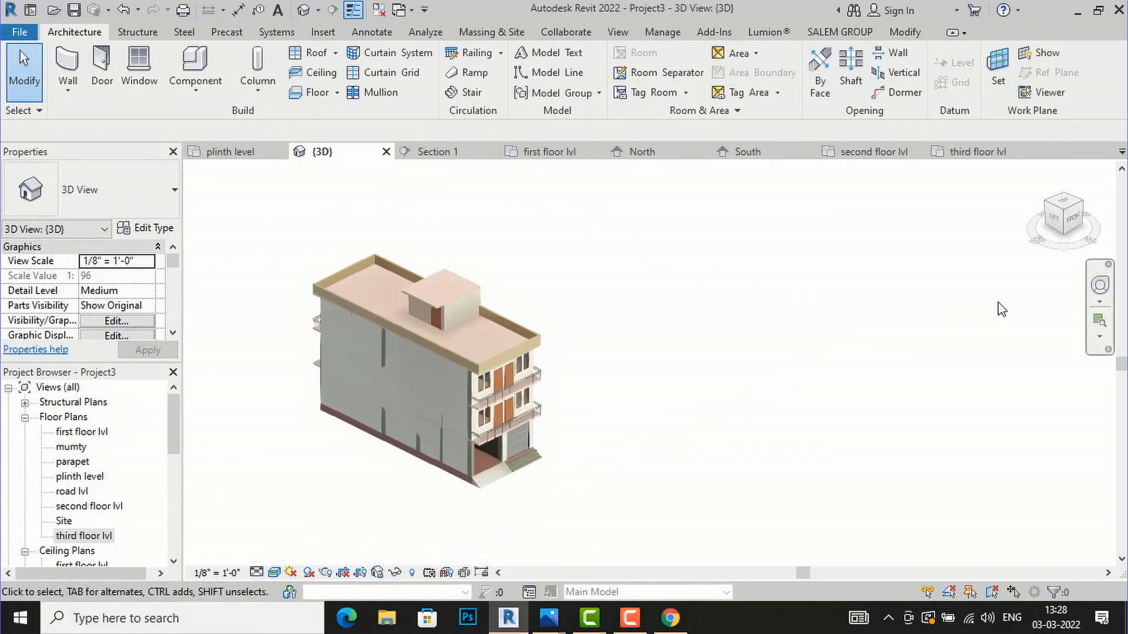
On the road lvl floor plan, start a floor and duplicate the Generic - 12" type as ROAD.
{"action": "double_click", "coordinate": [73, 491]}
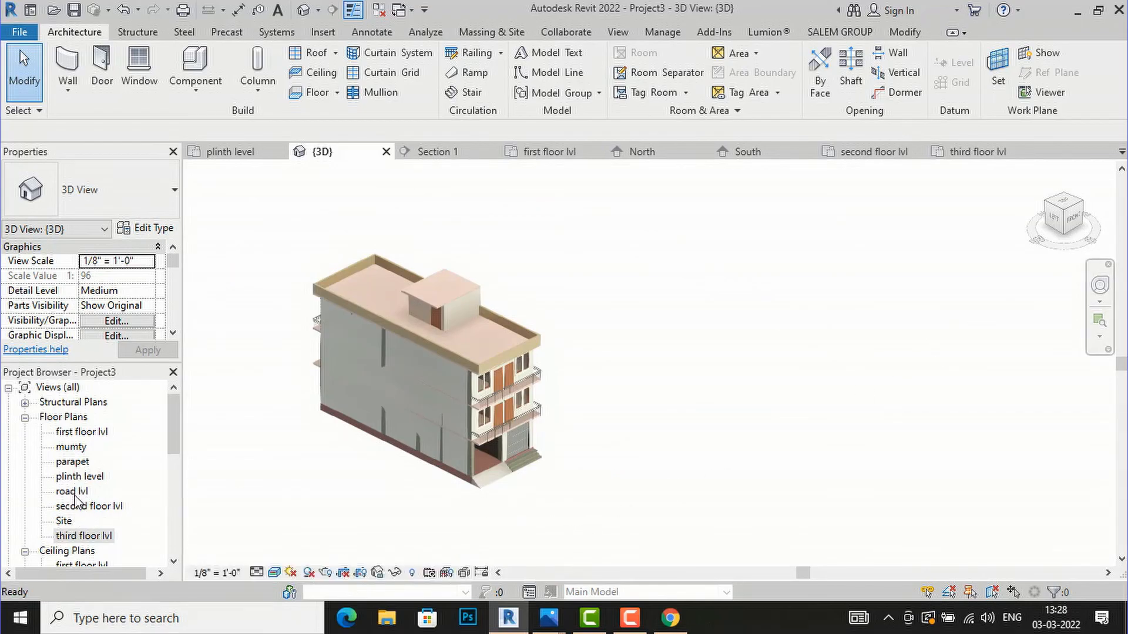
{"action": "scroll", "coordinate": [536, 452], "scroll_direction": "down", "scroll_amount": 3}
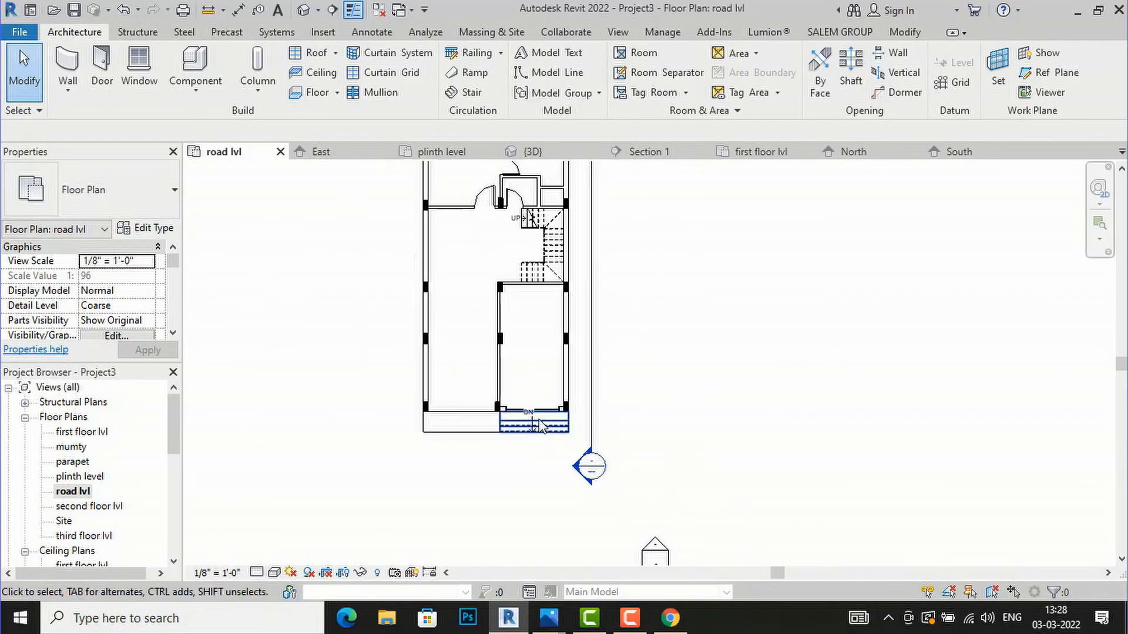
{"action": "left_click", "coordinate": [338, 92]}
{"action": "left_click", "coordinate": [340, 120]}
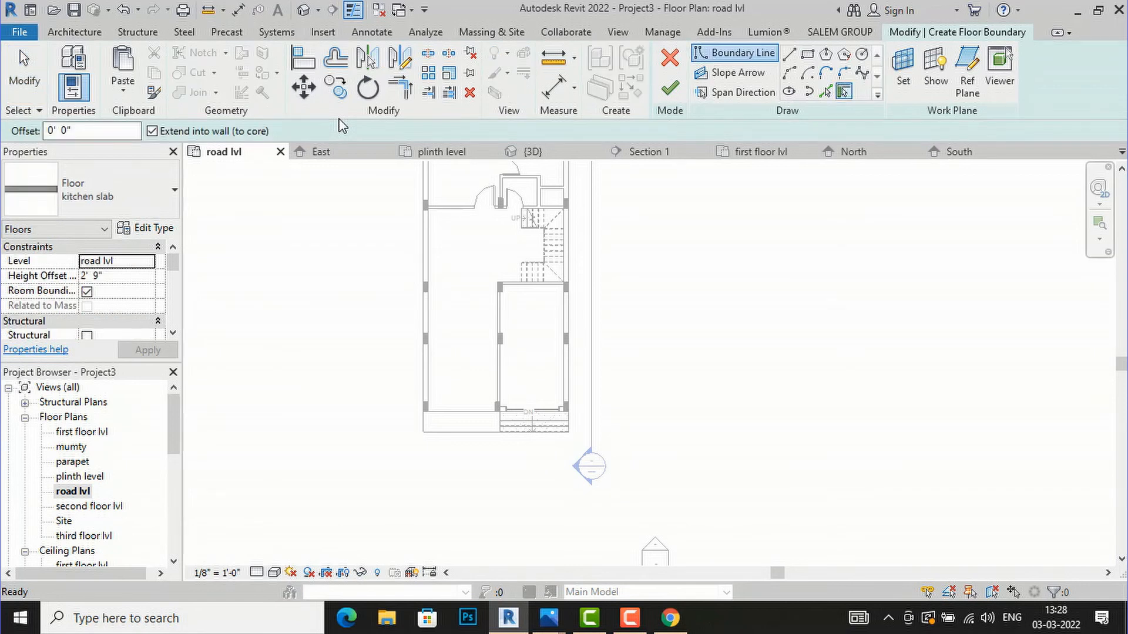
{"action": "left_click", "coordinate": [129, 197]}
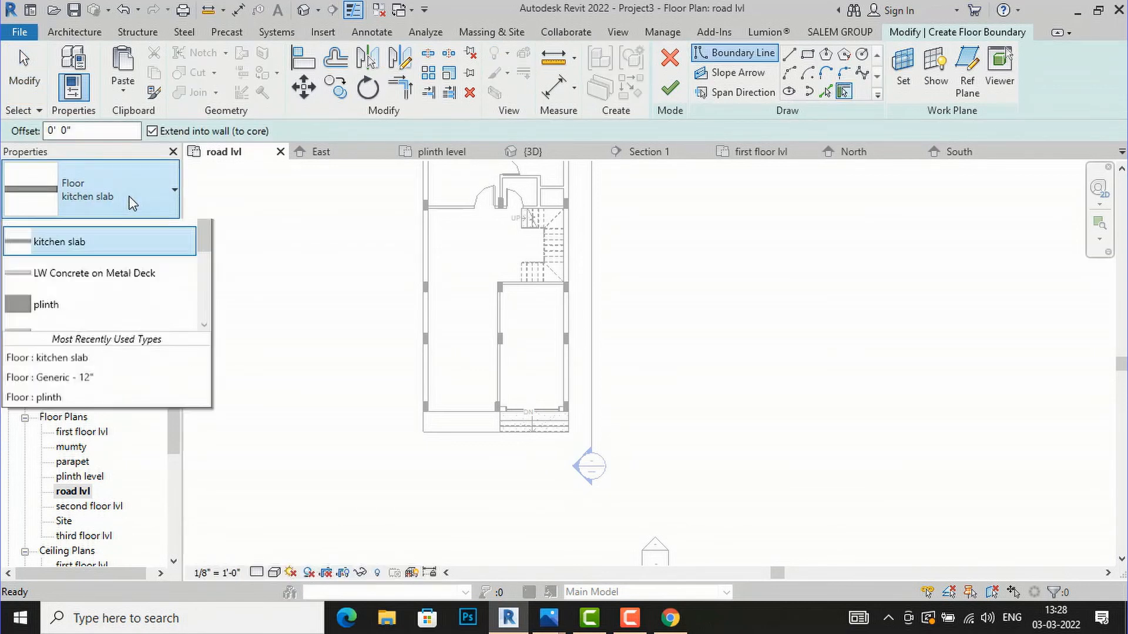
{"action": "left_click", "coordinate": [103, 306]}
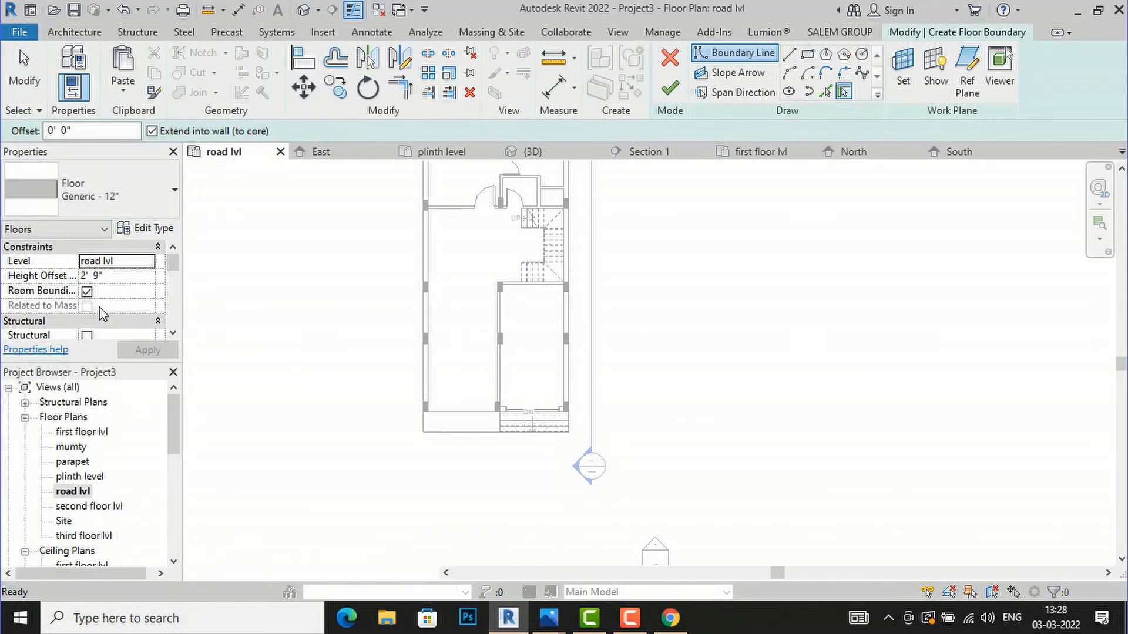
{"action": "left_click", "coordinate": [147, 229]}
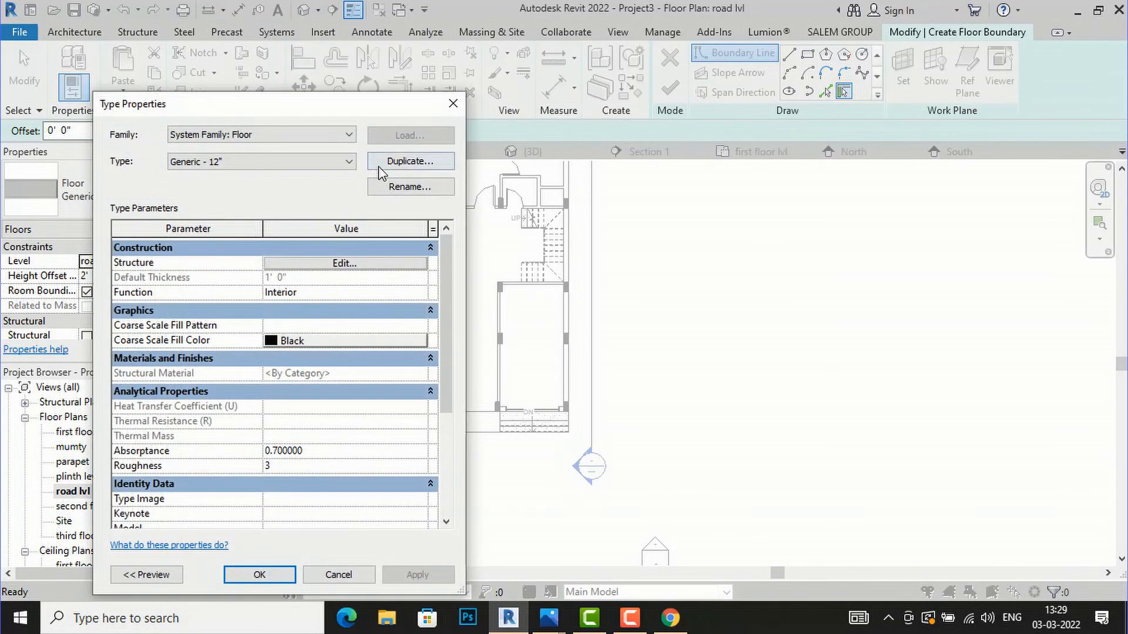
{"action": "left_click", "coordinate": [391, 162]}
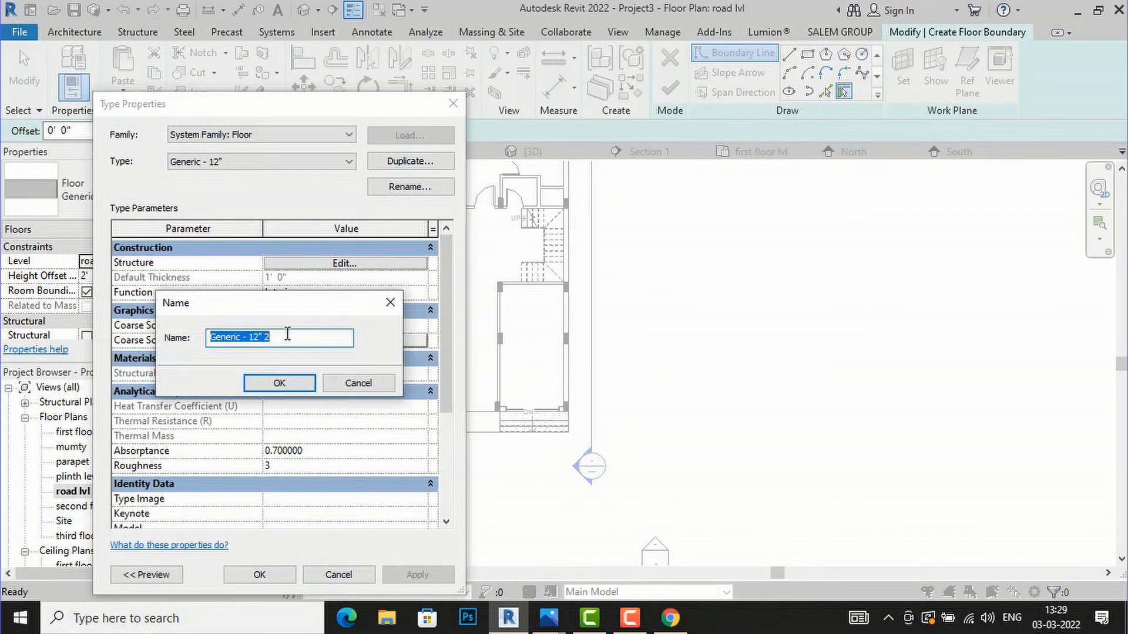
{"action": "type", "text": "ROAD"}
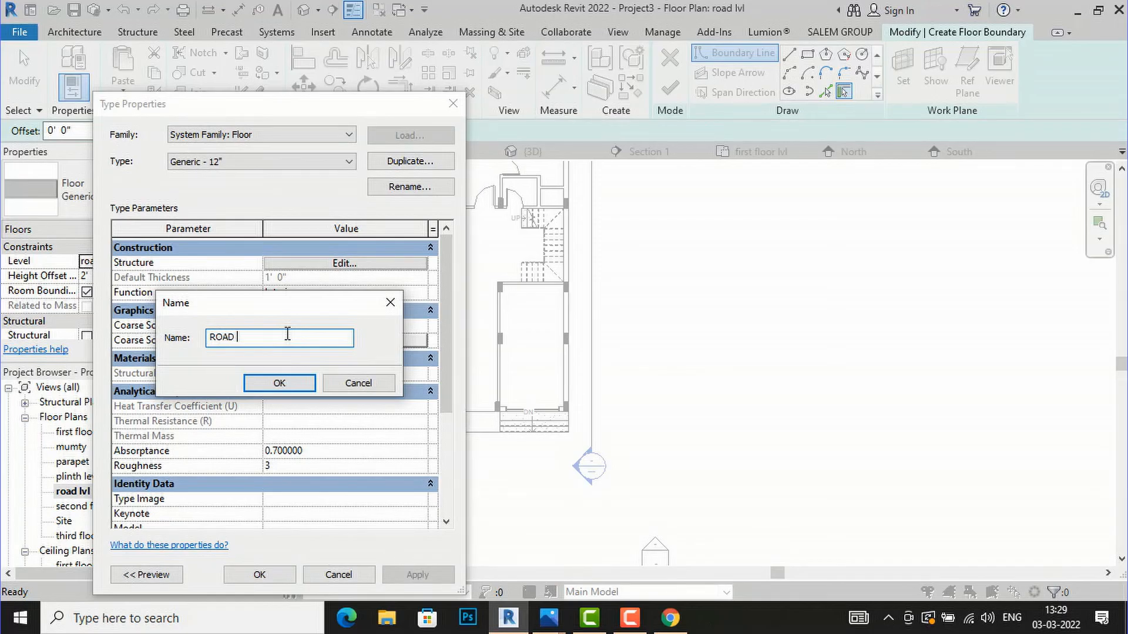
{"action": "left_click", "coordinate": [276, 383]}
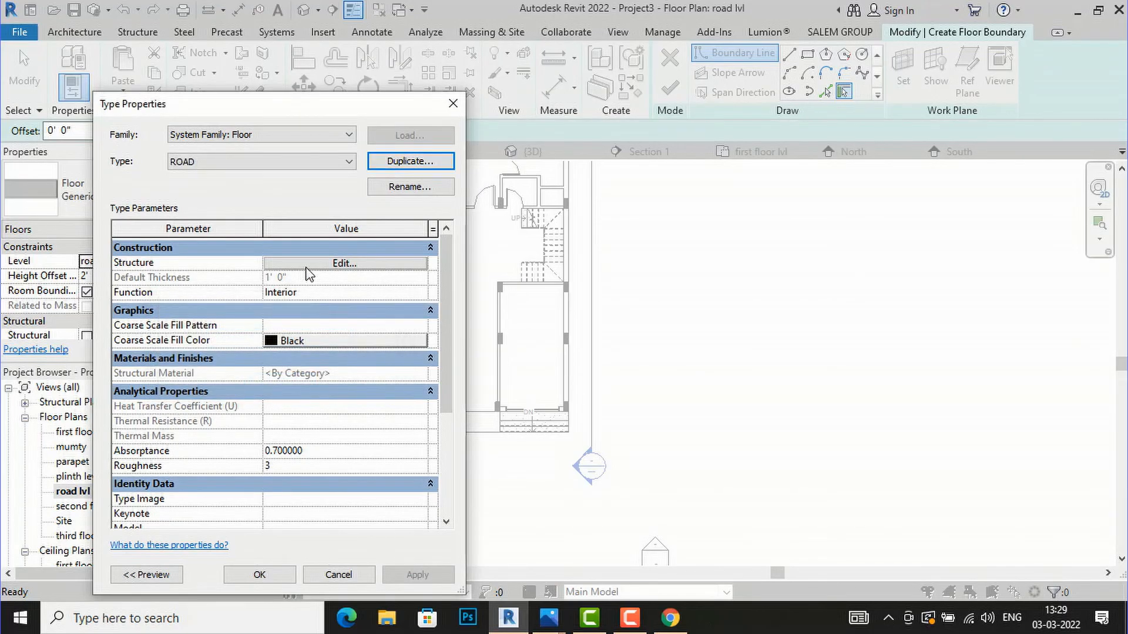
Set the ROAD floor's structure layer to 1" thick and create a new material for it.
{"action": "left_click", "coordinate": [308, 267]}
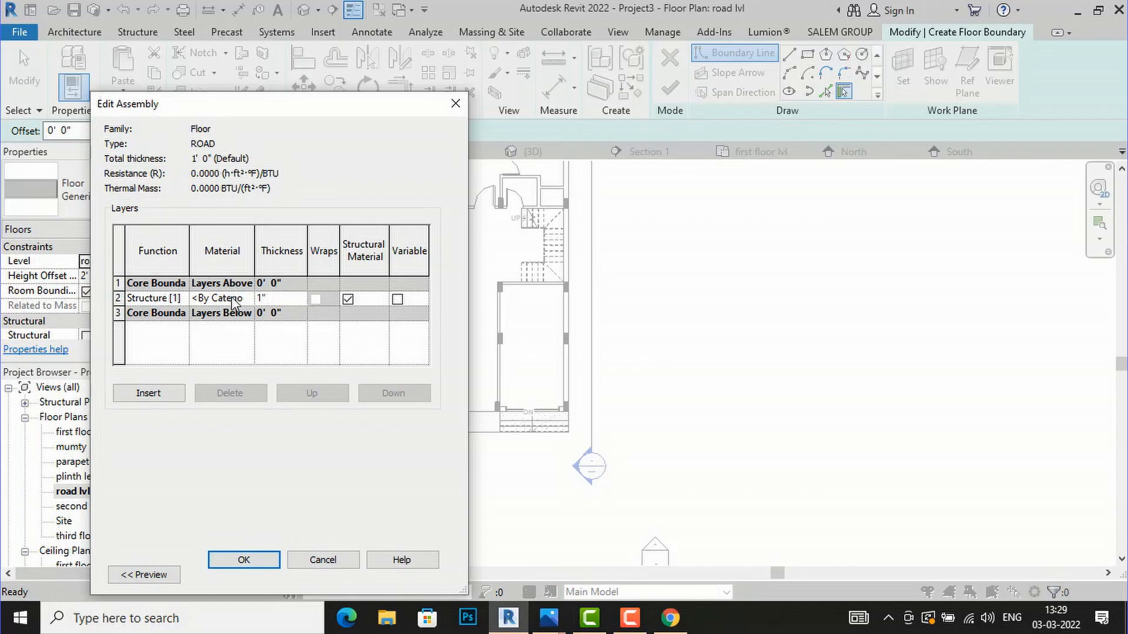
{"action": "left_click", "coordinate": [249, 302]}
{"action": "left_click", "coordinate": [250, 298]}
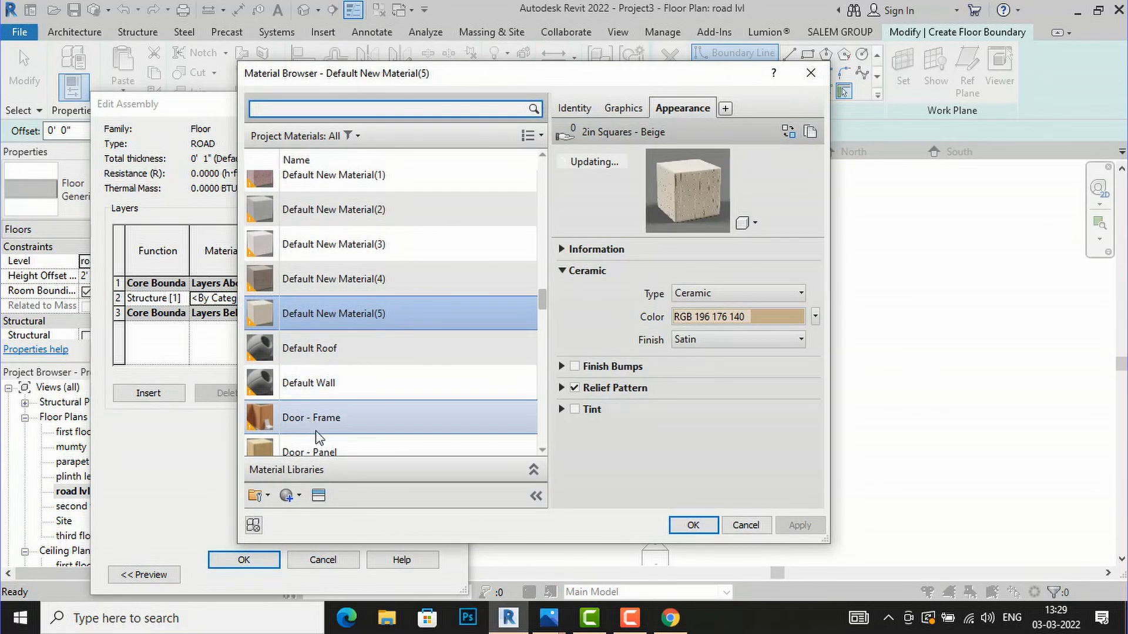
{"action": "scroll", "coordinate": [308, 434], "scroll_direction": "down", "scroll_amount": 1}
{"action": "left_click", "coordinate": [299, 495]}
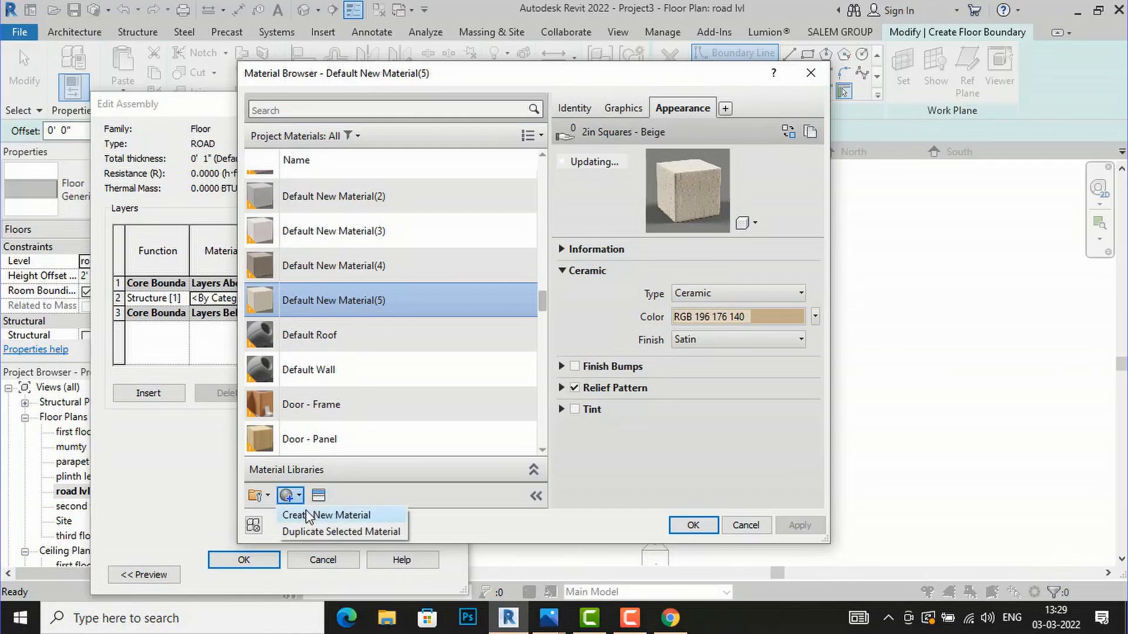
{"action": "left_click", "coordinate": [310, 513]}
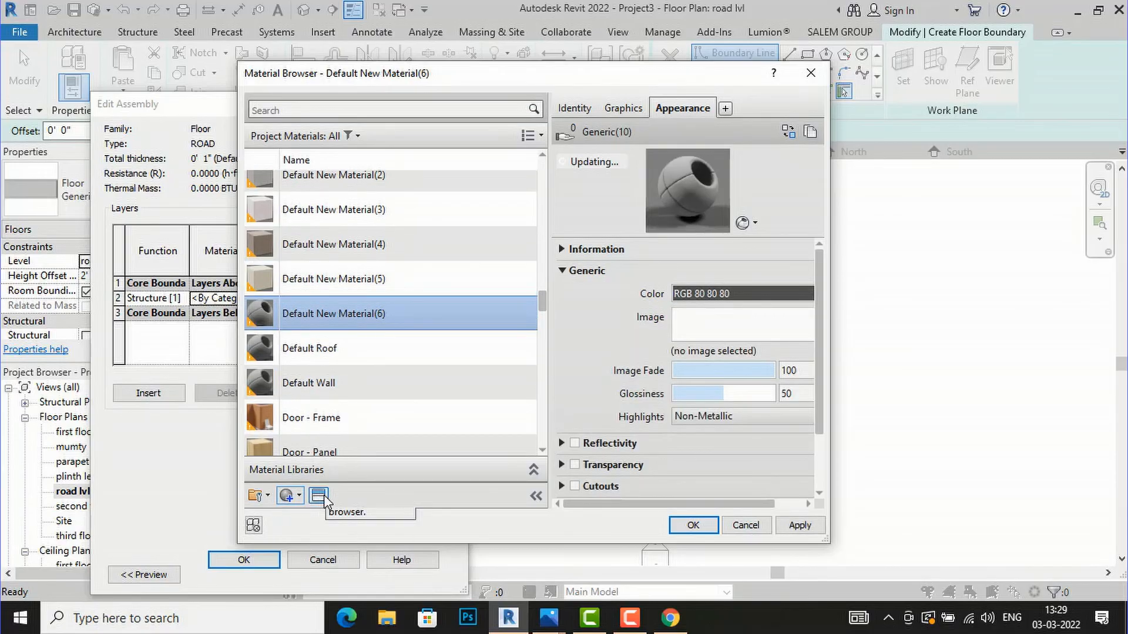
Search the appearance assets for ROAD, assign the Sitework asset Aggregate - High to the new material, and accept the ROAD floor type.
{"action": "left_click", "coordinate": [318, 496]}
{"action": "left_click", "coordinate": [663, 44]}
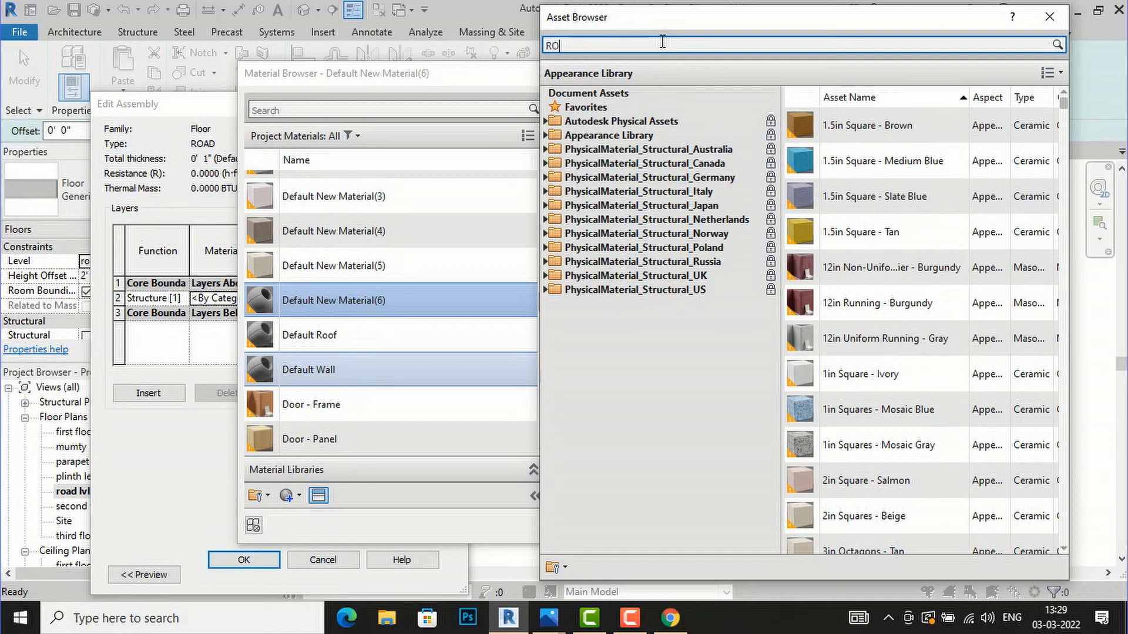
{"action": "key", "text": "Return"}
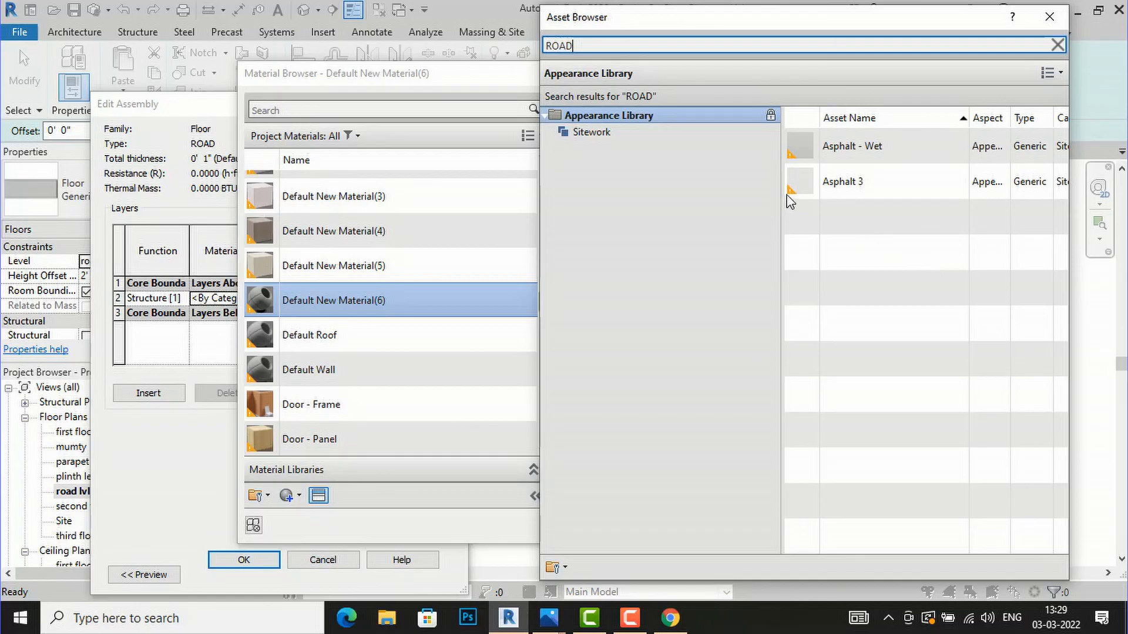
{"action": "mouse_move", "coordinate": [821, 152]}
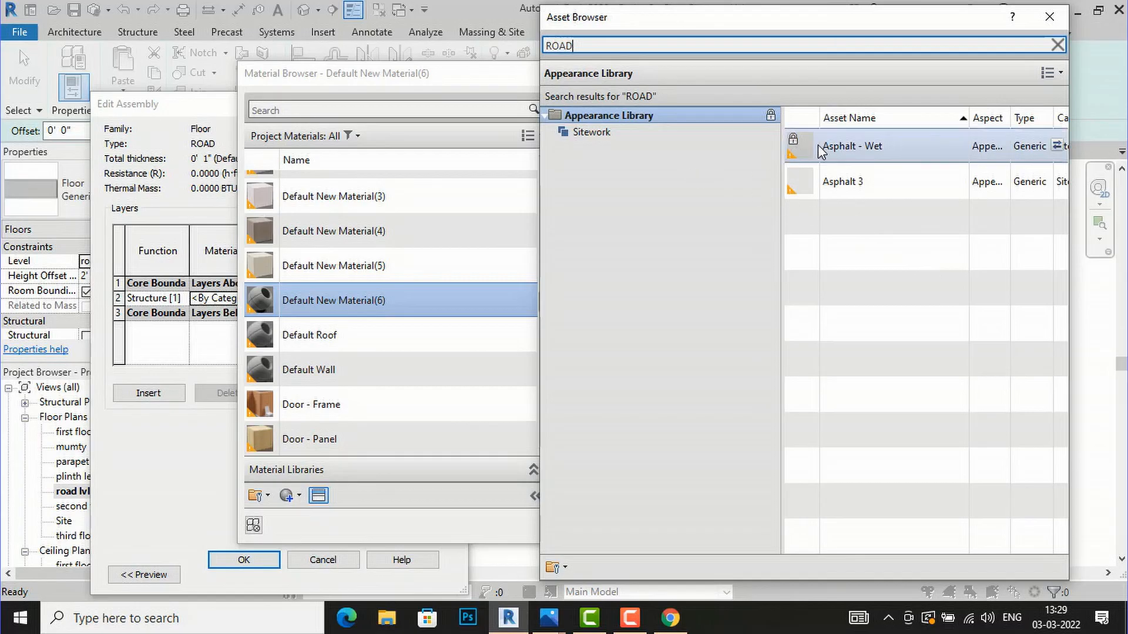
{"action": "left_click", "coordinate": [618, 137]}
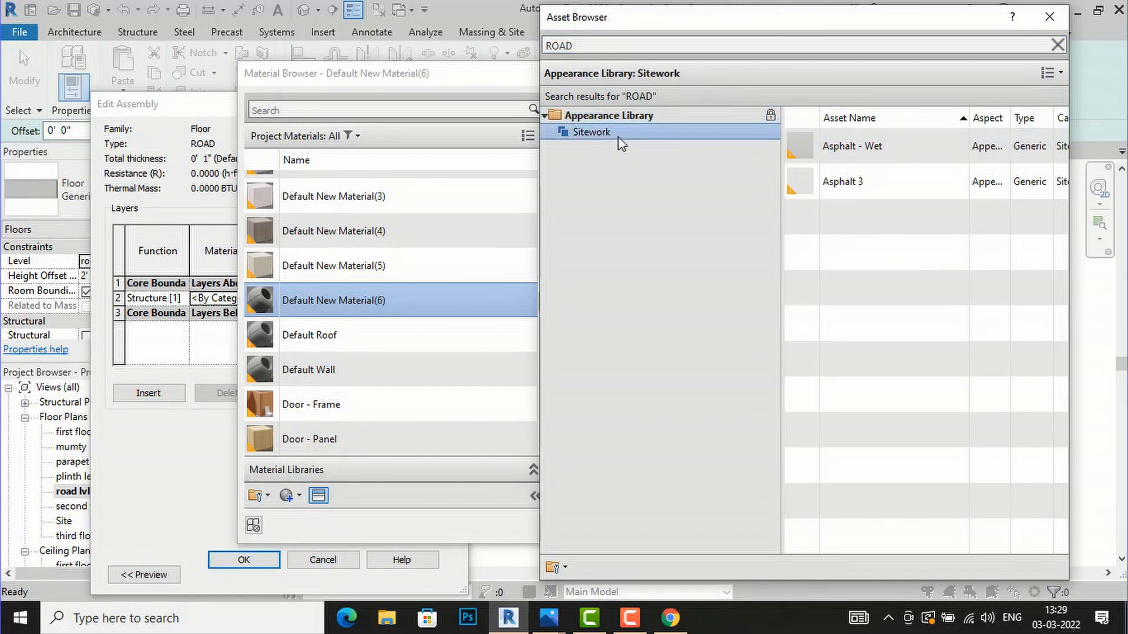
{"action": "double_click", "coordinate": [832, 141]}
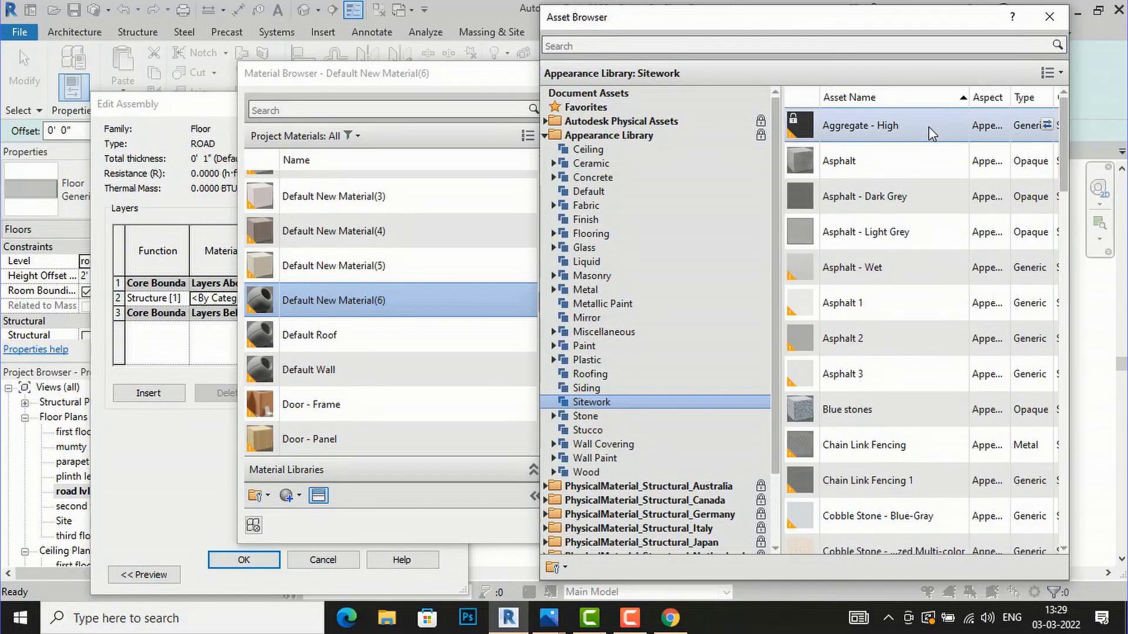
{"action": "left_click", "coordinate": [1050, 16]}
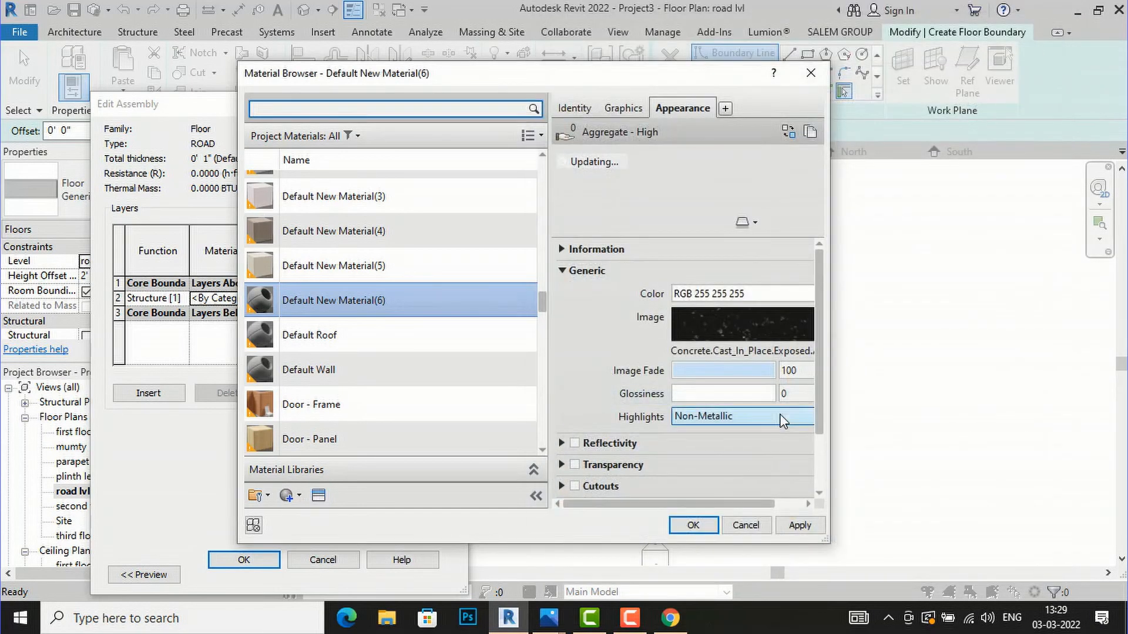
{"action": "left_click", "coordinate": [798, 524]}
{"action": "left_click", "coordinate": [693, 525]}
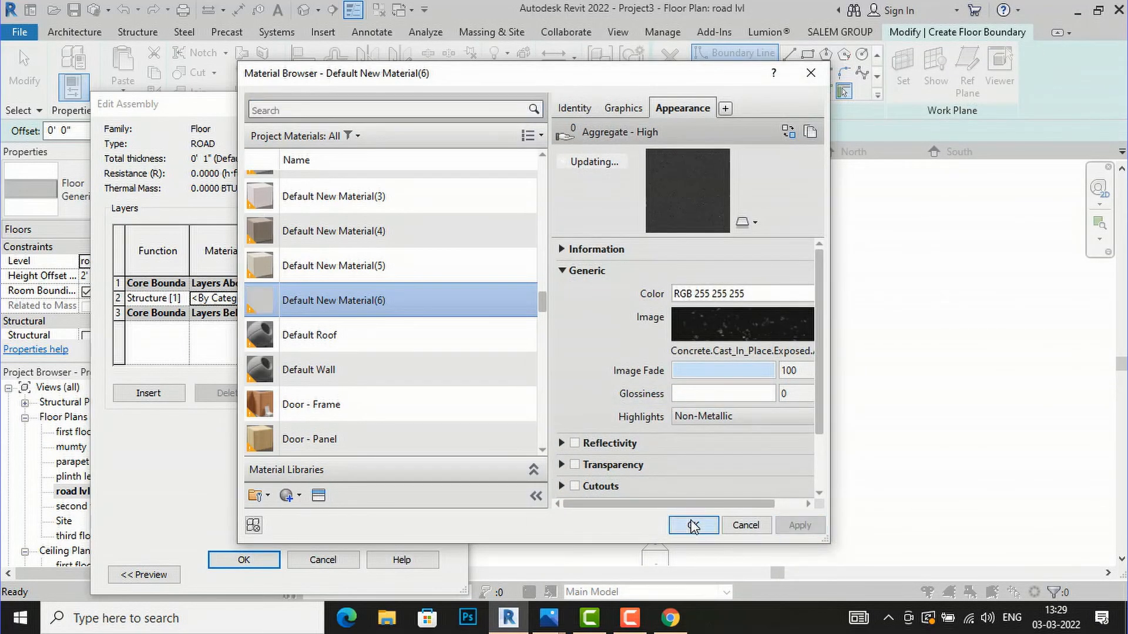
{"action": "left_click", "coordinate": [243, 561]}
{"action": "left_click", "coordinate": [246, 575]}
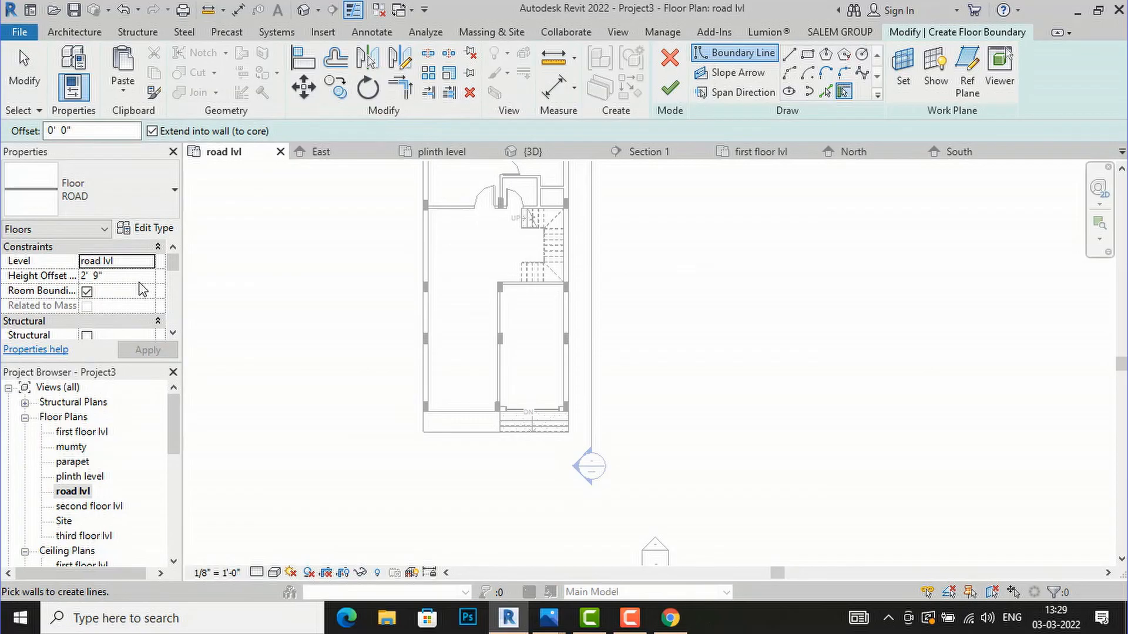
Set the road floor's height offset to 1" and sketch a horizontal boundary line about 160' long just in front of the entrance steps.
{"action": "key", "text": "Tab"}
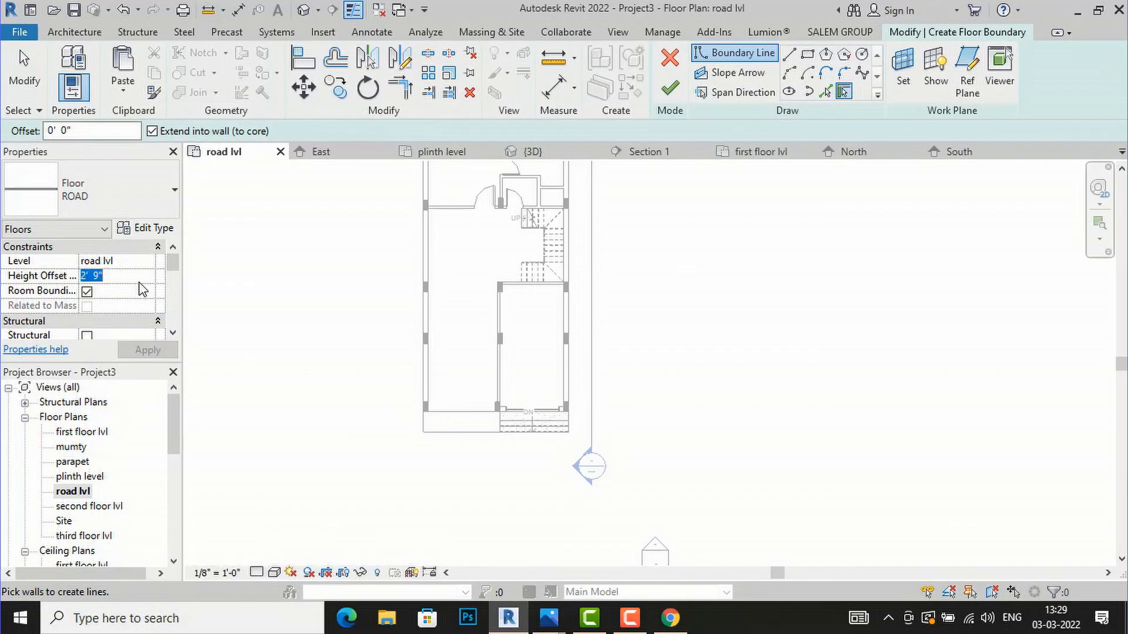
{"action": "type", "text": "1"}
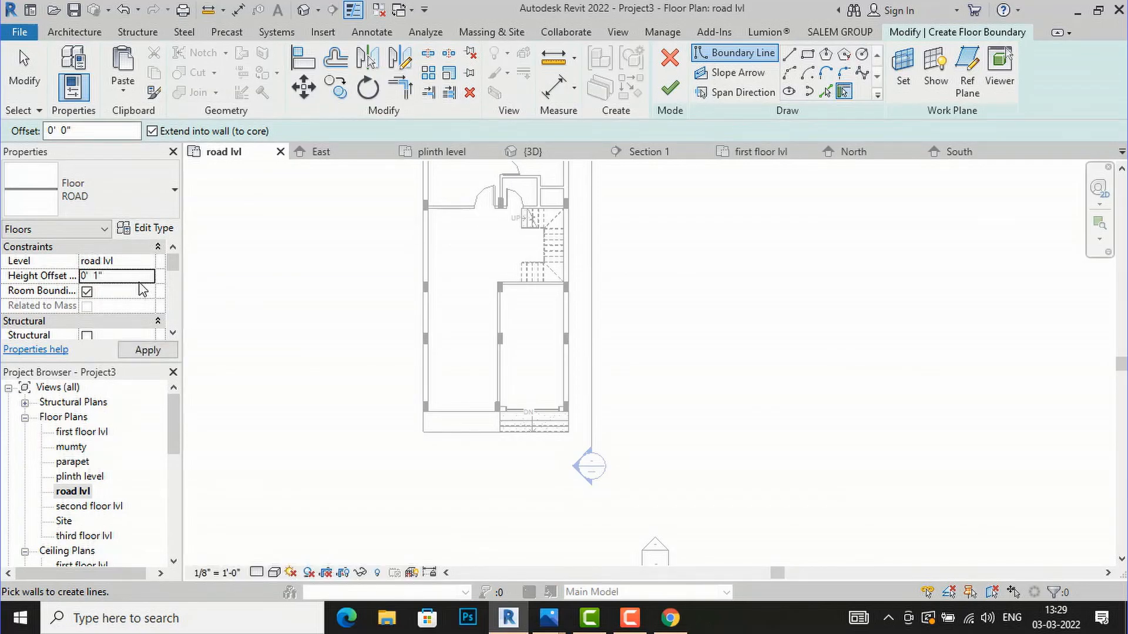
{"action": "scroll", "coordinate": [545, 352], "scroll_direction": "down", "scroll_amount": 2}
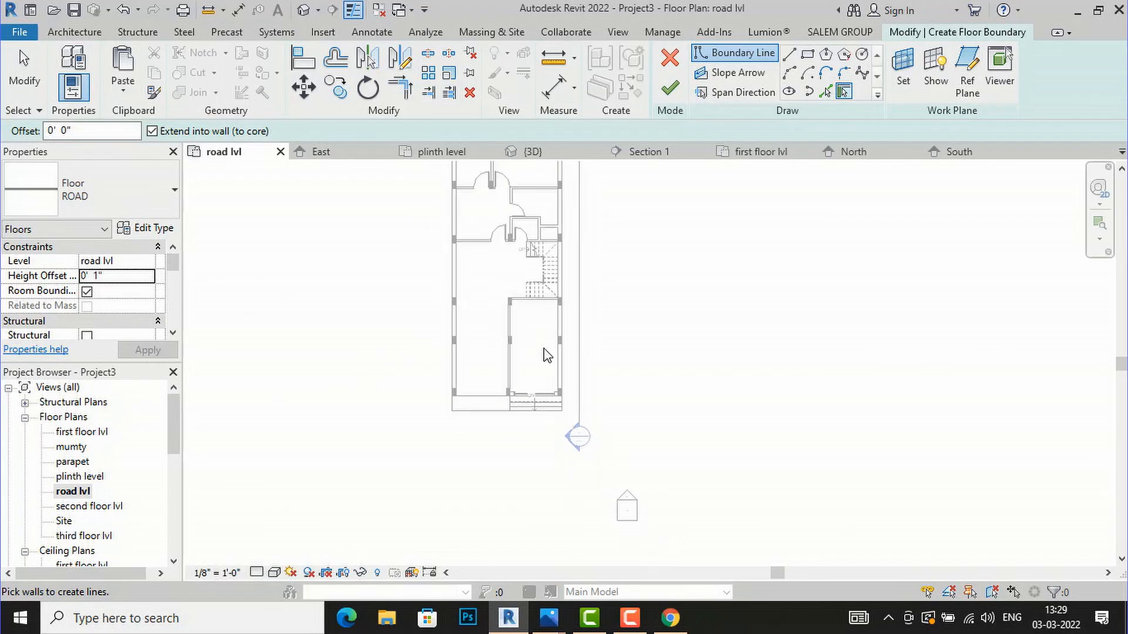
{"action": "left_click", "coordinate": [807, 56]}
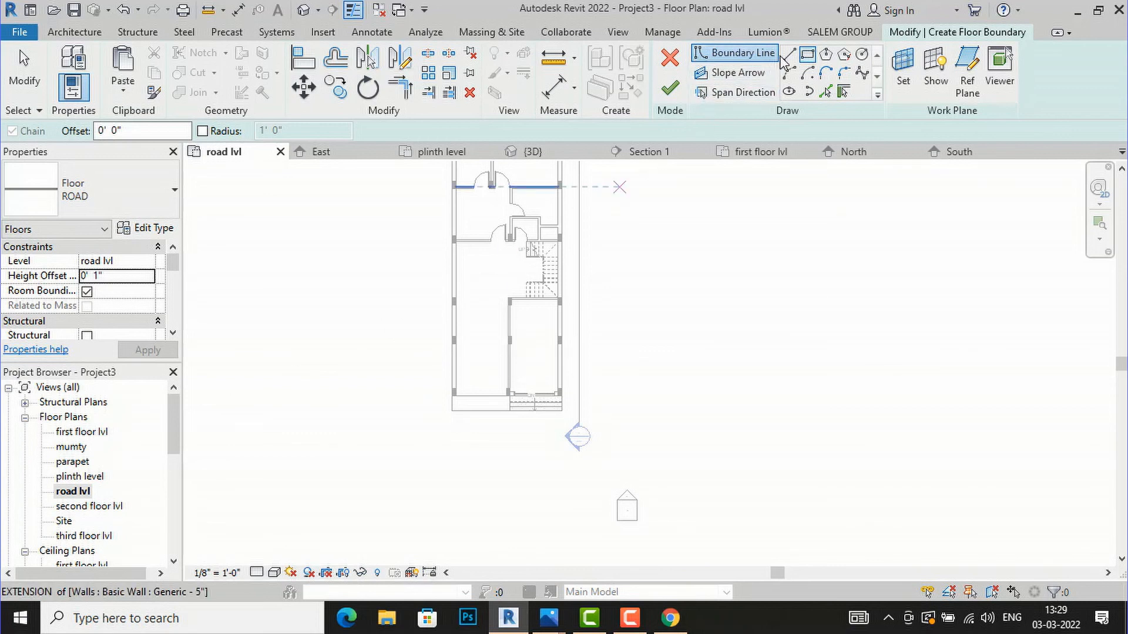
{"action": "left_click", "coordinate": [789, 55]}
{"action": "left_click", "coordinate": [199, 417]}
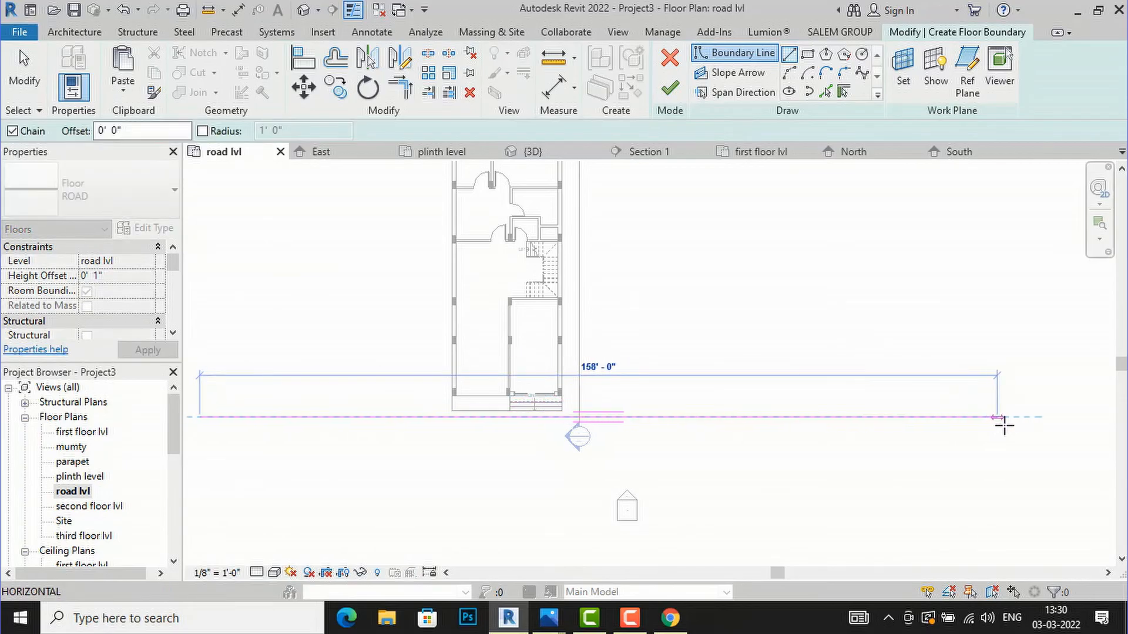
{"action": "left_click", "coordinate": [1015, 422]}
{"action": "key", "text": "Escape"}
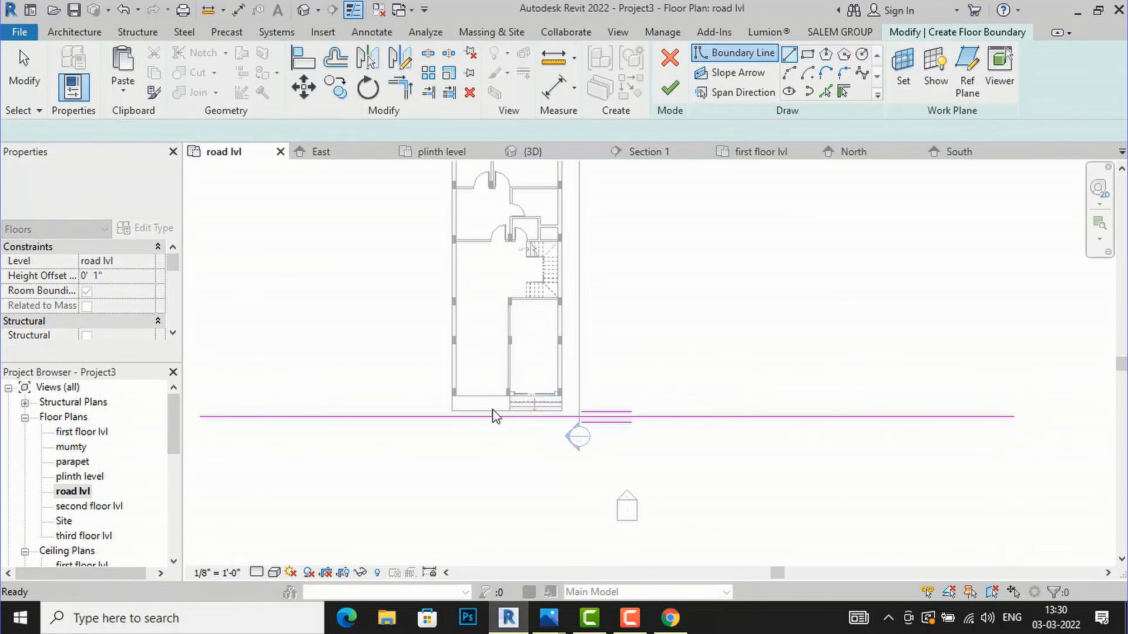
Offset a copy of the road's long boundary line 20' outward, away from the house front.
{"action": "key", "text": "Escape"}
{"action": "scroll", "coordinate": [544, 411], "scroll_direction": "down", "scroll_amount": 1}
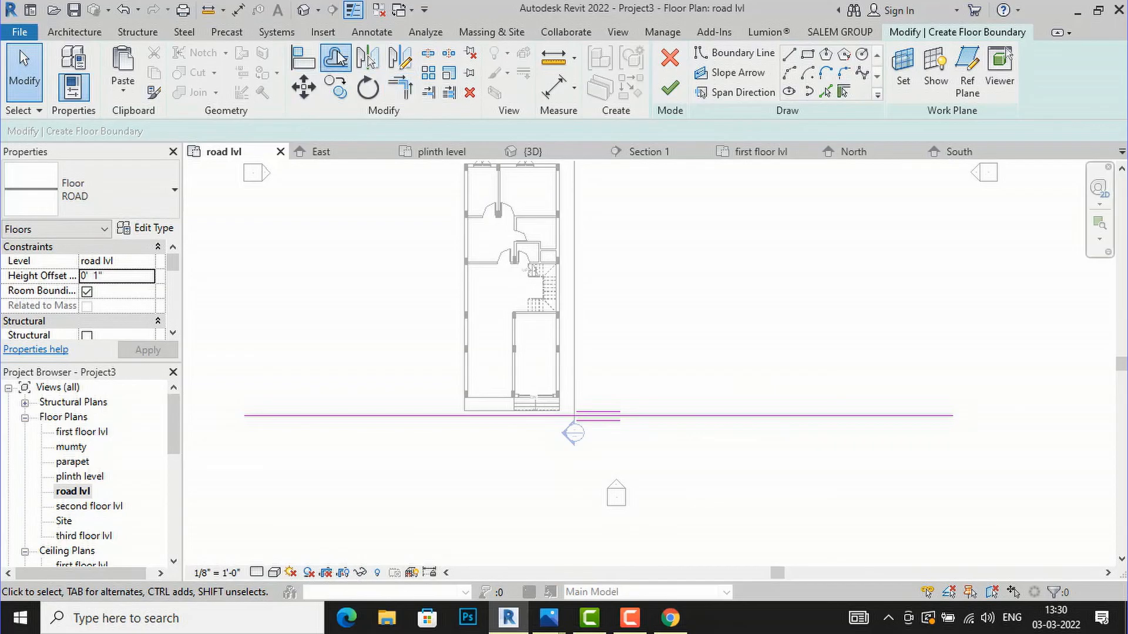
{"action": "left_click", "coordinate": [336, 58]}
{"action": "double_click", "coordinate": [370, 130]}
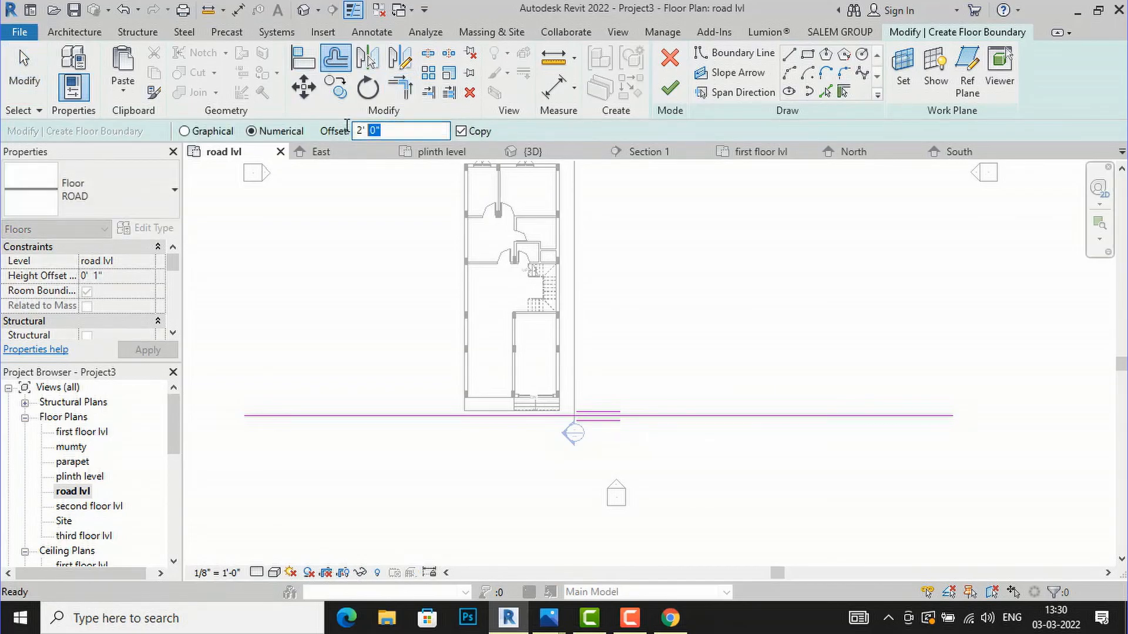
{"action": "type", "text": "20"}
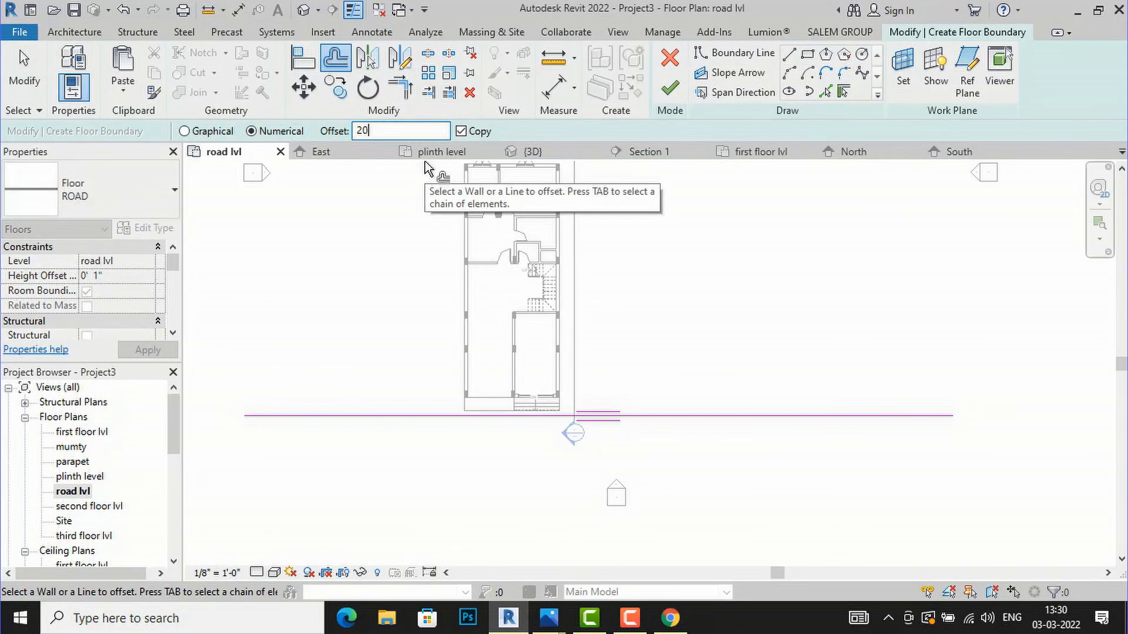
{"action": "key", "text": "Return"}
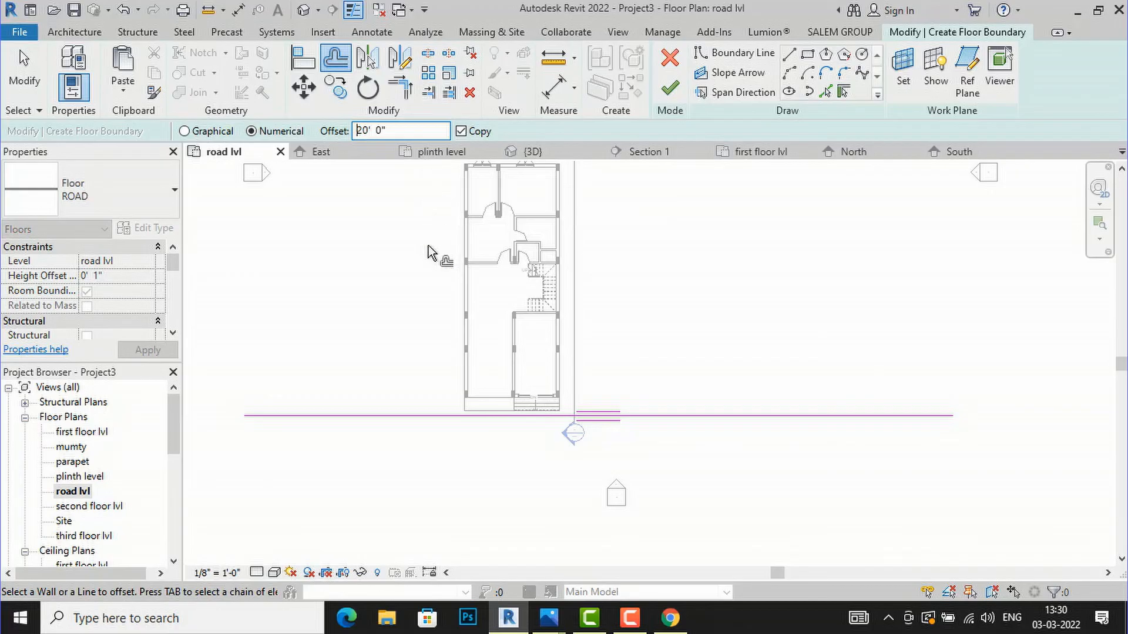
{"action": "left_click", "coordinate": [403, 418]}
{"action": "key", "text": "Escape"}
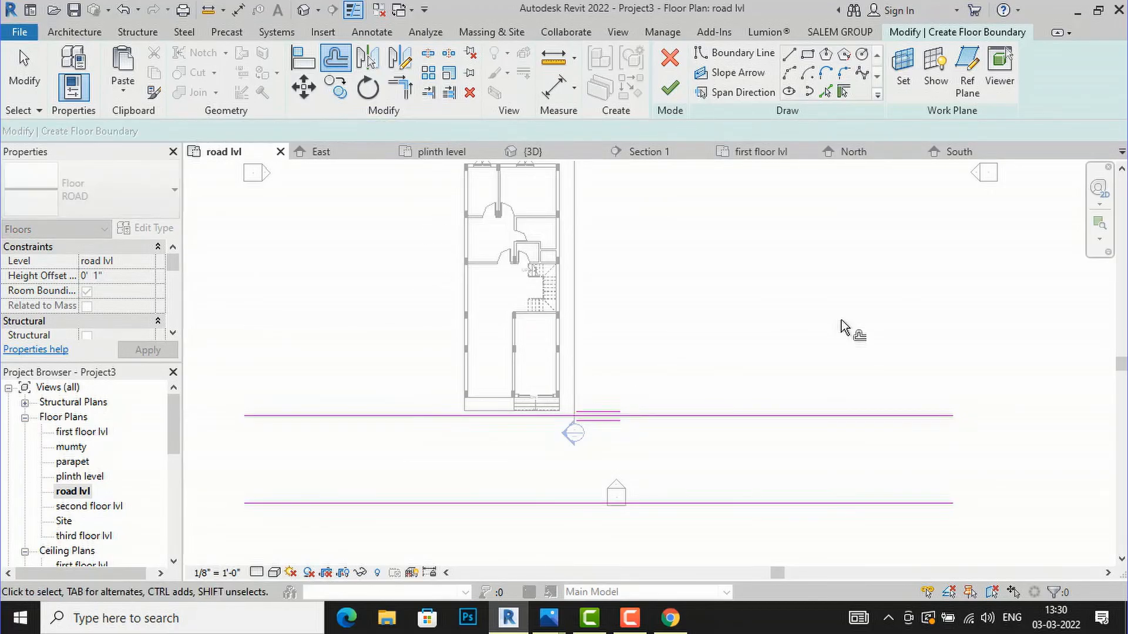
Close both ends of the road outline with straight boundary lines, finish the ROAD floor and deselect it.
{"action": "scroll", "coordinate": [492, 322], "scroll_direction": "down", "scroll_amount": 2}
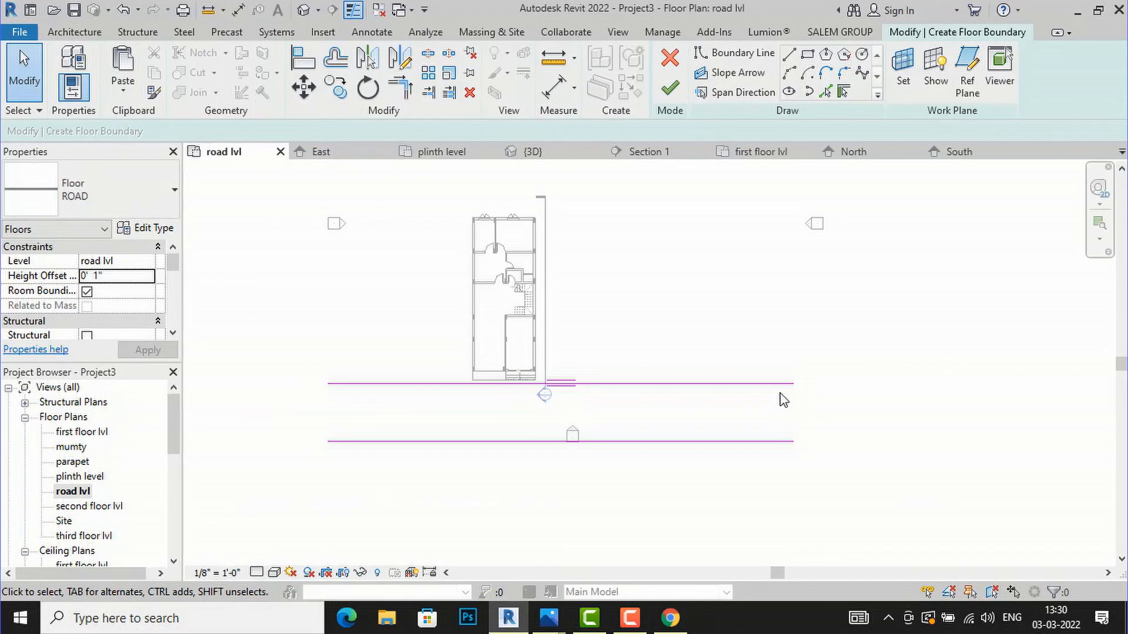
{"action": "left_click", "coordinate": [789, 55]}
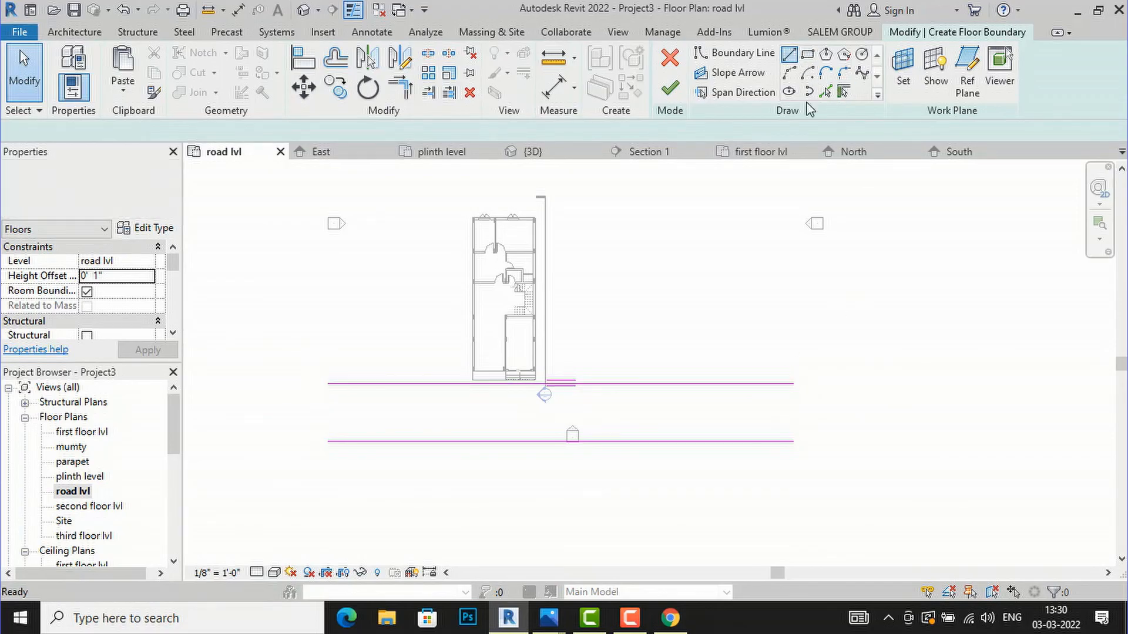
{"action": "scroll", "coordinate": [793, 449], "scroll_direction": "up", "scroll_amount": 1}
{"action": "left_click", "coordinate": [794, 384]}
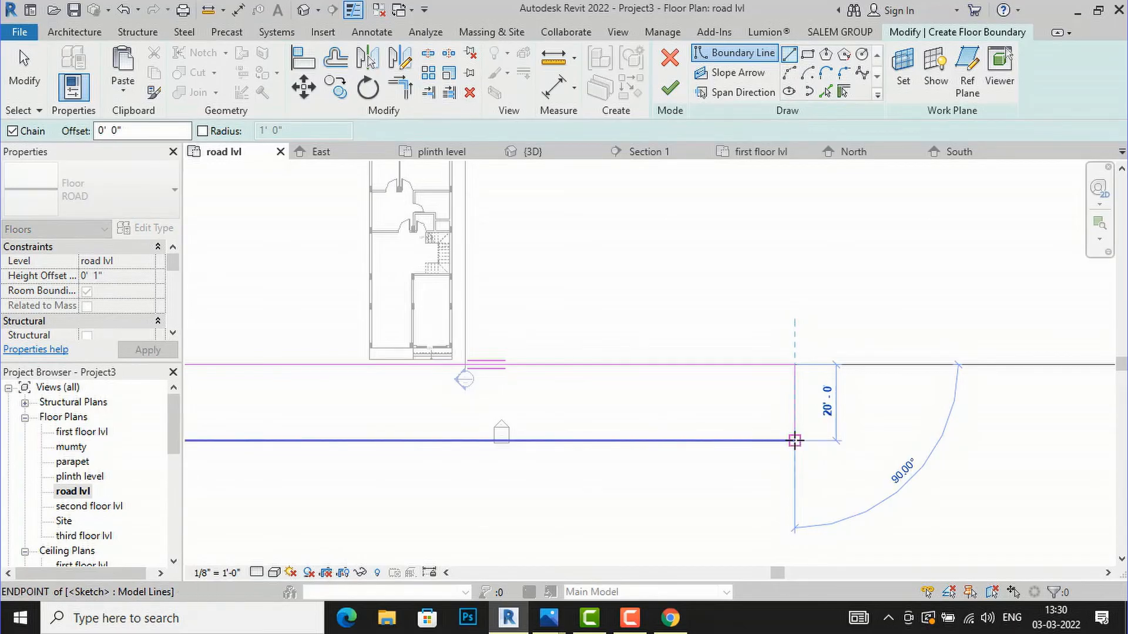
{"action": "left_click", "coordinate": [794, 440]}
{"action": "scroll", "coordinate": [918, 403], "scroll_direction": "down", "scroll_amount": 2}
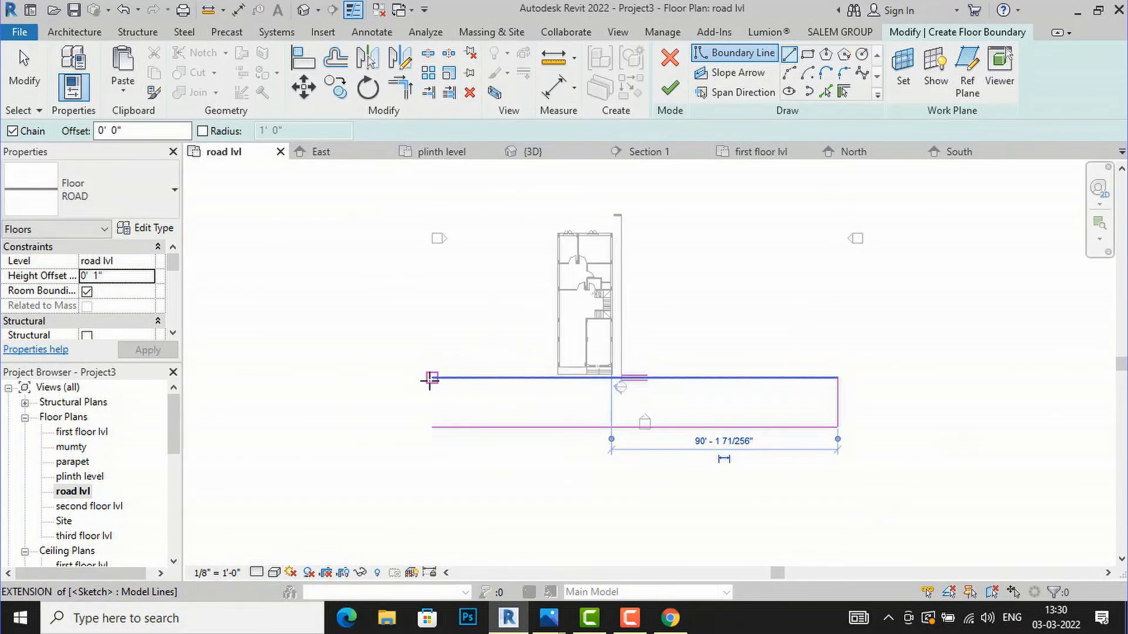
{"action": "left_click", "coordinate": [432, 378]}
{"action": "left_click", "coordinate": [432, 427]}
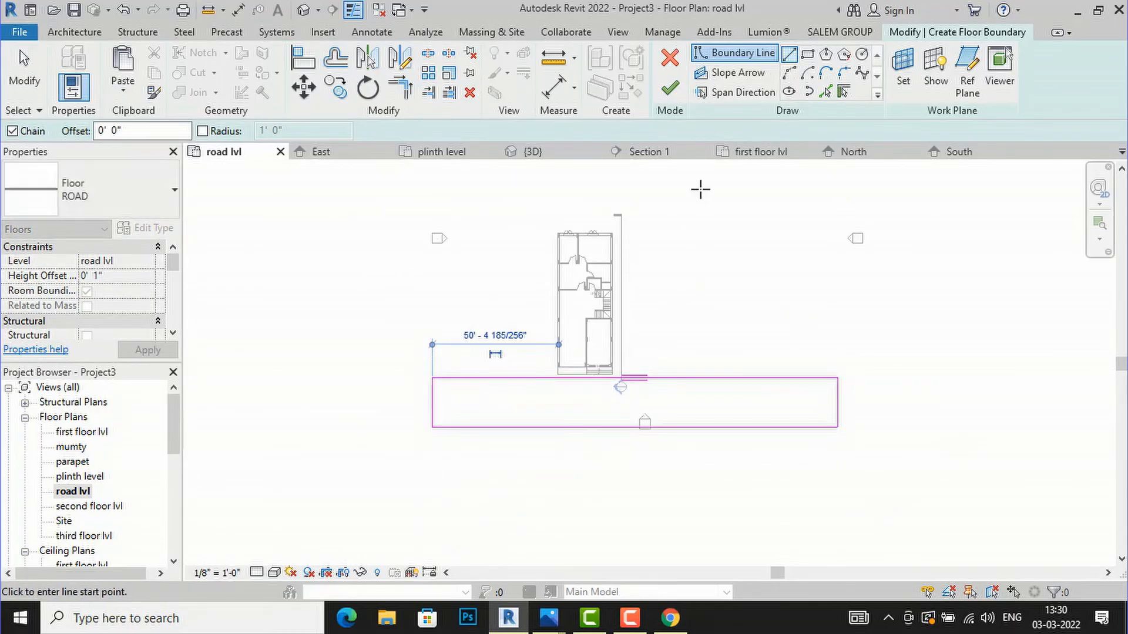
{"action": "left_click", "coordinate": [669, 88]}
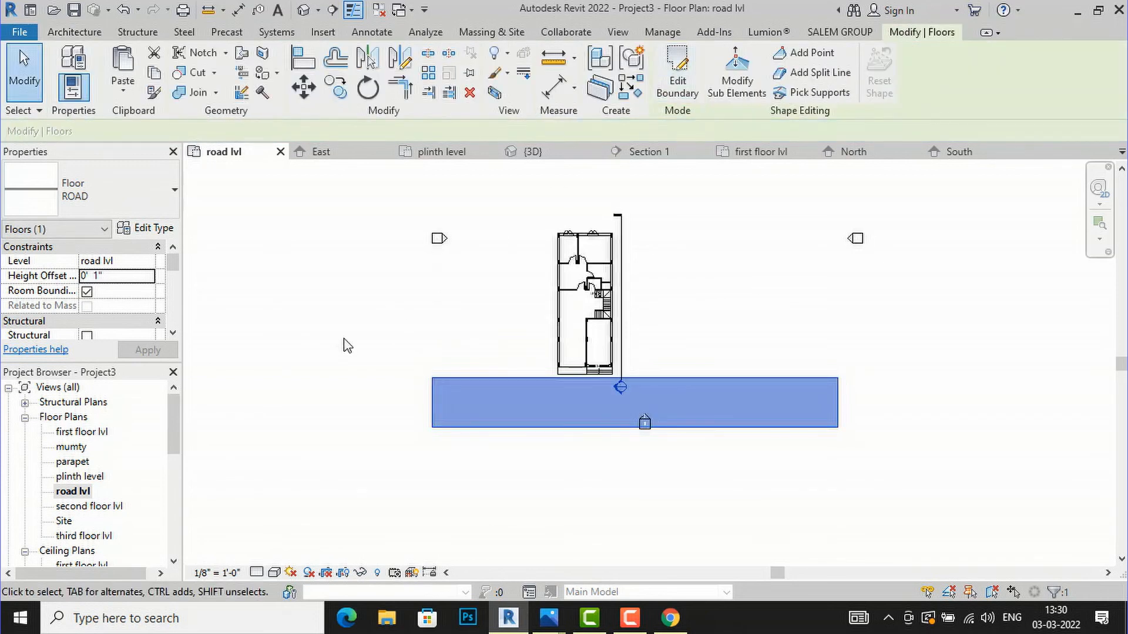
{"action": "left_click", "coordinate": [343, 351]}
Examine the finished road floor in front of the house in the 3D view.
{"action": "left_click", "coordinate": [617, 32]}
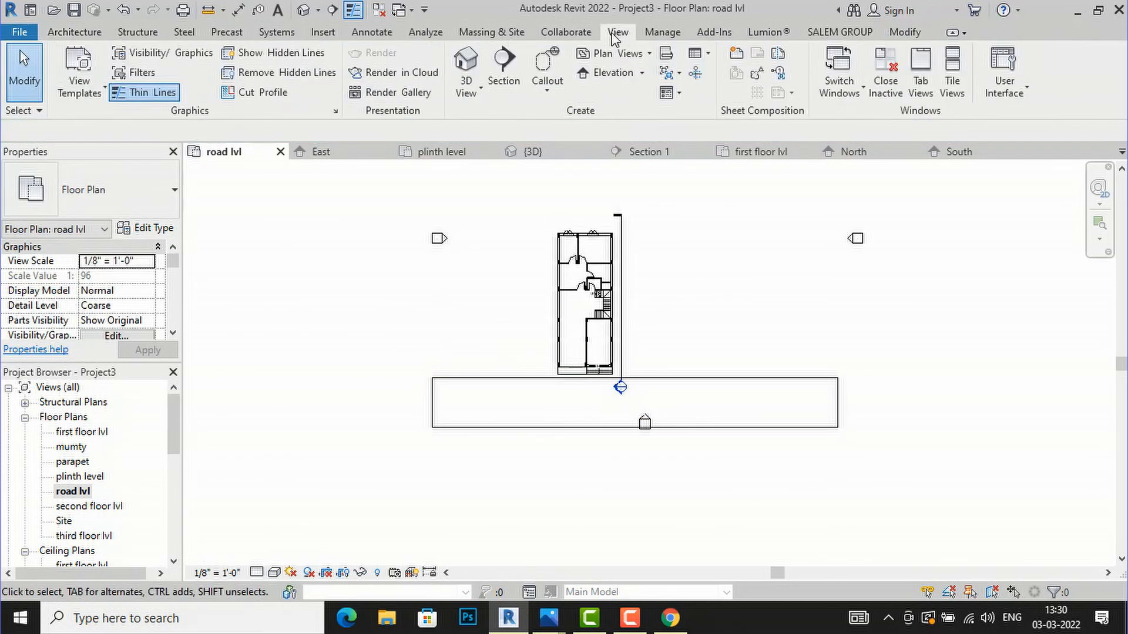
{"action": "left_click", "coordinate": [465, 59]}
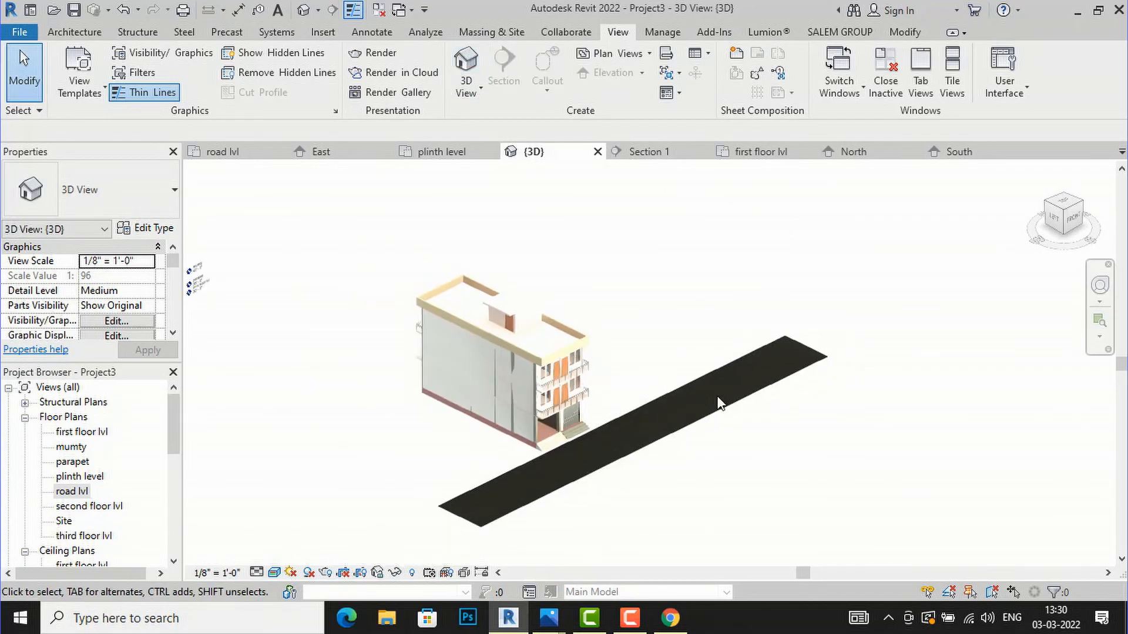
{"action": "scroll", "coordinate": [549, 534], "scroll_direction": "up", "scroll_amount": 2}
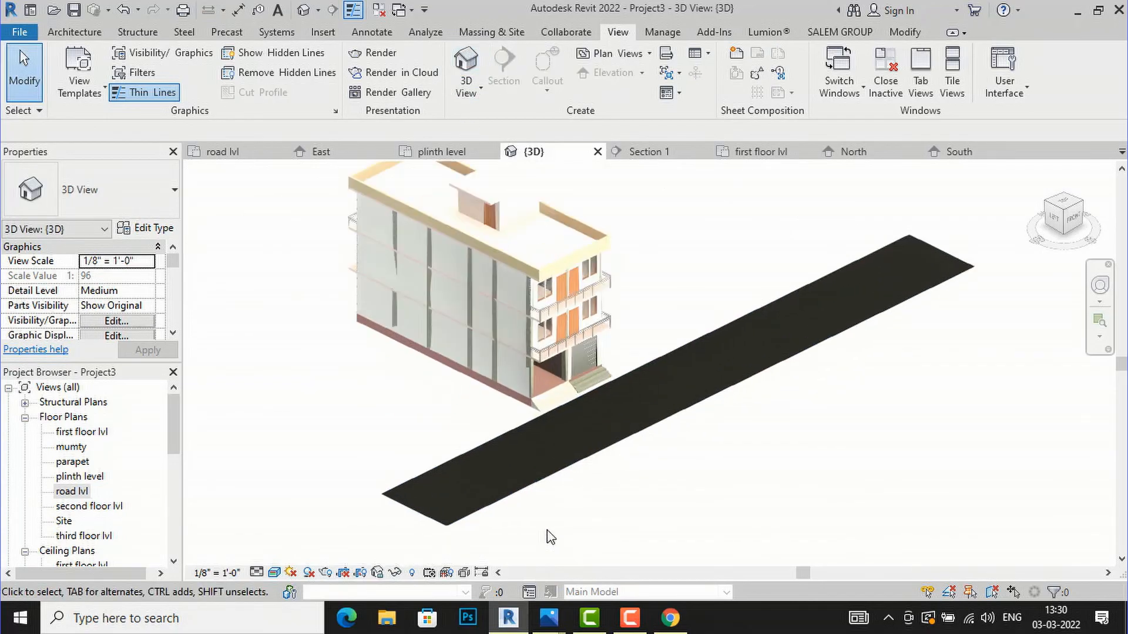
{"action": "left_click", "coordinate": [405, 523]}
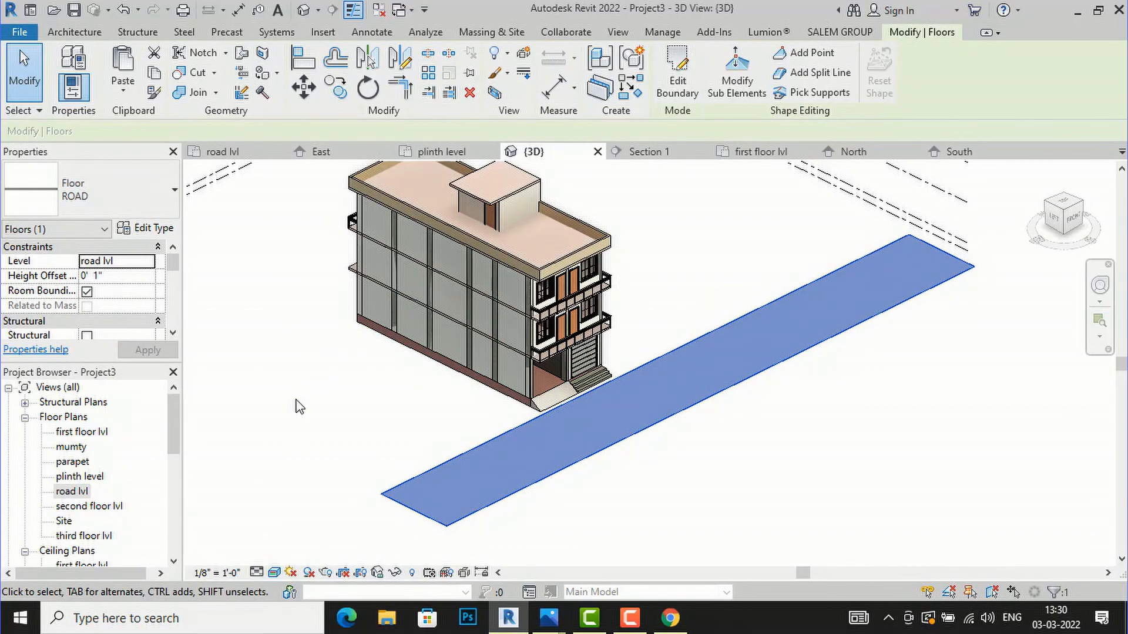
{"action": "left_click", "coordinate": [311, 452]}
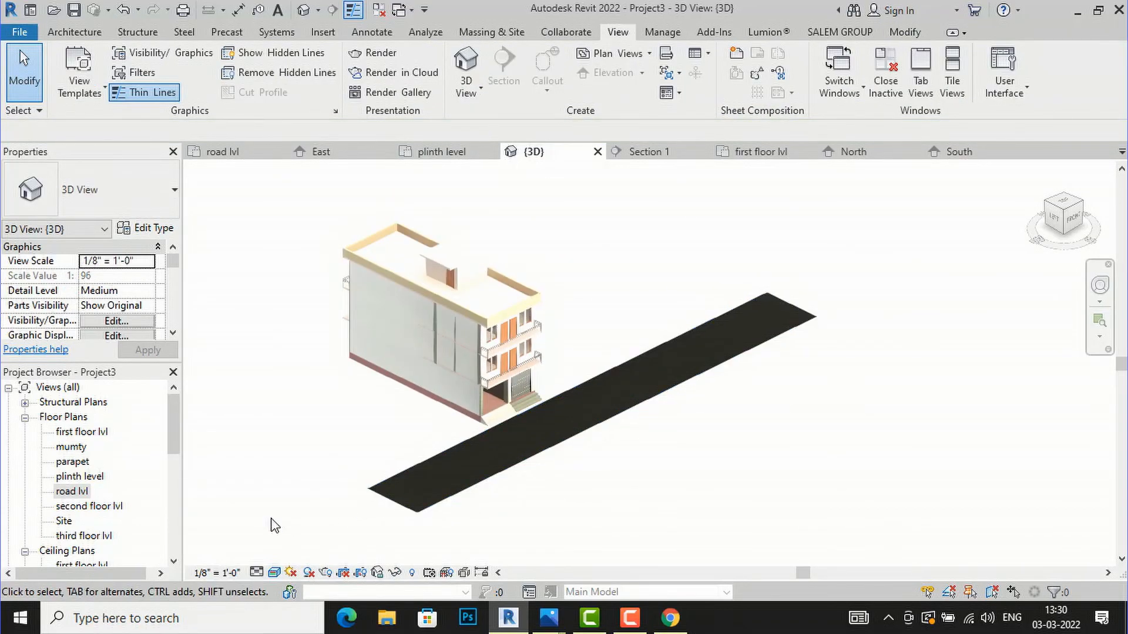
On the road lvl floor plan, start placing a component and choose RPC Tree - Deciduous, type Blue Berry Elder - 15'.
{"action": "double_click", "coordinate": [72, 491]}
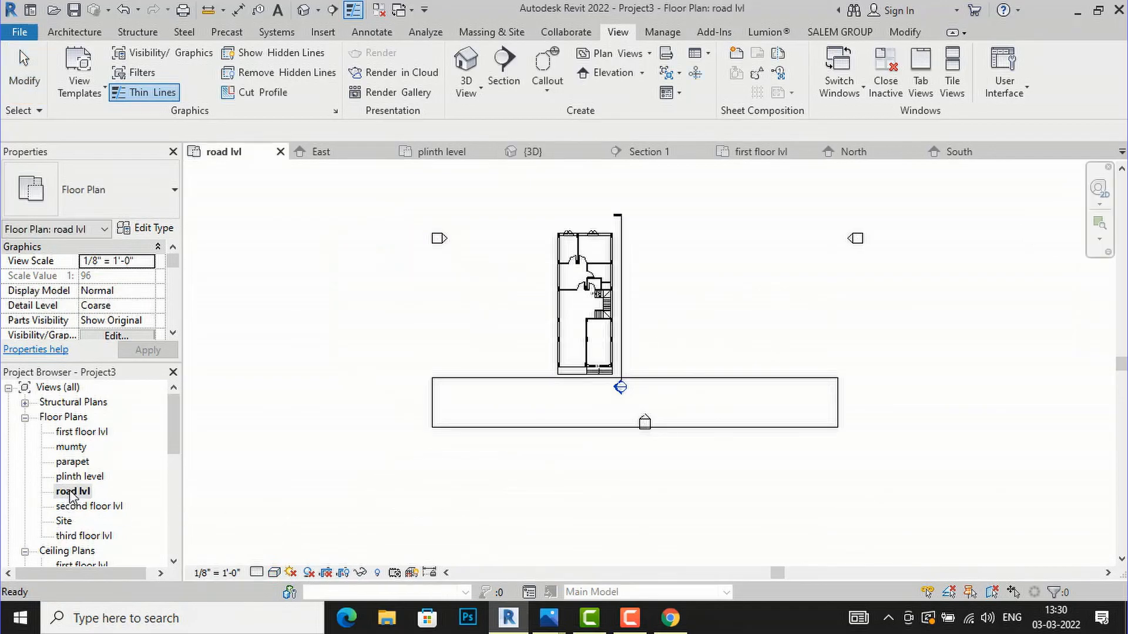
{"action": "left_click", "coordinate": [82, 32]}
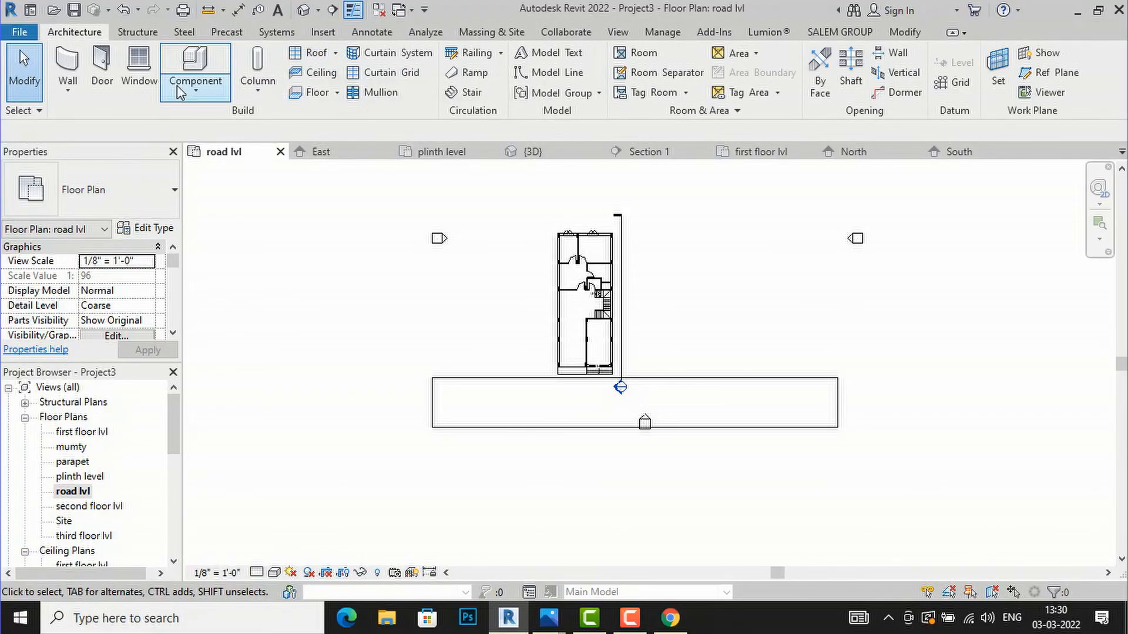
{"action": "left_click", "coordinate": [199, 88]}
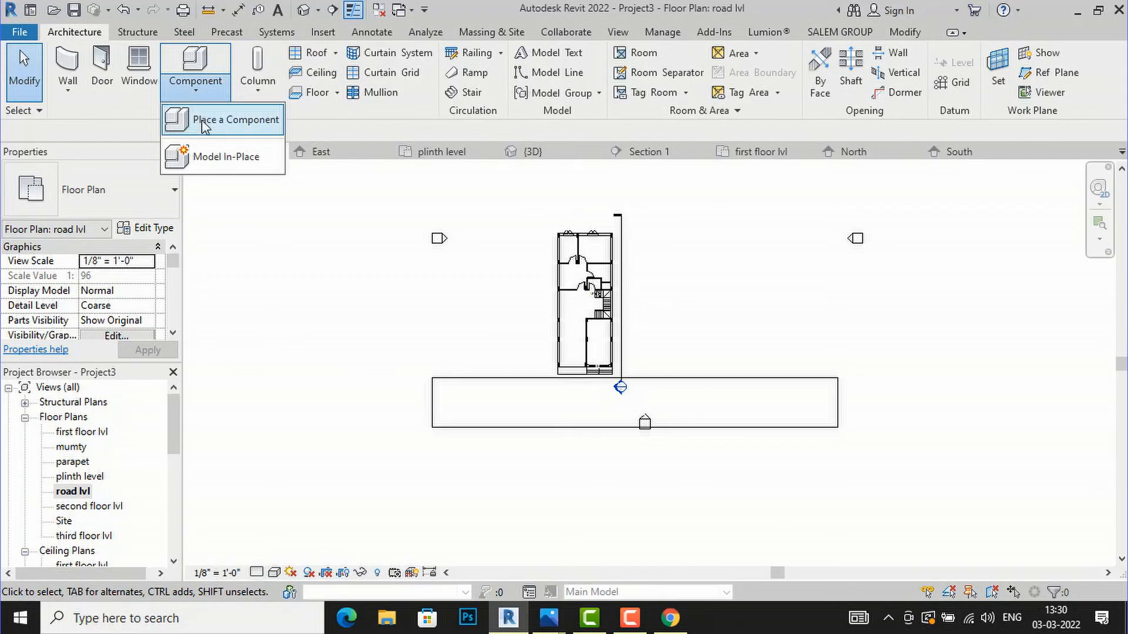
{"action": "left_click", "coordinate": [202, 120]}
{"action": "left_click", "coordinate": [121, 205]}
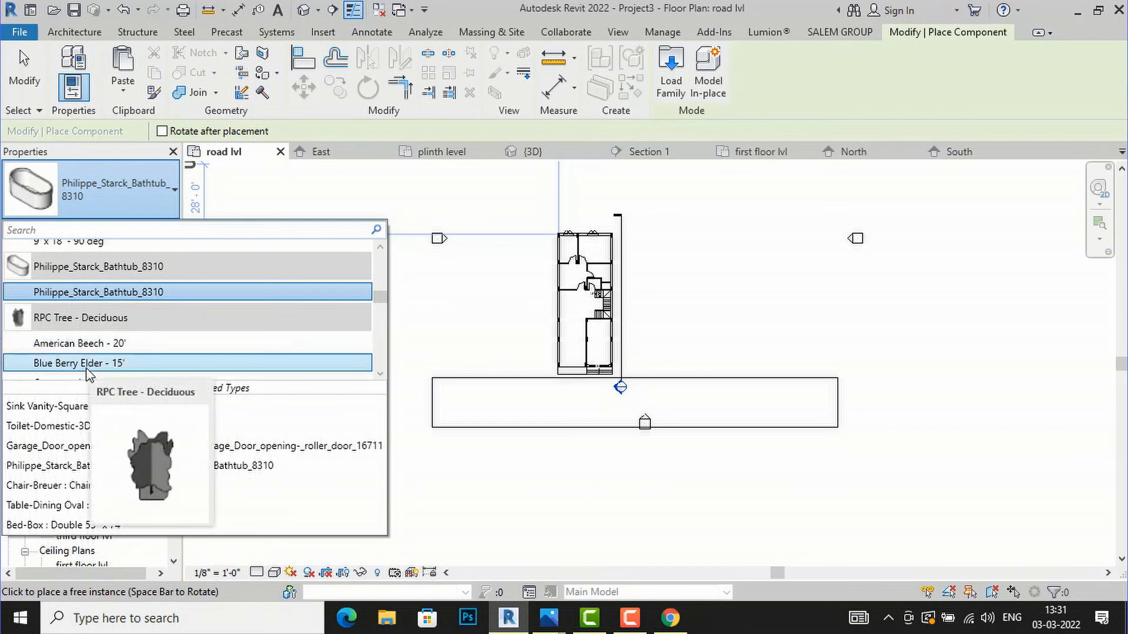
{"action": "scroll", "coordinate": [90, 367], "scroll_direction": "down", "scroll_amount": 1}
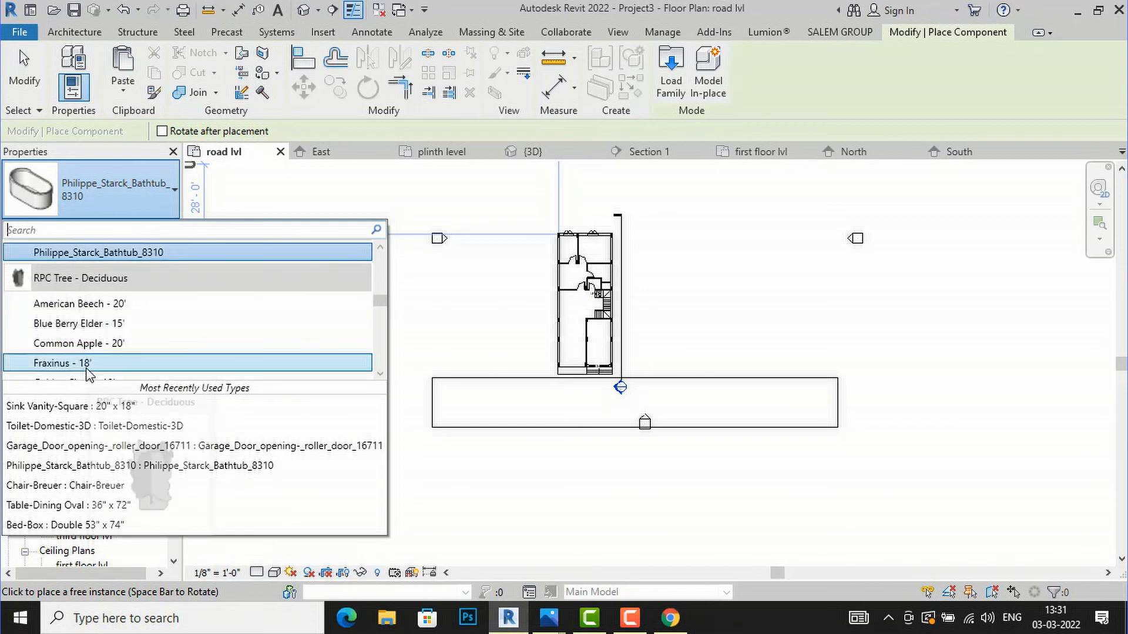
{"action": "left_click", "coordinate": [90, 324]}
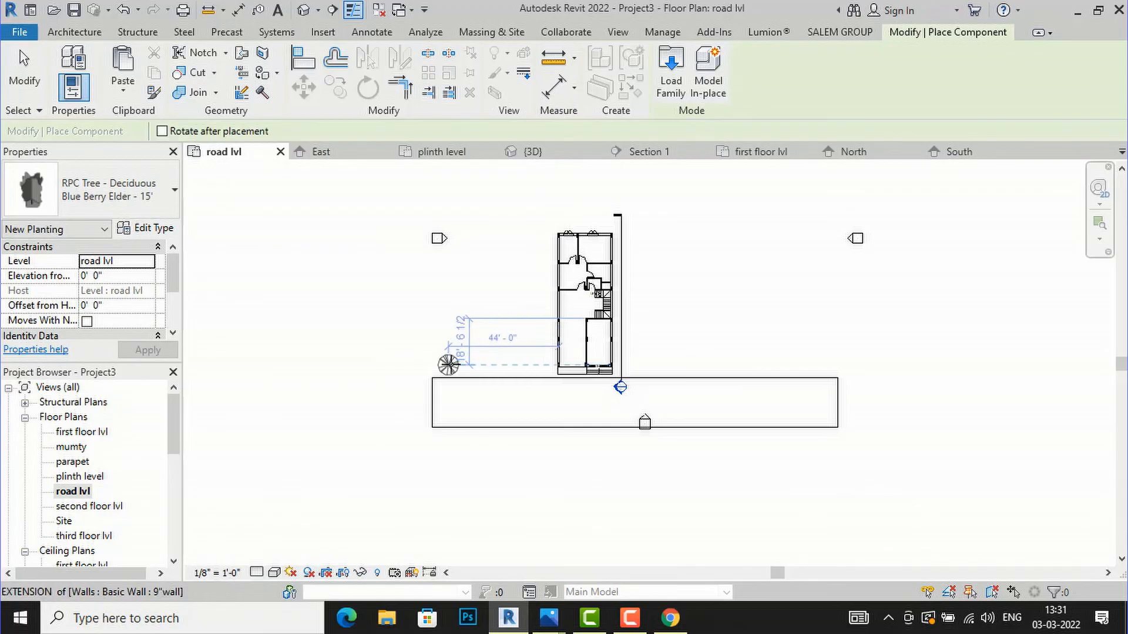
Place eight Blue Berry Elder trees in two rows of four, one row along each long side of the road.
{"action": "left_click", "coordinate": [448, 365]}
{"action": "left_click", "coordinate": [518, 365]}
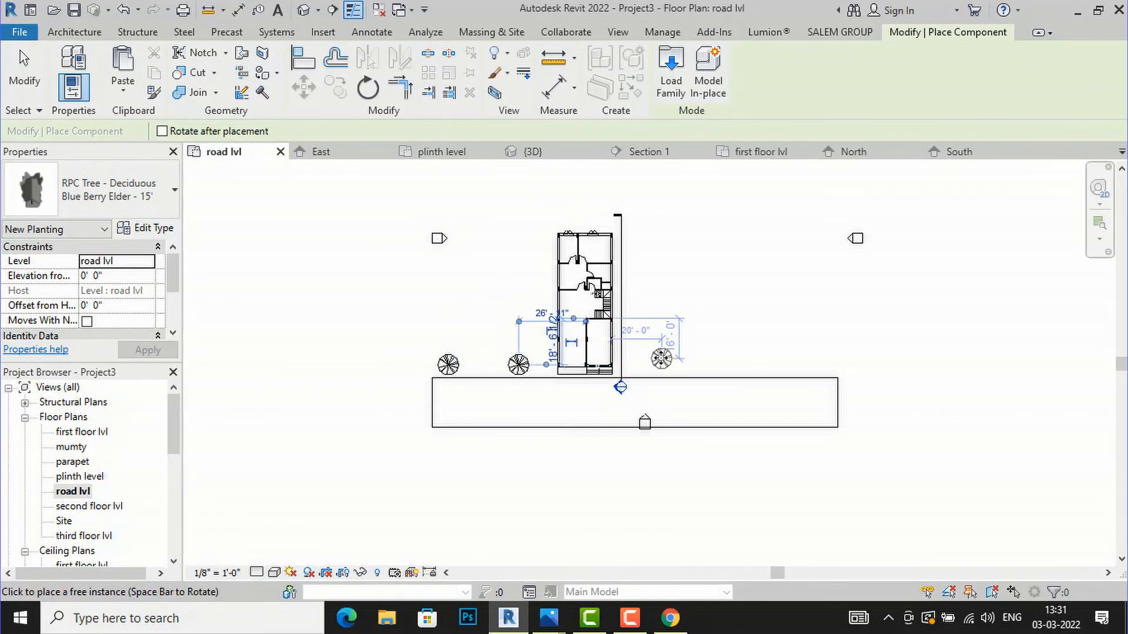
{"action": "left_click", "coordinate": [661, 365]}
{"action": "left_click", "coordinate": [782, 365]}
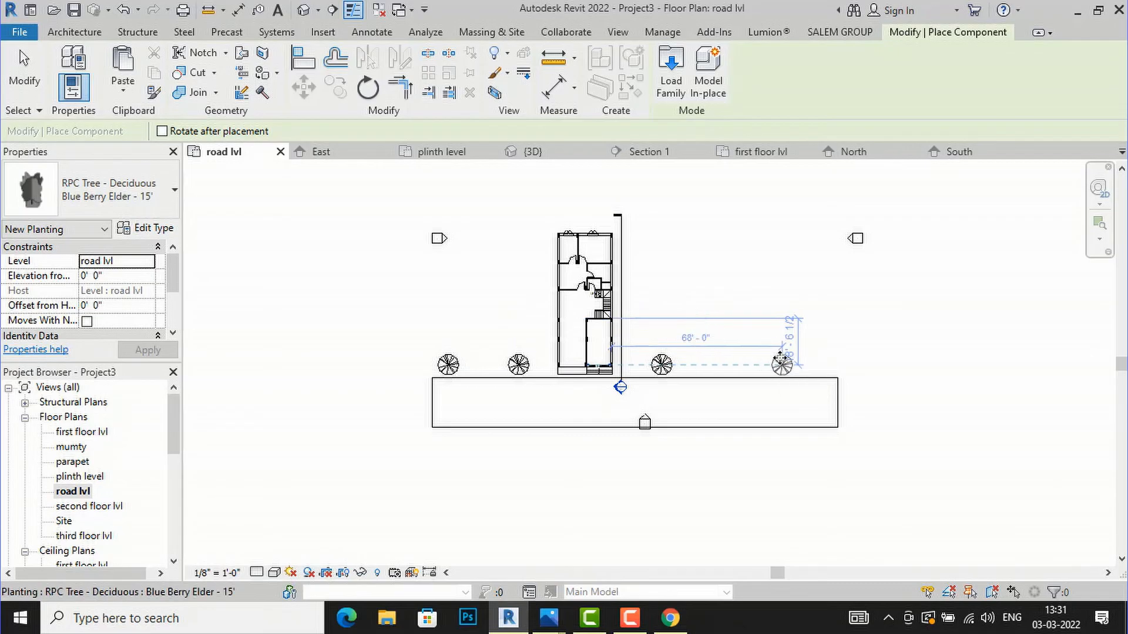
{"action": "left_click", "coordinate": [538, 446]}
{"action": "left_click", "coordinate": [662, 446]}
{"action": "left_click", "coordinate": [801, 447]}
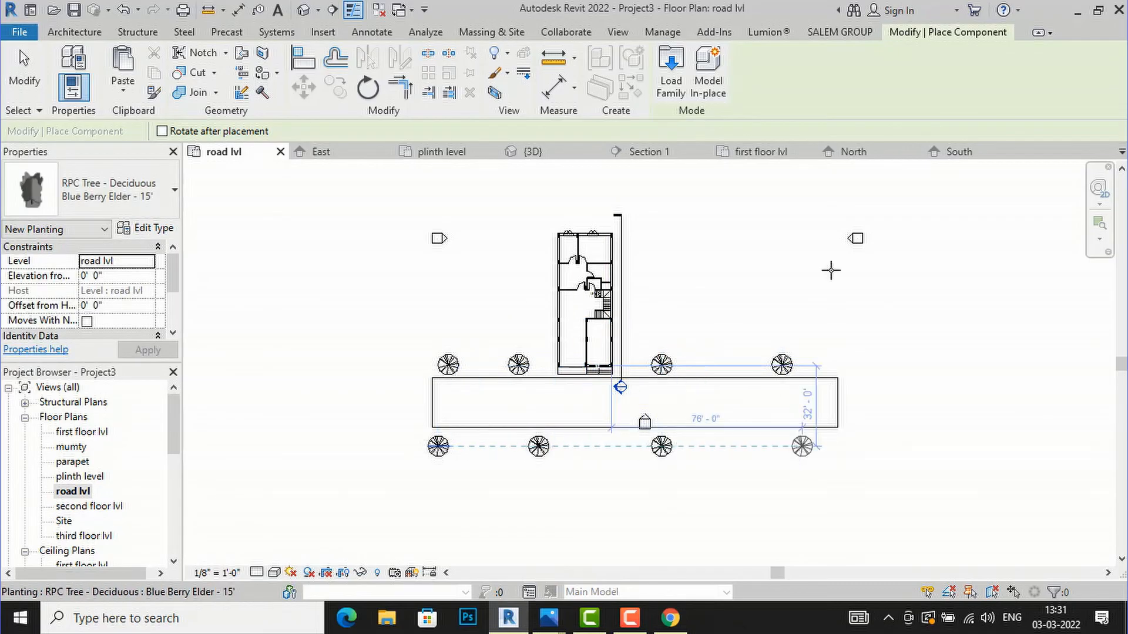
End tree placement and examine the tree rows along the road and the house front in the 3D view.
{"action": "left_click", "coordinate": [618, 32]}
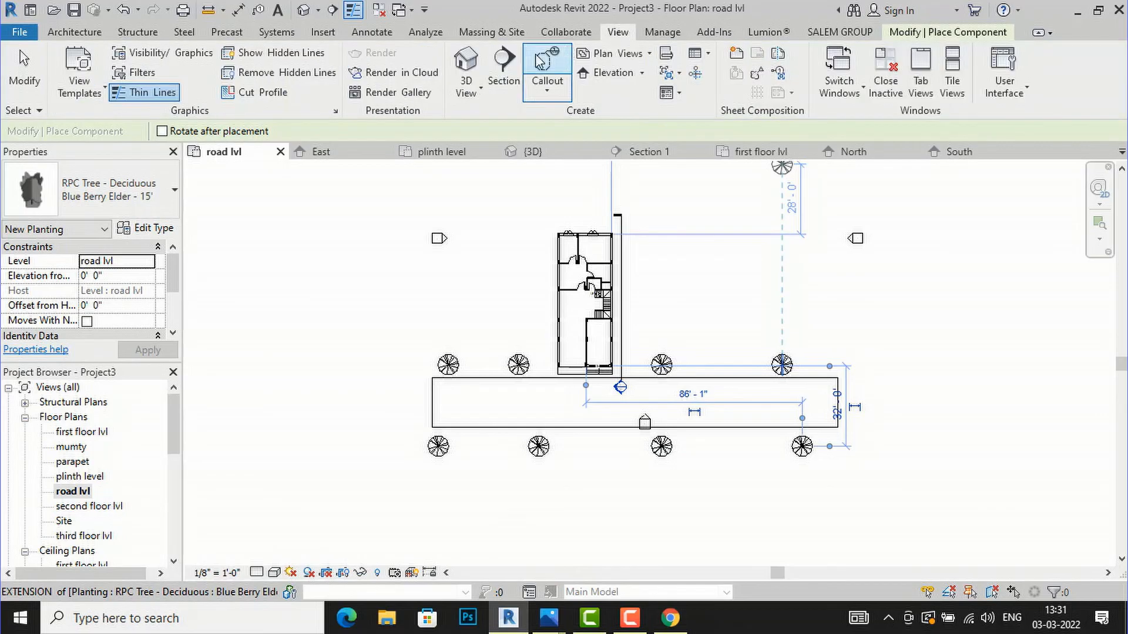
{"action": "left_click", "coordinate": [466, 62]}
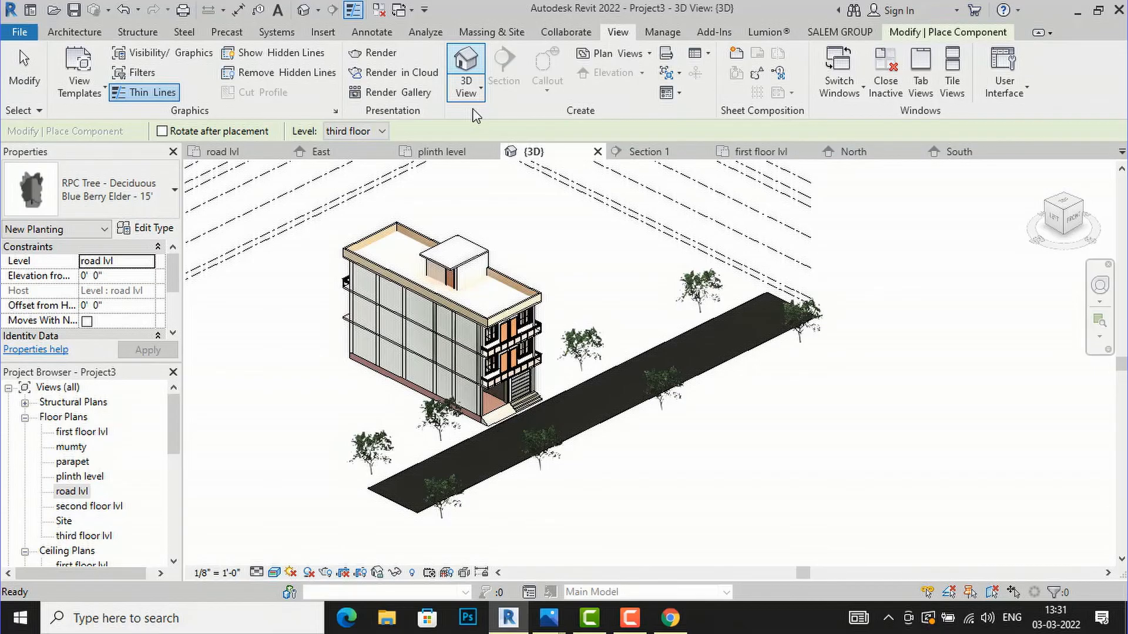
{"action": "scroll", "coordinate": [679, 453], "scroll_direction": "up", "scroll_amount": 2}
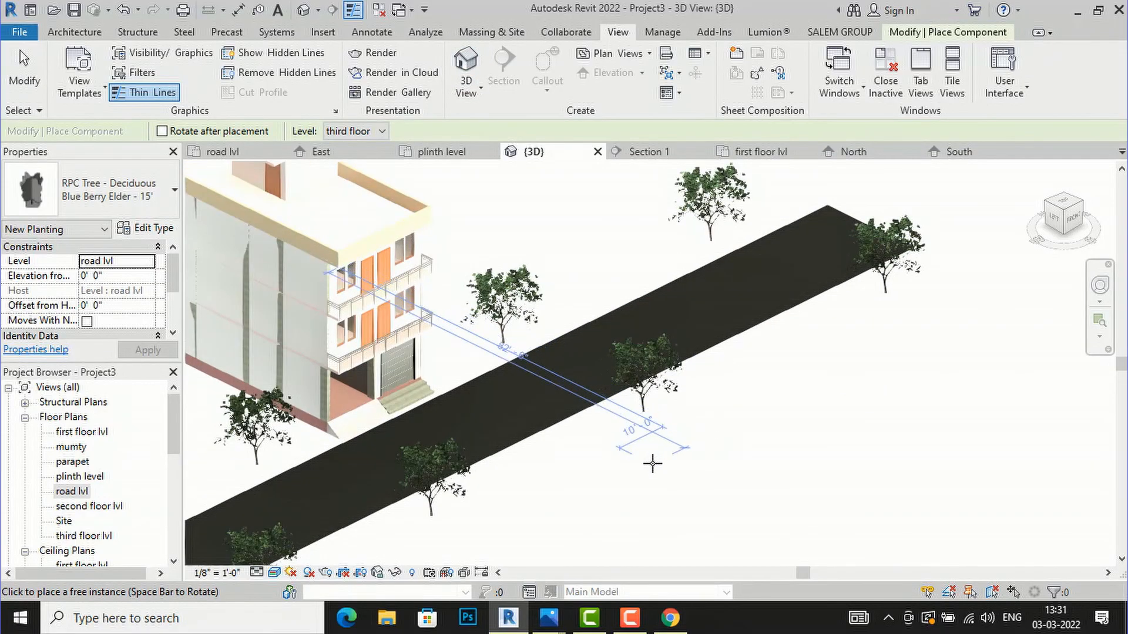
{"action": "scroll", "coordinate": [652, 463], "scroll_direction": "down", "scroll_amount": 3}
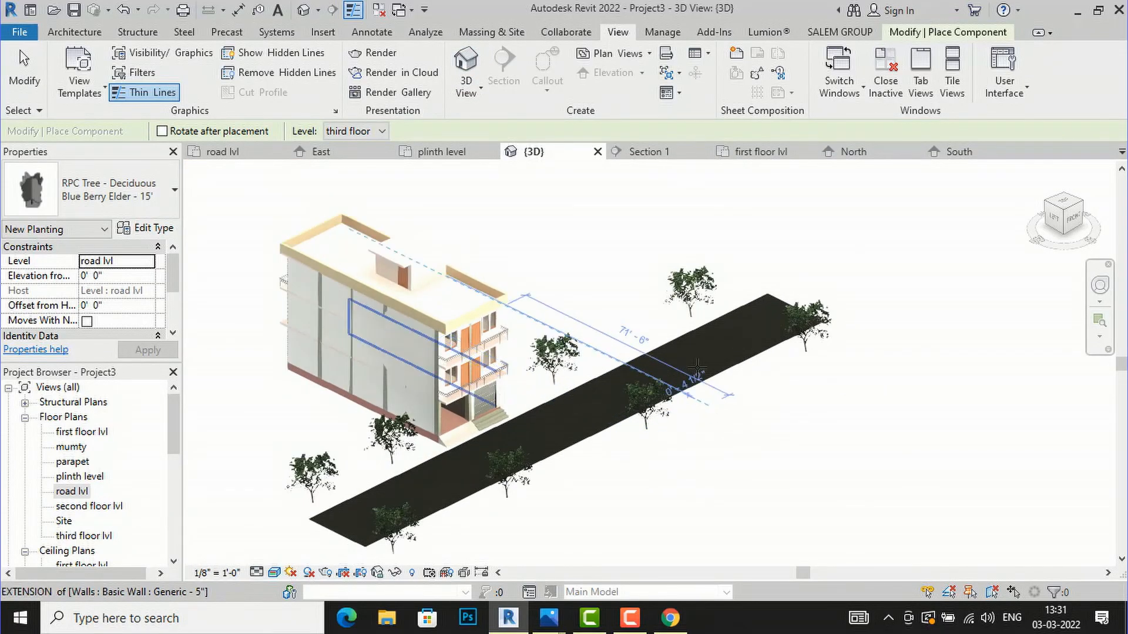
{"action": "key", "text": "Escape"}
{"action": "scroll", "coordinate": [478, 427], "scroll_direction": "up", "scroll_amount": 2}
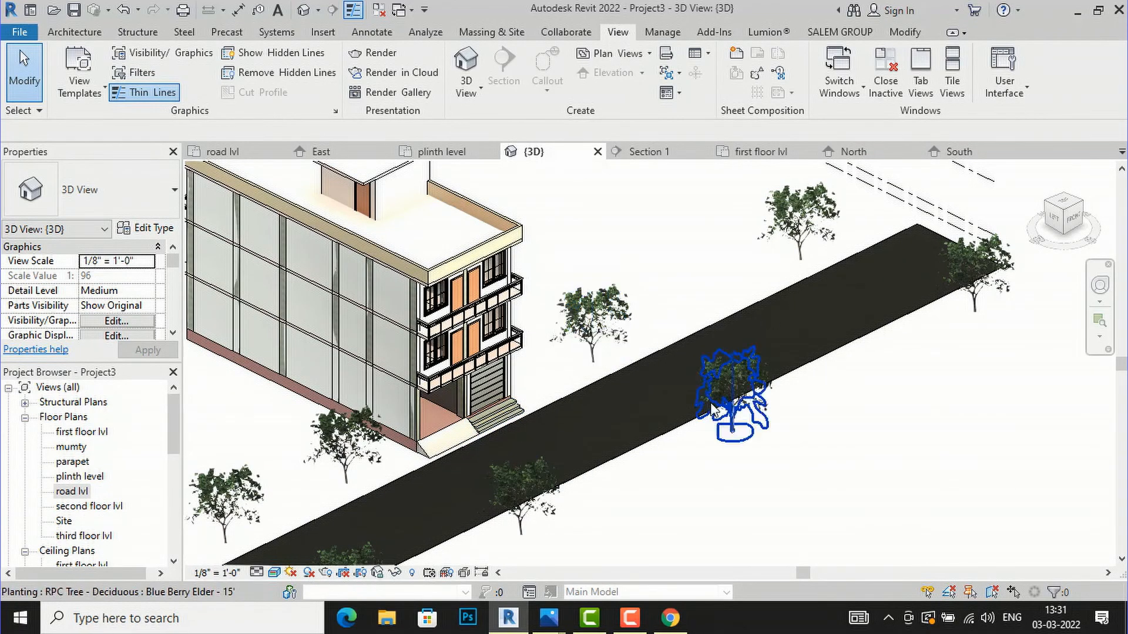
{"action": "scroll", "coordinate": [622, 437], "scroll_direction": "down", "scroll_amount": 2}
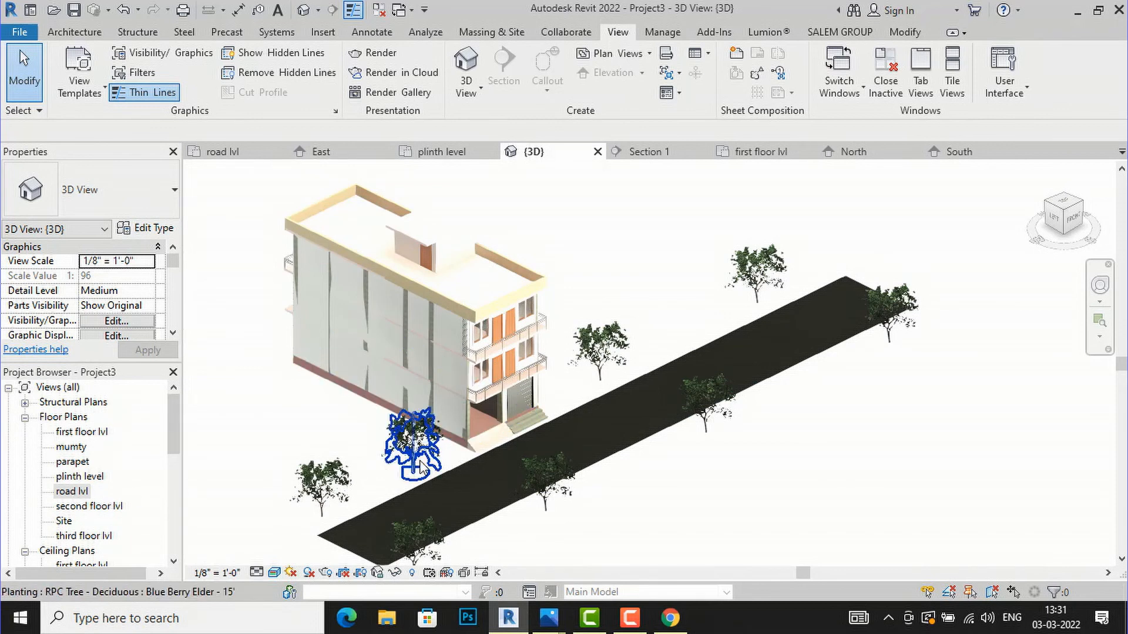
{"action": "scroll", "coordinate": [494, 422], "scroll_direction": "up", "scroll_amount": 1}
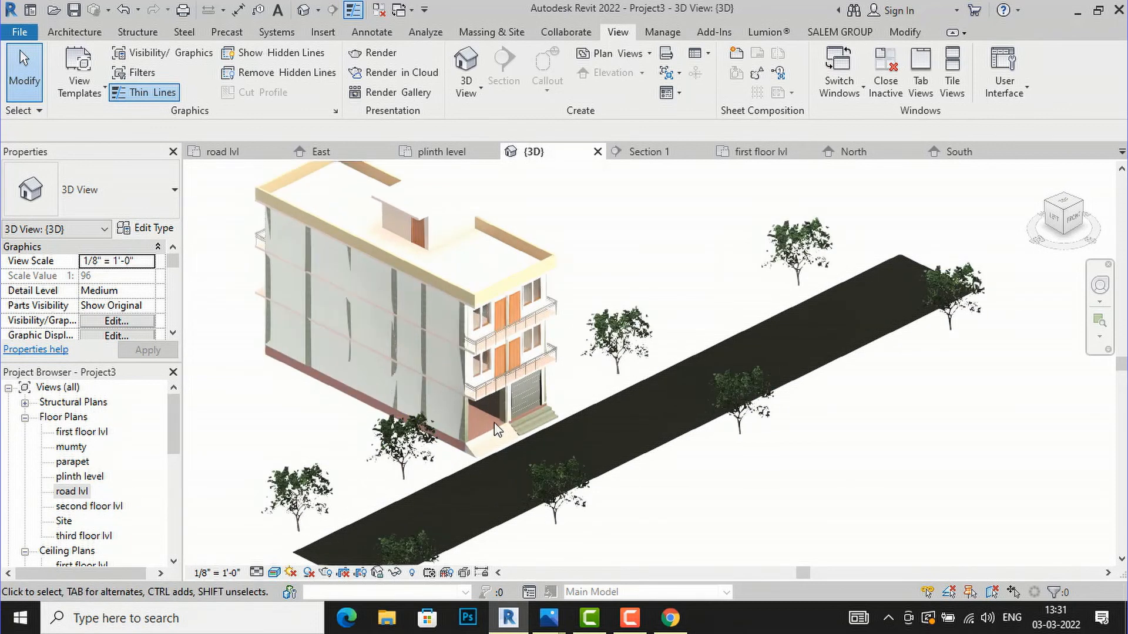
On the plinth level floor plan, start a new floor and duplicate the ROAD type as PARKING FLOOR.
{"action": "double_click", "coordinate": [78, 477]}
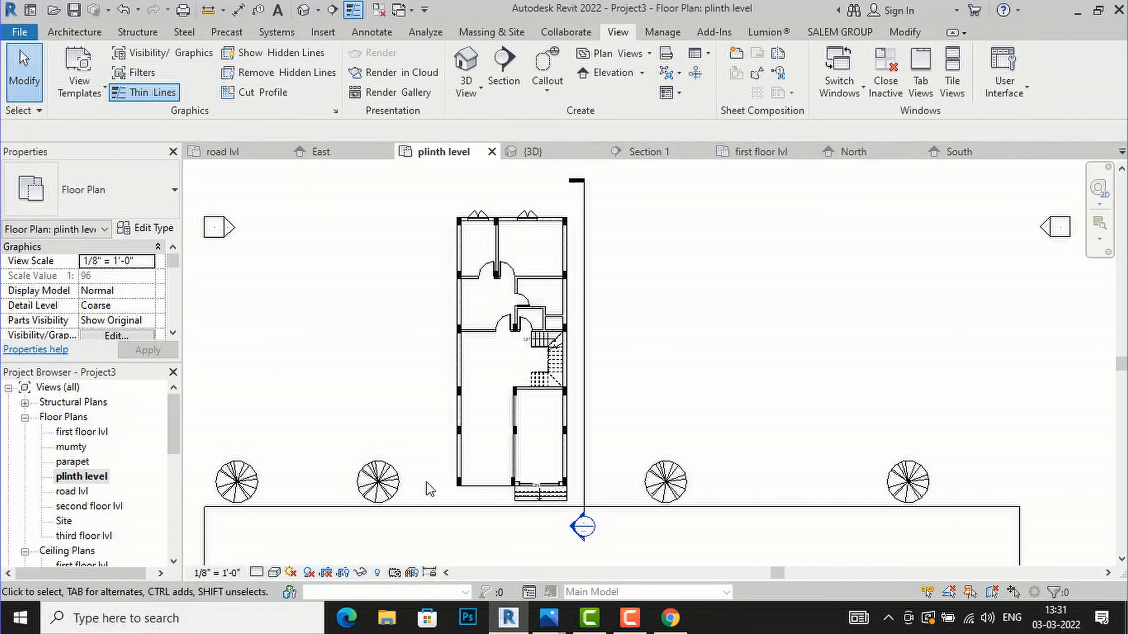
{"action": "scroll", "coordinate": [549, 464], "scroll_direction": "up", "scroll_amount": 1}
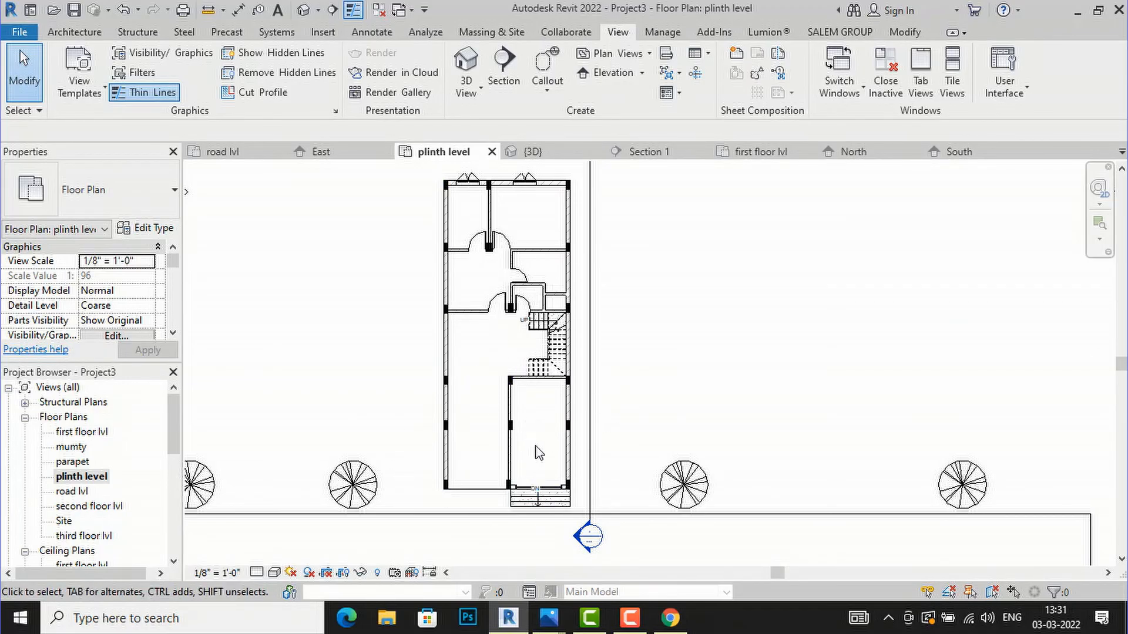
{"action": "scroll", "coordinate": [552, 450], "scroll_direction": "up", "scroll_amount": 1}
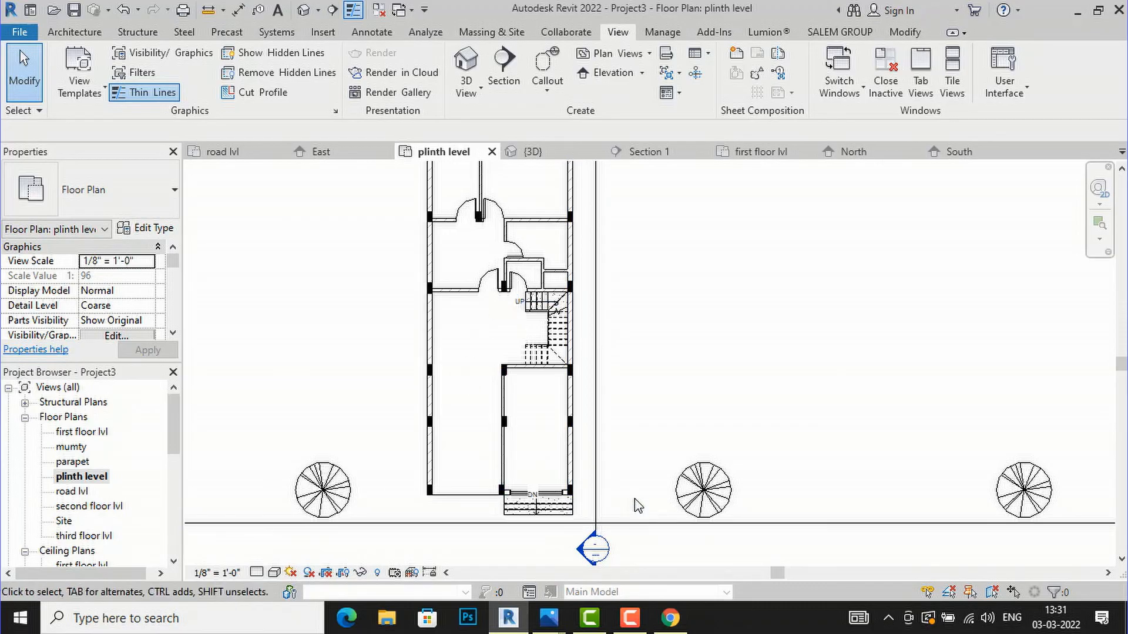
{"action": "left_click", "coordinate": [74, 31]}
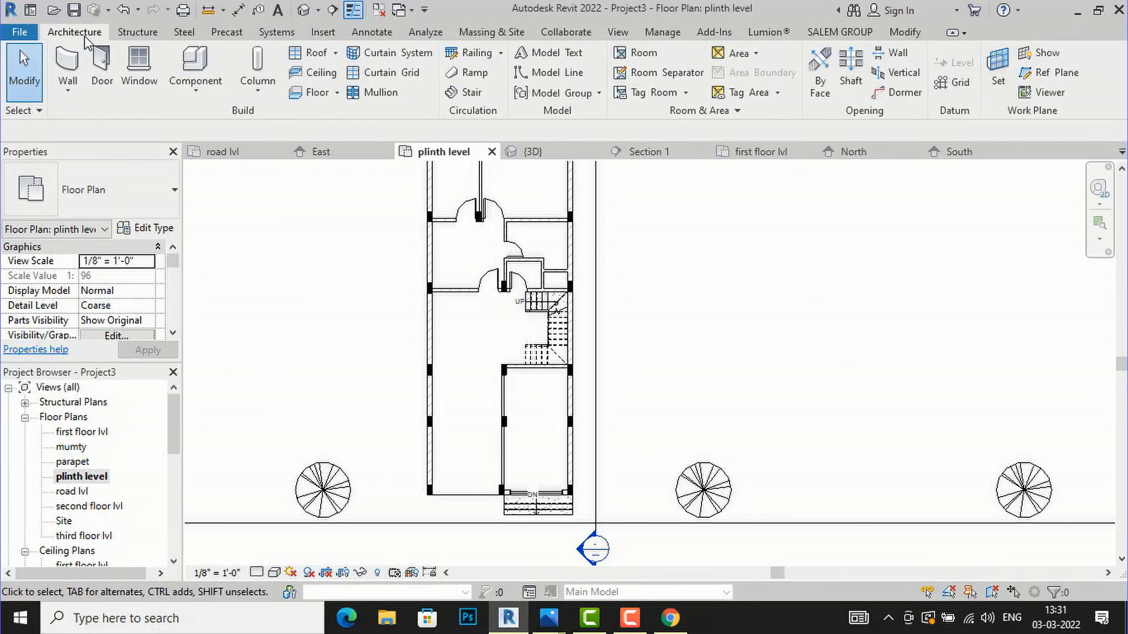
{"action": "left_click", "coordinate": [308, 92]}
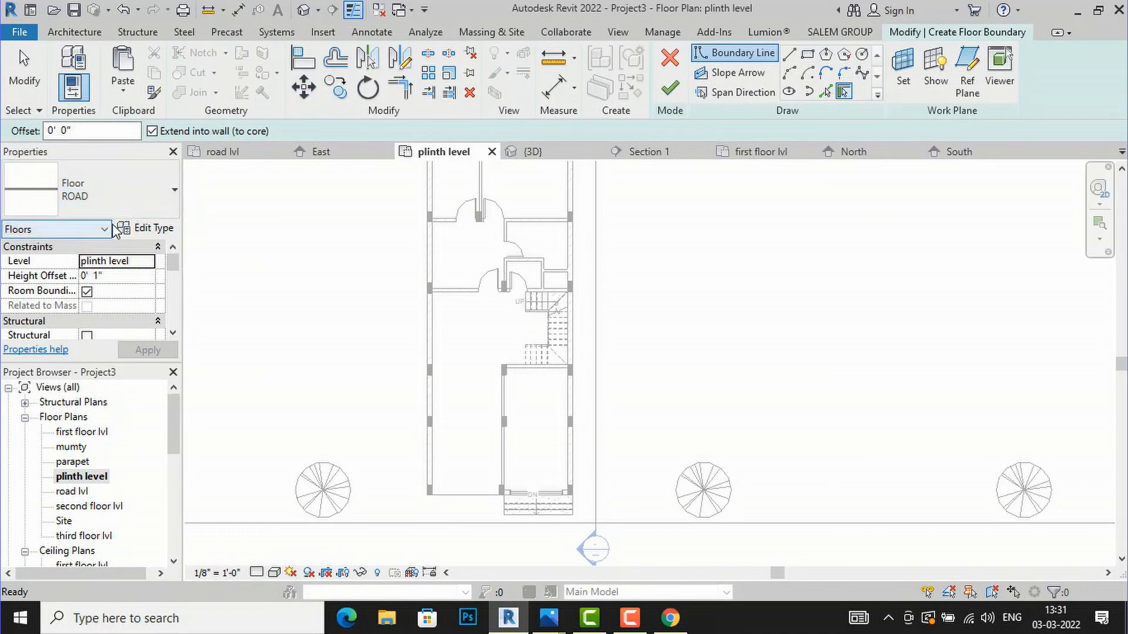
{"action": "left_click", "coordinate": [145, 229]}
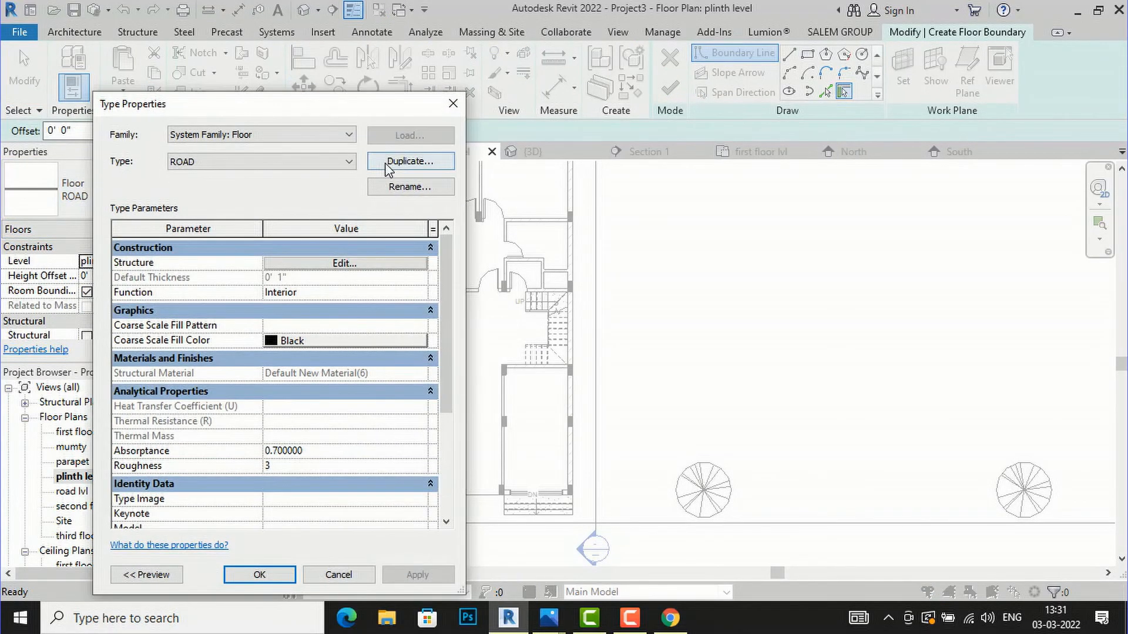
{"action": "left_click", "coordinate": [389, 163]}
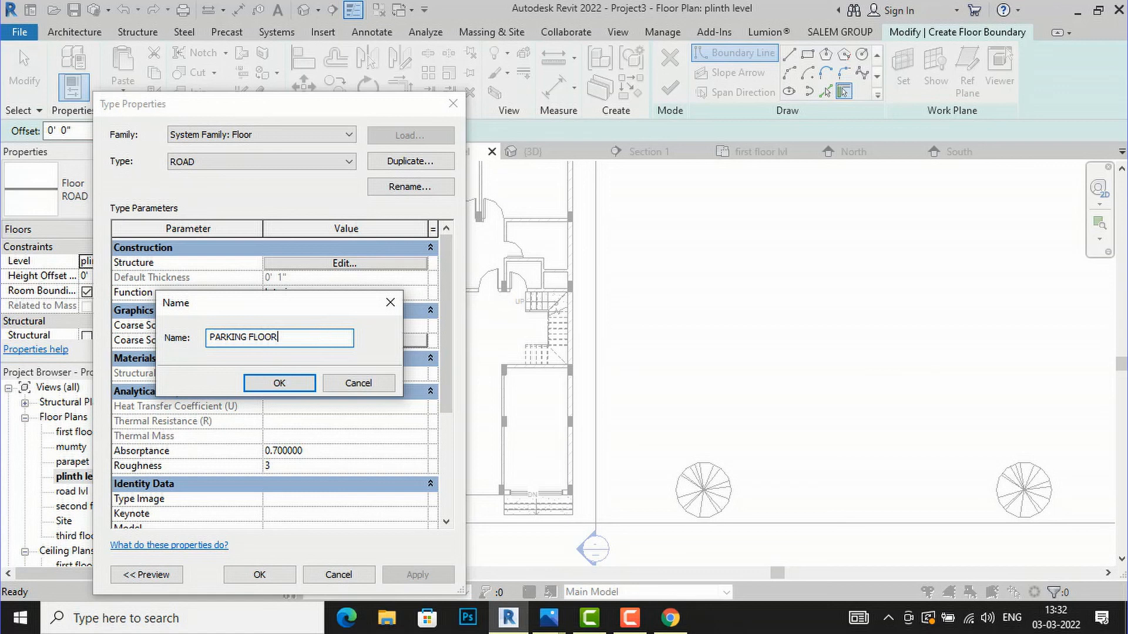
{"action": "type", "text": "PARKING FLOOR"}
{"action": "left_click", "coordinate": [280, 382]}
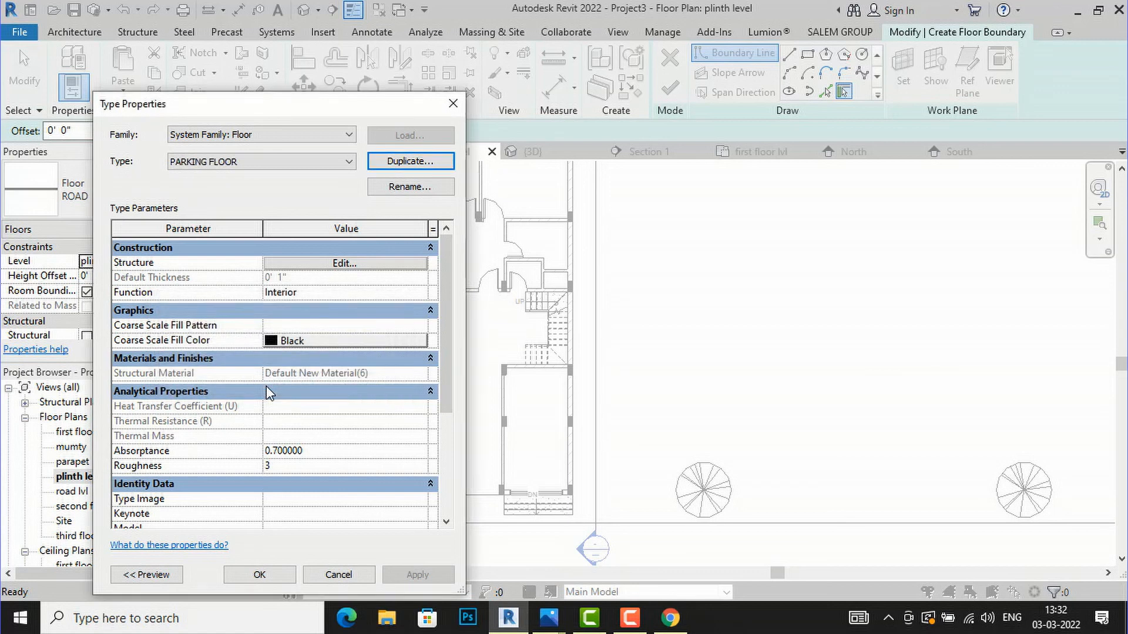
Create a new material for the PARKING FLOOR structure layer and open the appearance asset library for it.
{"action": "left_click", "coordinate": [301, 264]}
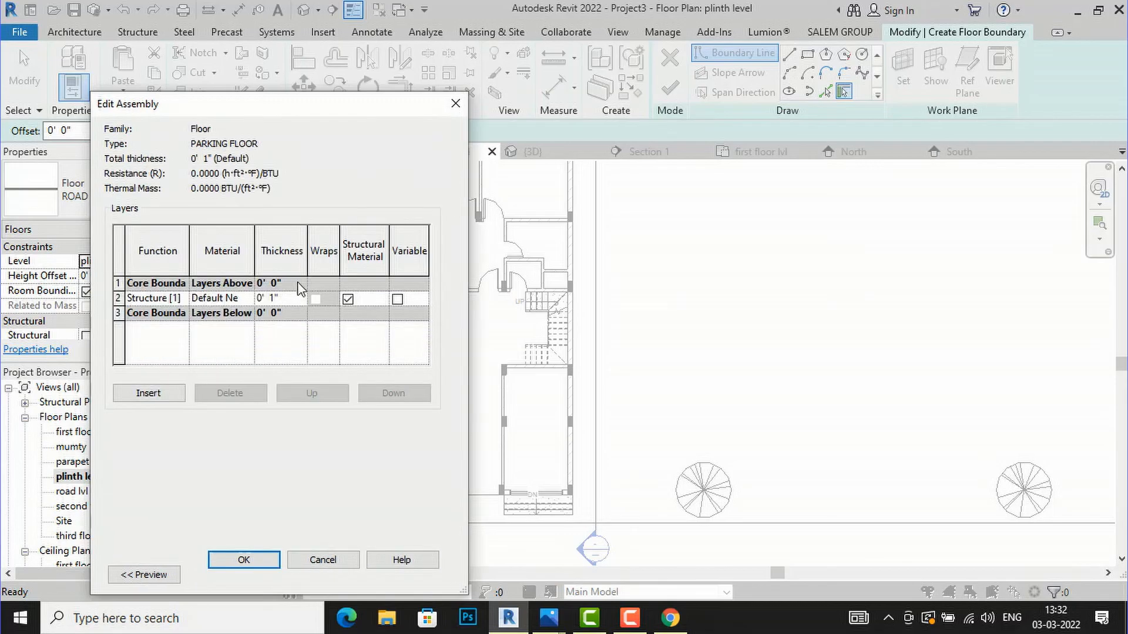
{"action": "left_click", "coordinate": [248, 297]}
{"action": "left_click", "coordinate": [248, 297]}
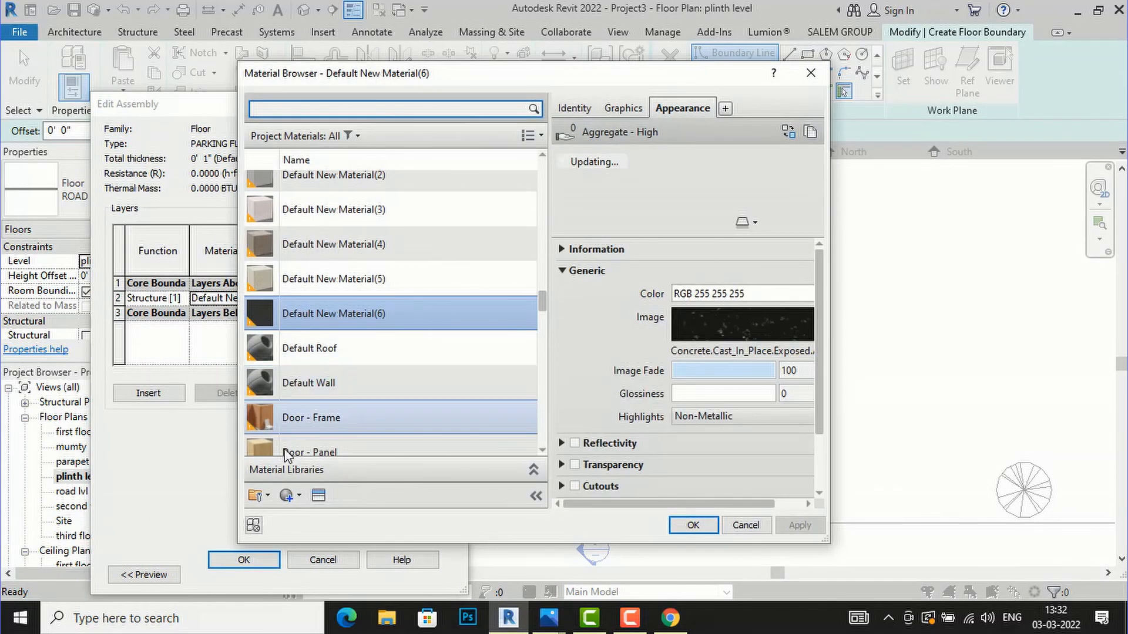
{"action": "left_click", "coordinate": [300, 493]}
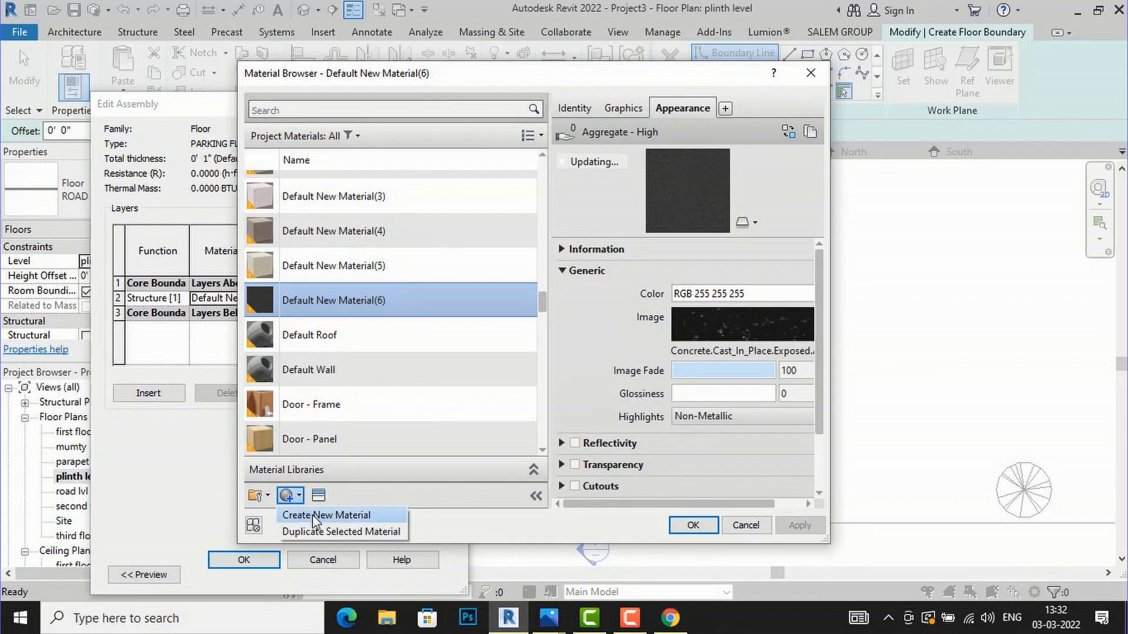
{"action": "left_click", "coordinate": [314, 520]}
{"action": "left_click", "coordinate": [320, 496]}
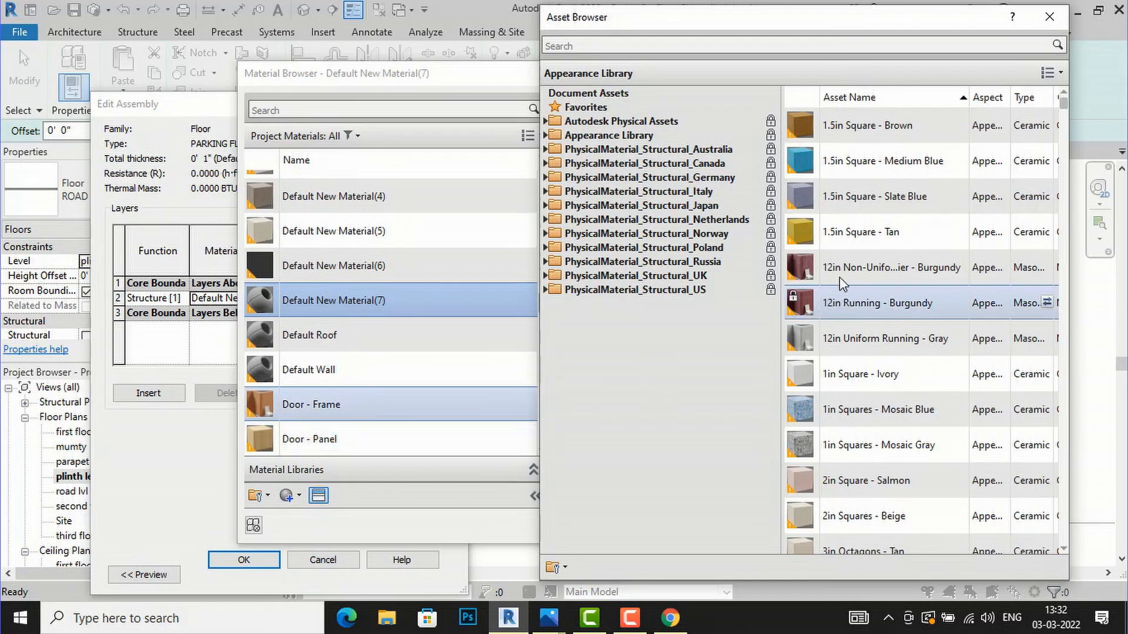
Search the appearance assets for TILE, apply Ceramic - Wood Pattern from the Appearance Library's Flooring category, and confirm the material and floor type.
{"action": "left_click", "coordinate": [661, 43]}
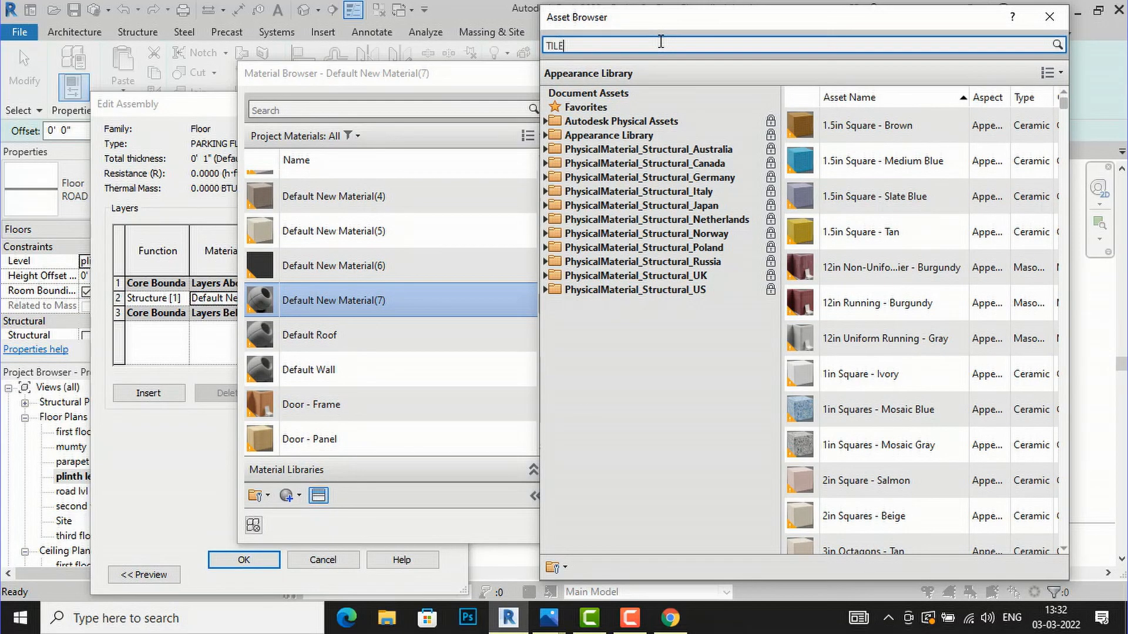
{"action": "key", "text": "Return"}
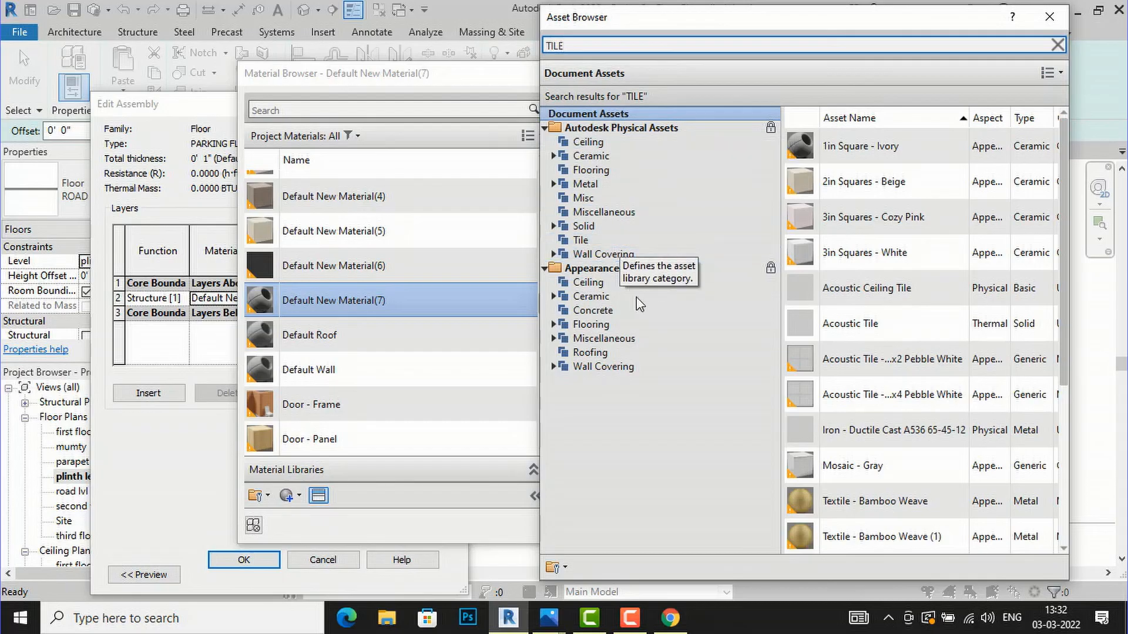
{"action": "left_click", "coordinate": [624, 172]}
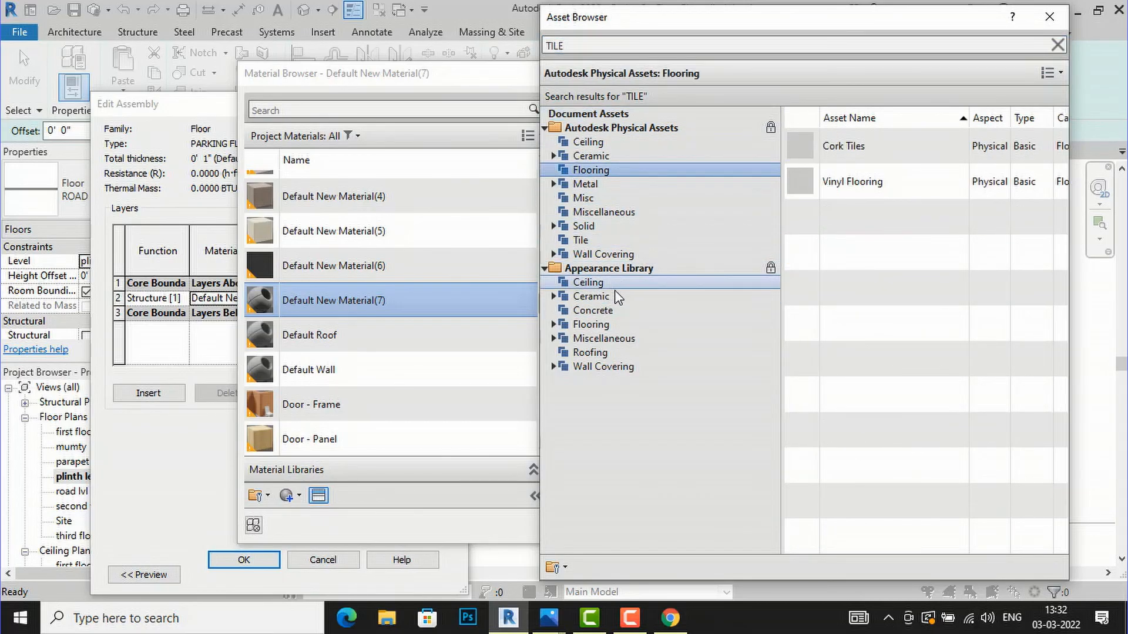
{"action": "left_click", "coordinate": [608, 323]}
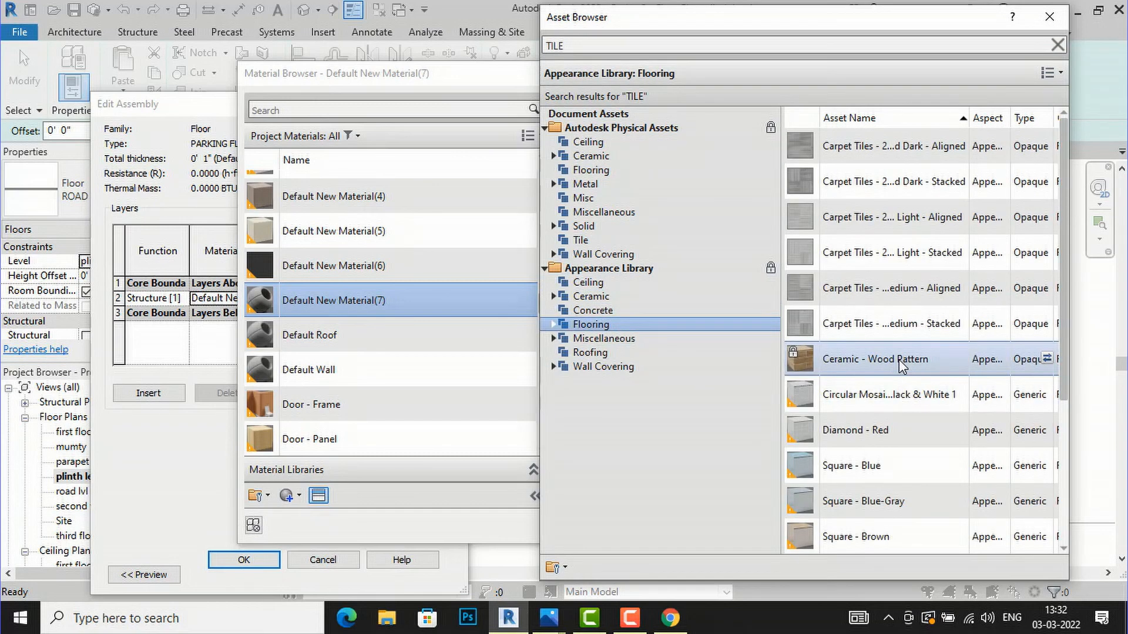
{"action": "left_click", "coordinate": [1057, 45]}
{"action": "left_click", "coordinate": [1047, 22]}
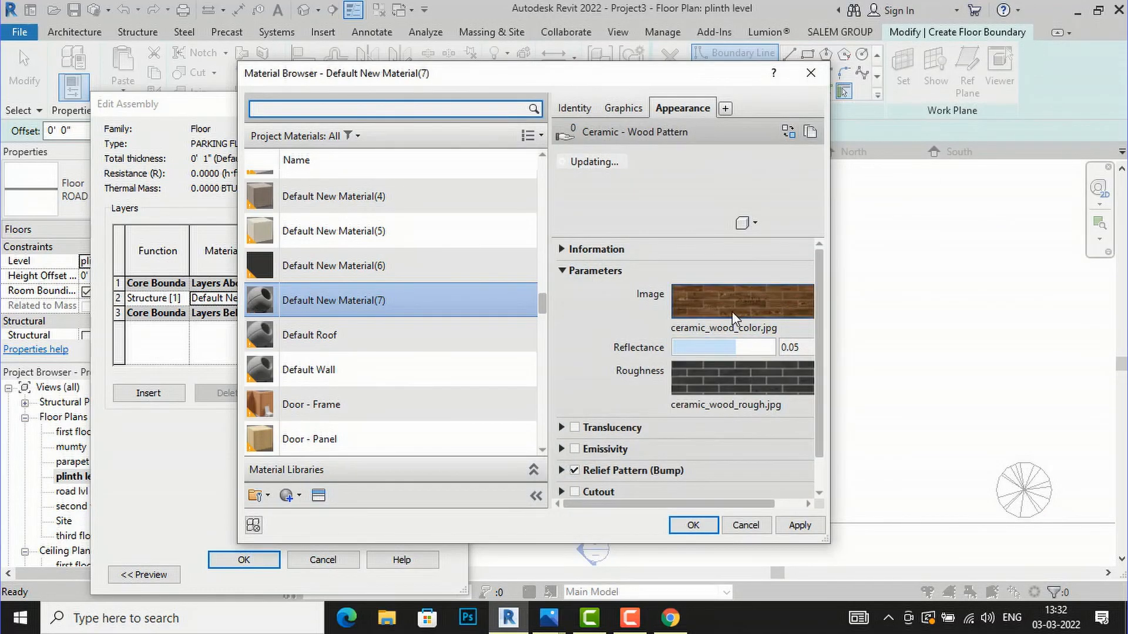
{"action": "left_click", "coordinate": [799, 526]}
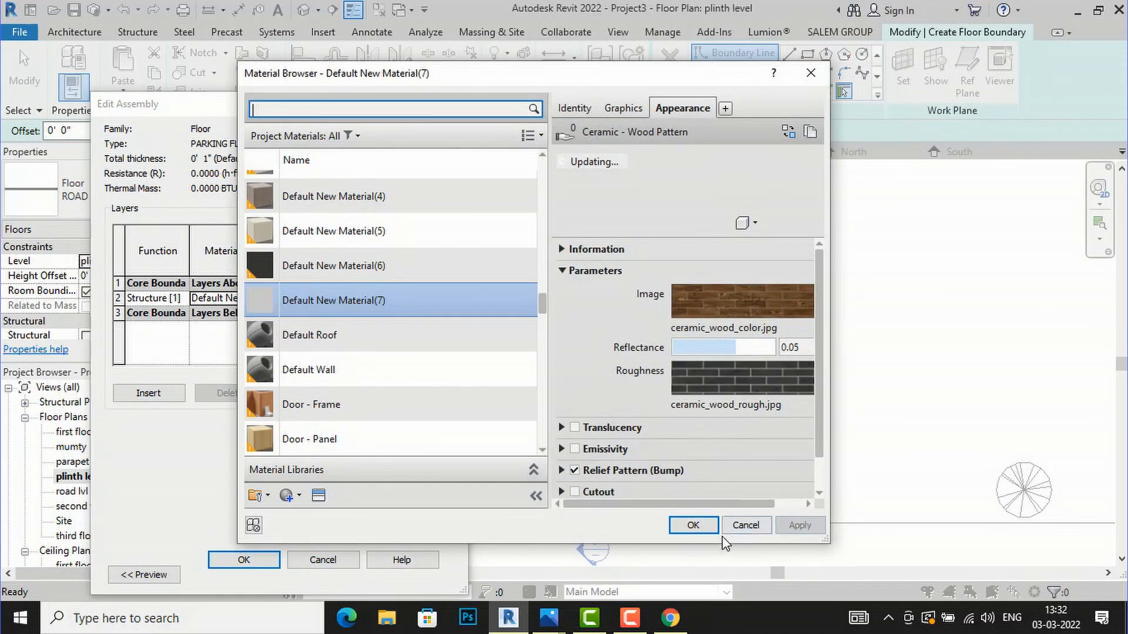
{"action": "left_click", "coordinate": [693, 526]}
{"action": "left_click", "coordinate": [244, 561]}
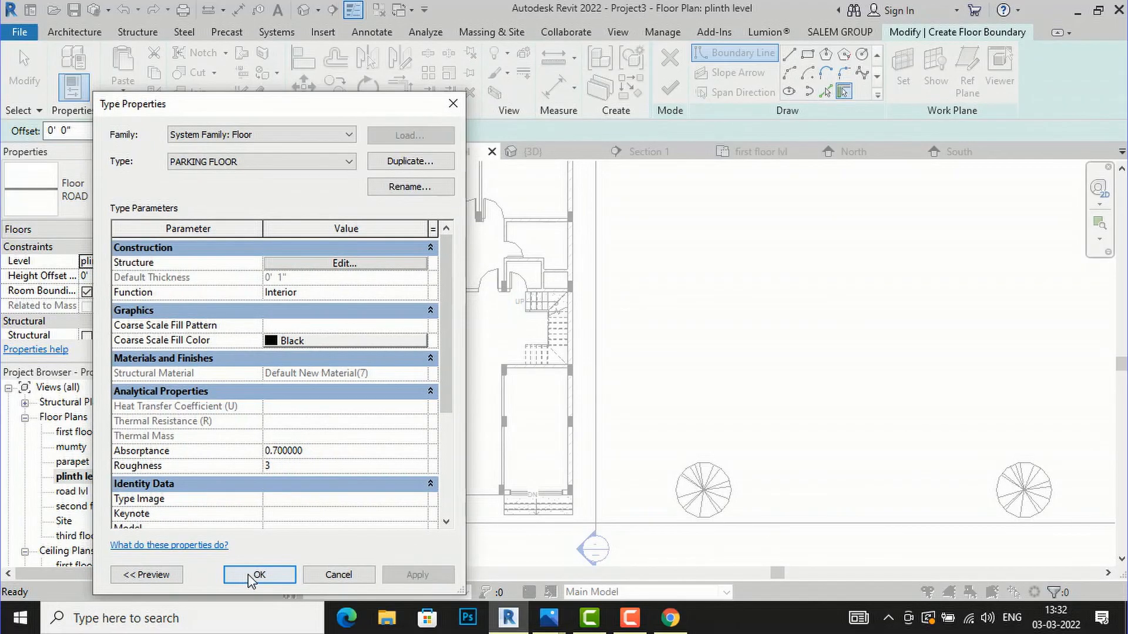
{"action": "left_click", "coordinate": [259, 575]}
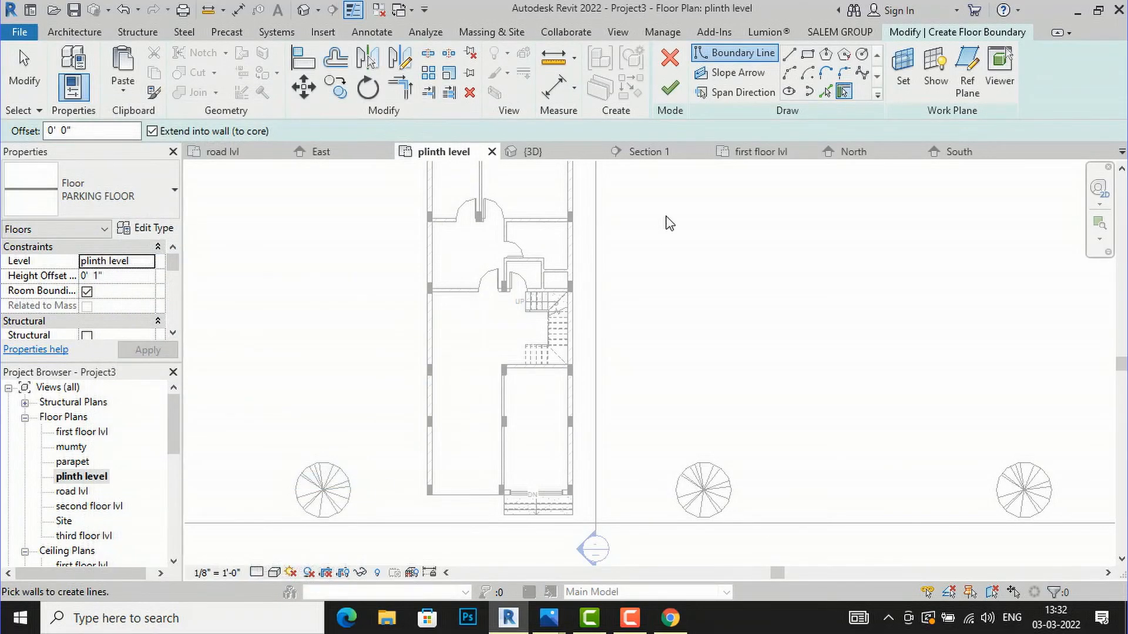
Sketch floor boundary lines from the open front corner along the outer side wall, 20'-3" across the rear partition, 11'-0" past the stairs and 9'-11" back.
{"action": "left_click", "coordinate": [789, 55]}
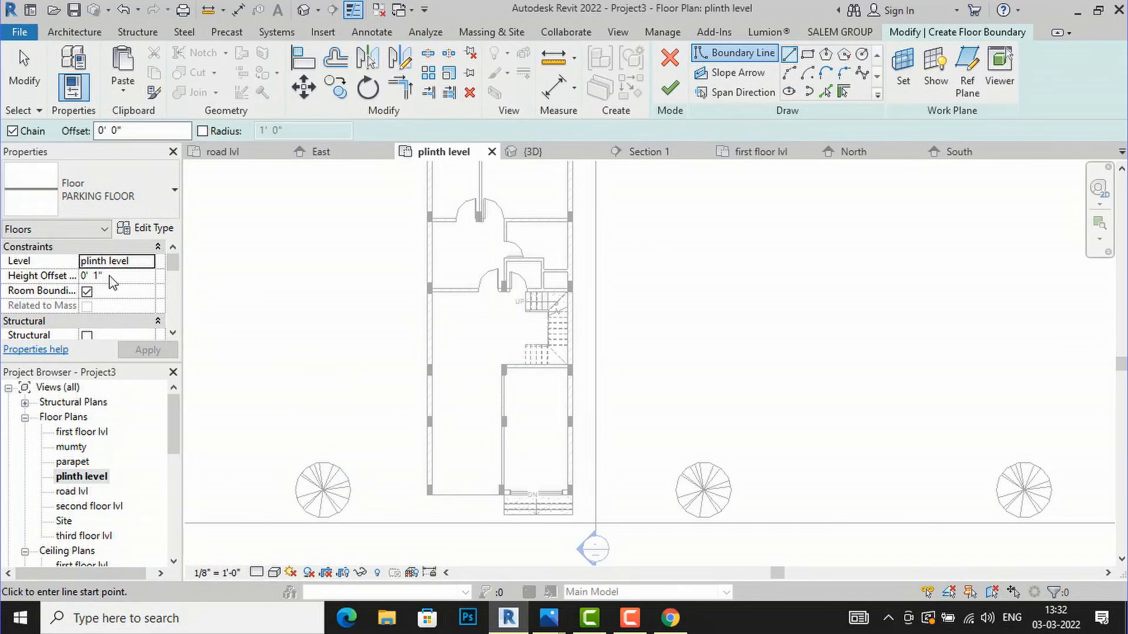
{"action": "scroll", "coordinate": [470, 478], "scroll_direction": "up", "scroll_amount": 2}
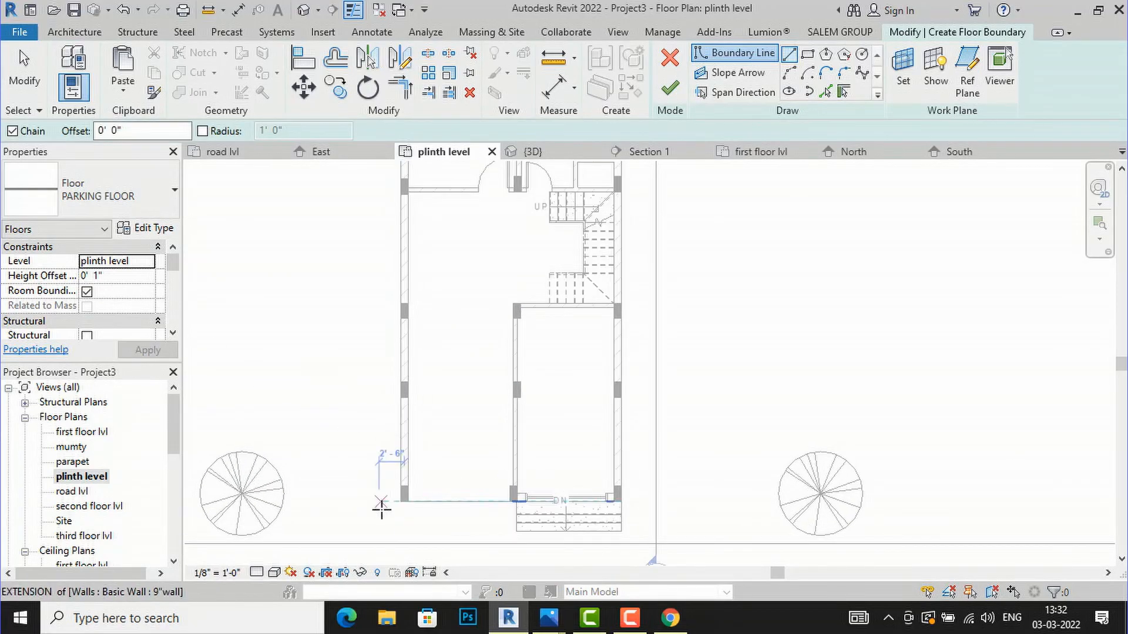
{"action": "scroll", "coordinate": [404, 499], "scroll_direction": "up", "scroll_amount": 3}
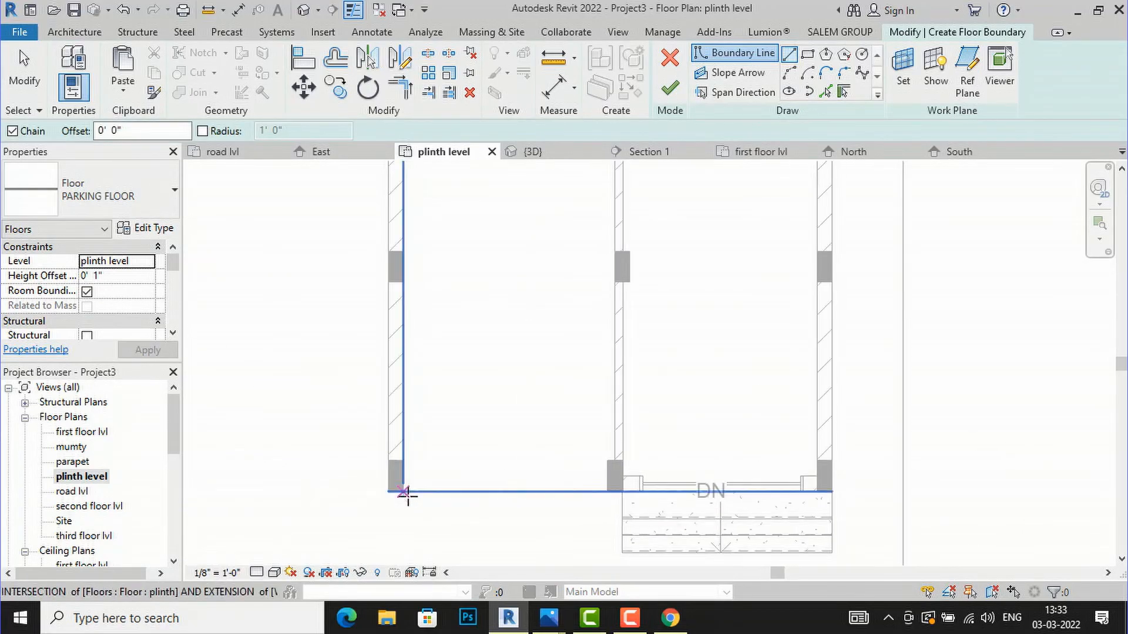
{"action": "left_click", "coordinate": [404, 492]}
{"action": "scroll", "coordinate": [382, 526], "scroll_direction": "down", "scroll_amount": 5}
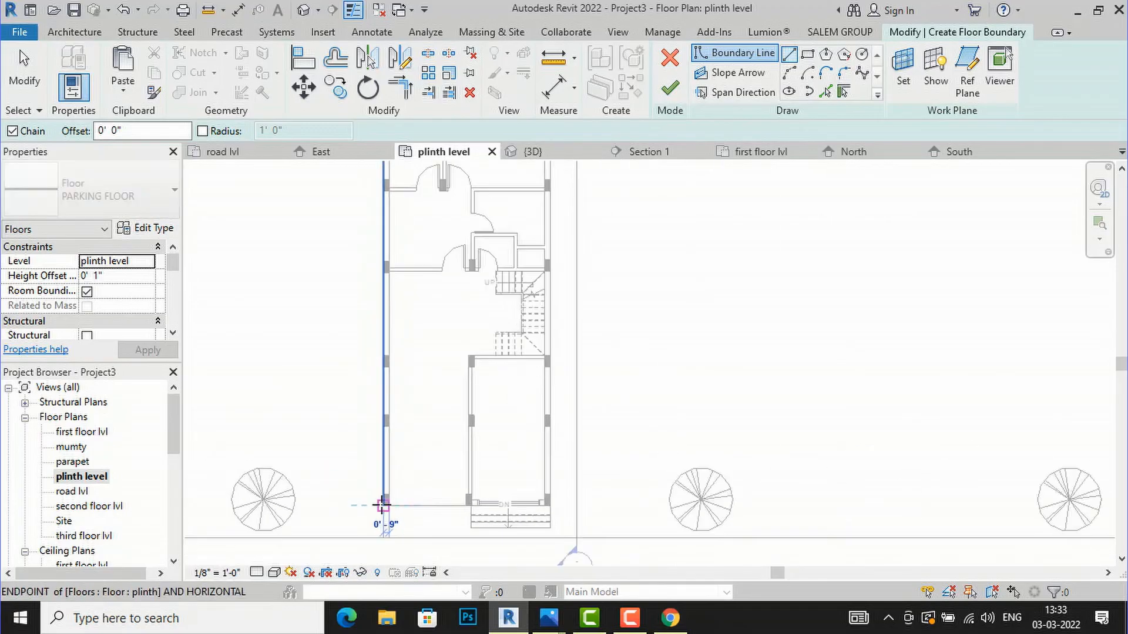
{"action": "scroll", "coordinate": [405, 285], "scroll_direction": "up", "scroll_amount": 4}
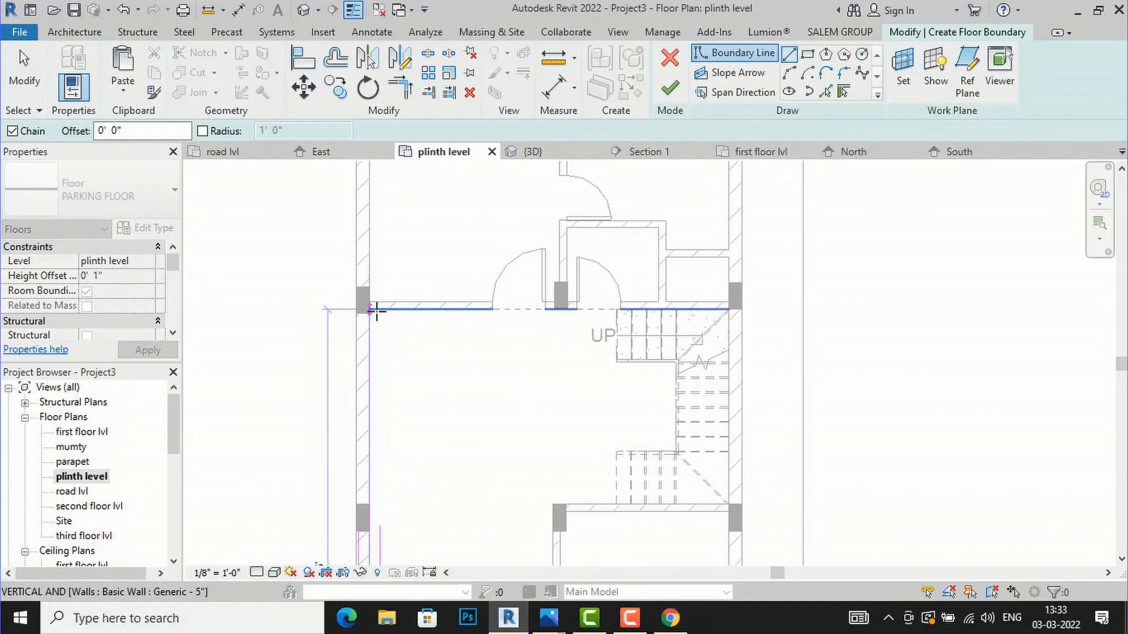
{"action": "left_click", "coordinate": [370, 309]}
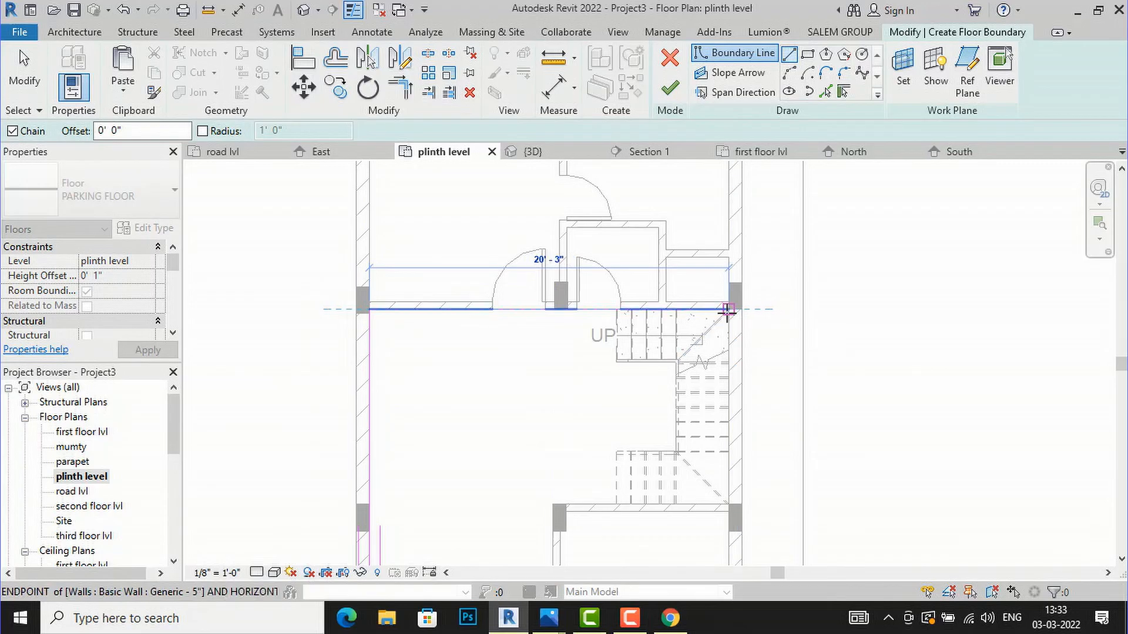
{"action": "left_click", "coordinate": [727, 310]}
{"action": "left_click", "coordinate": [727, 504]}
{"action": "left_click", "coordinate": [554, 504]}
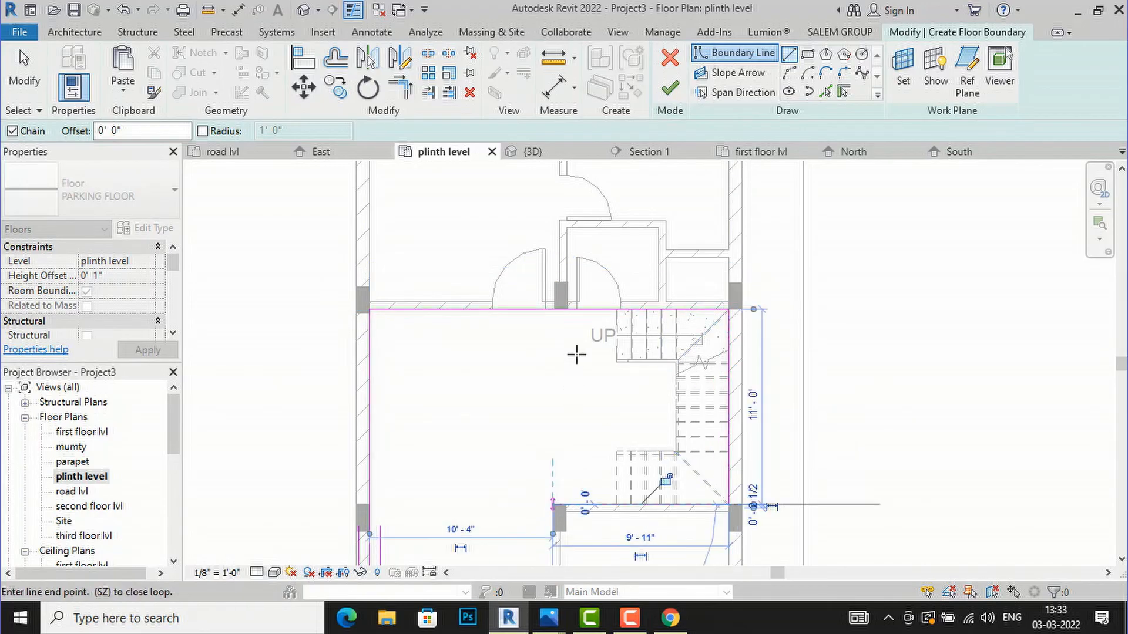
Close the boundary with a 19'-6" line along the front room's side wall and a line across the open front, and finish the floor.
{"action": "scroll", "coordinate": [575, 352], "scroll_direction": "down", "scroll_amount": 4}
{"action": "scroll", "coordinate": [565, 537], "scroll_direction": "up", "scroll_amount": 3}
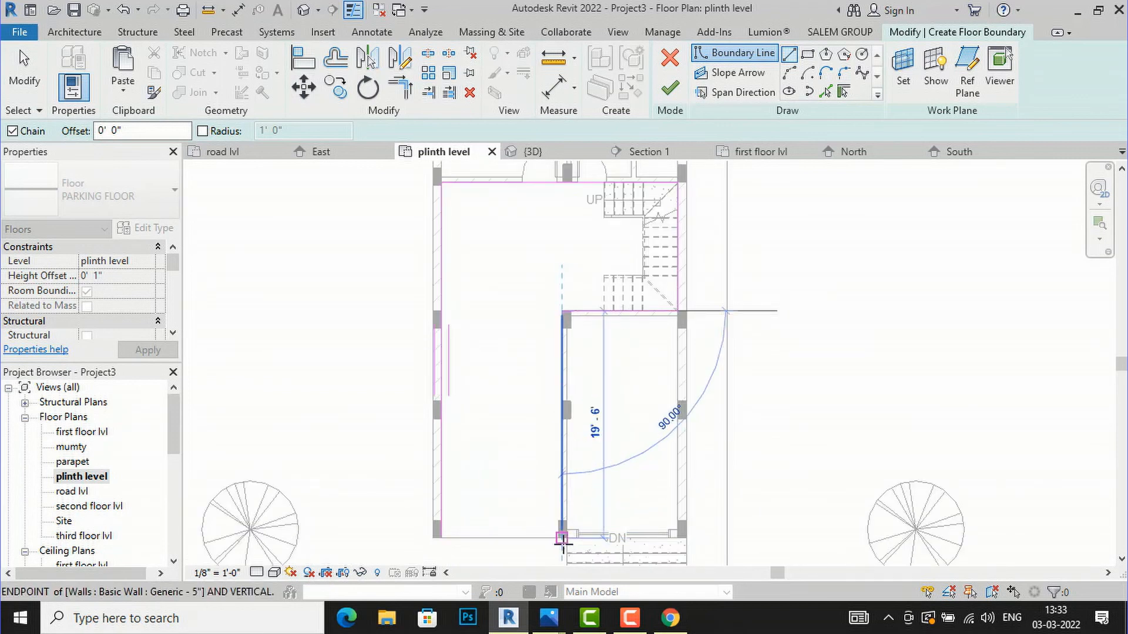
{"action": "scroll", "coordinate": [561, 538], "scroll_direction": "up", "scroll_amount": 3}
{"action": "left_click", "coordinate": [561, 532]}
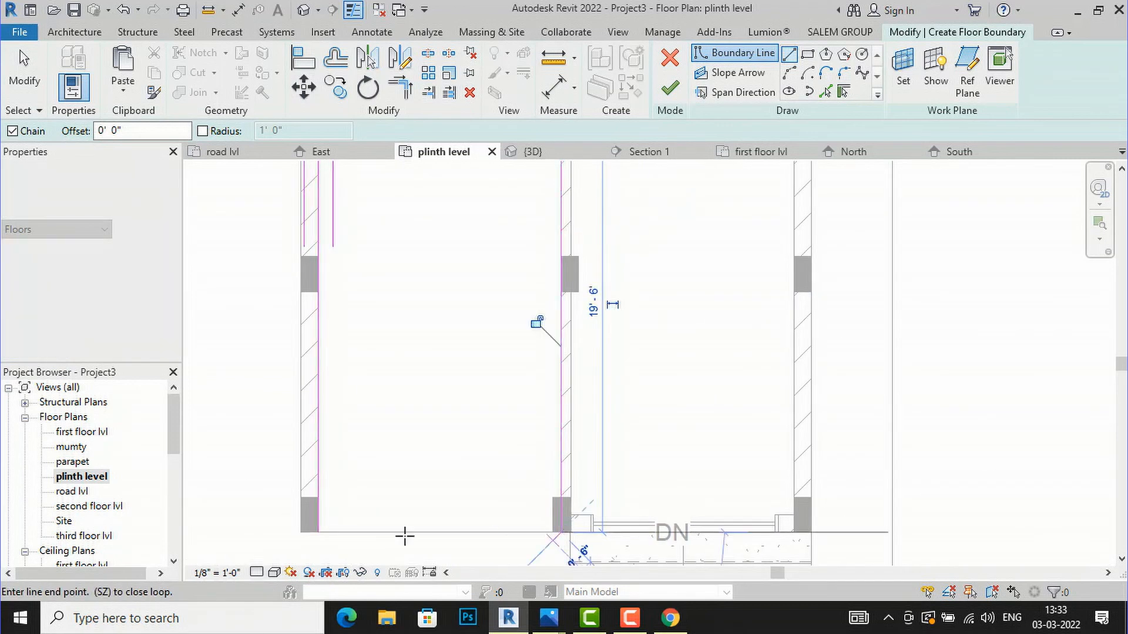
{"action": "left_click", "coordinate": [317, 533]}
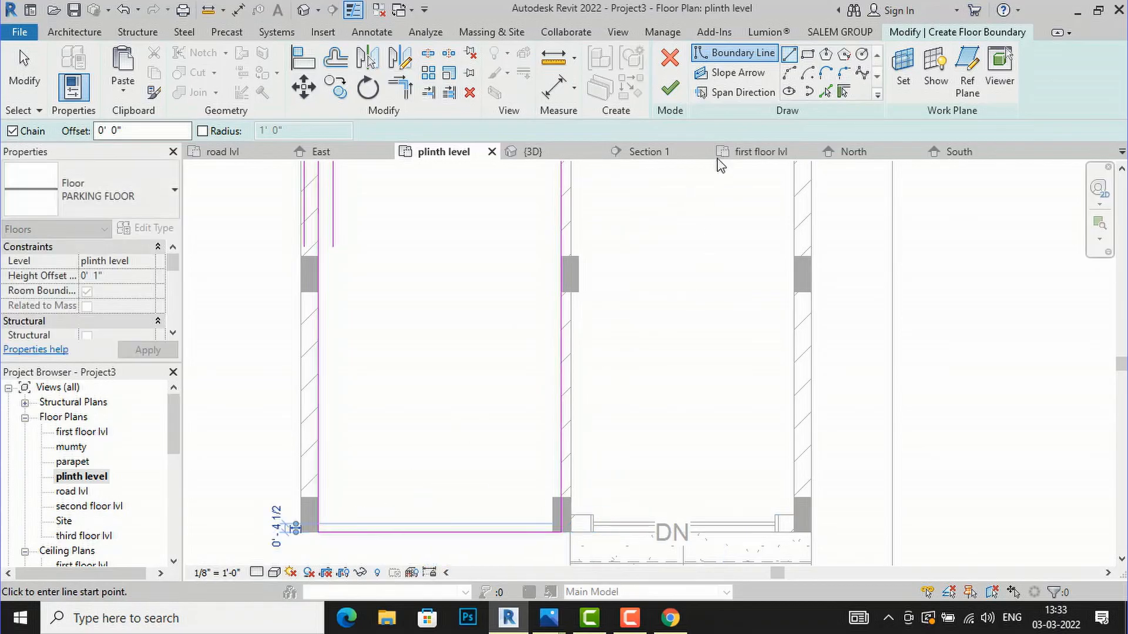
{"action": "left_click", "coordinate": [669, 91]}
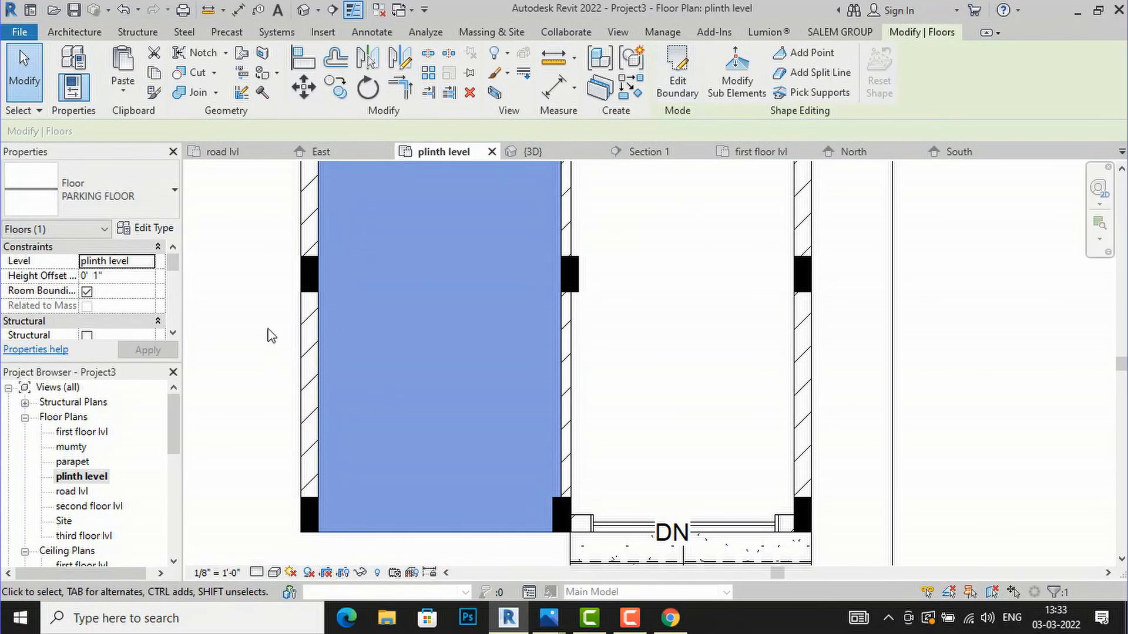
{"action": "left_click", "coordinate": [206, 372]}
Switch the plinth level plan to the realistic visual style and examine the parking floor's finish beside the other rooms.
{"action": "scroll", "coordinate": [553, 455], "scroll_direction": "down", "scroll_amount": 2}
{"action": "scroll", "coordinate": [419, 491], "scroll_direction": "down", "scroll_amount": 3}
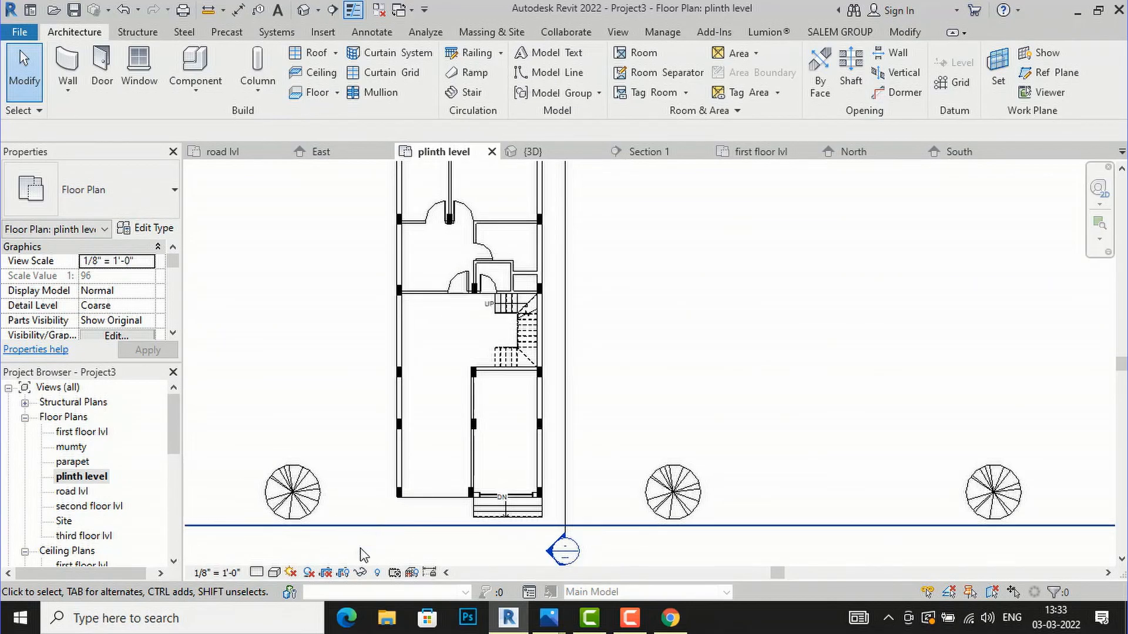
{"action": "left_click", "coordinate": [276, 577]}
{"action": "left_click", "coordinate": [279, 555]}
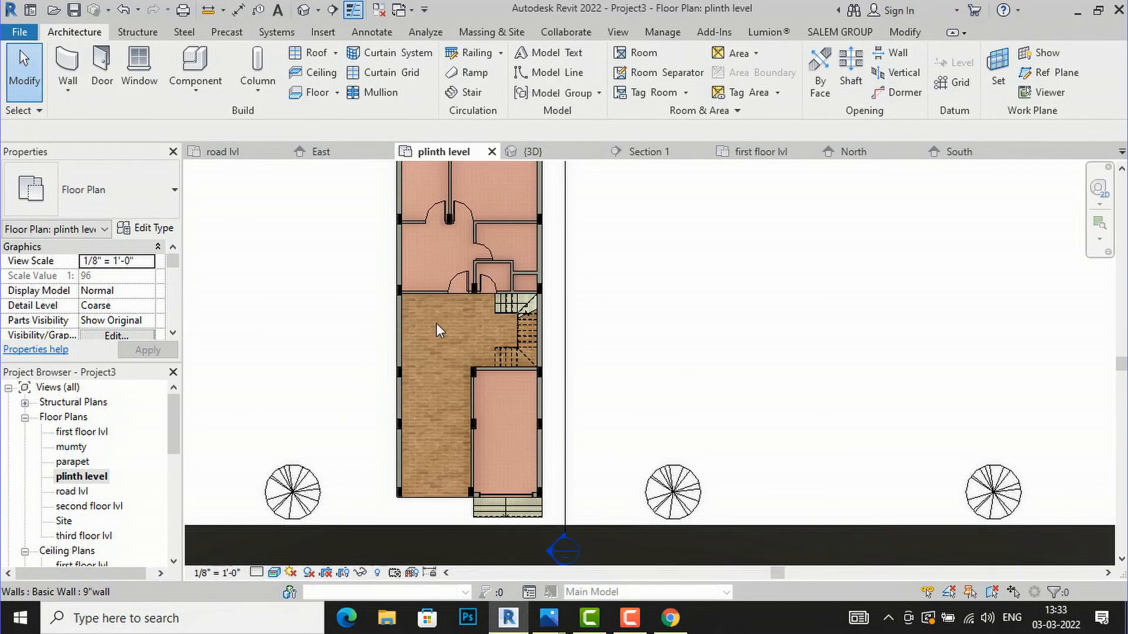
{"action": "scroll", "coordinate": [519, 314], "scroll_direction": "up", "scroll_amount": 2}
{"action": "scroll", "coordinate": [382, 435], "scroll_direction": "down", "scroll_amount": 2}
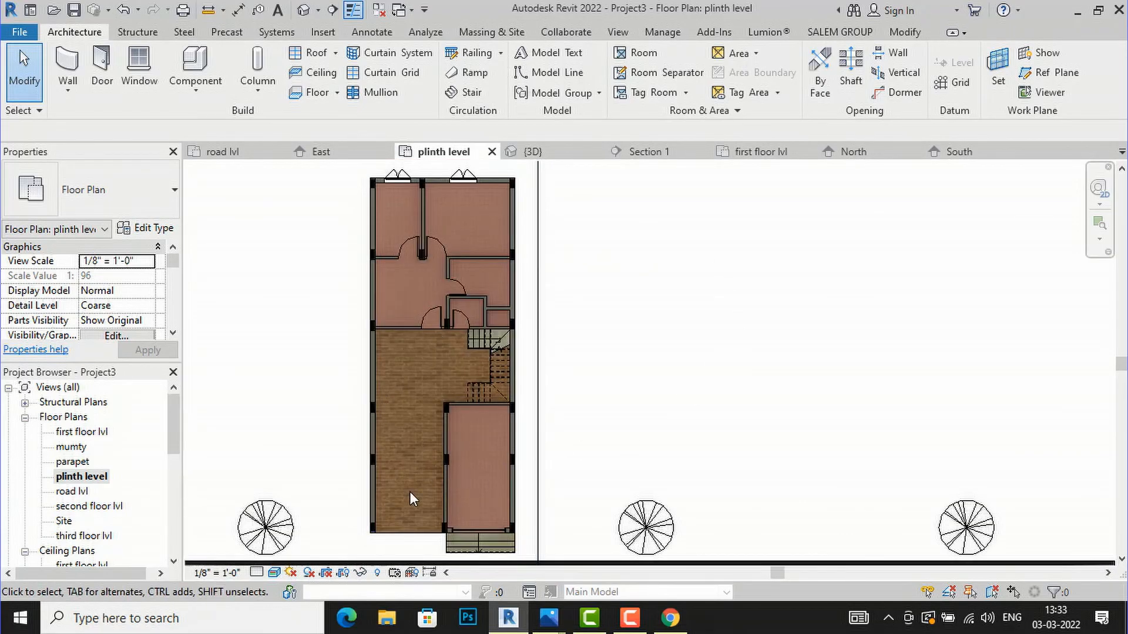
{"action": "scroll", "coordinate": [410, 492], "scroll_direction": "down", "scroll_amount": 1}
{"action": "scroll", "coordinate": [451, 372], "scroll_direction": "up", "scroll_amount": 1}
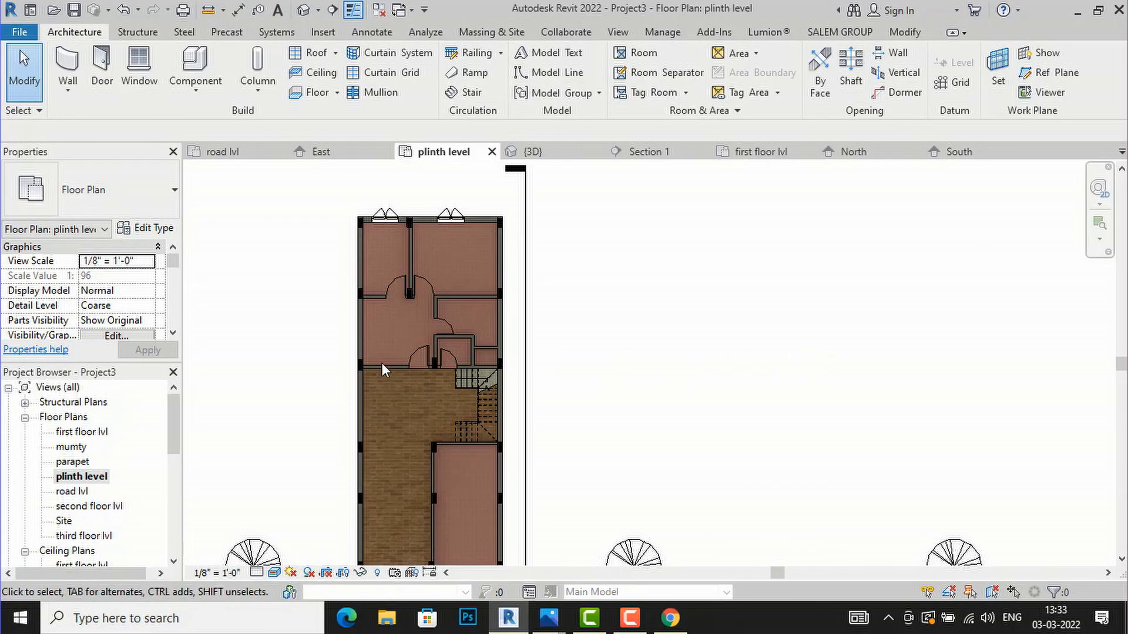
Examine the parking floor in the plinth level plan and at the ramp entrance in the 3D view.
{"action": "scroll", "coordinate": [402, 326], "scroll_direction": "down", "scroll_amount": 2}
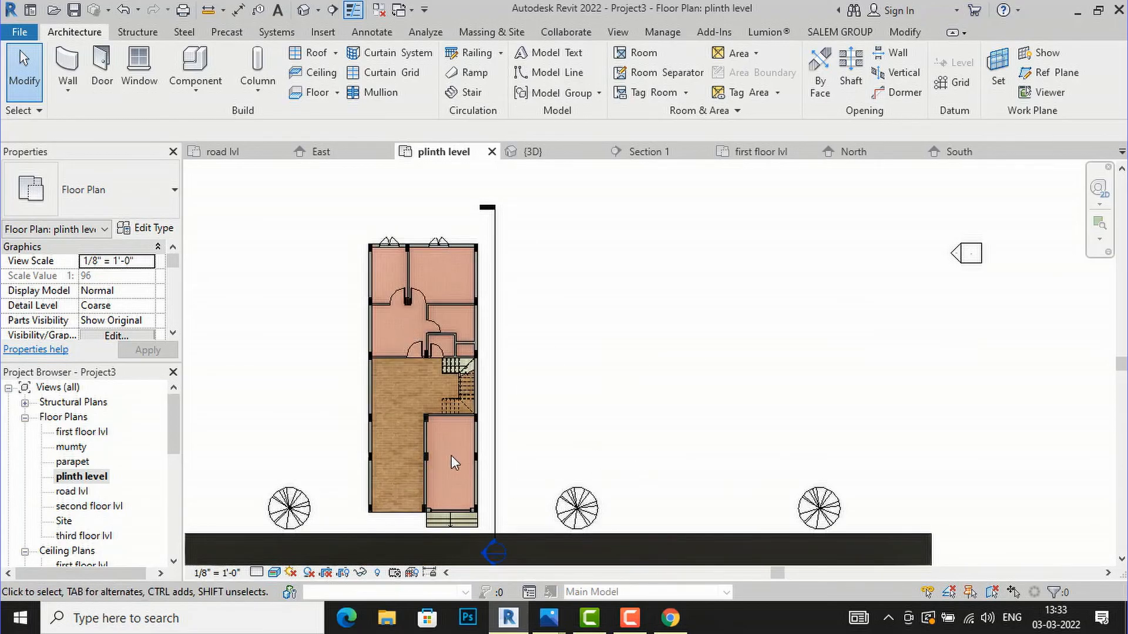
{"action": "scroll", "coordinate": [417, 352], "scroll_direction": "up", "scroll_amount": 2}
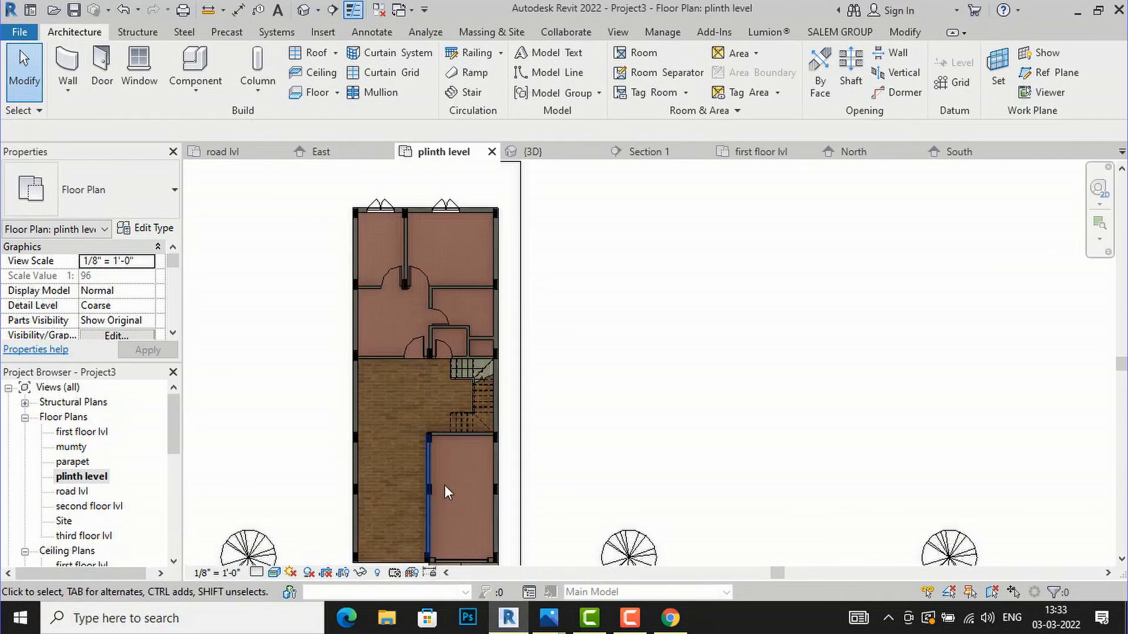
{"action": "scroll", "coordinate": [496, 336], "scroll_direction": "down", "scroll_amount": 2}
{"action": "scroll", "coordinate": [387, 445], "scroll_direction": "up", "scroll_amount": 1}
{"action": "scroll", "coordinate": [388, 448], "scroll_direction": "up", "scroll_amount": 1}
{"action": "left_click", "coordinate": [302, 9]}
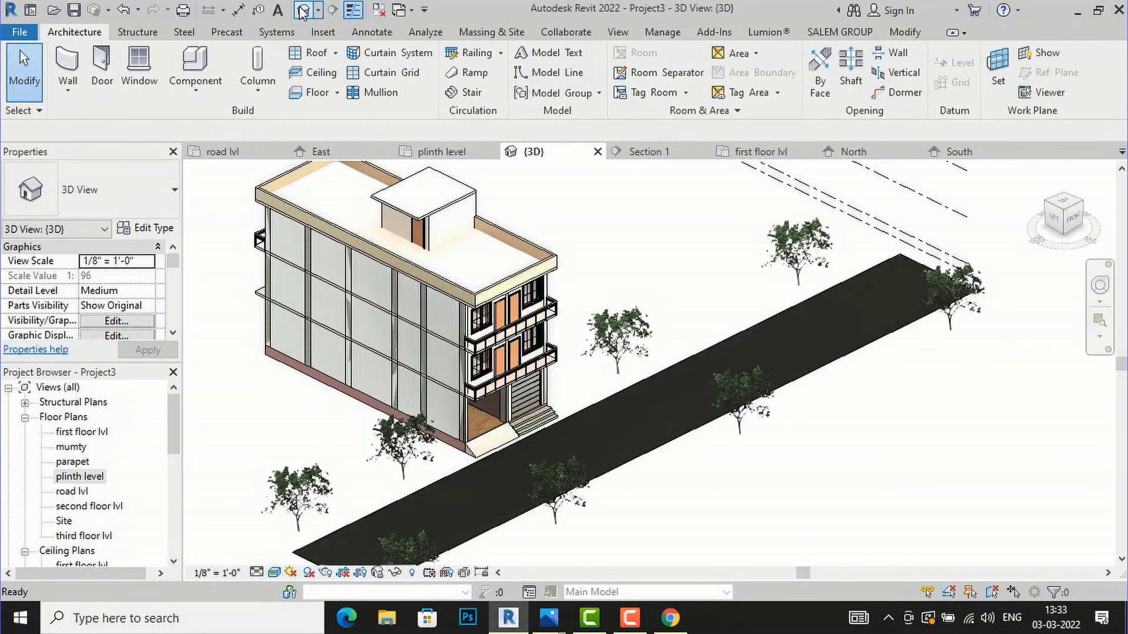
{"action": "scroll", "coordinate": [464, 437], "scroll_direction": "up", "scroll_amount": 4}
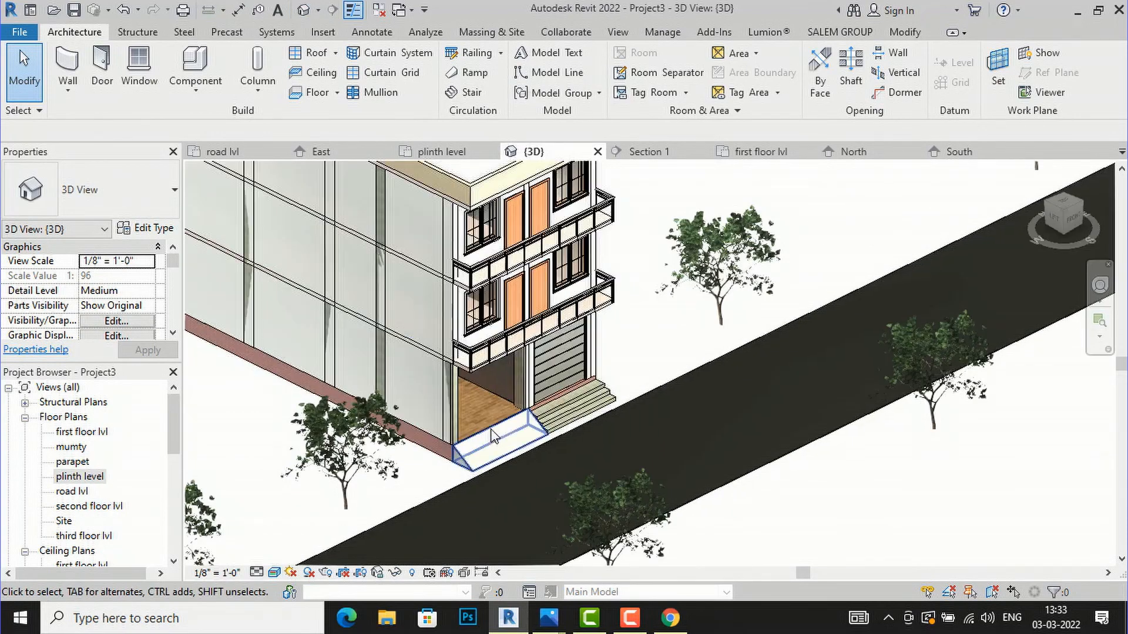
{"action": "scroll", "coordinate": [464, 438], "scroll_direction": "down", "scroll_amount": 6}
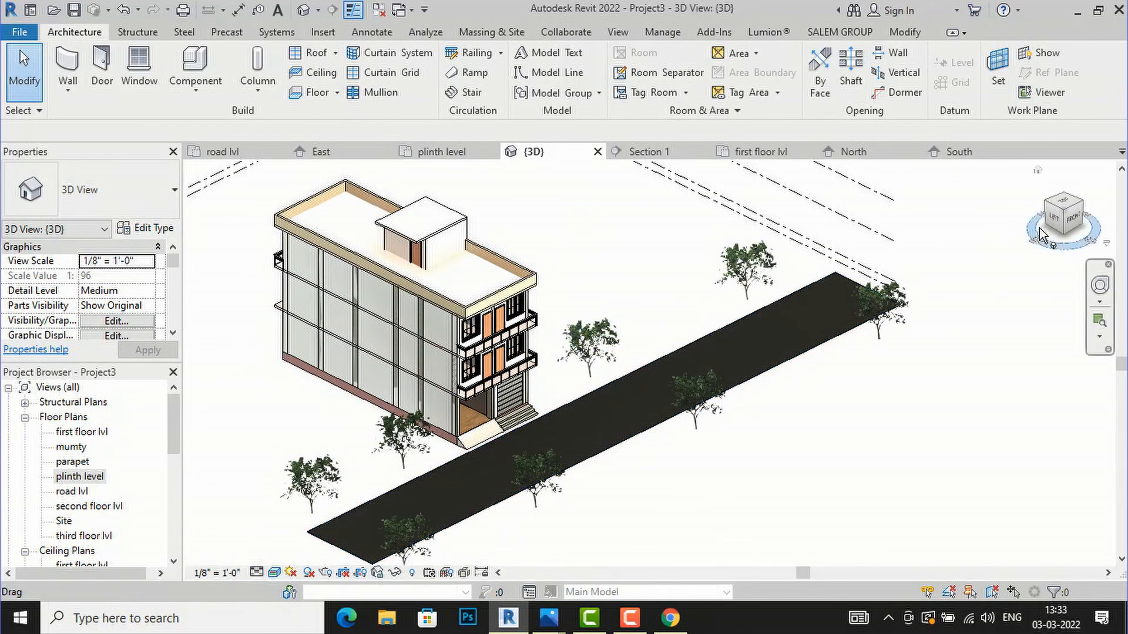
Set the rear second-floor balcony railing's offset from path to 0' 2".
{"action": "mouse_move", "coordinate": [1067, 229]}
{"action": "left_mouse_down"}
{"action": "mouse_move", "coordinate": [886, 206]}
{"action": "mouse_move", "coordinate": [802, 210]}
{"action": "mouse_move", "coordinate": [1002, 217]}
{"action": "mouse_move", "coordinate": [256, 199]}
{"action": "mouse_move", "coordinate": [496, 235]}
{"action": "mouse_move", "coordinate": [504, 259]}
{"action": "left_mouse_up"}
{"action": "scroll", "coordinate": [969, 292], "scroll_direction": "up", "scroll_amount": 2}
{"action": "scroll", "coordinate": [433, 382], "scroll_direction": "up", "scroll_amount": 2}
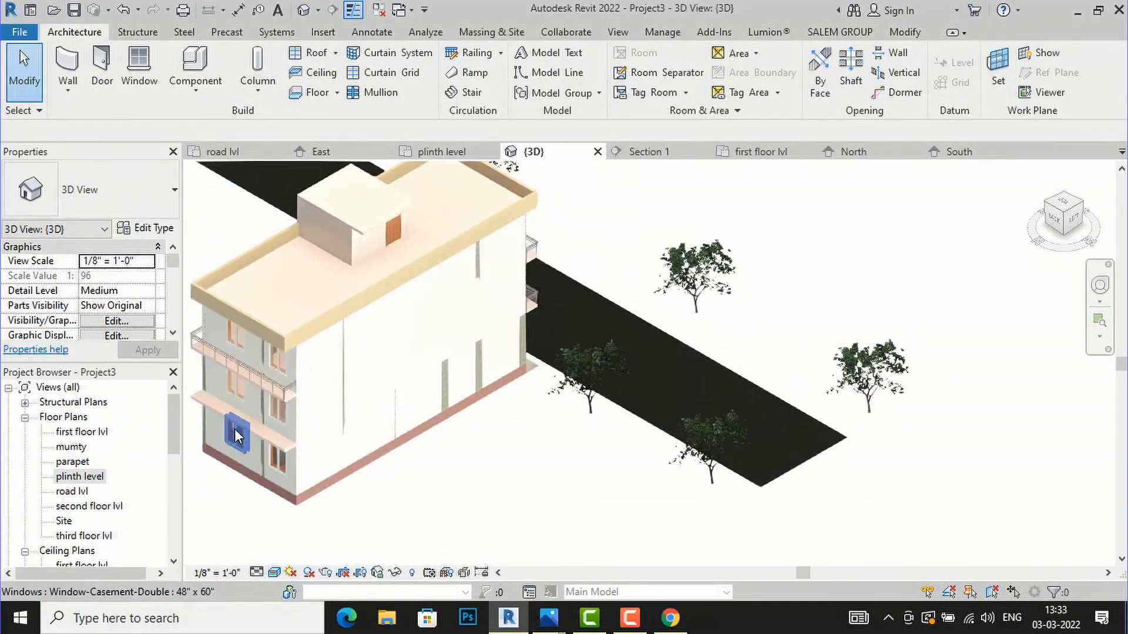
{"action": "left_click", "coordinate": [271, 379]}
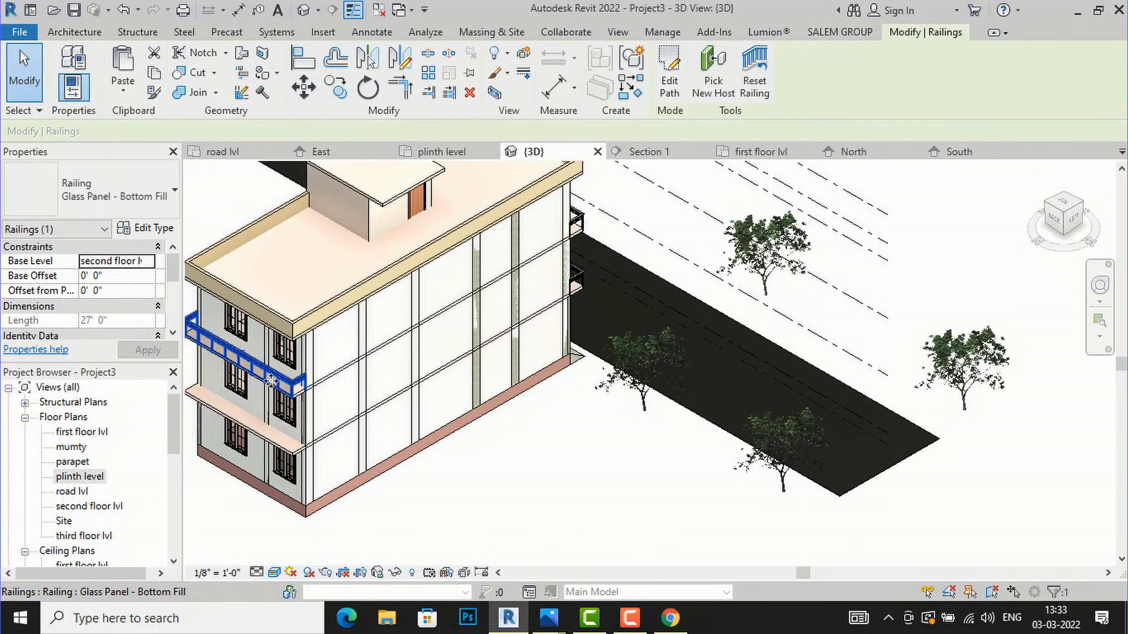
{"action": "scroll", "coordinate": [284, 420], "scroll_direction": "up", "scroll_amount": 2}
{"action": "scroll", "coordinate": [289, 418], "scroll_direction": "up", "scroll_amount": 5}
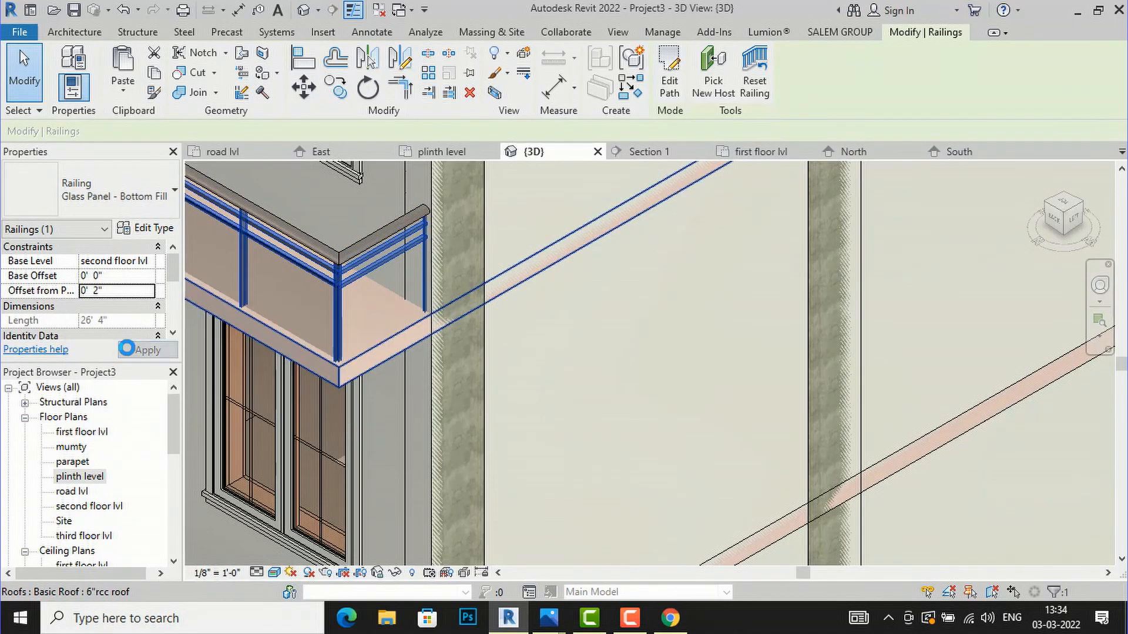
{"action": "scroll", "coordinate": [385, 312], "scroll_direction": "down", "scroll_amount": 2}
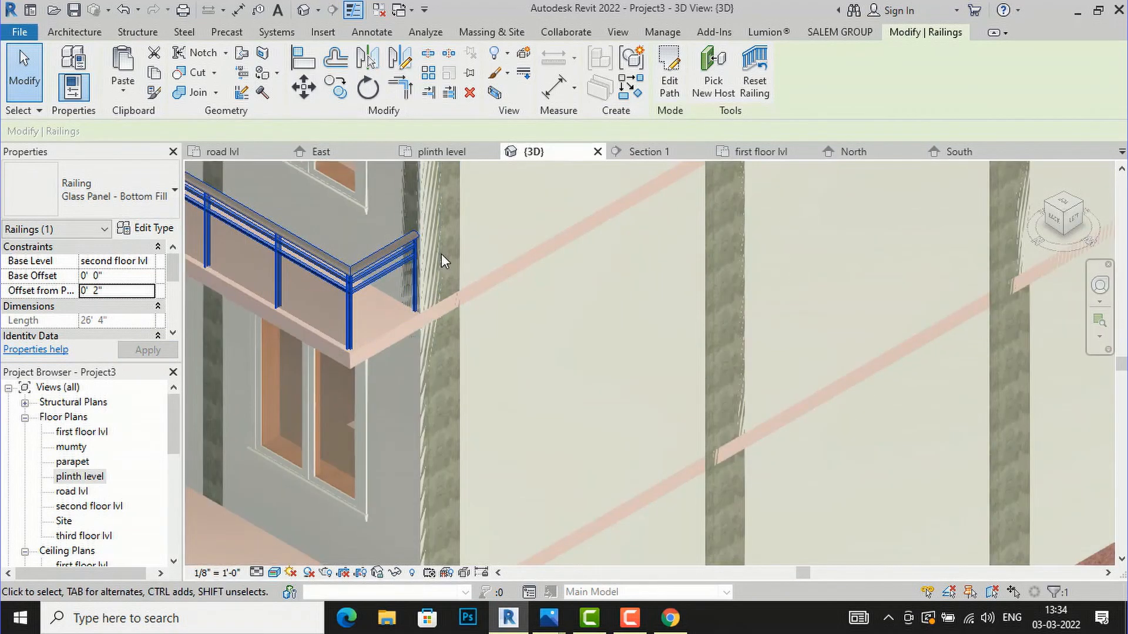
{"action": "scroll", "coordinate": [430, 260], "scroll_direction": "down", "scroll_amount": 1}
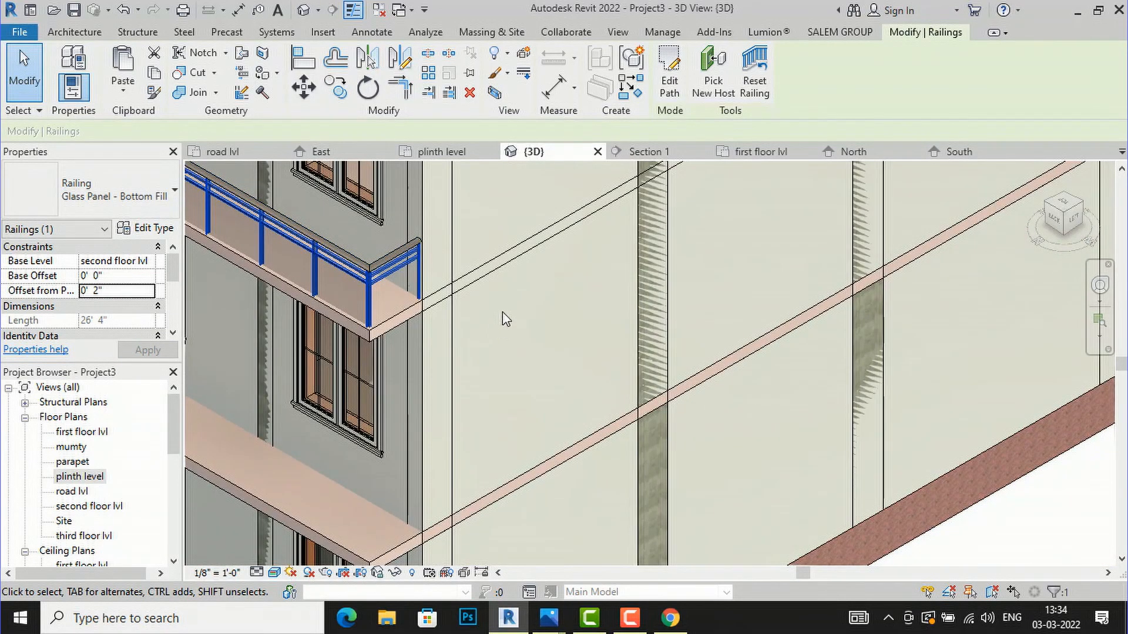
{"action": "left_click", "coordinate": [501, 322]}
{"action": "scroll", "coordinate": [505, 283], "scroll_direction": "down", "scroll_amount": 1}
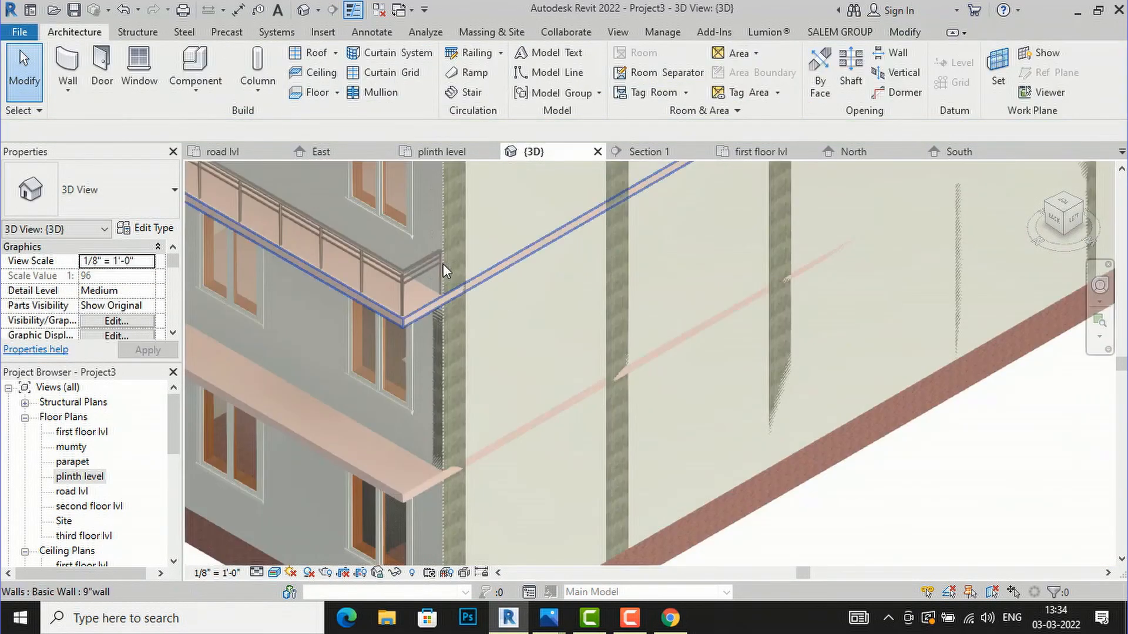
Copy the rear second-floor balcony railing and paste it aligned to the first floor lvl.
{"action": "left_click", "coordinate": [368, 260]}
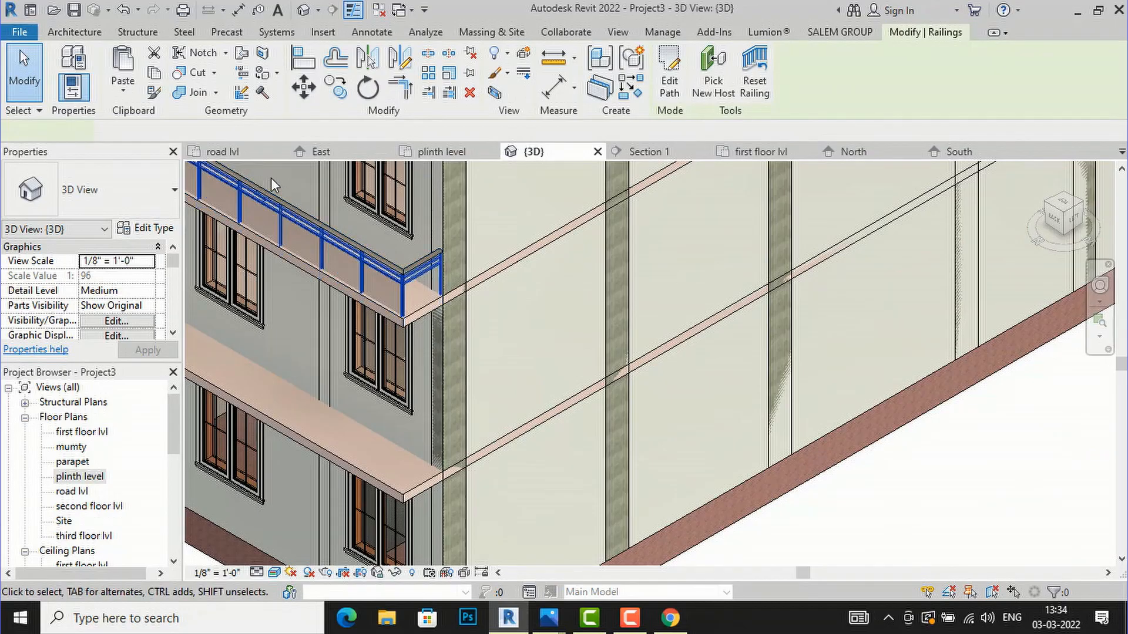
{"action": "left_click", "coordinate": [123, 91]}
{"action": "left_click", "coordinate": [150, 154]}
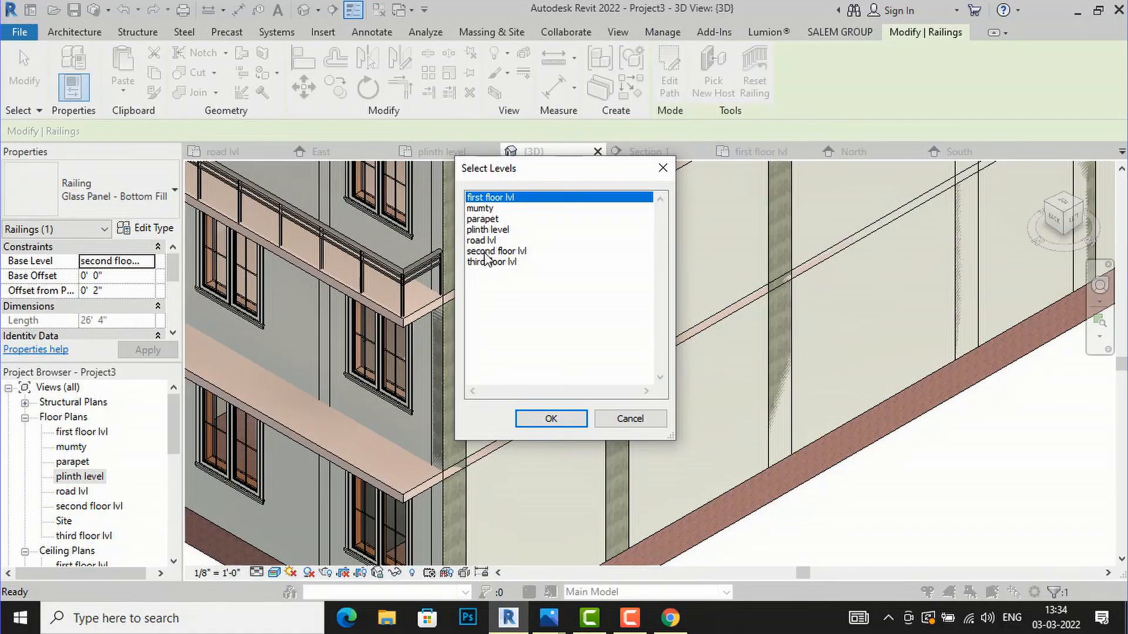
{"action": "left_click", "coordinate": [549, 418]}
{"action": "scroll", "coordinate": [486, 336], "scroll_direction": "down", "scroll_amount": 6}
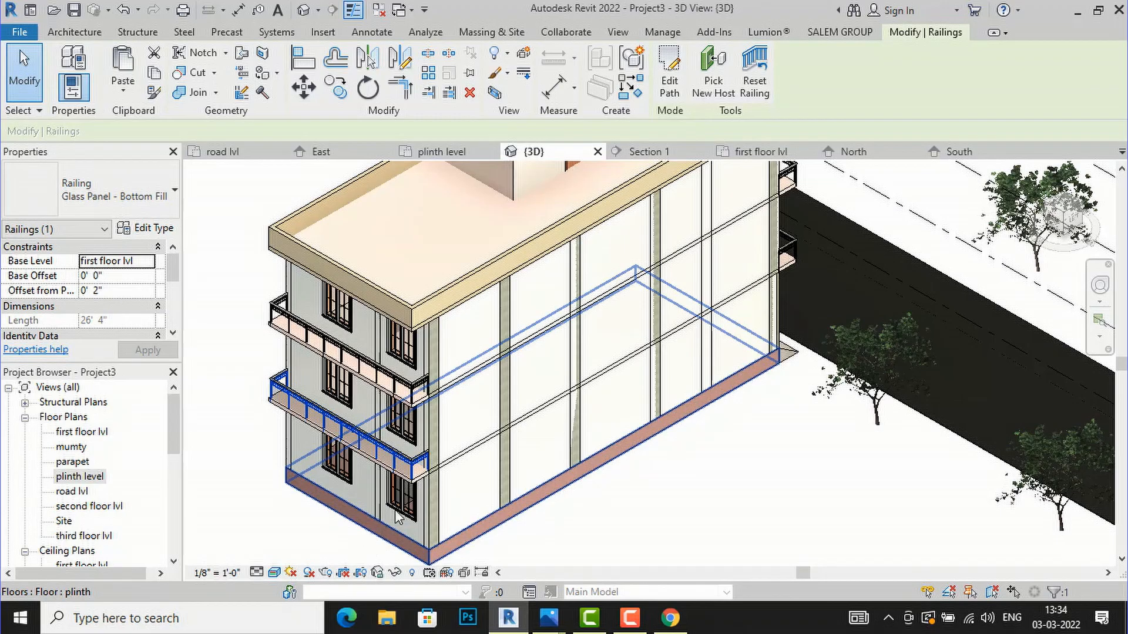
{"action": "left_click", "coordinate": [252, 333]}
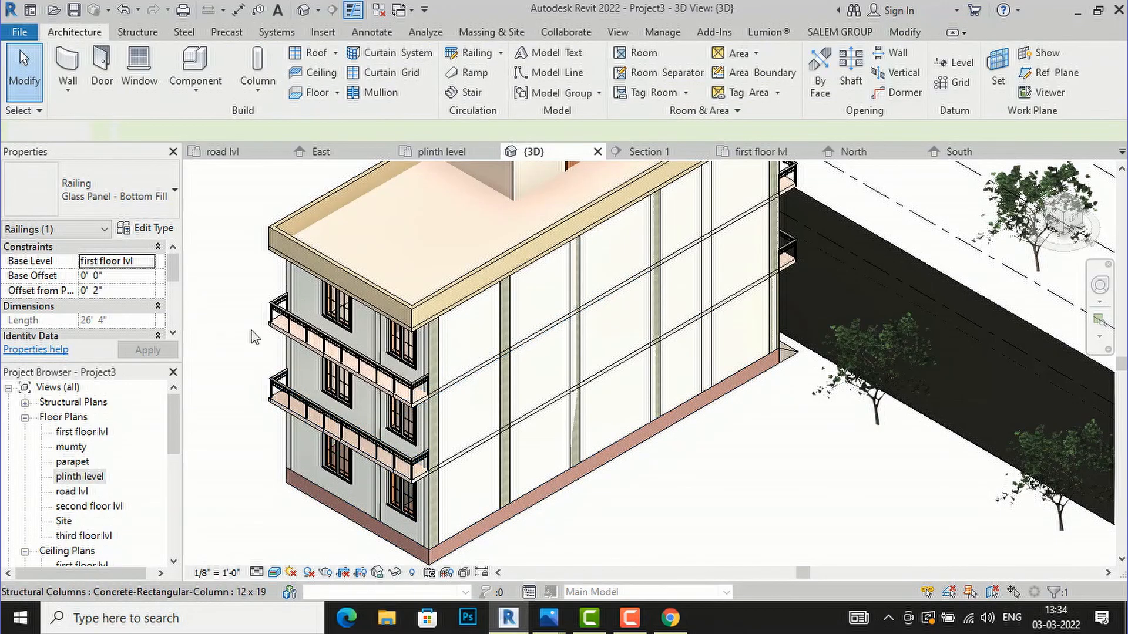
{"action": "scroll", "coordinate": [352, 430], "scroll_direction": "down", "scroll_amount": 2}
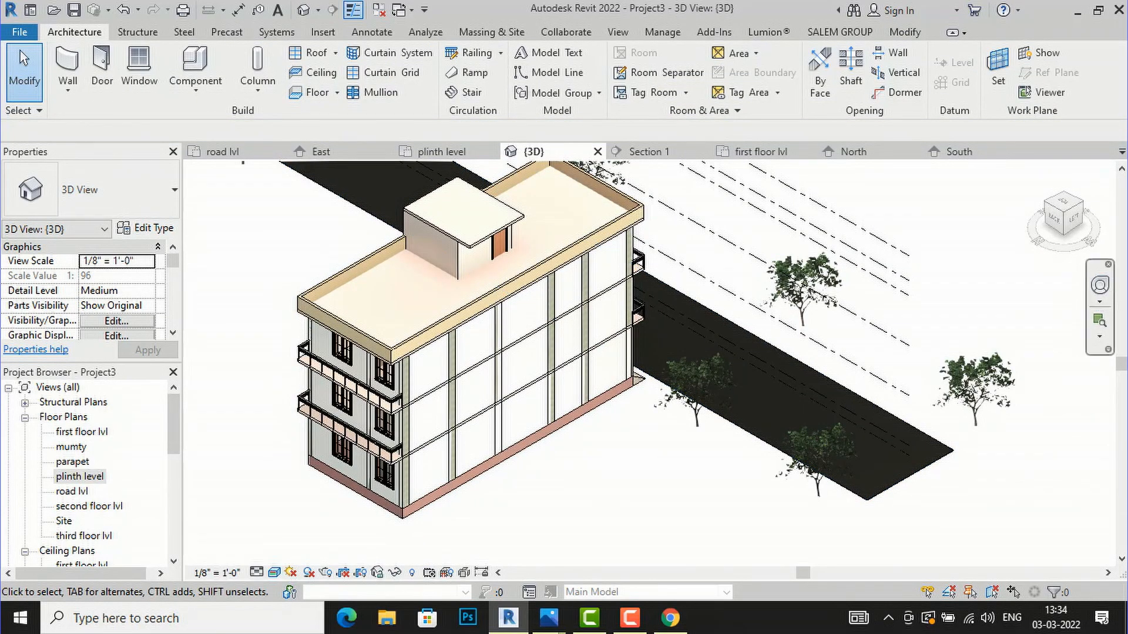
Review the house's front and side facades in 3D and open the third floor lvl plan.
{"action": "mouse_move", "coordinate": [1076, 216]}
{"action": "left_mouse_down"}
{"action": "mouse_move", "coordinate": [1025, 235]}
{"action": "mouse_move", "coordinate": [882, 245]}
{"action": "mouse_move", "coordinate": [581, 194]}
{"action": "mouse_move", "coordinate": [645, 234]}
{"action": "mouse_move", "coordinate": [718, 232]}
{"action": "left_mouse_up"}
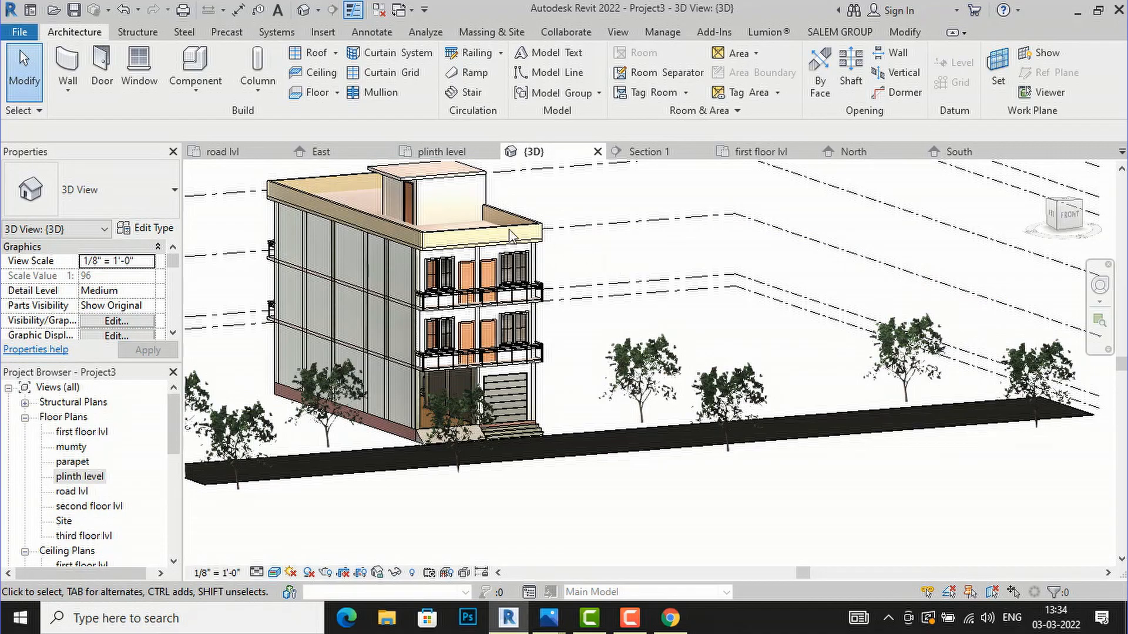
{"action": "scroll", "coordinate": [415, 214], "scroll_direction": "up", "scroll_amount": 3}
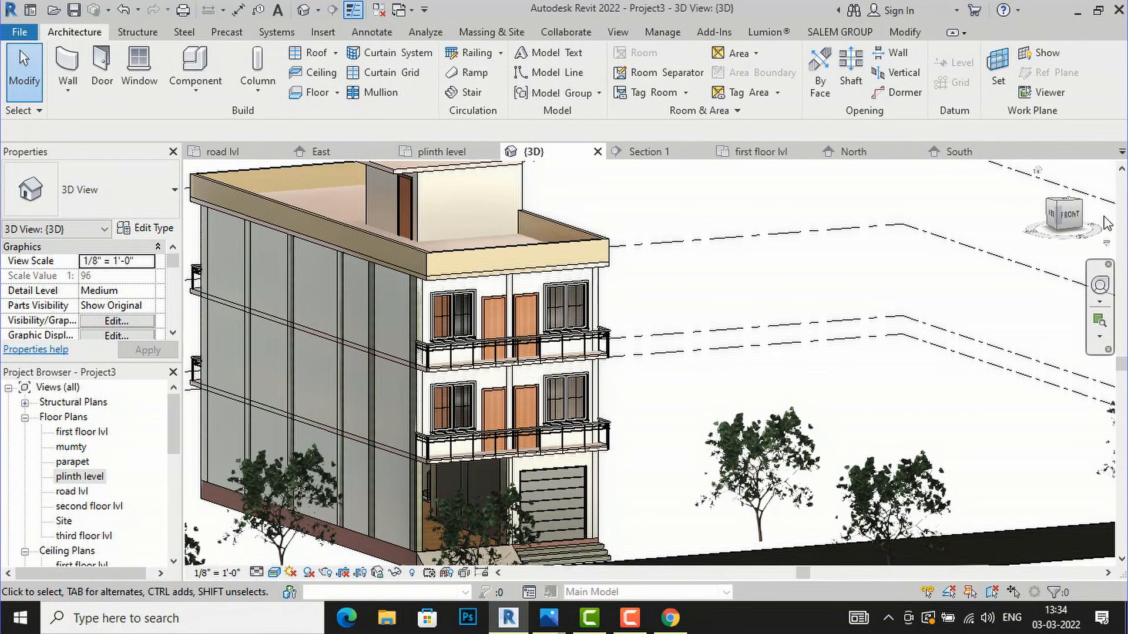
{"action": "mouse_move", "coordinate": [771, 305]}
{"action": "middle_mouse_down", "text": "shift"}
{"action": "mouse_move", "coordinate": [898, 231]}
{"action": "mouse_move", "coordinate": [846, 226]}
{"action": "mouse_move", "coordinate": [851, 418]}
{"action": "middle_mouse_up", "text": "shift"}
{"action": "scroll", "coordinate": [851, 417], "scroll_direction": "down", "scroll_amount": 3}
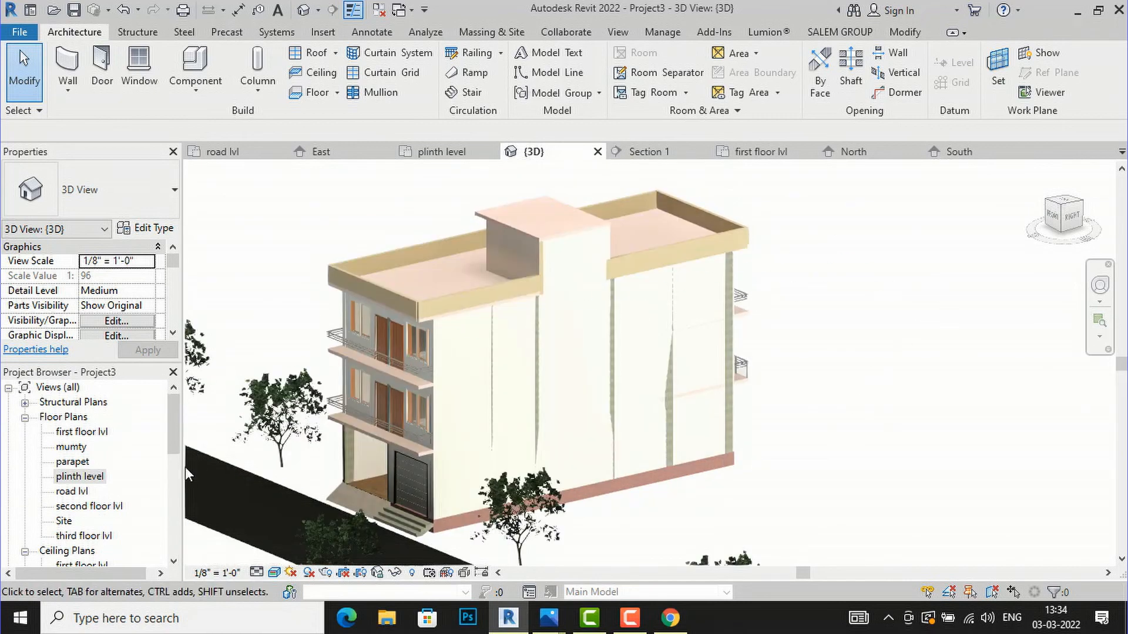
{"action": "double_click", "coordinate": [74, 536]}
{"action": "scroll", "coordinate": [394, 211], "scroll_direction": "down", "scroll_amount": 3}
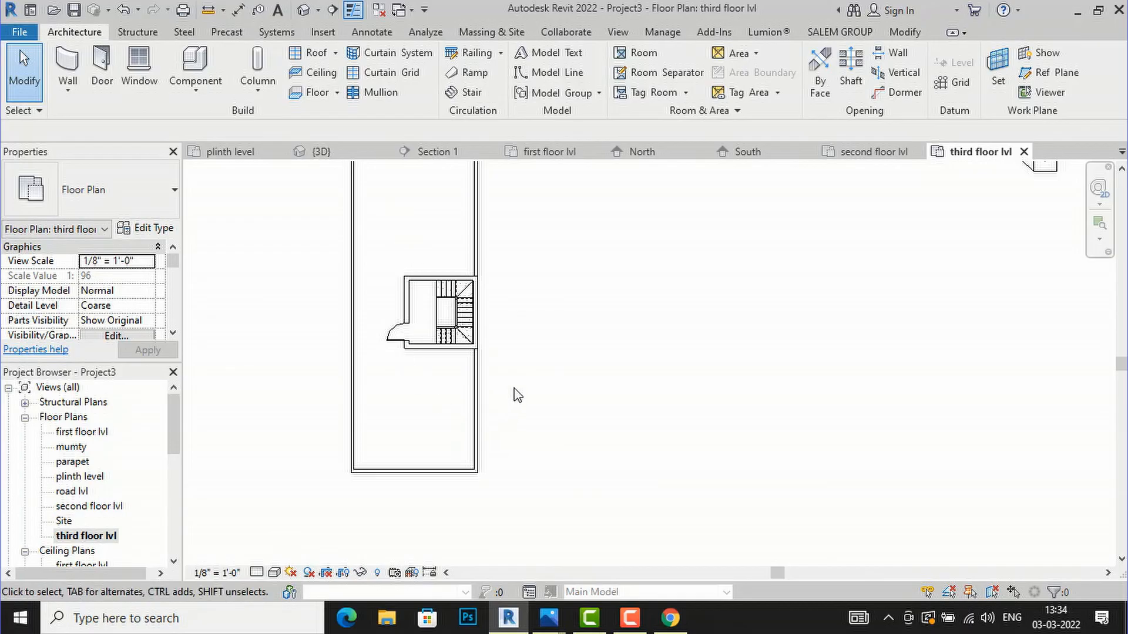
Switch to Chrome and search the RevitCity downloads for PERGOLA.
{"action": "left_click", "coordinate": [667, 618]}
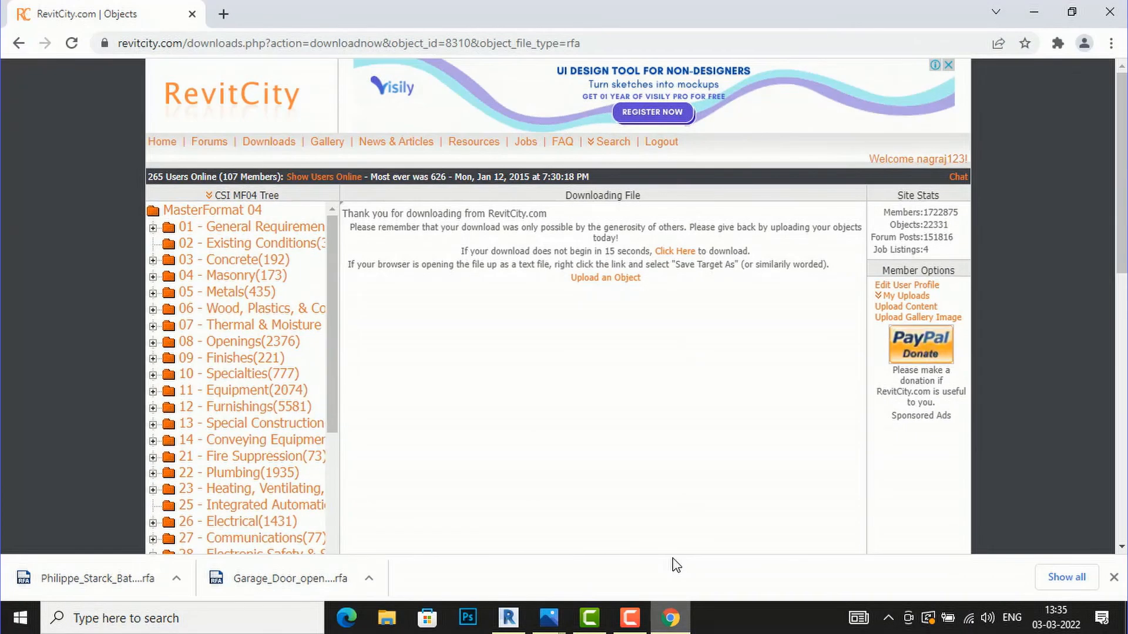
{"action": "left_click", "coordinate": [610, 146]}
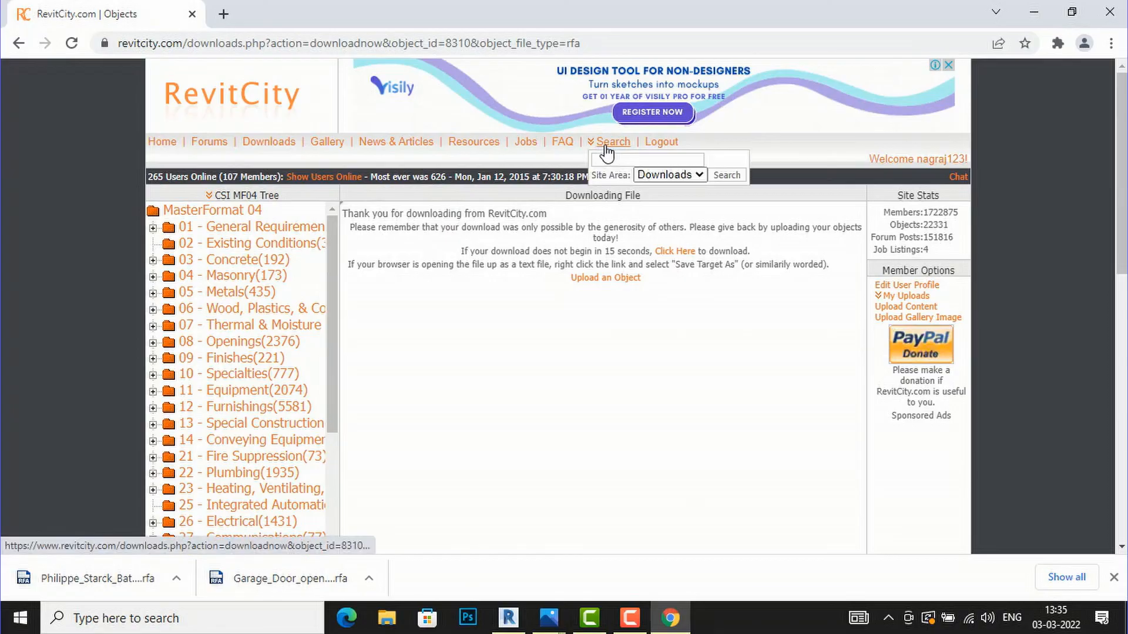
{"action": "left_click", "coordinate": [608, 160]}
{"action": "type", "text": "PE"}
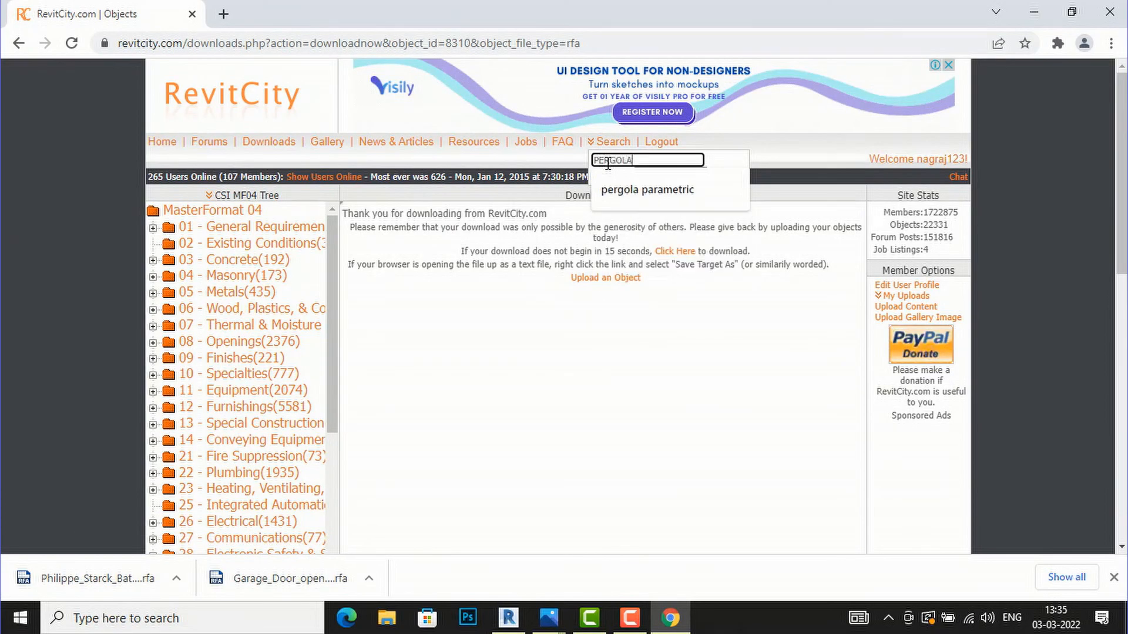
{"action": "type", "text": "RGOLA"}
{"action": "key", "text": "Return"}
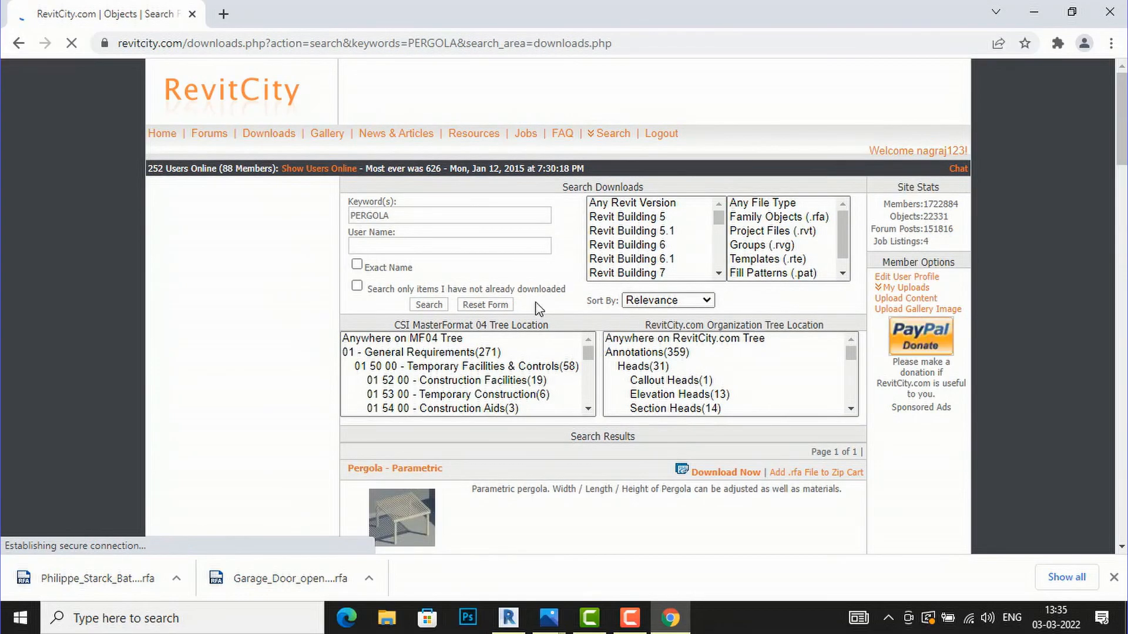
Look through the pergola search results and download the Pergola - Parametric family.
{"action": "scroll", "coordinate": [538, 317], "scroll_direction": "down", "scroll_amount": 3}
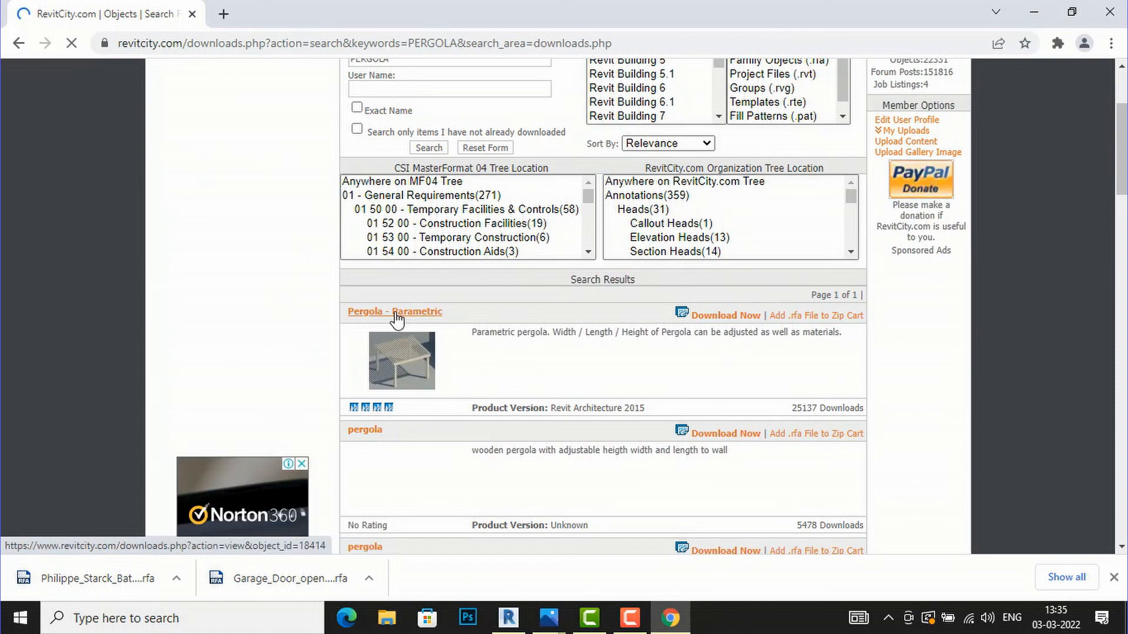
{"action": "scroll", "coordinate": [508, 332], "scroll_direction": "down", "scroll_amount": 1}
{"action": "scroll", "coordinate": [508, 332], "scroll_direction": "down", "scroll_amount": 4}
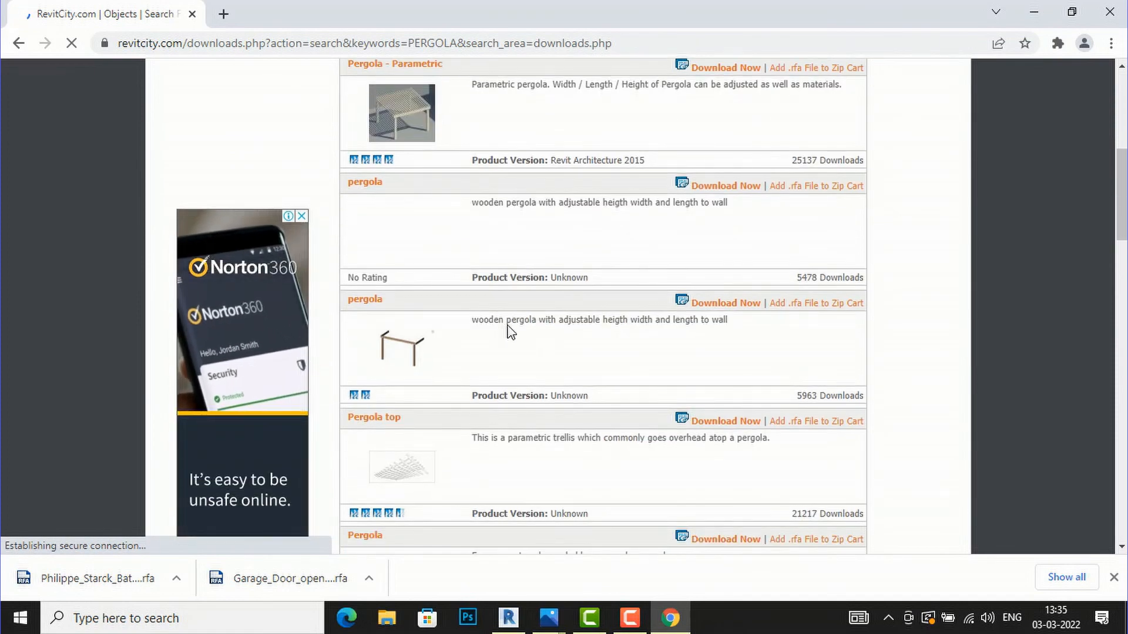
{"action": "scroll", "coordinate": [510, 332], "scroll_direction": "down", "scroll_amount": 5}
{"action": "scroll", "coordinate": [509, 333], "scroll_direction": "down", "scroll_amount": 9}
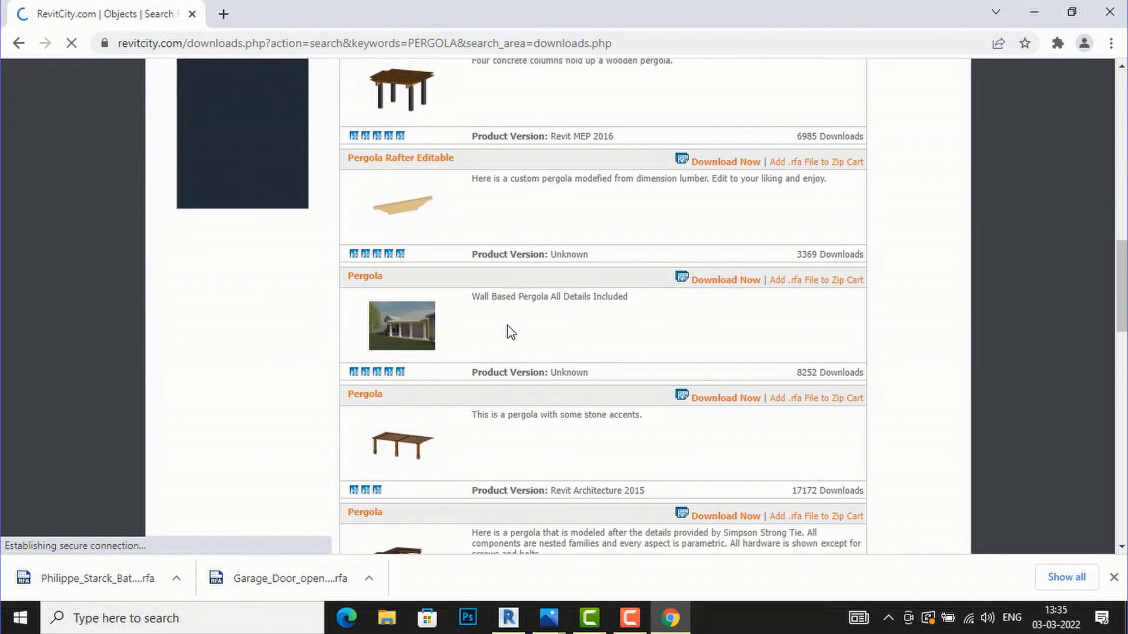
{"action": "scroll", "coordinate": [510, 332], "scroll_direction": "down", "scroll_amount": 2}
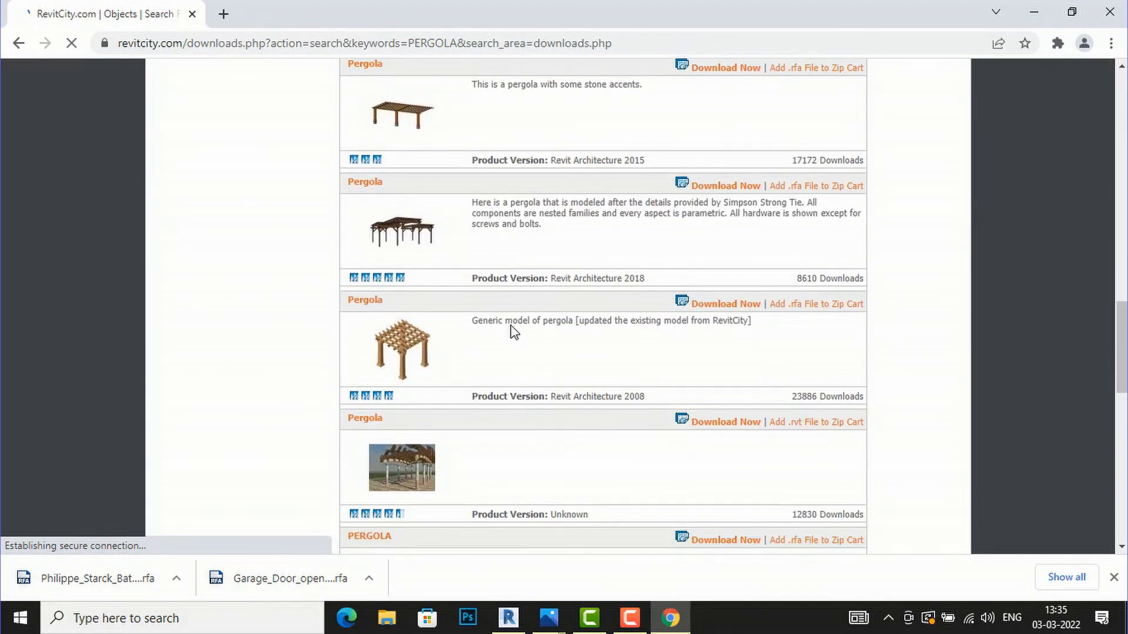
{"action": "scroll", "coordinate": [517, 323], "scroll_direction": "up", "scroll_amount": 20}
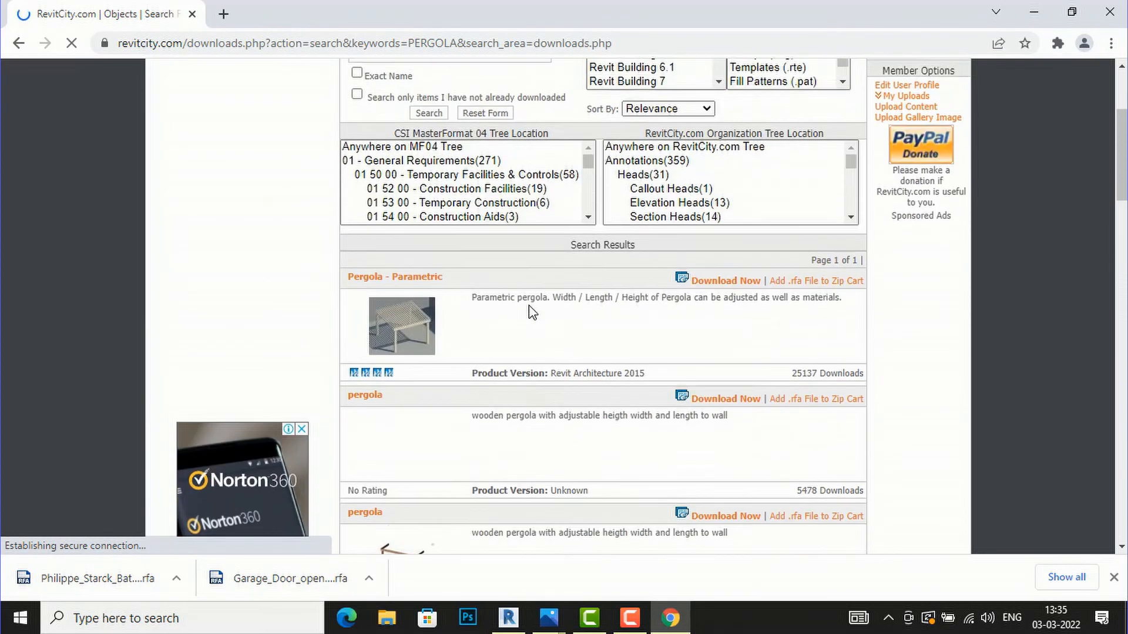
{"action": "scroll", "coordinate": [532, 311], "scroll_direction": "up", "scroll_amount": 1}
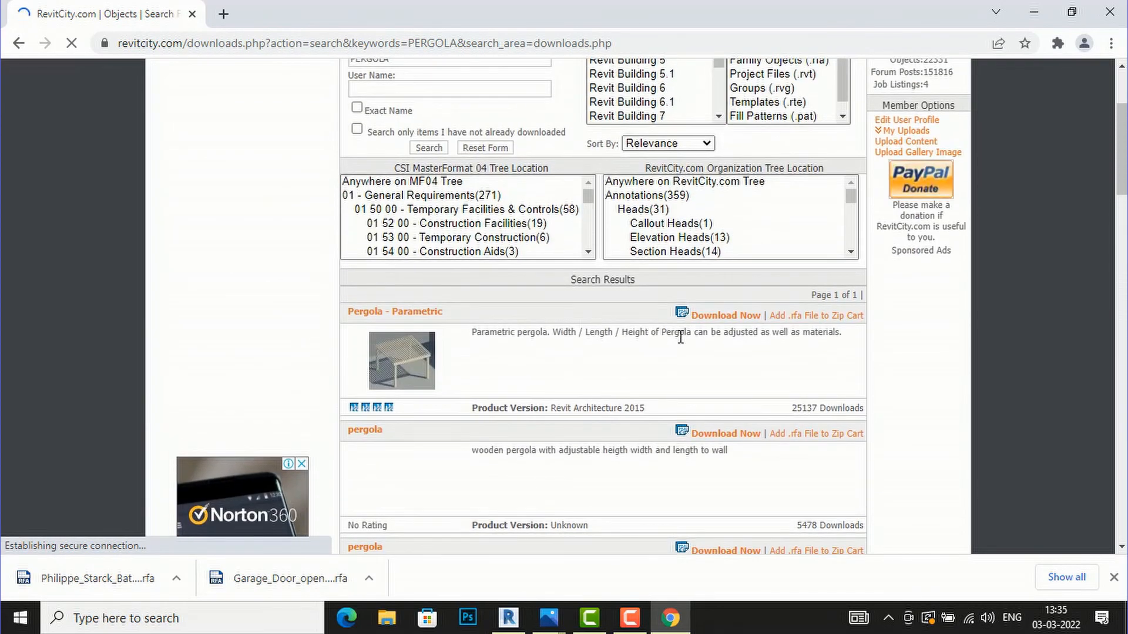
{"action": "left_click", "coordinate": [721, 317]}
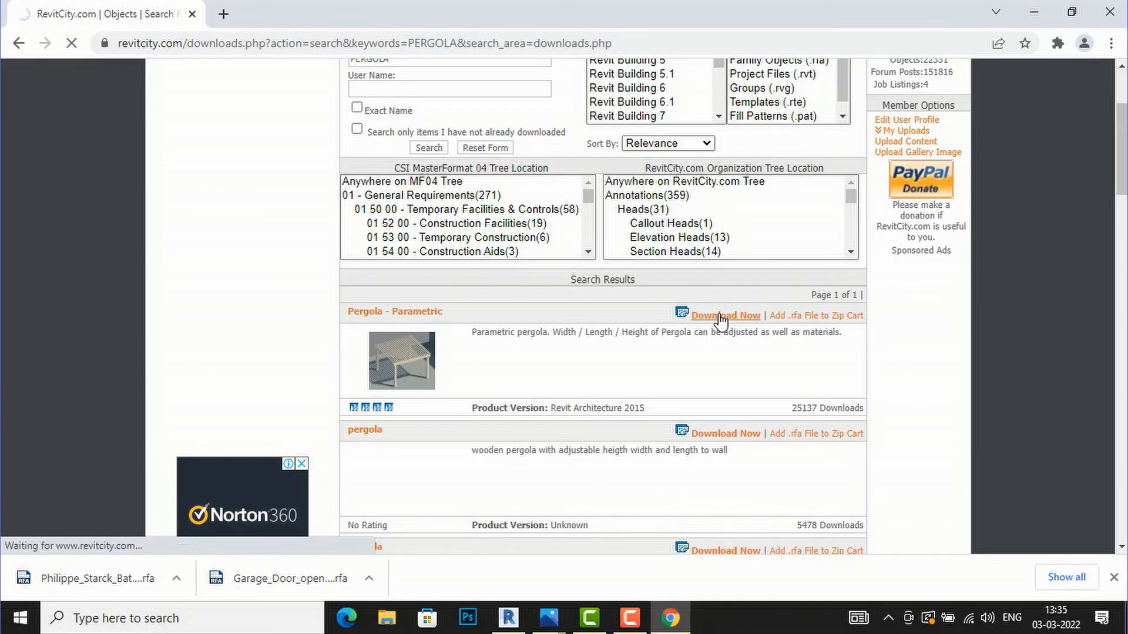
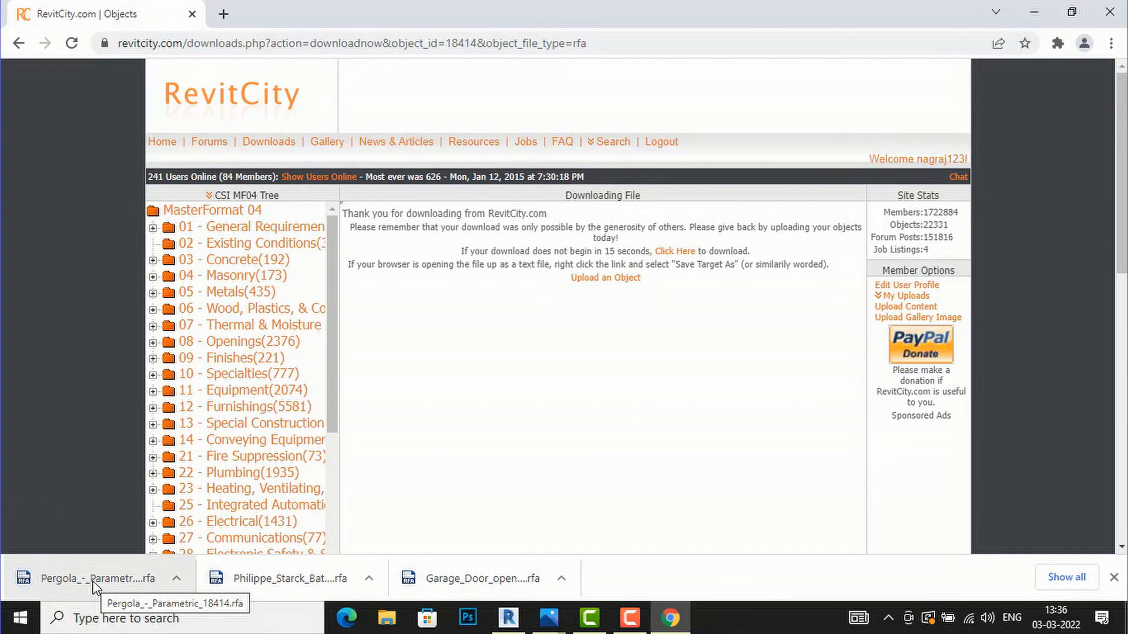
Load the downloaded parametric pergola into the Revit project and place it in the terrace's front corner, about 5'-1 1/2" from the stair-side parapet wall.
{"action": "left_click_drag", "start_coordinate": [94, 588], "coordinate": [535, 497]}
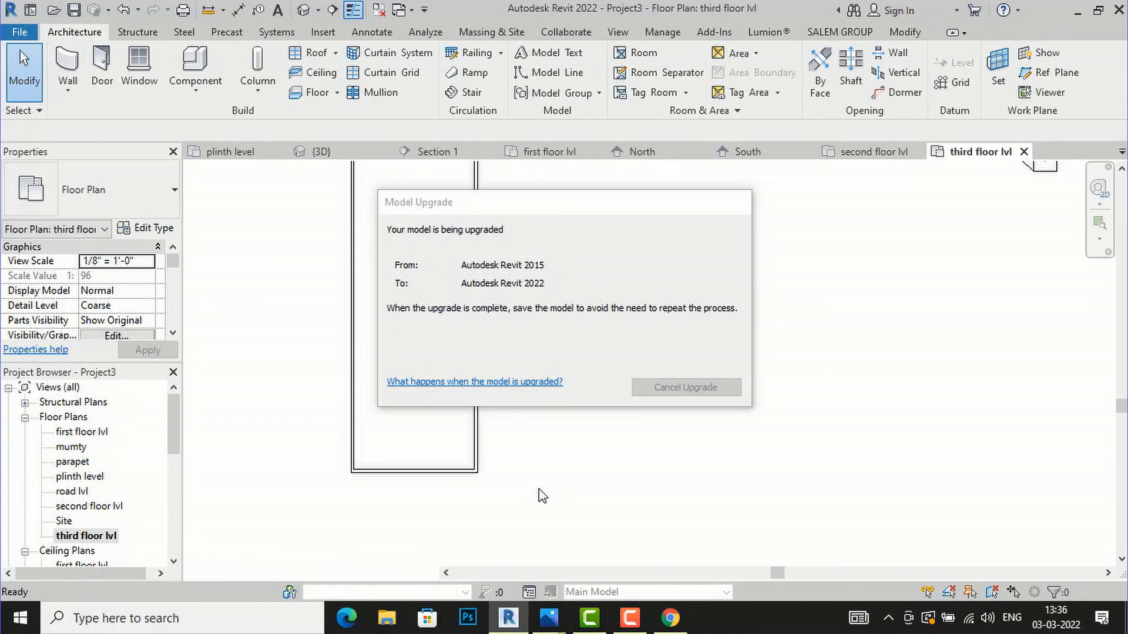
{"action": "scroll", "coordinate": [461, 435], "scroll_direction": "up", "scroll_amount": 3}
{"action": "scroll", "coordinate": [432, 449], "scroll_direction": "up", "scroll_amount": 2}
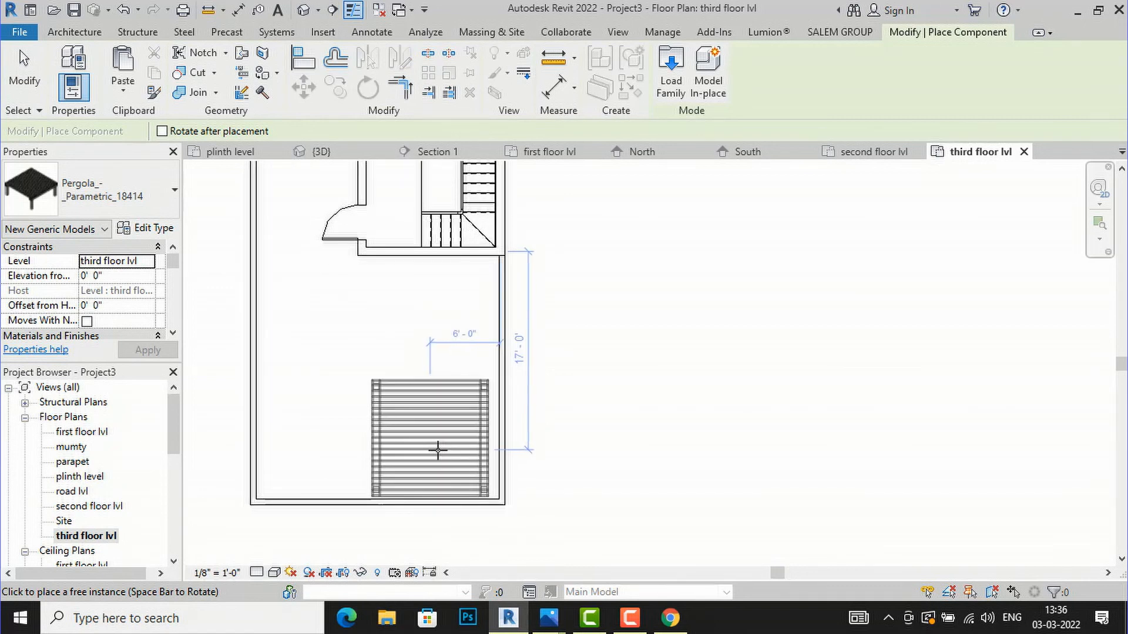
{"action": "left_click", "coordinate": [442, 448]}
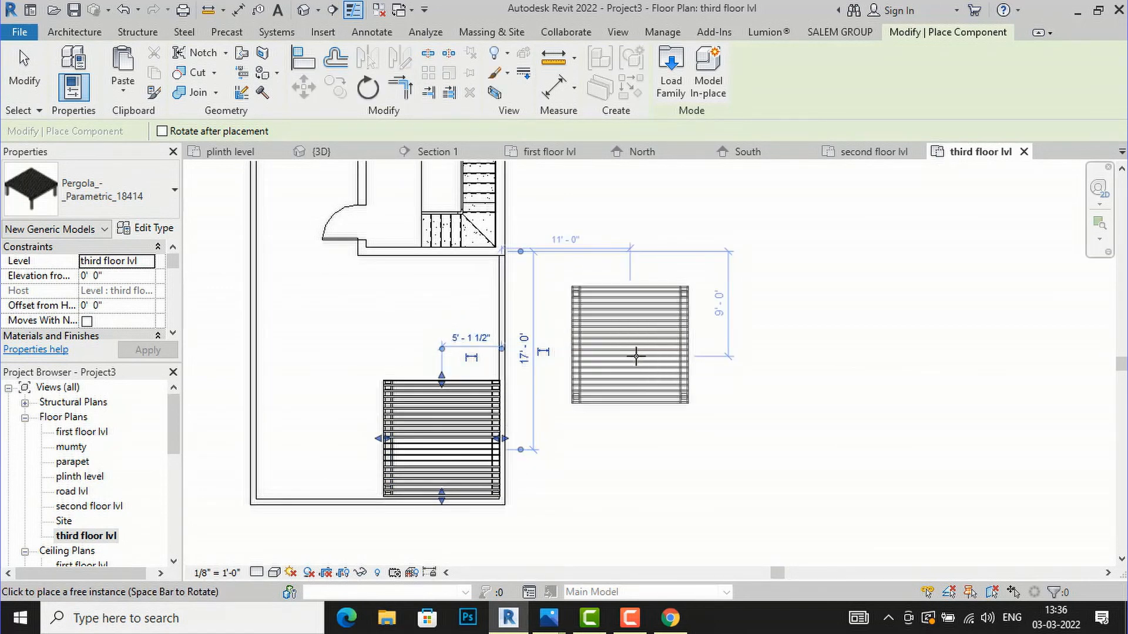
Finish placing pergolas, open the default 3D view and check the roof terrace pergola's type properties.
{"action": "key", "text": "Escape"}
{"action": "key", "text": "Escape"}
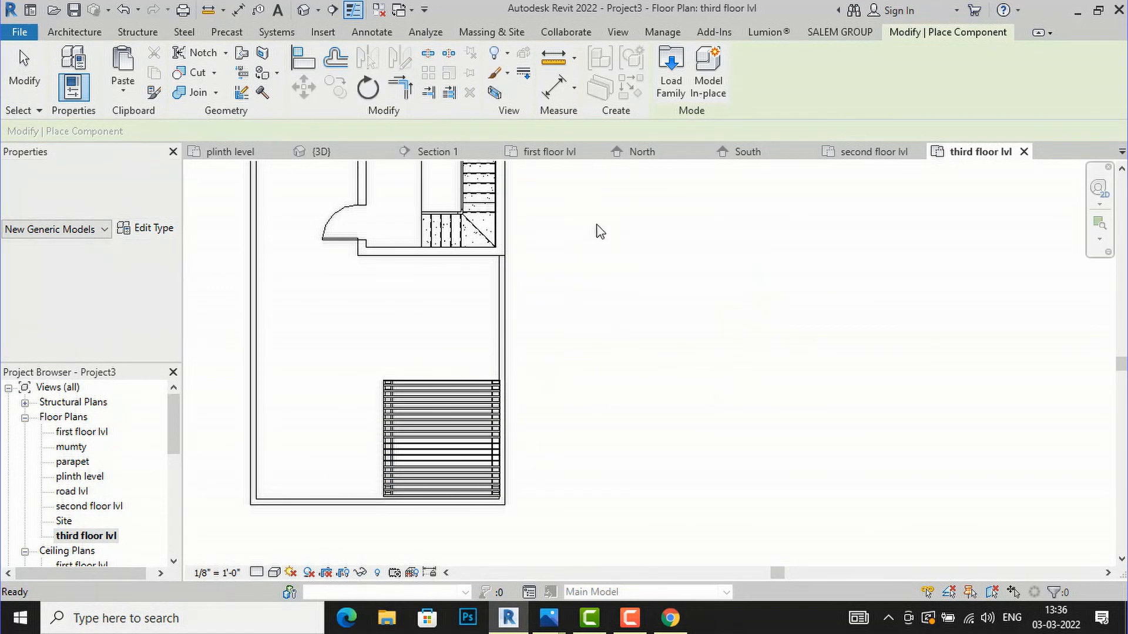
{"action": "left_click", "coordinate": [617, 32]}
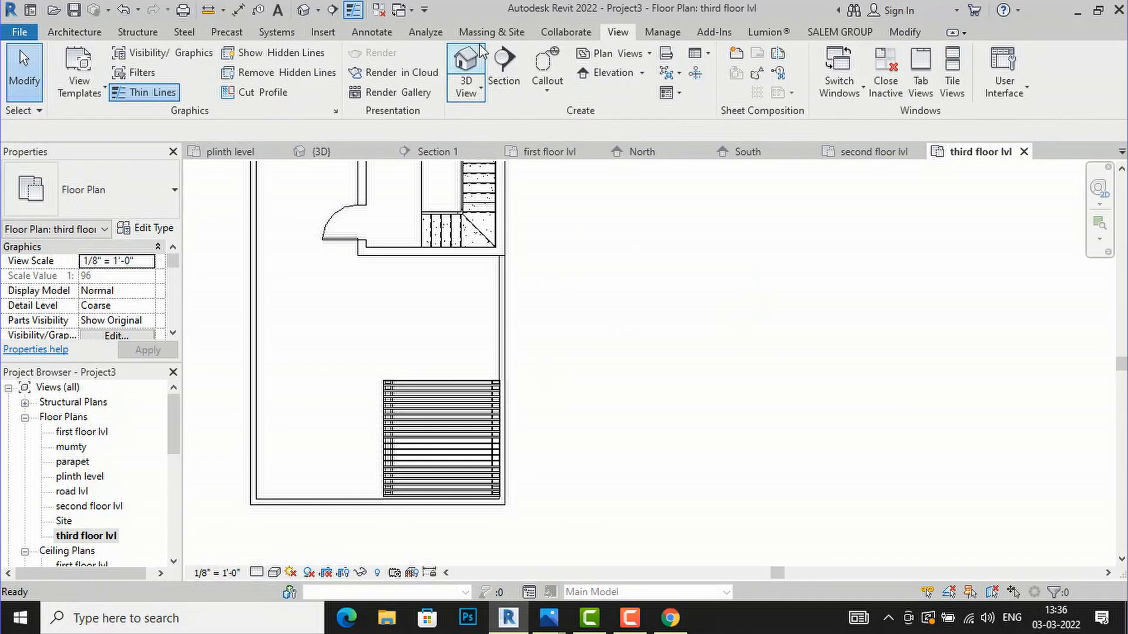
{"action": "left_click", "coordinate": [465, 61]}
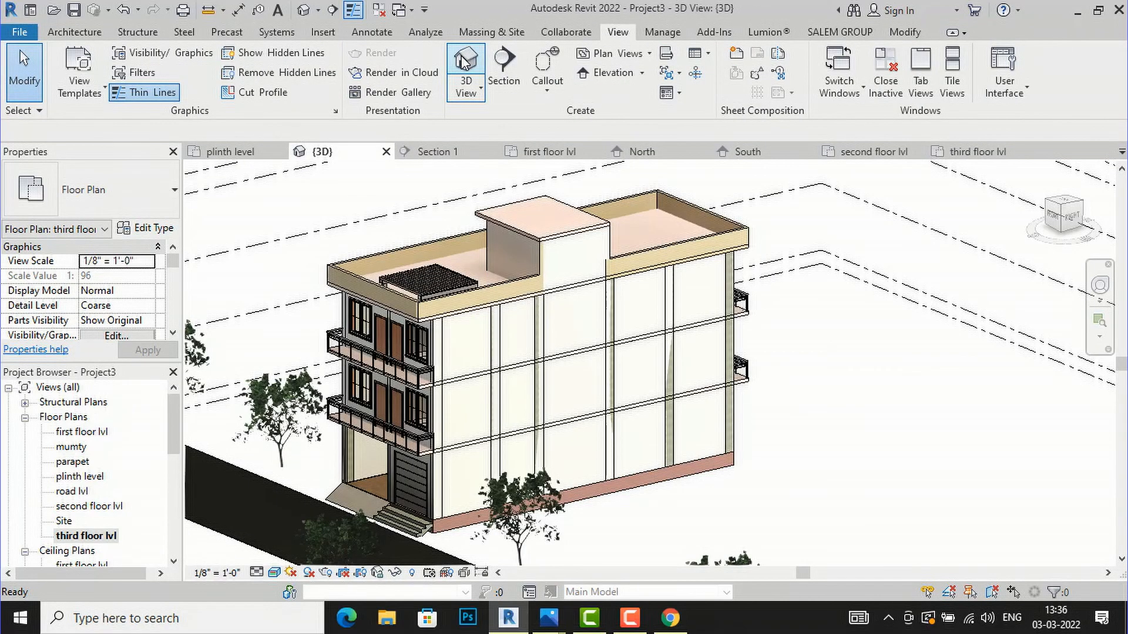
{"action": "left_click", "coordinate": [428, 275]}
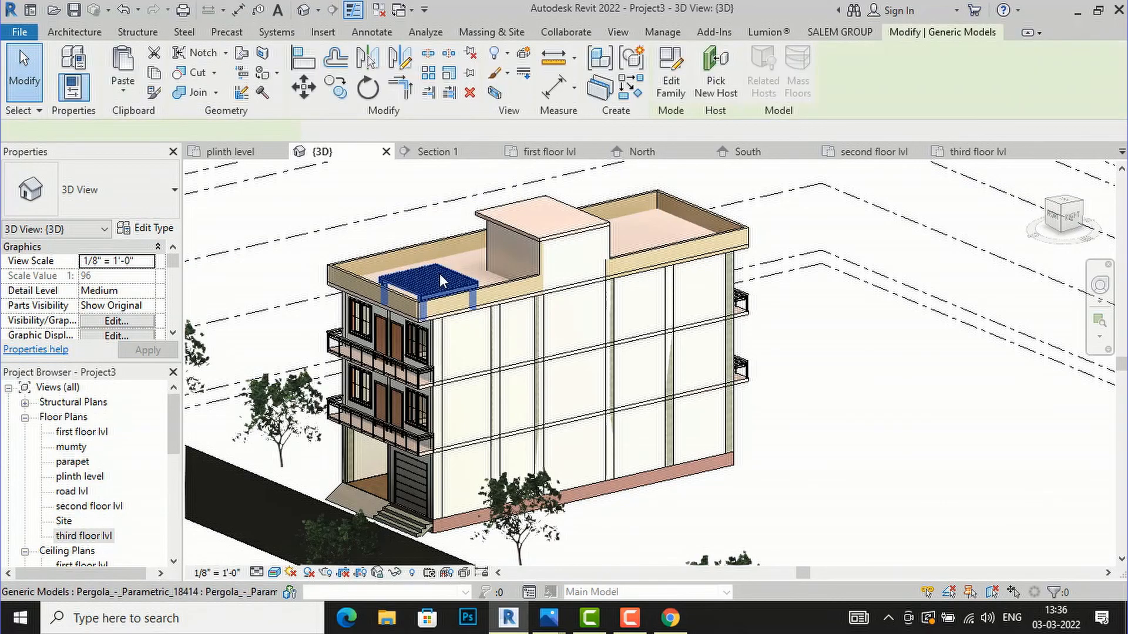
{"action": "left_click", "coordinate": [148, 229]}
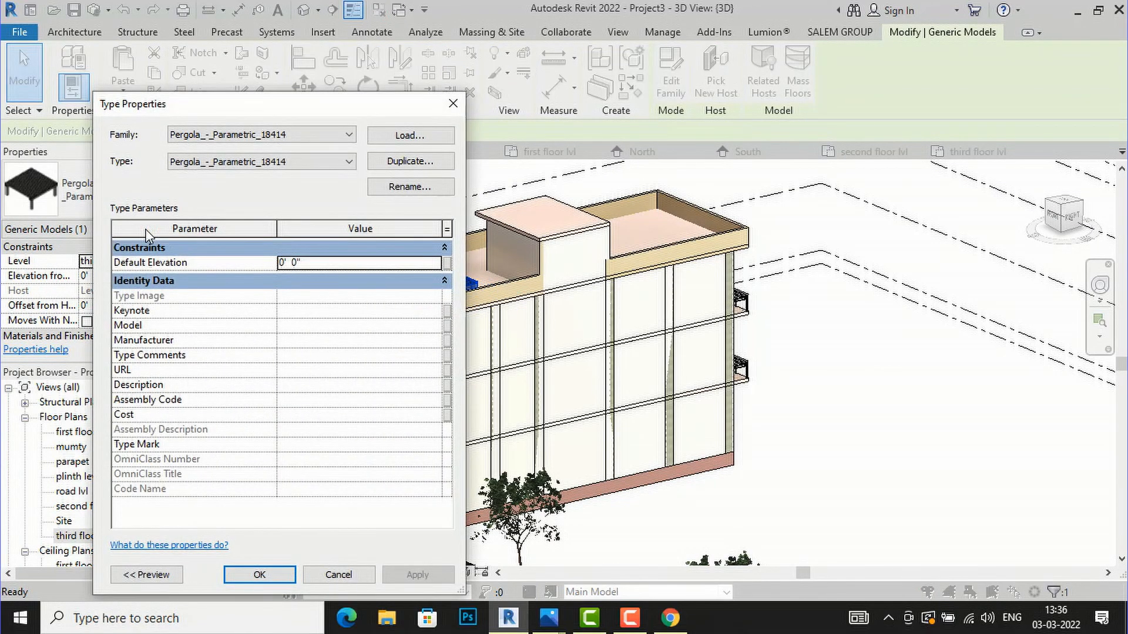
{"action": "left_click", "coordinate": [451, 104]}
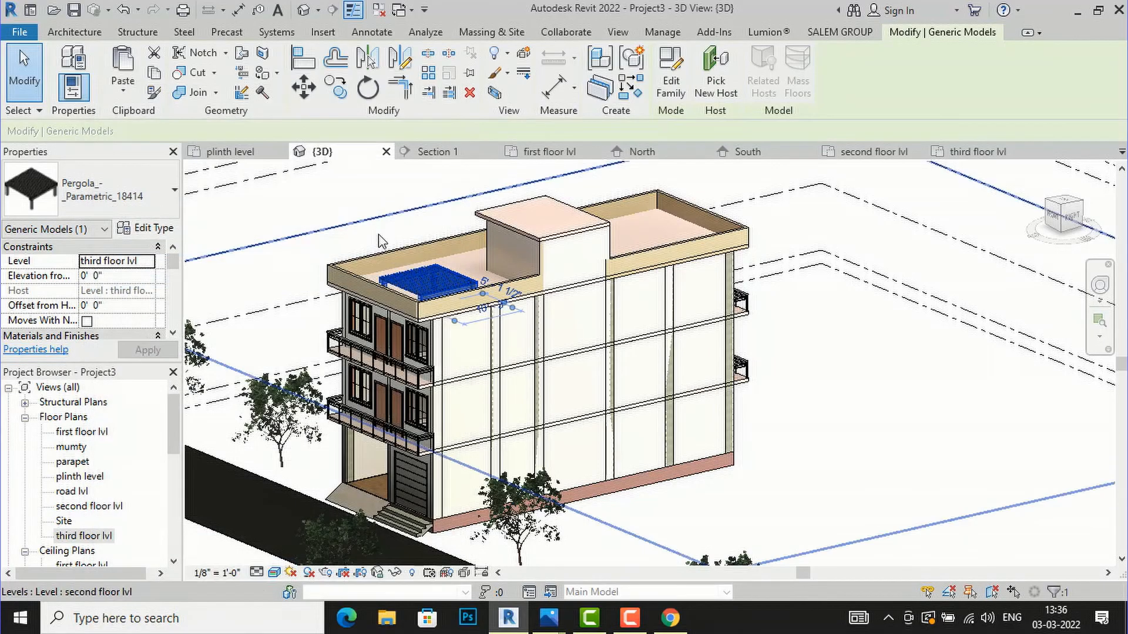
Set the roof terrace pergola's Pergola Height to 8' and apply the change.
{"action": "left_click", "coordinate": [381, 240]}
{"action": "scroll", "coordinate": [396, 296], "scroll_direction": "up", "scroll_amount": 3}
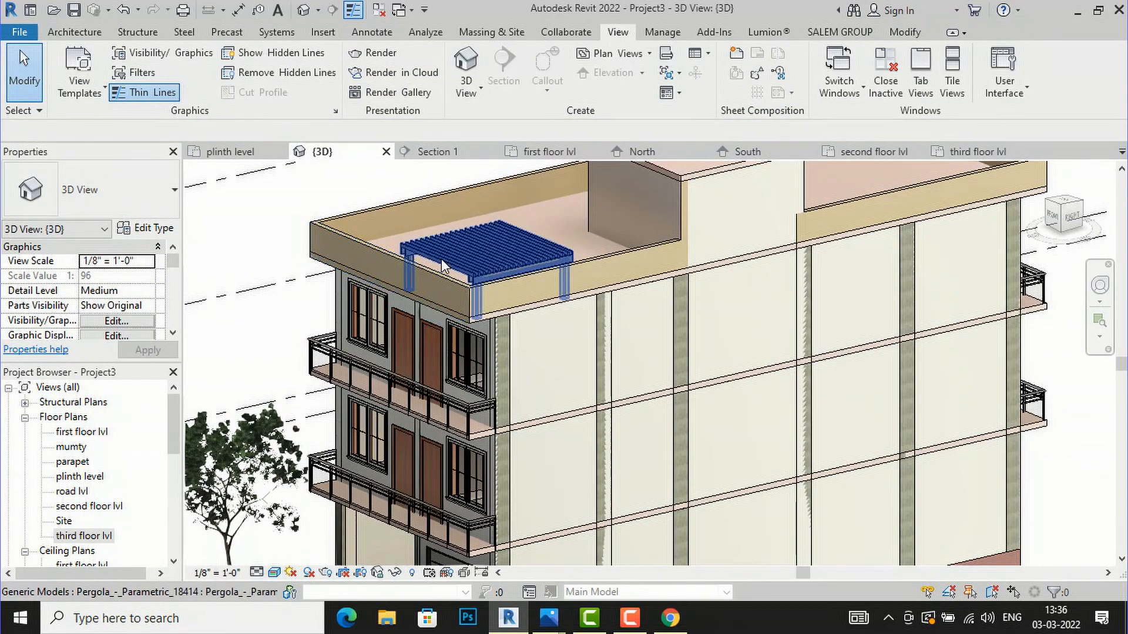
{"action": "left_click", "coordinate": [441, 258]}
{"action": "scroll", "coordinate": [123, 289], "scroll_direction": "down", "scroll_amount": 4}
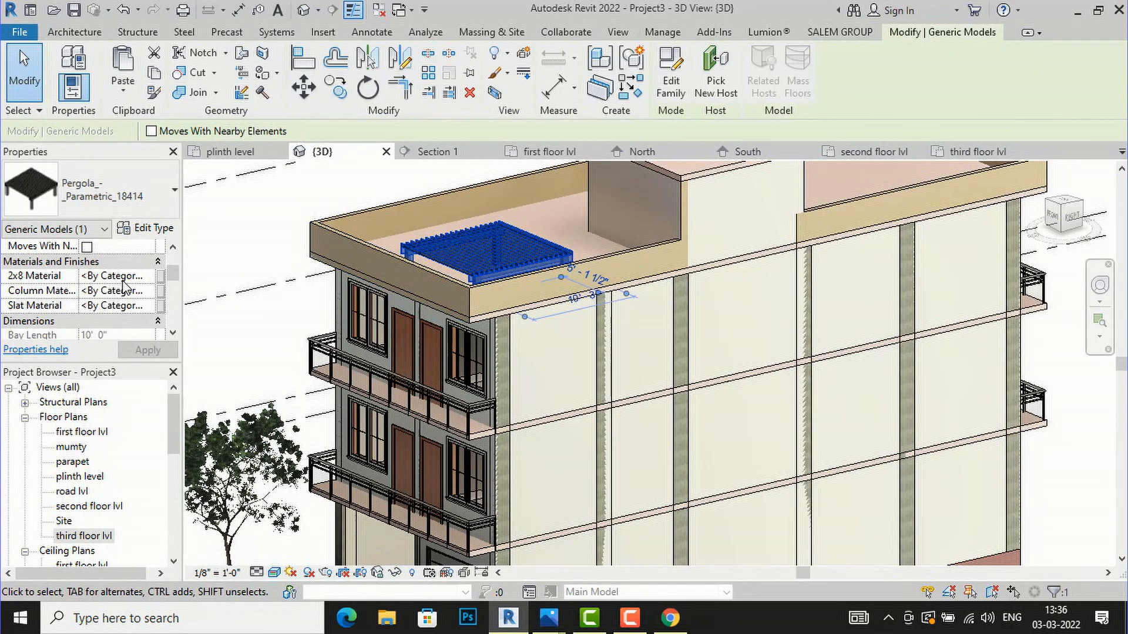
{"action": "scroll", "coordinate": [122, 283], "scroll_direction": "down", "scroll_amount": 5}
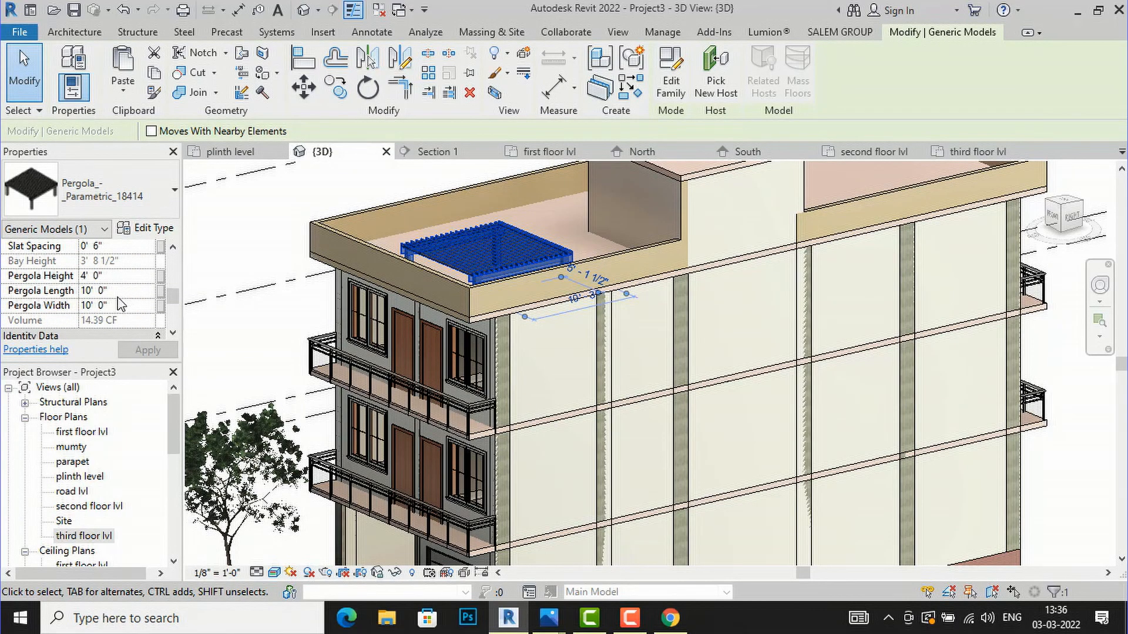
{"action": "left_click", "coordinate": [122, 276]}
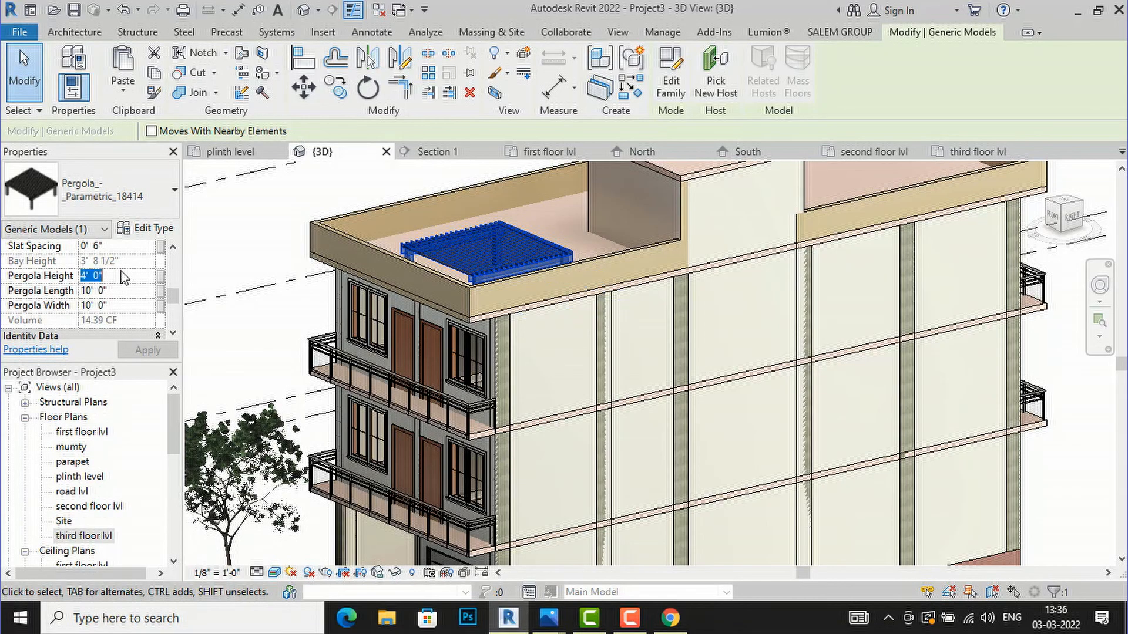
{"action": "type", "text": "8'"}
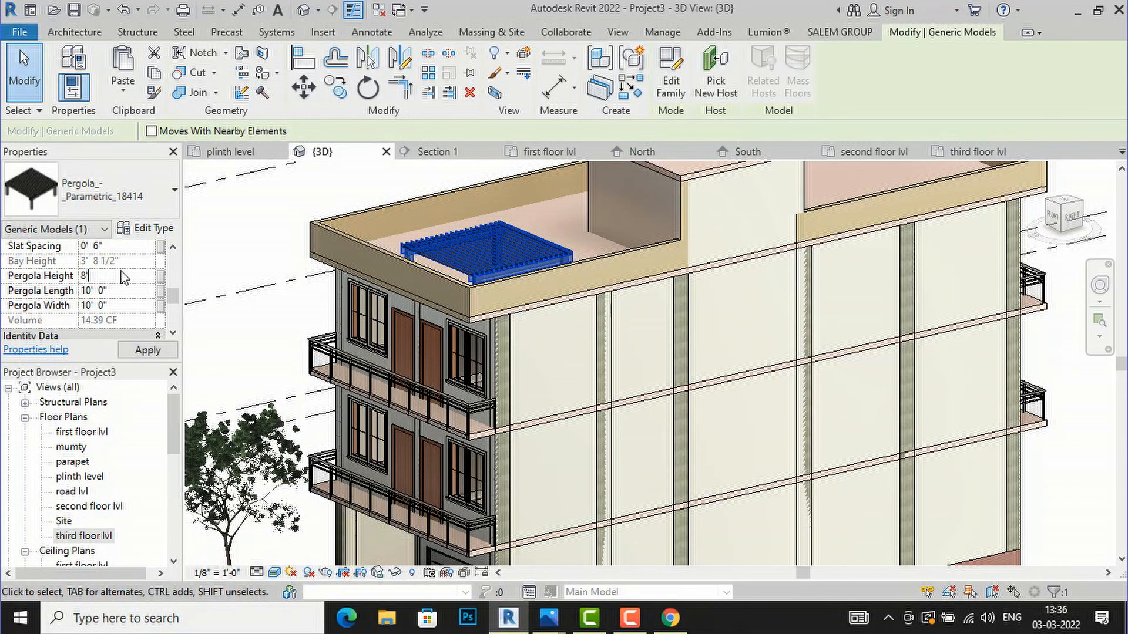
{"action": "left_click", "coordinate": [147, 350]}
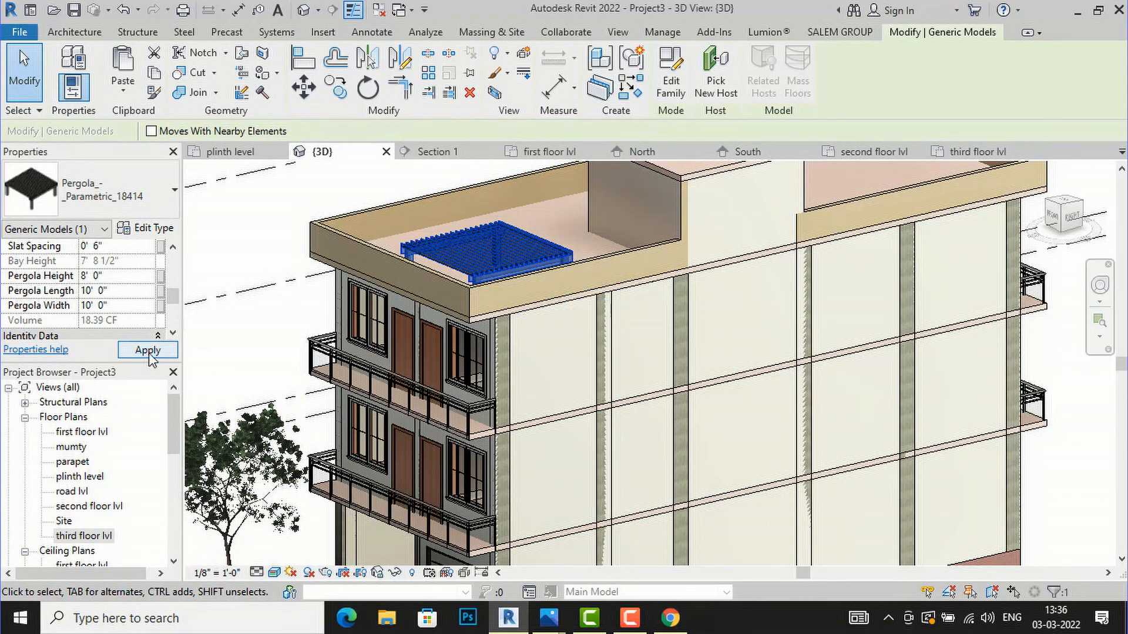
{"action": "scroll", "coordinate": [598, 352], "scroll_direction": "down", "scroll_amount": 3}
{"action": "left_click", "coordinate": [346, 260]}
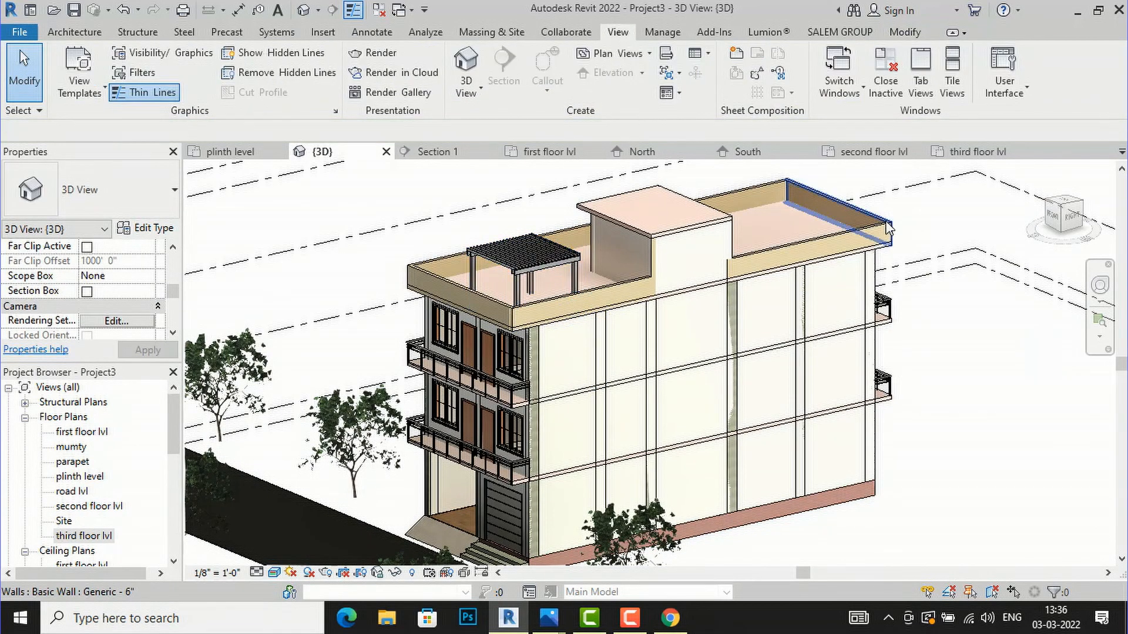
Inspect the pergola and roof terrace in 3D from above, from the front and from ground level.
{"action": "scroll", "coordinate": [627, 217], "scroll_direction": "up", "scroll_amount": 3}
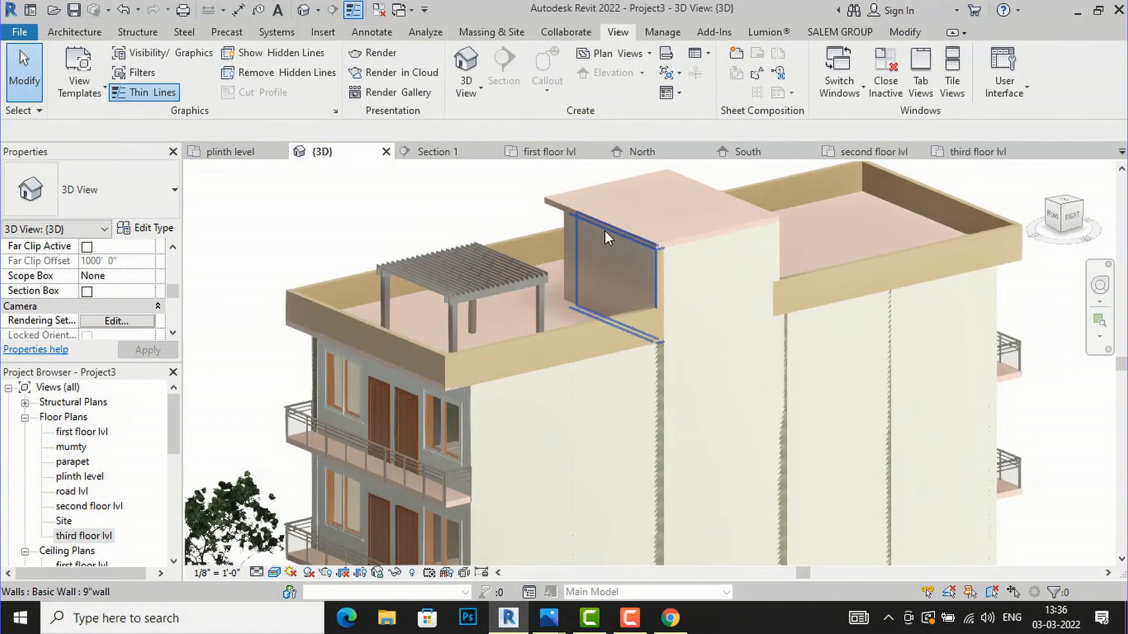
{"action": "left_click", "coordinate": [1051, 219]}
{"action": "left_click_drag", "start_coordinate": [334, 222], "coordinate": [361, 224]}
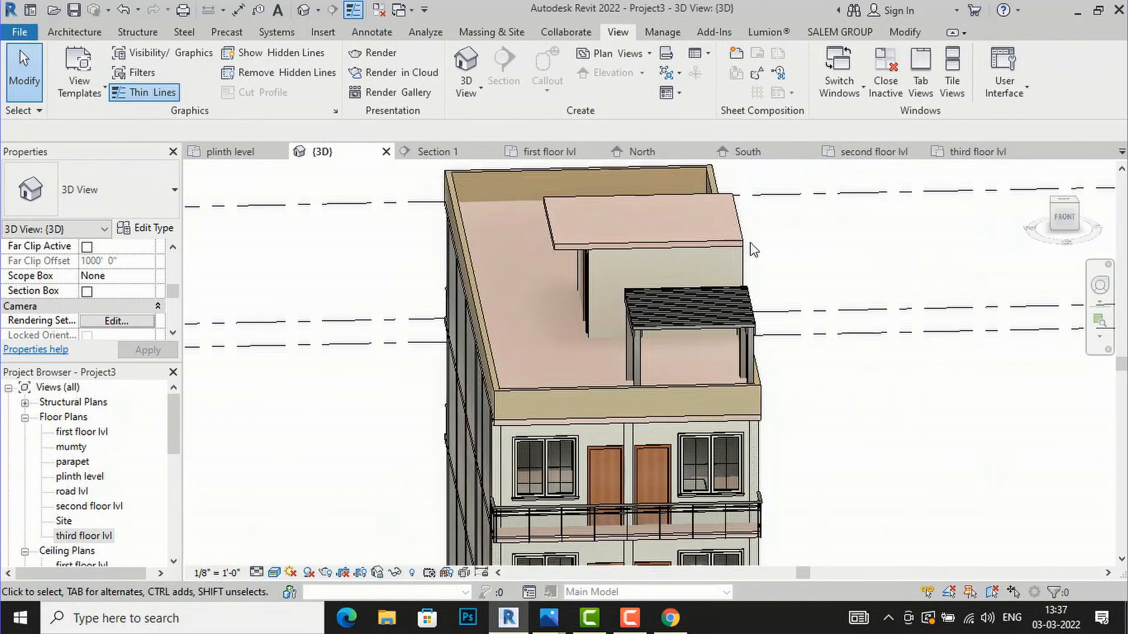
{"action": "scroll", "coordinate": [556, 205], "scroll_direction": "down", "scroll_amount": 2}
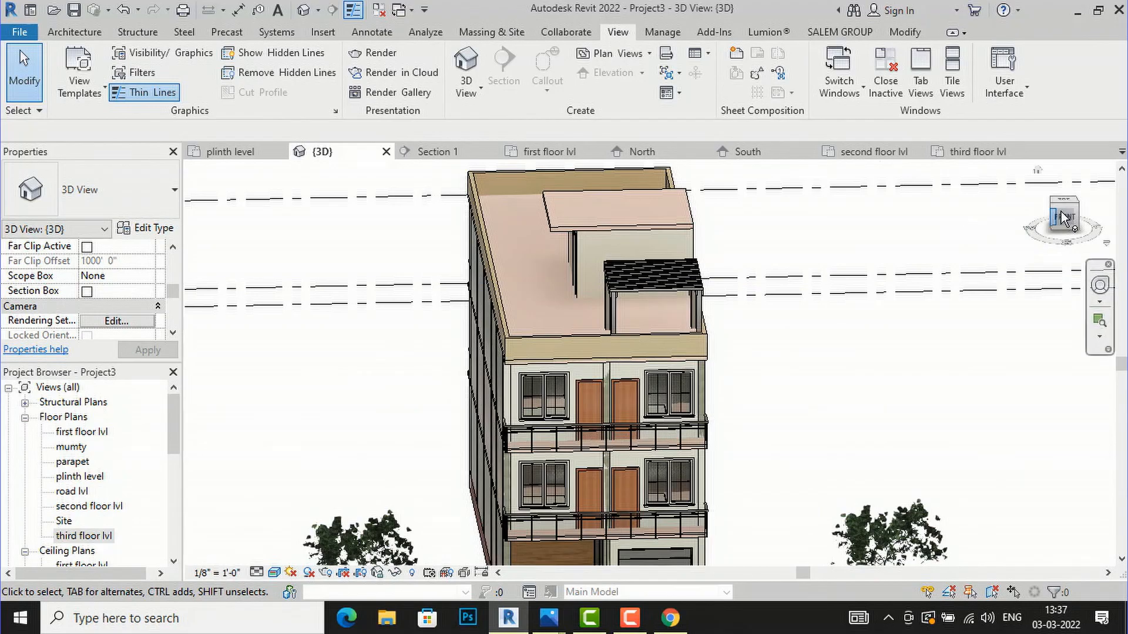
{"action": "left_click_drag", "start_coordinate": [1075, 223], "coordinate": [191, 205]}
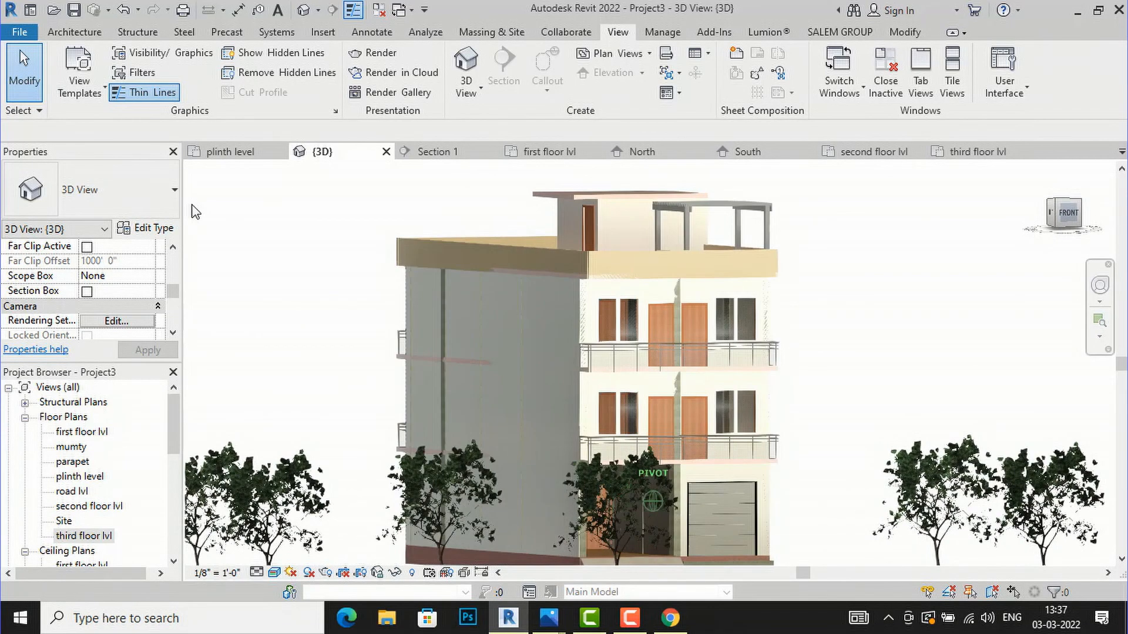
{"action": "scroll", "coordinate": [324, 343], "scroll_direction": "down", "scroll_amount": 1}
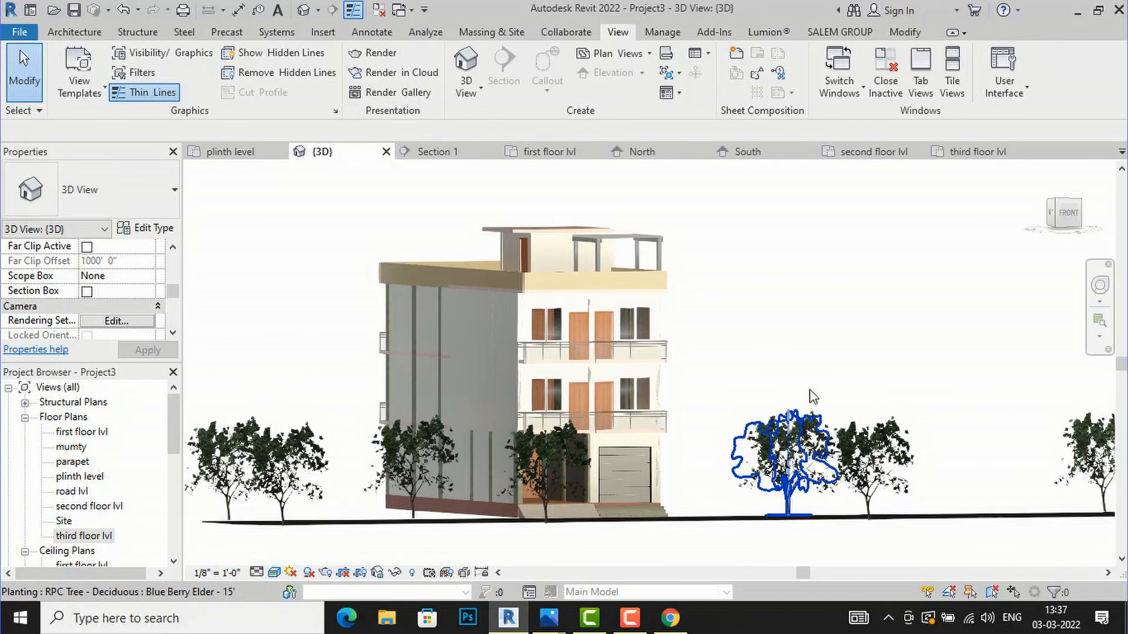
Open the East and North building elevations and set the North elevation's visual style to Realistic.
{"action": "scroll", "coordinate": [139, 490], "scroll_direction": "down", "scroll_amount": 2}
{"action": "scroll", "coordinate": [139, 491], "scroll_direction": "down", "scroll_amount": 4}
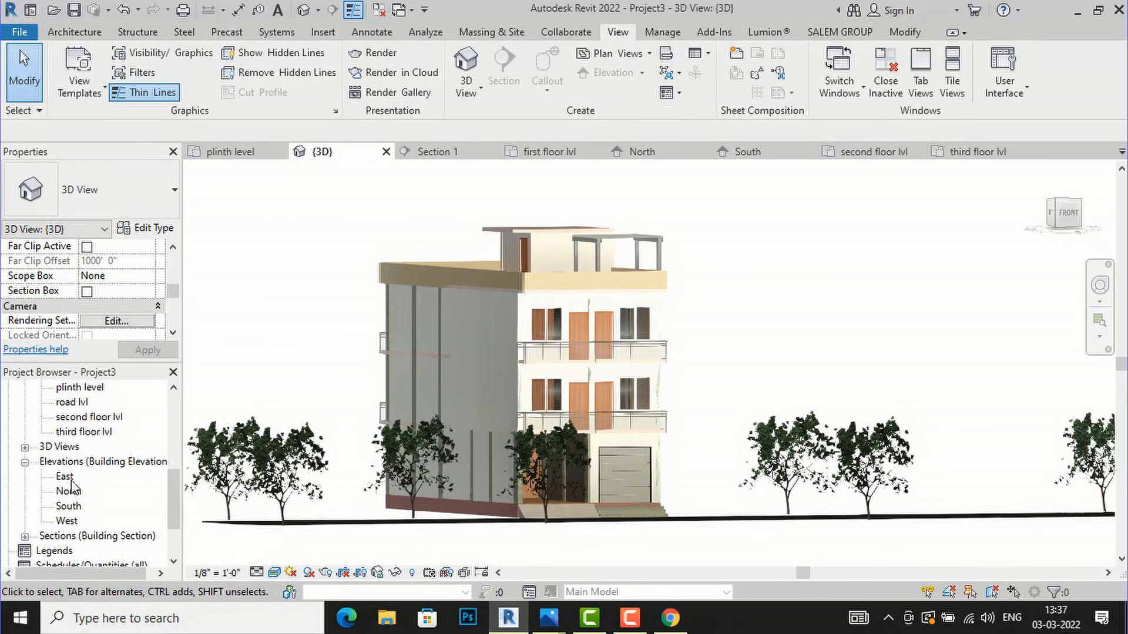
{"action": "double_click", "coordinate": [71, 481]}
{"action": "double_click", "coordinate": [70, 492]}
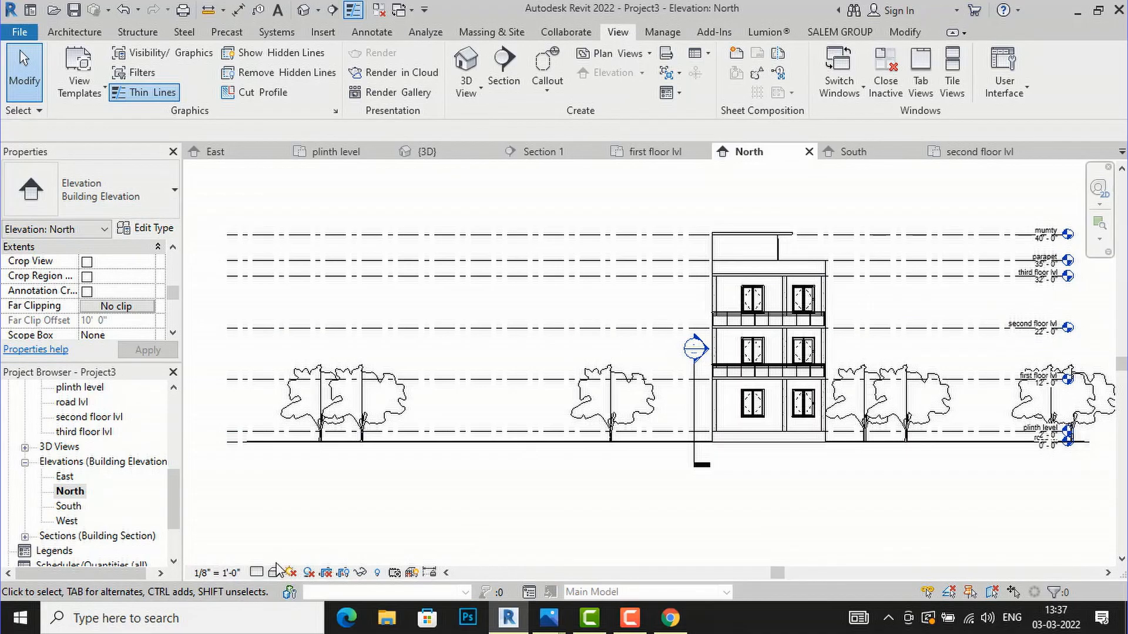
{"action": "left_click", "coordinate": [274, 572]}
{"action": "left_click", "coordinate": [288, 554]}
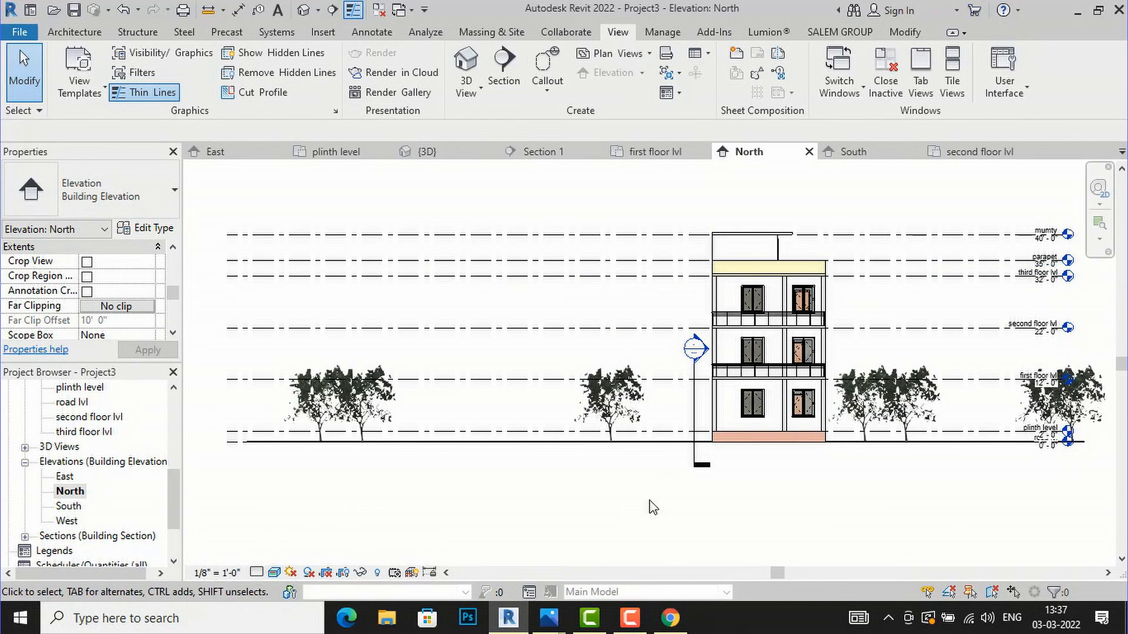
{"action": "scroll", "coordinate": [406, 353], "scroll_direction": "down", "scroll_amount": 1}
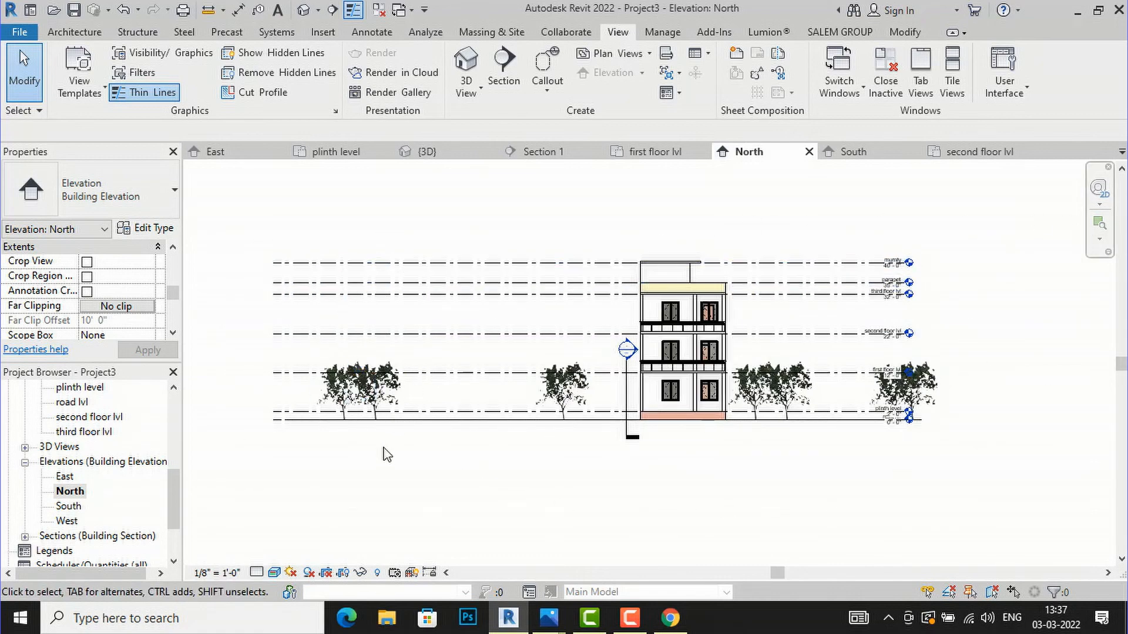
{"action": "scroll", "coordinate": [386, 455], "scroll_direction": "down", "scroll_amount": 1}
{"action": "scroll", "coordinate": [723, 417], "scroll_direction": "up", "scroll_amount": 2}
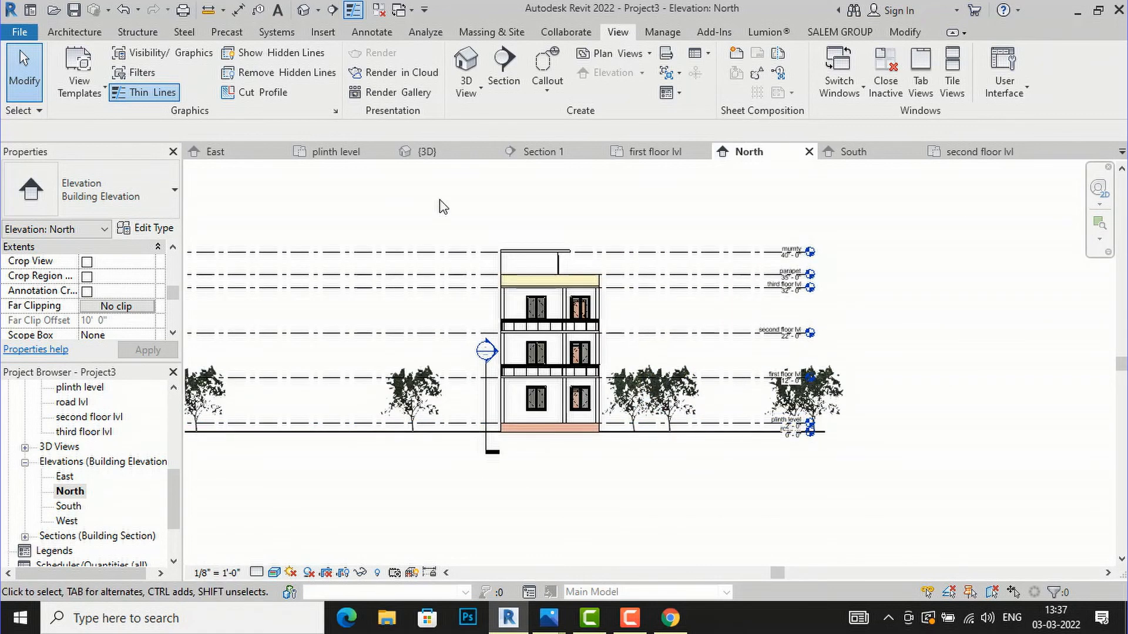
Return to the 3D view and review the finished house's front facade with the surrounding trees.
{"action": "left_click", "coordinate": [476, 73]}
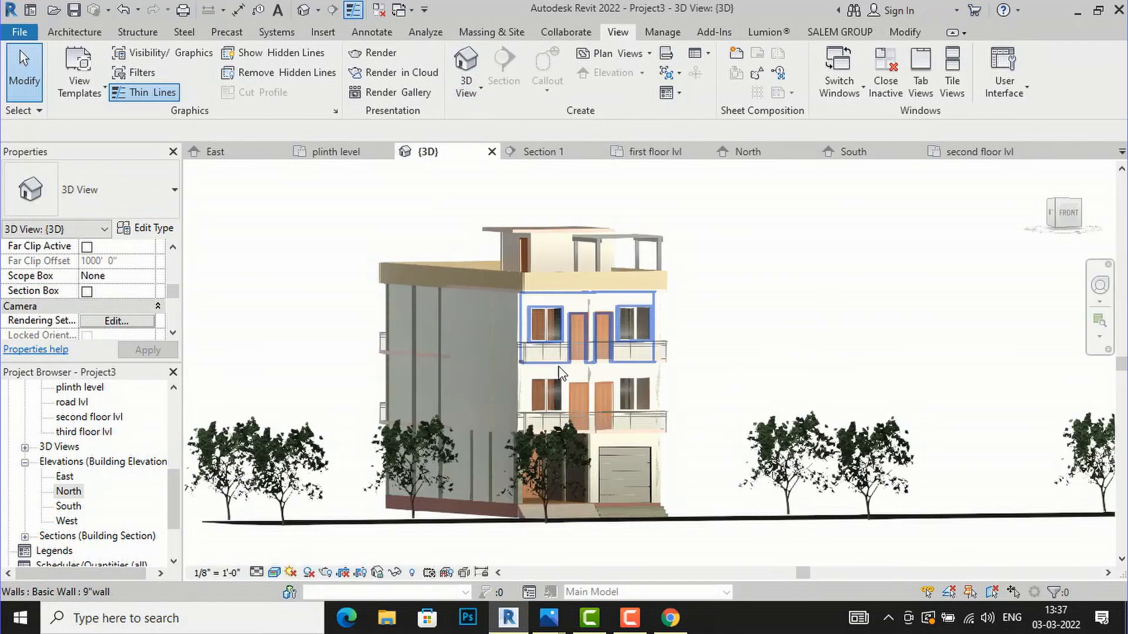
{"action": "scroll", "coordinate": [434, 416], "scroll_direction": "down", "scroll_amount": 2}
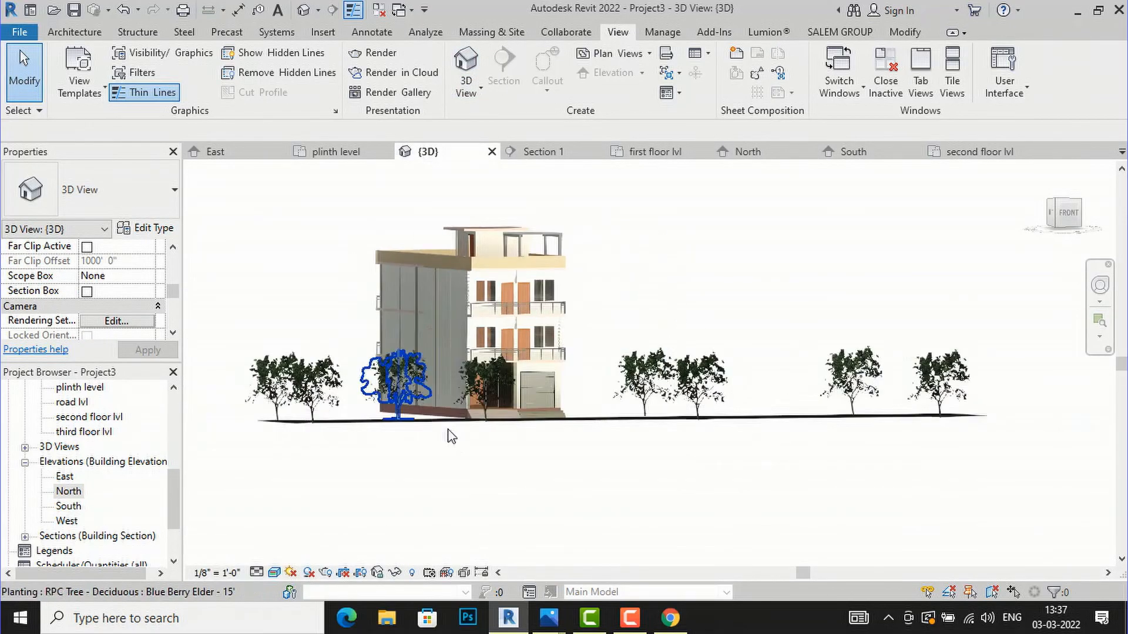
{"action": "scroll", "coordinate": [517, 359], "scroll_direction": "up", "scroll_amount": 3}
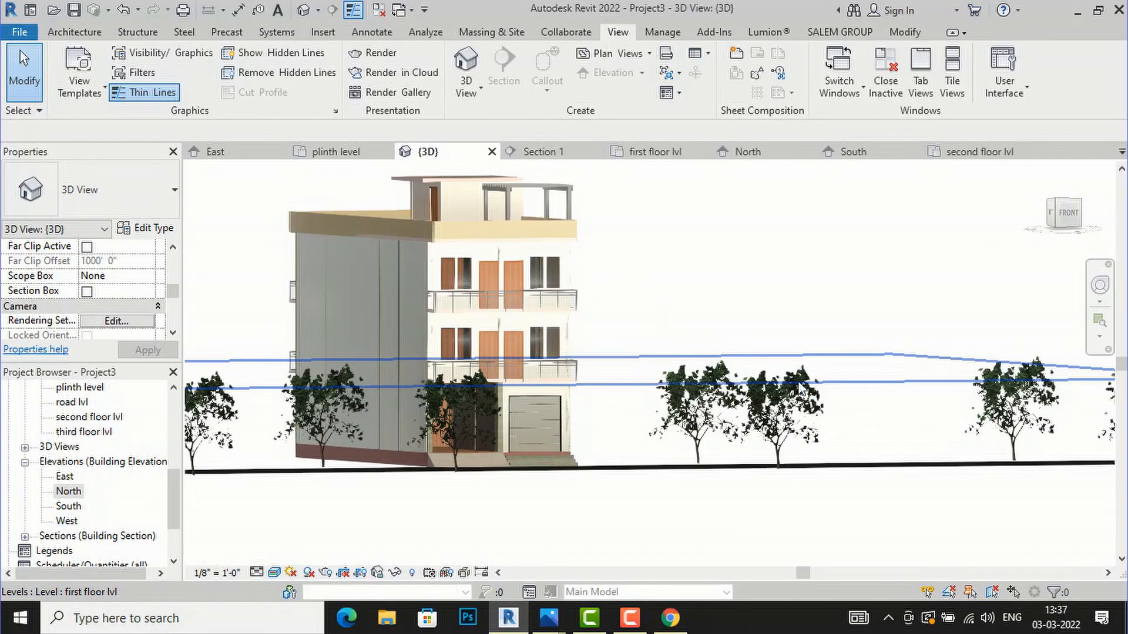
{"action": "scroll", "coordinate": [806, 506], "scroll_direction": "down", "scroll_amount": 1}
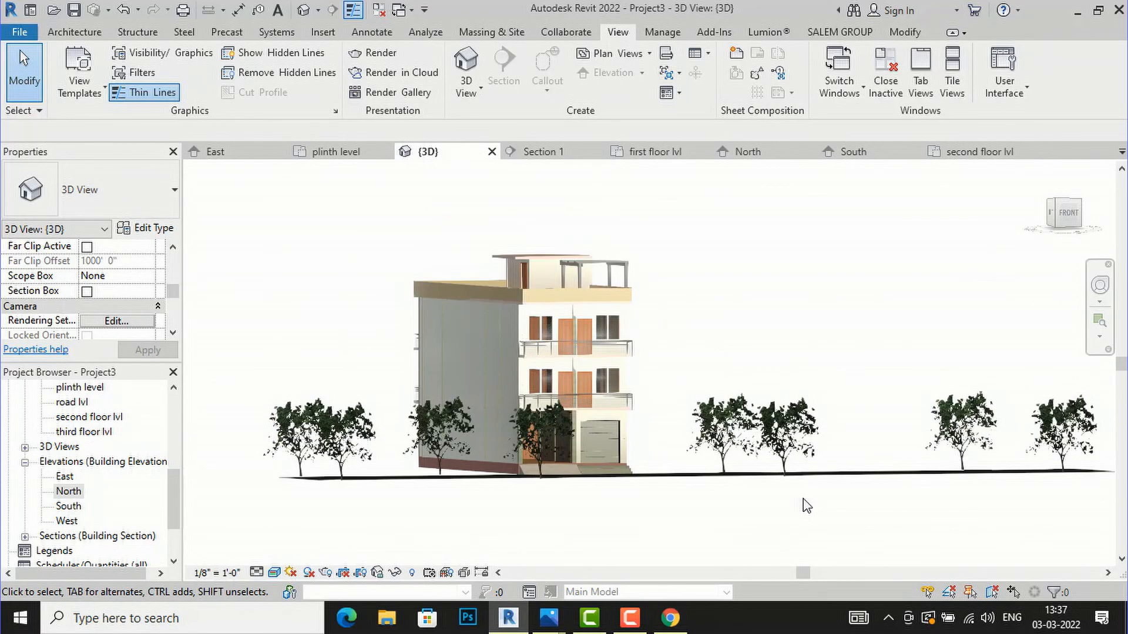